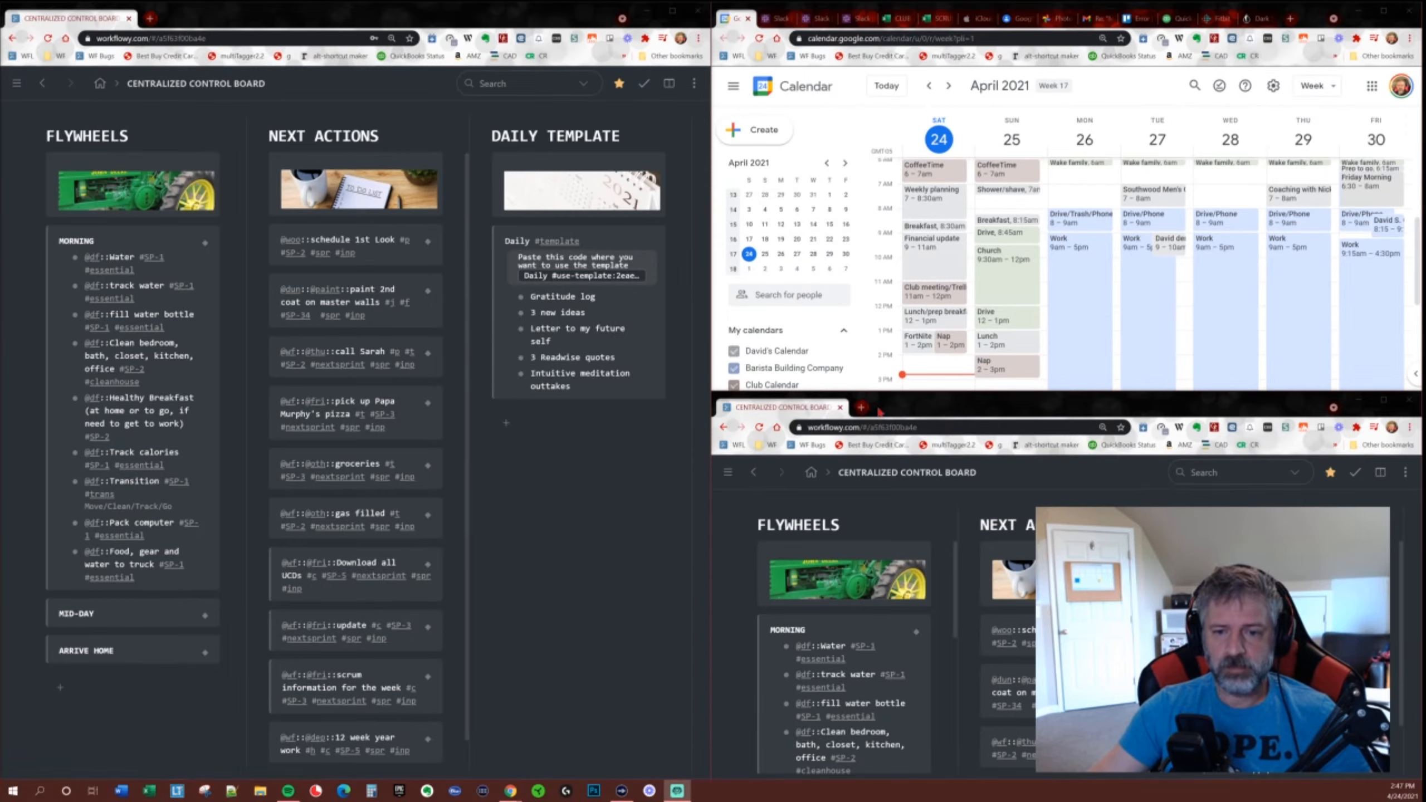
Open the PROJECTS list from the second Centralized Control Board window.
drag(1055, 776, 1059, 776)
scroll(1067, 641, right, 5)
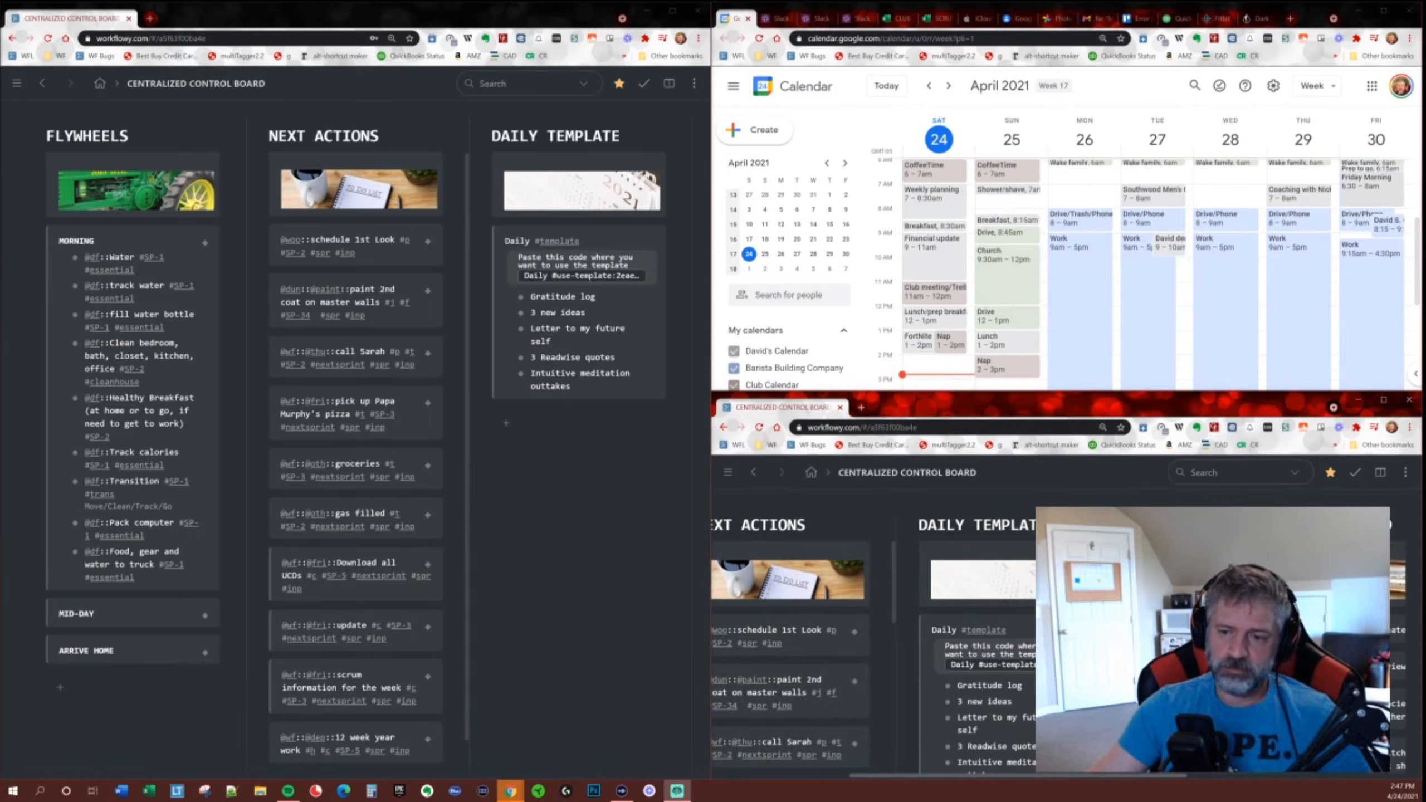
scroll(873, 647, right, 5)
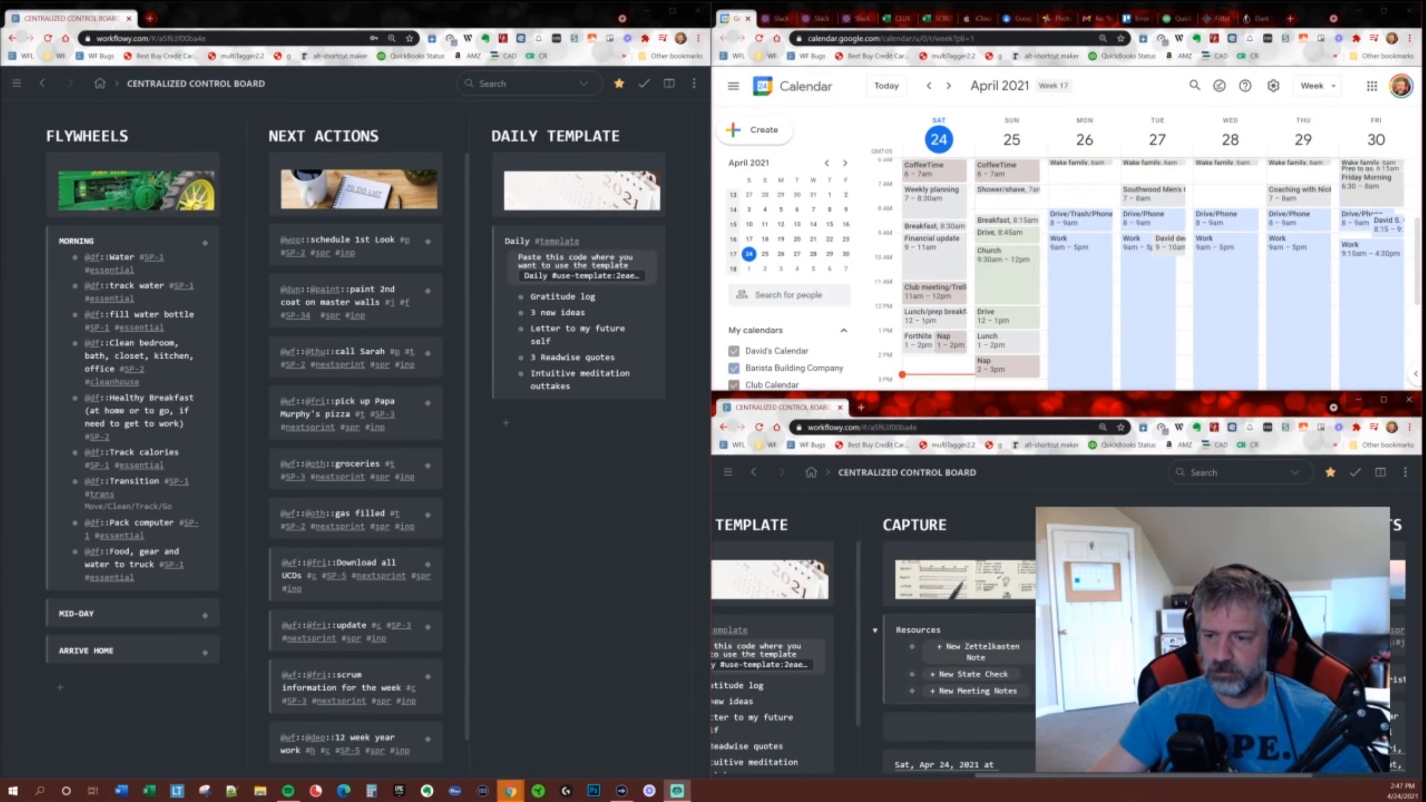
scroll(873, 646, right, 2)
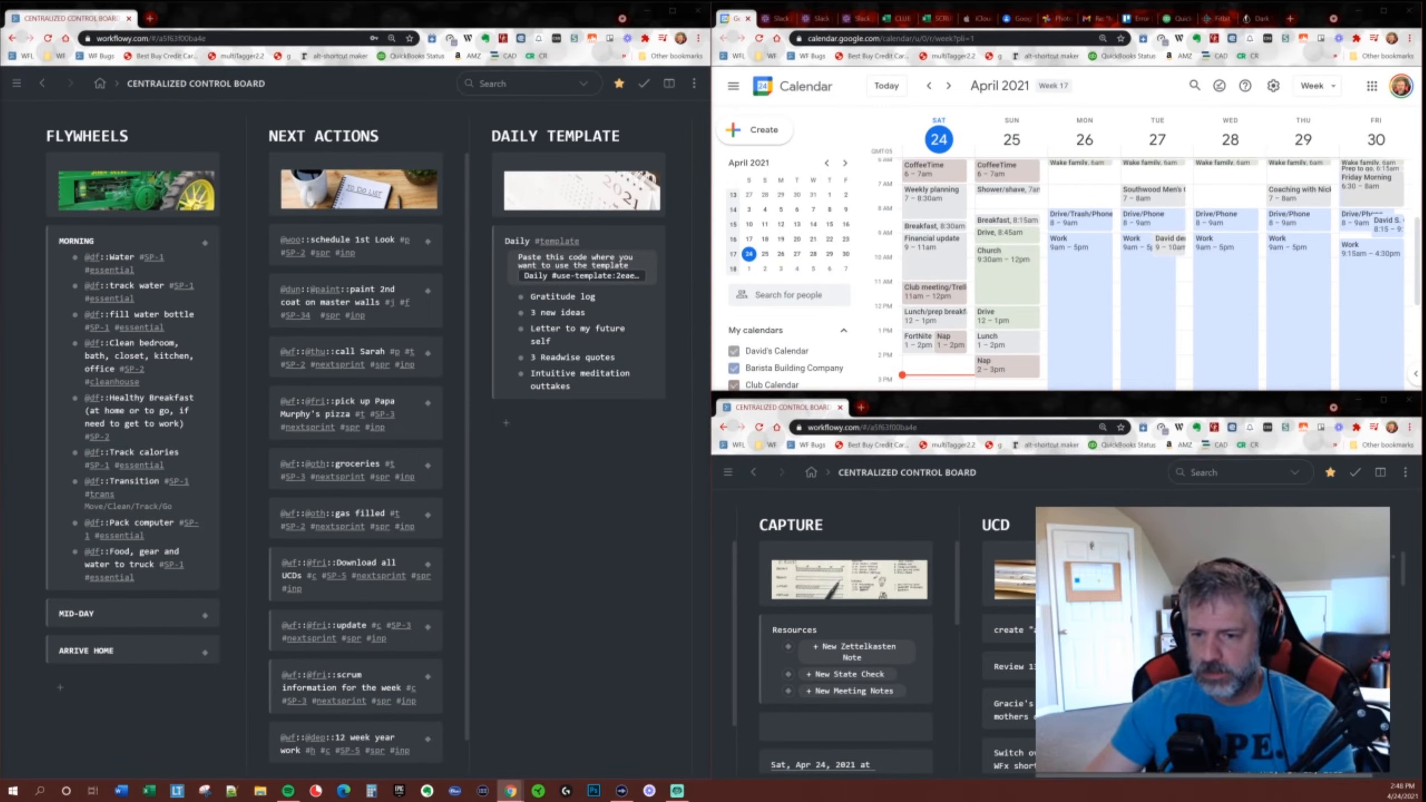
scroll(1213, 641, right, 1)
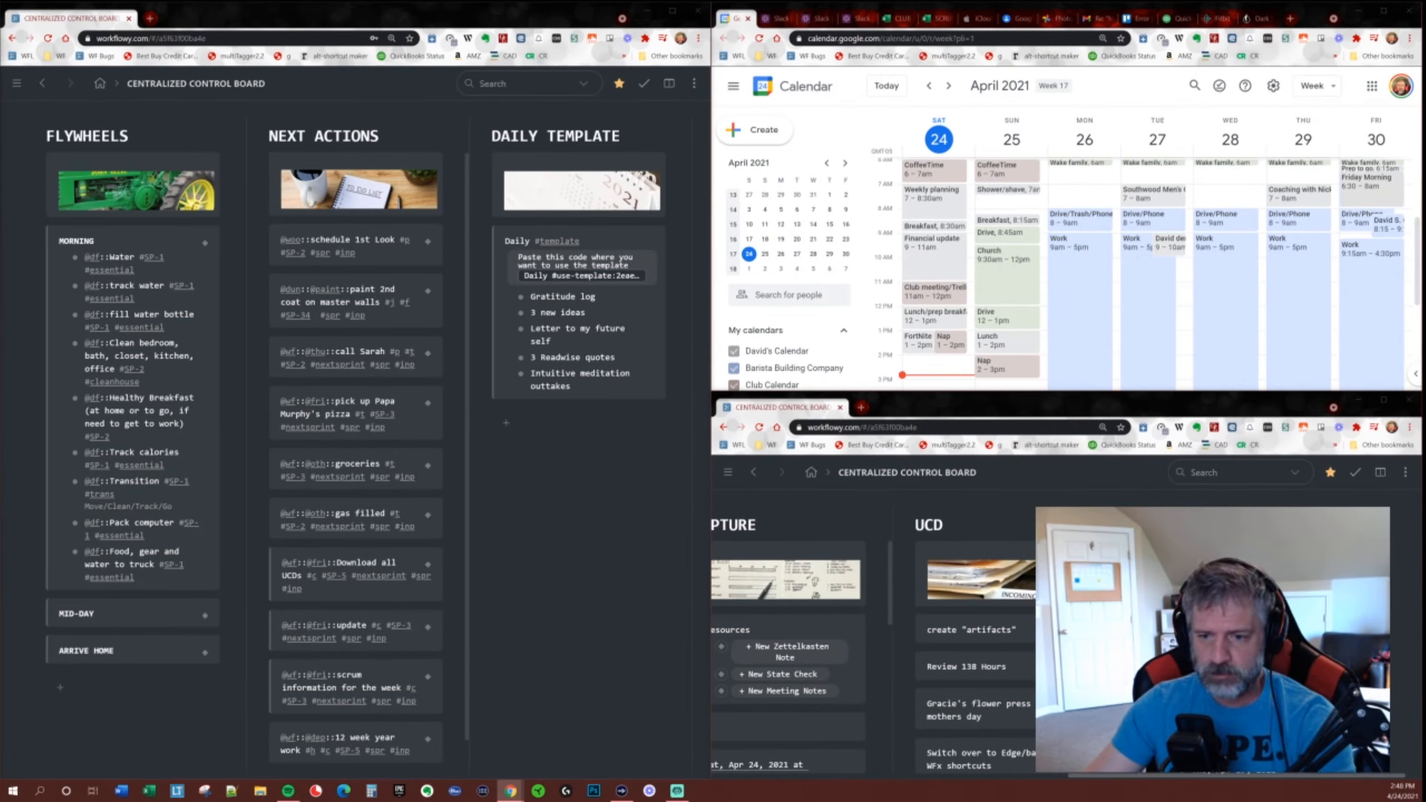
click(1296, 527)
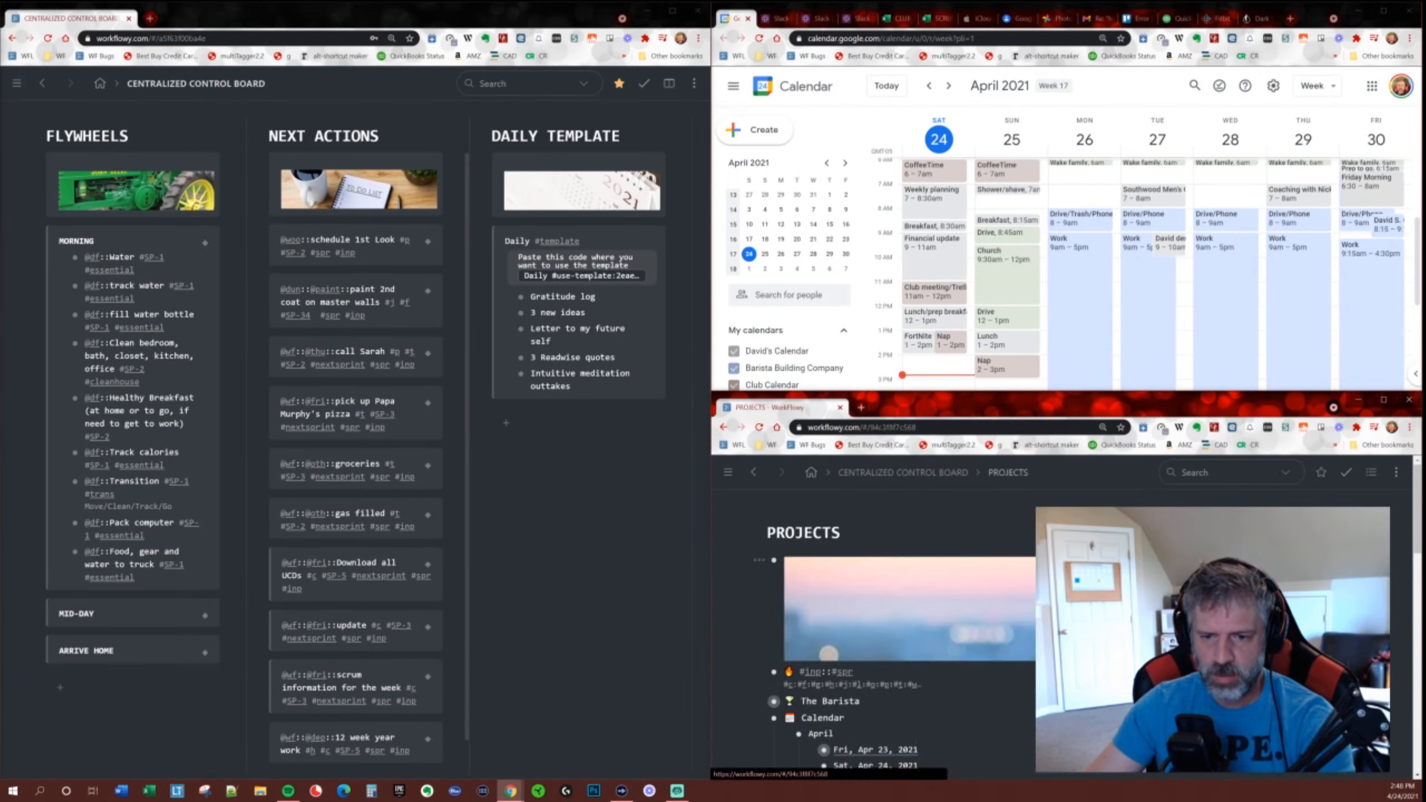
Collapse the expanded project items and open Weekly Time Management Flywheel inside the Fractal project.
click(760, 718)
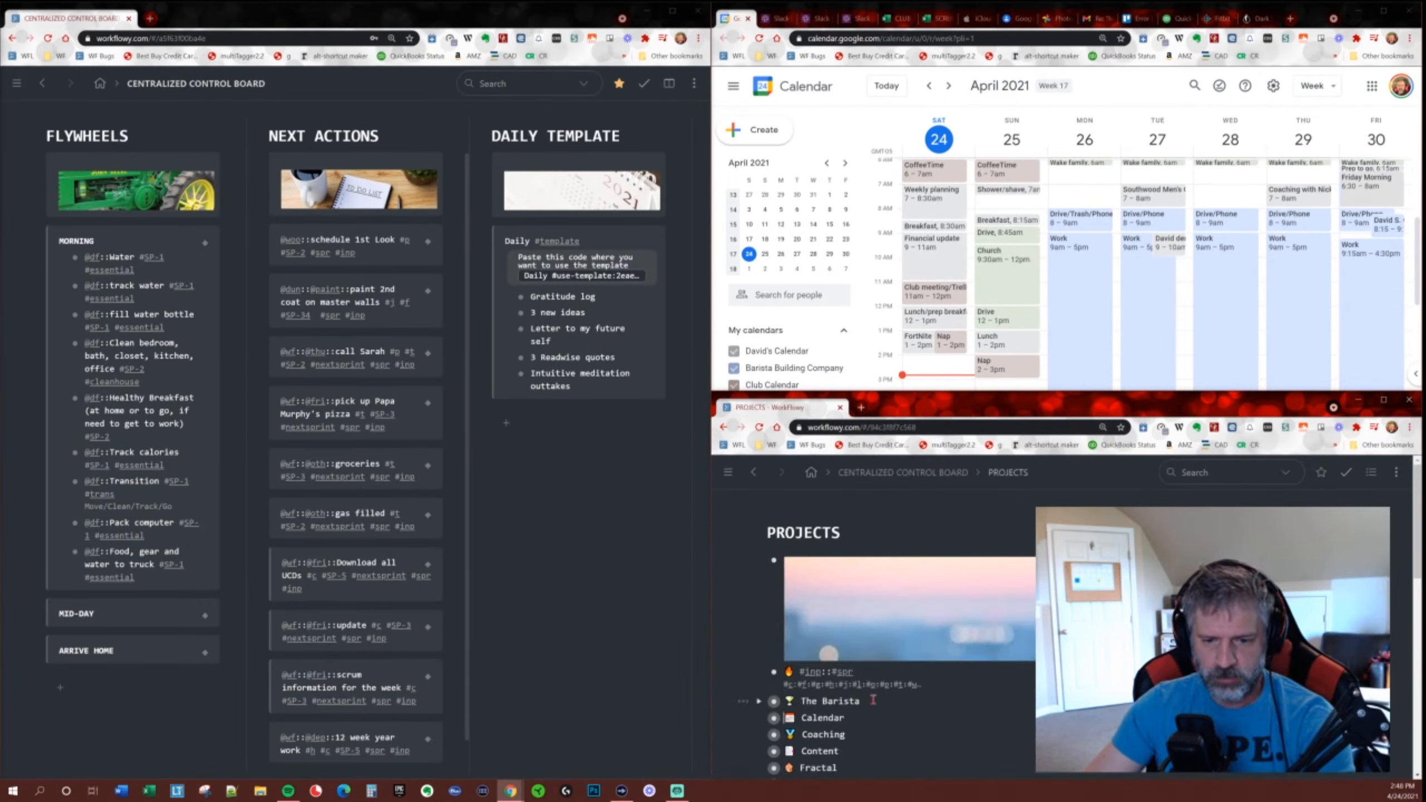
scroll(873, 698, down, 1)
scroll(873, 699, down, 2)
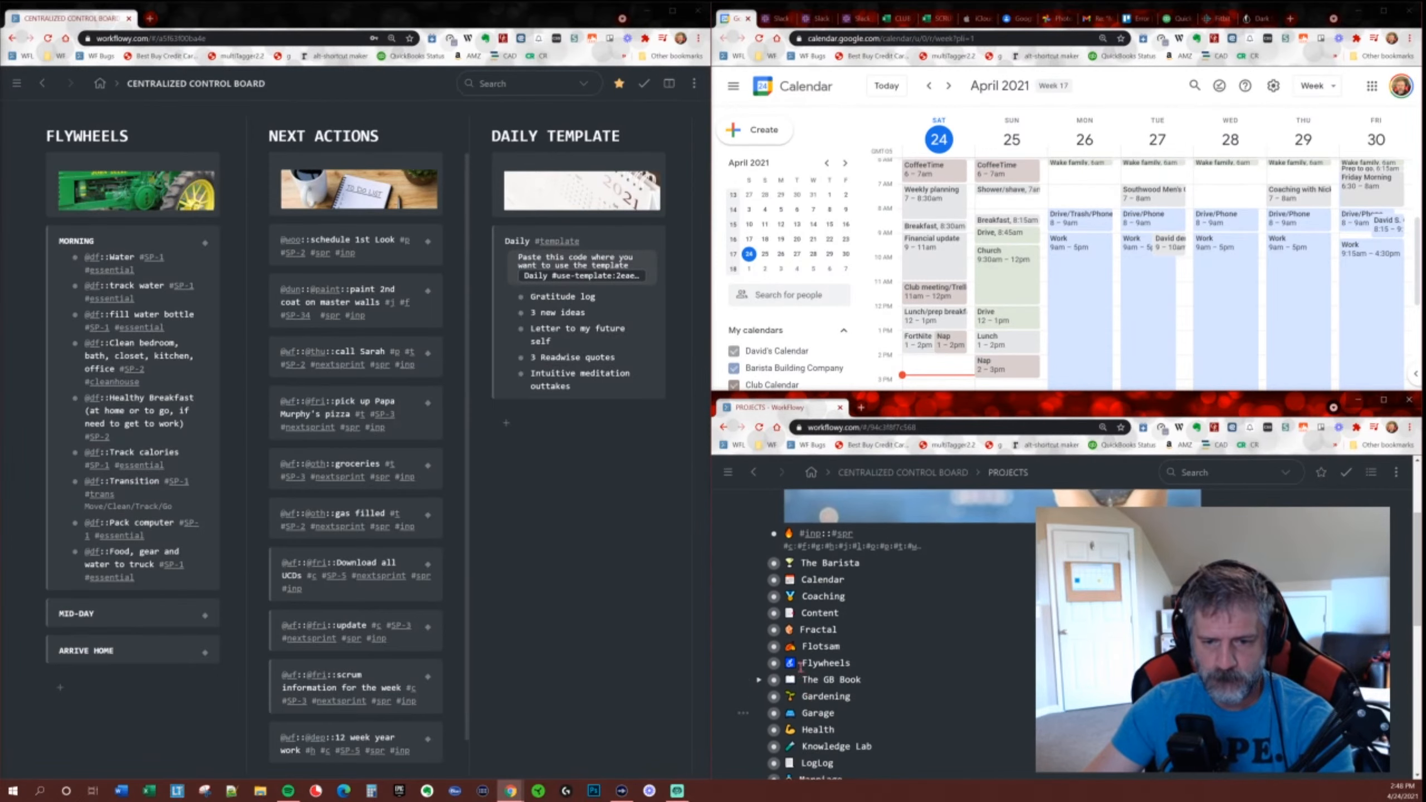
click(773, 621)
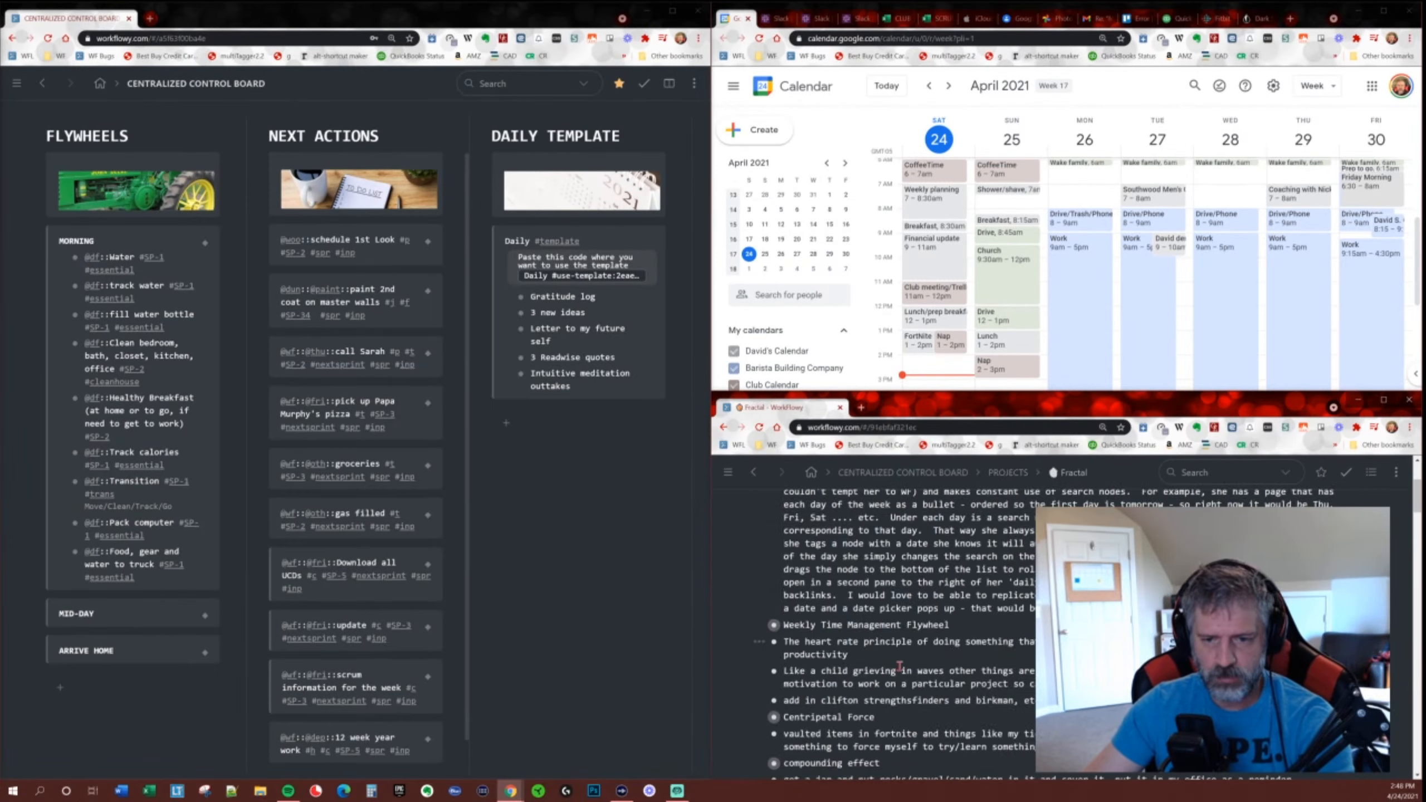
click(773, 624)
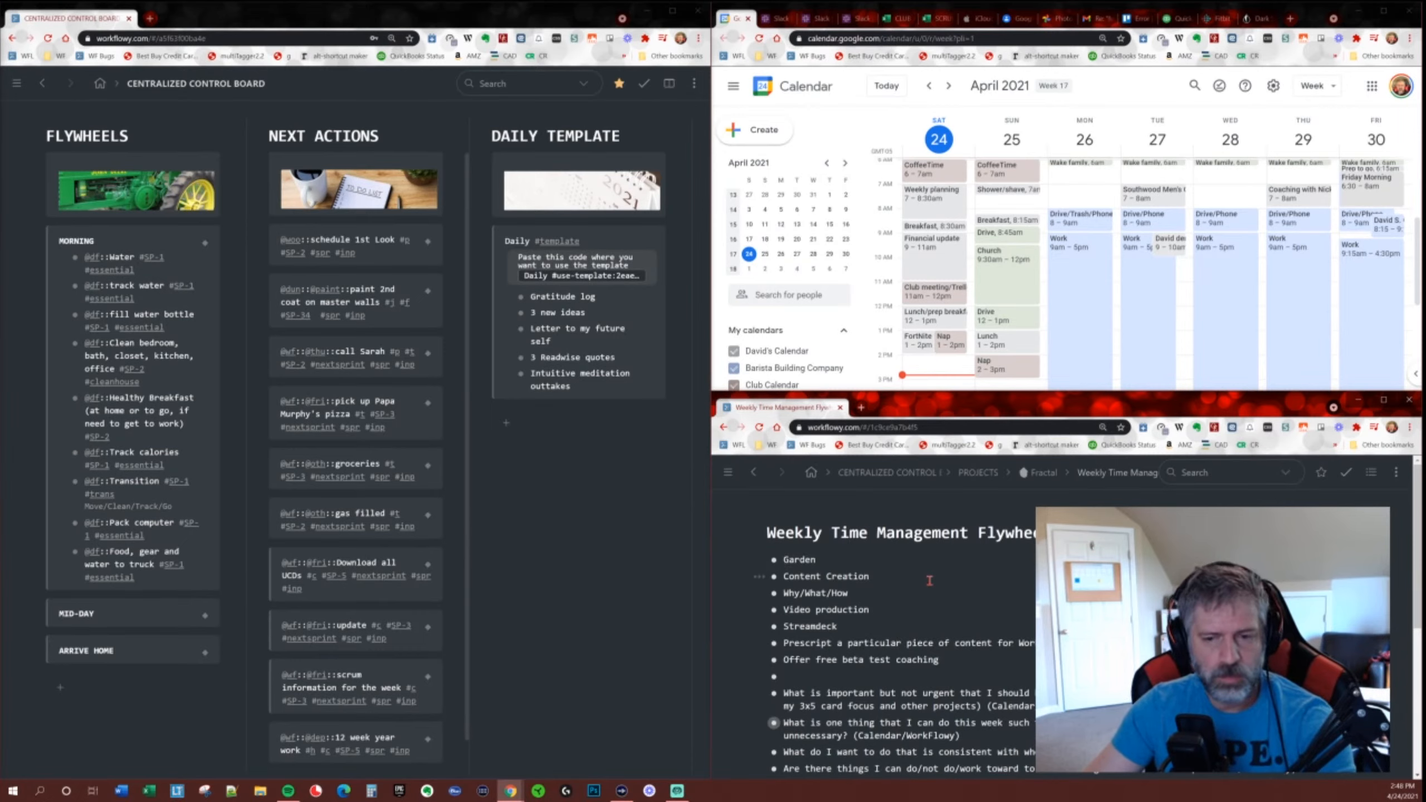
Restore the flywheel's checklist items above Garden and mark the item about reviewing last week's logs and snapshots as complete.
key(alt+x)
text(r)
key(Return)
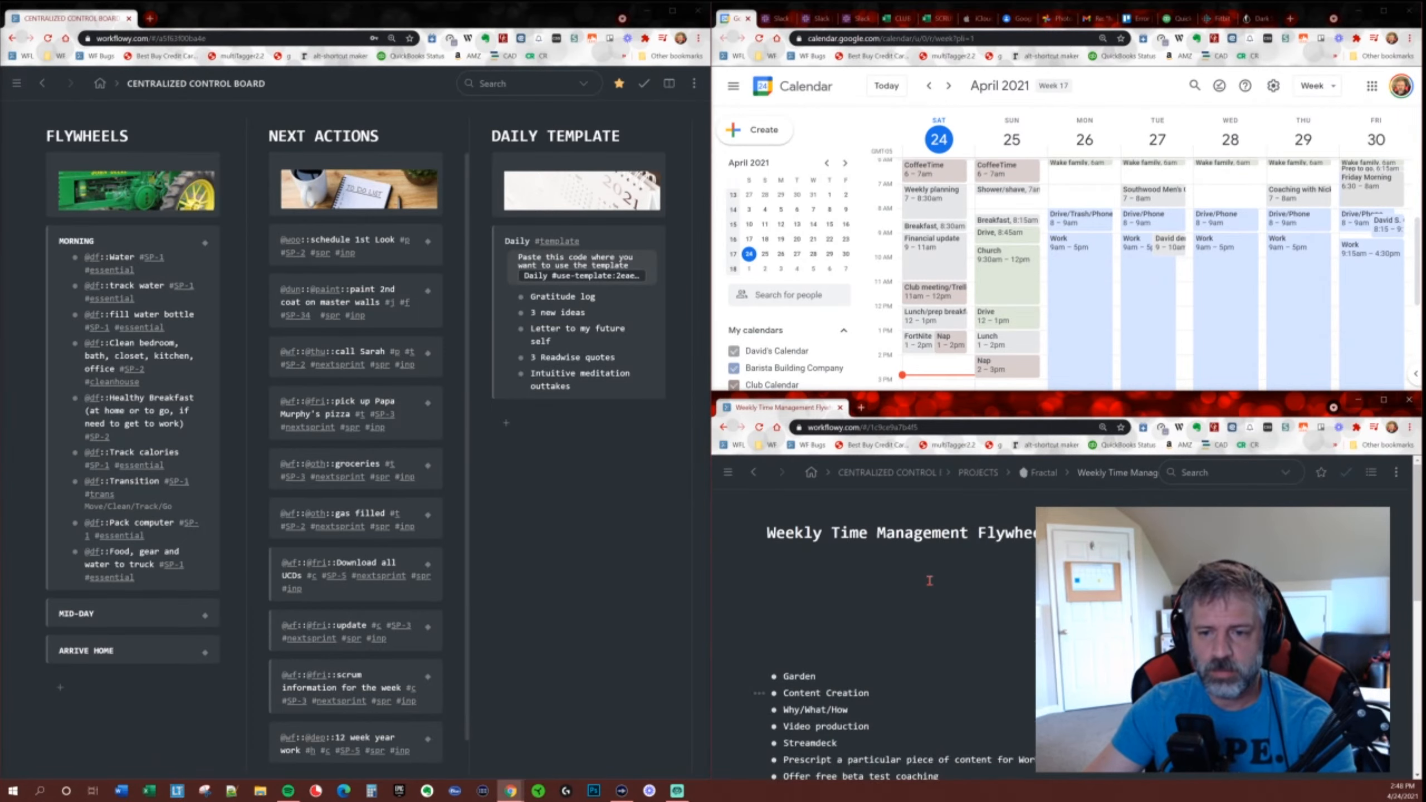
key(Return)
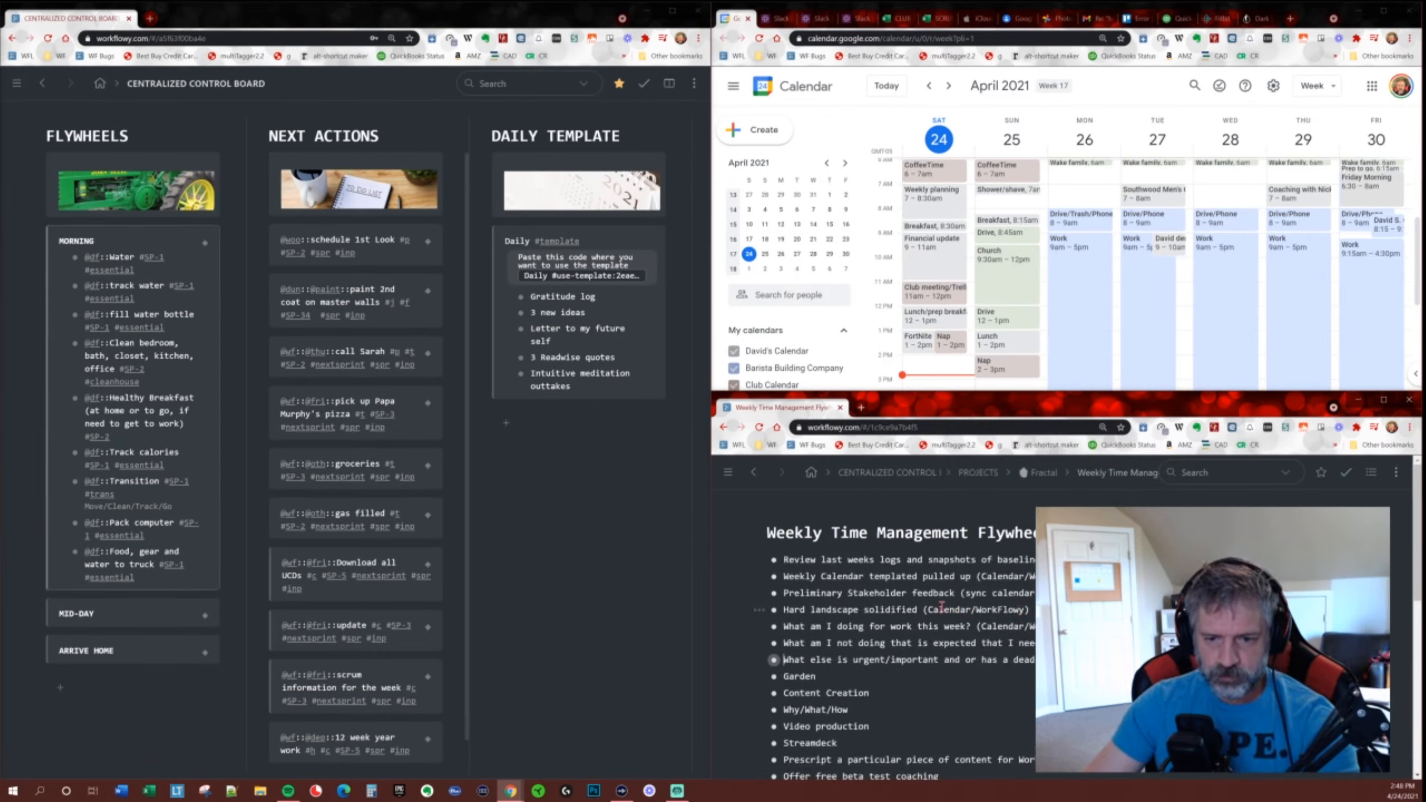
click(948, 556)
key(ctrl+Return)
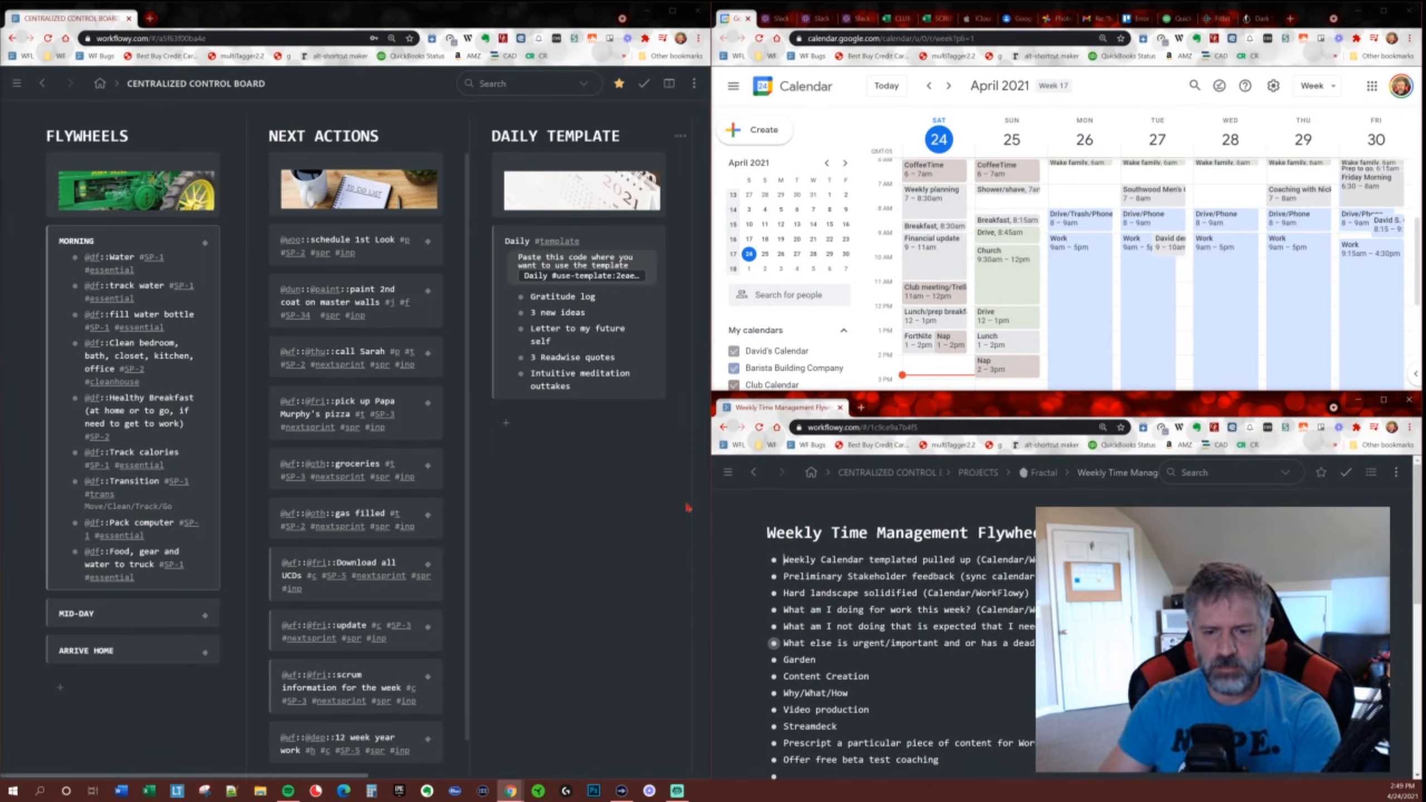
Switch to Wave Link and raise the Music channel's stream mix volume to the maximum.
click(629, 793)
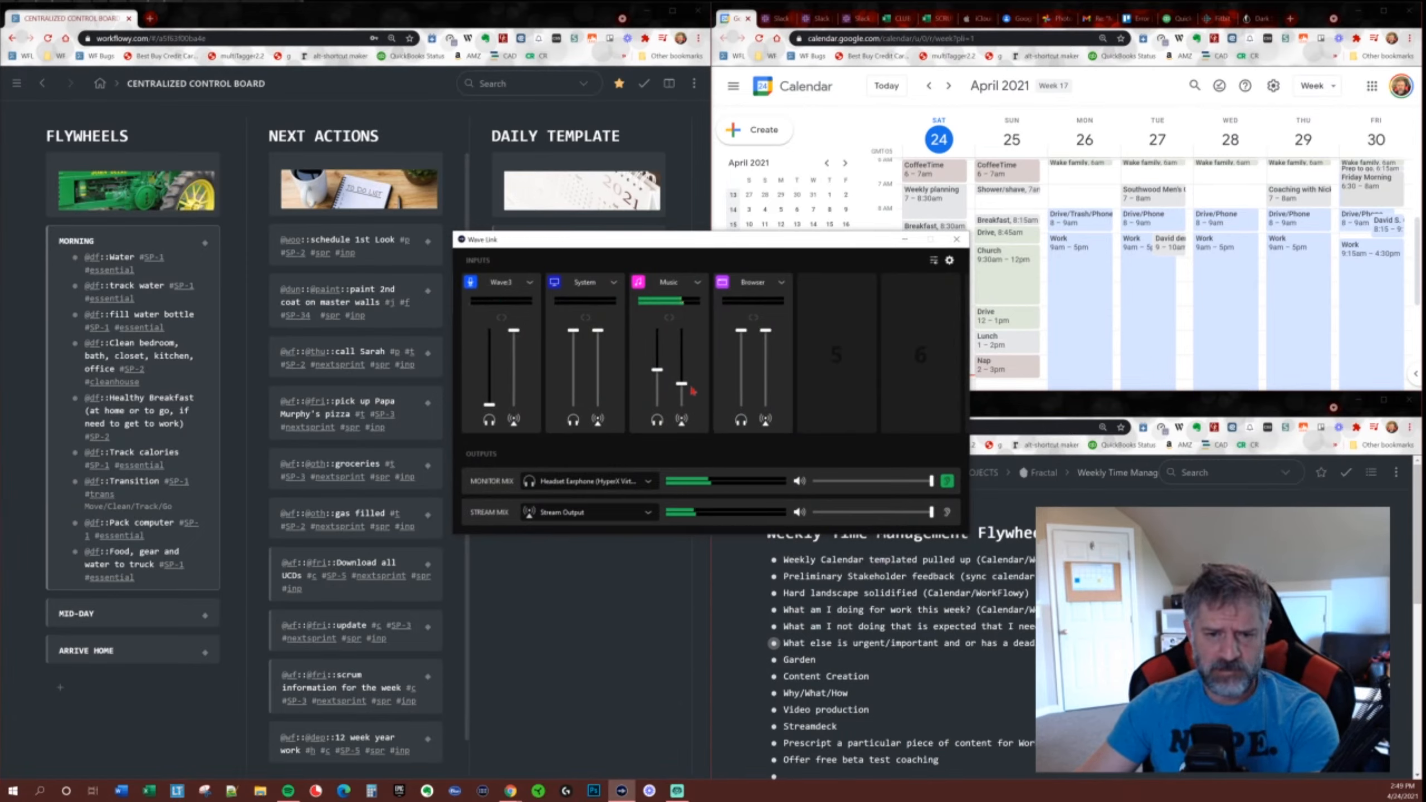
drag(683, 385, 684, 330)
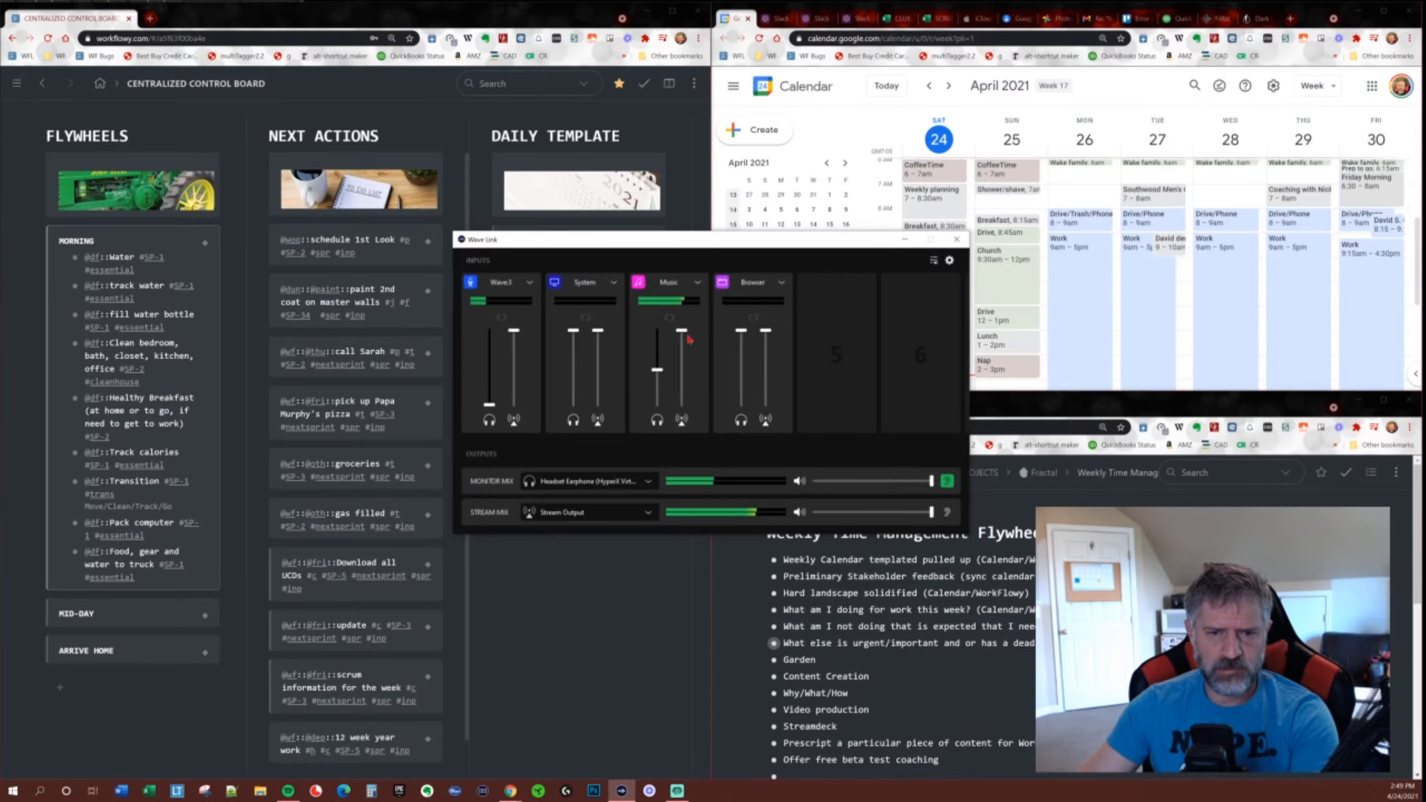
mouse_move(682, 332)
mouse_down()
mouse_move(693, 413)
mouse_move(683, 338)
mouse_up()
Review the audio input sources offered for the Music channel and close its settings.
click(699, 284)
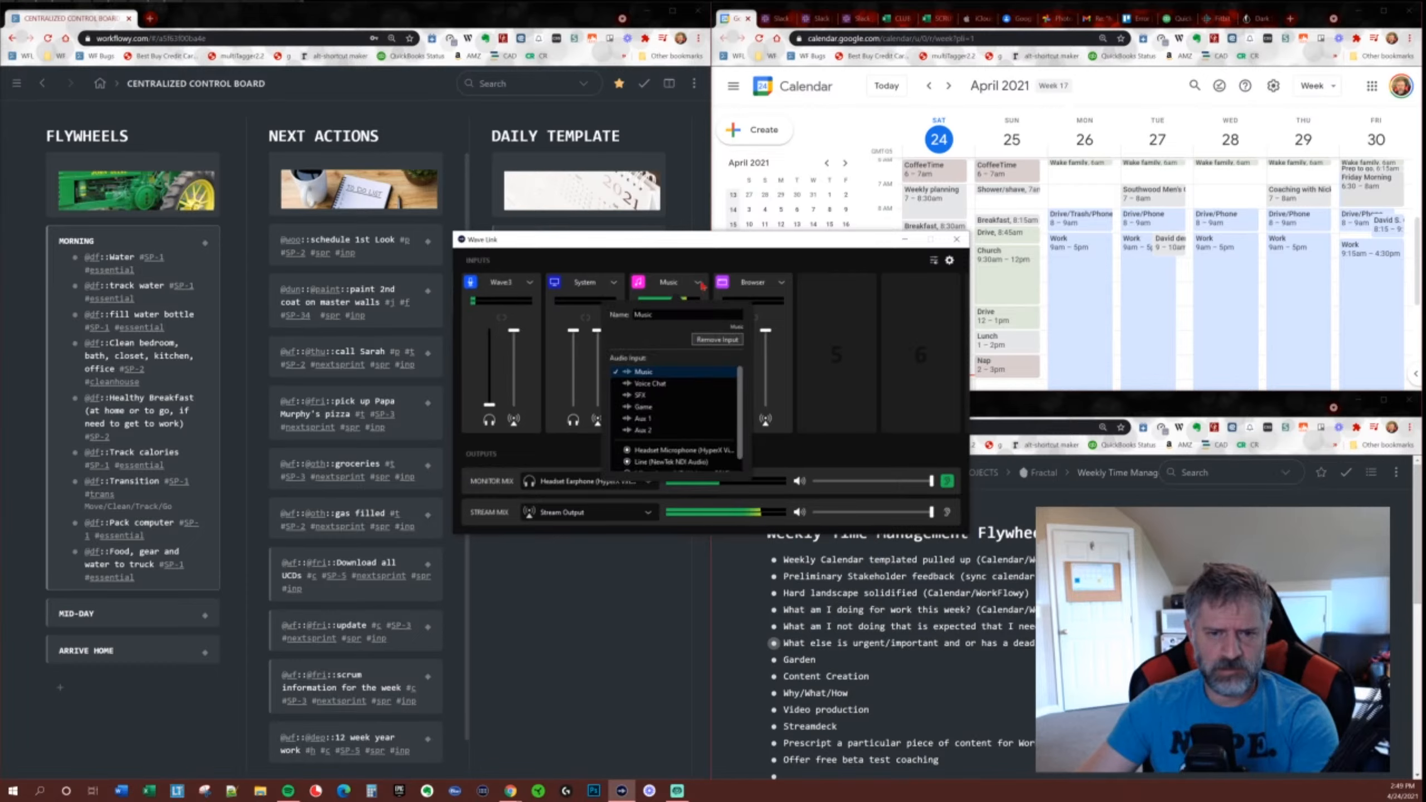
scroll(704, 404, down, 1)
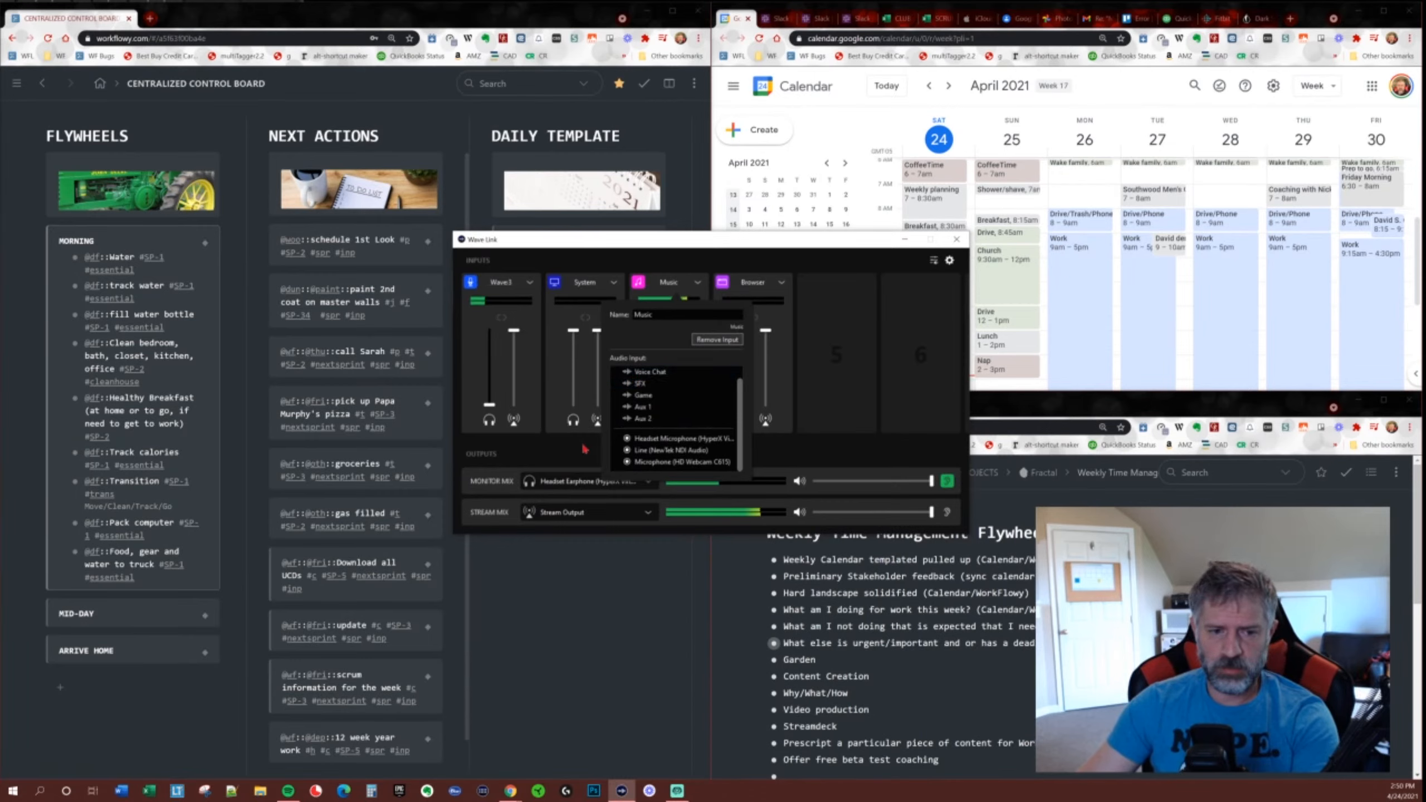
click(635, 384)
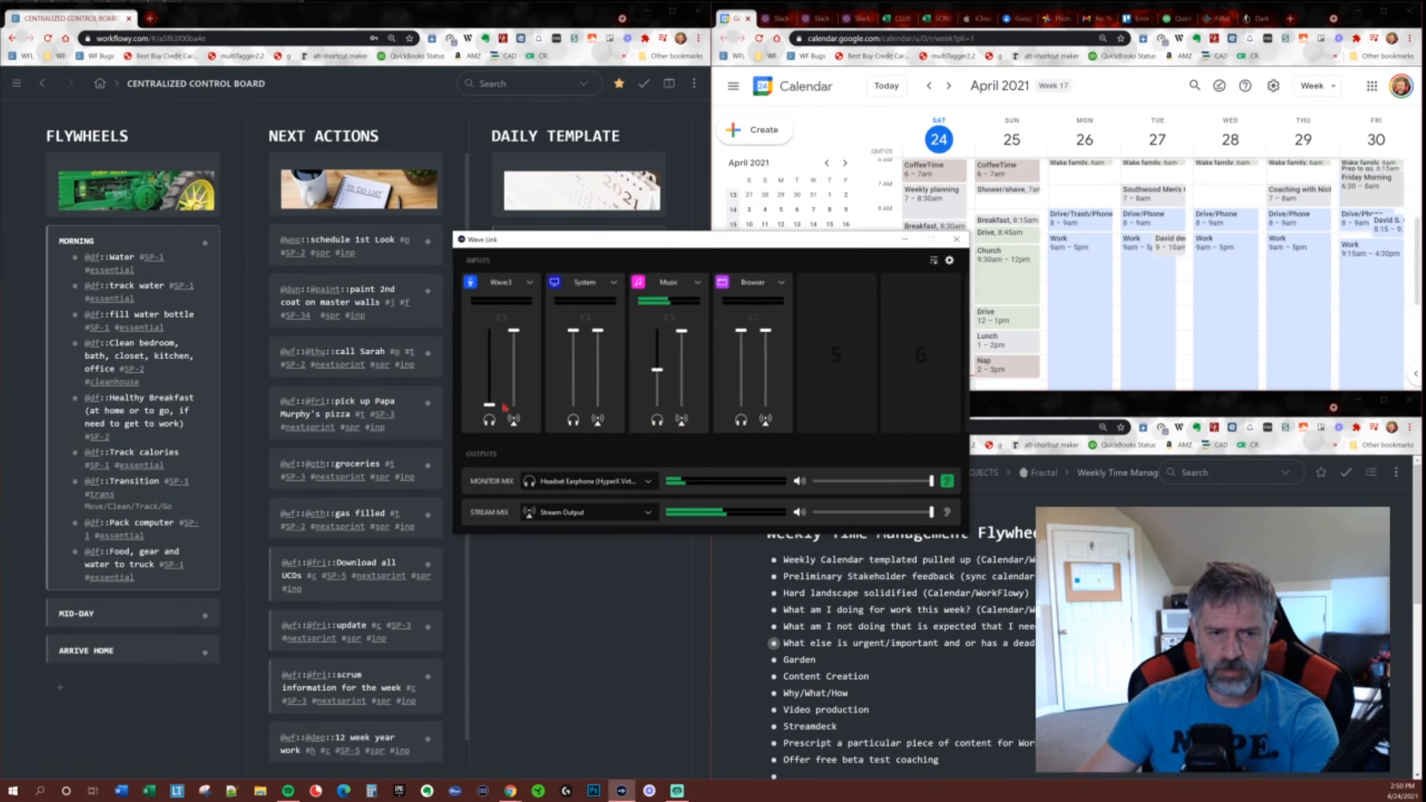
Check the Wave3 microphone's level faders, input gain and audio enhancement settings, and close its settings.
mouse_move(491, 404)
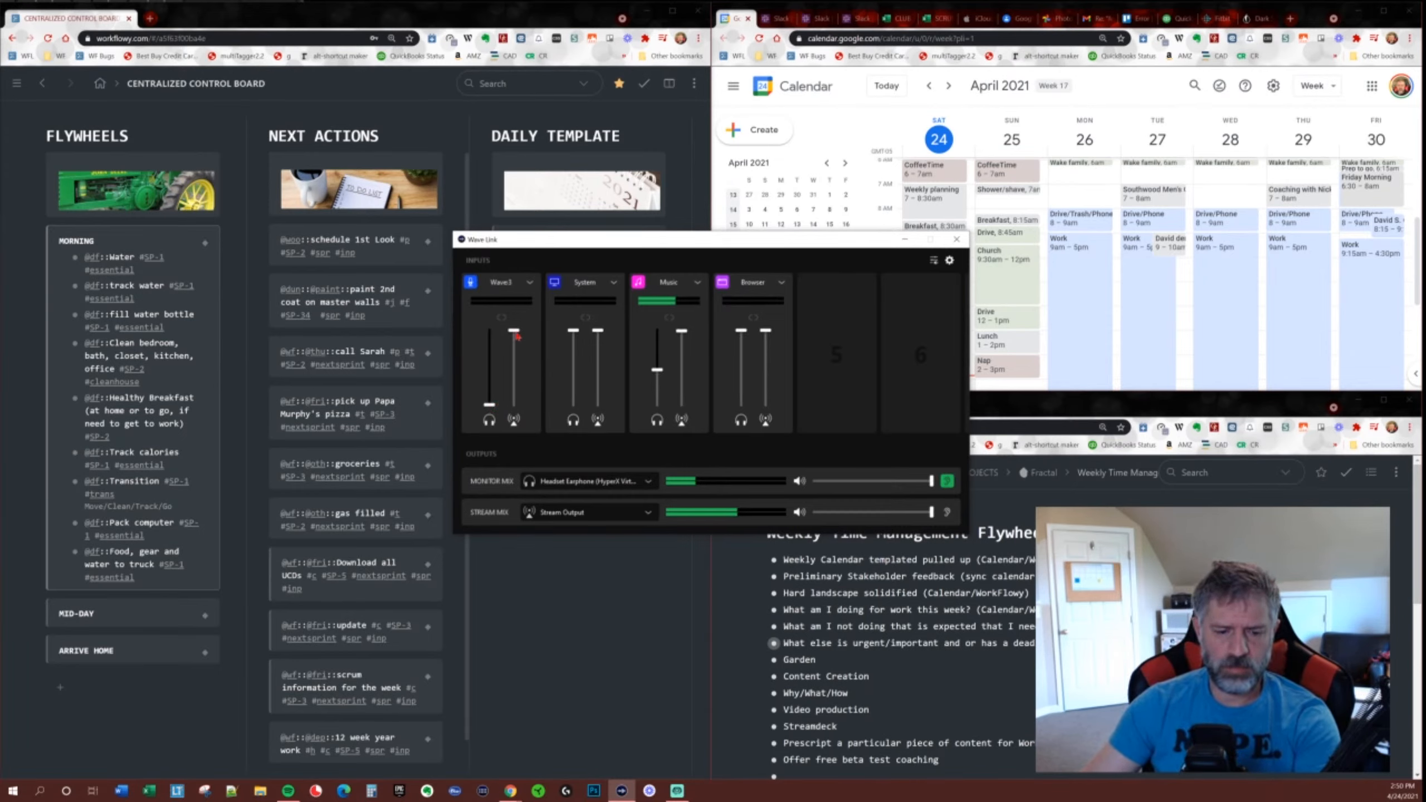
mouse_move(517, 335)
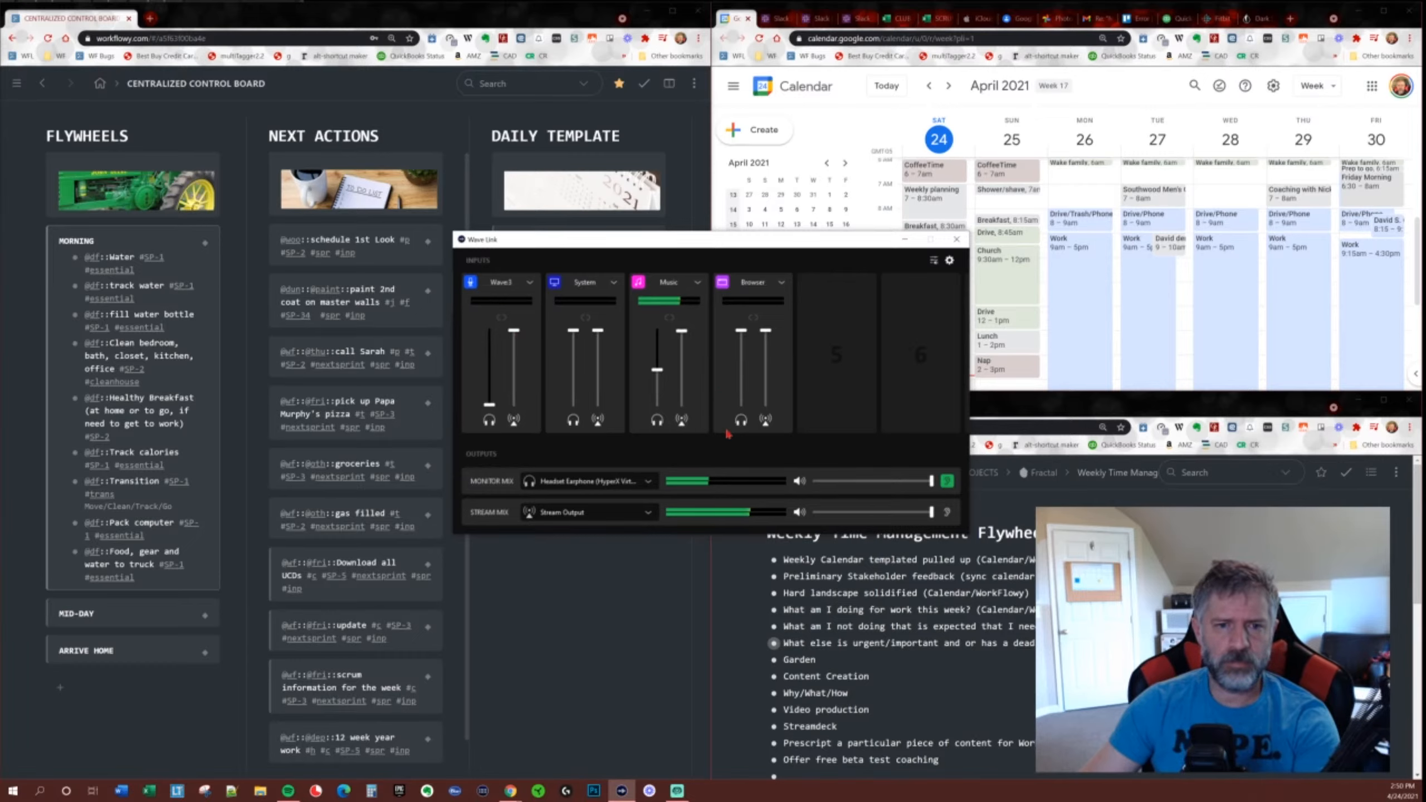
click(530, 288)
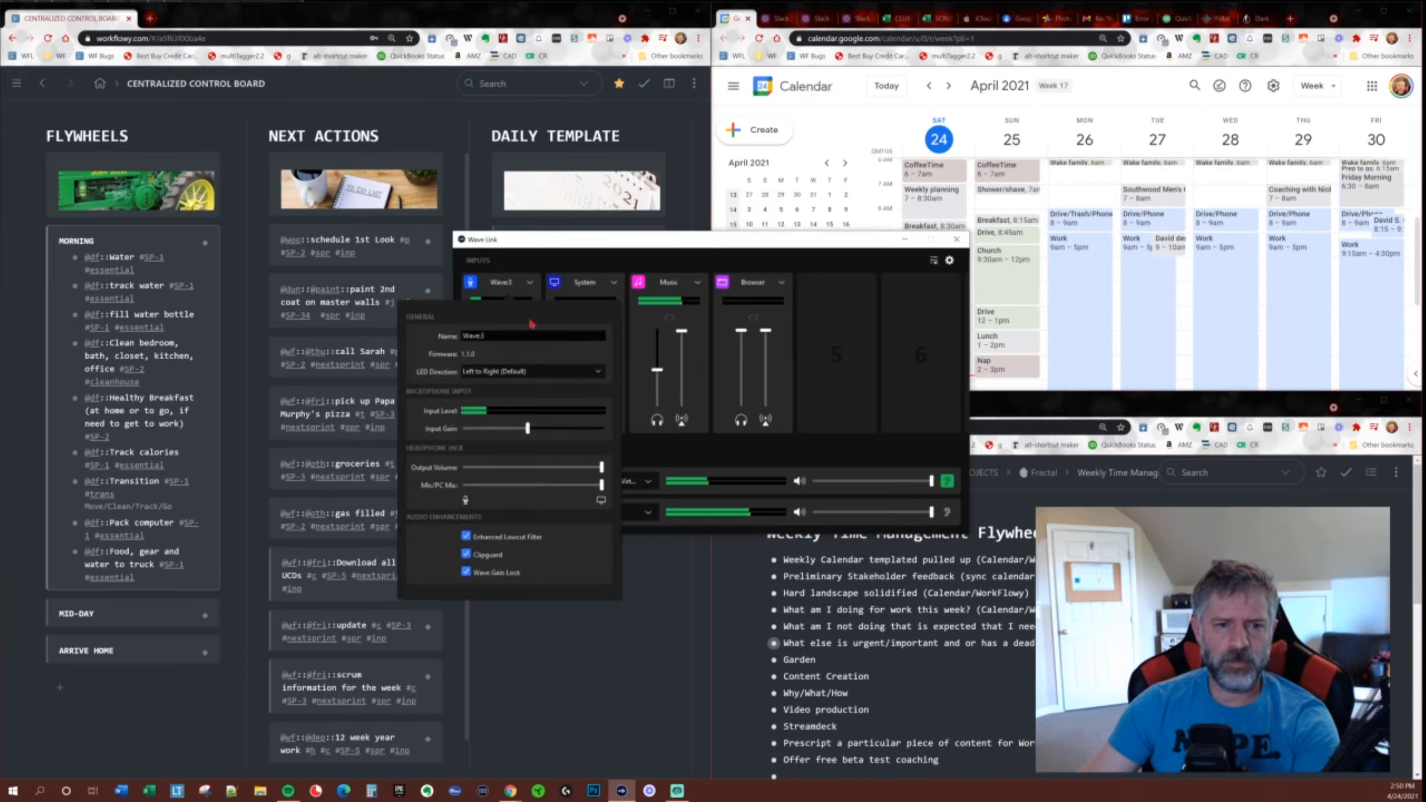
mouse_move(515, 430)
mouse_down()
mouse_move(494, 430)
mouse_move(575, 430)
mouse_move(515, 430)
mouse_move(549, 438)
mouse_move(528, 437)
mouse_up()
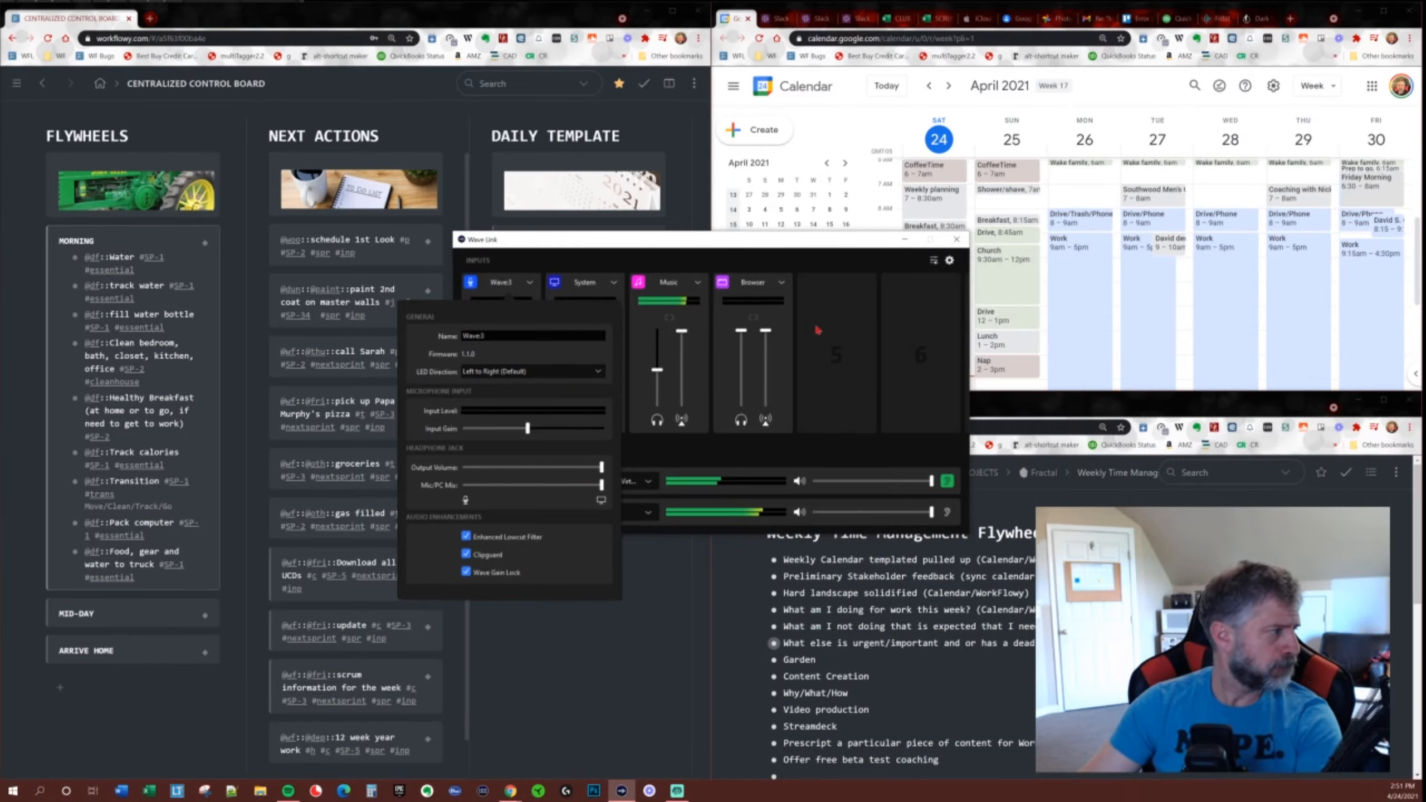
click(717, 245)
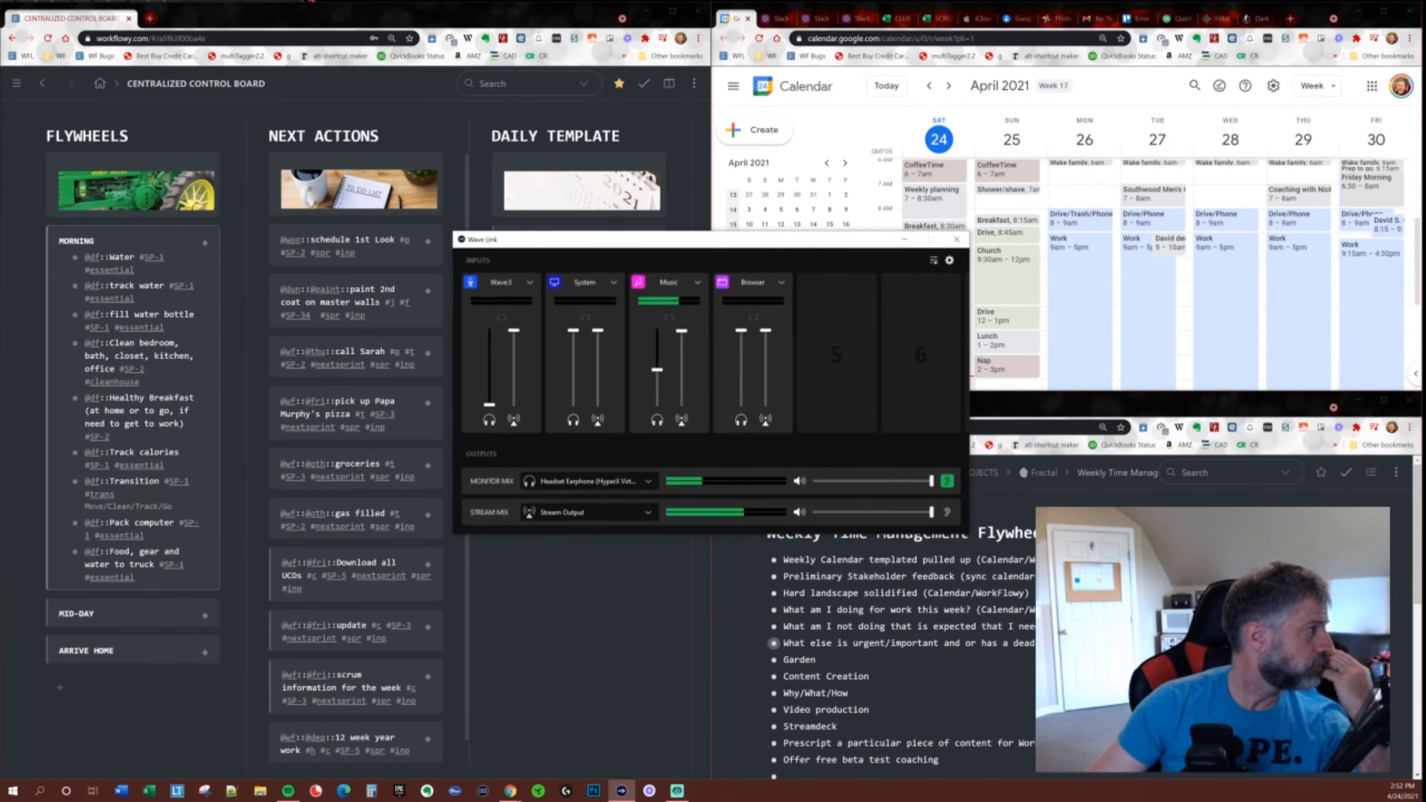
Open the Windows app volume and device preferences from Wave Link and set the master volume to 100.
drag(0, 290, 1425, 297)
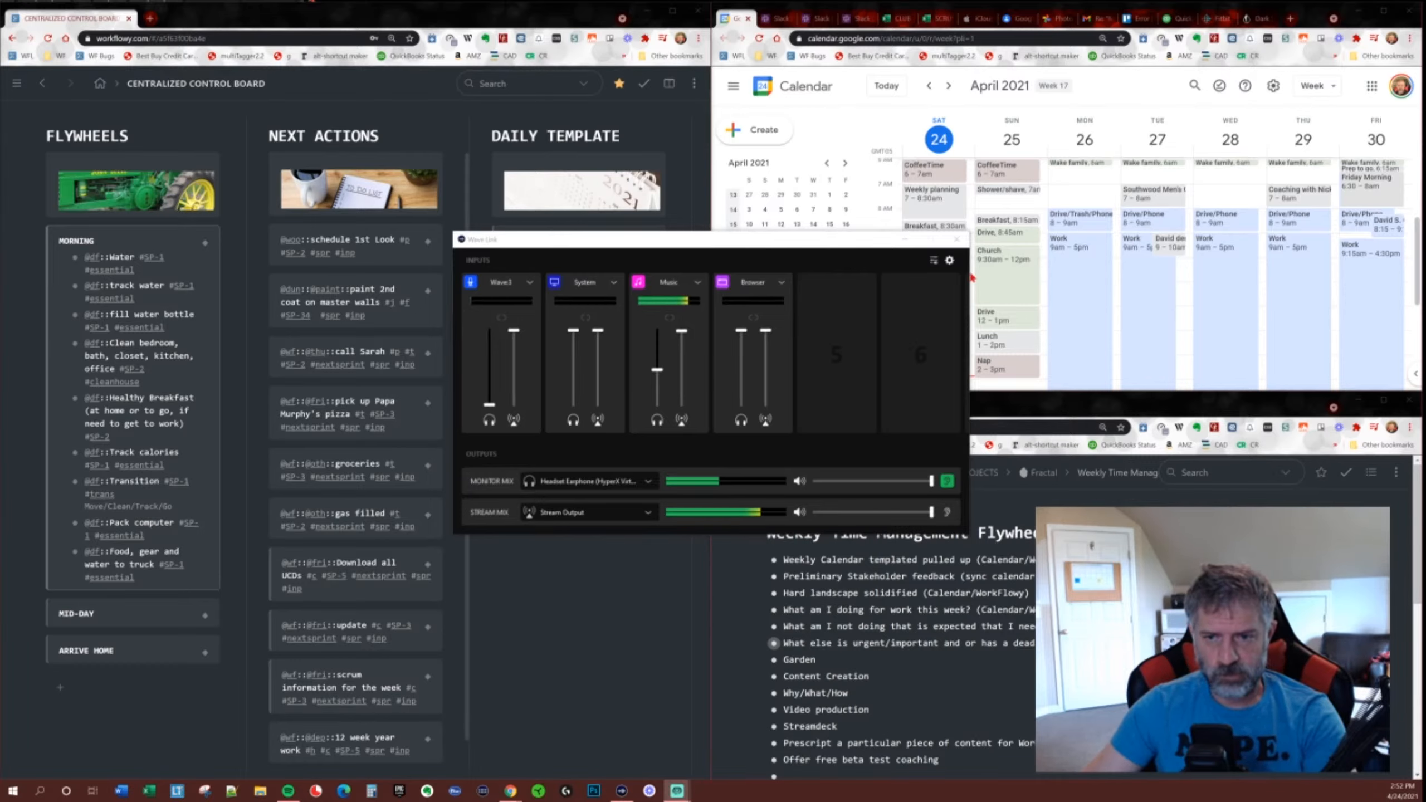
click(934, 260)
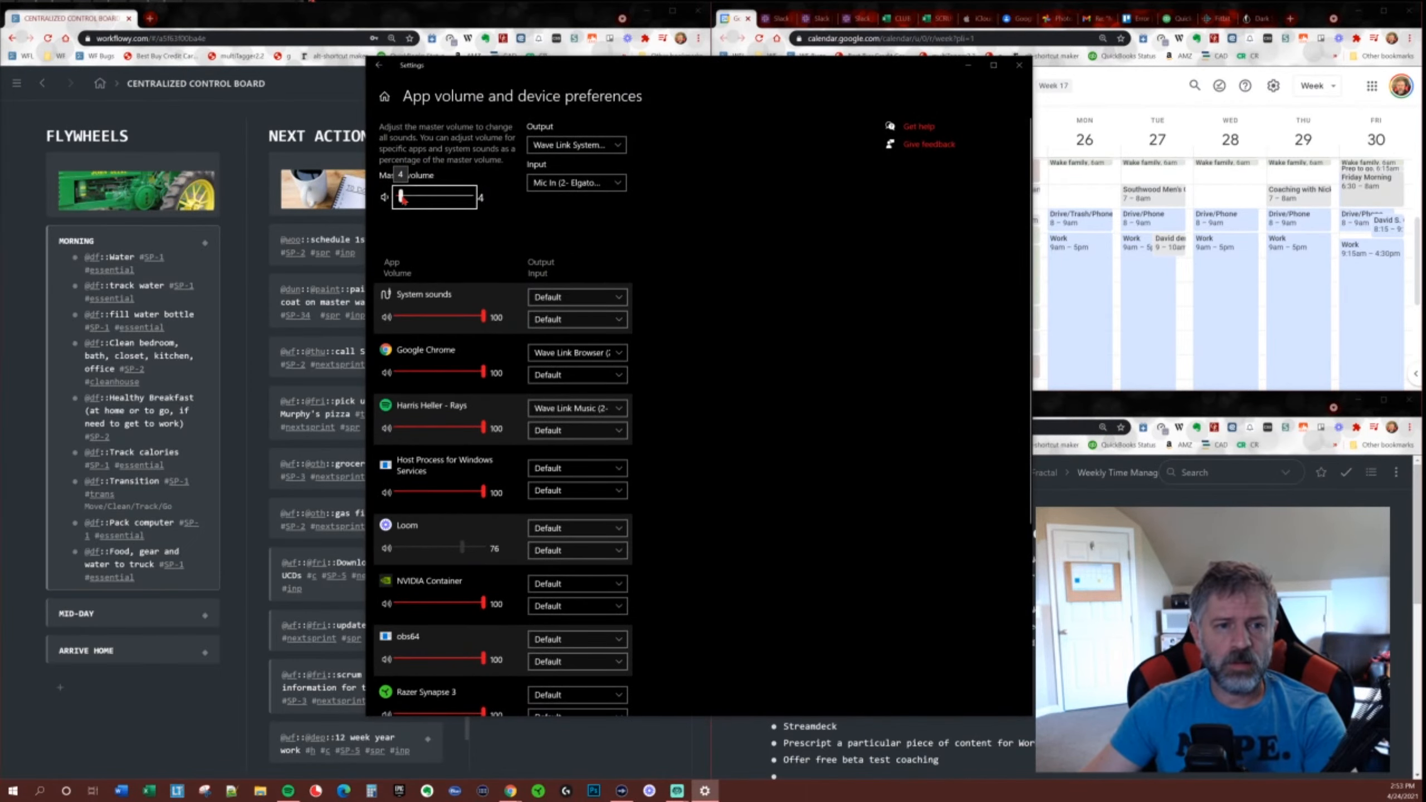
drag(402, 198, 419, 198)
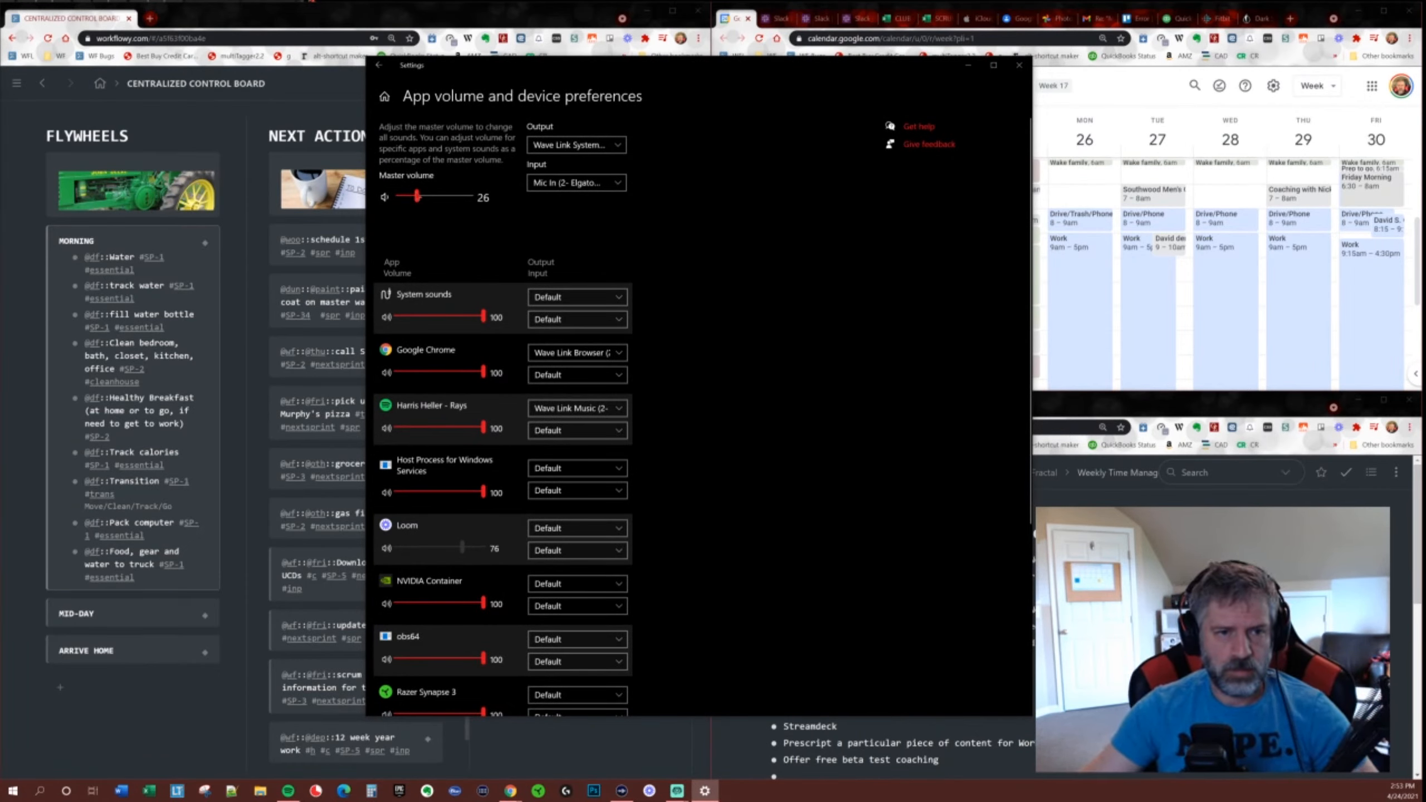
drag(418, 197, 472, 198)
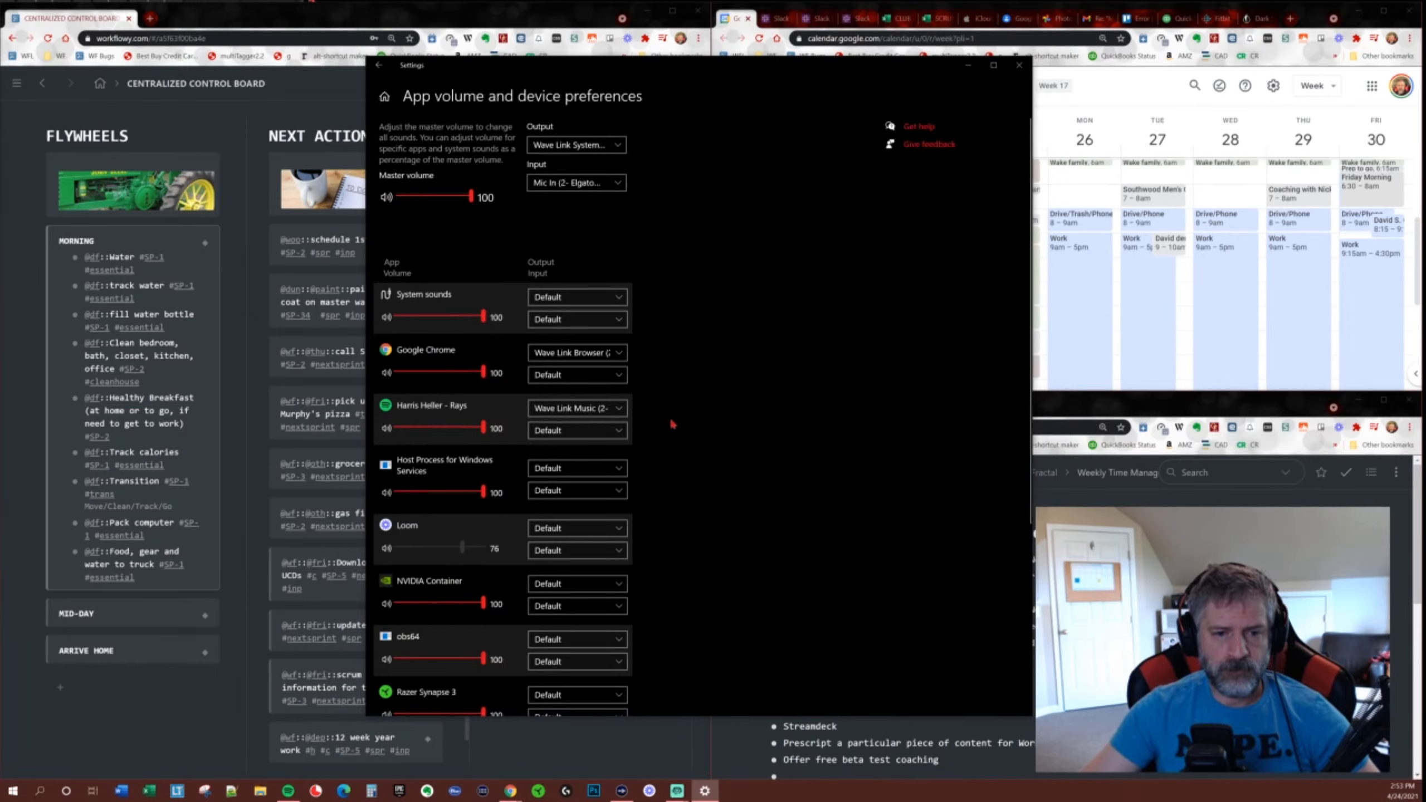
Check the output device choices for the Spotify music and for Streamlabs OBS, keeping Wave Link Music and Default.
click(620, 410)
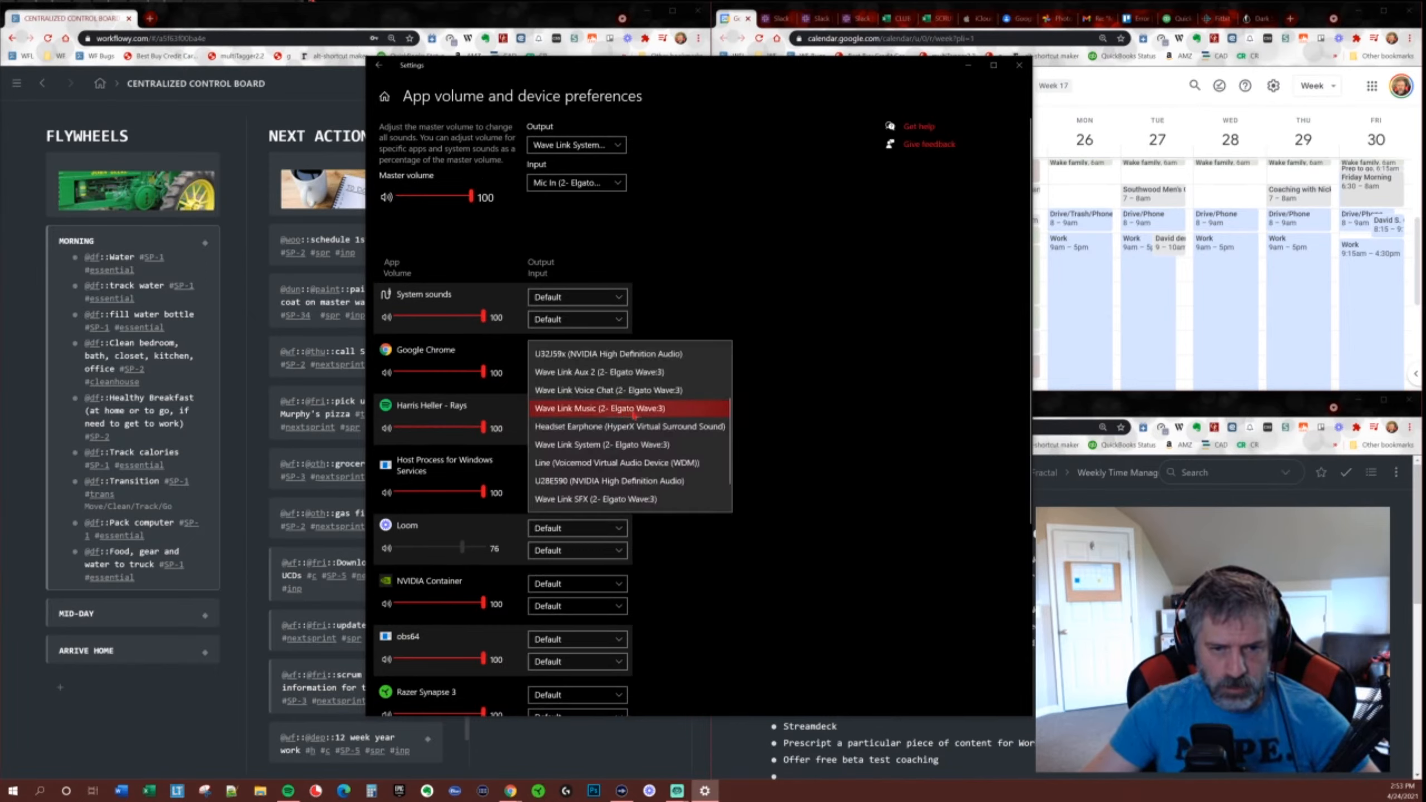
click(615, 414)
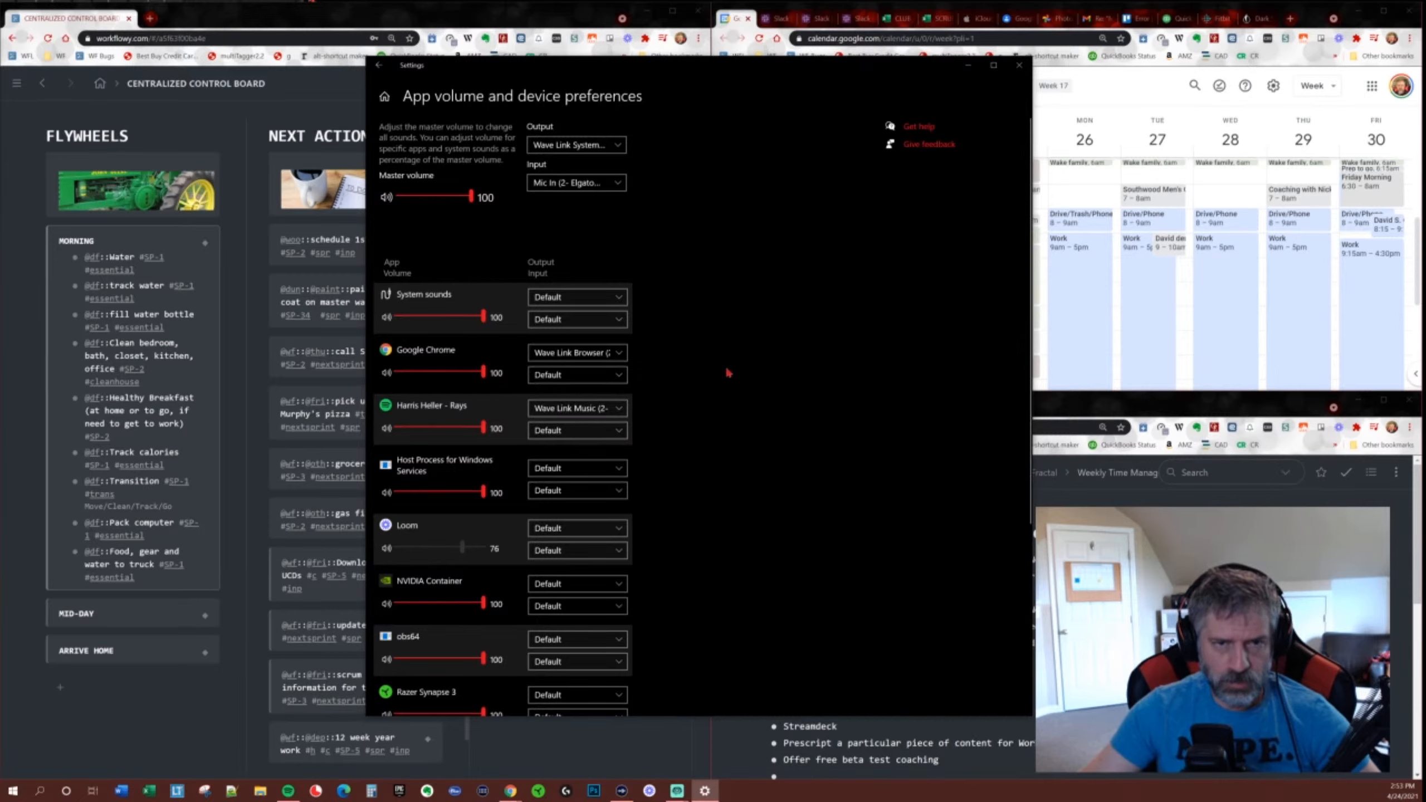
scroll(664, 387, down, 3)
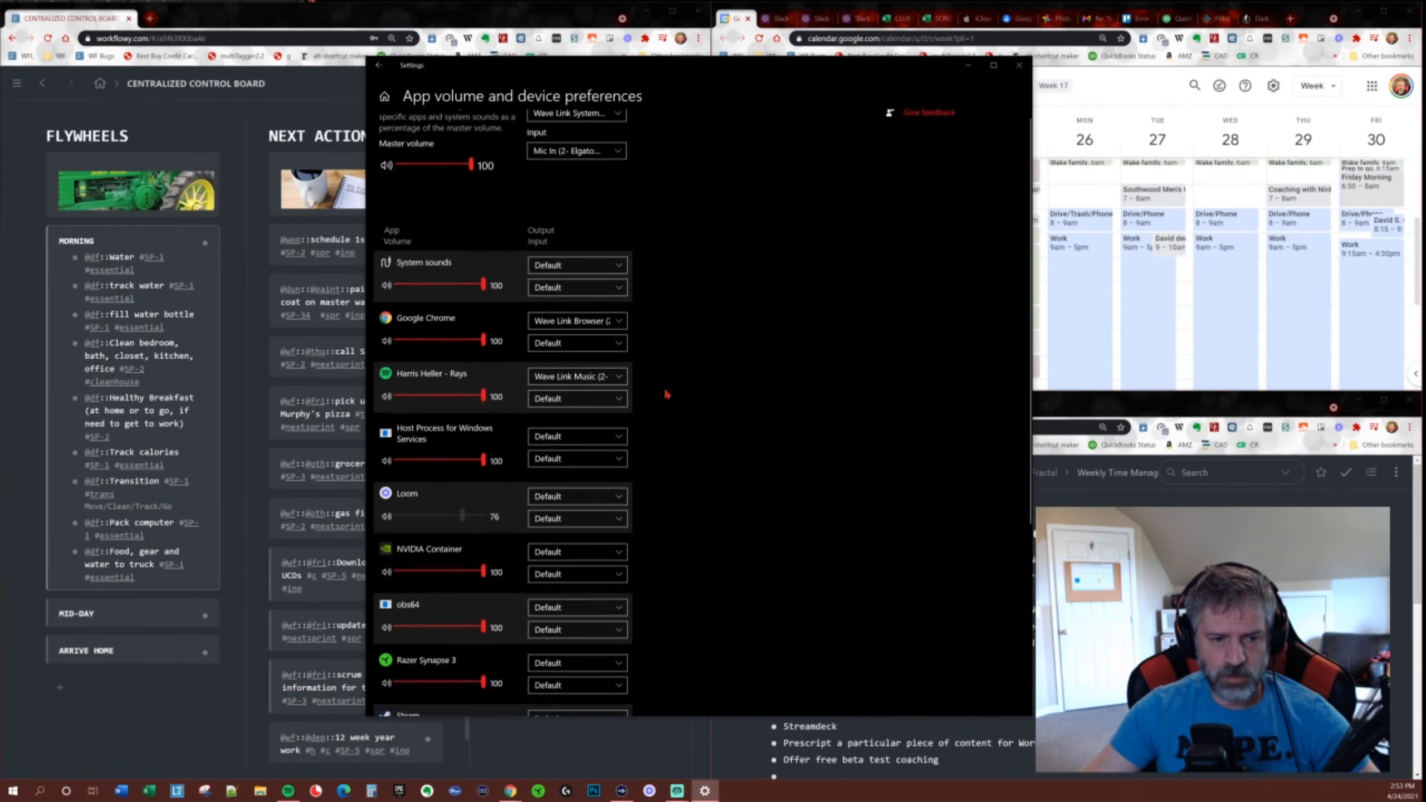
scroll(668, 400, down, 3)
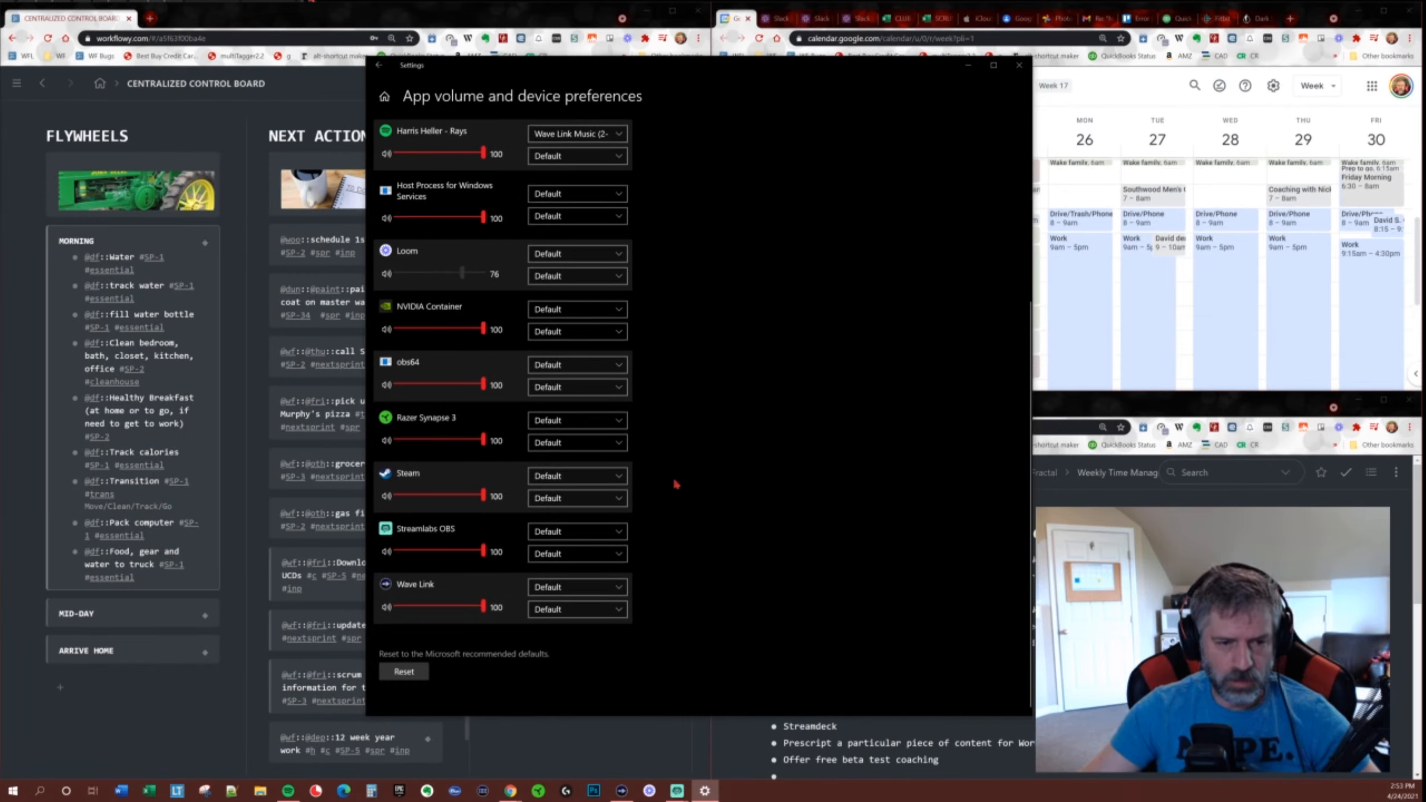
click(620, 536)
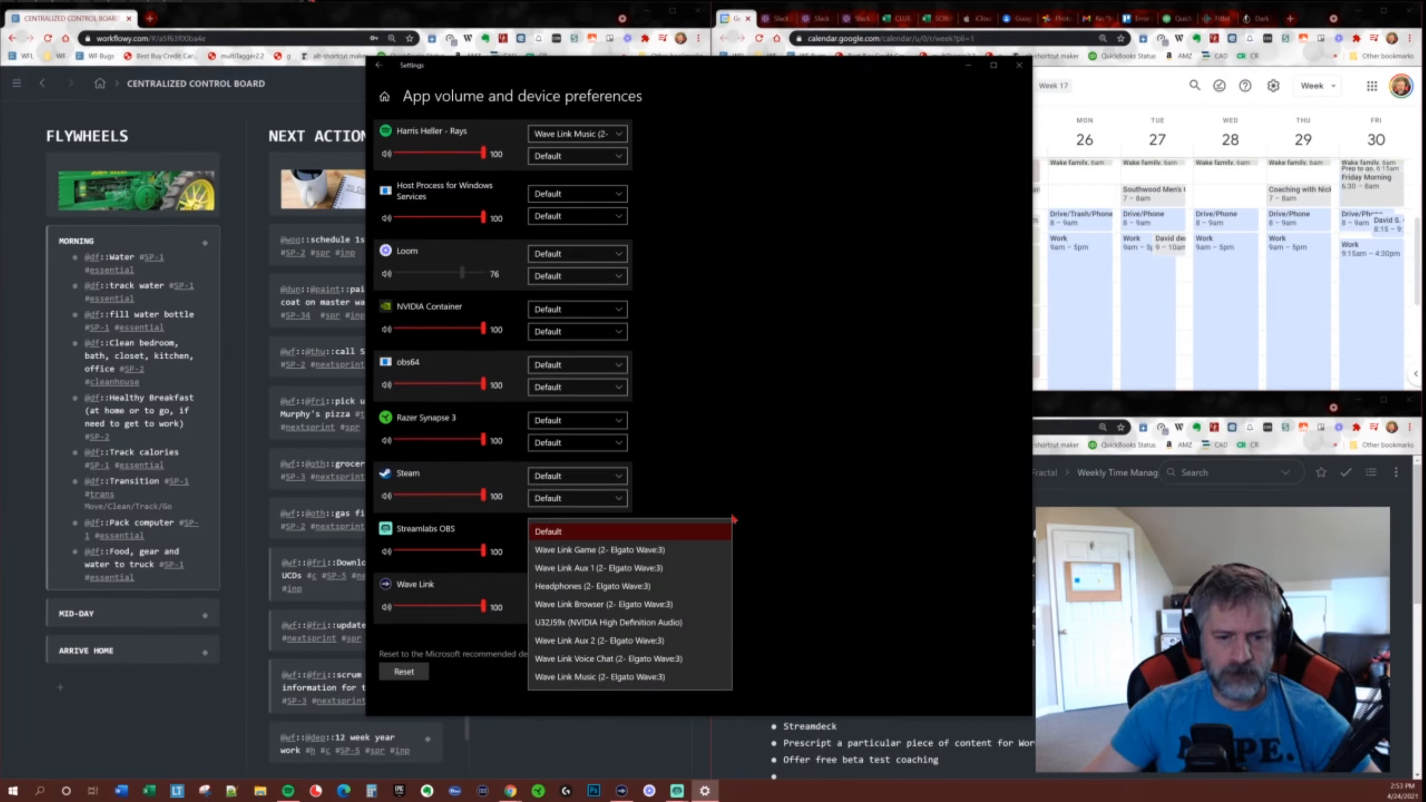
click(722, 453)
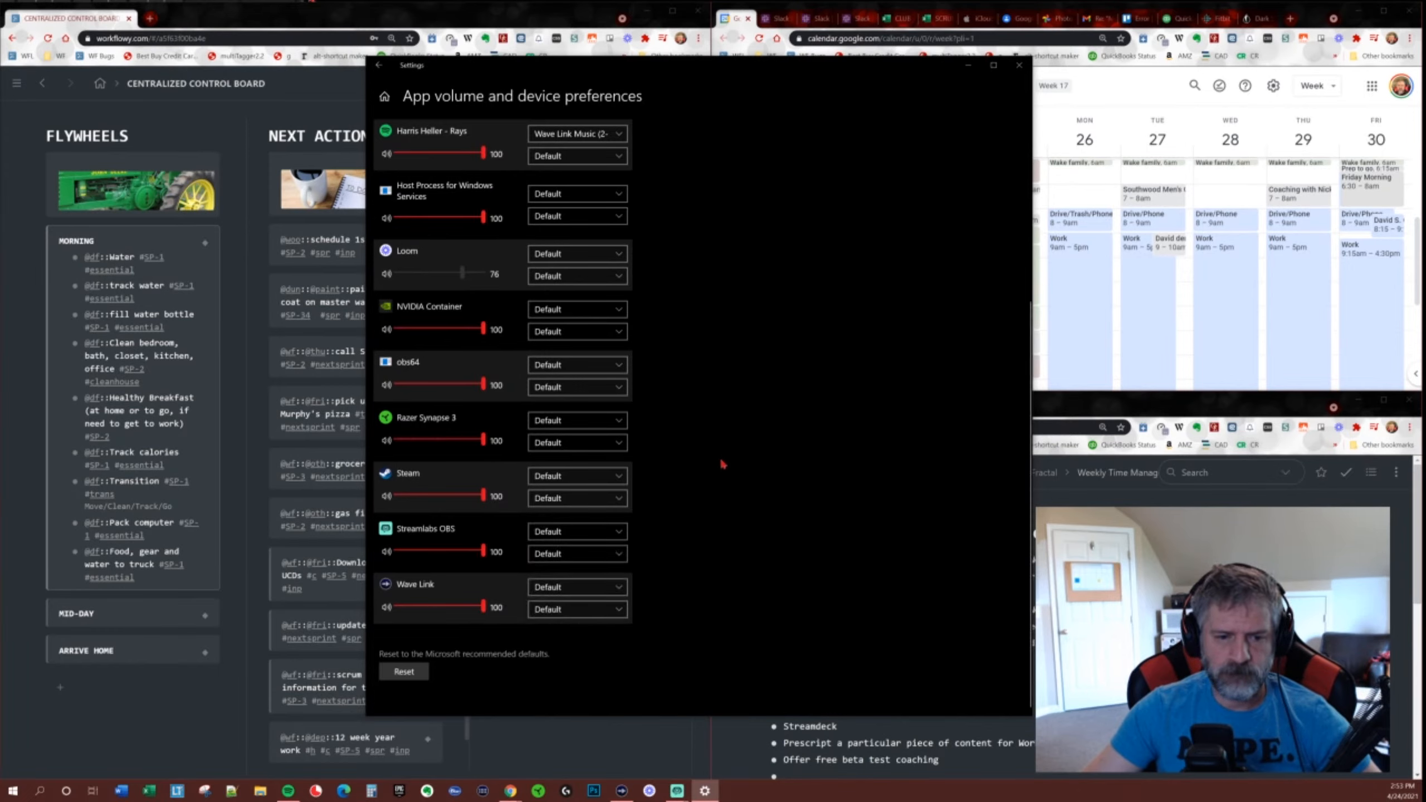
Check the input device choices for Wave Link in the app volume preferences, keeping Default, and return to the Wave Link mixer.
scroll(674, 437, up, 5)
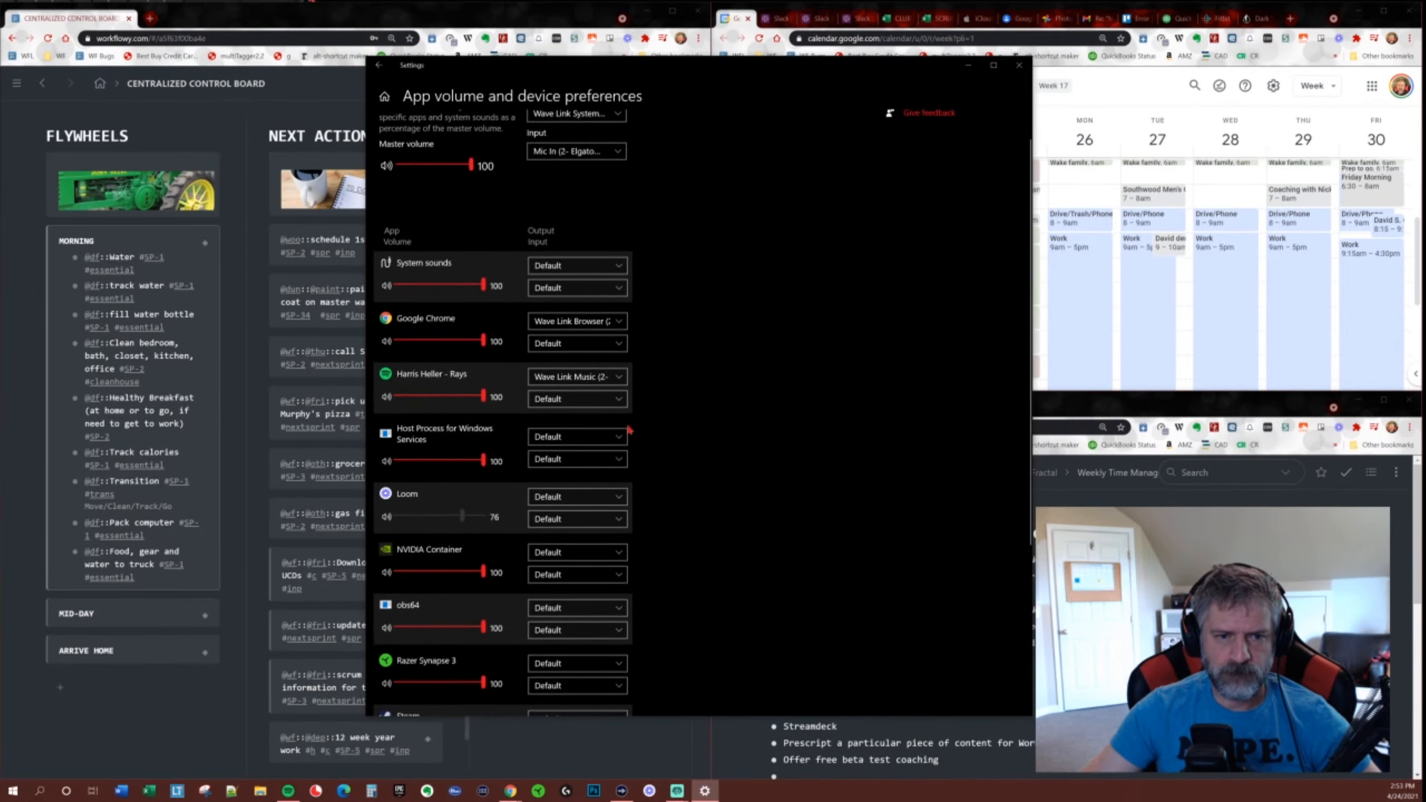
scroll(629, 432, down, 5)
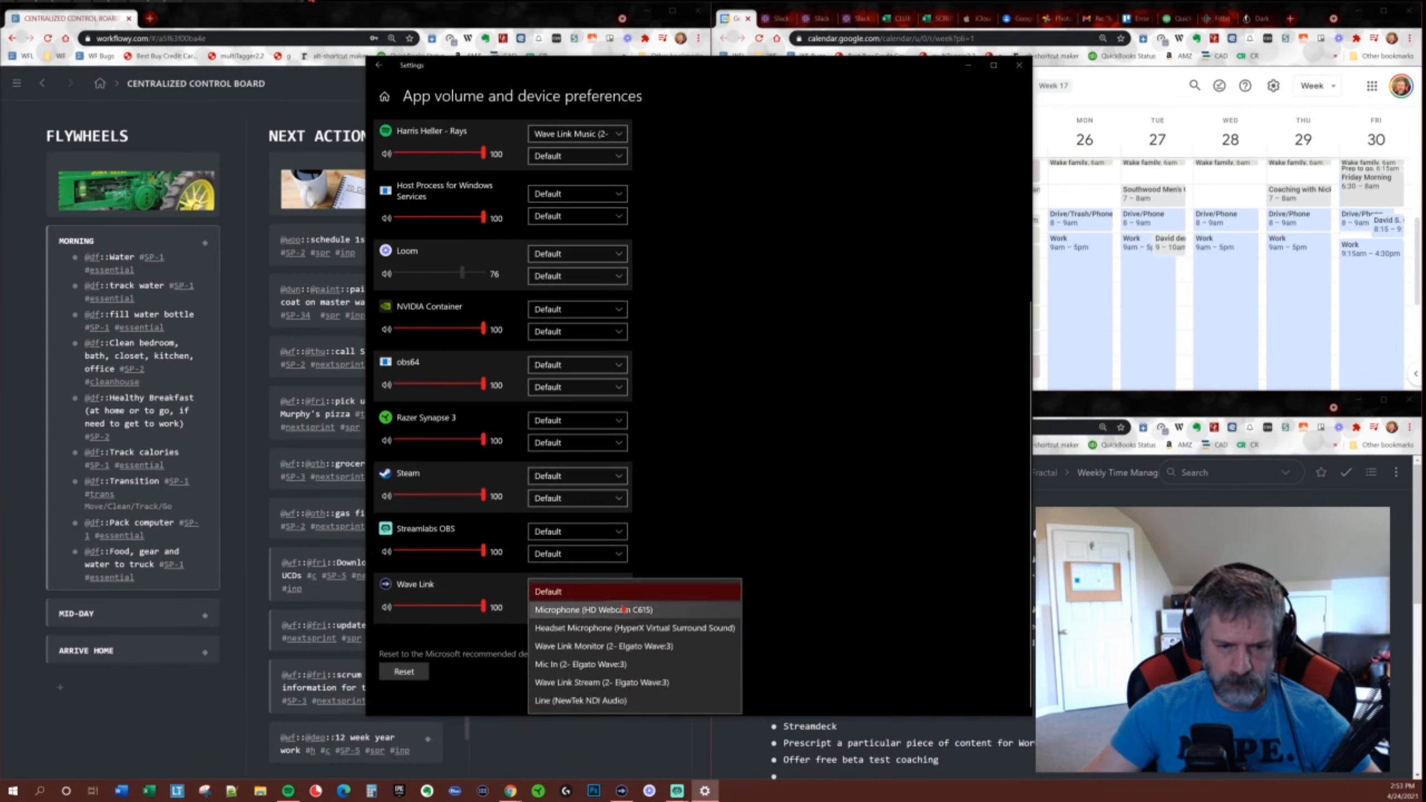
click(620, 608)
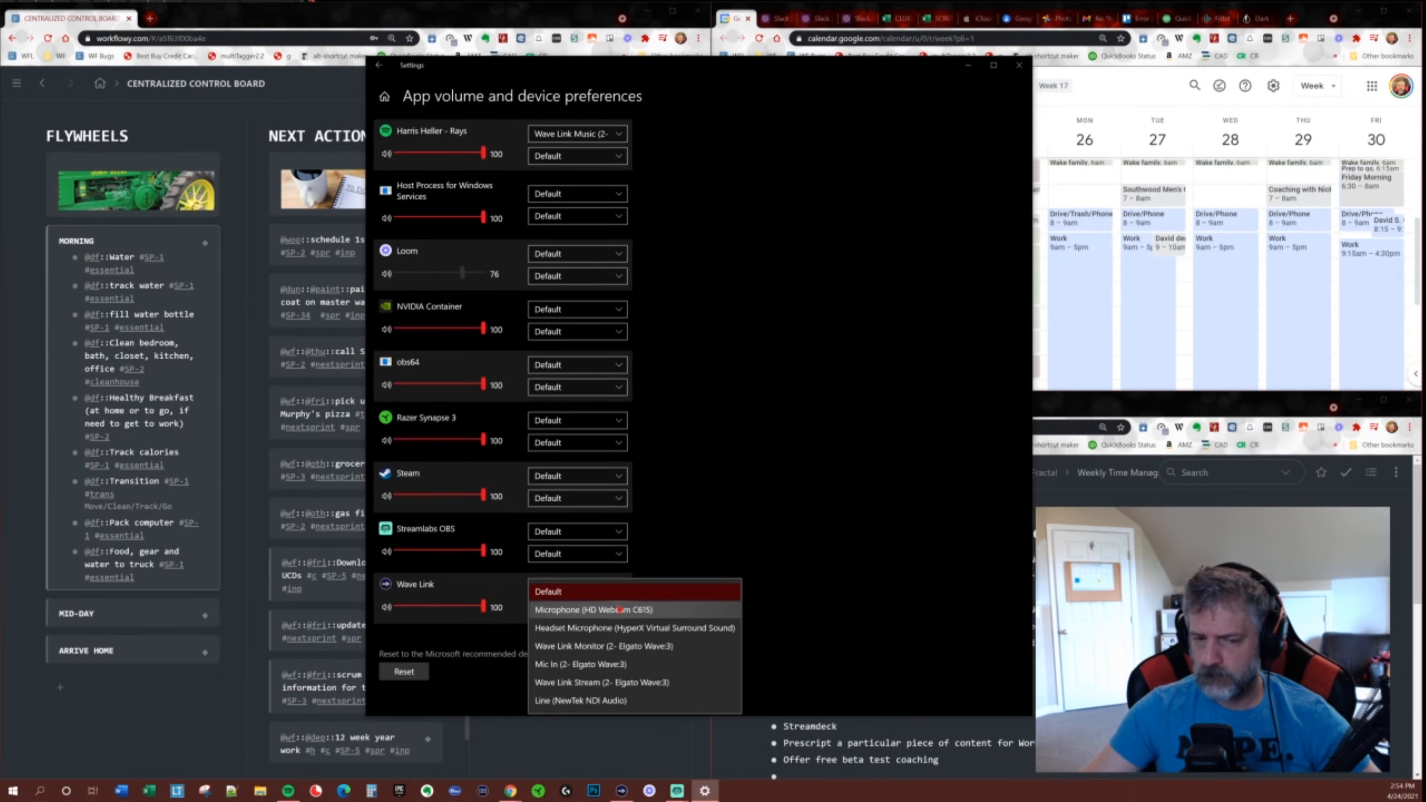
click(771, 433)
click(968, 65)
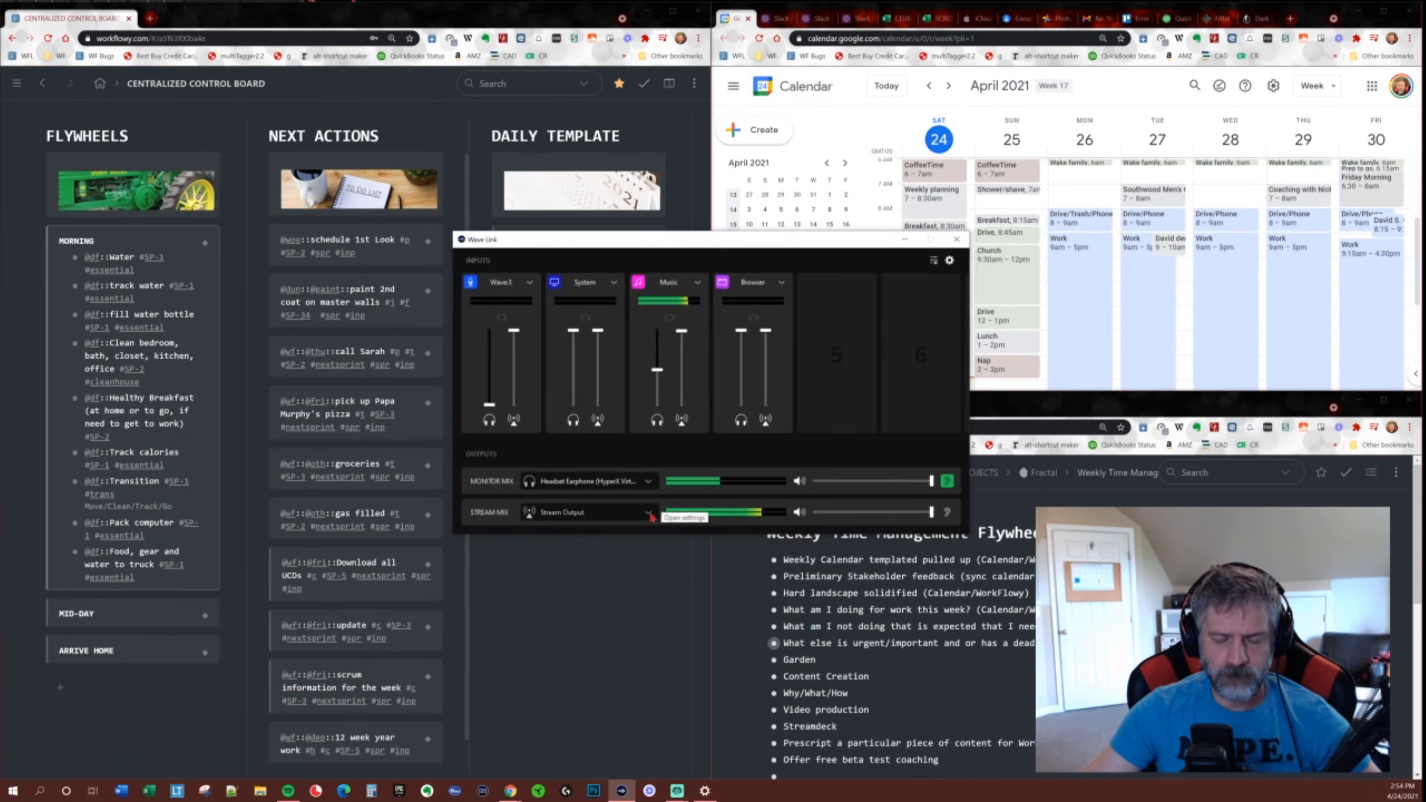
Compare the Stream Mix and Monitor Mix by listening to each, testing a lower Stream Mix volume and restoring it to full.
mouse_move(931, 482)
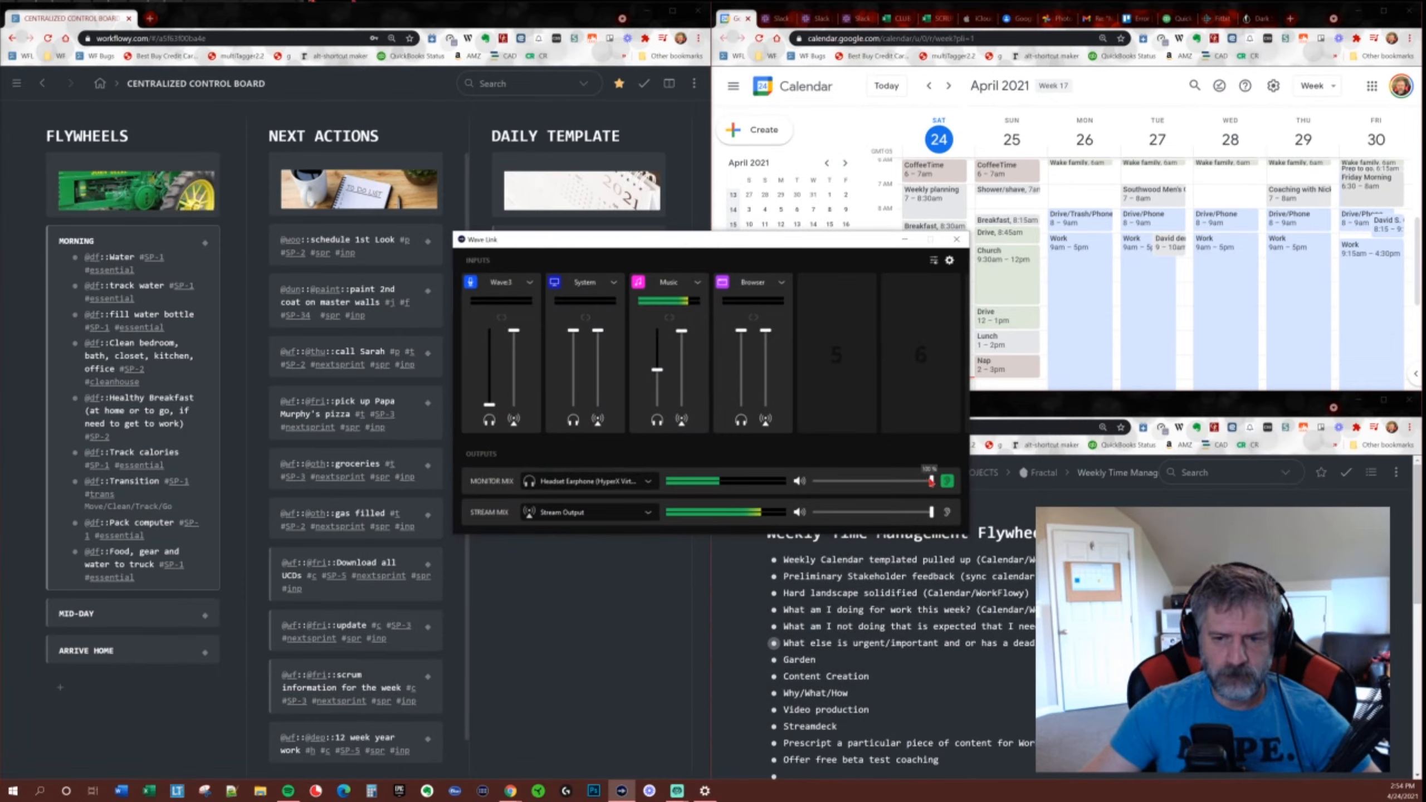
click(947, 512)
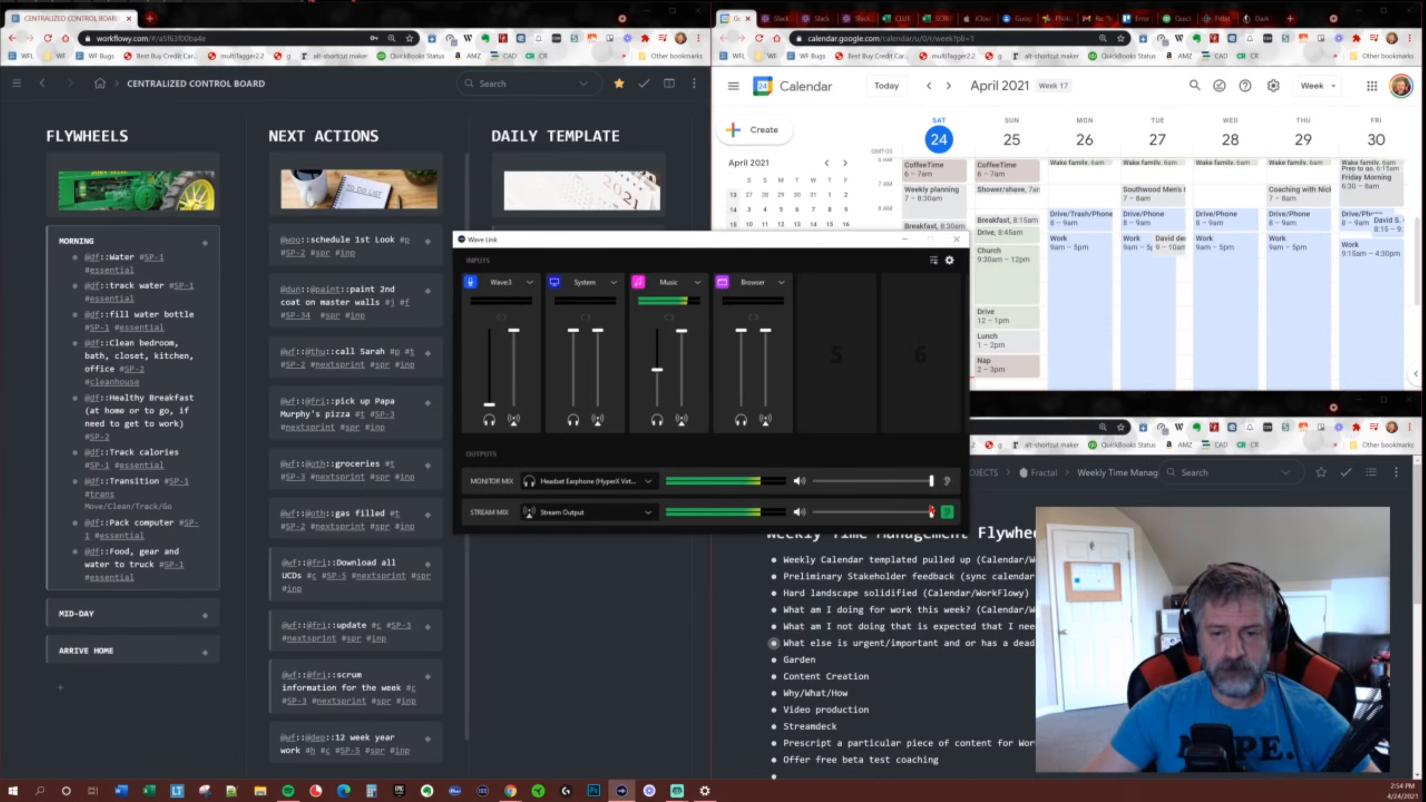
drag(932, 512, 881, 521)
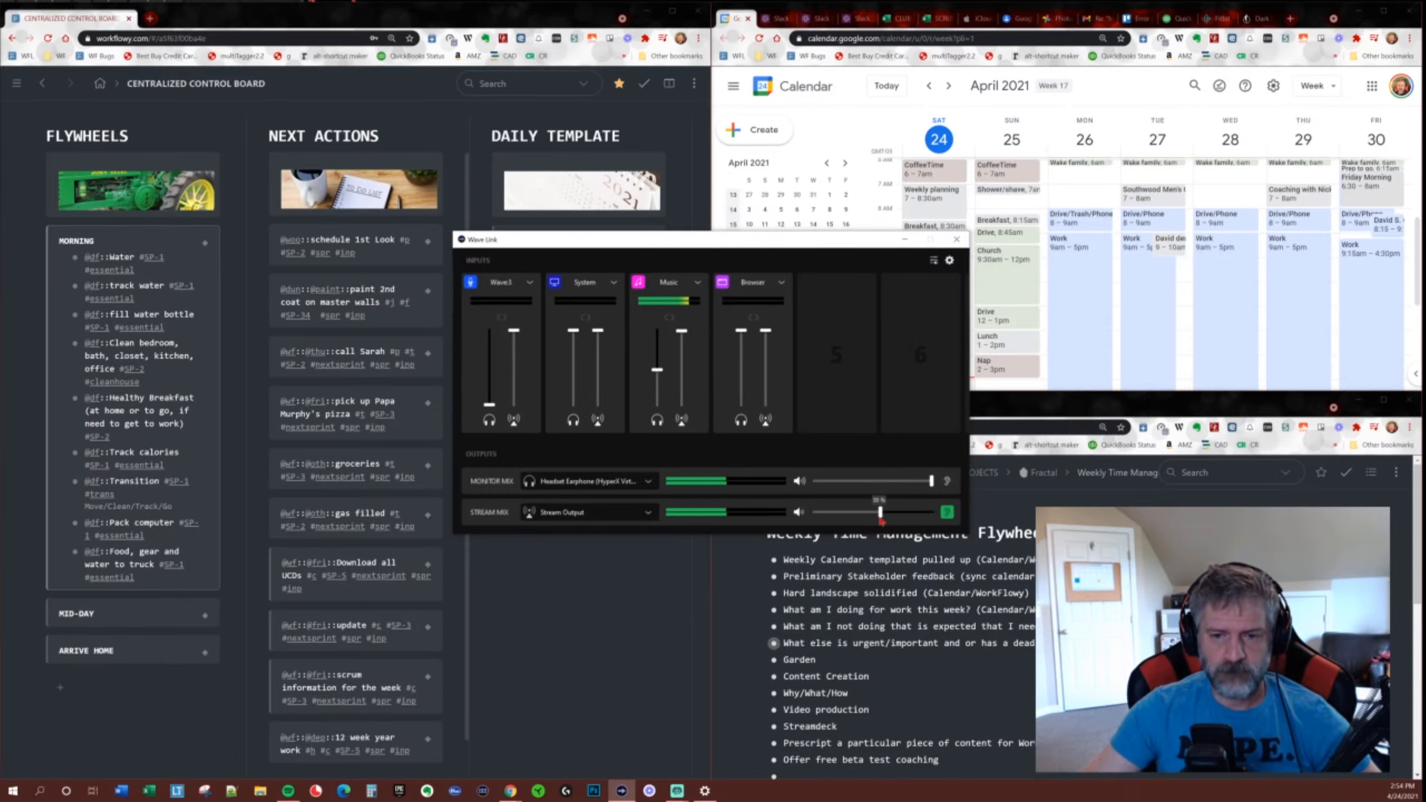
drag(881, 520, 932, 515)
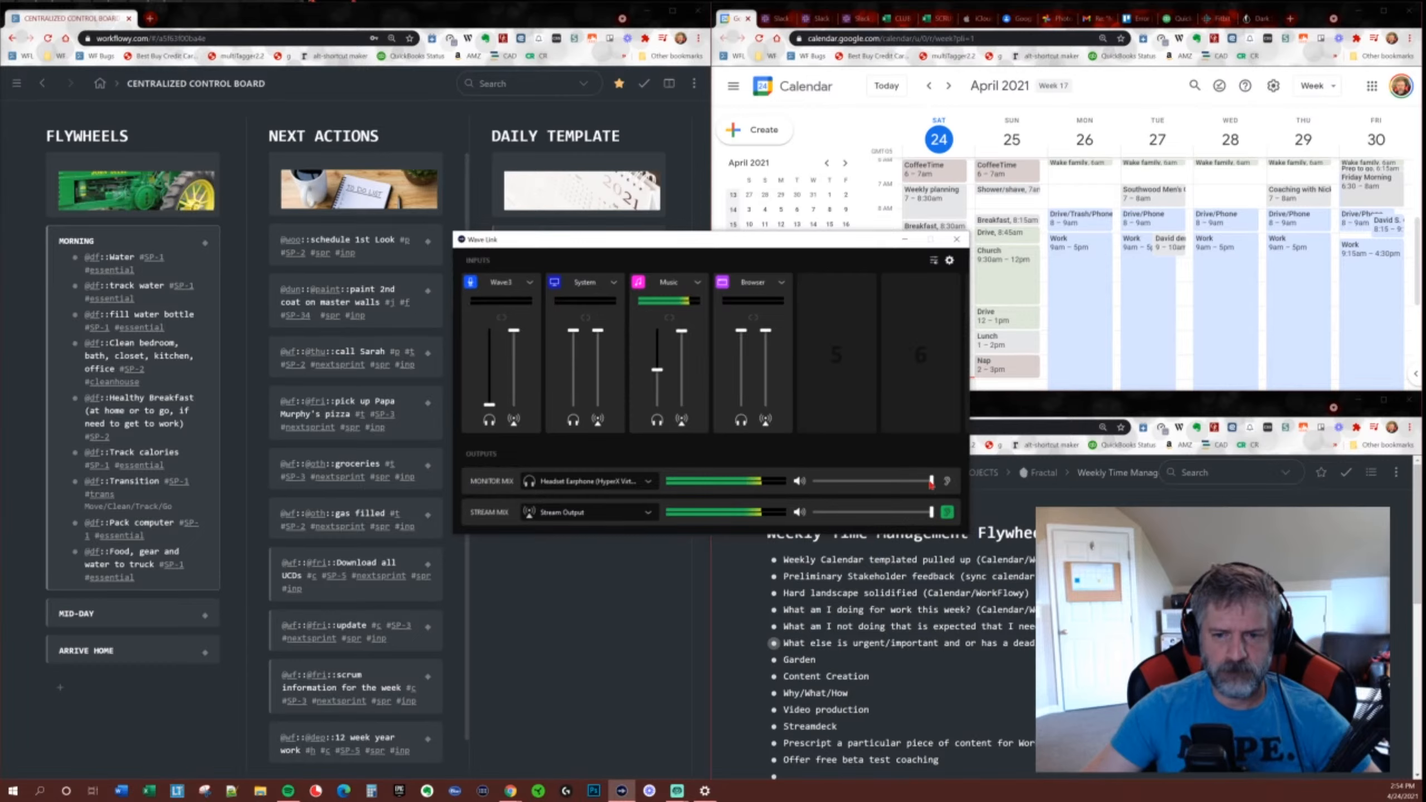
mouse_move(932, 484)
mouse_down()
mouse_move(856, 484)
mouse_move(934, 485)
mouse_up()
click(947, 481)
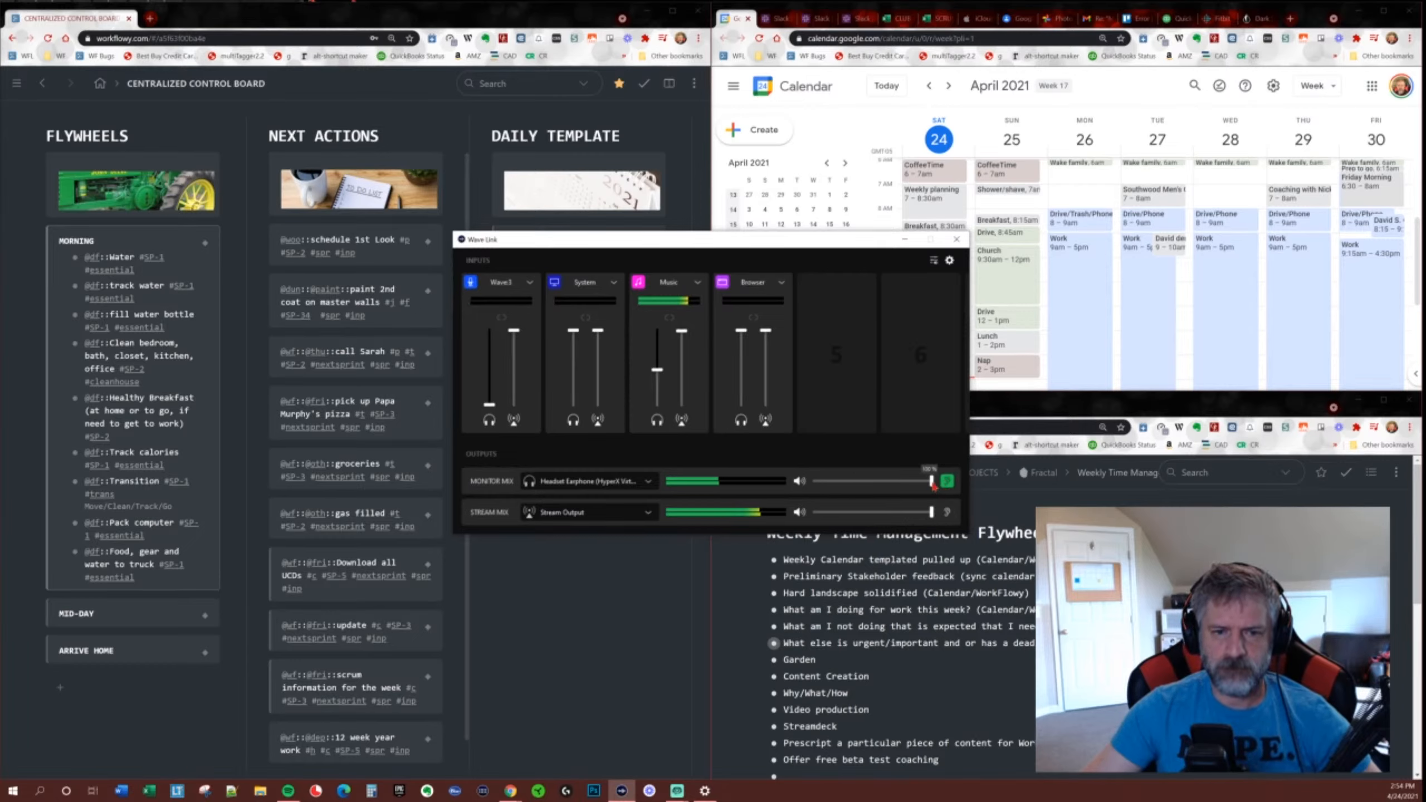
click(947, 513)
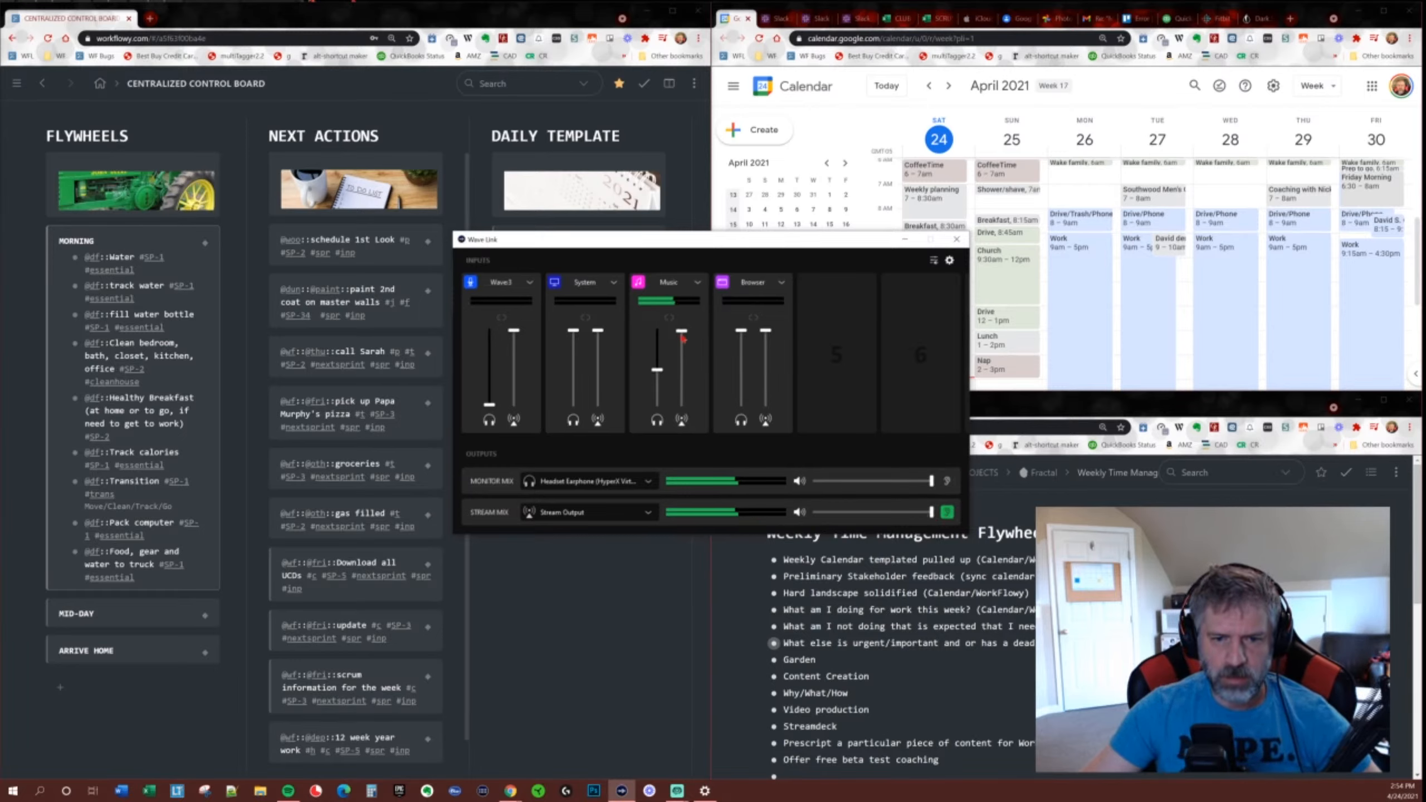
Lower the Music channel's stream level a little below full, and return listening to the Monitor Mix before minimizing Wave Link.
mouse_move(683, 338)
mouse_down()
mouse_move(688, 376)
mouse_move(691, 364)
mouse_up()
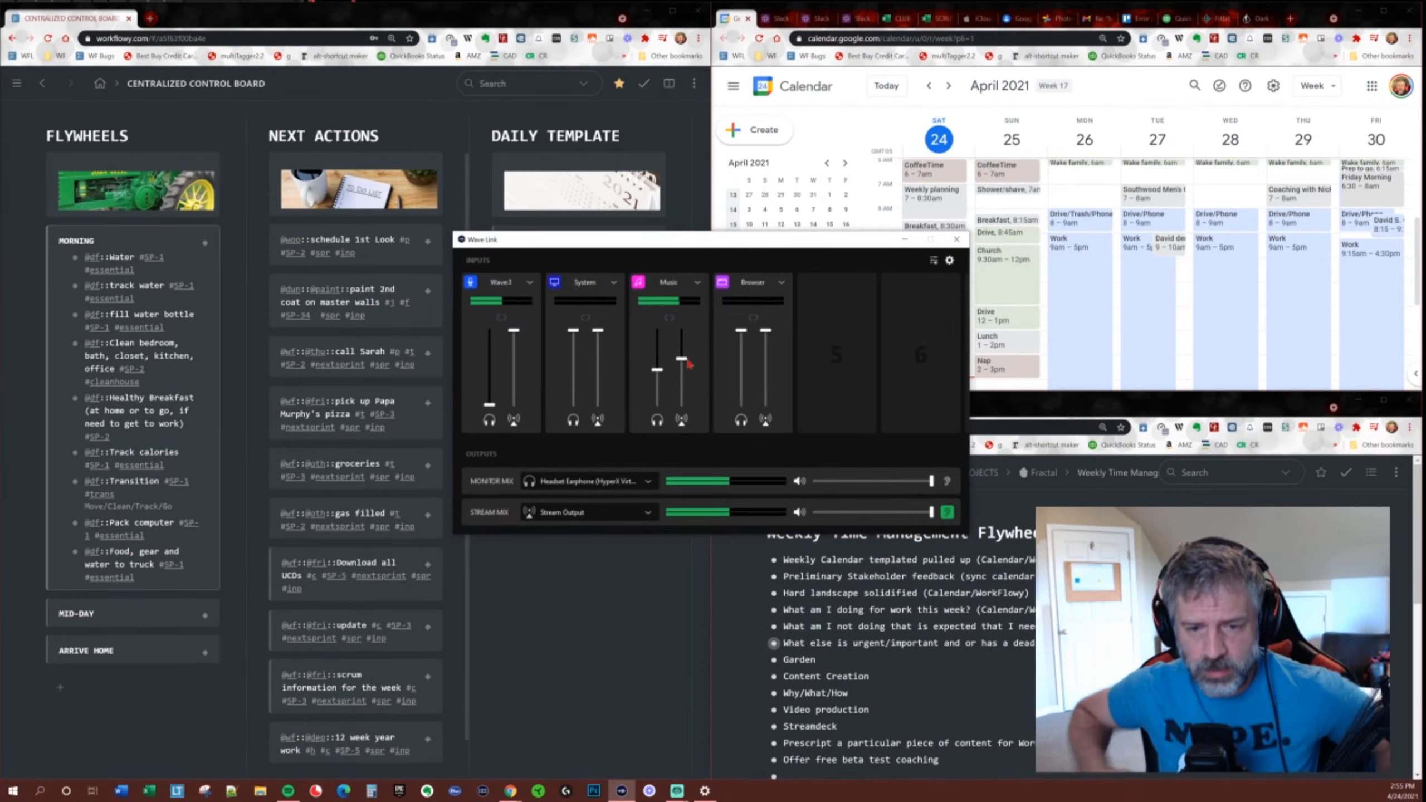
click(948, 482)
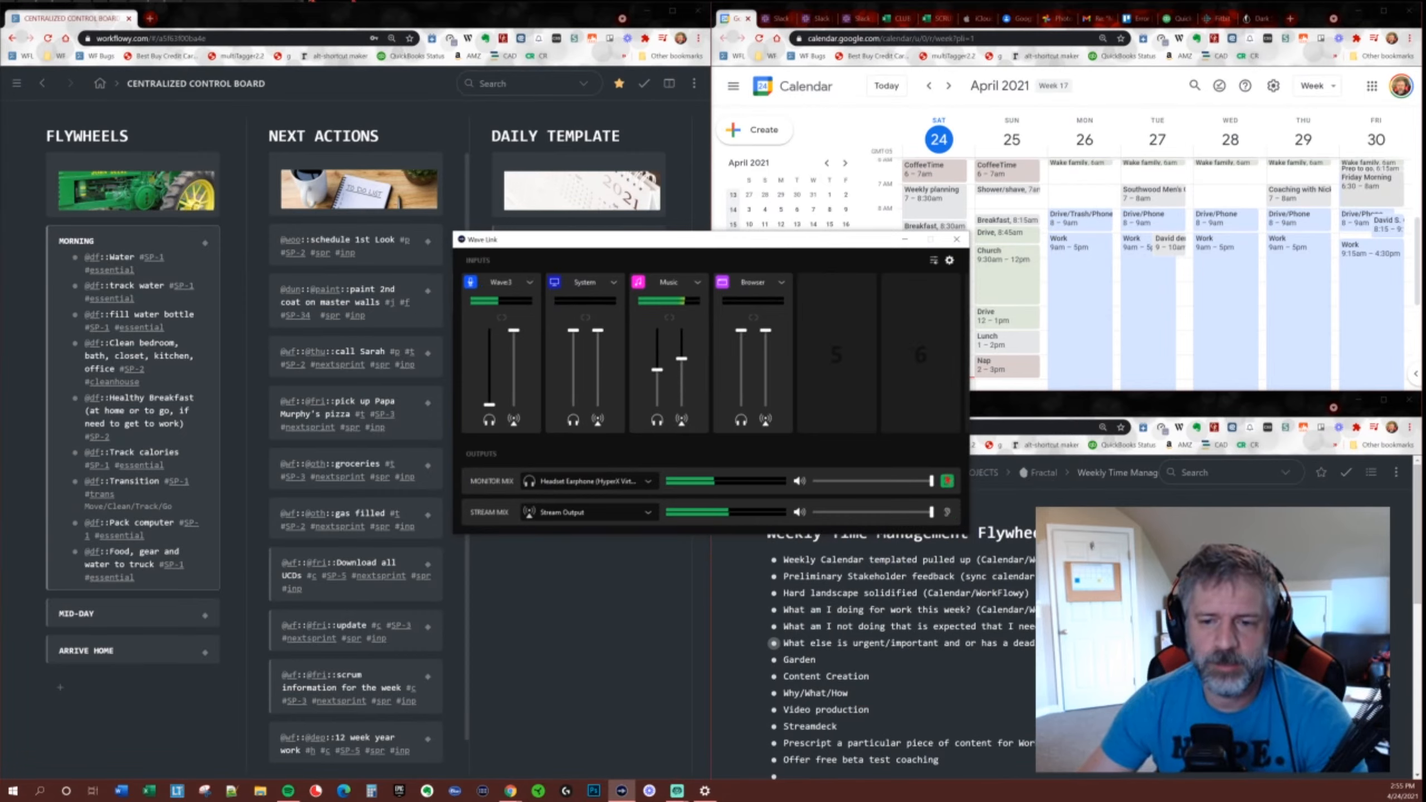
click(905, 239)
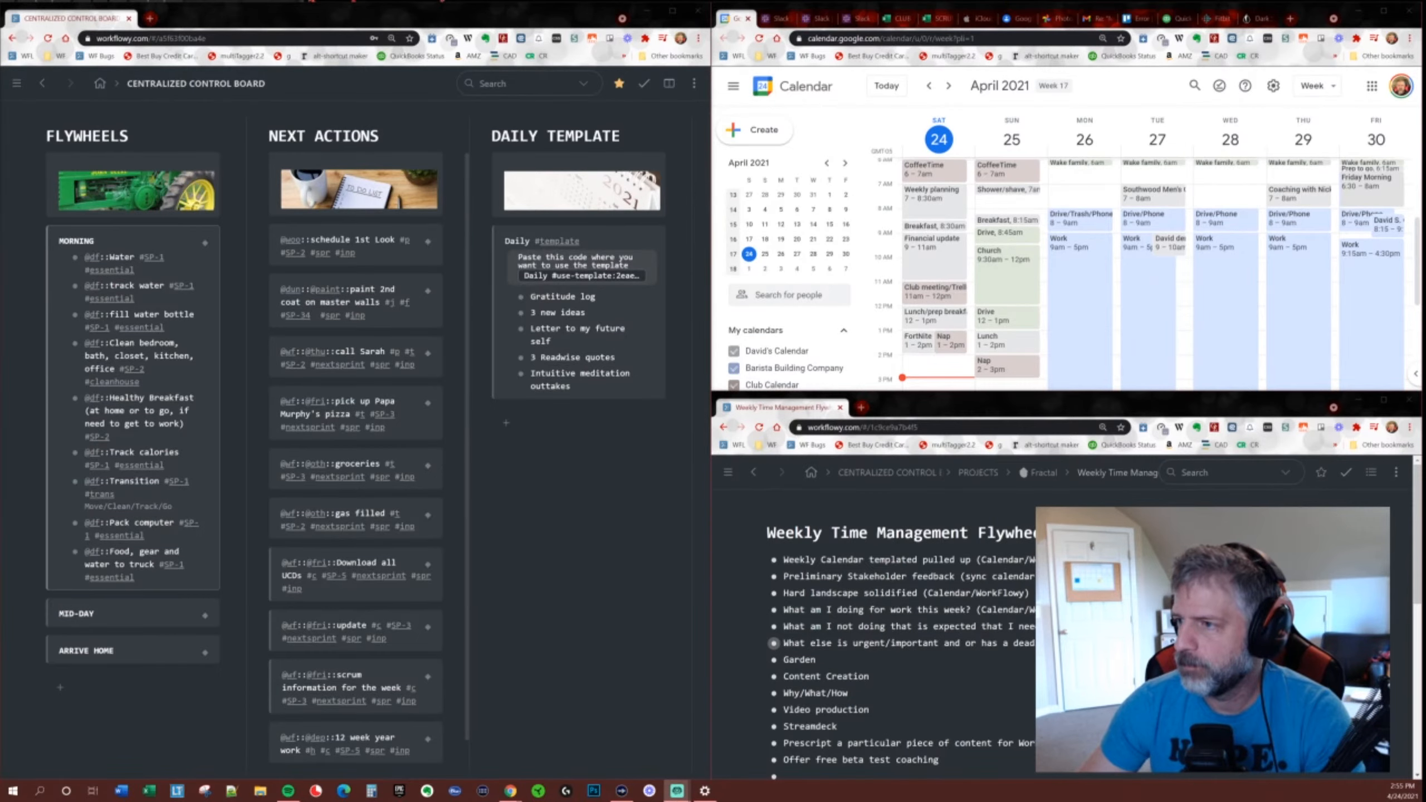
Add the entry "Sat, Apr 24, 2021 at 2:56pm plan my week/livestream" to the empty card in Workflowy's CAPTURE column.
drag(1425, 280, 0, 132)
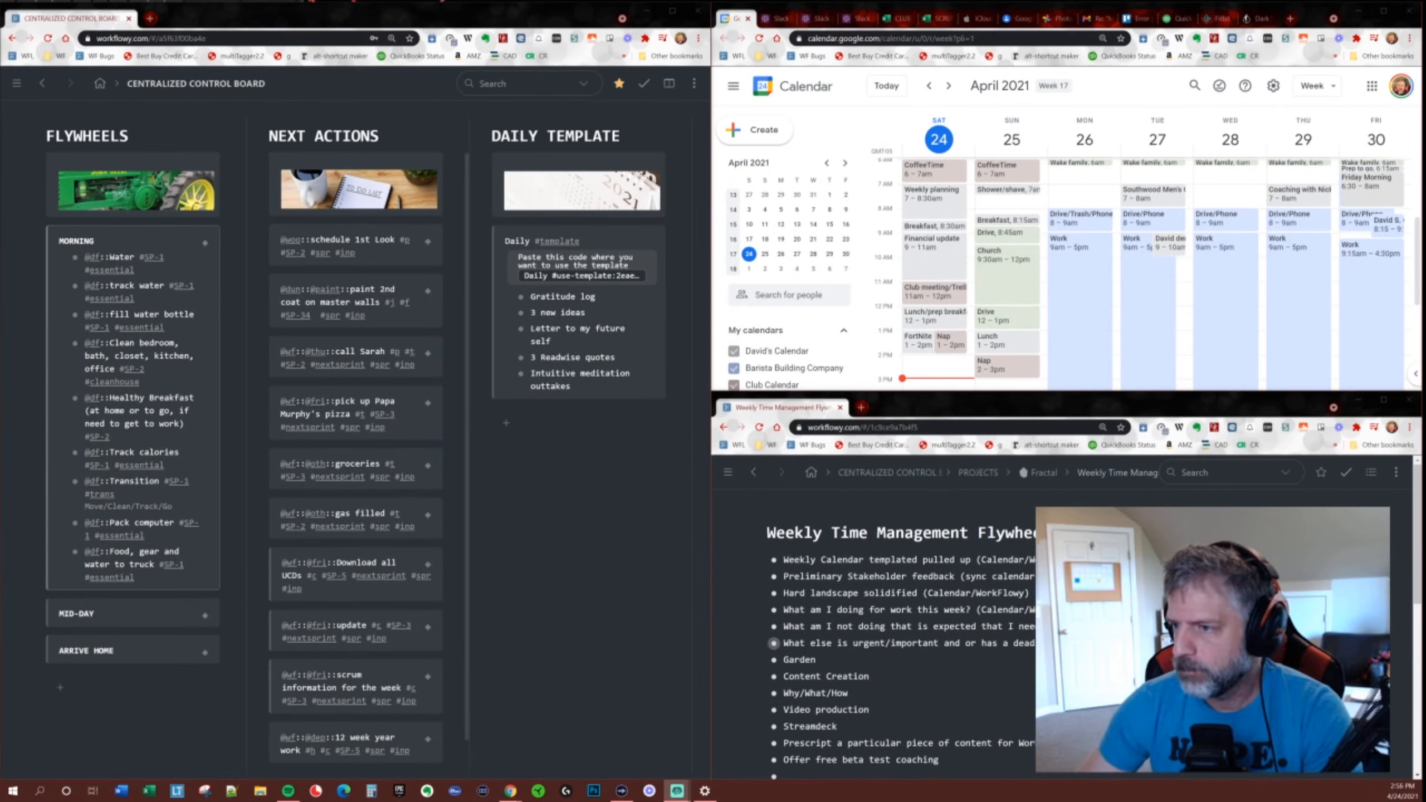
key(alt+Tab)
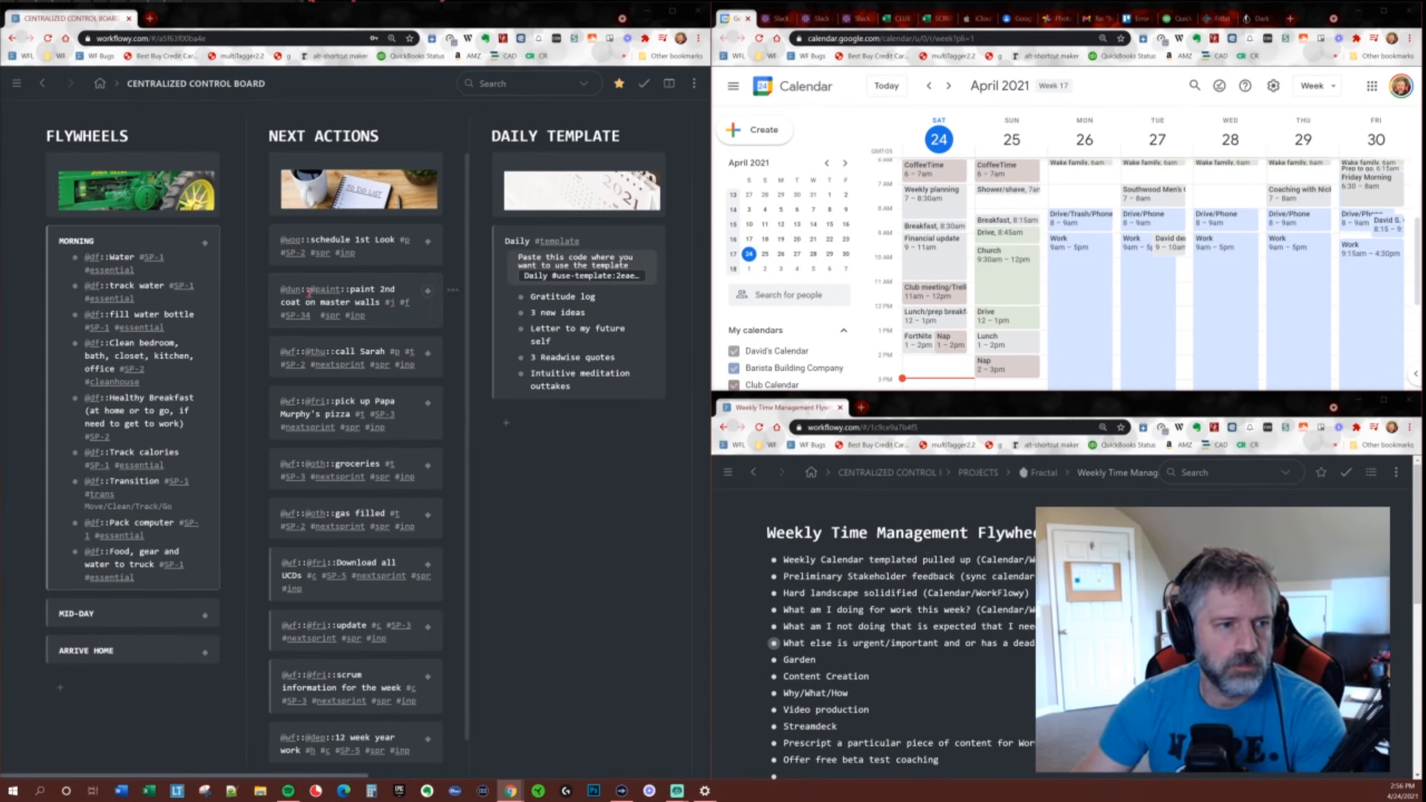
scroll(558, 446, right, 5)
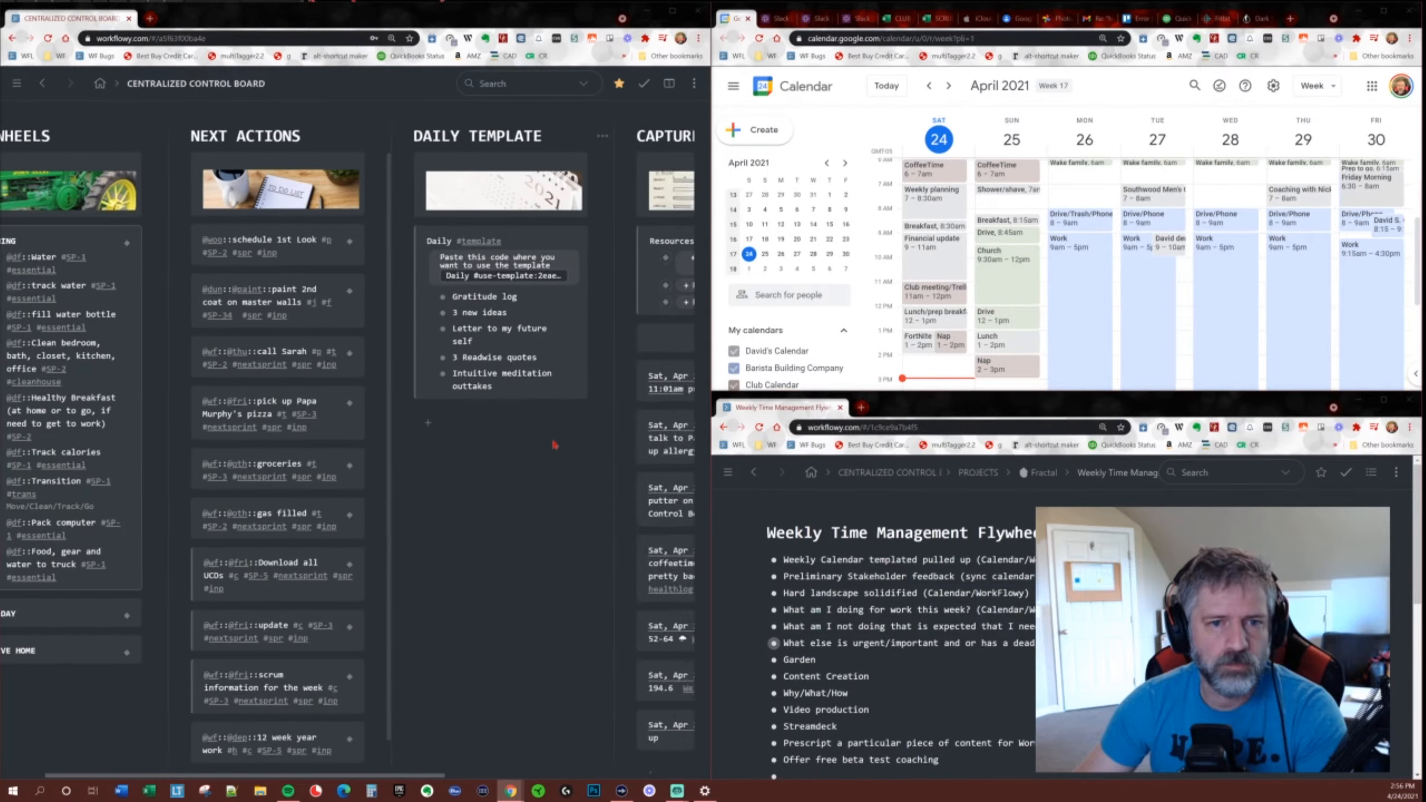
scroll(554, 444, right, 3)
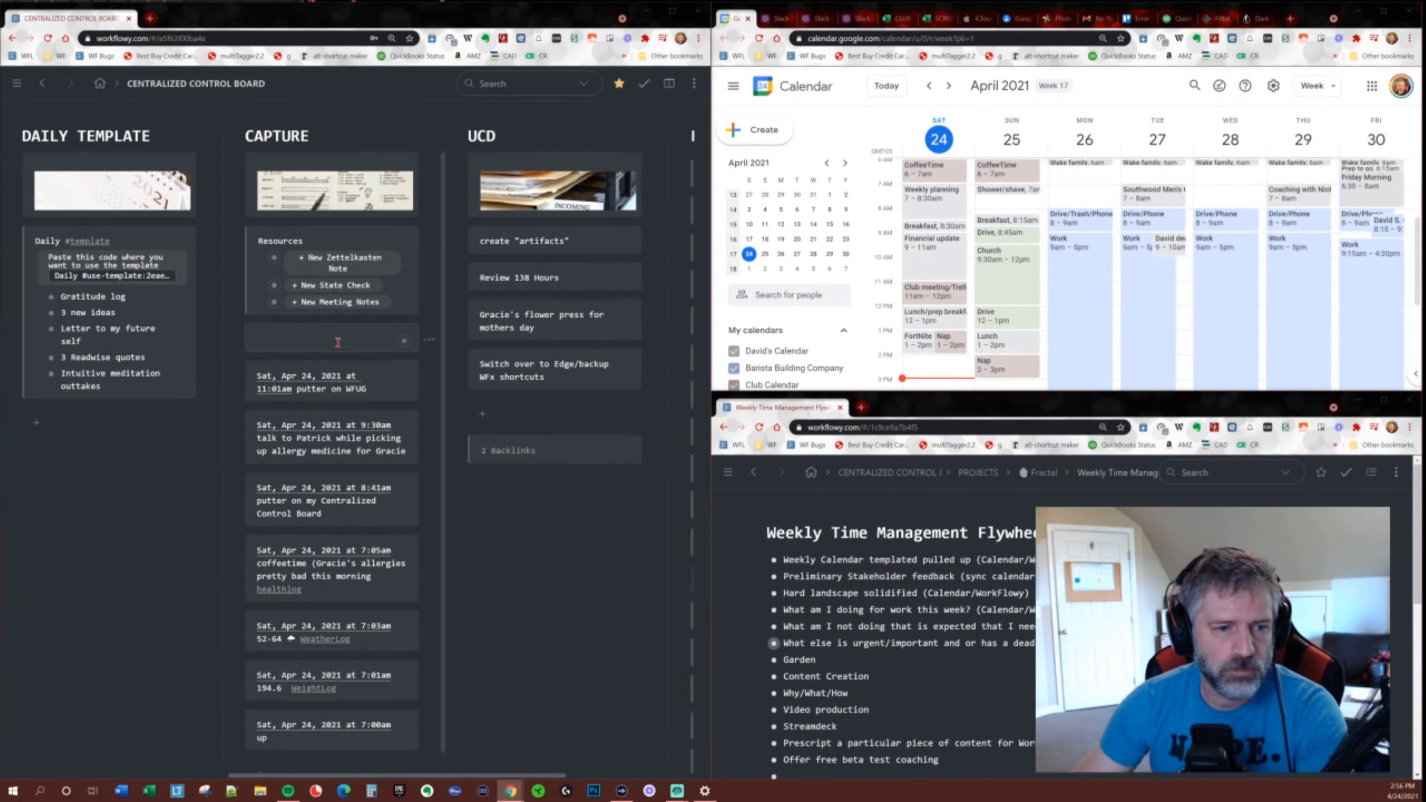
click(336, 343)
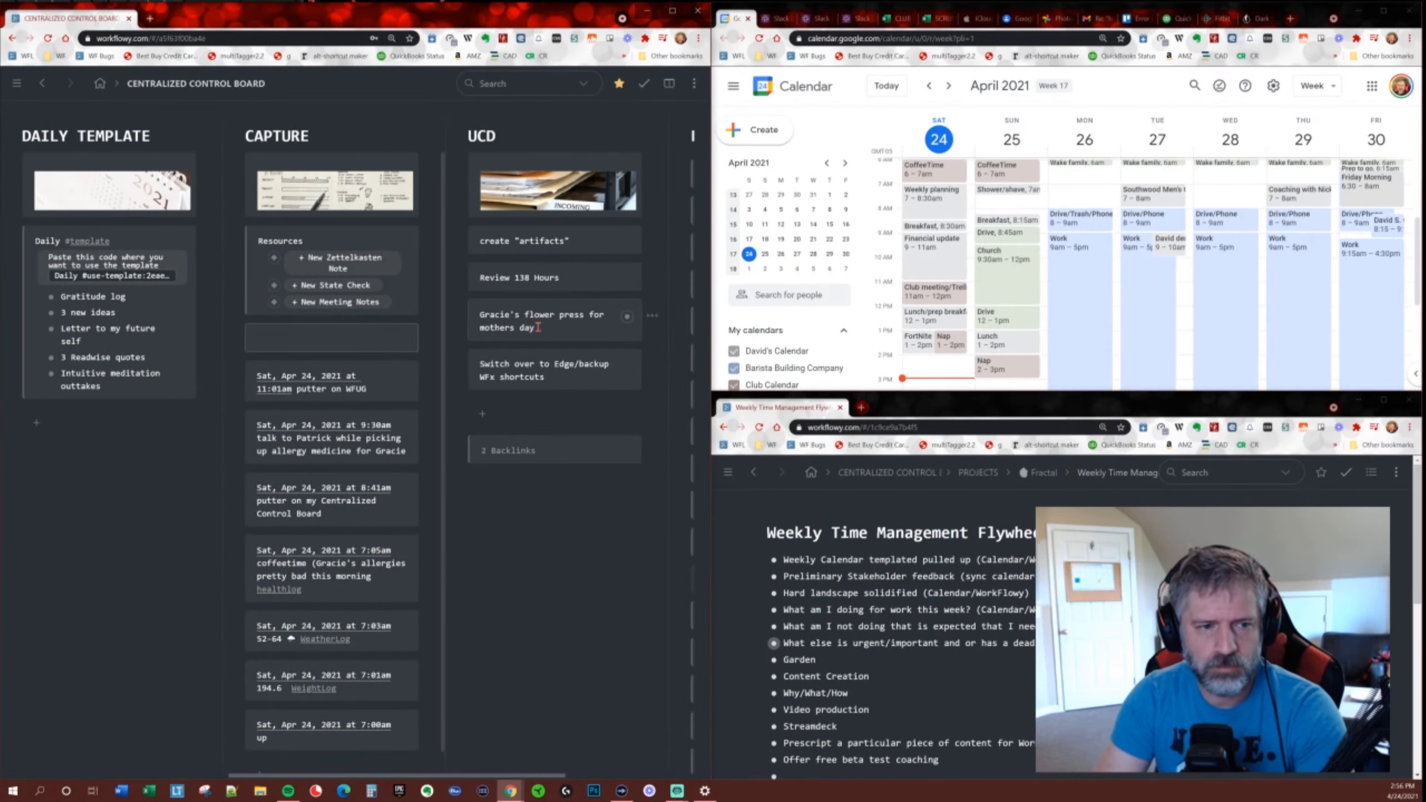
text(Plan)
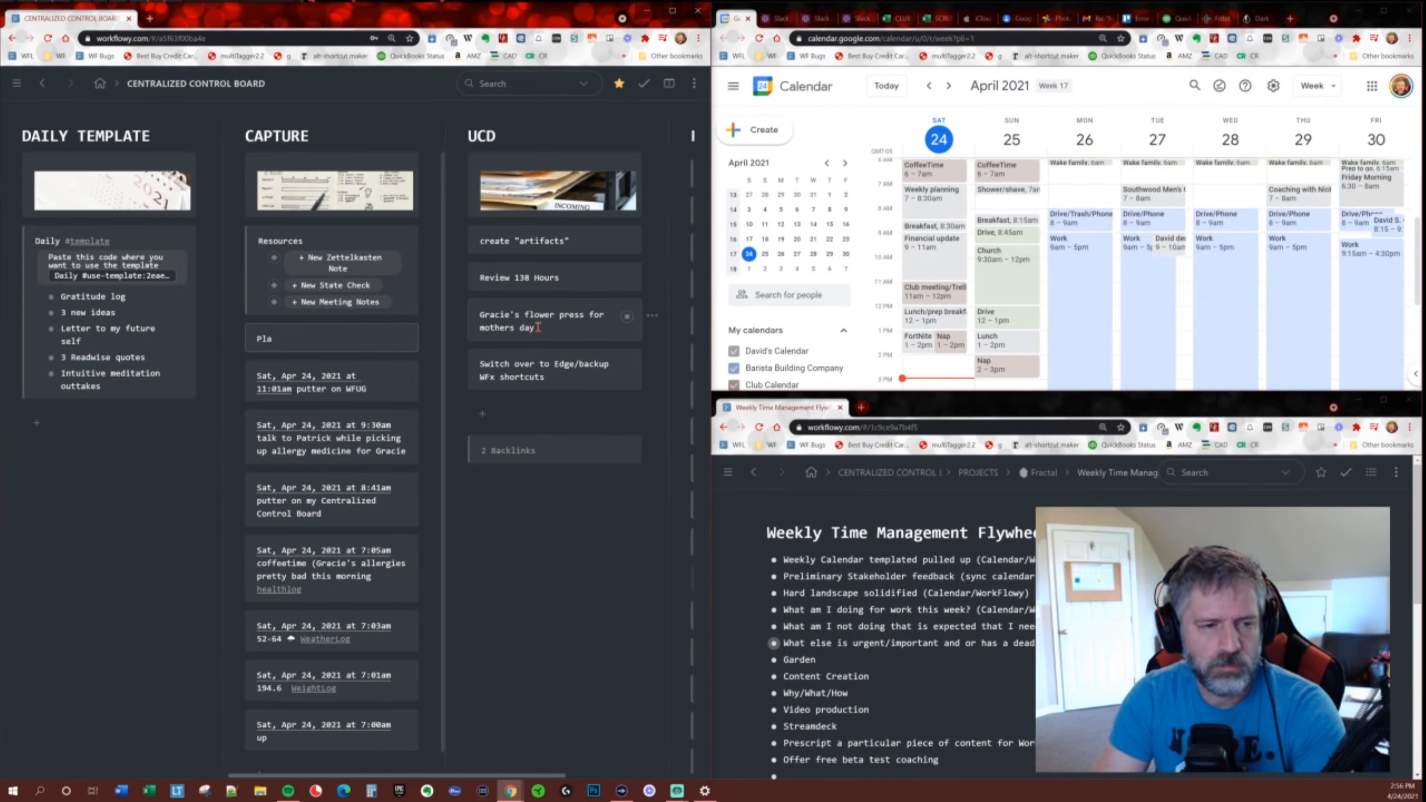
key(BackSpace)
key(BackSpace)
key(BackSpace)
text(Sat, Apr 24, 2021 at 2:56pm p)
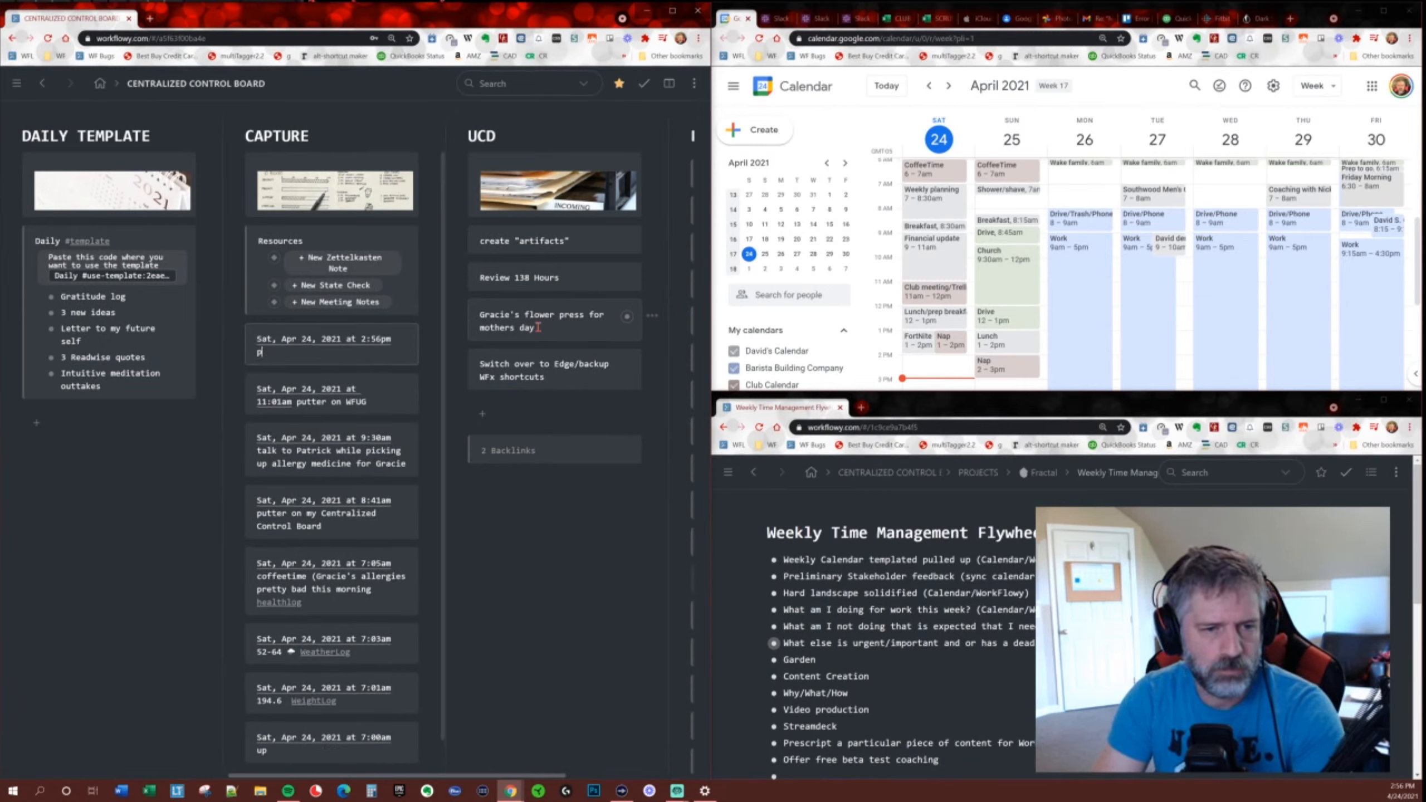
text(lan my week/livestream)
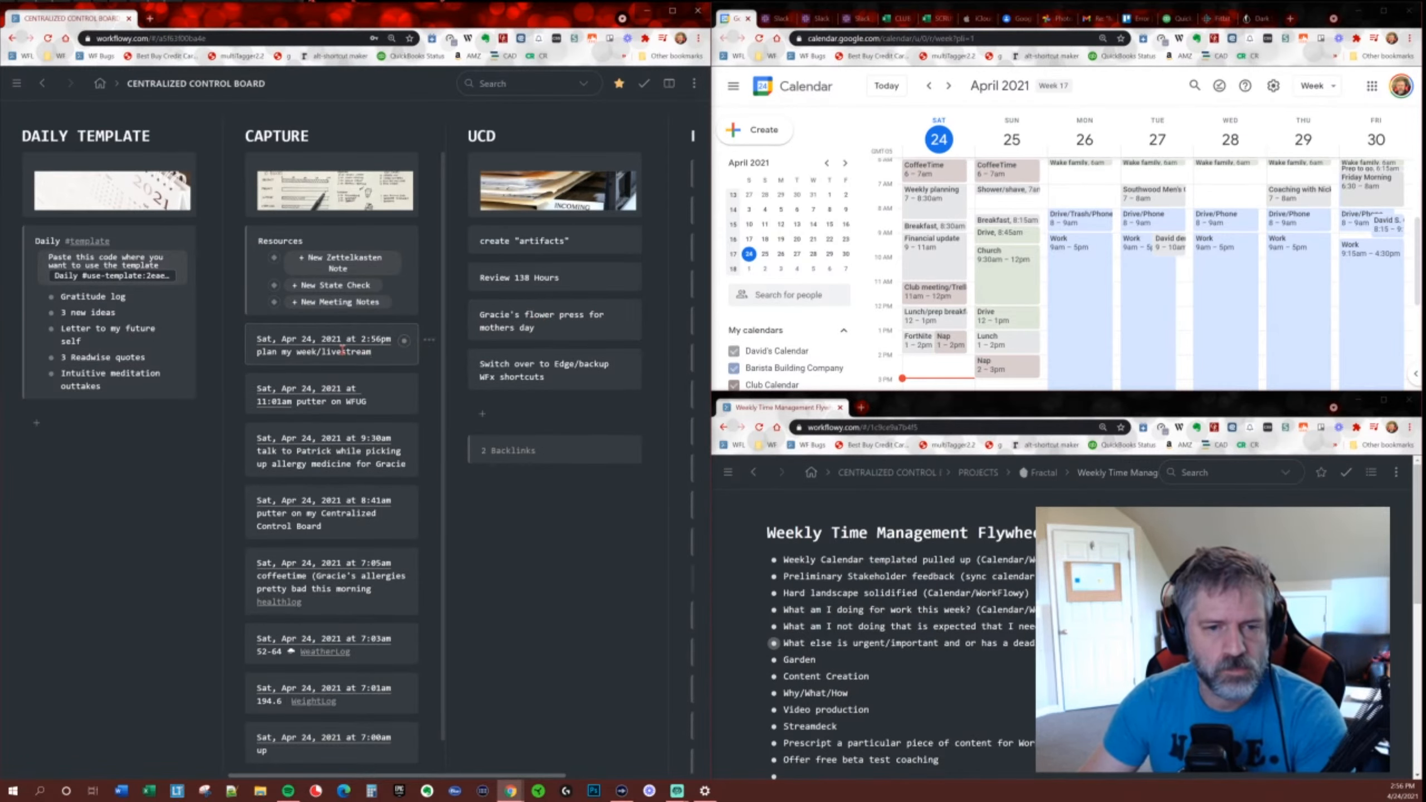
Open the PROJECTS list from the Centralized Control Board and collapse its Calendar node.
scroll(491, 400, right, 5)
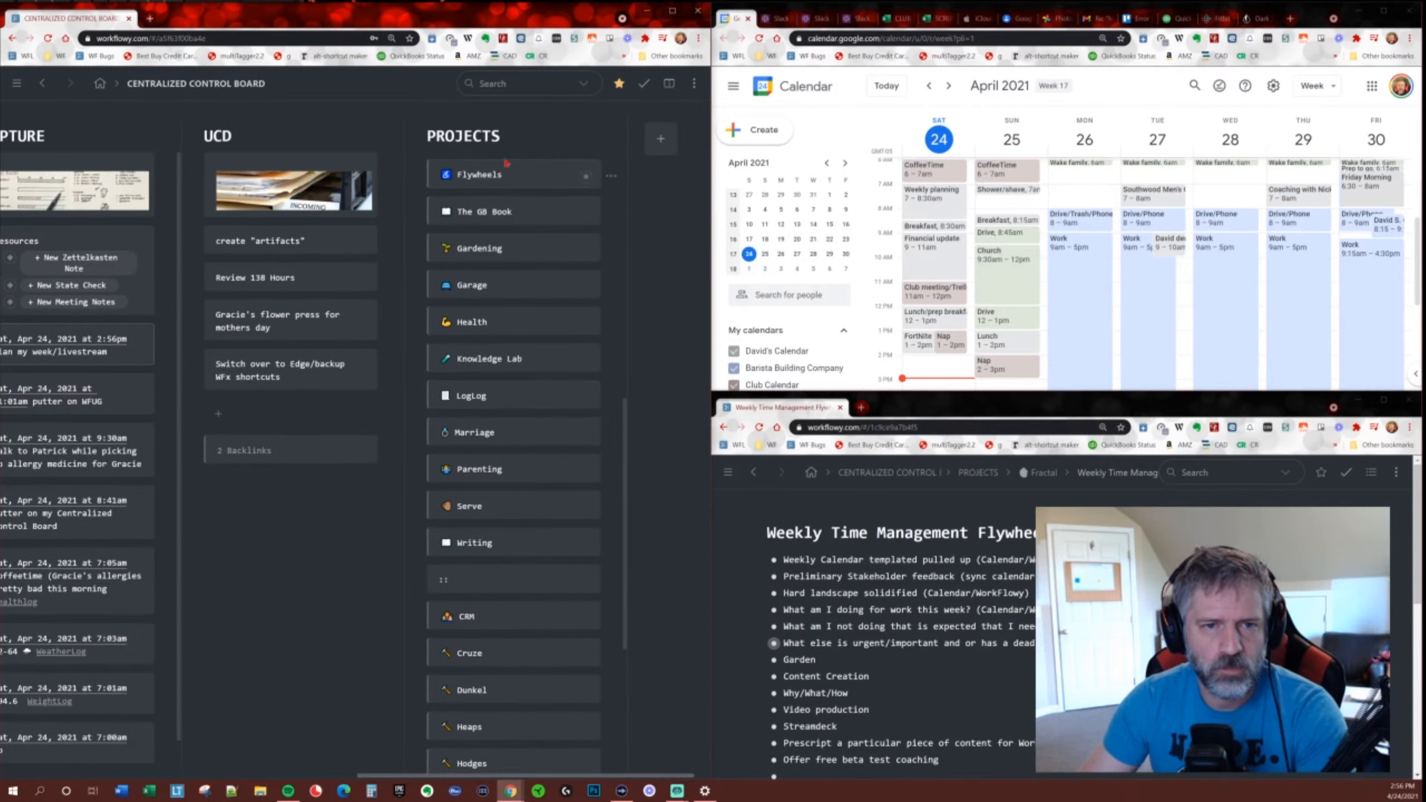
click(588, 138)
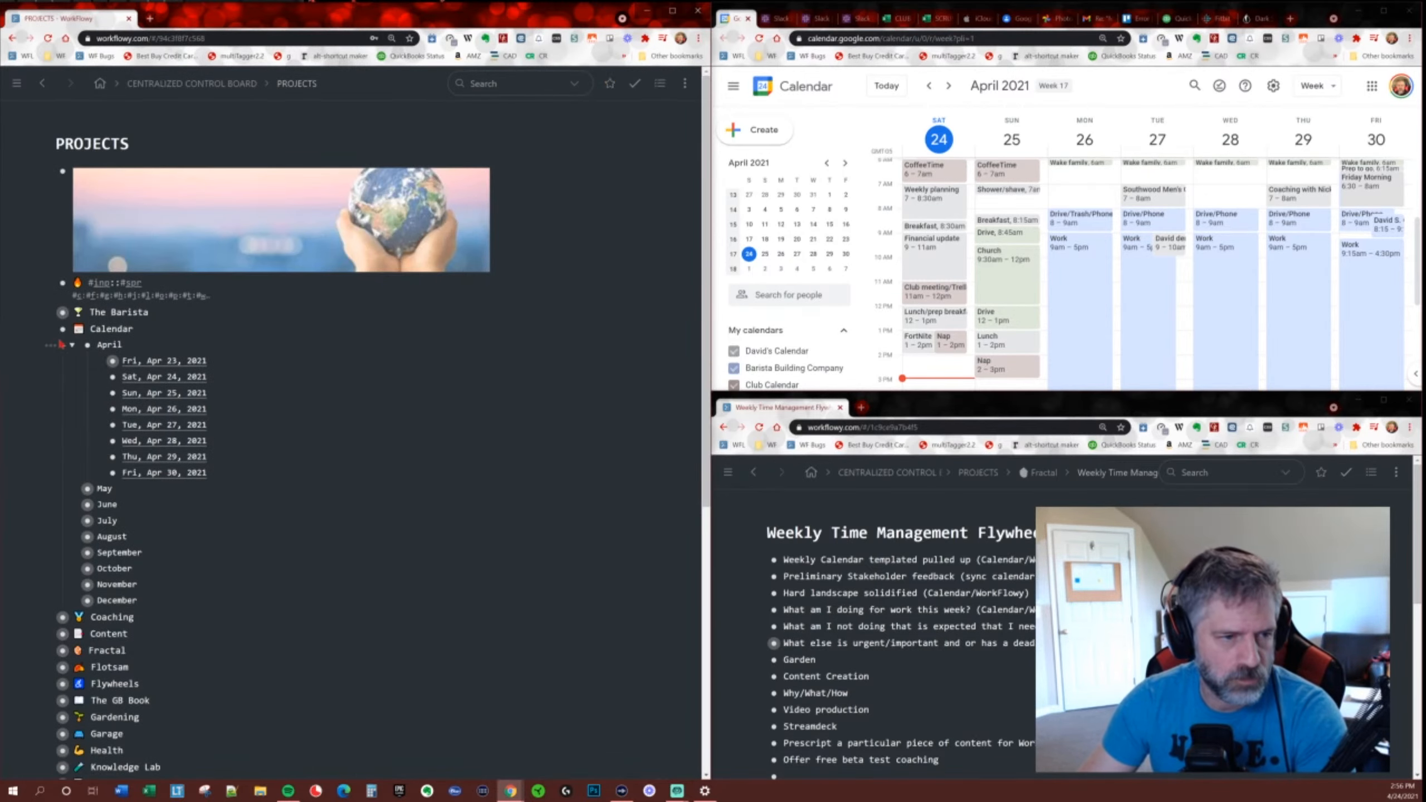
click(48, 329)
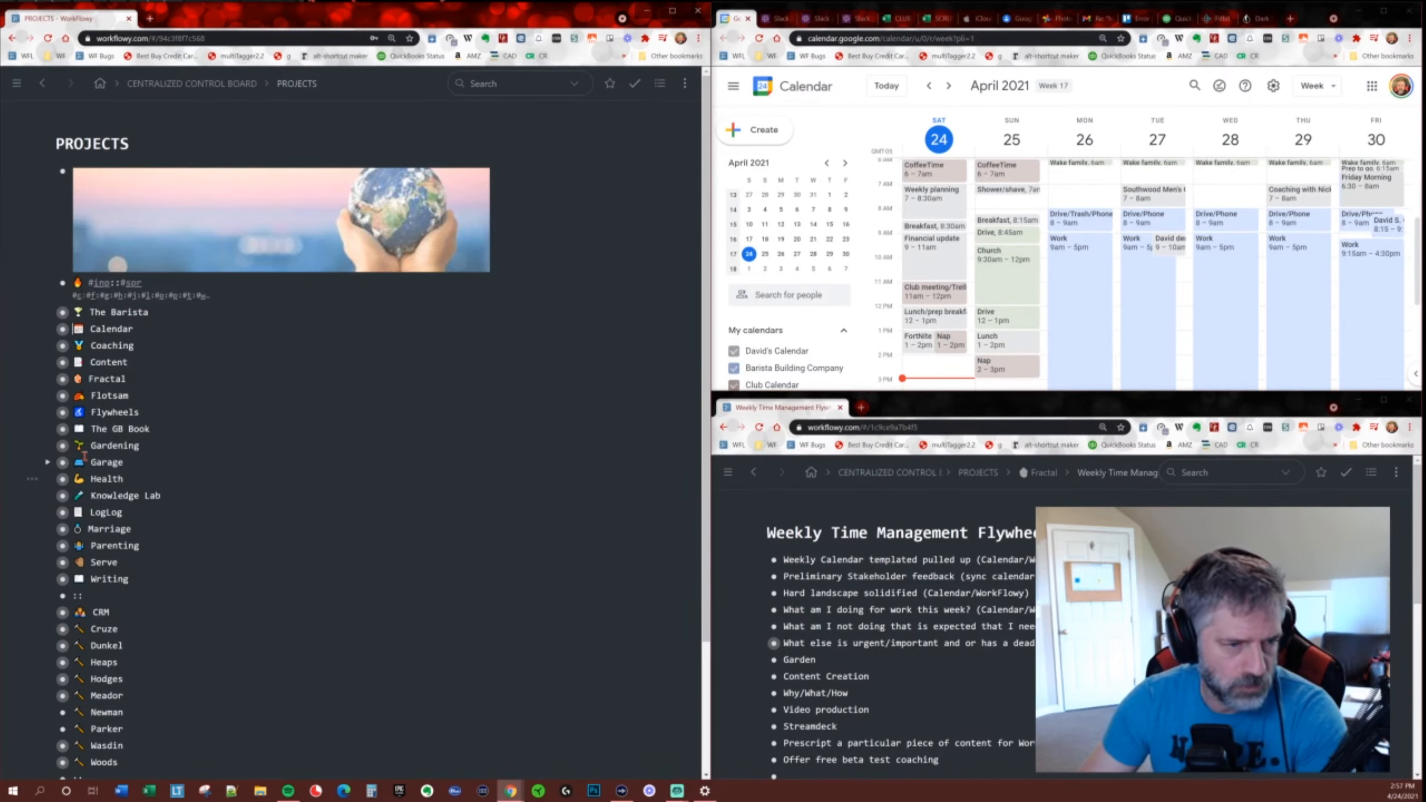
click(62, 412)
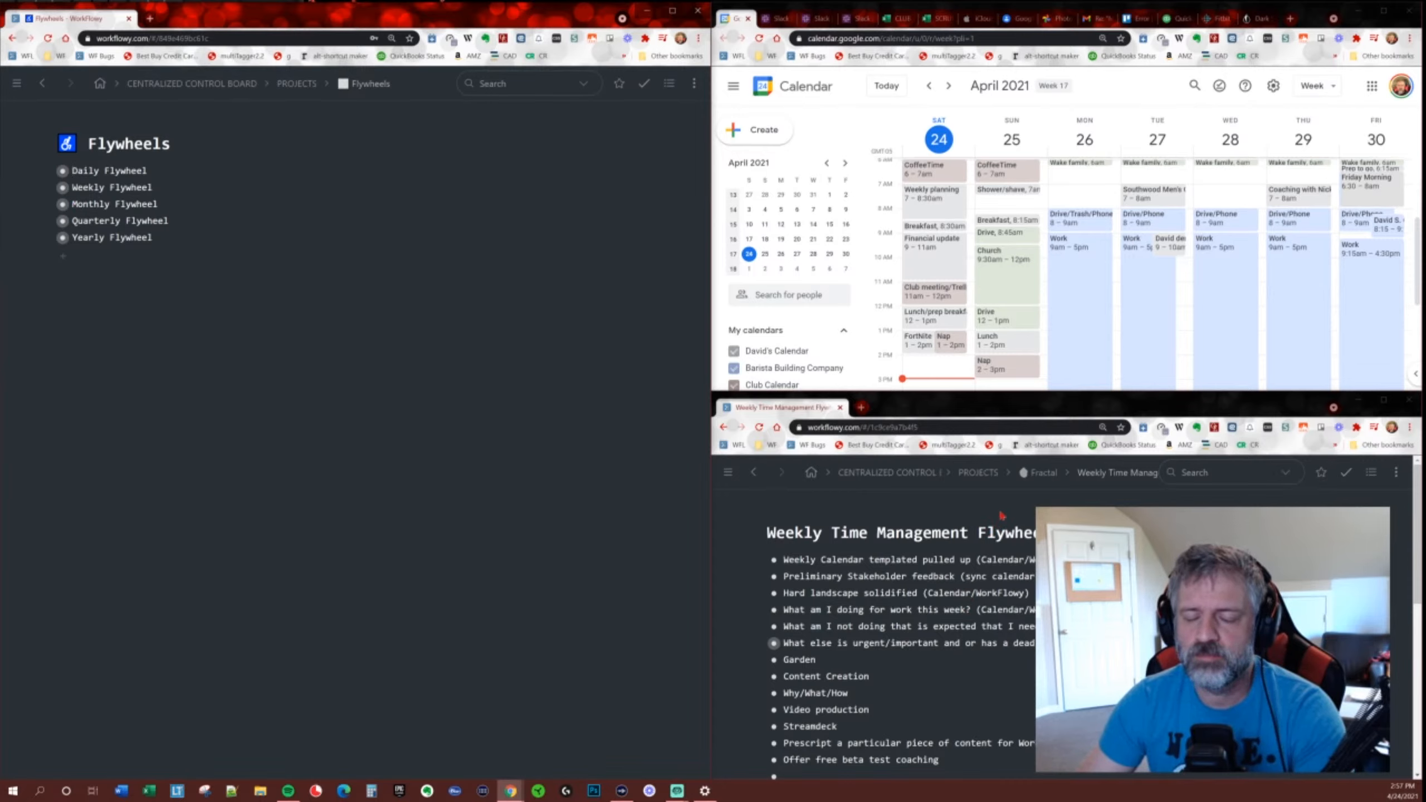
click(62, 187)
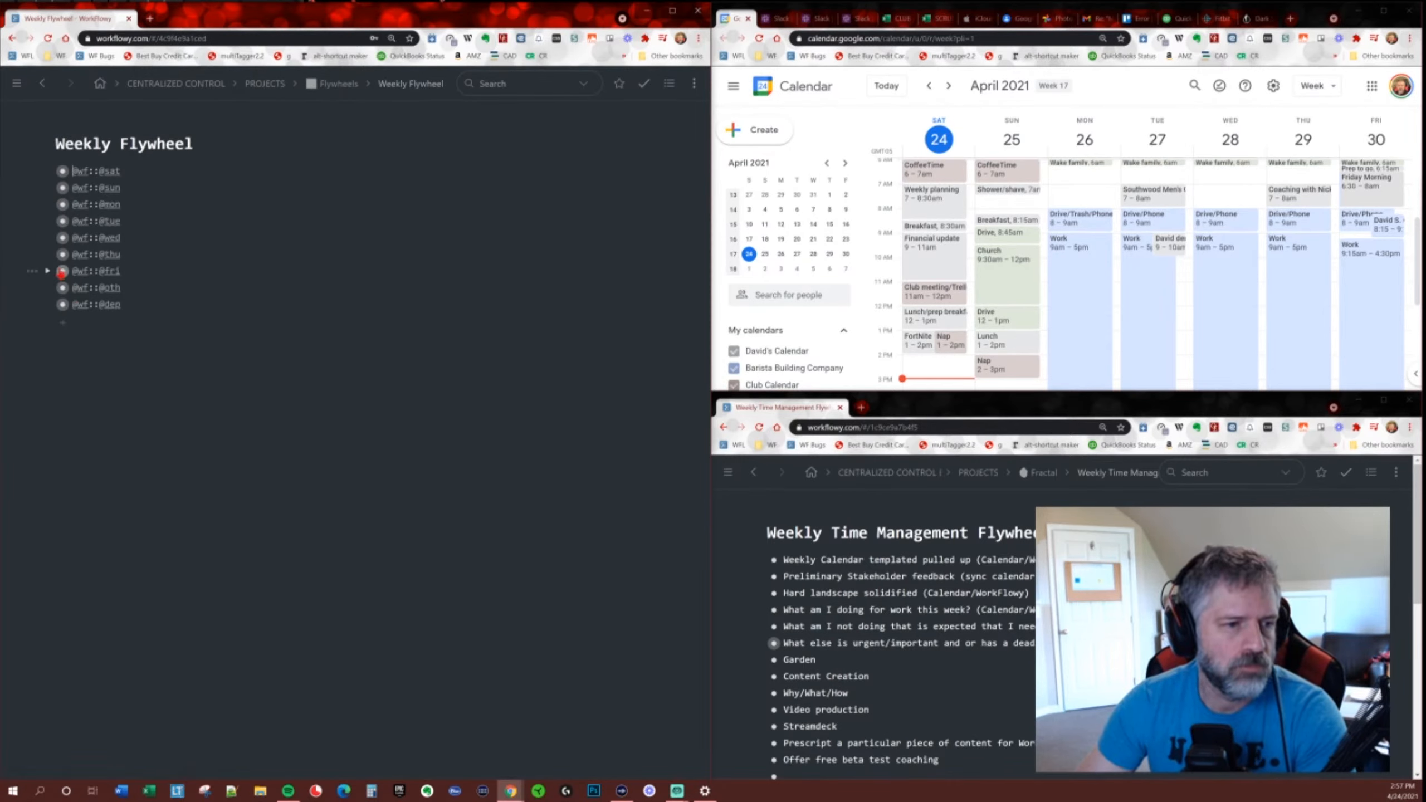
click(62, 271)
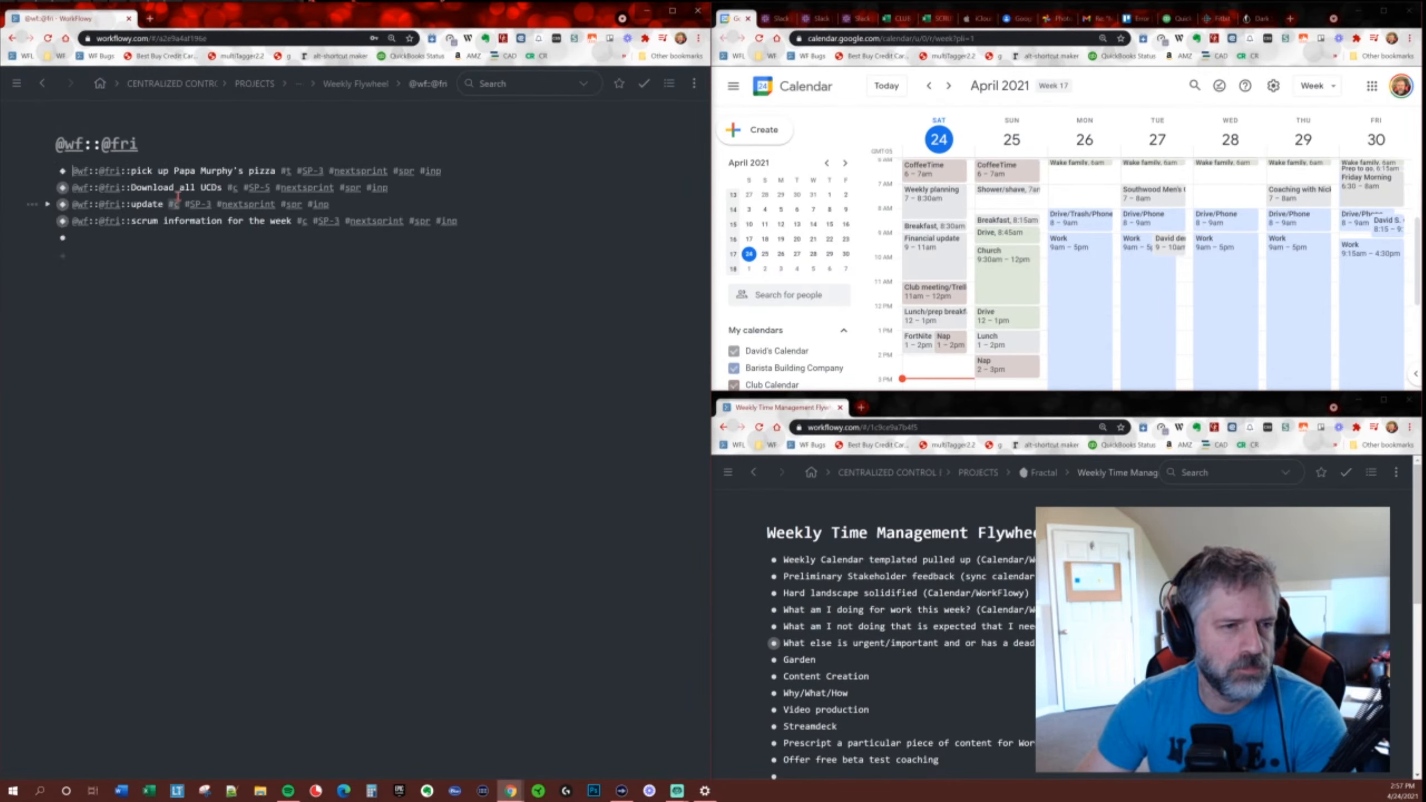
key(ctrl+Return)
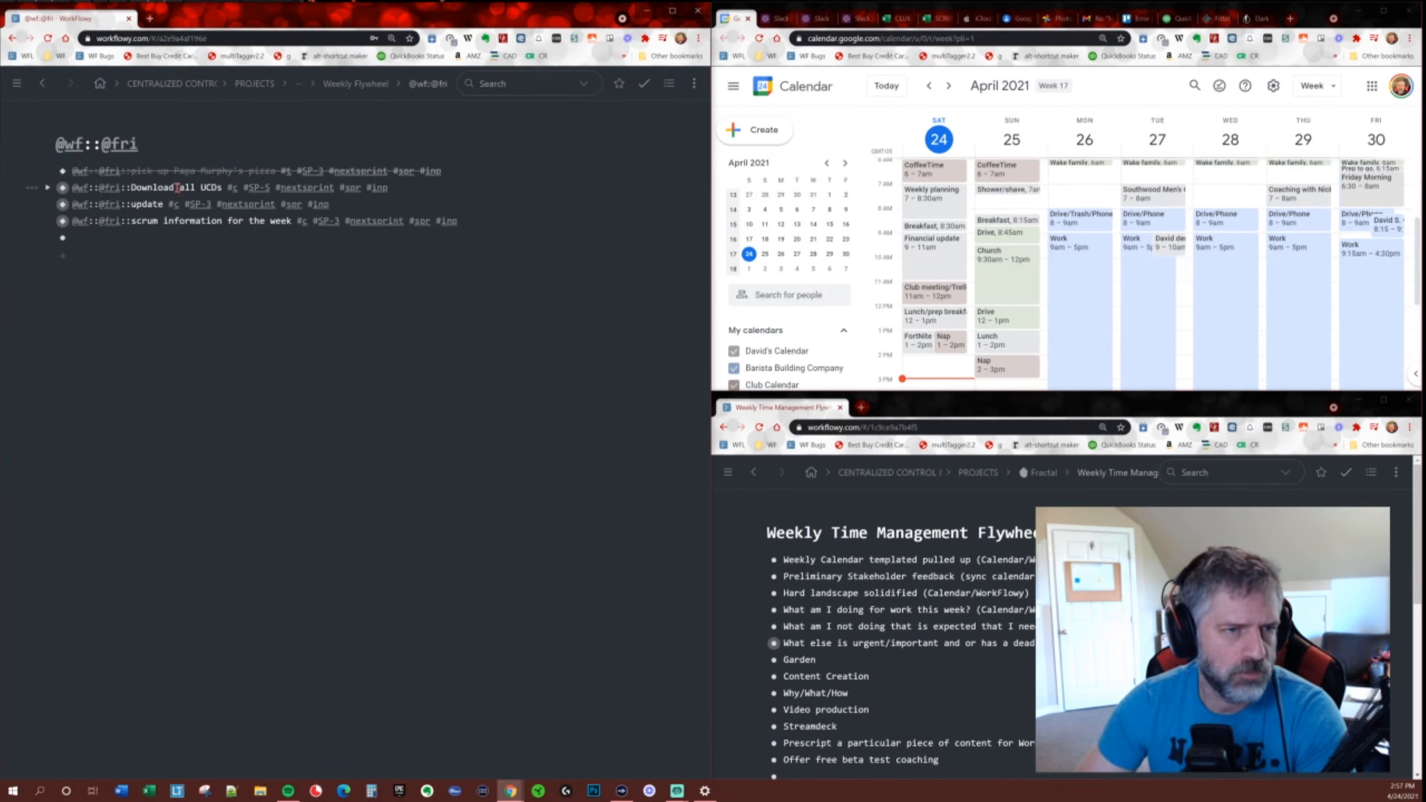
Return to the PROJECTS list through the Centralized Control Board and filter it by the #spr tag.
click(99, 83)
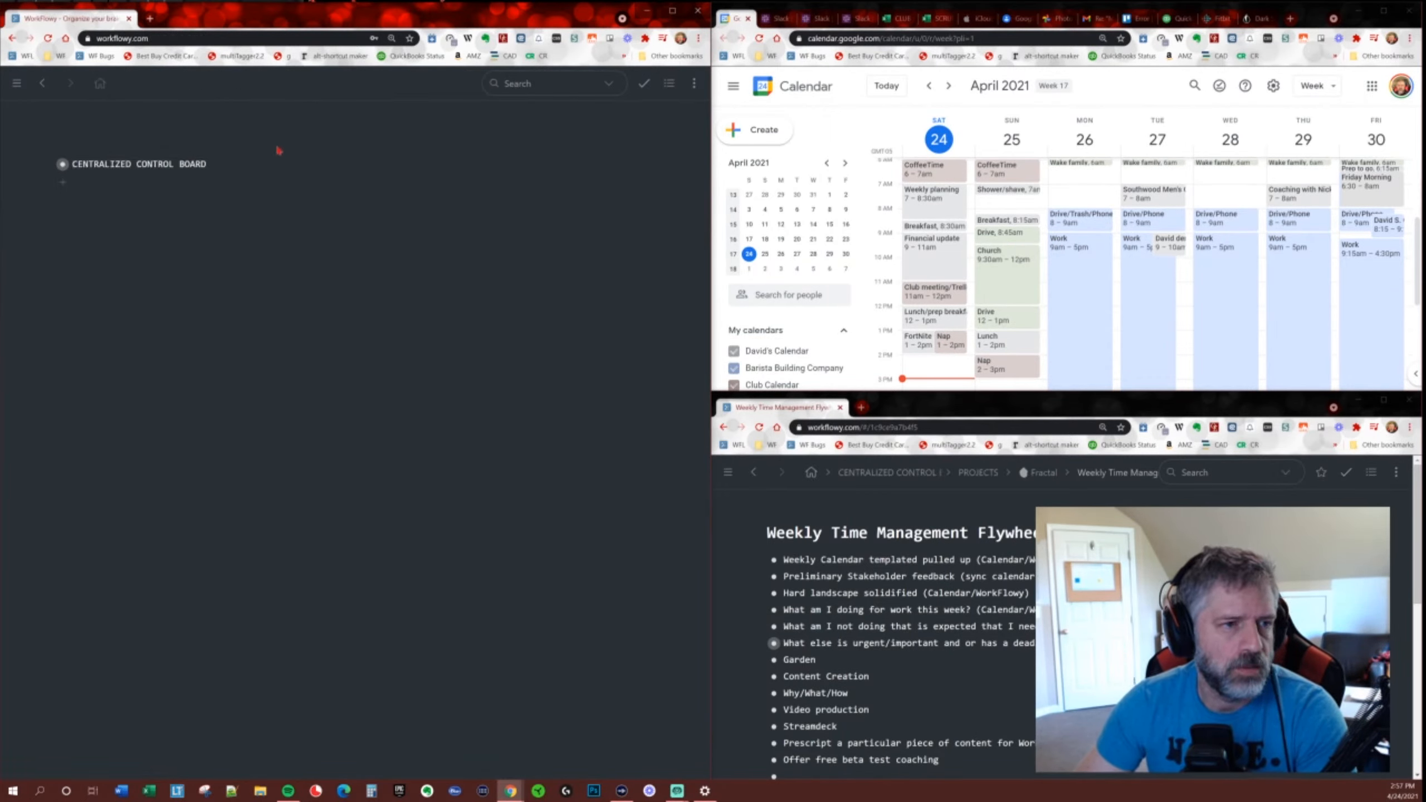
click(62, 165)
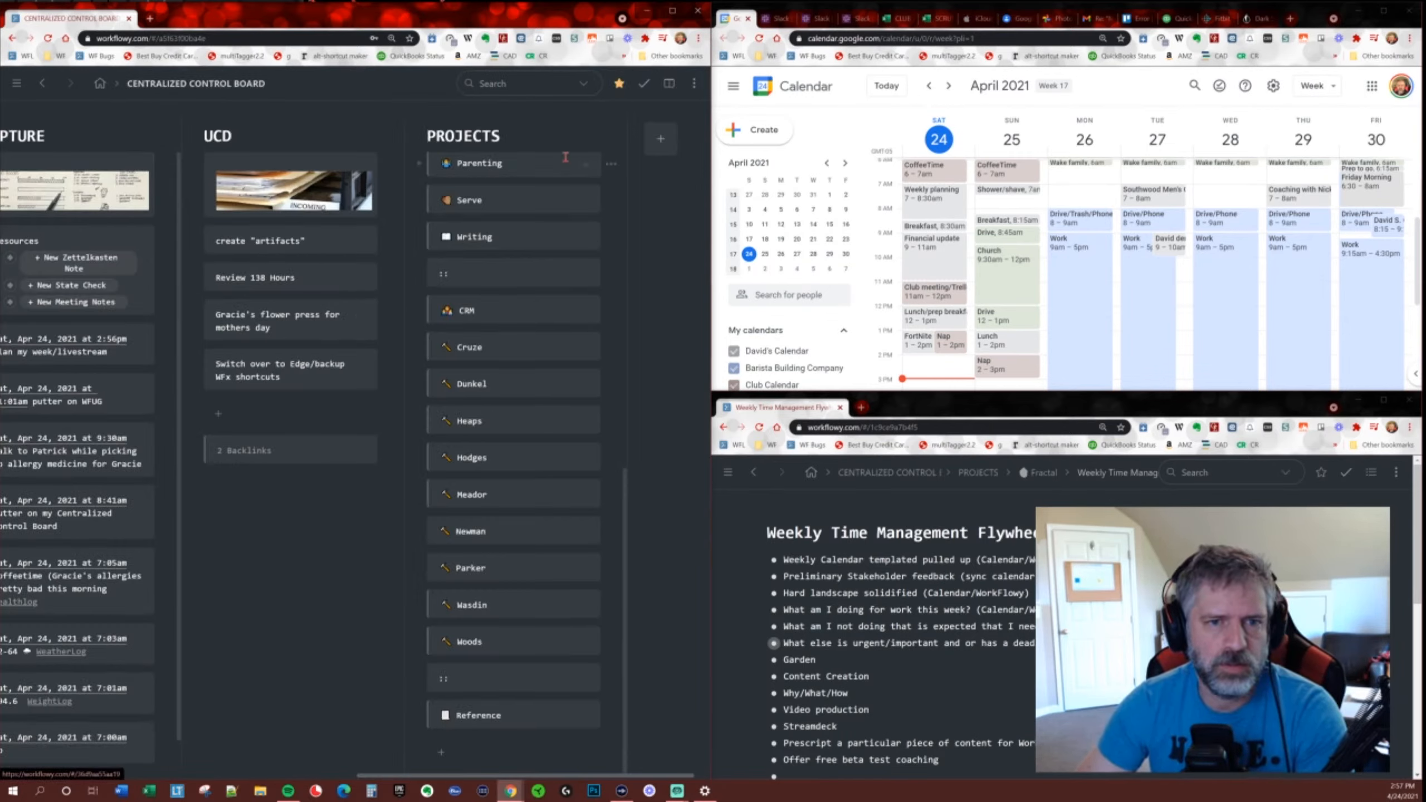
click(586, 141)
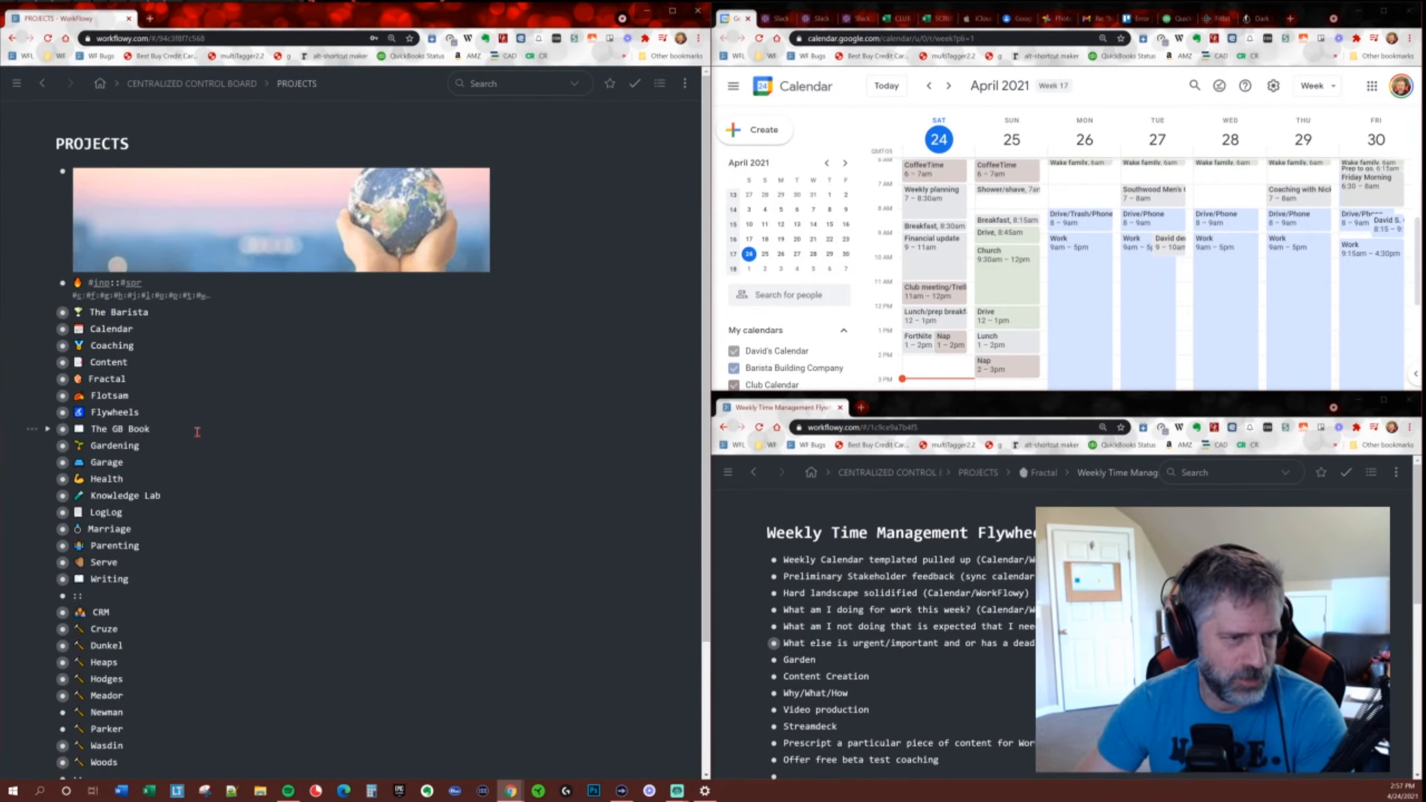
scroll(200, 430, down, 1)
scroll(200, 437, down, 1)
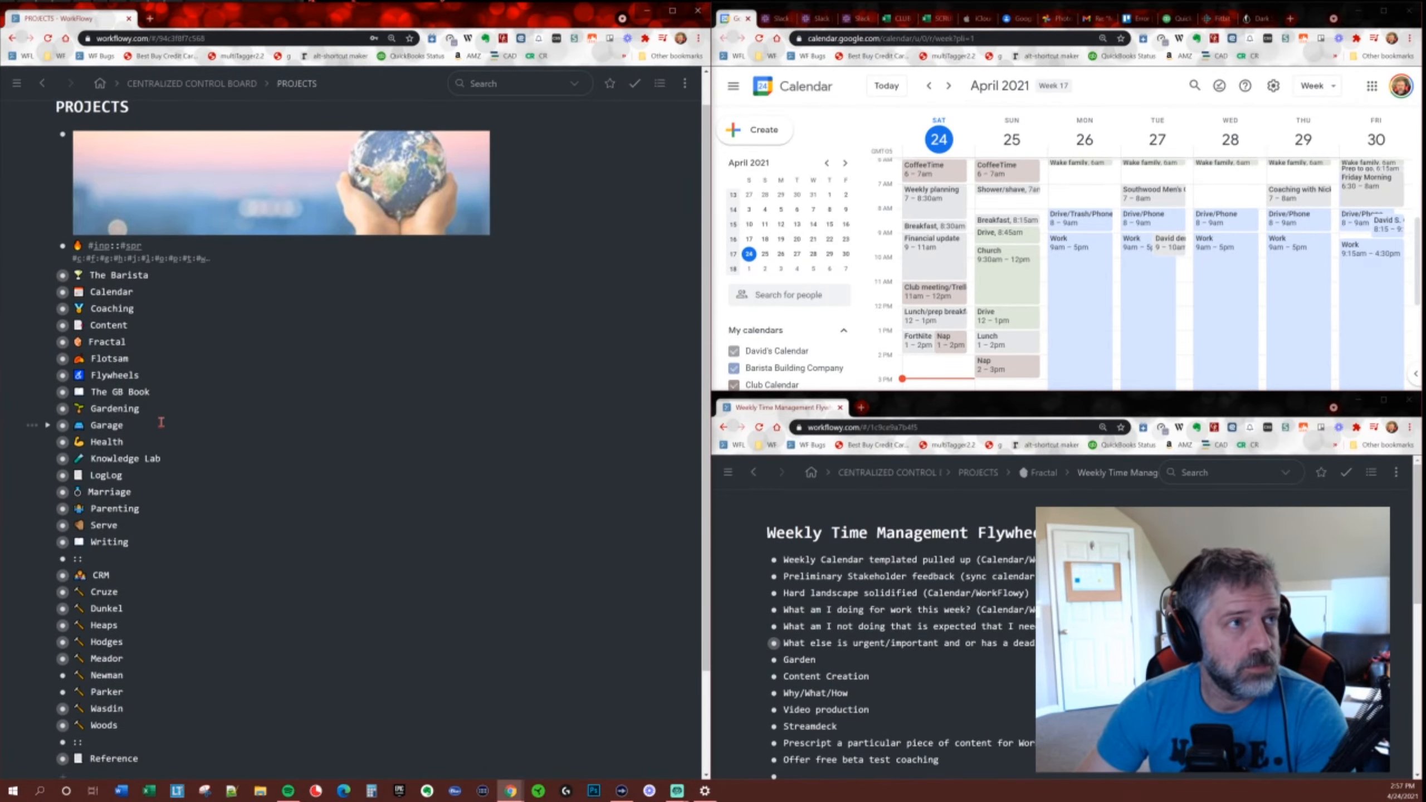
click(129, 247)
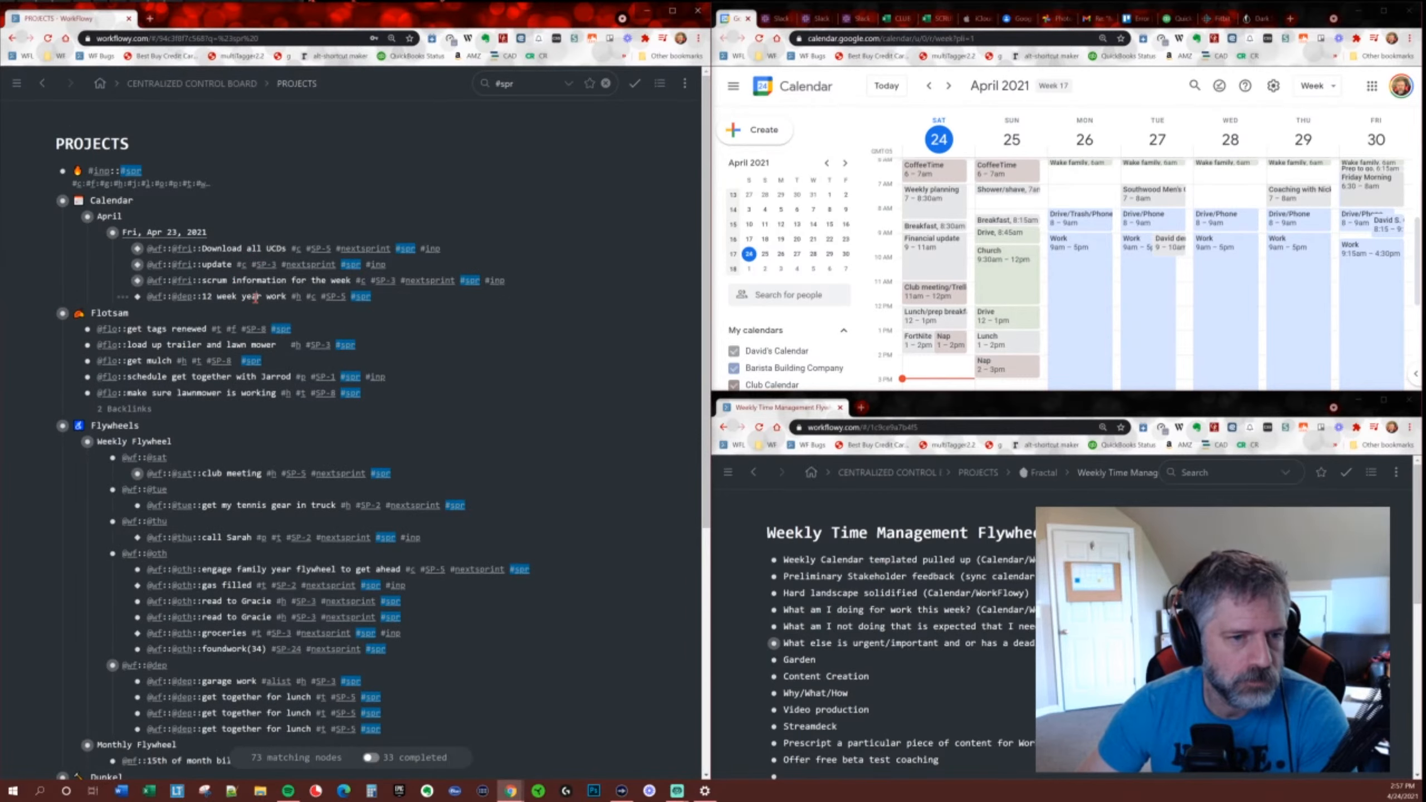
key(ctrl+Return)
scroll(268, 382, down, 1)
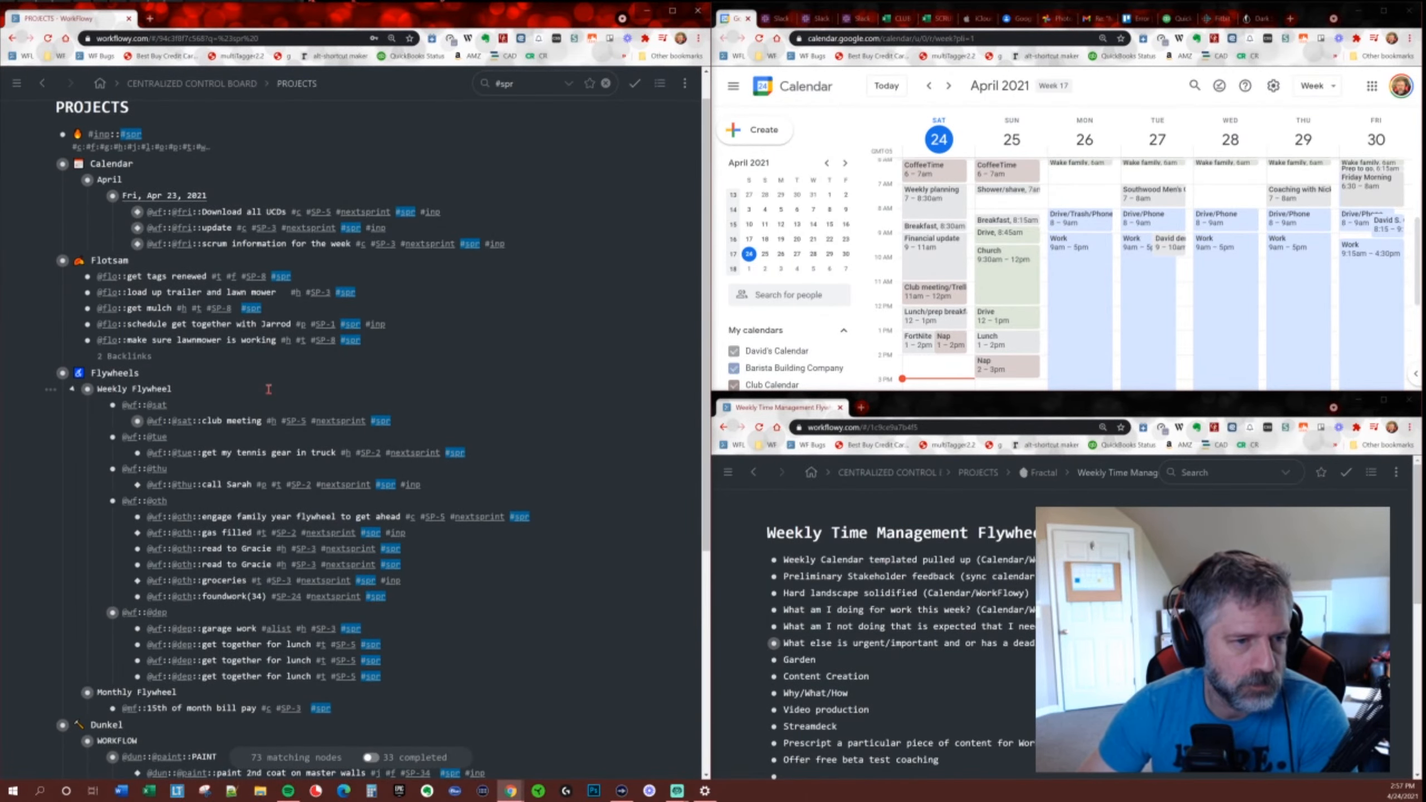
scroll(275, 365, down, 1)
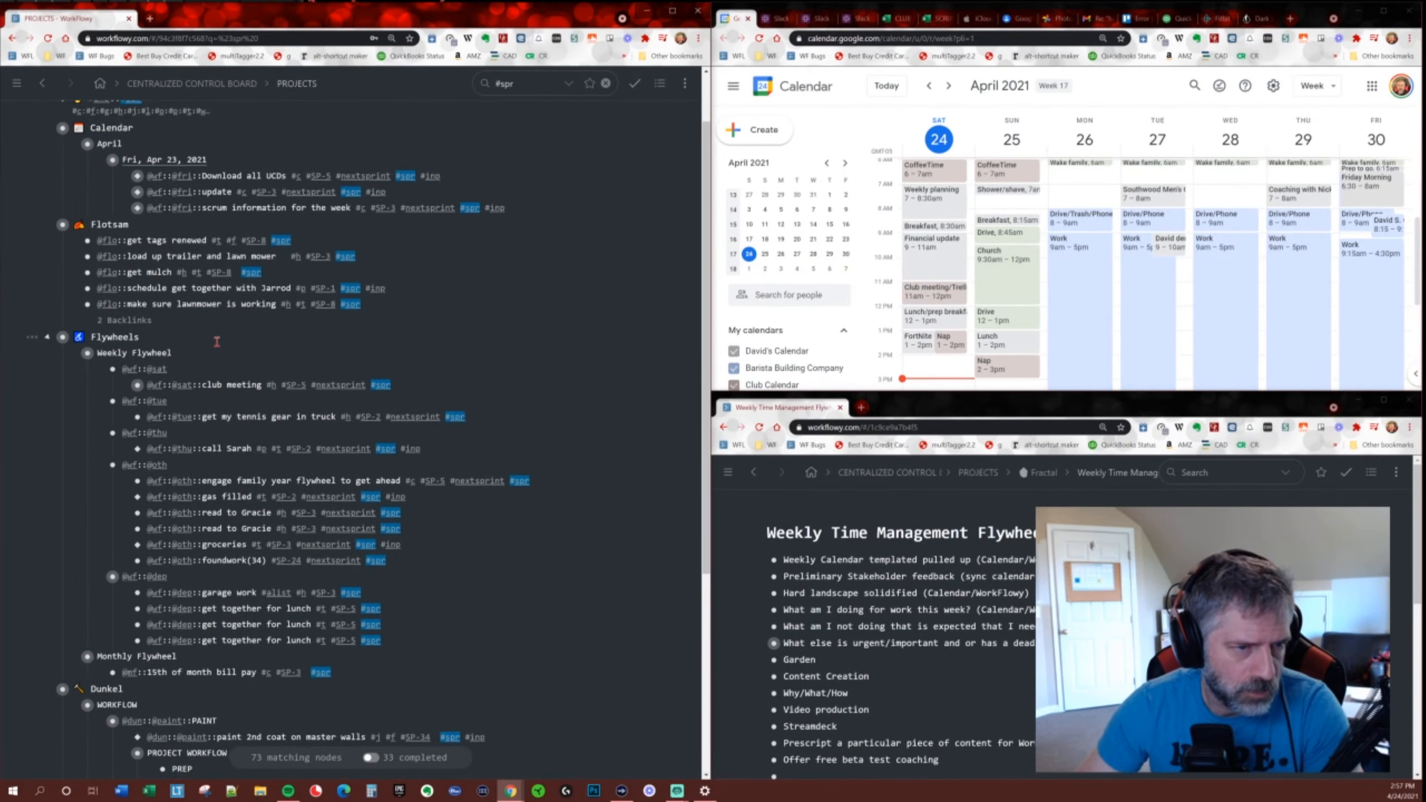
scroll(217, 341, down, 1)
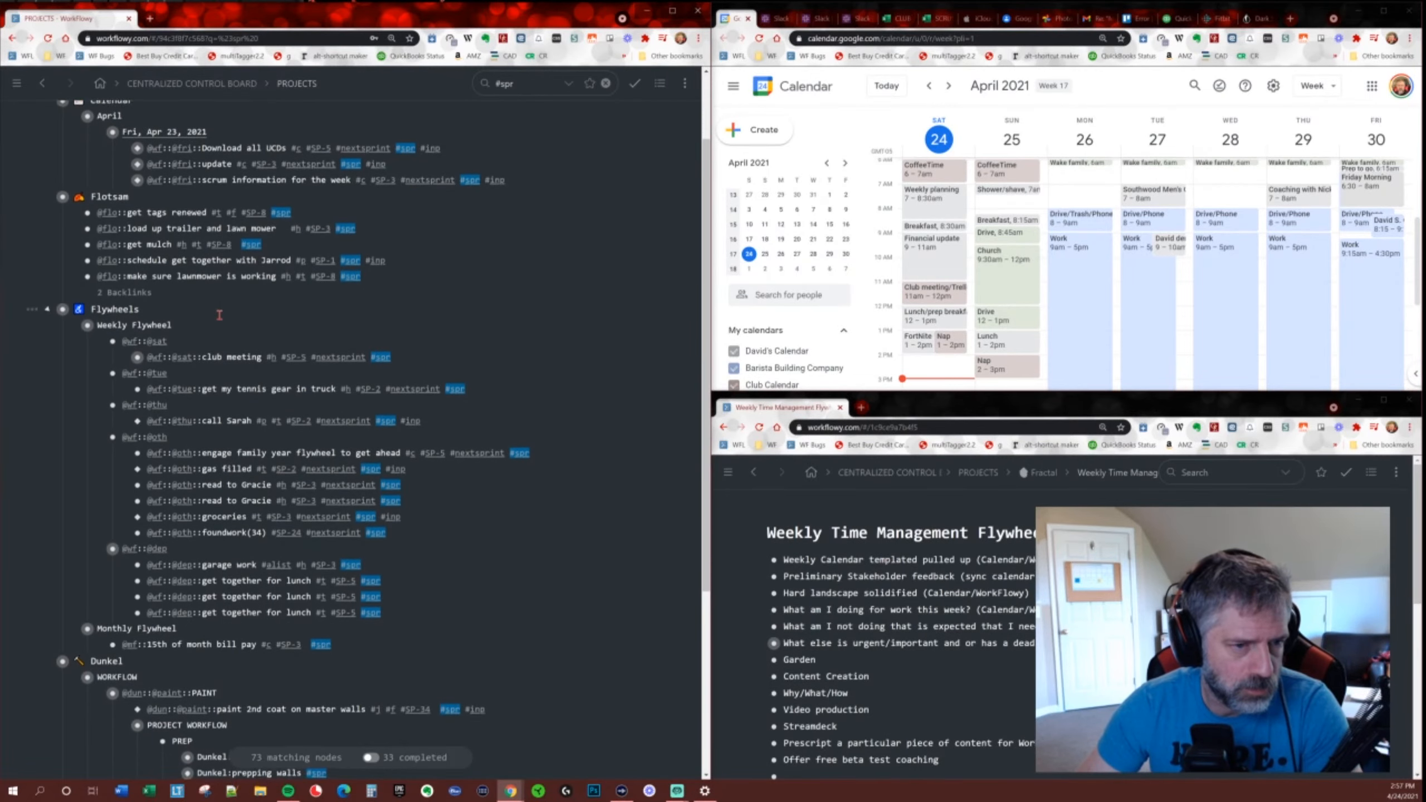
scroll(219, 315, down, 3)
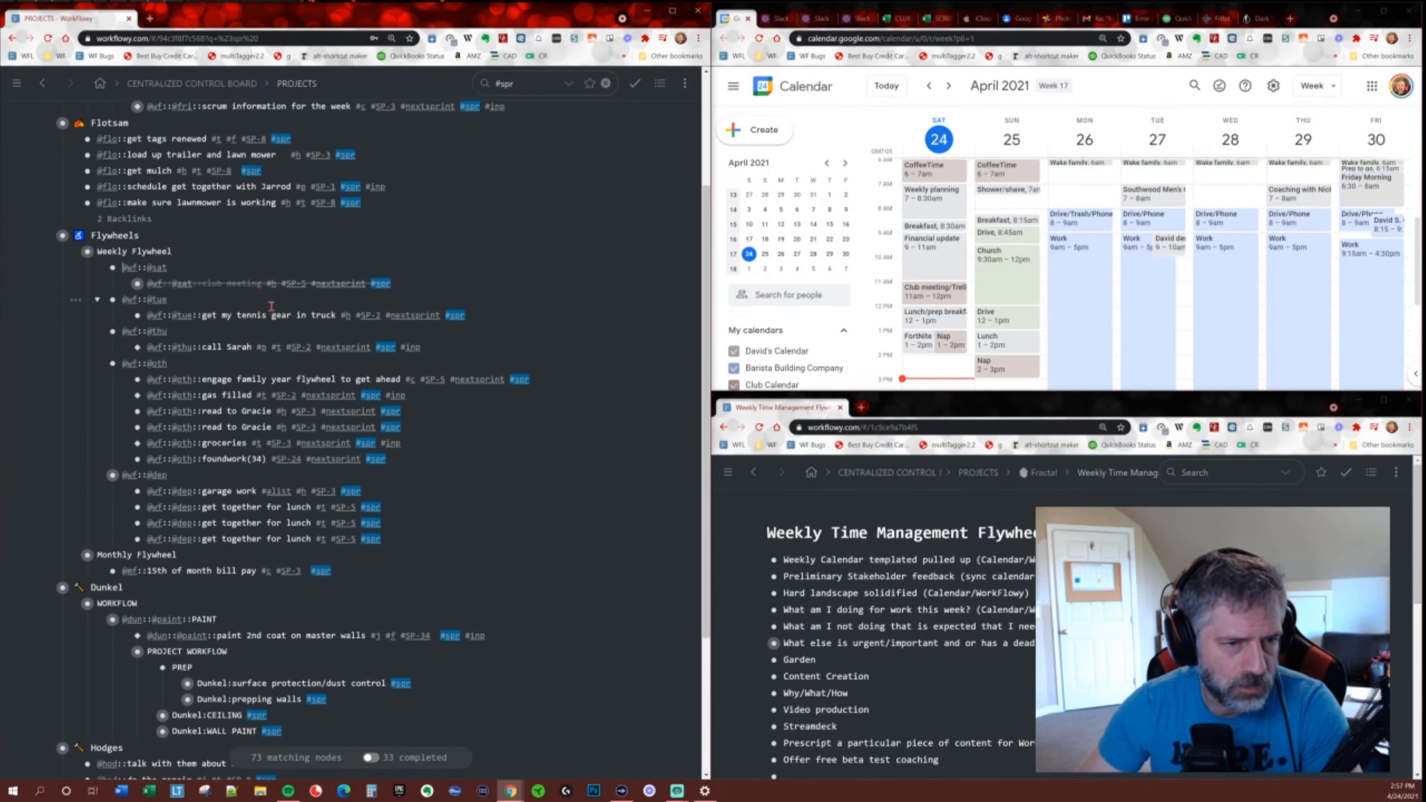
scroll(275, 310, down, 3)
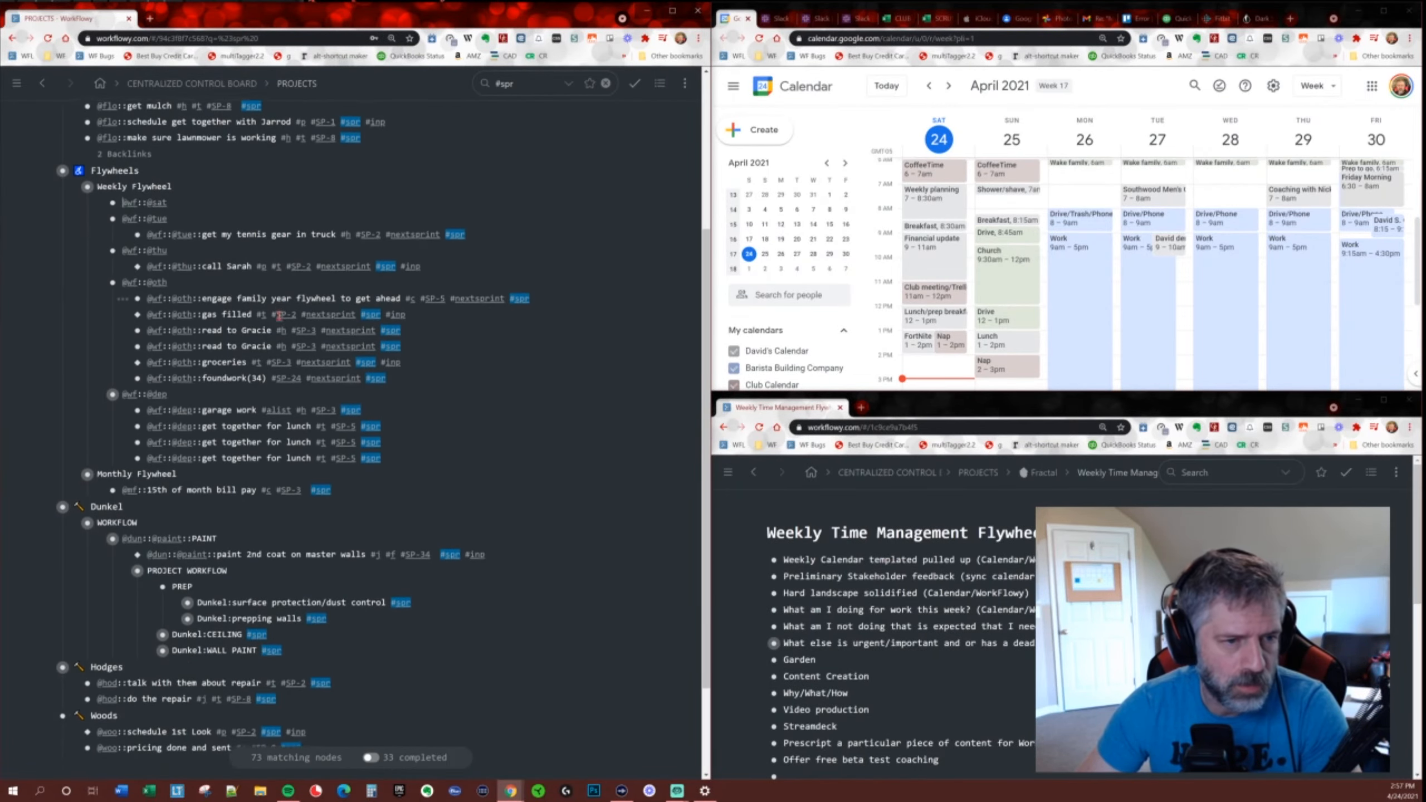
scroll(279, 315, down, 1)
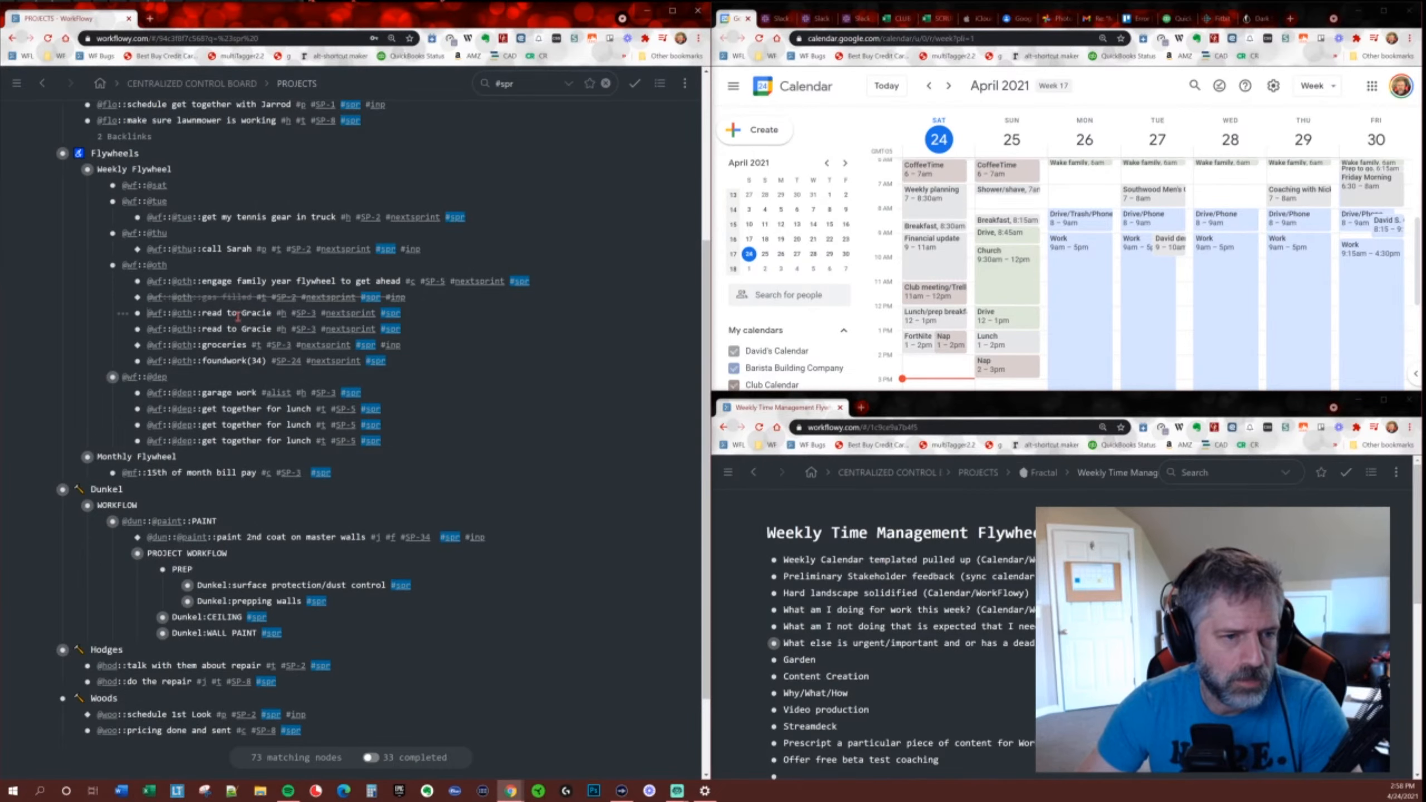
scroll(244, 330, down, 1)
click(255, 315)
key(ctrl+Return)
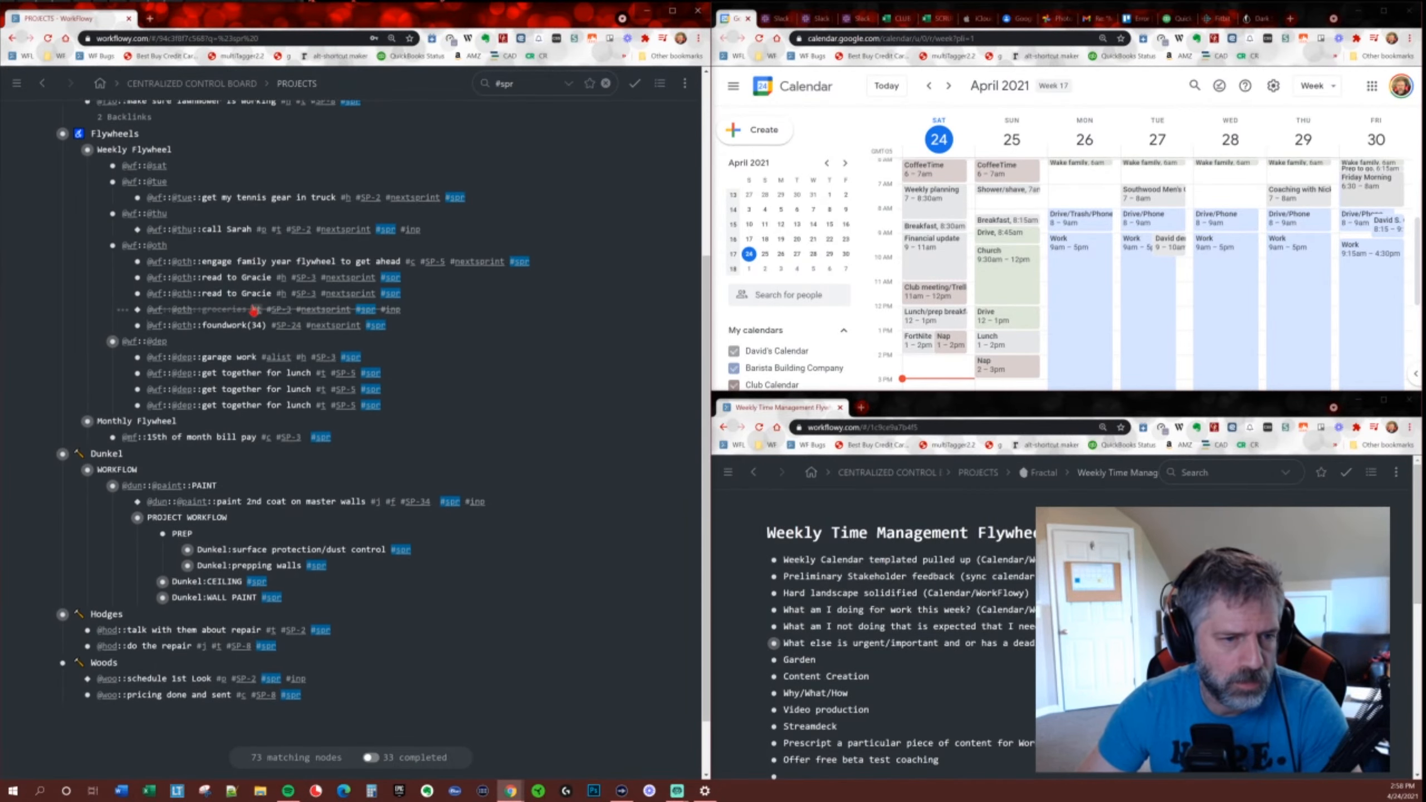
Complete the "paint 2nd coat on master walls" item in the PAINT list of the Dunkel project.
scroll(262, 326, down, 1)
scroll(263, 328, down, 1)
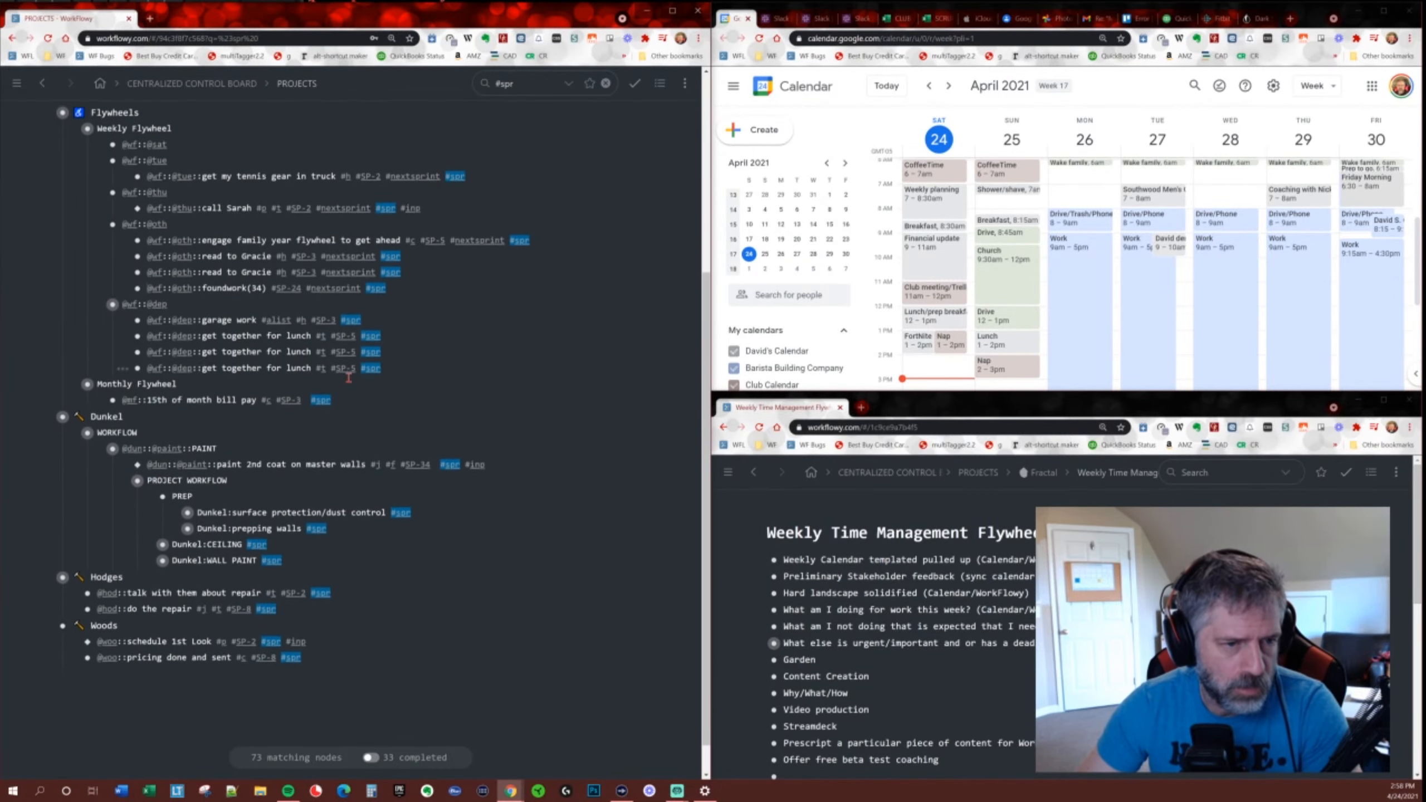
scroll(435, 403, down, 1)
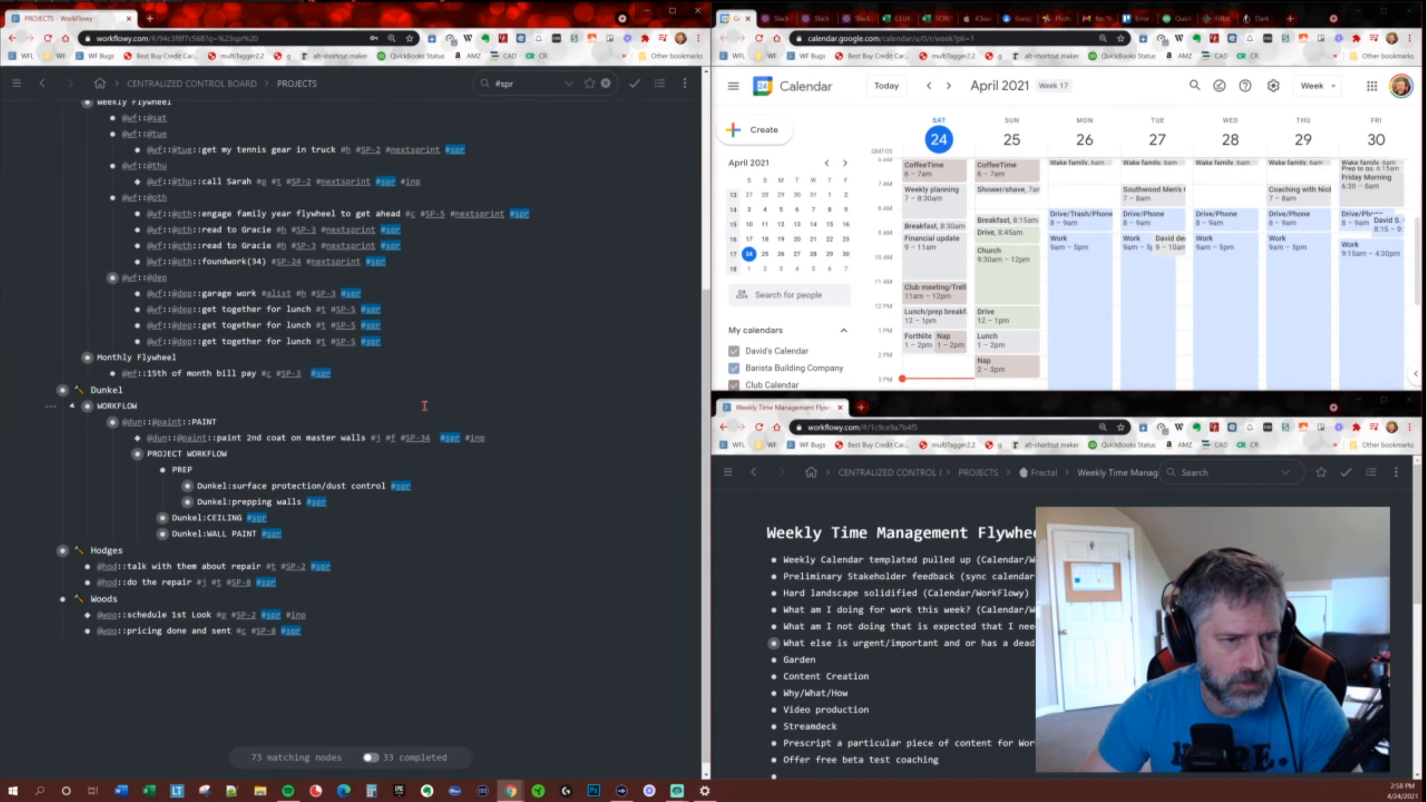
scroll(440, 406, down, 1)
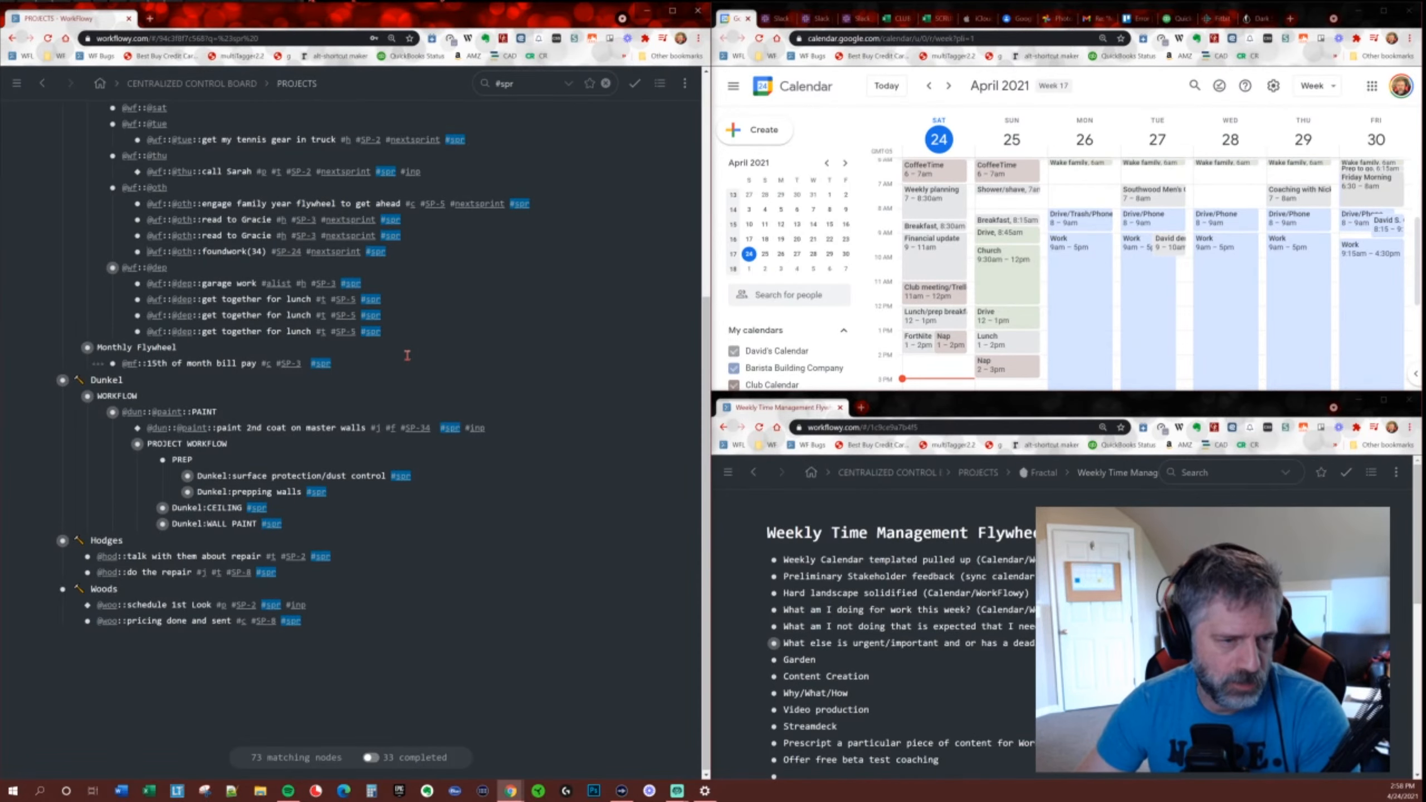
scroll(407, 361, down, 1)
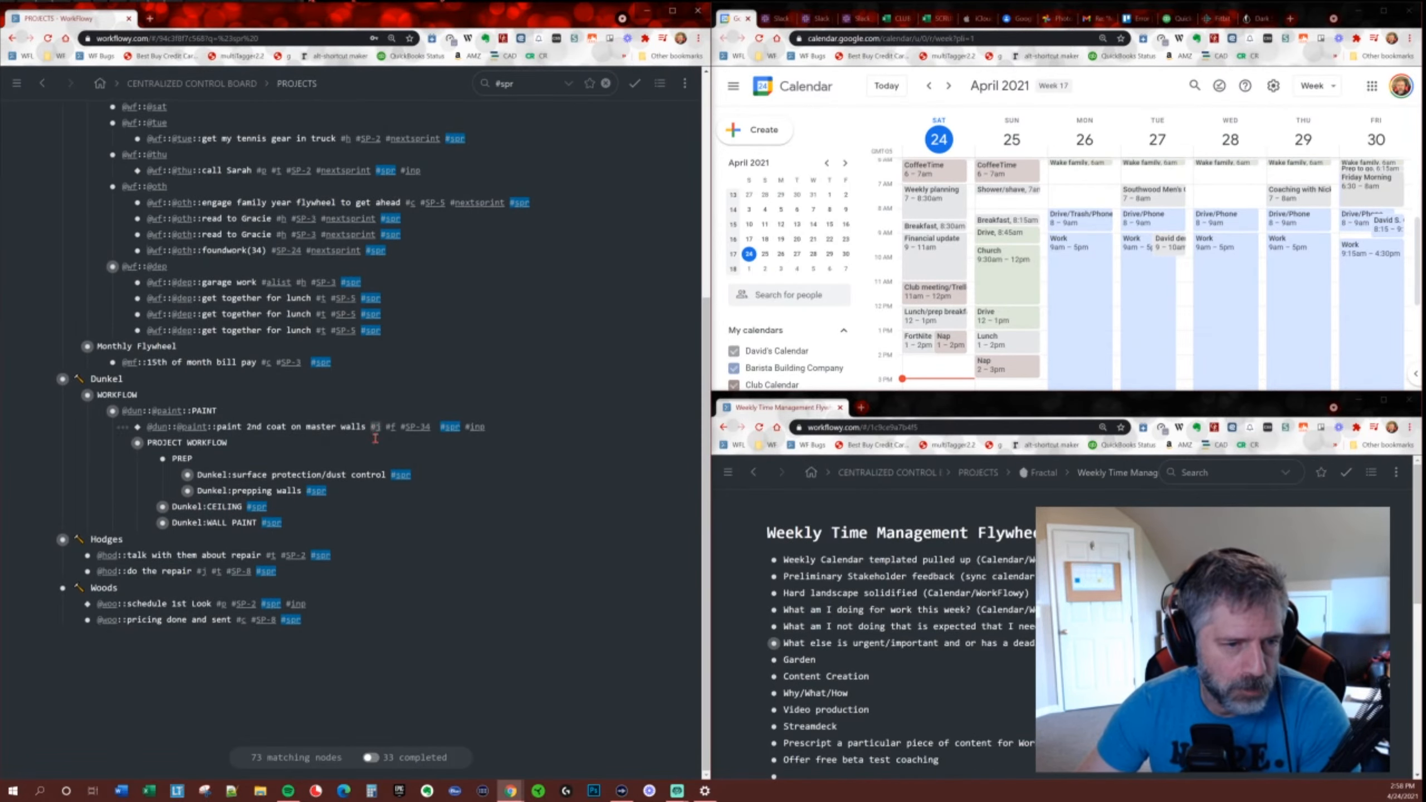
key(ctrl+Return)
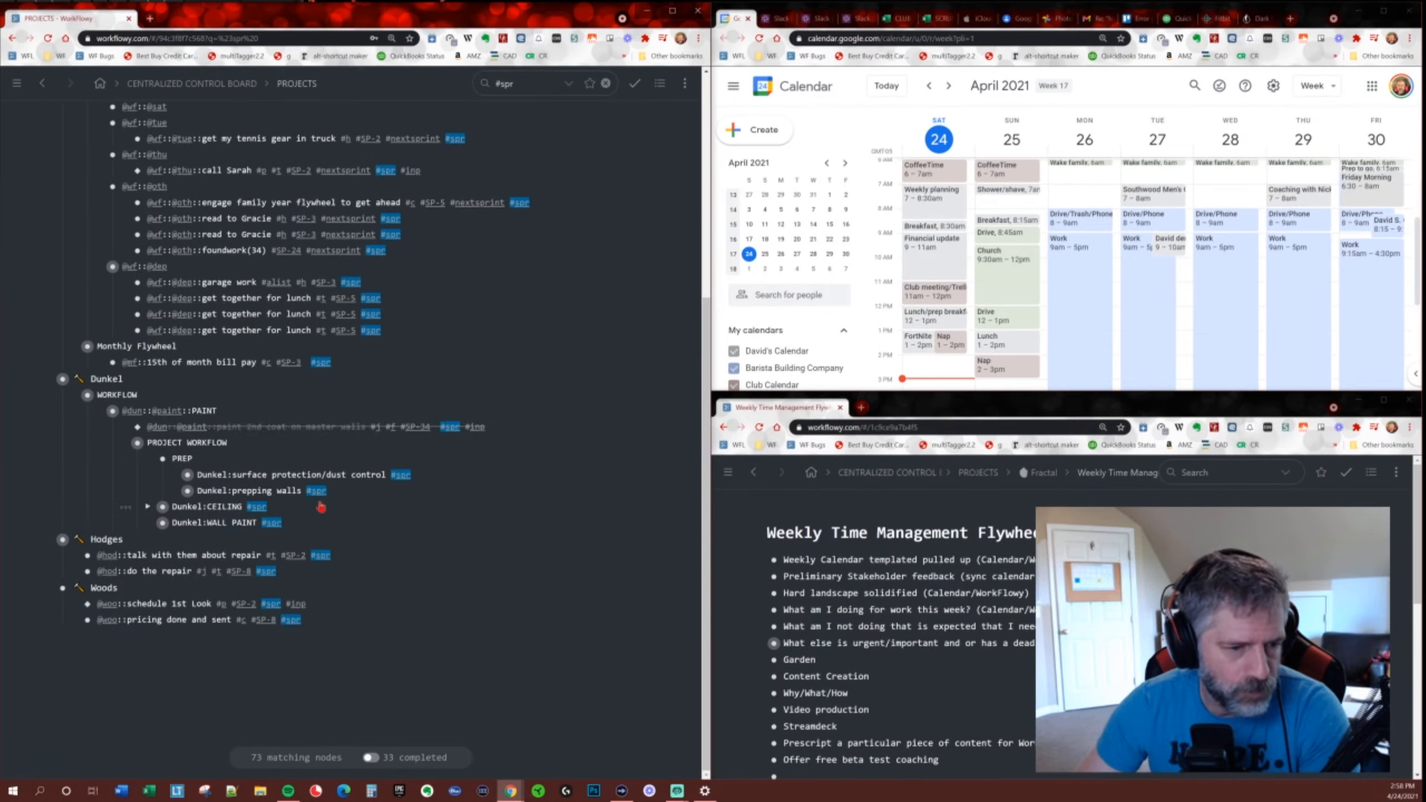
Show the completed items and calculate the sprint point totals for the #spr items in PROJECTS.
key(ctrl+o)
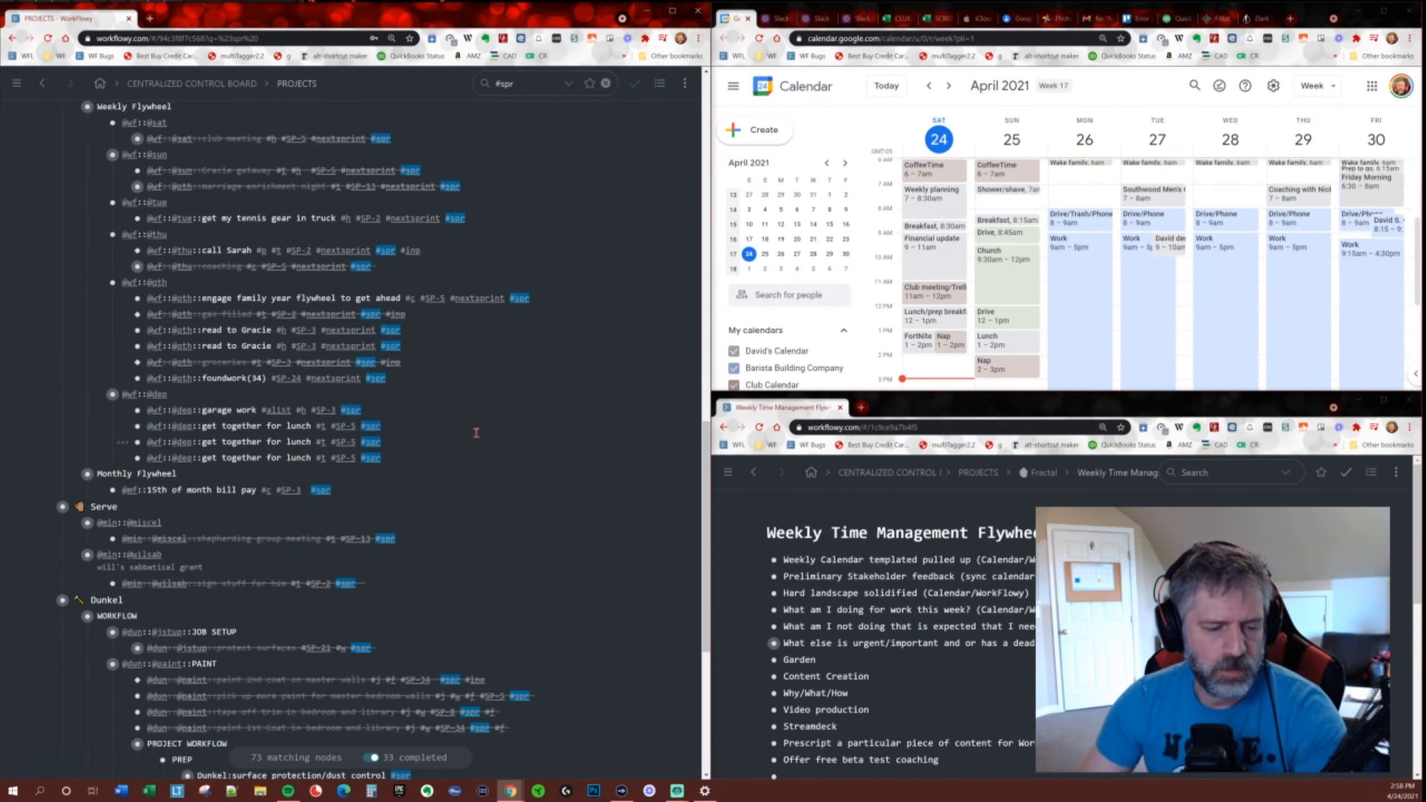
key(alt+s)
key(Return)
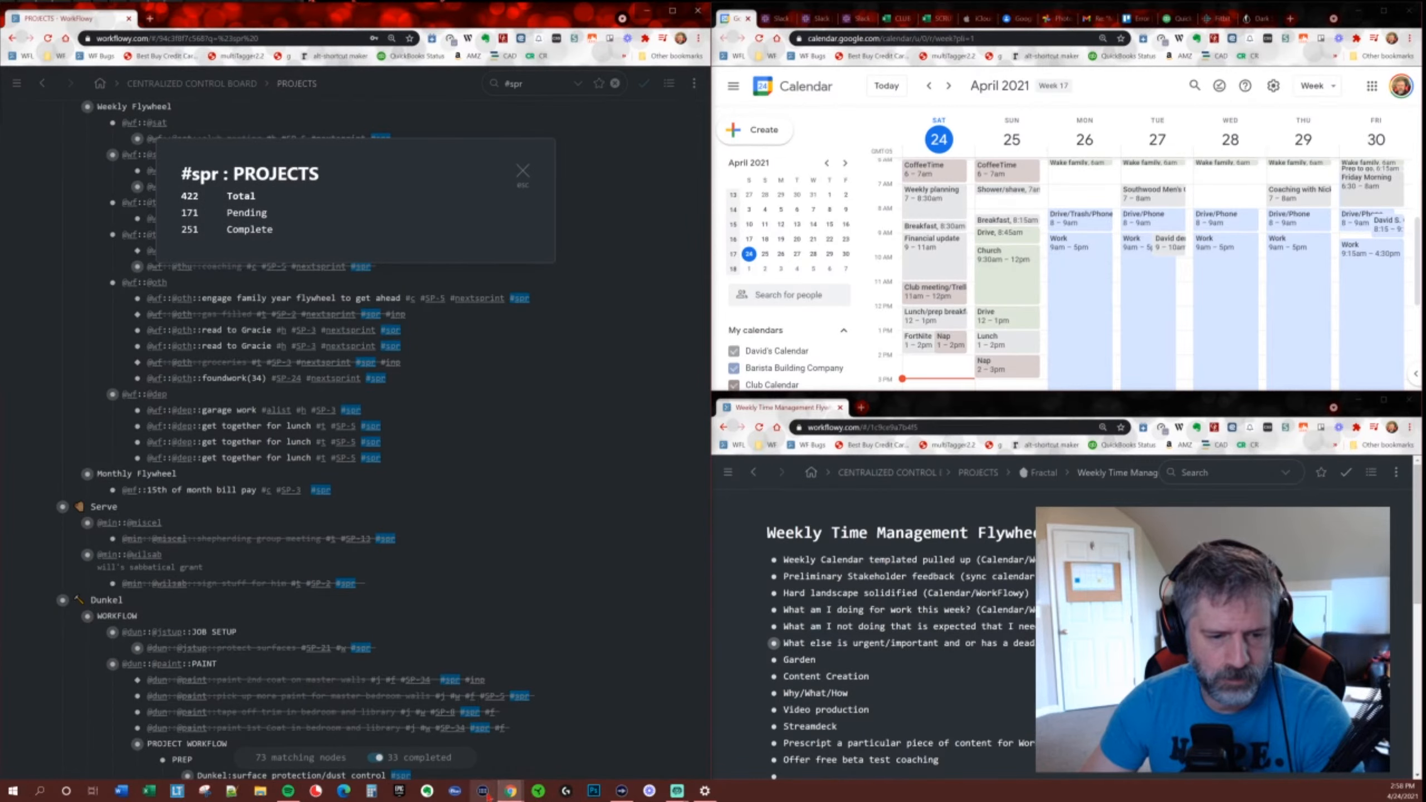
Switch to the SCRUM Burndown Chart workbook in Excel and dismiss its Document Recovery list.
mouse_move(511, 789)
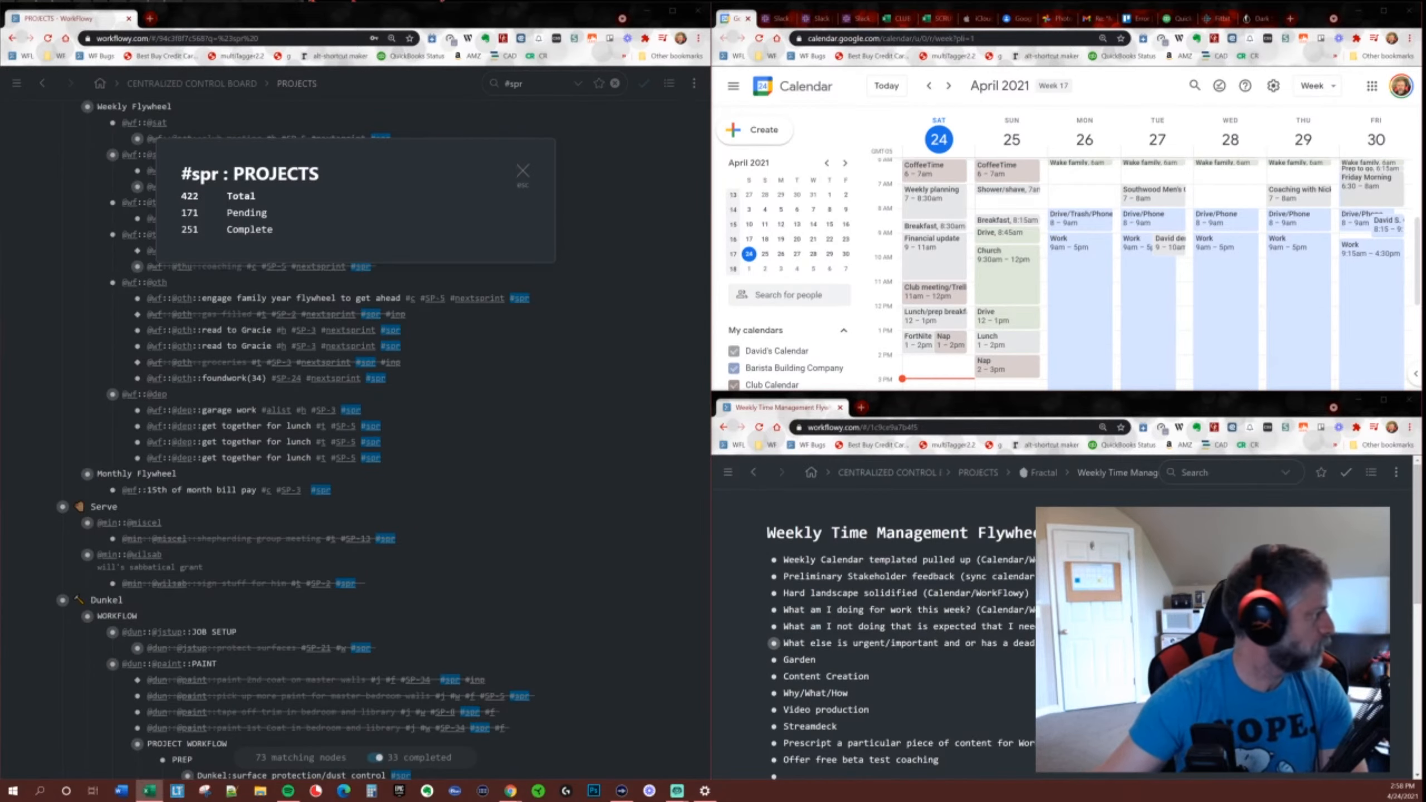
drag(0, 196, 1423, 800)
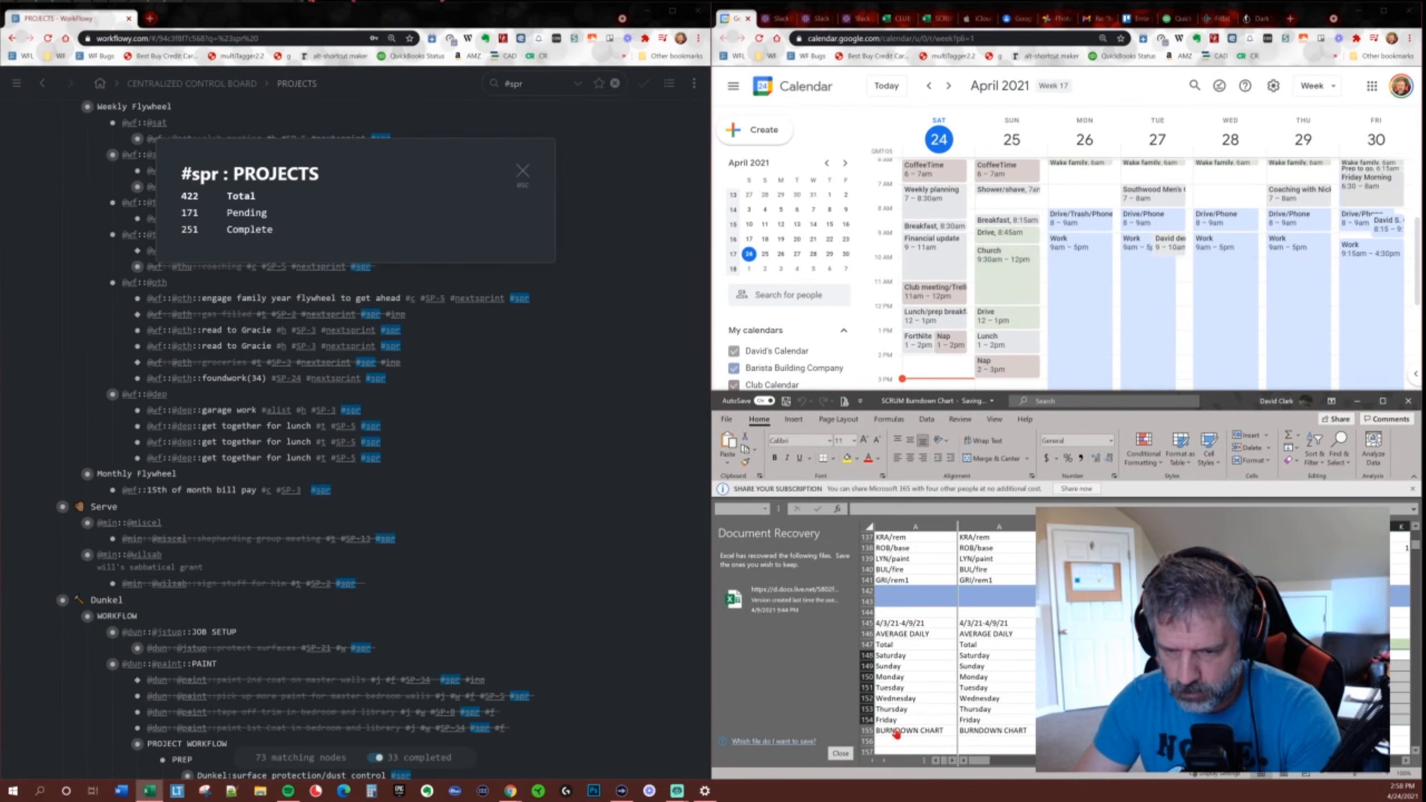
click(841, 754)
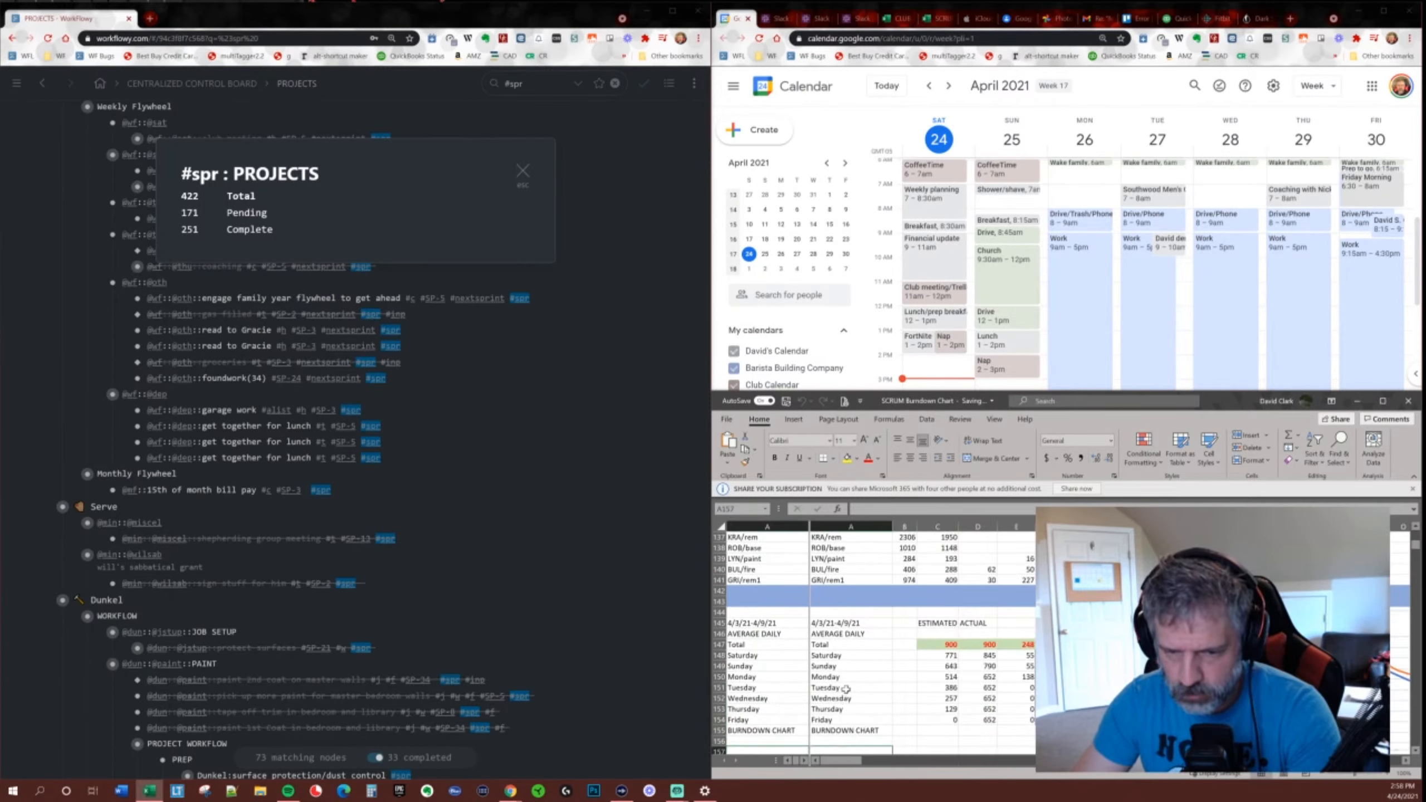
Show the week of April 17 to 23 in the calendar and relabel the burndown block in A145 as 4/17/21-4/23/21.
scroll(869, 674, down, 3)
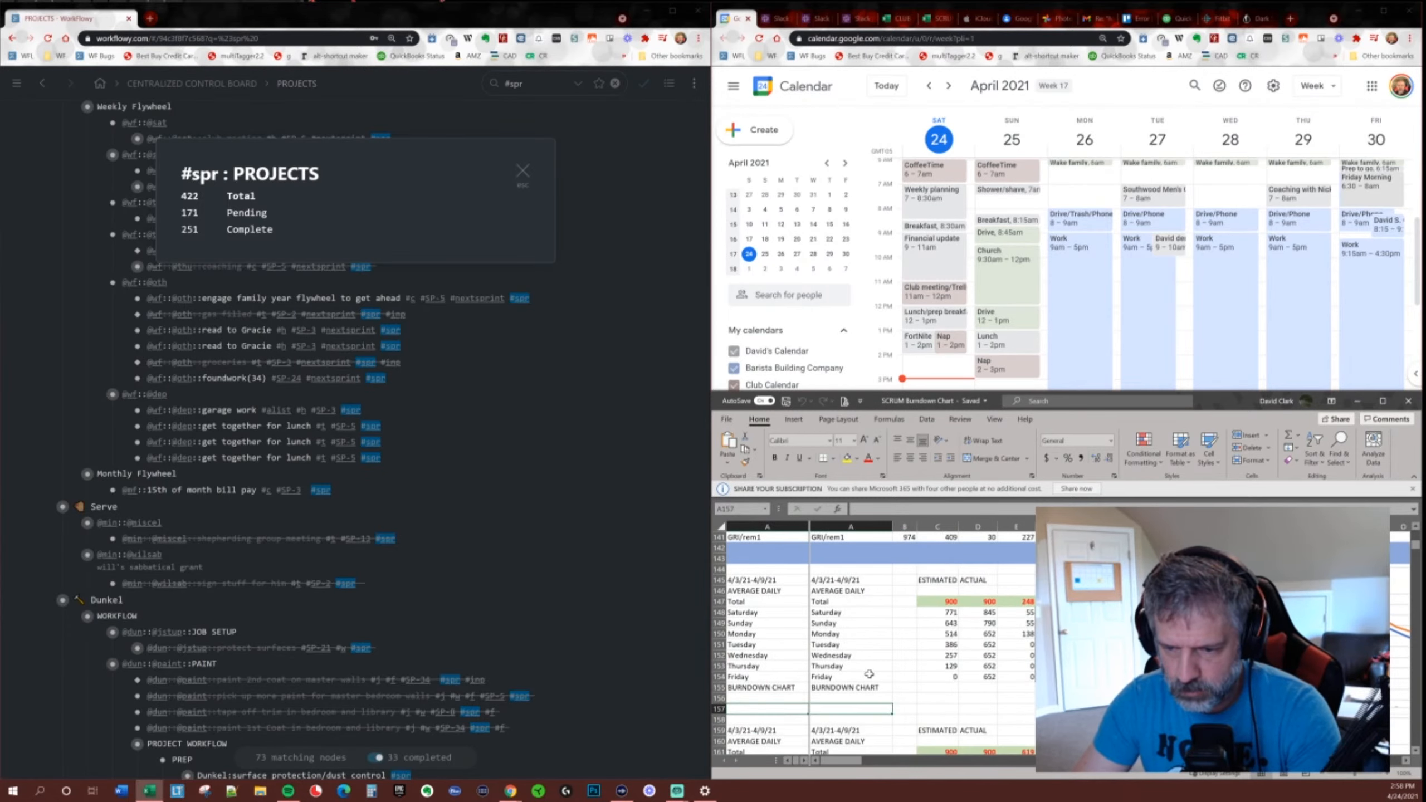
scroll(869, 674, up, 2)
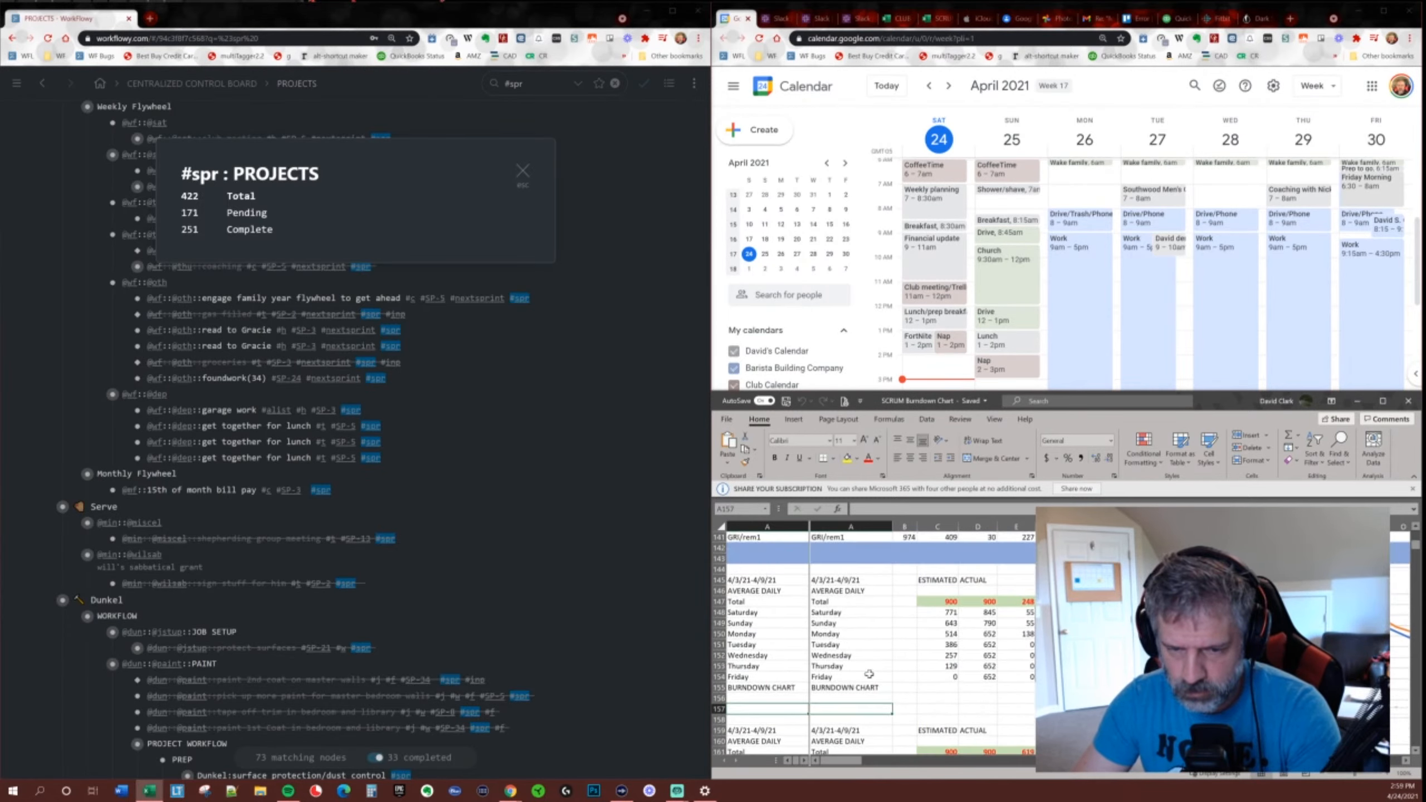
click(742, 584)
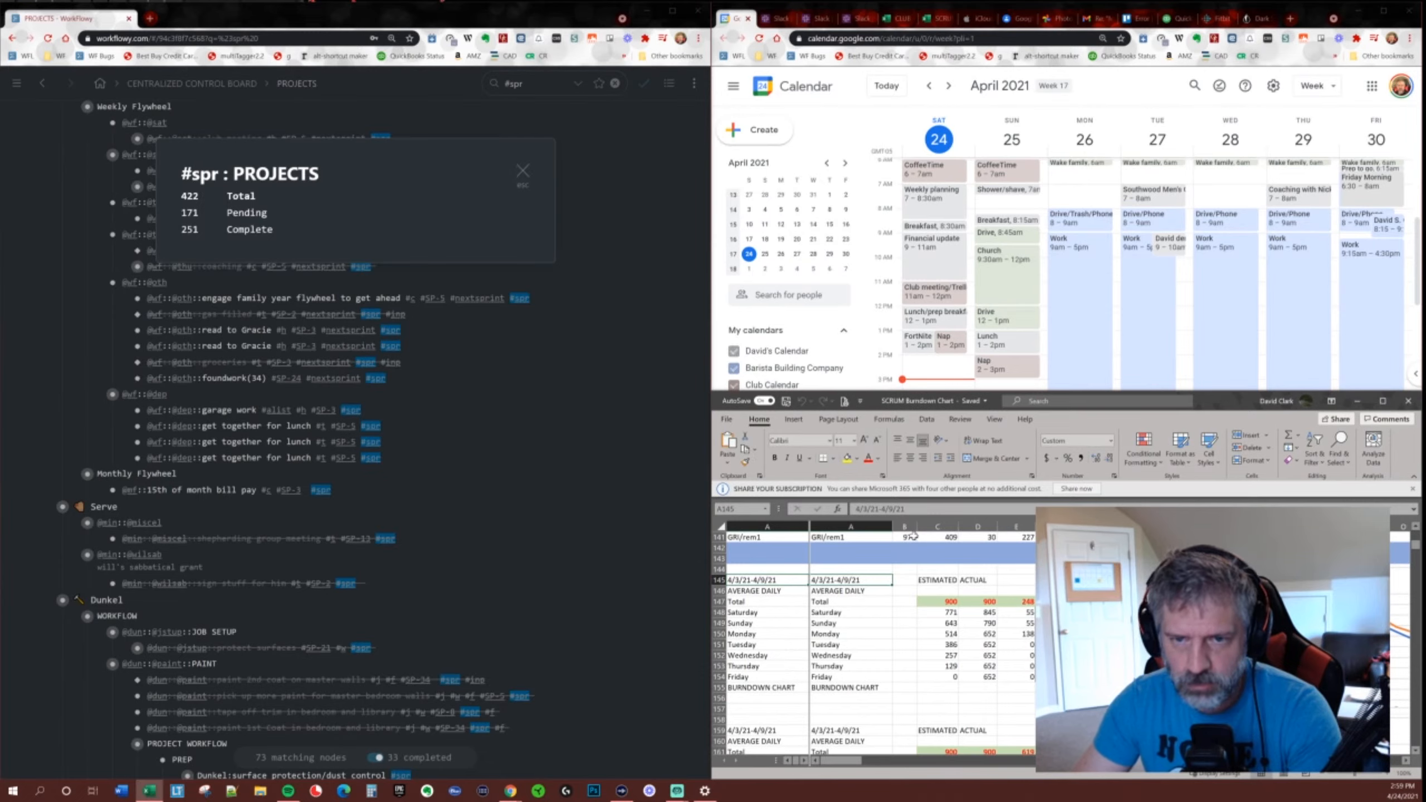
click(929, 85)
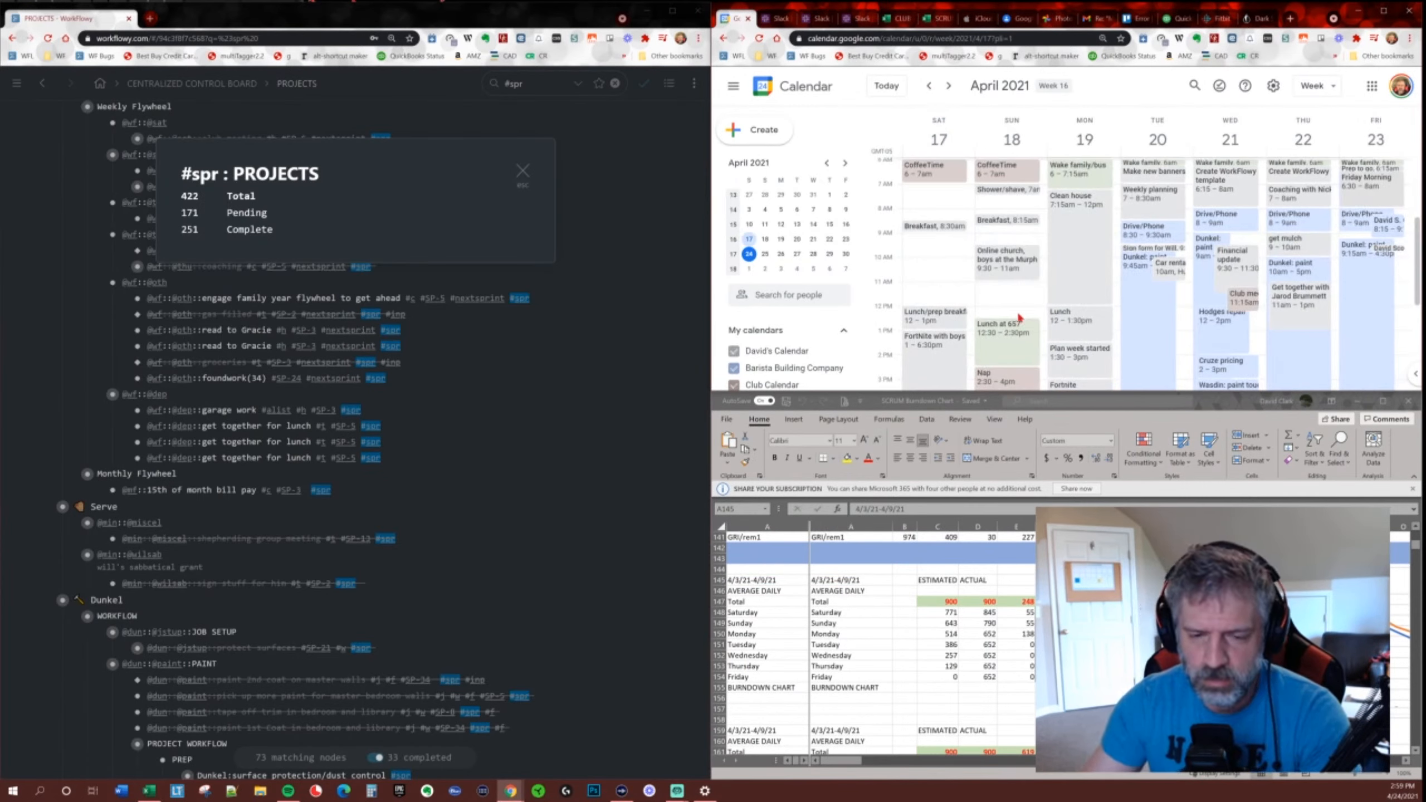
click(757, 580)
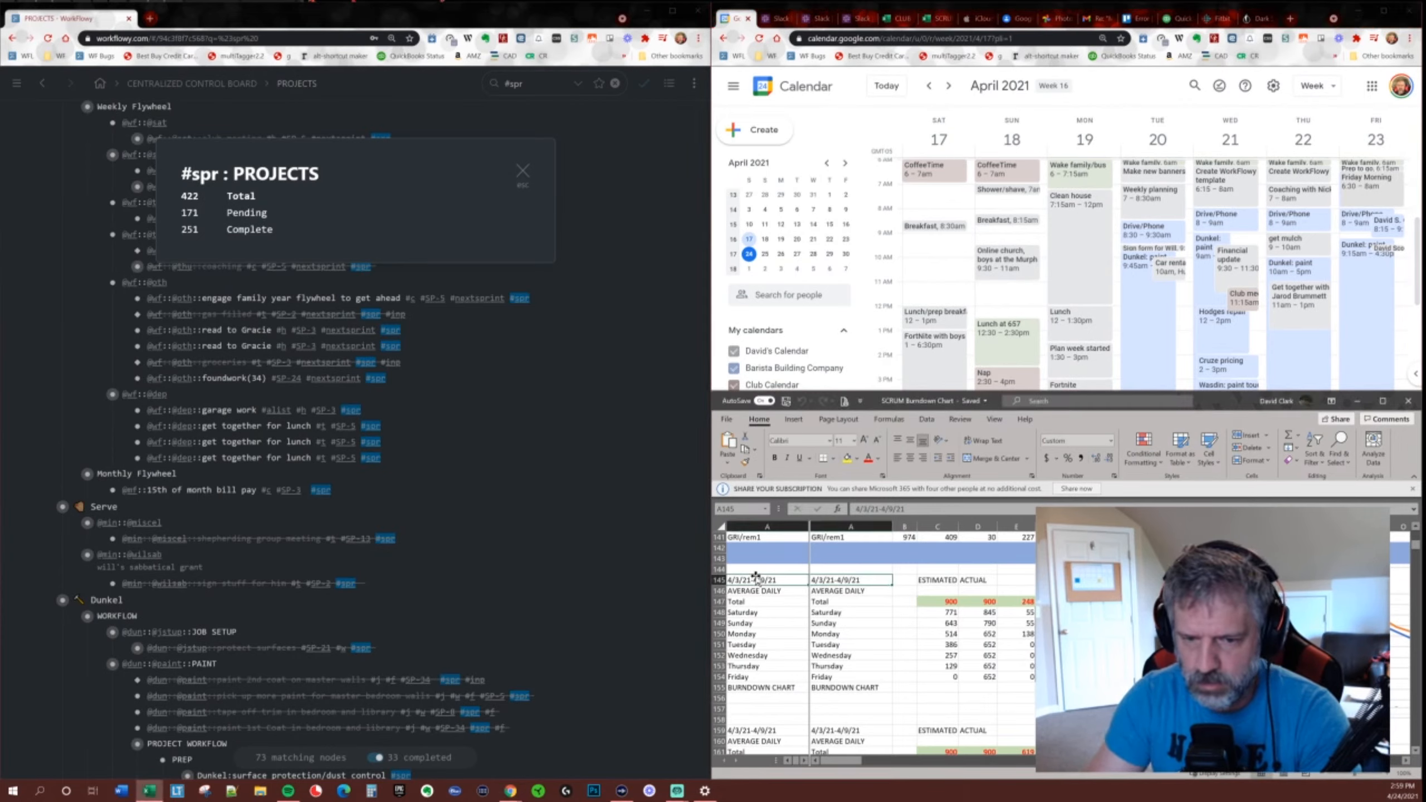
text(4/)
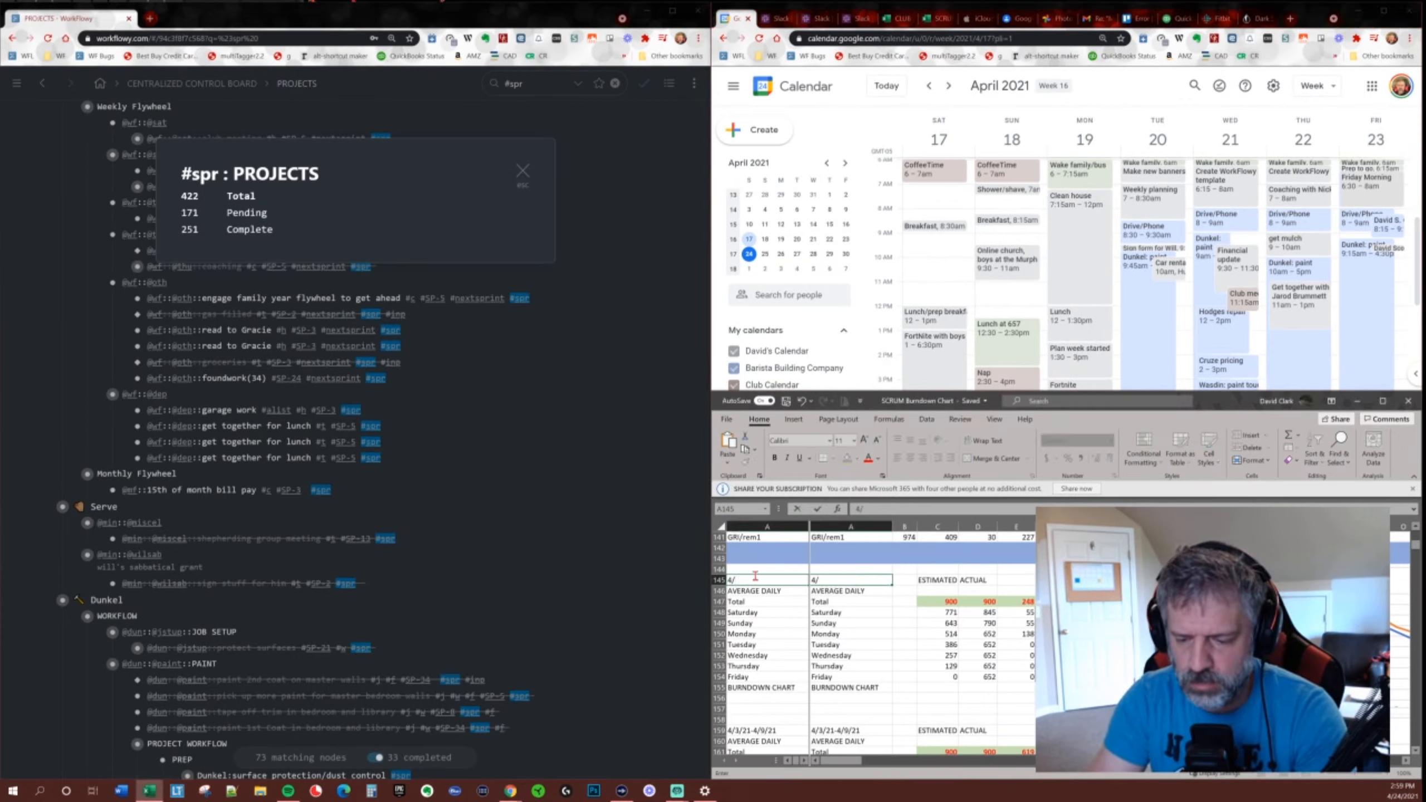
text(17/21)
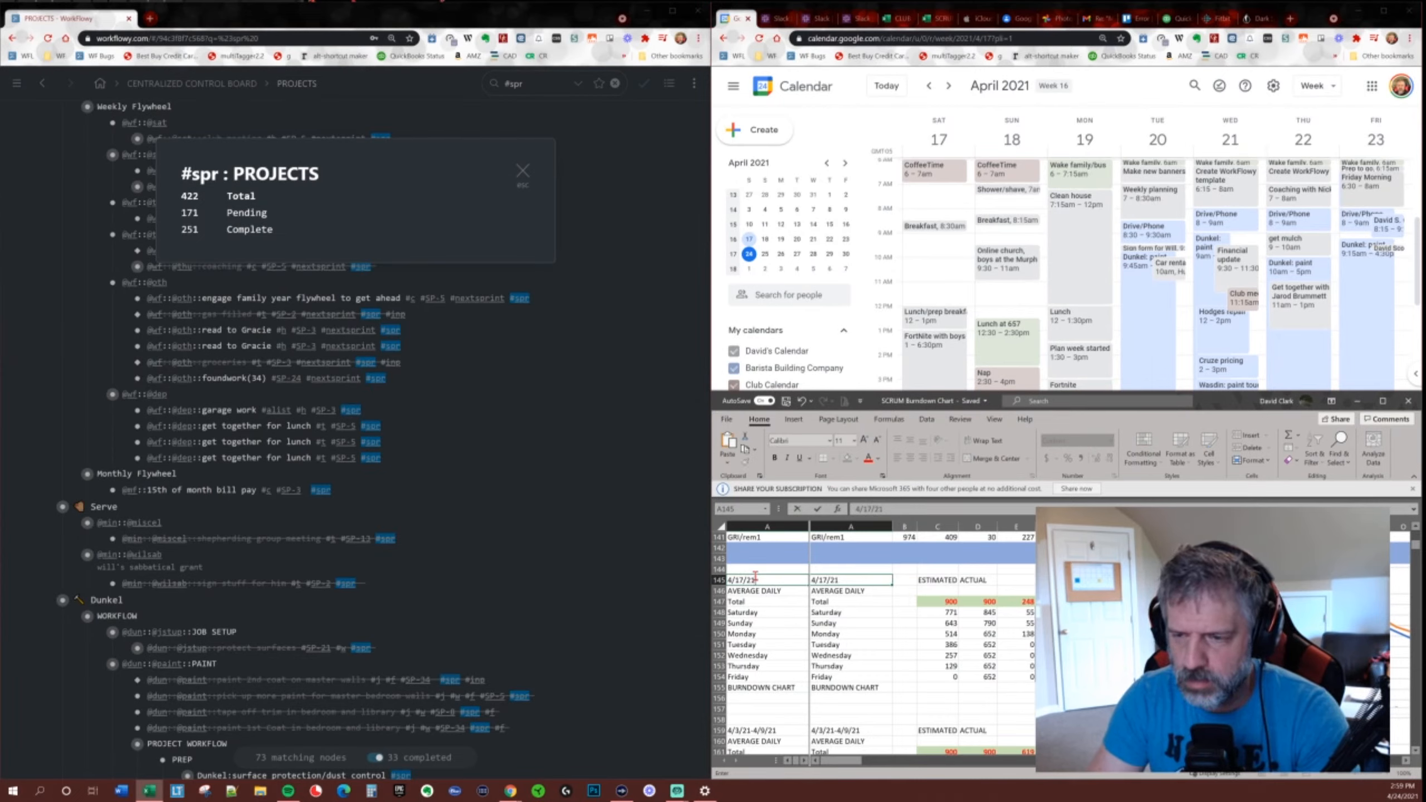
text(-4/23/21)
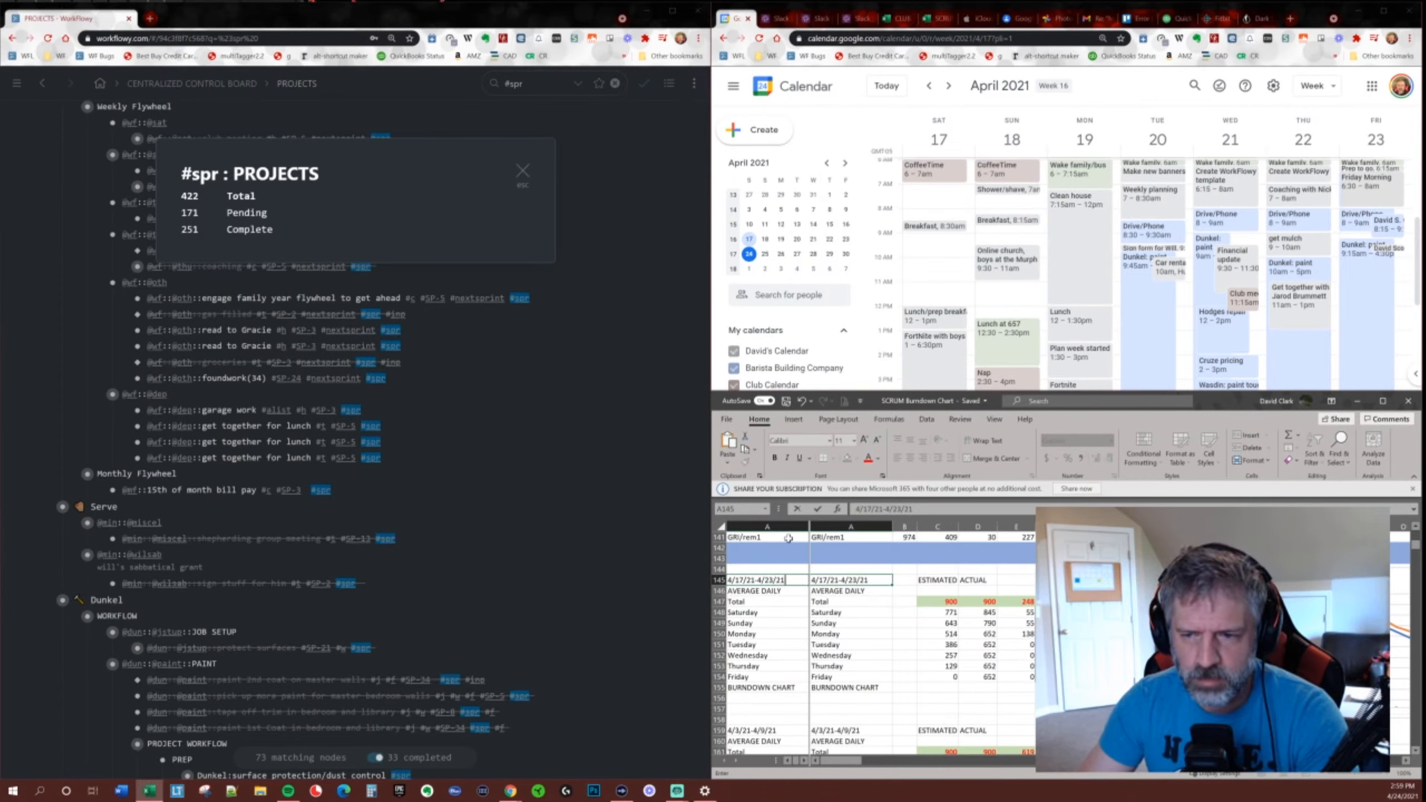
Commit the date range and remove the split panes from the burndown worksheet.
click(994, 419)
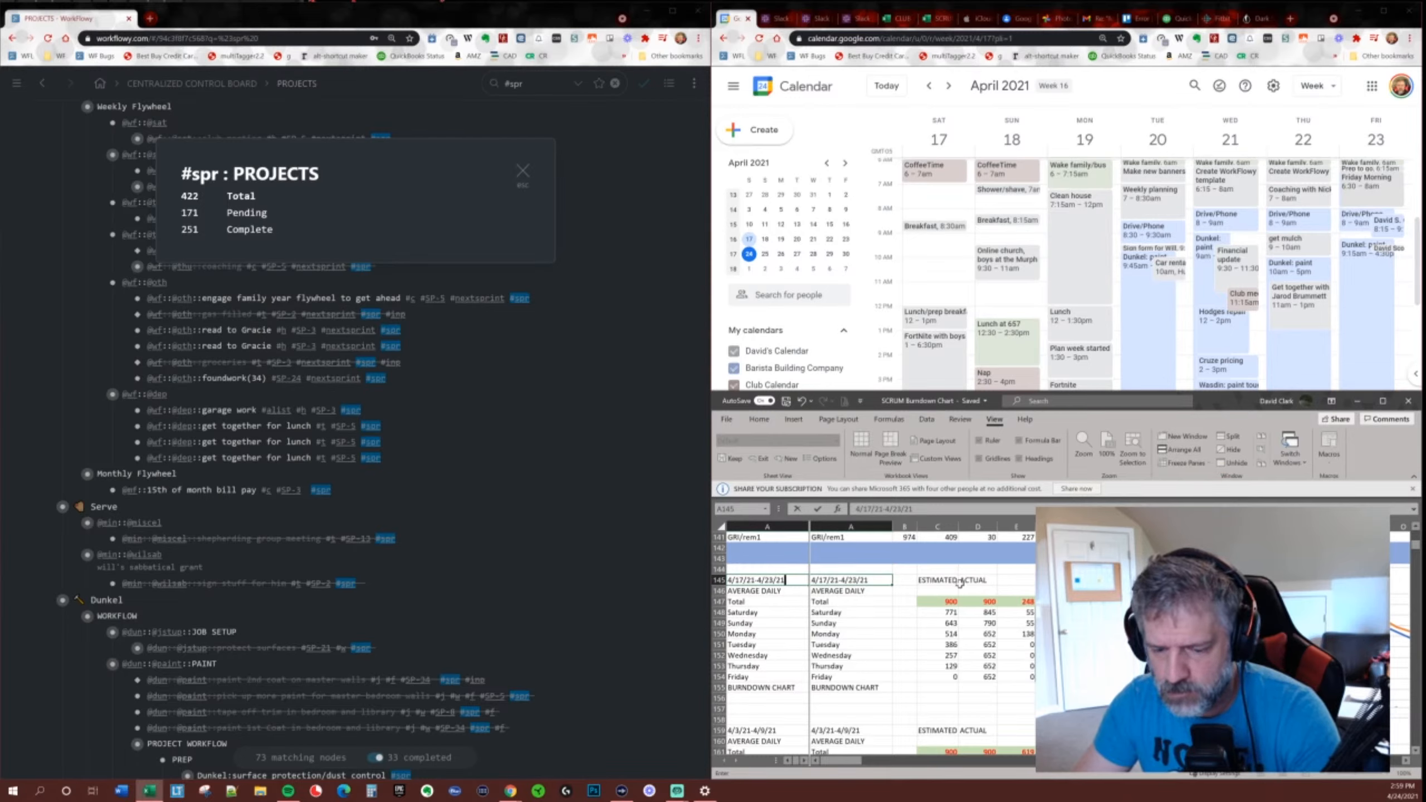
click(851, 644)
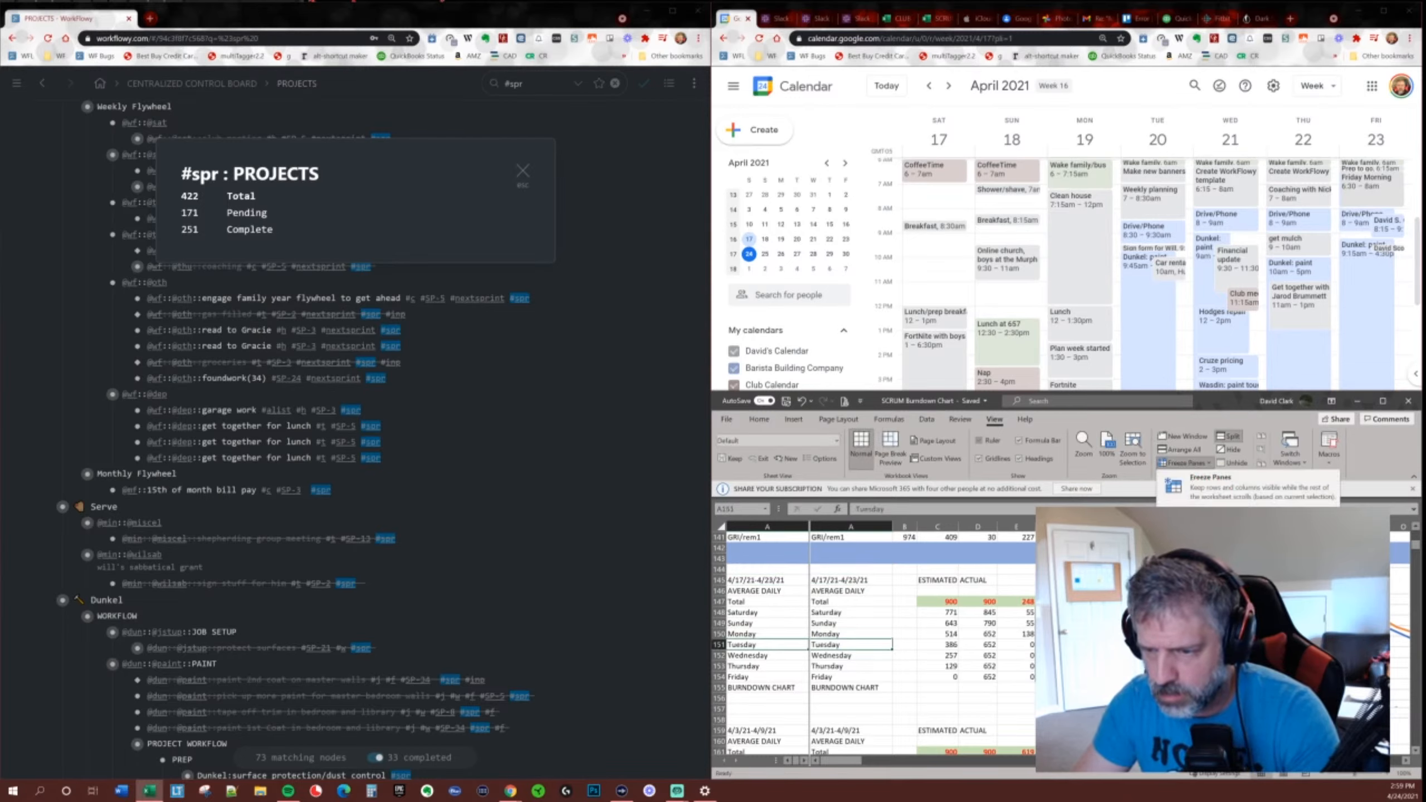
click(1227, 436)
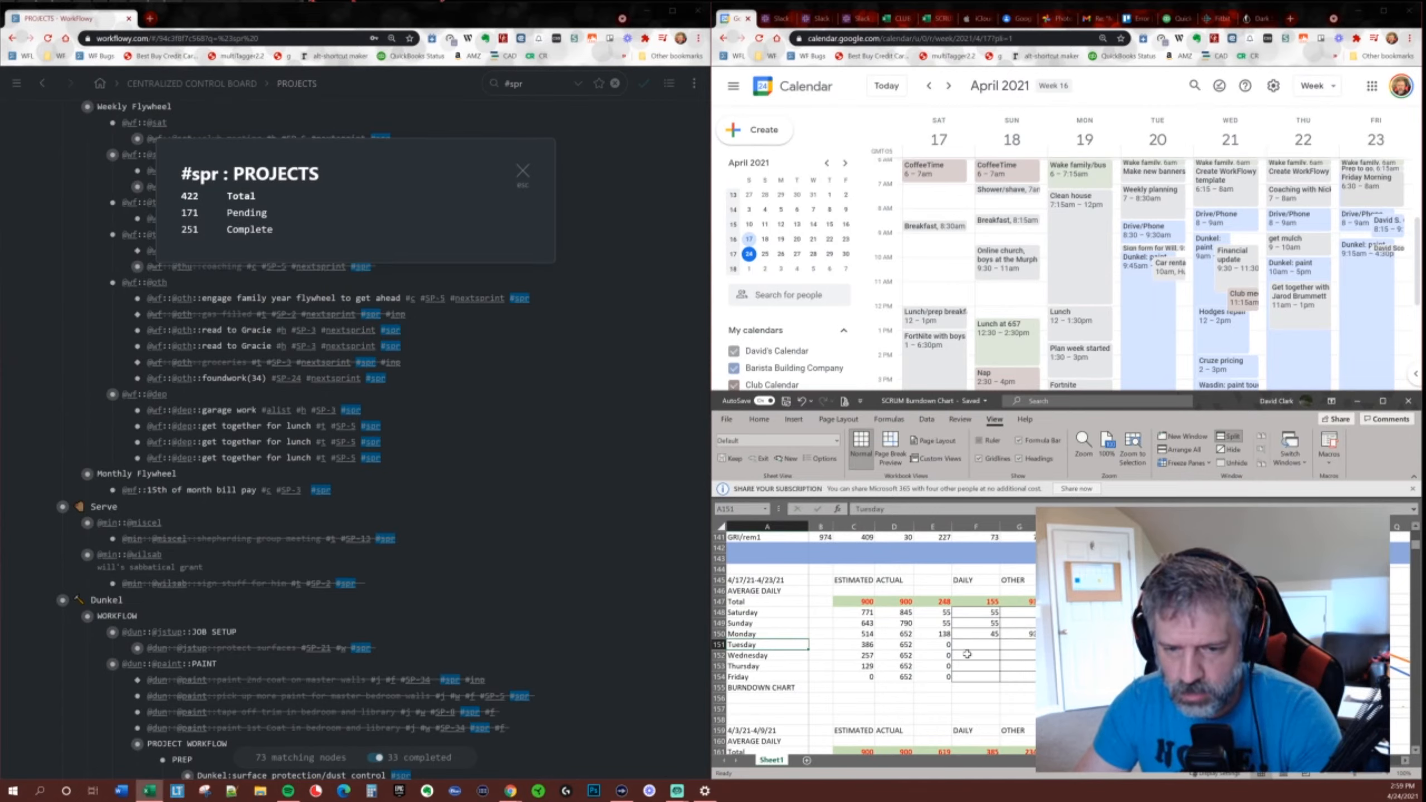
Fill in the DAILY column of the 4/17/21-4/23/21 block with Tuesday 45, Wednesday 50, Thursday 47 and Friday 55.
click(1029, 678)
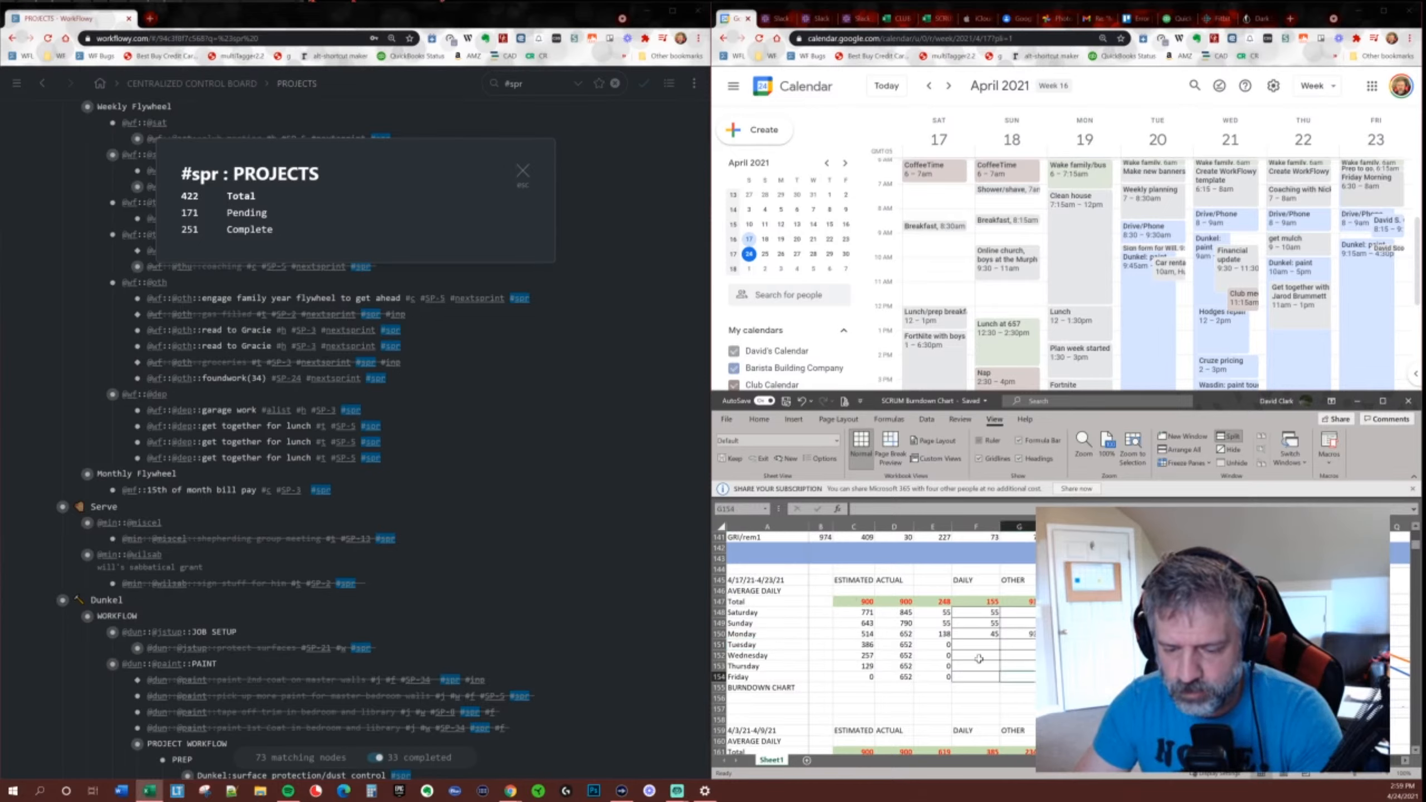
click(987, 644)
text(45)
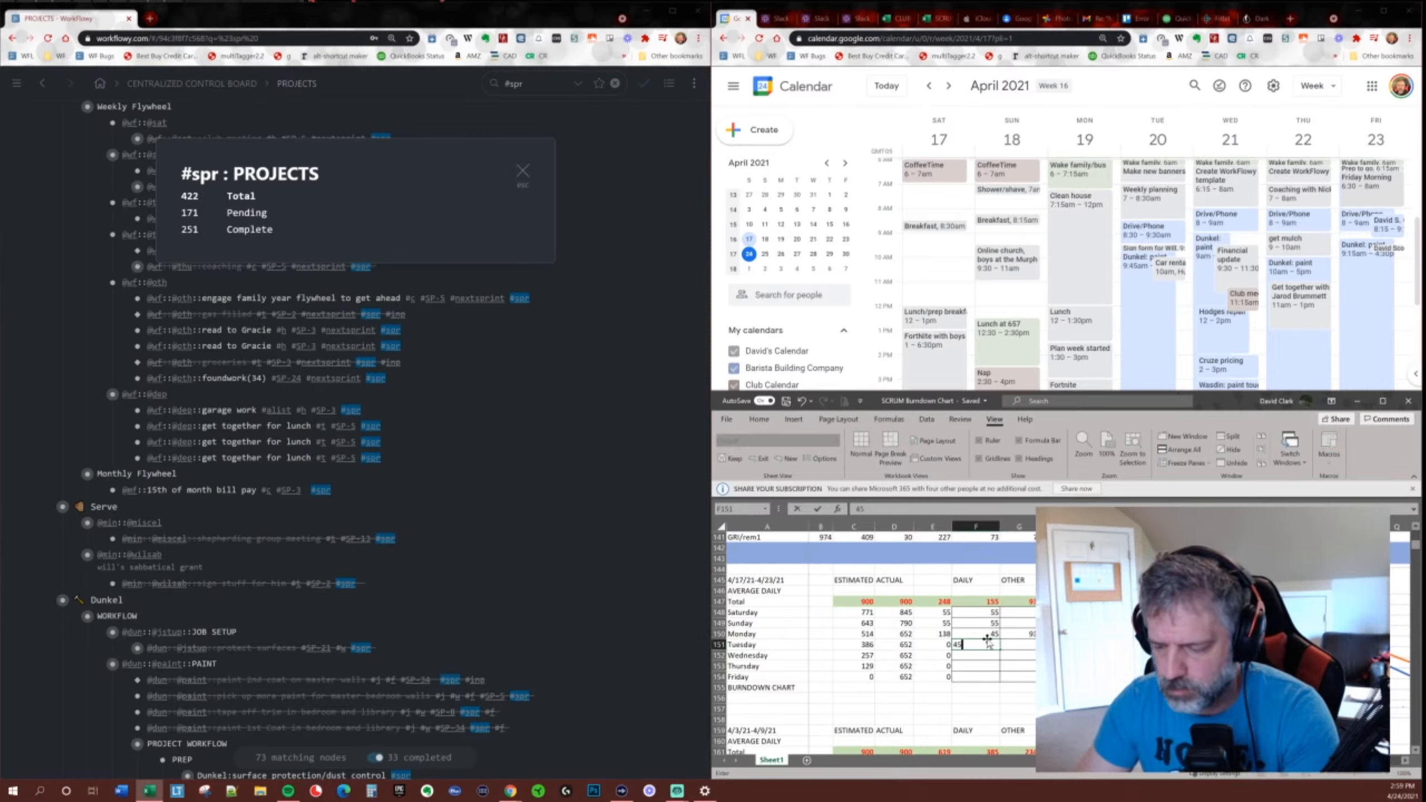
key(Return)
text(5)
key(Return)
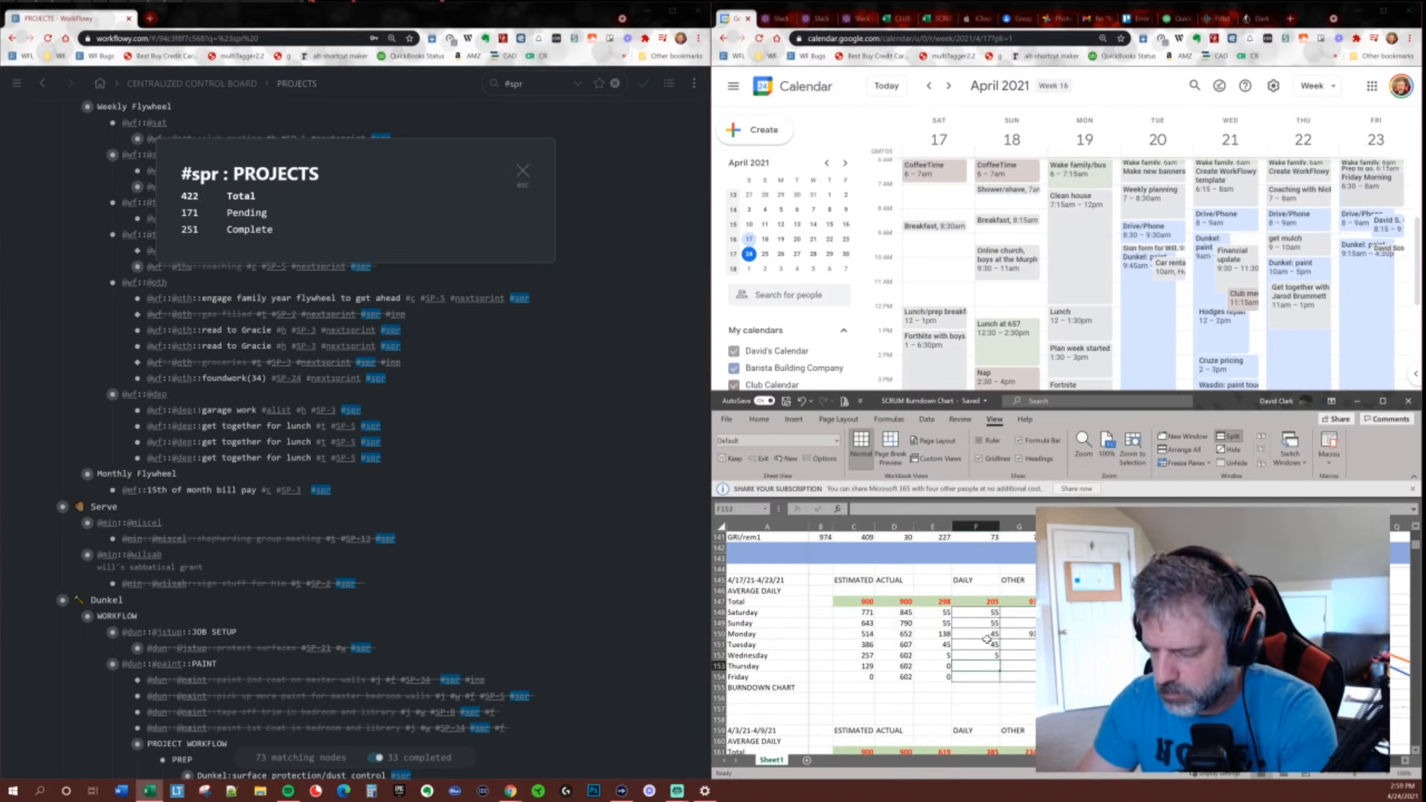
key(Up)
text(50)
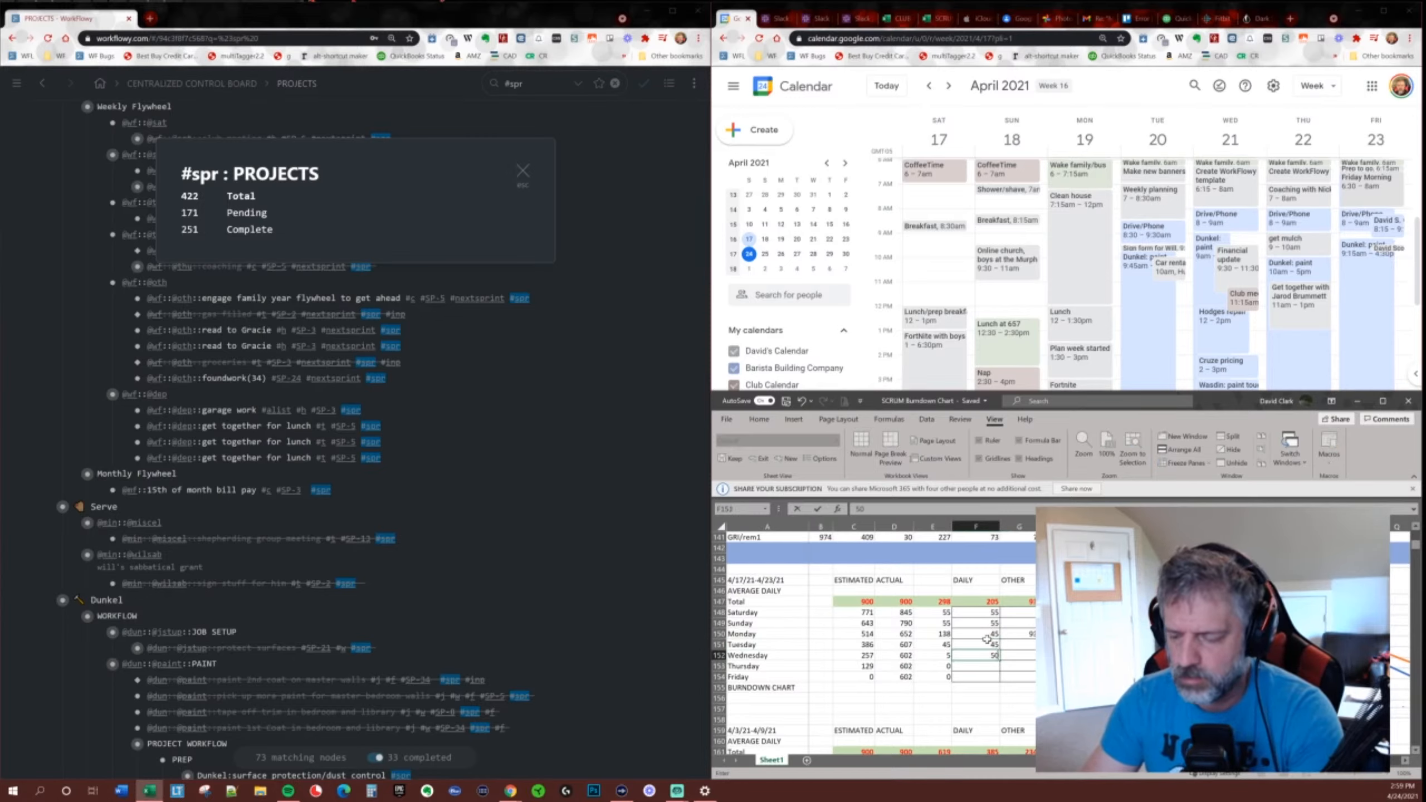
key(Return)
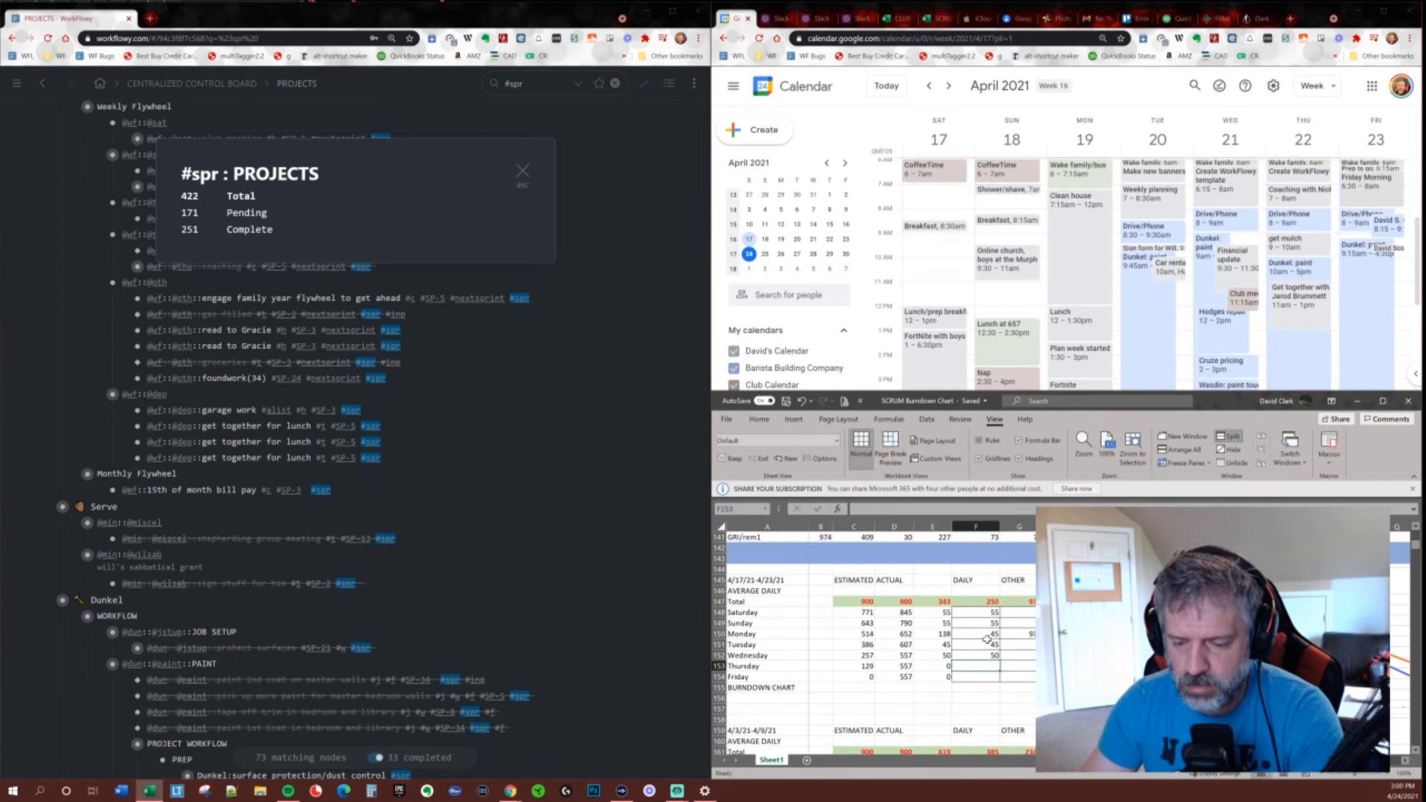
text(47)
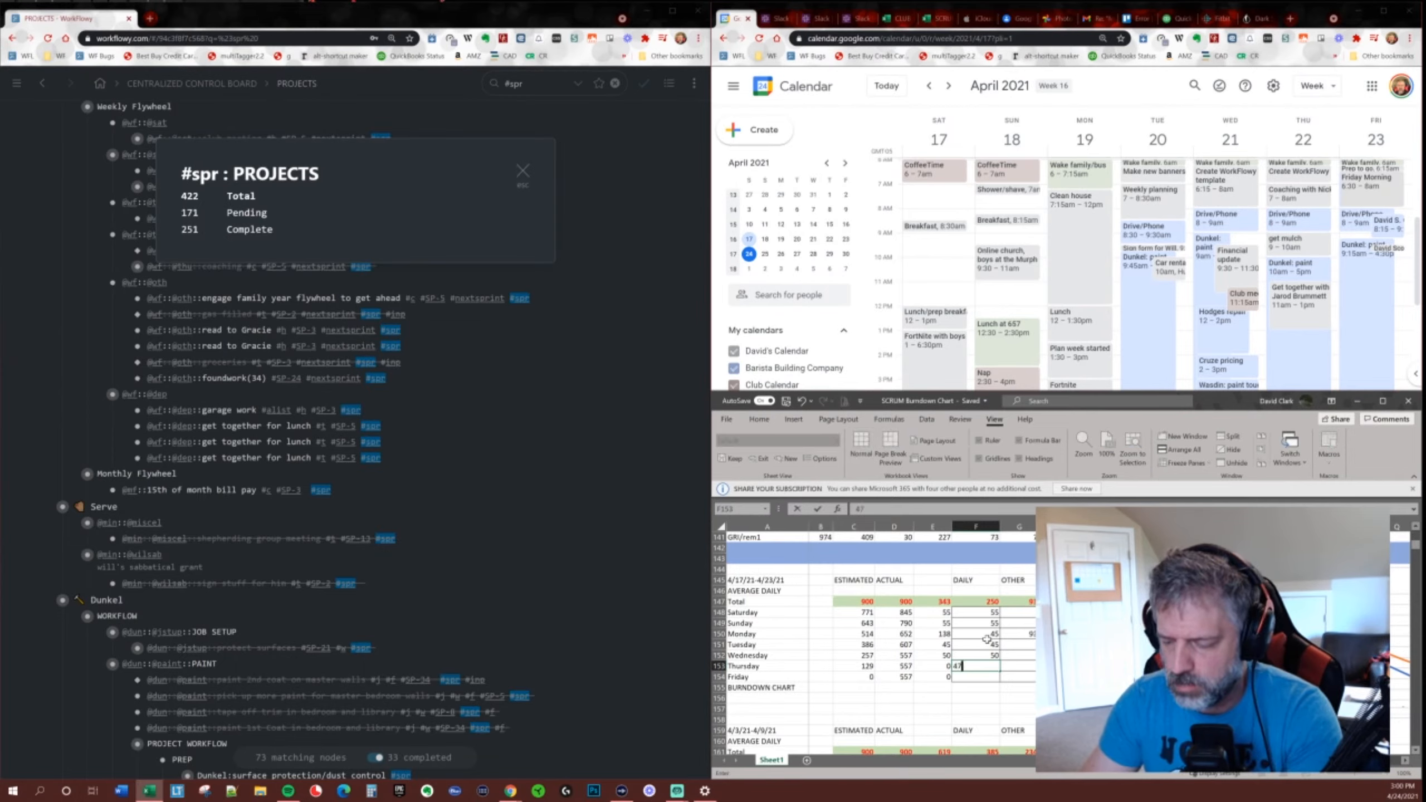
key(Return)
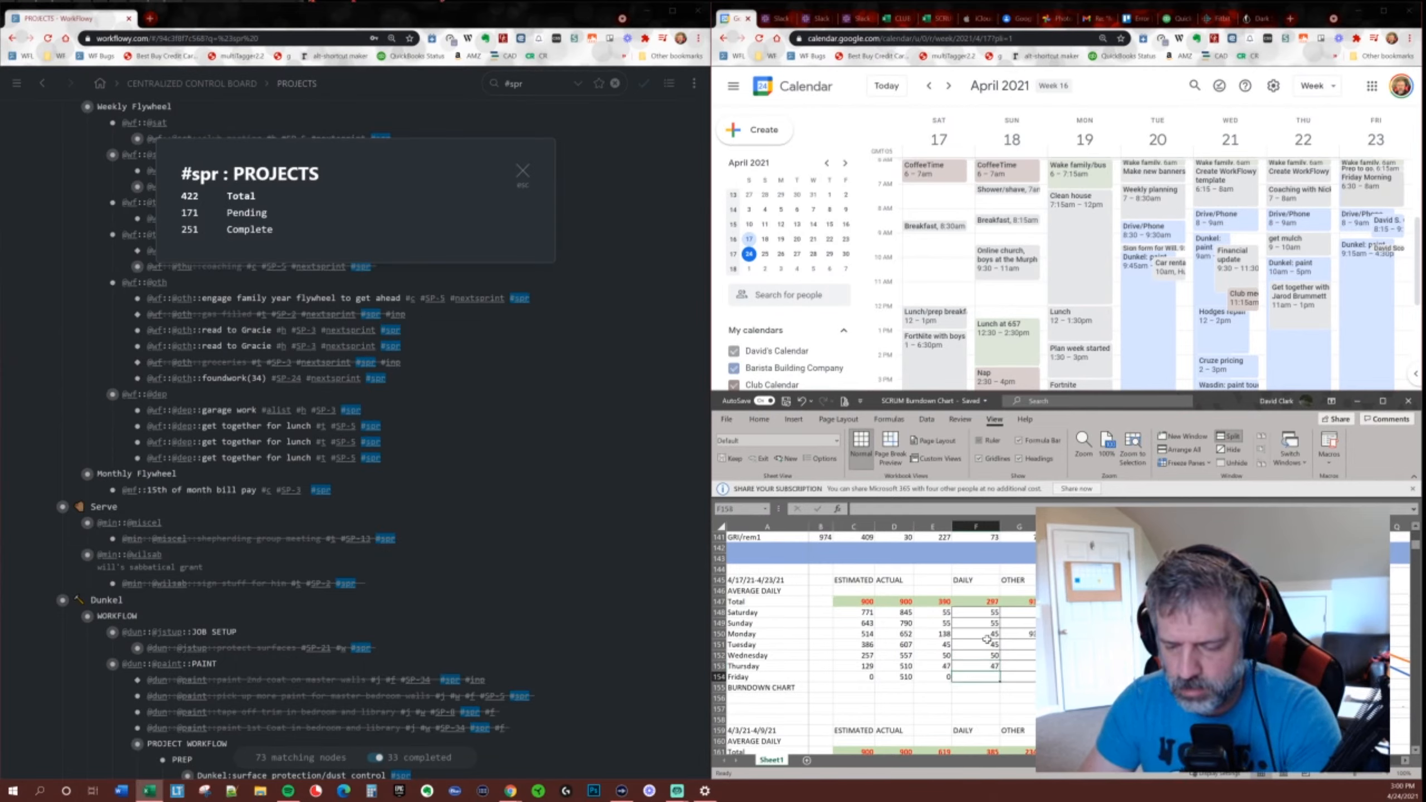
text(55)
key(Return)
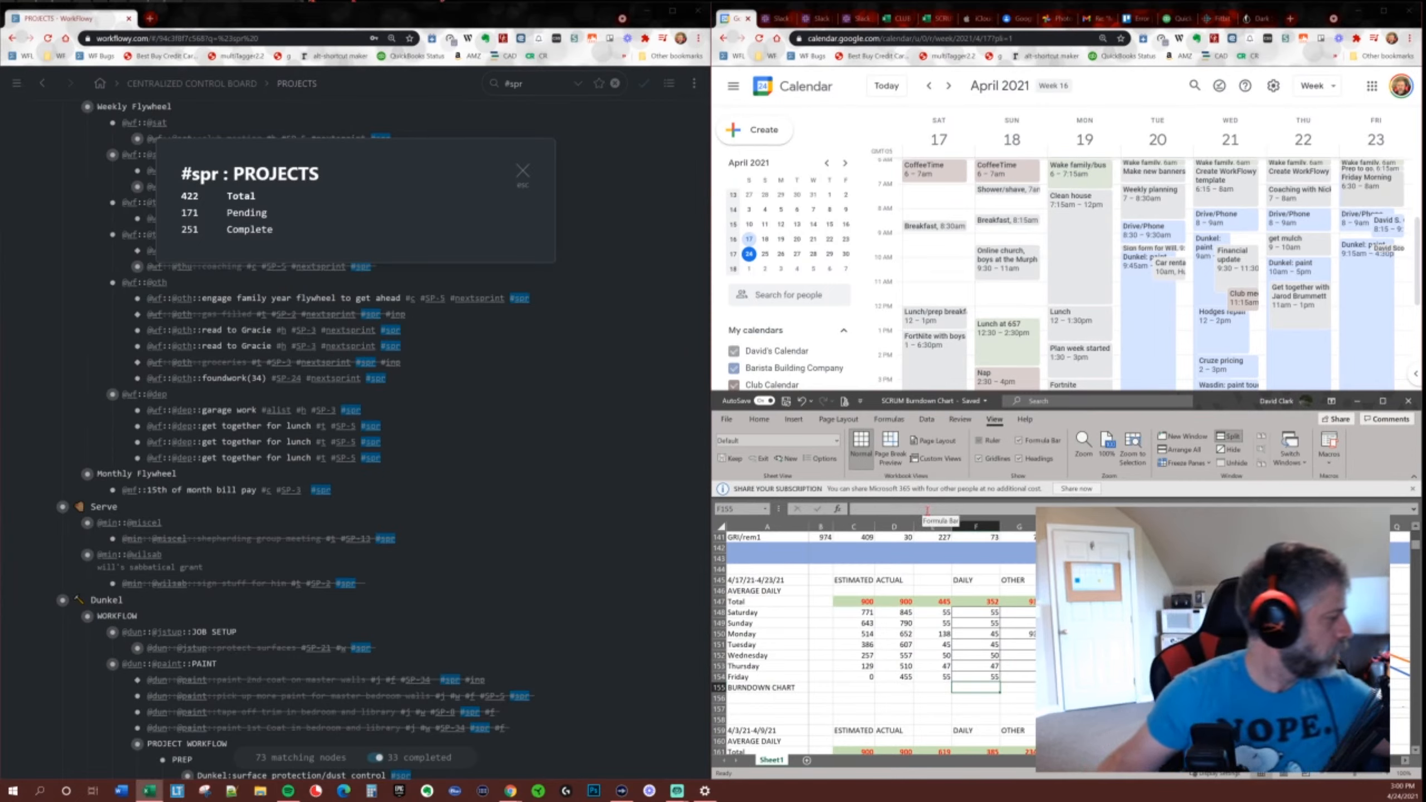
key(alt+Tab)
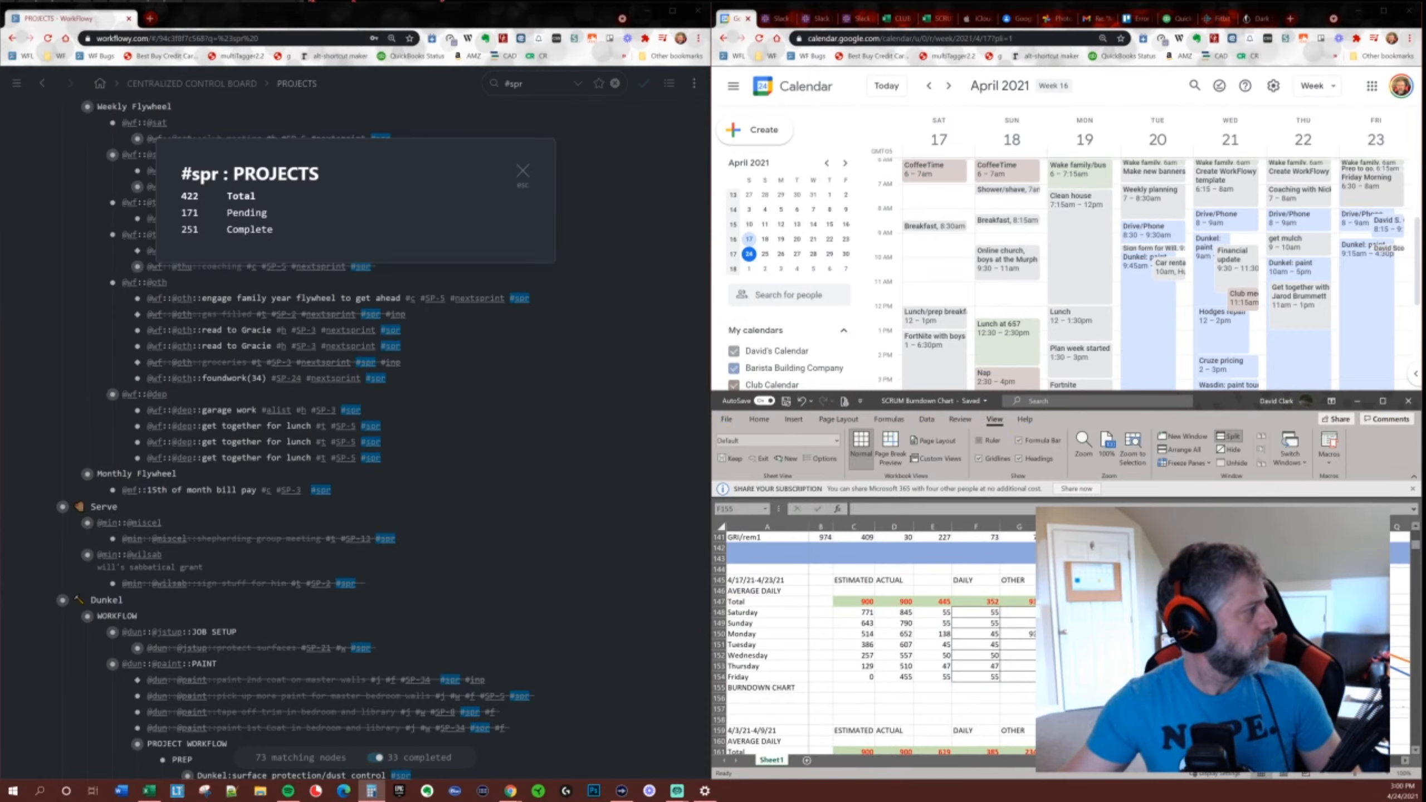
Subtract 93 from 251 in Calculator and enter 158 in Friday's OTHER cell of the 4/17/21-4/23/21 block.
drag(0, 205, 958, 178)
click(826, 471)
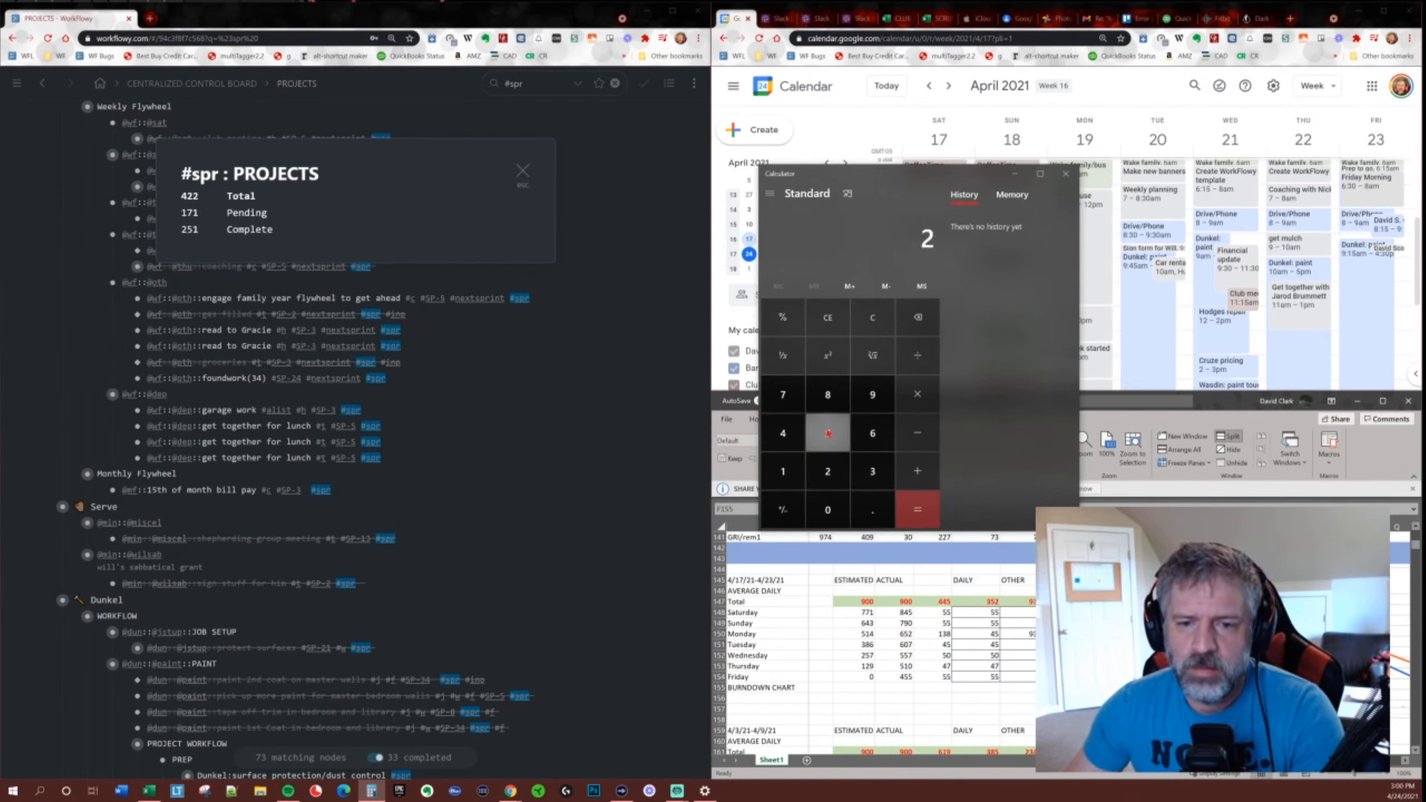
click(827, 432)
click(782, 470)
click(918, 432)
click(872, 394)
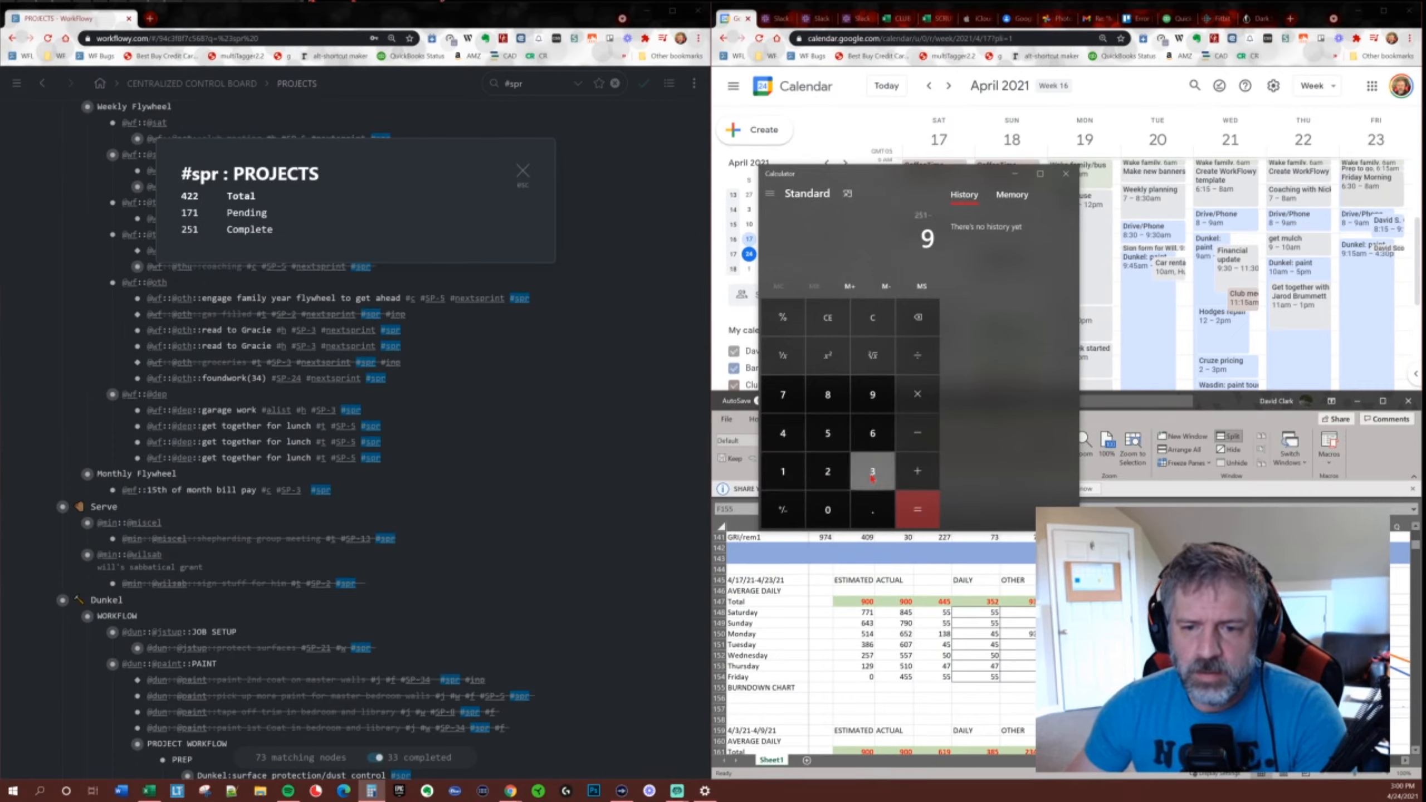
click(872, 471)
click(917, 509)
click(1030, 679)
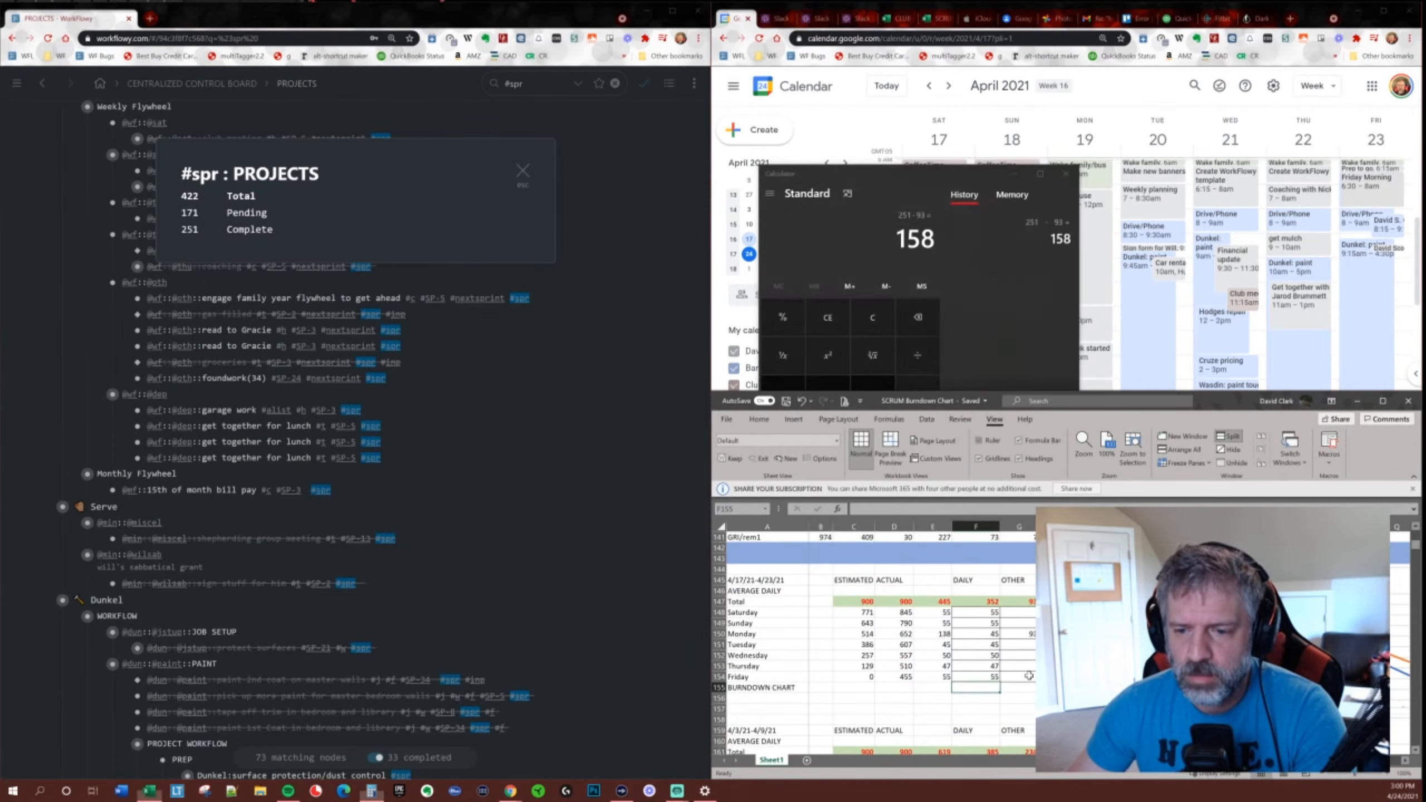
text(158)
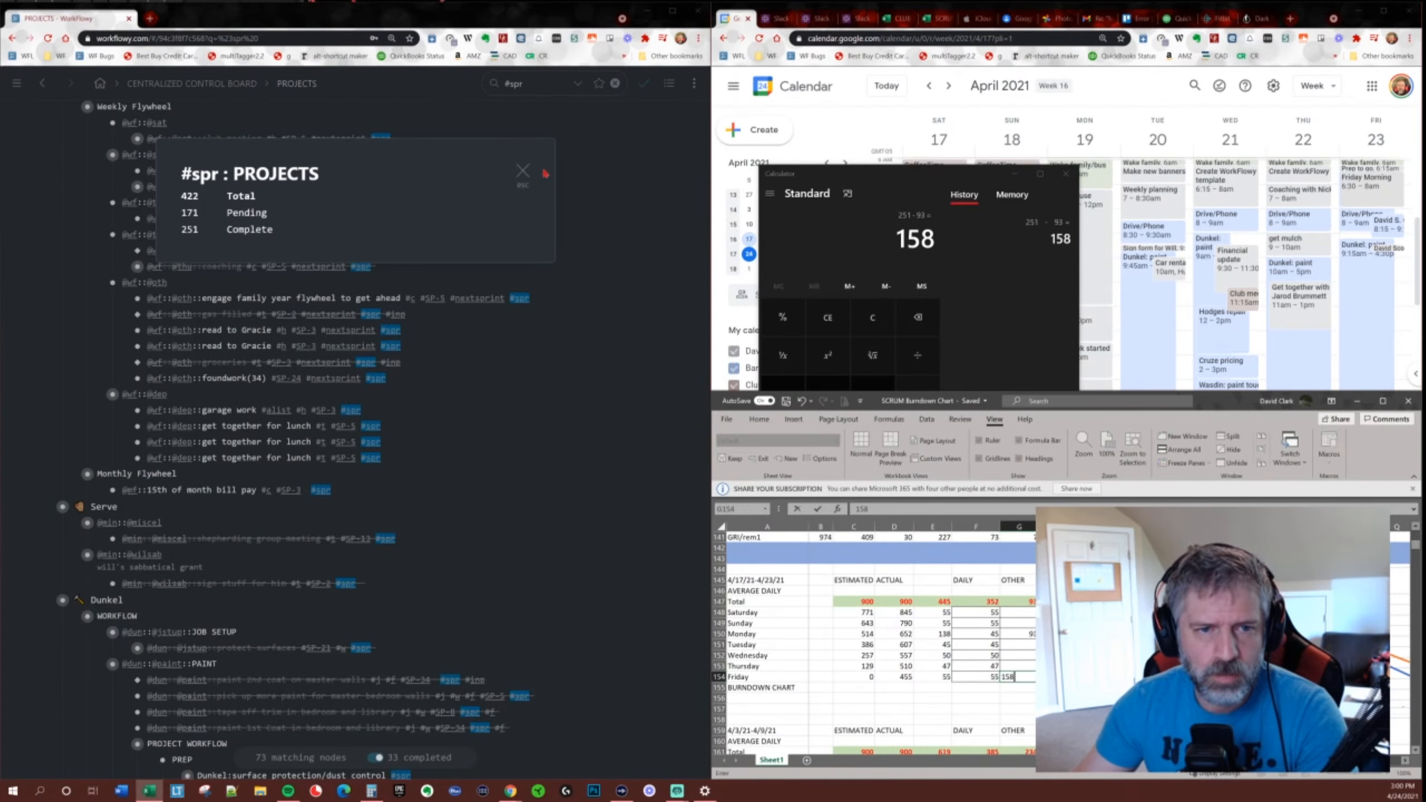
Close the points total, narrow the Workflowy search to #spr #w and total the story points of the matching items.
click(522, 171)
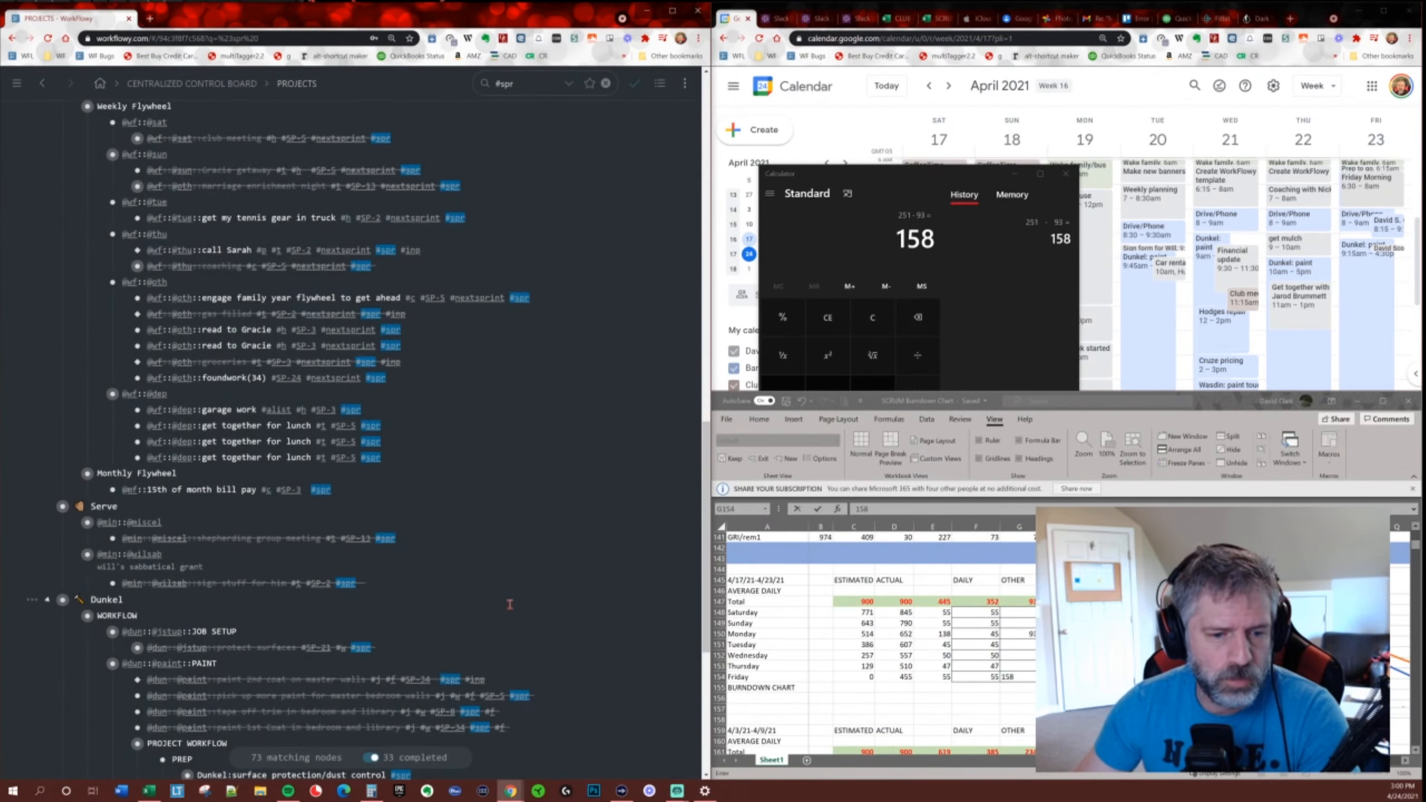
scroll(449, 562, down, 2)
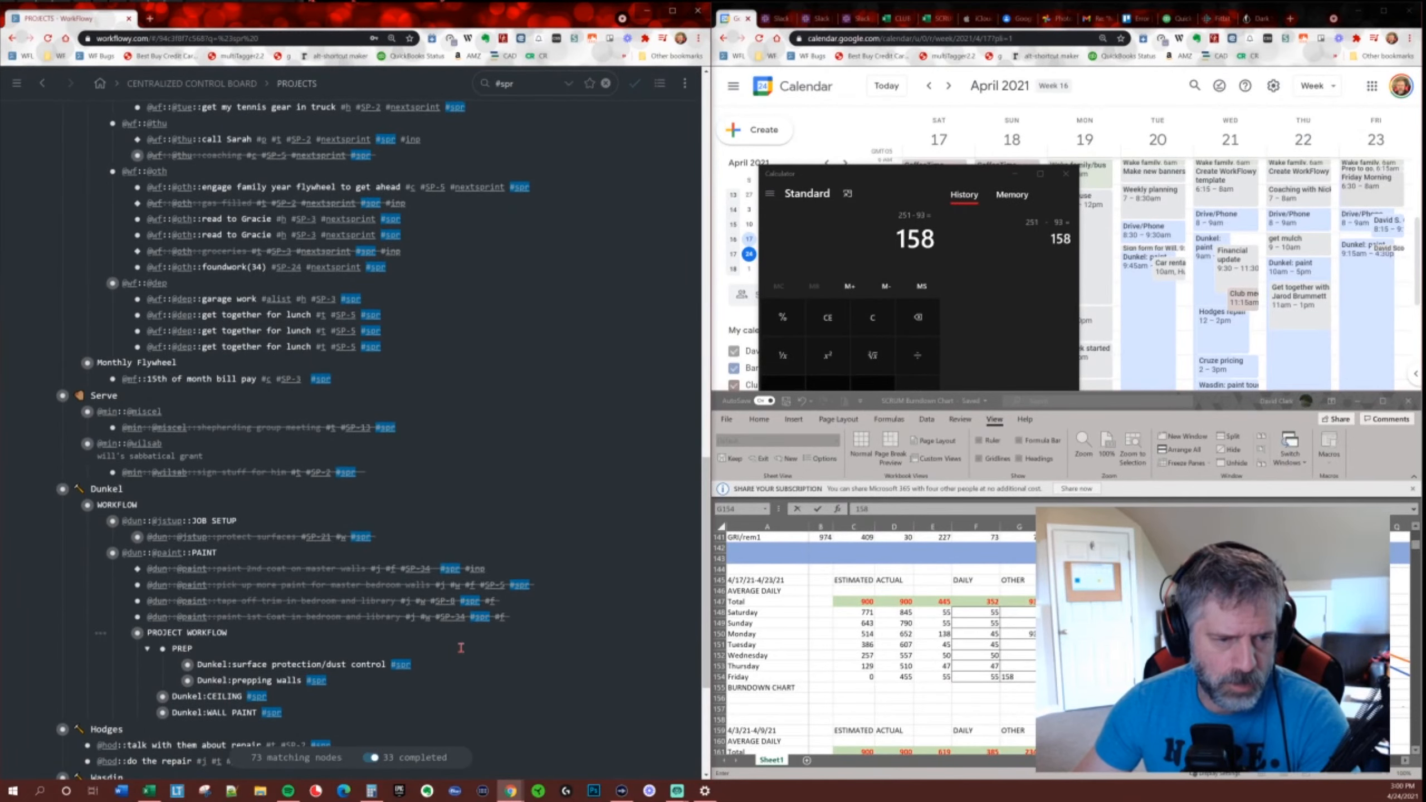
text(#w)
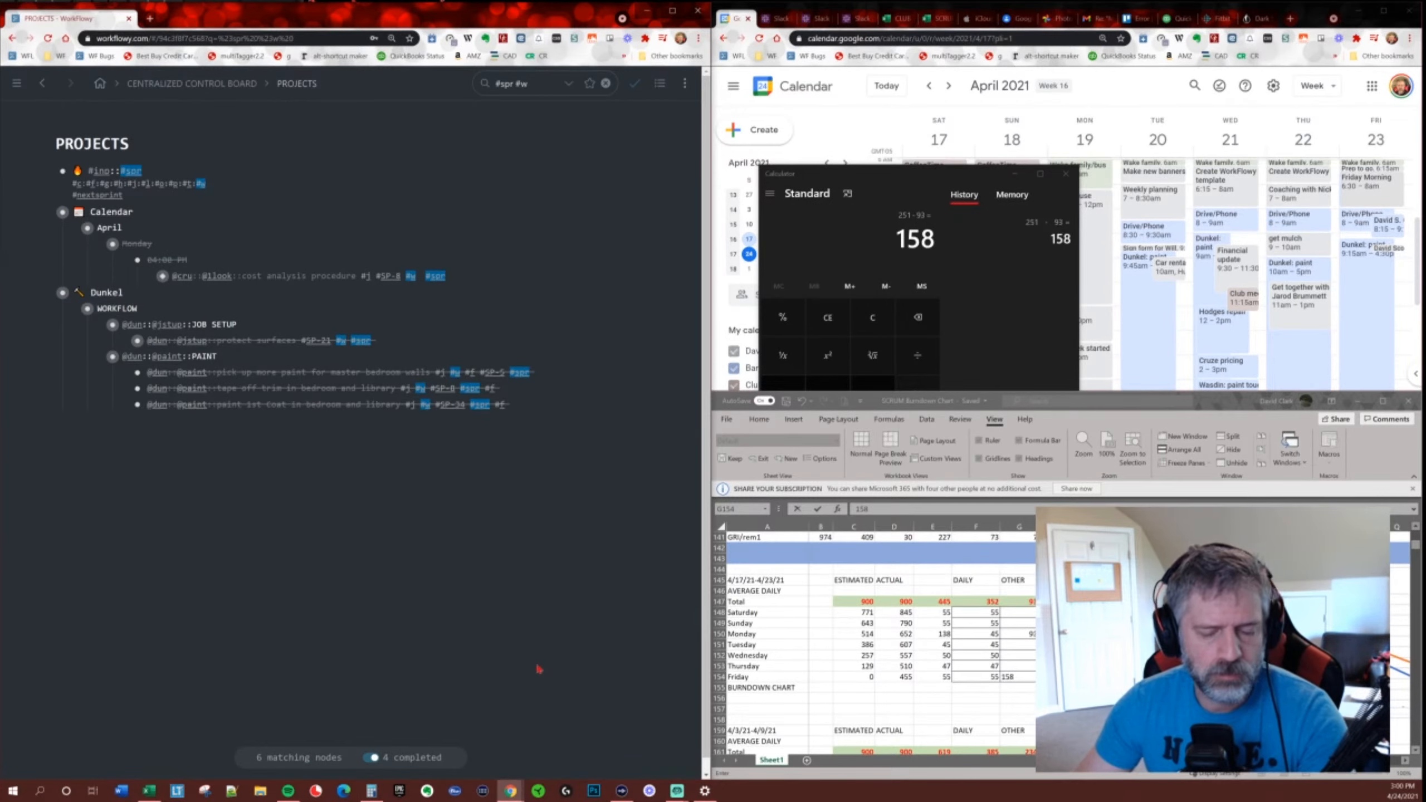
key(alt+x)
text(s)
key(Return)
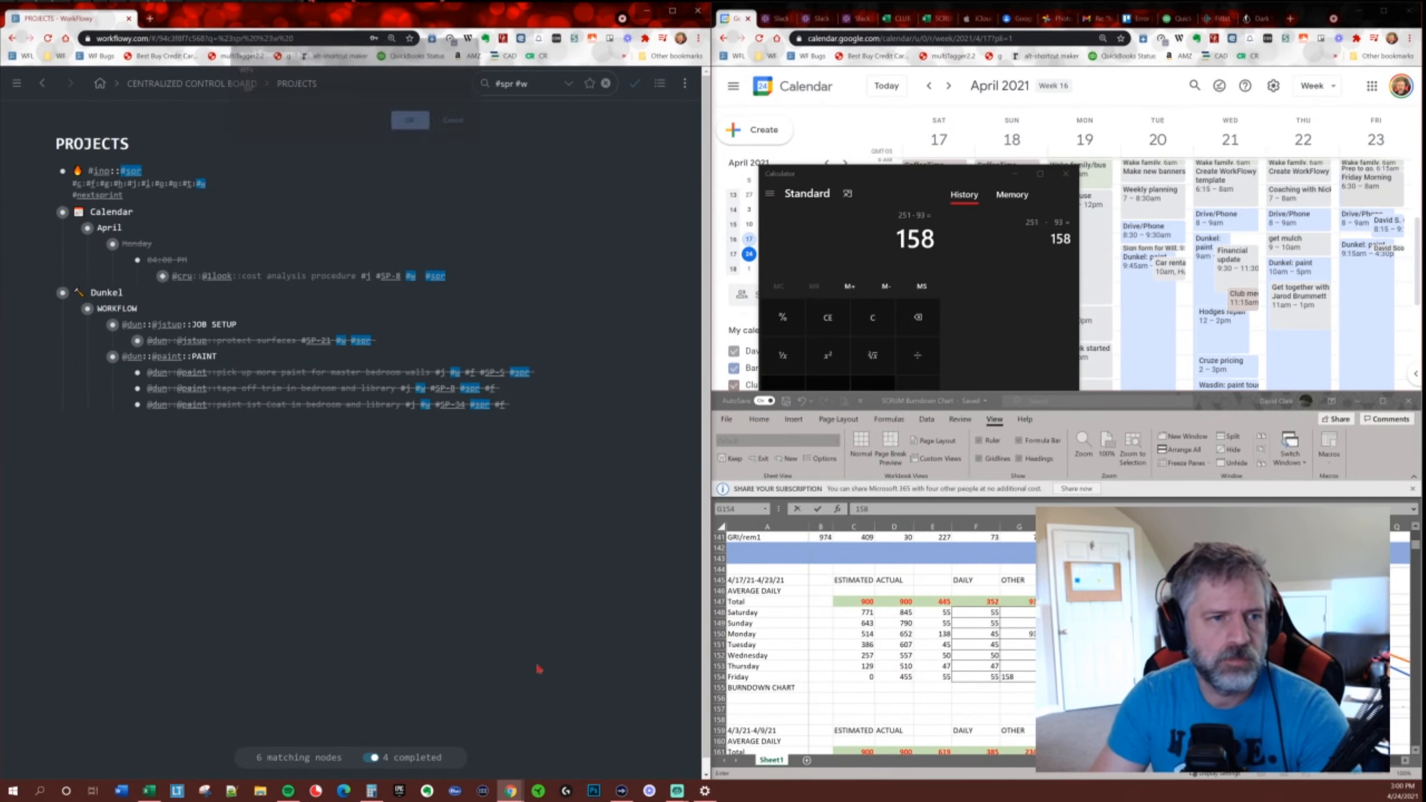
Enter 68 as Friday's completed work points in K154, and close the Workflowy points total and Calculator.
click(1170, 677)
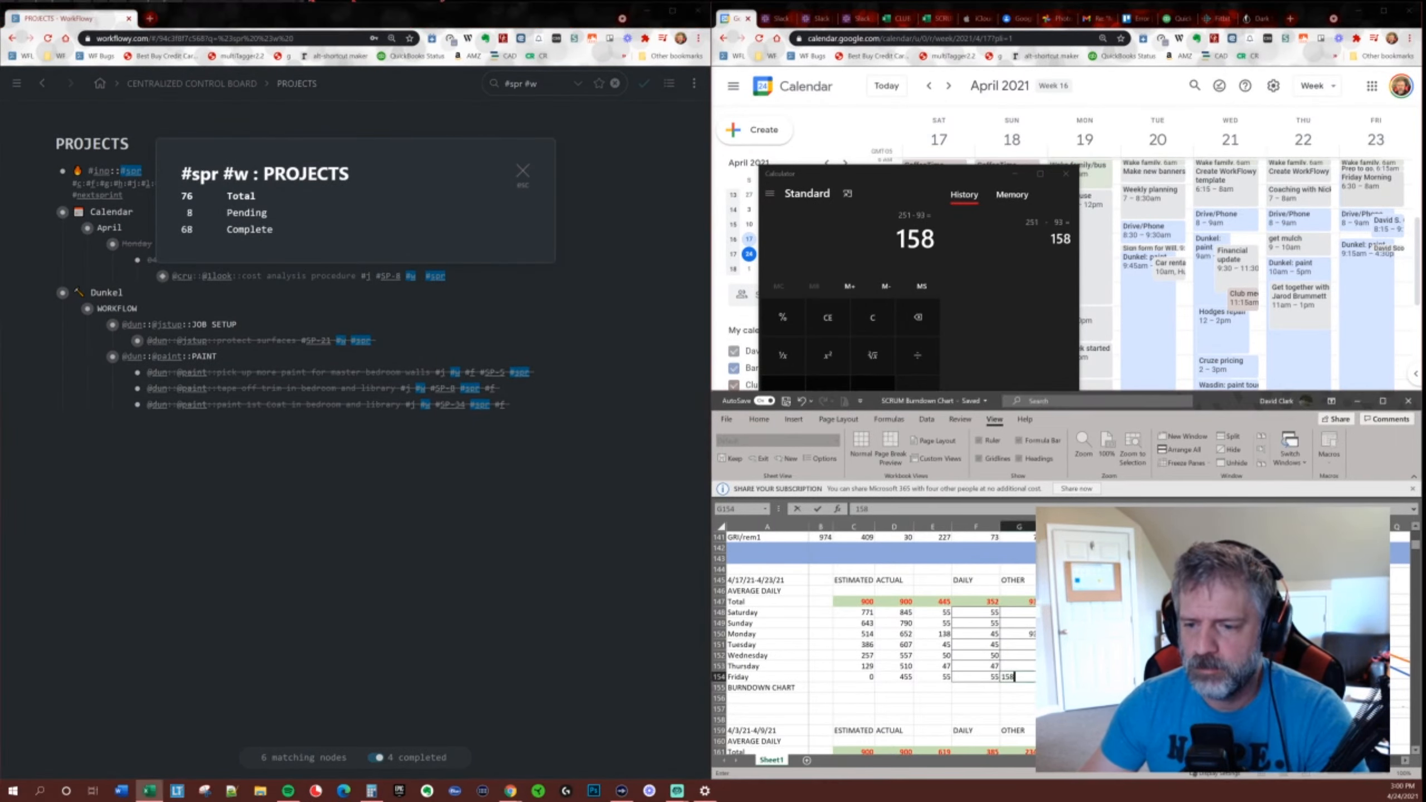
text(68)
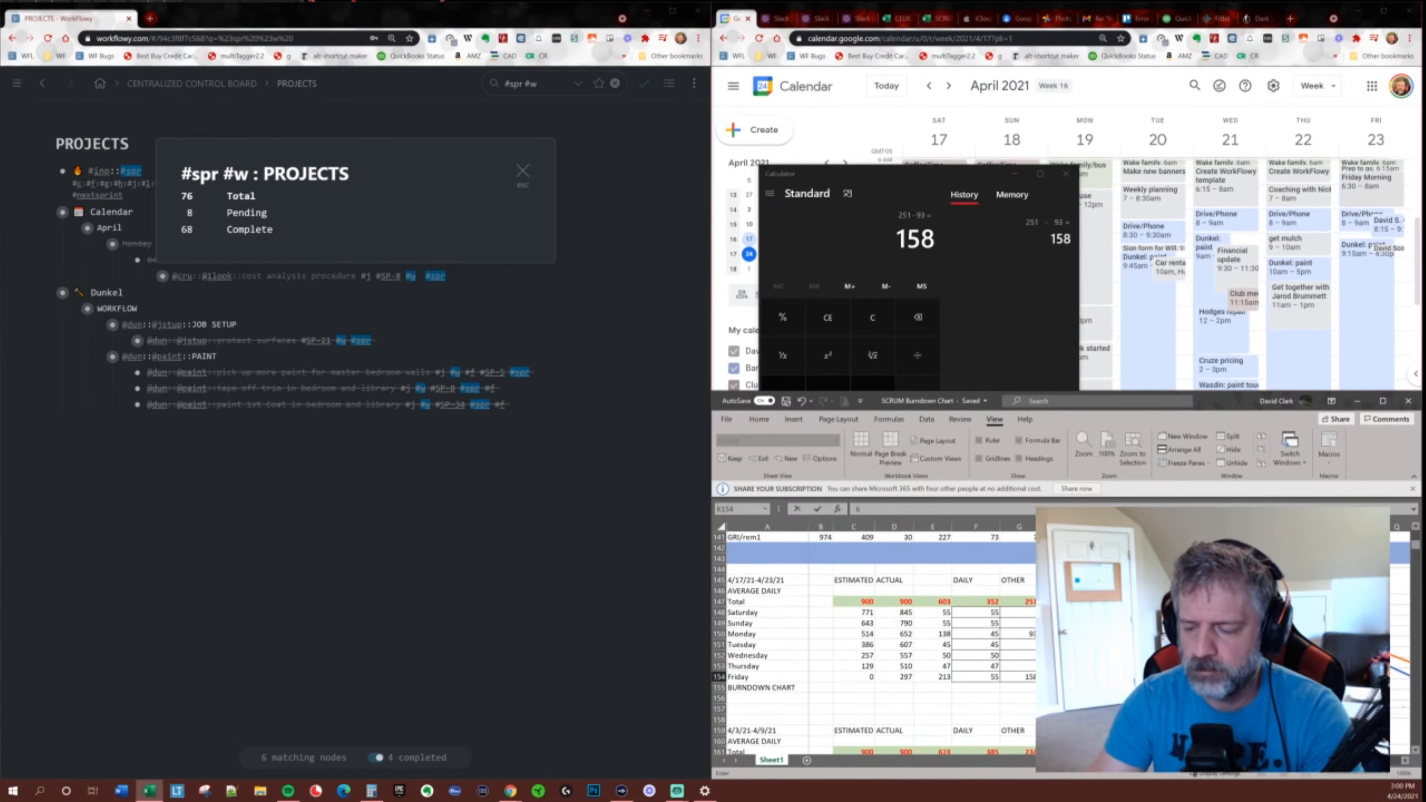
key(Return)
click(522, 170)
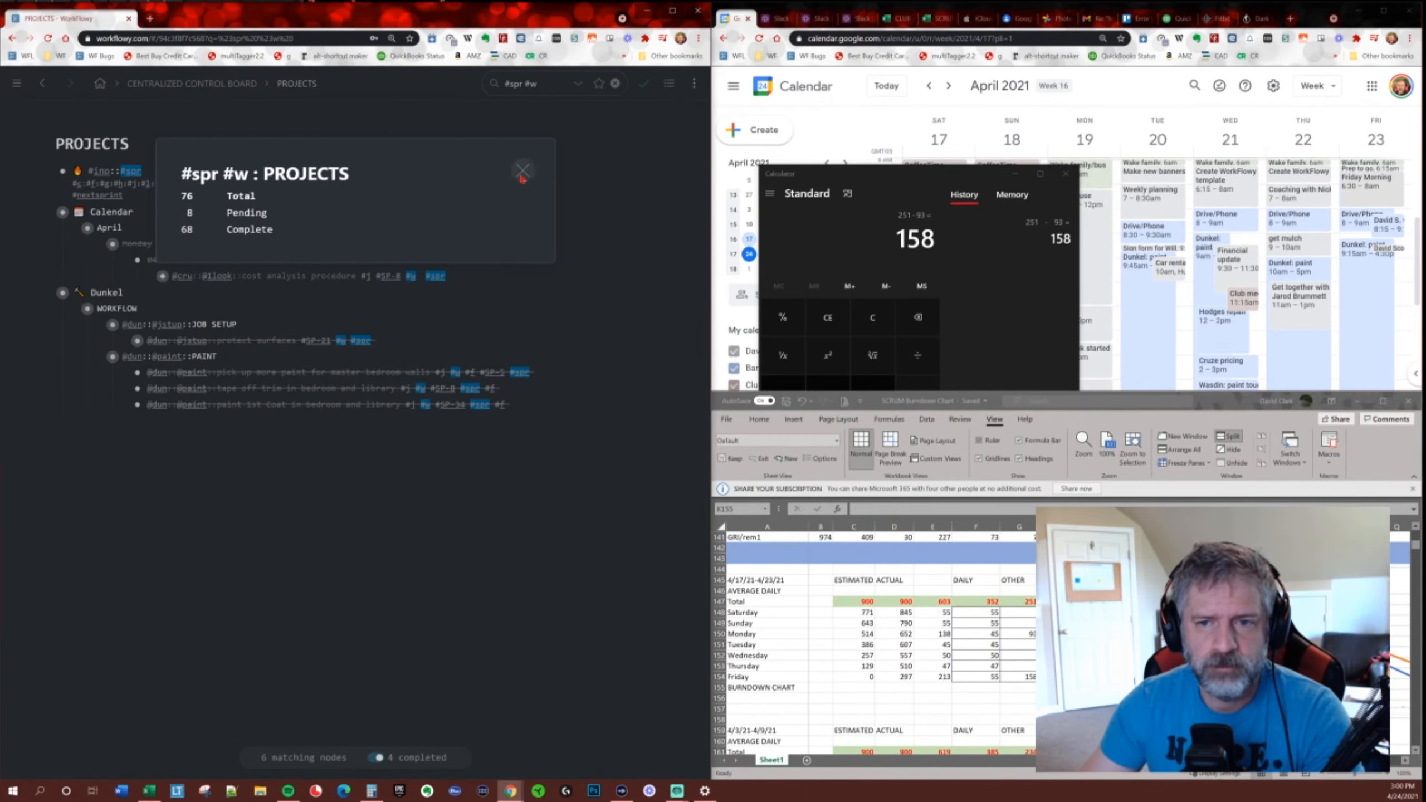
click(1066, 175)
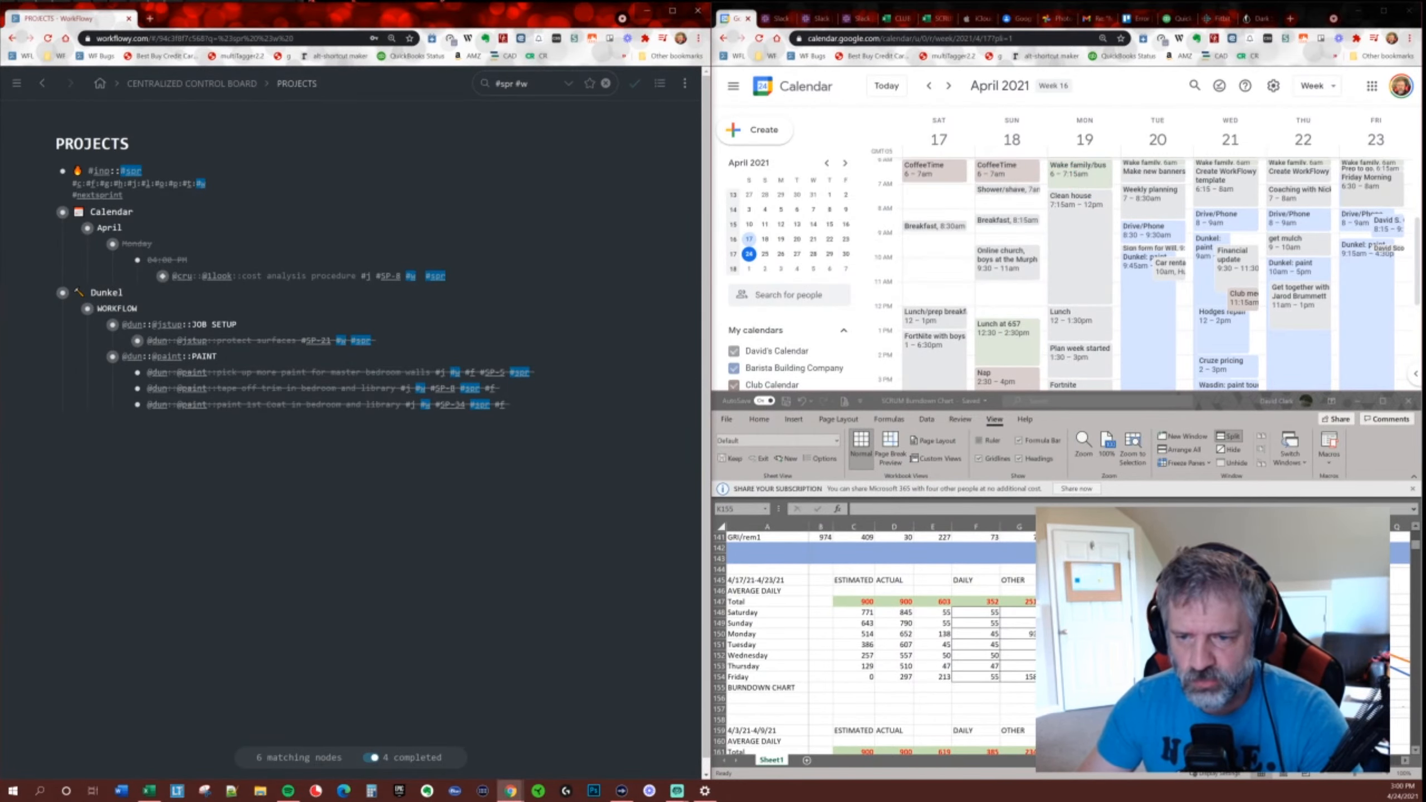
Move the Excel workbook over the calendar and activate the Workflowy window showing the Weekly Time Management Flywheel.
drag(1202, 420, 1308, 14)
drag(1424, 5, 1425, 3)
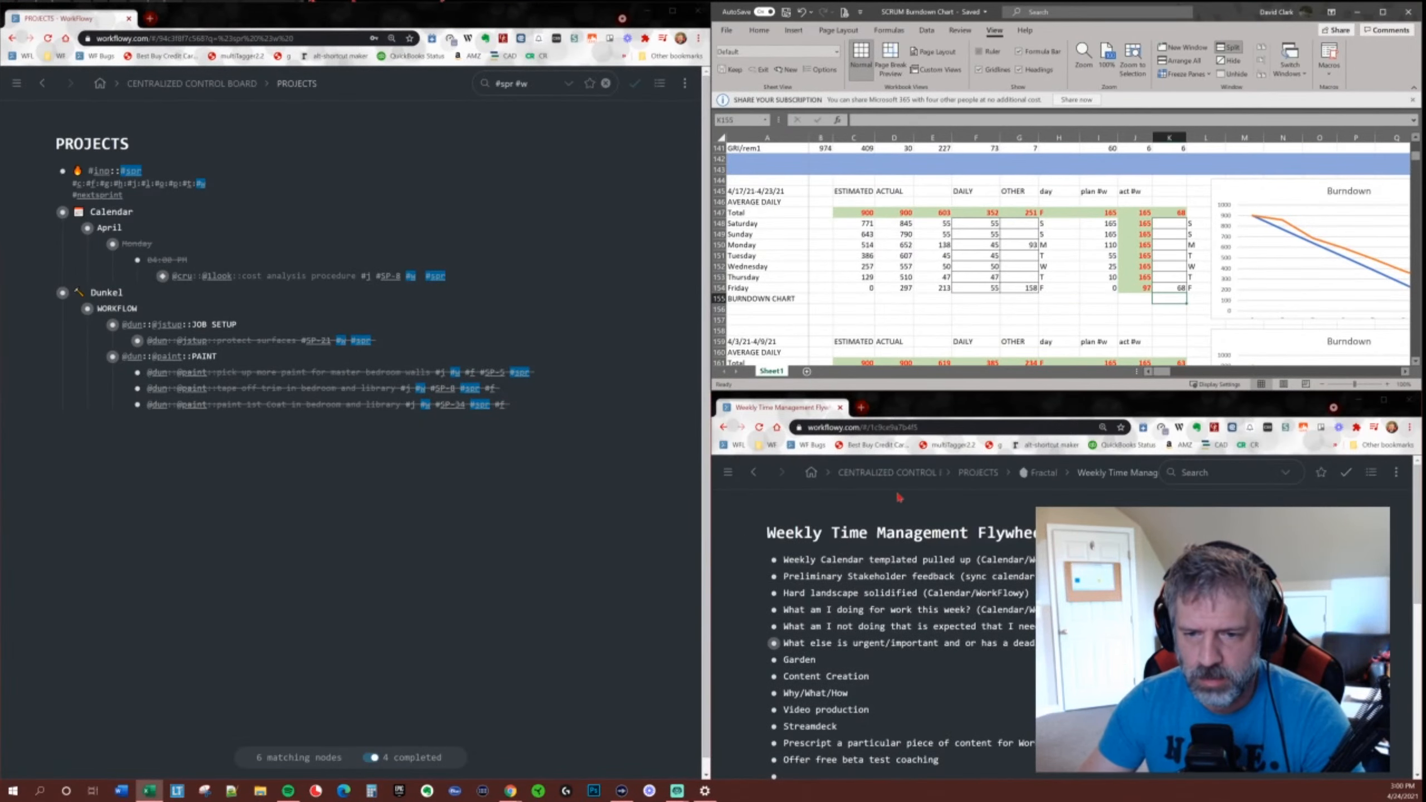
click(959, 540)
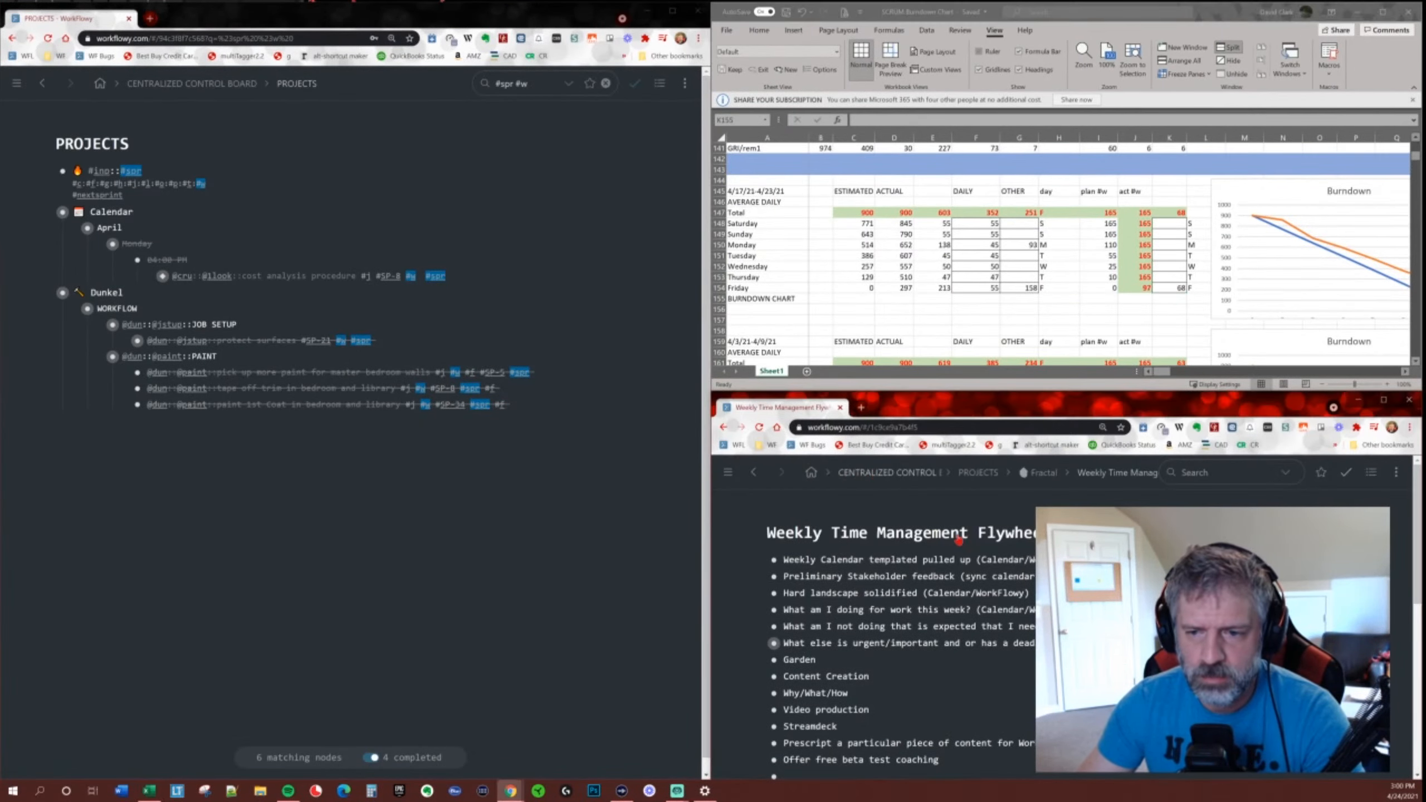
Jump to the Weekly Flywheel in Workflowy and zoom into Friday's Download all UCDs list.
key(alt+Left)
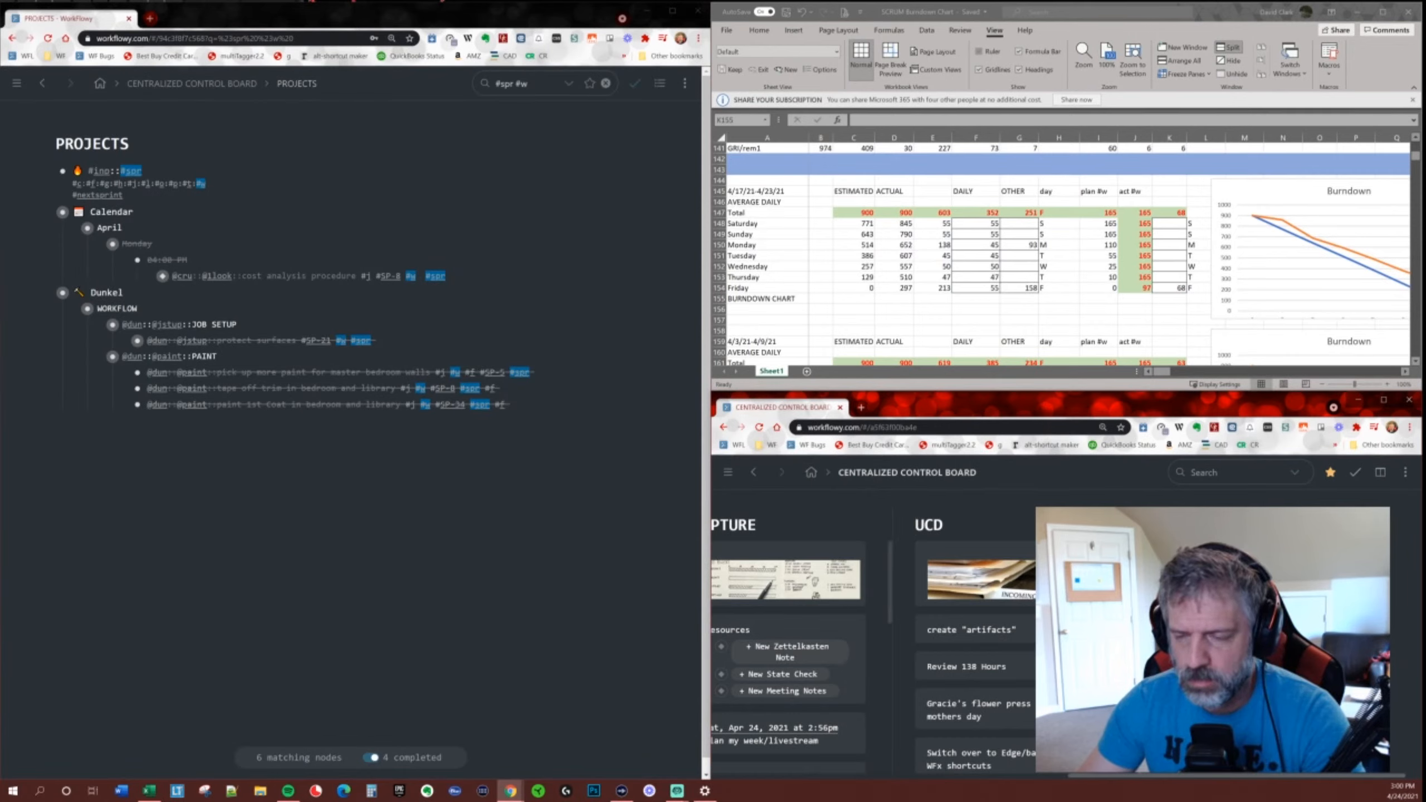
key(alt+x)
text(wf)
key(Return)
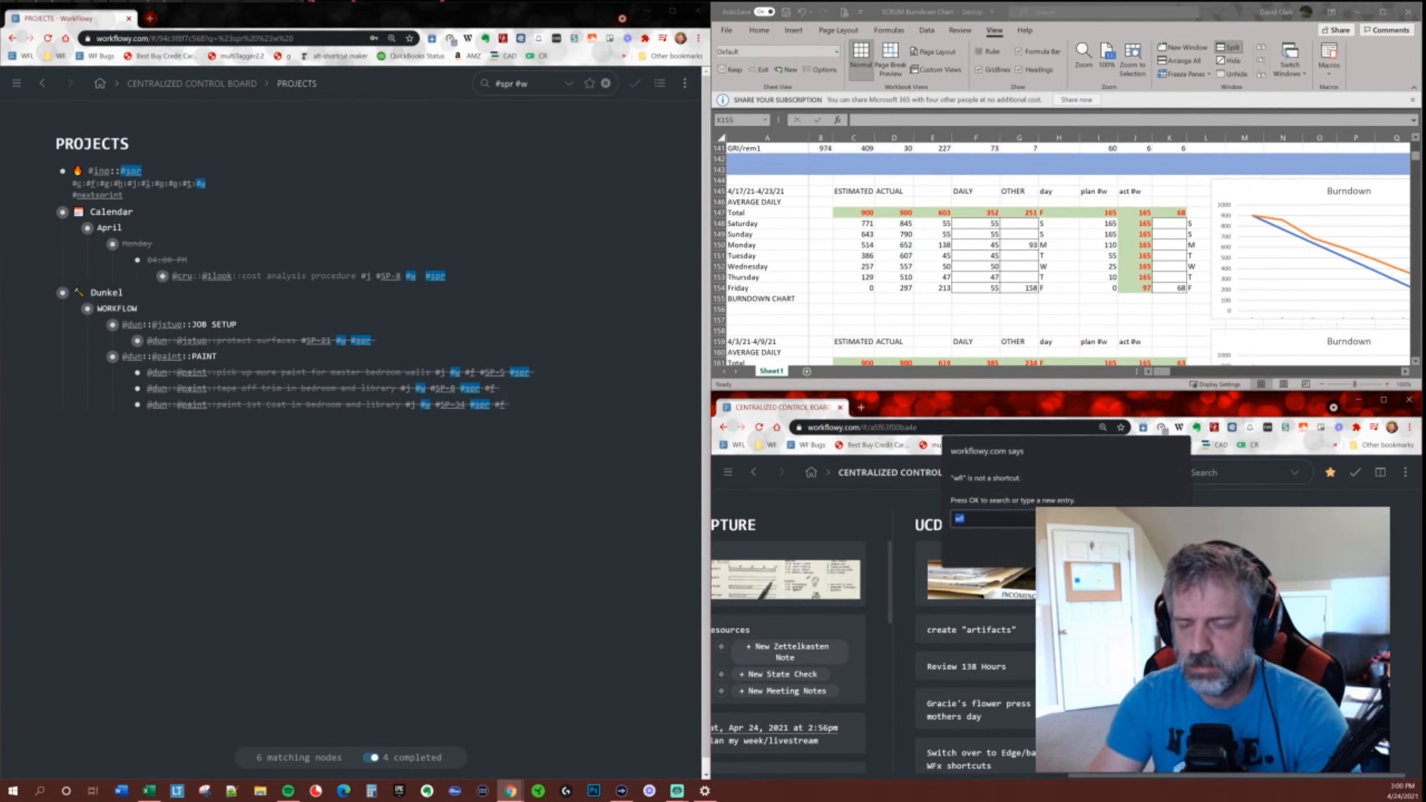
key(Return)
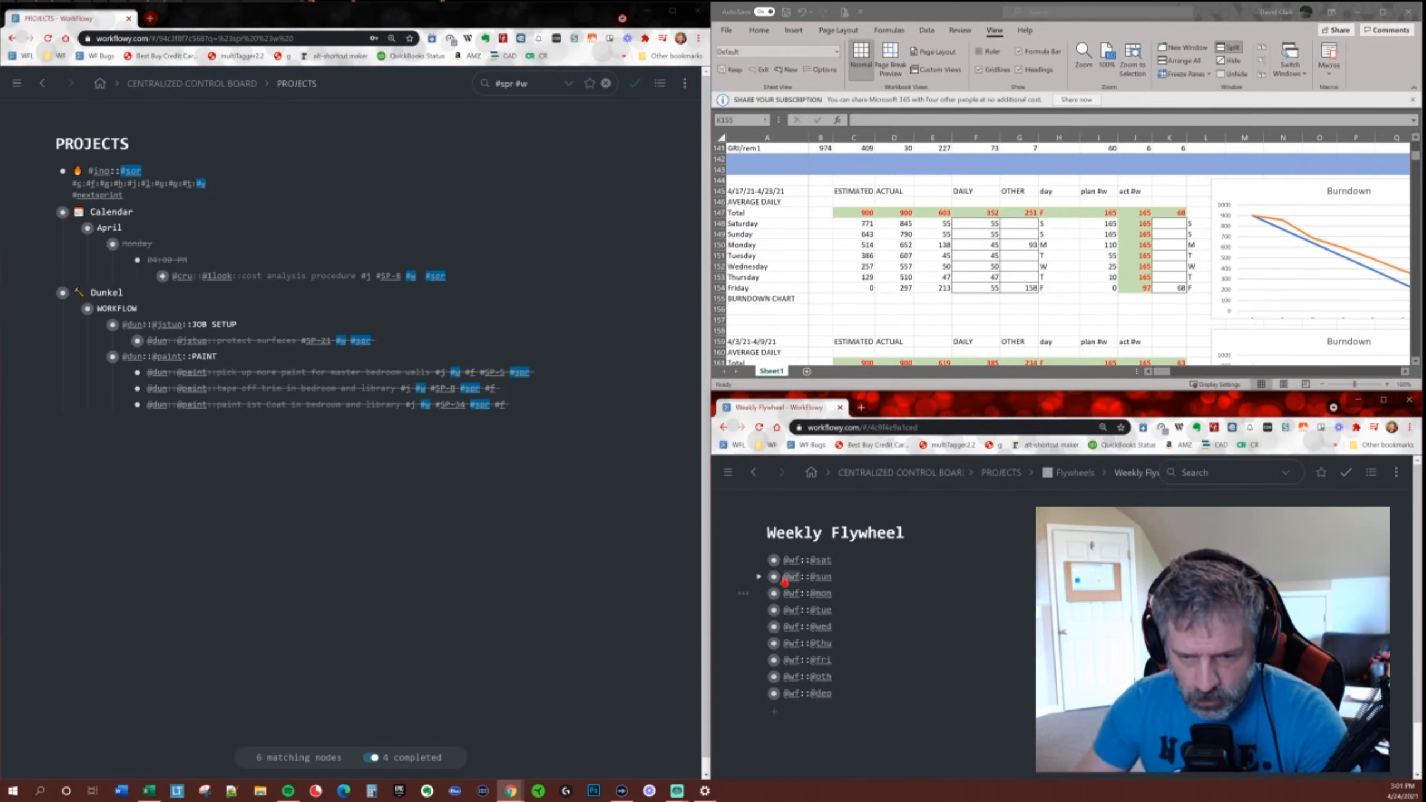
click(774, 660)
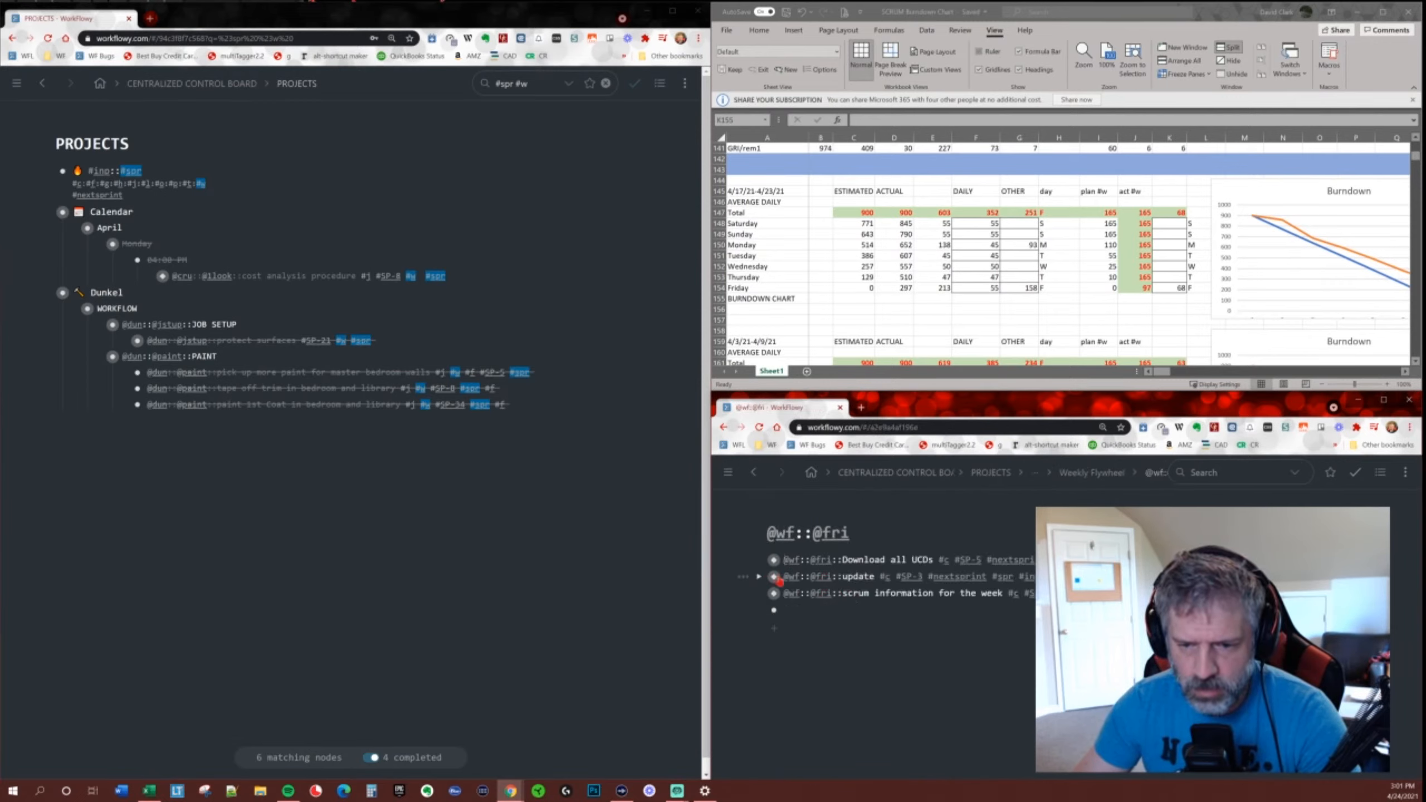
click(773, 560)
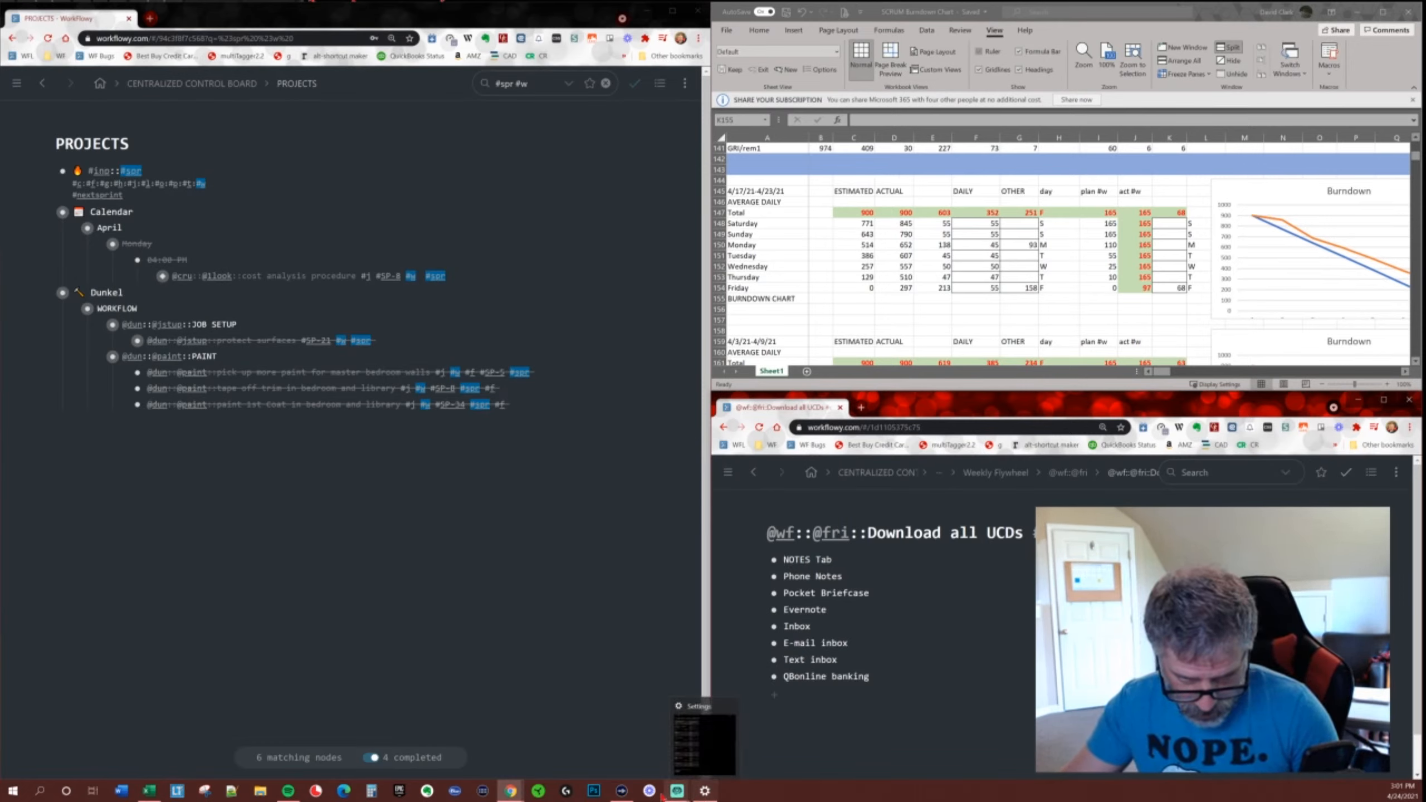
Switch to Wave Link, open Windows' App volume and device preferences and check Spotify's output and input device choices.
click(622, 790)
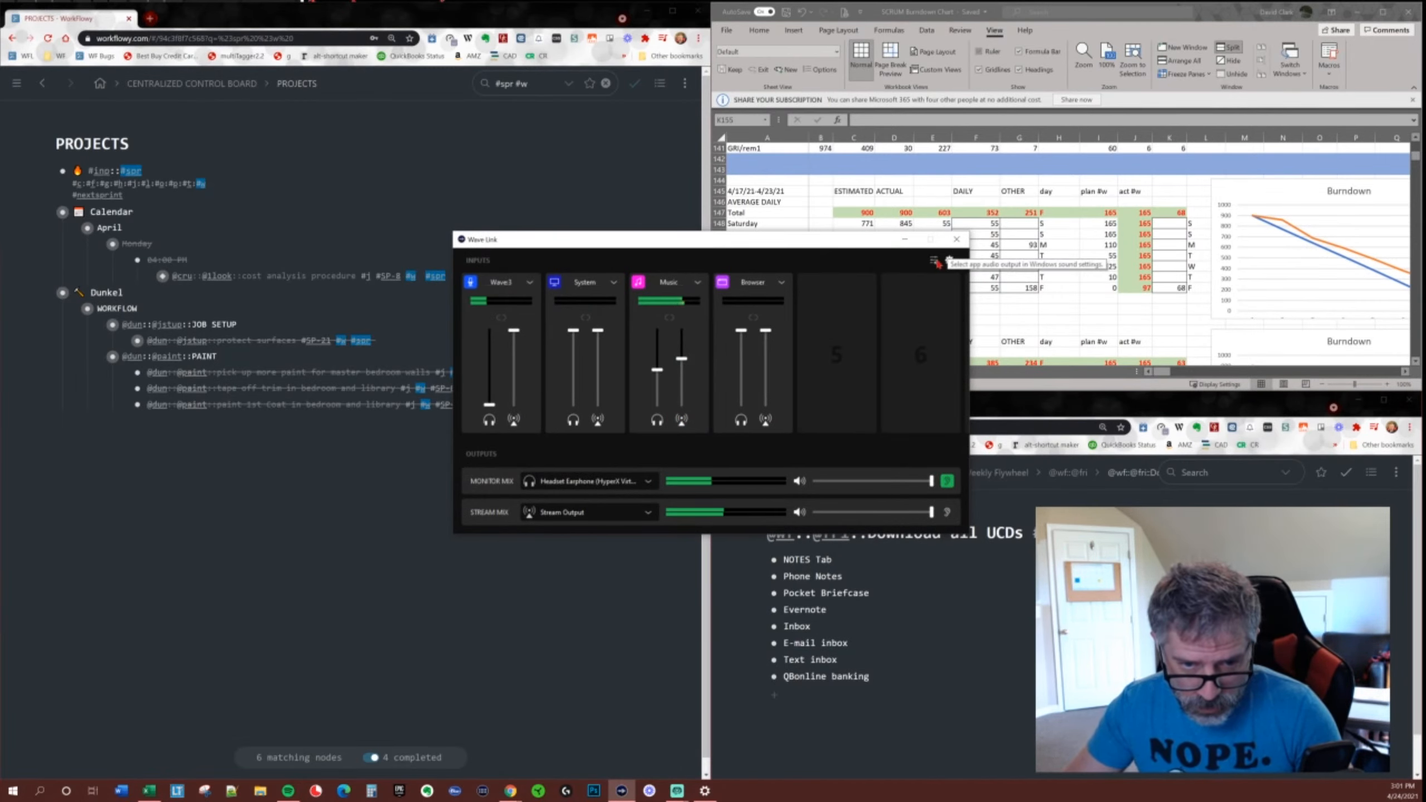
click(935, 260)
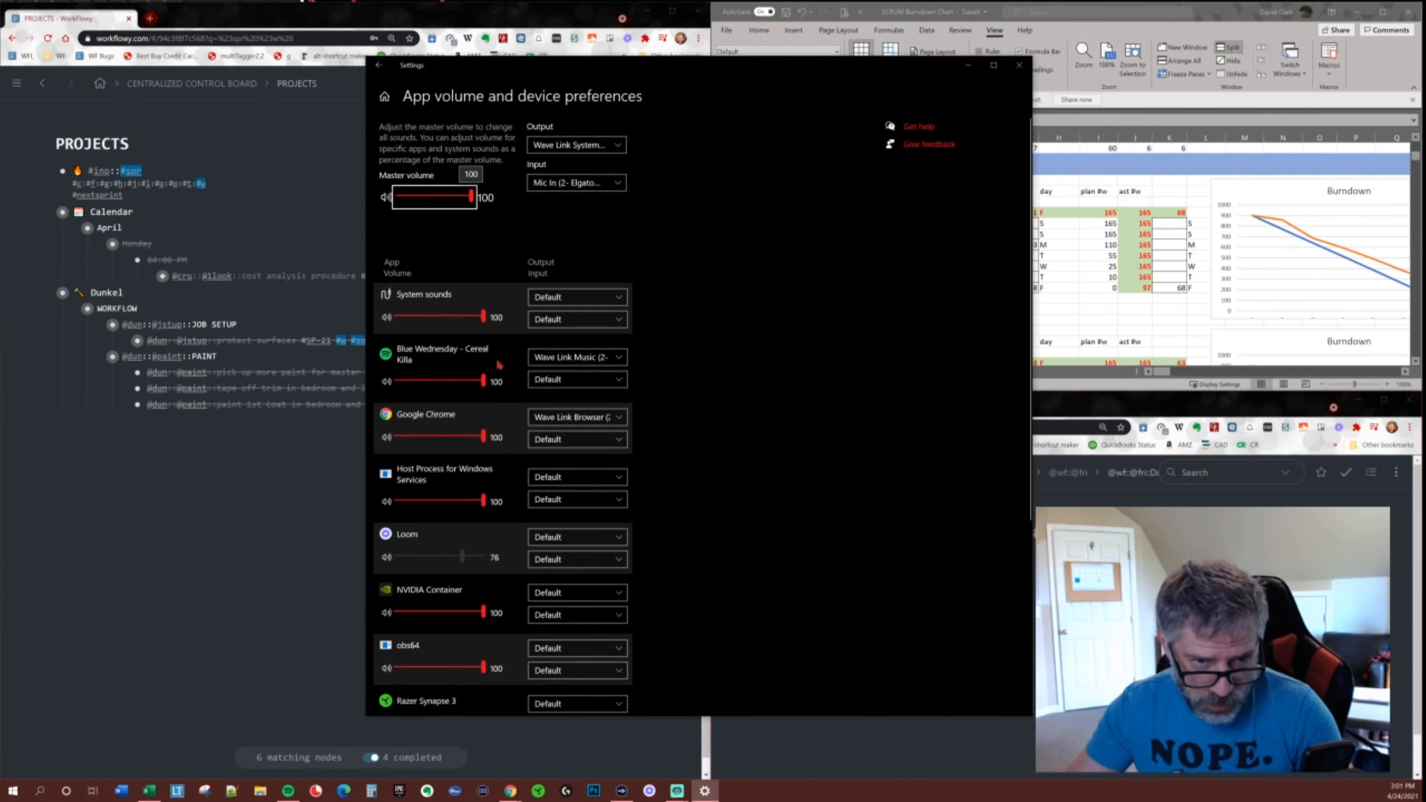
scroll(499, 366, down, 3)
scroll(499, 365, down, 3)
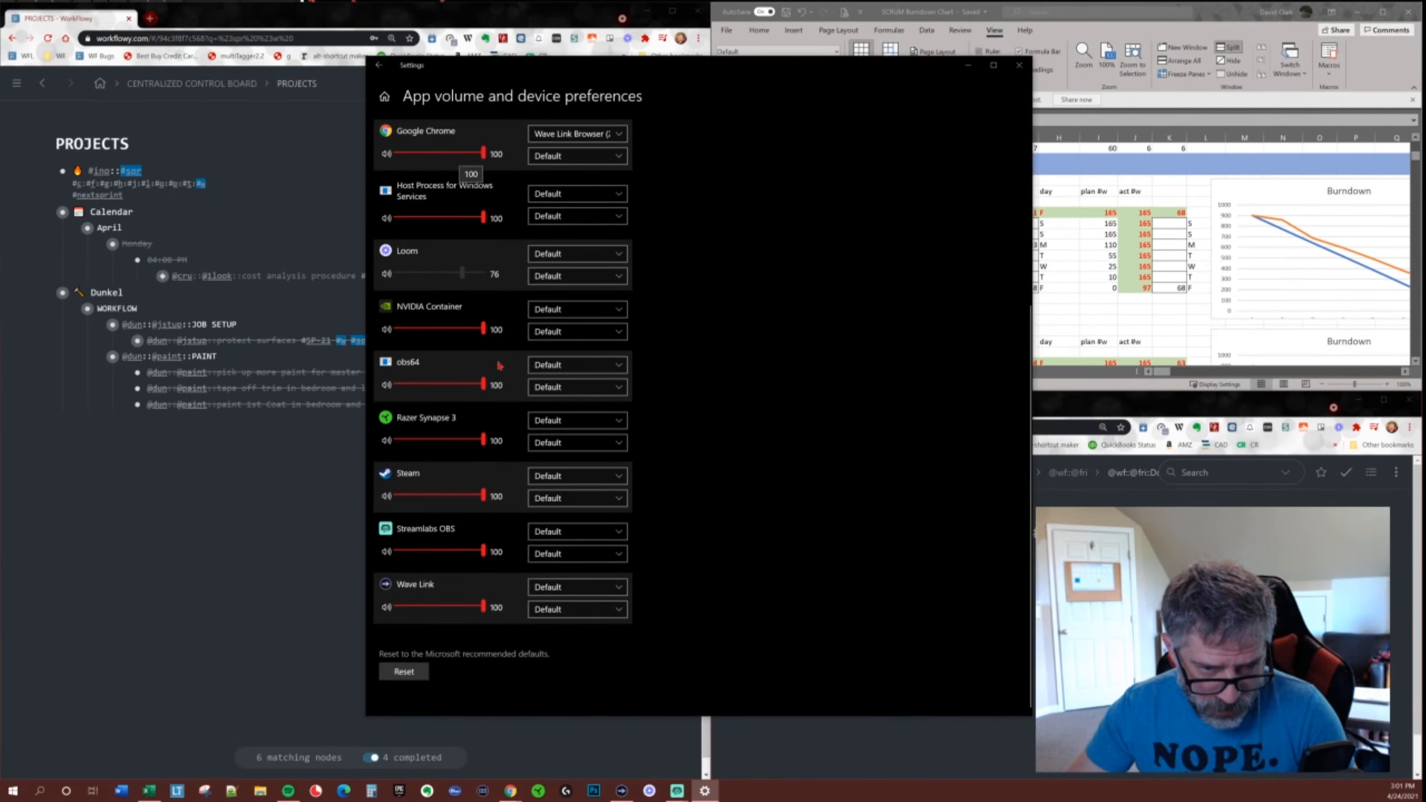
scroll(508, 386, up, 5)
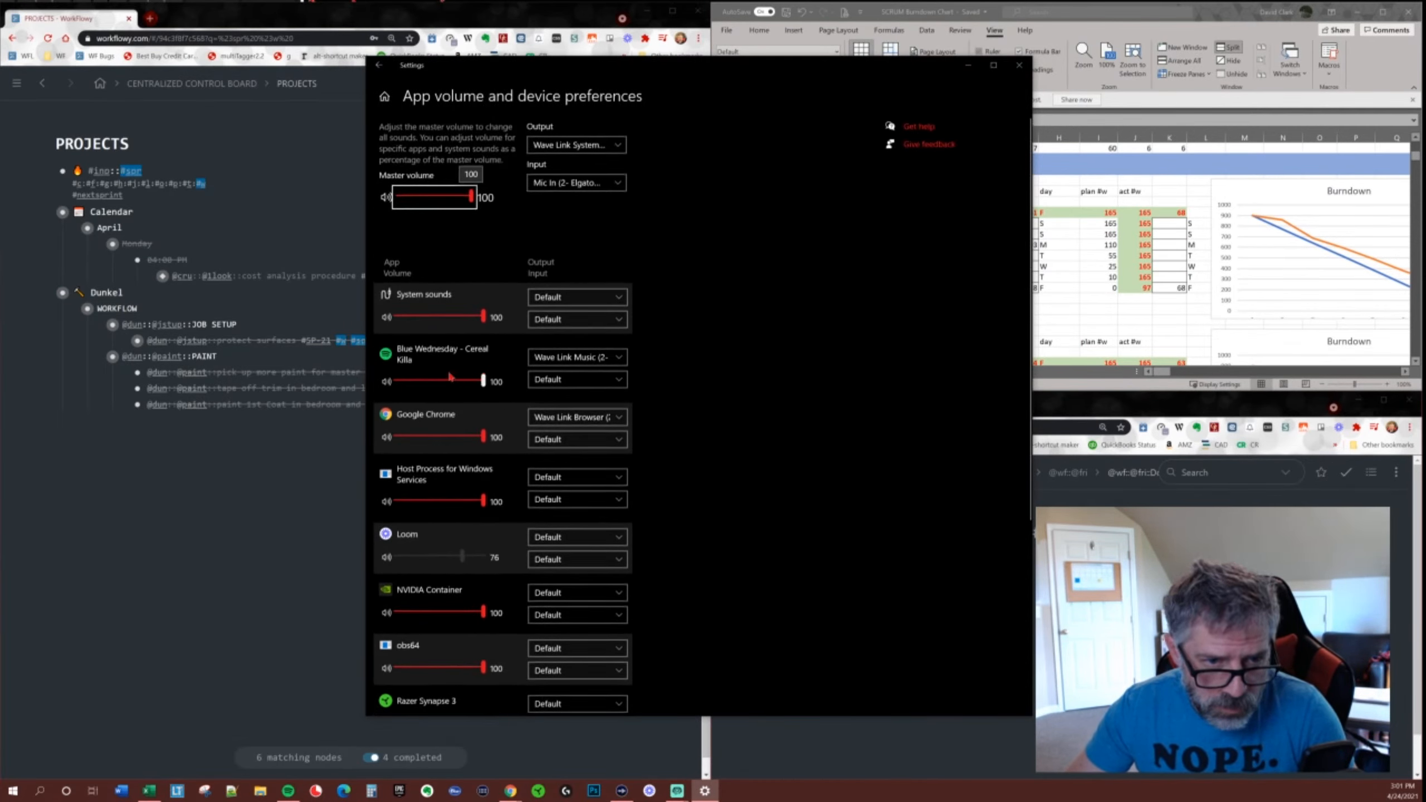
click(622, 359)
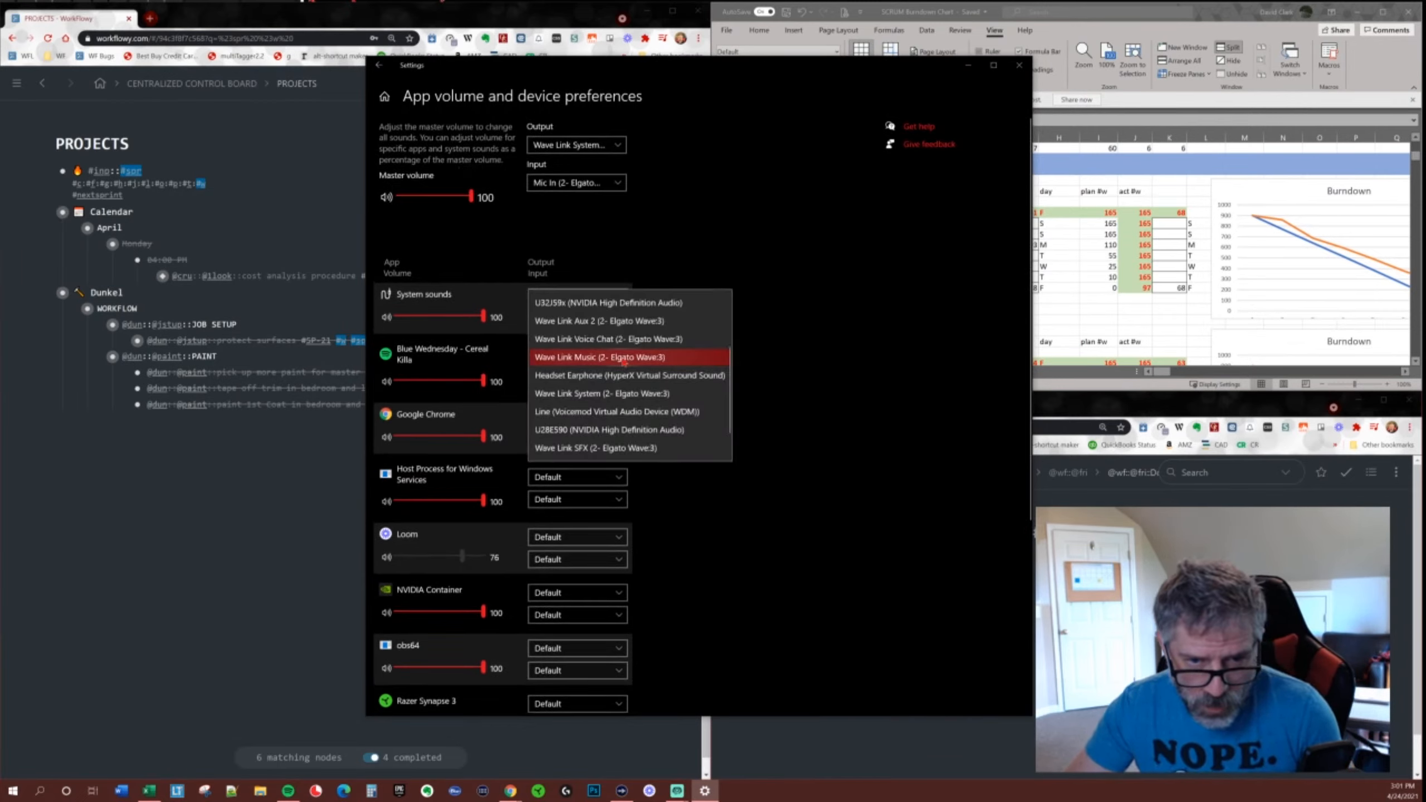
click(662, 359)
click(623, 382)
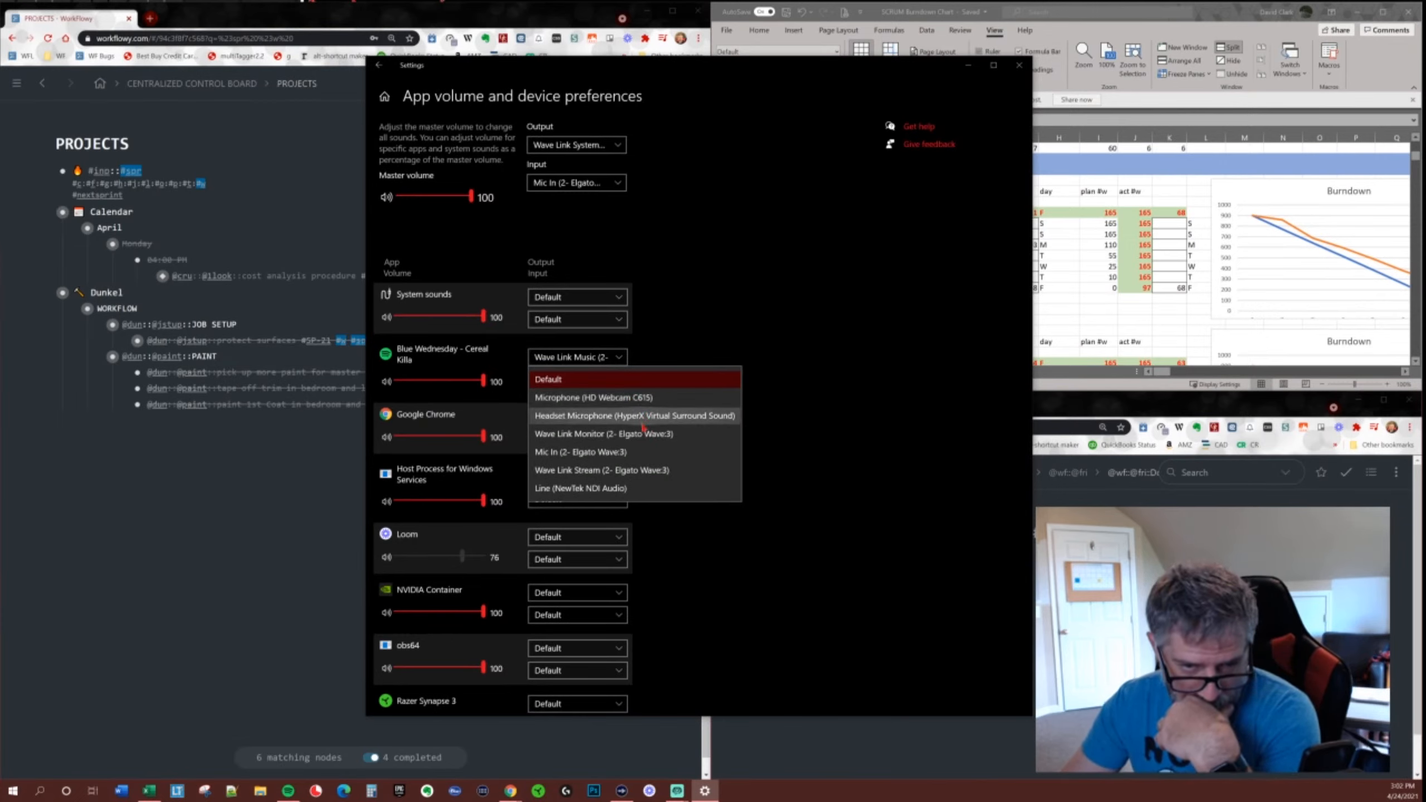
click(644, 371)
Set Spotify's output device to Speakers (Realtek(R)) and close the app volume settings.
click(623, 362)
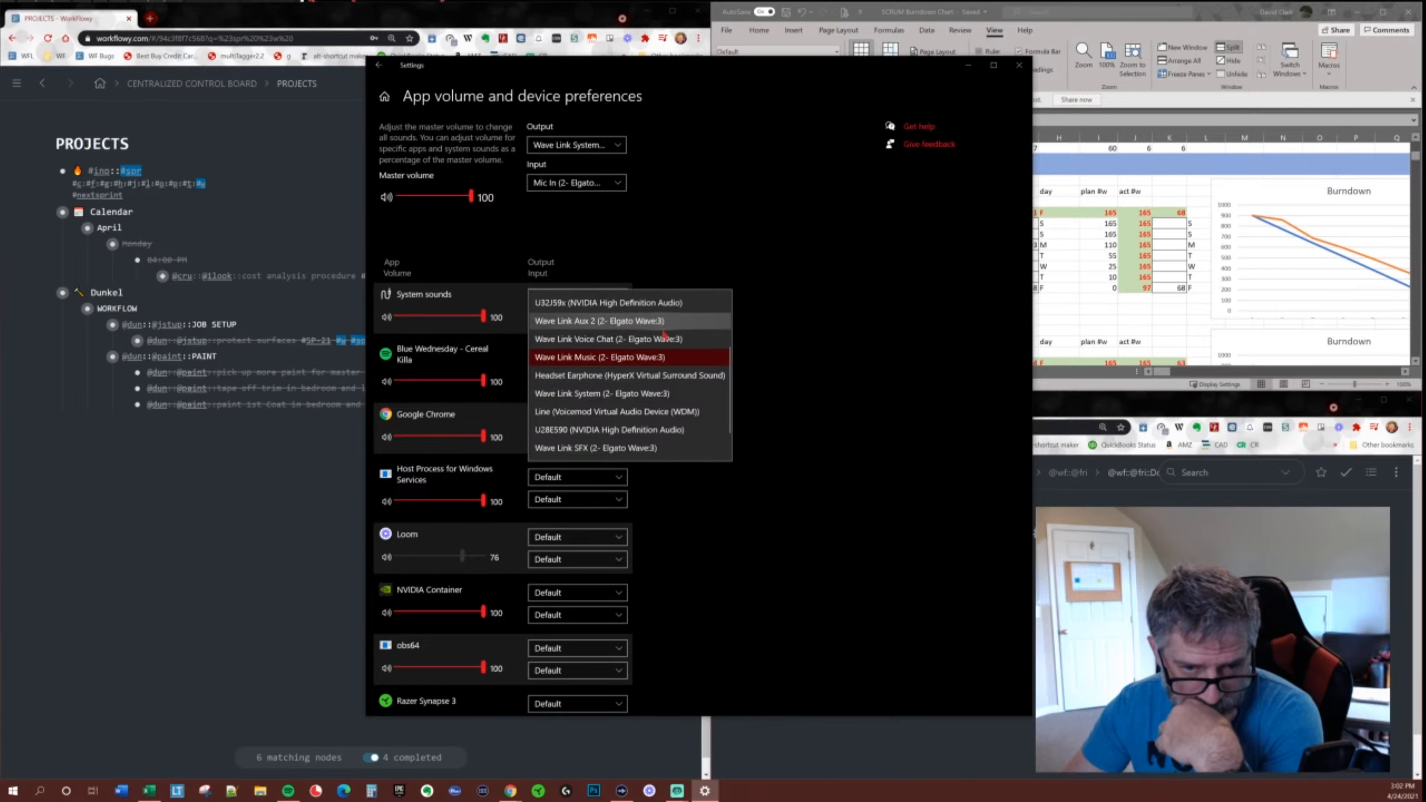
scroll(670, 371, down, 2)
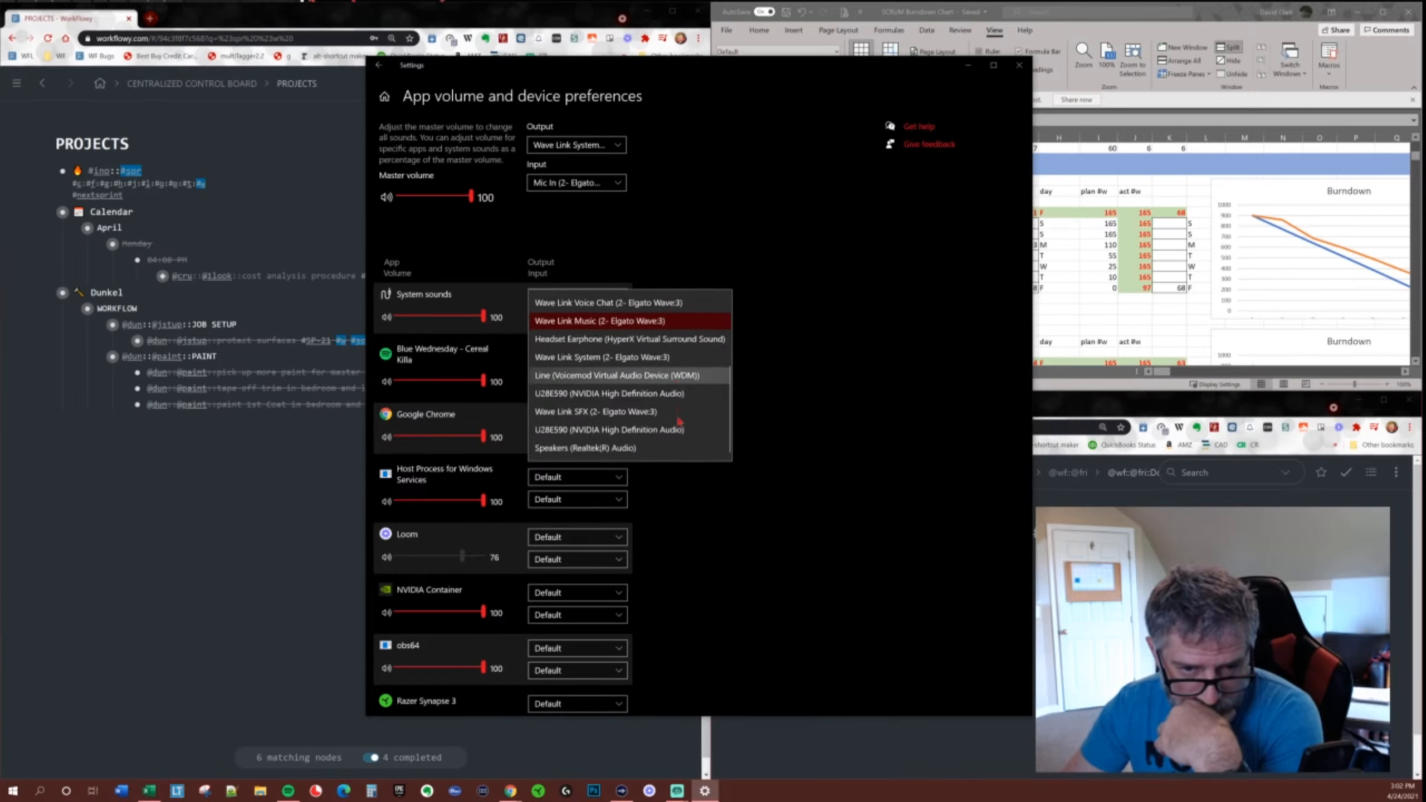
click(611, 453)
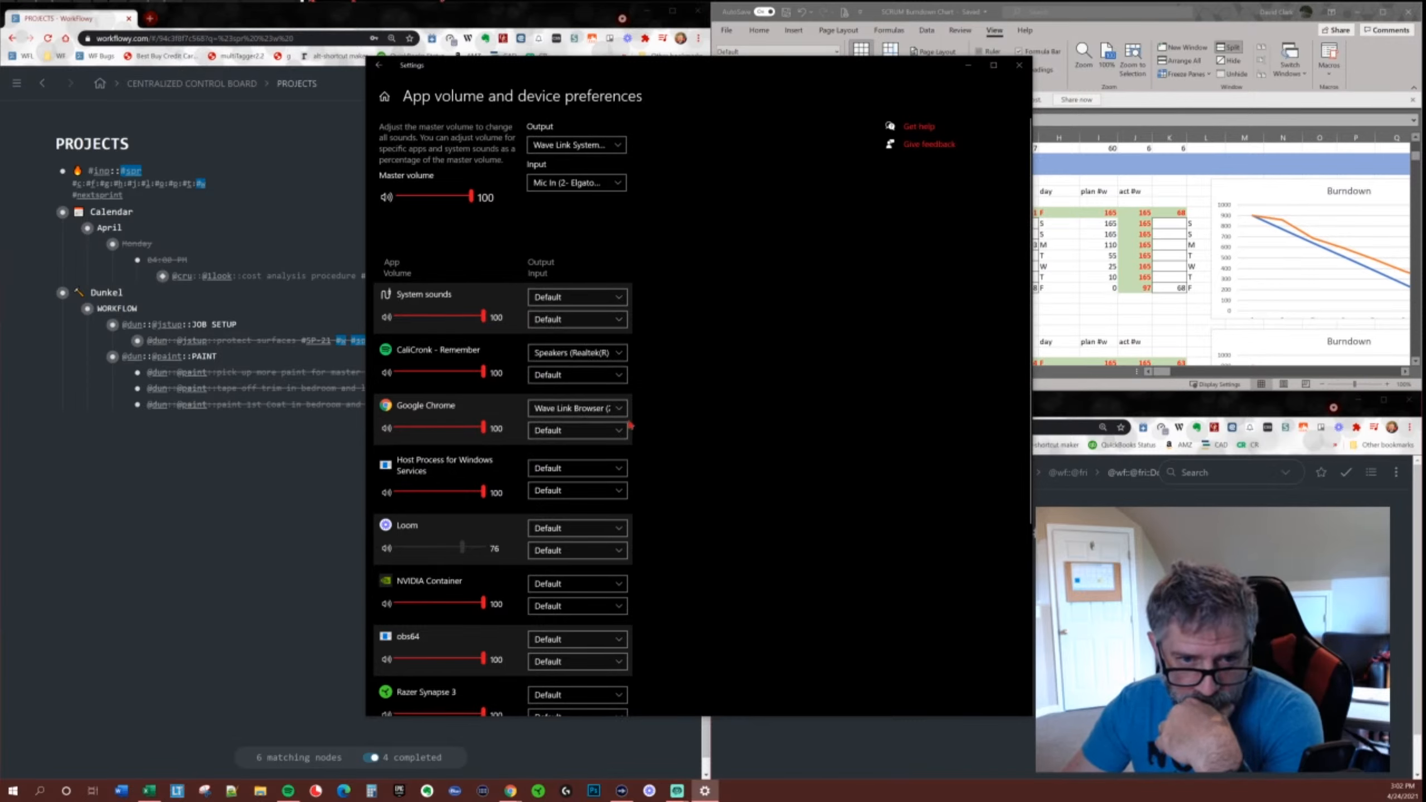
click(620, 377)
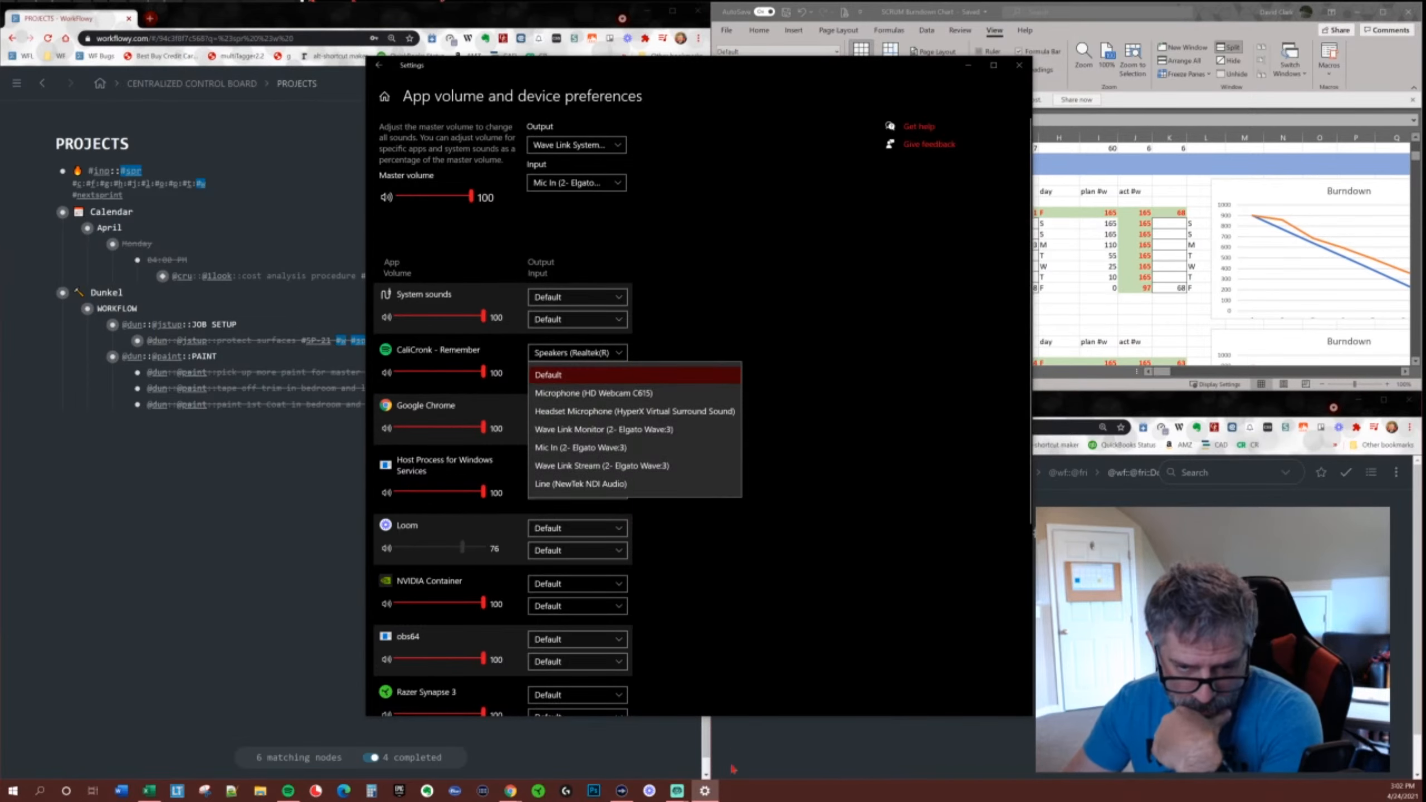
click(1019, 65)
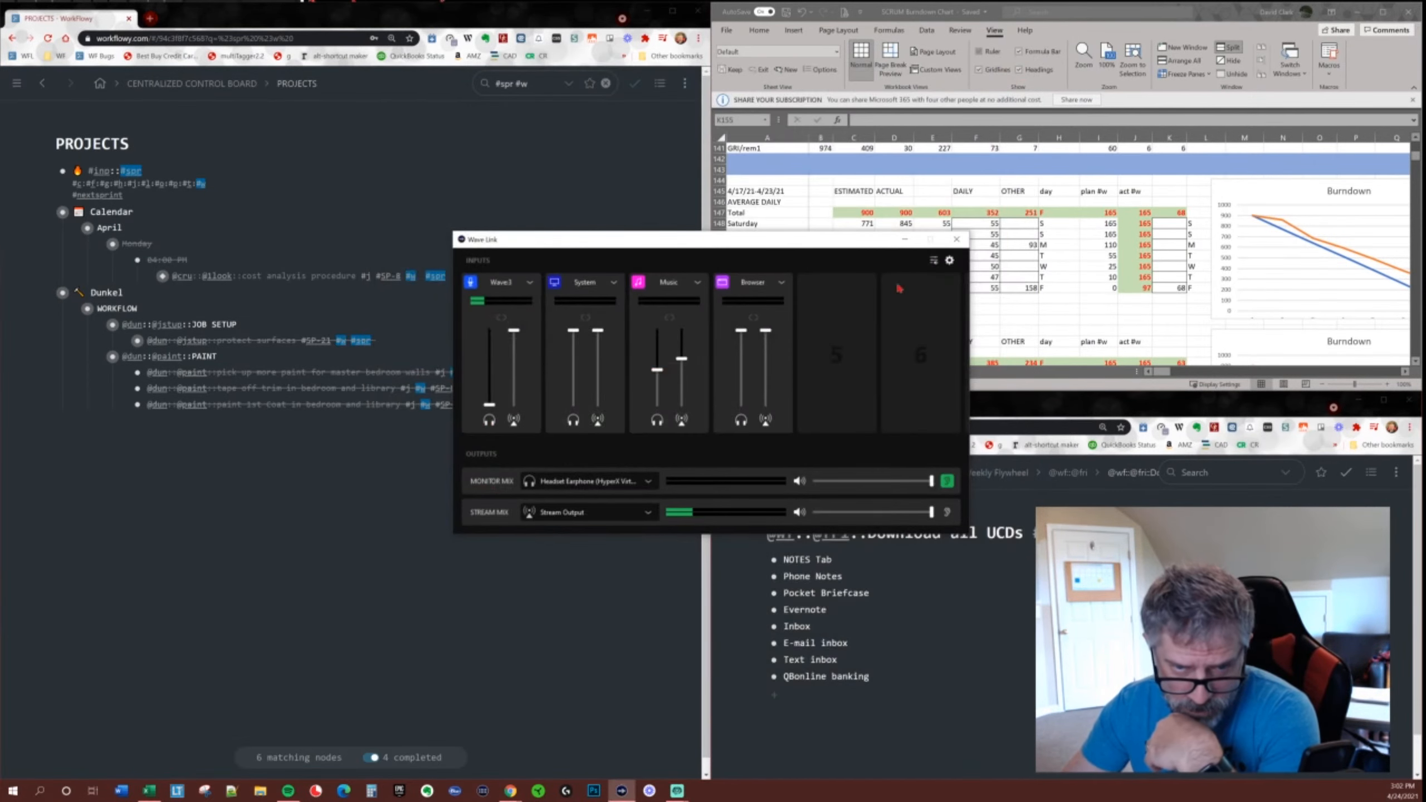
Slightly raise the Music channel's monitor level in Wave Link and check the System channel's level and audio input choices.
mouse_move(661, 376)
mouse_down()
mouse_move(659, 400)
mouse_move(664, 371)
mouse_up()
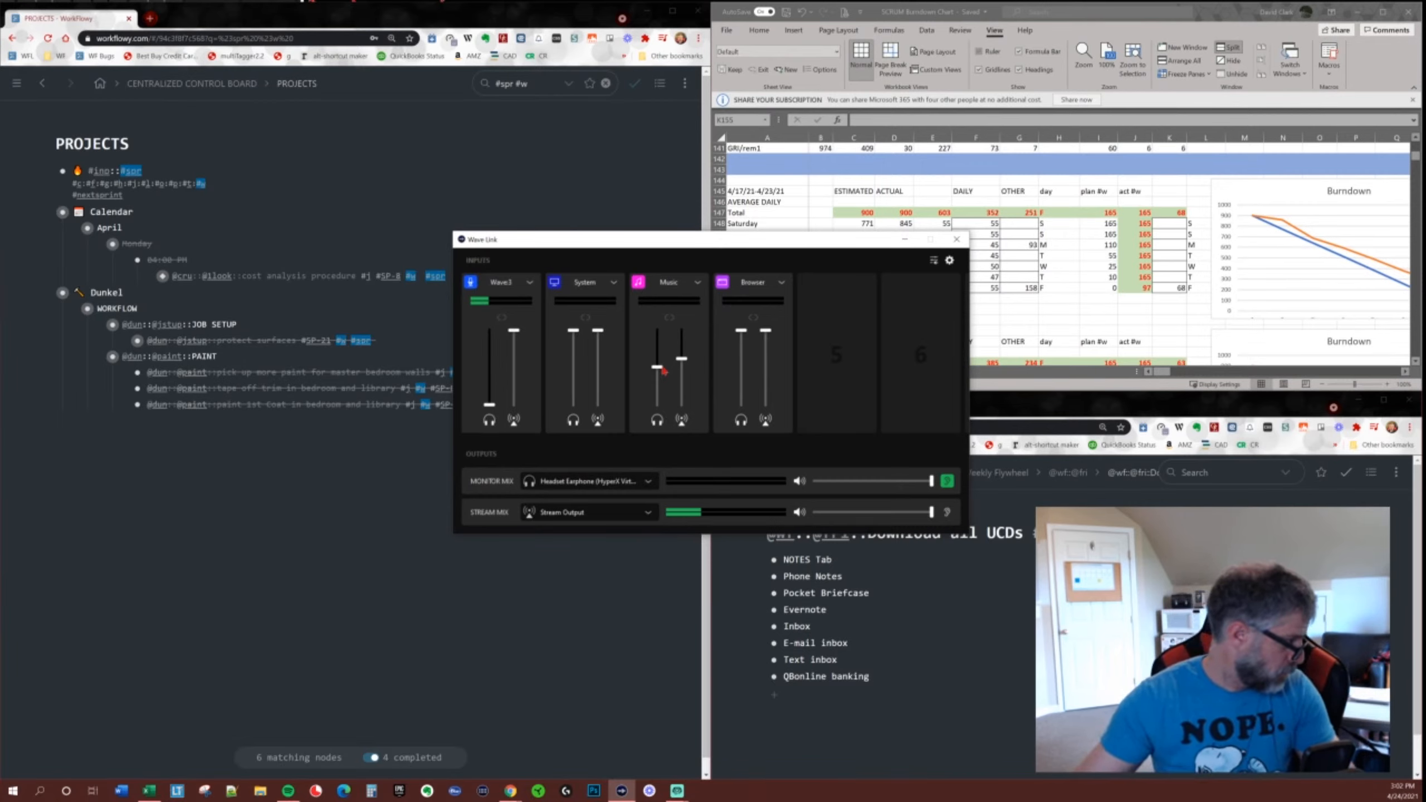
key(alt+Tab)
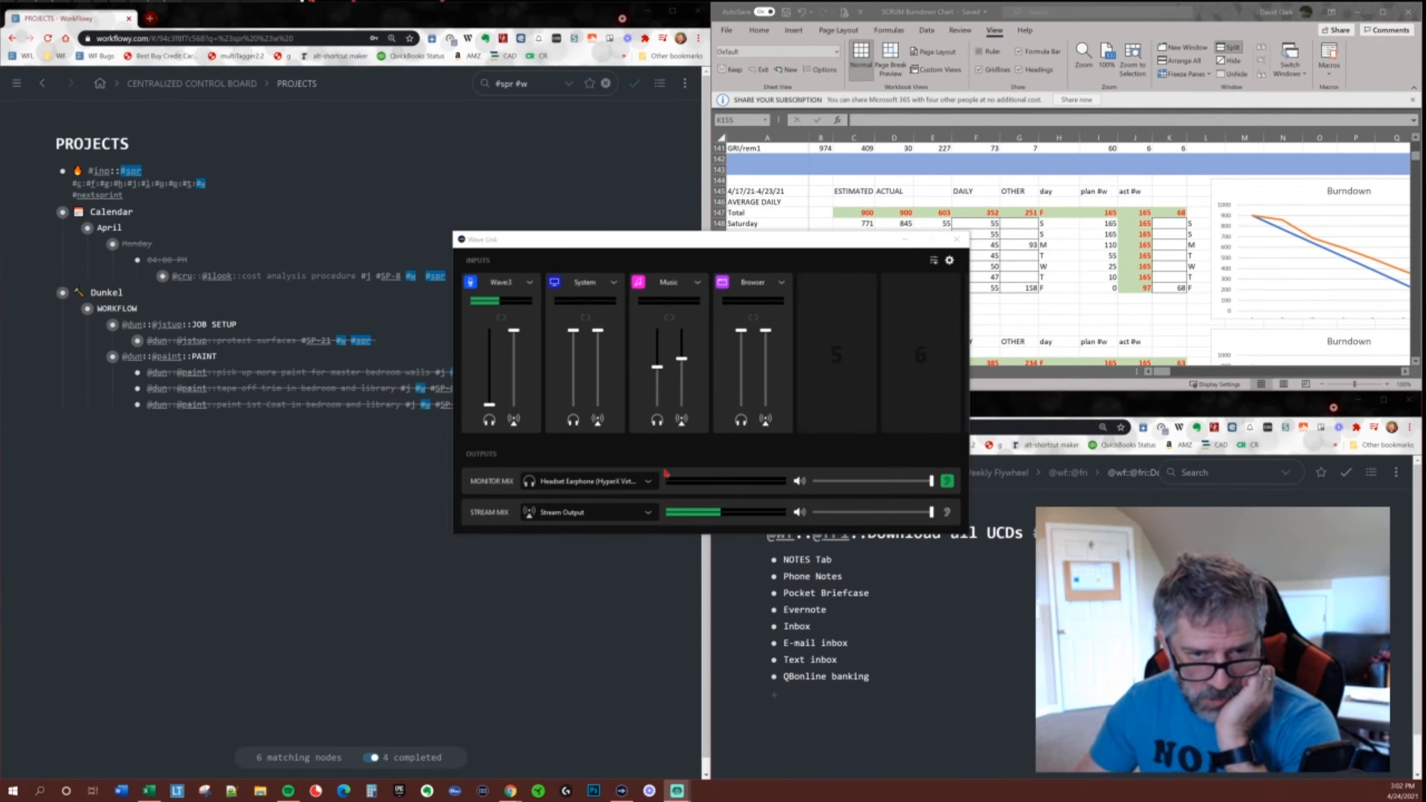
mouse_move(574, 330)
mouse_down()
mouse_move(585, 404)
mouse_move(579, 331)
mouse_move(601, 344)
mouse_move(598, 331)
mouse_up()
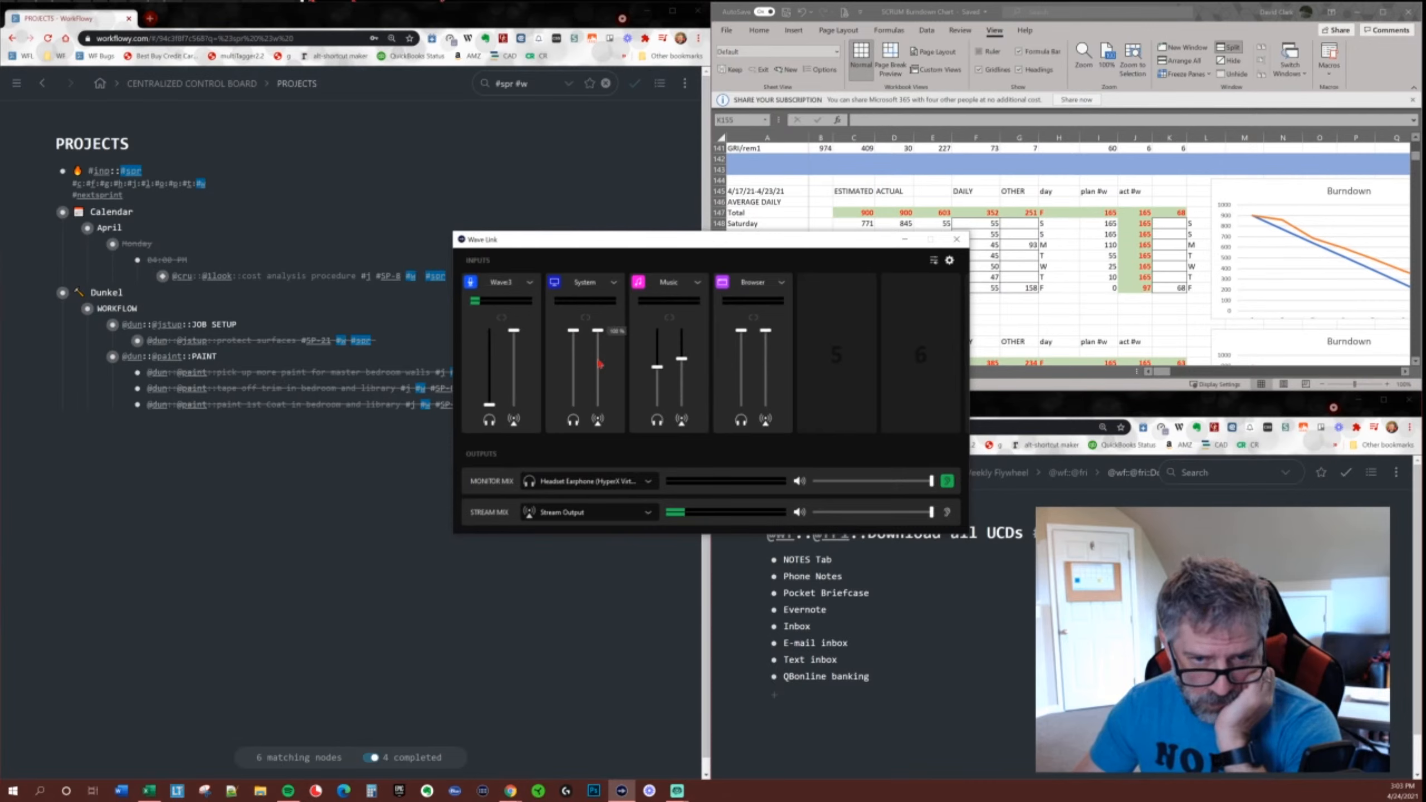
click(614, 283)
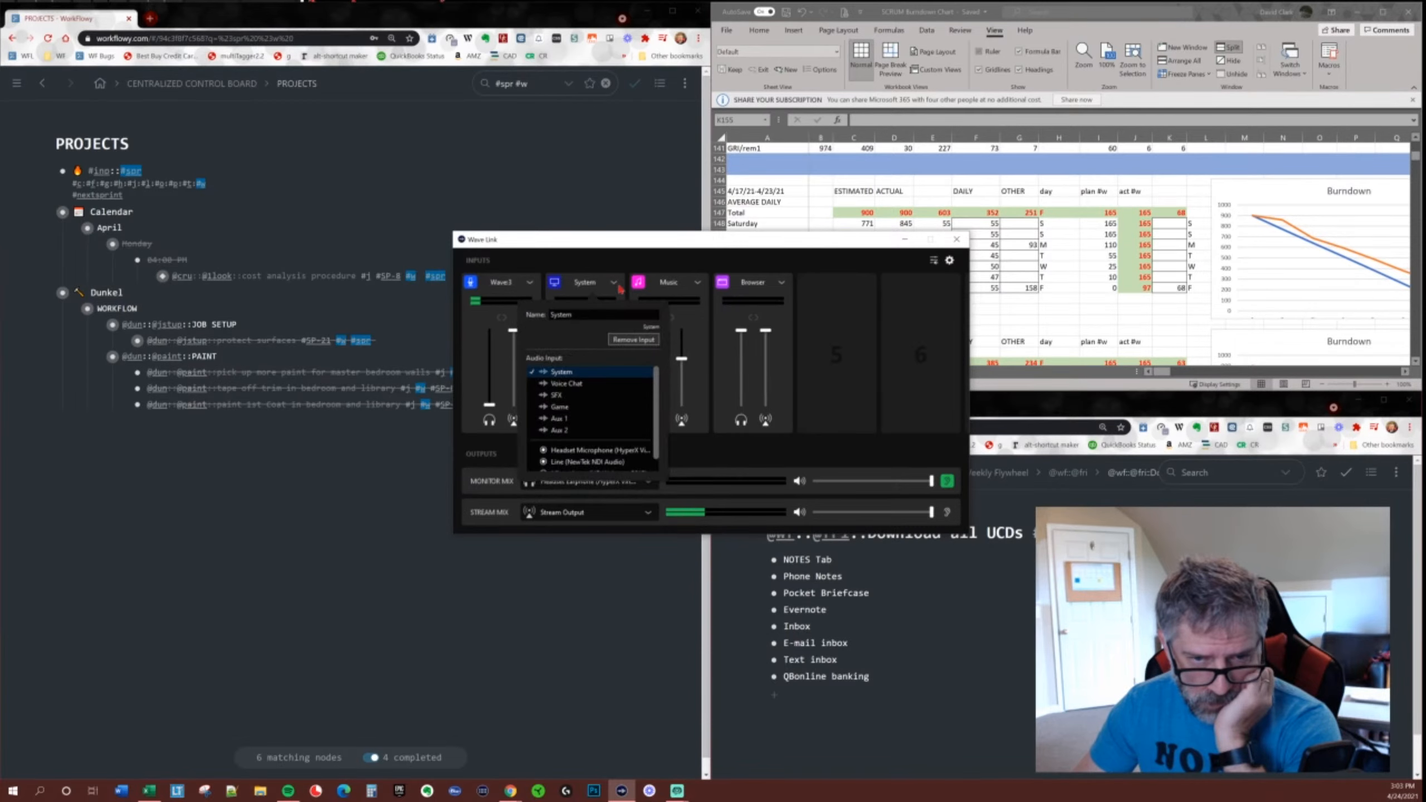
Set Spotify's output device to Wave Link Music in the Windows app volume and device preferences, and close the settings.
click(934, 260)
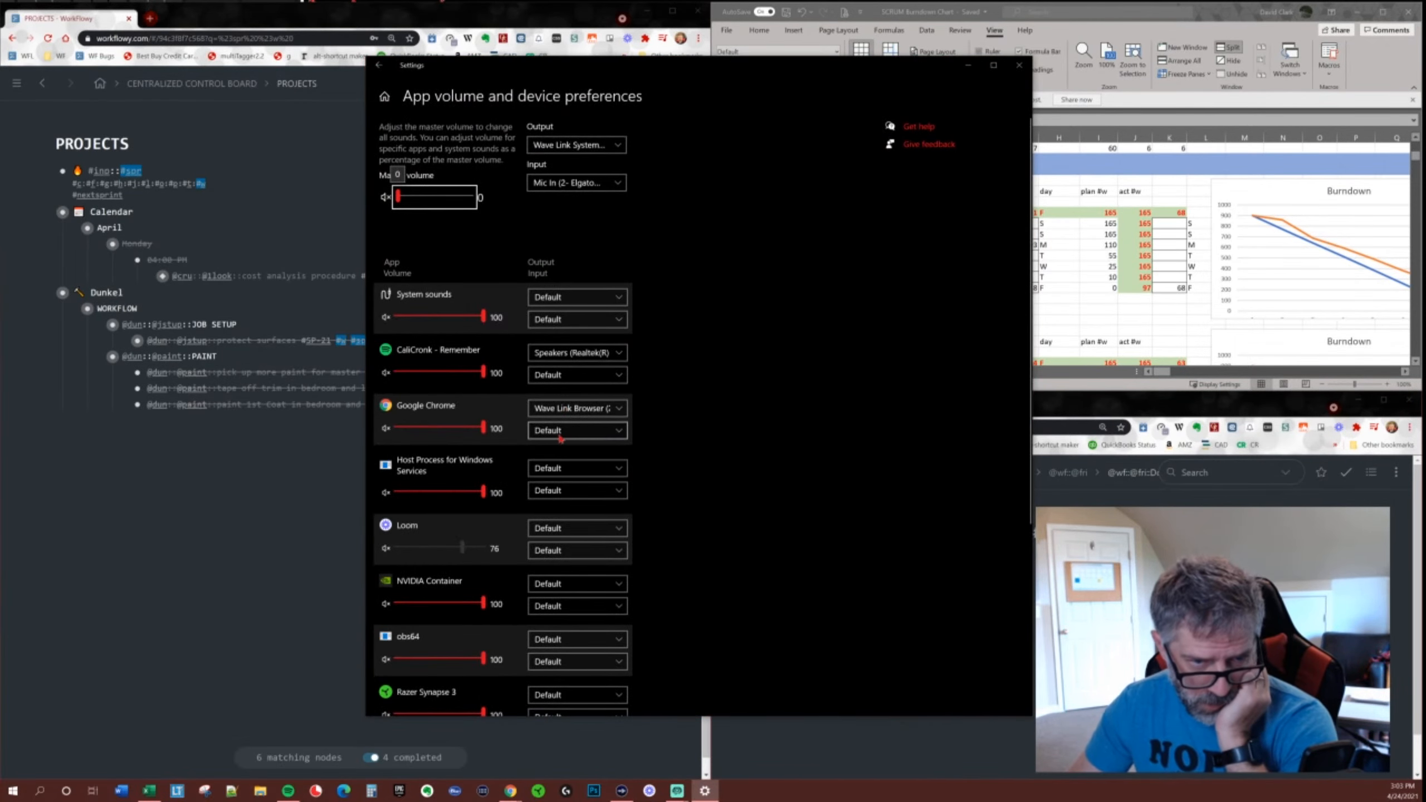
click(619, 355)
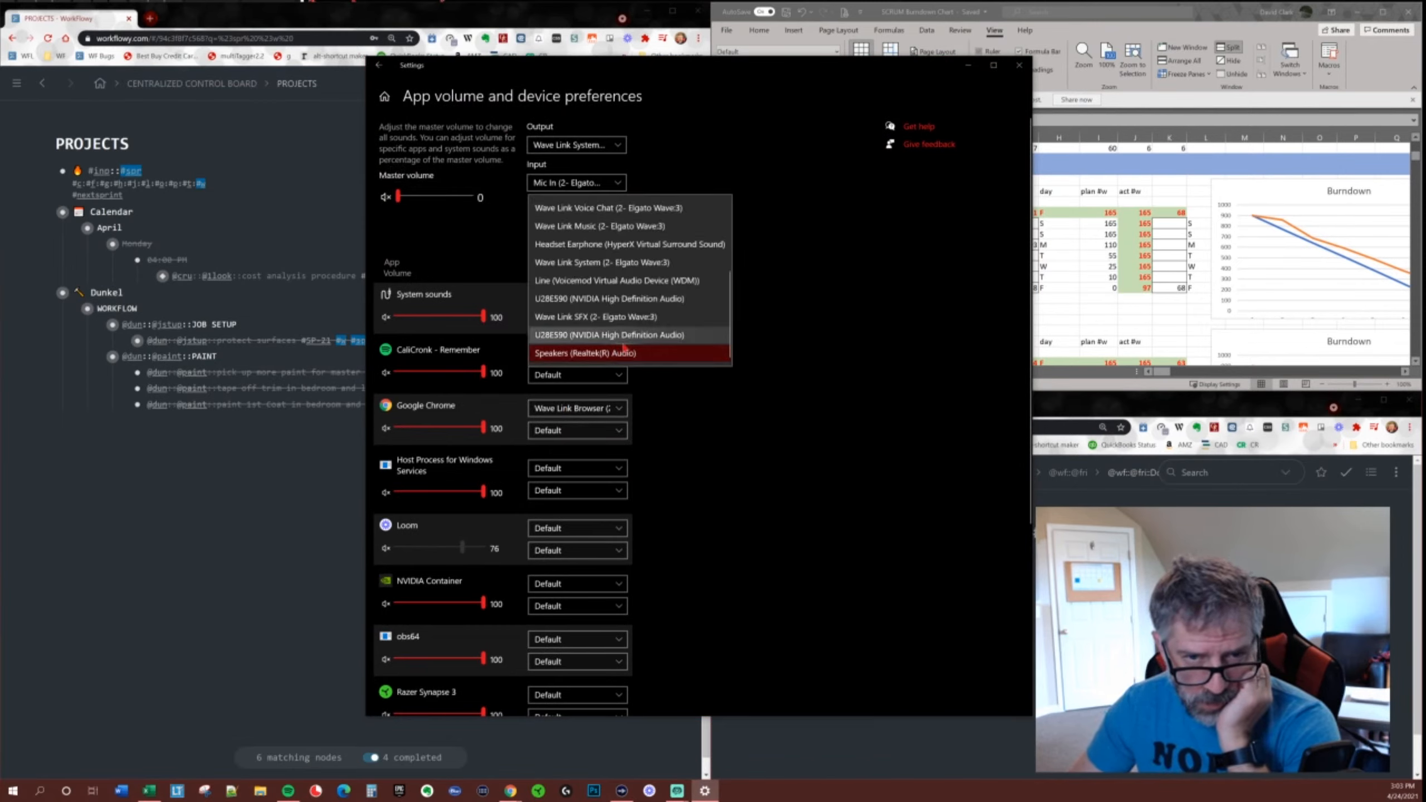
click(618, 225)
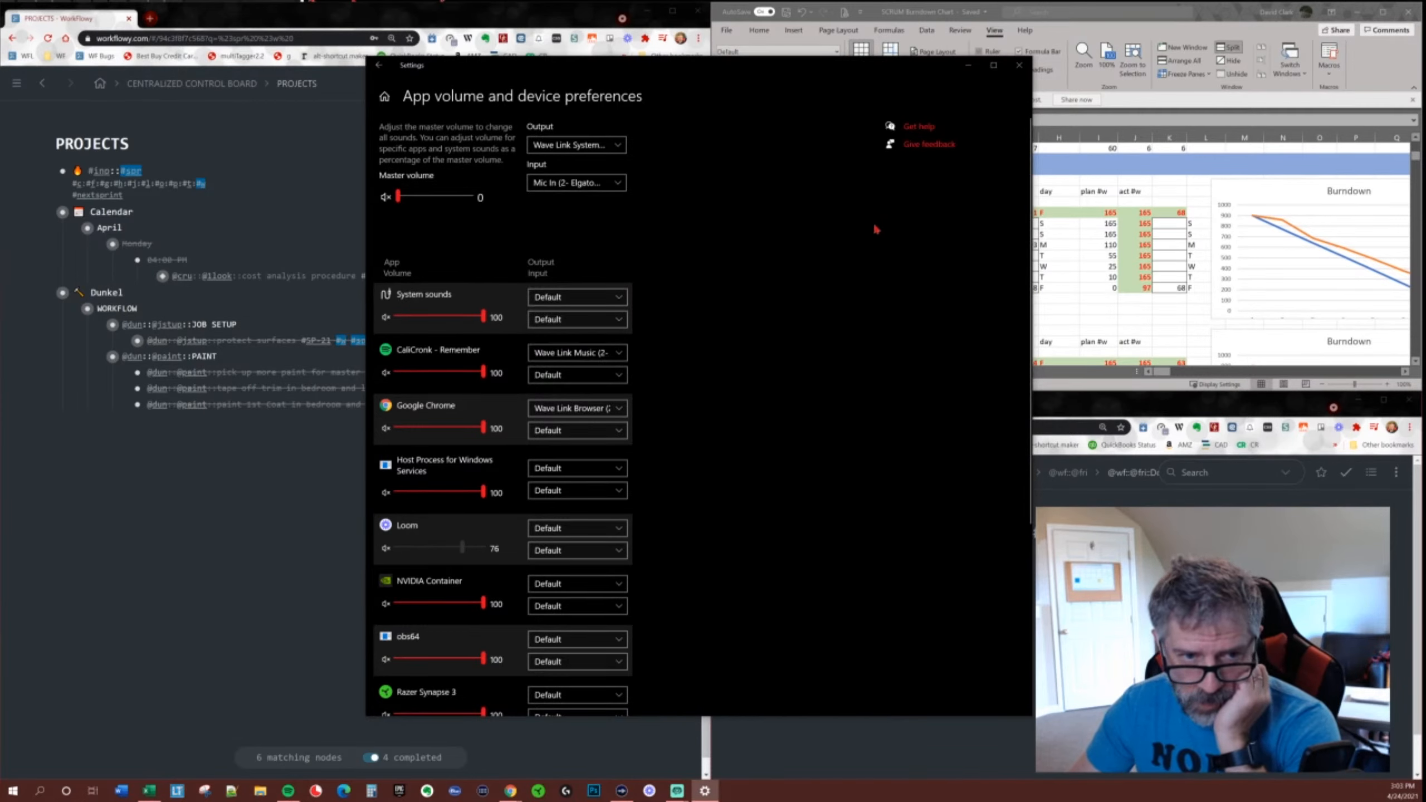
click(1016, 66)
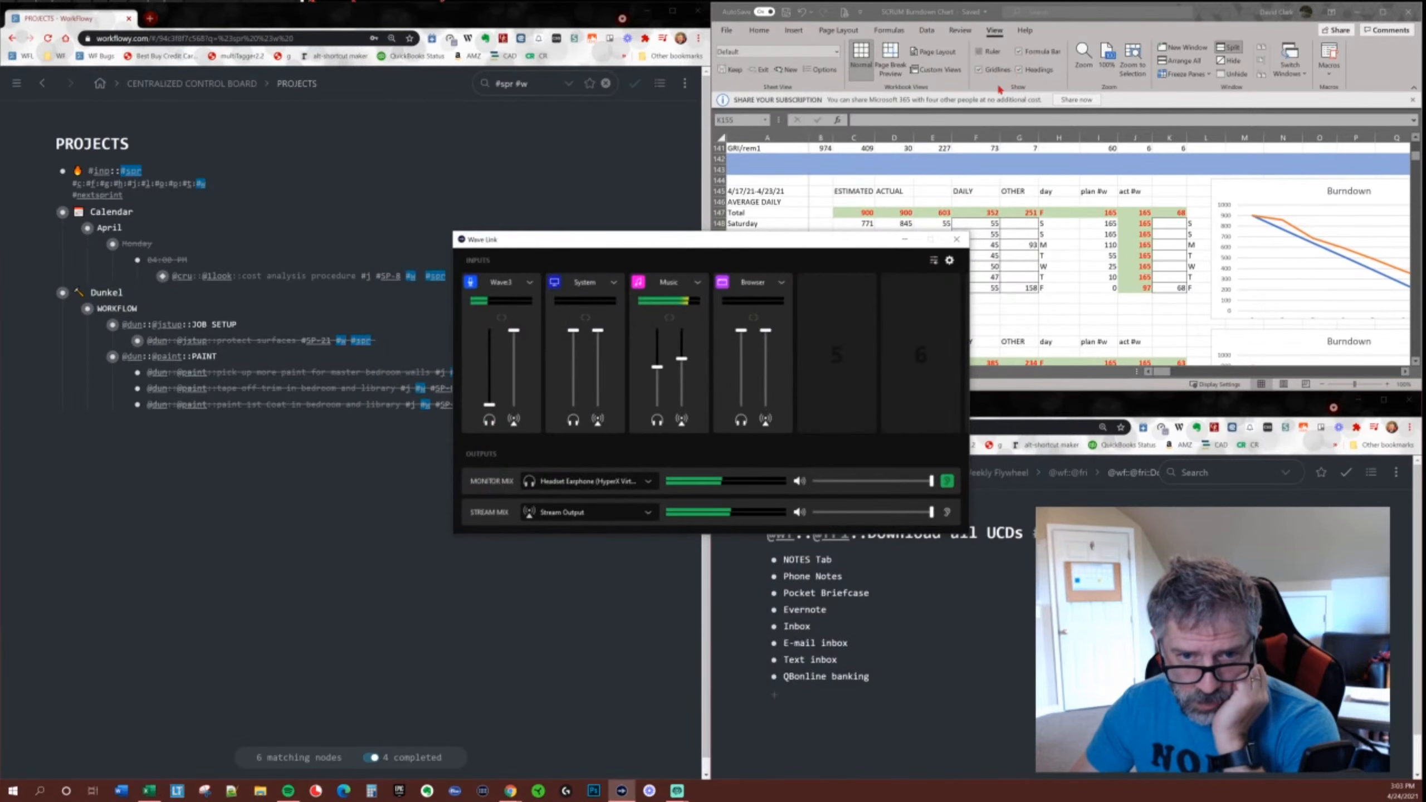
Try Aux 1 as the Music channel's audio input in Wave Link.
click(697, 282)
scroll(683, 419, down, 1)
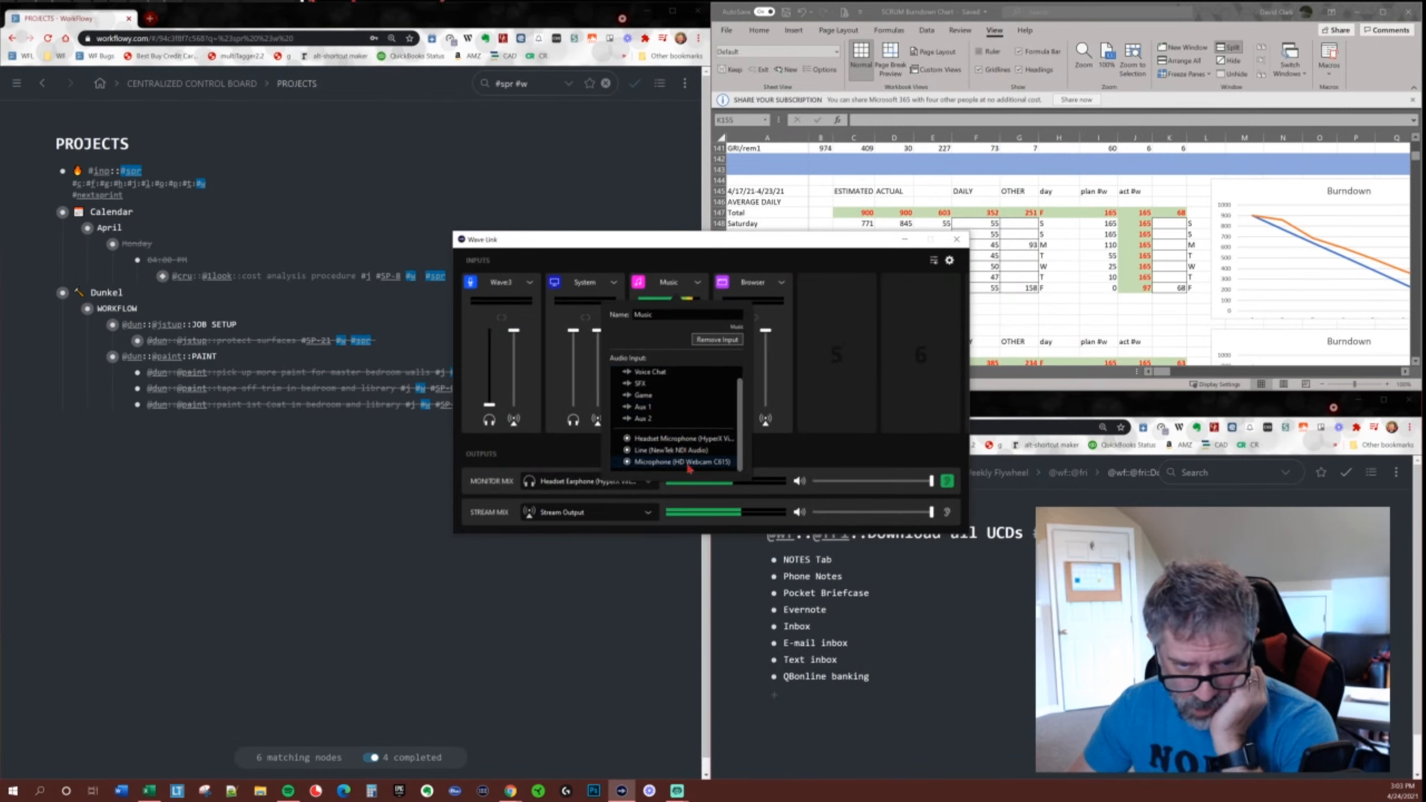
scroll(690, 458, up, 1)
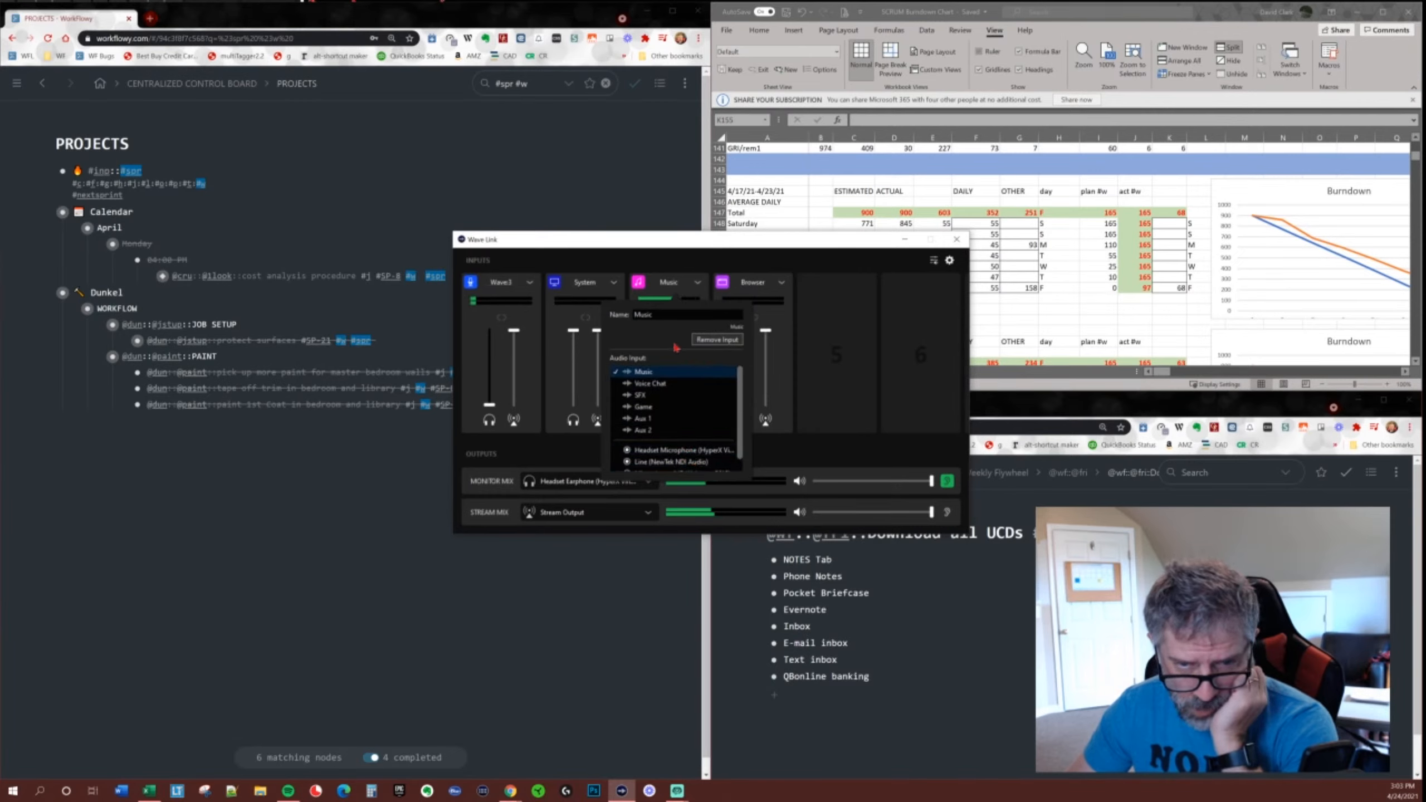
scroll(716, 381, down, 1)
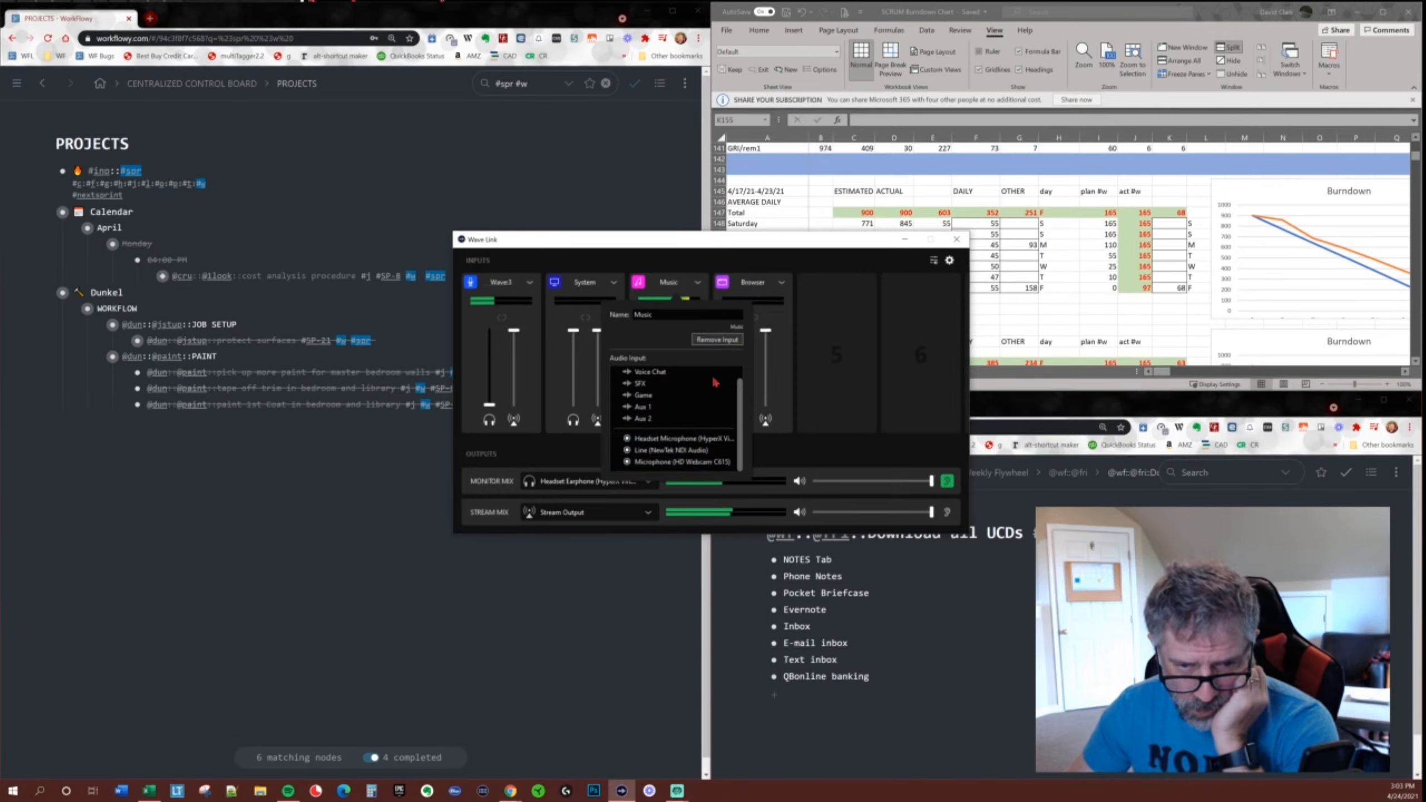
click(710, 406)
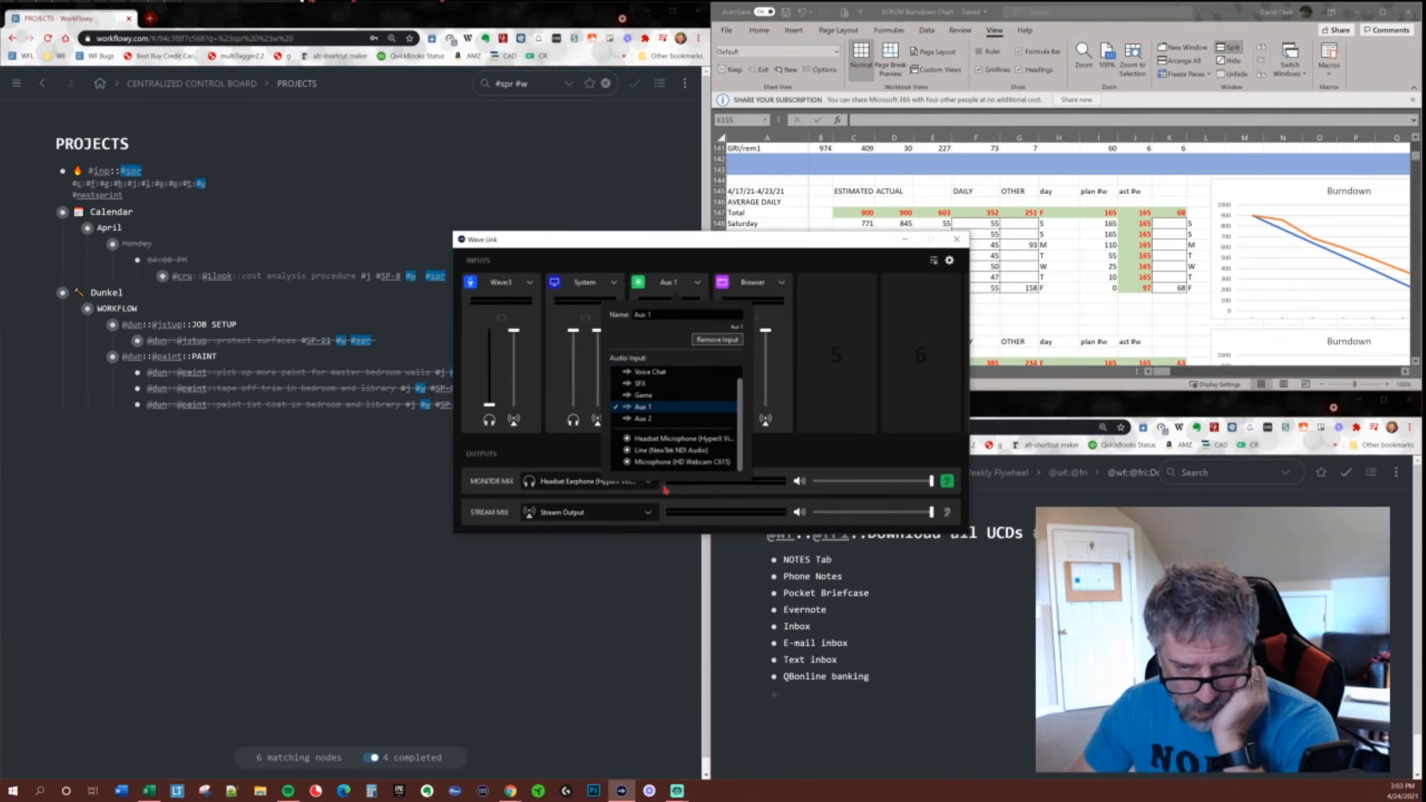
click(841, 448)
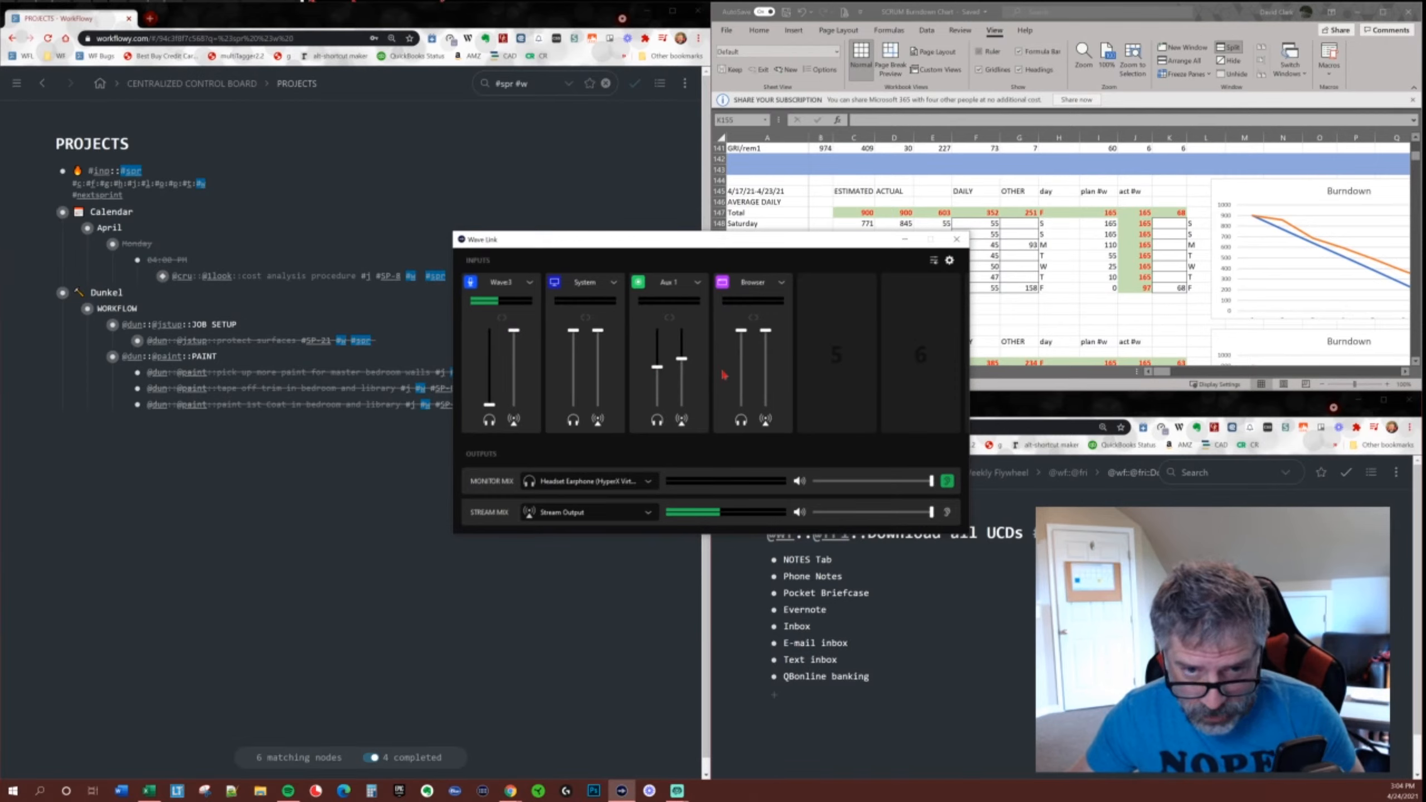
Set the Aux 1 channel's audio input back to Music and minimize Wave Link.
mouse_move(837, 355)
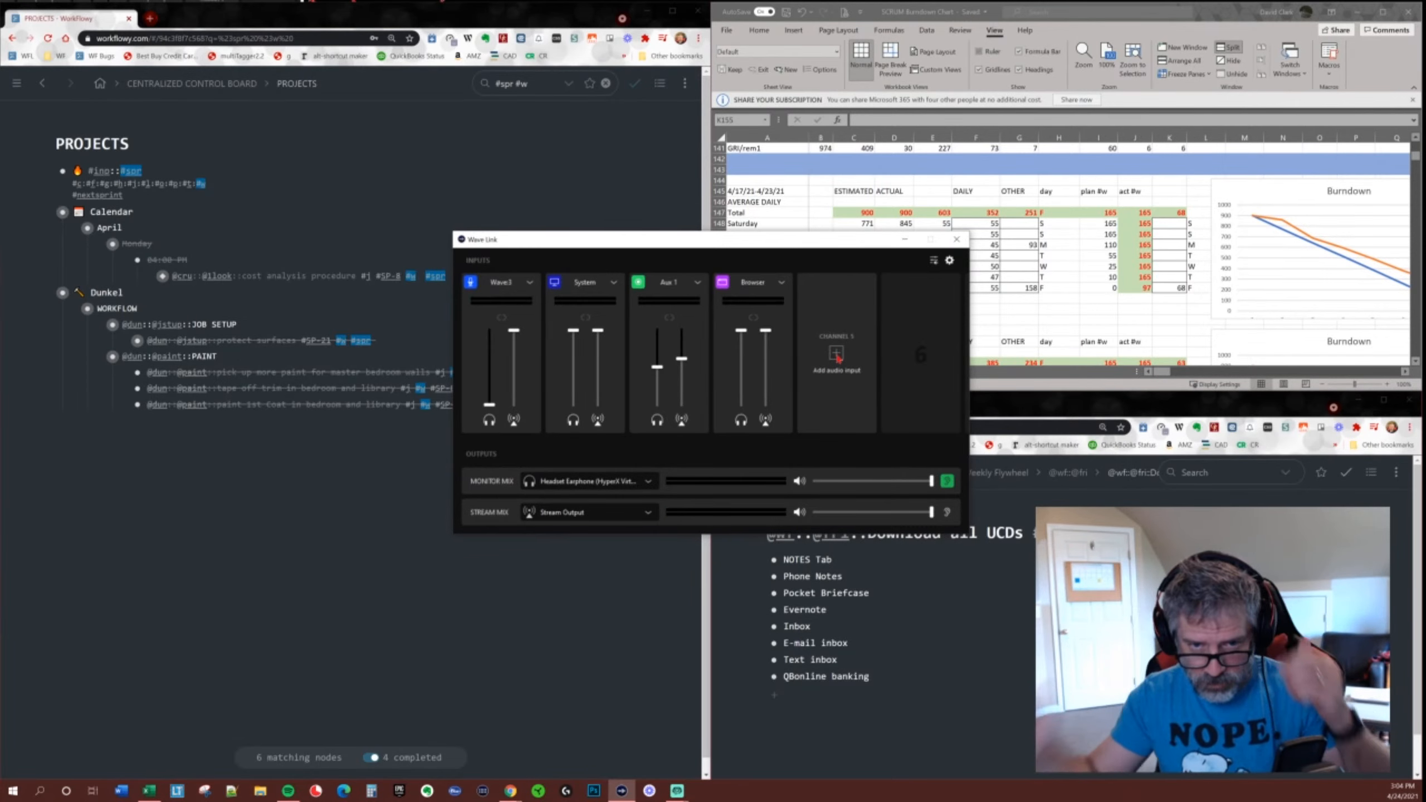
click(700, 284)
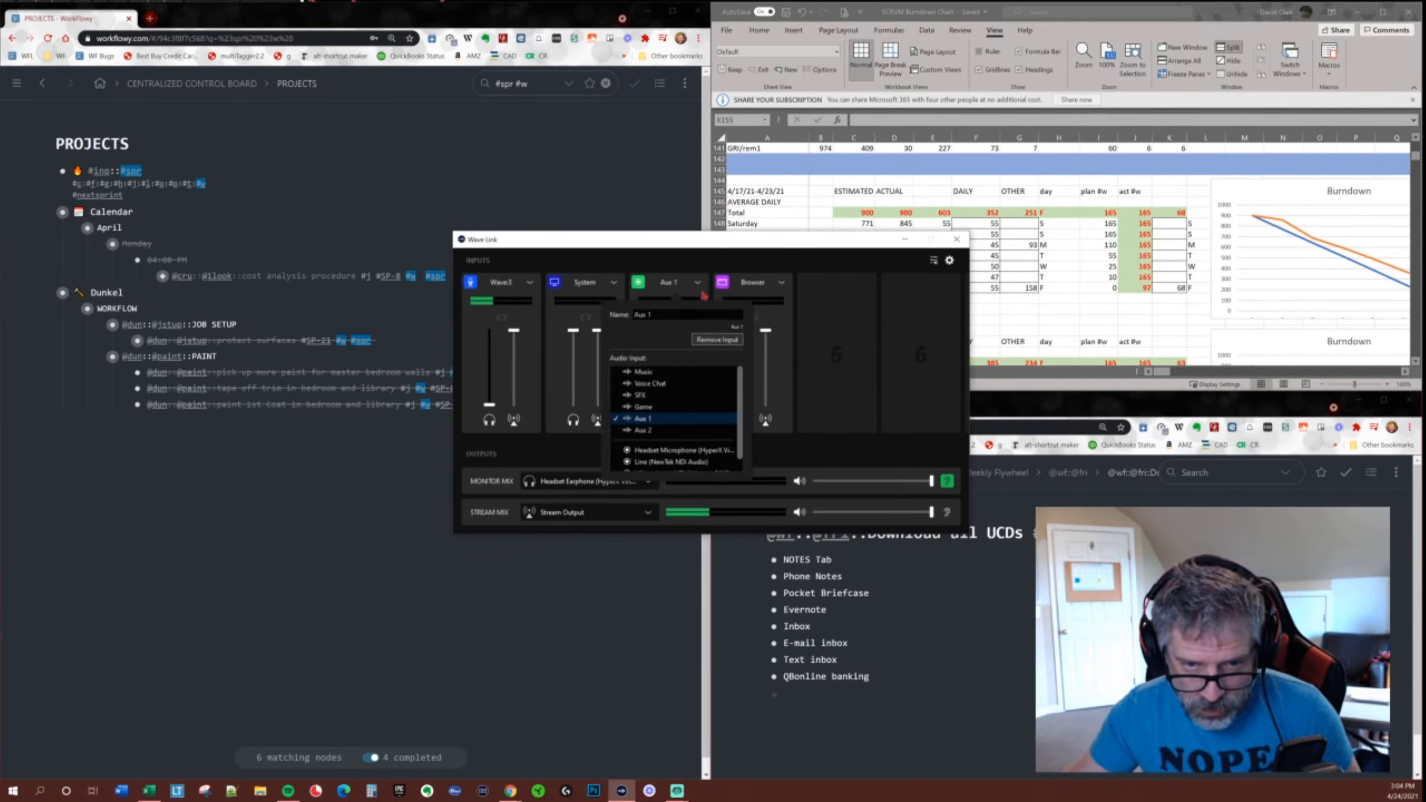
scroll(717, 414, down, 1)
click(712, 373)
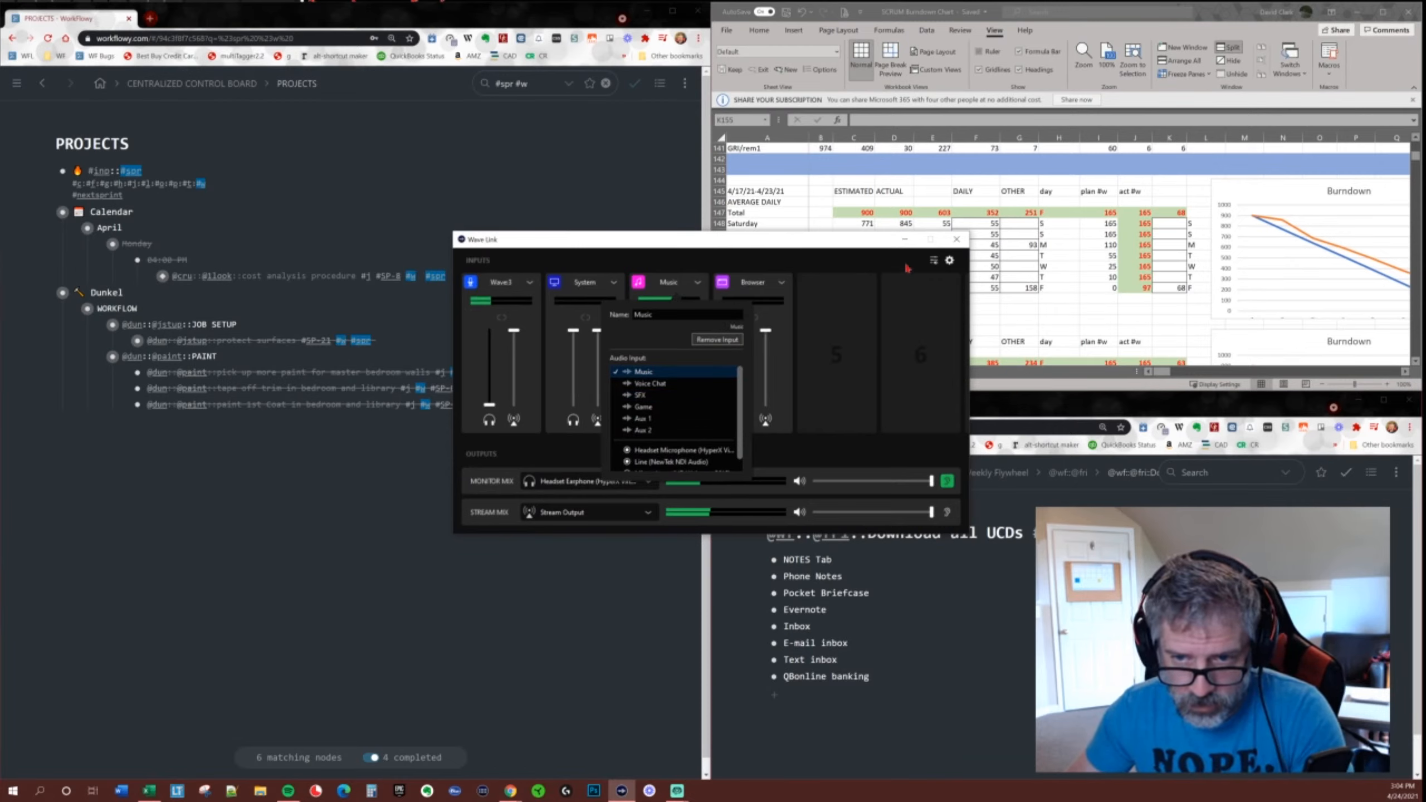
click(903, 245)
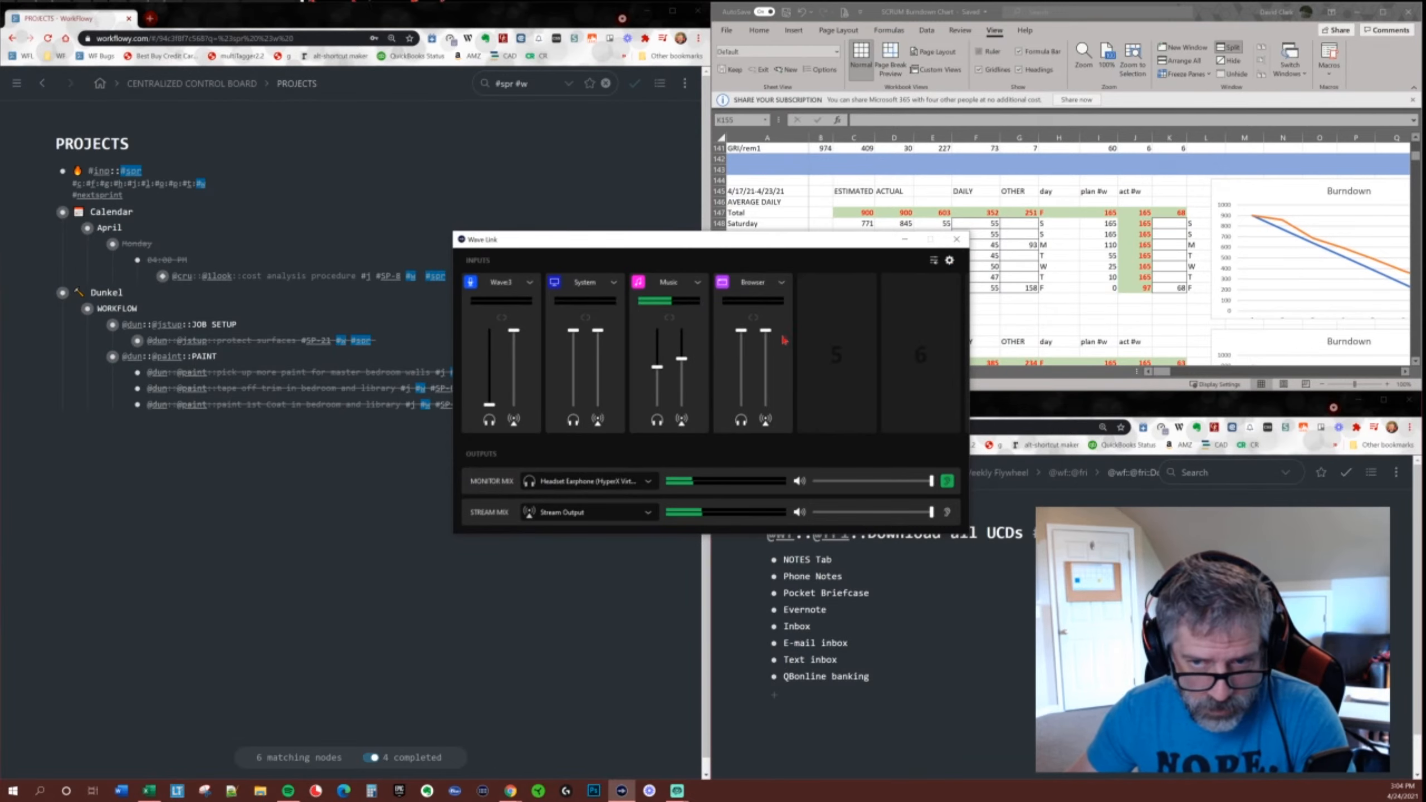
click(903, 241)
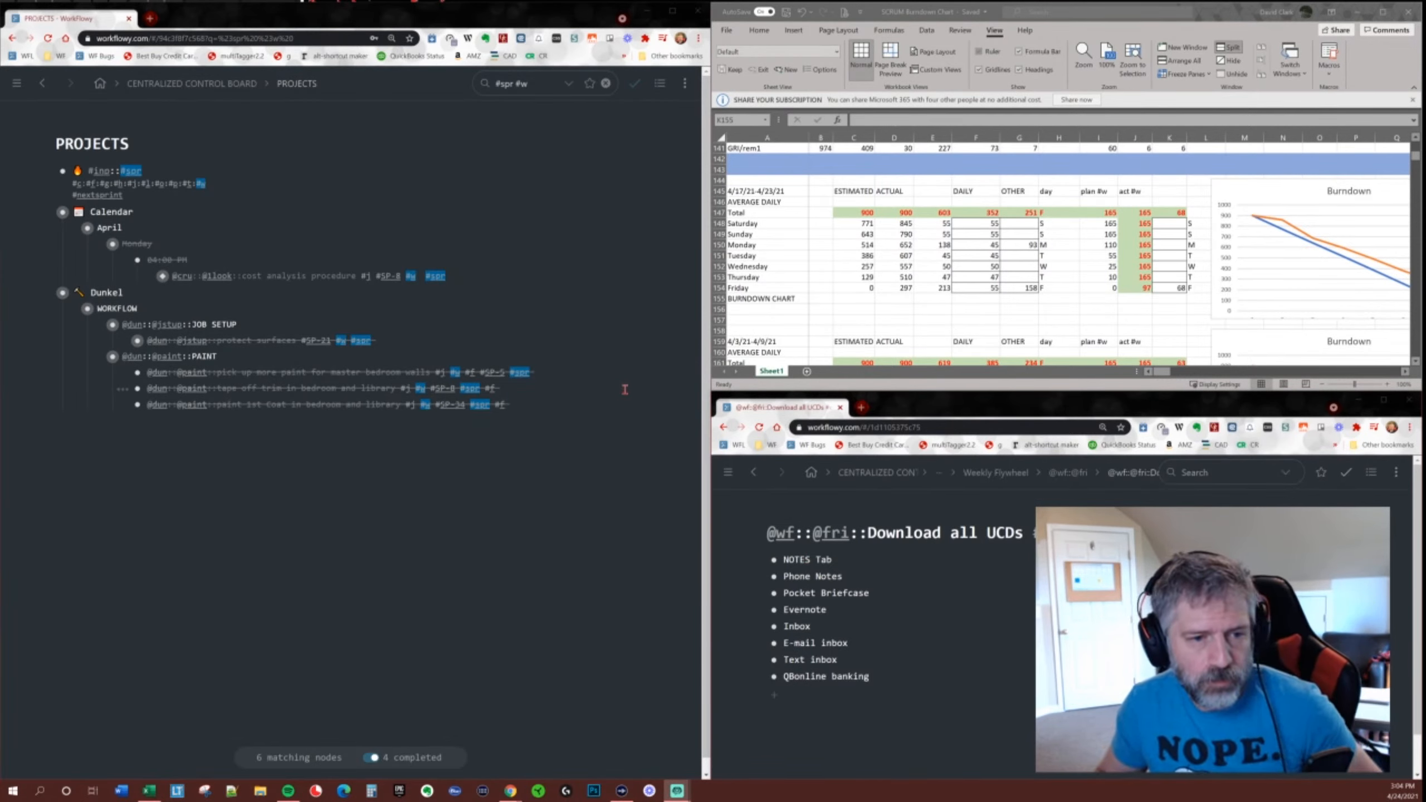
Mark the NOTES Tab item complete in the Download all UCDs list and show completed items.
click(820, 559)
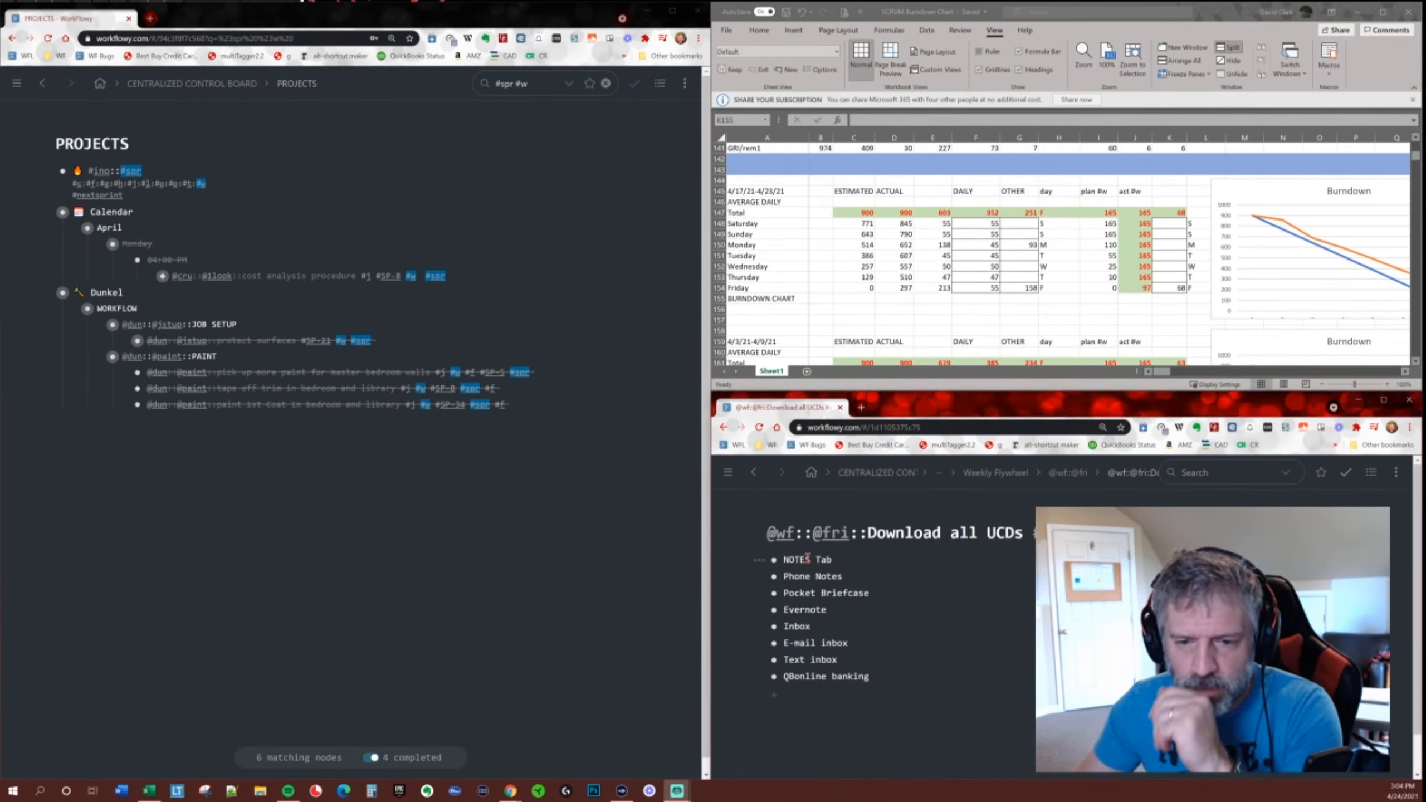
key(ctrl+Return)
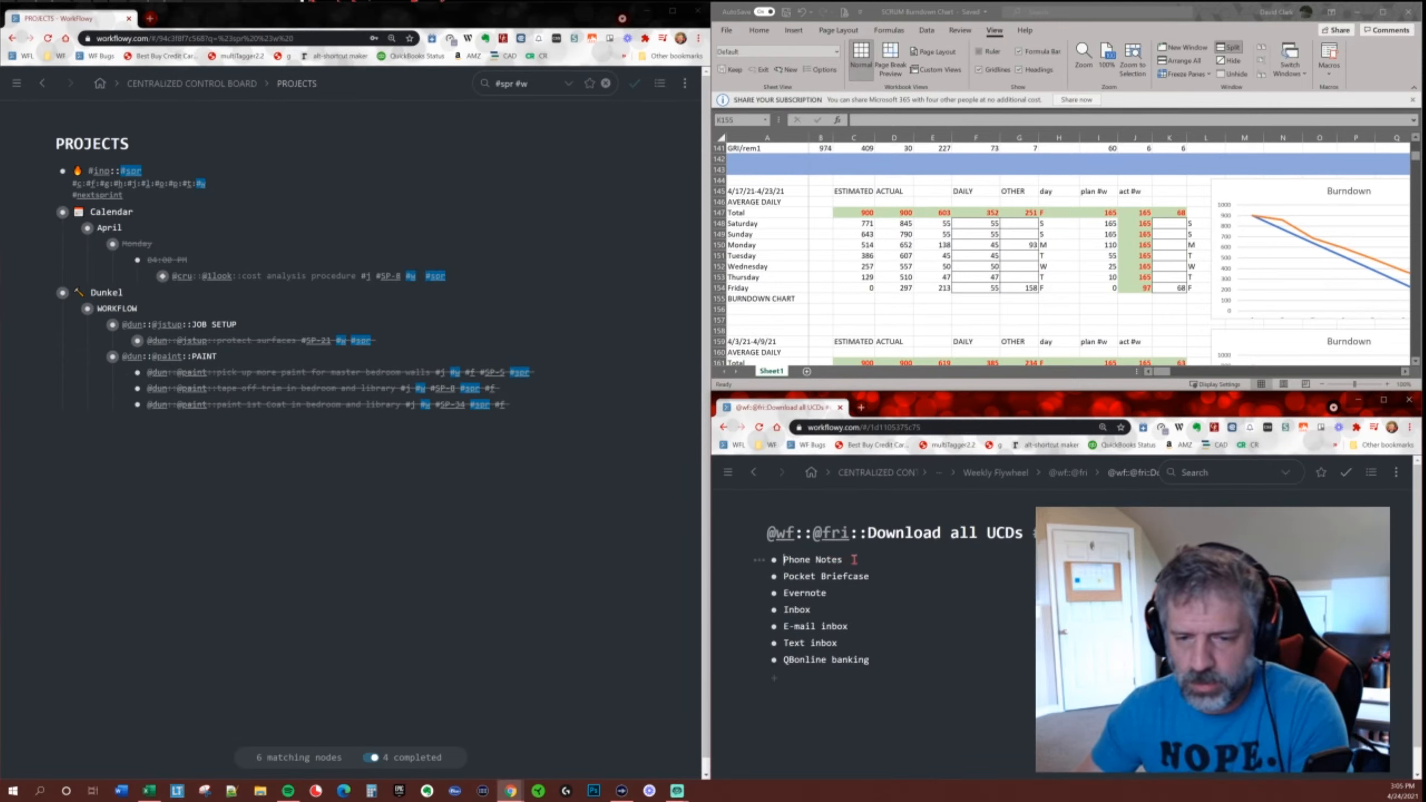
key(ctrl+o)
Add a "UCD WorkFlowy node" item to the Download all UCDs list and place it between NOTES Tab and Phone Notes.
click(787, 555)
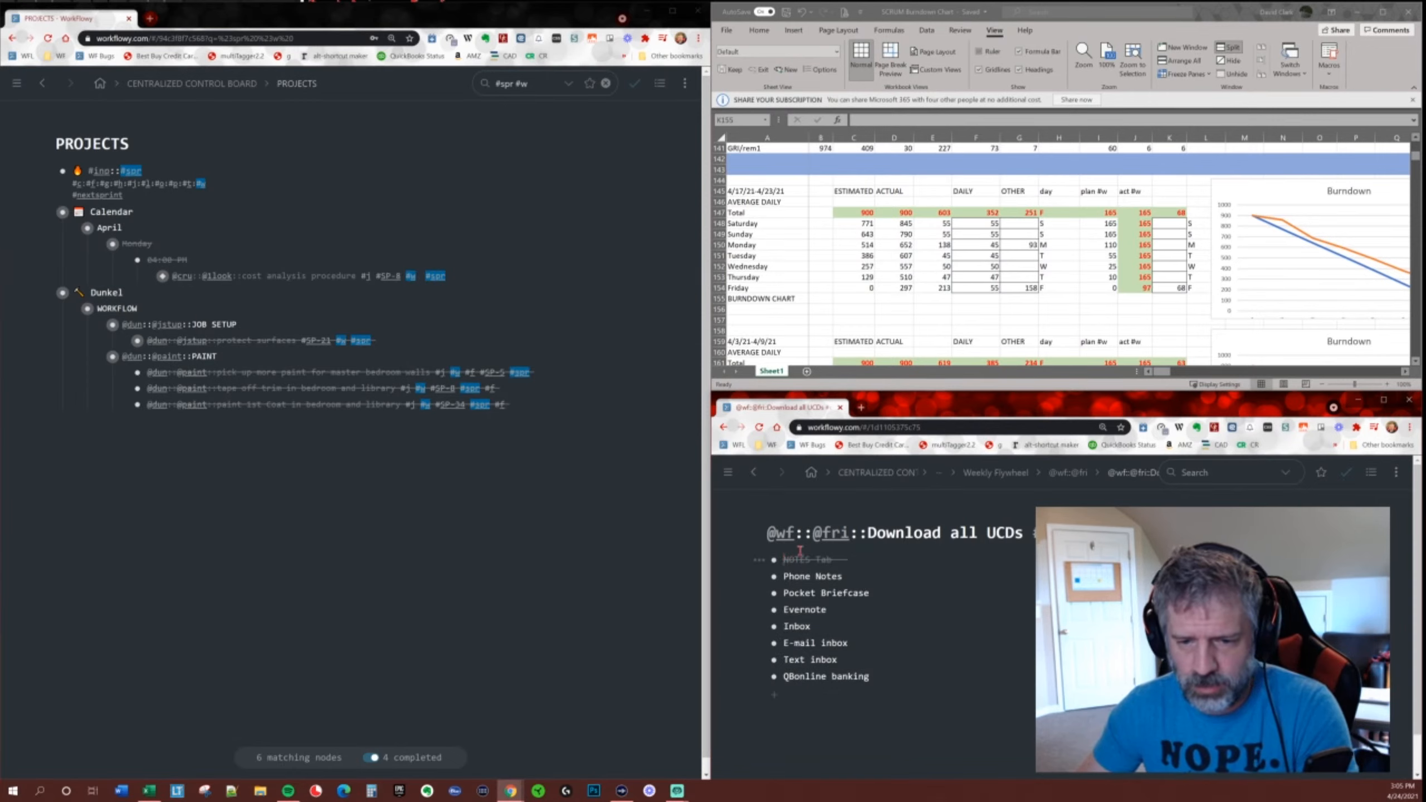
key(Return)
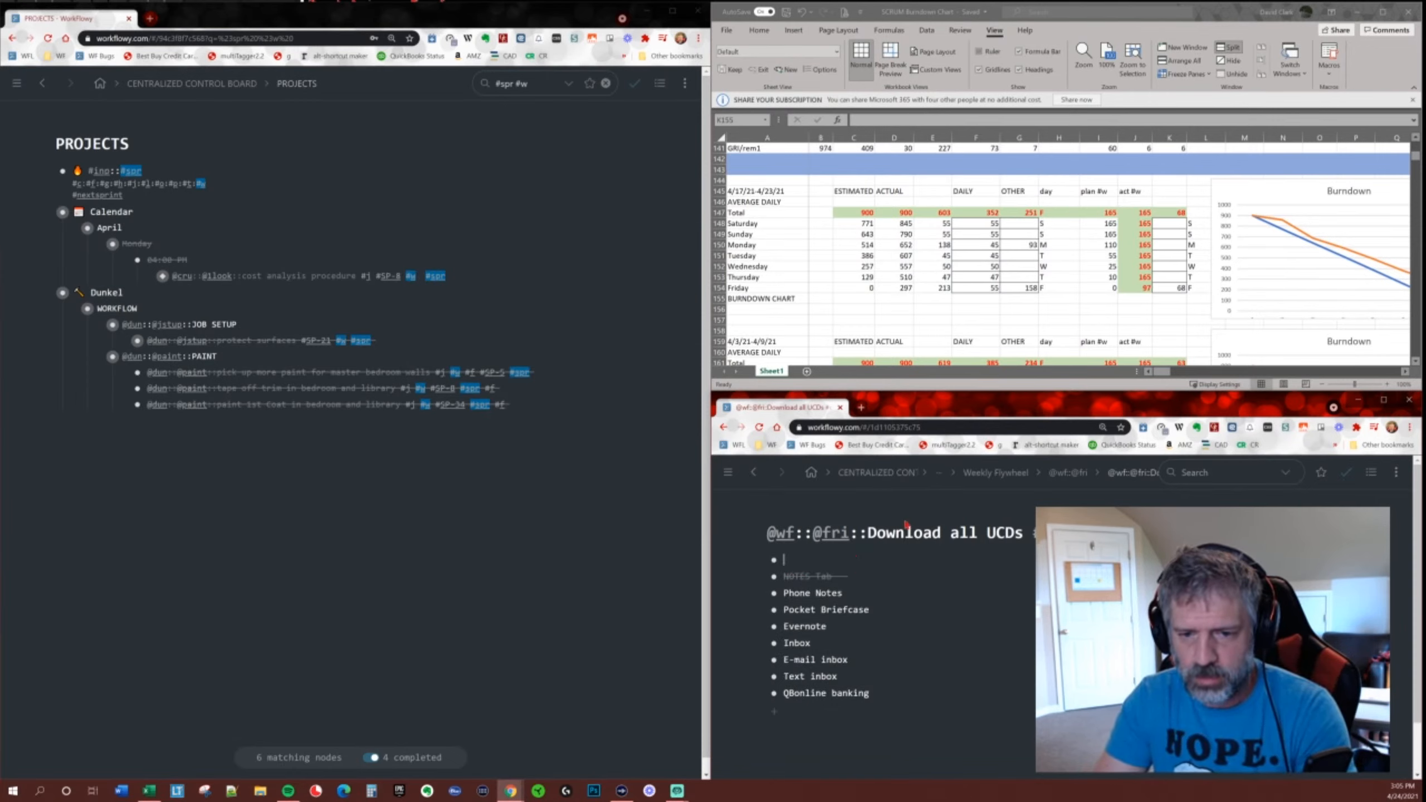
text(UCD)
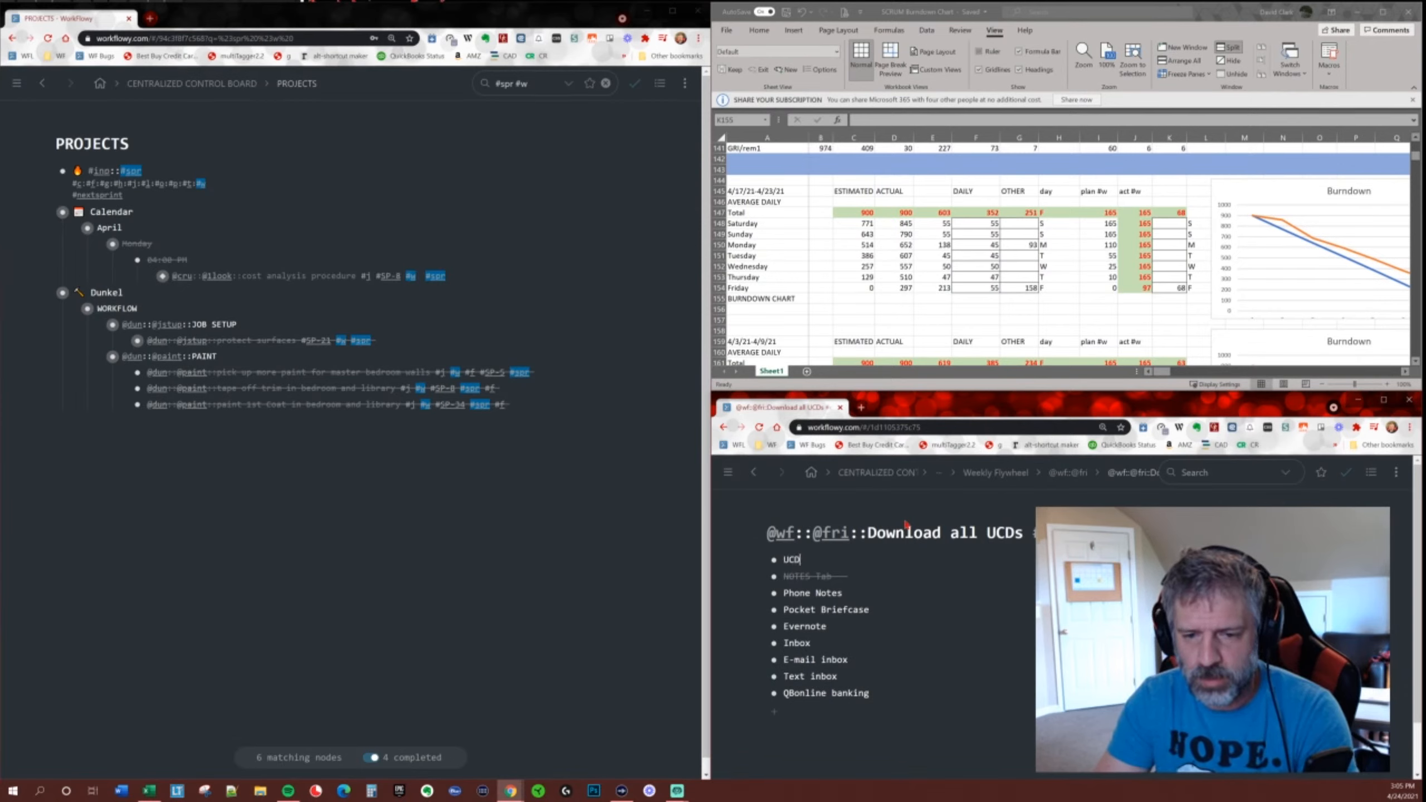
text( WorkFlowy node)
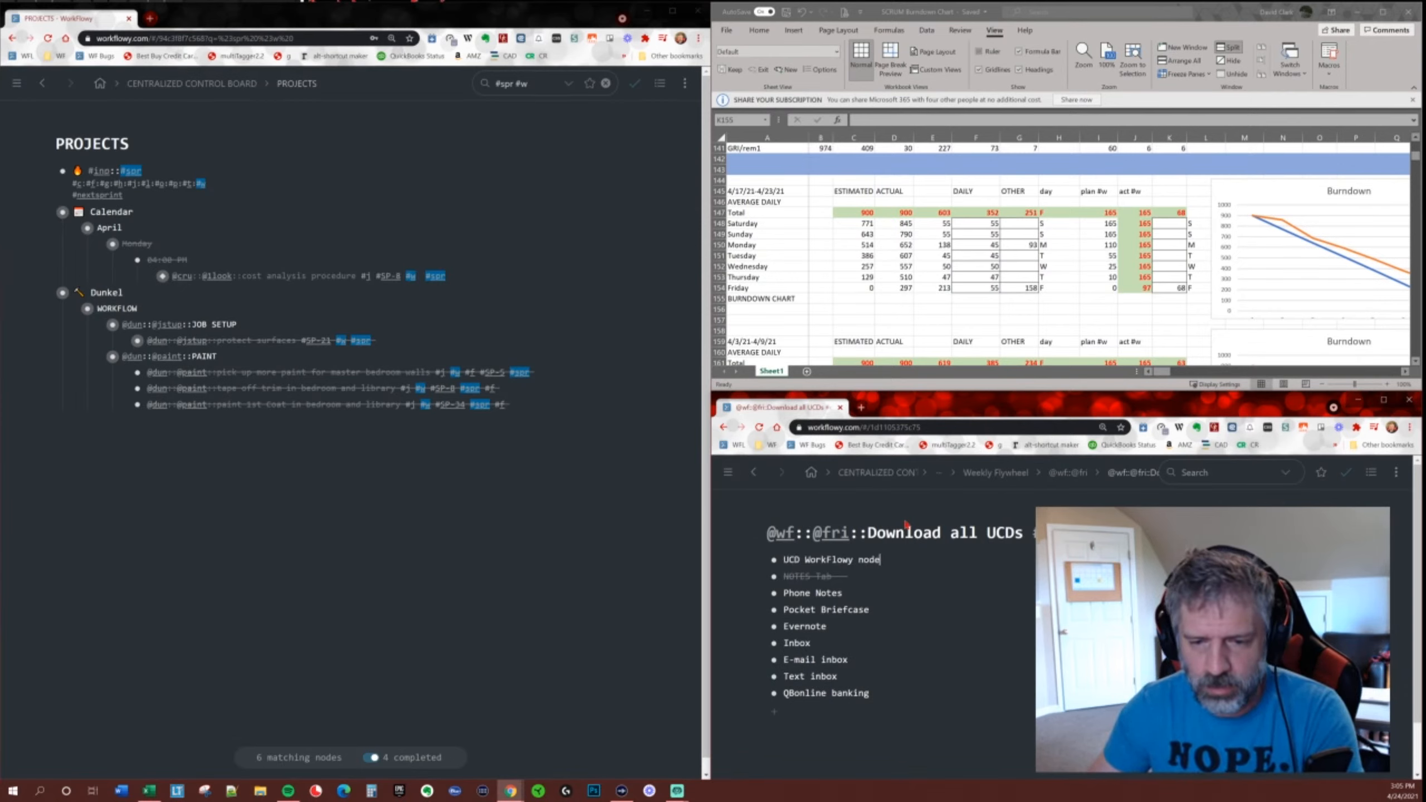
drag(774, 576, 776, 561)
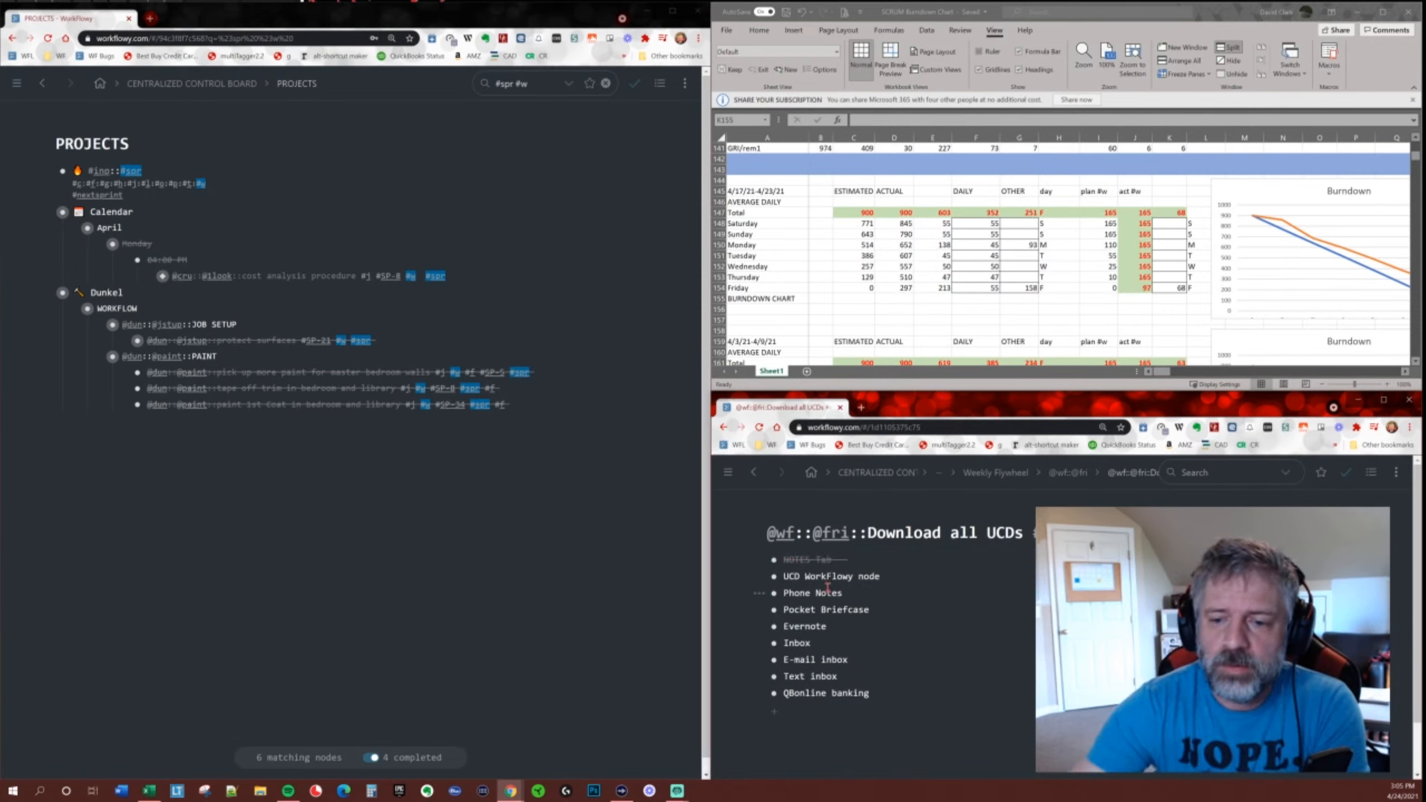
Run the WFx shortcut "in" from Workflowy to bring up iCloud Notes.
key(alt+x)
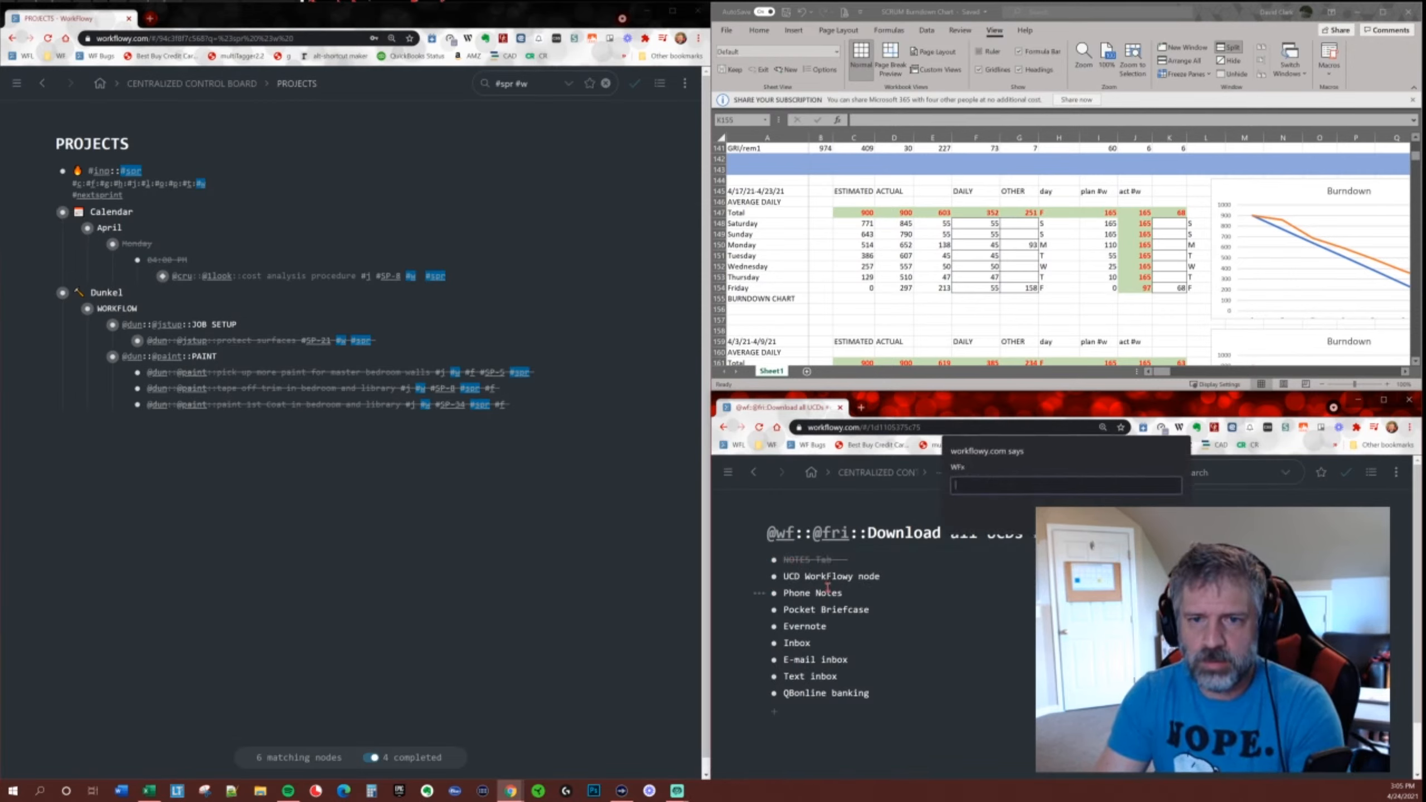
text(in)
key(Return)
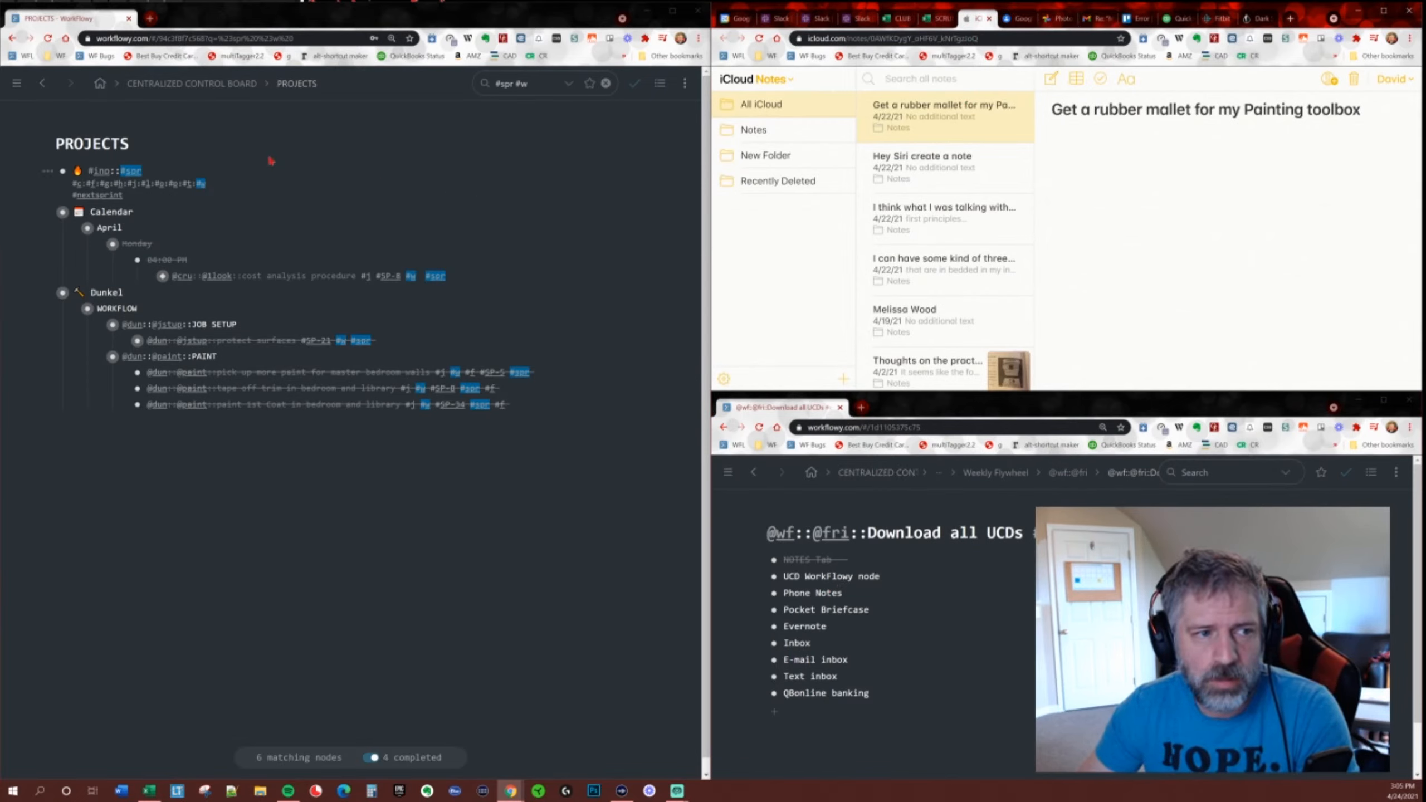
Clear the #spr and #w filters on the PROJECTS page and zoom into the Flotsam list.
click(201, 185)
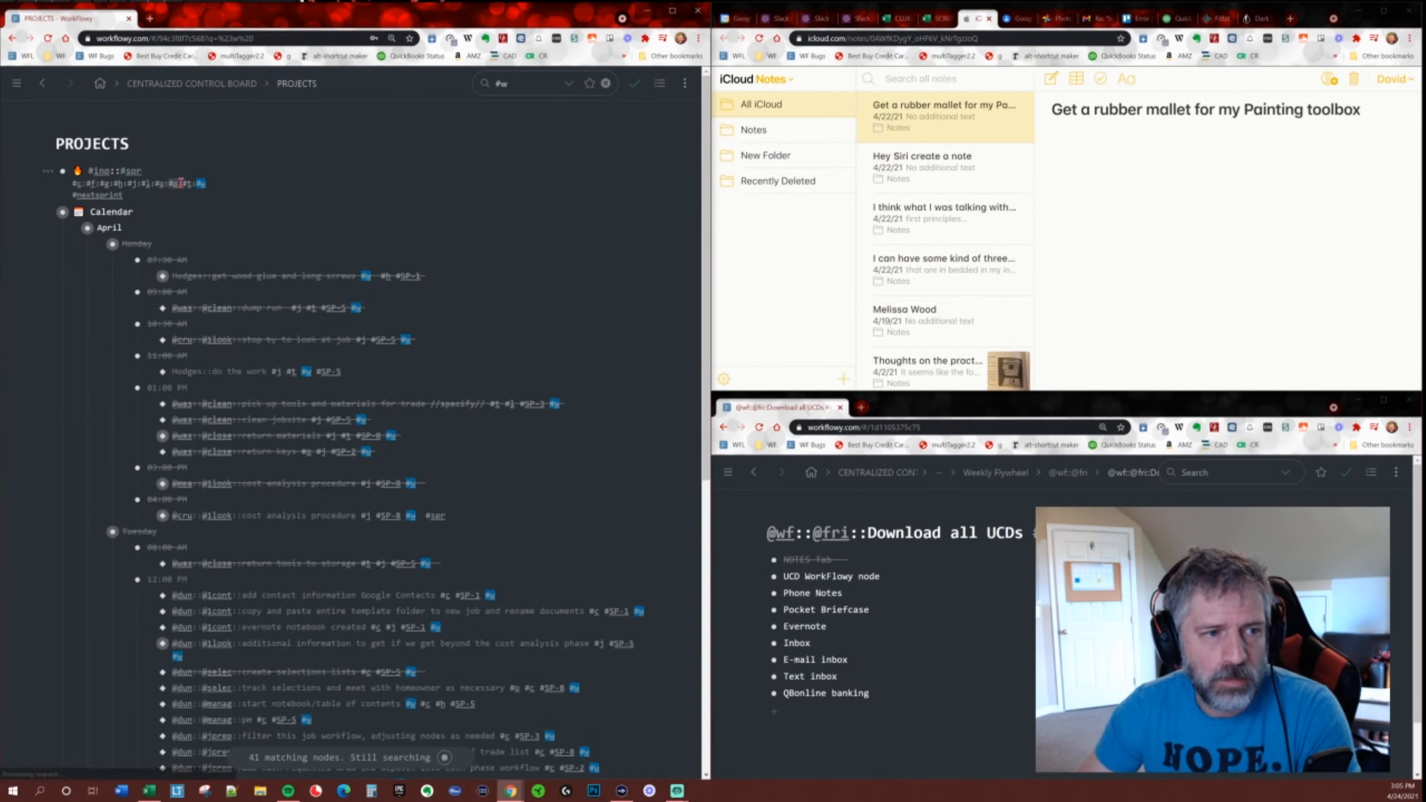
click(201, 184)
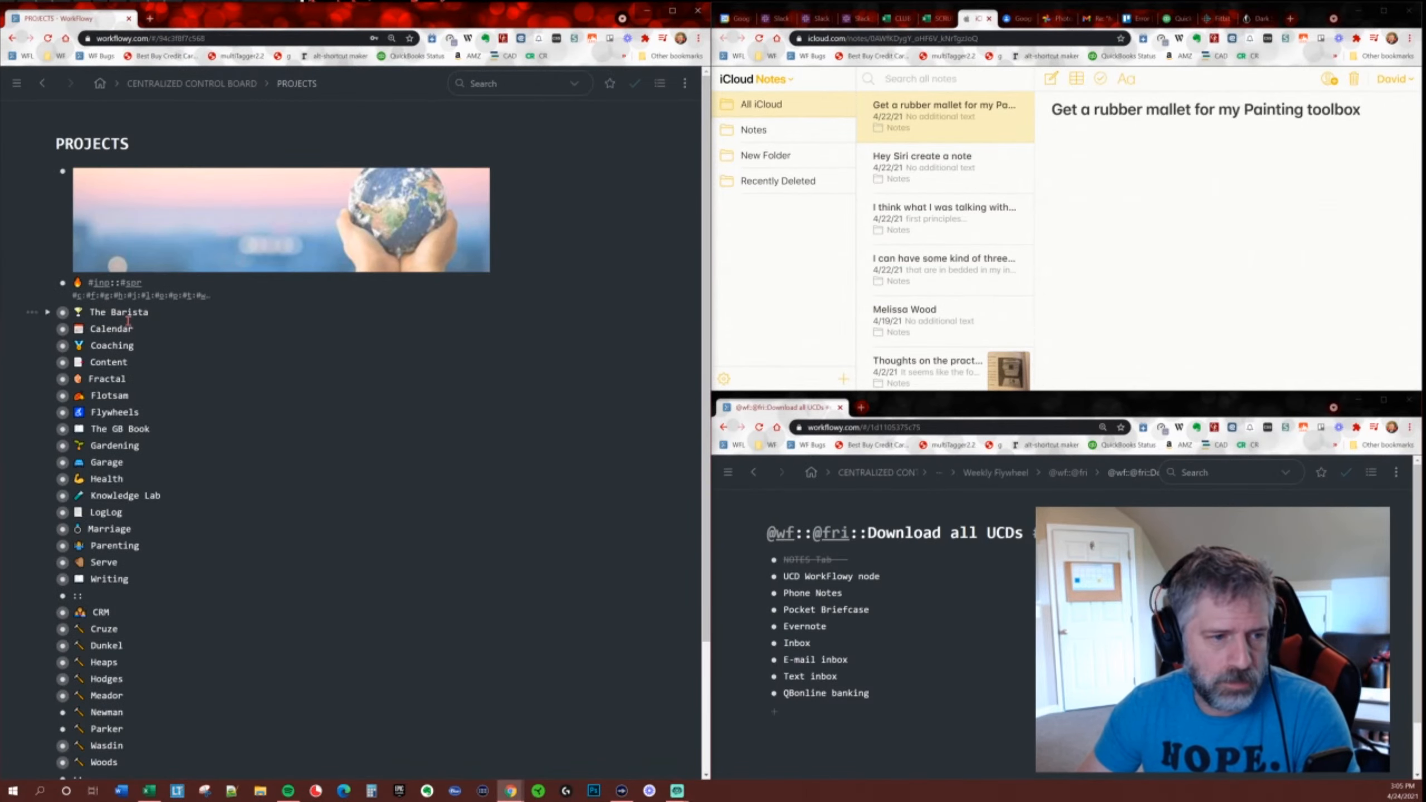
click(62, 395)
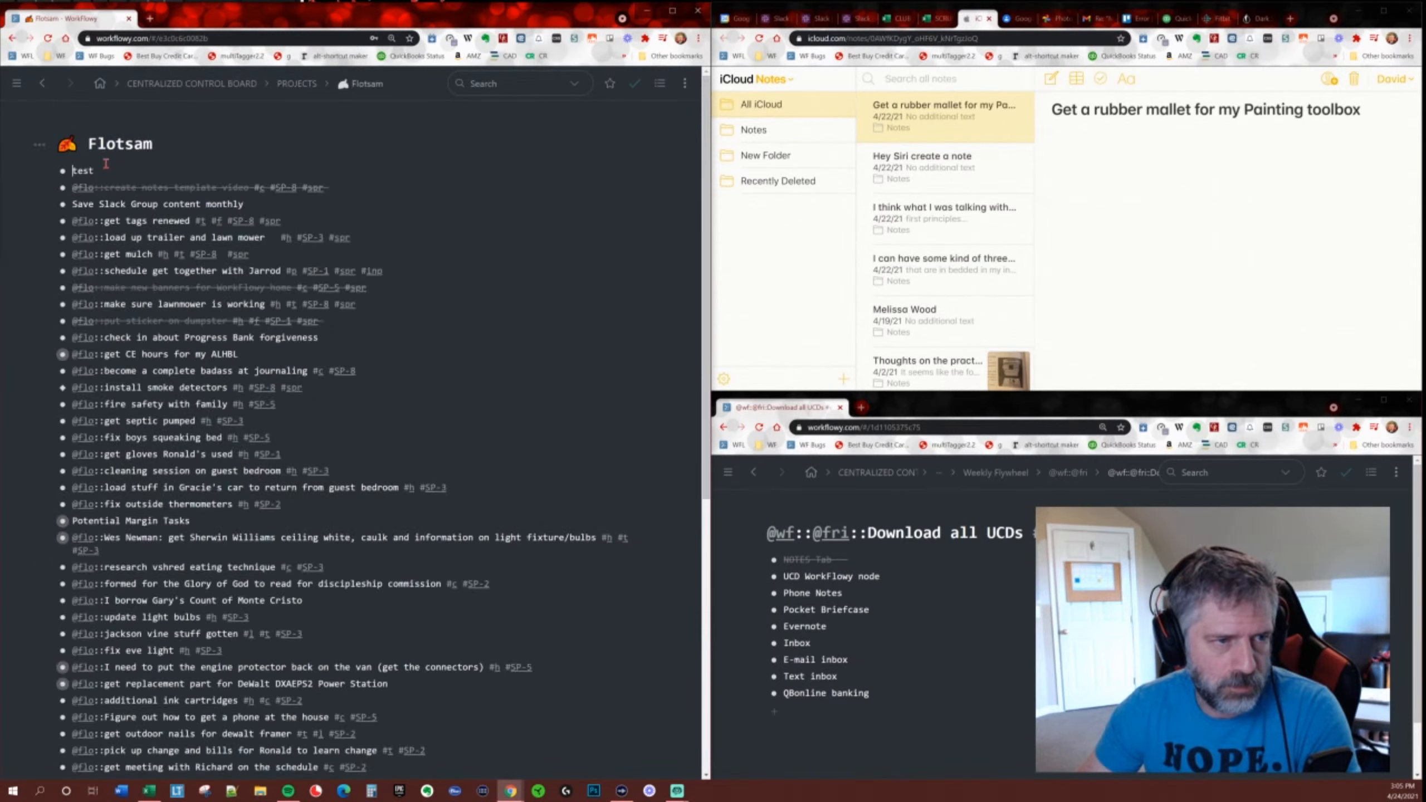
click(97, 171)
drag(98, 170, 63, 170)
key(BackSpace)
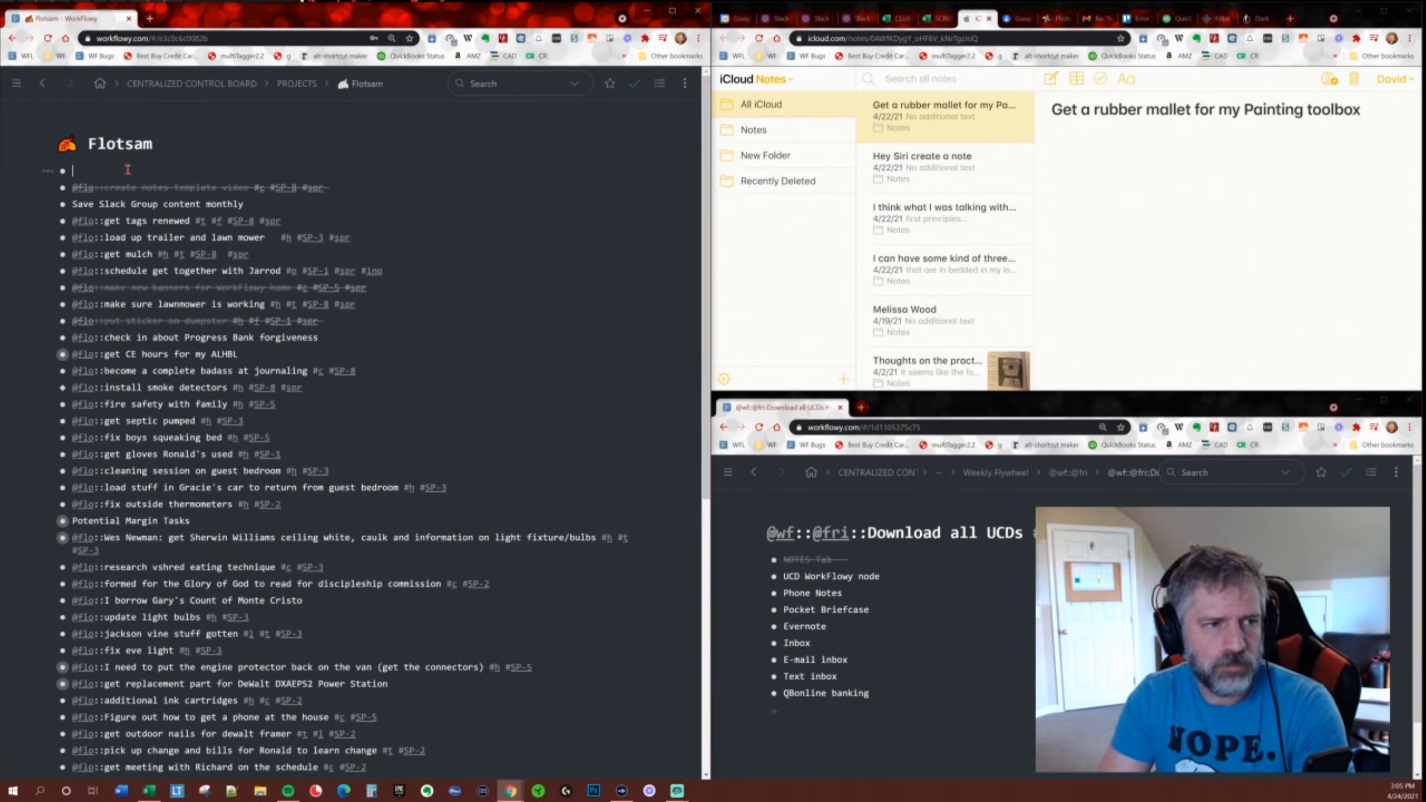
text(@flo::get rubber m)
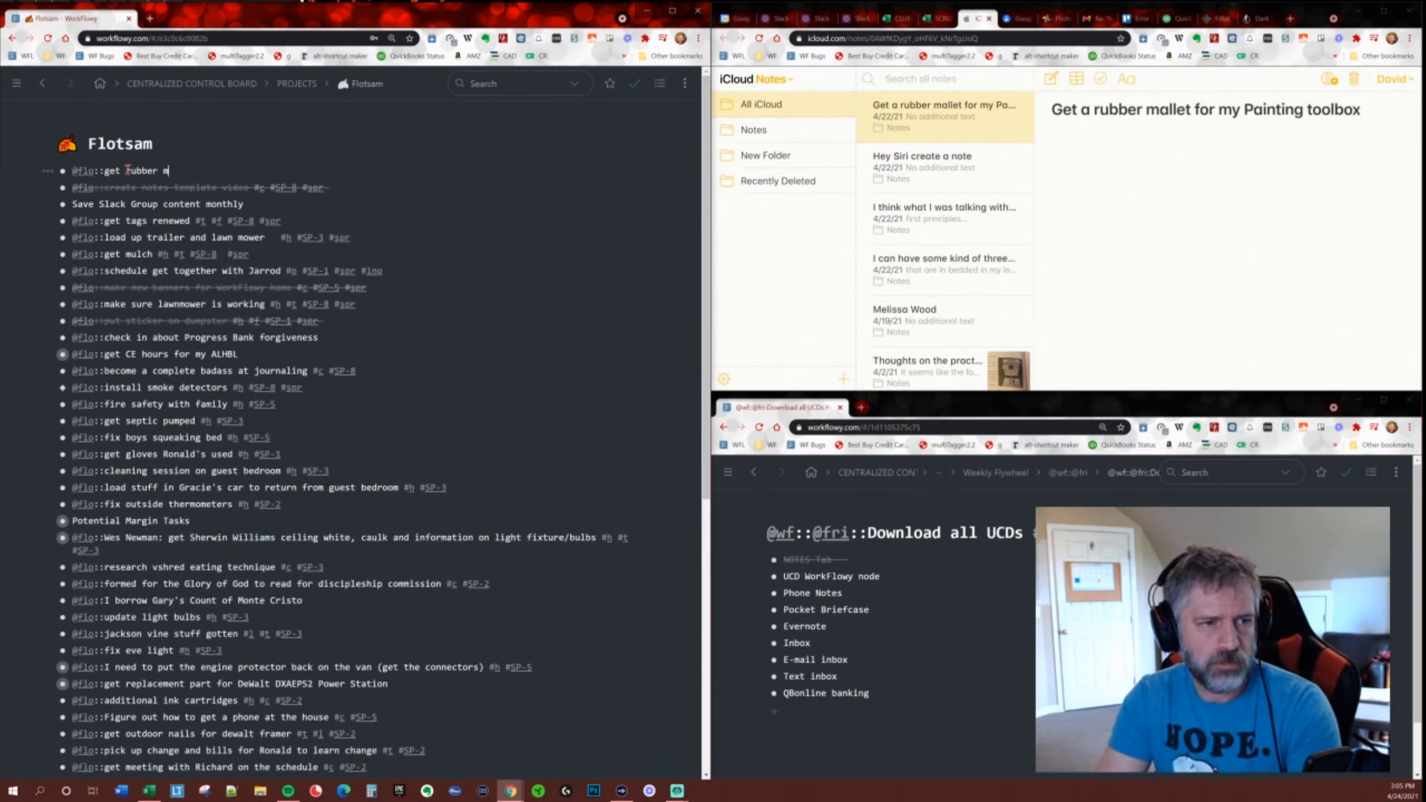
text(allet for my)
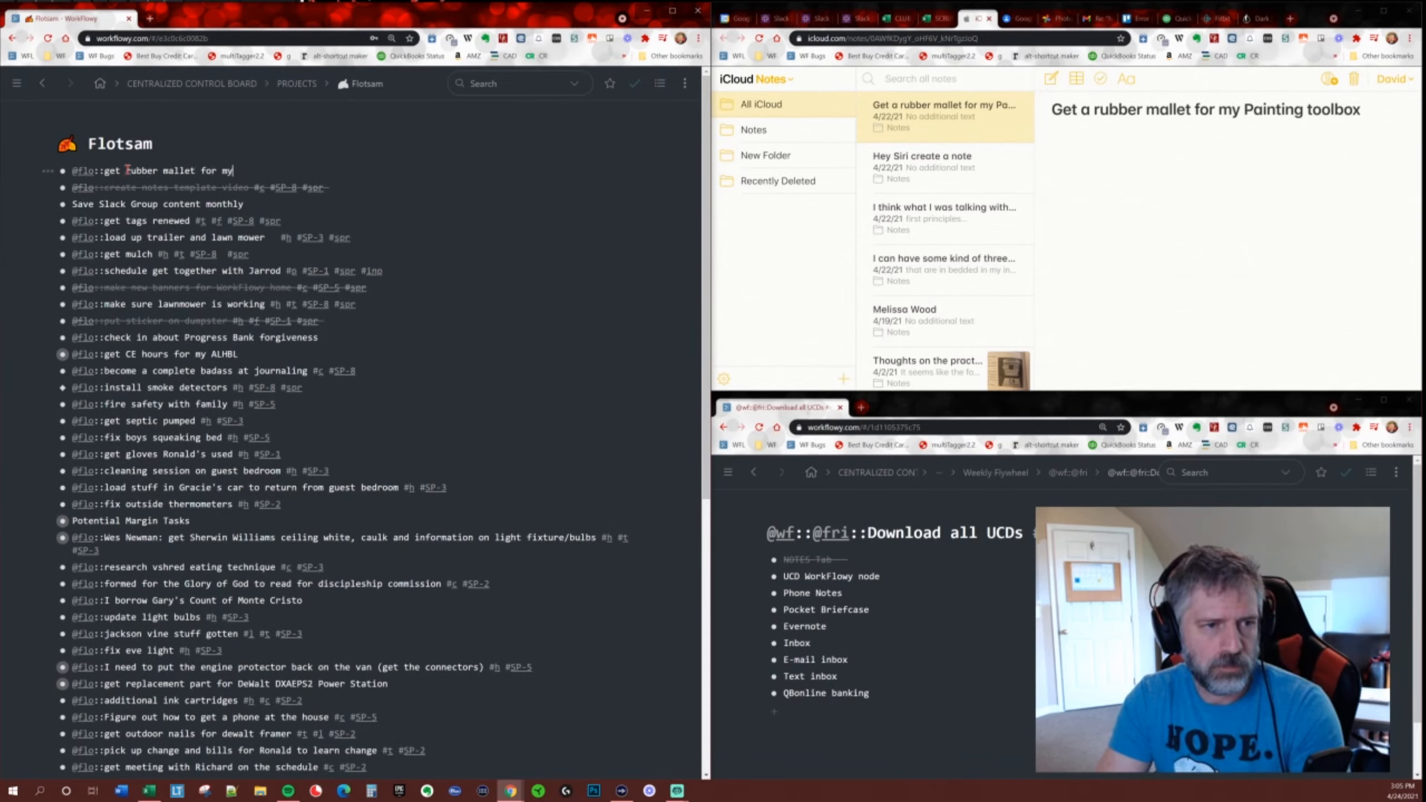
text( painting too)
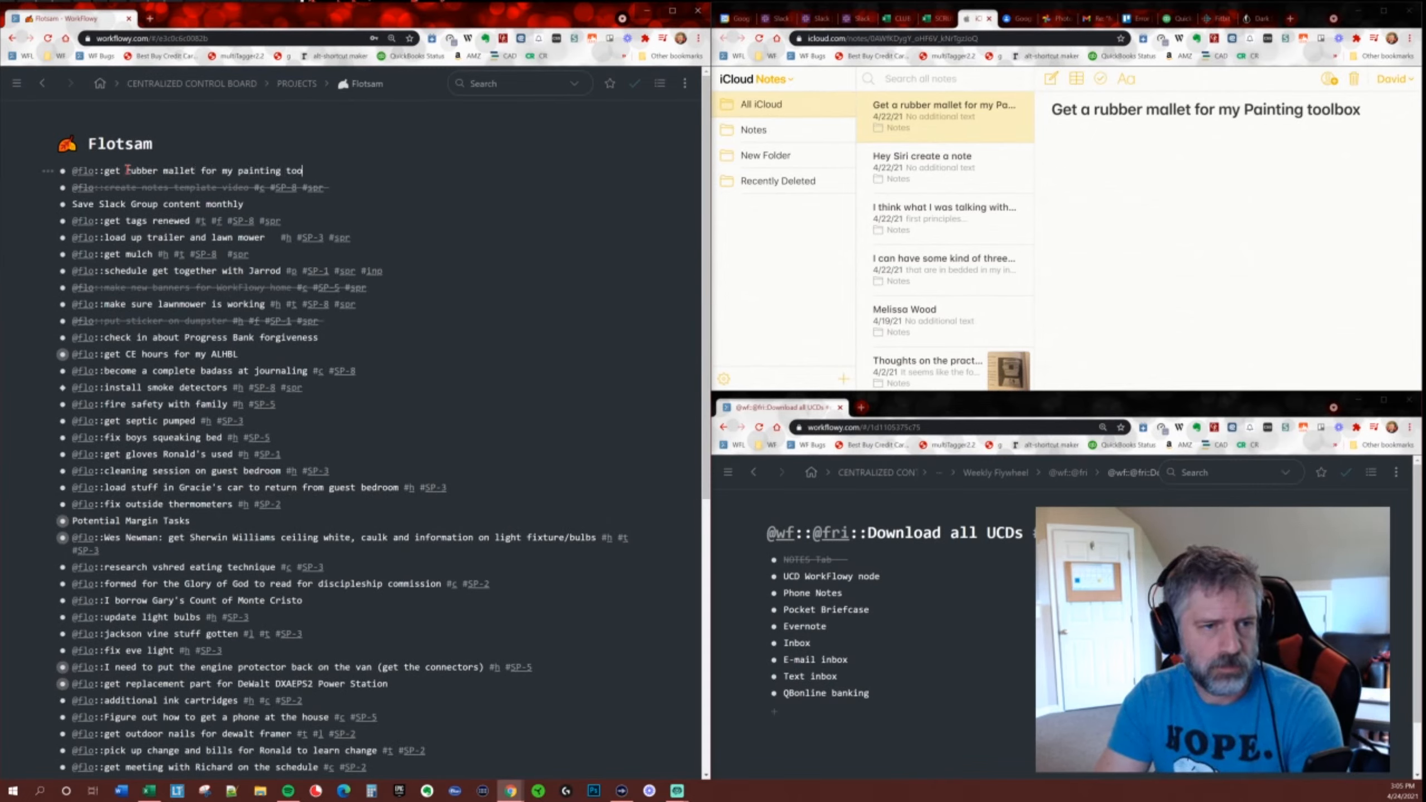
text(lbox #)
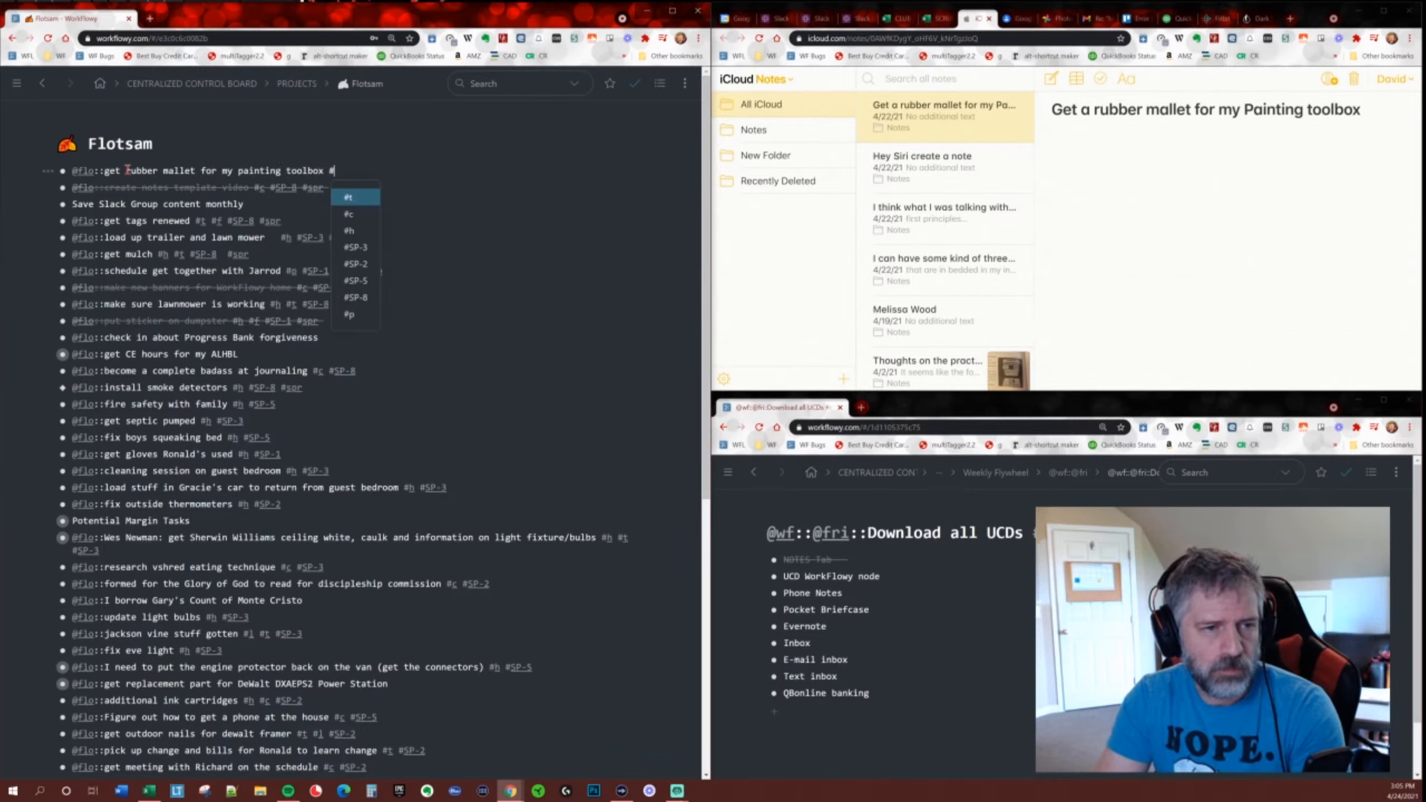
text(h #SP-1)
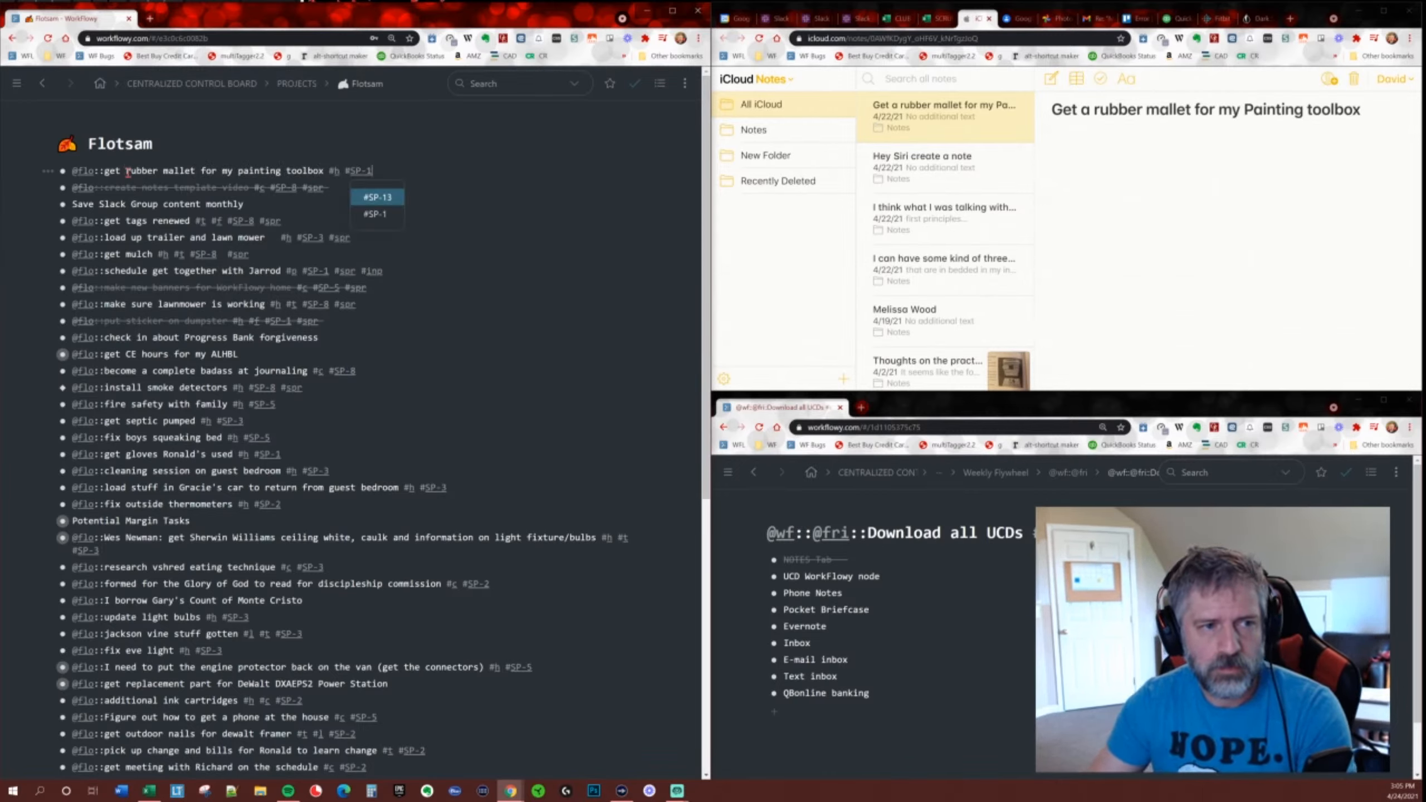
Delete the rubber mallet note and the "Hey Siri create a note" note from iCloud Notes, accepting the Recently Deleted notice.
click(869, 117)
key(Delete)
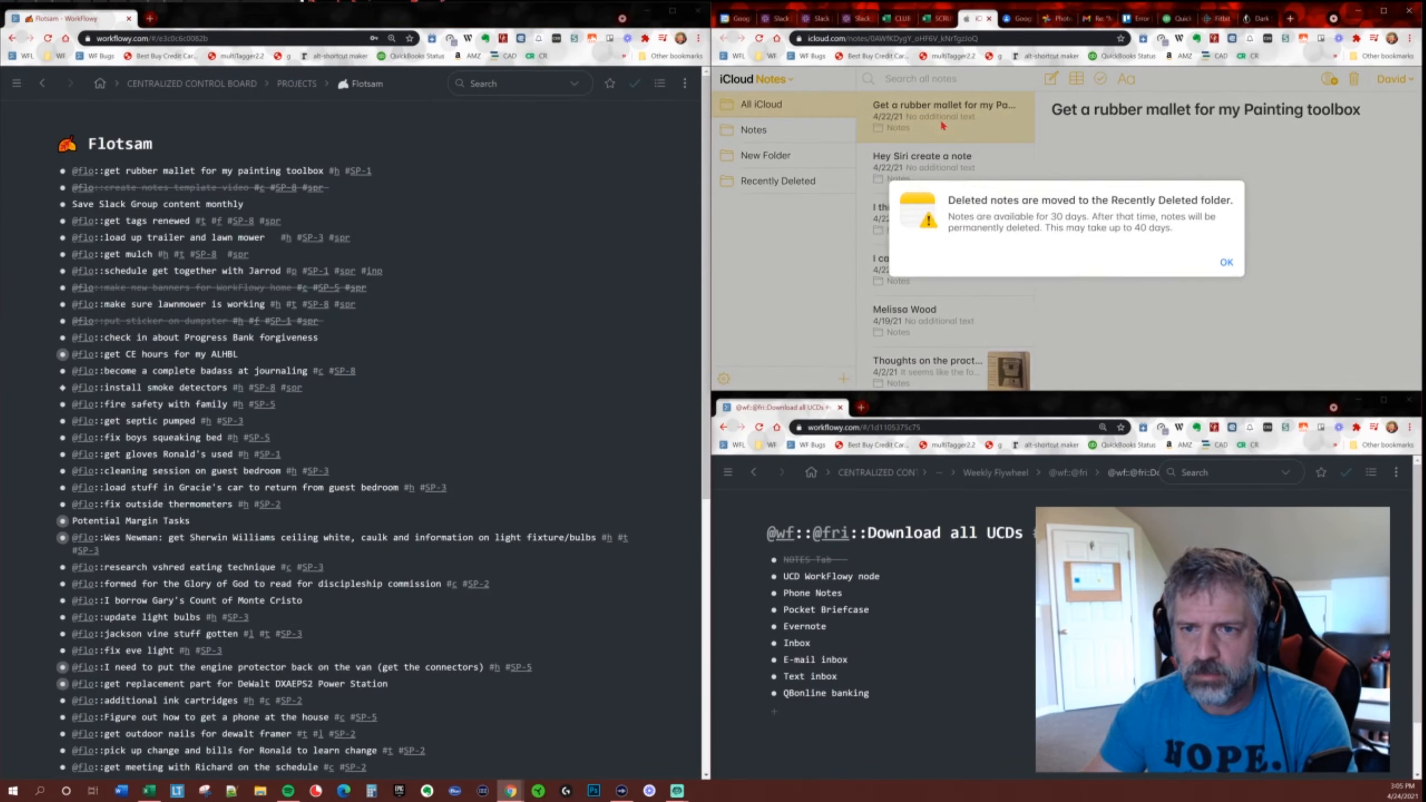
click(1226, 263)
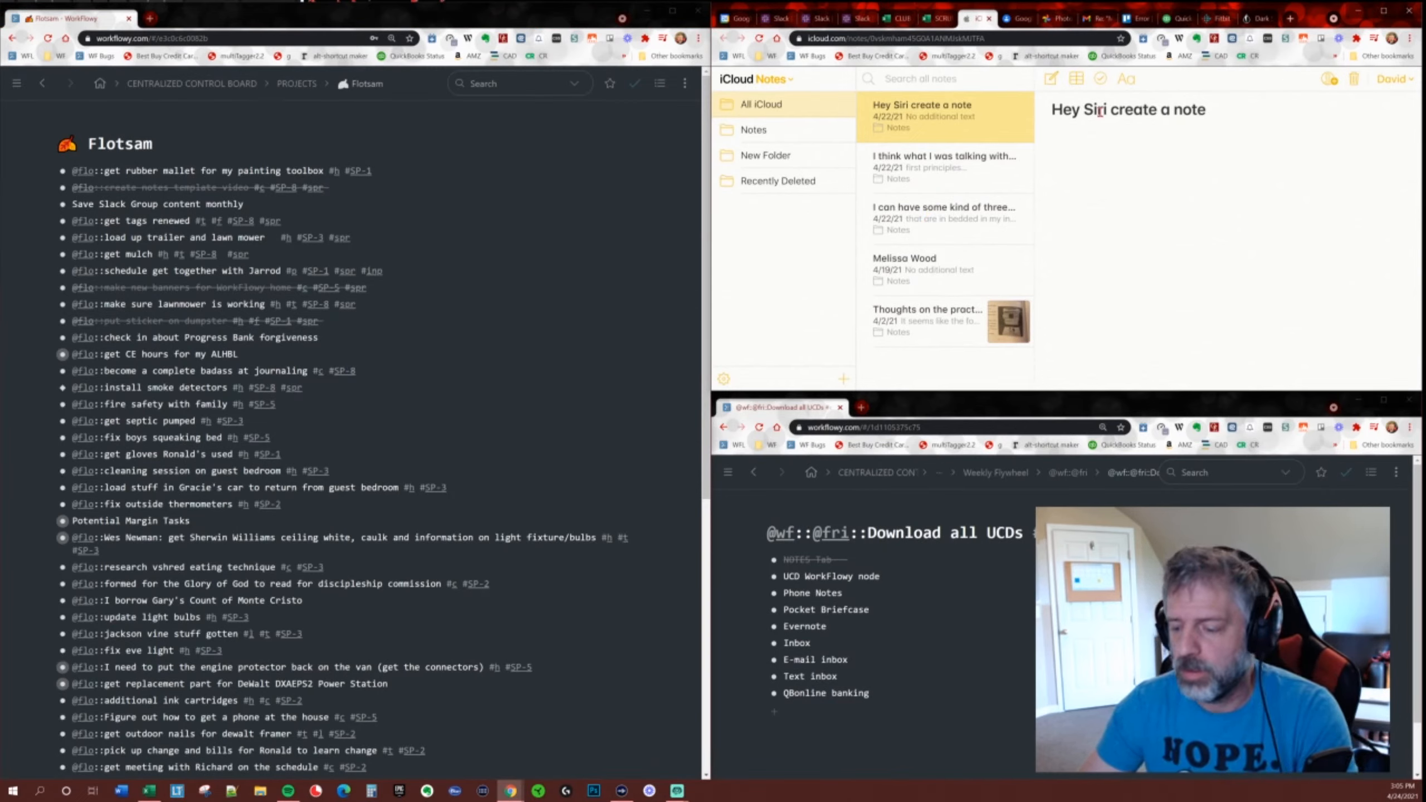
key(Delete)
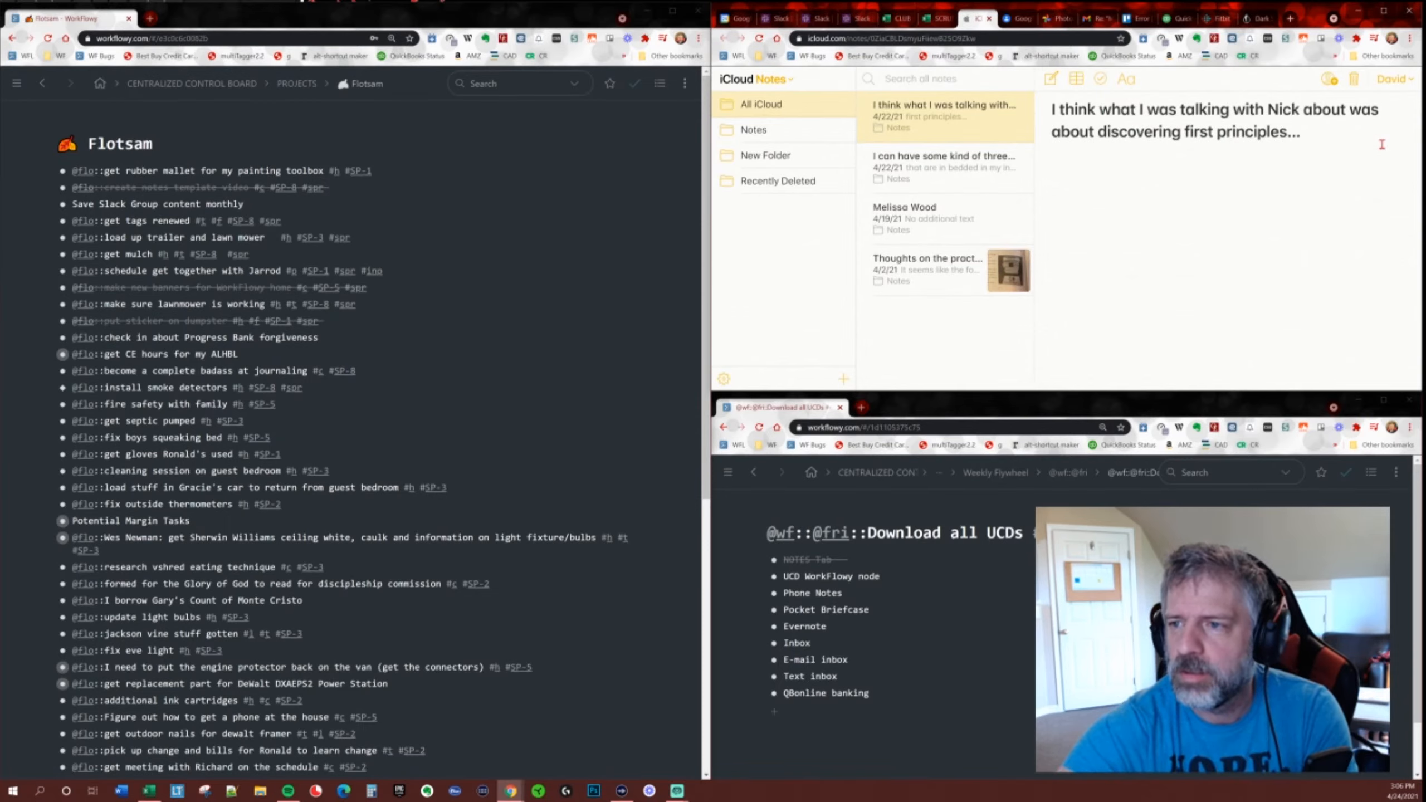
Clear the text of the note about discovering first principles and delete that note.
drag(1355, 140, 1040, 107)
key(BackSpace)
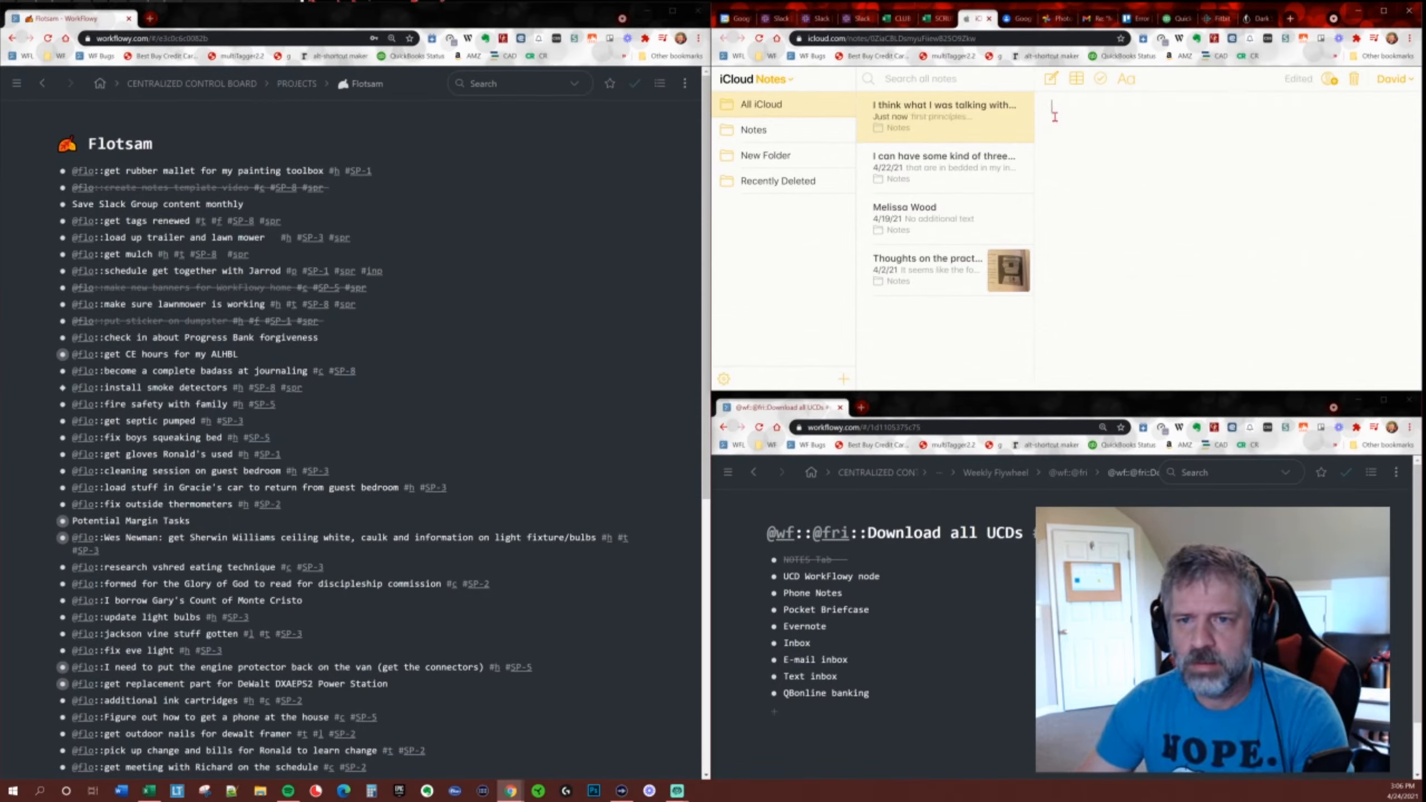
key(Delete)
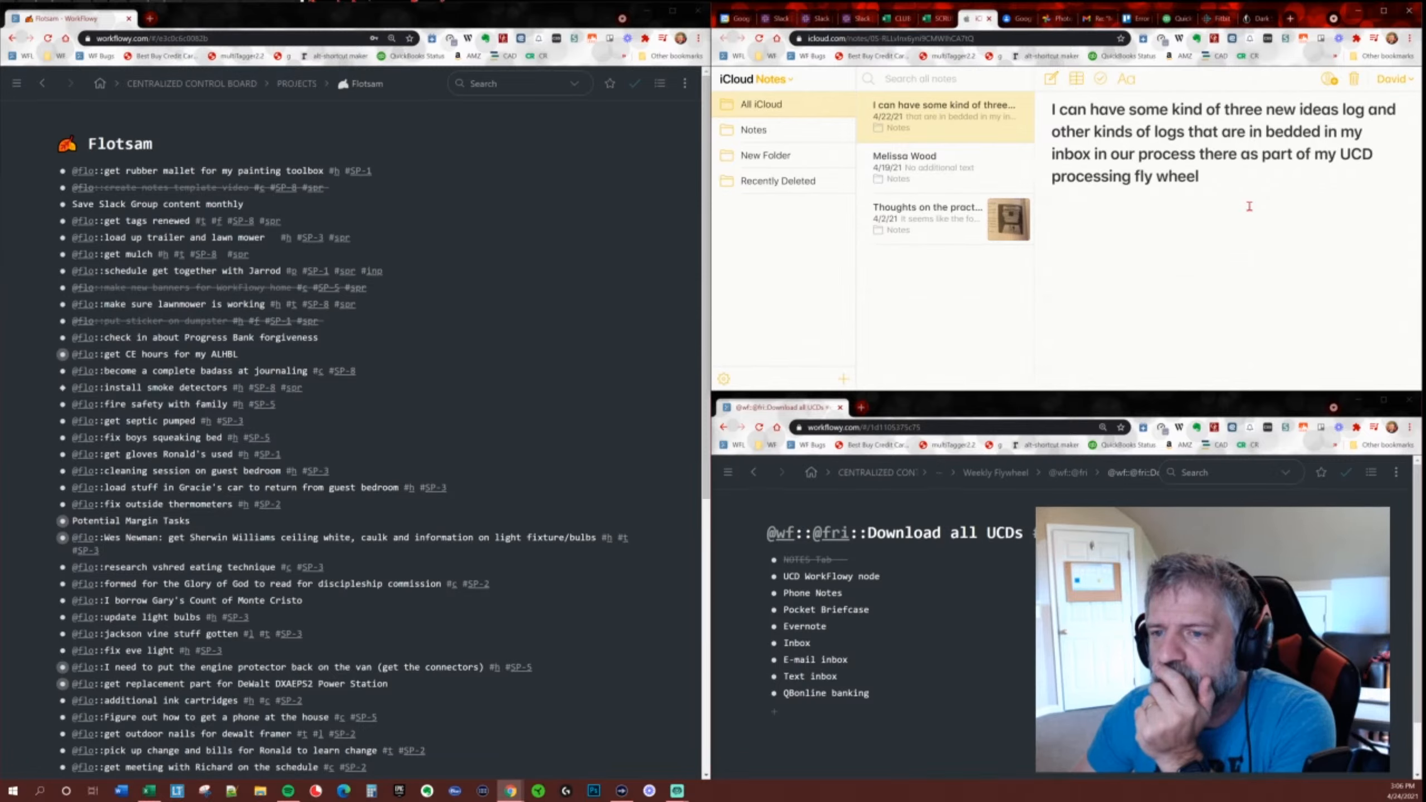
Delete the note about a three new ideas log and the note titled with a person's name.
click(983, 116)
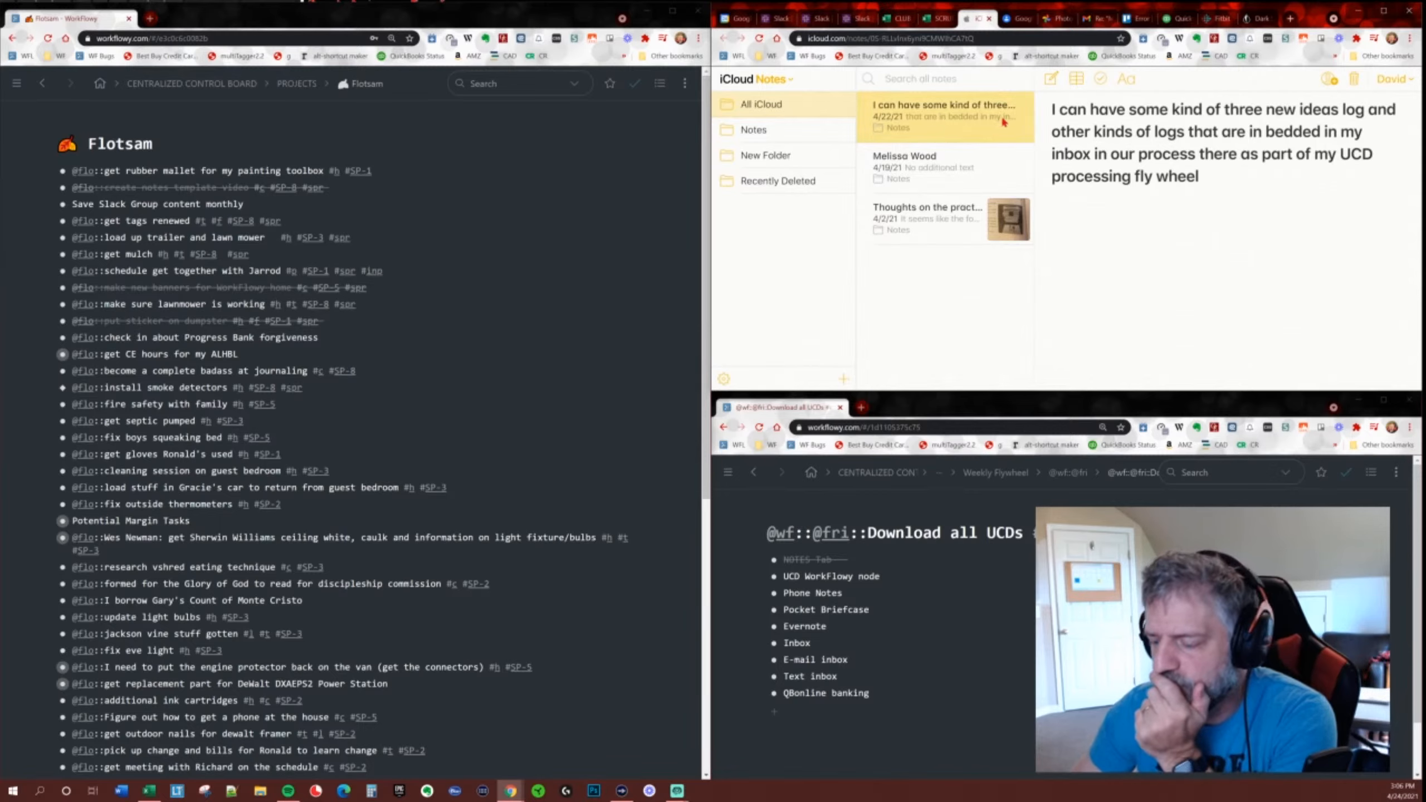
key(Delete)
key(Delete)
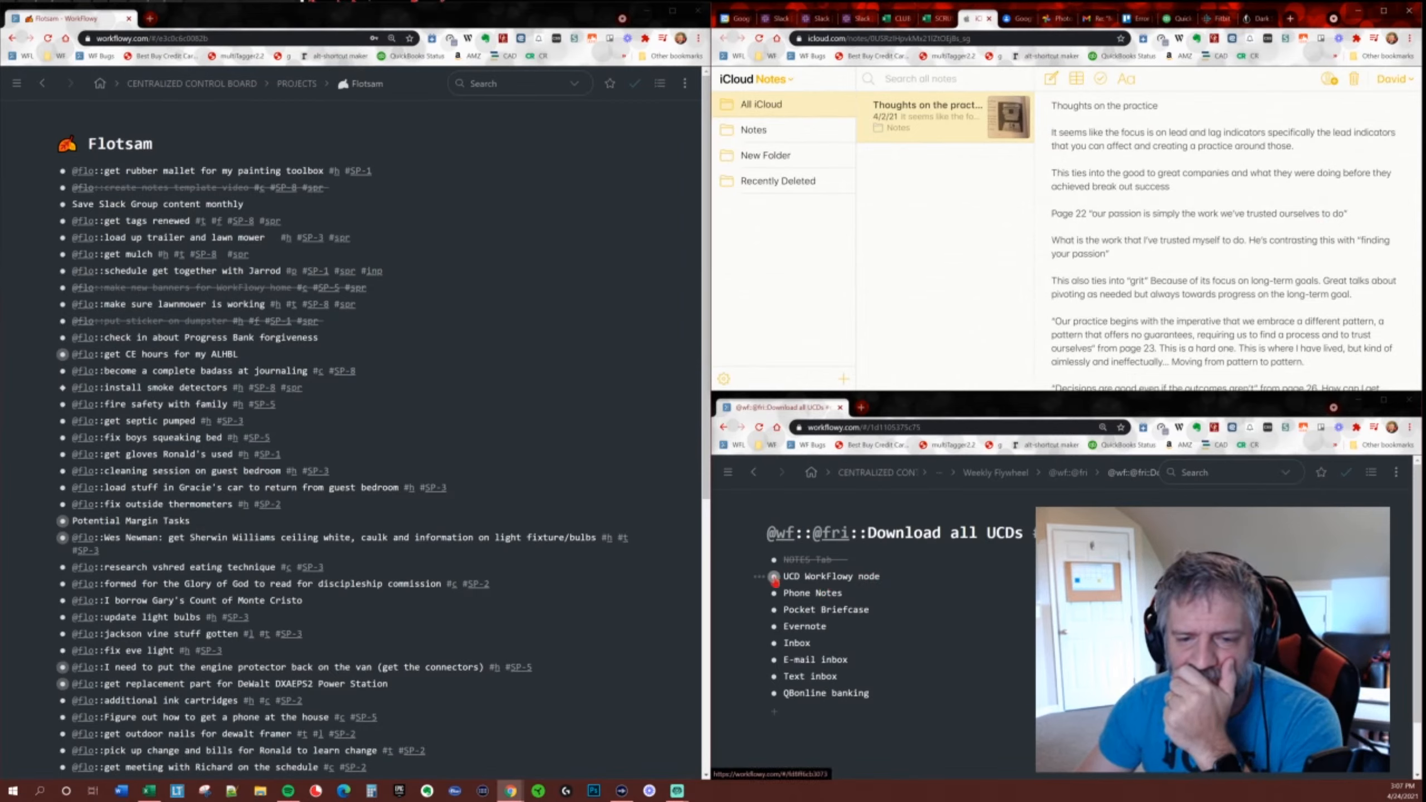
Move UCD WorkFlowy node below Text inbox, mark Phone Notes and Pocket Briefcase complete, and hide completed items.
drag(775, 581, 778, 680)
click(845, 576)
key(ctrl+Return)
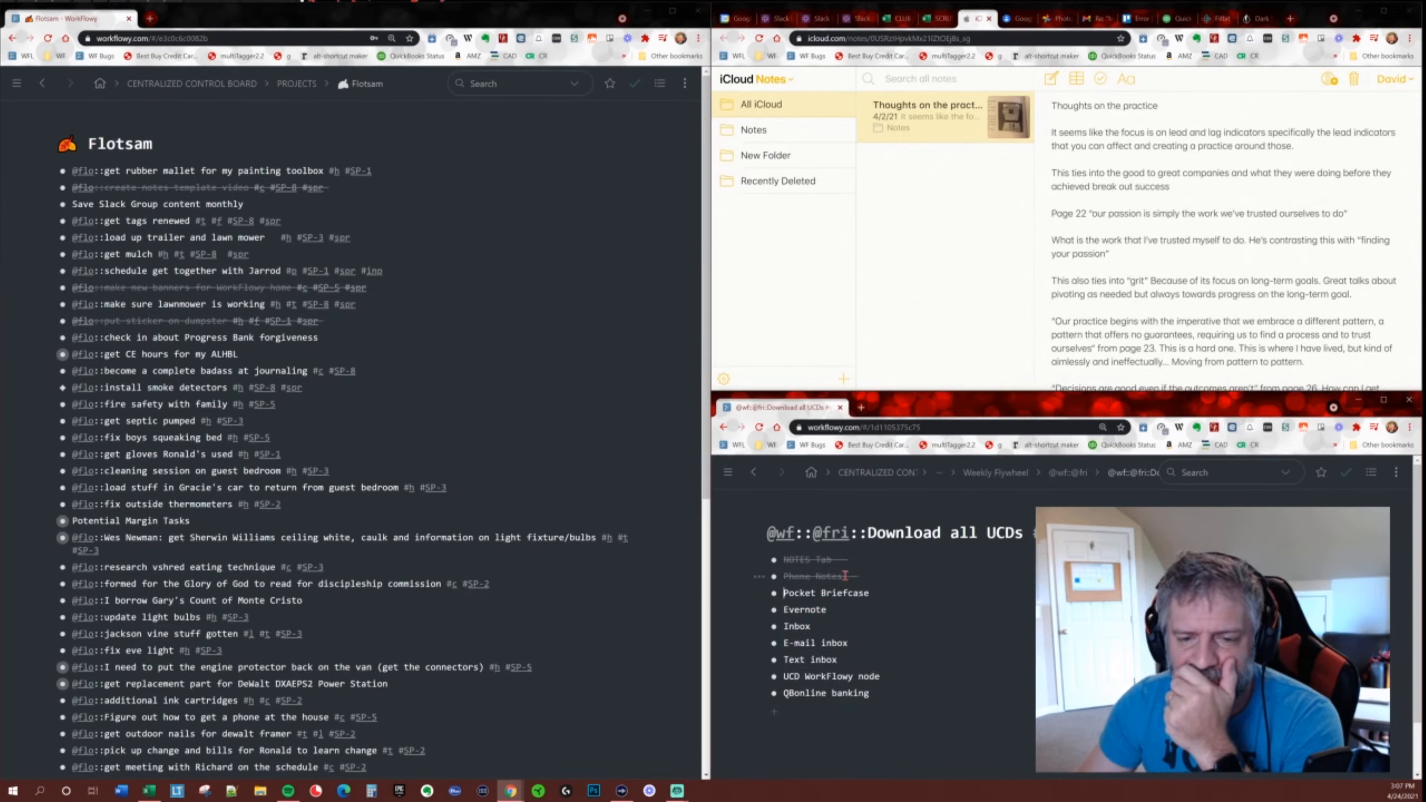
key(ctrl+Return)
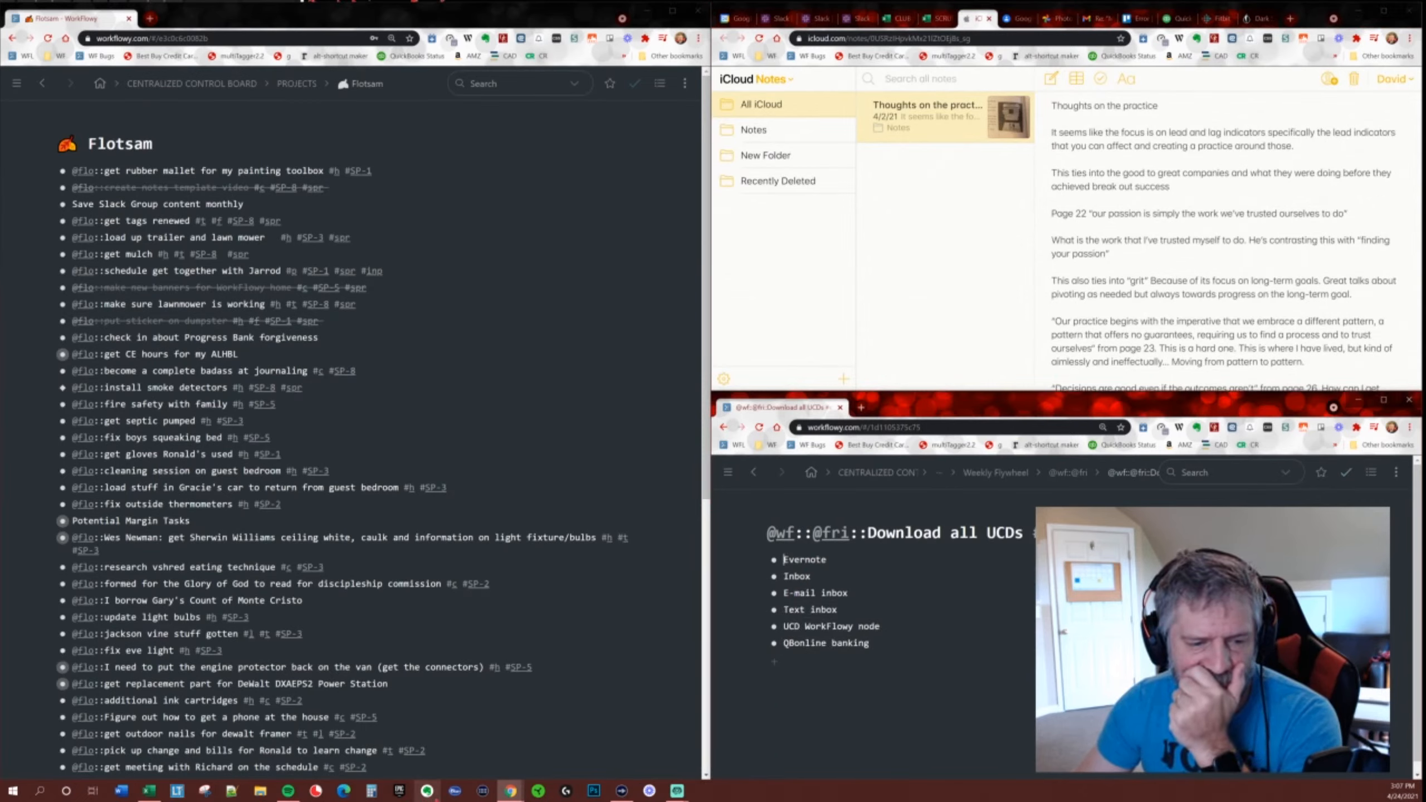
Switch to Evernote, check the +Inbox notebook for captured notes, and close the Evernote window.
click(427, 791)
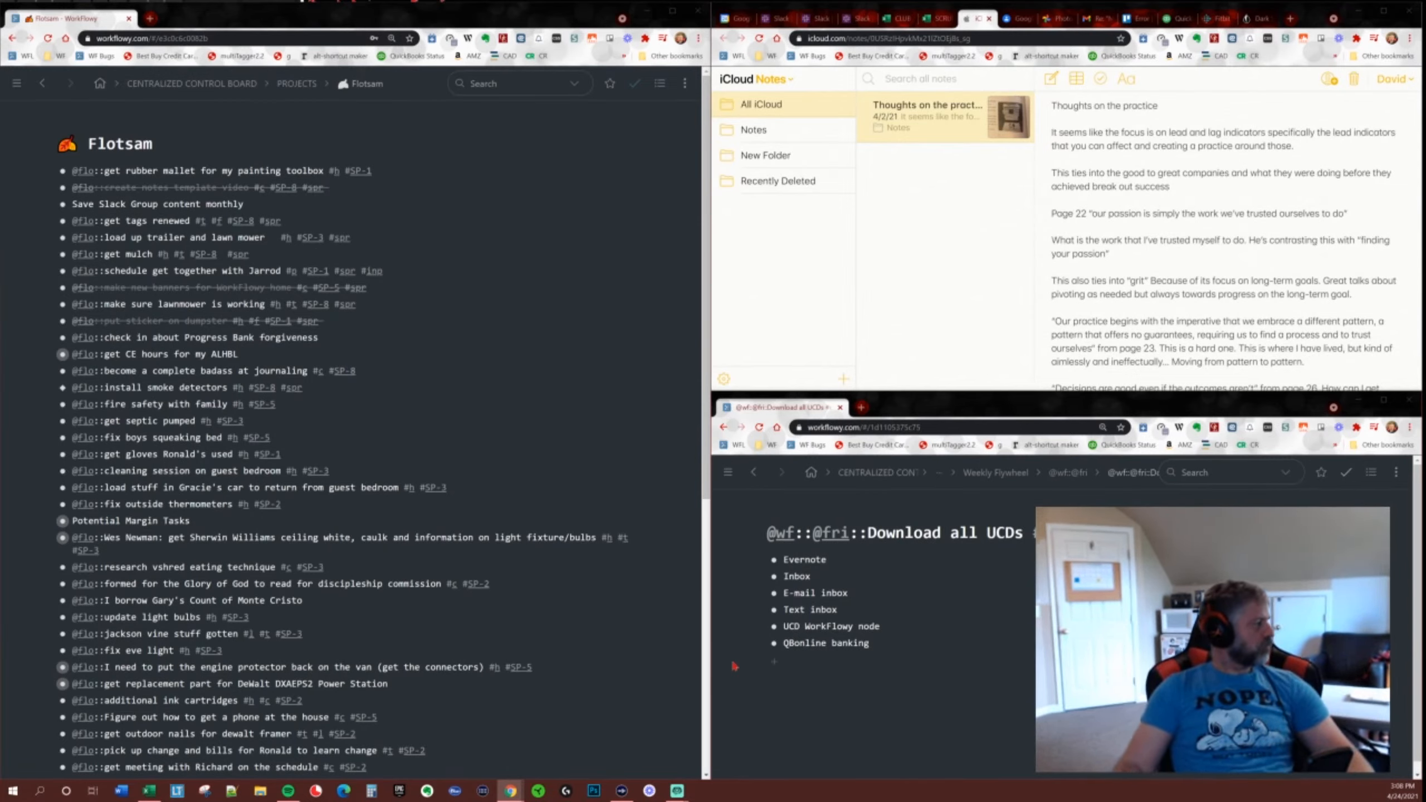
key(ctrl+alt+h)
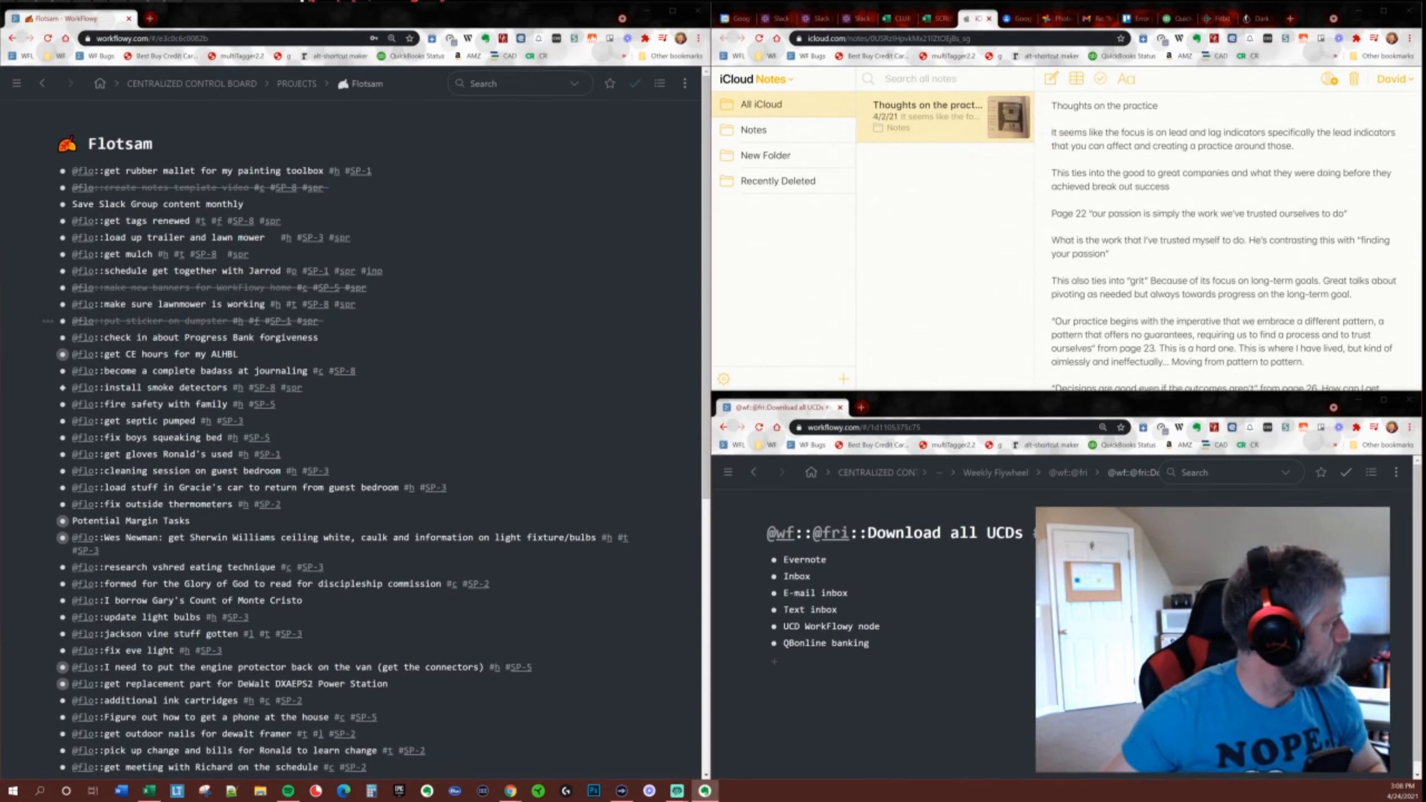
drag(1, 84, 980, 7)
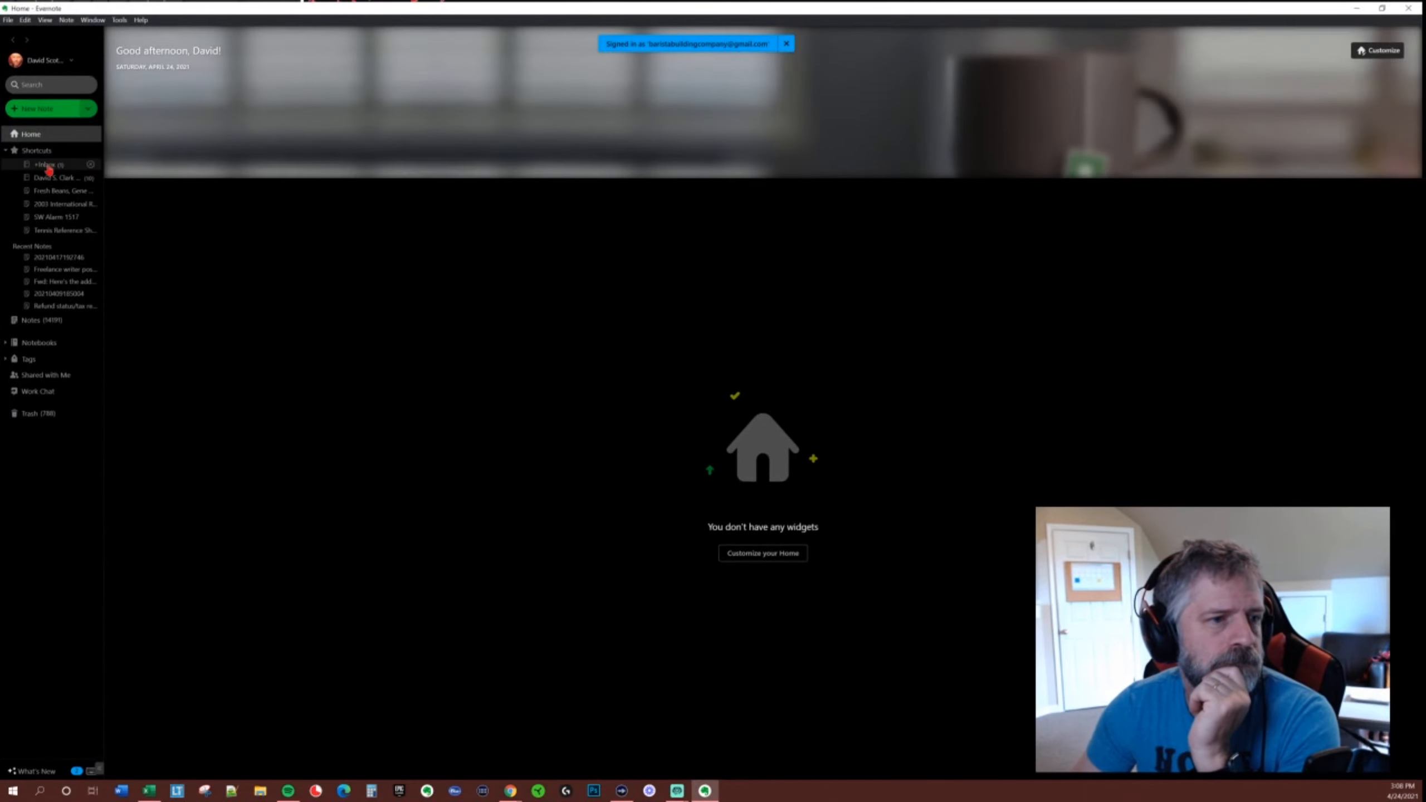
click(89, 168)
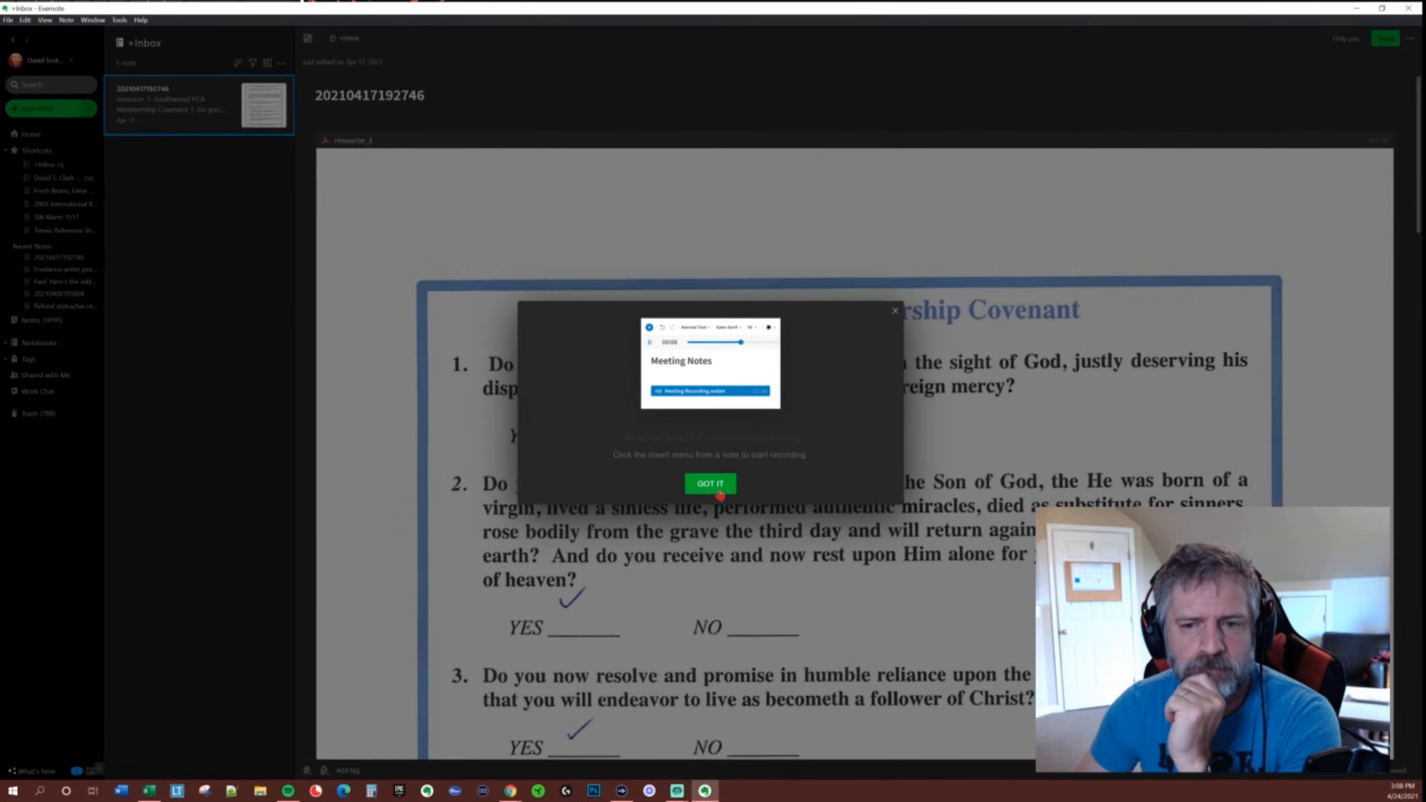
click(710, 484)
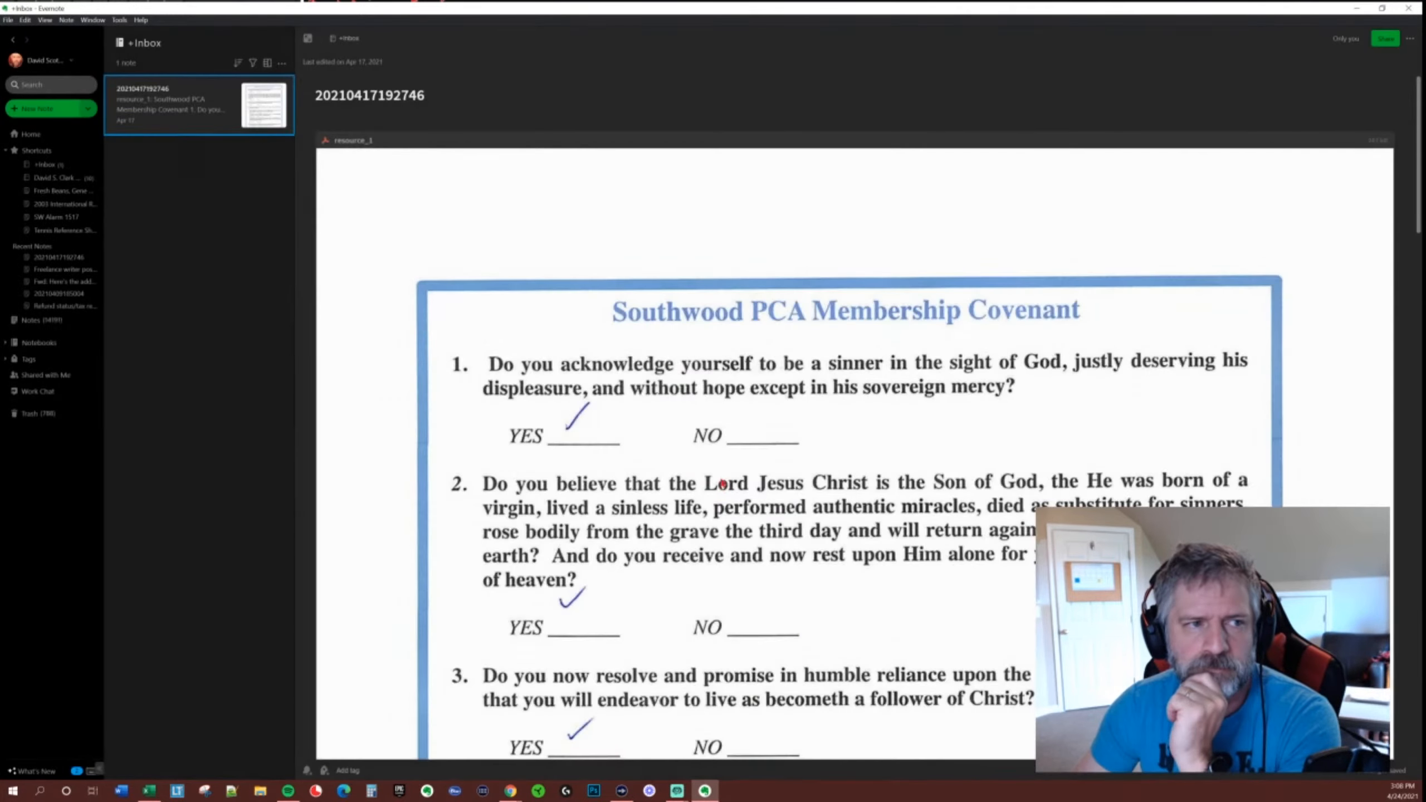
click(1418, 8)
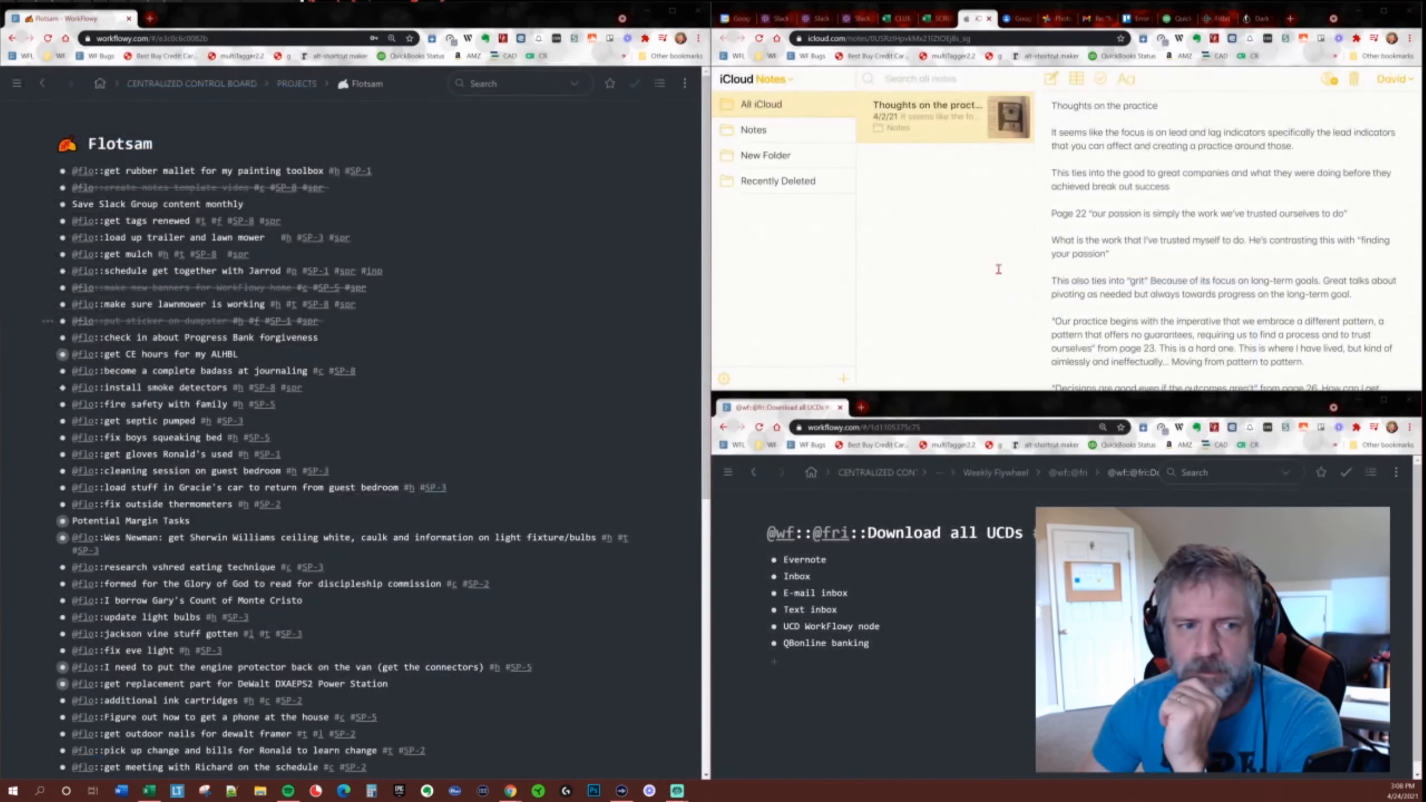
Mark the Evernote and Inbox items complete in the Download all UCDs list, keeping completed items hidden.
click(808, 554)
key(ctrl+Return)
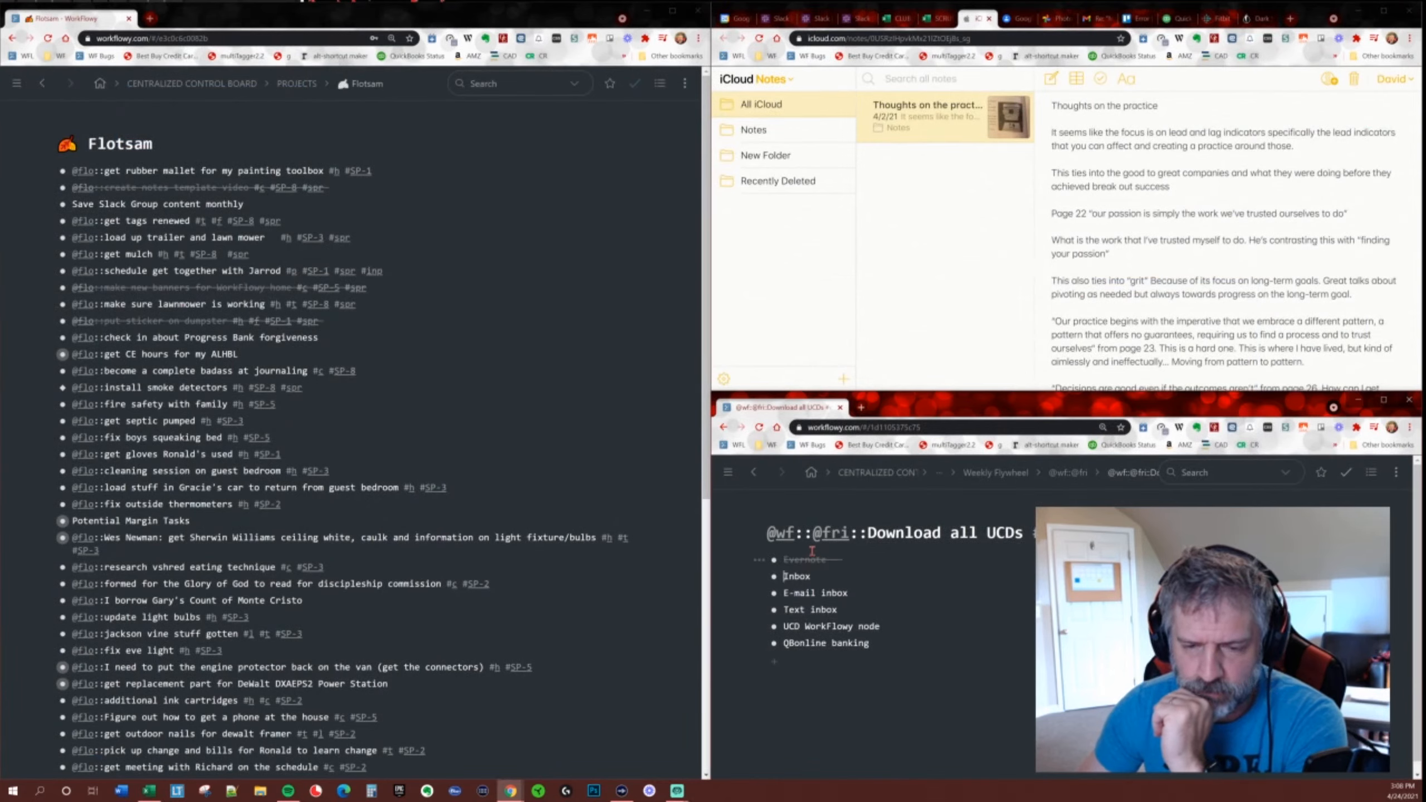
key(ctrl+Return)
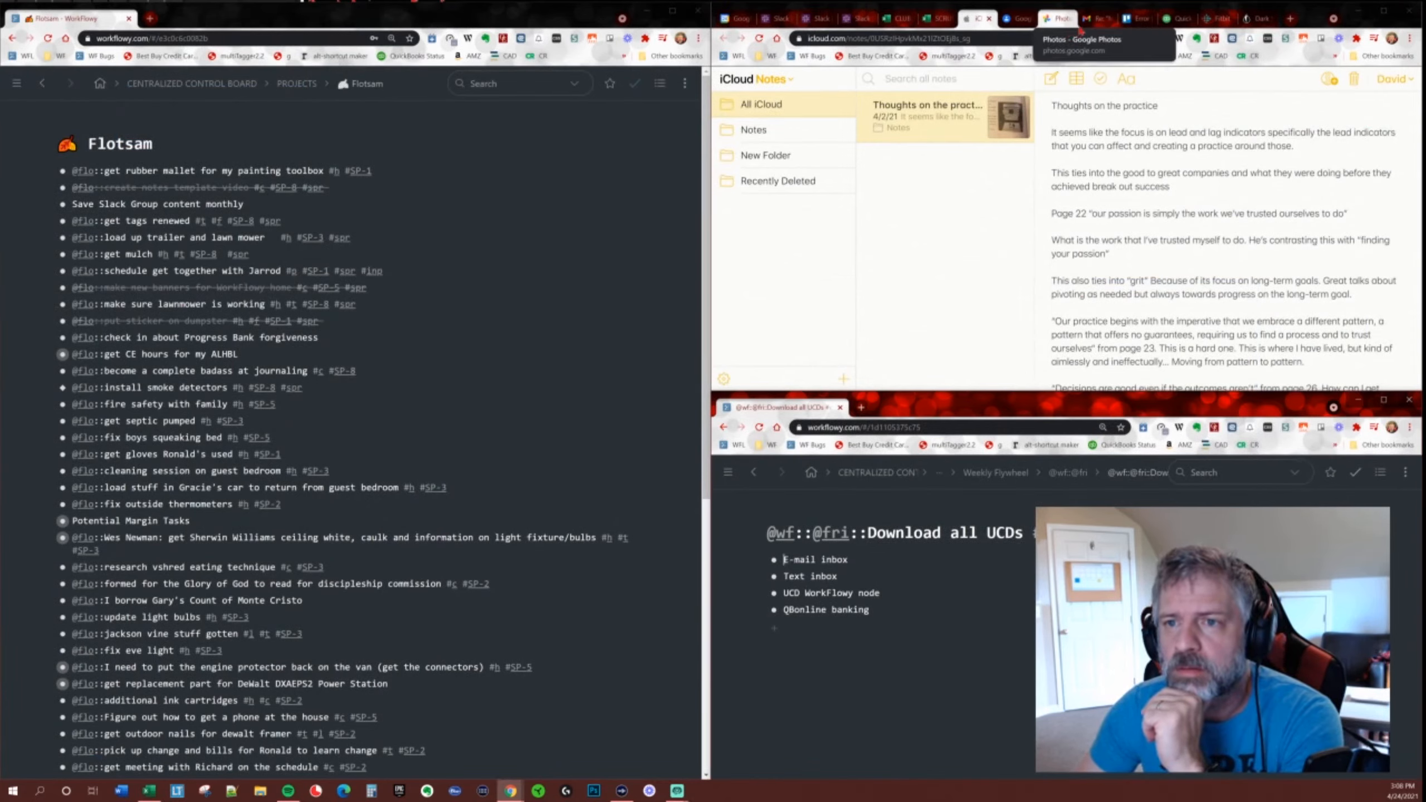
Switch to Gmail and show the Inbox message list.
click(1093, 18)
click(761, 142)
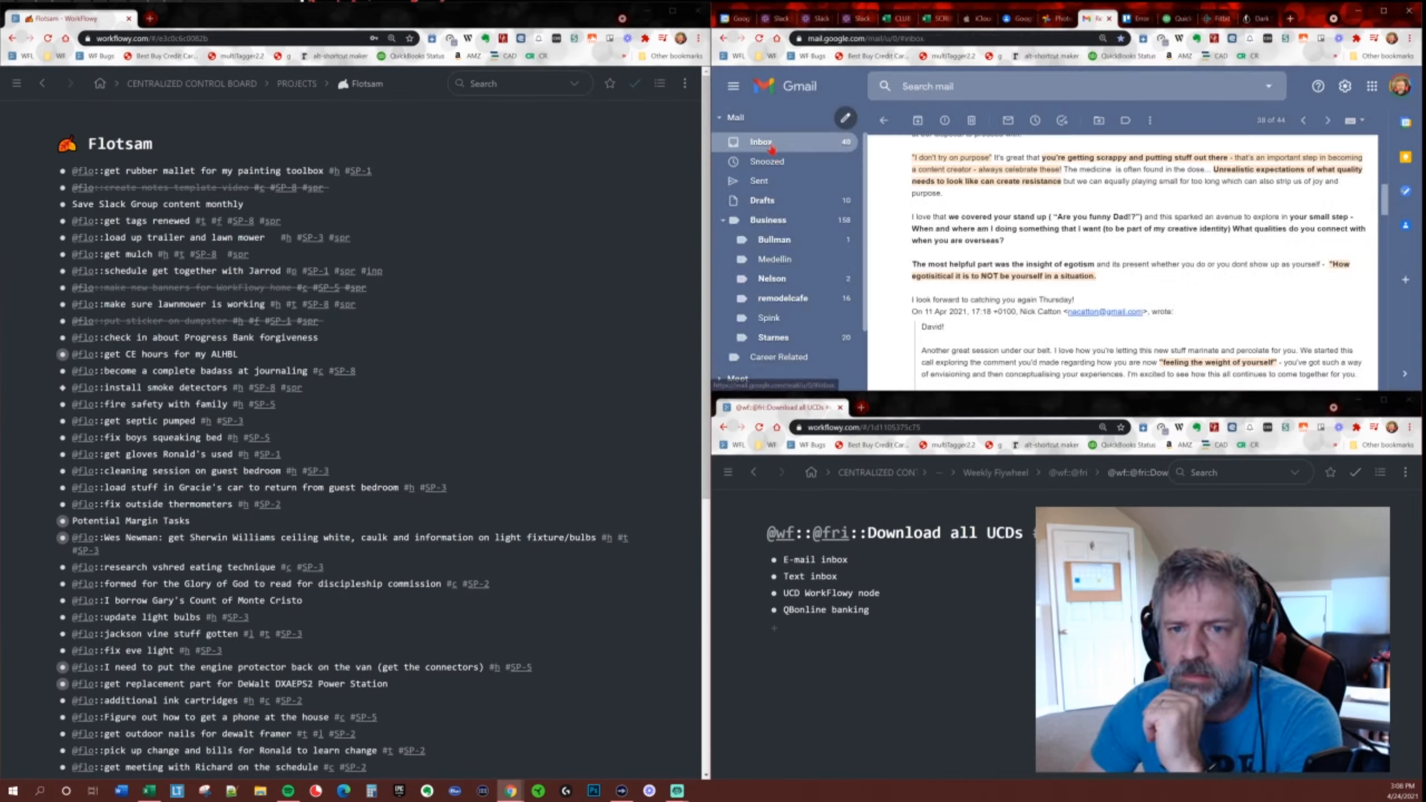
scroll(1021, 238, up, 5)
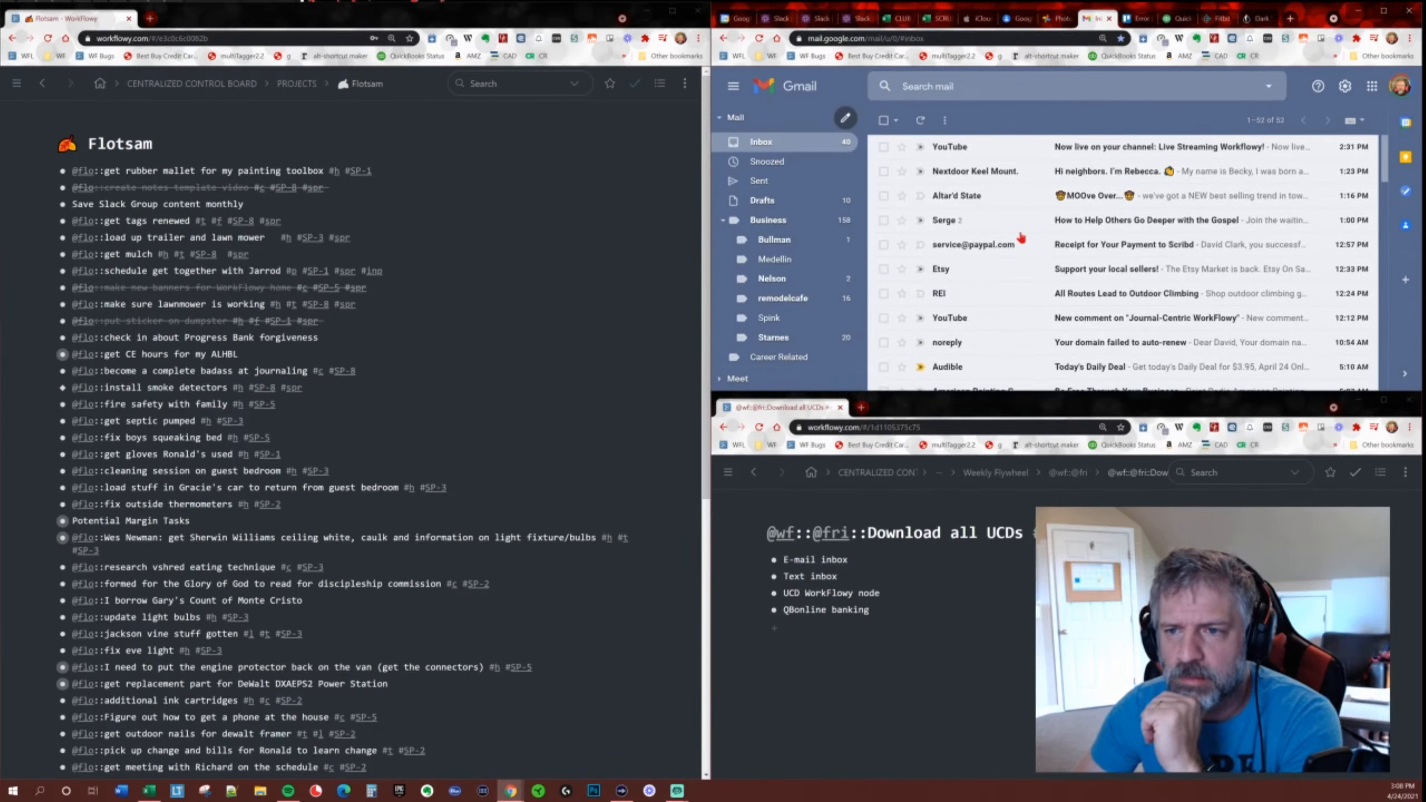
Delete the emails from YouTube's "Now live on your channel" through YouTube's "New comment on 'Journal-Centric WorkFlowy'".
click(883, 147)
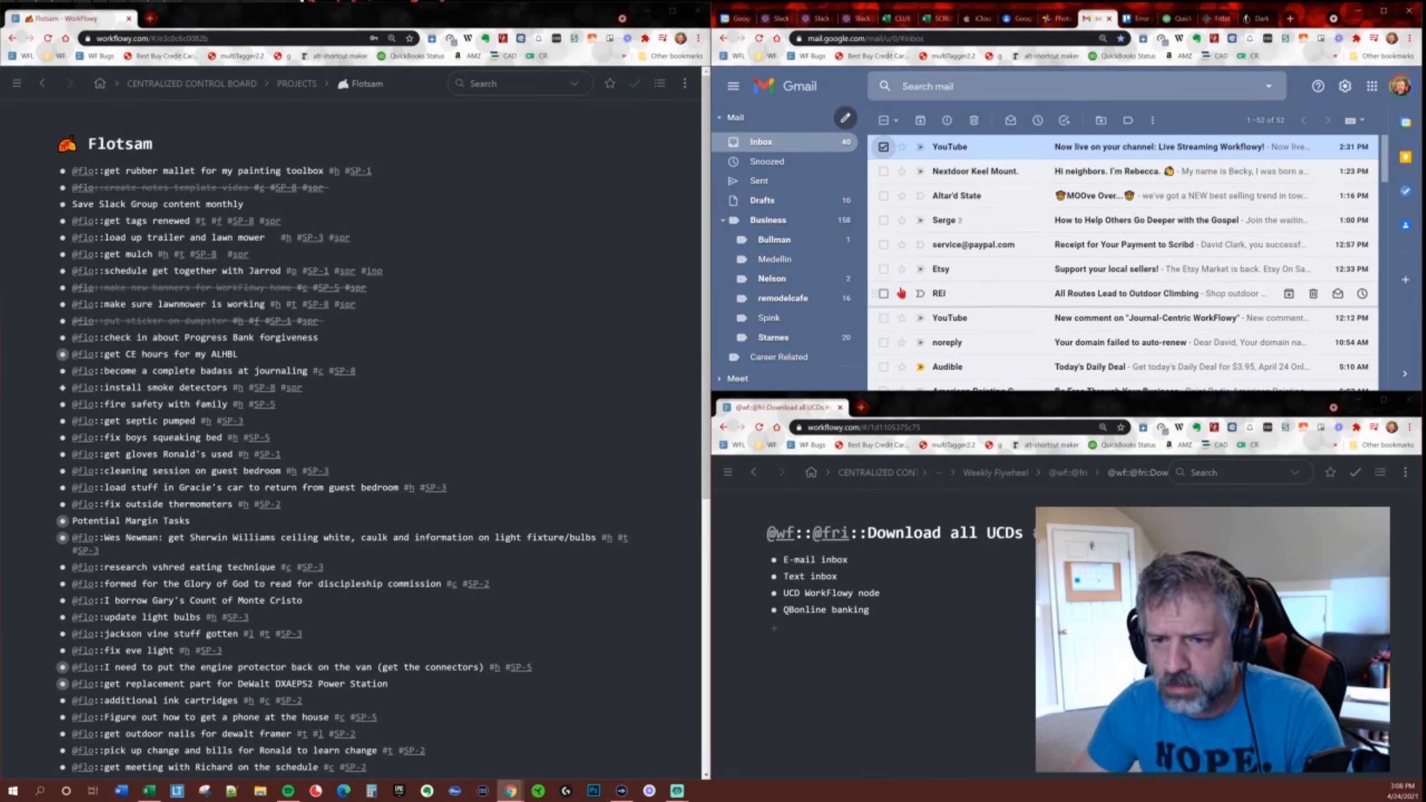
scroll(901, 292, down, 2)
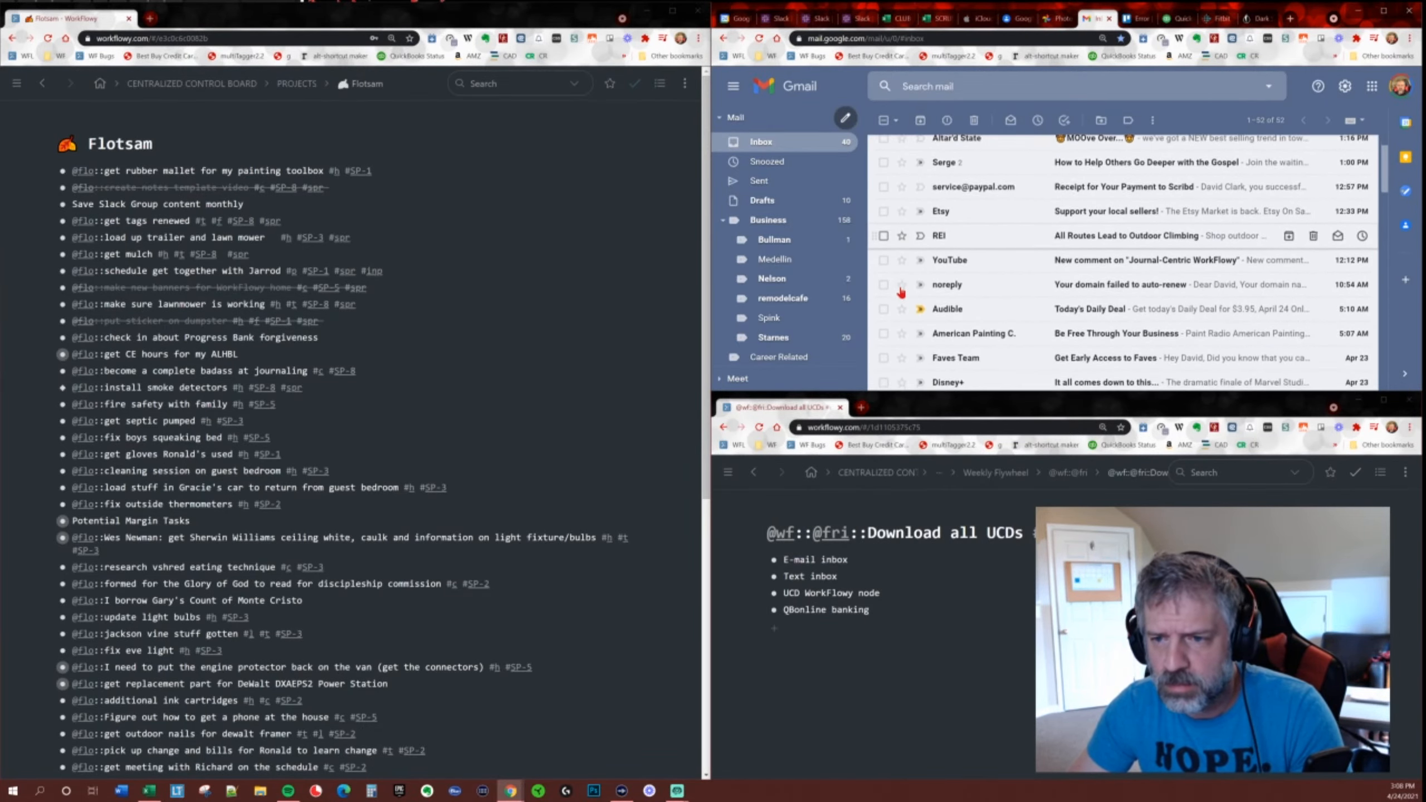
scroll(902, 292, down, 2)
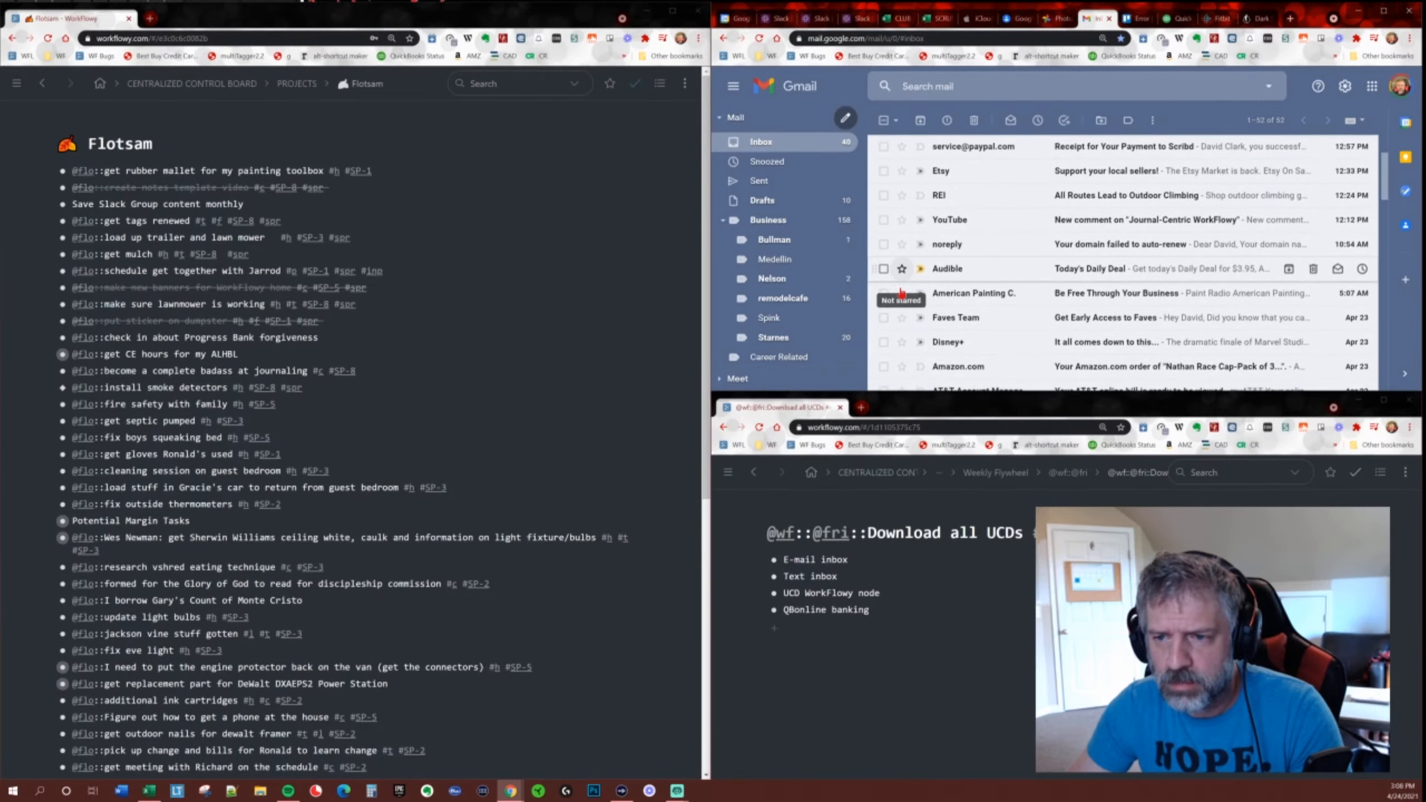
scroll(902, 292, down, 3)
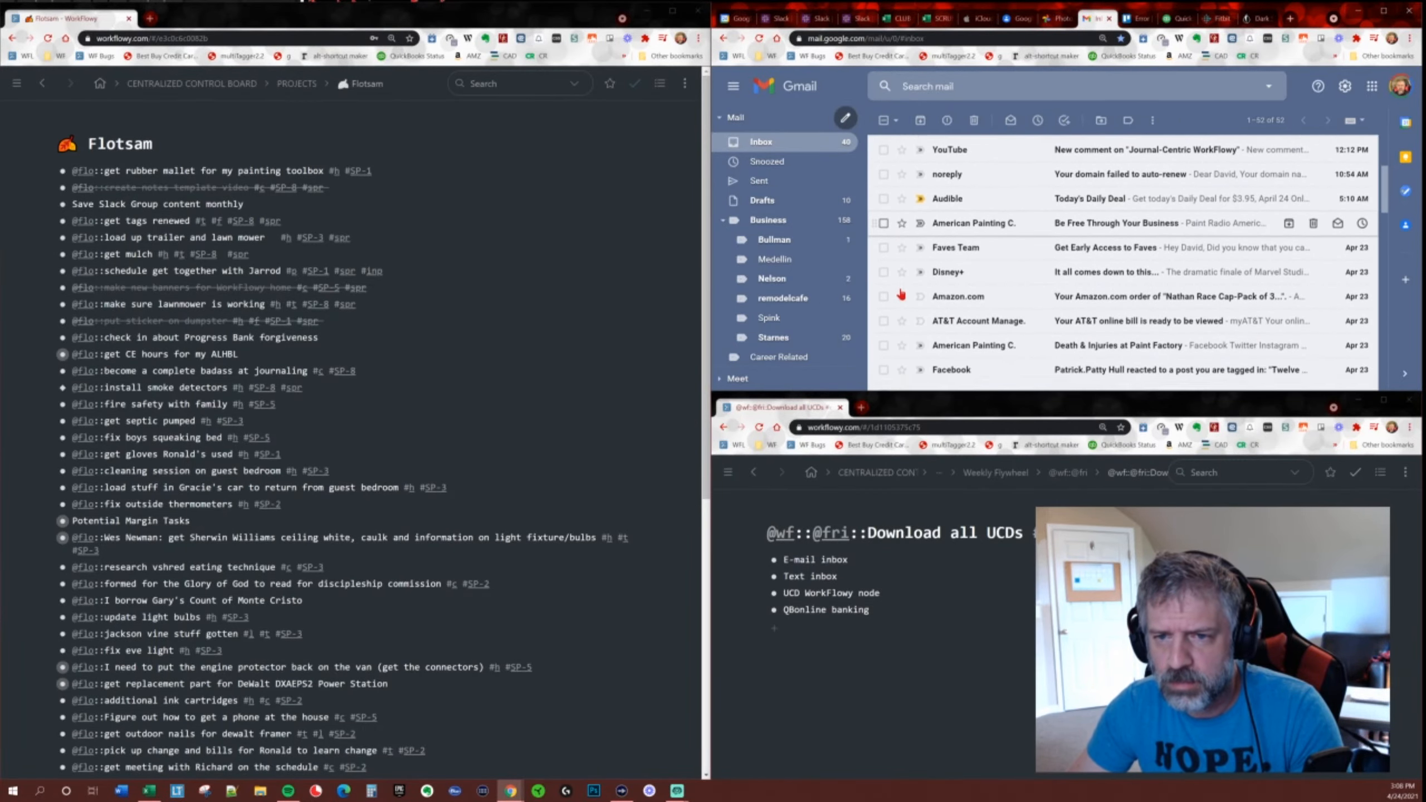
scroll(902, 293, down, 1)
scroll(904, 289, up, 5)
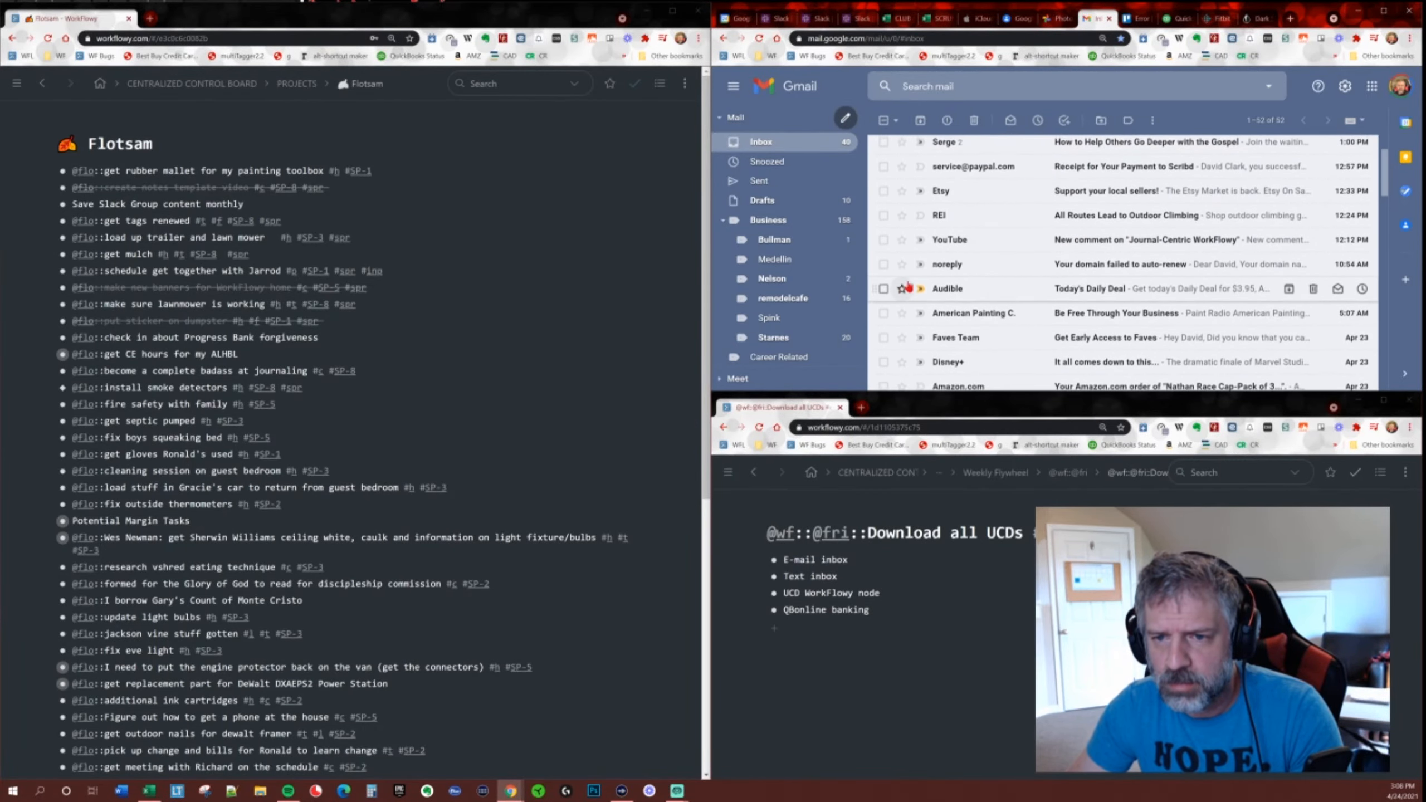
shift+click(884, 244)
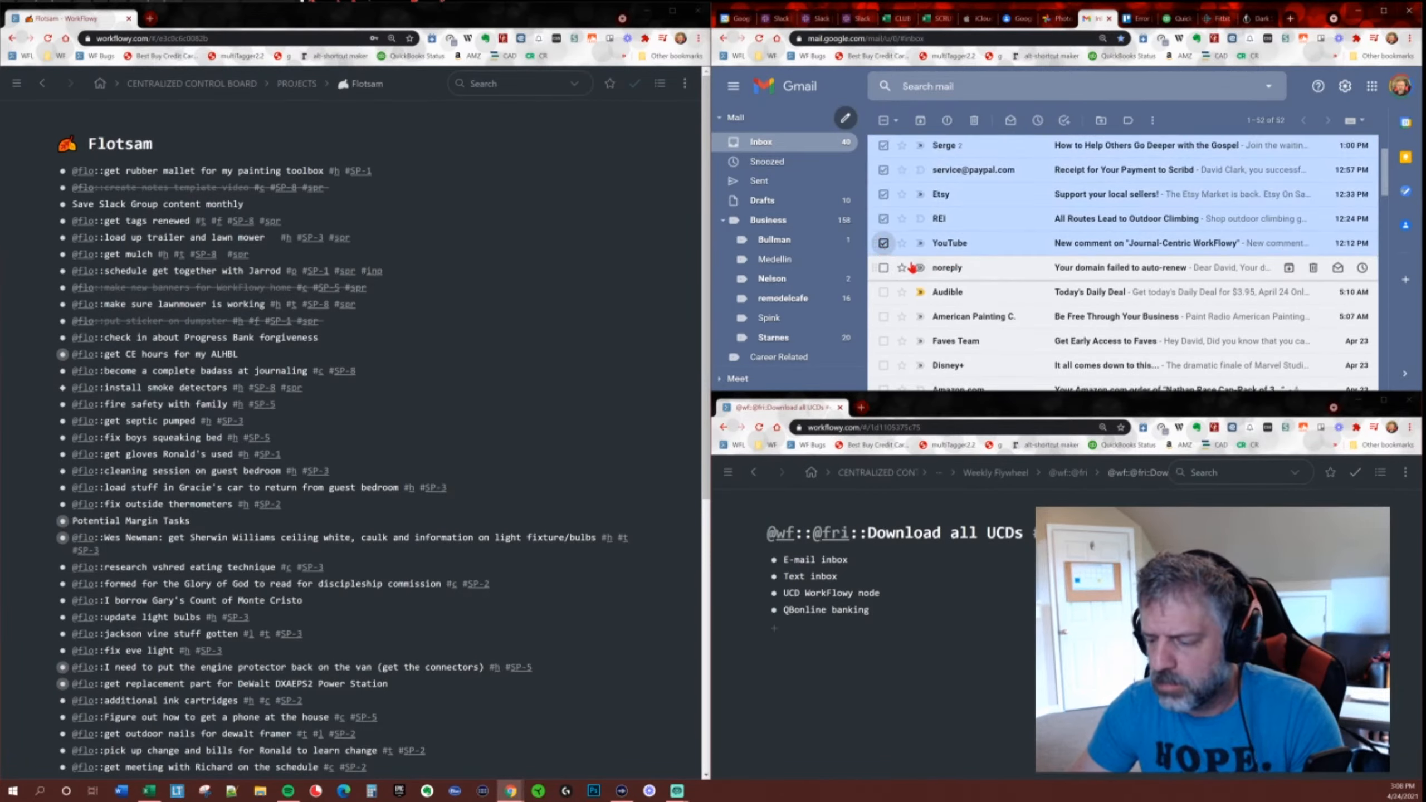
click(975, 120)
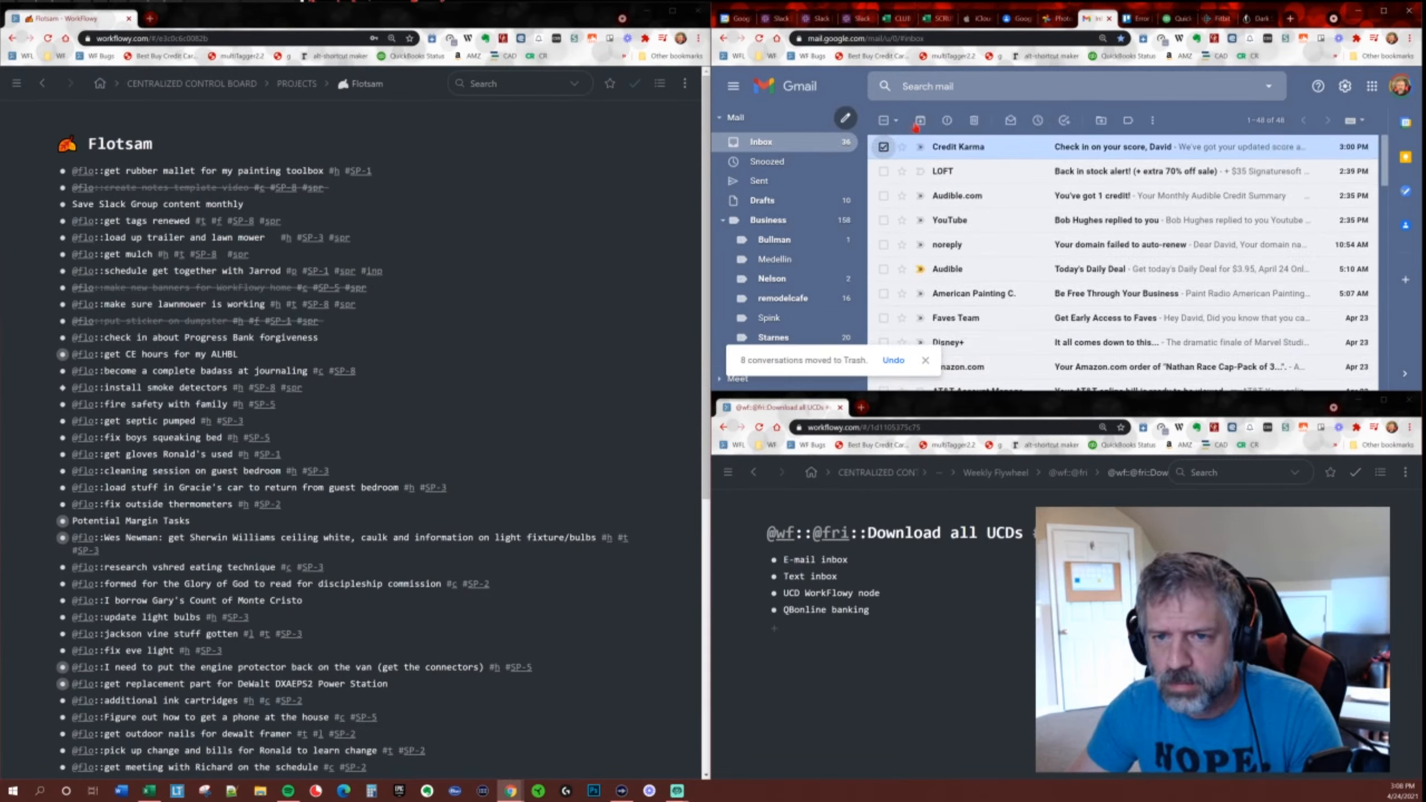
Archive the emails from Credit Karma, LOFT and Audible.com, plus the YouTube comment-reply notification.
click(918, 121)
click(883, 148)
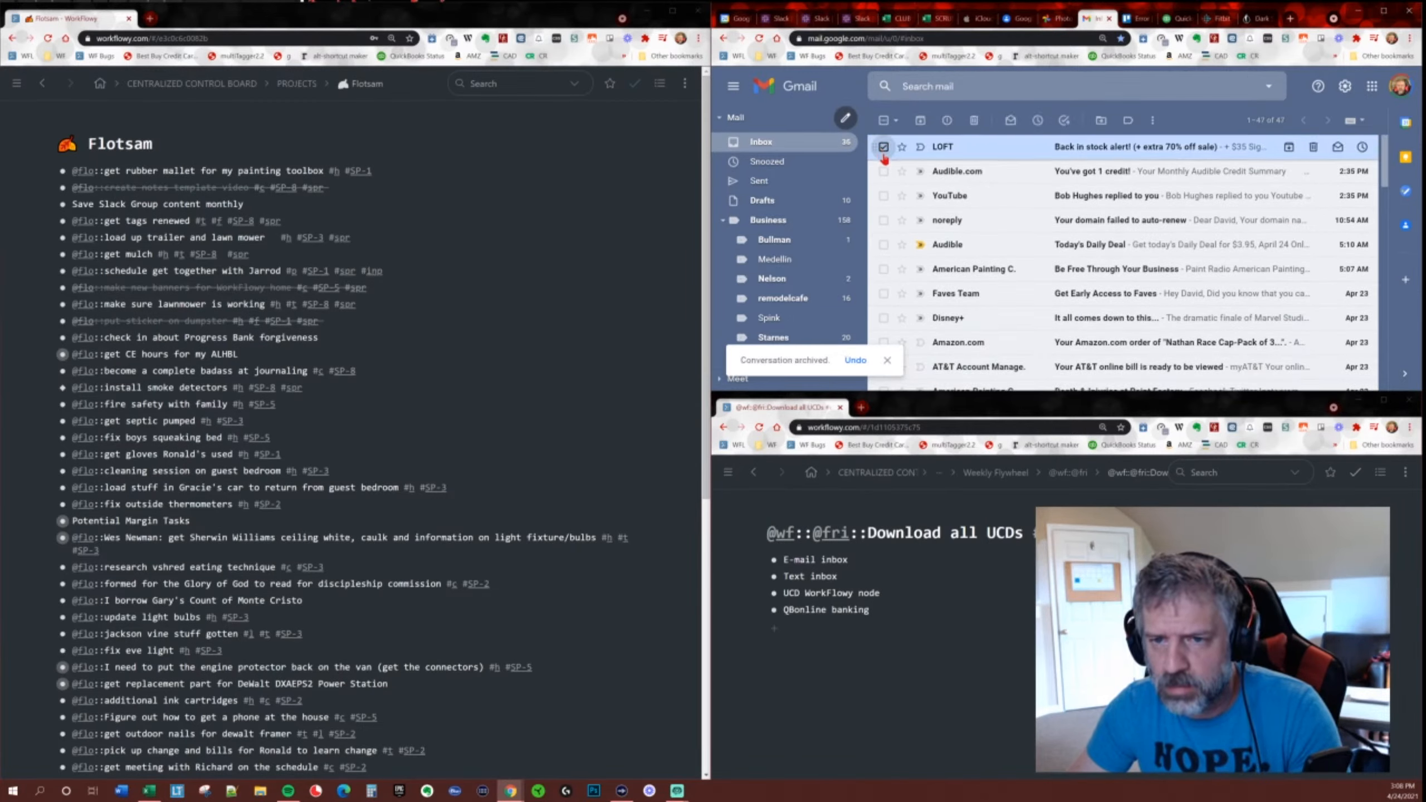
click(883, 171)
click(920, 120)
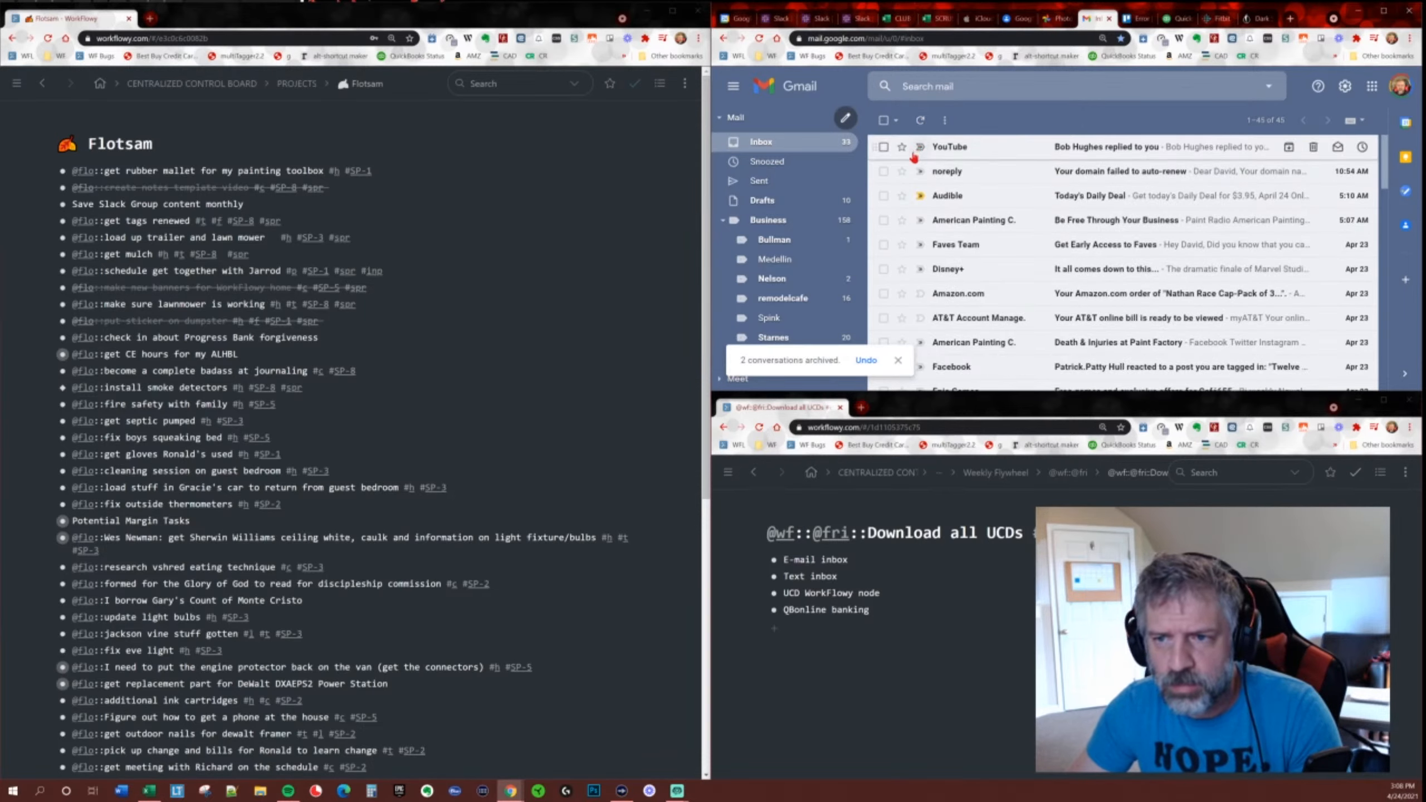
click(882, 148)
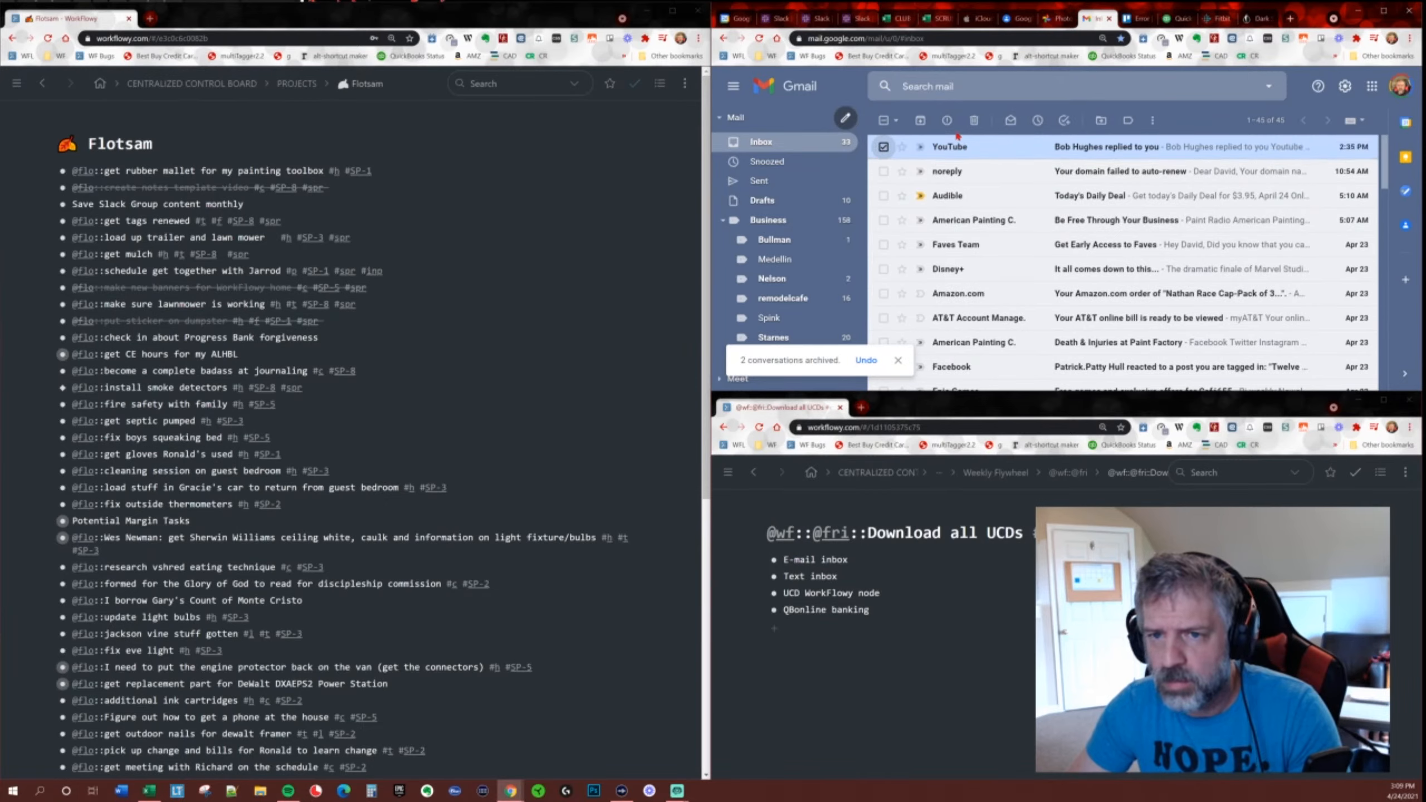
click(921, 121)
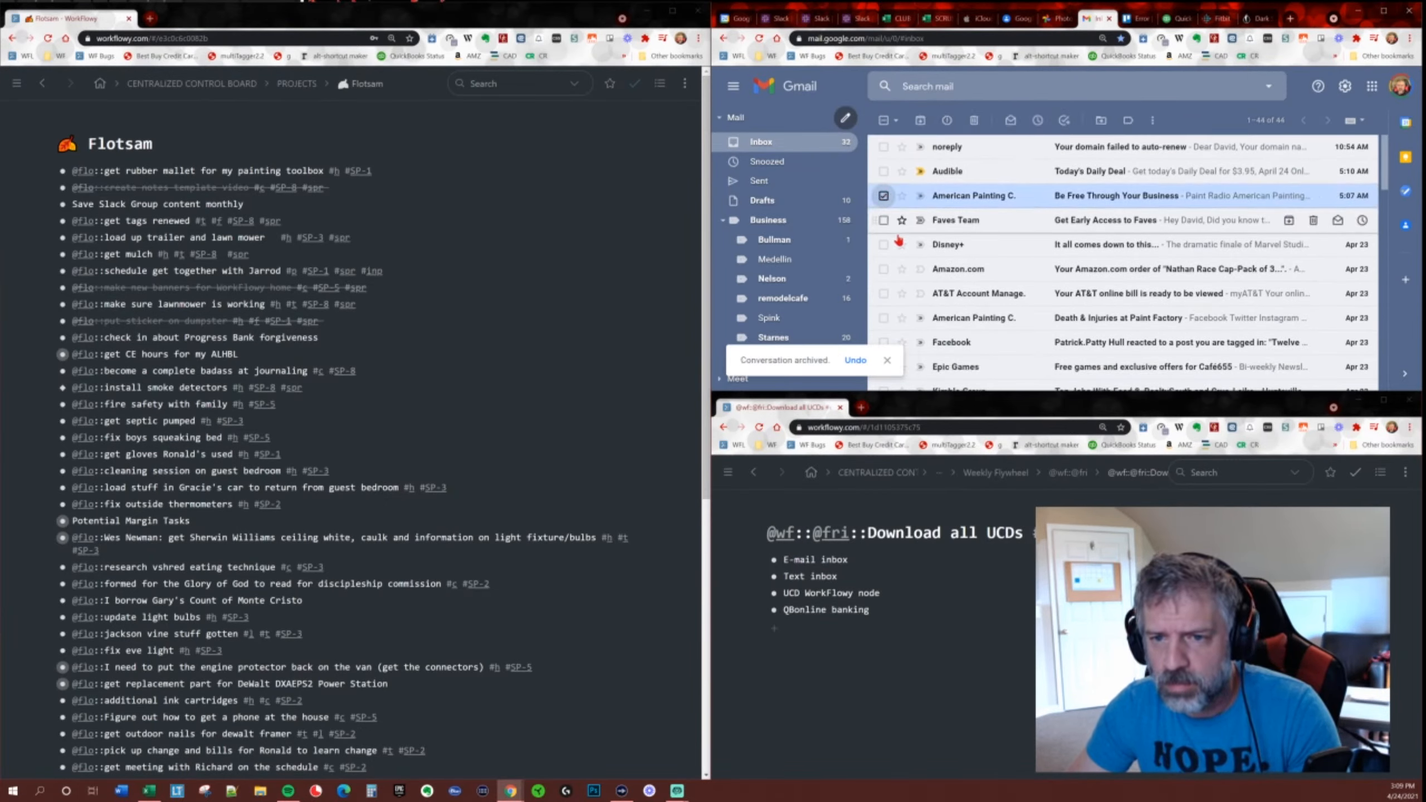
Delete the emails from American Painting C. through discovery+, and those from The Wailing List through Readwise.
scroll(898, 240, down, 2)
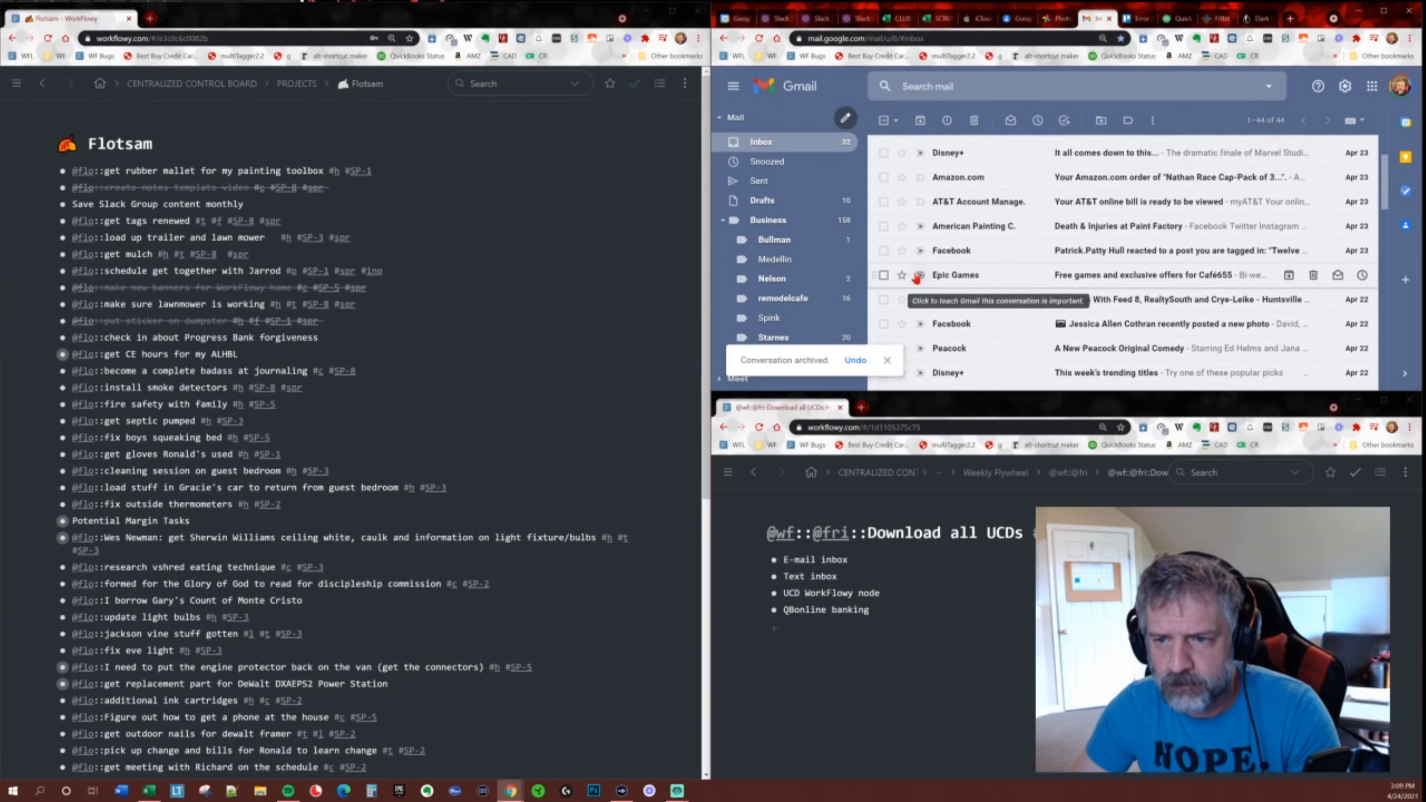
scroll(916, 279, down, 1)
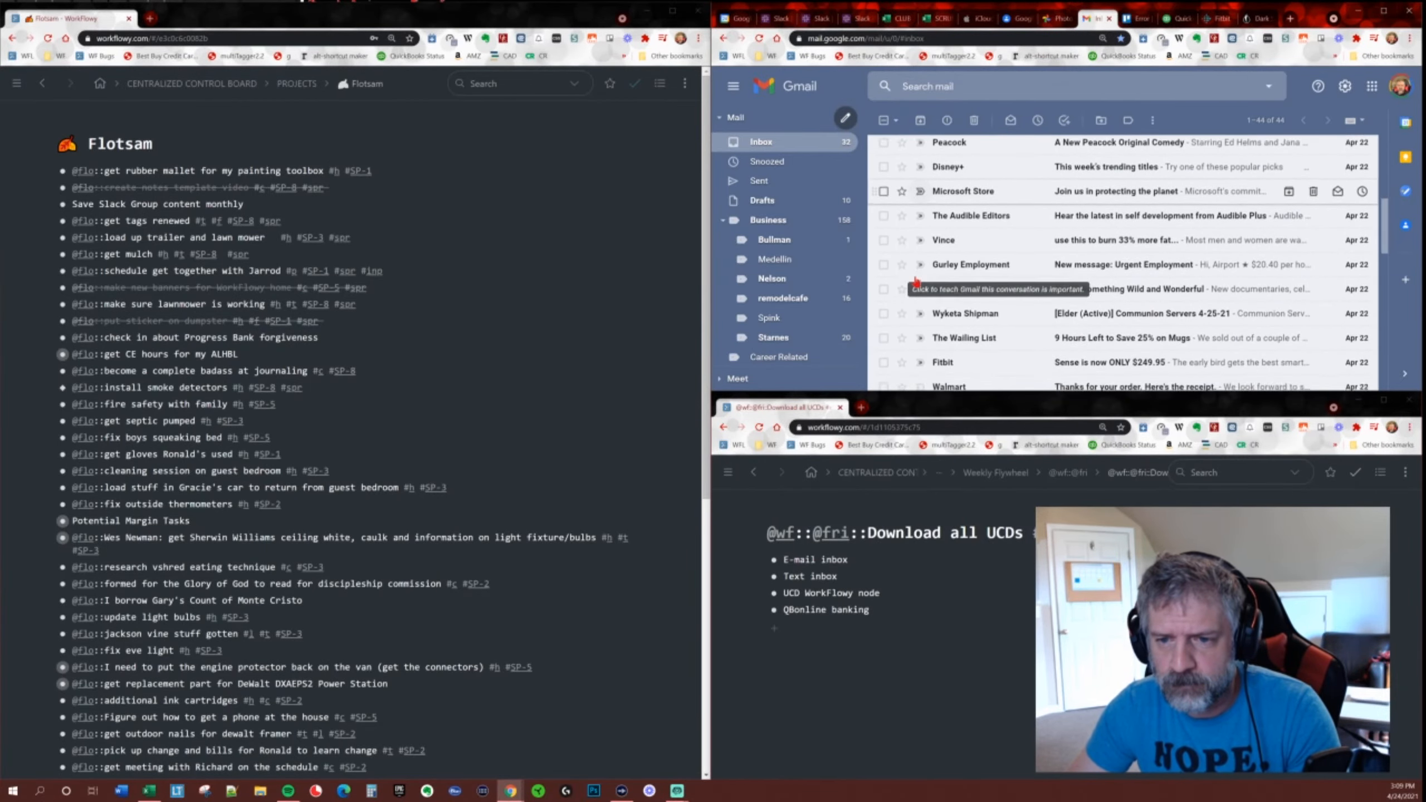
scroll(994, 251, down, 3)
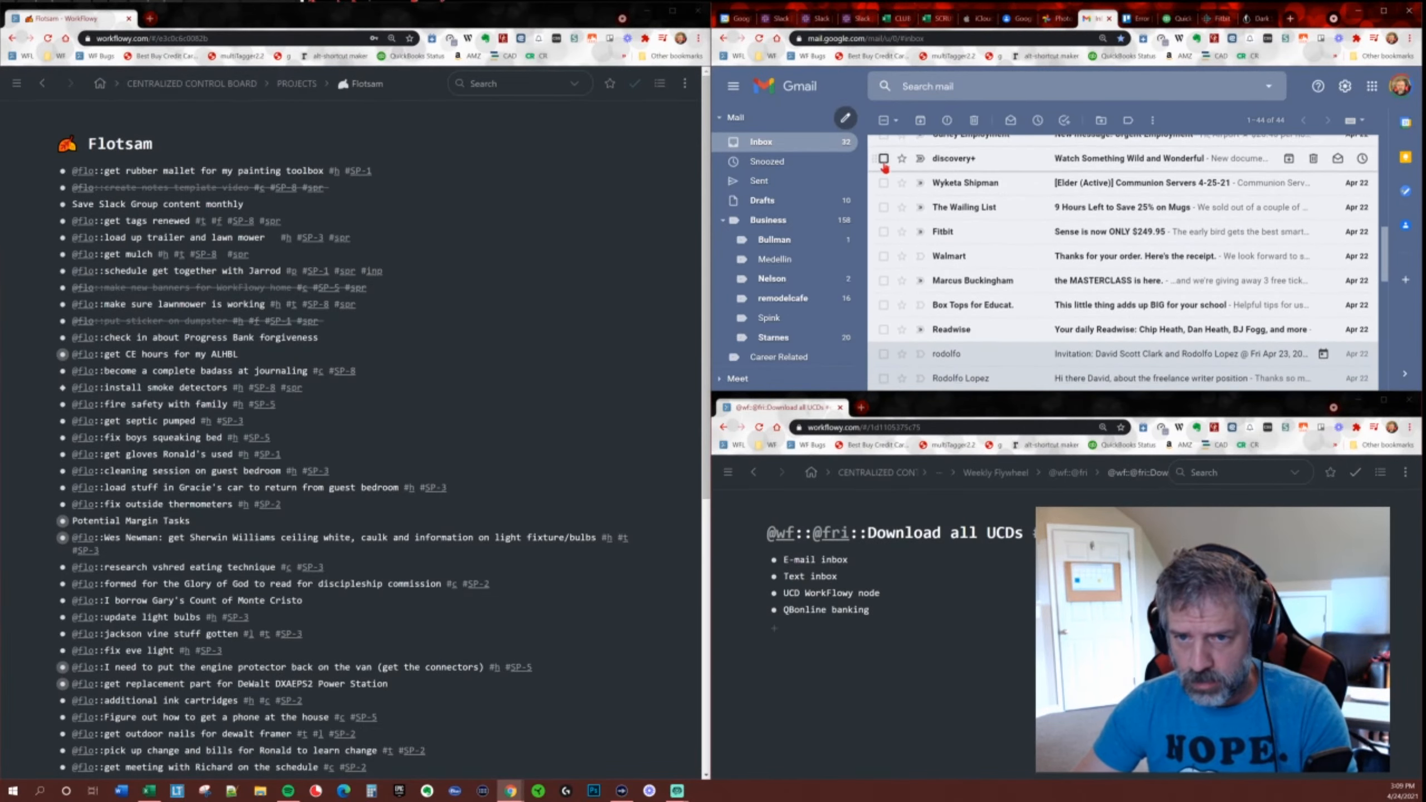
click(884, 157)
click(976, 124)
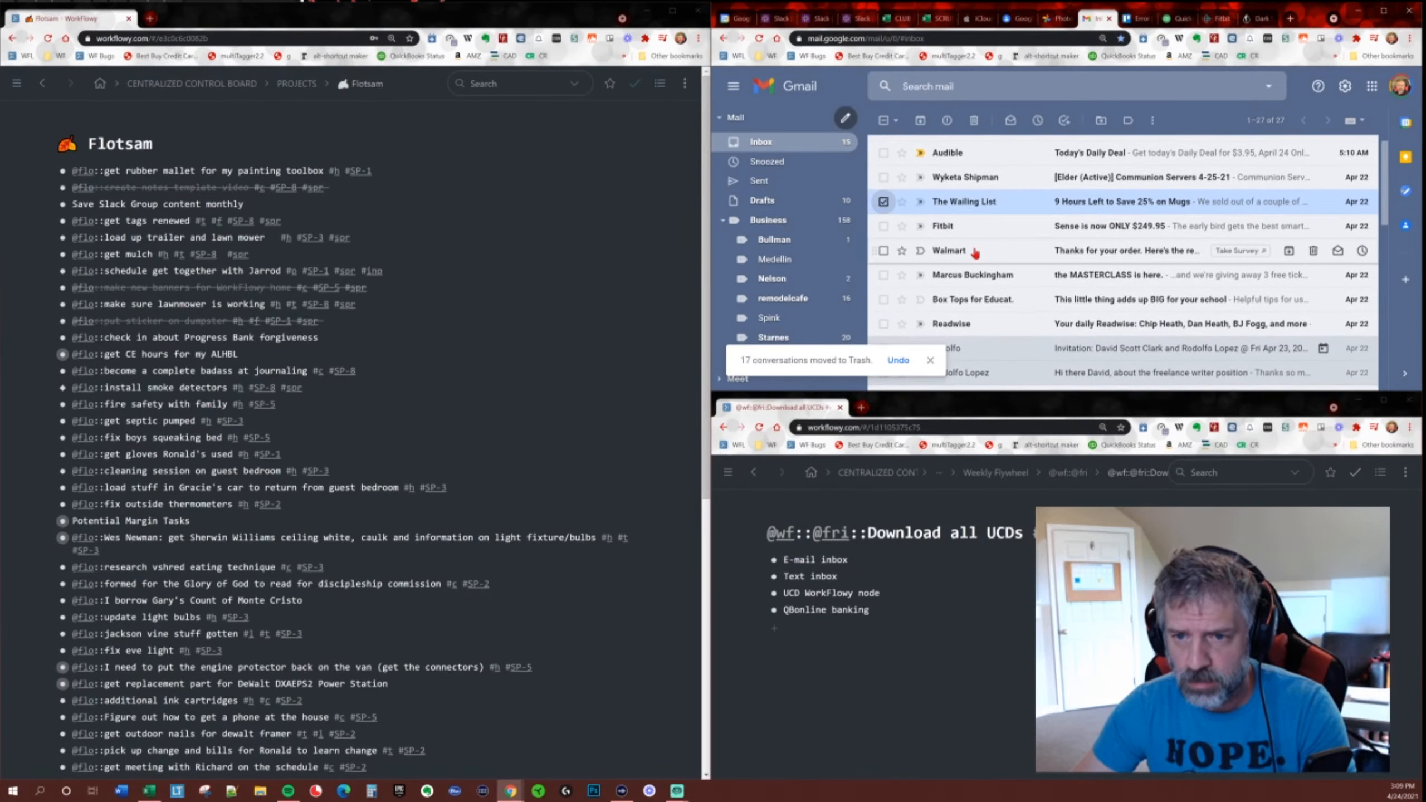
scroll(983, 272, down, 1)
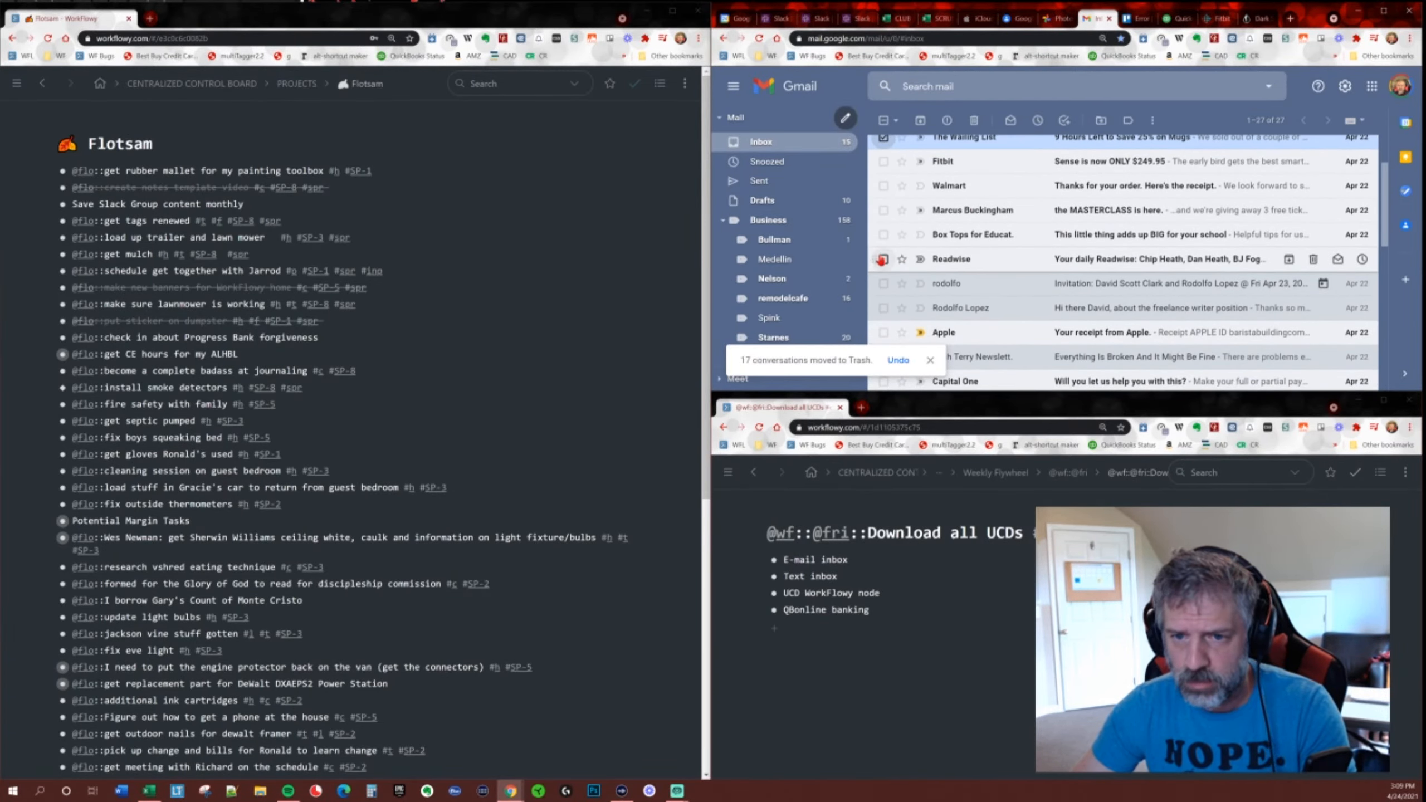
click(974, 121)
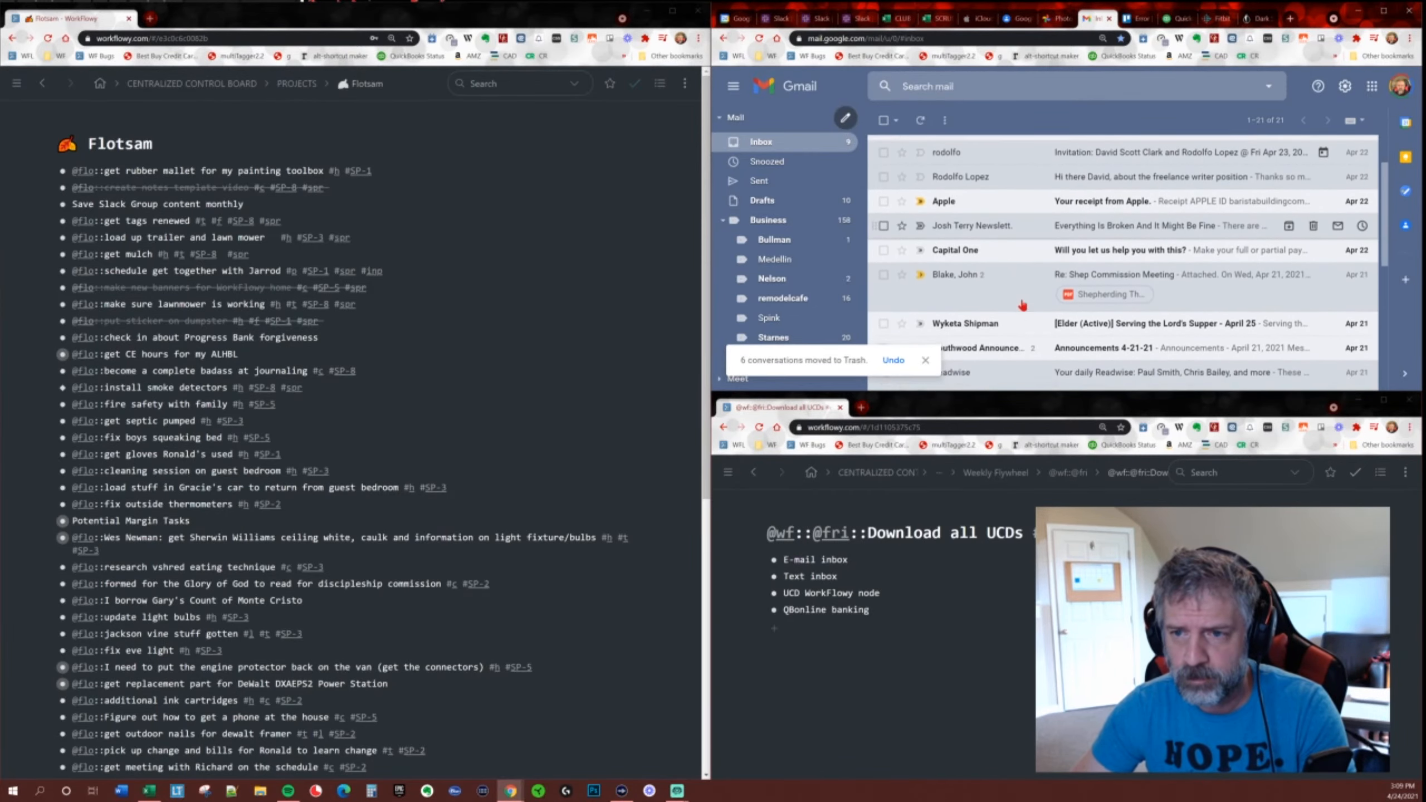
Return to Google Calendar after reviewing the remaining Gmail messages, and mark E-mail inbox complete in the Download all UCDs list.
scroll(1021, 305, down, 3)
scroll(1023, 305, down, 5)
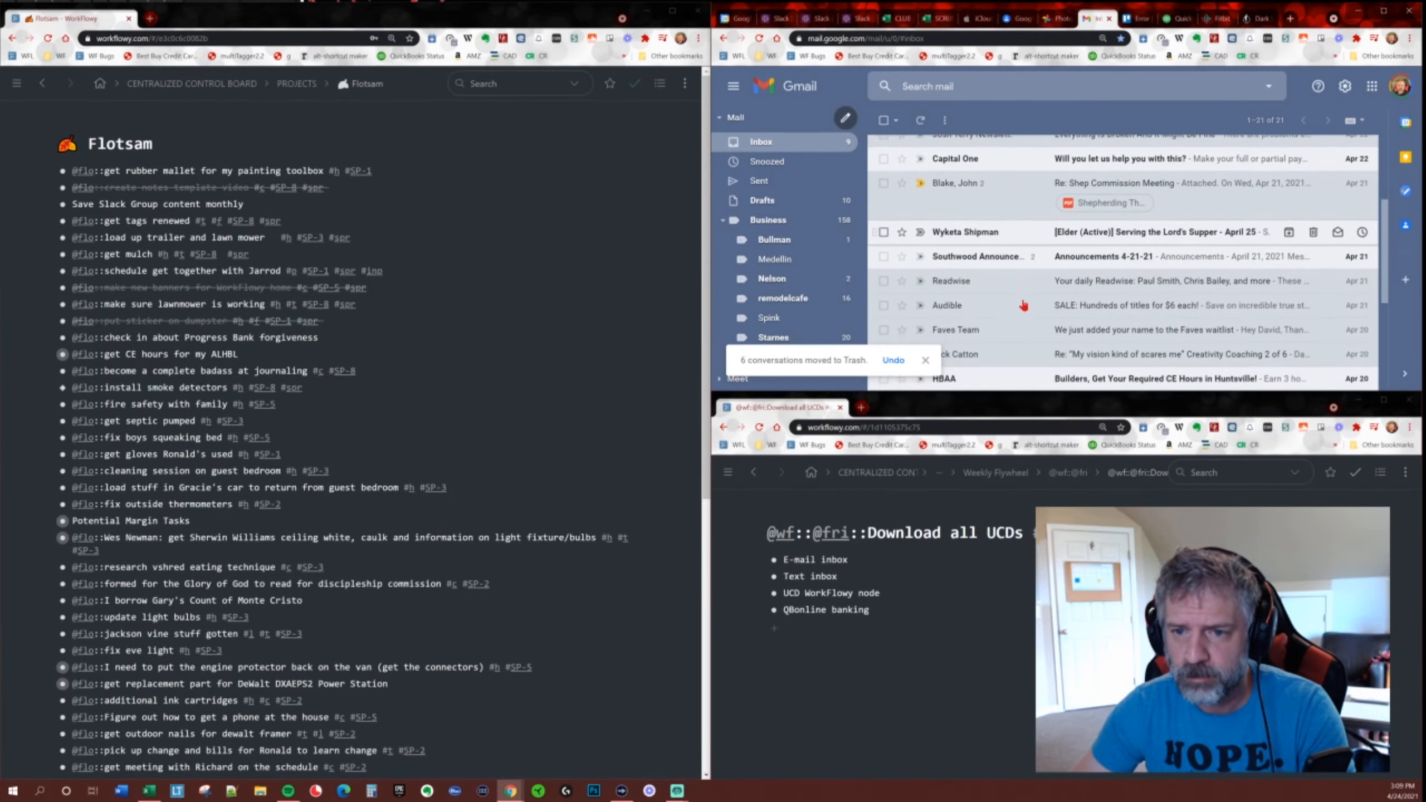
scroll(1022, 306, down, 3)
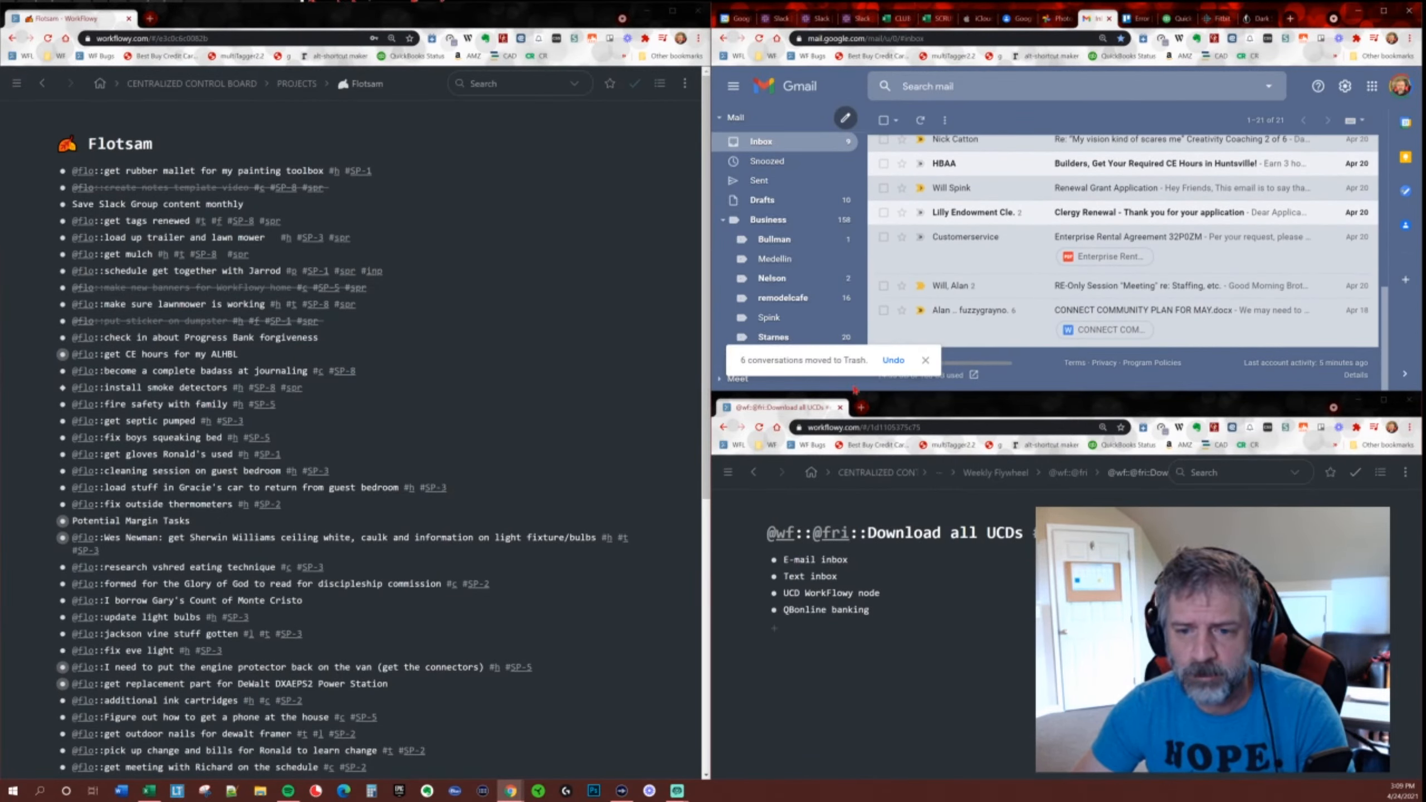
click(735, 18)
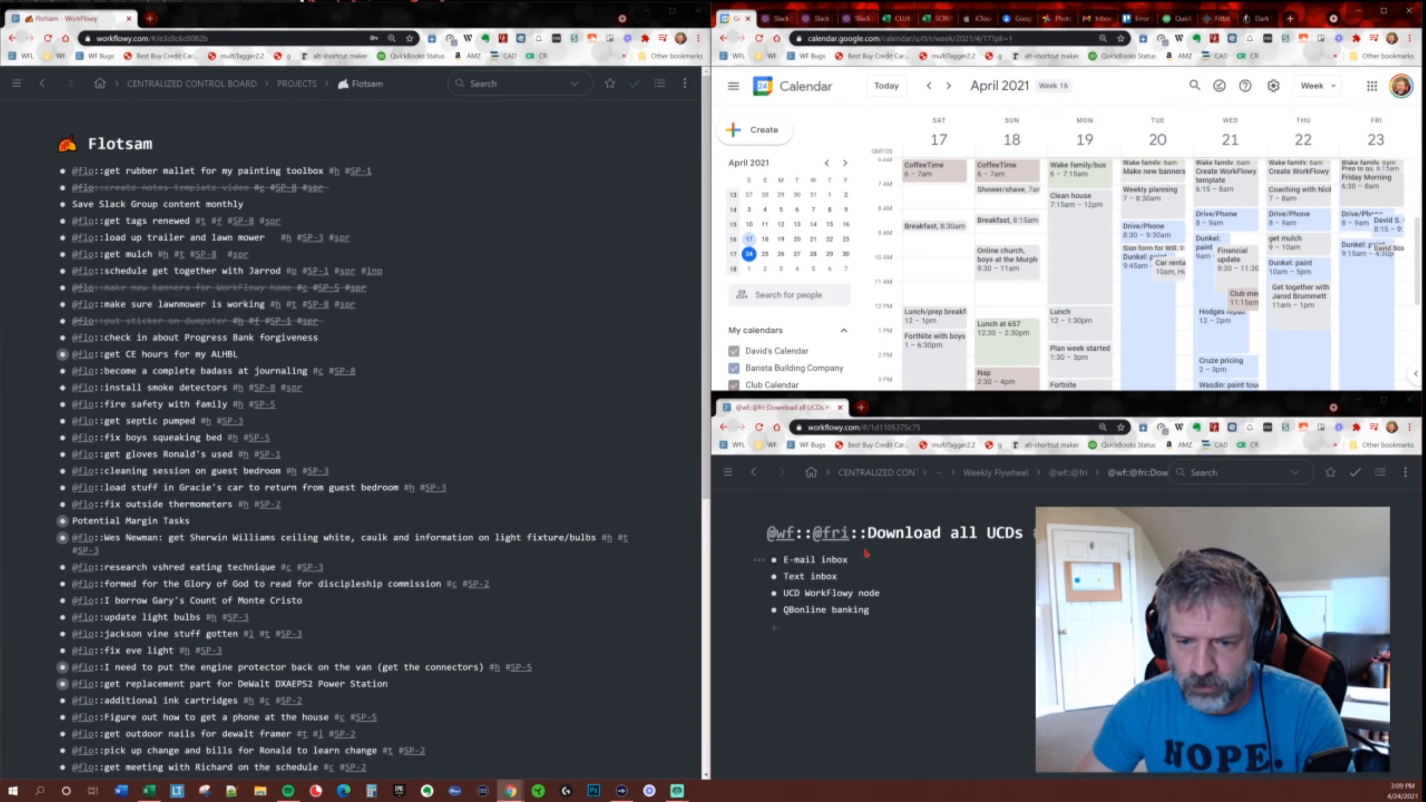
click(835, 560)
key(ctrl+Return)
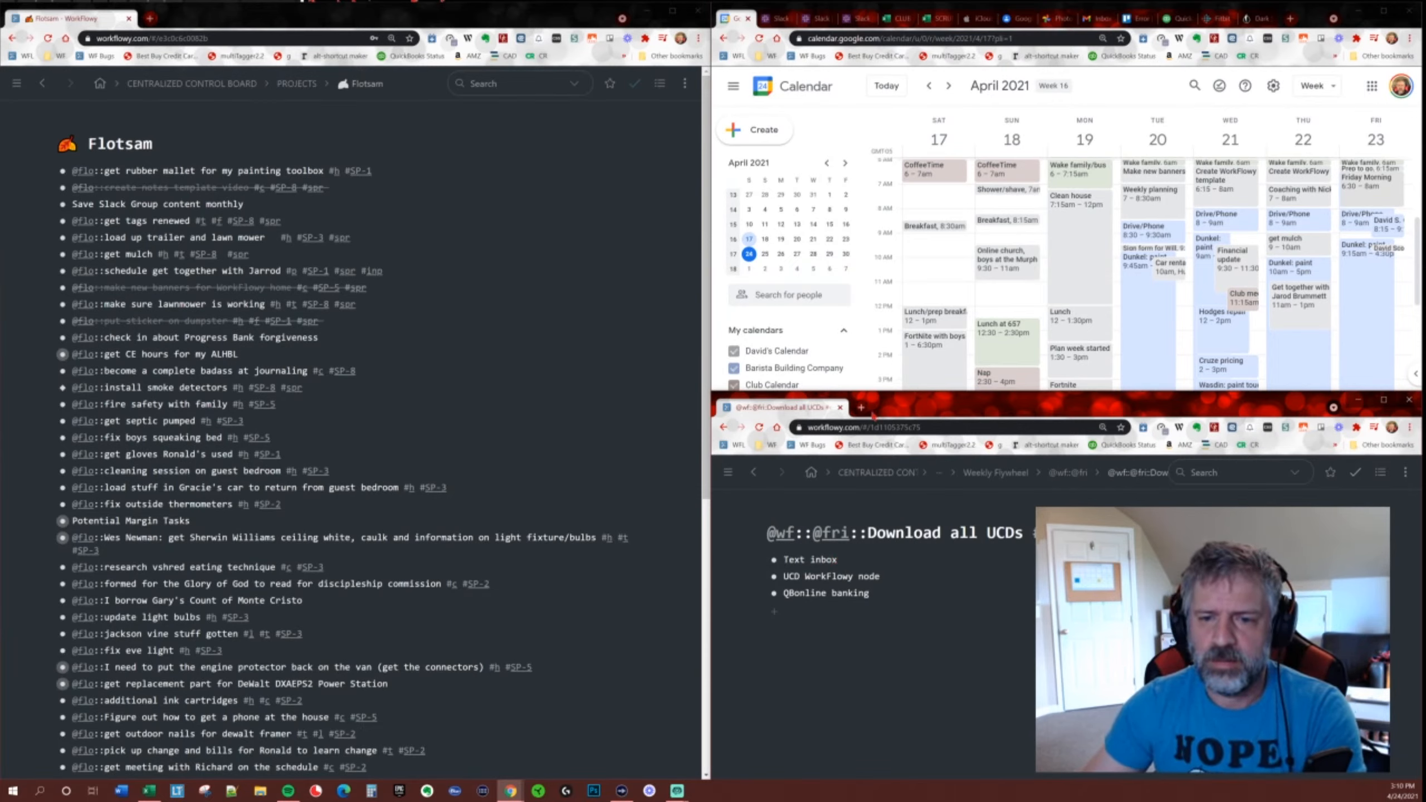
Search Google in a new tab beside Flotsam for "how to get spotify to play on youtube stream through elgato wavelink".
click(861, 407)
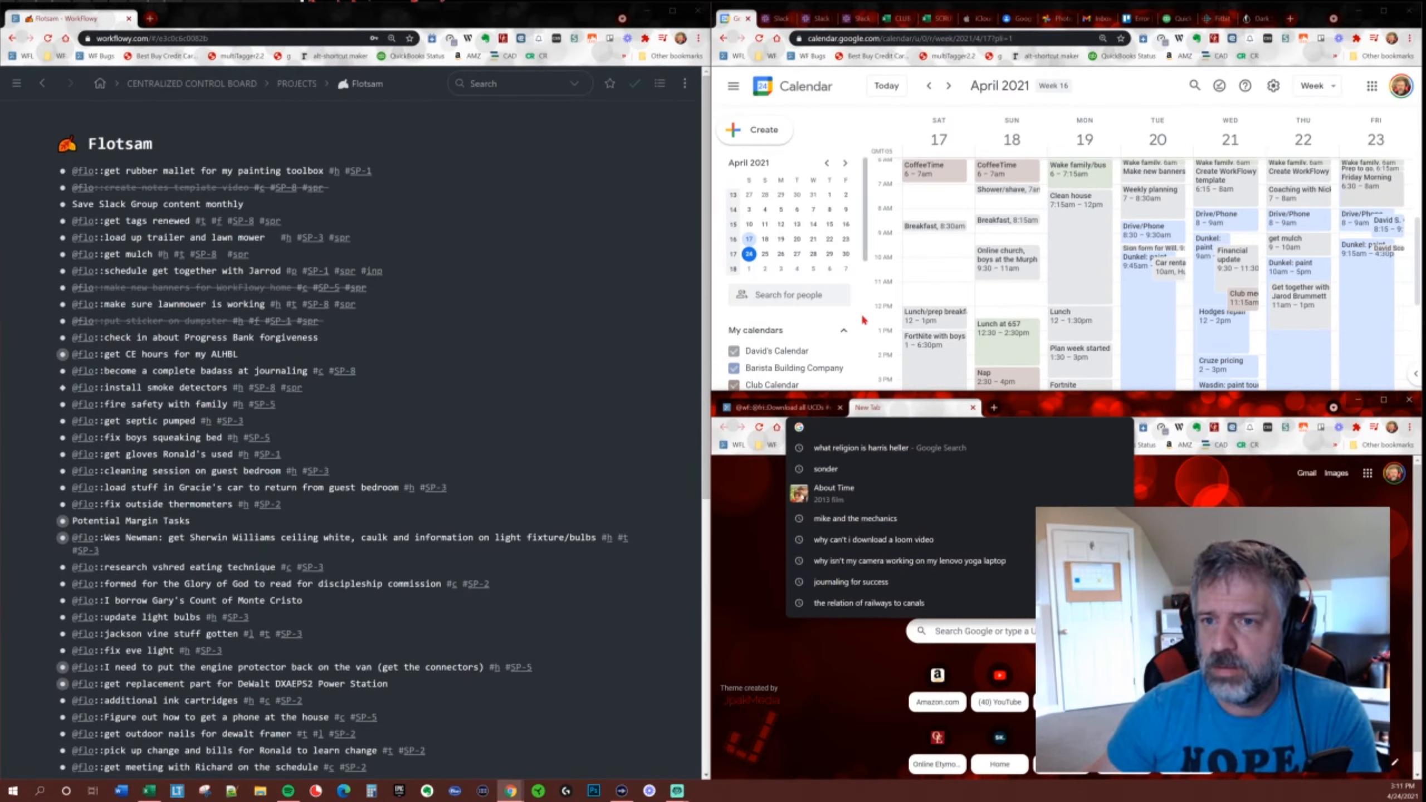
click(150, 19)
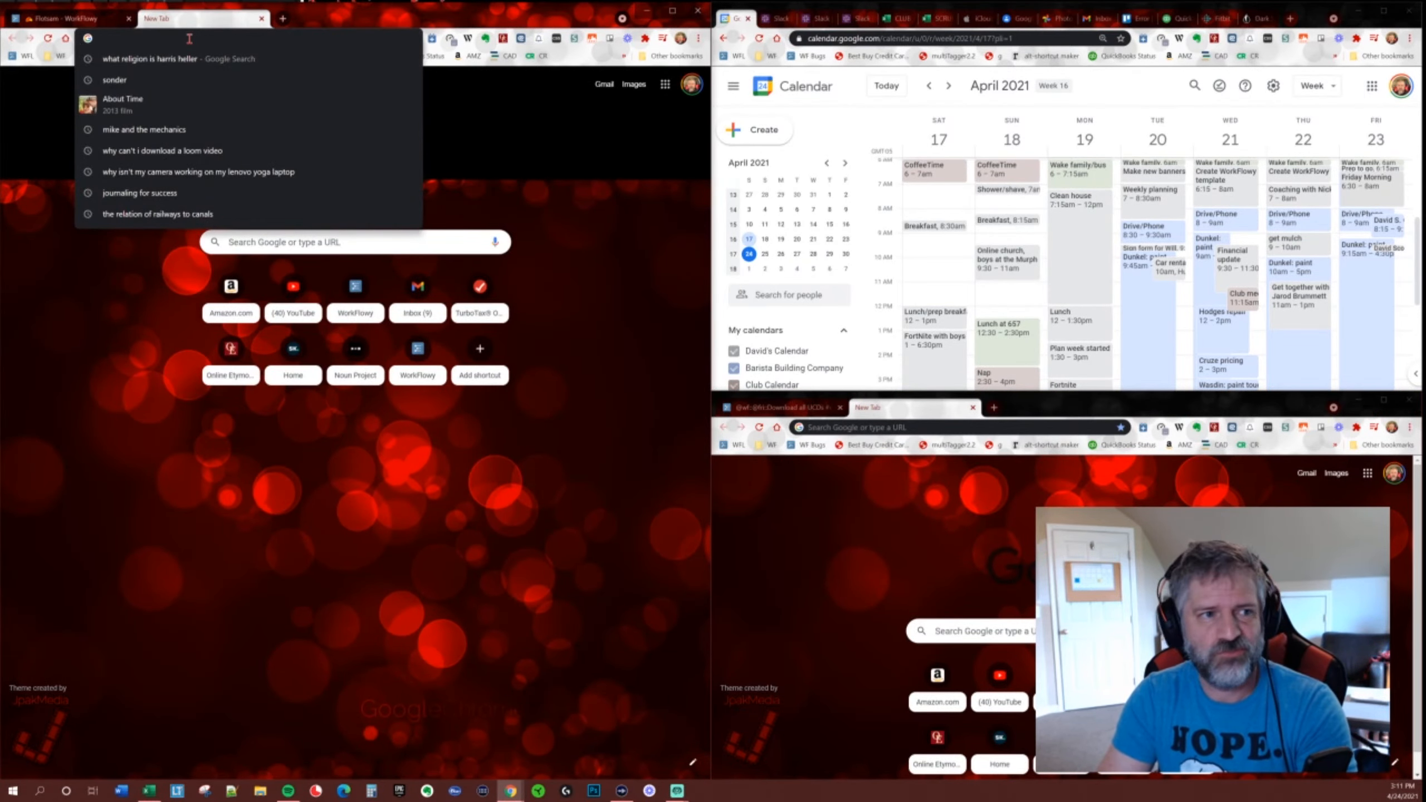
text(how to )
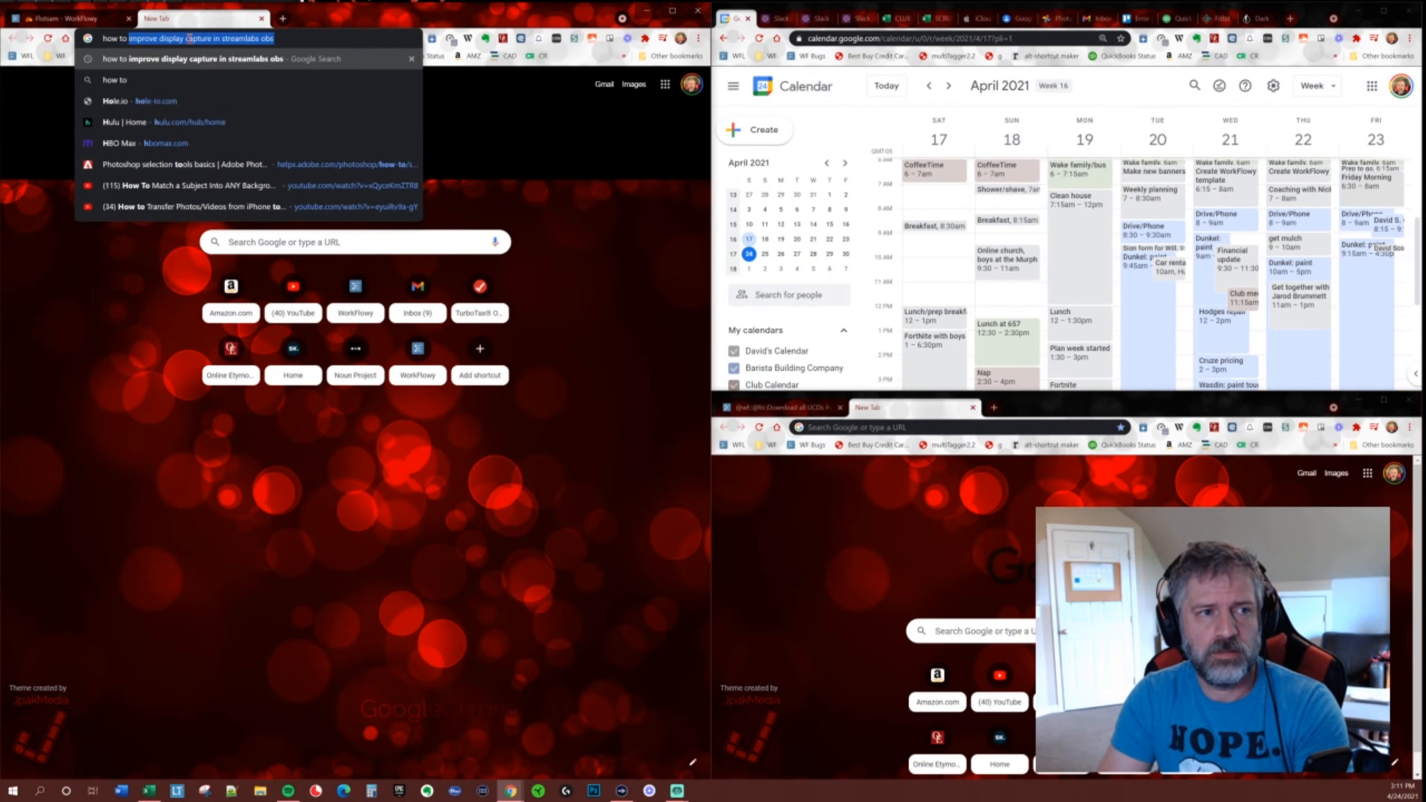
text(get spotify )
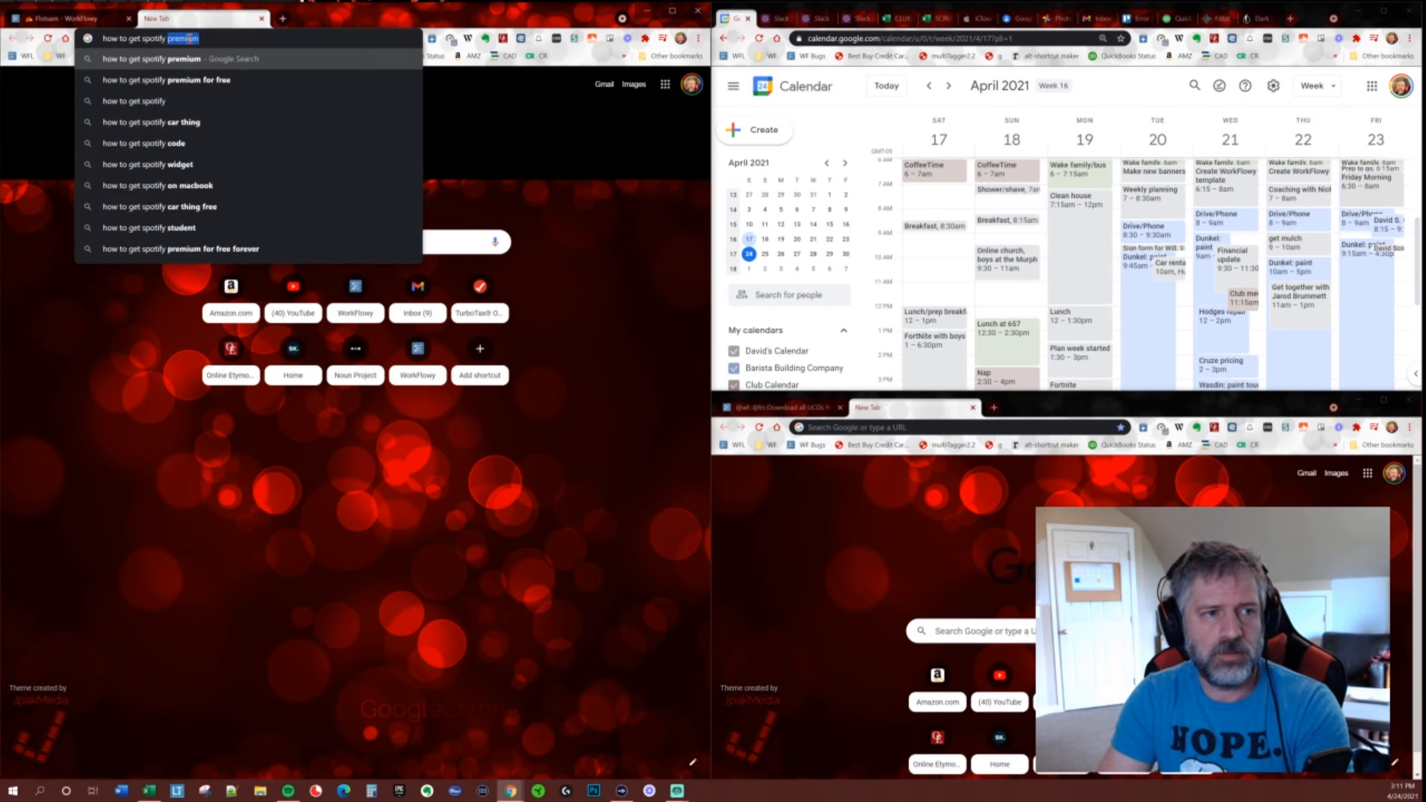
text(to play on you)
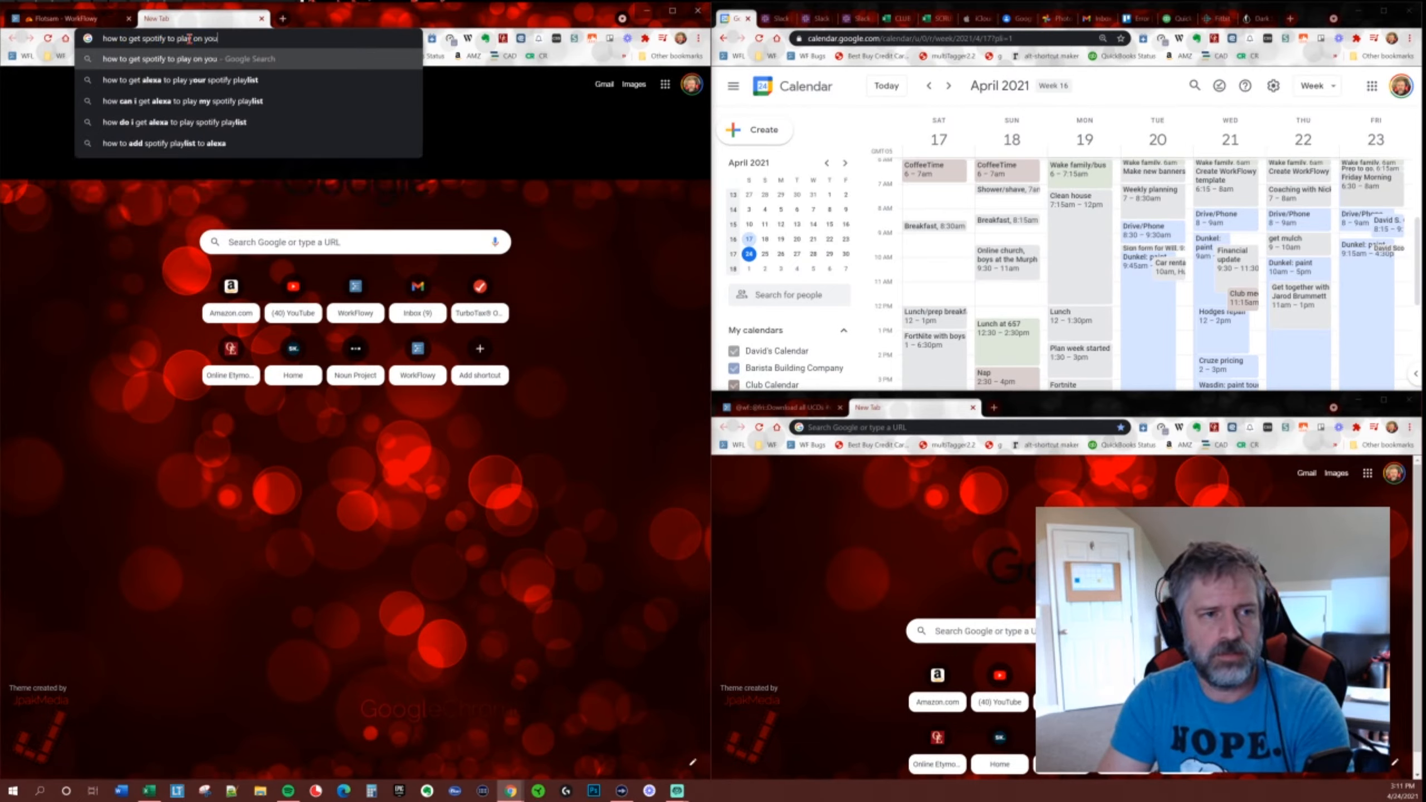
text(tube stream)
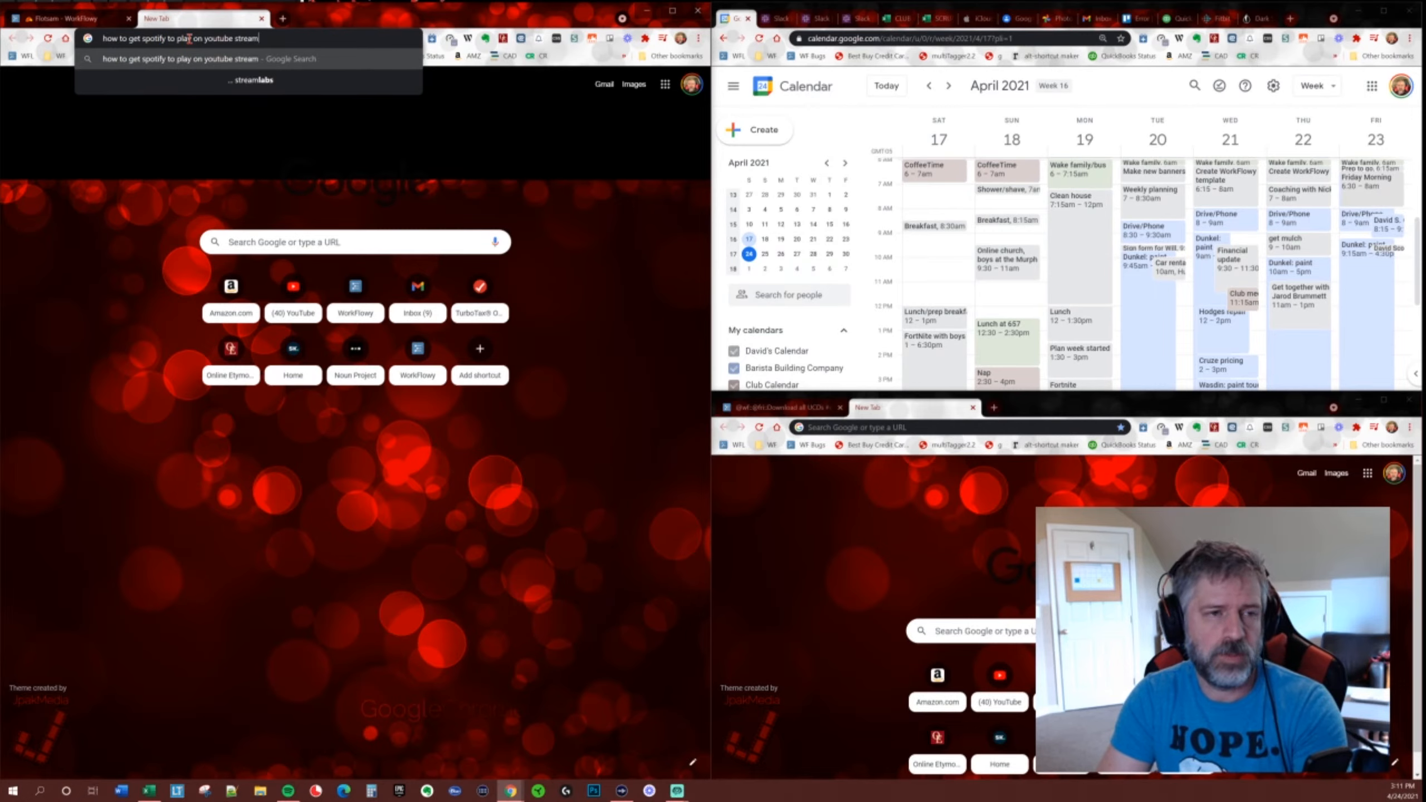
text( through elgao)
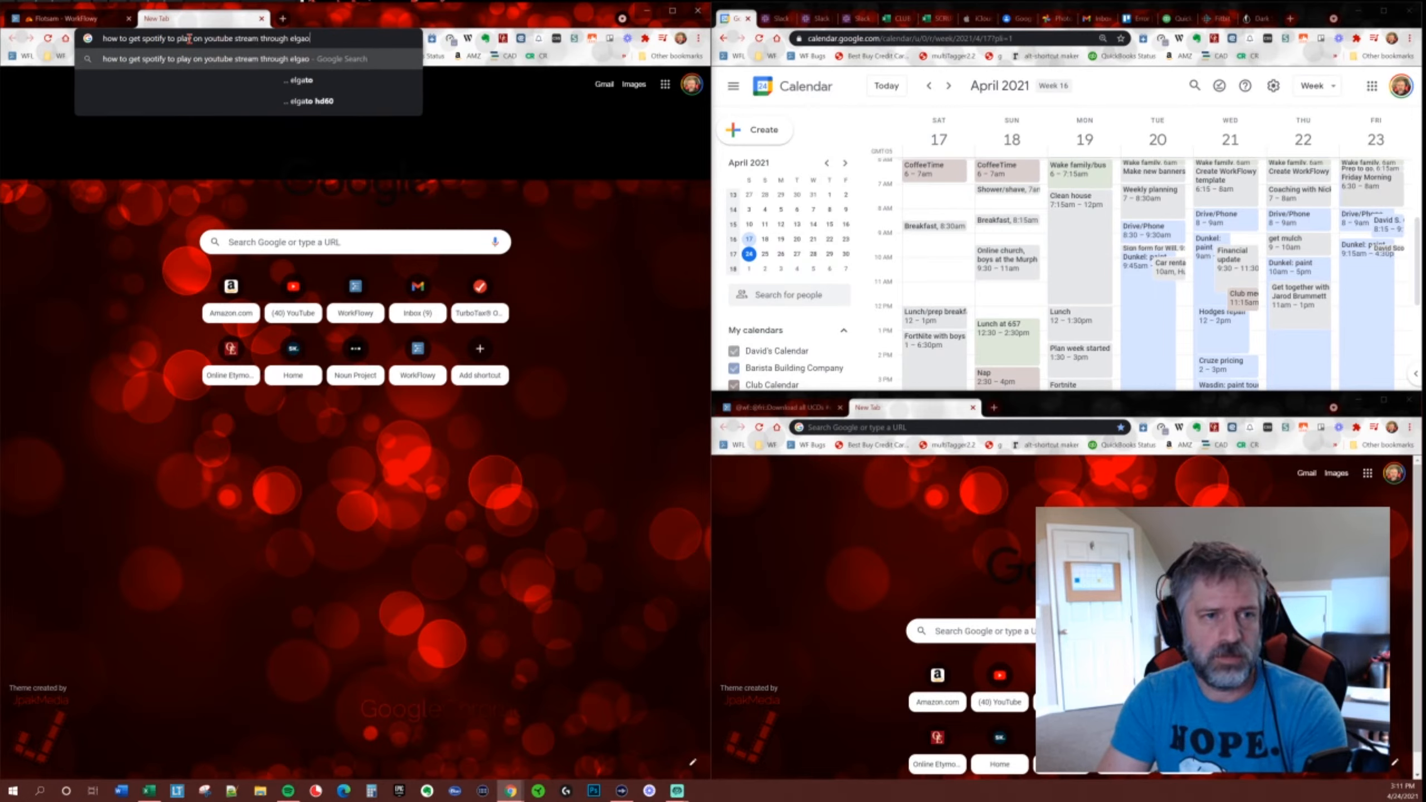
key(BackSpace)
text(to wav)
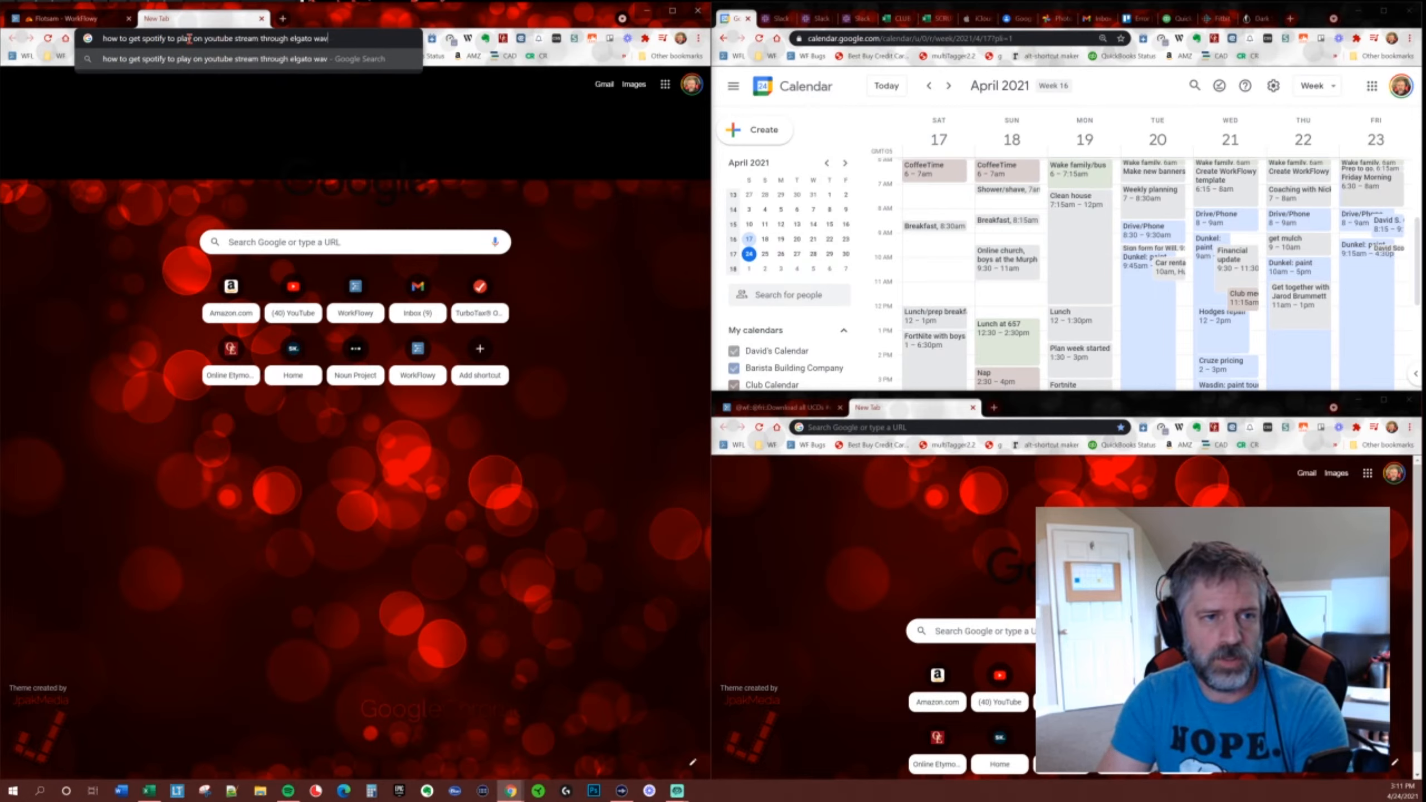
text(elink)
key(Return)
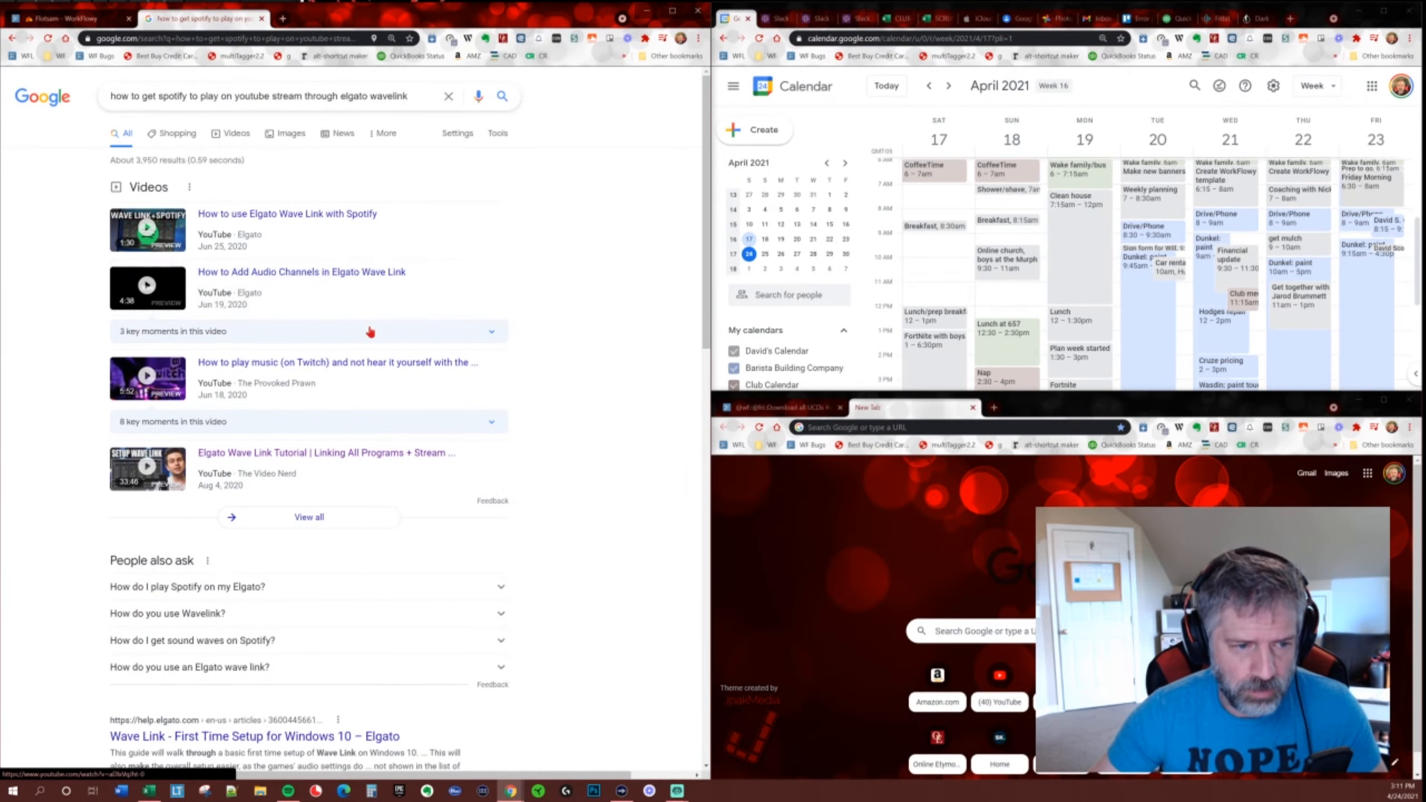
Scan the search results and refine the query by adding "streamlabs obs" at the end.
scroll(412, 466, down, 3)
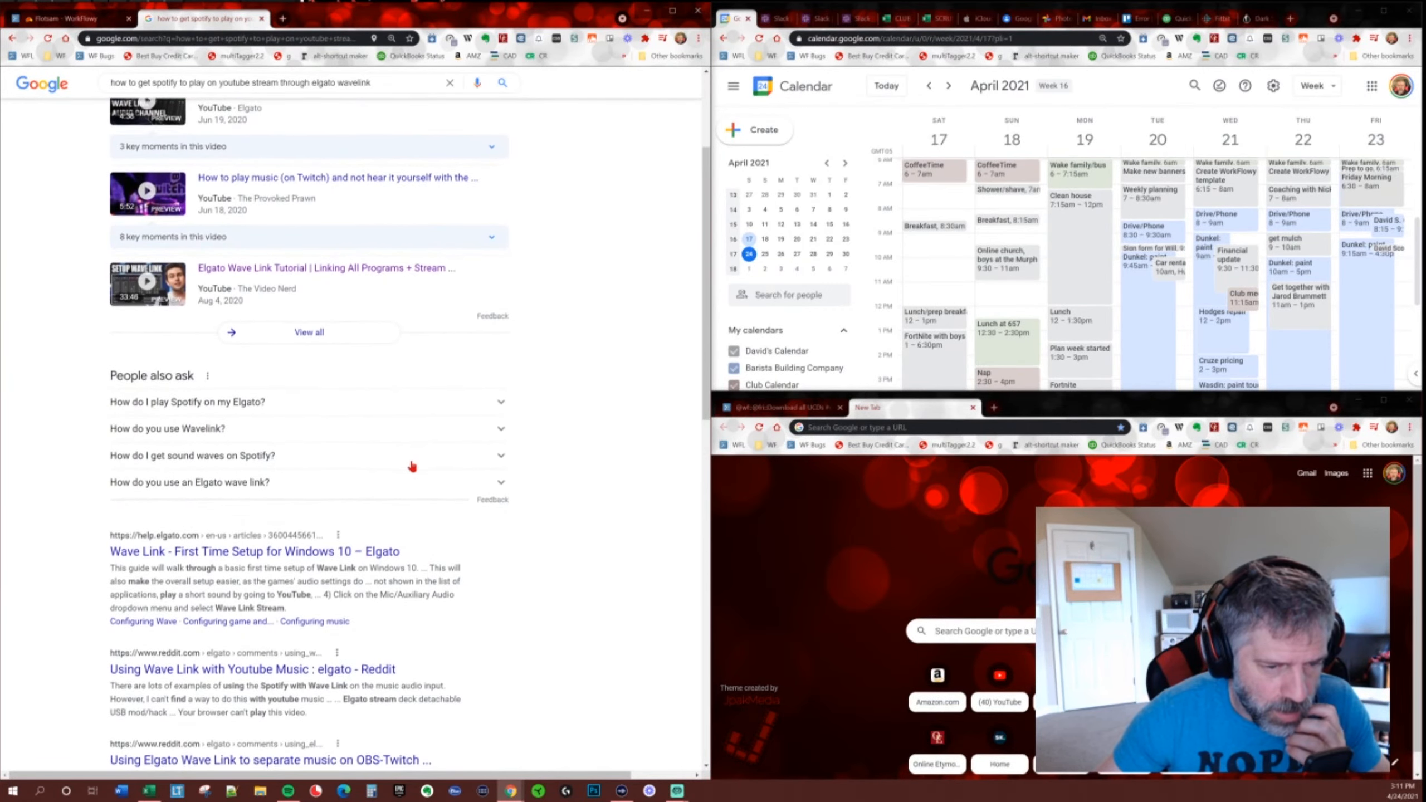
scroll(412, 467, down, 1)
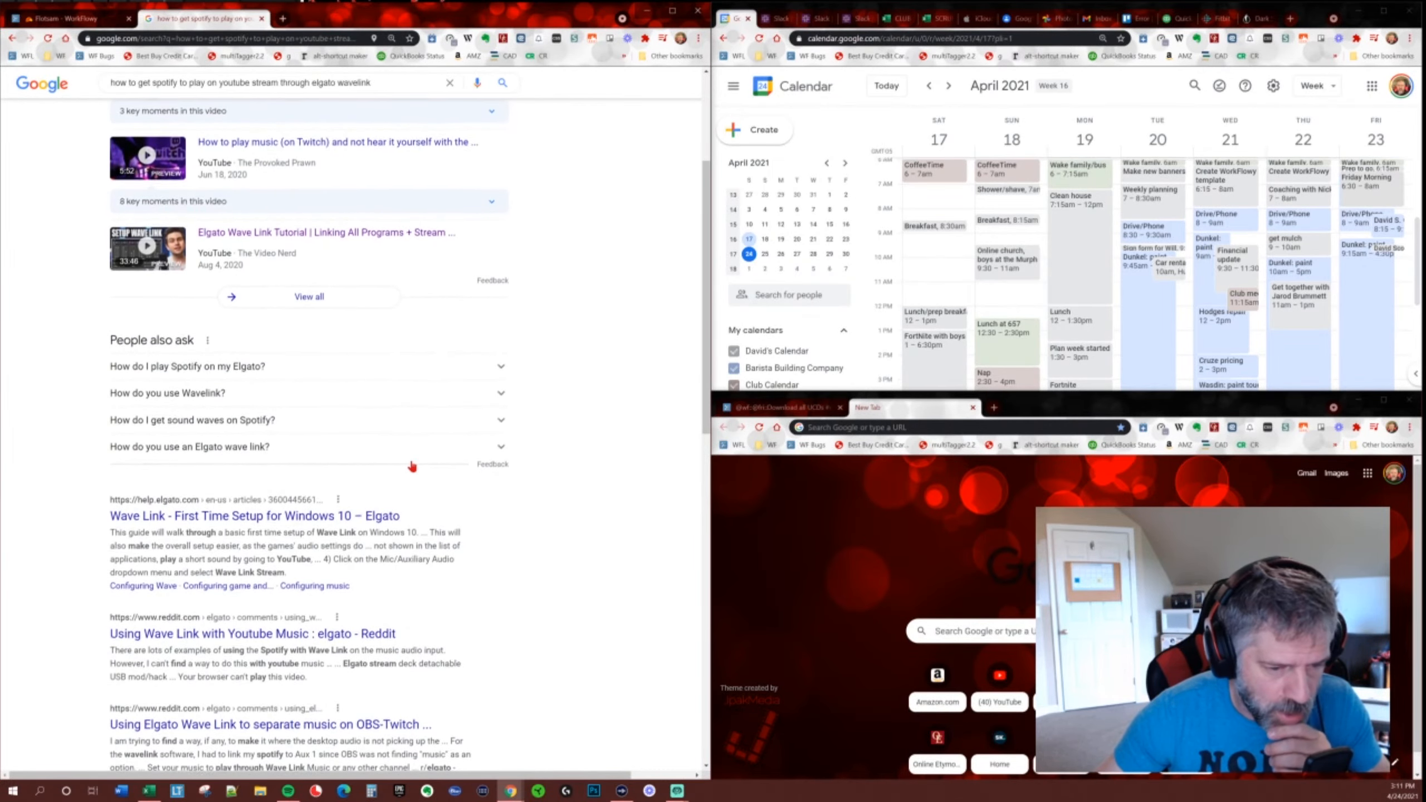
scroll(412, 466, down, 1)
scroll(410, 465, up, 5)
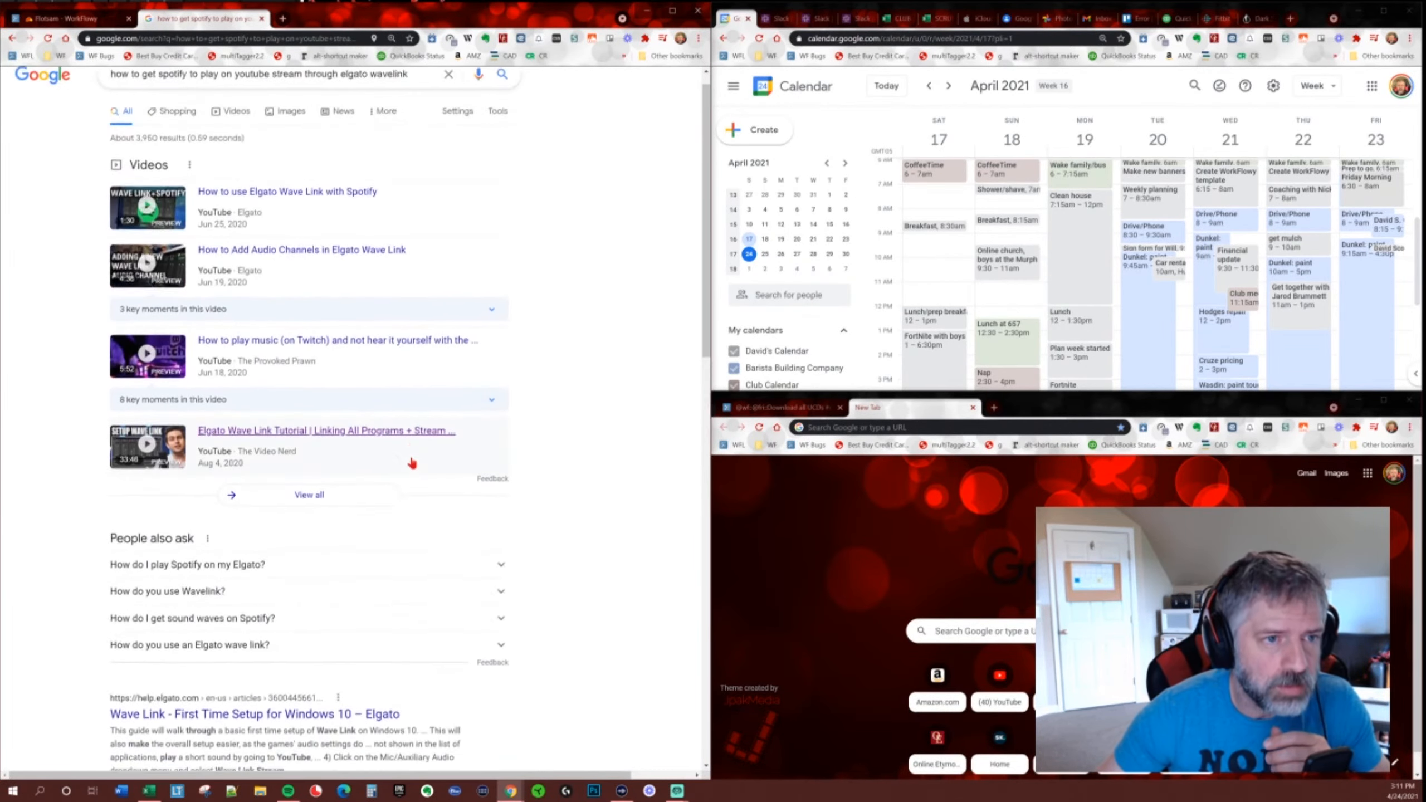
click(429, 97)
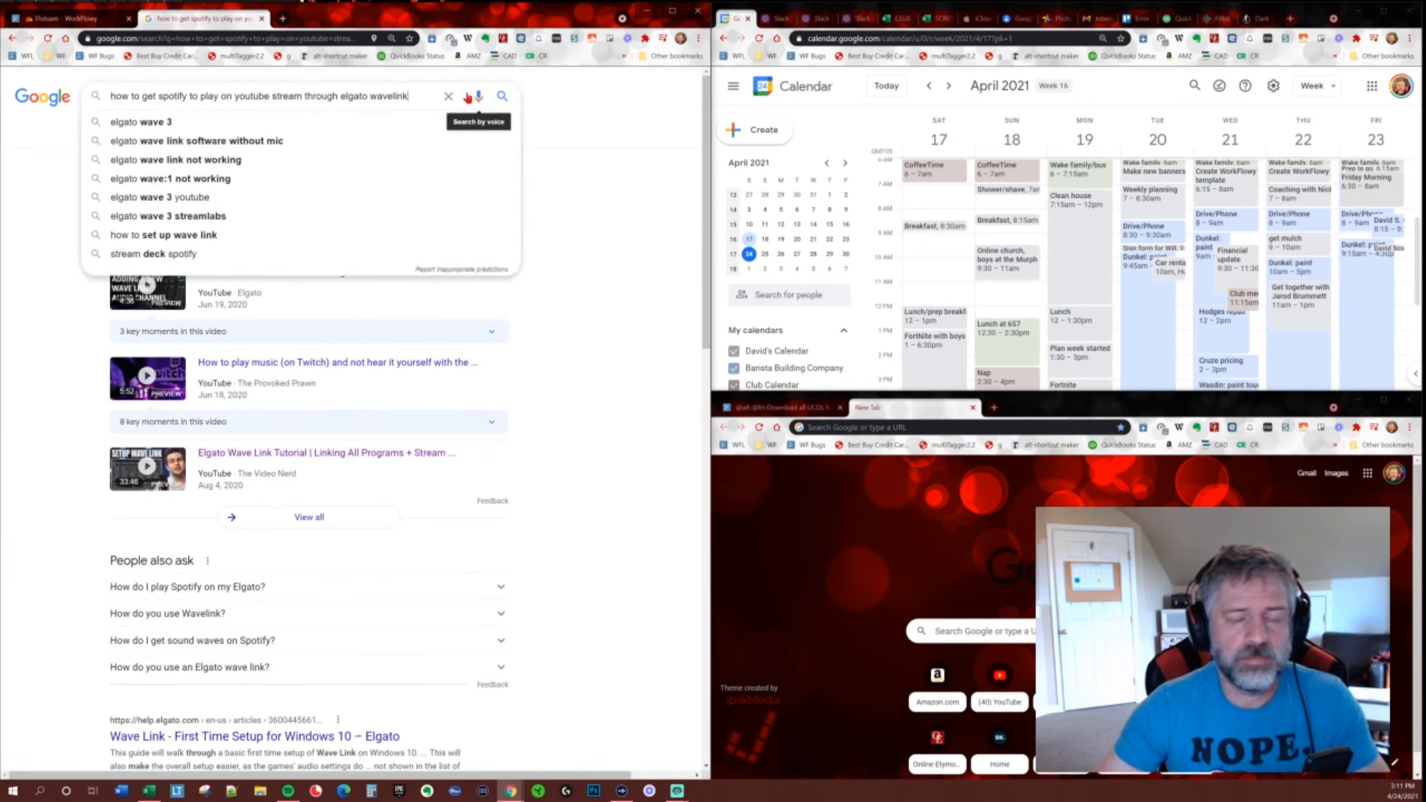
text(streamlabs obs)
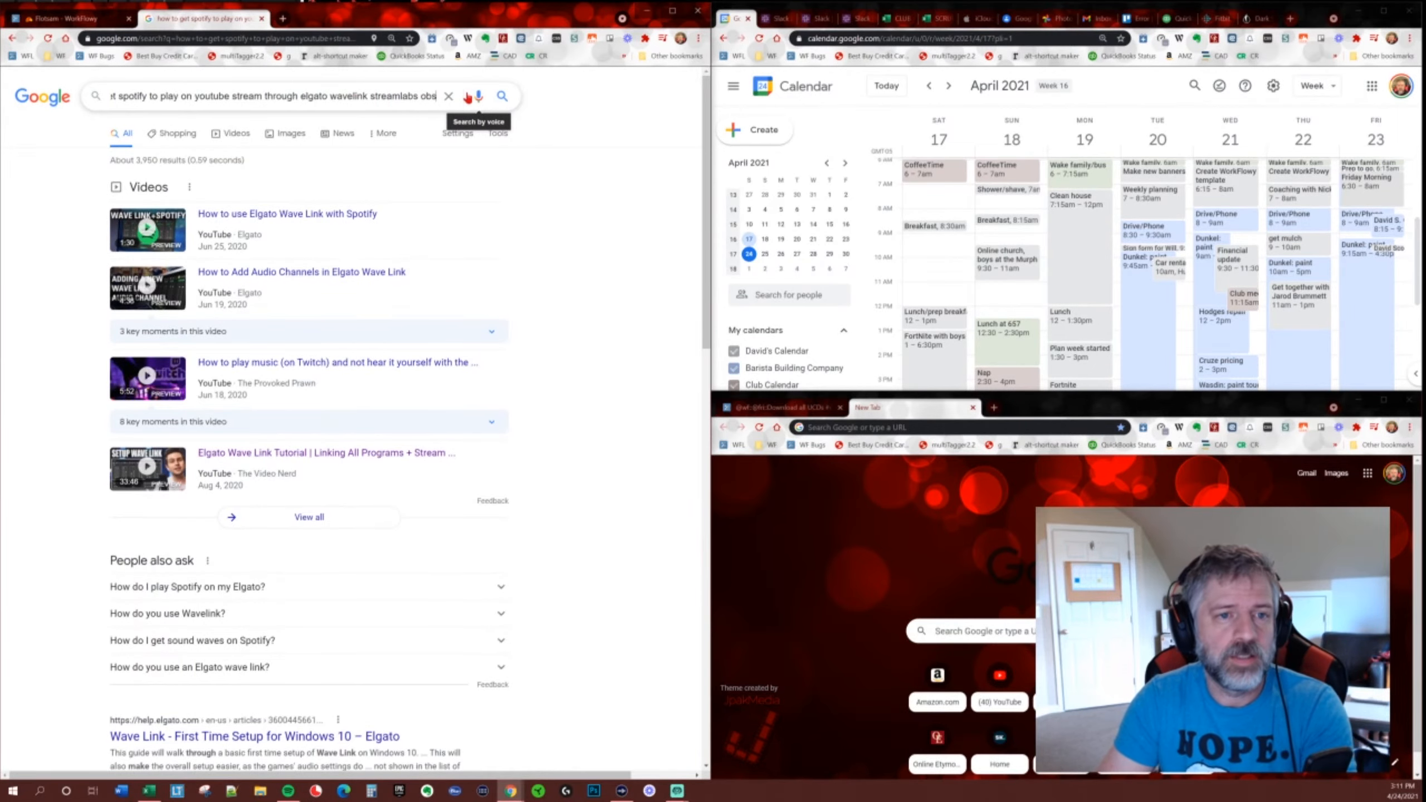
key(Return)
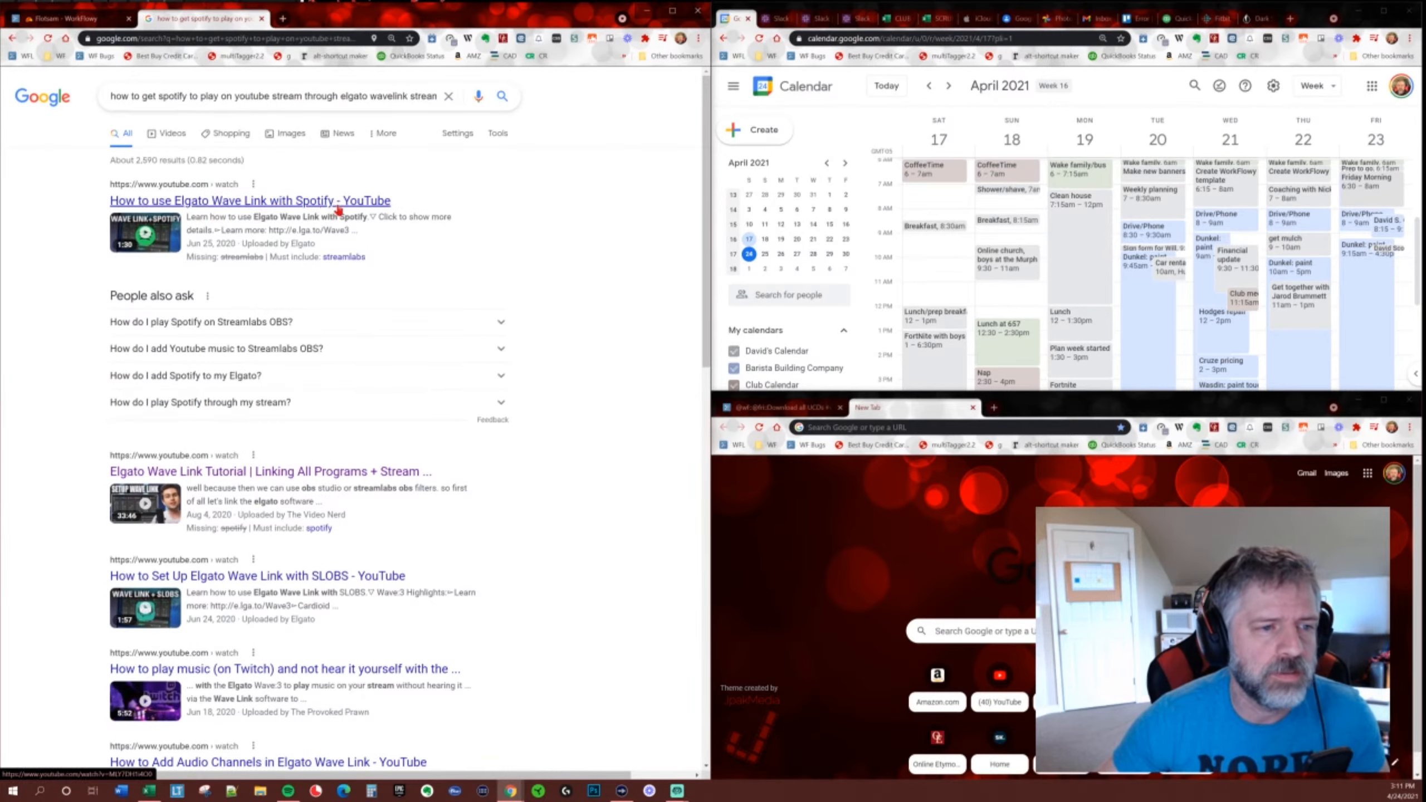
Expand the related question "How do I play Spotify on Streamlabs OBS?" and play its video with sound on.
scroll(374, 323, down, 1)
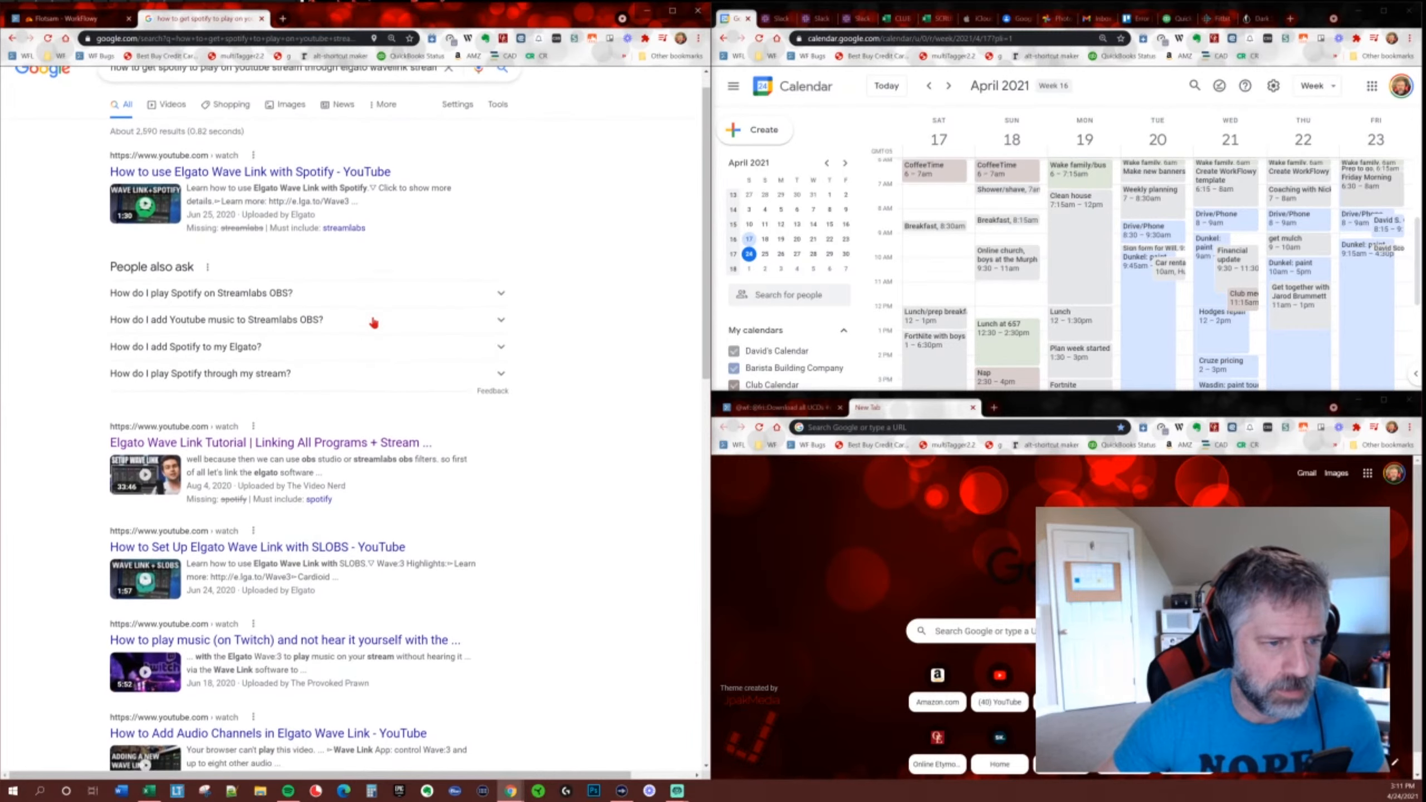
scroll(374, 322, down, 1)
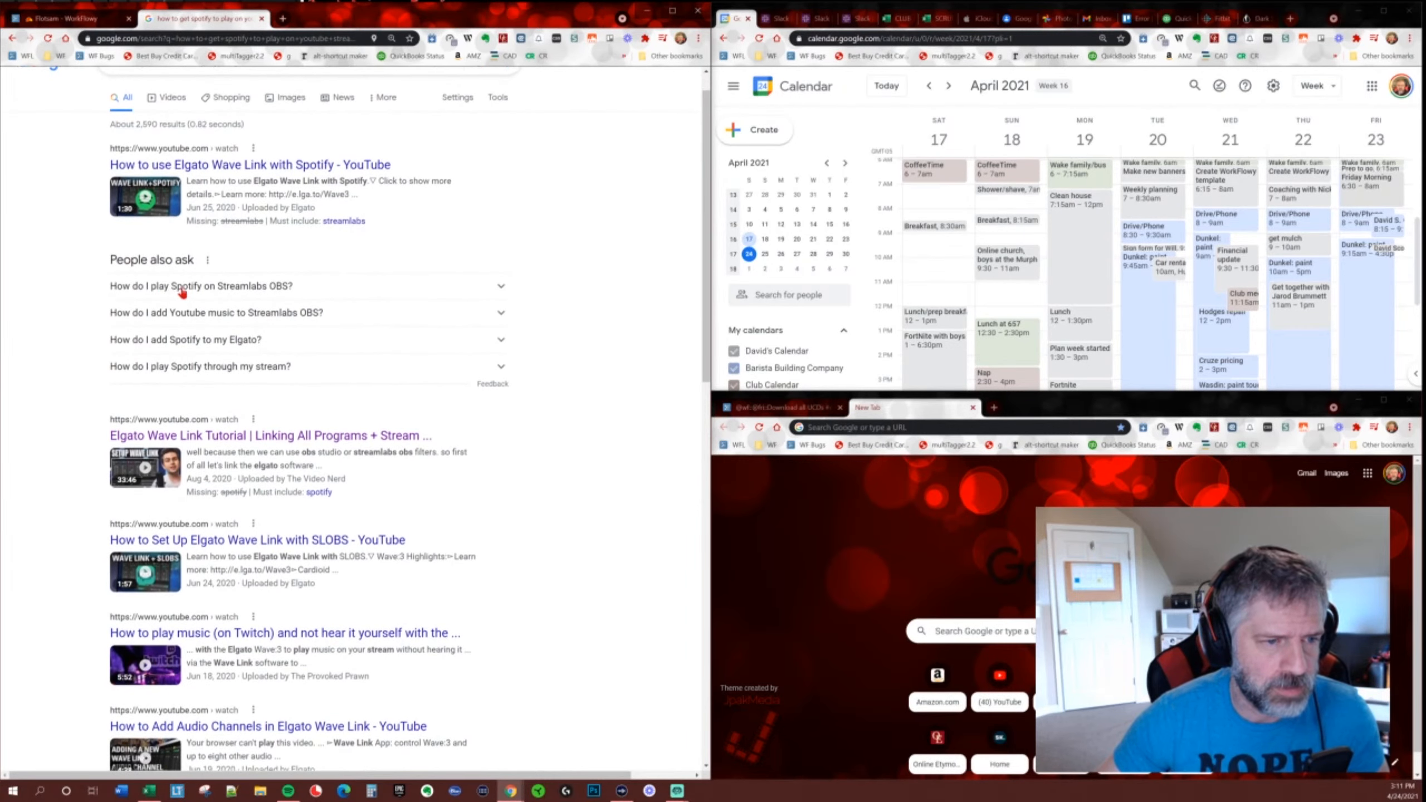
click(502, 287)
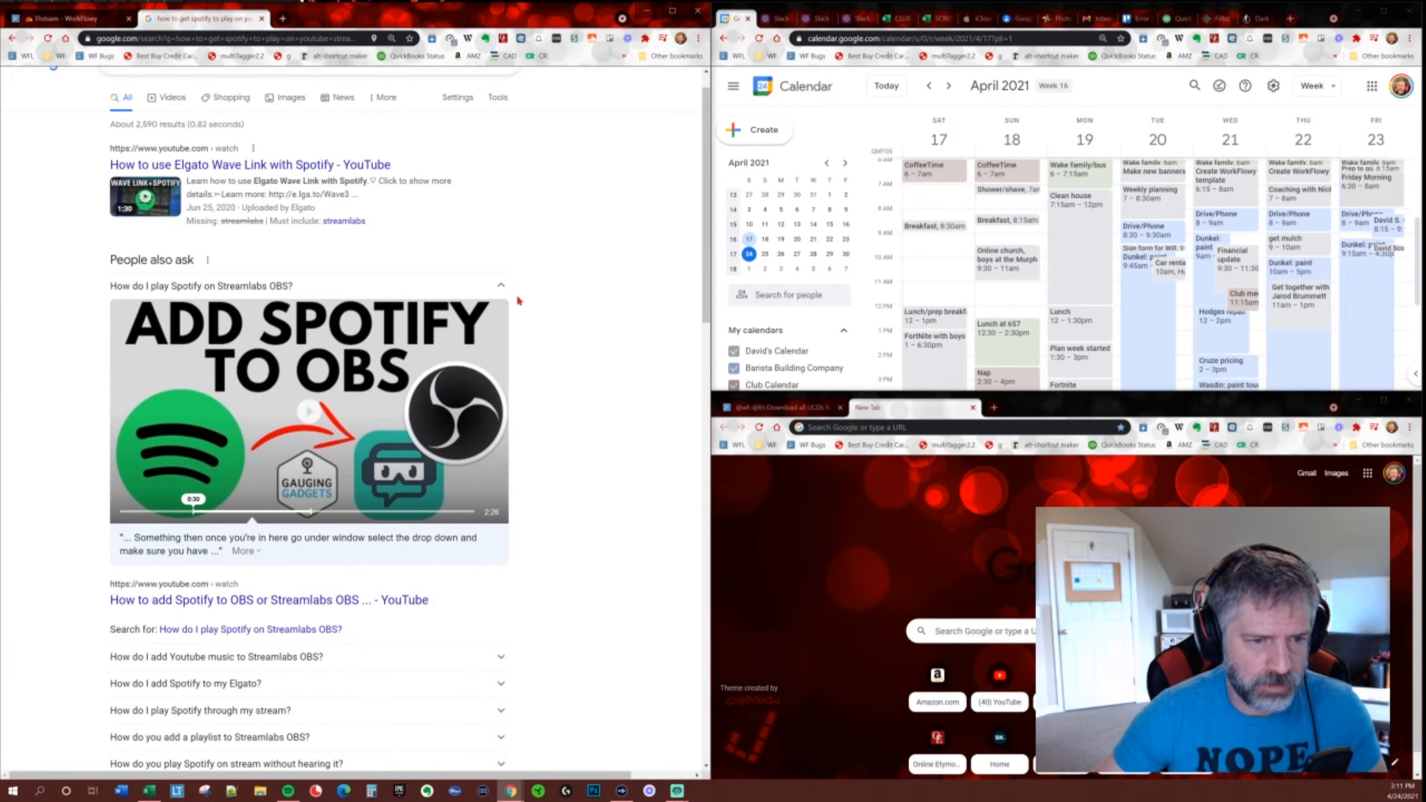
click(309, 413)
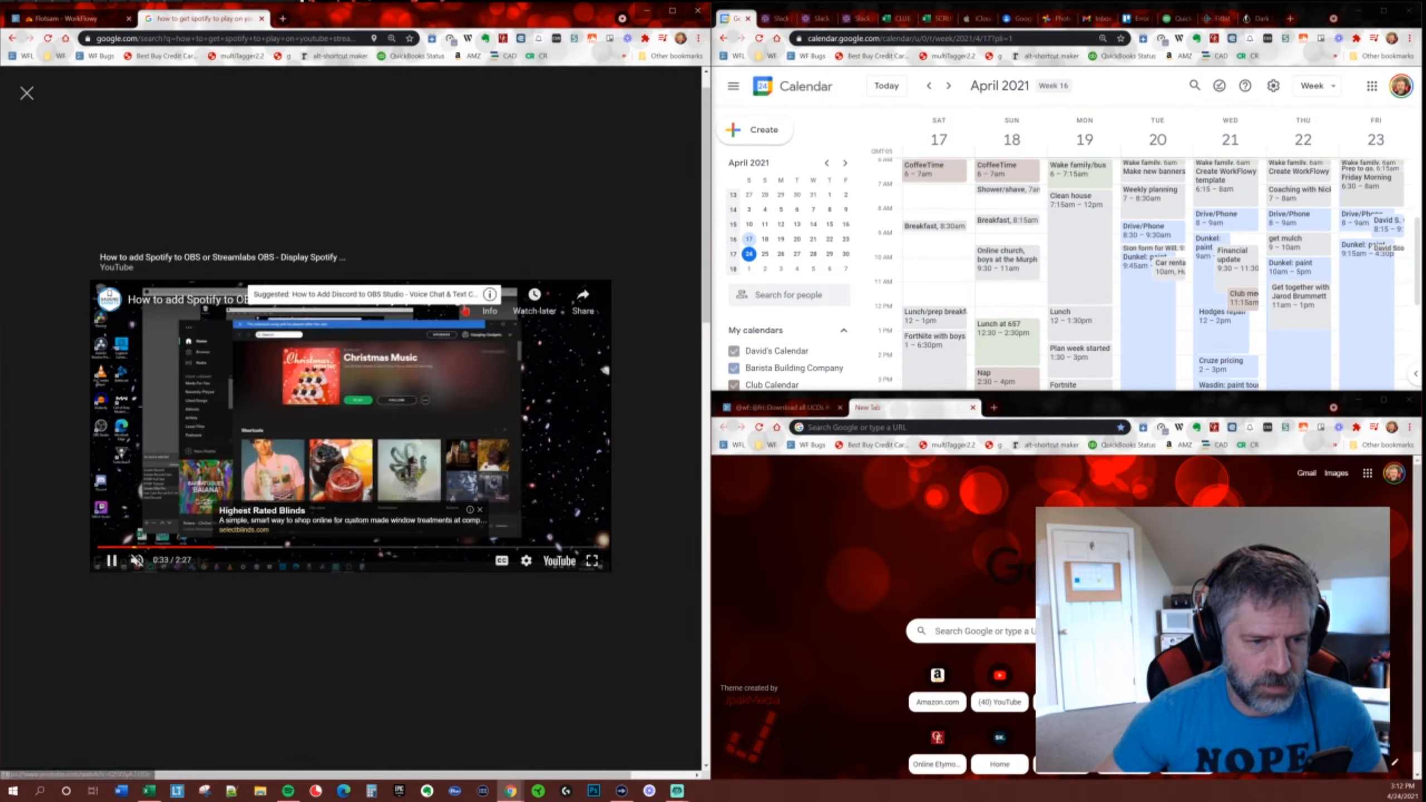
click(138, 561)
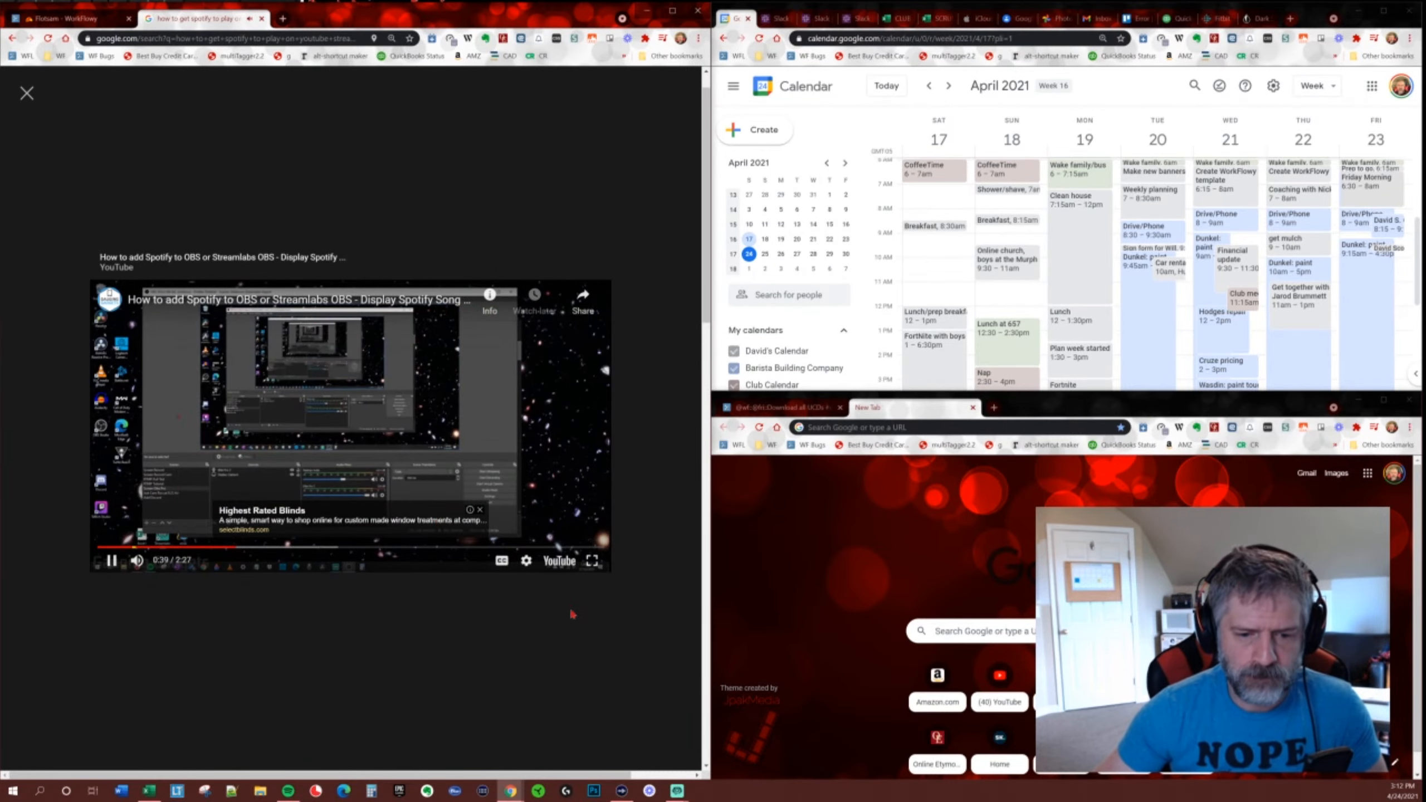
Bring up Wave Link and Streamlabs OBS, arrange their windows beside the tutorial video, and pause the video.
click(622, 791)
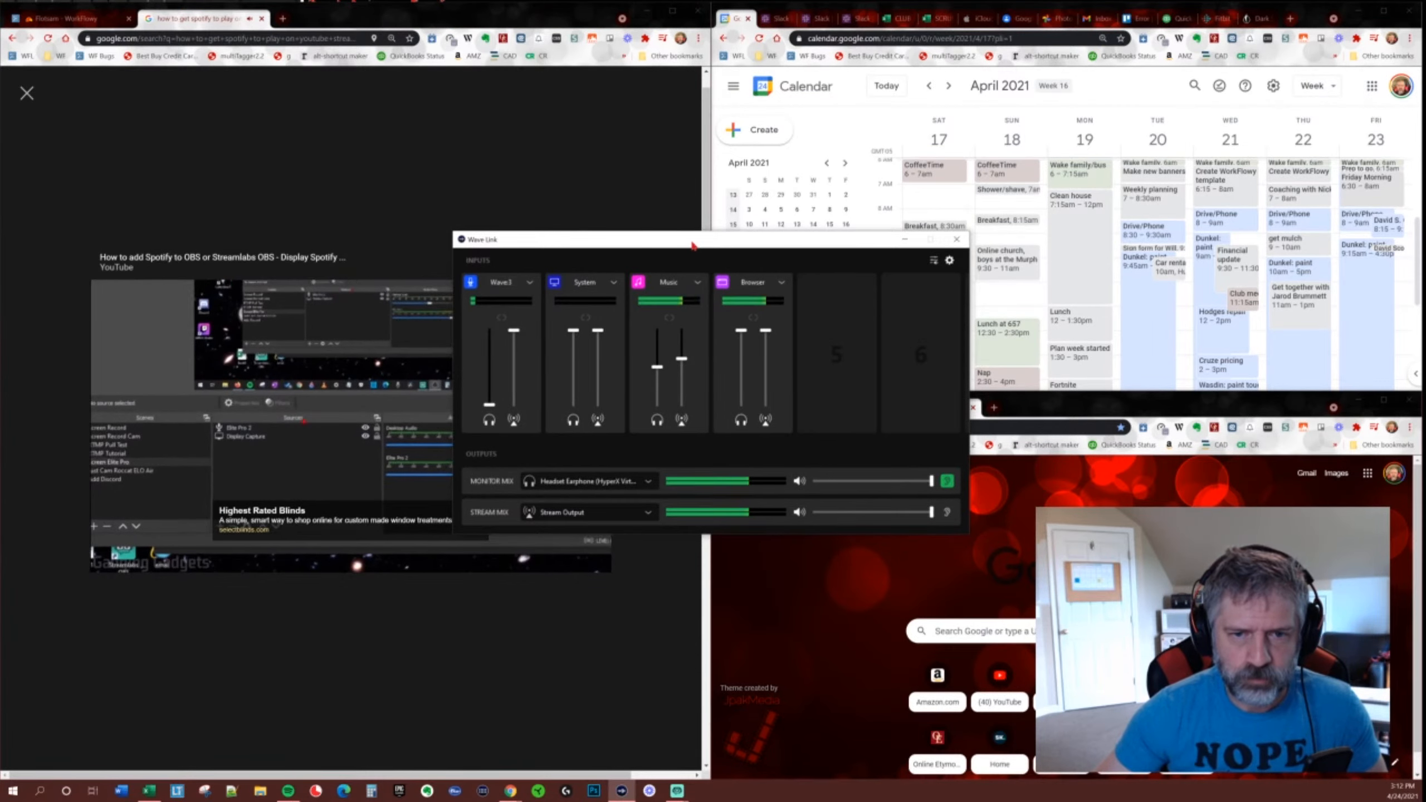
drag(692, 243, 935, 188)
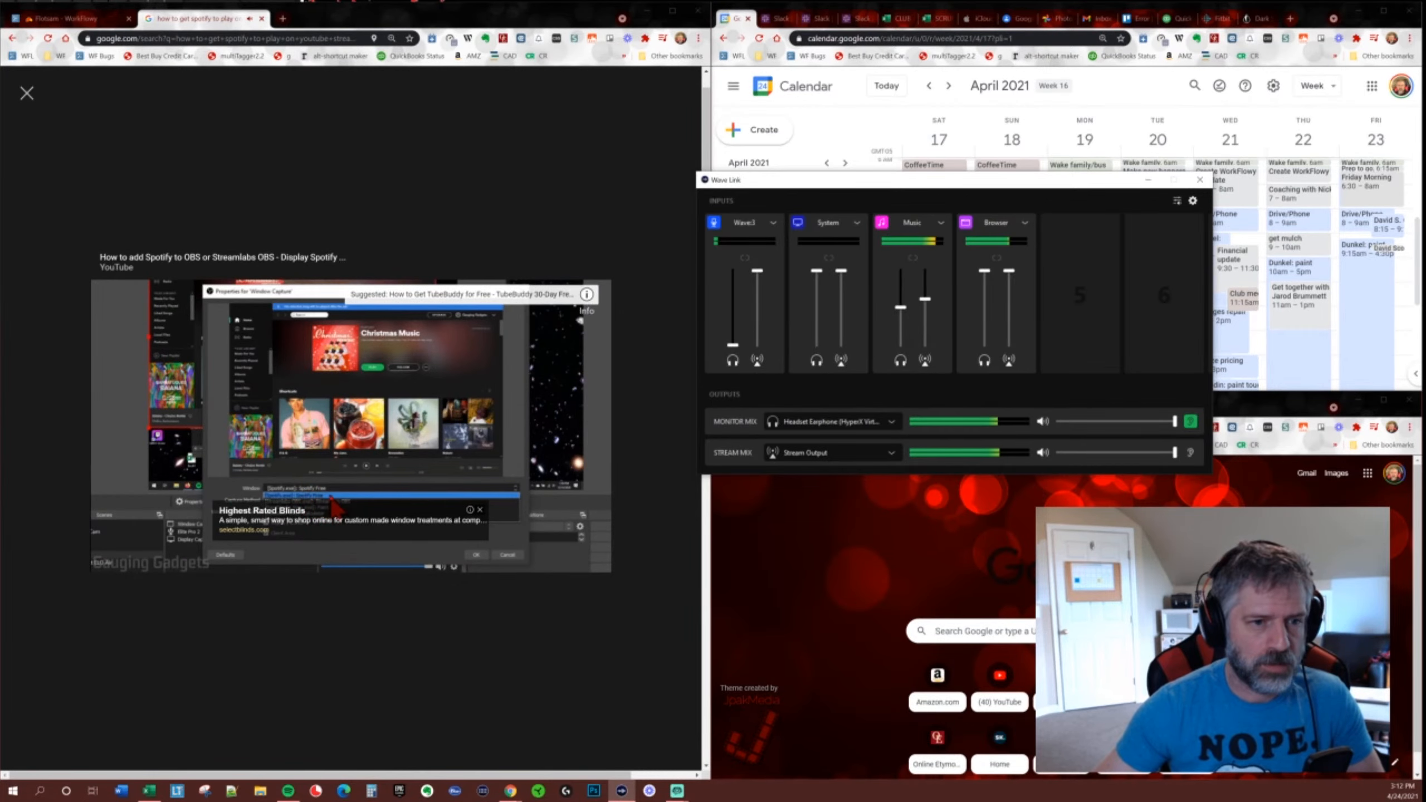
click(677, 791)
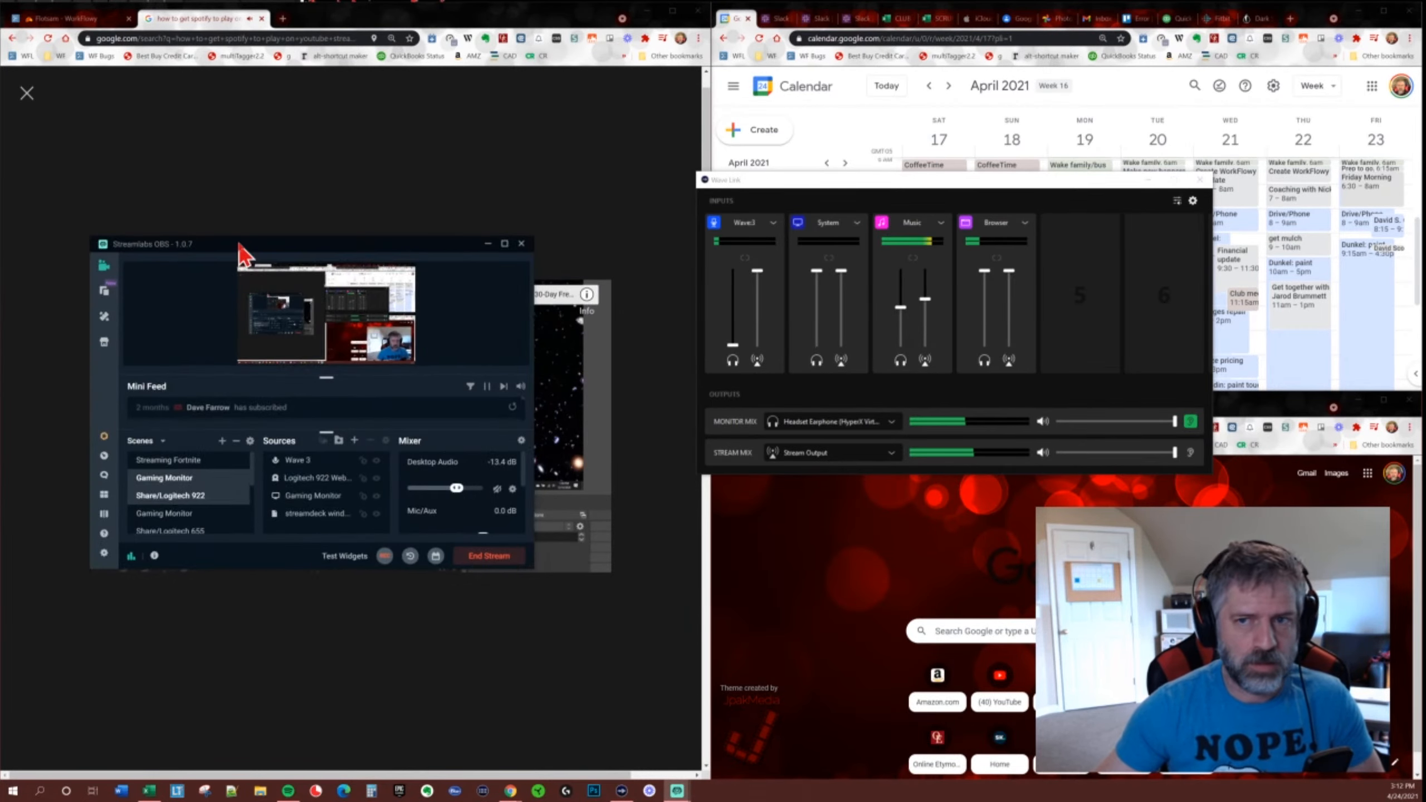
drag(242, 255, 1425, 376)
drag(1425, 188, 811, 69)
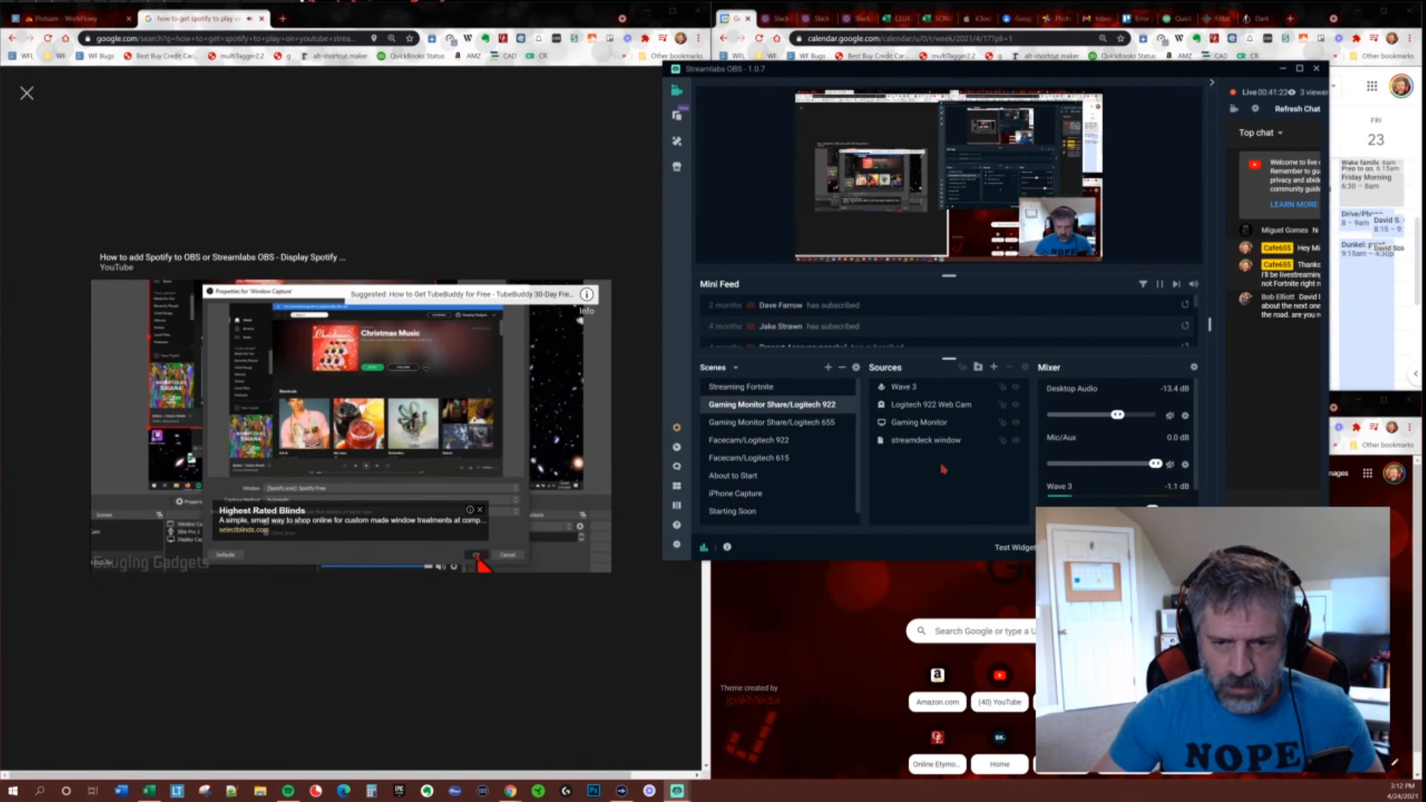
click(111, 560)
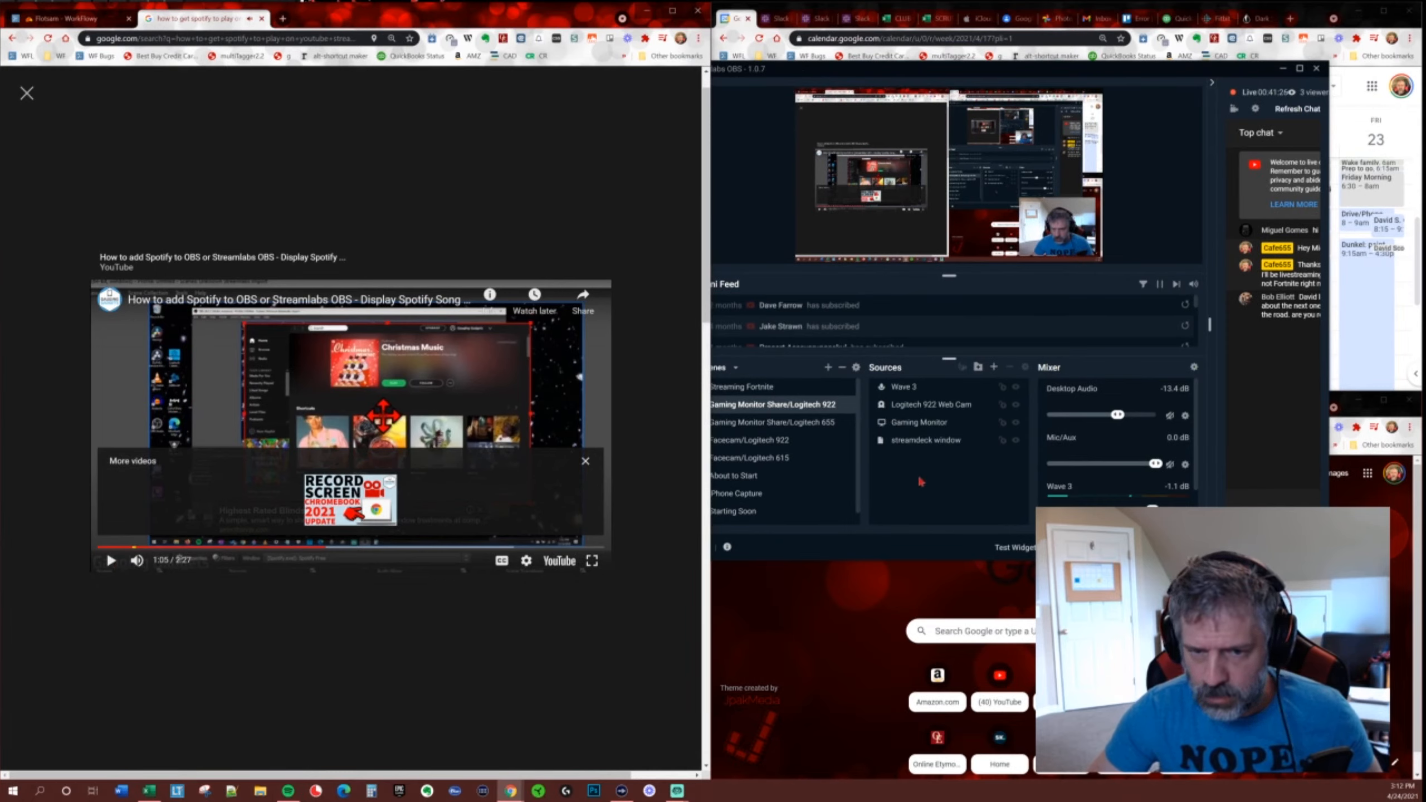
click(1013, 394)
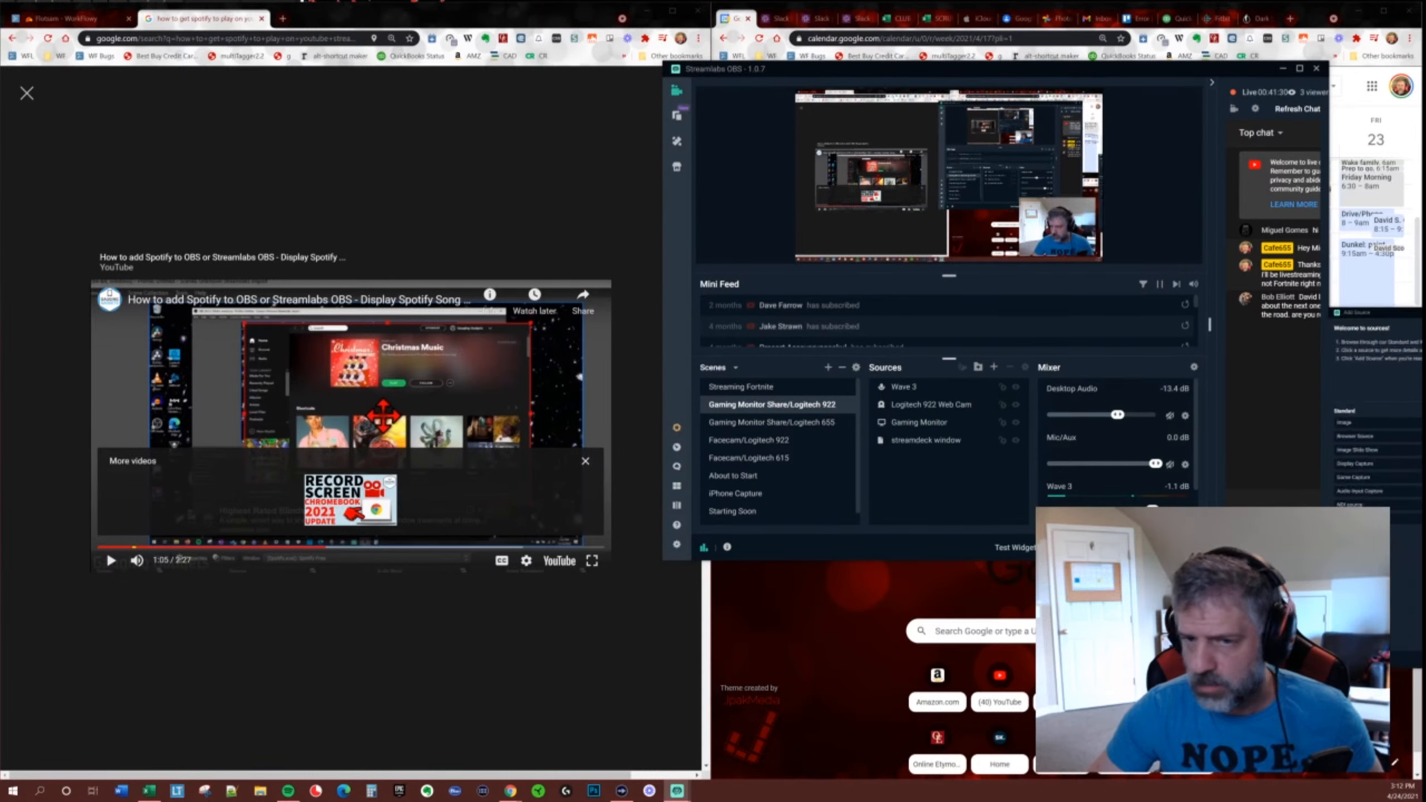
click(994, 367)
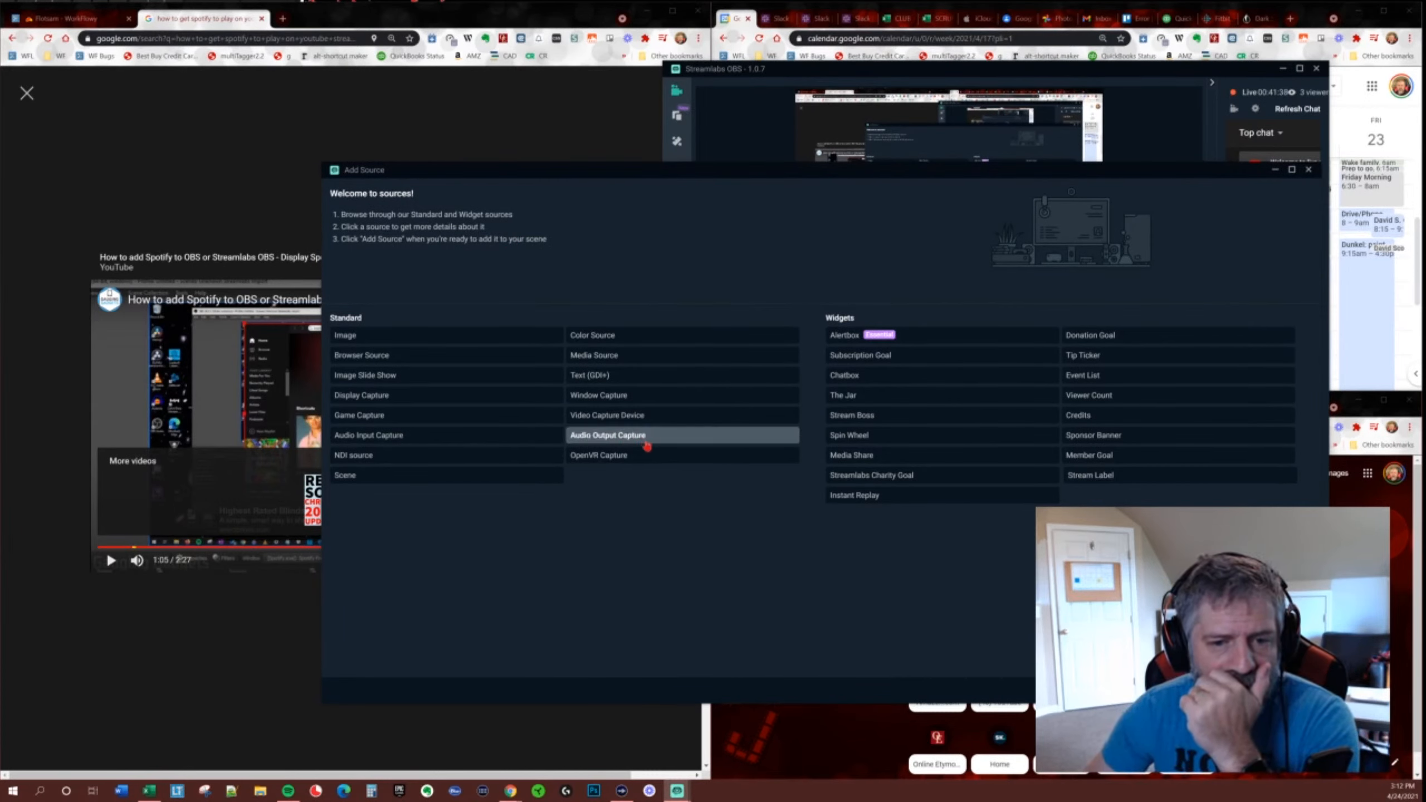
click(703, 444)
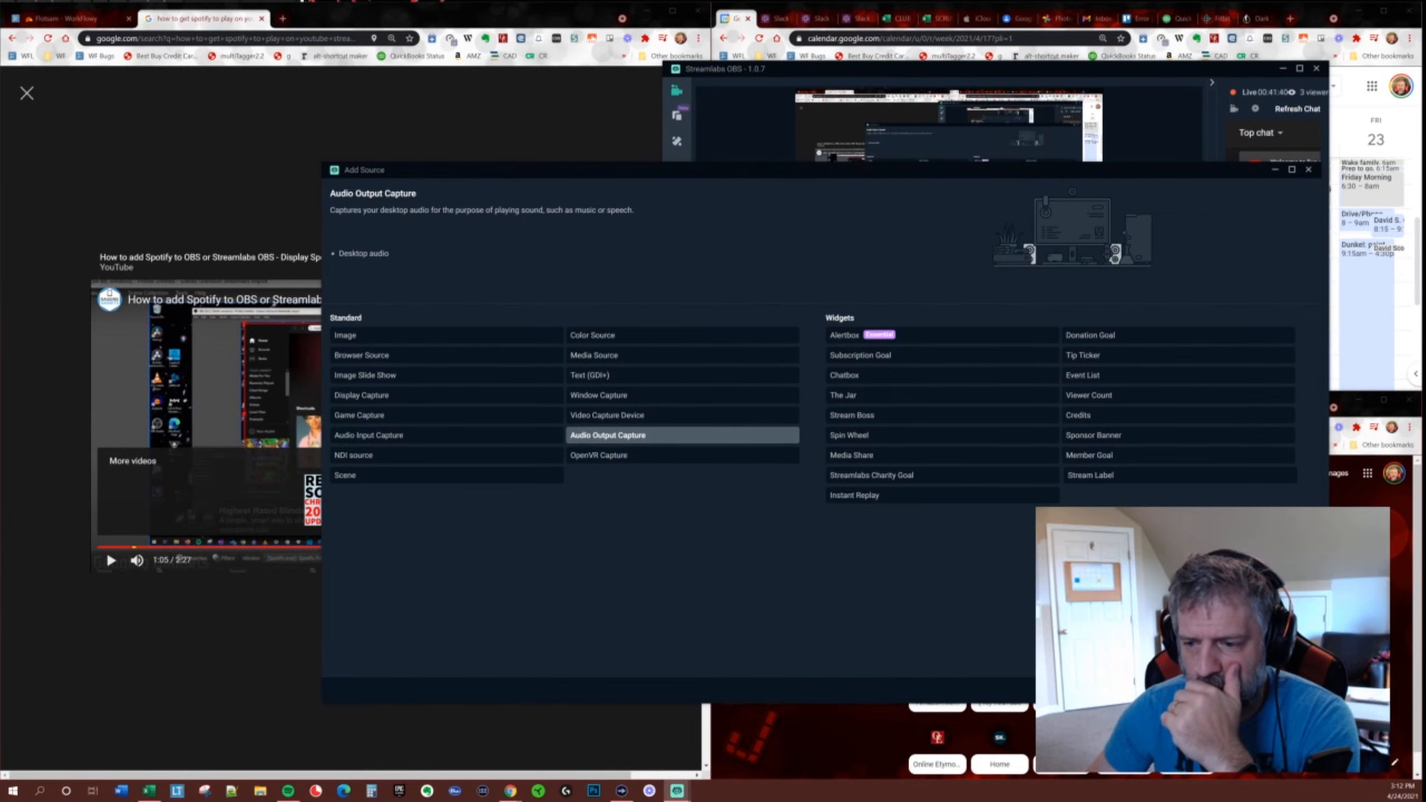
click(1289, 690)
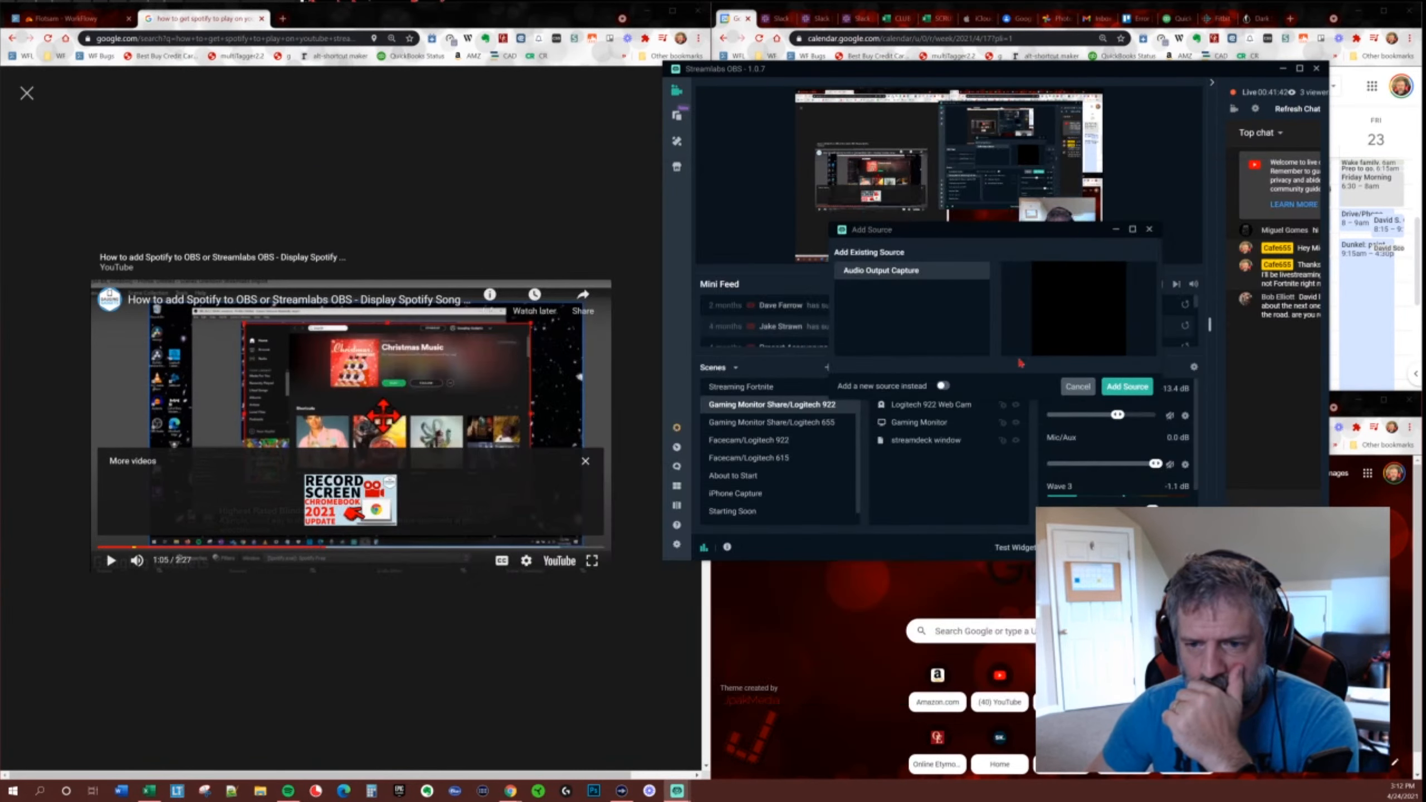
click(942, 388)
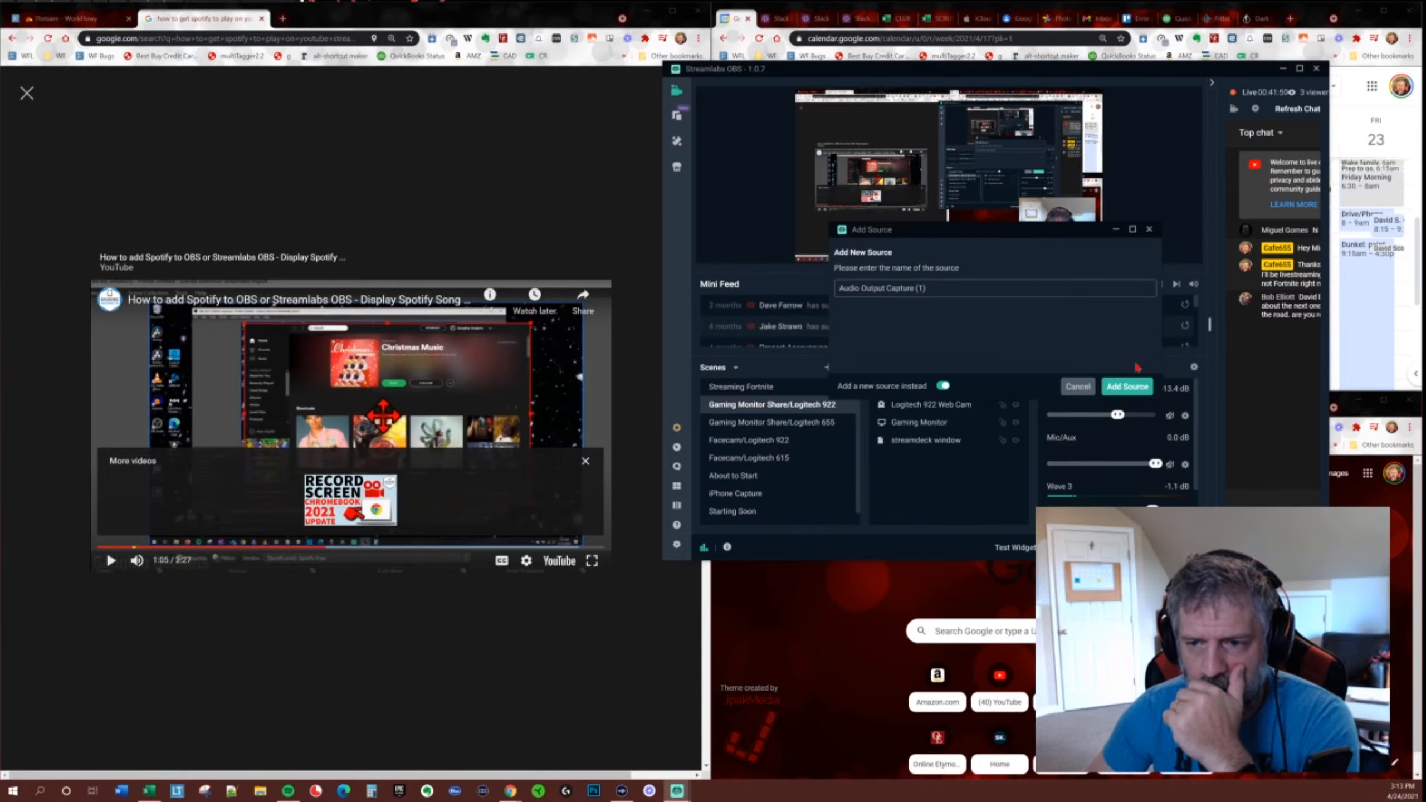
click(1149, 230)
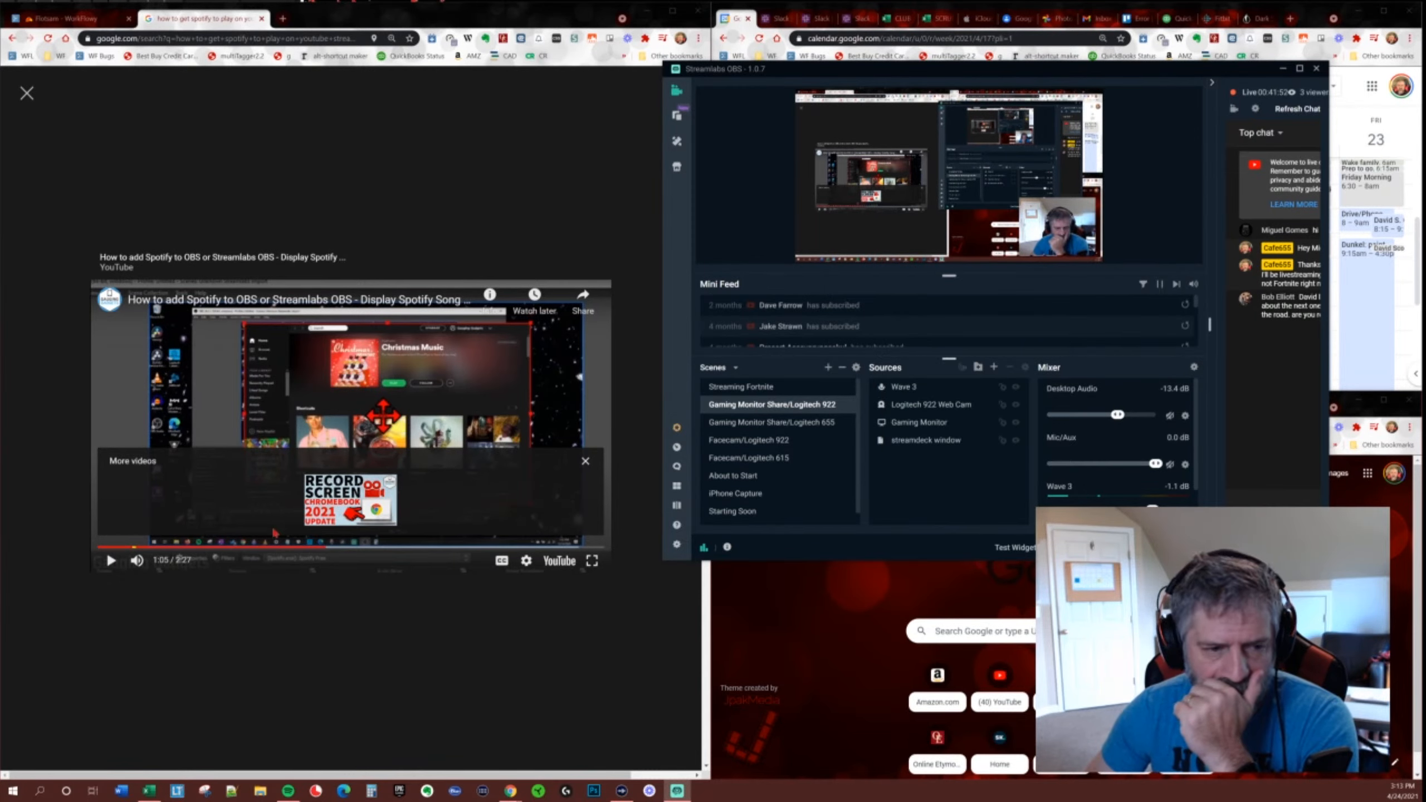
Replay the part of the tutorial video showing the Window Capture properties for Spotify, and pause it at 0:53.
click(112, 560)
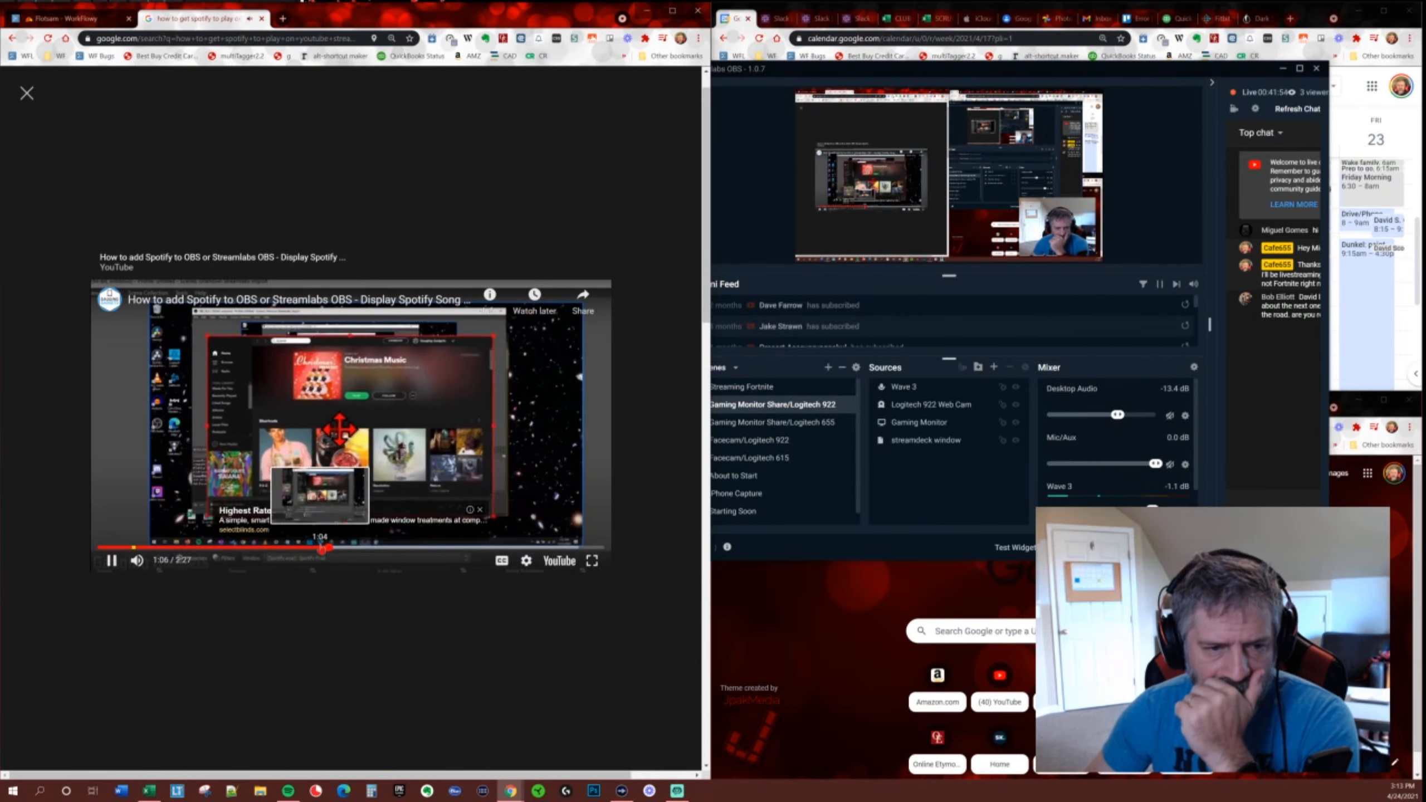
drag(325, 548, 231, 549)
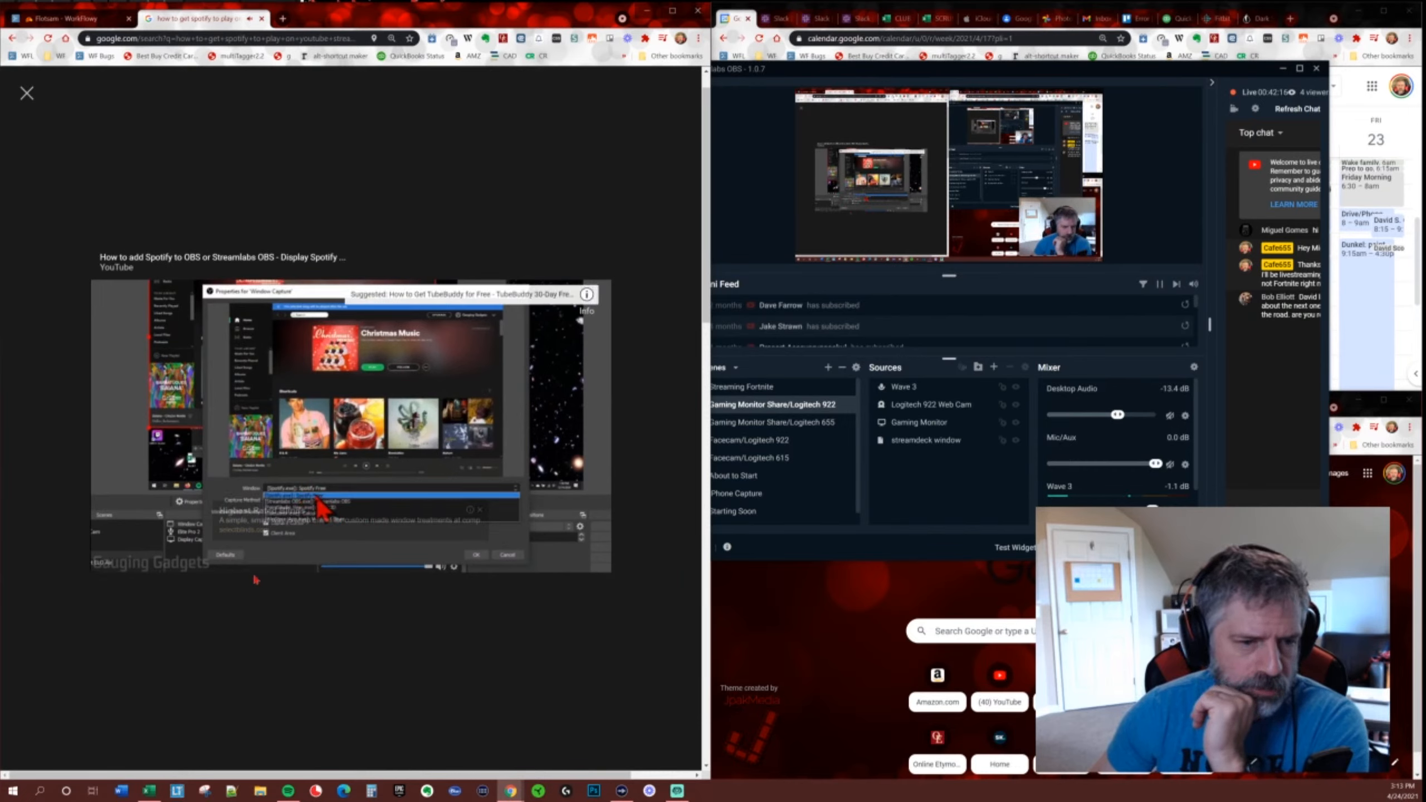
mouse_move(209, 570)
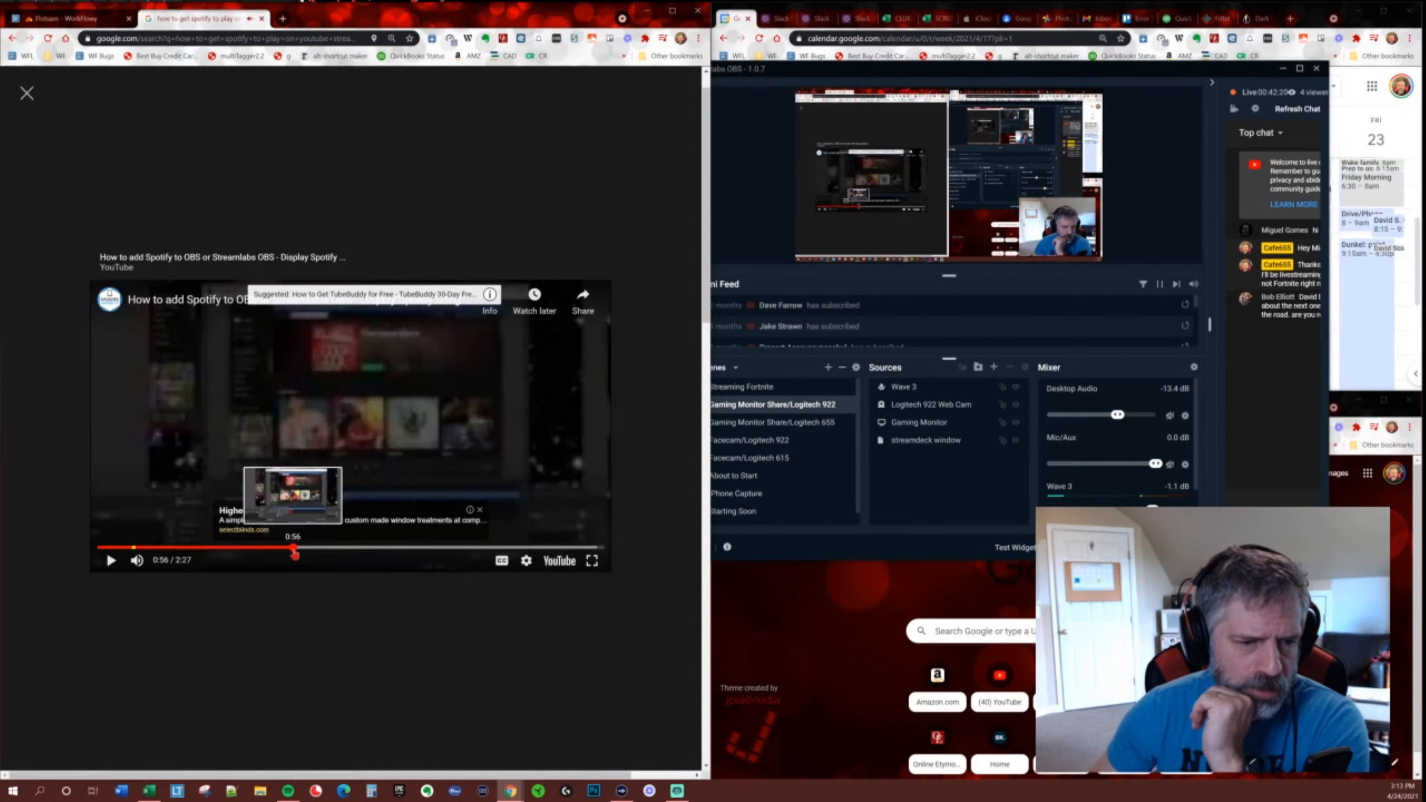
click(293, 553)
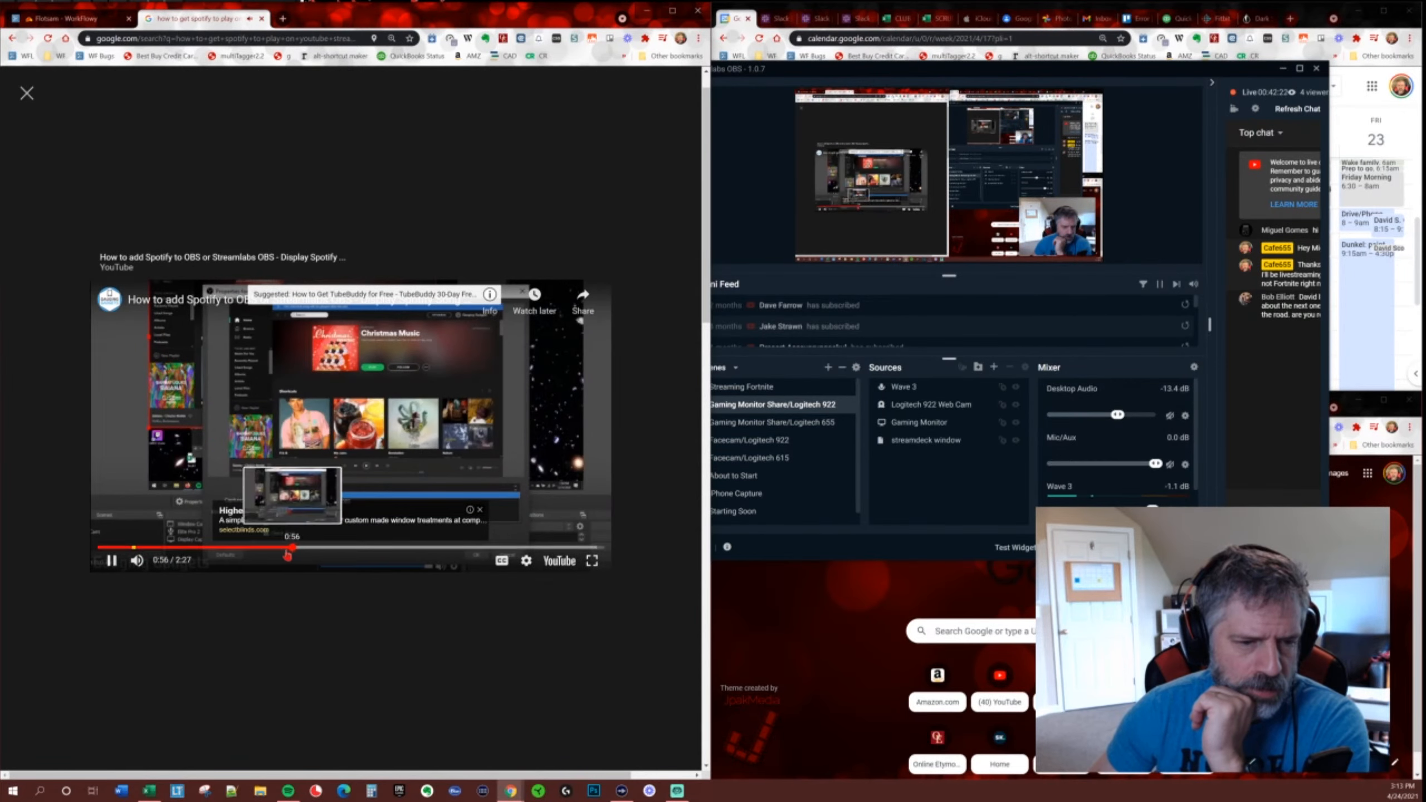
click(274, 553)
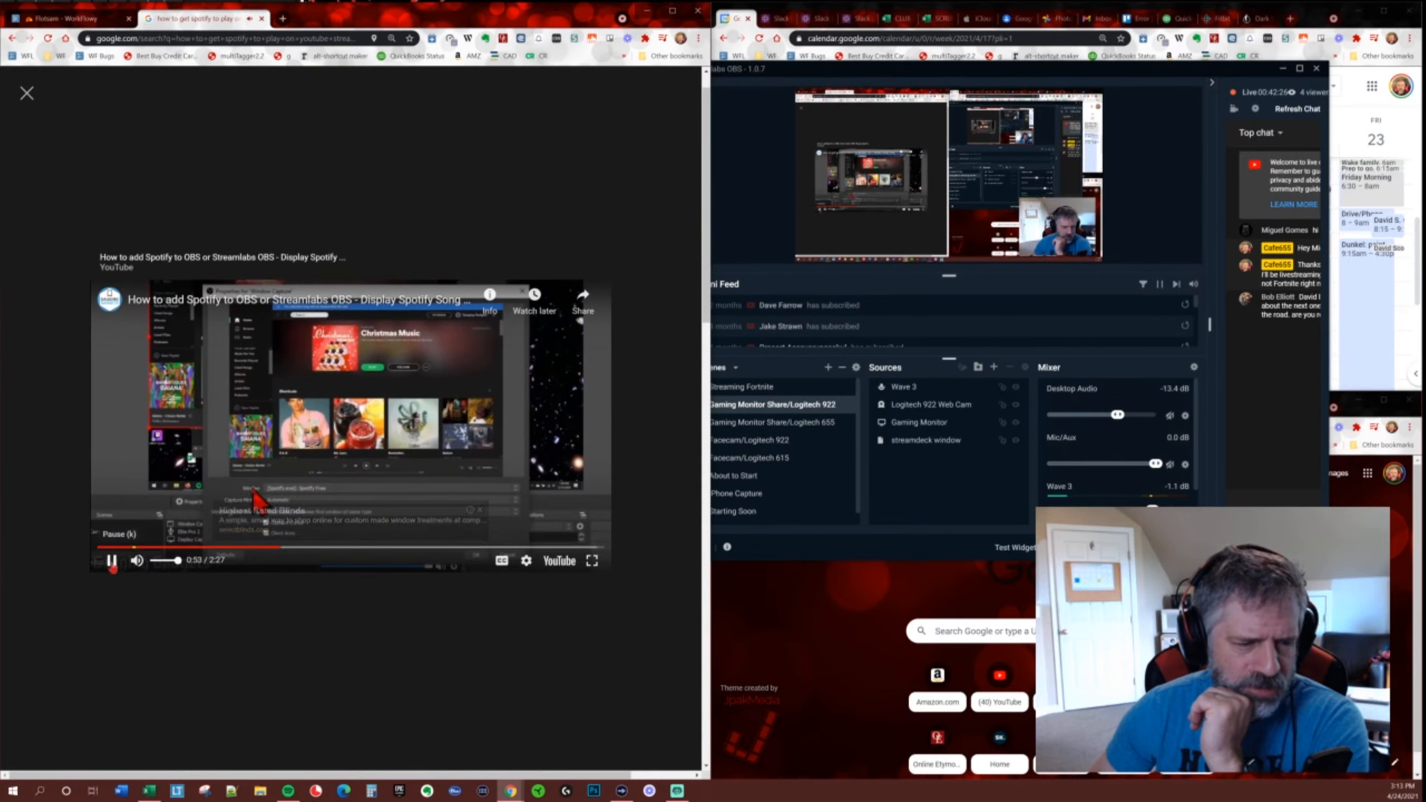
click(113, 562)
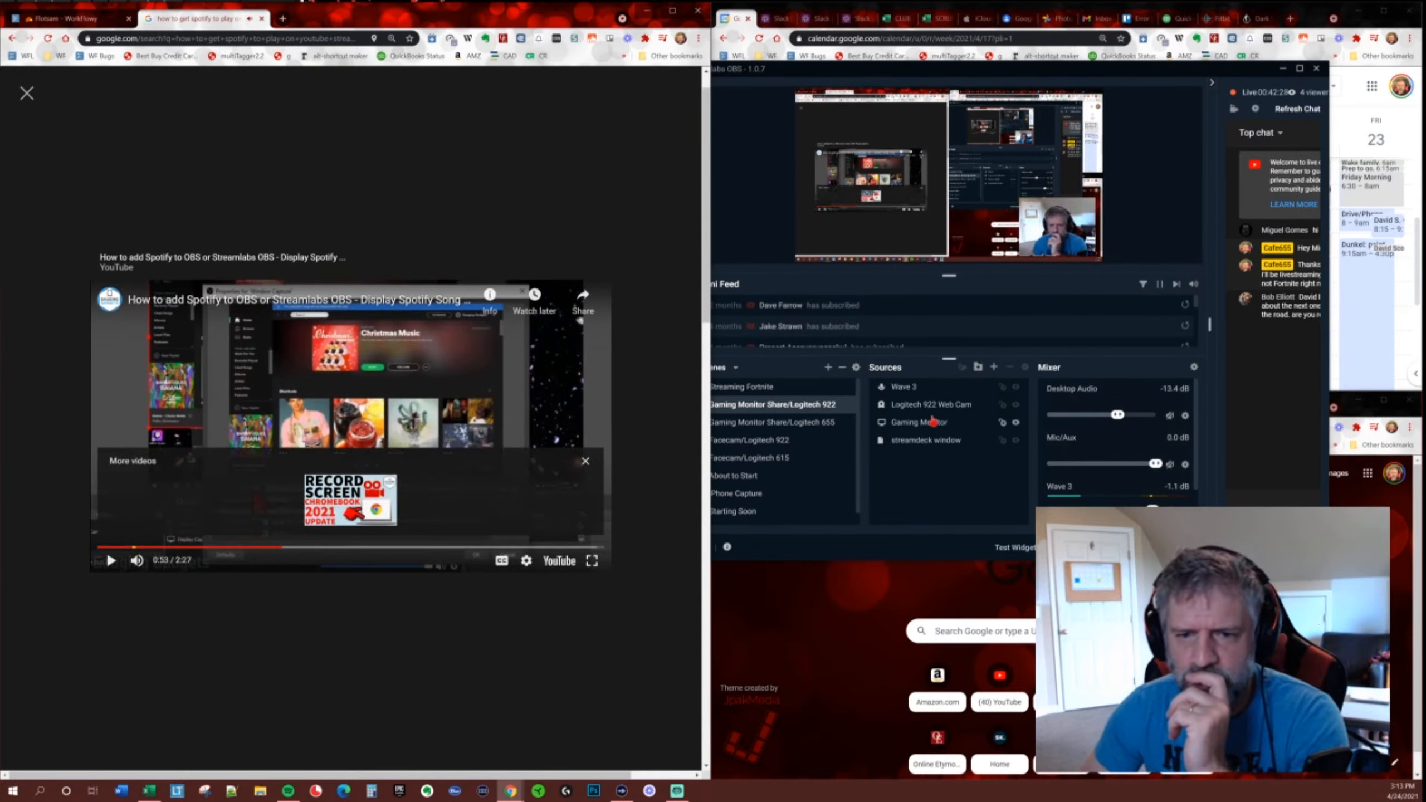
Maximize Streamlabs OBS and add a new Window Capture source to the Gaming Monitor Share/Logitech 922 scene.
click(850, 268)
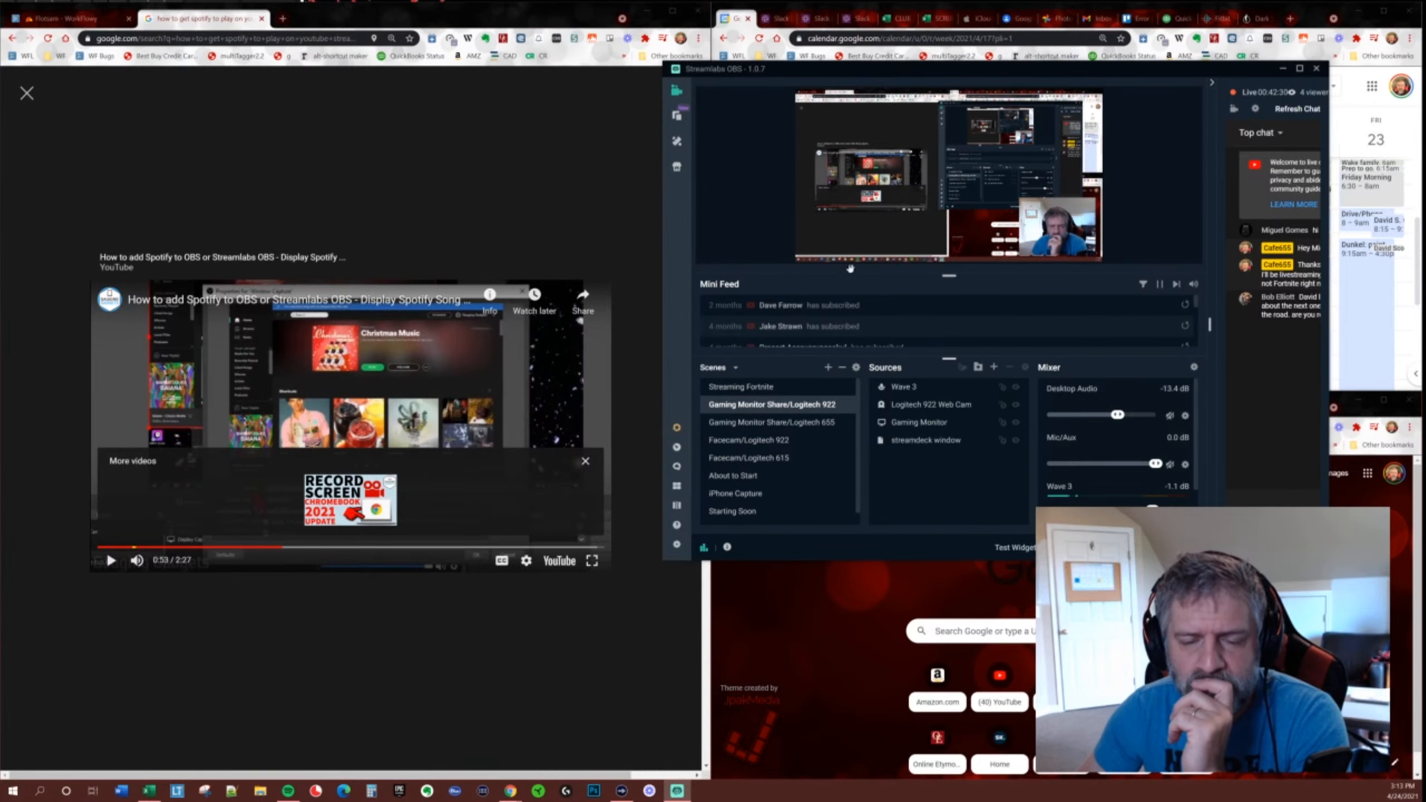
drag(1108, 69, 989, 1)
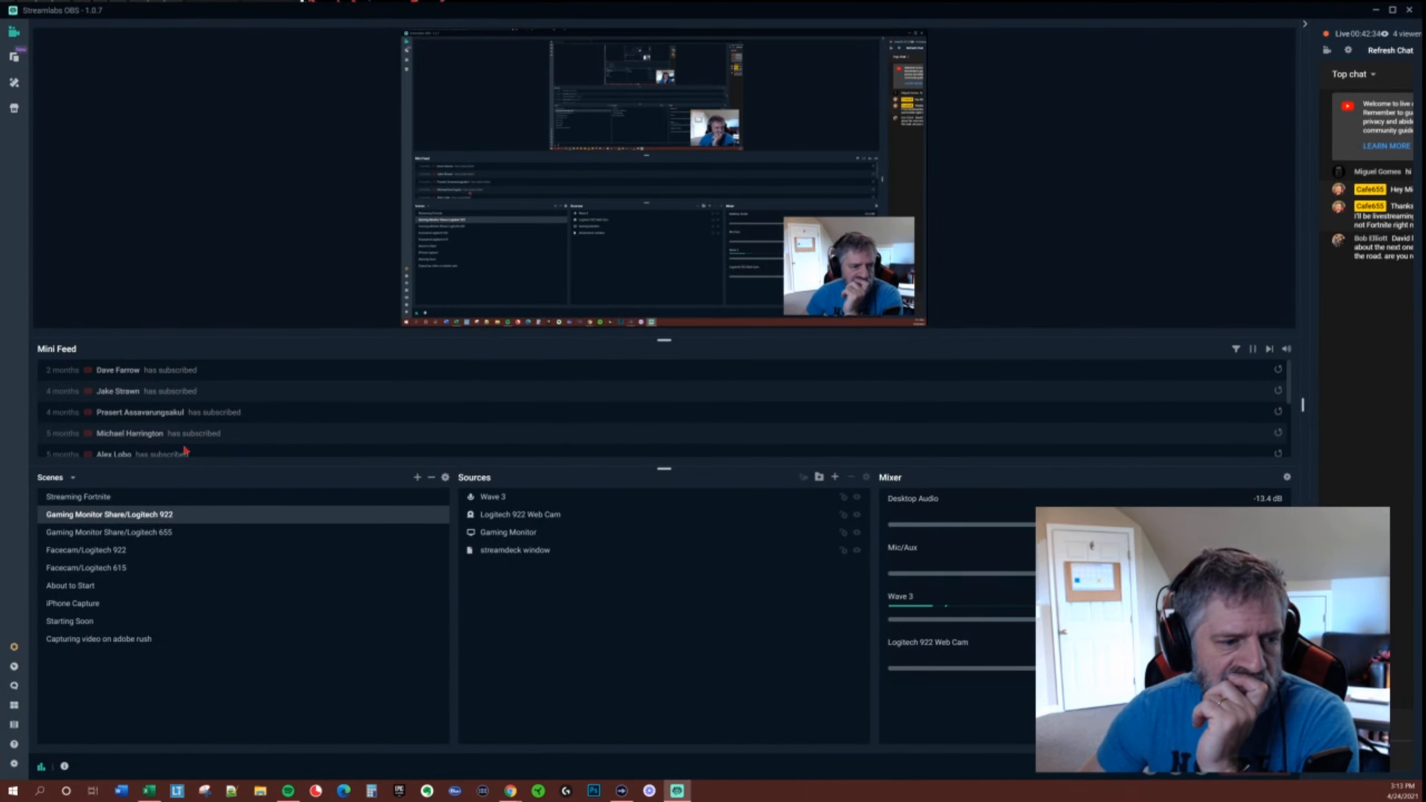
click(835, 478)
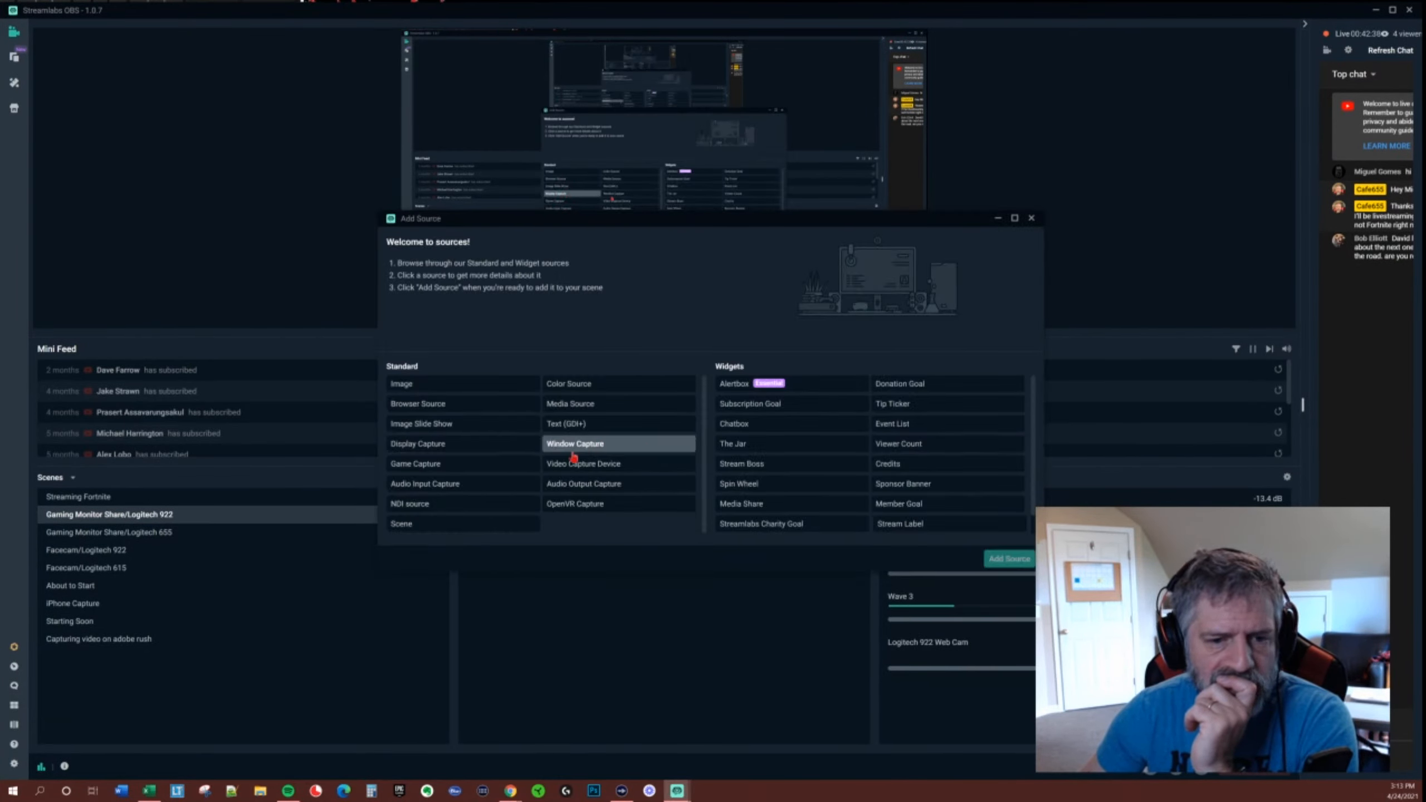
click(618, 445)
click(1010, 557)
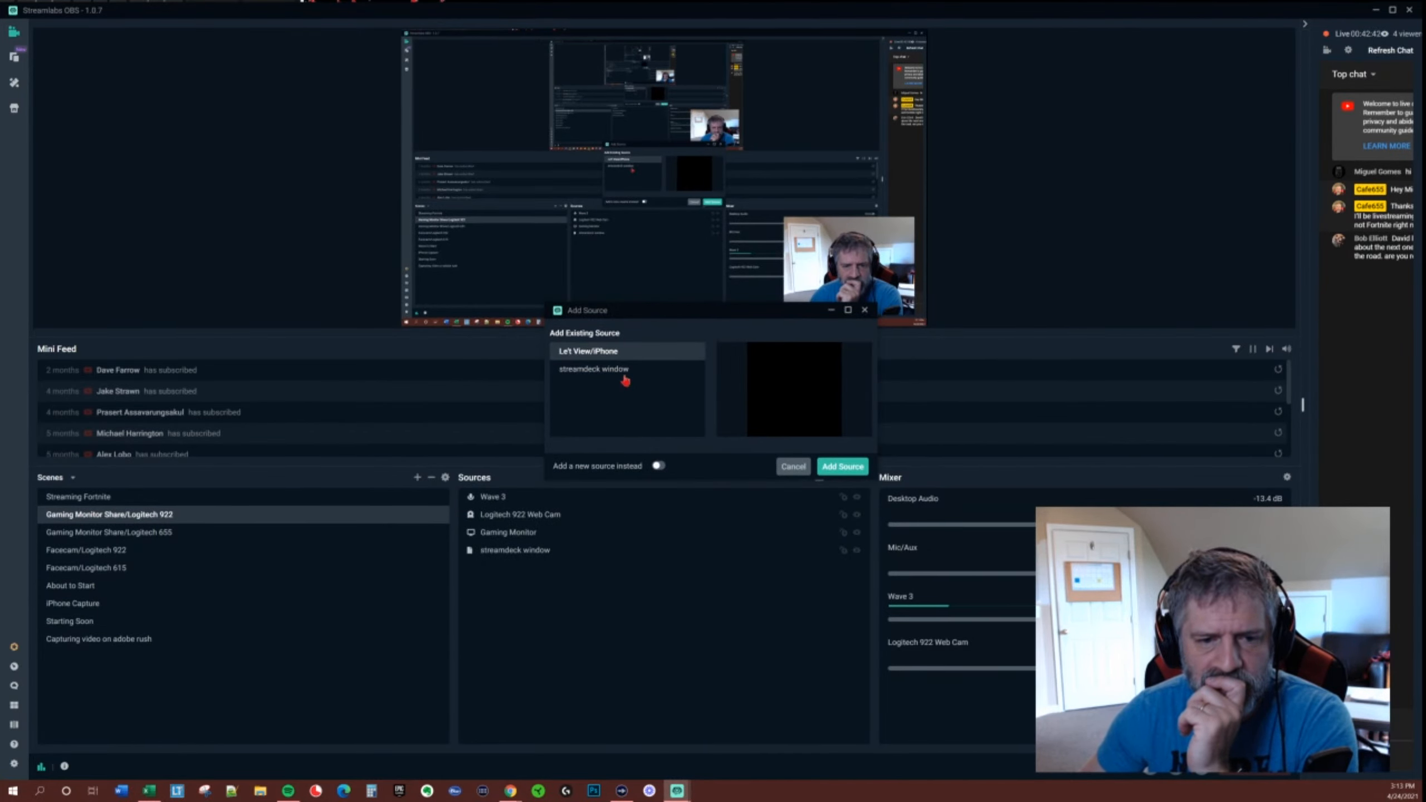
click(660, 468)
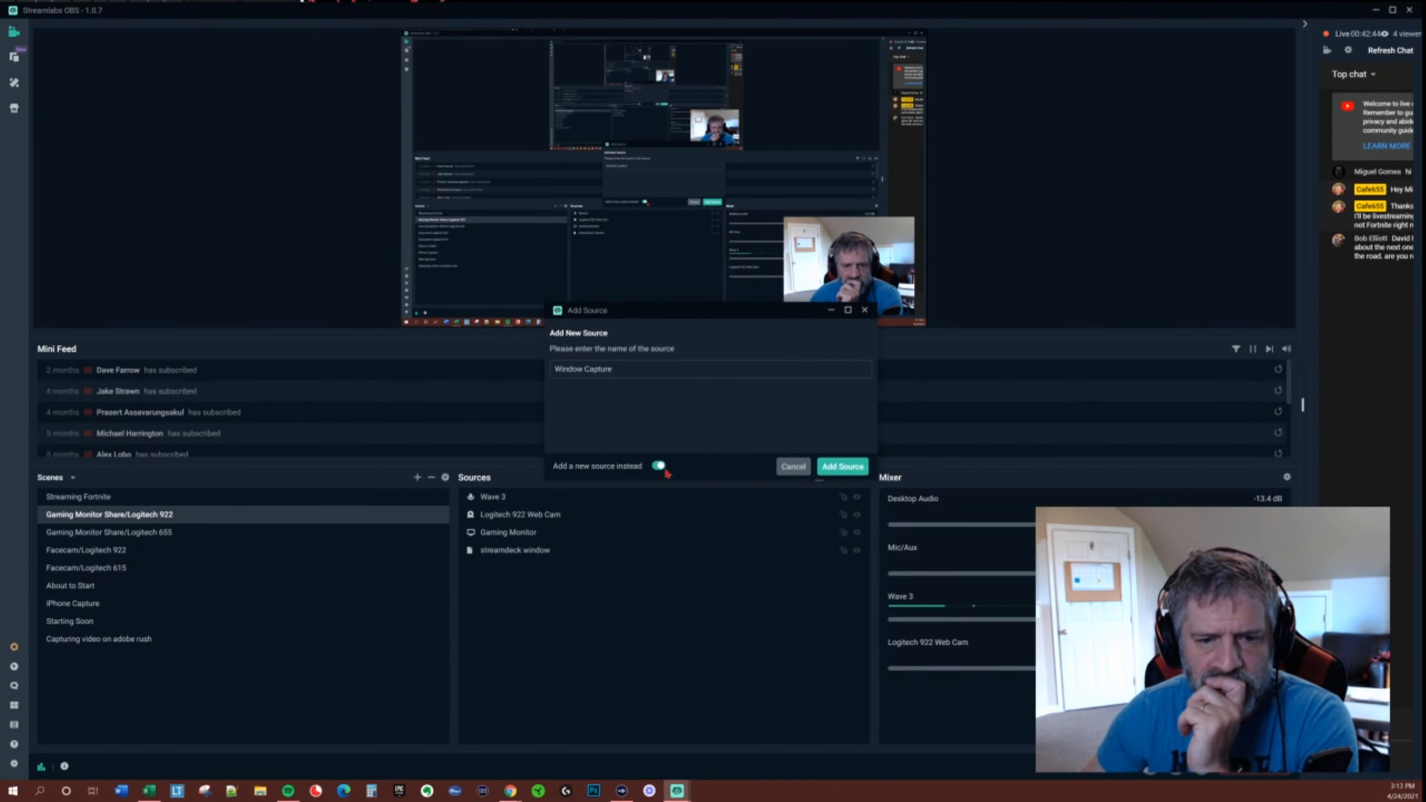
click(841, 471)
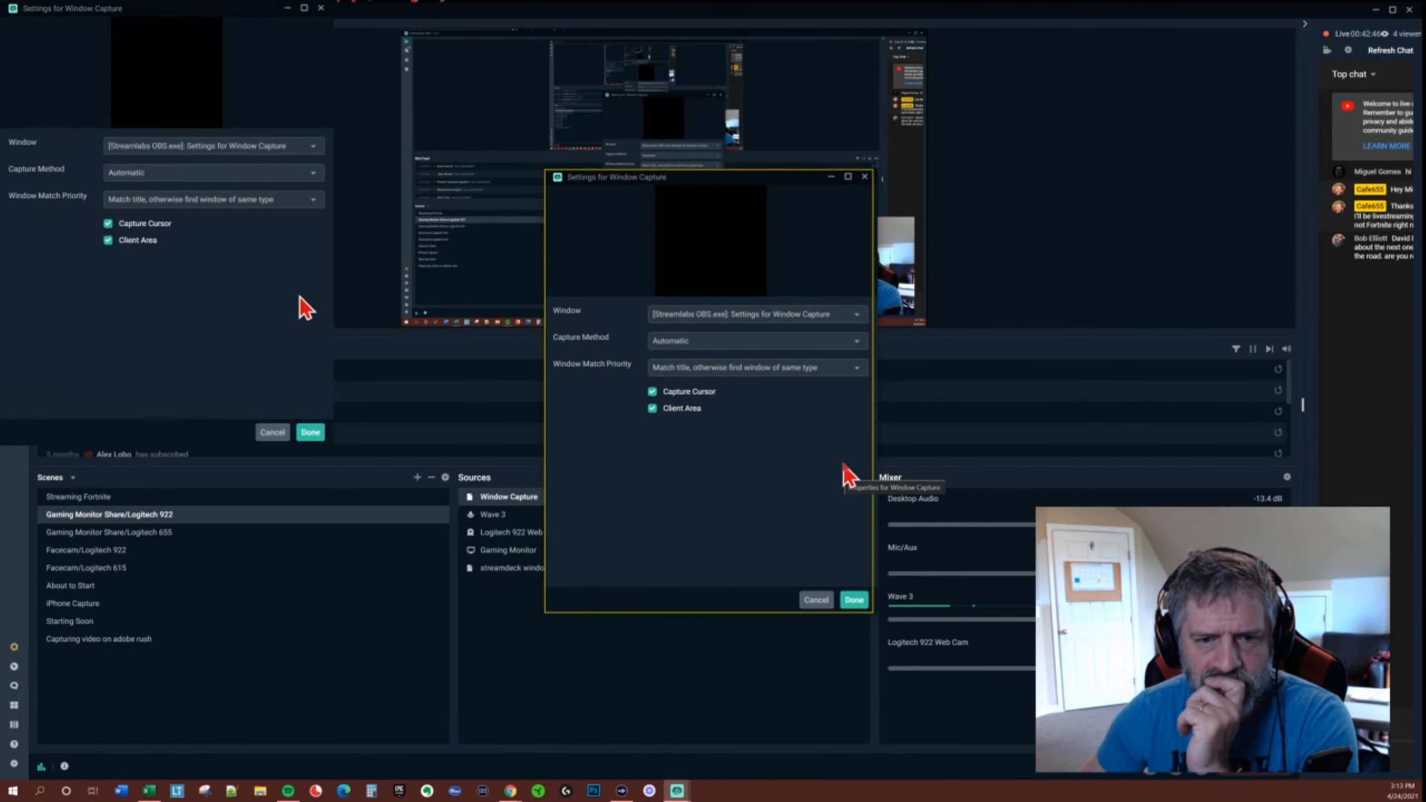
Set the Window Capture source to capture the Spotify.exe window and accept its settings.
click(314, 147)
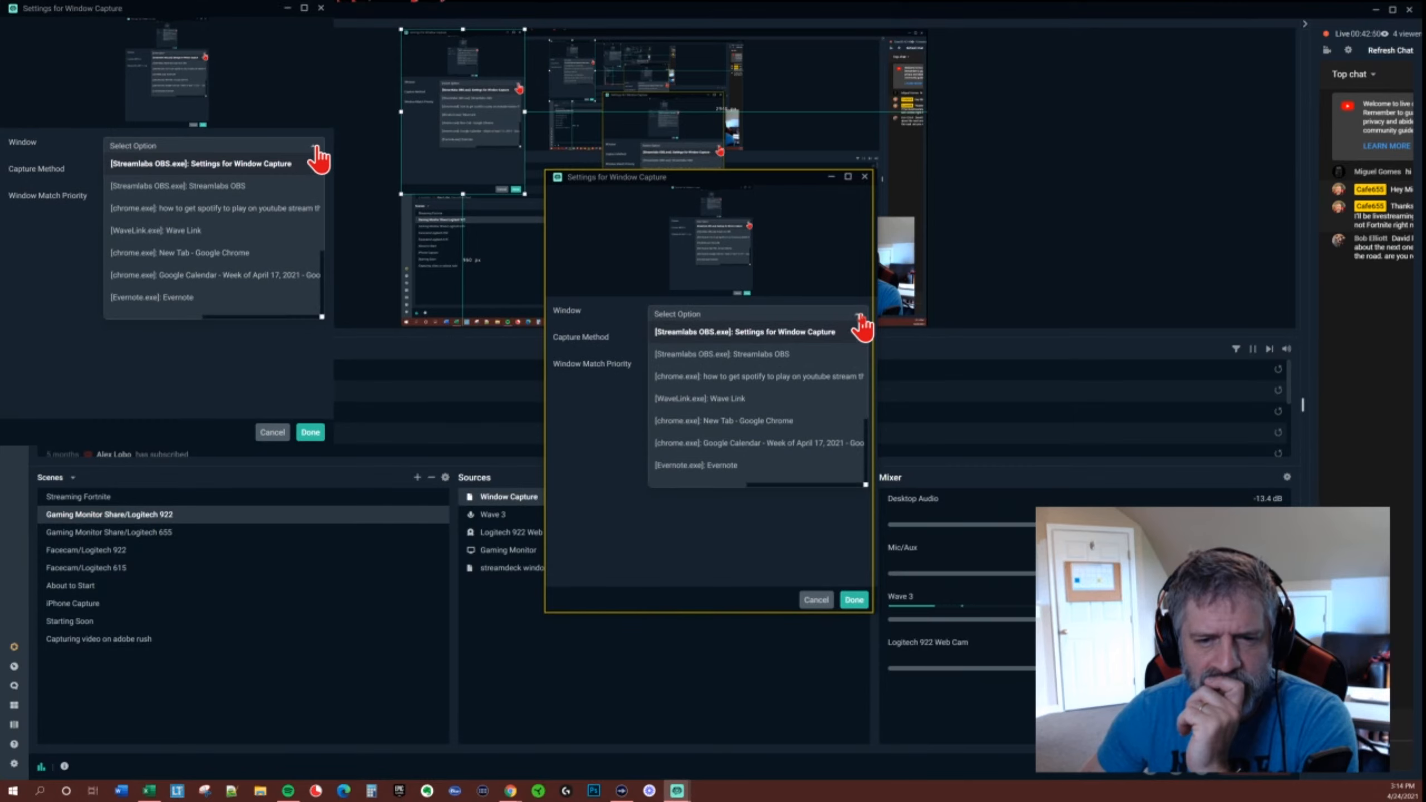
scroll(262, 224, down, 3)
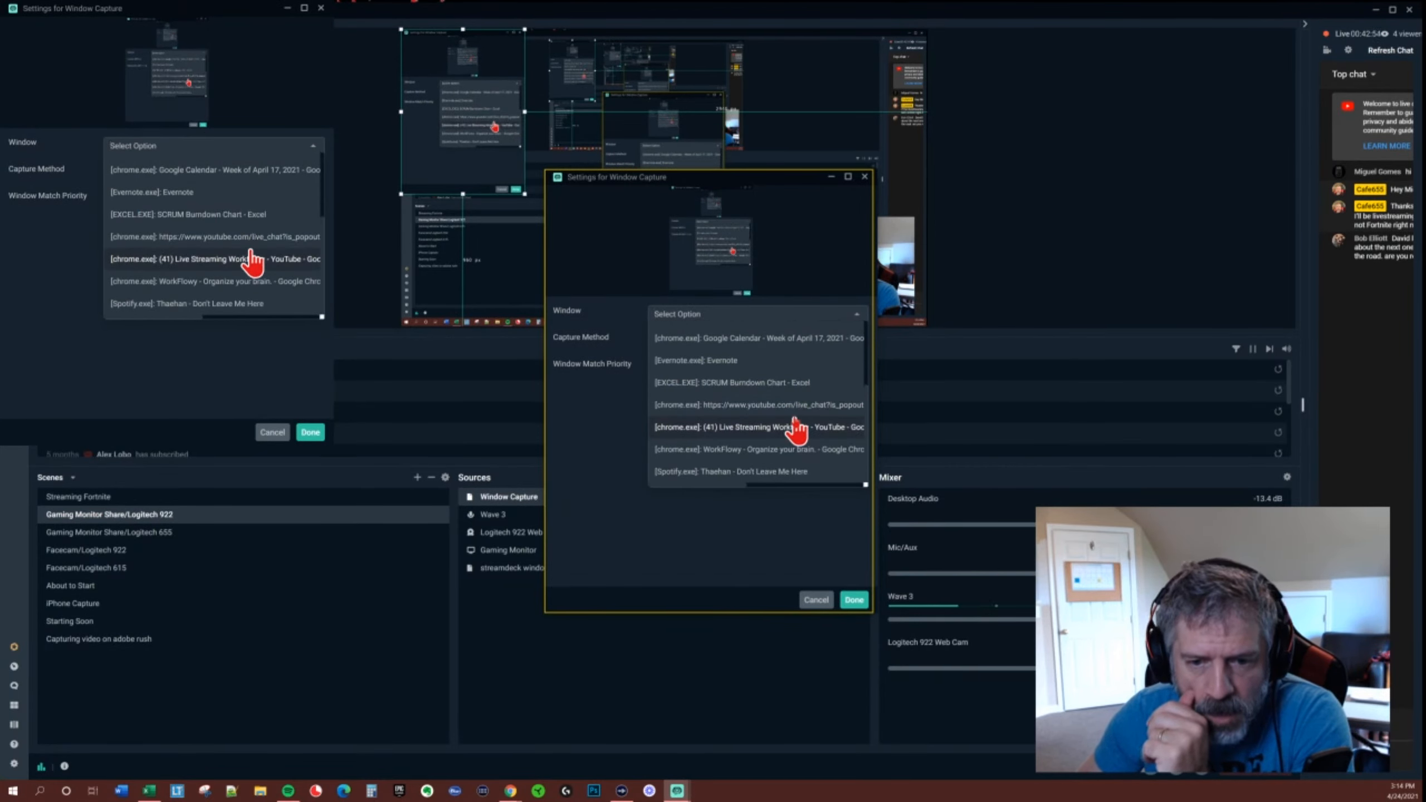
click(254, 304)
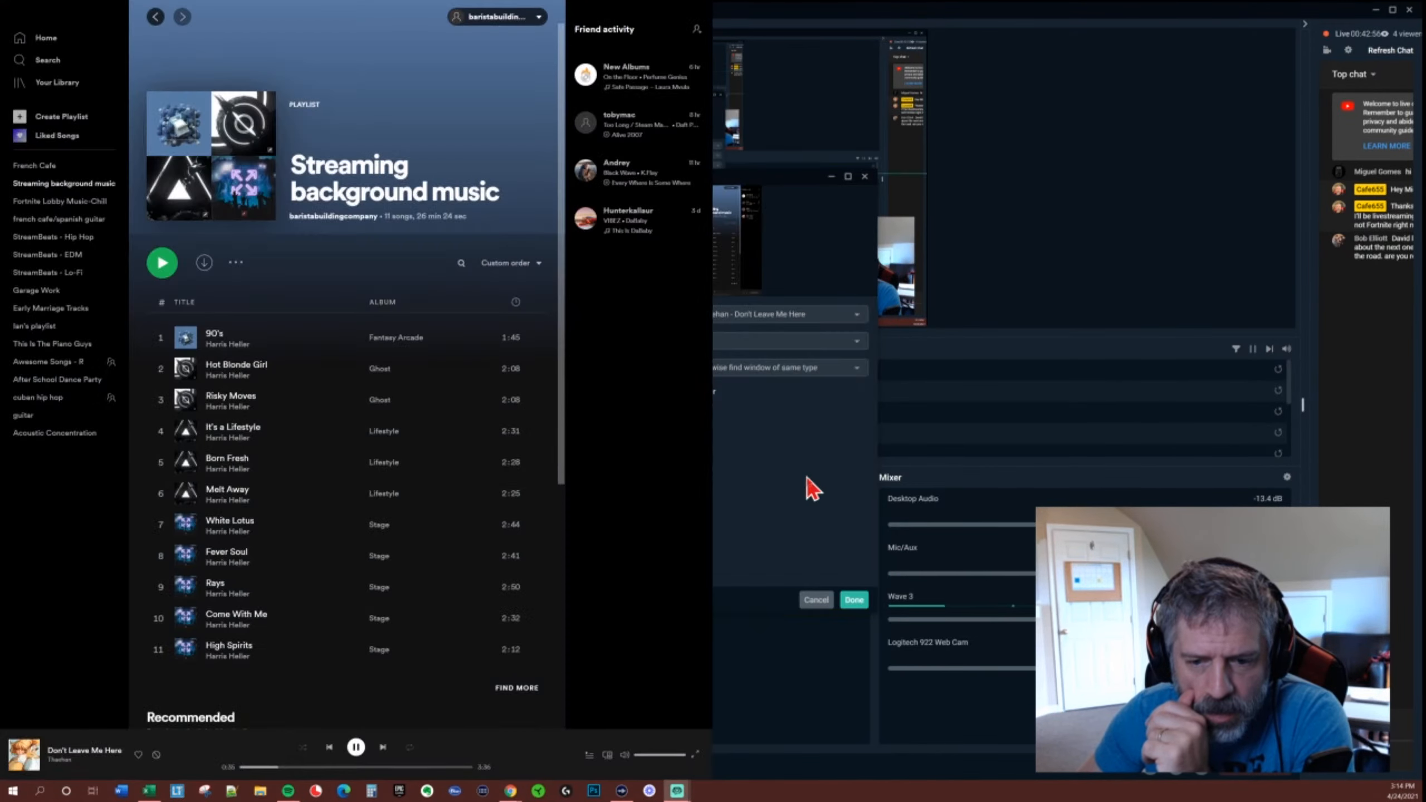
click(854, 601)
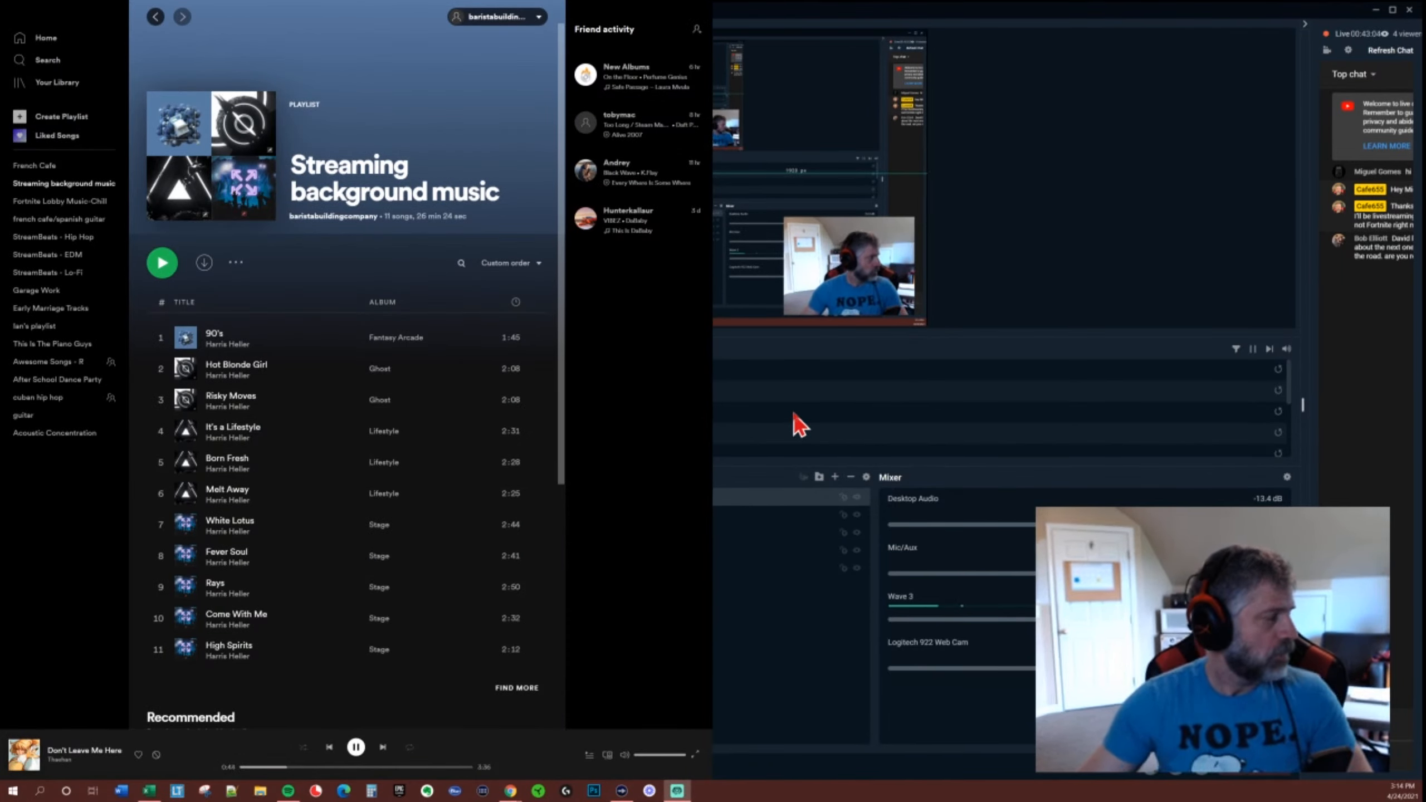
Move Streamlabs OBS back into view and review the capture method options of the Window Capture source without changing them.
drag(1318, 10, 1425, 220)
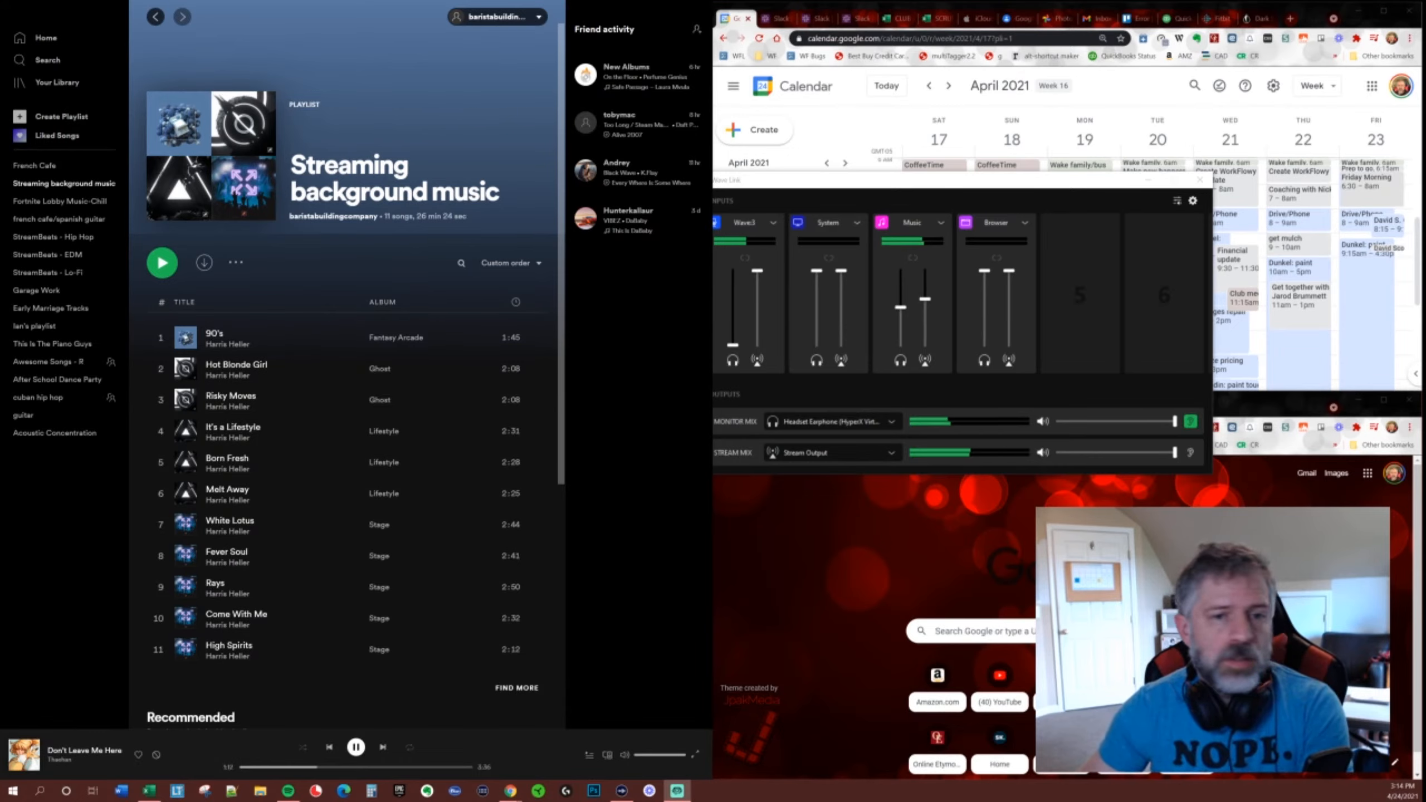
drag(716, 203, 910, 111)
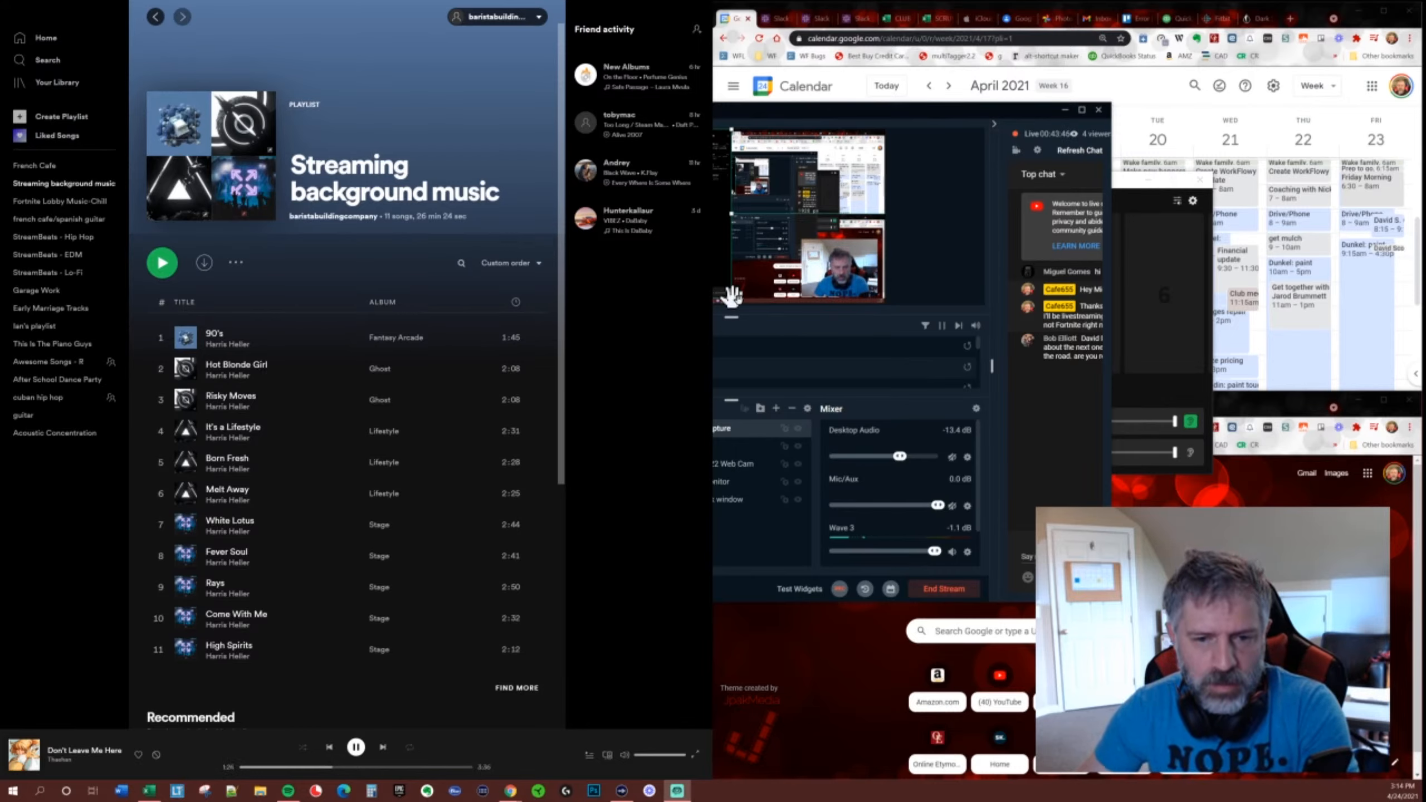
double_click(732, 433)
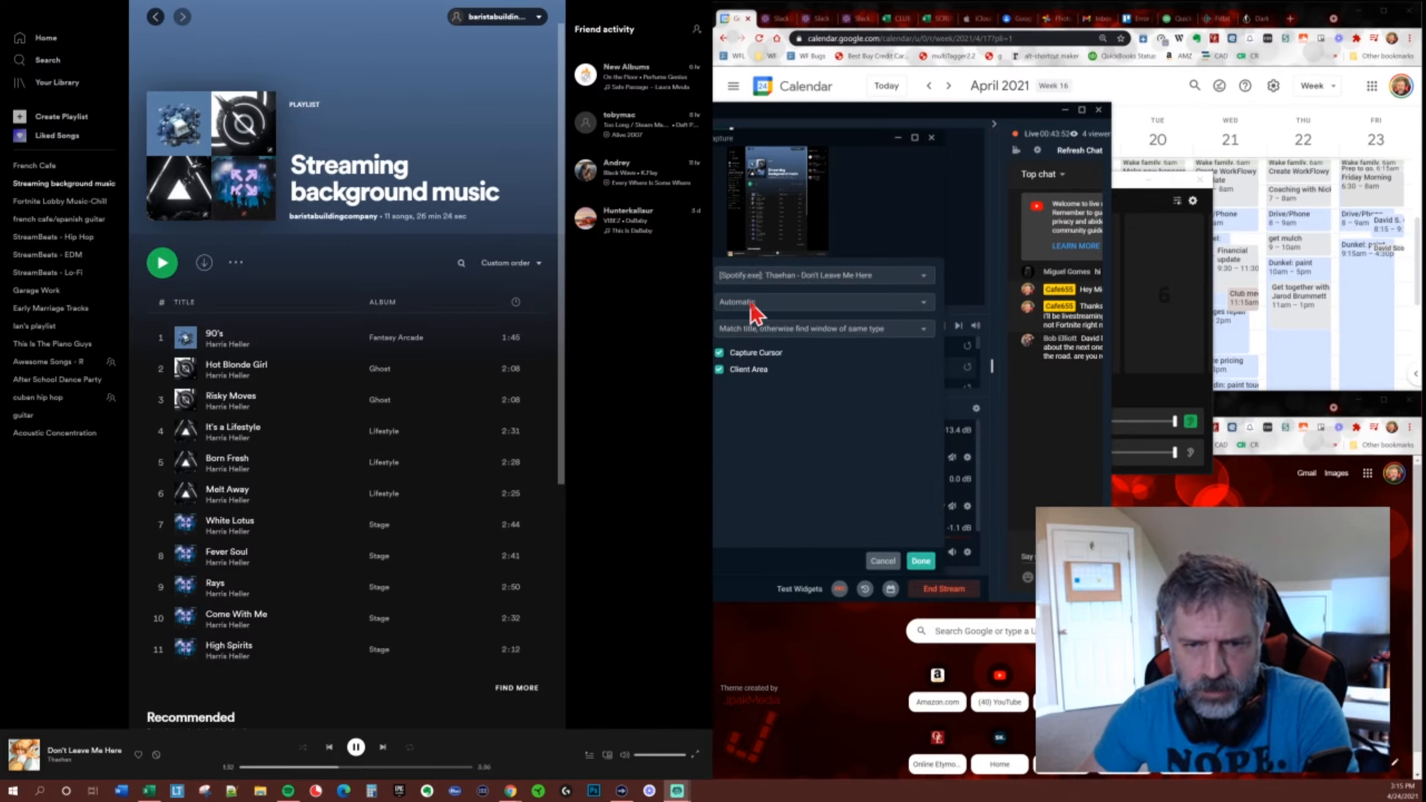
click(921, 306)
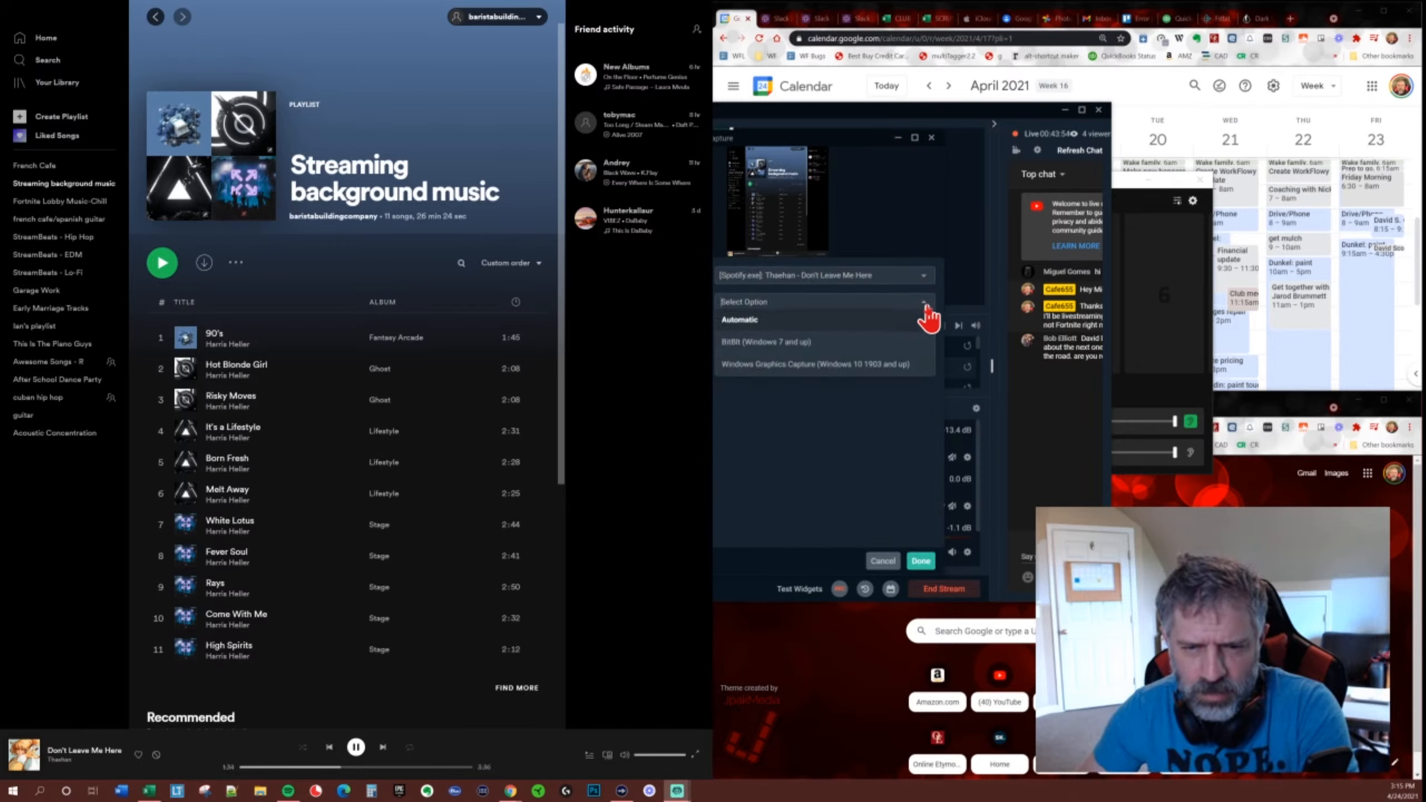
click(925, 309)
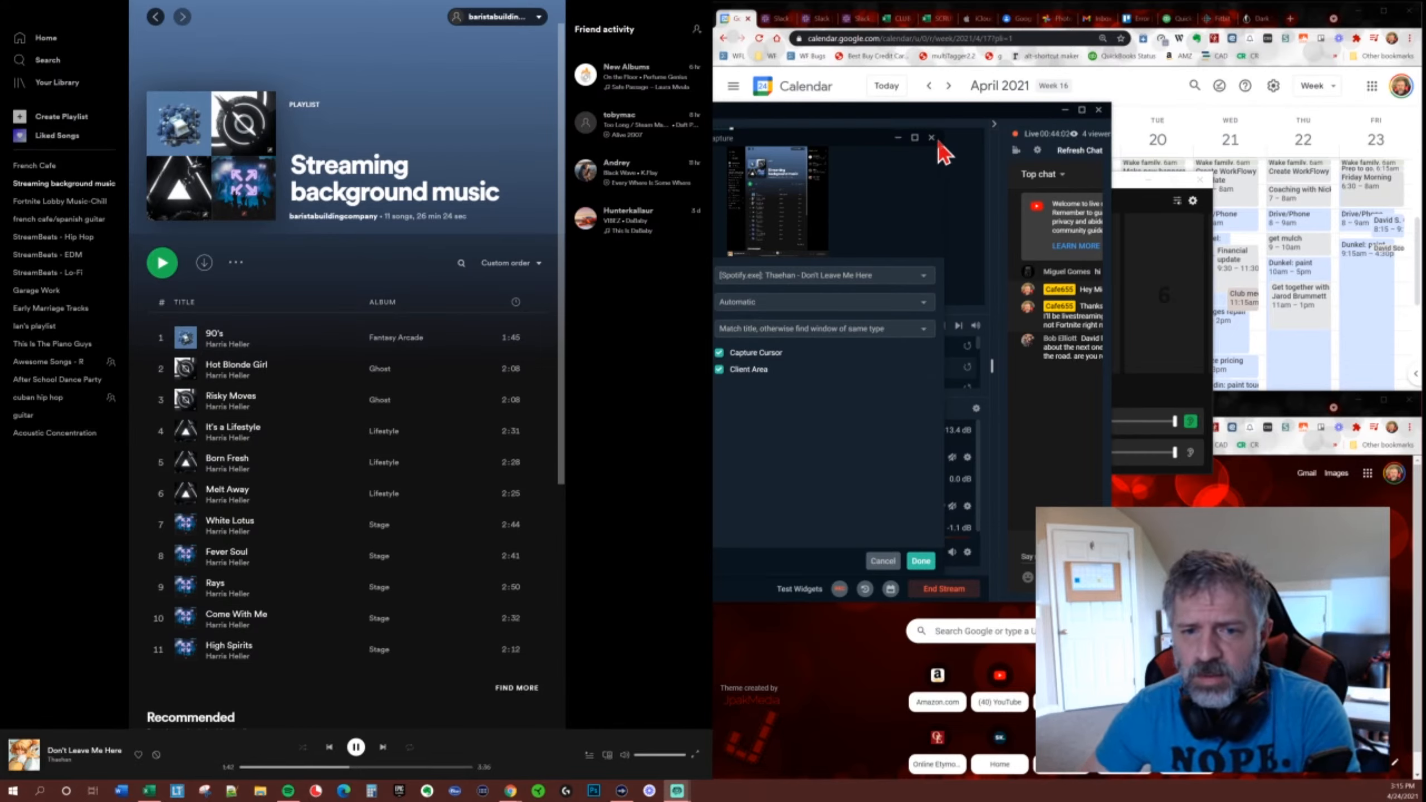
click(897, 562)
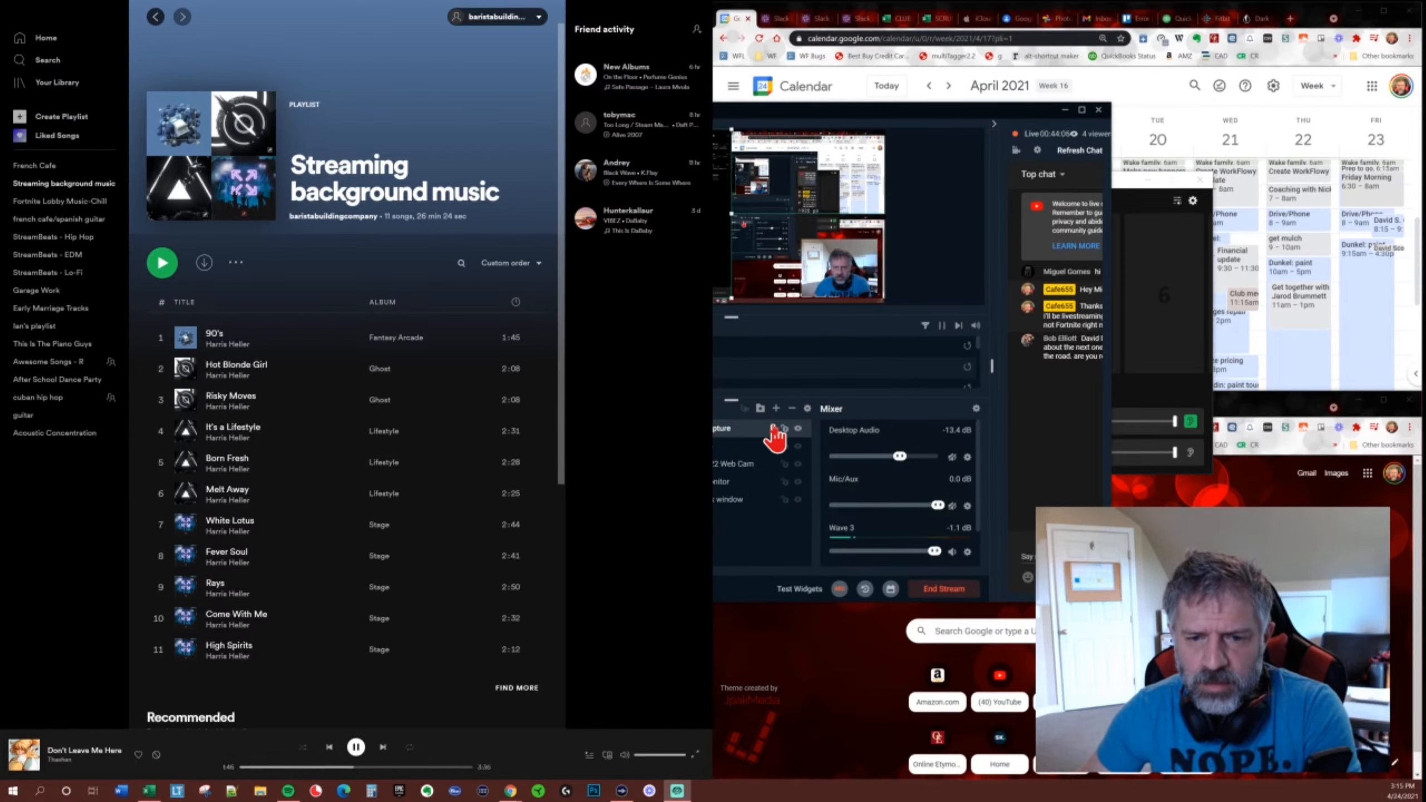
Remove the Window Capture source from the Gaming Monitor Share/Logitech 922 scene.
click(791, 409)
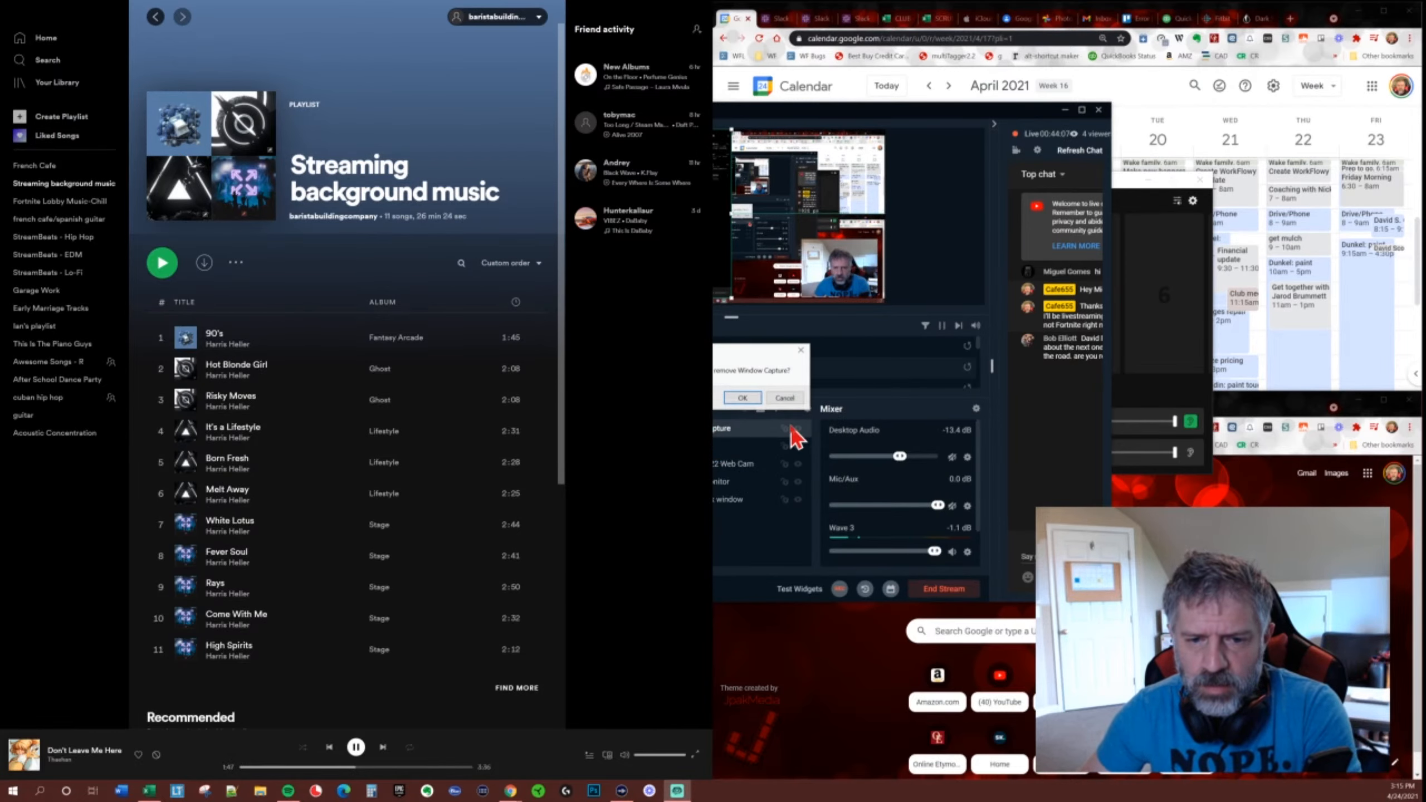
click(749, 397)
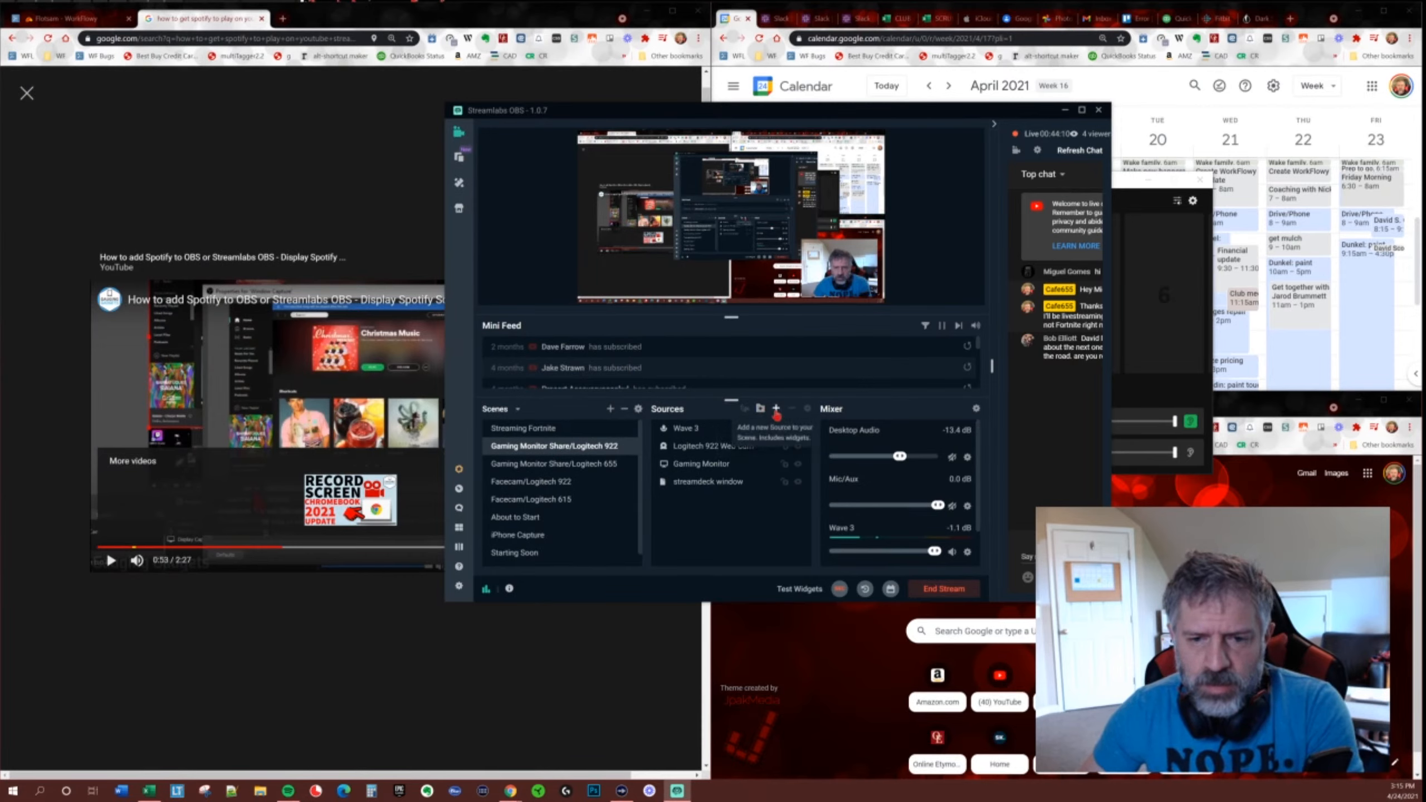
Add a new Audio Input Capture source to the Gaming Monitor Share/Logitech 922 scene, using the Default device.
click(776, 408)
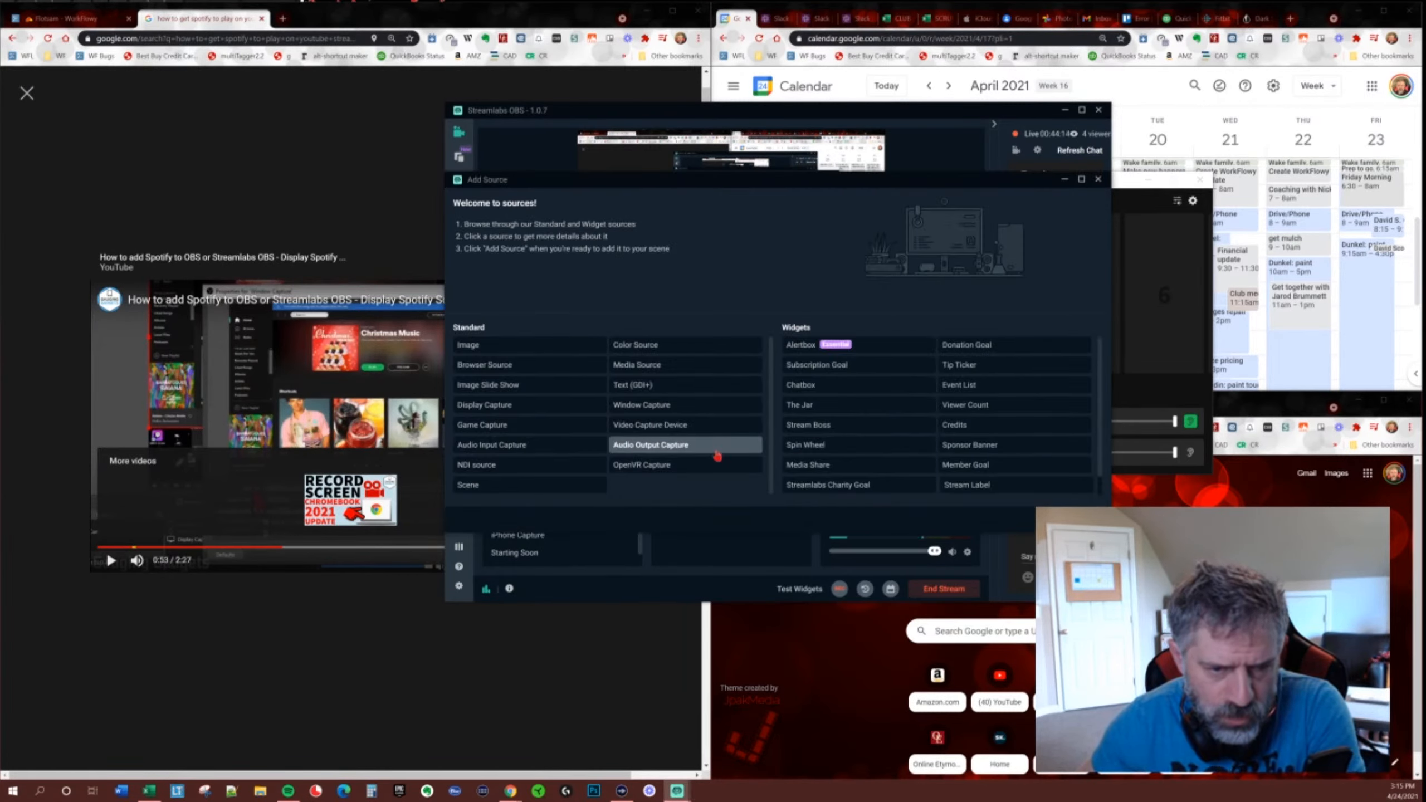
click(583, 453)
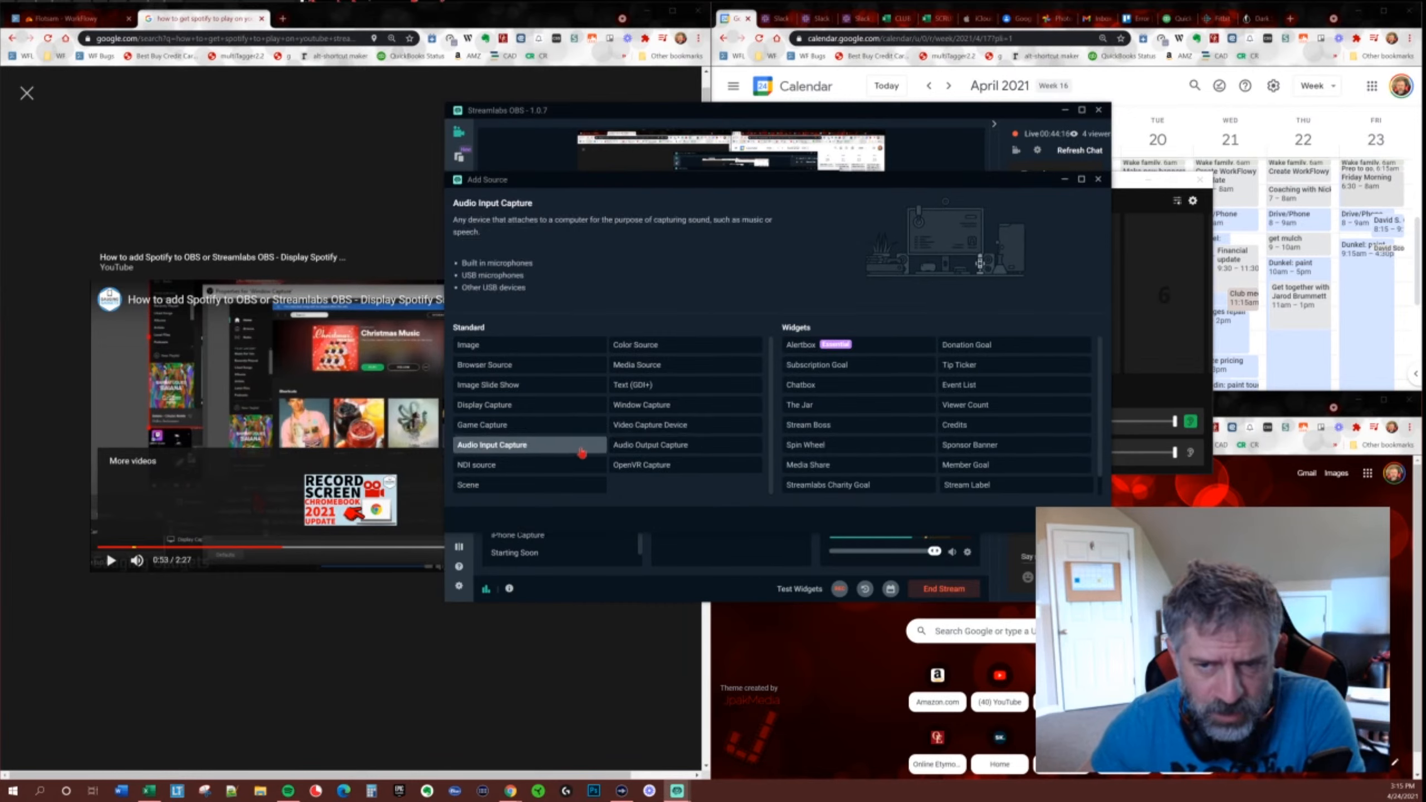
click(972, 508)
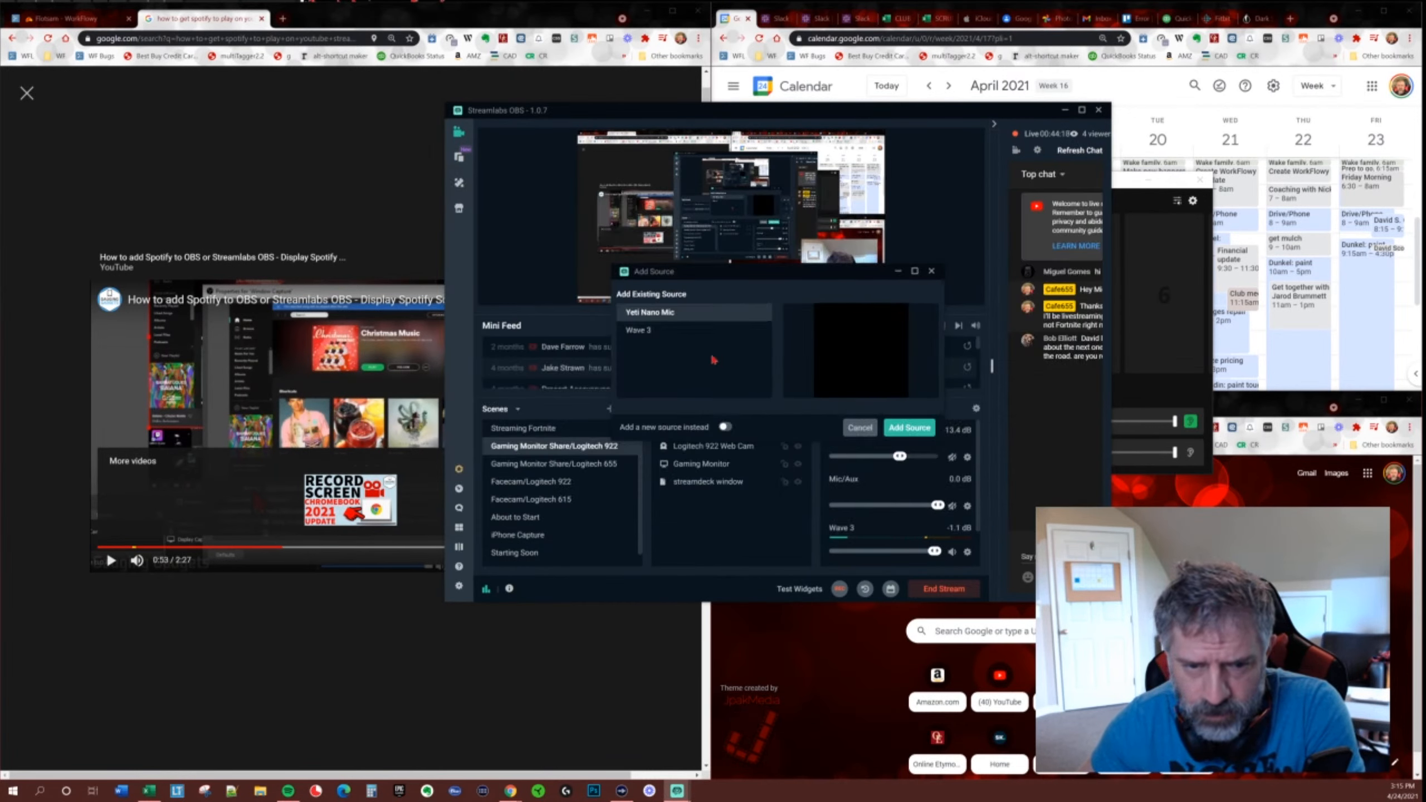
click(725, 428)
click(910, 428)
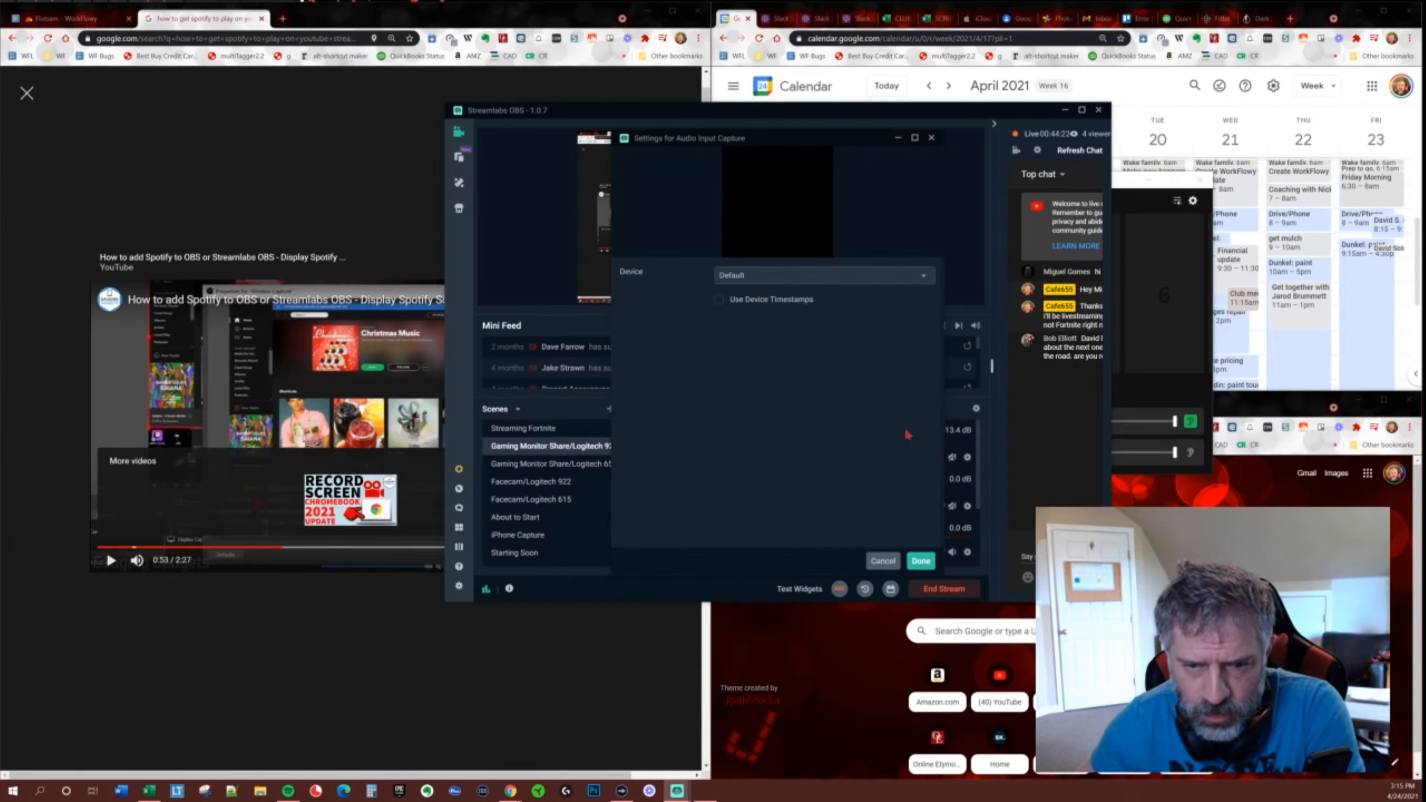
click(924, 276)
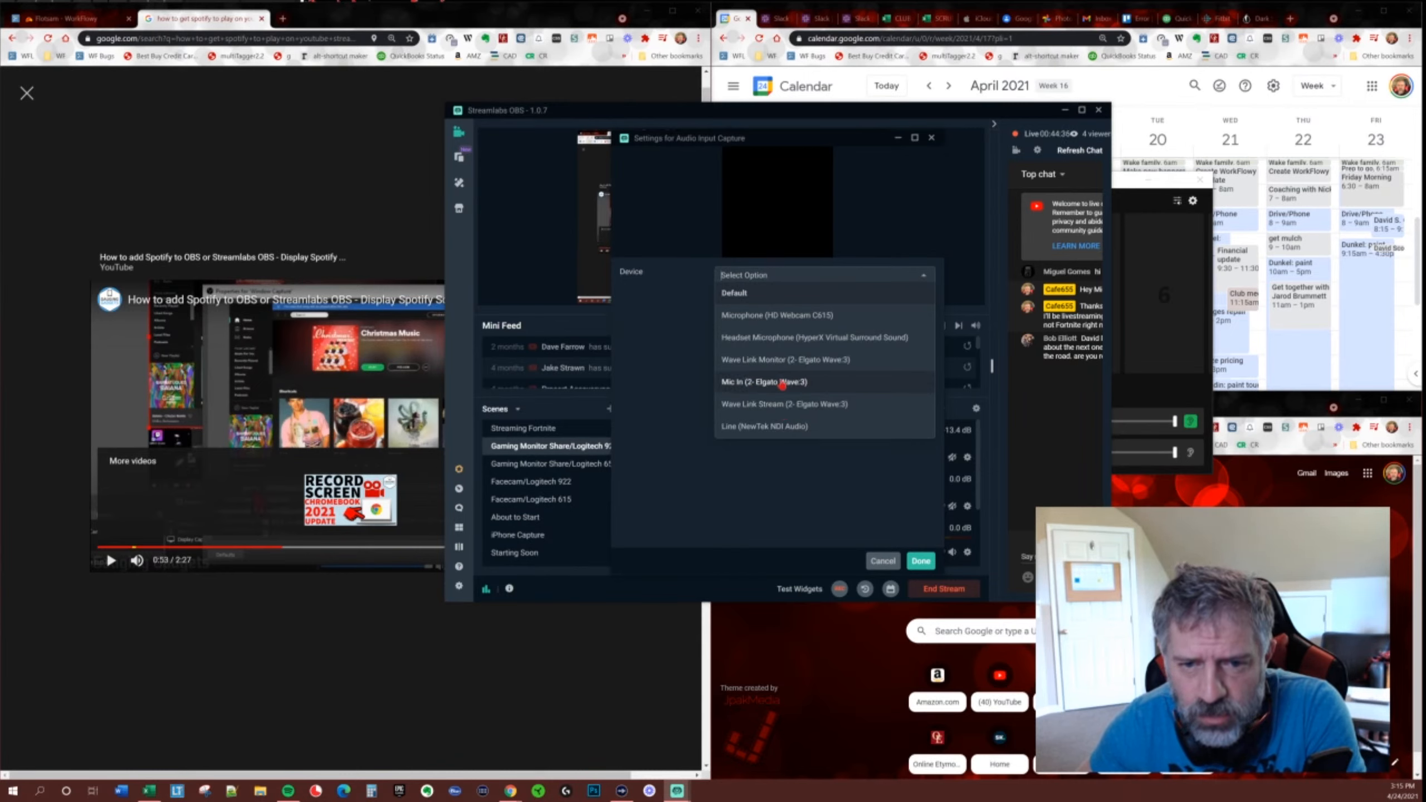
click(754, 301)
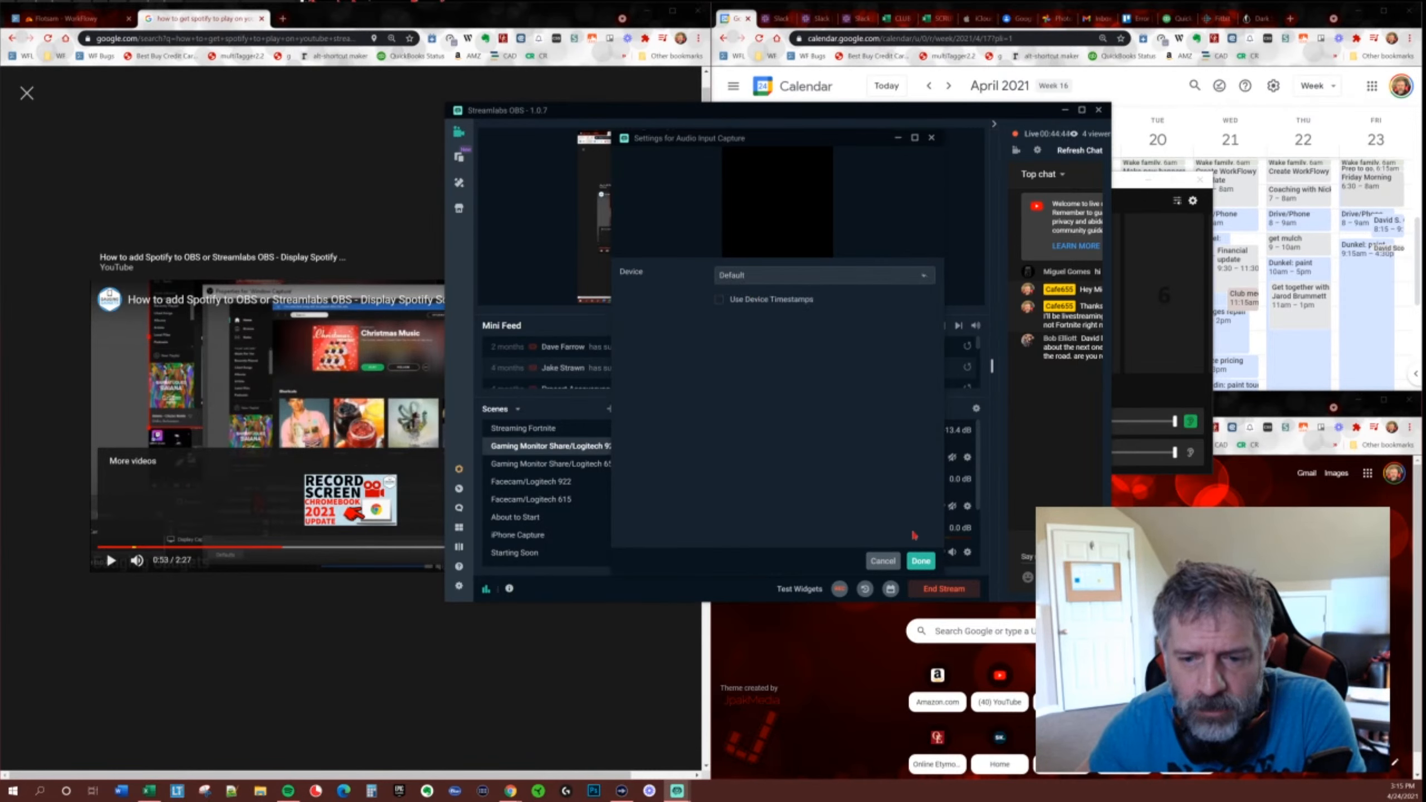
click(921, 561)
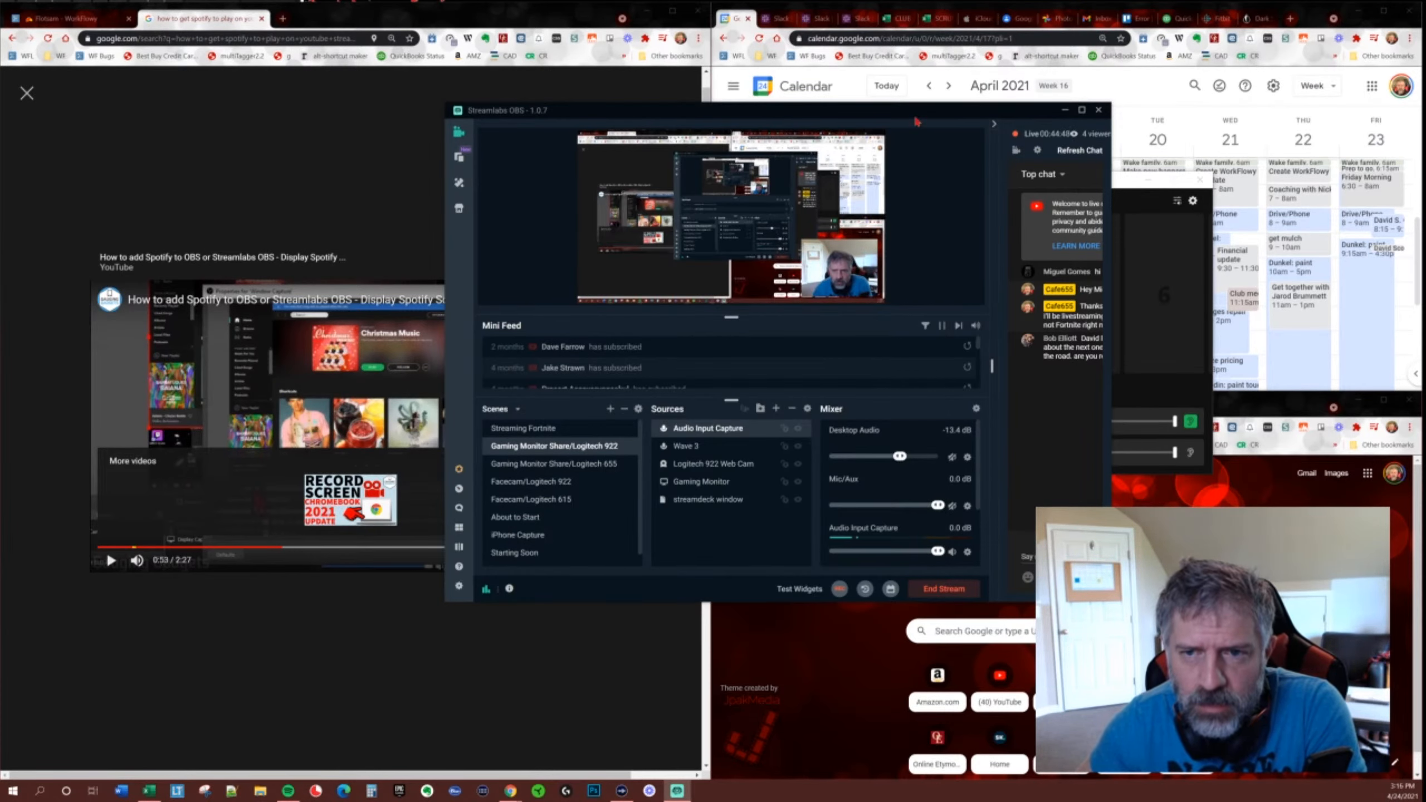
Move Streamlabs OBS aside, bring Wave Link fully into view and check its Stream Mix output information.
drag(917, 115, 1425, 219)
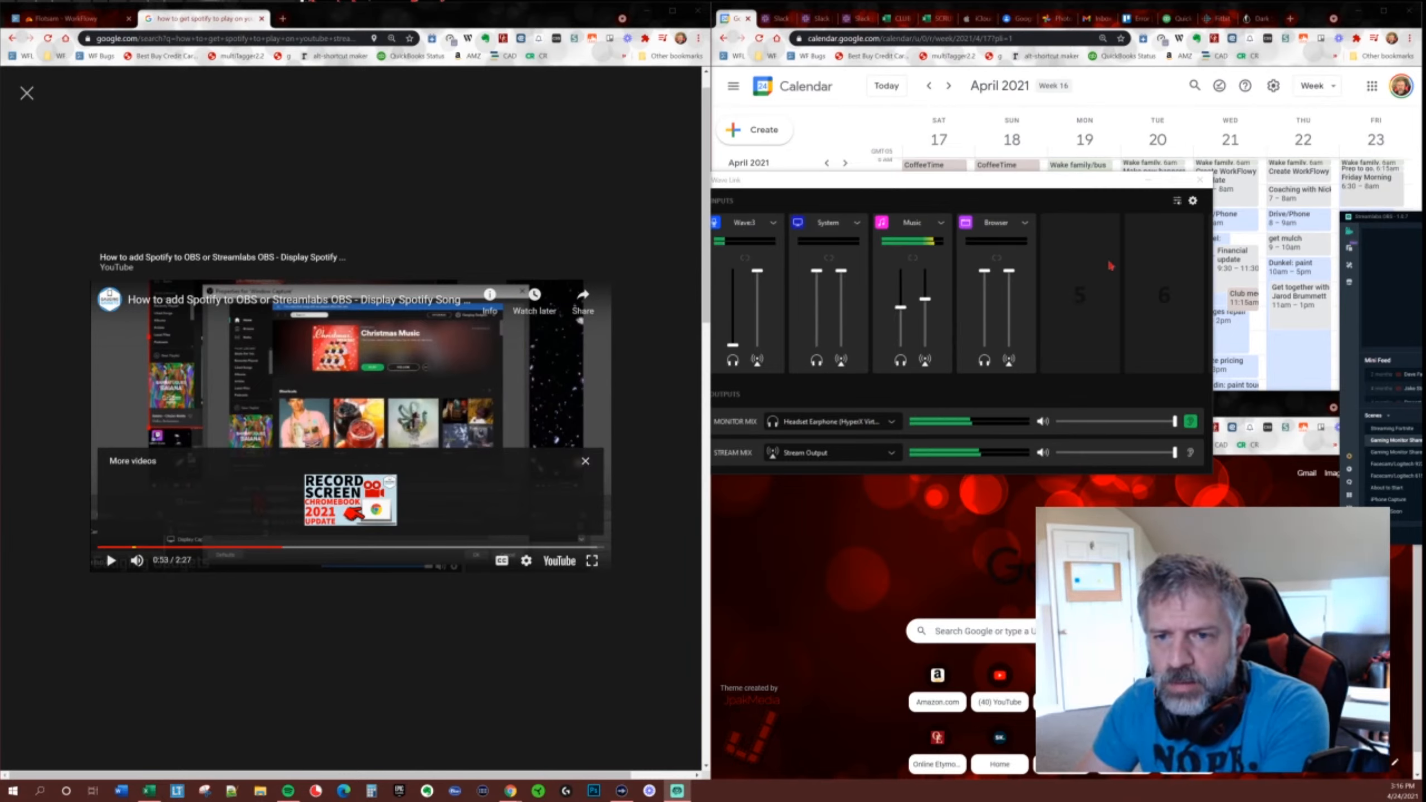
drag(1035, 180, 1175, 170)
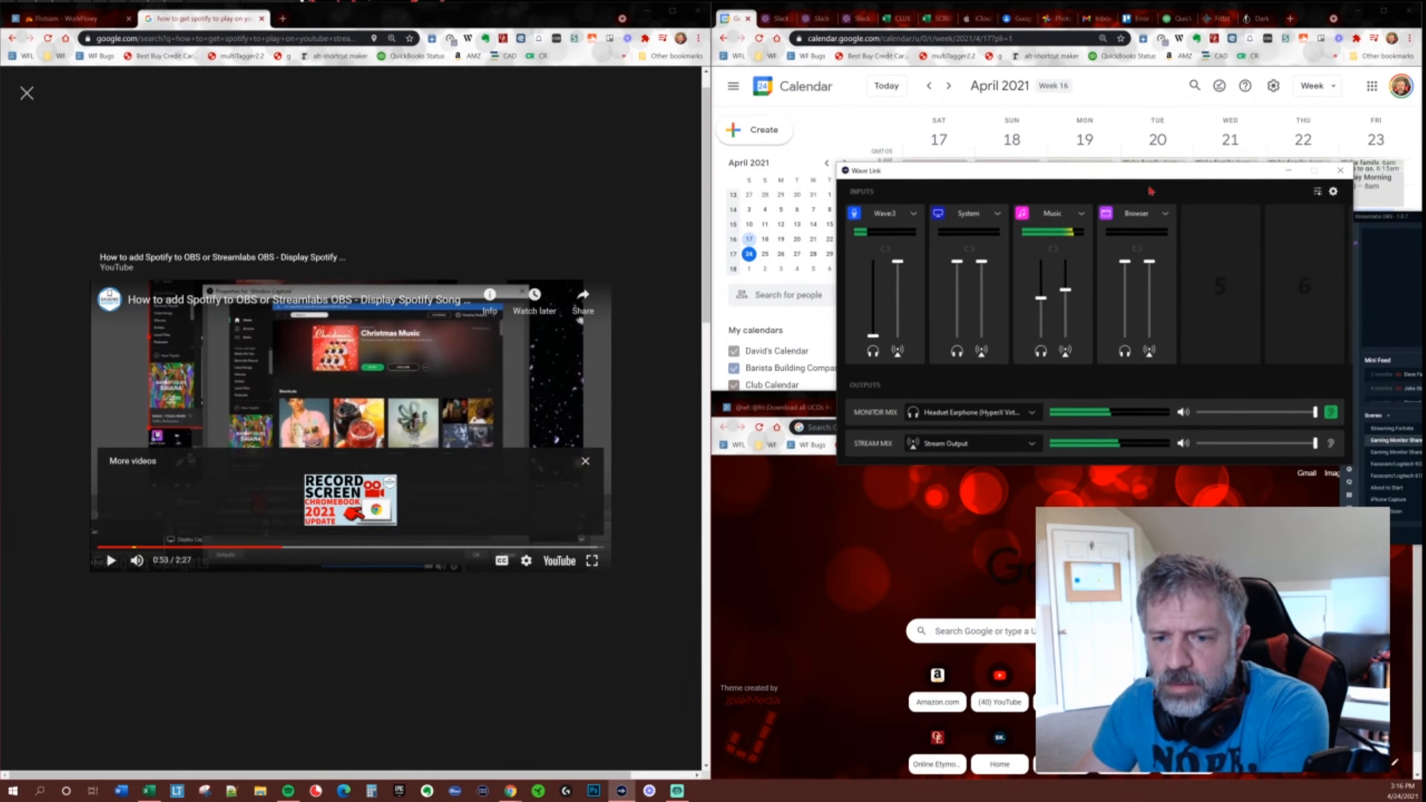
click(1031, 445)
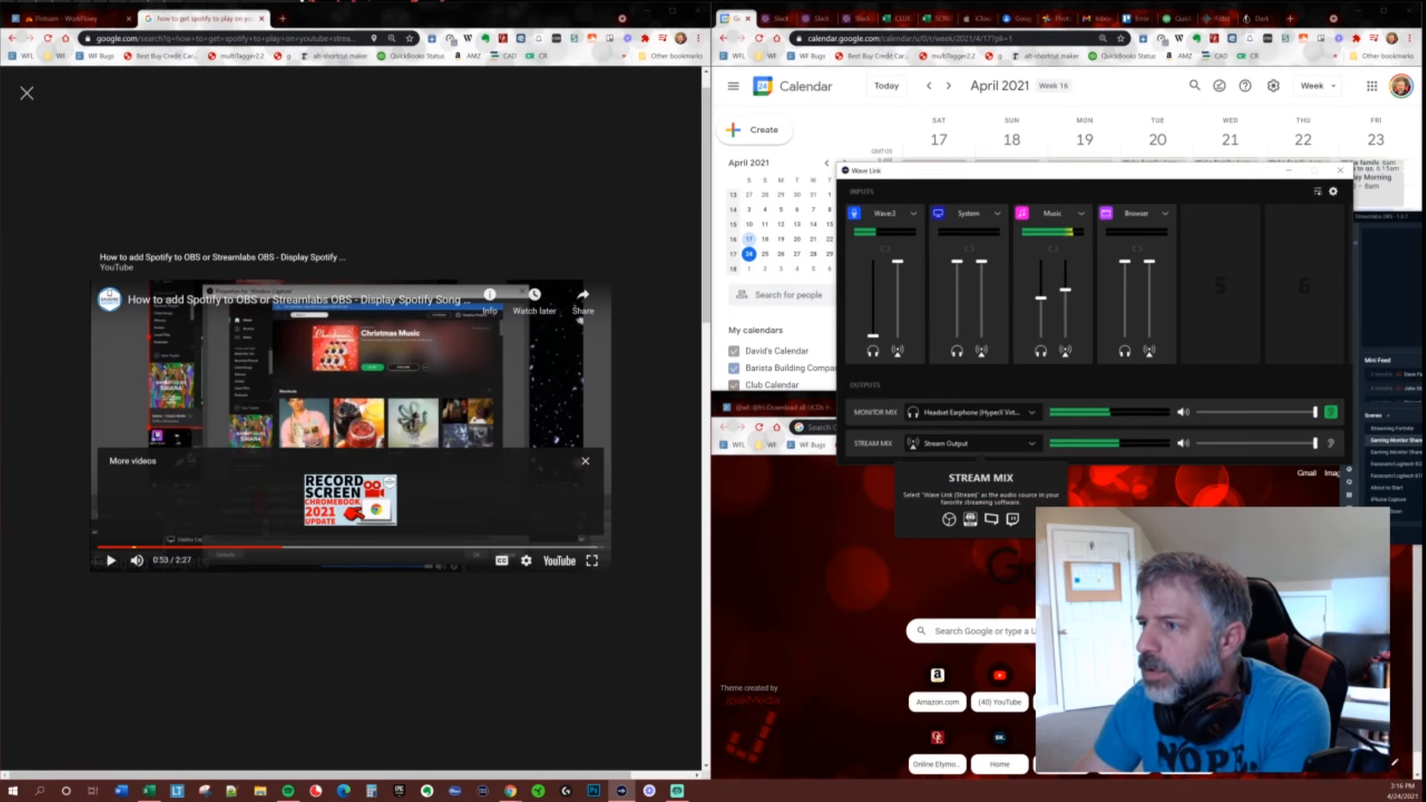
drag(1358, 216, 1425, 208)
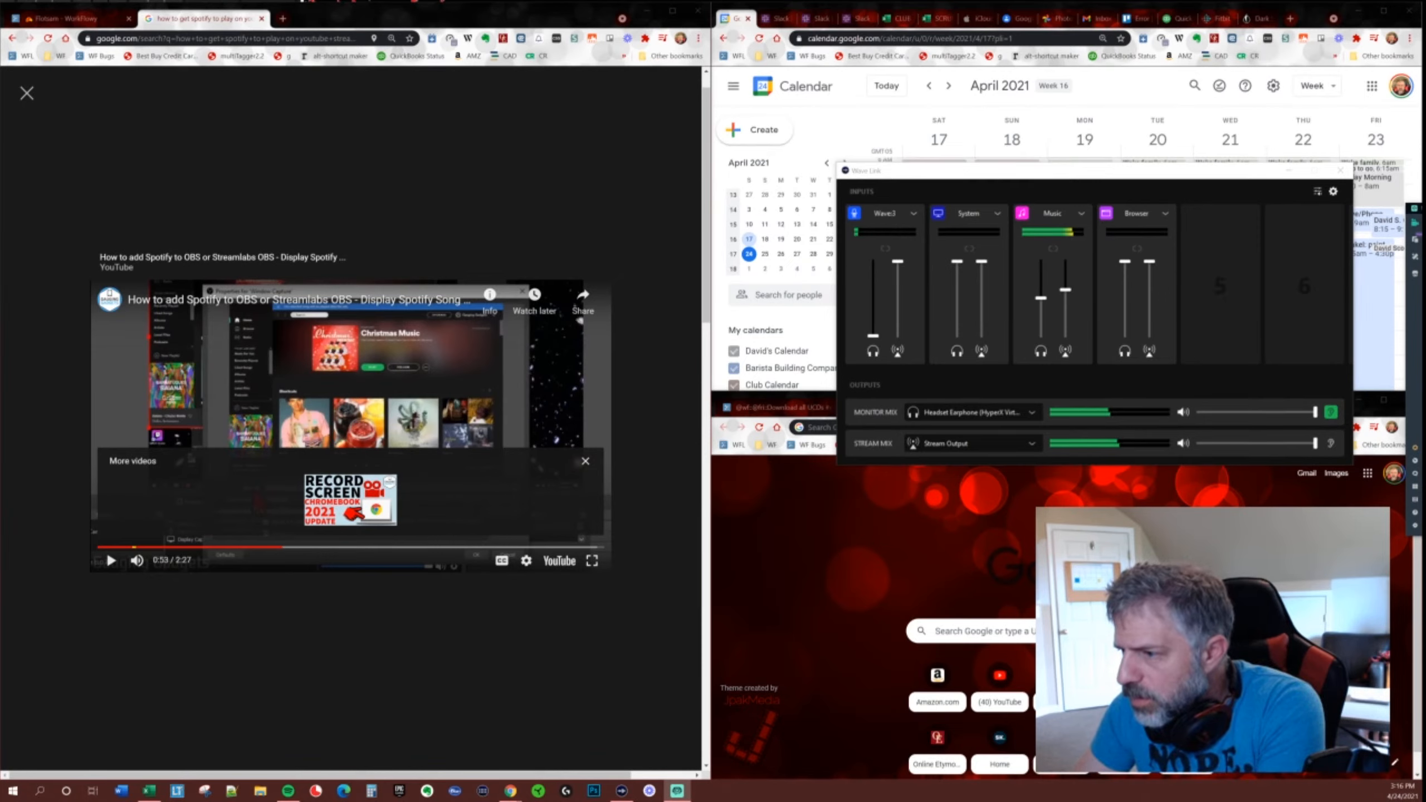
click(1036, 448)
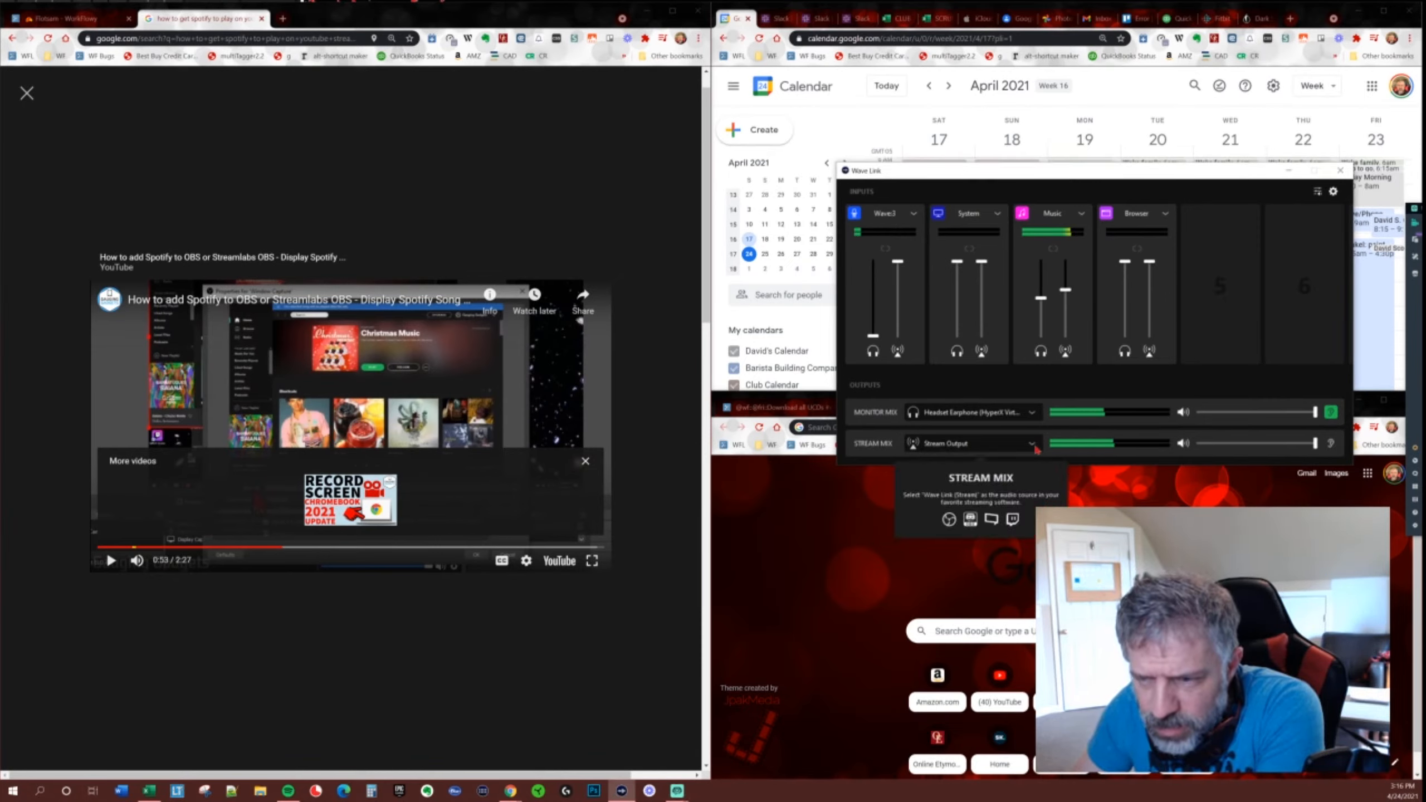
click(1424, 337)
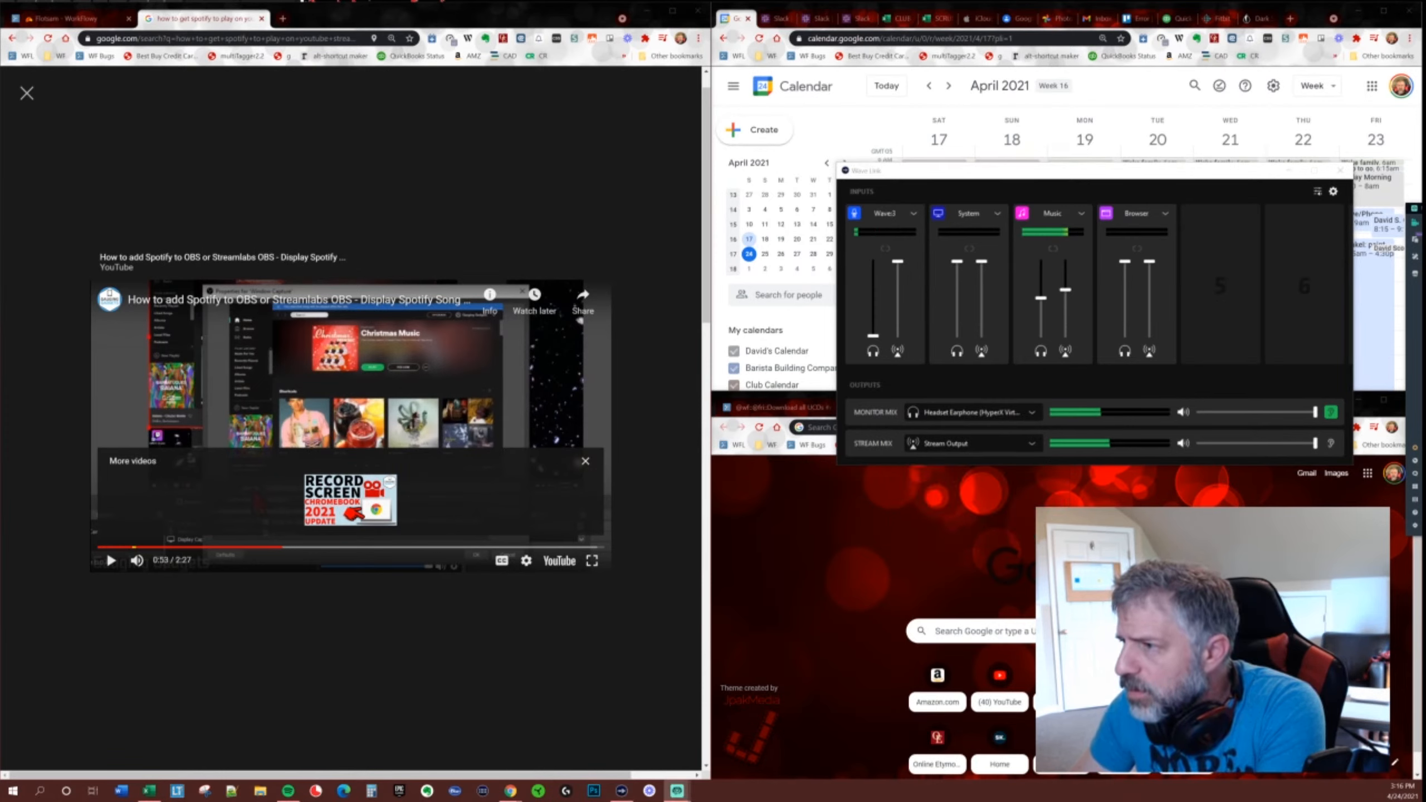
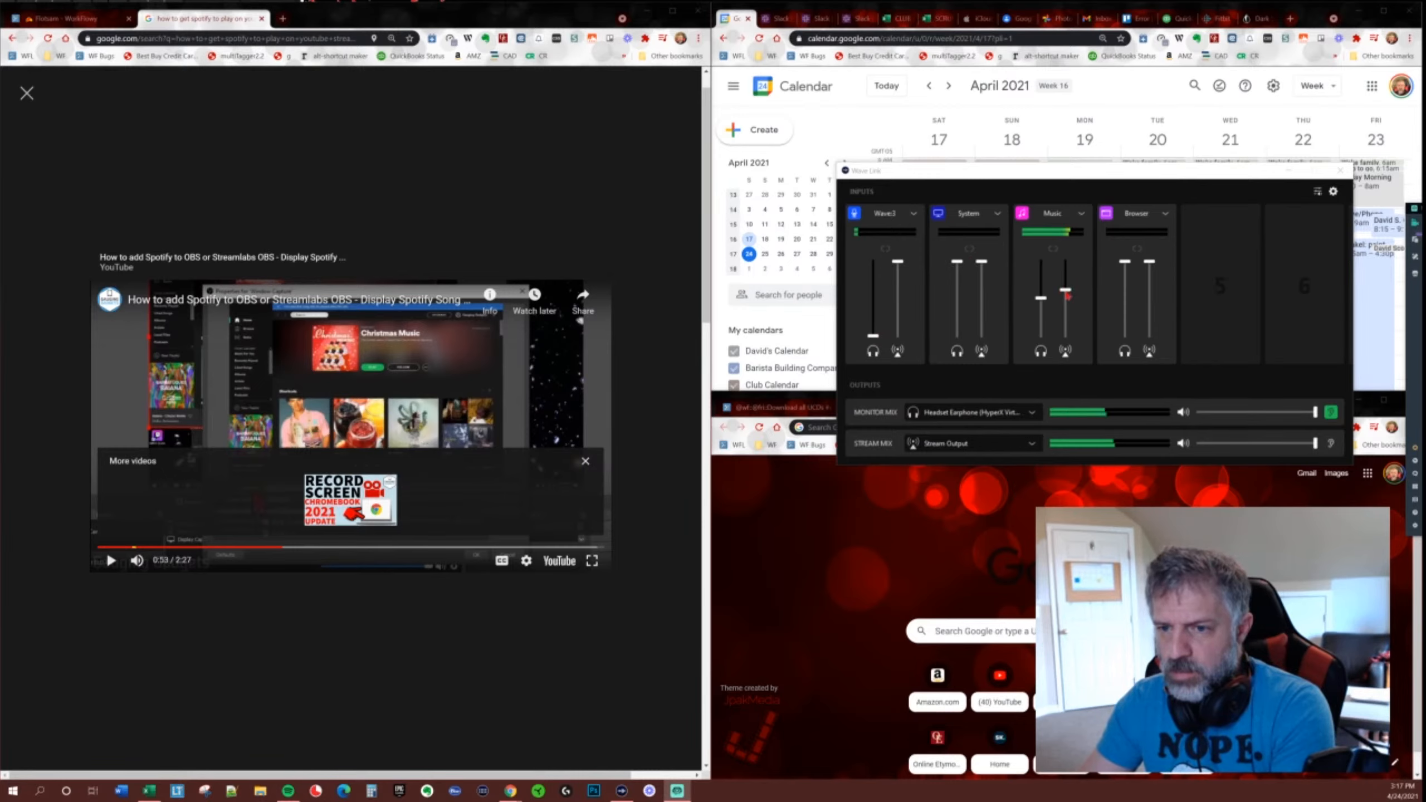
Raise the Music channel's stream mix level close to maximum in Wave Link.
drag(1066, 289, 1065, 265)
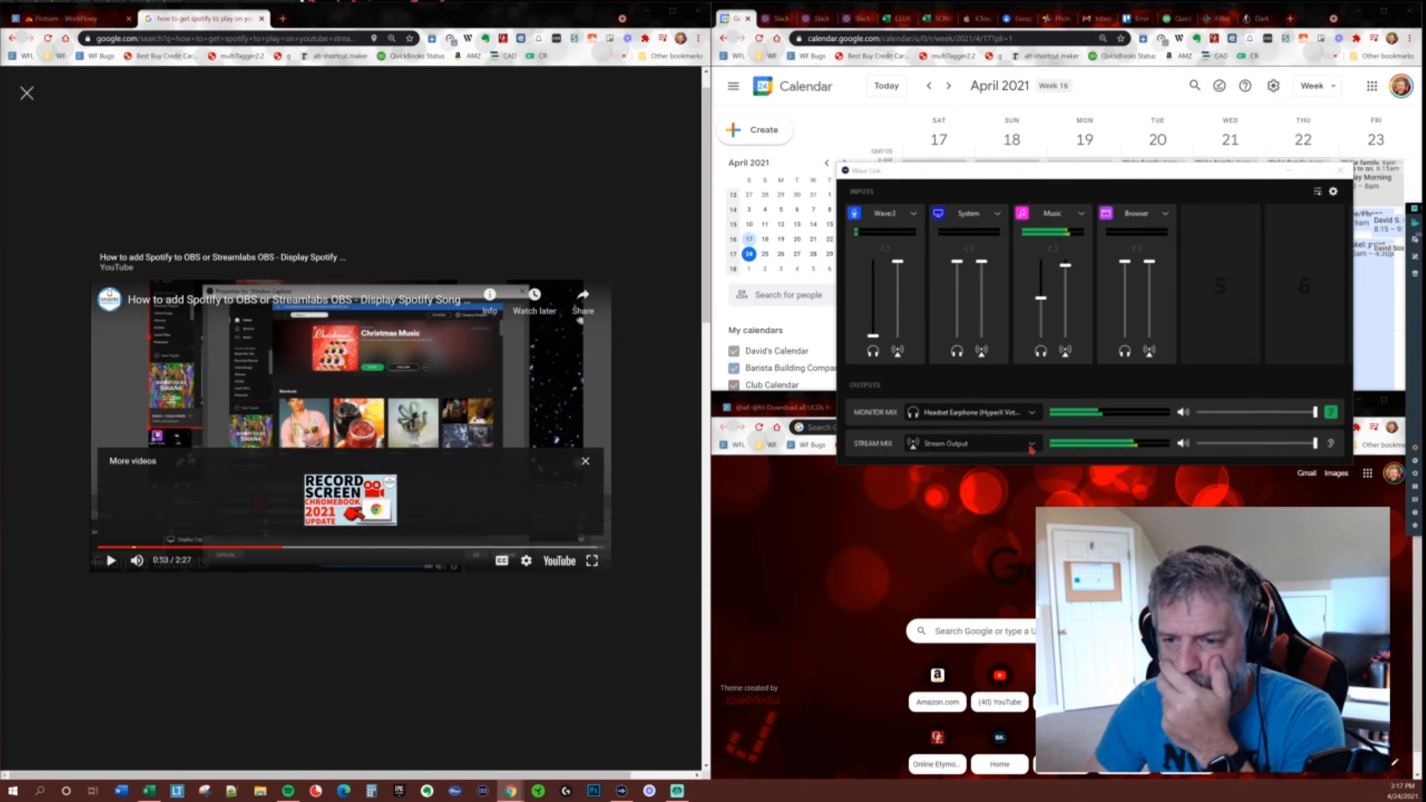
mouse_move(1031, 448)
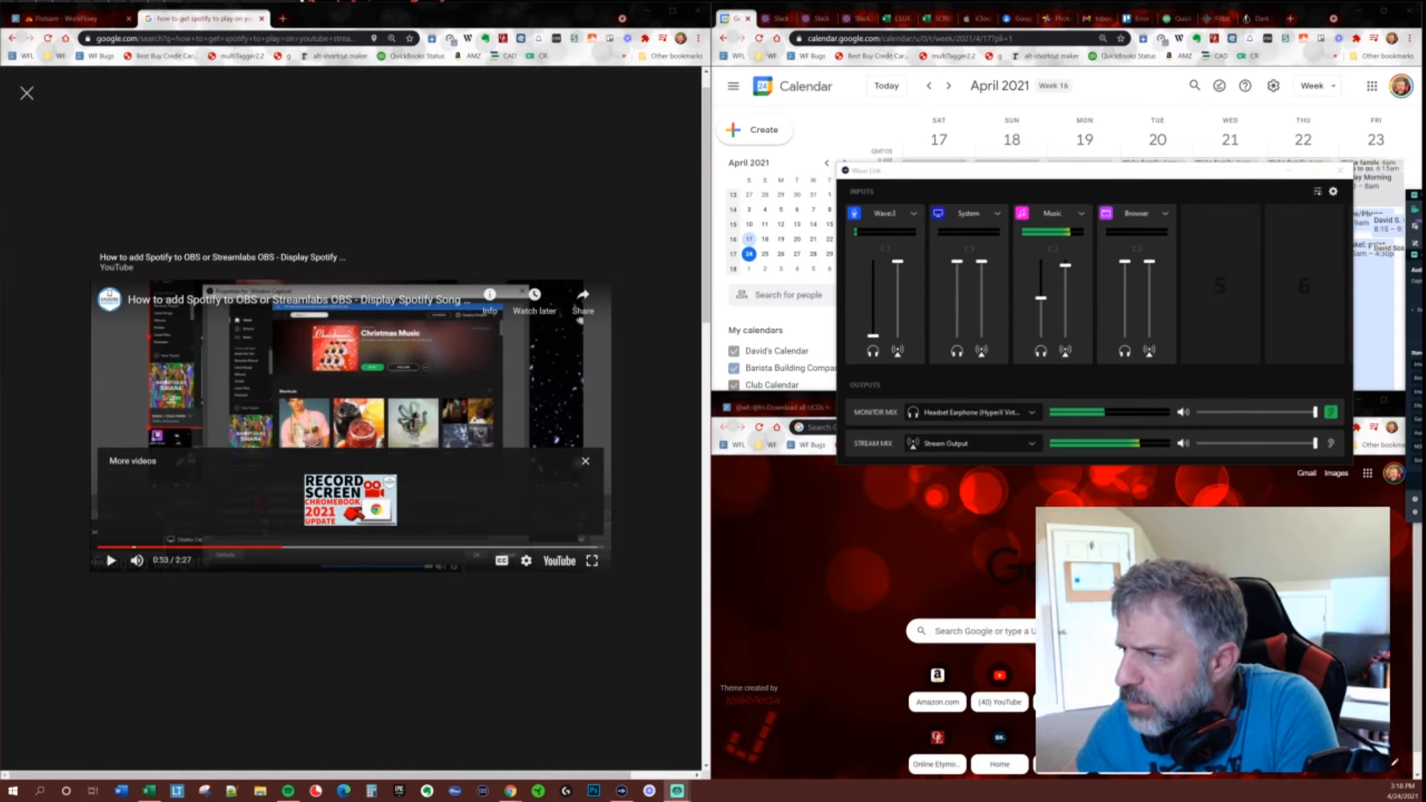
Bring the Add Source window of Streamlabs OBS into view and add an Audio Output Capture source.
drag(1425, 254, 757, 173)
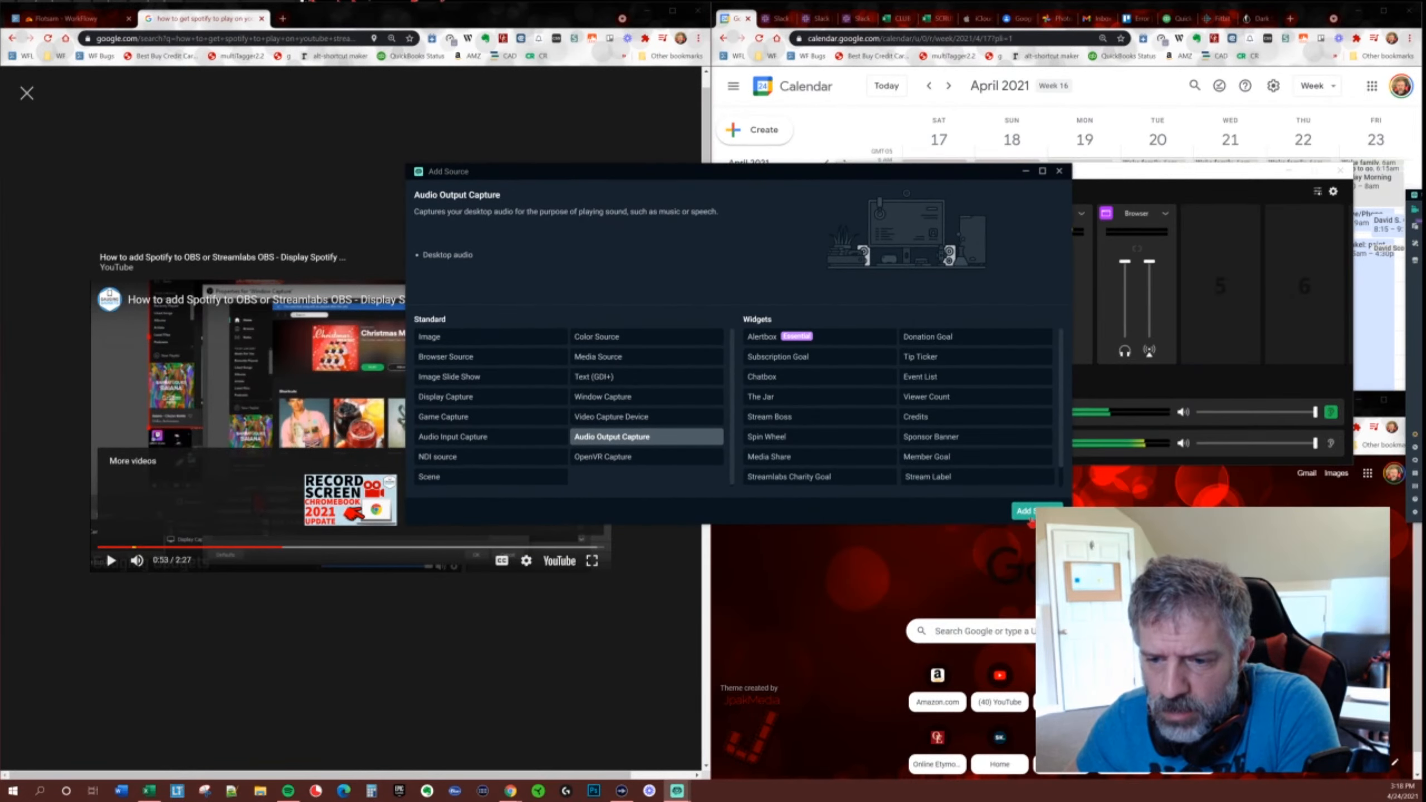
click(1039, 512)
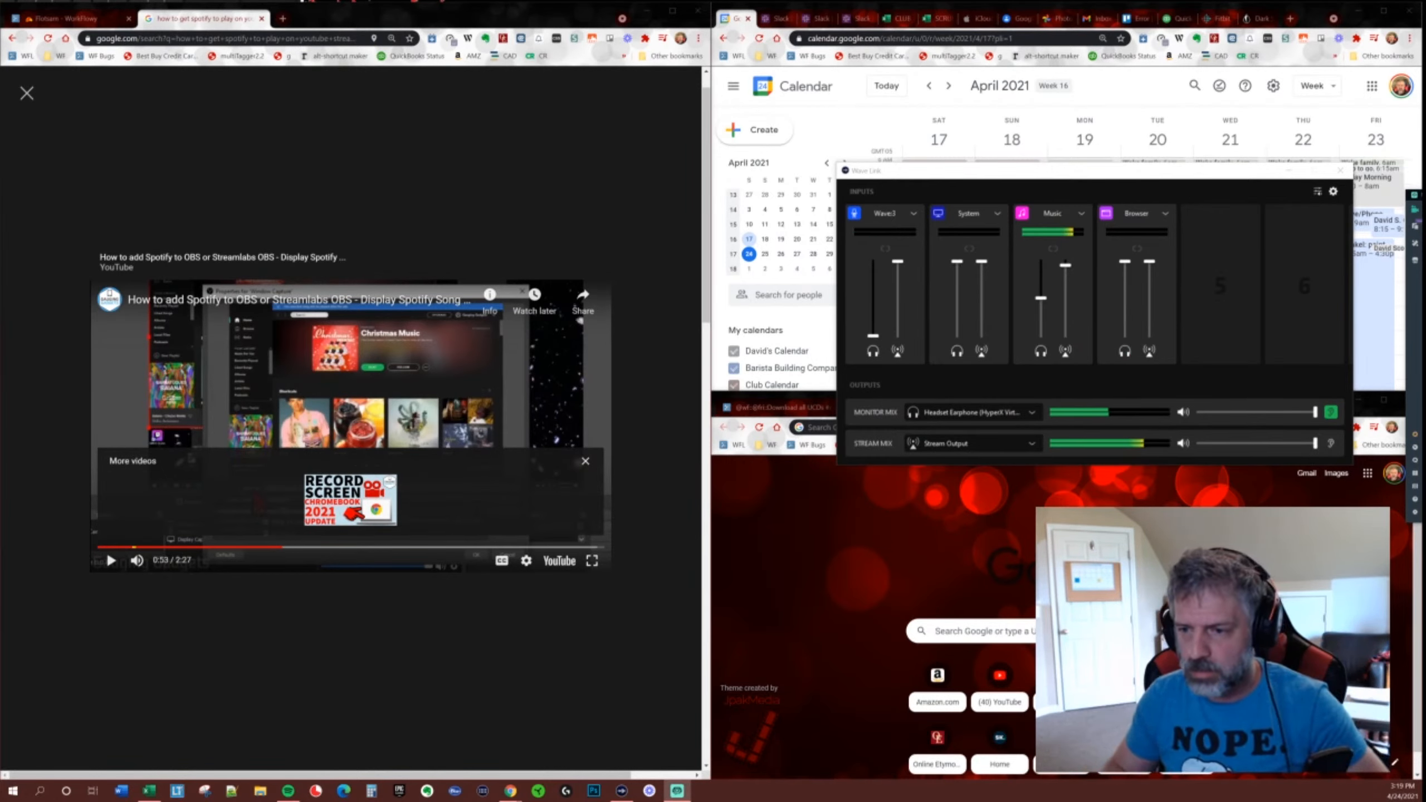
Switch Wave Link monitoring to the Stream Mix and lower the Music channel's stream level to roughly a third.
click(1331, 444)
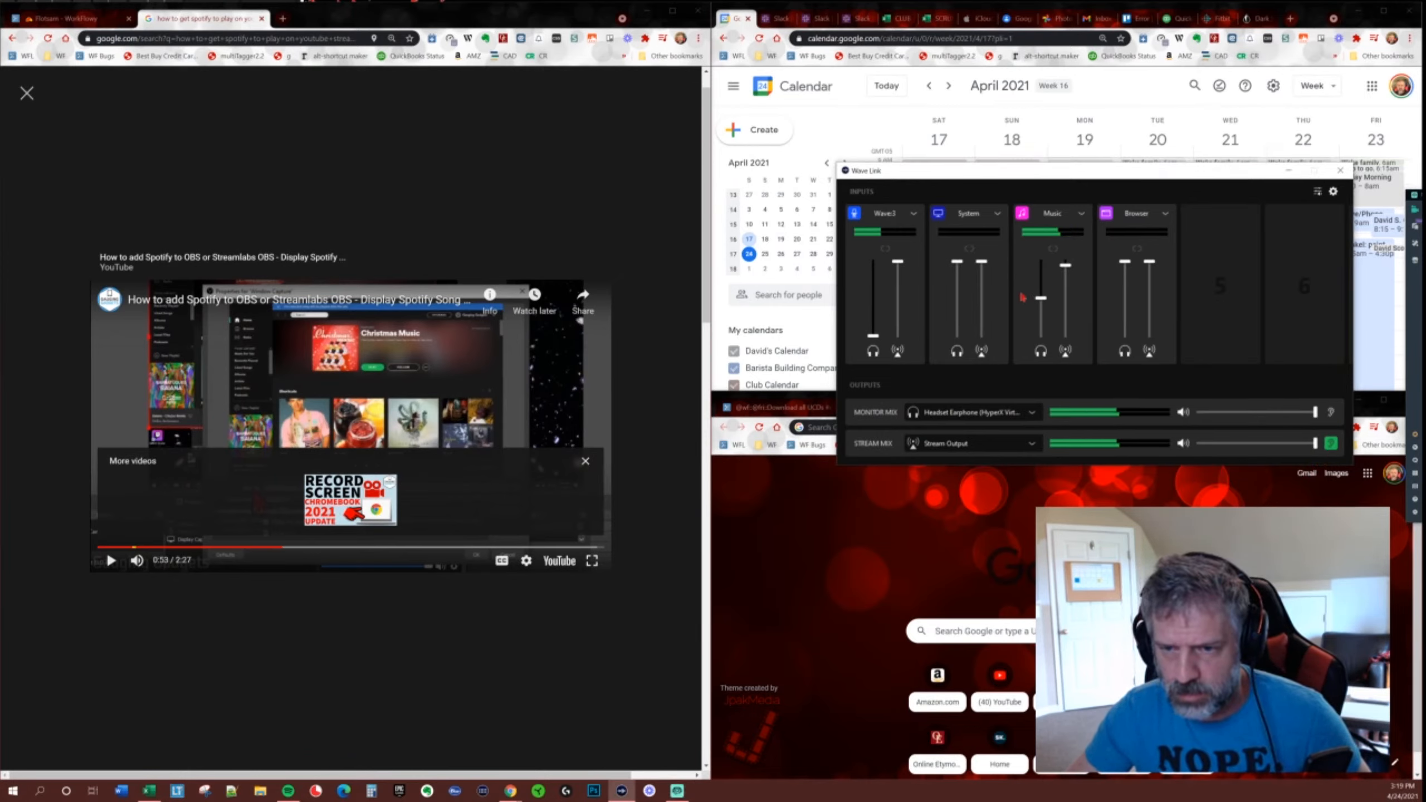
drag(1066, 276, 1068, 322)
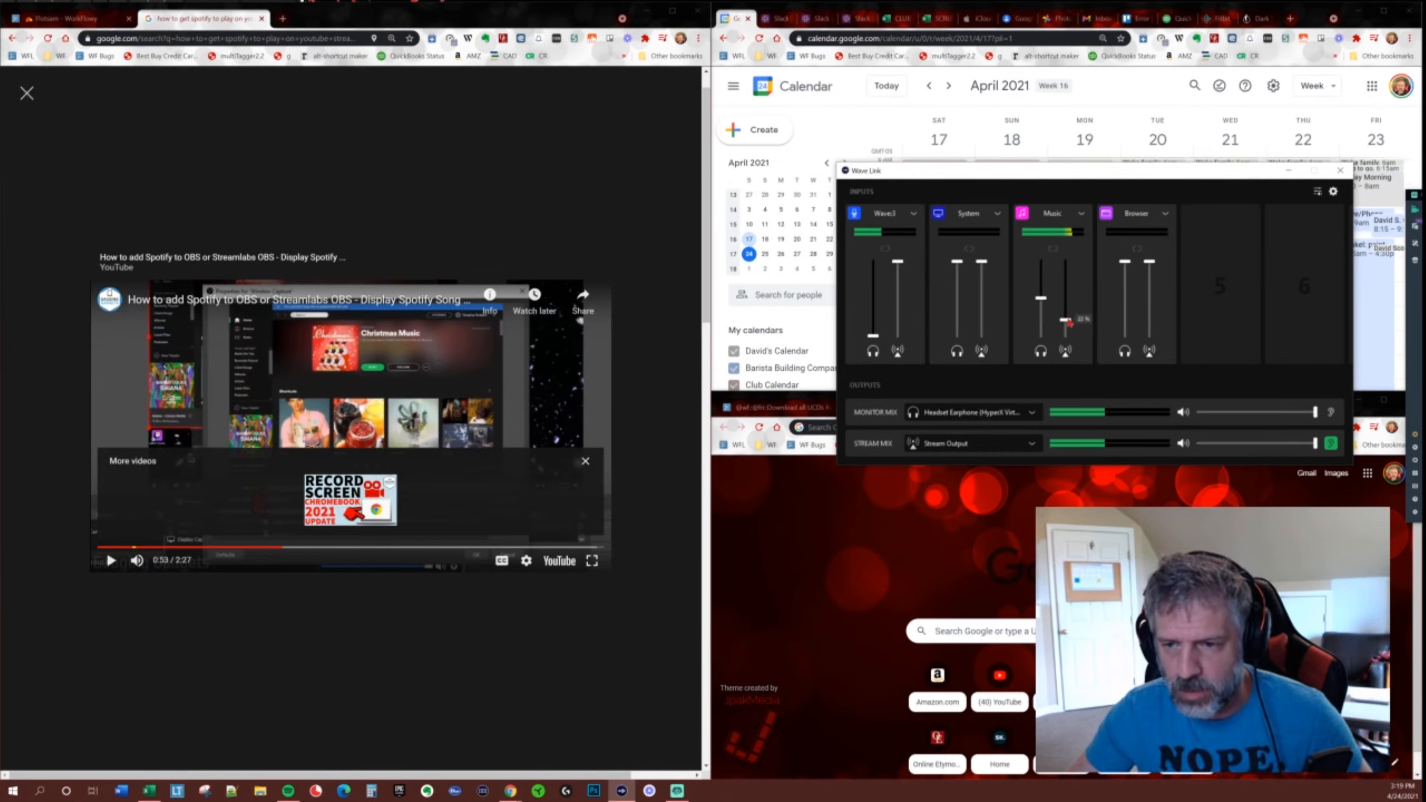
drag(1068, 321, 1070, 313)
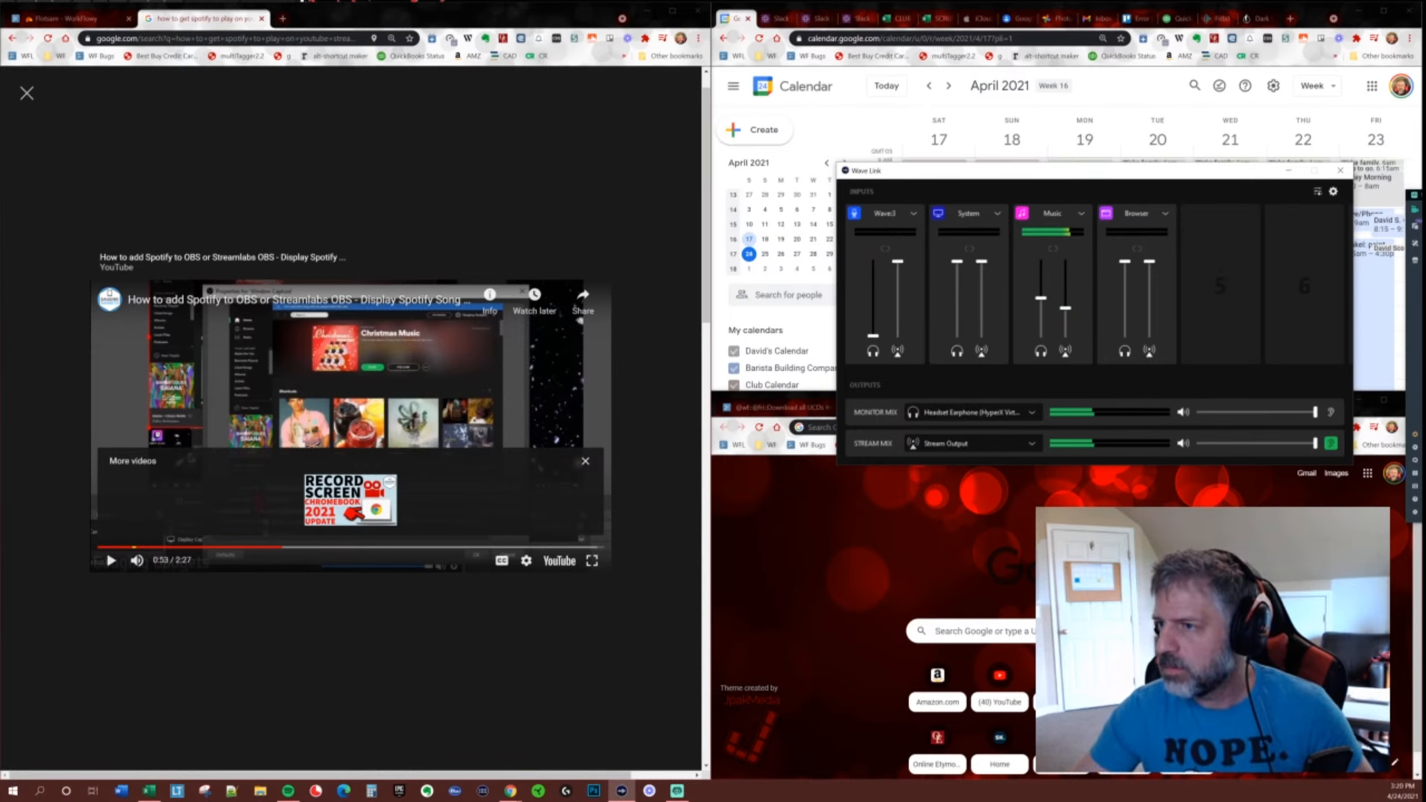
Clear Streamlabs OBS and Wave Link off this screen and close the Spotify search and New Tab browser tabs.
drag(1425, 195, 0, 242)
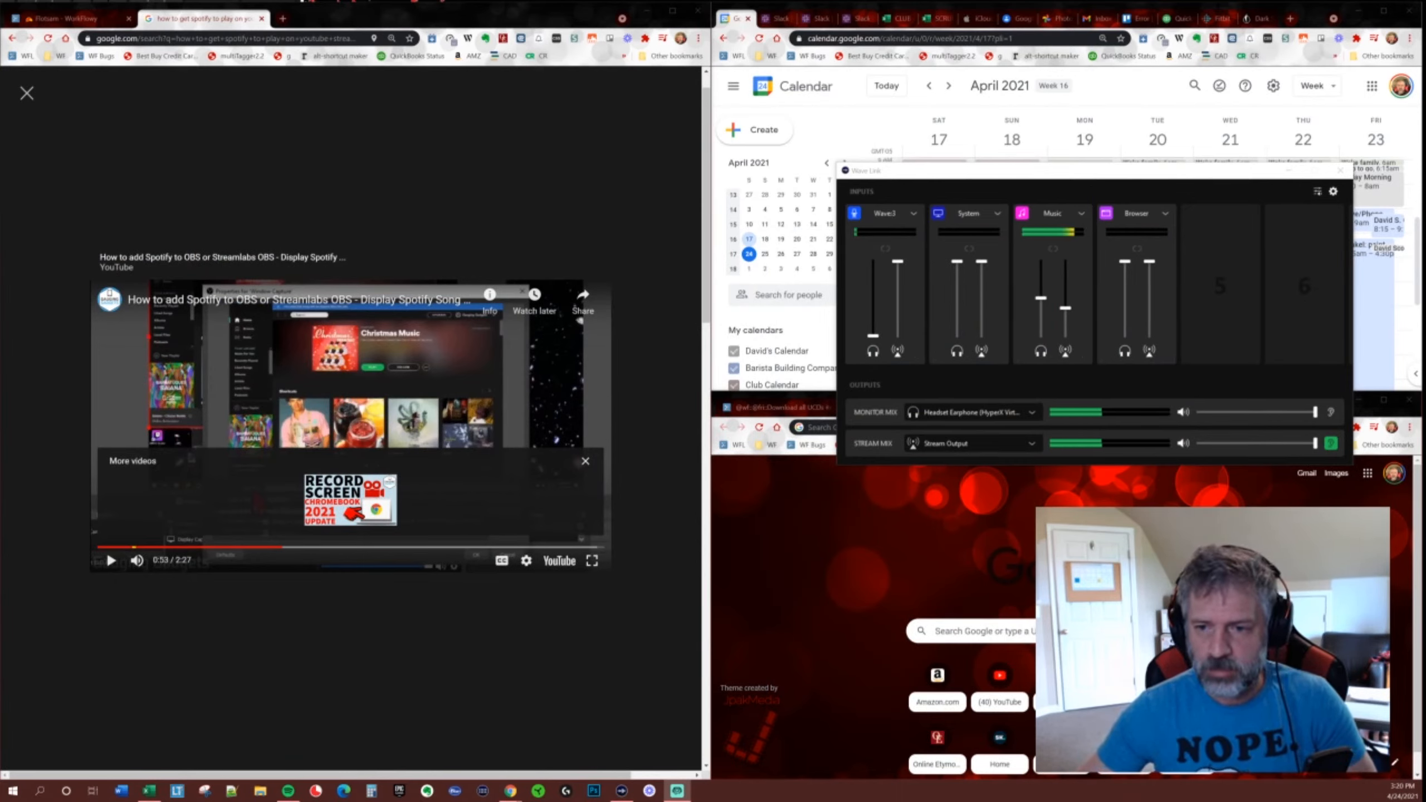
drag(1195, 170, 11, 435)
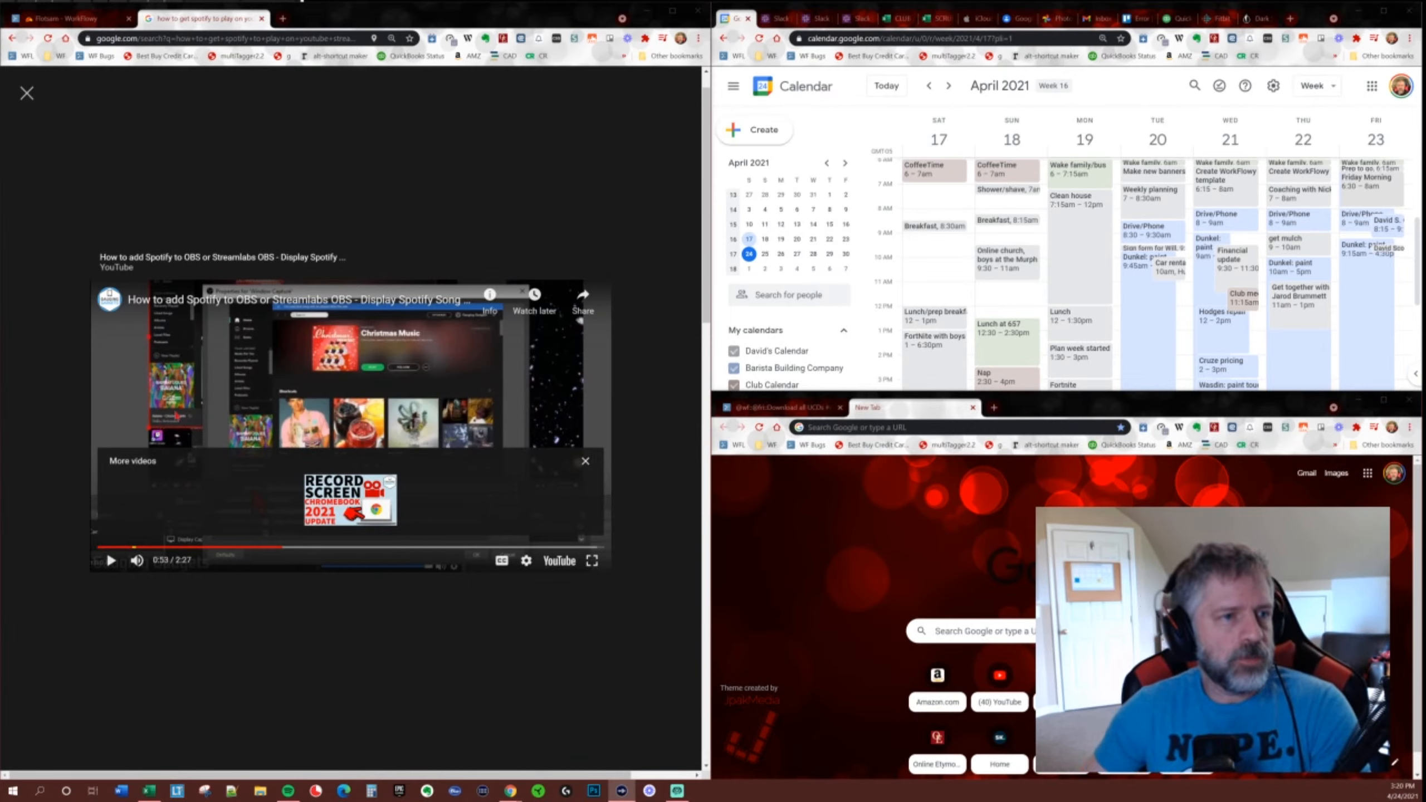
key(Escape)
click(261, 19)
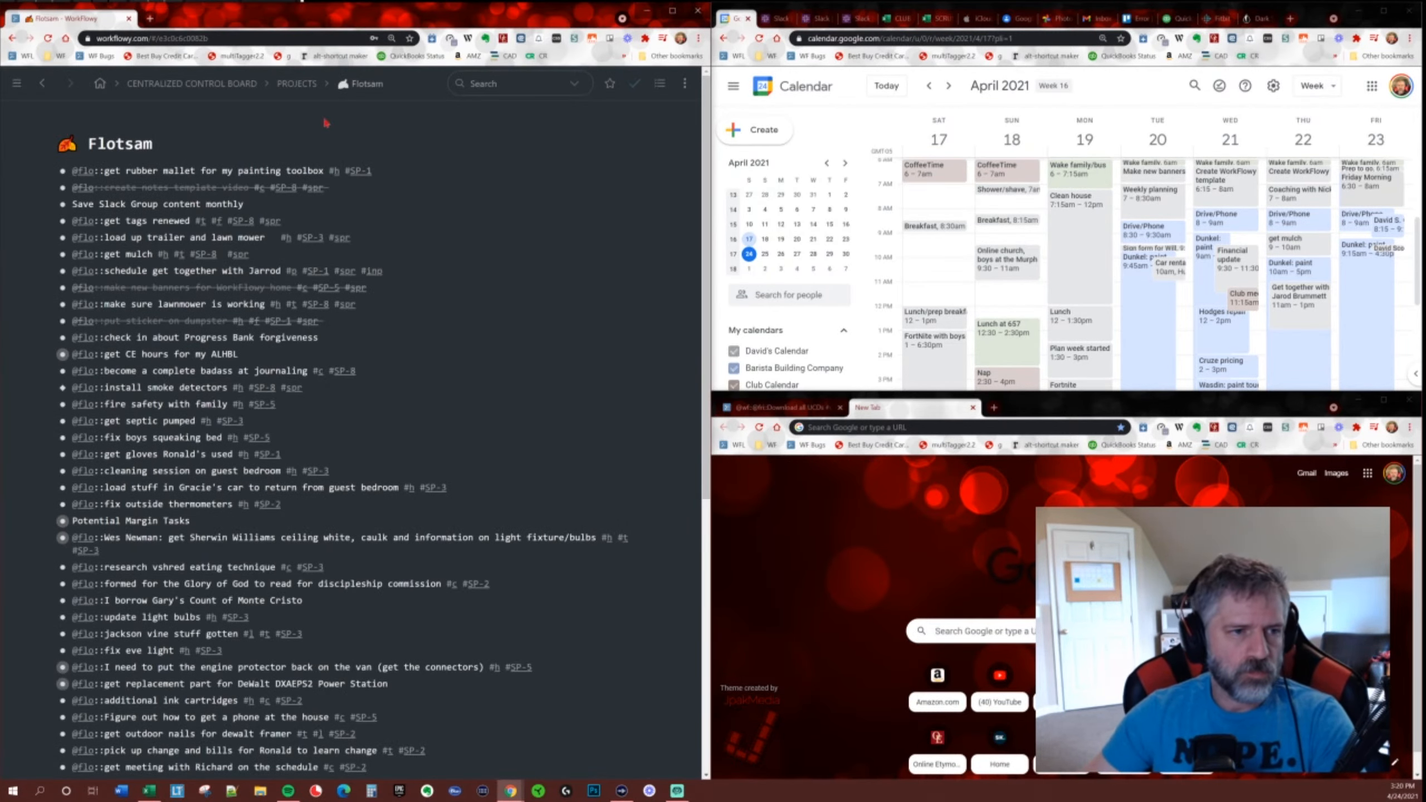
click(974, 408)
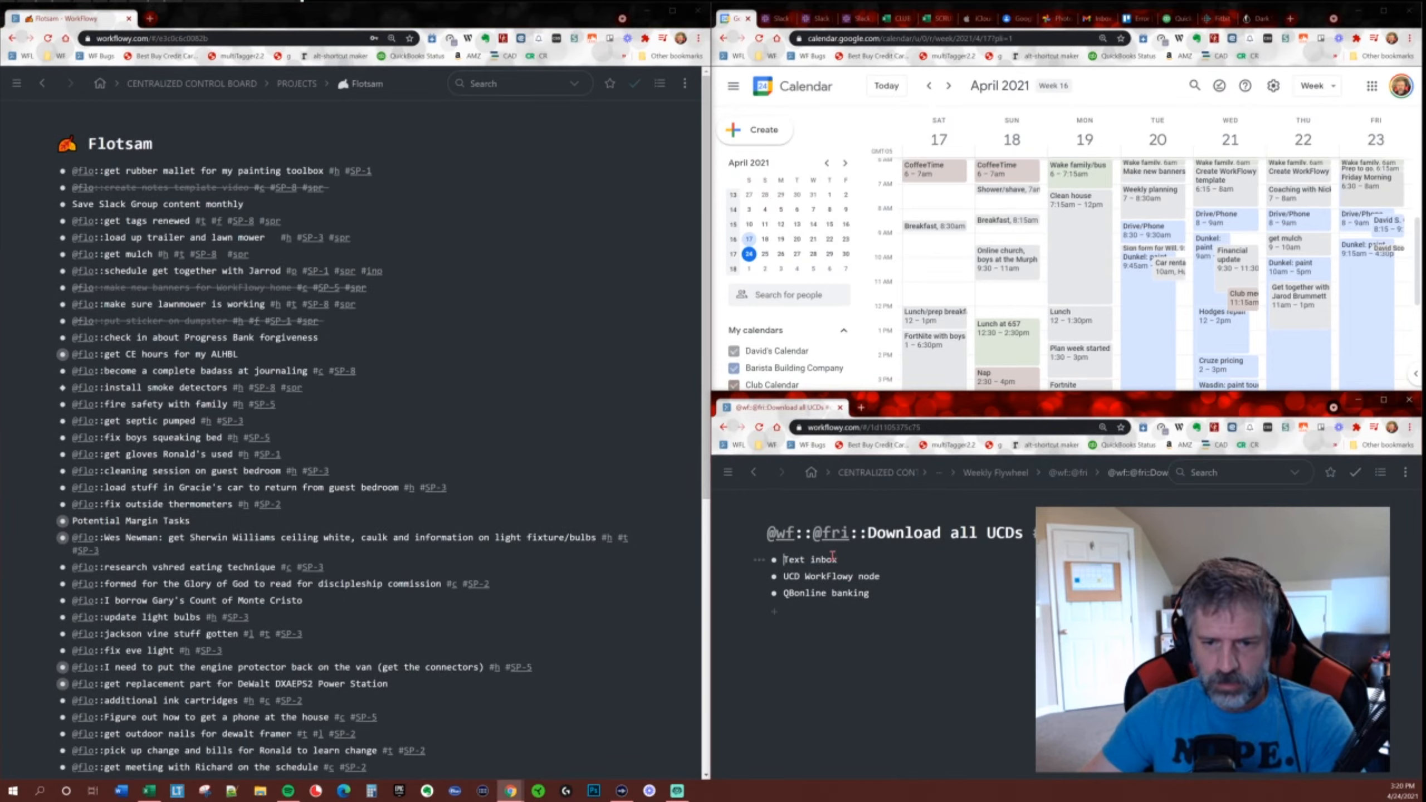
Mark Text inbox complete in the Download all UCDs list and open the Centralized Control Board at its UCD column.
key(ctrl+Return)
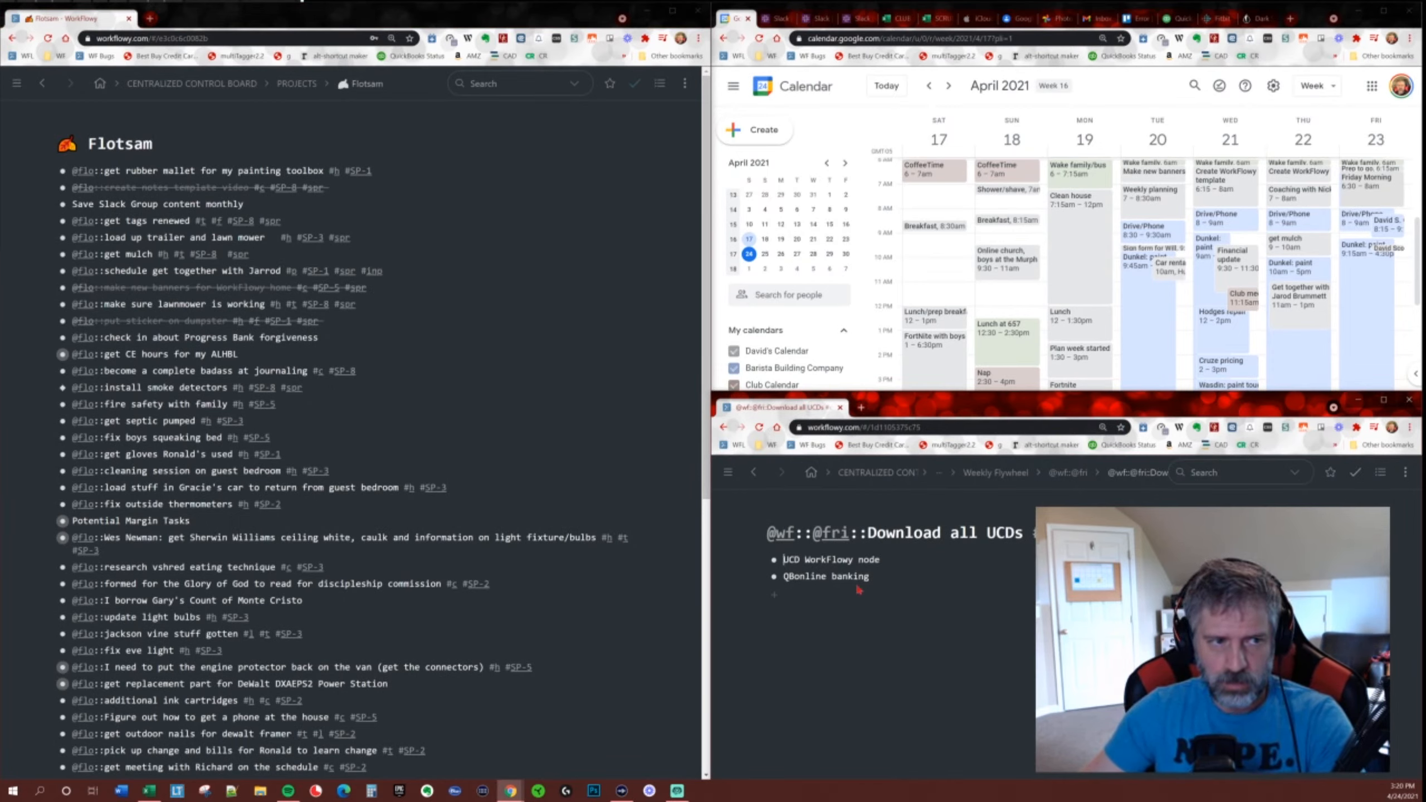
click(225, 88)
click(225, 85)
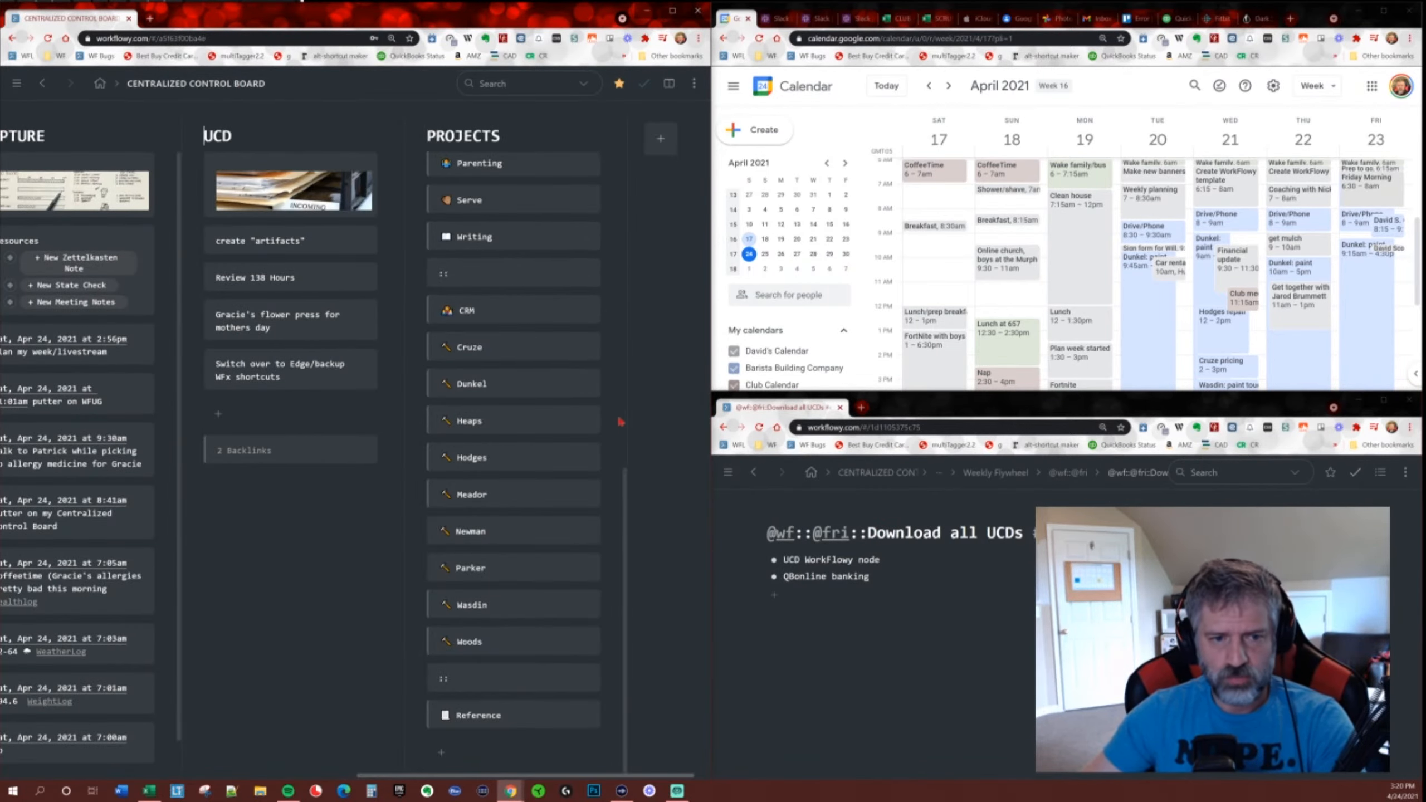
scroll(549, 413, left, 3)
scroll(550, 413, left, 1)
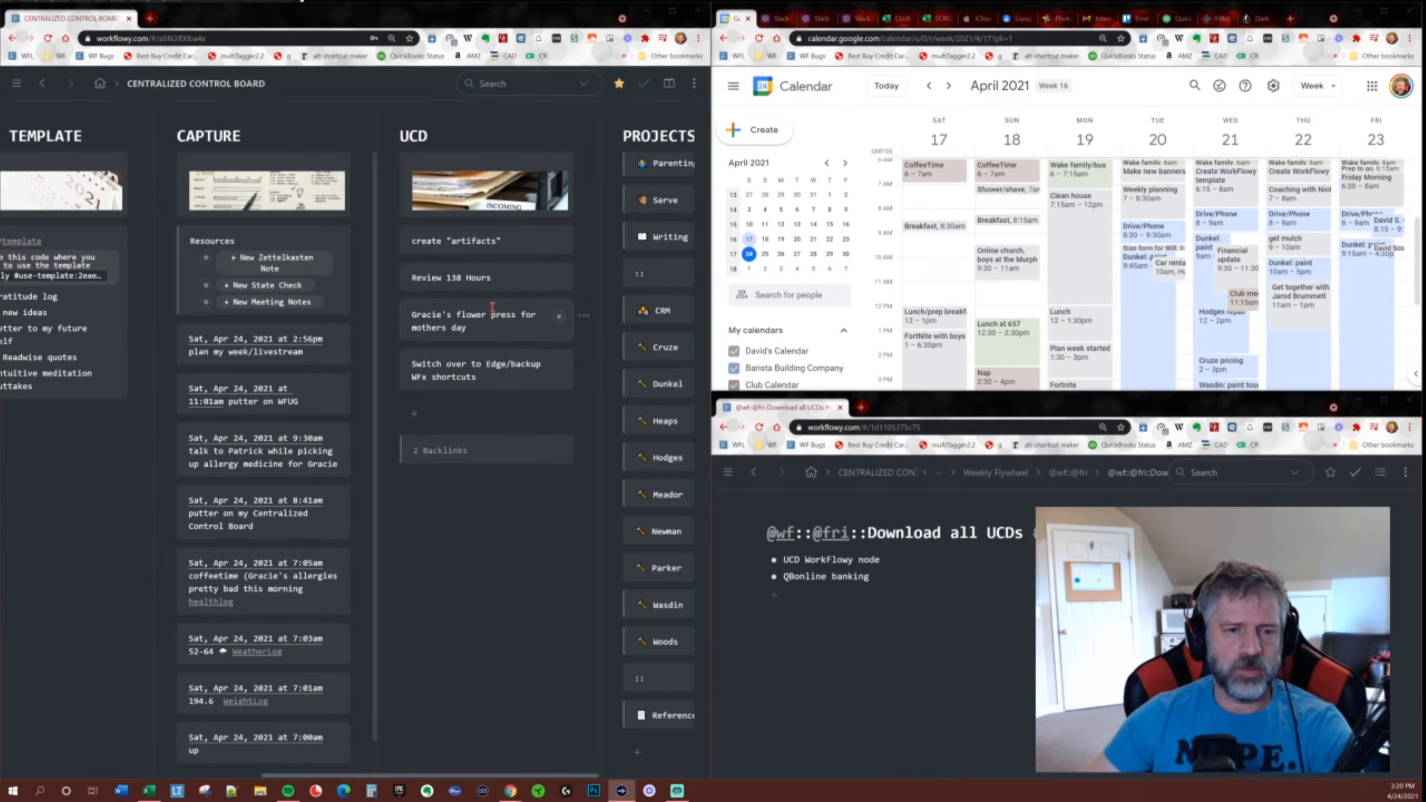
Show the completed items in the Download all UCDs node and highlight the whole list.
click(942, 564)
key(ctrl+o)
drag(806, 562, 895, 727)
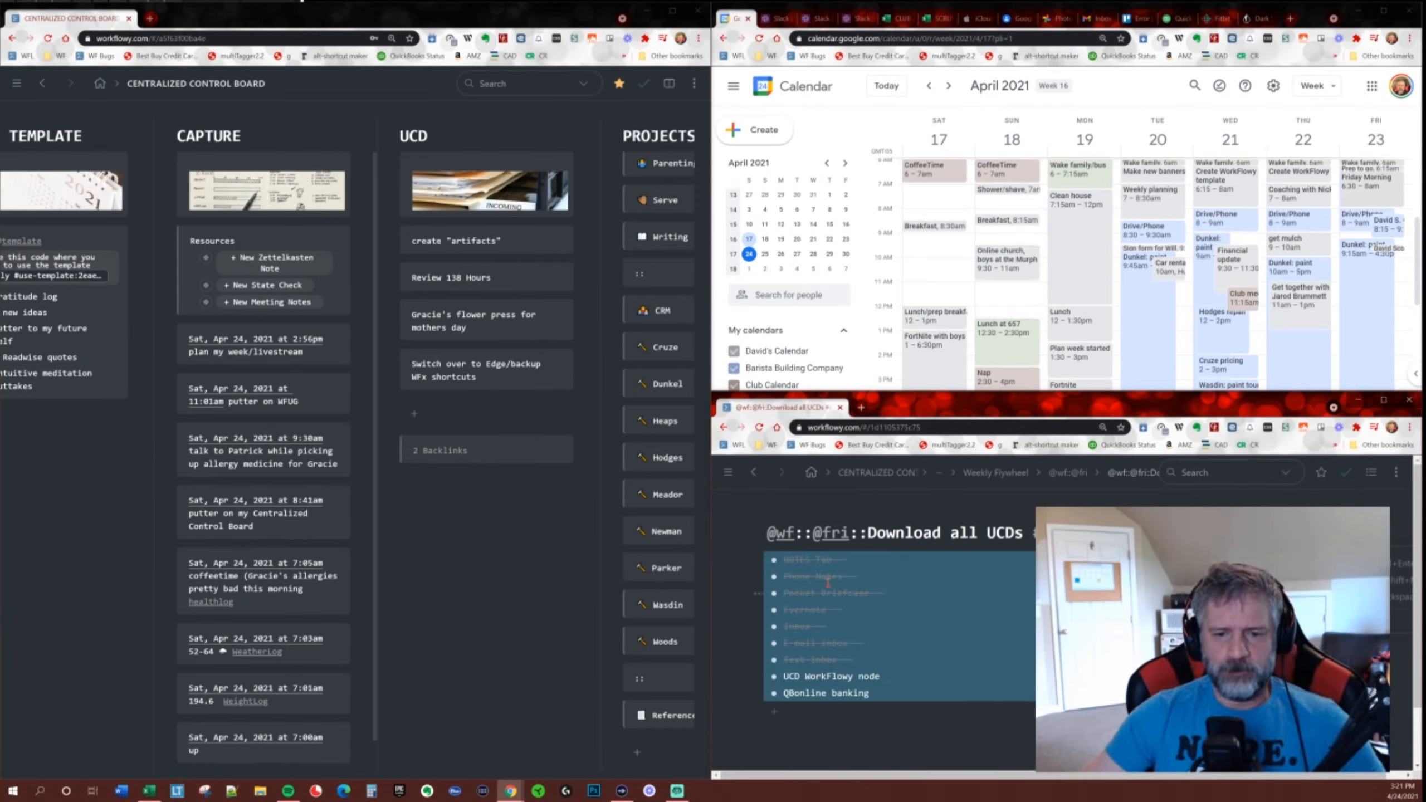
Review the completed capture sources one by one by highlighting each item from NOTES Tab through Text inbox.
click(802, 562)
drag(863, 561, 775, 560)
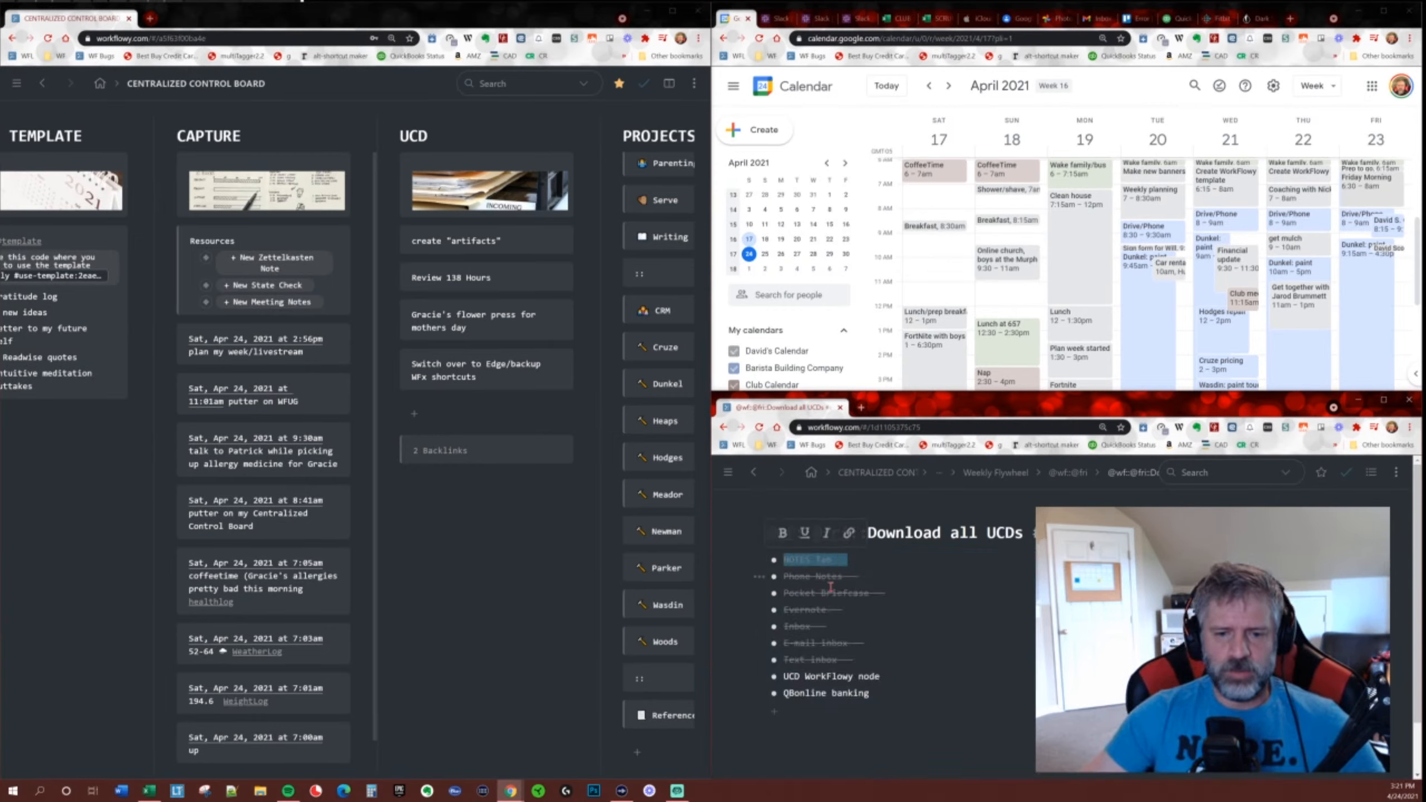
drag(865, 577, 778, 578)
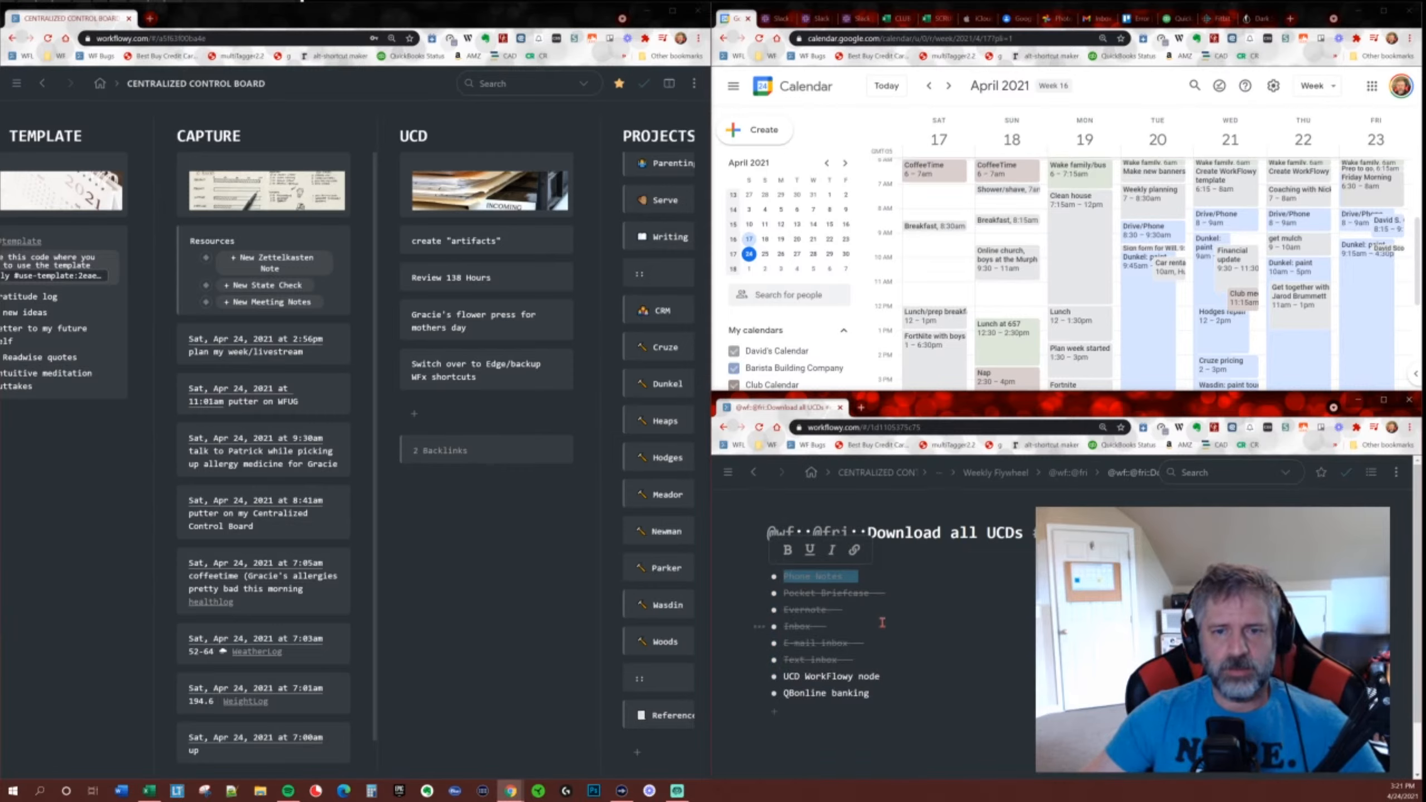
drag(884, 594, 781, 594)
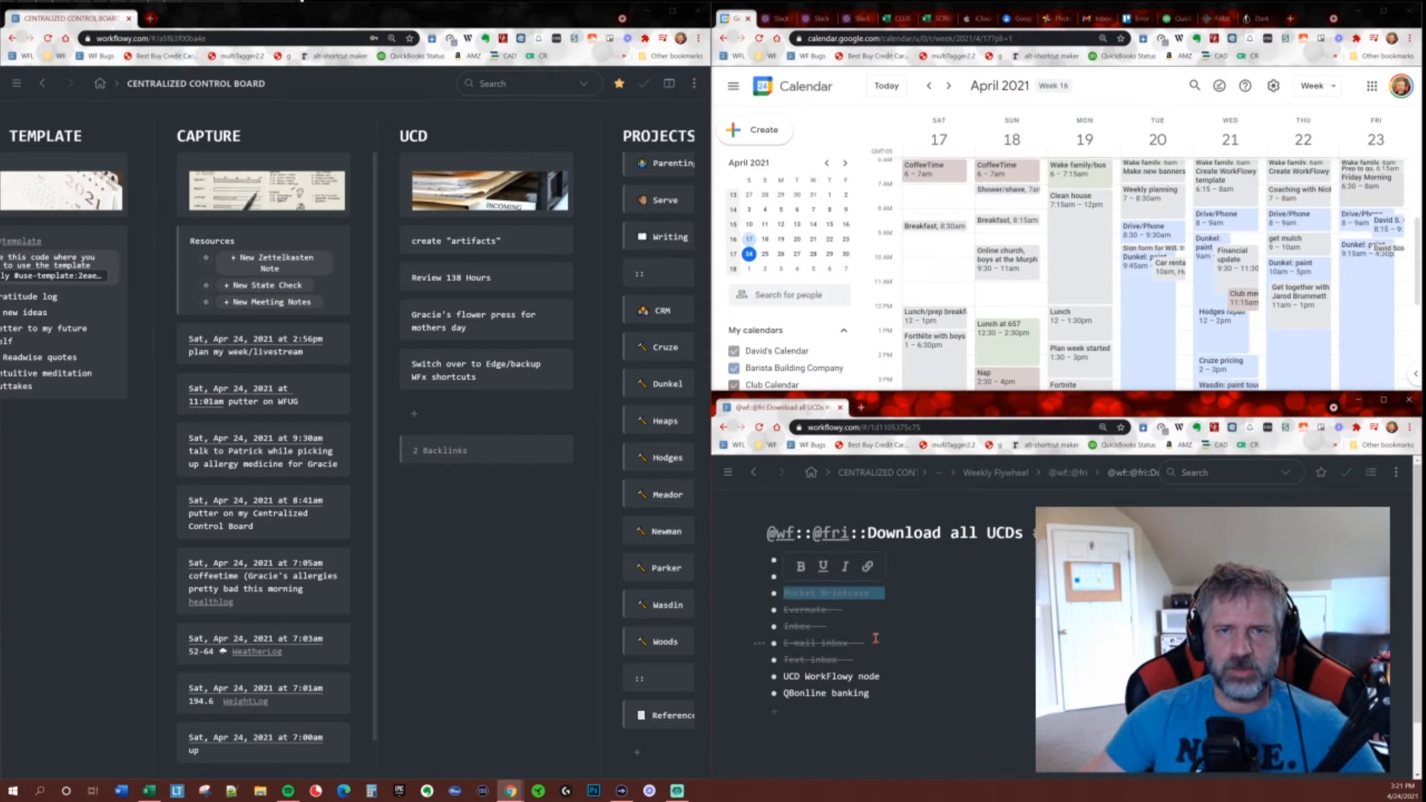
drag(851, 611, 784, 612)
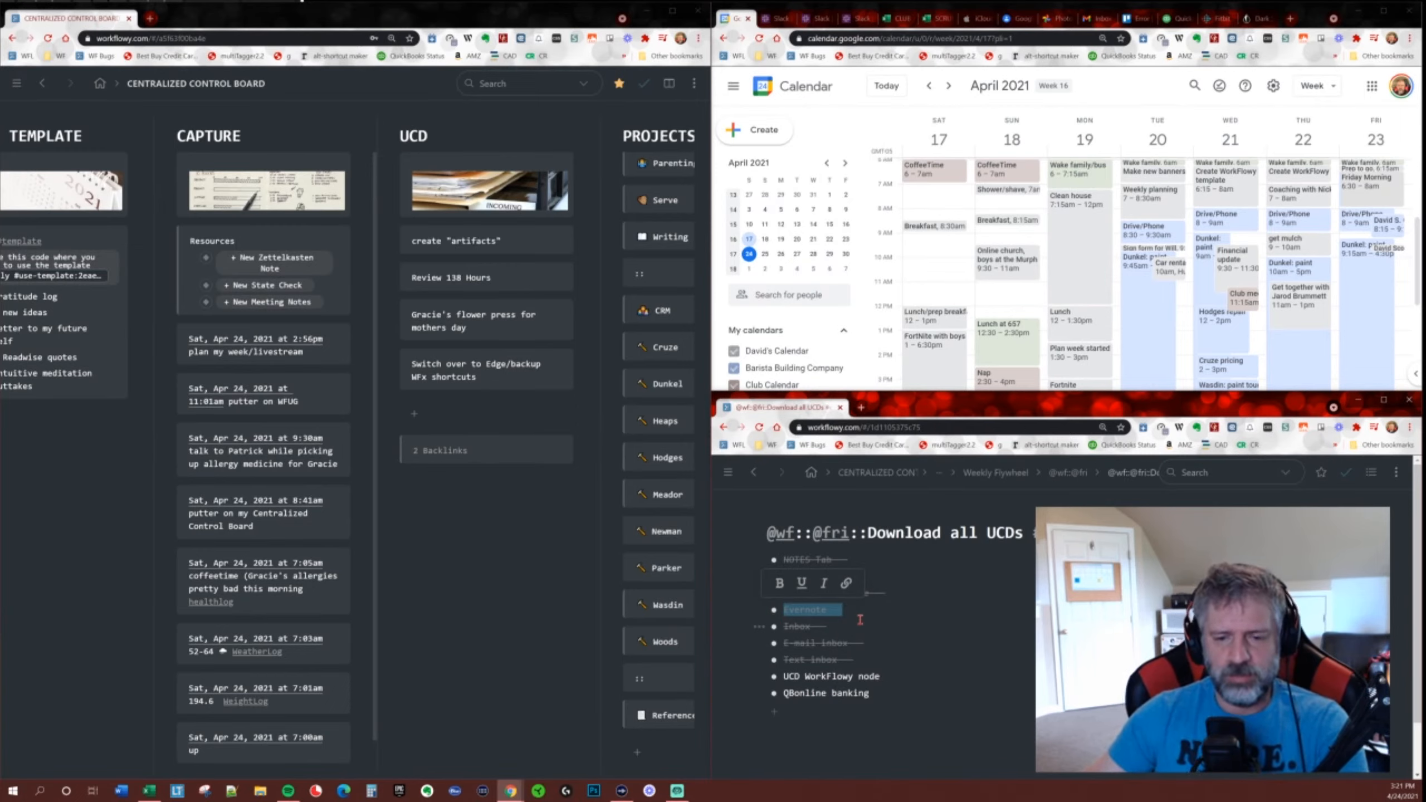
click(825, 626)
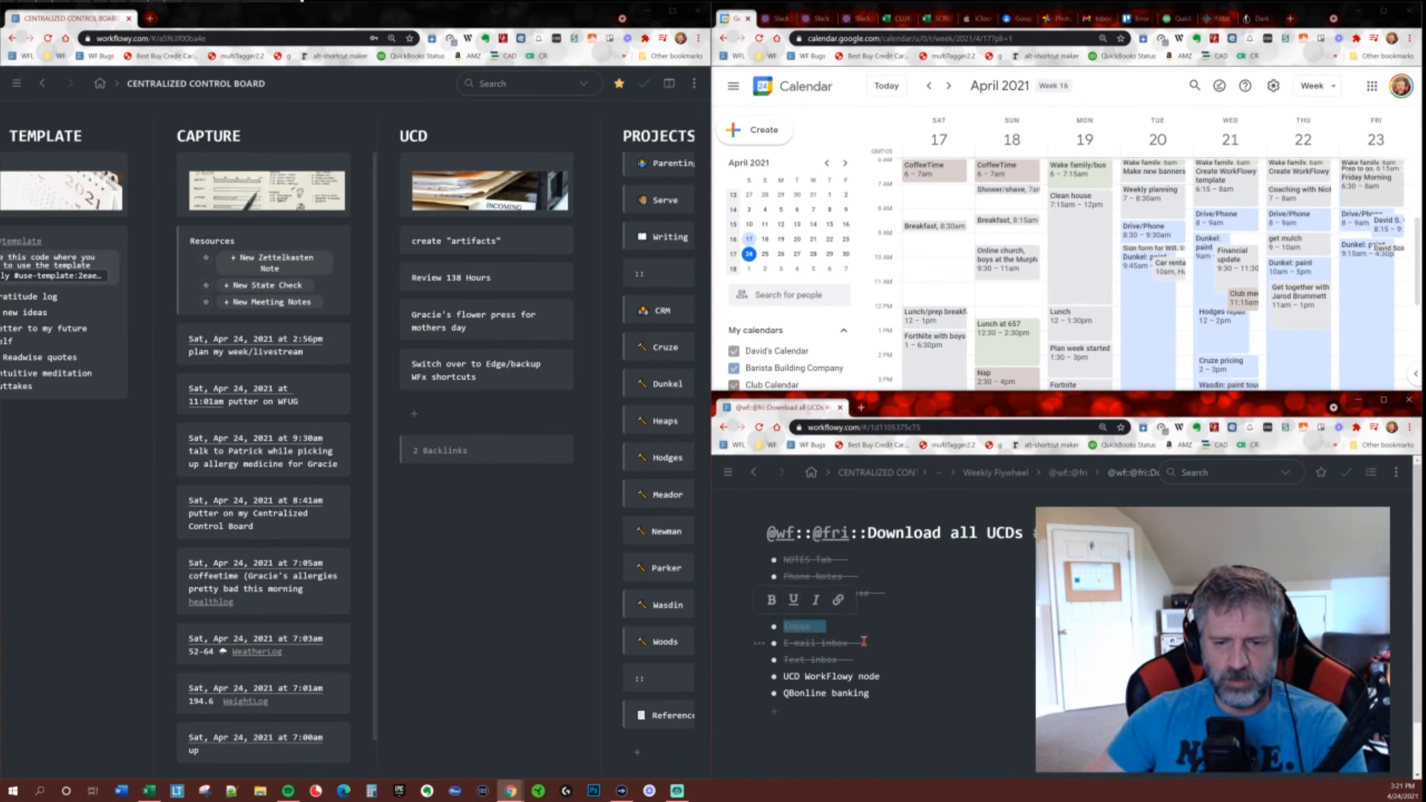
drag(864, 643, 784, 660)
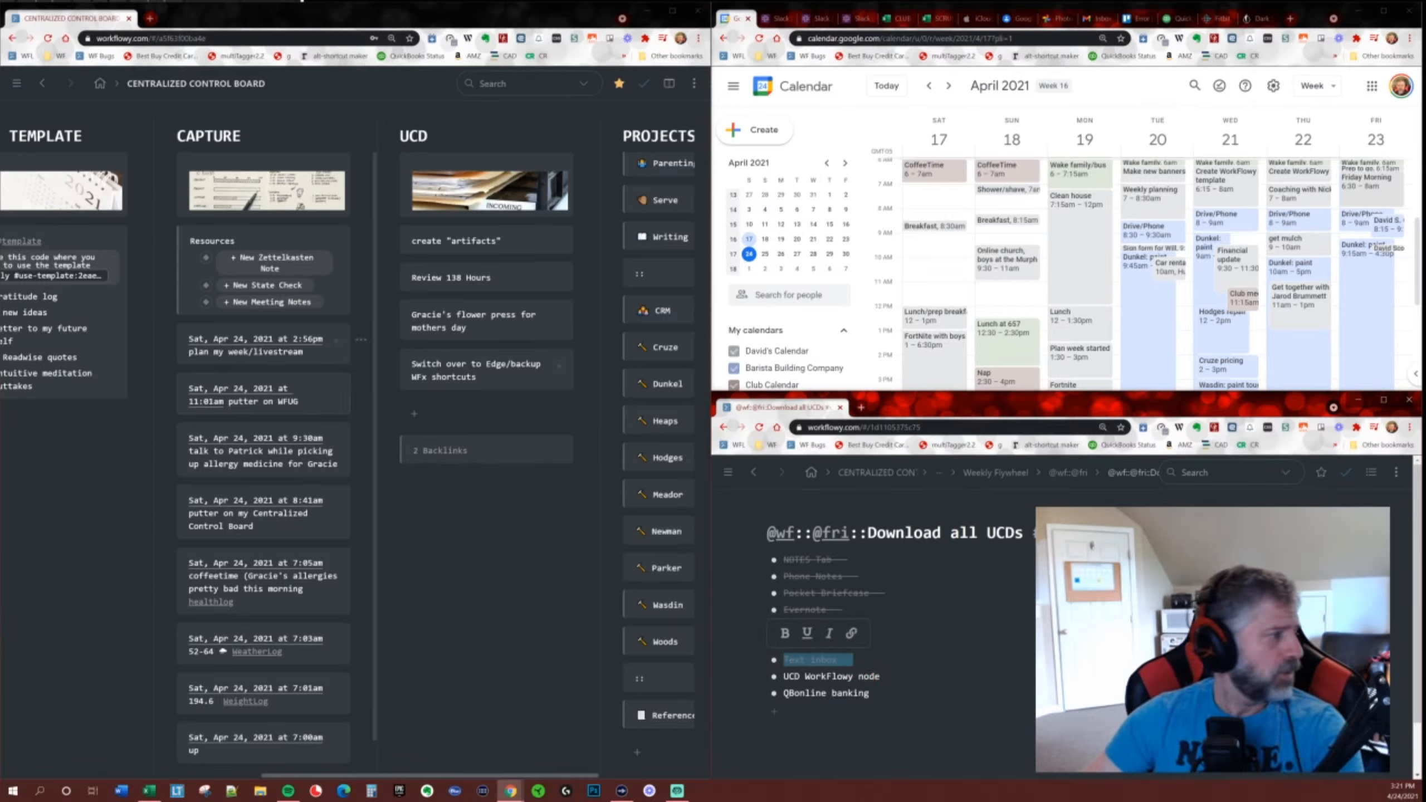
Rename the UCD column of the Centralized Control Board as INBOX.
key(alt+Tab)
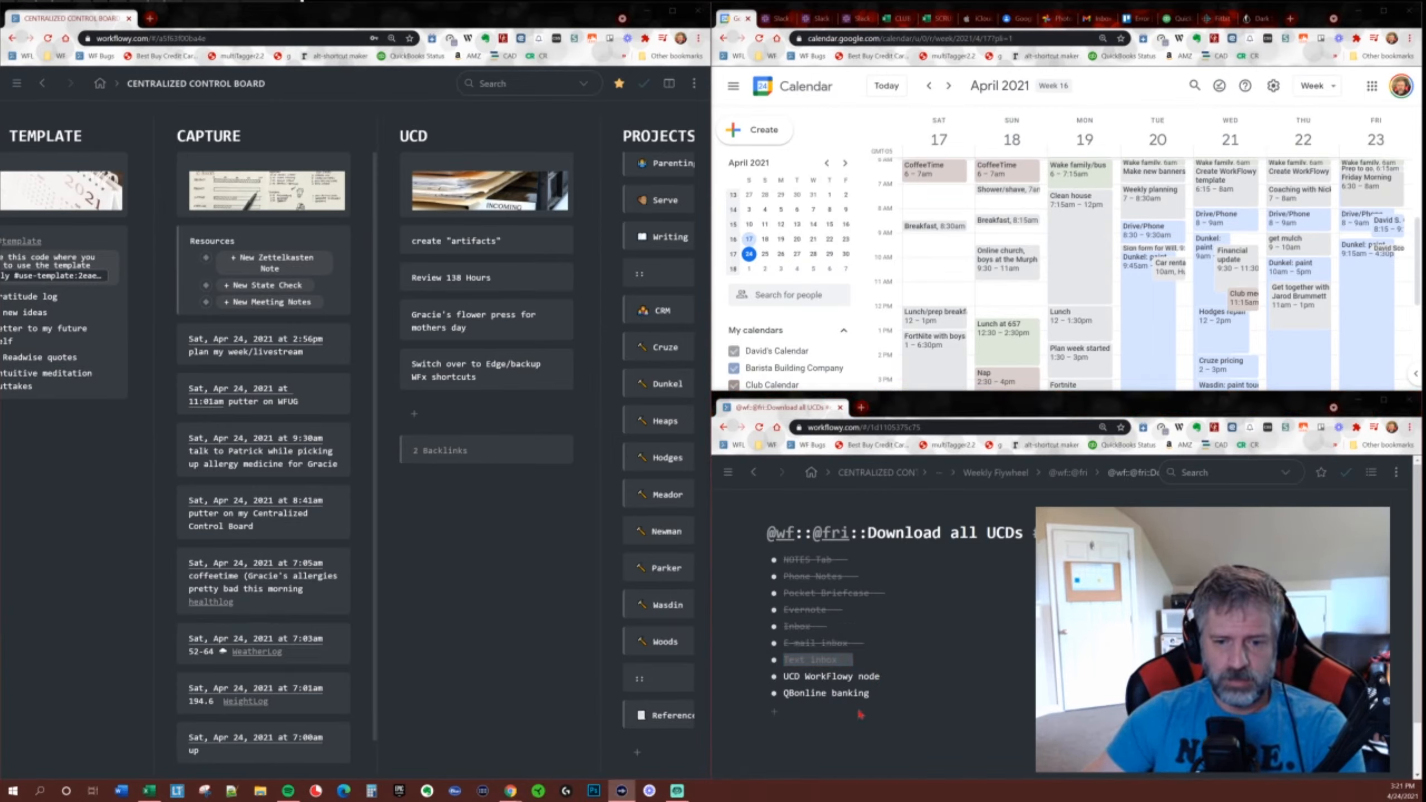
click(849, 662)
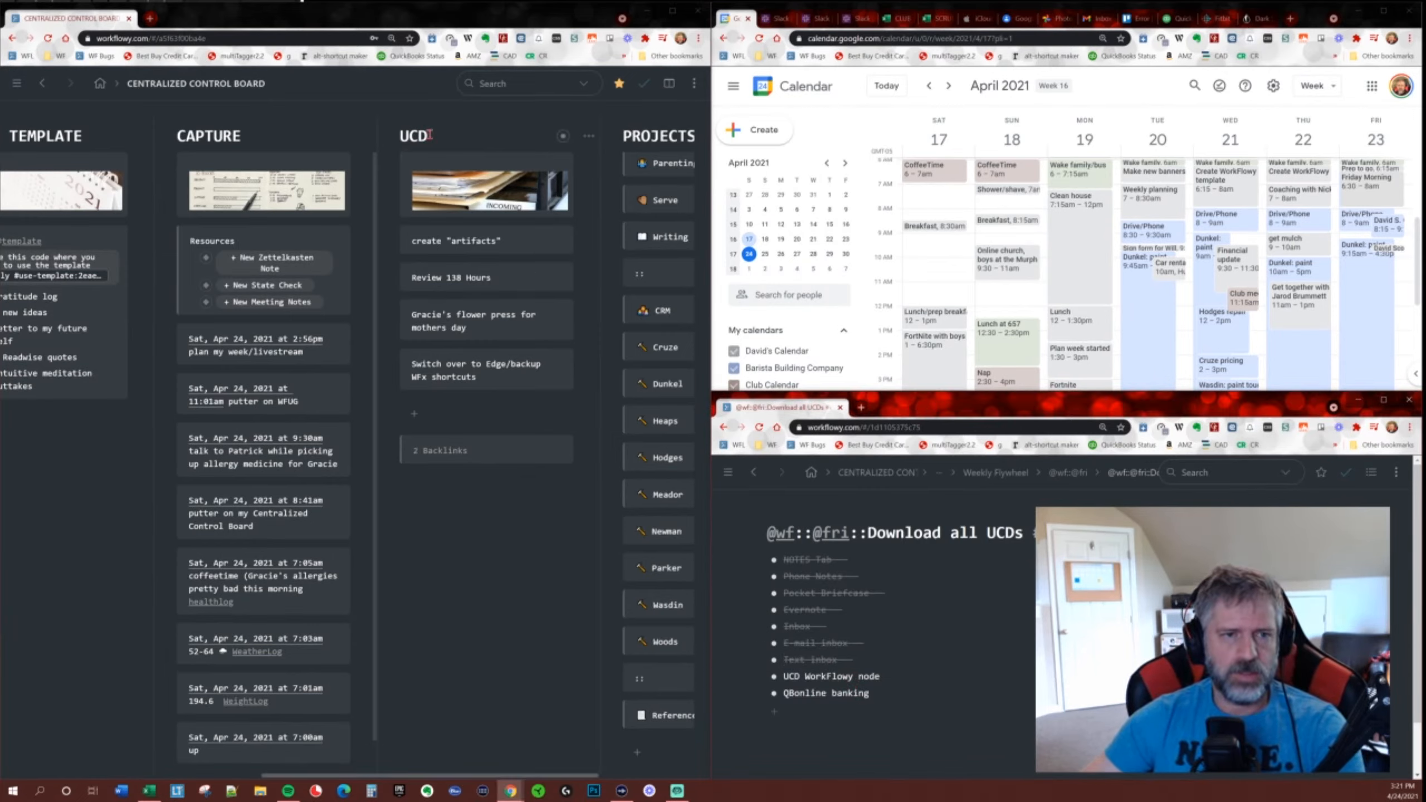
click(539, 142)
double_click(540, 142)
text(In)
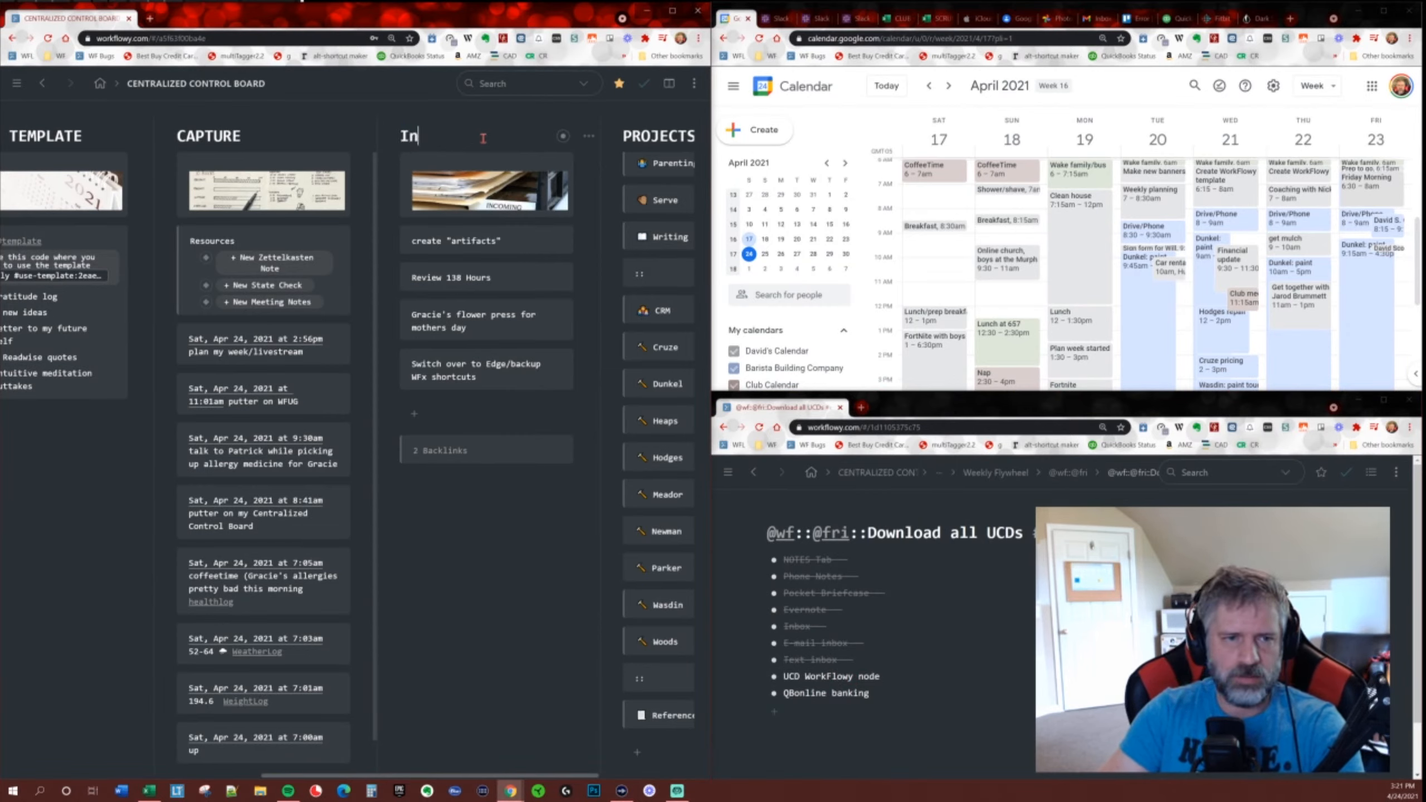
text(box)
key(BackSpace)
key(BackSpace)
key(BackSpace)
key(BackSpace)
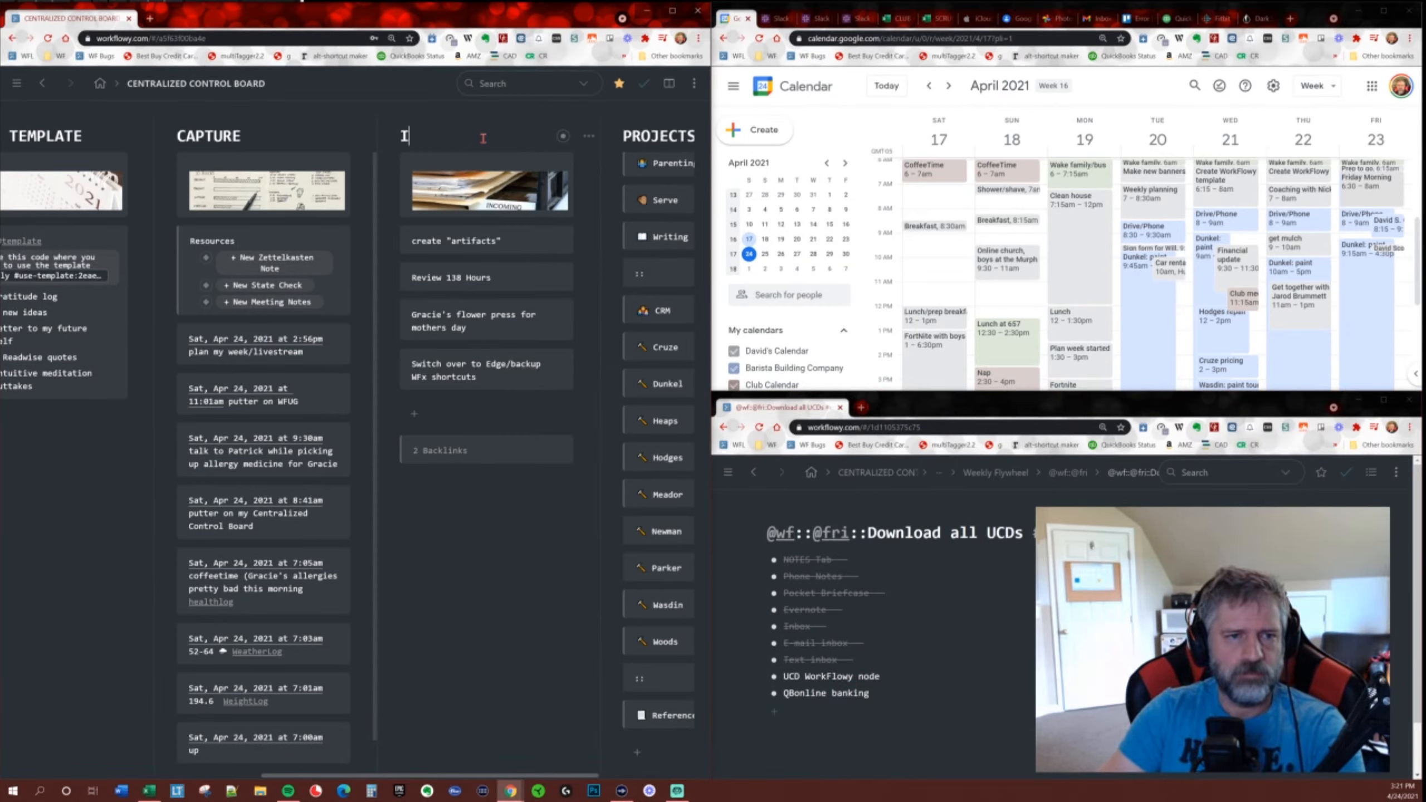
text(NBOX)
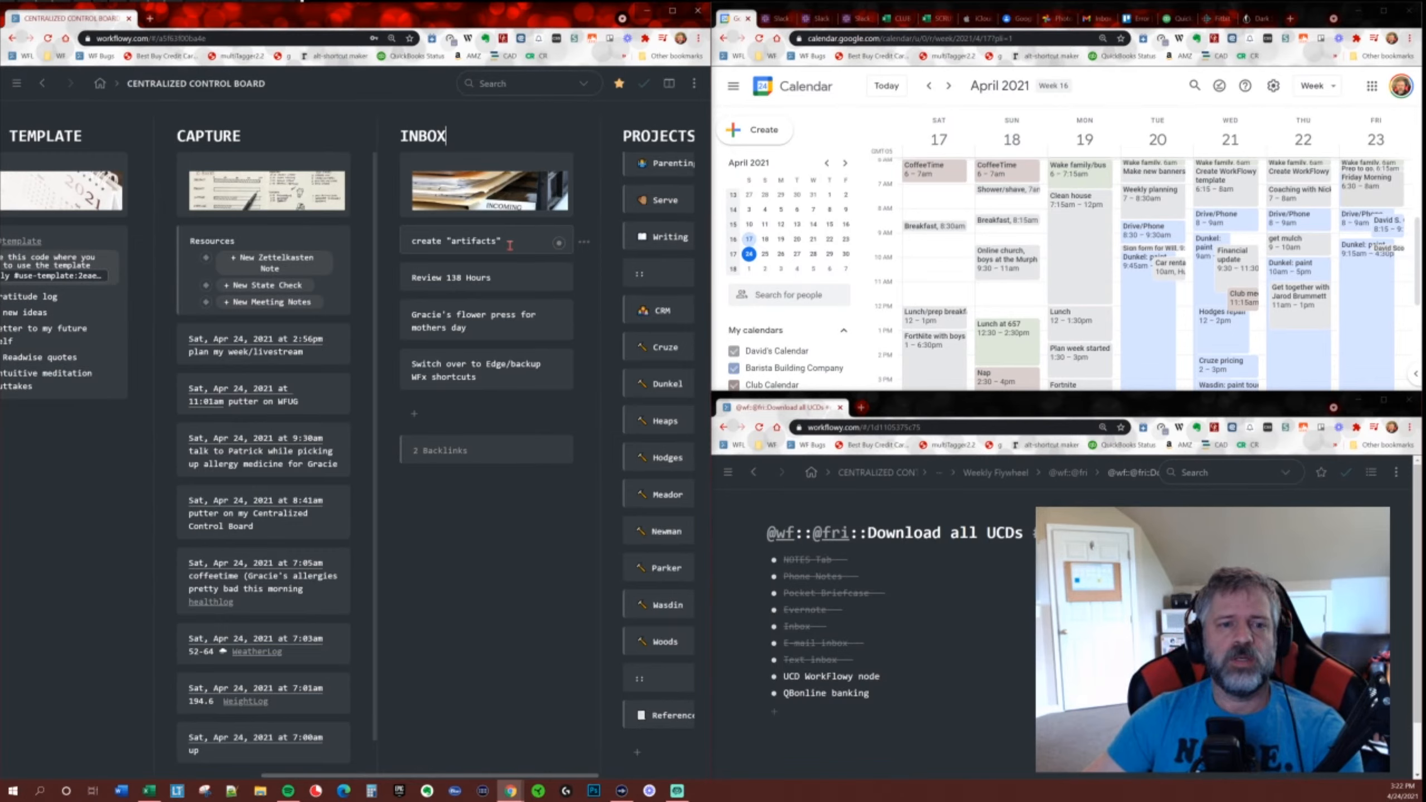
Highlight the create "artifacts" card in the INBOX column and maximize the Centralized Control Board window.
drag(511, 243, 400, 242)
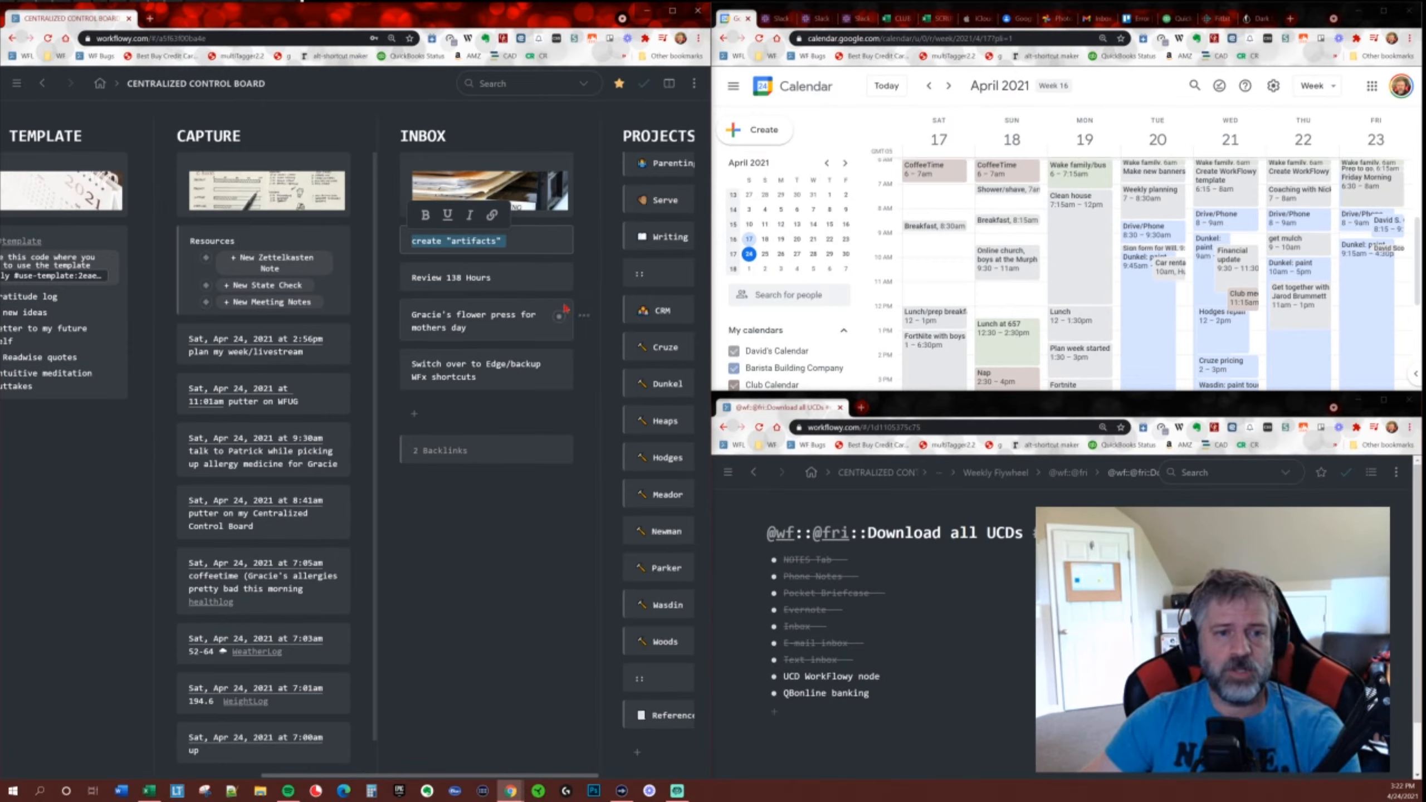
right_click(490, 239)
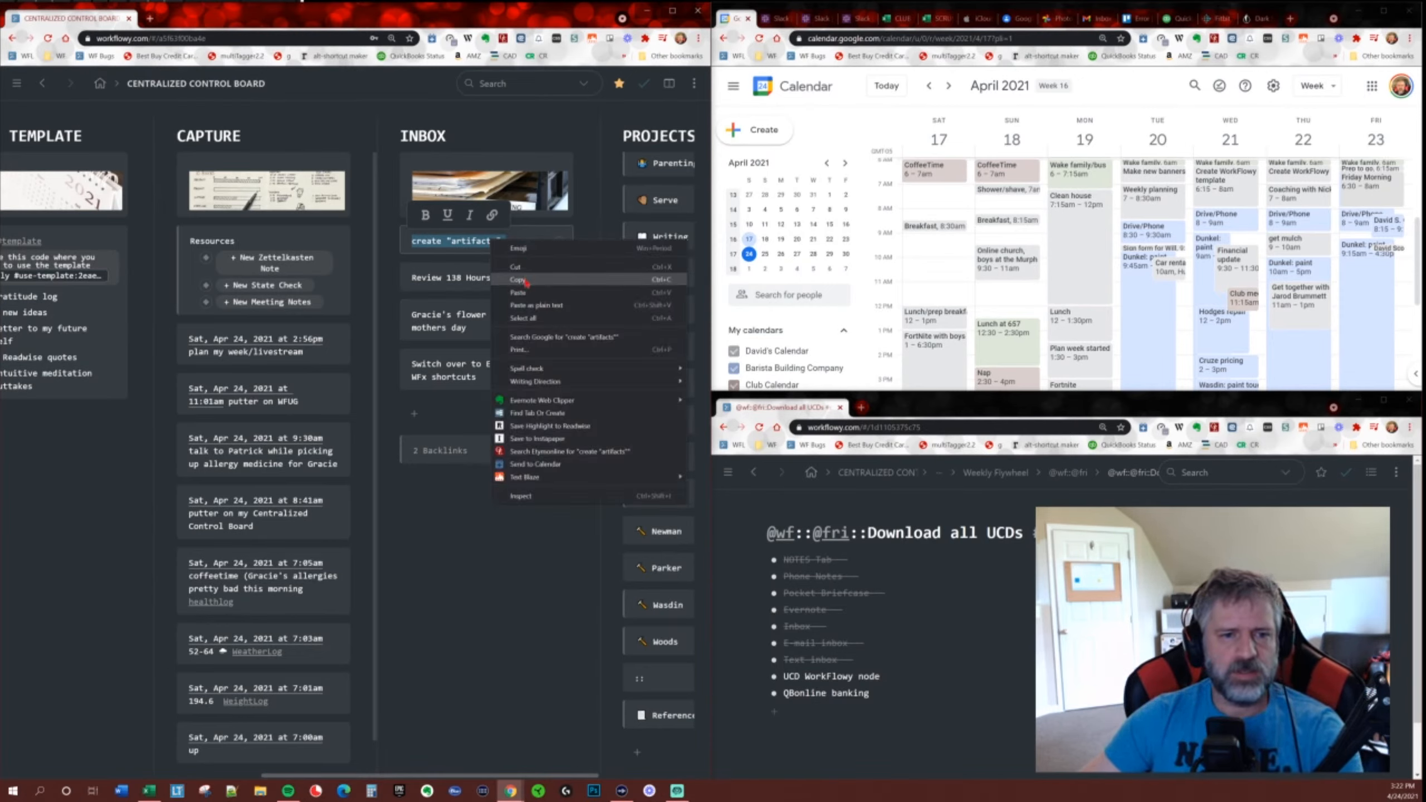
click(454, 519)
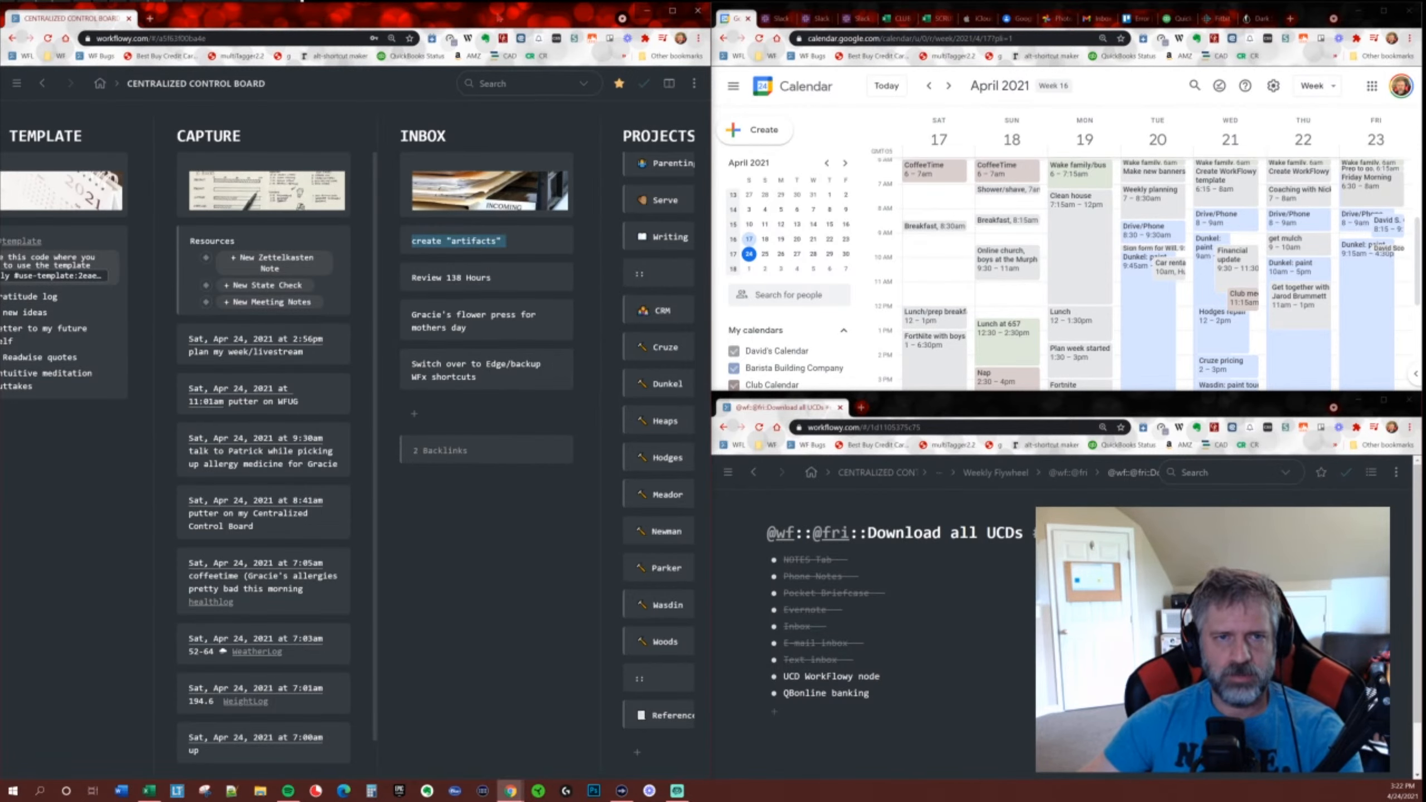
drag(562, 16, 700, 5)
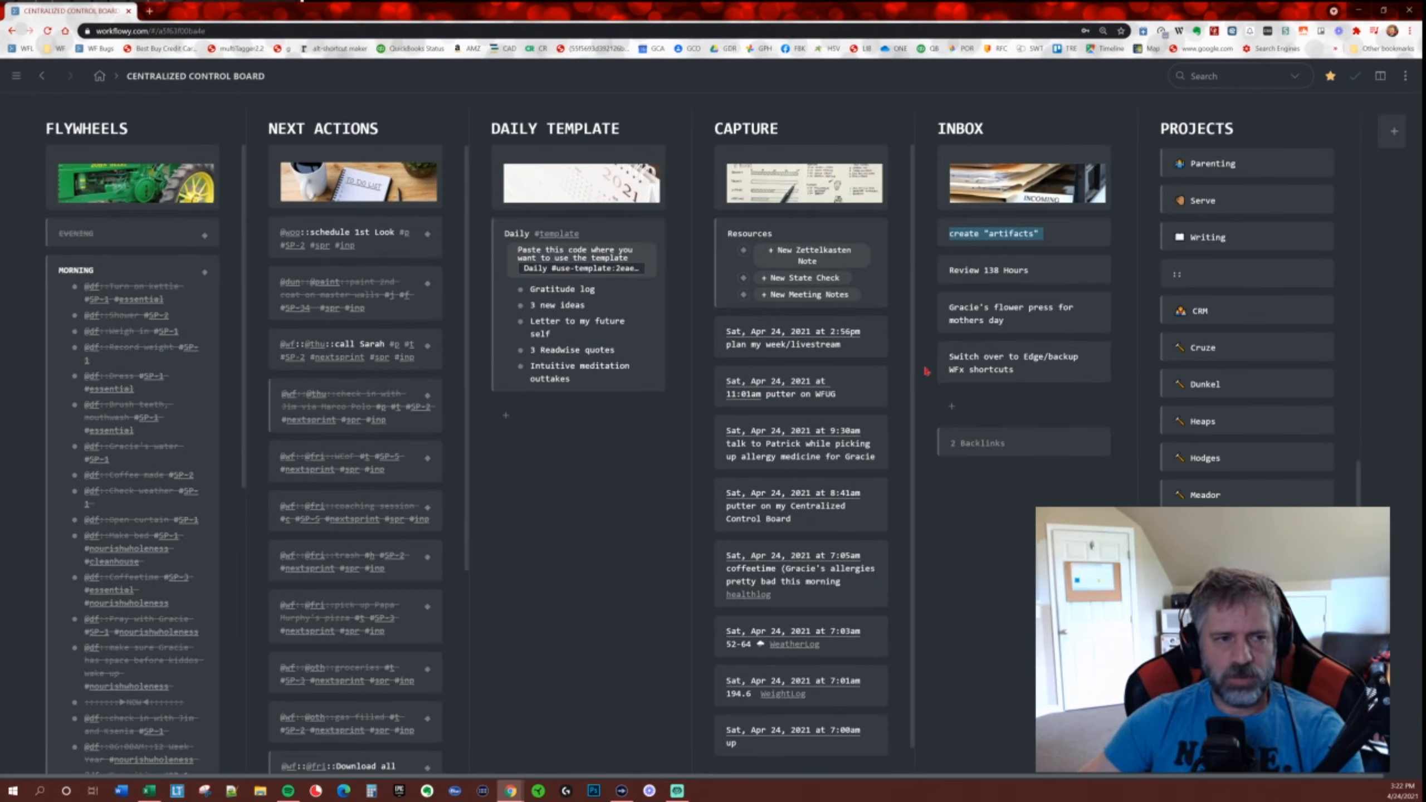
key(ctrl+o)
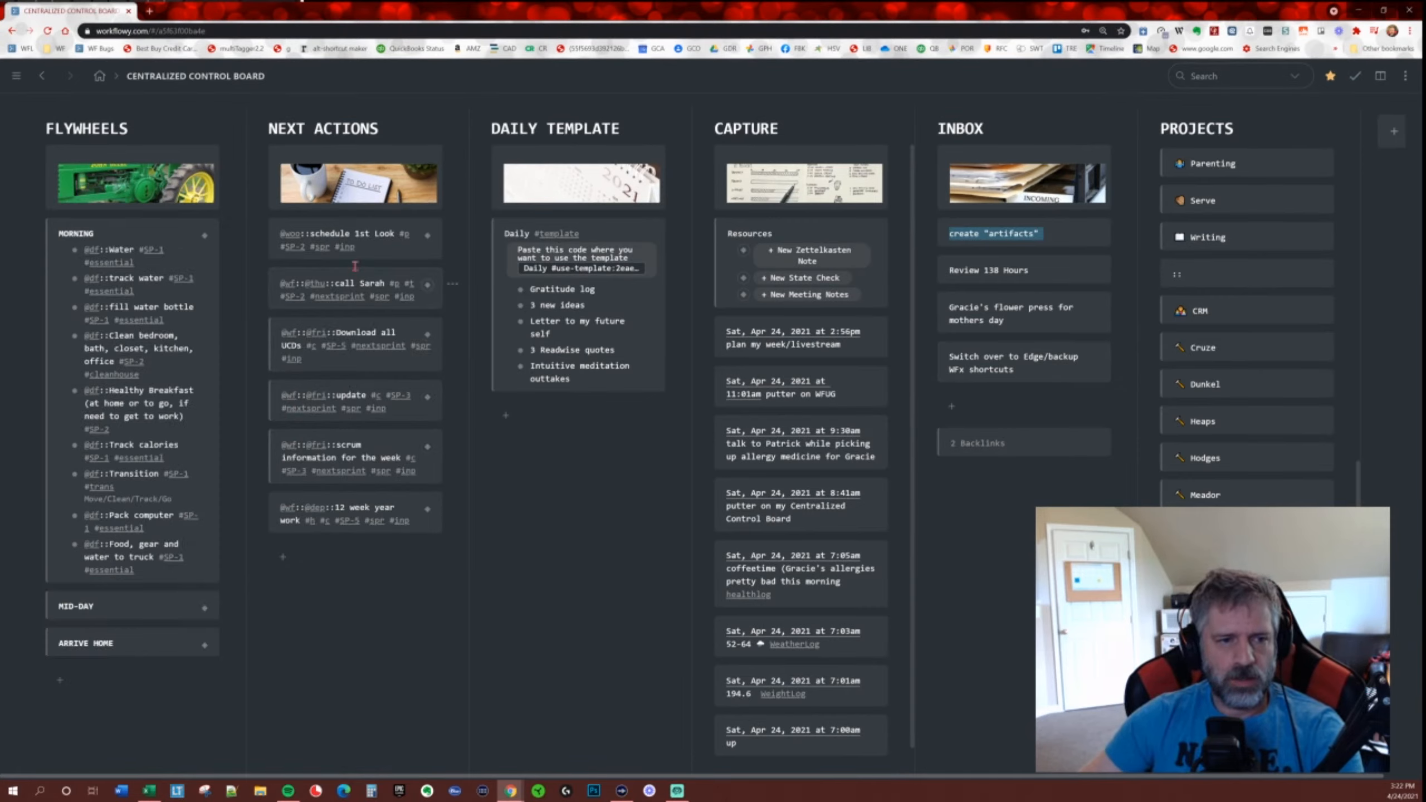
drag(344, 246, 348, 509)
key(ctrl+o)
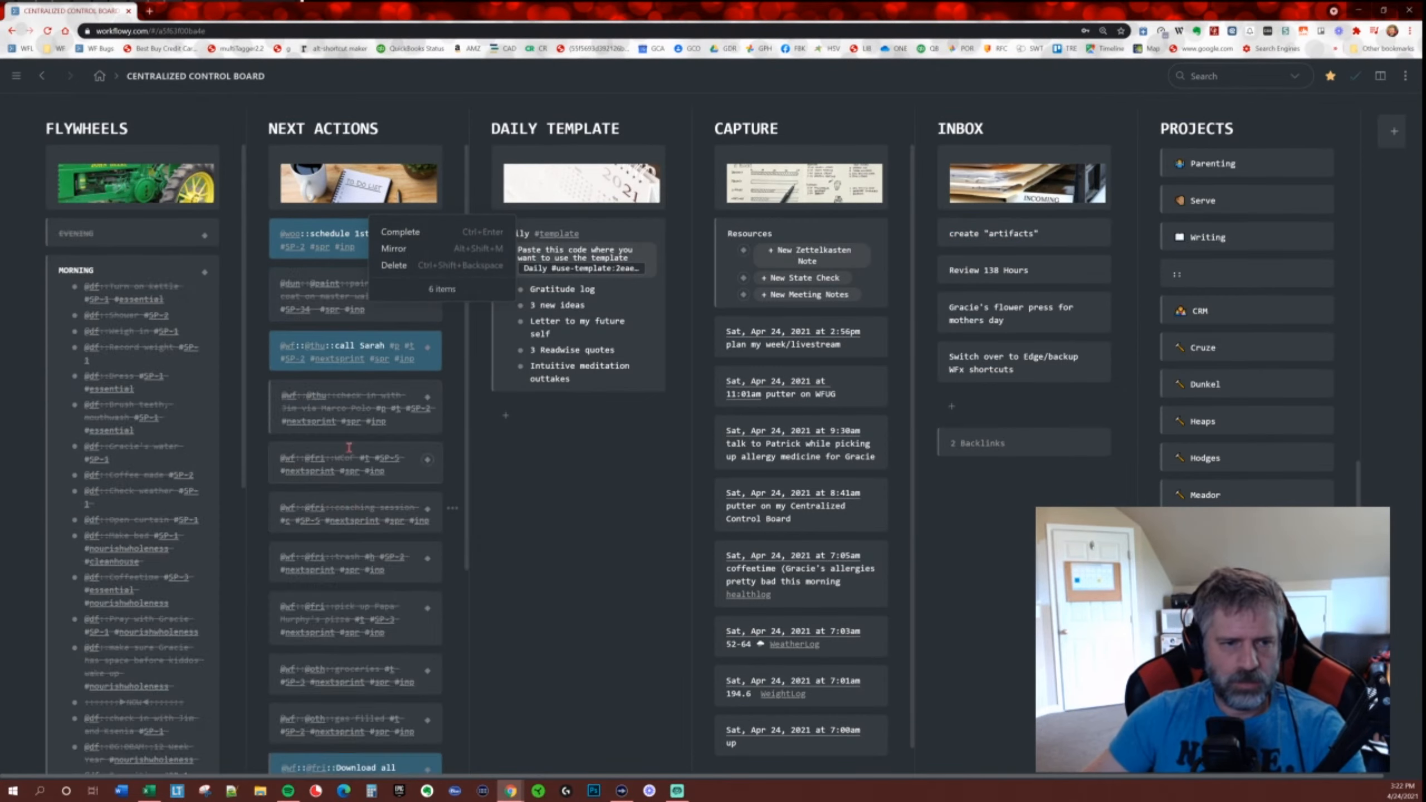
Delete all cards in the NEXT ACTIONS column, including the completed ones.
click(327, 236)
drag(328, 233, 366, 707)
scroll(360, 758, down, 4)
scroll(360, 758, down, 2)
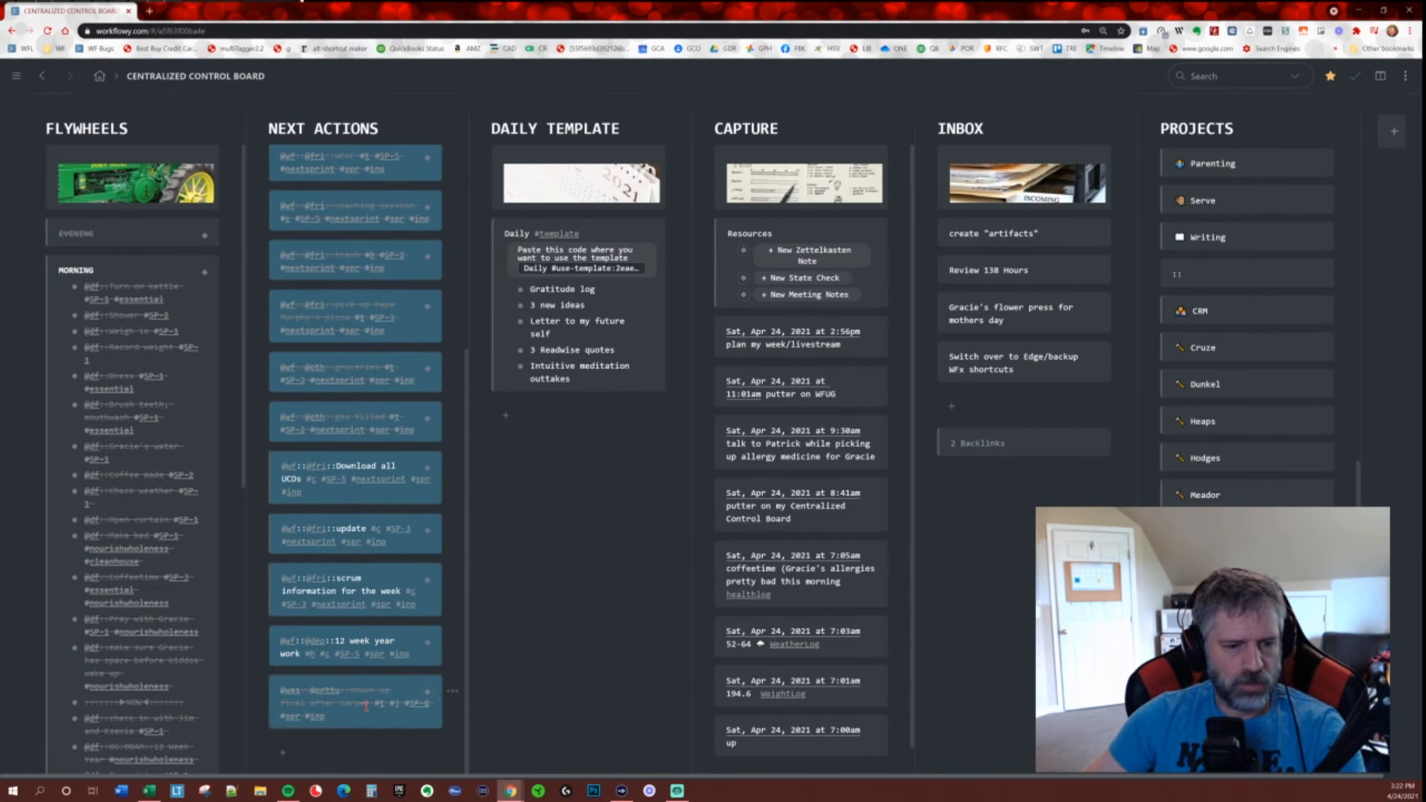
key(Delete)
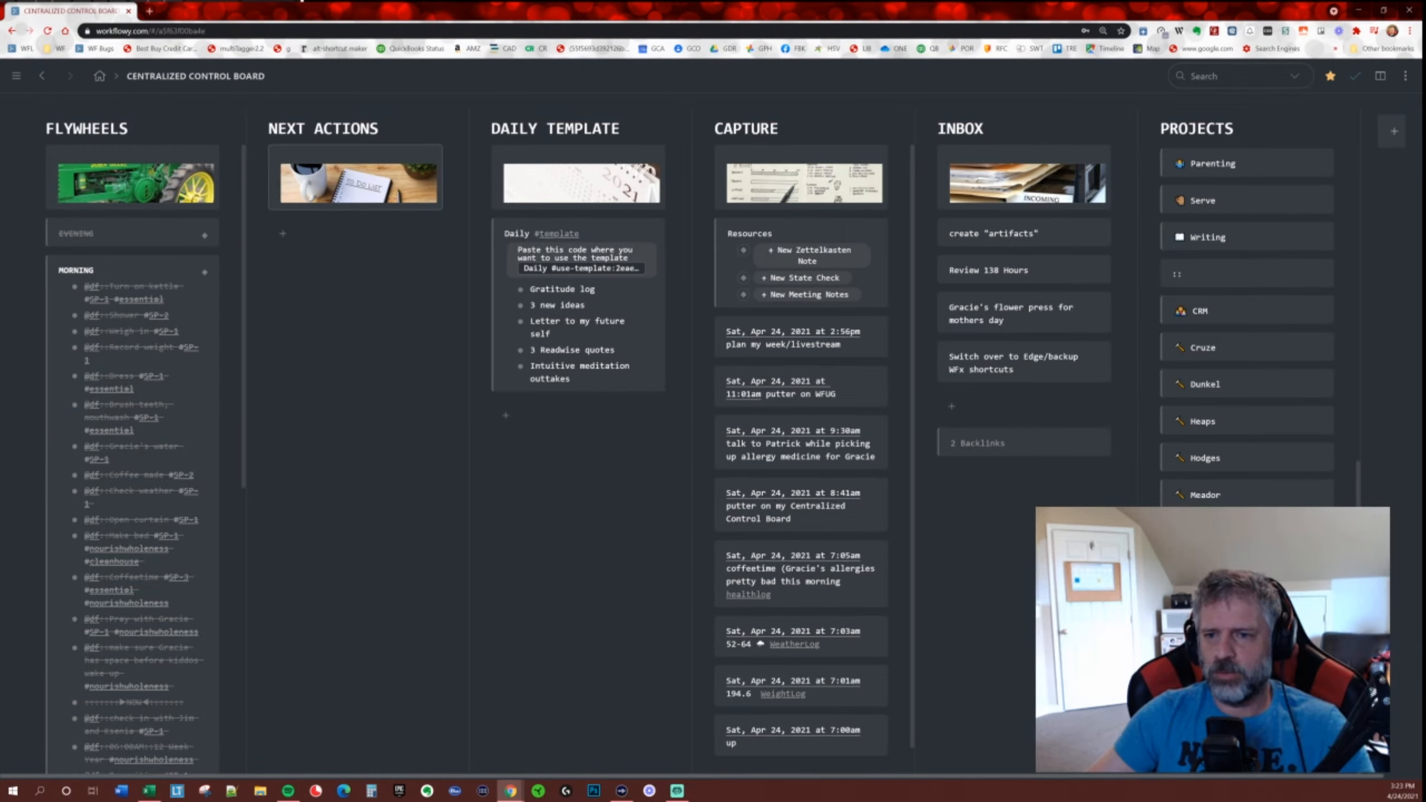
Open the Knowledge Vault and move the New Zettelkasten Note item to the head of its list.
mouse_move(1052, 236)
mouse_down()
mouse_move(980, 235)
mouse_move(1054, 236)
mouse_up()
click(1060, 238)
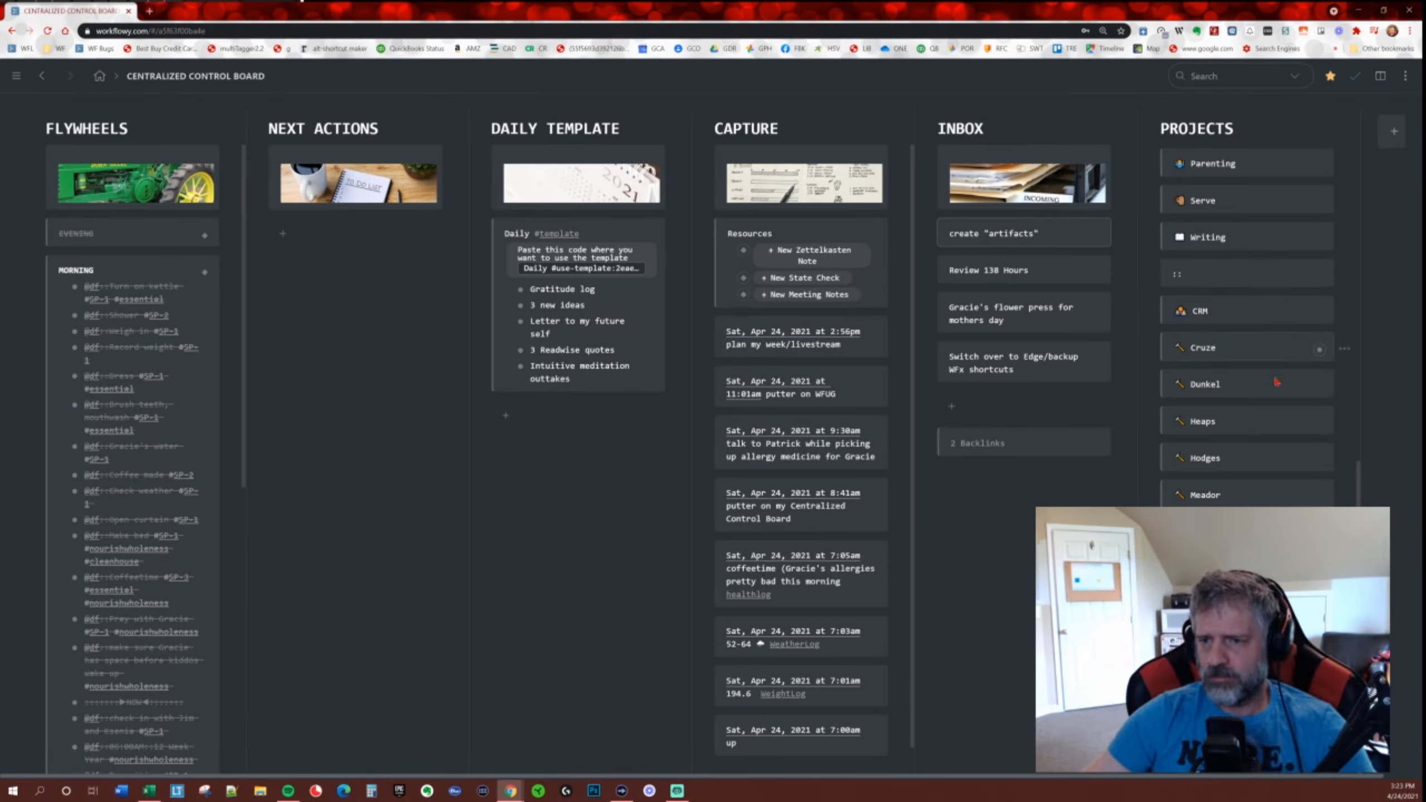
scroll(1279, 410, up, 10)
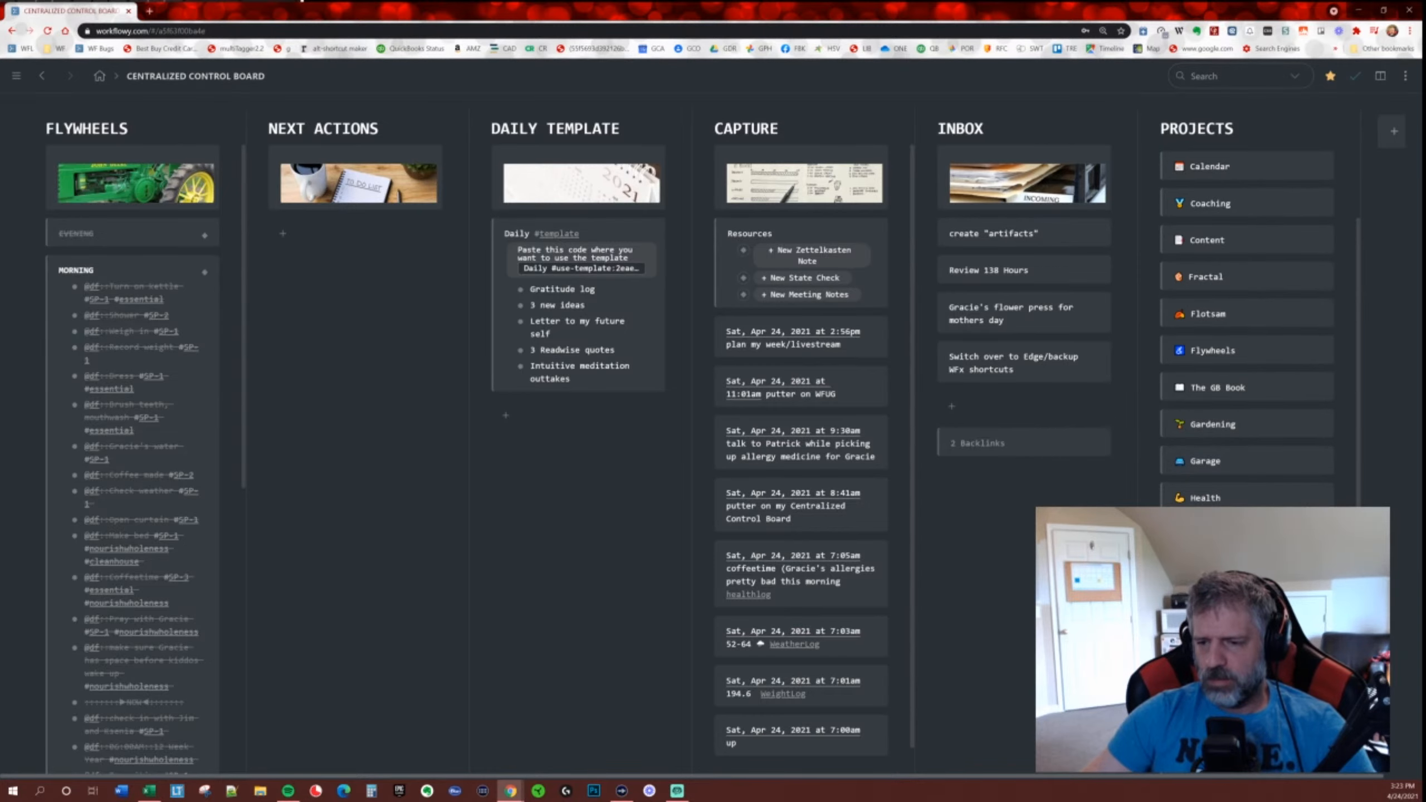
key(alt+k)
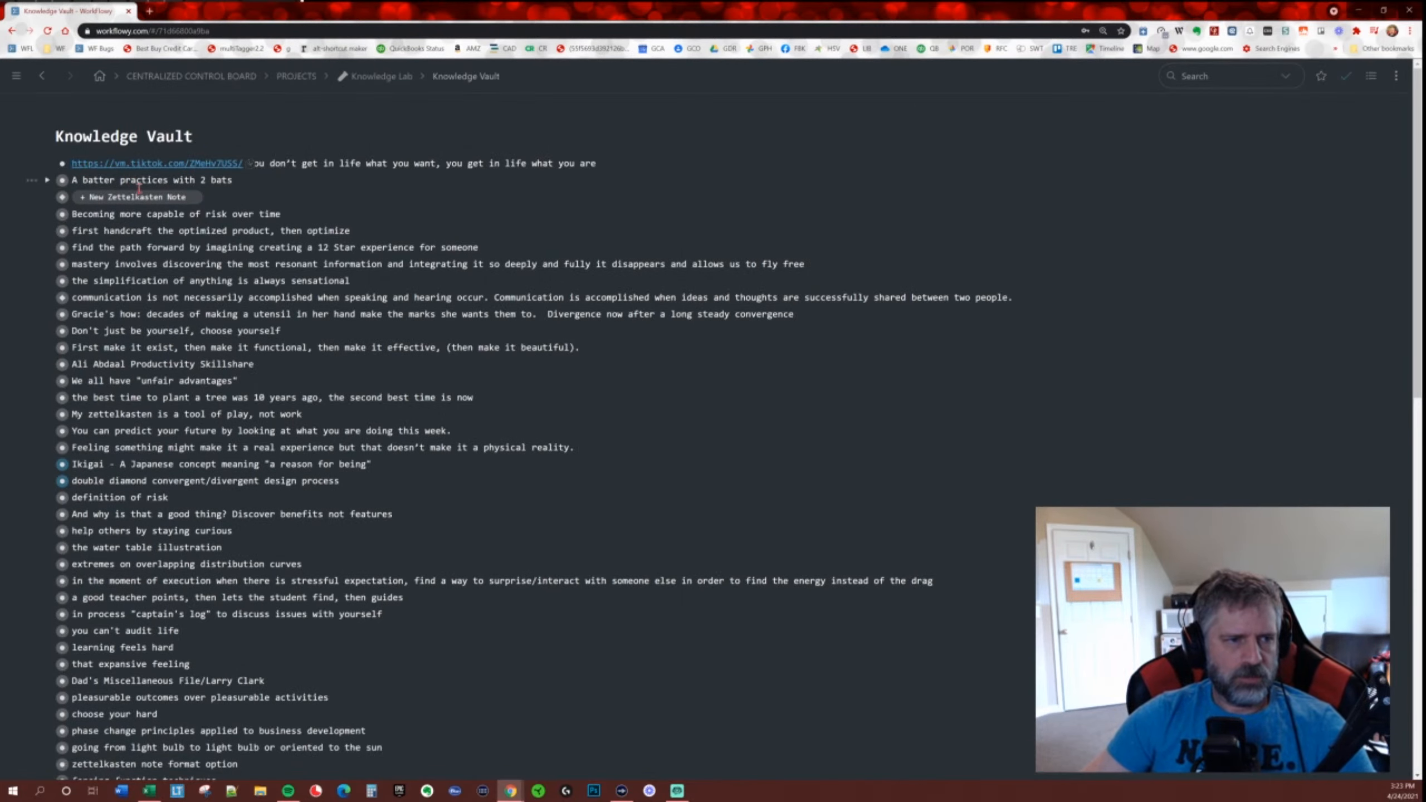
drag(62, 197, 62, 169)
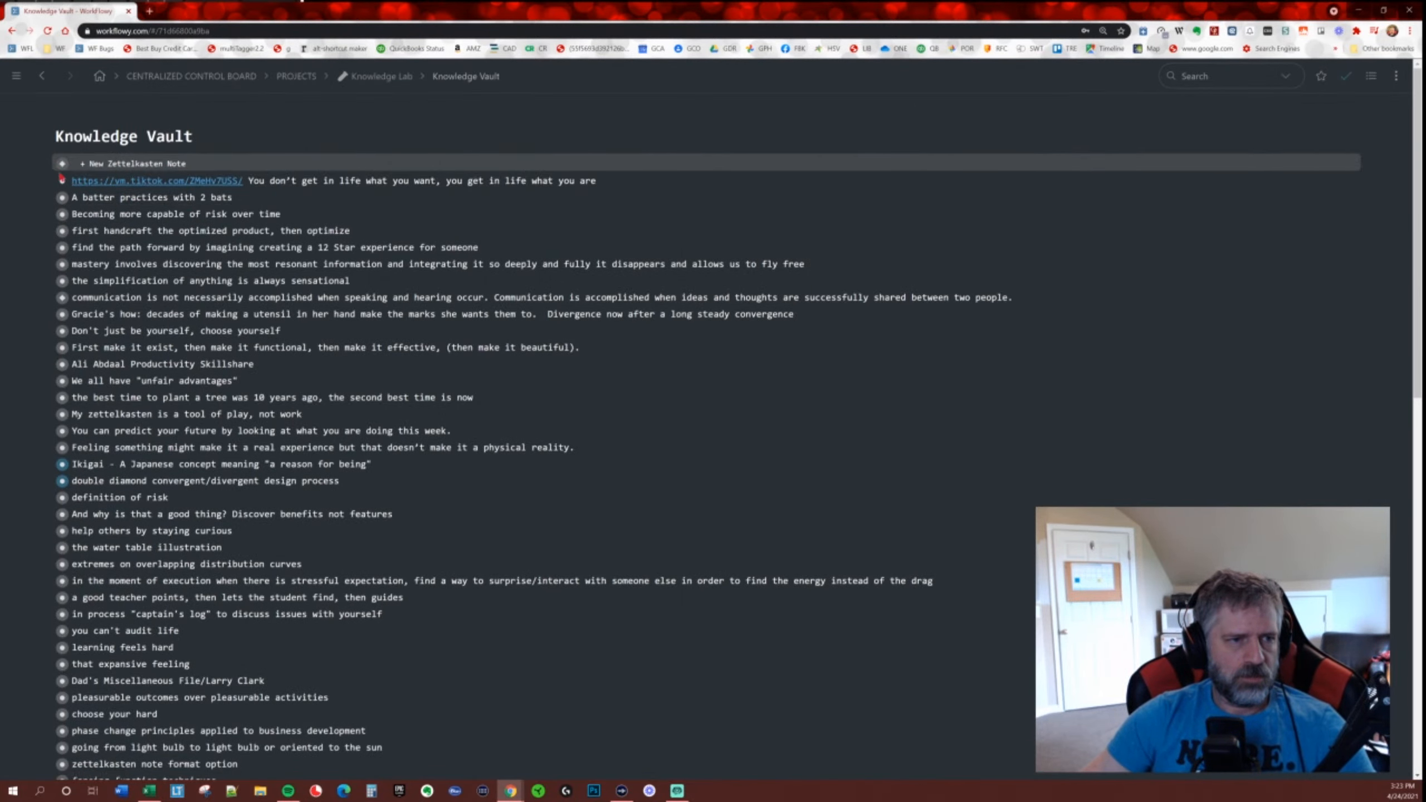
Create a new Zettelkasten note, expand it and stamp its UID with the current date and time.
click(147, 165)
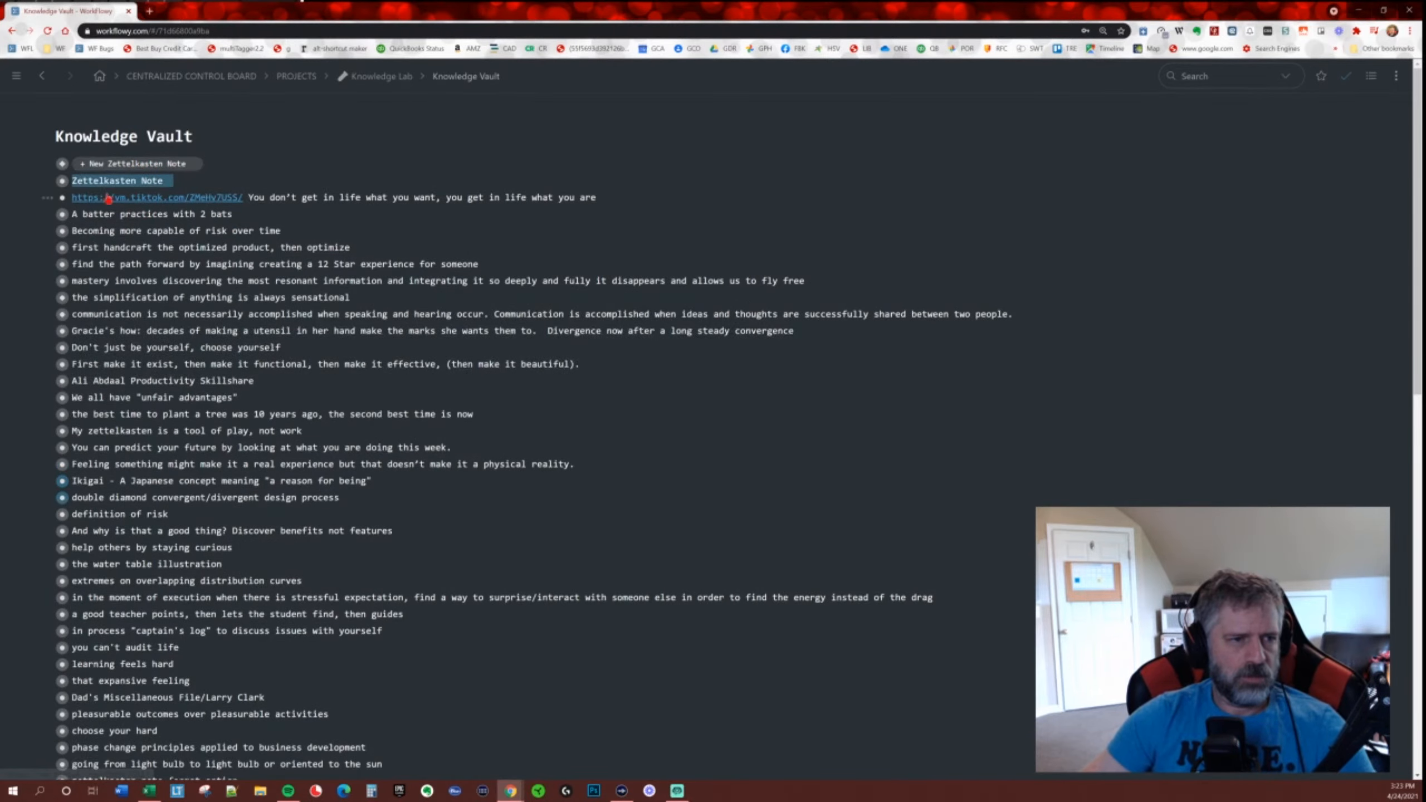
click(49, 181)
click(134, 202)
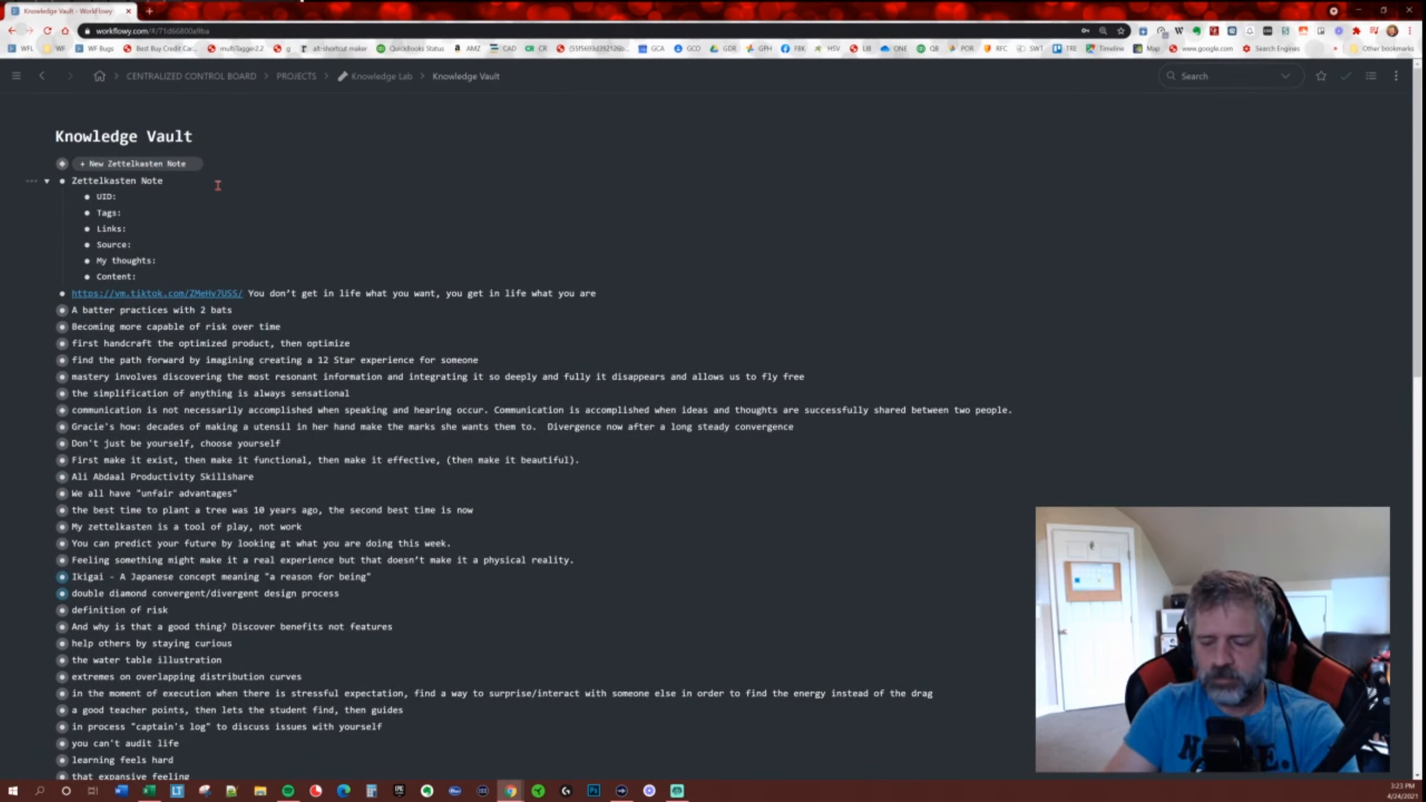
text(now)
key(Tab)
Retitle the new Zettelkasten note "Leave artifacts of my passing through a situation".
triple_click(267, 185)
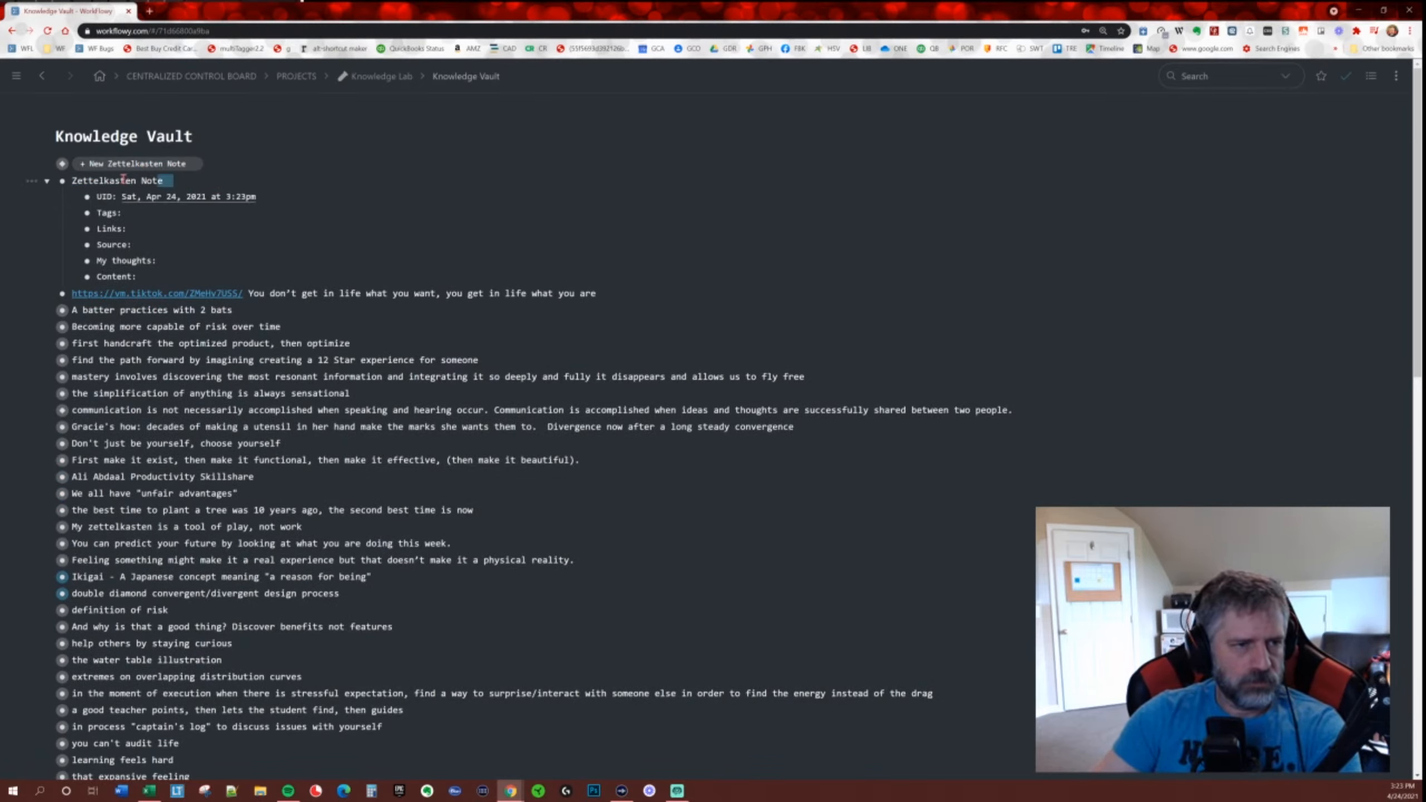
text(Leave)
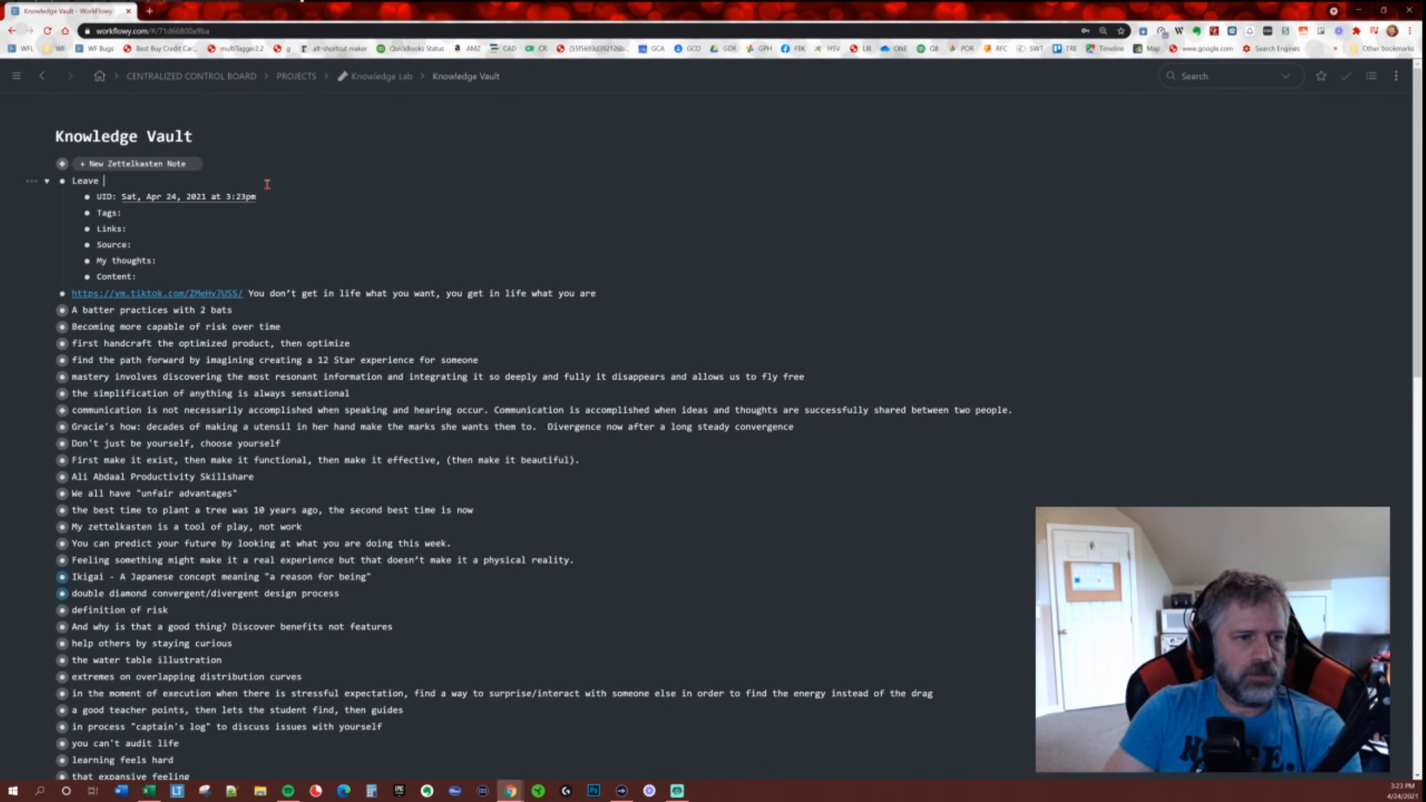
text( artificats)
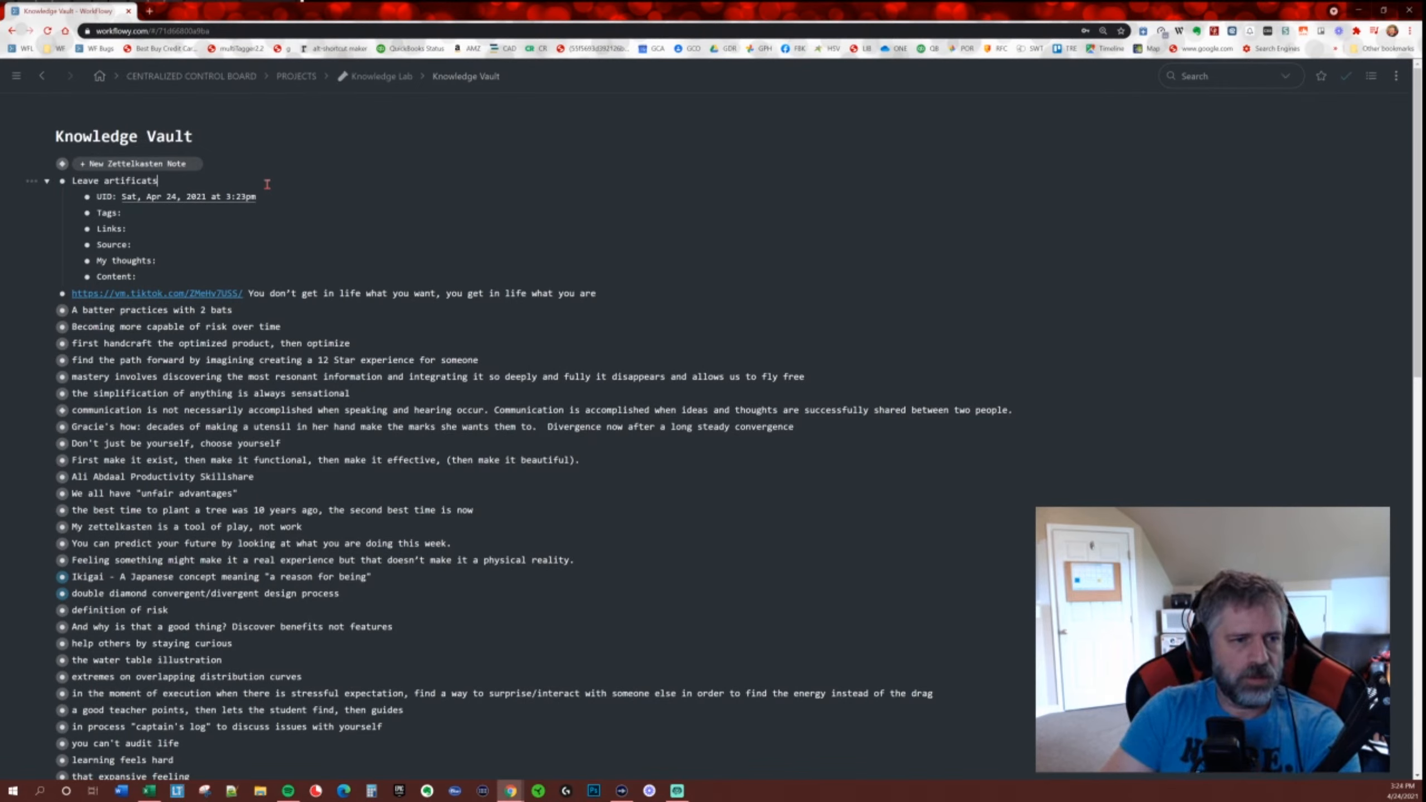
key(BackSpace)
key(BackSpace)
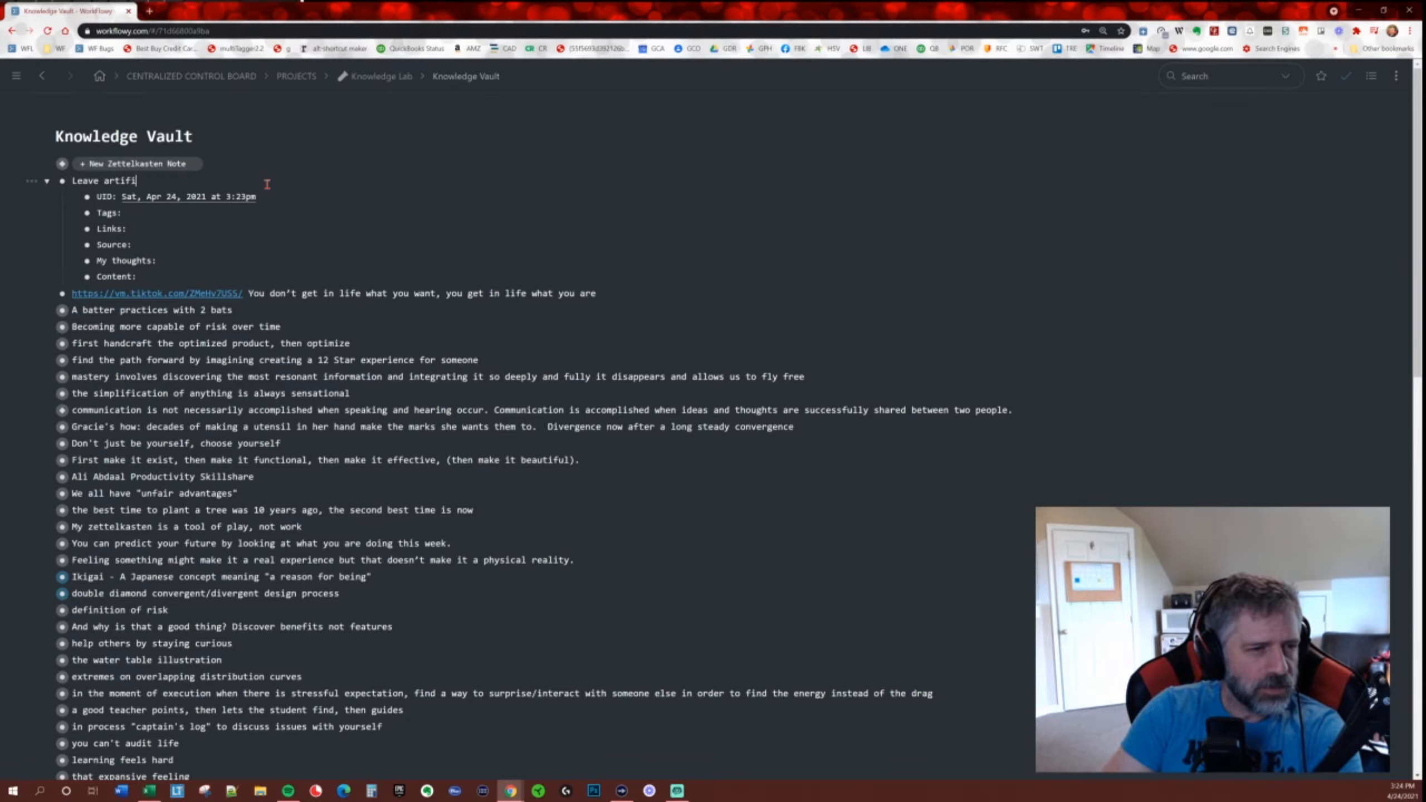
text(ts )
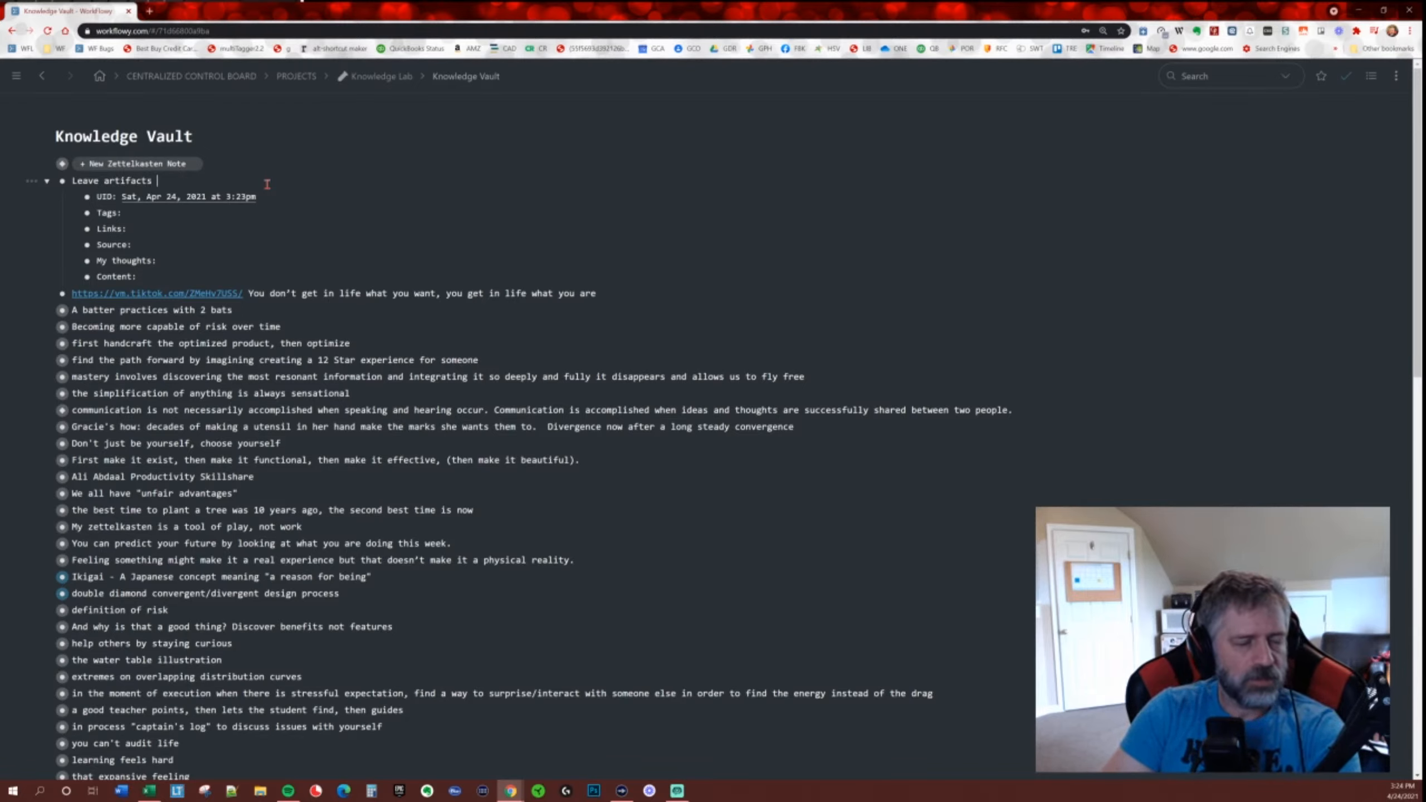
text(of m)
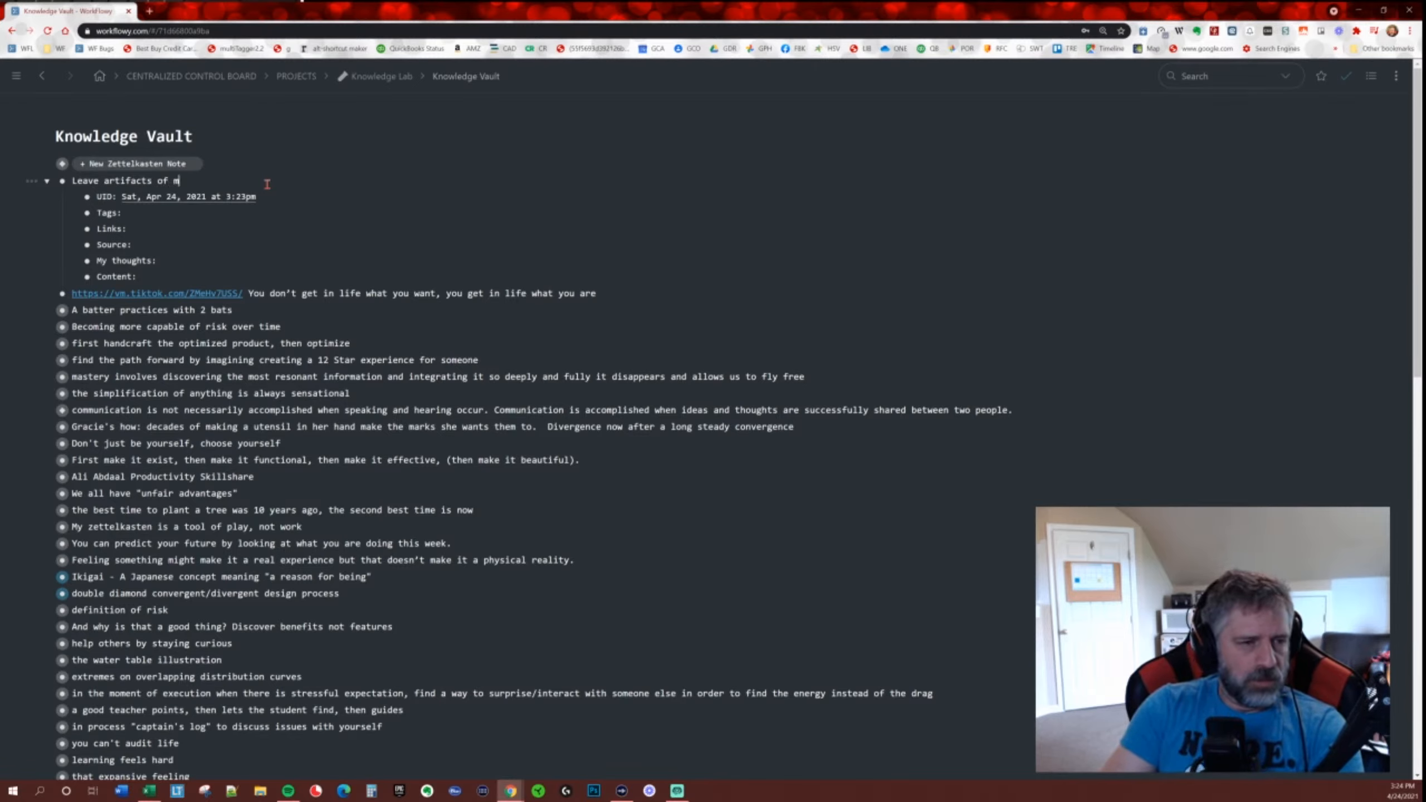
text(y passing through)
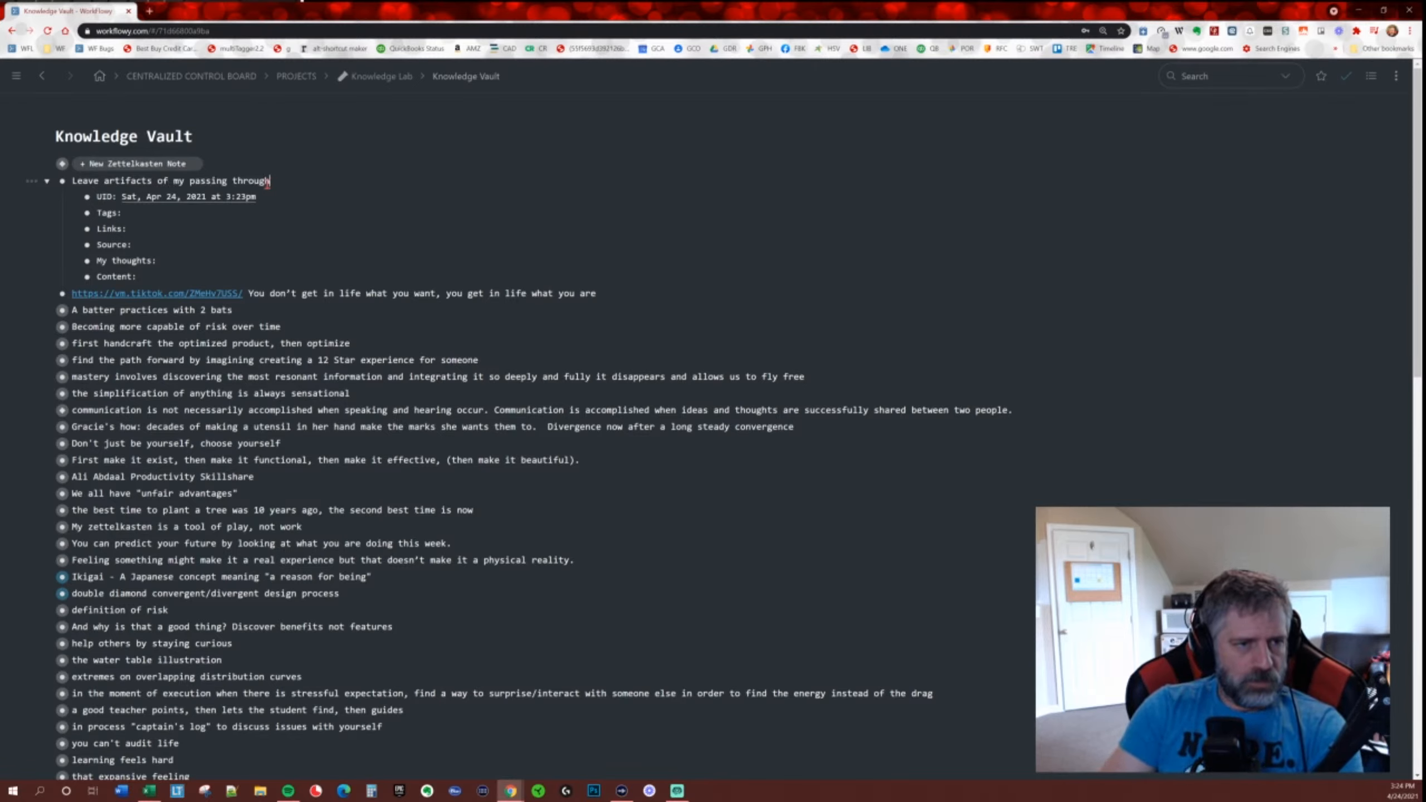
key(BackSpace)
key(BackSpace)
key(BackSpace)
text(ita)
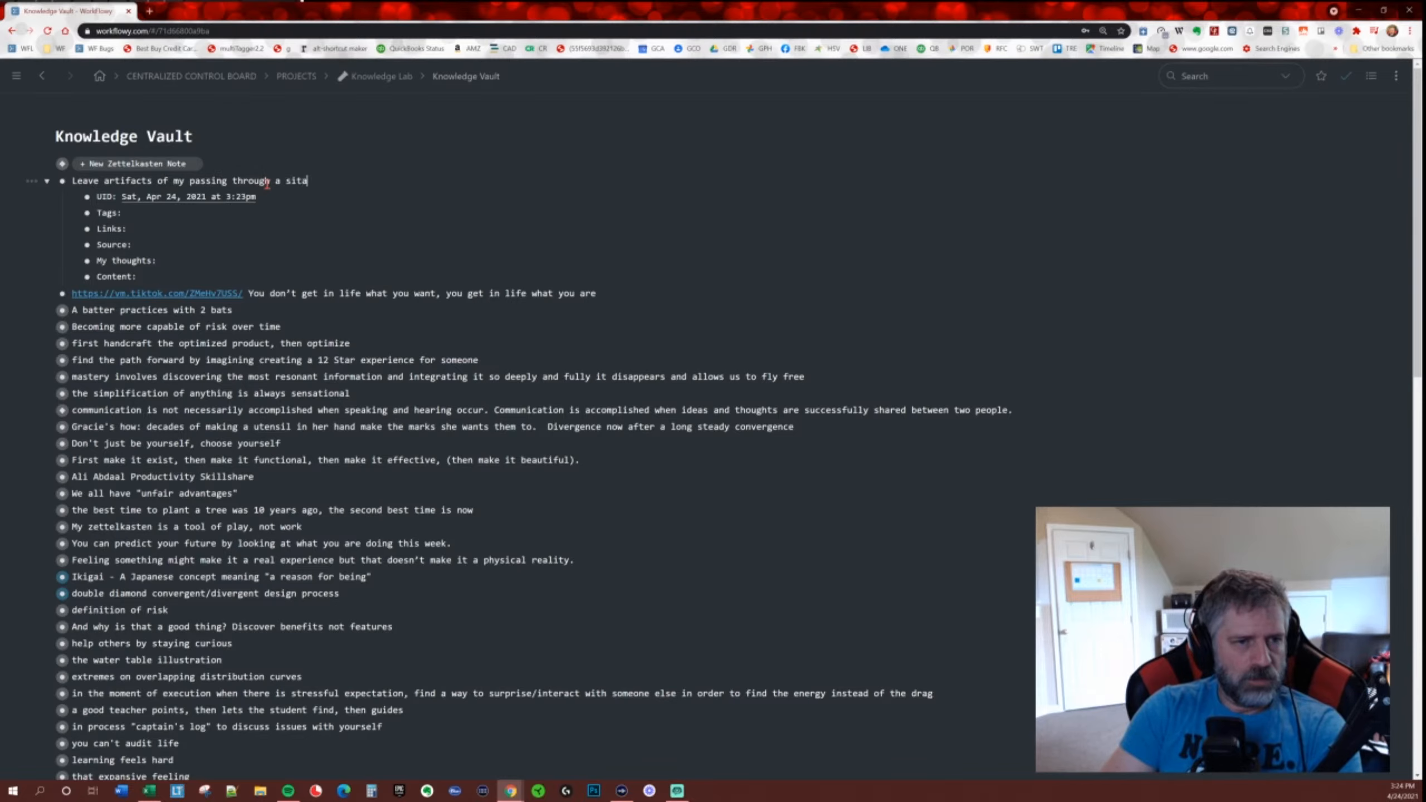
key(BackSpace)
text(uation)
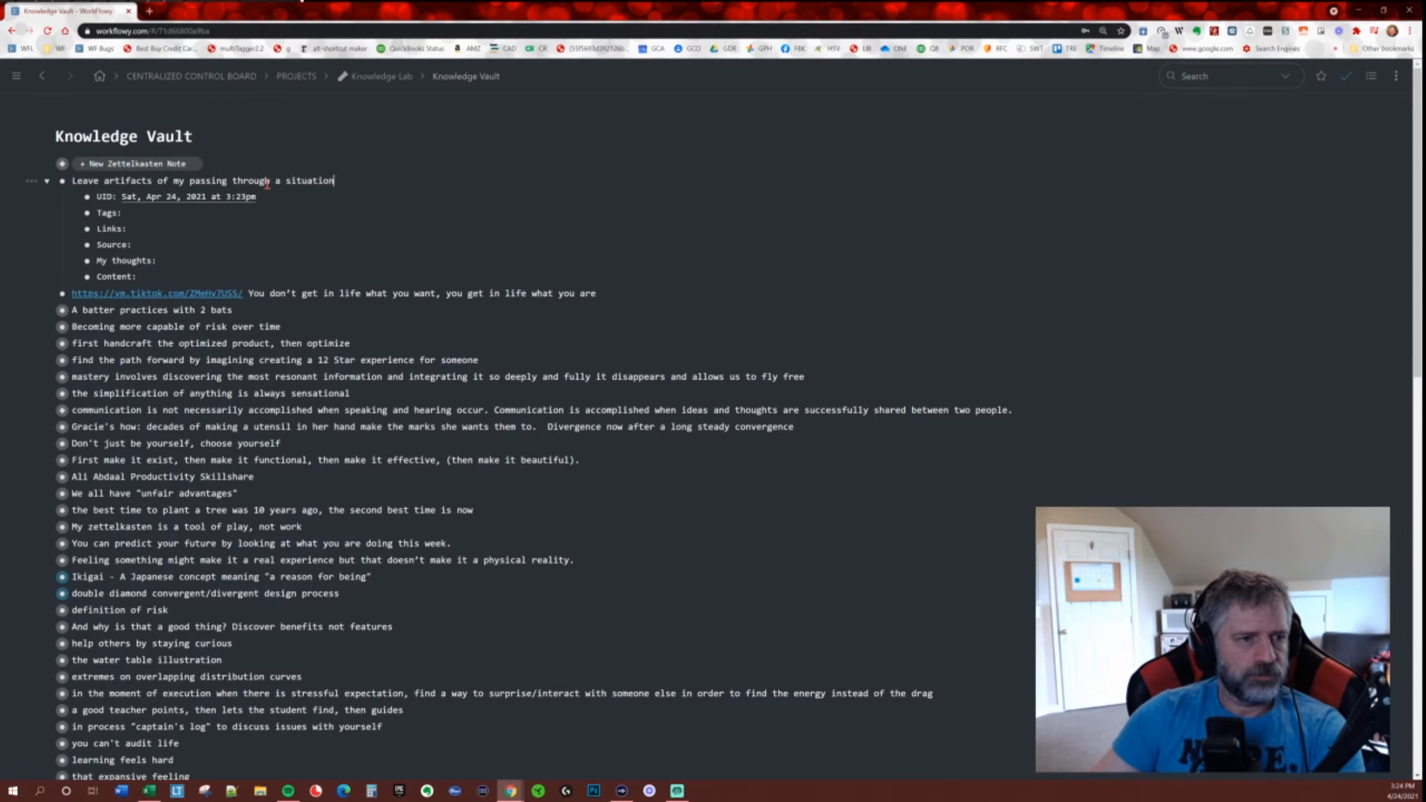
Tag the new note with #strengths and #identity in its Tags line.
click(312, 216)
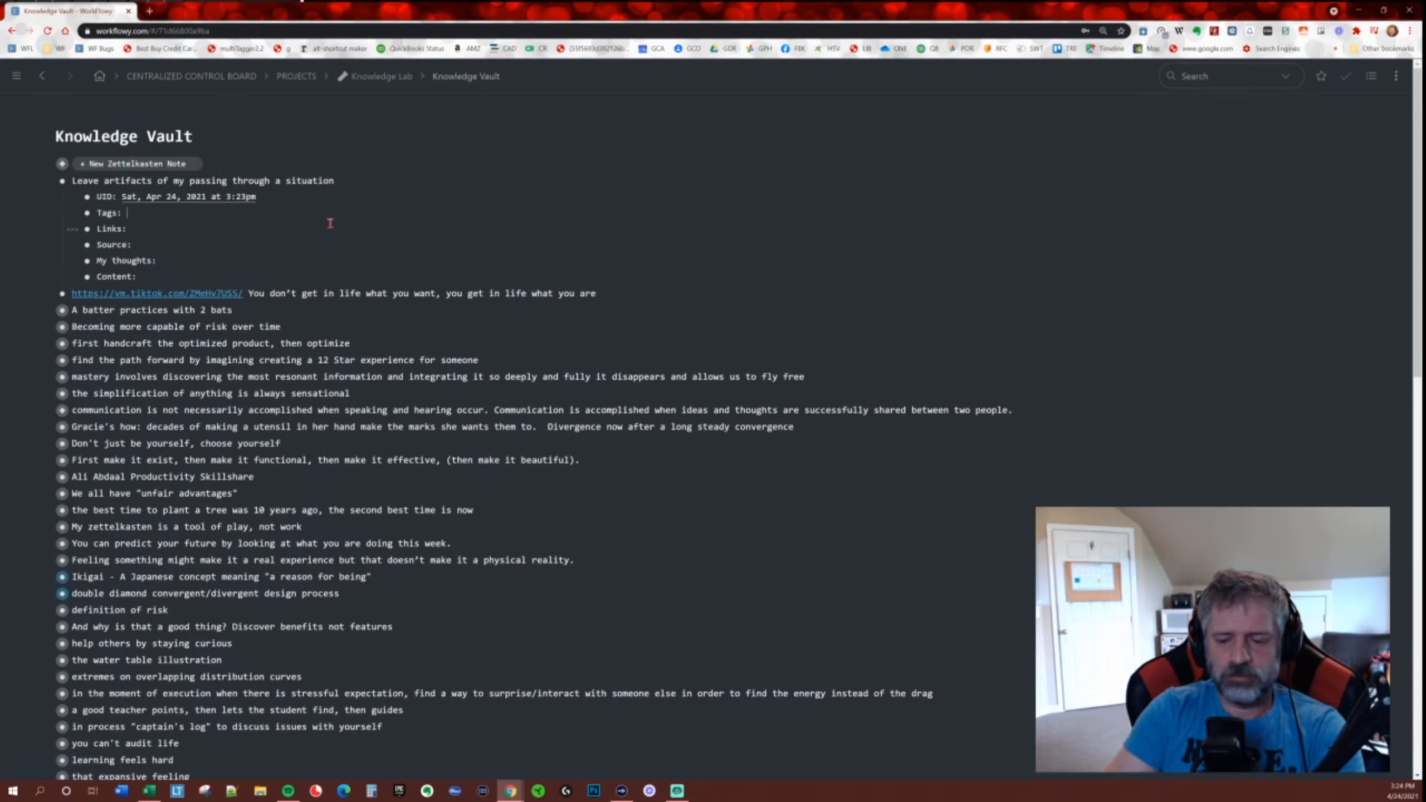
text(#str)
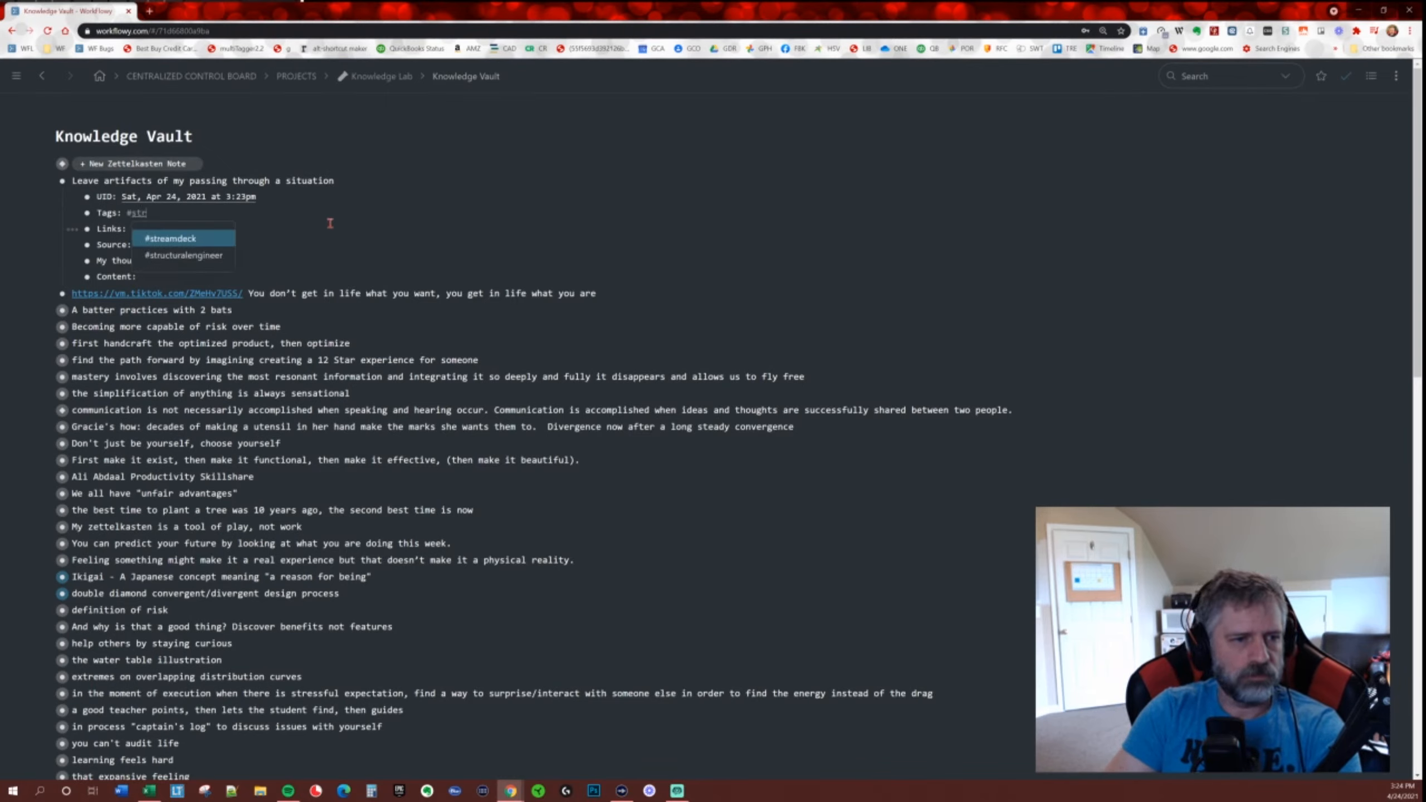
text(eng)
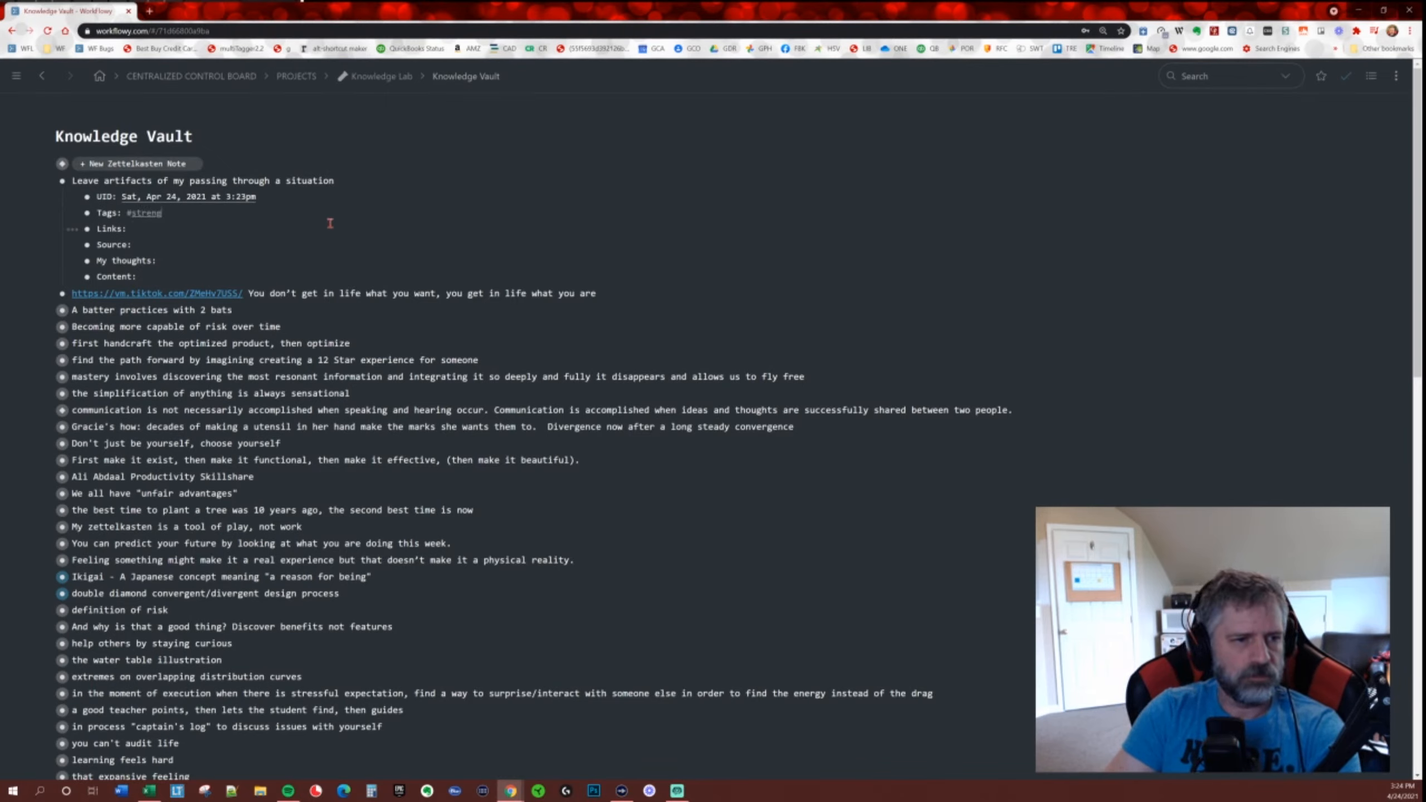
text(ths #)
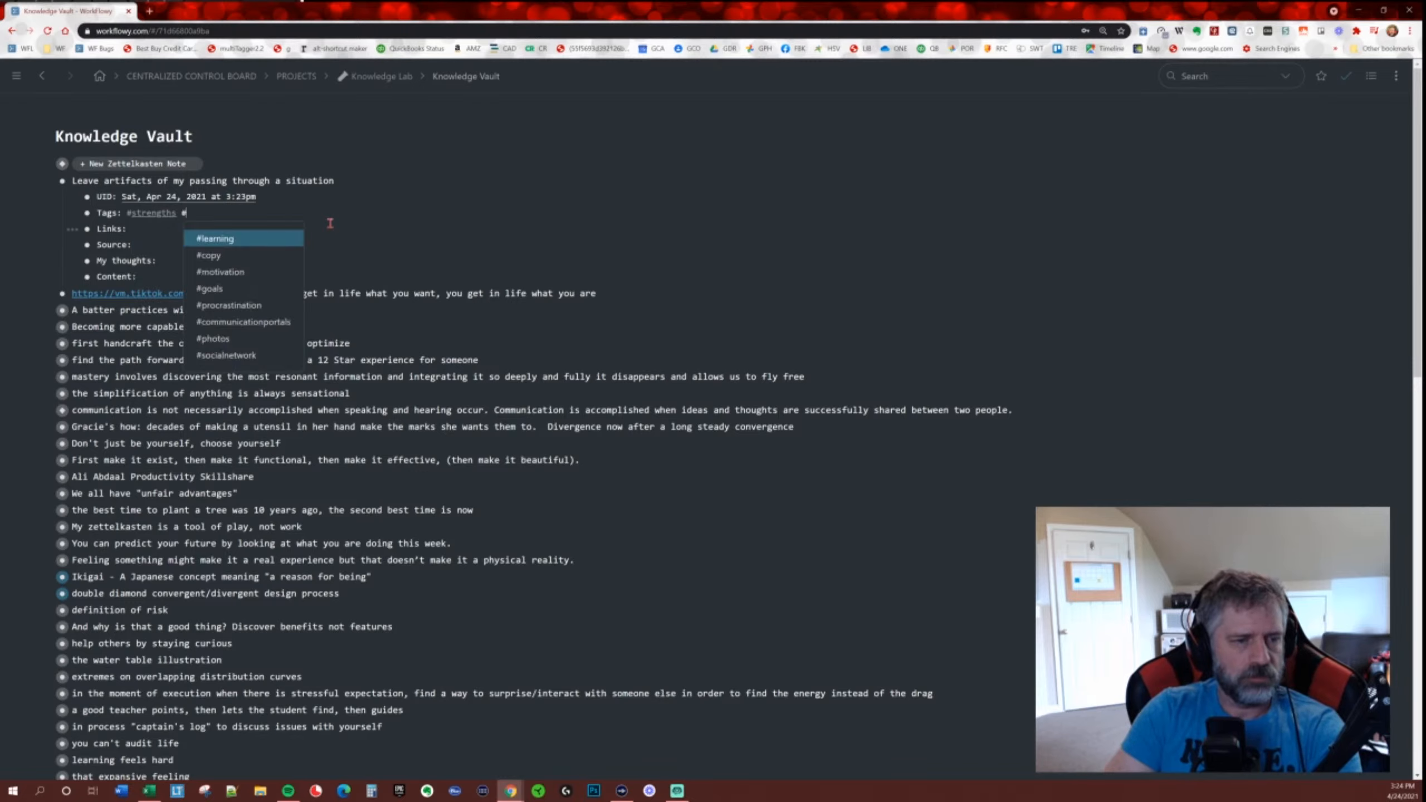
text(identi)
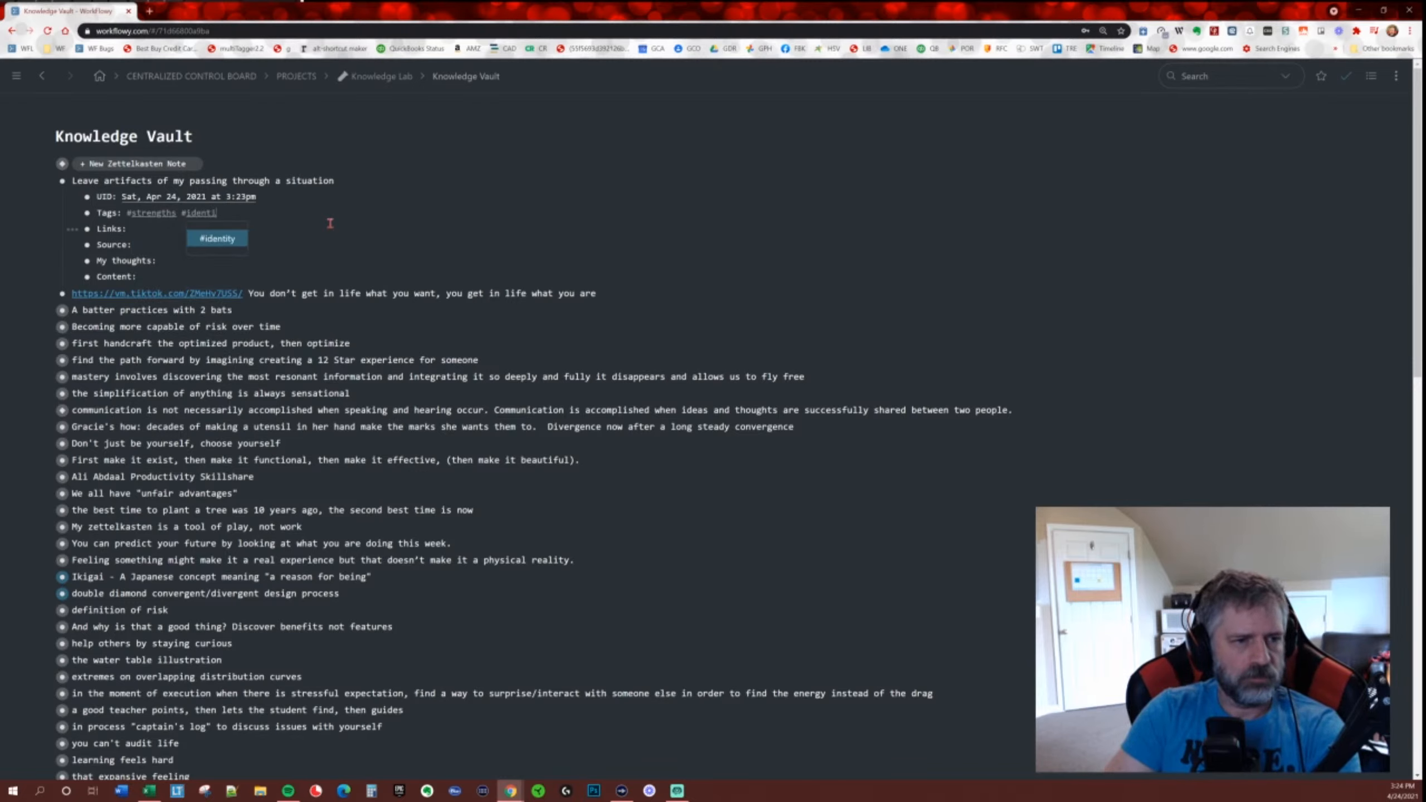
text(t)
key(Return)
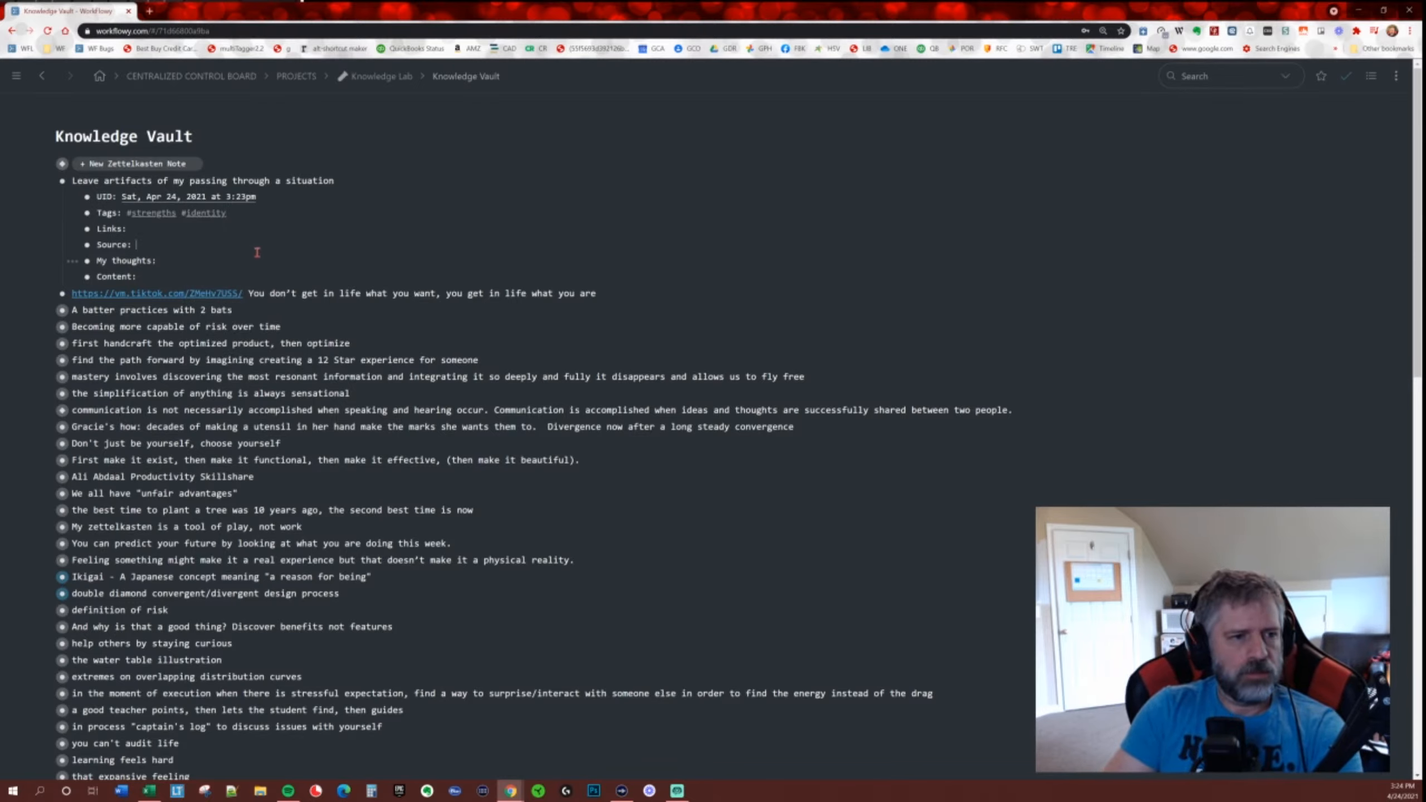
Write the note's Content, starting with "In viewing my strengths and thinking about them, there are".
click(196, 276)
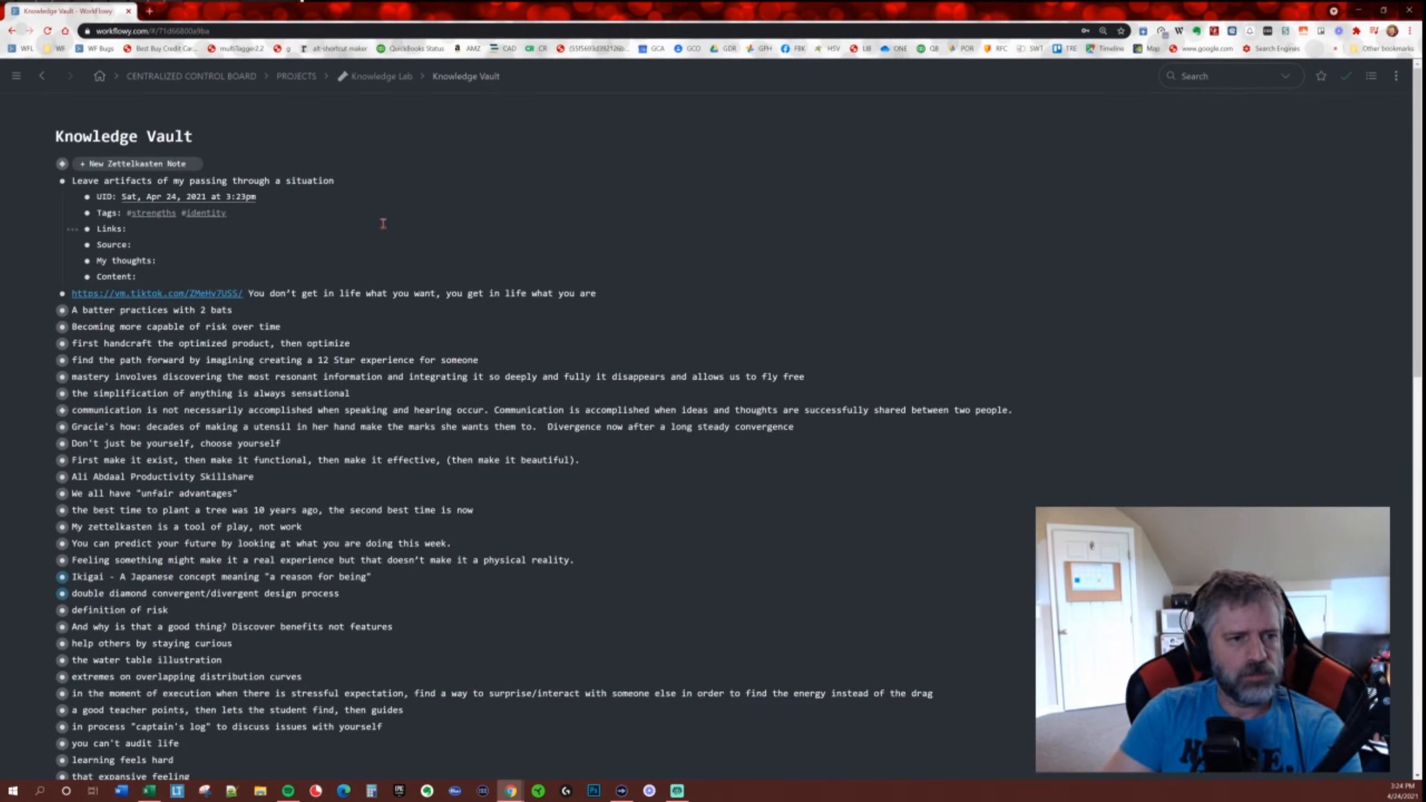
text(In viewing my strent)
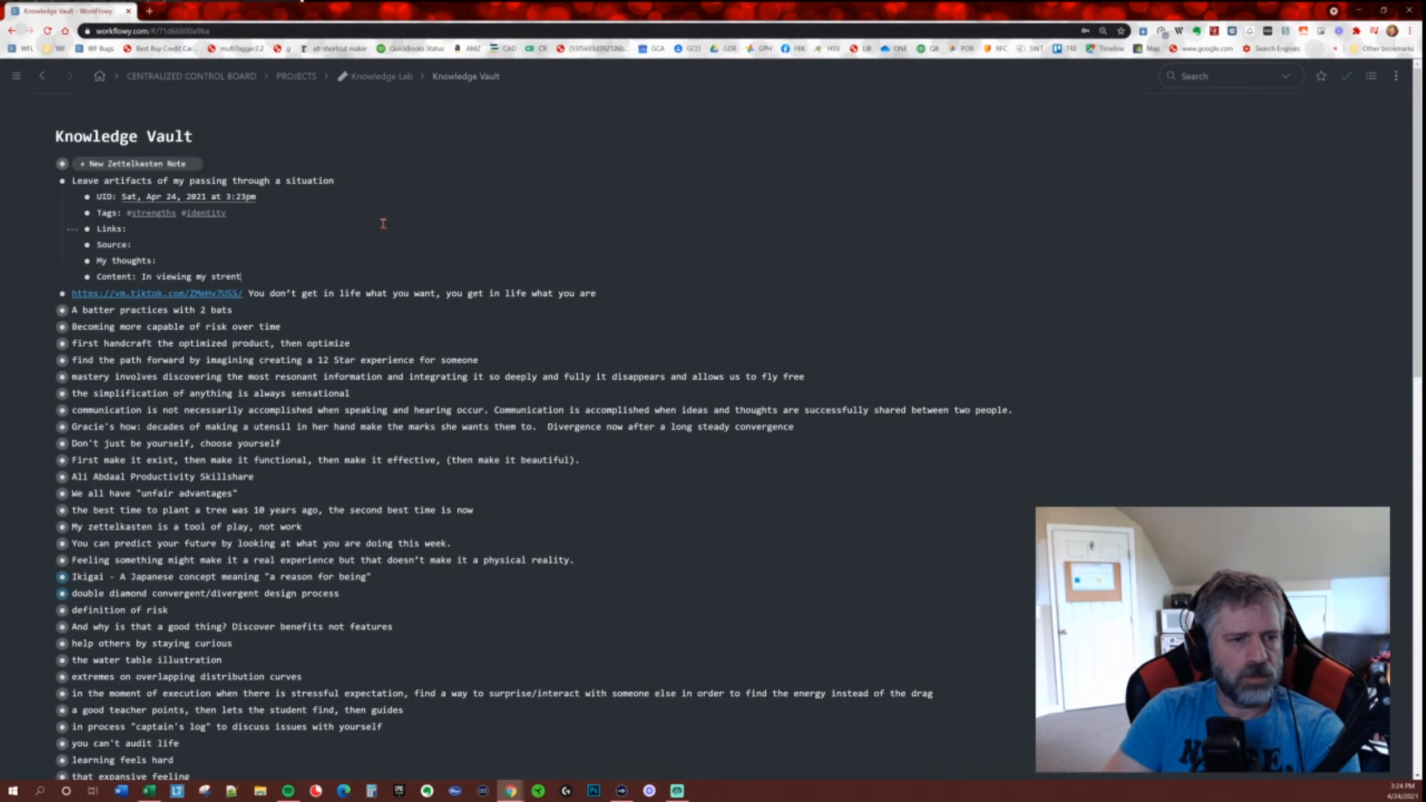
key(BackSpace)
text(gths and t)
text(hinking about them,)
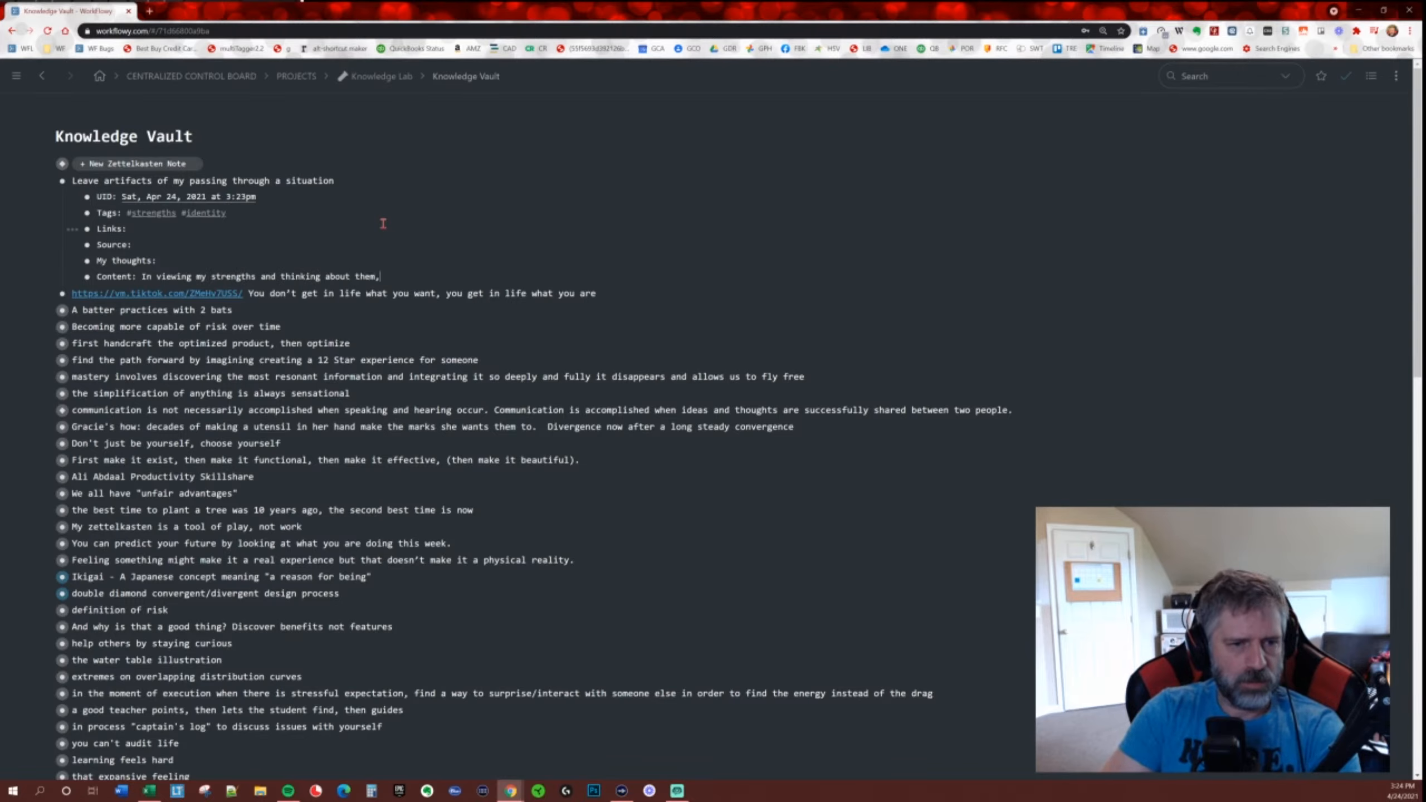
text( there are certai)
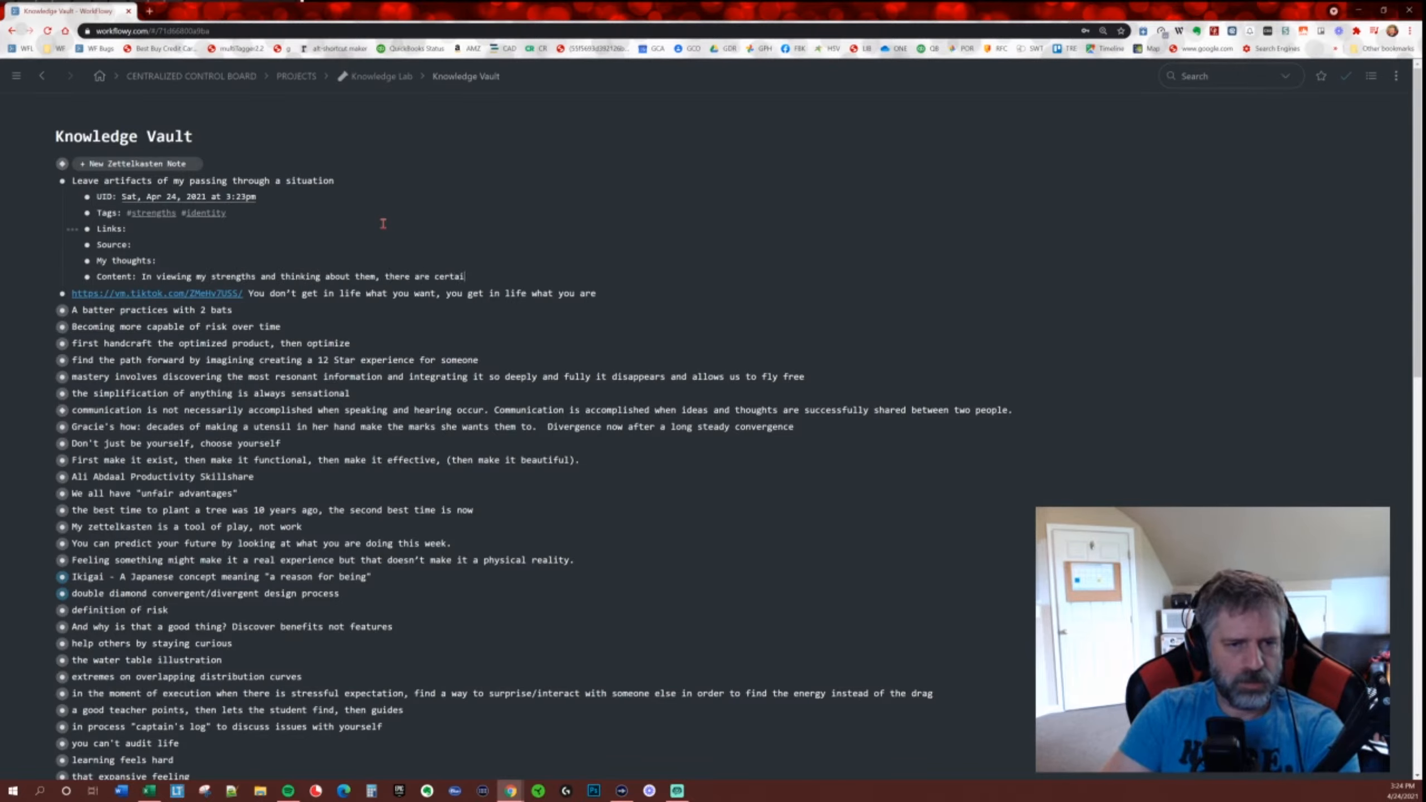
Continue the note's Content line with "certain things that I do that are actually fruitful for those around me...make sure I focus on those things".
text(n things that I do that are )
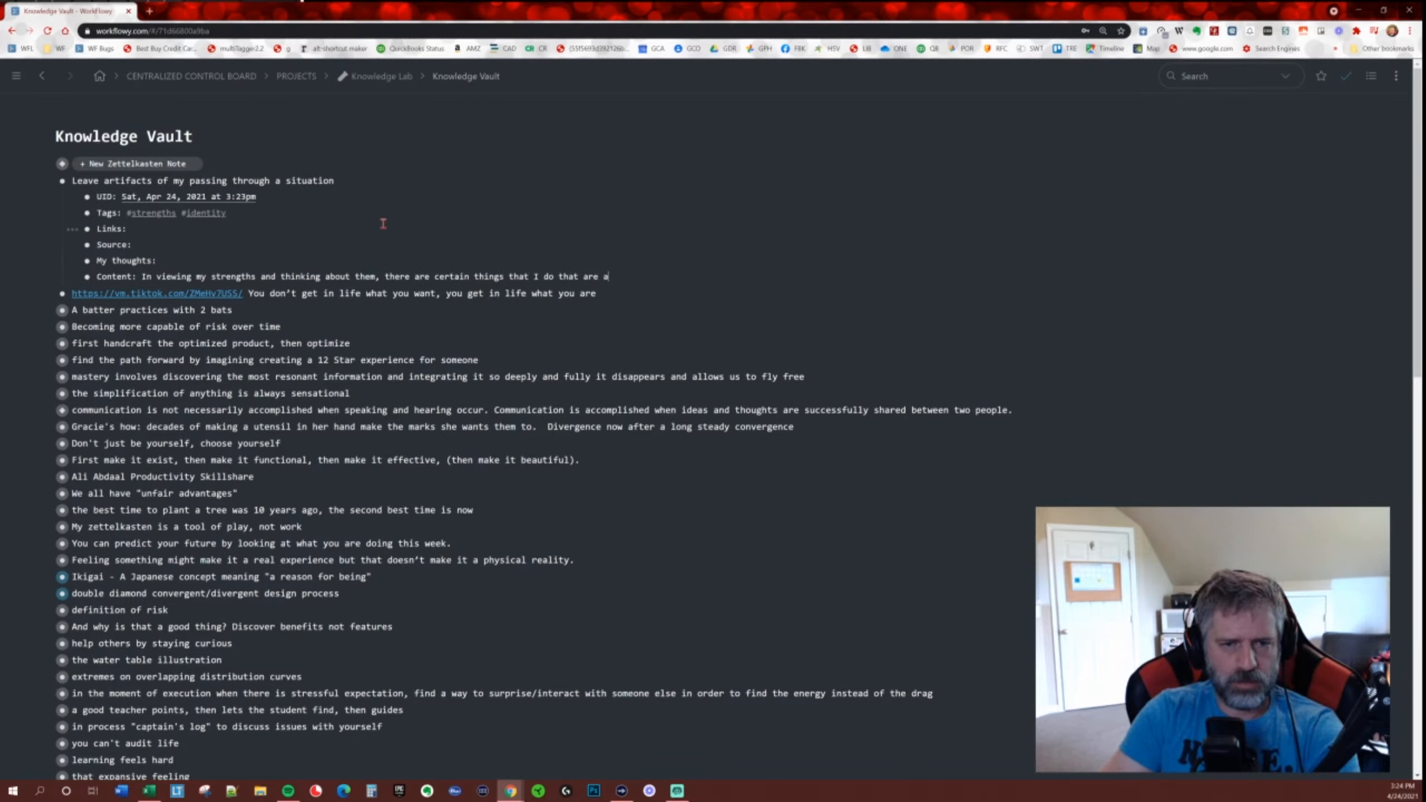
text(actually f)
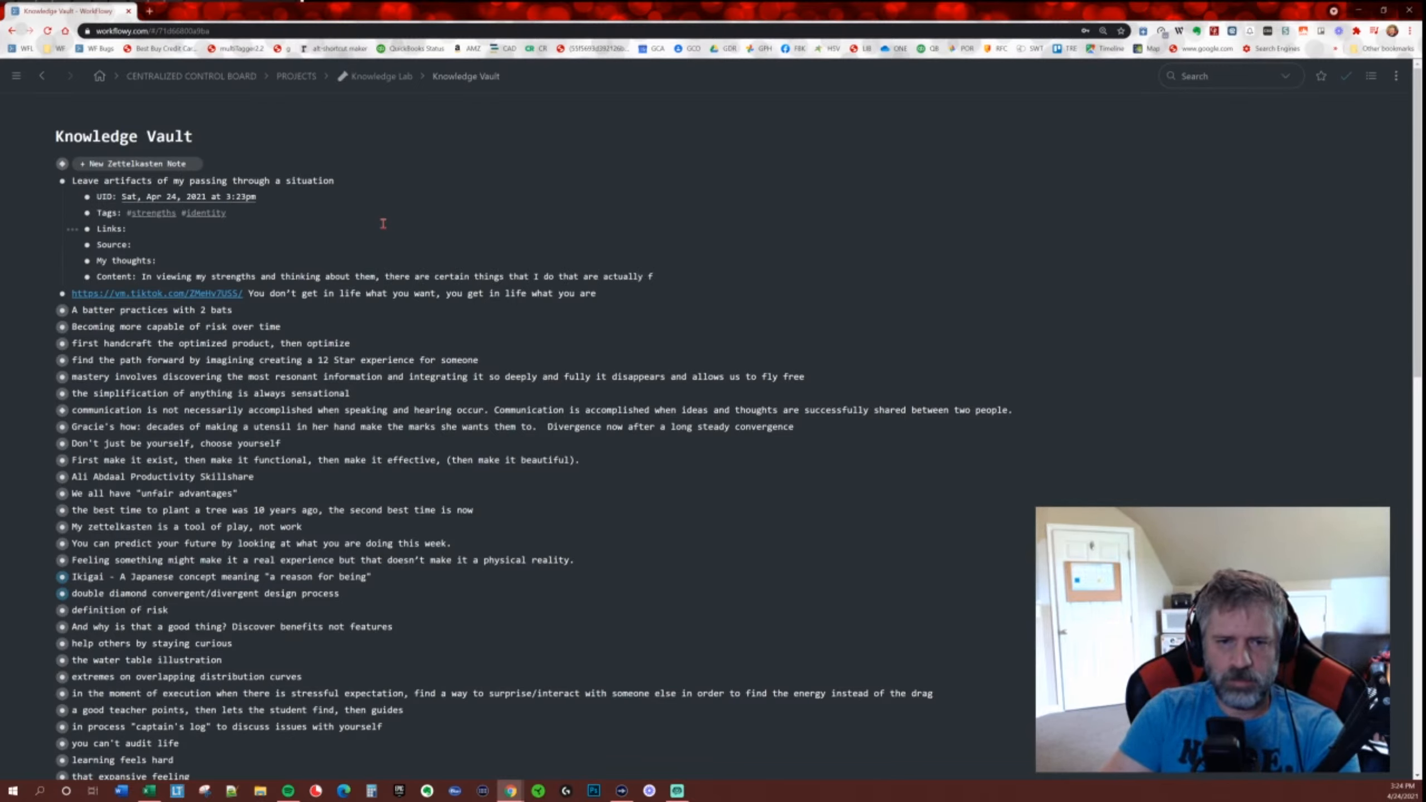
text(ruitful)
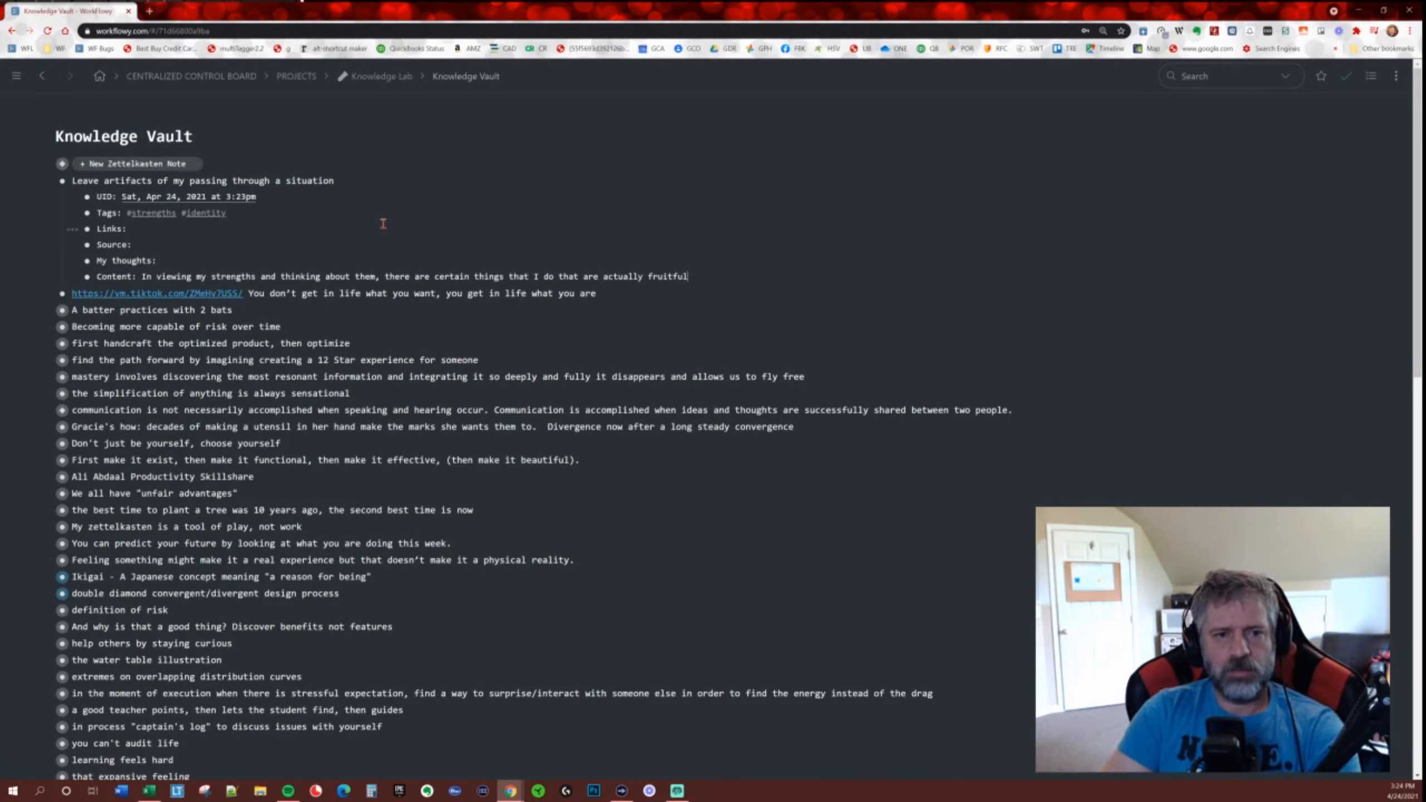
text( for those ar)
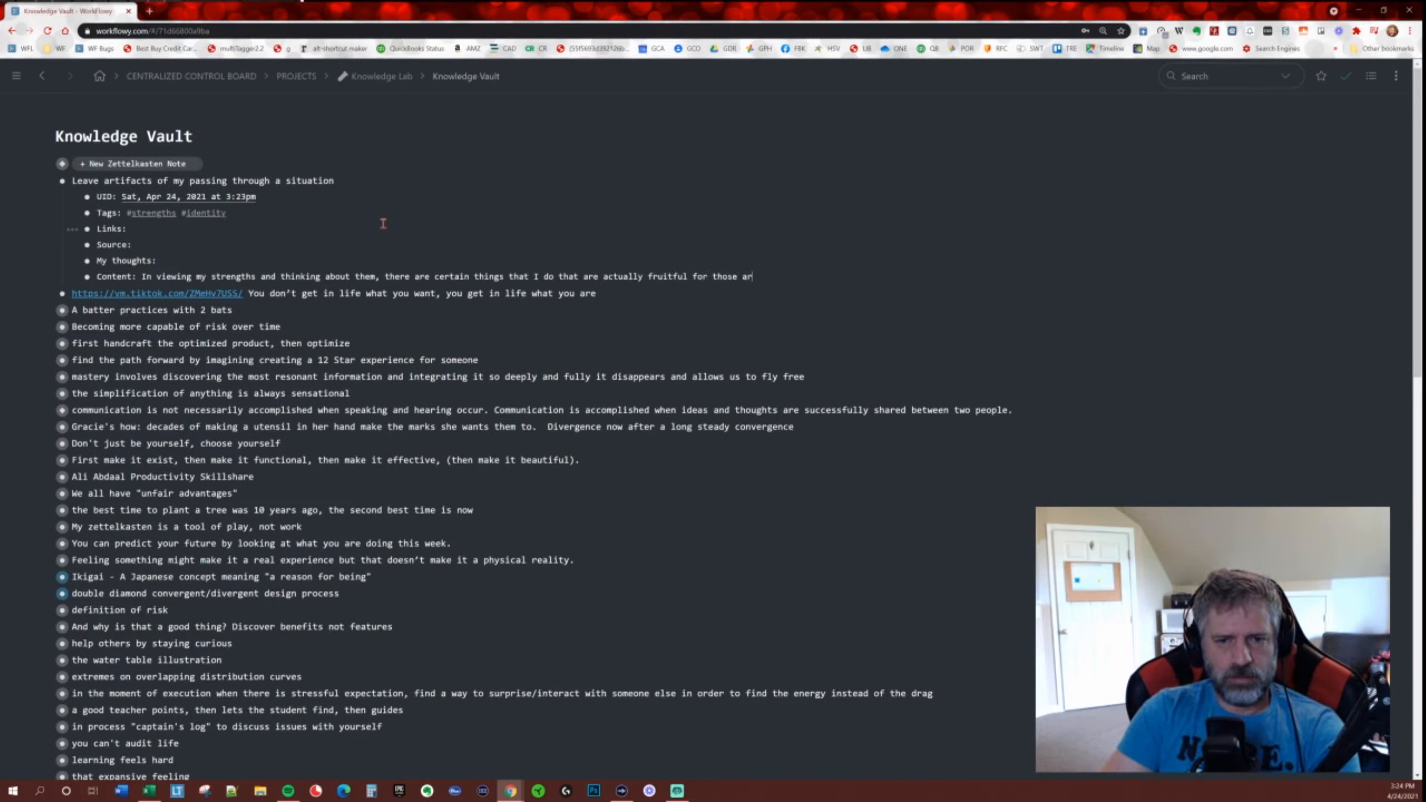
text(ound me...make su)
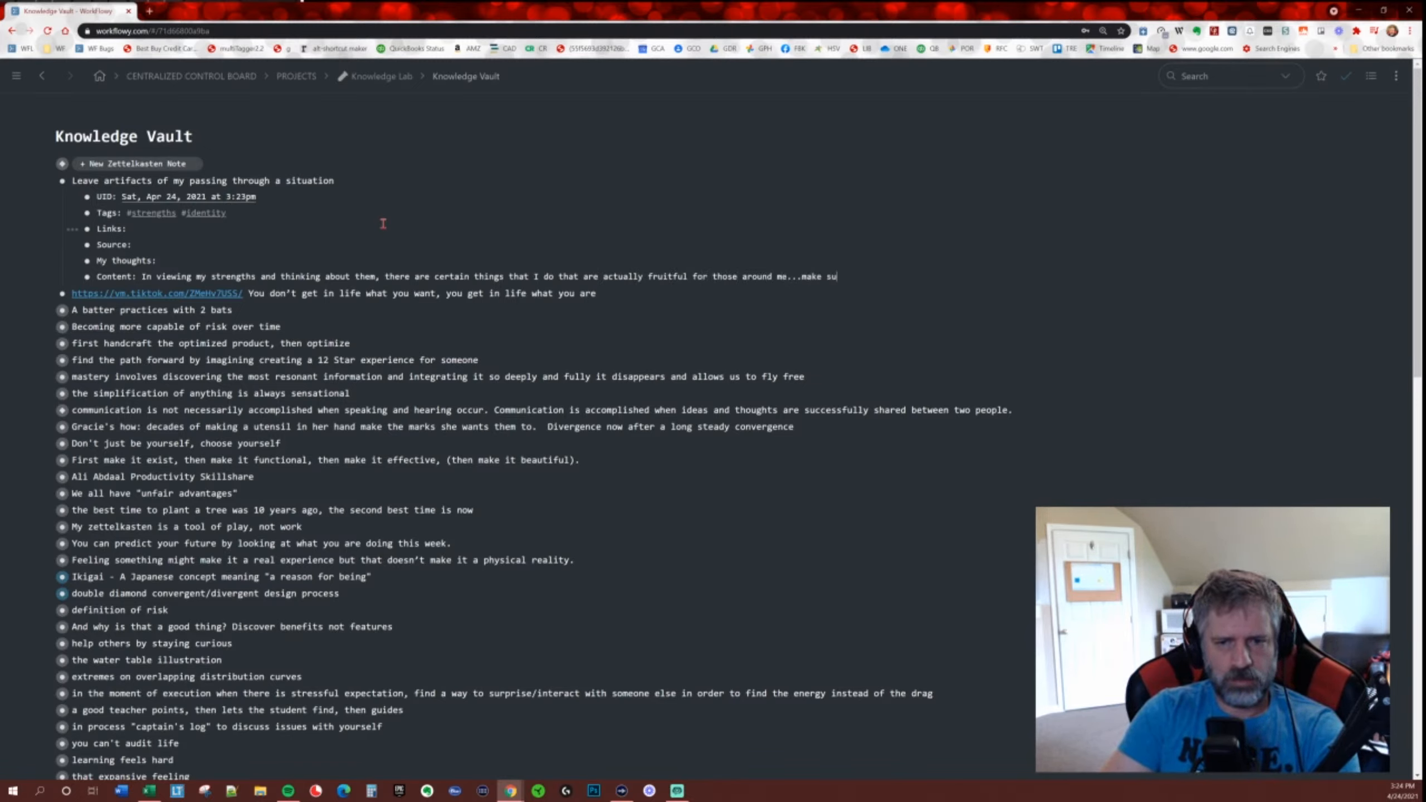
text(re I focus on t)
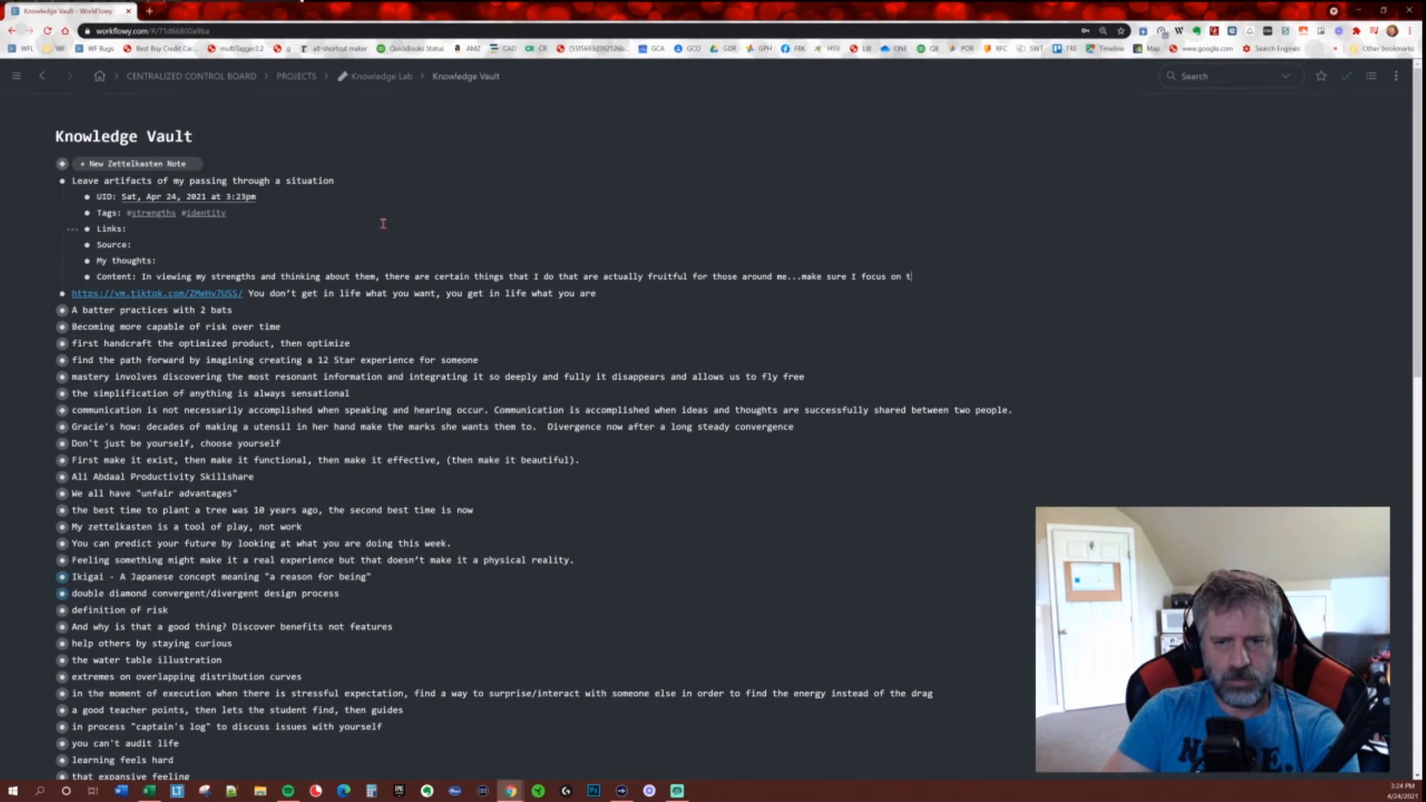
text(hose things)
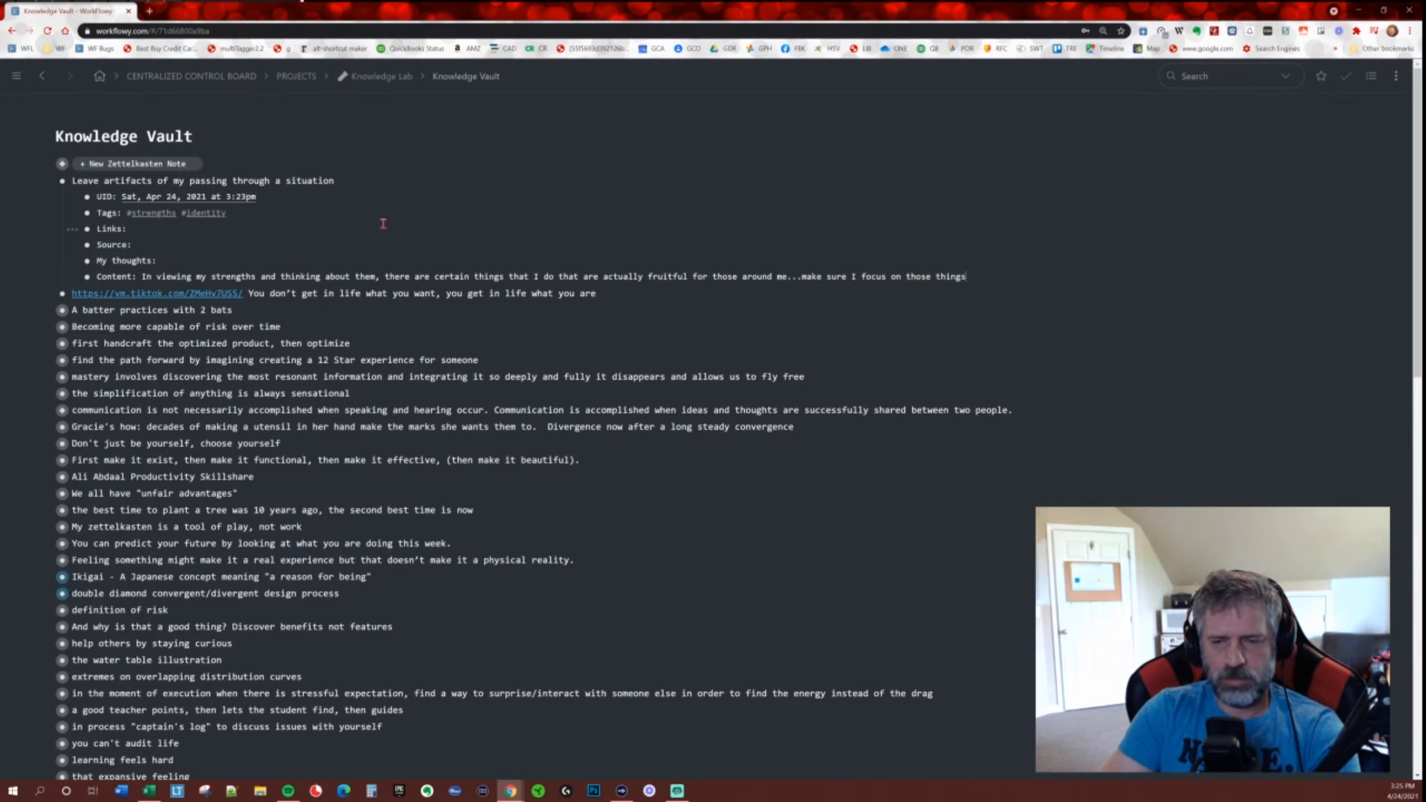
End the Content sentence and add "Connect, Context, Input, Learning are all things I bring into a situation.".
text(.  Connect, )
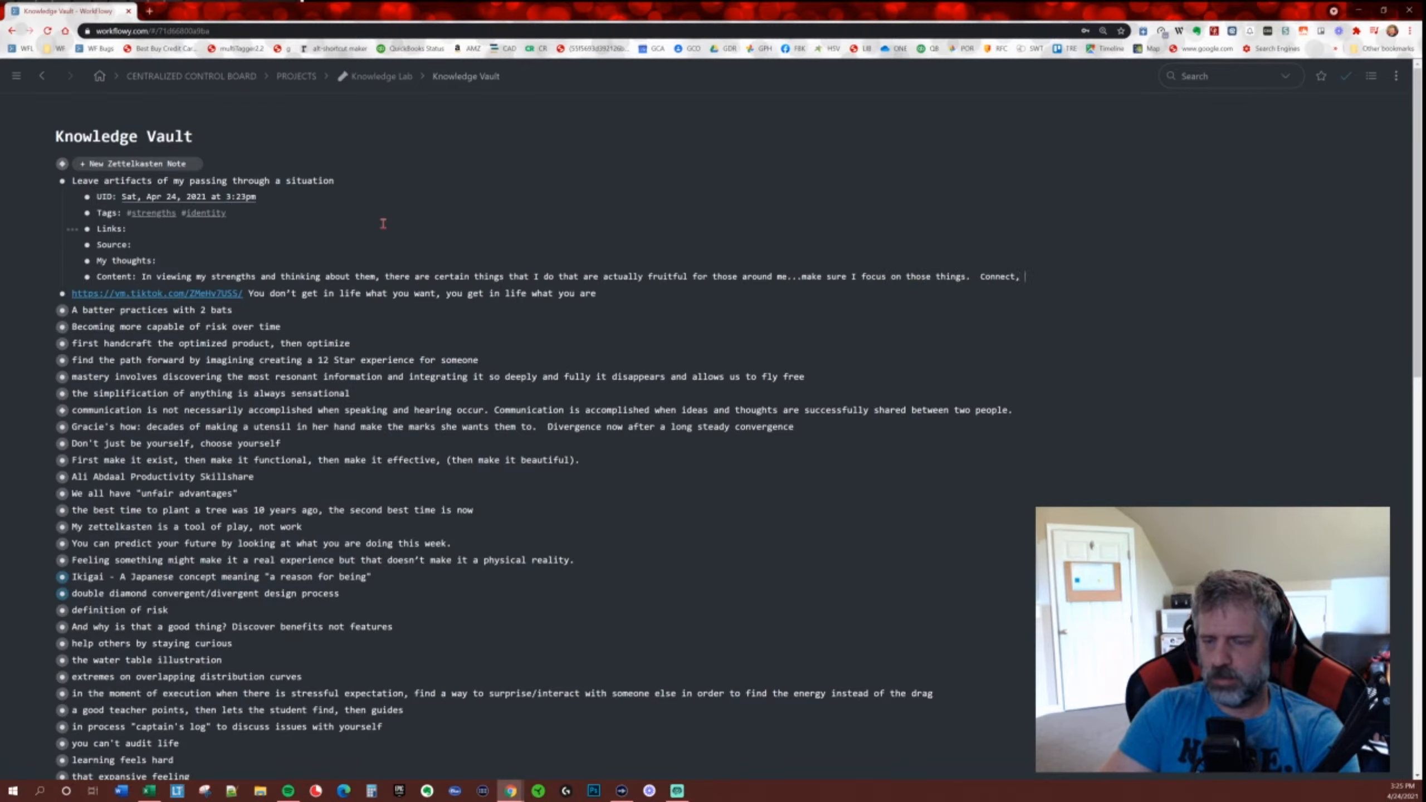
text(Context)
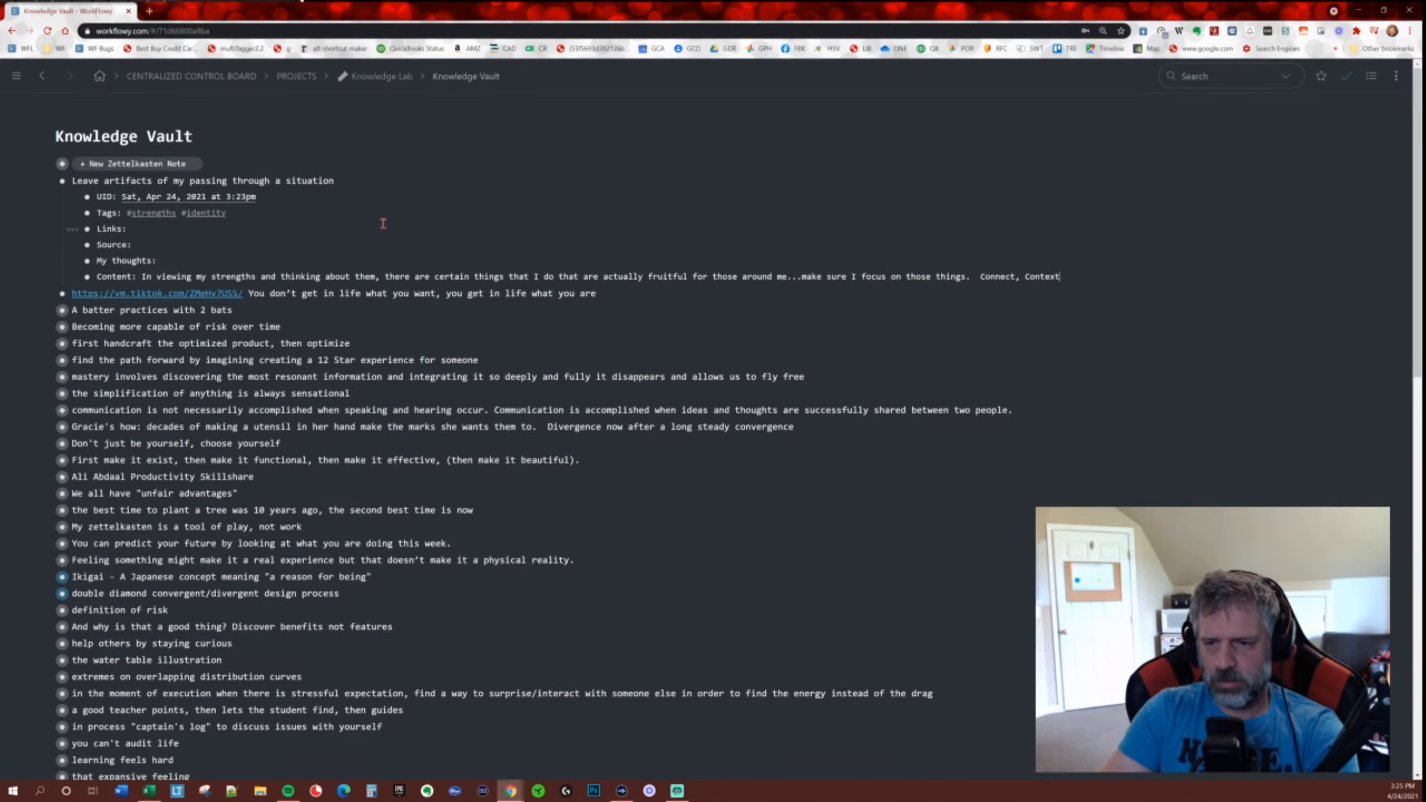
text(,)
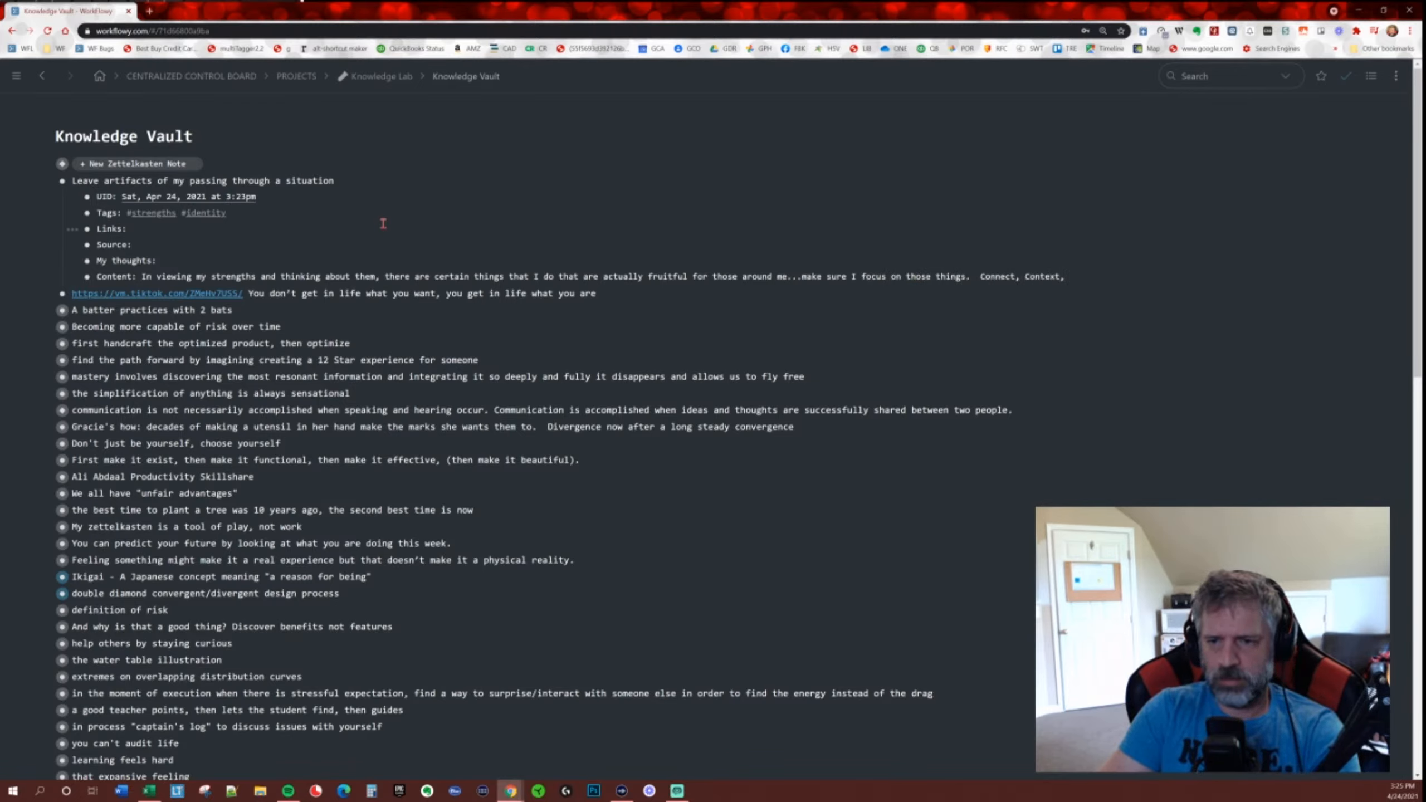
text( Innut,)
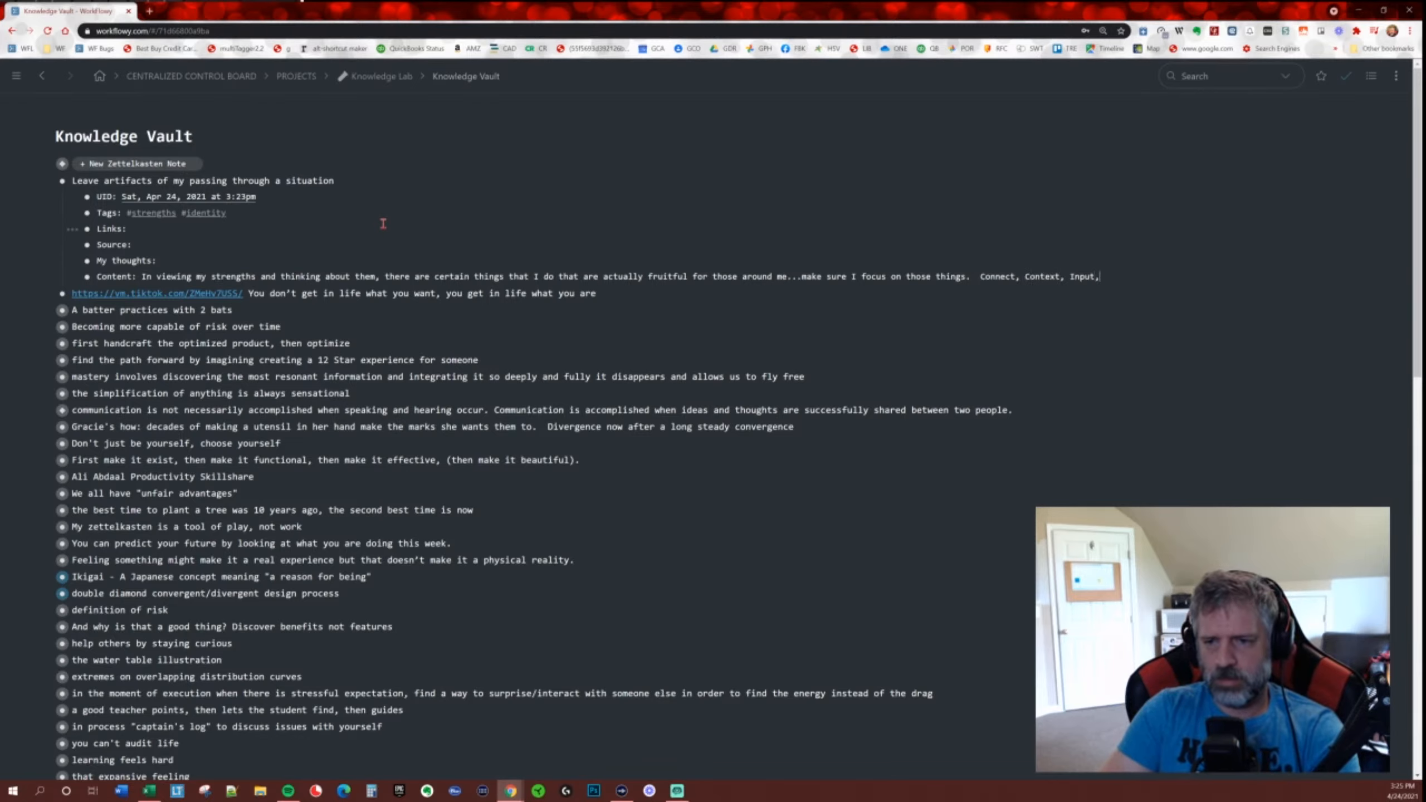
text( Learning)
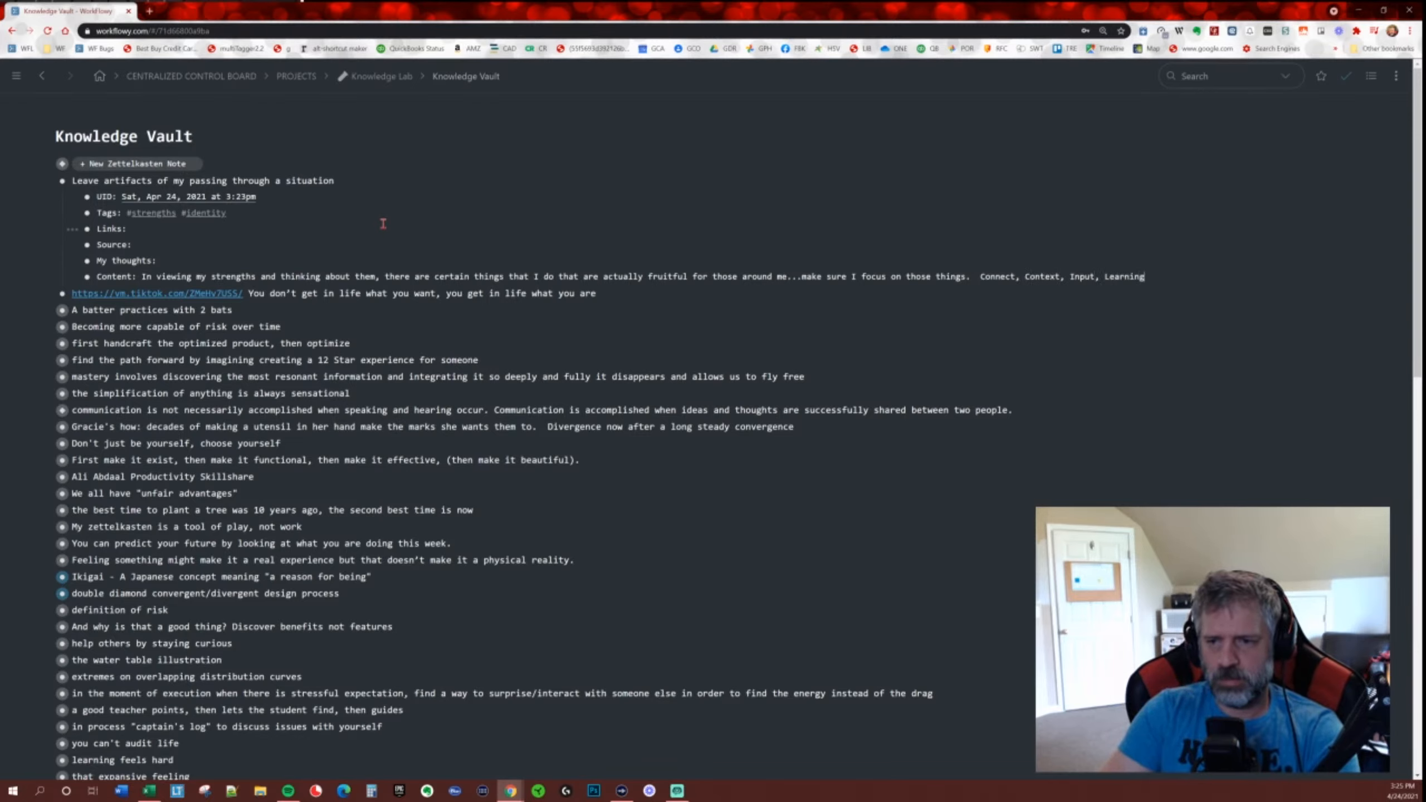
text( are all)
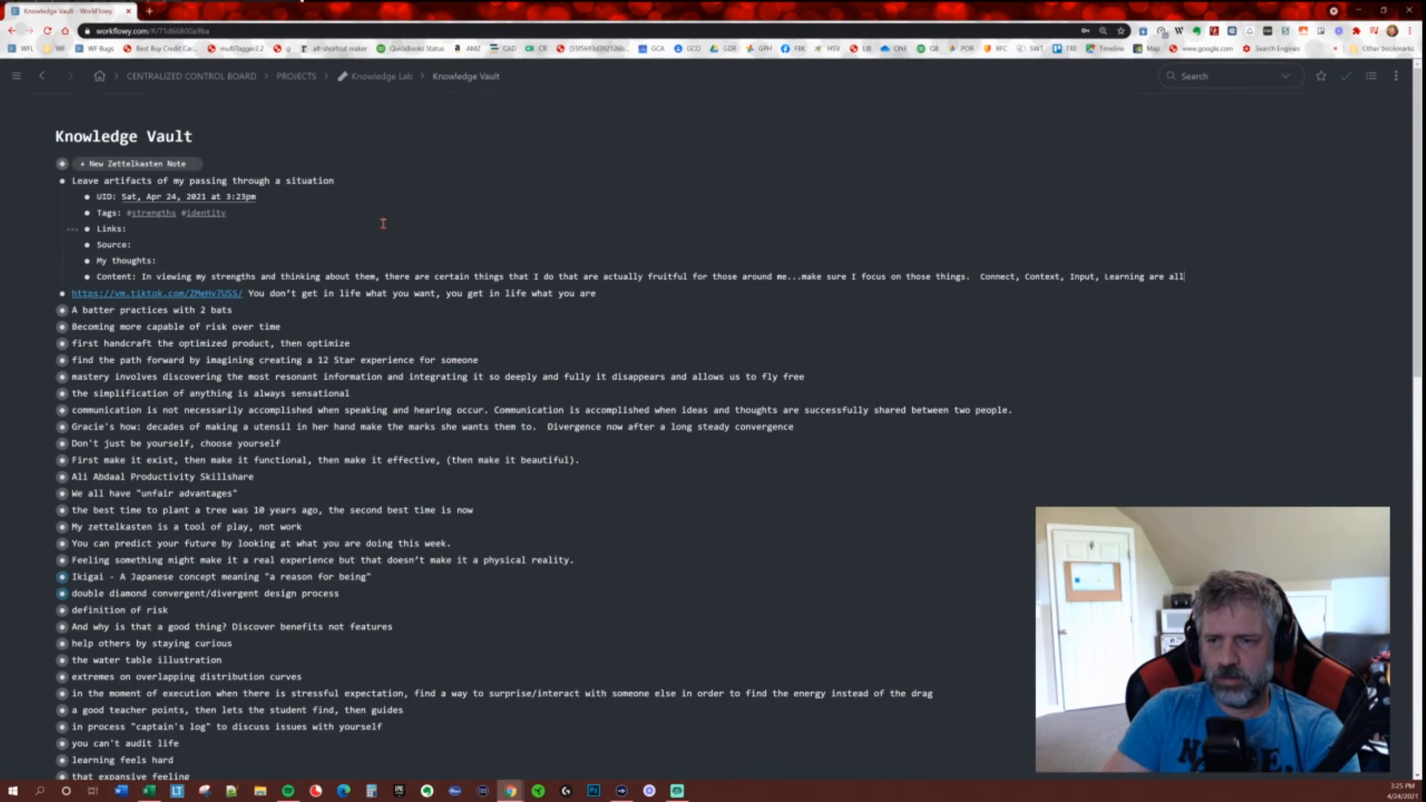
text( things I bring int)
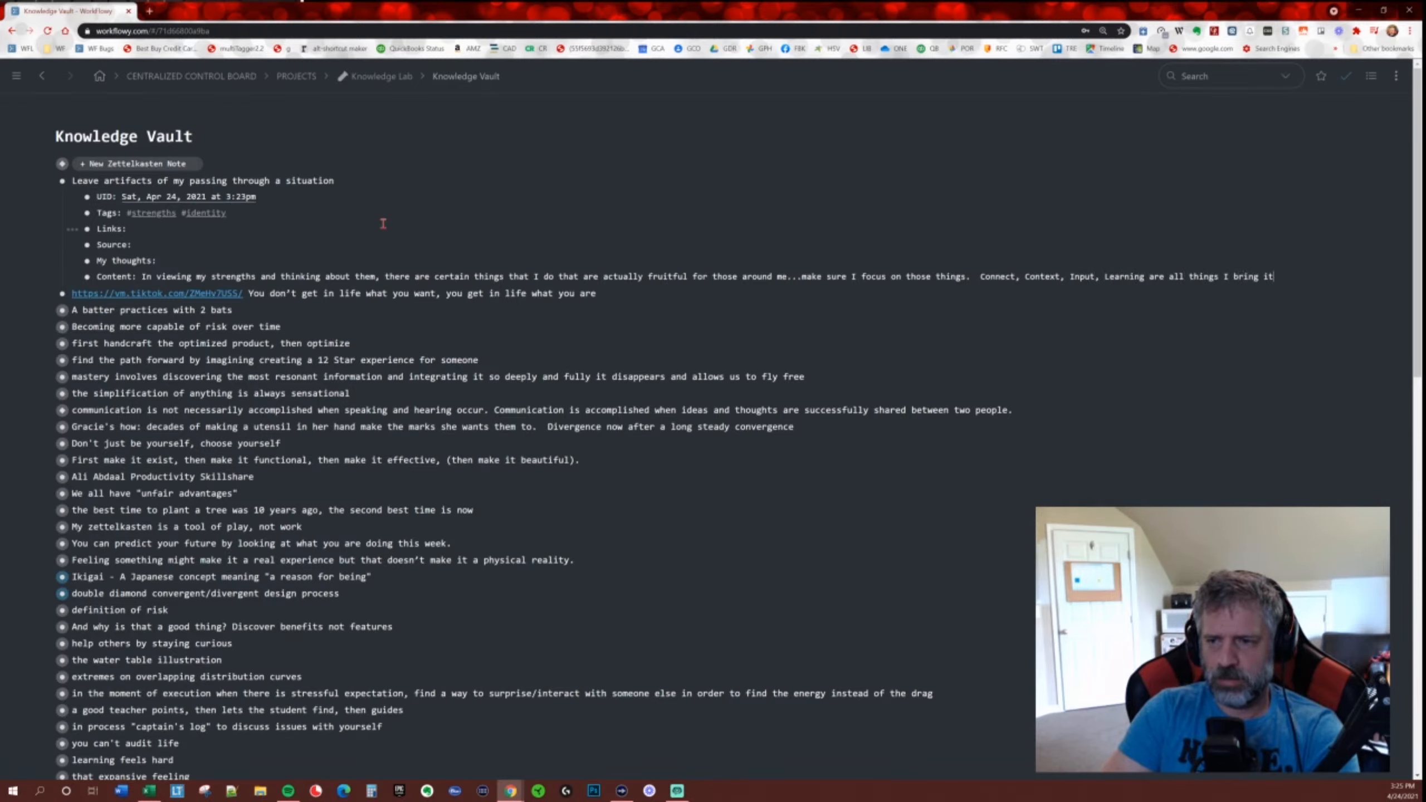
text(o a situation.)
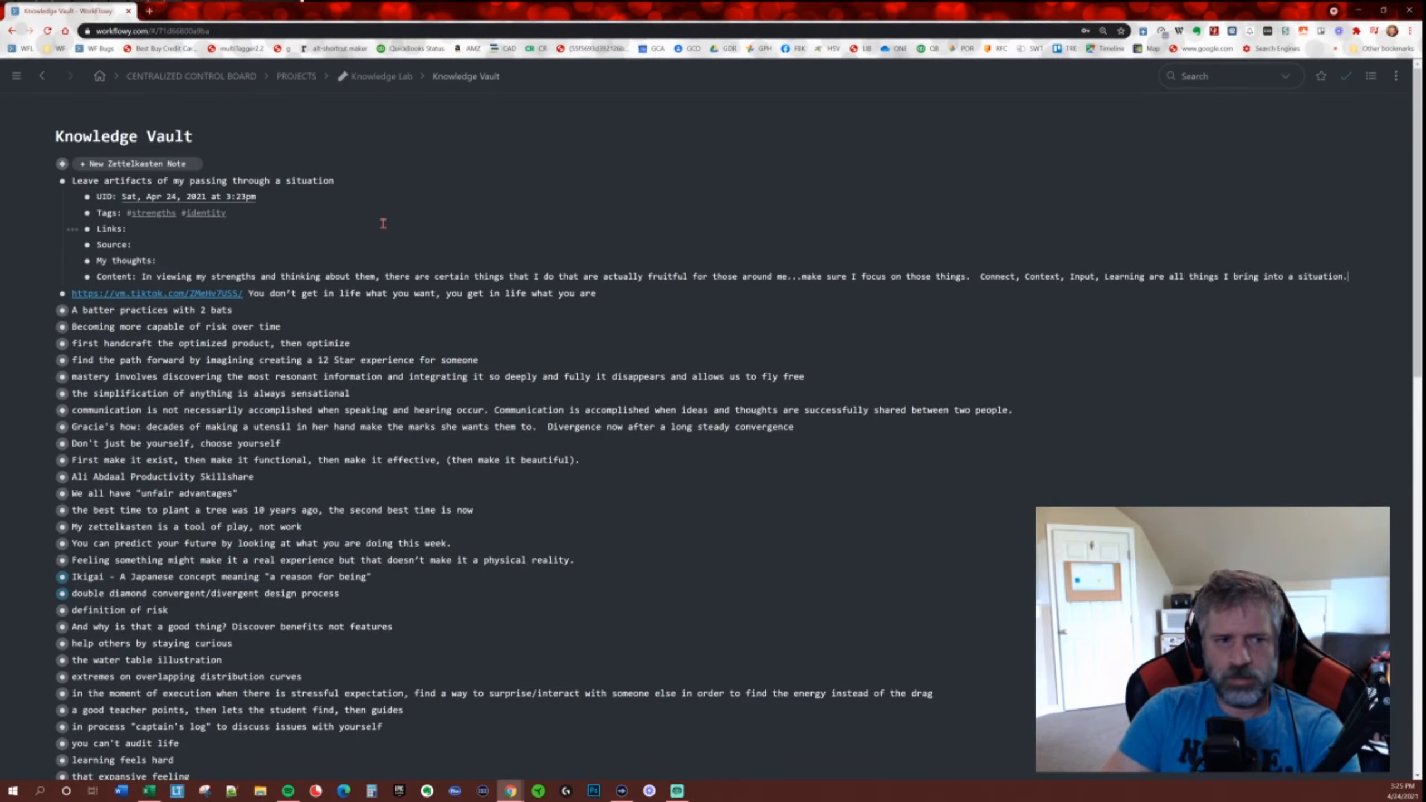
Delete the empty "My thoughts:" bullet and begin the Source line with "I merger of strengthsfinder and the concept of".
click(178, 255)
key(ctrl+shift+BackSpace)
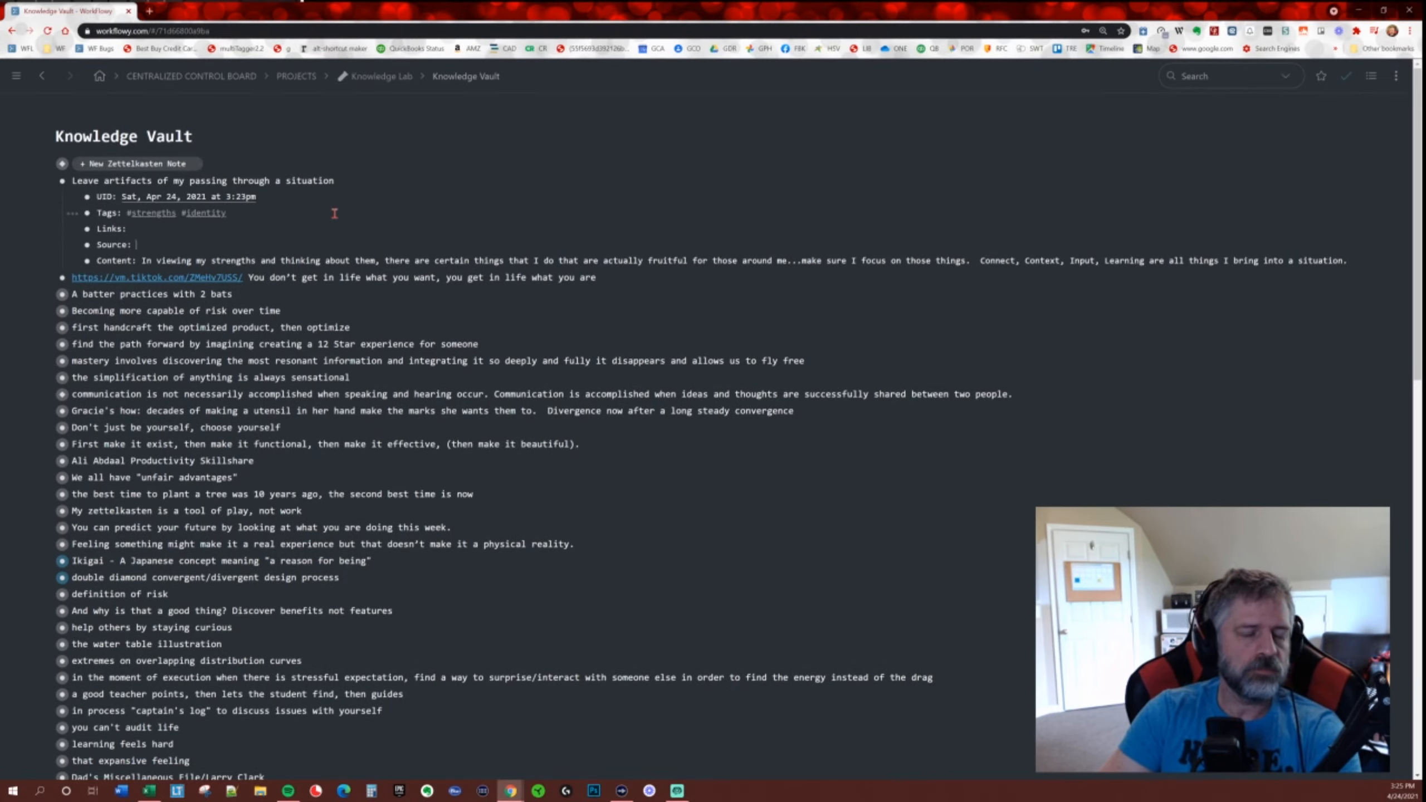
text(I merger )
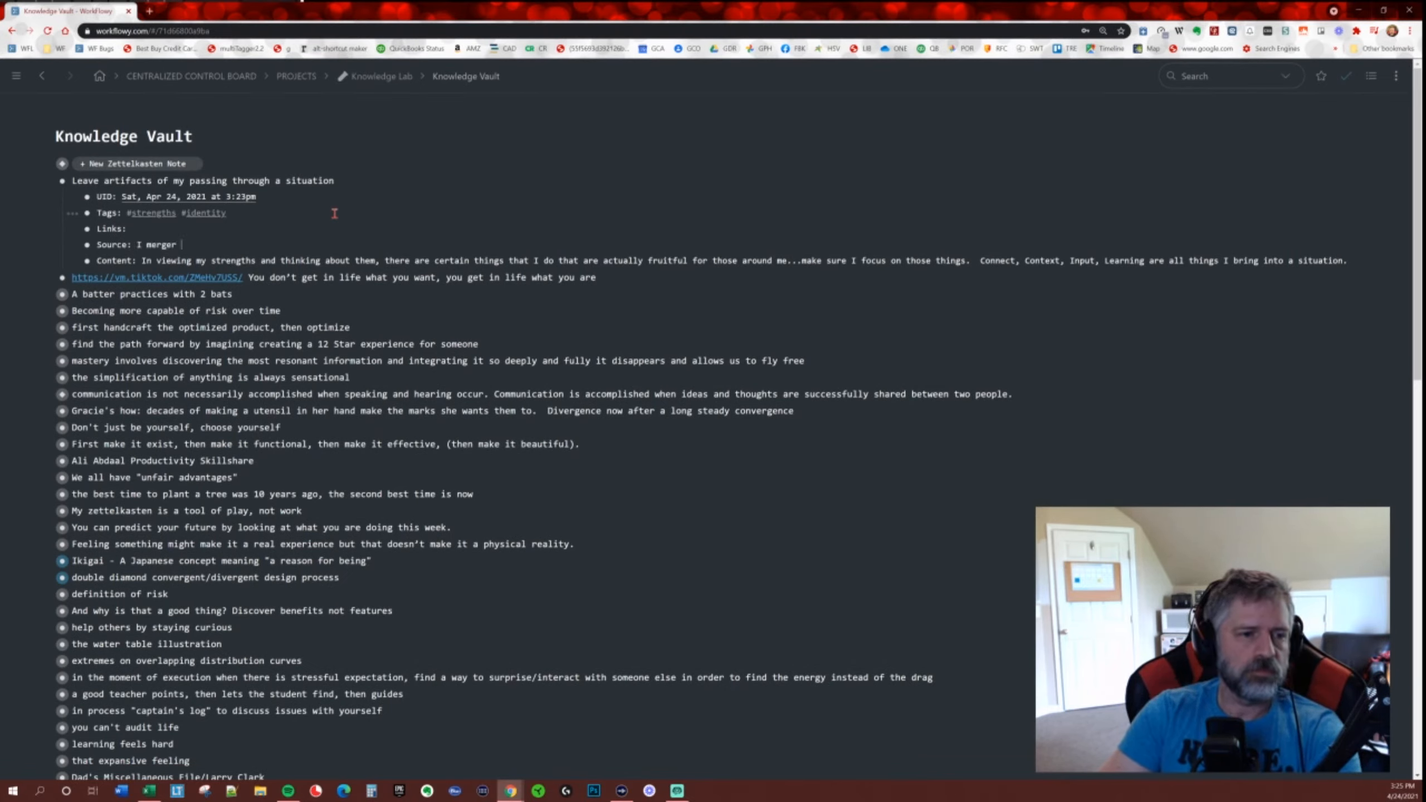
text(of strength)
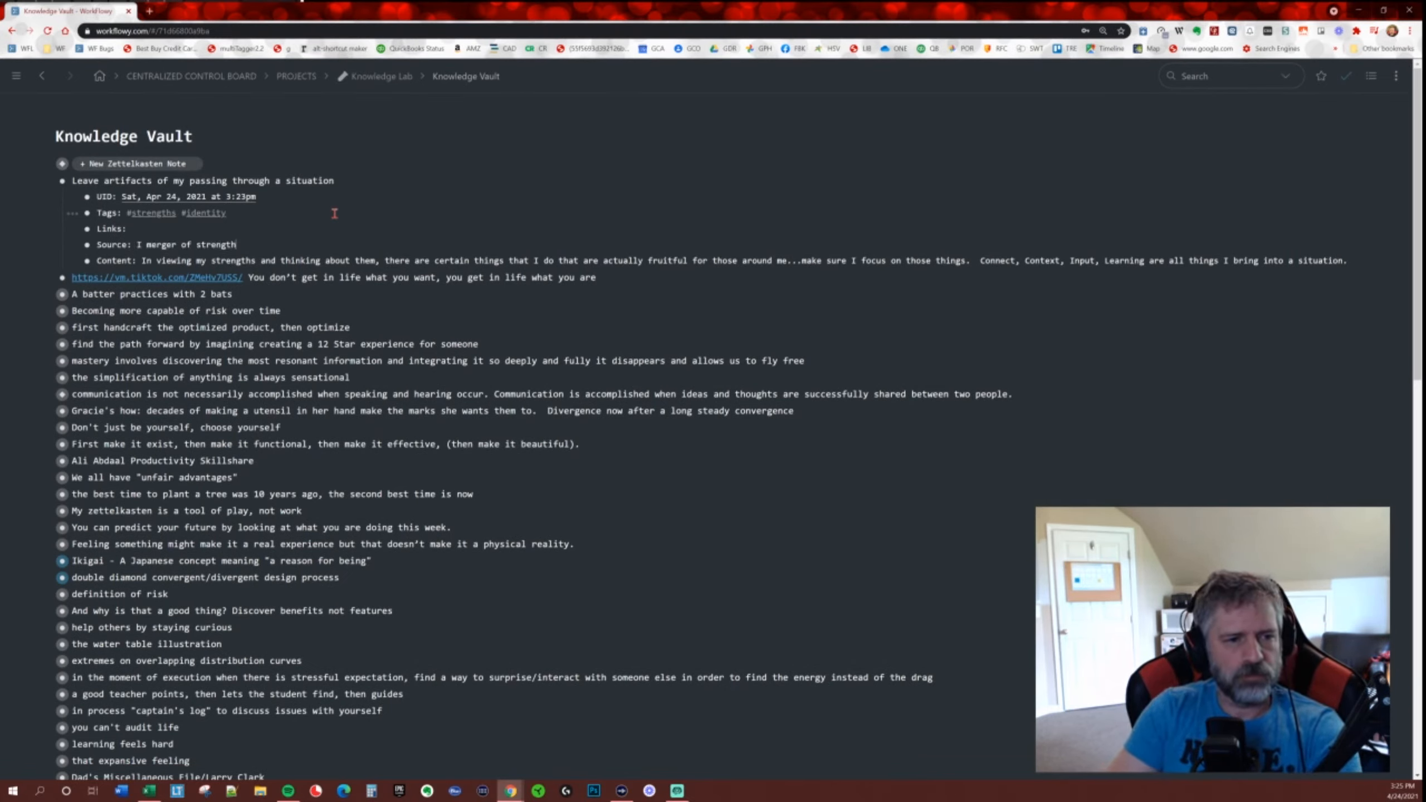
text(sfinder and the c)
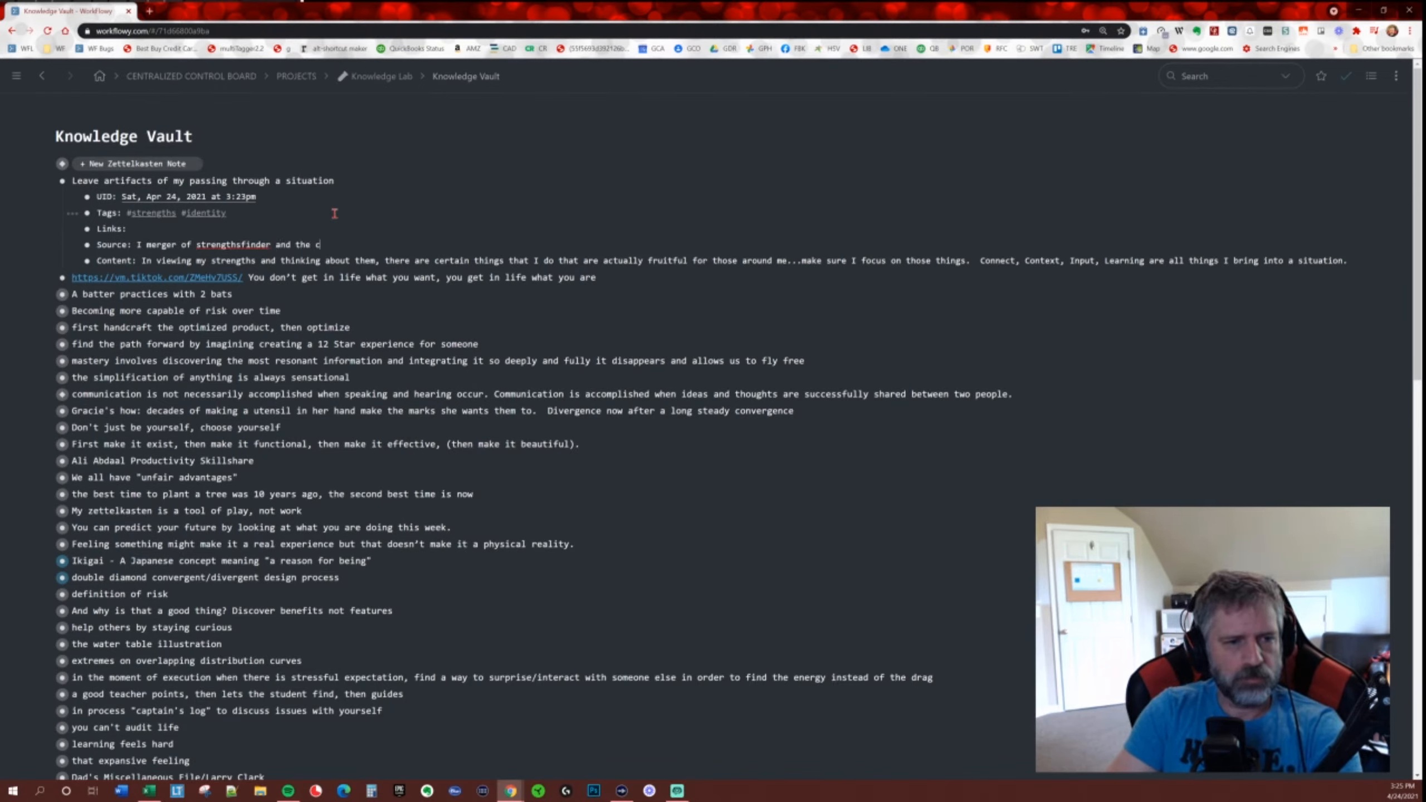
text(oncept of)
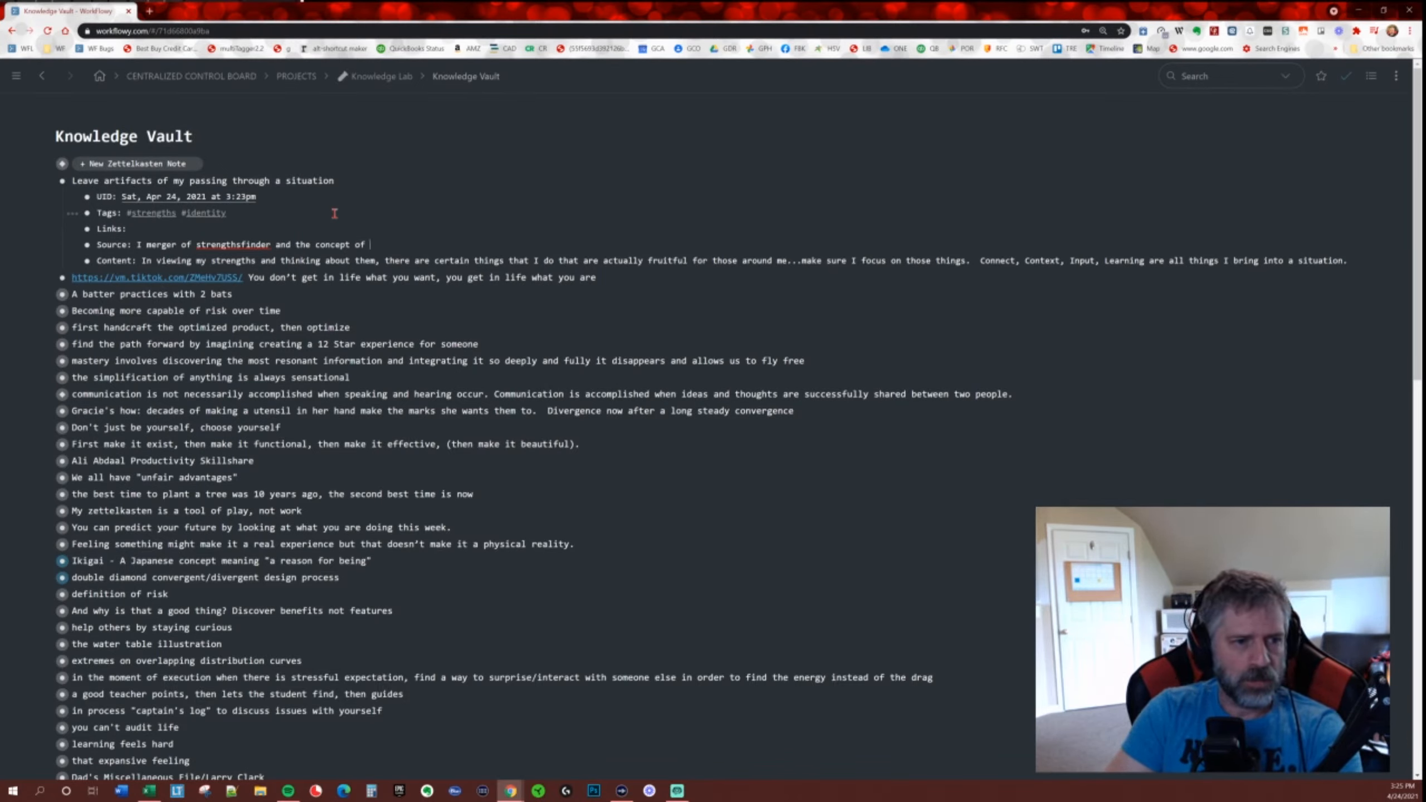
Correct the first word of the Source text to "a" and complete the line with "Scrum Ceremony artifacts".
click(142, 245)
key(BackSpace)
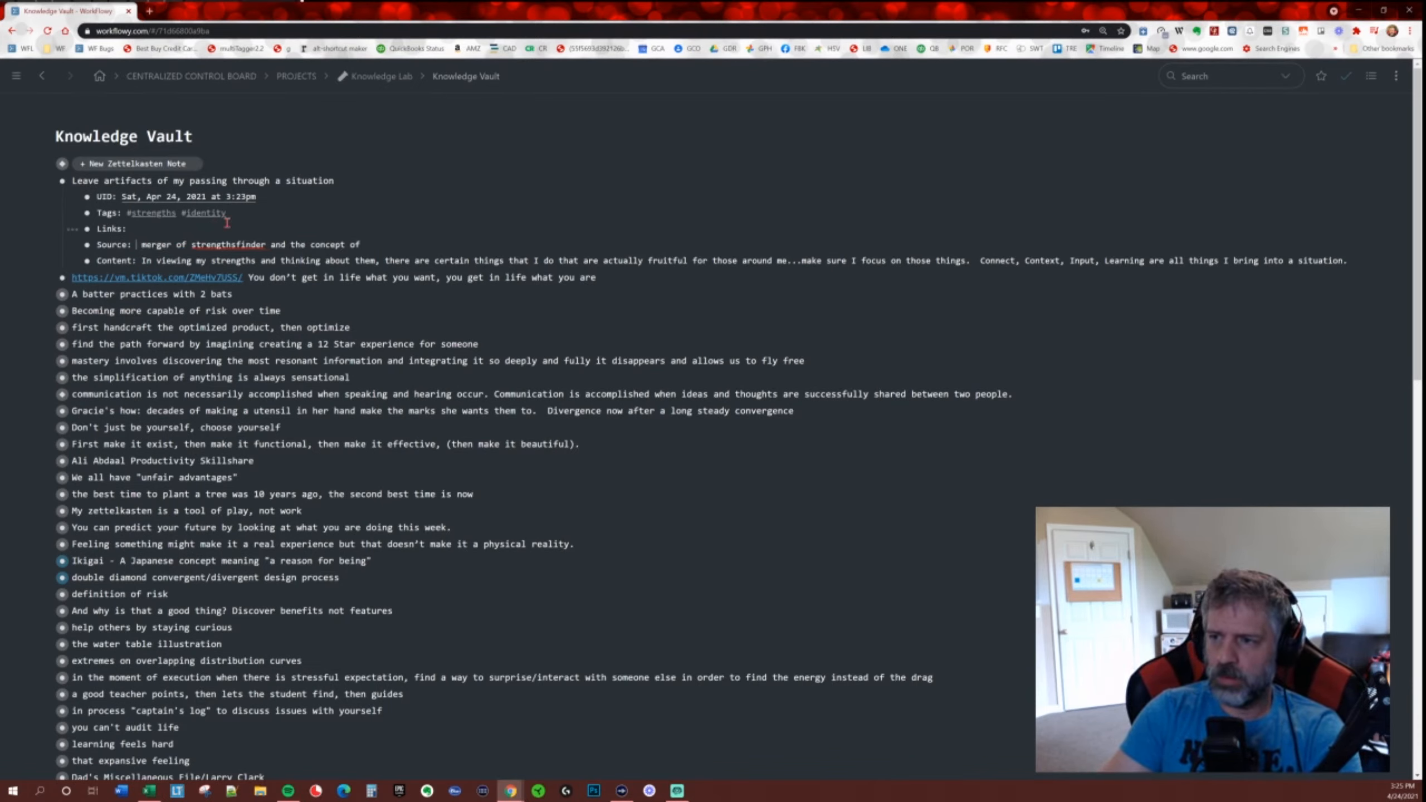
text(a)
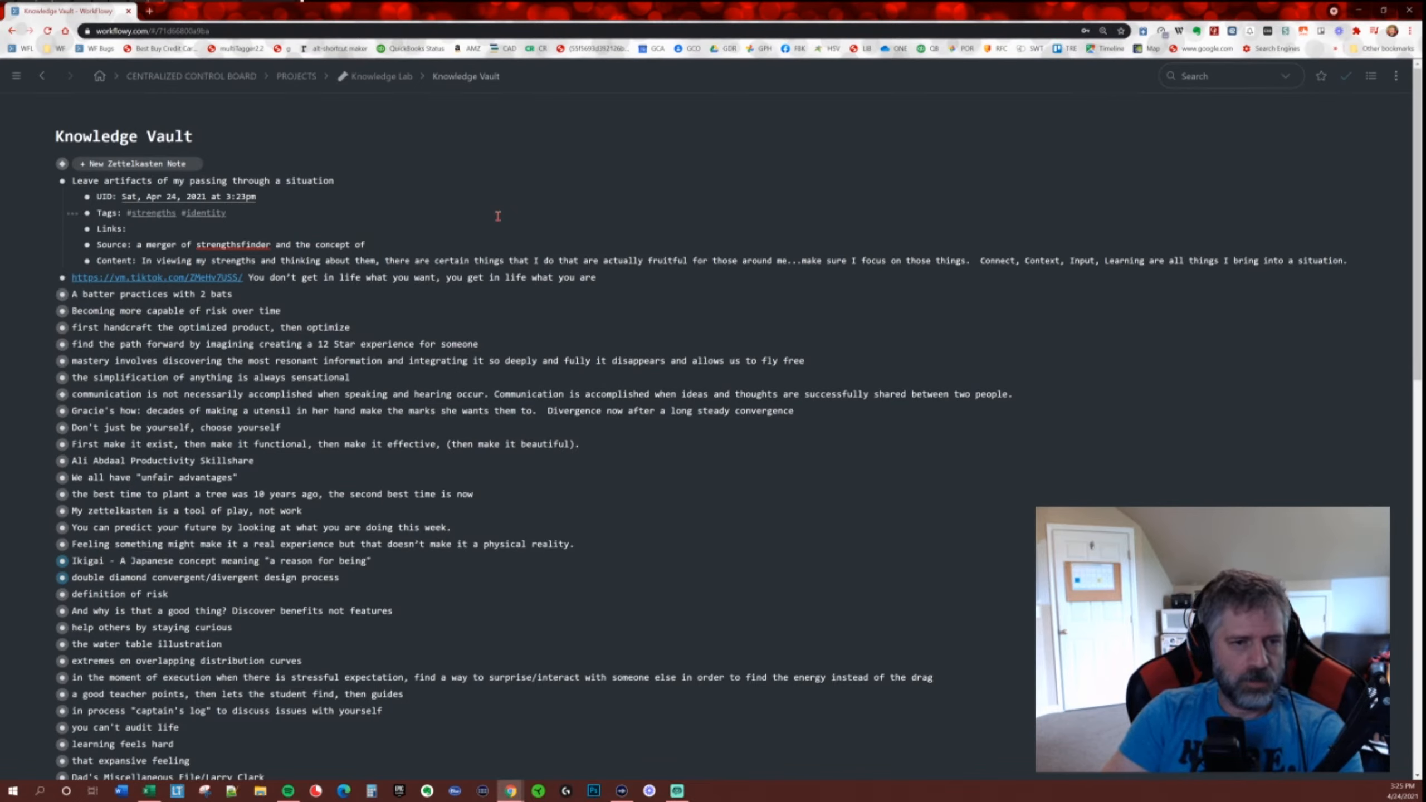
text(Sc)
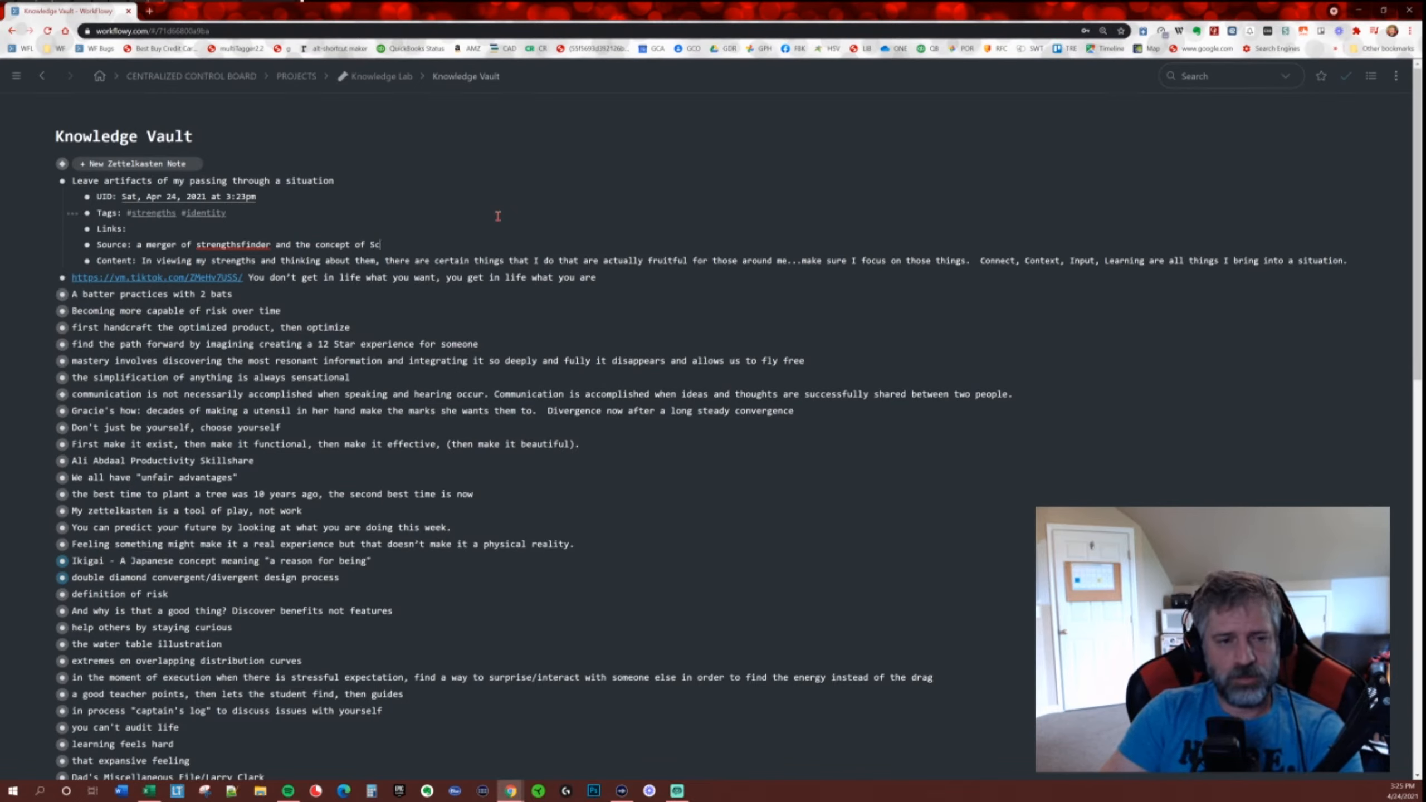
text(rum Cere)
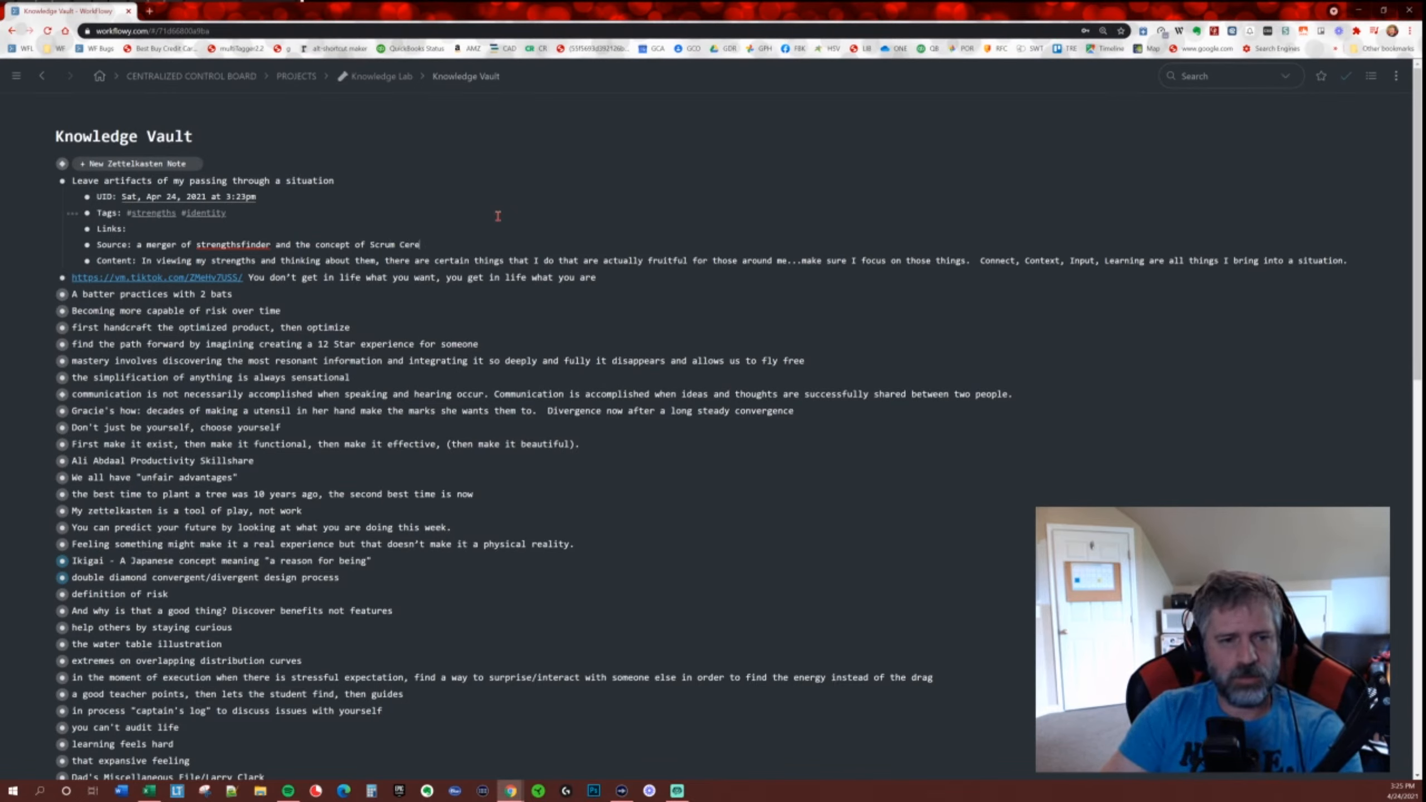
text(mony artificats)
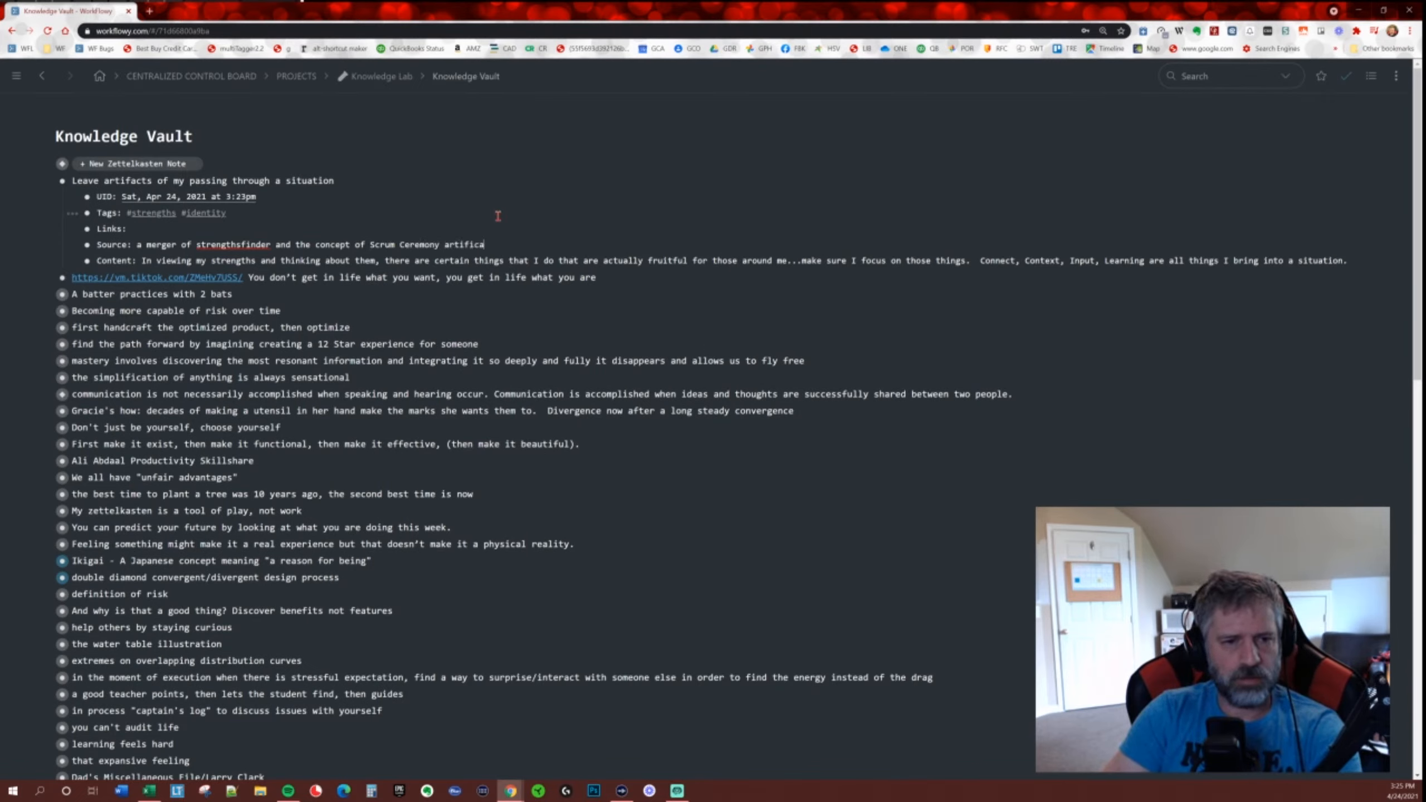
key(BackSpace)
key(BackSpace)
key(BackSpace)
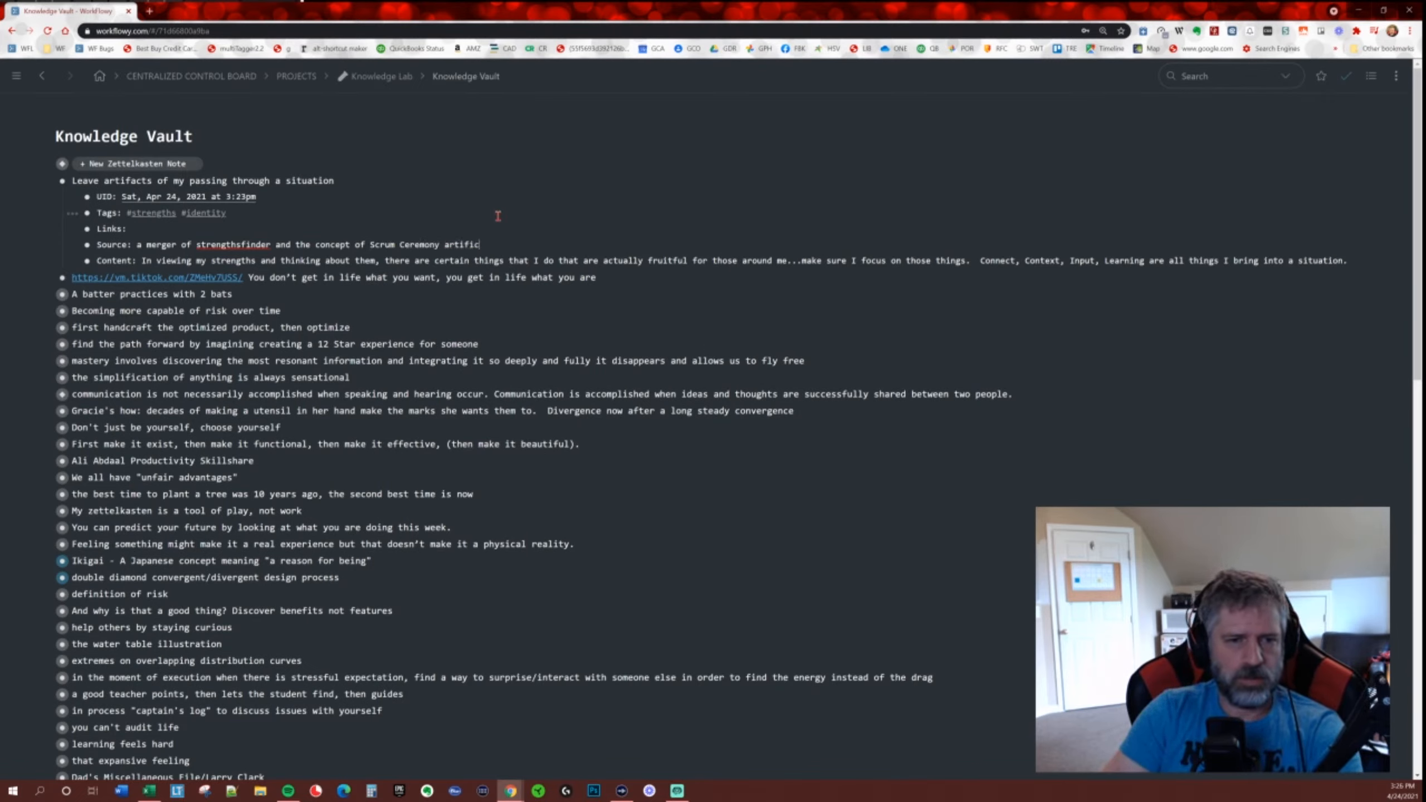
text(acts)
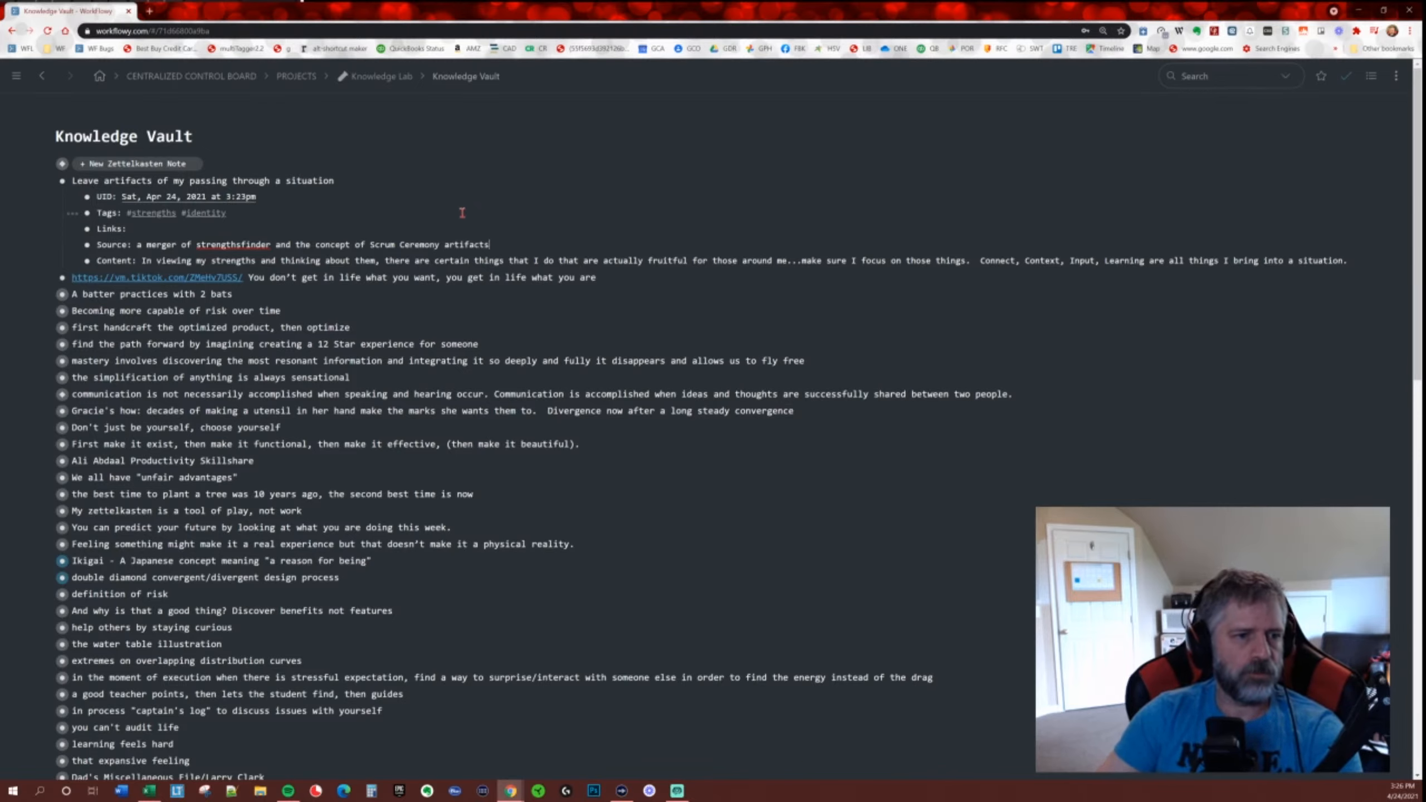
Link the existing note We all have "unfair advantages" in the Links line, and collapse the finished note.
click(137, 229)
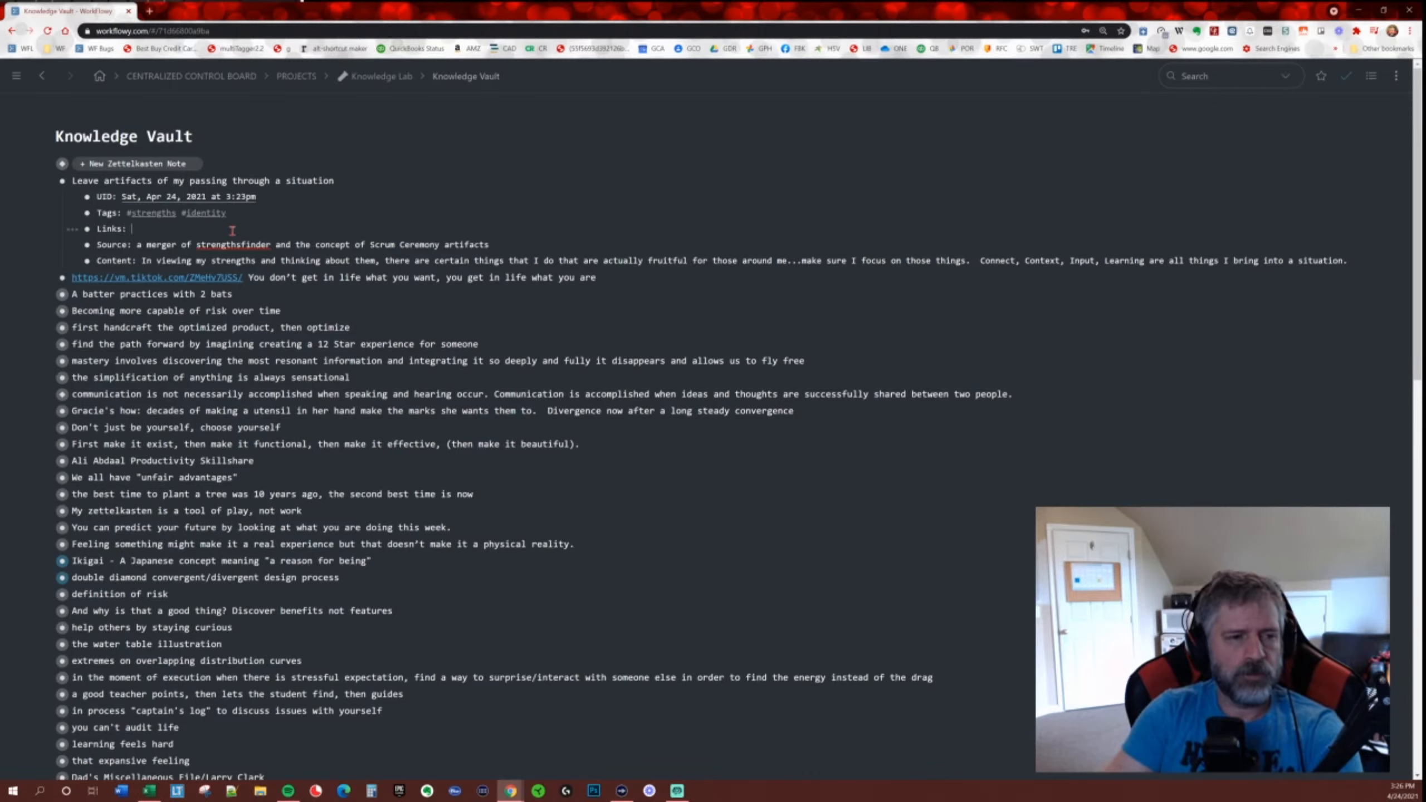
text([[)
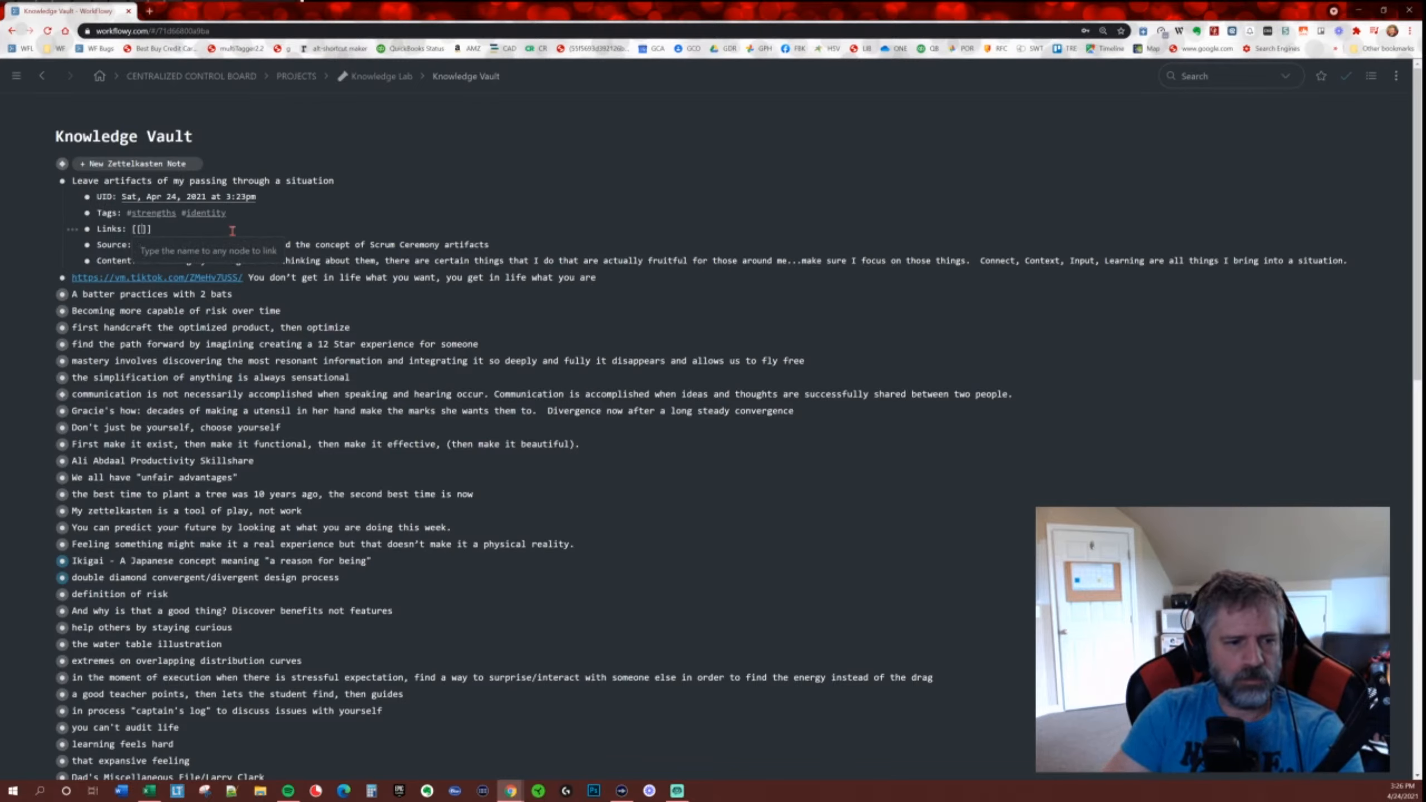
text(we all have u)
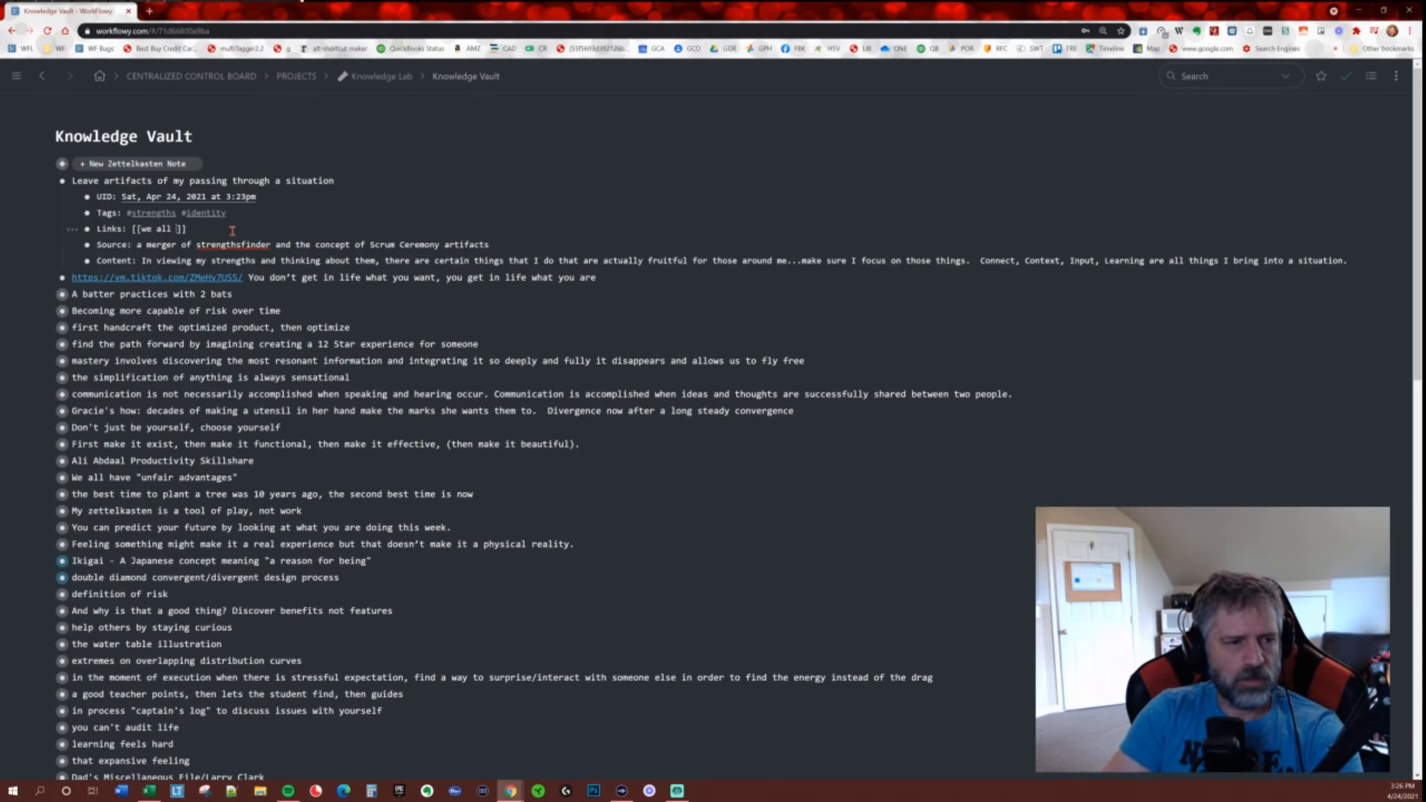
text(nfair)
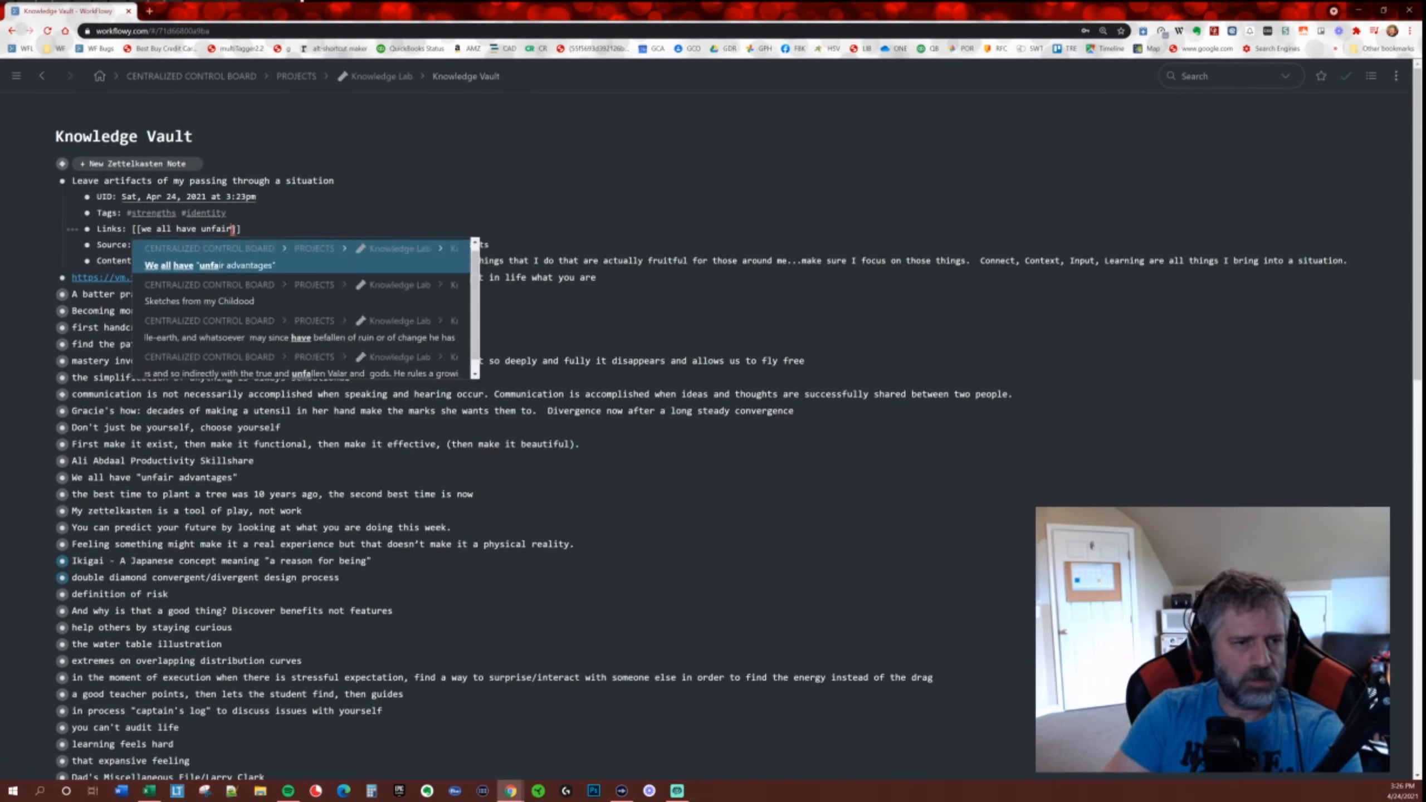
click(277, 268)
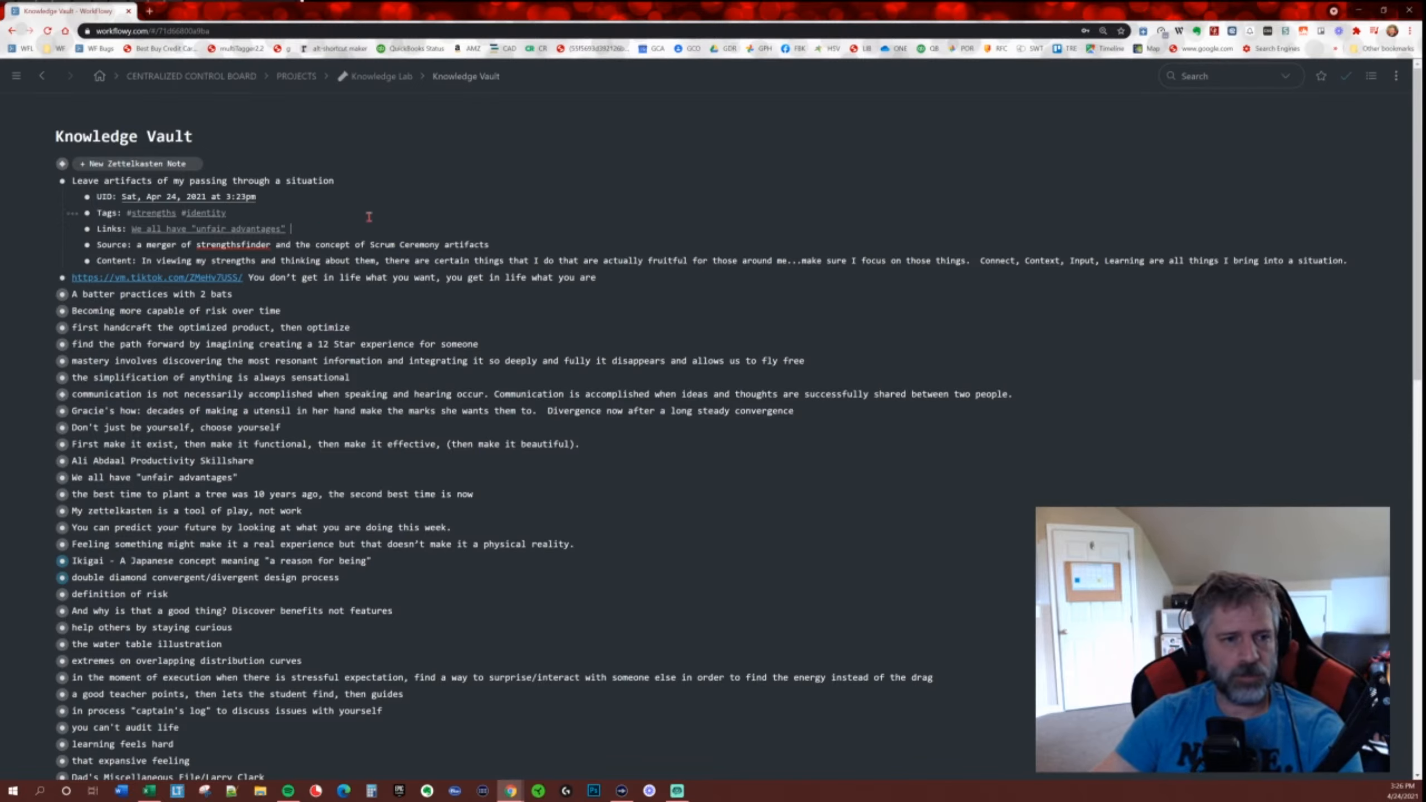
click(48, 181)
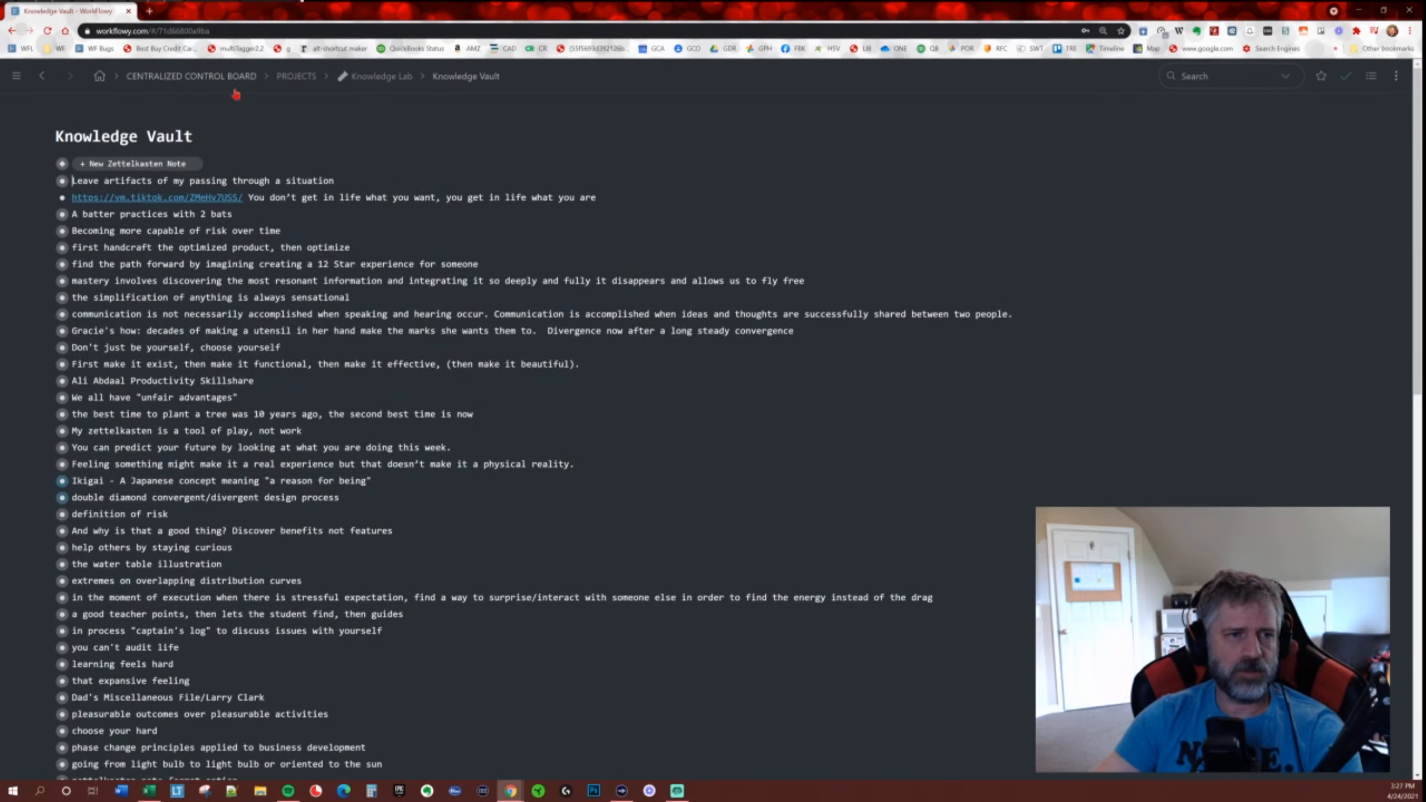
Delete the create "artifacts" item from the Inbox of the Centralized Control Board.
click(211, 77)
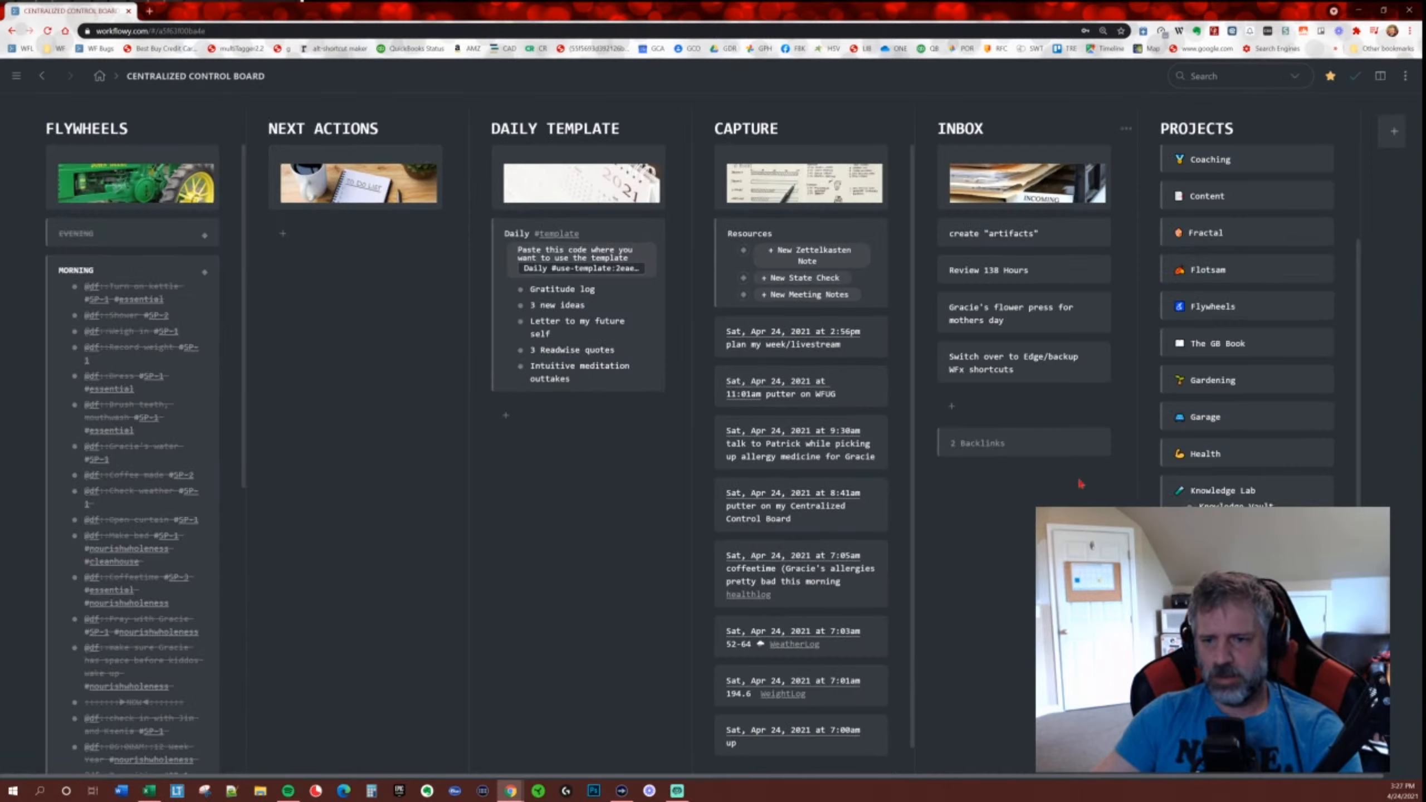
click(1008, 233)
key(ctrl+shift+BackSpace)
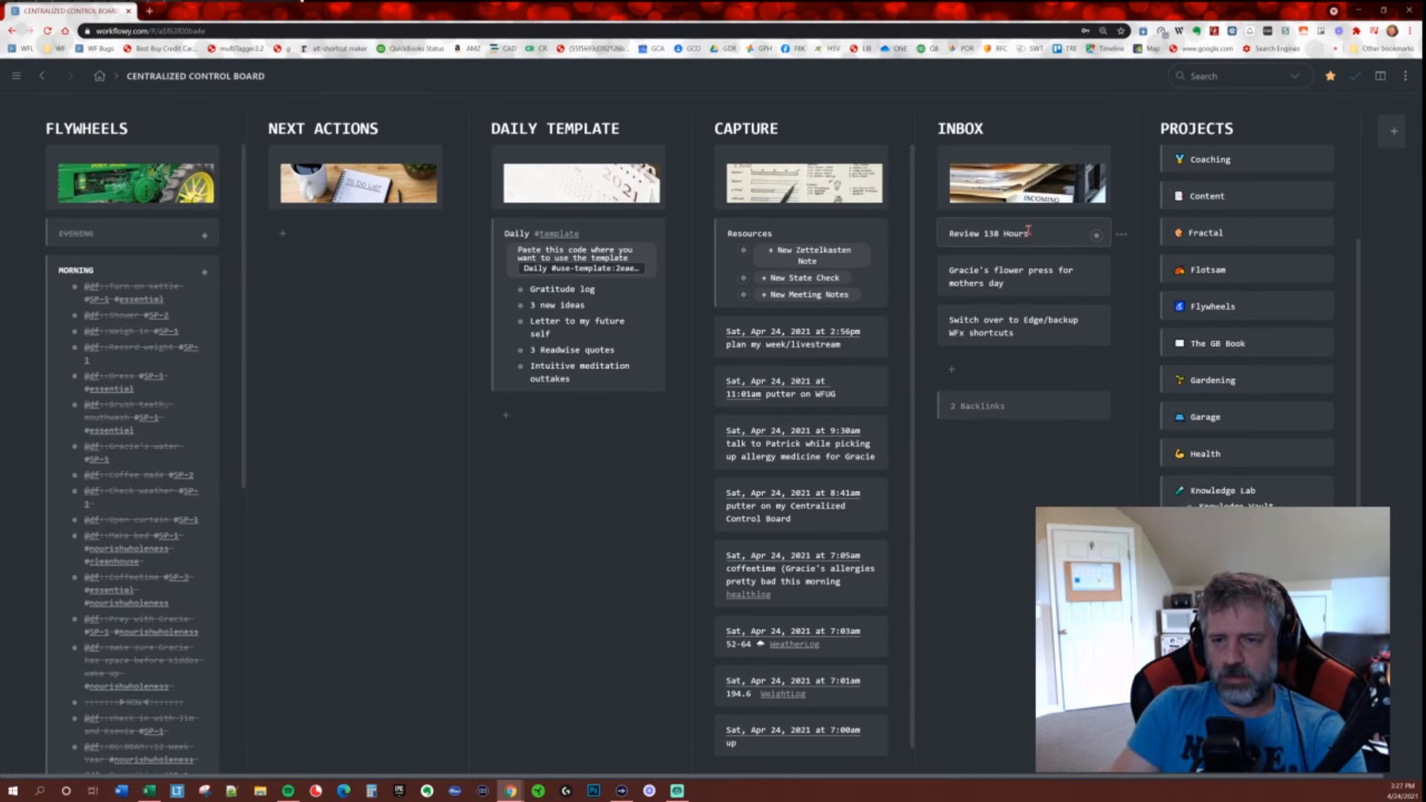
text(@flo::)
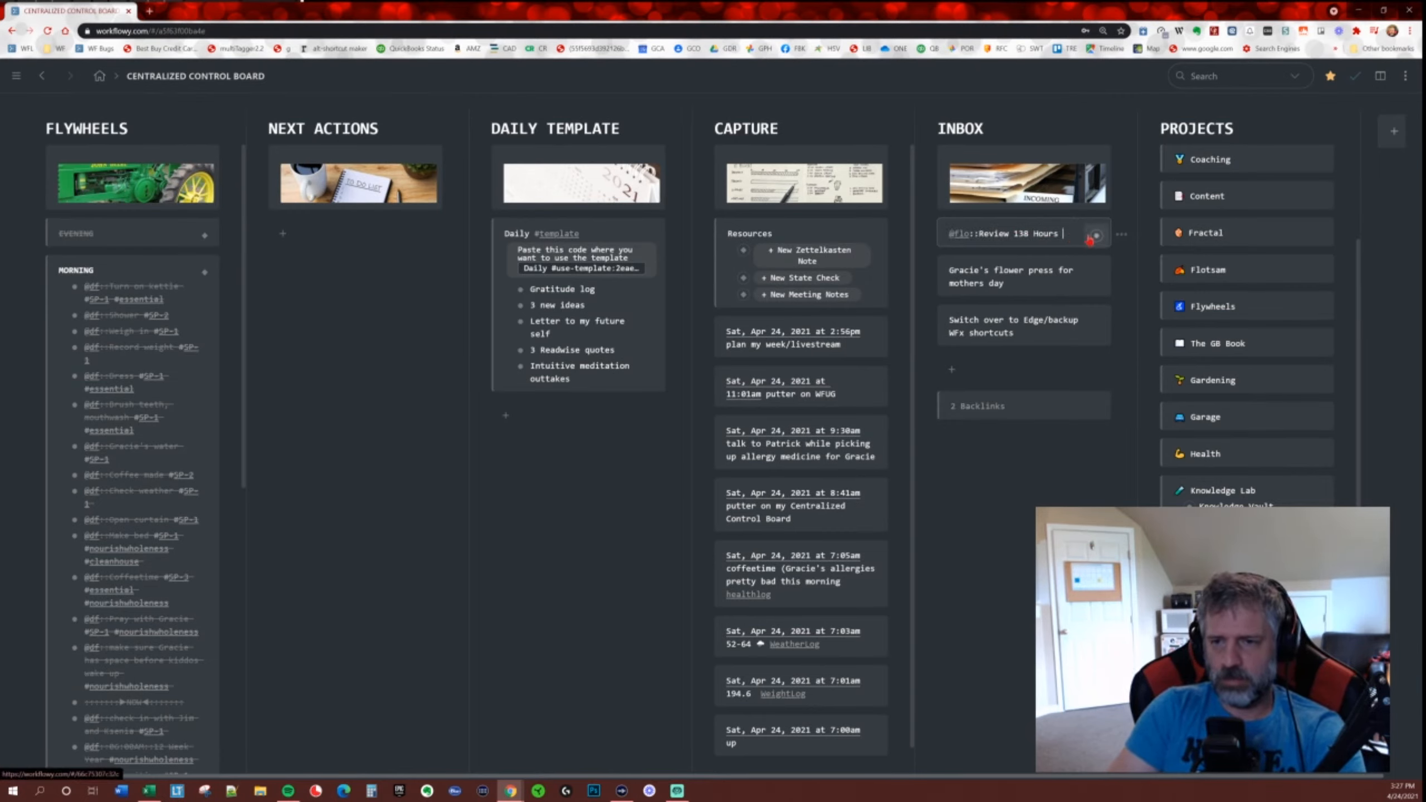
key(End)
text(#c s)
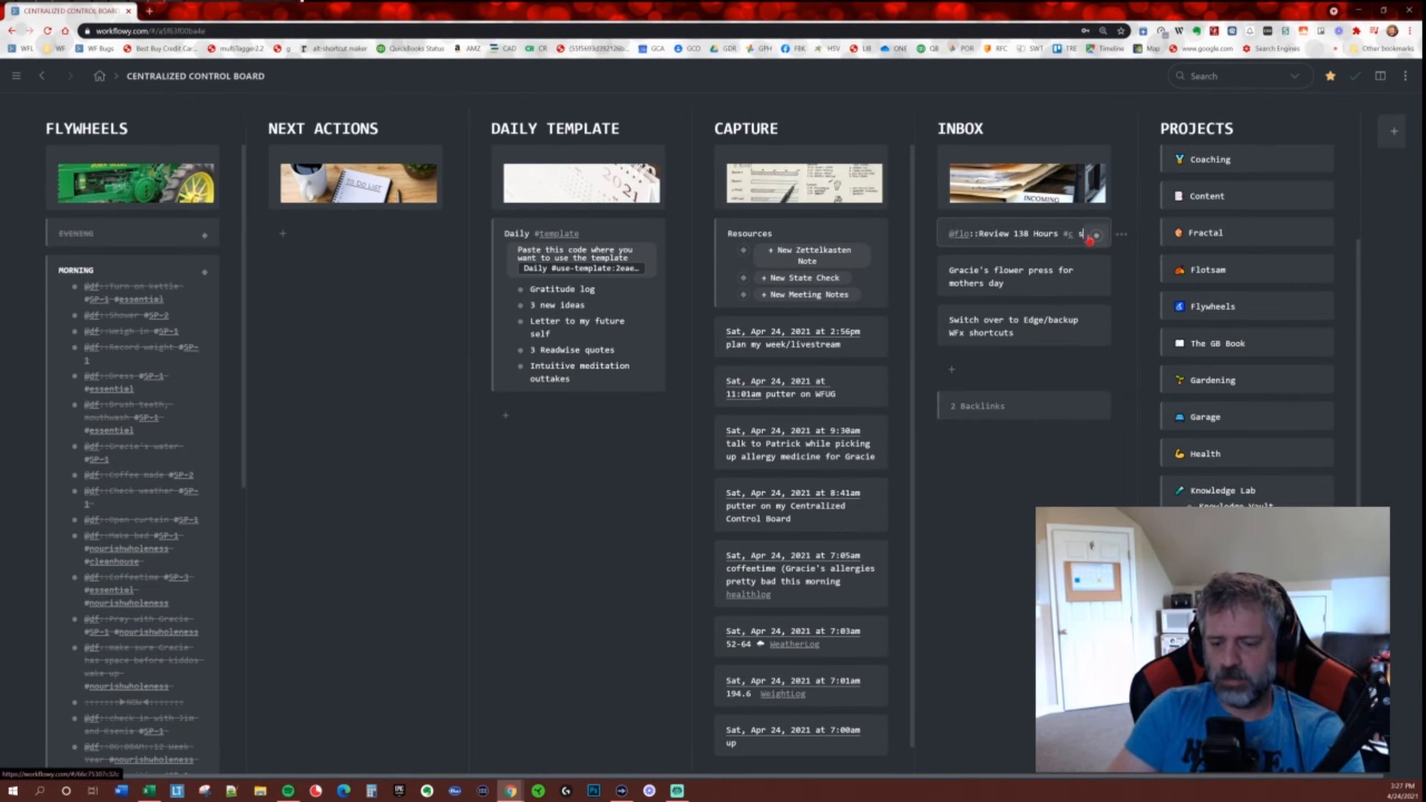
text(5)
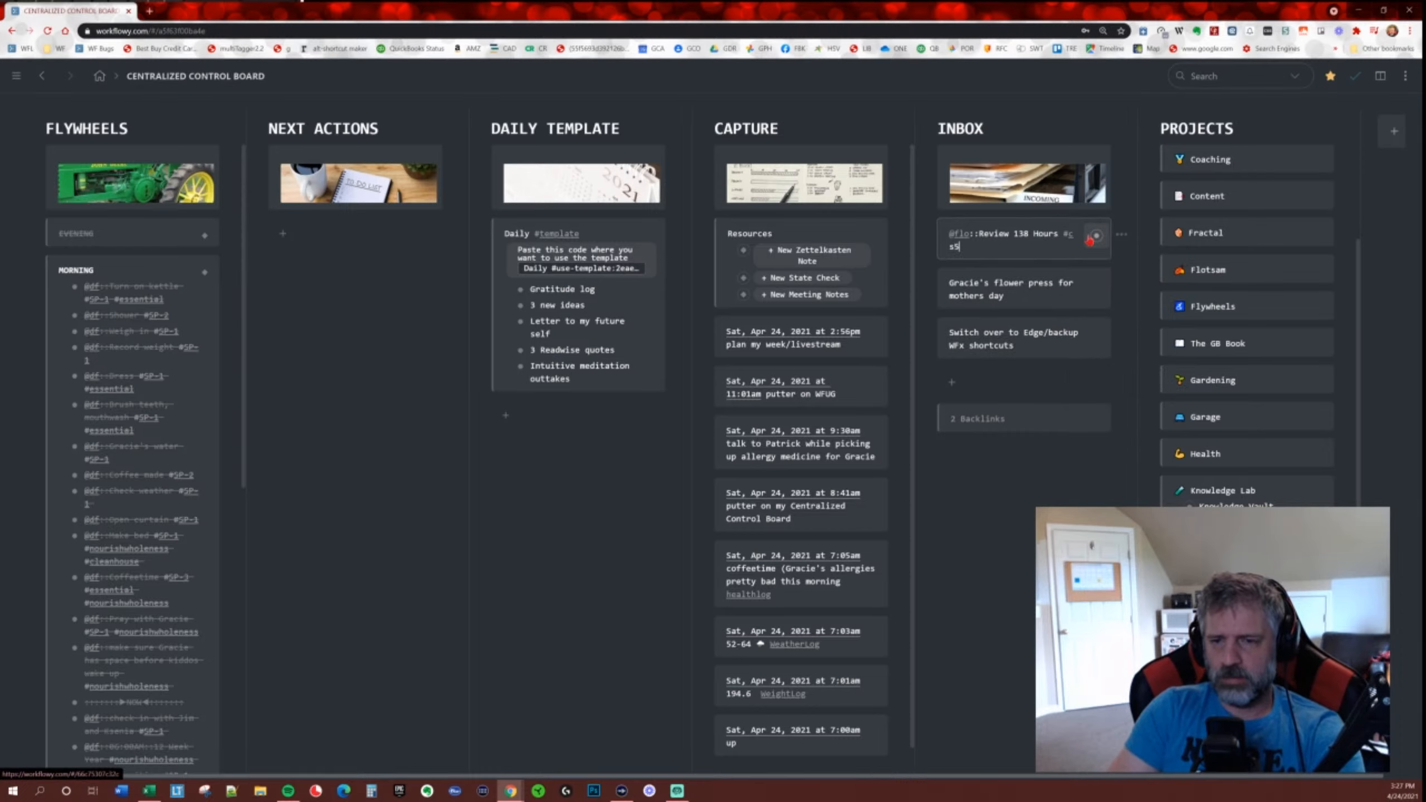
key(BackSpace)
text(s5)
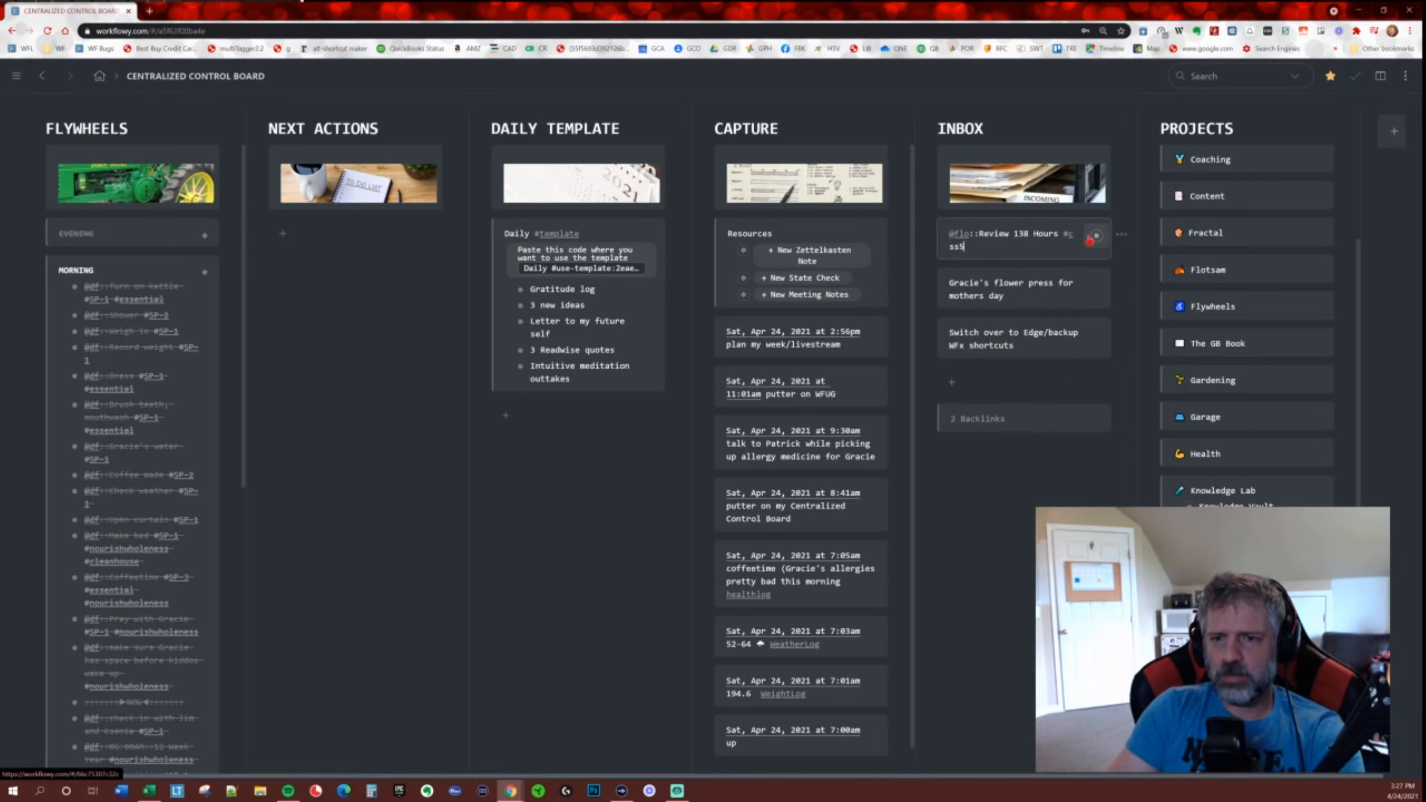
key(BackSpace)
key(BackSpace)
key(BackSpace)
text(#SP-5)
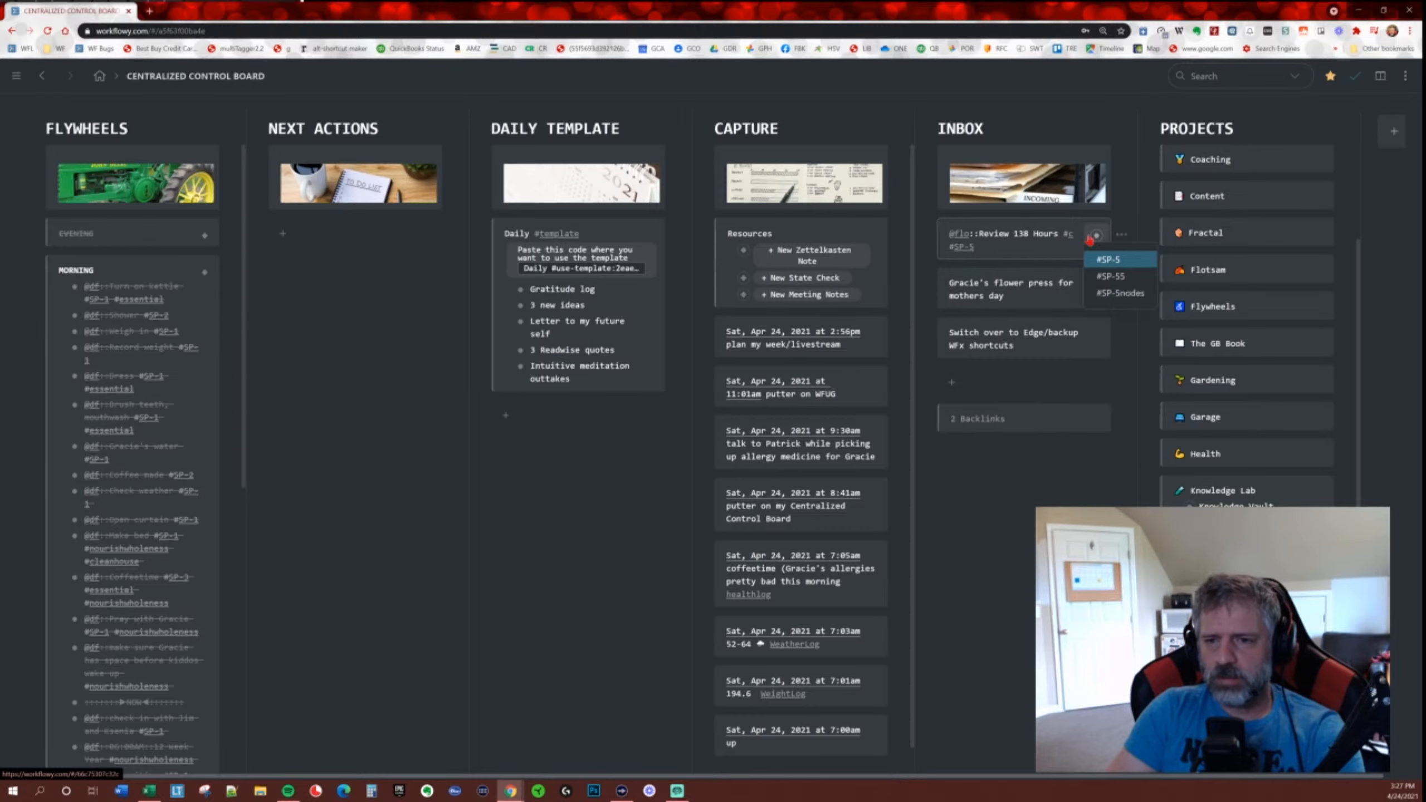
Move the Review 138 Hours item to Flotsam with the WFx command mtflo.
key(alt+x)
text(mtlo)
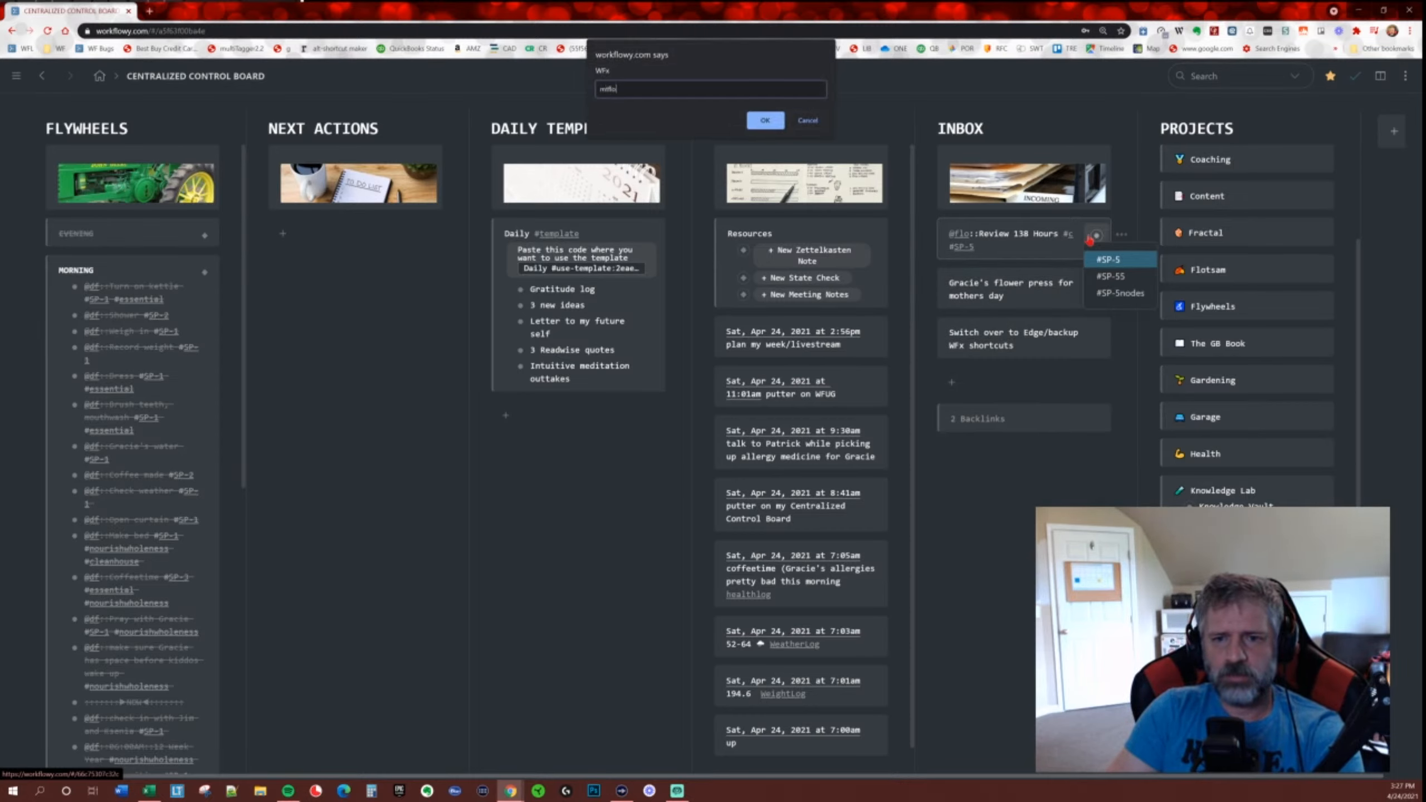
text(flo)
key(Return)
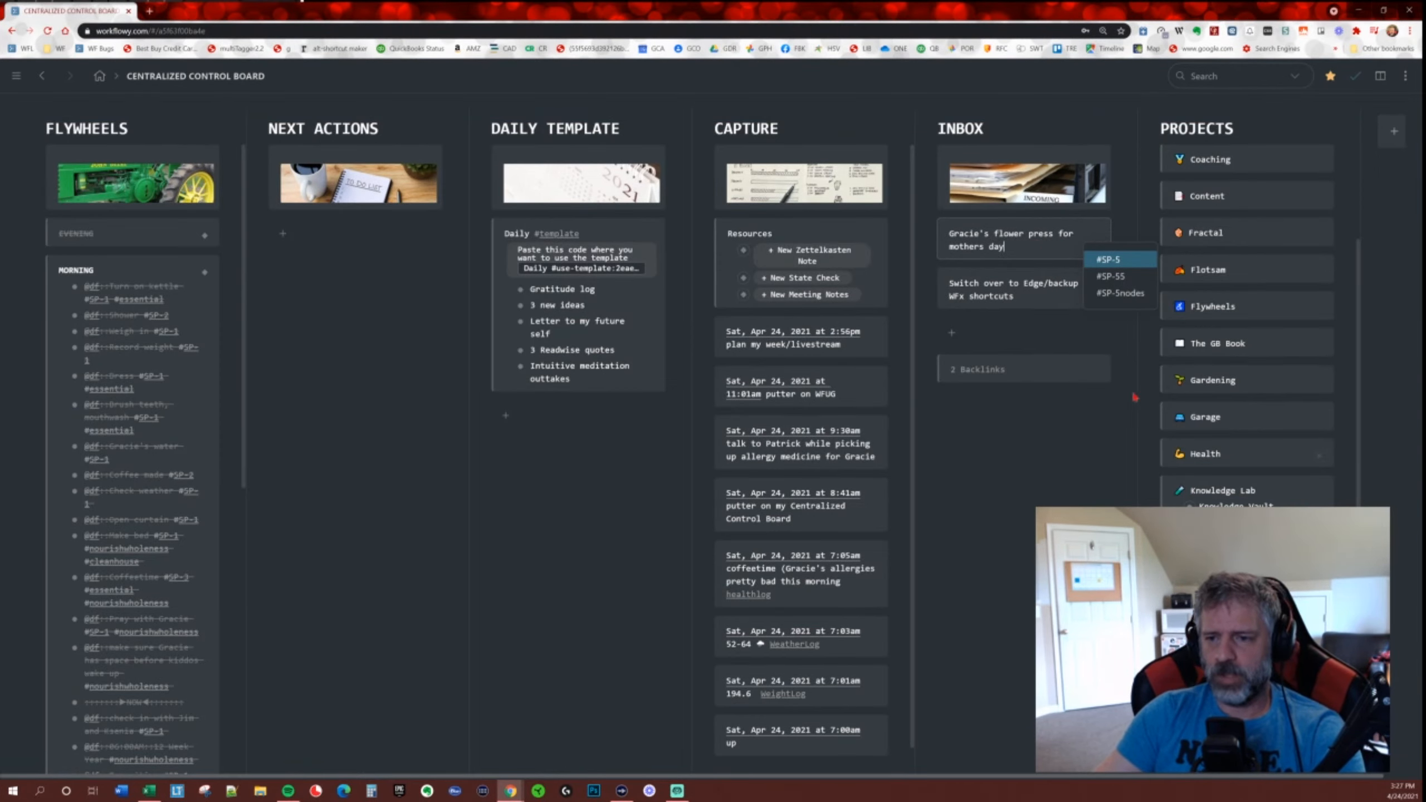
Collapse Knowledge Lab, check the Review 138 Hours item in the Flotsam project, and return to the Centralized Control Board.
click(1153, 494)
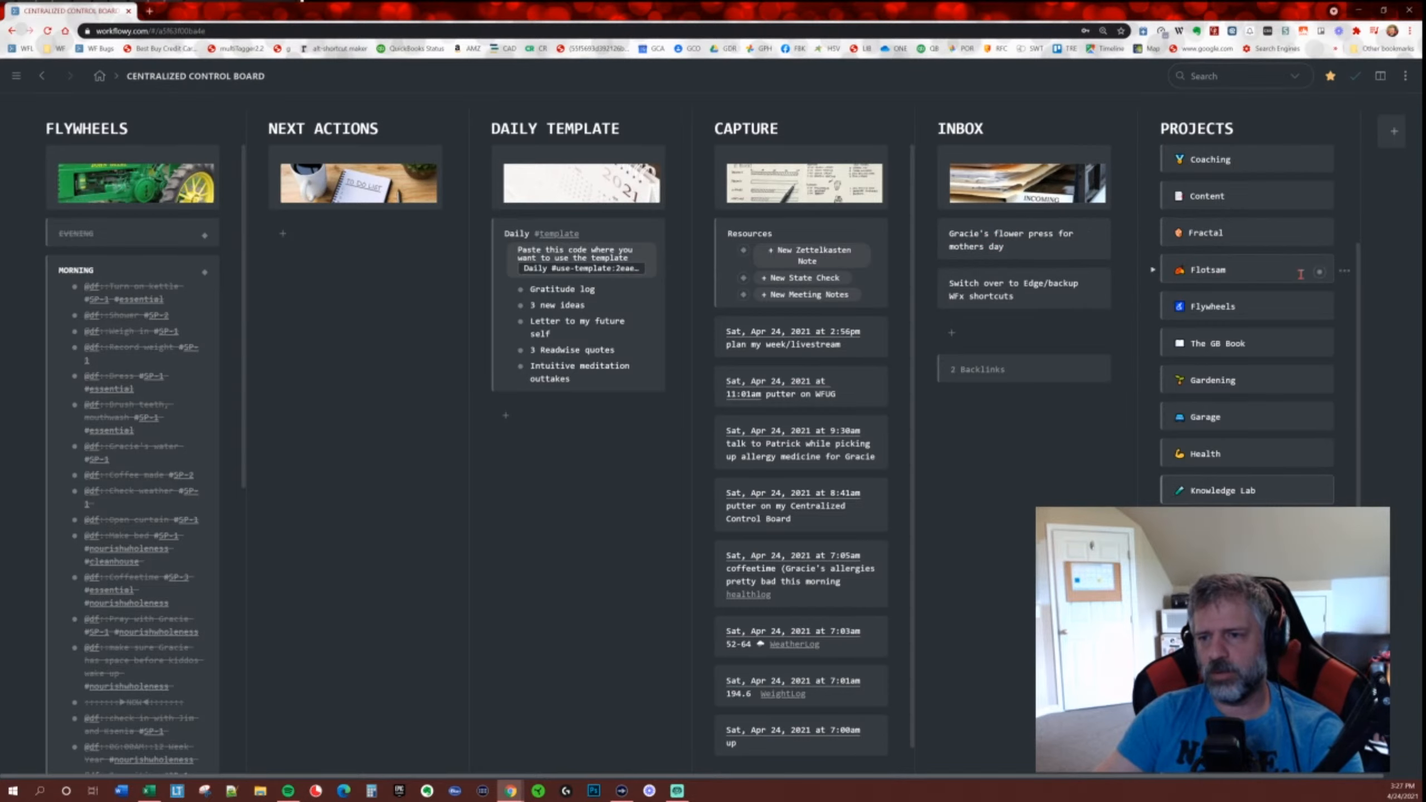
click(1320, 272)
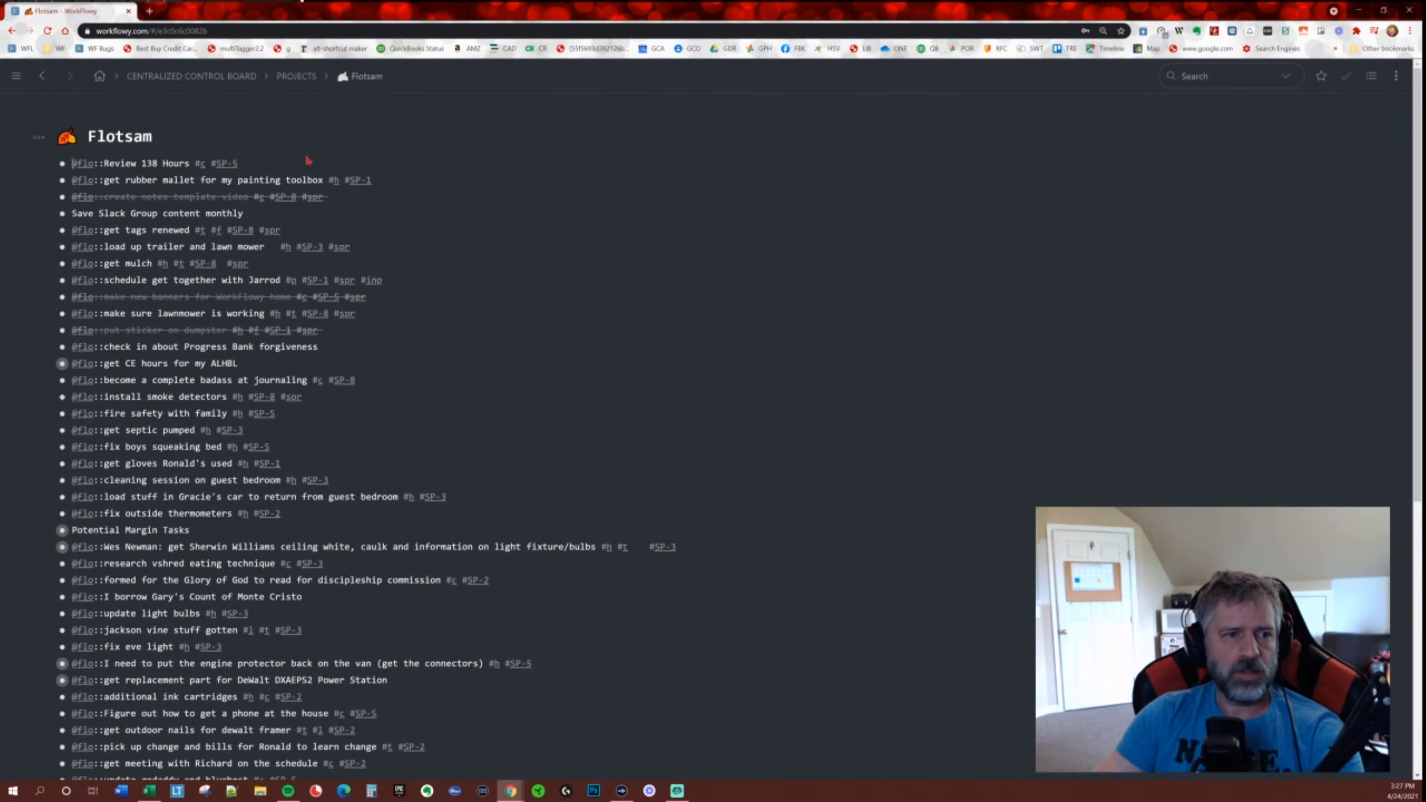
drag(253, 163, 71, 165)
key(alt+Left)
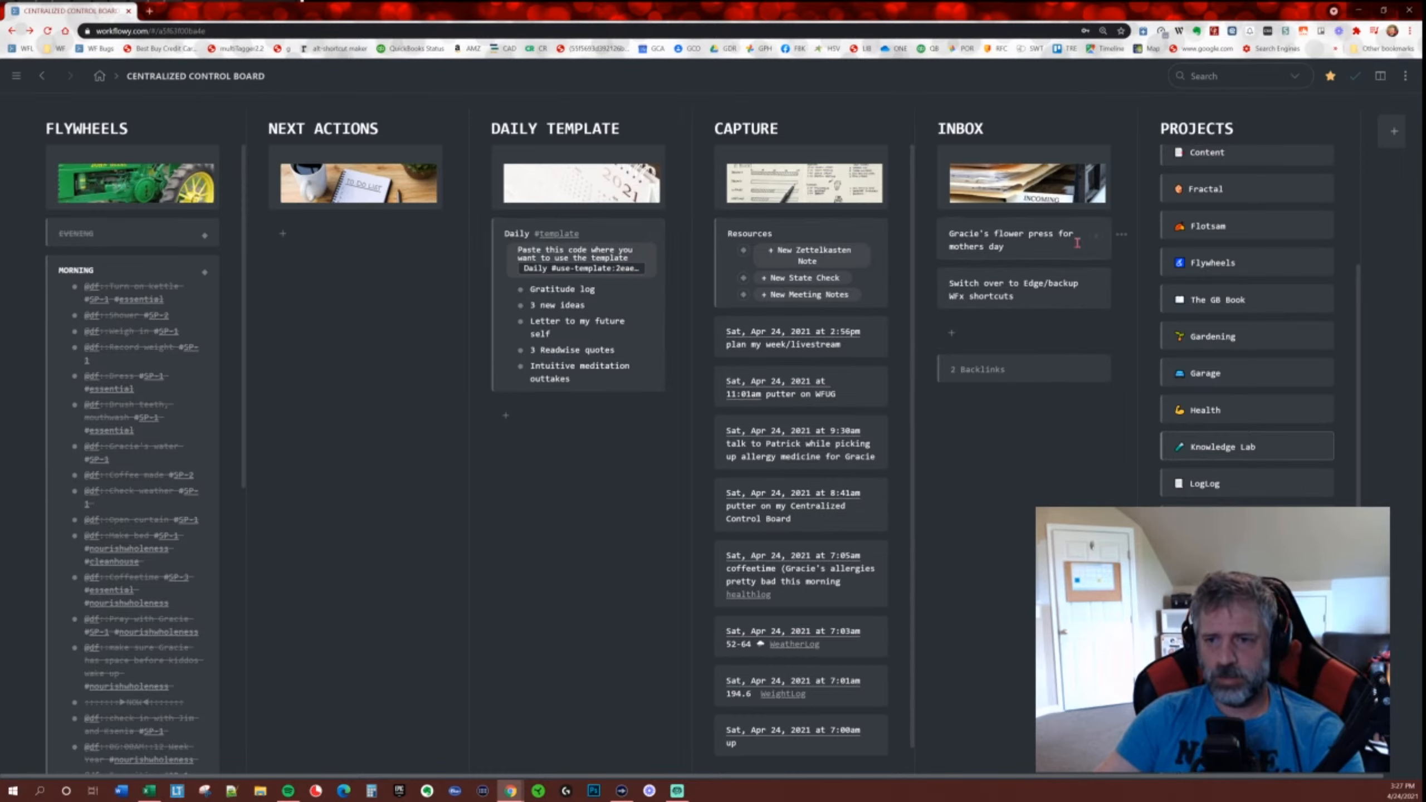
scroll(1283, 339, up, 5)
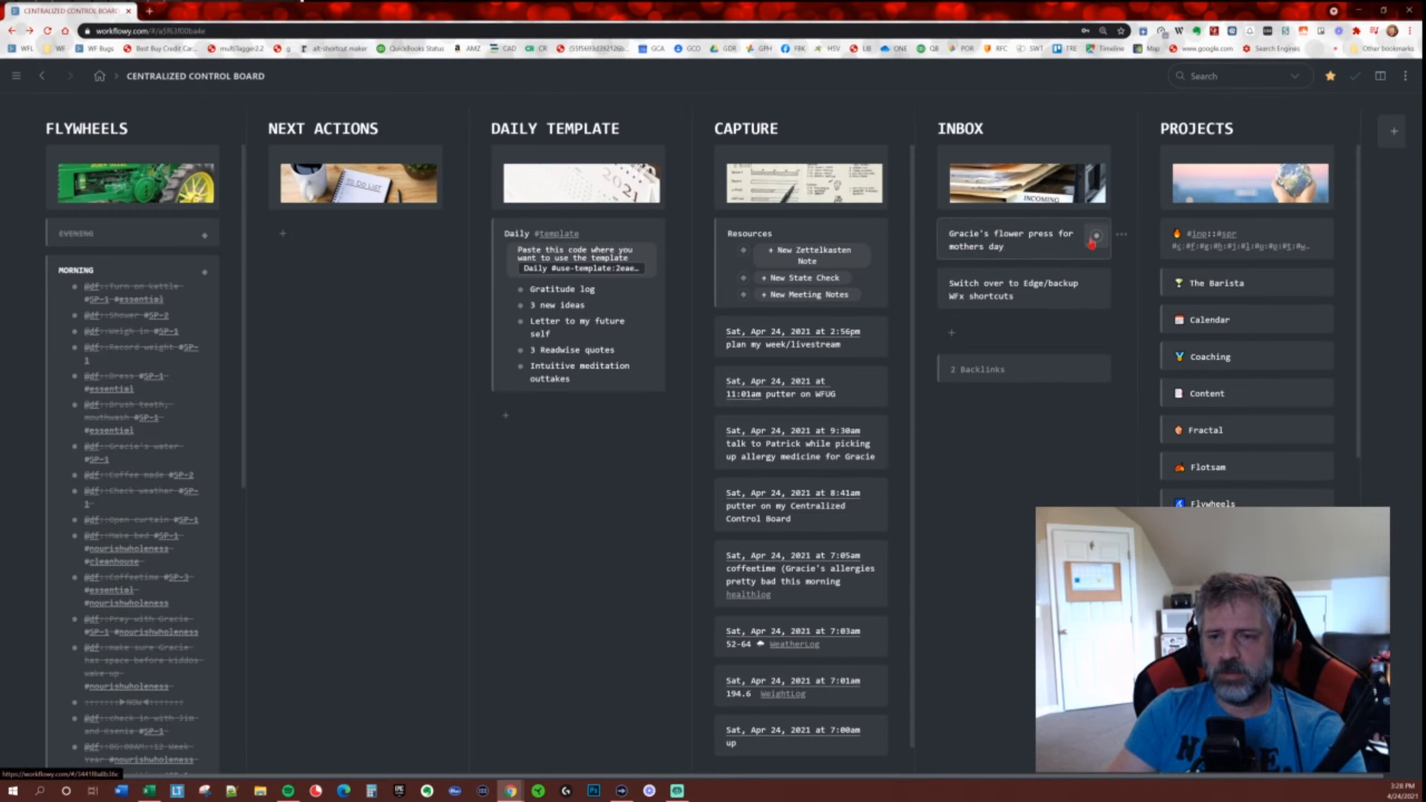
Add the sub-bullets "I need to find her send", "get materials" and "make it with the boys" to the Inbox's flower press item.
key(Return)
text(I need )
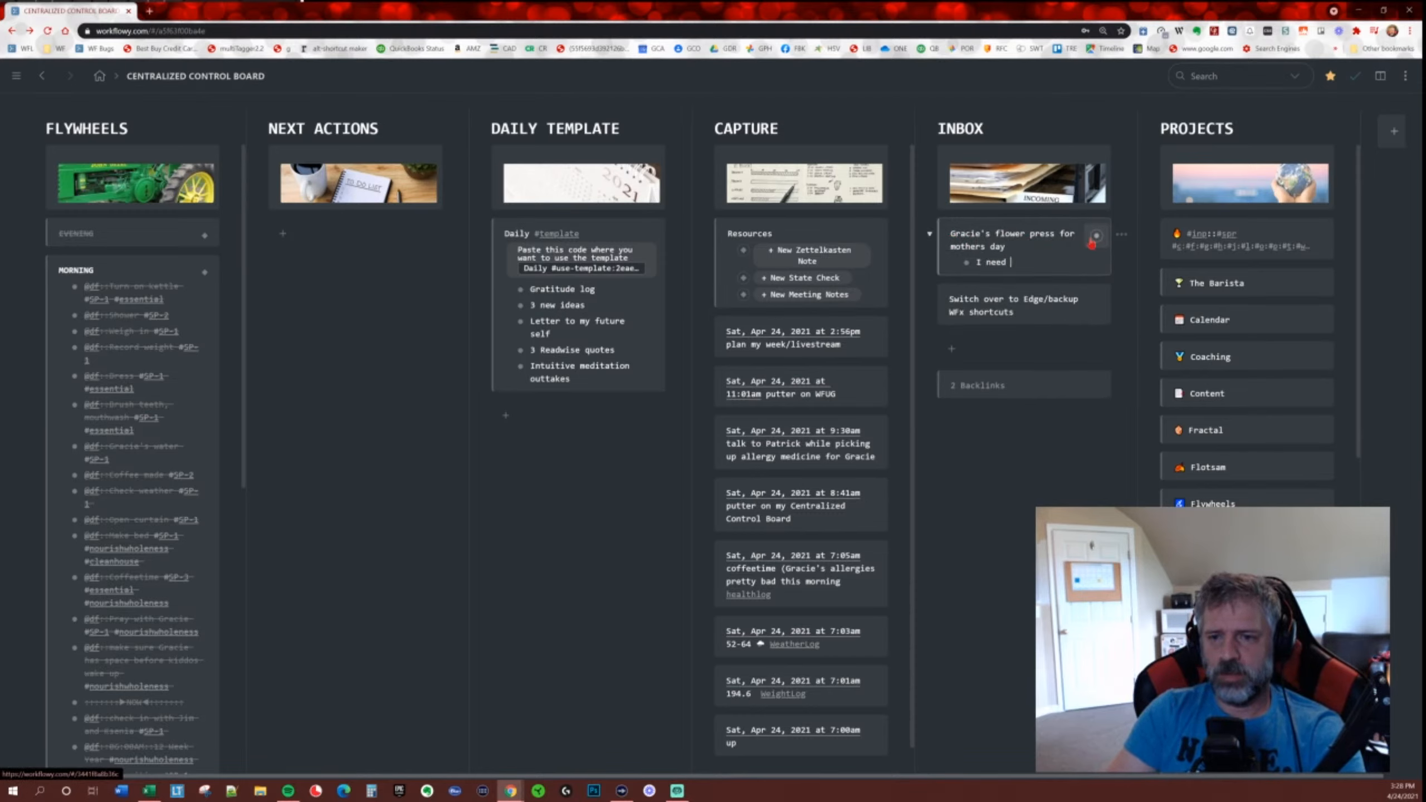
text(to find her send)
key(Return)
text(get)
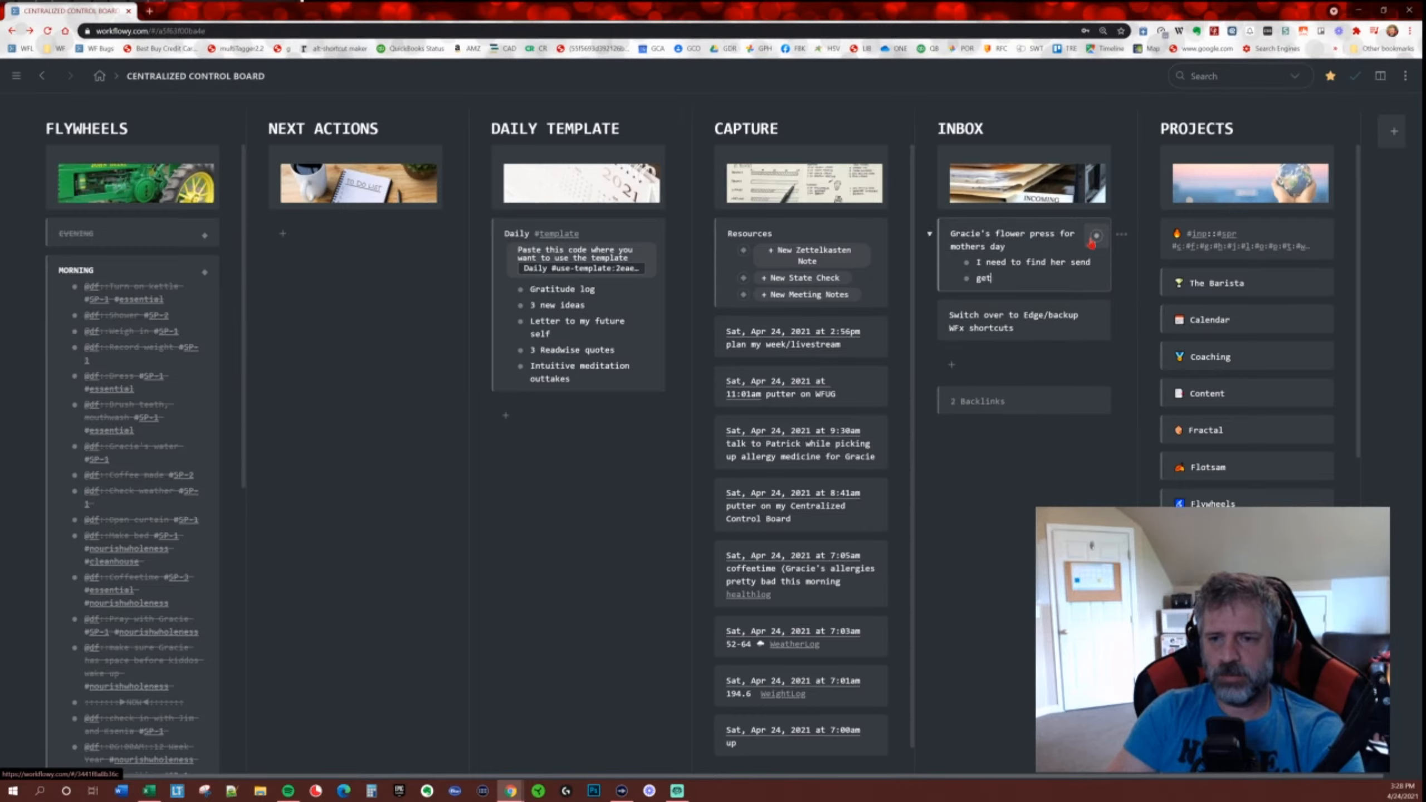
text( materials)
key(Return)
text(ma)
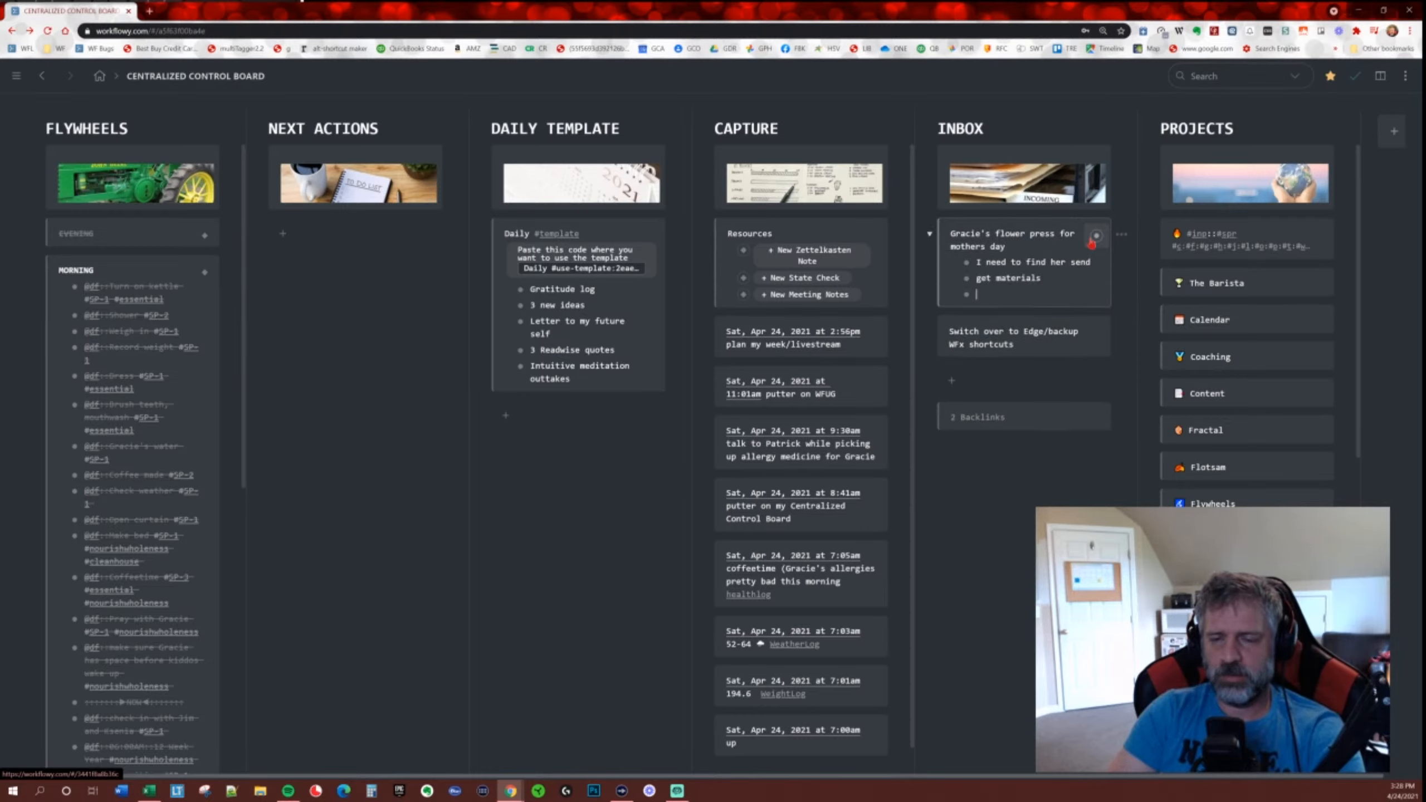
text(ke it with the boys)
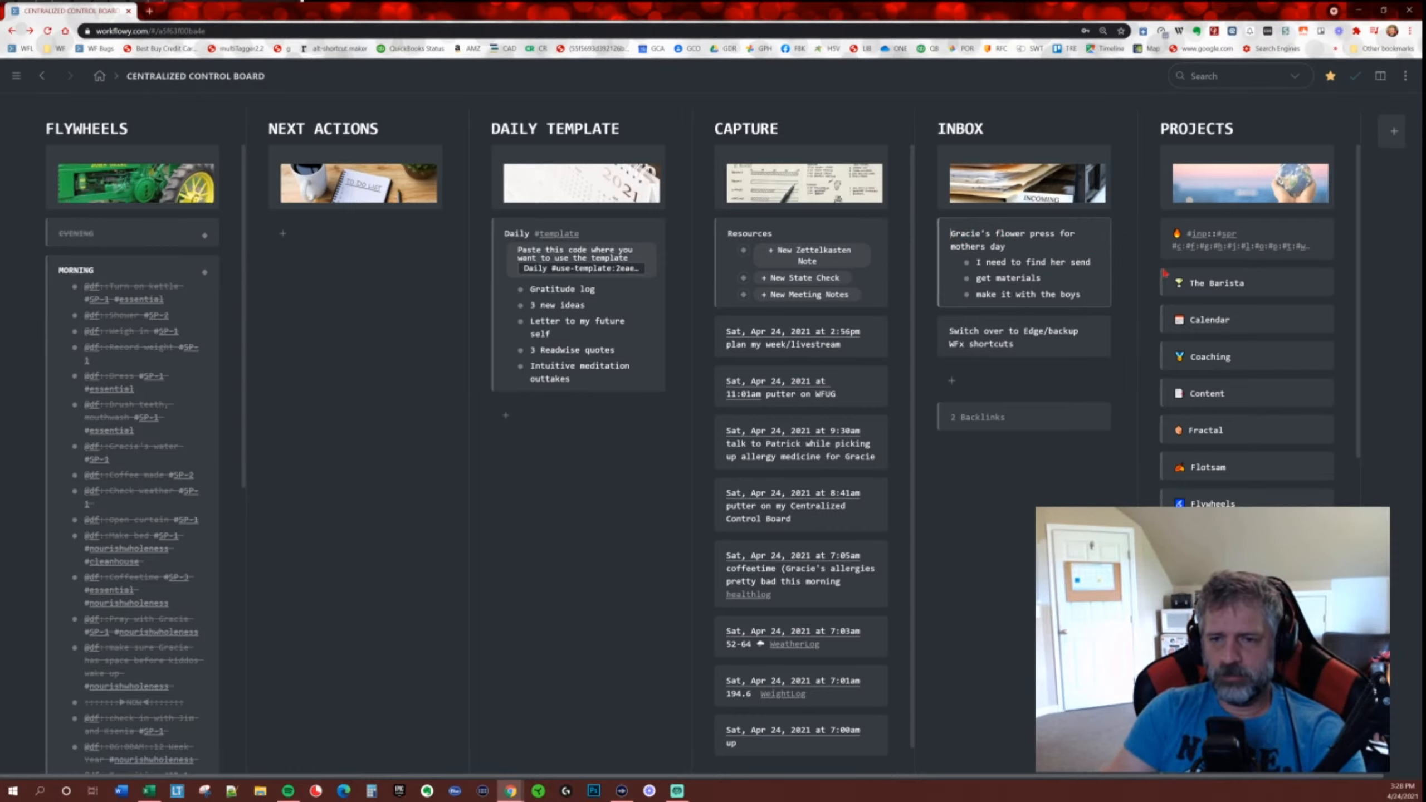
text(@flo::)
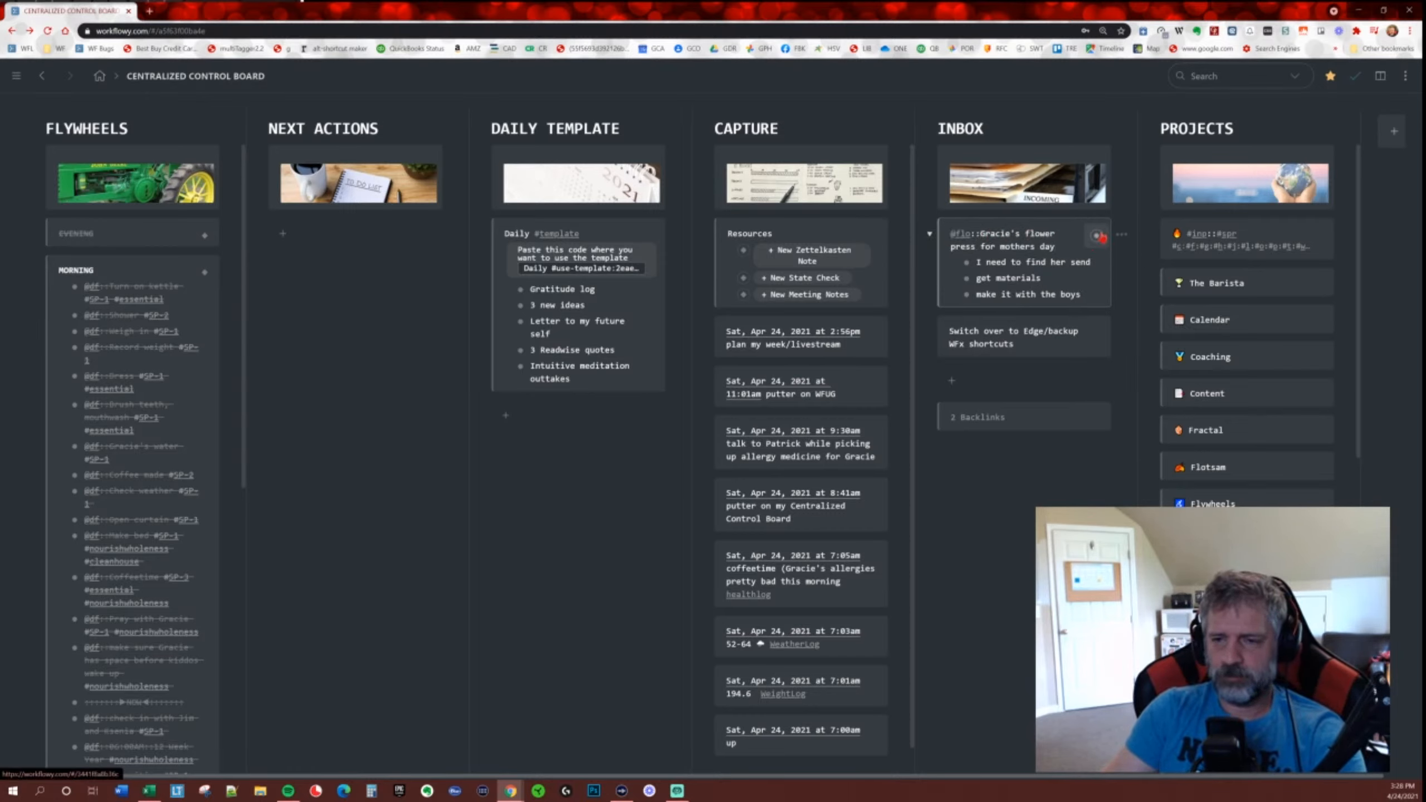
key(End)
text(#c #)
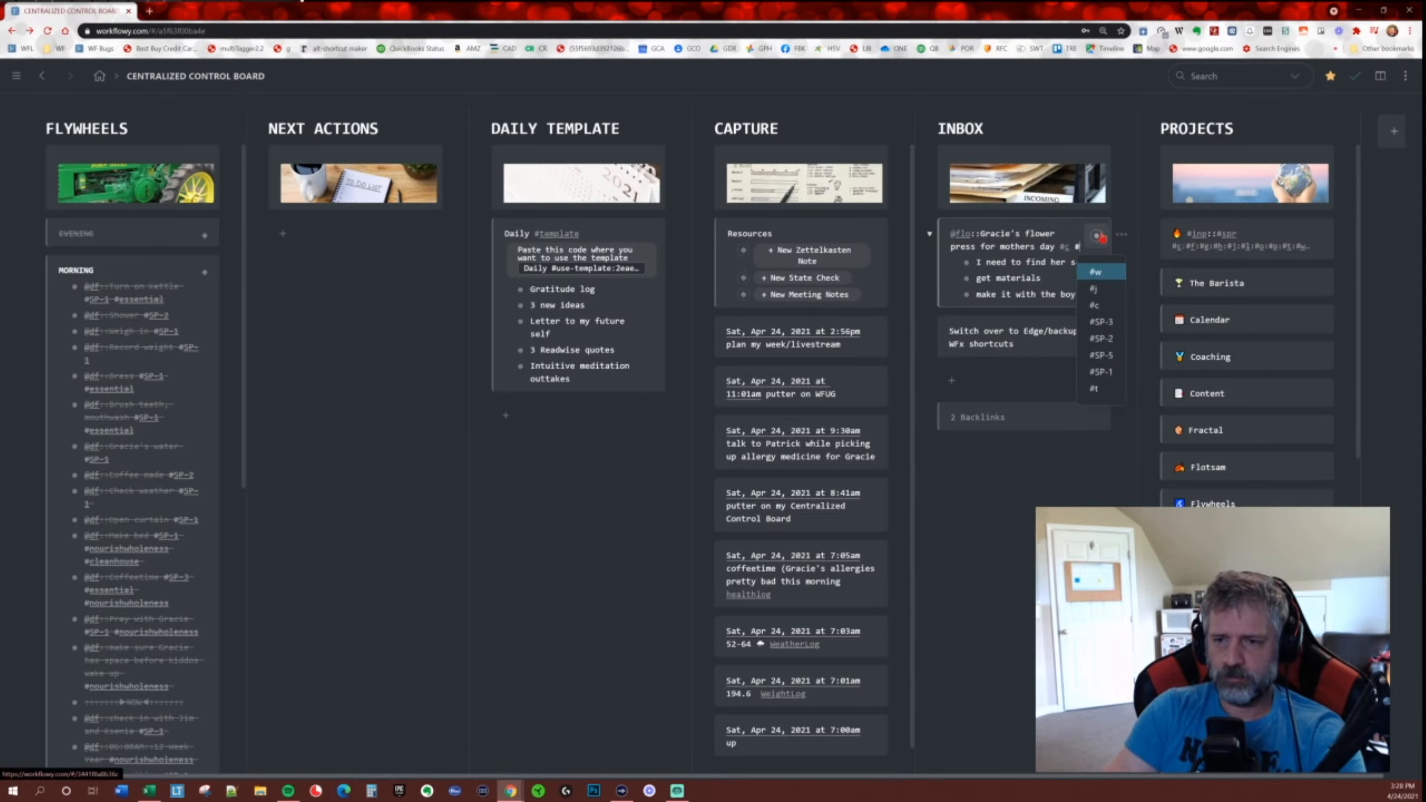
text(g)
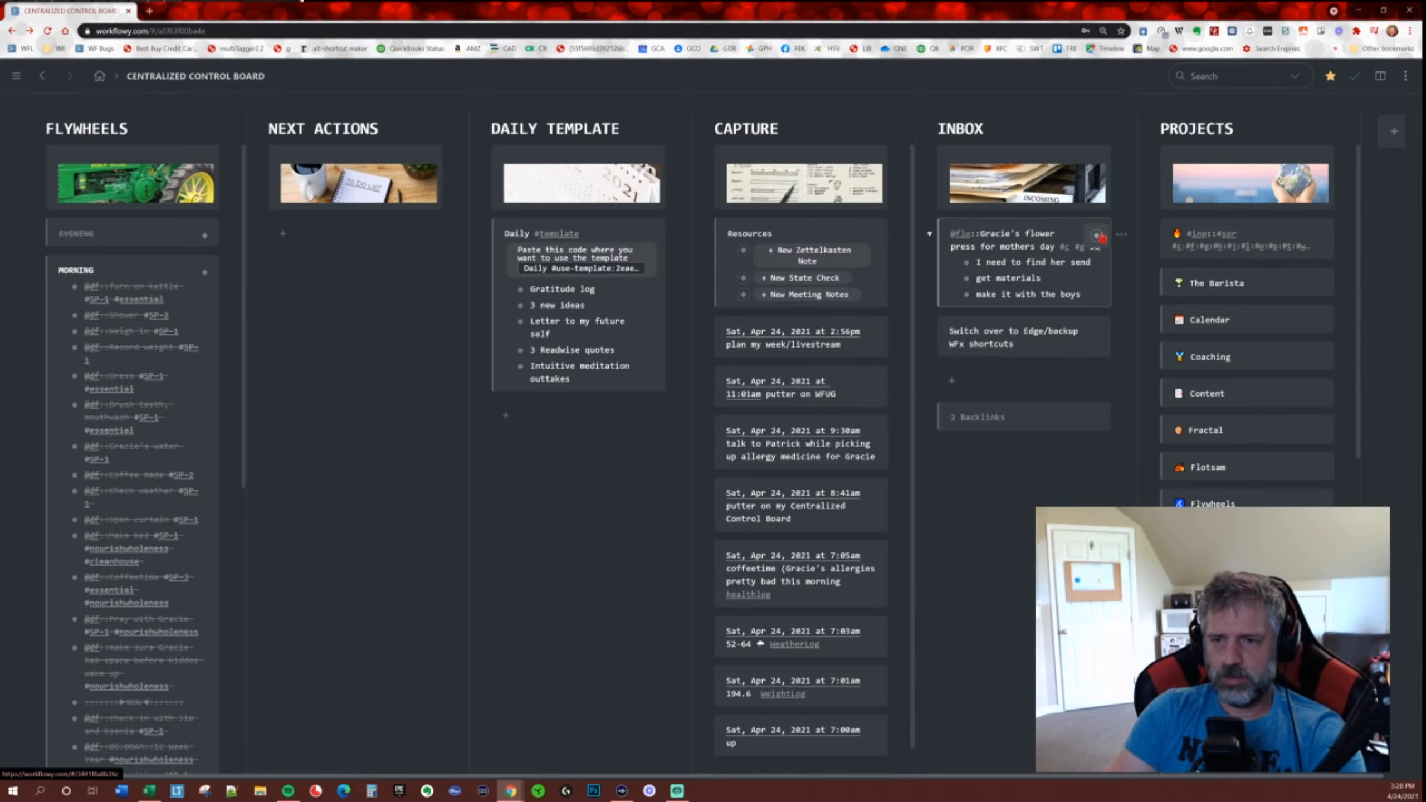
text(#SP-8)
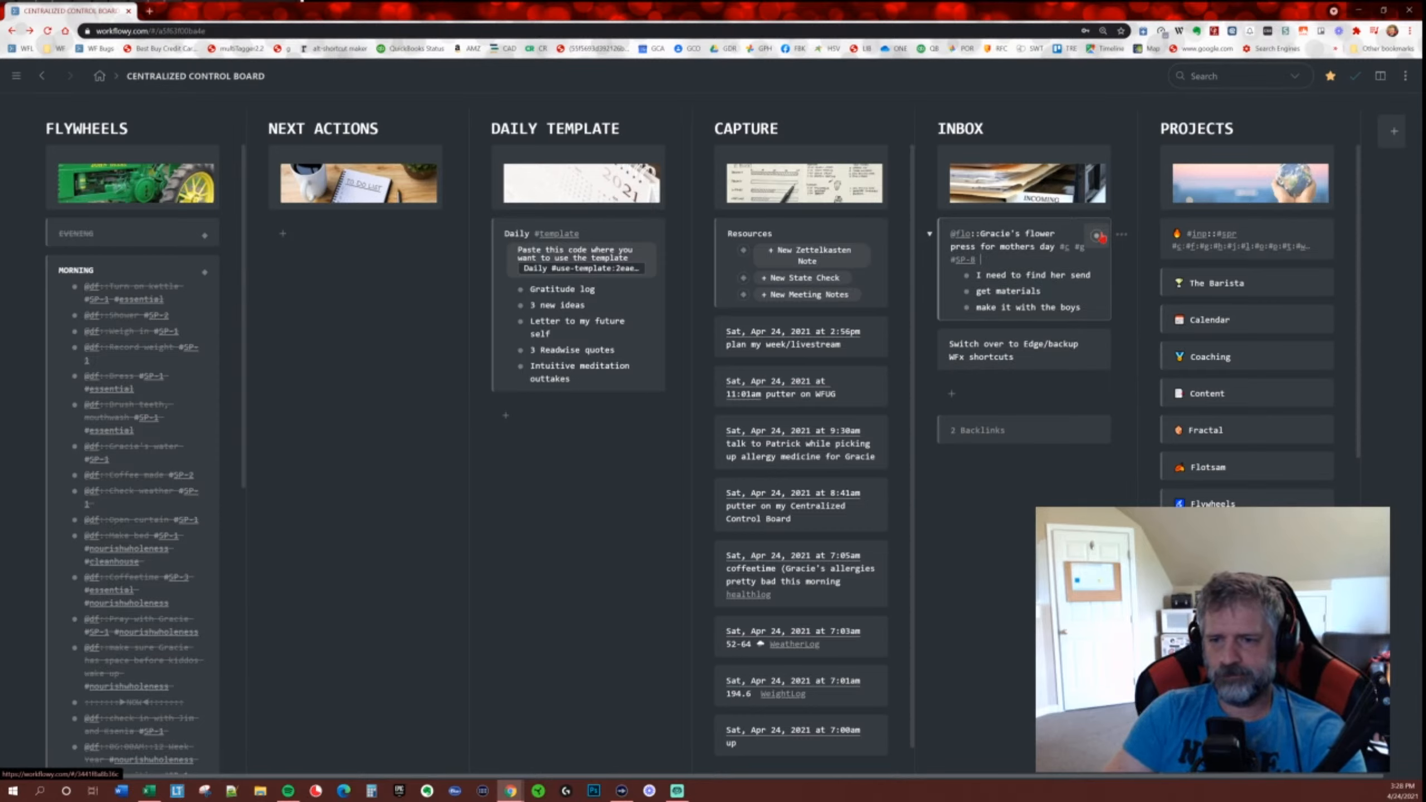
Move the flower press item with its sub-bullets to Flotsam through the WFx command prompt.
key(alt+x)
text(mfl)
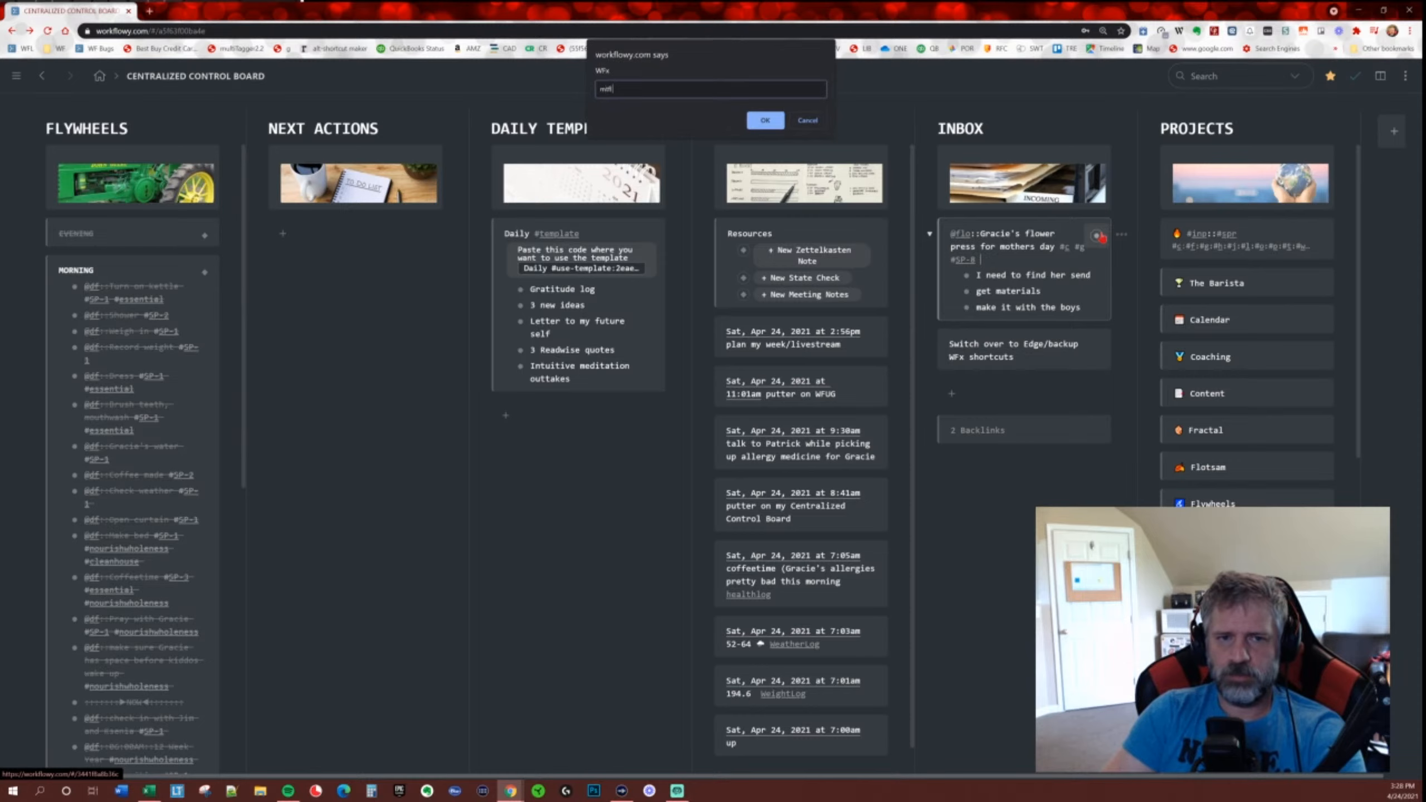
key(Return)
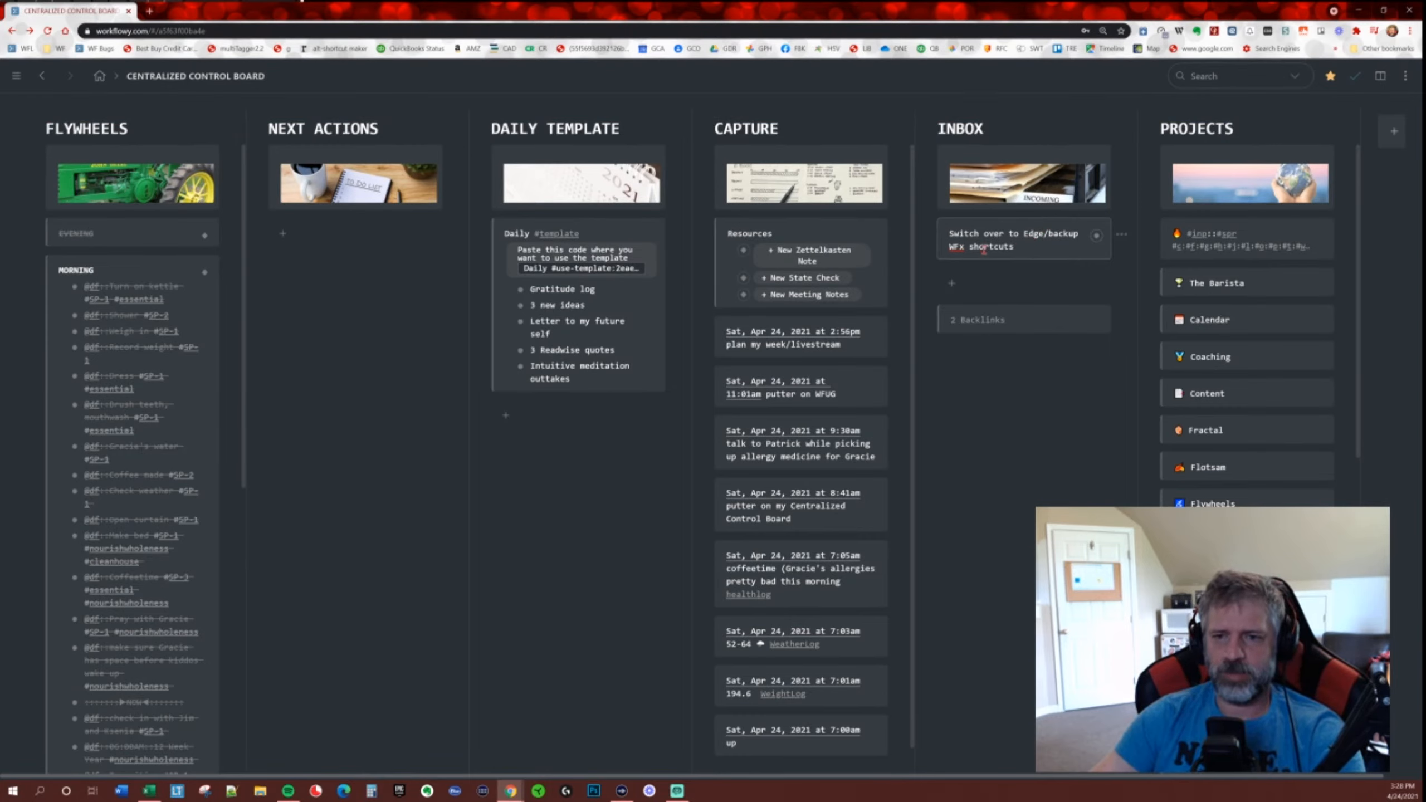
Check the WFx for WorkFlowy extension on the browser's Extensions page, leave it enabled, and close the page.
click(1356, 32)
scroll(1253, 180, down, 1)
click(1243, 320)
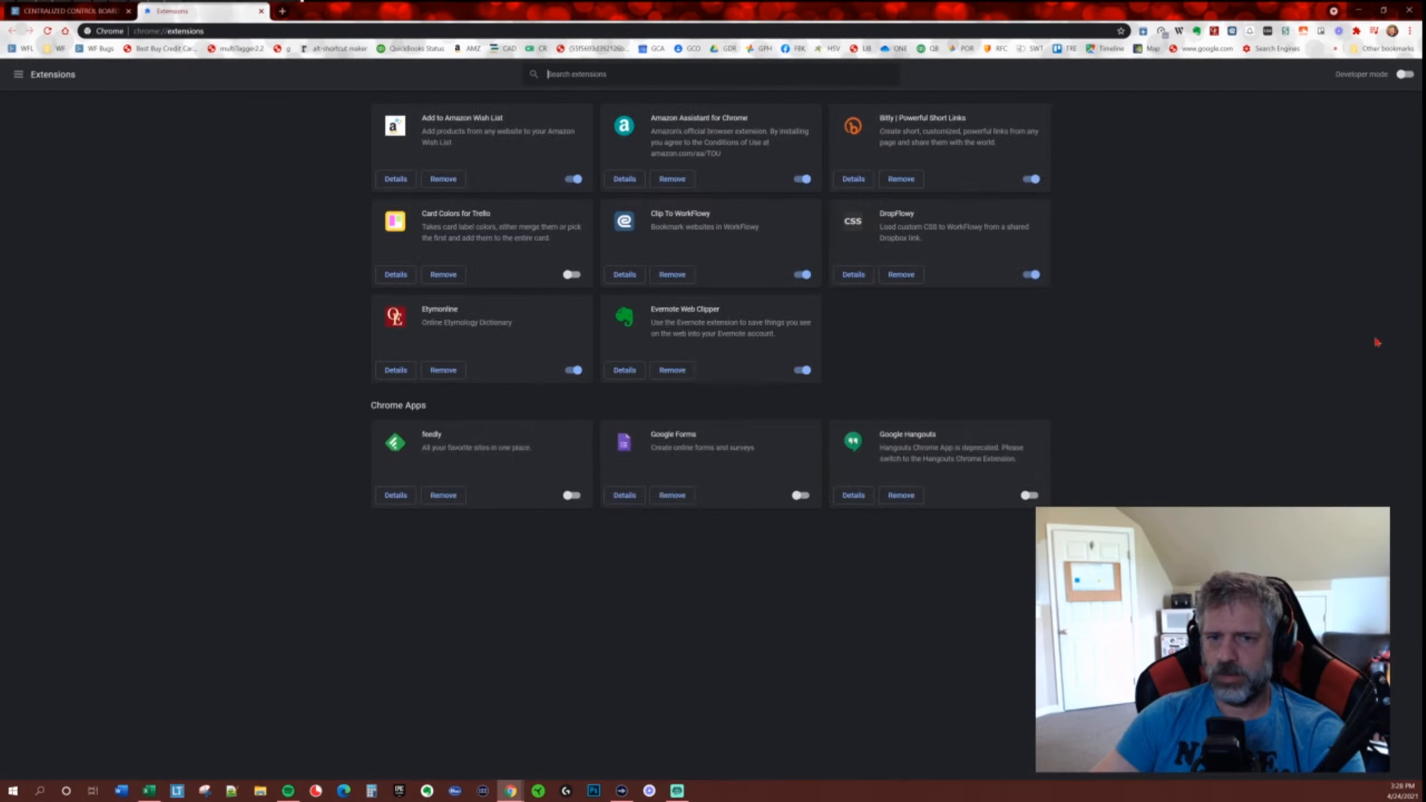
scroll(966, 335, down, 15)
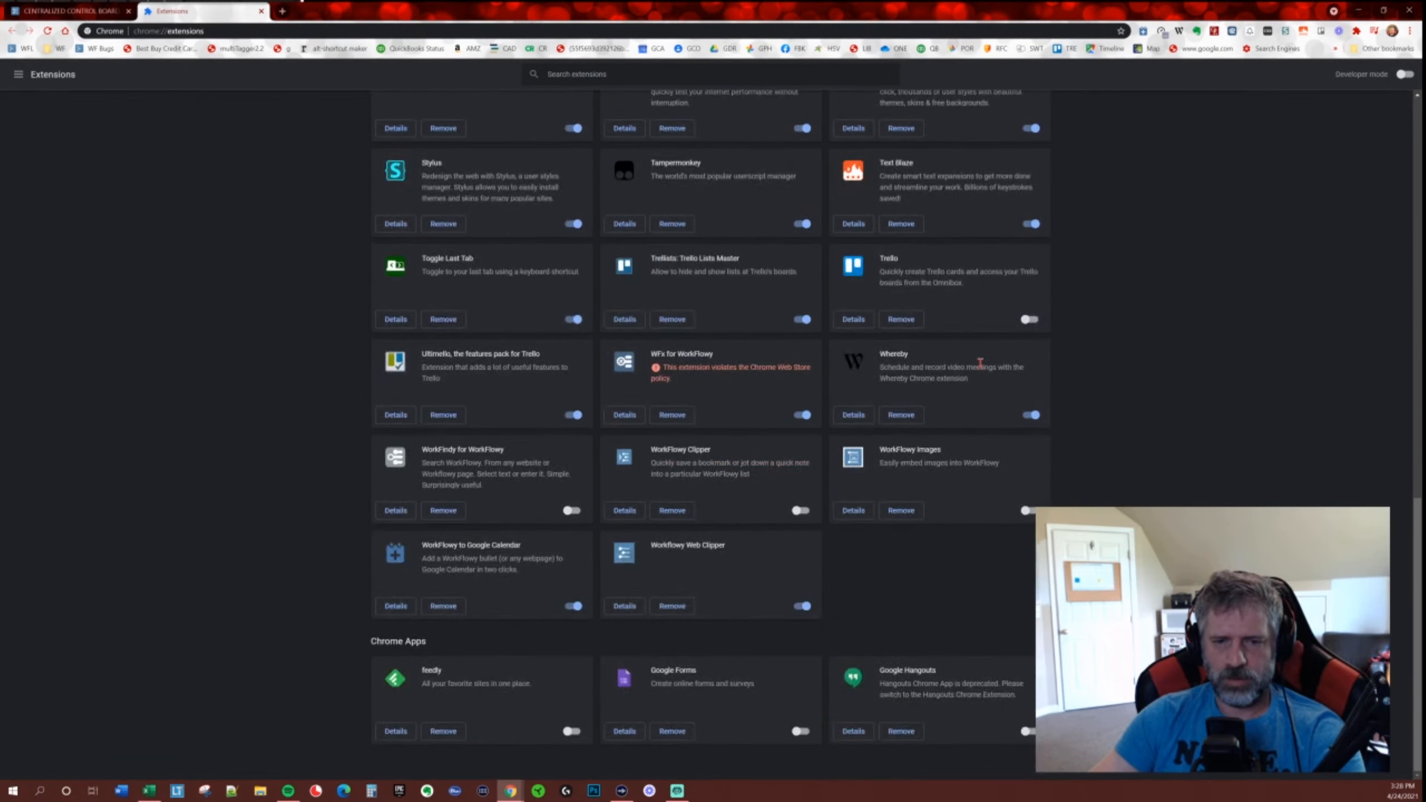
click(800, 416)
click(803, 416)
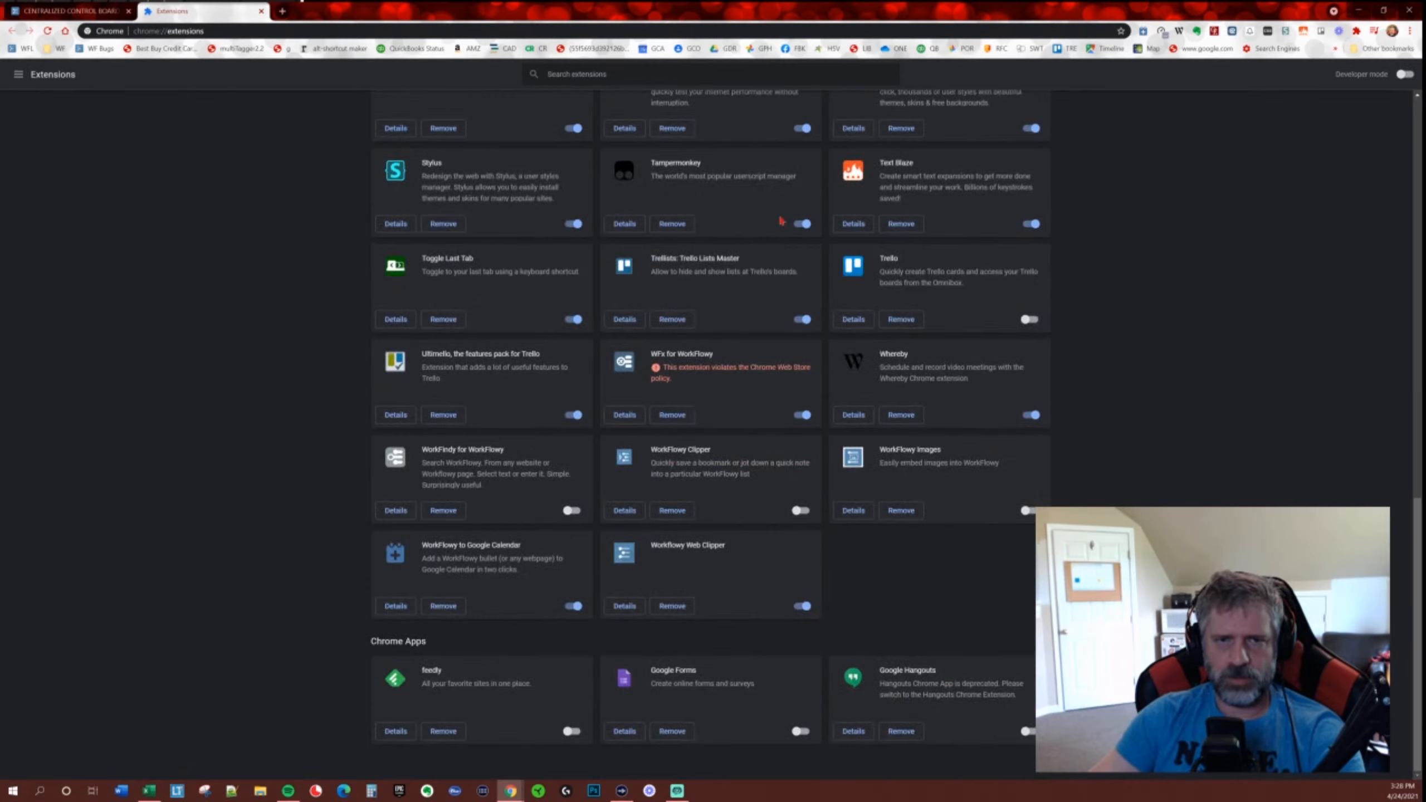
click(261, 11)
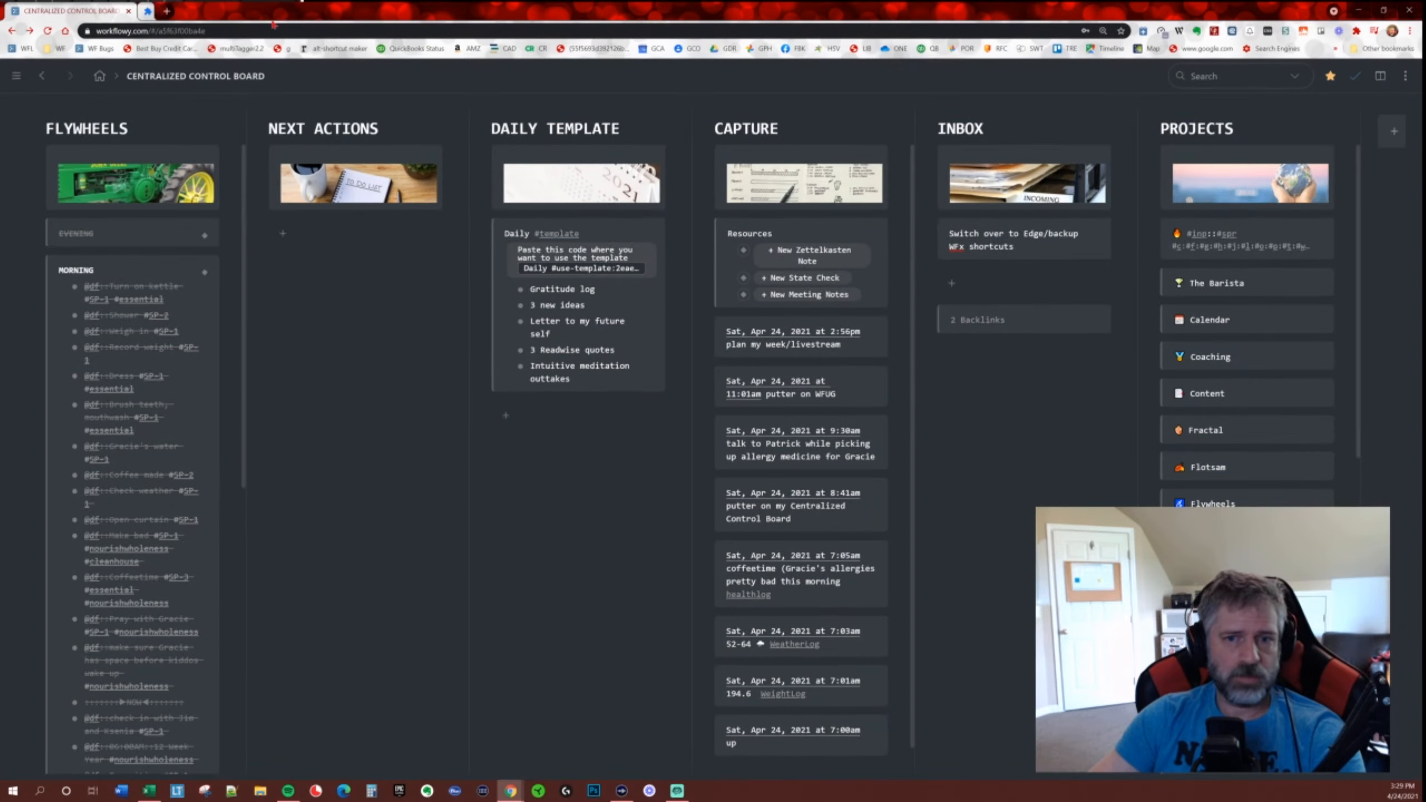
click(951, 233)
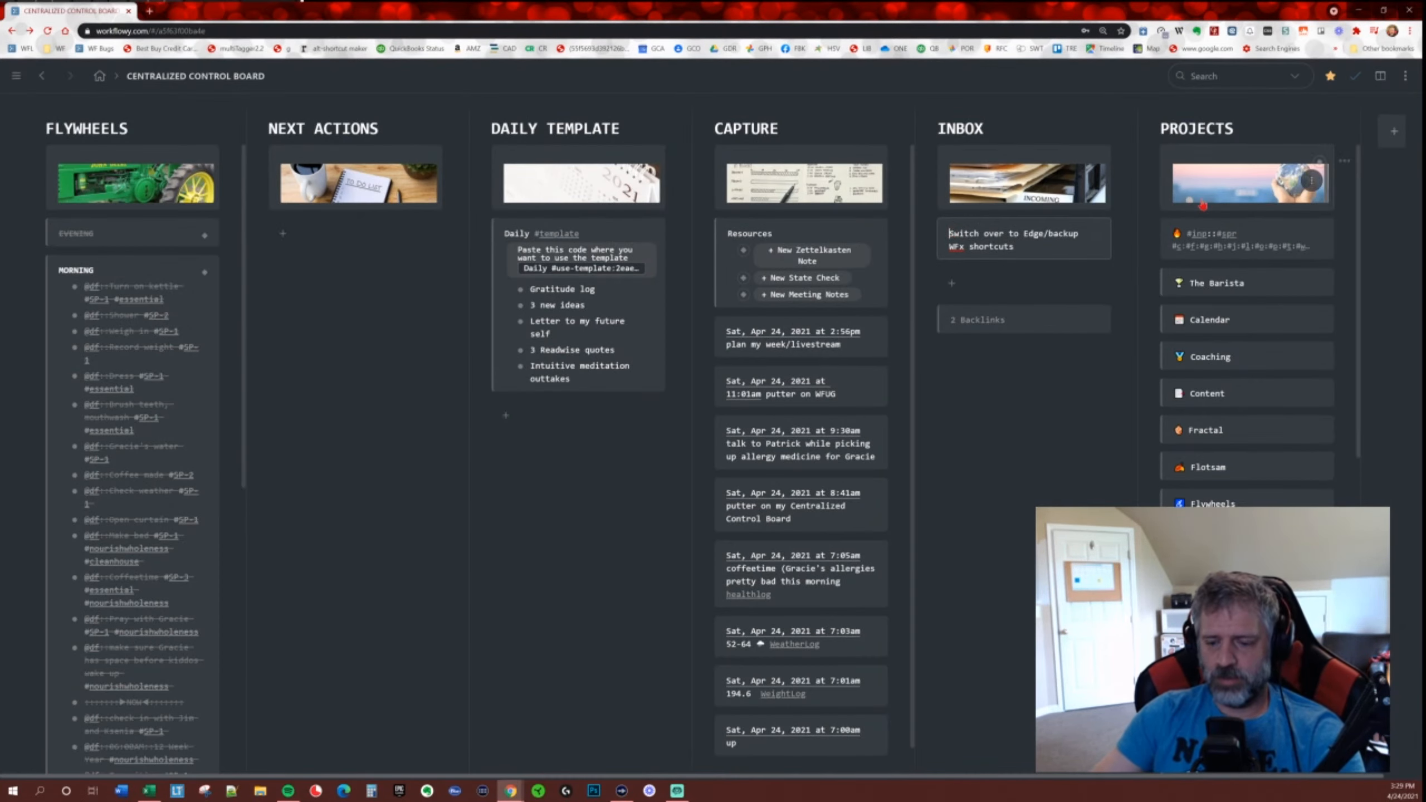
text(@flo::)
key(End)
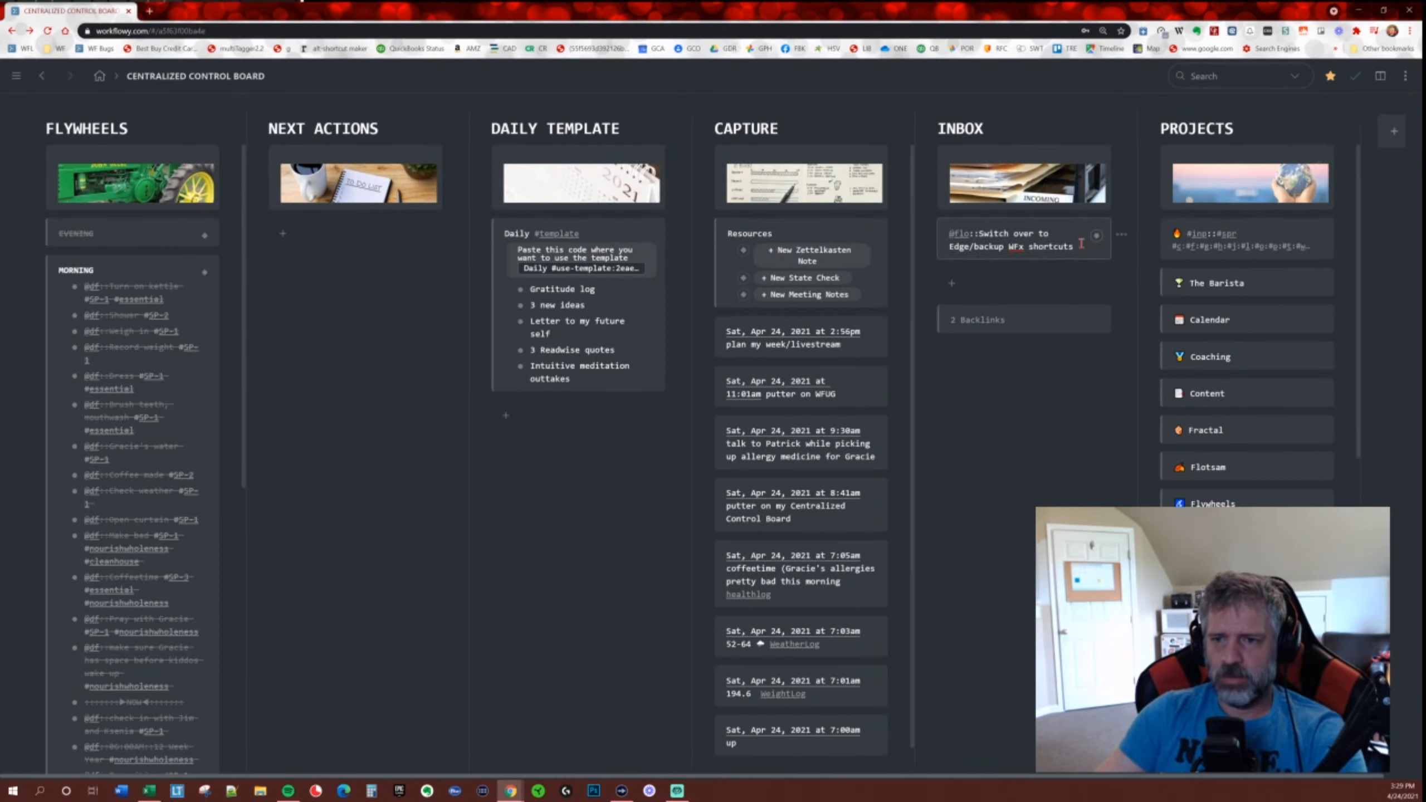
text(#)
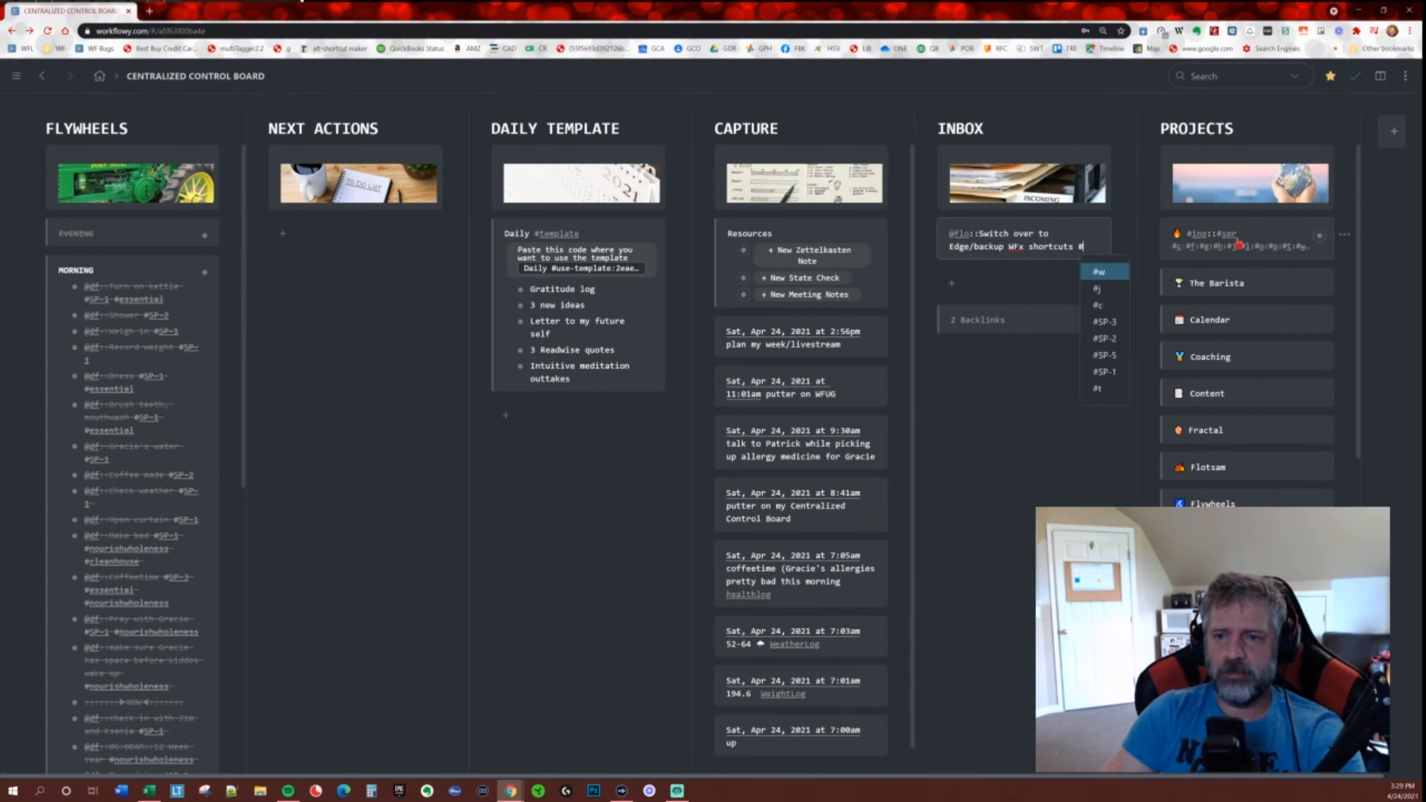
text(c sS)
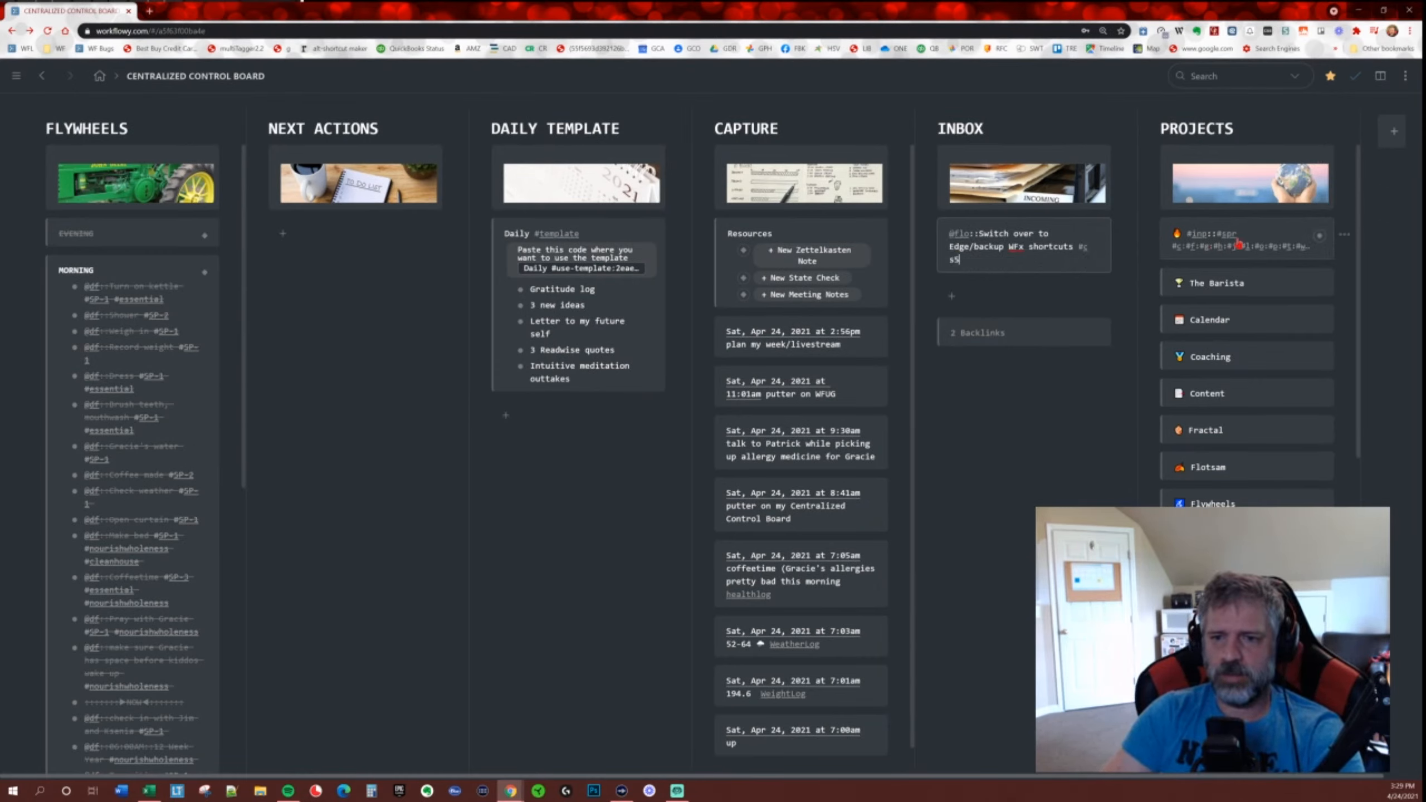
key(BackSpace)
key(BackSpace)
text(#SP-5)
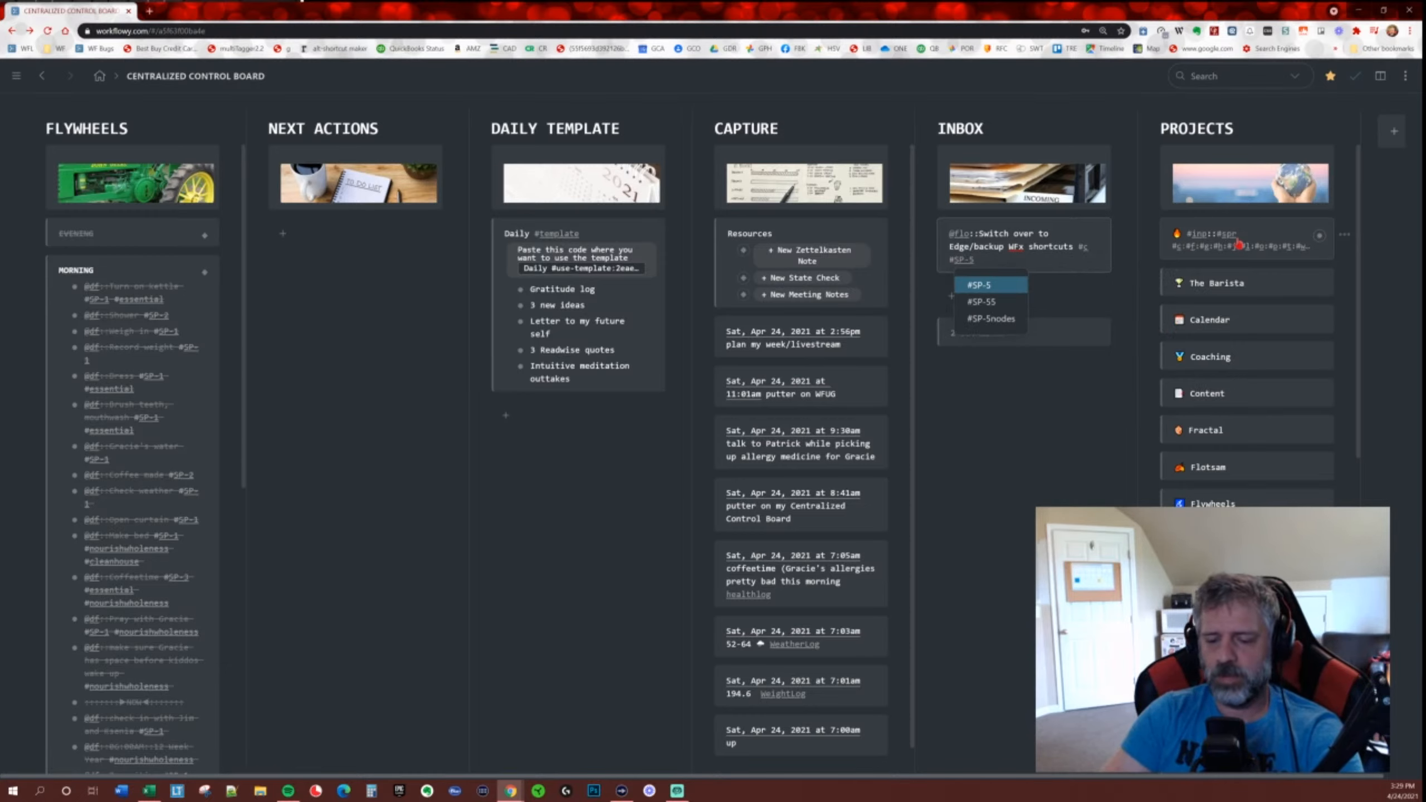
Move the Edge/backup WFx shortcuts item to Flotsam with the WFx command mtflo and dismiss the tag suggestions.
key(alt+x)
text(mtflo)
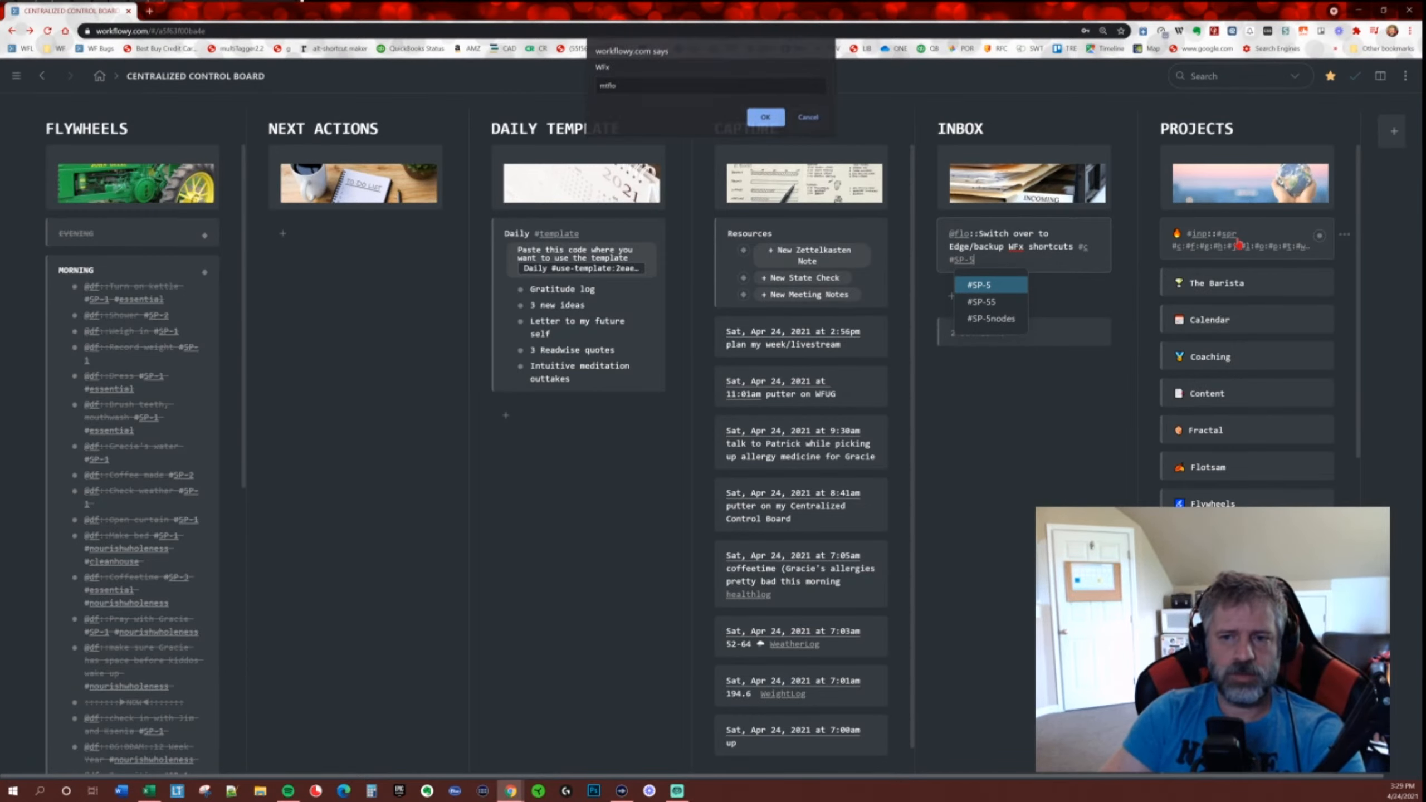
key(Return)
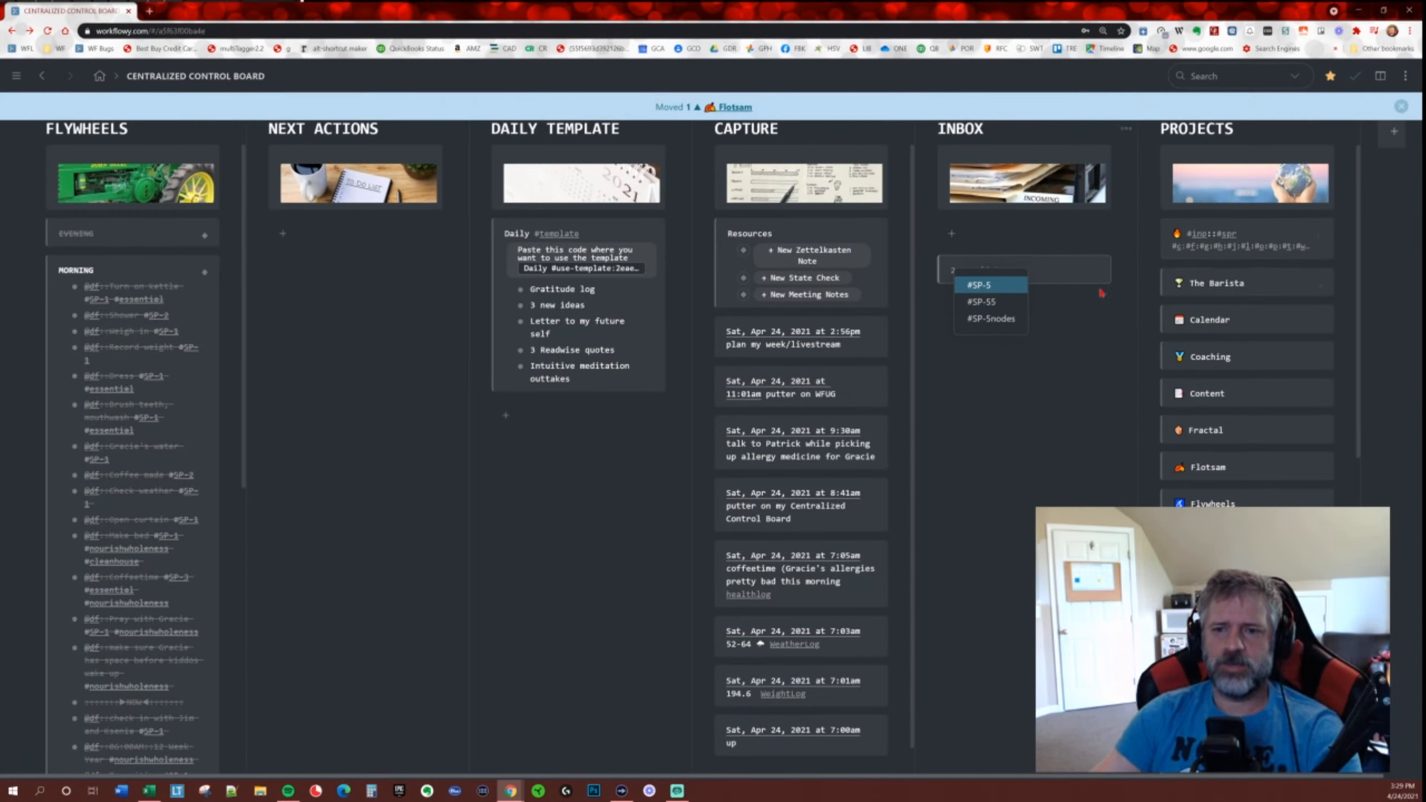
click(1073, 328)
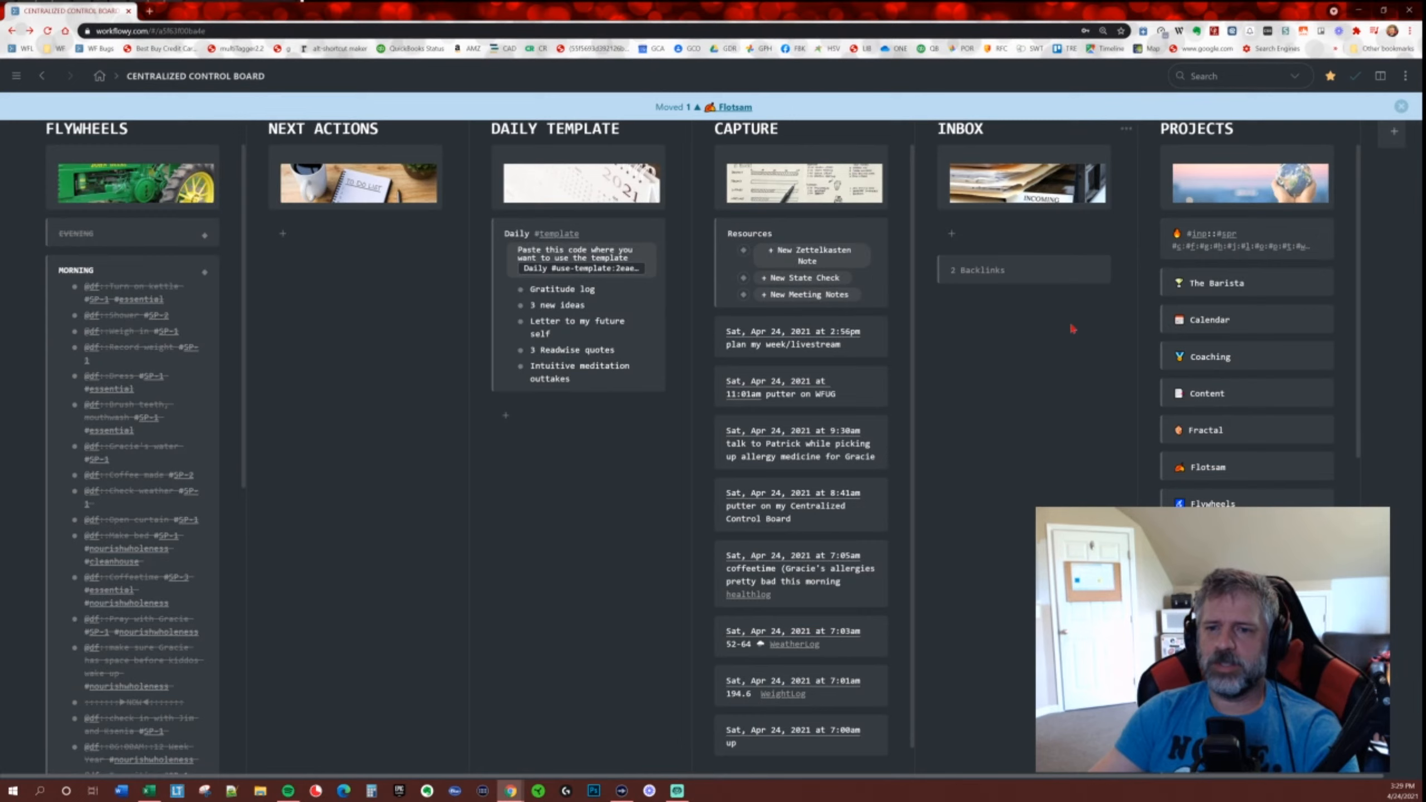
Expand the Inbox's backlinks and the Thu, Apr 22, 2021 entry among them to read its contents.
click(932, 273)
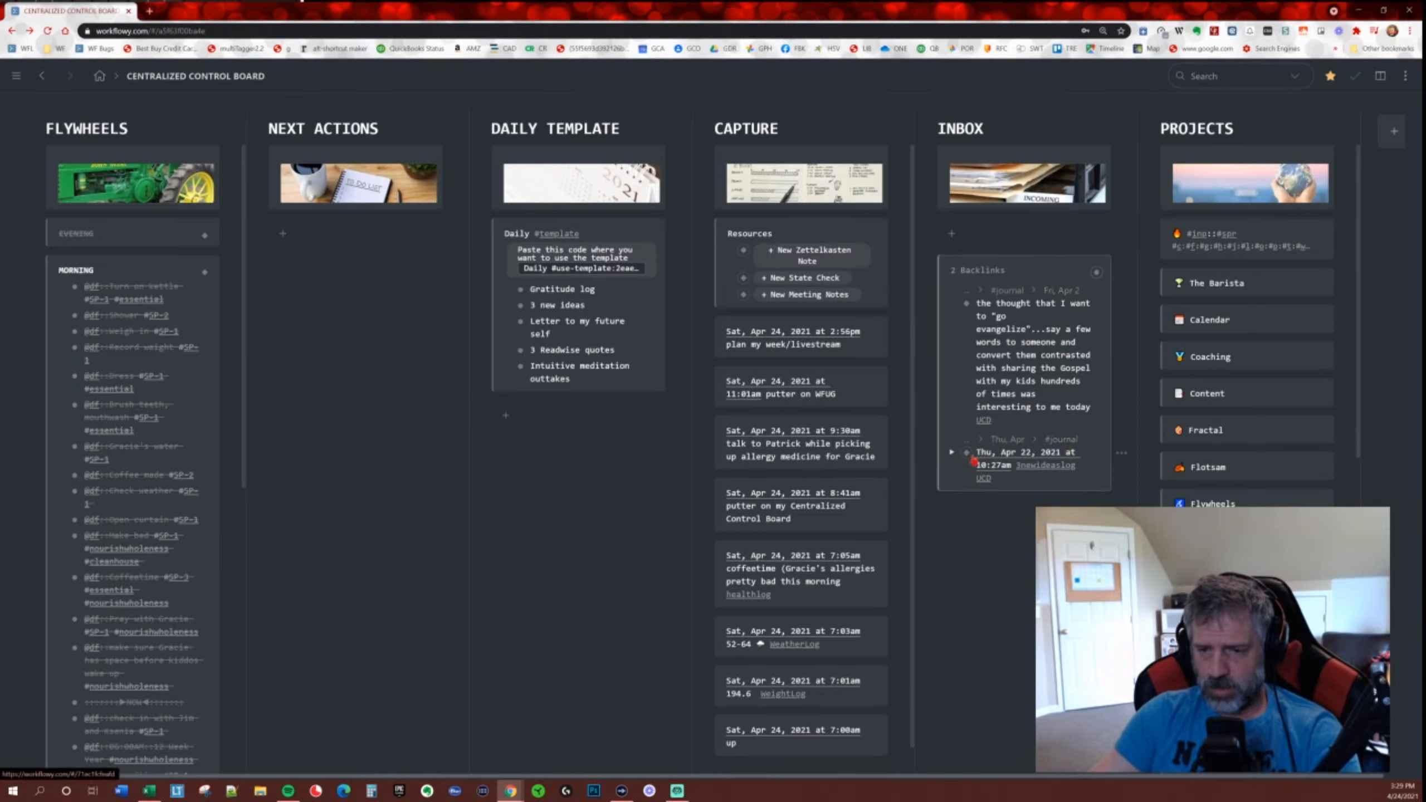
click(951, 452)
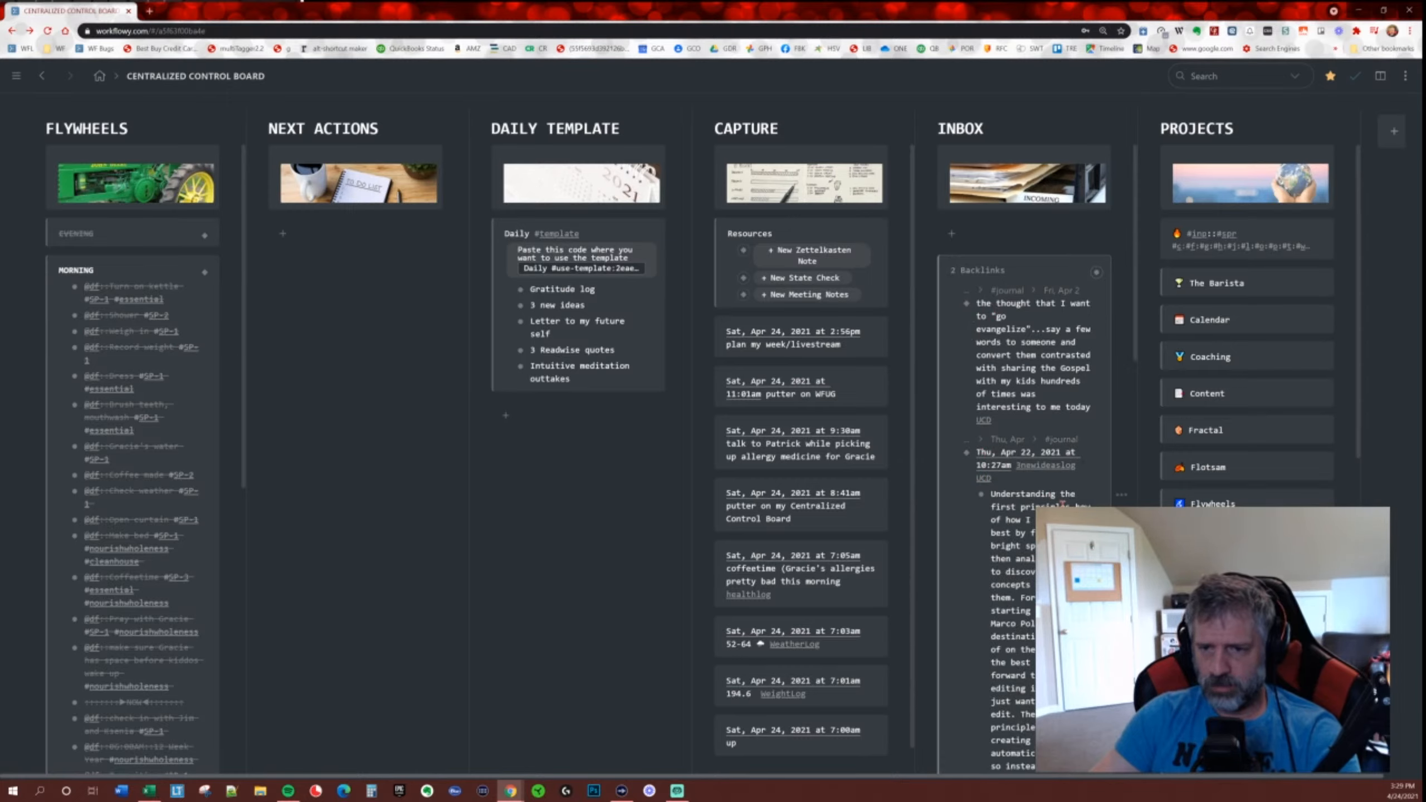
Read through all the ideas in the Thu, Apr 22, 2021 entry of the Inbox's backlinks, from first principles to the Slack group question.
scroll(1052, 491, down, 4)
scroll(1052, 491, down, 2)
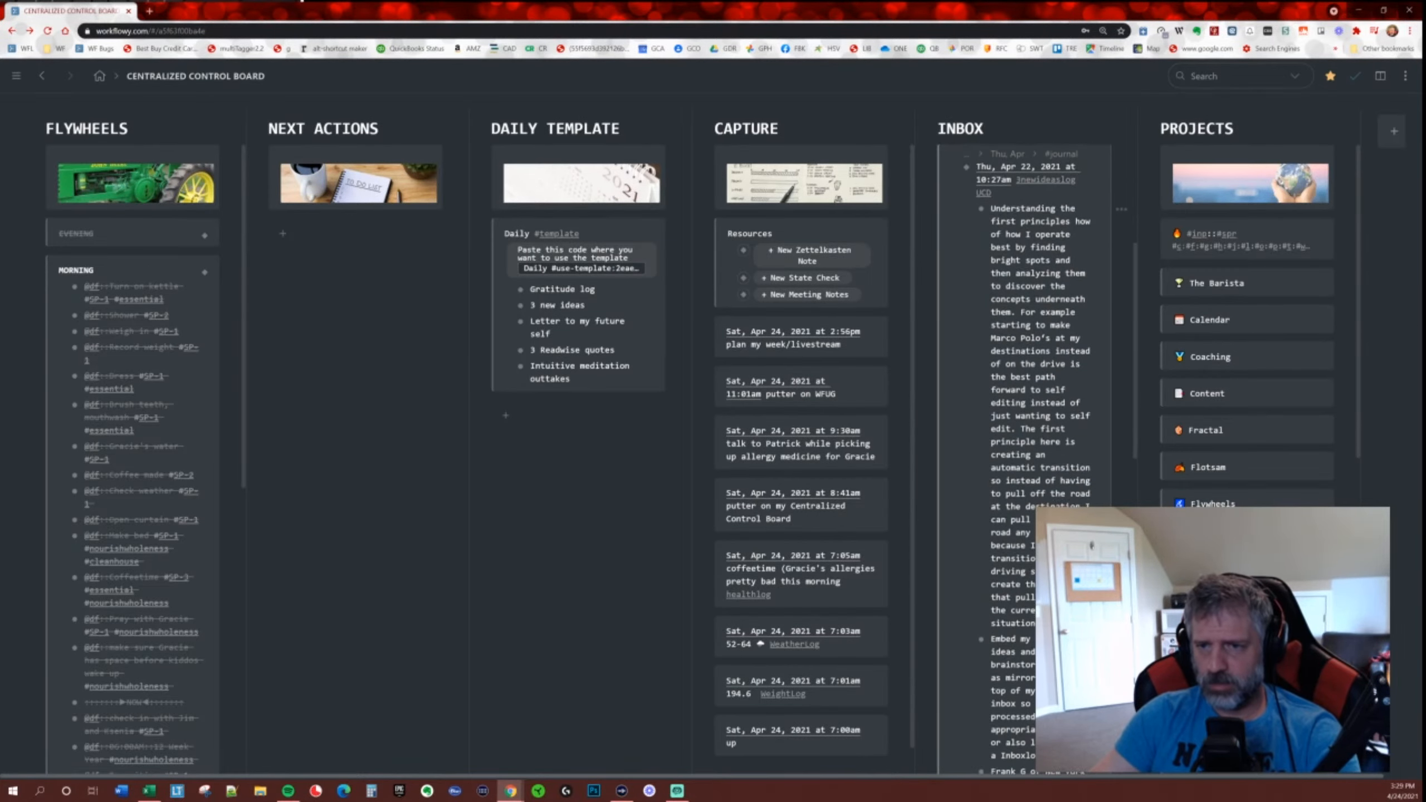
scroll(1052, 491, down, 1)
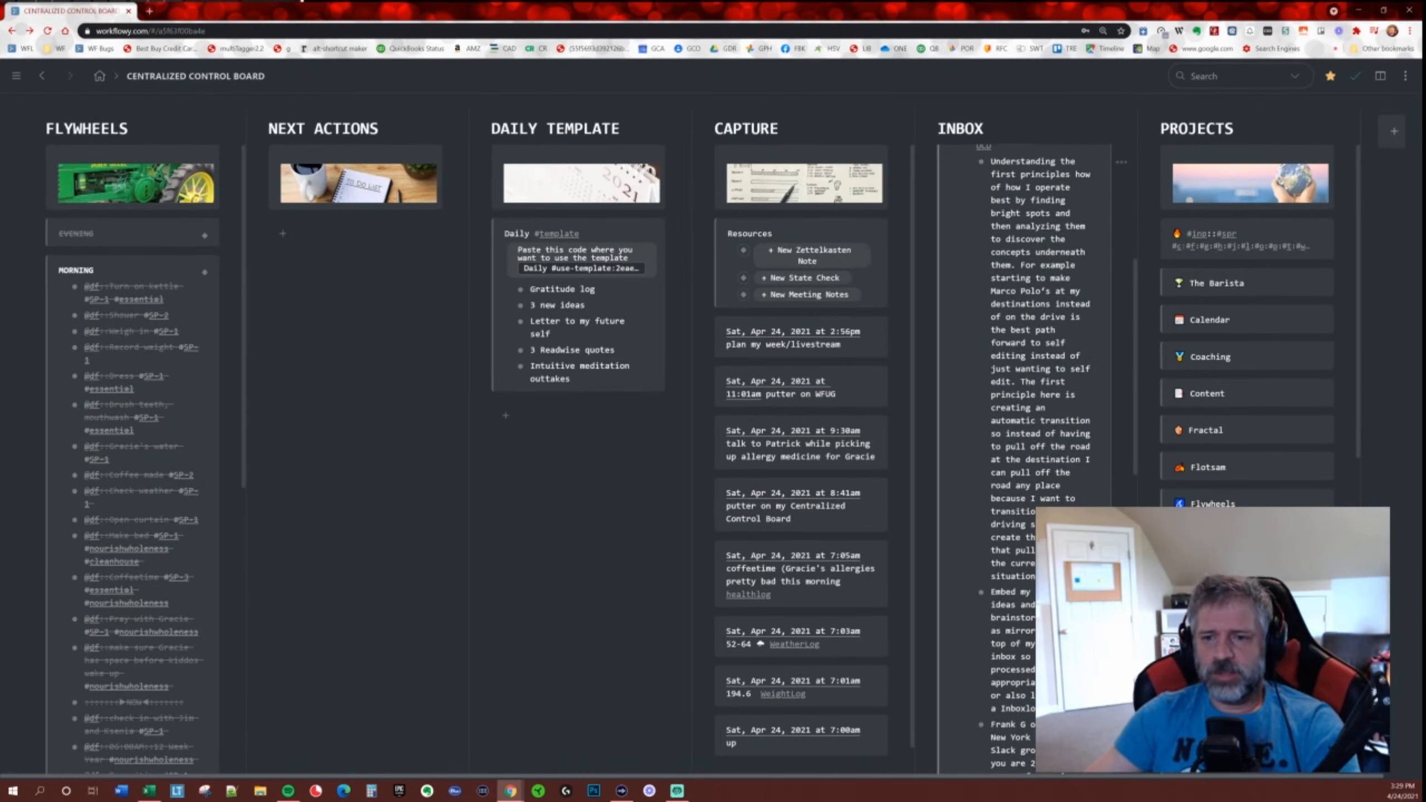
scroll(1052, 490, up, 2)
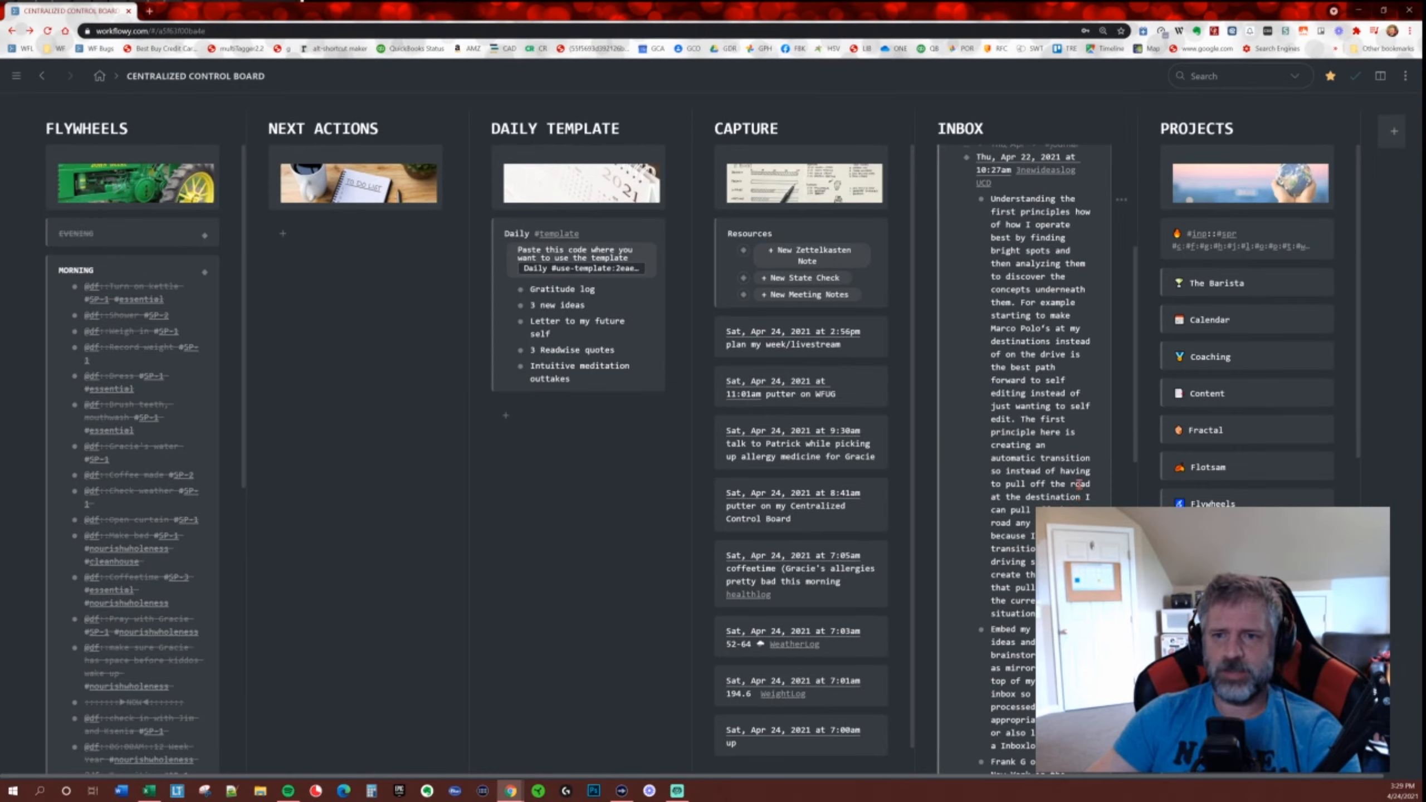
scroll(1078, 484, up, 1)
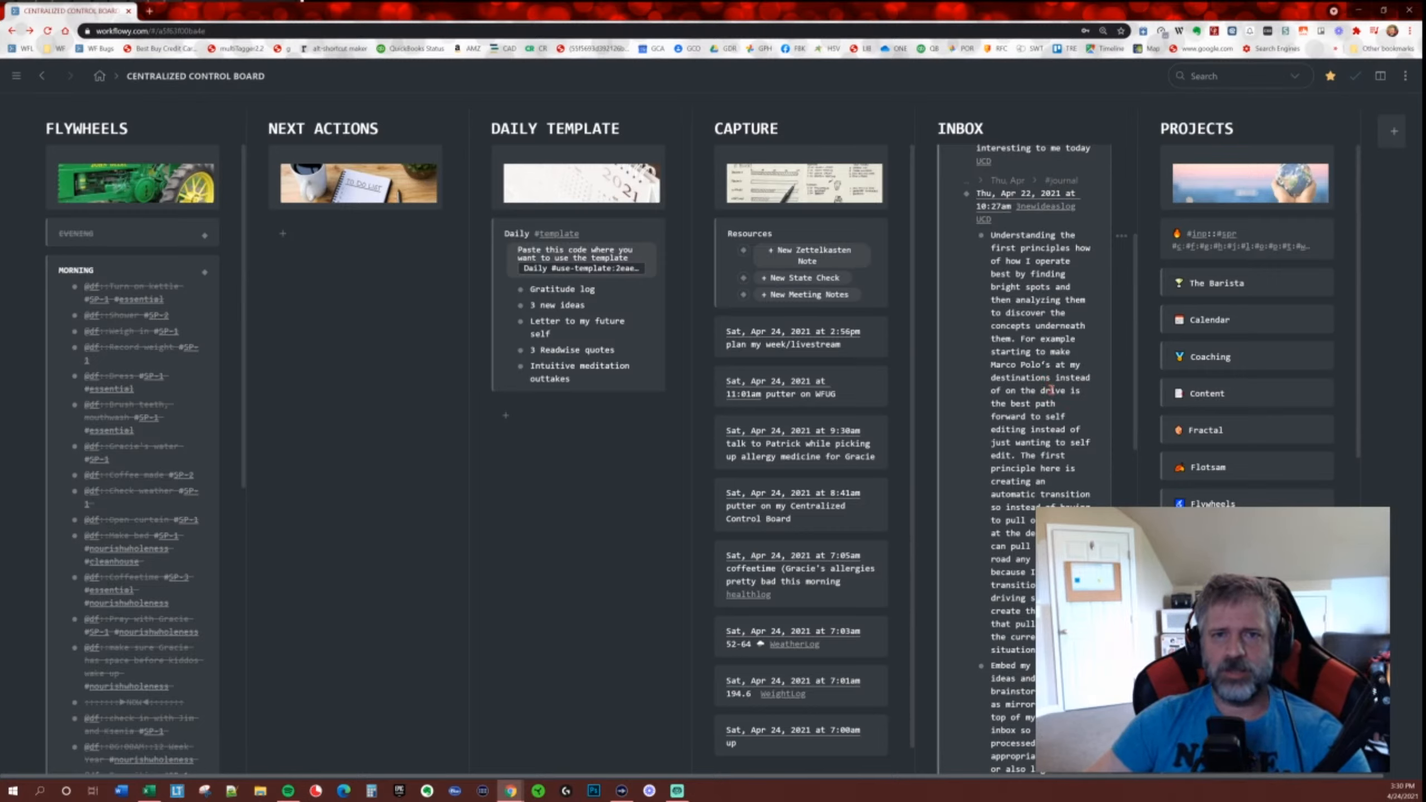
scroll(1045, 472, down, 1)
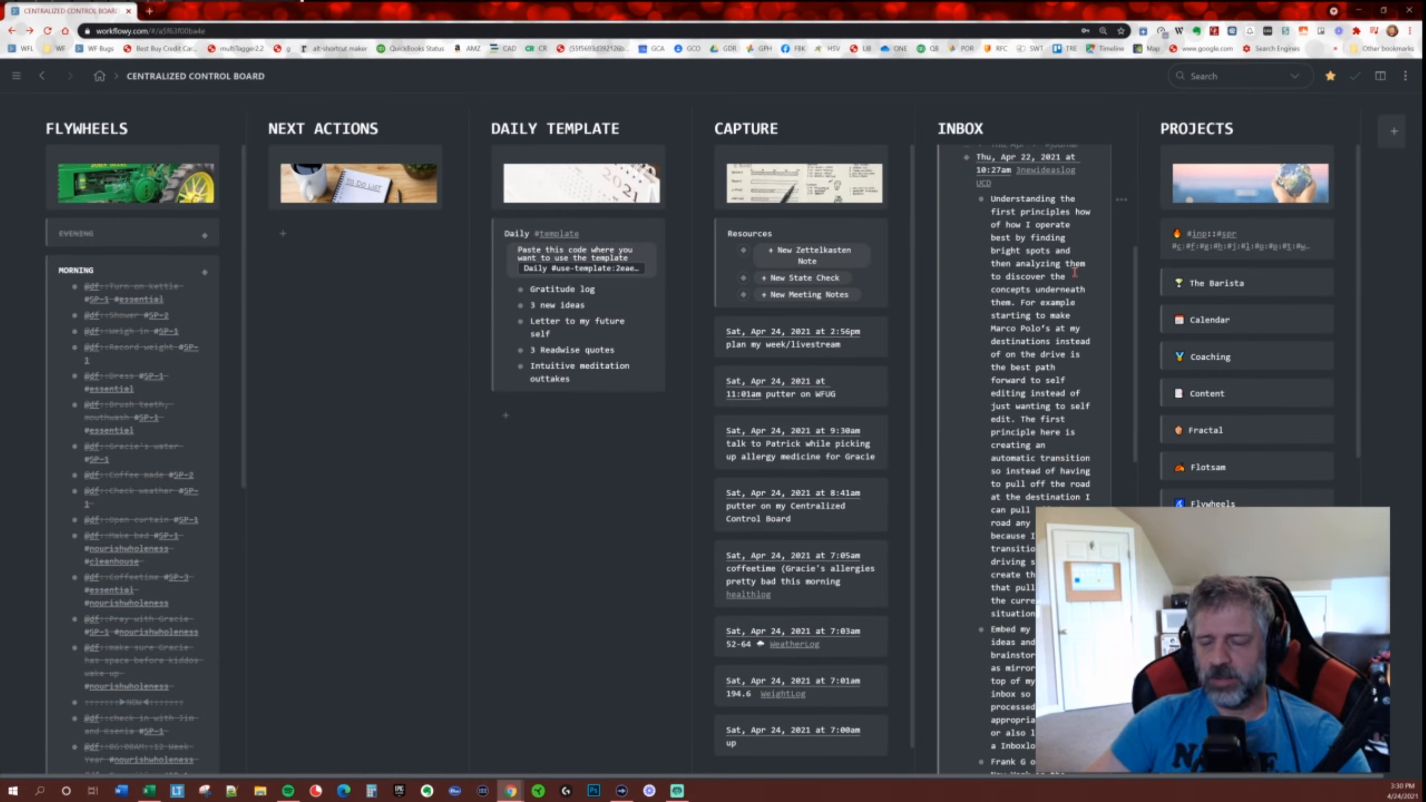
scroll(1059, 459, down, 14)
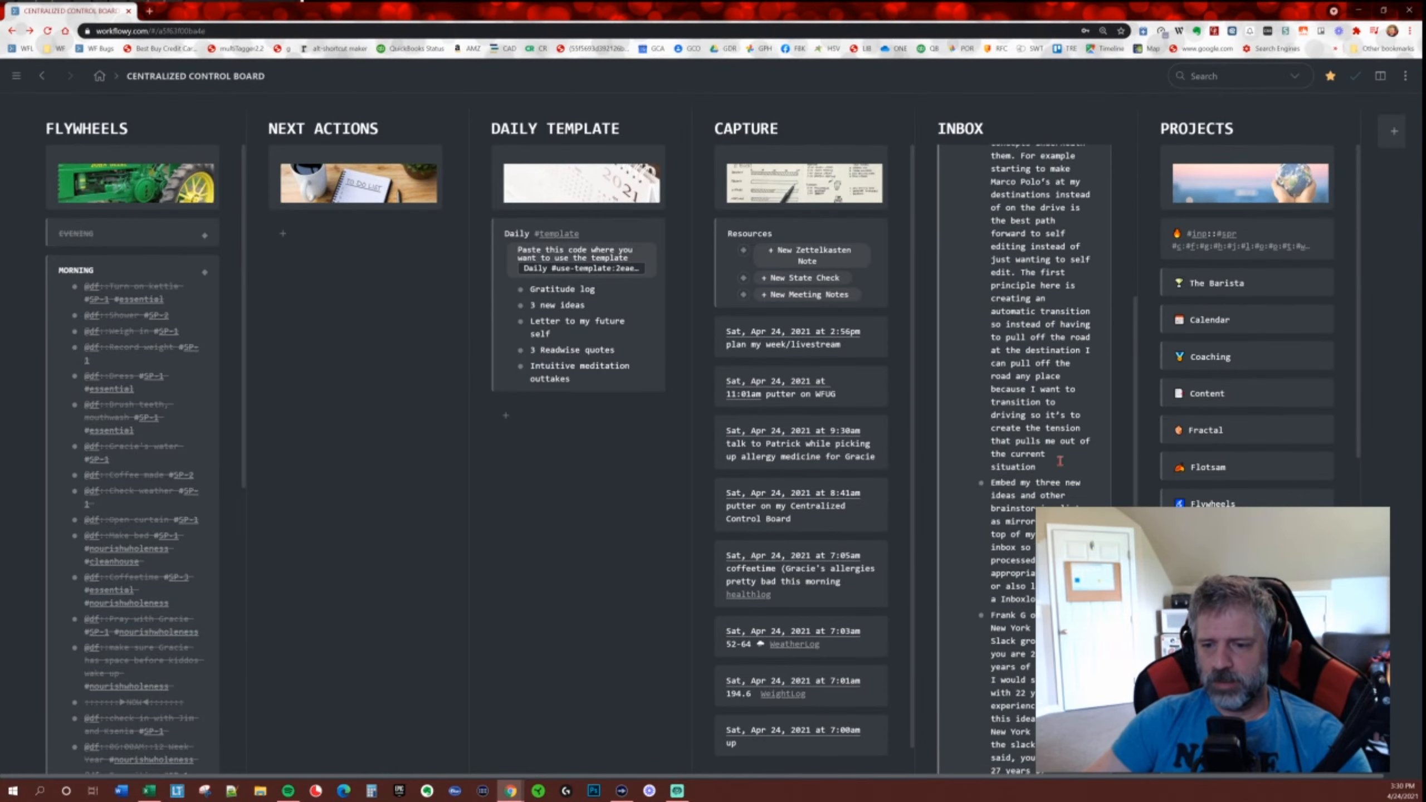
scroll(1059, 461, down, 3)
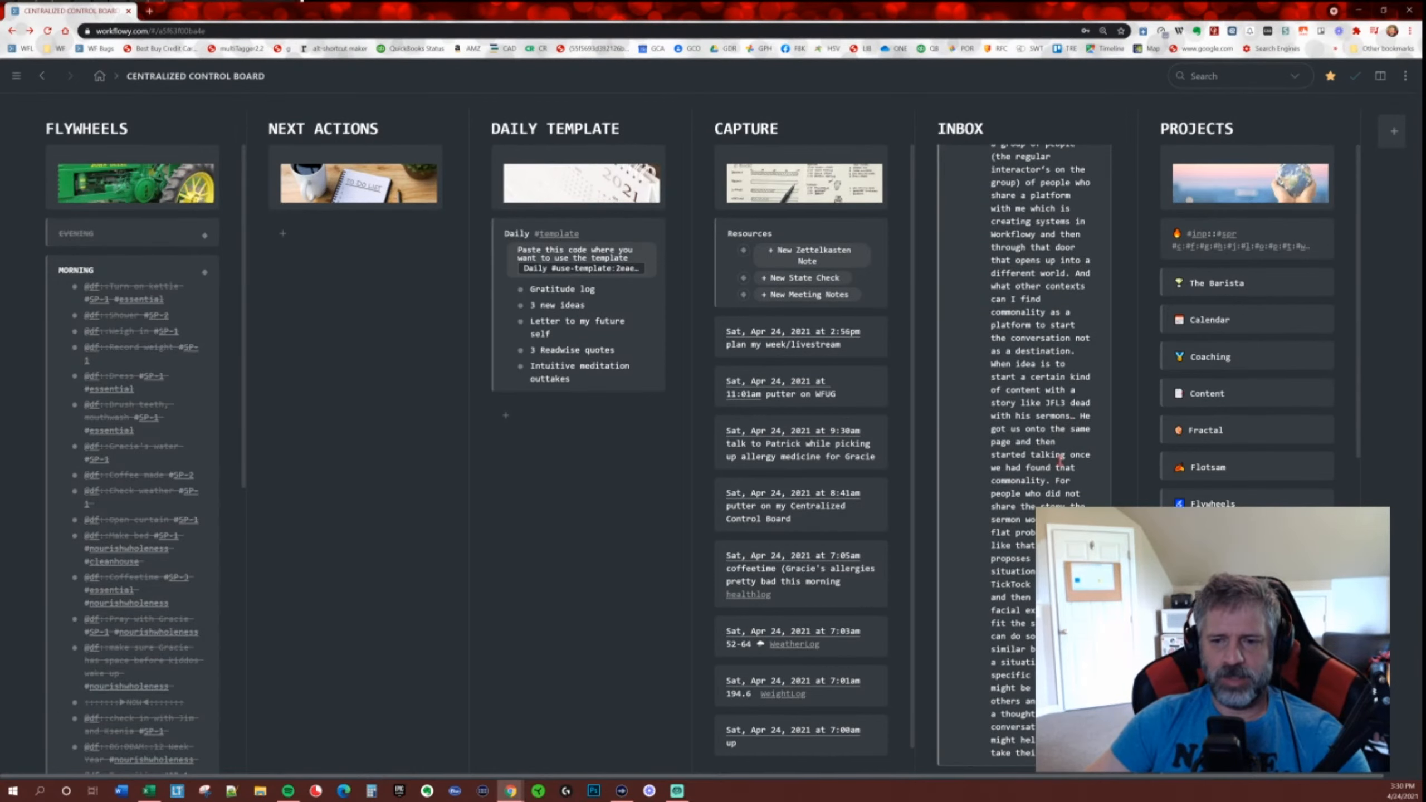
scroll(840, 454, down, 2)
scroll(835, 470, up, 2)
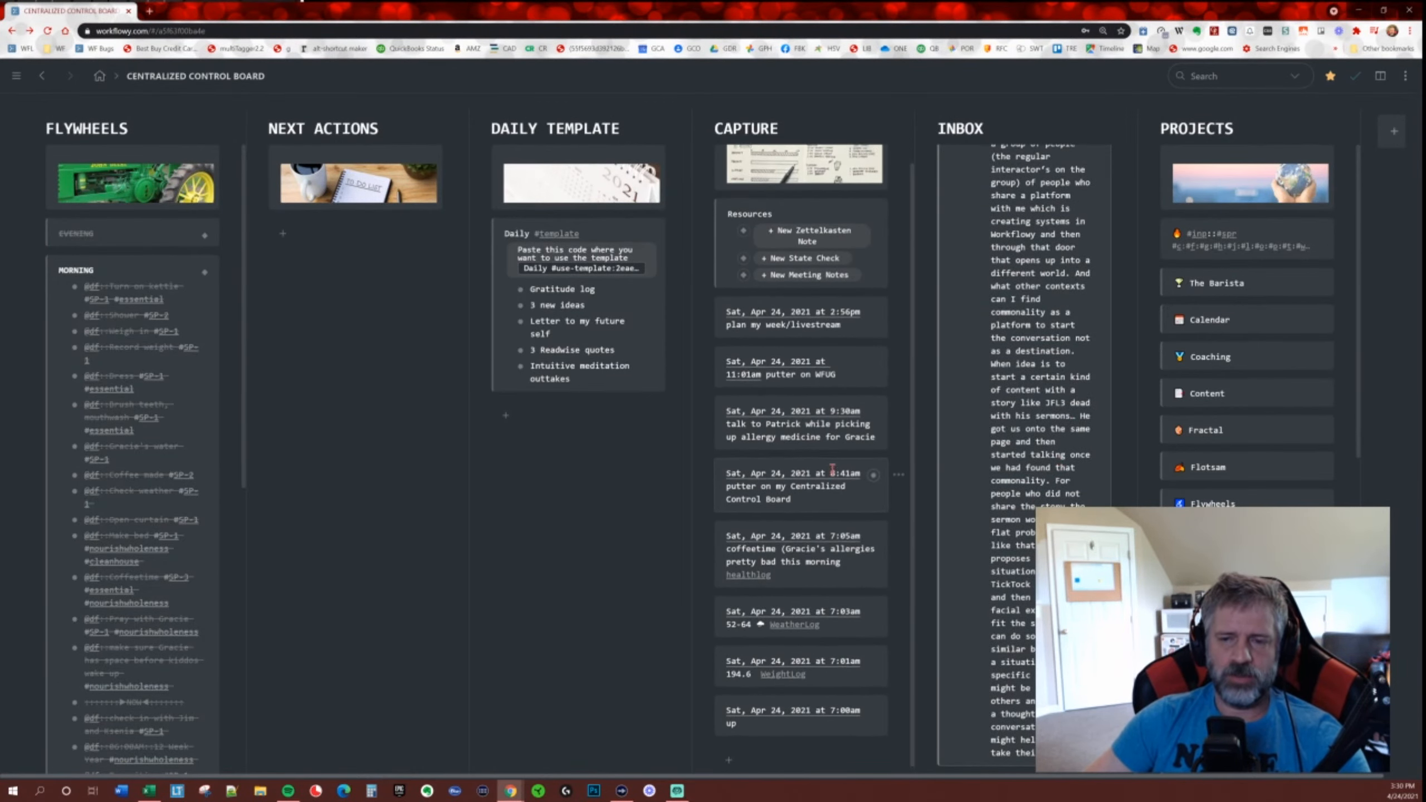
scroll(1038, 479, up, 1)
scroll(1037, 480, up, 3)
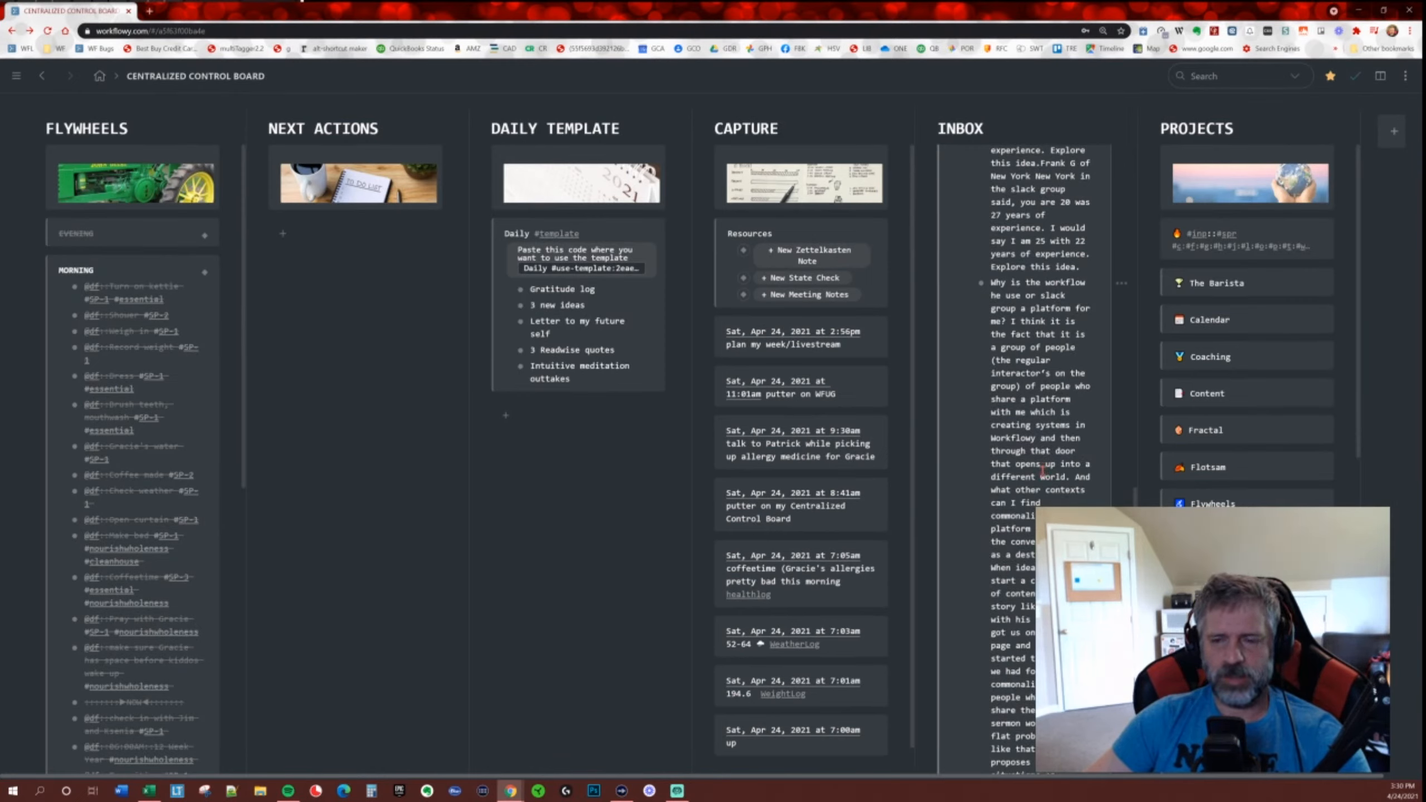
scroll(1048, 502, up, 10)
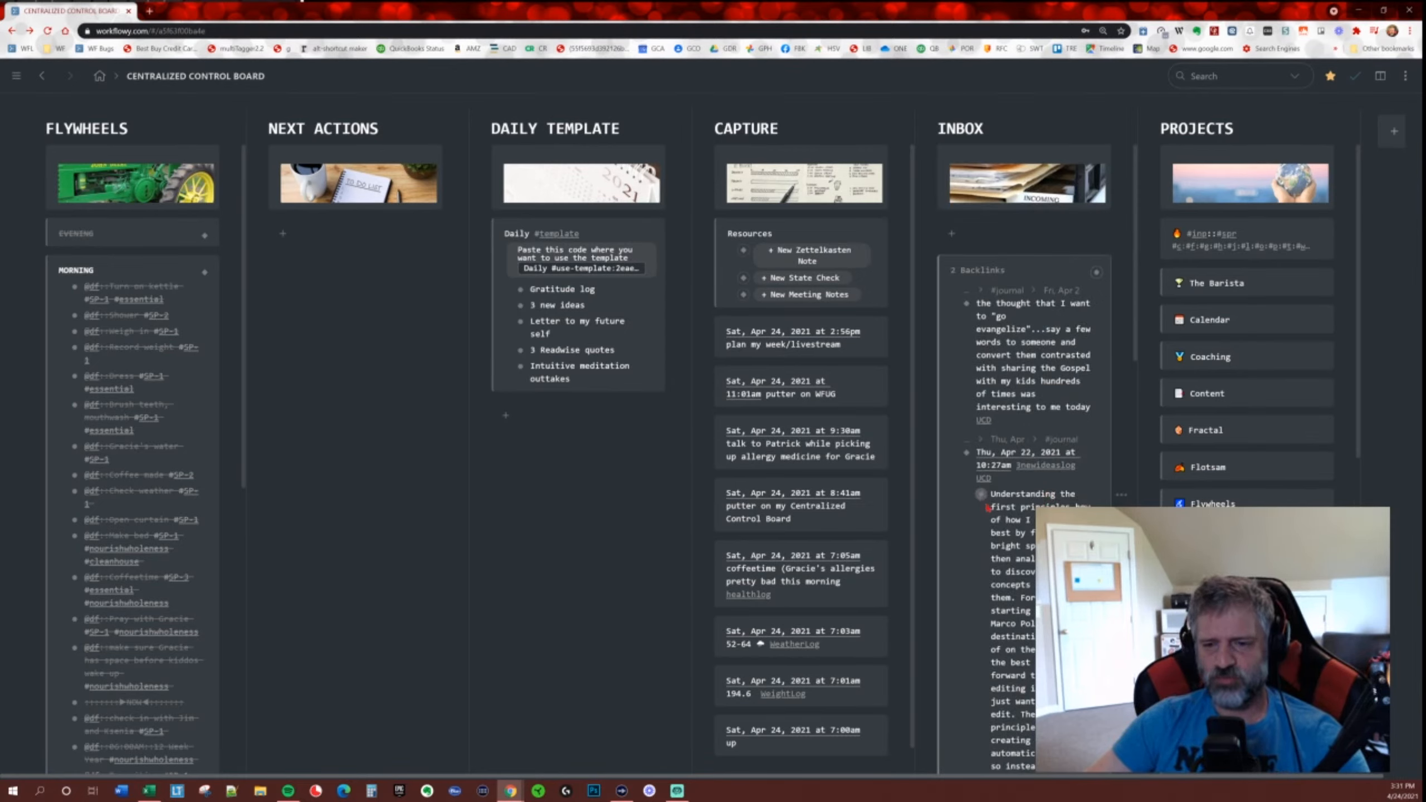
Clear the "go evangelize" thought from the Inbox's backlinks, keeping the Thu, Apr 22, 2021 entry.
scroll(1024, 450, down, 3)
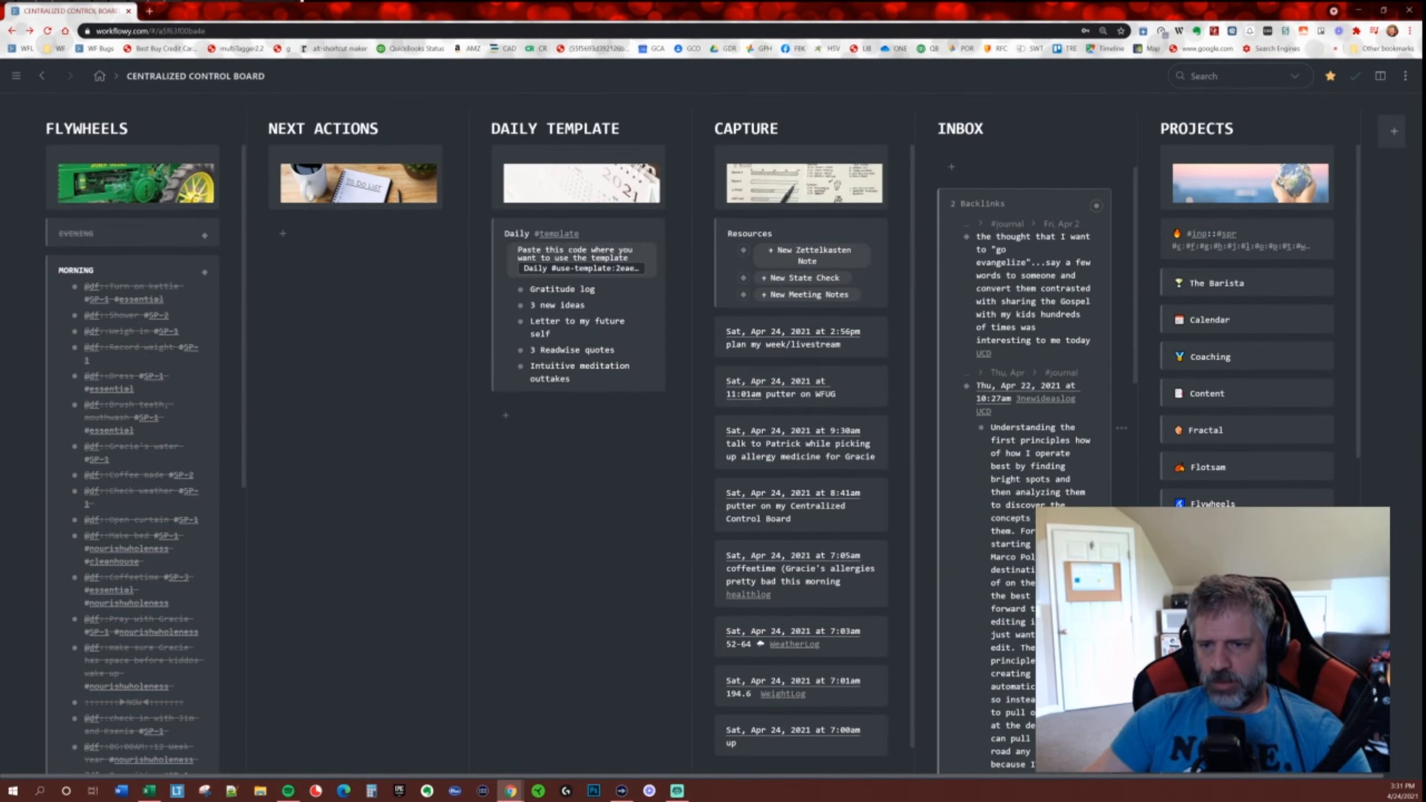
scroll(1024, 450, down, 5)
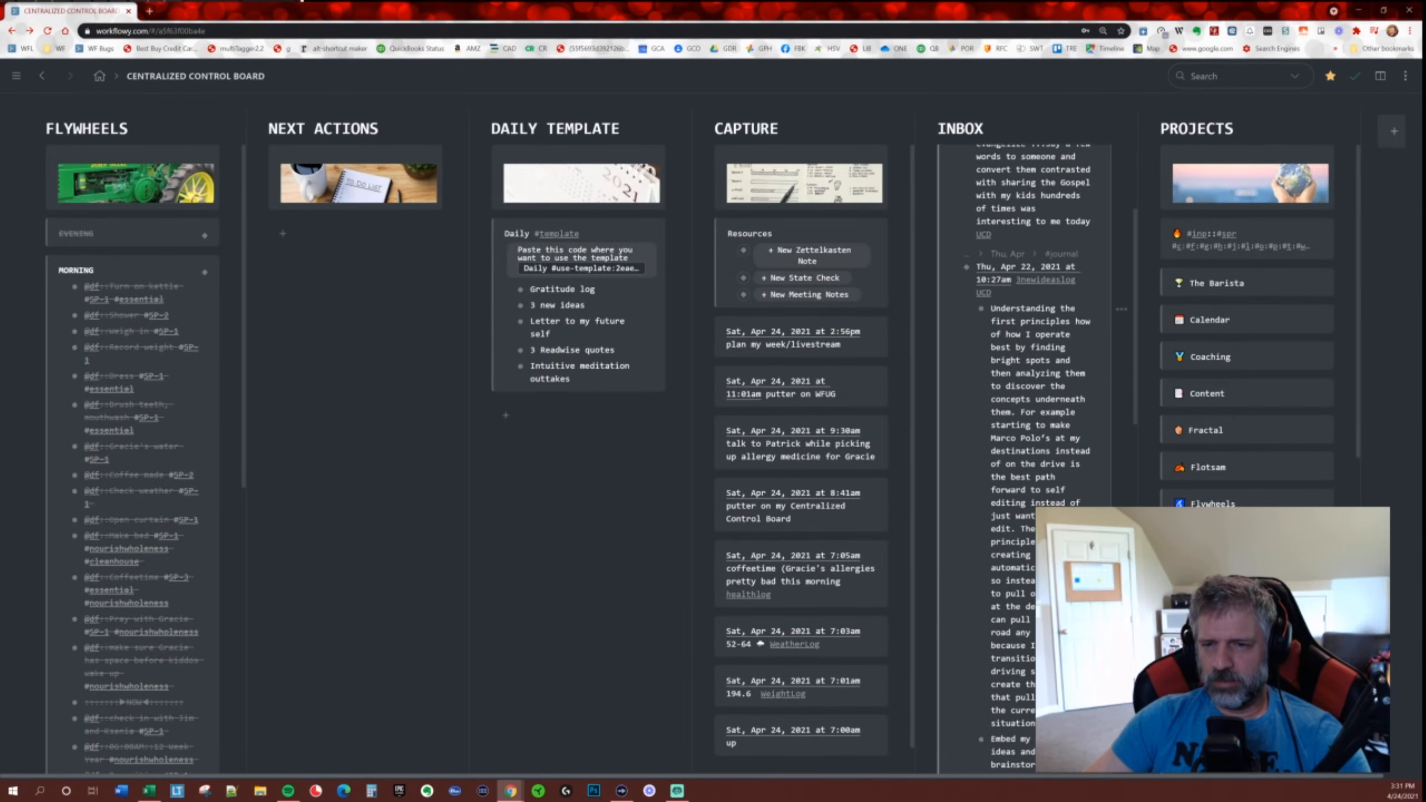
scroll(1025, 449, down, 1)
scroll(1024, 449, up, 1)
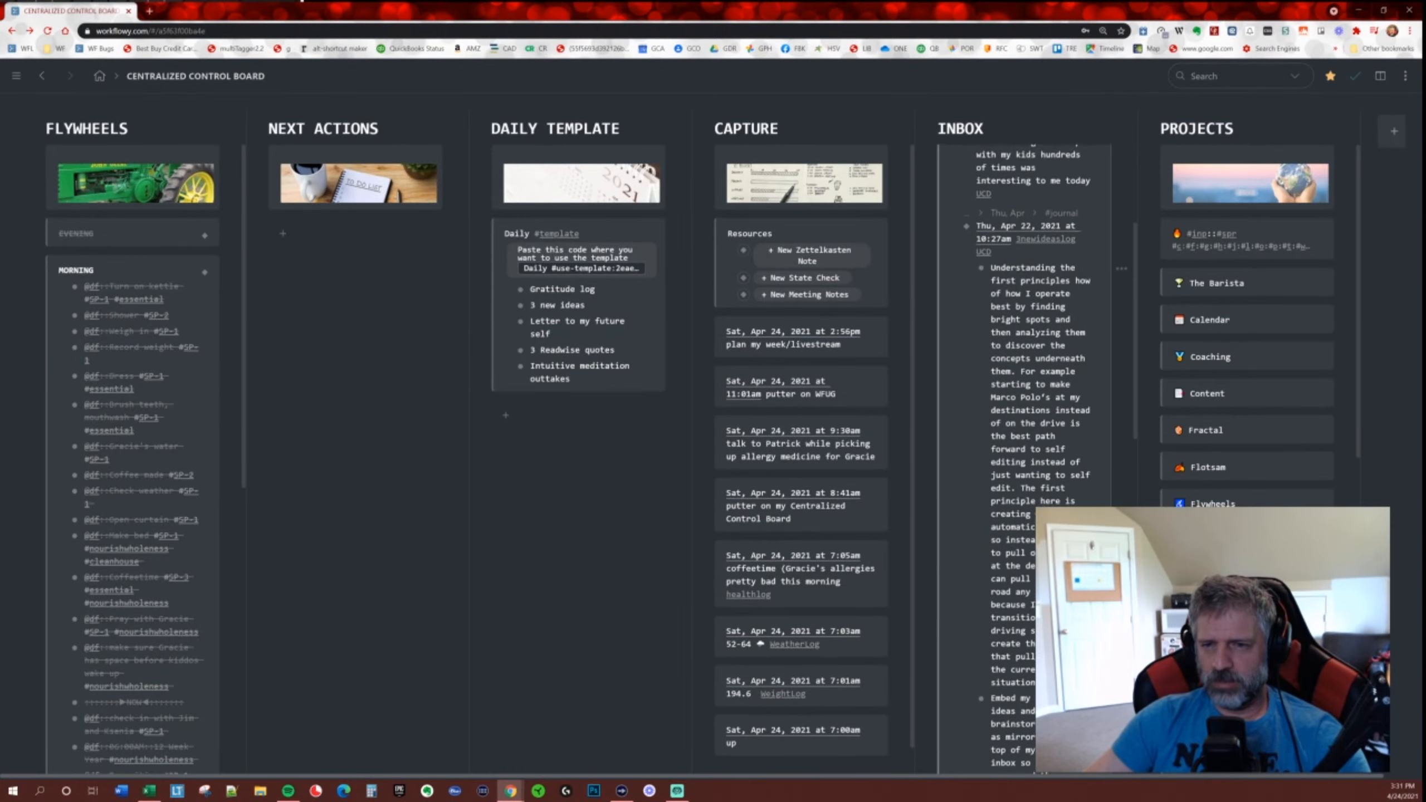
scroll(979, 258, up, 4)
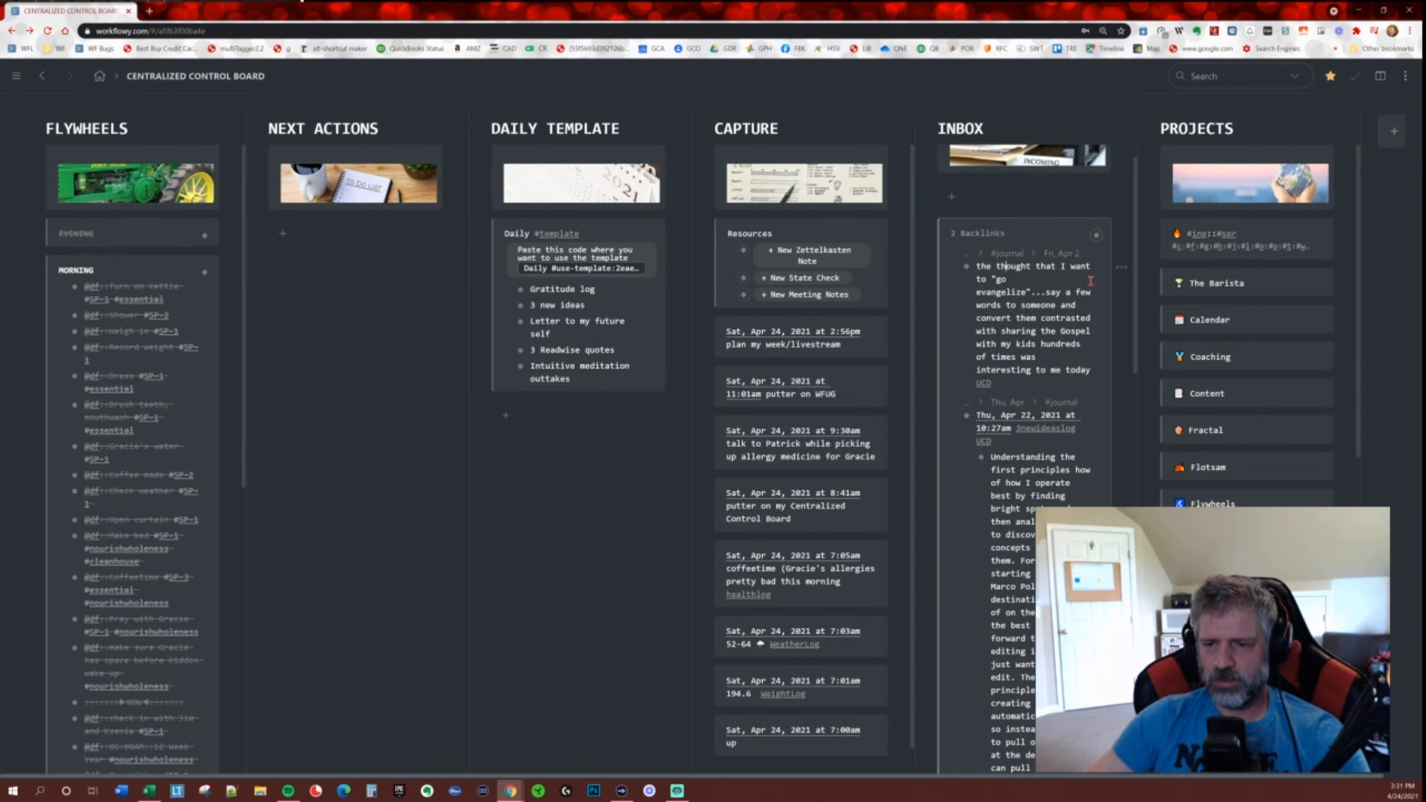
scroll(1090, 280, down, 3)
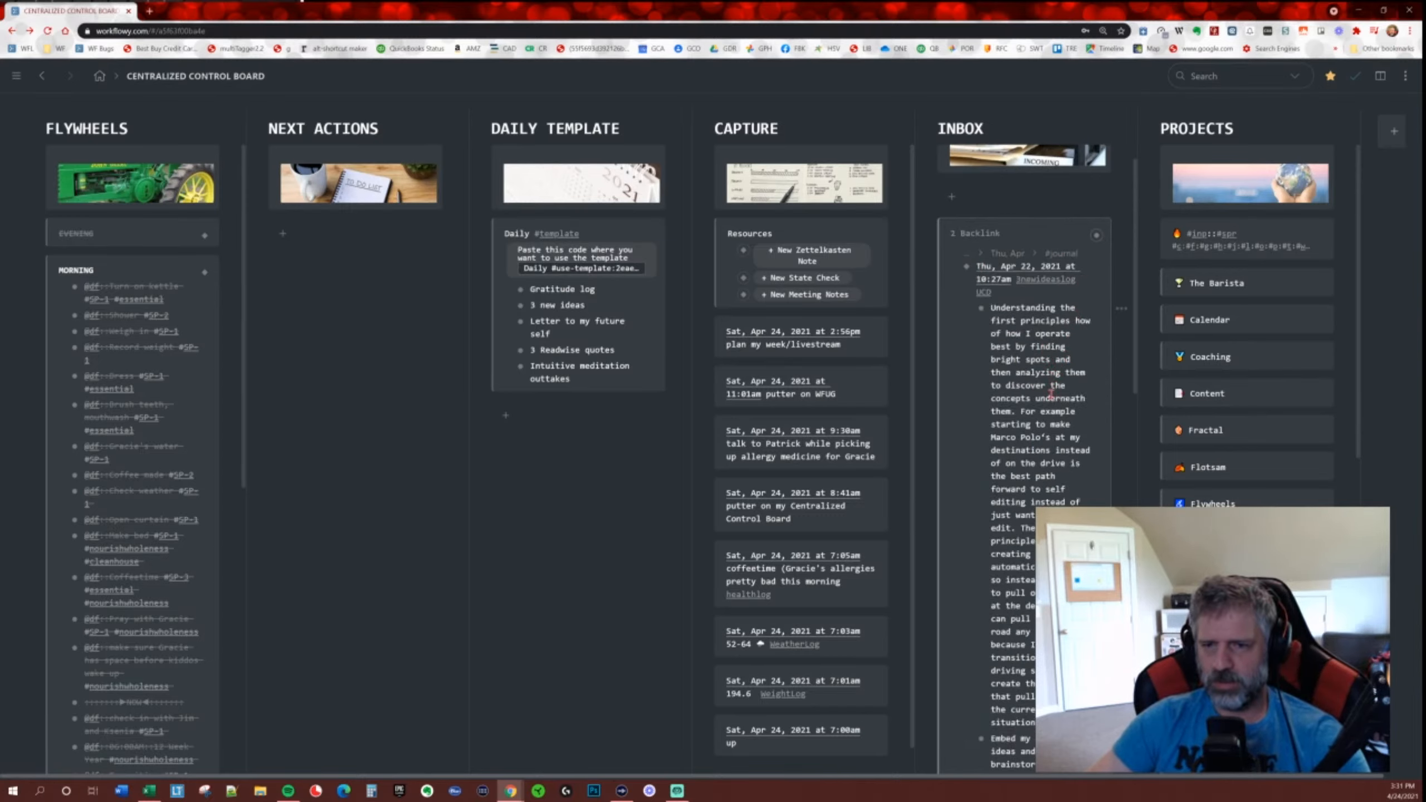
Review the remaining backlink's ideas one by one, down to the one comparing age with years of experience.
scroll(1052, 394, down, 1)
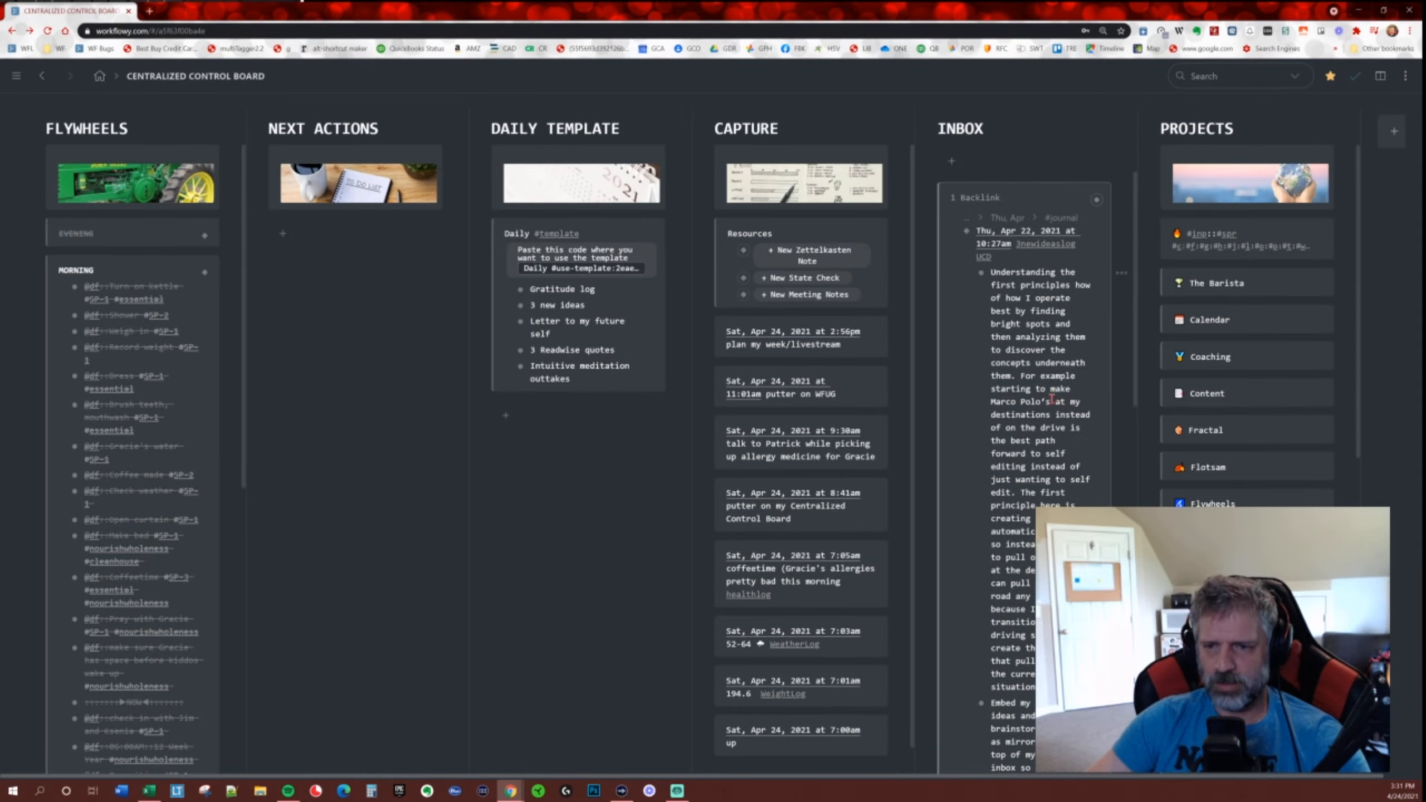
scroll(1050, 416, down, 1)
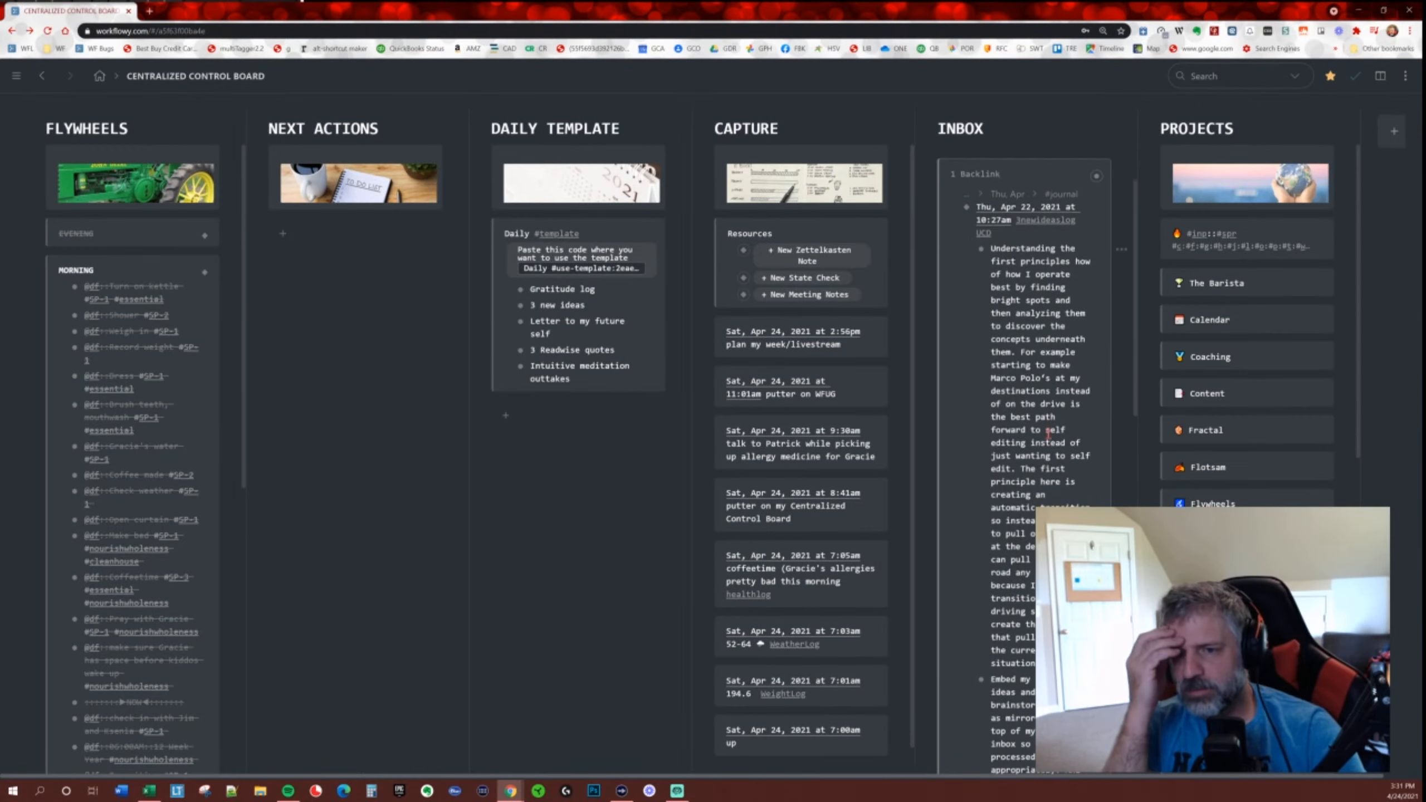
scroll(1048, 434, down, 1)
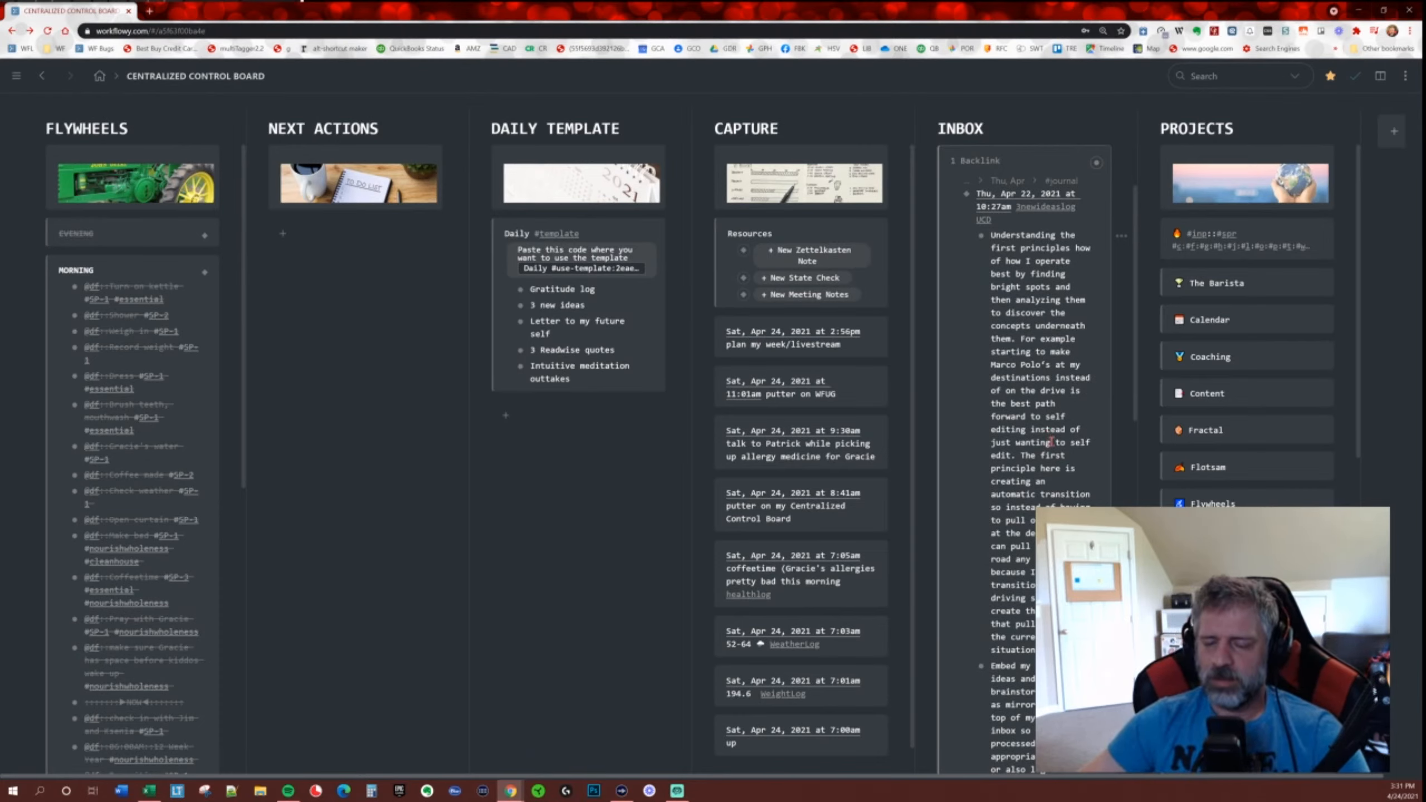
scroll(1048, 433, down, 1)
scroll(1051, 441, down, 1)
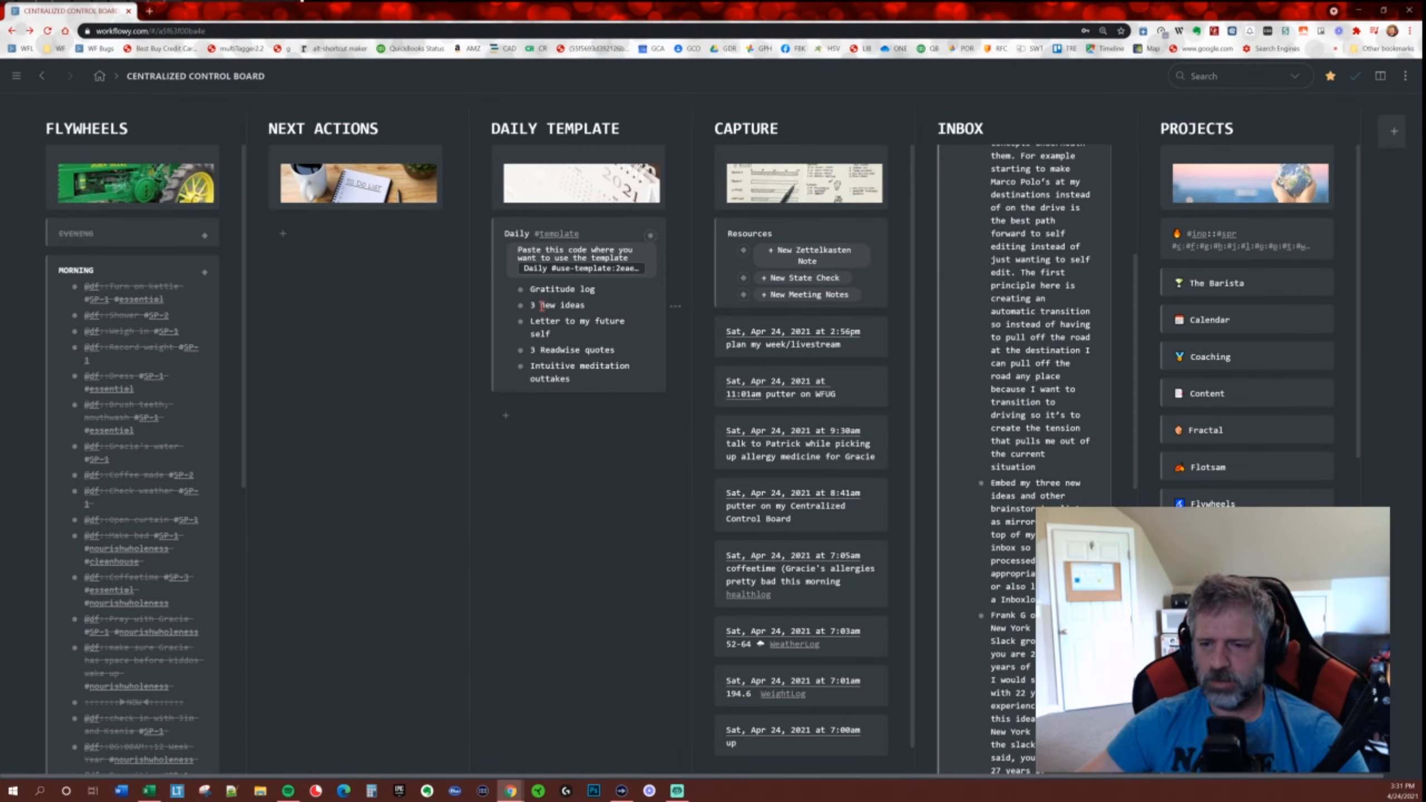
scroll(1038, 478, down, 1)
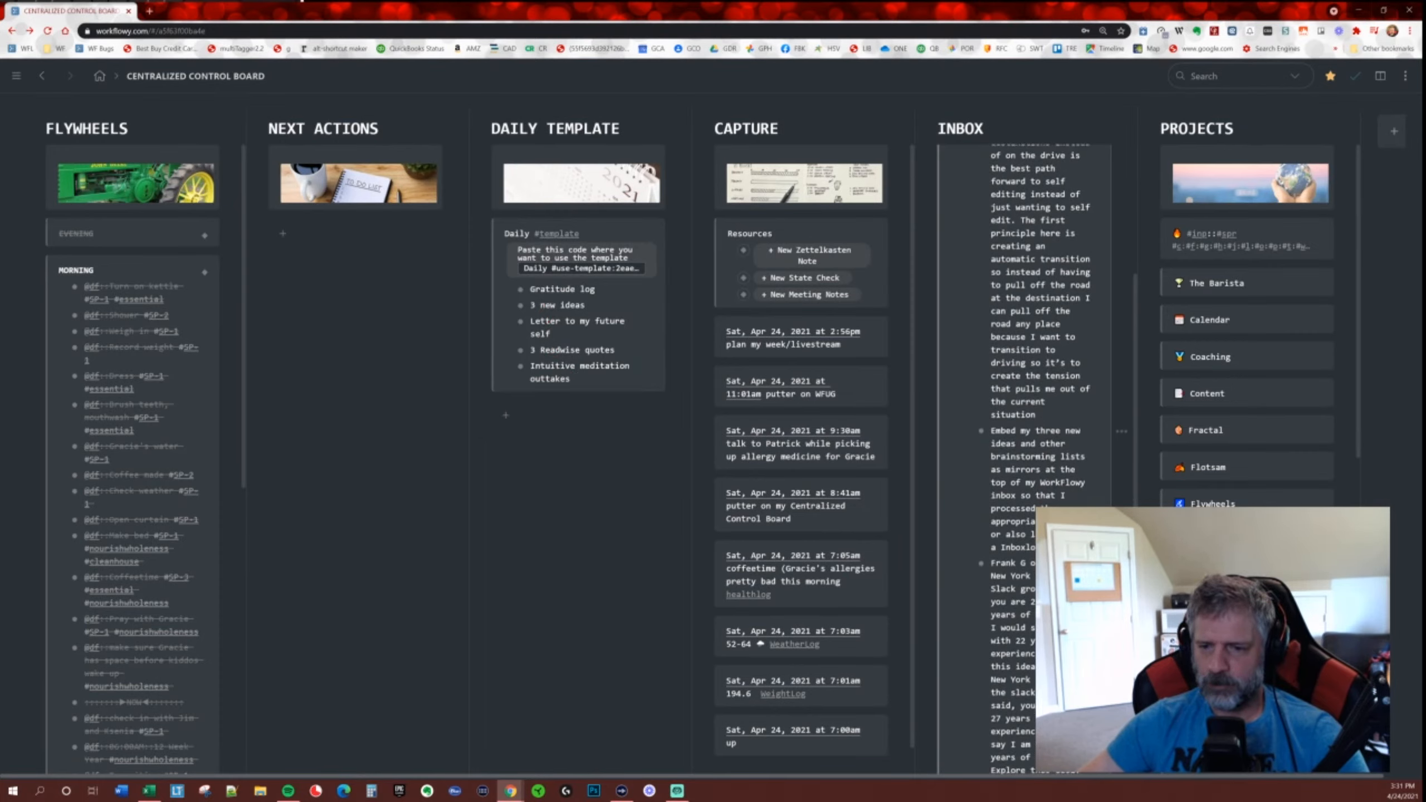
scroll(1056, 518, down, 1)
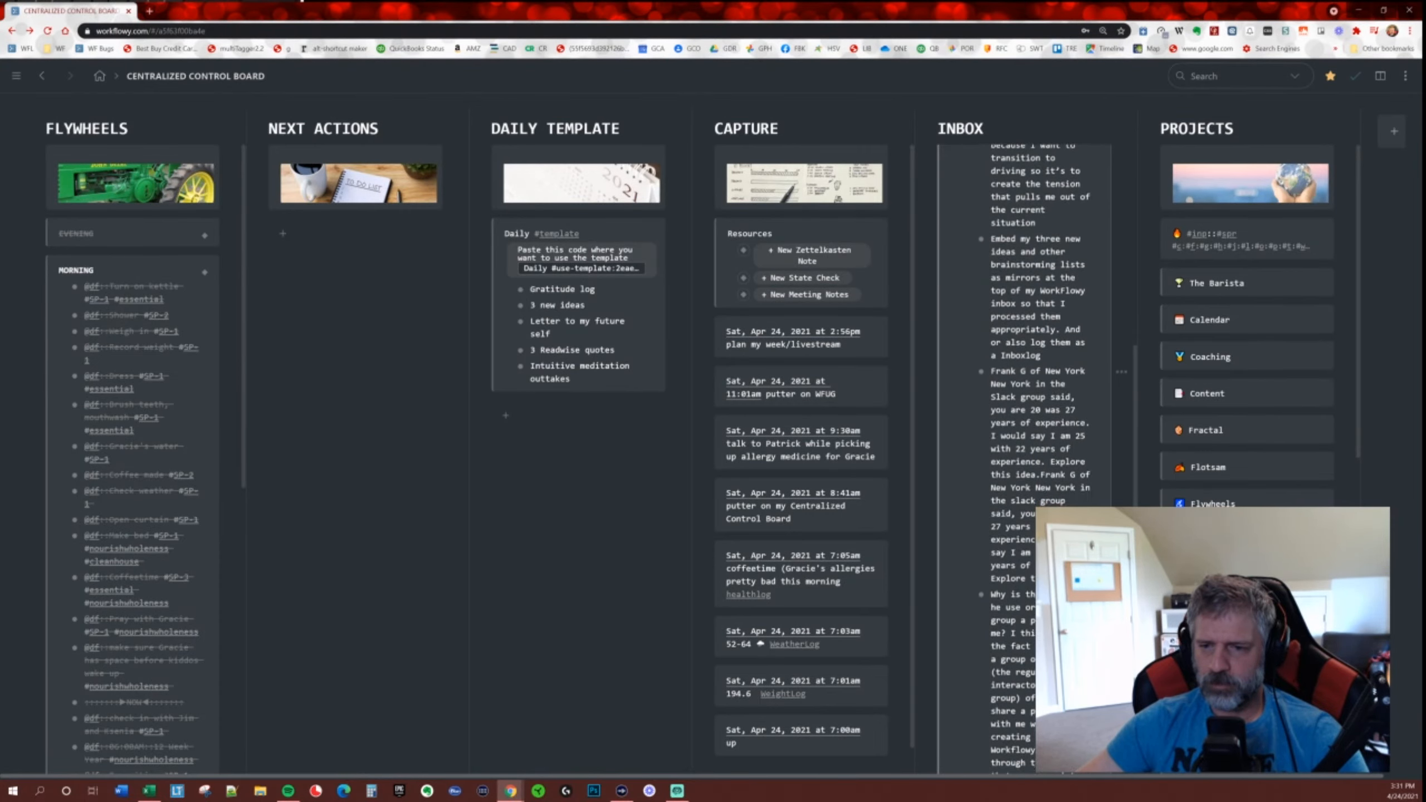
scroll(1033, 387, down, 1)
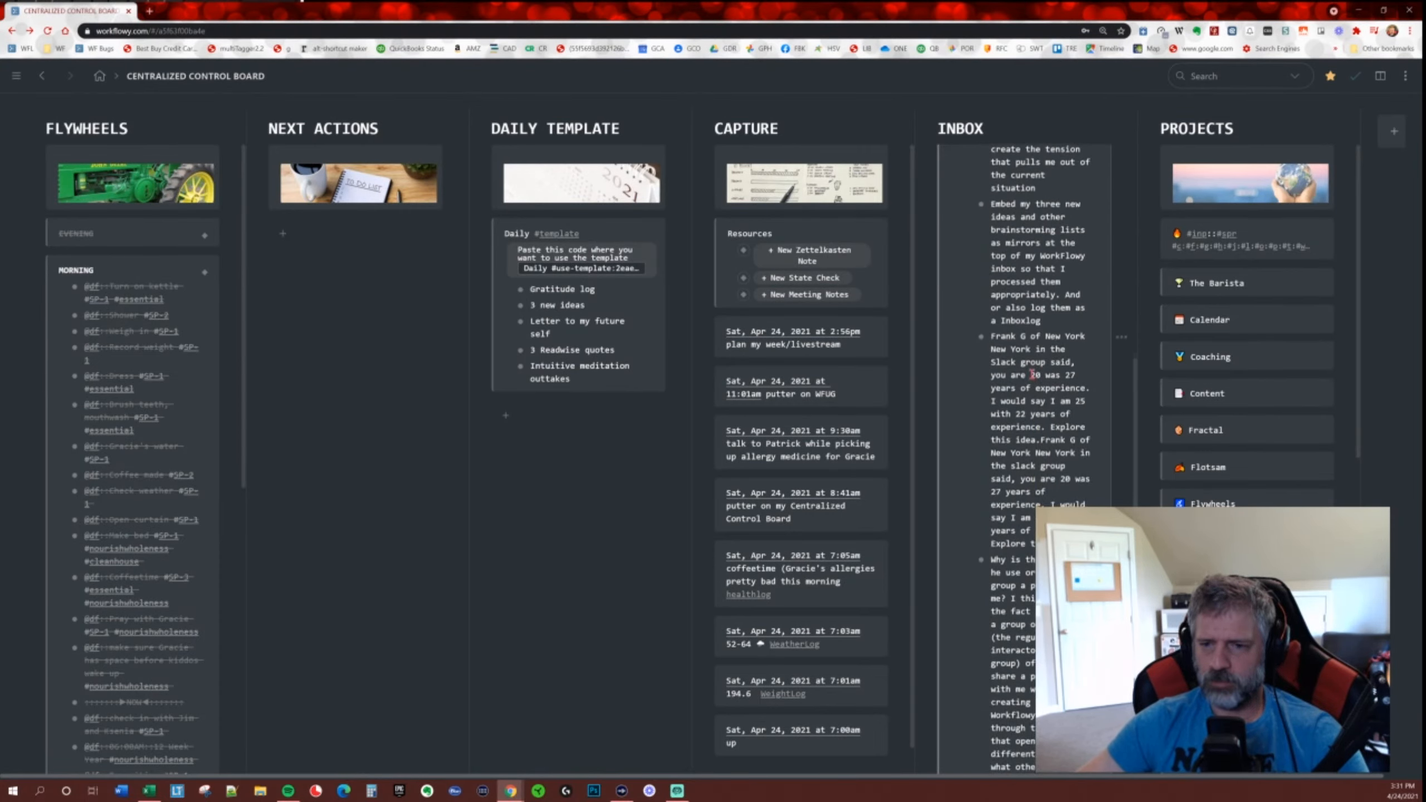
scroll(1022, 378, down, 1)
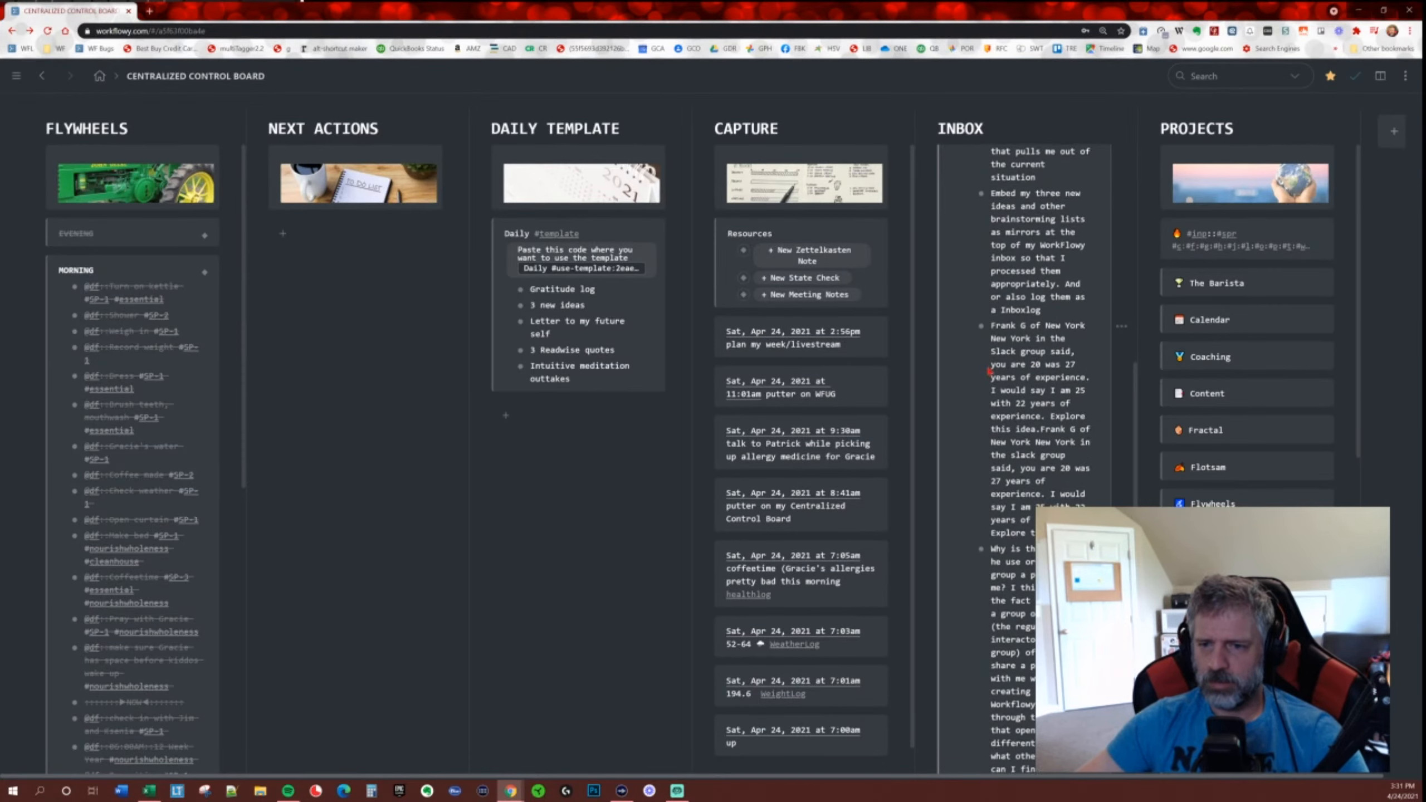
Copy the passage "you are 20 was 27 years of experience. I would say I am 25 with 22 years of experience" from the Slack group idea.
drag(990, 368, 1046, 413)
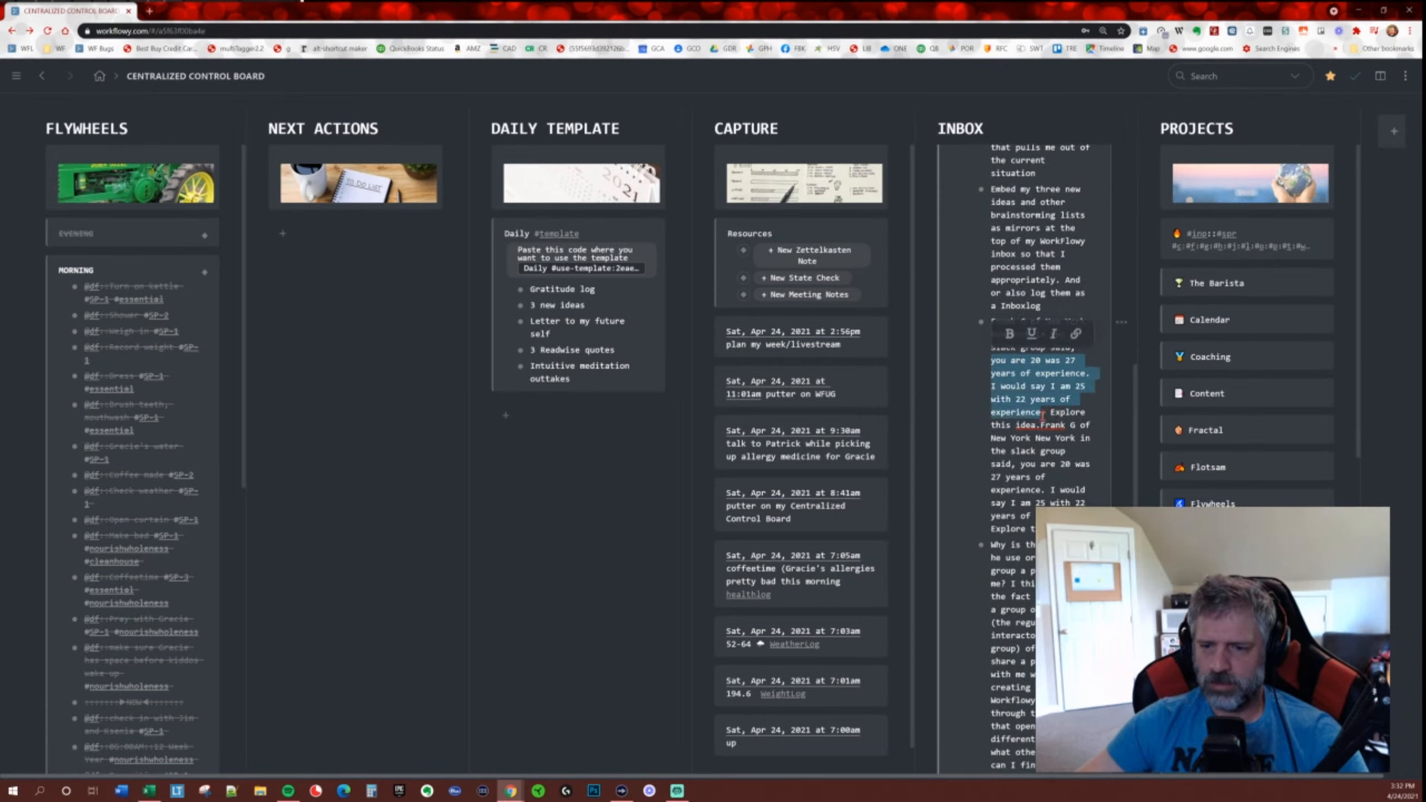
right_click(1042, 397)
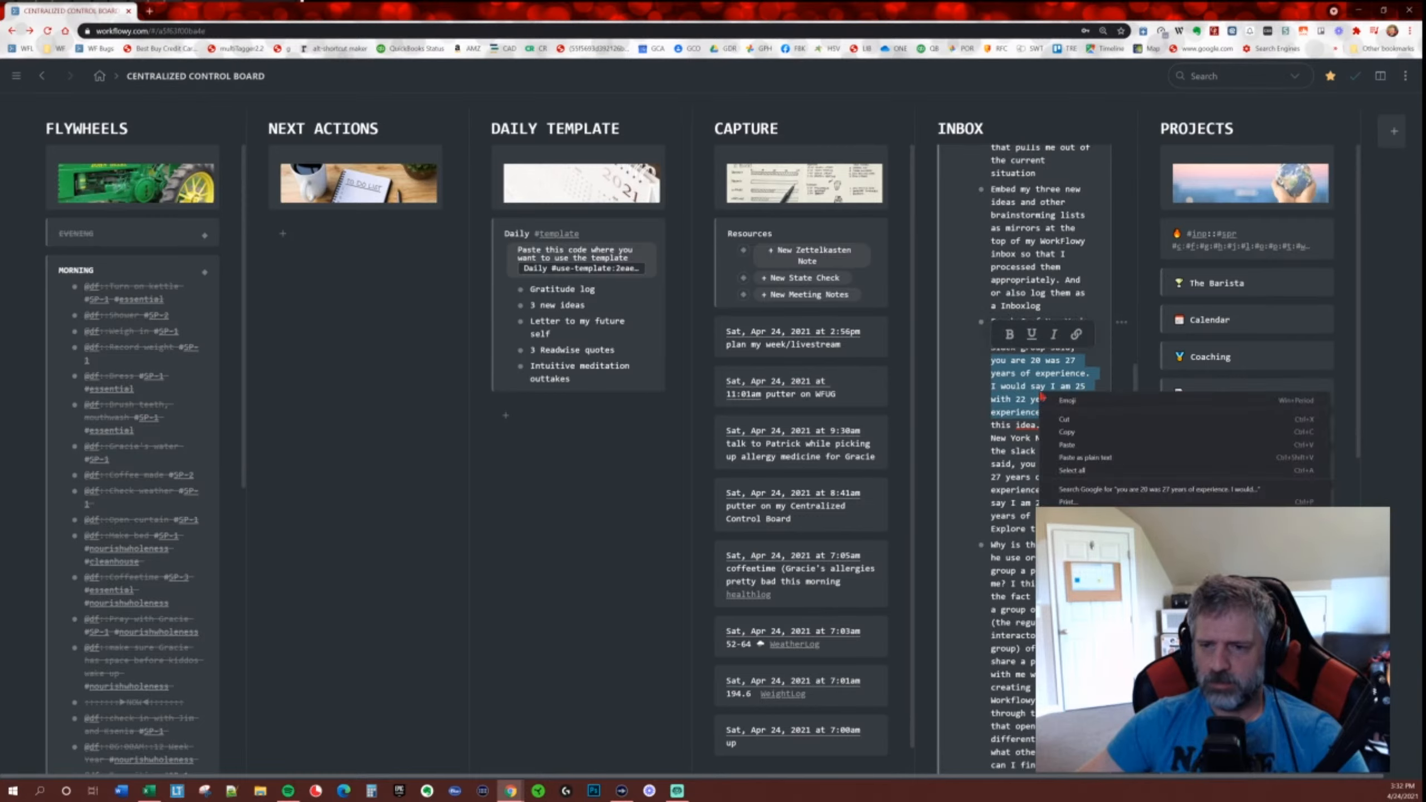
click(1074, 434)
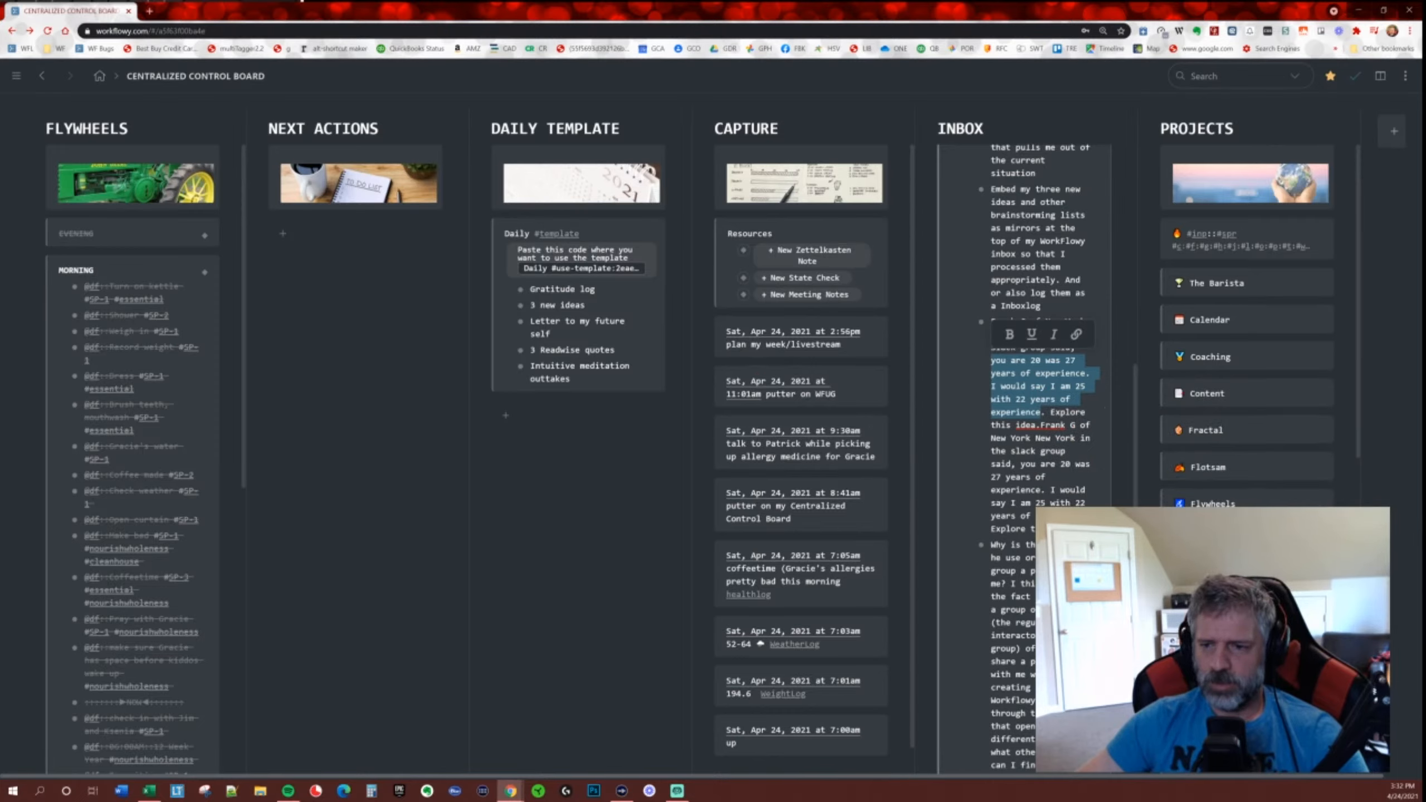
Open the Knowledge Vault in the Knowledge Lab project and create a new Zettelkasten note there.
click(1207, 651)
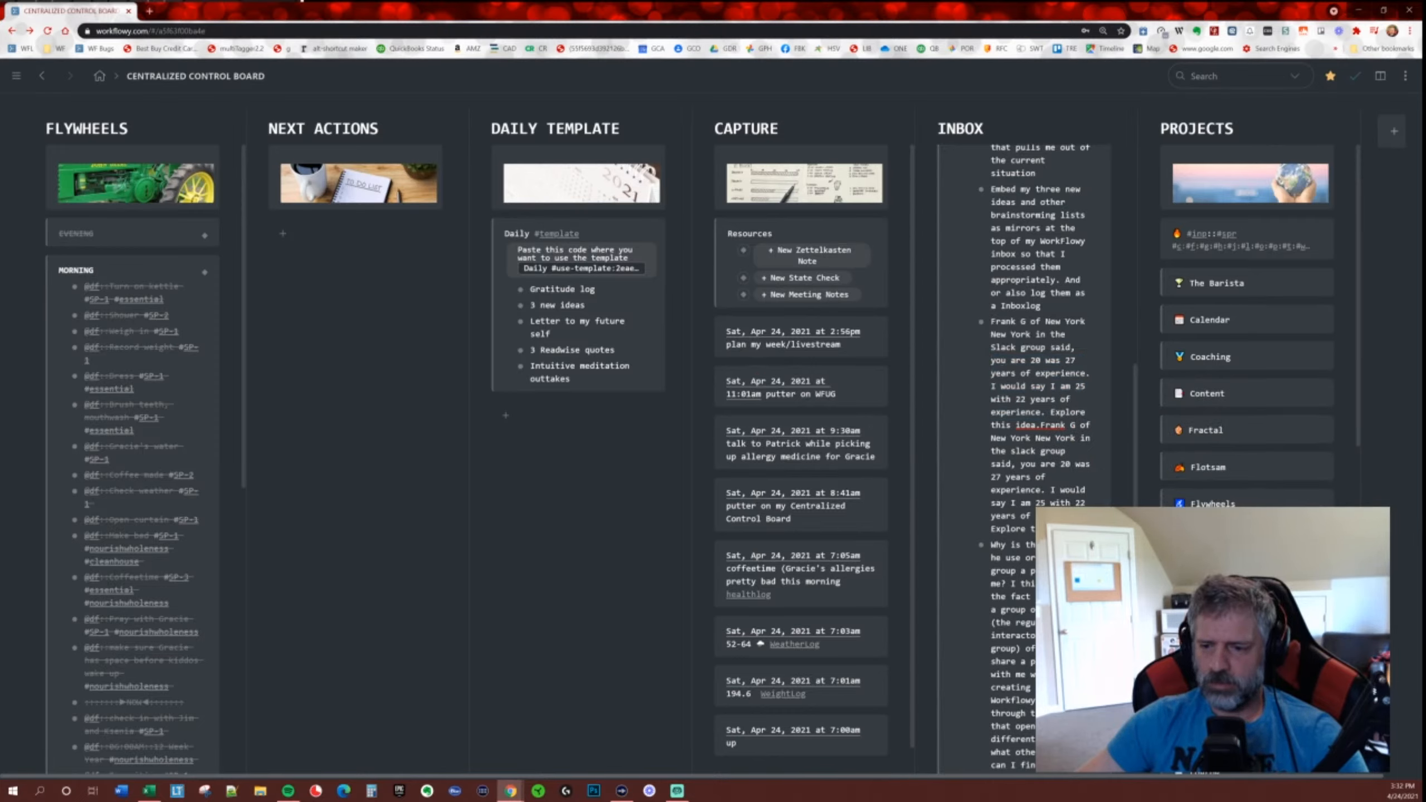
click(1189, 666)
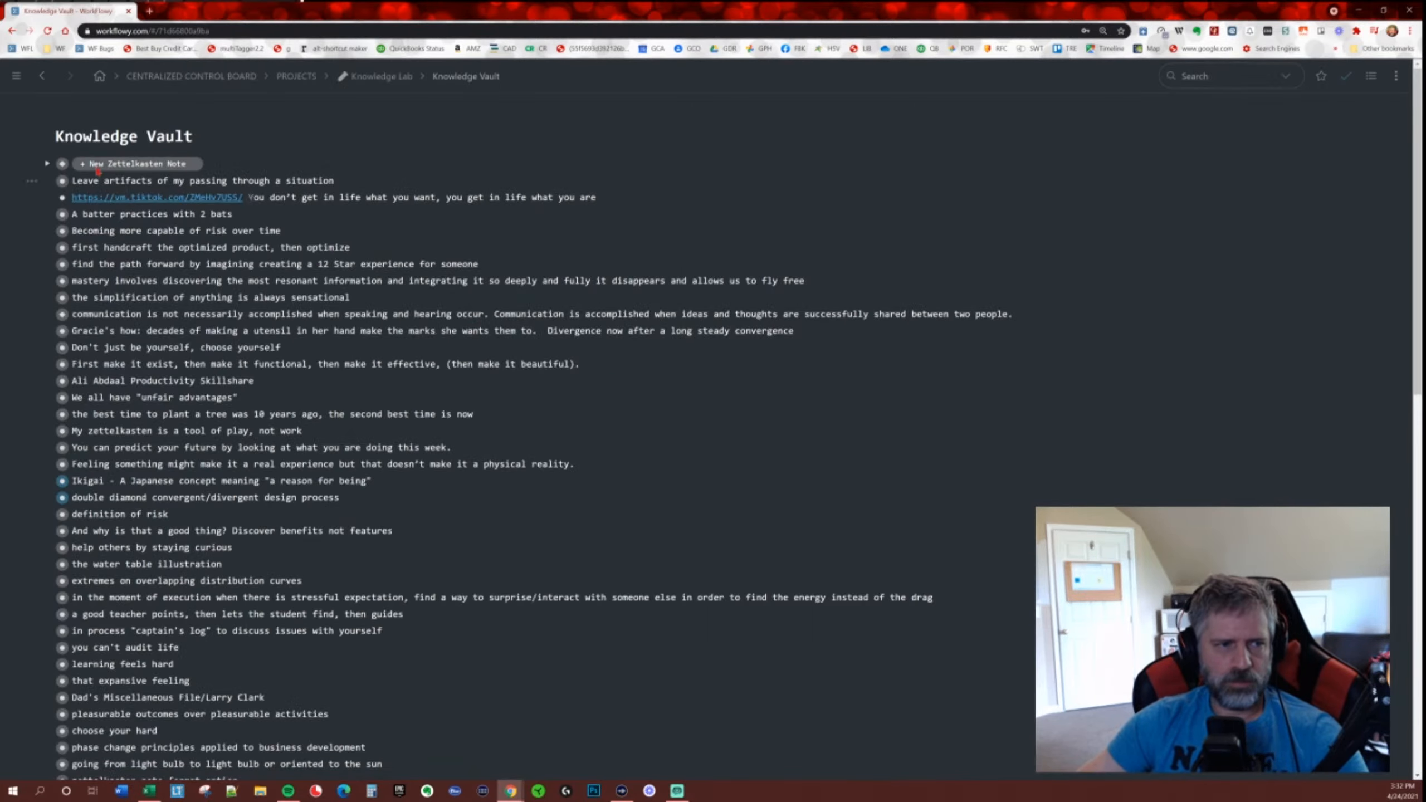
click(124, 163)
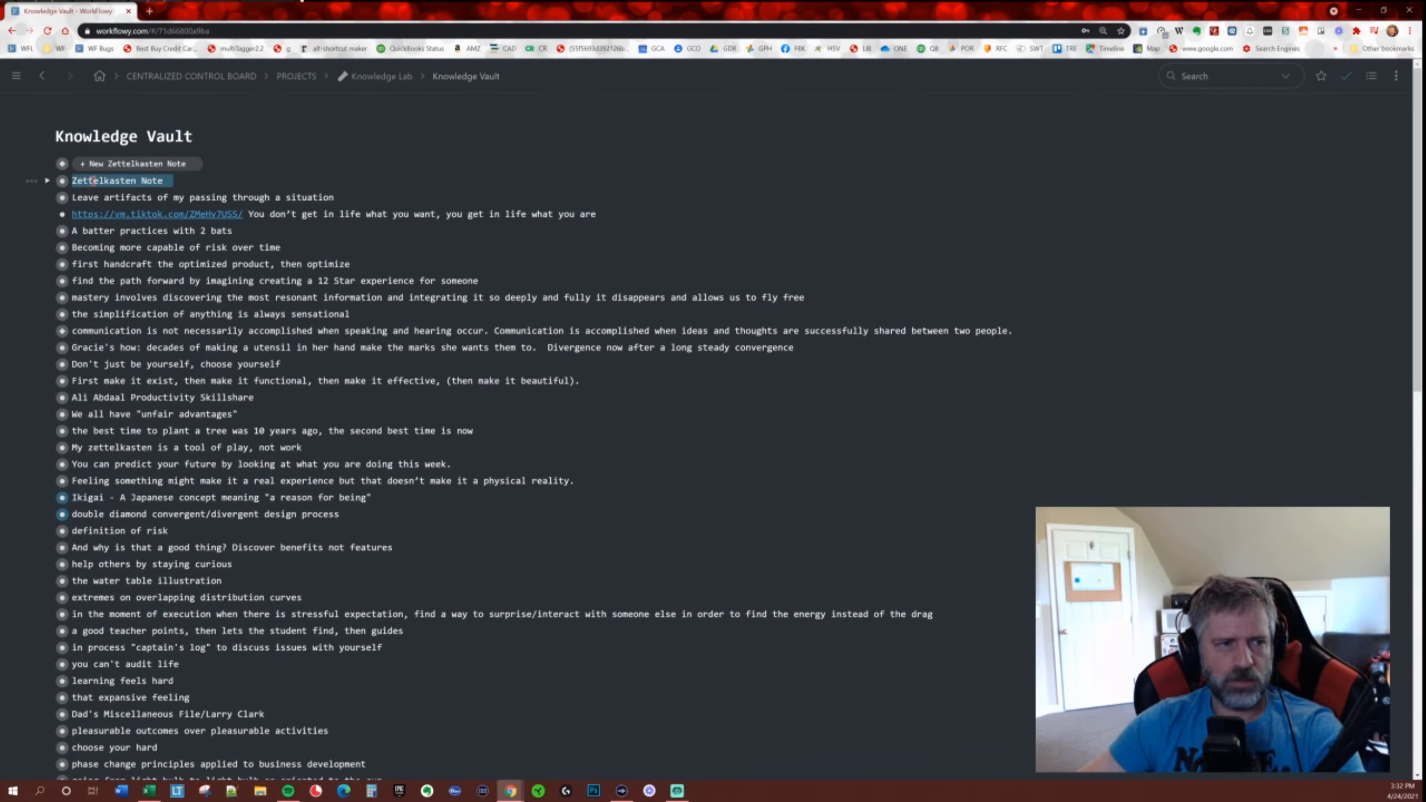
Title the new Zettelkasten note "a 47 year old is a 20 year old with 27 years experience".
drag(185, 181, 77, 180)
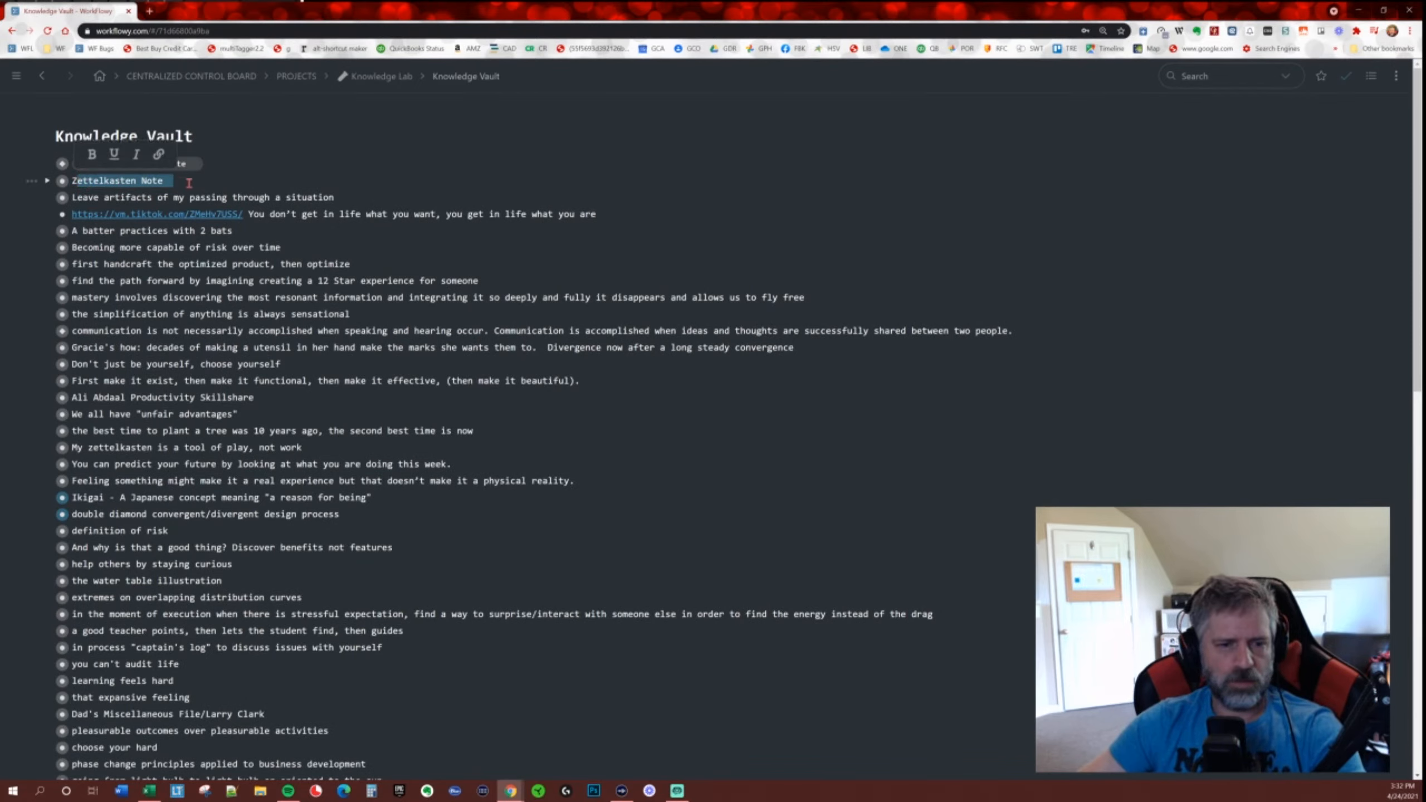
text(a )
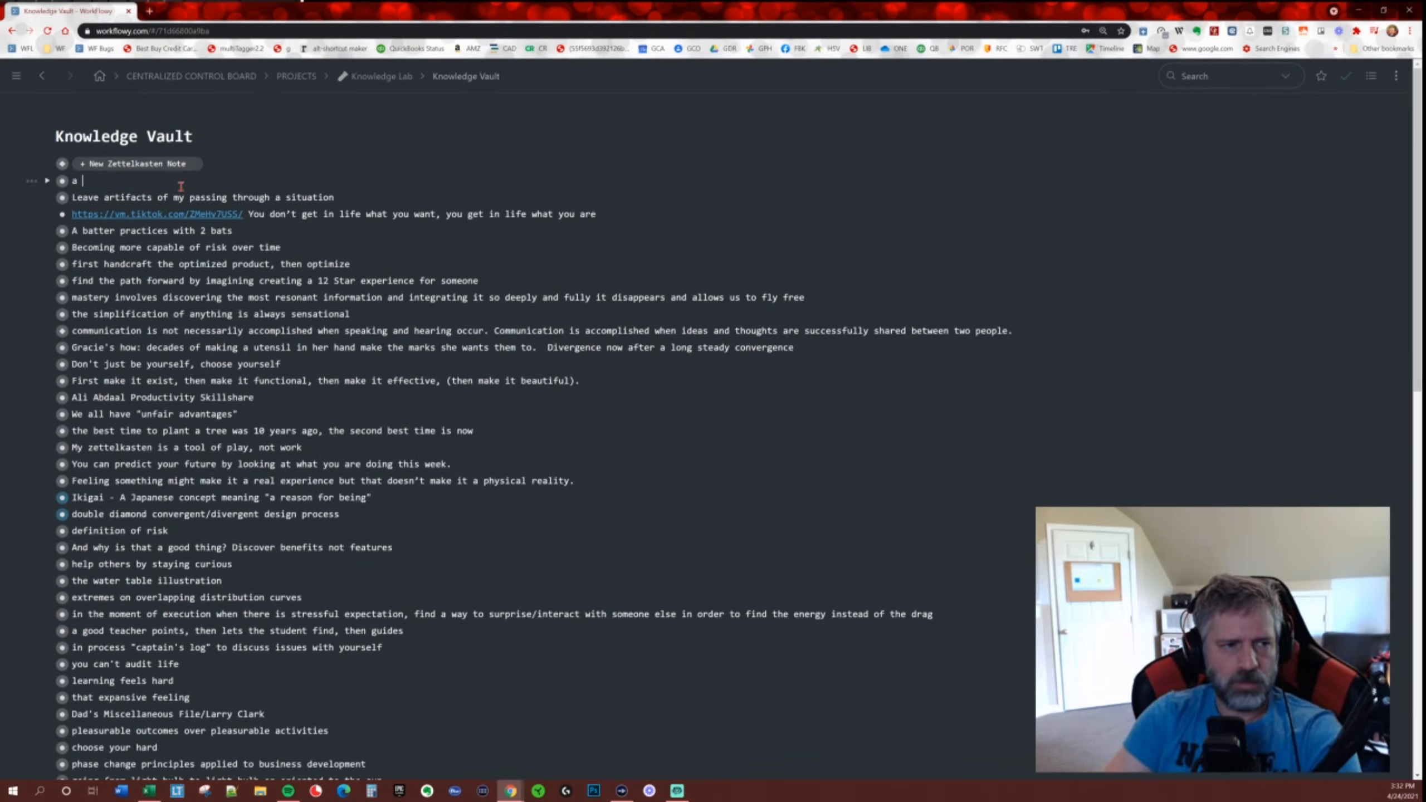
text(47 )
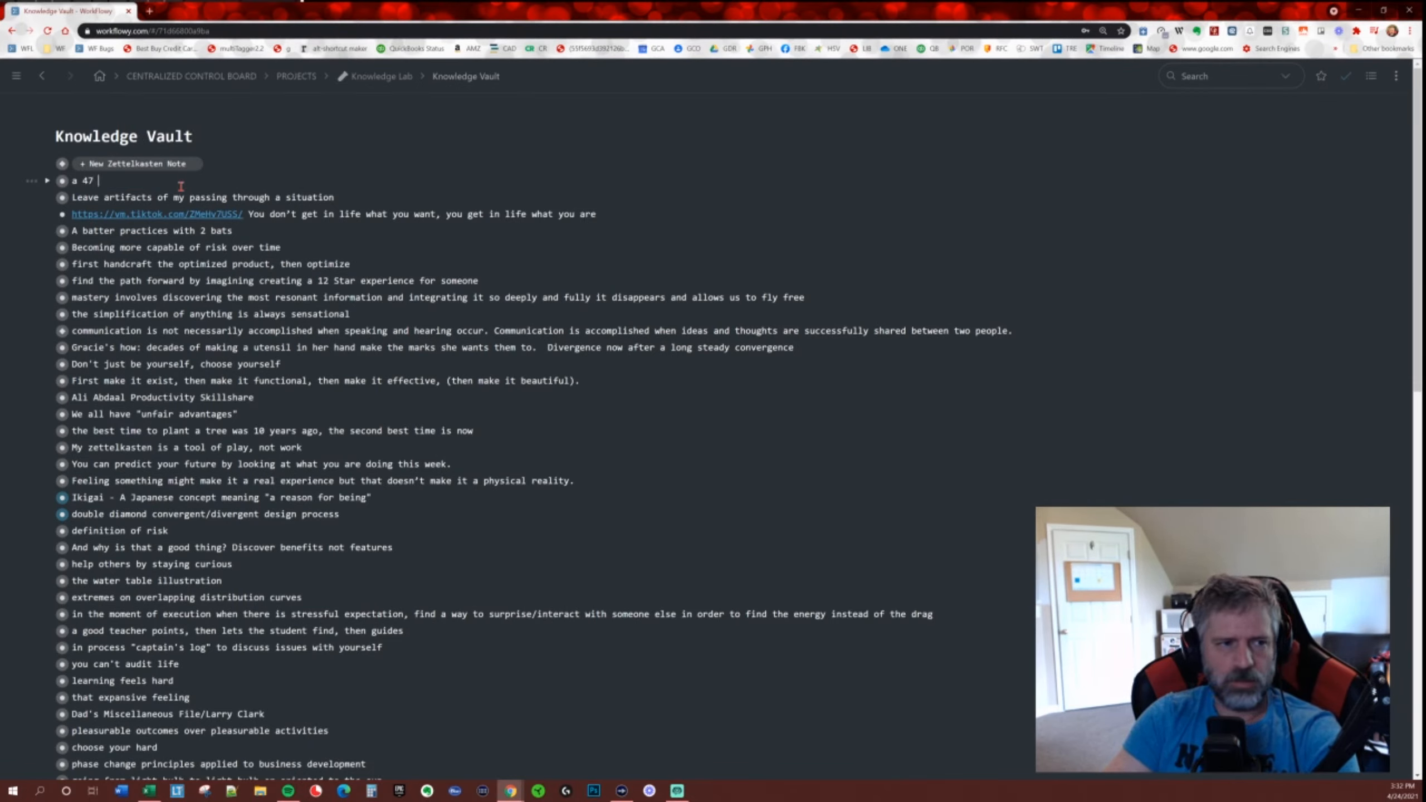
text(year old is )
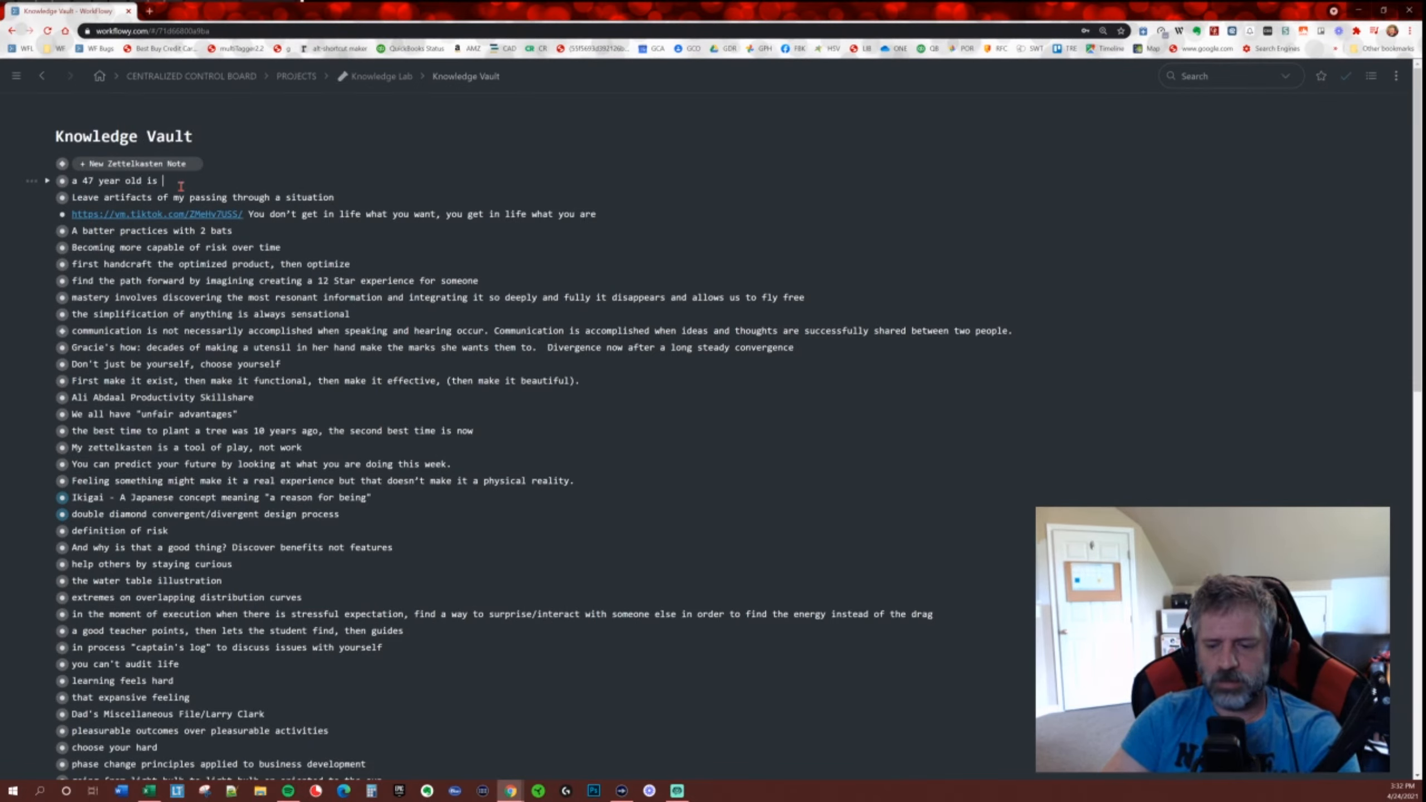
text(a 20 year old )
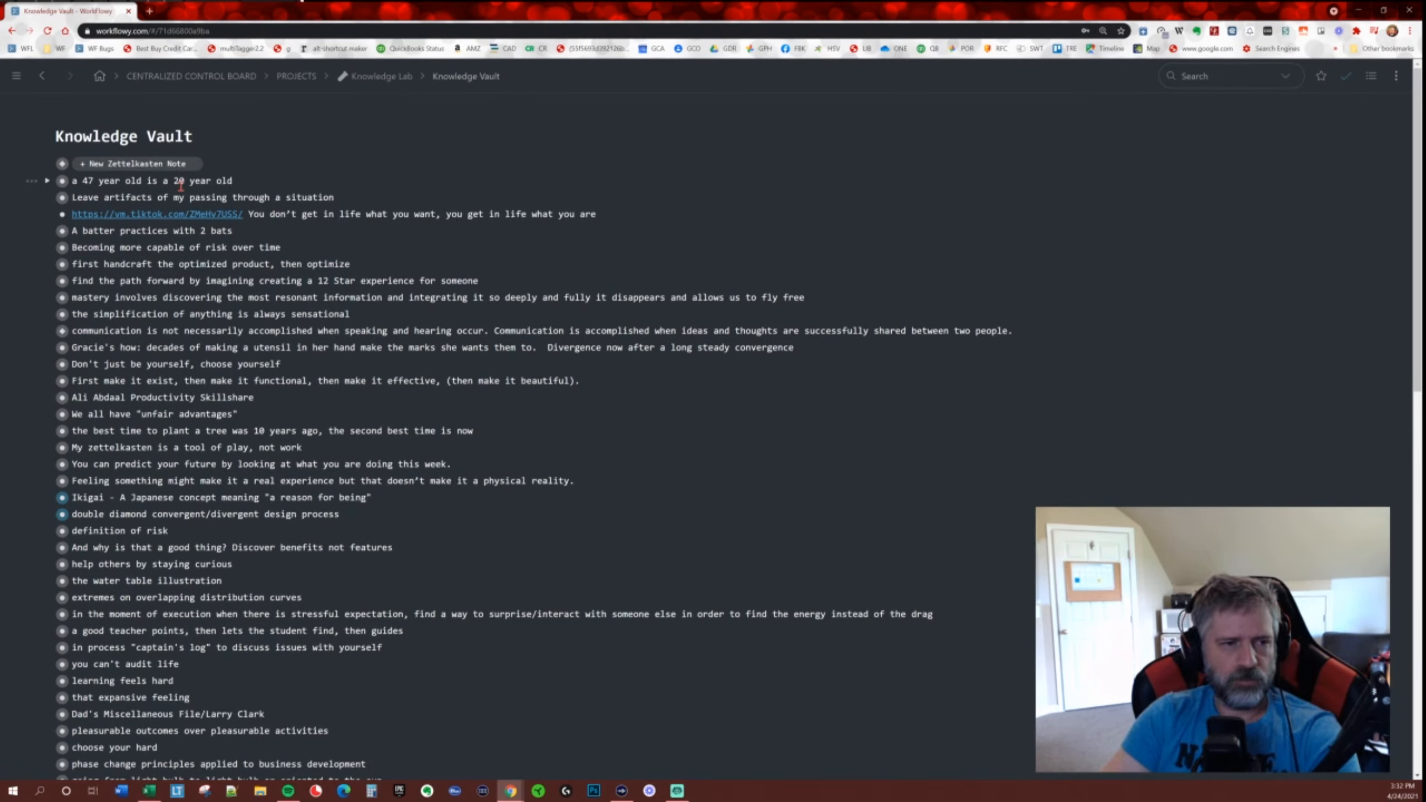
text(with 27 )
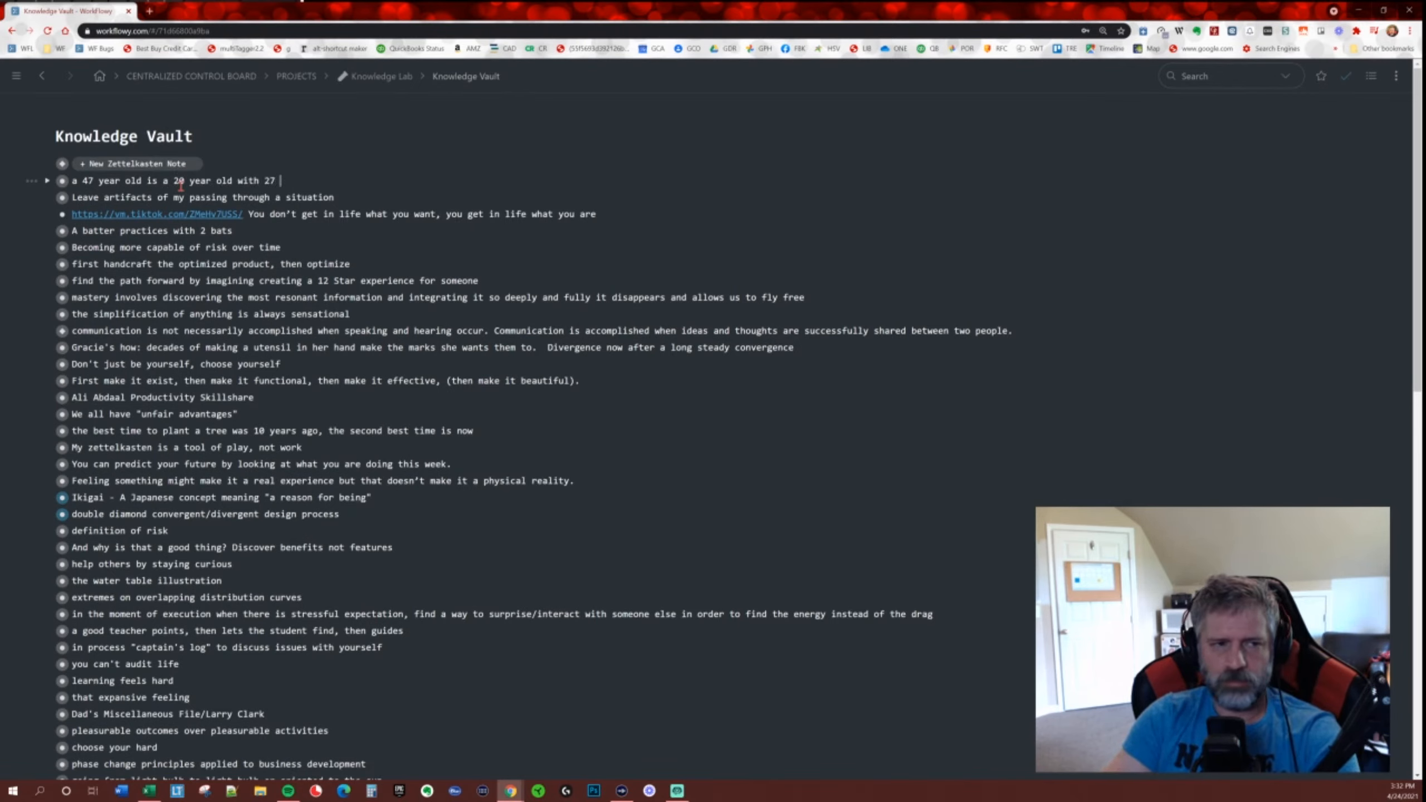
text(years experience)
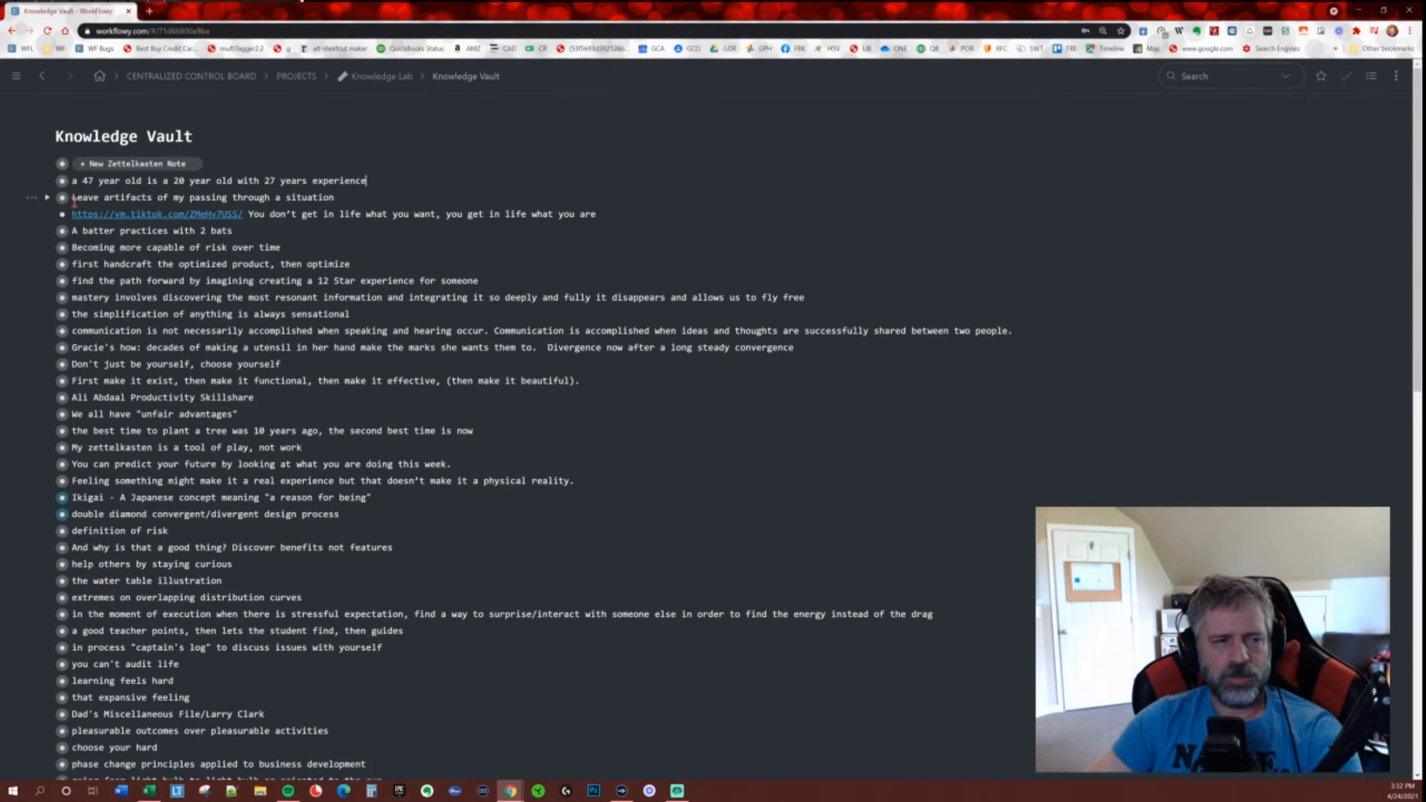
Expand the new note and fill in its Source with the contributor's name and location, followed by "from the Slack Group".
click(47, 182)
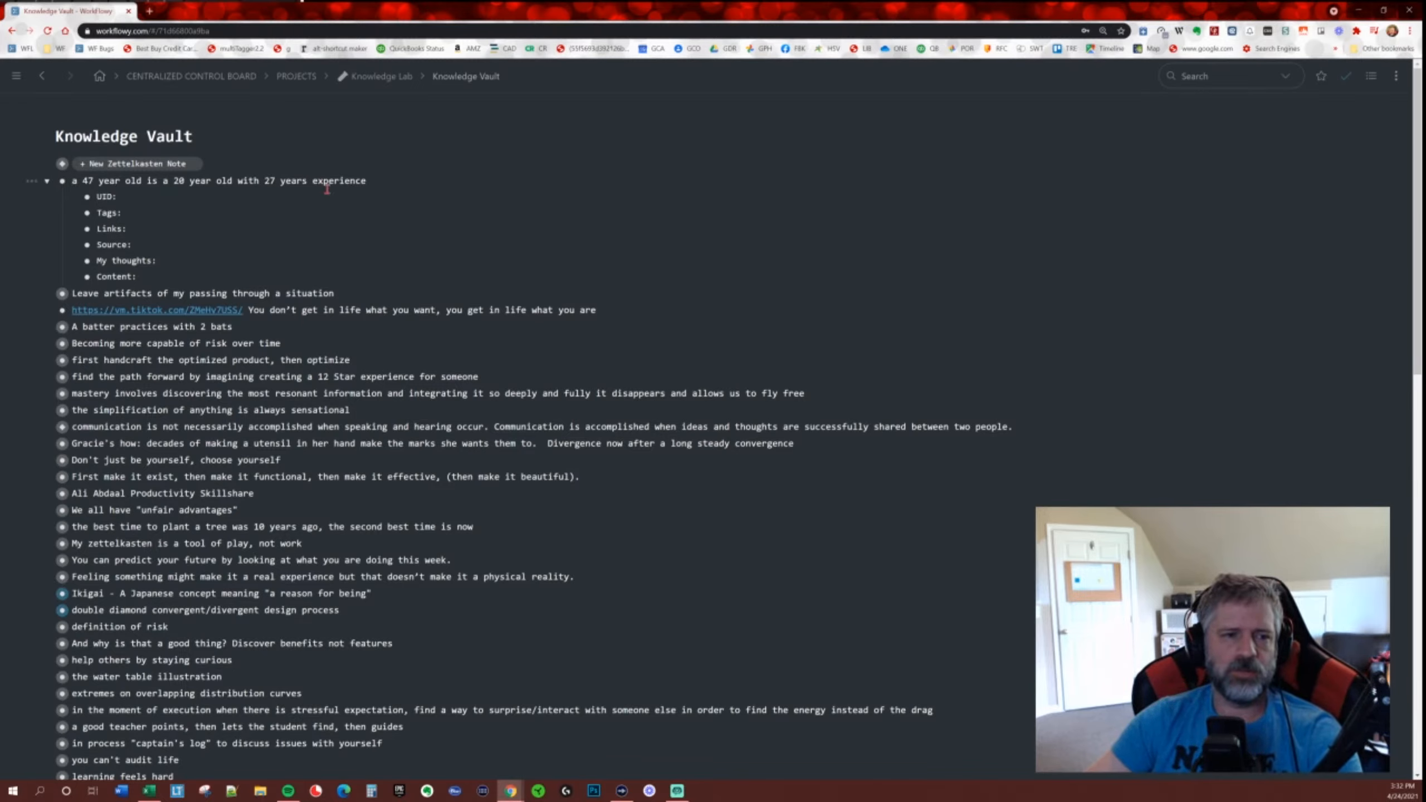
click(393, 280)
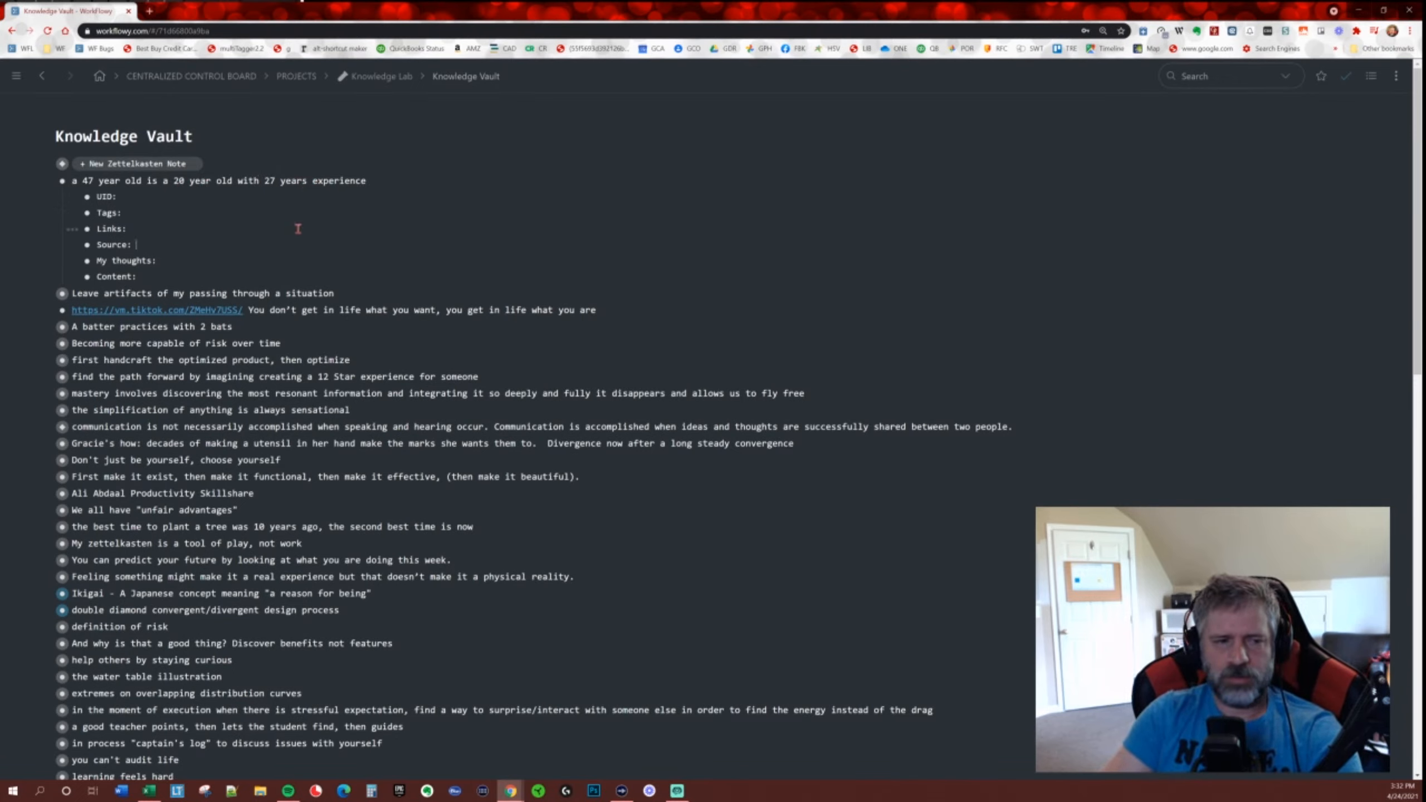
text(Frank G)
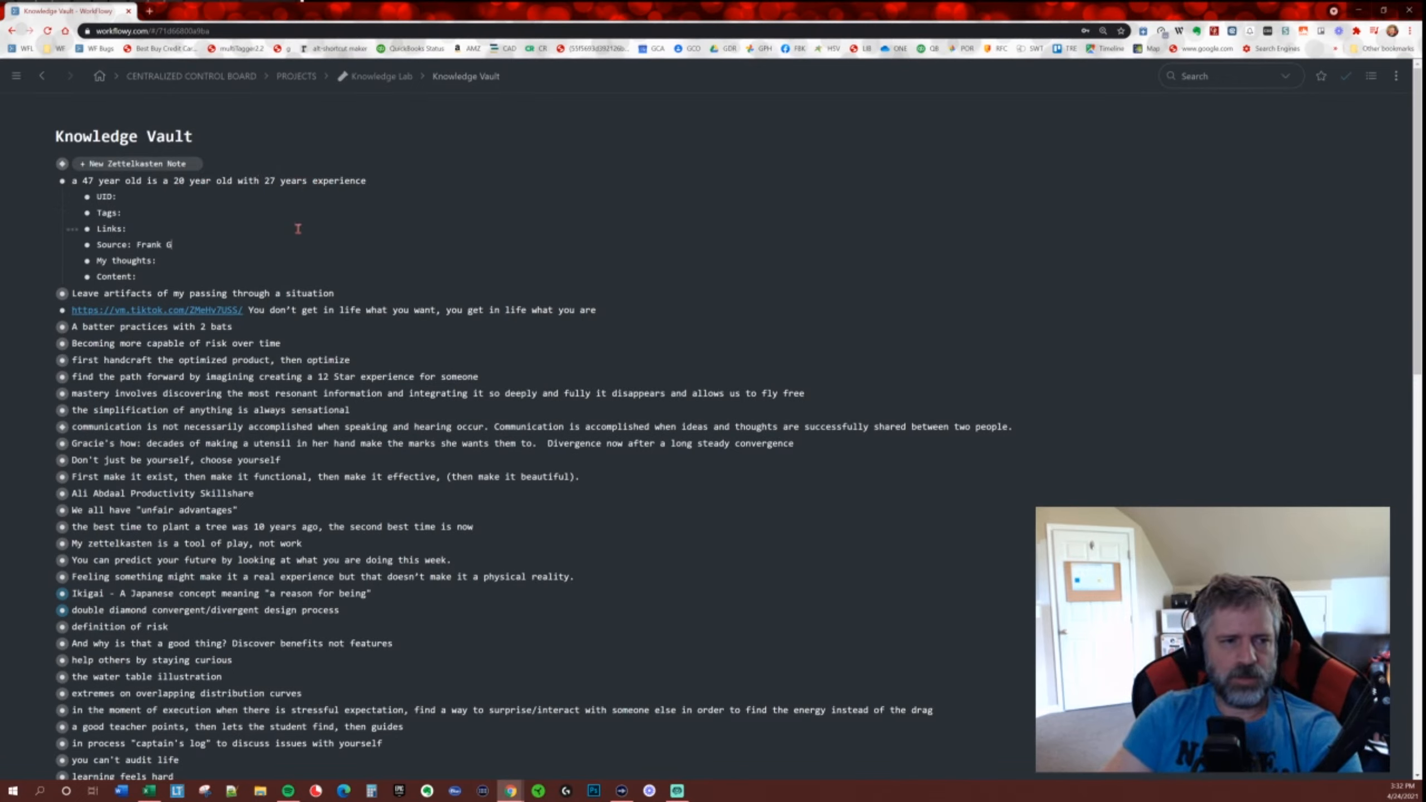
text( NY)
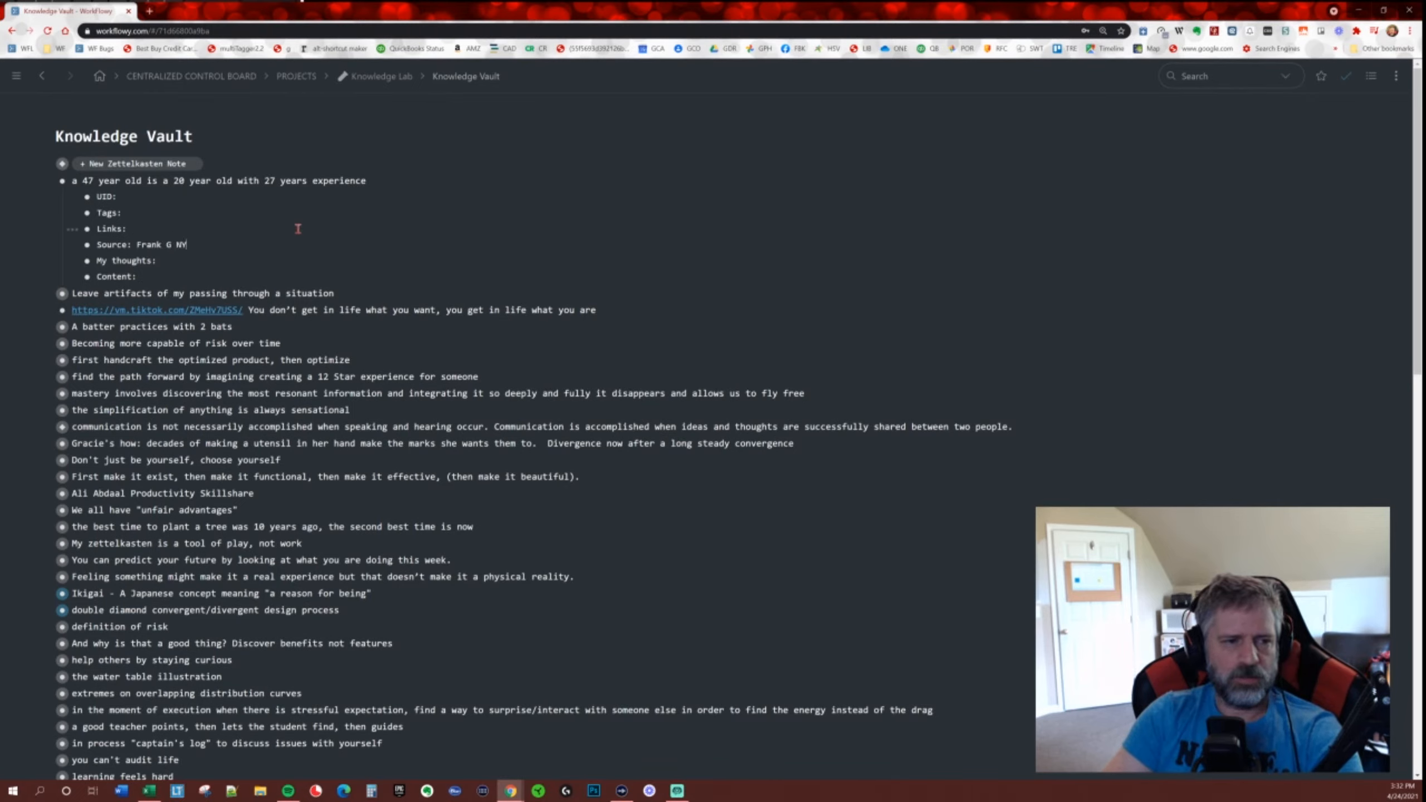
text( NY from the Slac)
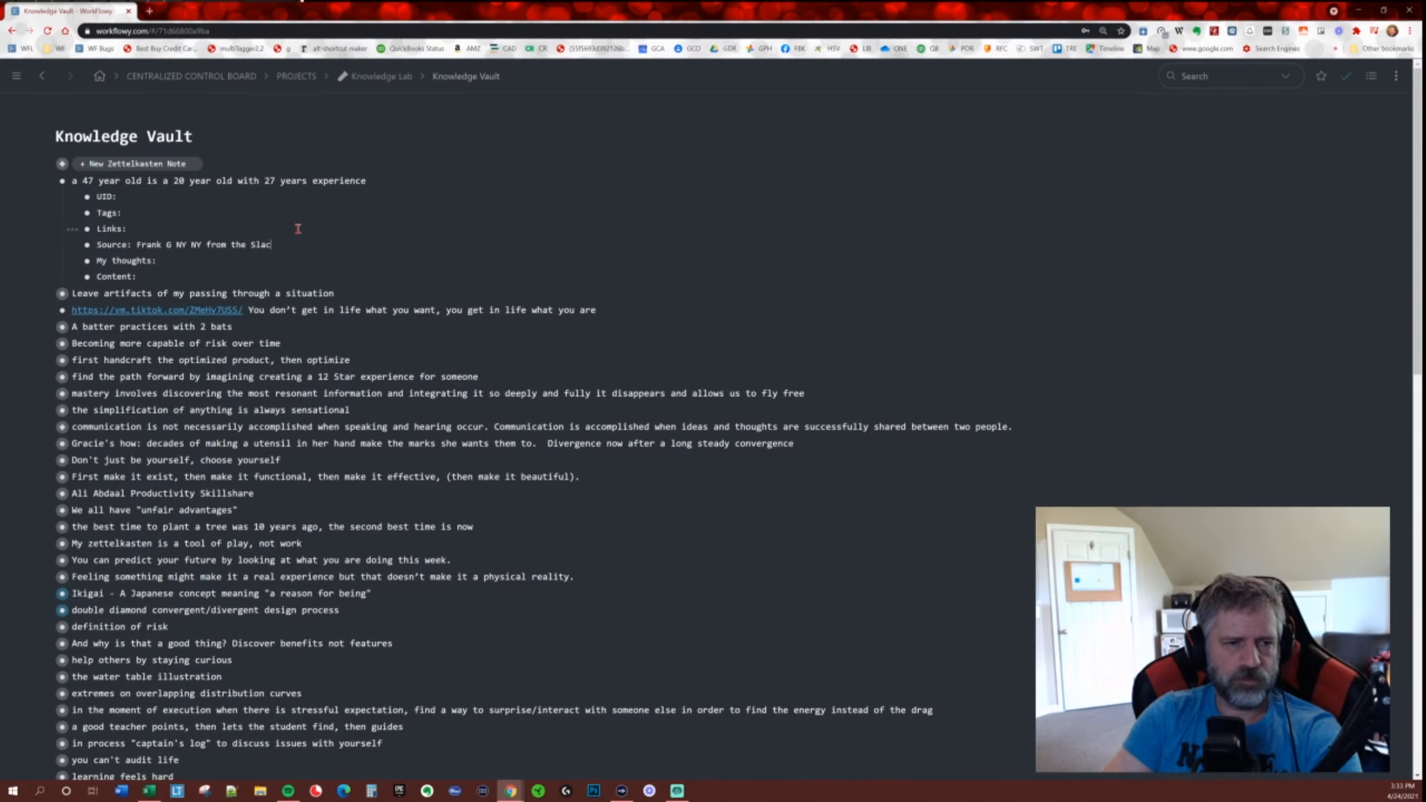
text(k Group)
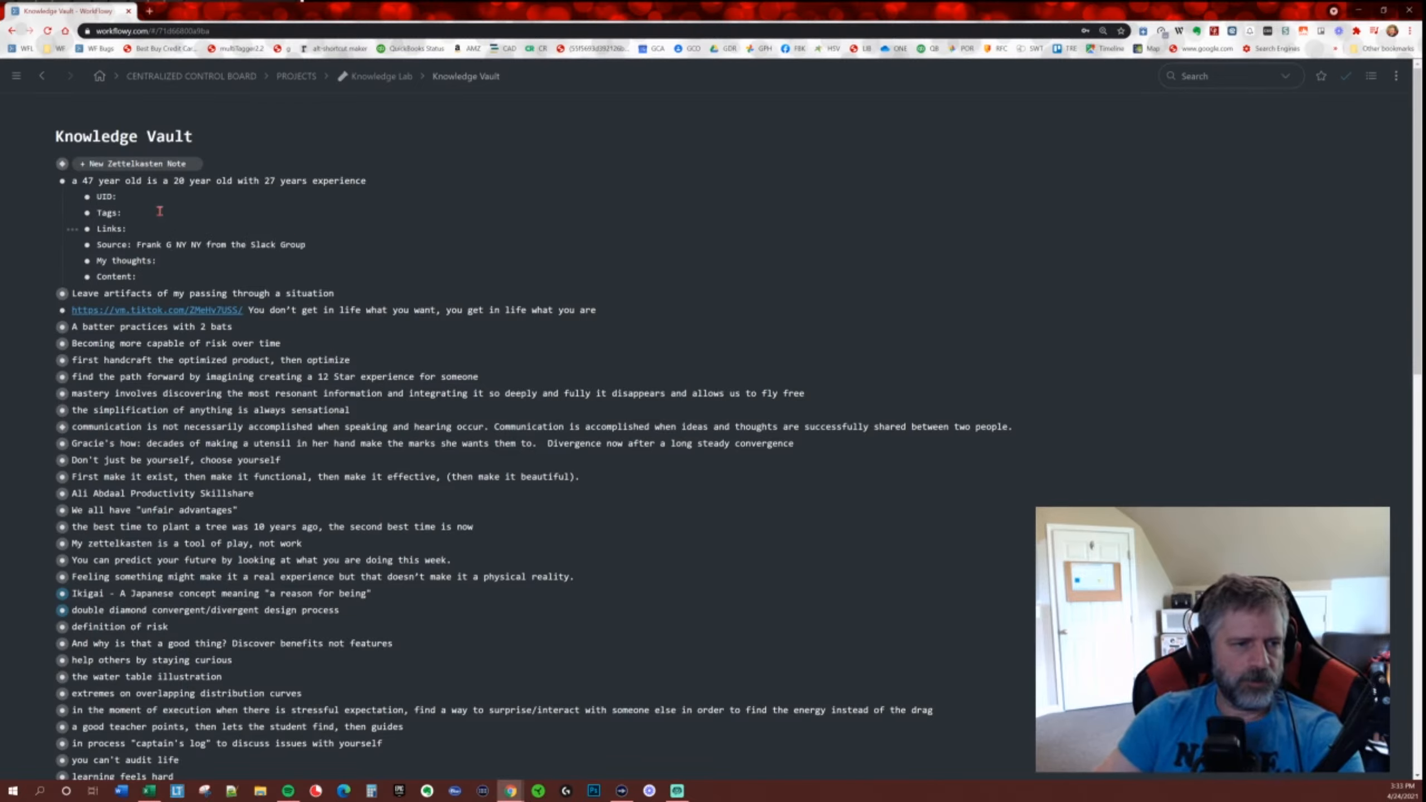
Stamp the note's UID with the current date and time, Sat, Apr 24, 2021 at 3:33pm, and tag it #futureself.
click(209, 195)
key(alt+d)
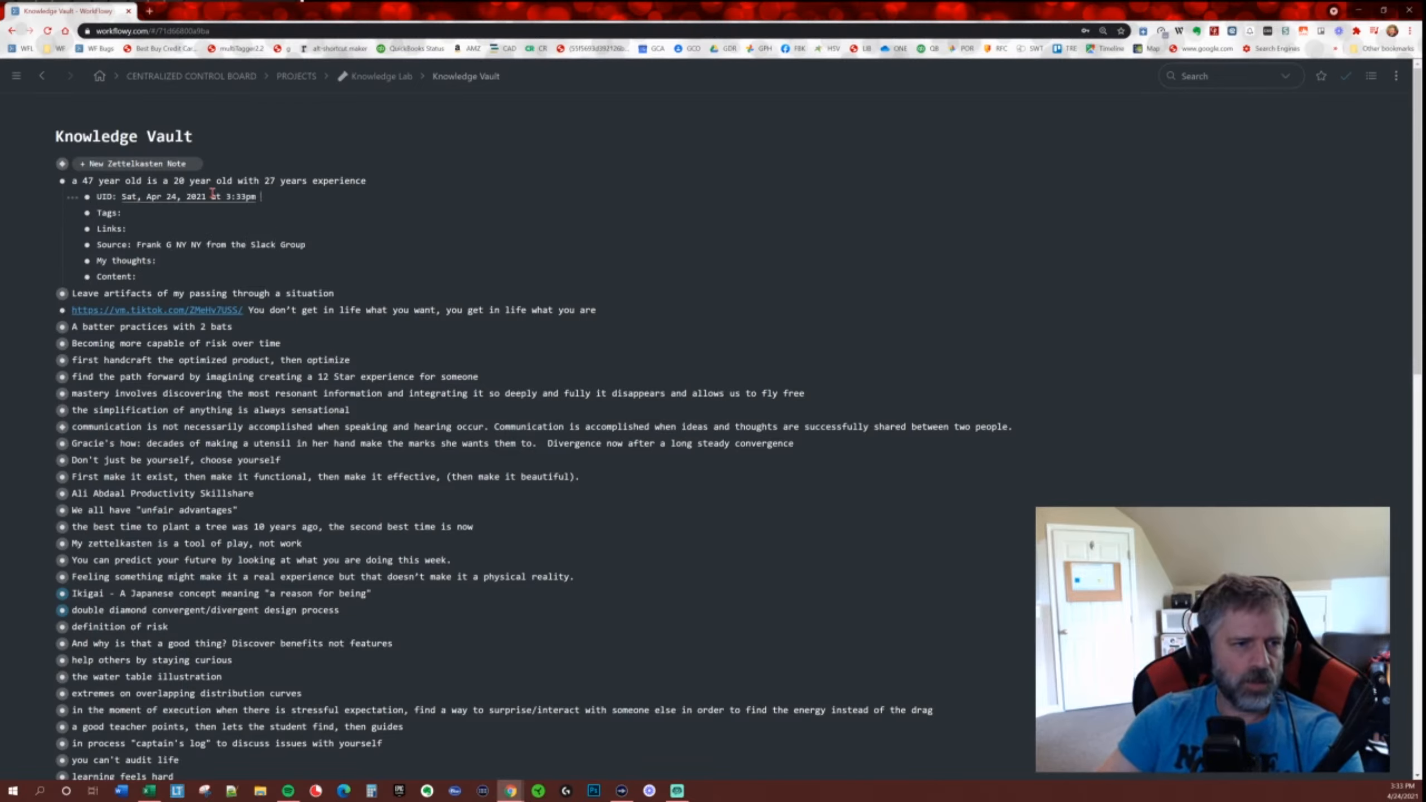
click(156, 212)
text(#fu)
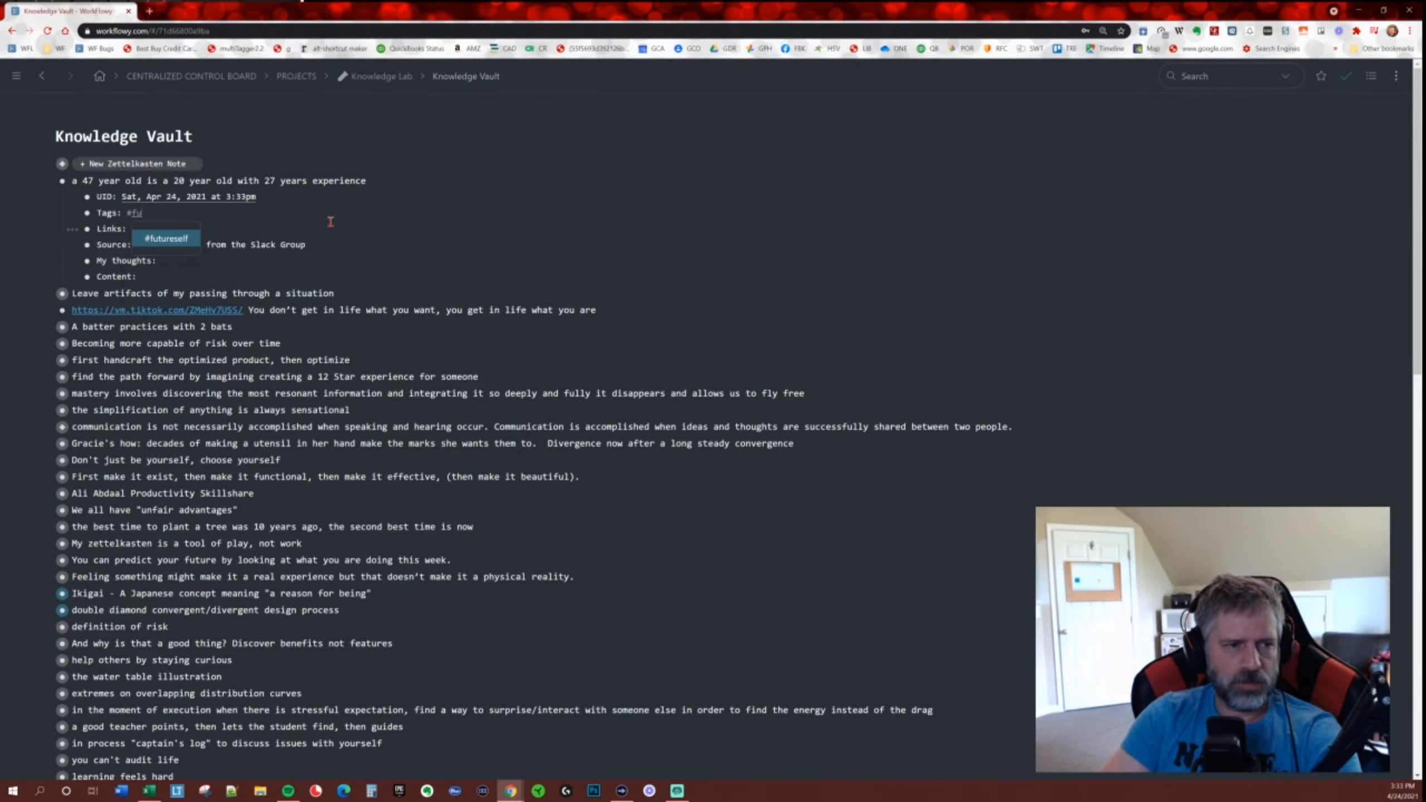
text(turese)
key(Return)
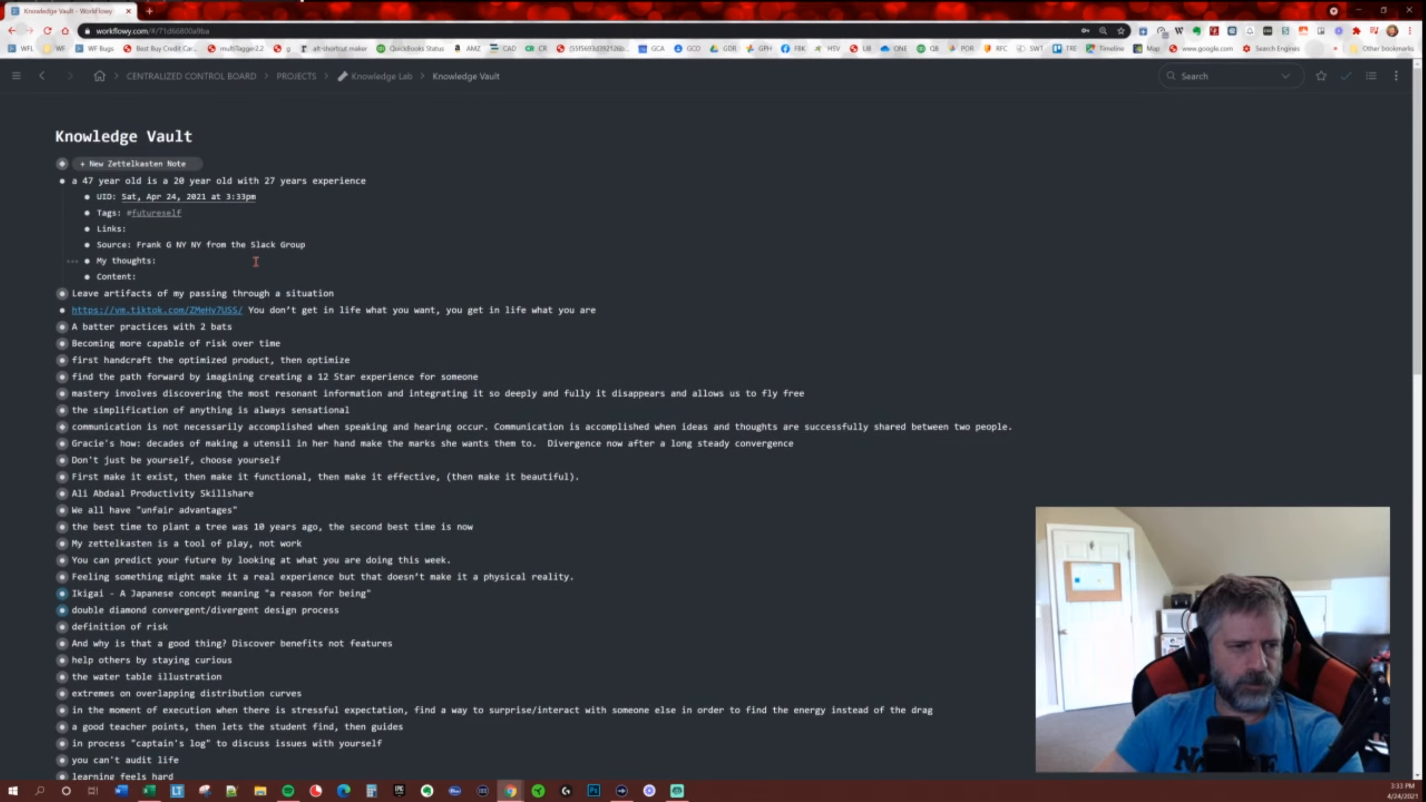
Enter "I would probably say that I am a 25 year old with 22 years experience" under the note's My thoughts.
click(198, 262)
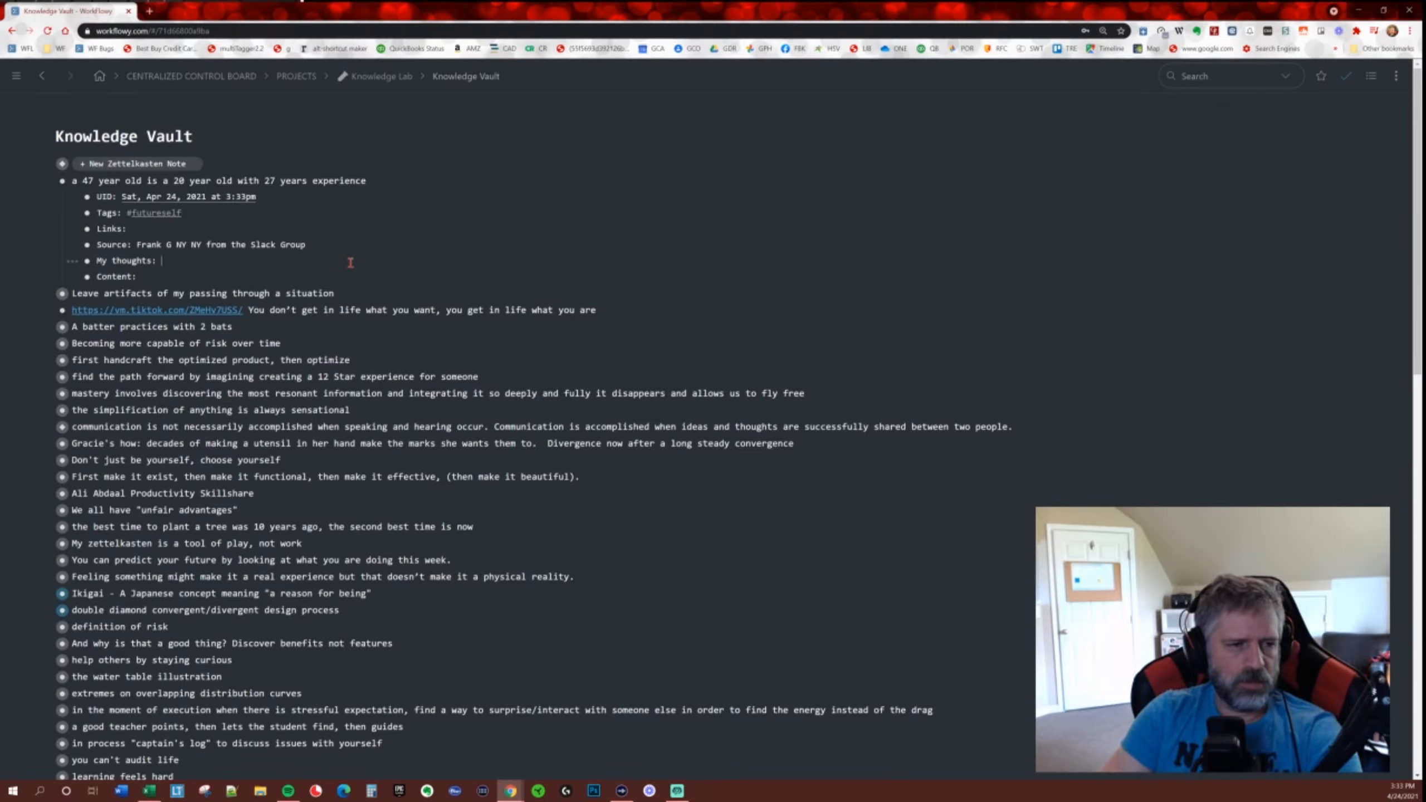
text(I would )
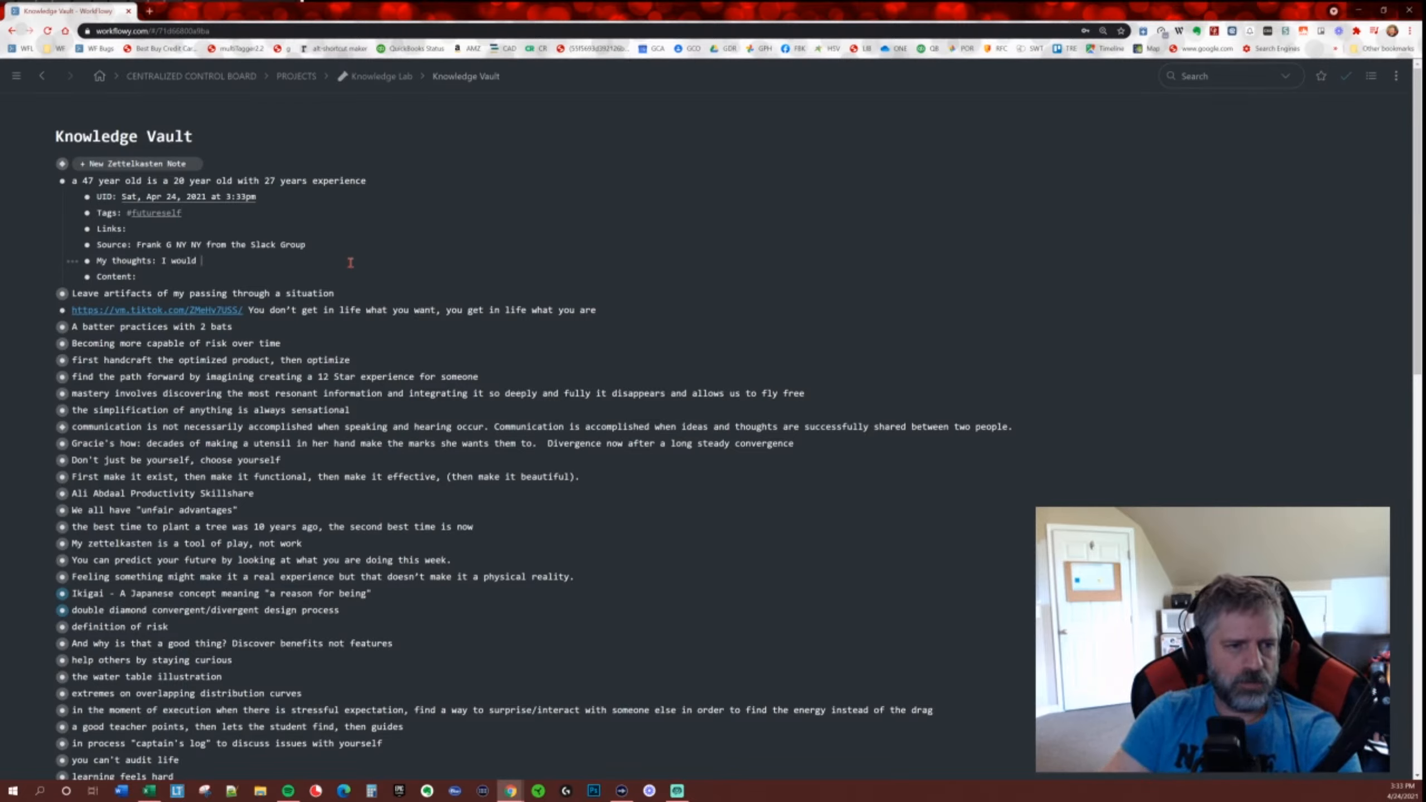
text(probably say)
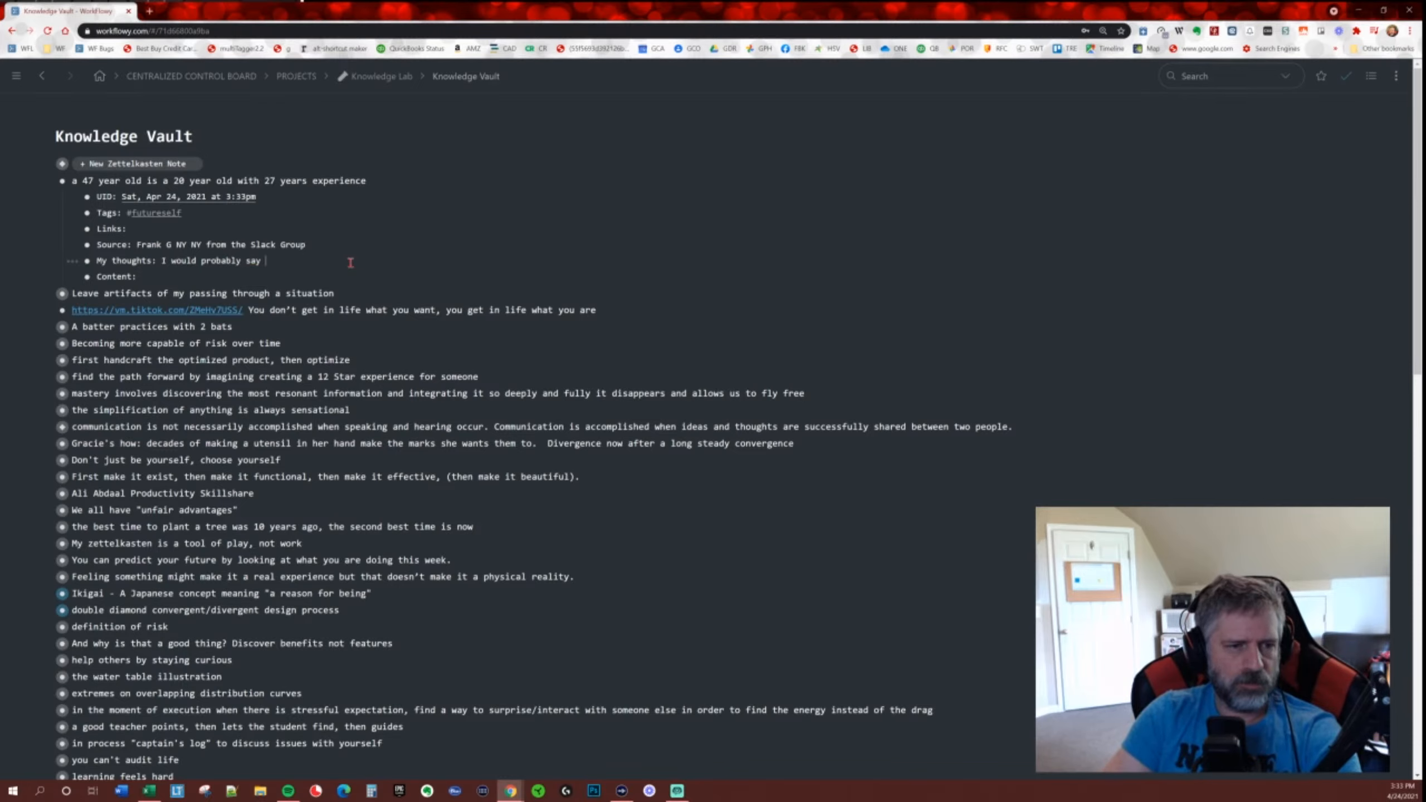
text(u that I am a 2)
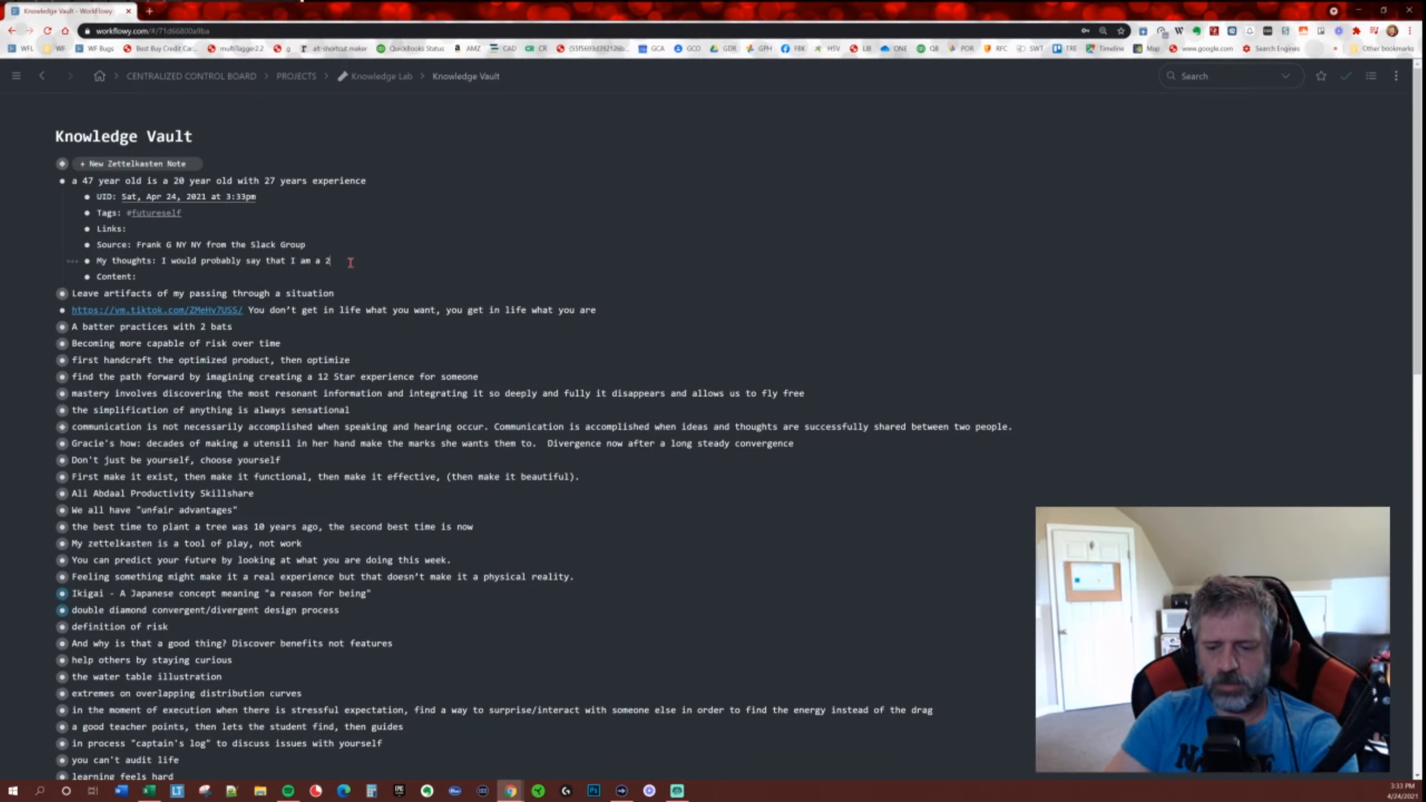
text(5 year old goin)
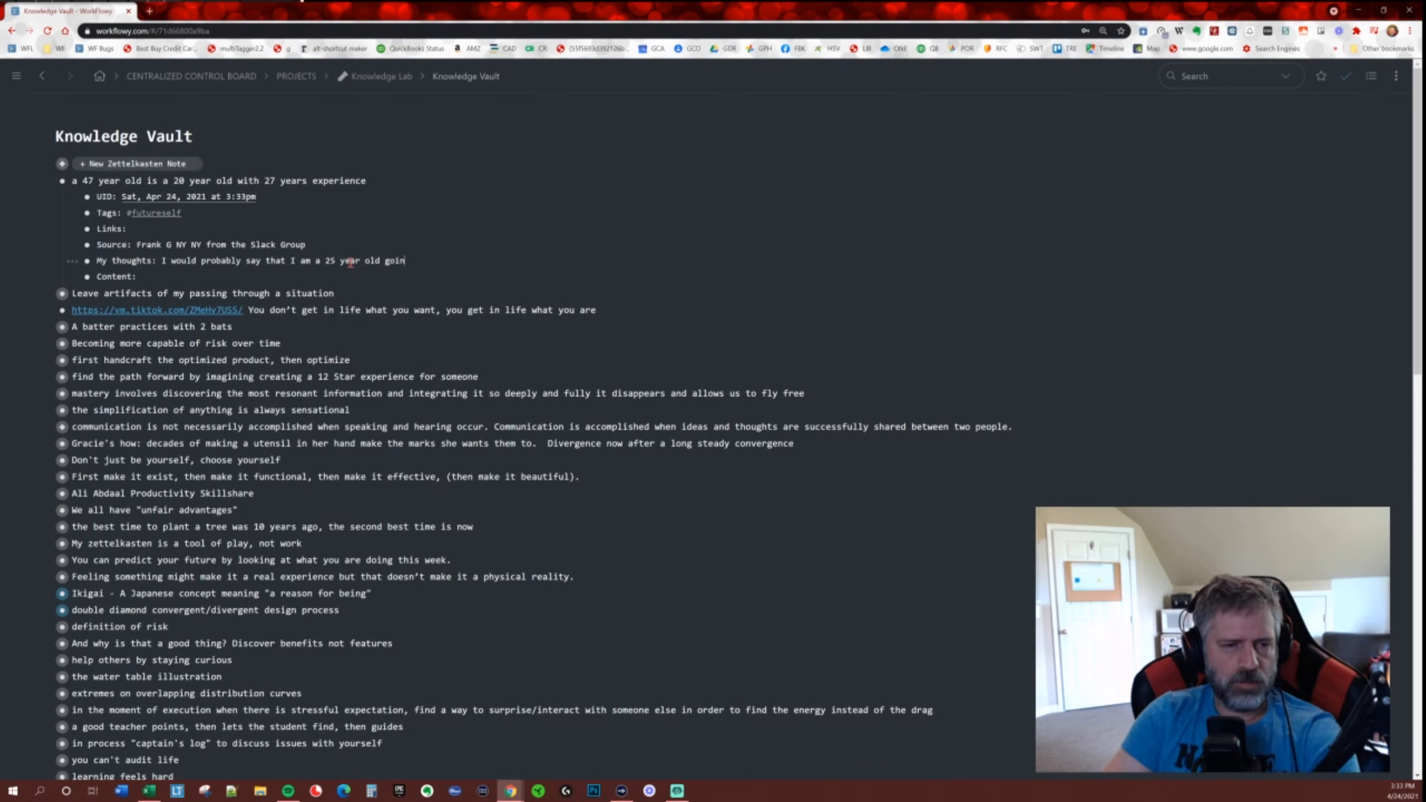
key(BackSpace)
key(BackSpace)
key(BackSpace)
key(BackSpace)
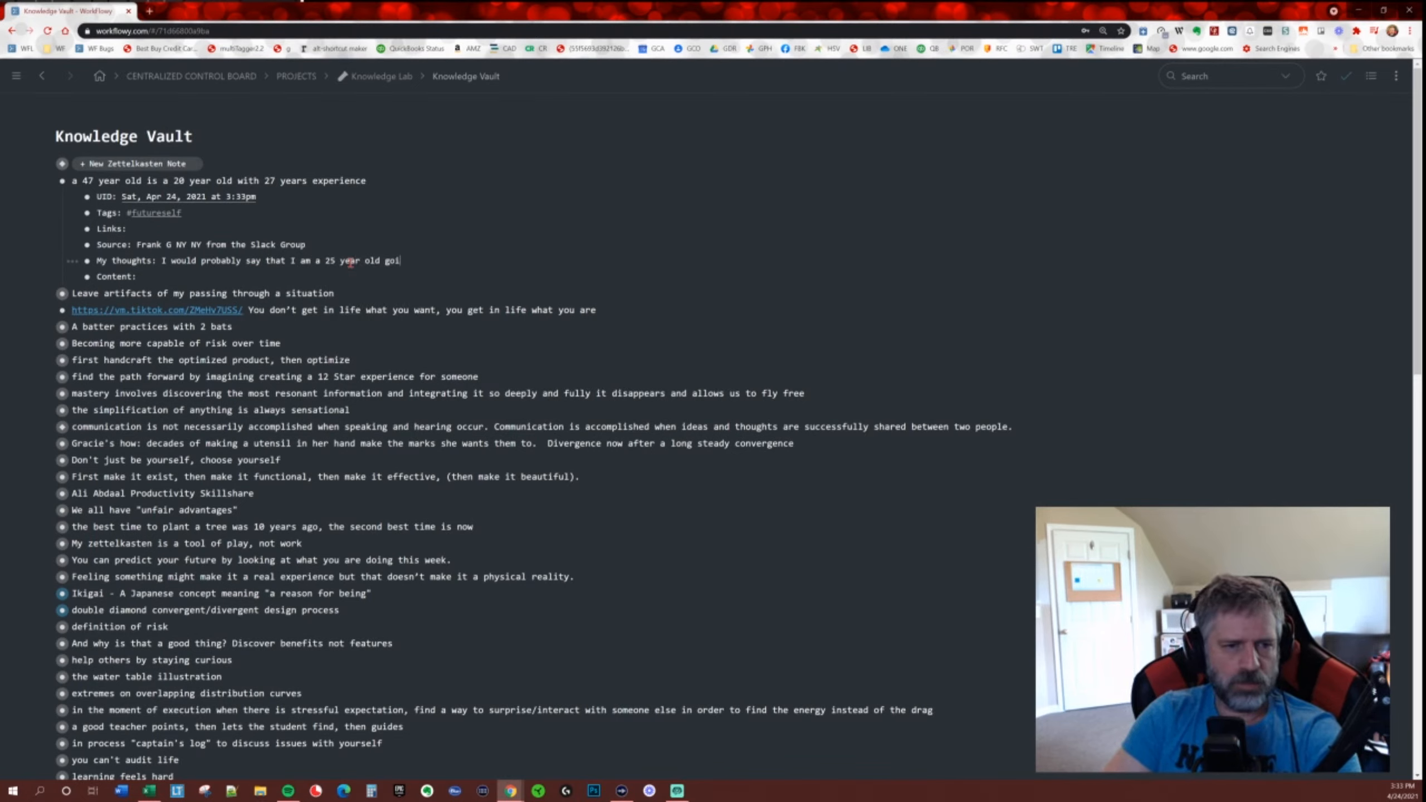
text(with )
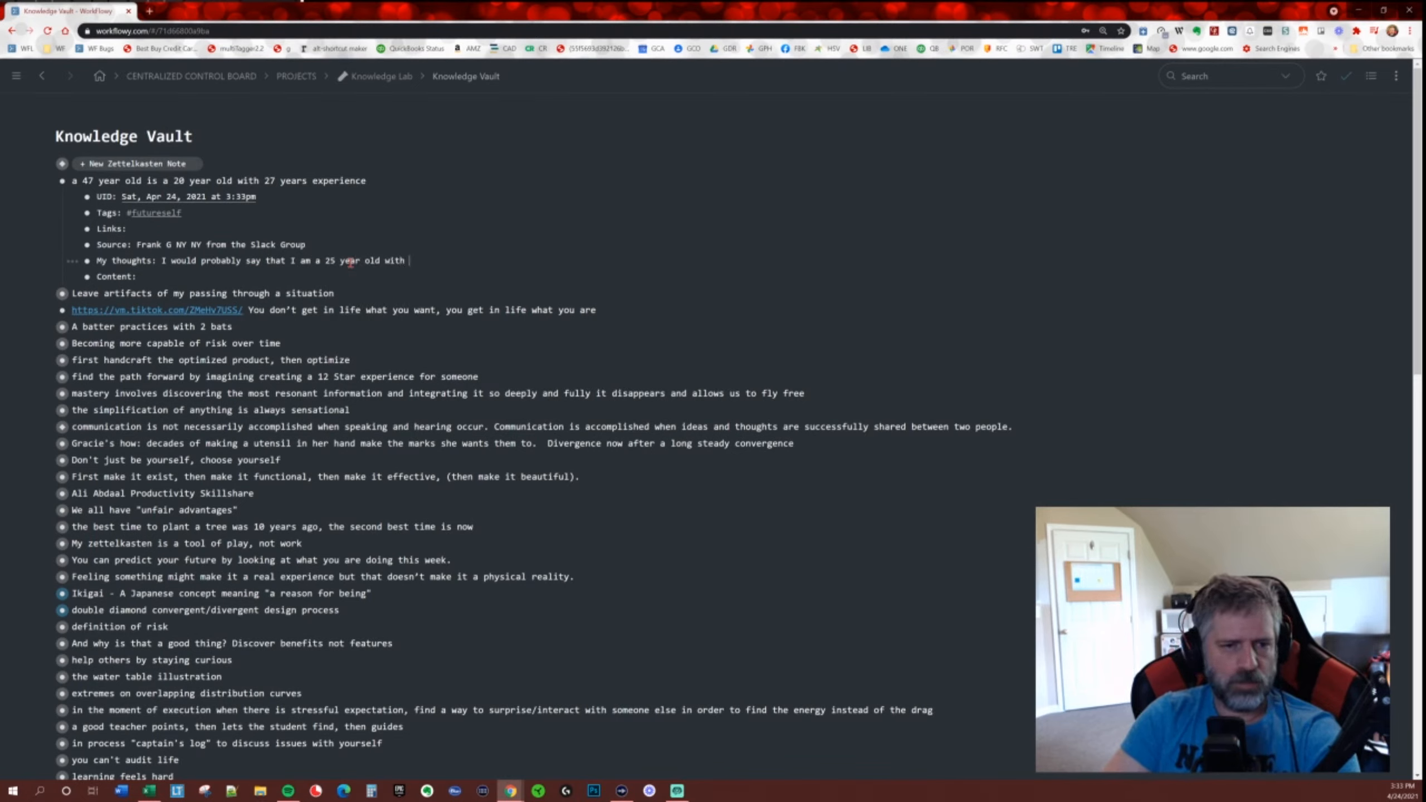
text(22 yerars)
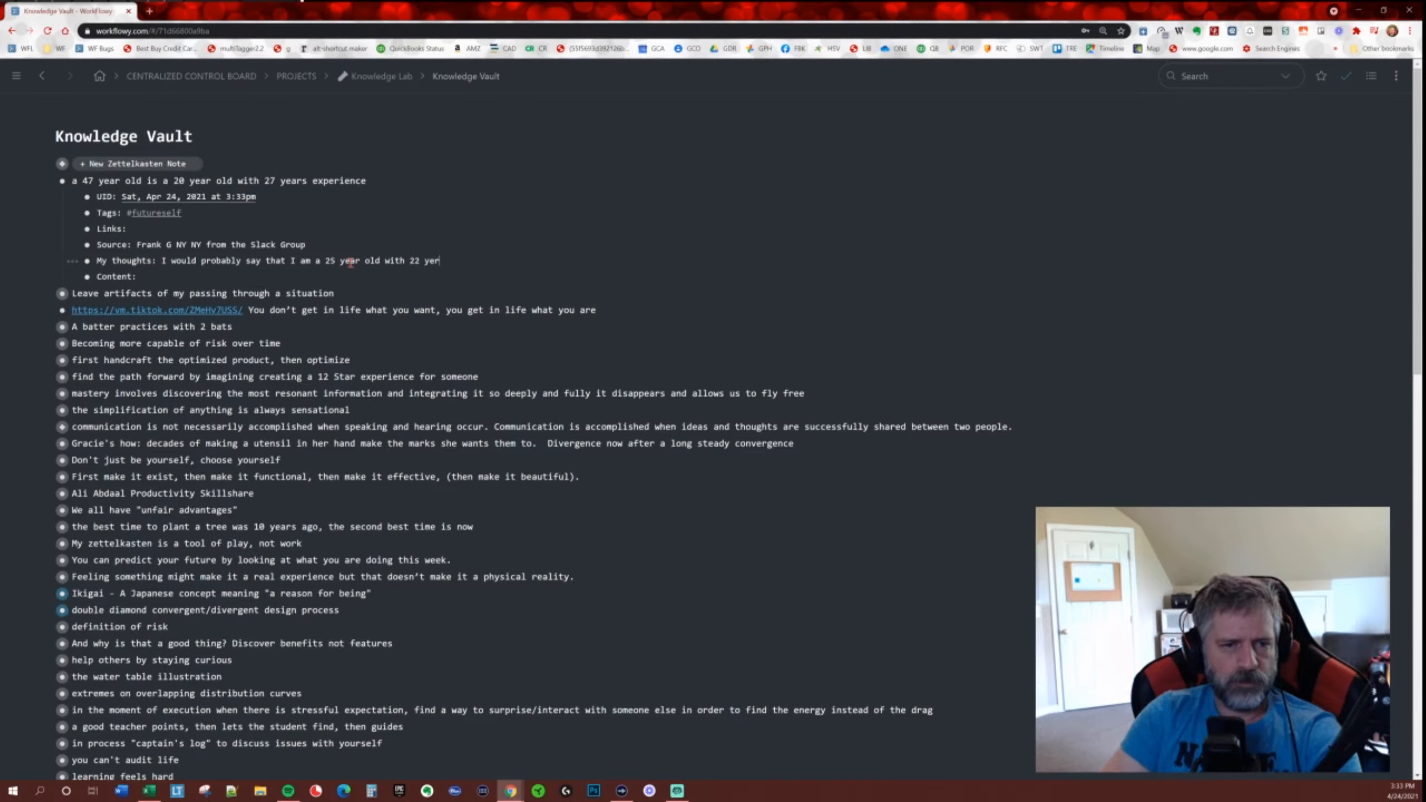
key(BackSpace)
text(ars exp)
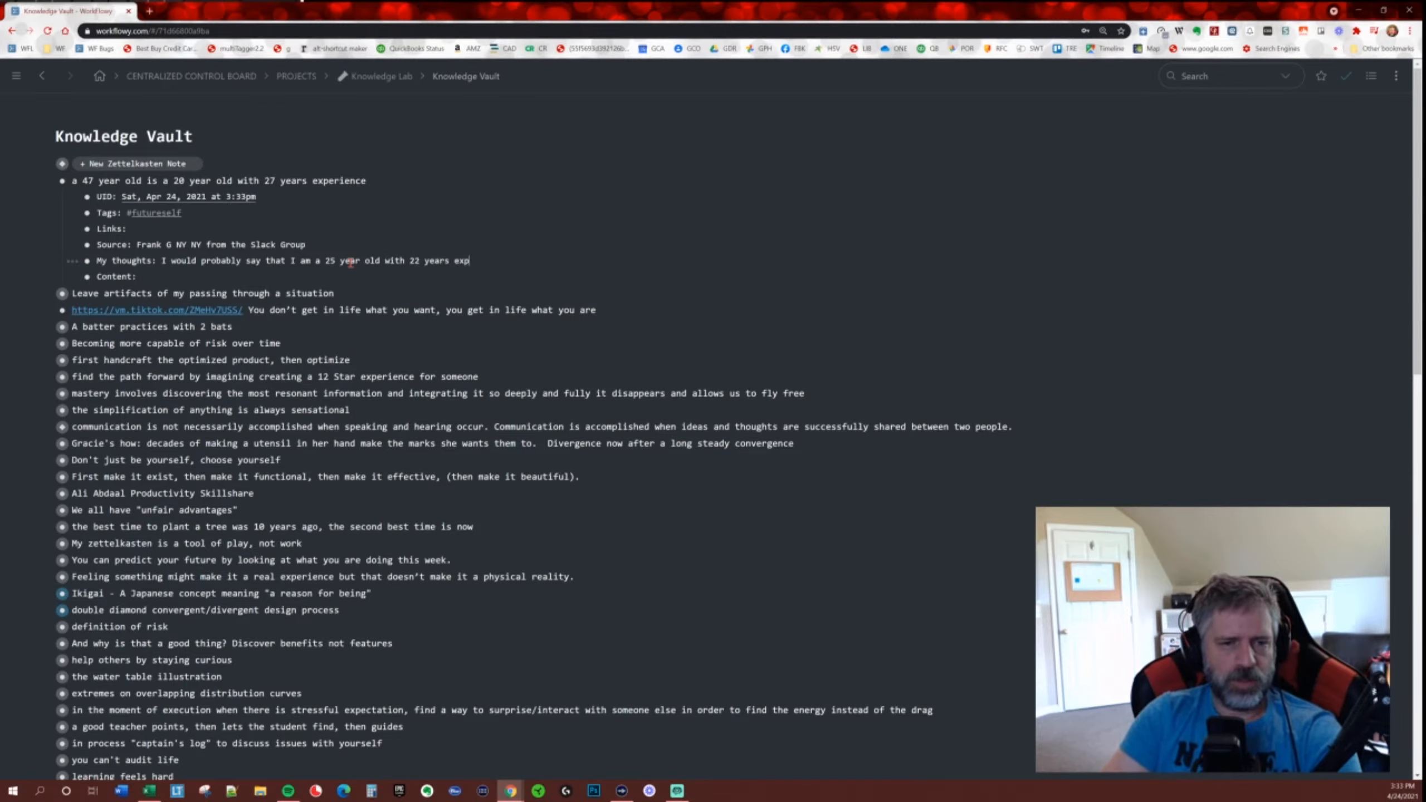
text(erience)
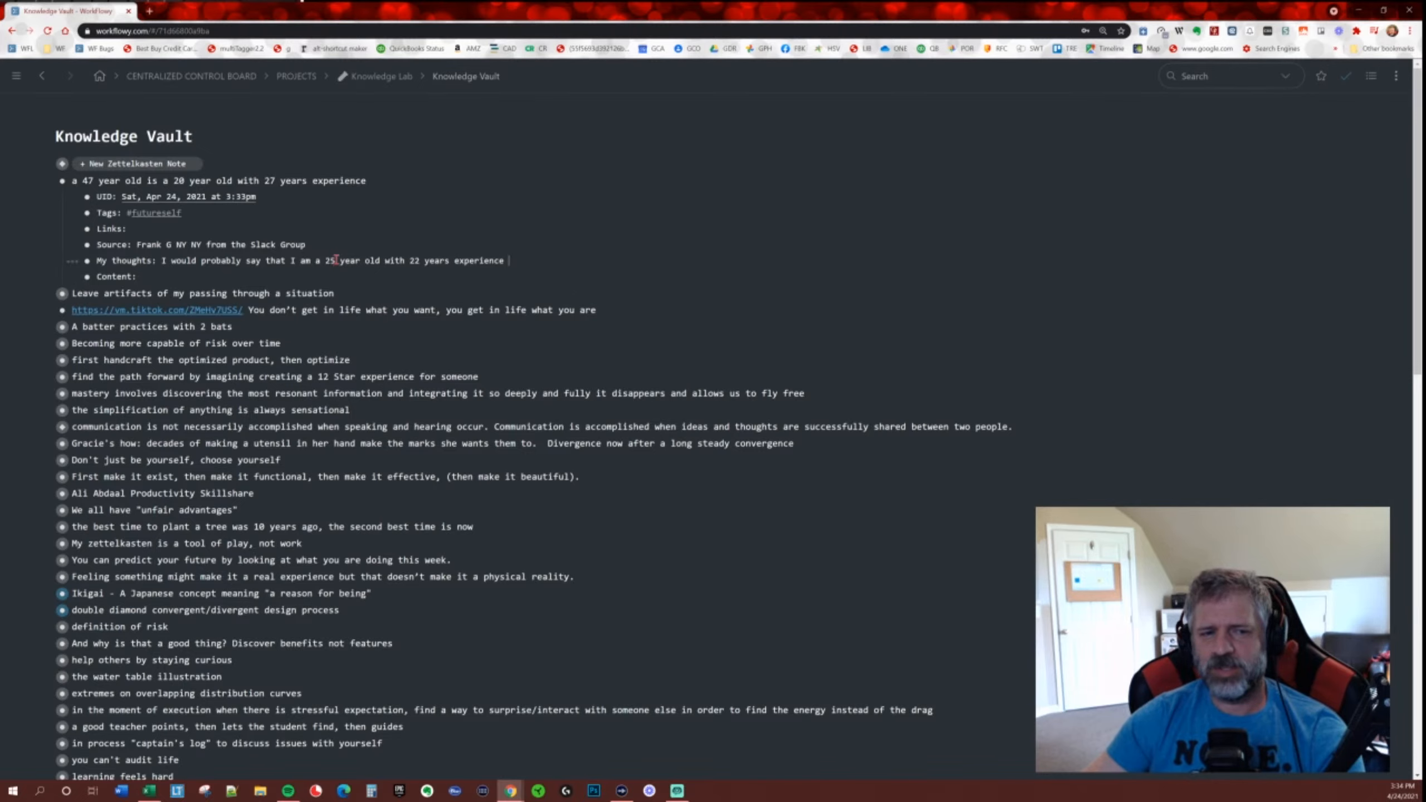
key(shift+Right)
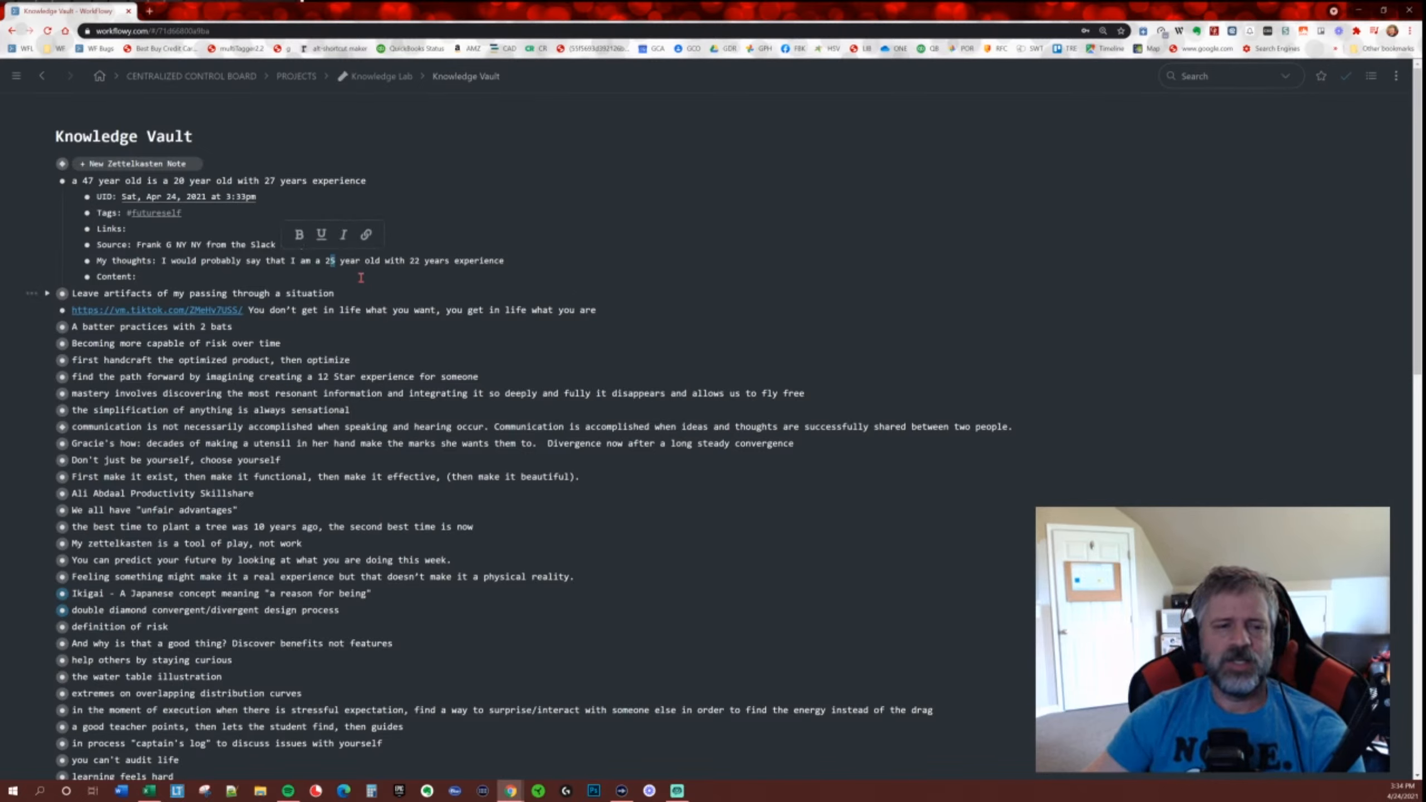
click(338, 262)
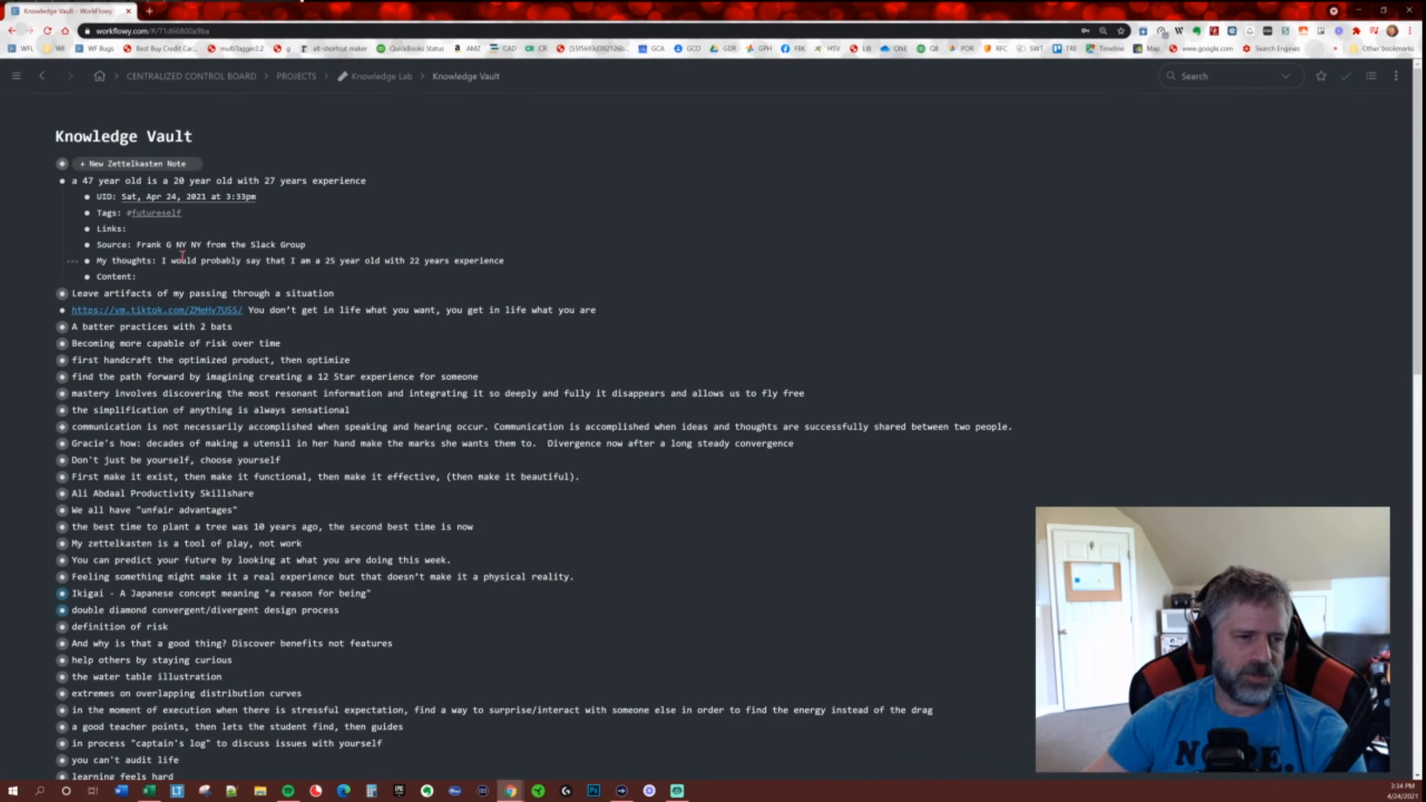
Delete the note's empty Content bullet and collapse the finished note in the Knowledge Vault.
key(Down)
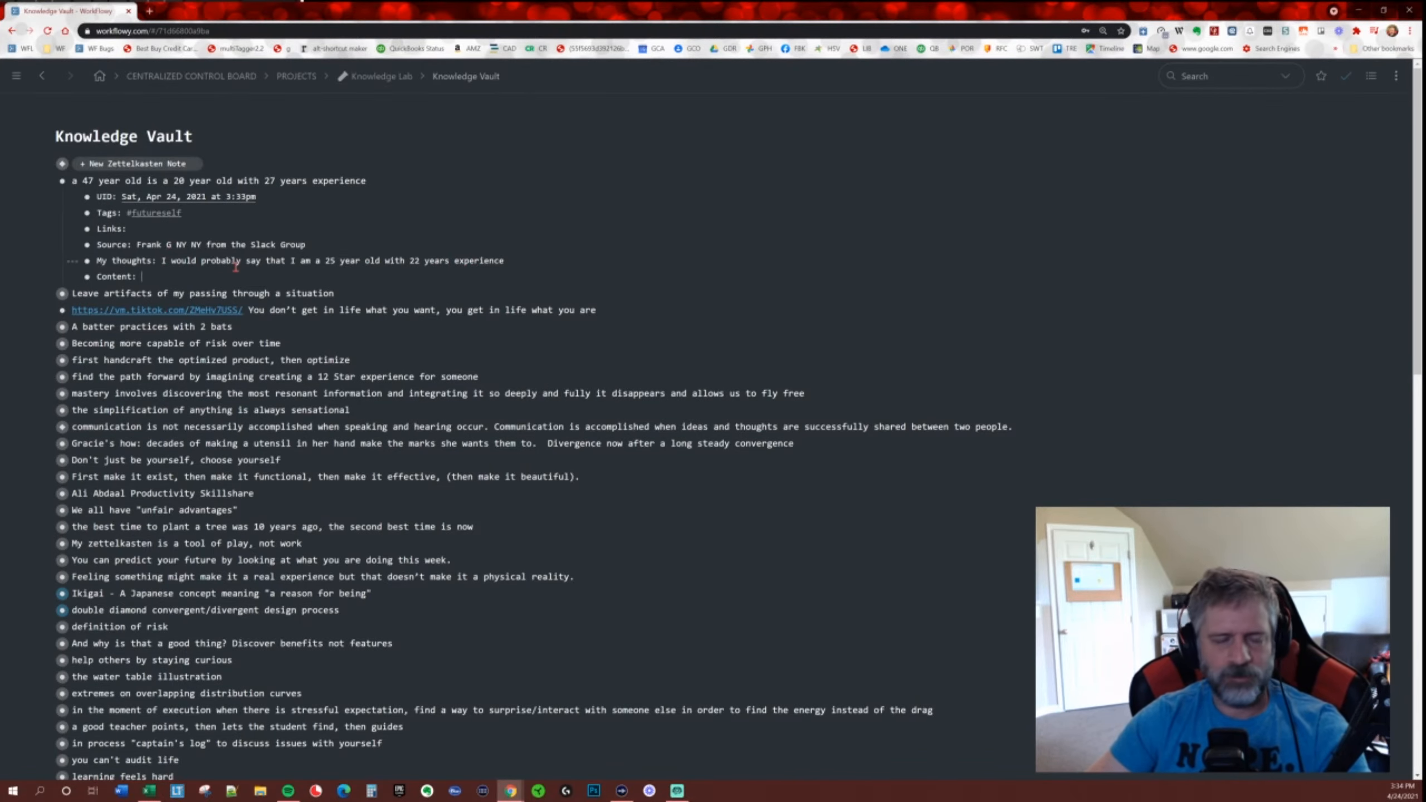
key(ctrl+shift+BackSpace)
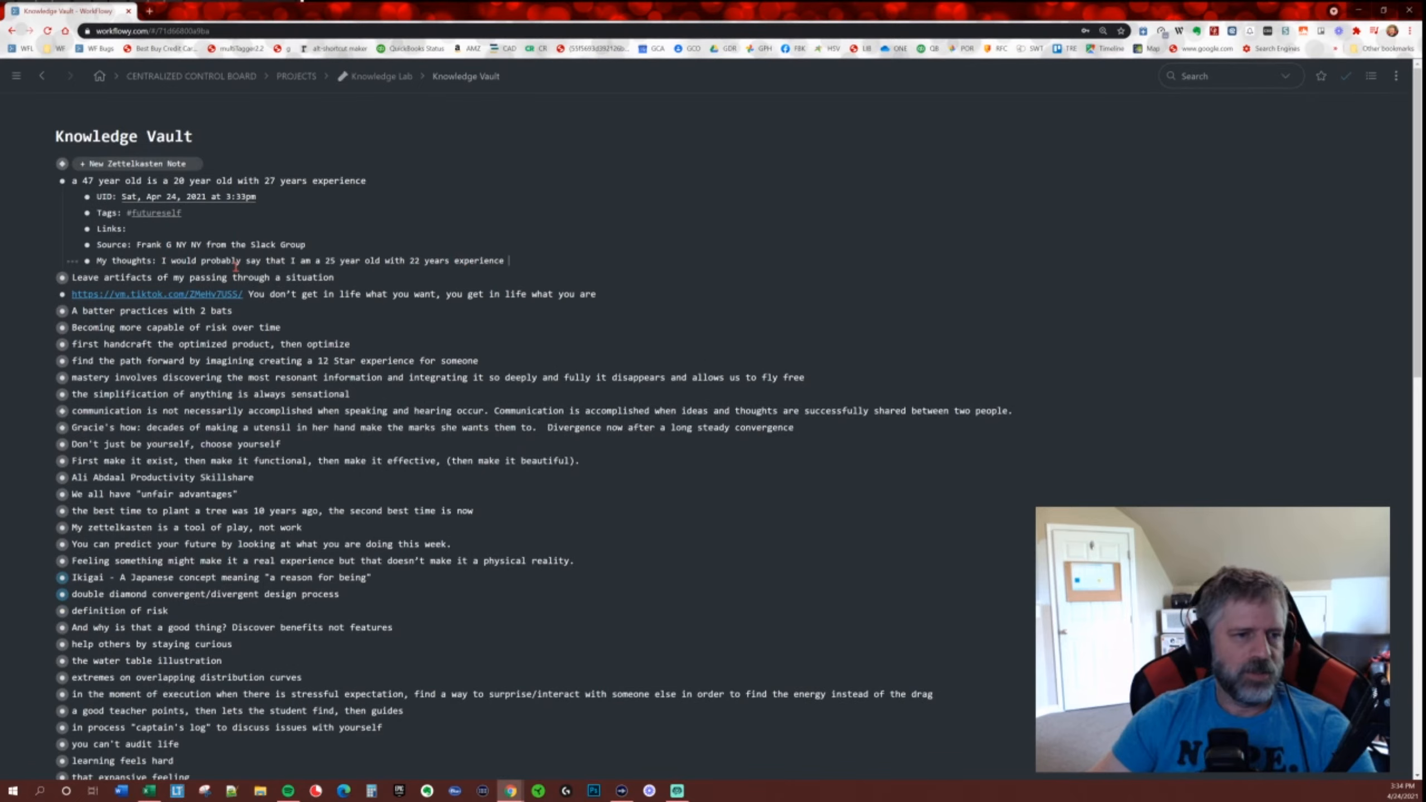
click(55, 181)
key(super+0)
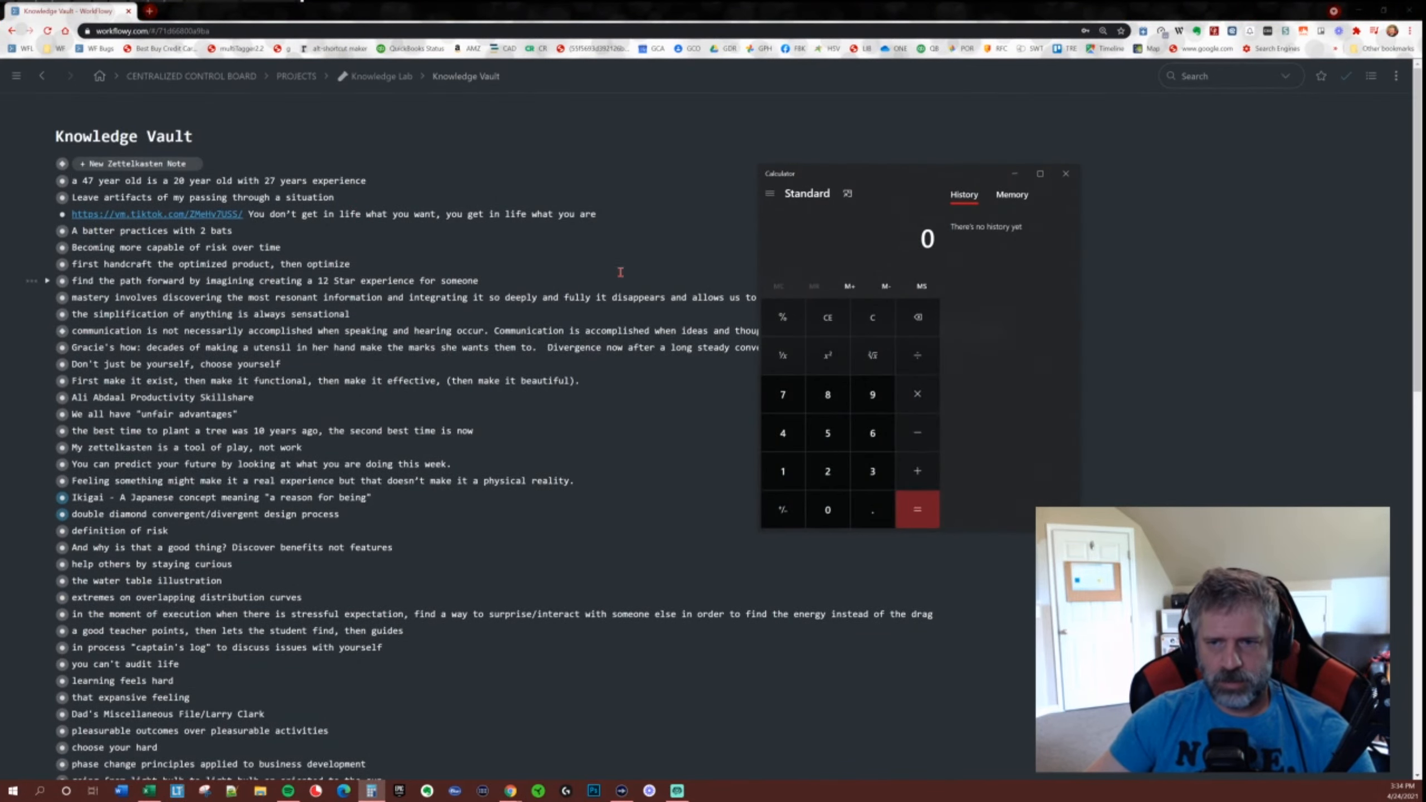
click(1060, 176)
Return to the Centralized Control Board and copy the full backlinked Inbox idea beginning "Why is the workflow he use or slack group a platform for me?".
key(alt+Left)
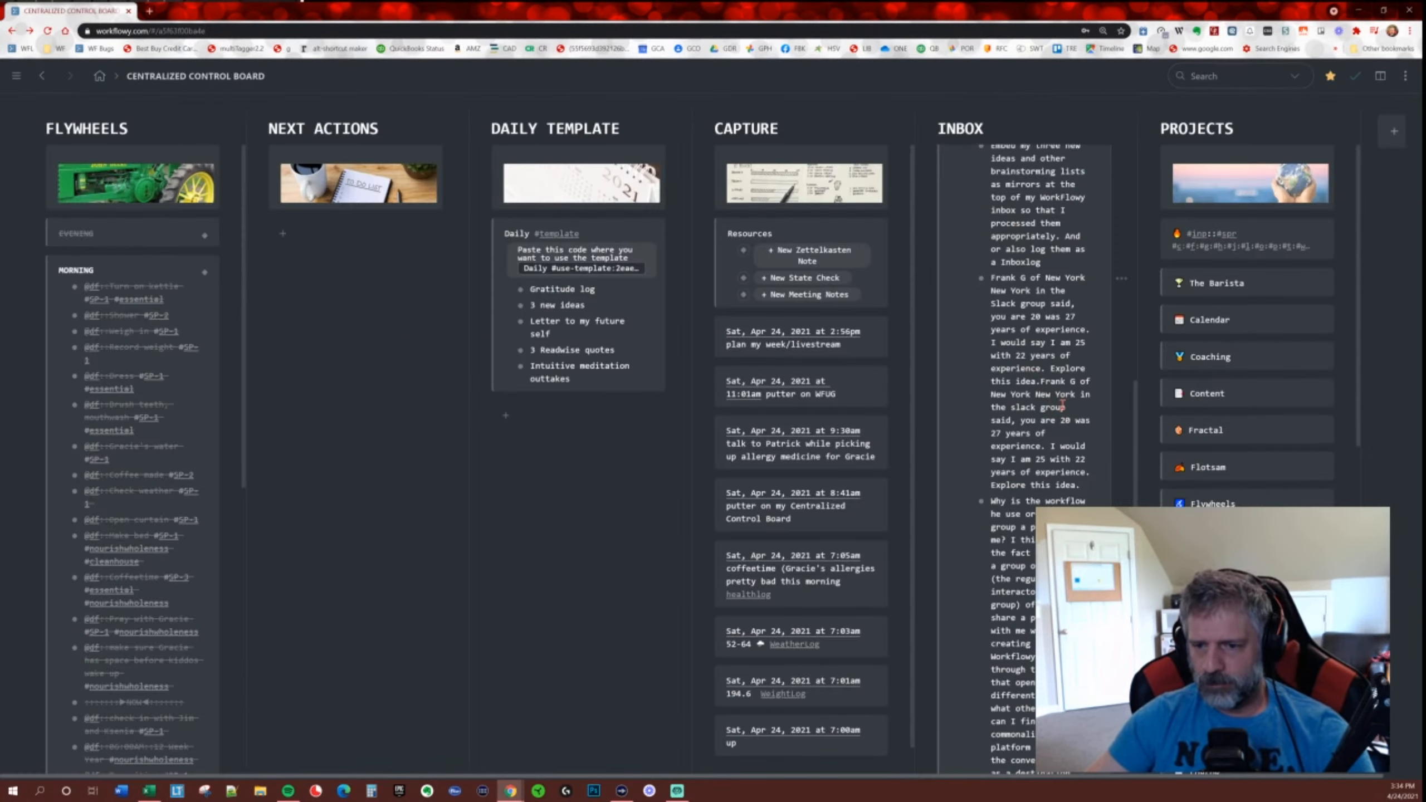
scroll(1063, 403, down, 2)
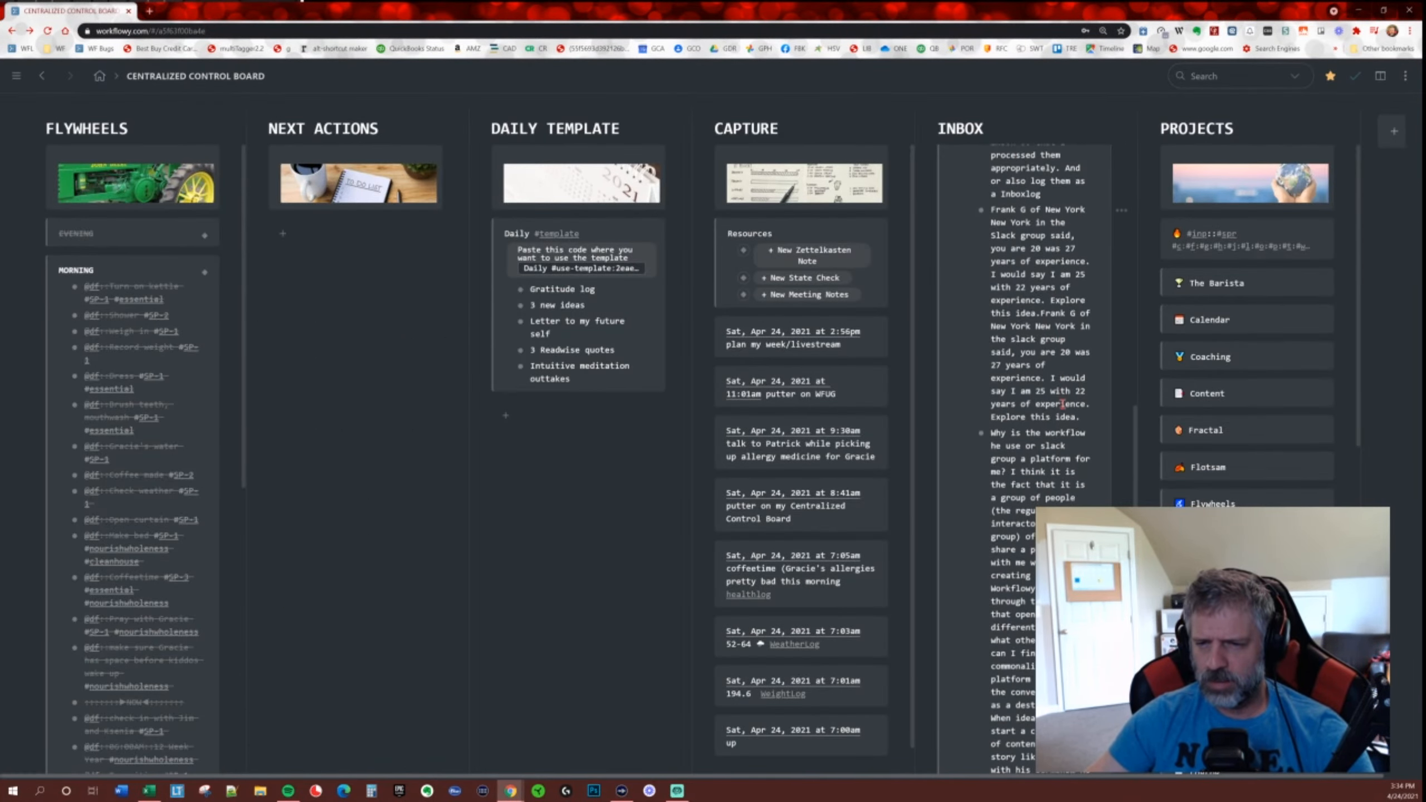
scroll(1063, 403, down, 1)
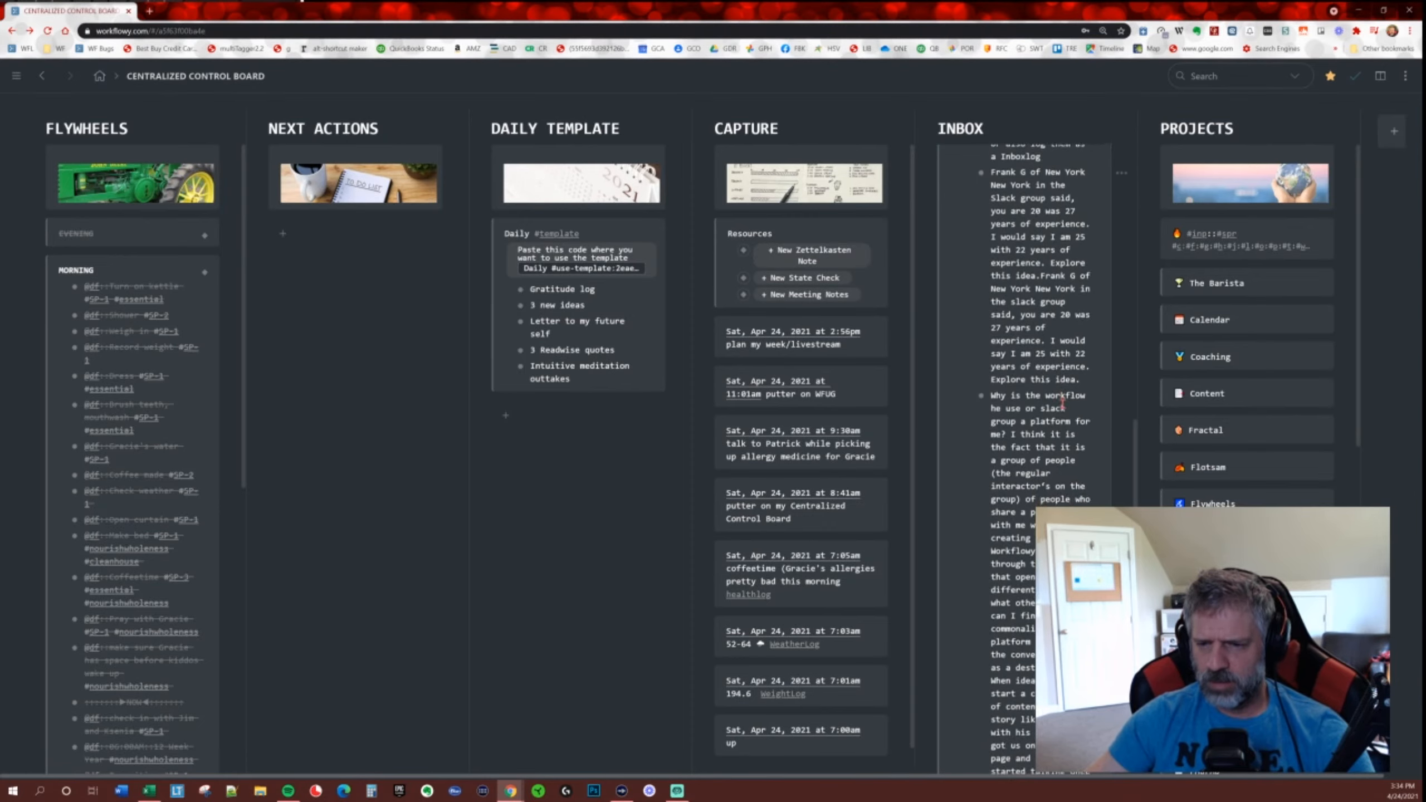
scroll(1063, 403, down, 2)
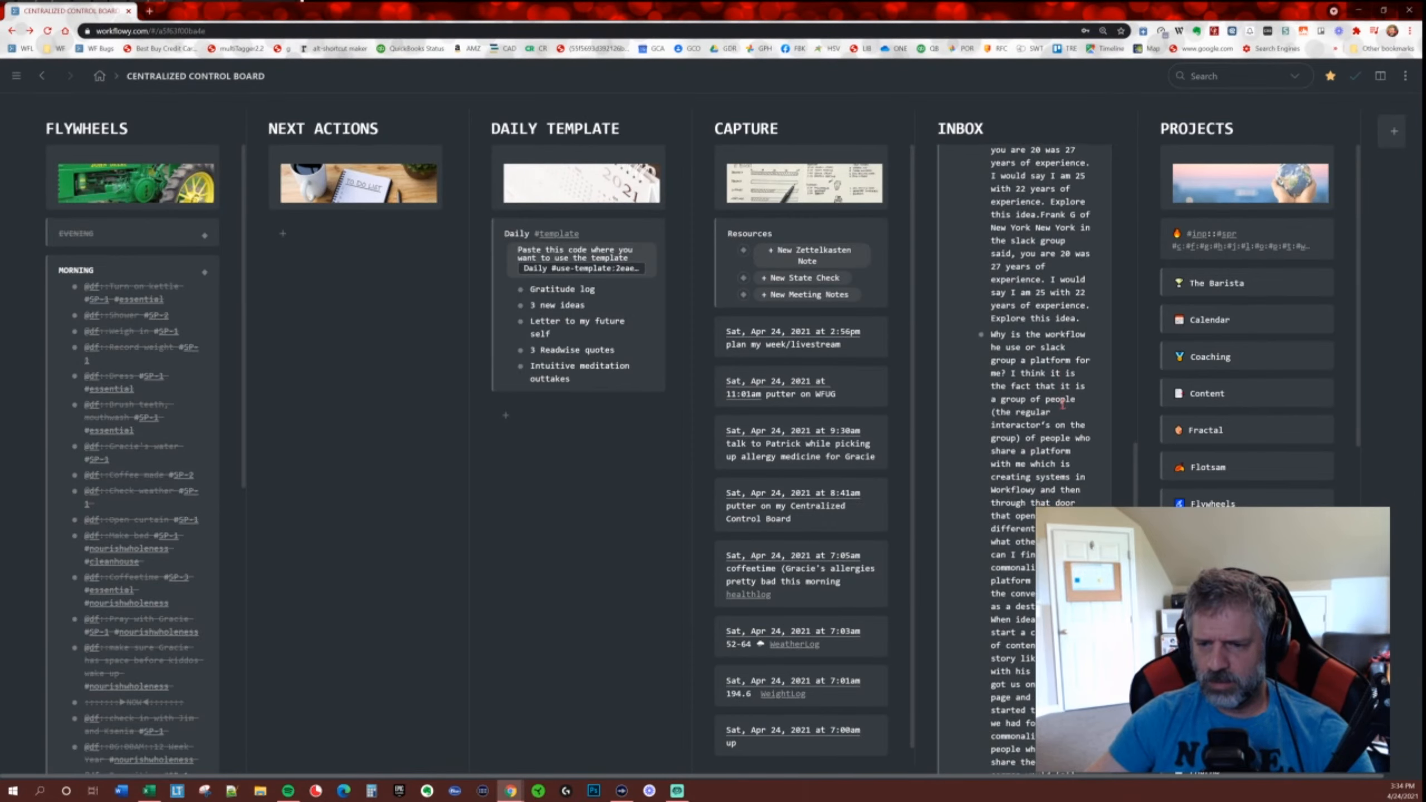
scroll(1063, 403, down, 2)
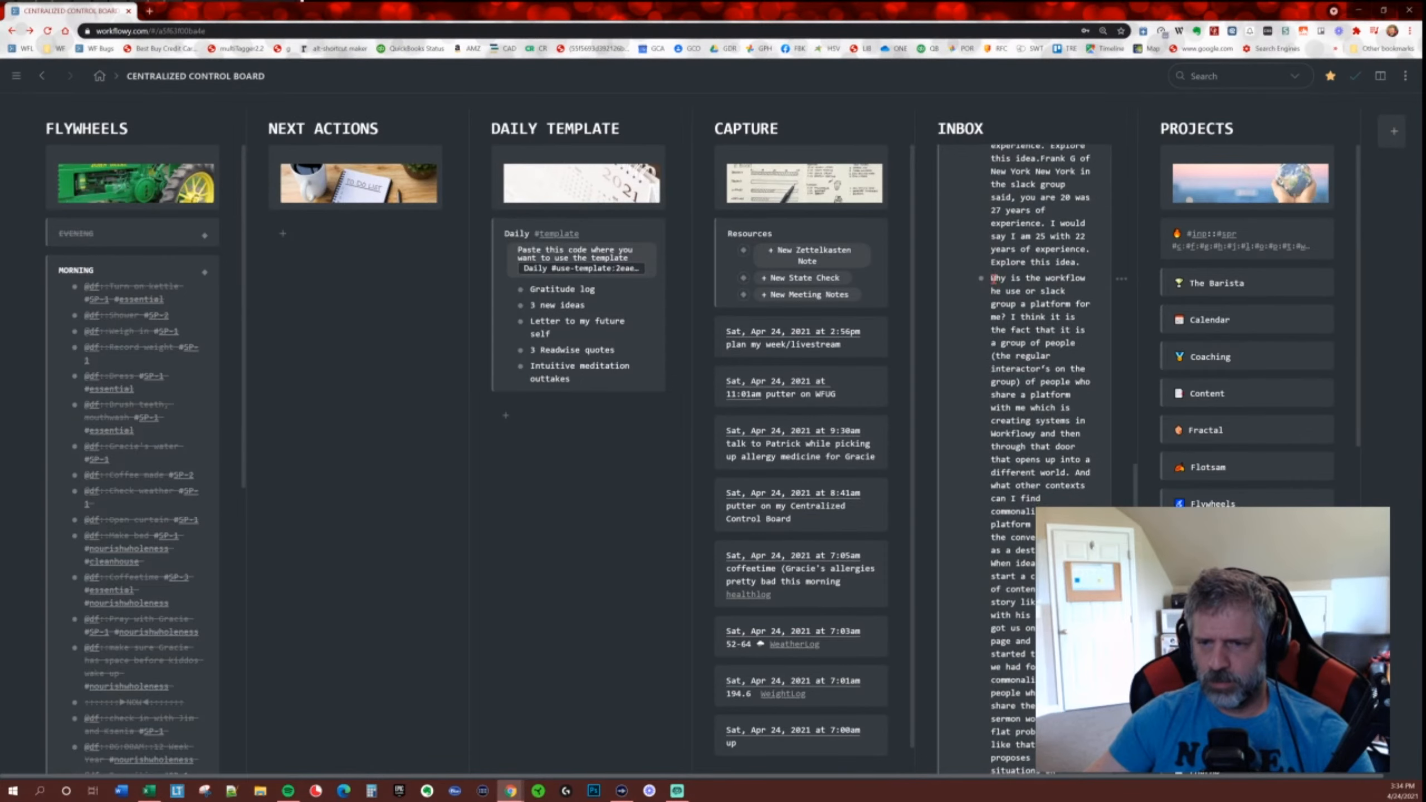
drag(993, 278, 1011, 753)
key(ctrl+c)
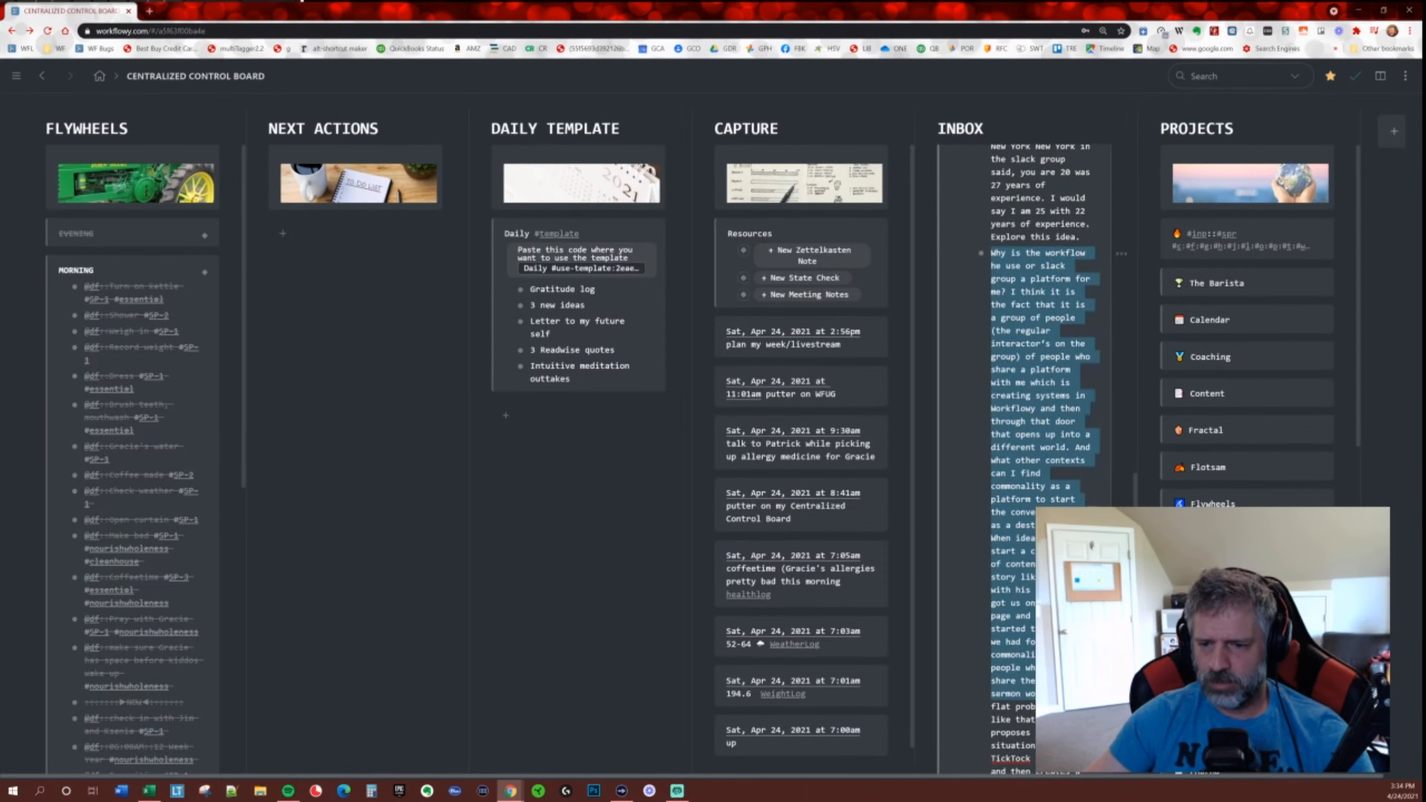
drag(1067, 695, 1077, 753)
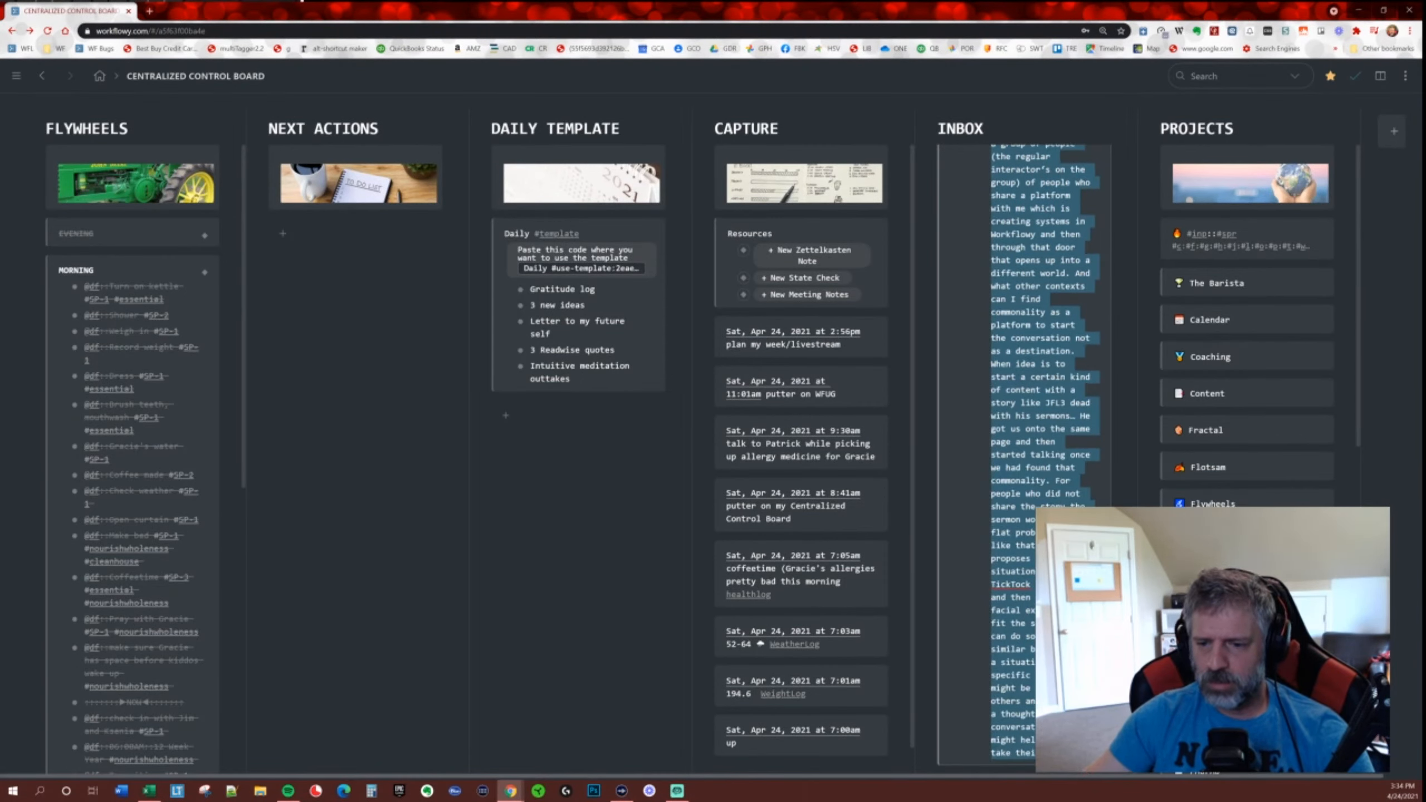
right_click(1048, 331)
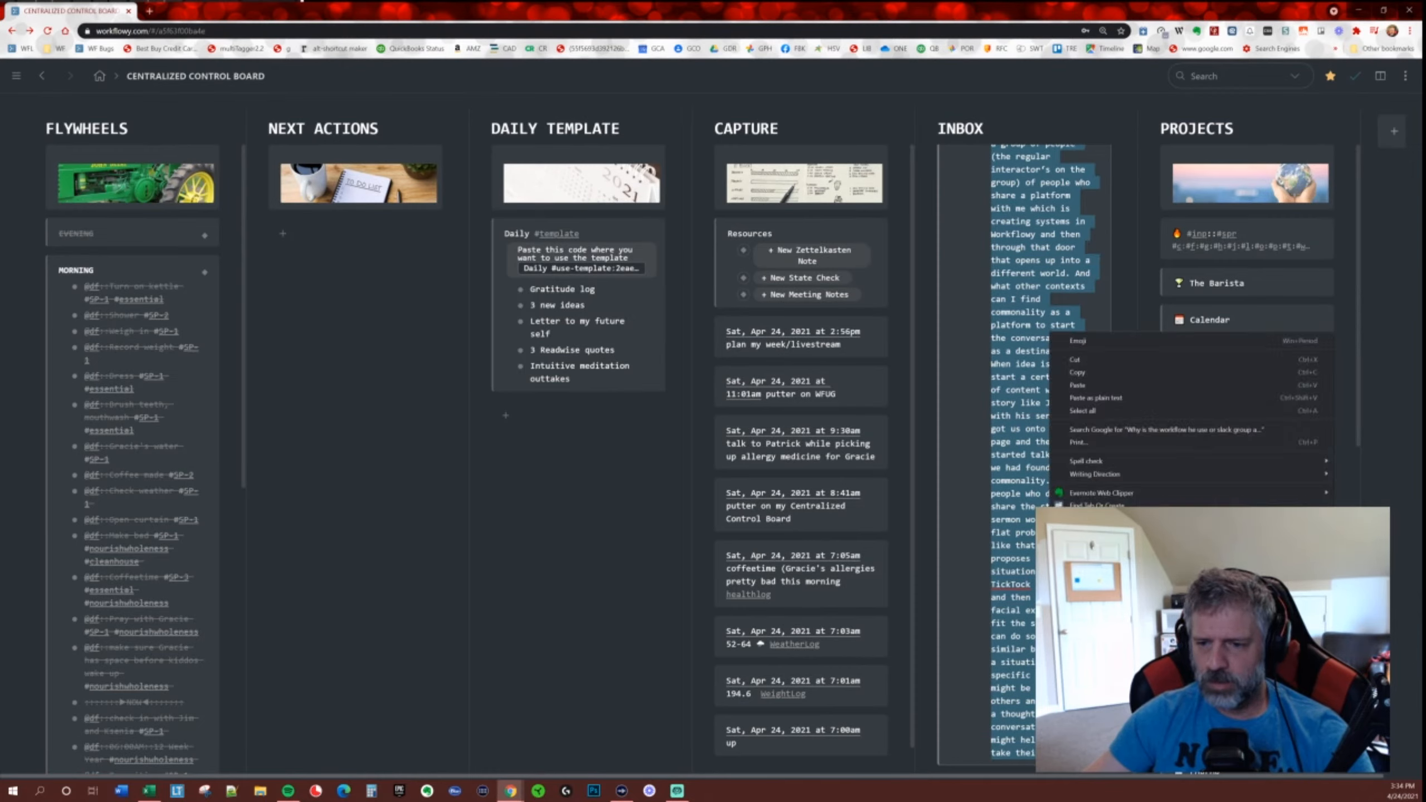
click(1107, 373)
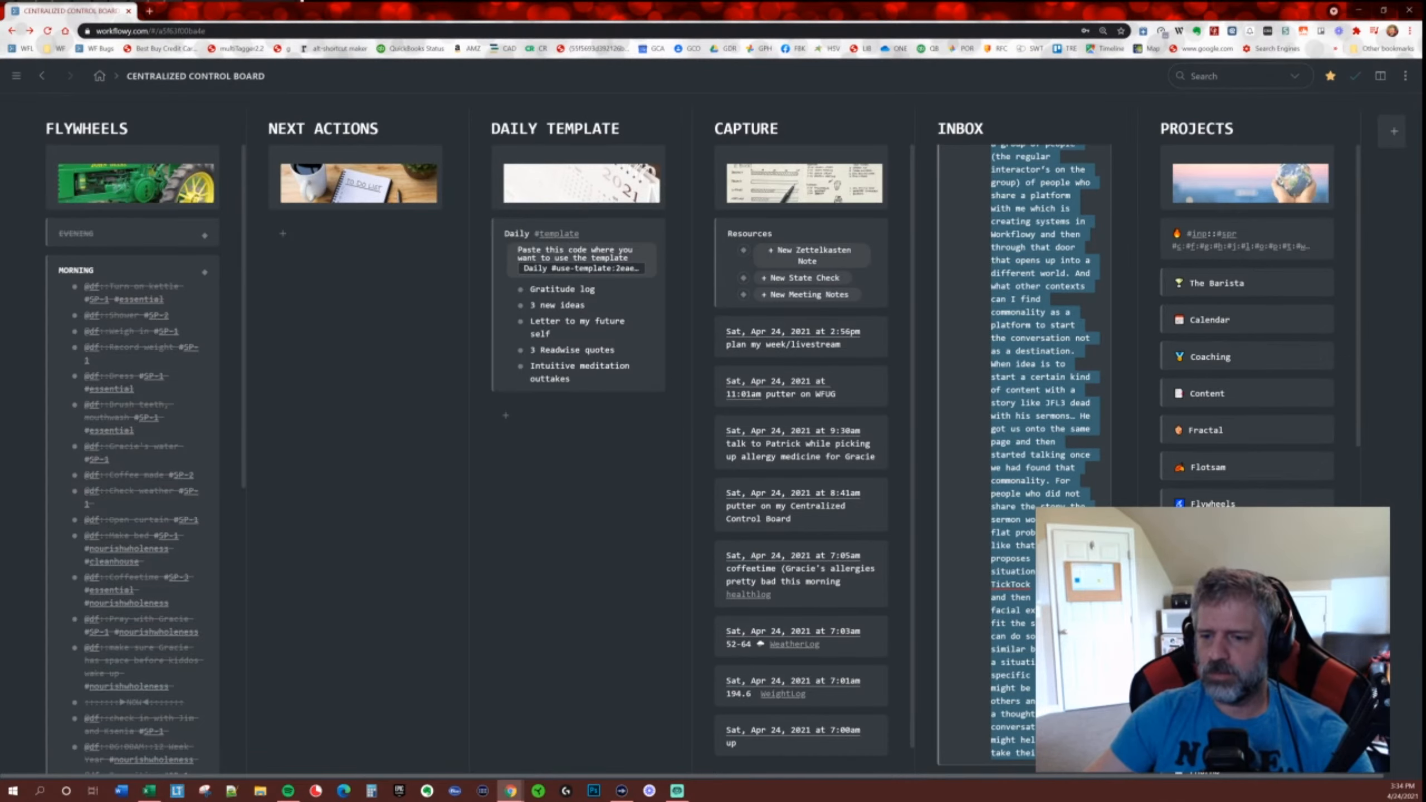
click(1135, 468)
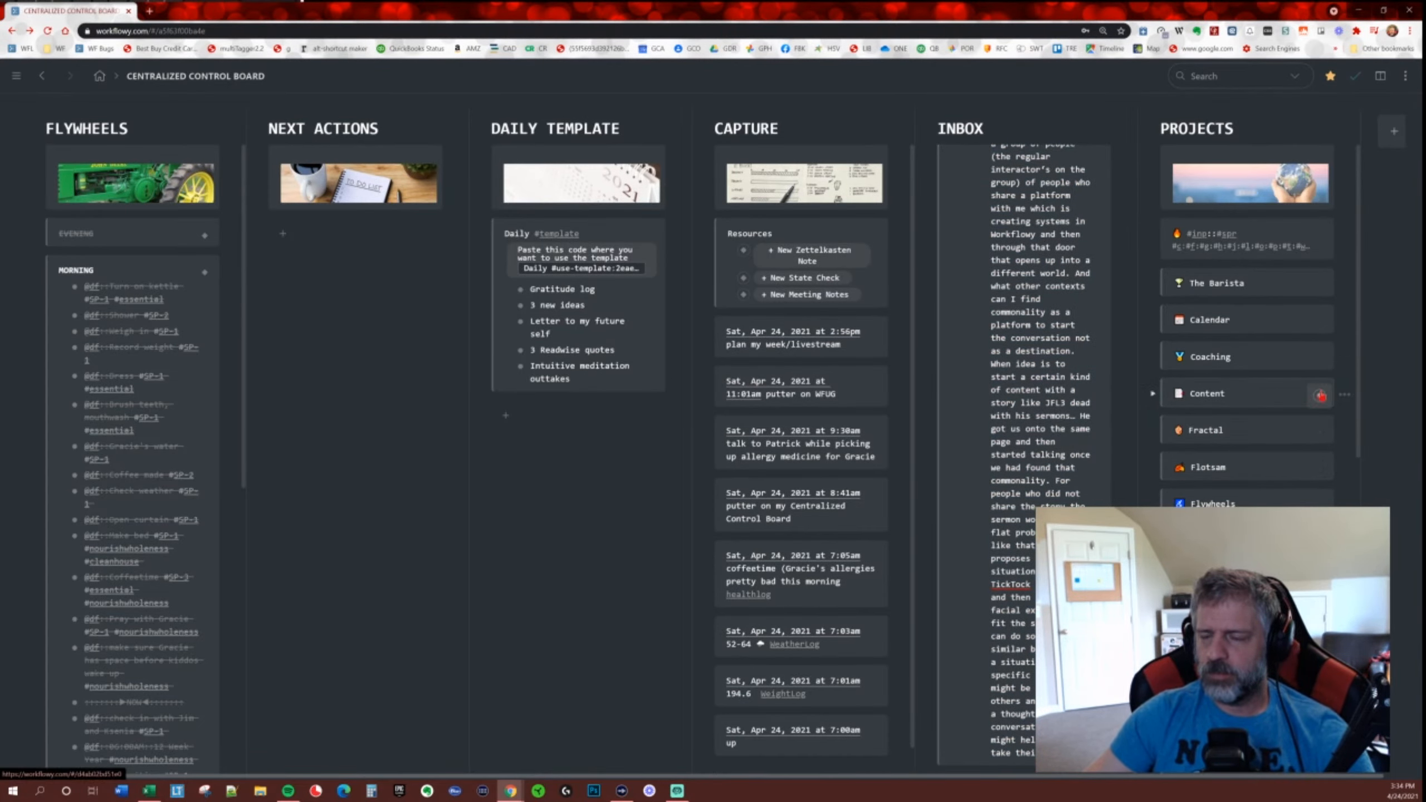
Paste the copied idea as a new bullet below 100 Days in the Content project and move it into Possible content.
click(1318, 394)
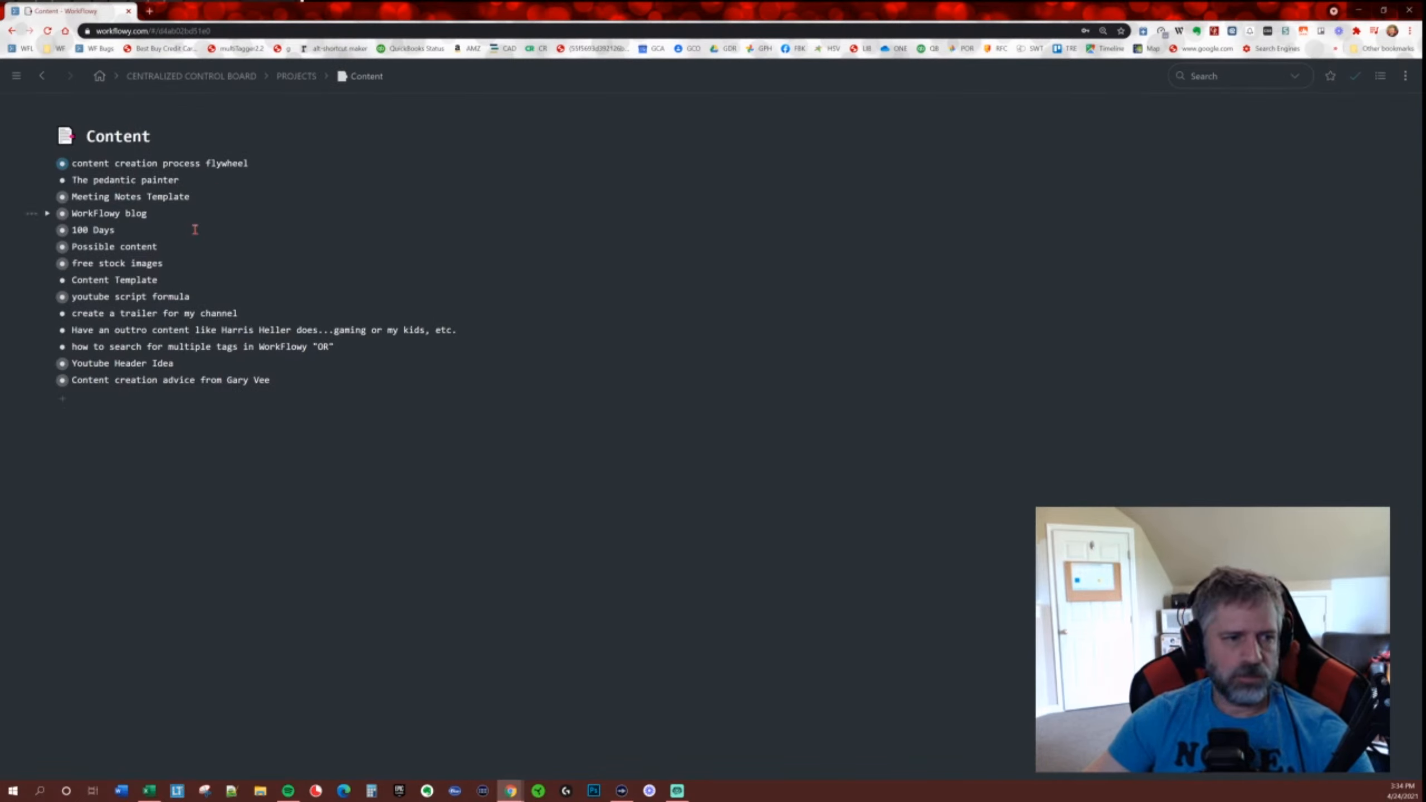
click(163, 225)
key(Return)
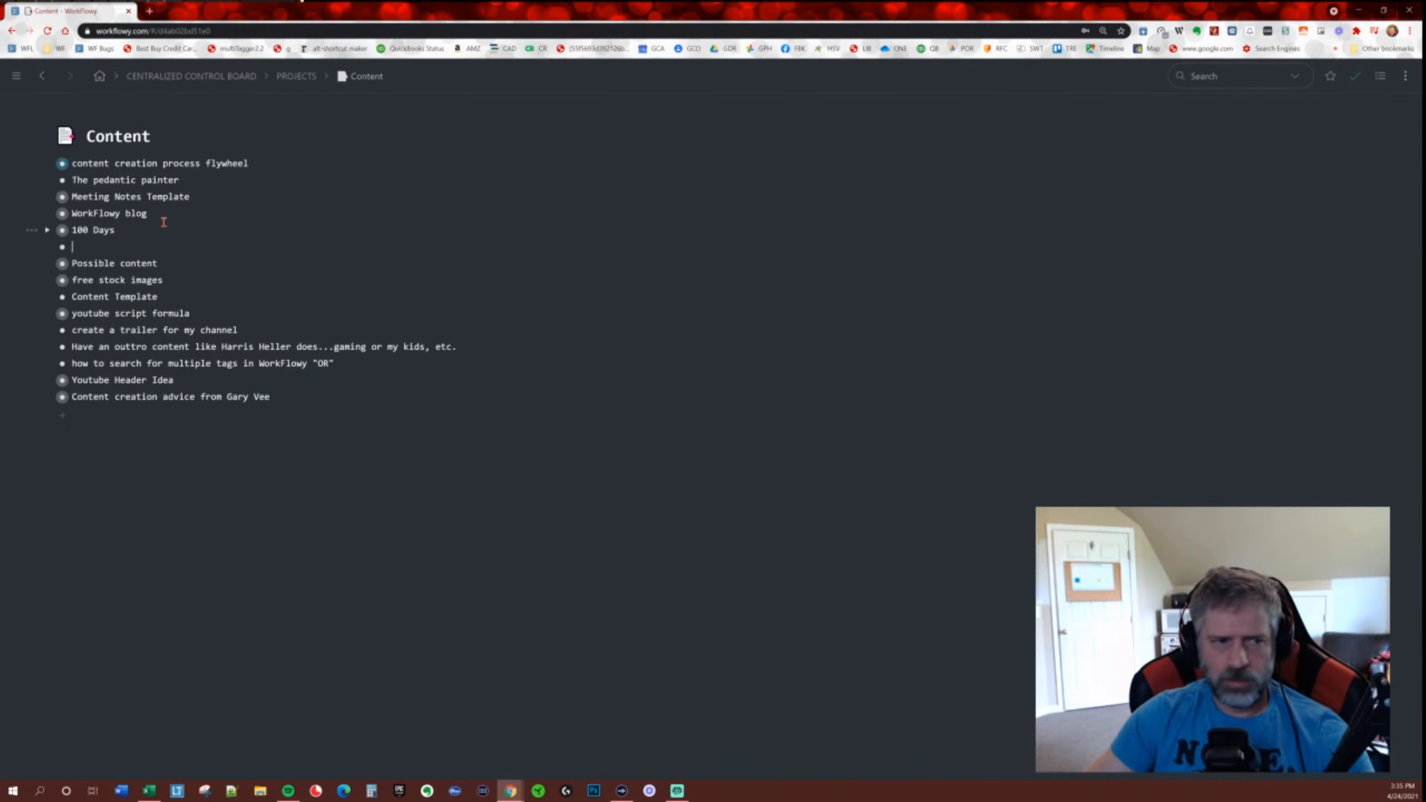
key(ctrl+v)
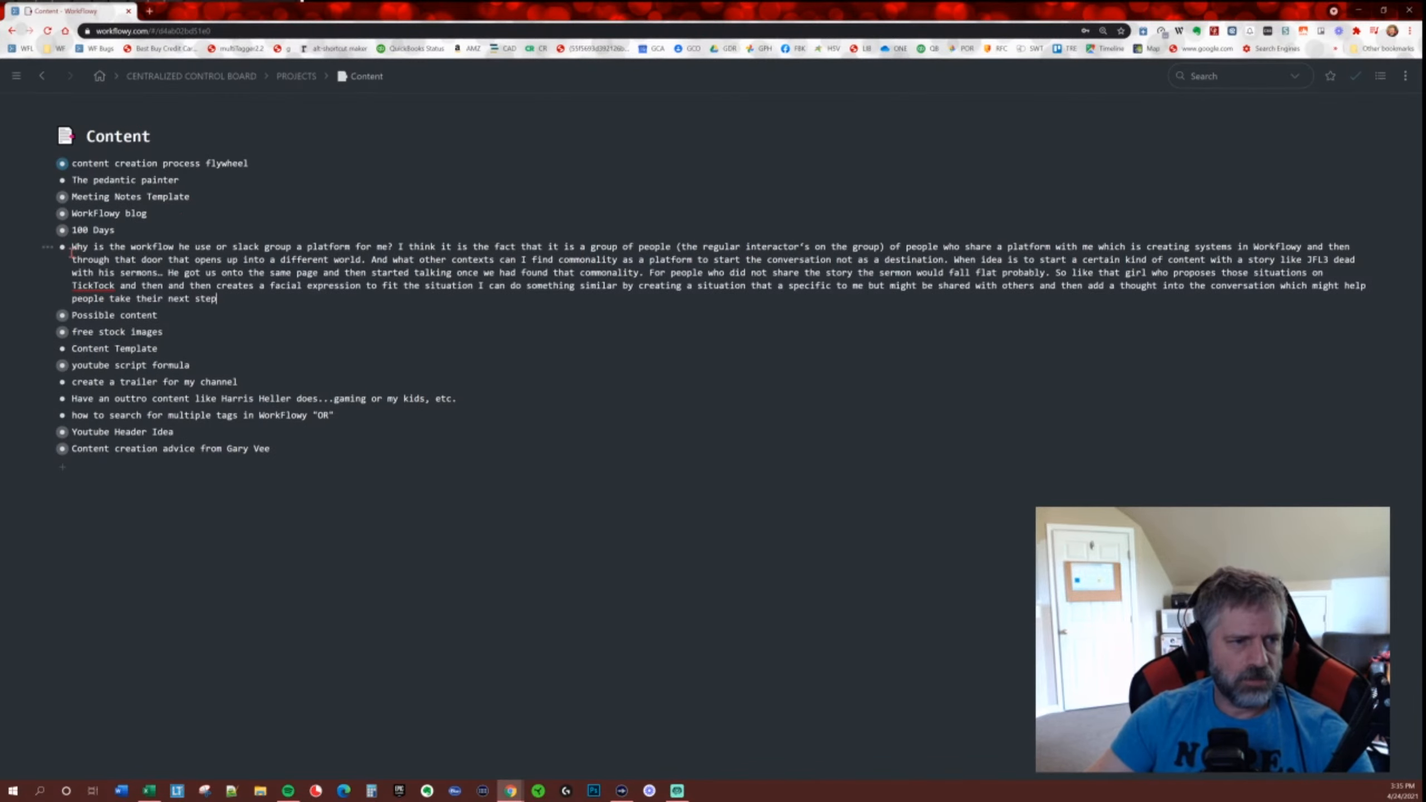
drag(61, 246, 114, 322)
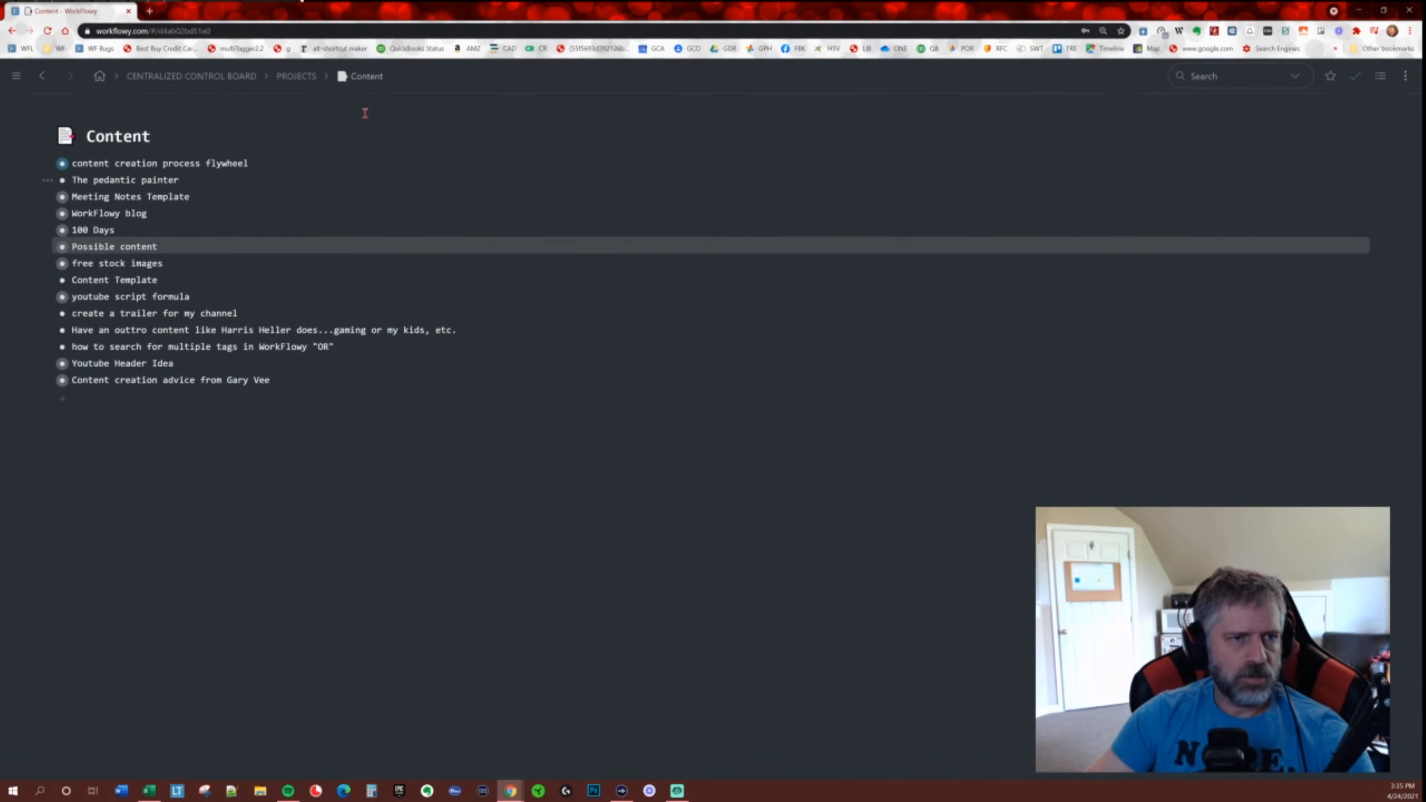
Return to the Centralized Control Board and copy the backlinked Inbox idea beginning "Understanding the first principles how of how I operate best".
click(191, 77)
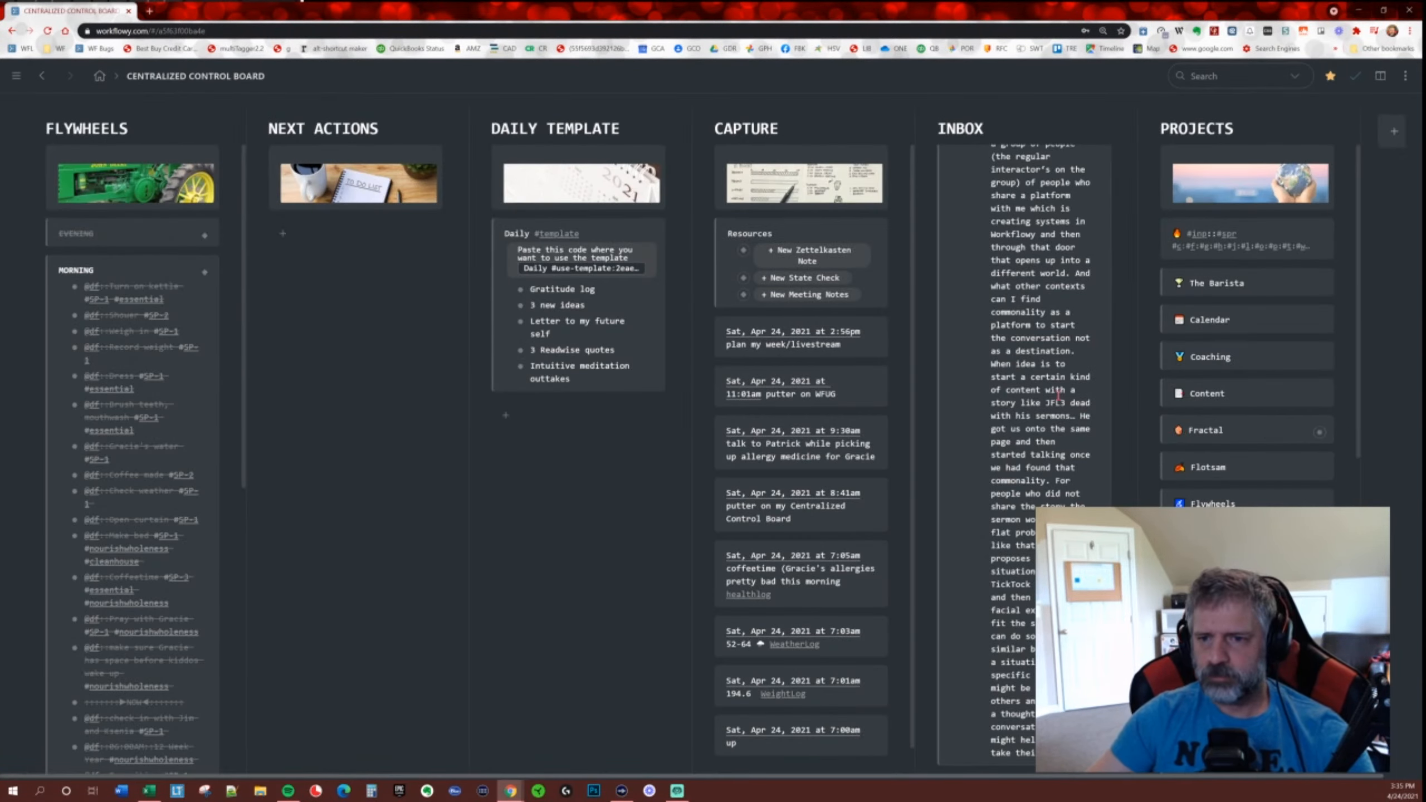
scroll(1040, 391, up, 5)
scroll(1041, 388, up, 10)
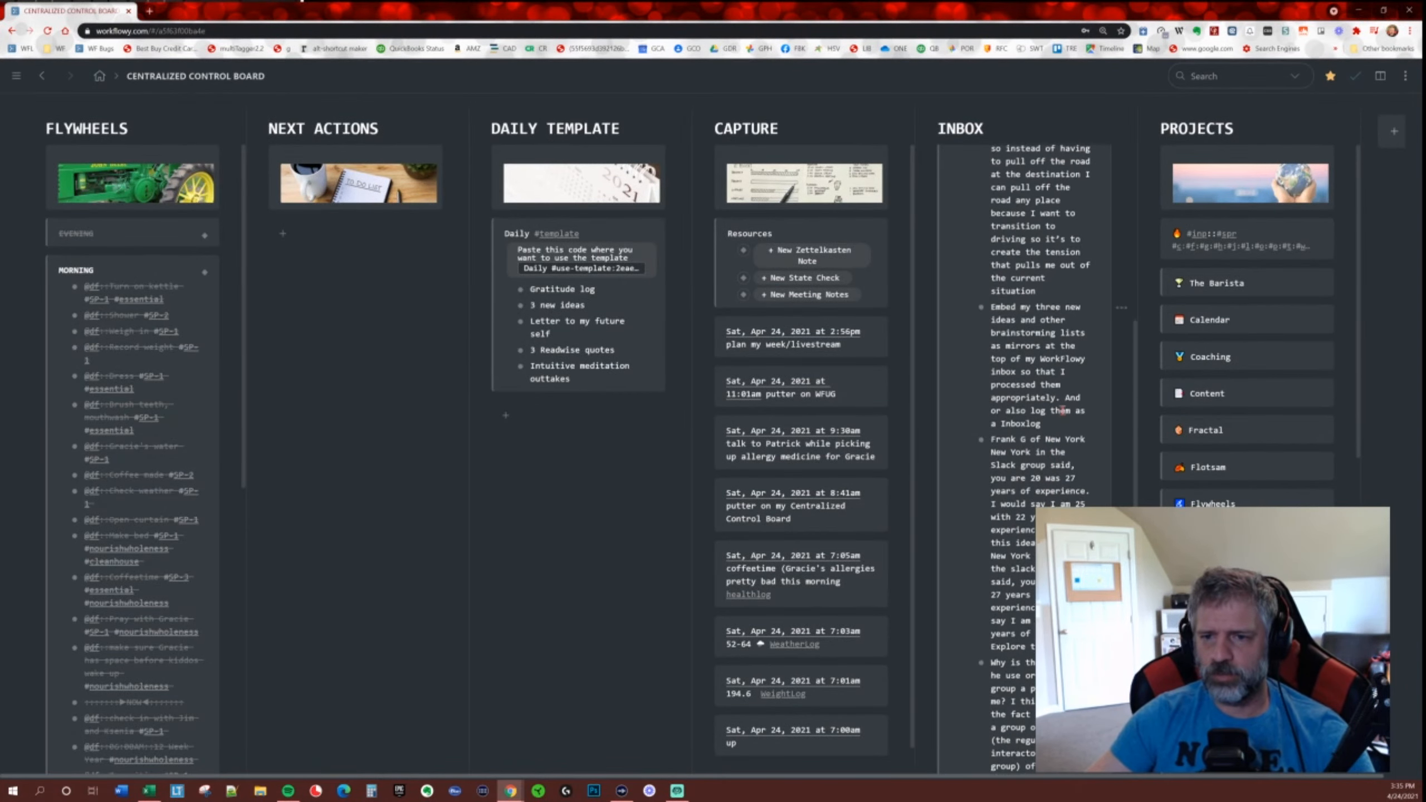
scroll(1046, 403, up, 5)
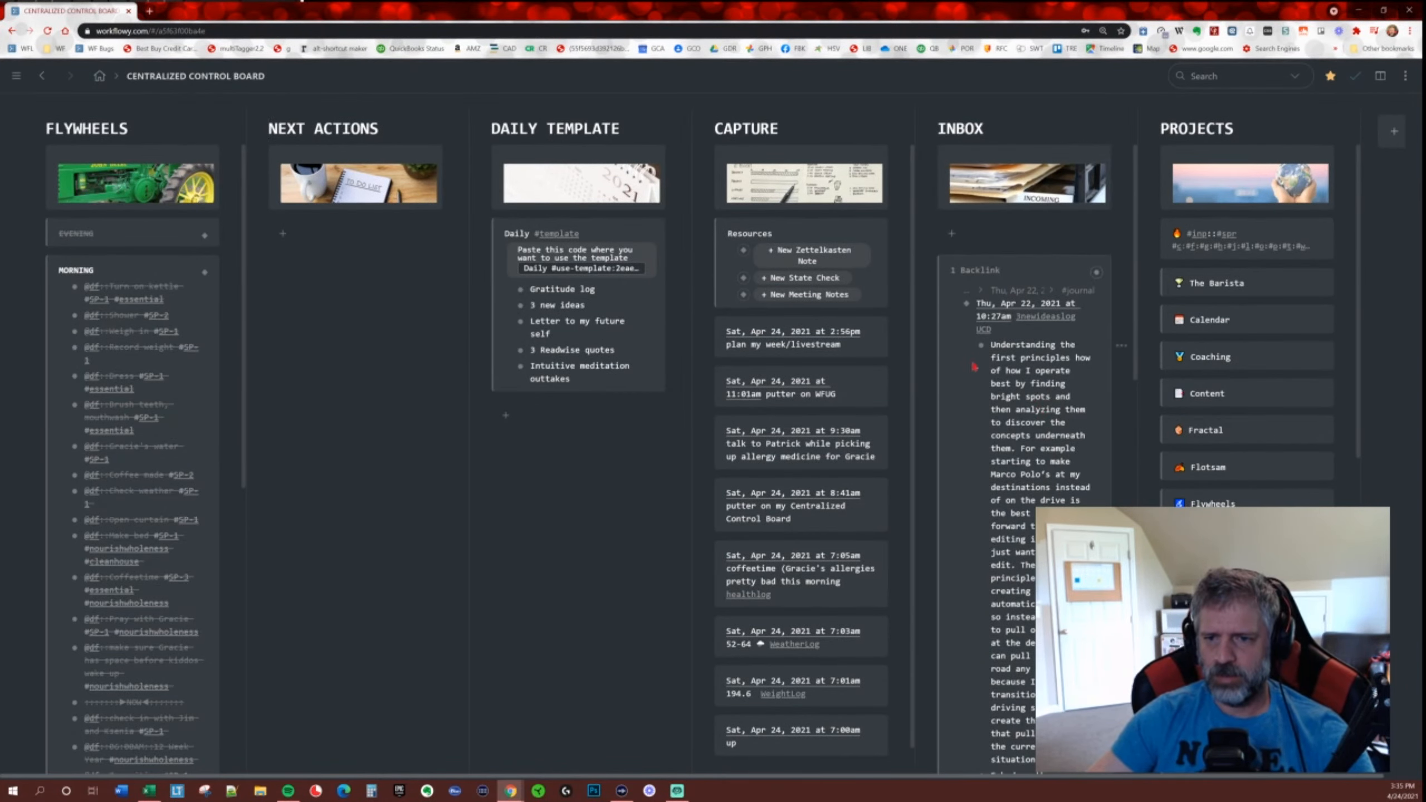
scroll(1009, 515, down, 2)
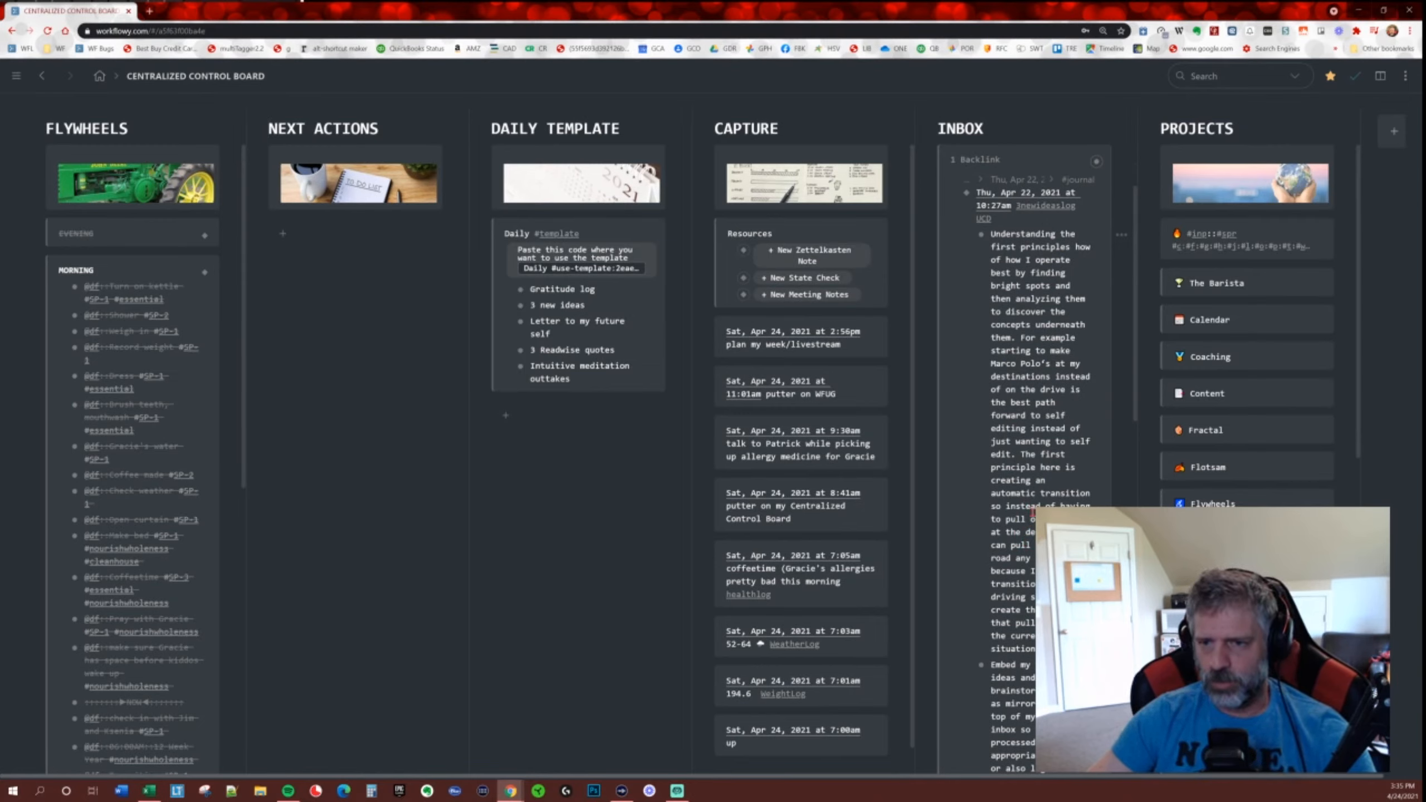
scroll(1032, 512, down, 1)
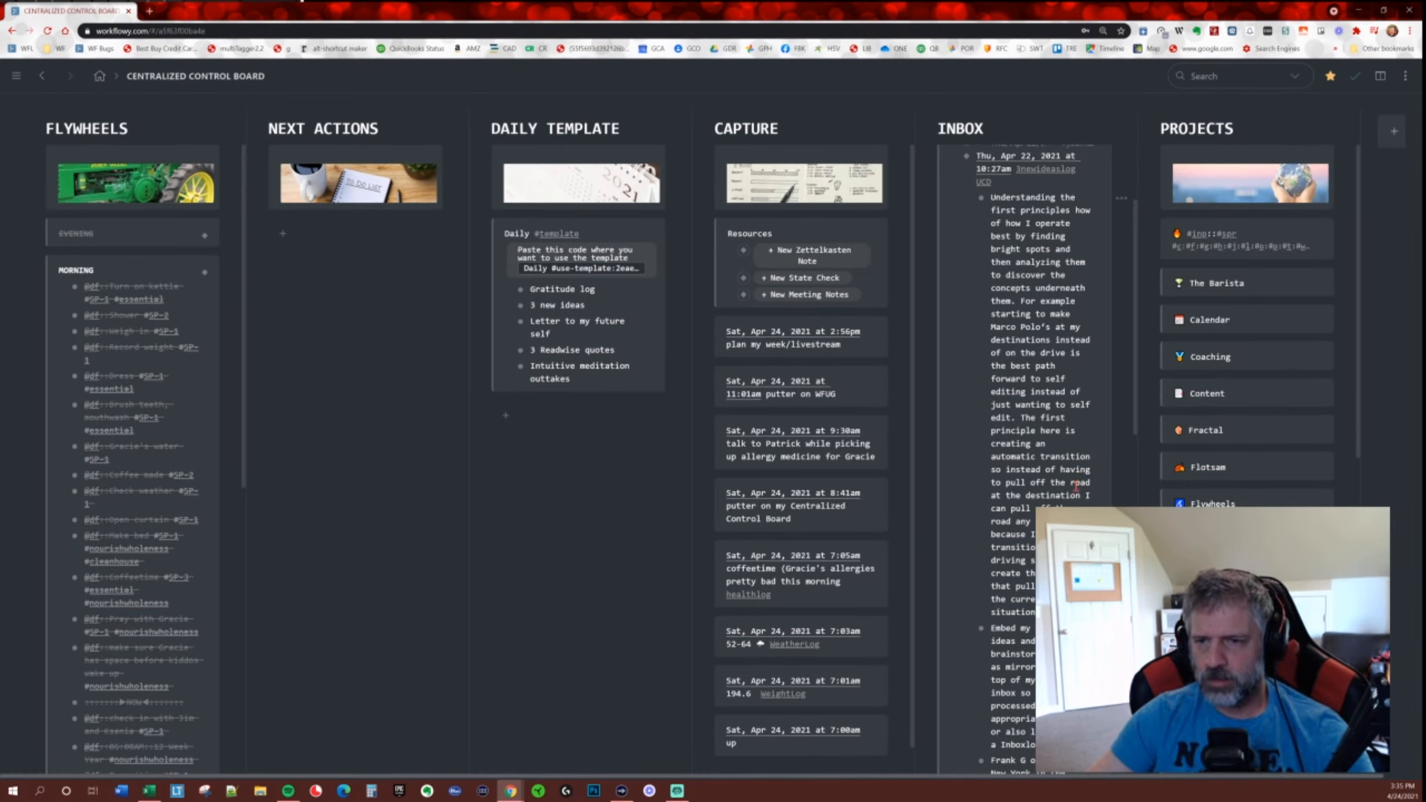
scroll(1076, 486, down, 1)
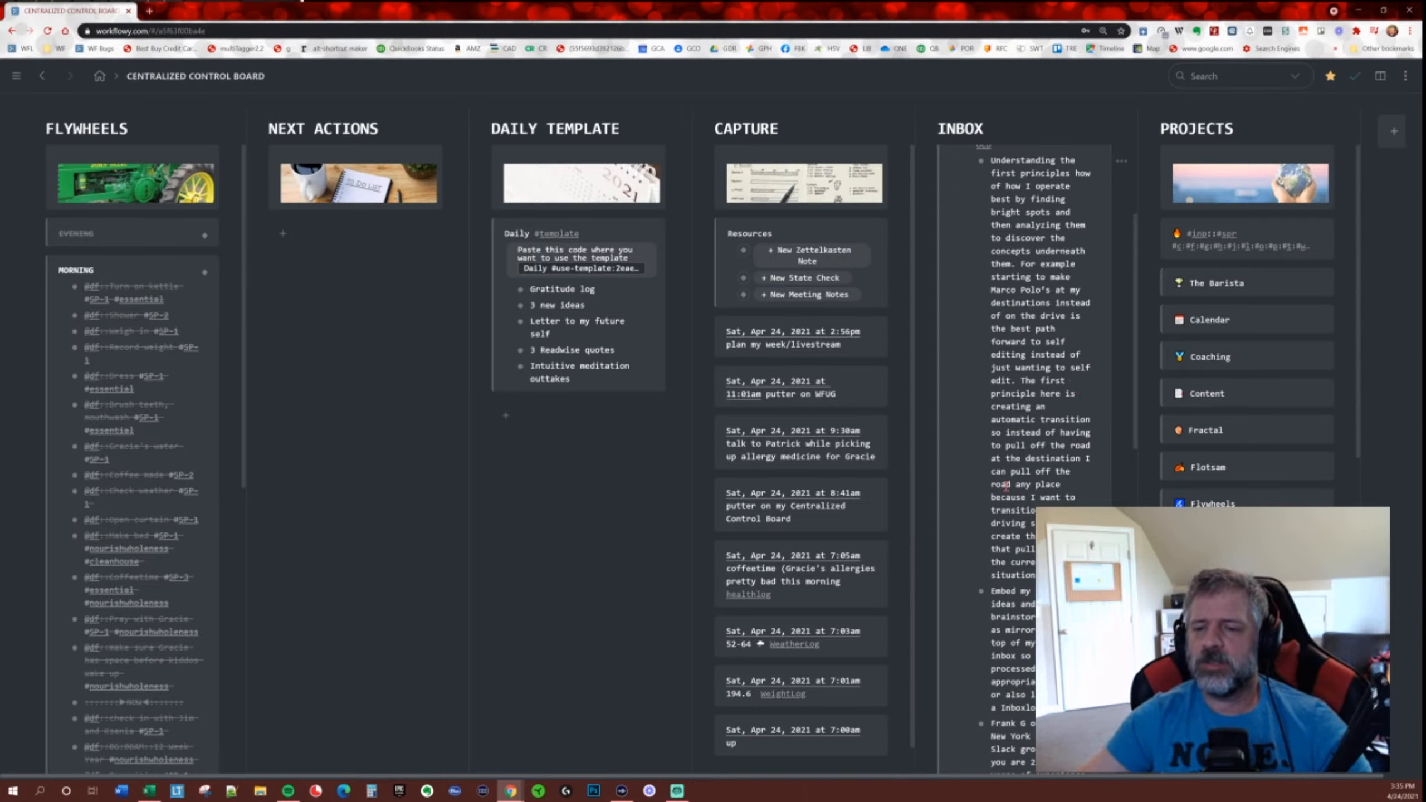
drag(1030, 576, 994, 164)
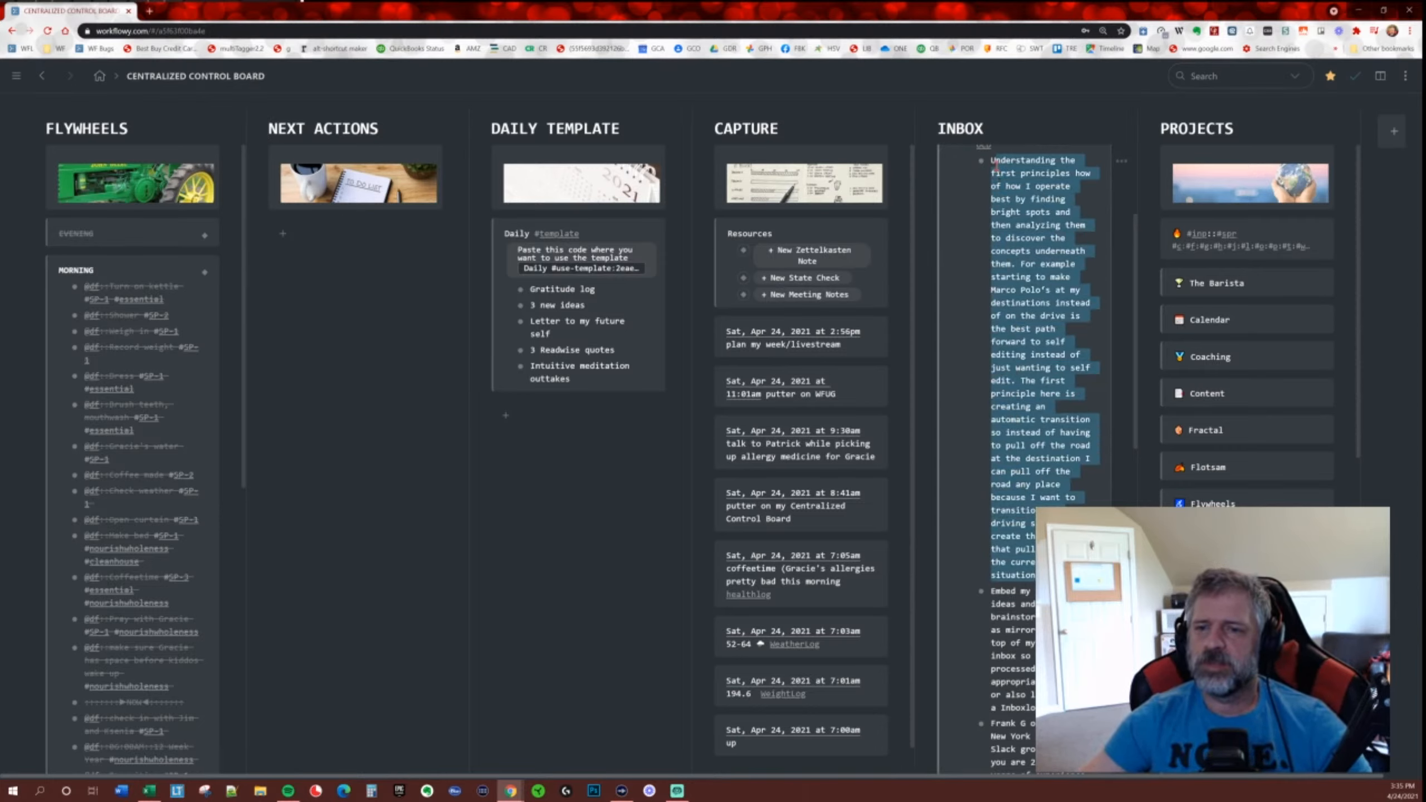
right_click(1039, 210)
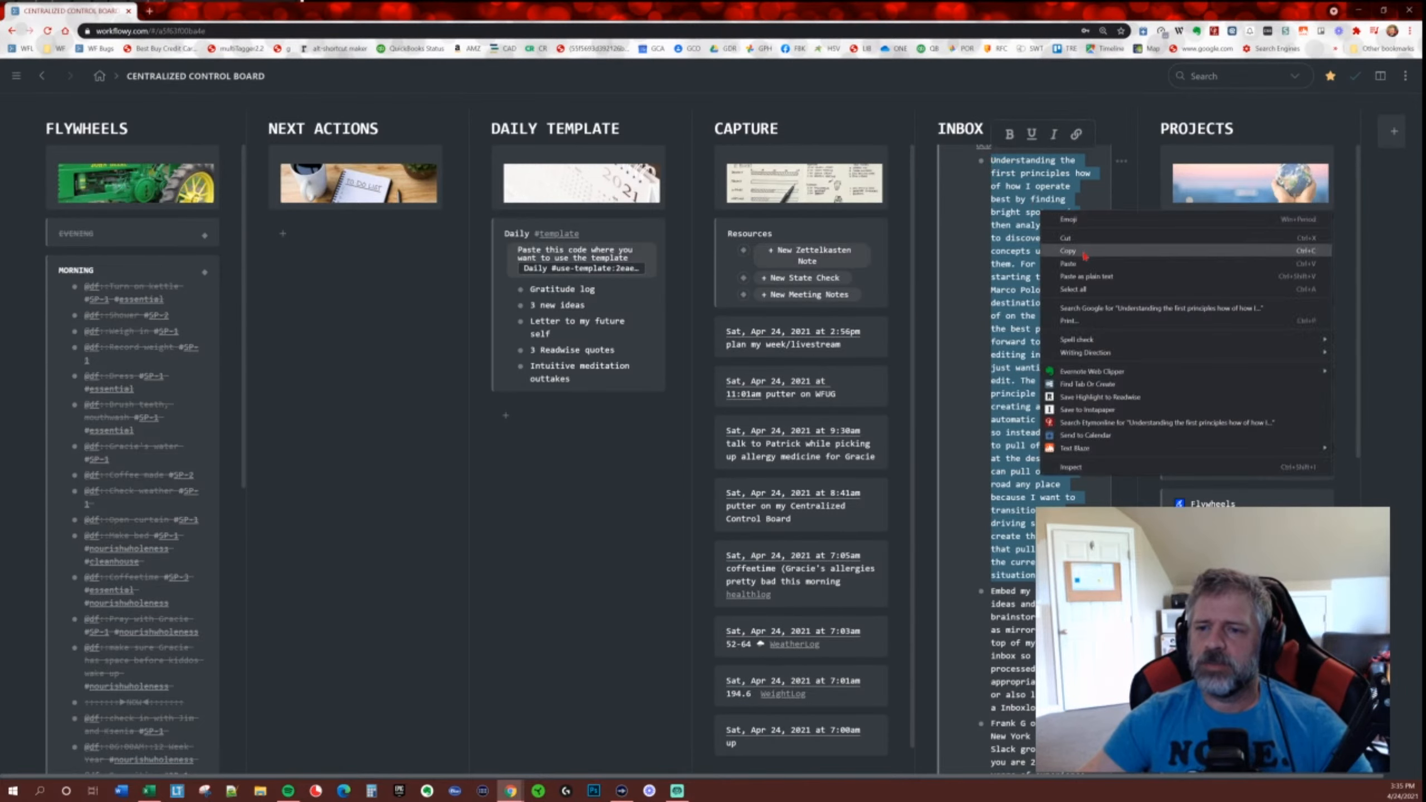
click(1083, 255)
Mark the backlinked first principles idea in the Inbox as complete.
scroll(1032, 393, up, 4)
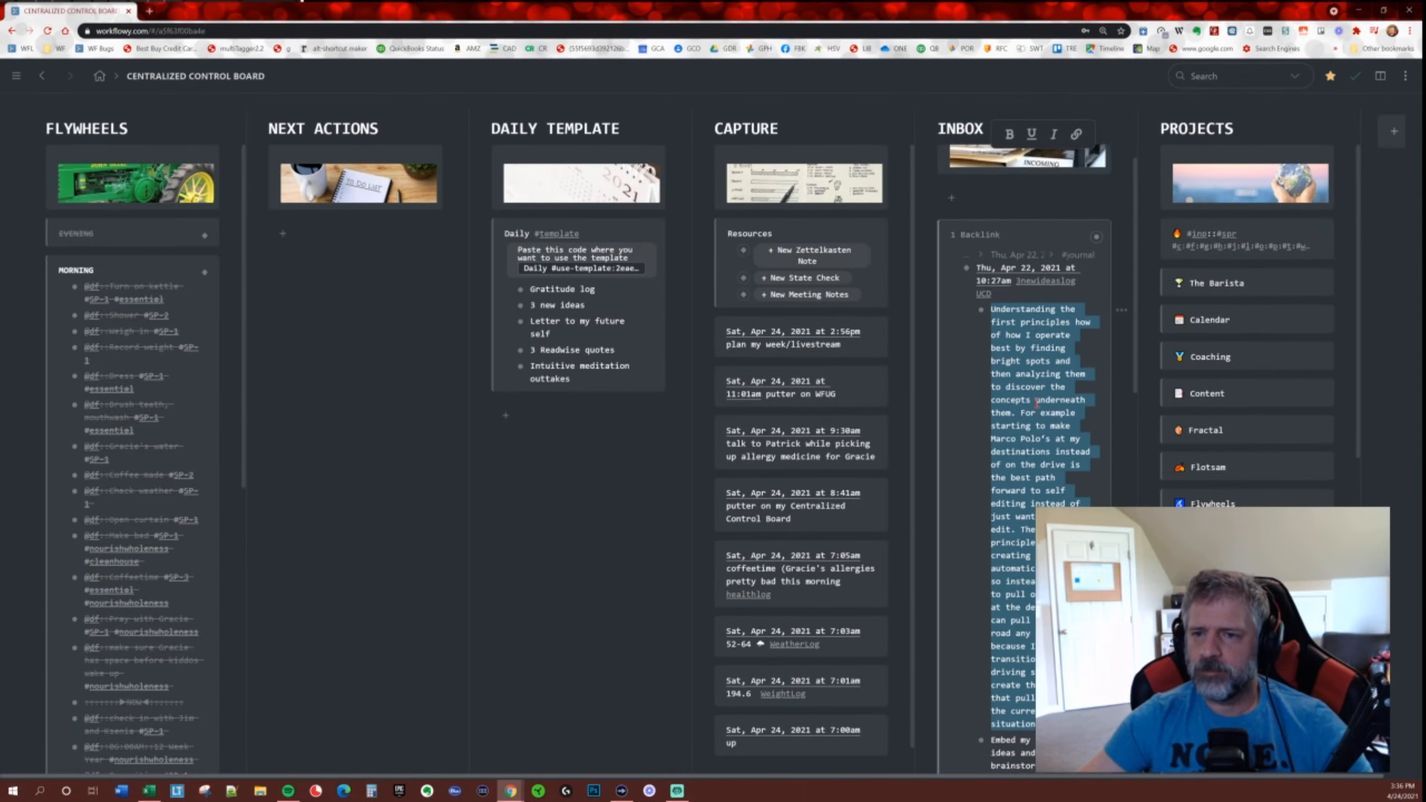
click(1005, 316)
key(ctrl+Return)
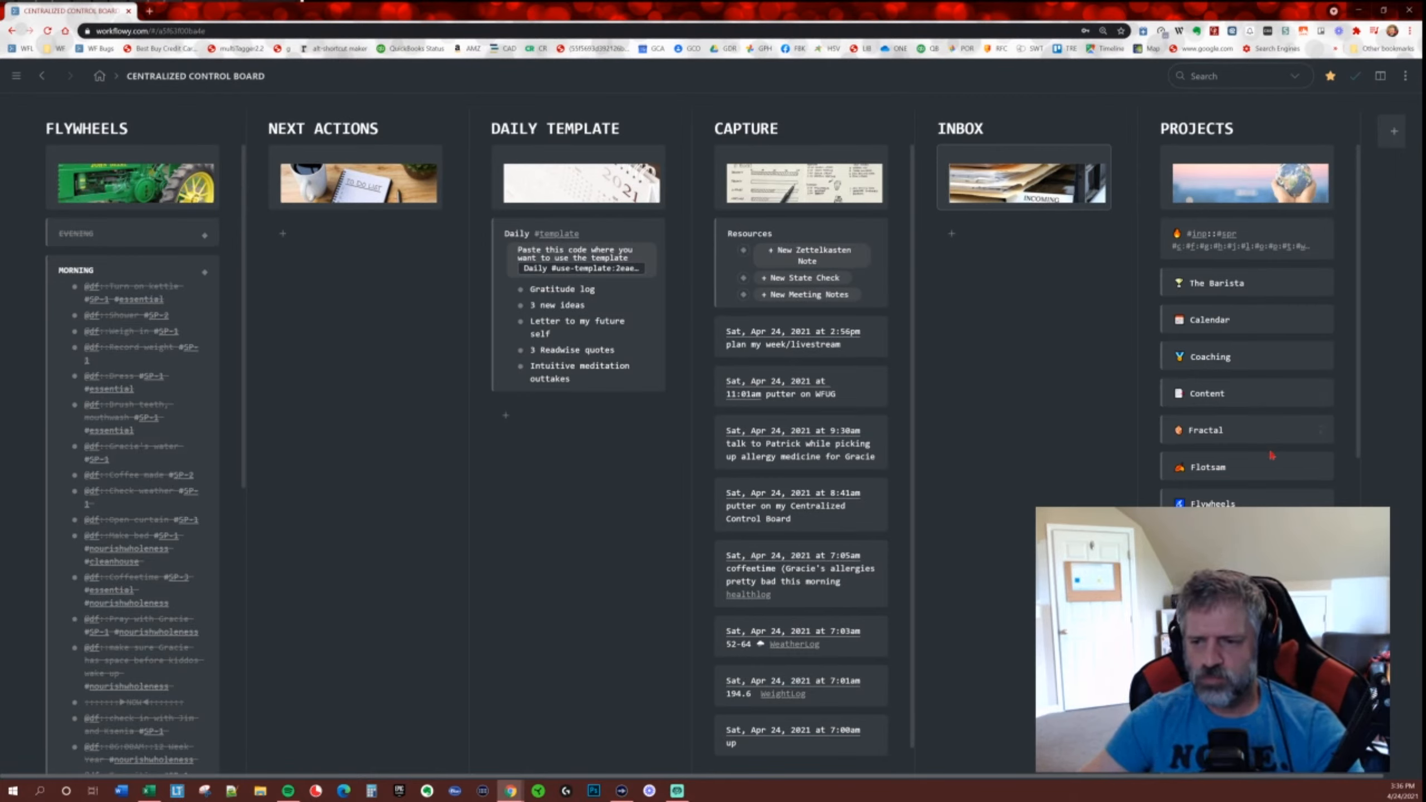
scroll(1272, 456, down, 3)
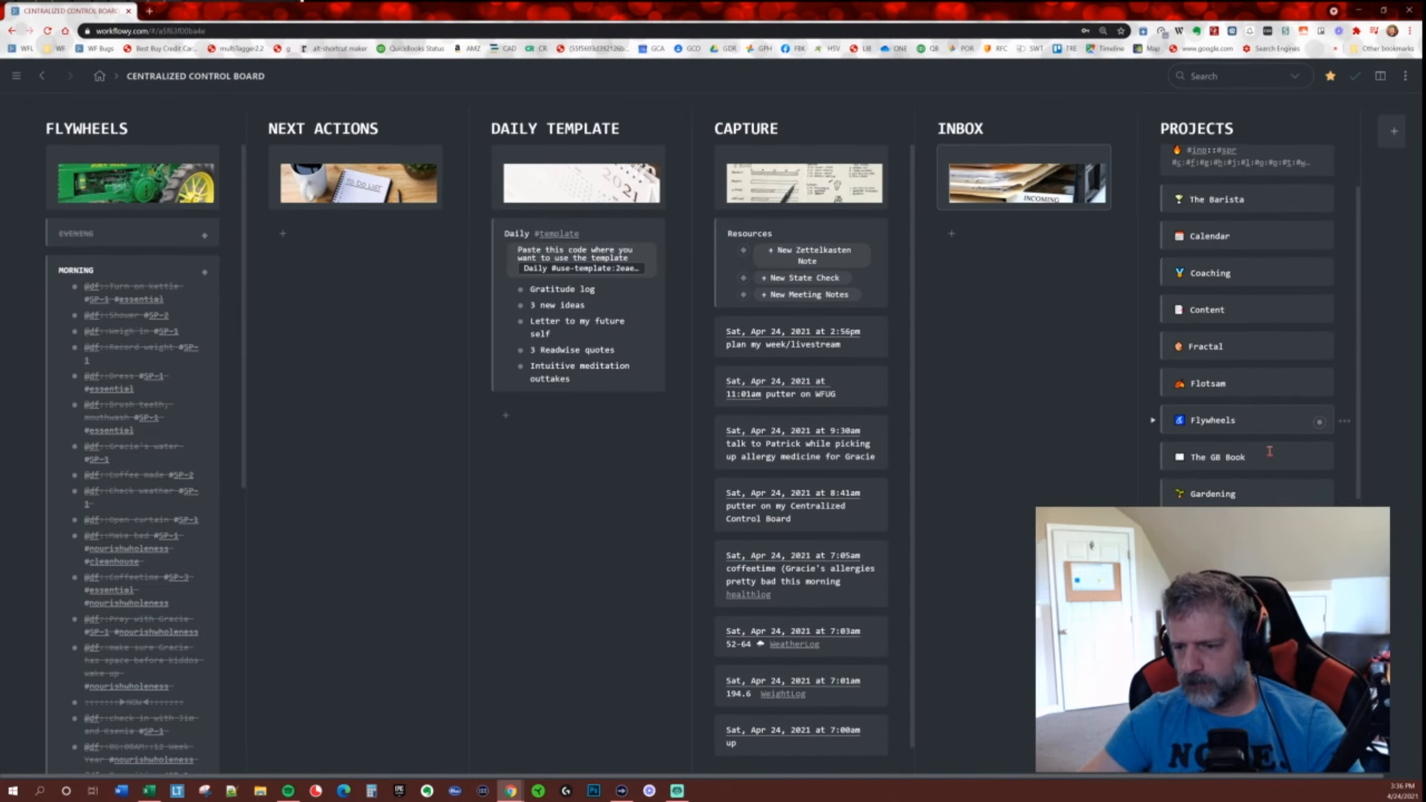
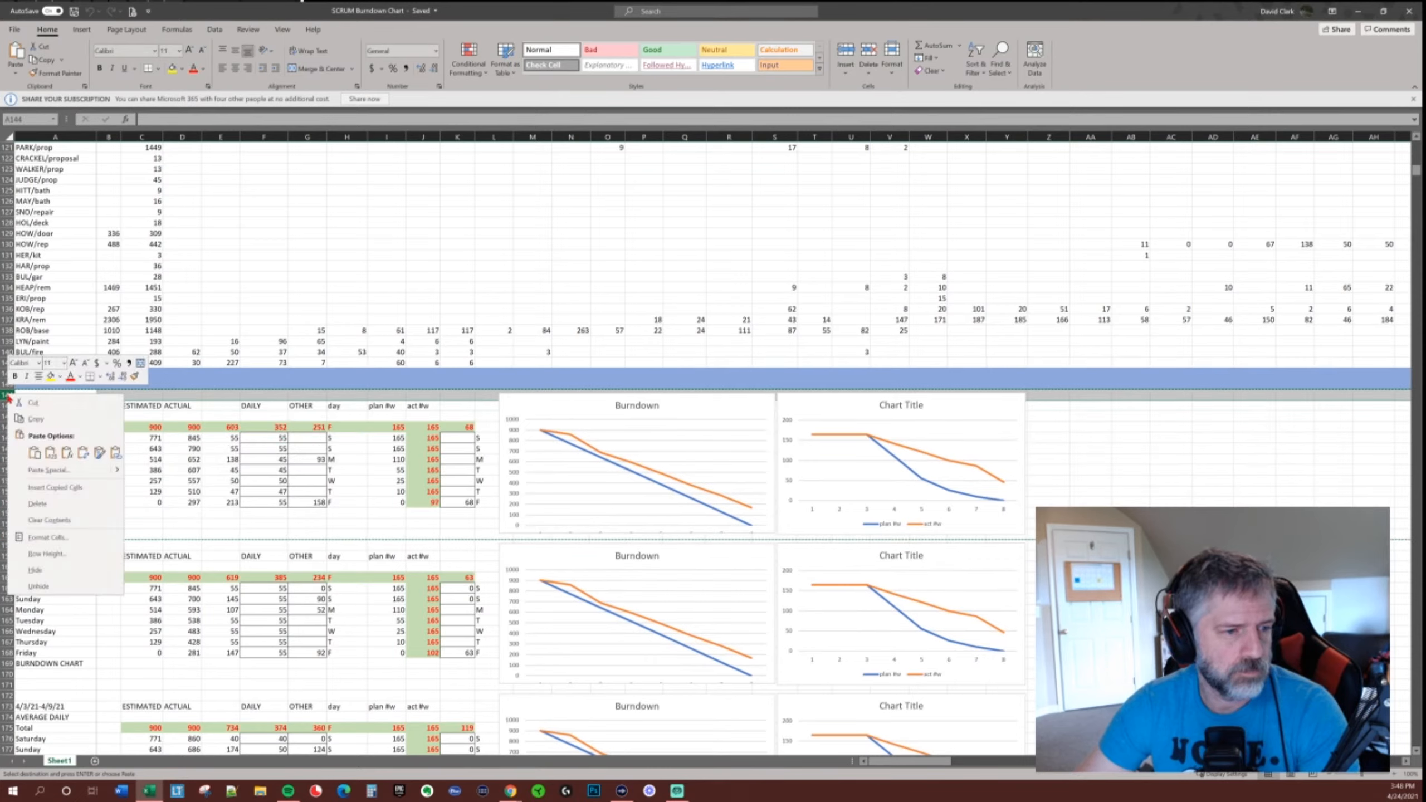
In the SCRUM Burndown Chart workbook, insert the copied 4/17/21-4/23/21 block at row 144 and clear its DAILY and OTHER entries from Saturday to Friday.
click(48, 487)
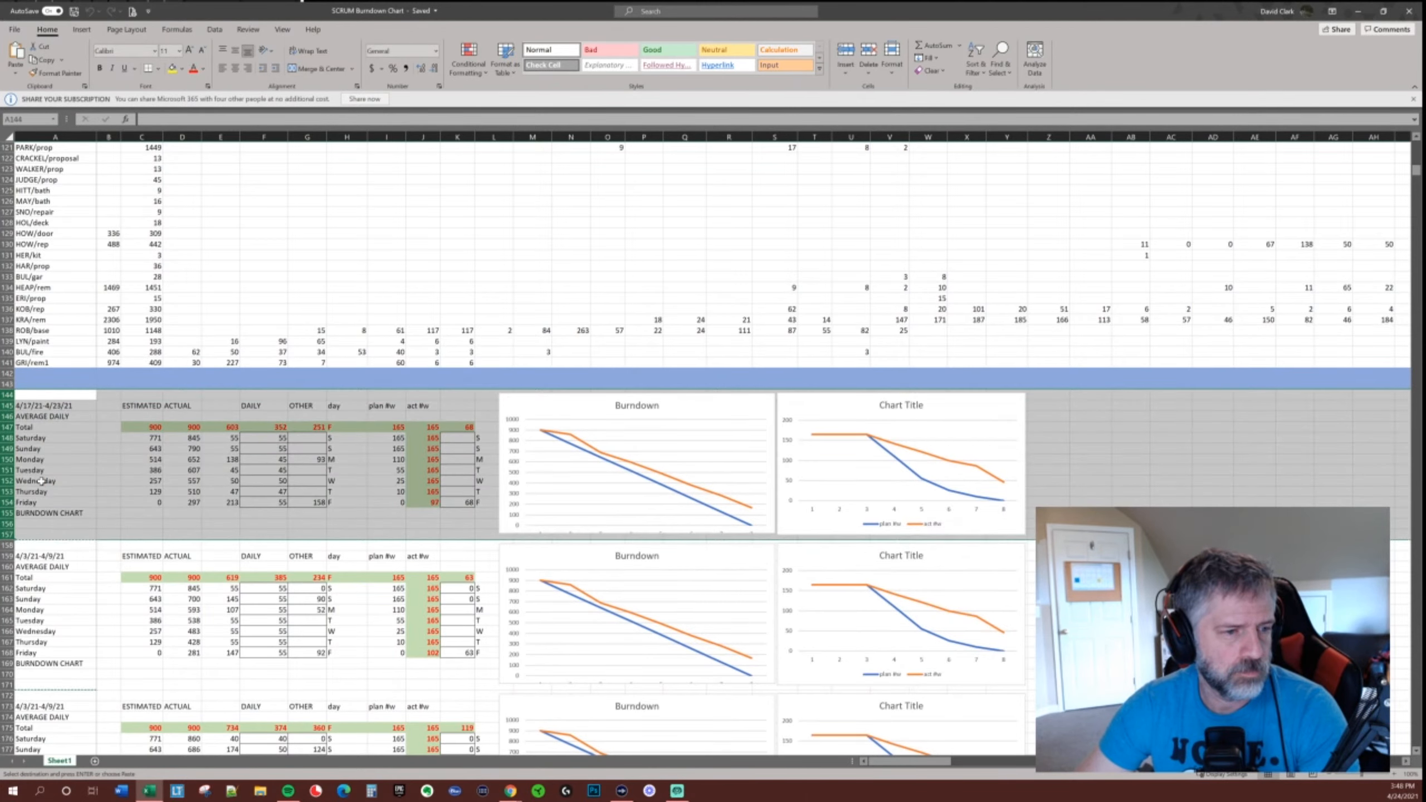
drag(263, 438, 316, 502)
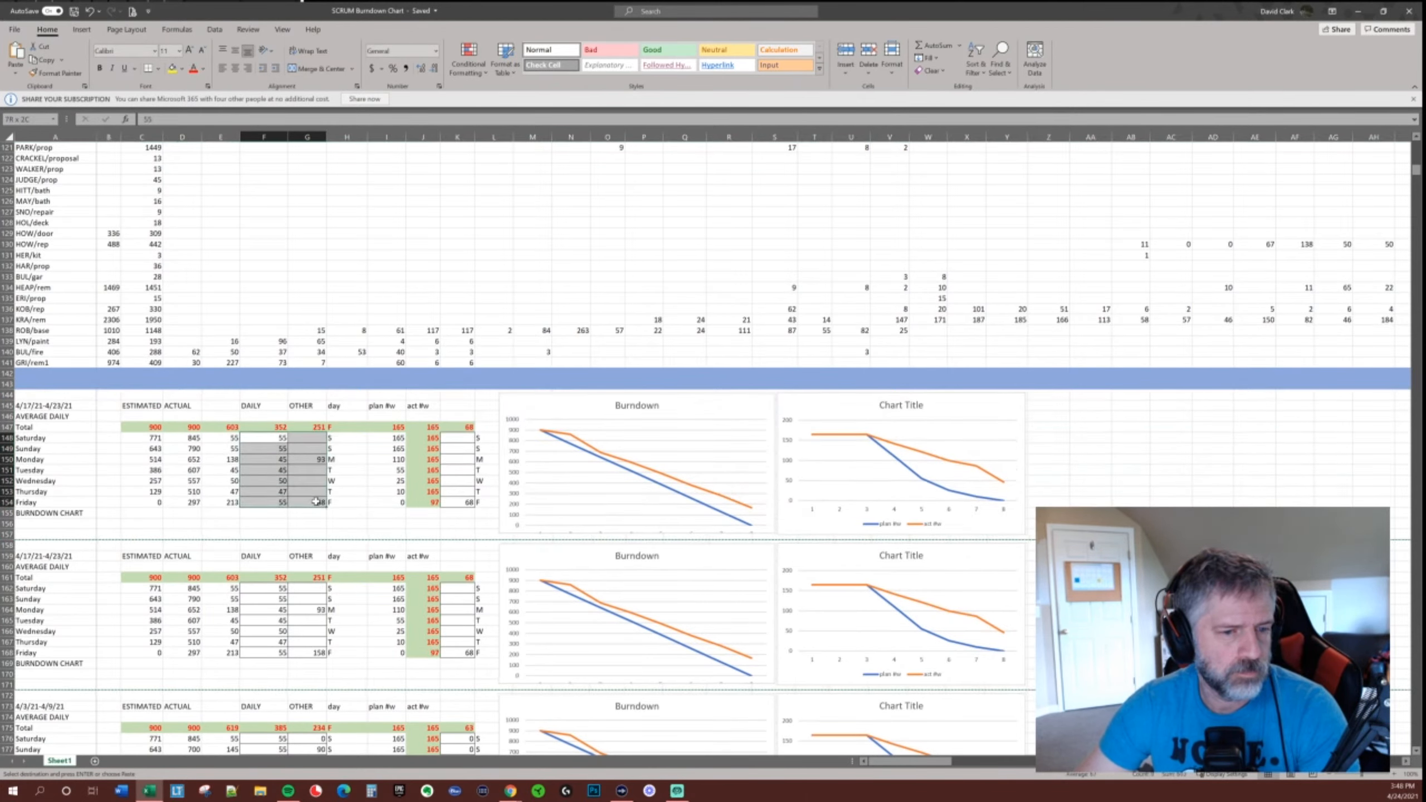
key(Delete)
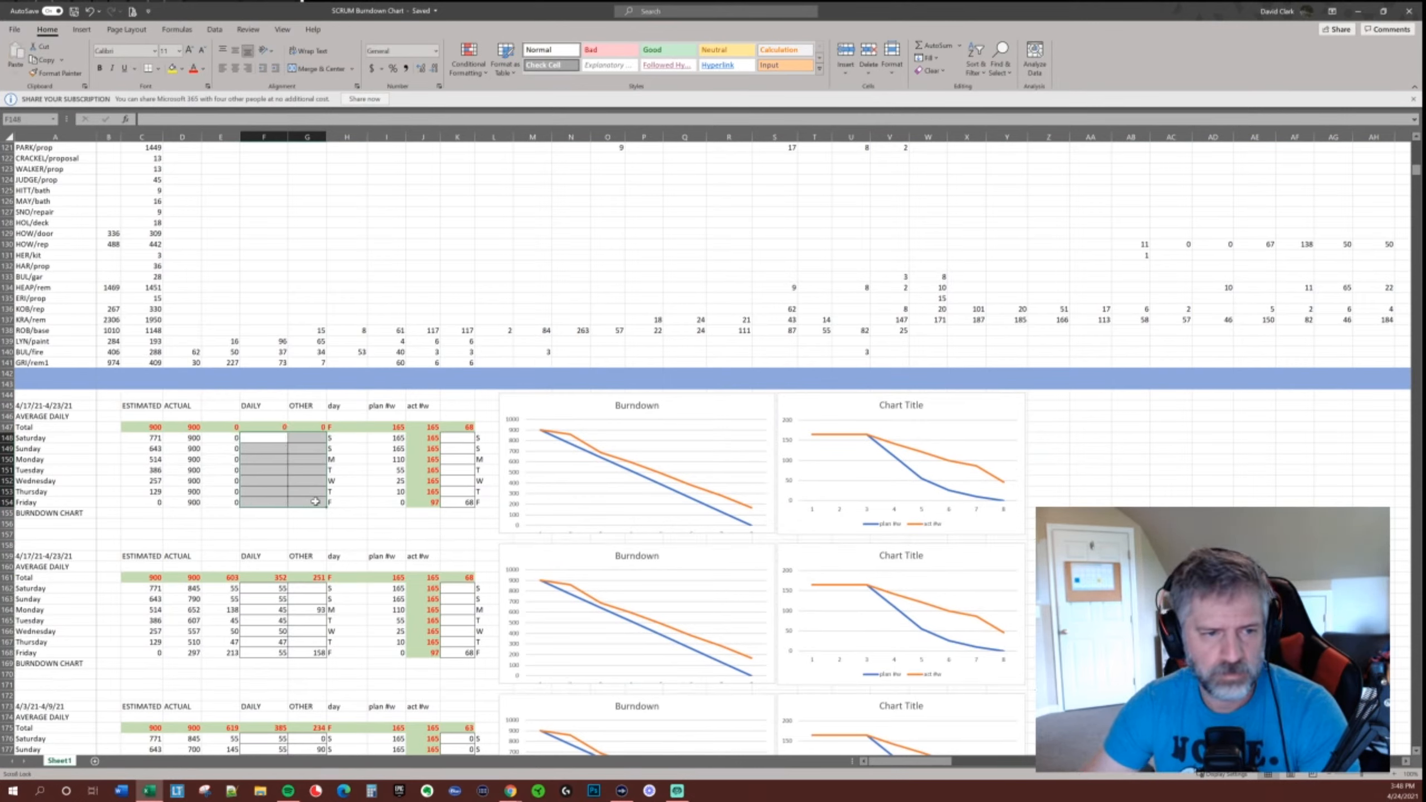
Set the ACTUAL series of the new block's Burndown chart to take its name from D145 and its values from D147:D154.
right_click(655, 482)
click(701, 540)
click(188, 245)
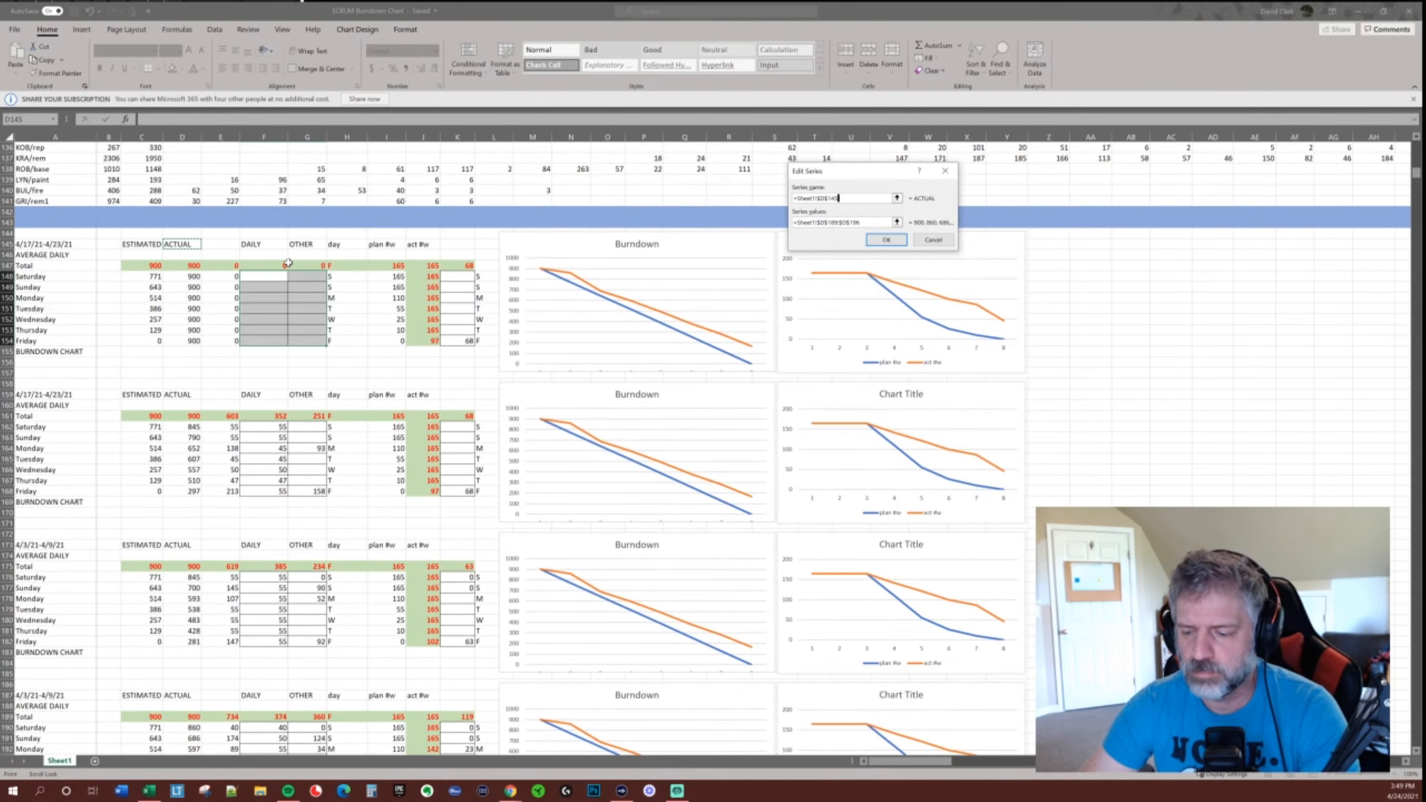
key(Tab)
key(BackSpace)
scroll(280, 263, up, 1)
click(189, 245)
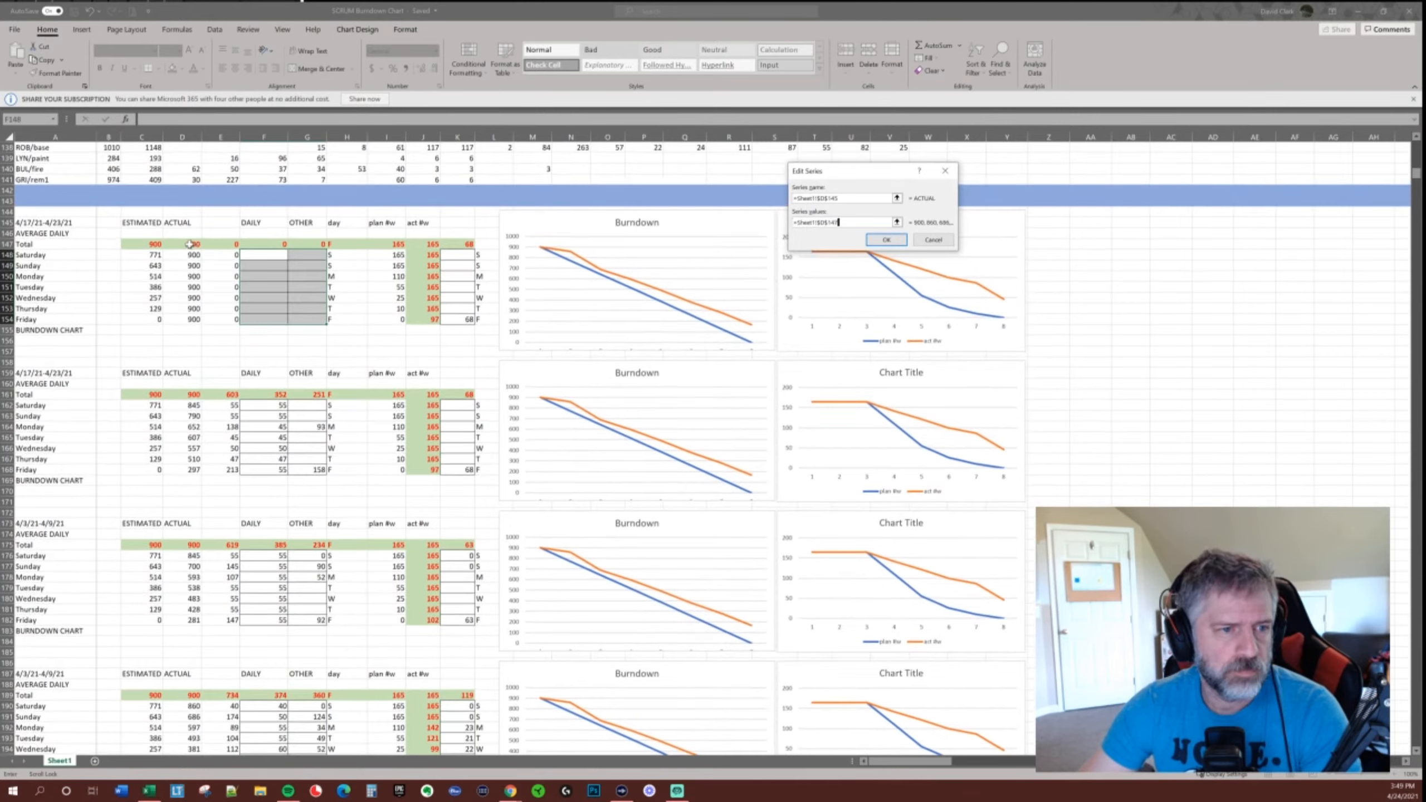
drag(190, 245, 191, 319)
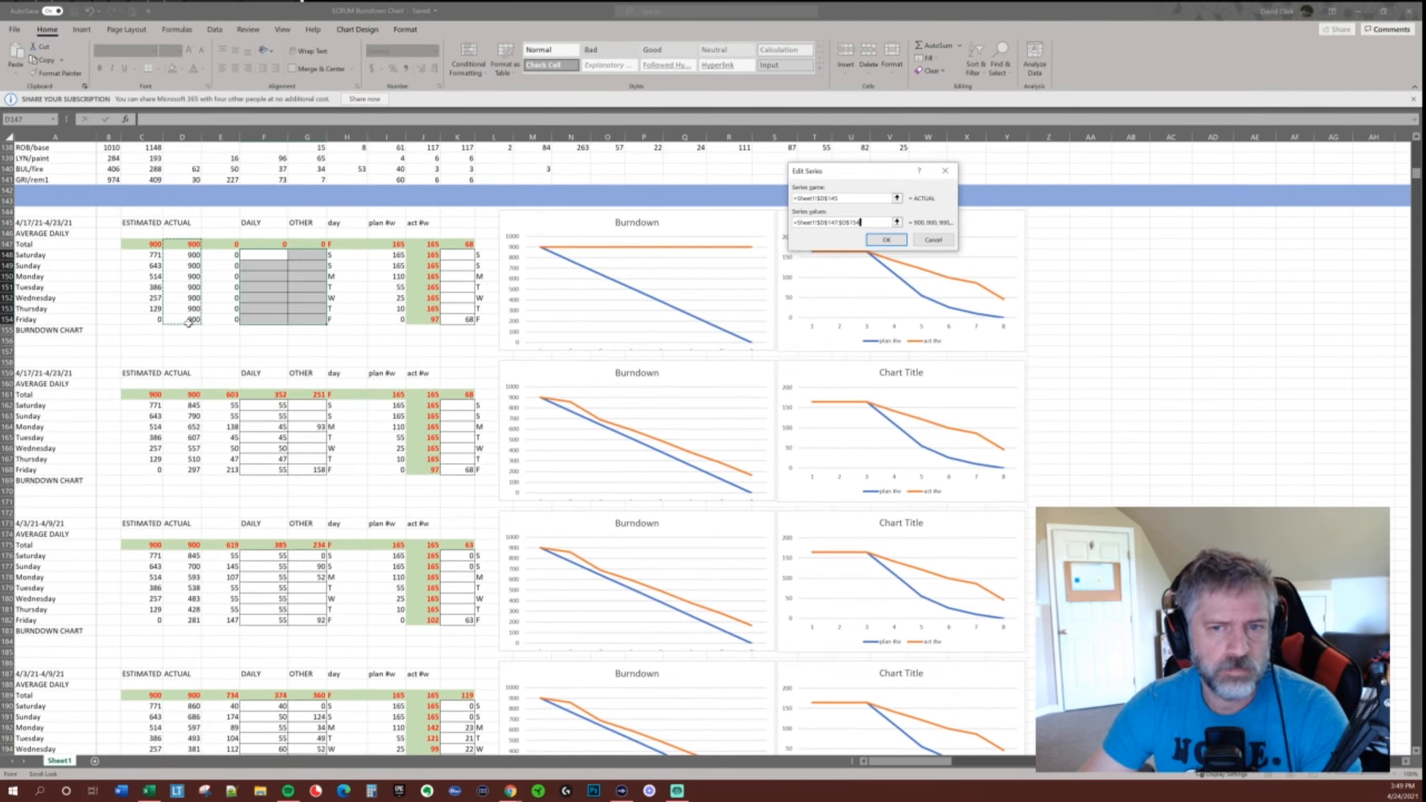
click(886, 240)
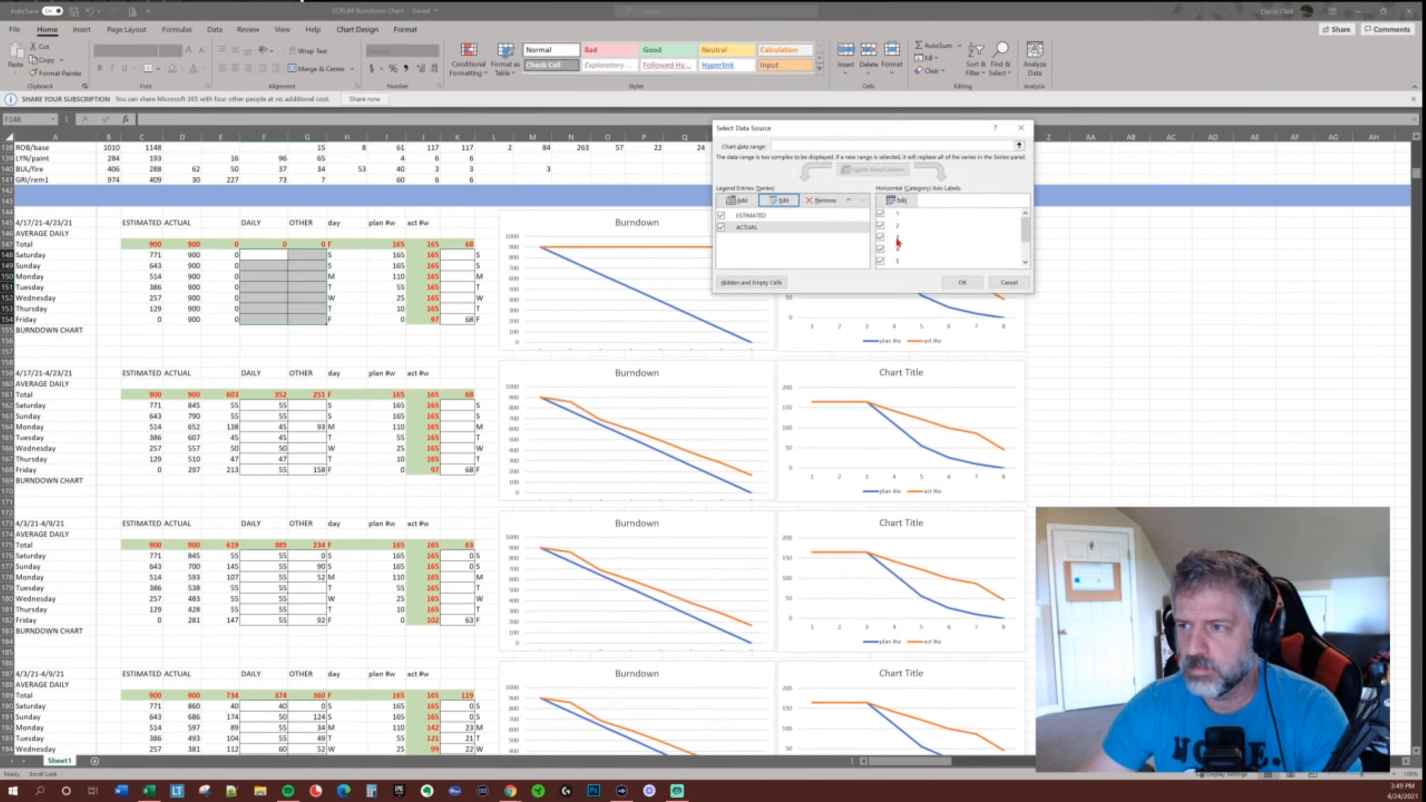
click(961, 282)
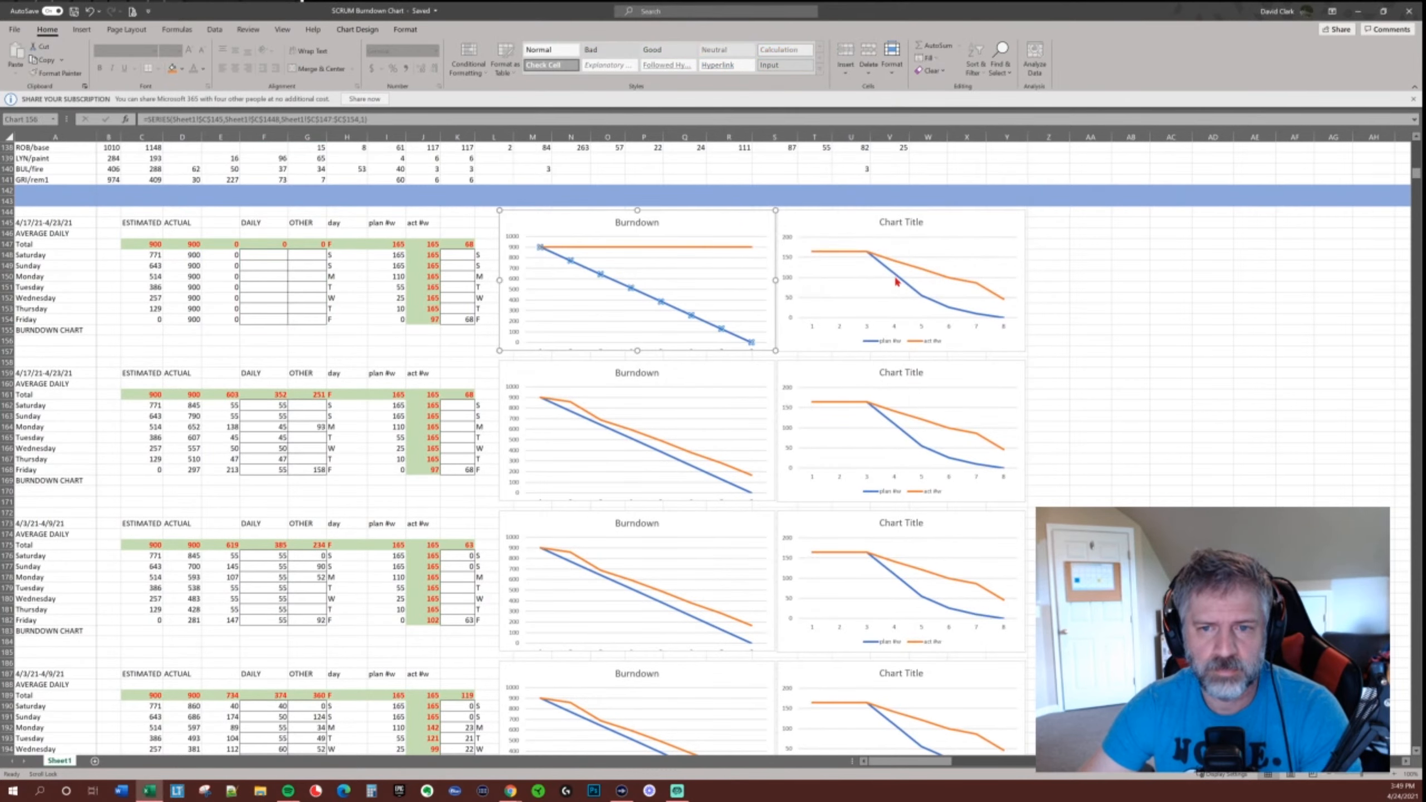
Set the plan #w series of the new block's second chart to take its name from I145 and values from I147:I154, then leave the workbook.
right_click(889, 277)
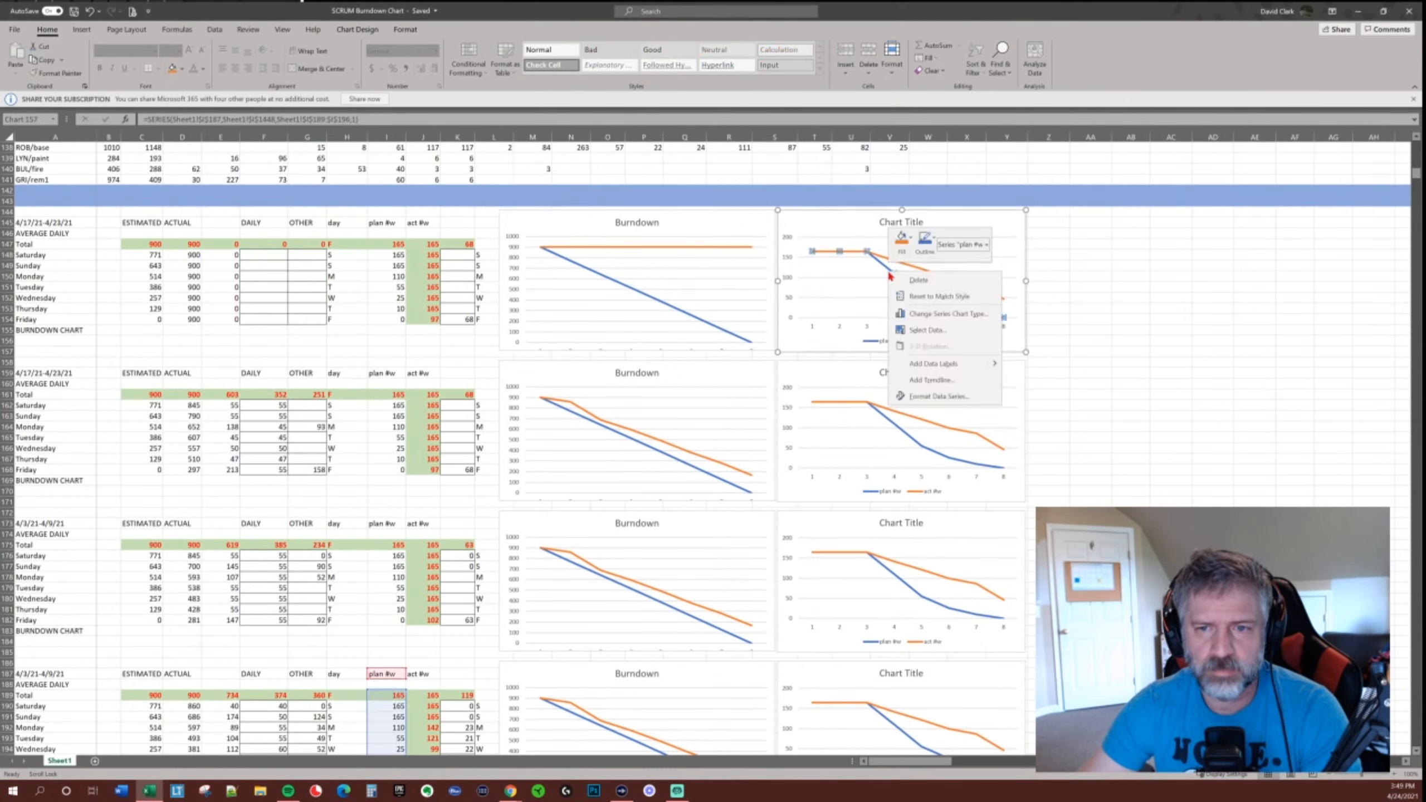
click(925, 328)
click(779, 200)
click(387, 223)
key(Tab)
key(BackSpace)
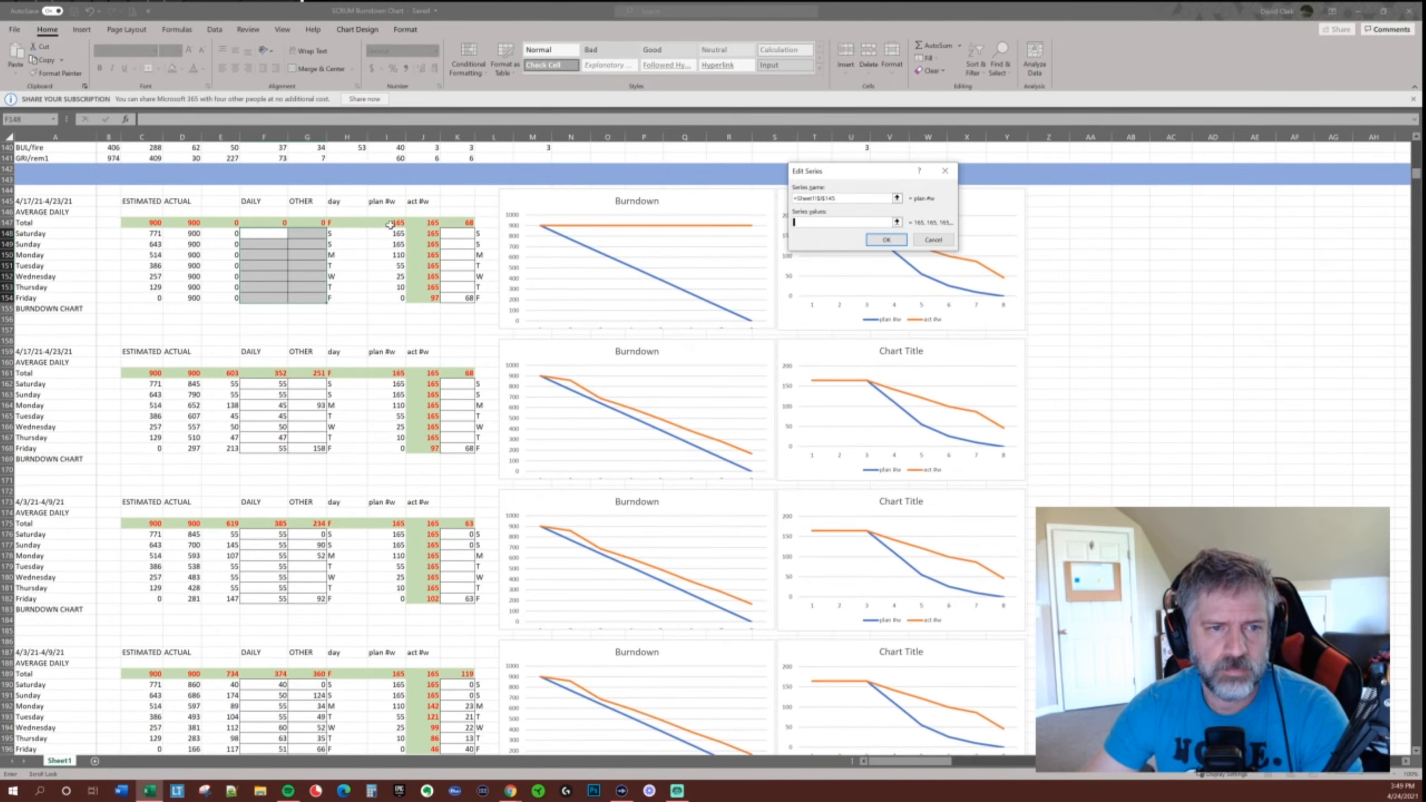
drag(389, 225, 400, 298)
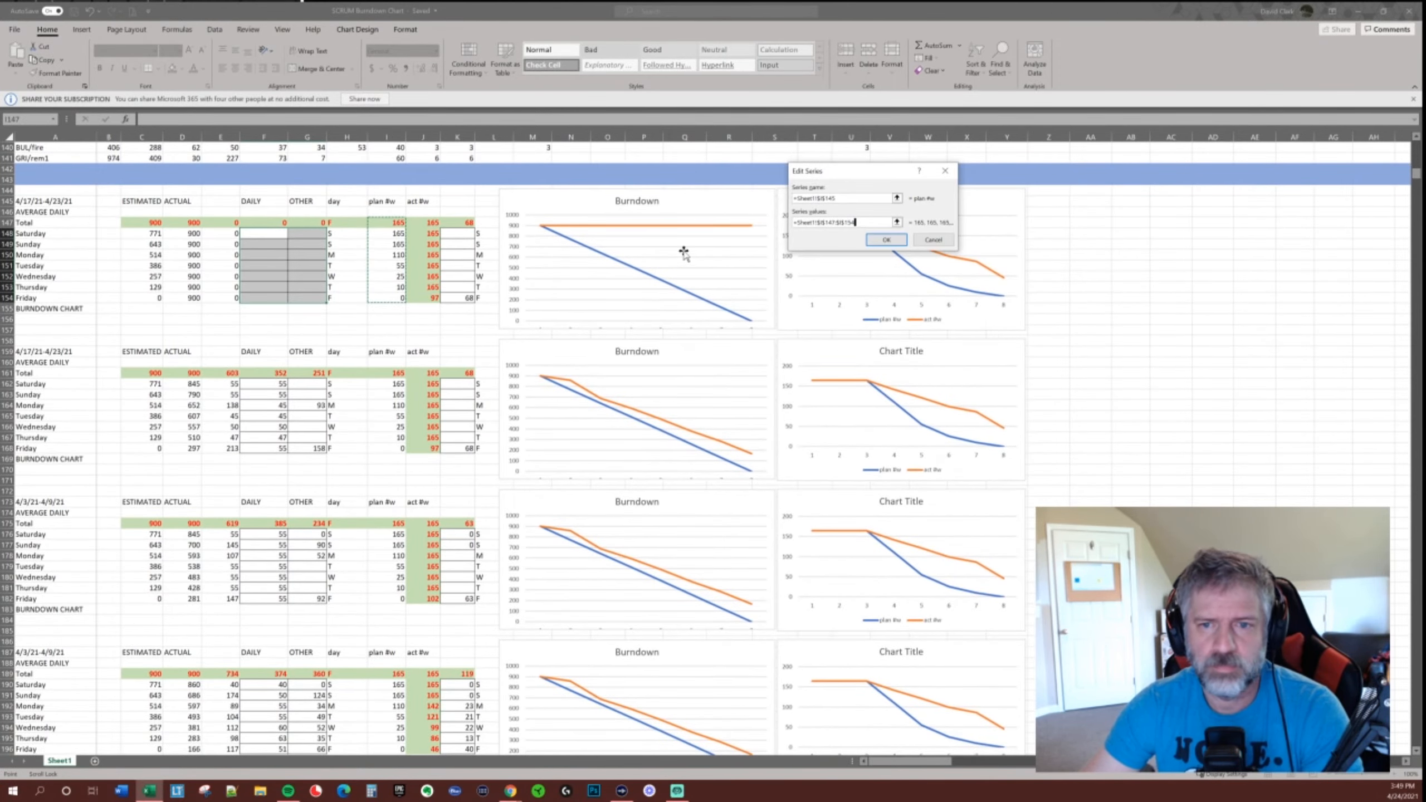
click(886, 239)
click(962, 282)
click(1409, 11)
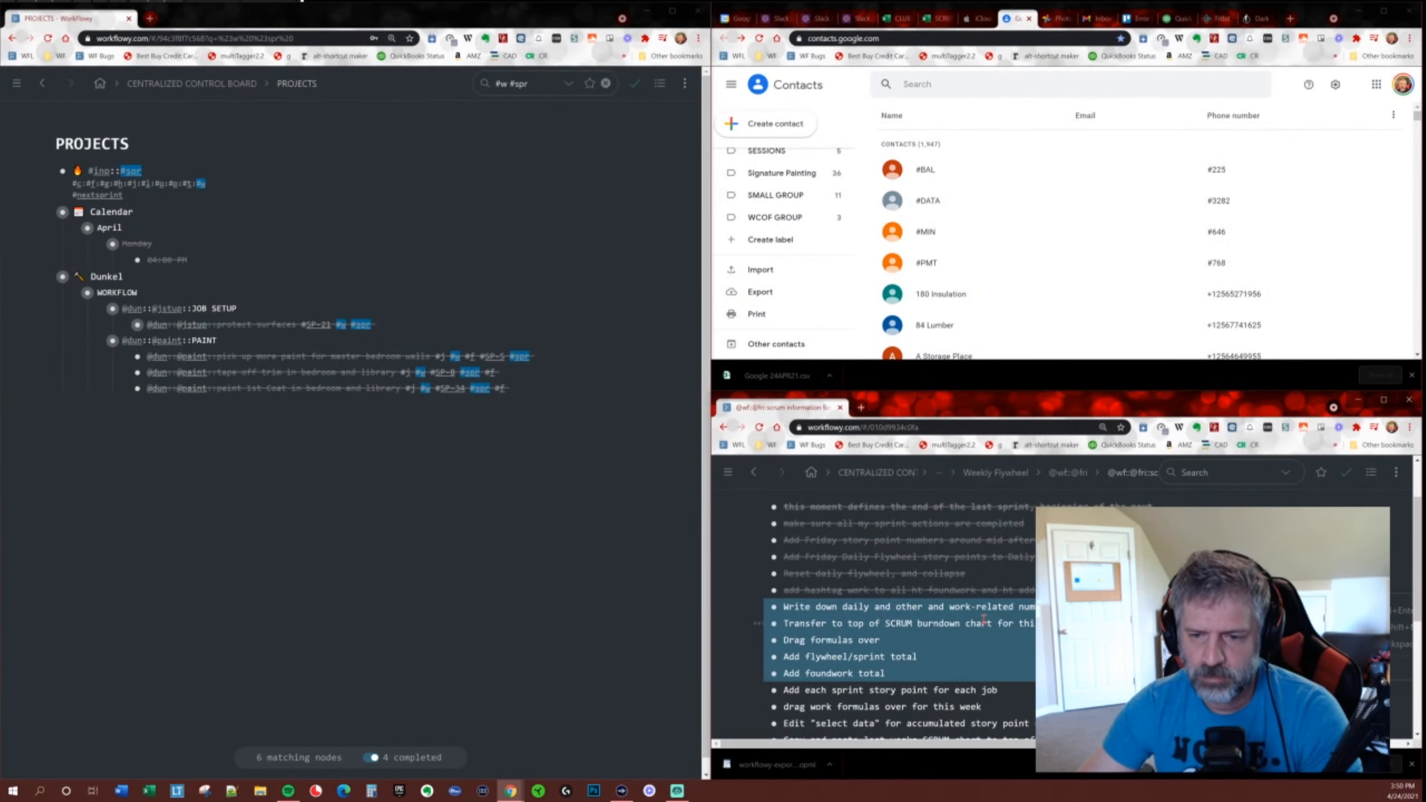
In the weekly checklist, mark the items from "Write down daily and other and work-related numbers" through "Copy and paste last weeks SCRUM chart" as complete.
click(963, 637)
scroll(964, 638, down, 2)
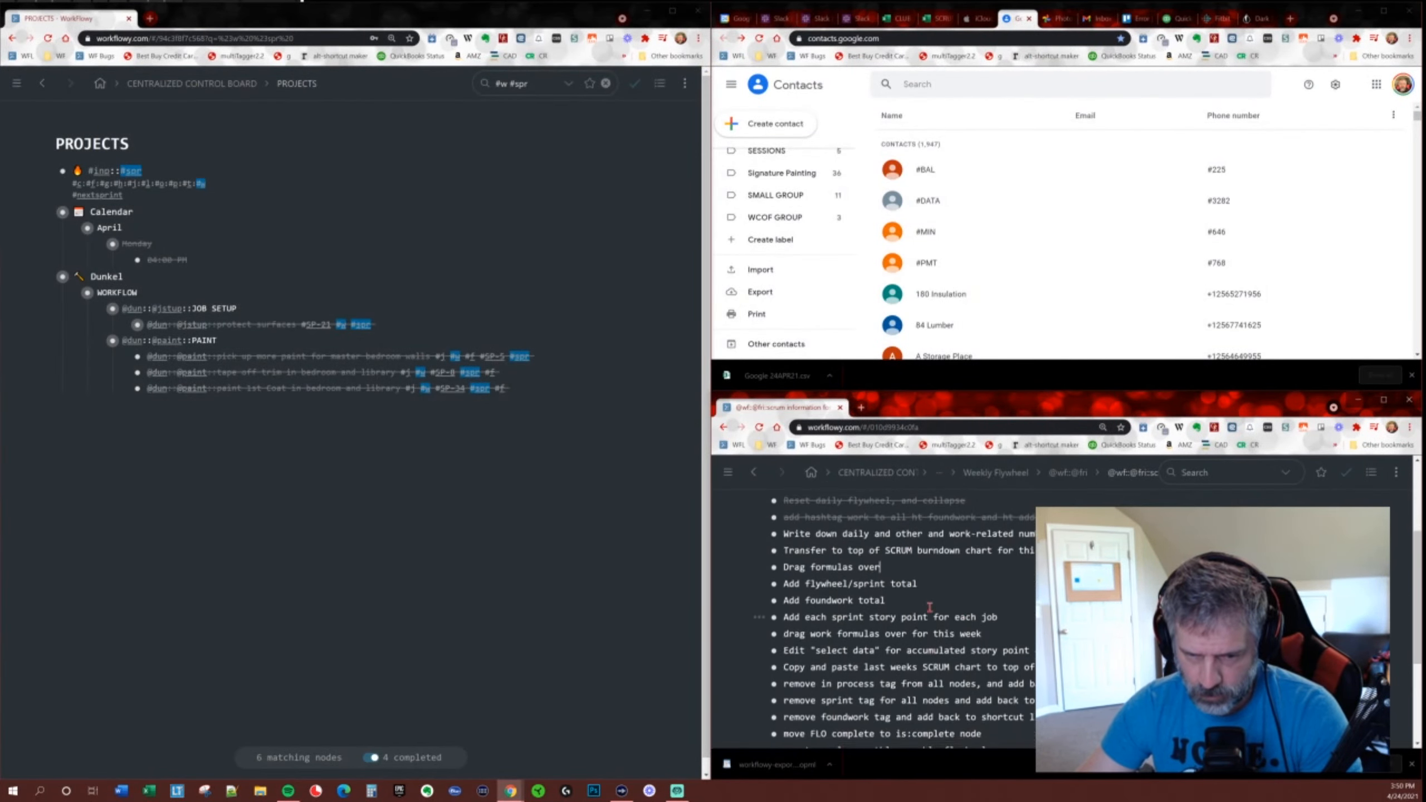
drag(865, 499, 898, 624)
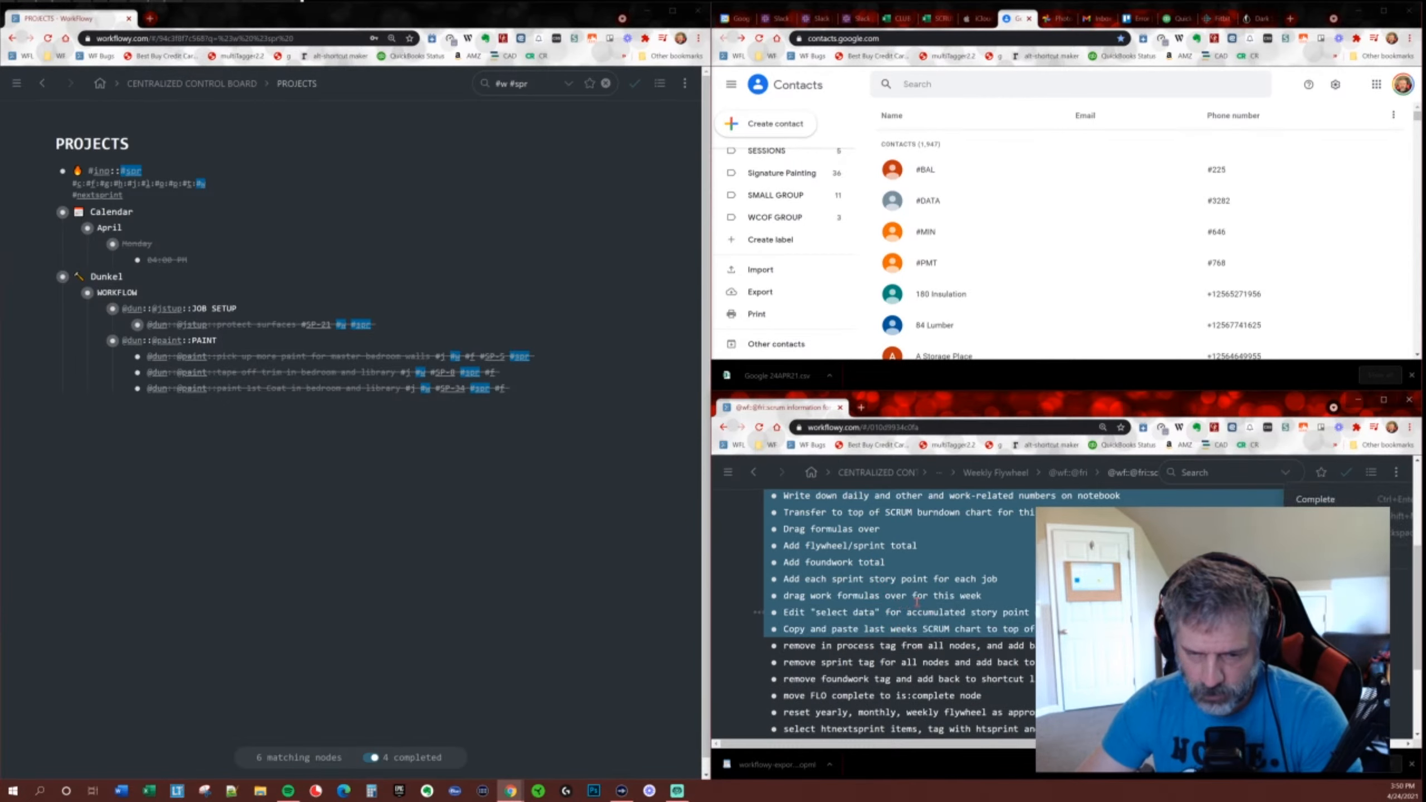
key(ctrl+Return)
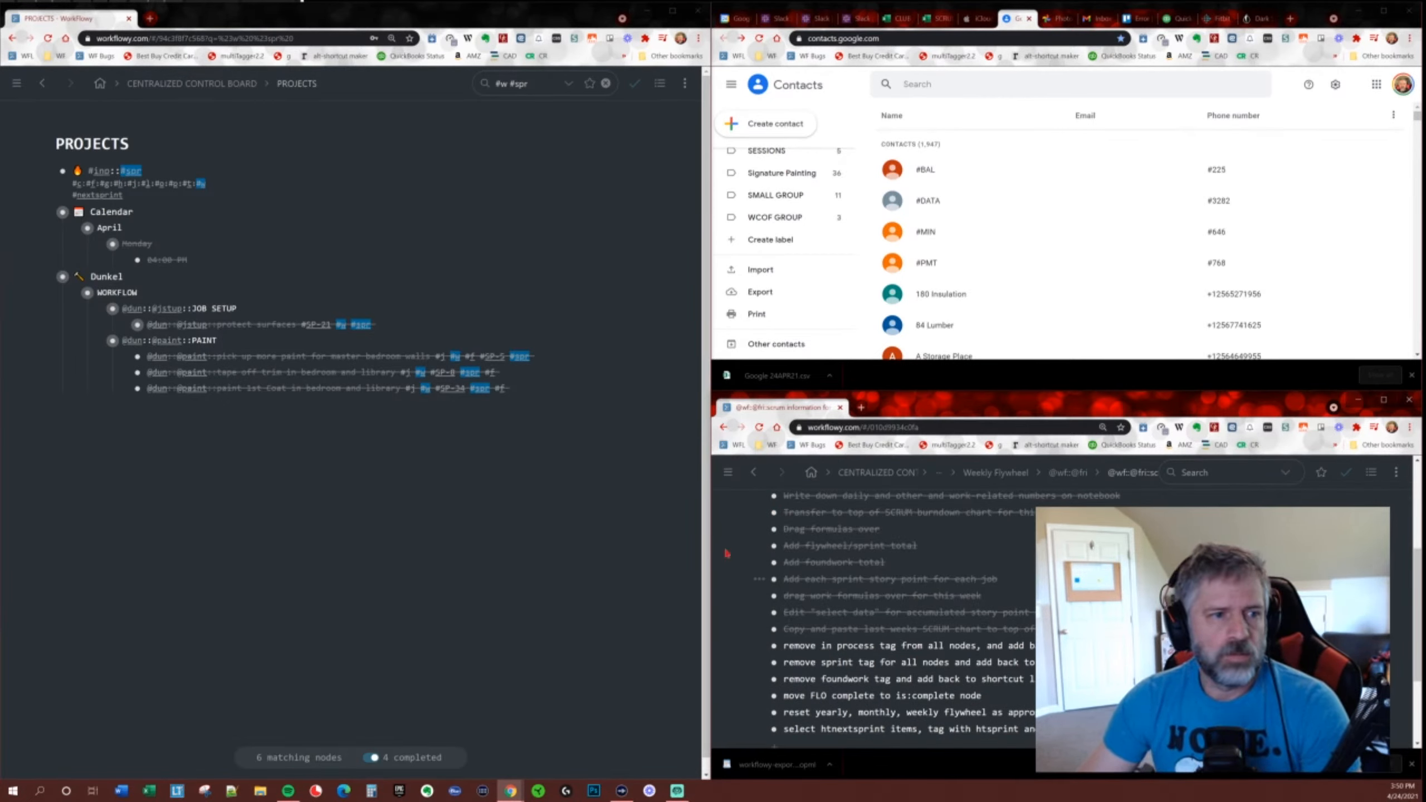
Remove the #inp tag from all matching PROJECTS nodes with Find/Replace and add #inp back to the shortcut line.
click(184, 193)
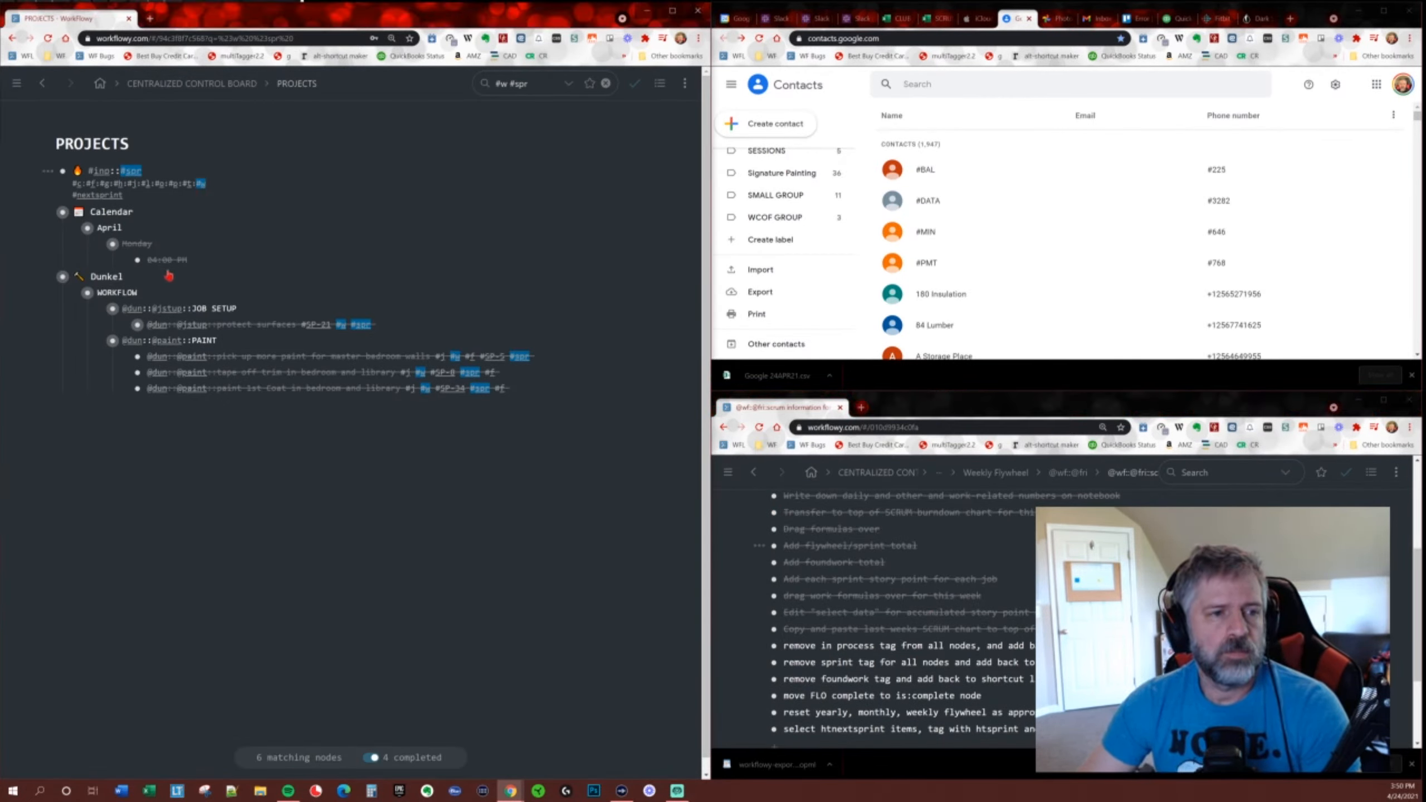
click(127, 175)
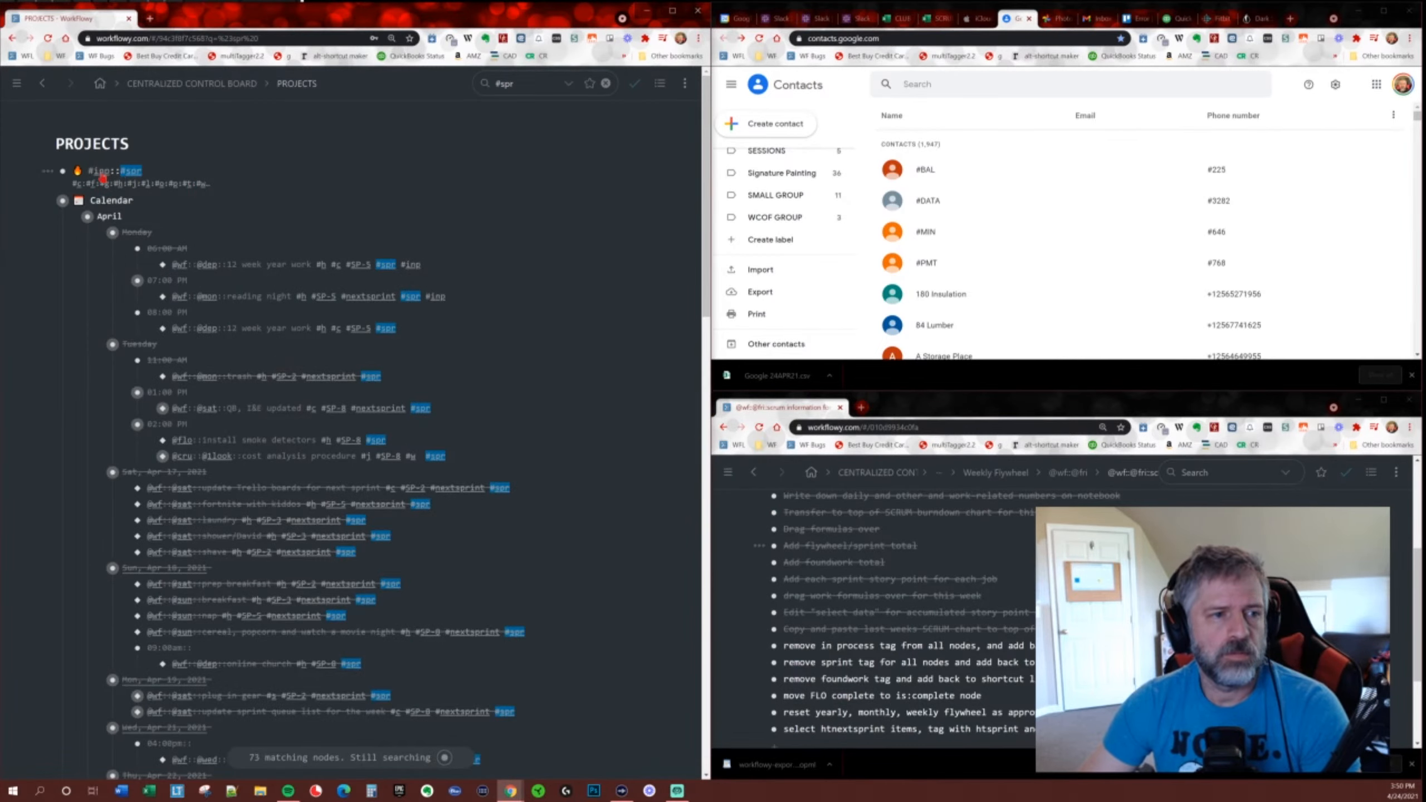
click(99, 284)
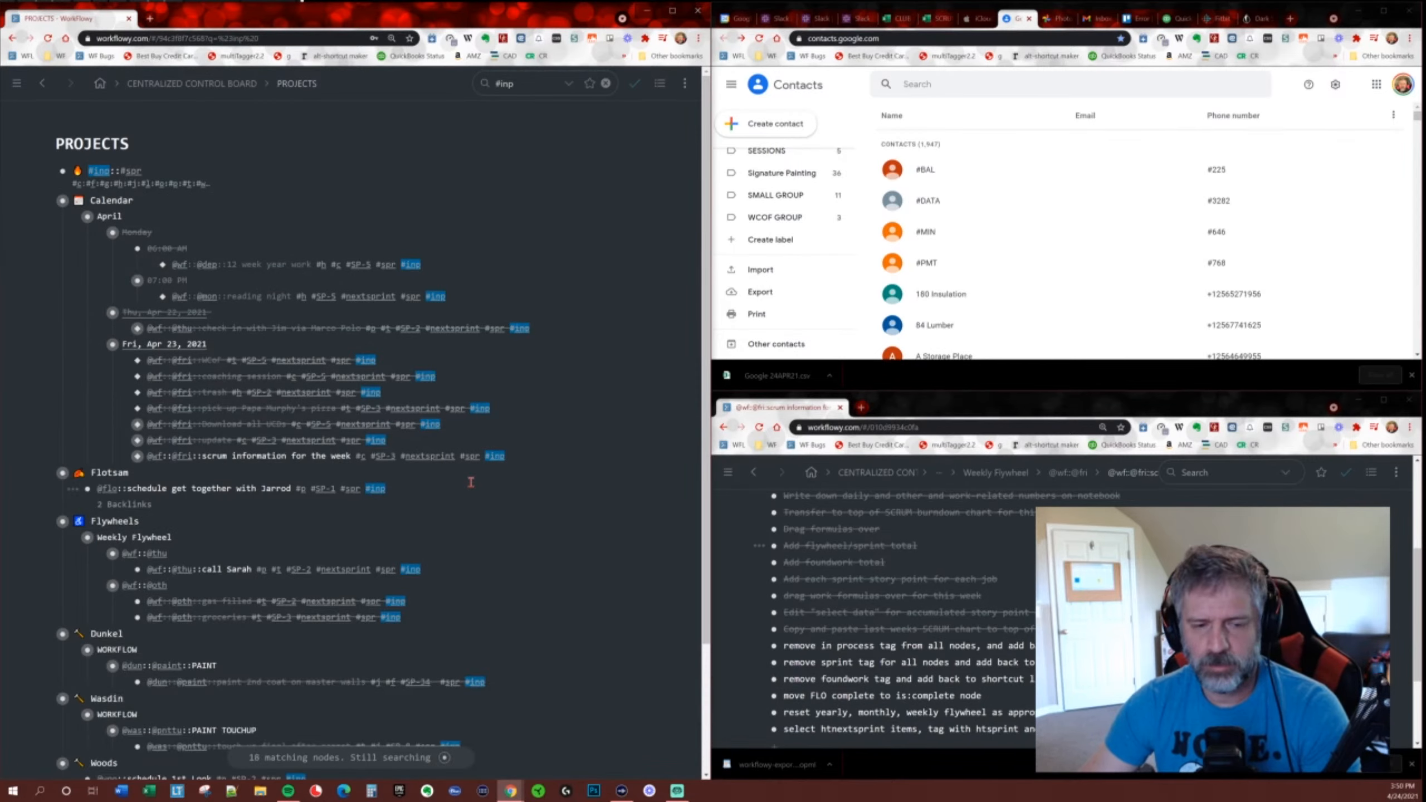
key(alt+a)
text(fr)
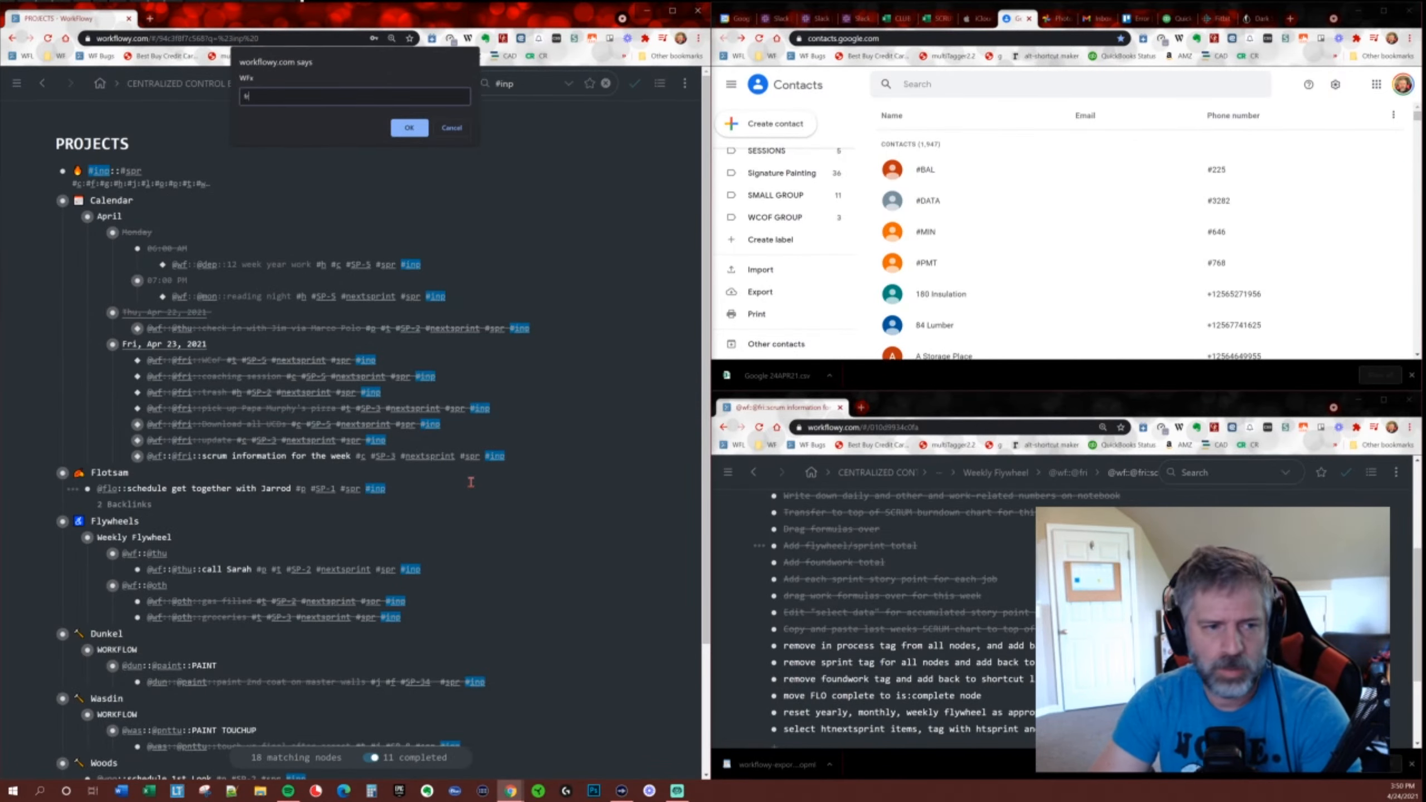
key(Return)
key(BackSpace)
key(Return)
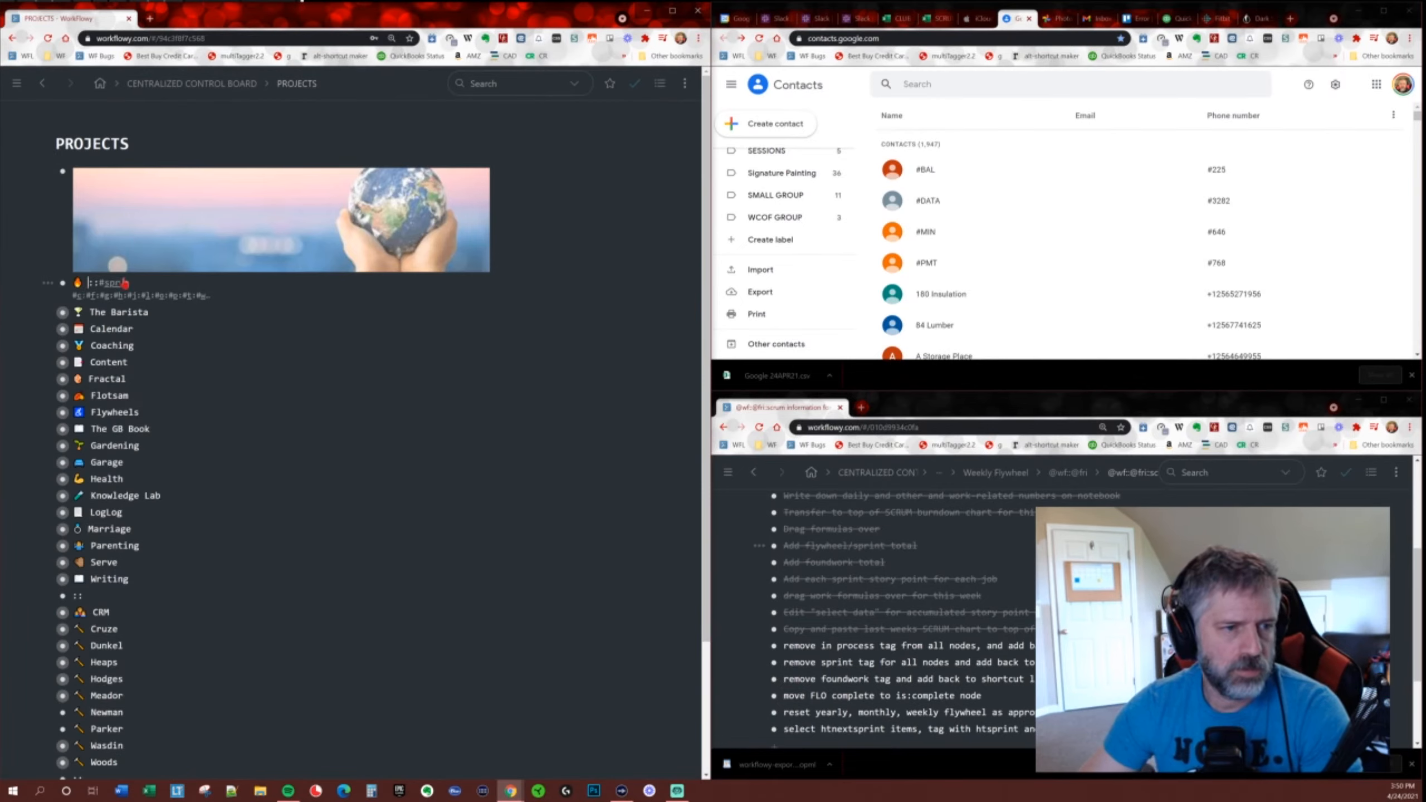
text(#inp)
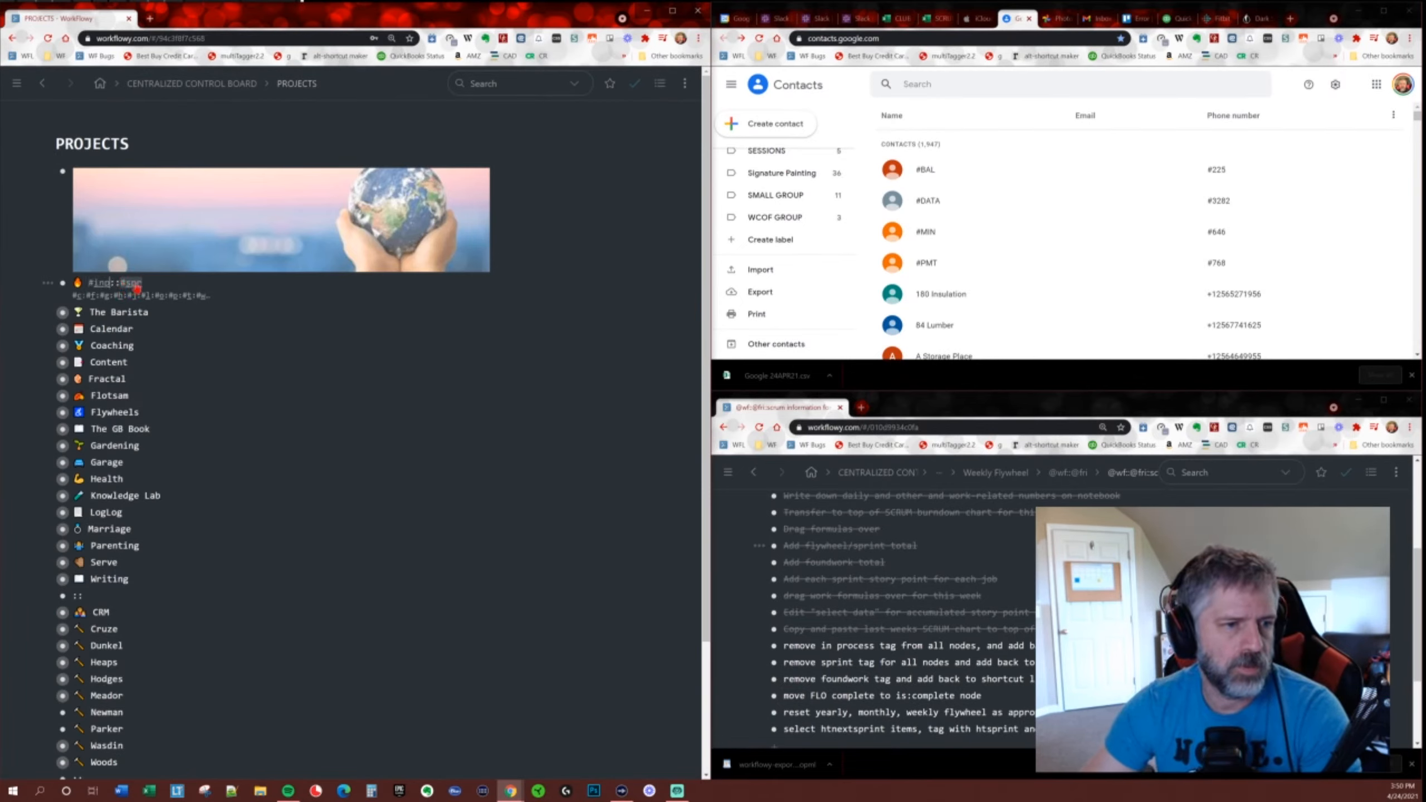
Replace every #spr tag in PROJECTS with nothing and add #spr back to the end of the shortcut line.
click(131, 282)
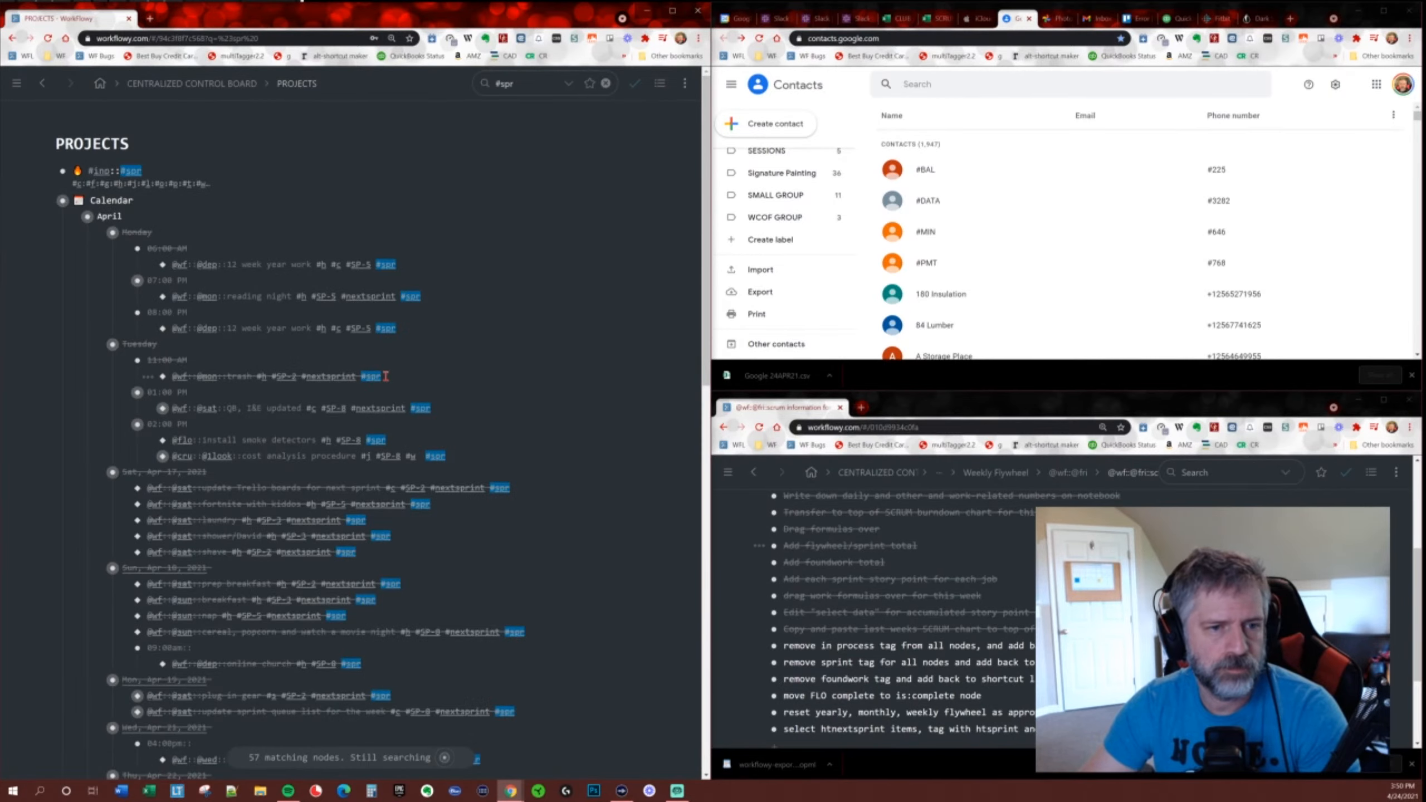
key(alt+x)
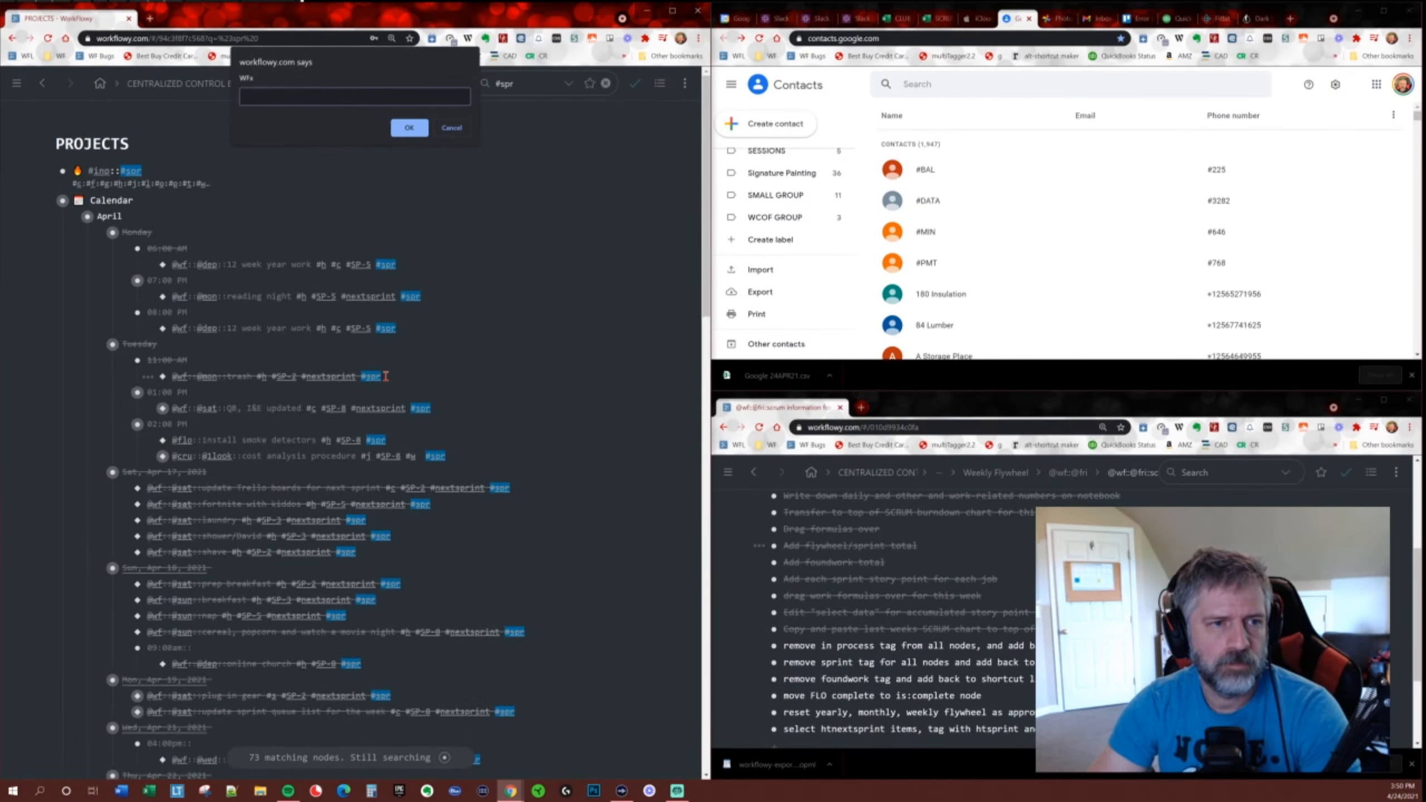
text(f)
key(Return)
key(BackSpace)
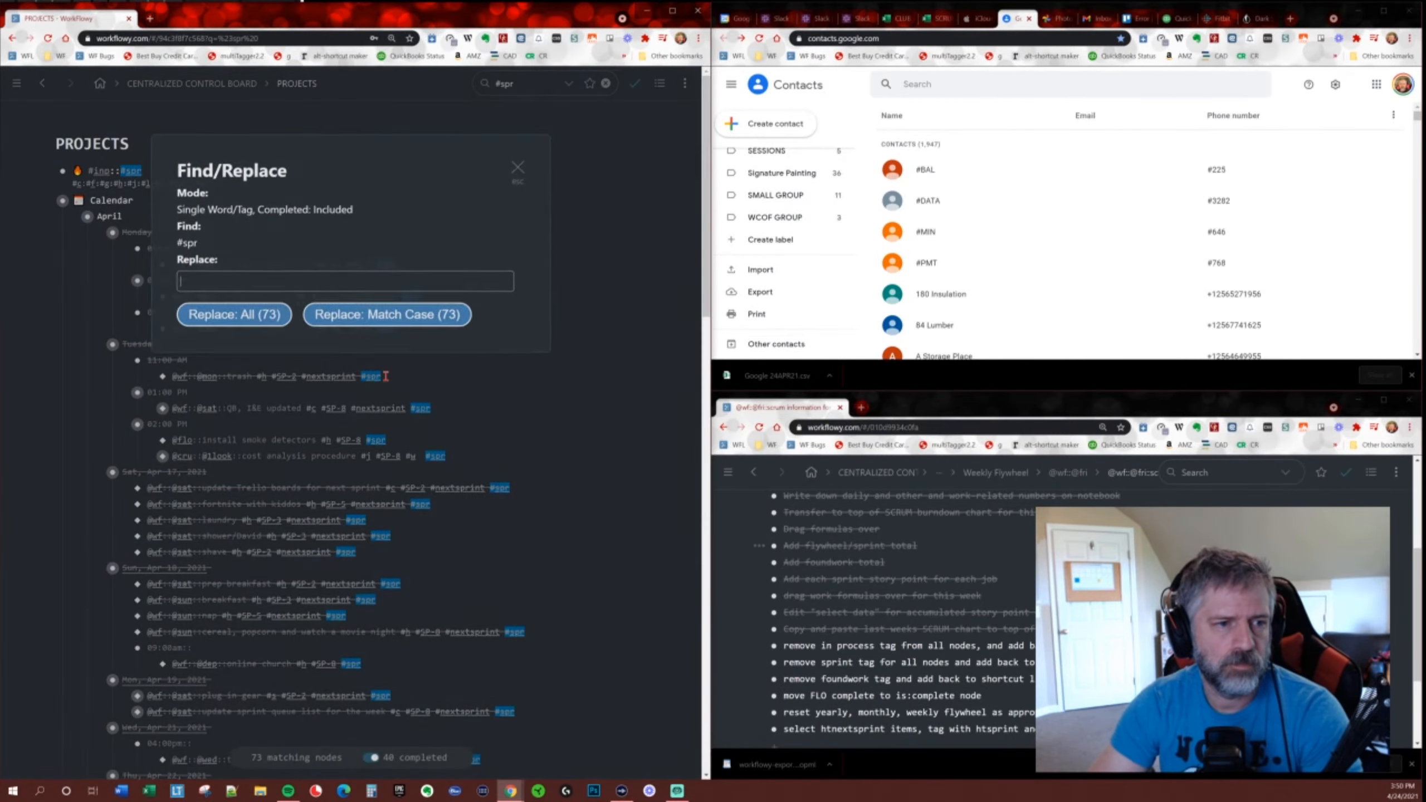
key(Return)
click(140, 282)
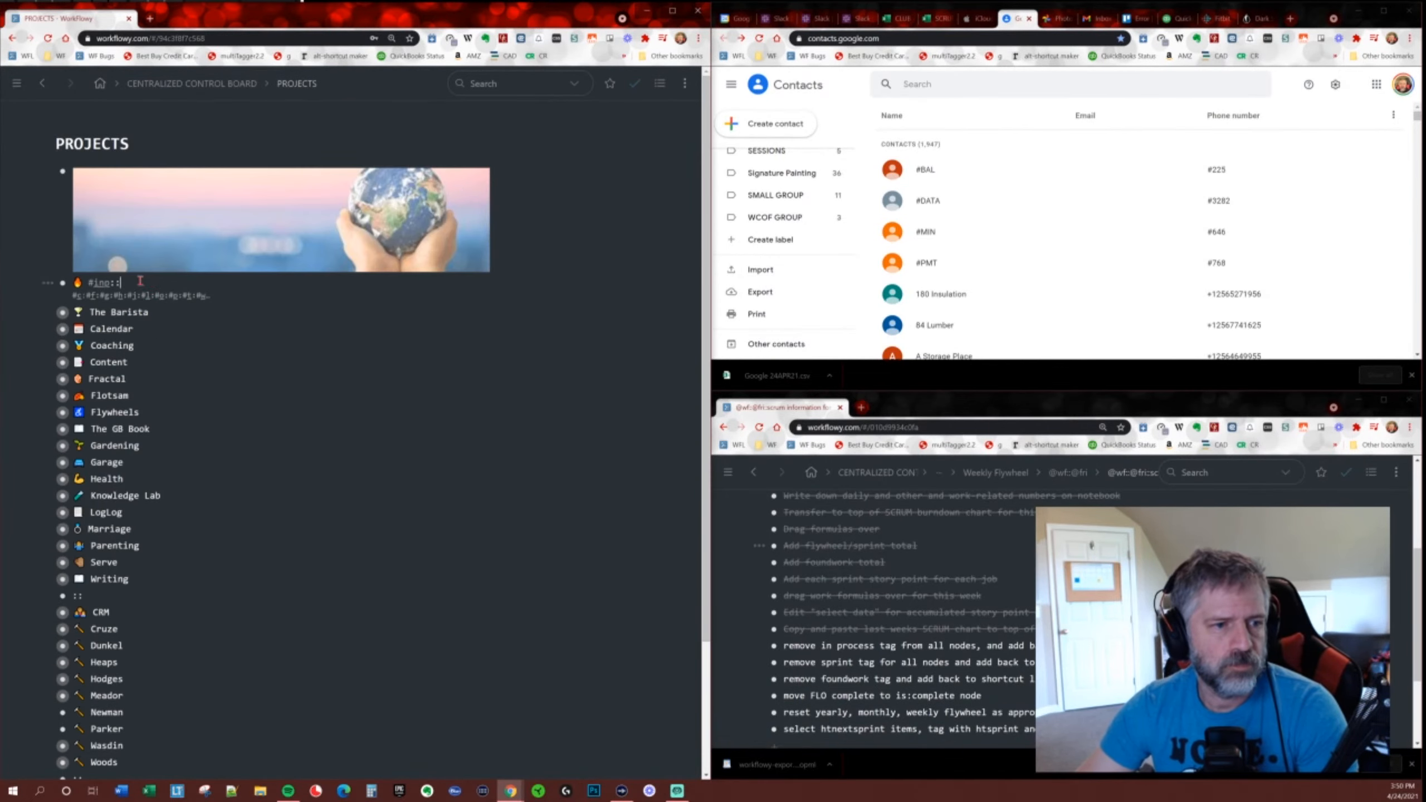
text(#spr)
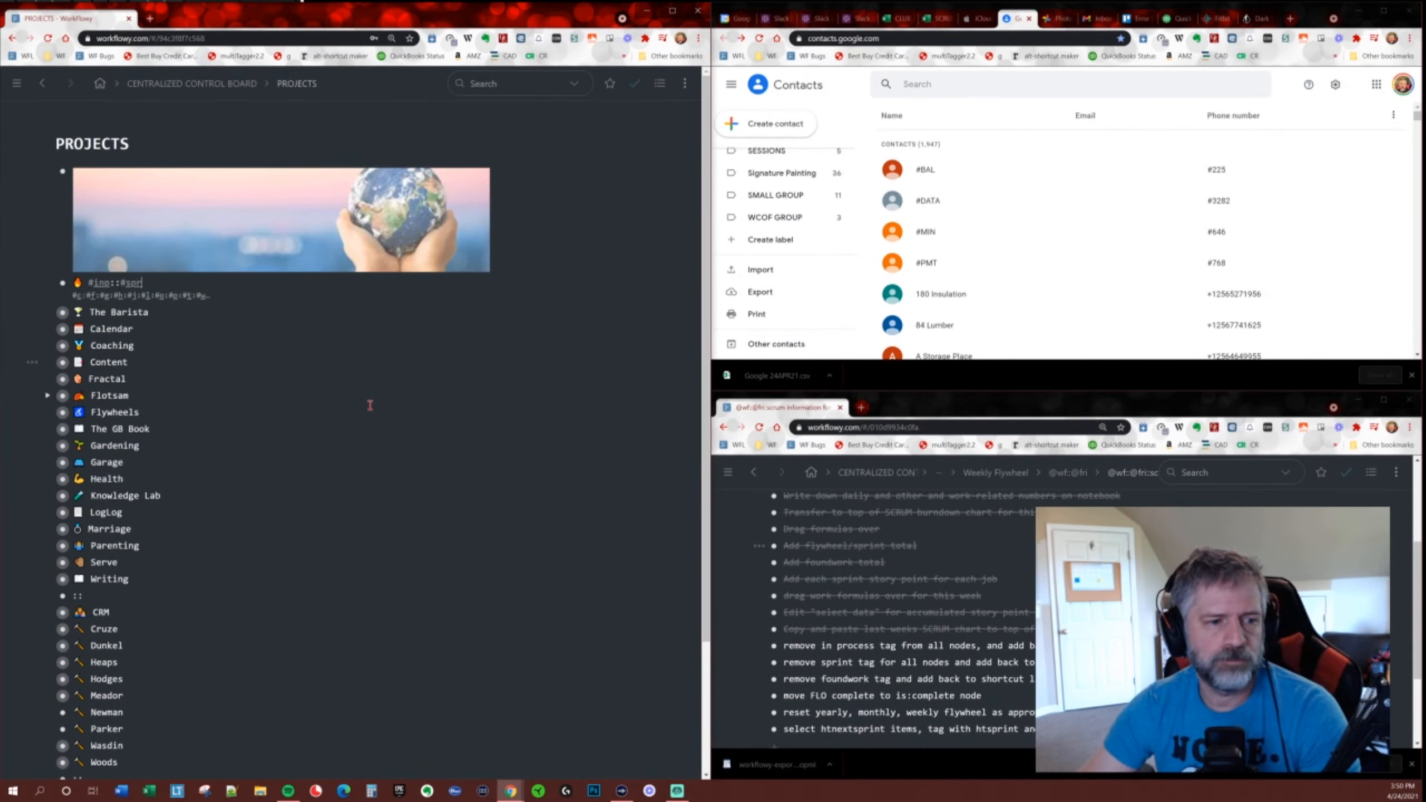
Mark the checklist items for removing the in process tag and the sprint tag as complete.
scroll(934, 605, down, 2)
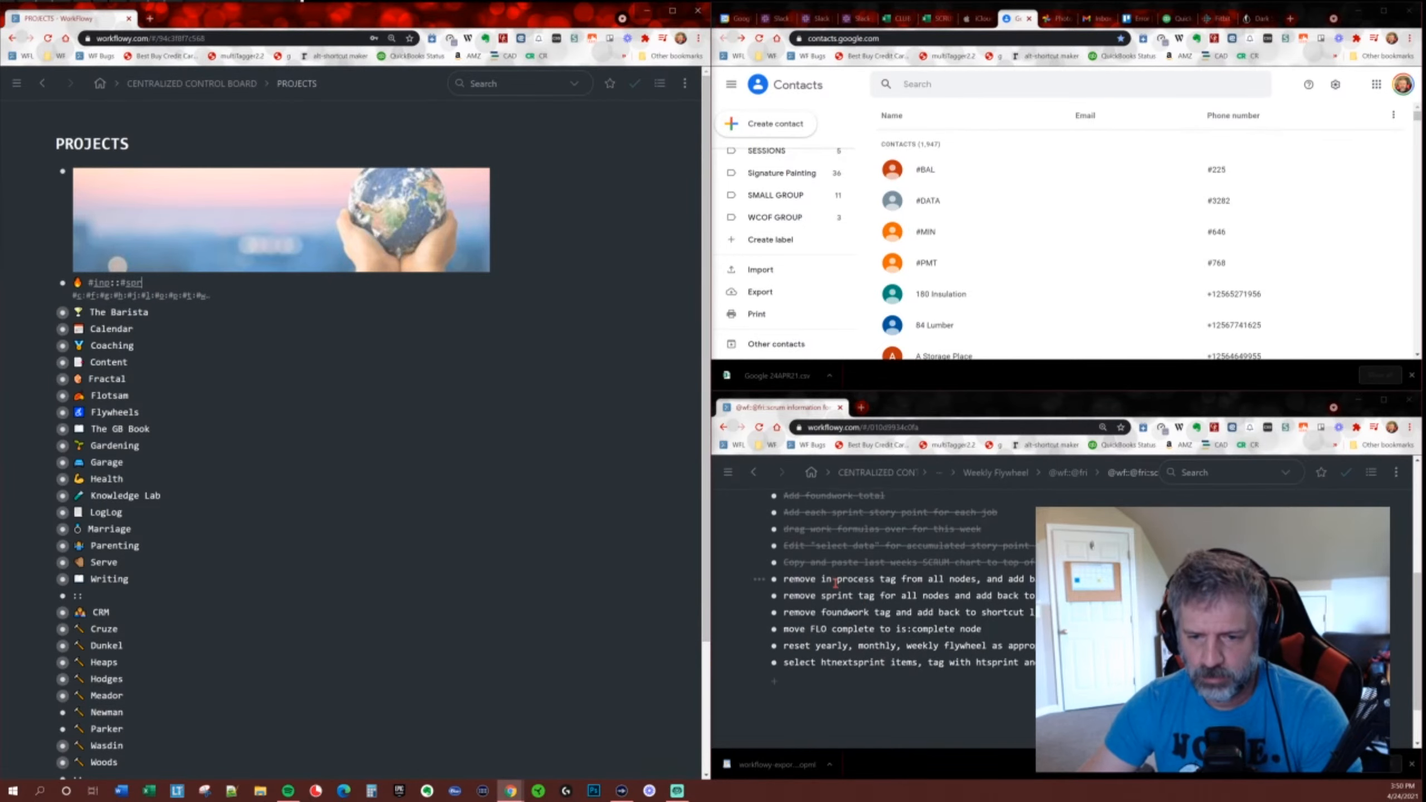
click(838, 574)
key(ctrl+Return)
key(ctrl+Return)
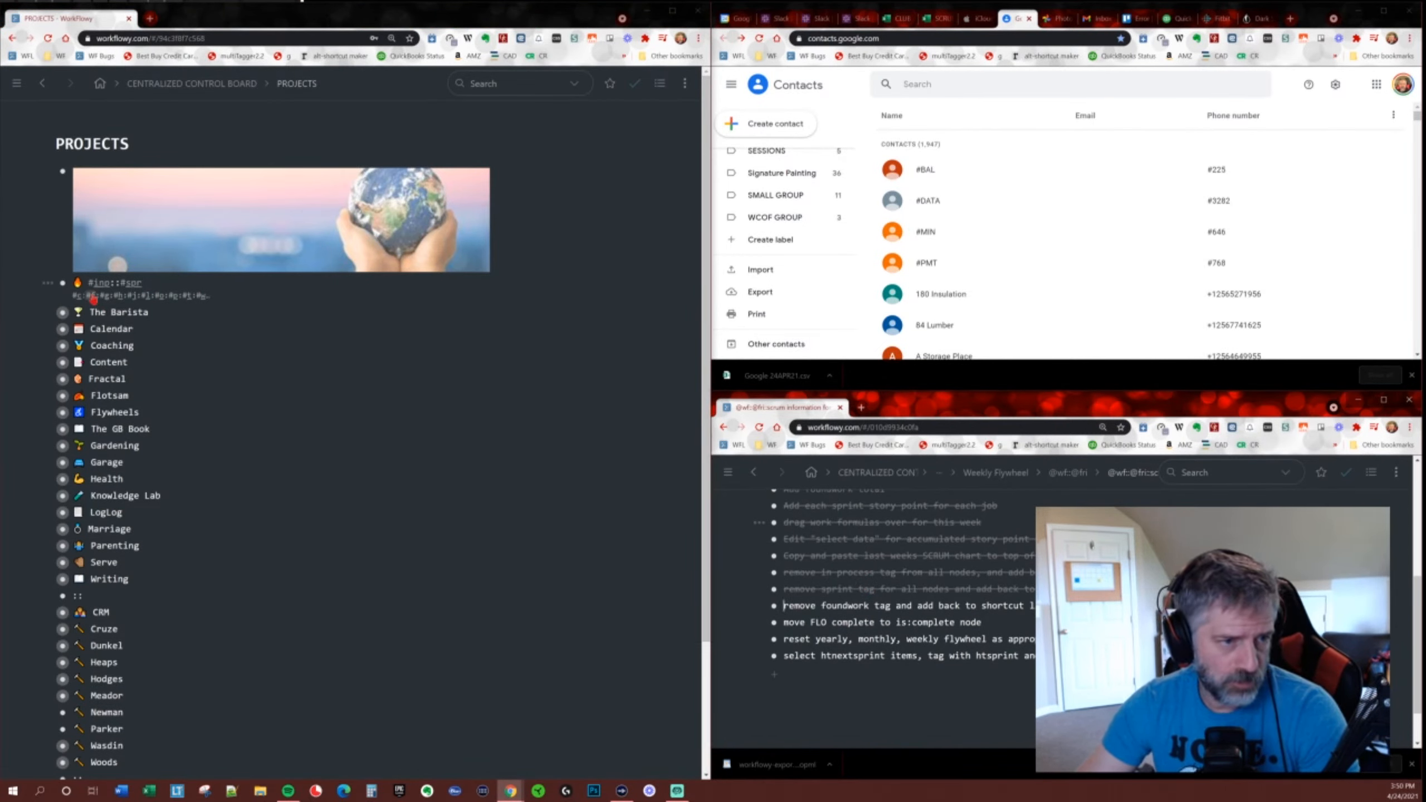
Filter PROJECTS by #f, remove that tag from the Flotsam and Dunkel nodes, and mark the foundwork tag checklist item as complete.
click(152, 328)
key(alt+f)
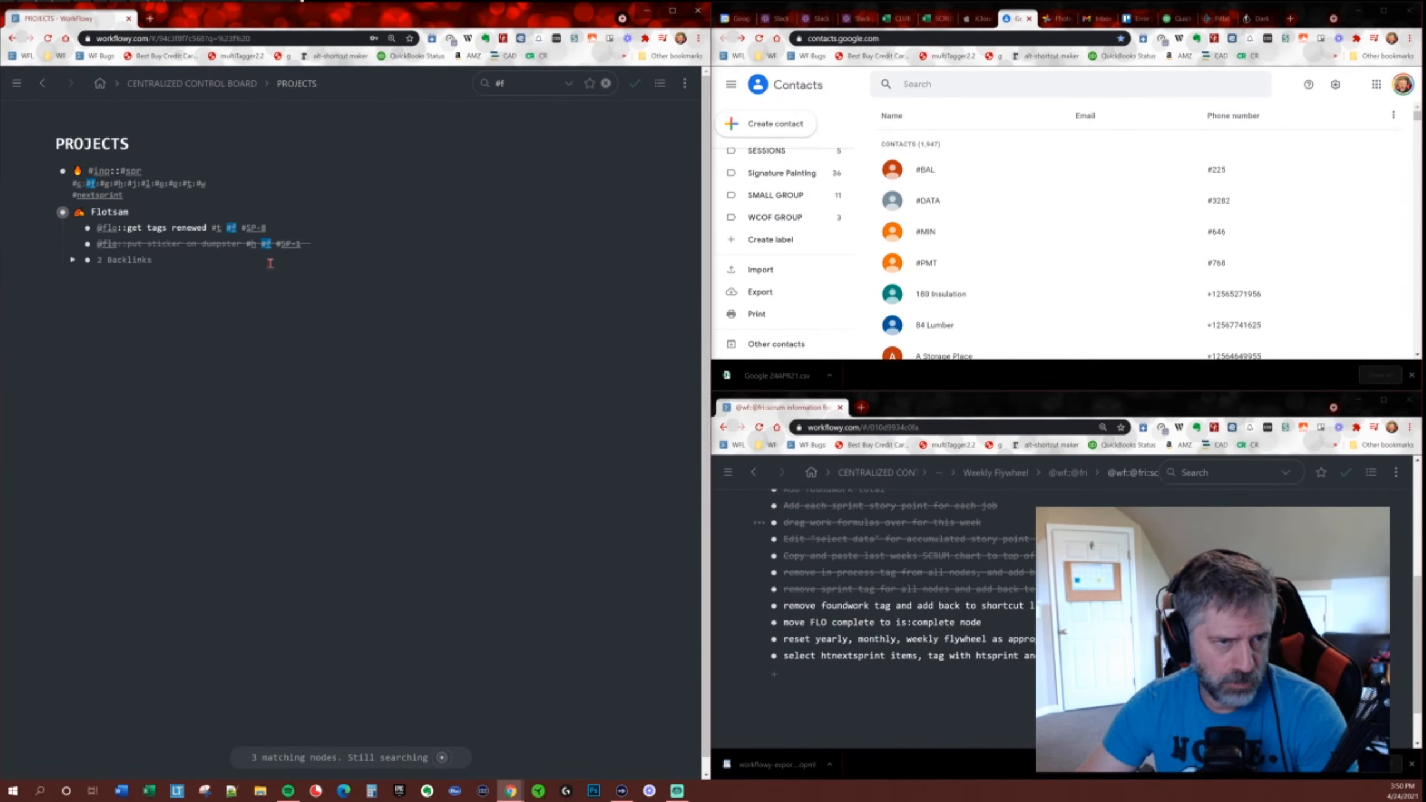
alt+click(267, 246)
alt+click(231, 228)
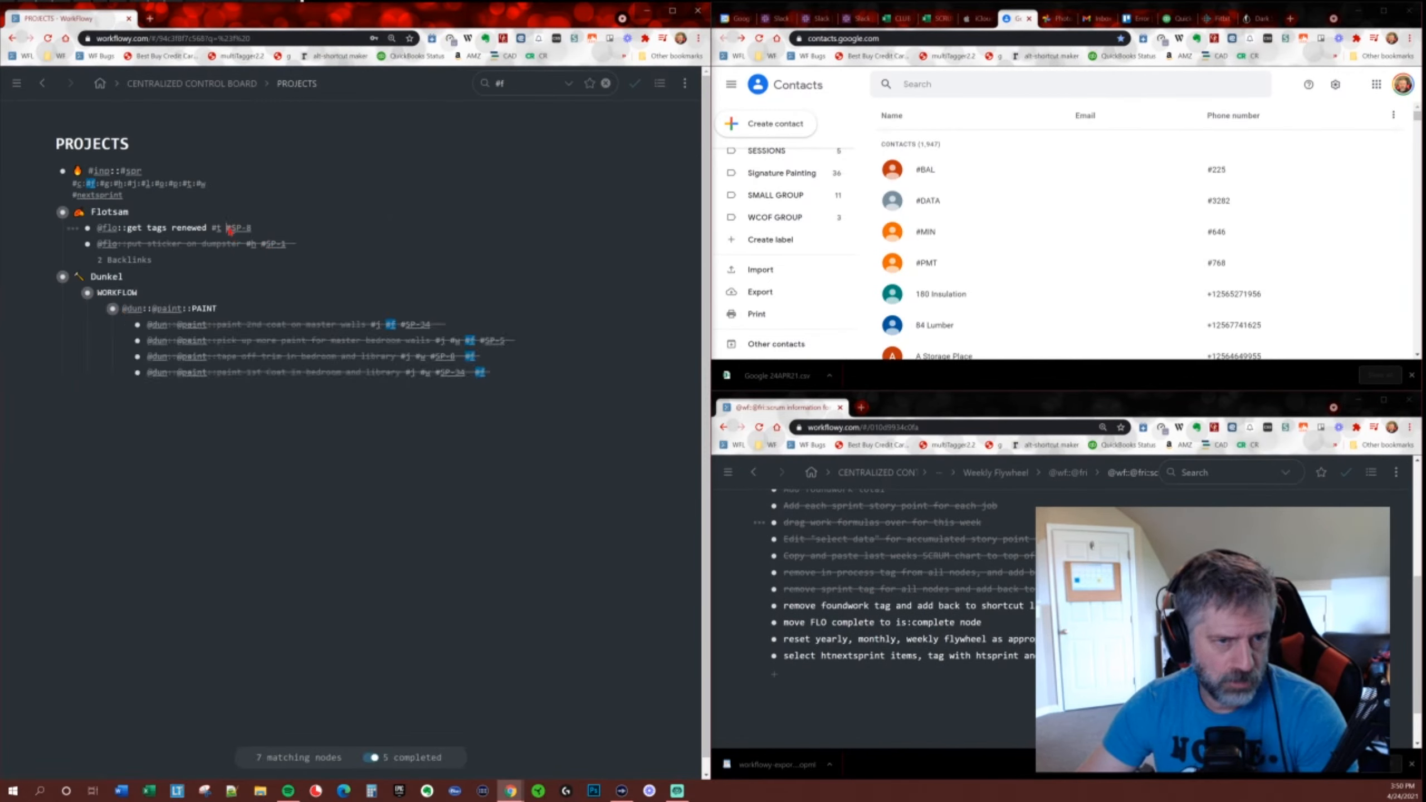
alt+click(391, 325)
alt+click(471, 340)
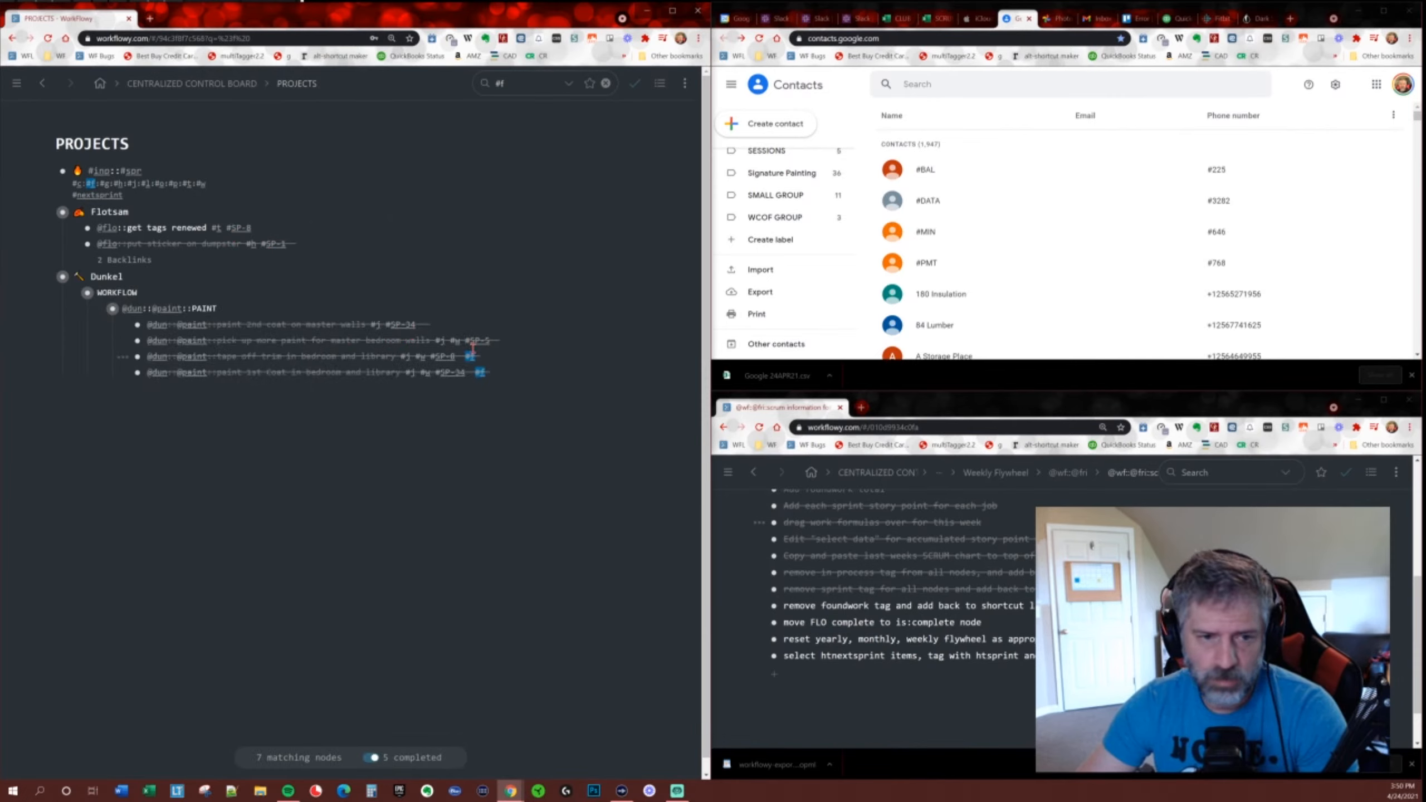
alt+click(470, 356)
alt+click(480, 372)
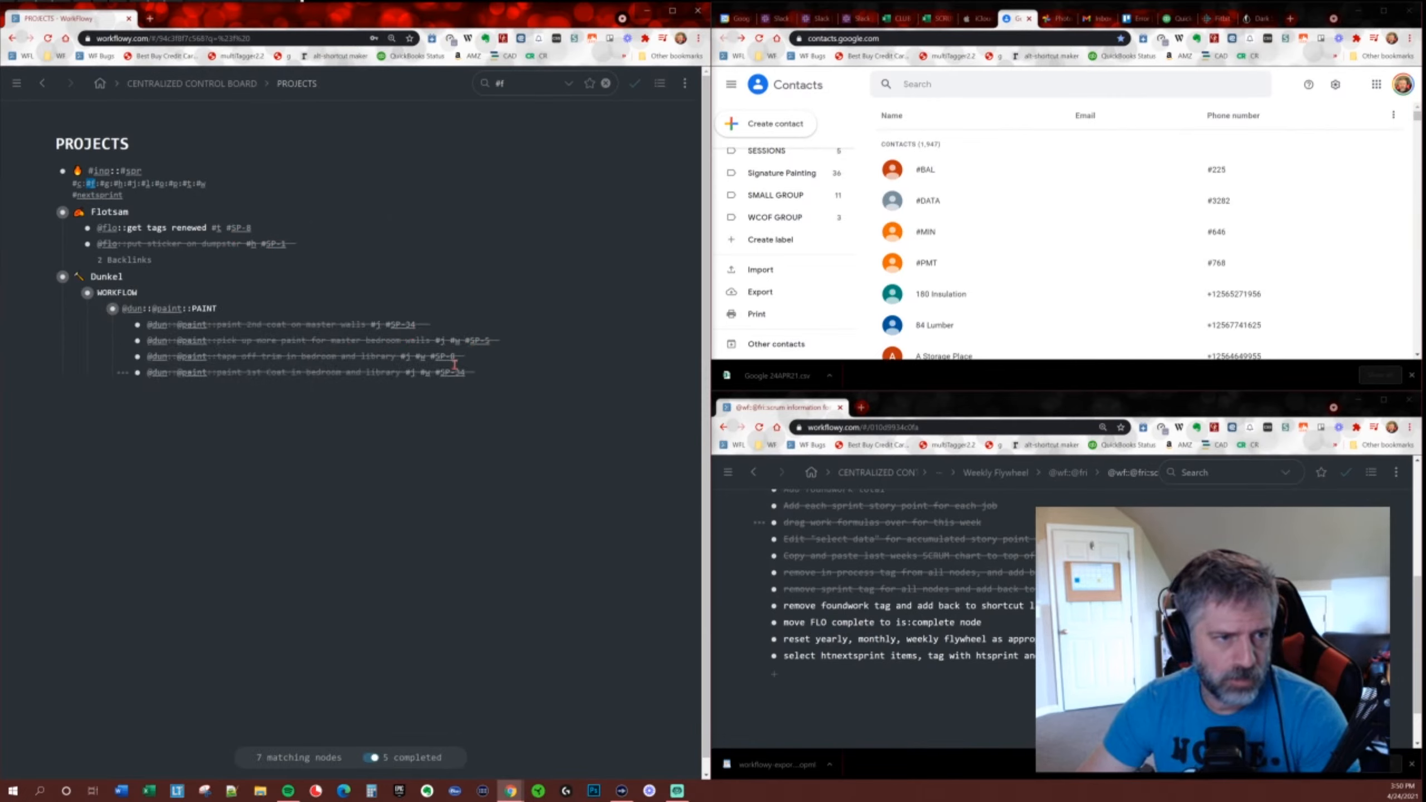
click(91, 186)
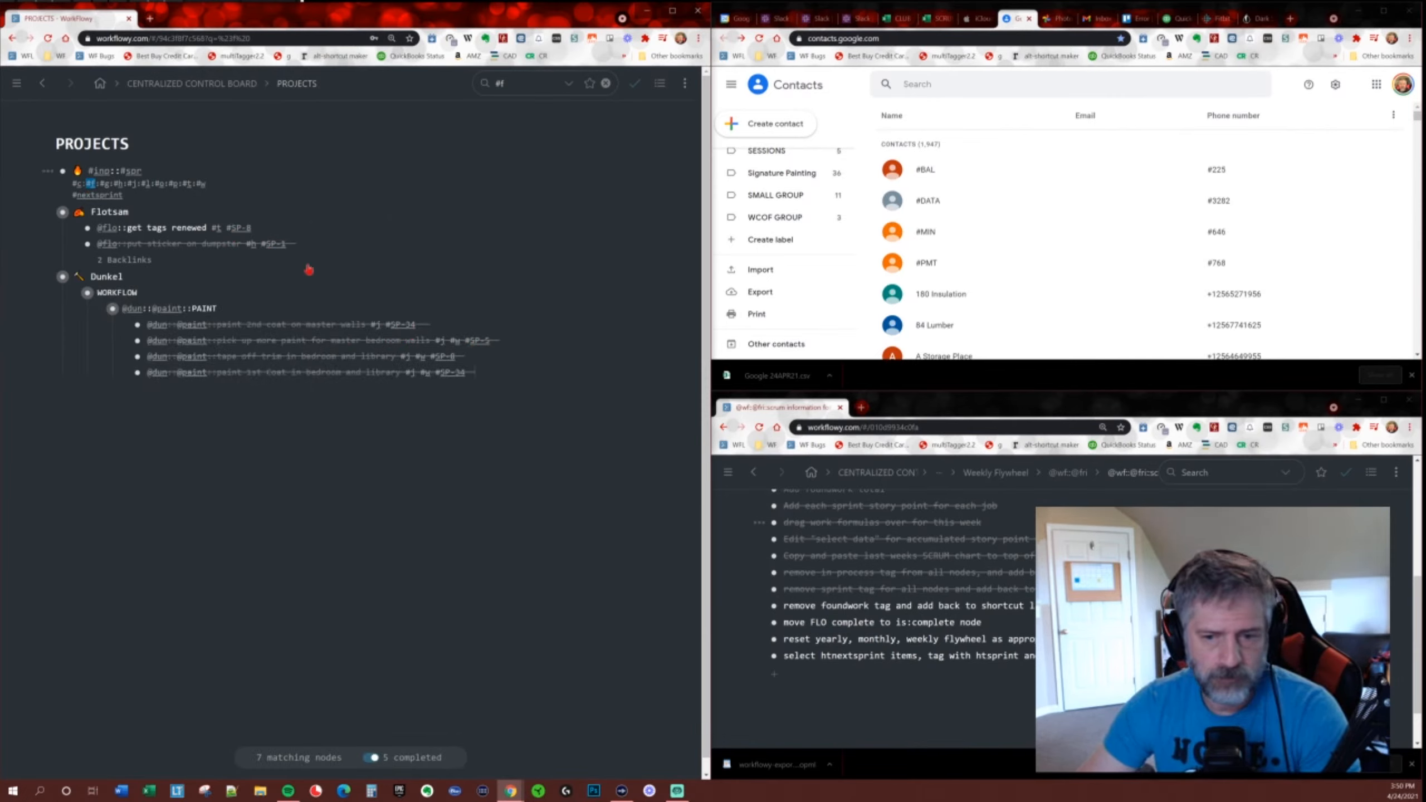
click(876, 606)
key(ctrl+Return)
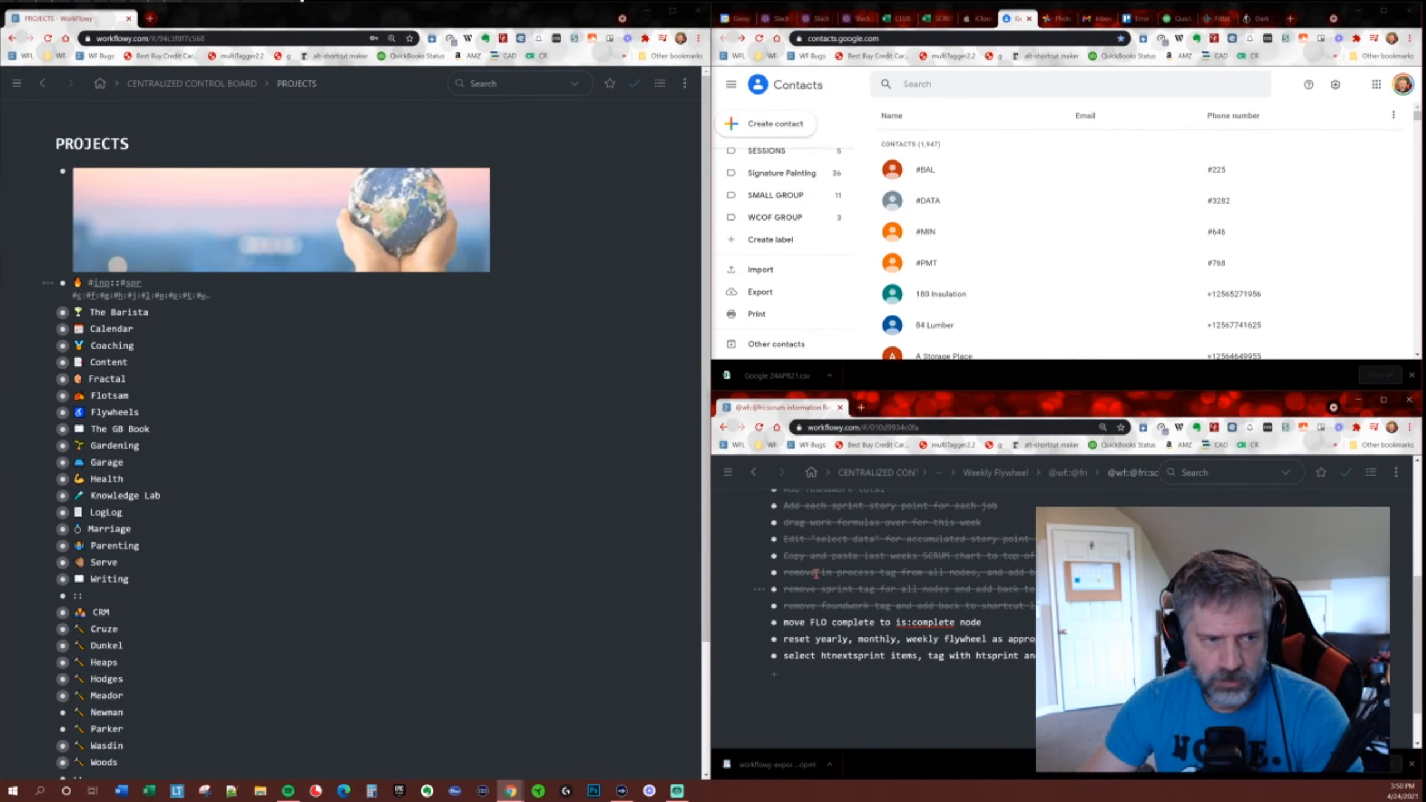
In Flotsam, filter for is:complete and move the completed notes template, banners and dumpster sticker items into the is:complete node.
scroll(92, 517, down, 2)
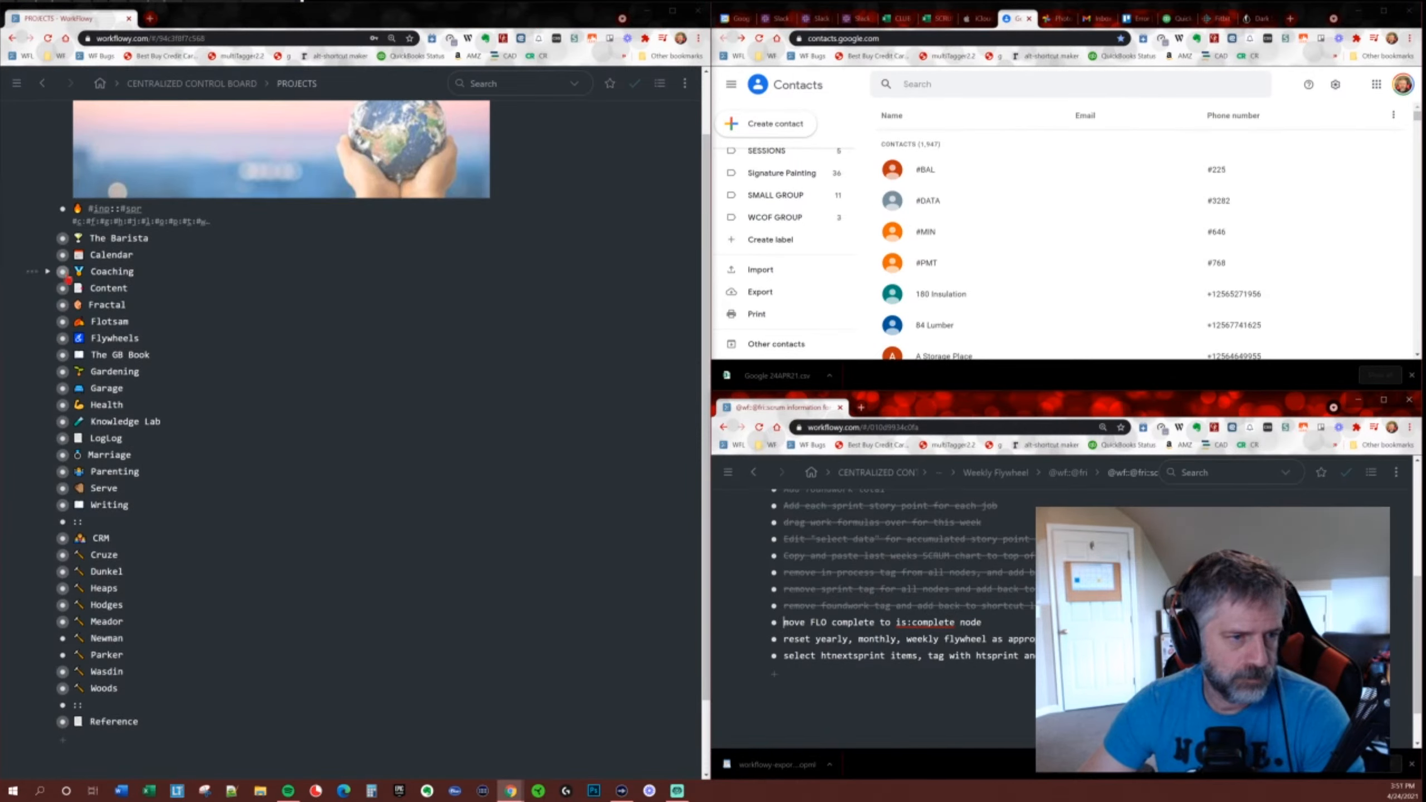
click(62, 321)
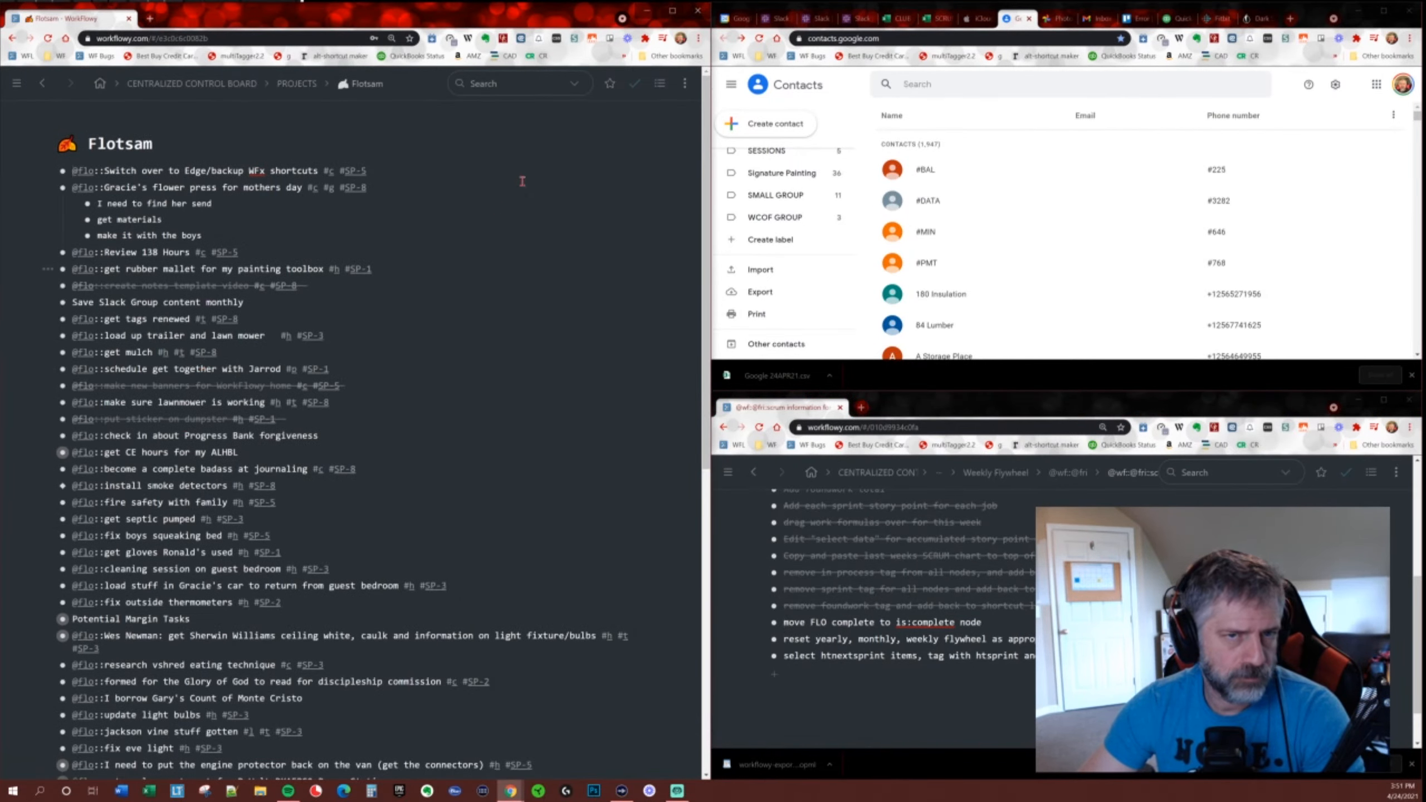
click(521, 83)
text(is:complete)
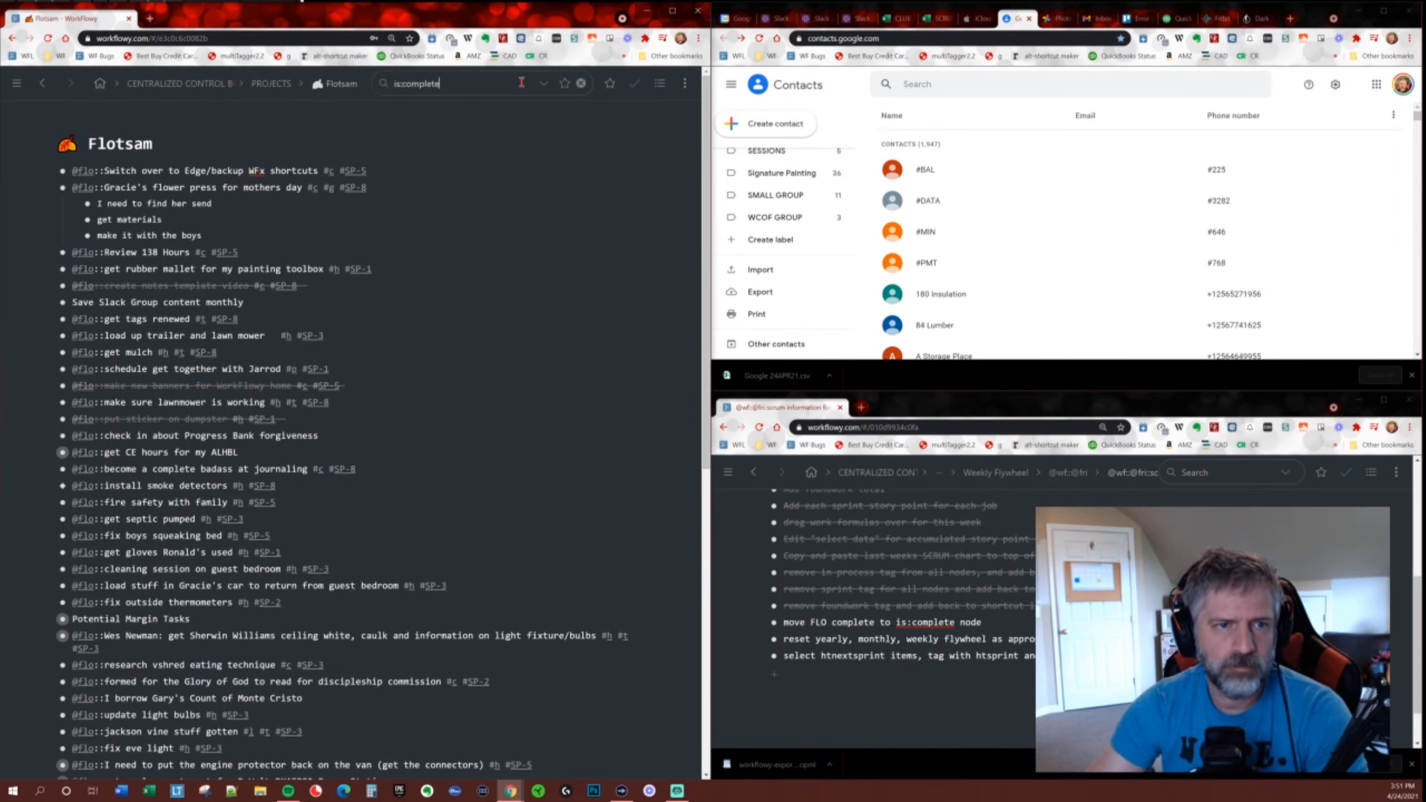
drag(158, 174, 104, 231)
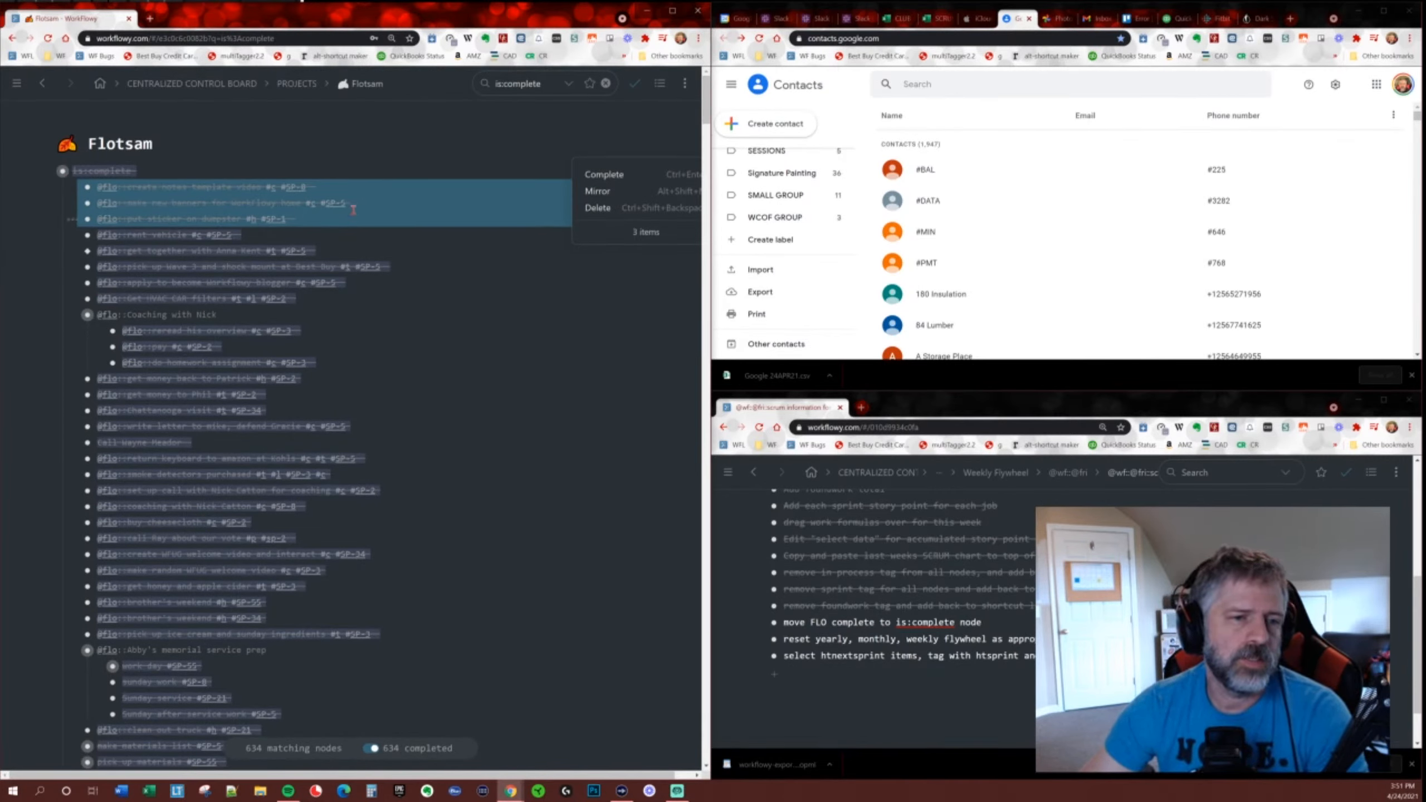
scroll(331, 433, down, 2)
scroll(281, 365, up, 2)
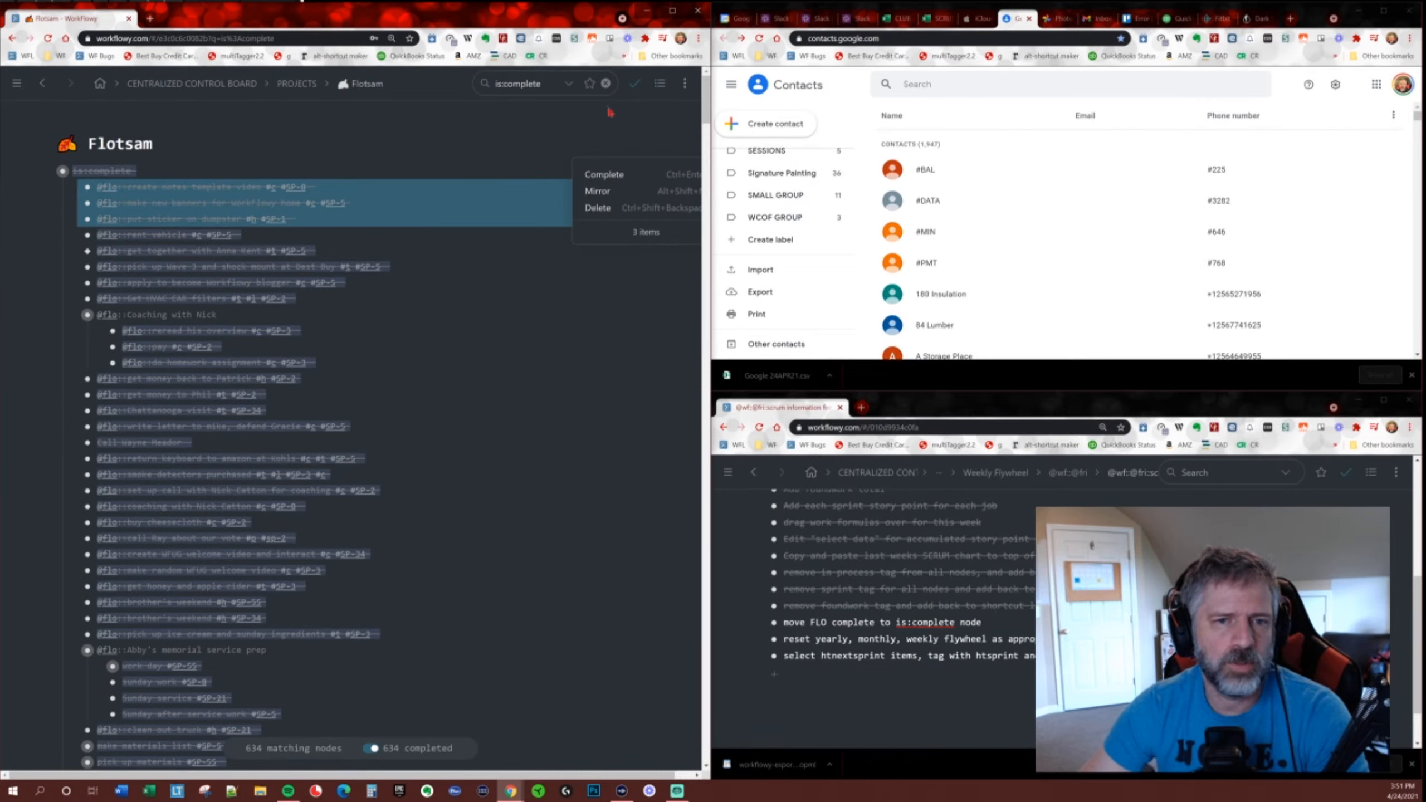
Clear the is:complete filter in Flotsam and collapse the Mother's Day flower press item.
click(72, 189)
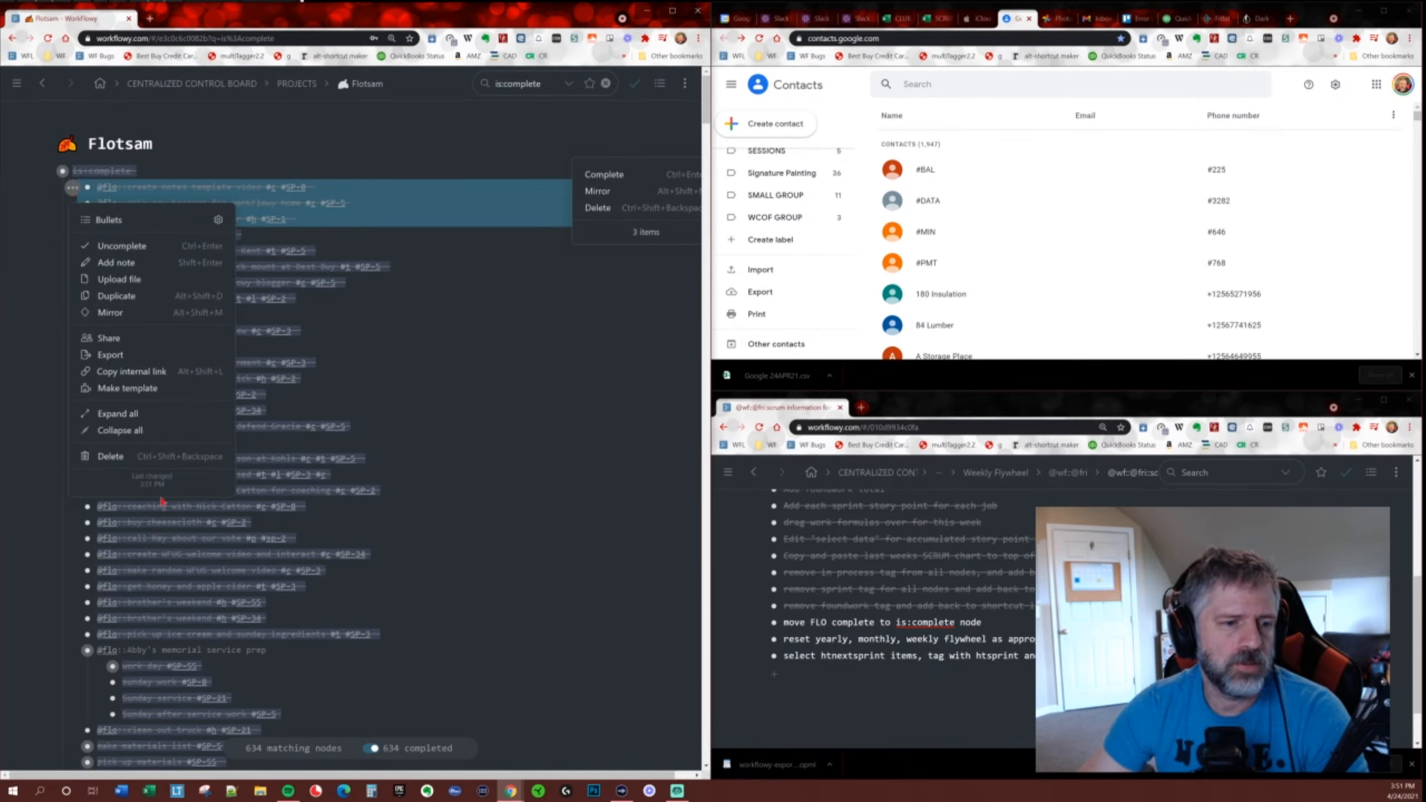
click(240, 159)
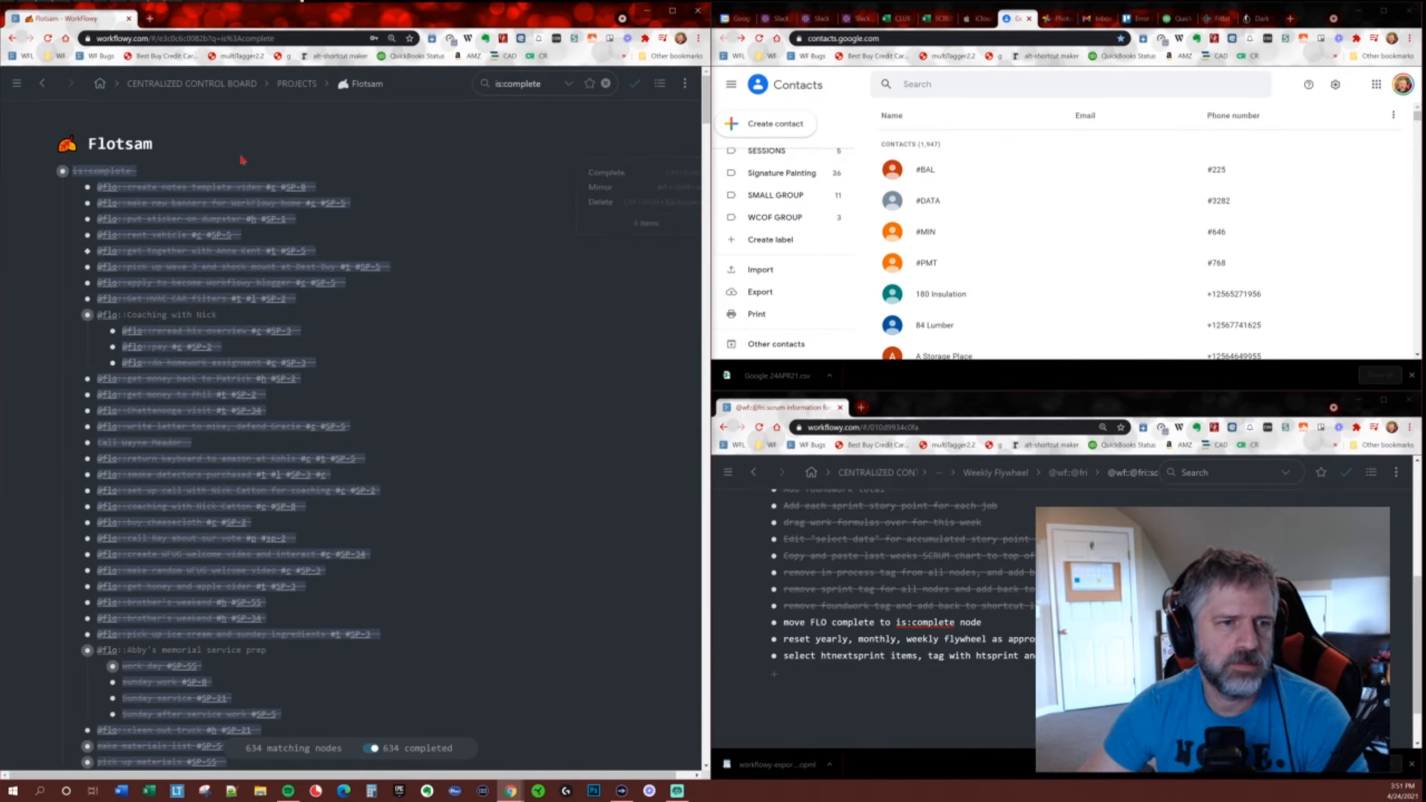
click(607, 84)
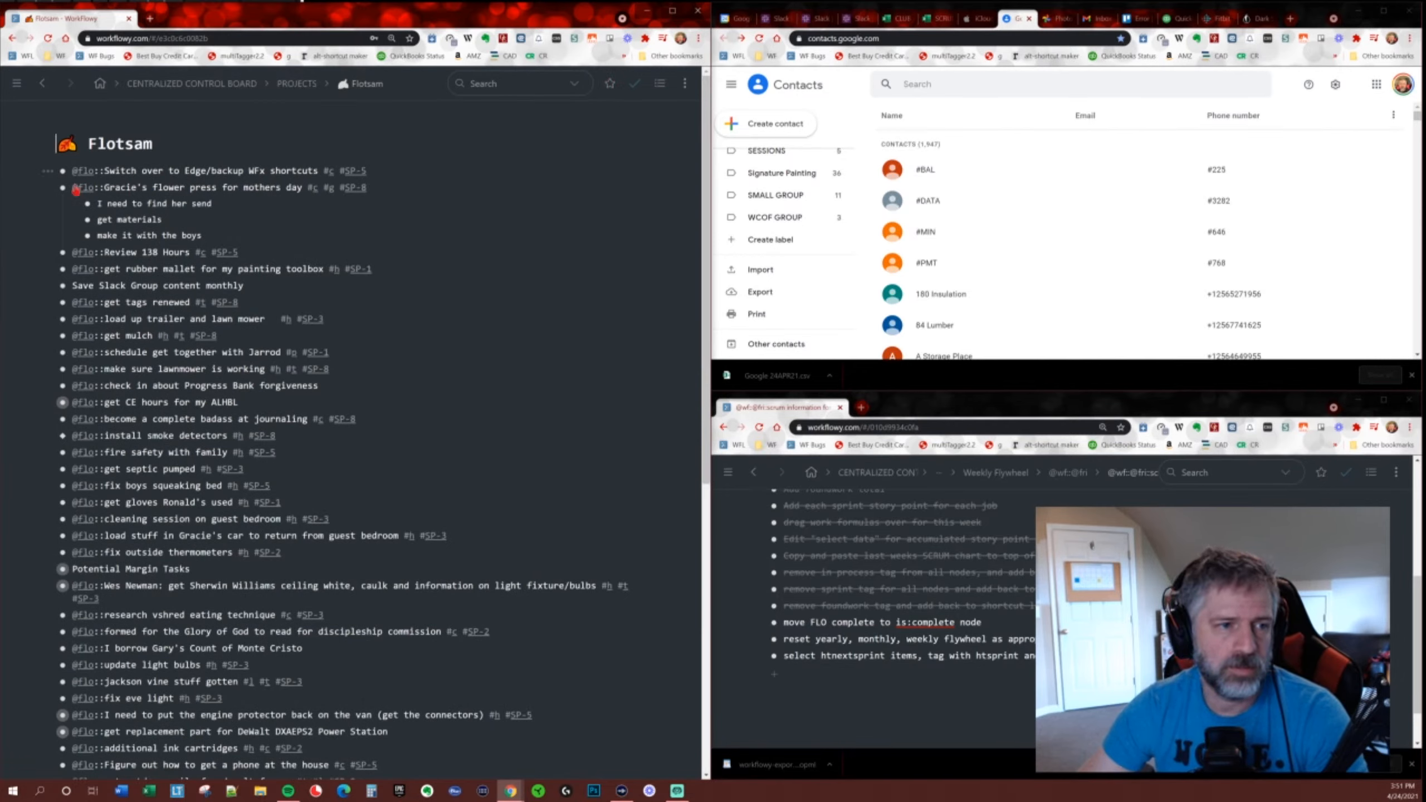
click(48, 189)
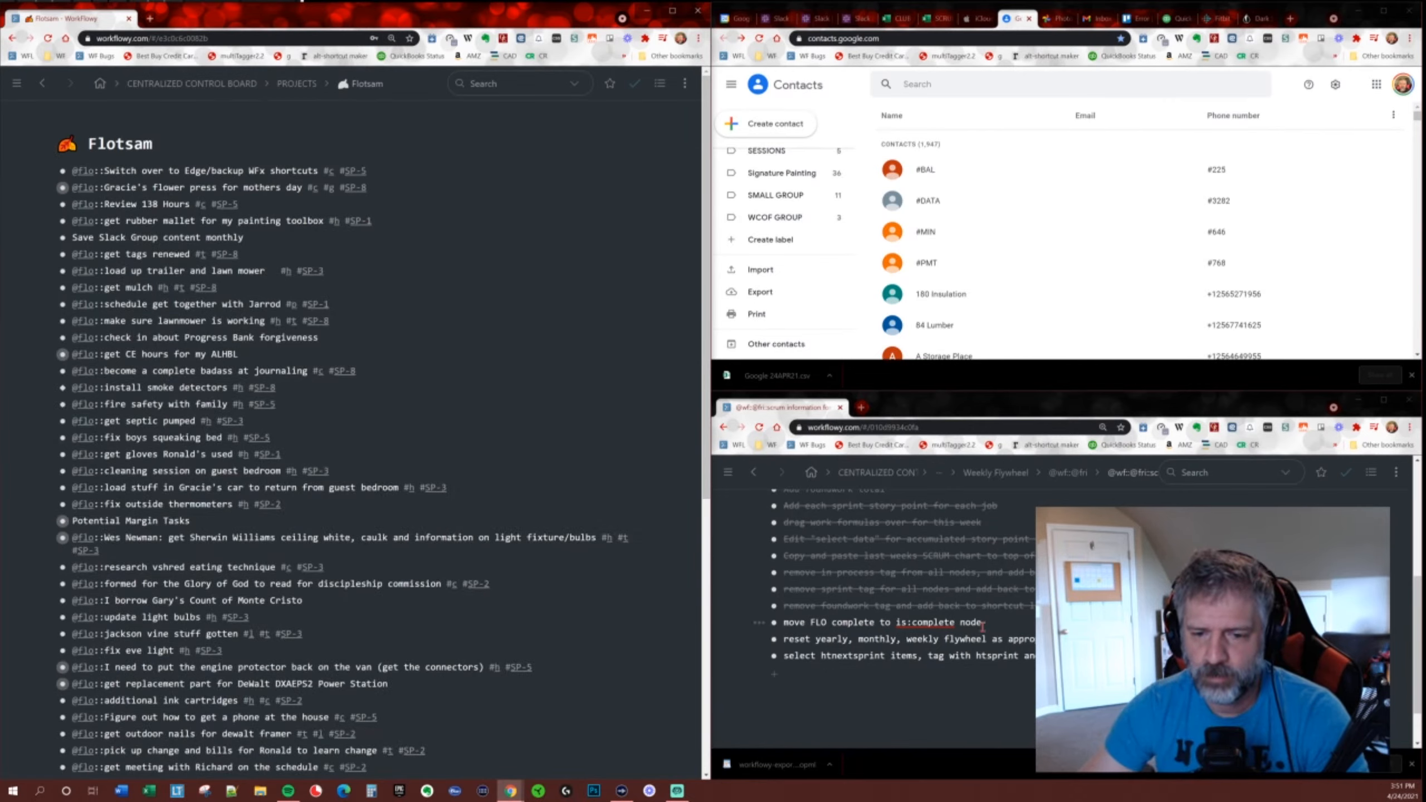
Mark the checklist item about moving FLO complete to the is:complete node as complete.
click(896, 628)
key(ctrl+Return)
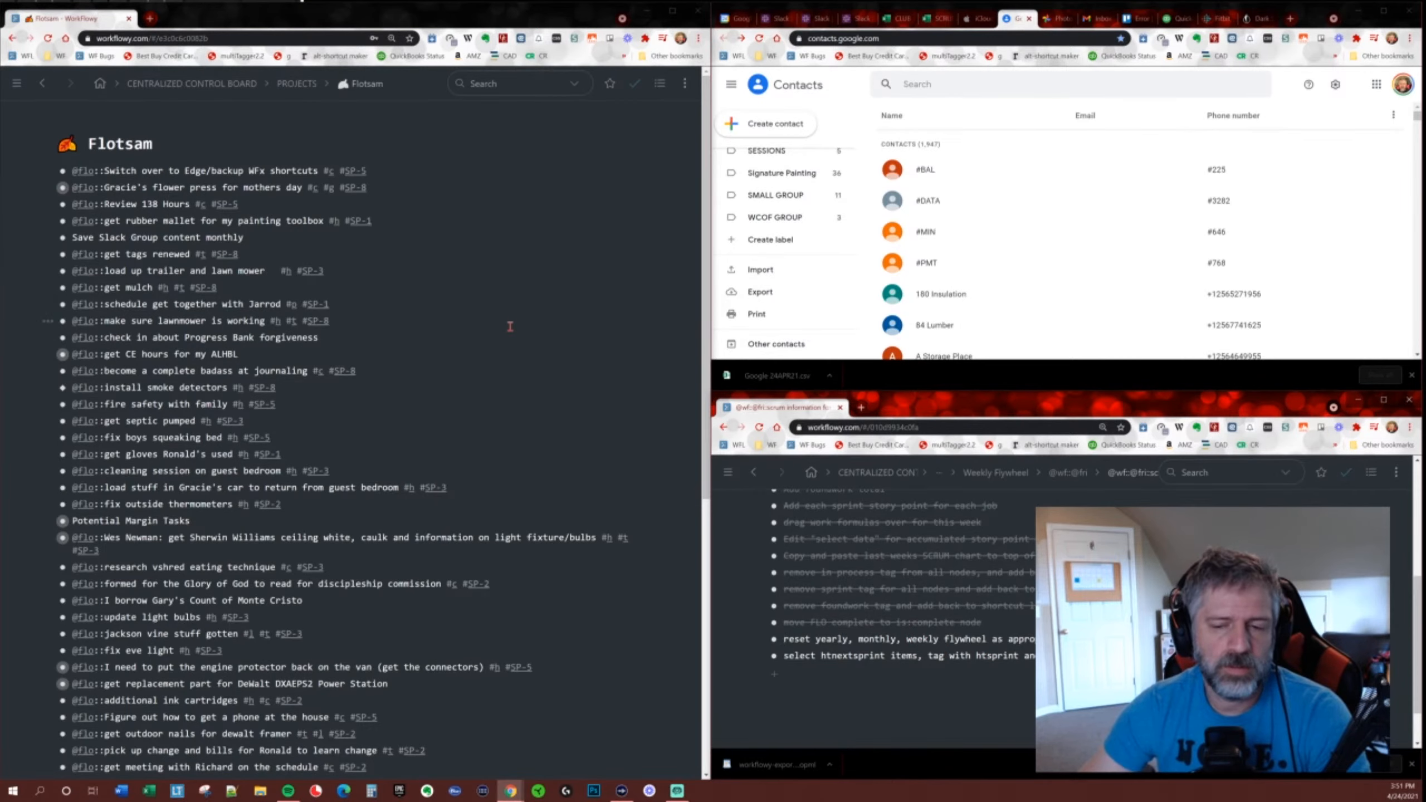
key(alt+Right)
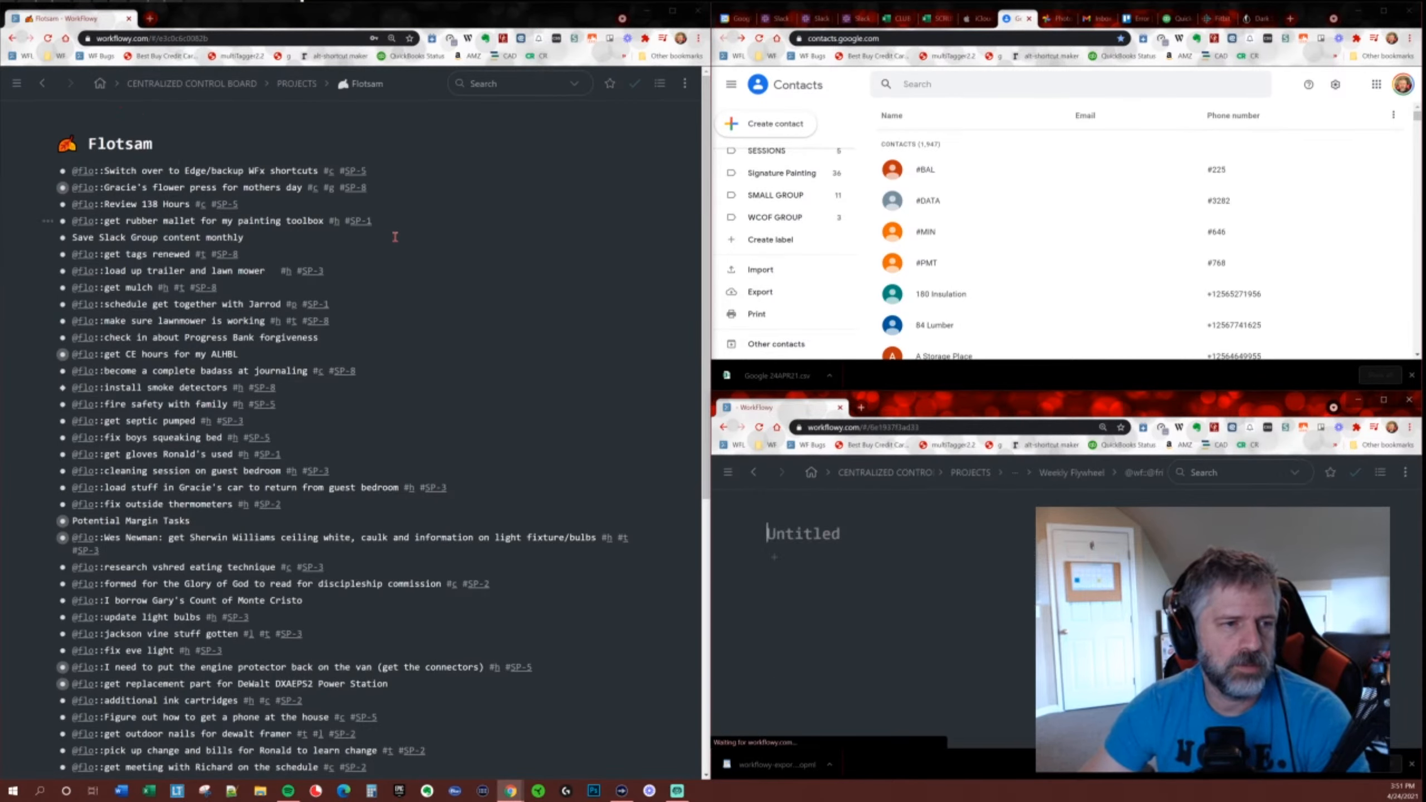
click(866, 530)
key(ctrl+z)
Open the Weekly Flywheel node under Flywheels and reset all of its completed items.
click(354, 292)
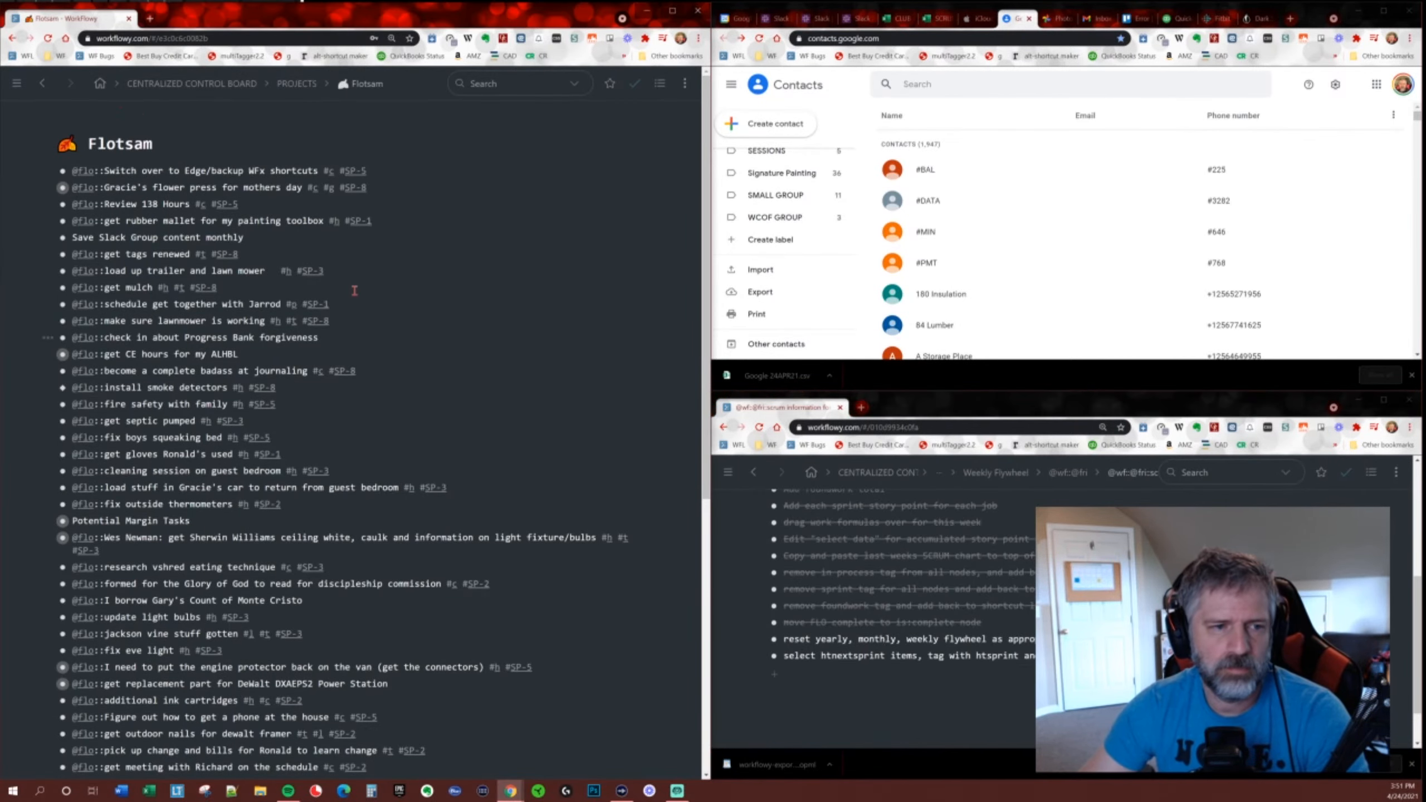
key(alt+w)
click(74, 184)
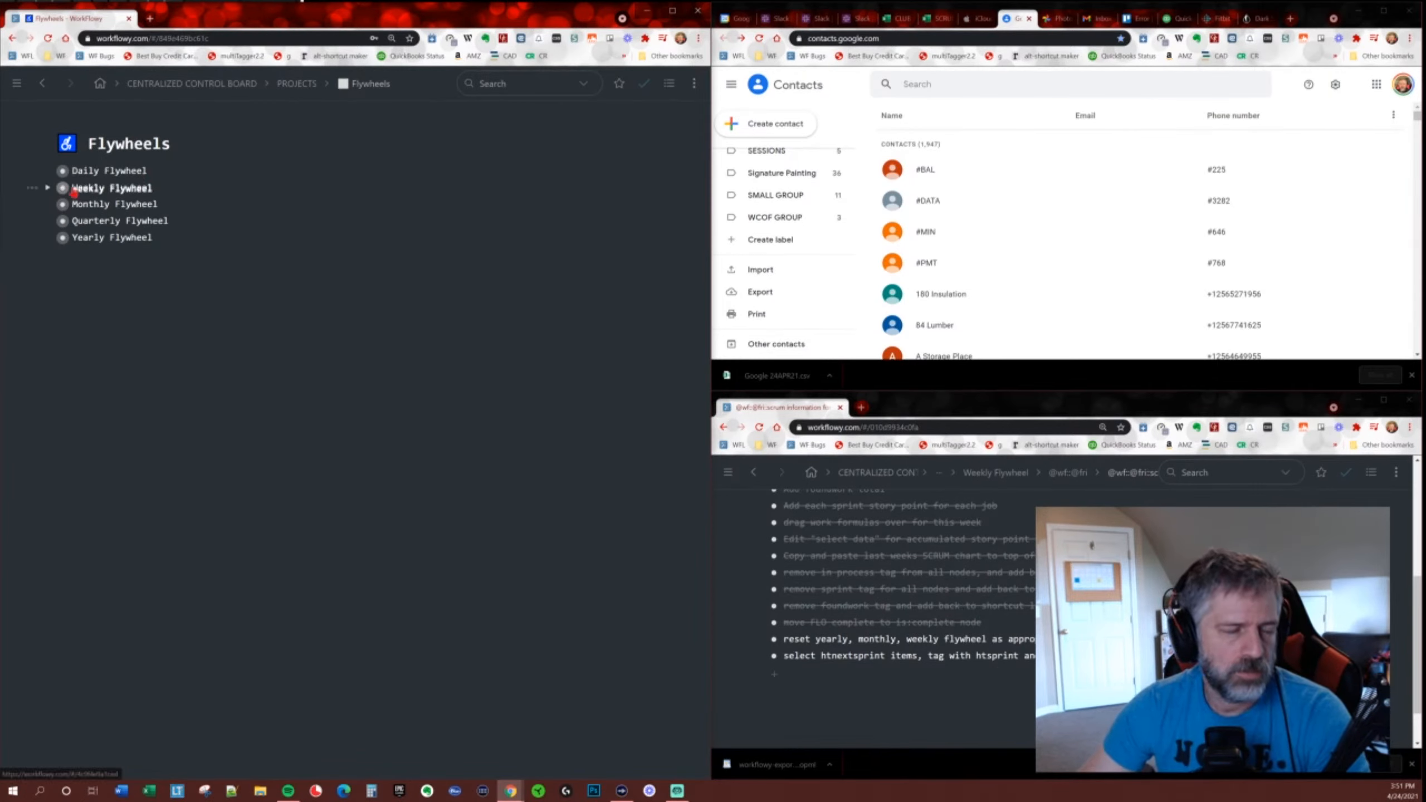
key(alt+Right)
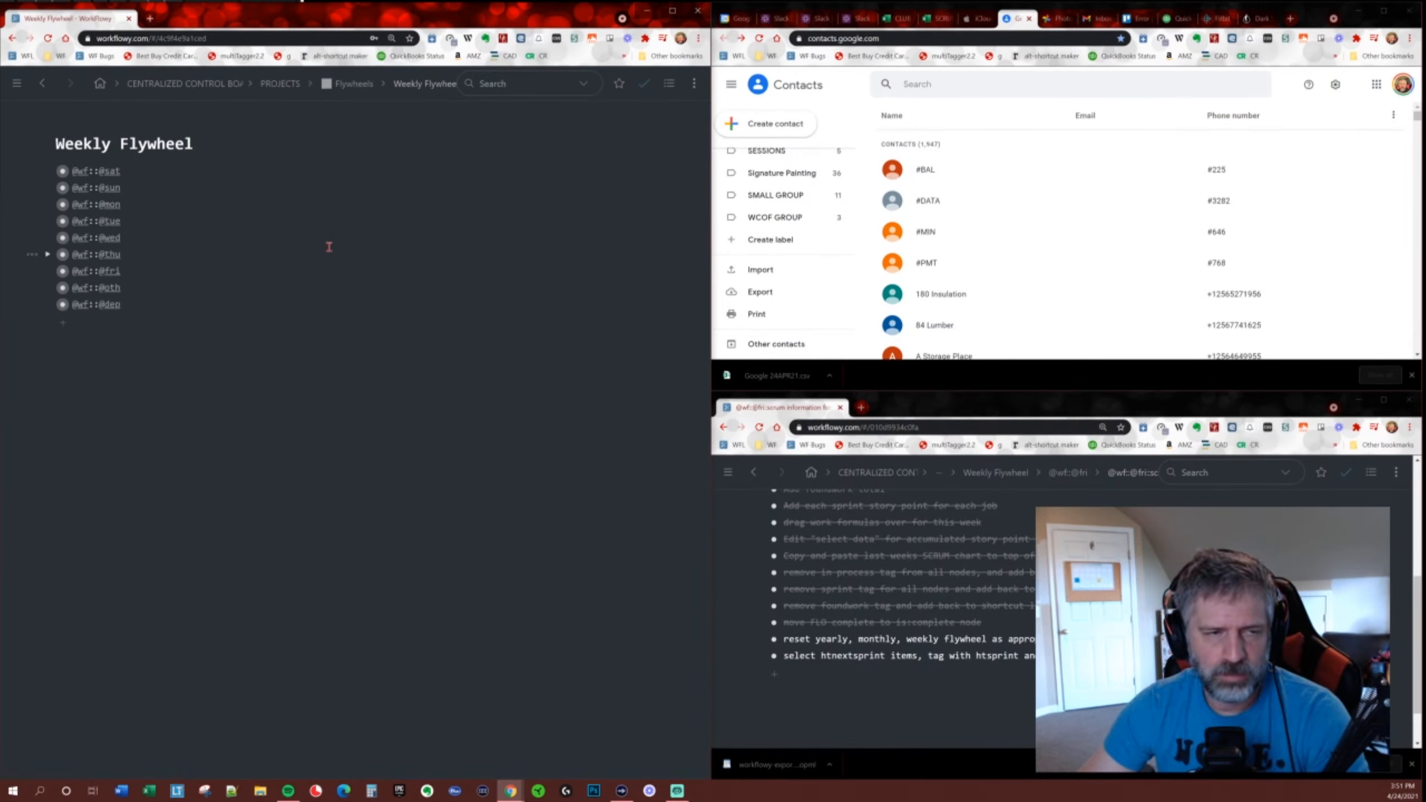
key(alt+x)
text(res)
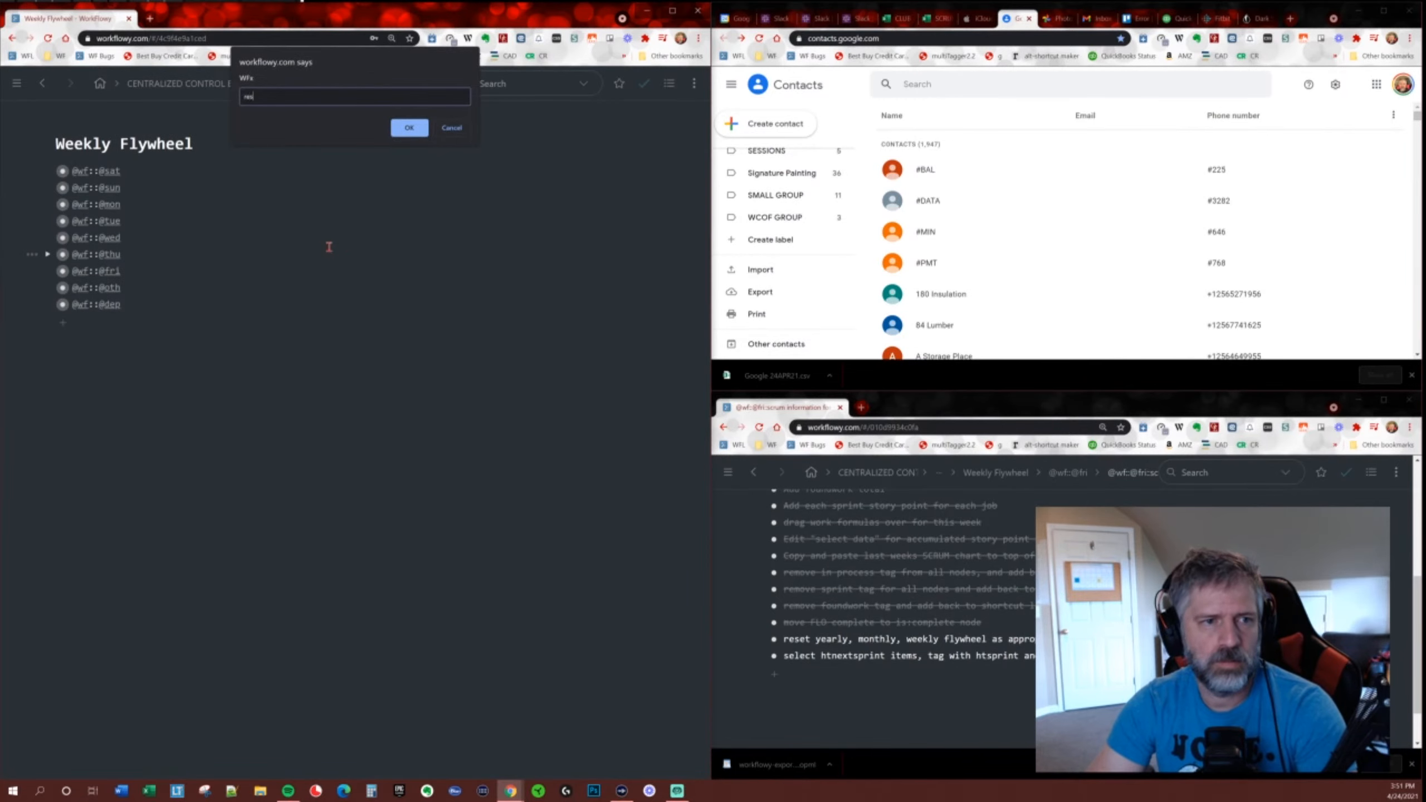
key(Return)
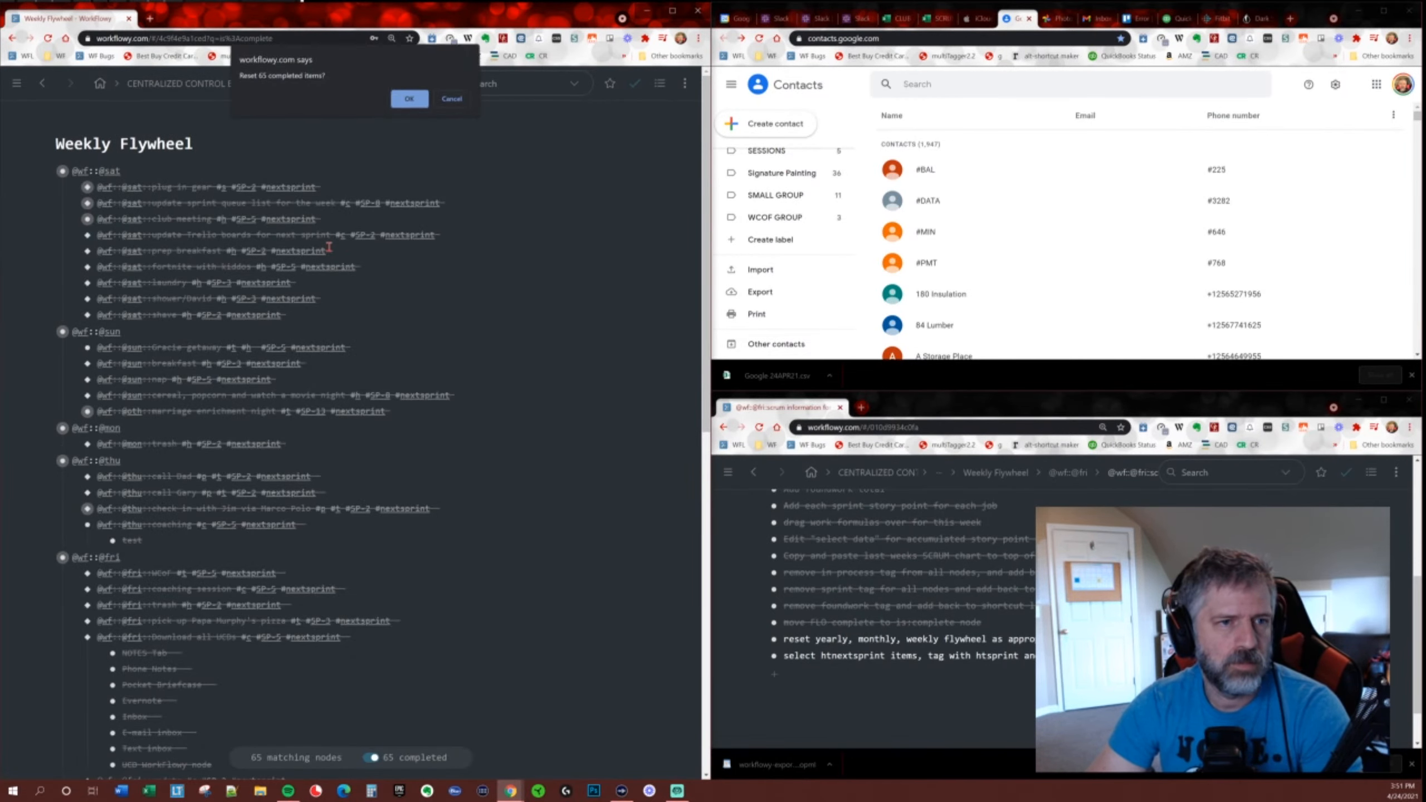
key(Return)
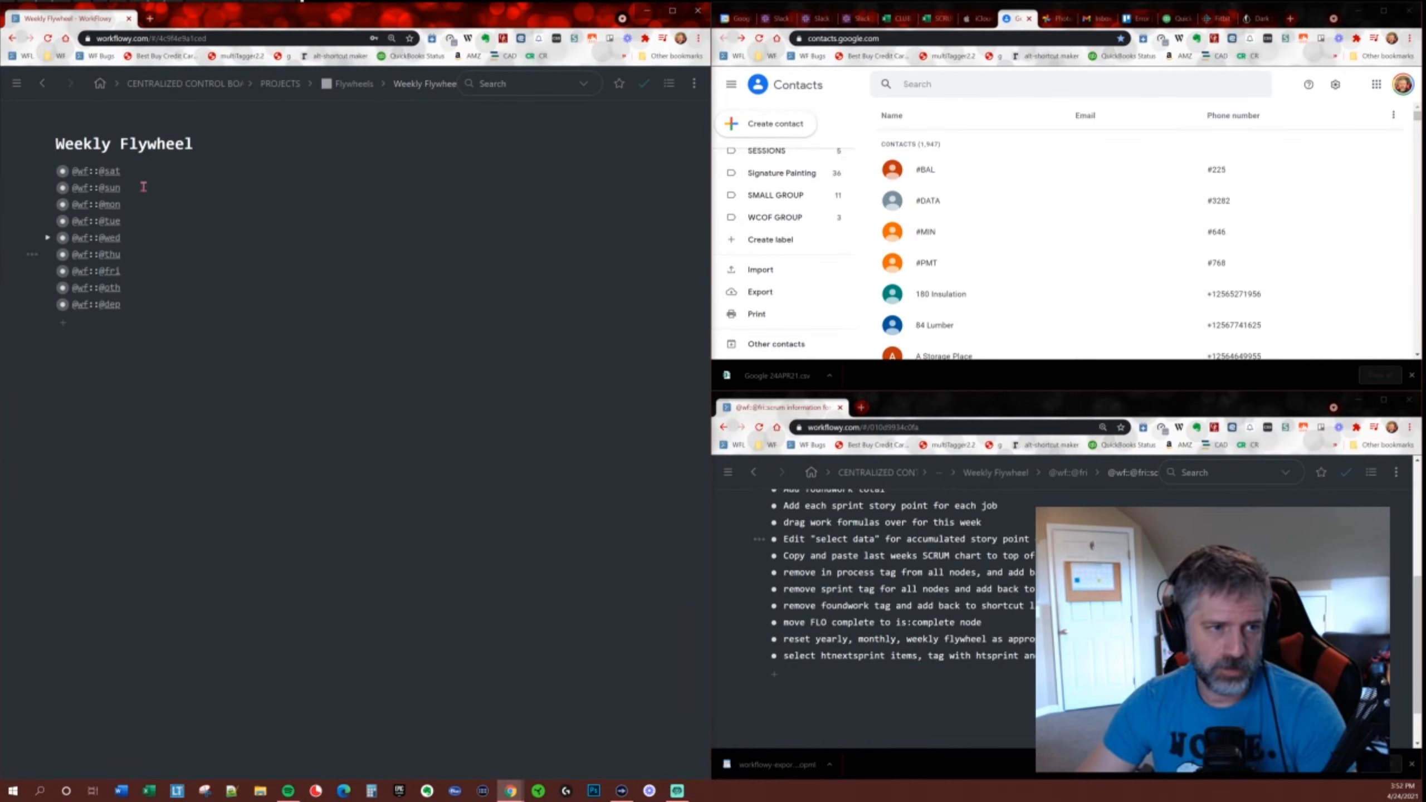
Return to the PROJECTS node and filter it by #nextsprint.
click(360, 84)
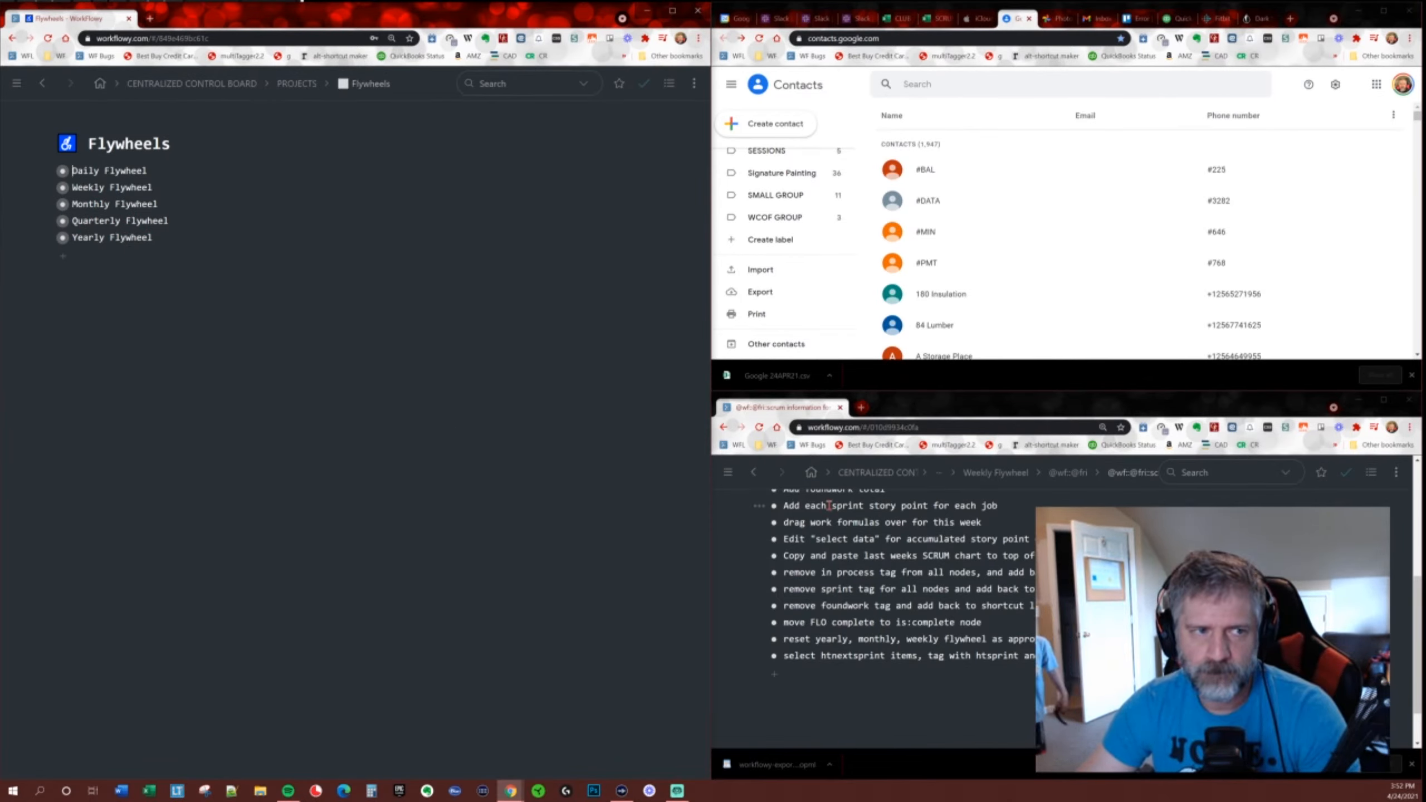
click(297, 84)
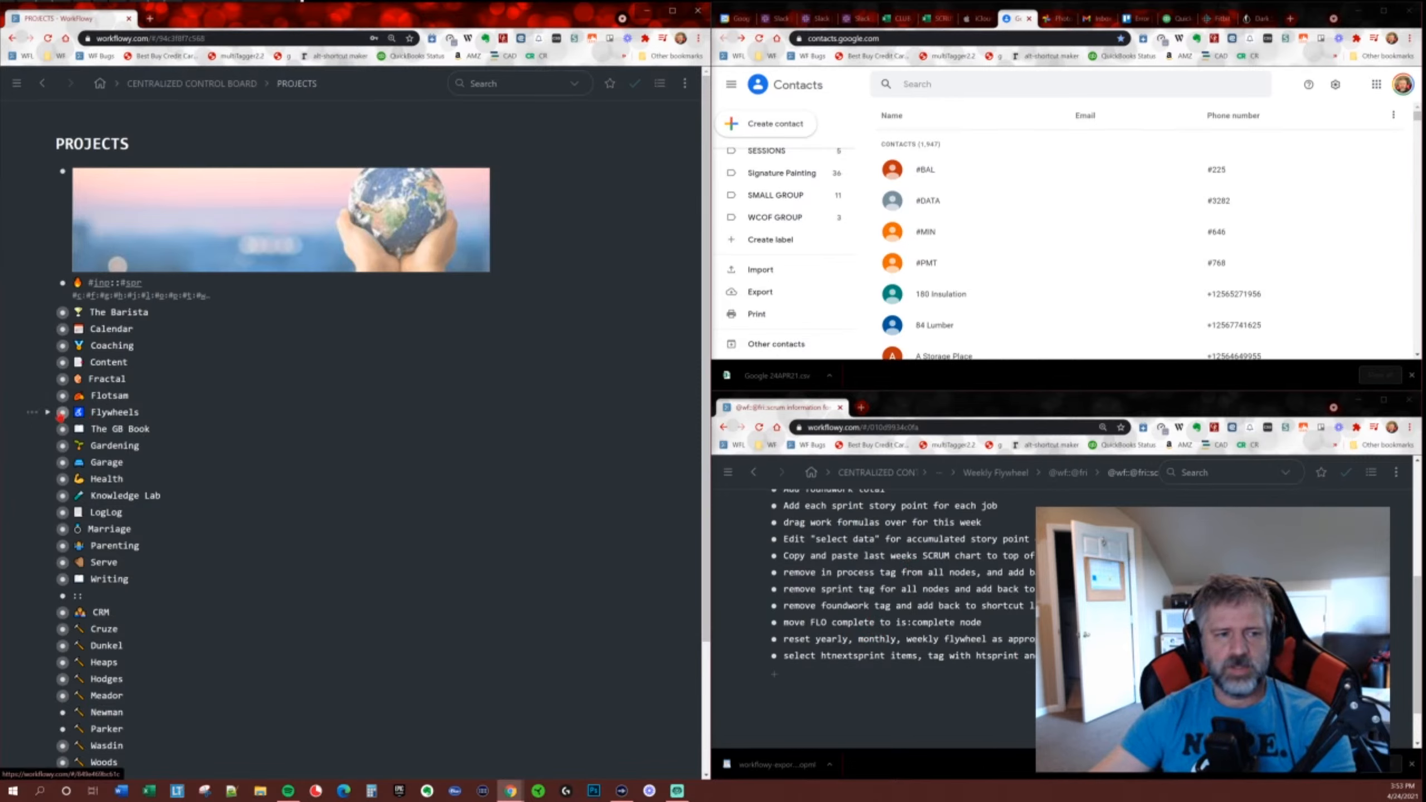
click(62, 412)
key(alt+Left)
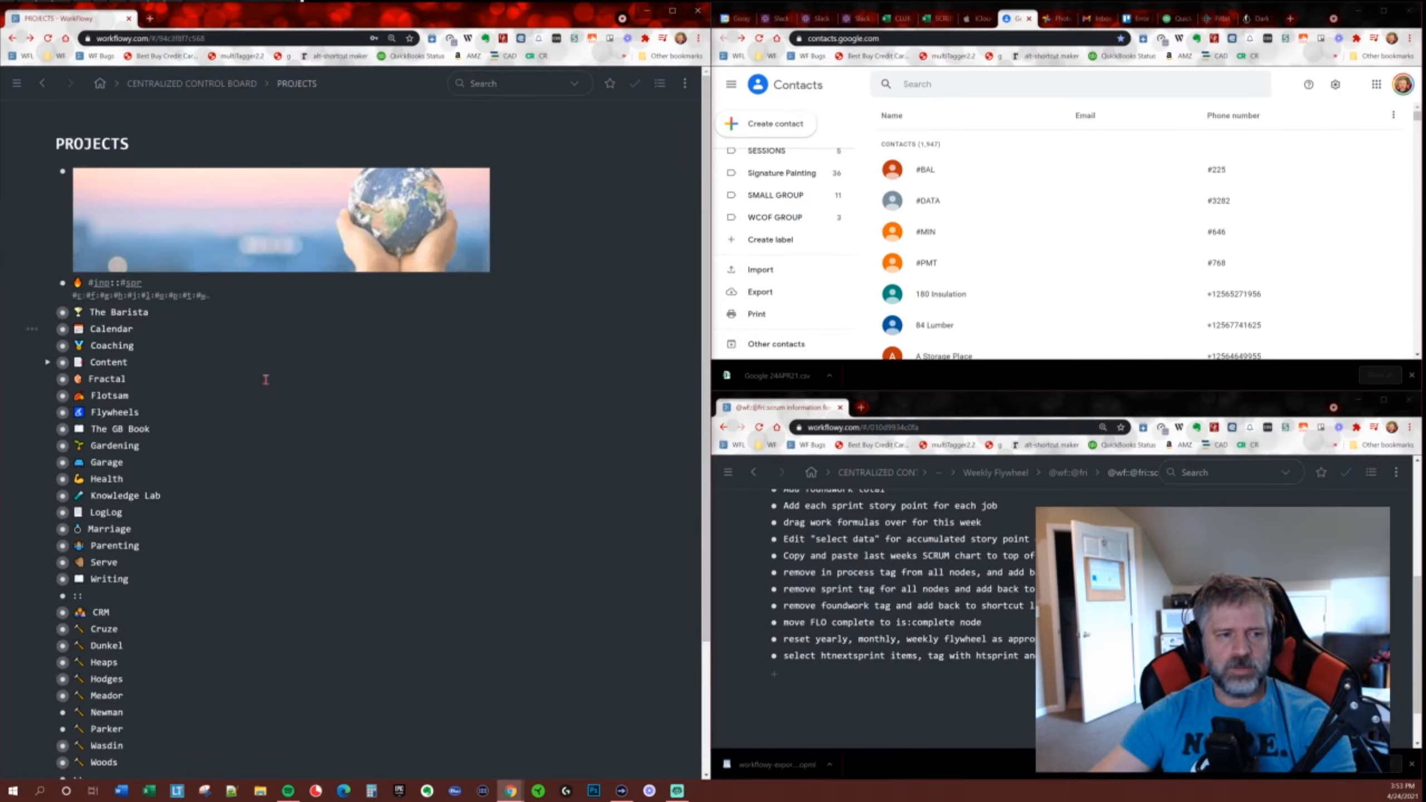
key(alt+n)
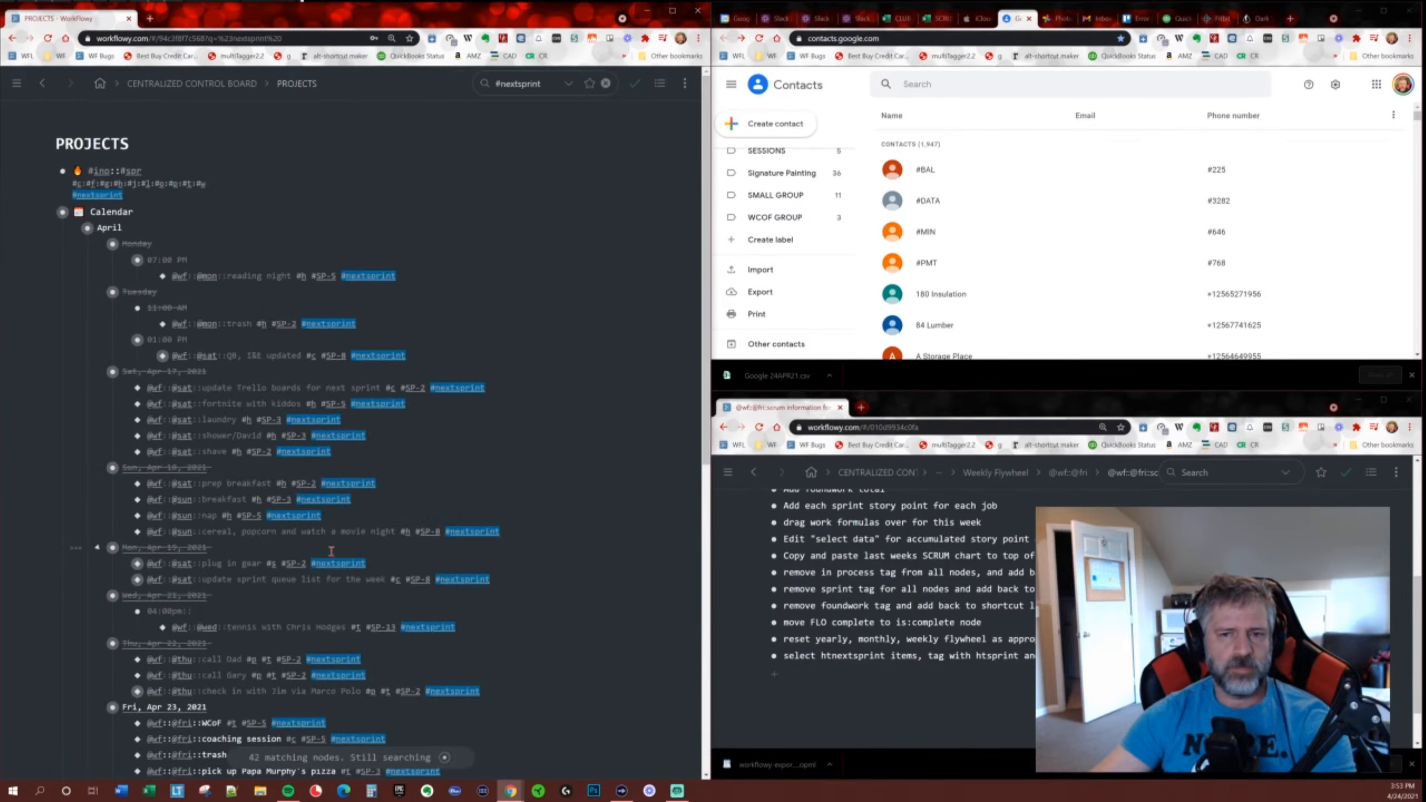
Switch to Google Calendar, enlarge its window to full height and show the week of April 24 to 30, 2021.
click(735, 17)
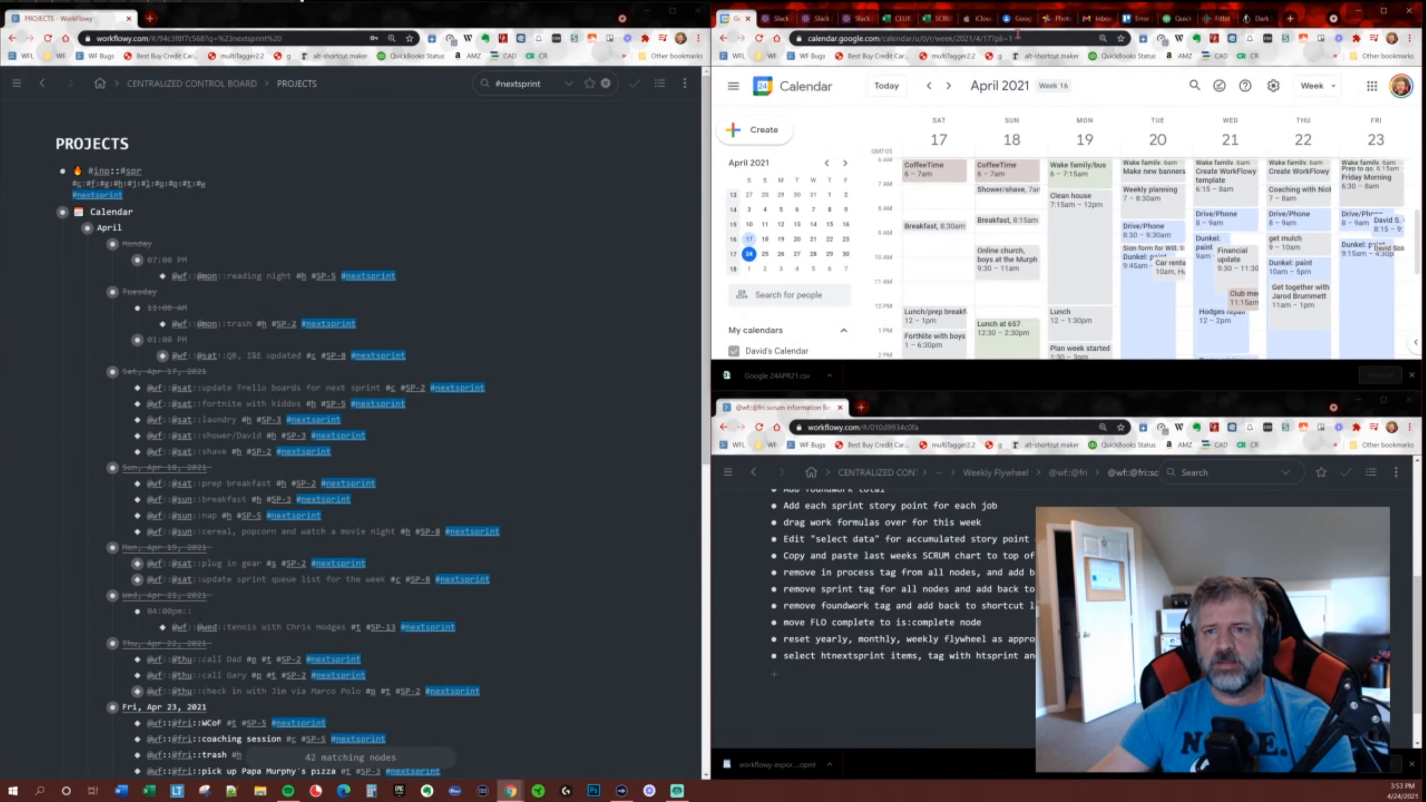
drag(1308, 18, 1424, 47)
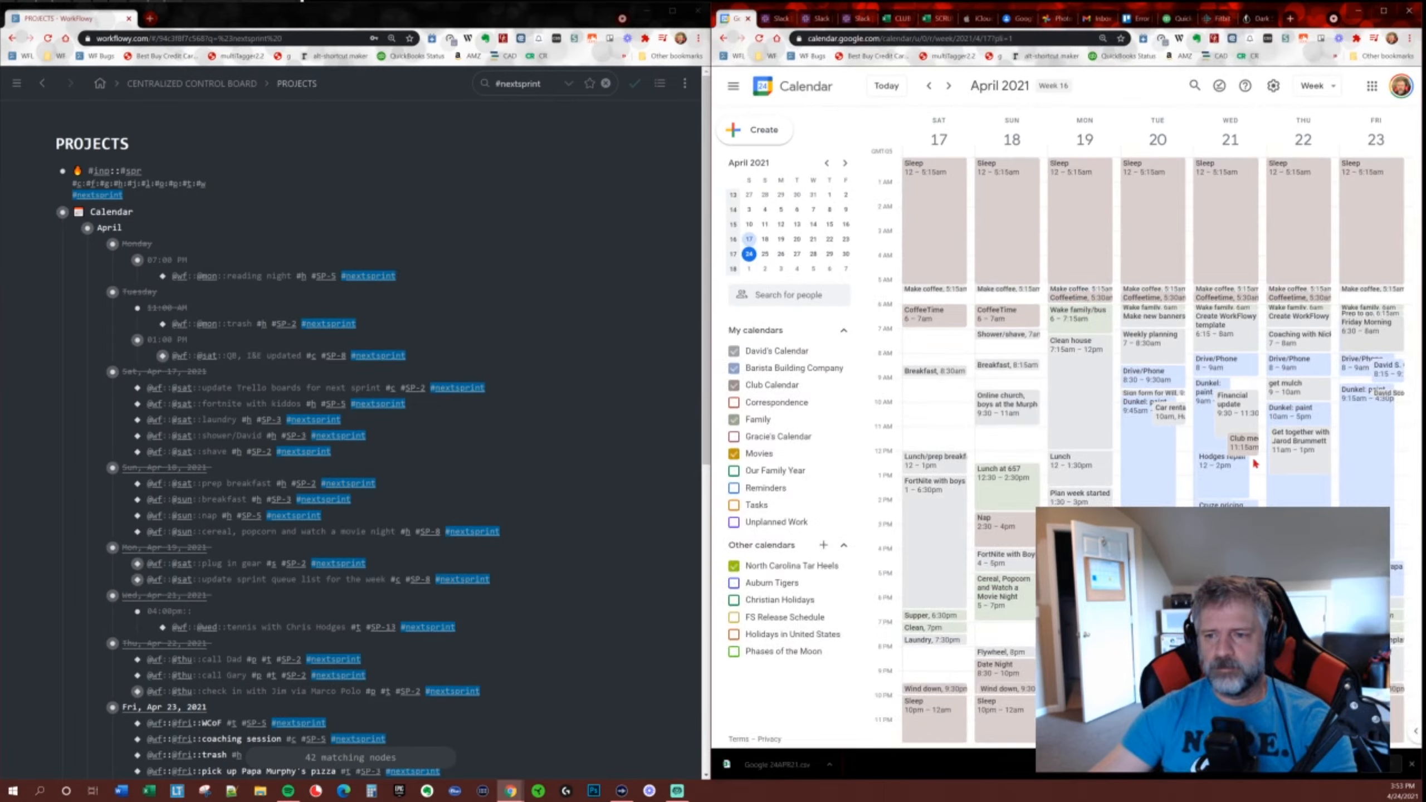
click(948, 86)
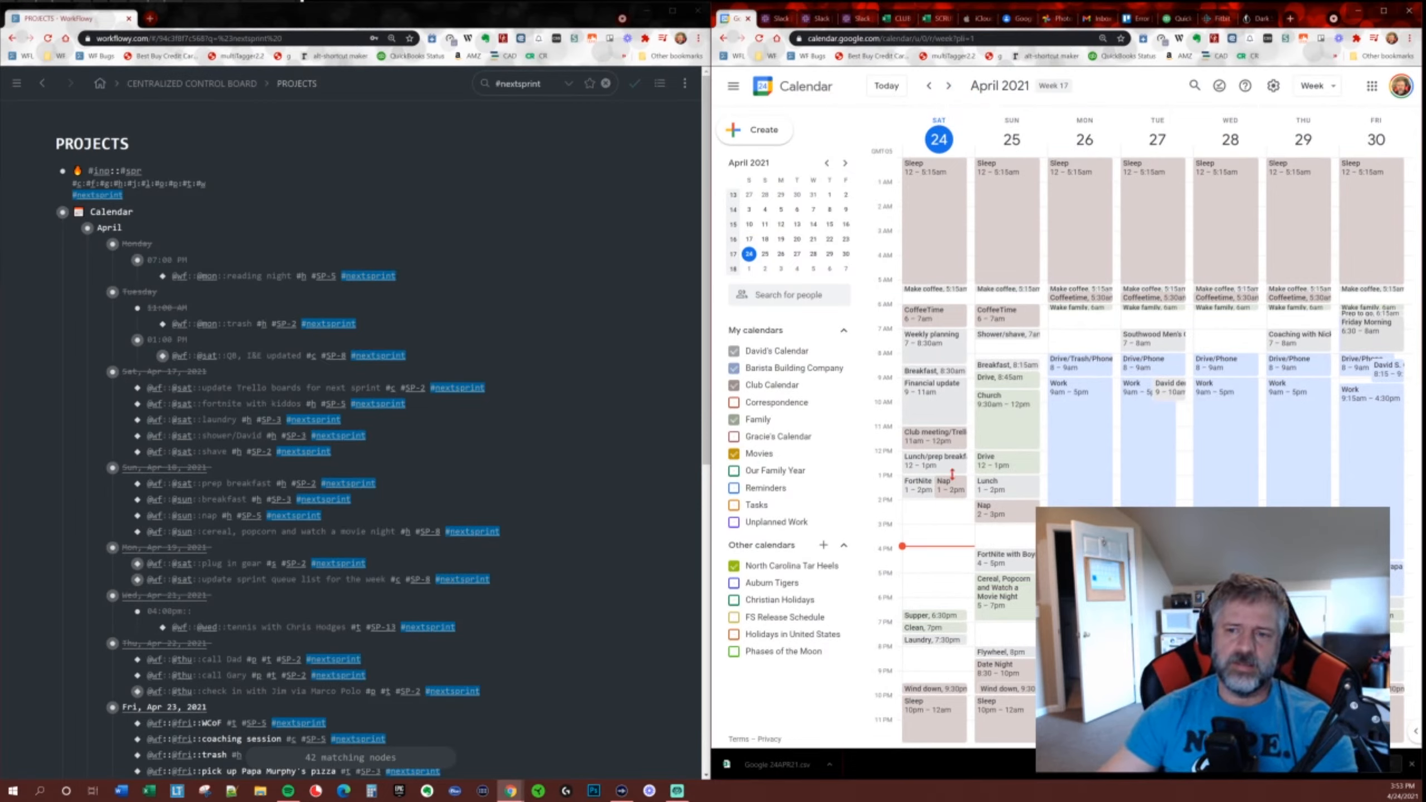
Look through the calendar weeks up to May 15 to 21 and return to the week of April 24.
click(947, 87)
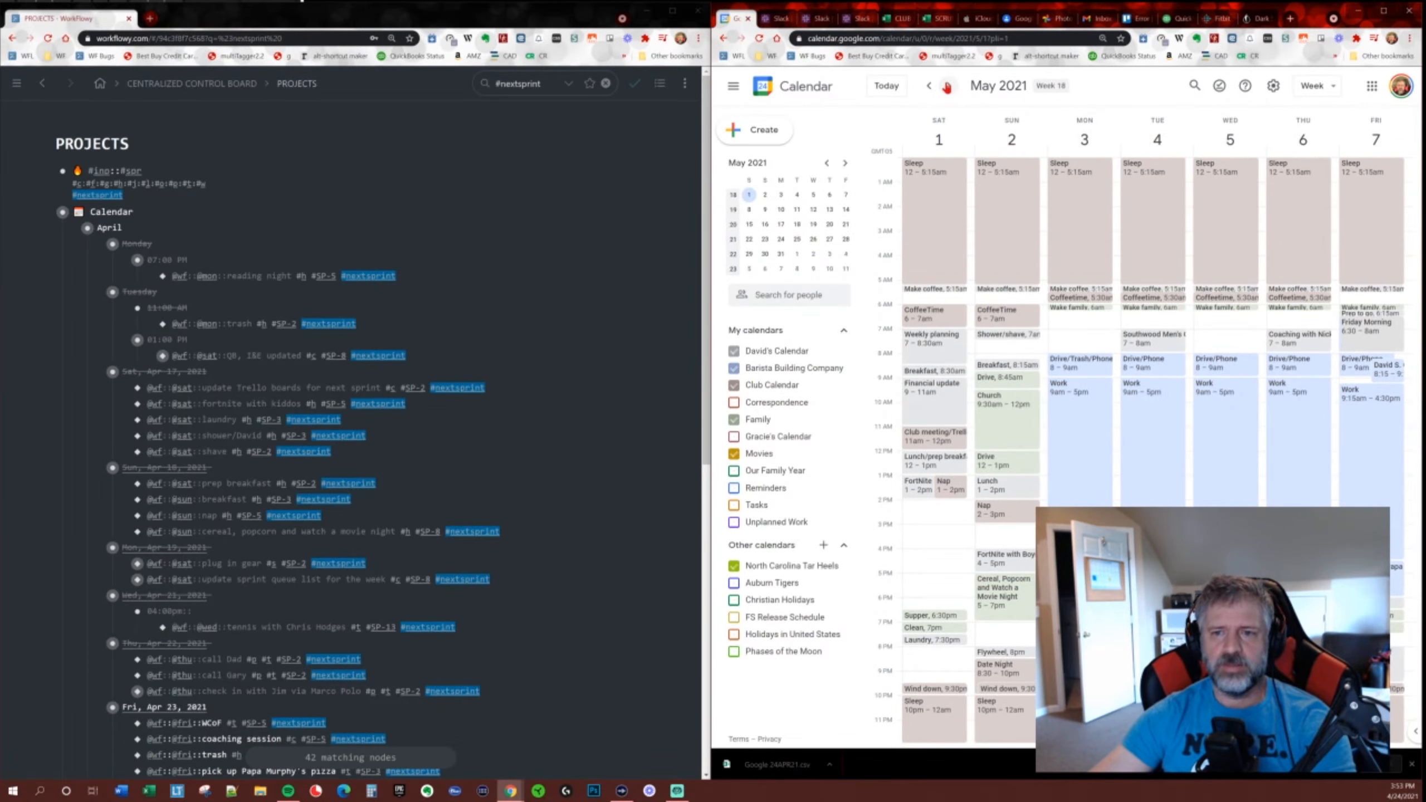
click(947, 86)
click(947, 86)
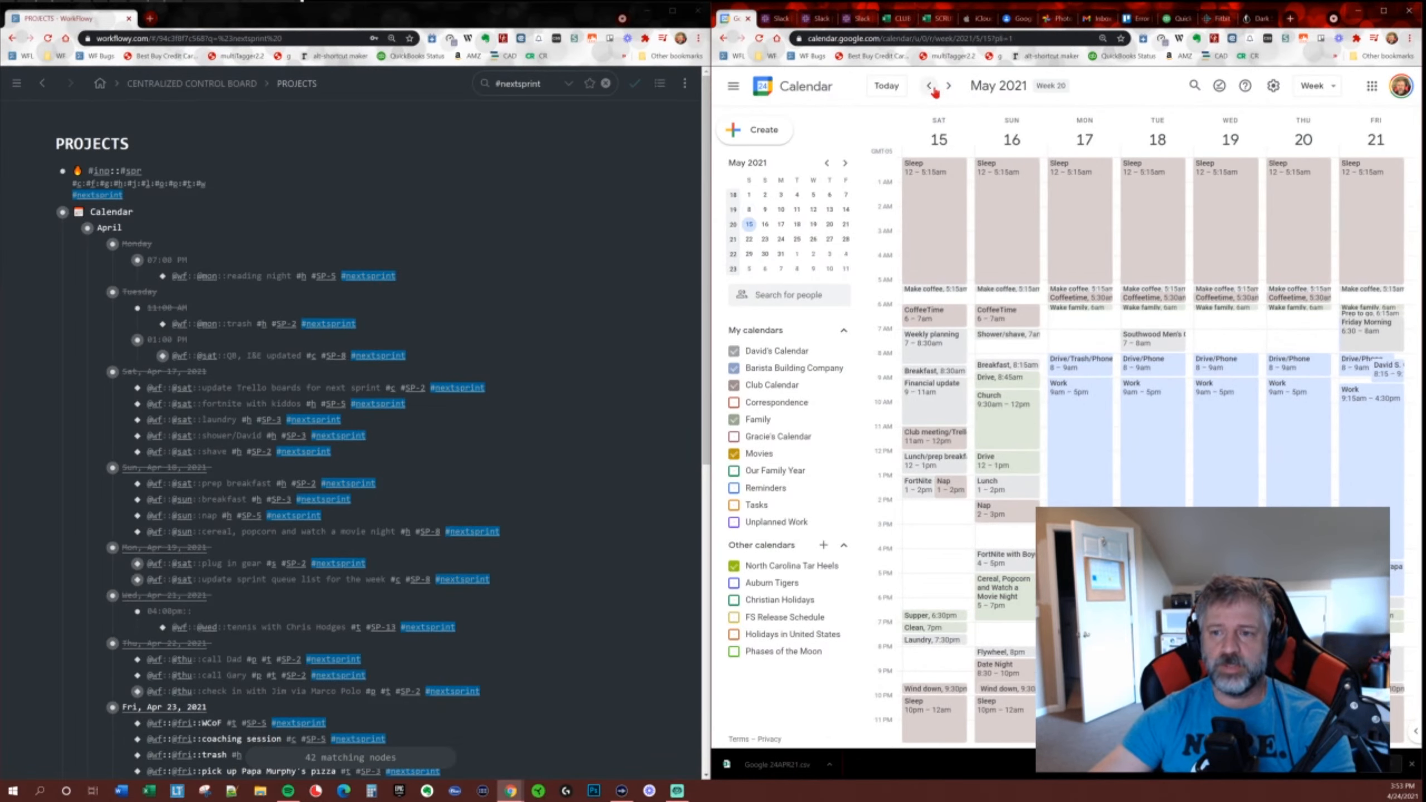
click(932, 88)
click(930, 87)
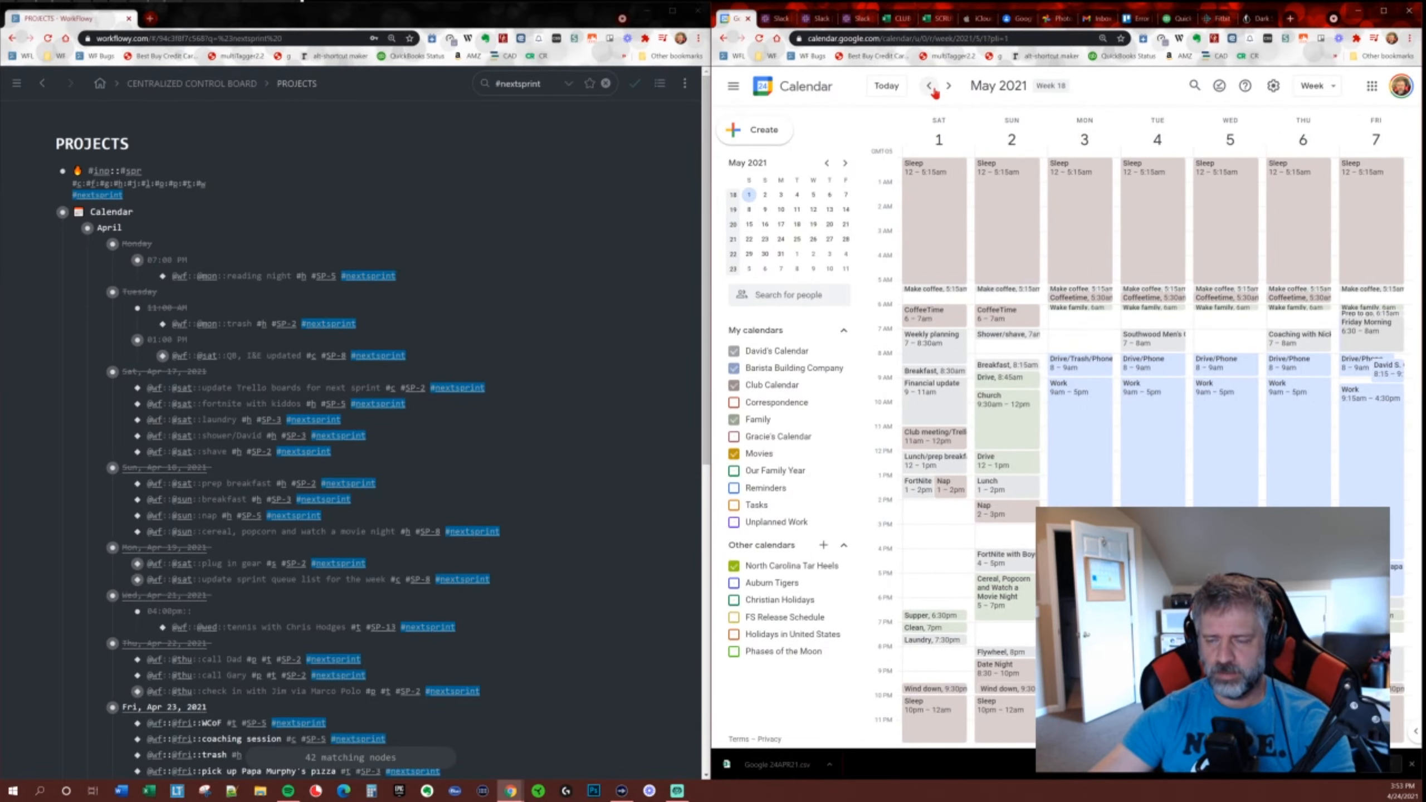
click(930, 86)
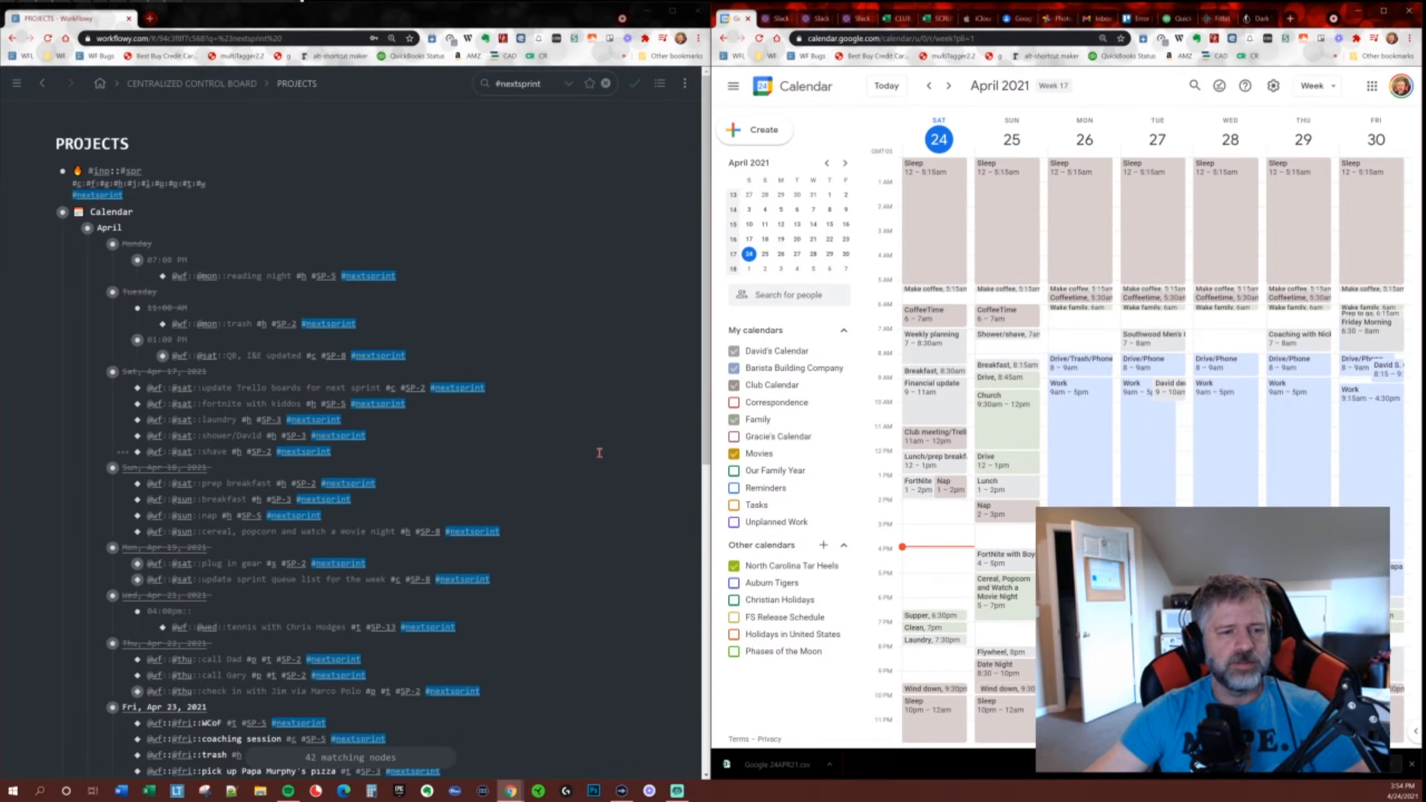
In the filtered WorkFlowy list, delete the #nextsprint items under Fri, Apr 23, 2021, from WCoF through scrum information for the week.
scroll(599, 453, down, 5)
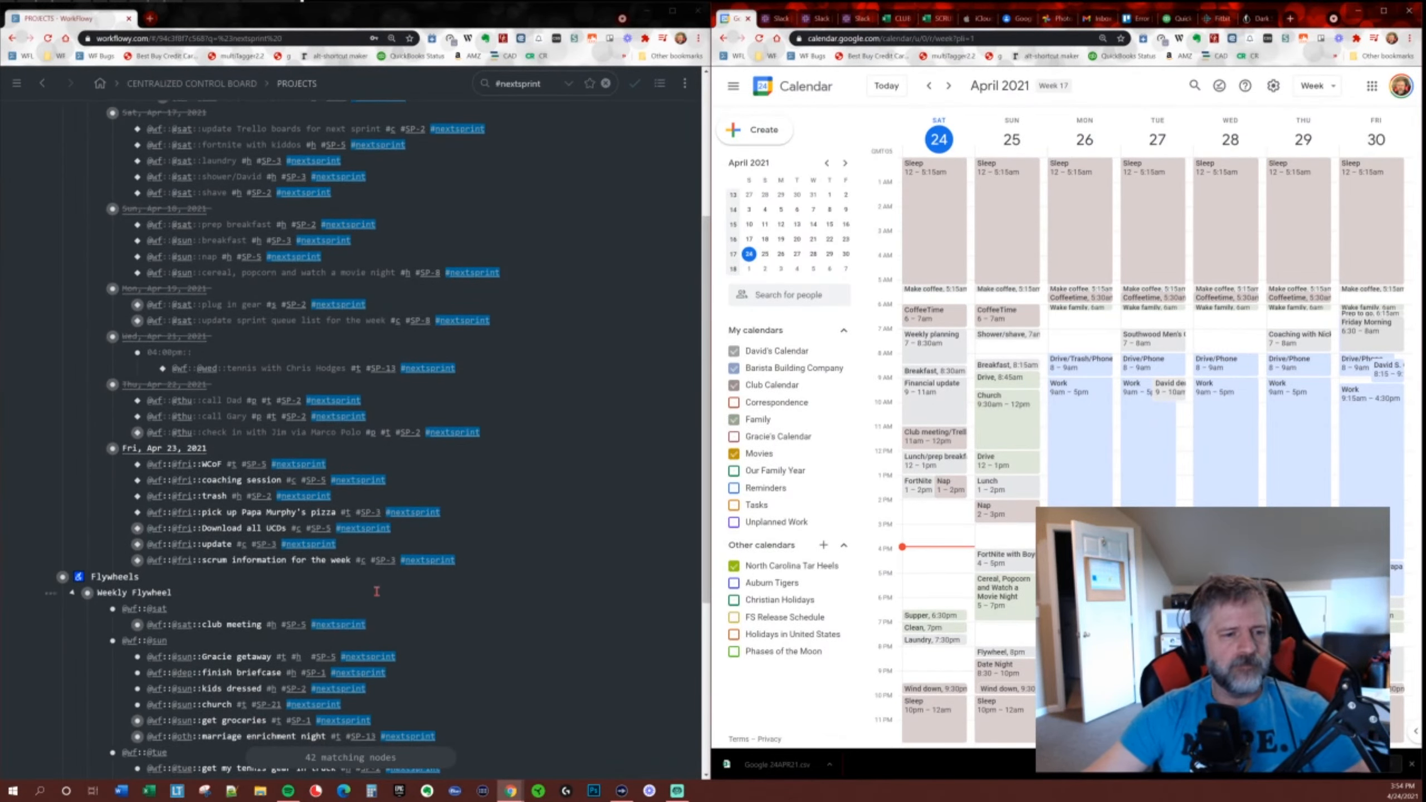
scroll(338, 584, down, 3)
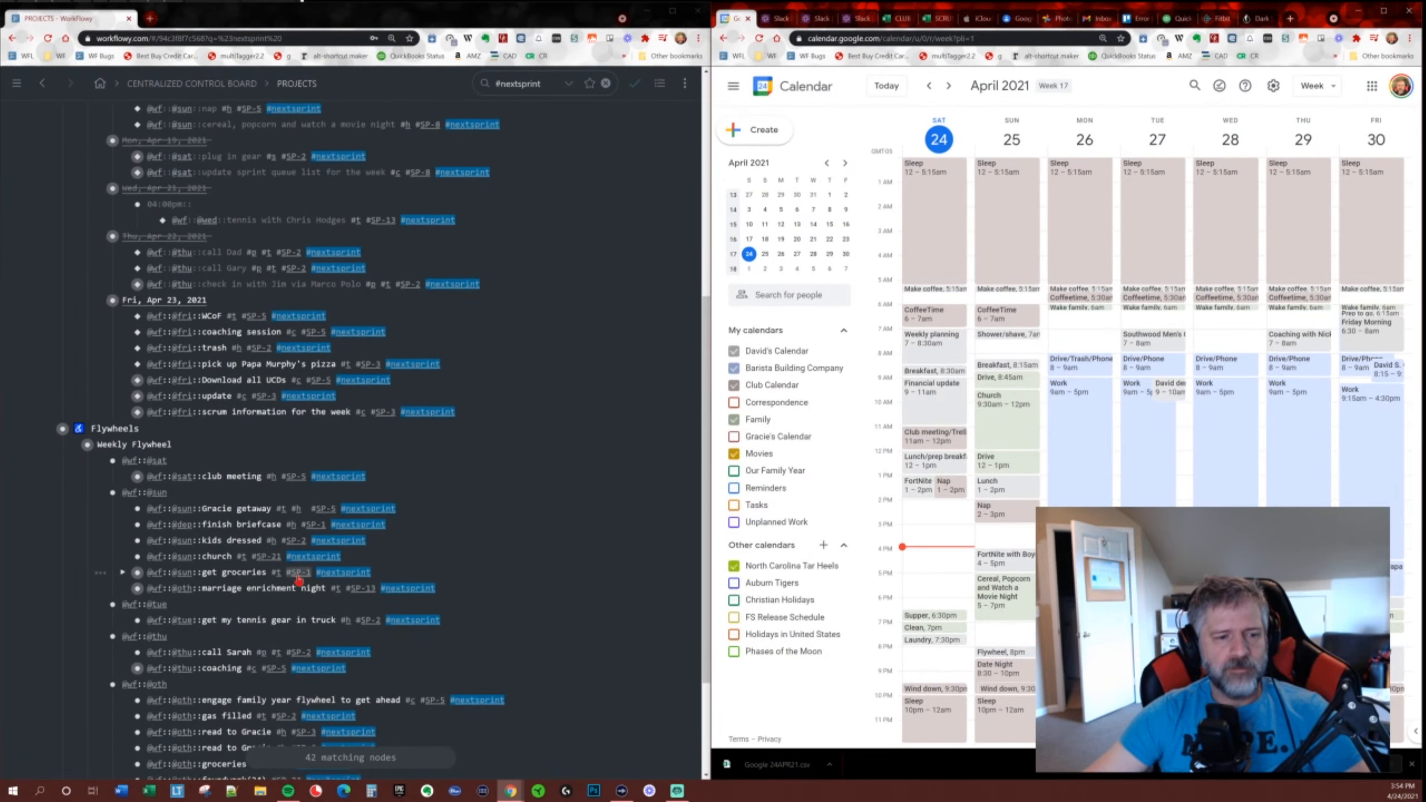
scroll(298, 580, down, 1)
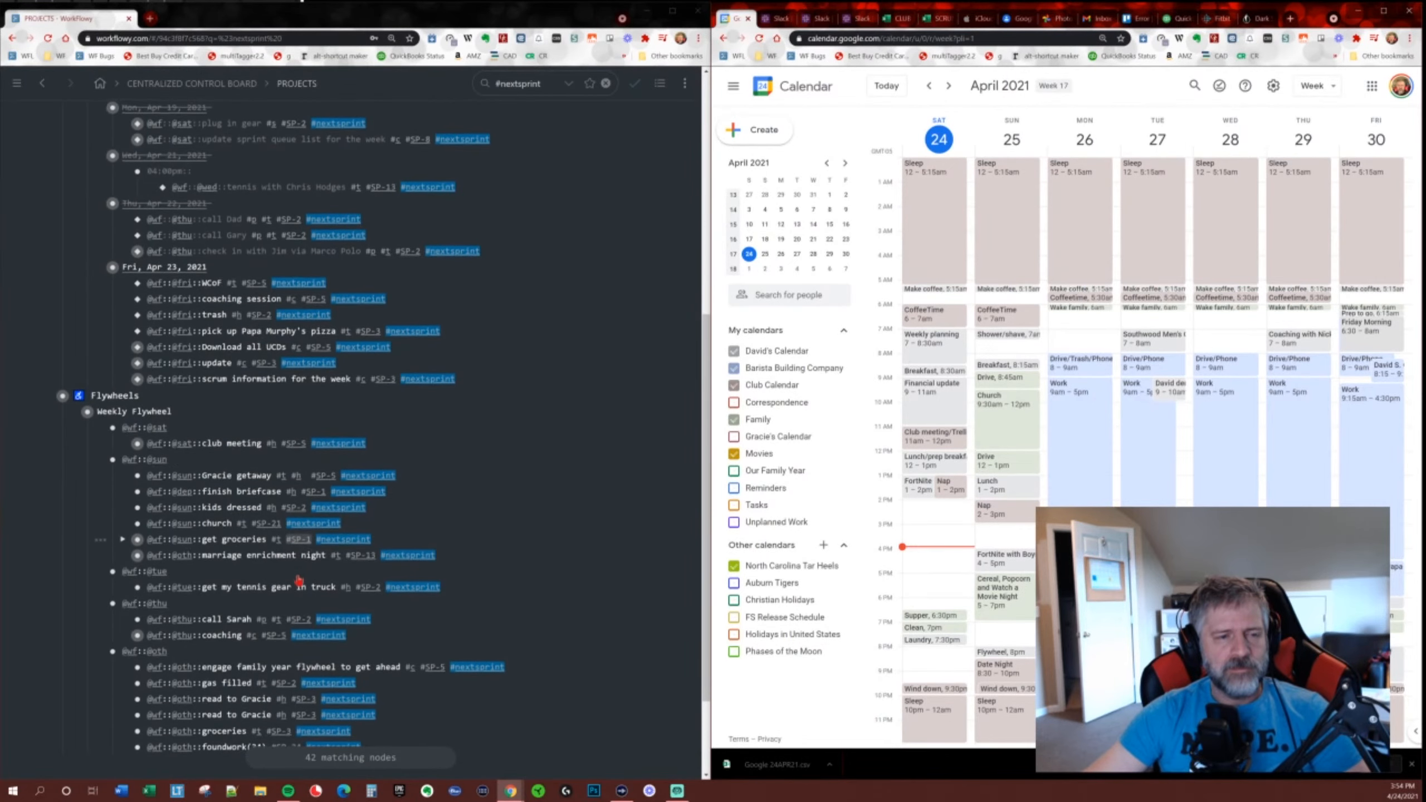
scroll(298, 579, down, 1)
scroll(298, 576, down, 2)
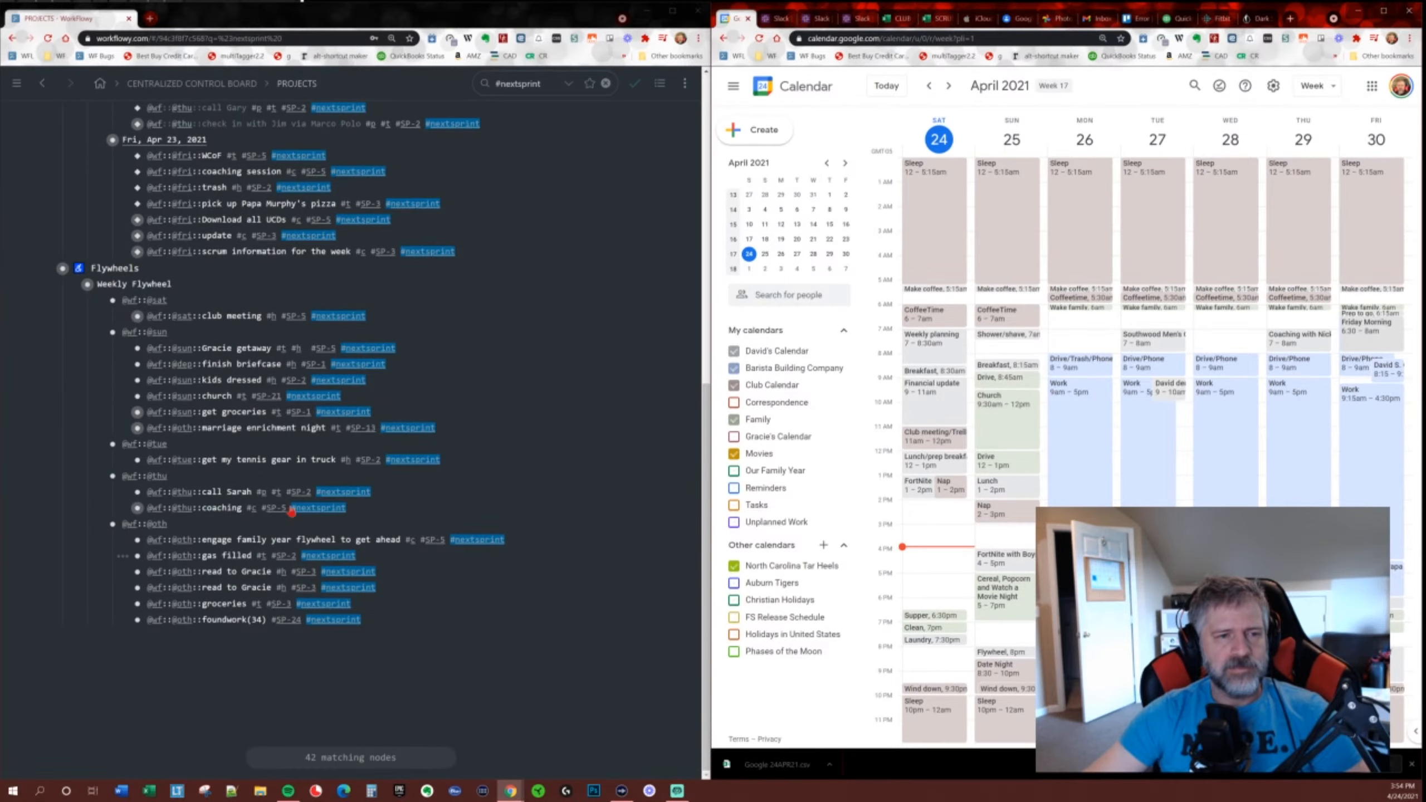
scroll(292, 511, up, 2)
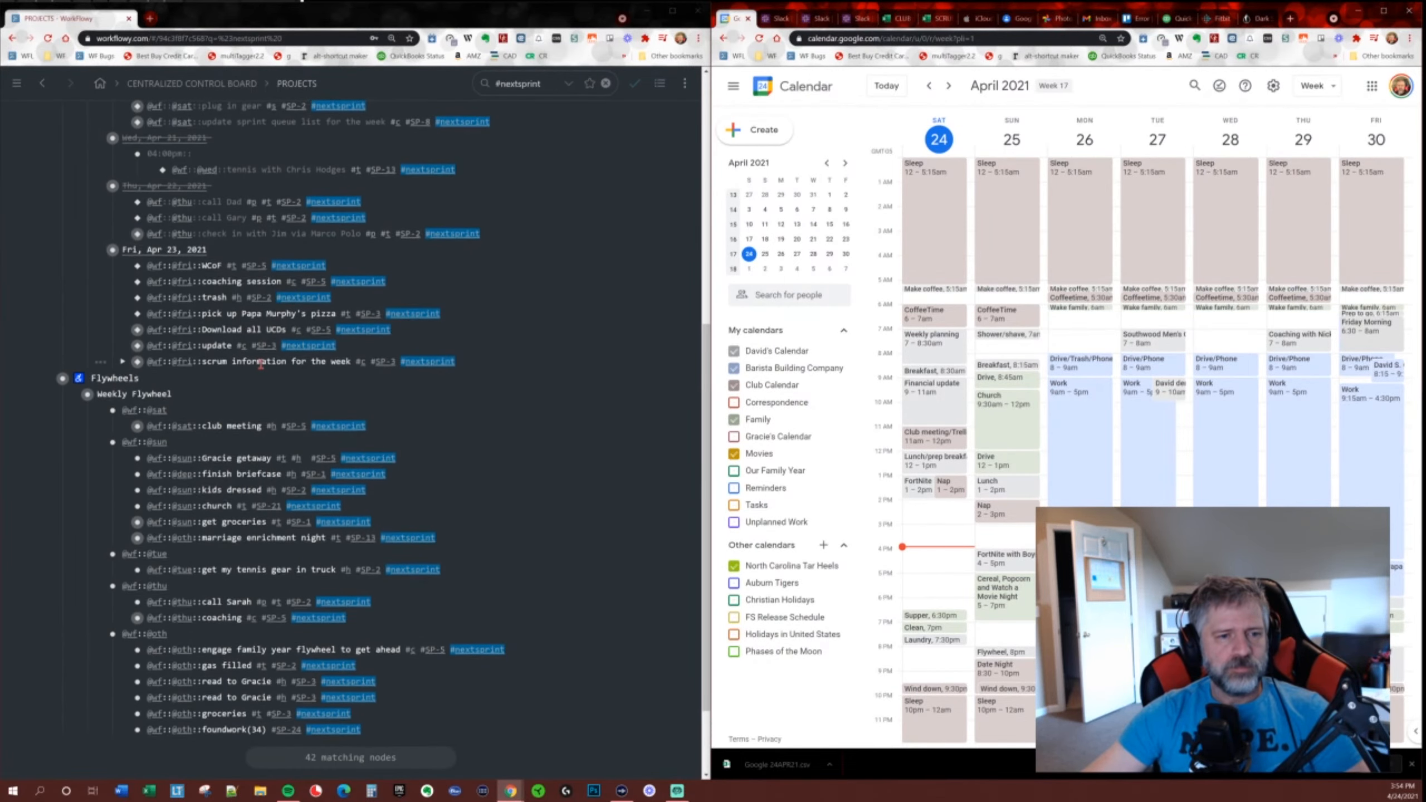
drag(262, 363, 242, 272)
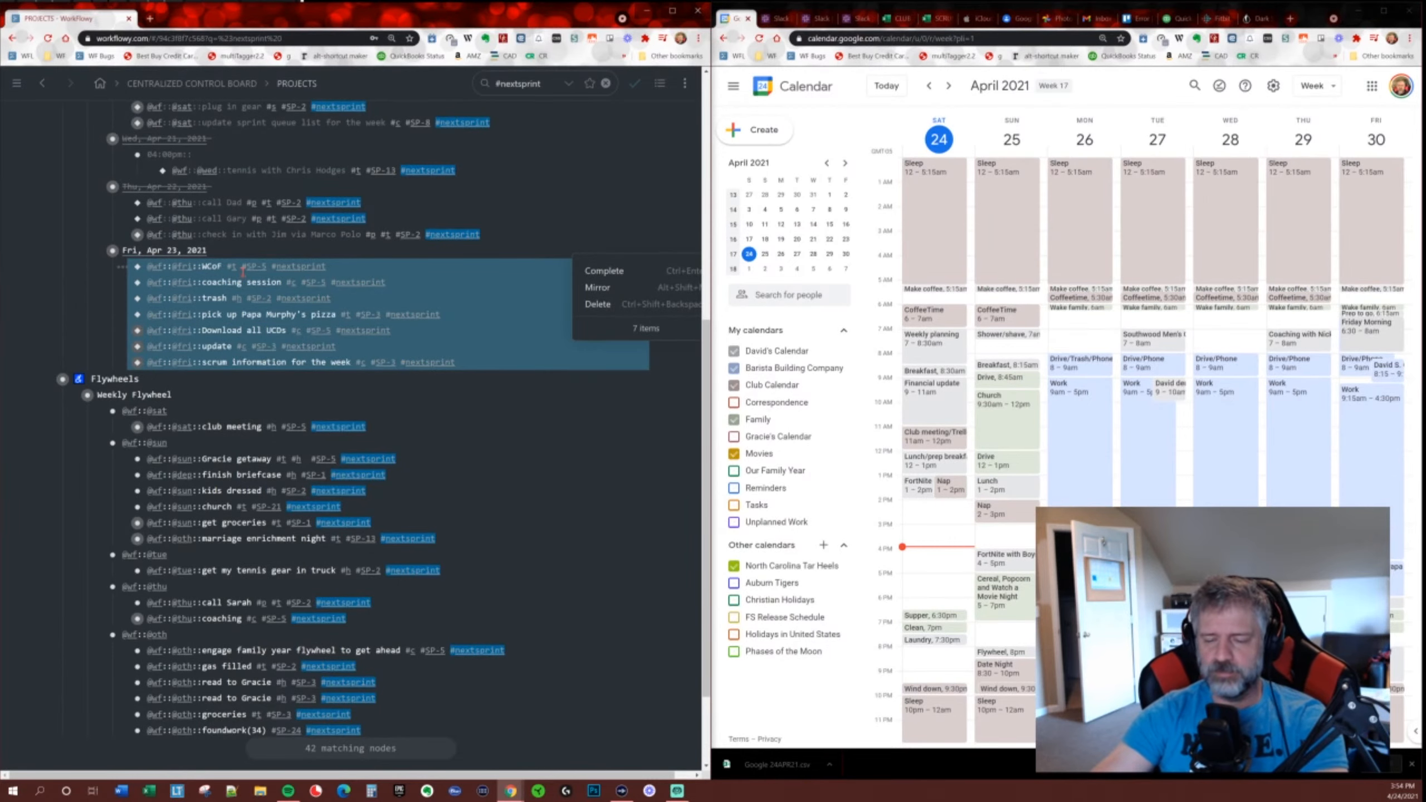
key(ctrl+shift+BackSpace)
Delete the call and check-in items under Thu, Apr 22, 2021 and the tennis item under Wed, Apr 21, 2021.
drag(265, 236, 253, 205)
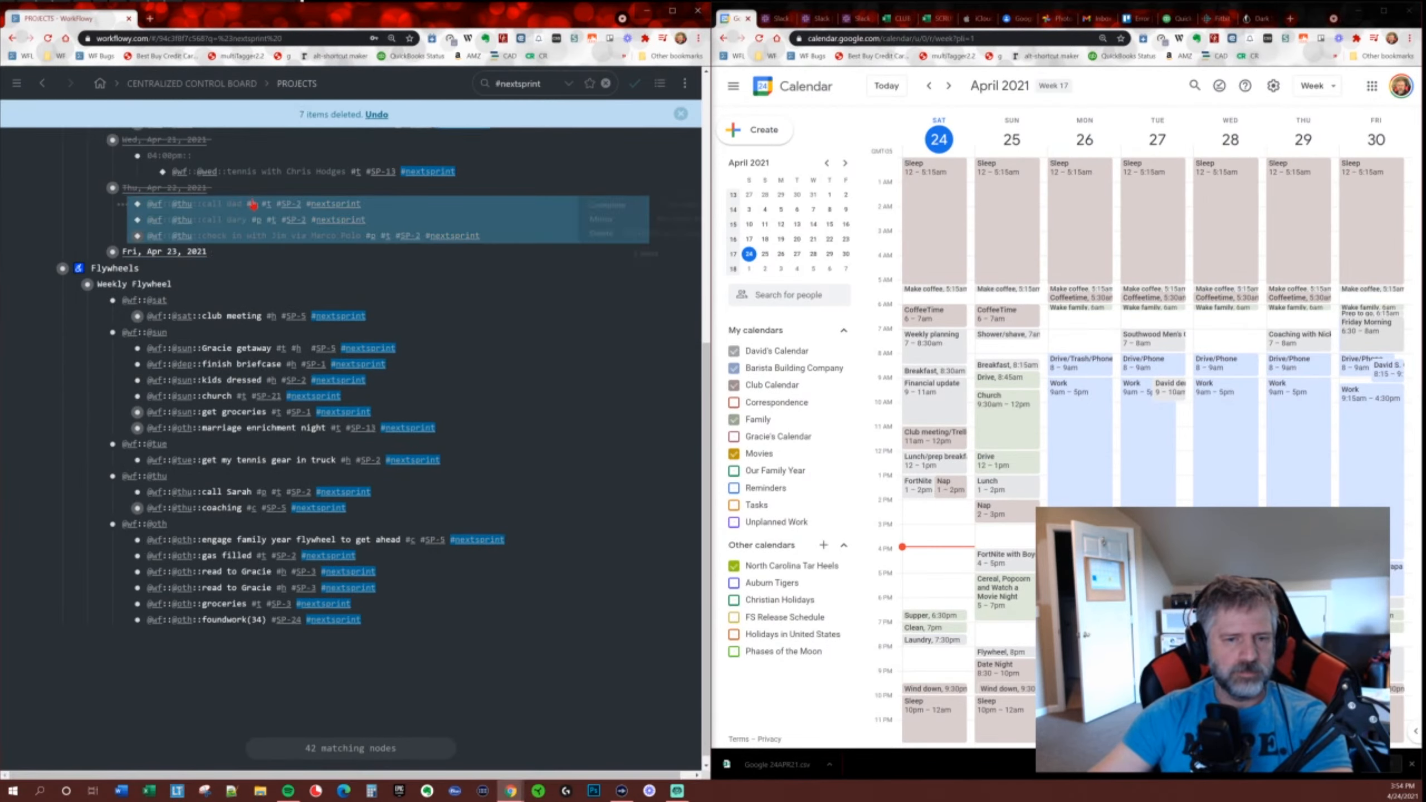
key(ctrl+shift+BackSpace)
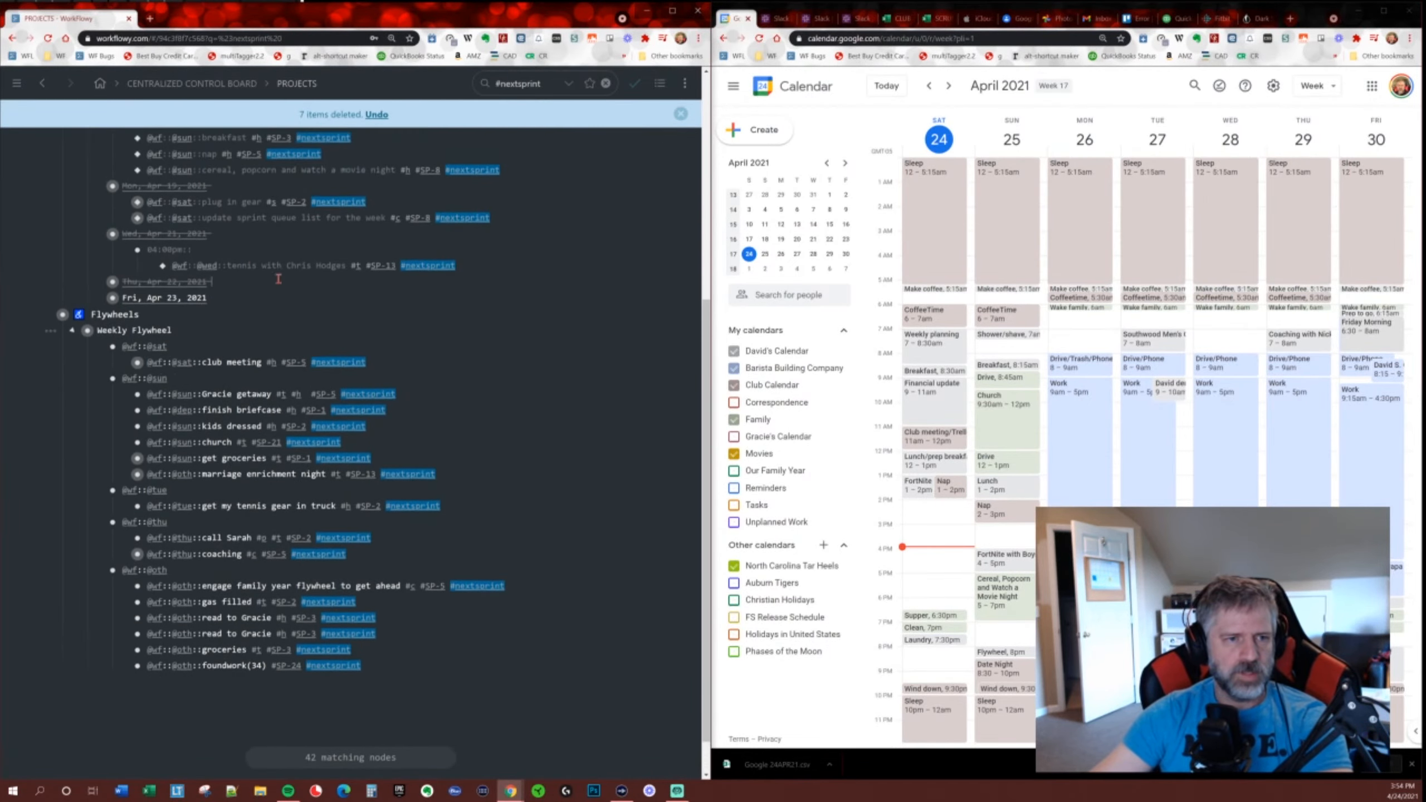
click(296, 287)
key(ctrl+shift+BackSpace)
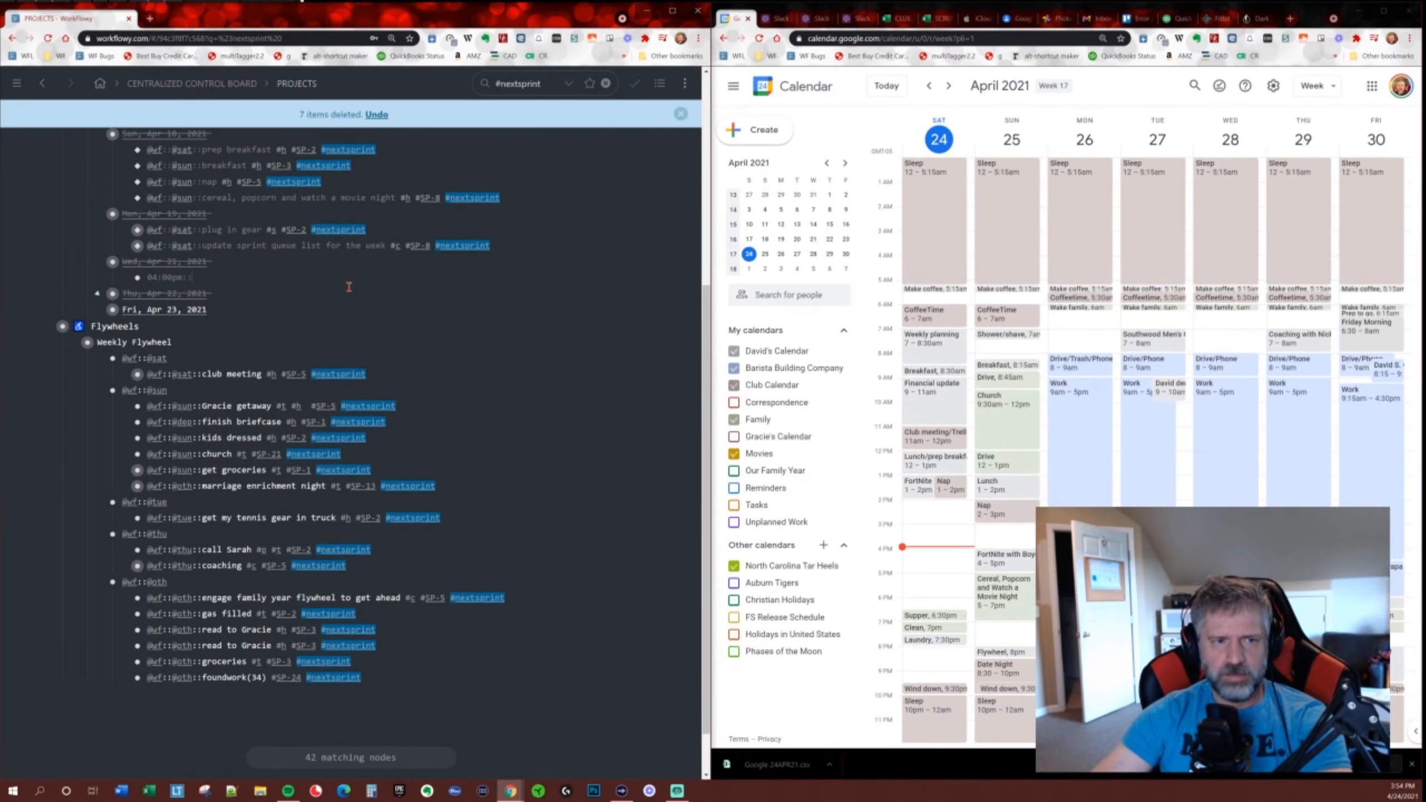
Delete the #nextsprint items listed under Mon, Apr 19, 2021 and Sun, Apr 18, 2021.
drag(262, 246, 270, 229)
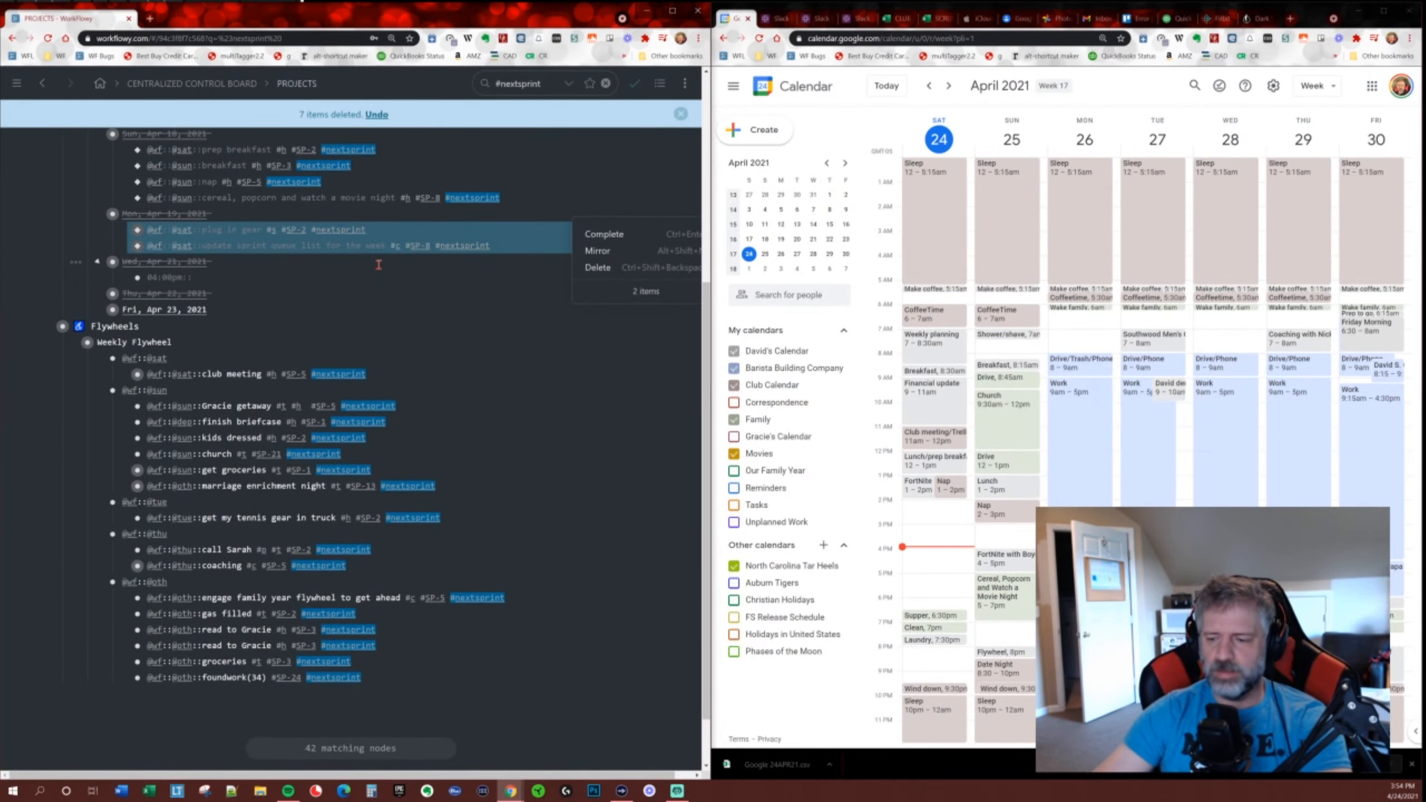
key(ctrl+shift+BackSpace)
scroll(257, 262, up, 2)
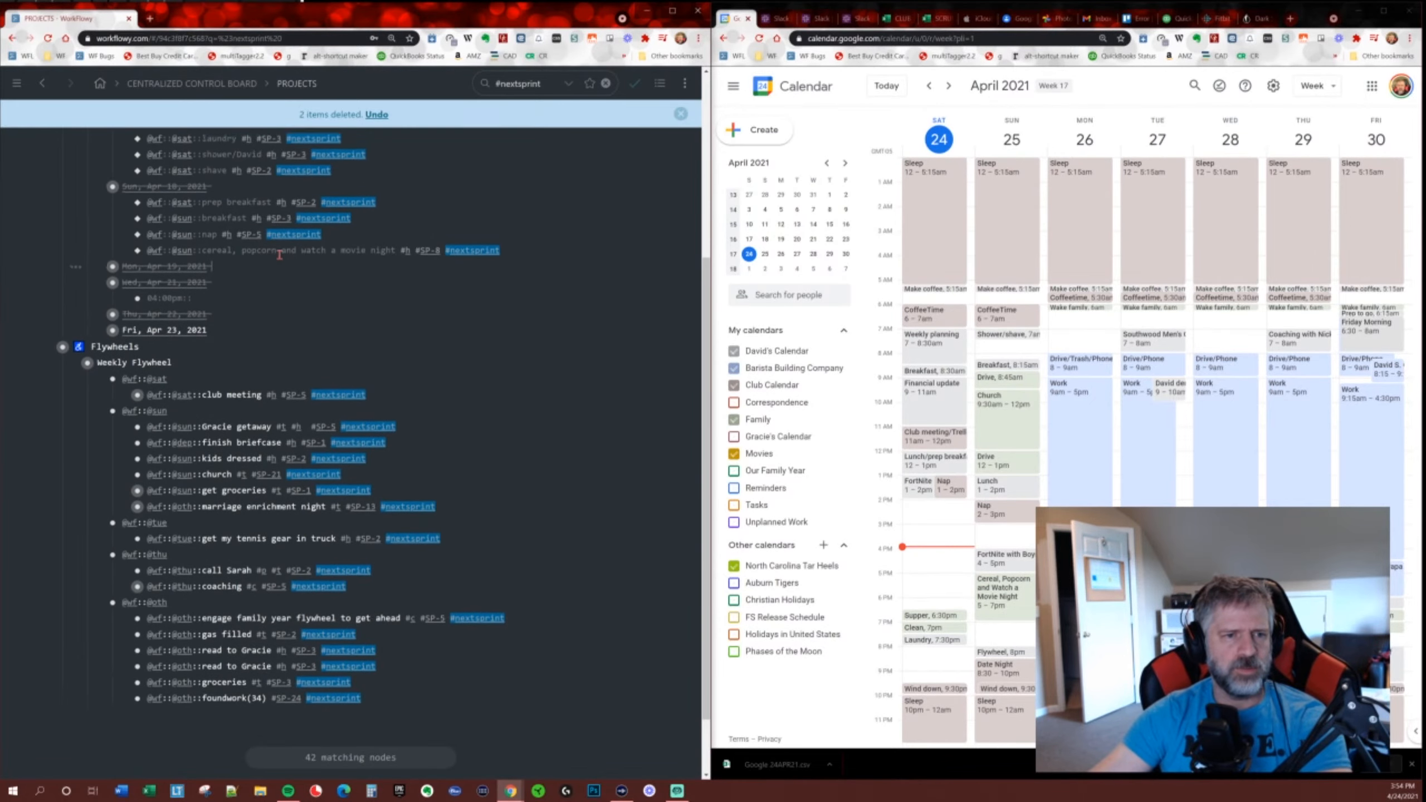
drag(258, 262, 253, 223)
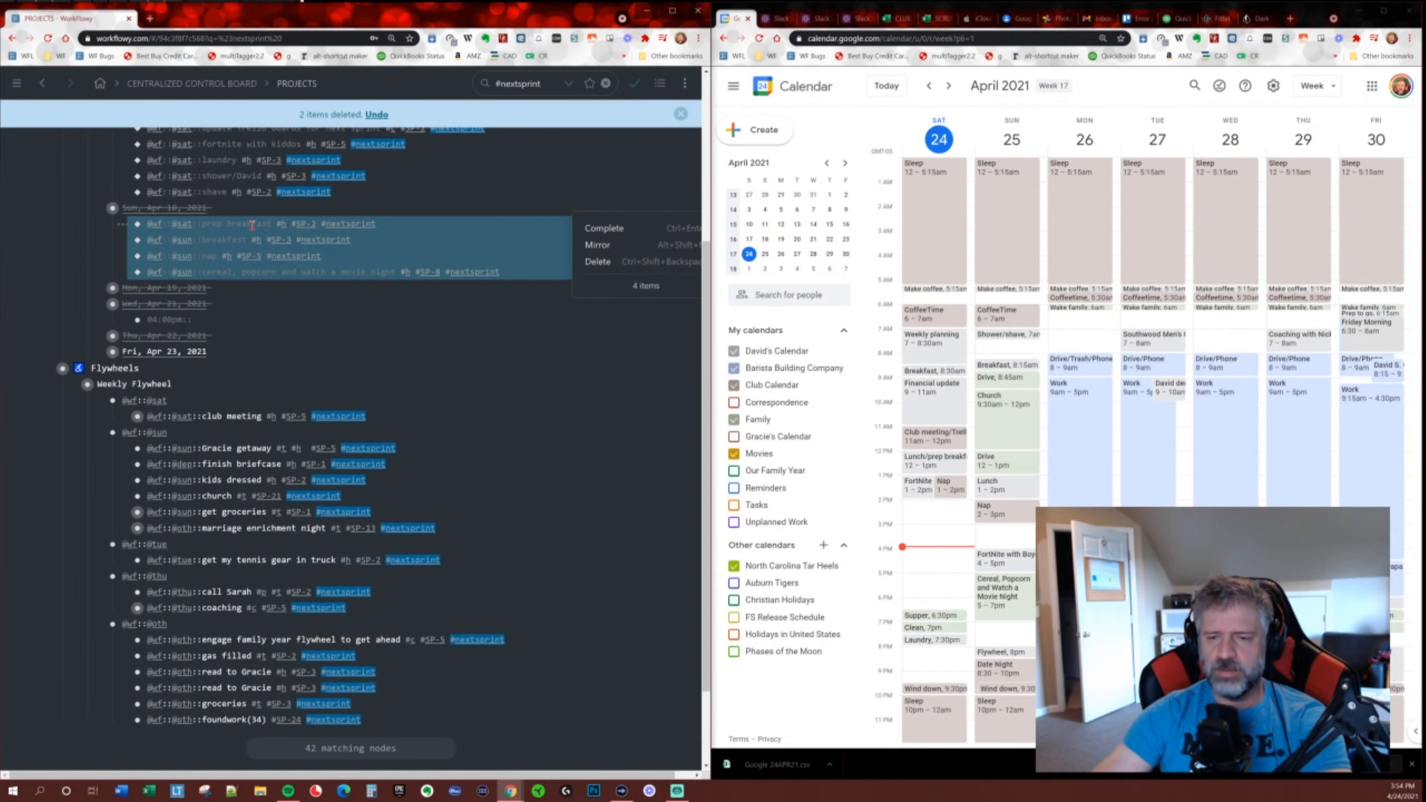
key(ctrl+shift+BackSpace)
Delete the #nextsprint items under Sat, Apr 17, 2021 and the "QB, I&E updated" item under Tuesday's 01:00 PM entry.
scroll(253, 225, up, 3)
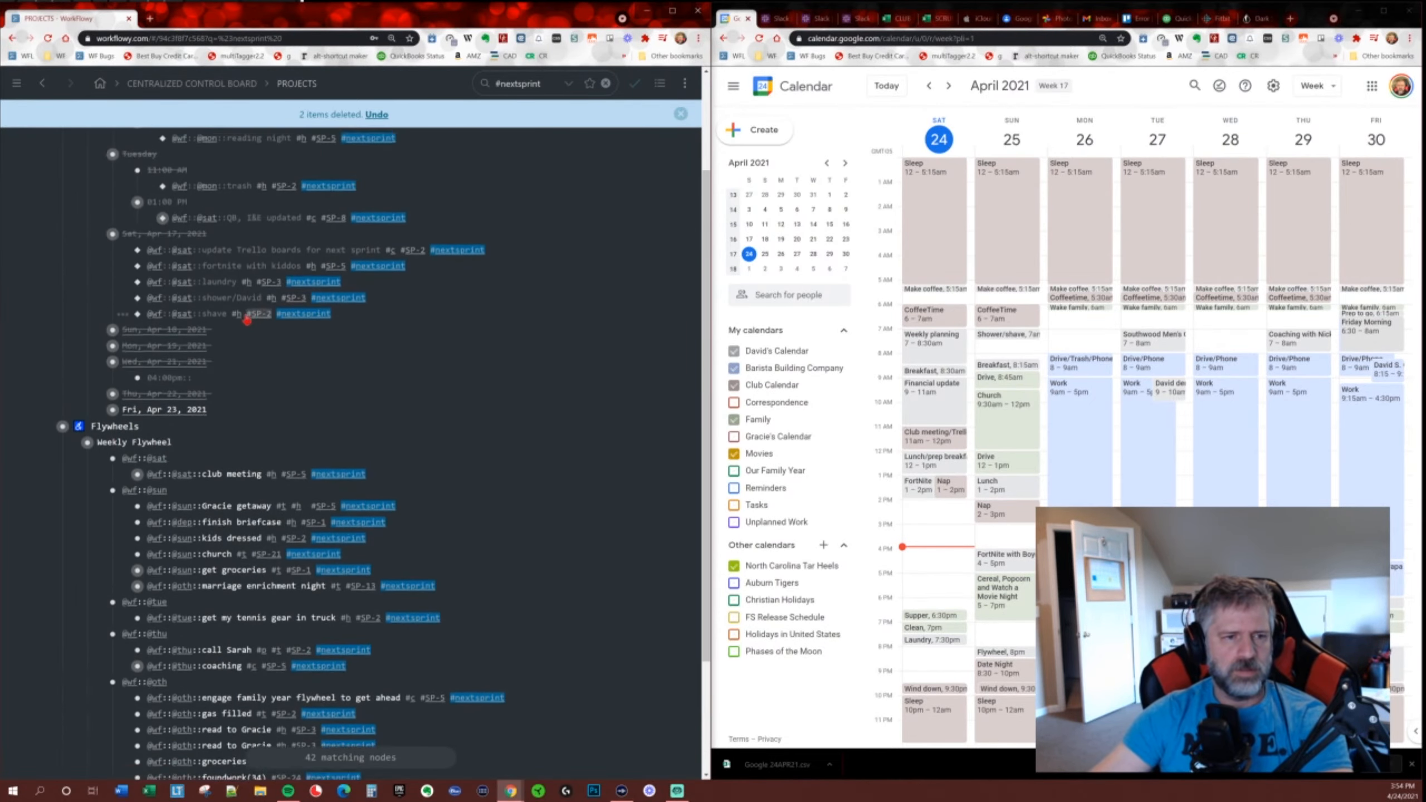
drag(221, 327, 227, 272)
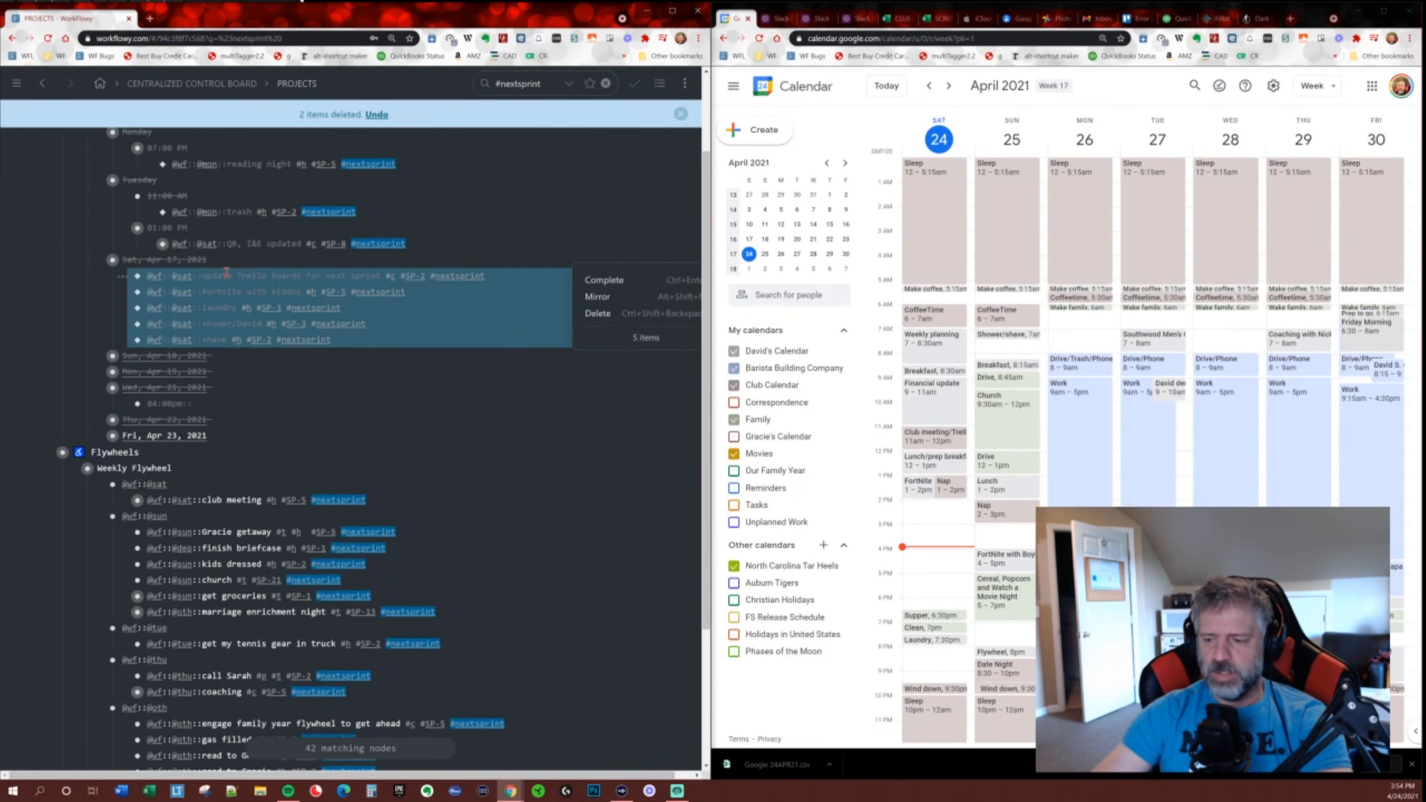
key(ctrl+shift+BackSpace)
scroll(246, 285, up, 2)
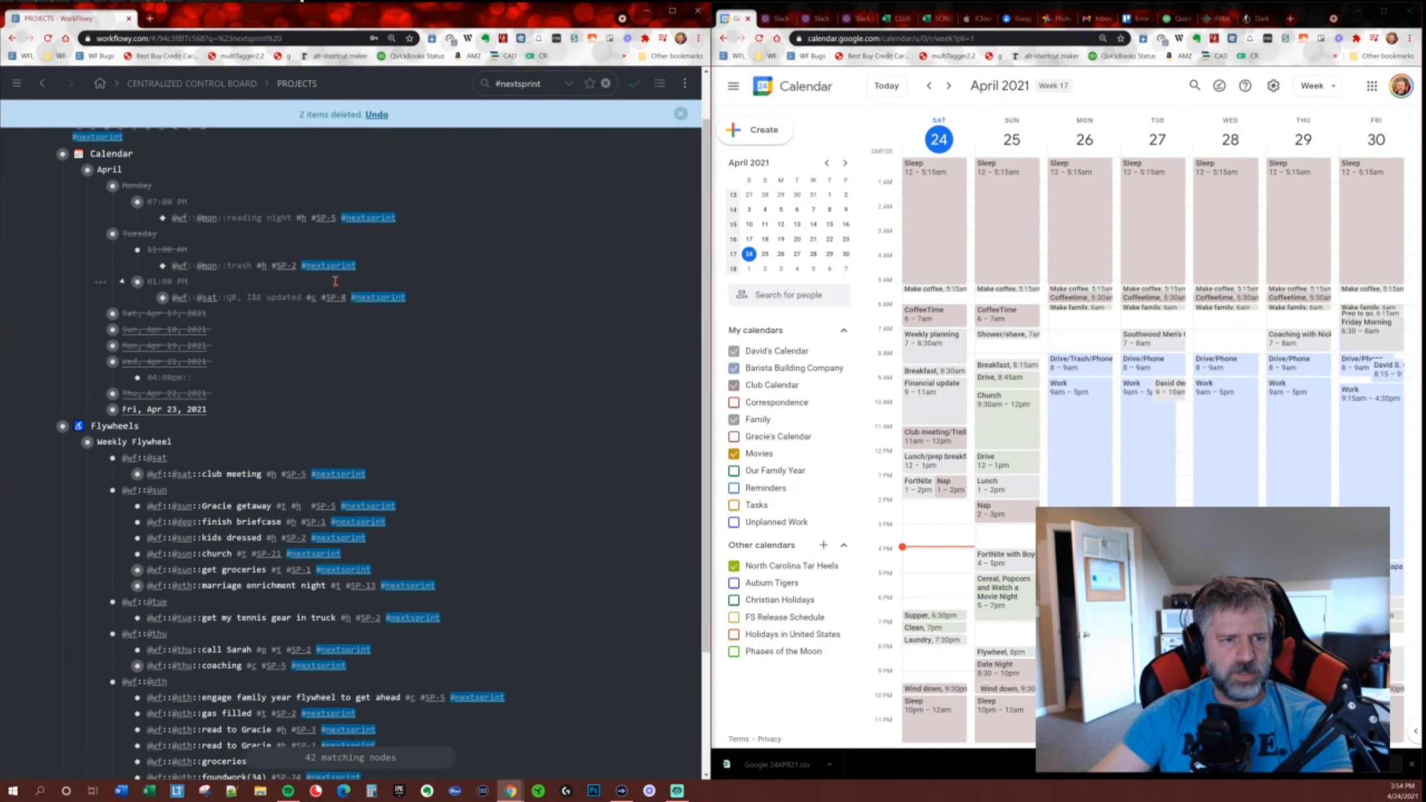
key(ctrl+shift+BackSpace)
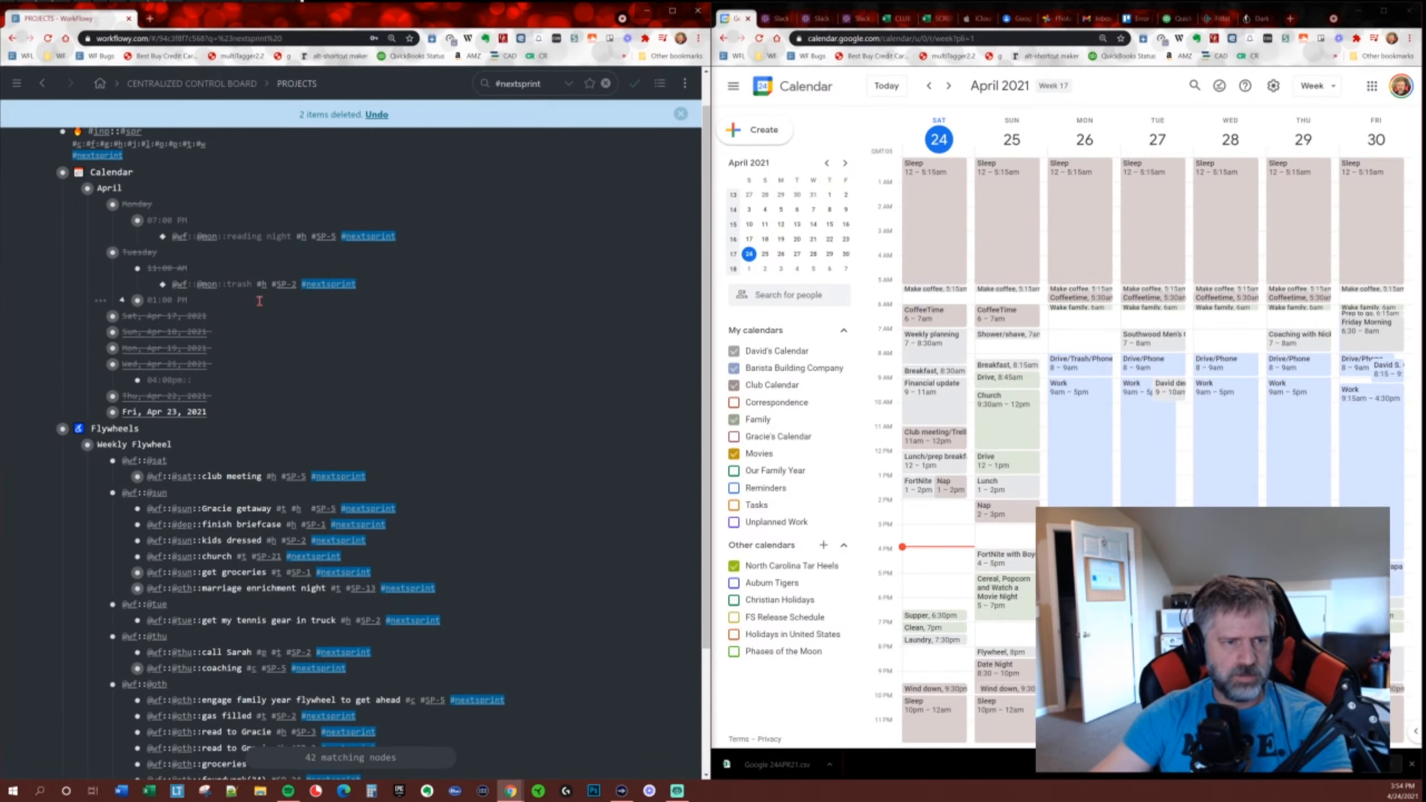
Delete the trash item under Tuesday and the reading night item under Monday, and reapply the #nextsprint filter to PROJECTS.
key(ctrl+shift+BackSpace)
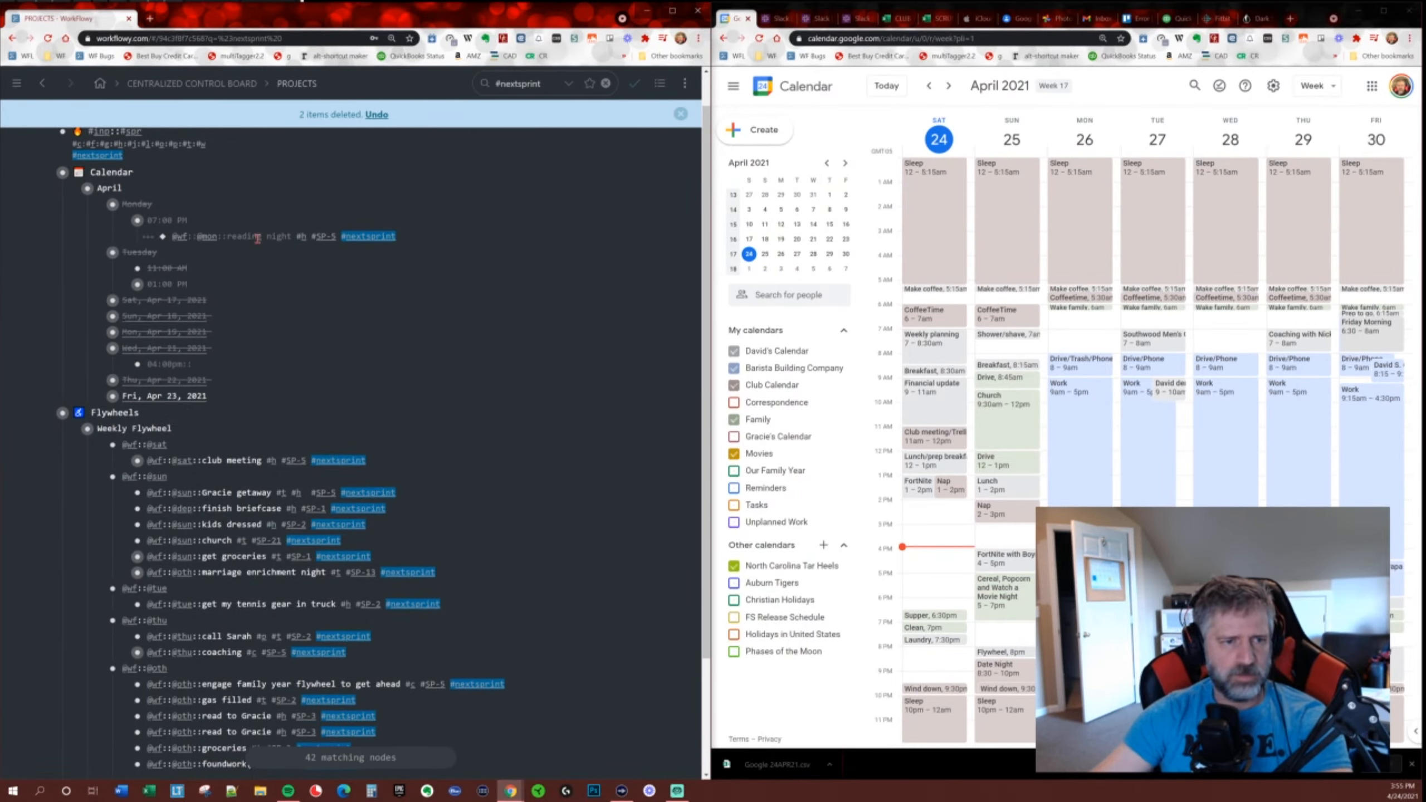
key(ctrl+shift+BackSpace)
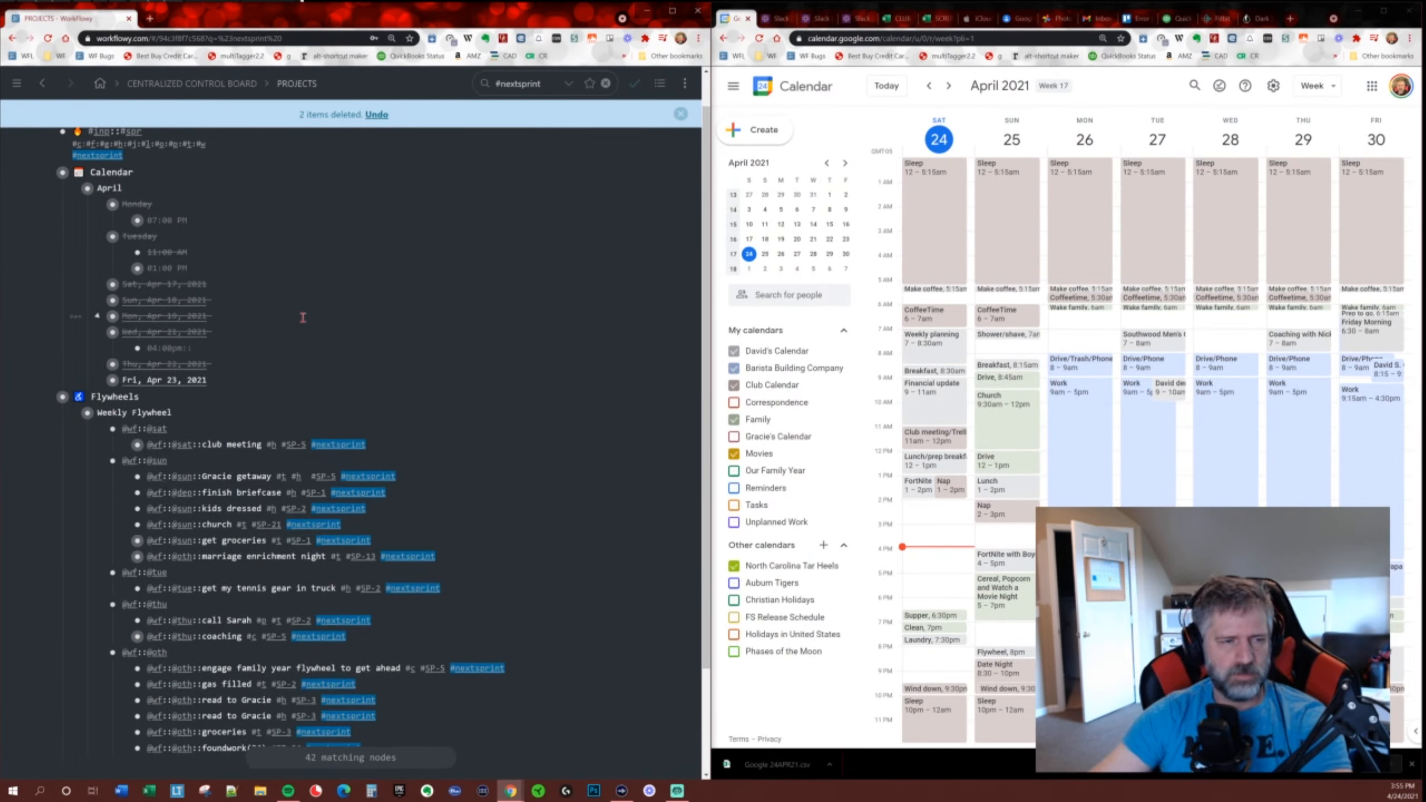
key(Escape)
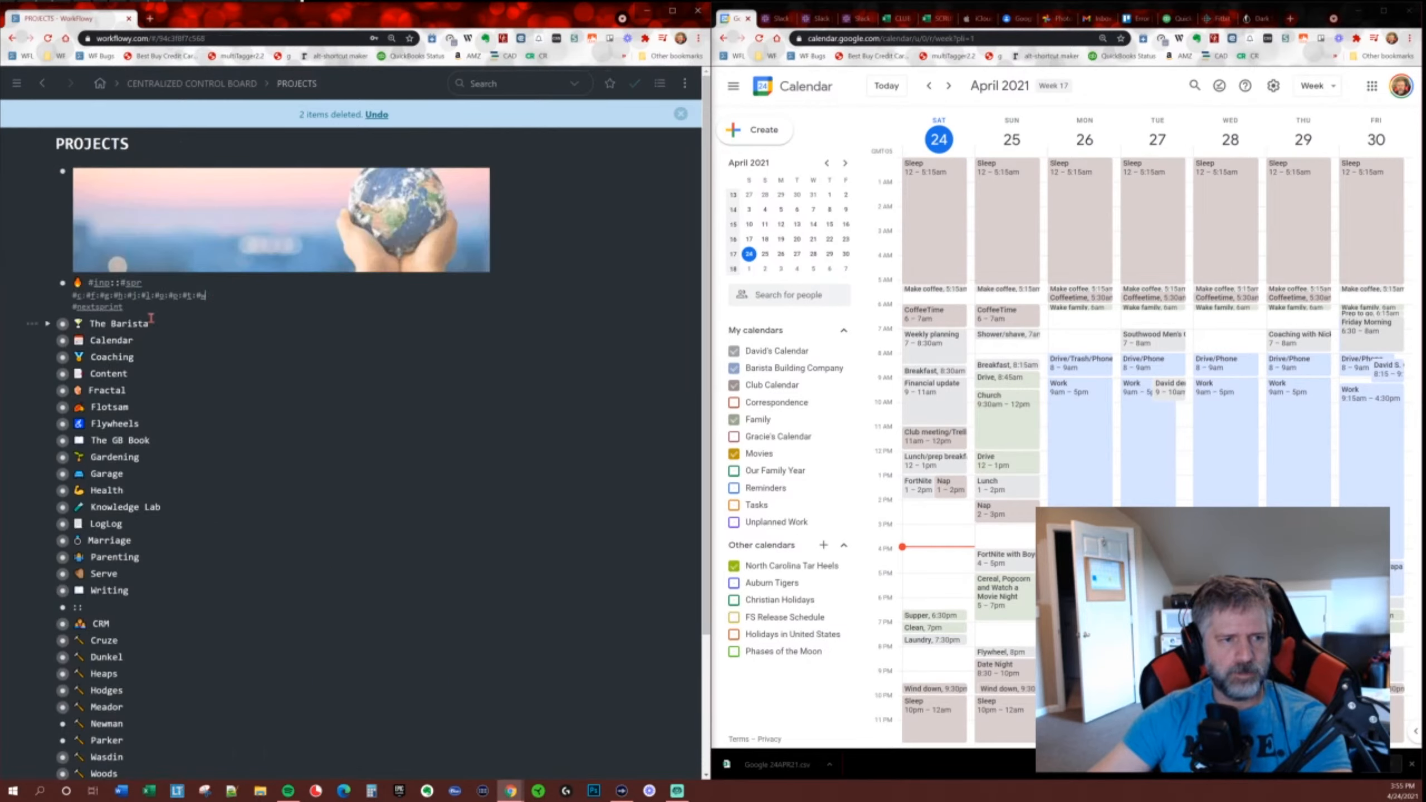
click(101, 308)
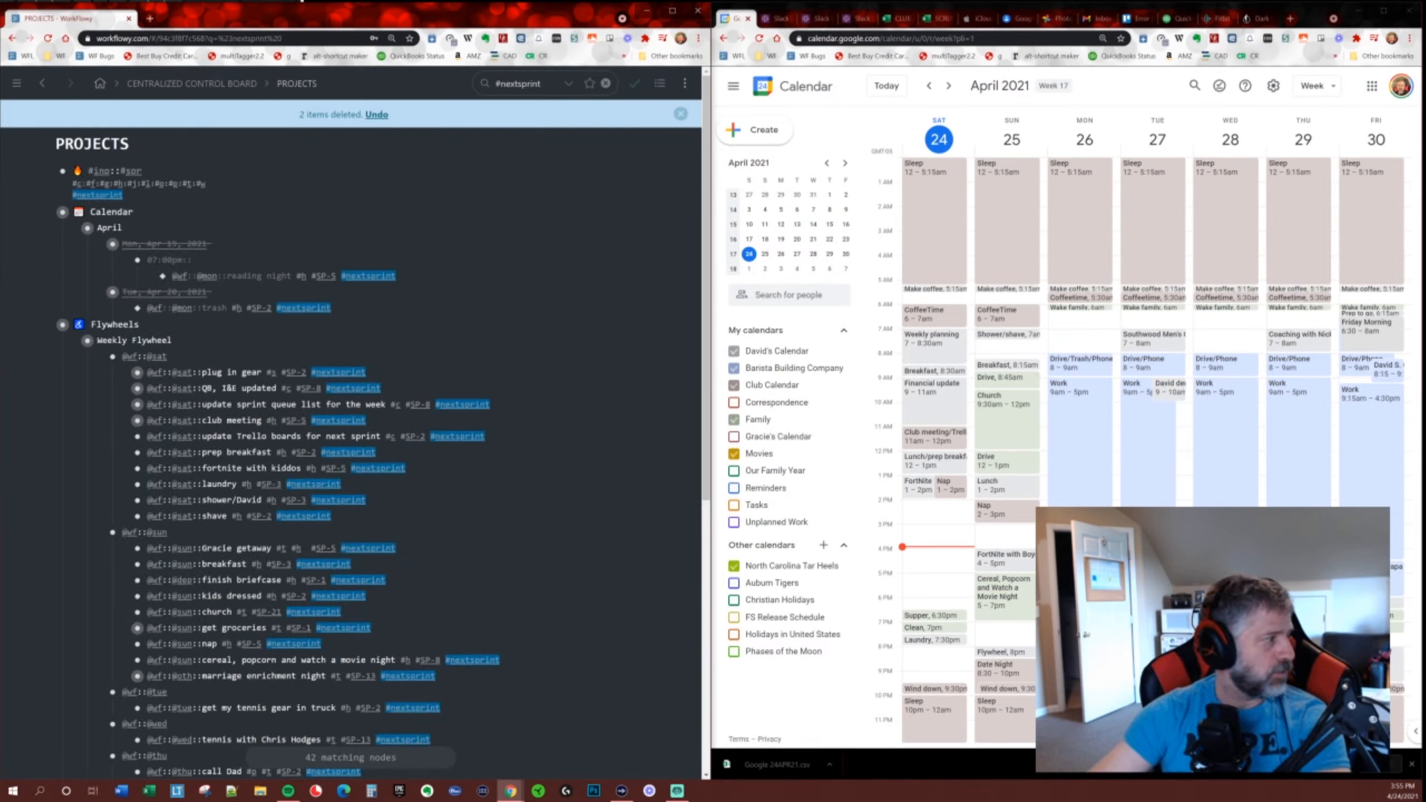
Bring up the Wave Link audio mixer and lower the Music channel's stream mix volume.
drag(0, 506, 565, 299)
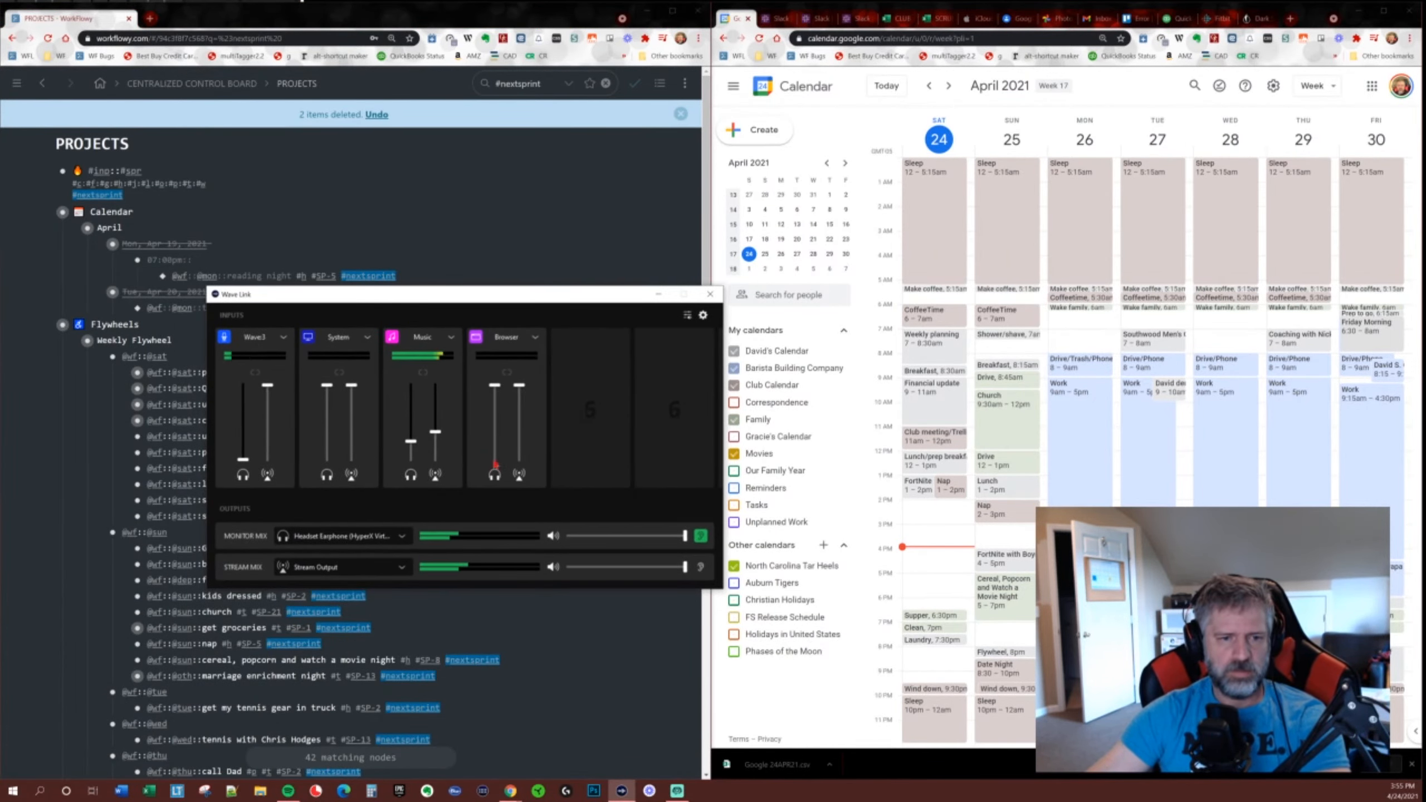
drag(435, 432, 439, 452)
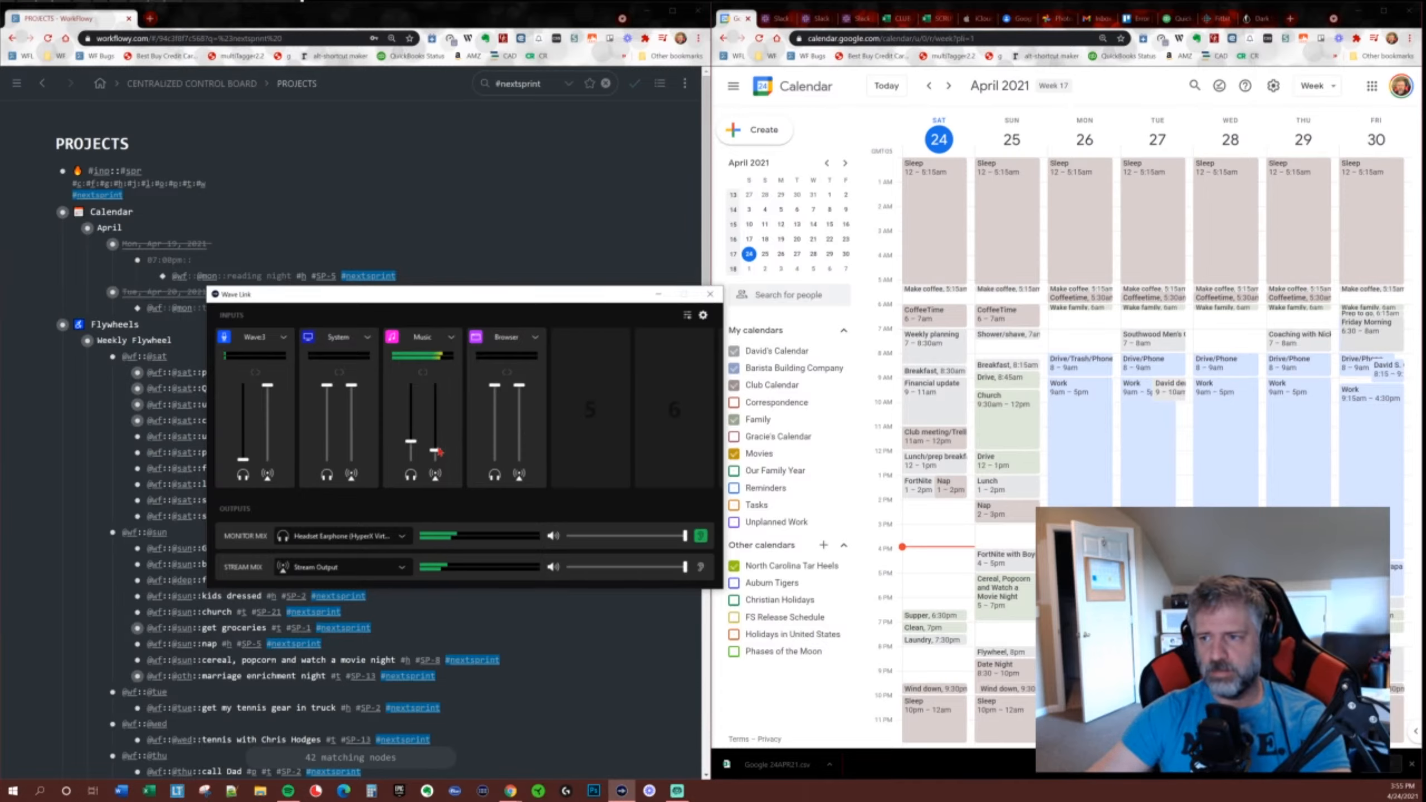
click(439, 457)
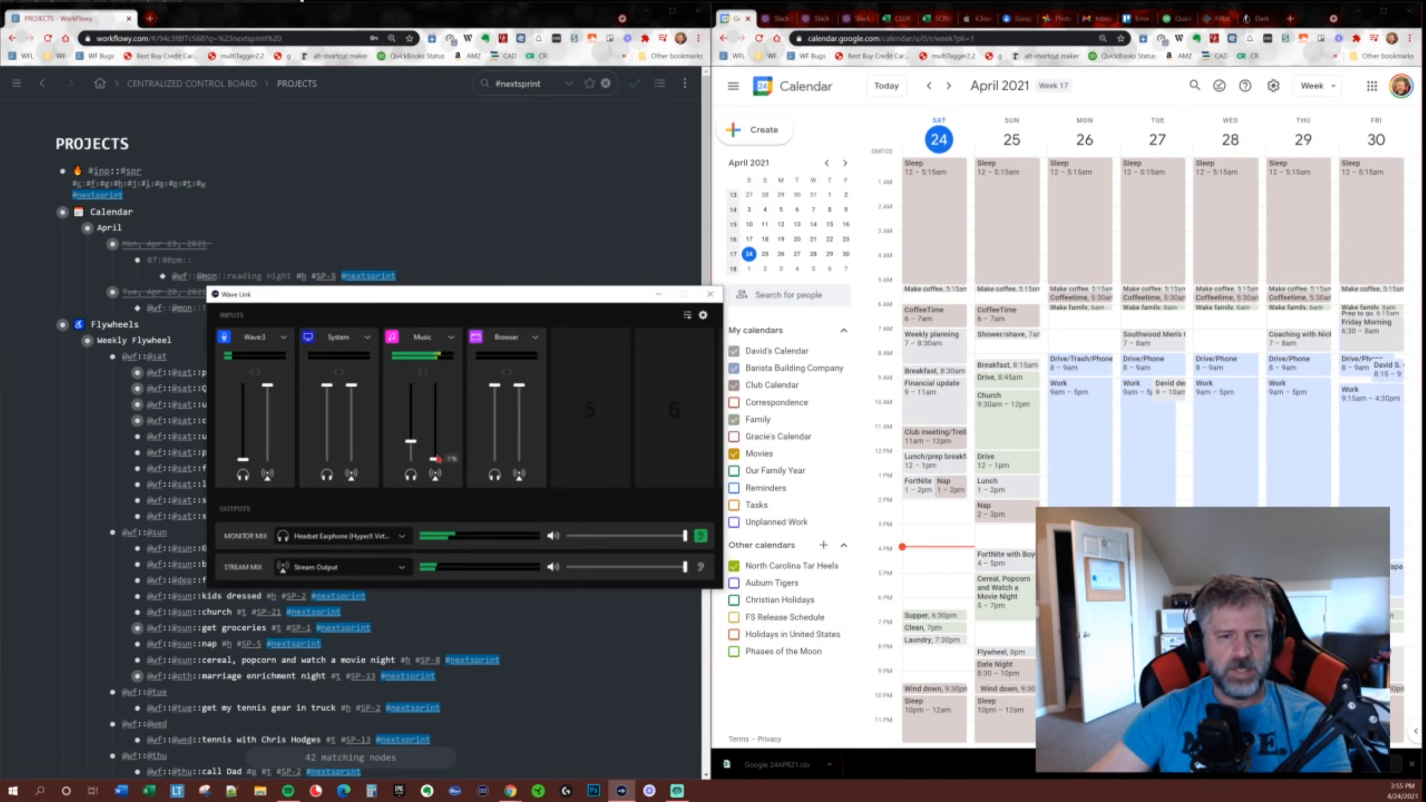
Fine-tune the Music channel's stream level while monitoring the stream mix, and return monitoring to the monitor mix before minimizing Wave Link.
click(701, 566)
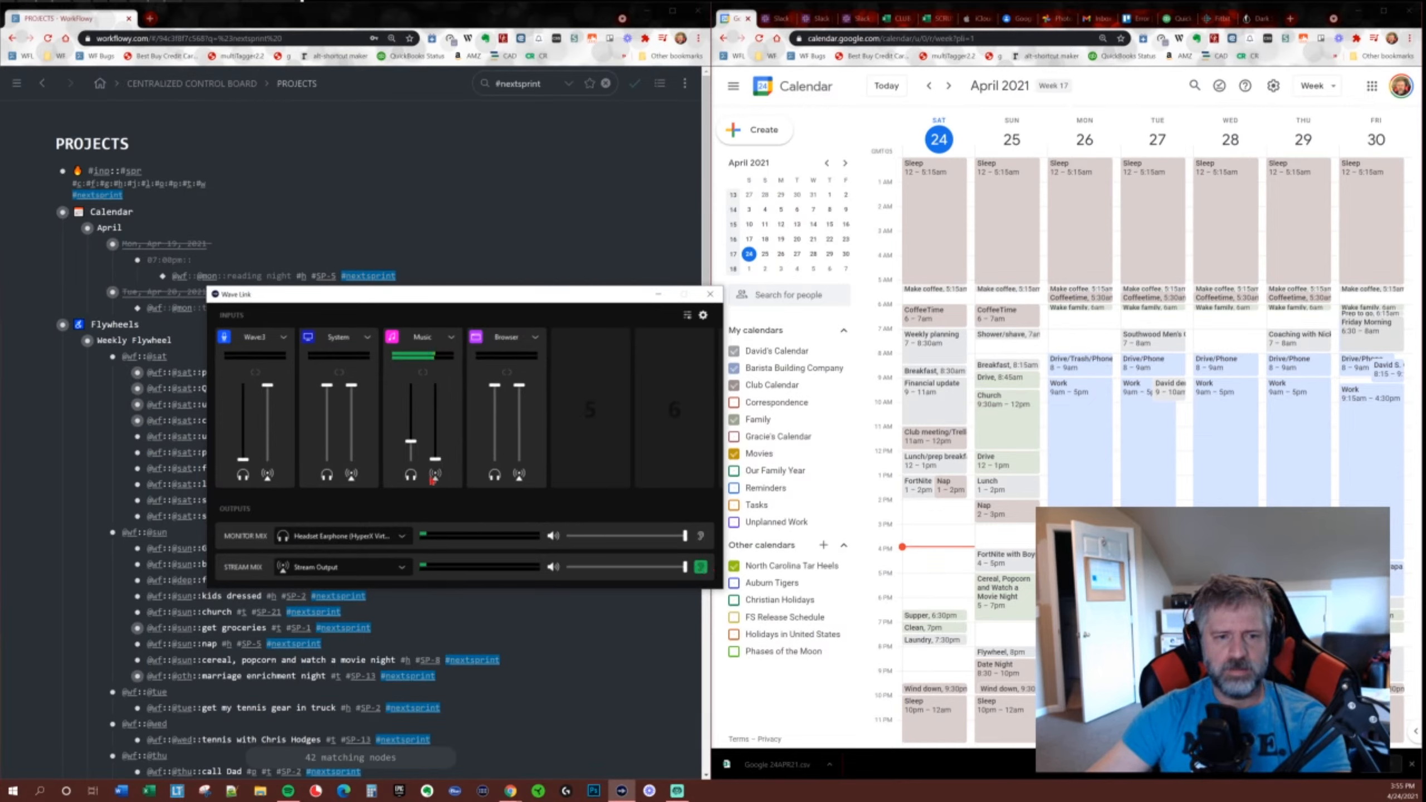
drag(435, 464, 436, 465)
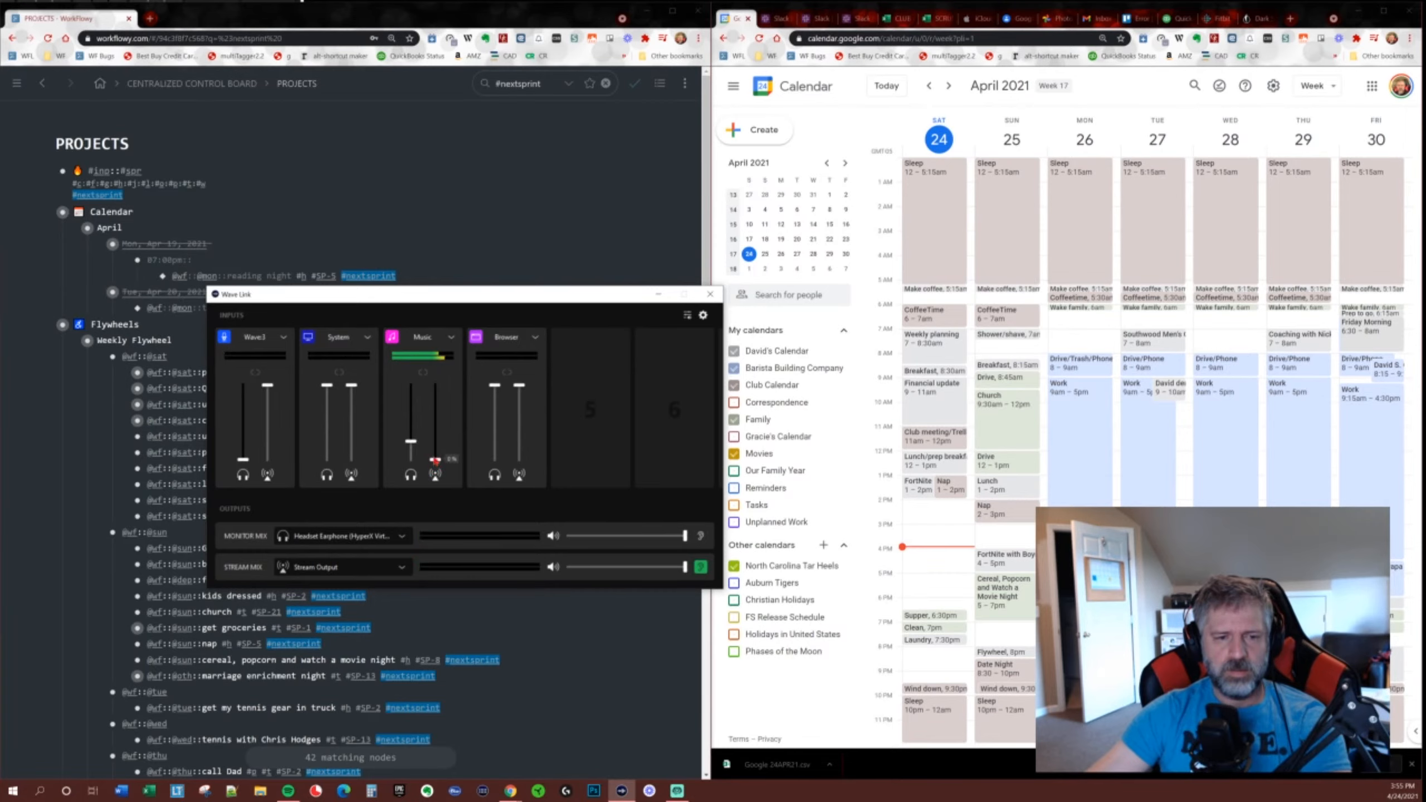
drag(435, 461, 435, 456)
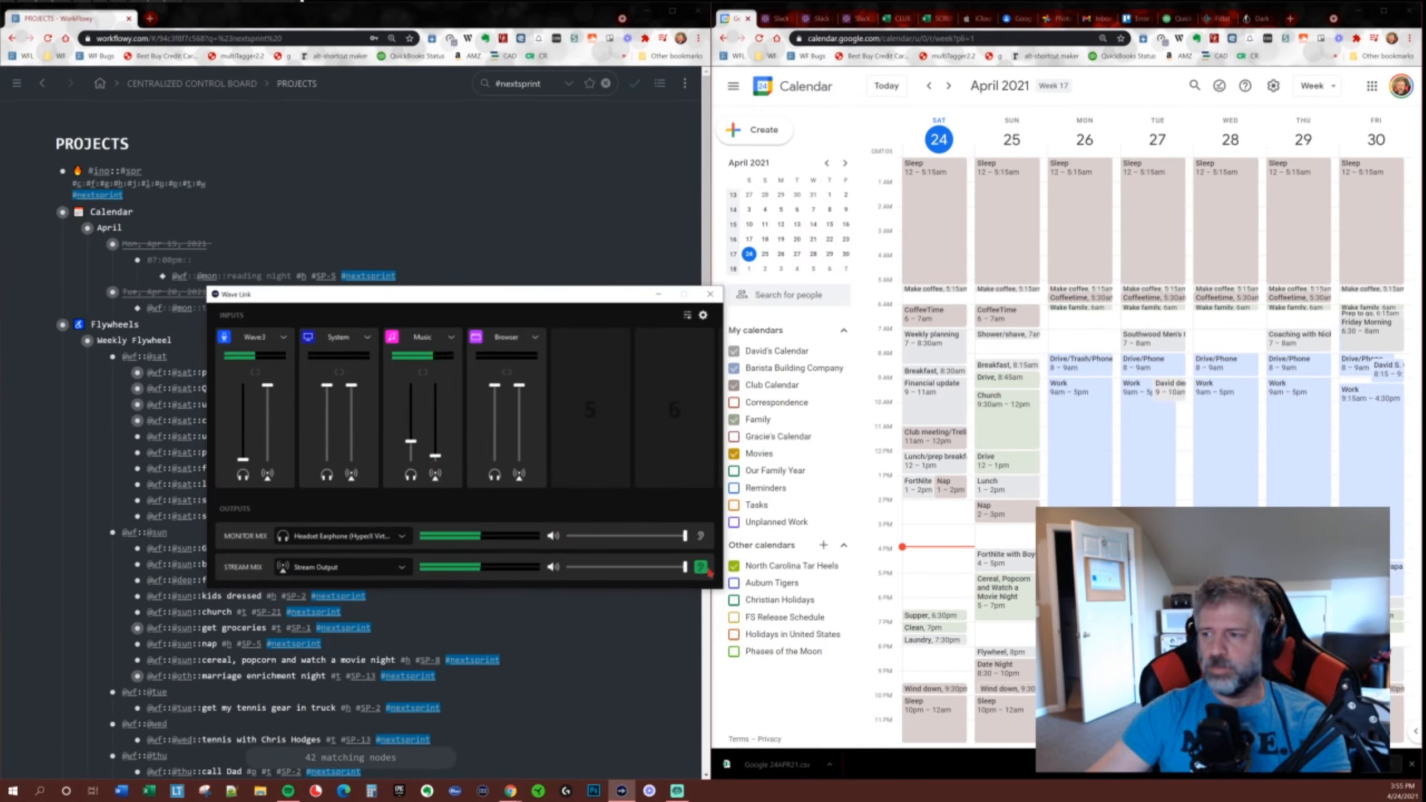
click(701, 536)
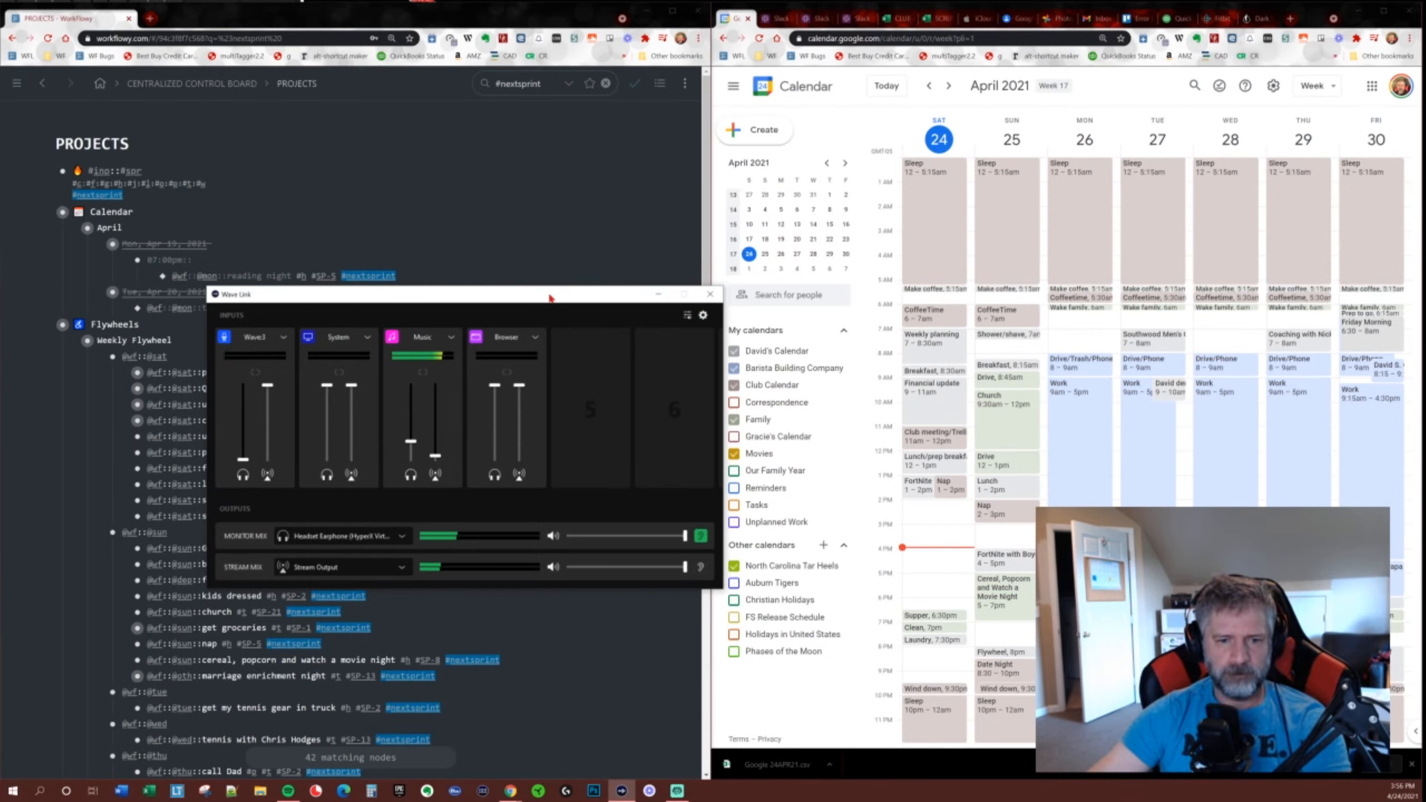
click(659, 294)
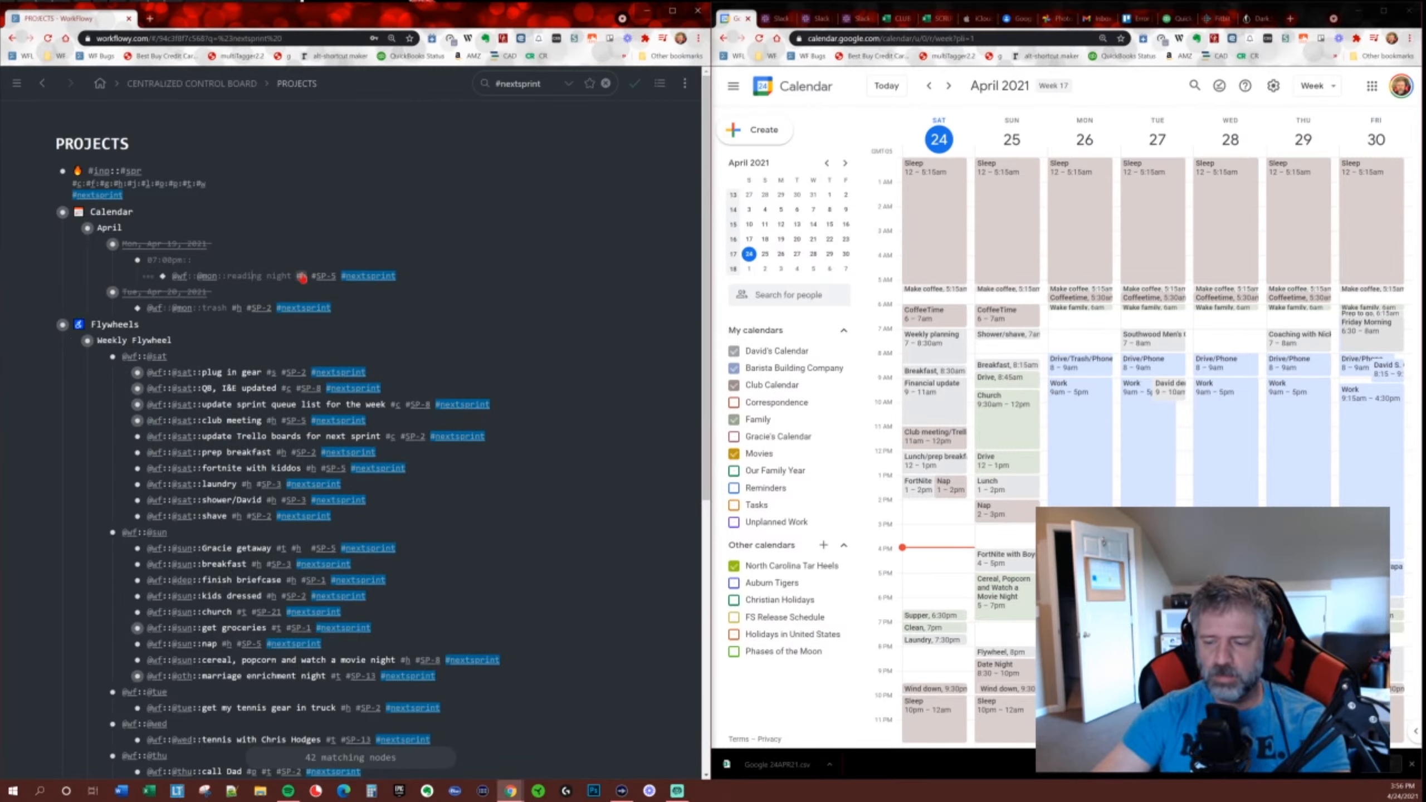
Delete the reading night item under Mon, Apr 19, 2021 and the trash item under Tue, Apr 20, 2021 in WorkFlowy.
key(ctrl+shift+BackSpace)
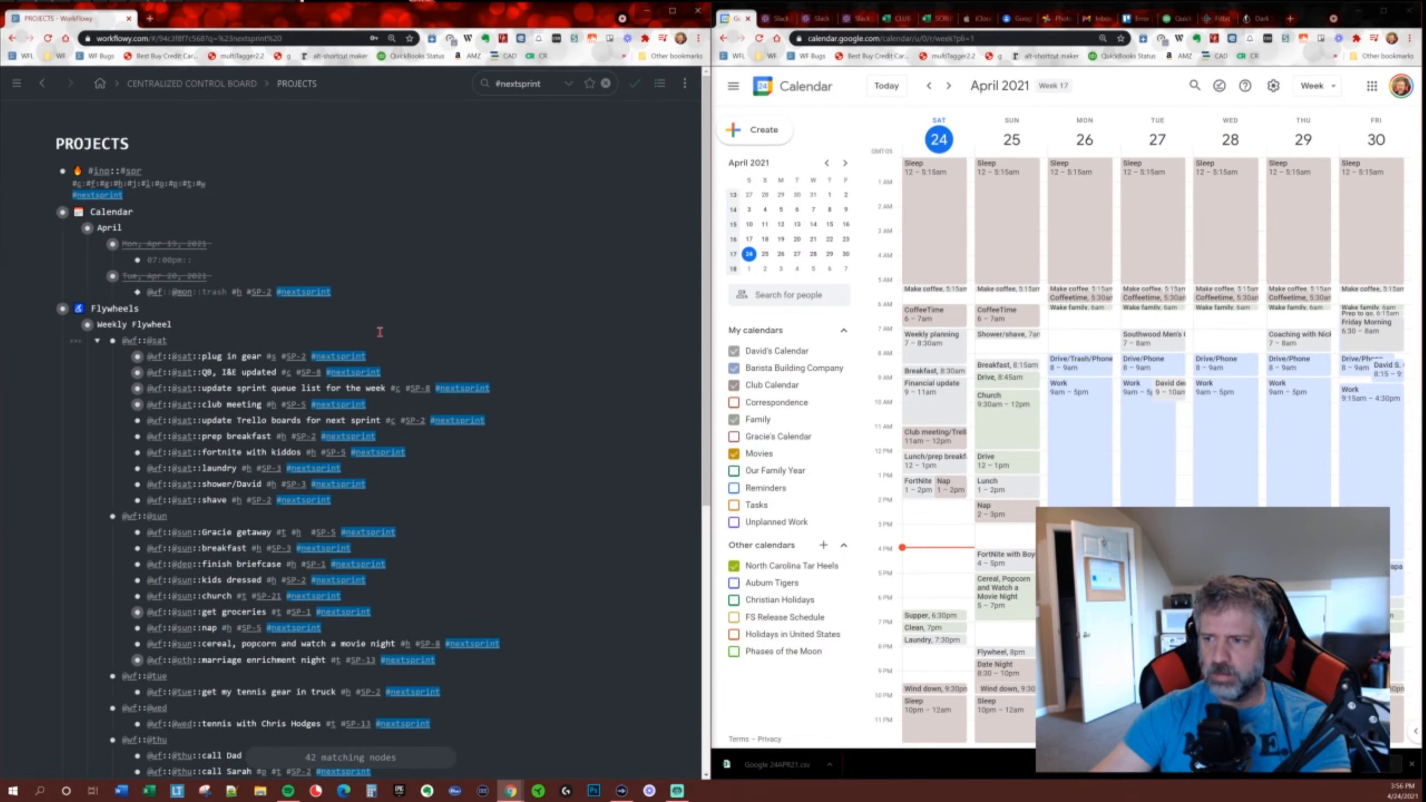
key(ctrl+shift+BackSpace)
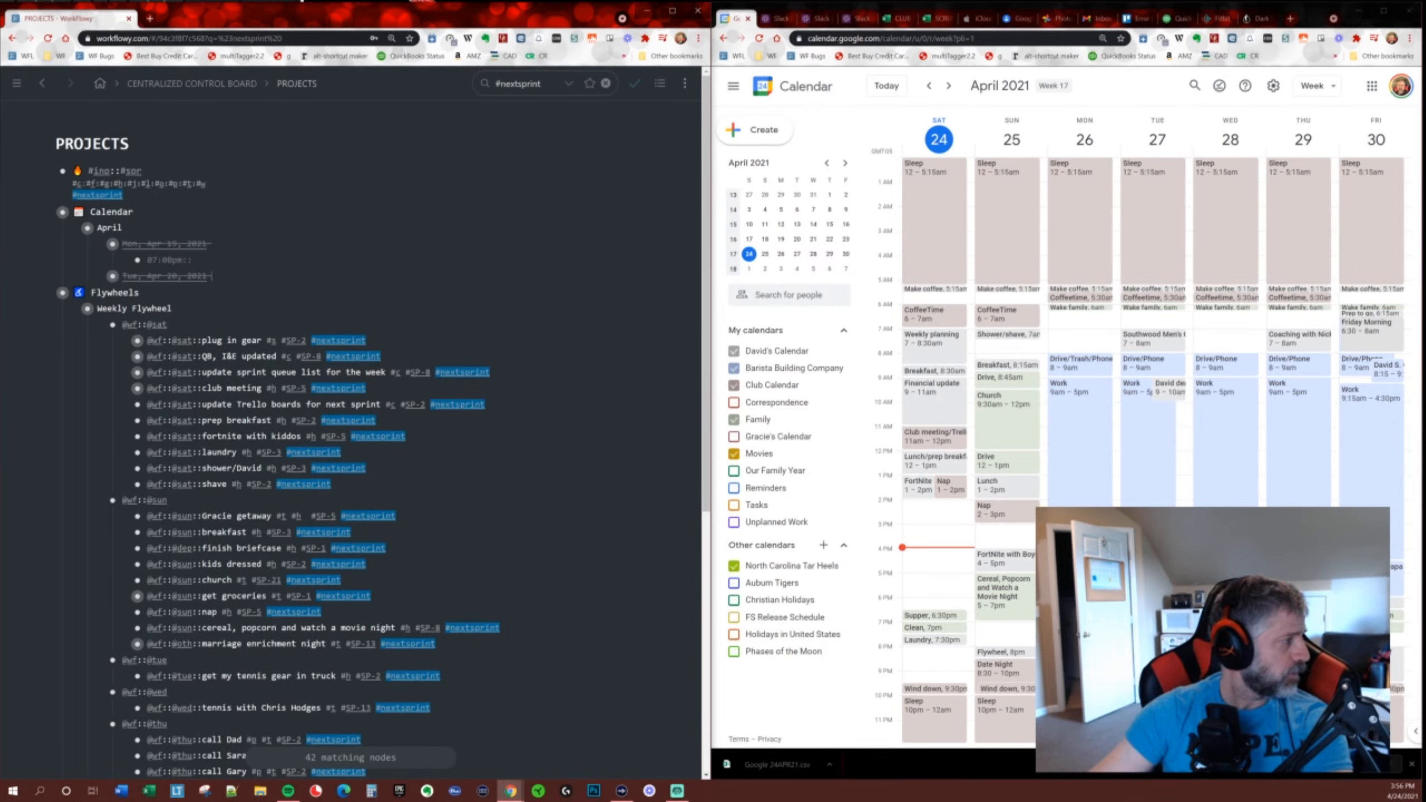
From Wave Link, open the Windows app volume and device preferences and examine each app's volume and output assignment.
click(621, 791)
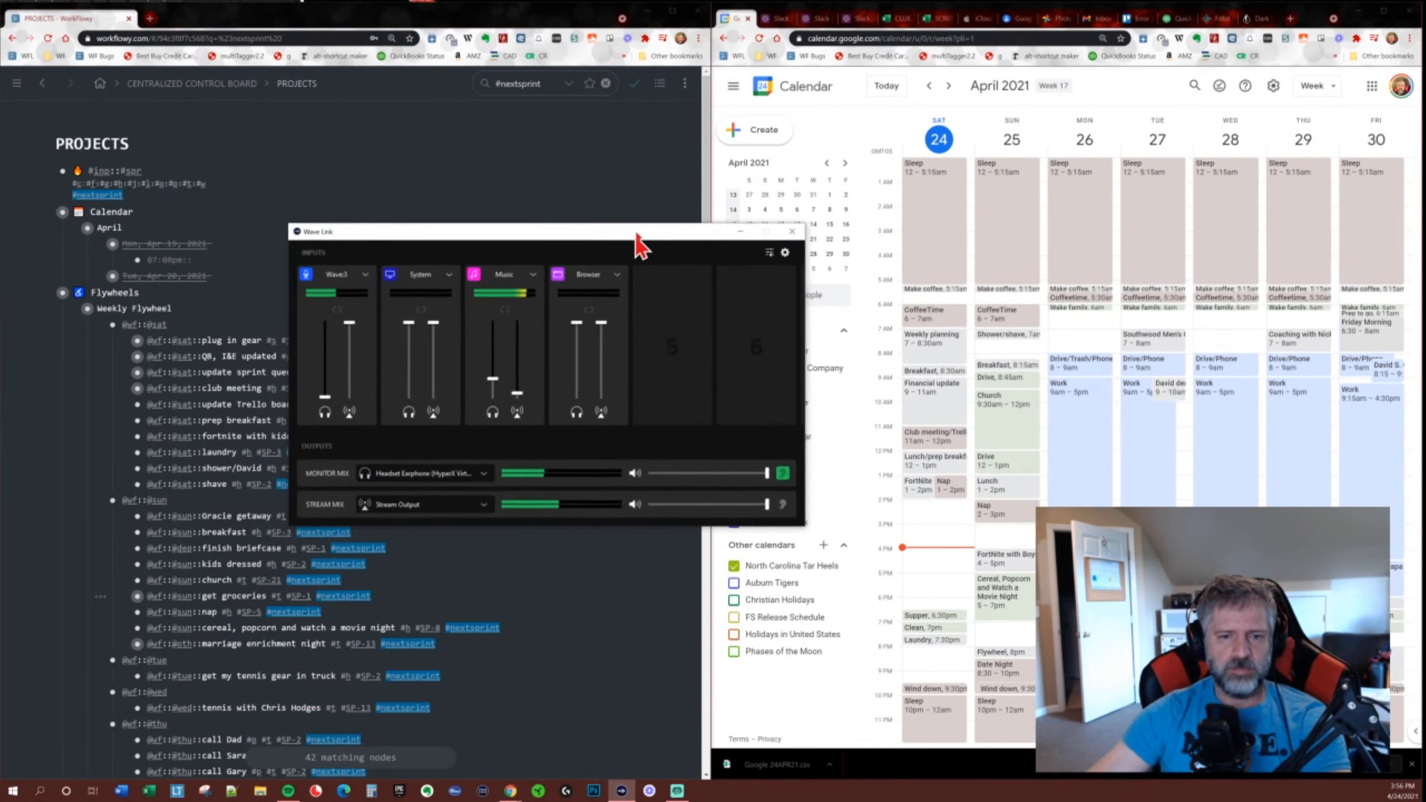
drag(636, 237, 648, 211)
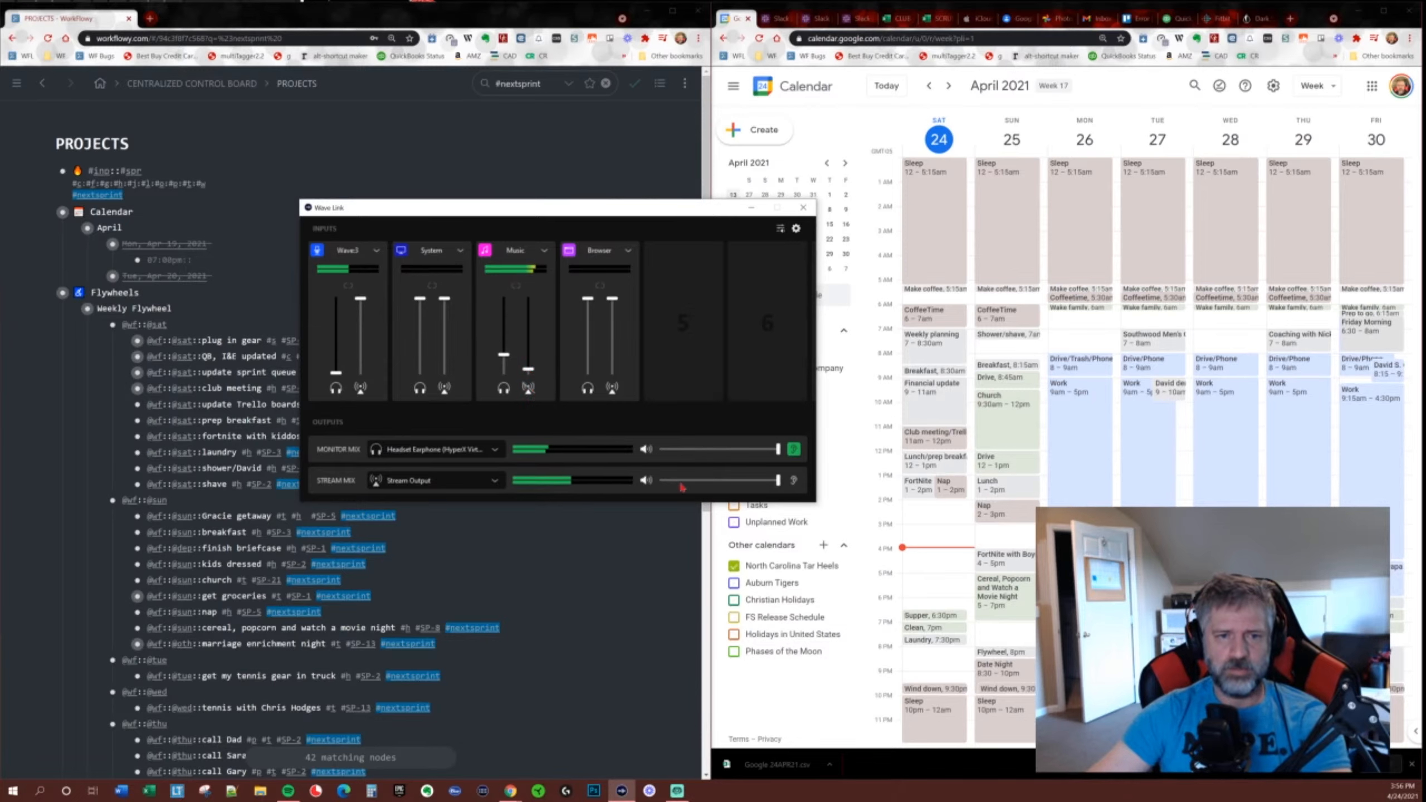
mouse_move(677, 481)
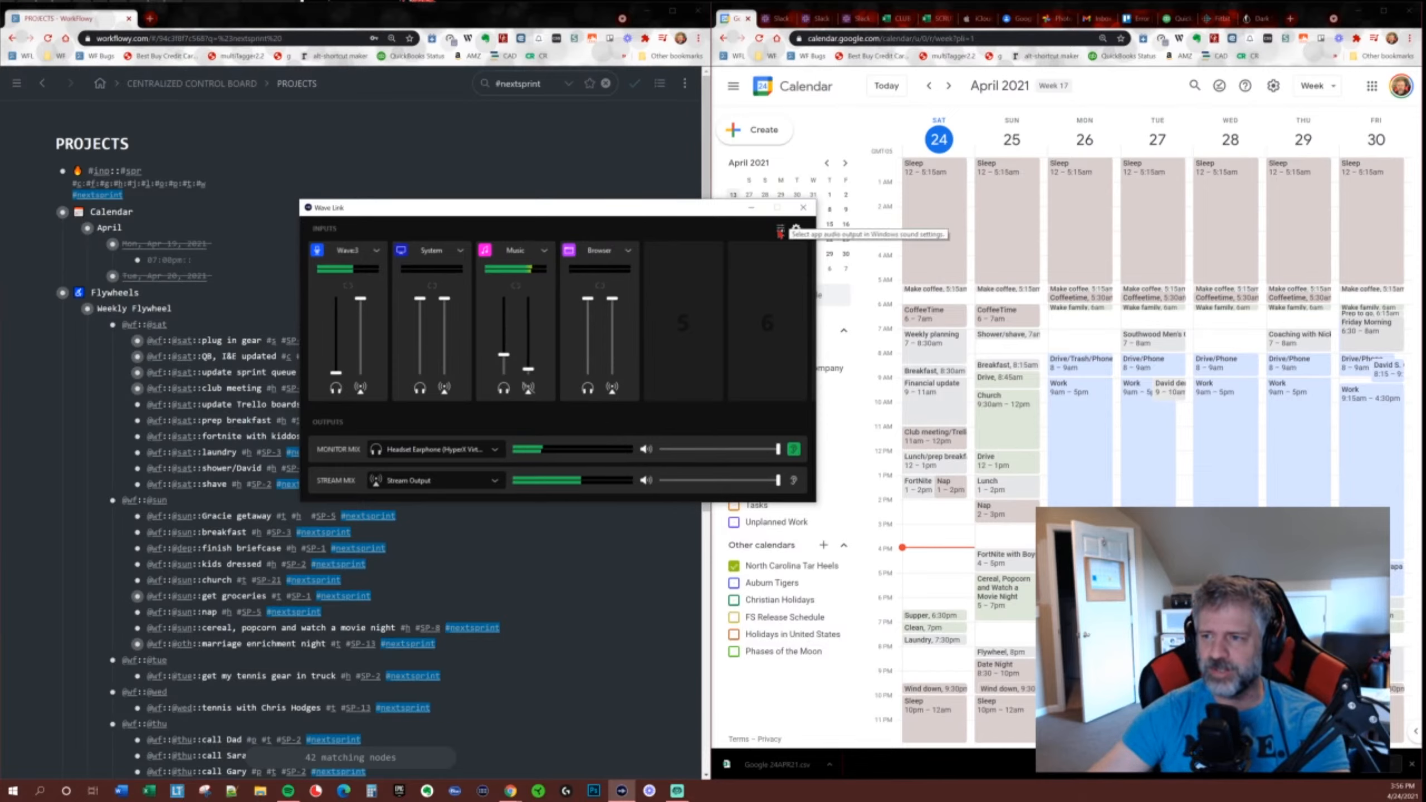
click(780, 230)
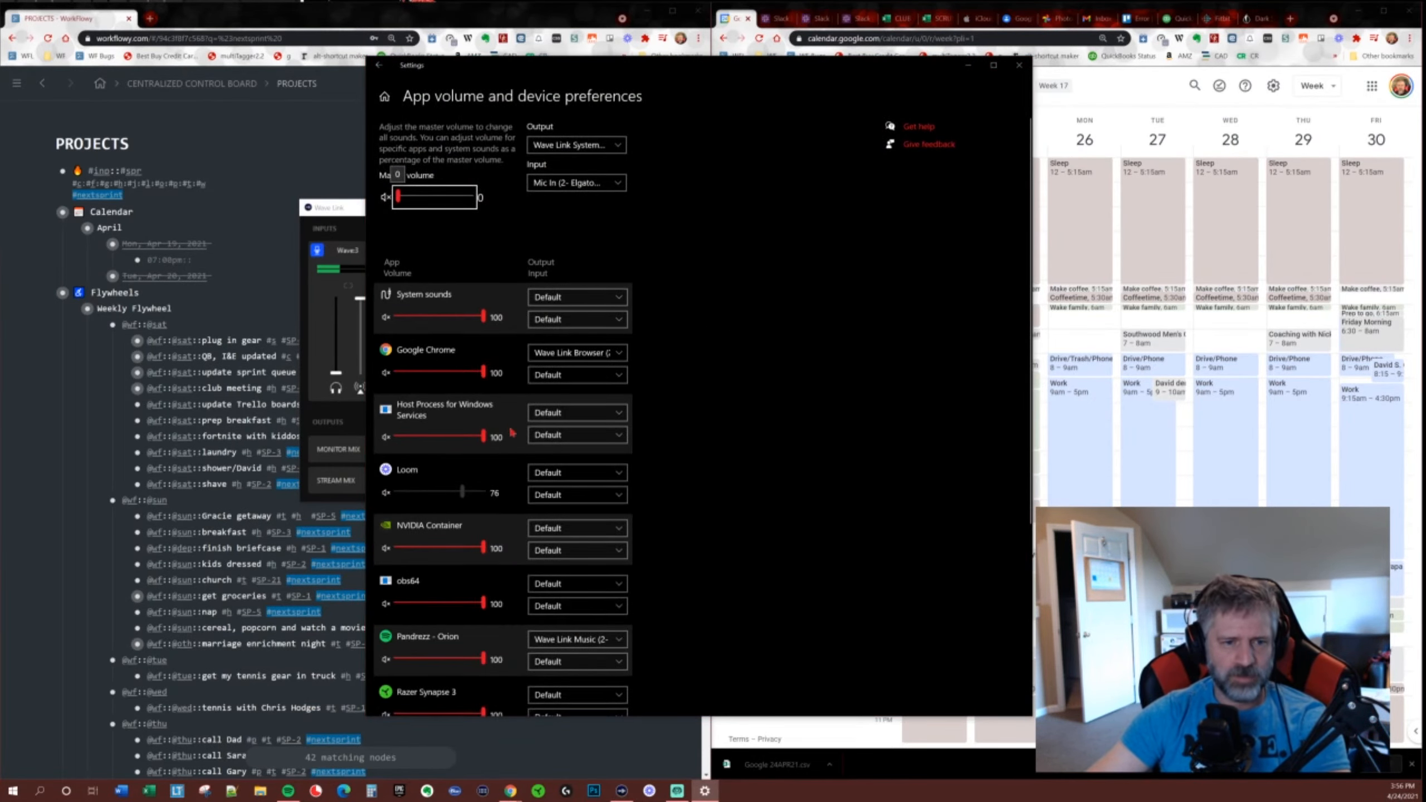
scroll(512, 432, down, 2)
scroll(526, 525, down, 1)
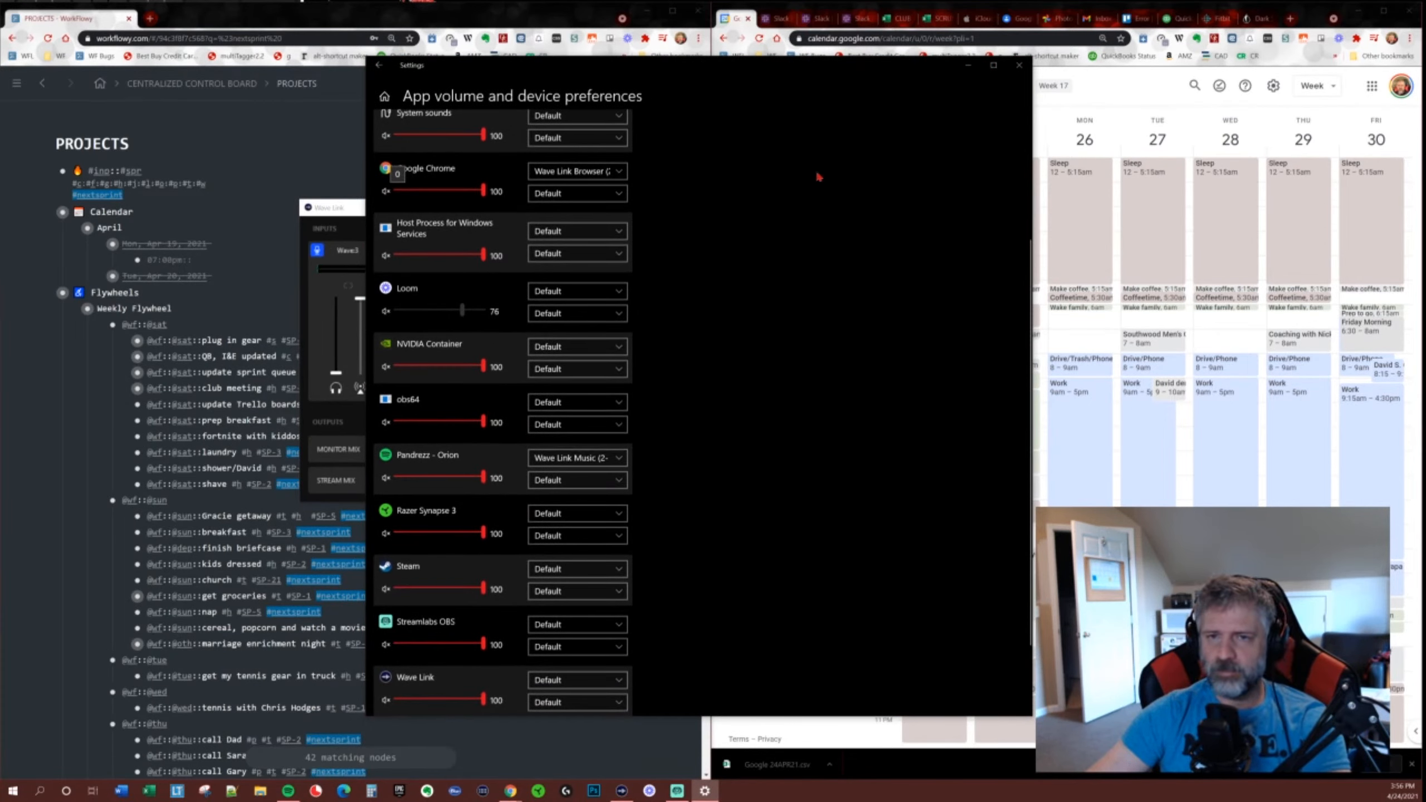
click(969, 68)
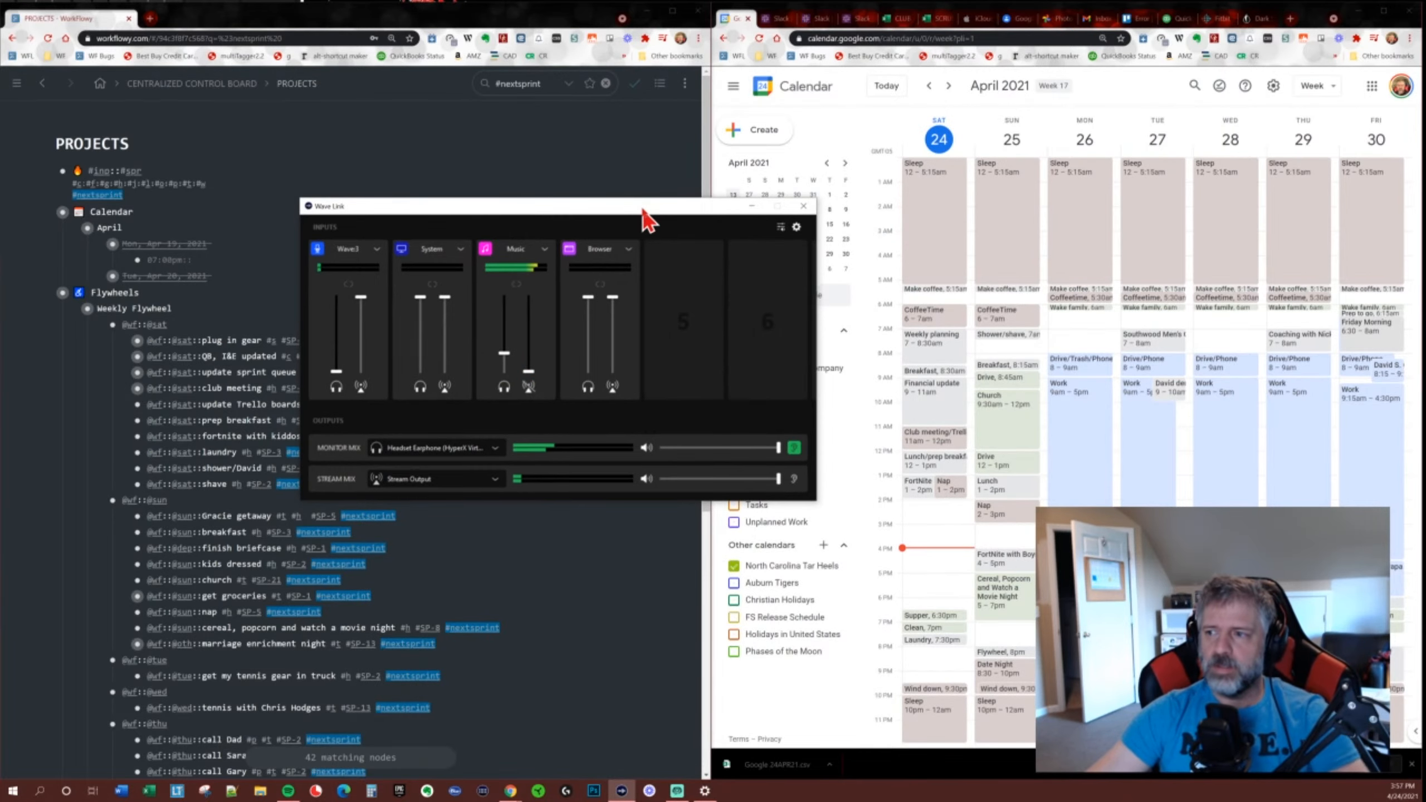
Check Wave Link's stream mix information, pause the background music in Spotify, and minimize the mixer.
drag(643, 211, 645, 209)
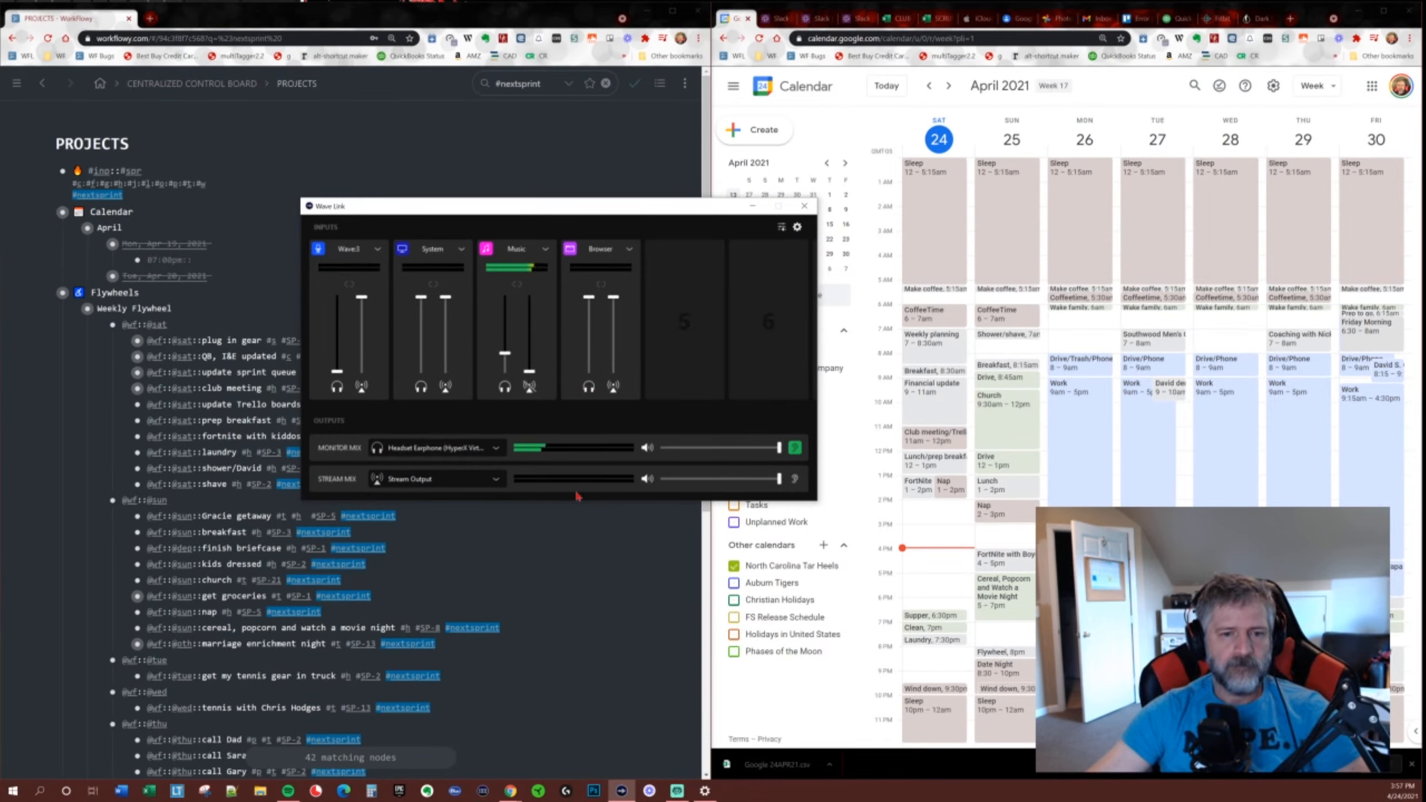
mouse_move(501, 483)
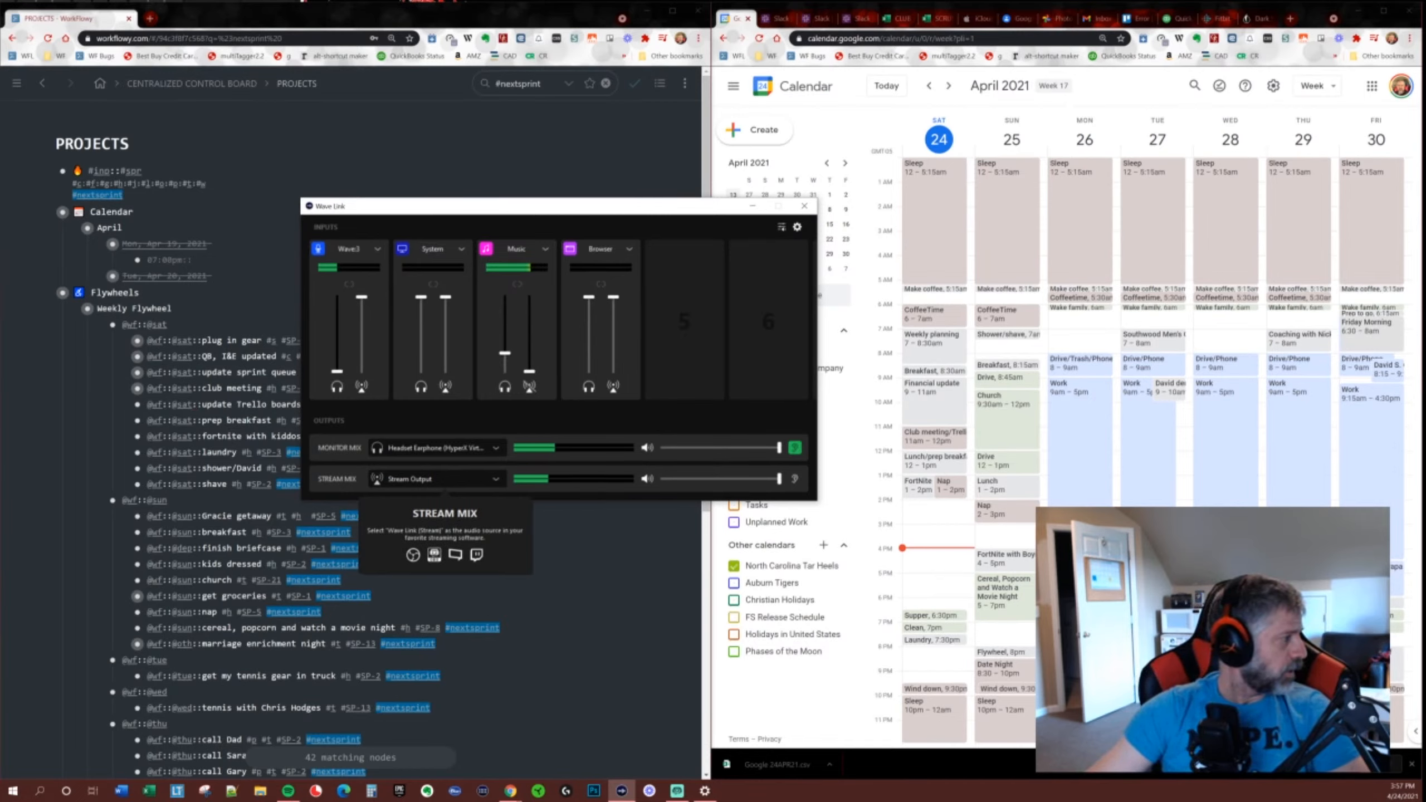
key(alt+Tab)
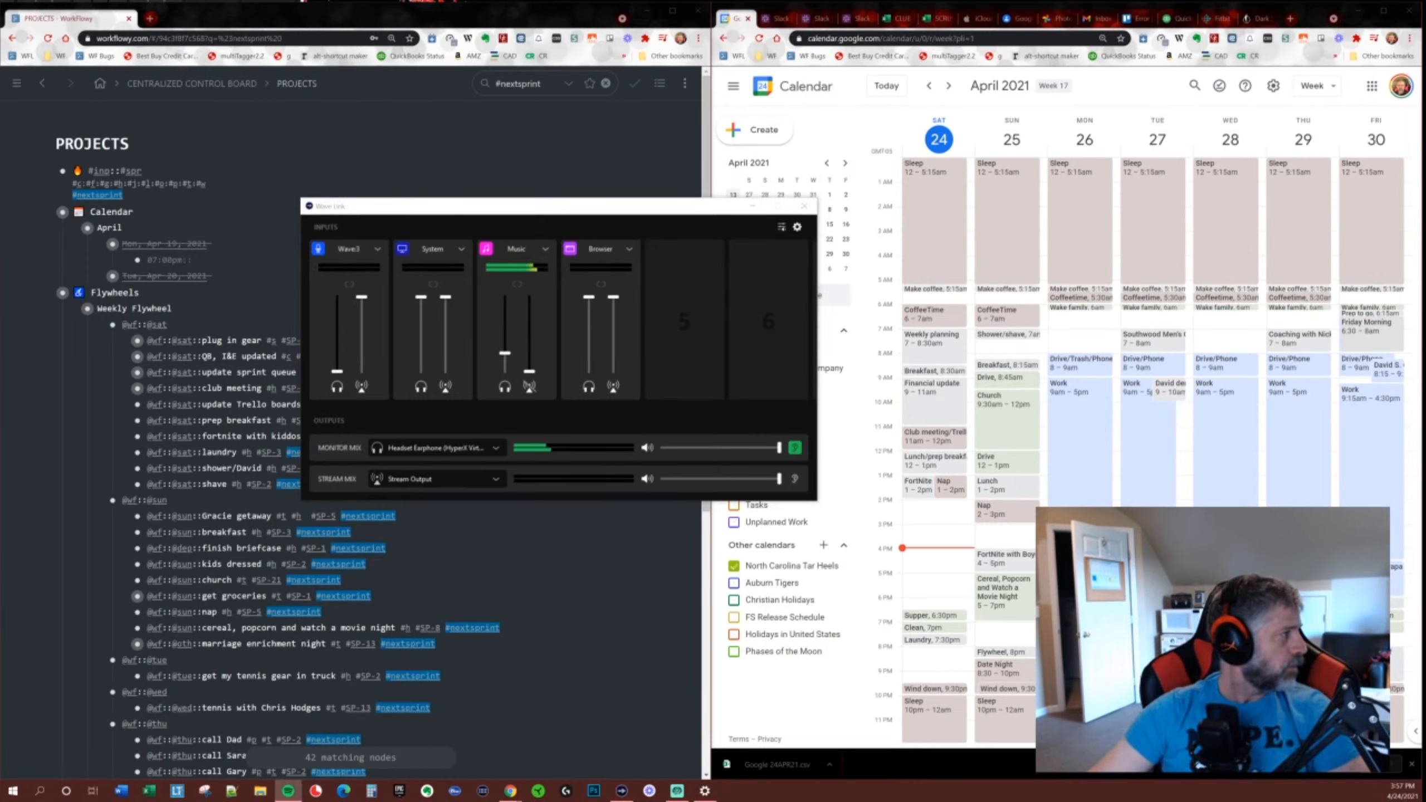
key(alt+Tab)
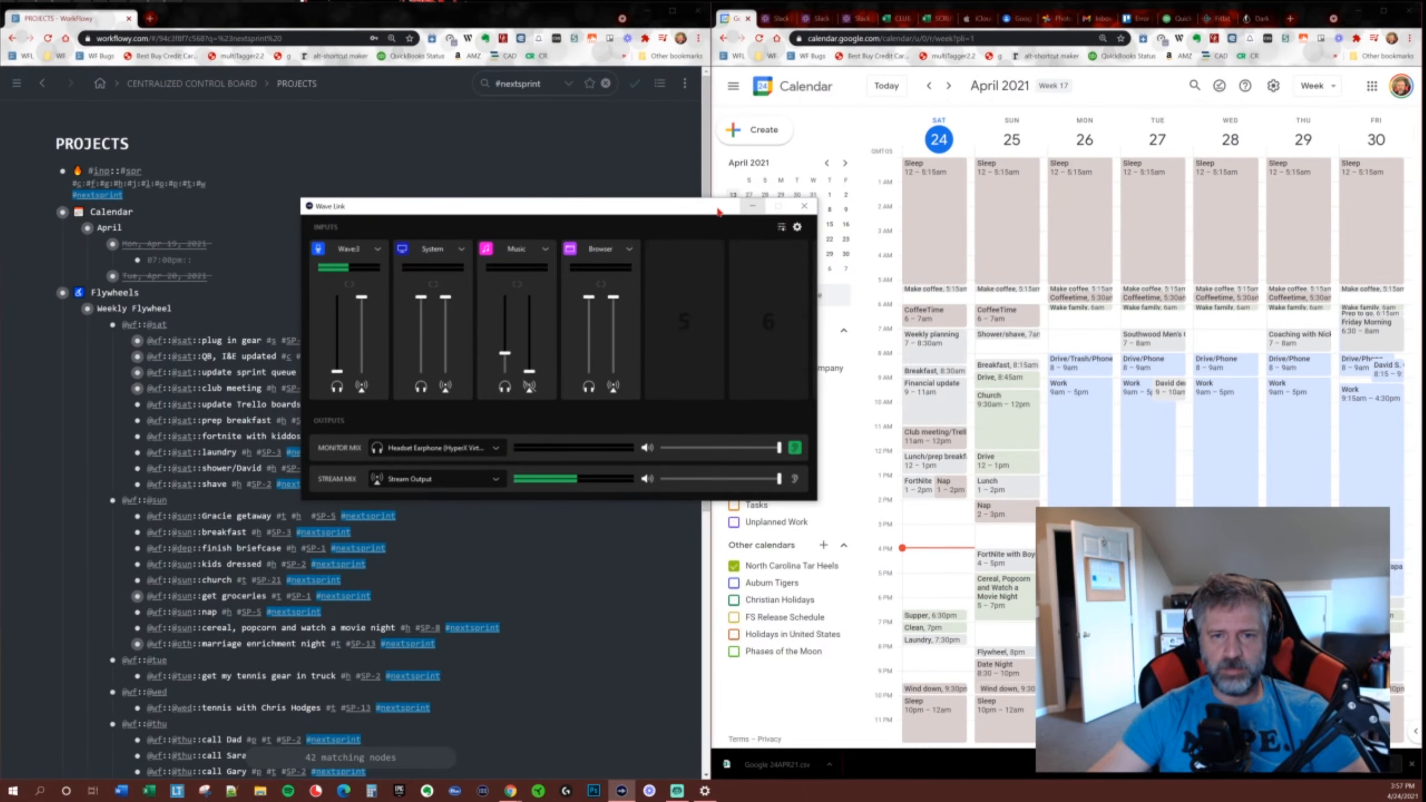
click(753, 205)
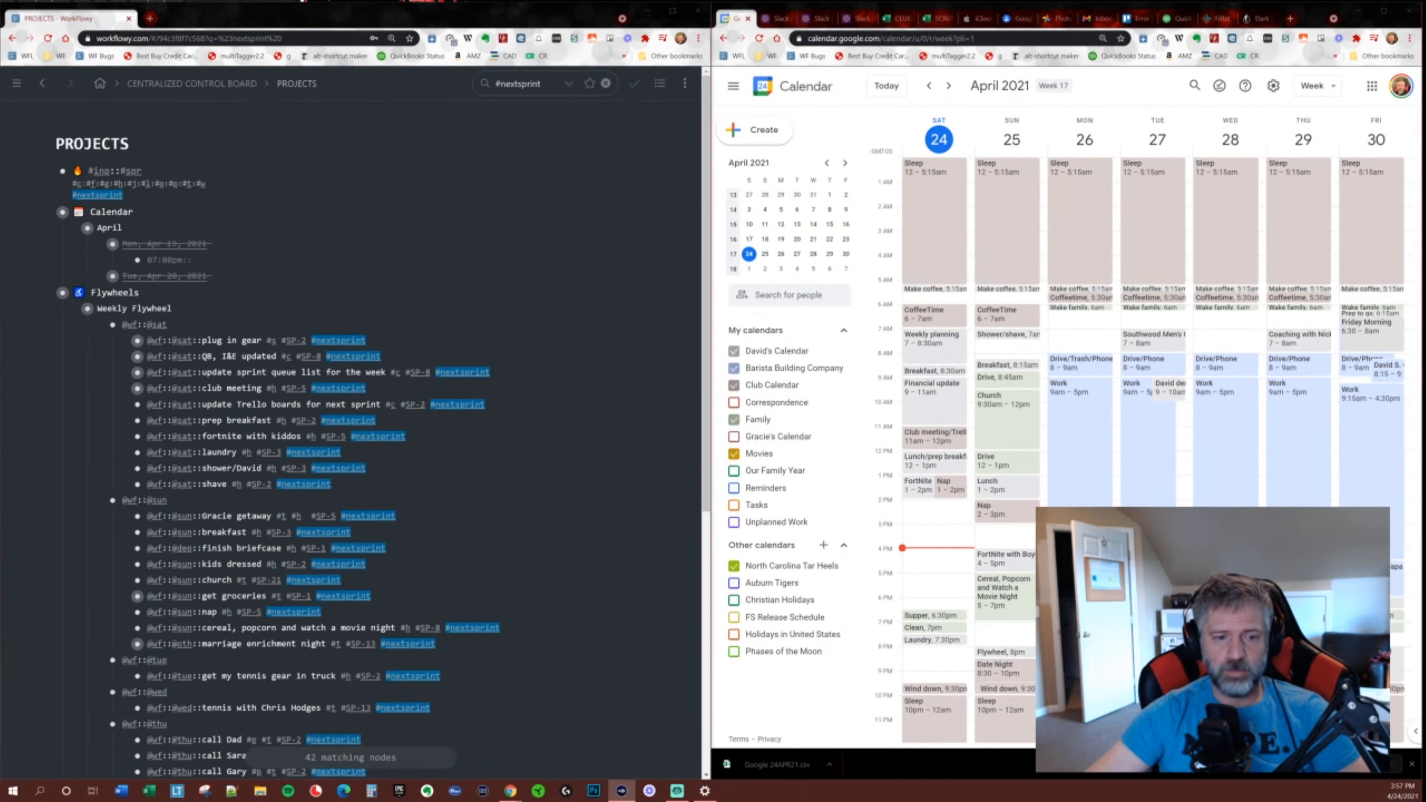
Refresh the #nextsprint filter in WorkFlowy's PROJECTS list and review the Weekly Flywheel items from Saturday through the other tasks.
click(113, 196)
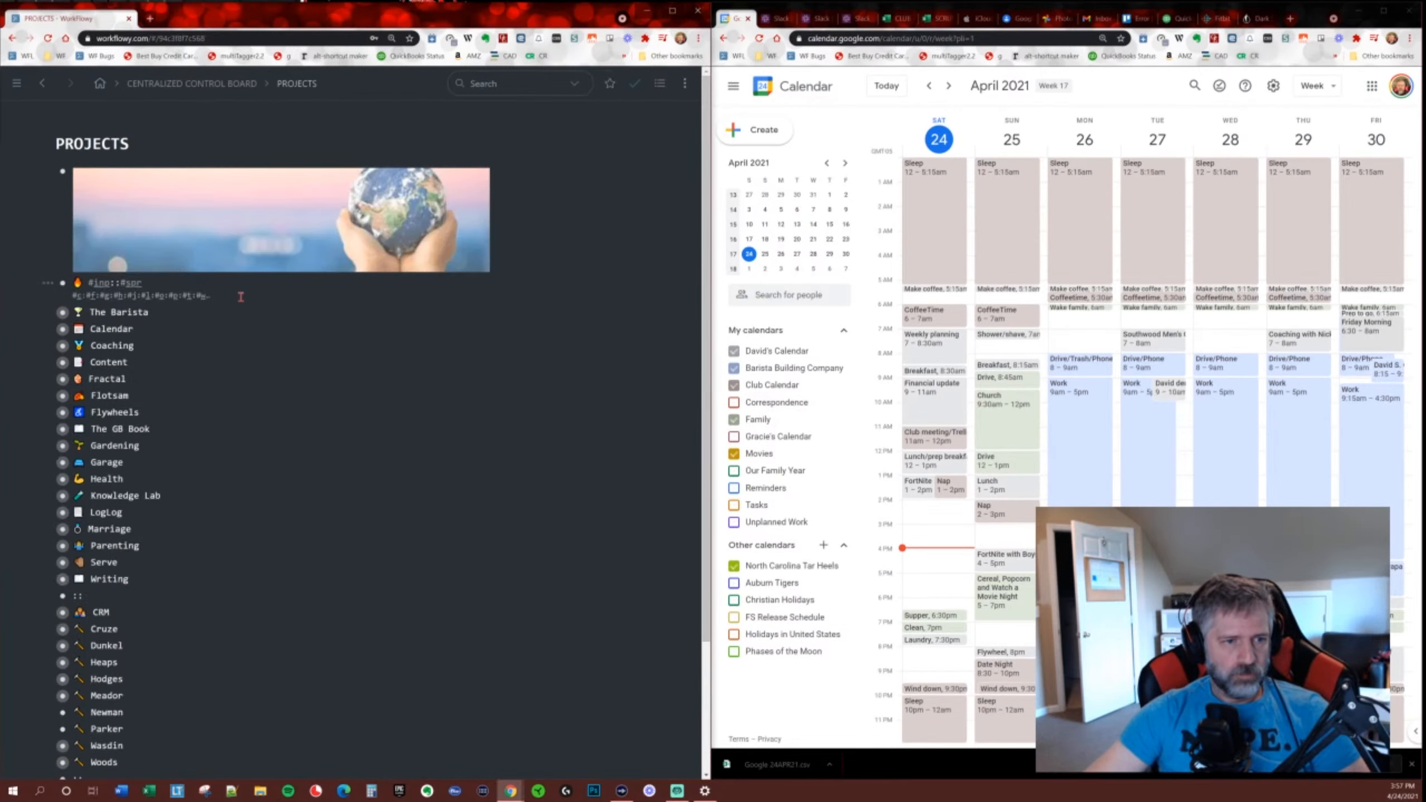
click(121, 310)
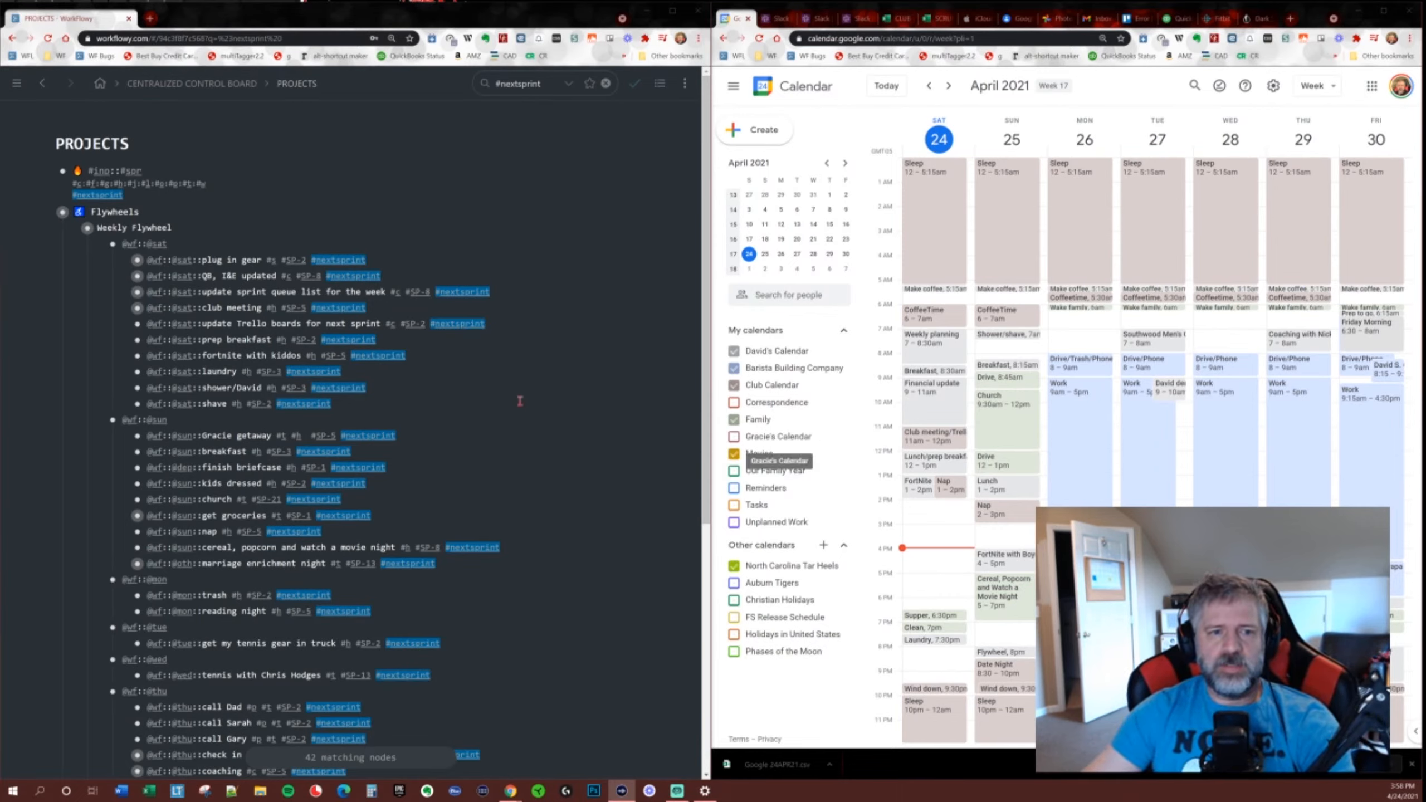
scroll(460, 396, down, 3)
scroll(458, 384, down, 4)
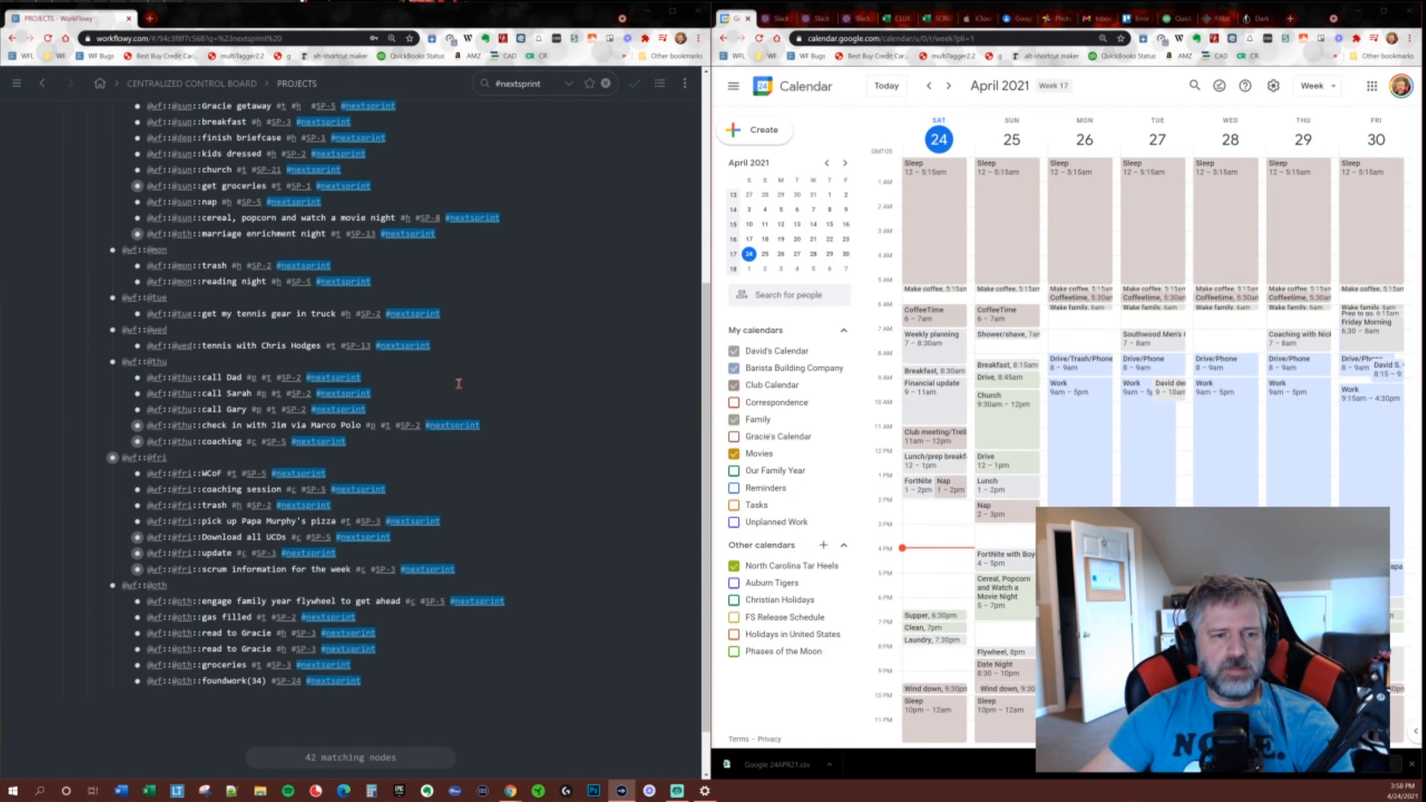
scroll(549, 286, up, 5)
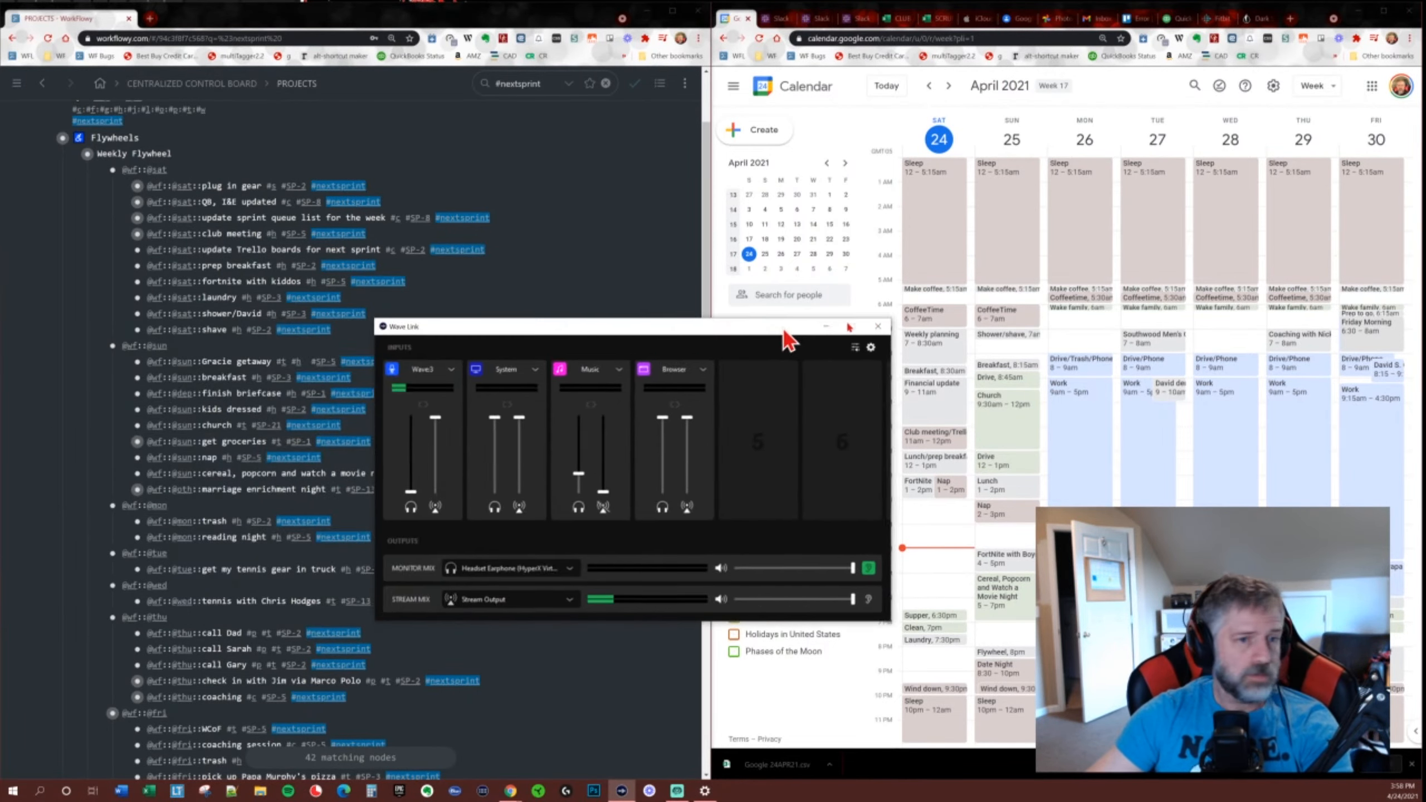
Switch to Streamlabs OBS and remove the Audio Output Capture (1) and Audio Input Capture sources from the Gaming Monitor Share/Logitech 922 scene.
drag(785, 333, 861, 288)
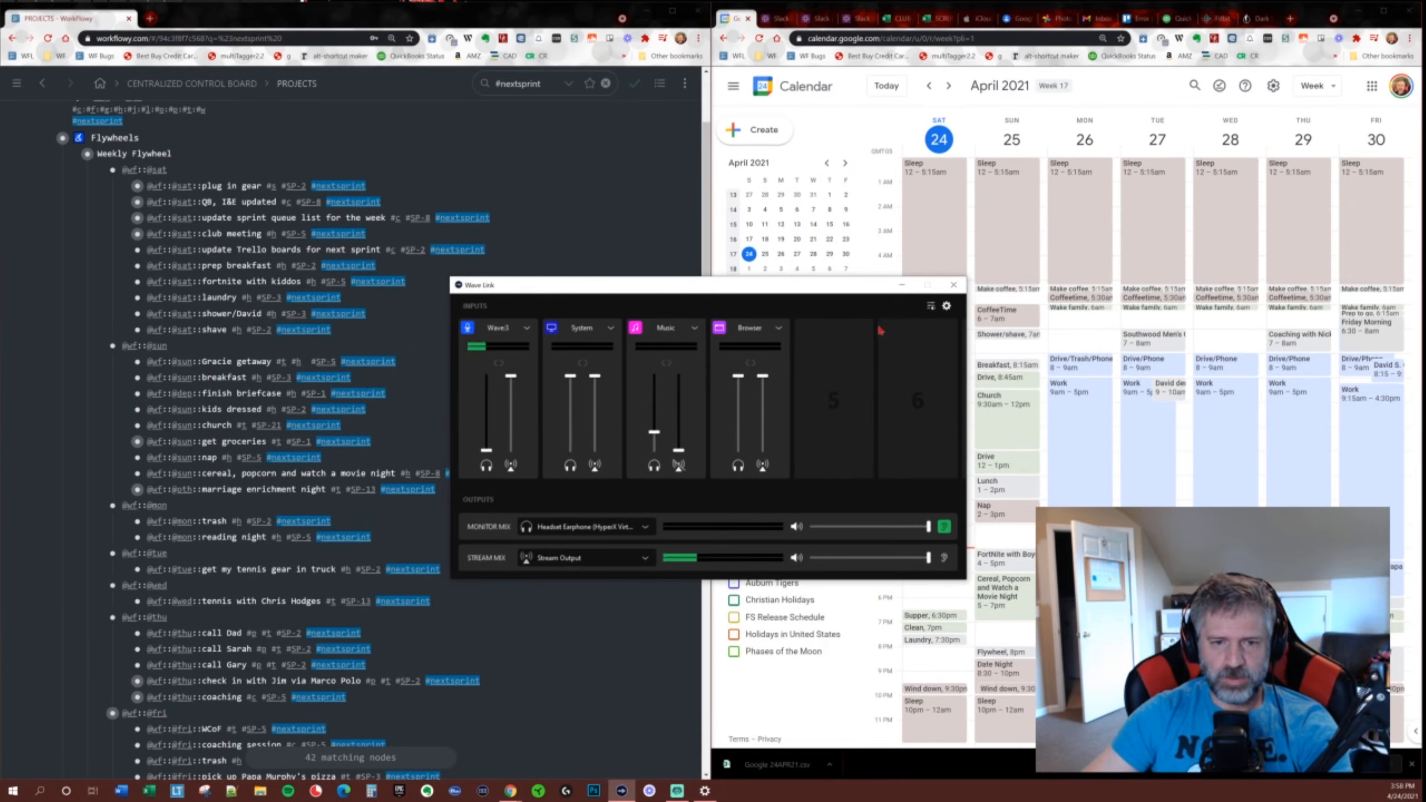
mouse_move(873, 344)
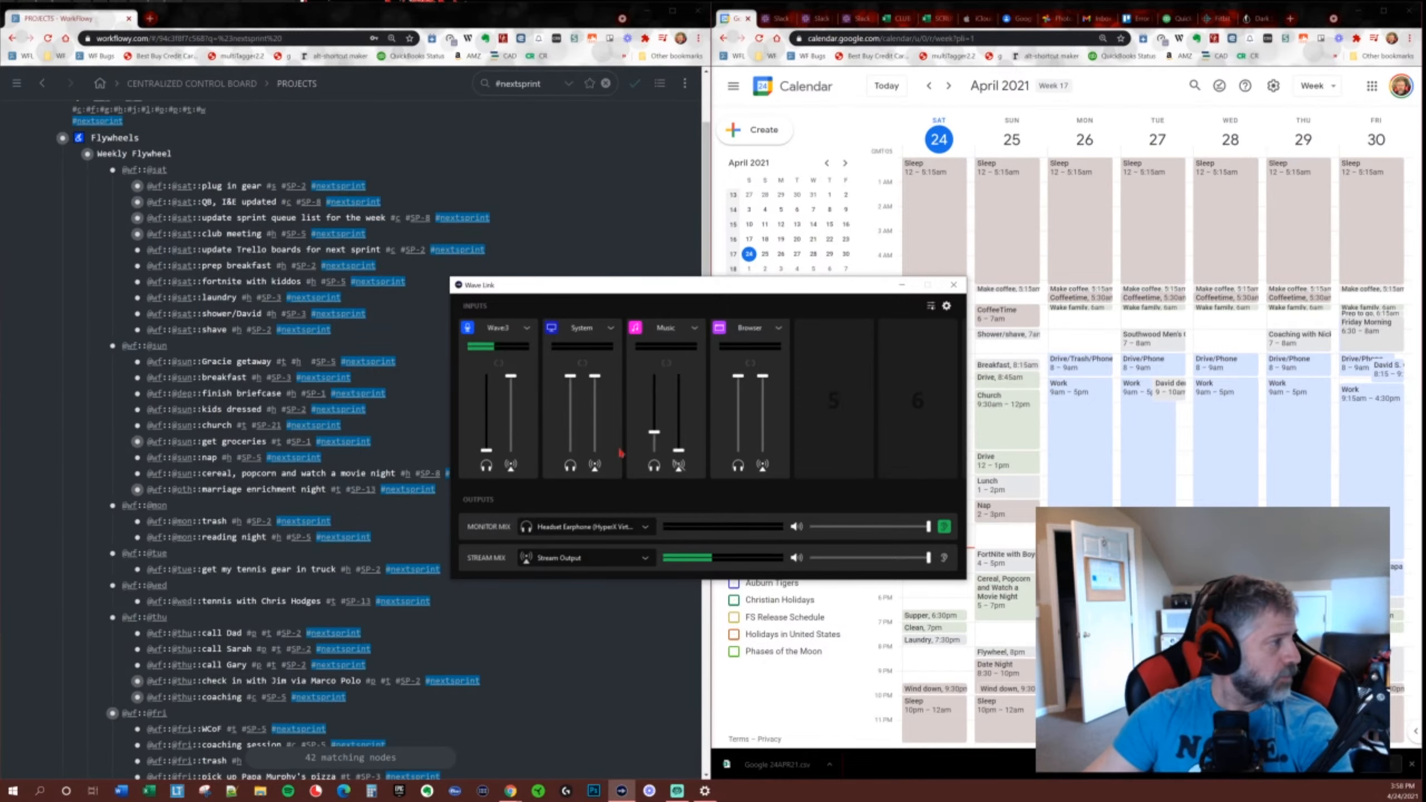
drag(1424, 162, 904, 2)
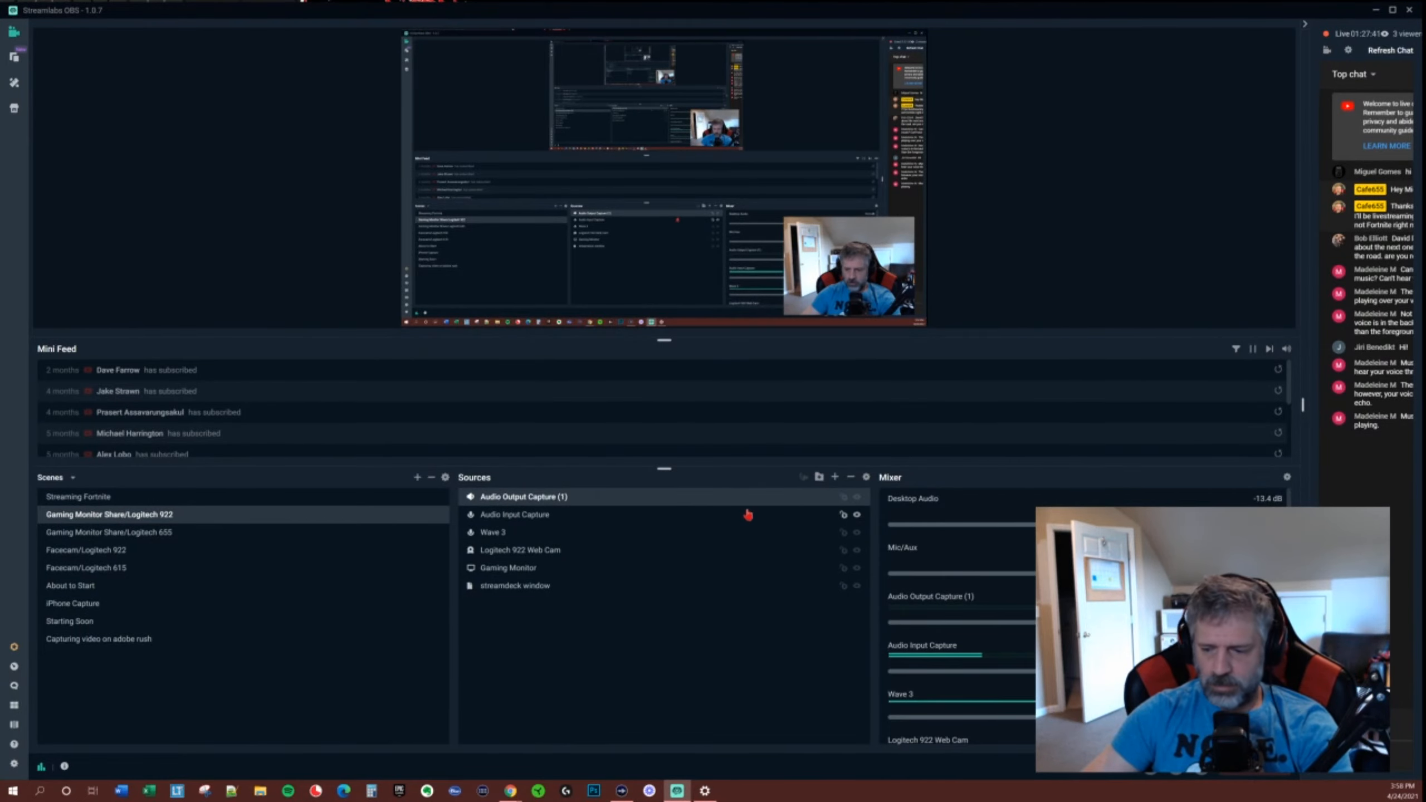
key(Delete)
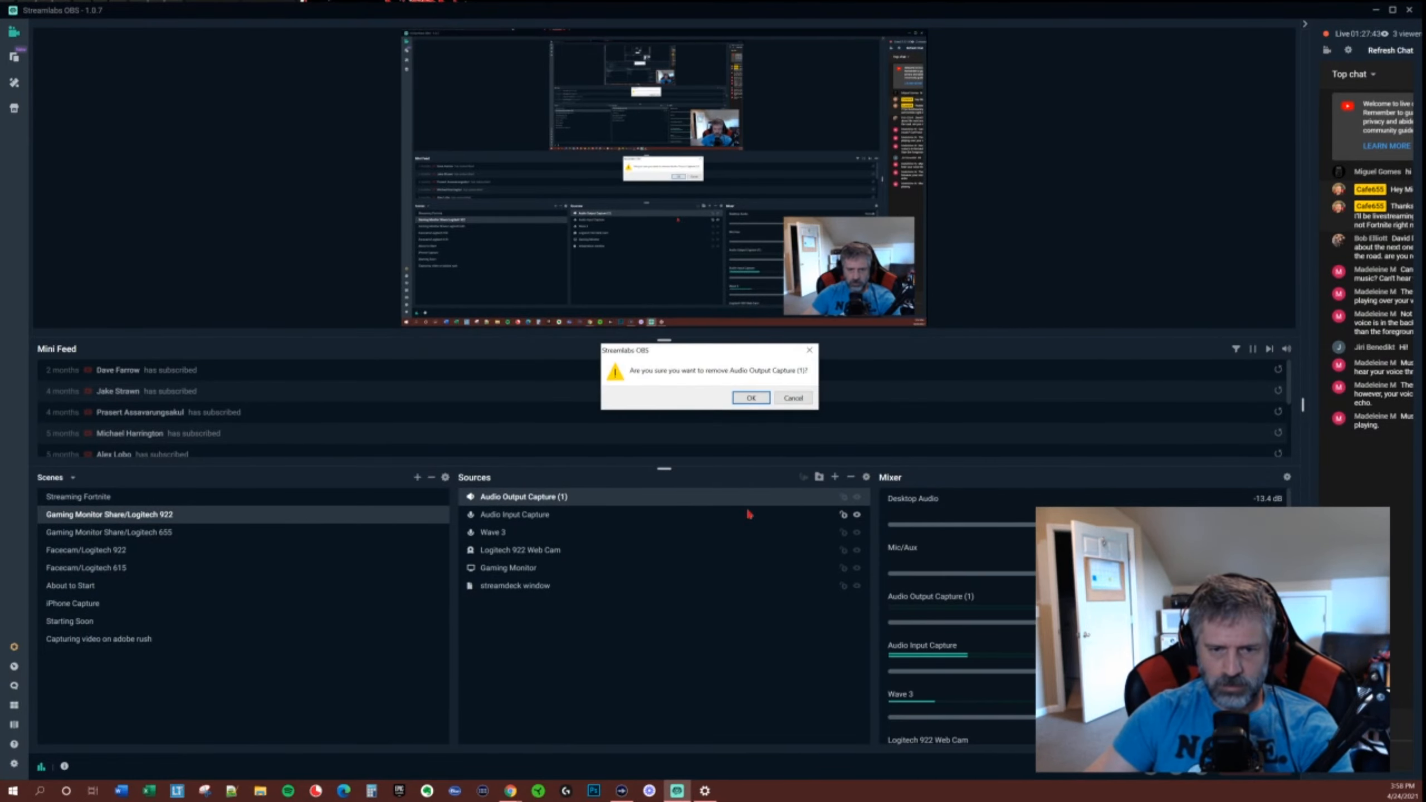
click(752, 399)
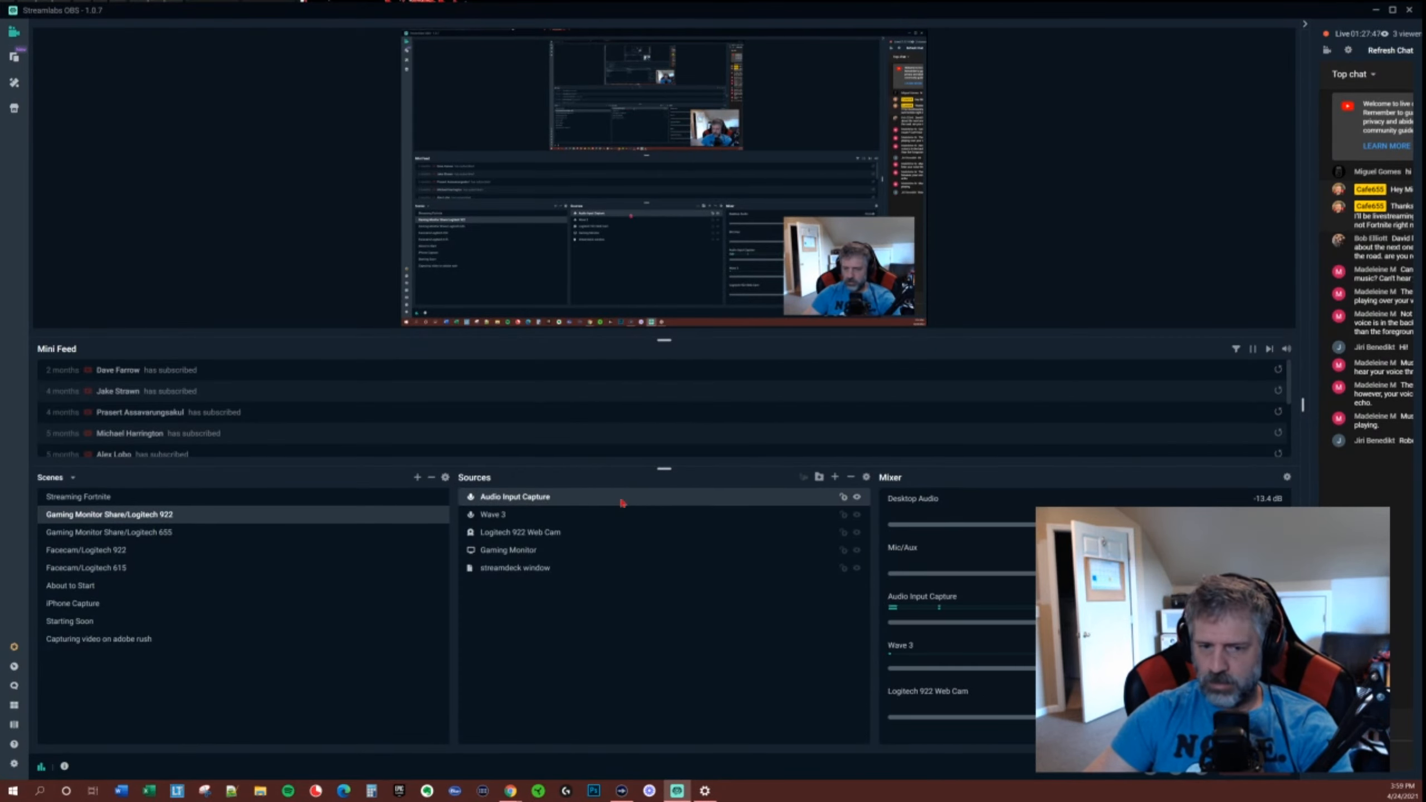
key(Delete)
click(741, 398)
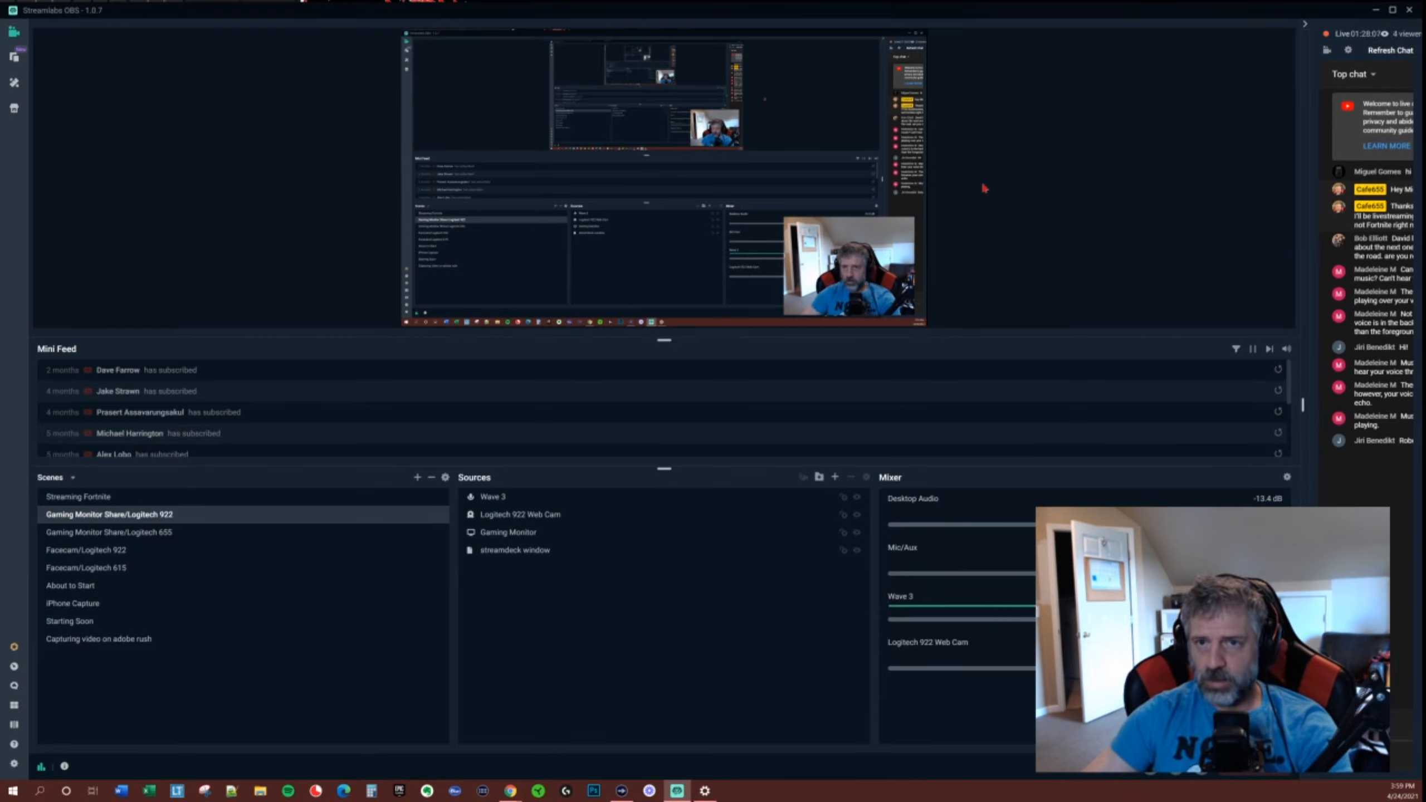
Clear the Streamlabs OBS and Wave Link windows away, then move Saturday's Nap in Google Calendar to 2–3pm for this and following events.
drag(909, 9, 0, 130)
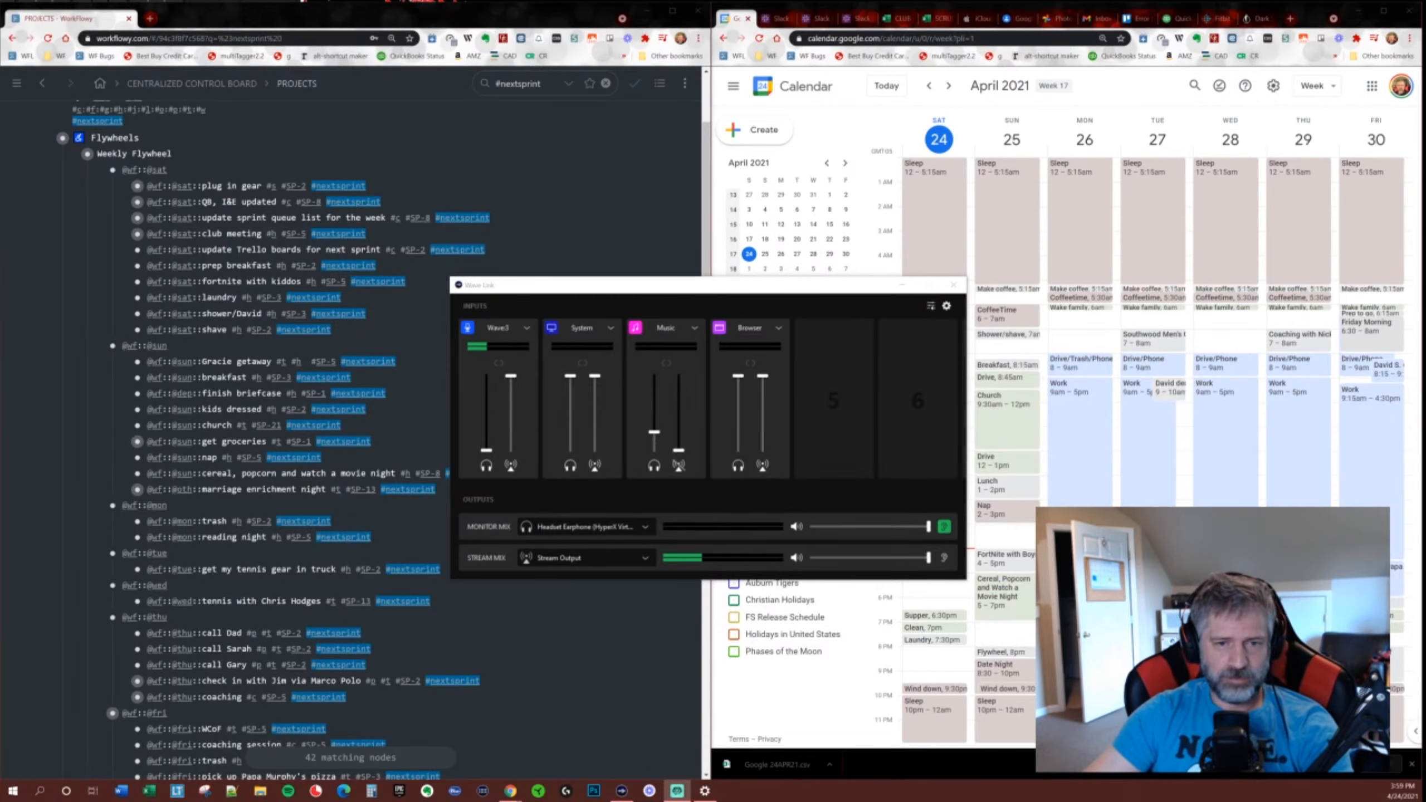
click(902, 285)
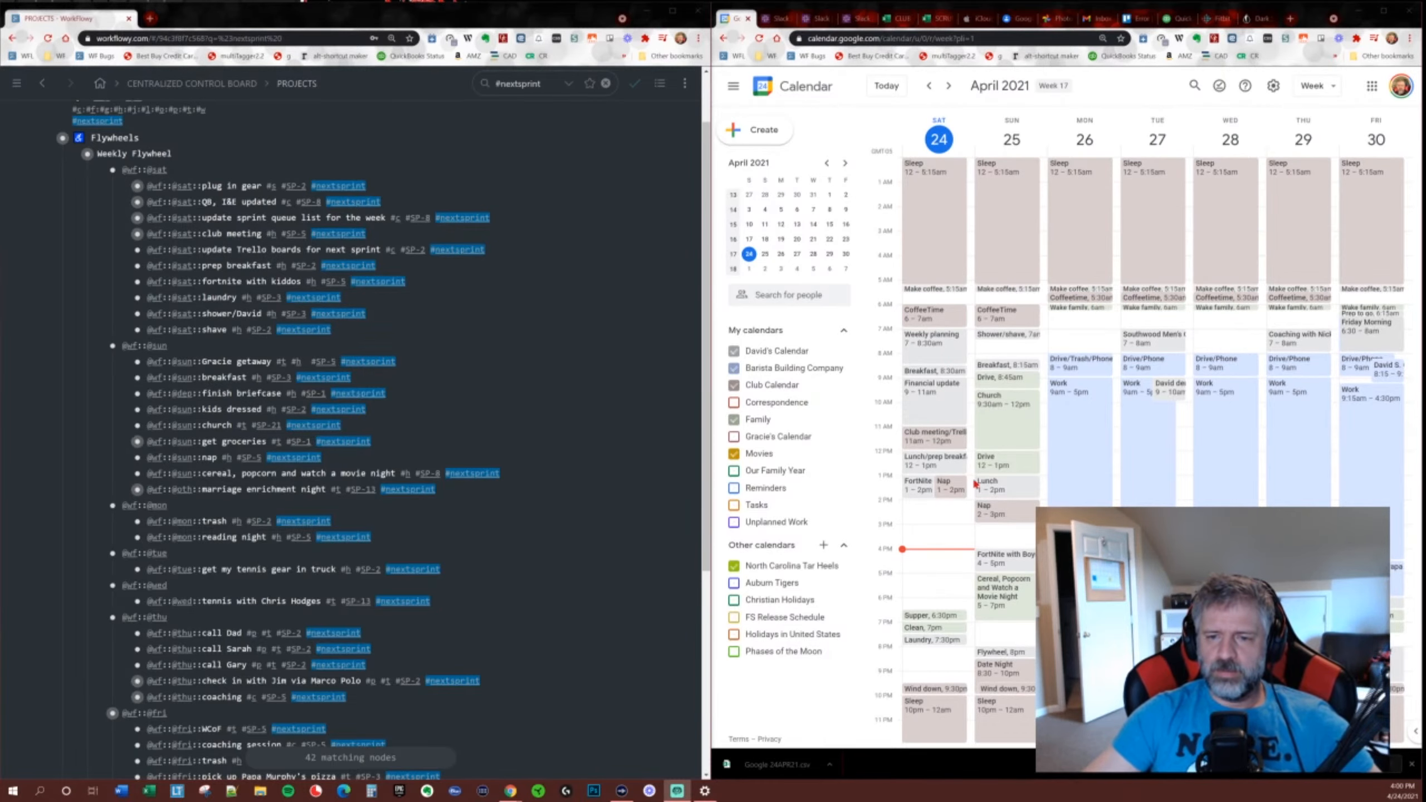
drag(947, 493, 942, 521)
click(989, 402)
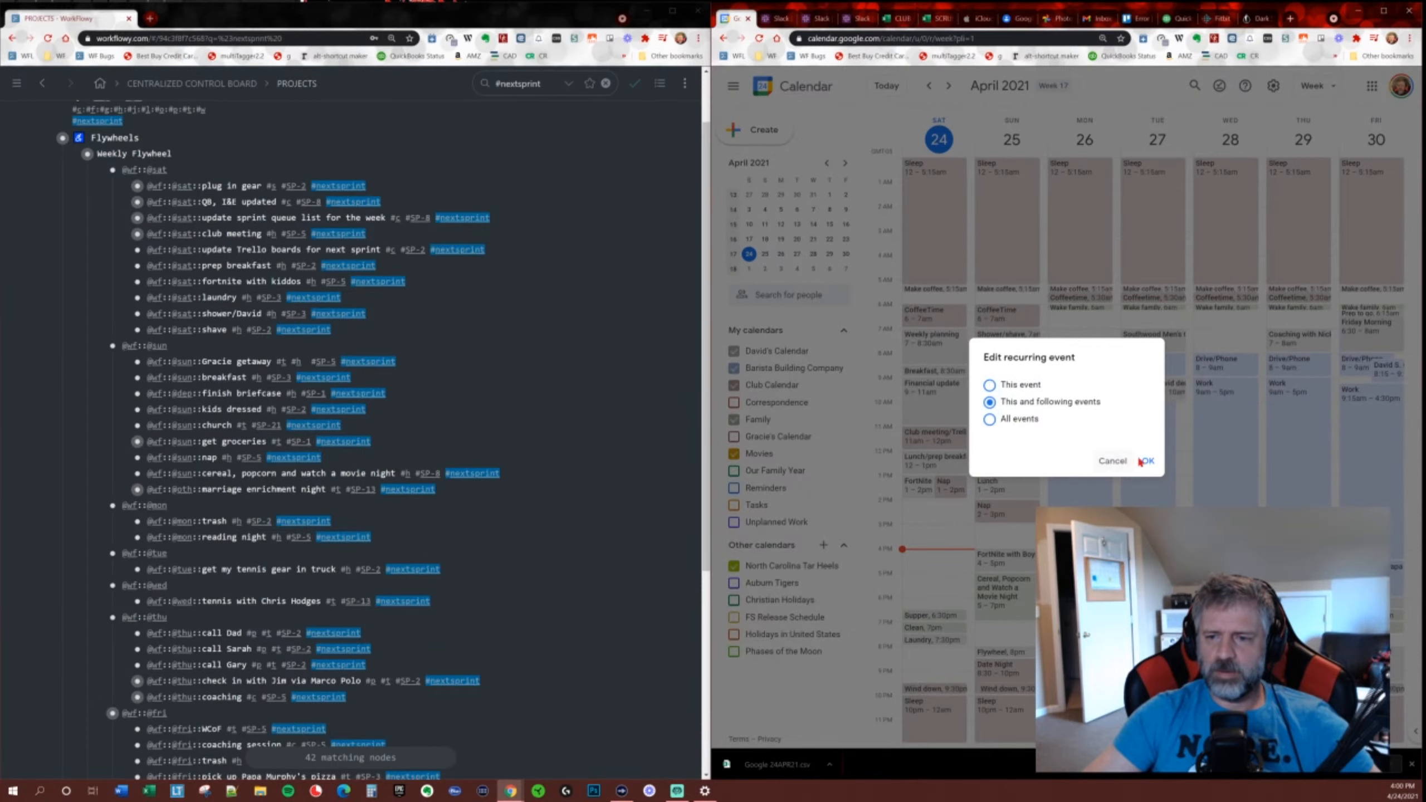
click(1147, 461)
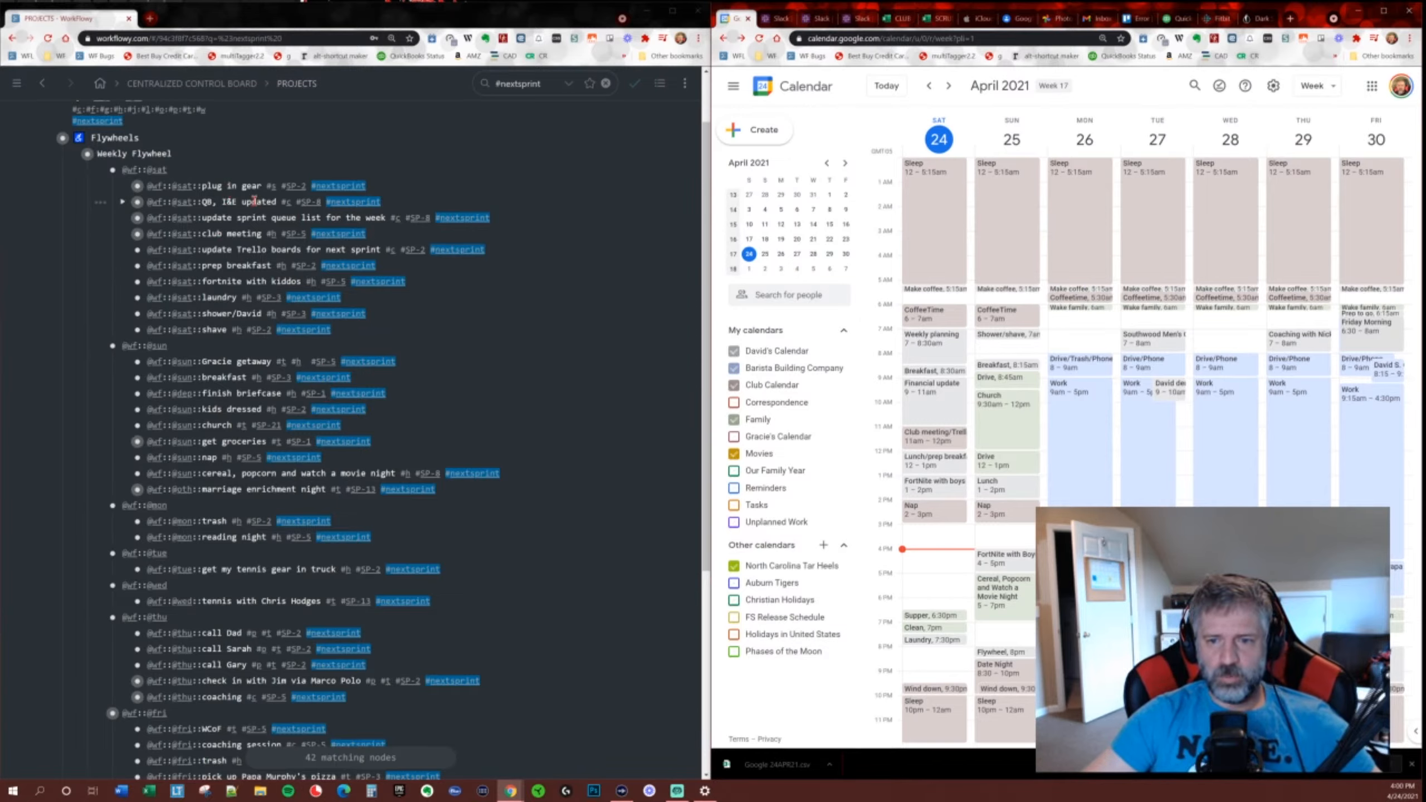
Move Saturday's Weekly planning event to start at 3pm and extend it to 5pm, for this event only.
drag(203, 218, 386, 223)
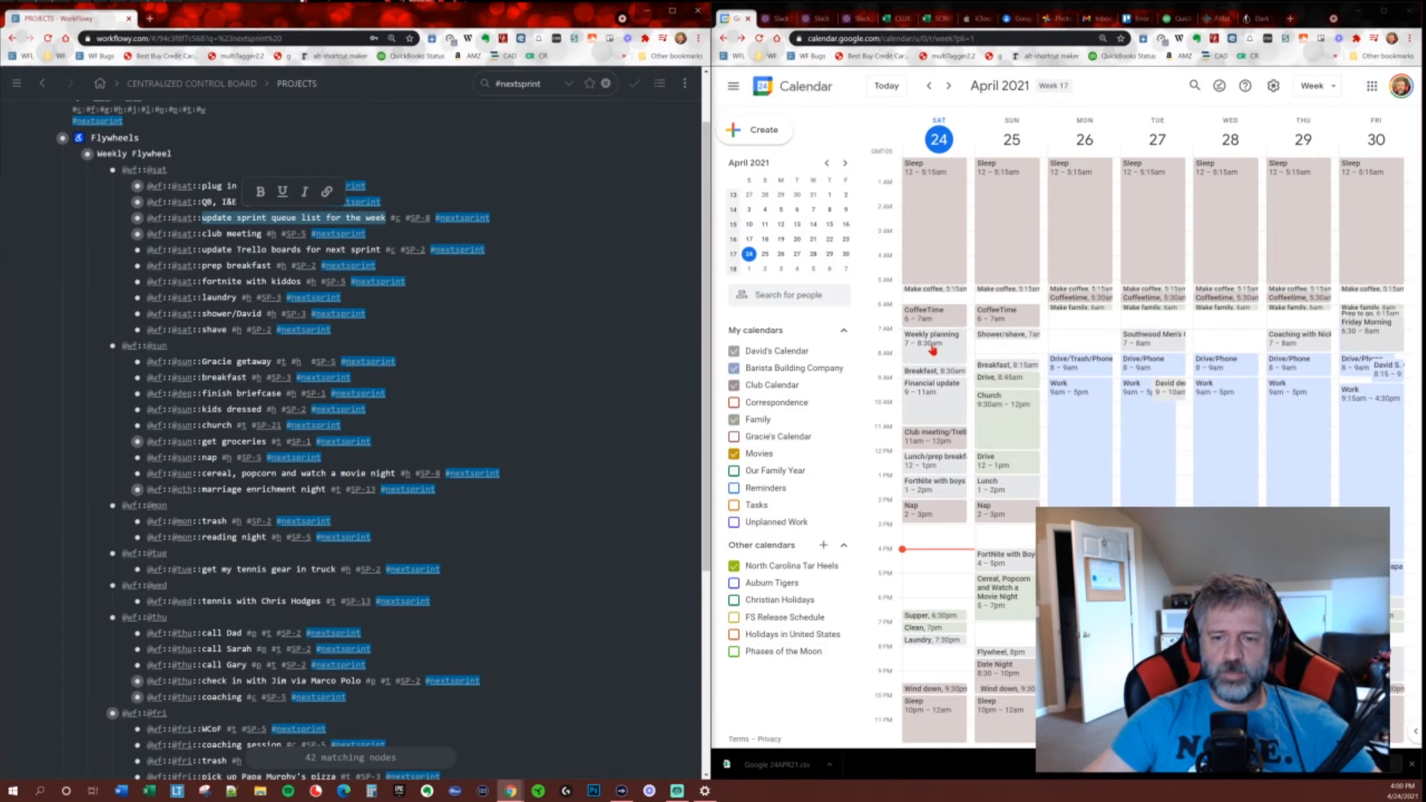
drag(932, 349, 956, 551)
click(1149, 463)
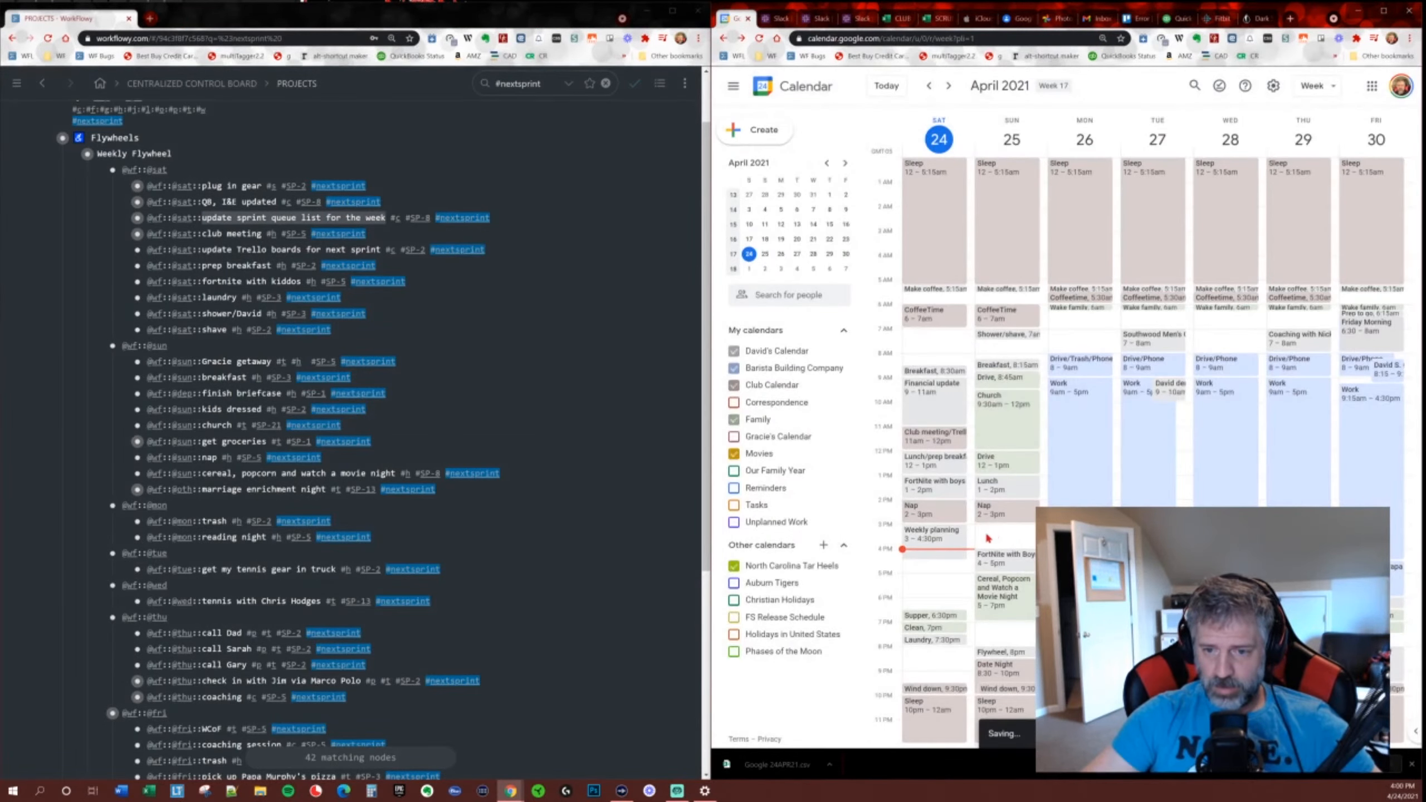
mouse_move(932, 563)
mouse_down()
mouse_move(933, 590)
mouse_move(942, 570)
mouse_up()
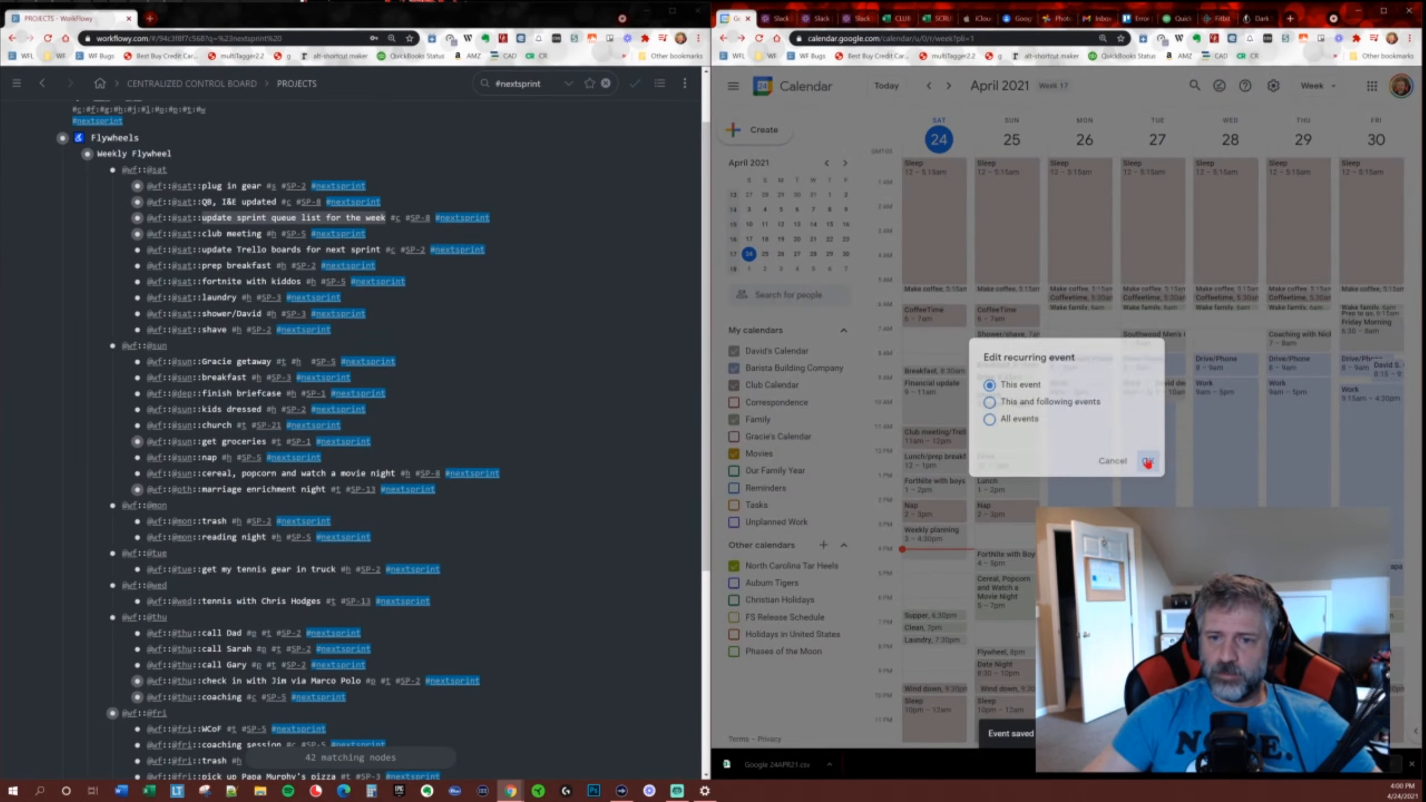
click(1149, 462)
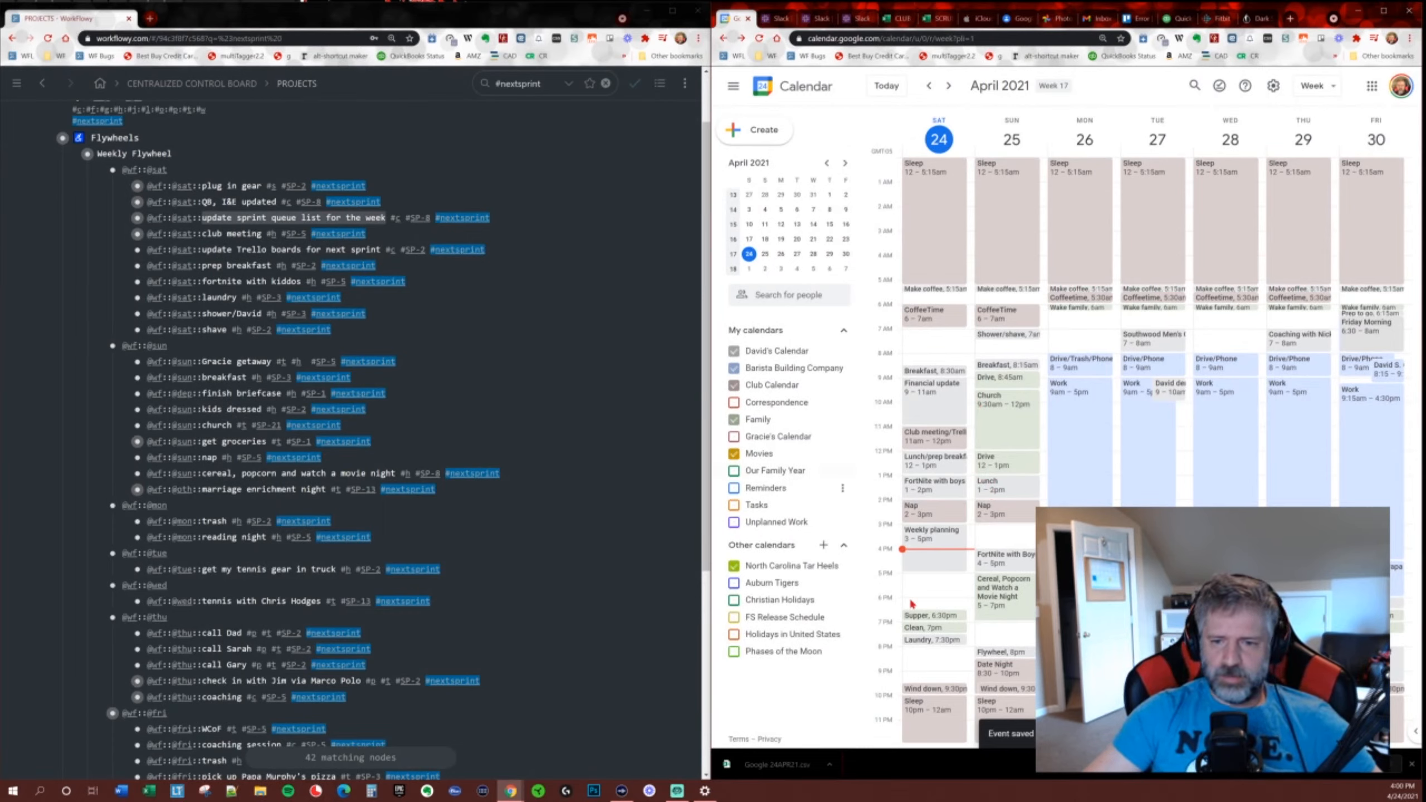
Select all #nextsprint items in WorkFlowy's filtered PROJECTS list through the WFx prompt.
click(271, 217)
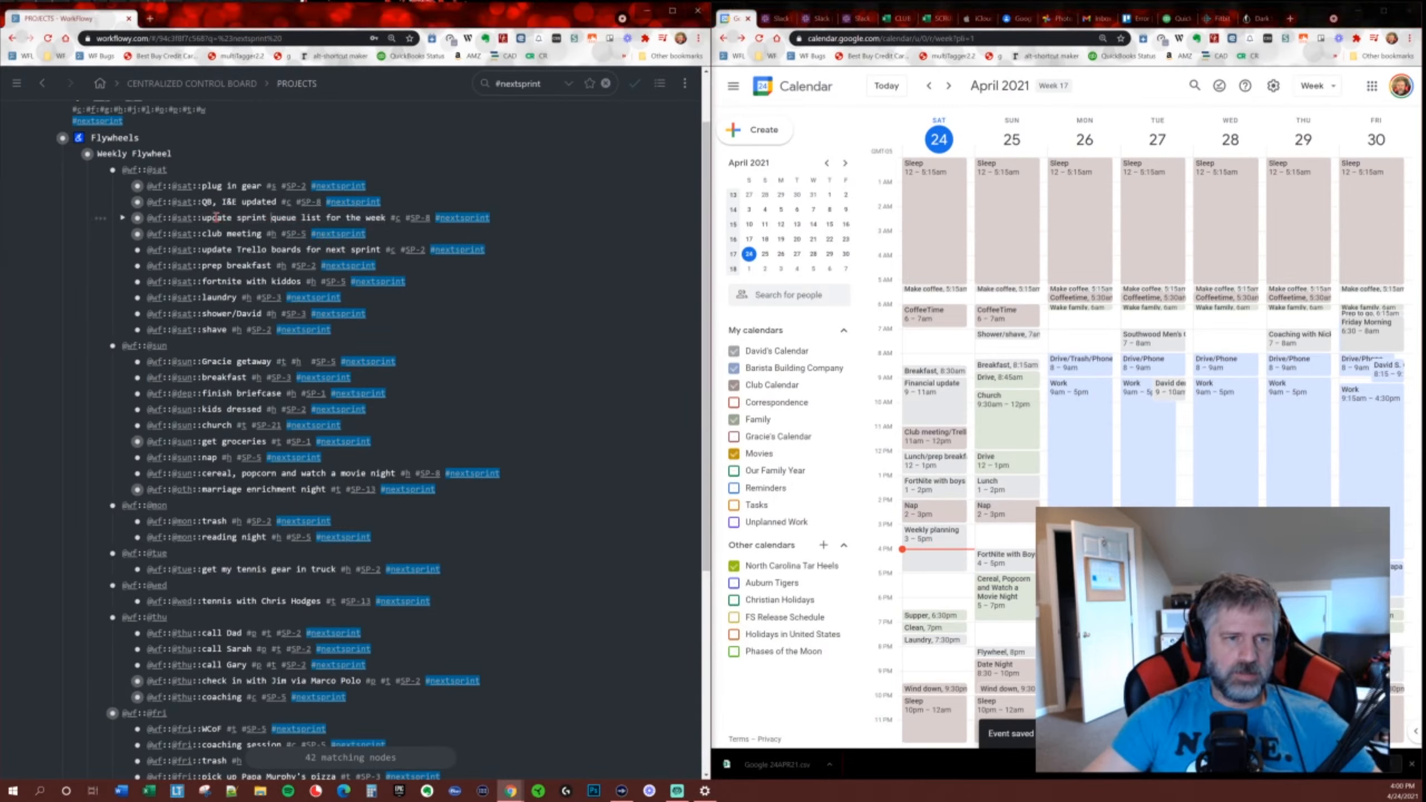
drag(205, 217, 386, 219)
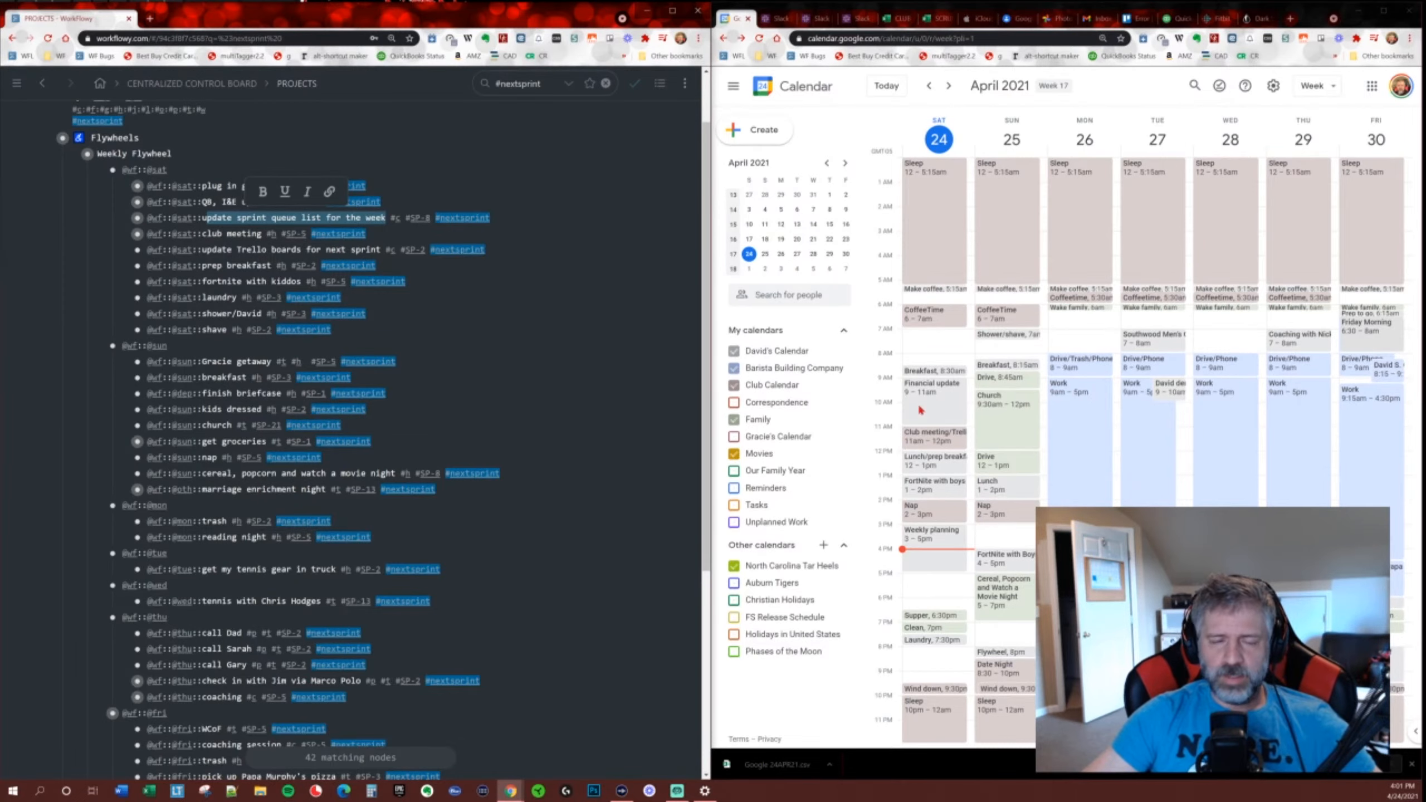
scroll(282, 585, down, 2)
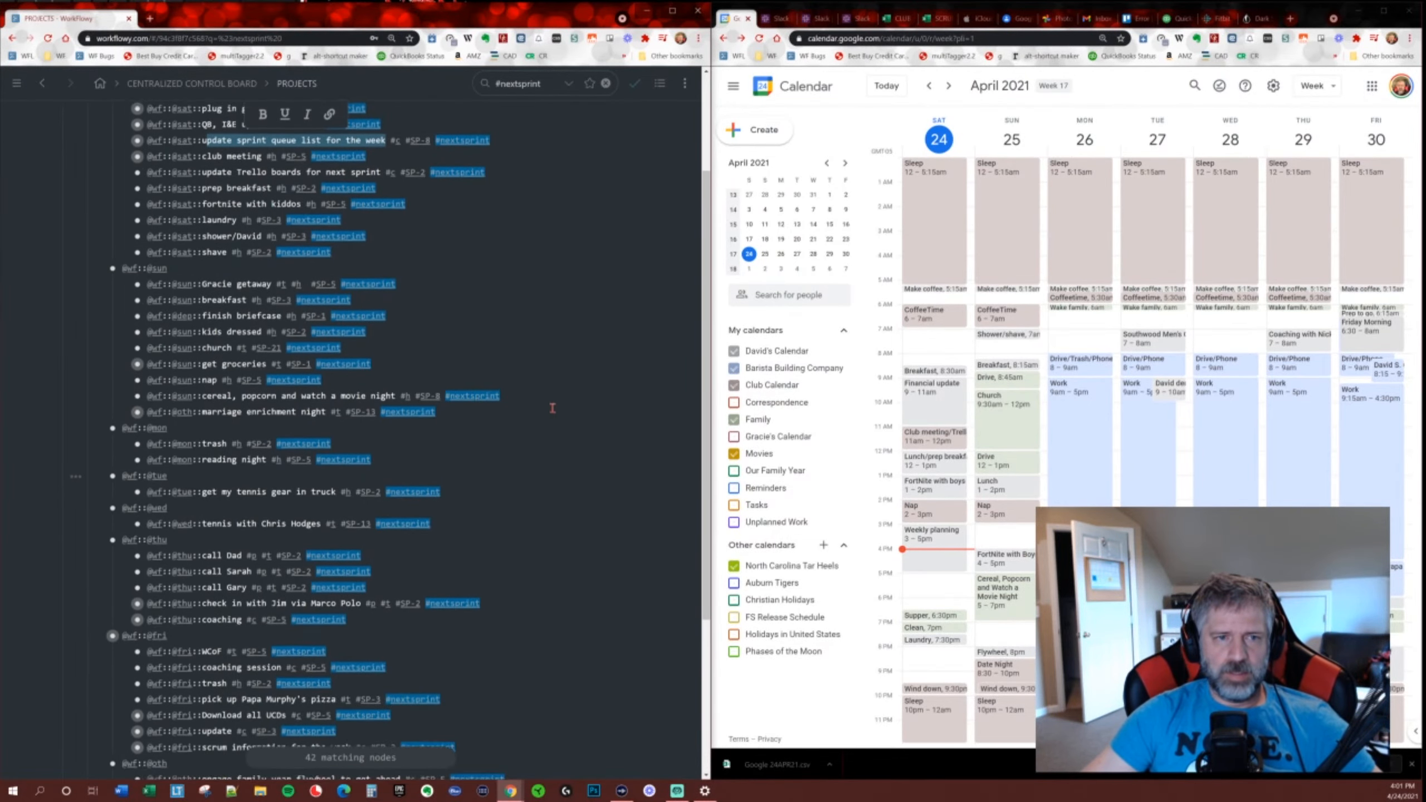
scroll(539, 359, up, 3)
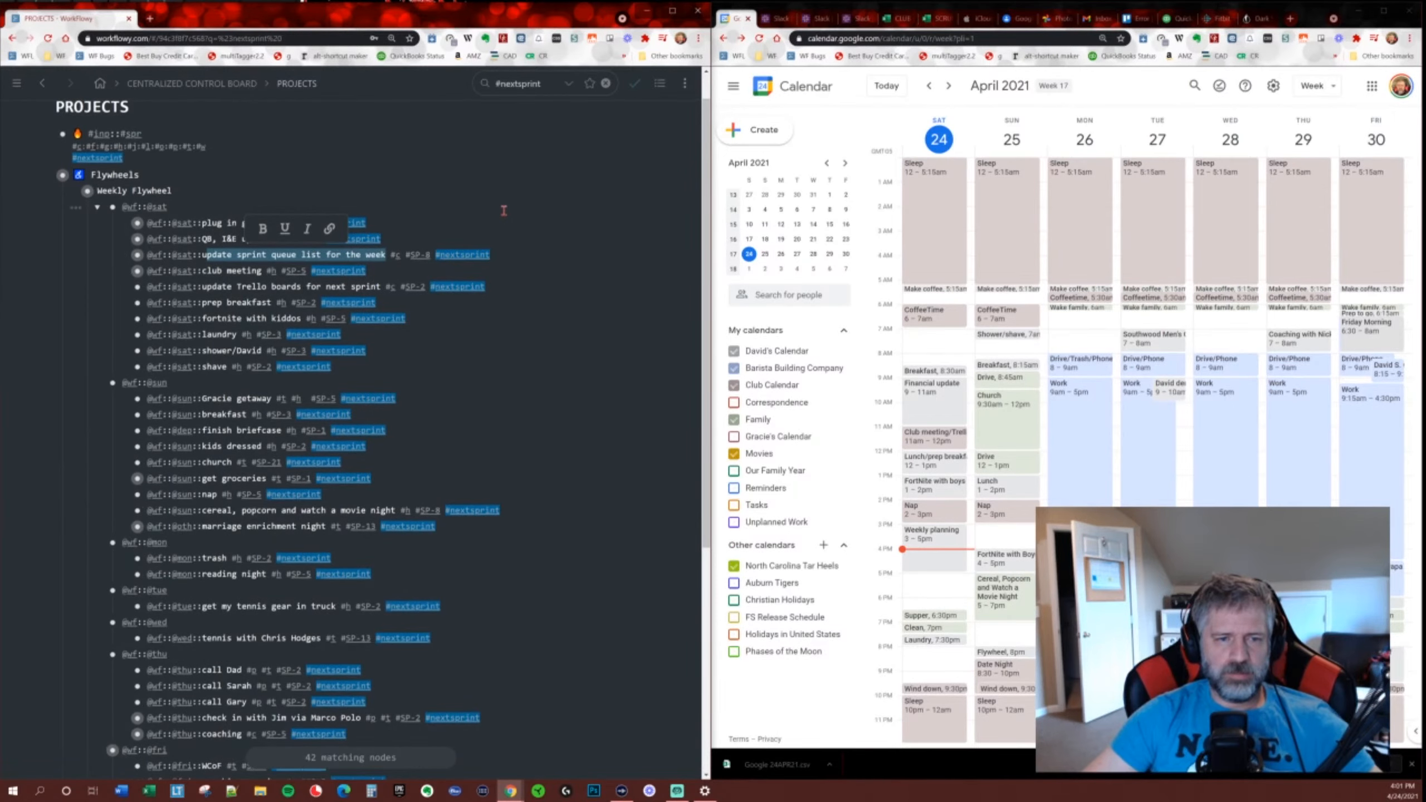
click(472, 212)
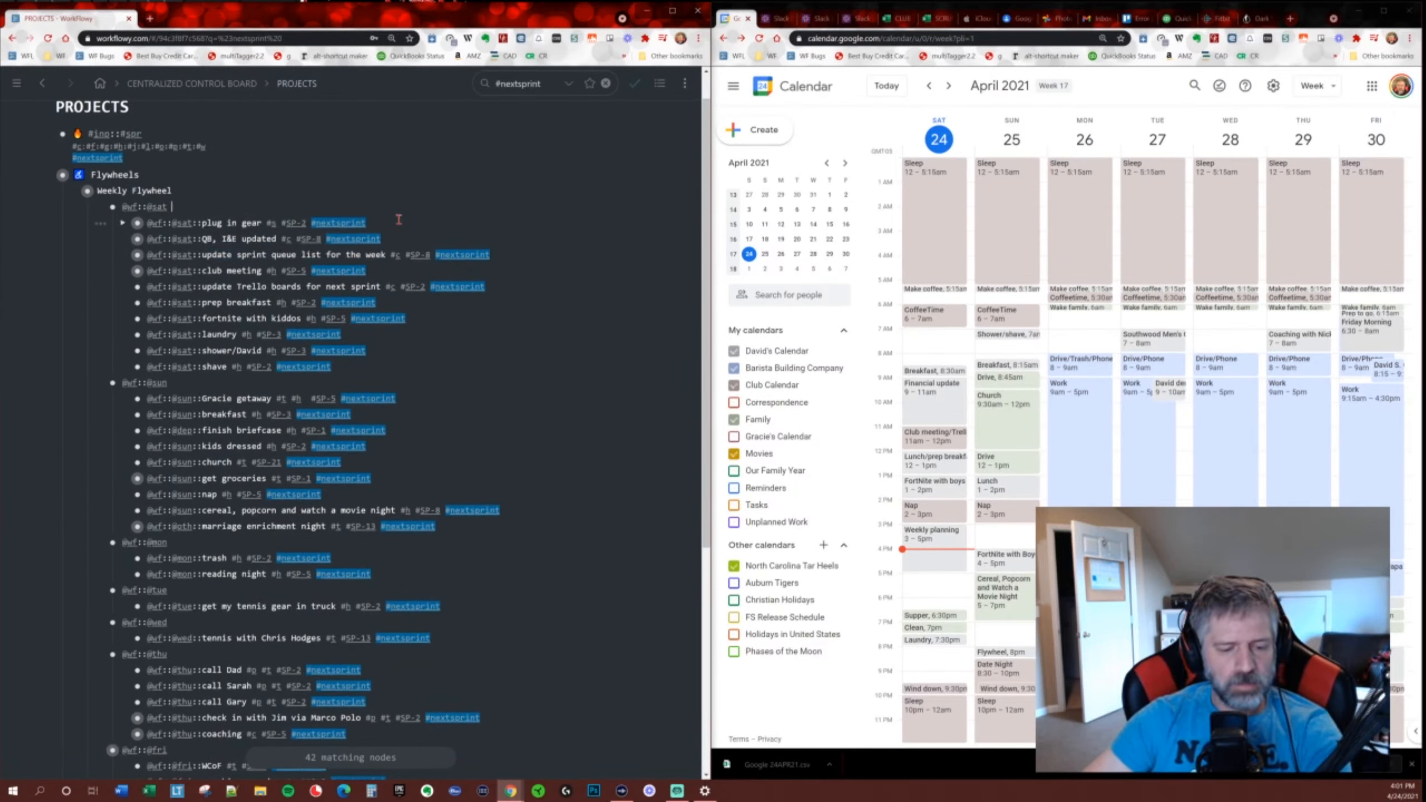
key(alt+x)
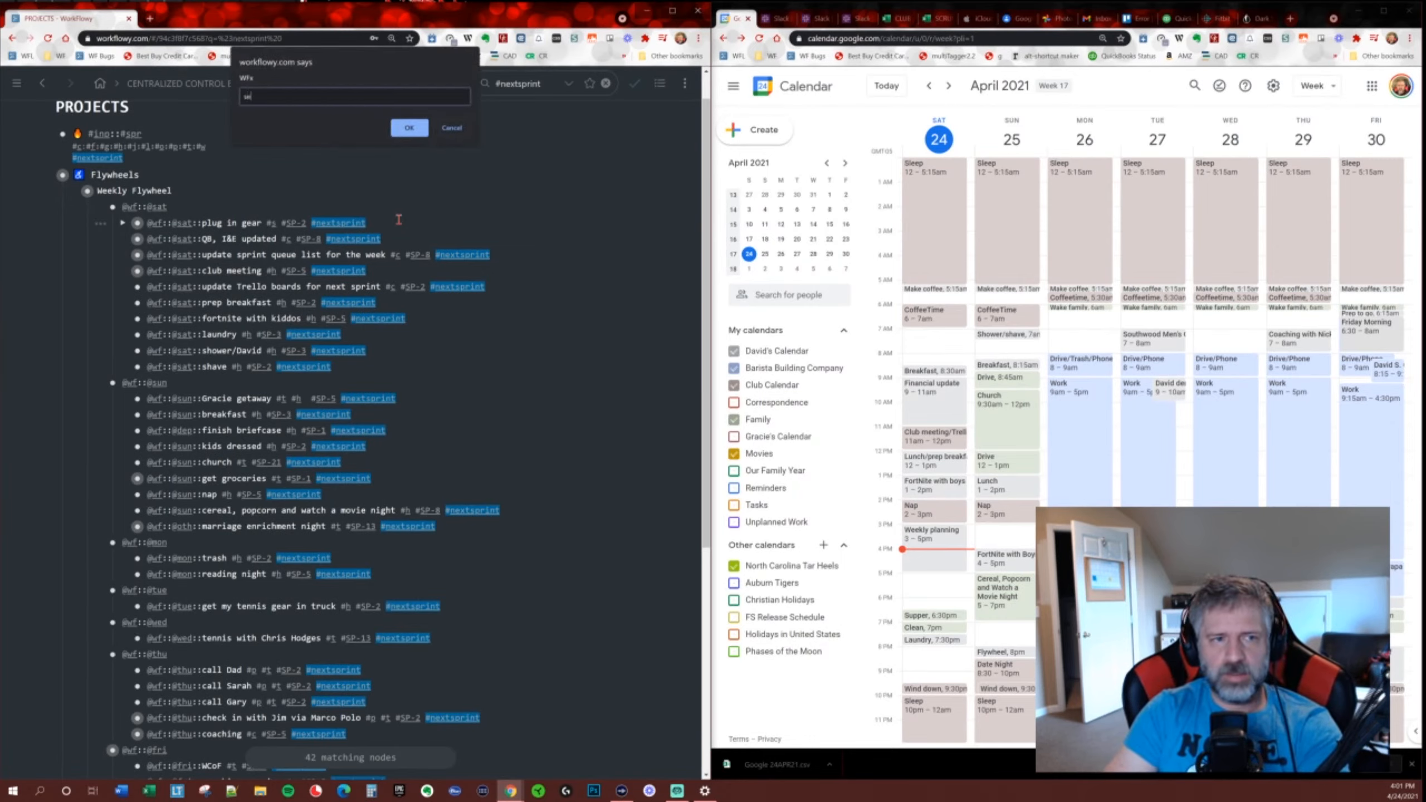
key(Return)
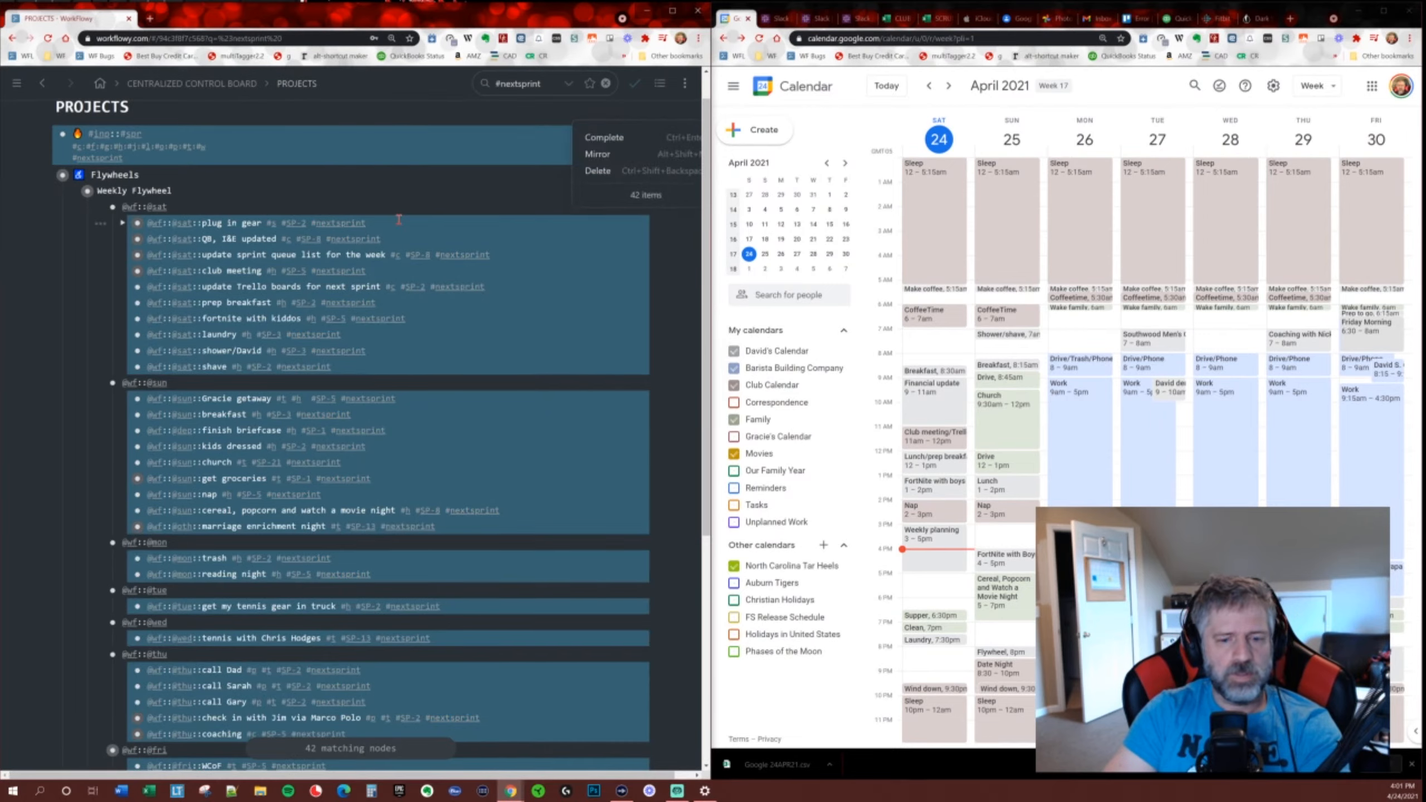
key(alt+x)
text(tag)
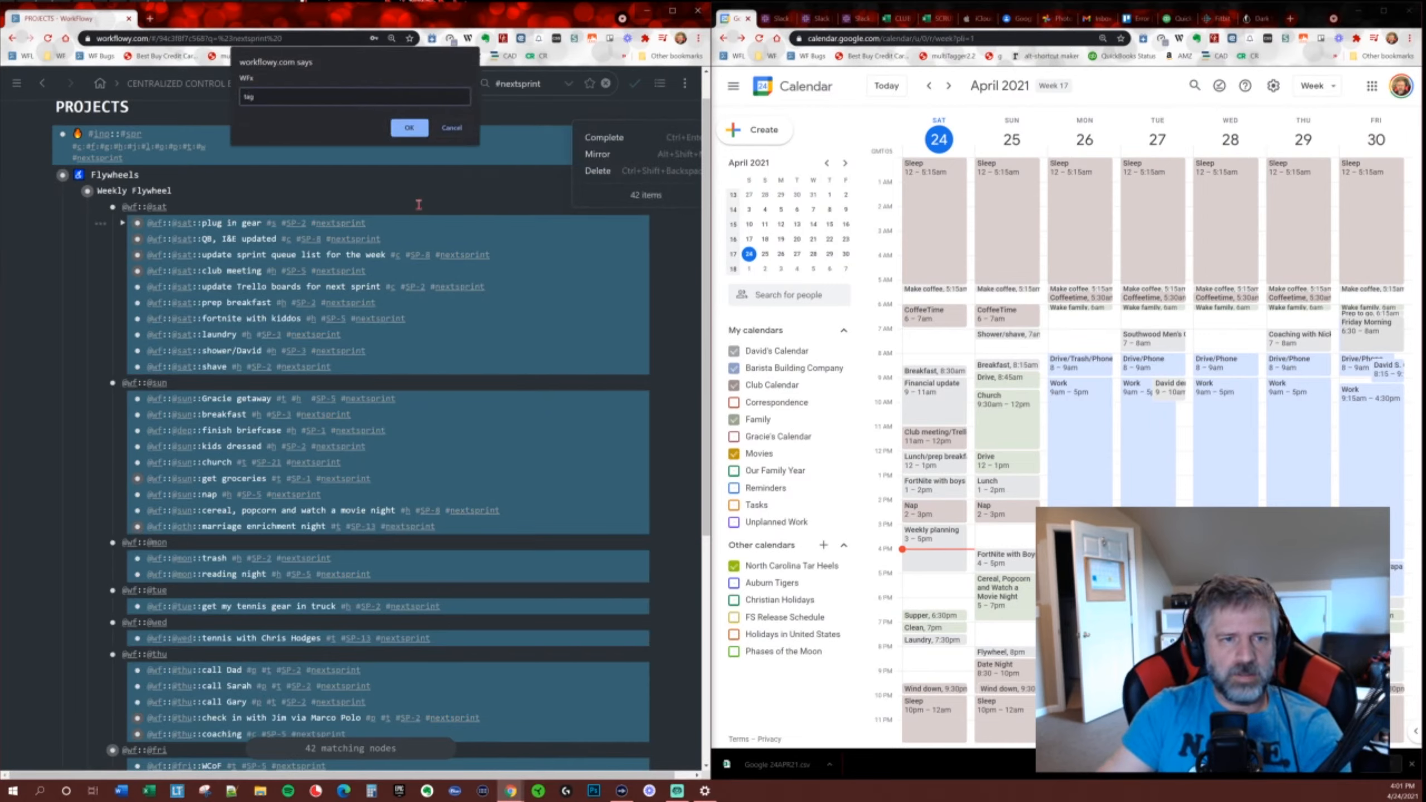
click(452, 128)
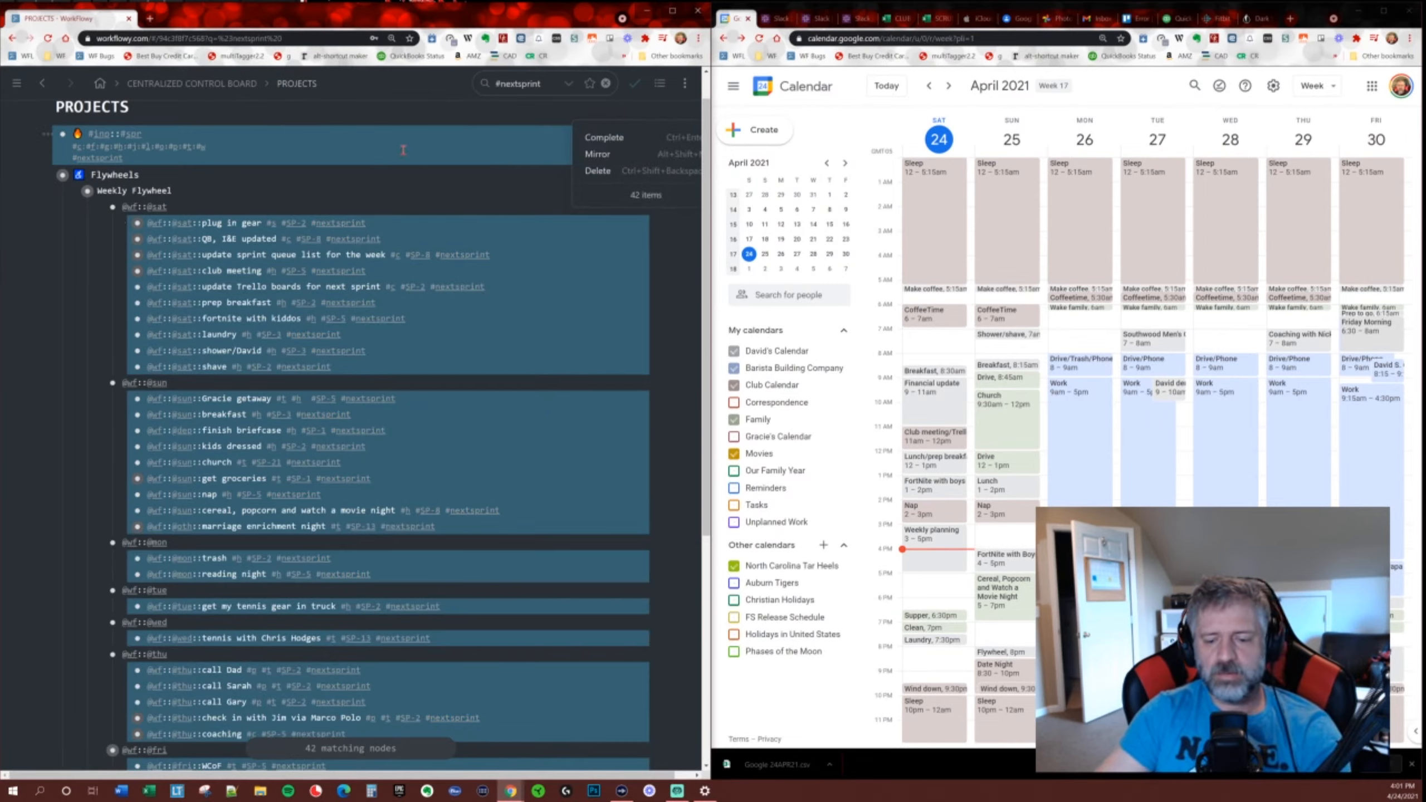
Exclude the #inp::#spr shortcut item from the selection and add the #spr tag to the remaining #nextsprint items with the WFx tag command.
ctrl+click(215, 135)
key(alt+x)
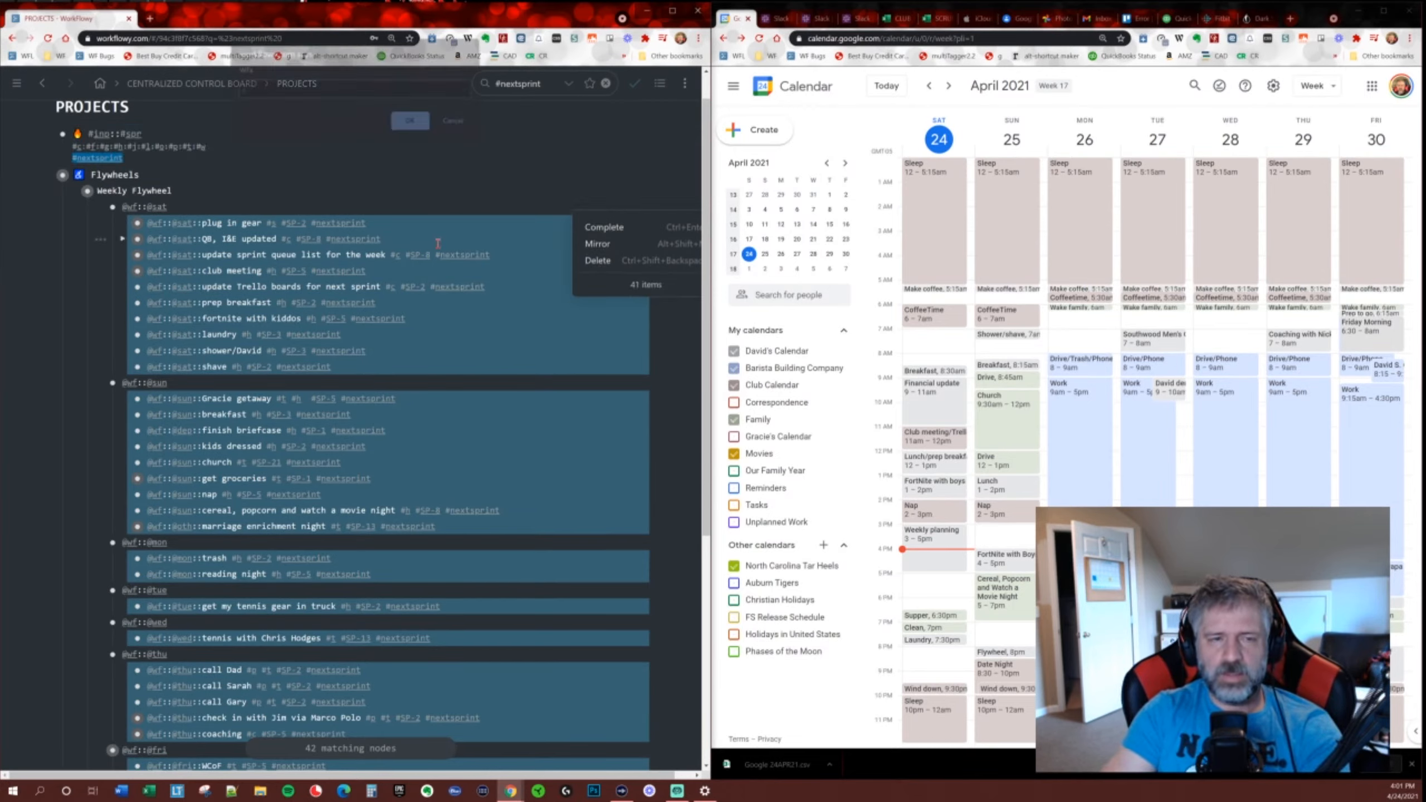
text(tag)
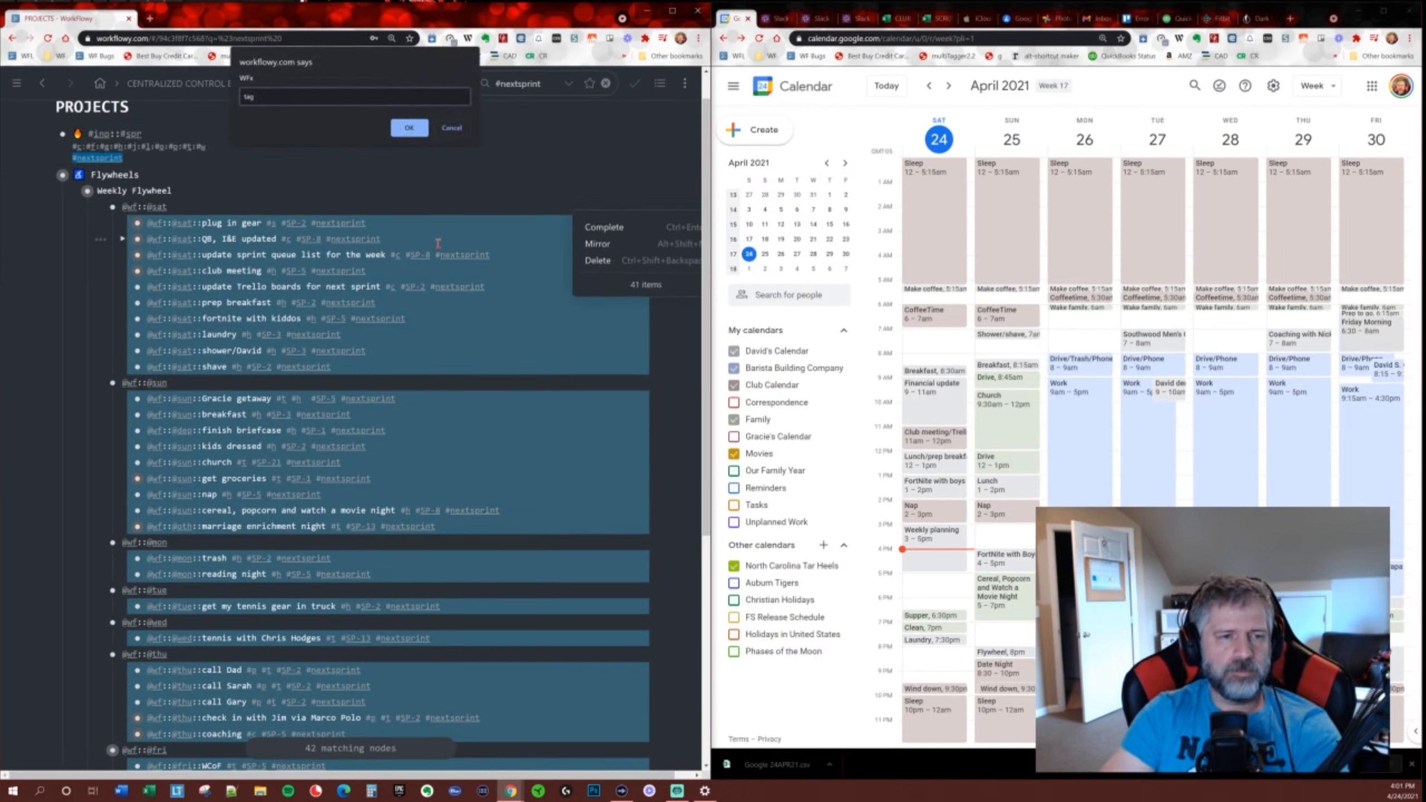
key(Return)
text(#spr)
key(Return)
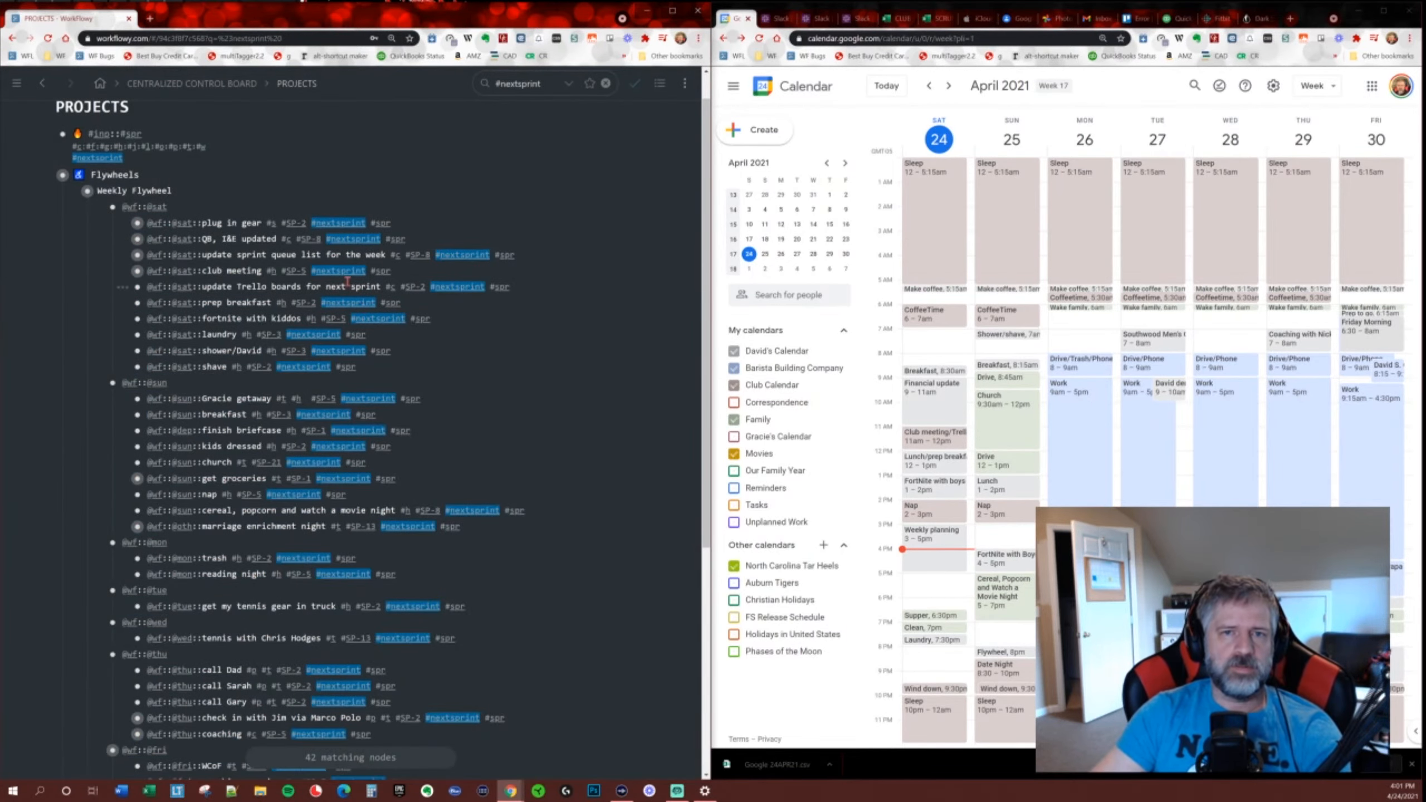
scroll(297, 341, down, 2)
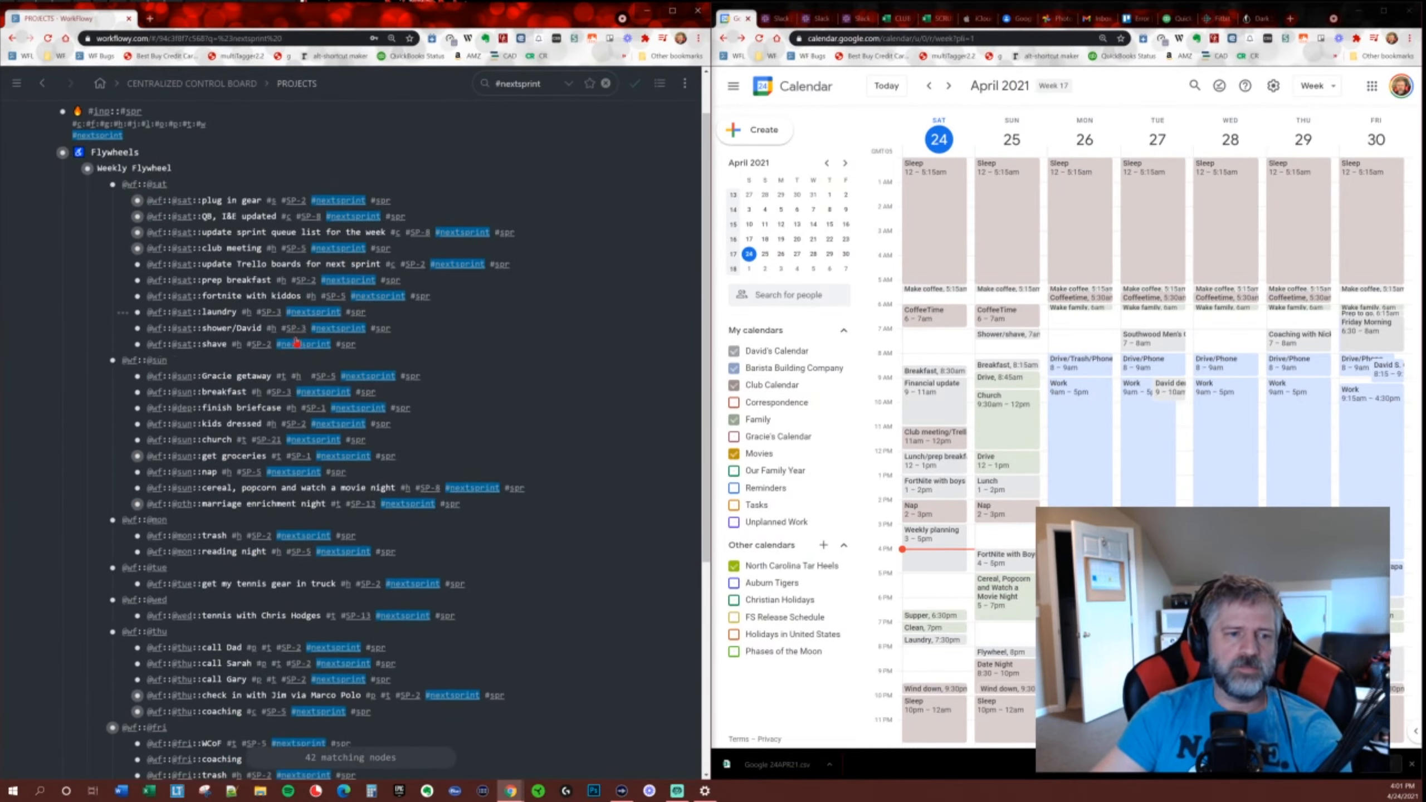
scroll(179, 151, up, 1)
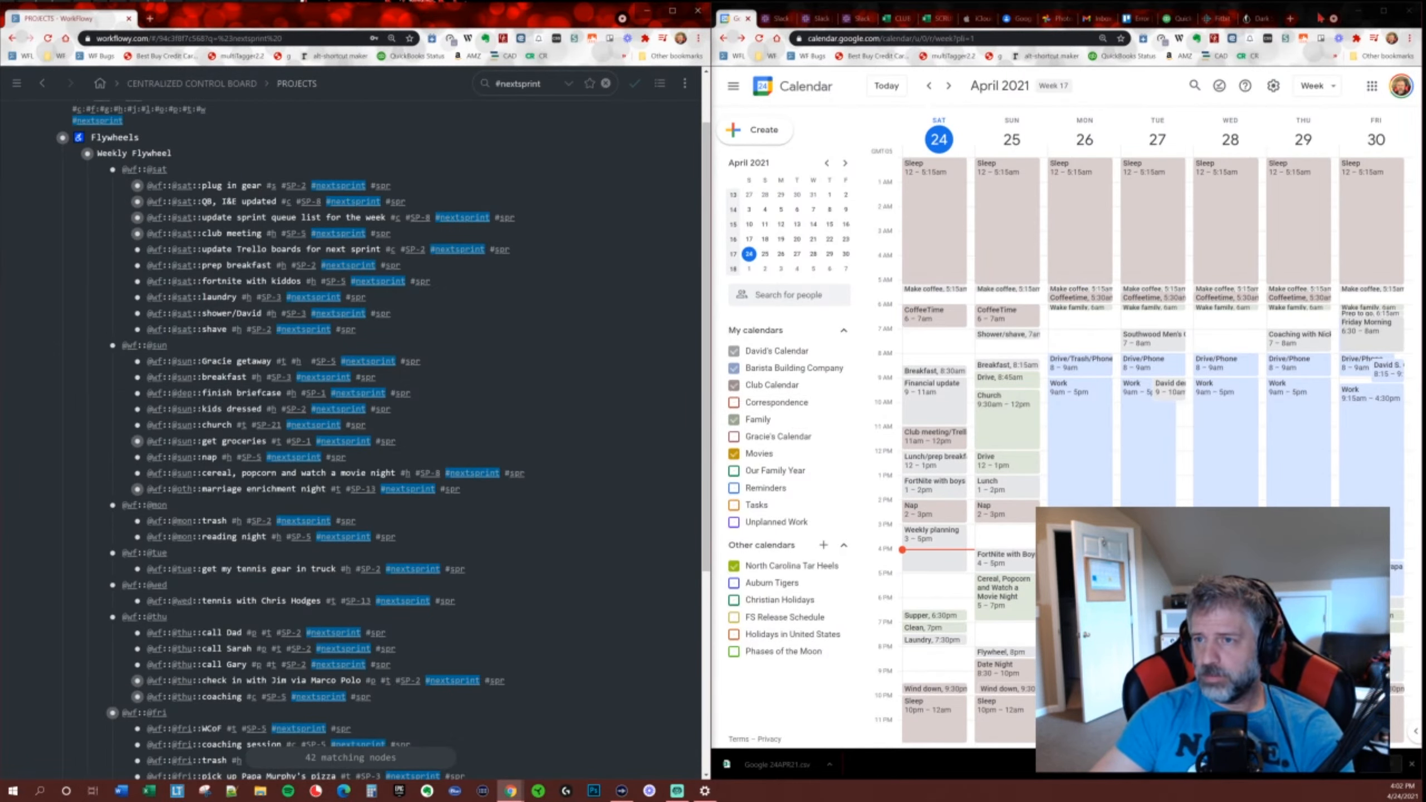
In the second WorkFlowy window, go to Saturday's list in the Weekly Flywheel and open the "update sprint queue list for the week" checklist.
drag(1321, 17, 1424, 2)
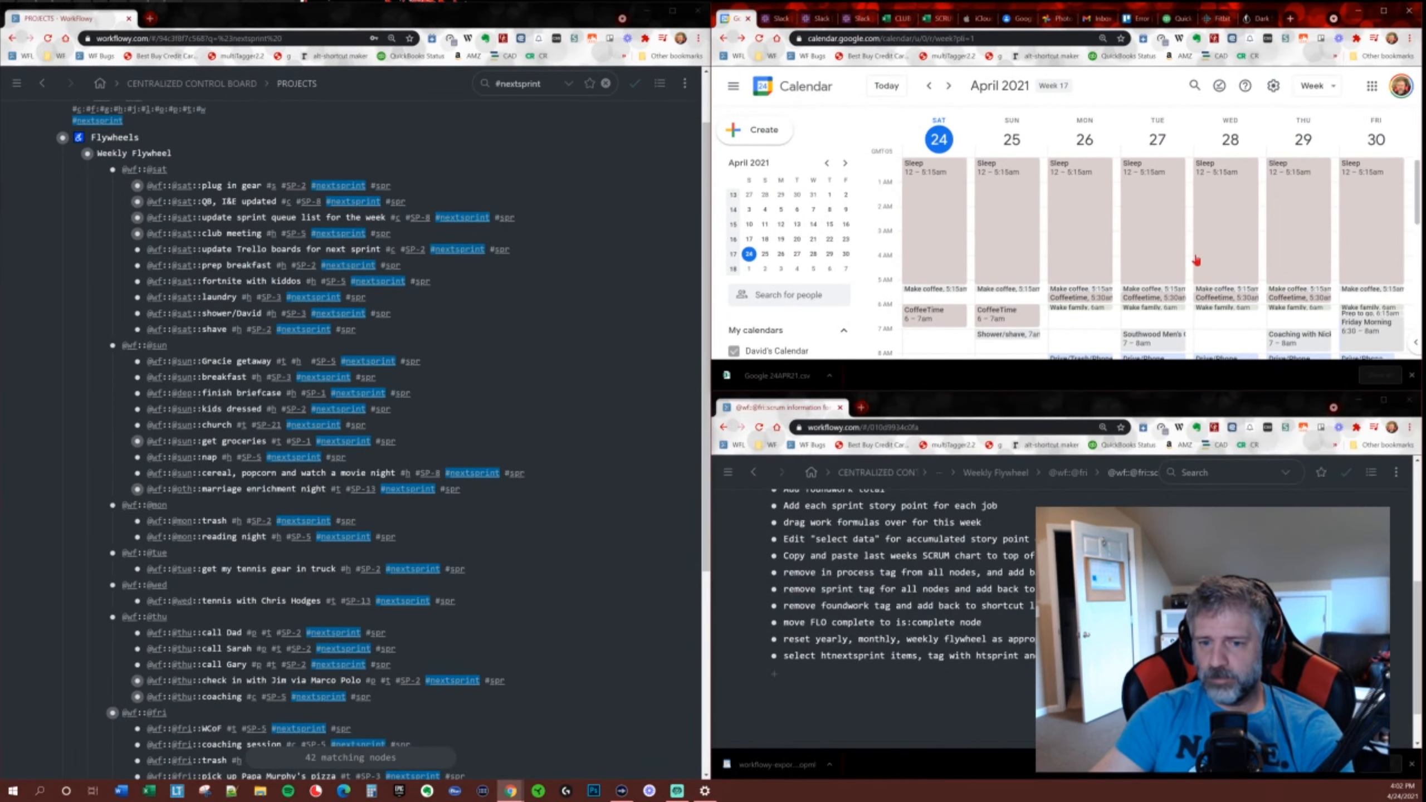
scroll(964, 520, up, 3)
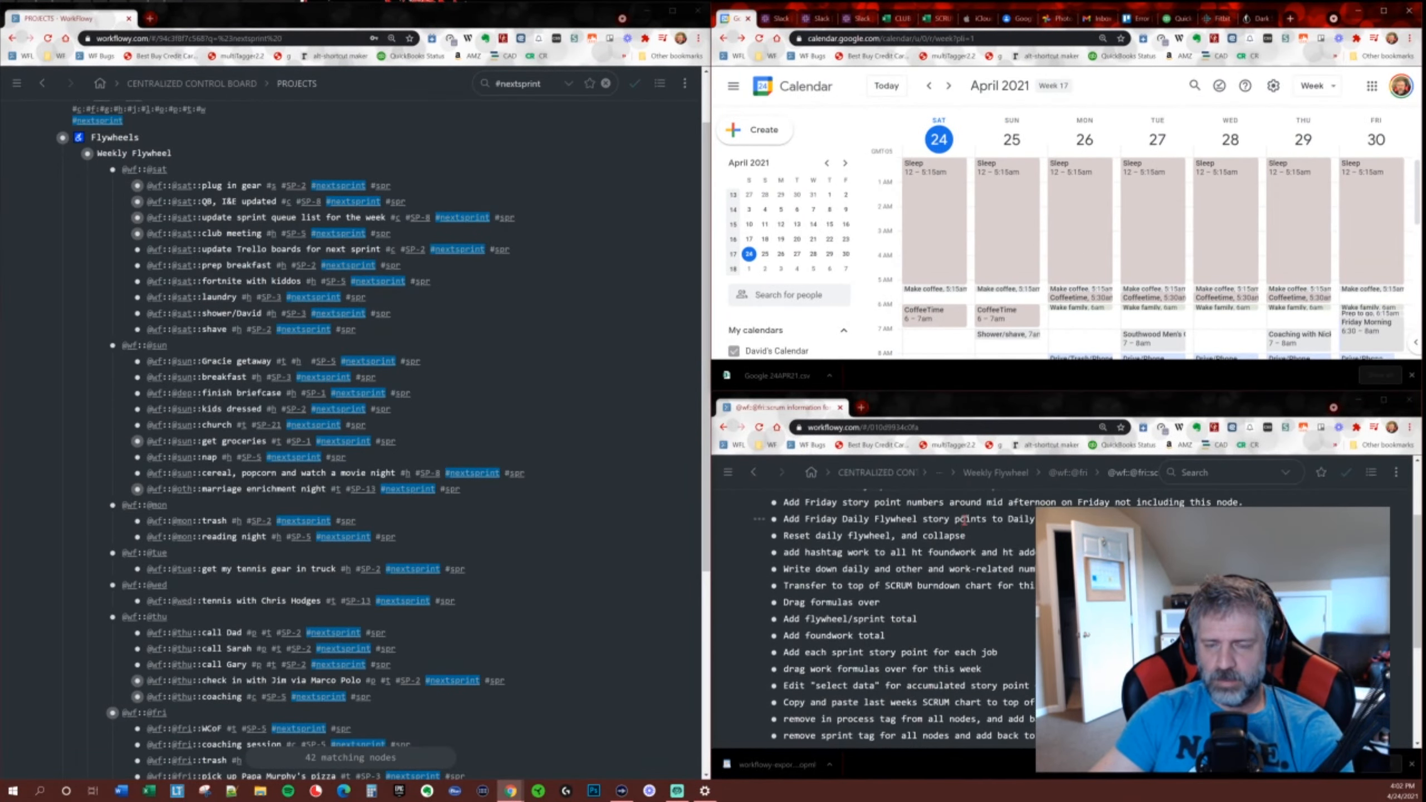
click(1134, 494)
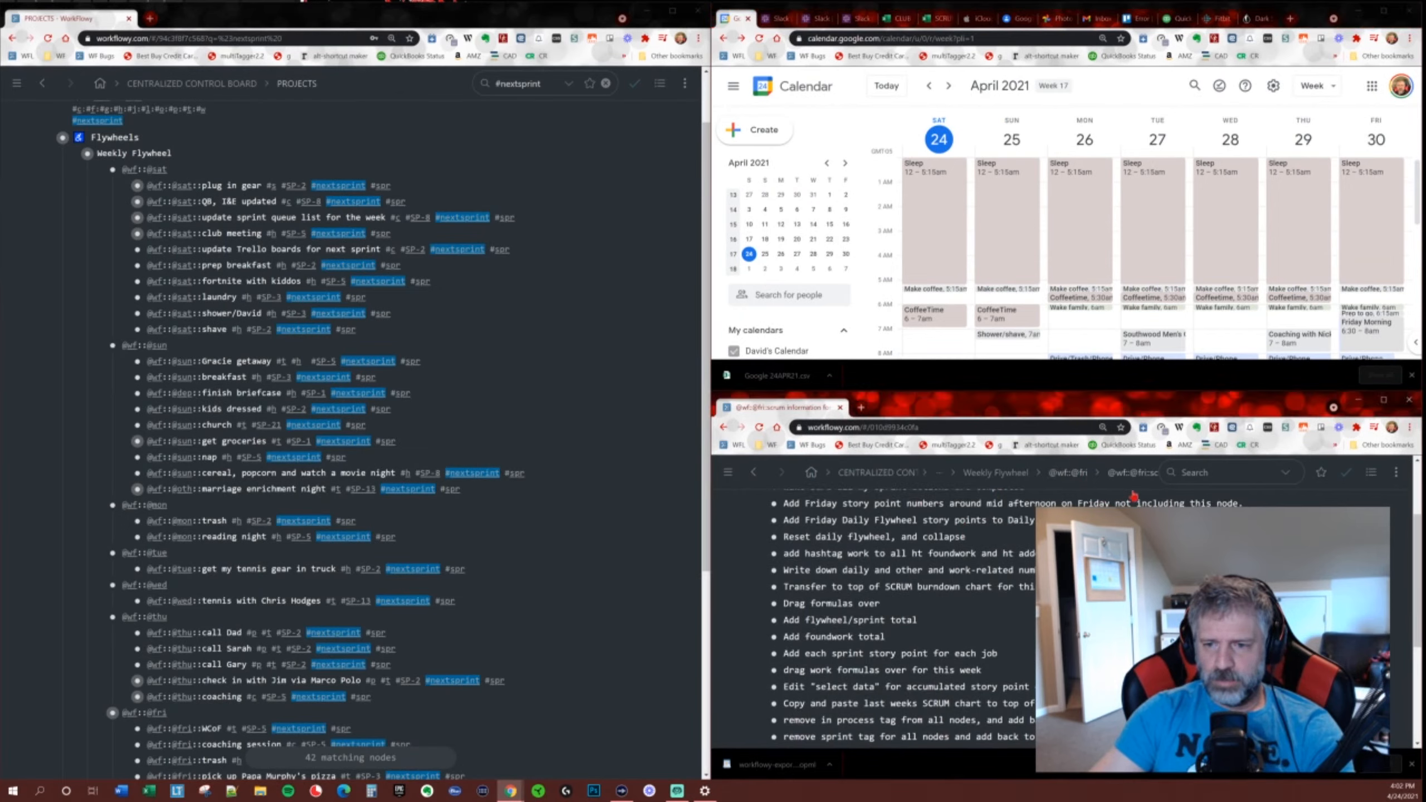
click(1069, 473)
click(1093, 475)
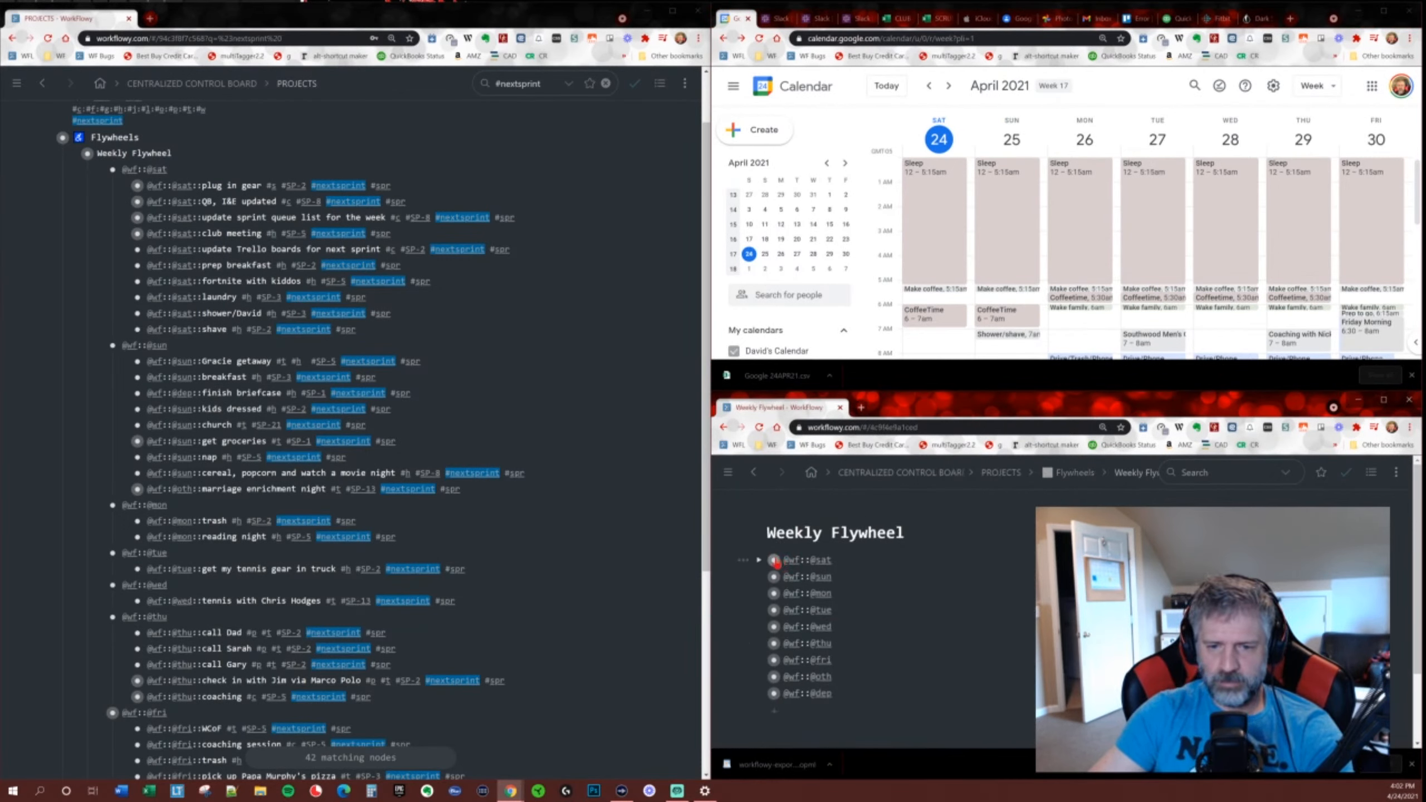
click(775, 560)
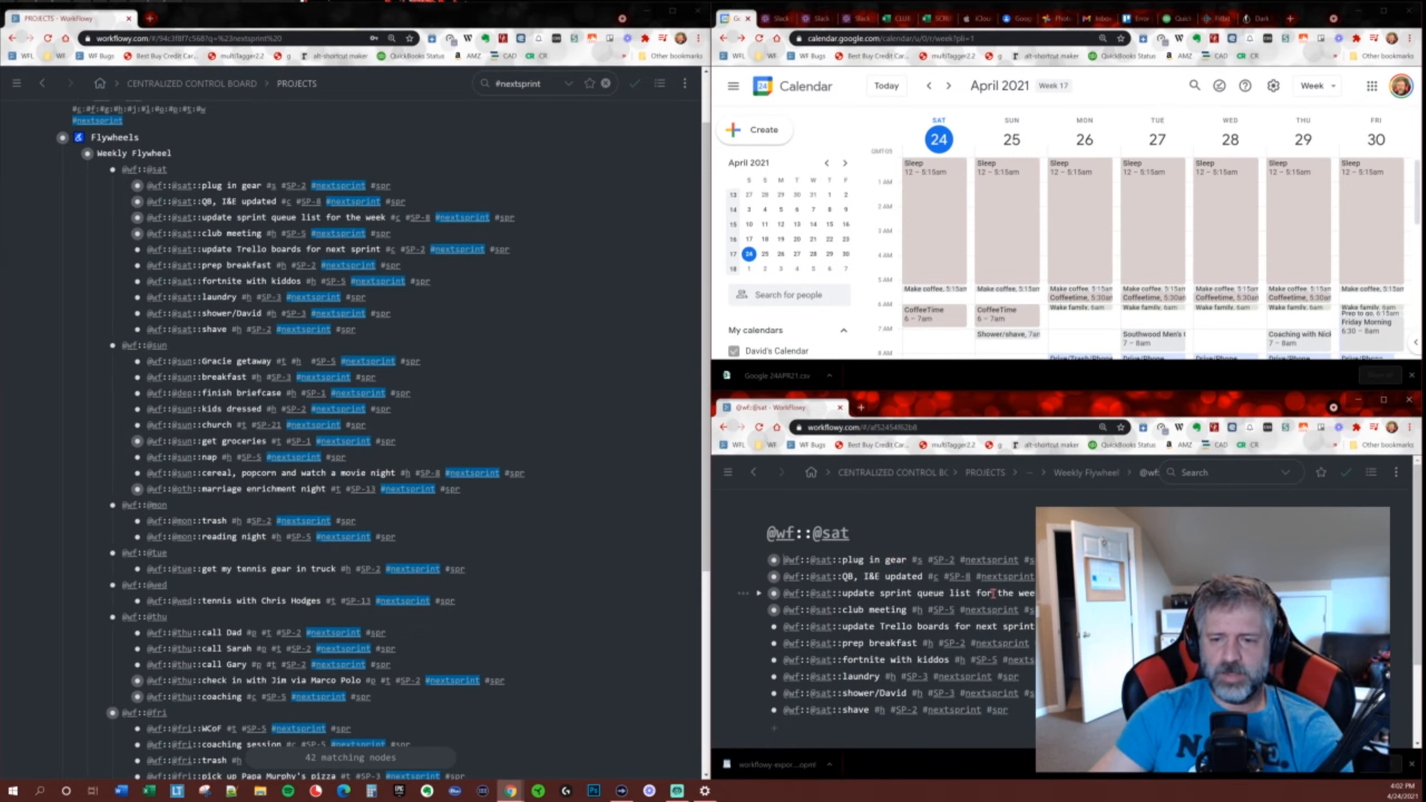
drag(1033, 593, 777, 602)
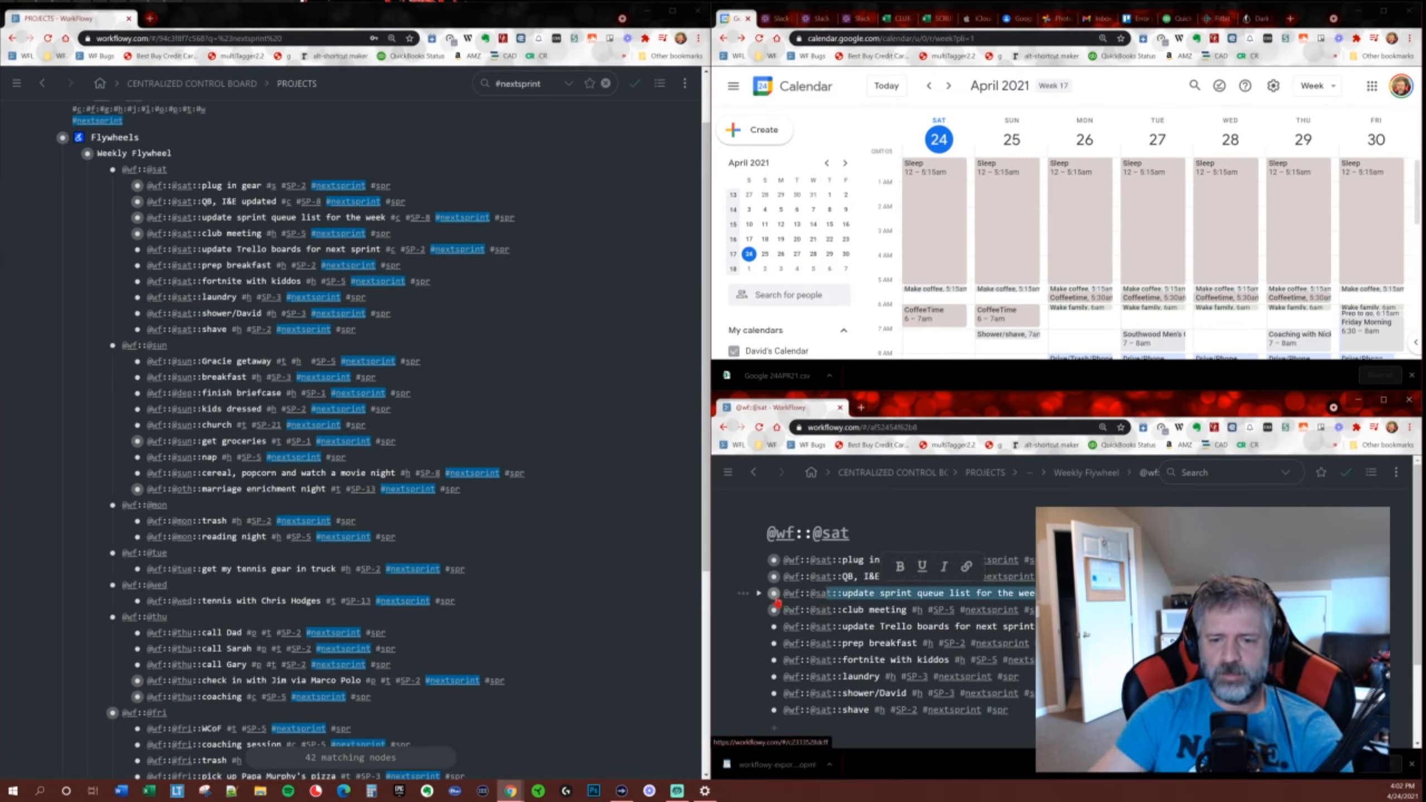
click(775, 595)
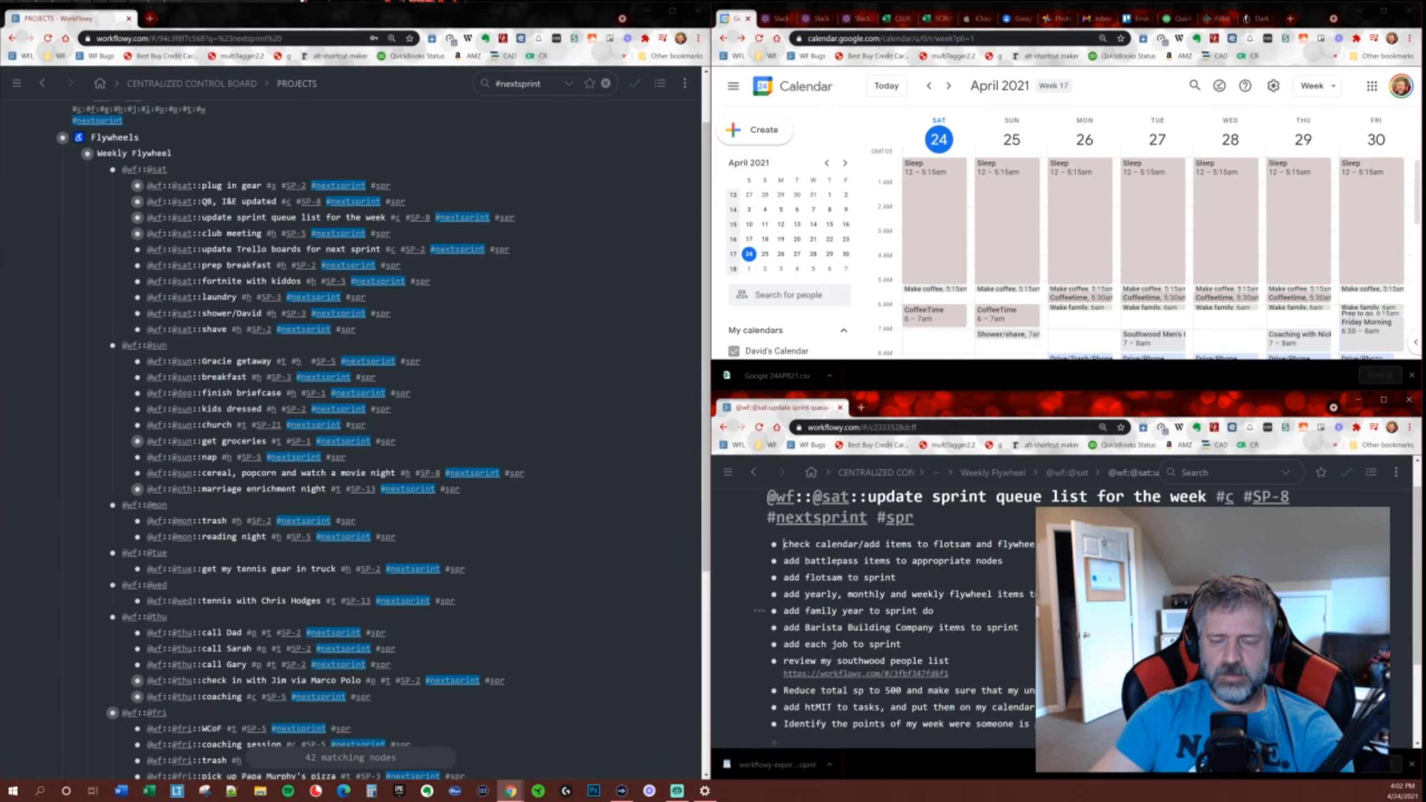
scroll(898, 613, up, 1)
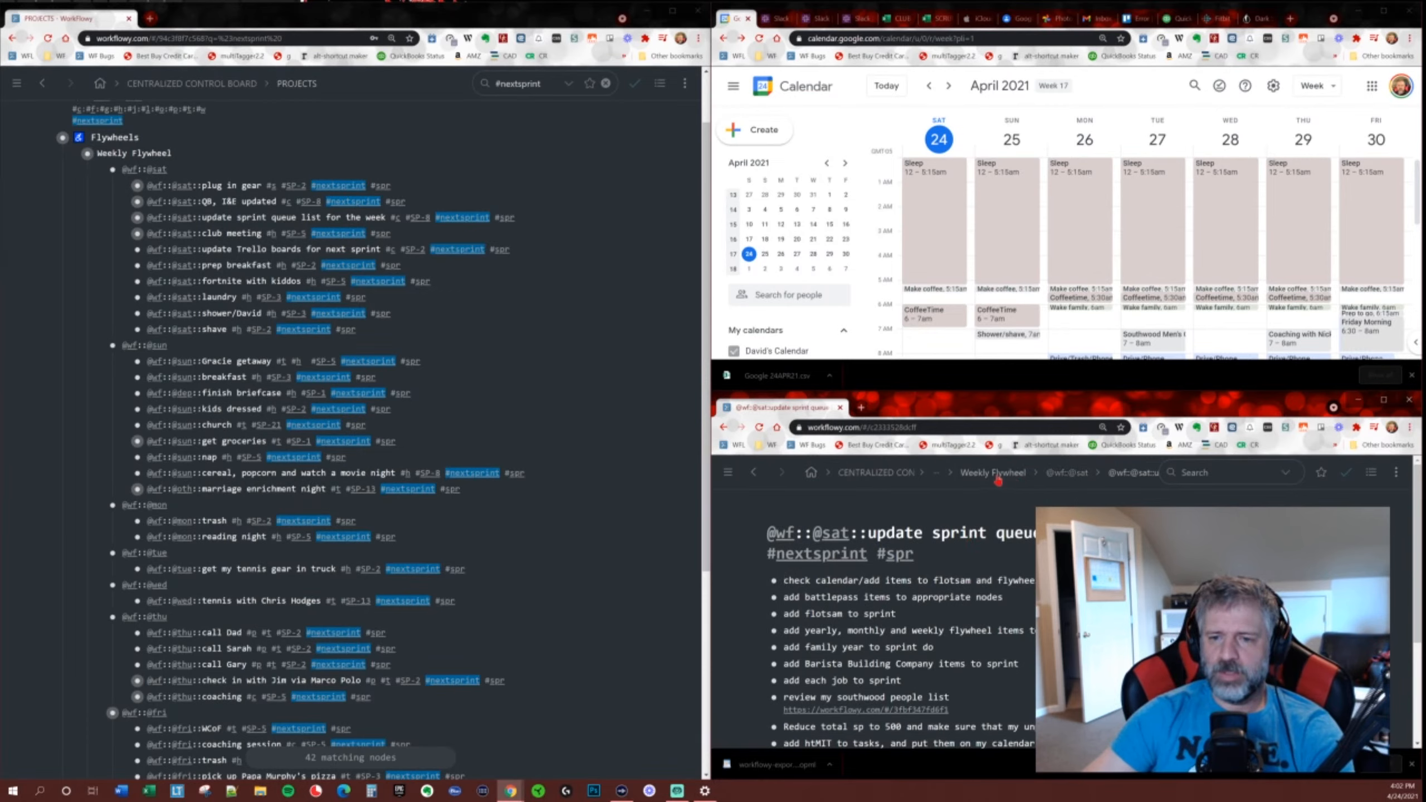
Return to the CENTRALIZED CONTROL BOARD, open the Fractal project, and display its Weekly Time Management Flywheel list from the beginning.
click(875, 477)
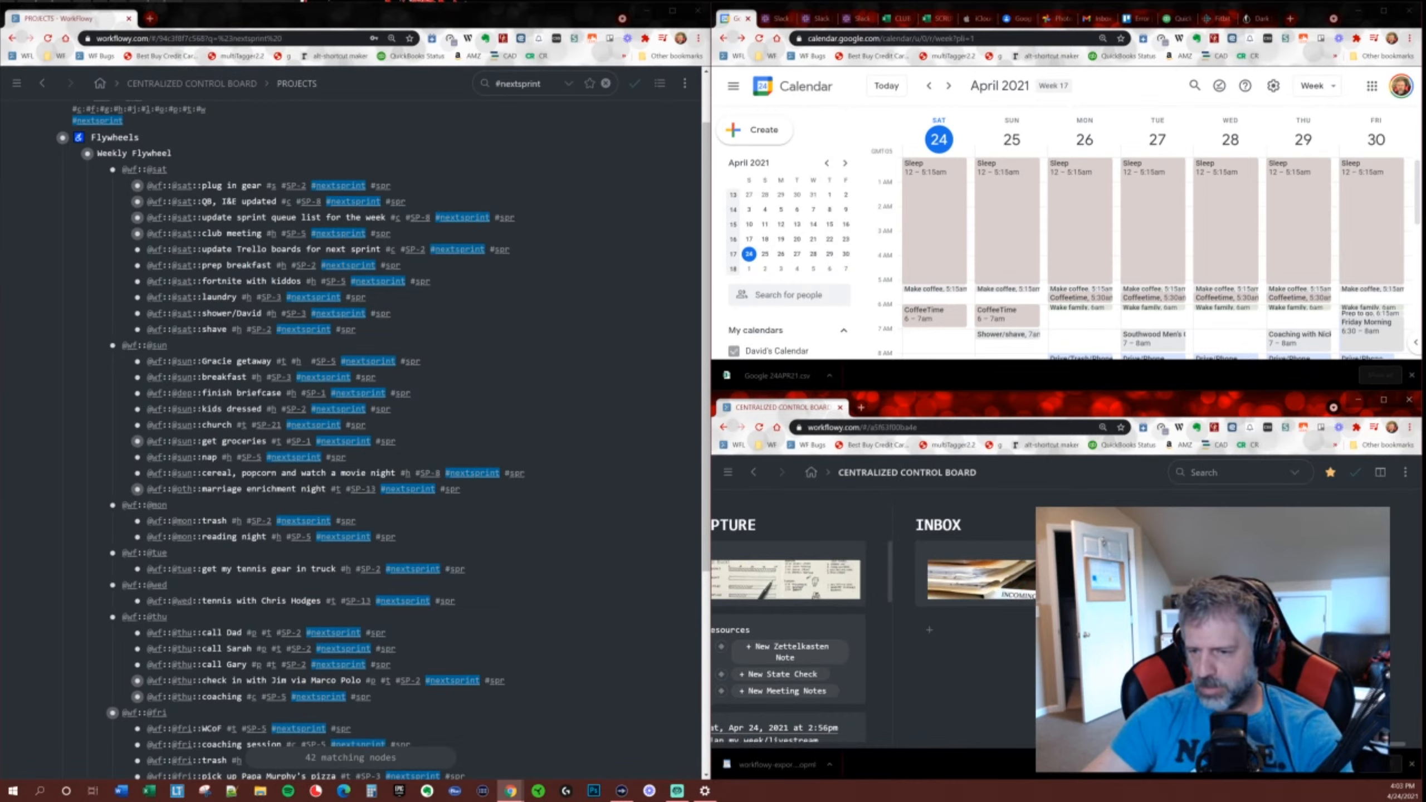
click(1151, 628)
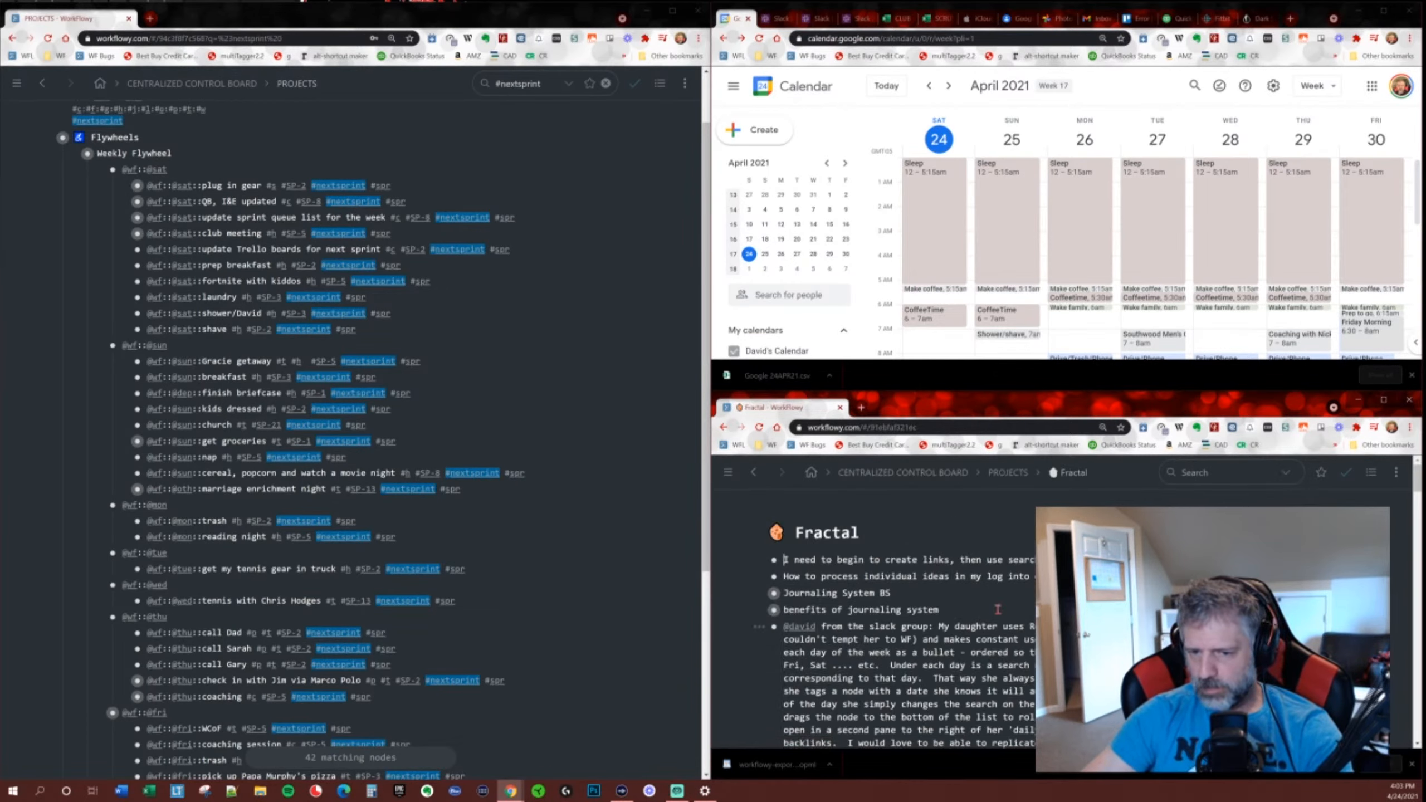
scroll(992, 610, down, 3)
scroll(991, 608, down, 2)
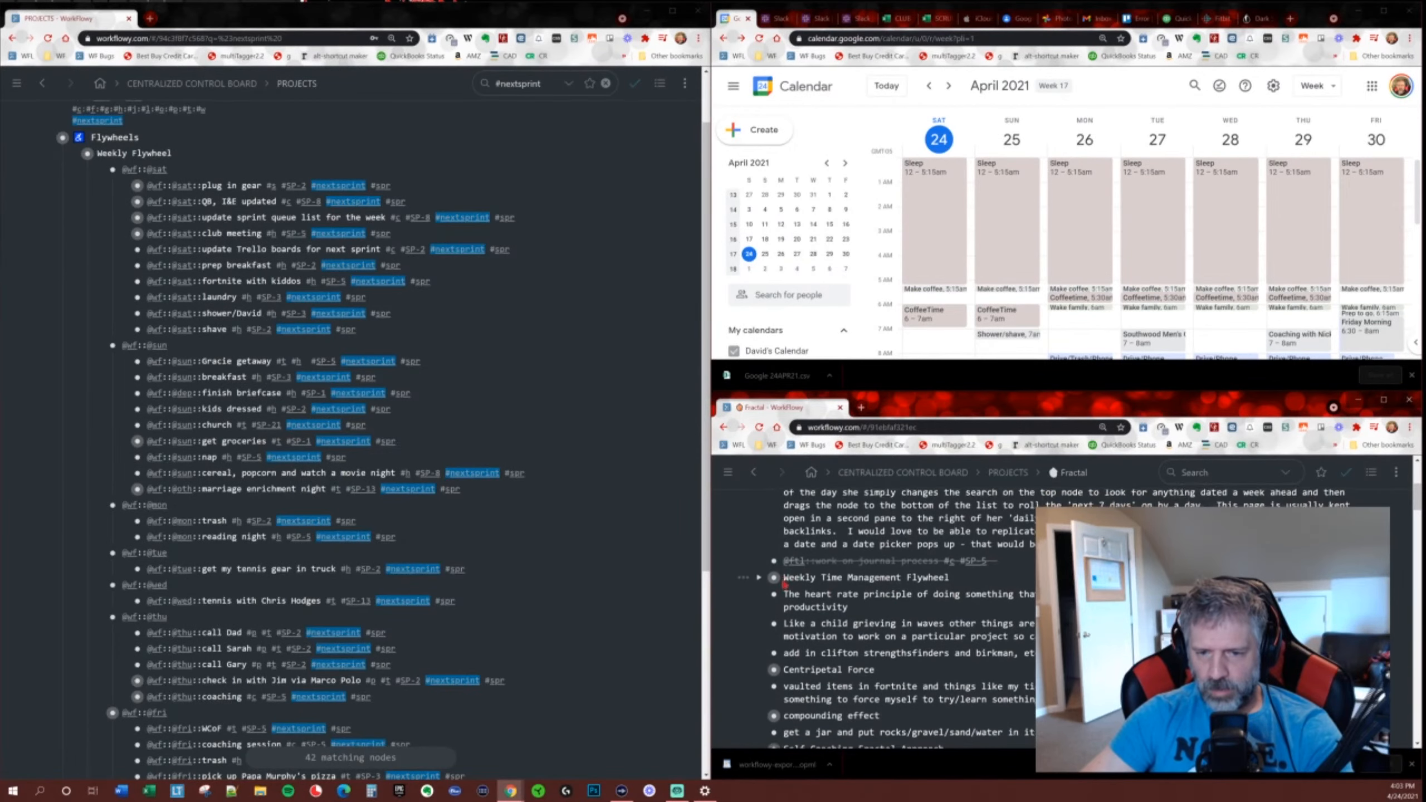
click(773, 569)
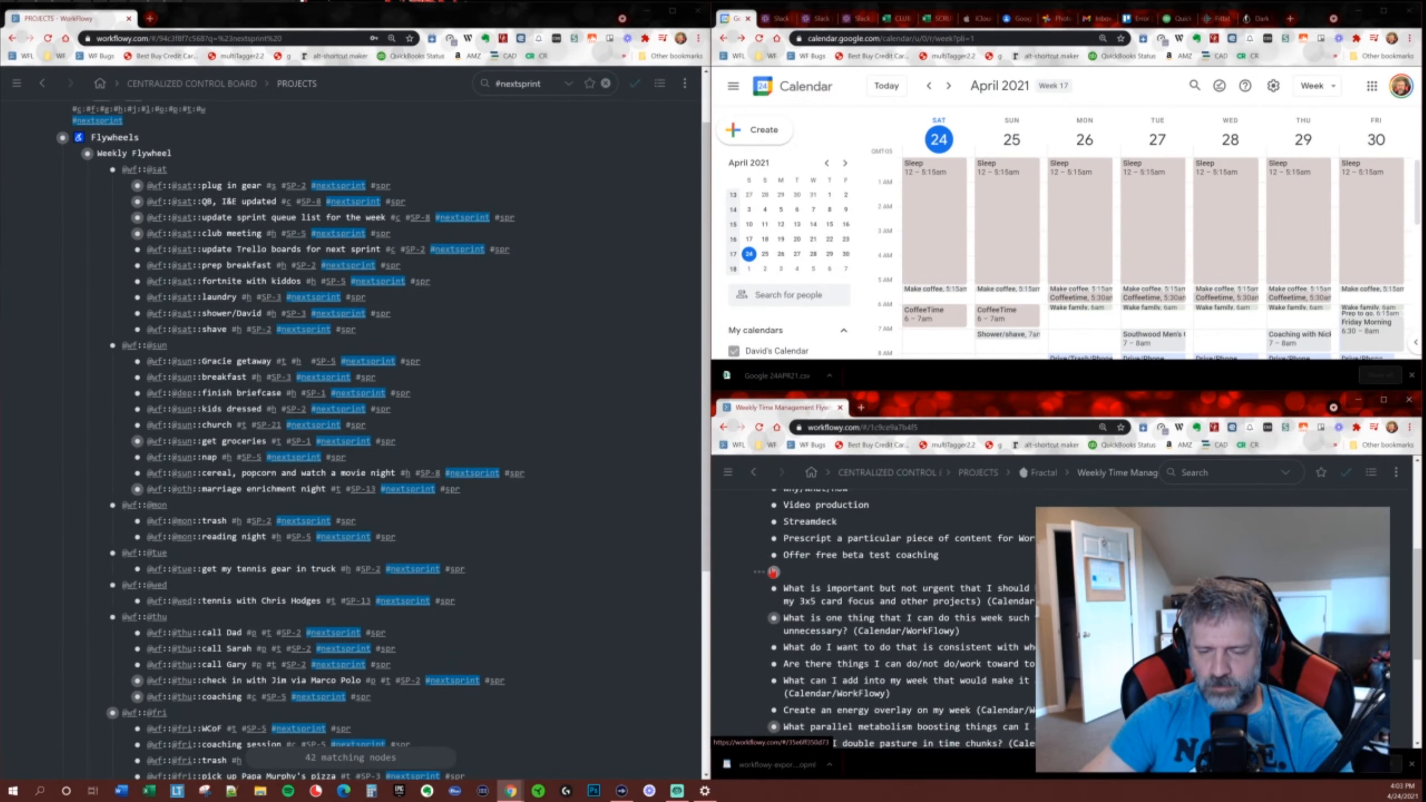
scroll(947, 597, up, 5)
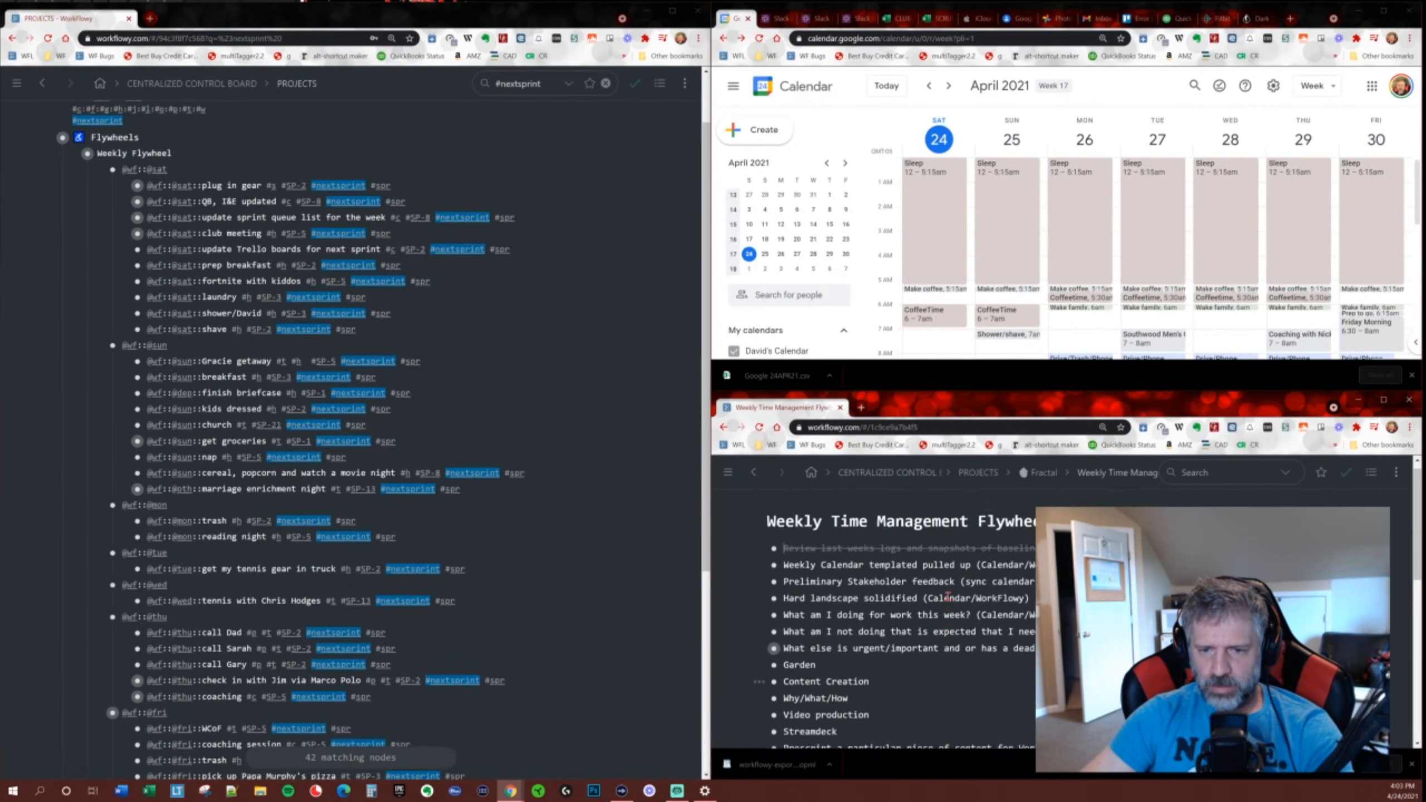
scroll(947, 597, up, 1)
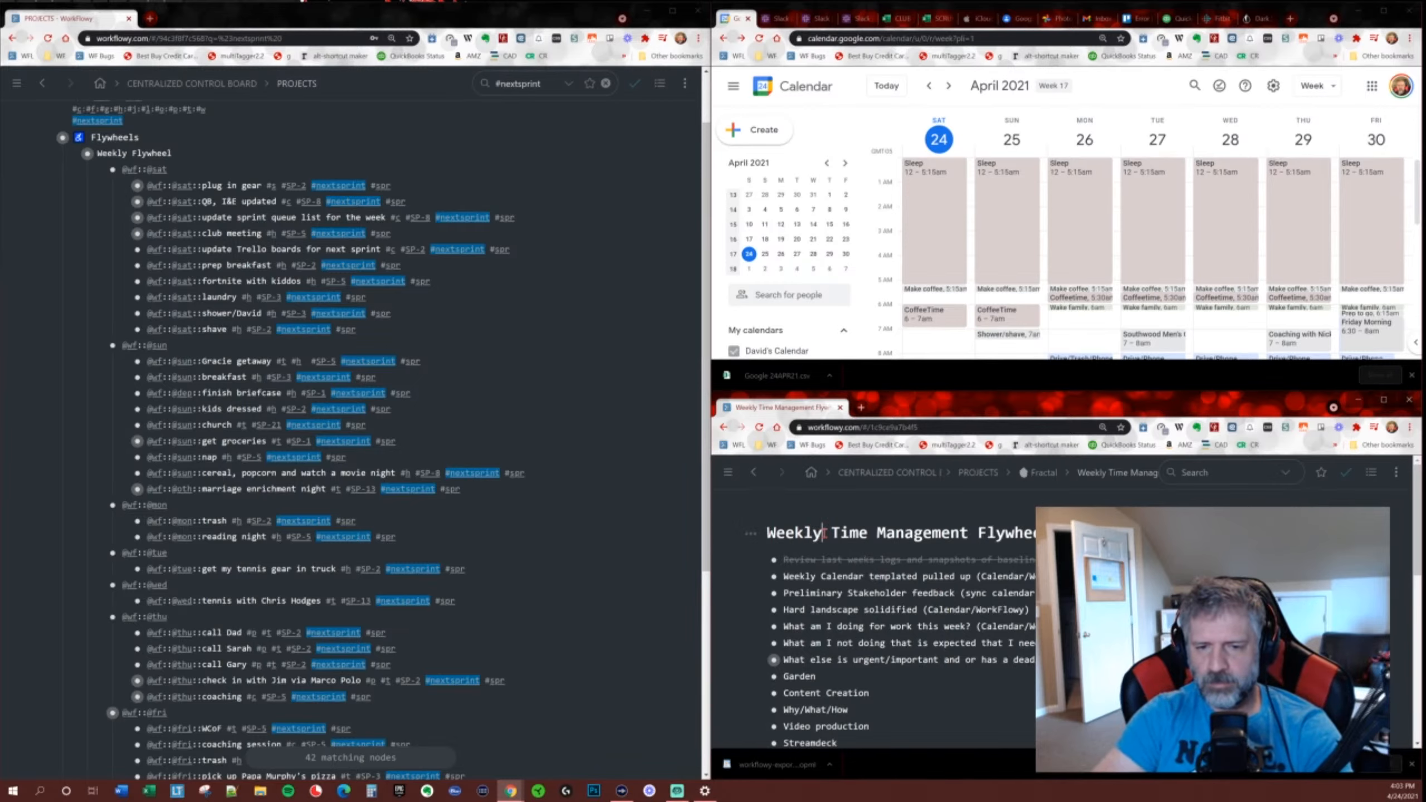
key(alt+shift+c)
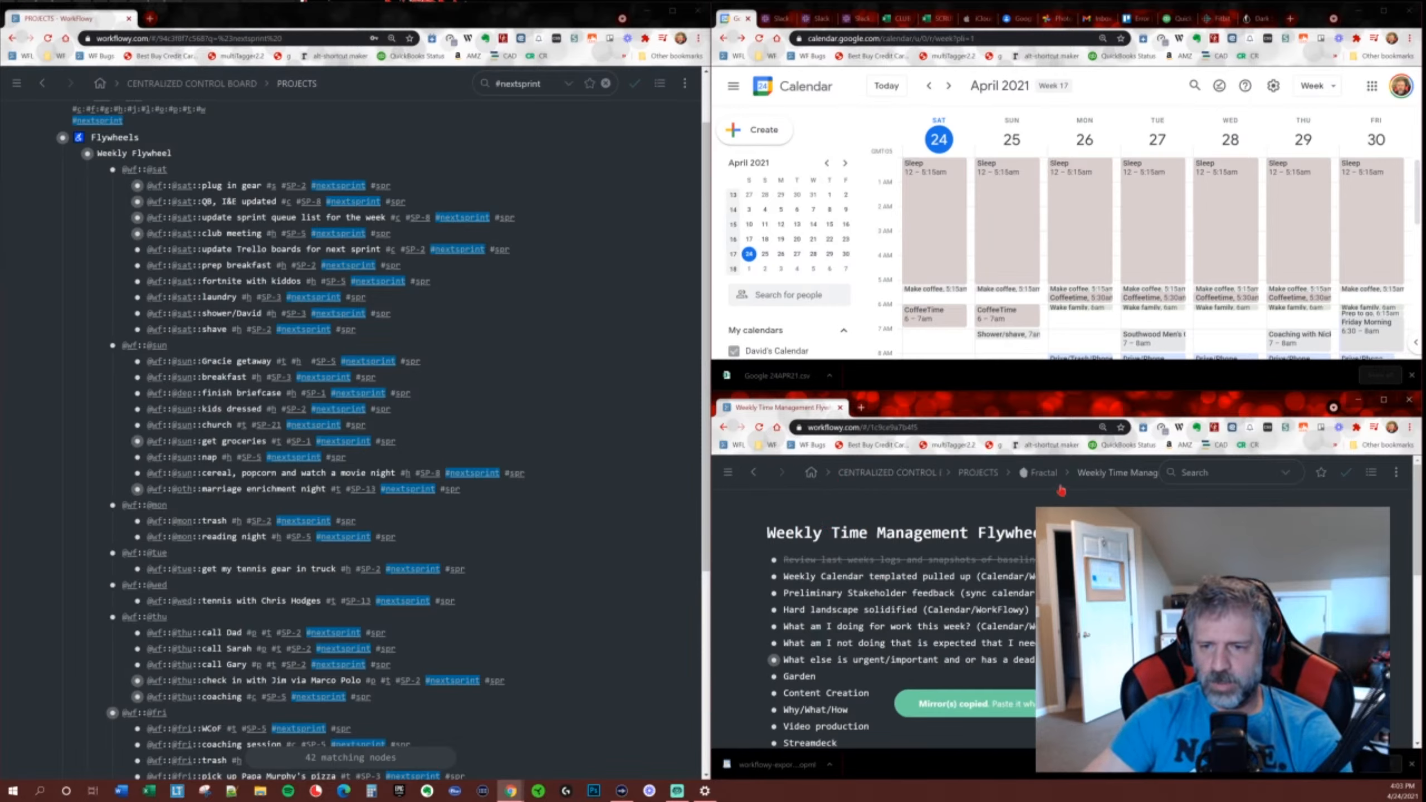
click(898, 475)
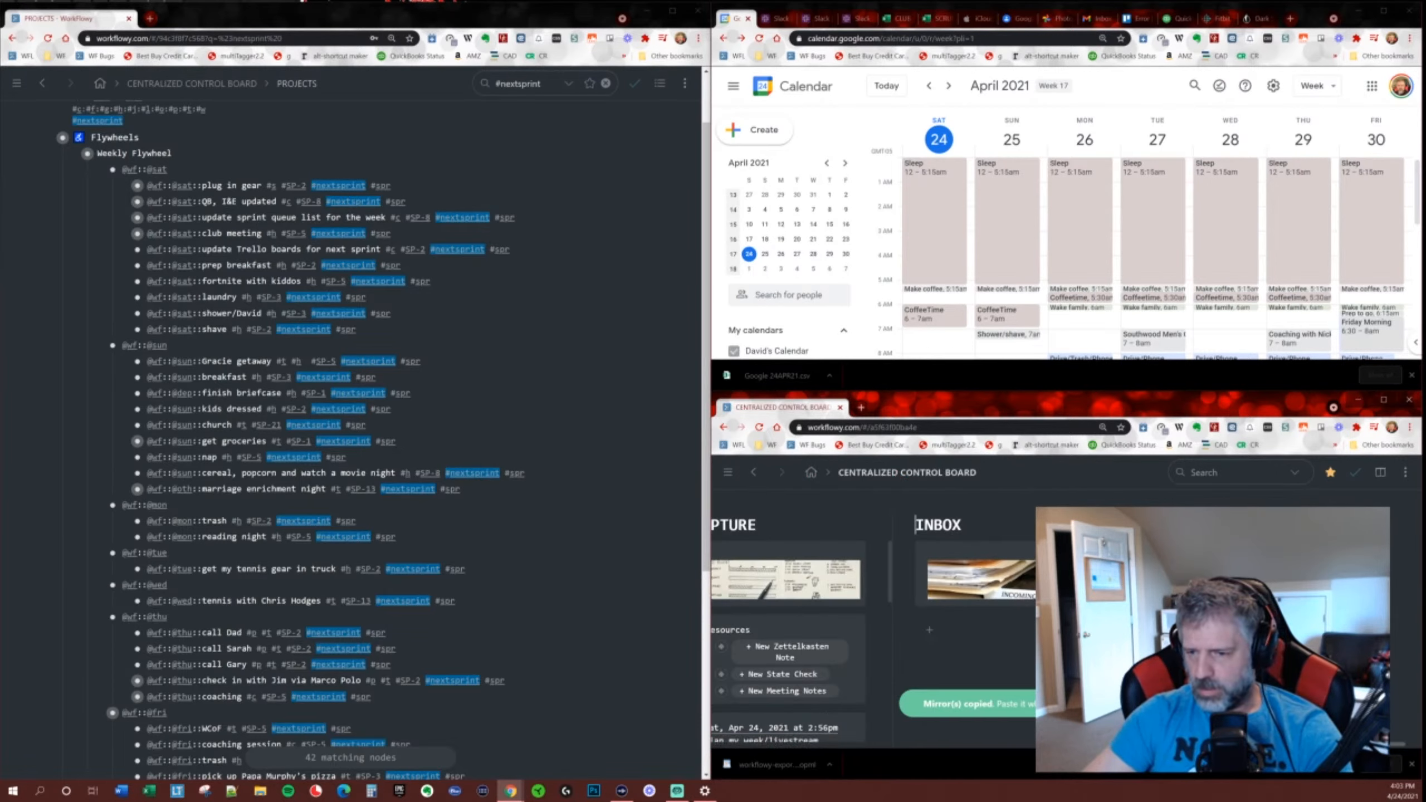
click(1151, 629)
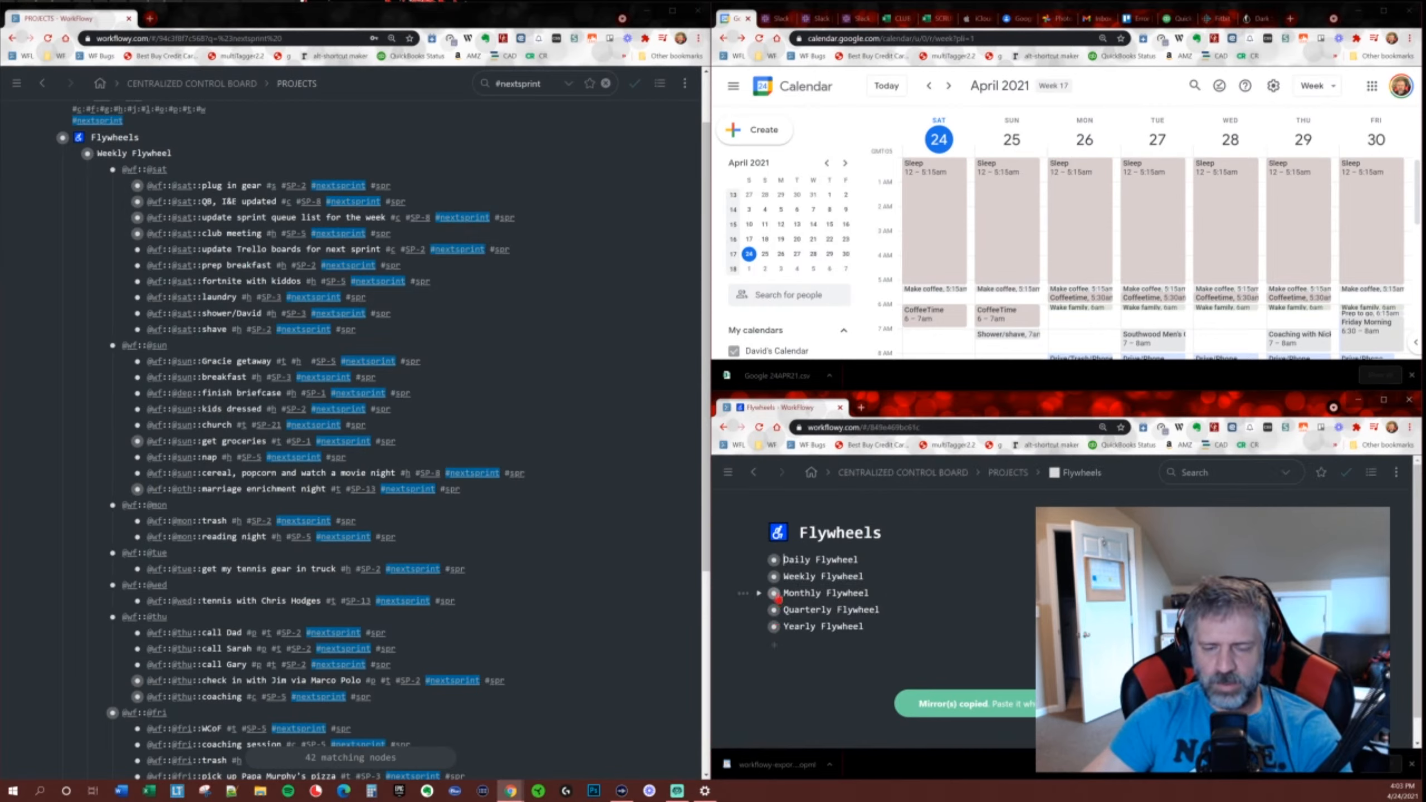
click(773, 577)
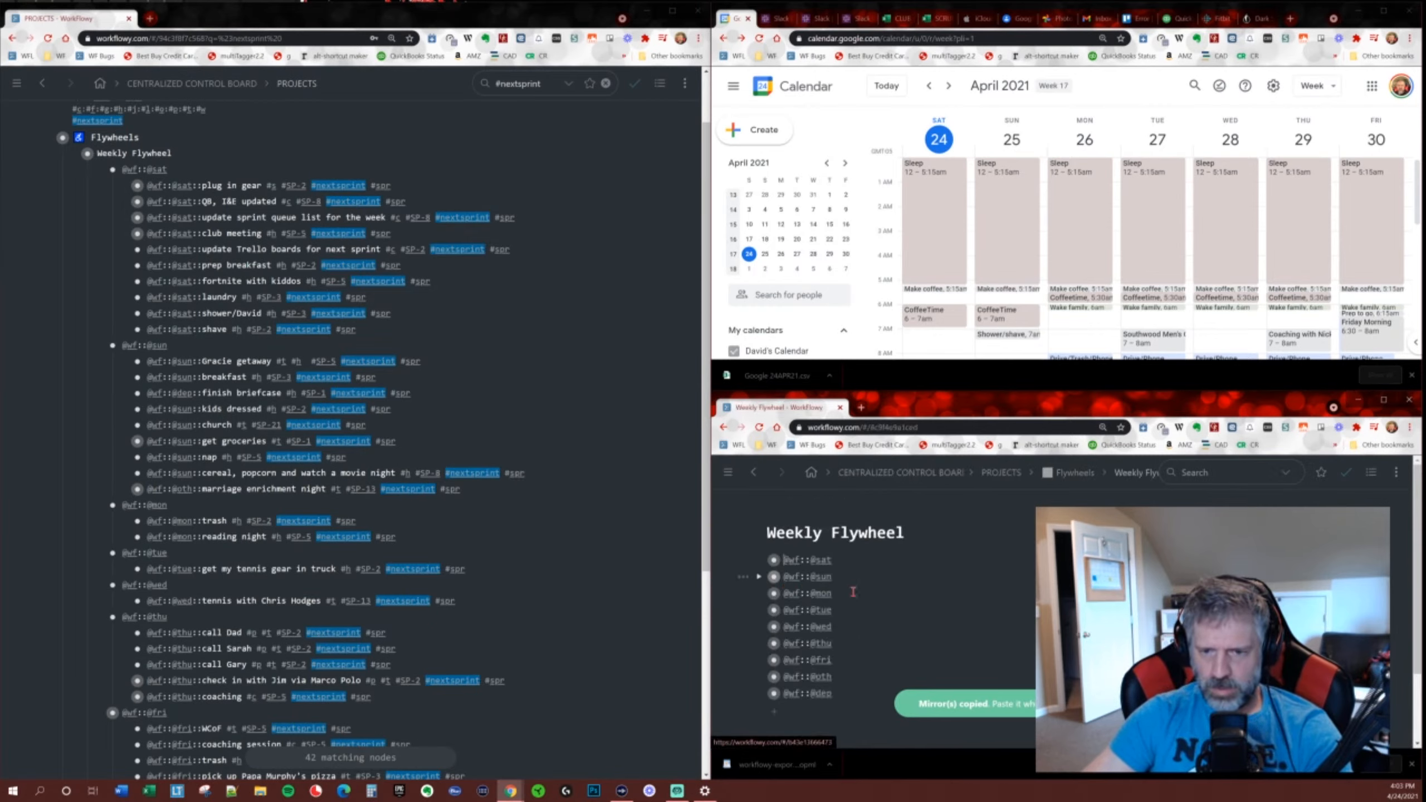
scroll(914, 651, down, 1)
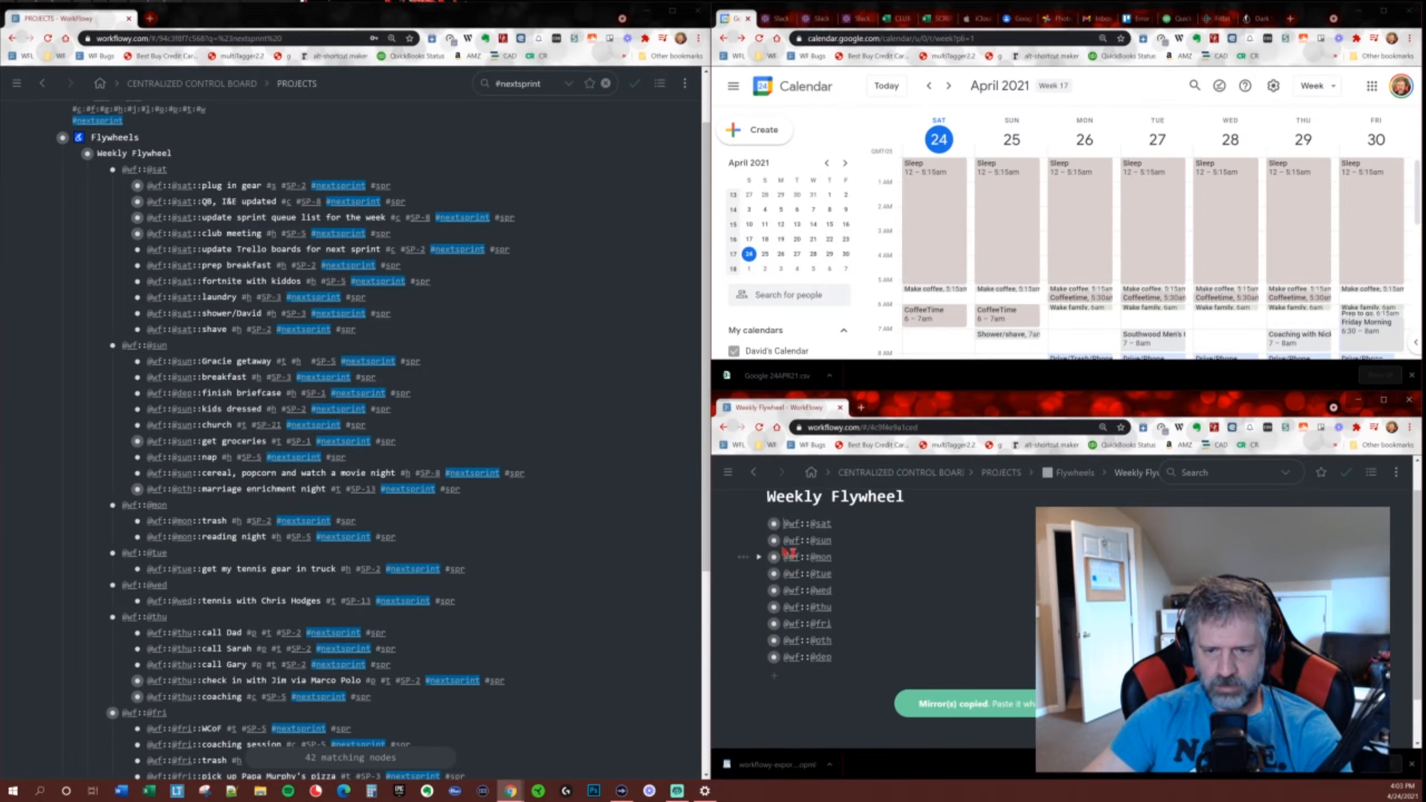
click(774, 524)
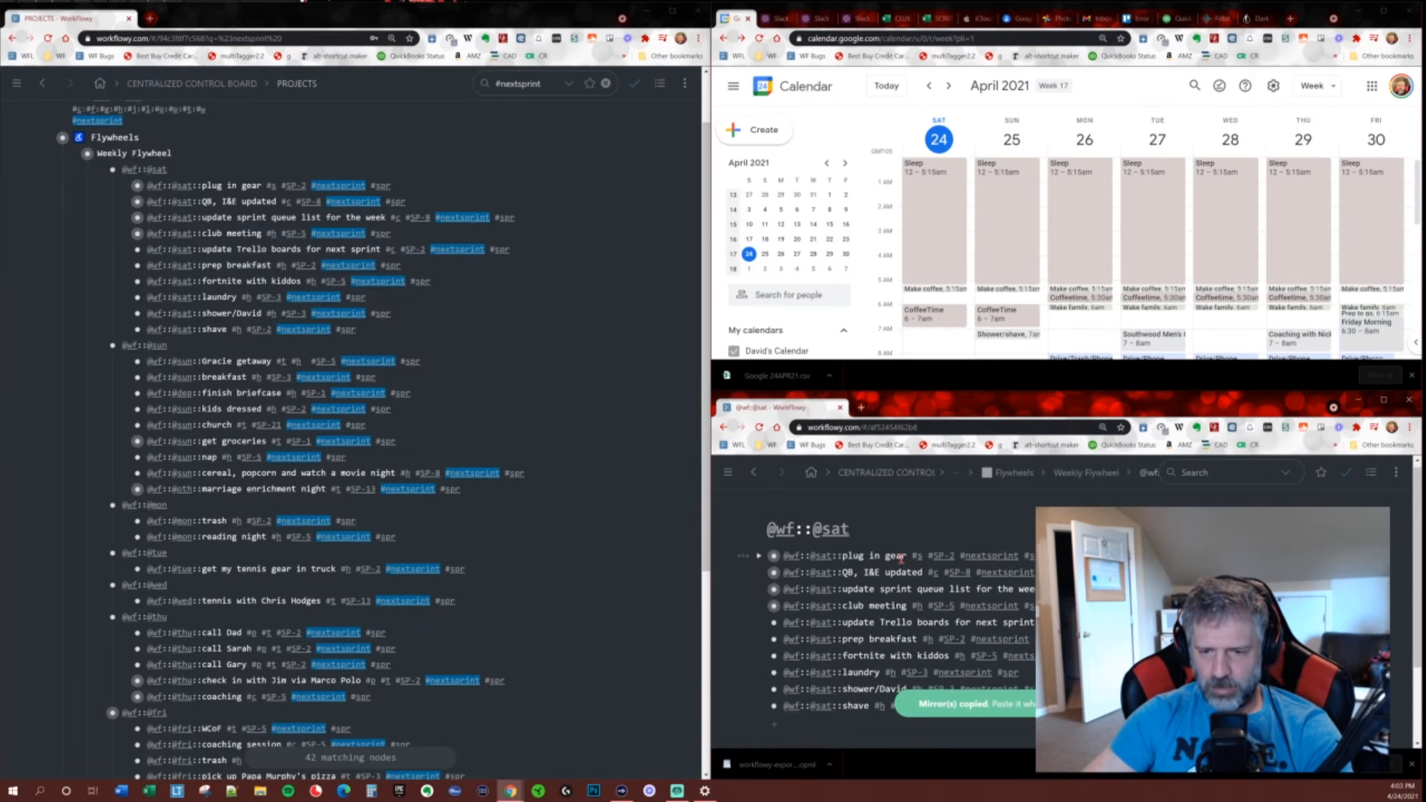
Delete Saturday's "update sprint queue list for the week" item and paste the Weekly Time Management Flywheel mirror below "club meeting".
scroll(955, 584, down, 1)
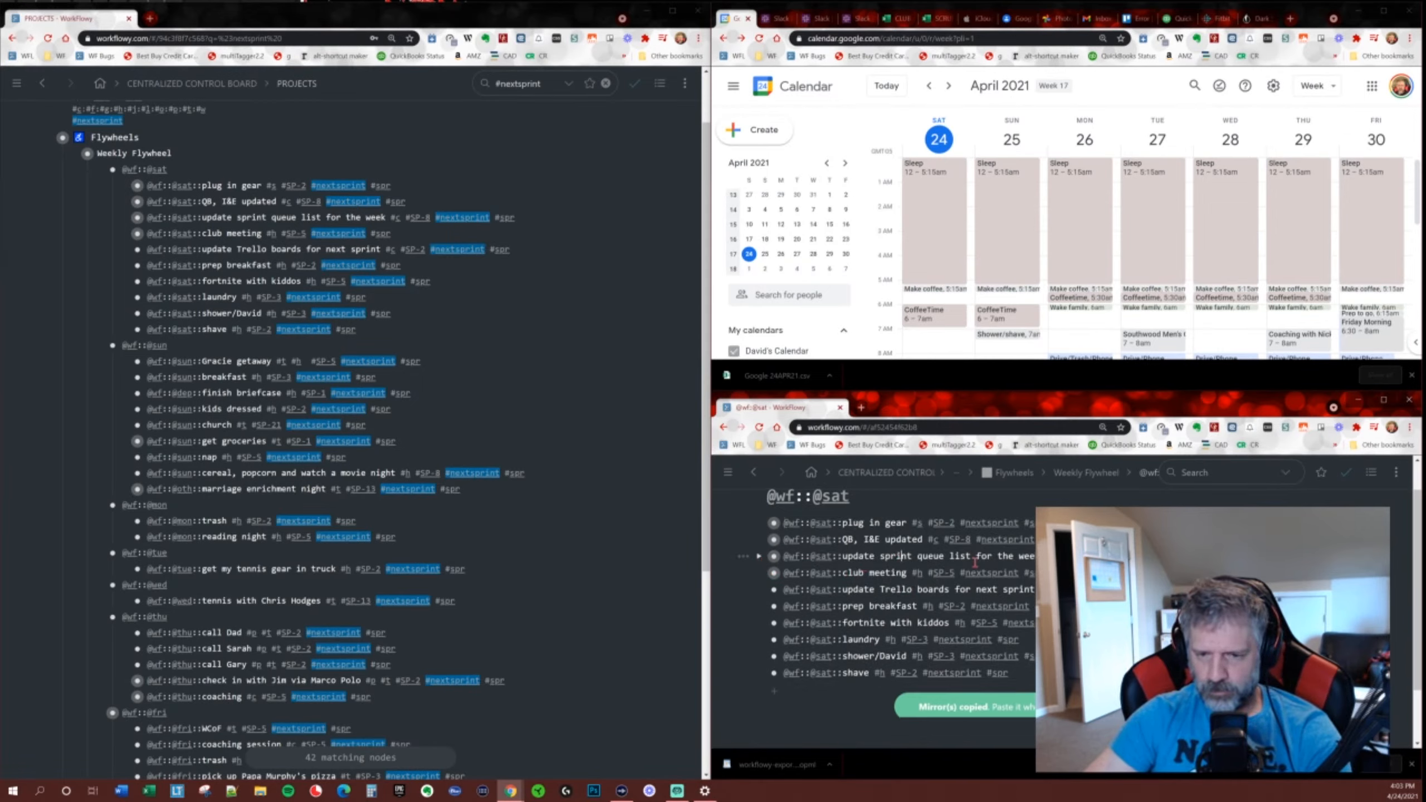
key(ctrl+shift+BackSpace)
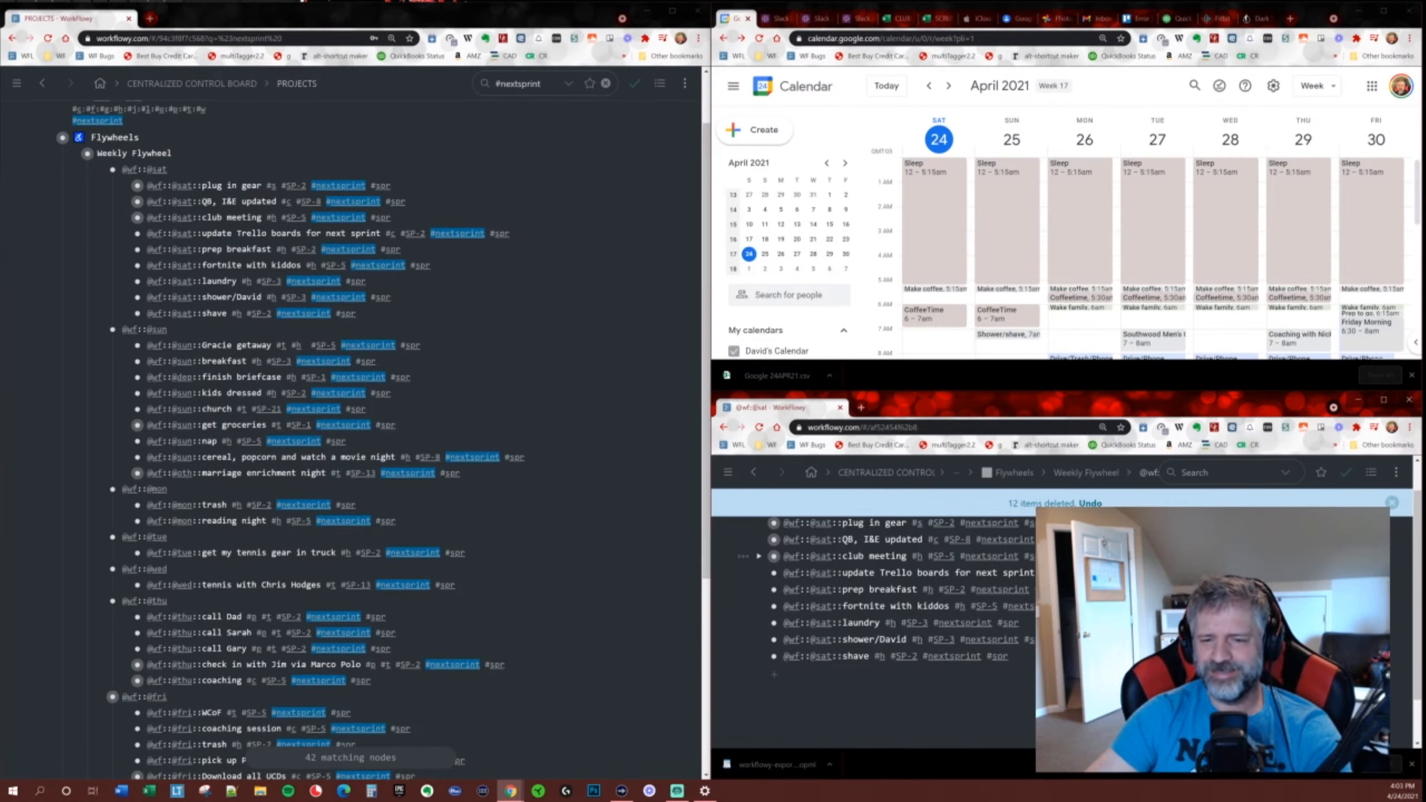
key(Return)
text(Weekly Time Management Flywheel)
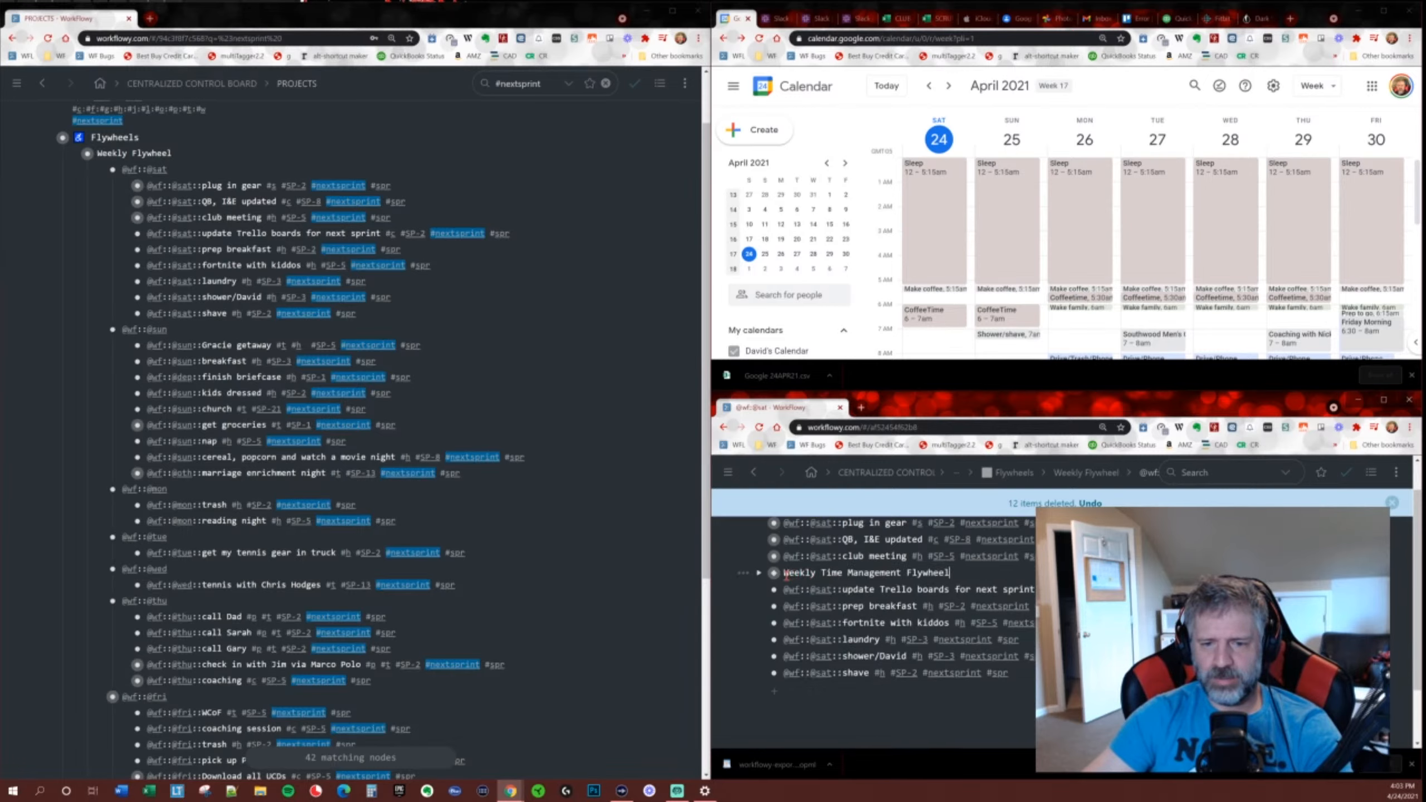
text(@wf)
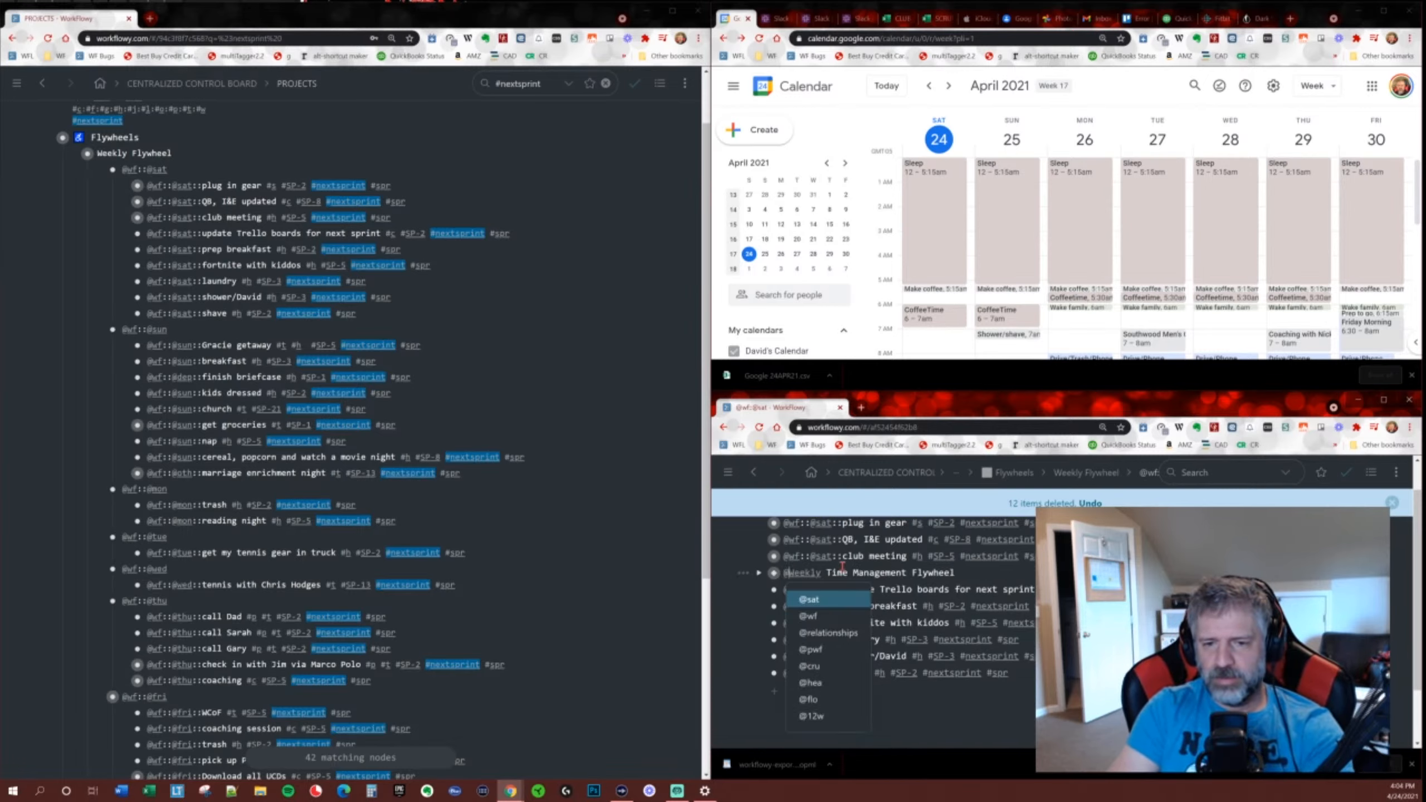
text(::@sat)
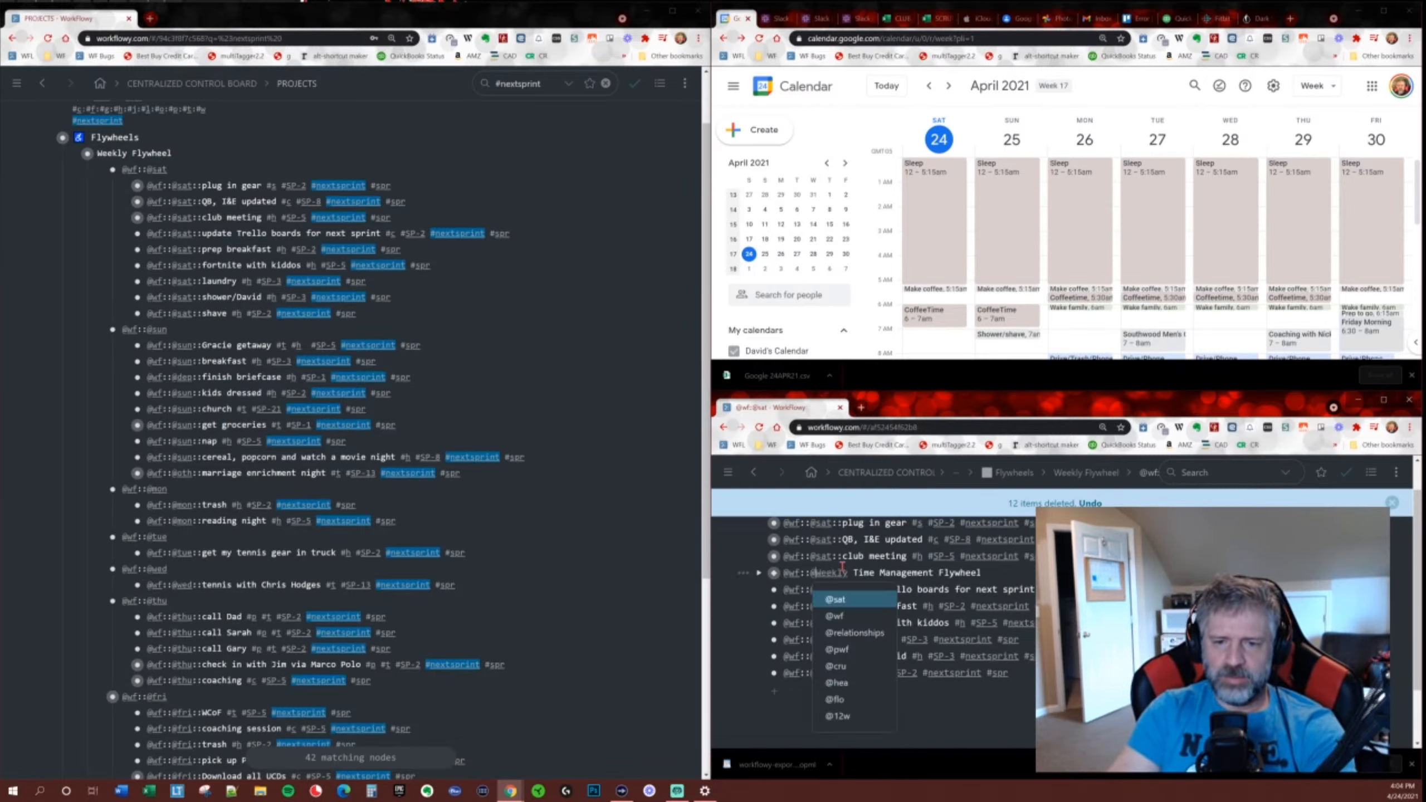
text(::)
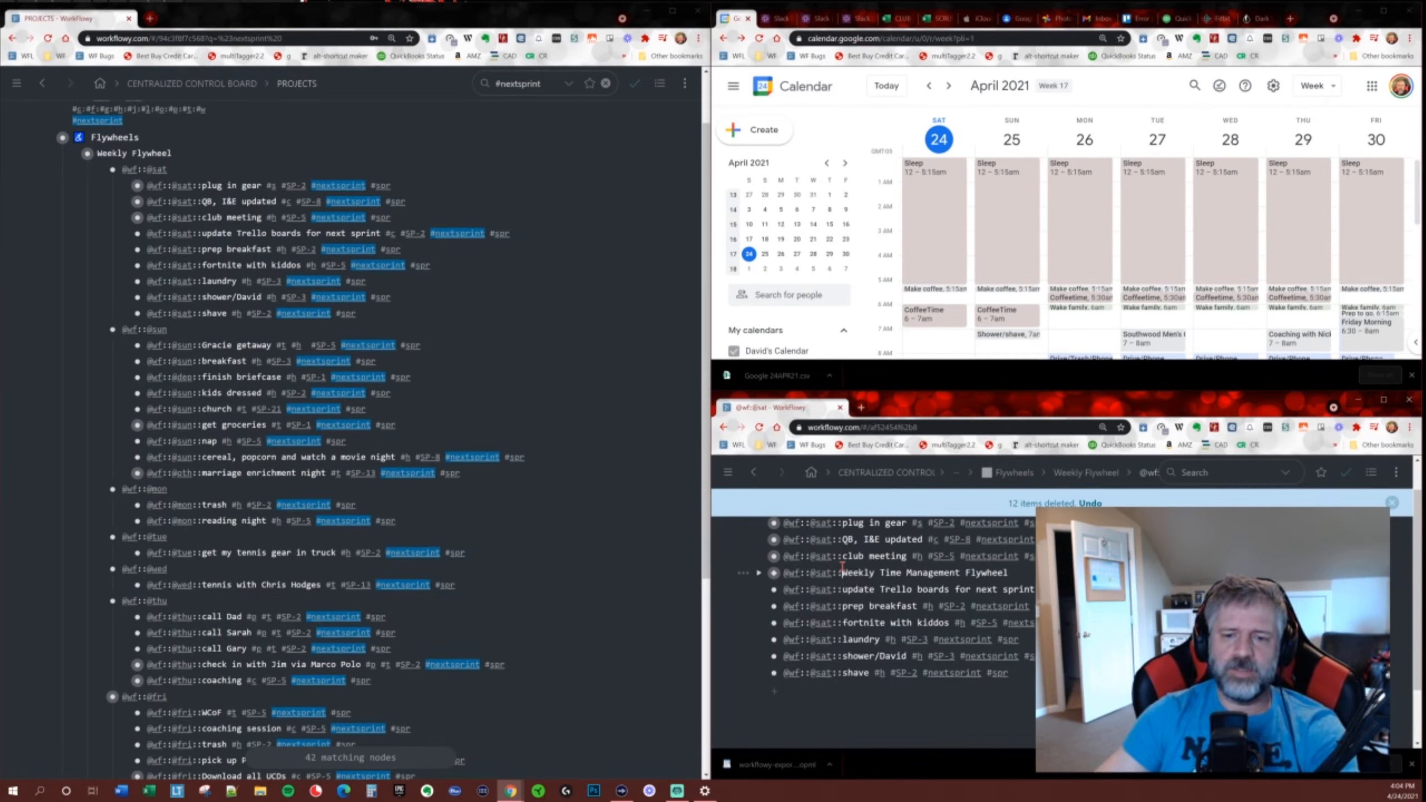
click(1026, 578)
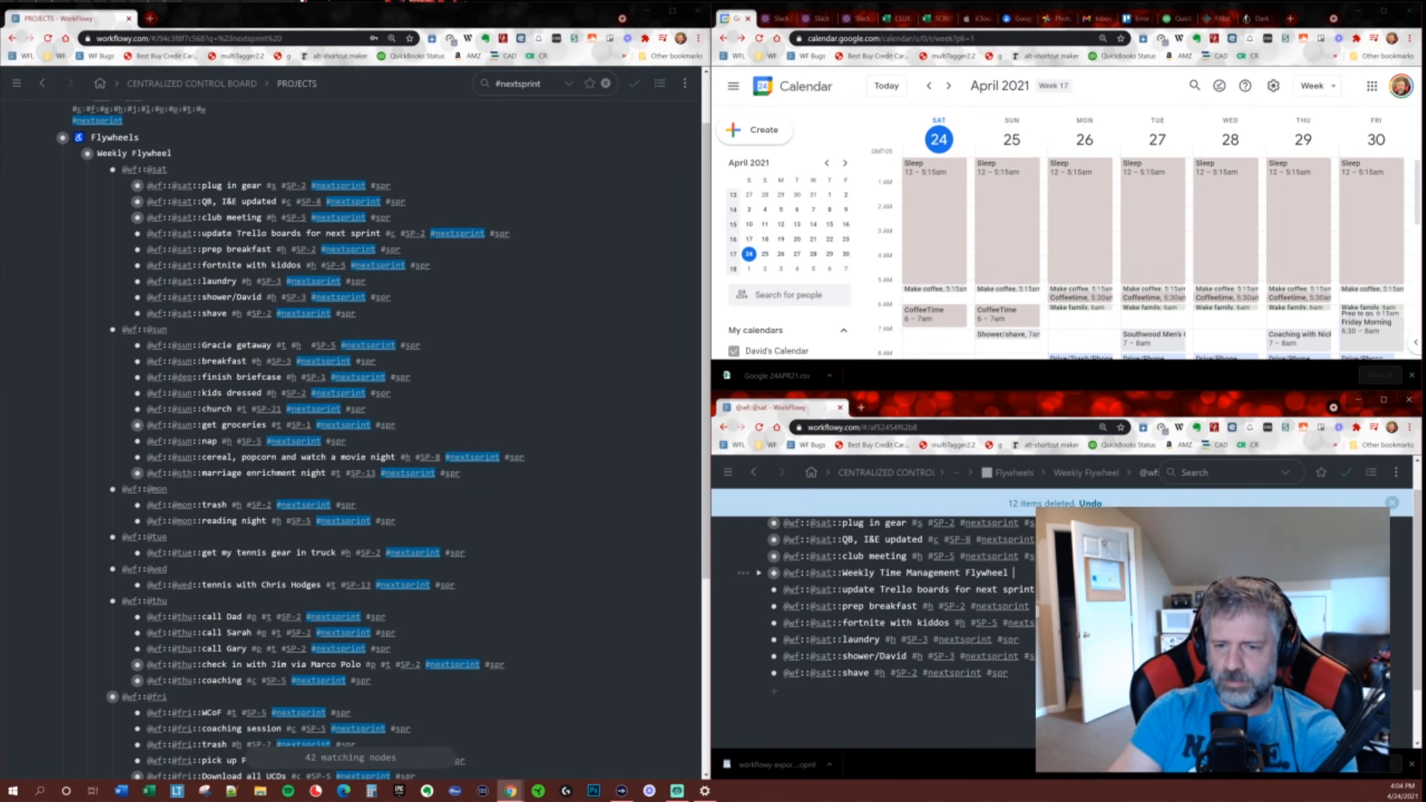
text(#c #)
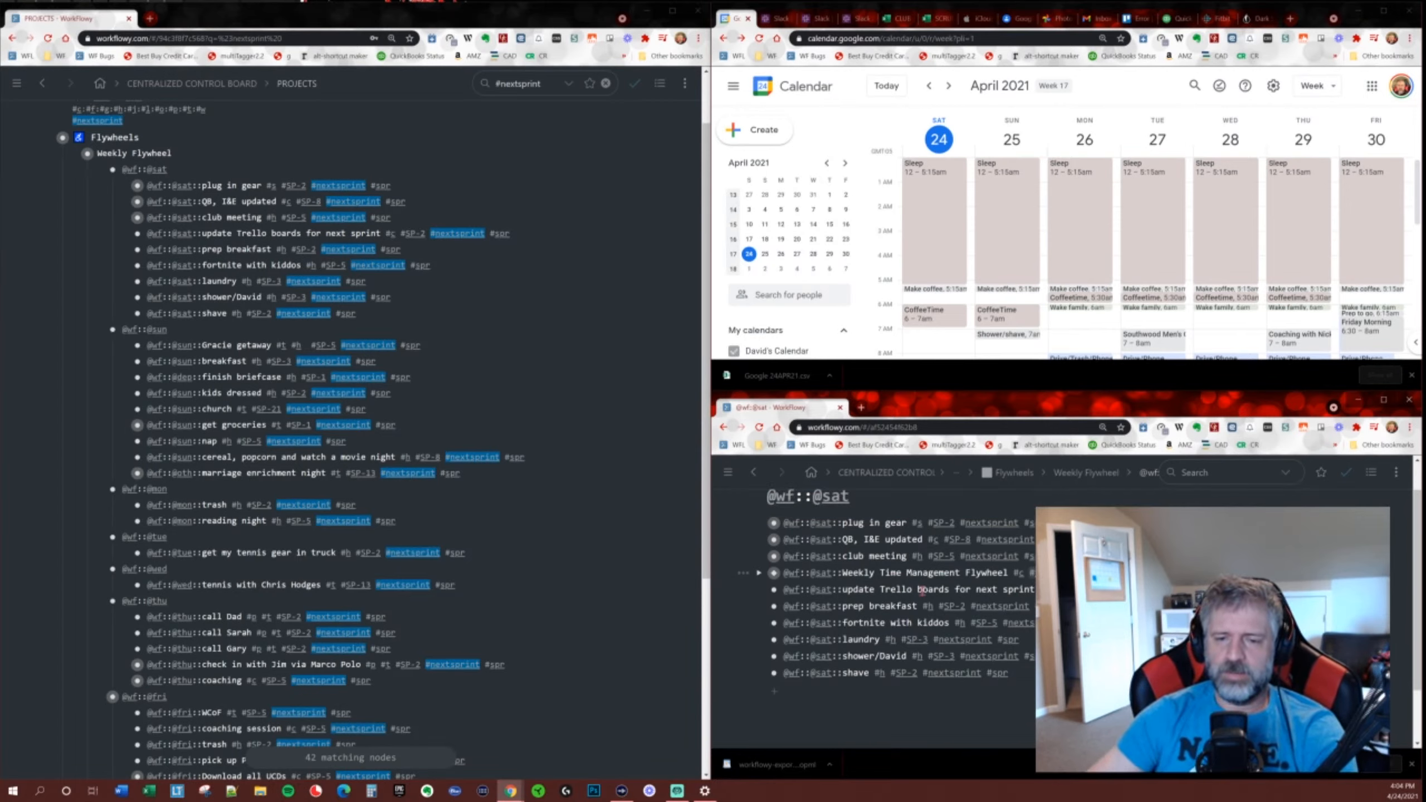
Within the mirrored Weekly Time Management Flywheel, complete "Weekly Calendar templated pulled up" and hide the completed items.
click(759, 574)
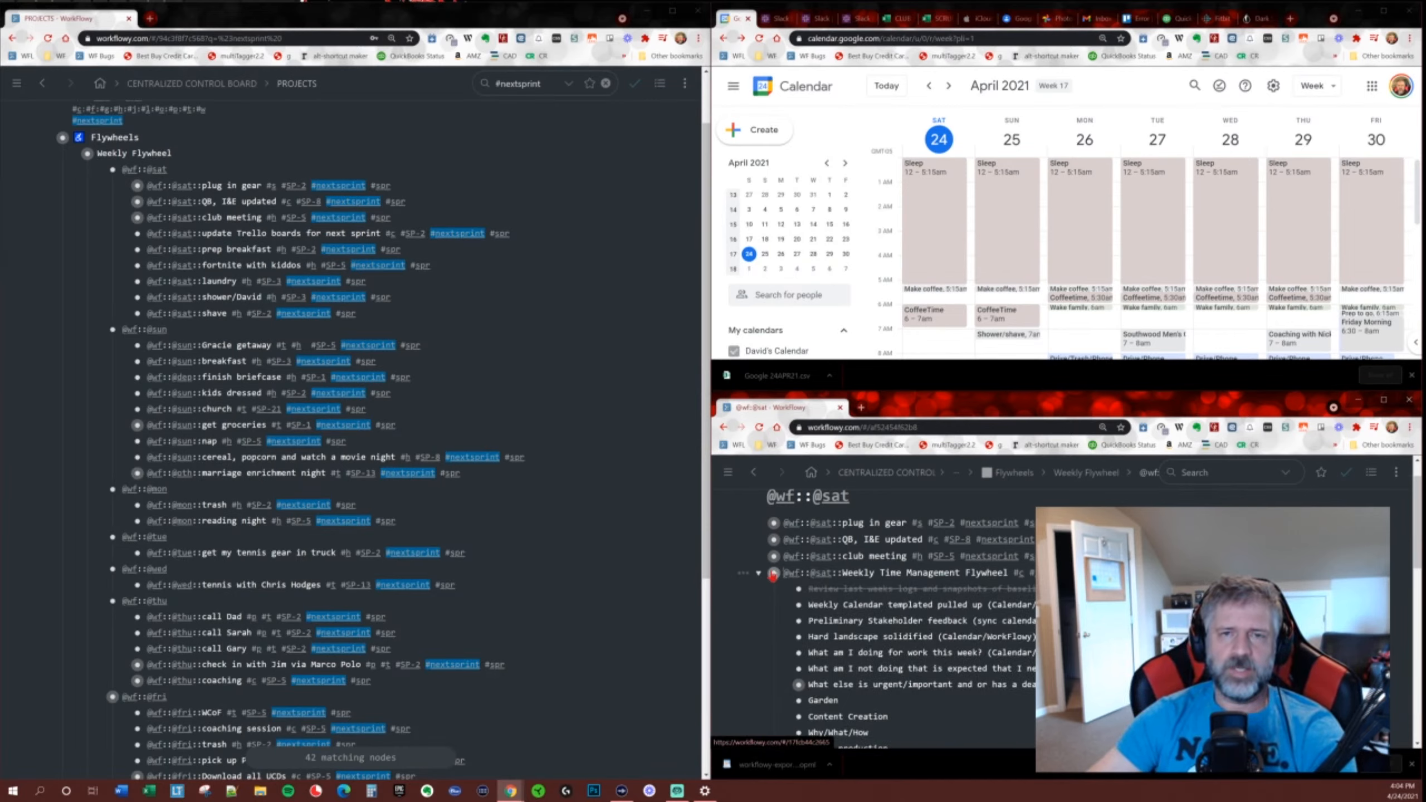
click(773, 574)
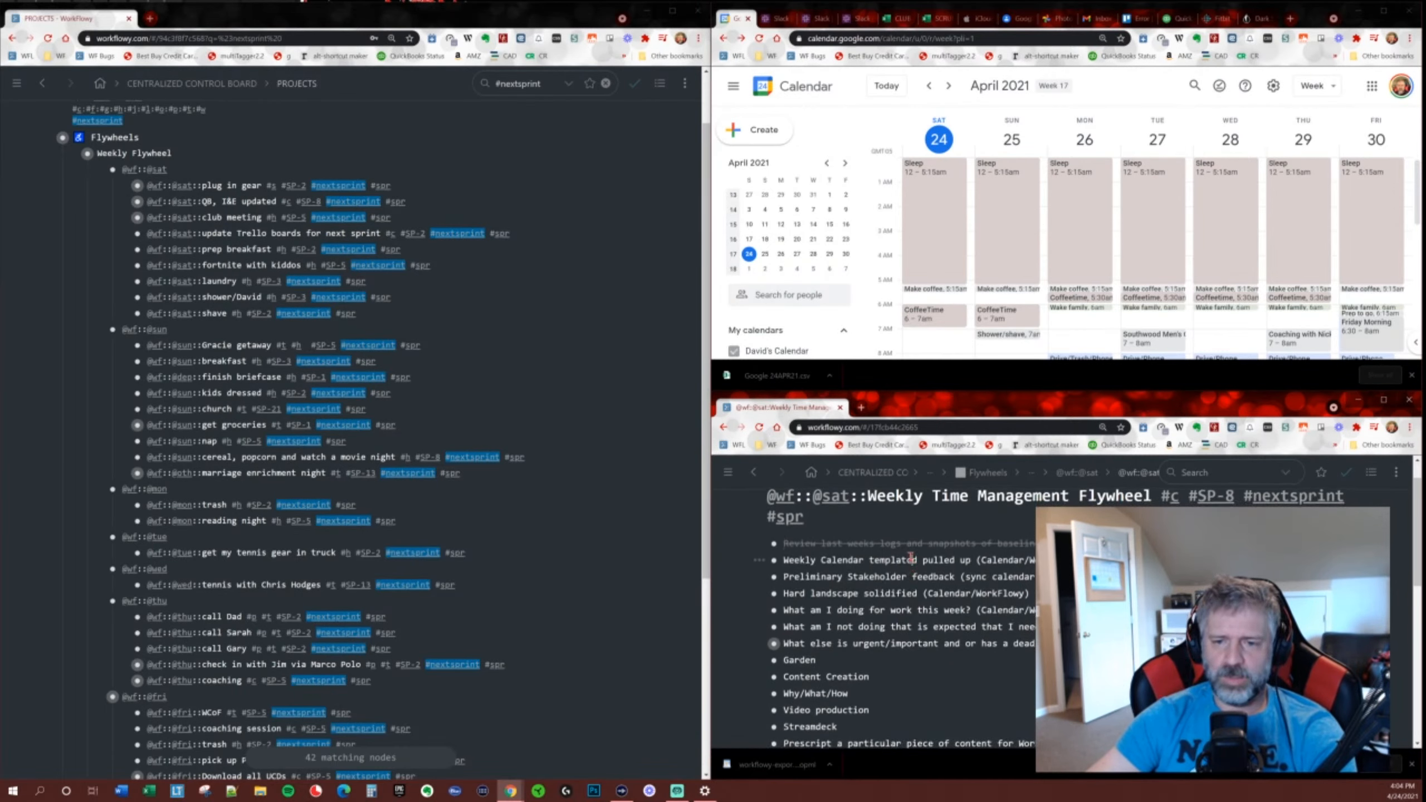
key(ctrl+Return)
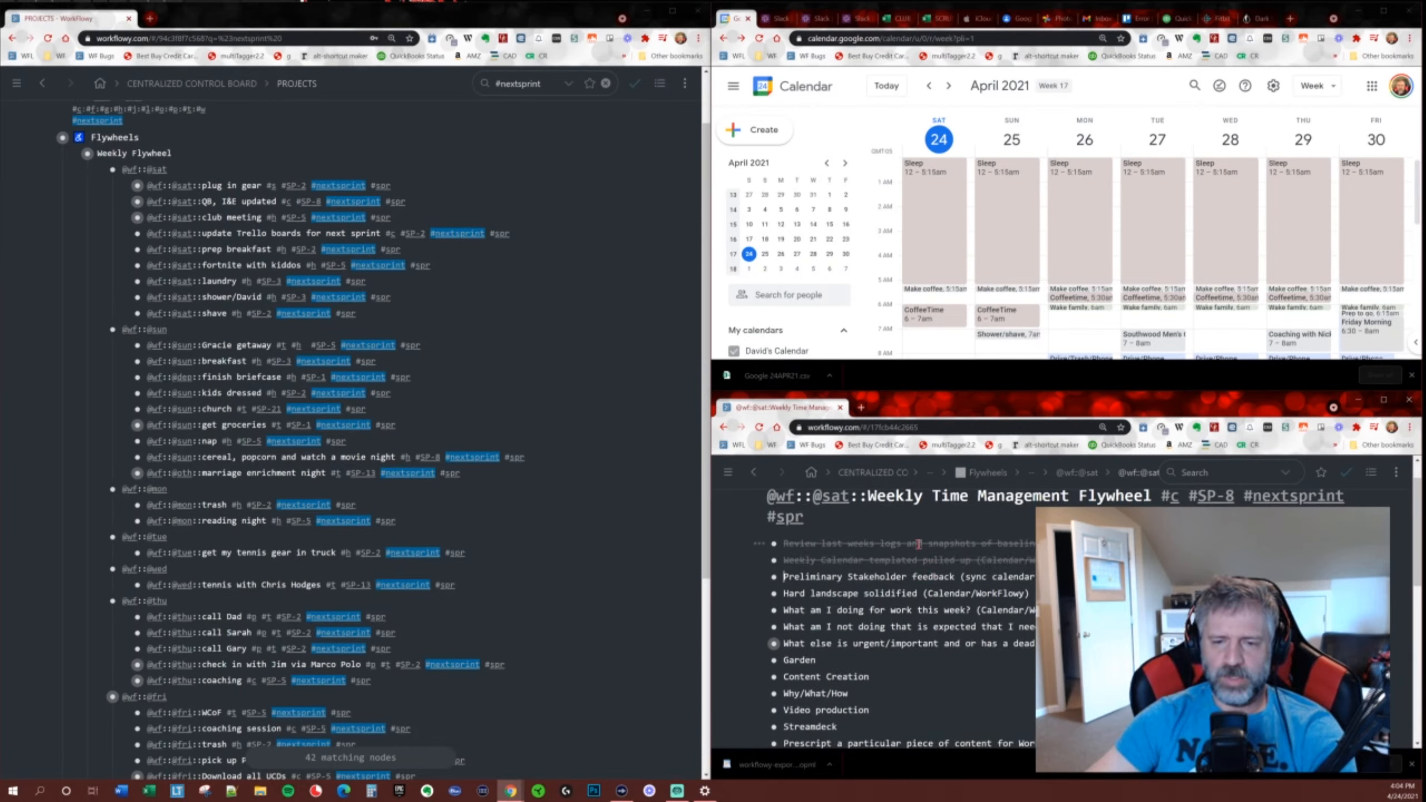
key(ctrl+o)
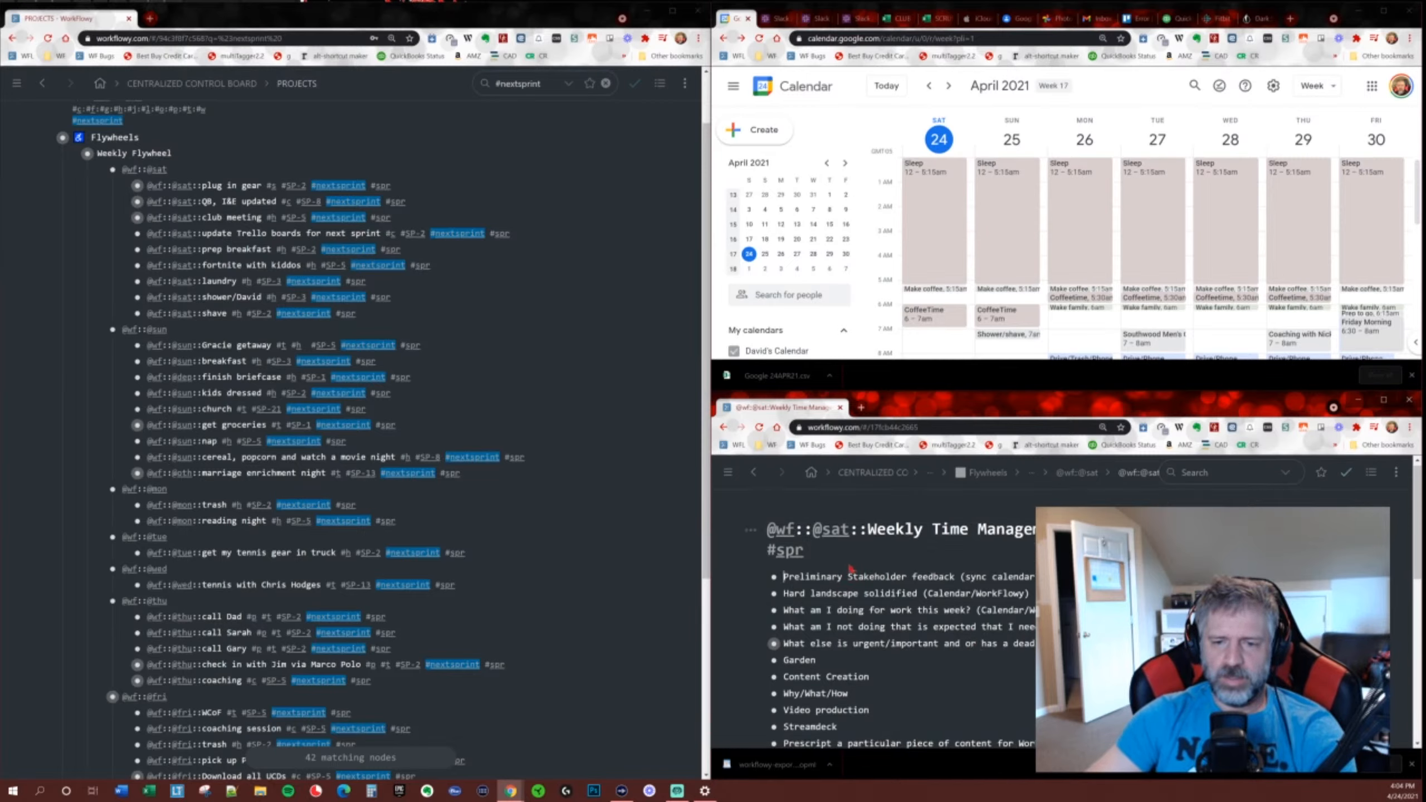
key(ctrl+o)
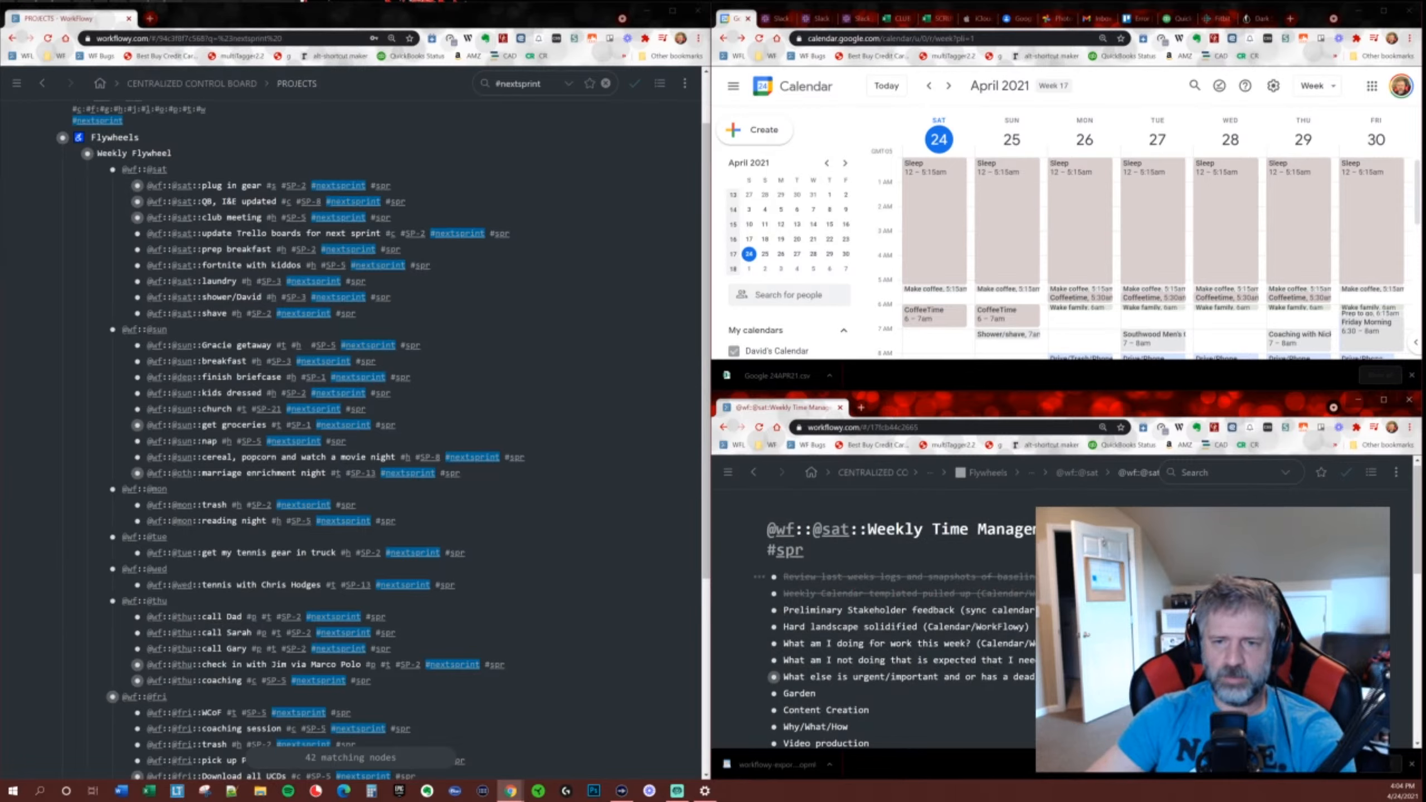
key(ctrl+o)
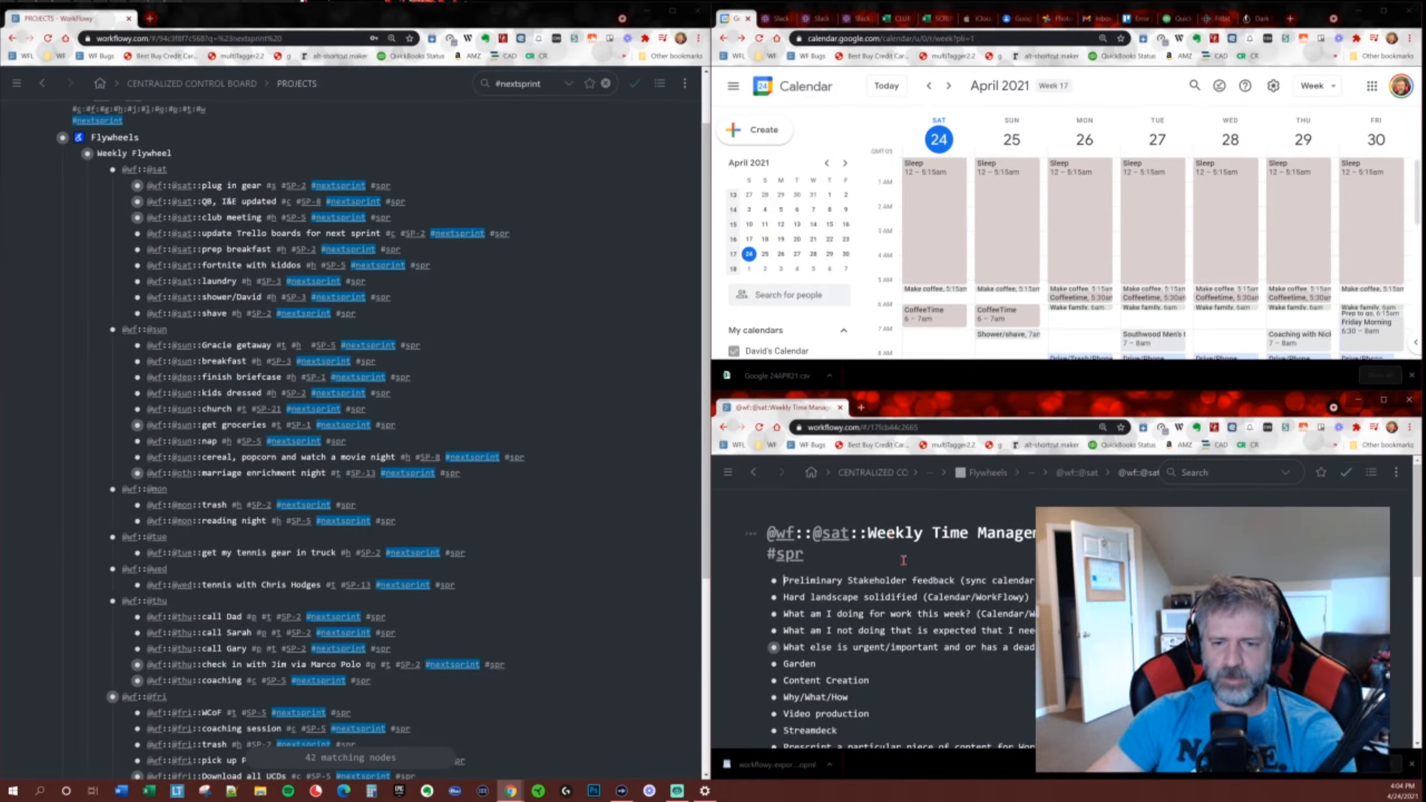
Check the week's events in the calendar and mark "Preliminary Stakeholder feedback" complete in the Weekly Time Management Flywheel.
scroll(904, 564, down, 1)
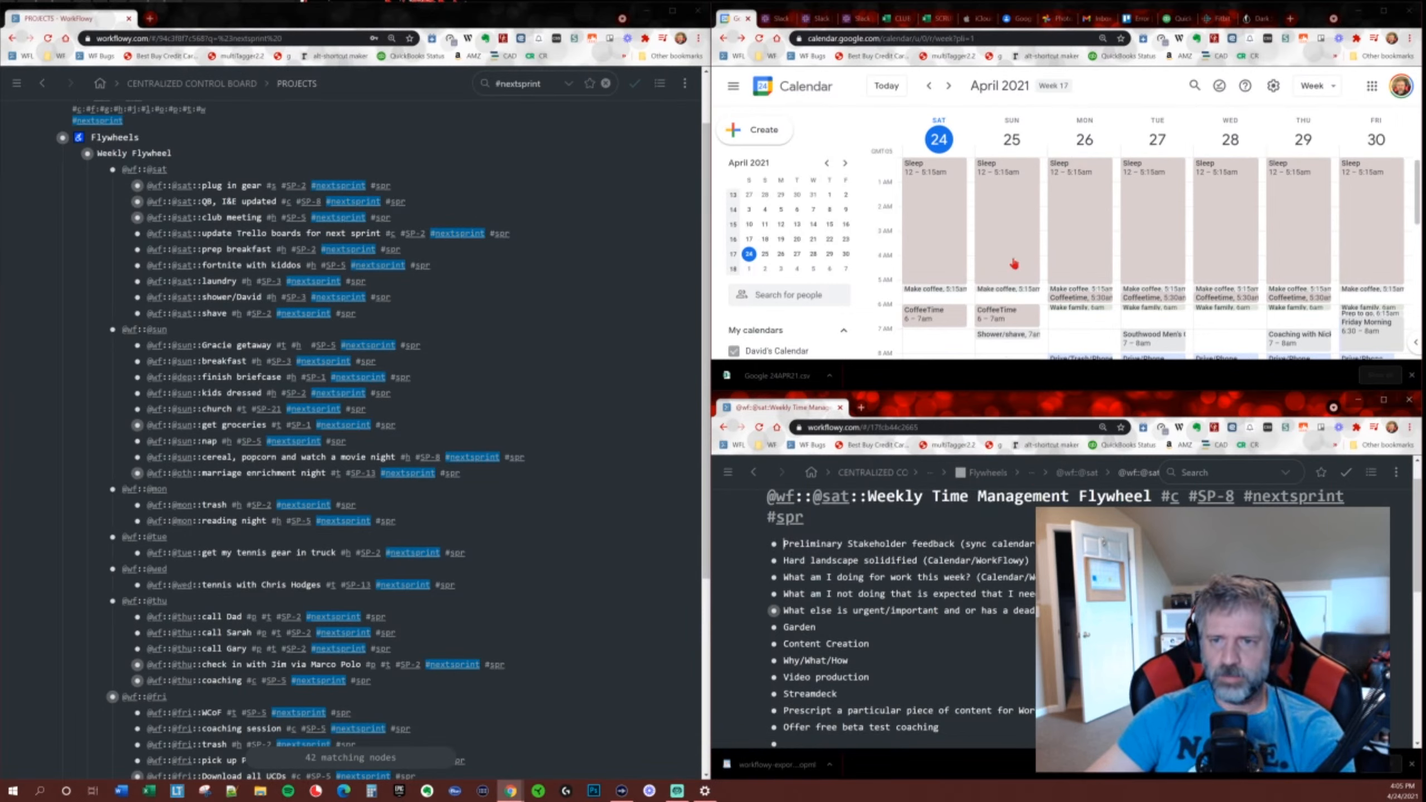
scroll(1055, 269, down, 1)
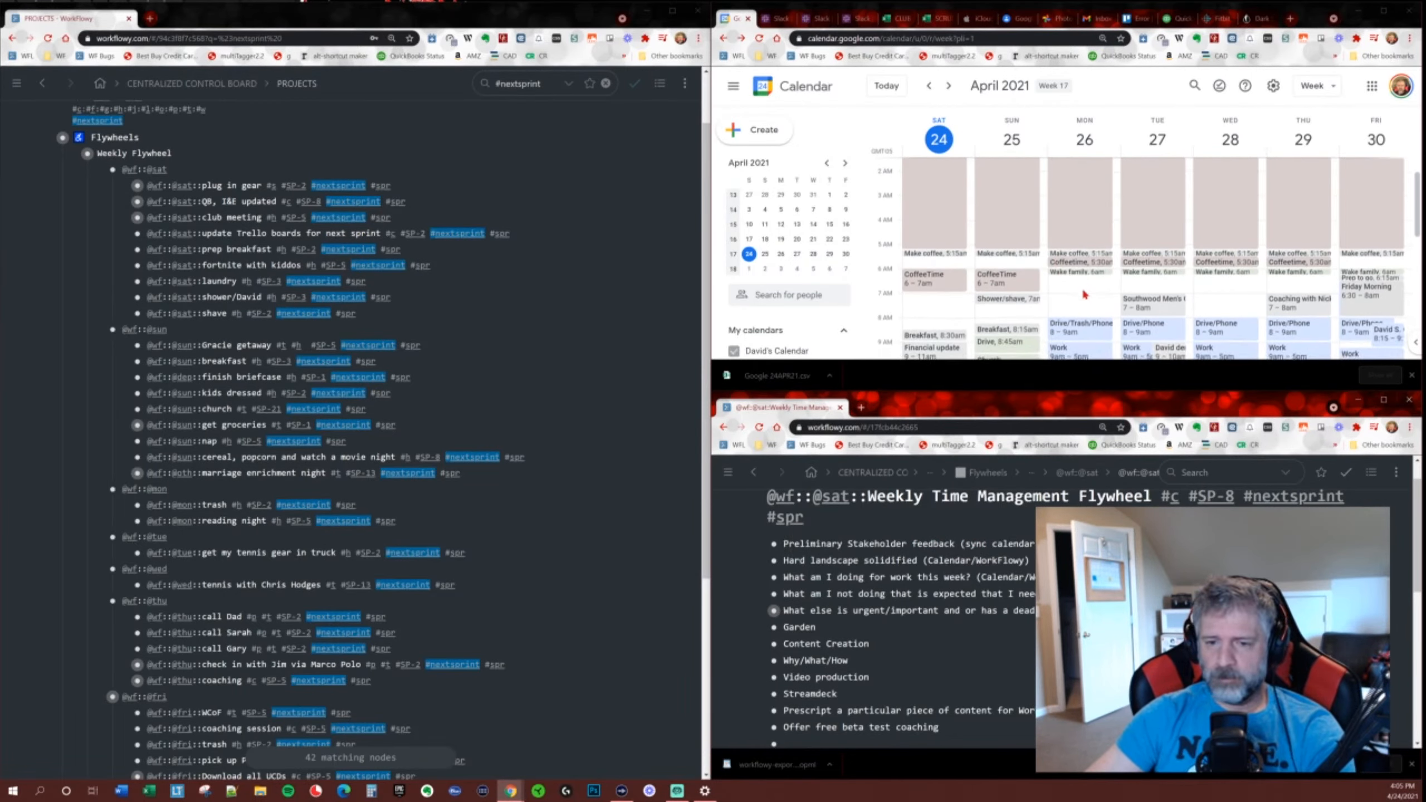
scroll(1058, 268, down, 1)
scroll(929, 530, down, 1)
click(931, 526)
key(ctrl+Return)
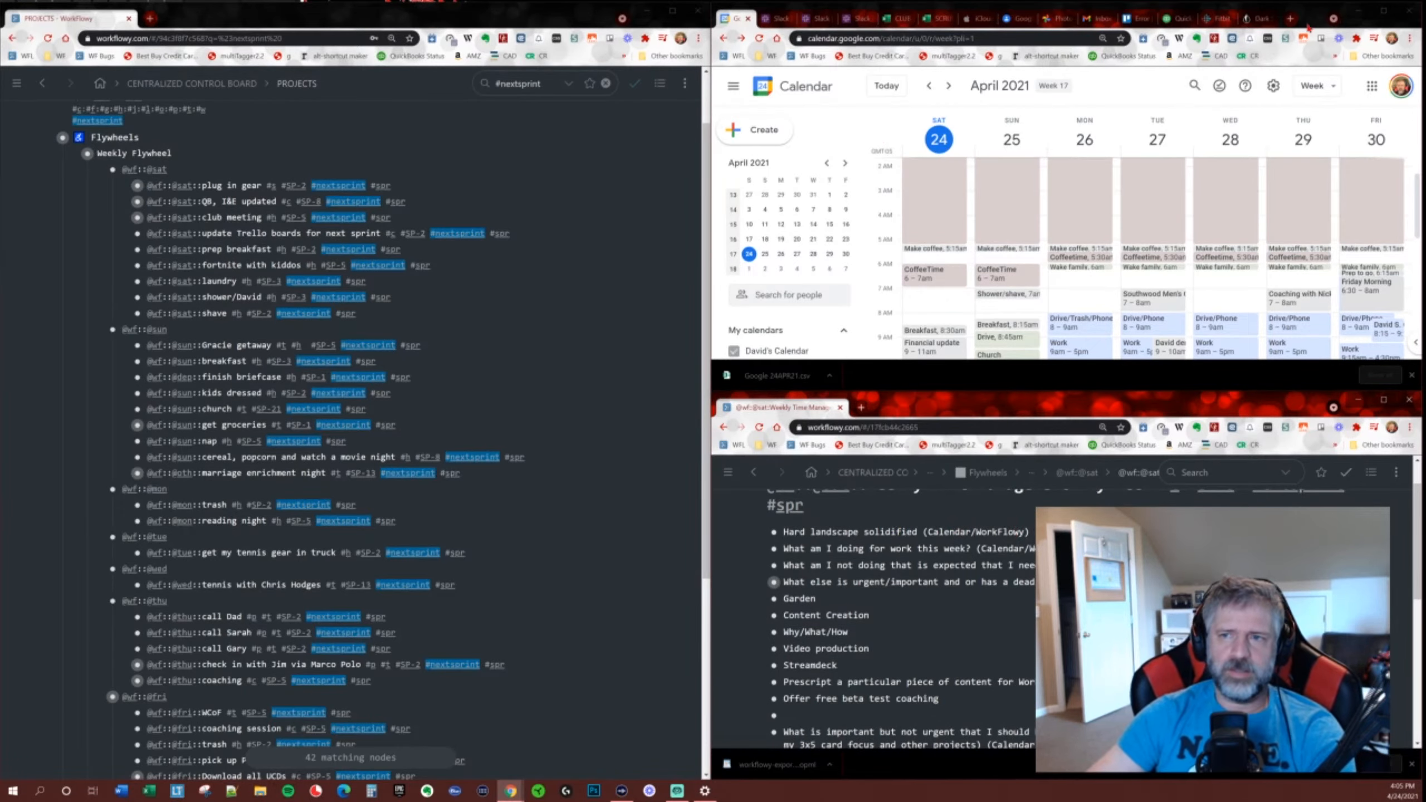
Maximize the Google Calendar window and move Tuesday the 27th's Work event to 10am–6pm, for this event only.
drag(1317, 21, 876, 2)
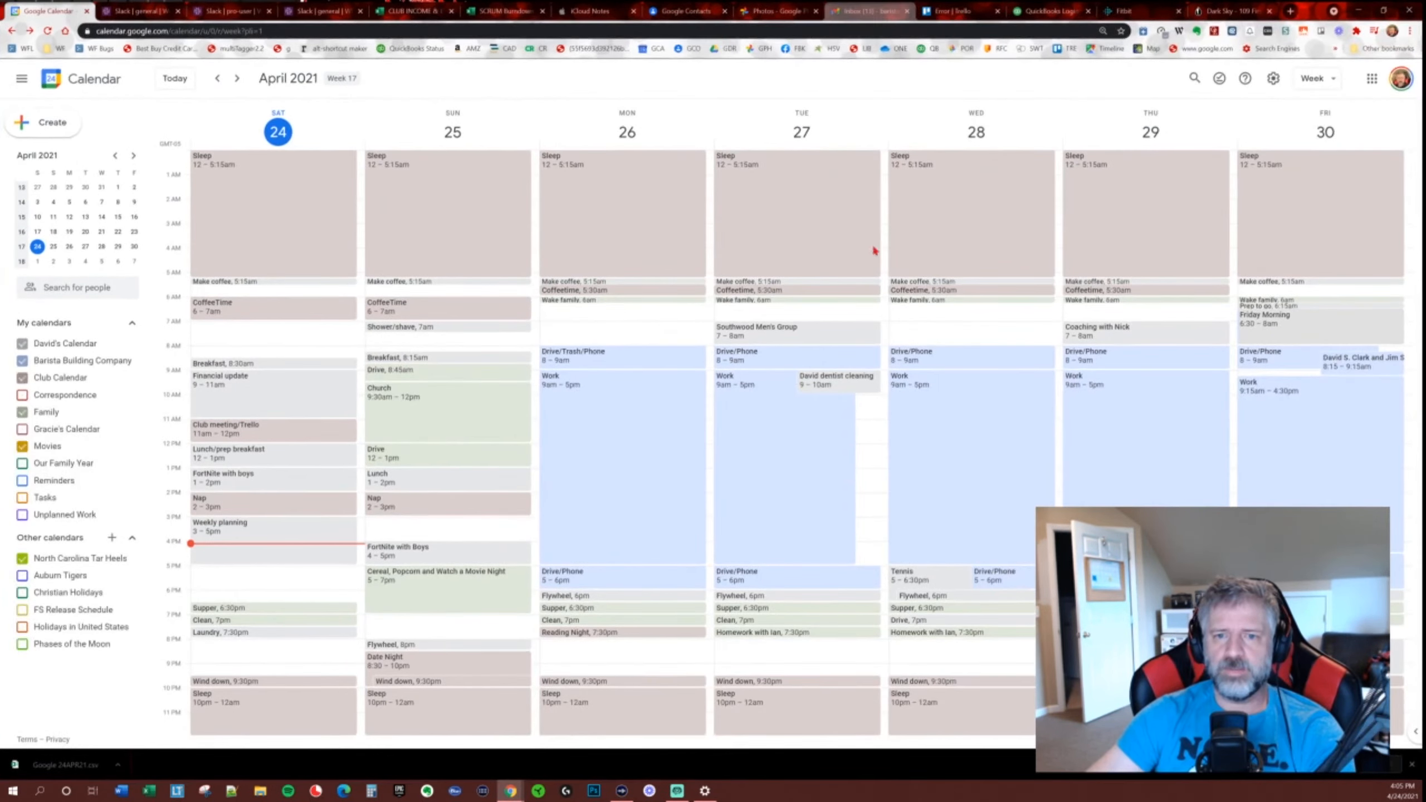
key(ctrl+minus)
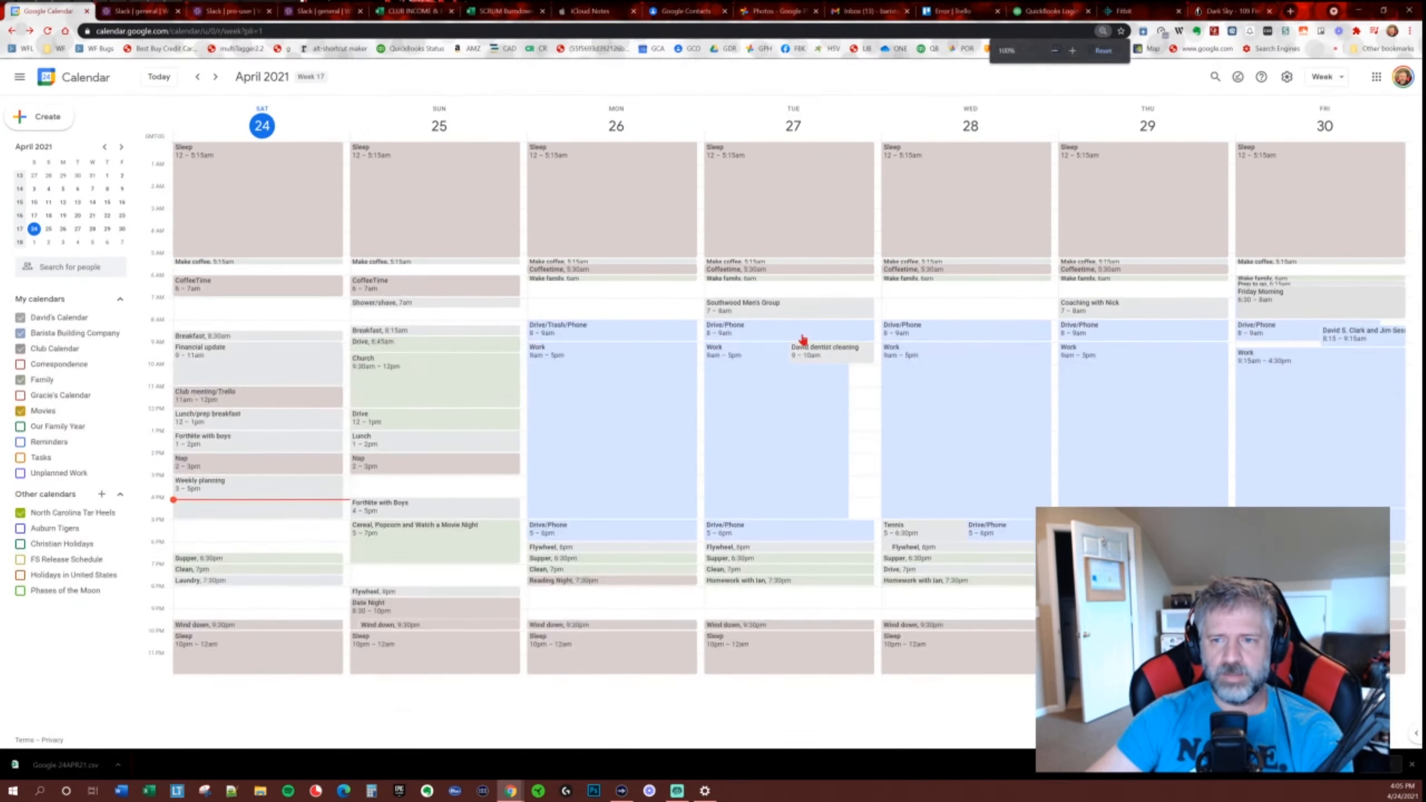
key(ctrl+plus)
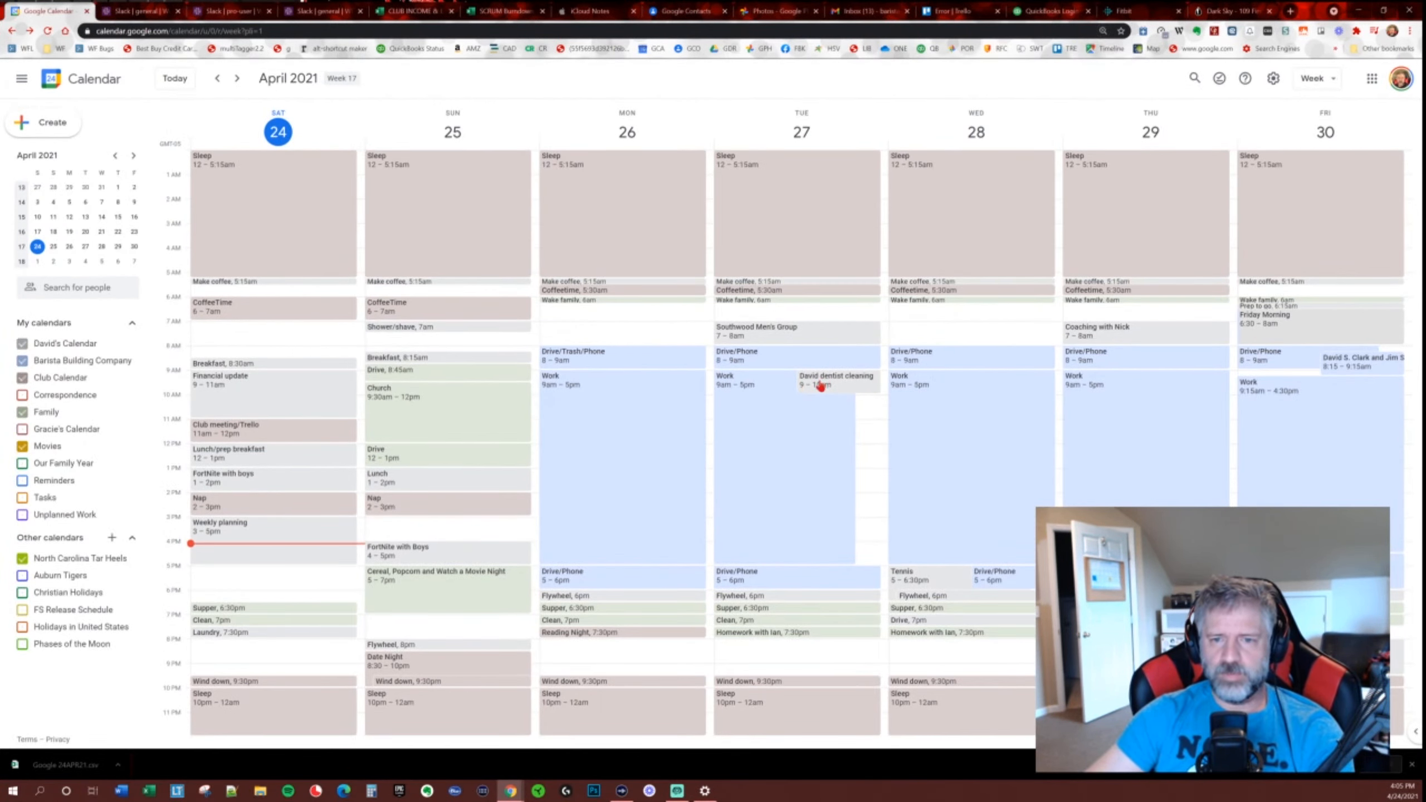
drag(814, 418, 831, 442)
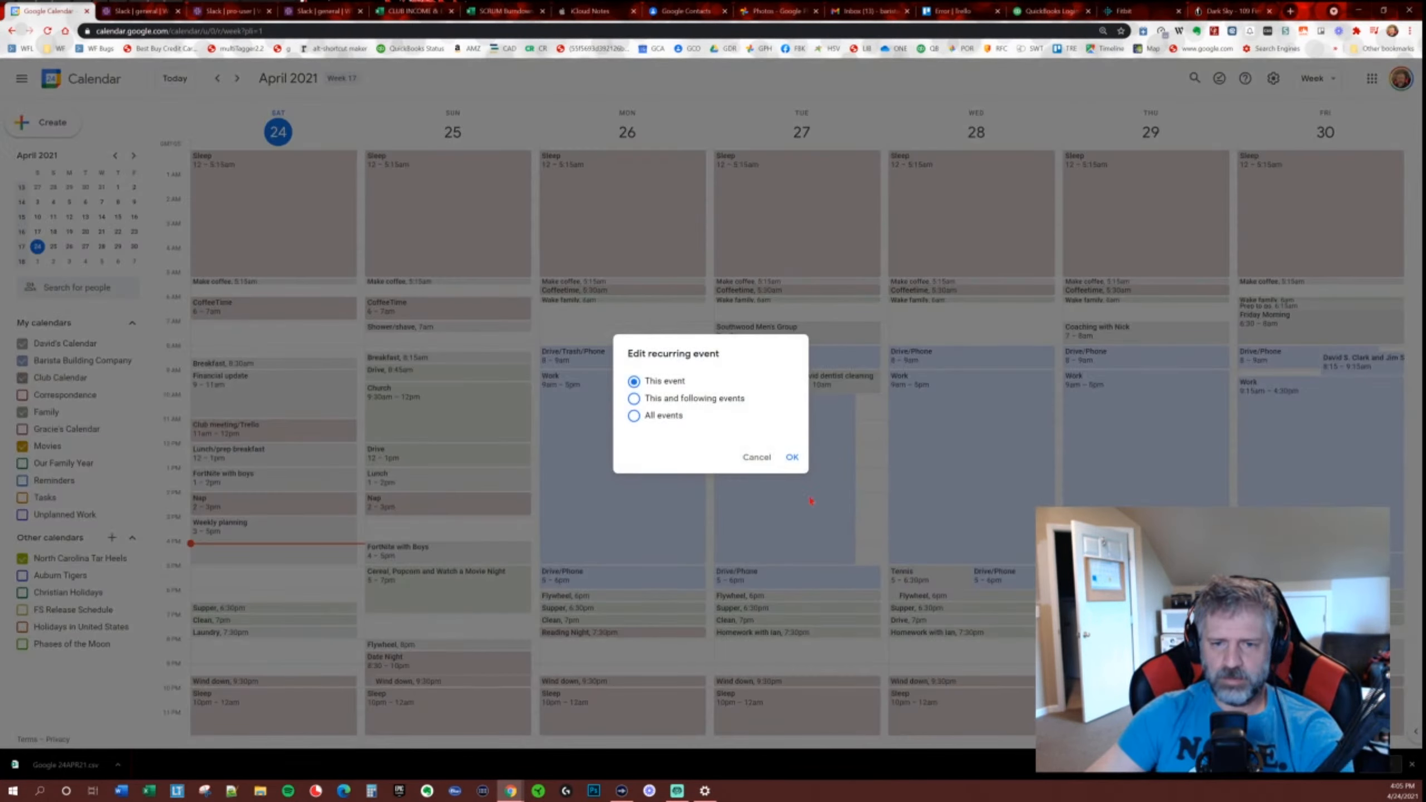
click(793, 456)
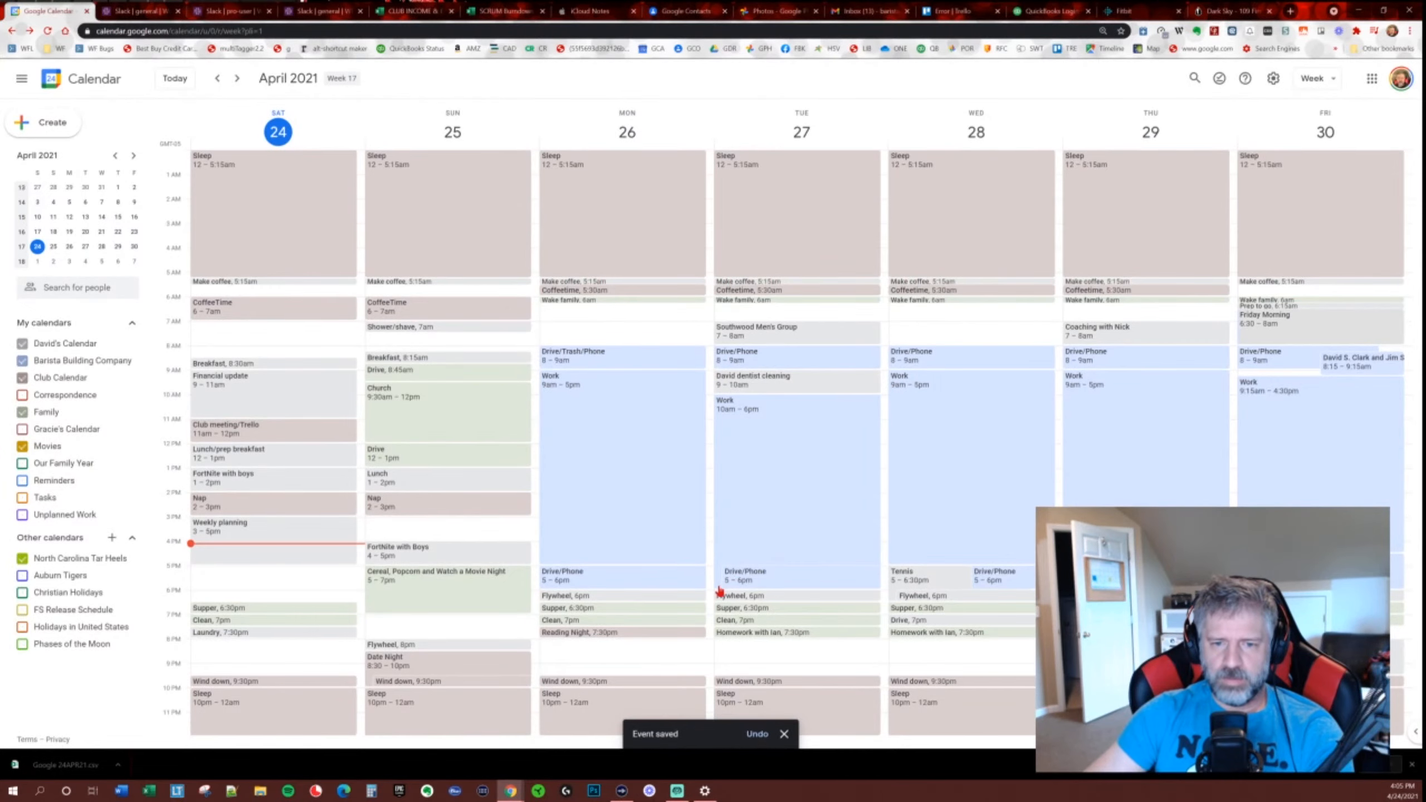
Shorten Tuesday the 27th's Work event to end at 5pm, applying the change to this event only.
drag(718, 588, 725, 564)
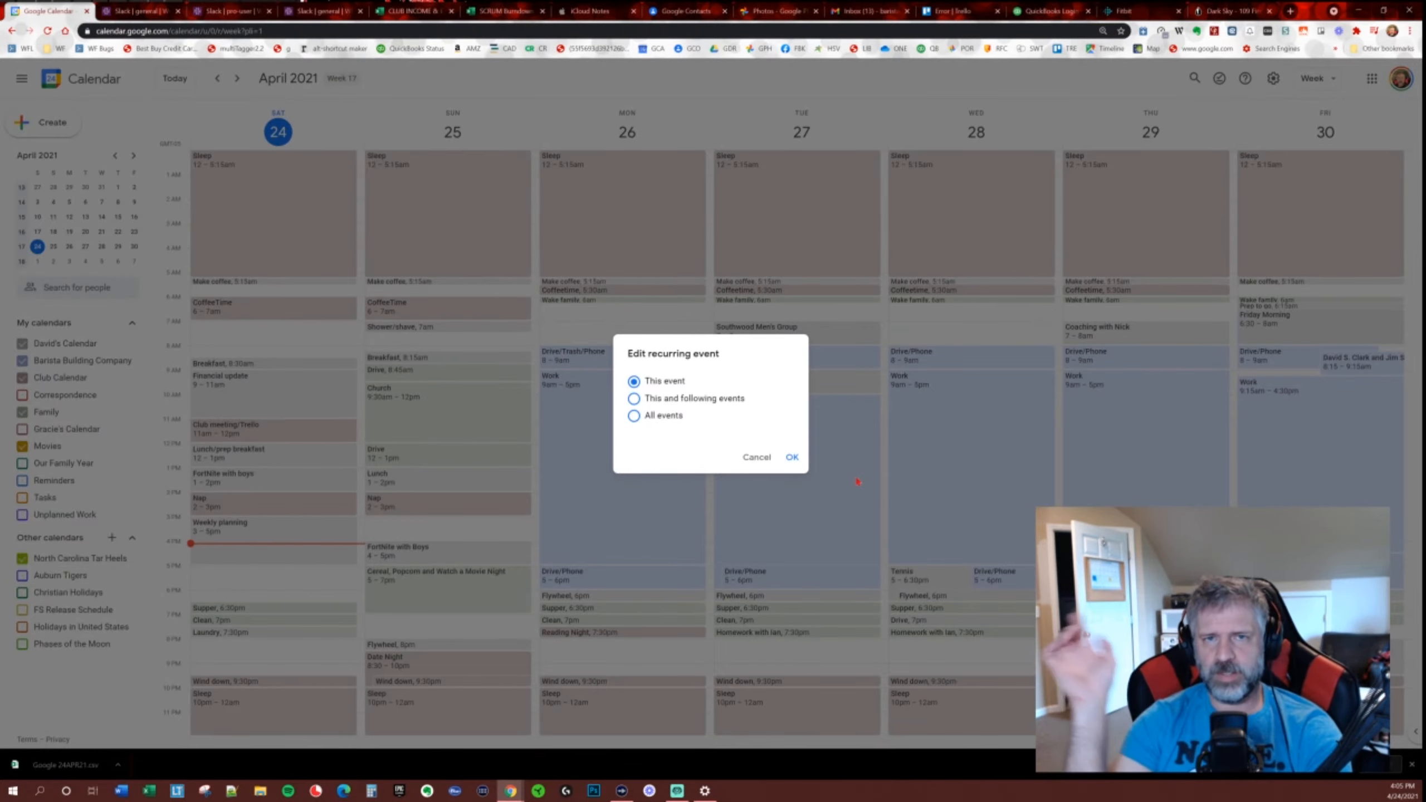
click(792, 457)
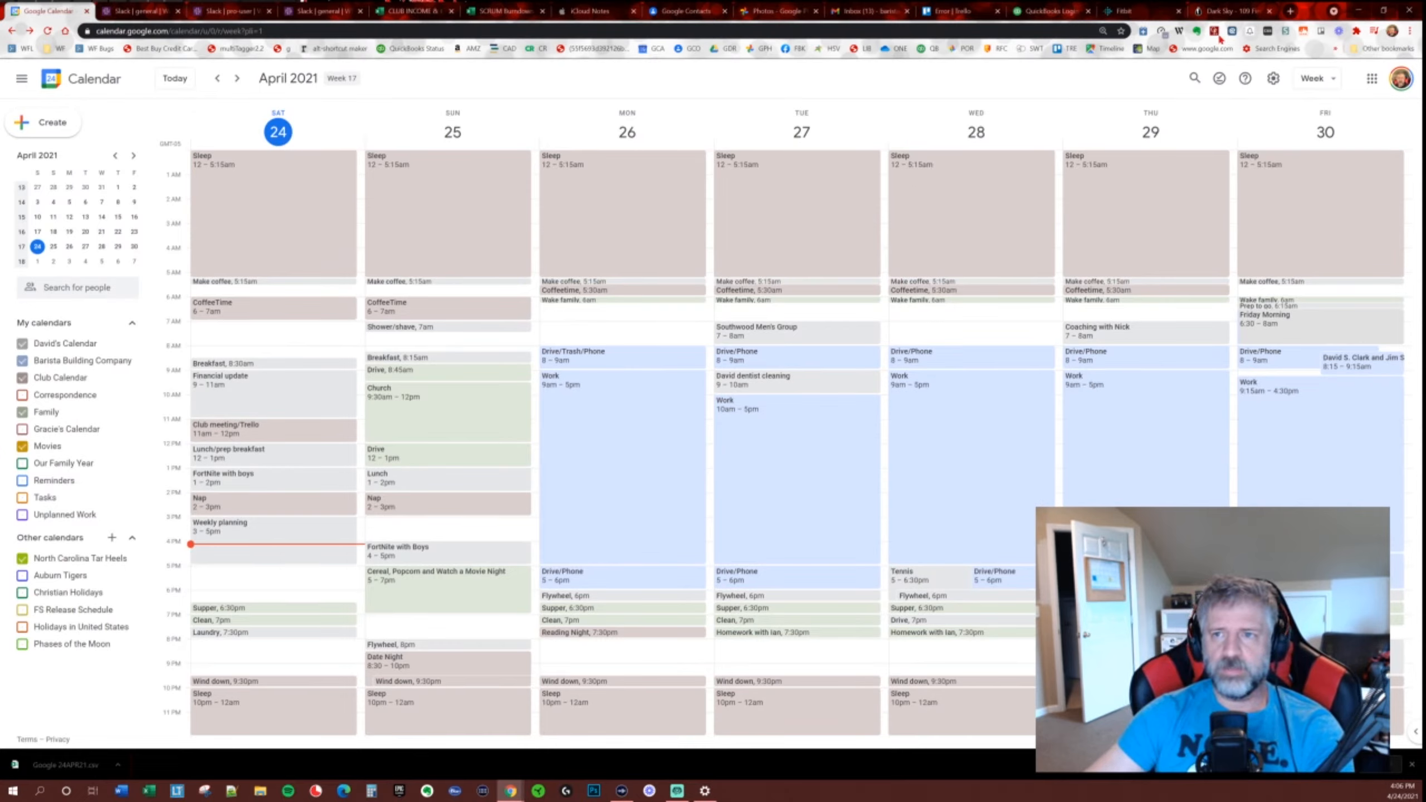
drag(1308, 11, 1002, 2)
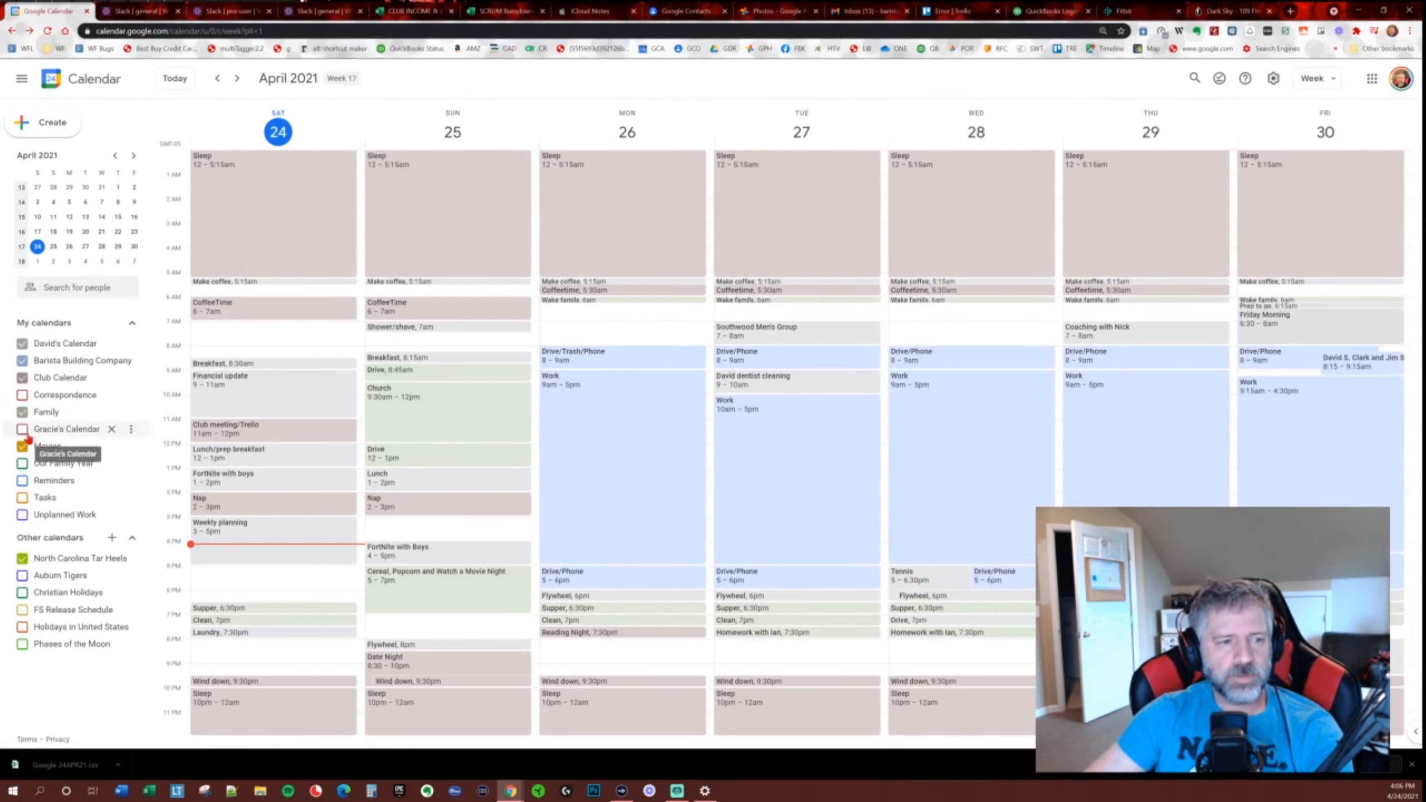
Show and hide the personal calendar listed below Family, and hide the North Carolina Tar Heels calendar.
click(22, 429)
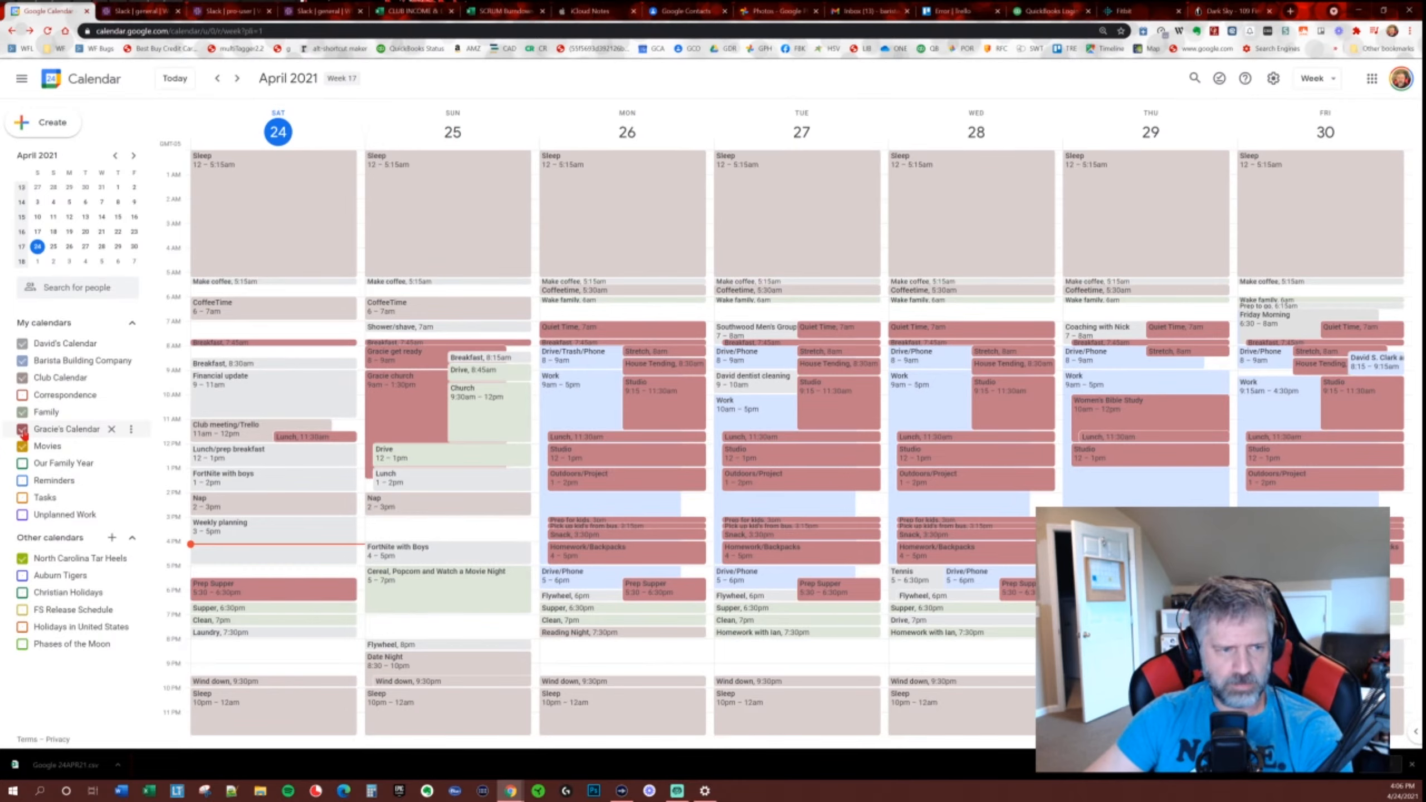
click(22, 429)
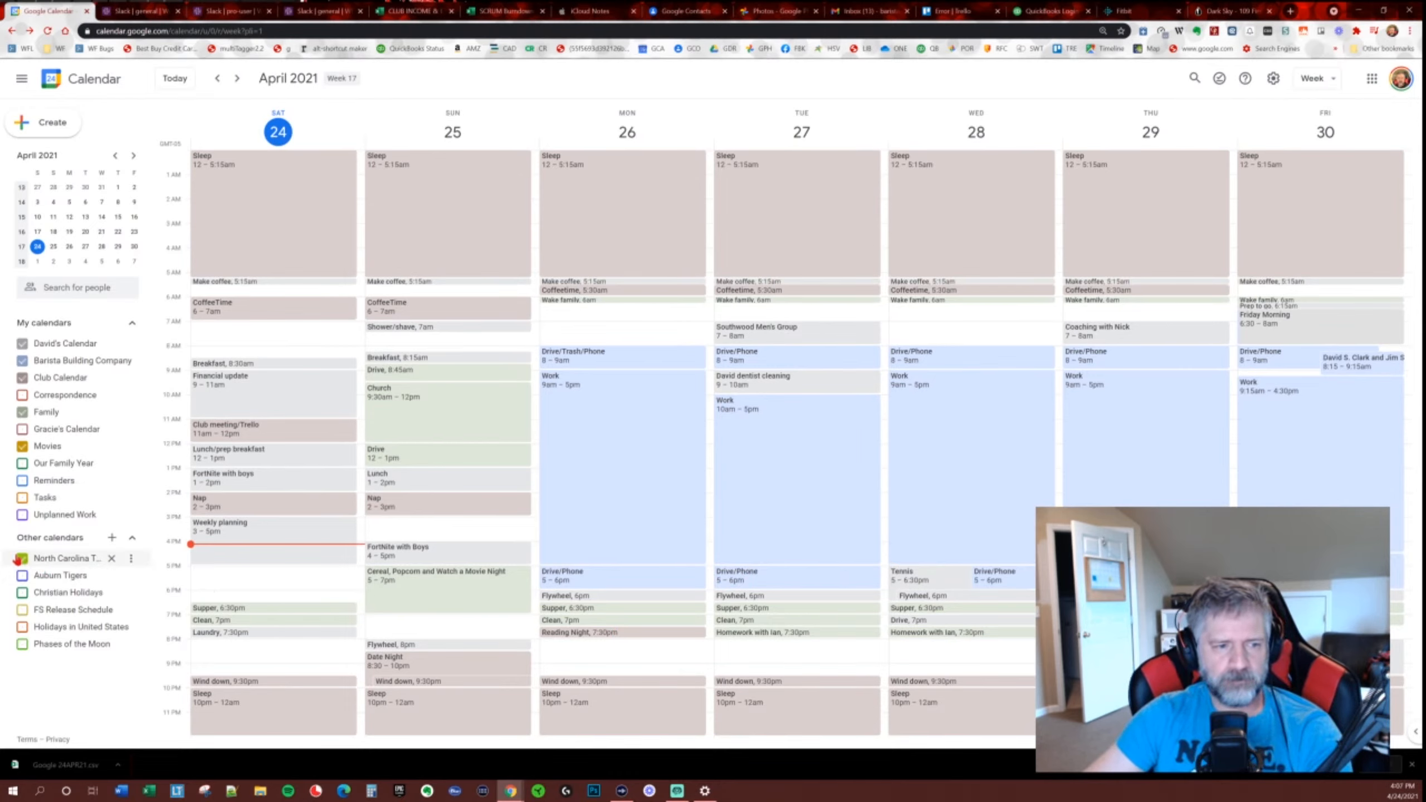
click(22, 576)
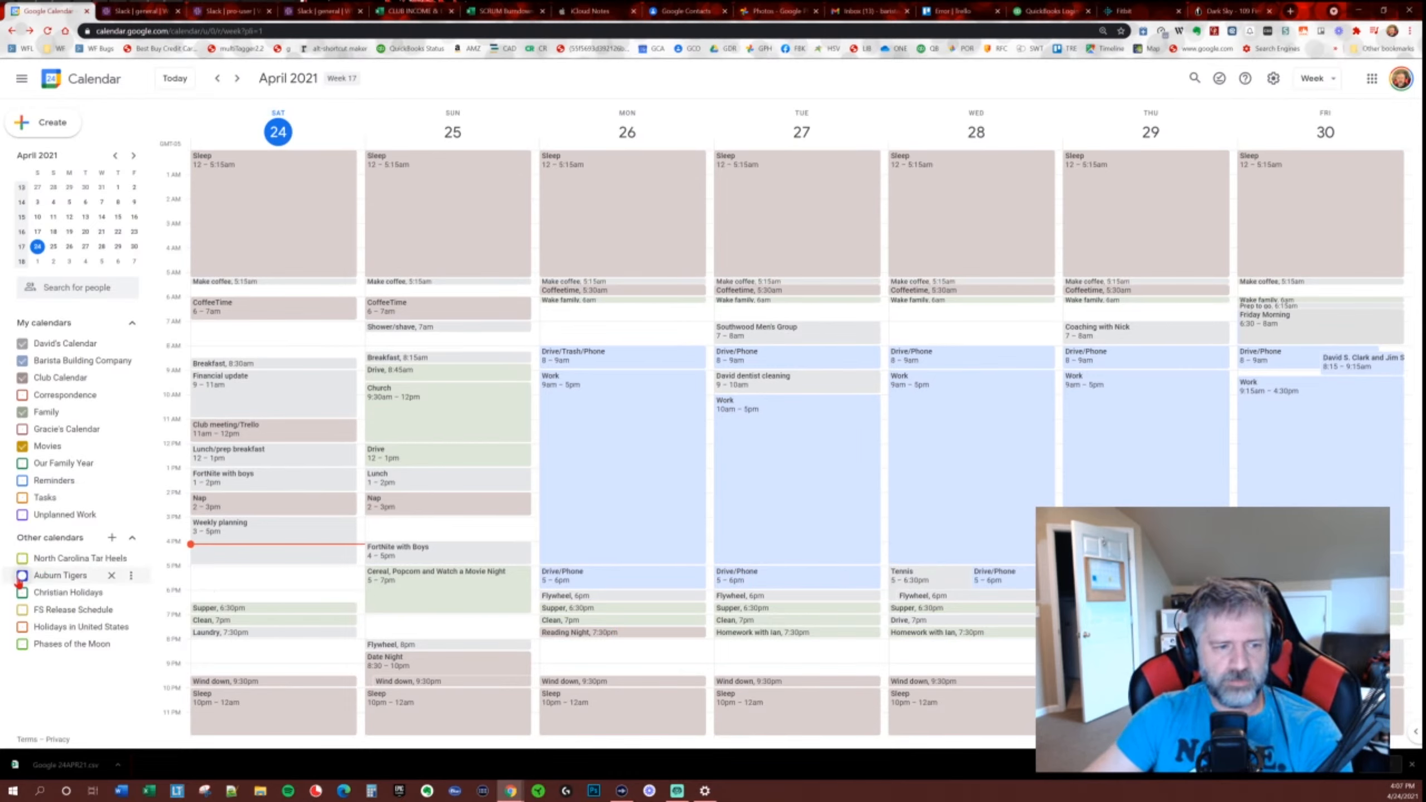
click(21, 582)
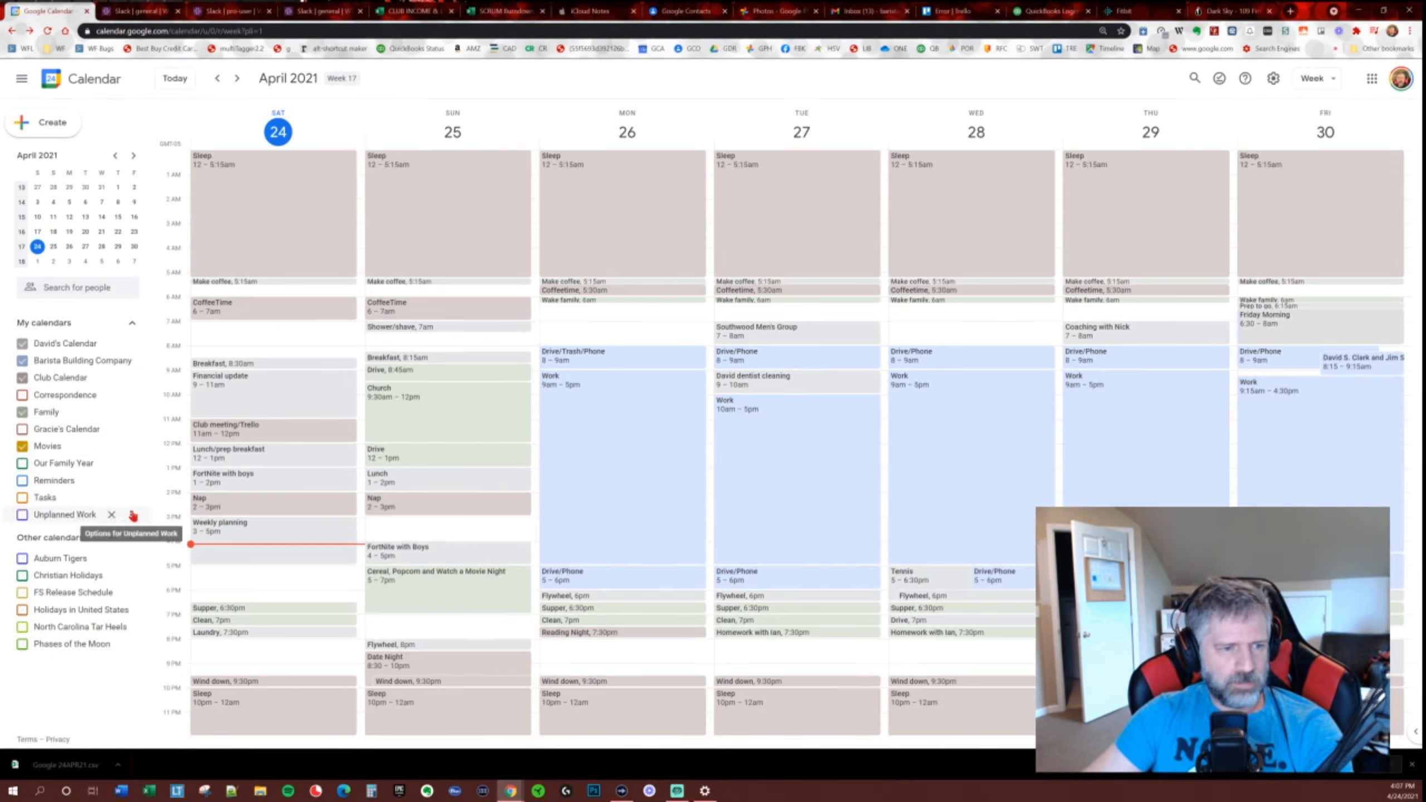
Restore the calendar window to its smaller size and complete "Hard landscape solidified" in the Weekly Time Management Flywheel list.
double_click(1315, 15)
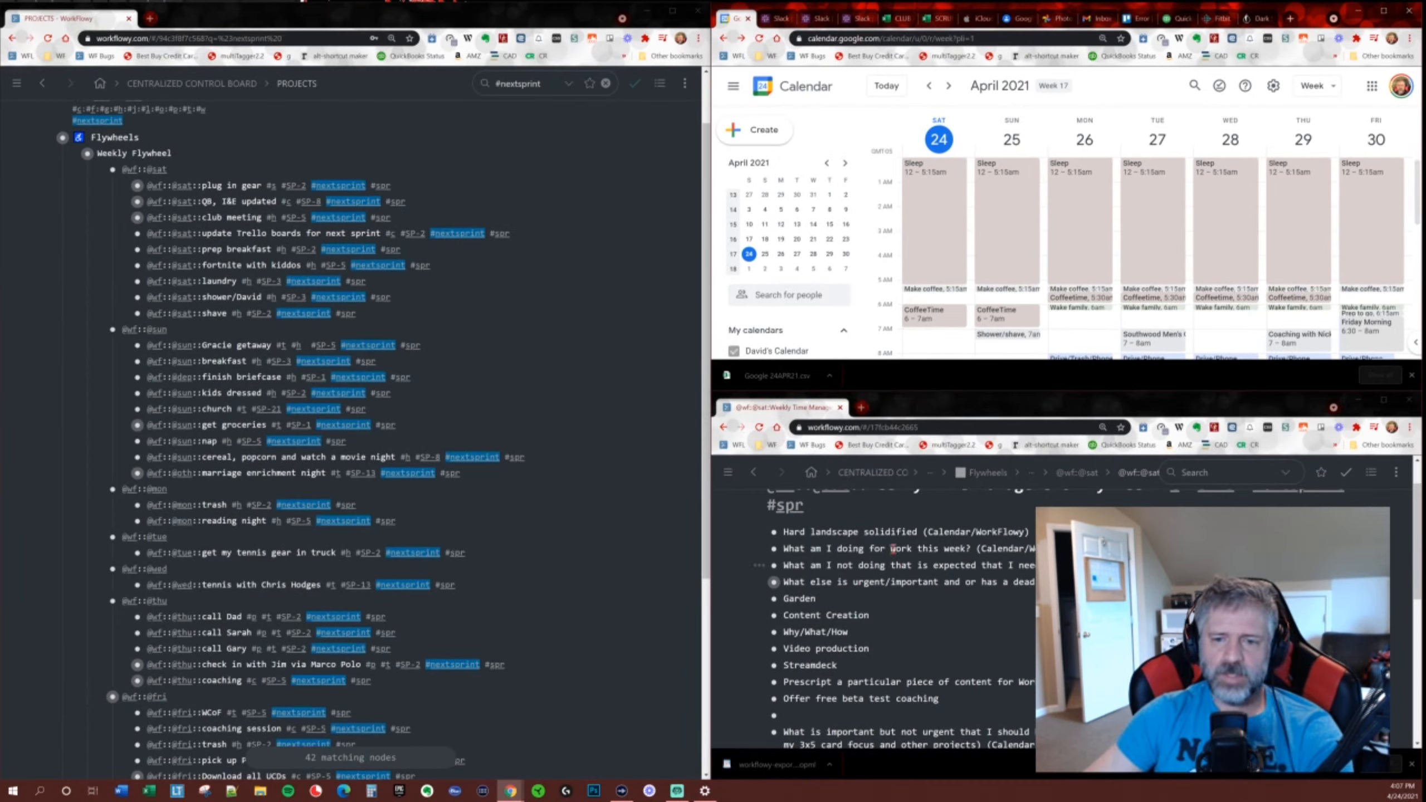
click(881, 532)
key(ctrl+Return)
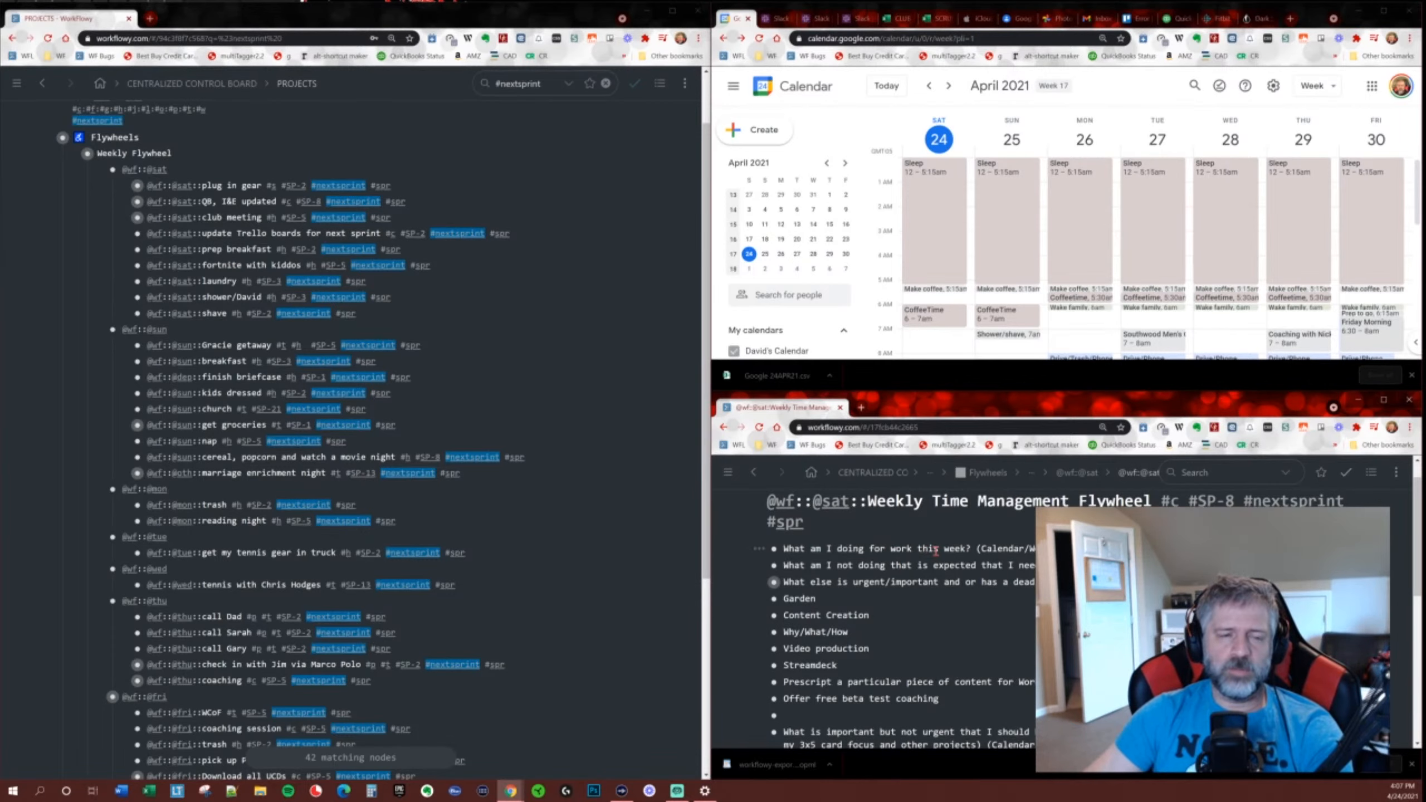
Clear the #nextsprint filter from the PROJECTS outline and enlarge the calendar window to full height beside it.
click(317, 285)
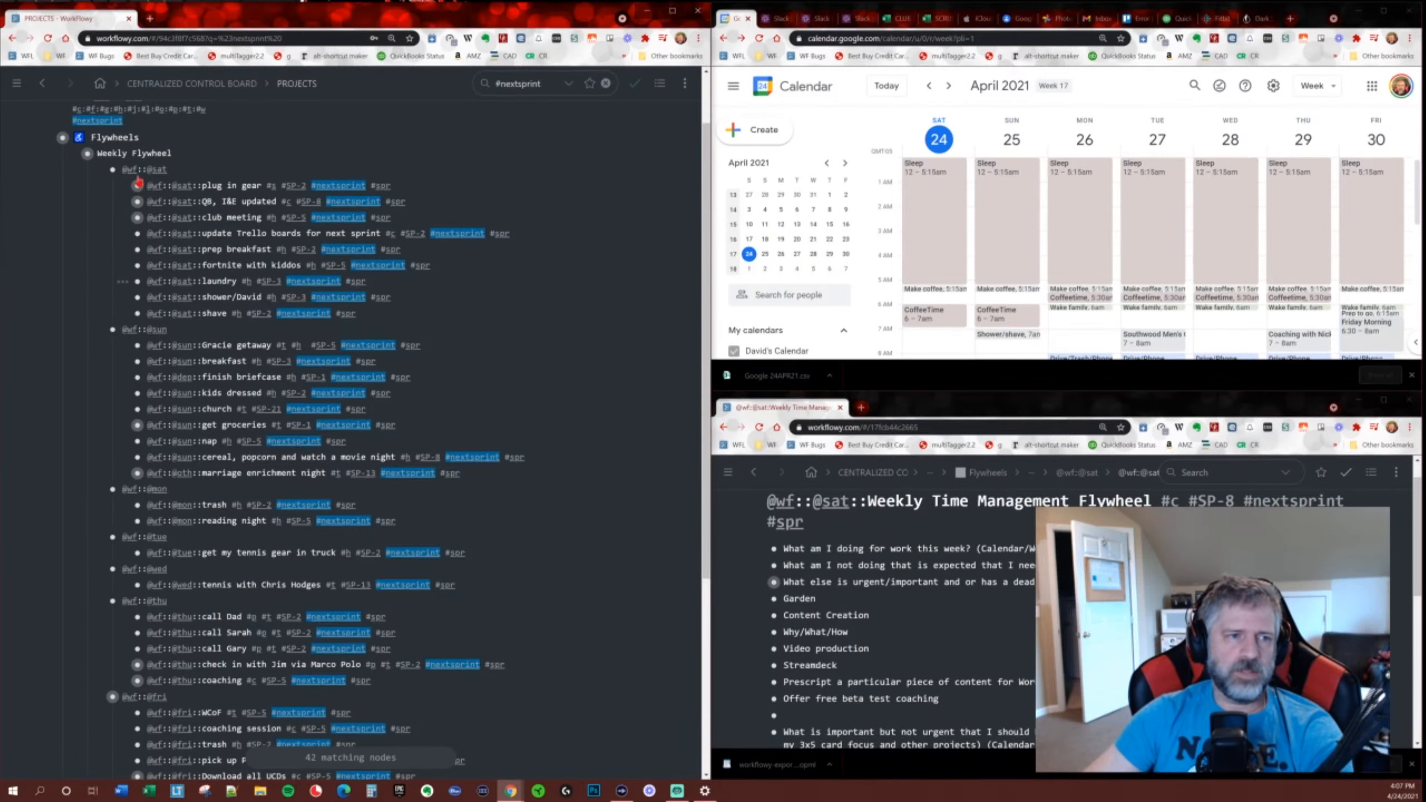
scroll(261, 573, down, 2)
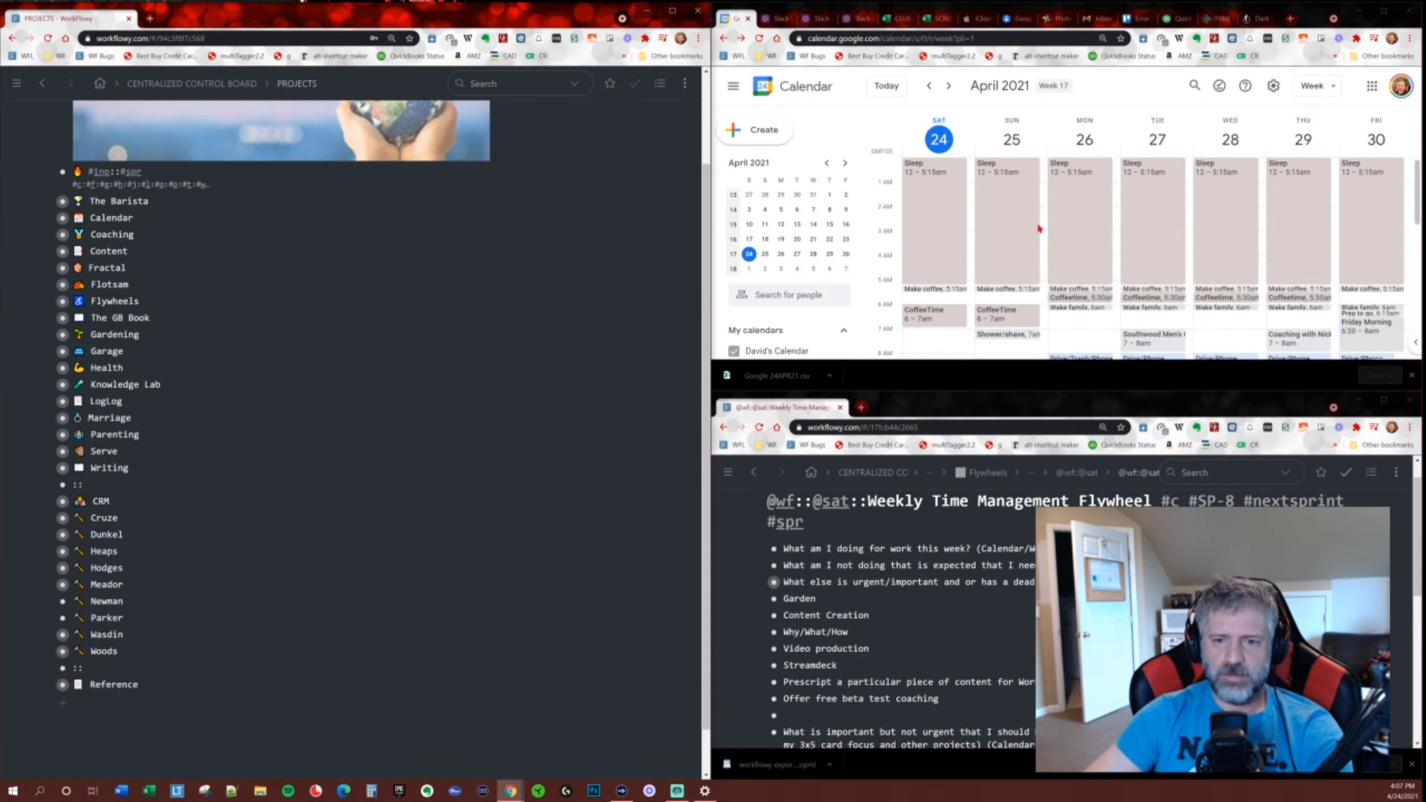
drag(1317, 21, 1425, 54)
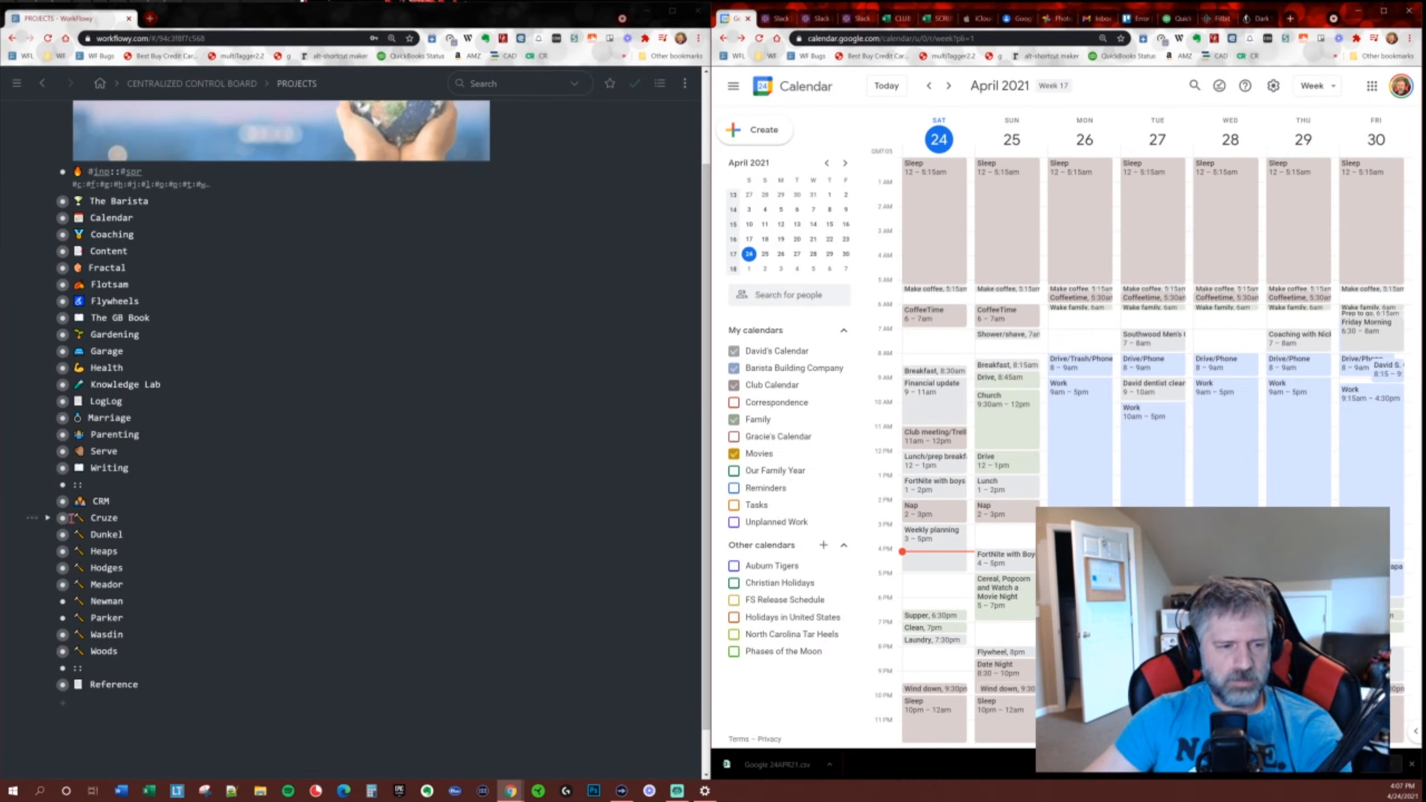
click(48, 518)
click(48, 518)
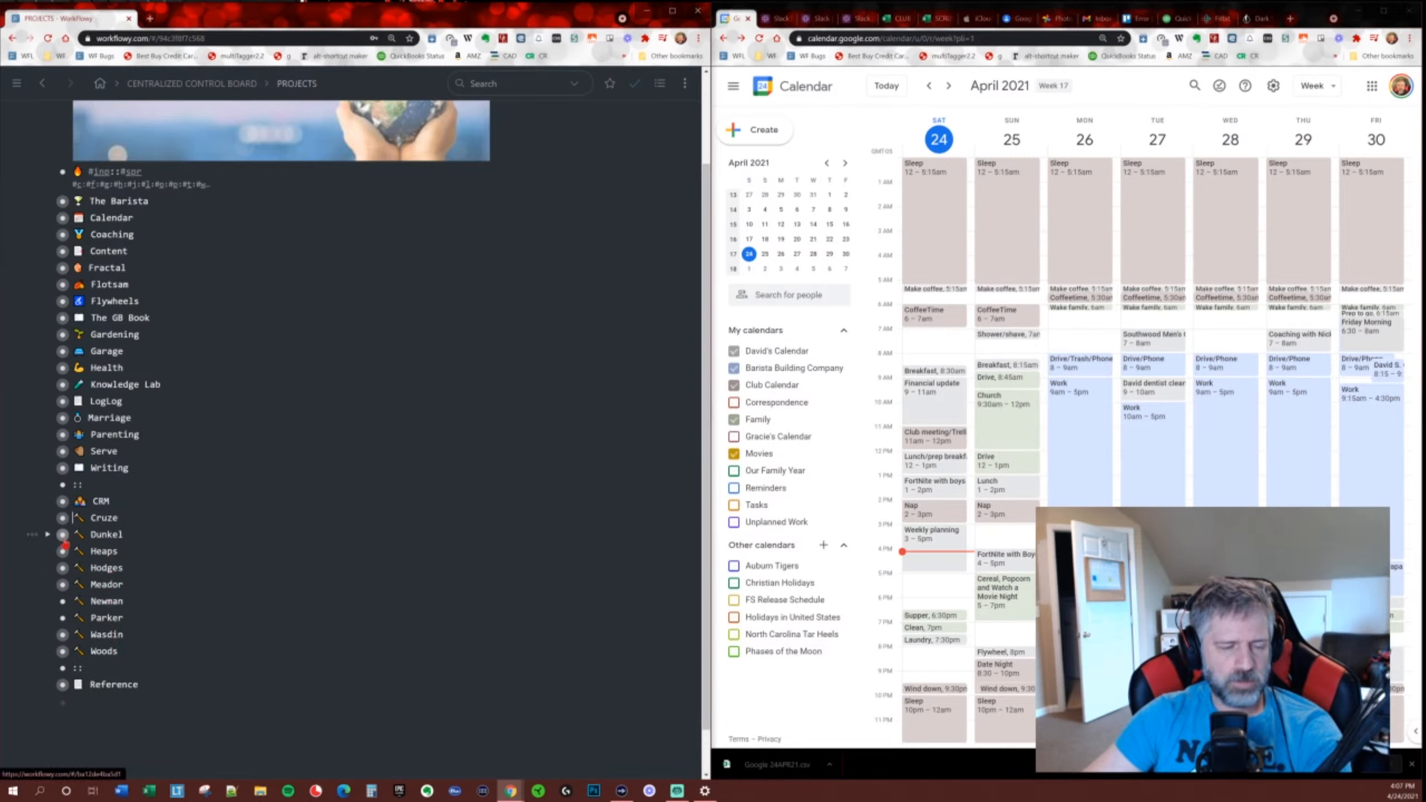
click(62, 535)
click(62, 171)
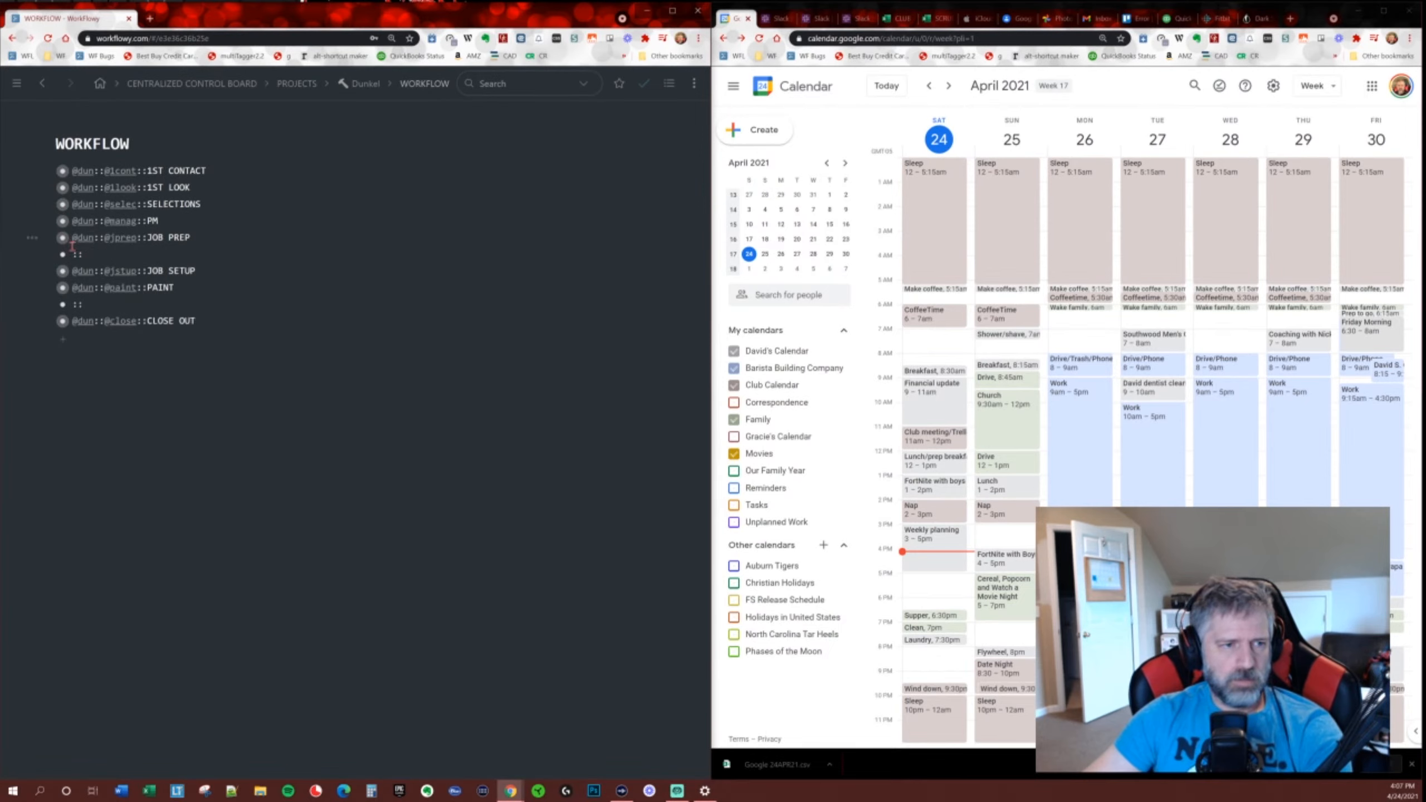
click(62, 286)
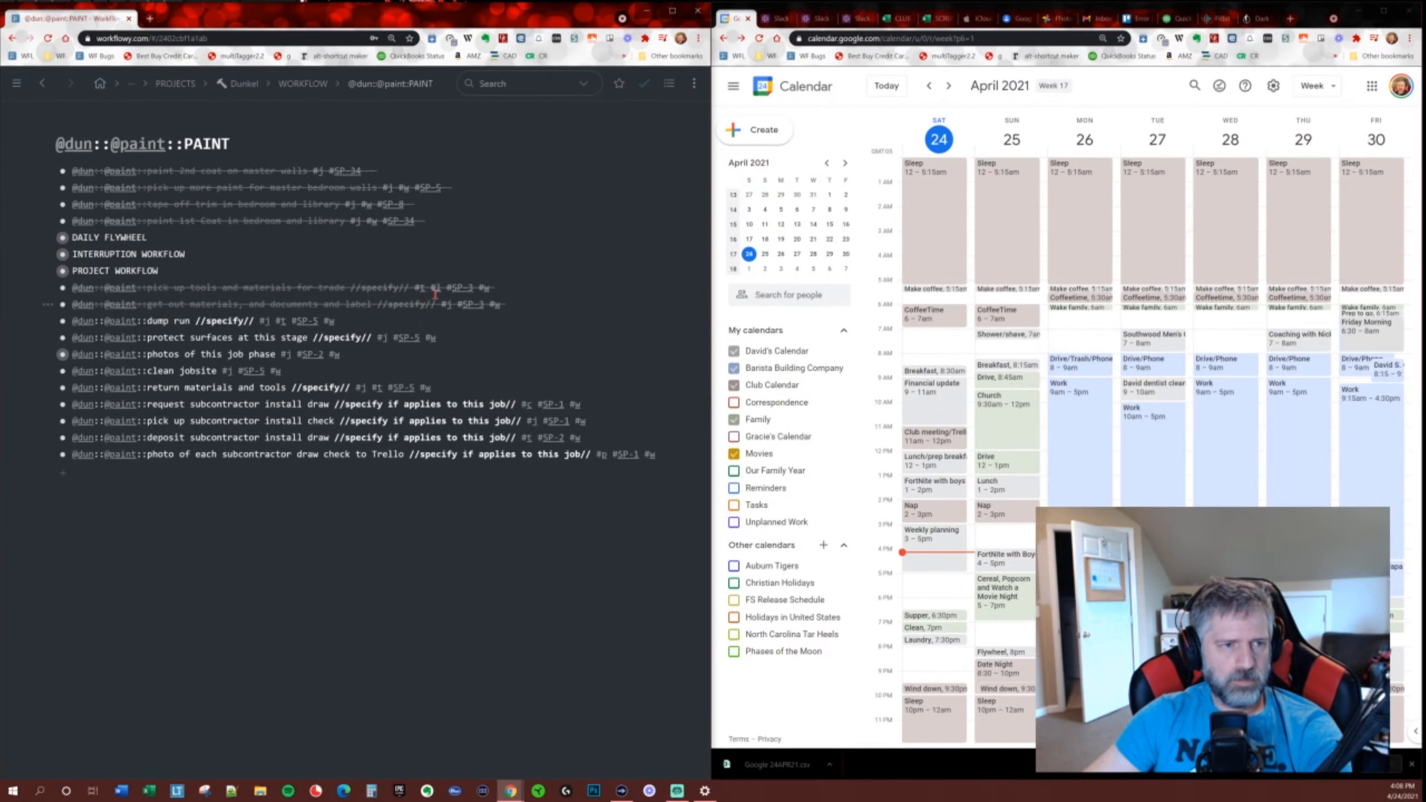
Toggle the completed items off and on, and move DAILY FLYWHEEL, INTERRUPTION WORKFLOW and PROJECT WORKFLOW to the start of the PAINT list.
key(ctrl+o)
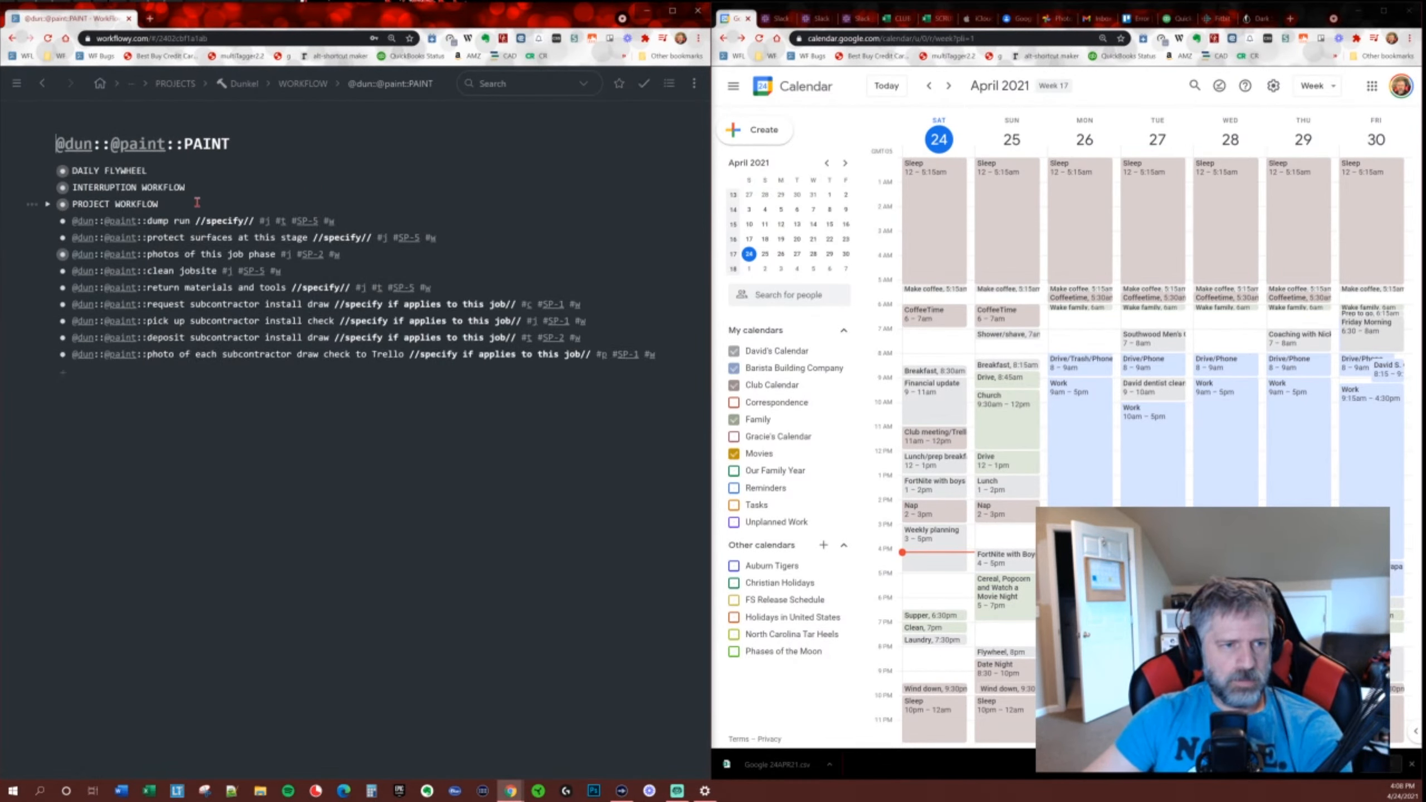
key(ctrl+o)
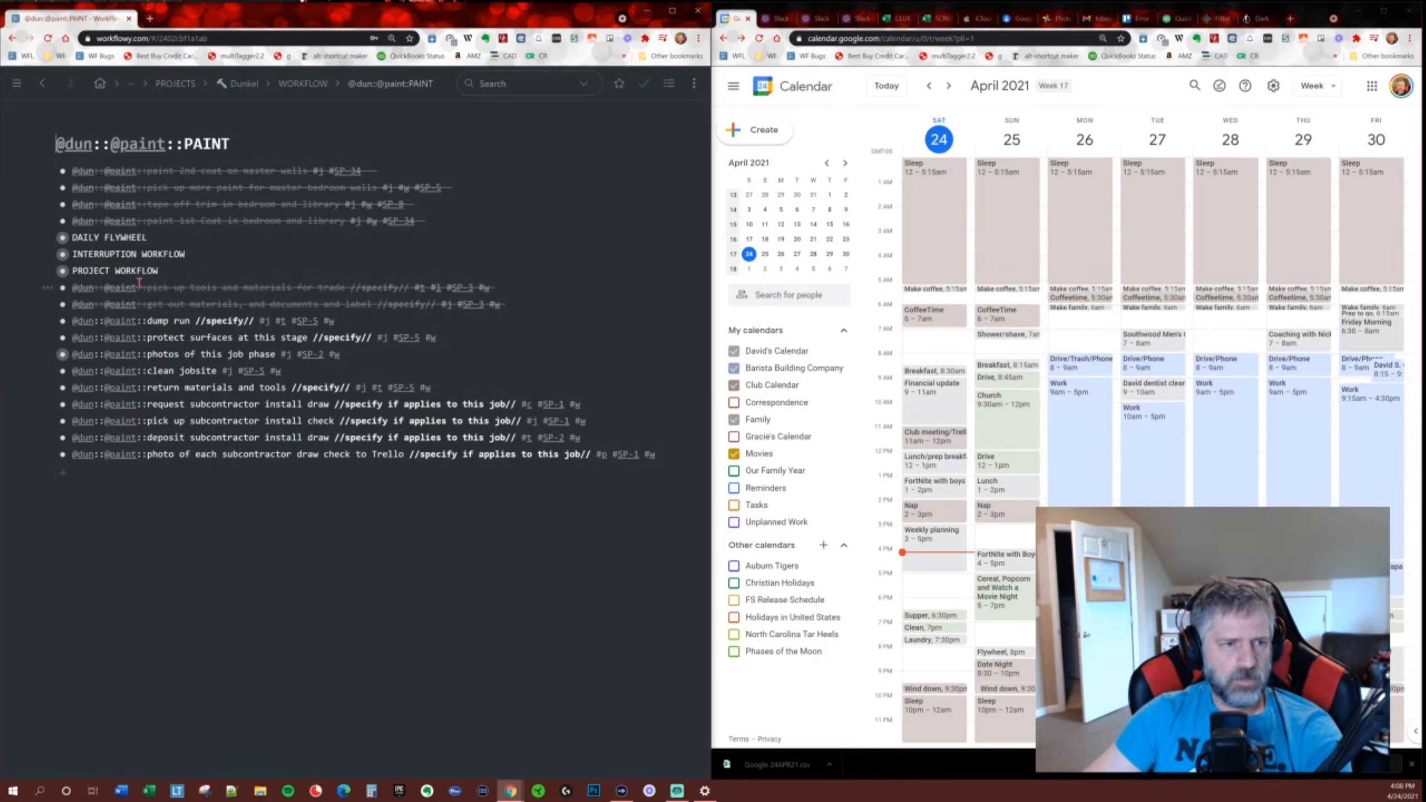
drag(117, 237, 57, 165)
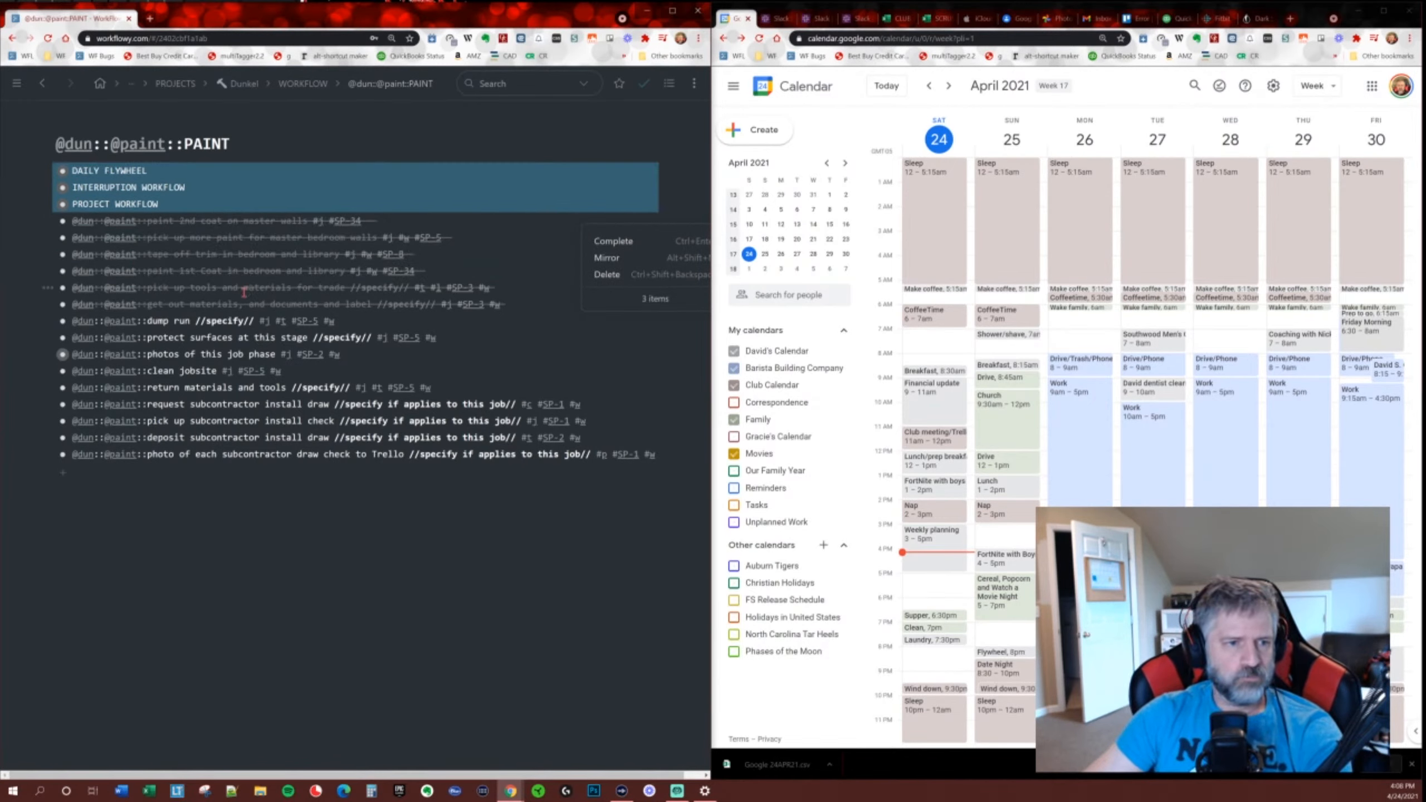
click(531, 305)
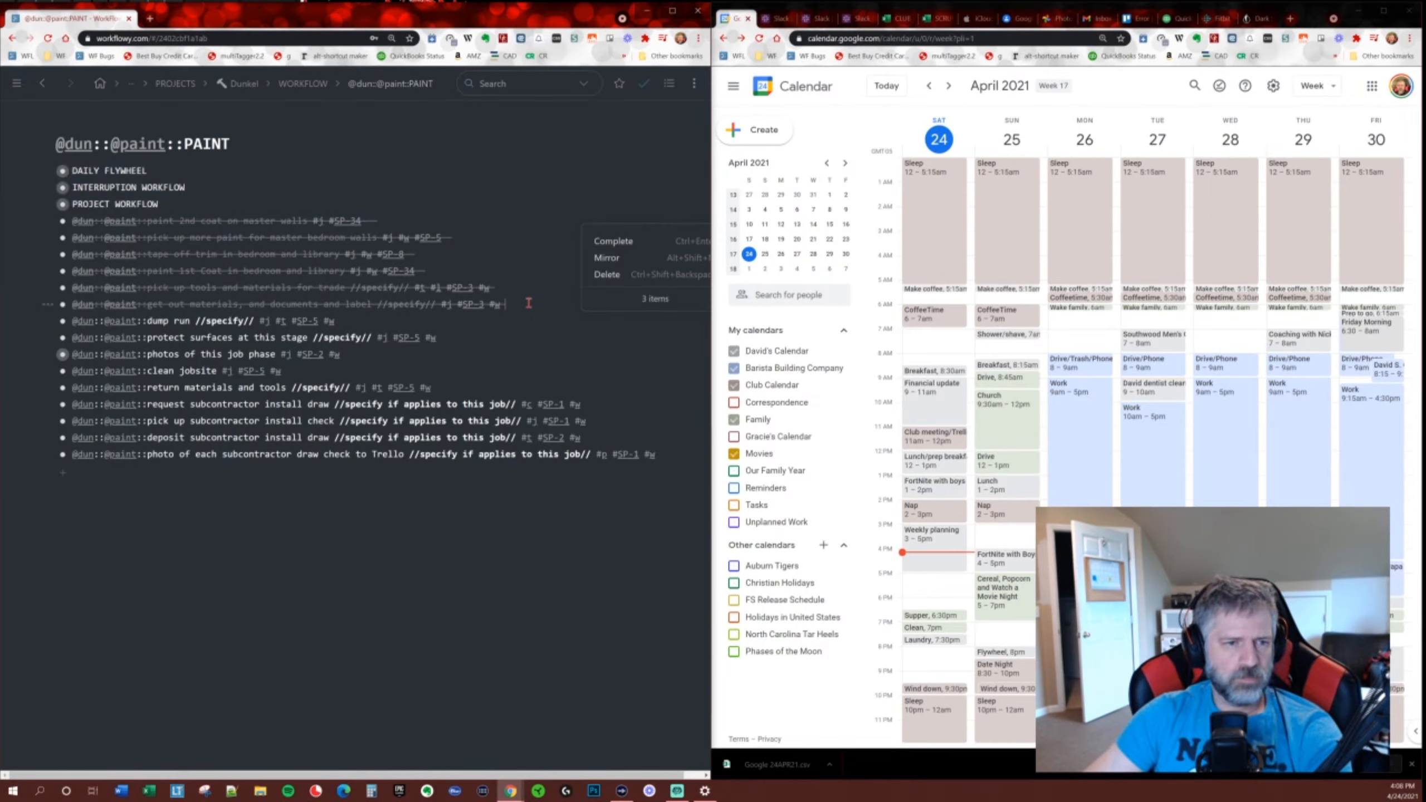
key(Return)
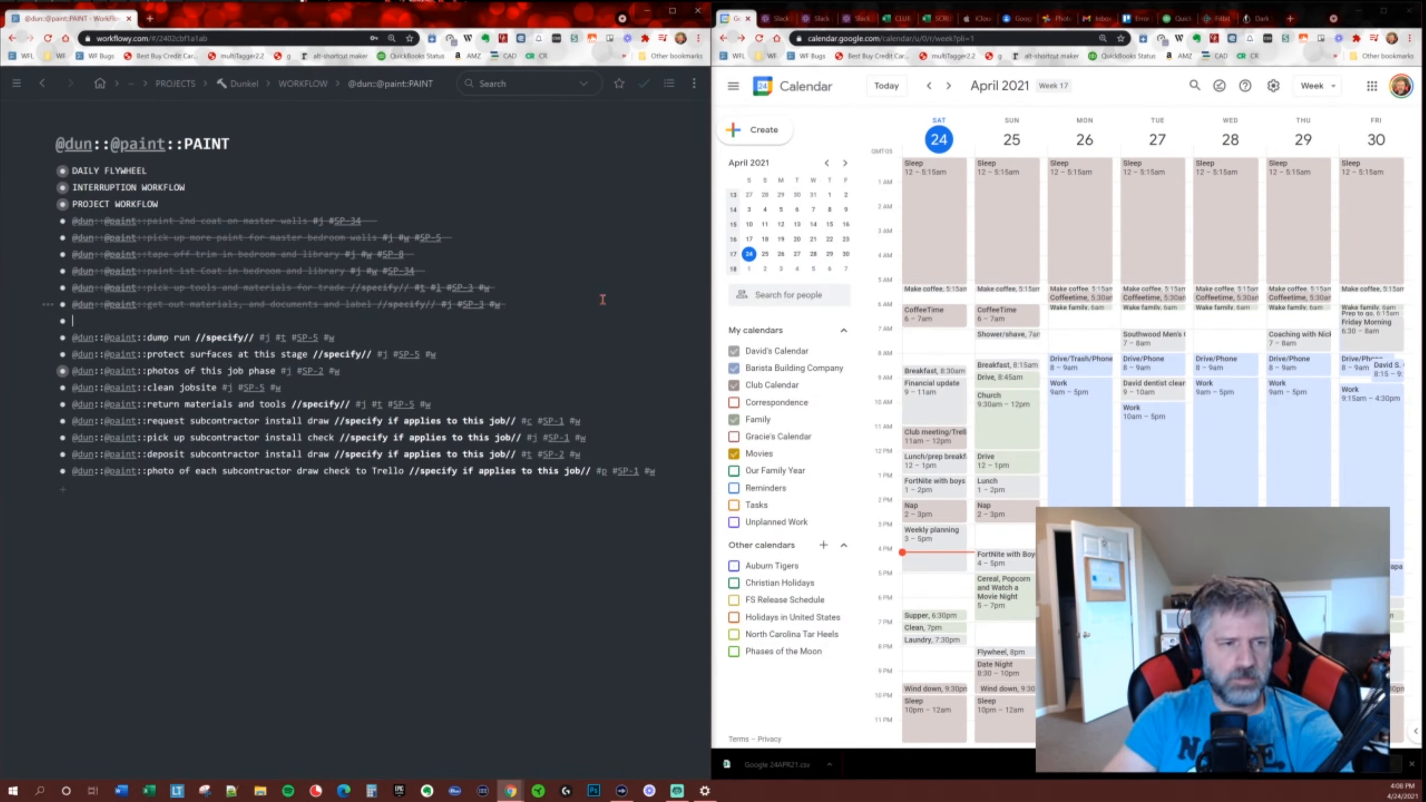
text(@dun::)
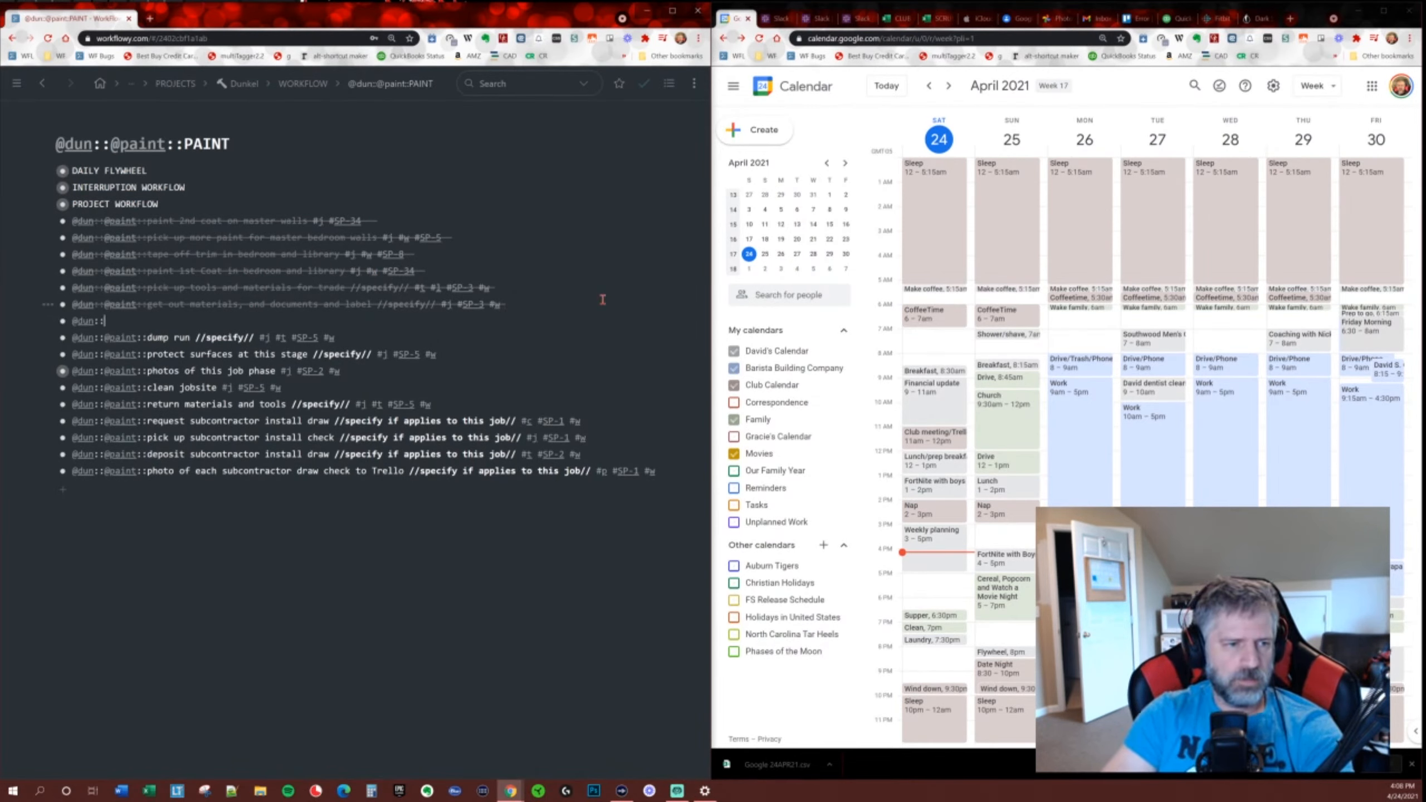
text(@paint::)
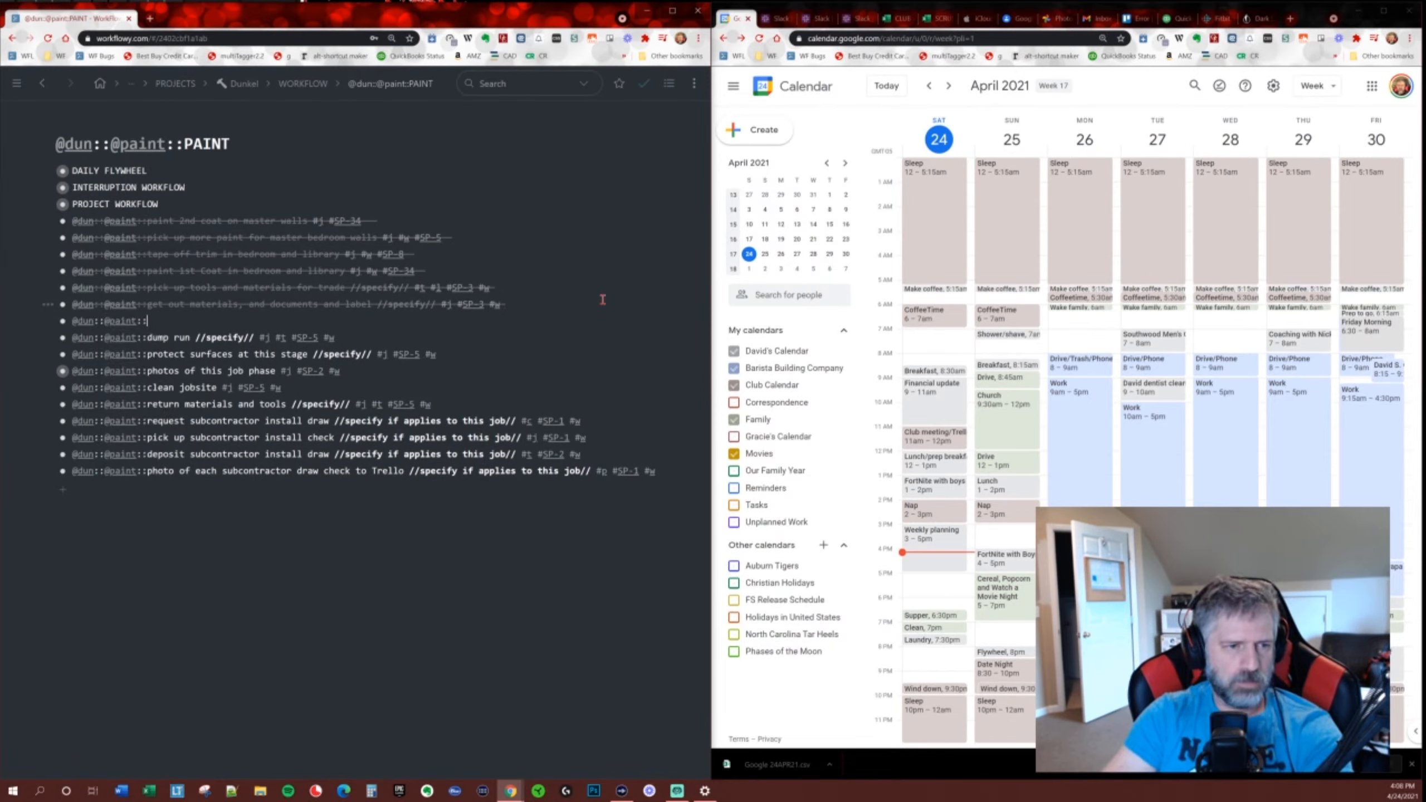
text(check master bedroom)
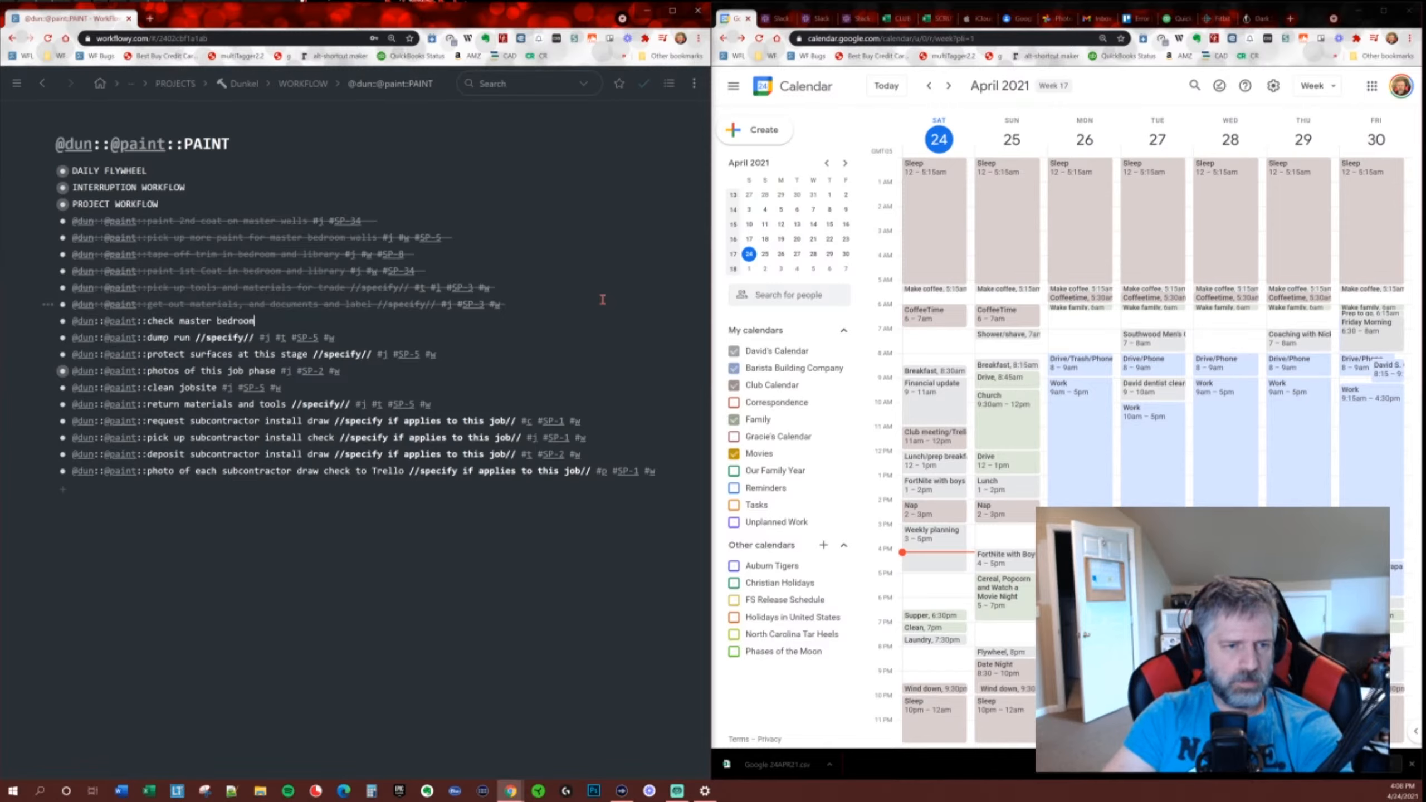
text( and if complete )
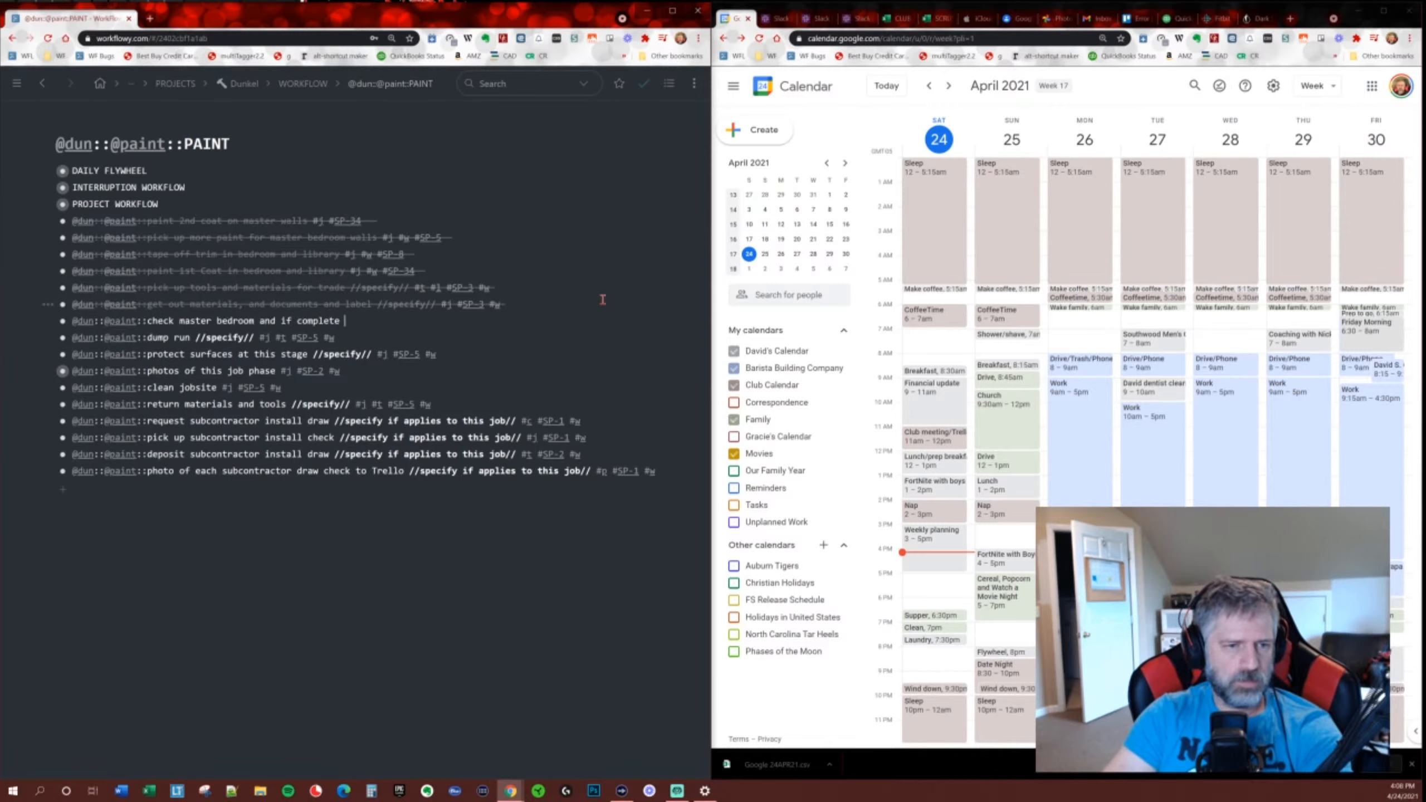
text(remove all gear and )
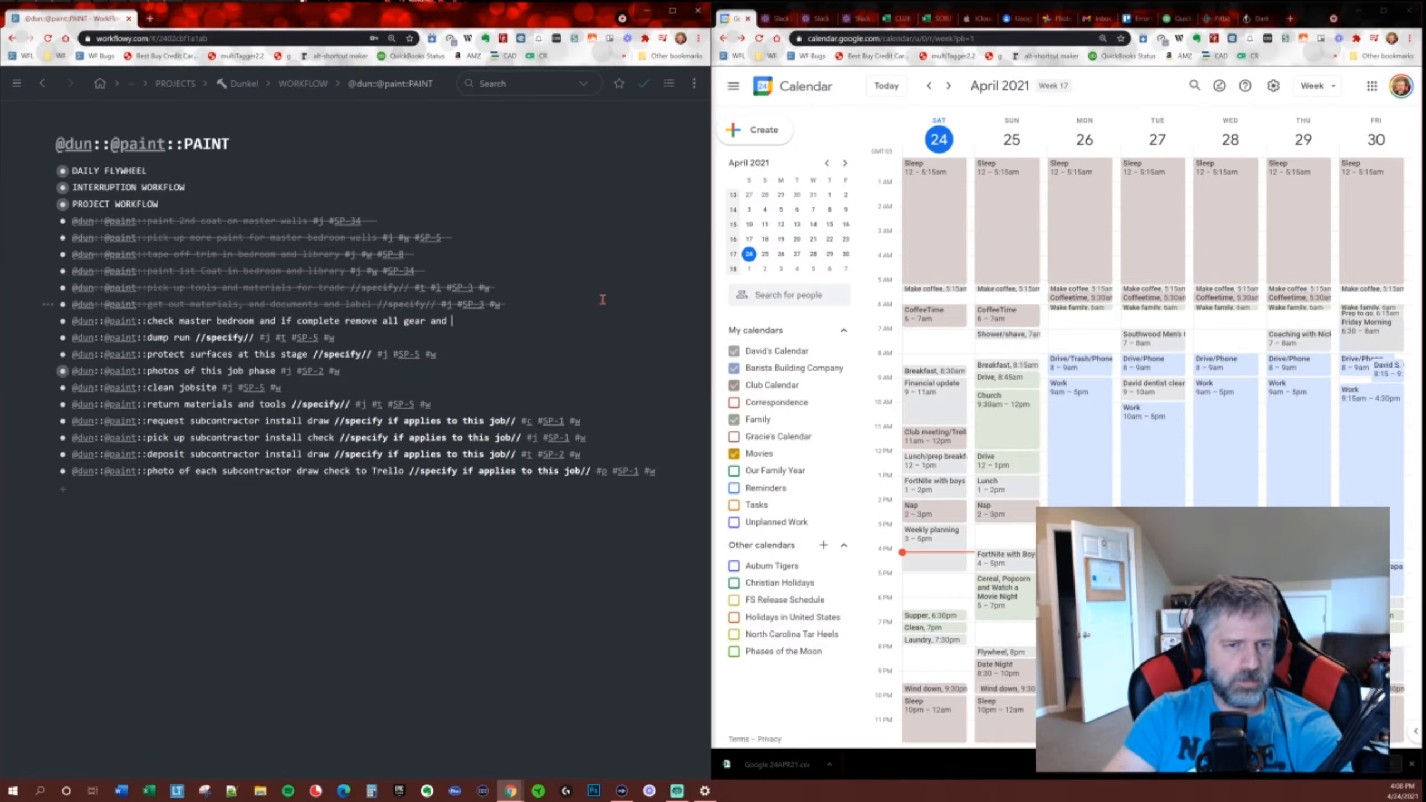
text(clean #j #SP-8 )
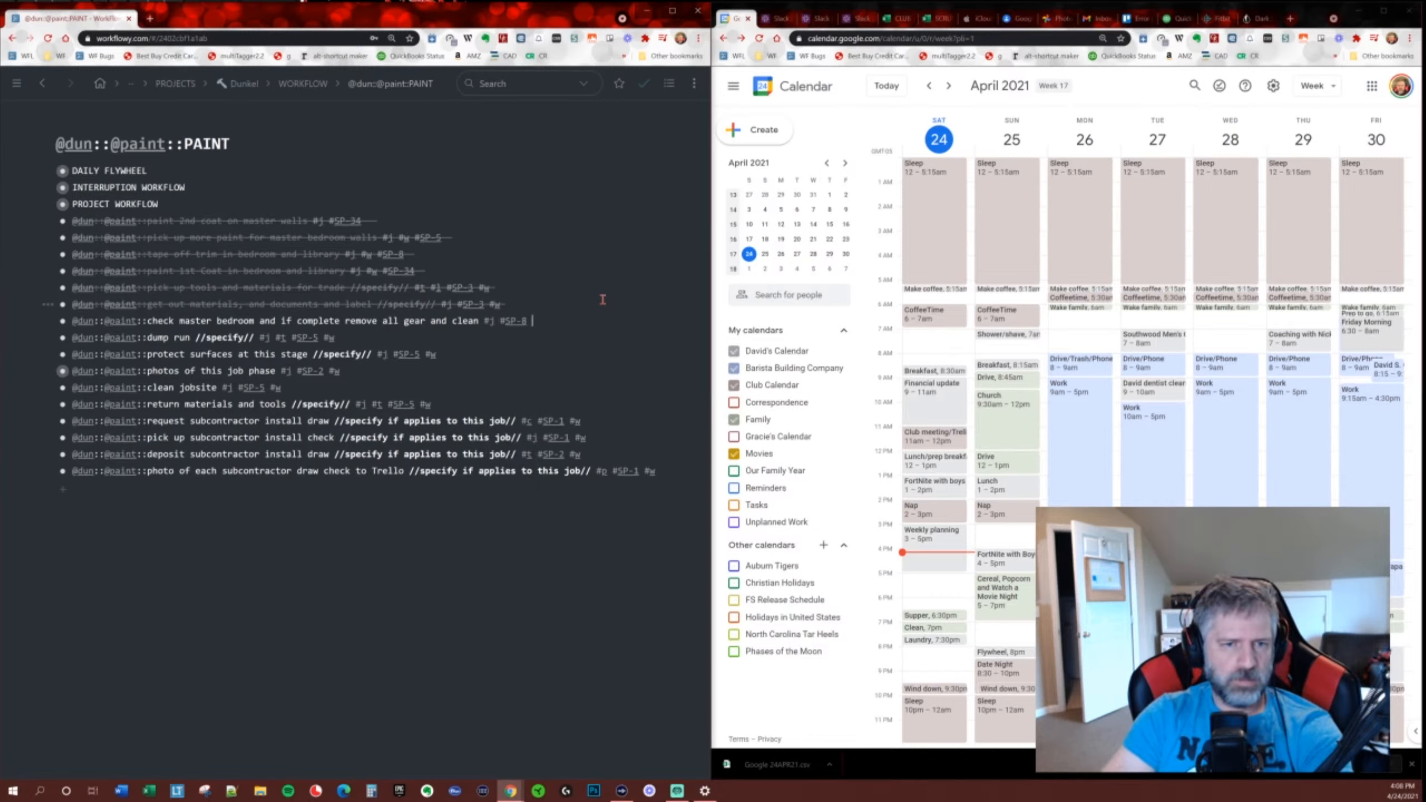
text(#w #spr)
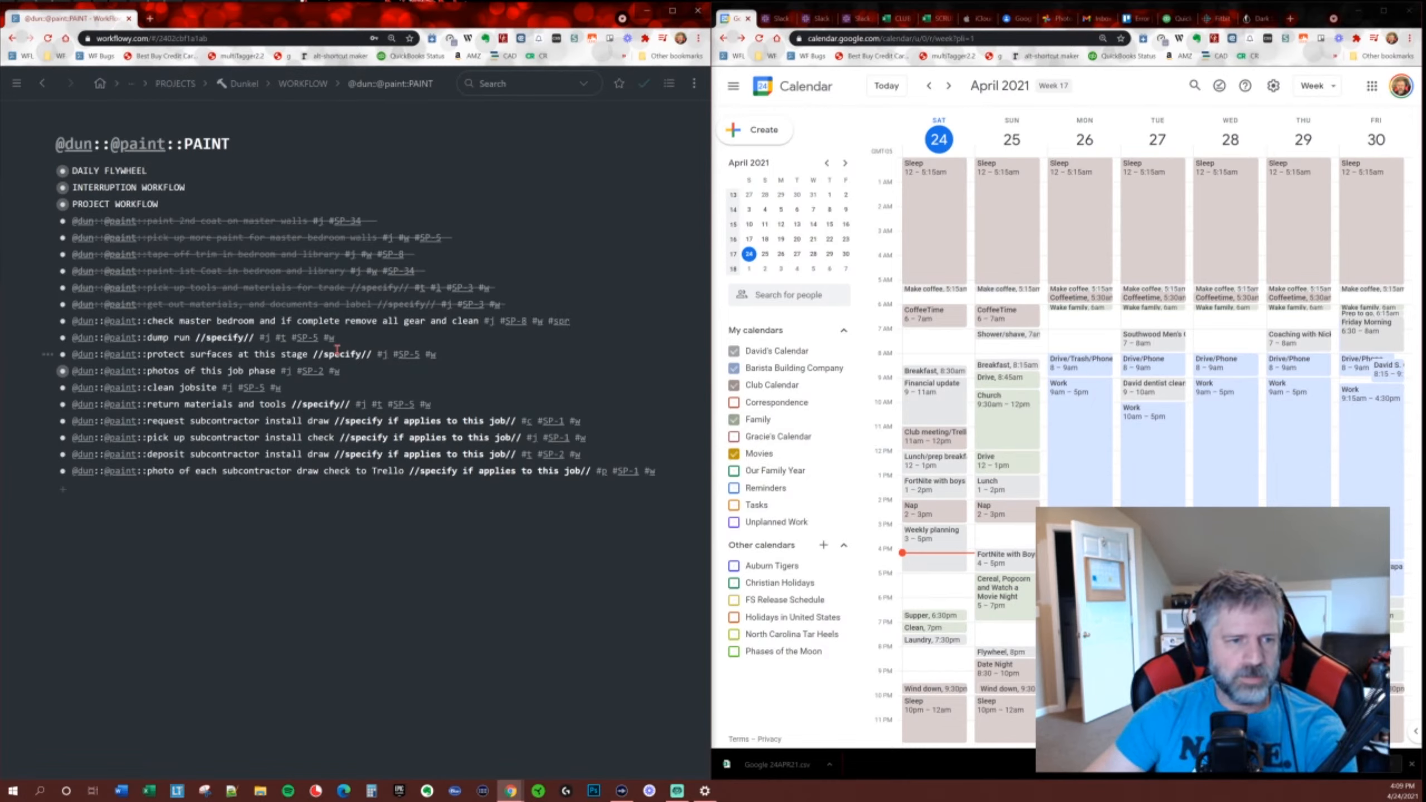
key(Return)
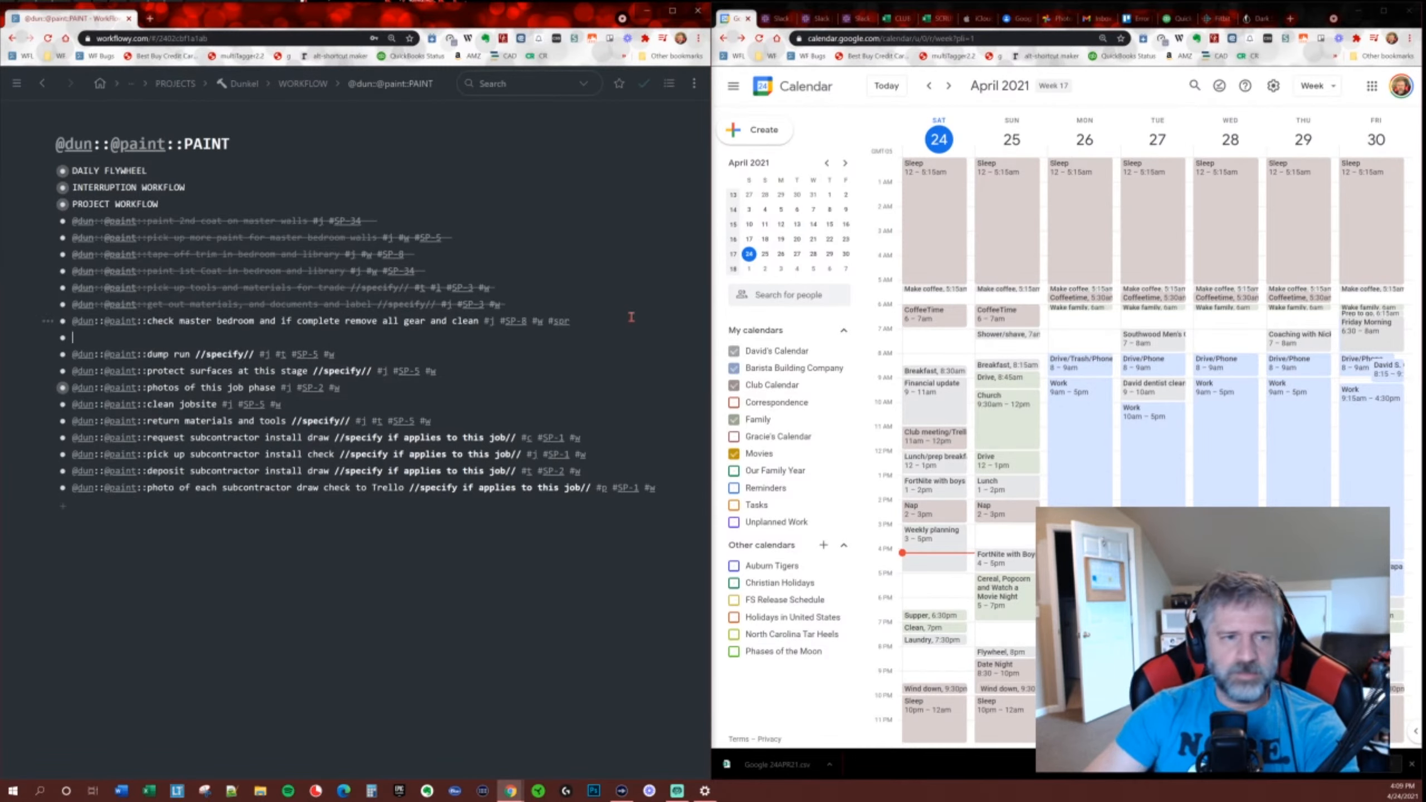
text(@d)
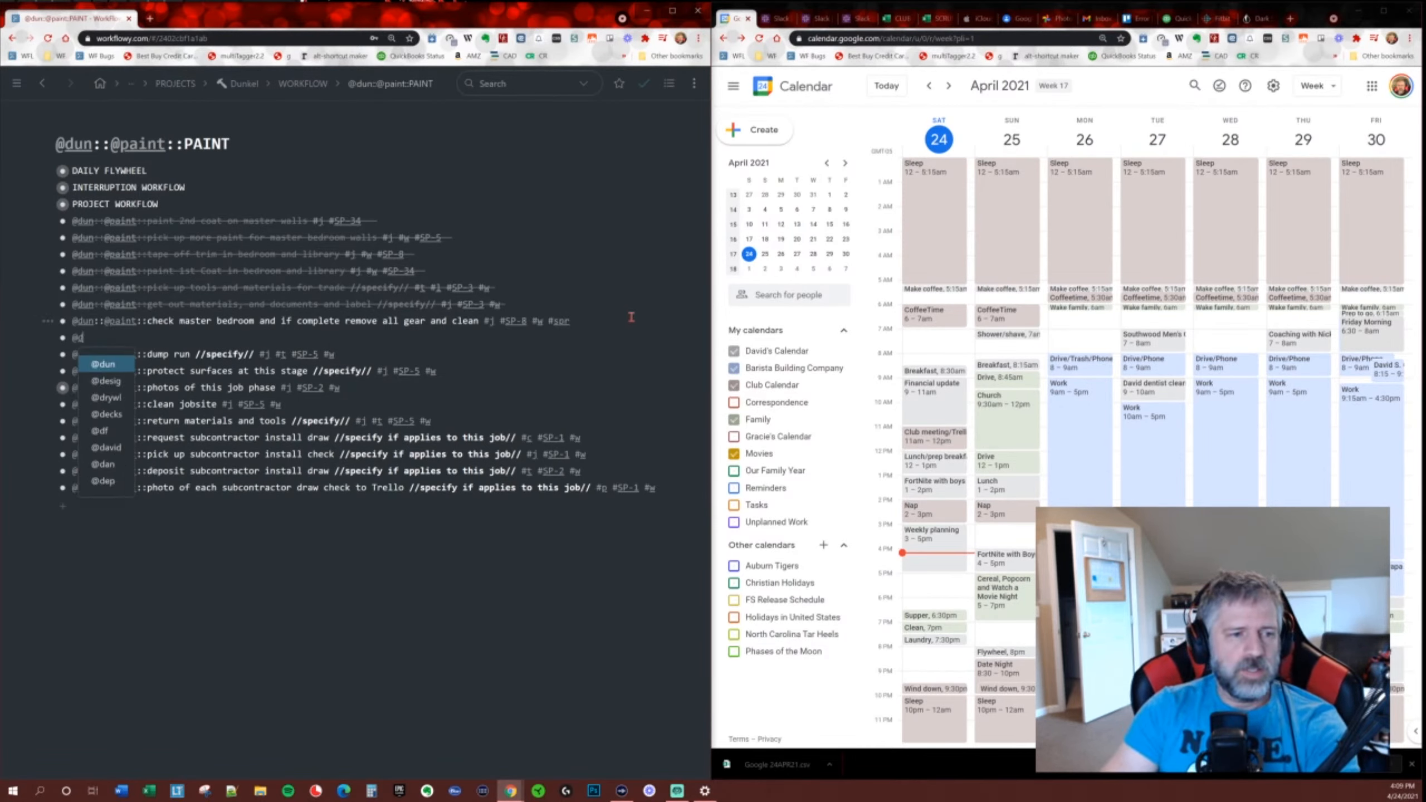
text(un::@paint)
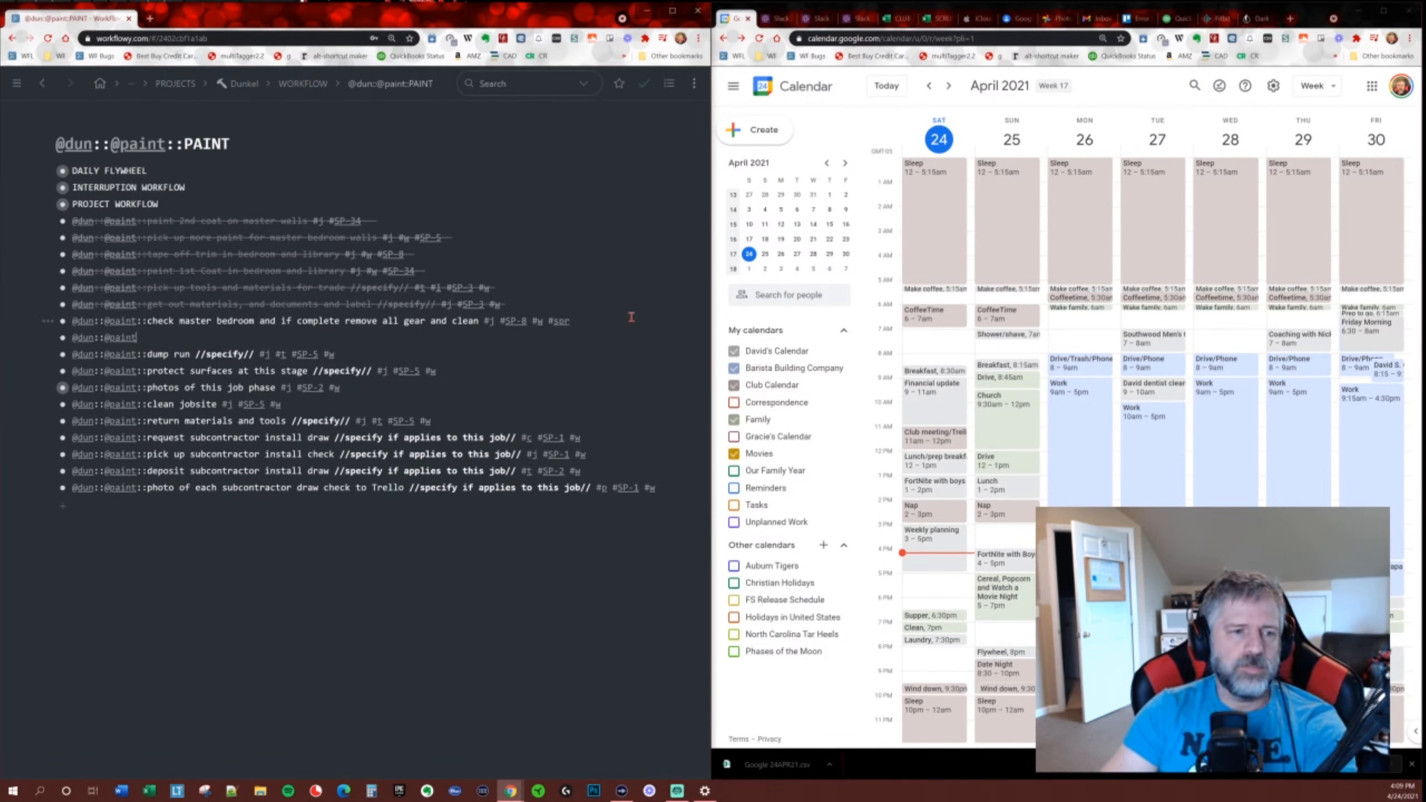
text(::)
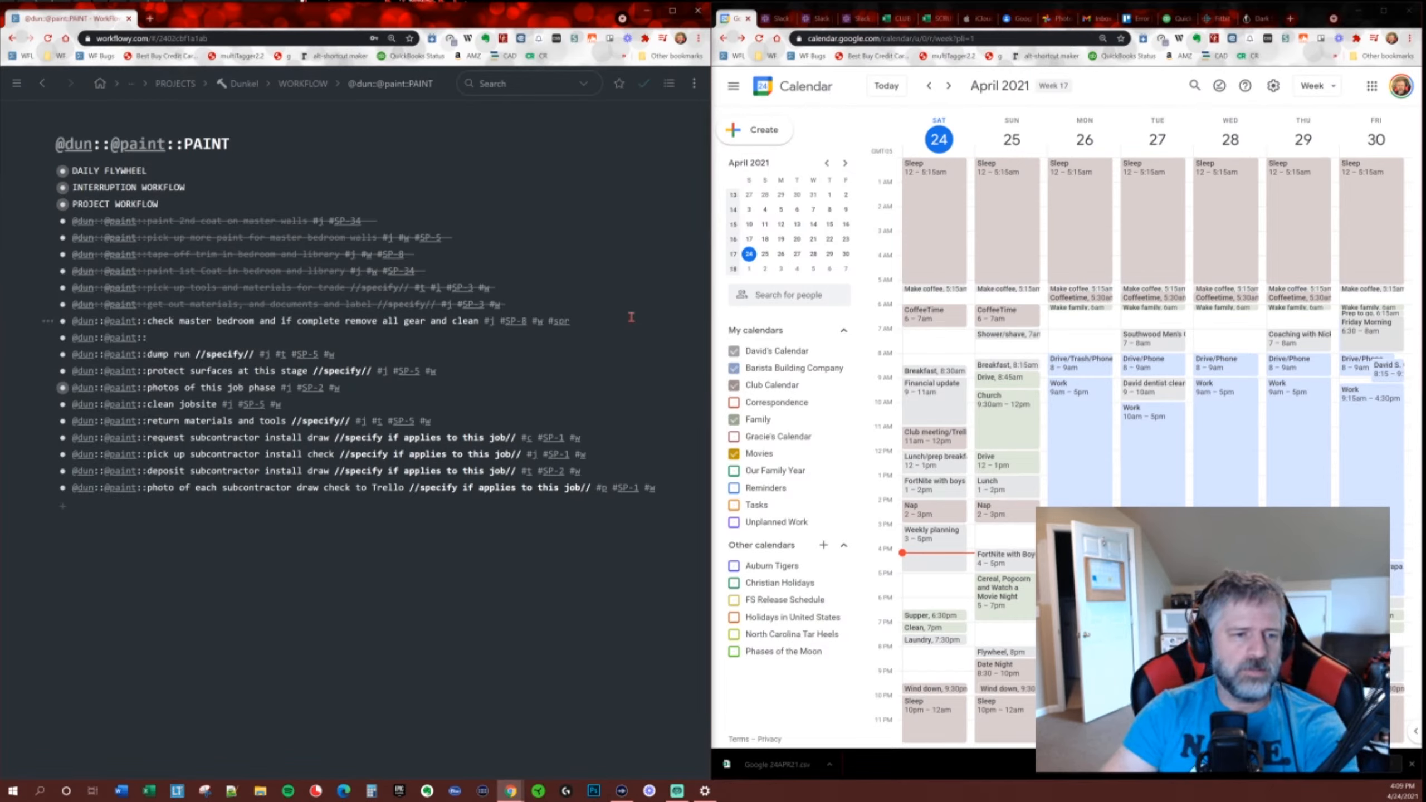
text(paint)
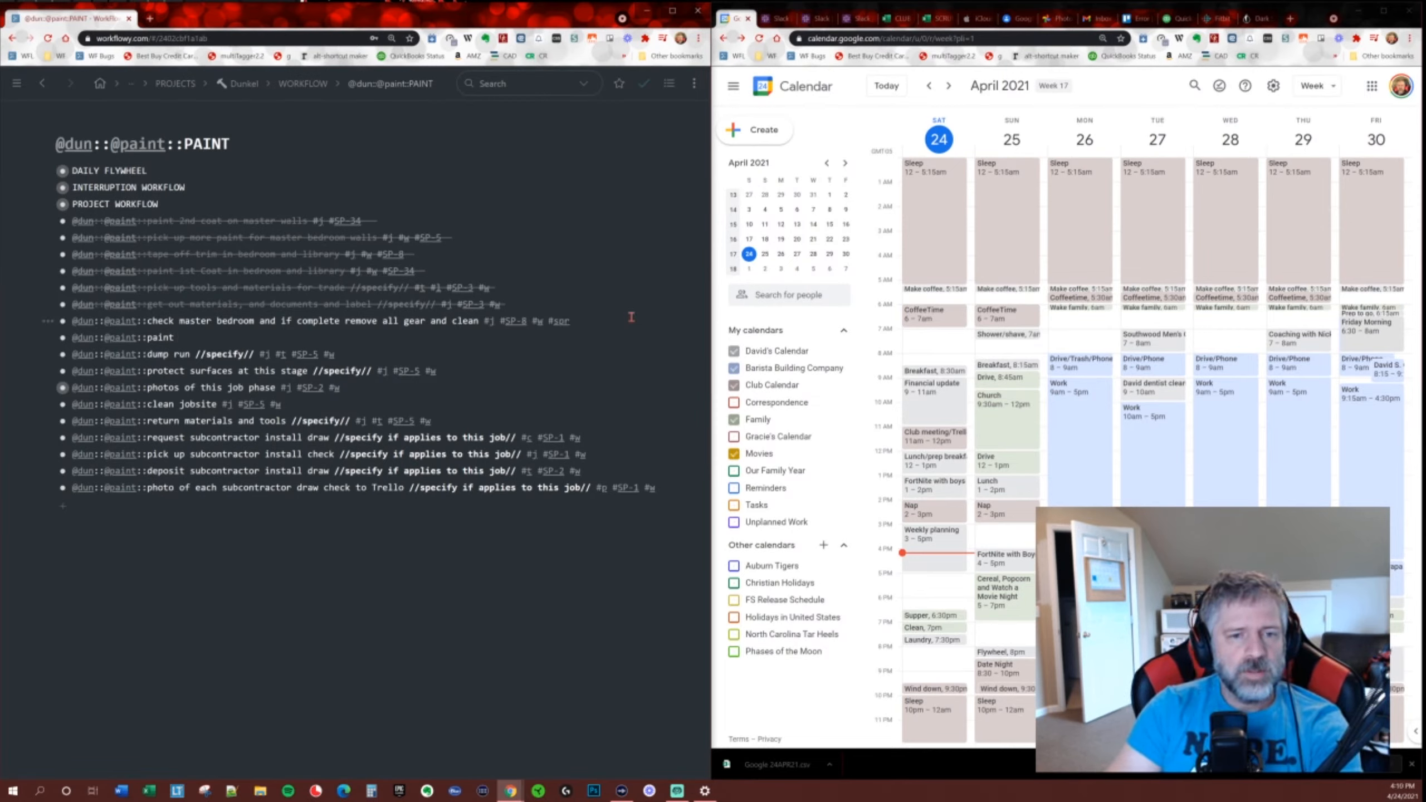
text( #j )
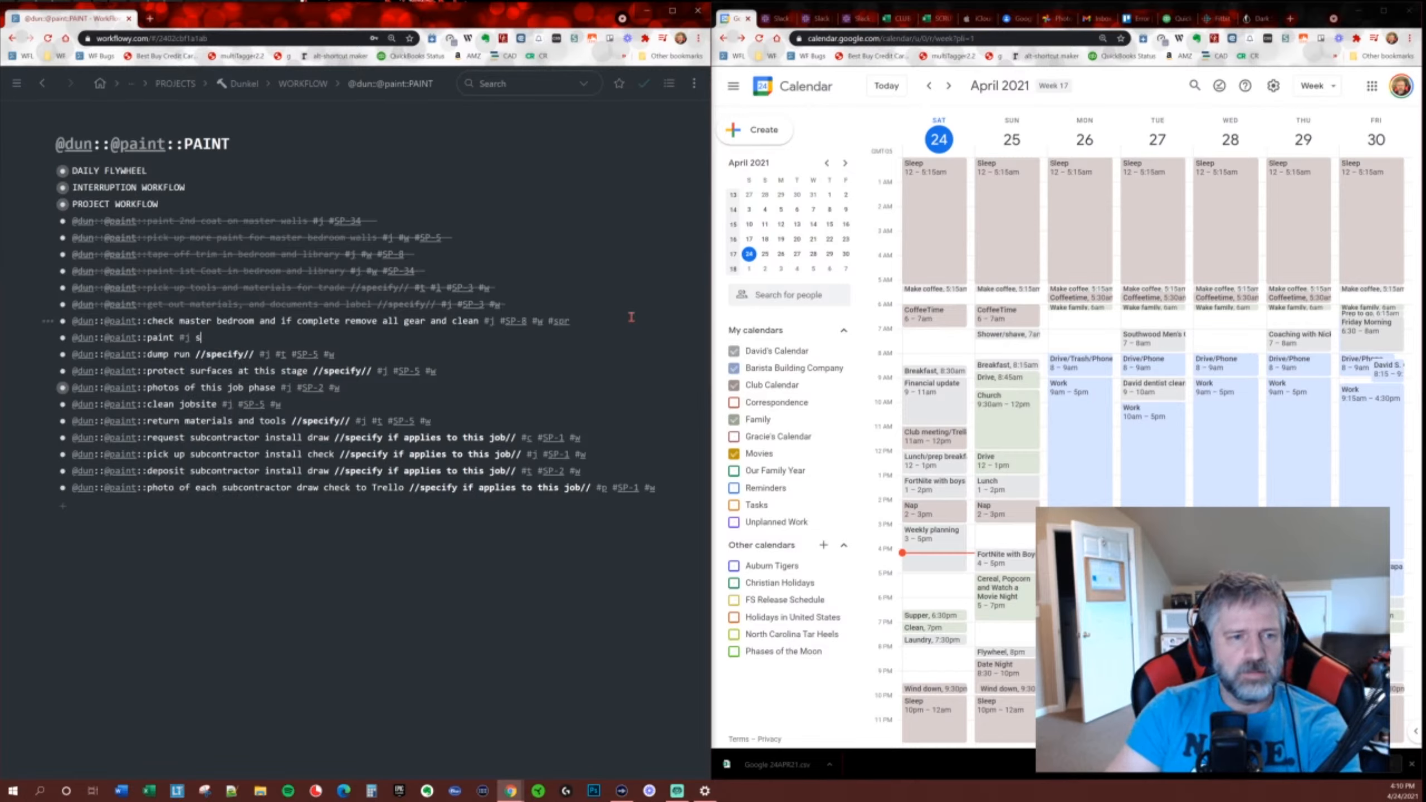
text(#)
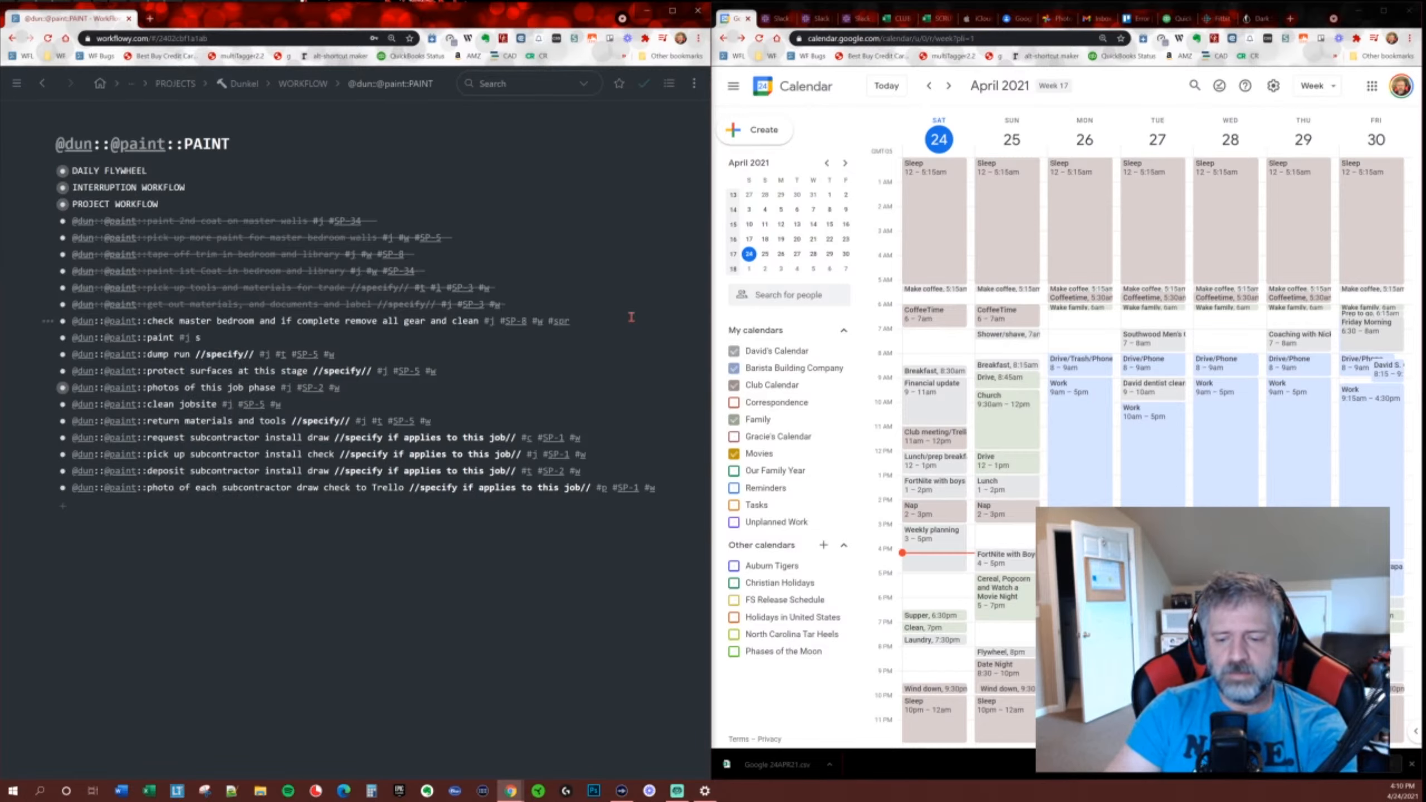
text(SP-55 #w #spr)
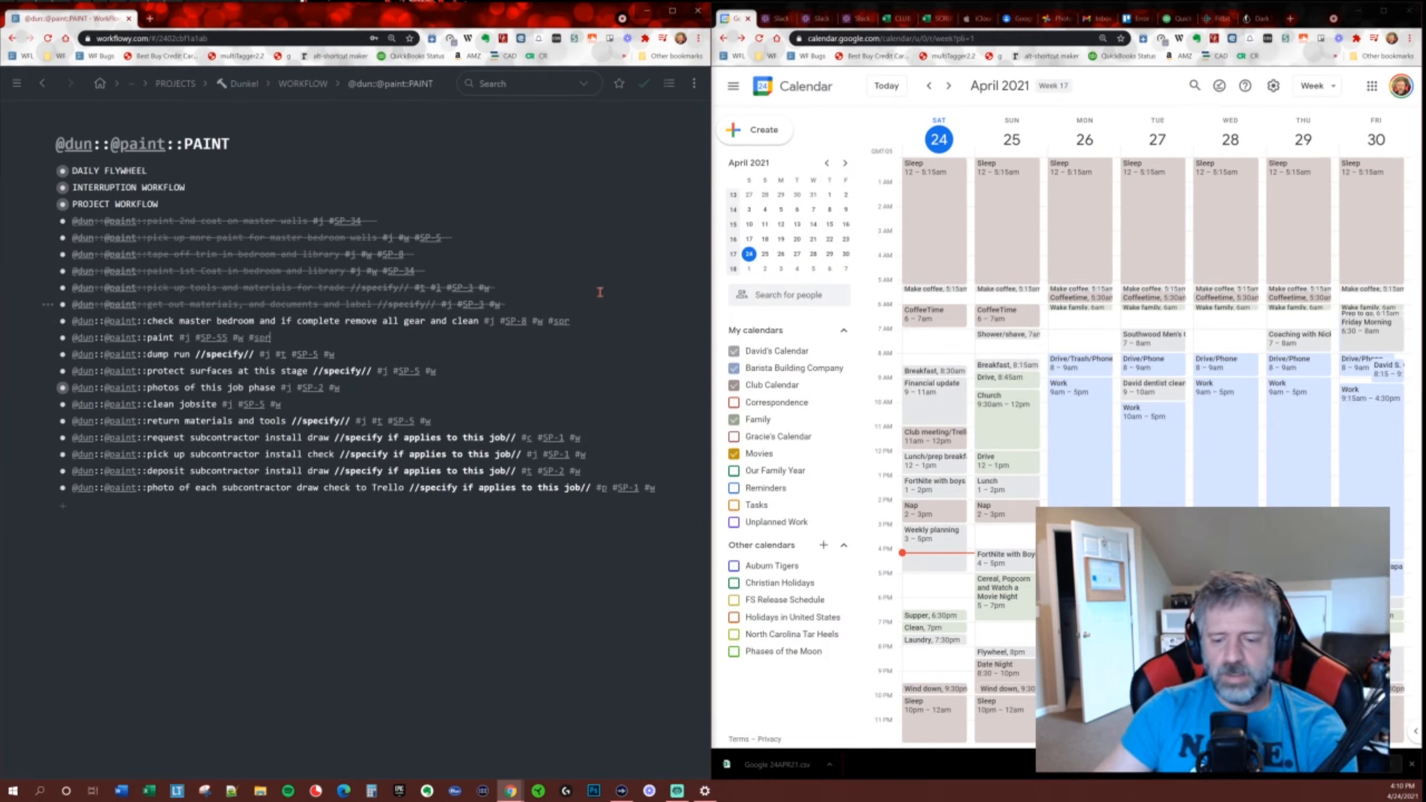
Duplicate the #SP-55 paint item four times and remove the #copy tag from each duplicate.
drag(64, 339, 65, 403)
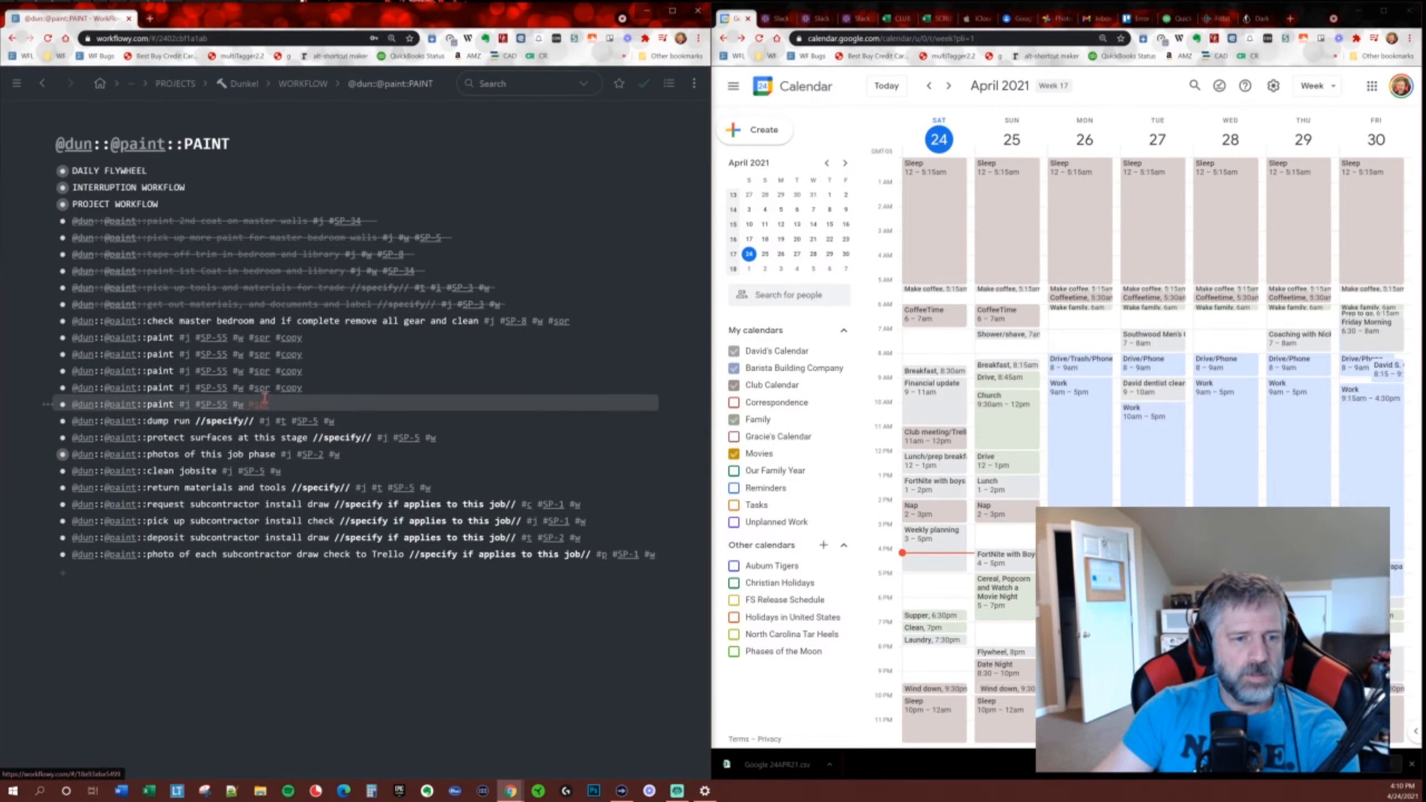
alt+click(290, 391)
alt+click(293, 373)
alt+click(293, 355)
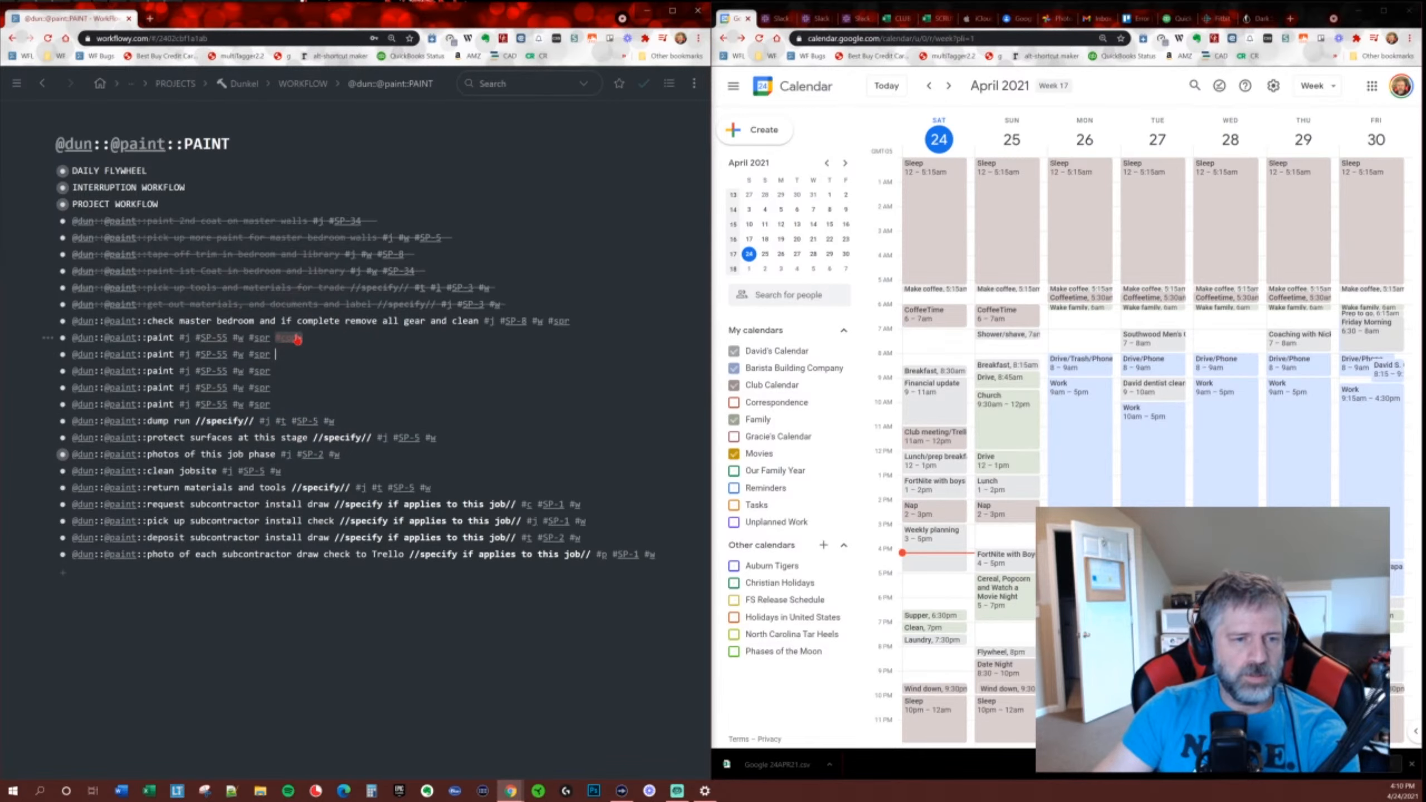
alt+click(289, 338)
Retitle the Monday, April 26 Work event with the project name followed by ": paint", applying it to this event only.
click(1068, 386)
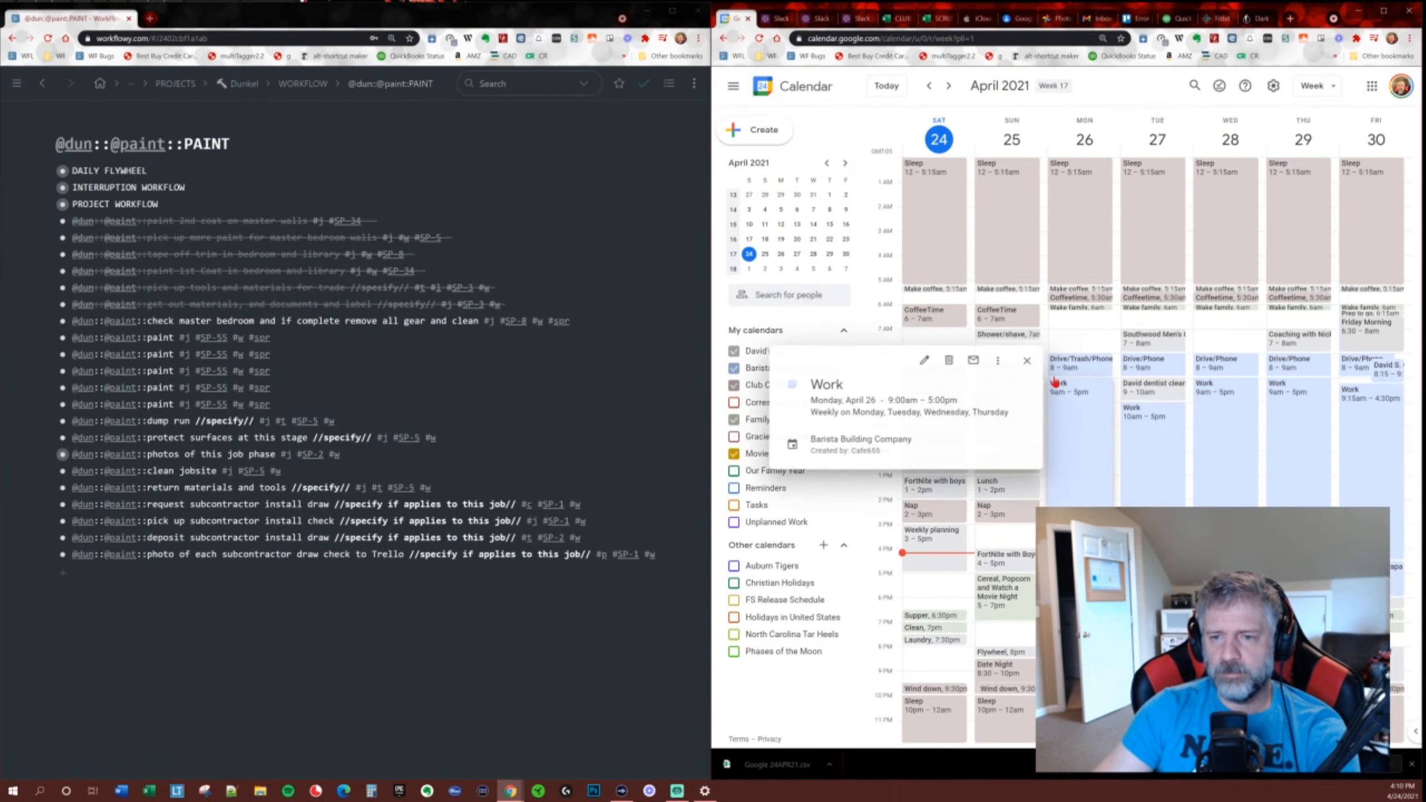
double_click(1110, 403)
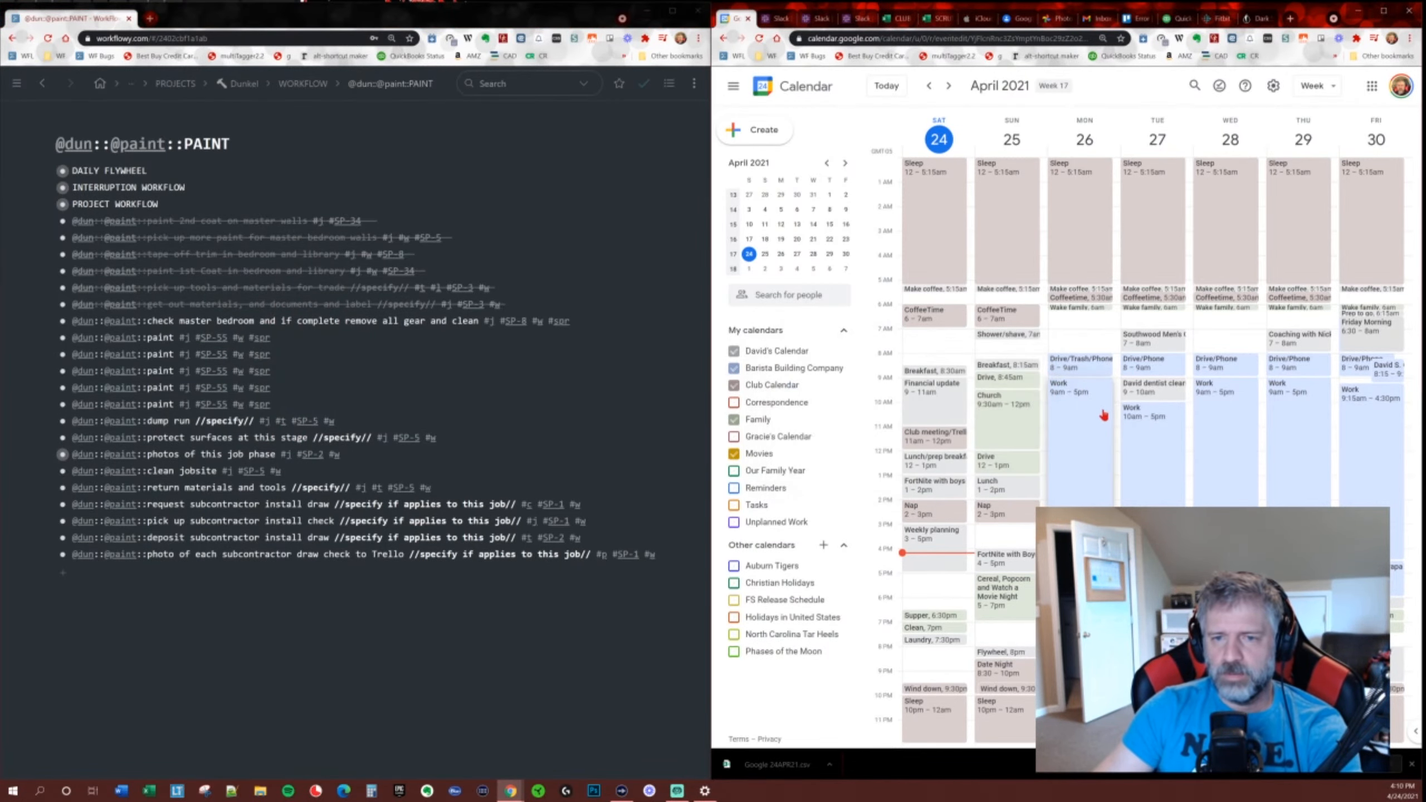
text(Du)
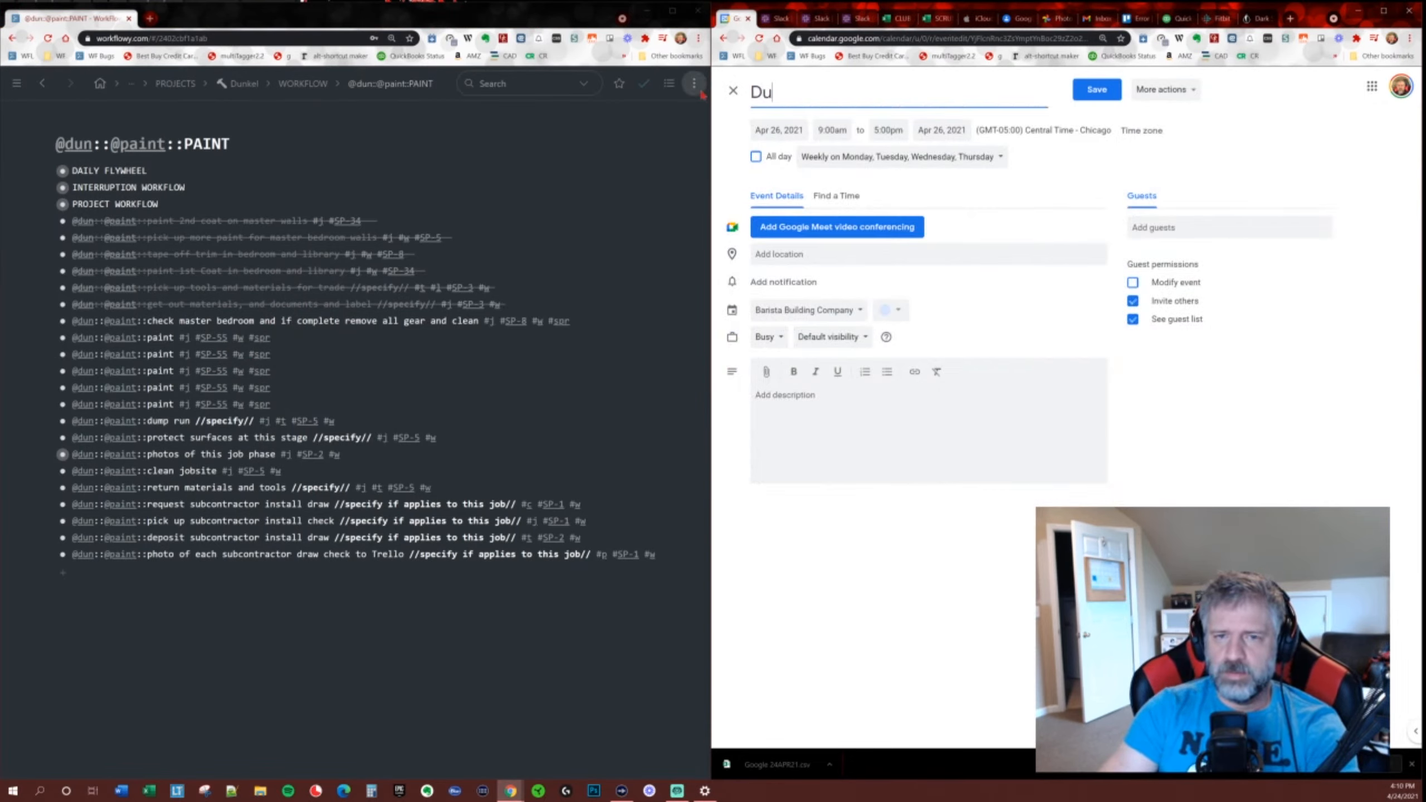
text(nkel: paint)
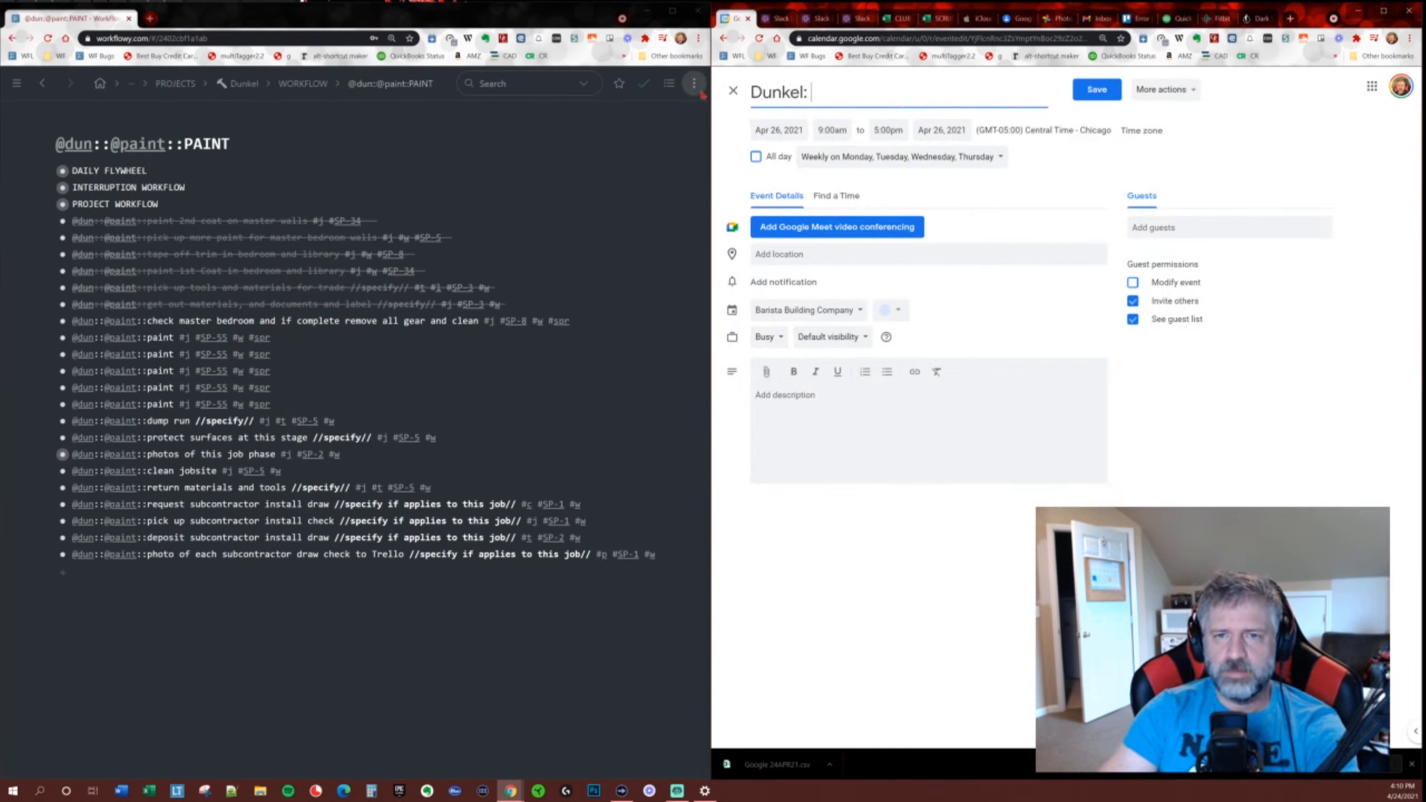
click(1116, 108)
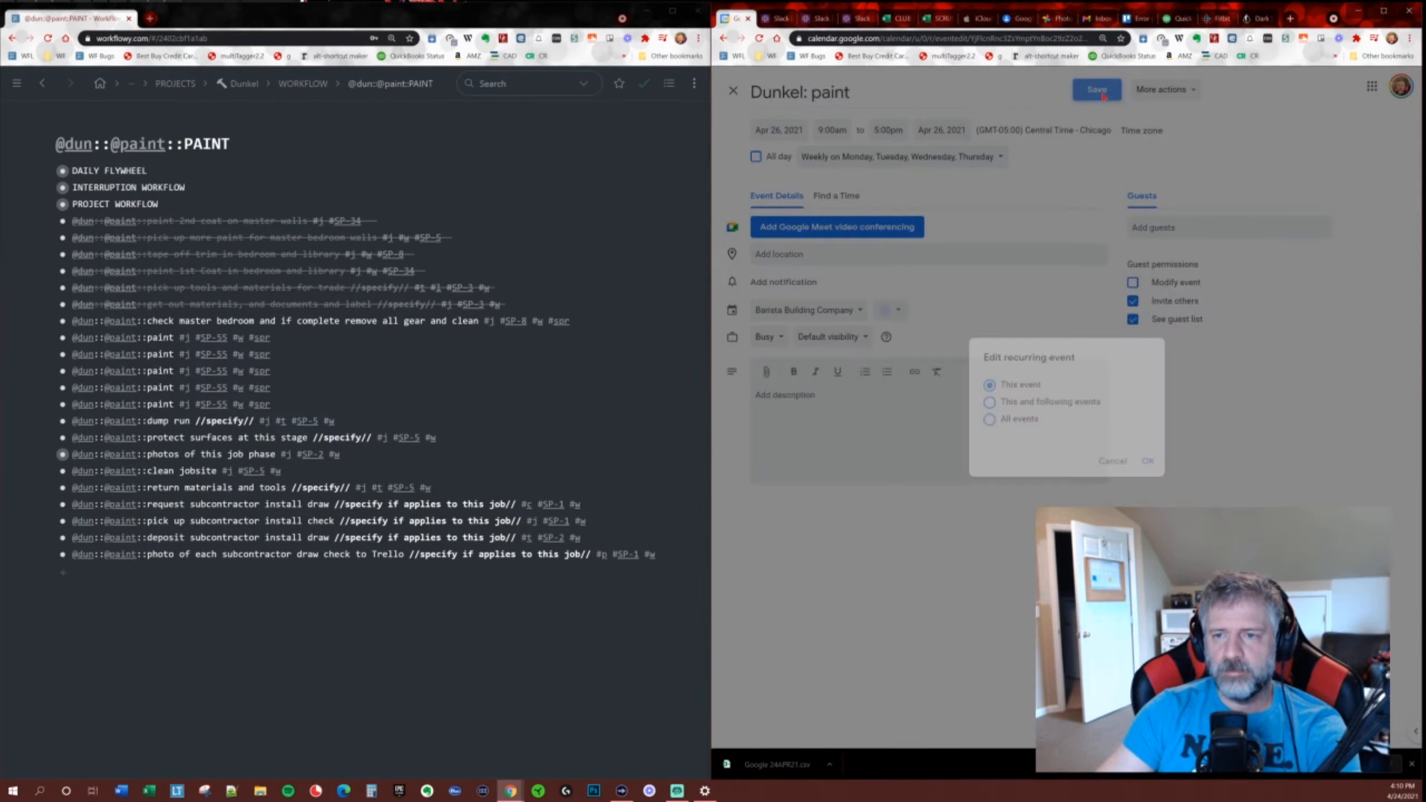
click(1150, 465)
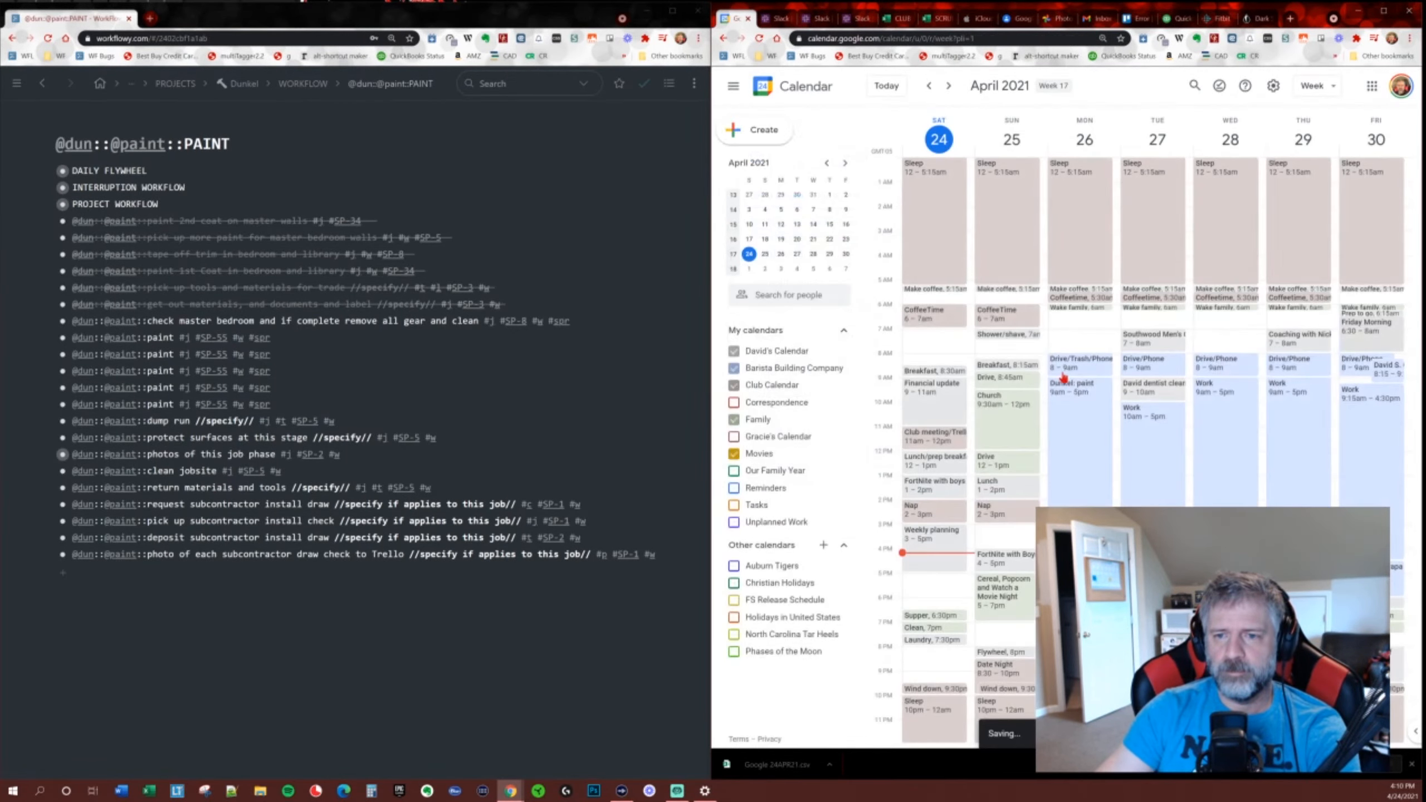
Retitle the Tuesday, April 27 Work event with the project name followed by ": Paint", for this event only.
double_click(1152, 446)
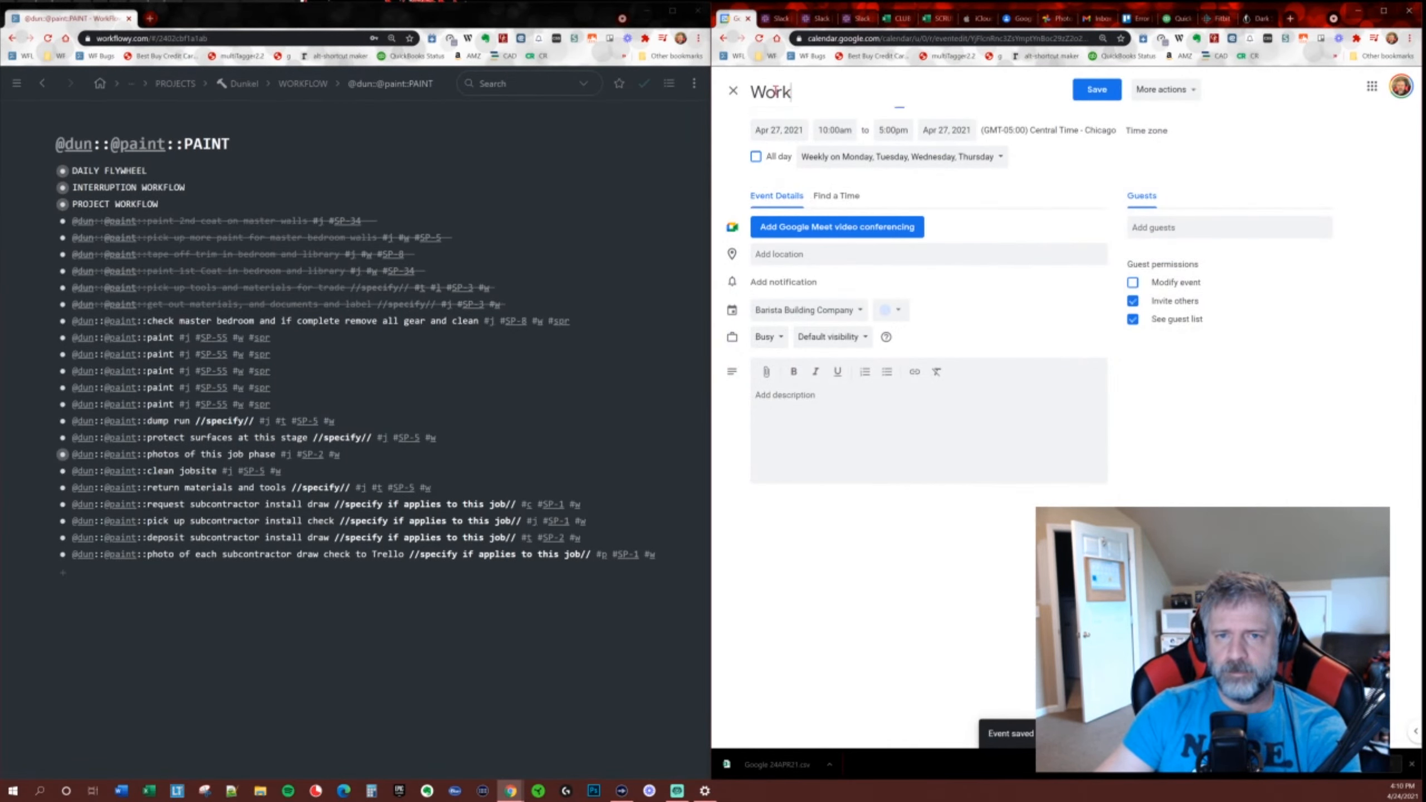
double_click(753, 93)
text(Dunkel)
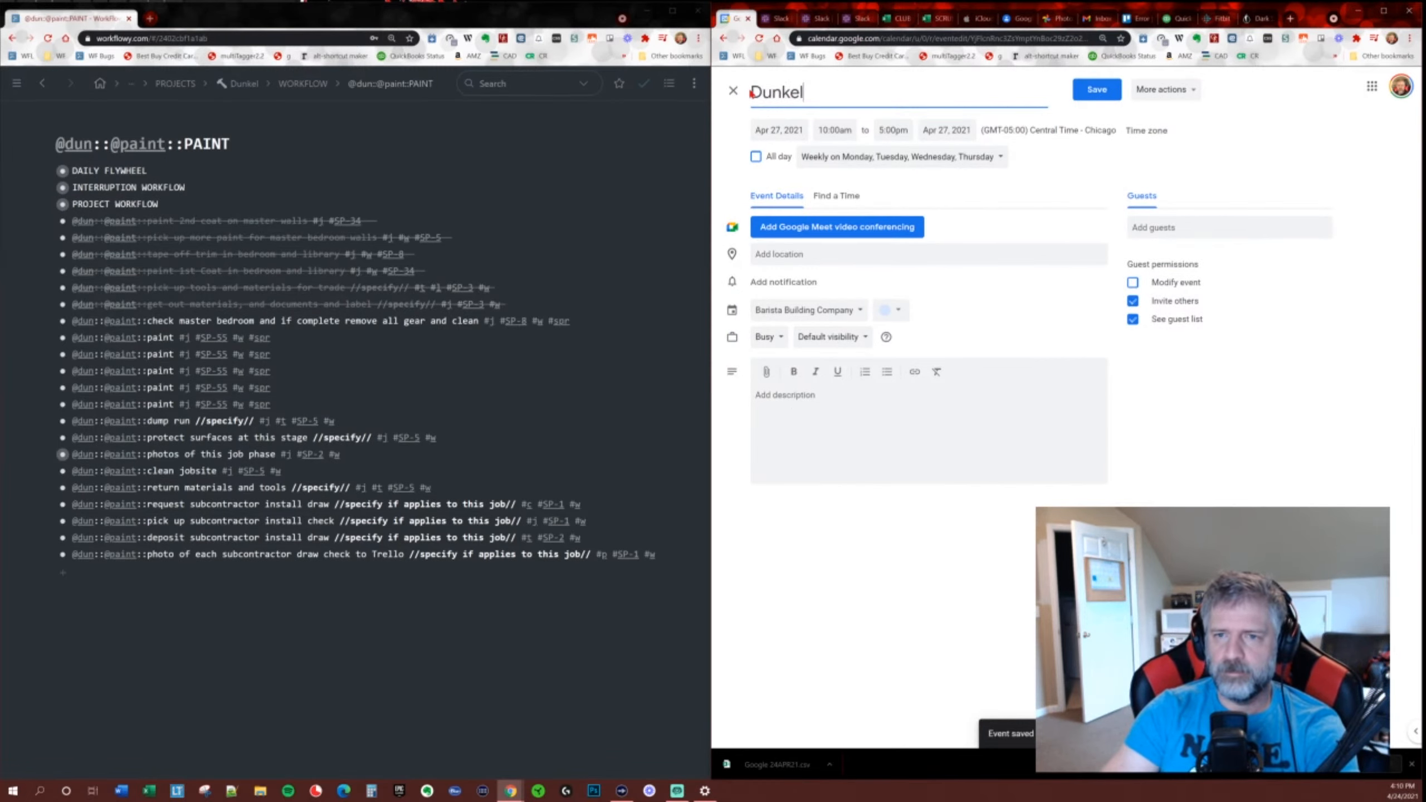
text(: Paint)
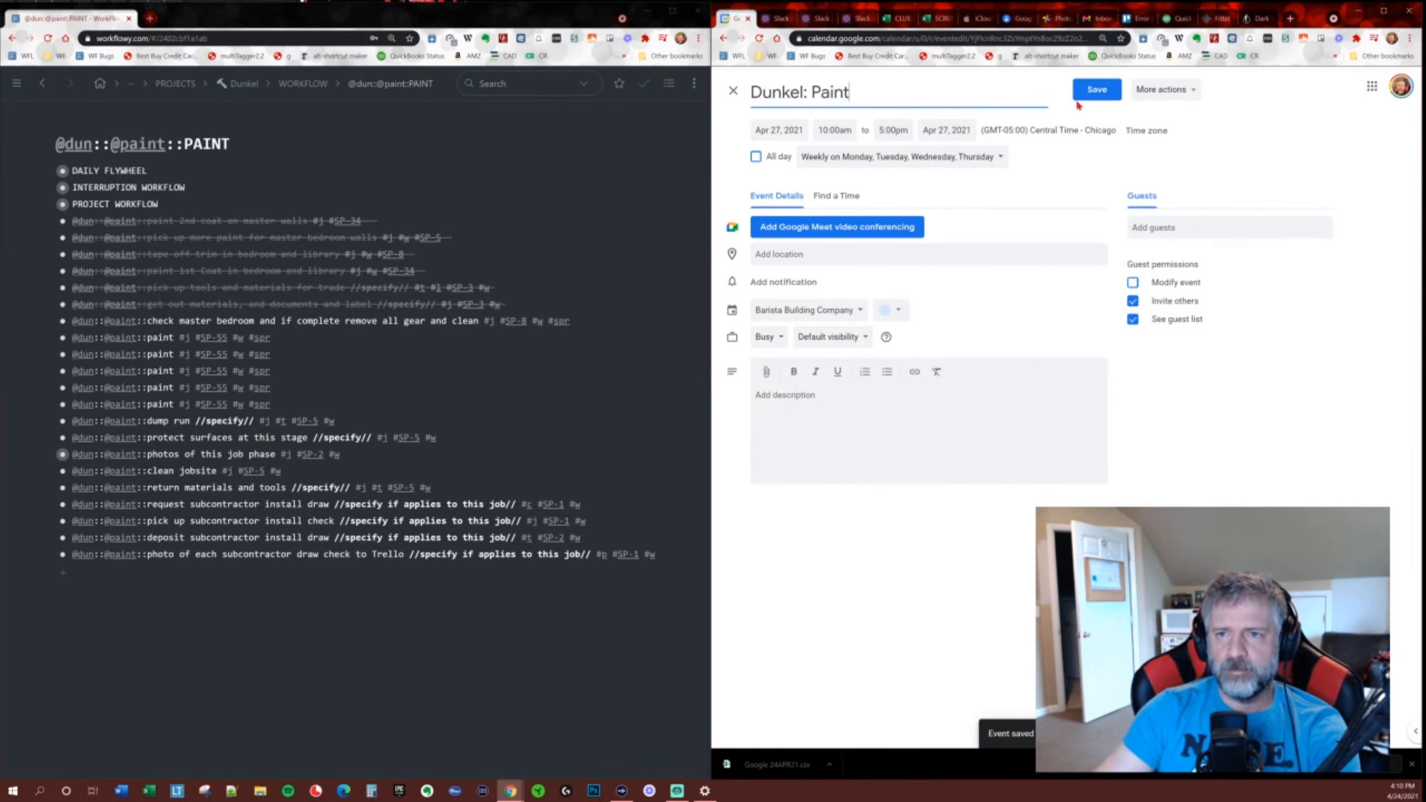
click(1096, 89)
click(1146, 463)
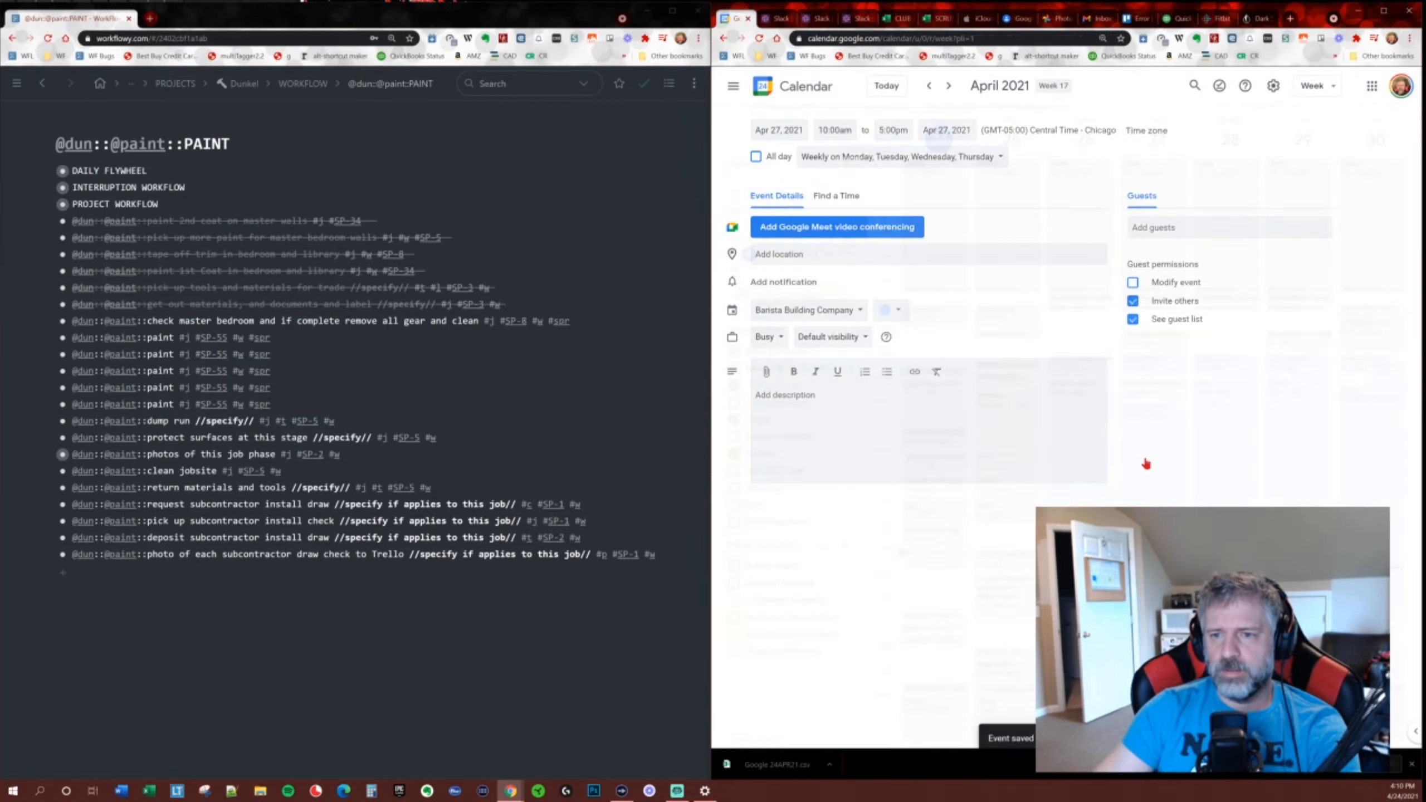
Retitle the Wednesday, April 28 Work event with the project name followed by ": paint" and save only this event.
double_click(1229, 396)
click(898, 93)
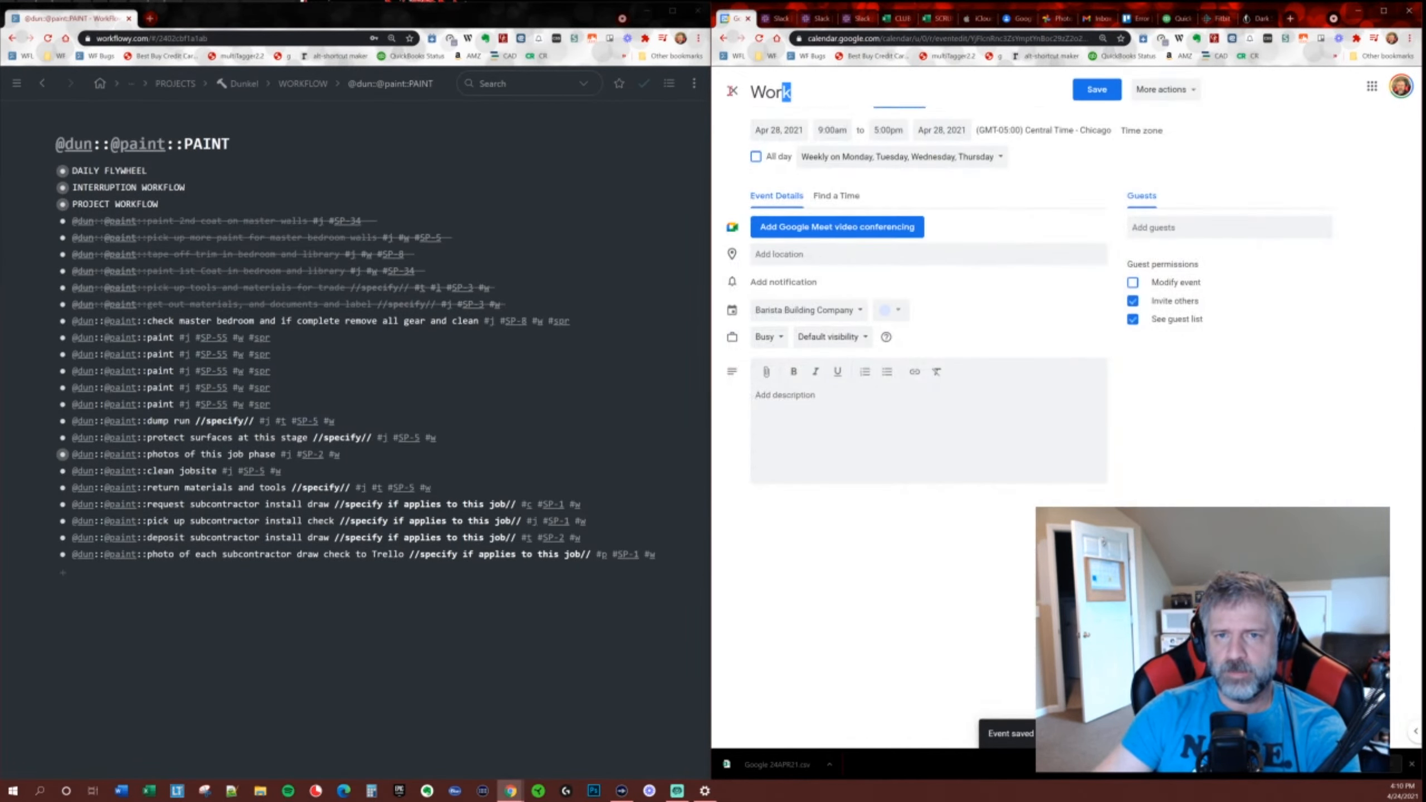
key(ctrl+a)
text(Dunkel)
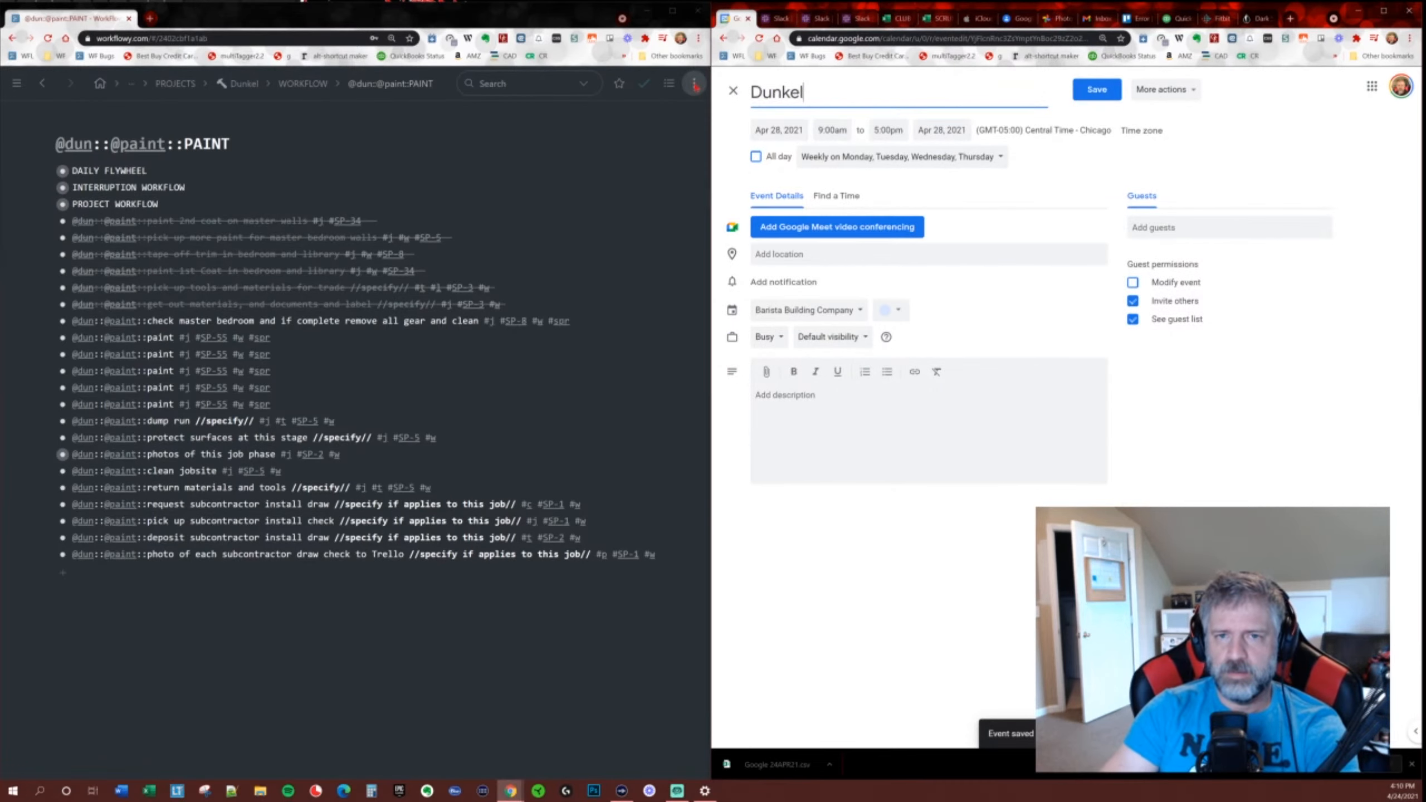
text(: paint)
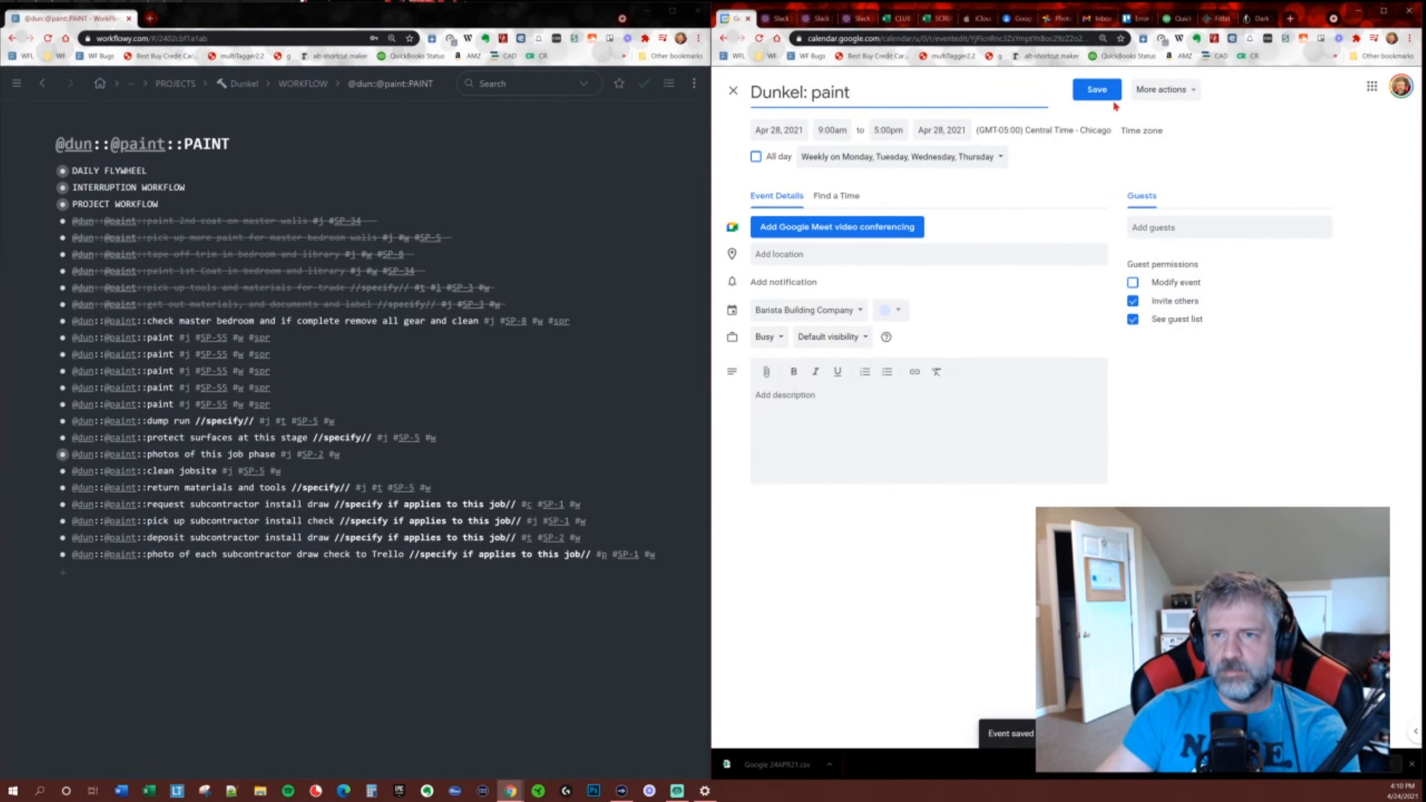
click(1101, 94)
click(1148, 460)
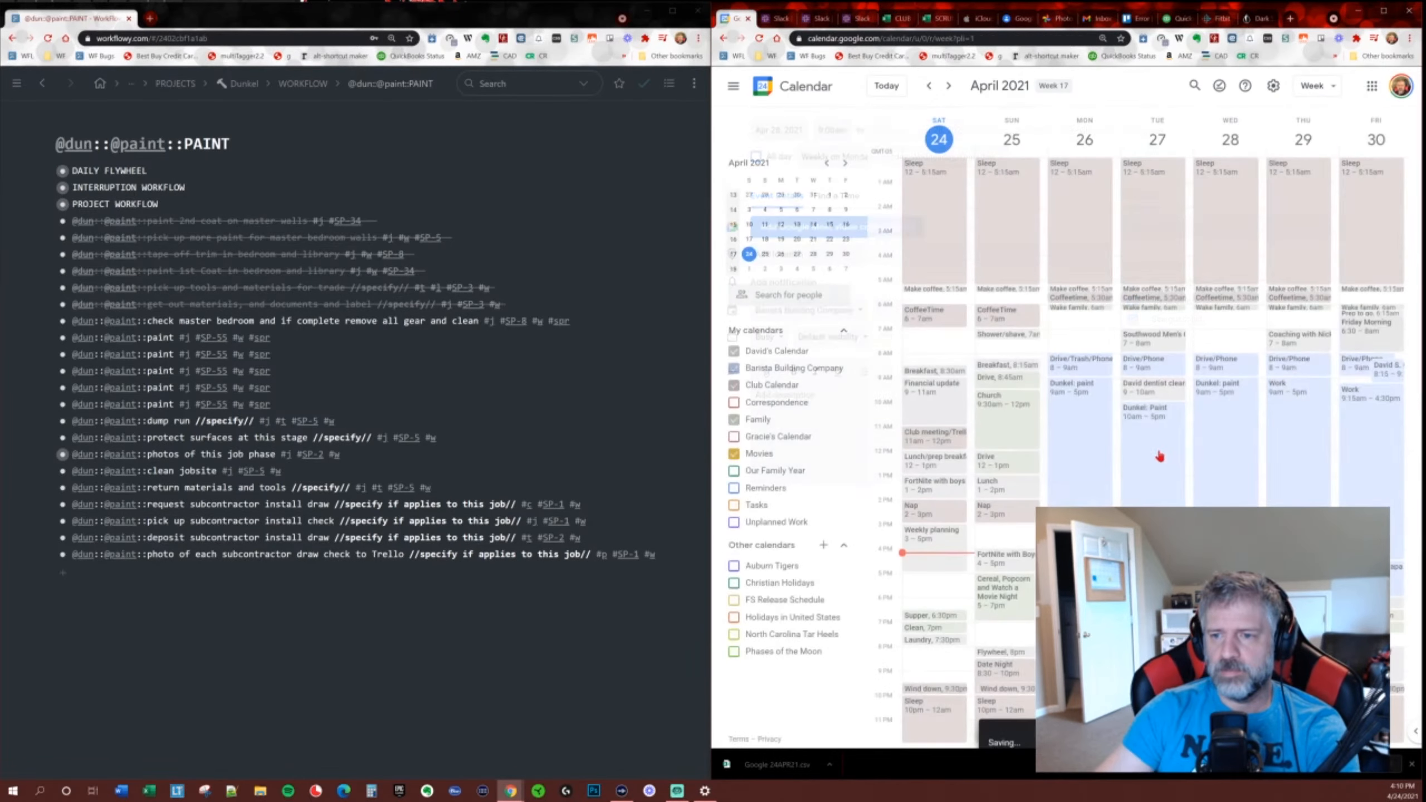
Retitle the Thursday, April 29 Work event with the project name followed by ": Paint" and save only this event.
double_click(1289, 398)
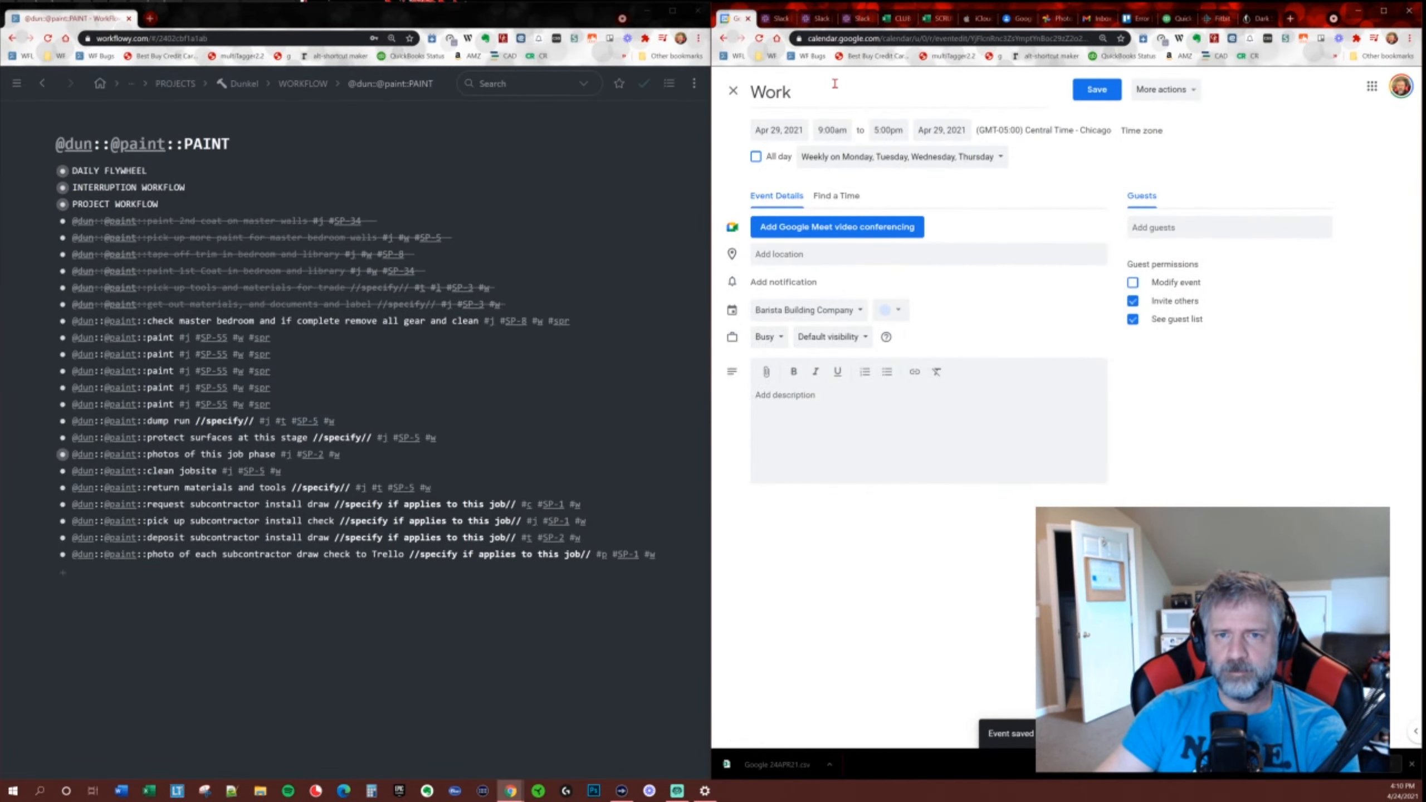
text(Dunk)
key(BackSpace)
key(BackSpace)
key(BackSpace)
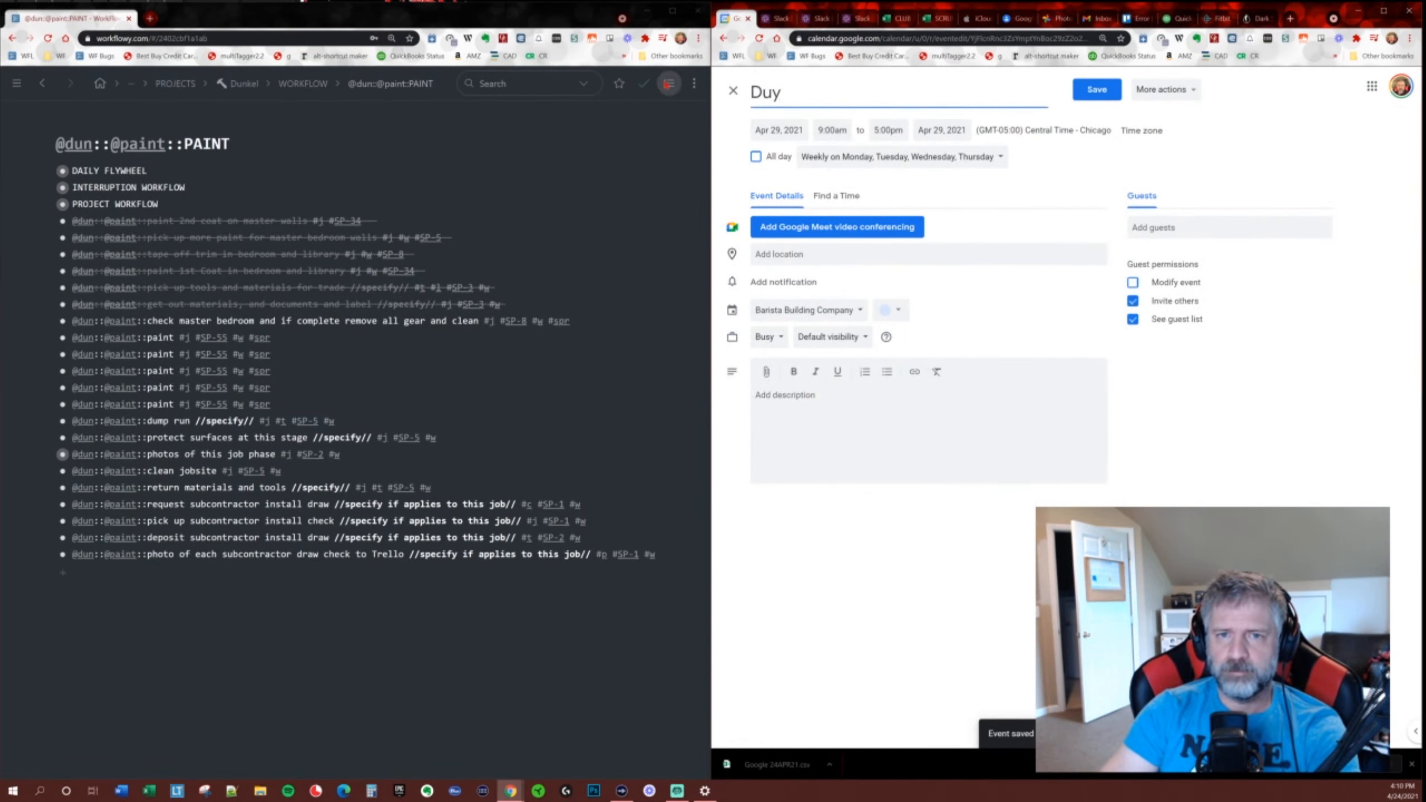
text(nk)
key(BackSpace)
key(BackSpace)
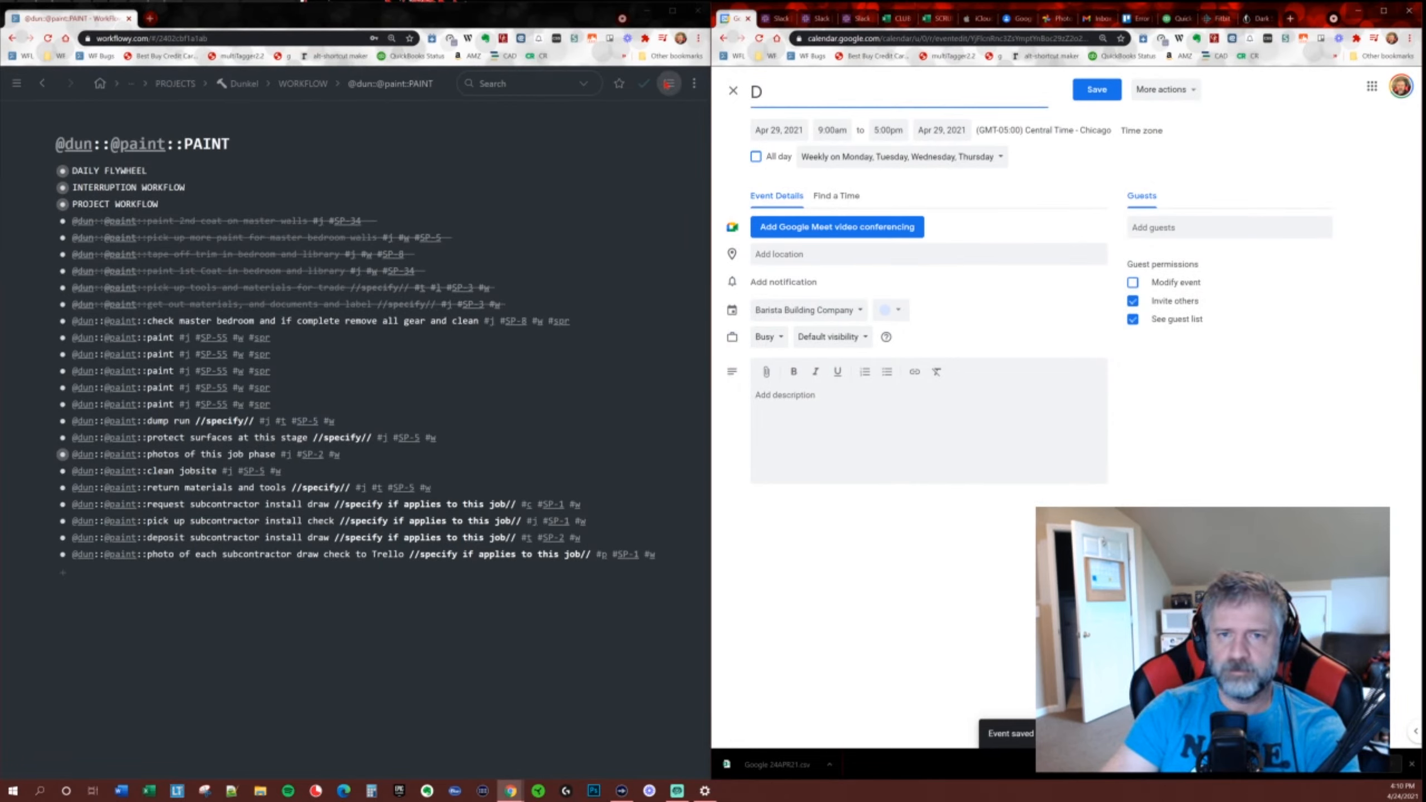
text(unkel)
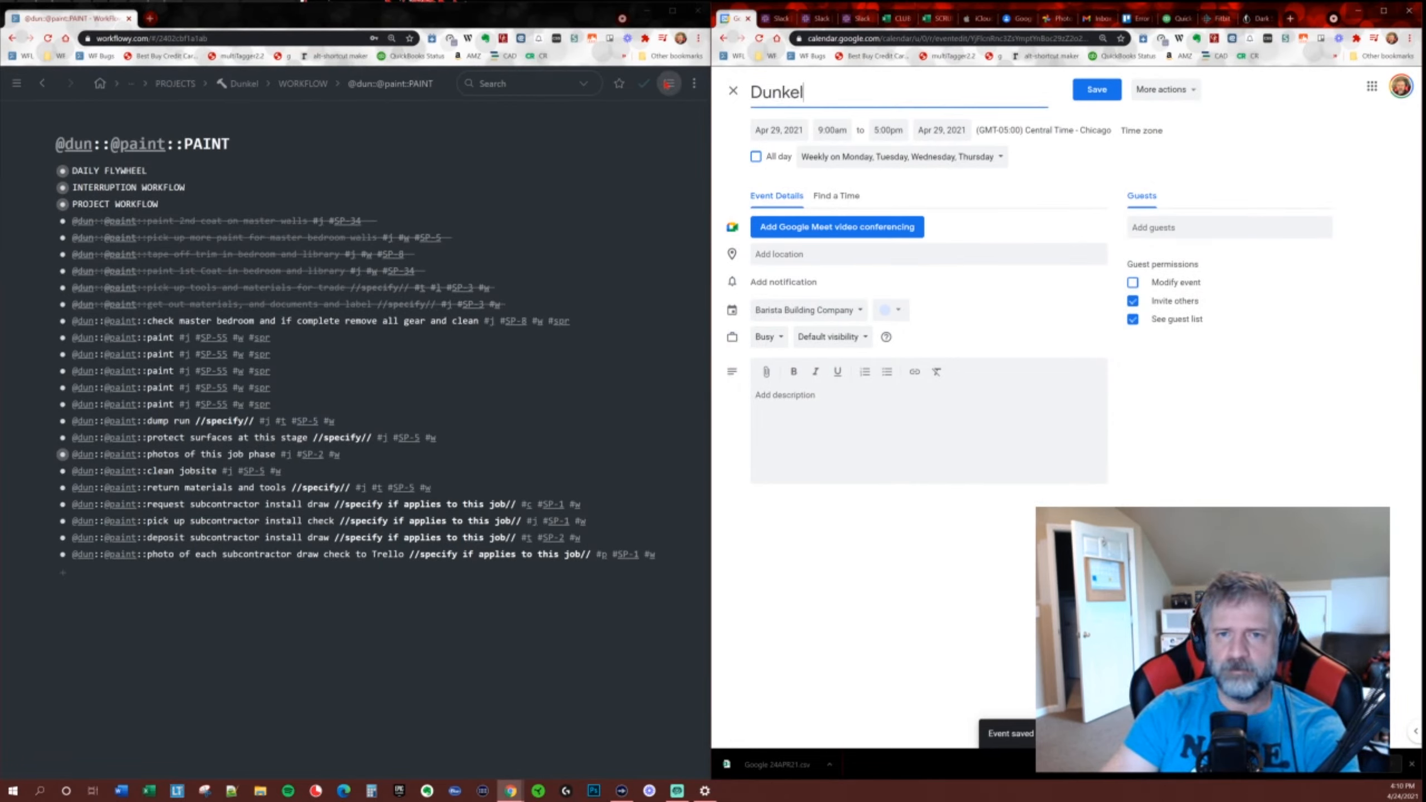
text(: Paint)
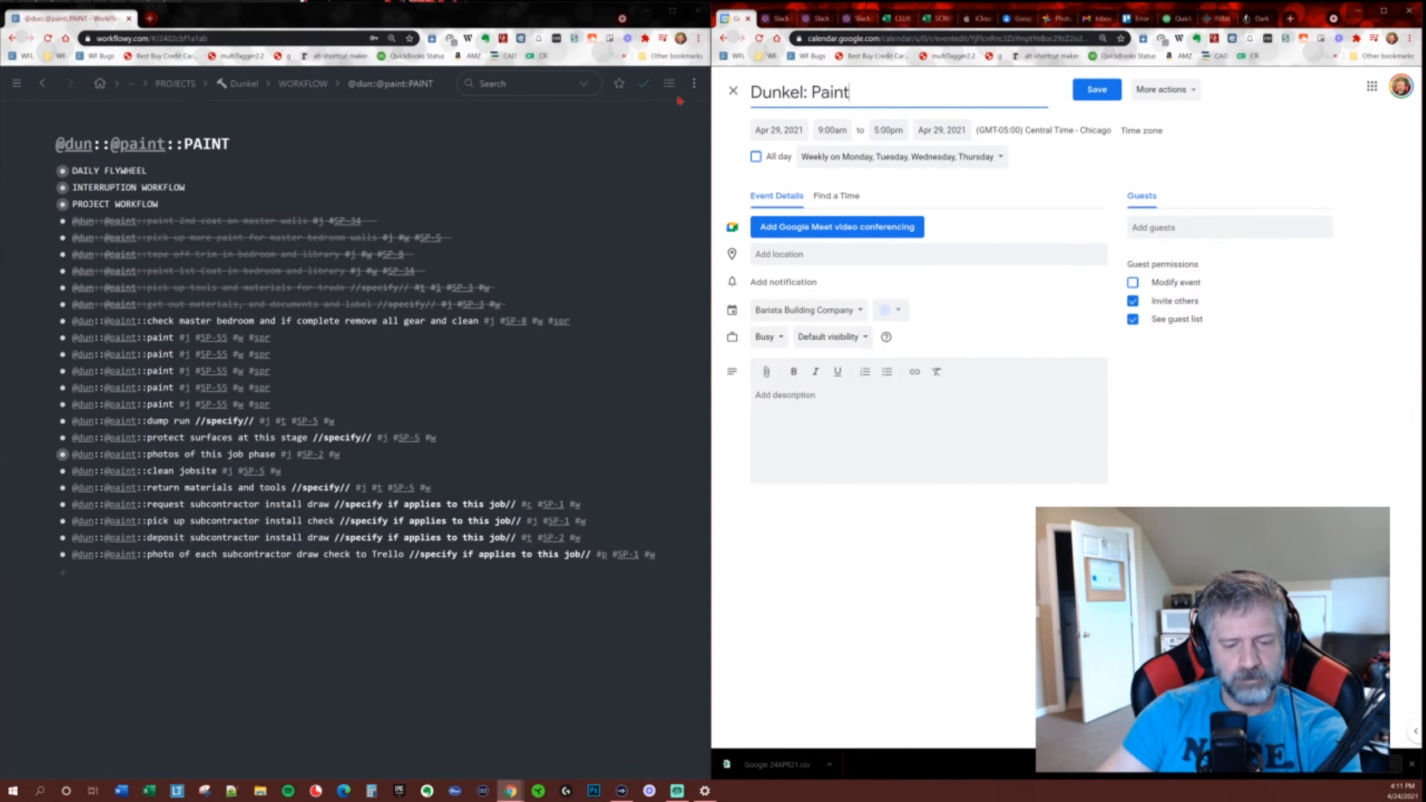
click(1096, 89)
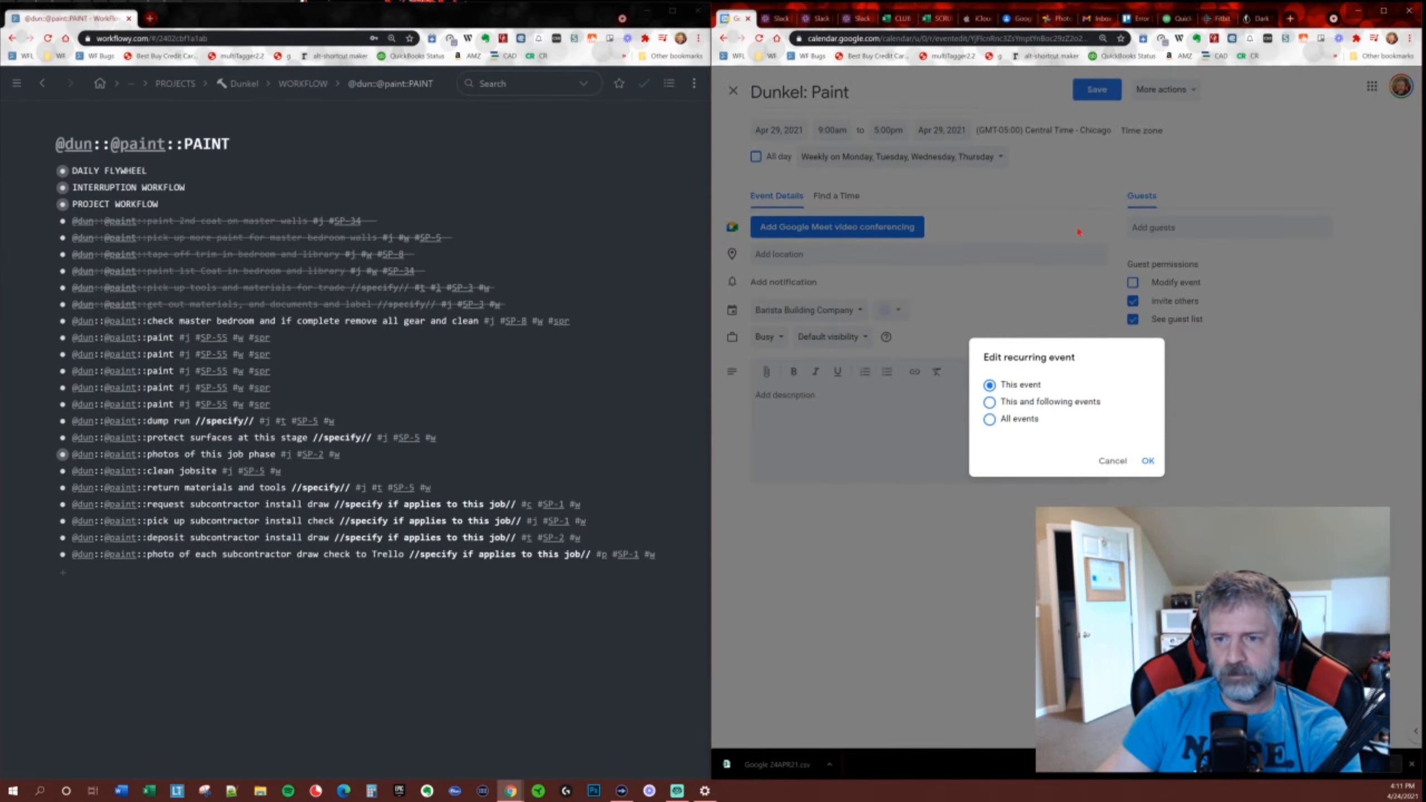
click(1154, 467)
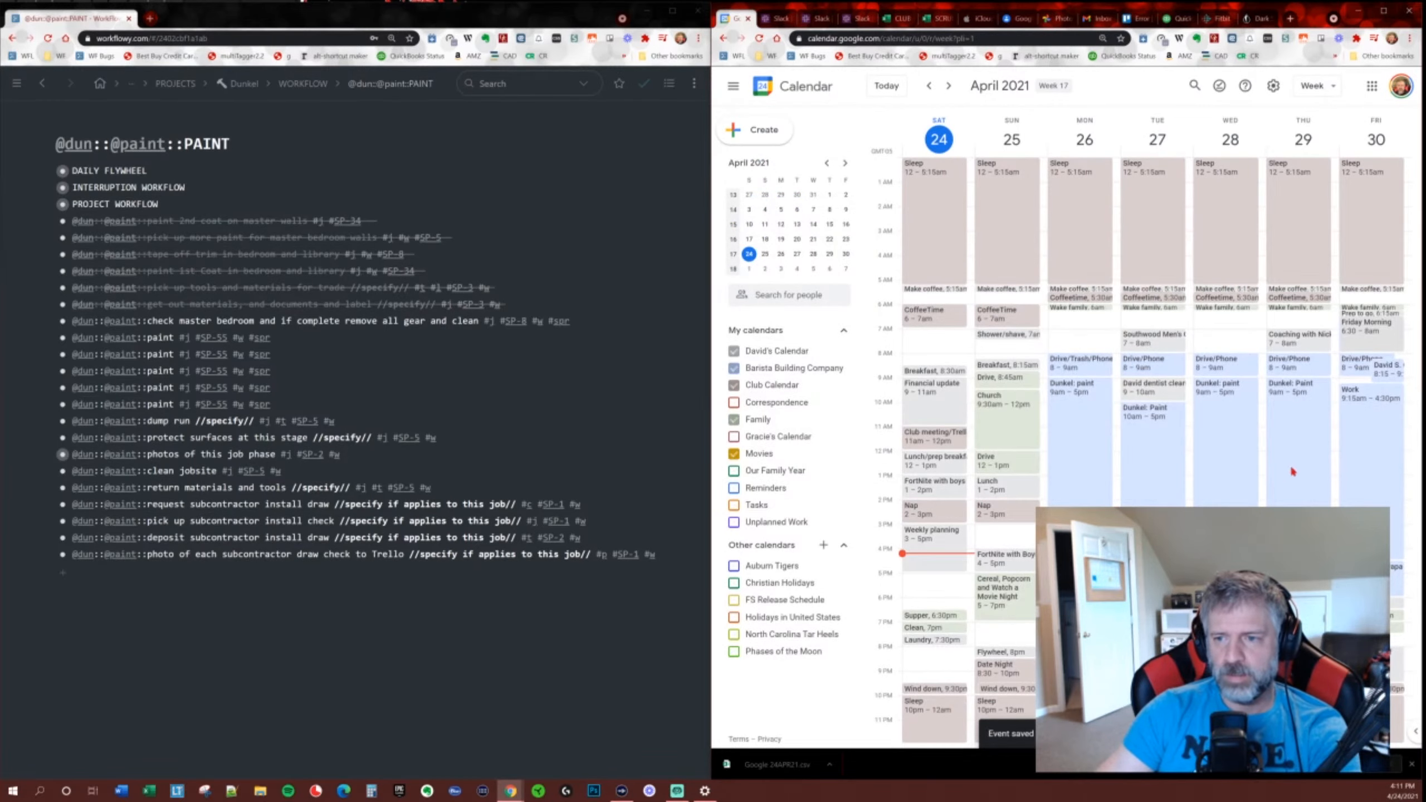
Retitle the Friday, April 30 Work event with the project name followed by ":Paint" and save only this event.
double_click(1372, 456)
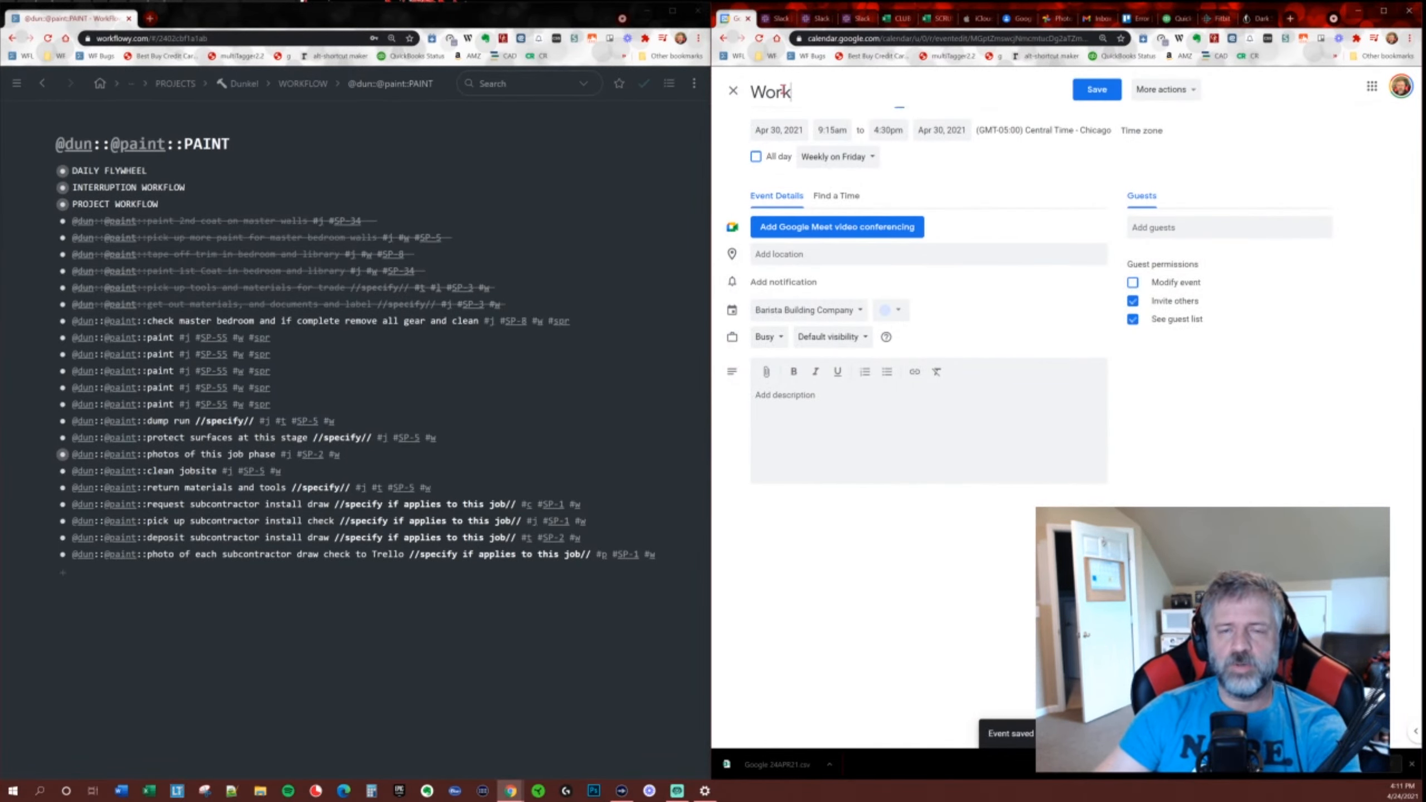
key(ctrl+a)
text(Dunk)
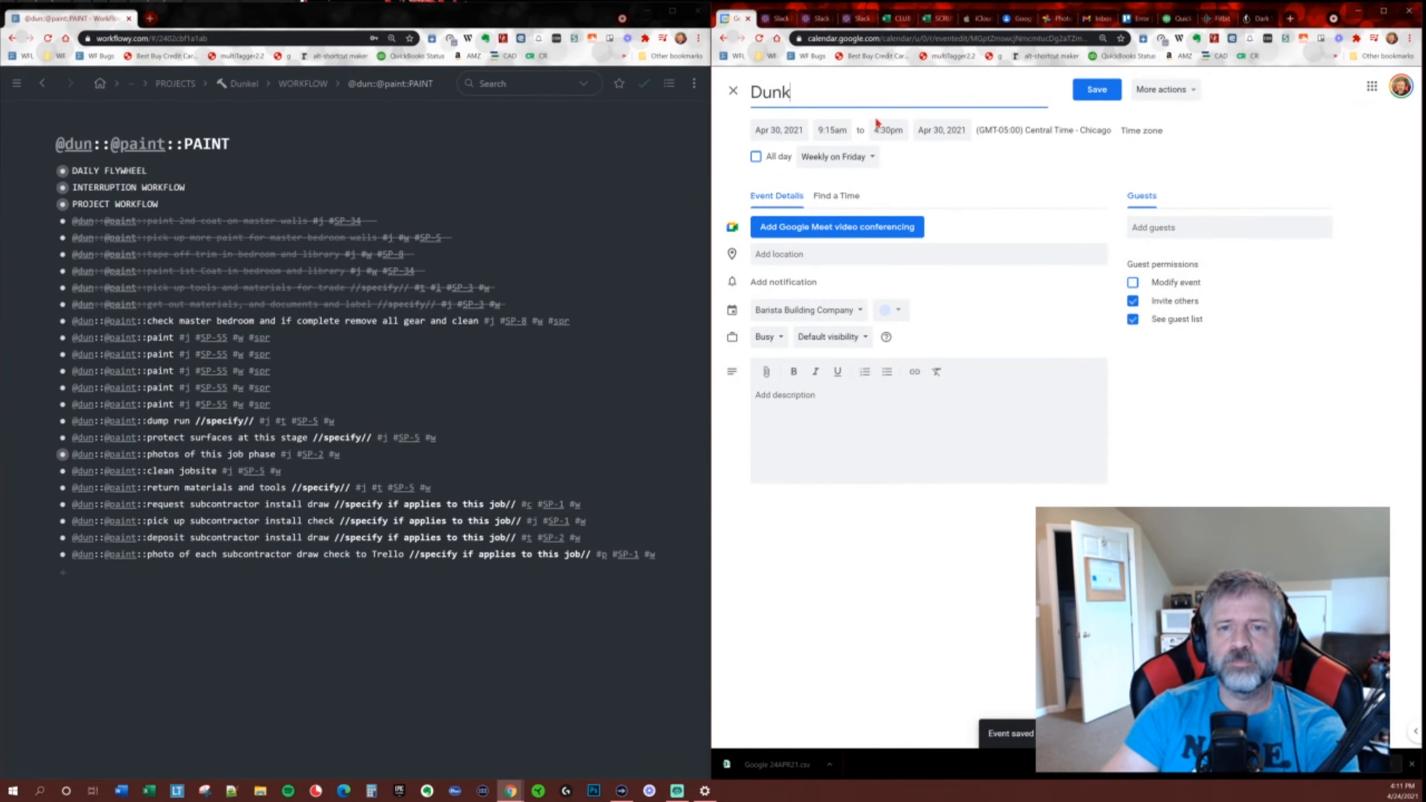
text(el:p)
key(BackSpace)
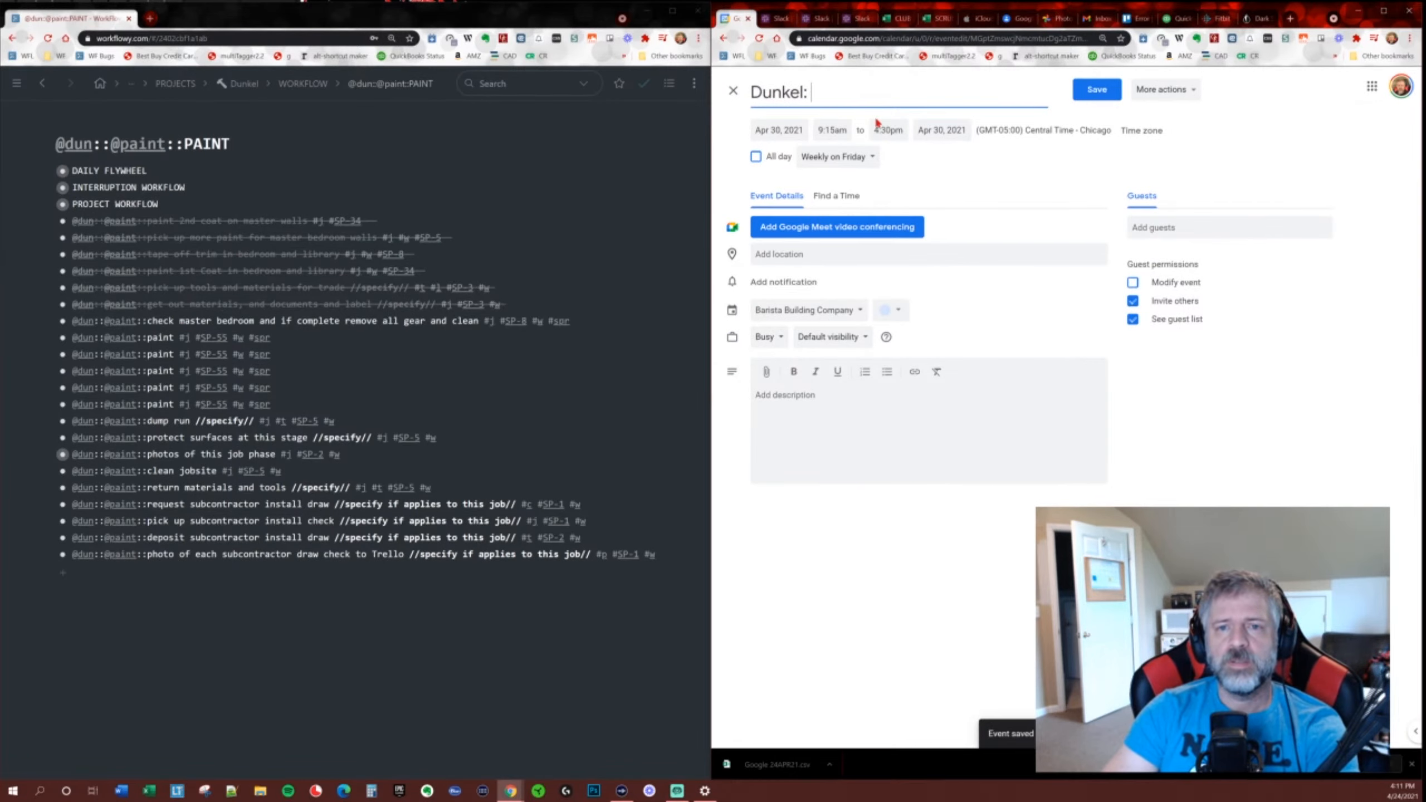
text(Paint)
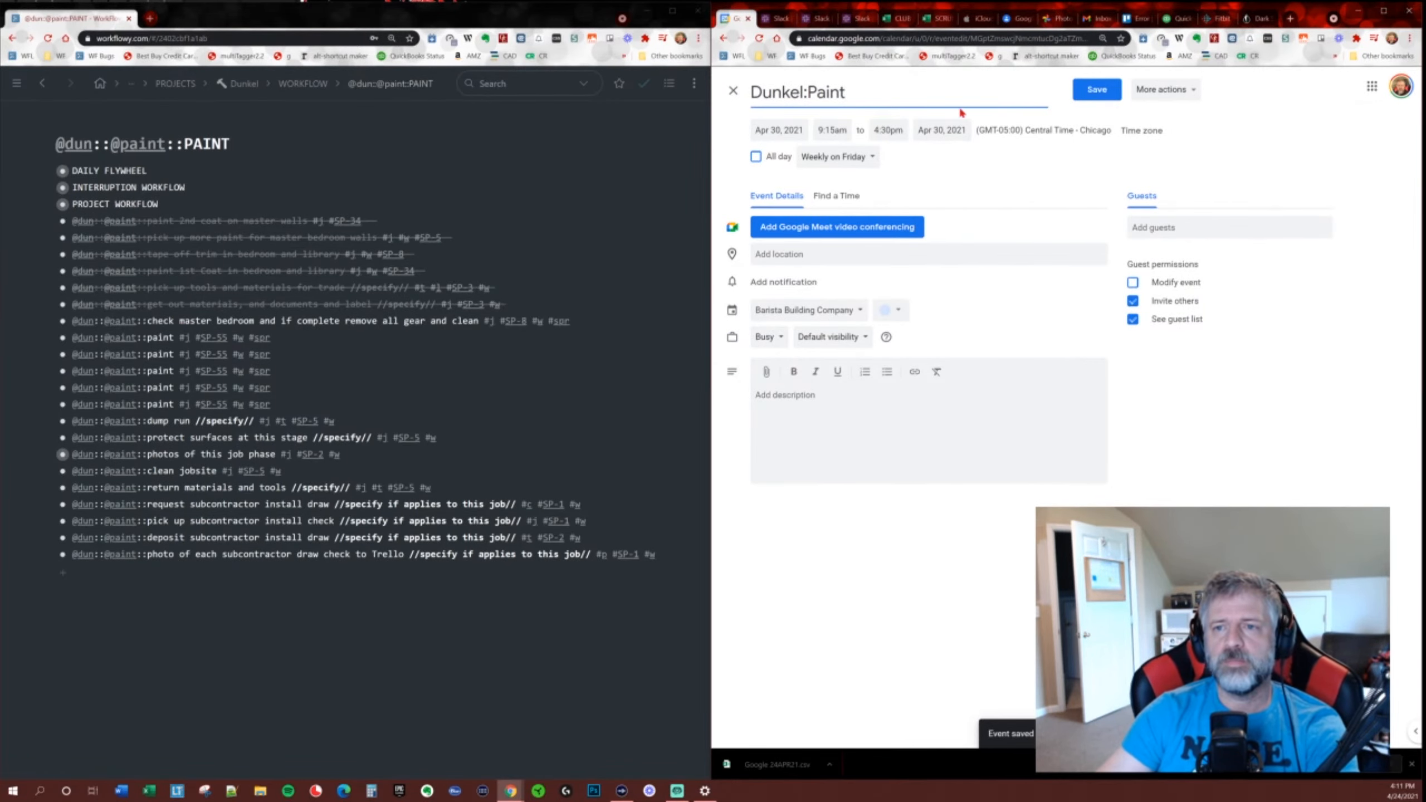
click(1096, 90)
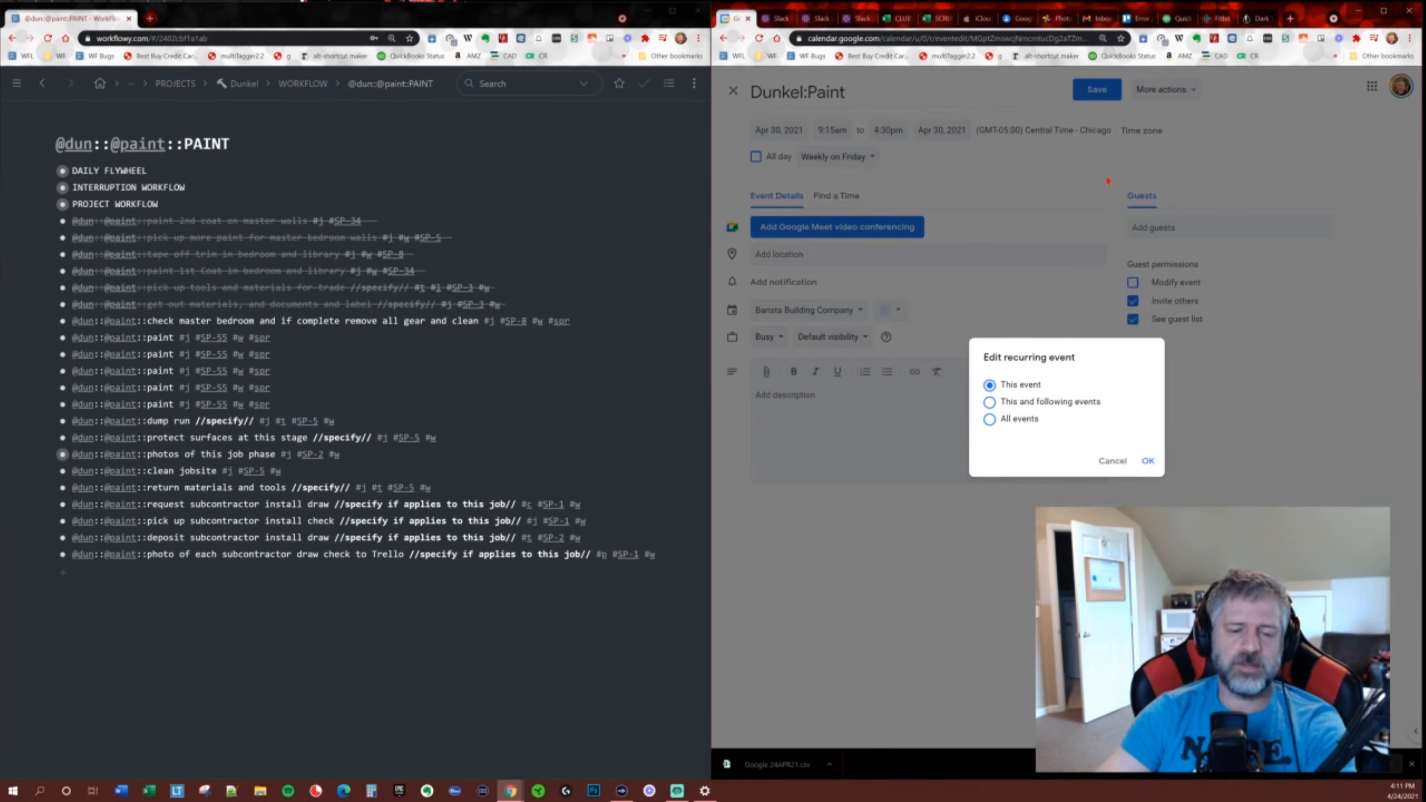
click(1148, 461)
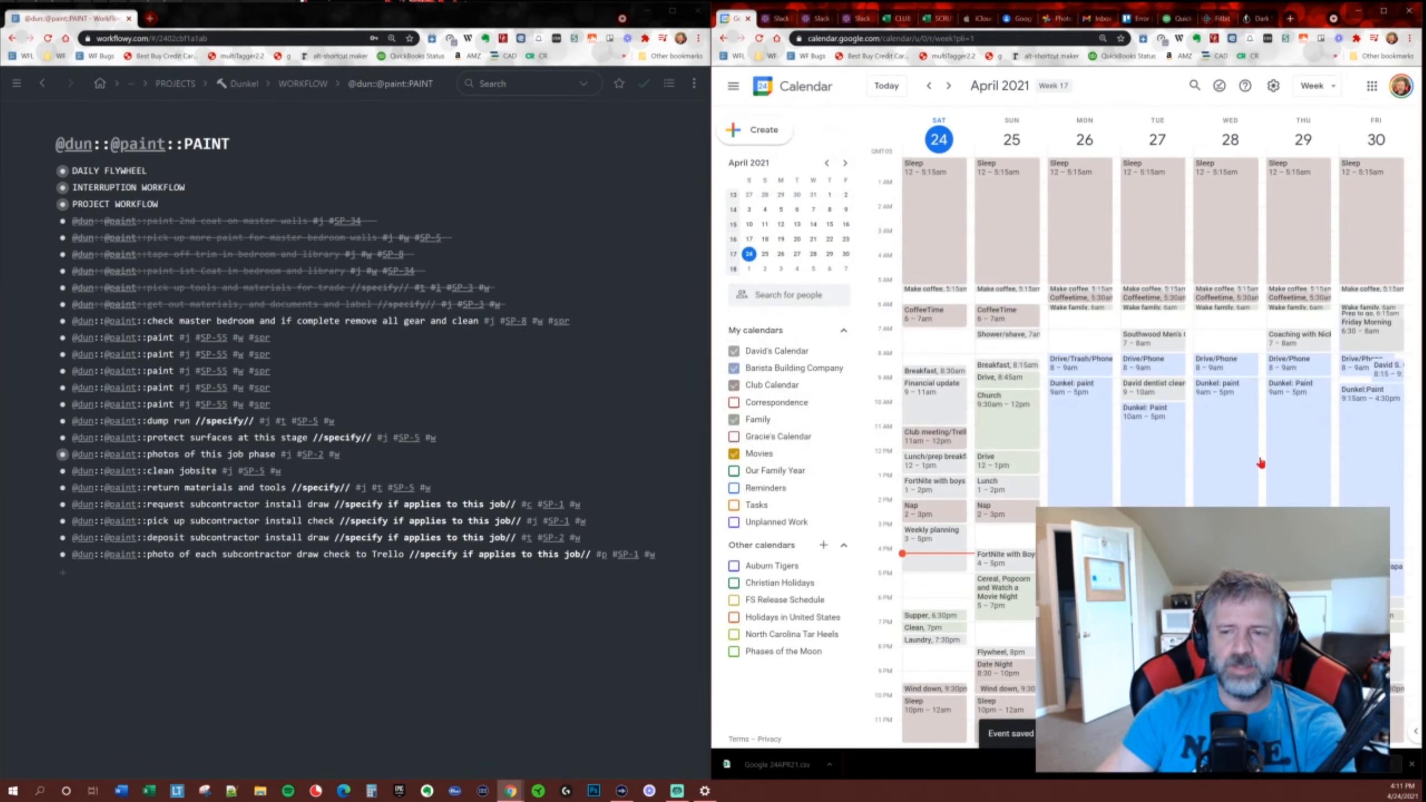
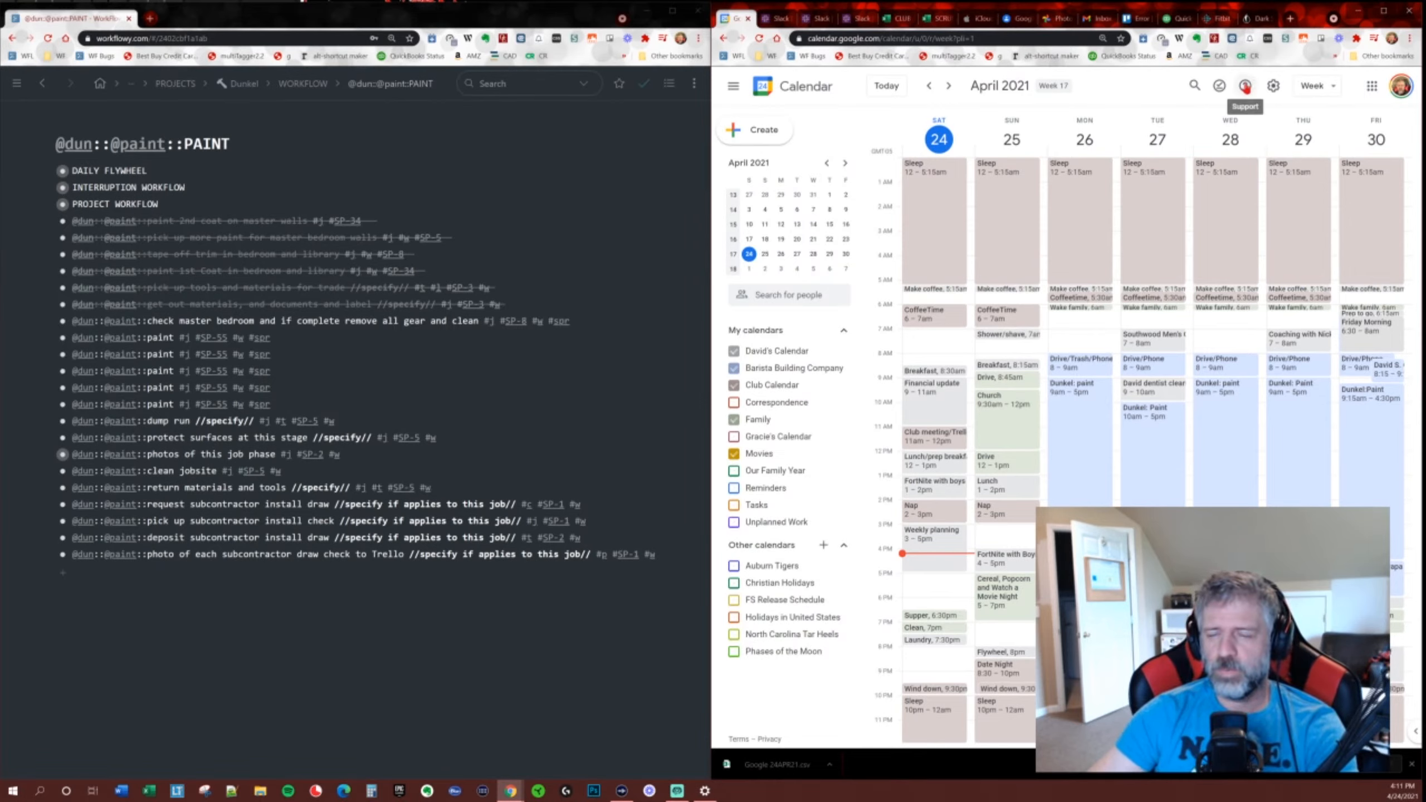
Close the Gmail inbox and the Trello page, and return to the Google Calendar week.
click(1098, 19)
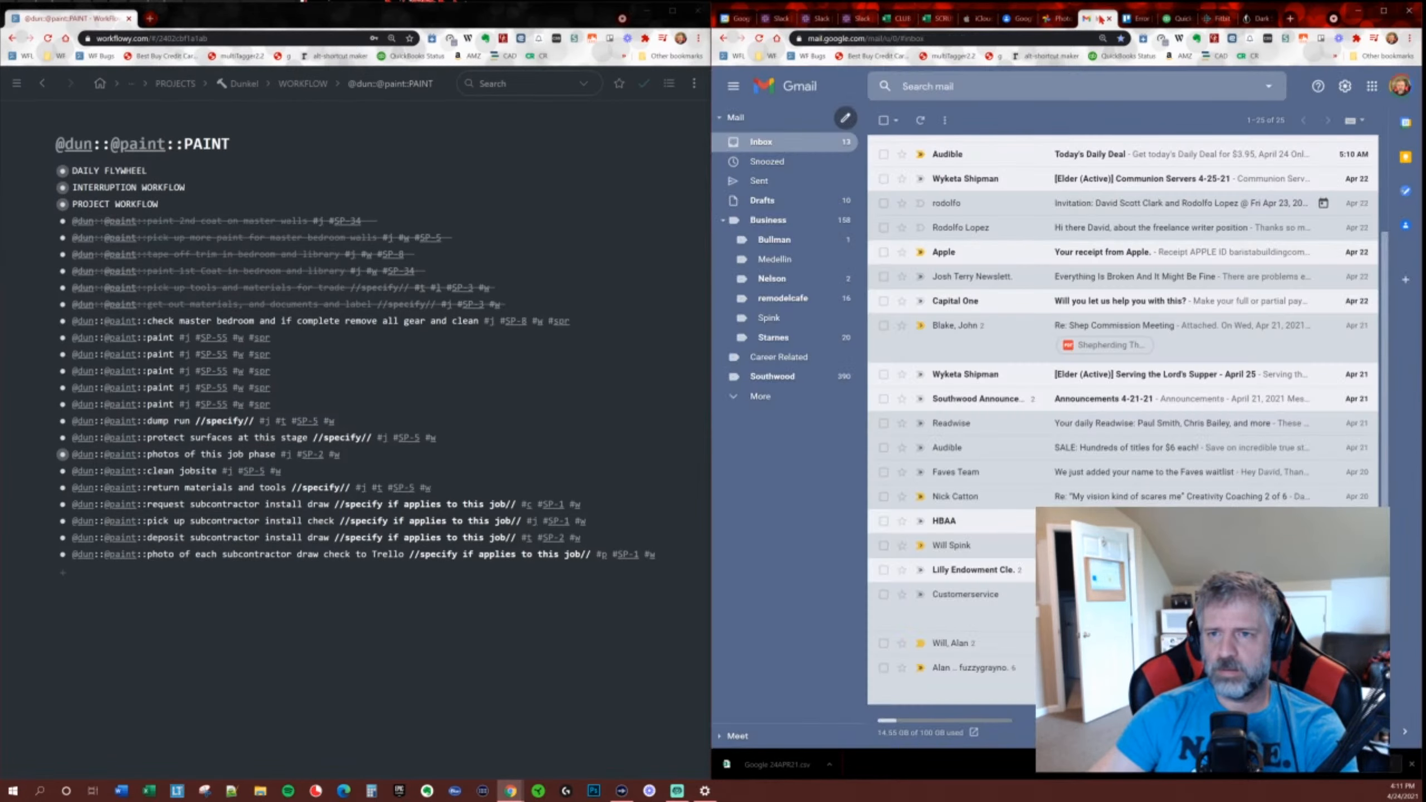
click(1109, 19)
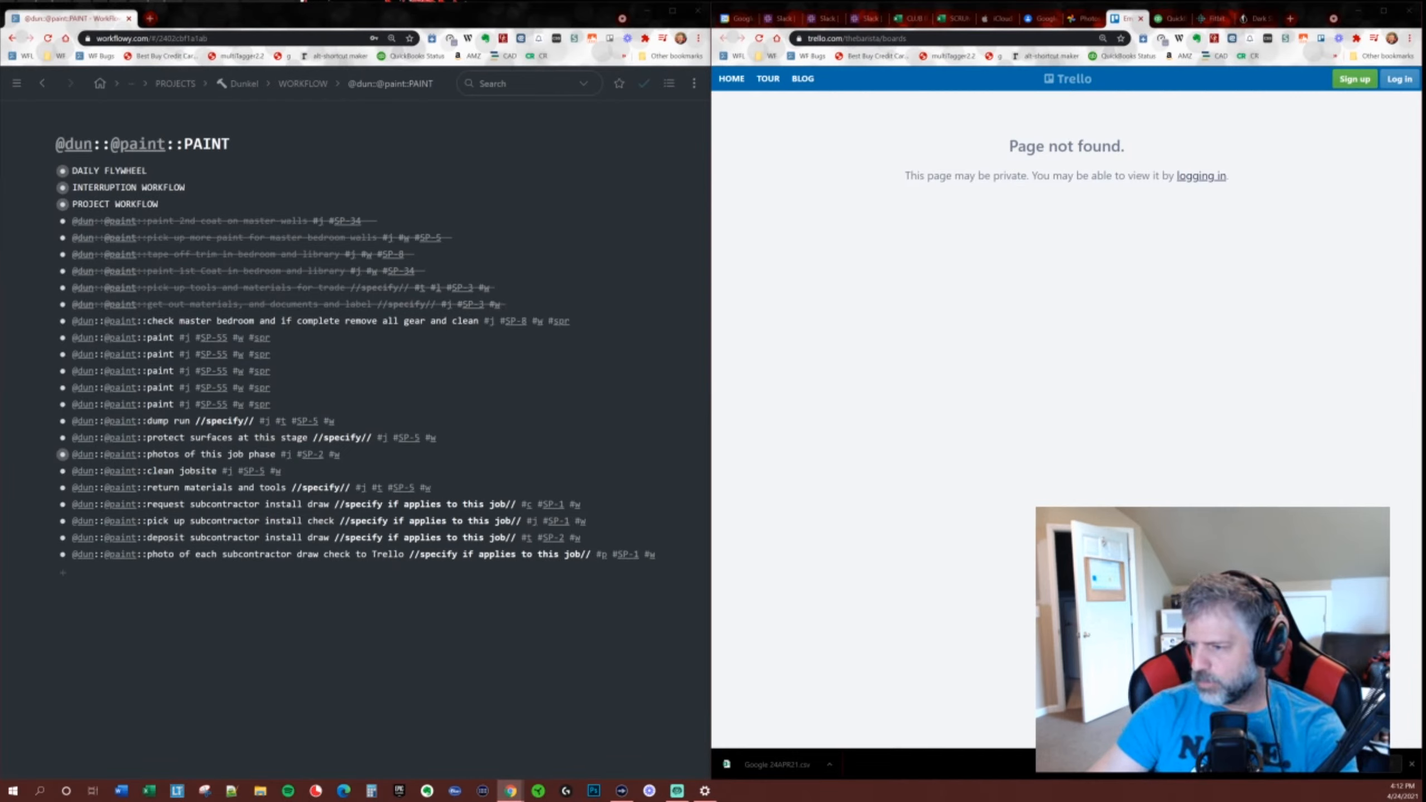
click(1140, 19)
click(736, 18)
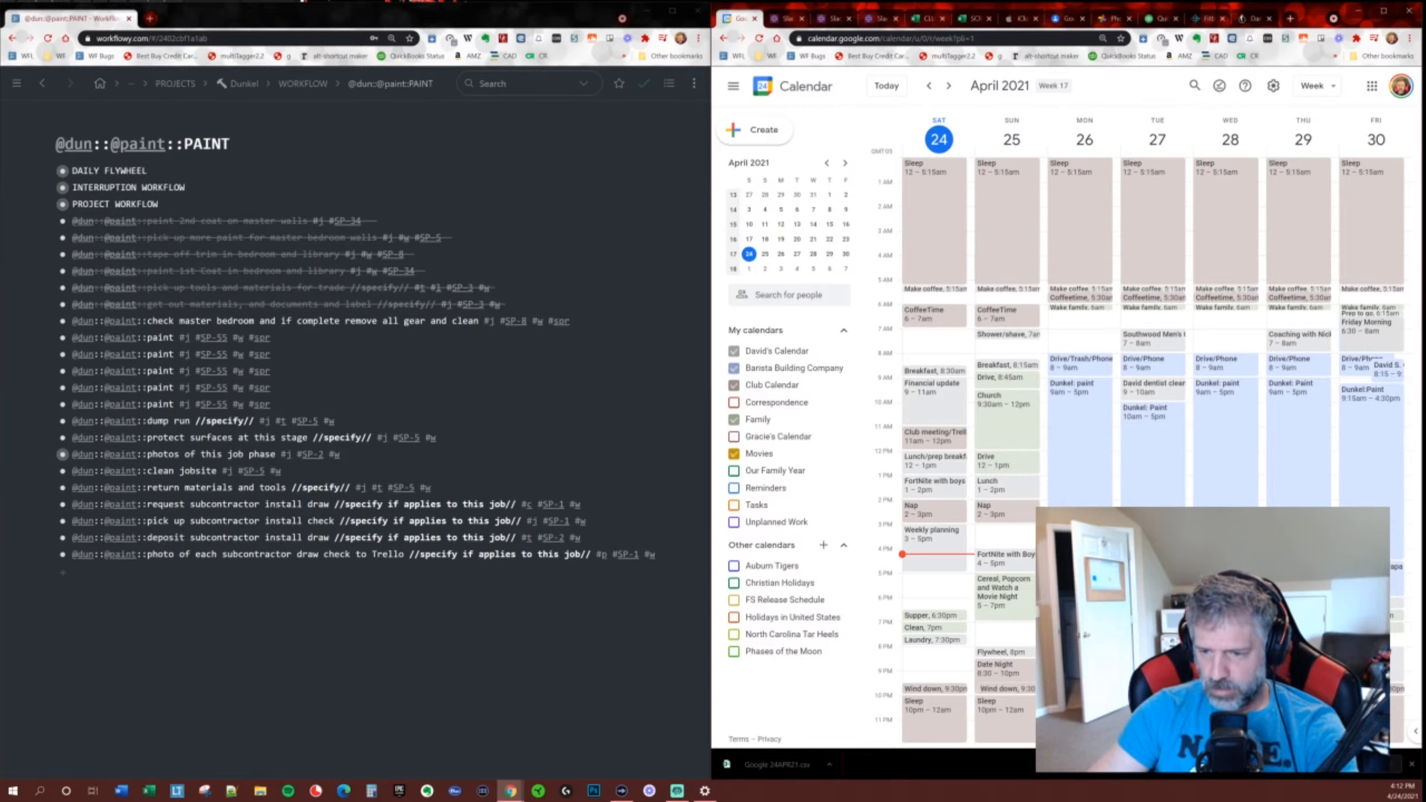
Create a "Session Meeting" event in Google Calendar on Tuesday, April 27 from 6:30pm to 9:30pm.
drag(1157, 612, 1156, 681)
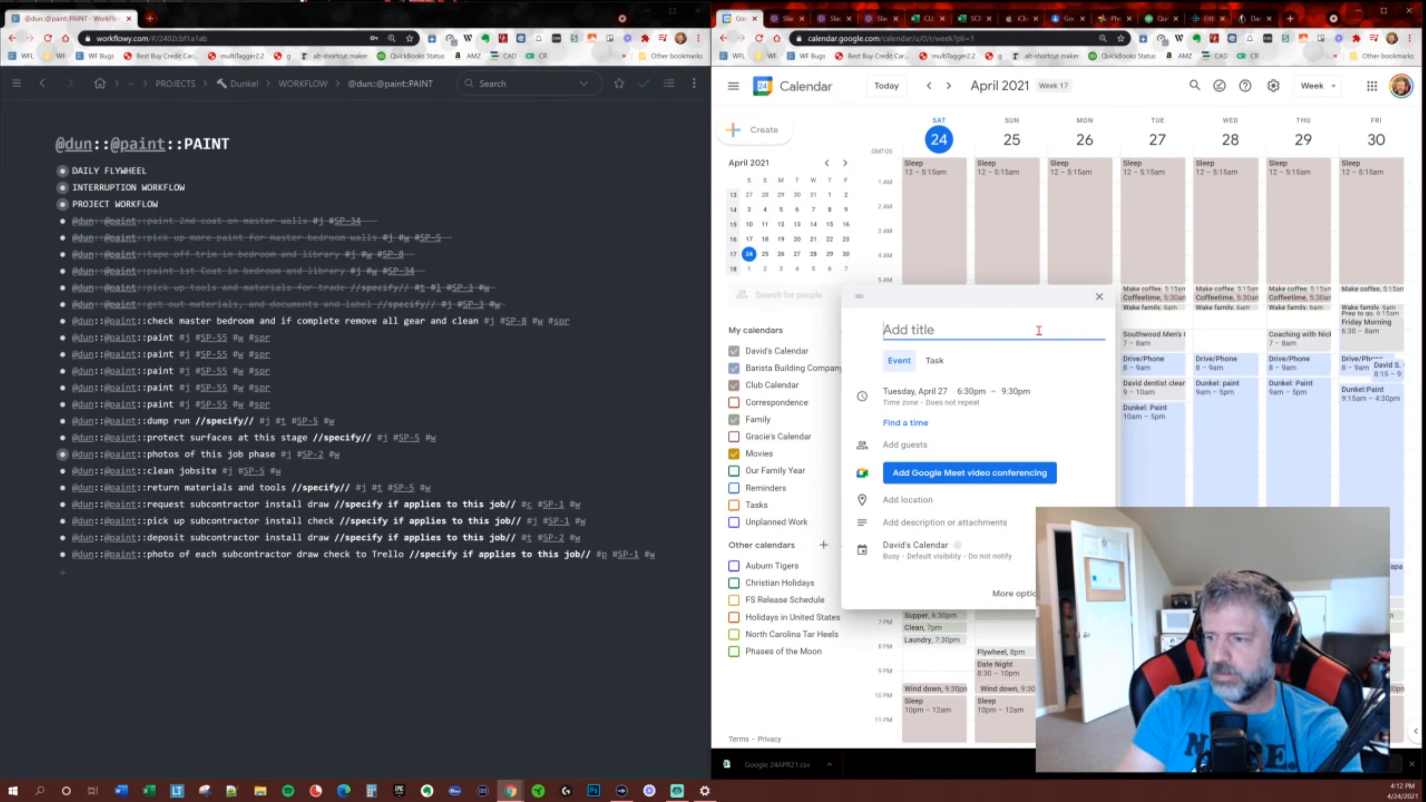
text(S)
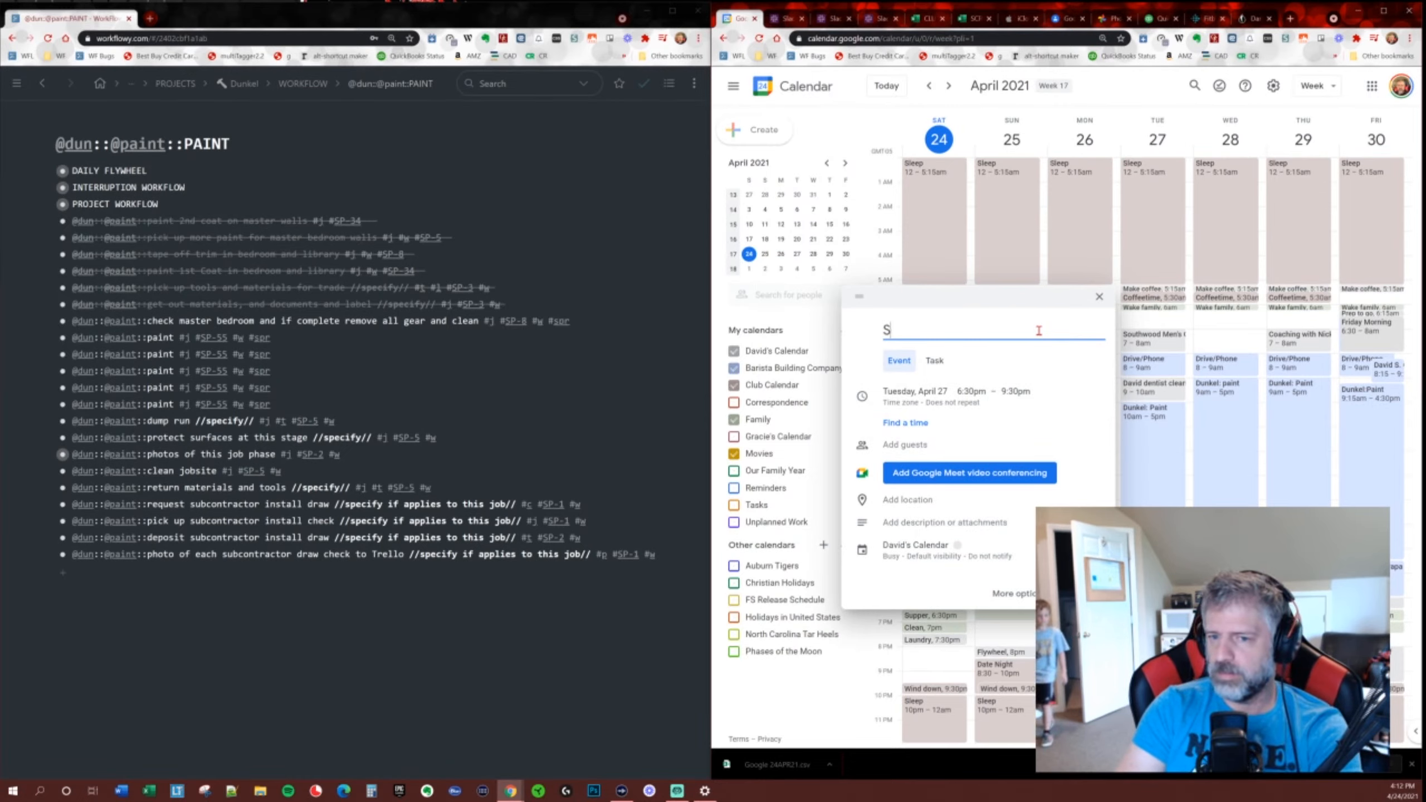
text(esions)
key(BackSpace)
key(BackSpace)
key(BackSpace)
key(BackSpace)
text(siuo)
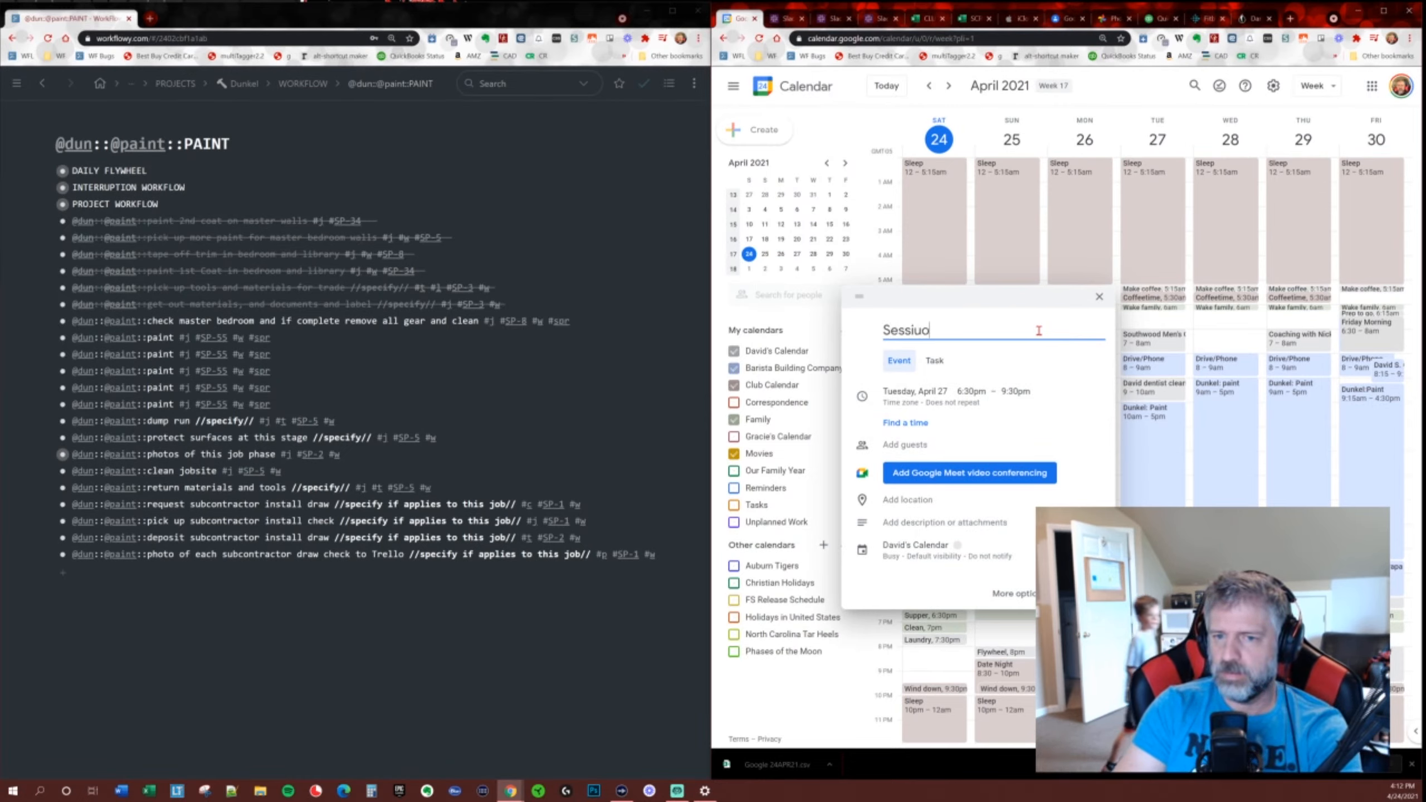
key(BackSpace)
key(BackSpace)
text(on )
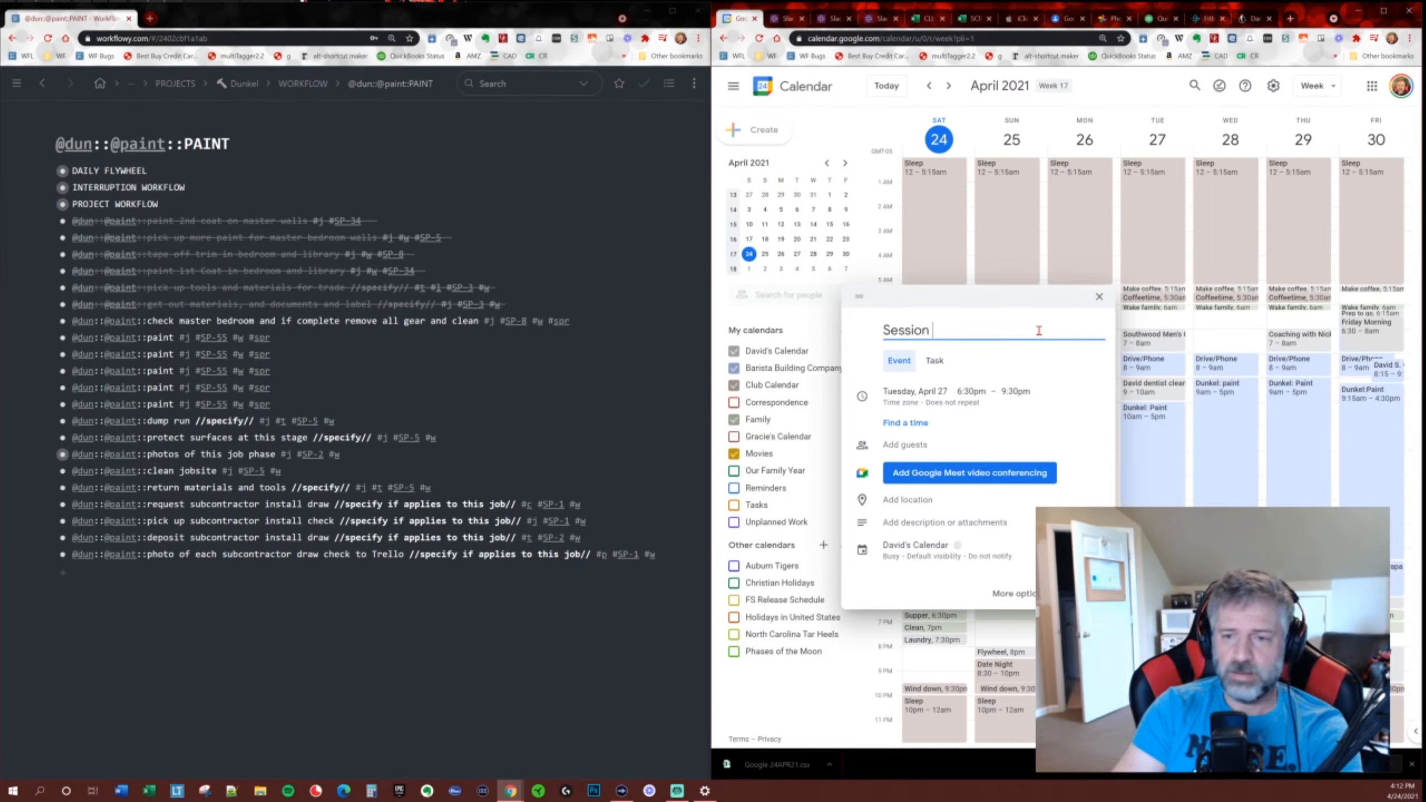
text(Meeting)
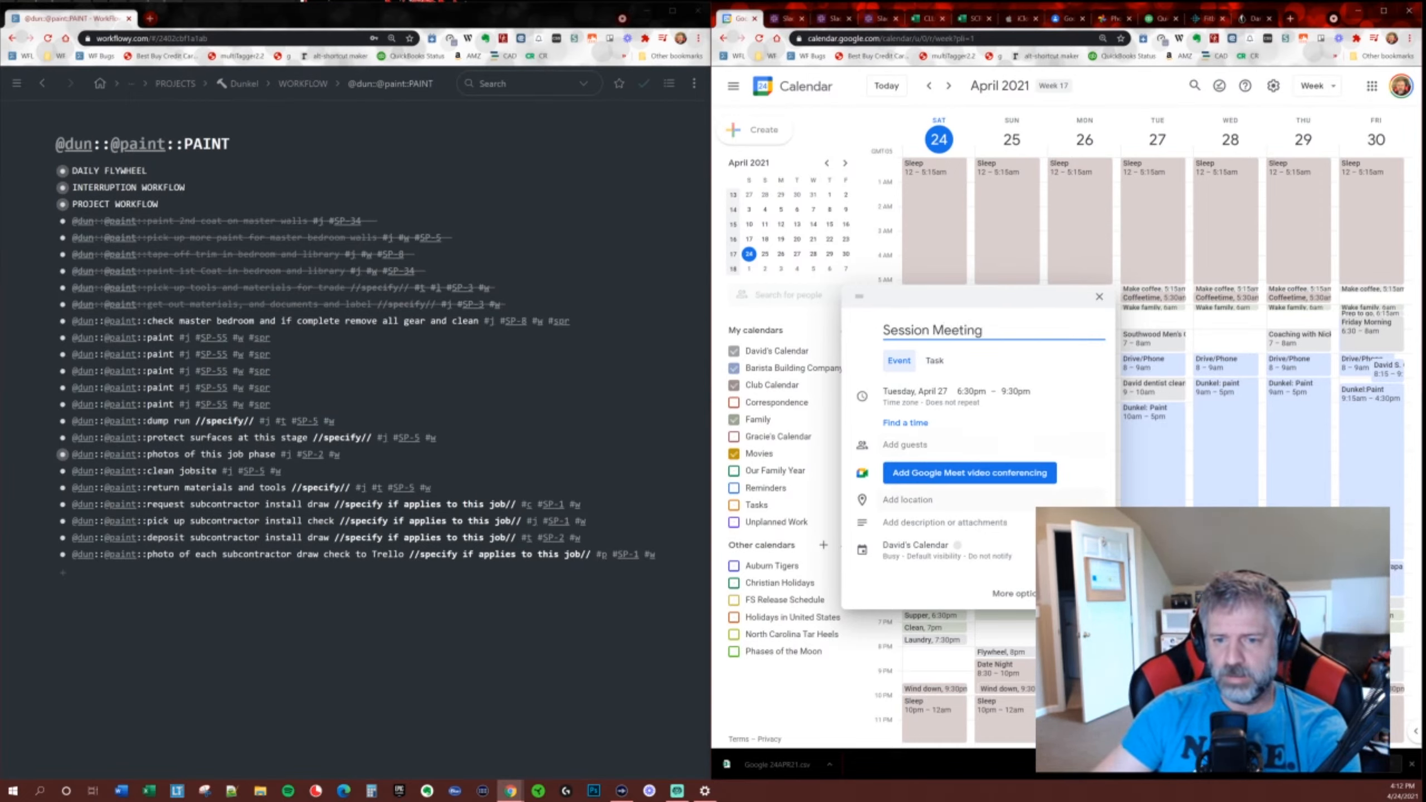
key(Return)
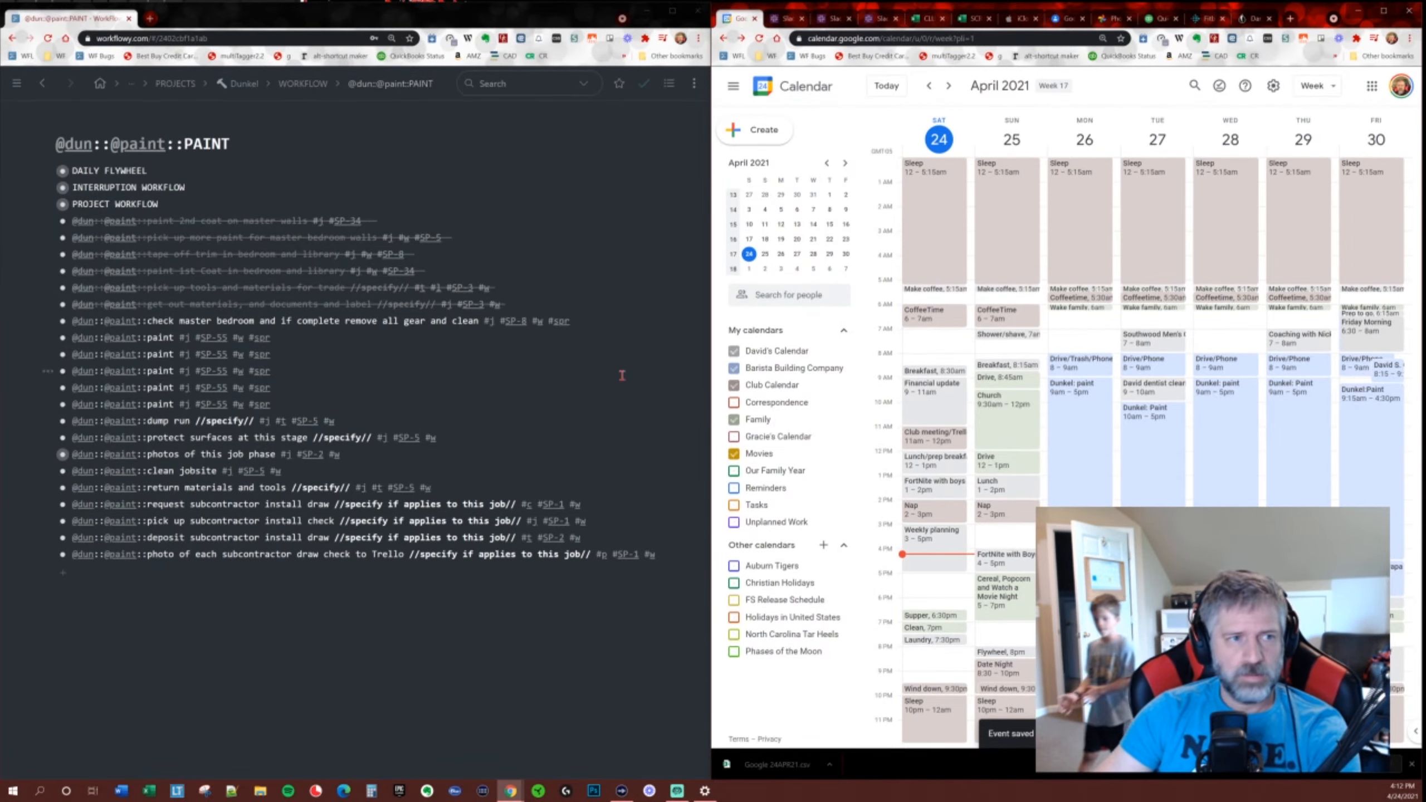
click(170, 85)
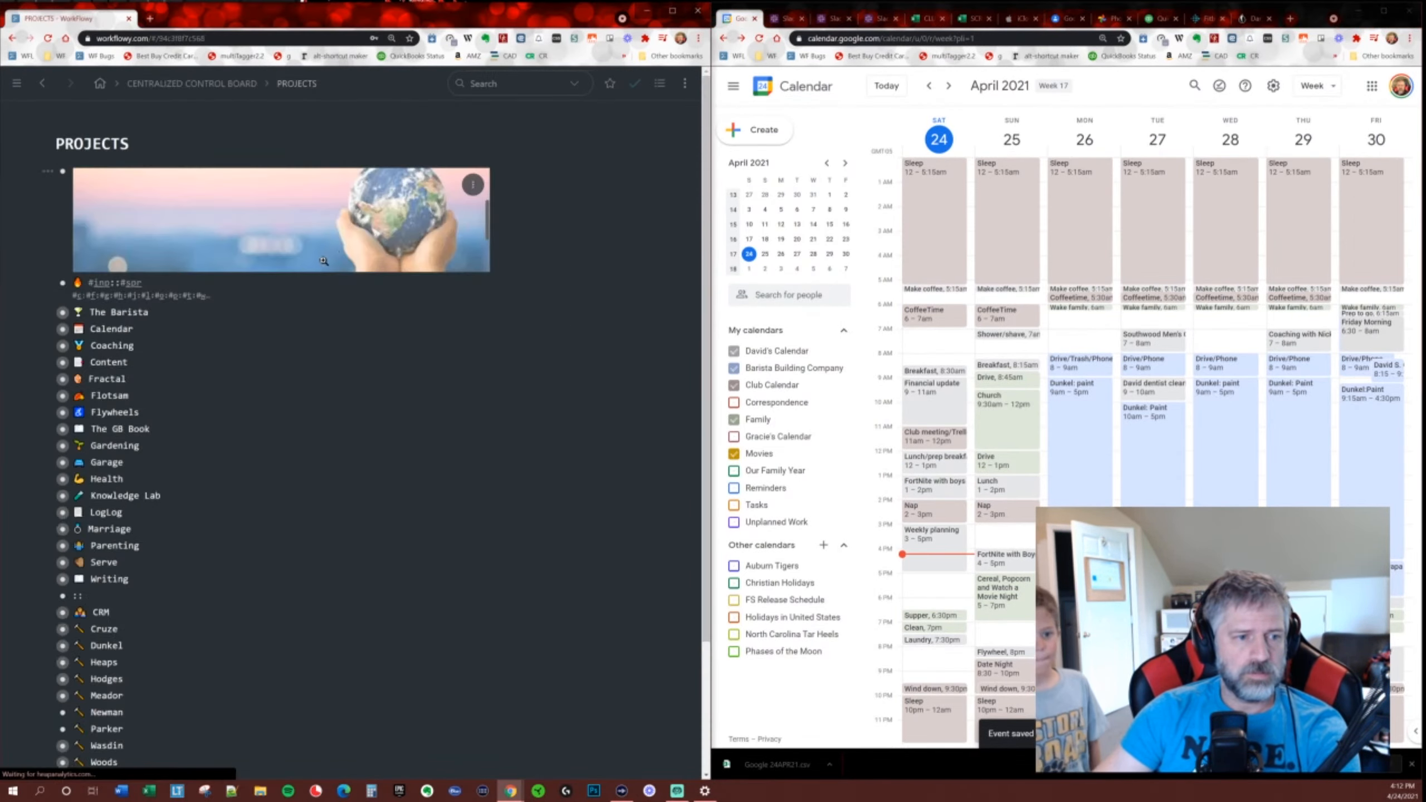
click(63, 563)
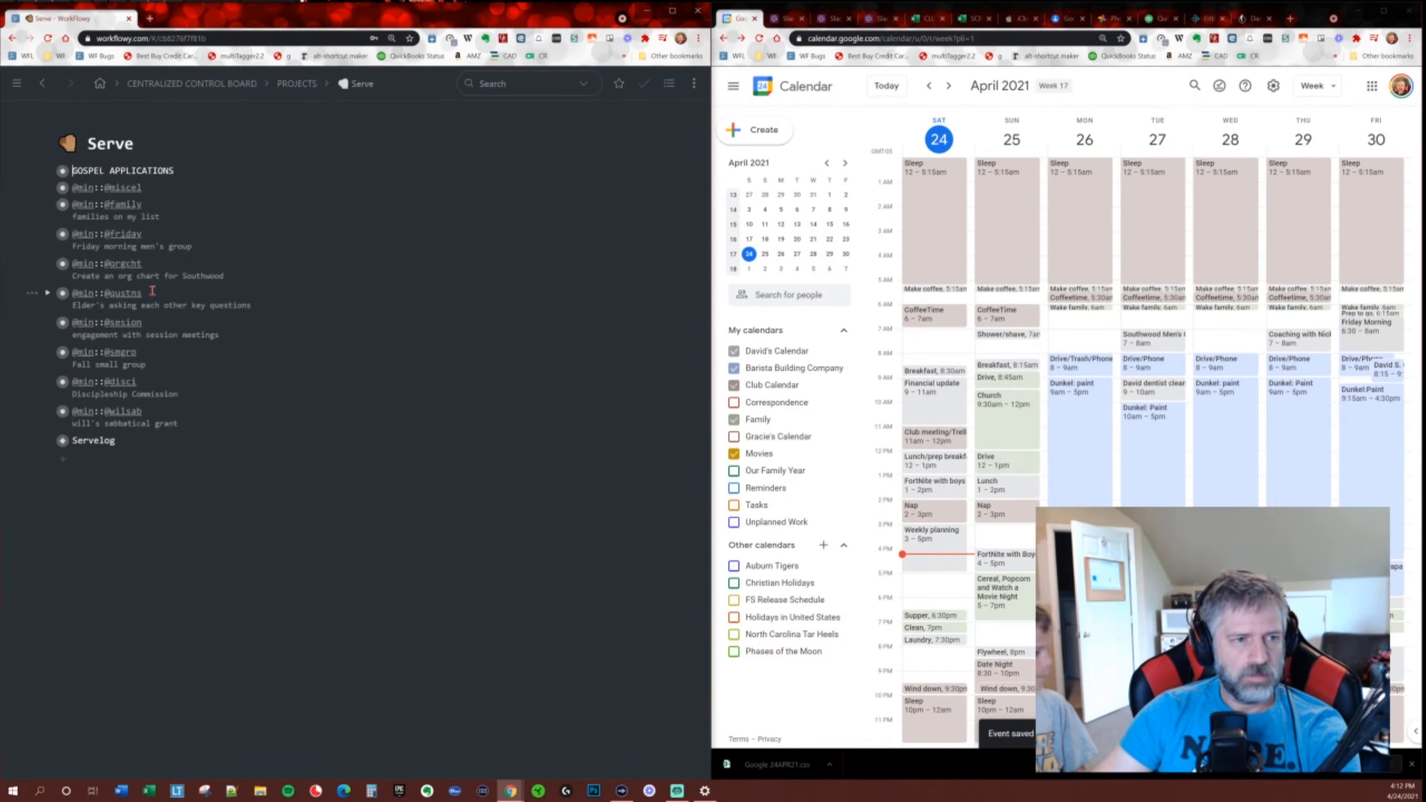
click(175, 188)
key(Return)
key(Tab)
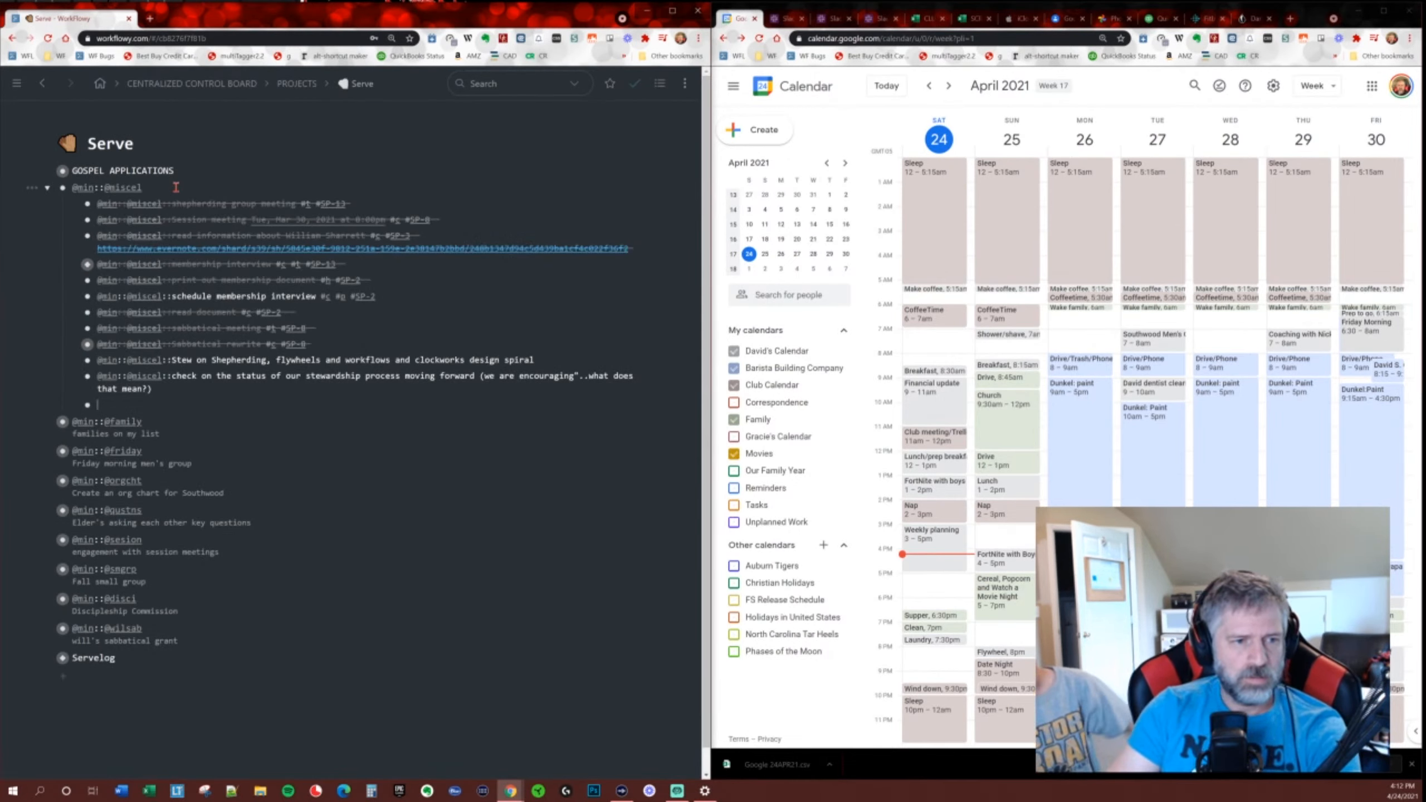
text(@)
key(Return)
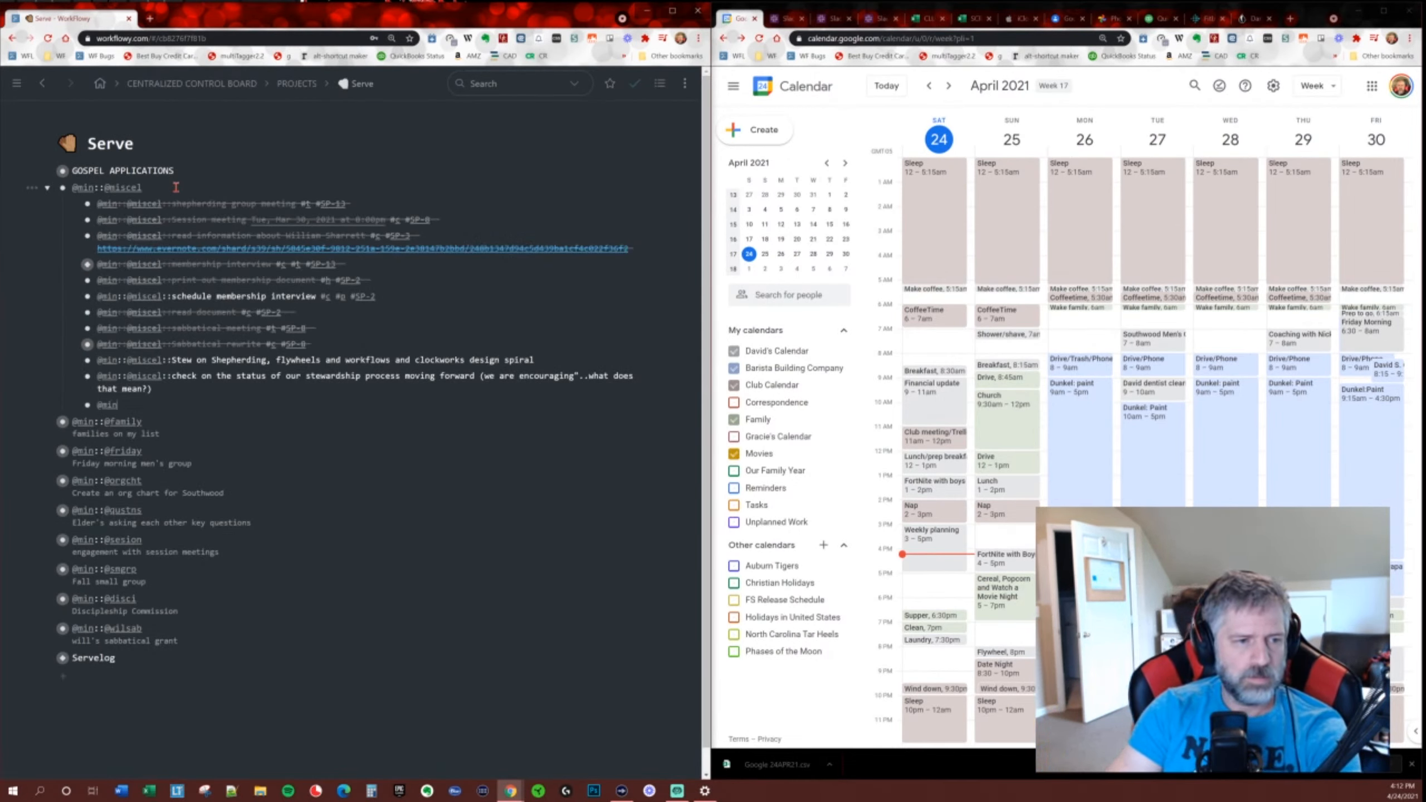
text(::@misce)
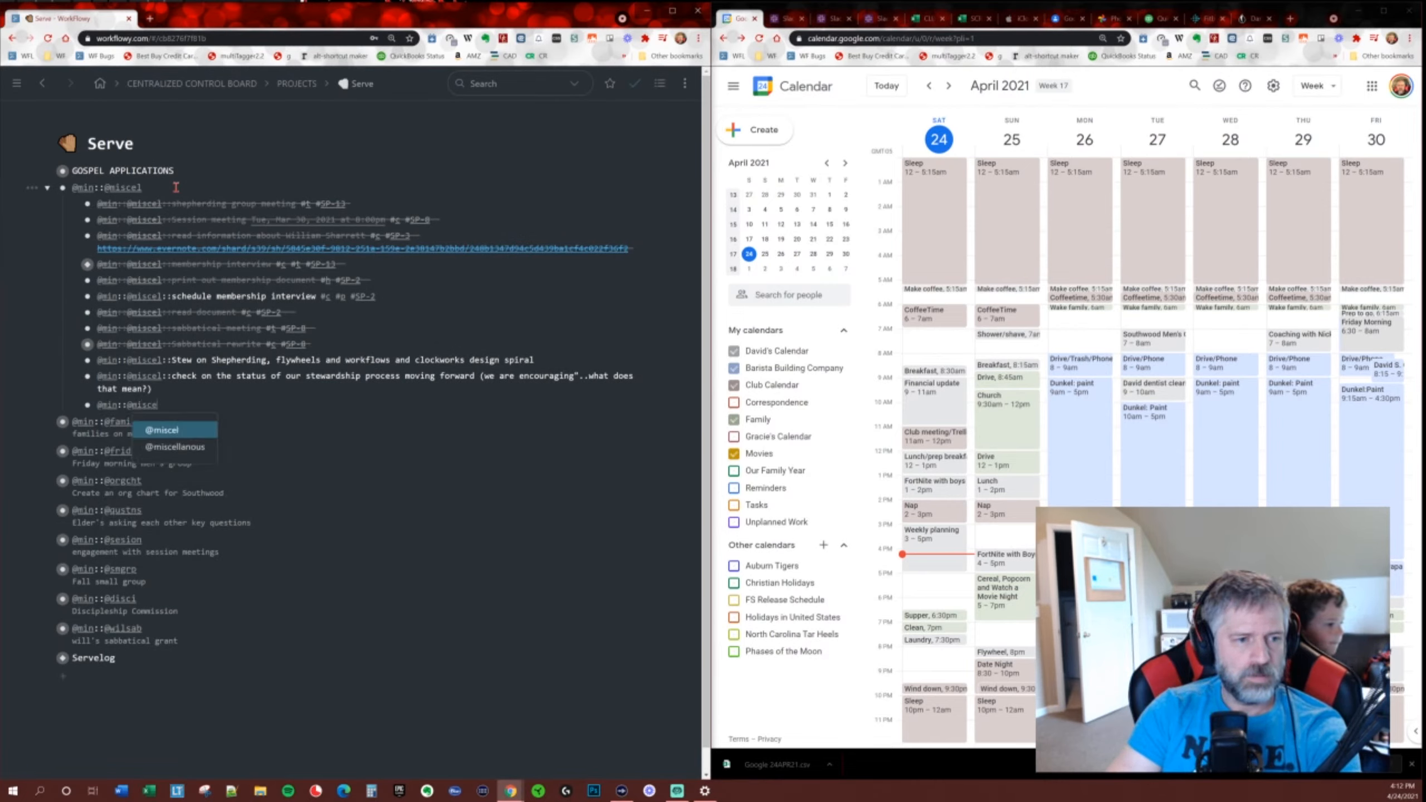
text(l::)
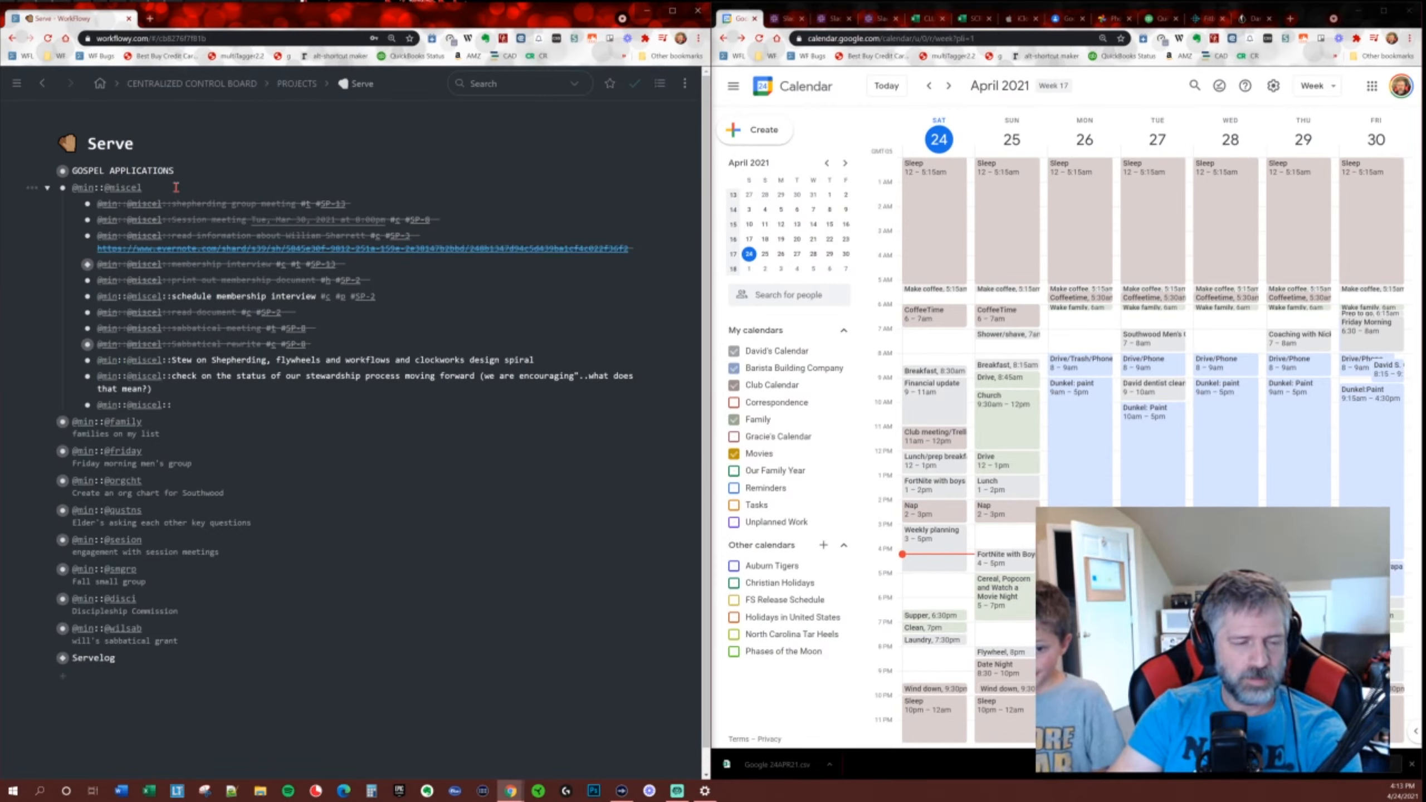
text(#)
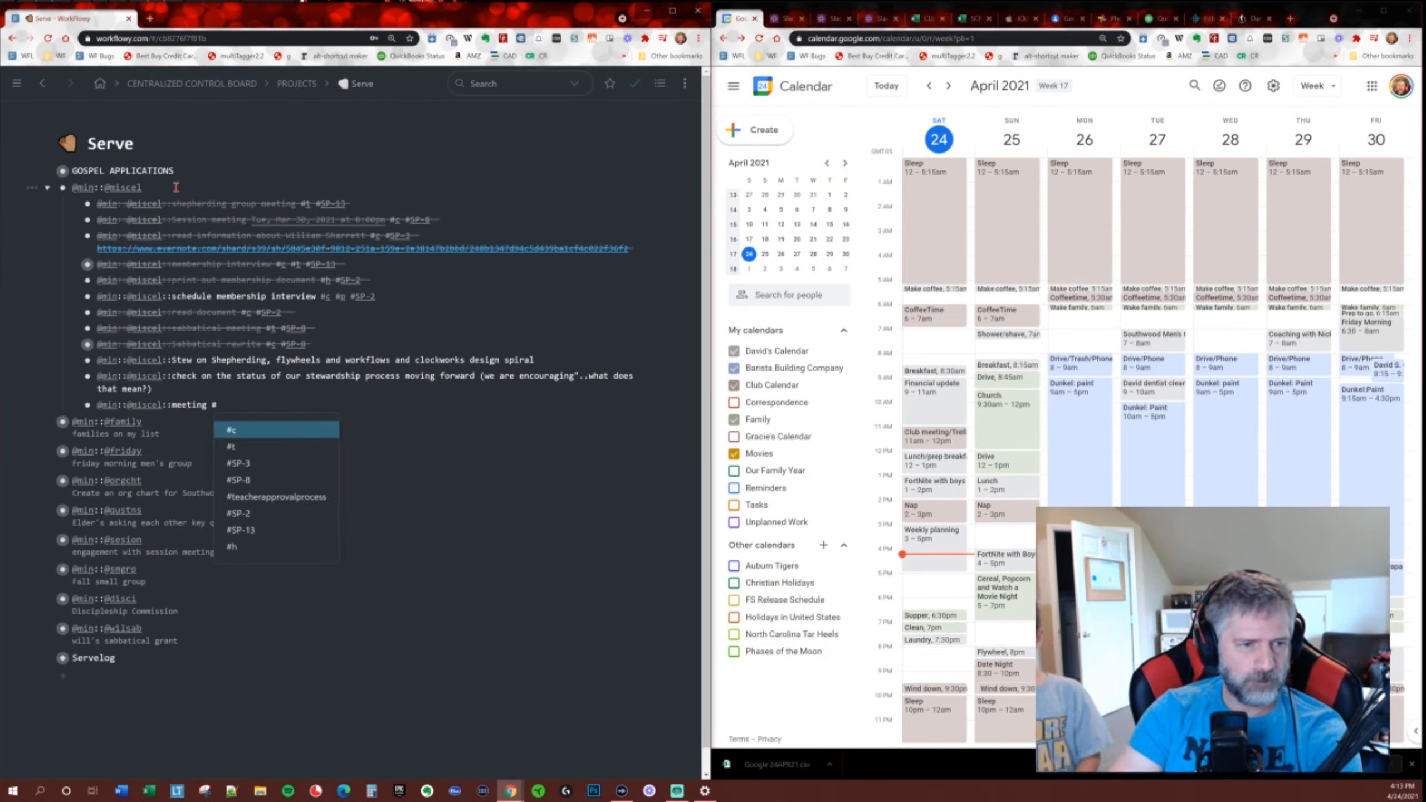
key(Down)
key(Return)
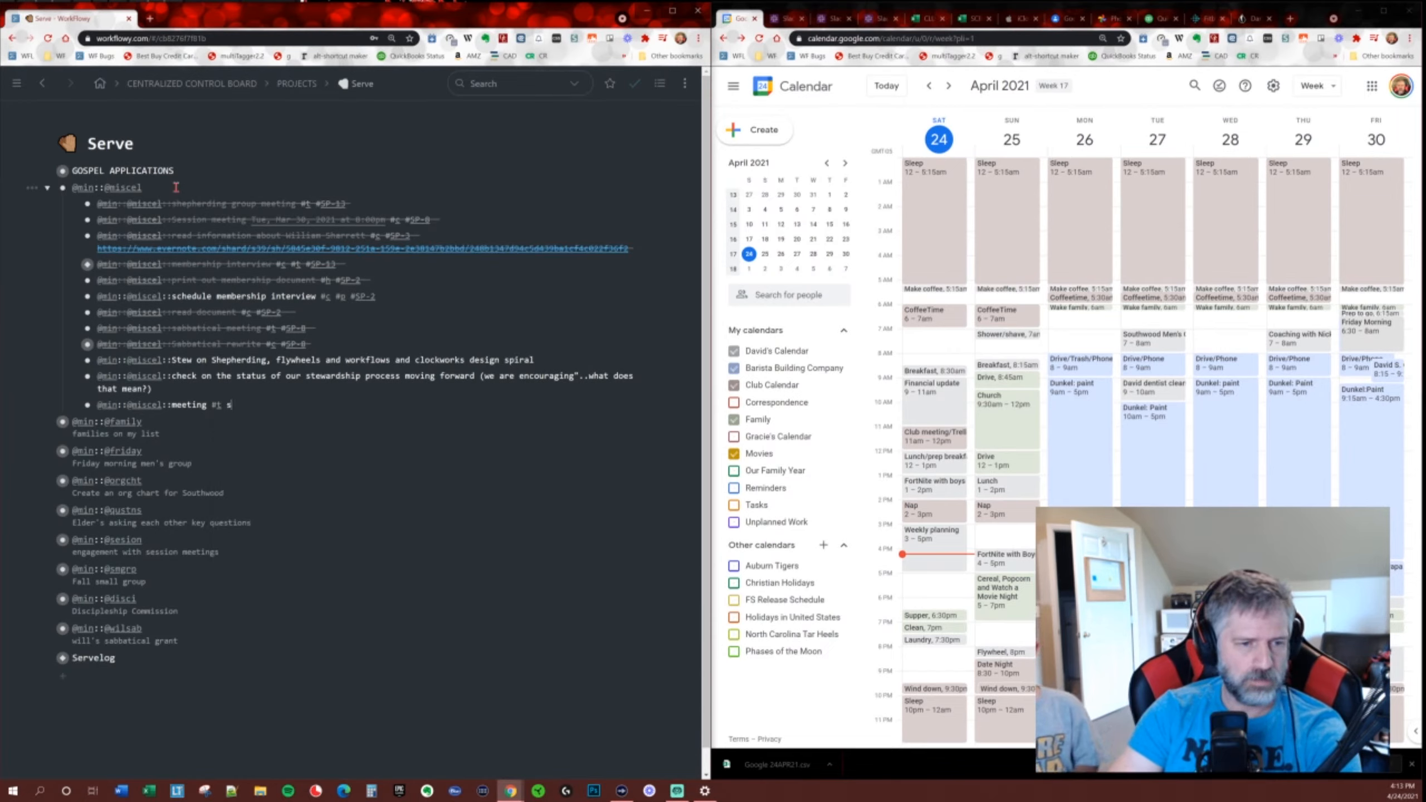
text(s21)
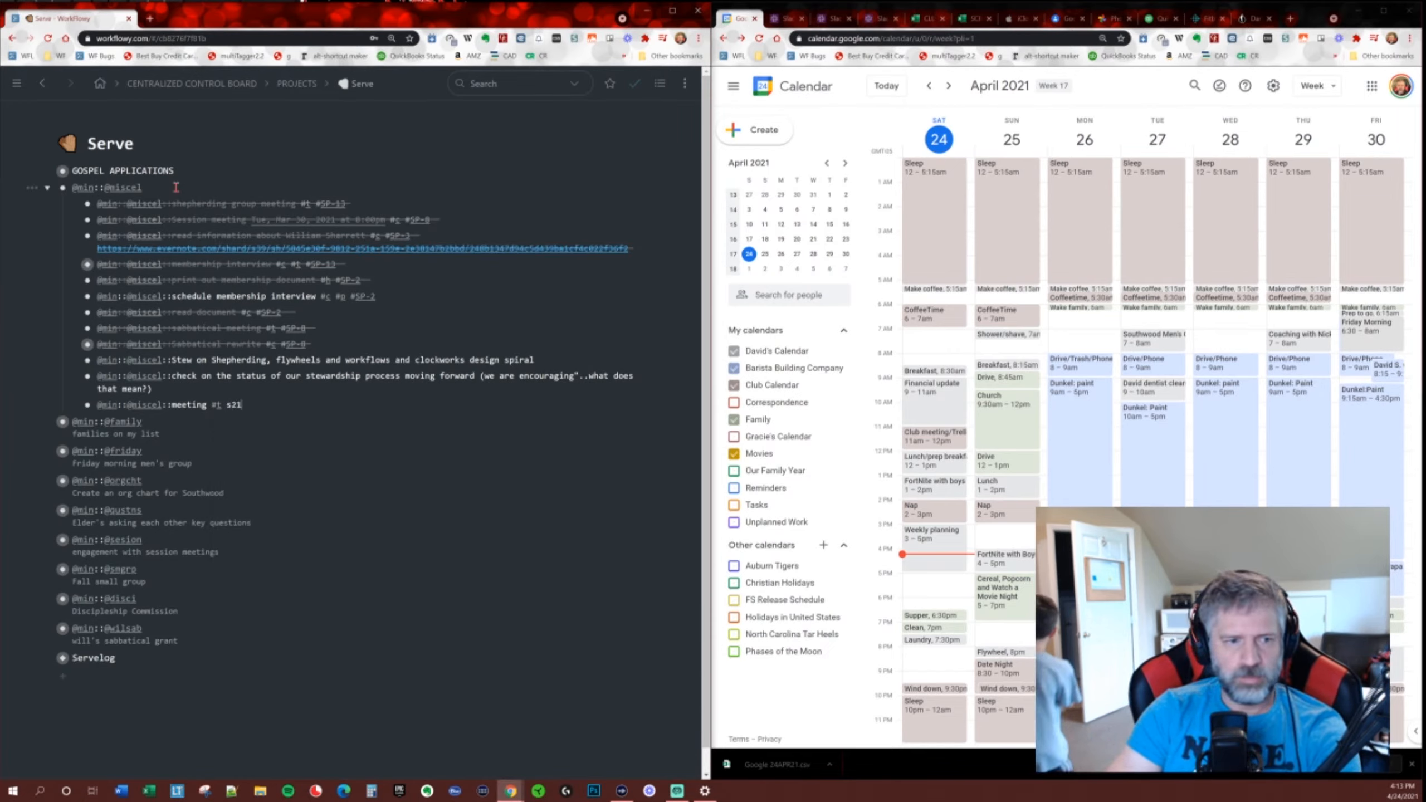
key(BackSpace)
key(BackSpace)
key(BackSpace)
text(#SP-21 #spr)
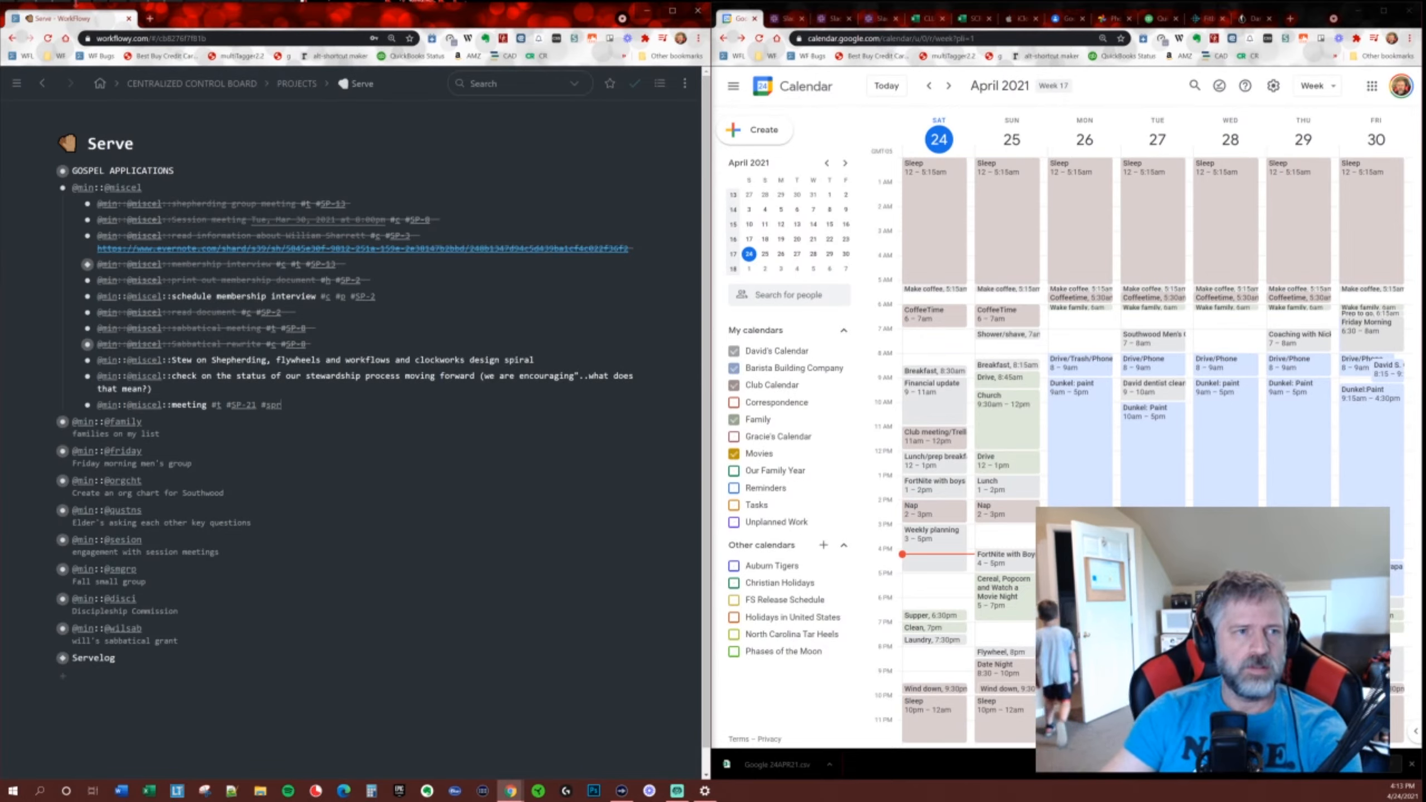
click(296, 83)
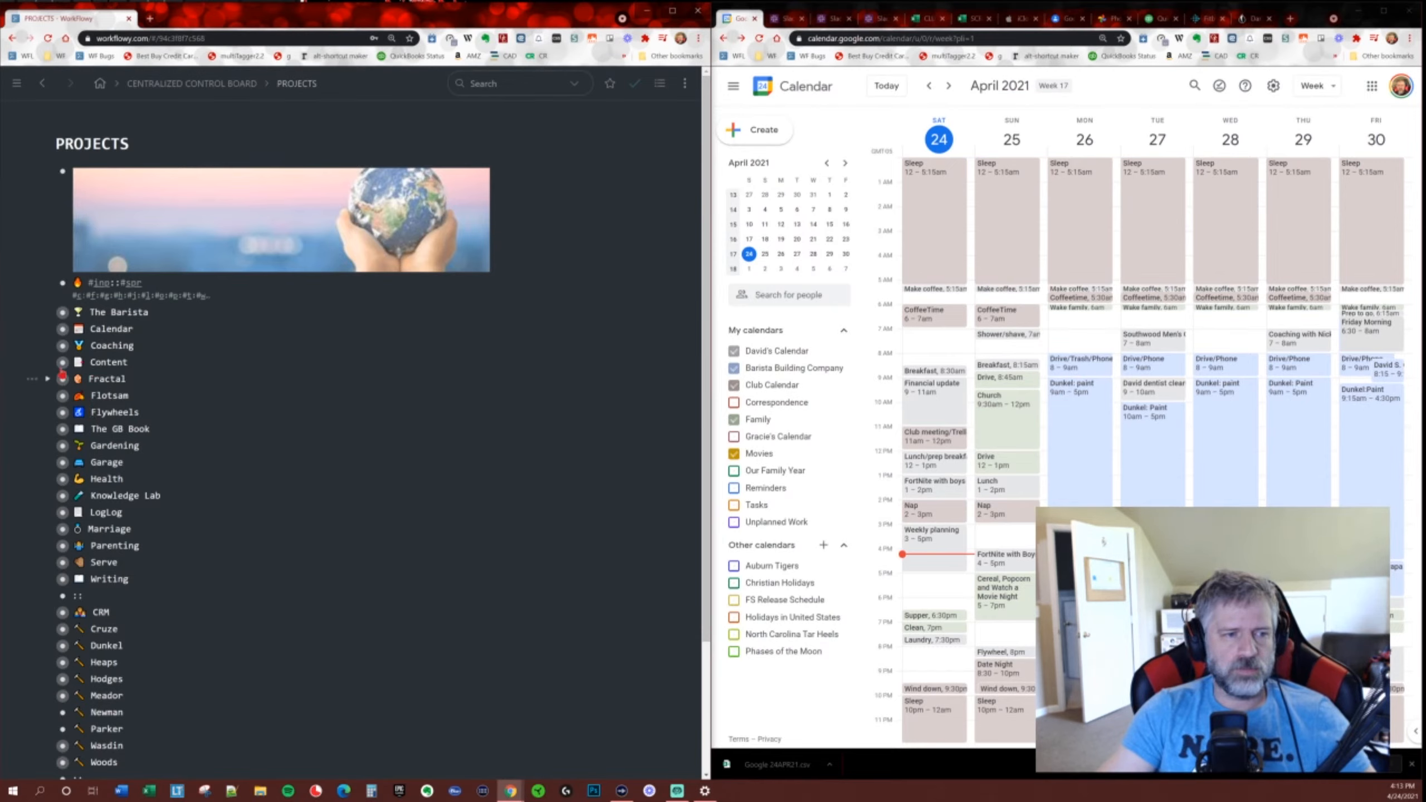
click(62, 395)
click(191, 151)
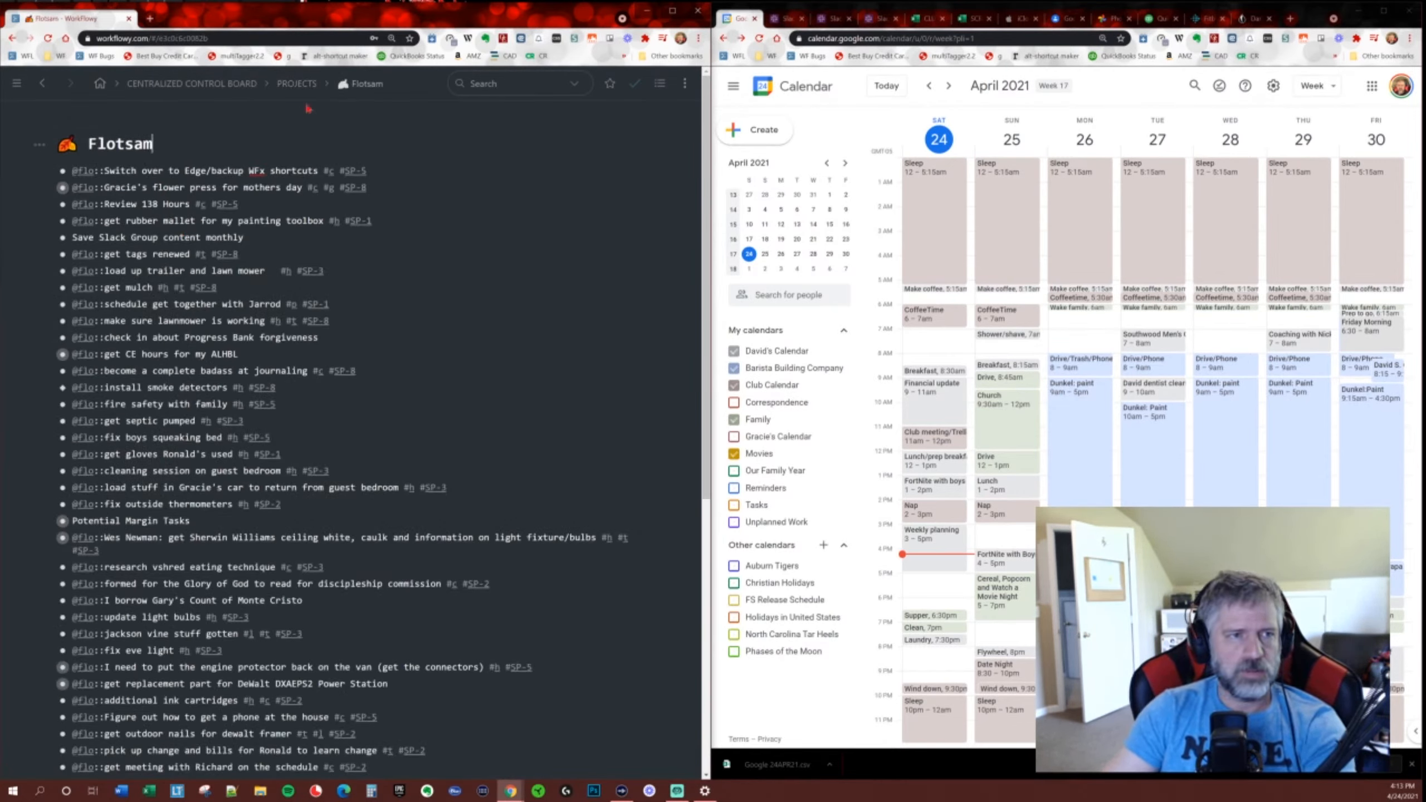
key(Return)
text(@flo::)
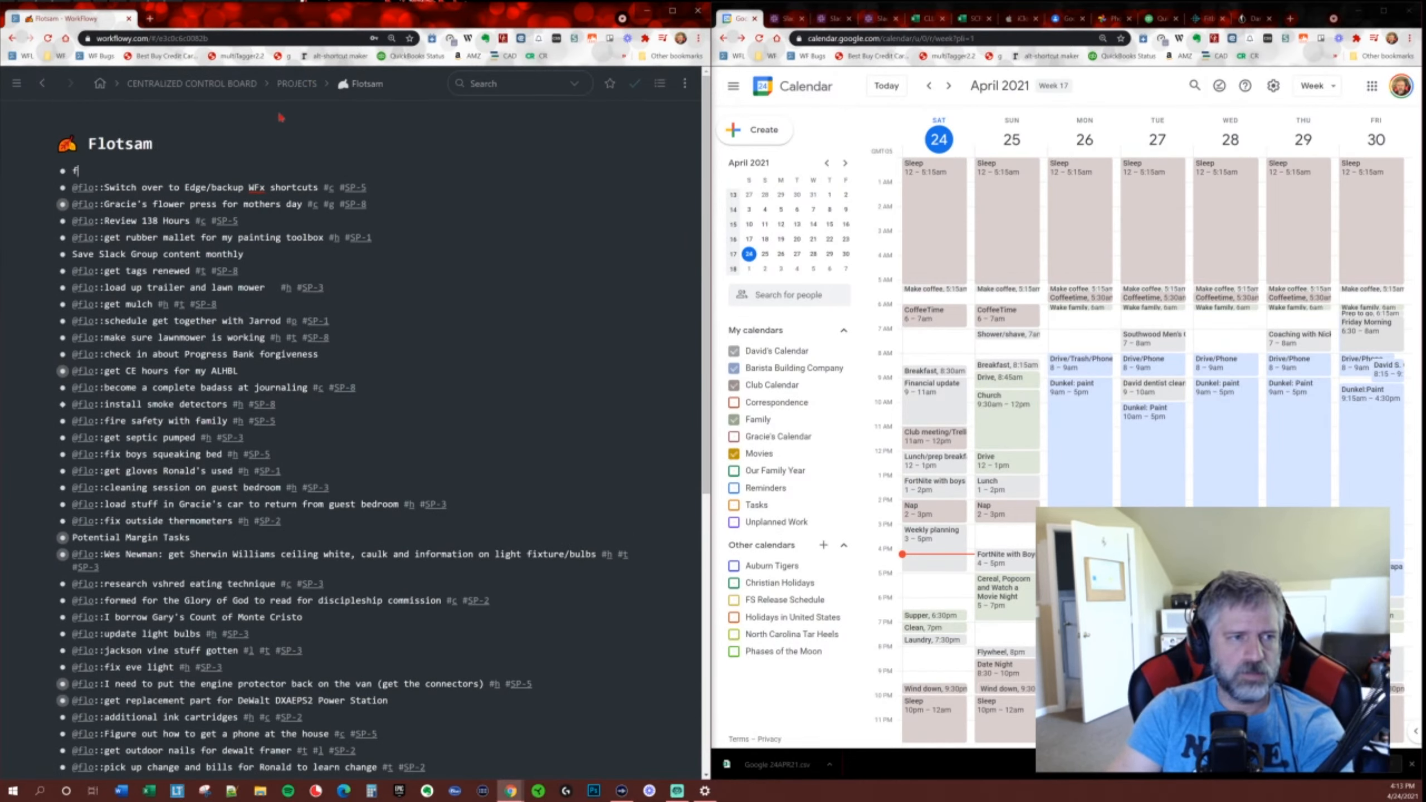
text(dentist)
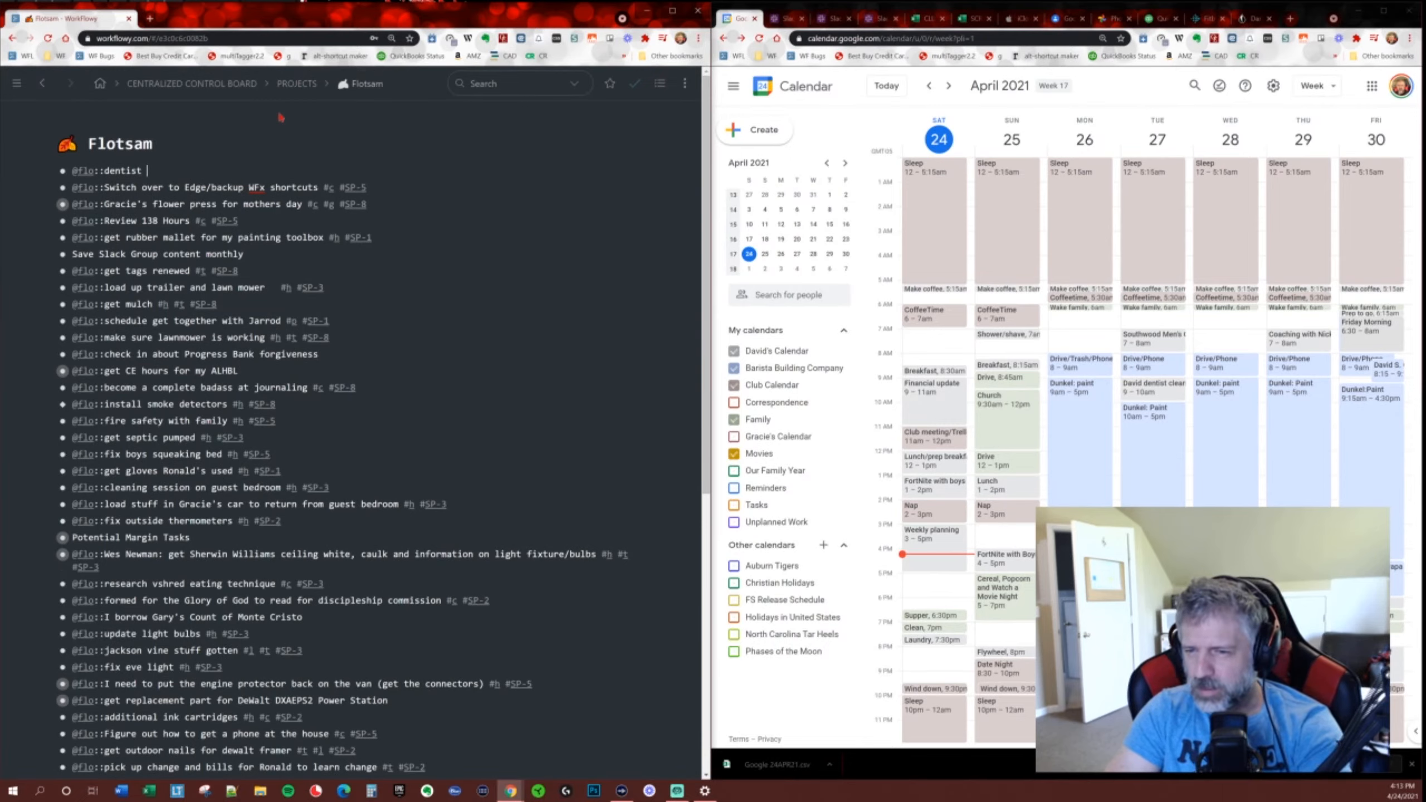
text( tuesday)
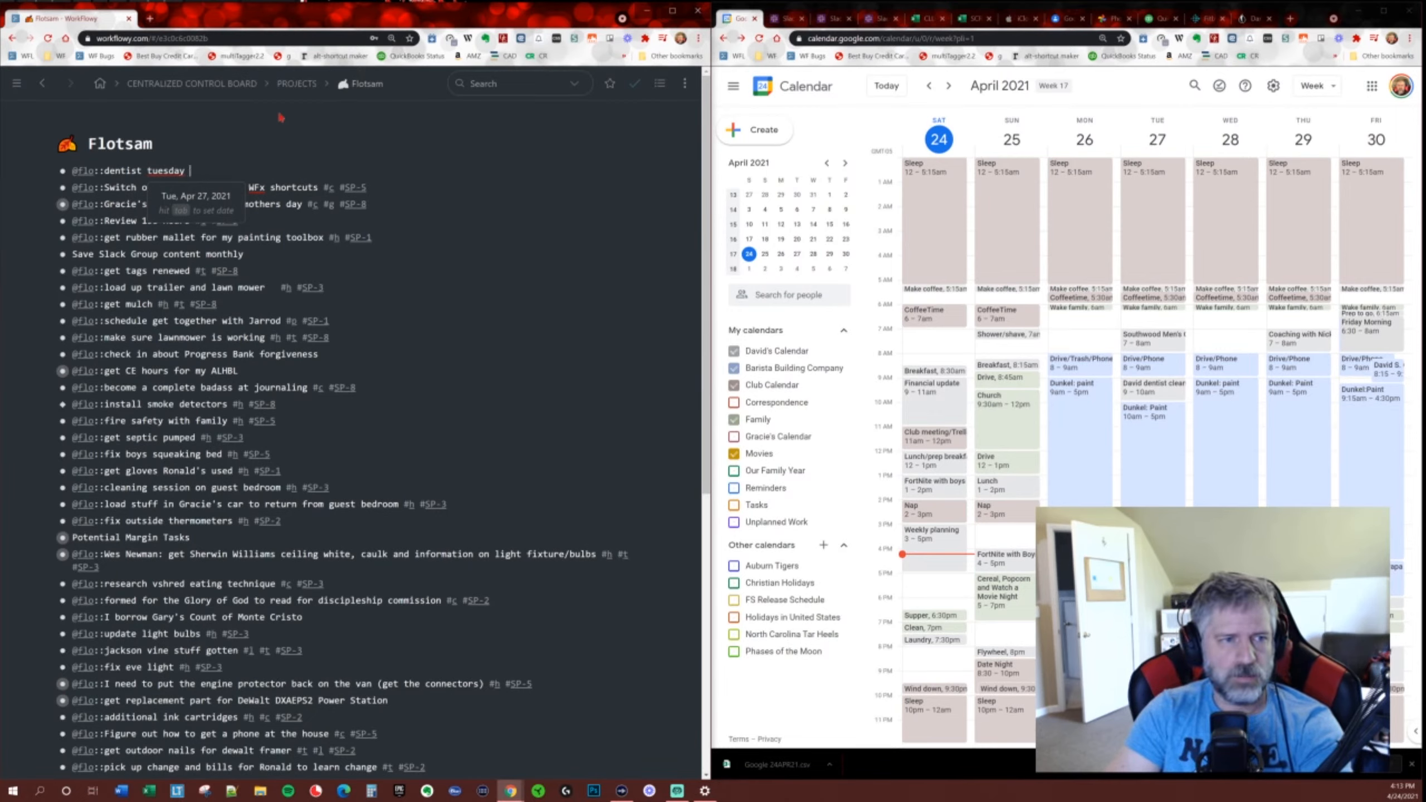
text( oa)
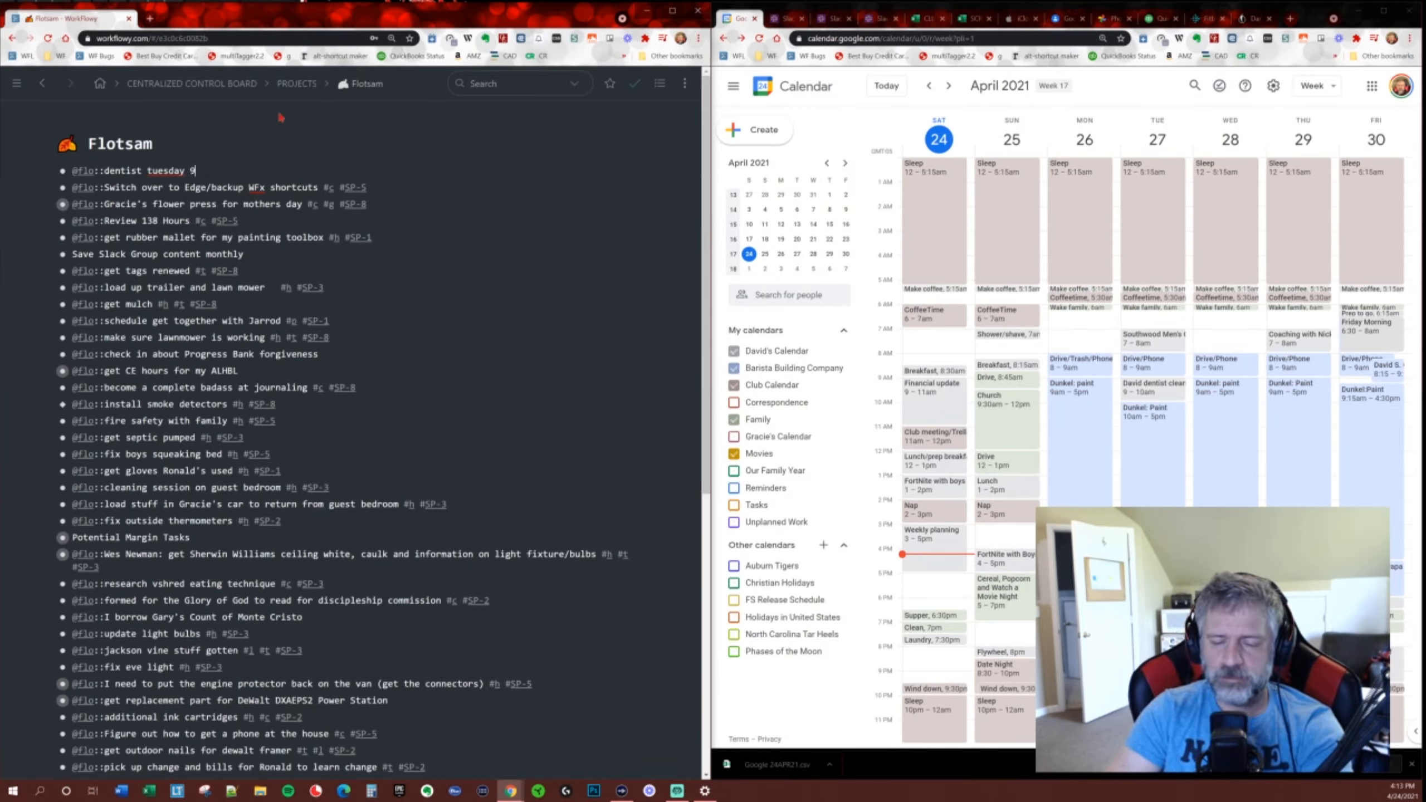
key(Return)
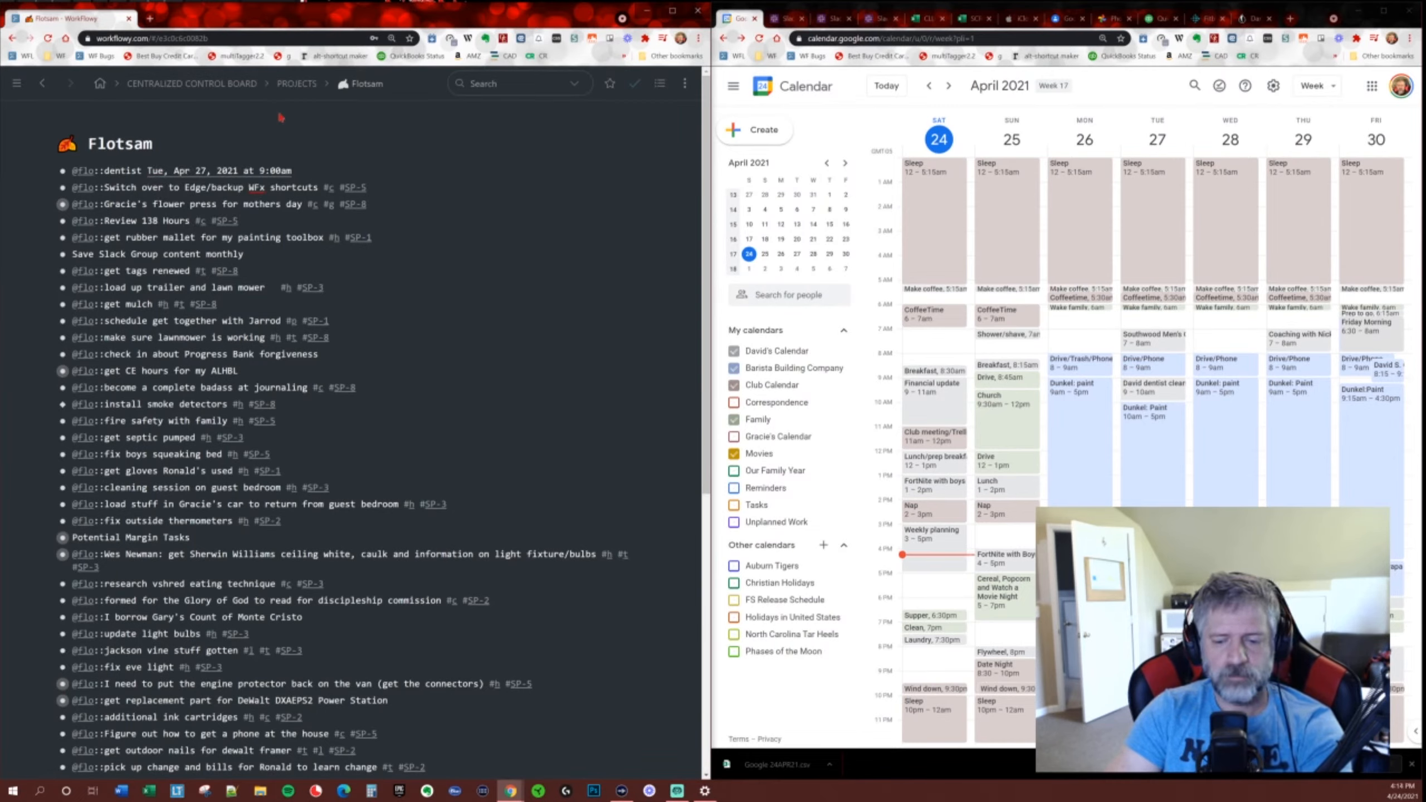
Tag the dentist task with #t, #SP-8 and #spr.
text(#t s)
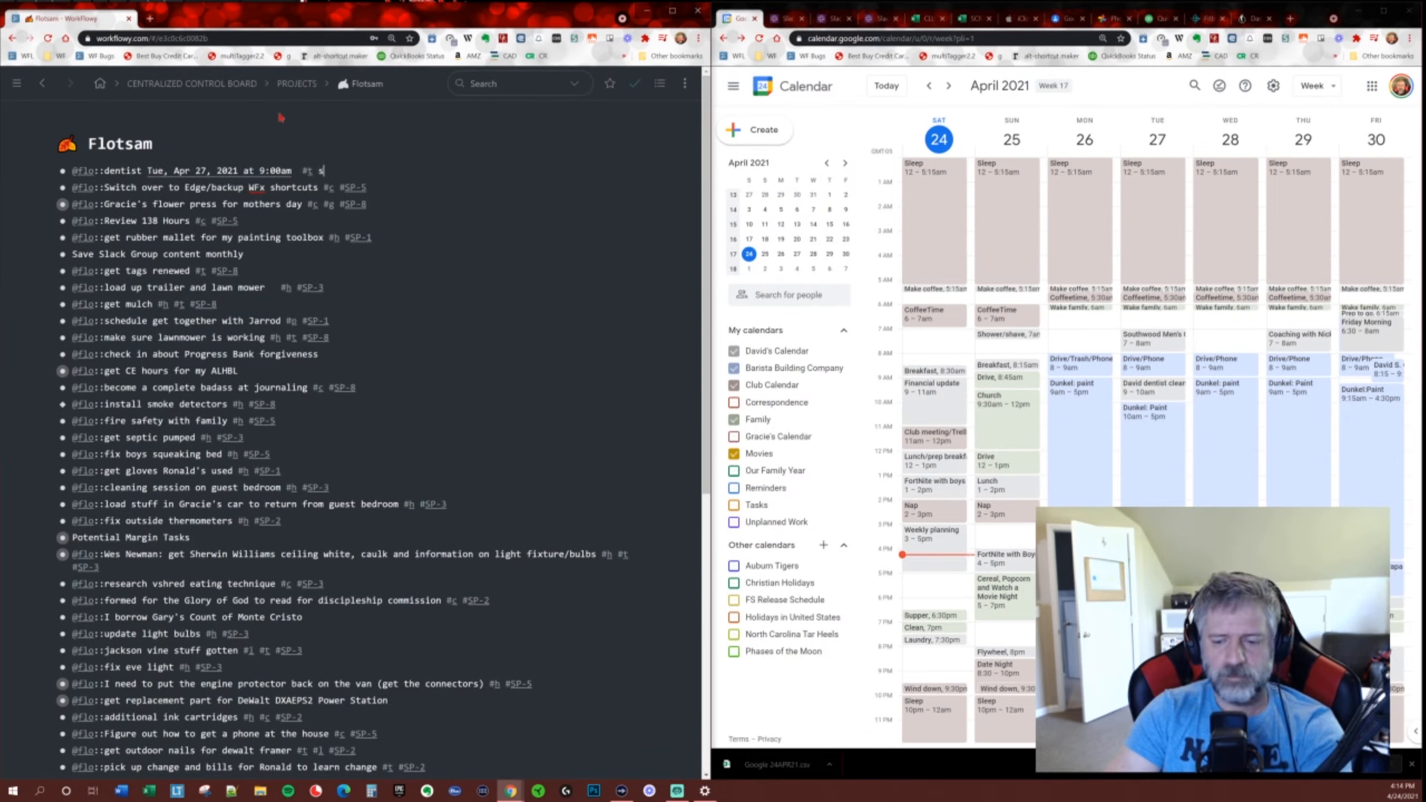
text(8)
key(Return)
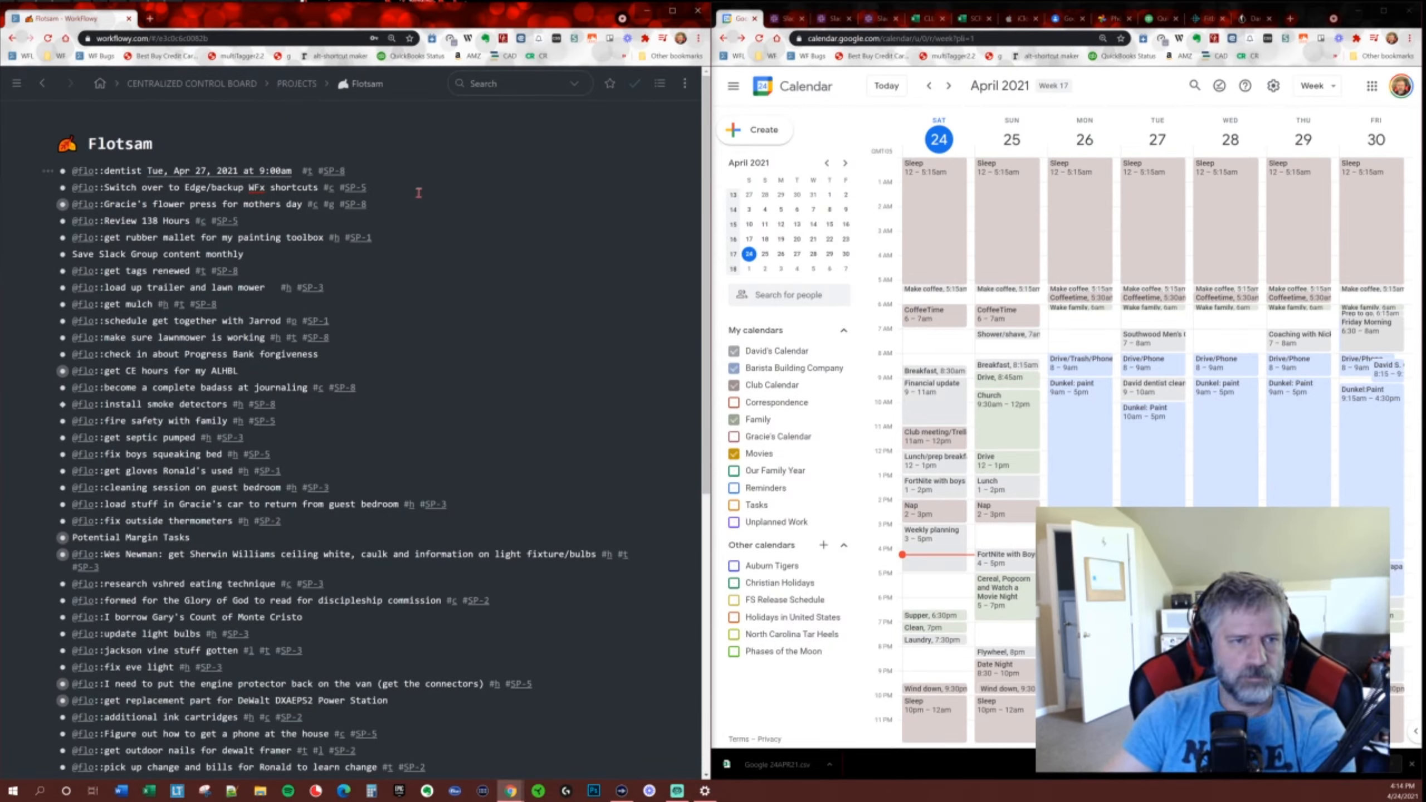
text(s)
key(BackSpace)
text(#spr)
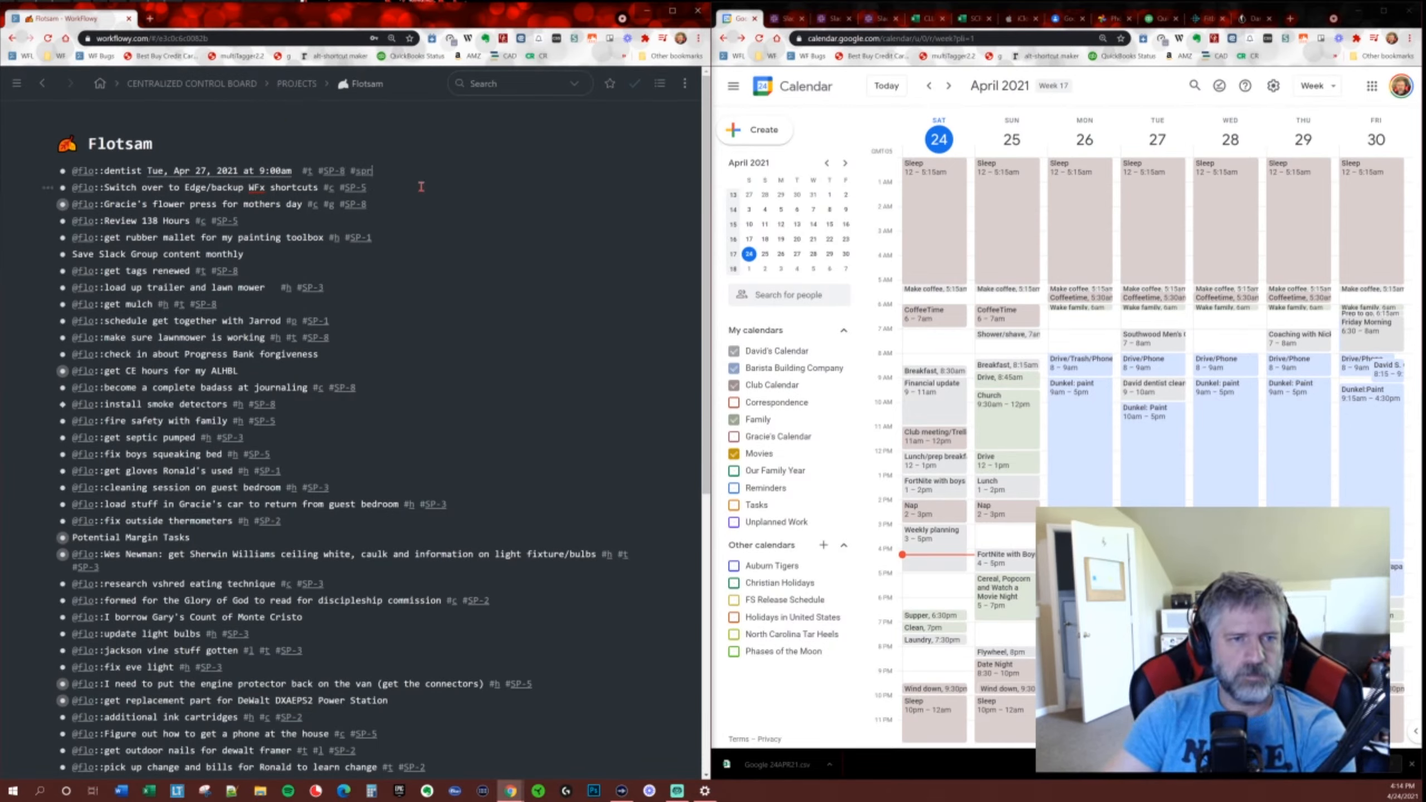
click(298, 84)
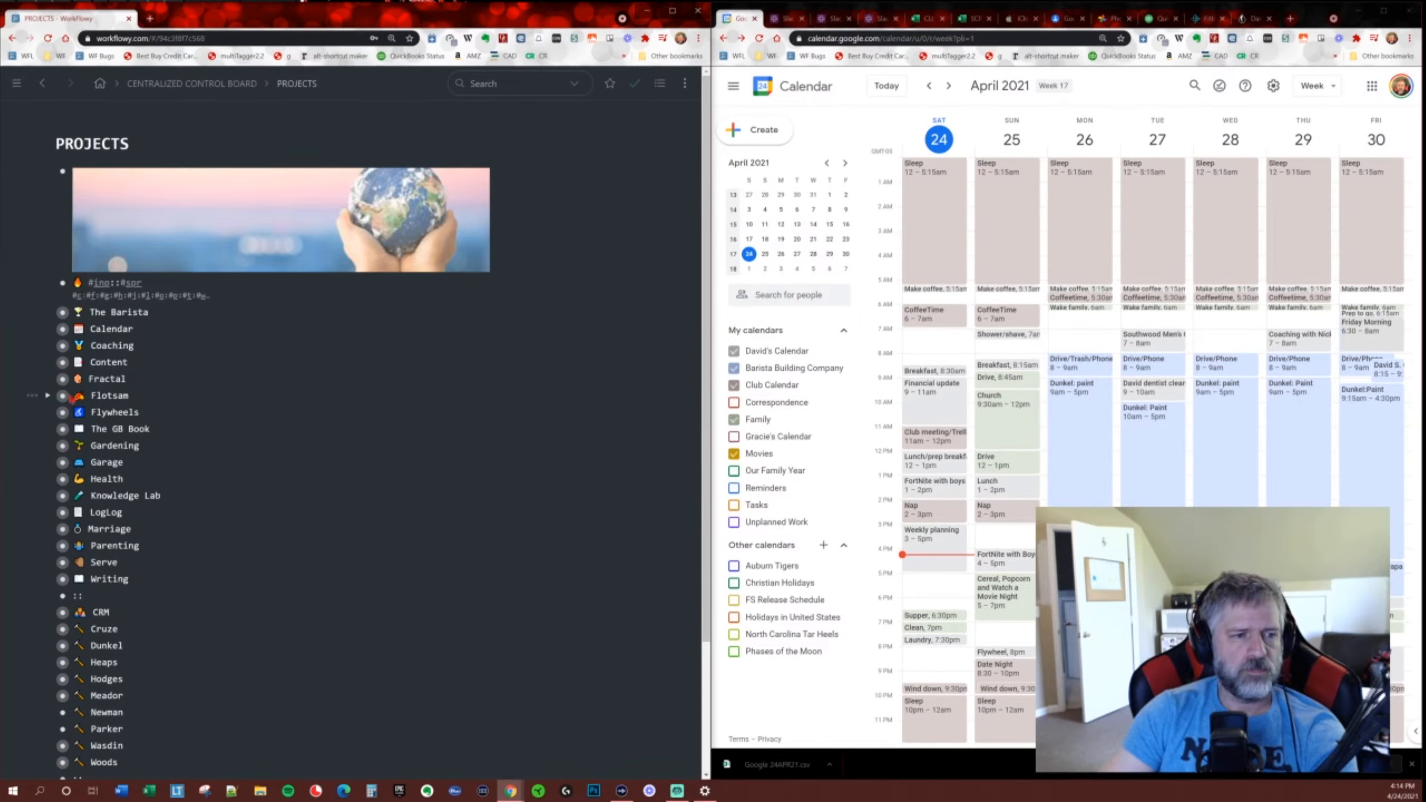
click(62, 395)
key(Return)
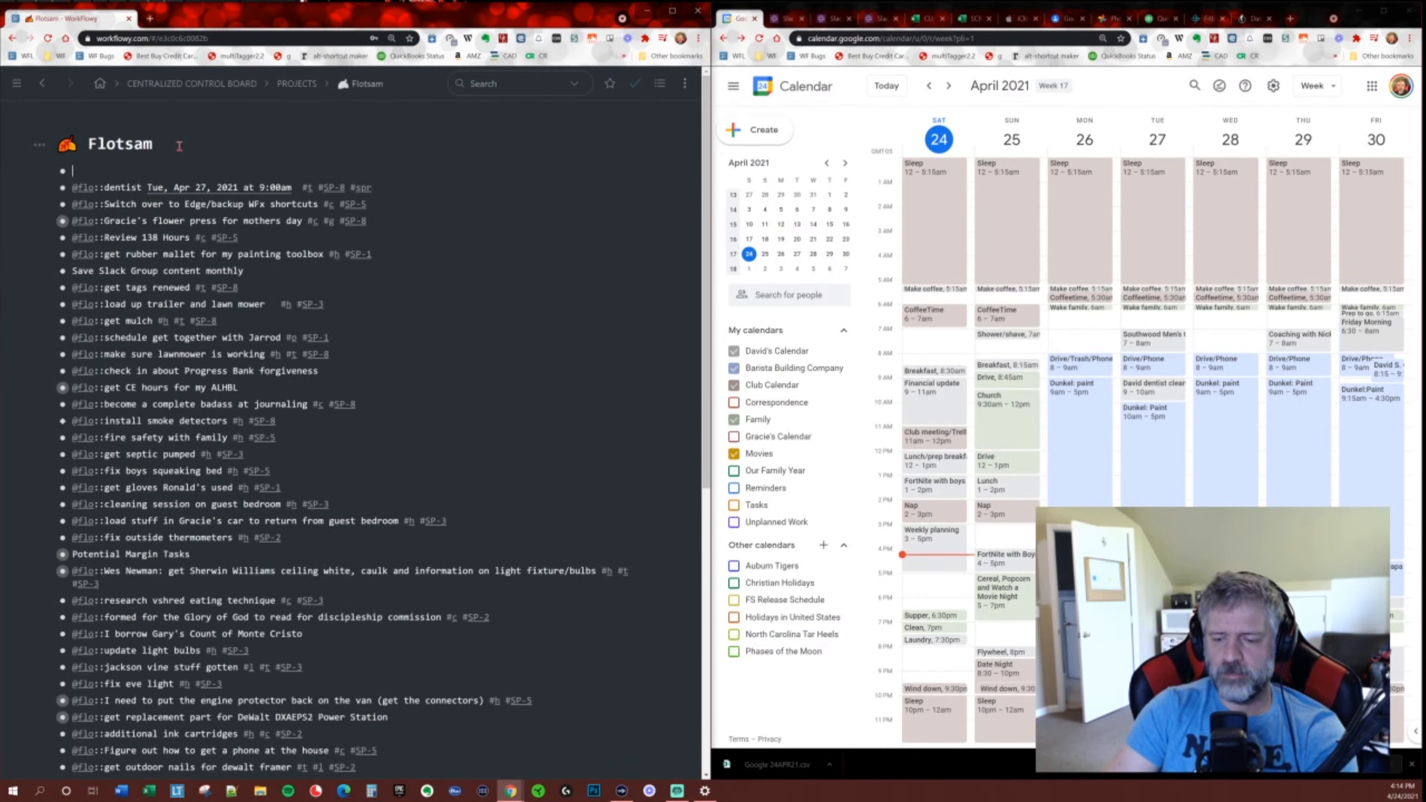
text(@flo::me)
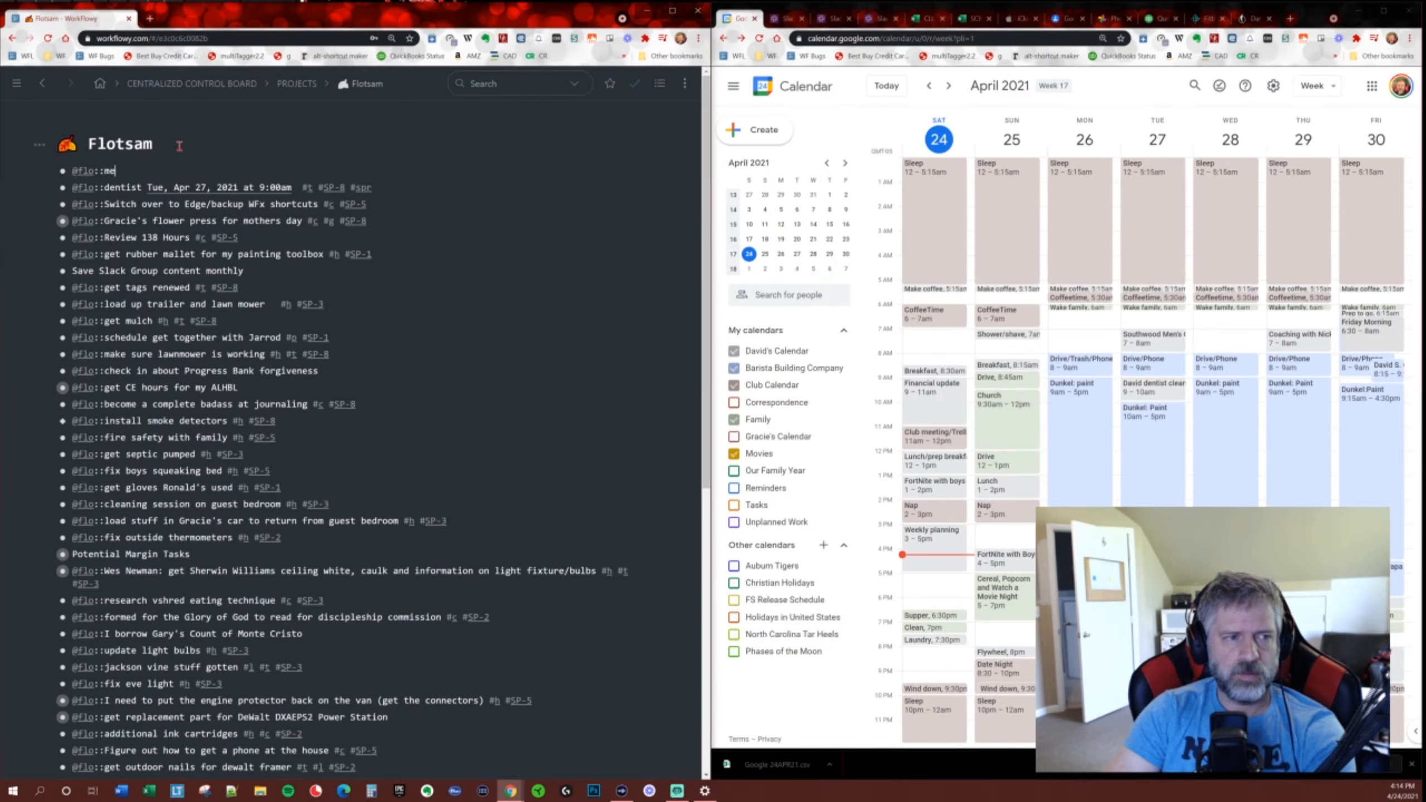
text(n's meeting at)
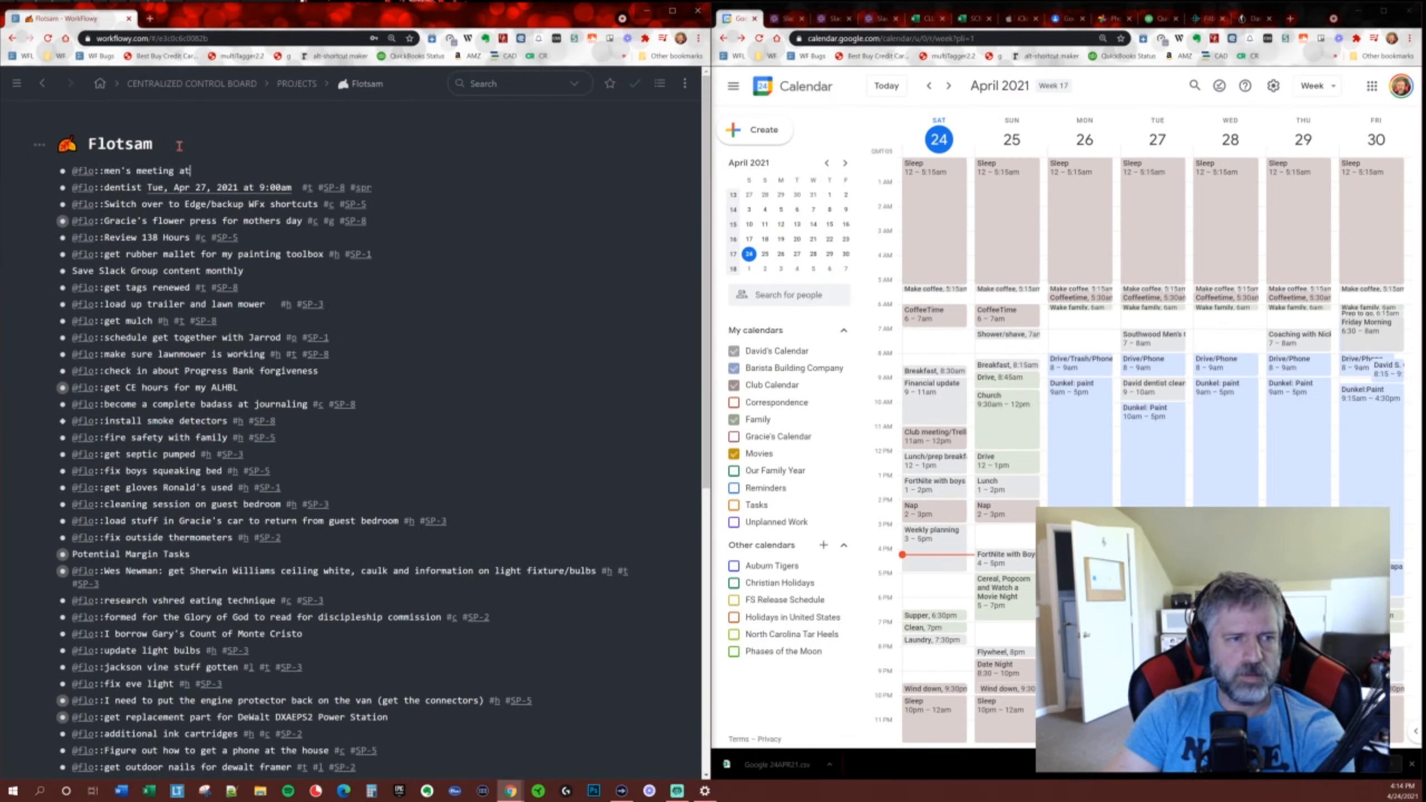
text( Southwood tusd)
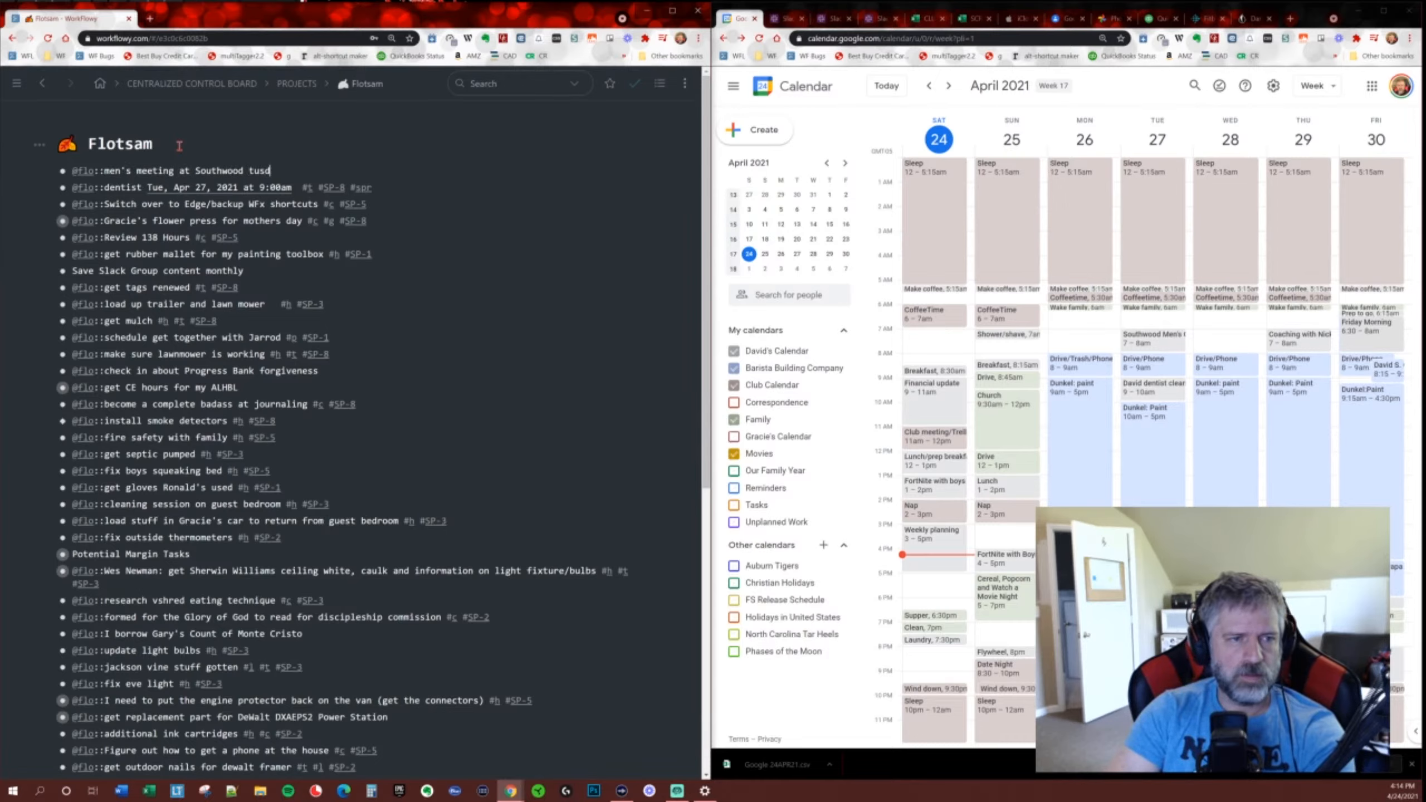
key(BackSpace)
key(BackSpace)
text(es)
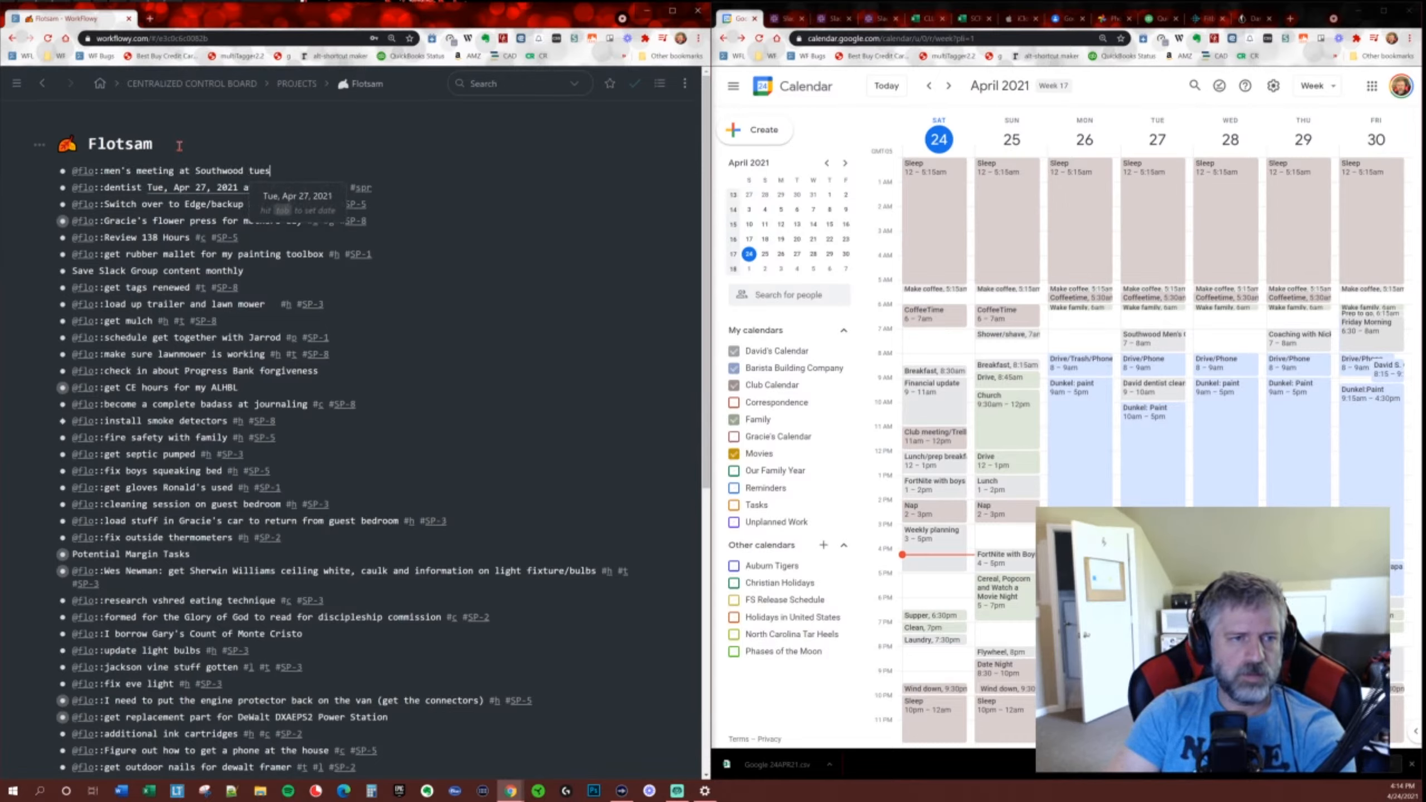
text(day morning at )
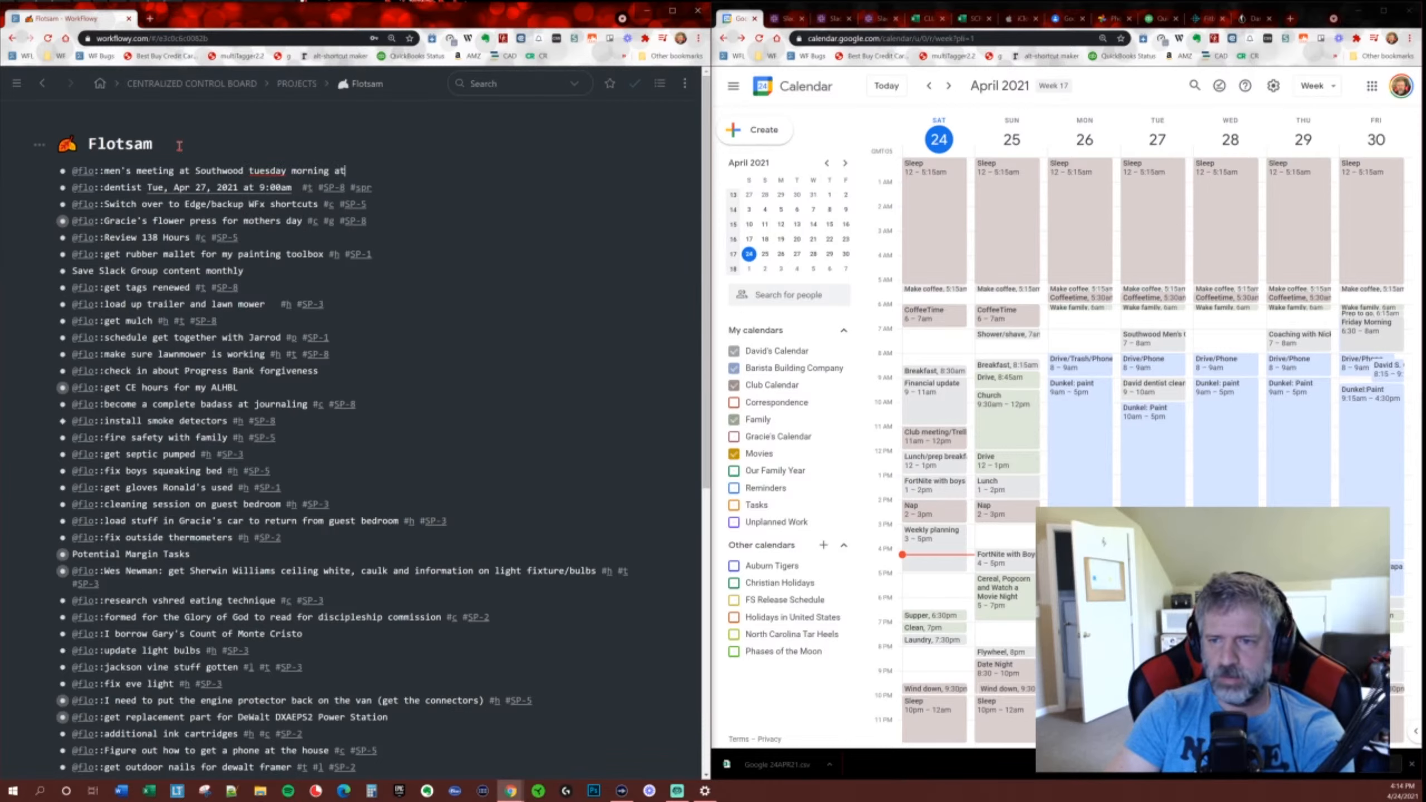
text(7am)
key(Tab)
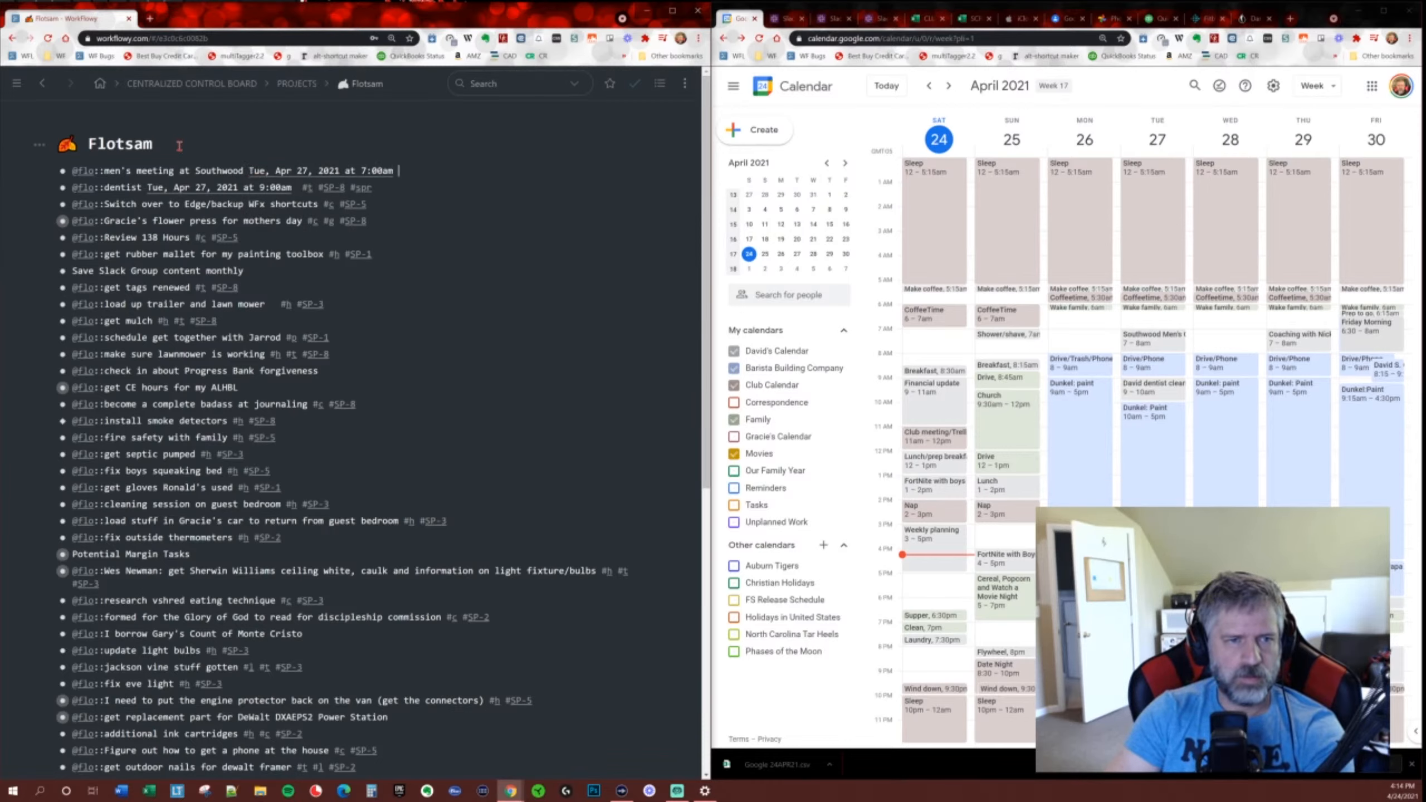
Tag the men's meeting task with #t, #SP-8 and #spr.
text(#t s)
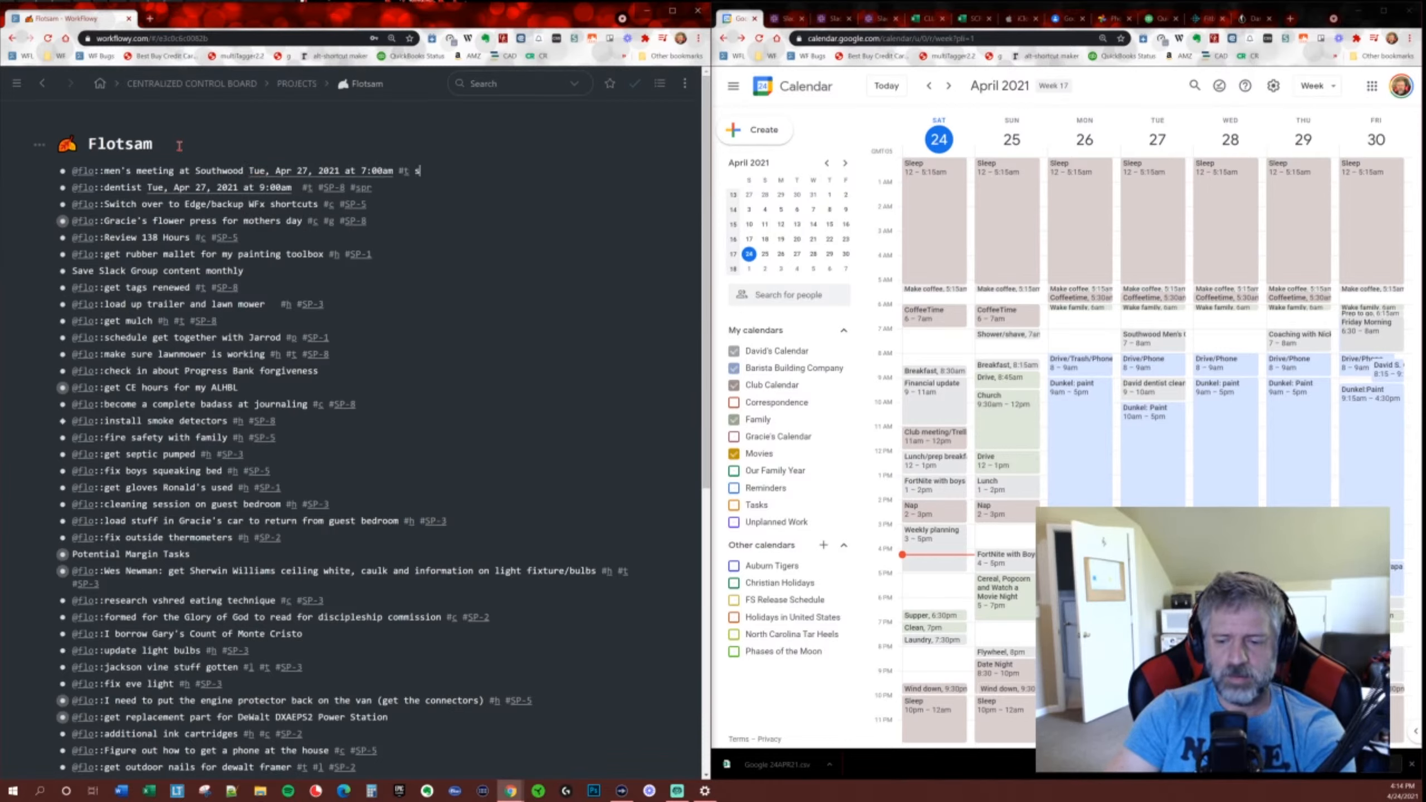
text(8s)
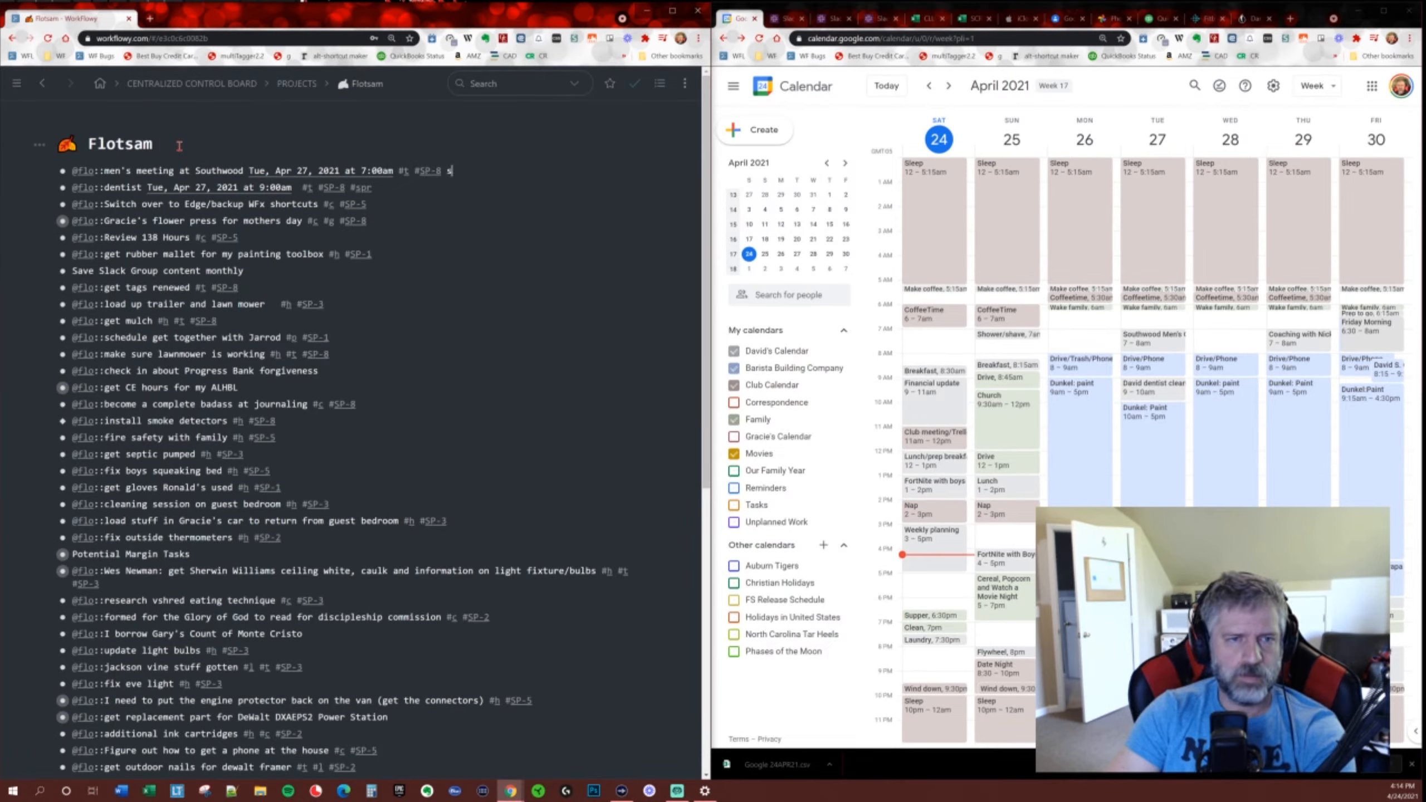
key(BackSpace)
text(#spr)
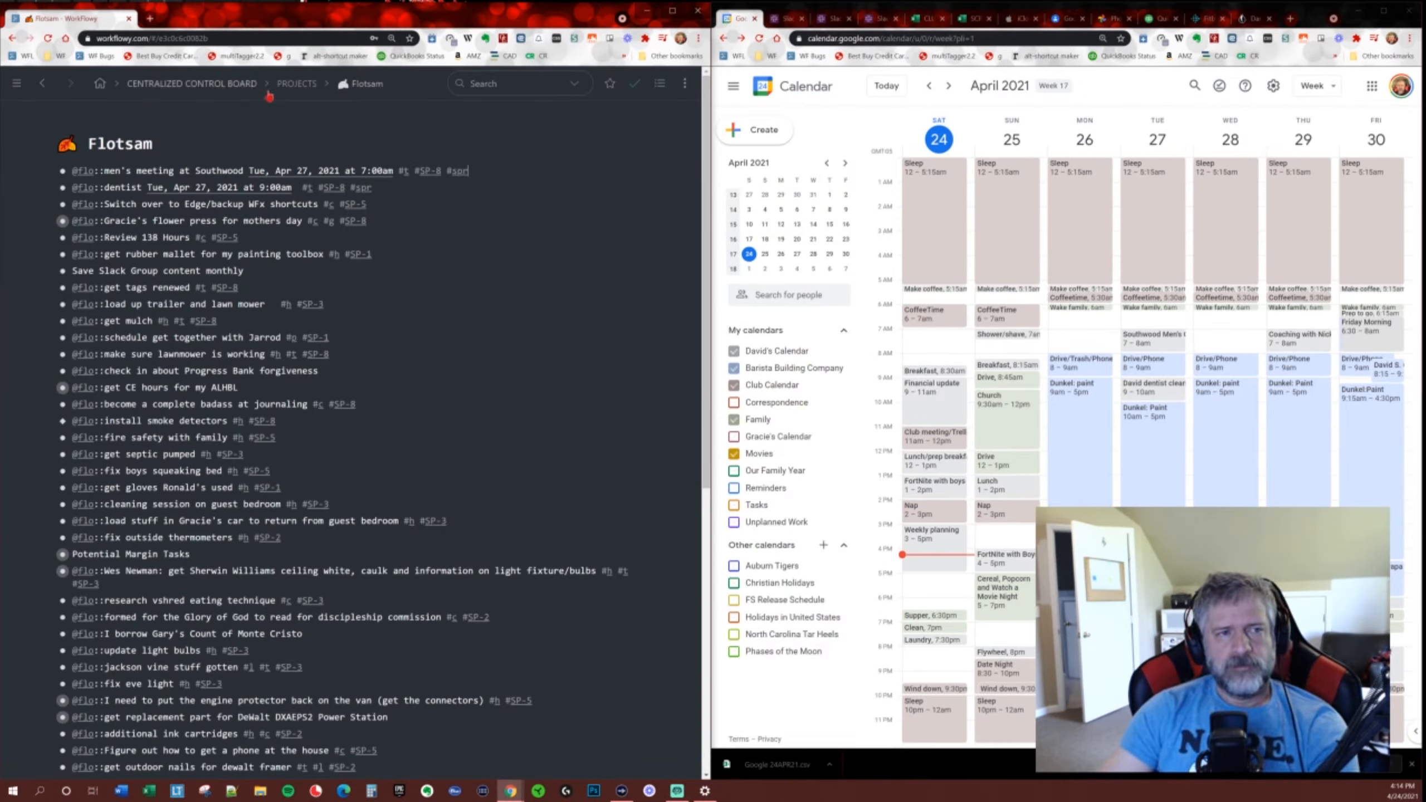
Return to the PROJECTS list and check the open Gmail thread about the strategic staffing meeting.
click(303, 84)
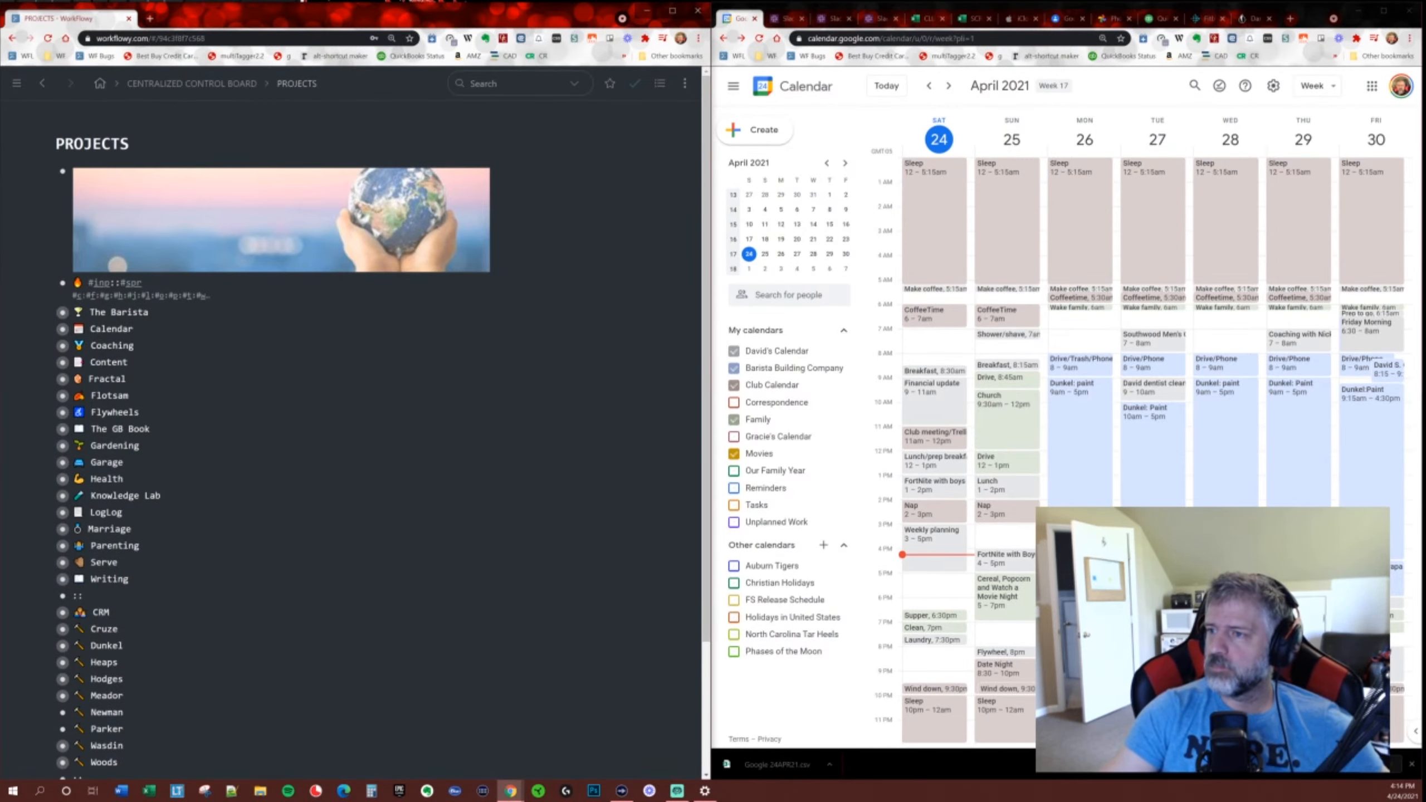
drag(1424, 246, 1102, 28)
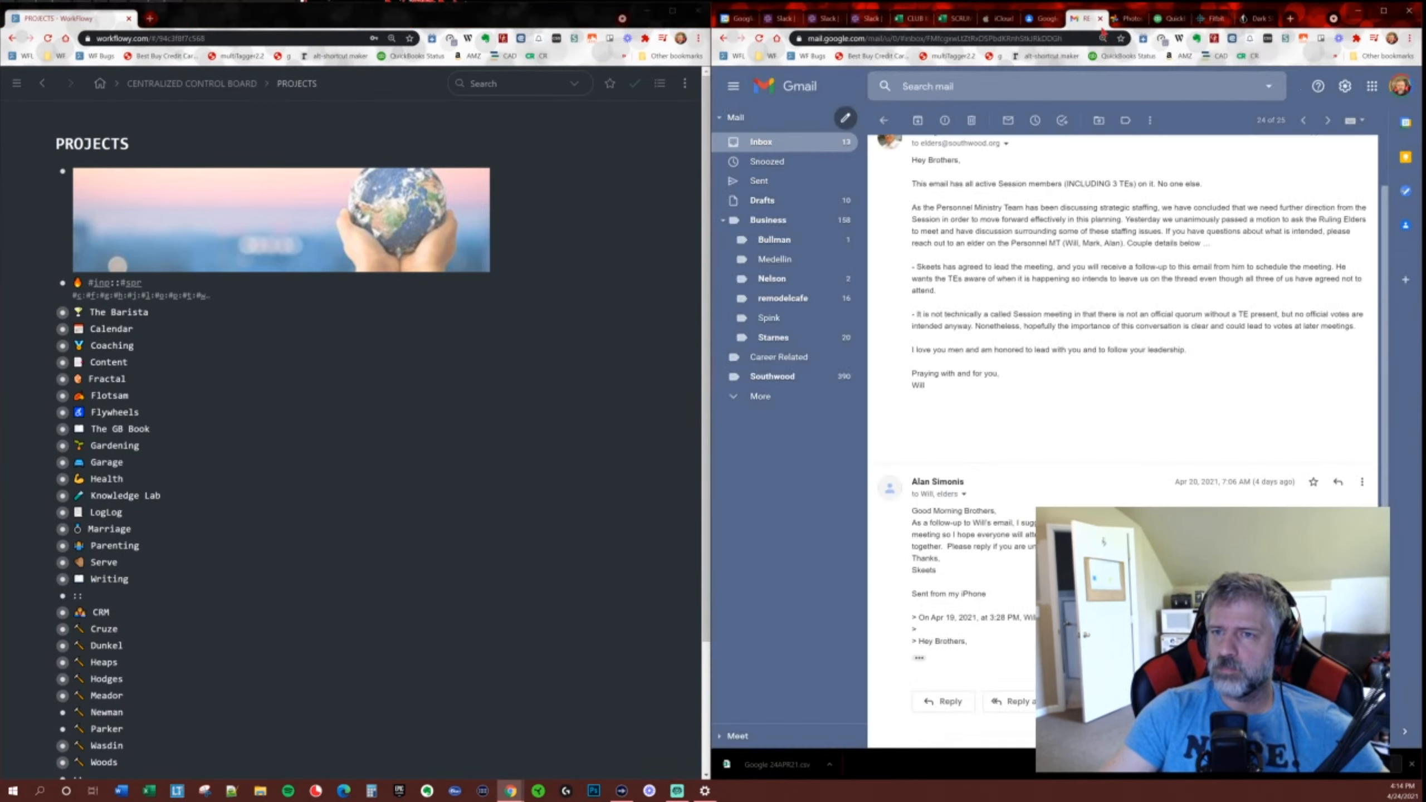
click(740, 18)
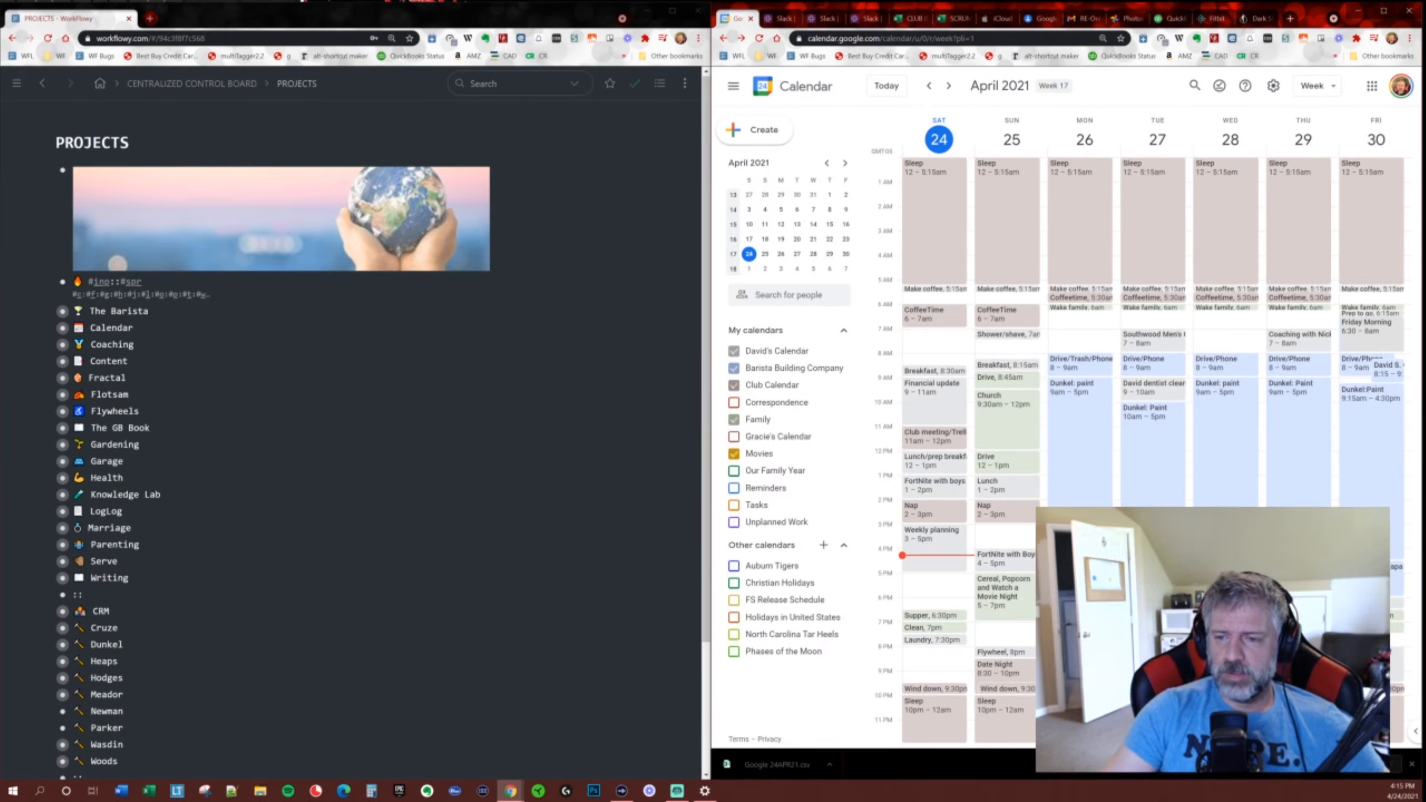
Shorten Tuesday's recurring paint block in Google Calendar so it ends at 4:30pm, changing this event only.
drag(1154, 570, 1153, 564)
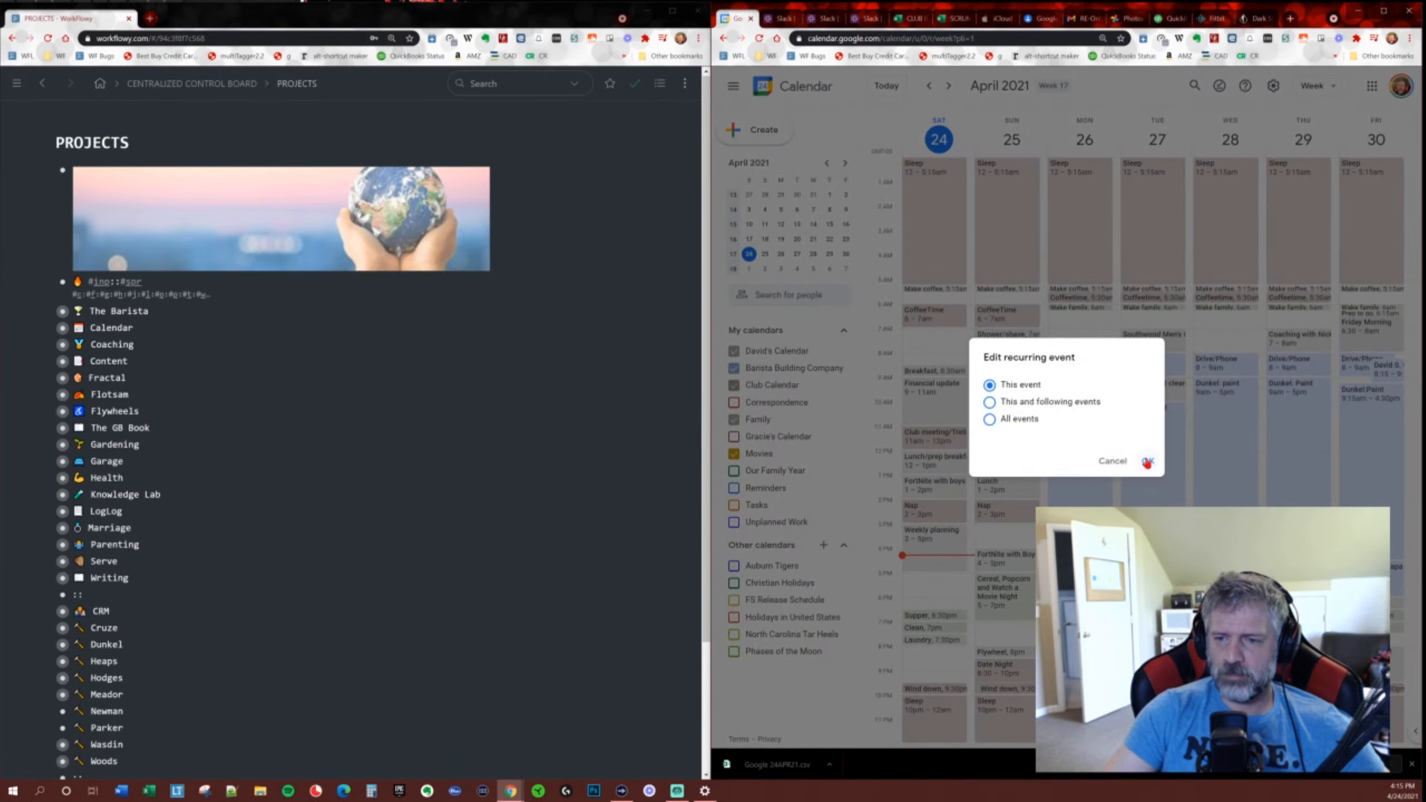
click(1147, 461)
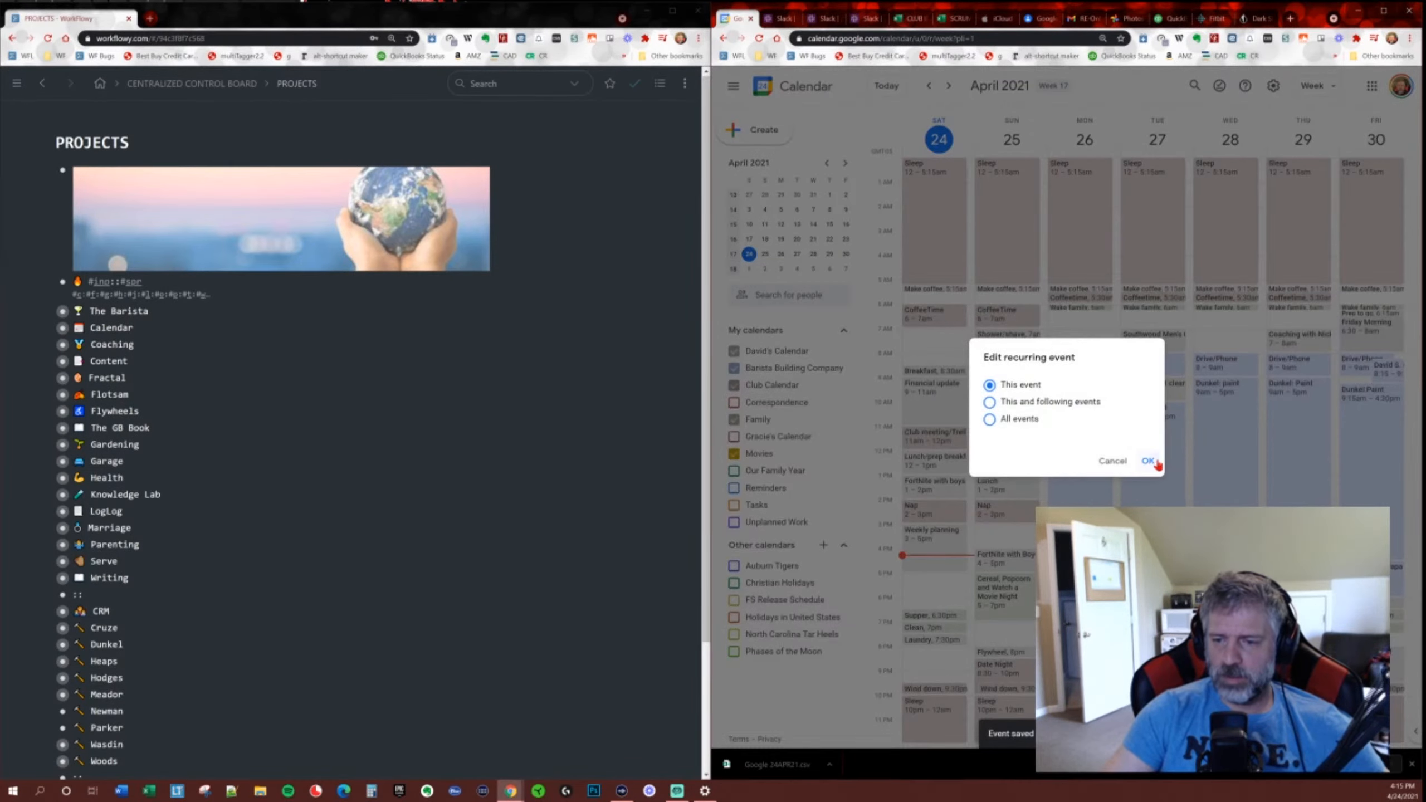
click(1156, 465)
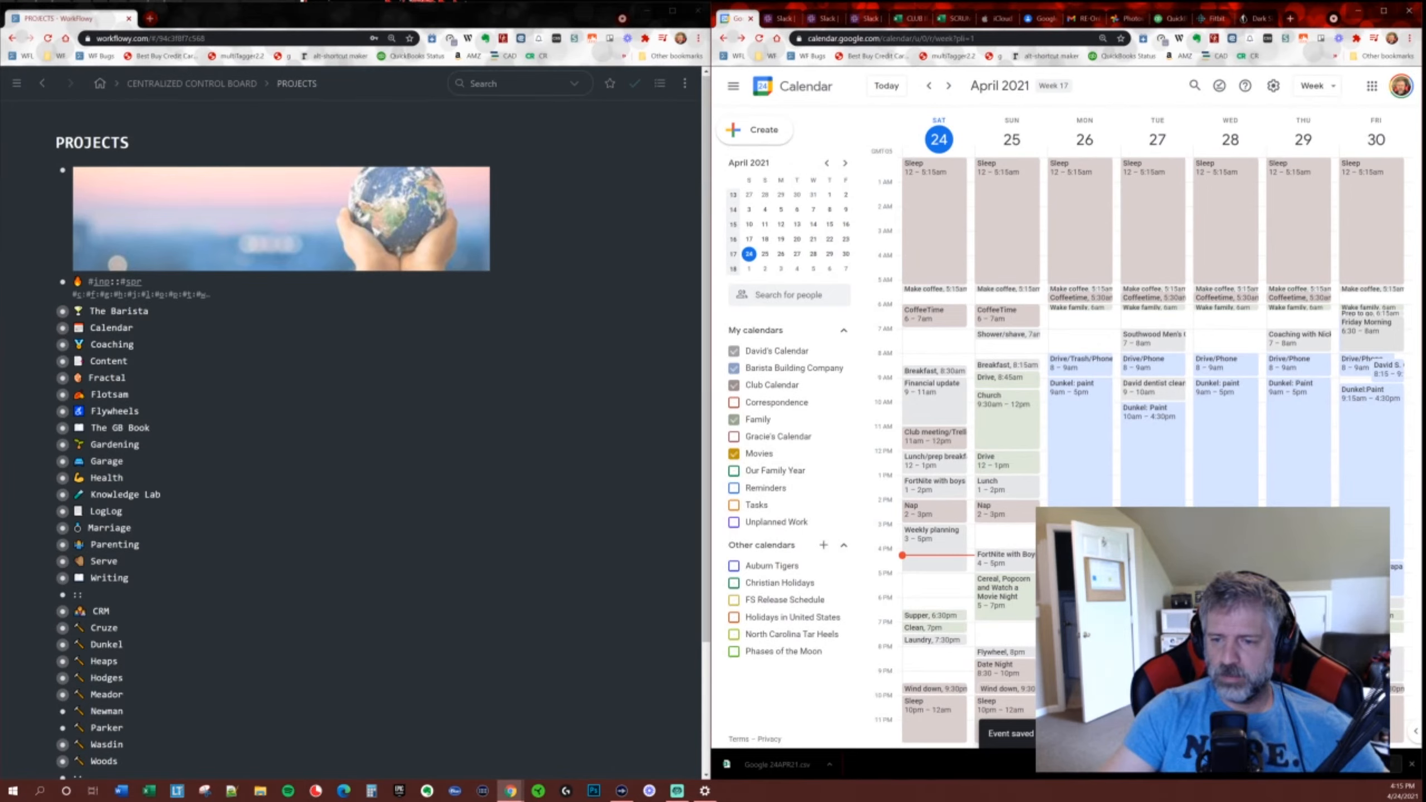
Create the event "1st Look at Woods Project" on Tuesday, April 27, 4:30pm to 5:30pm, in the Barista Building Company calendar.
click(1157, 566)
text(1)
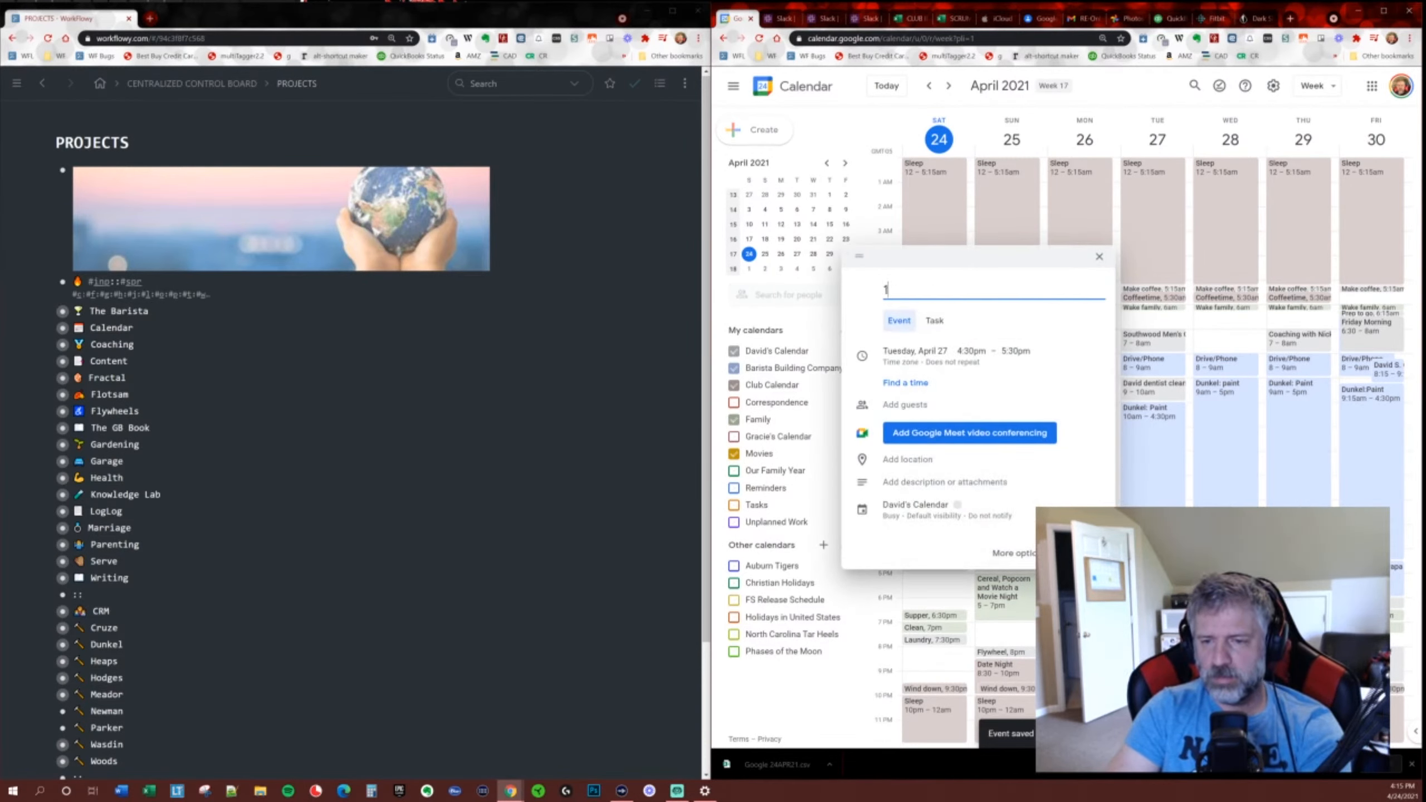
text(st Look at)
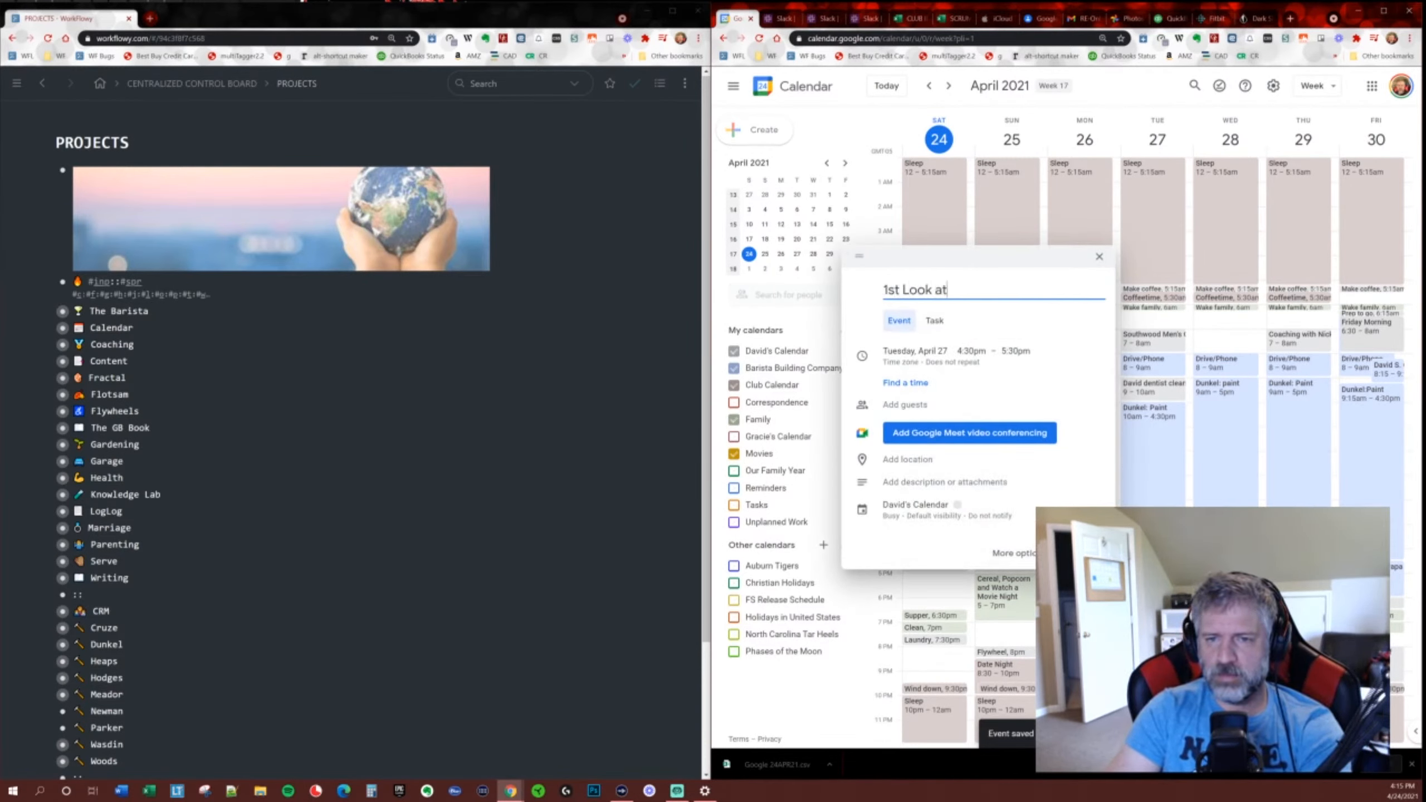
text( Wood)
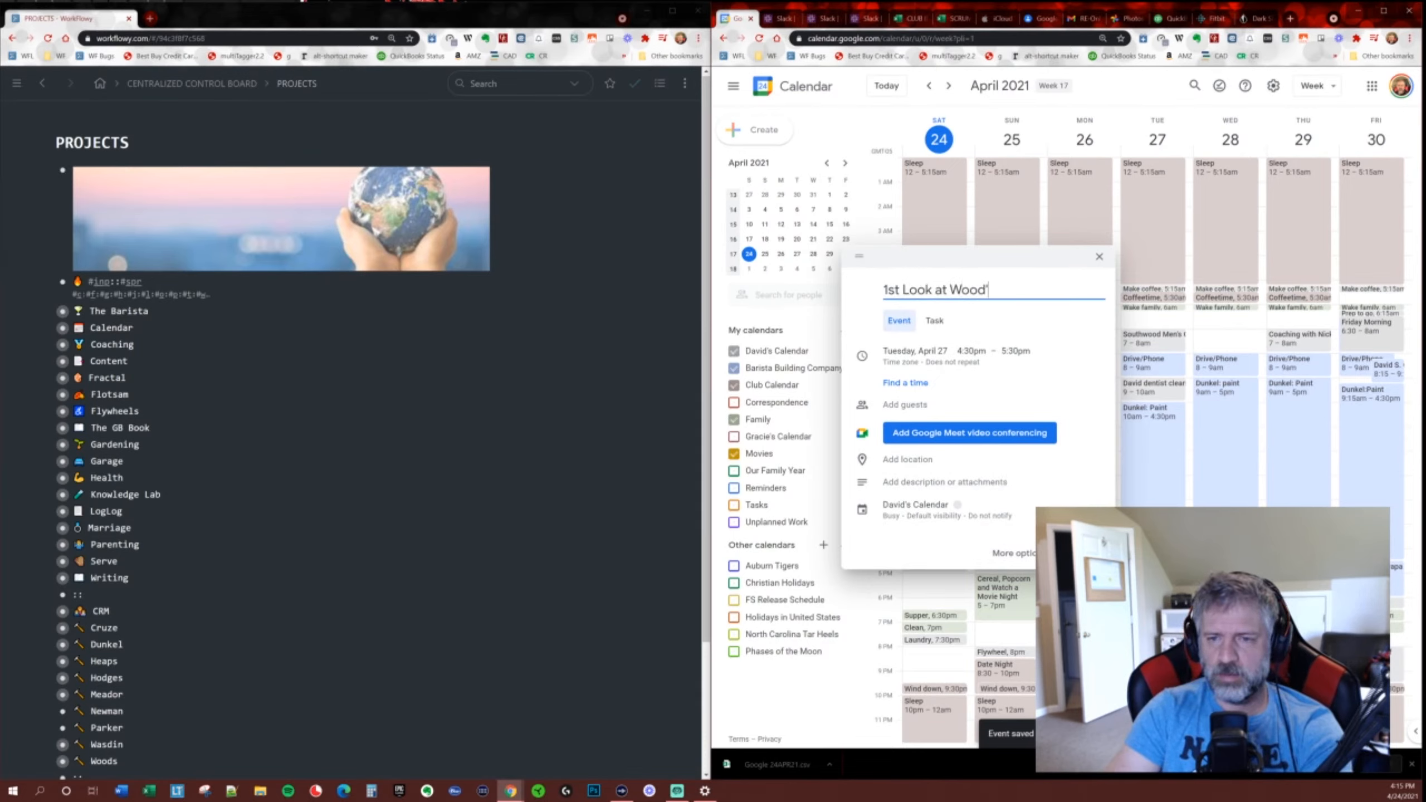
text(s Project)
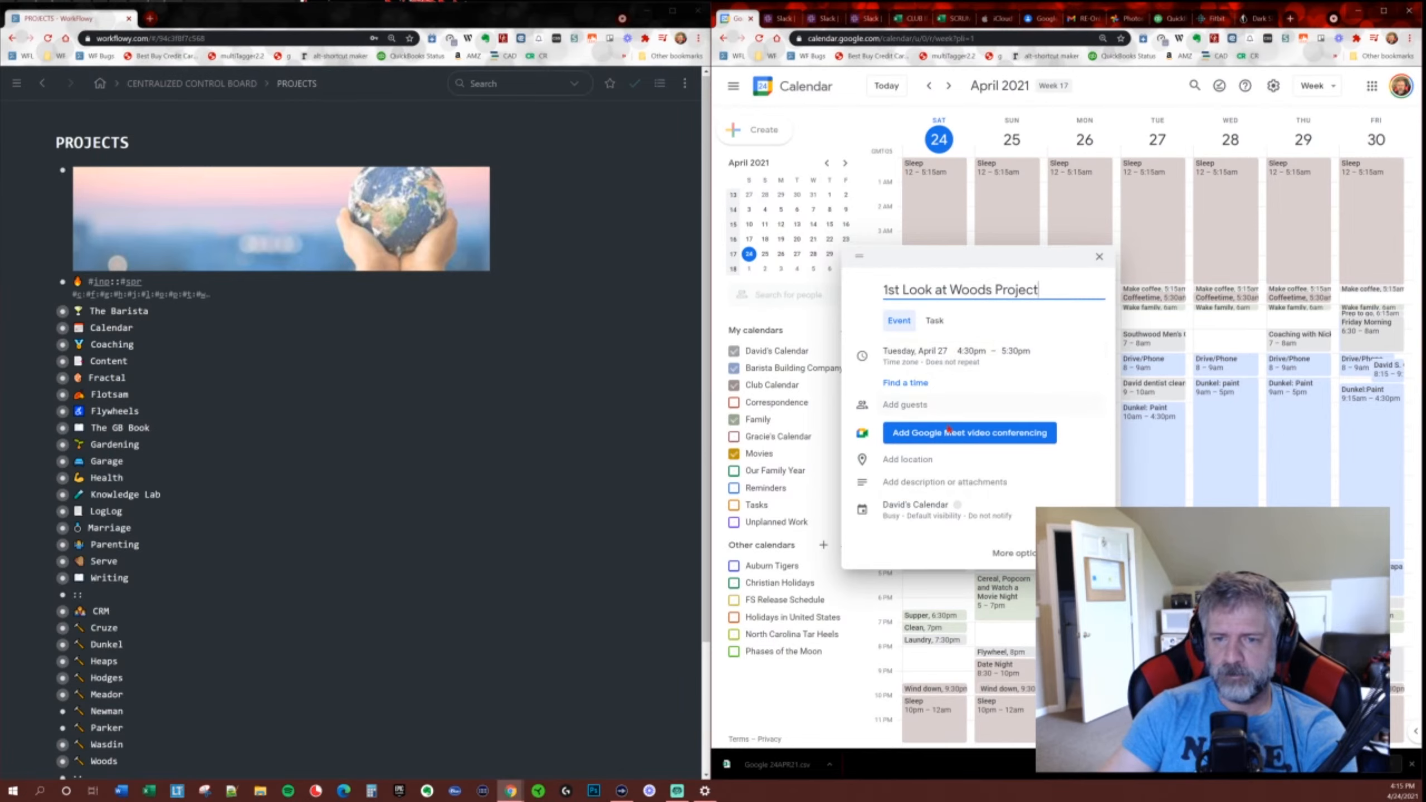
click(924, 505)
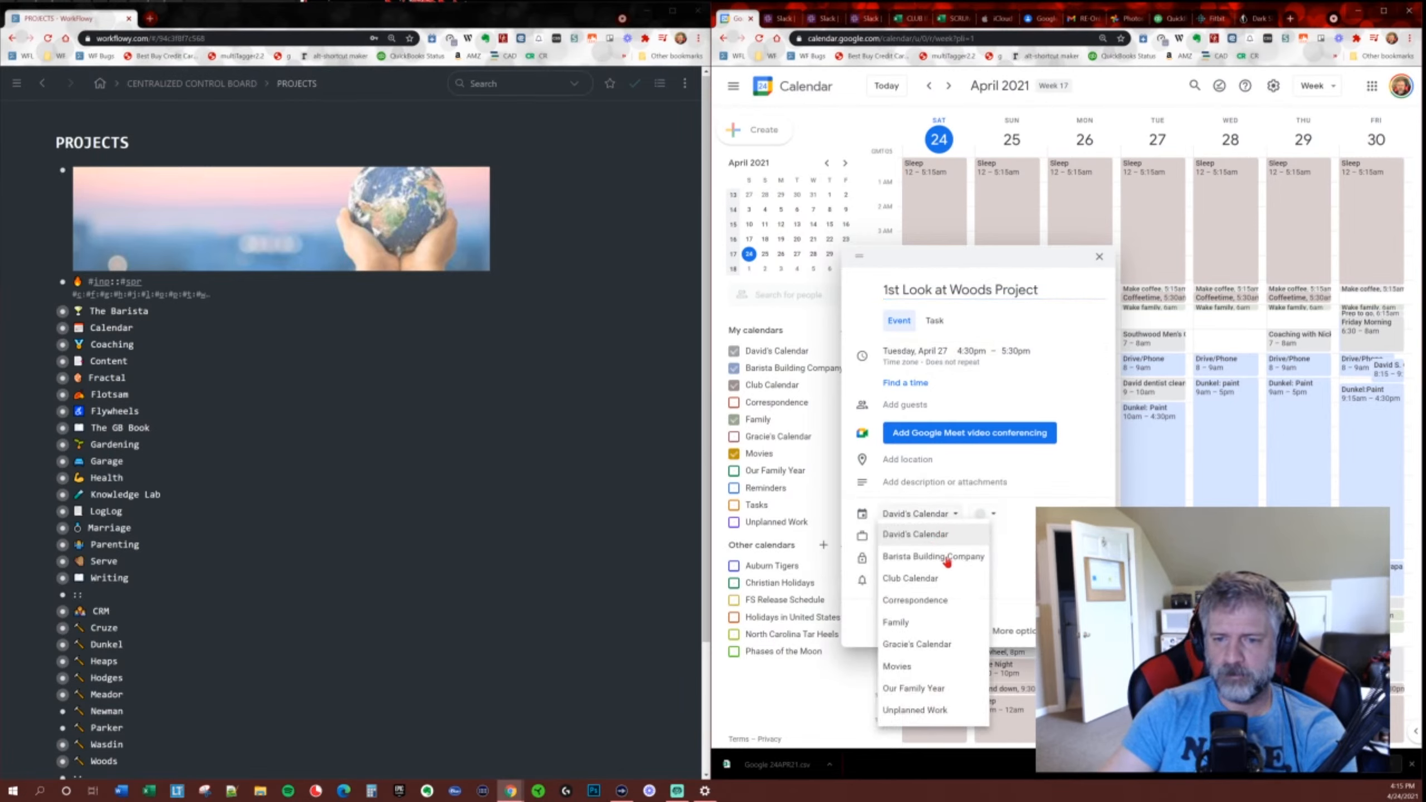
click(919, 555)
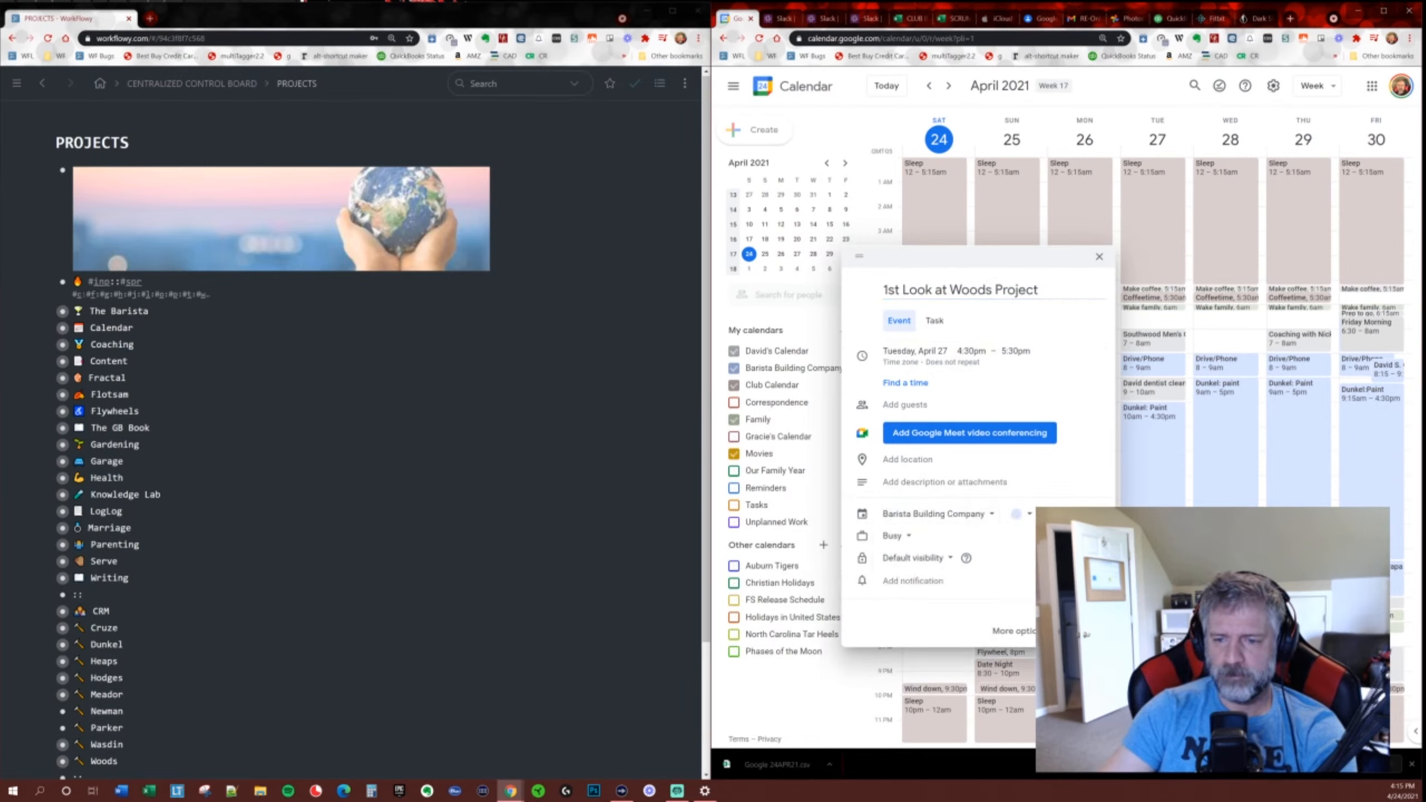
click(1079, 630)
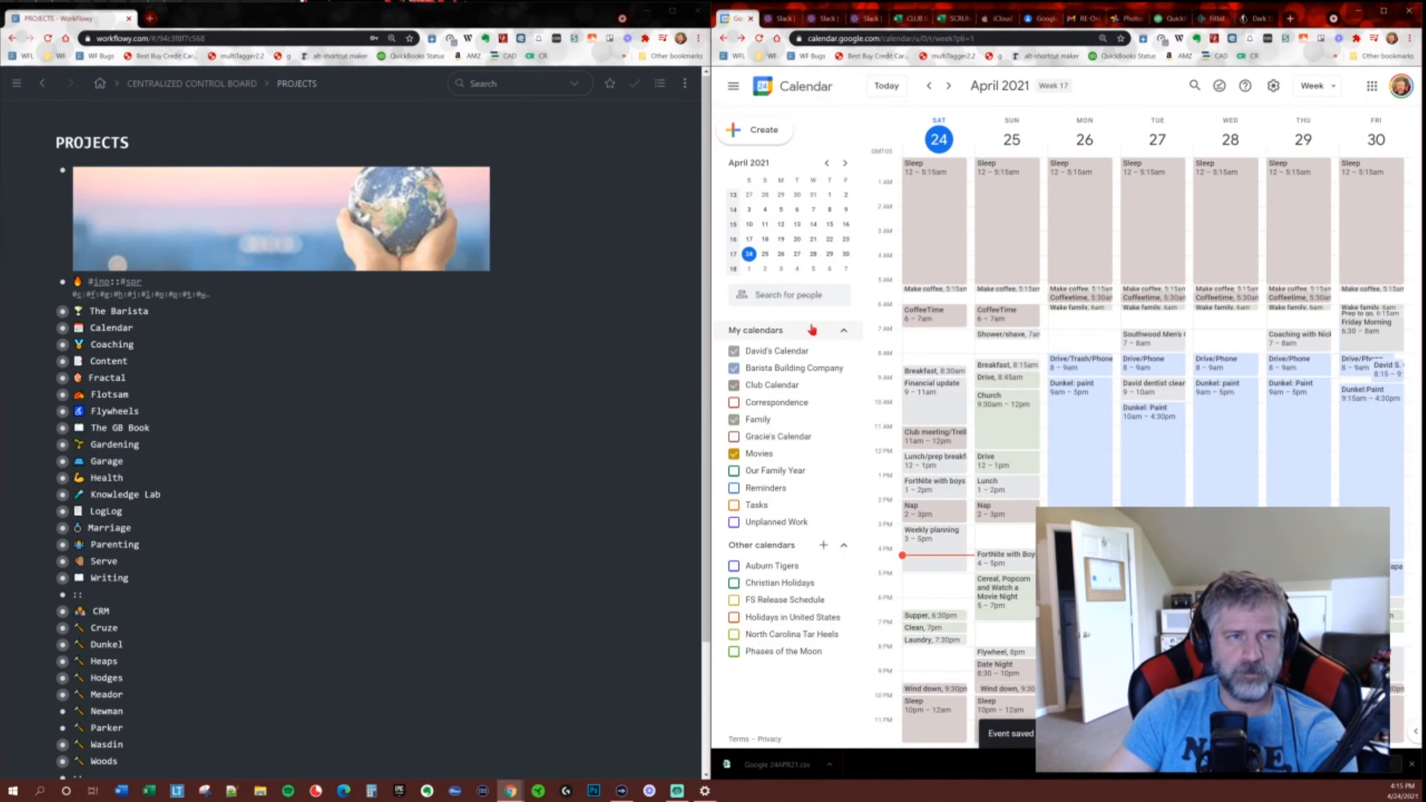
In WorkFlowy's Woods project, tag both tasks with #spr and change the pricing task's points tag to #SP-5.
scroll(166, 567, down, 3)
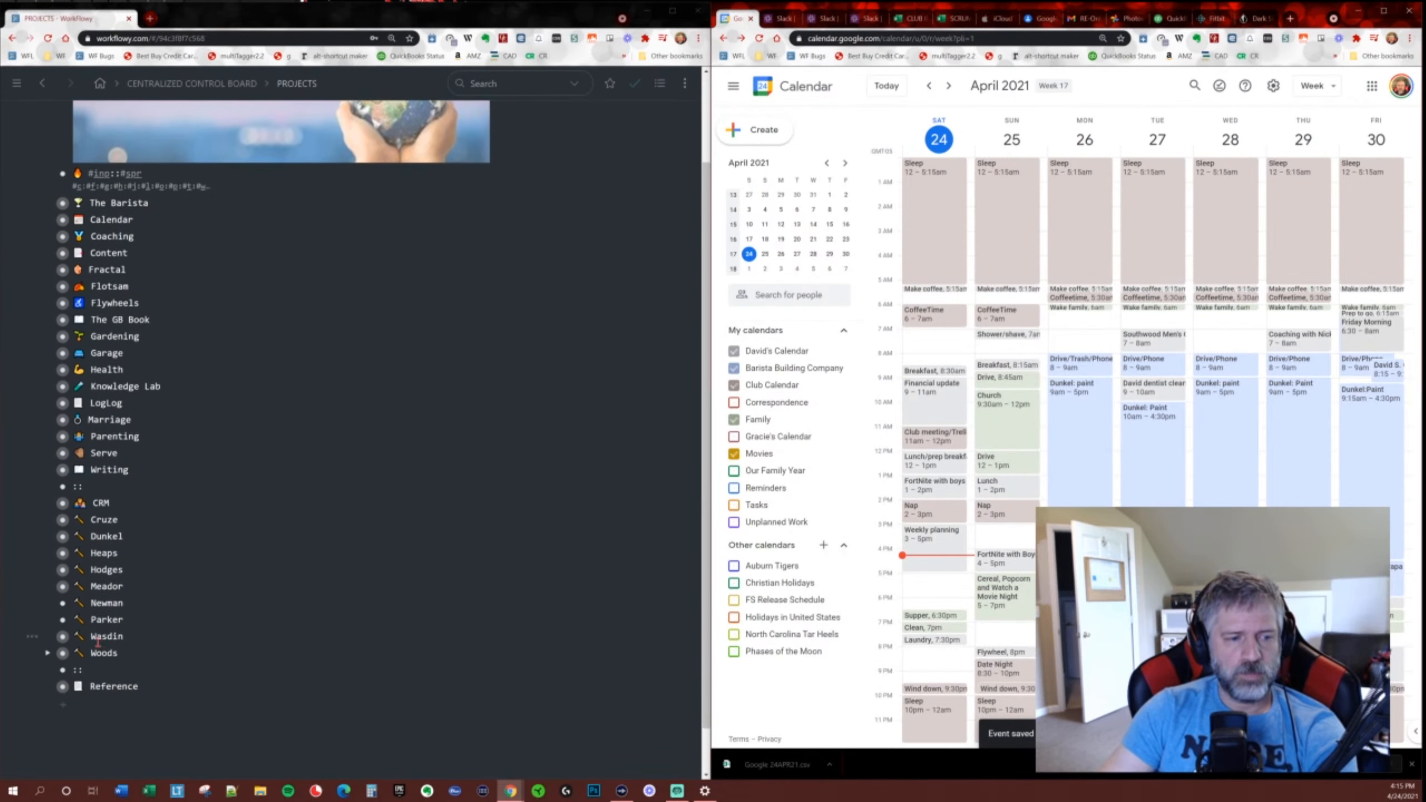
click(64, 654)
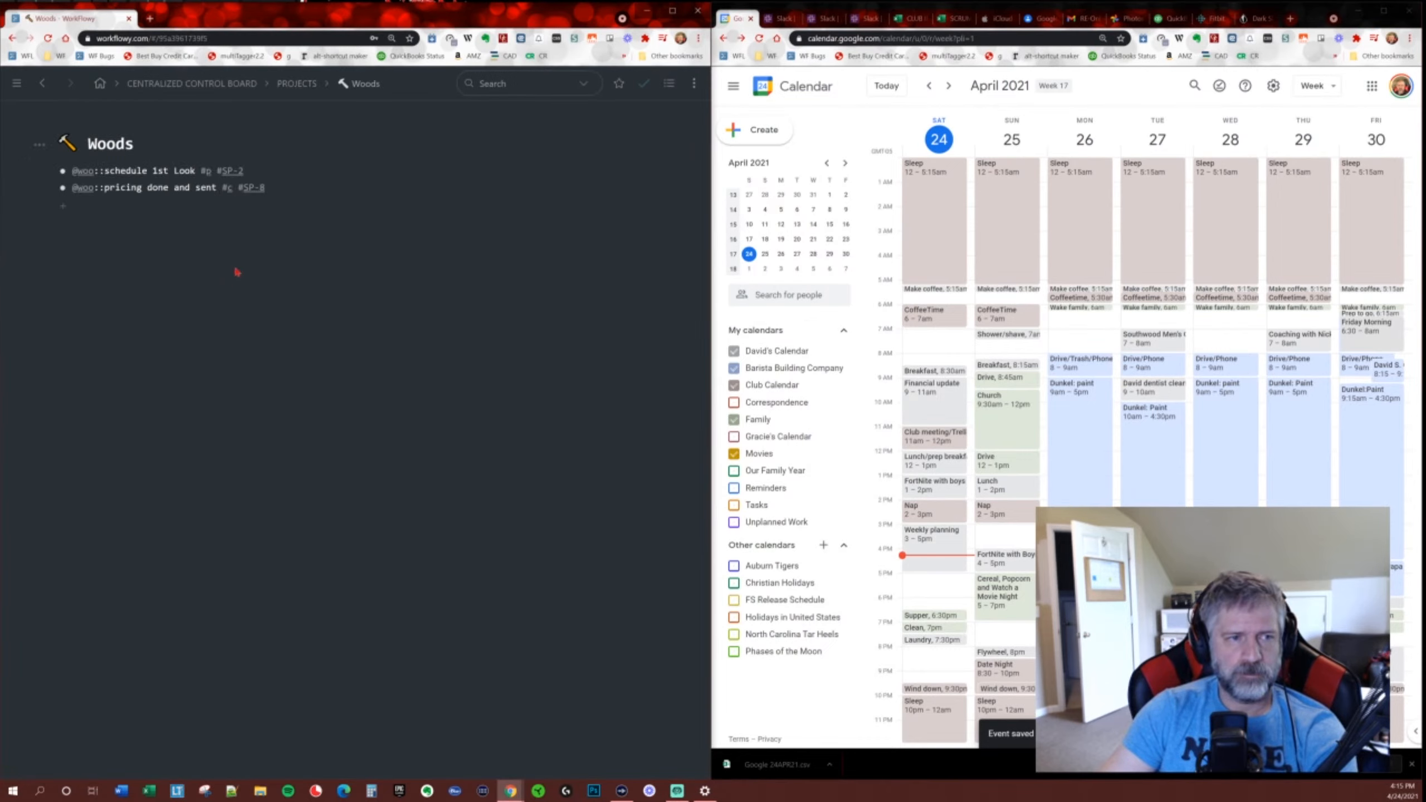
text(#spr)
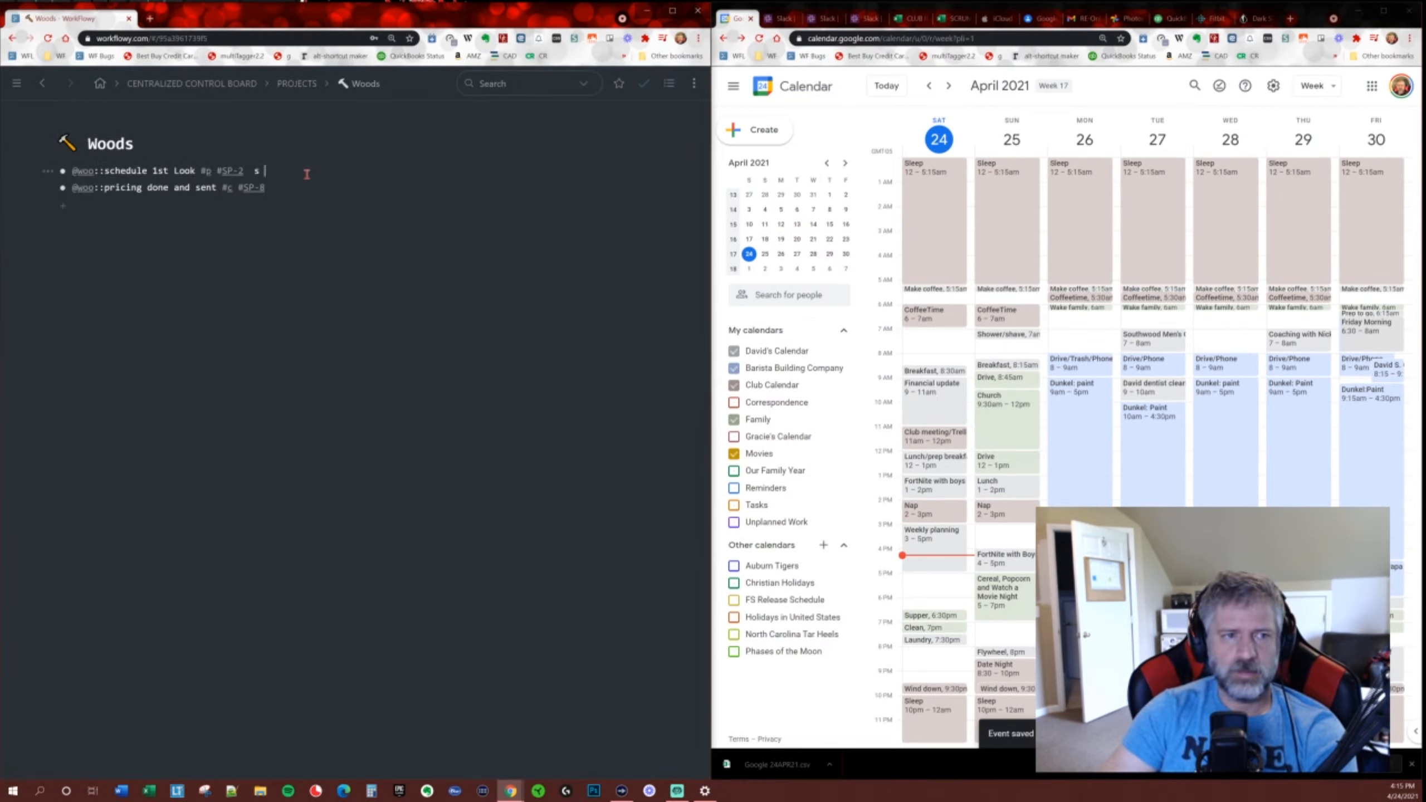
click(306, 192)
text(#spr)
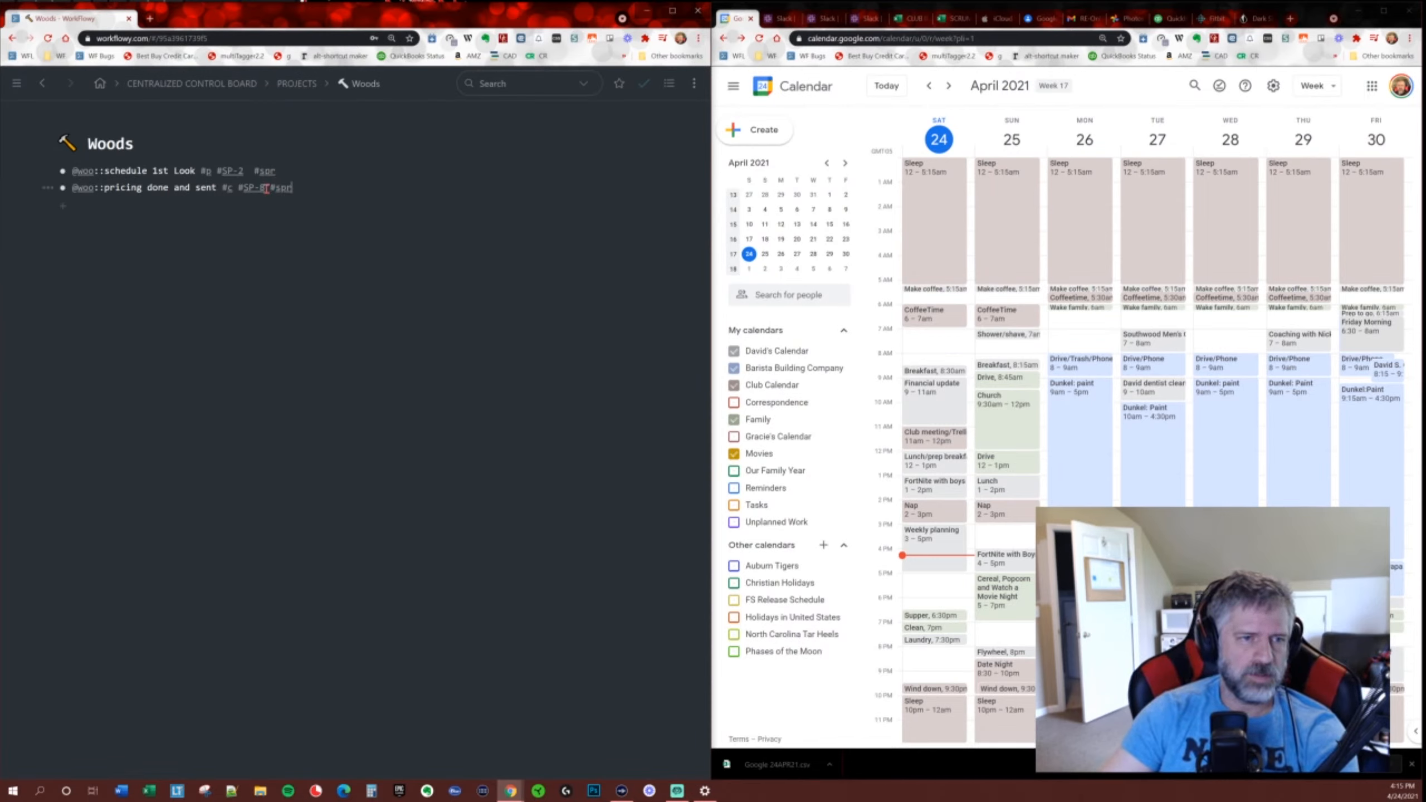
key(BackSpace)
text(5)
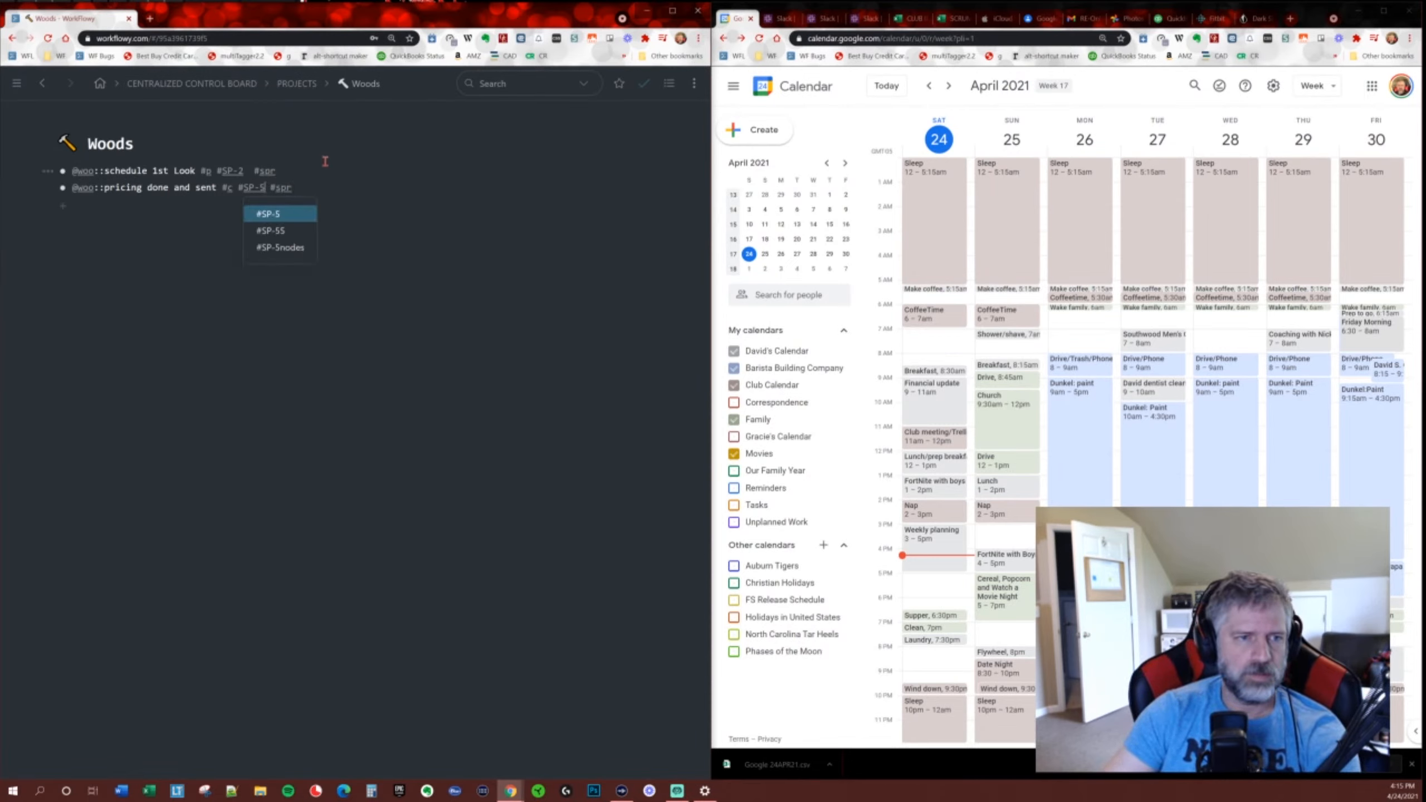
Return to the PROJECTS list and tag the "cost analysis procedure" task under Cruze's WORKFLOW 1ST LOOK section with #spr.
click(160, 93)
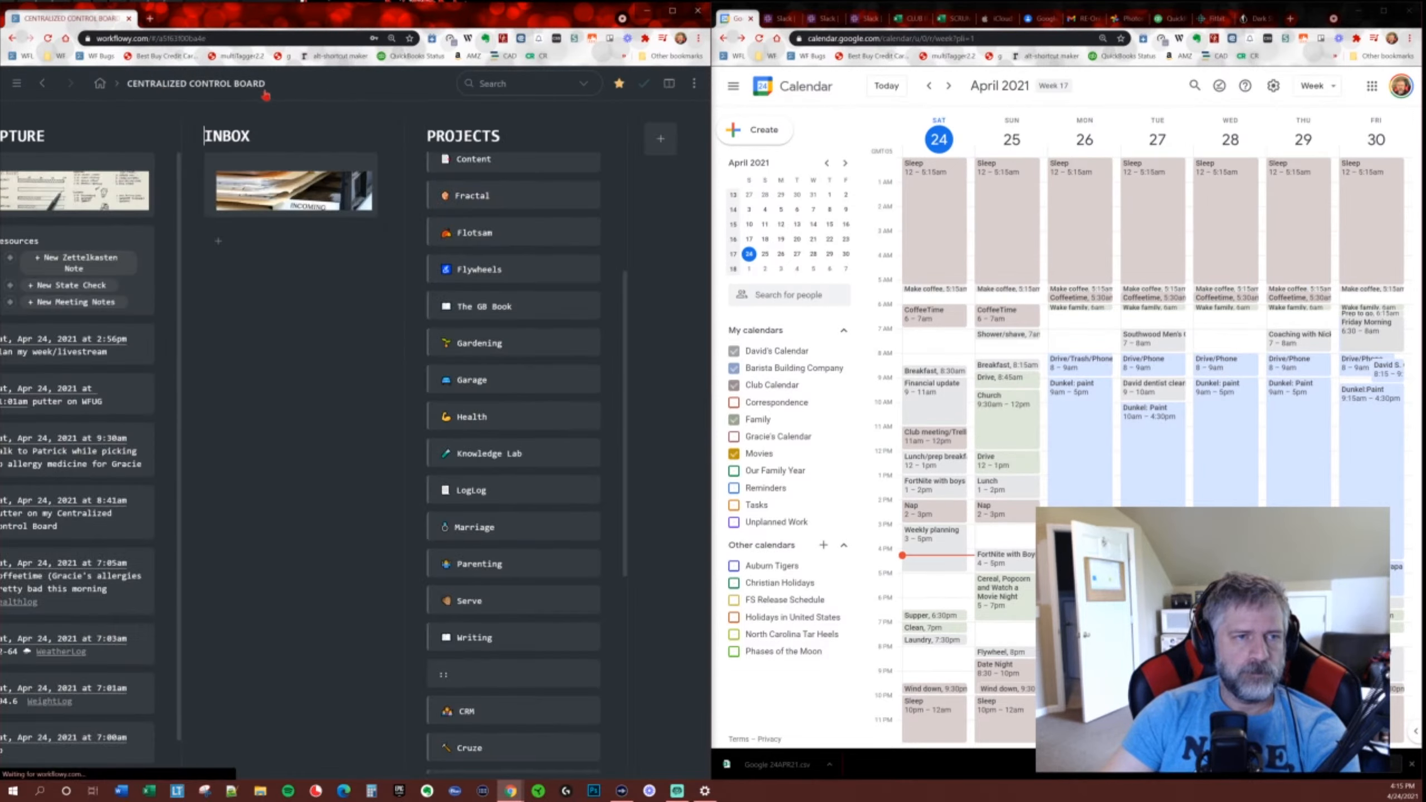
key(alt+Left)
click(285, 90)
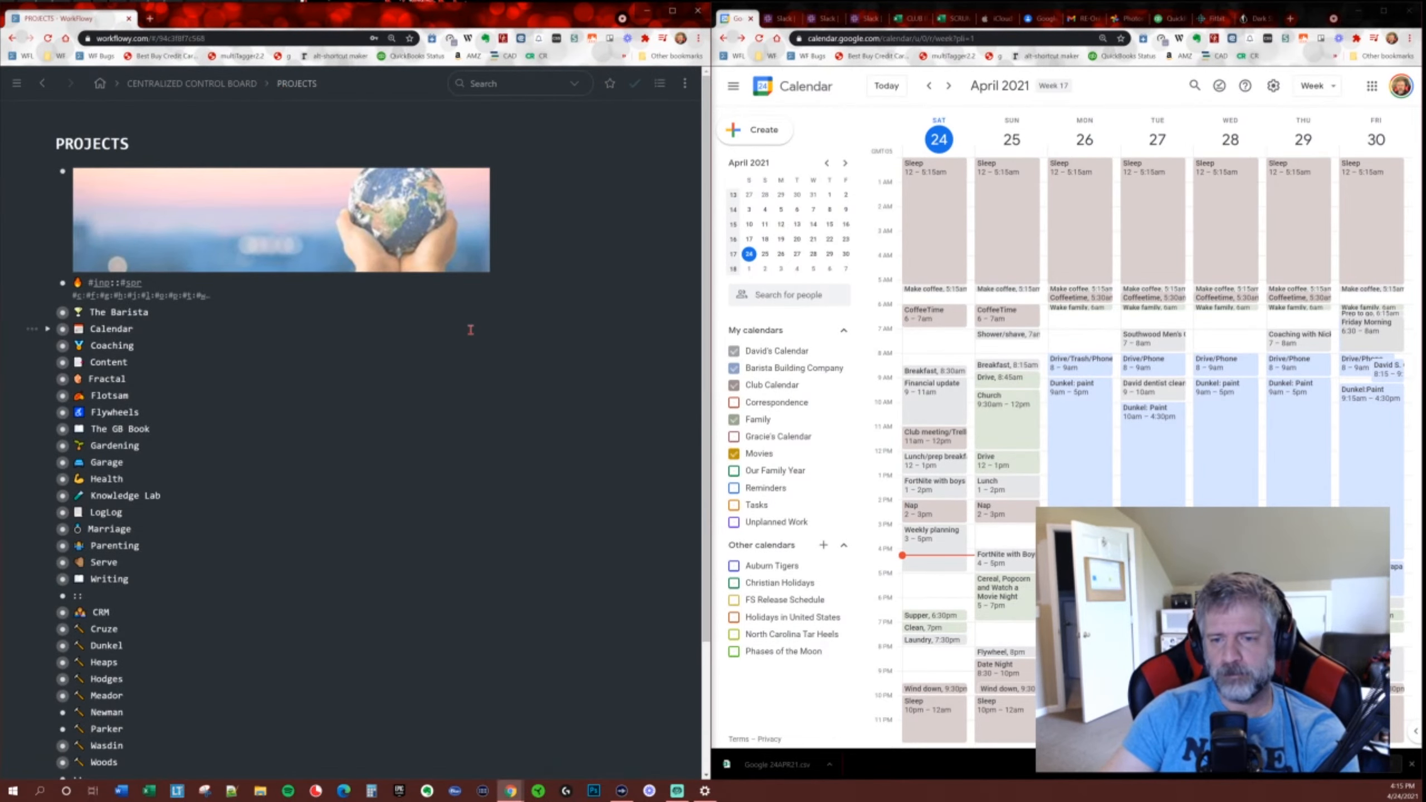
scroll(123, 498, down, 1)
scroll(124, 497, down, 3)
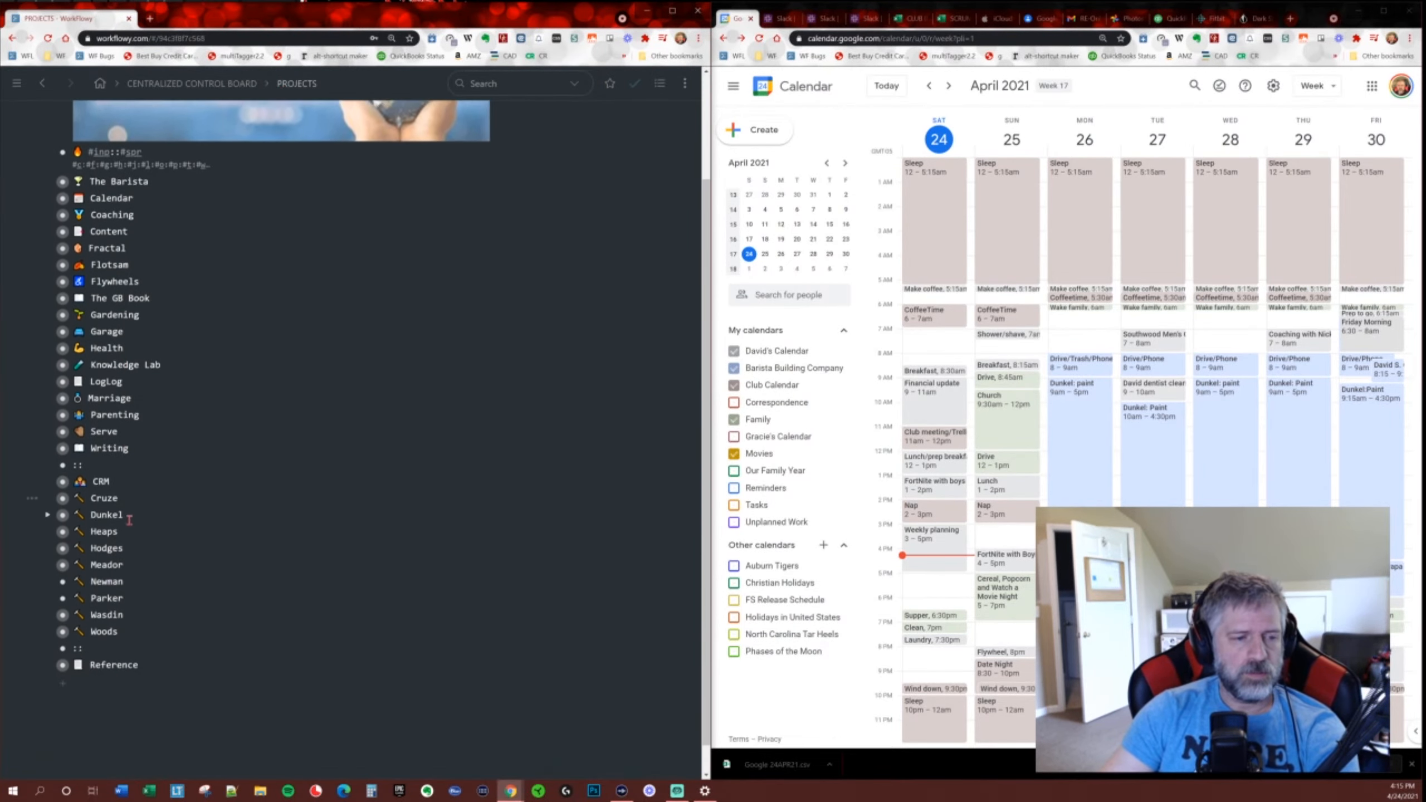
click(48, 467)
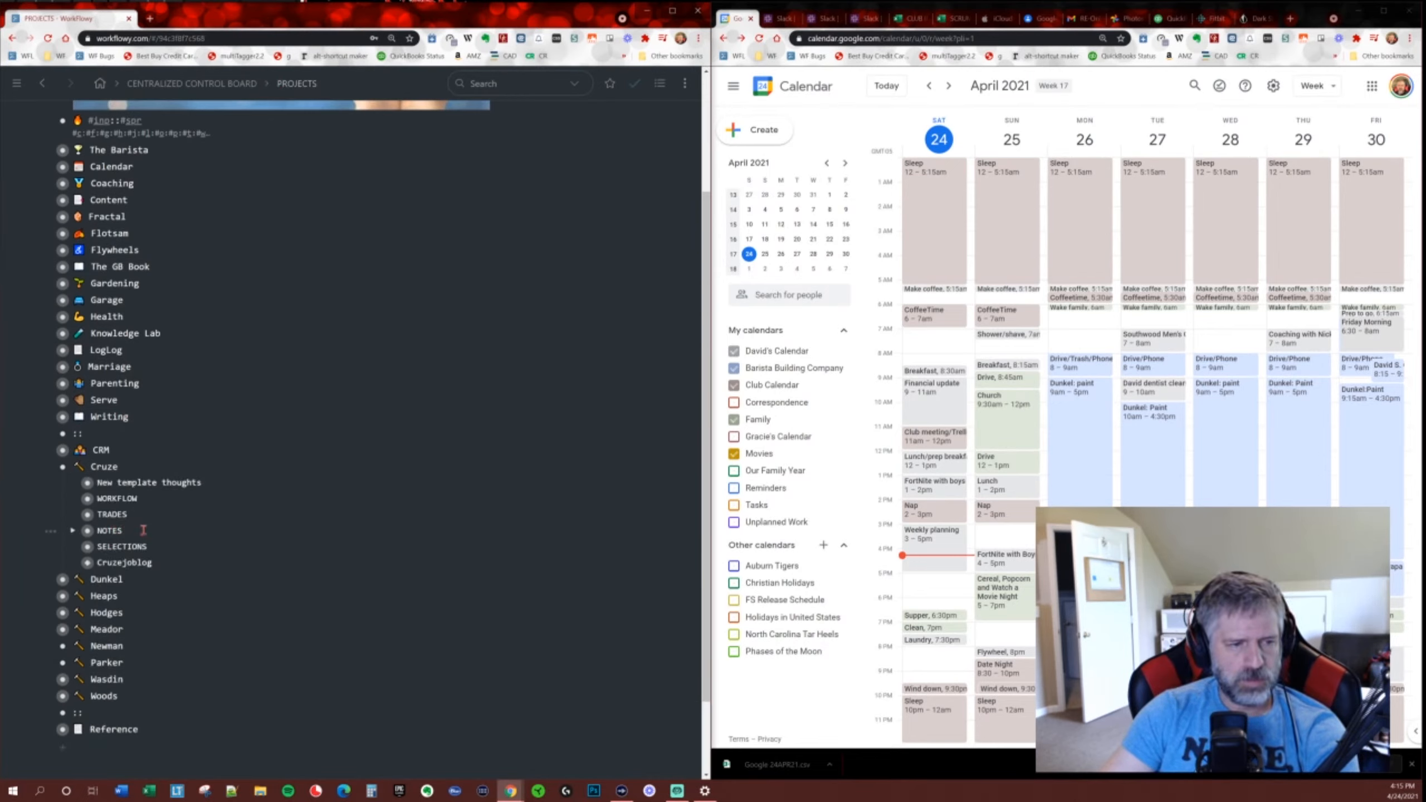
click(73, 498)
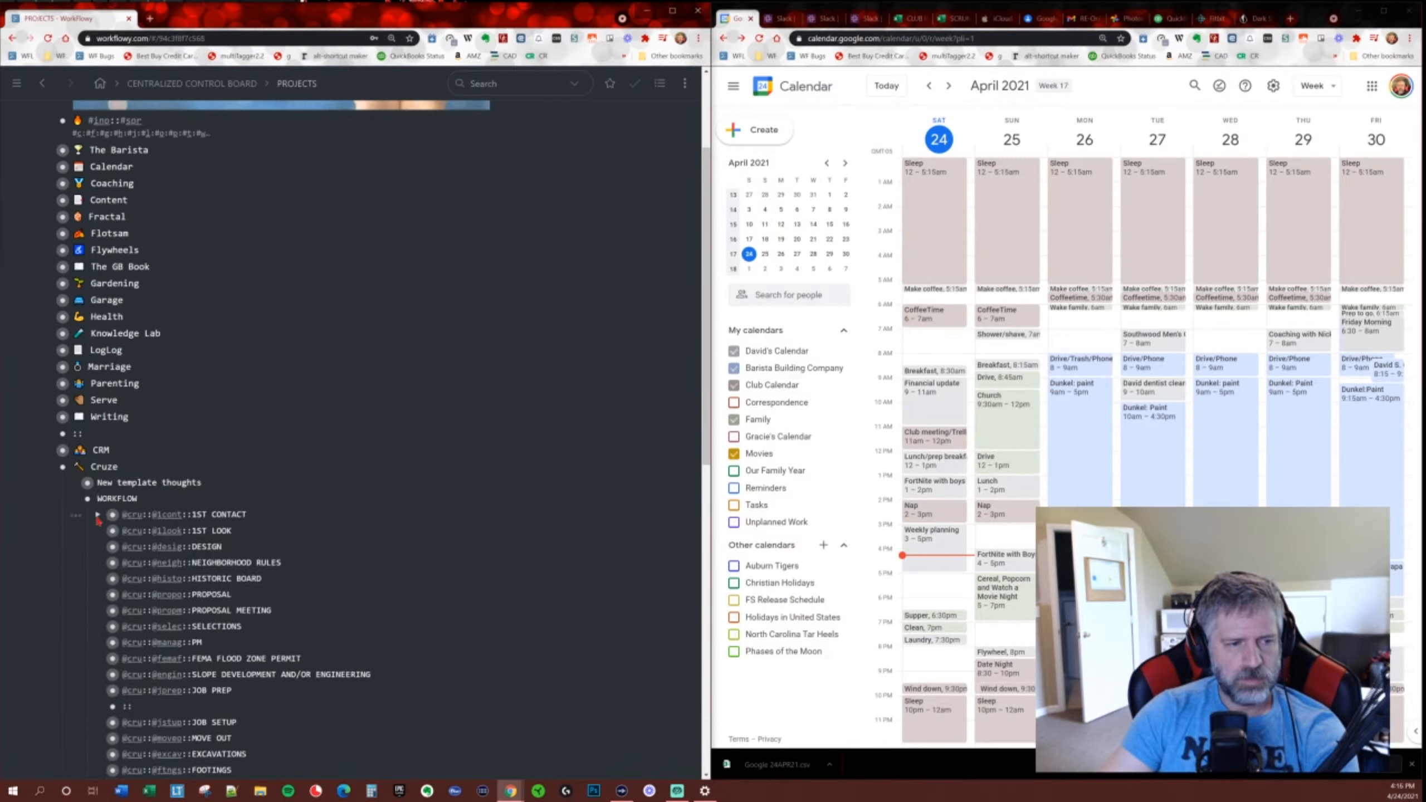
click(98, 531)
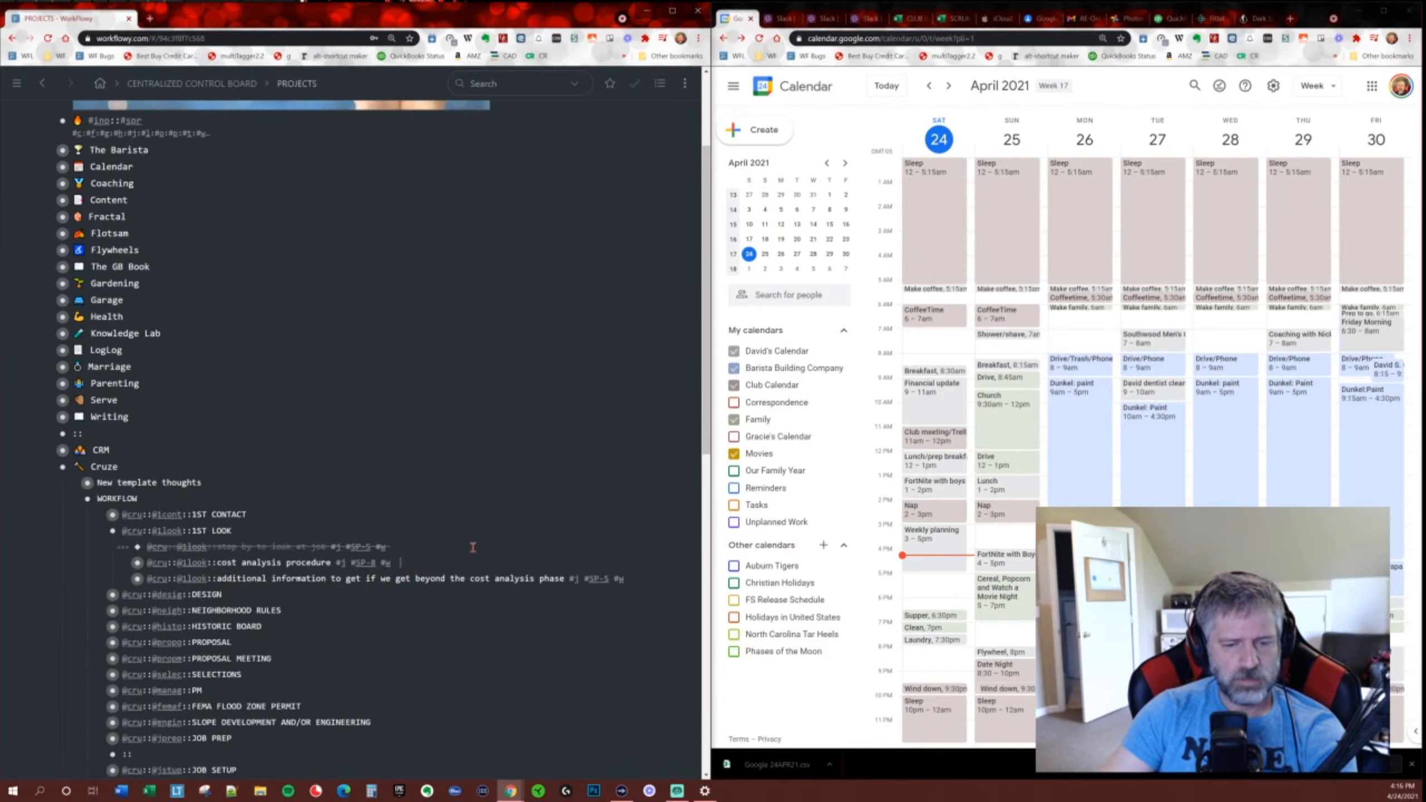
text(#spr)
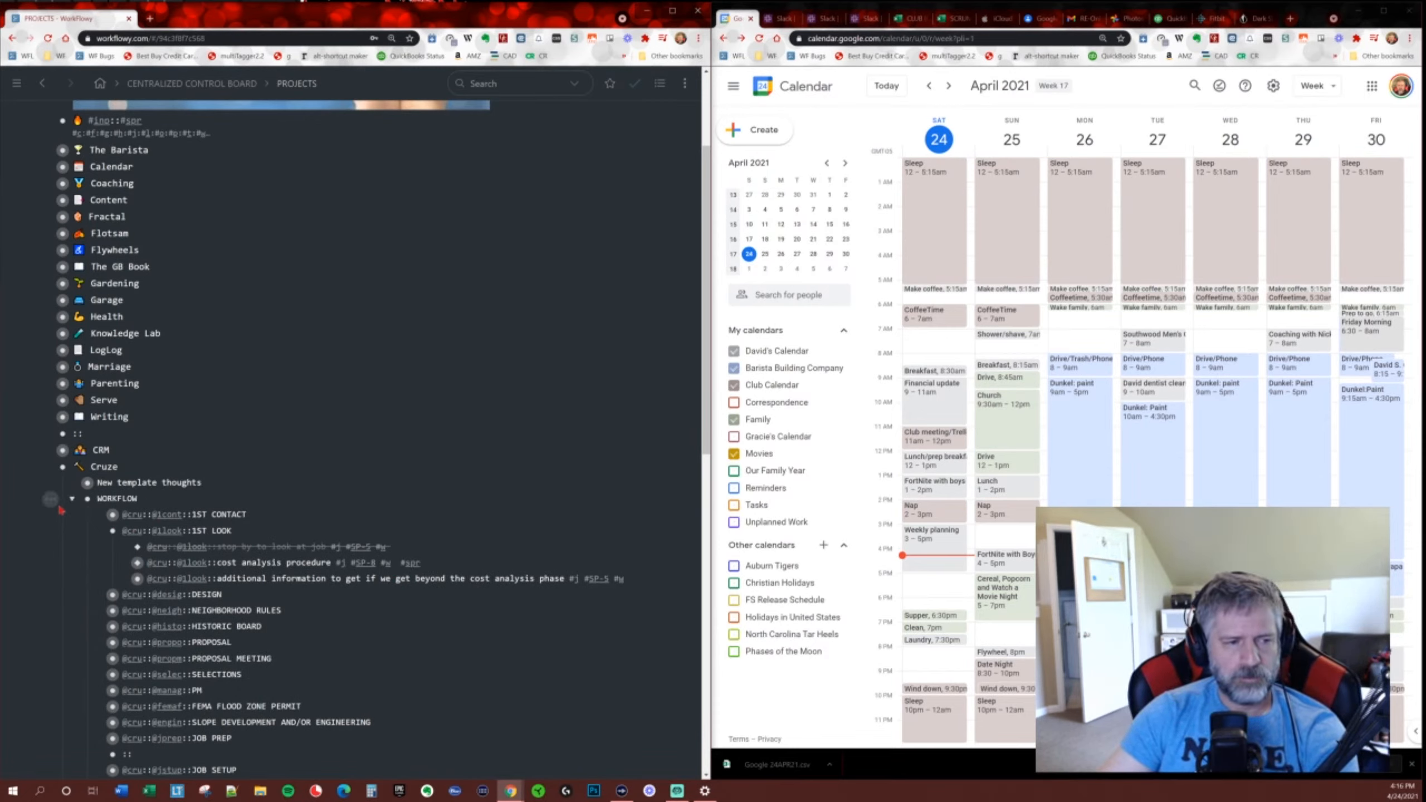
click(49, 466)
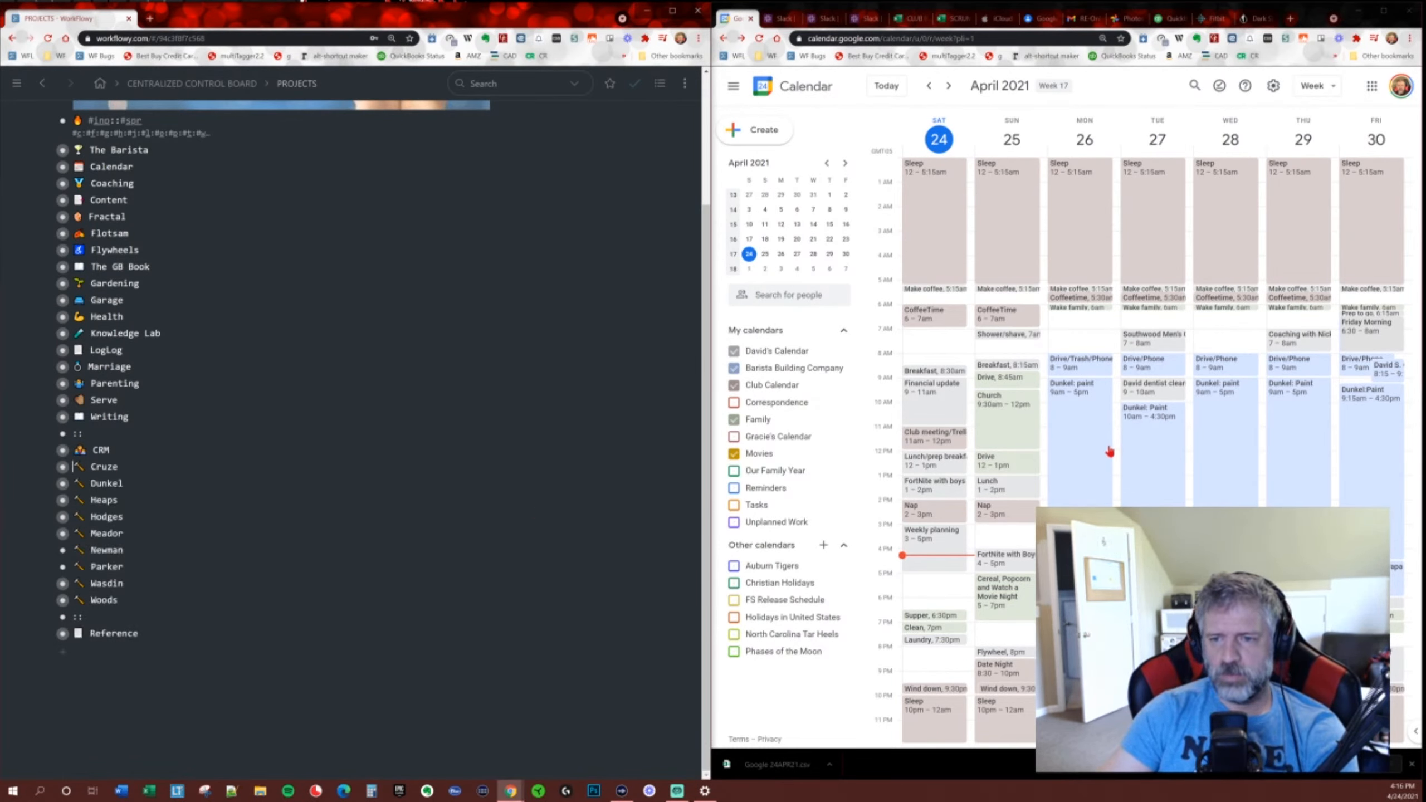
Create the event "Cruze: cost analysis" on Monday, April 26, 11:00am to 12:00pm, in the Barista Building Company calendar.
drag(1116, 427, 1116, 453)
text(/C)
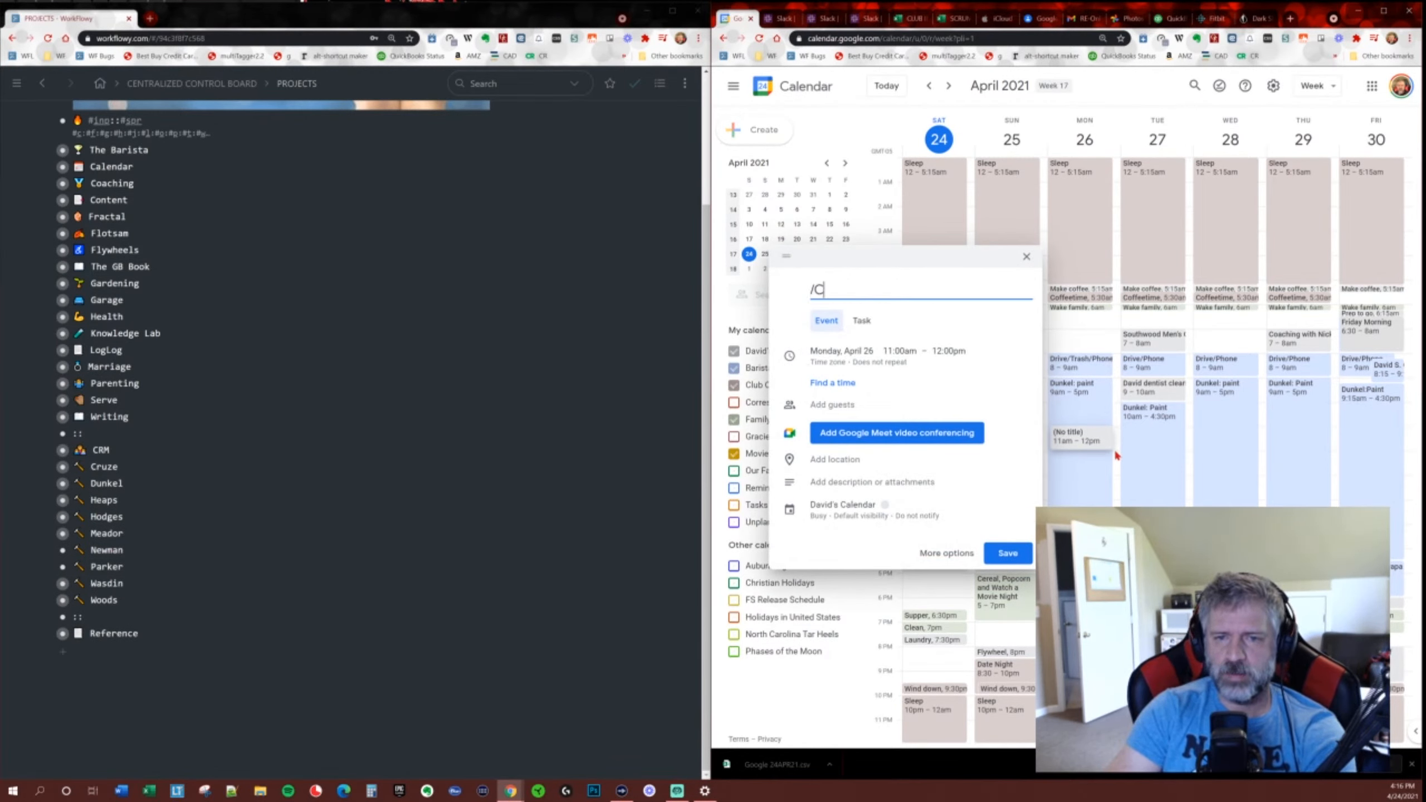
key(BackSpace)
key(BackSpace)
text(Cru)
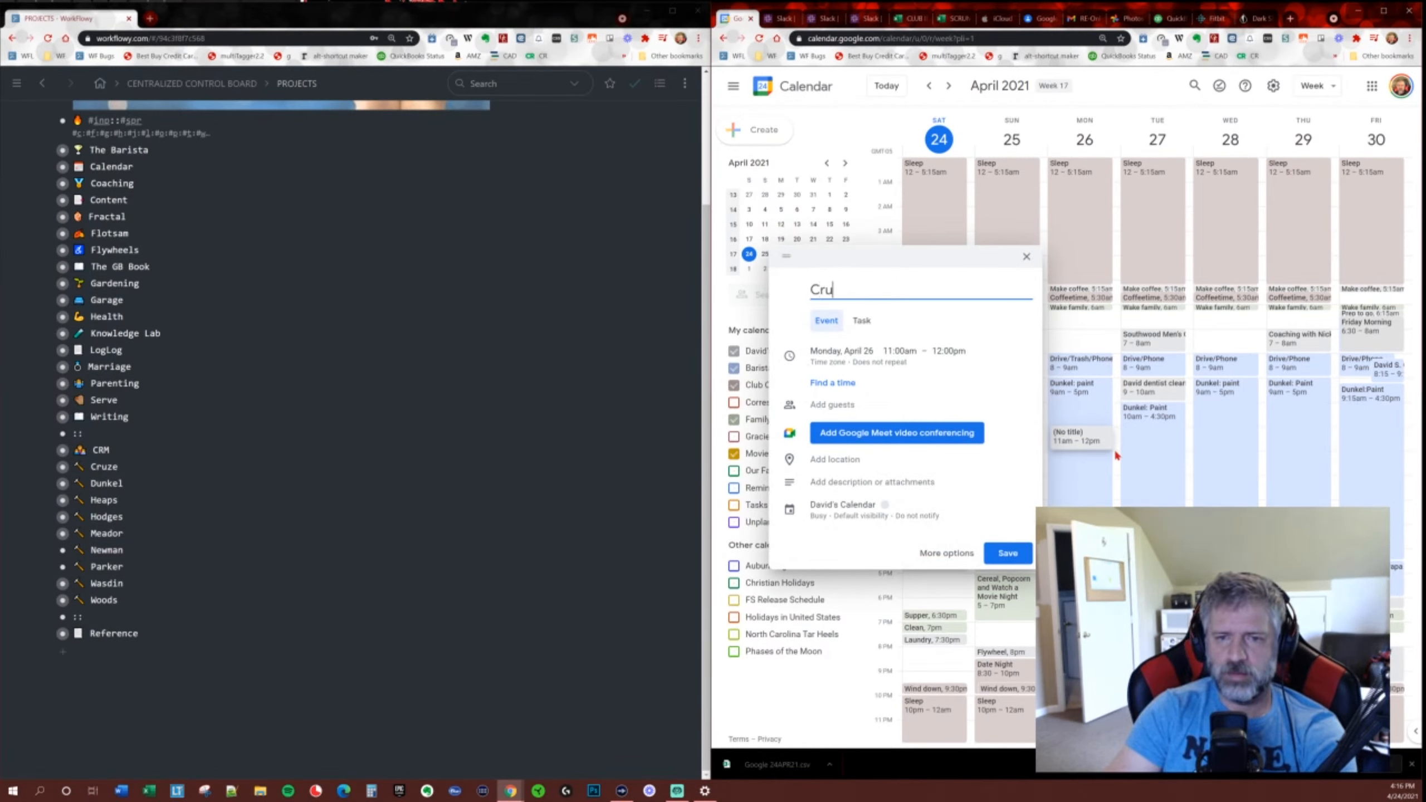
text(ze)
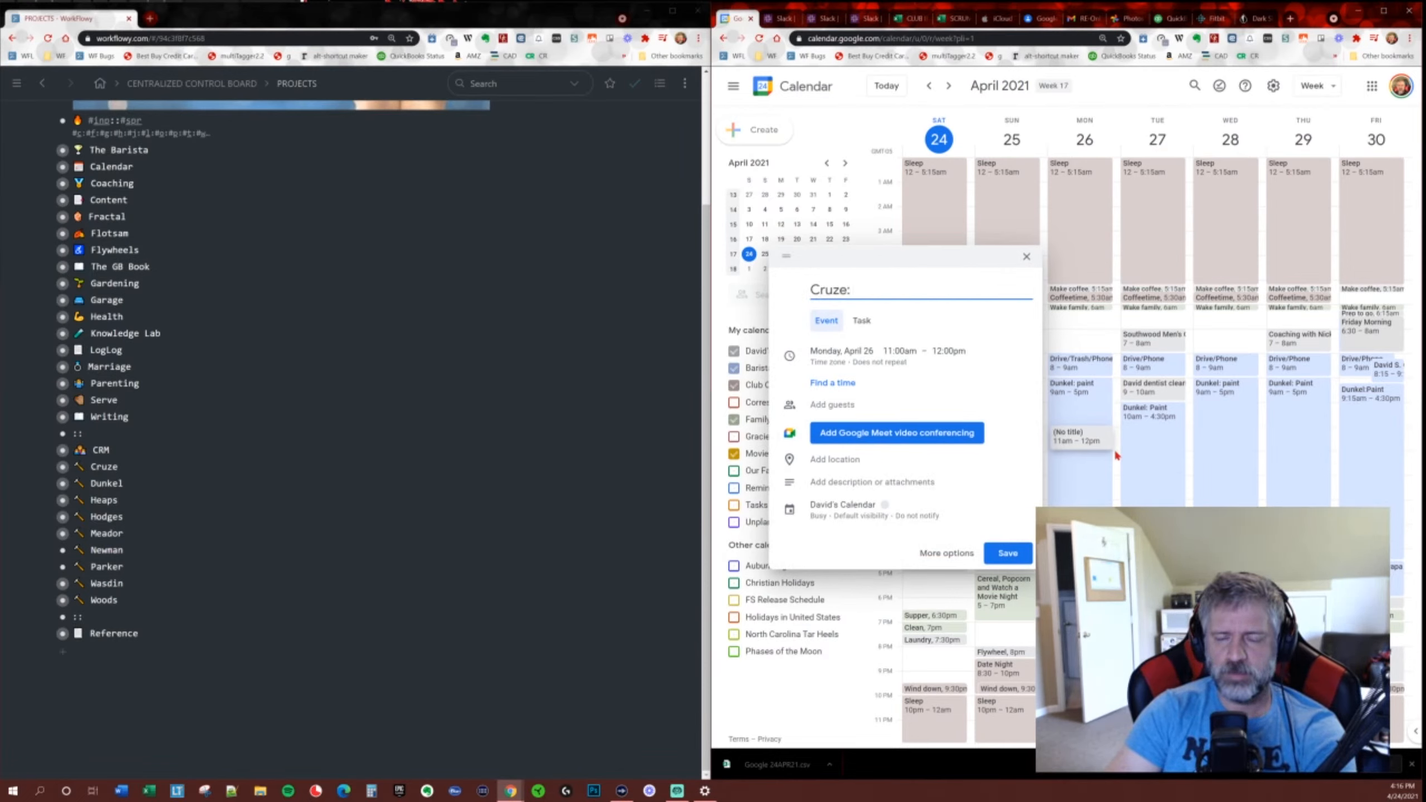
text(:)
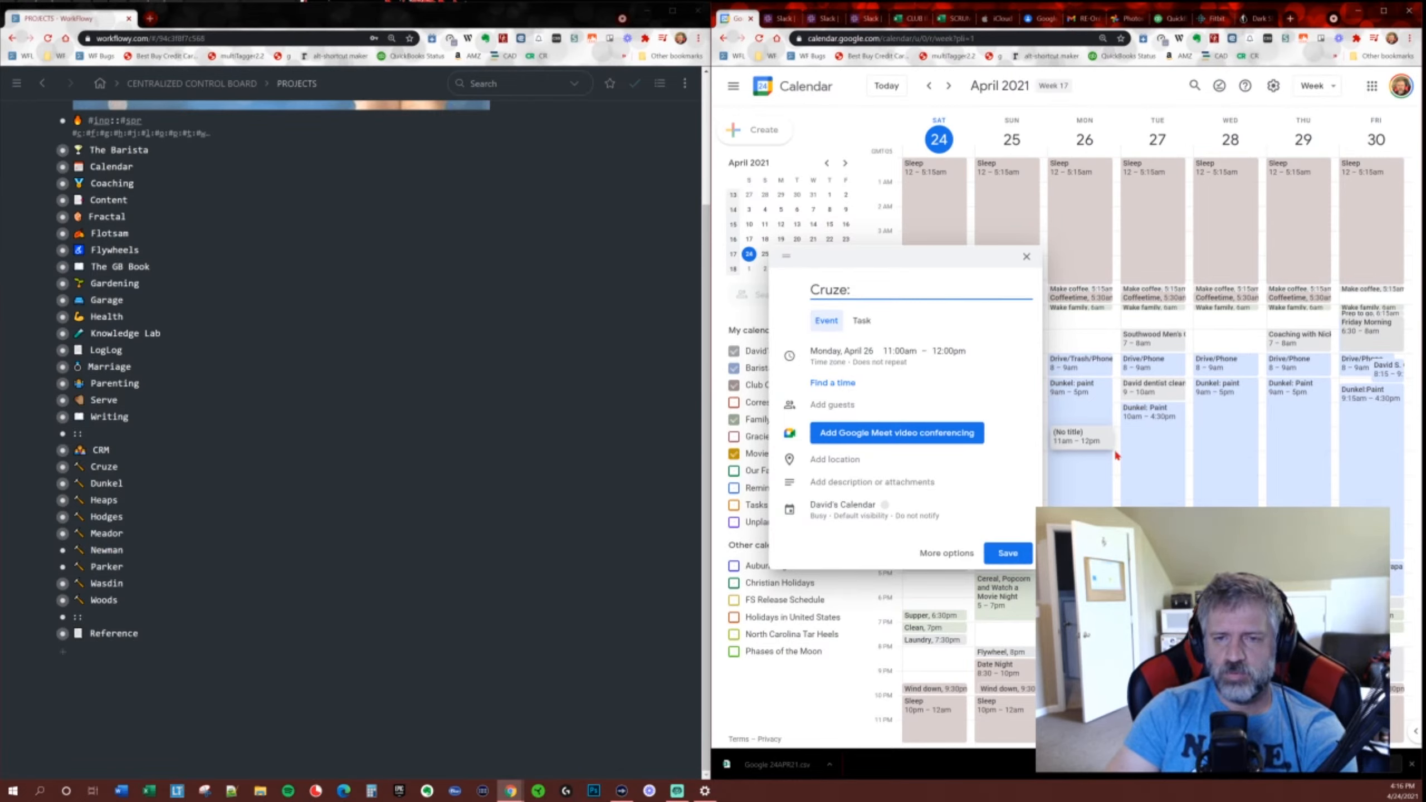
text( cost analysis)
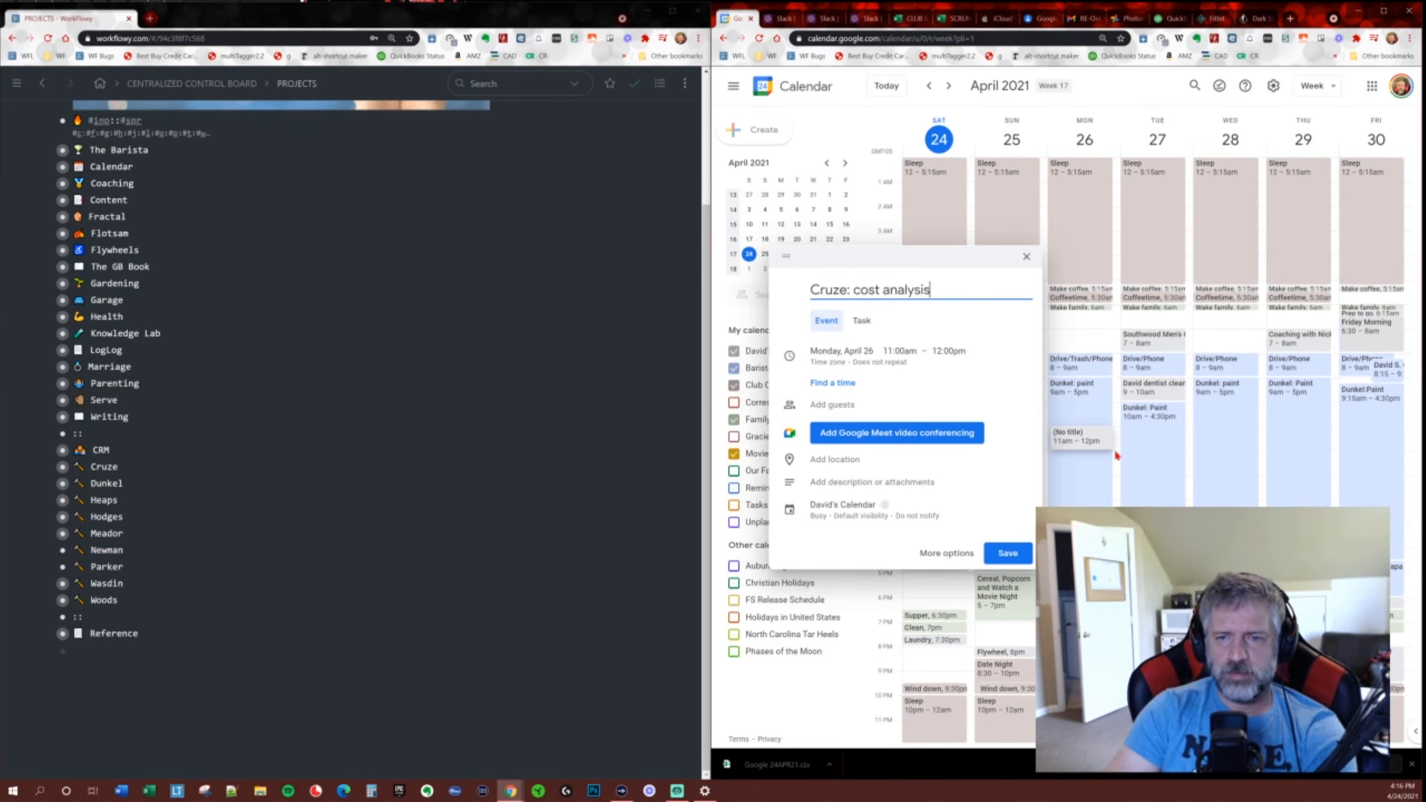
click(856, 509)
click(844, 514)
click(855, 557)
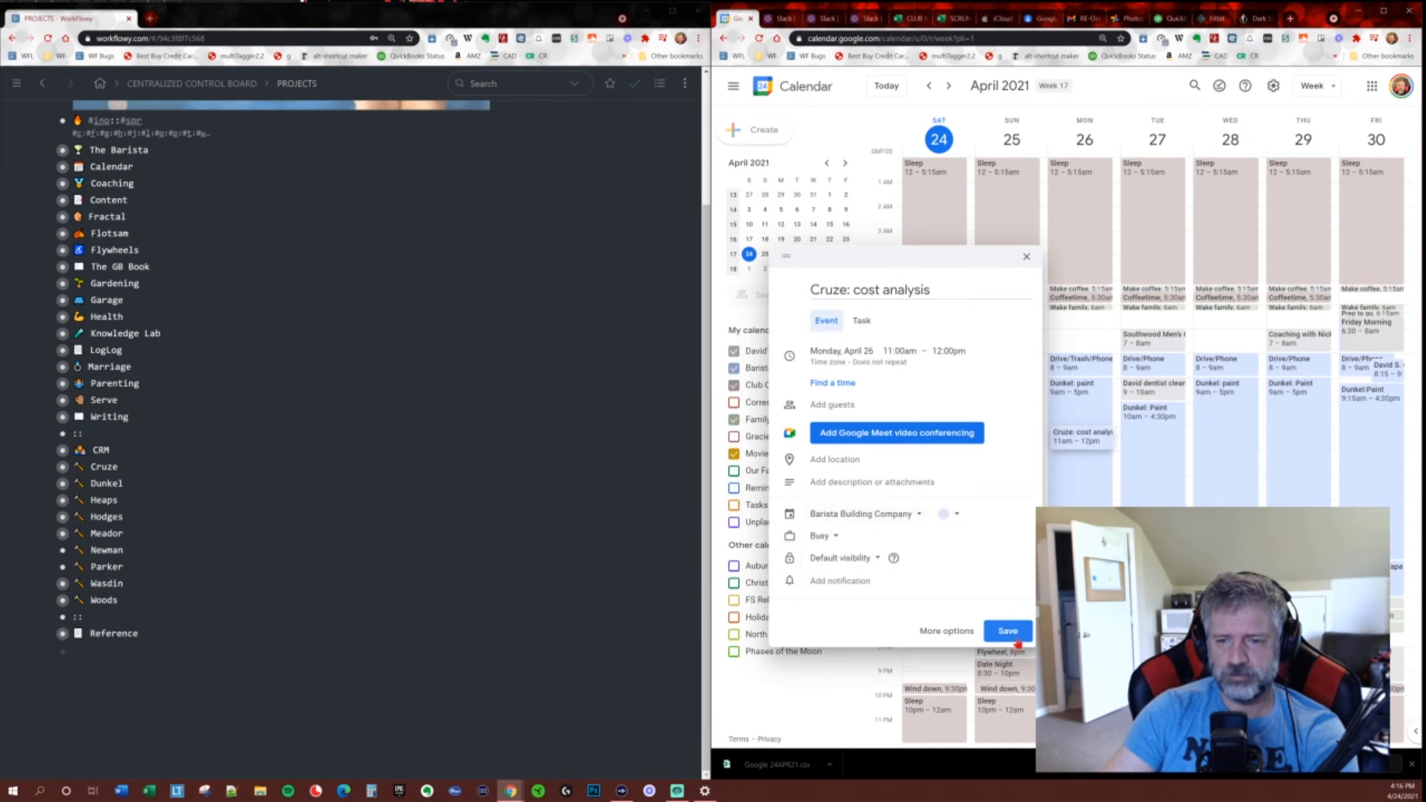
click(1008, 630)
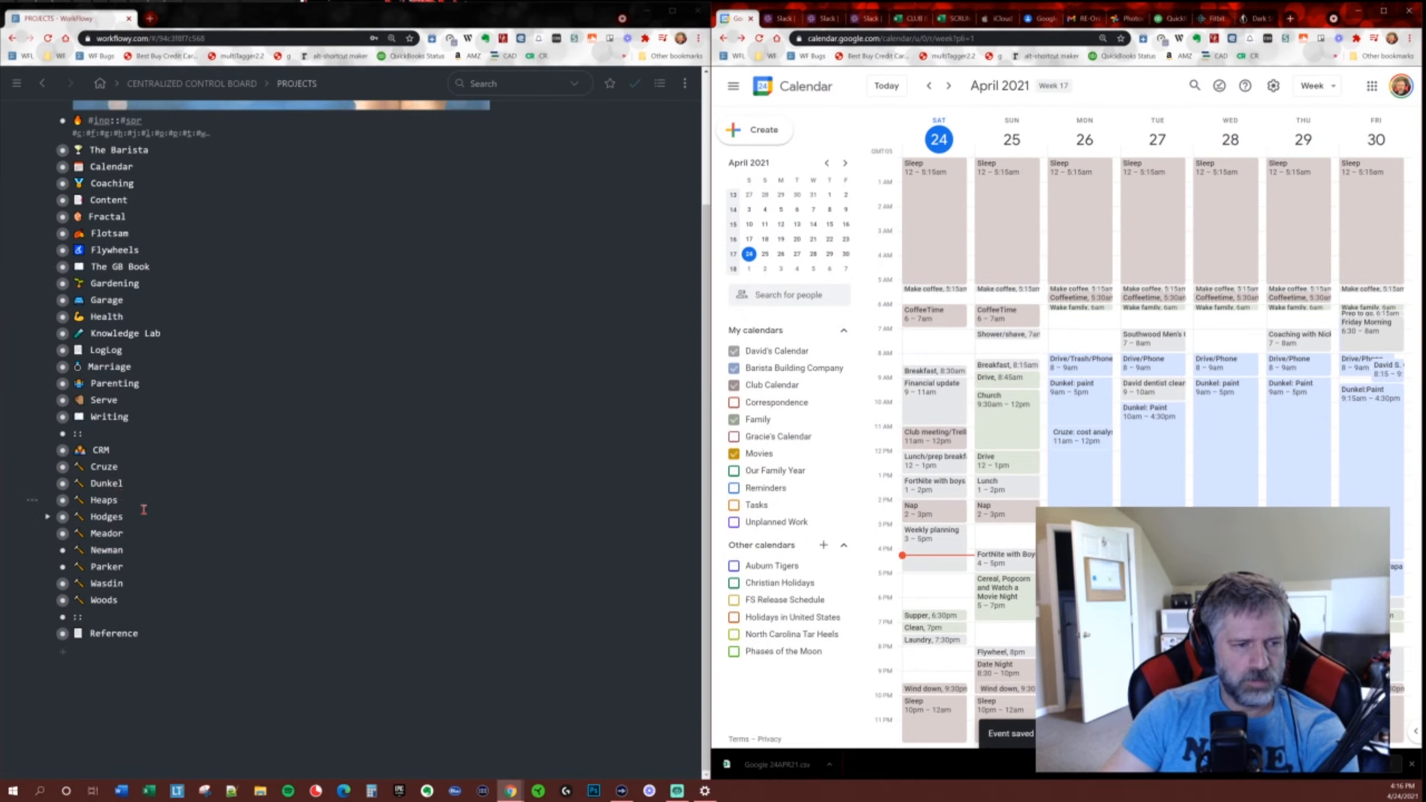
In WorkFlowy's Hodges project, tag the "talk with them about repair" task with #spr and collapse the project.
click(47, 517)
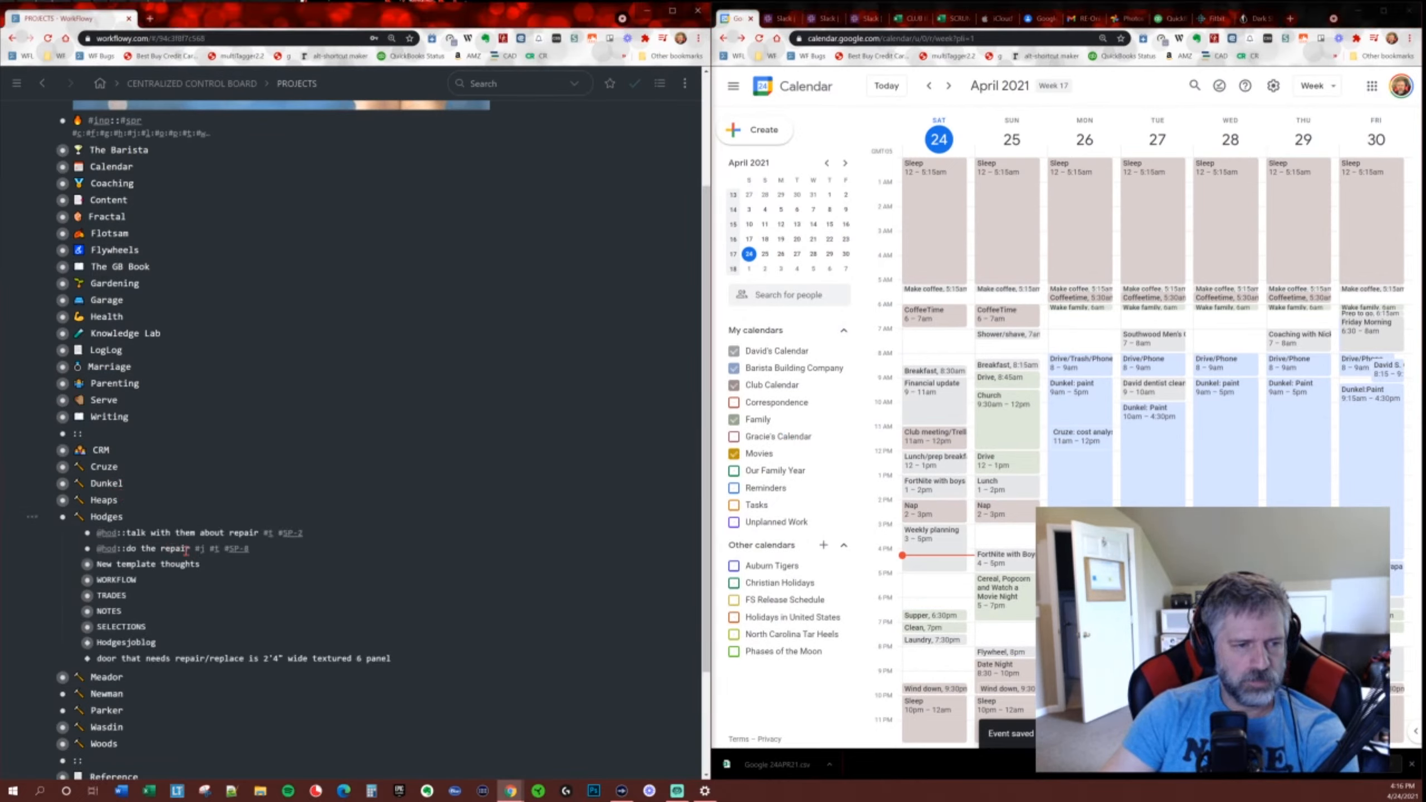
text(#spr)
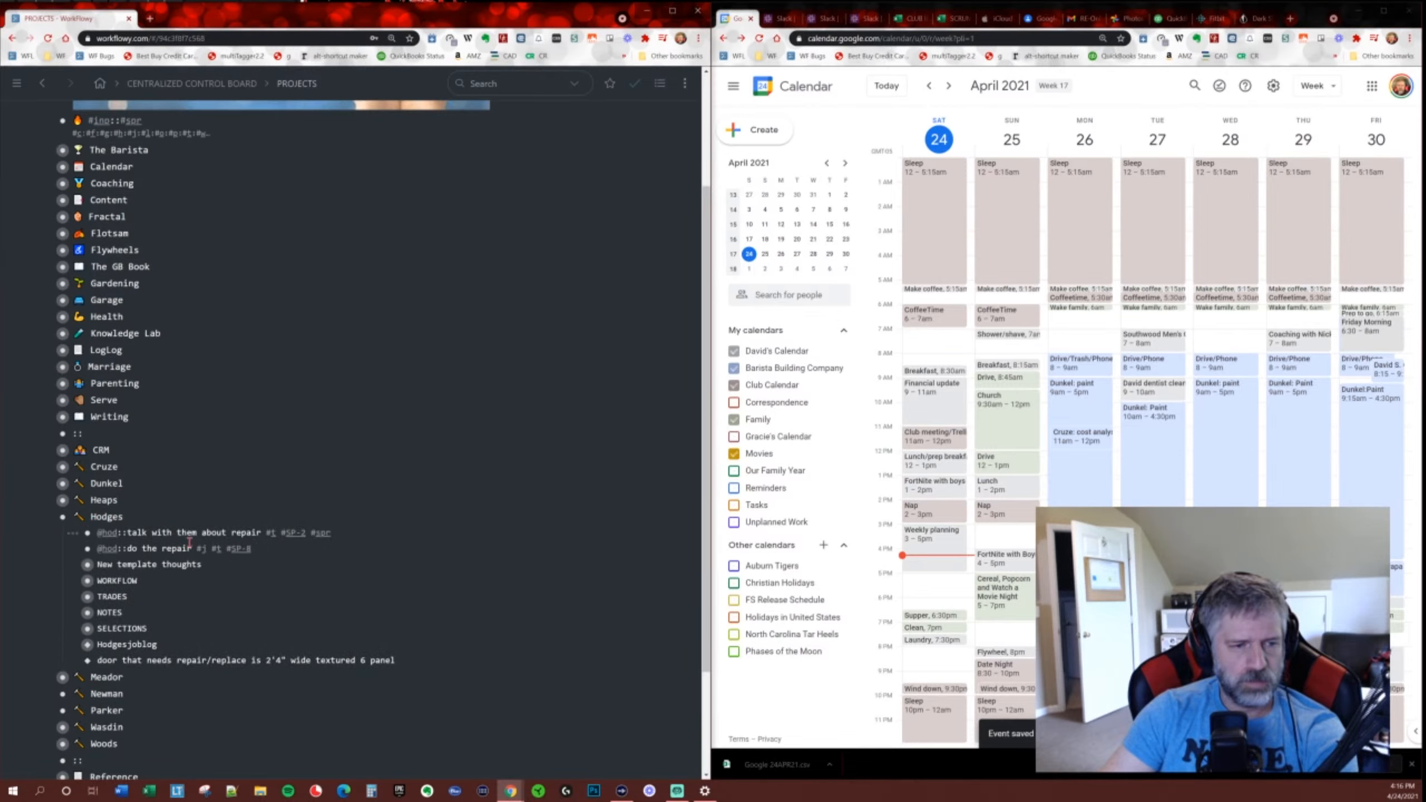
click(48, 517)
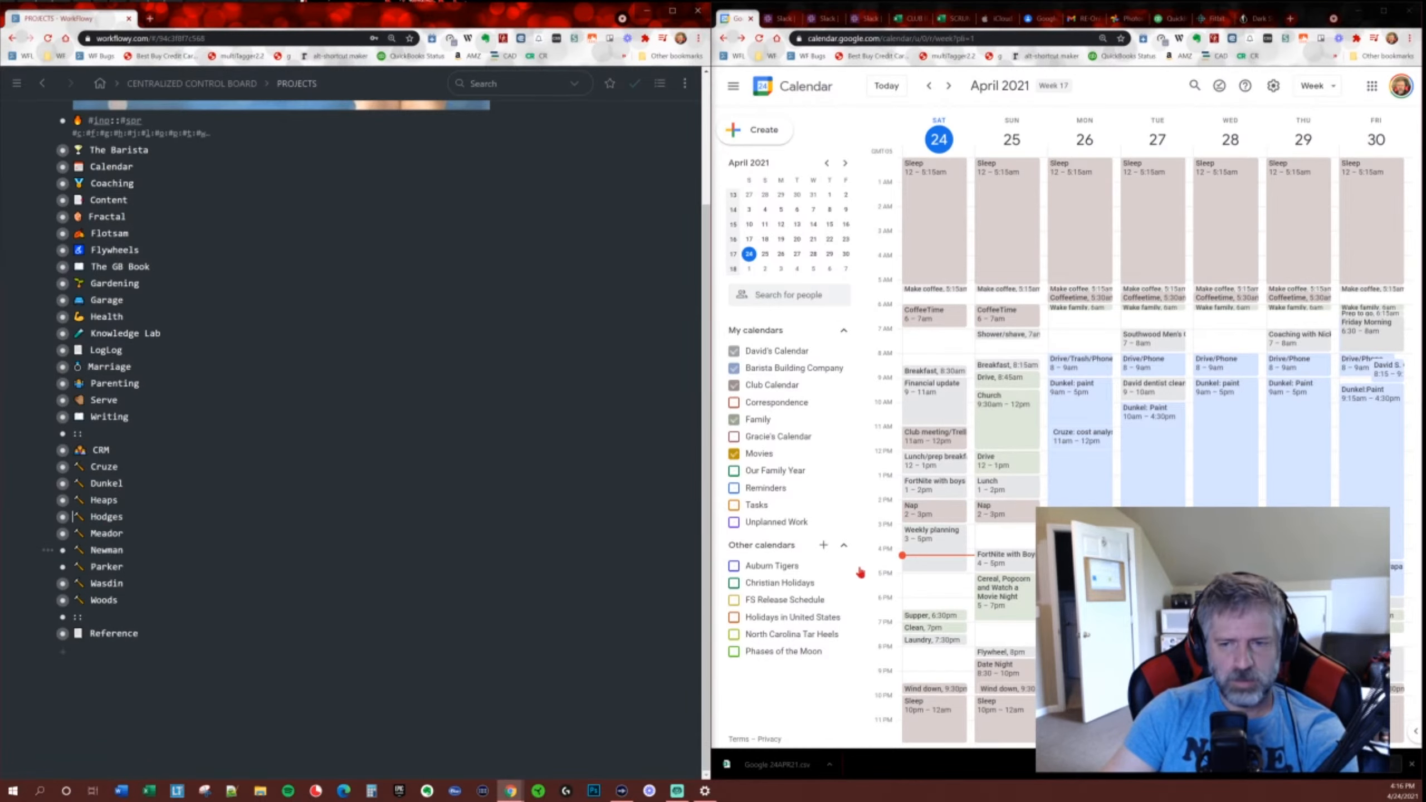
Create the Google Calendar event "Hodge: repair door" on Monday, April 26, 12:00pm to 1:00pm.
drag(1117, 461, 1117, 481)
text(Hodg)
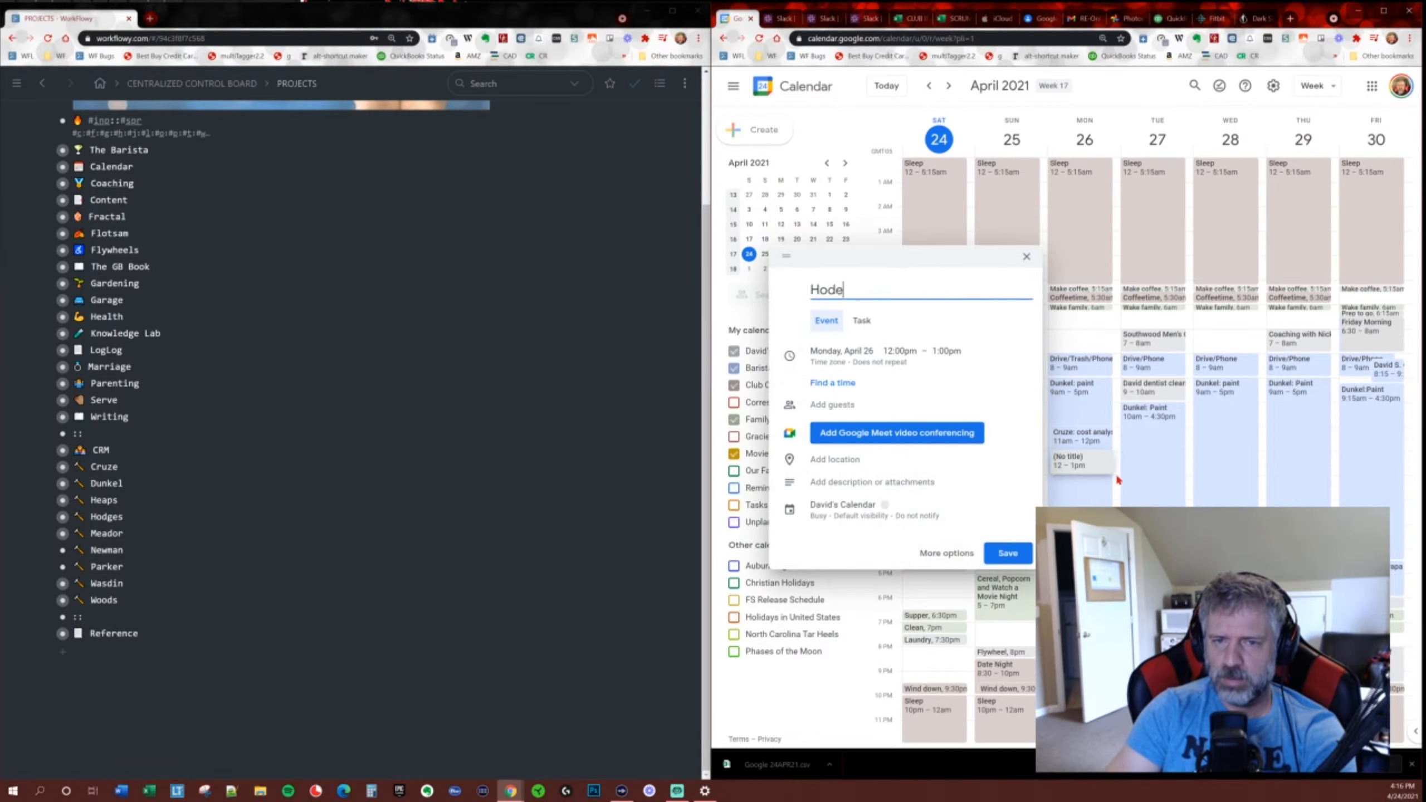
key(BackSpace)
text(ge repa)
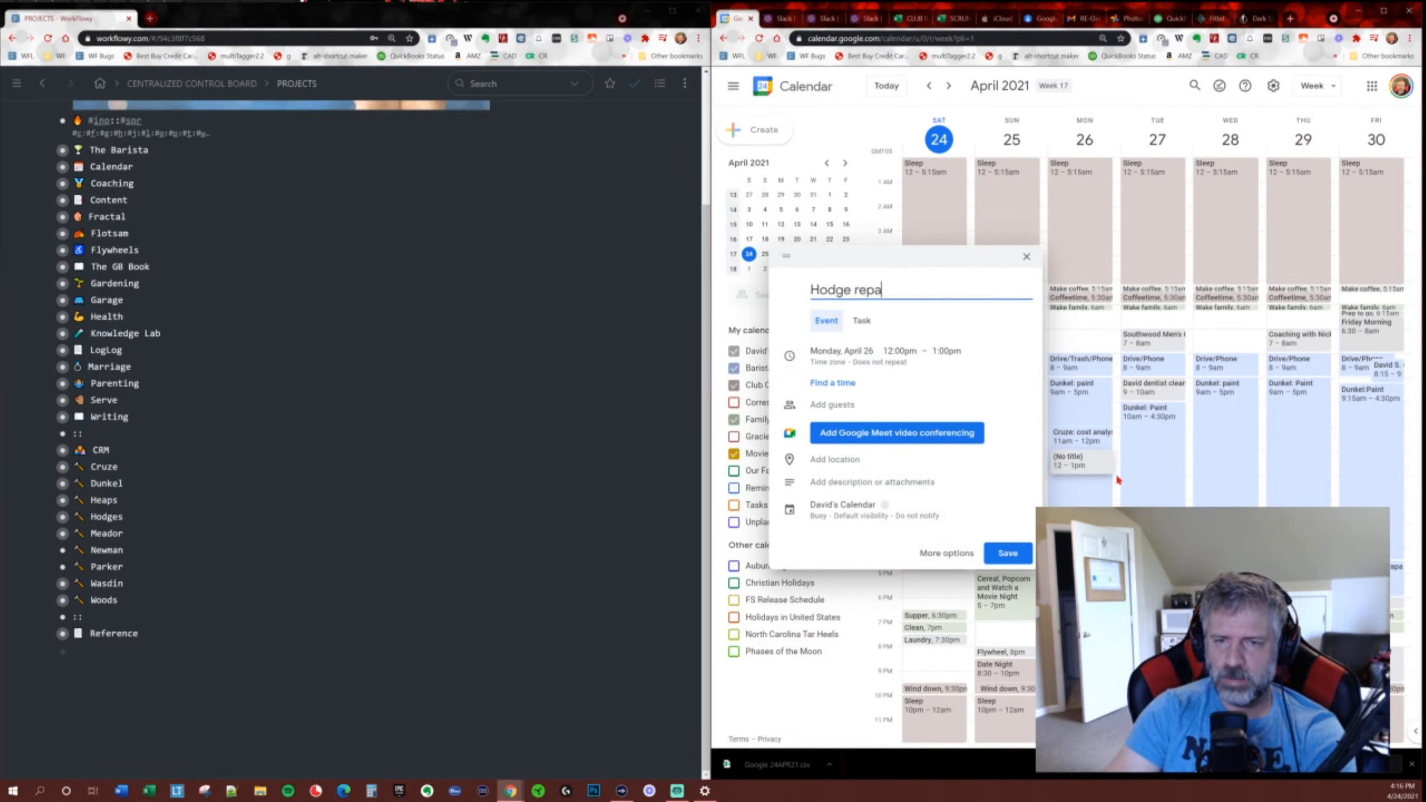
text(ir door)
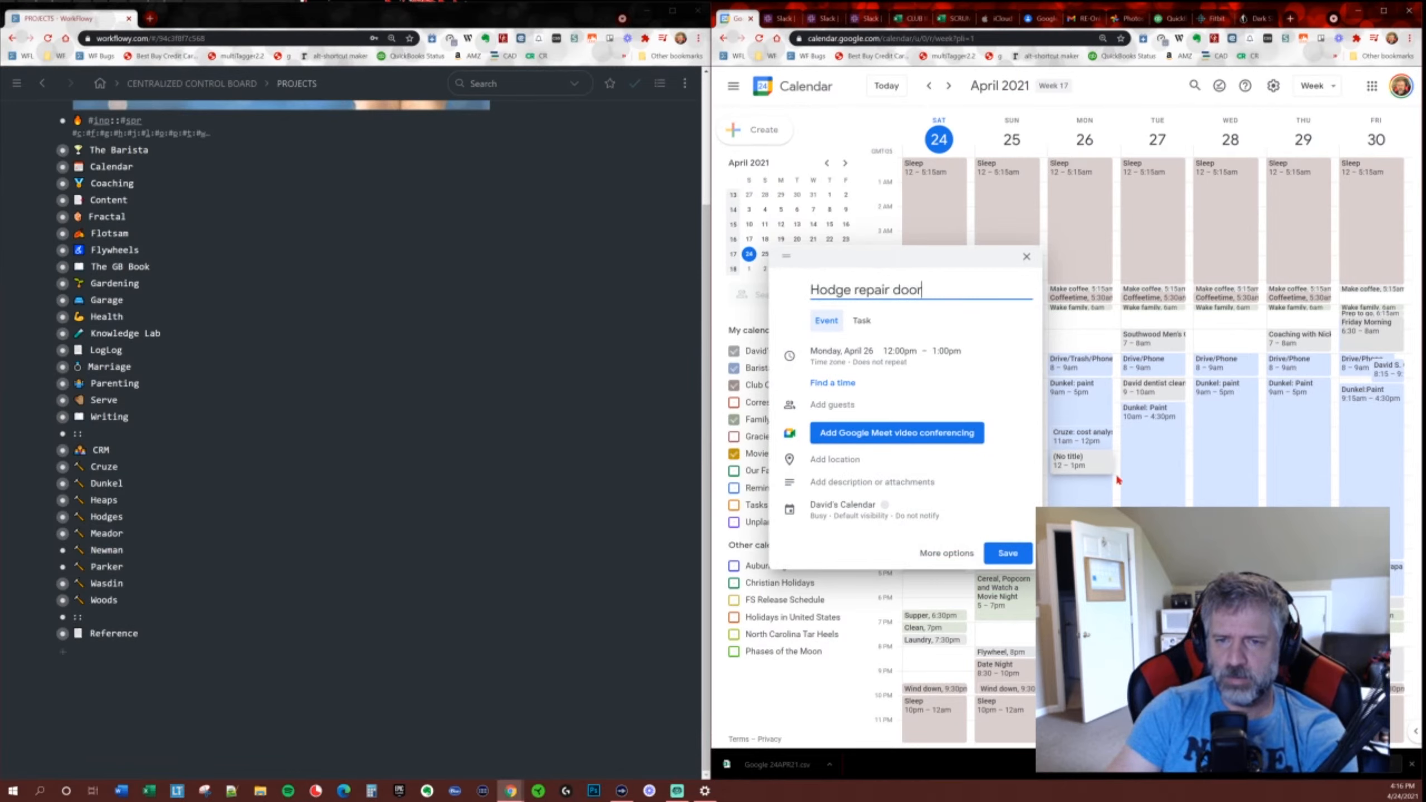
click(852, 290)
text(:)
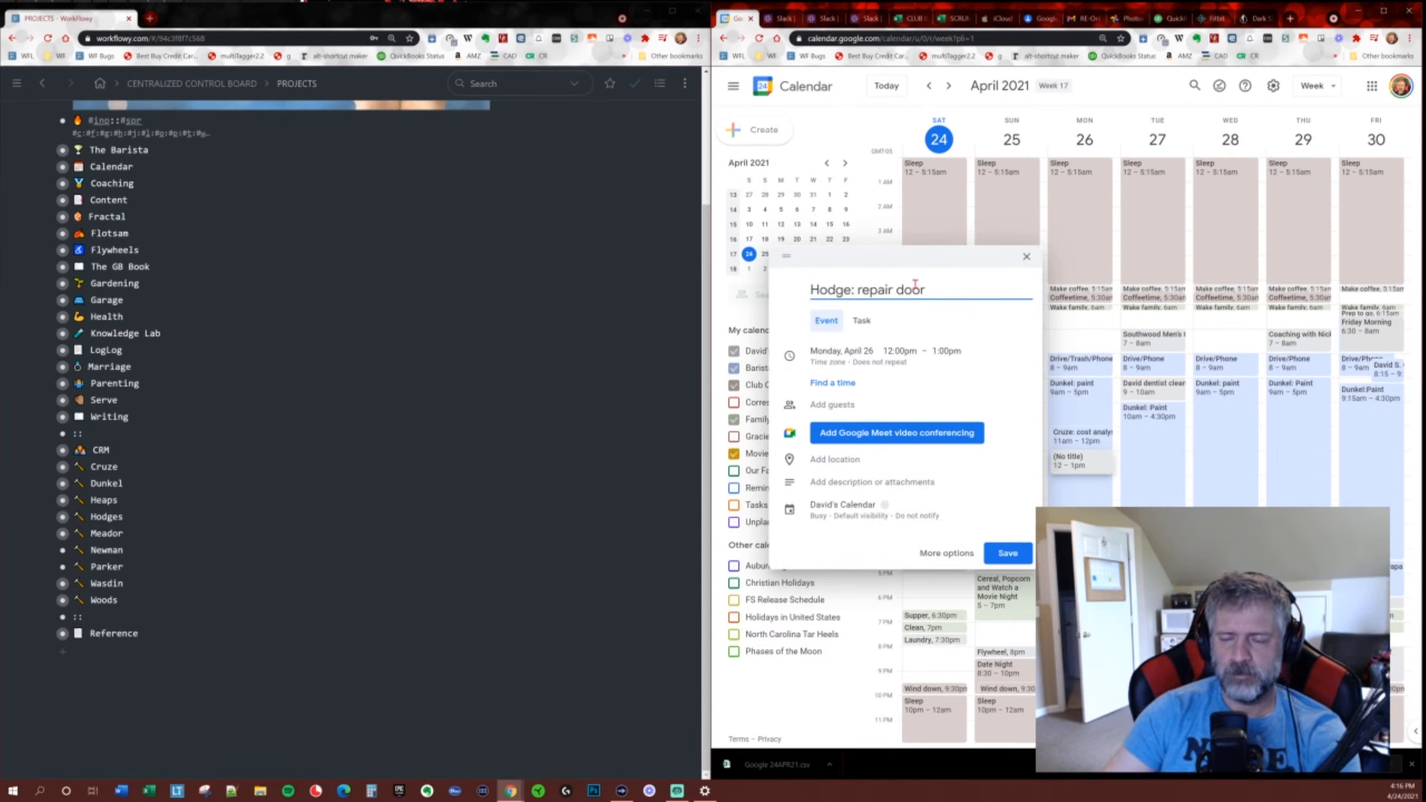
click(991, 556)
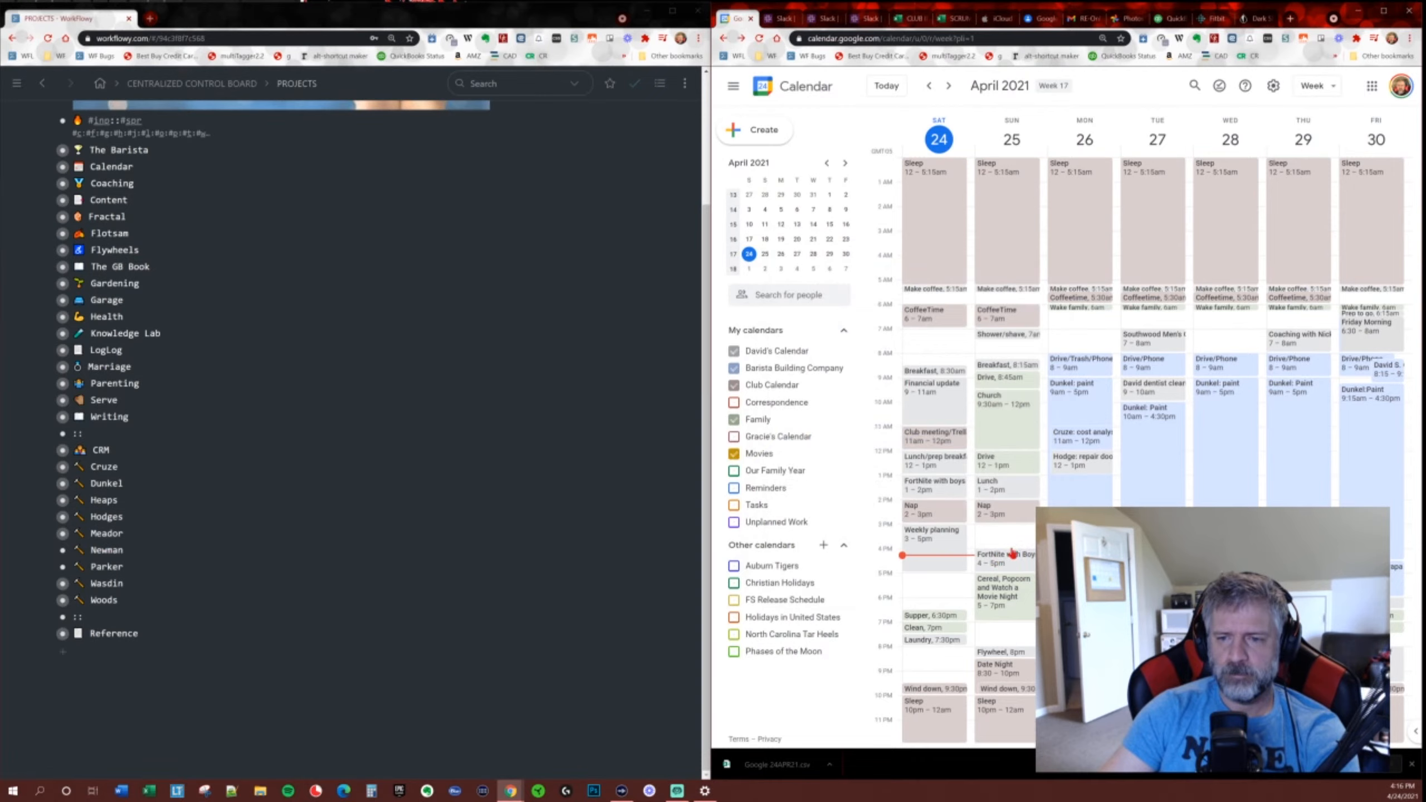
Move the "Hodge: repair door" event to the Barista Building Company calendar and save it.
double_click(1092, 470)
click(802, 313)
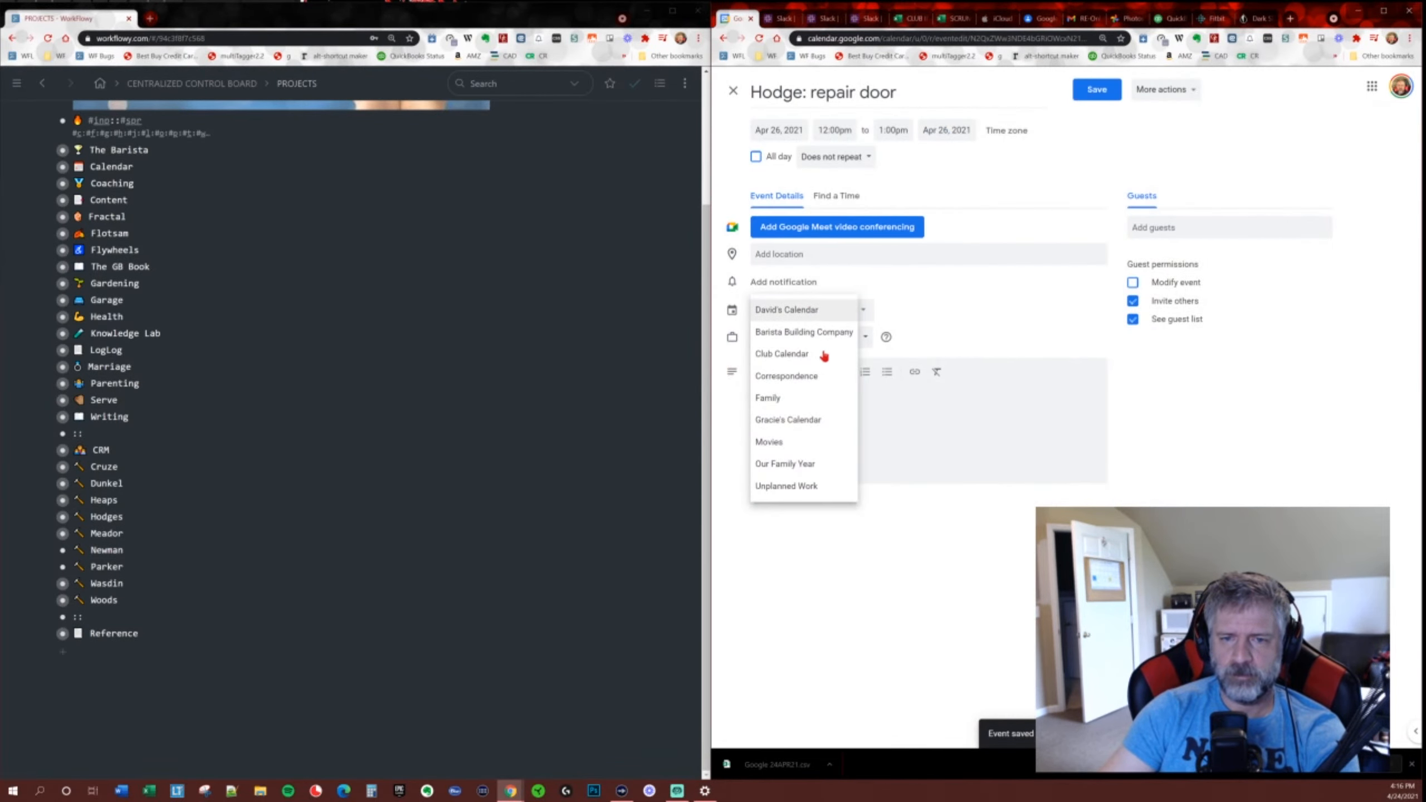
click(814, 332)
click(1096, 90)
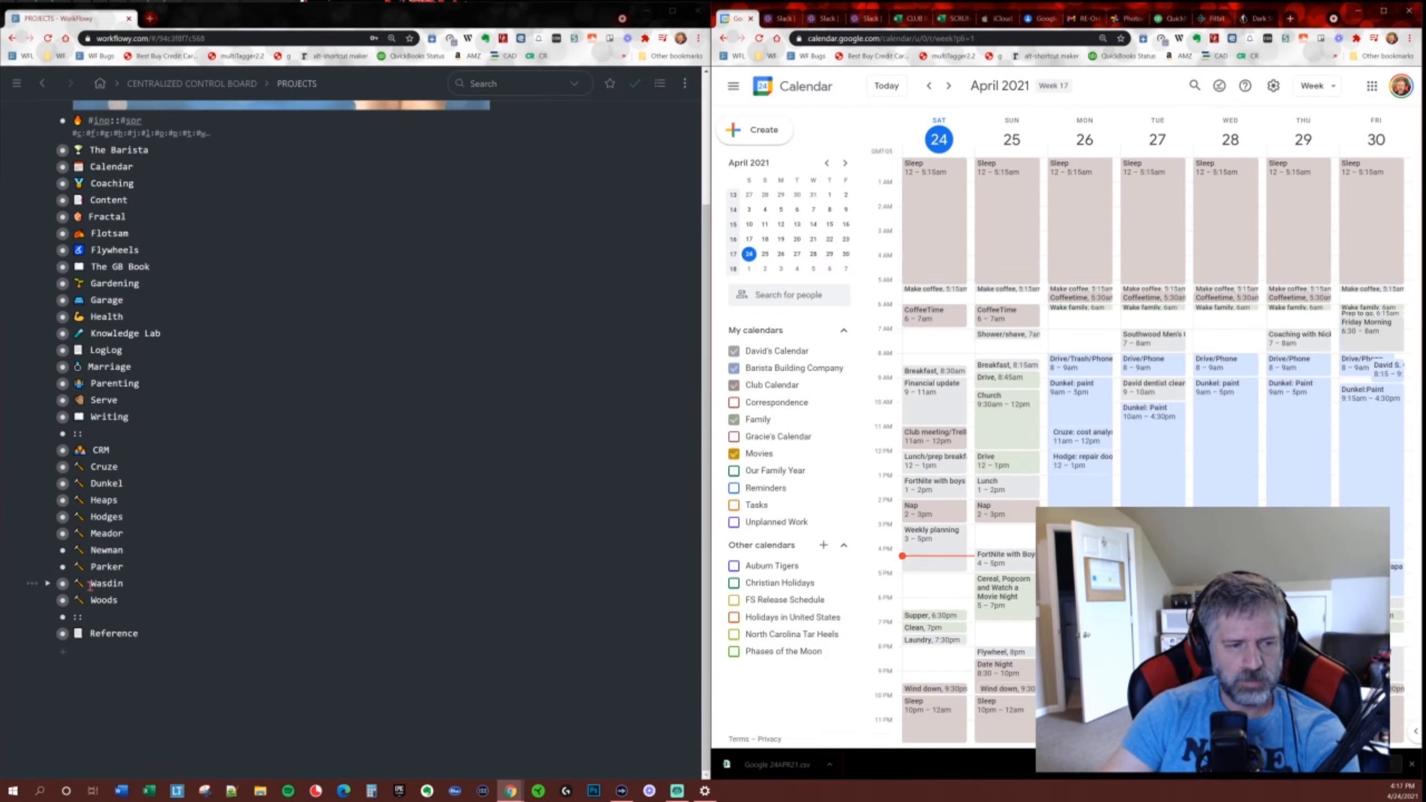
Move the Wasdin project into the WORK category of the Someday/Maybe list under Reference, and collapse that list.
click(47, 633)
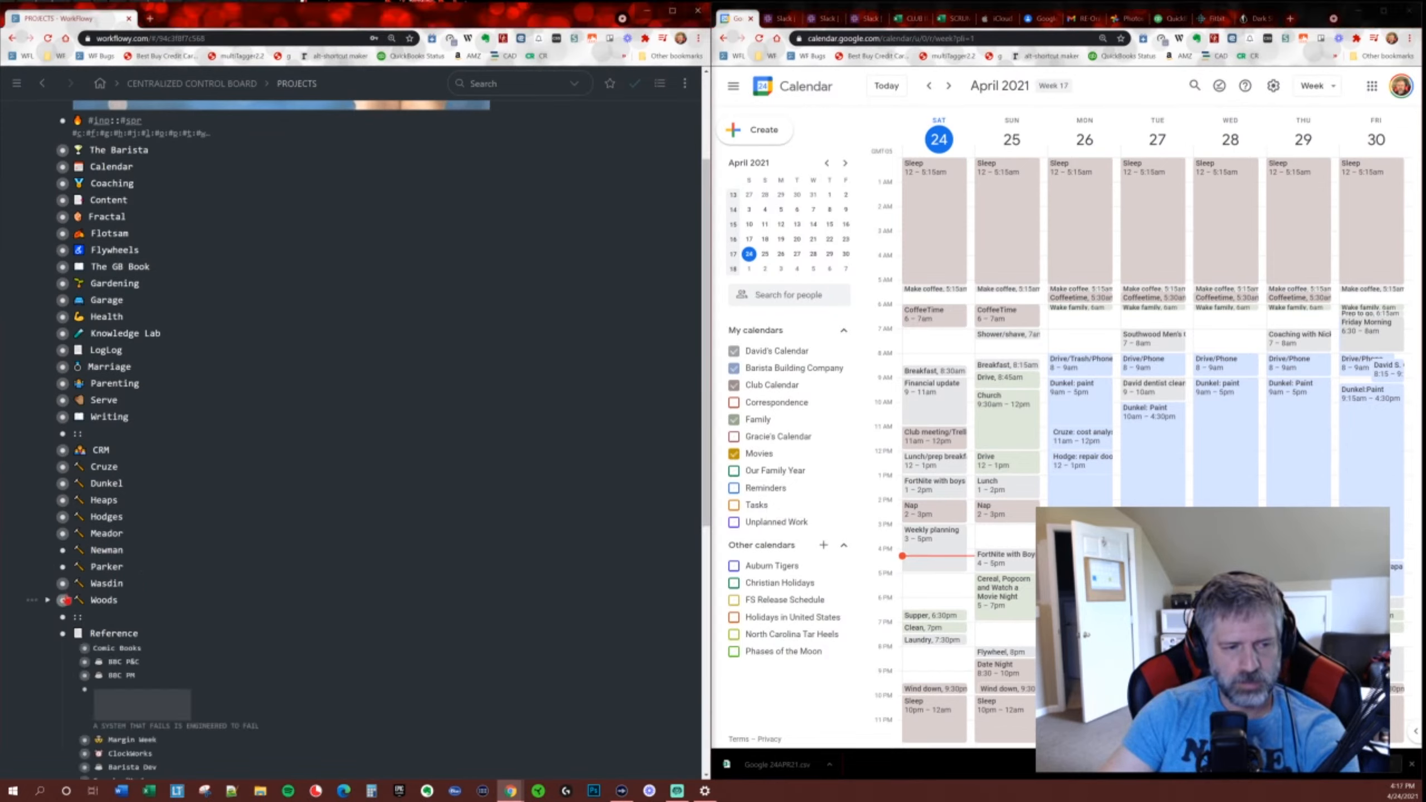
scroll(171, 596, down, 3)
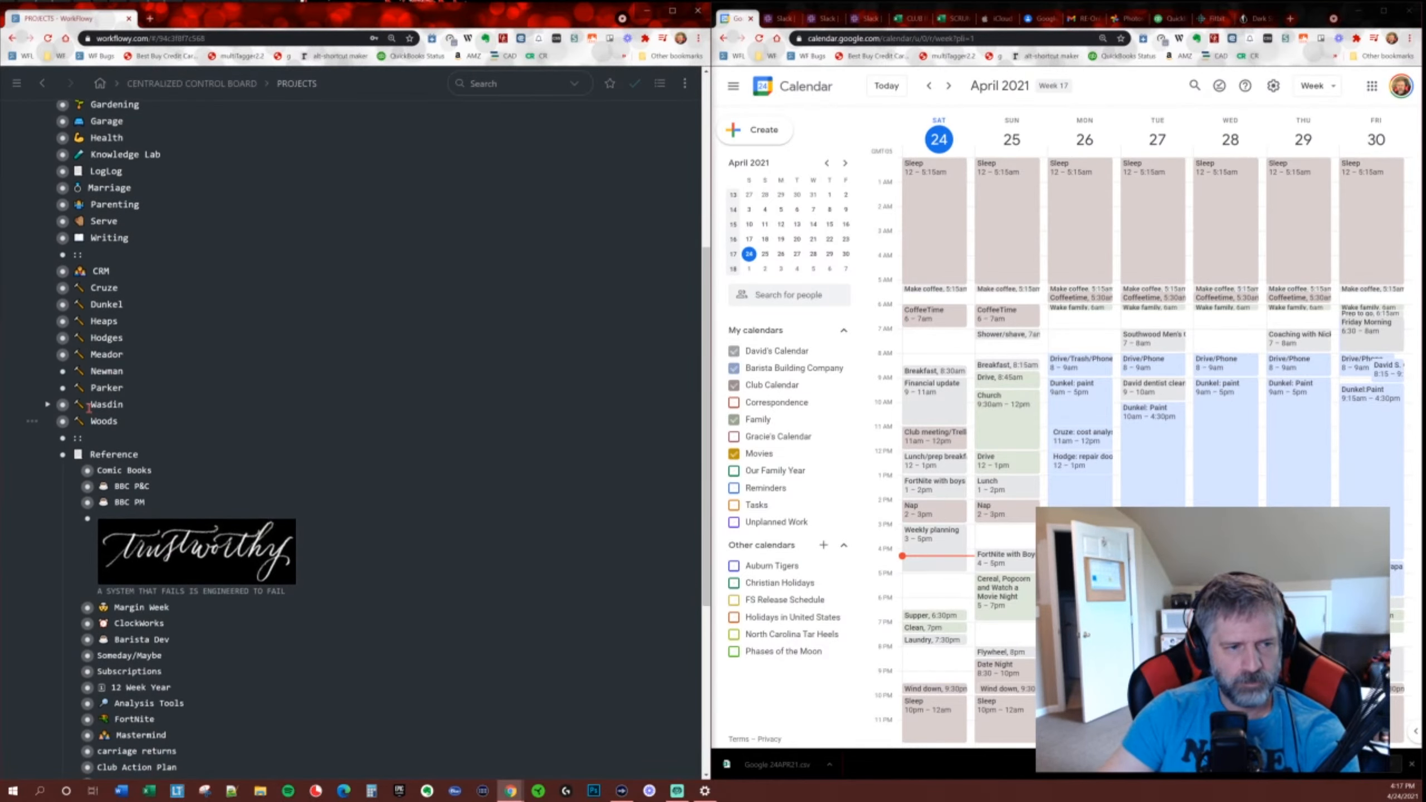
drag(62, 400, 271, 335)
click(73, 329)
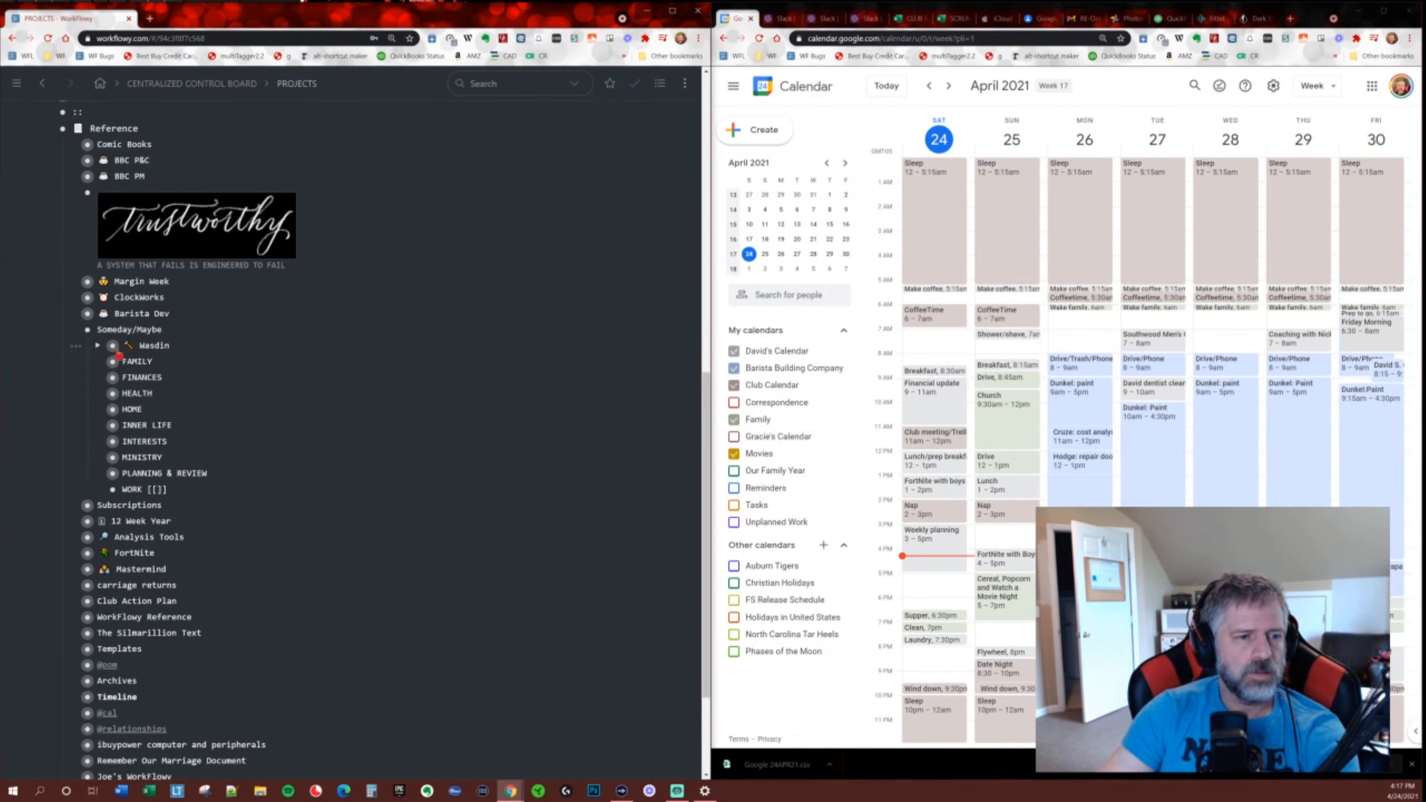
drag(118, 355, 202, 499)
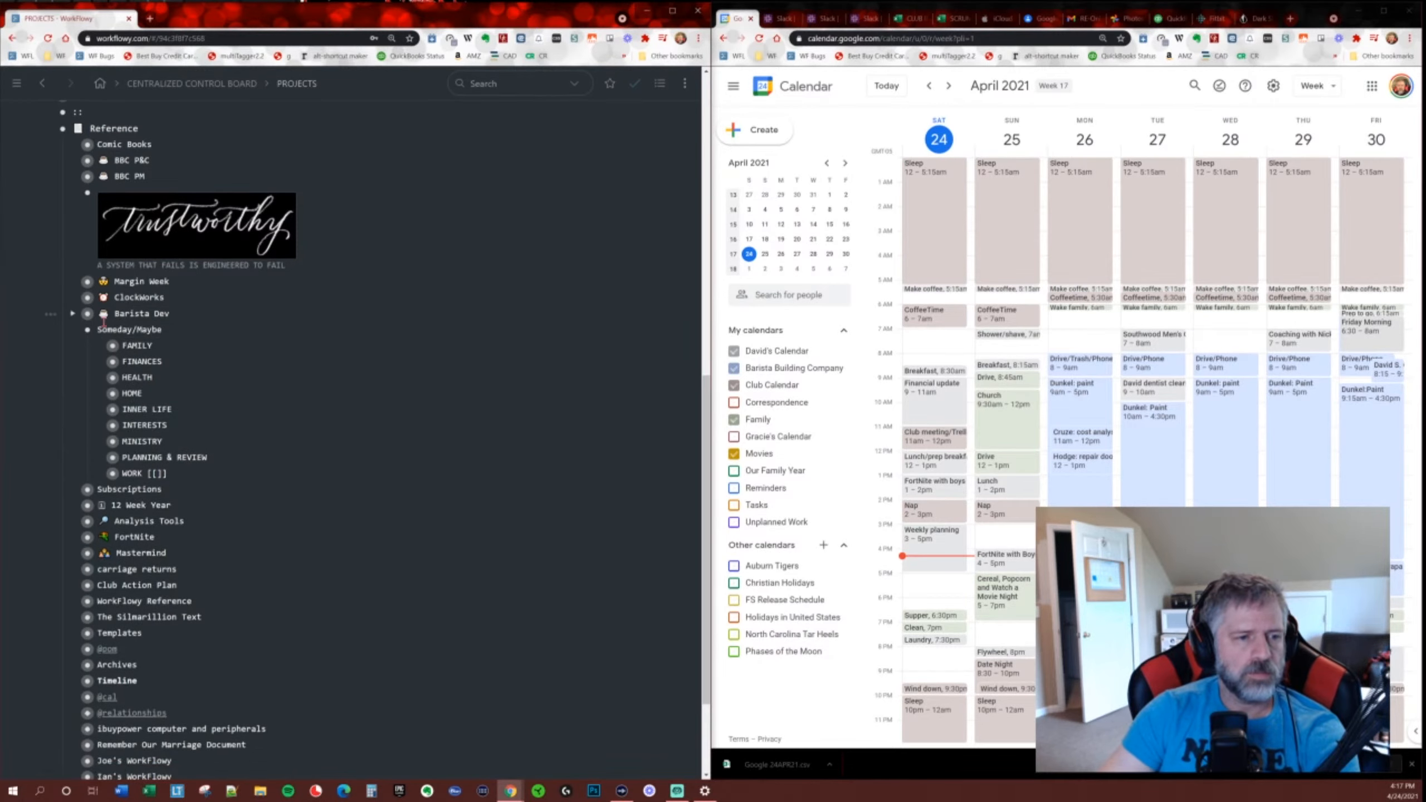
click(72, 330)
scroll(241, 368, up, 10)
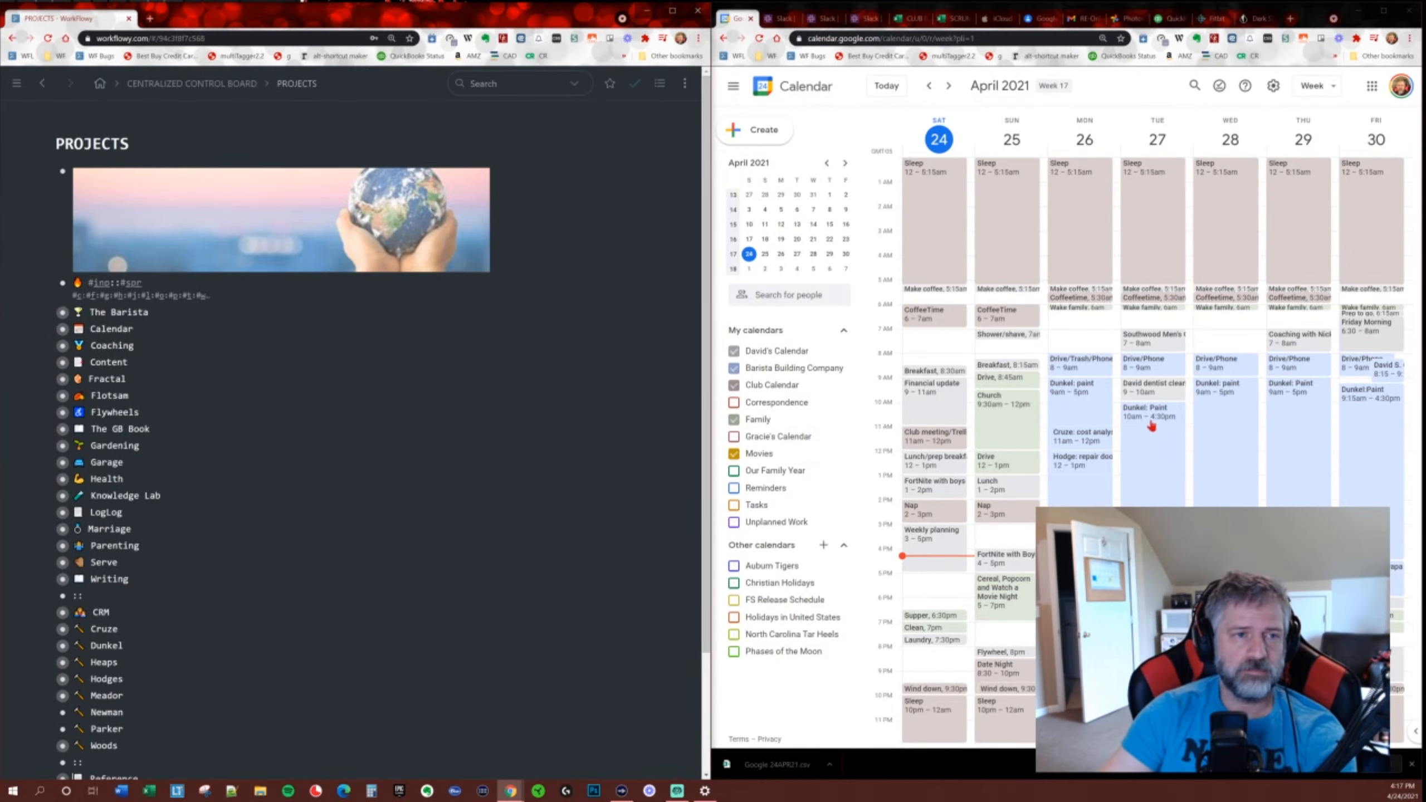
Shorten the calendar window to reveal the Weekly Time Management Flywheel and clear its "What am I doing for work this week?" question.
drag(1315, 21, 1422, 3)
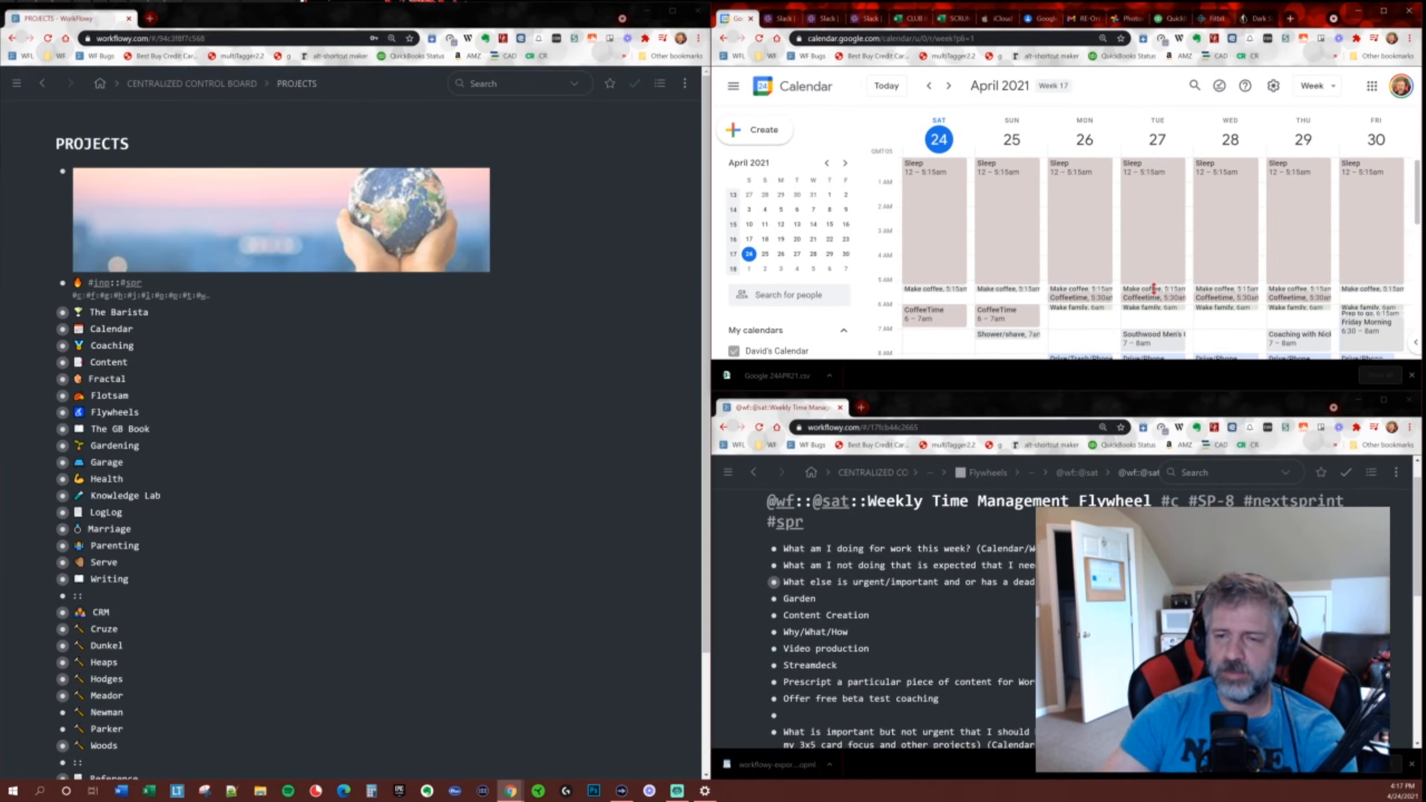
scroll(1154, 294, down, 3)
scroll(1154, 294, down, 2)
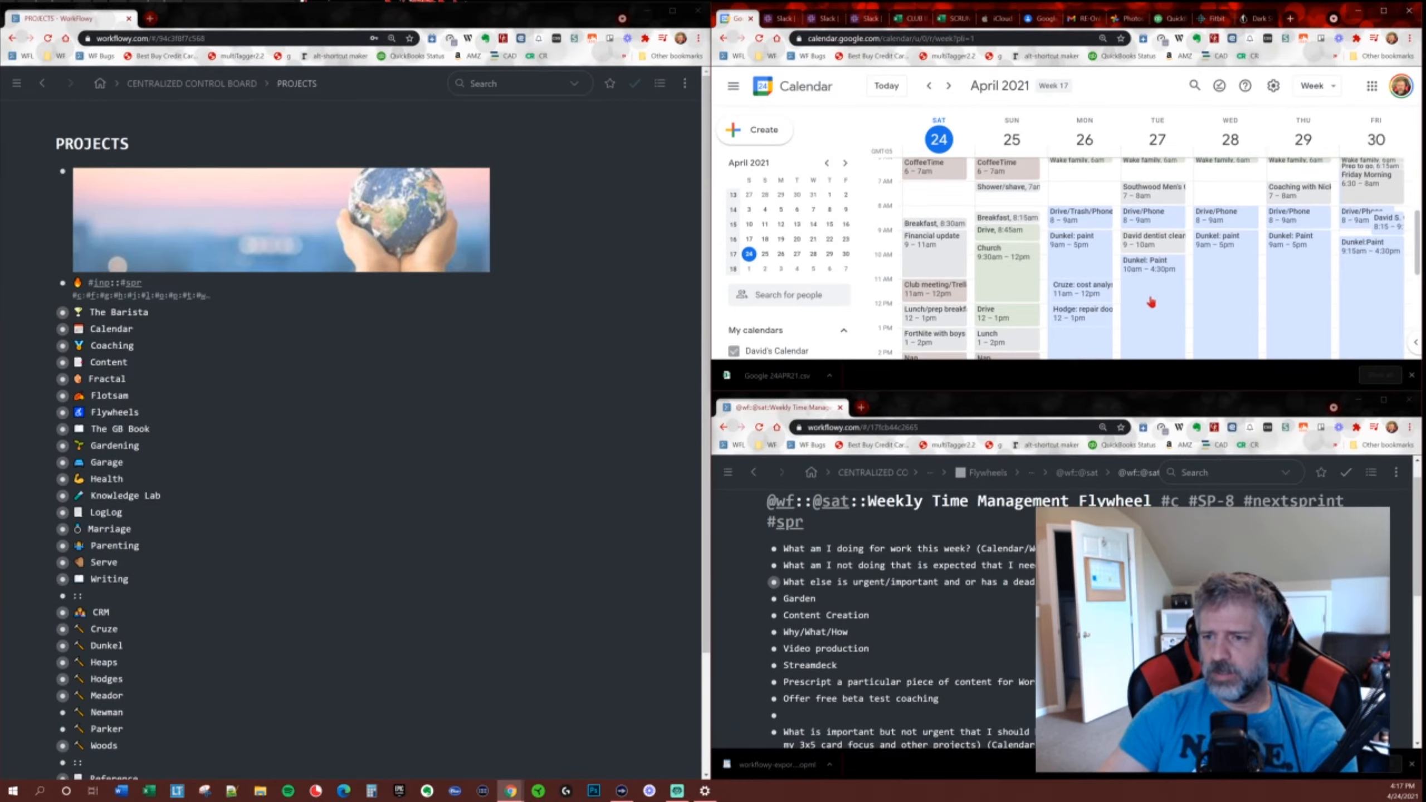
scroll(1151, 302, down, 2)
scroll(922, 537, down, 1)
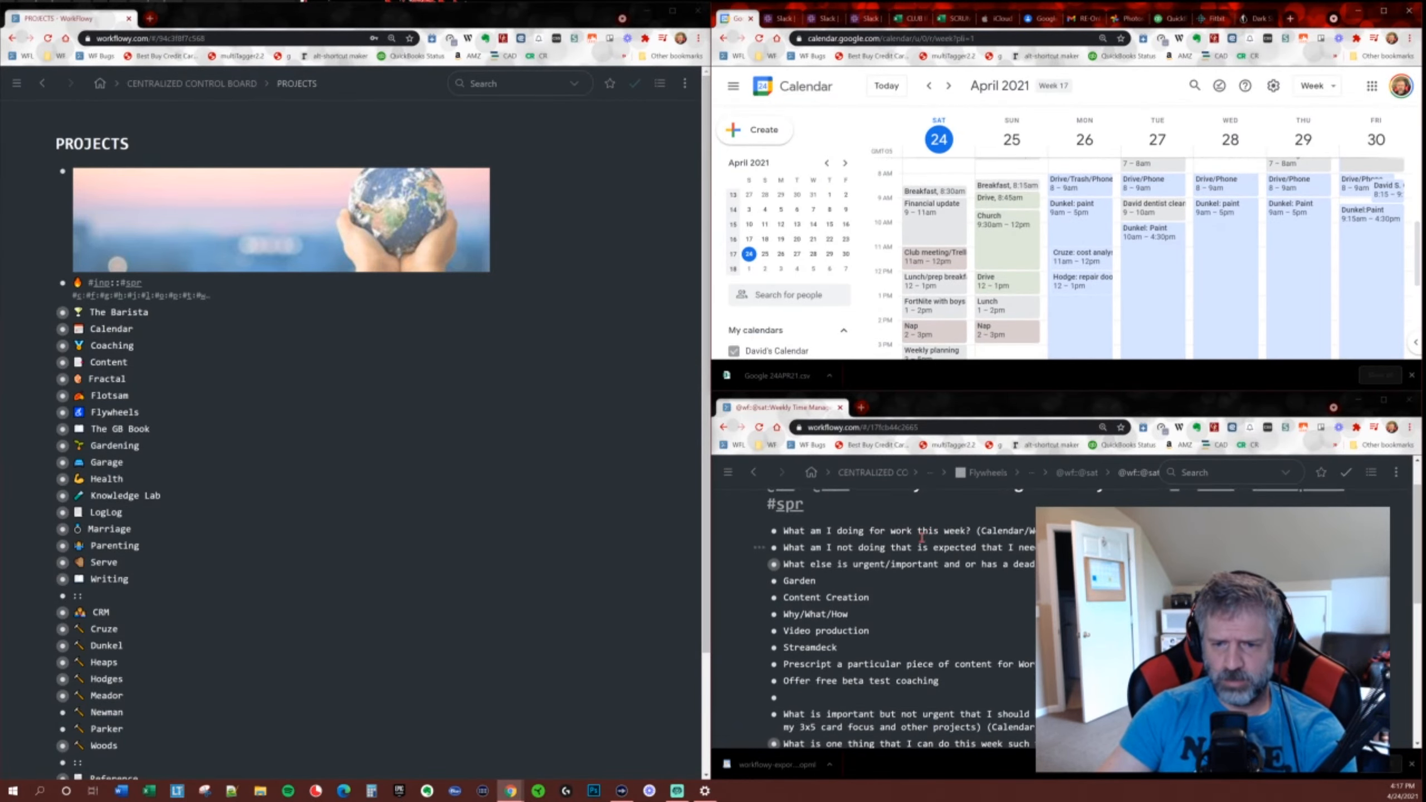
click(922, 538)
scroll(943, 556, down, 1)
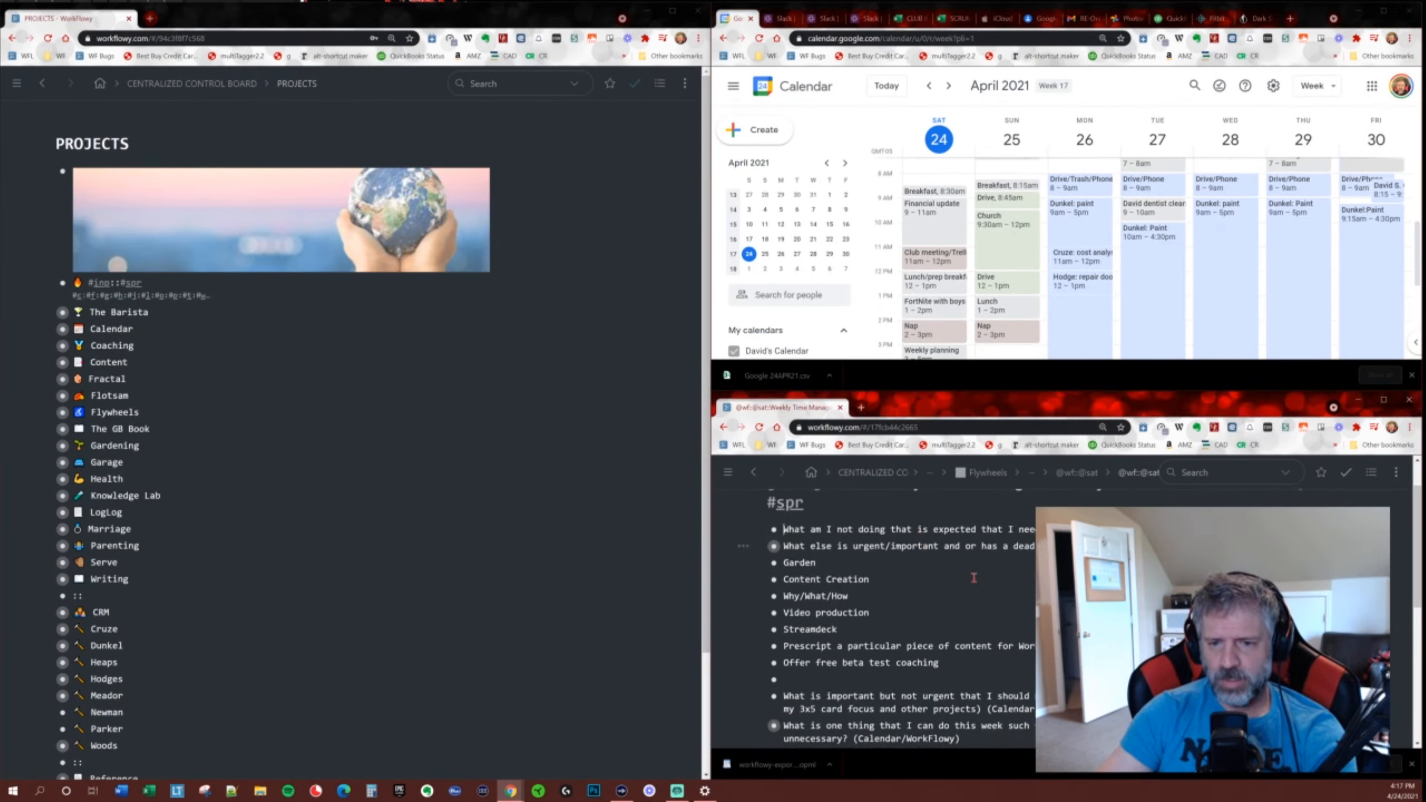
scroll(977, 579, down, 1)
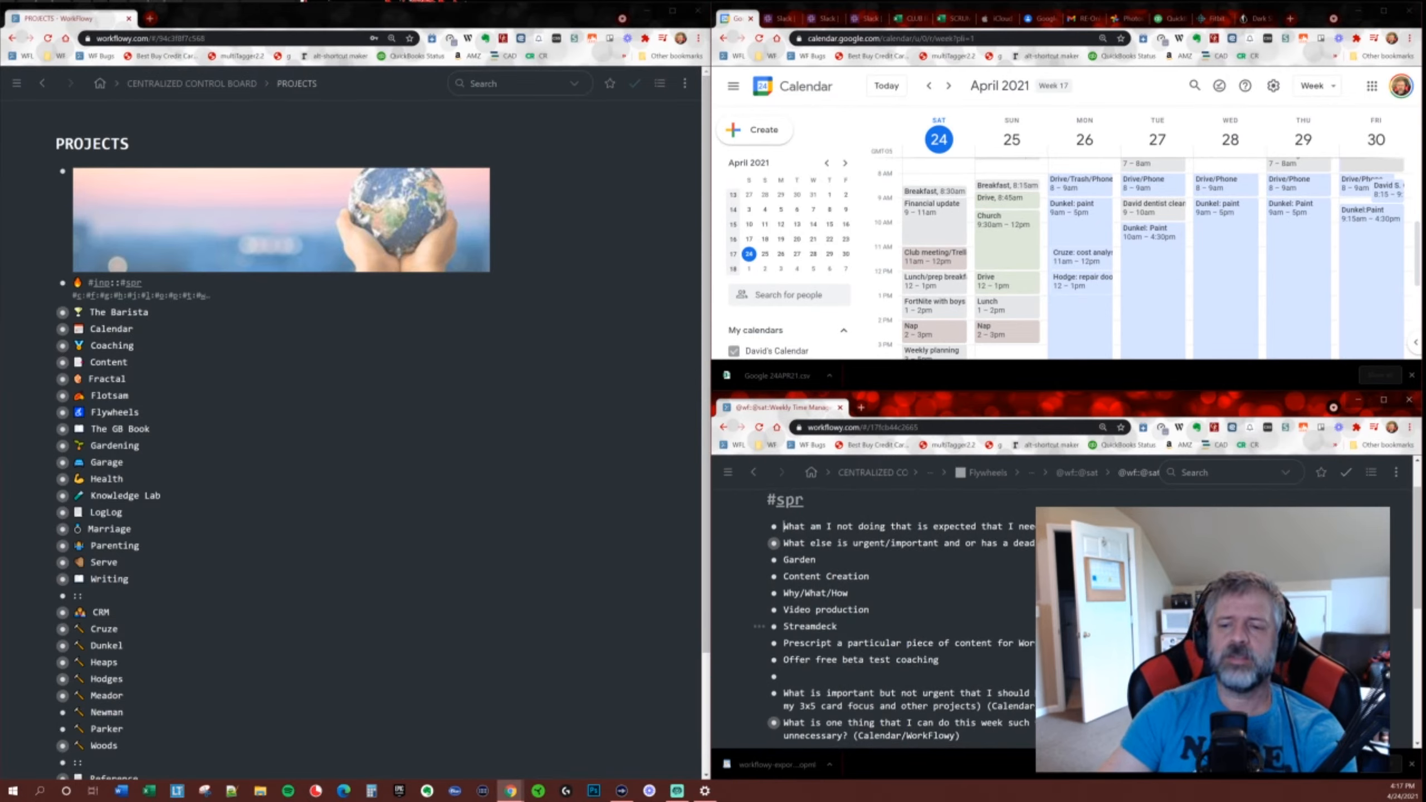
Review the week's calendar and clear the flywheel question "What am I not doing that is expected".
scroll(784, 581, up, 1)
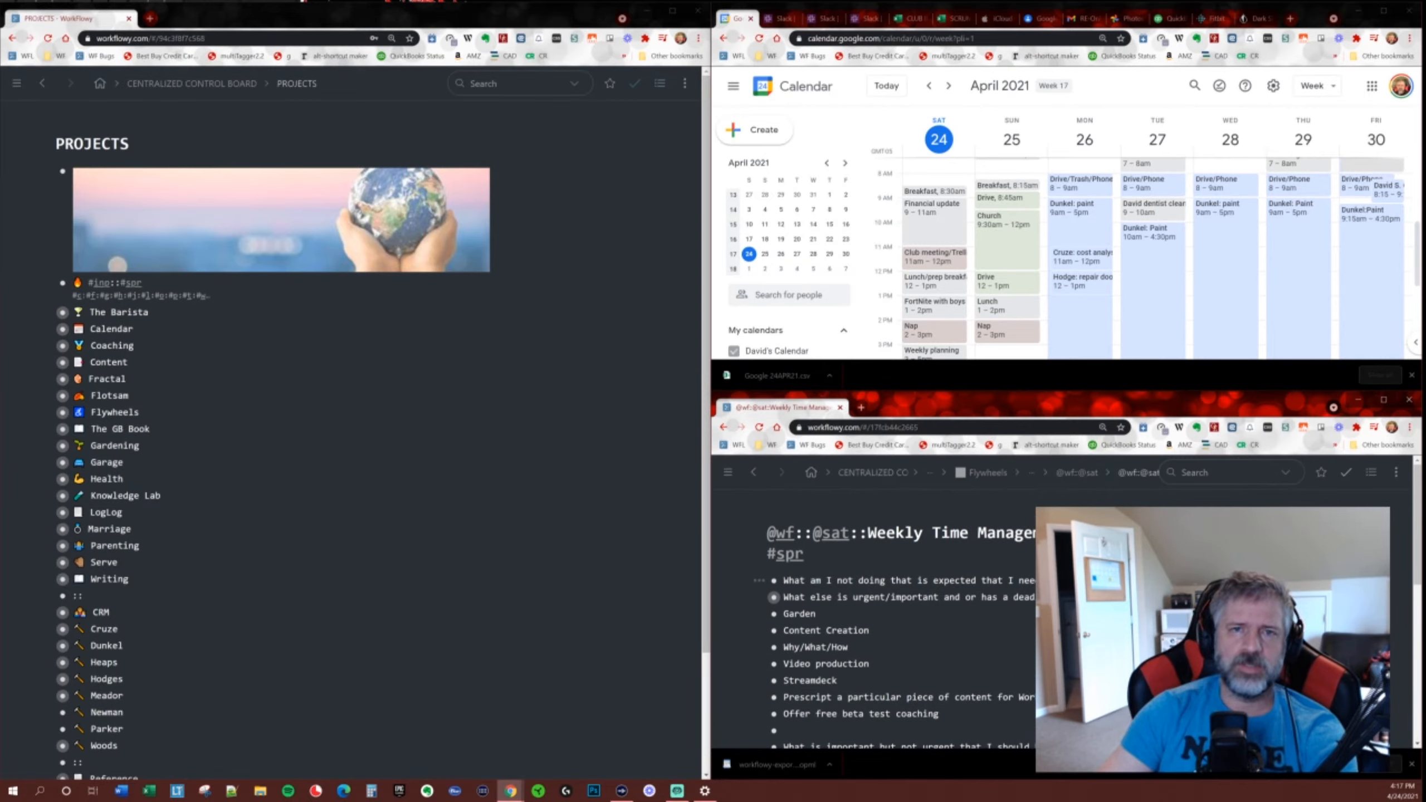
click(784, 581)
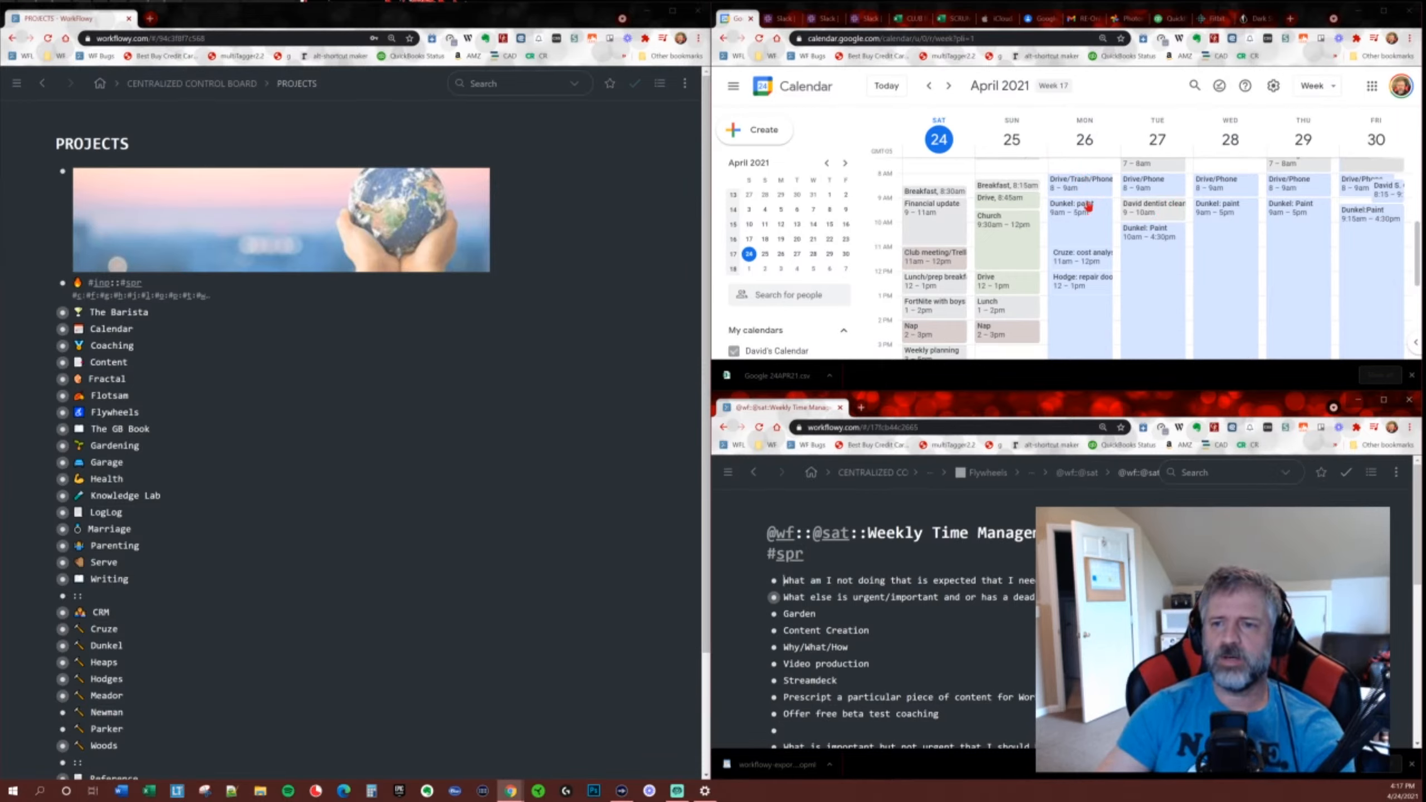
scroll(1149, 307, down, 4)
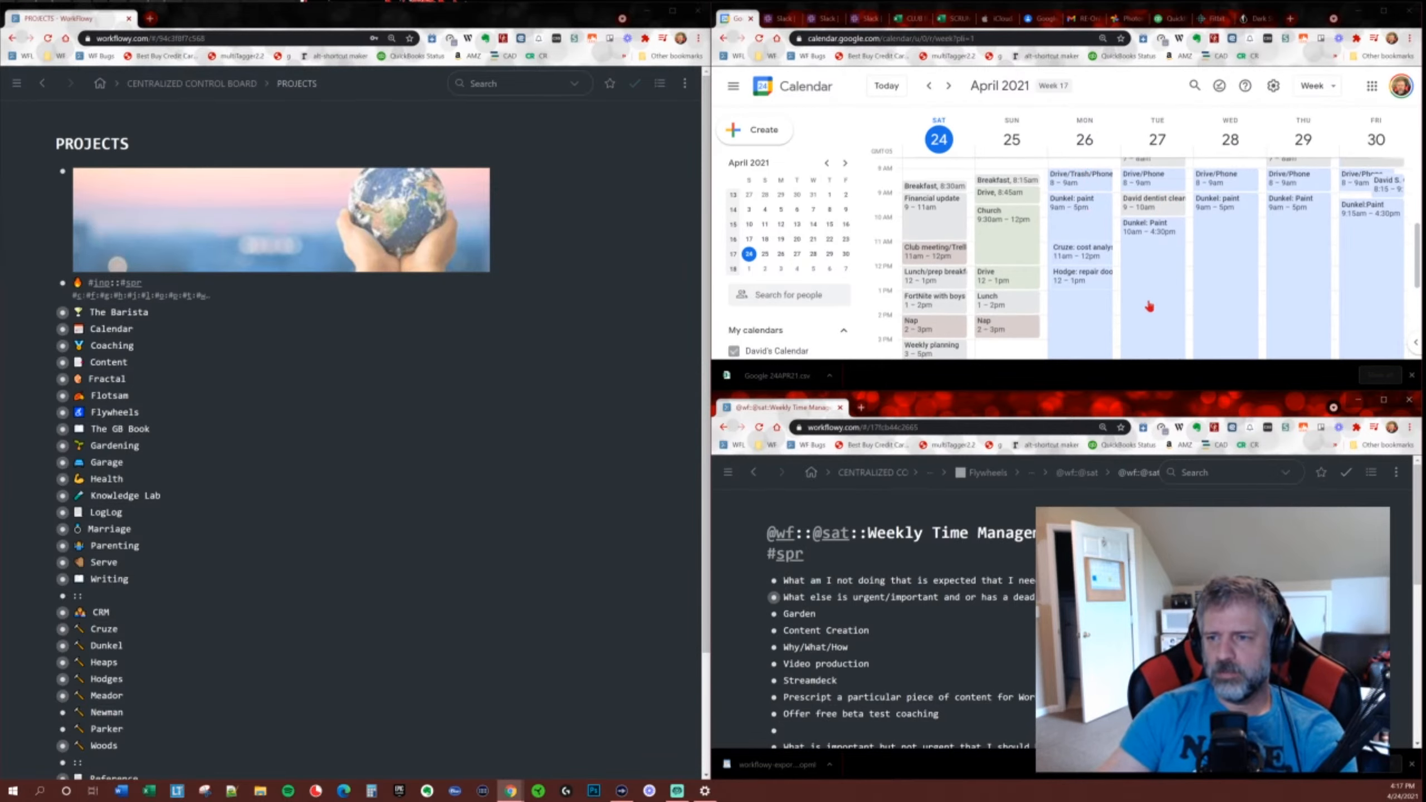
scroll(1150, 307, down, 1)
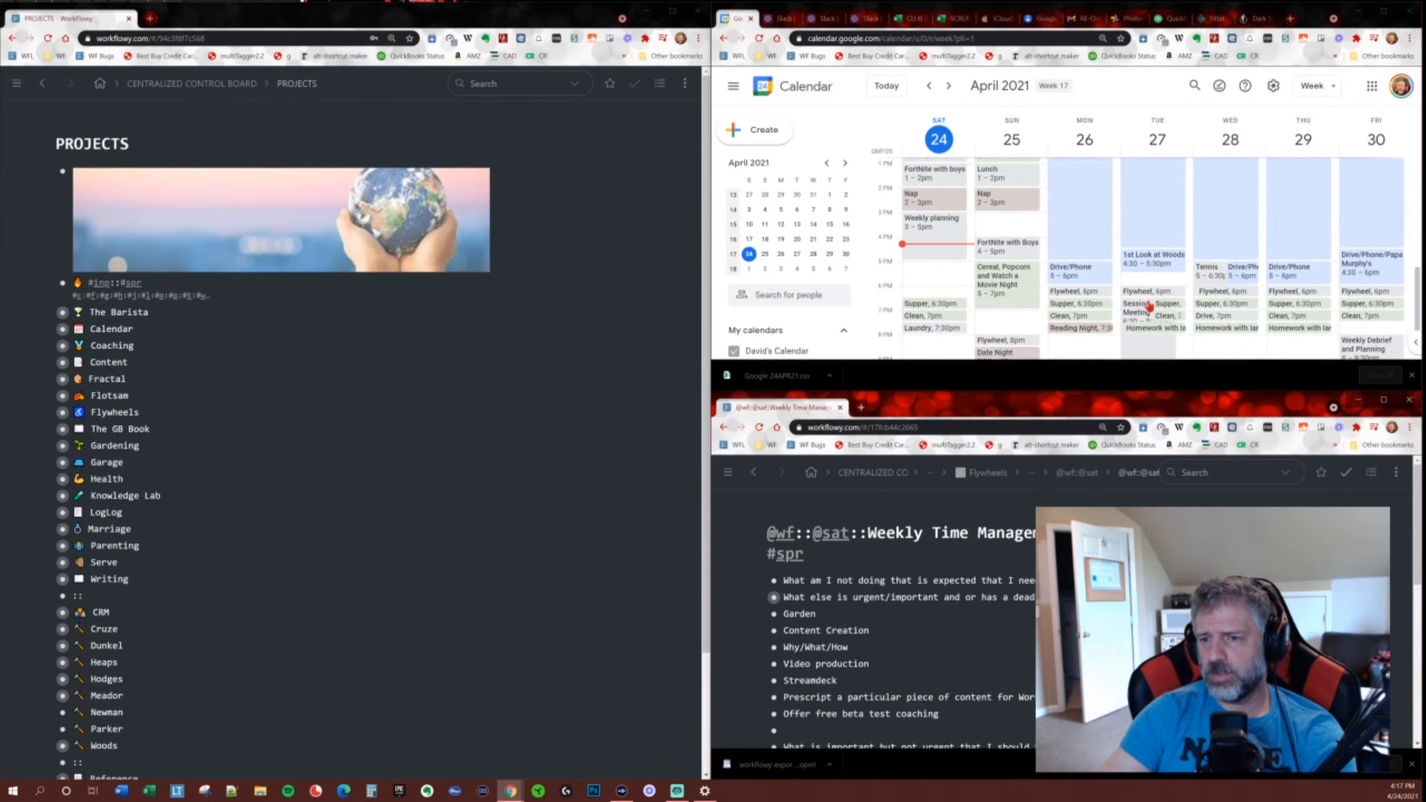
scroll(1149, 306, up, 5)
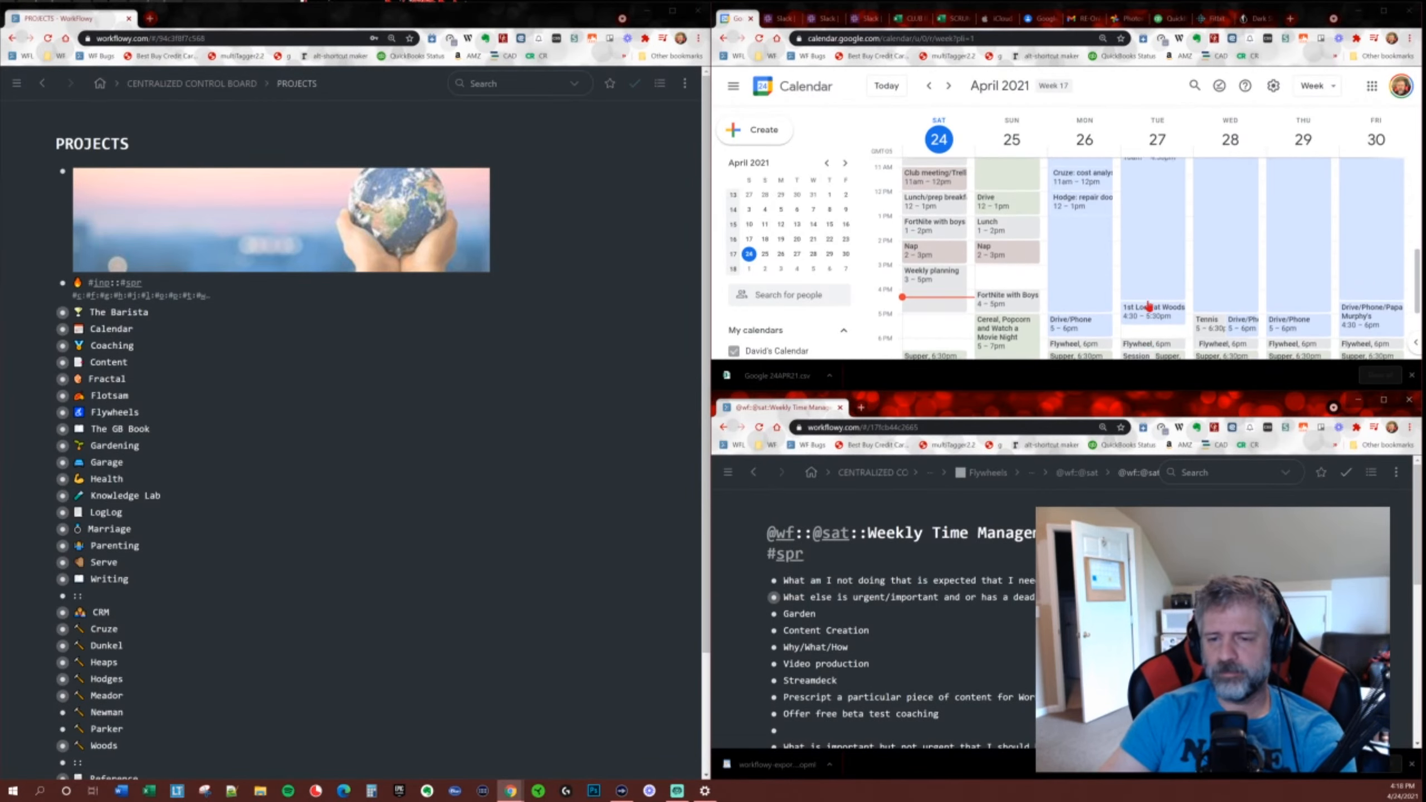
key(ctrl+Return)
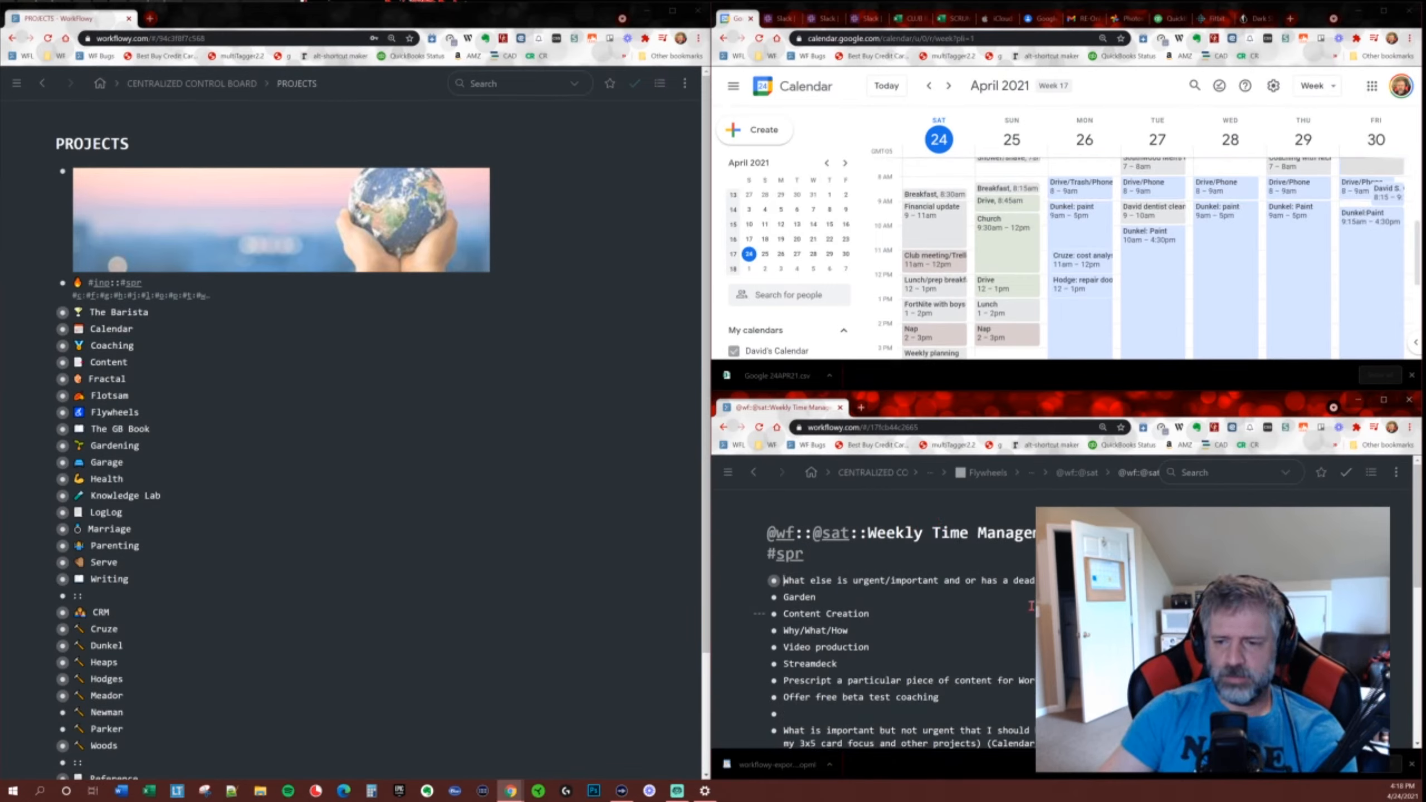
Expand the "What else is urgent/important" flywheel question and open the Flotsam project.
click(759, 582)
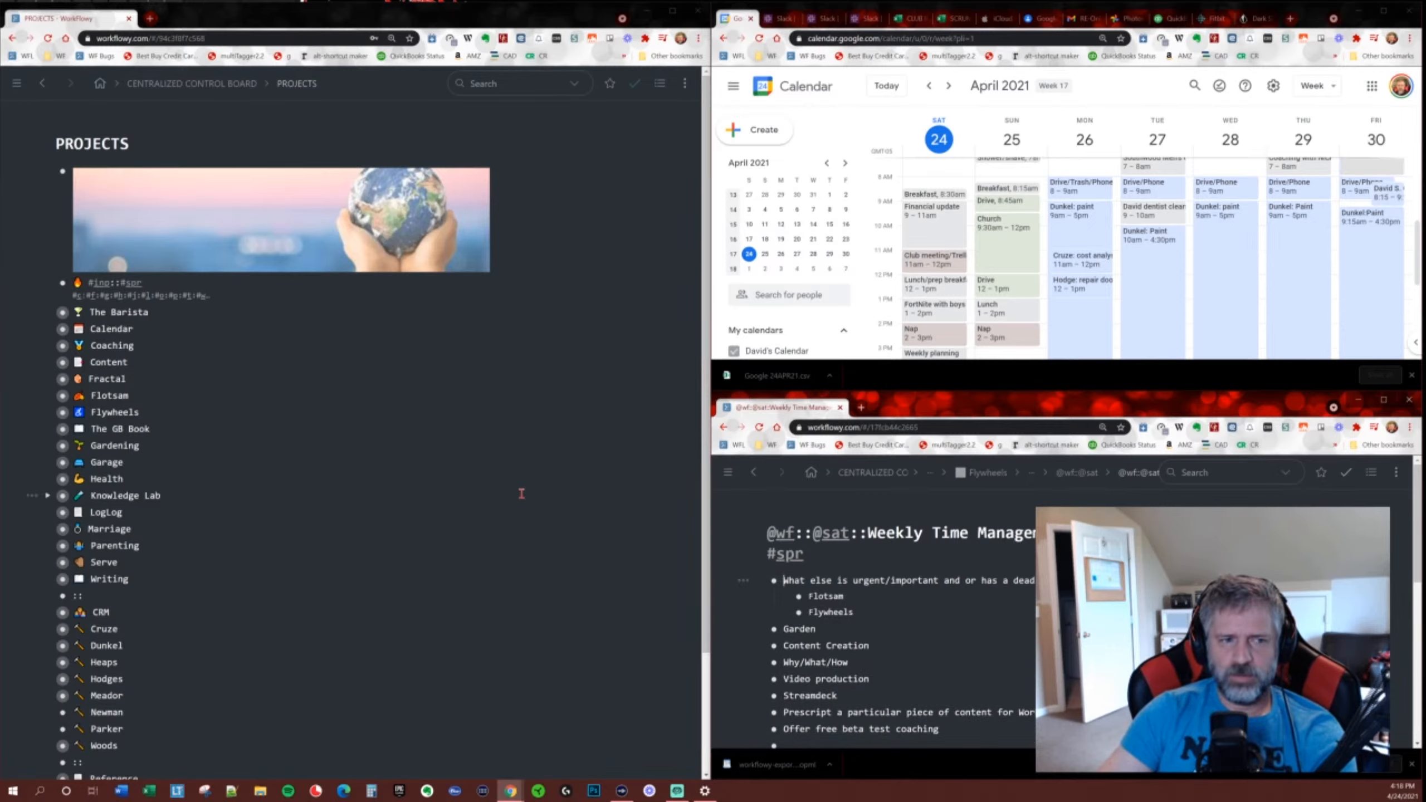
click(62, 396)
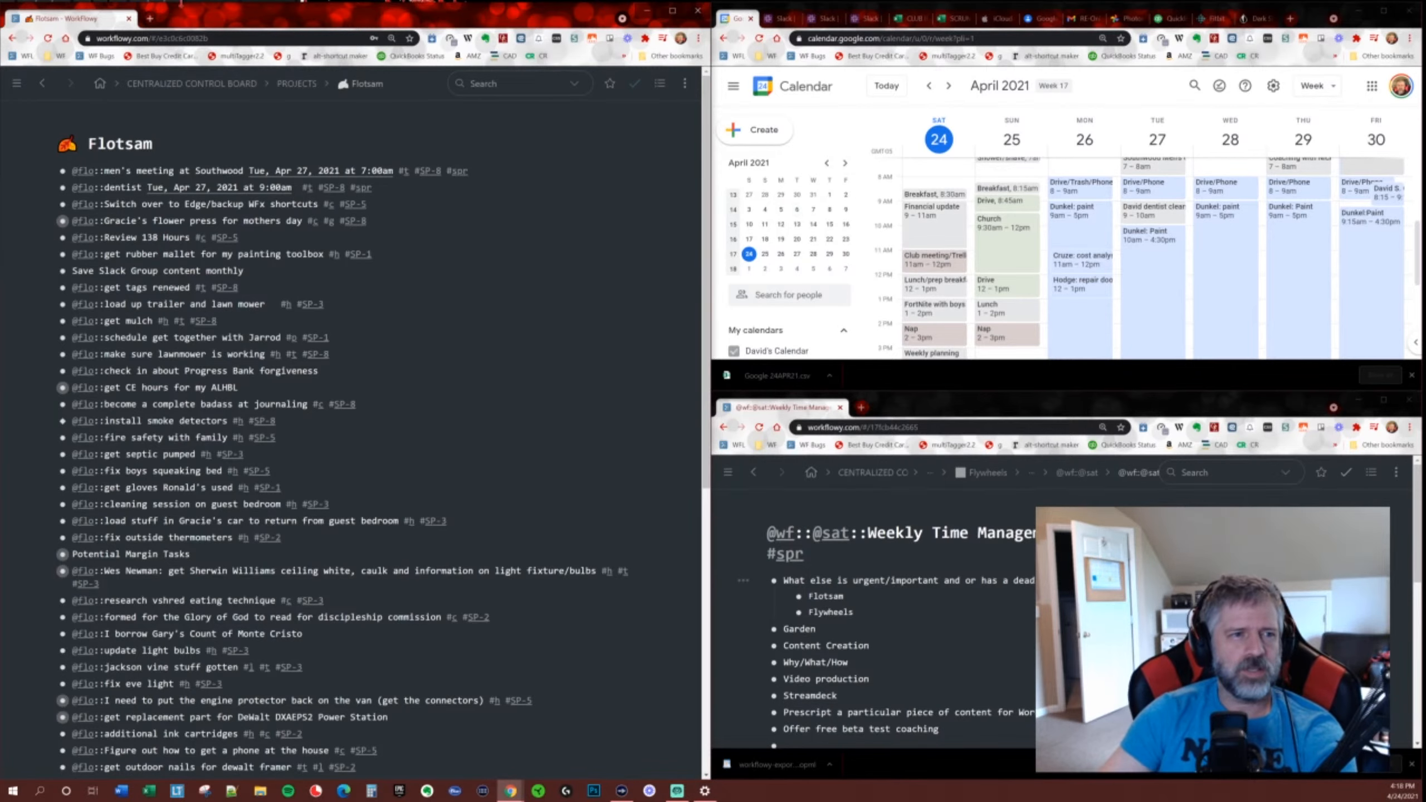
Look up the date of "mothers day 2021" on the web in a separate tab and close it.
click(150, 18)
text(m)
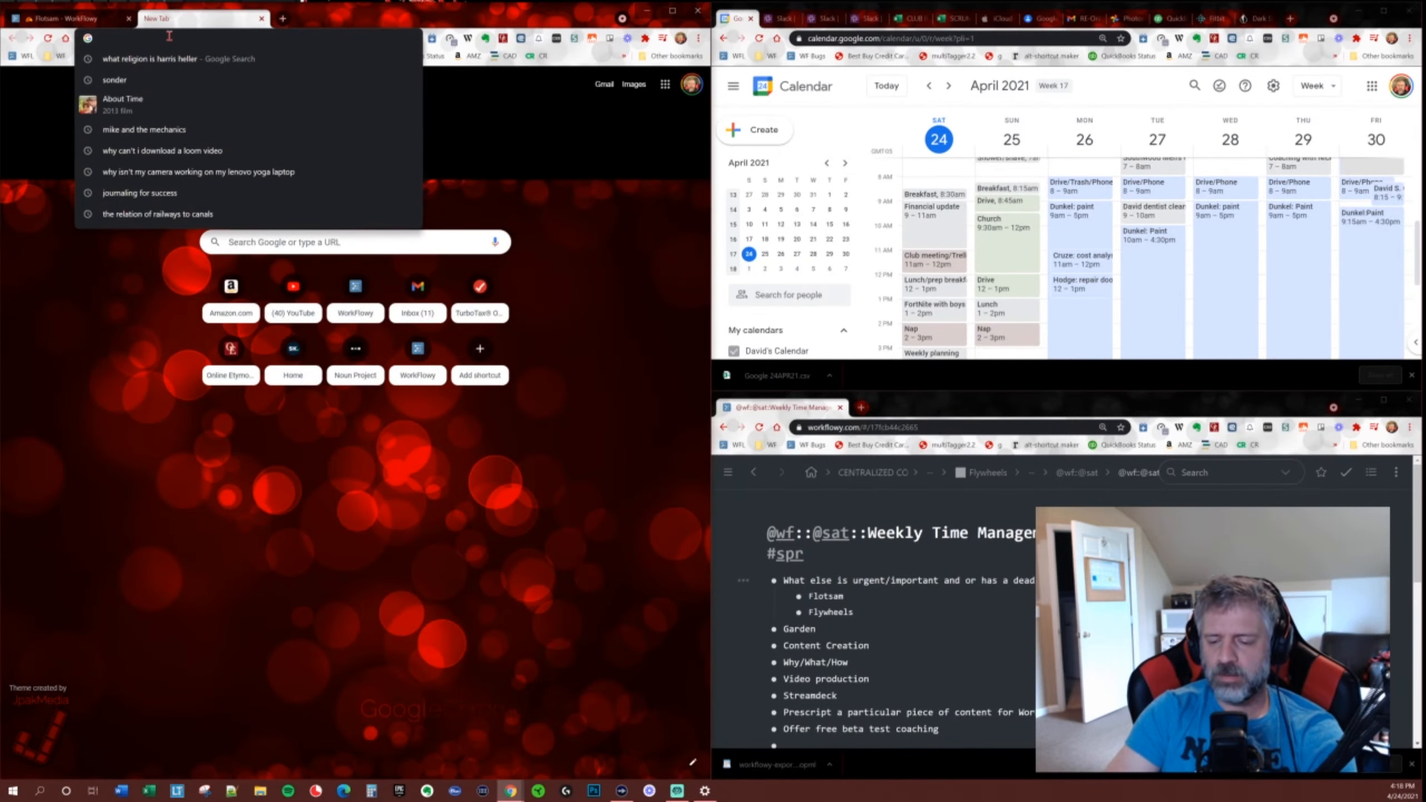
text(others day )
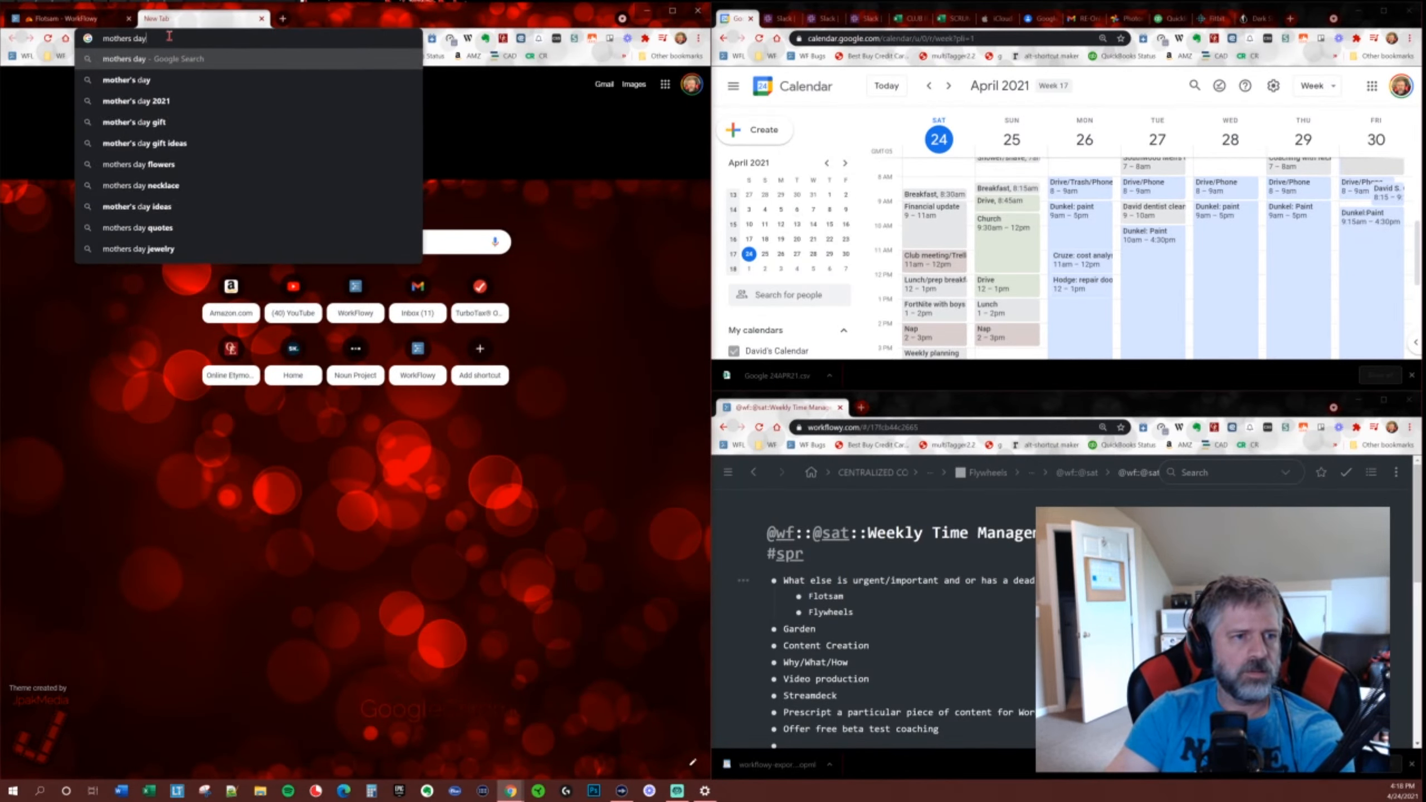
text(2021)
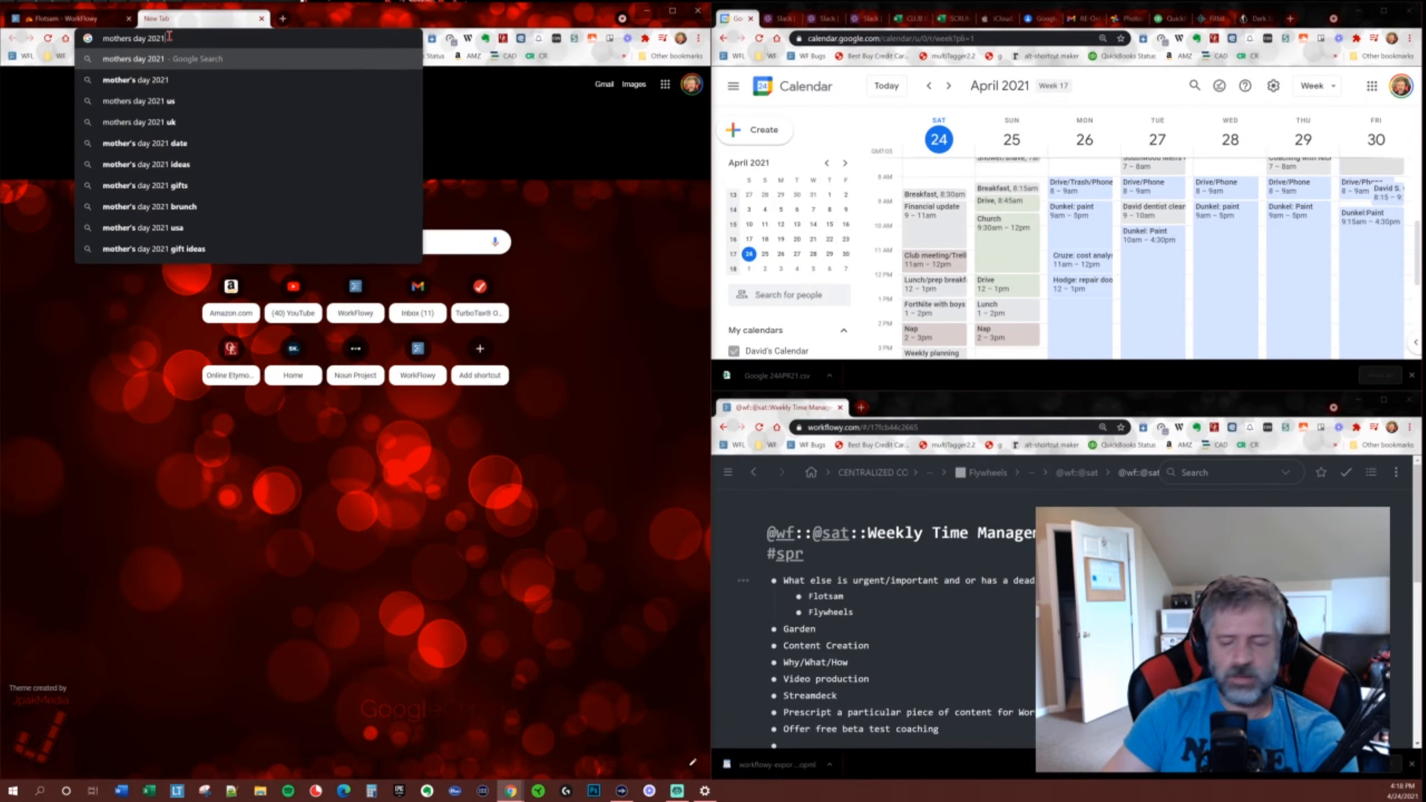
key(Return)
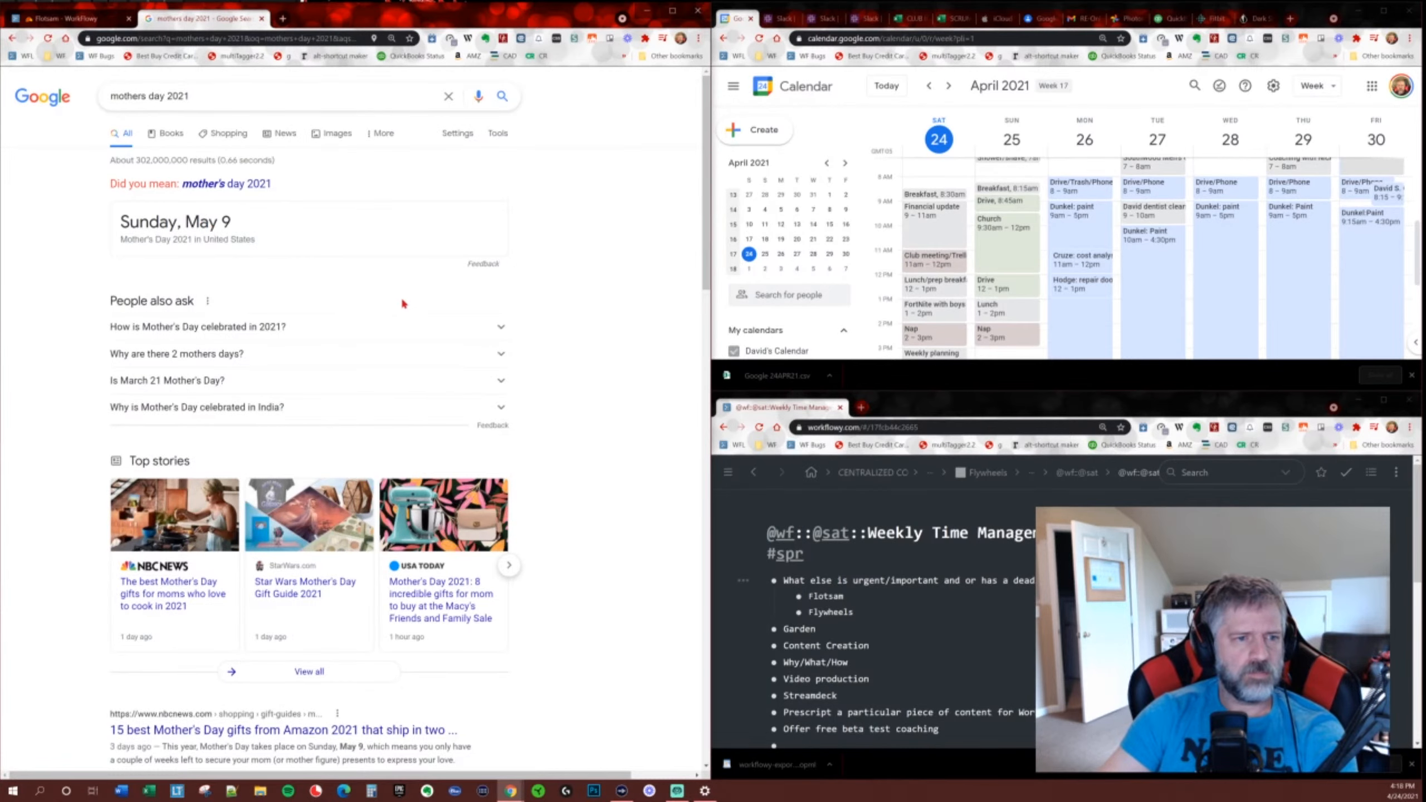
click(261, 18)
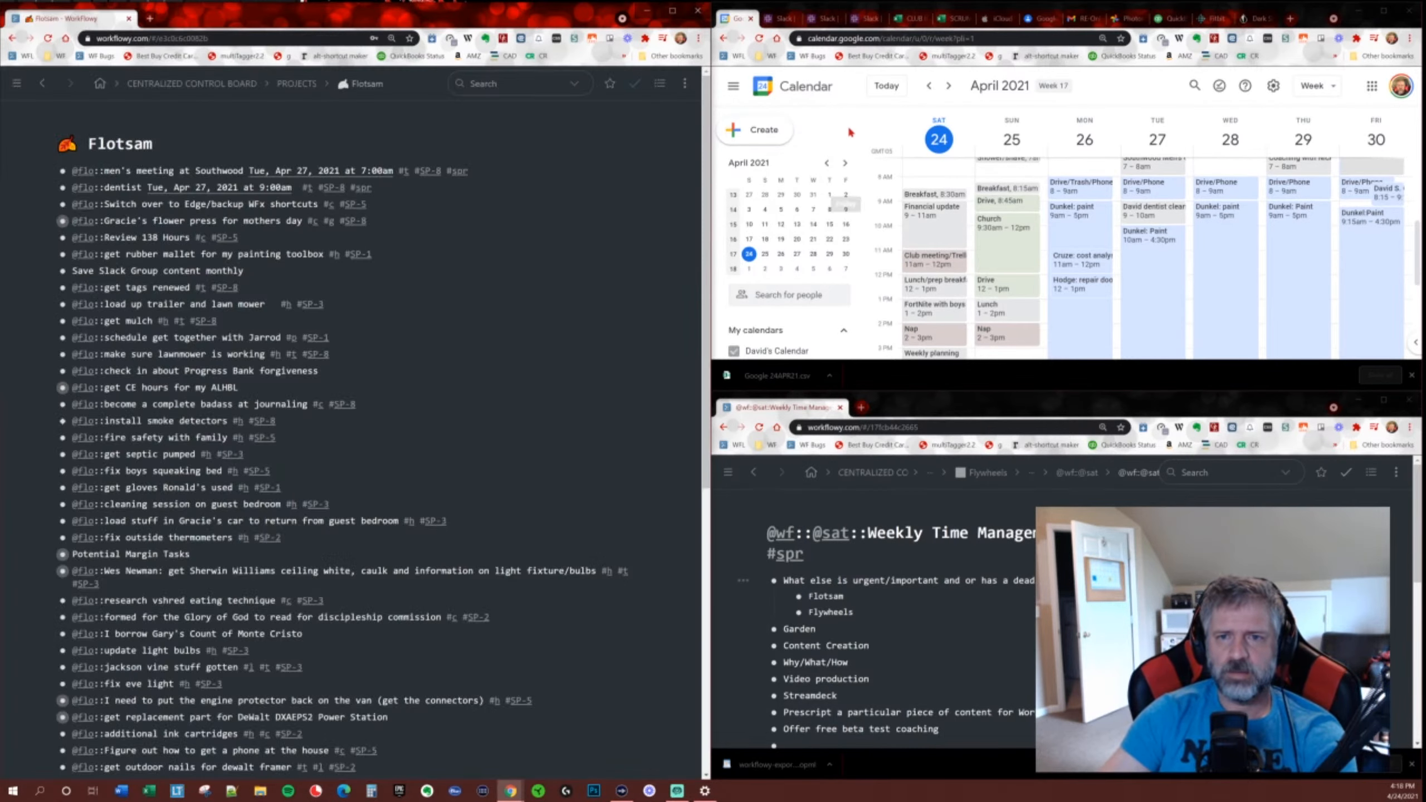
text(cm)
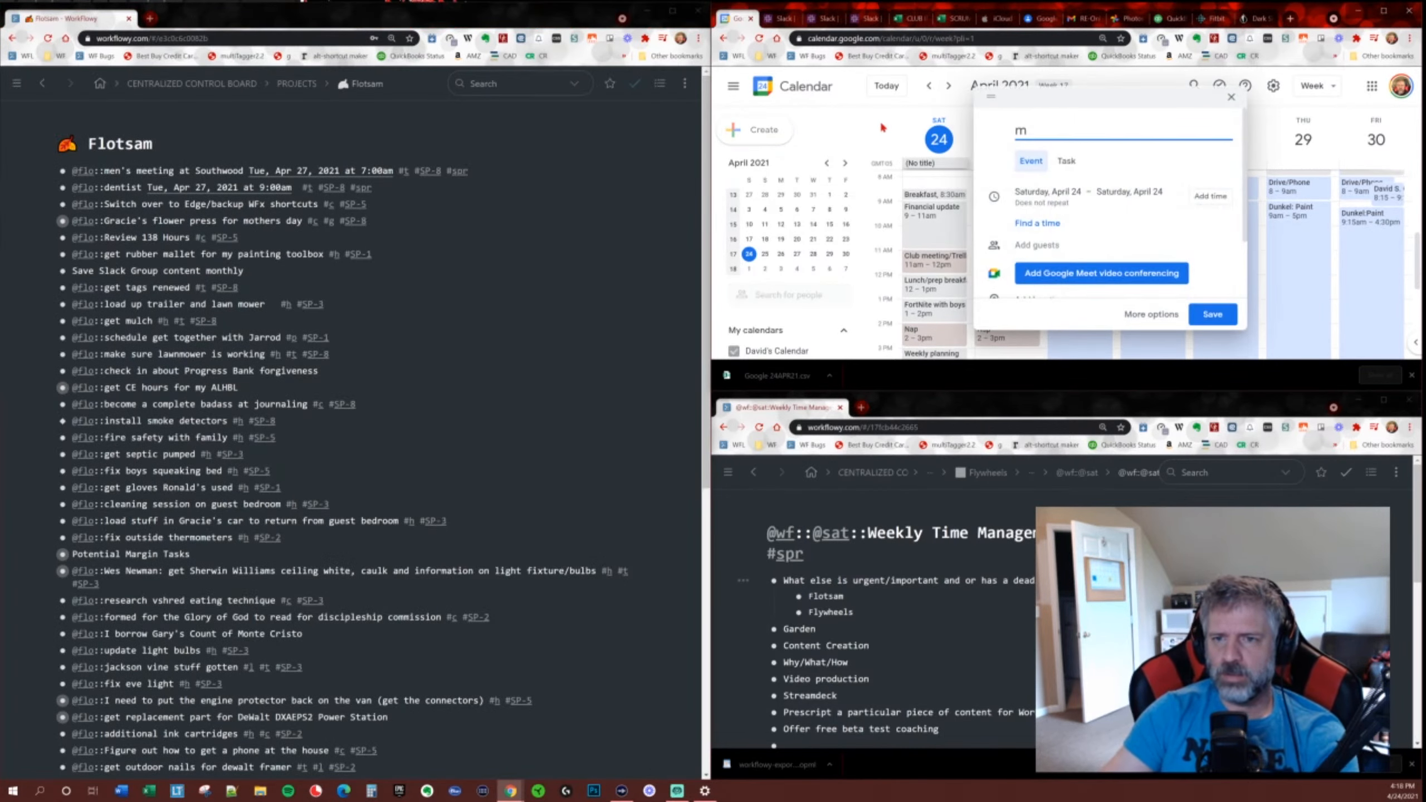
key(Escape)
key(Escape)
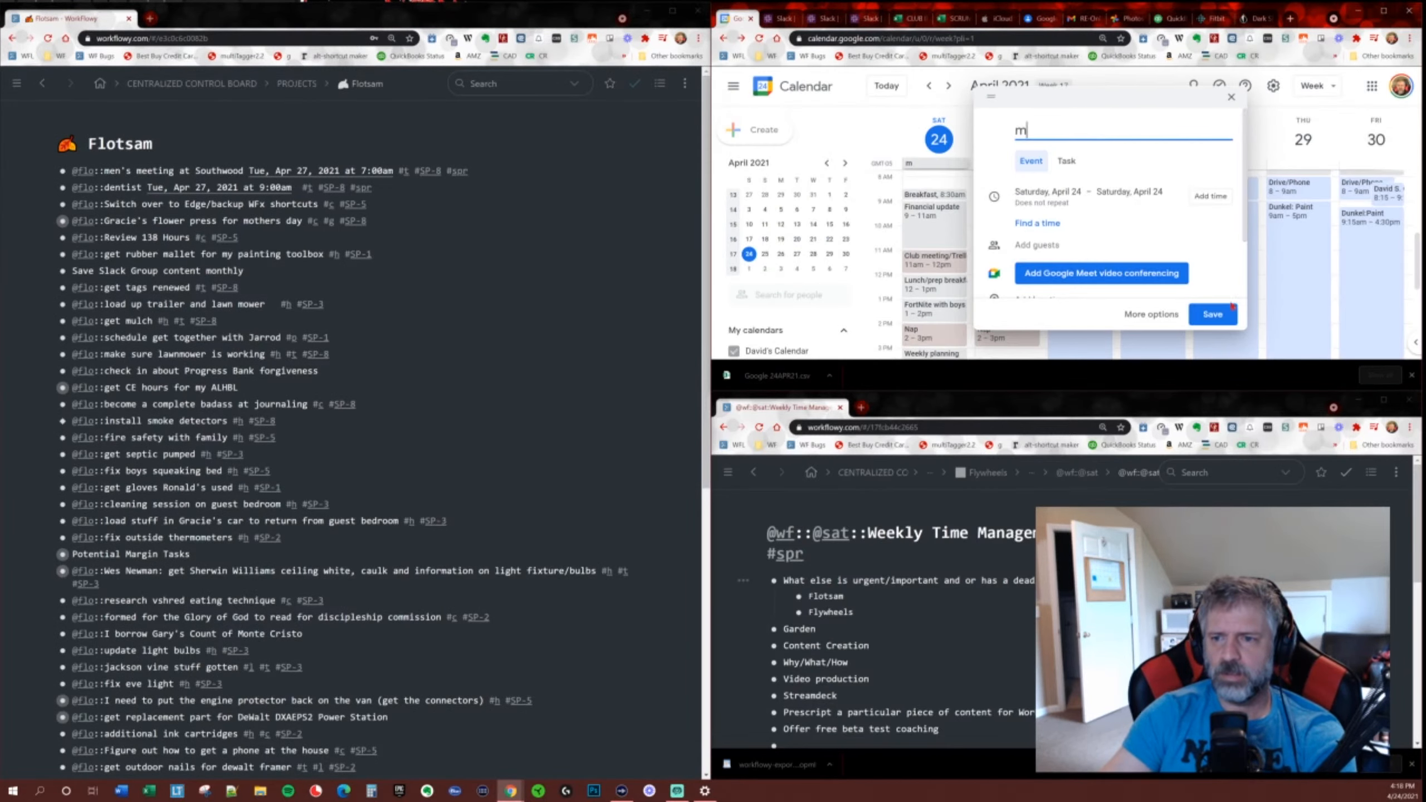
key(Escape)
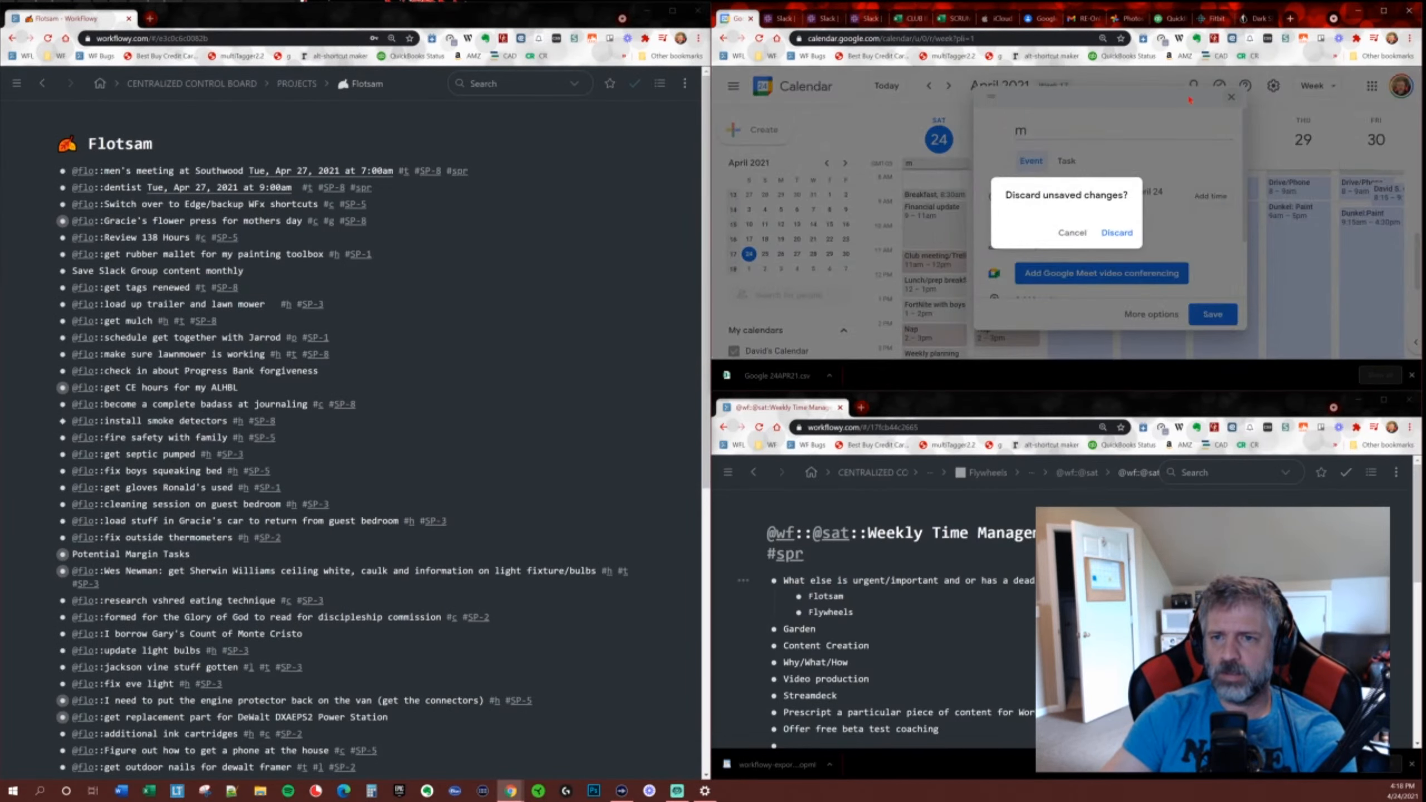
click(1113, 235)
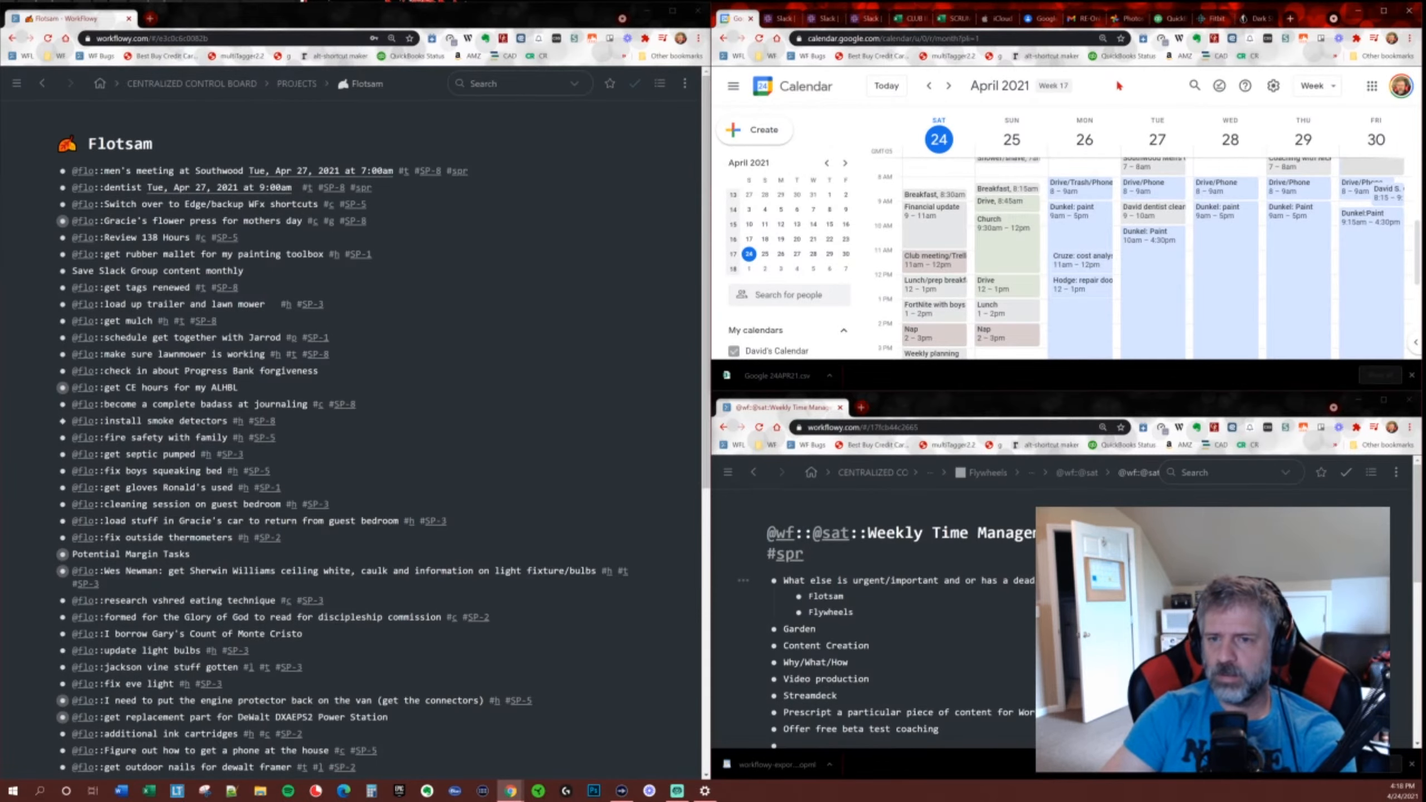
Browse the calendar by month up to August 2021, enlarge its window, and view the whole year.
key(m)
key(n)
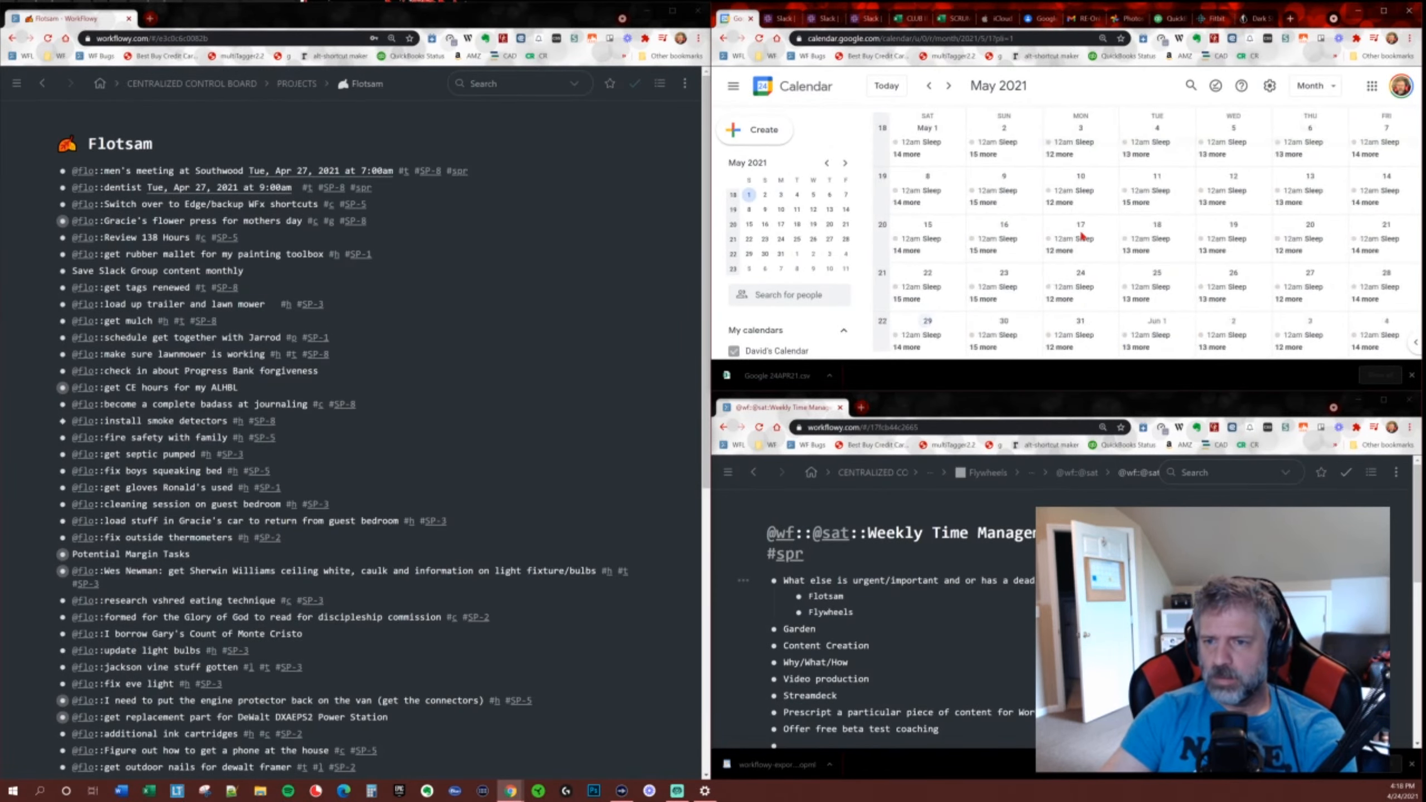
key(n)
key(n)
key(n)
drag(1311, 18, 1300, 40)
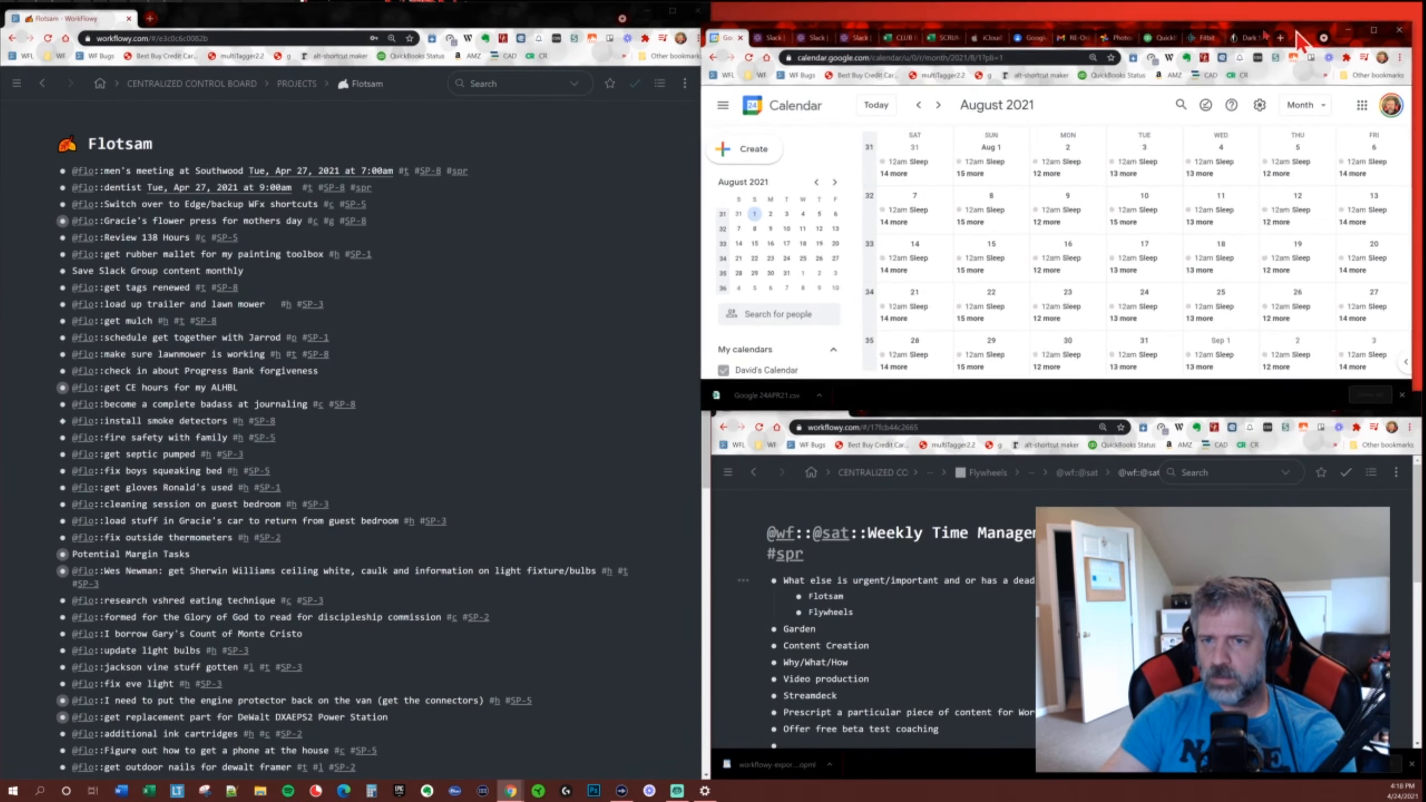
double_click(1299, 40)
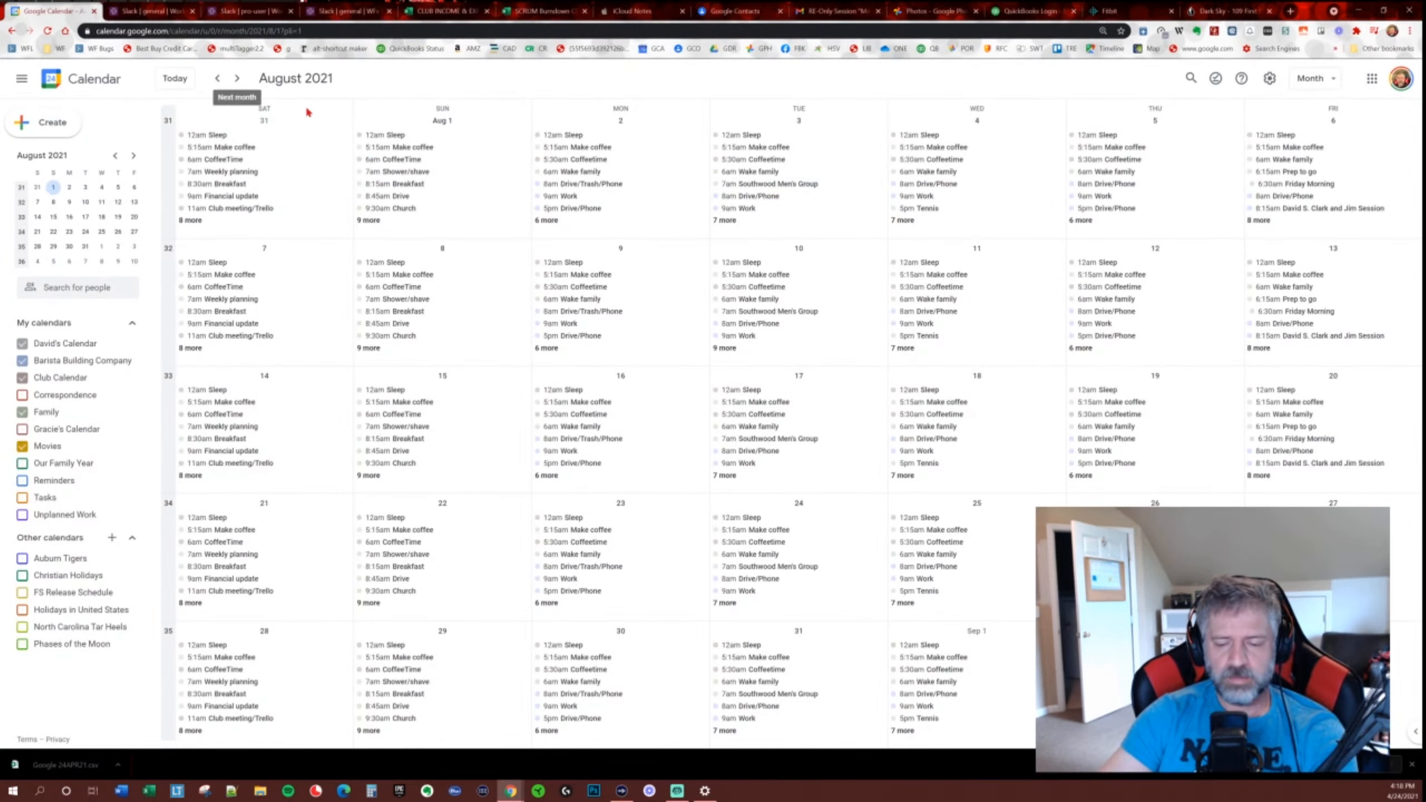
key(y)
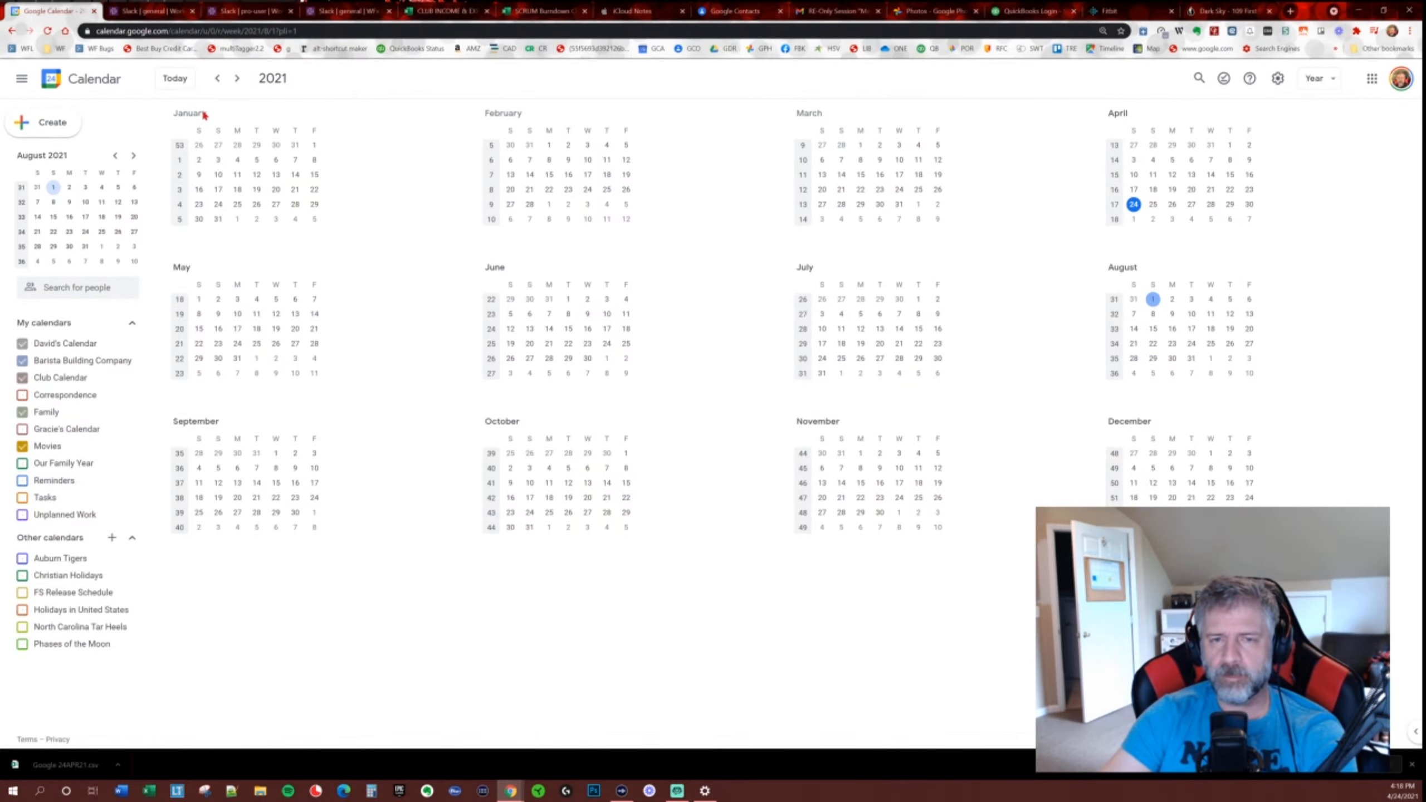
Return the calendar to week view and restore its smaller window beside the WorkFlowy lists.
key(w)
click(1151, 14)
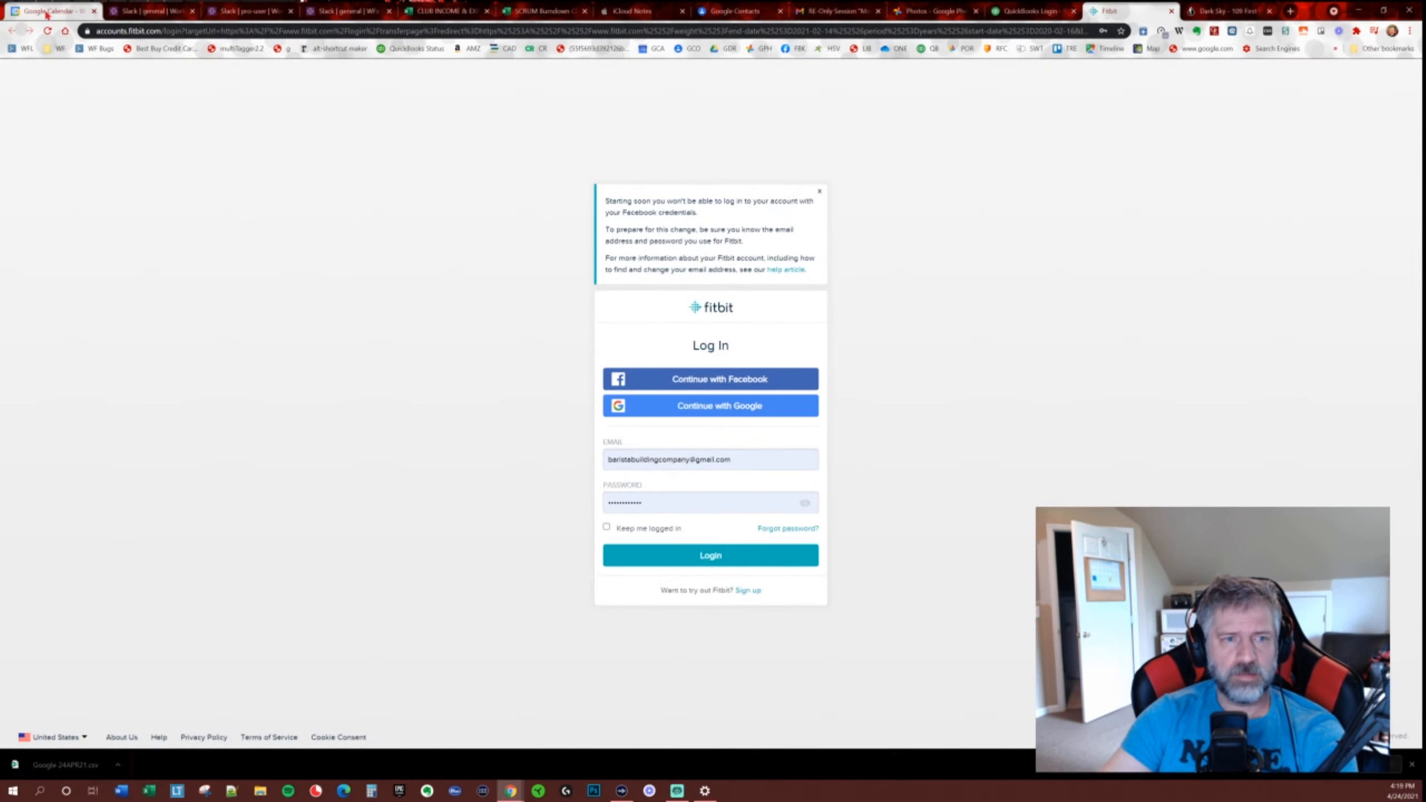
key(ctrl+1)
drag(1312, 11, 1423, 8)
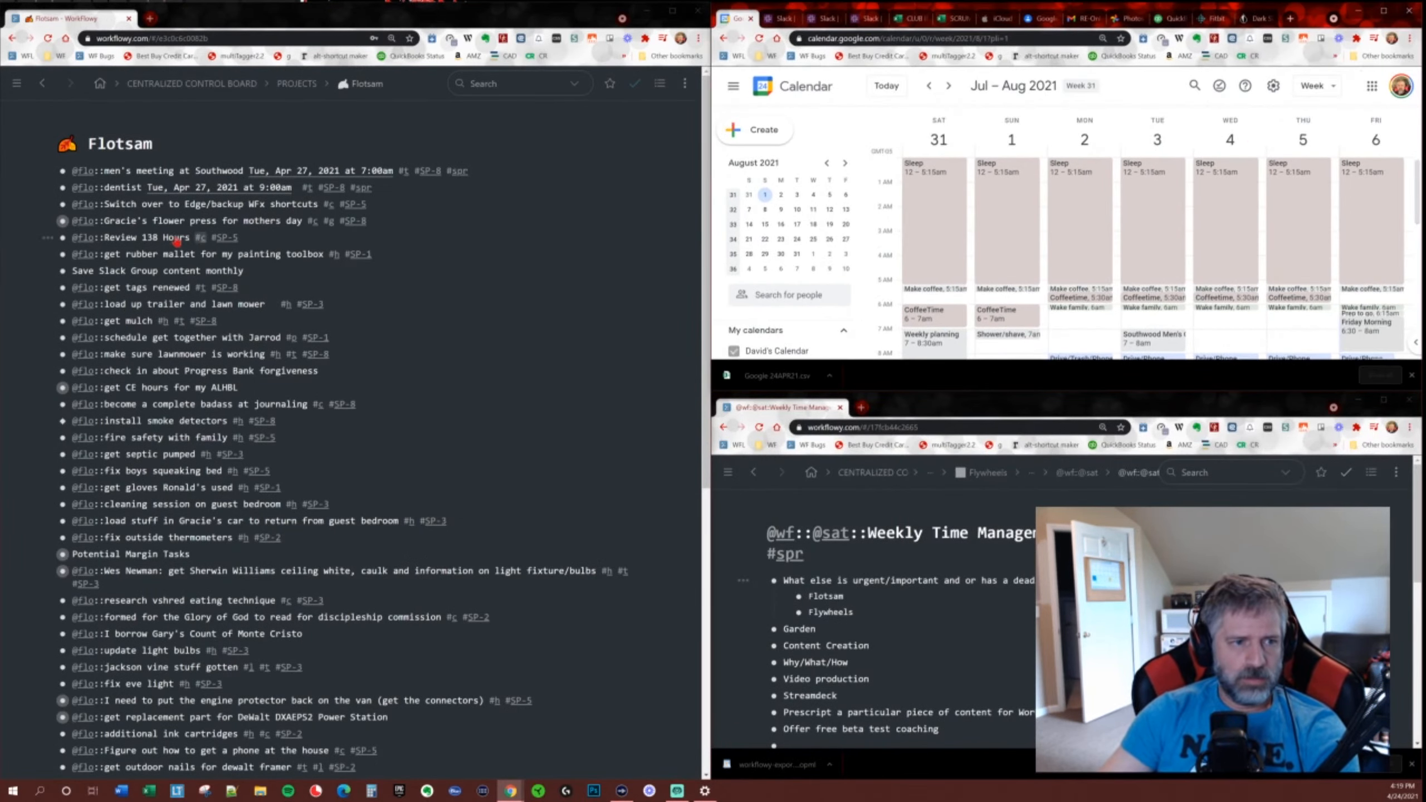
Expand the flower press for mothers day task in Flotsam and tag it #spr.
click(49, 221)
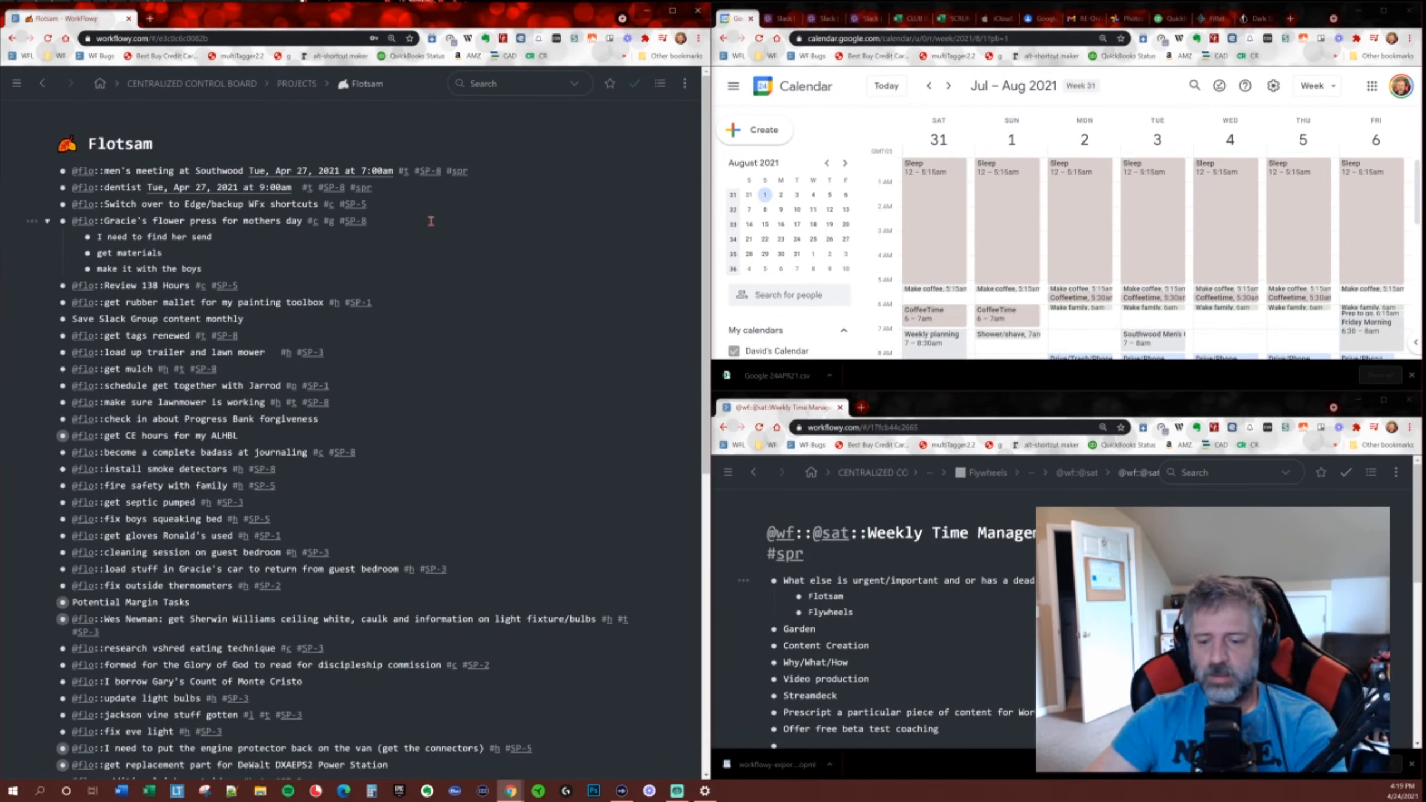
text(spr)
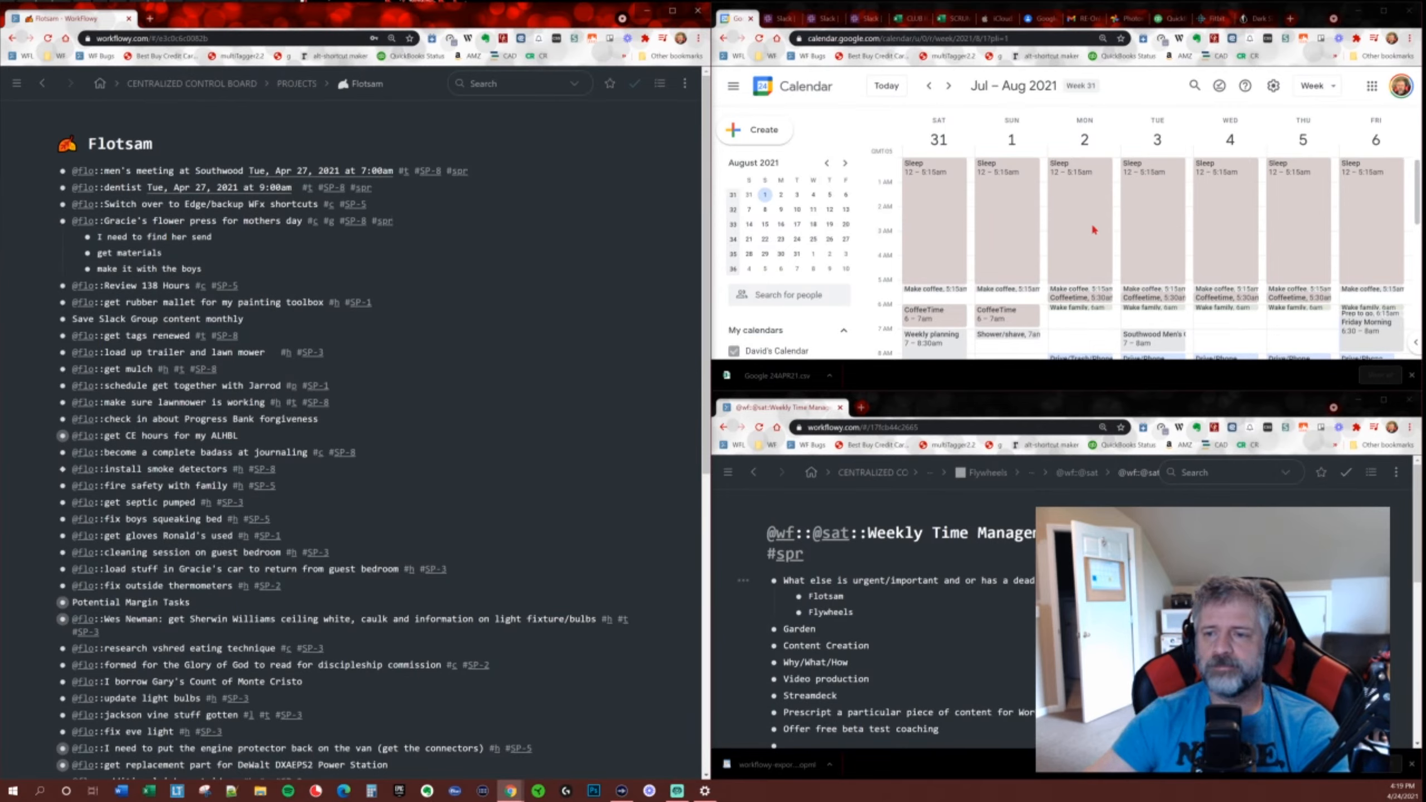
scroll(1085, 222, down, 2)
scroll(1085, 222, down, 4)
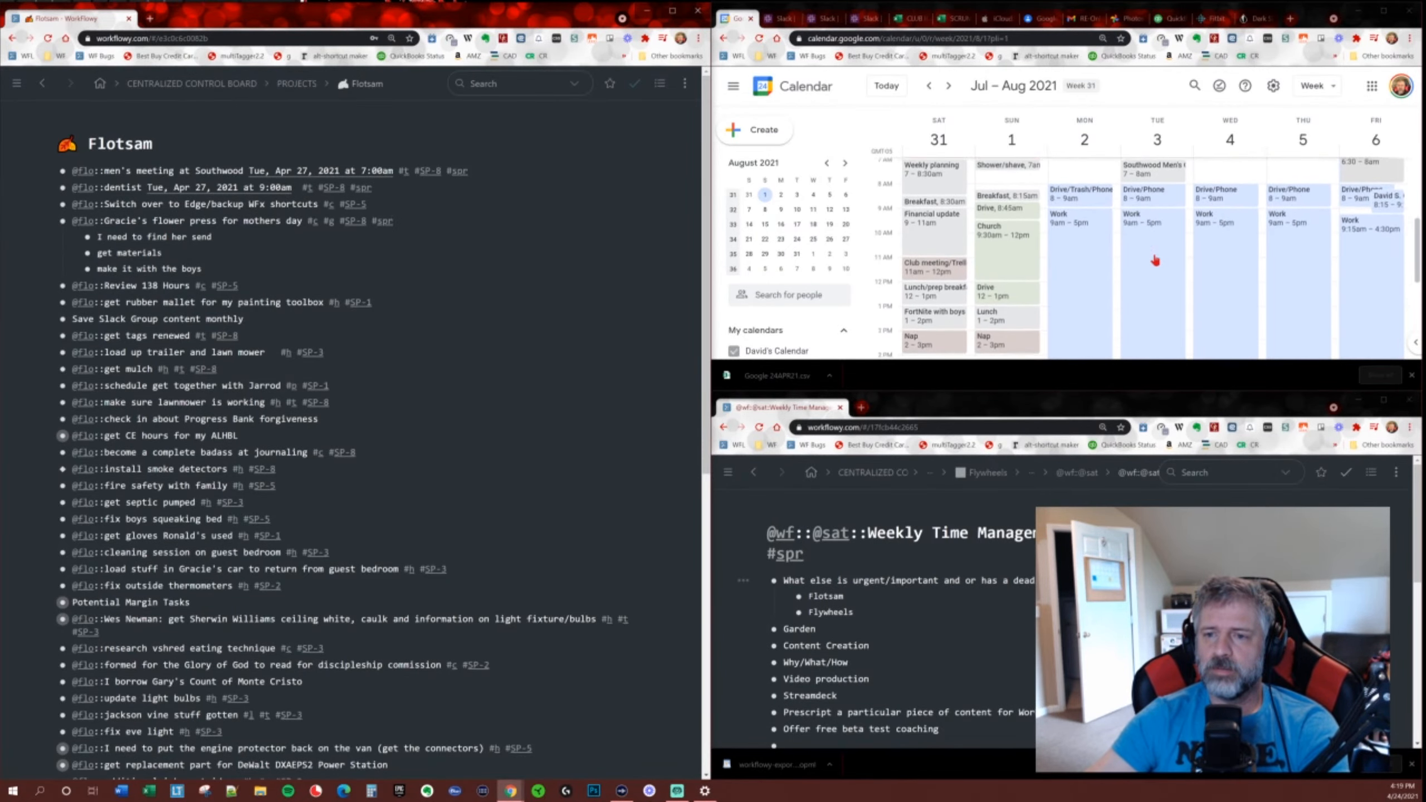
scroll(1155, 260, down, 3)
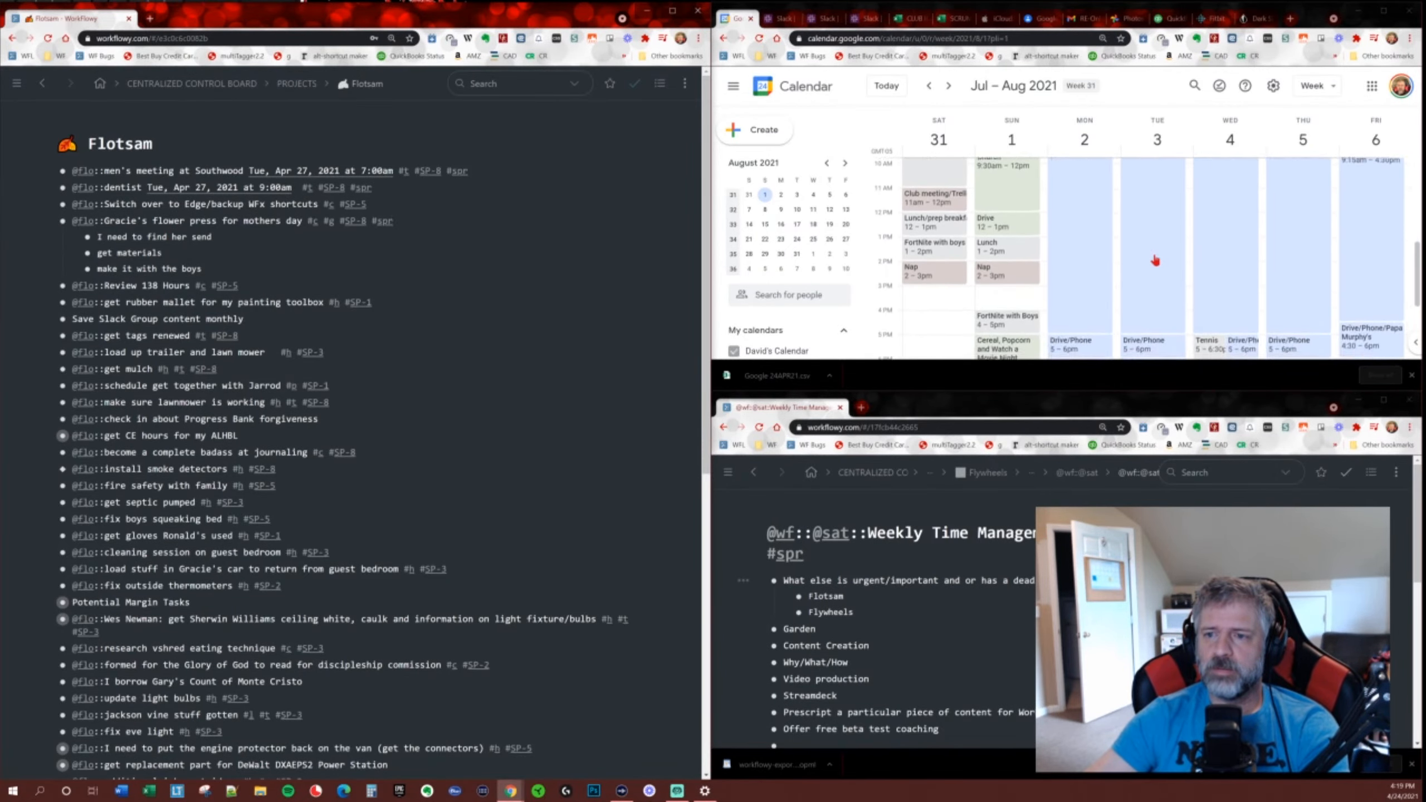
scroll(1155, 260, down, 2)
text(t)
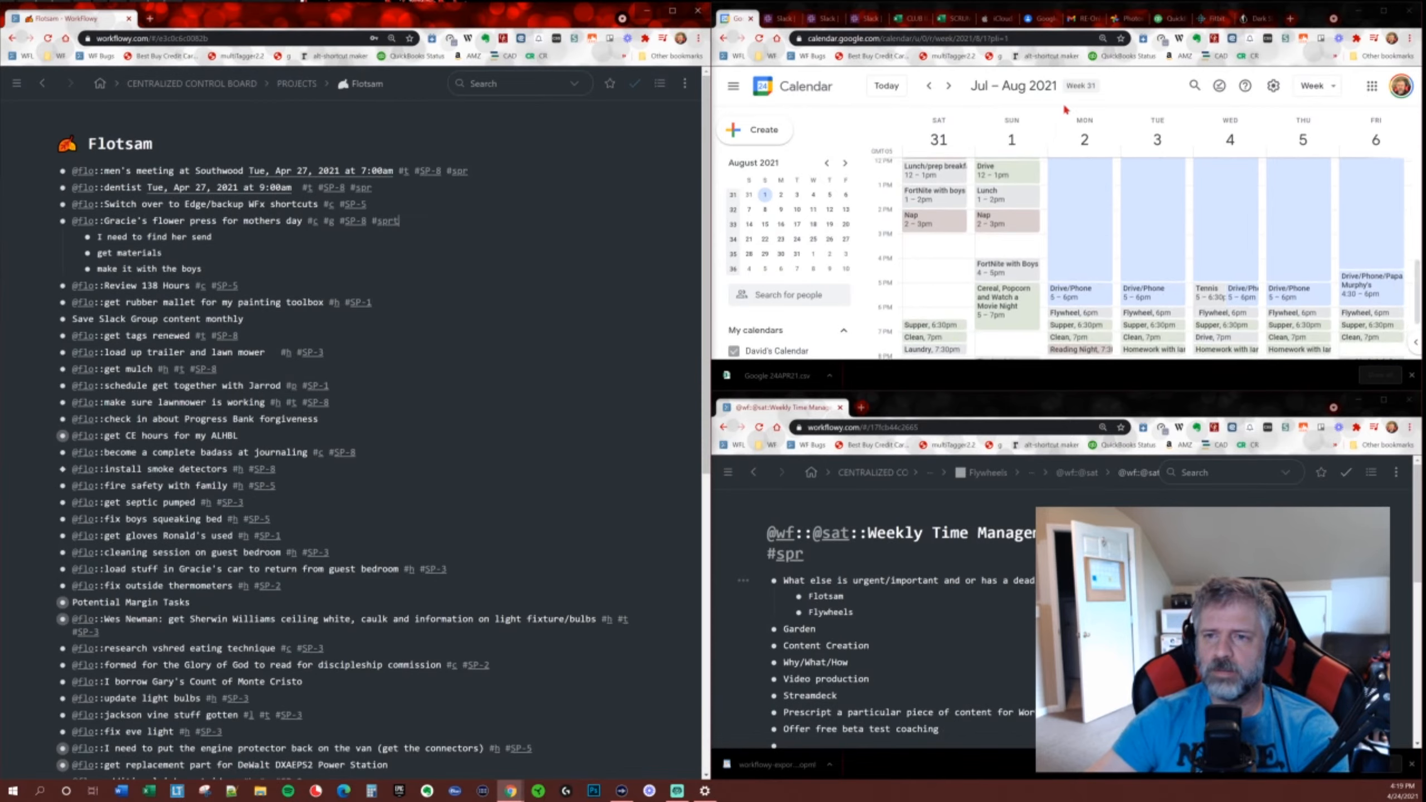
text(a t)
key(BackSpace)
key(BackSpace)
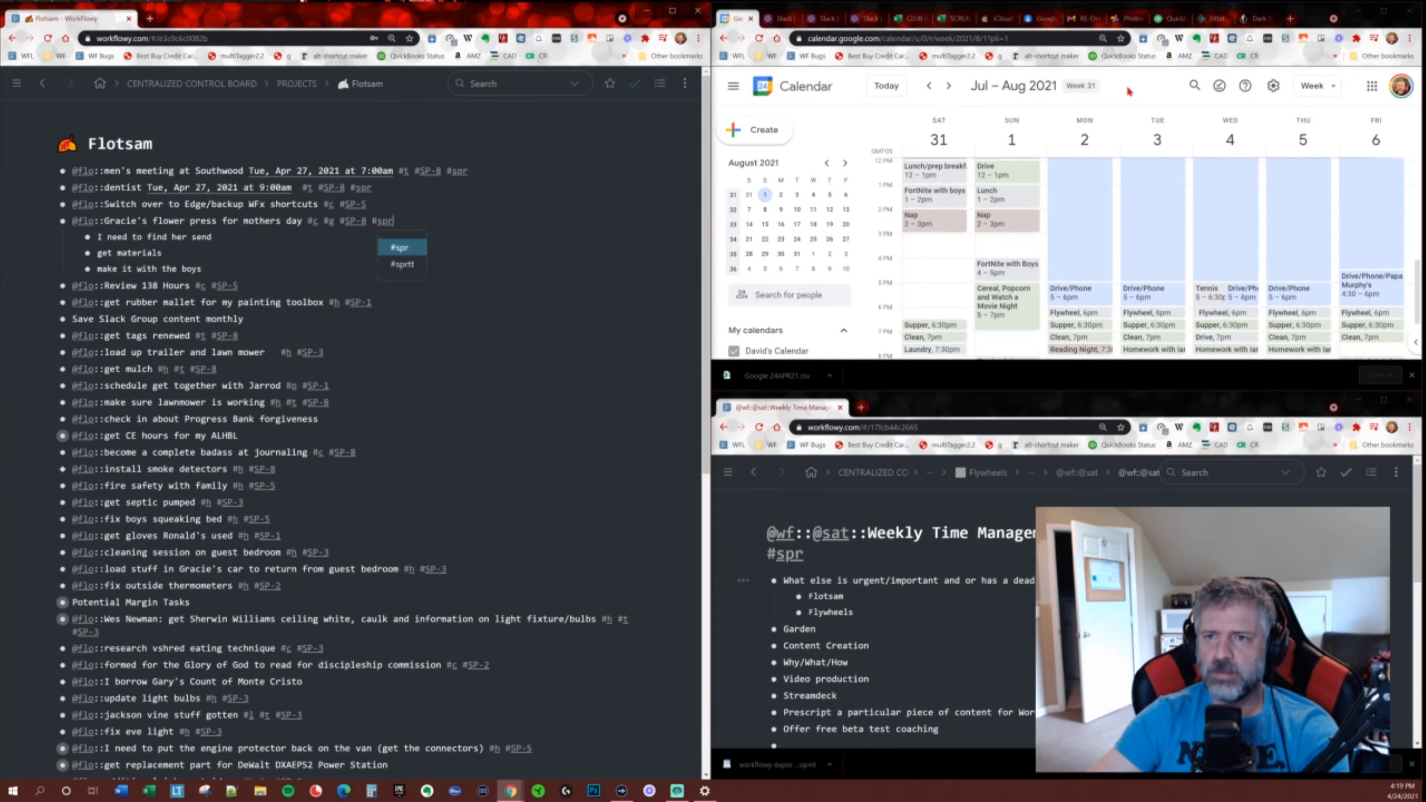
Return the calendar to the current week and create the event "Build Flower Press" on Monday, April 26, 1:00pm to 3:00pm.
click(1128, 92)
key(t)
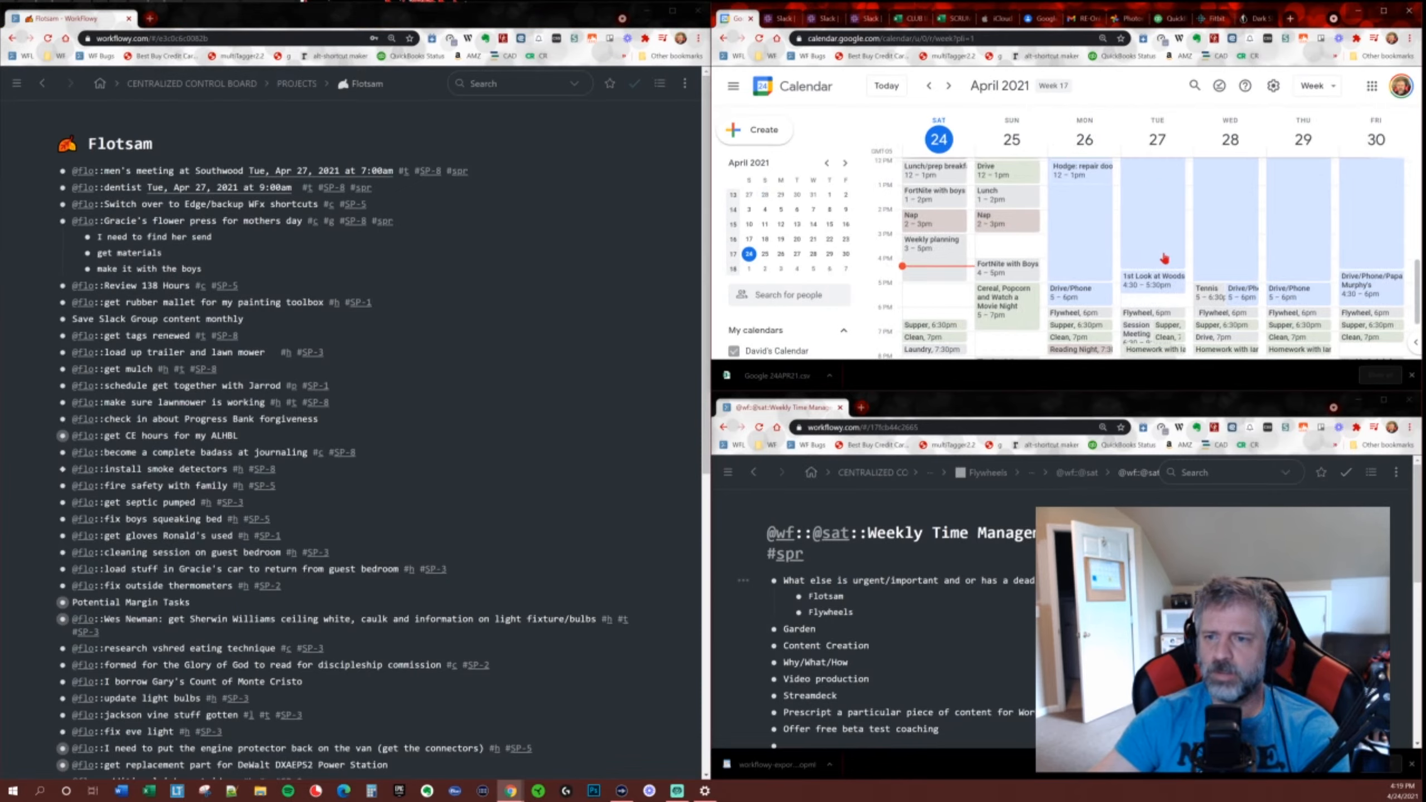
scroll(1161, 266, down, 1)
scroll(1161, 267, up, 5)
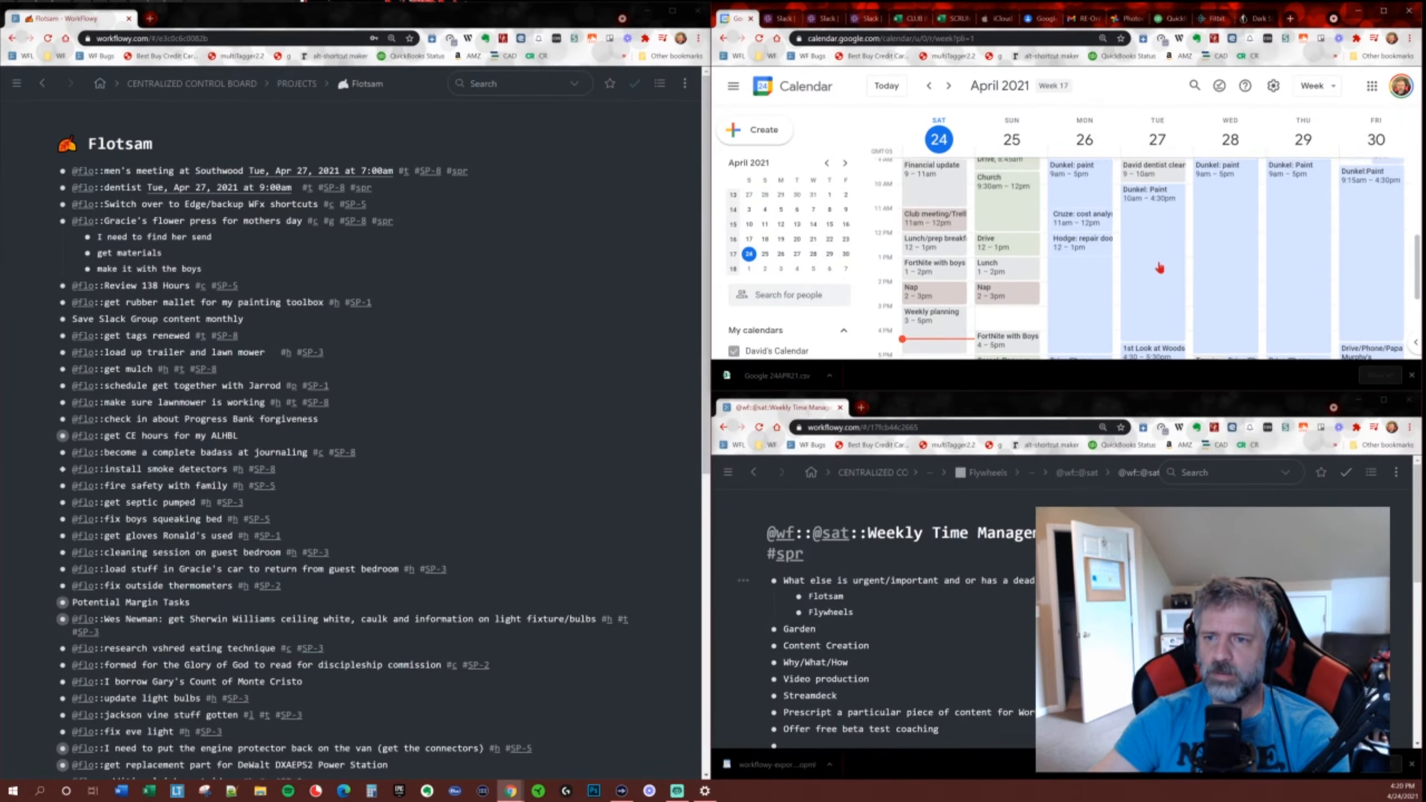
drag(1116, 267, 1115, 299)
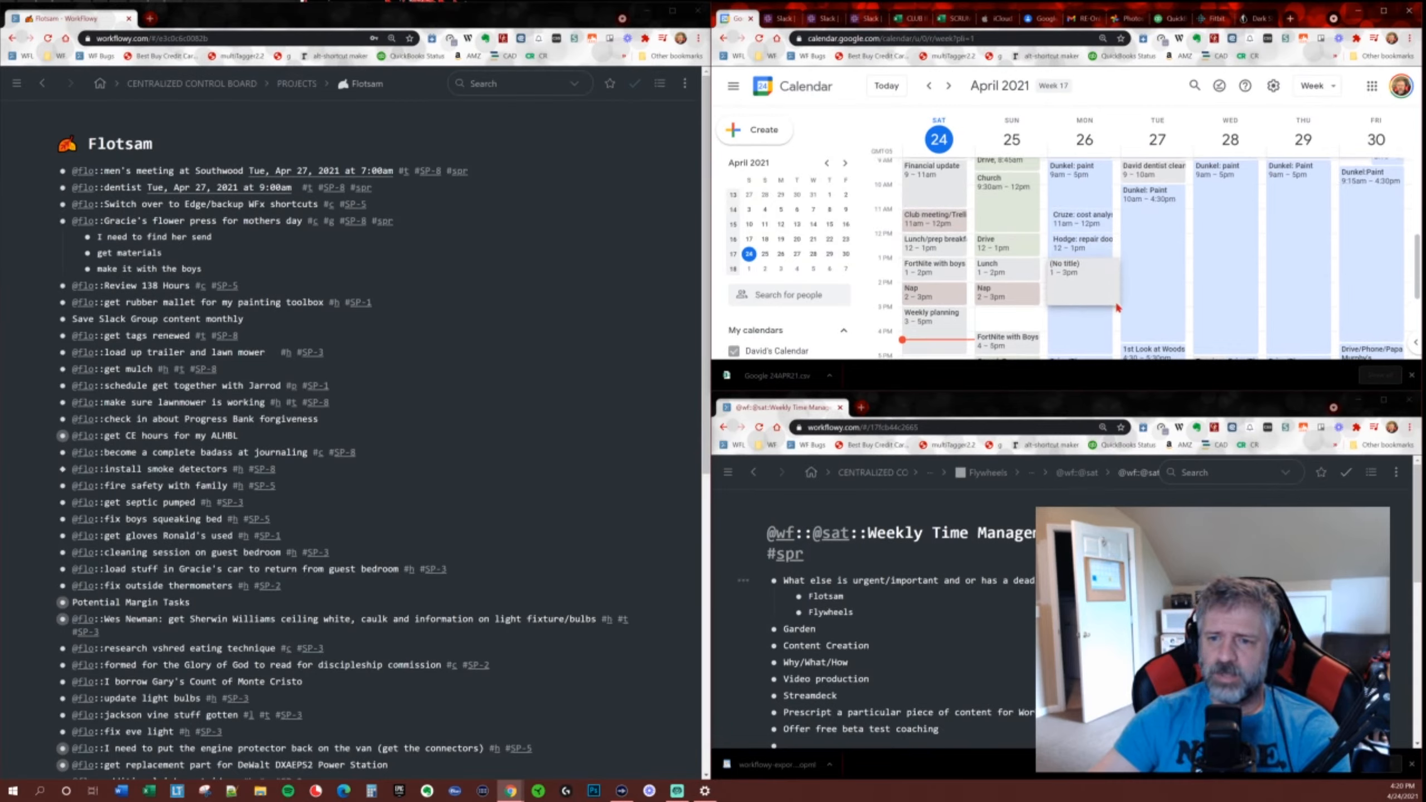
text(Bui)
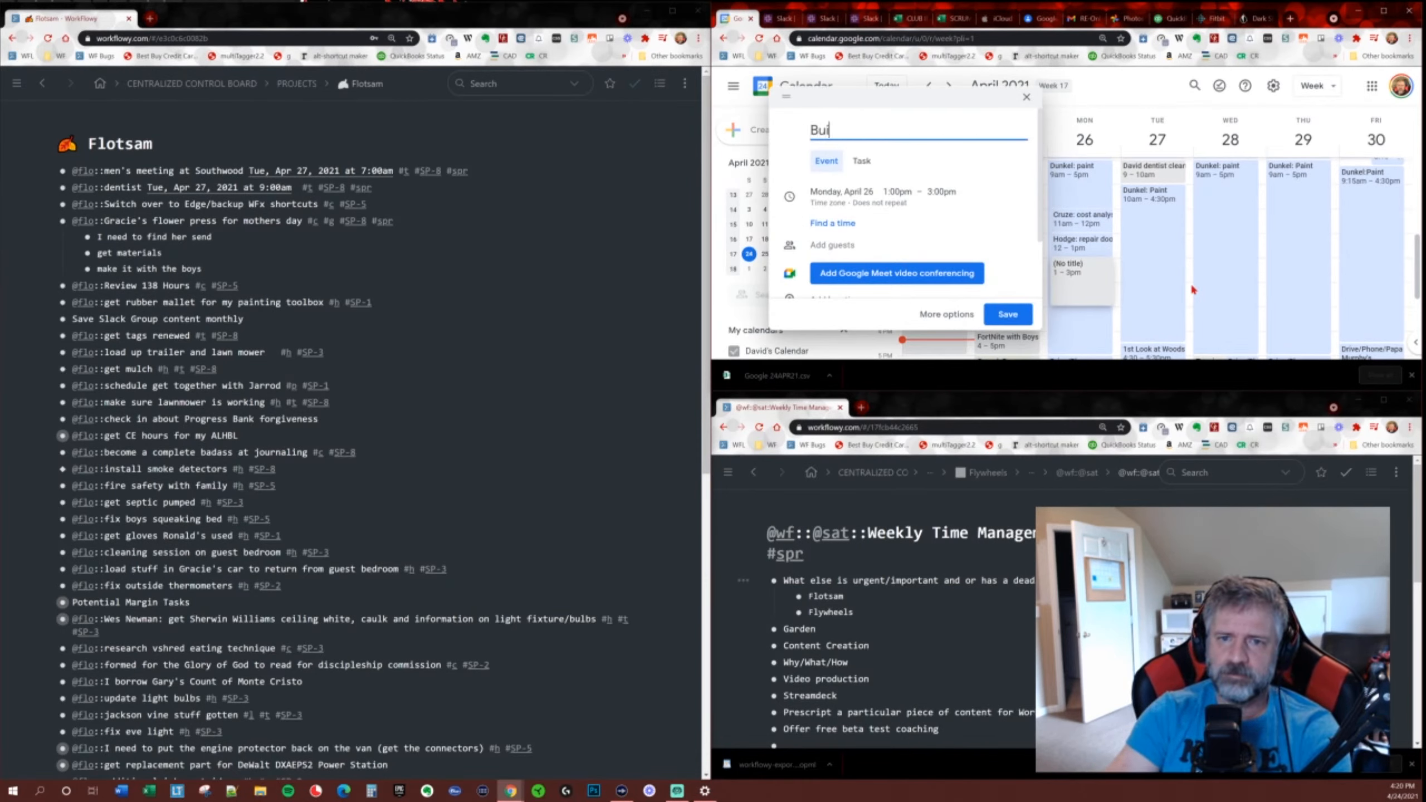
text(ld Flower Pre)
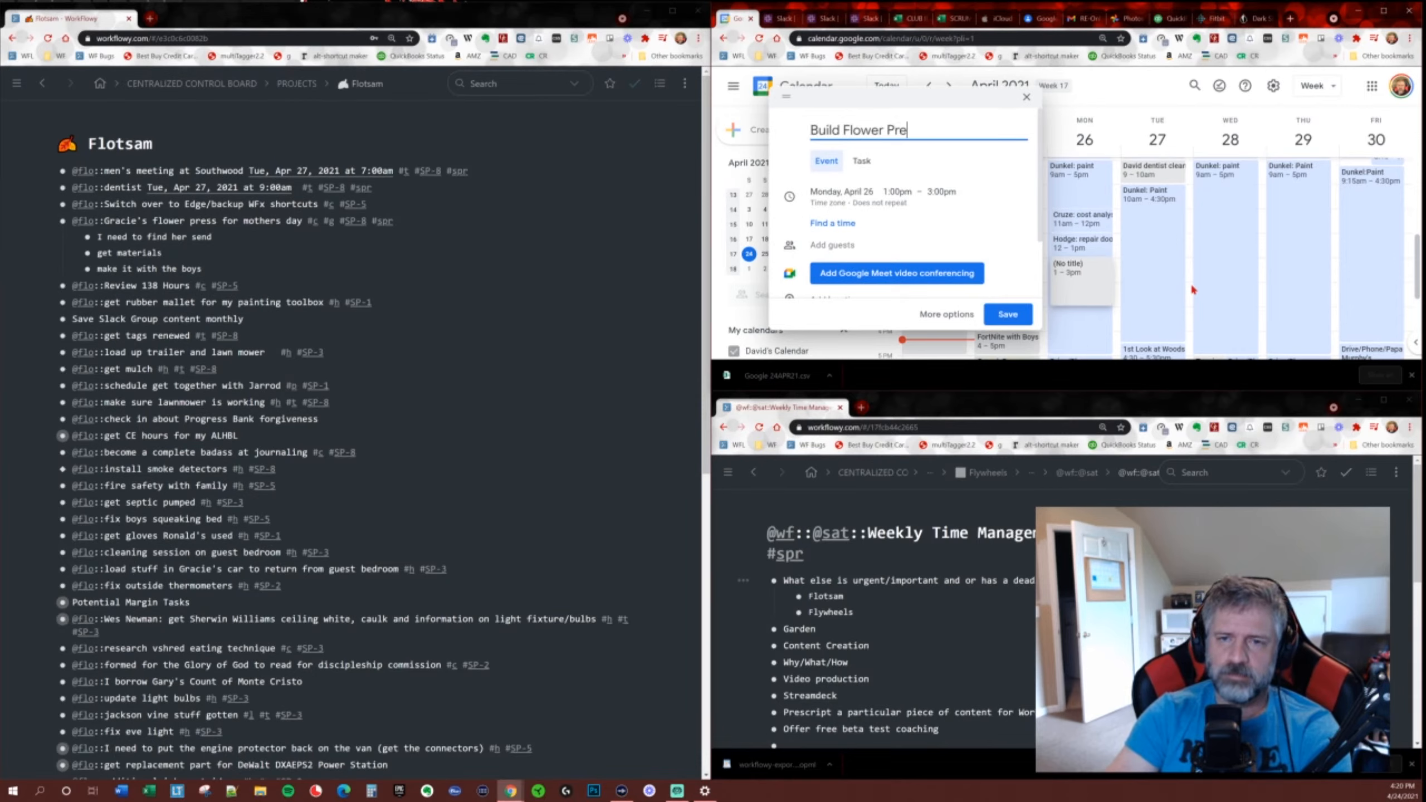
text(ss)
click(1028, 315)
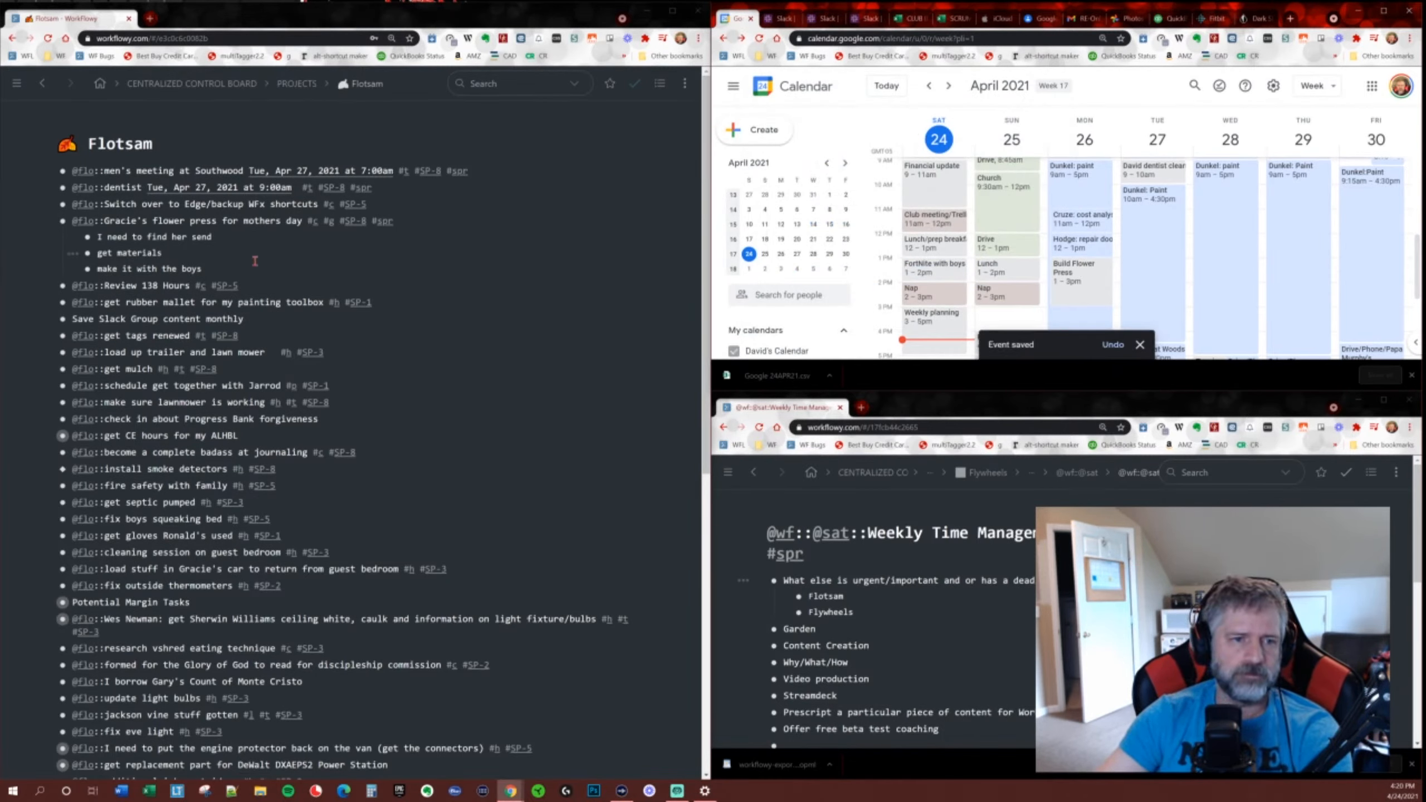
Tag the Flotsam tasks for getting a rubber mallet and getting tags renewed with #spr.
scroll(393, 297, down, 2)
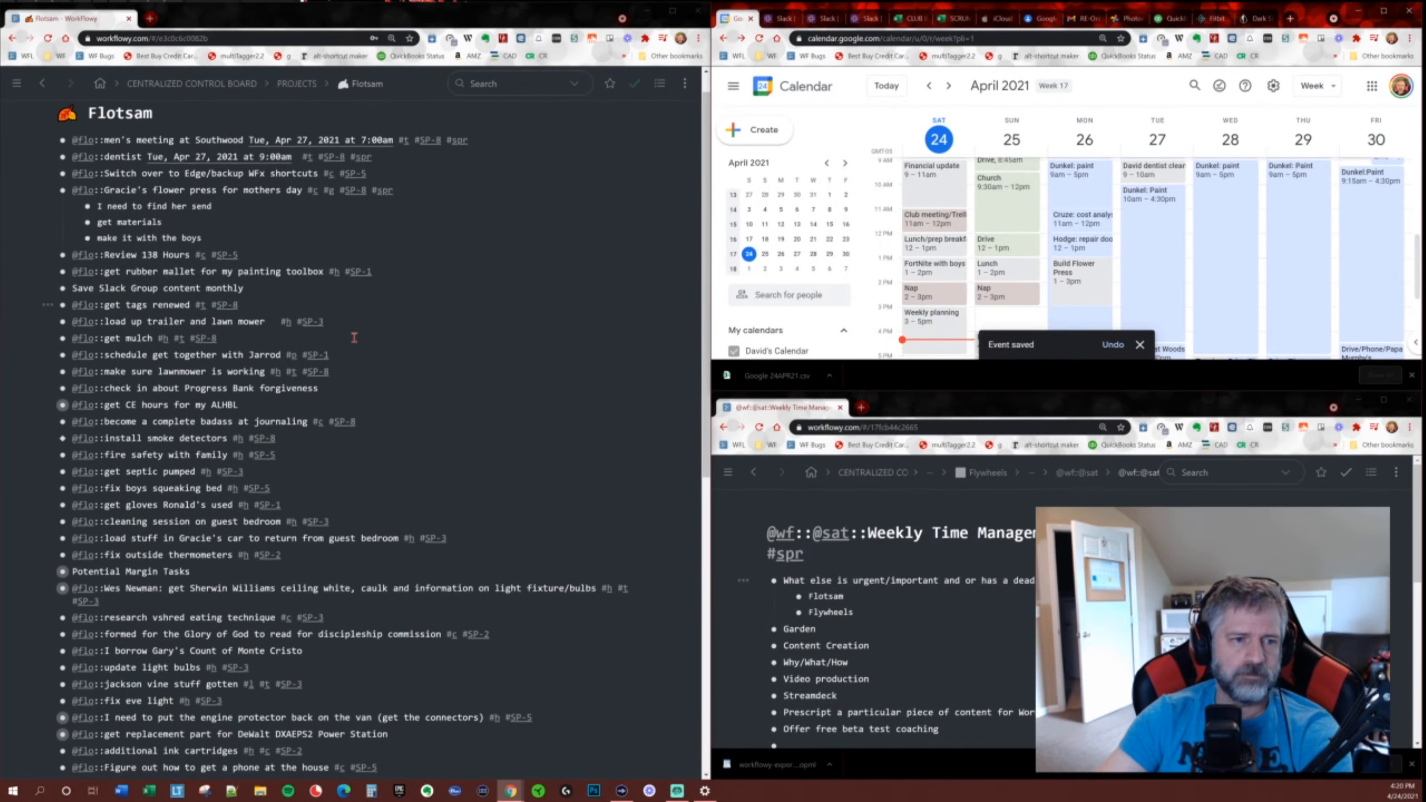
click(452, 260)
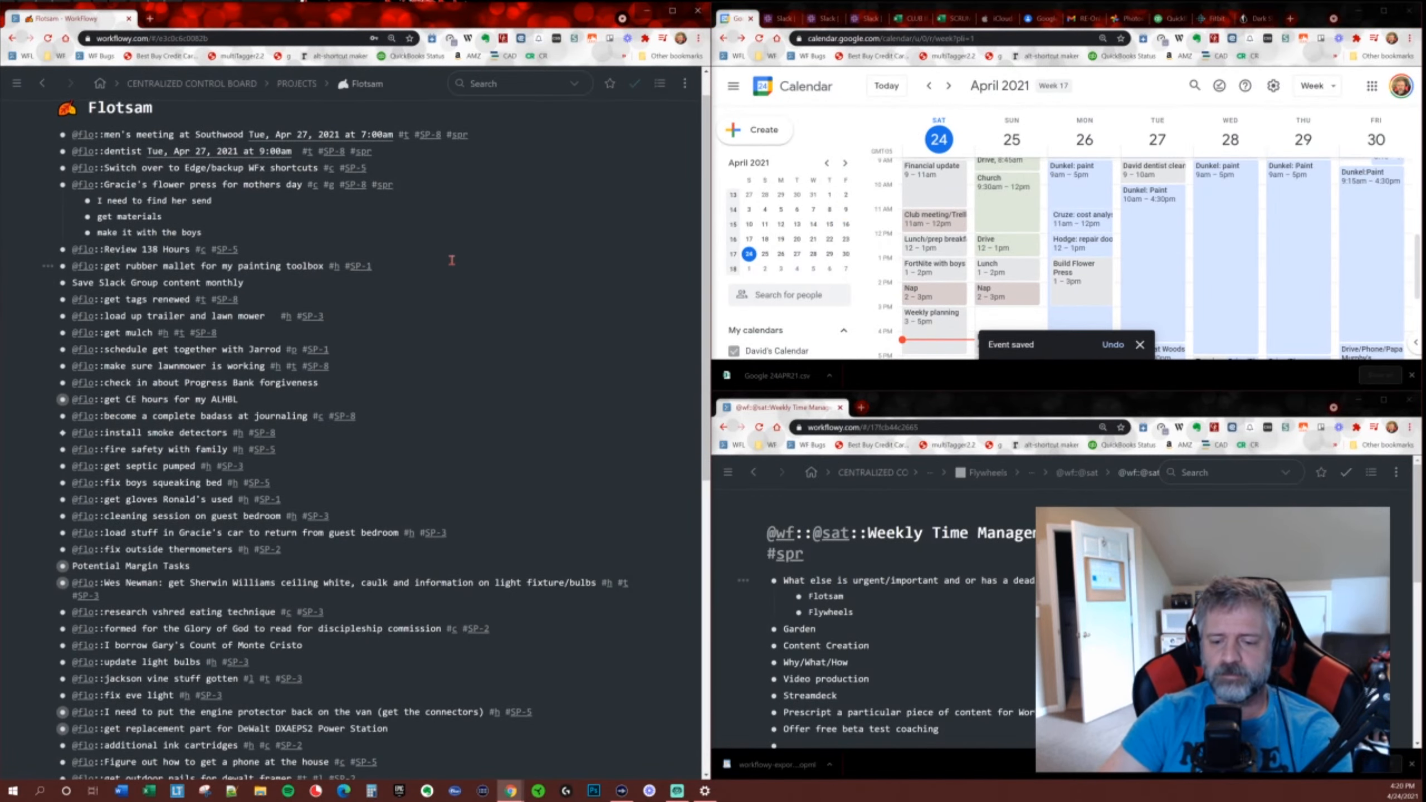
text(#spr)
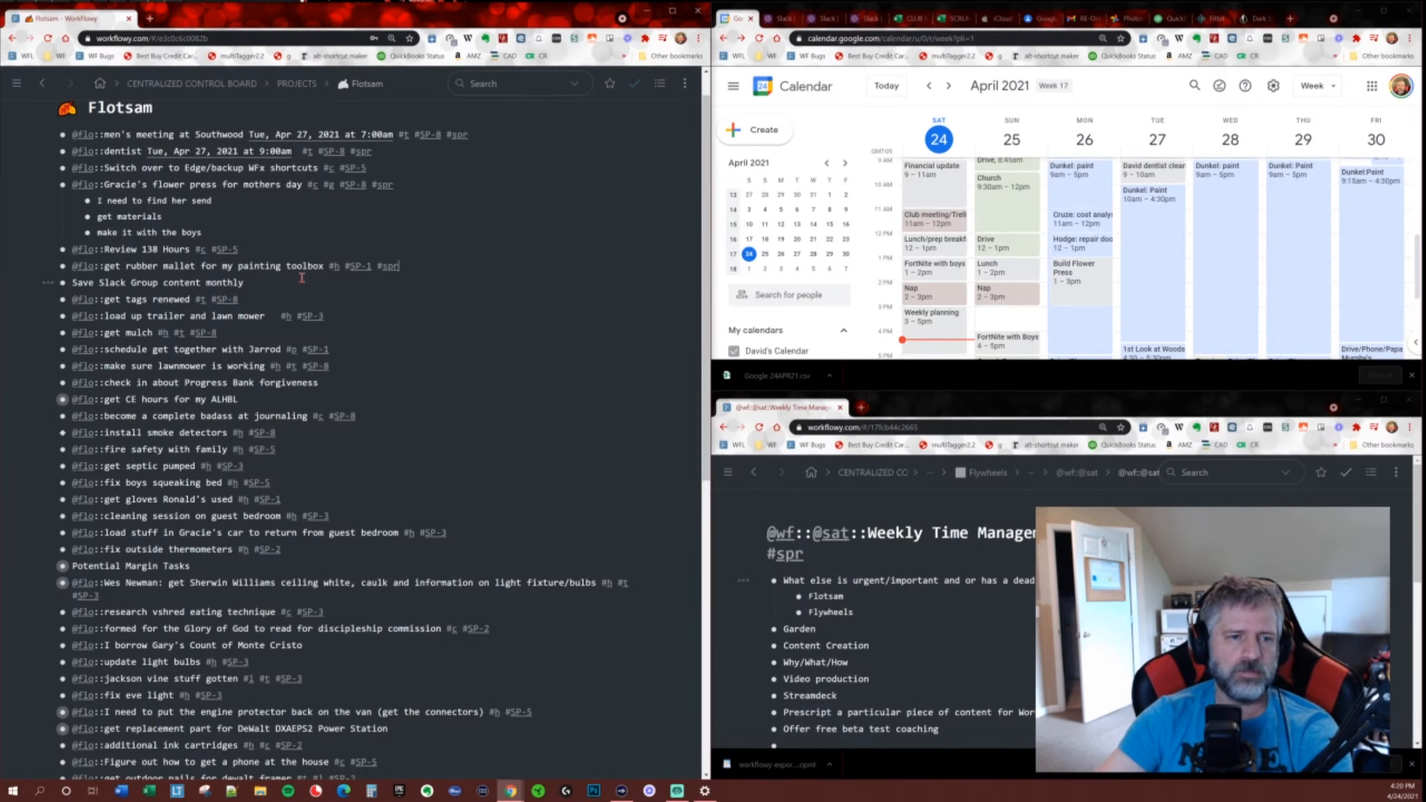
scroll(288, 289, down, 2)
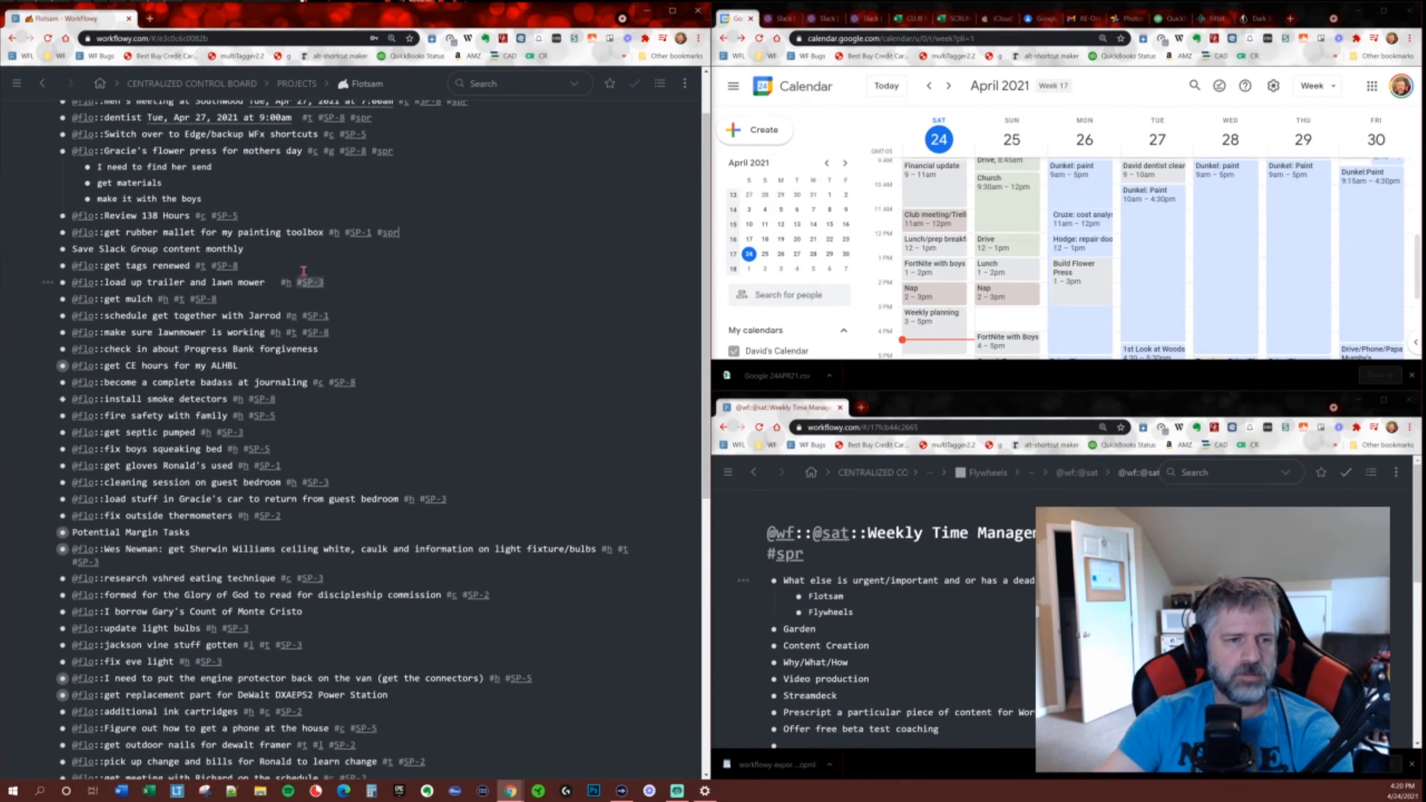
scroll(449, 237, down, 2)
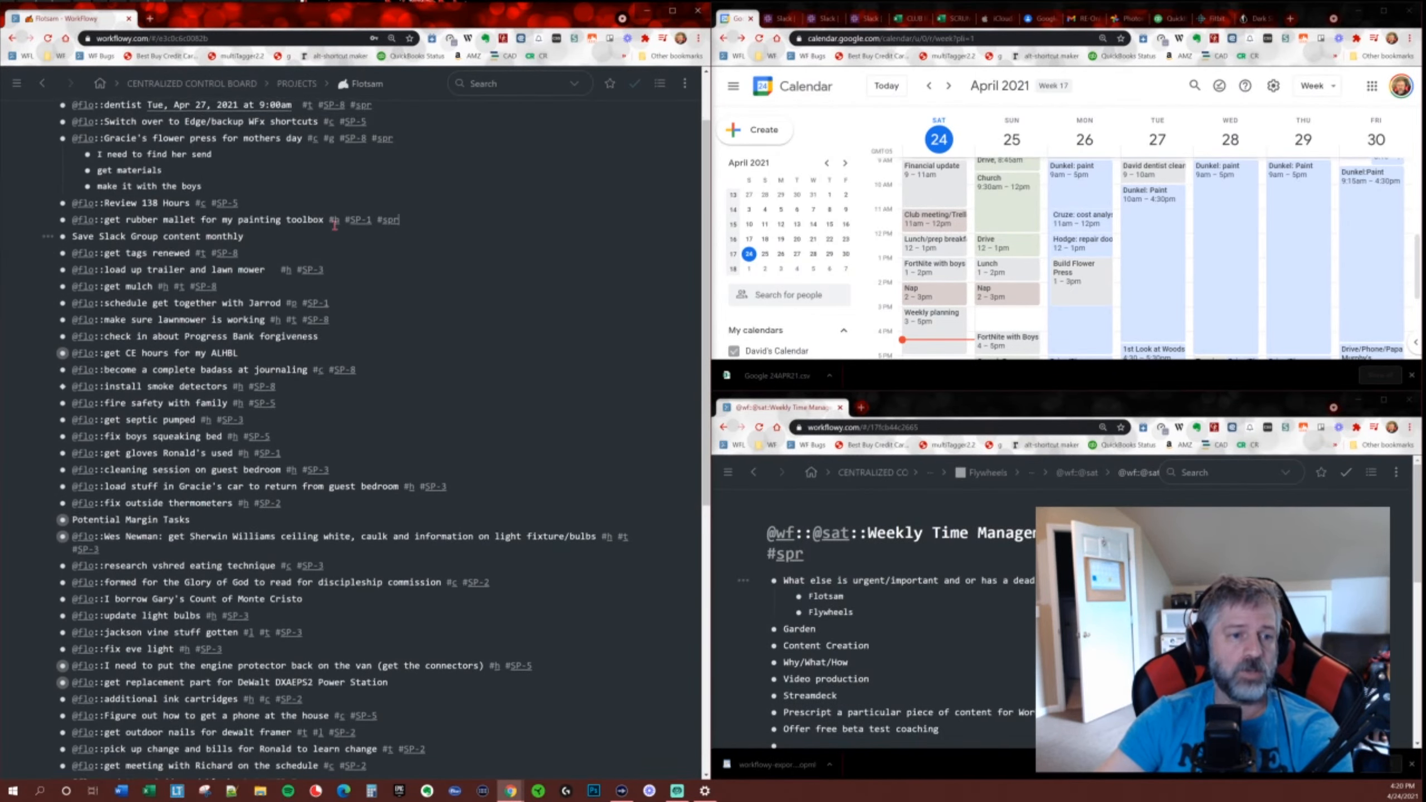
click(431, 220)
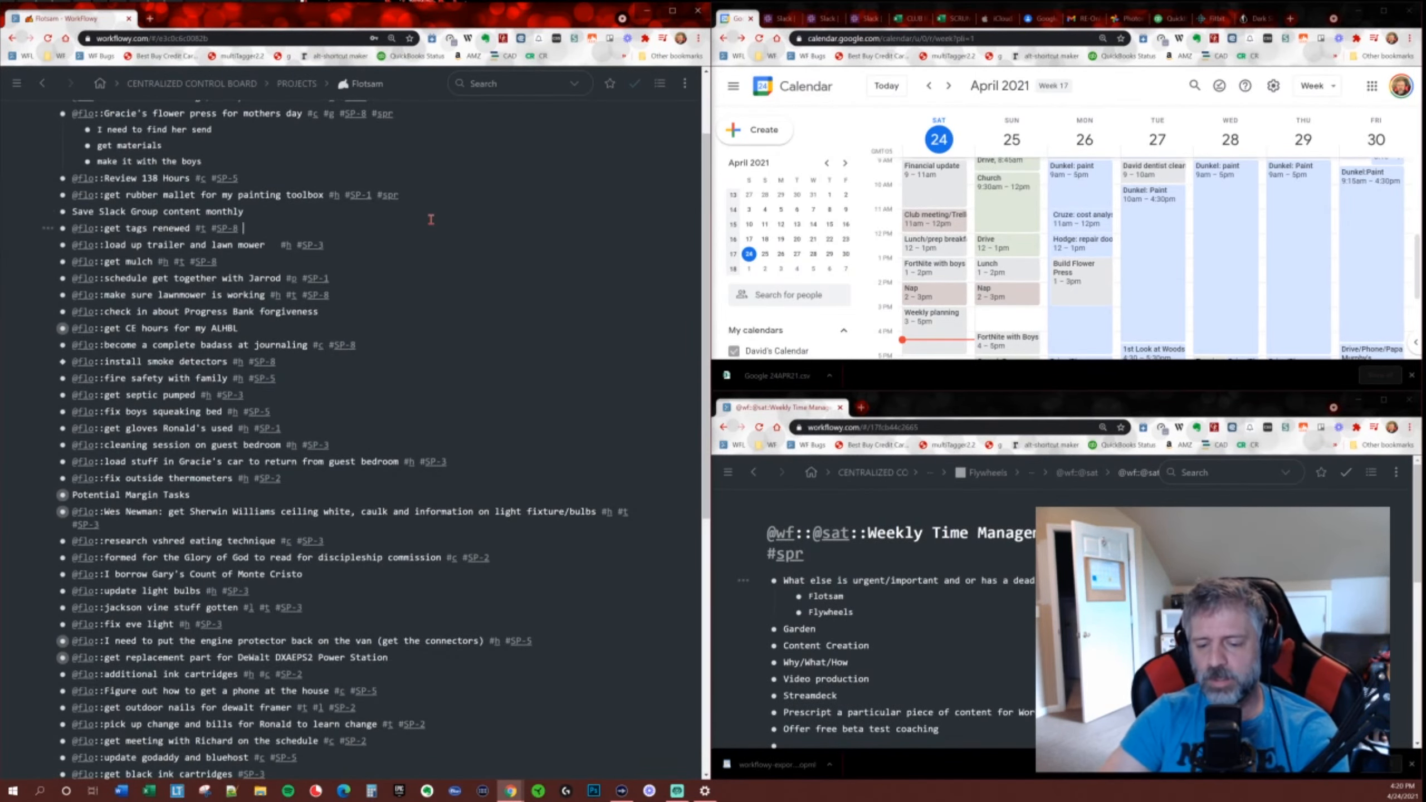
text(#spr)
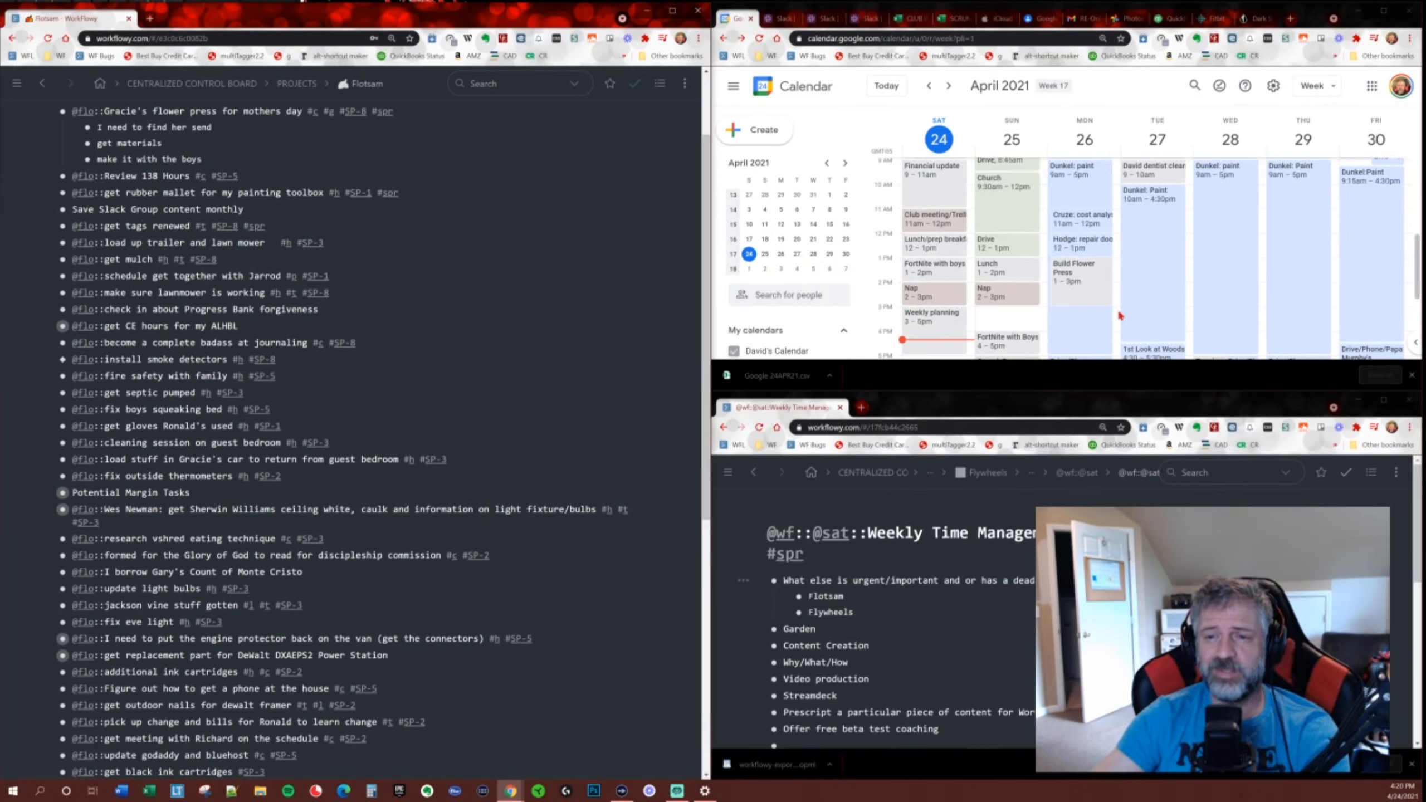
Create the calendar event "Get tags renewed" on Tuesday, April 27, 11:00am to 1:00pm.
click(1189, 211)
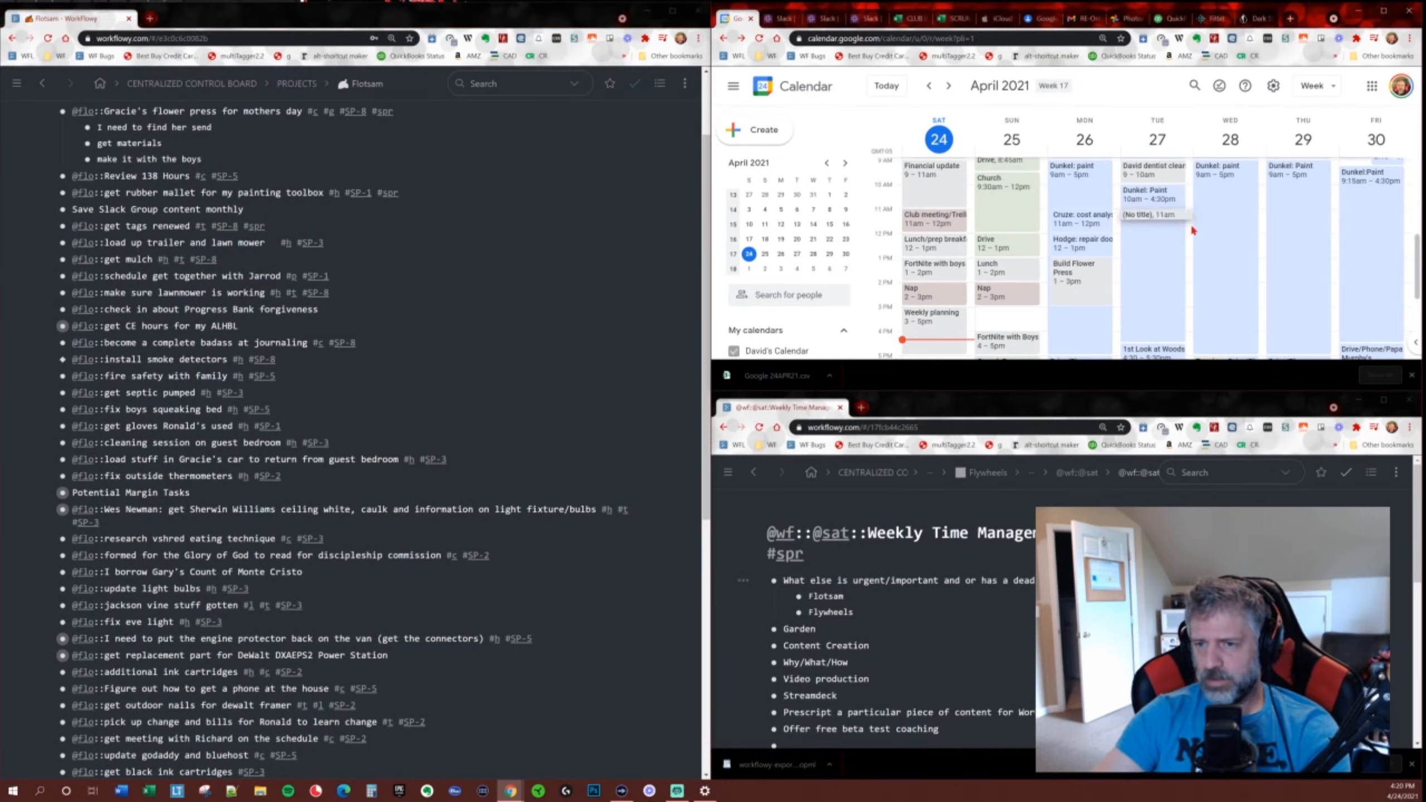
drag(1192, 229, 1192, 253)
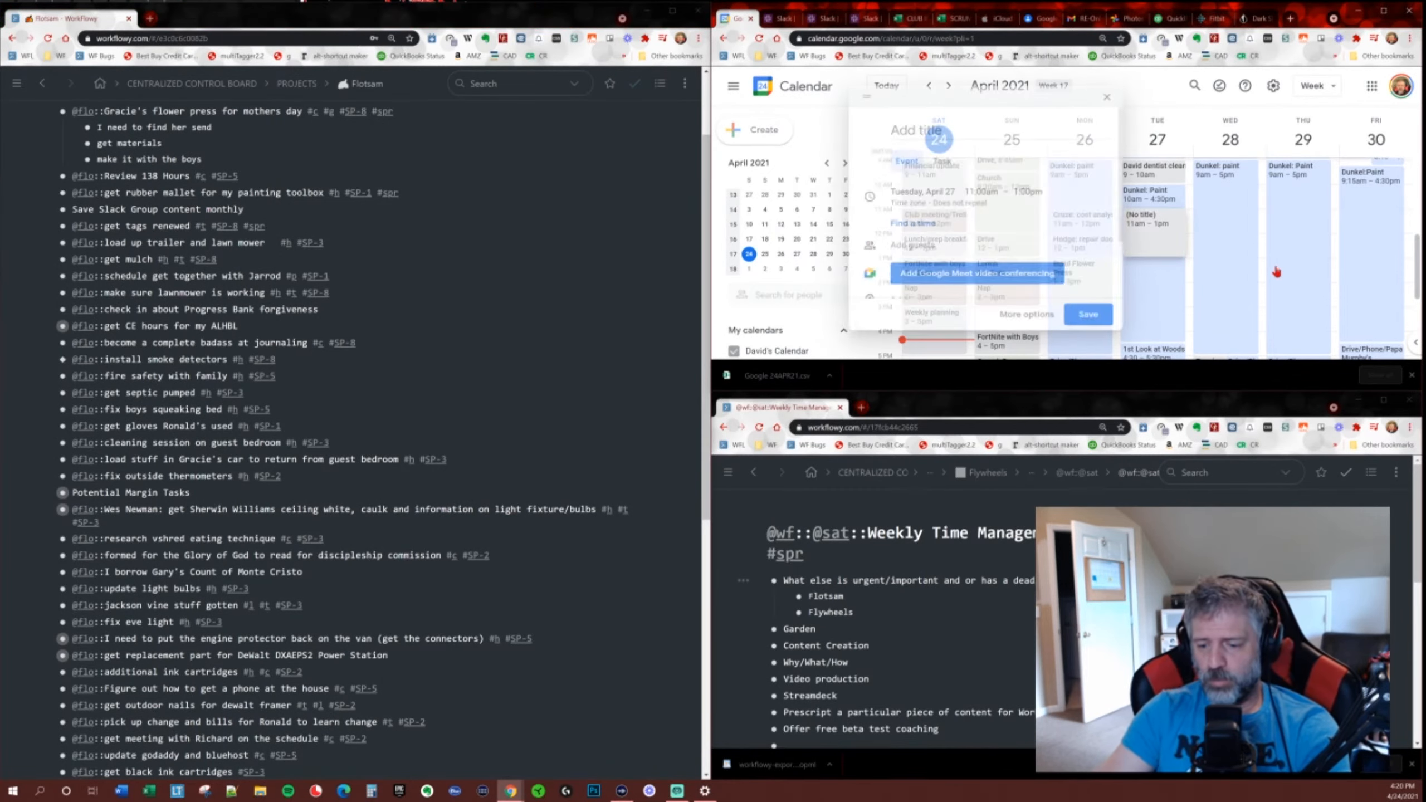
text(Get tags re)
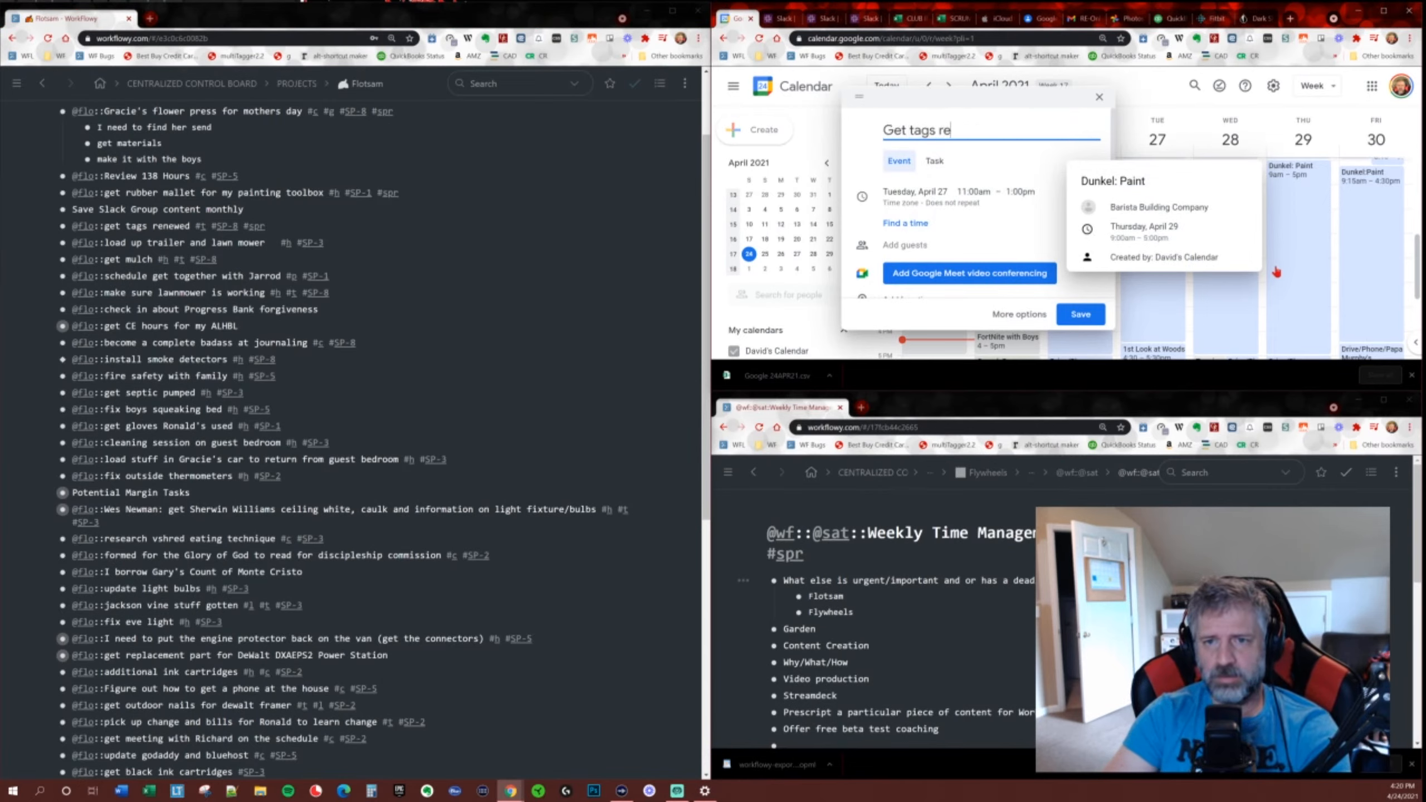
text(newed)
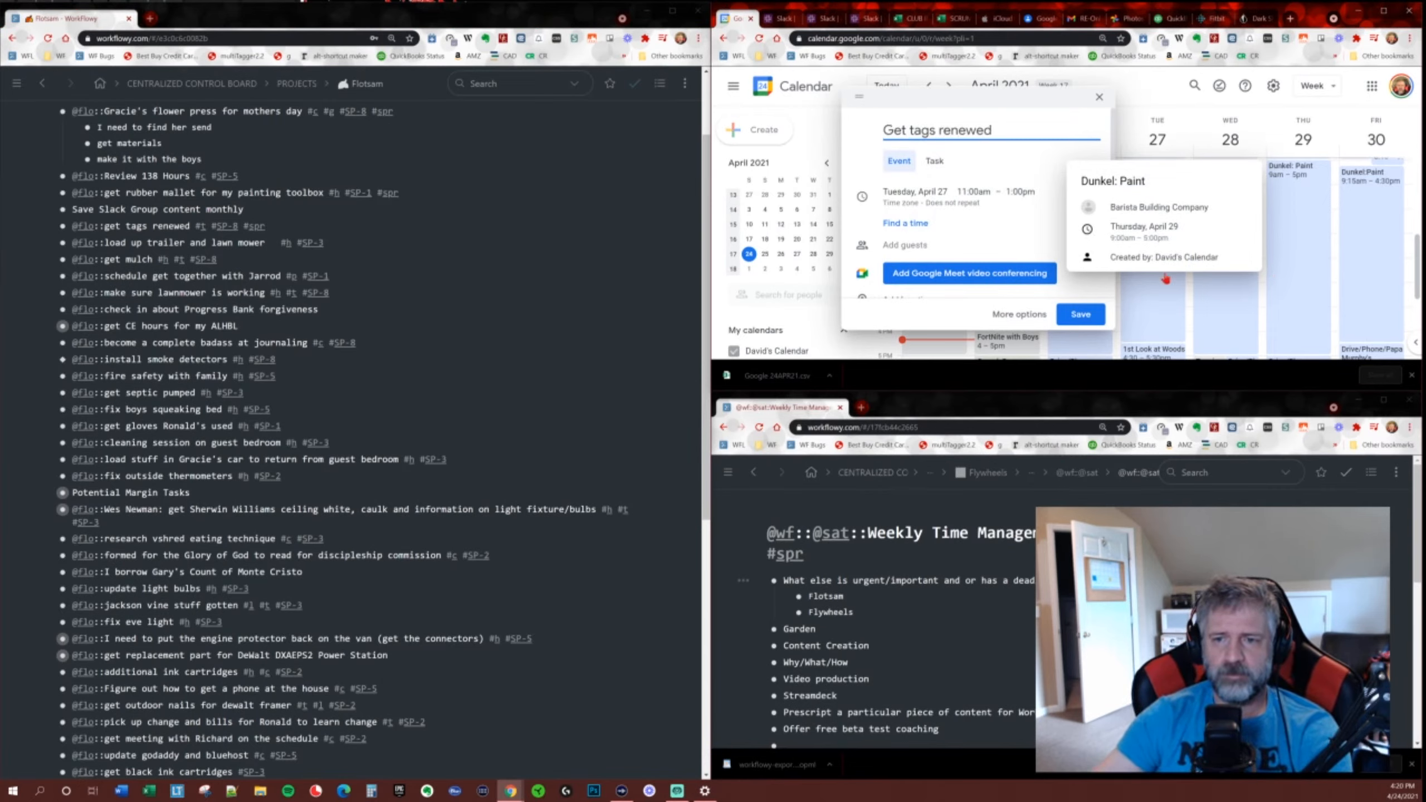
click(1086, 317)
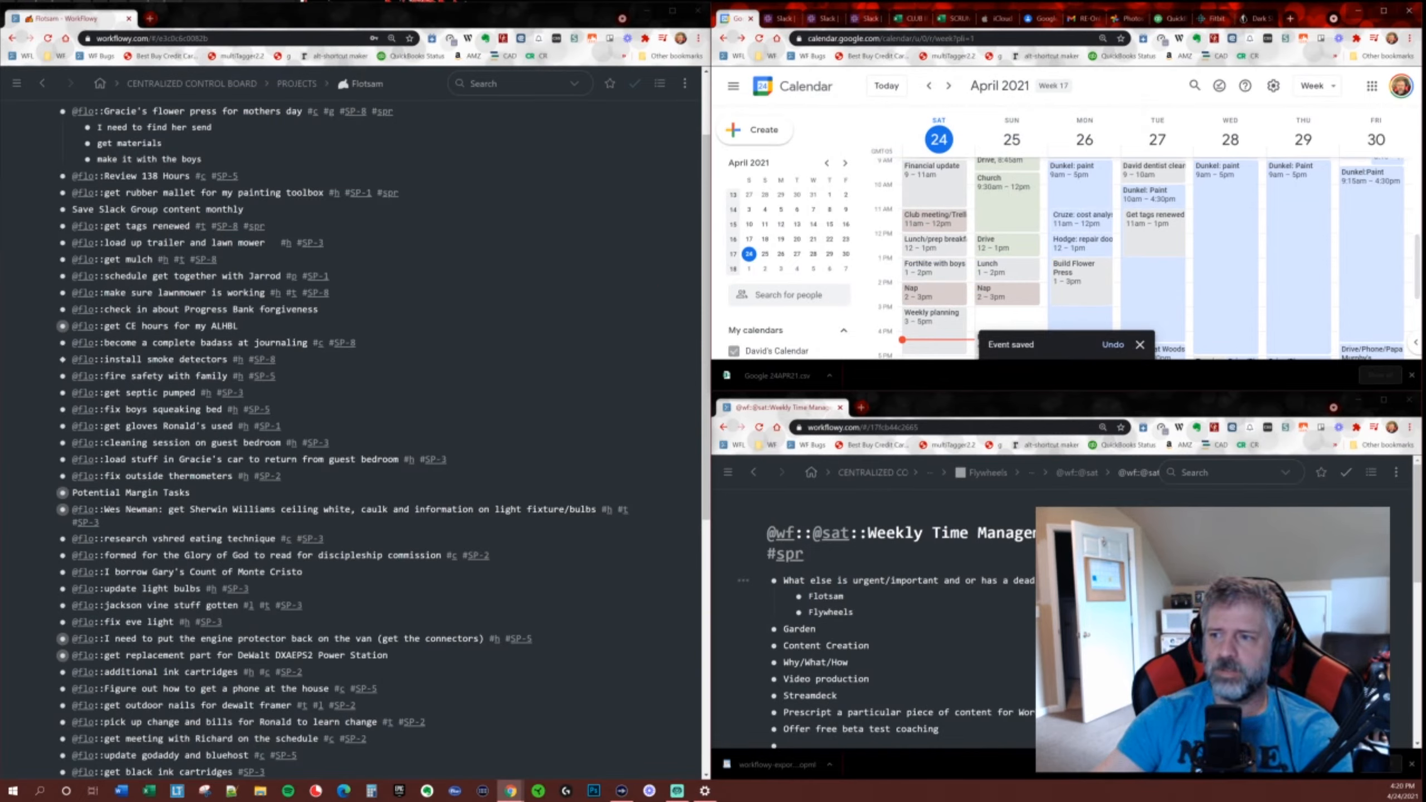
scroll(1174, 227, down, 1)
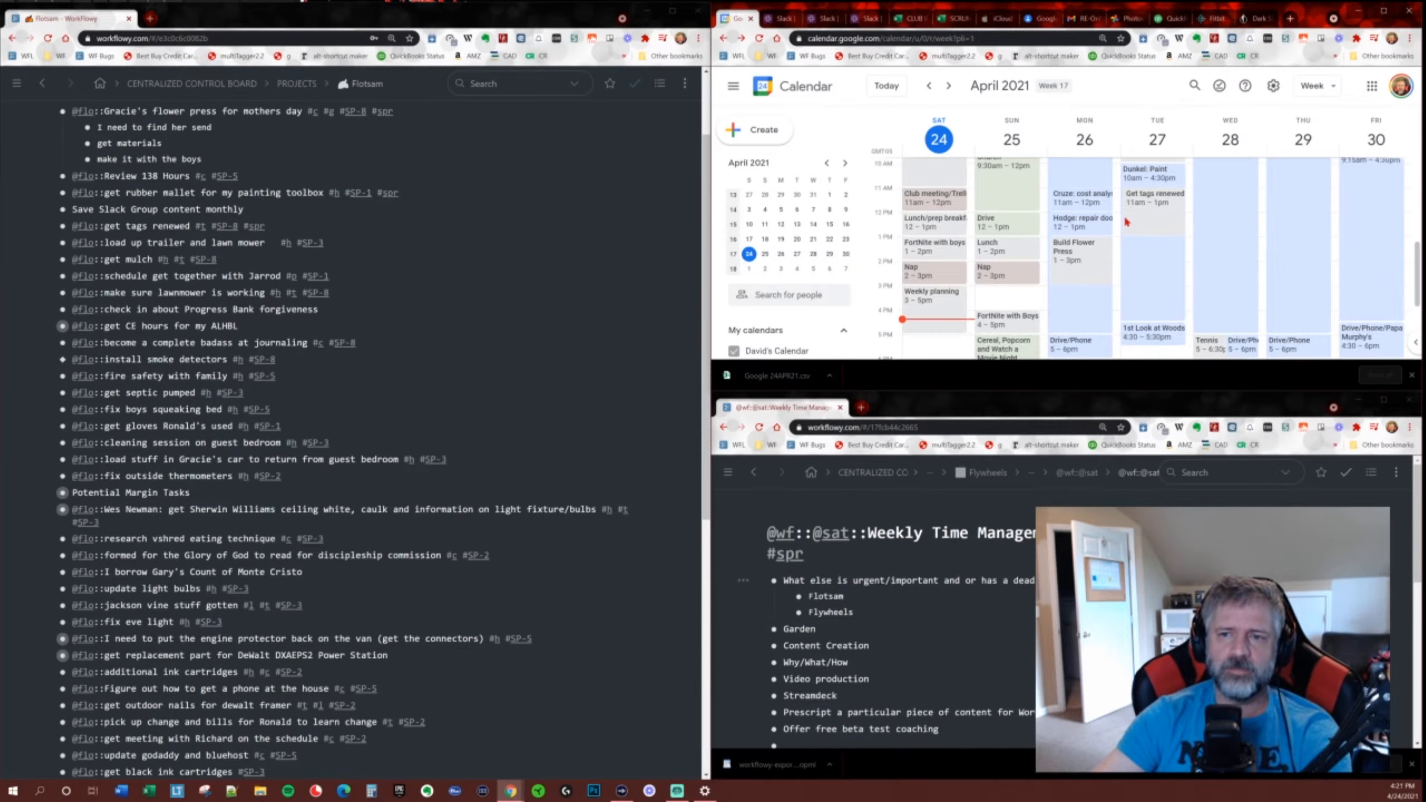
scroll(1120, 236, up, 2)
scroll(1115, 252, up, 1)
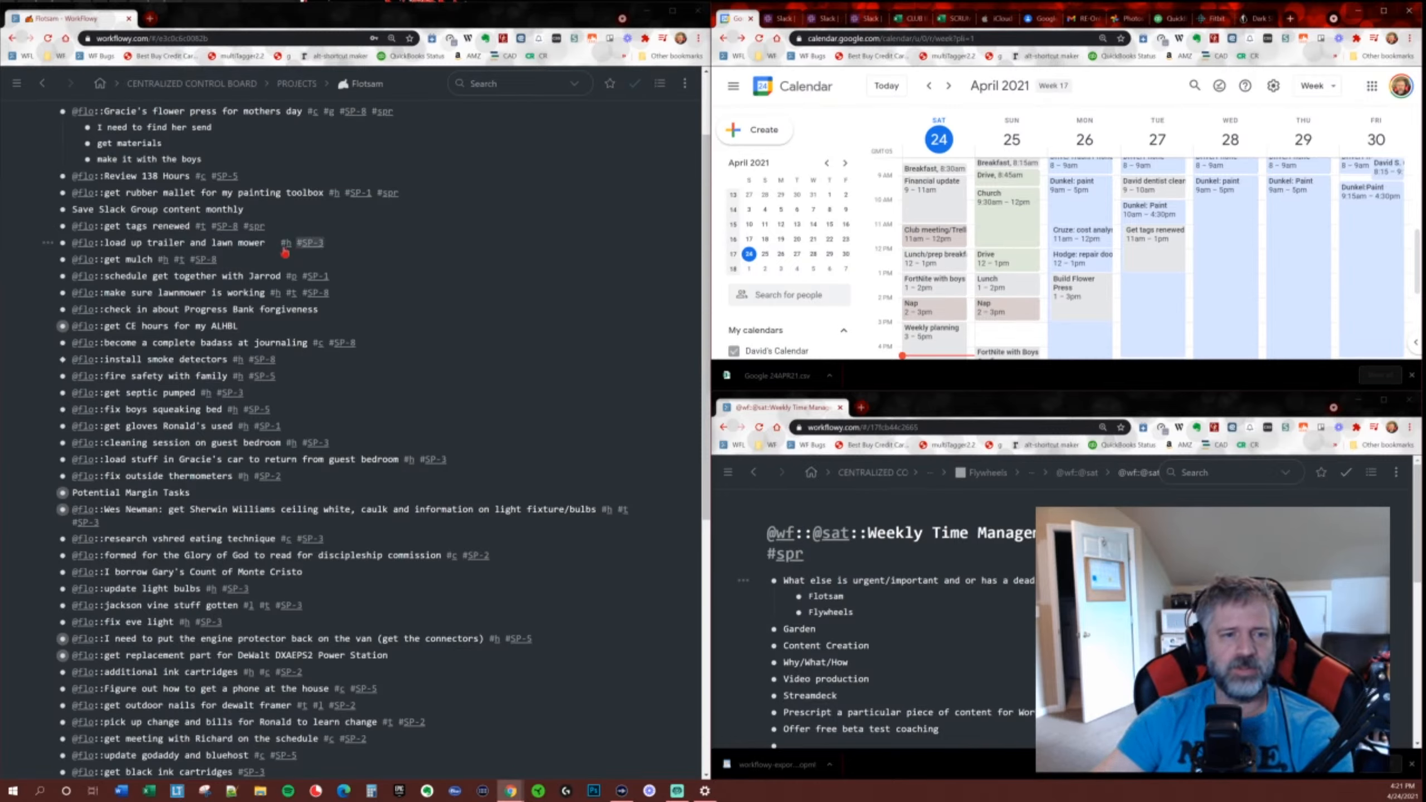
Remove the extra spaces in the load up trailer and lawn mower task, and tag it and get mulch with #spr.
click(350, 242)
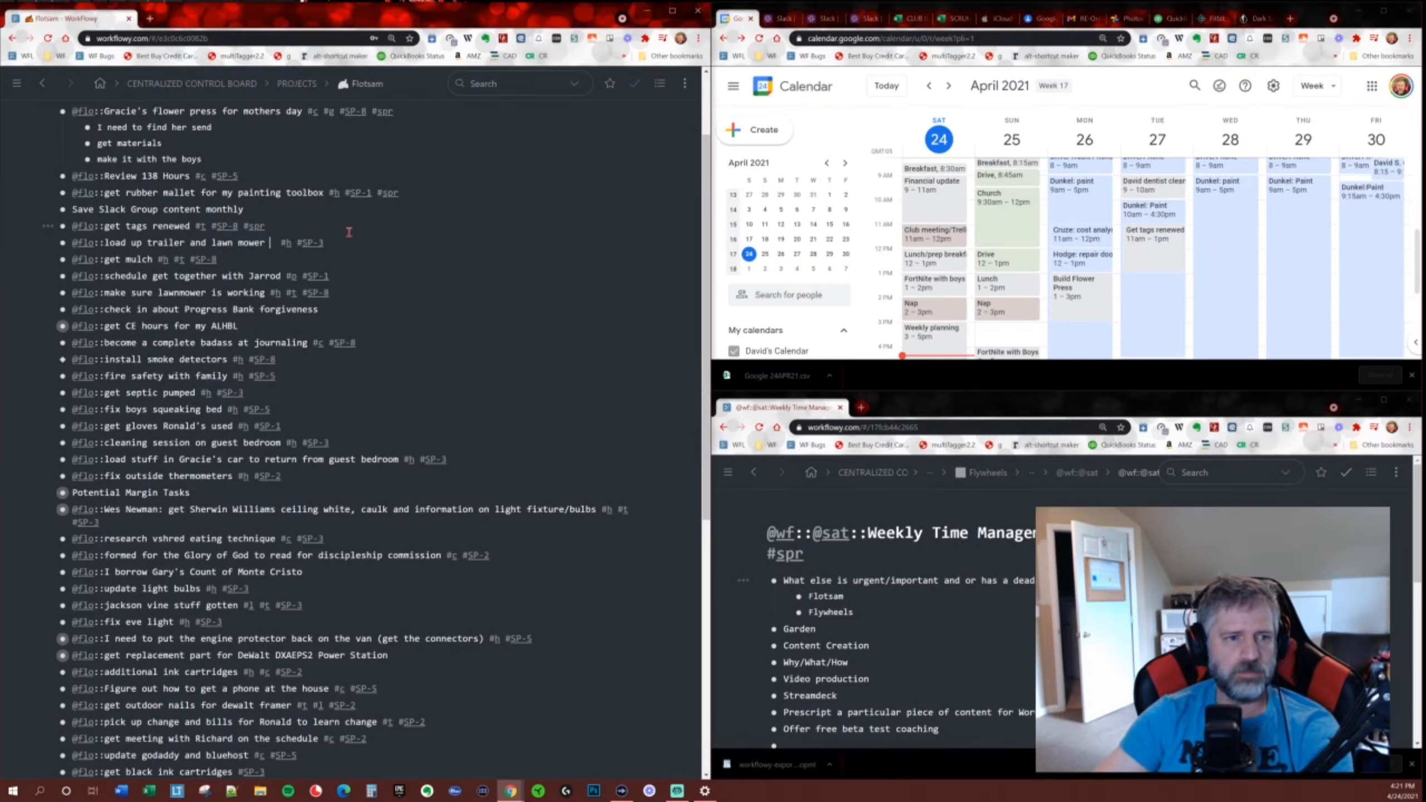
key(Delete)
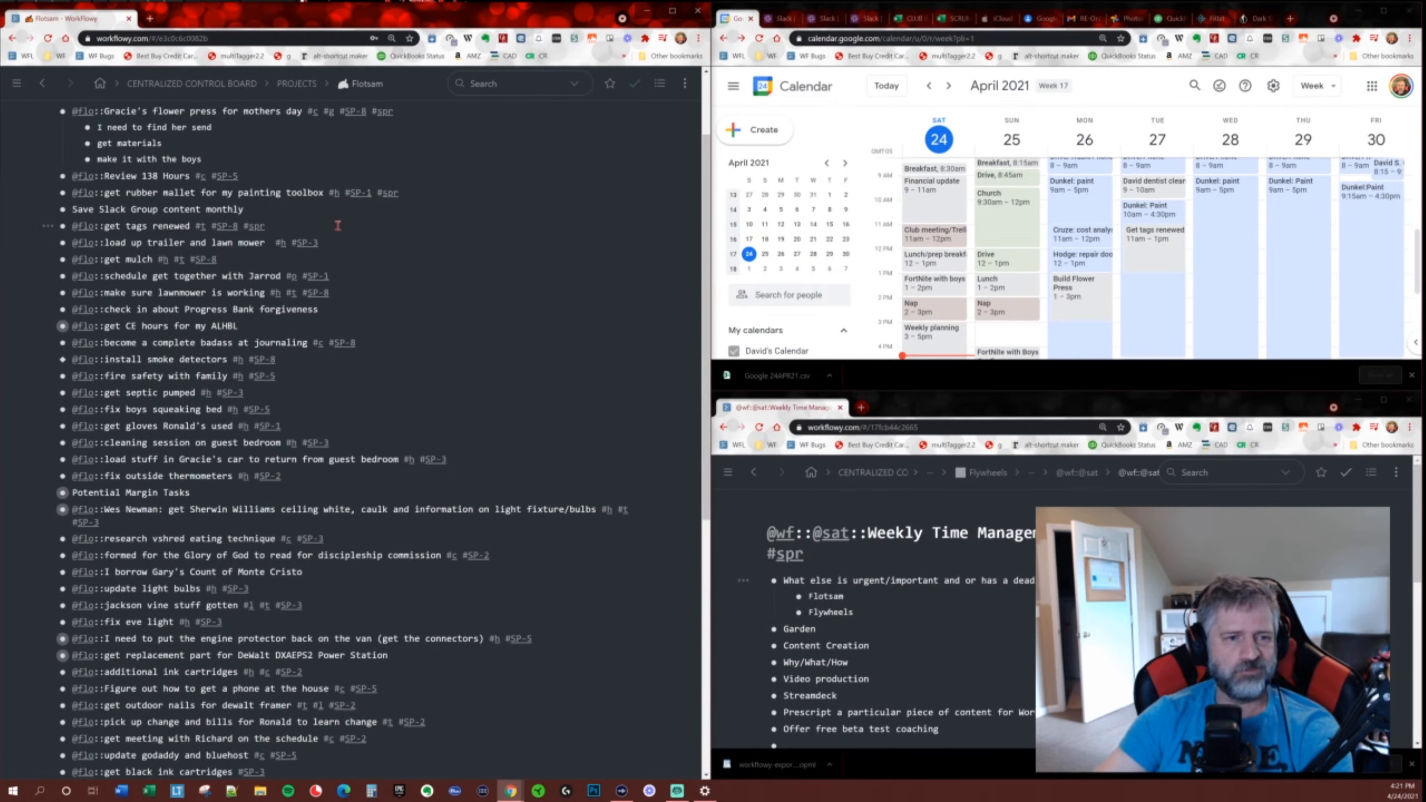
key(Delete)
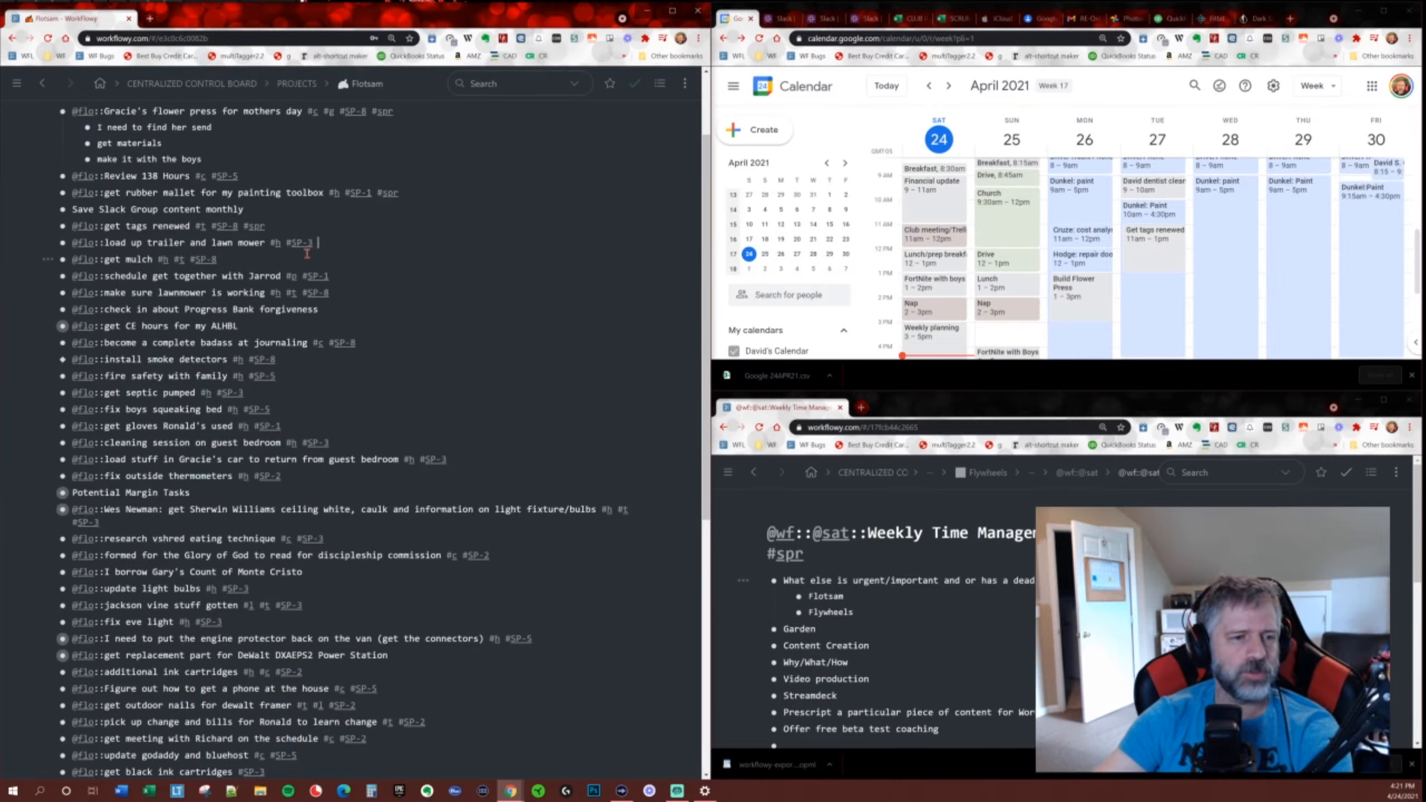
click(242, 257)
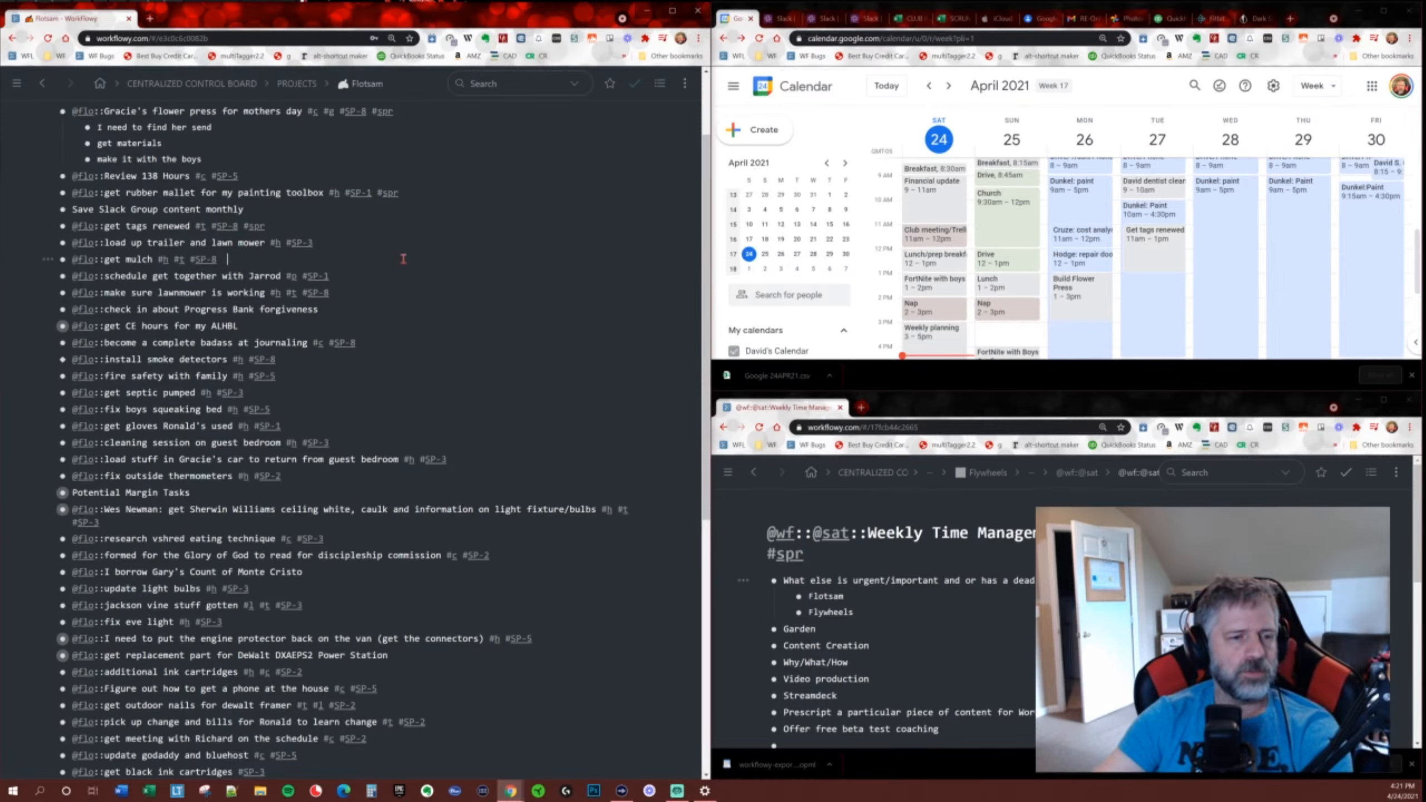
text(#spr)
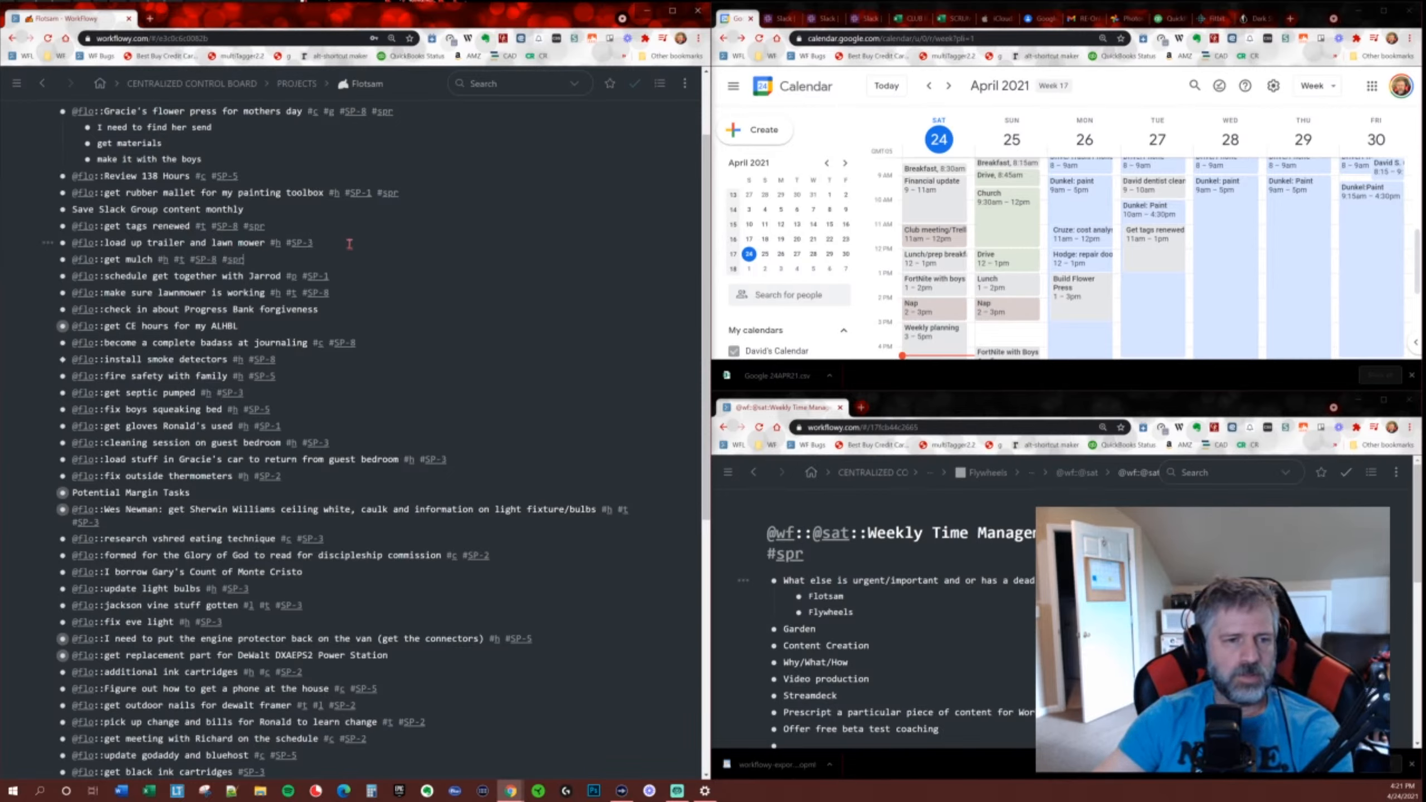
click(359, 242)
text(#spr)
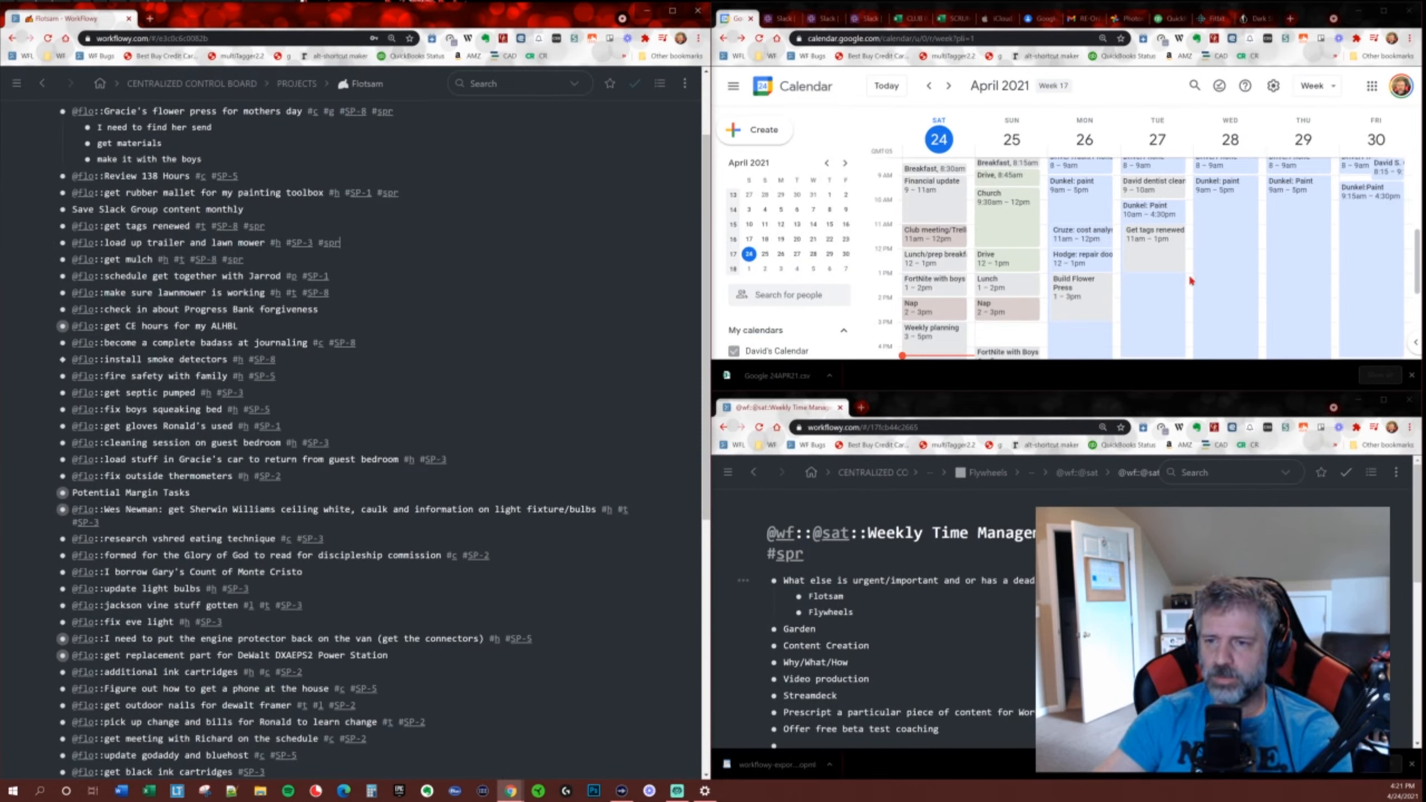
Create the calendar event "load trailer/lawn mower" on Tuesday, April 27, 1:00pm to 1:45pm.
drag(1191, 278, 1191, 291)
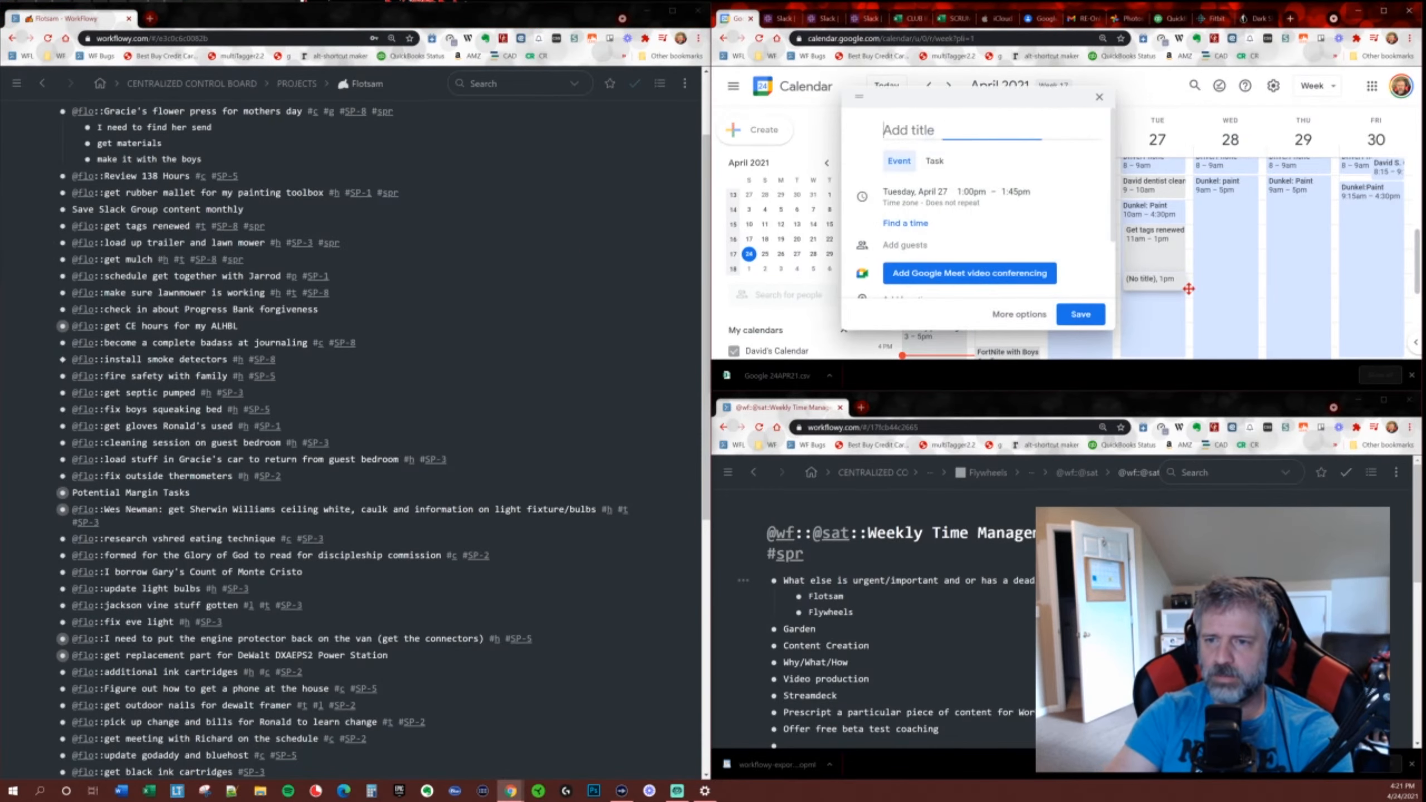
text(lo)
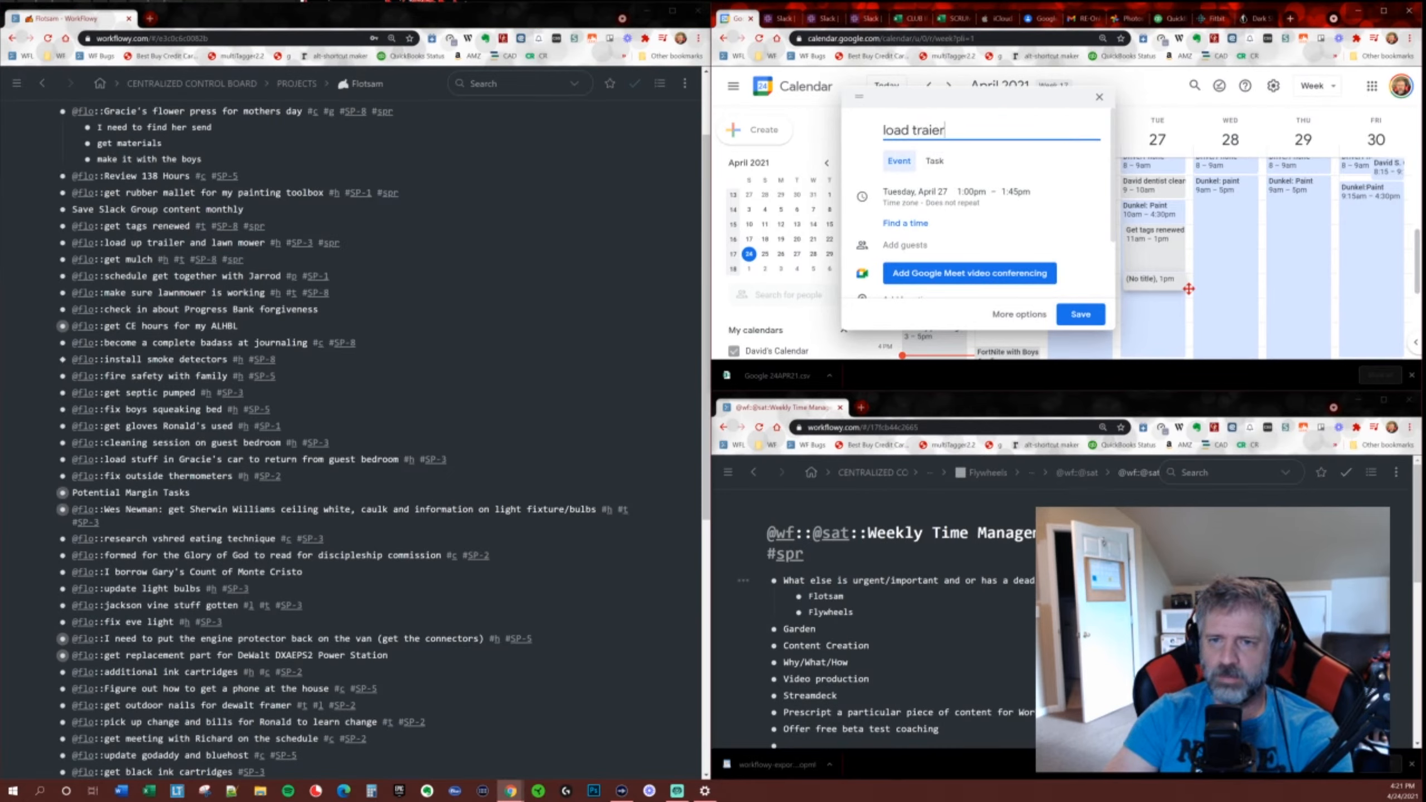
text(ad trailer/l)
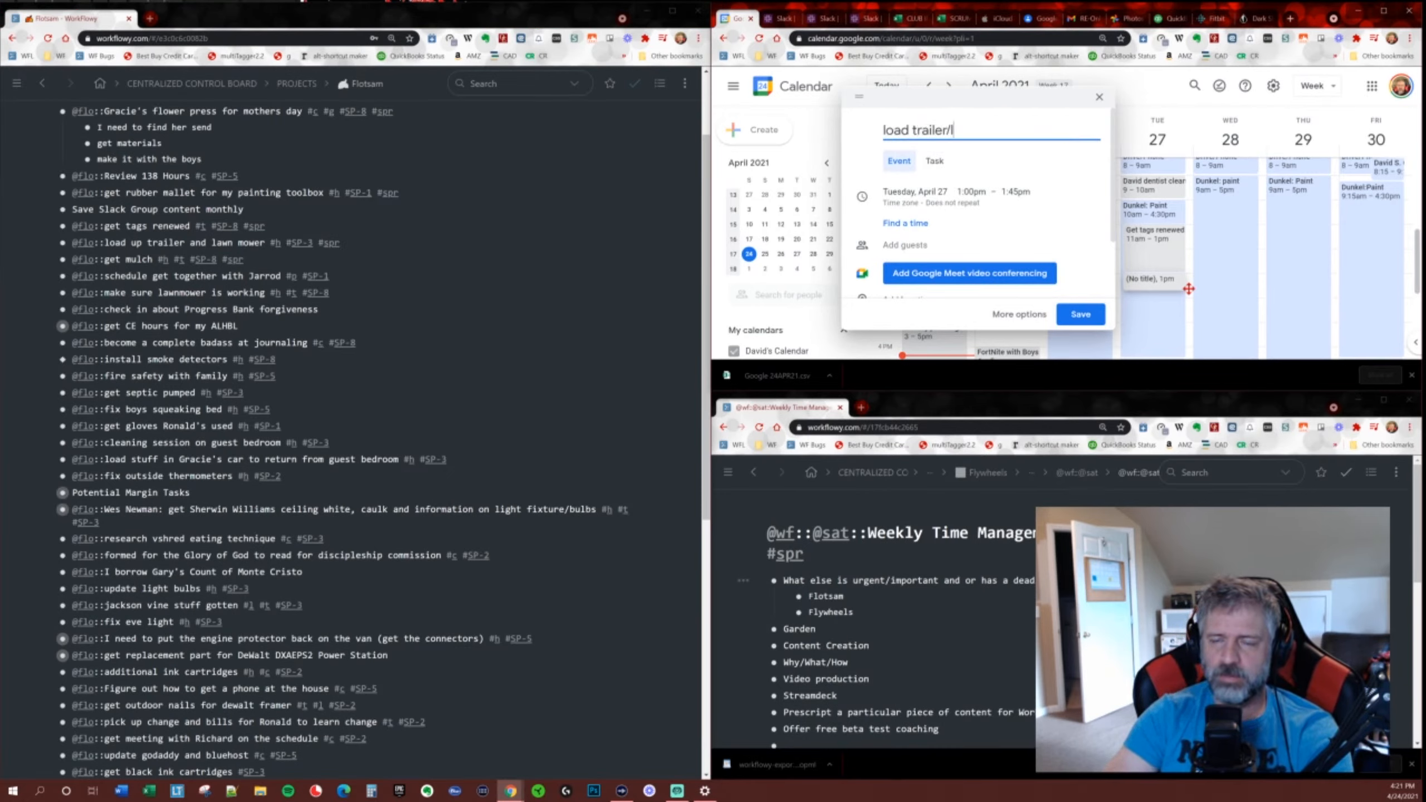
text(awn mower)
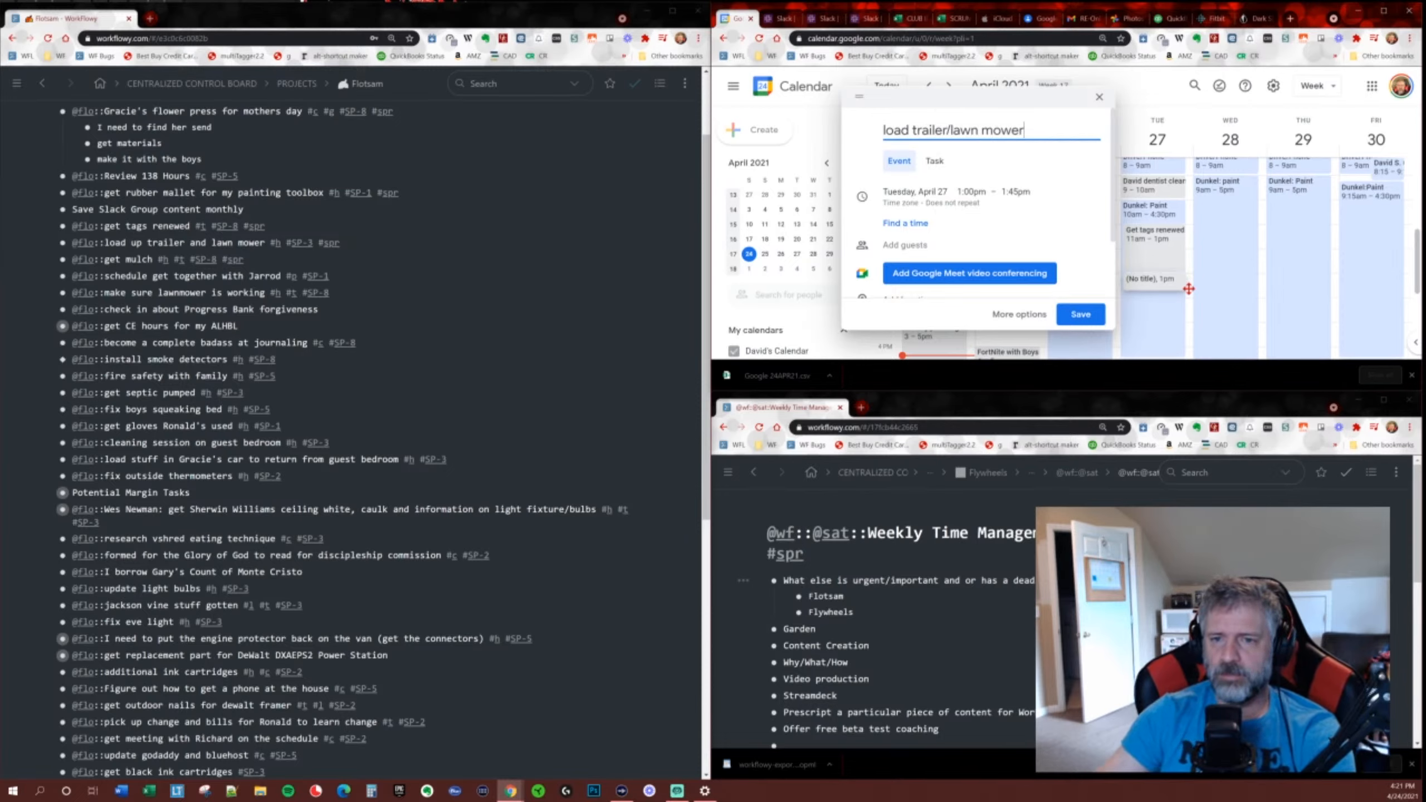
click(1080, 316)
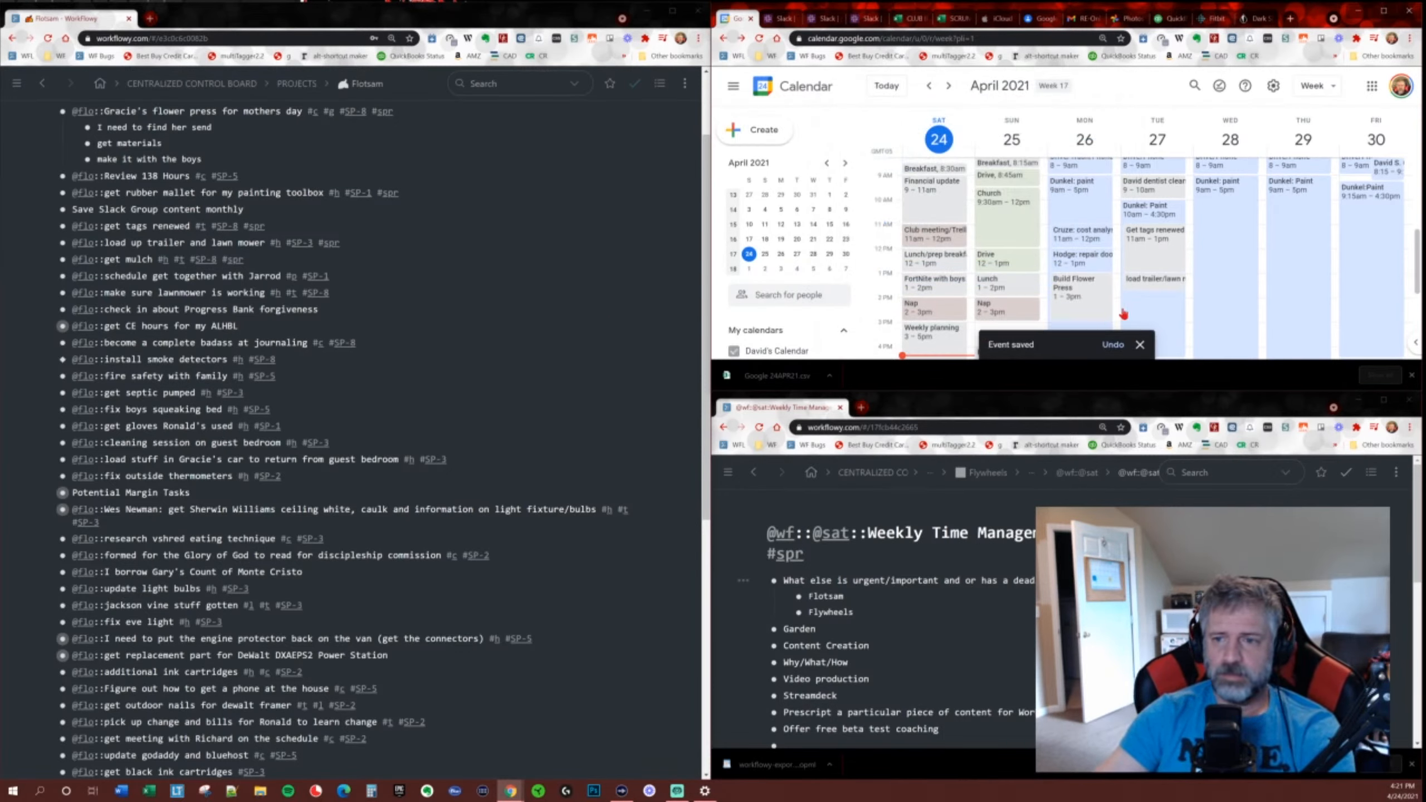
Create the calendar event "get mulch" on Tuesday, April 27, 2:00pm to 3:00pm.
scroll(1155, 283, down, 1)
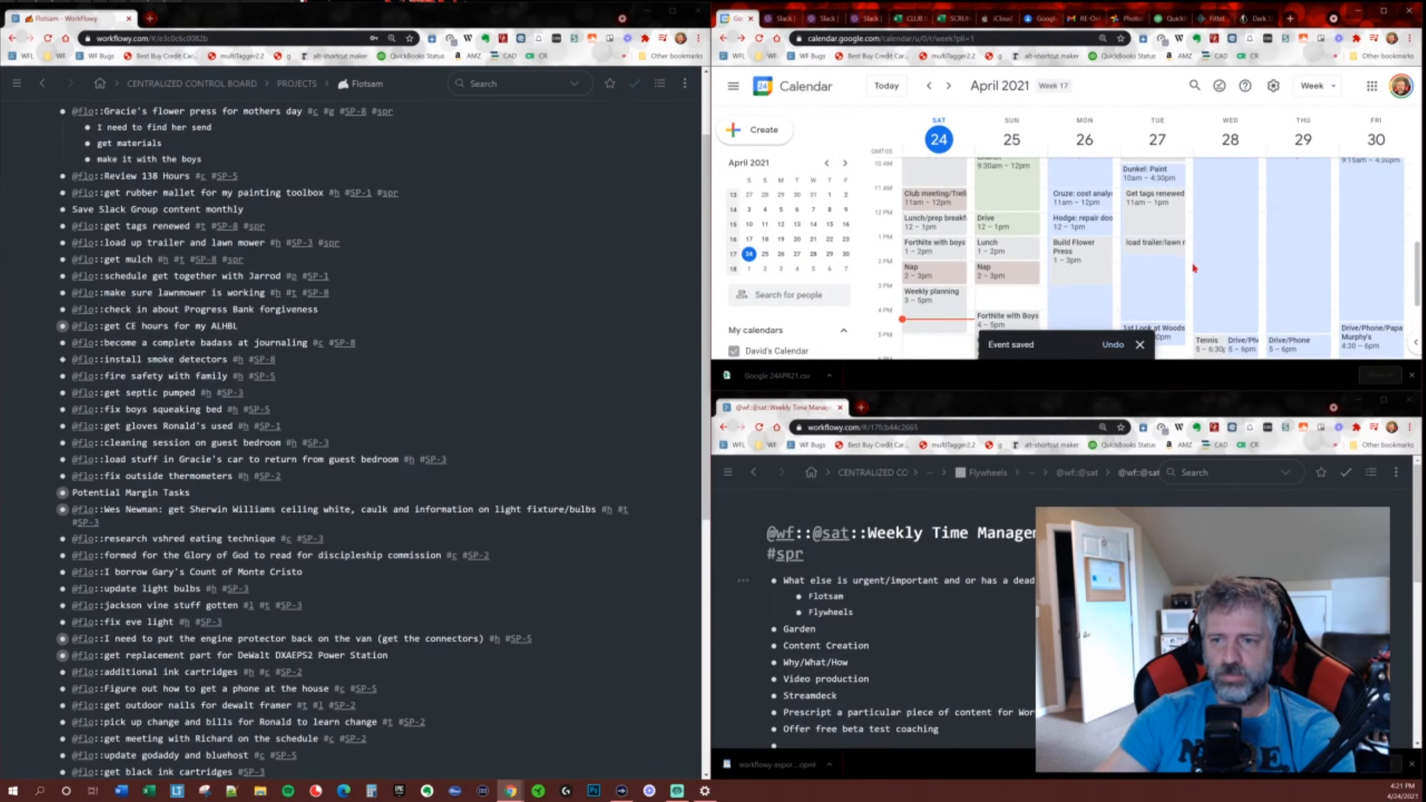
drag(1188, 260, 1192, 288)
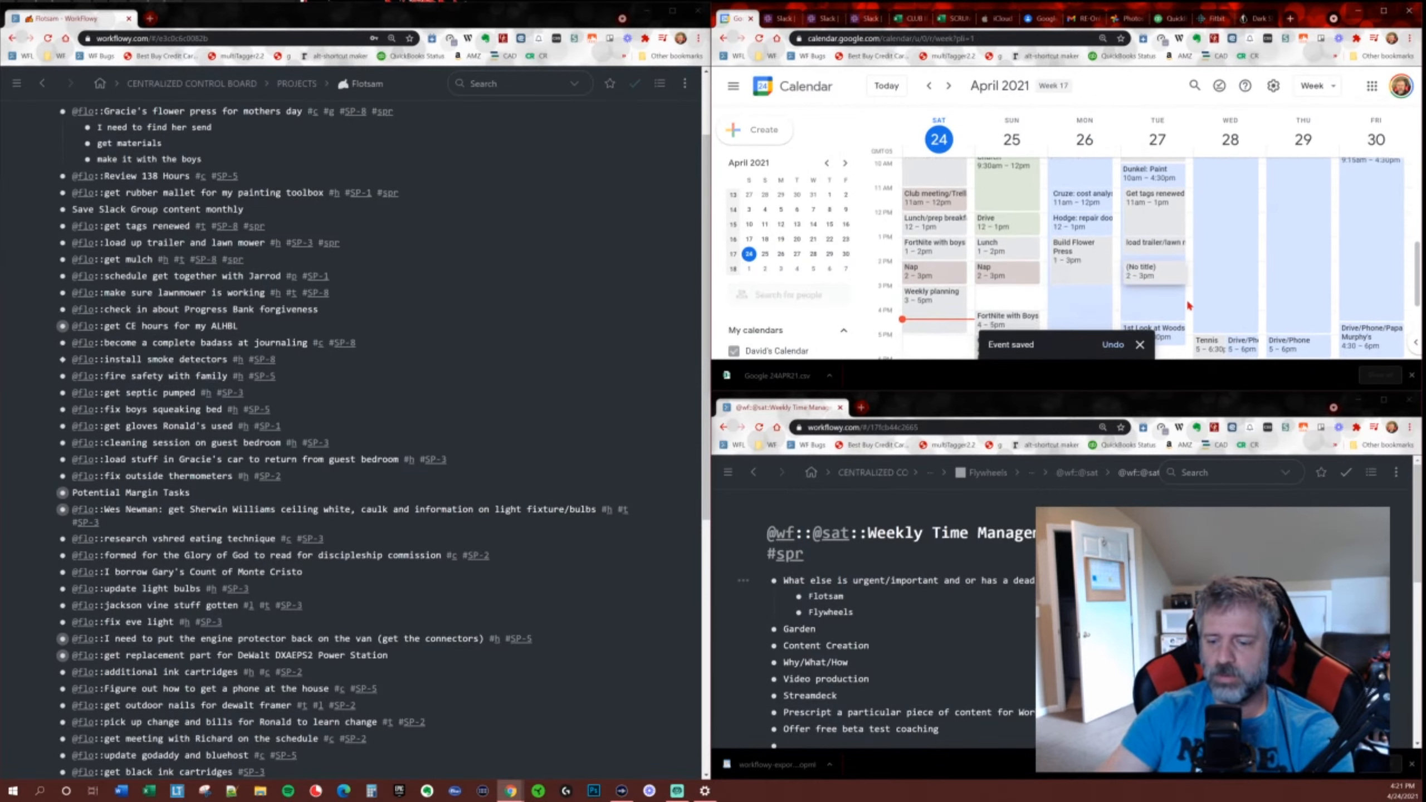
text(get mulch)
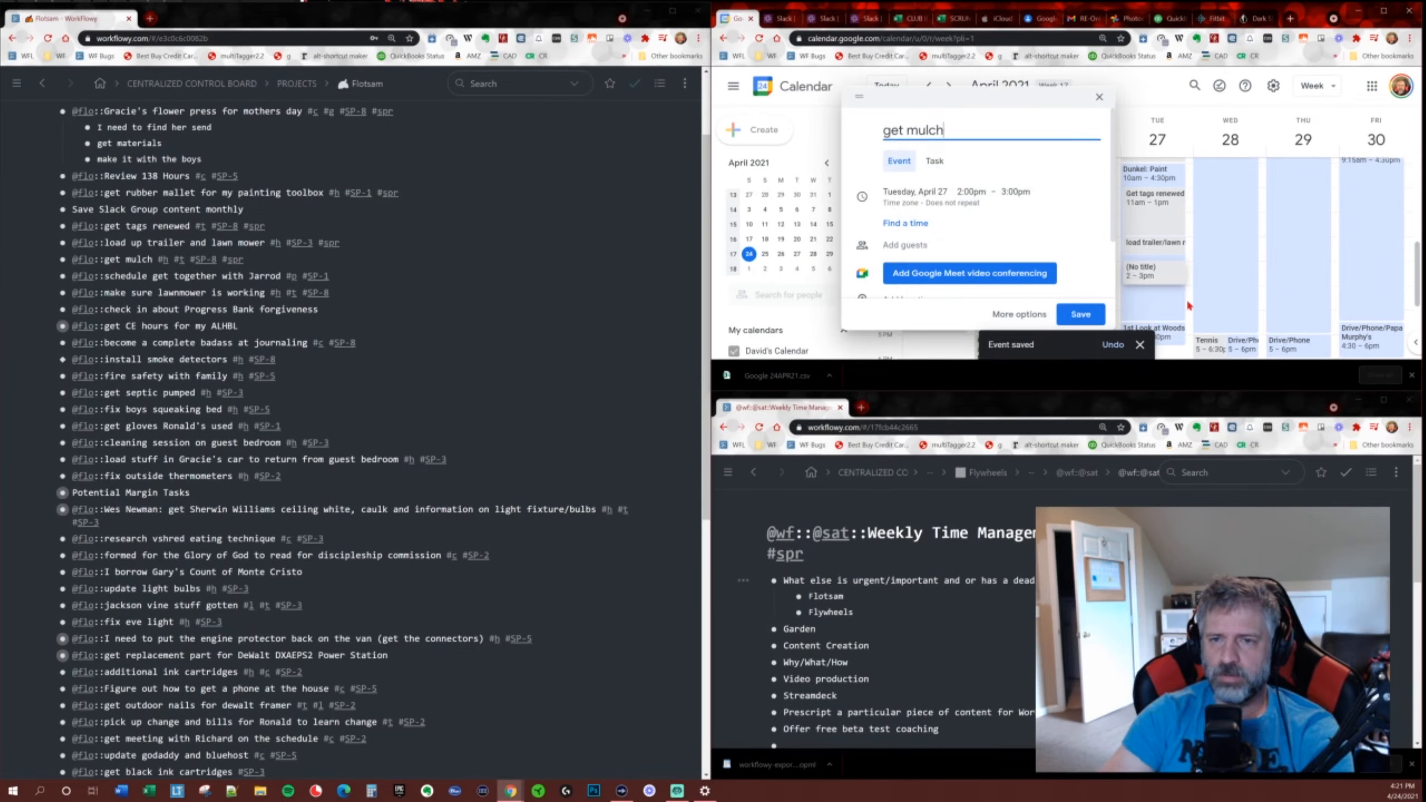
click(1101, 312)
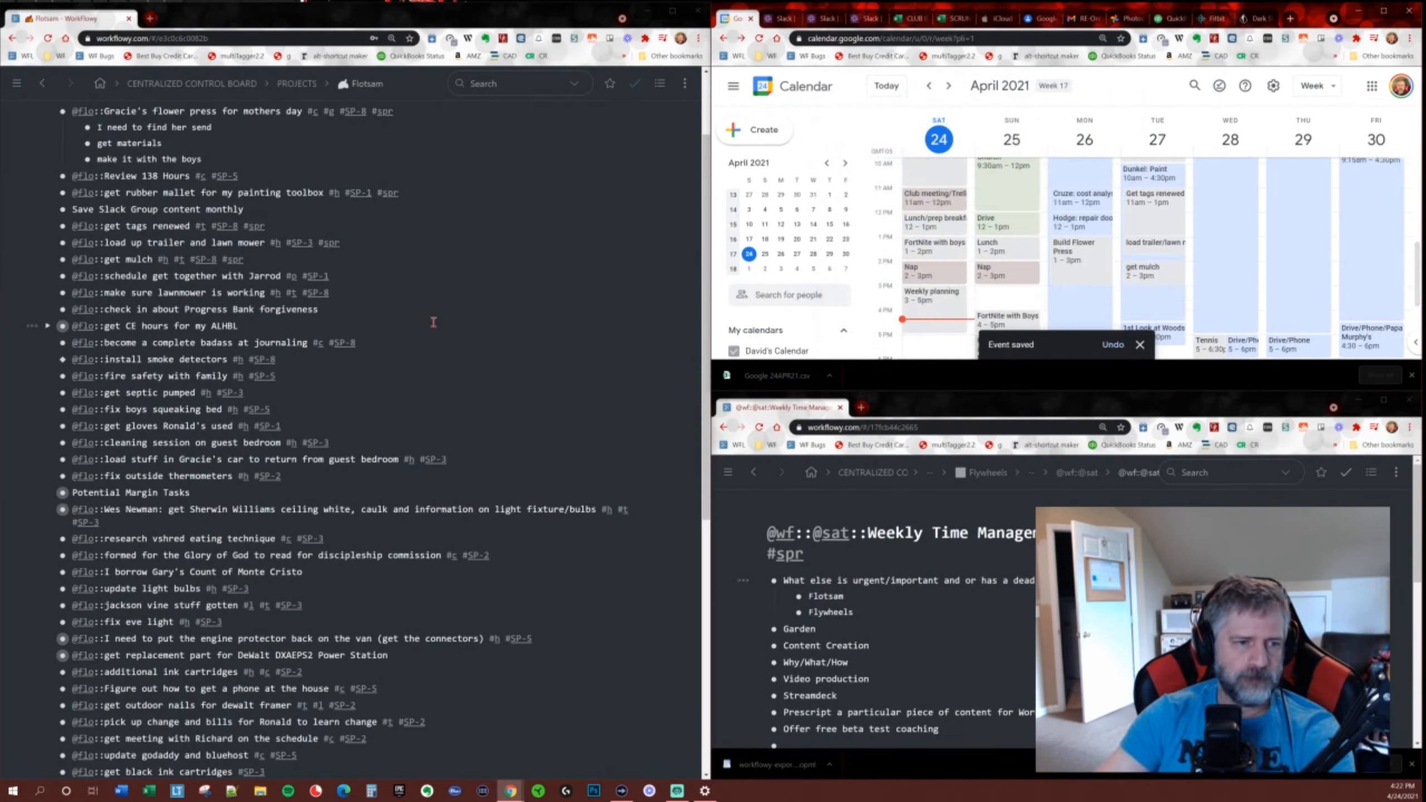
Tag the schedule get together task in Flotsam with #spr and look over the tasks below it.
scroll(434, 322, down, 1)
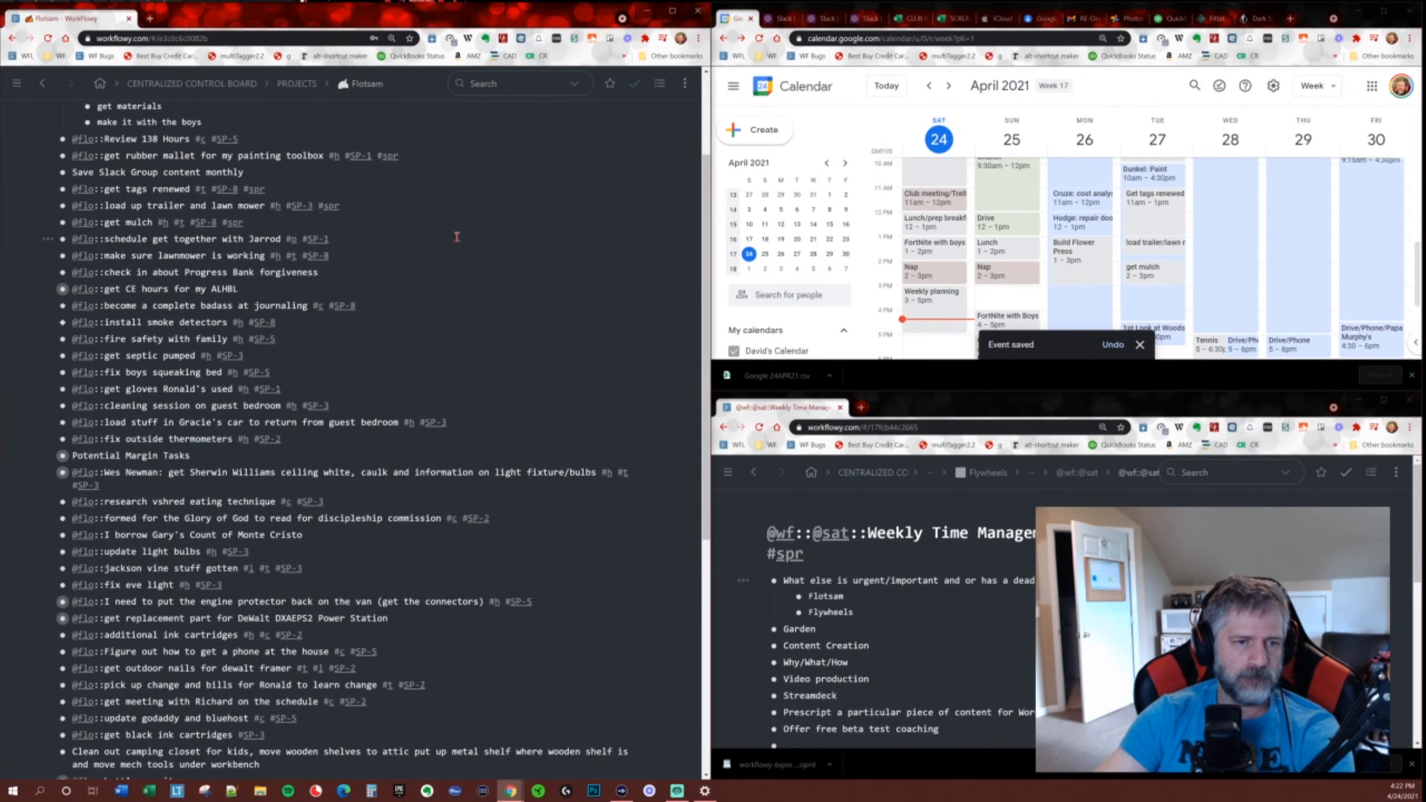
text(#spr)
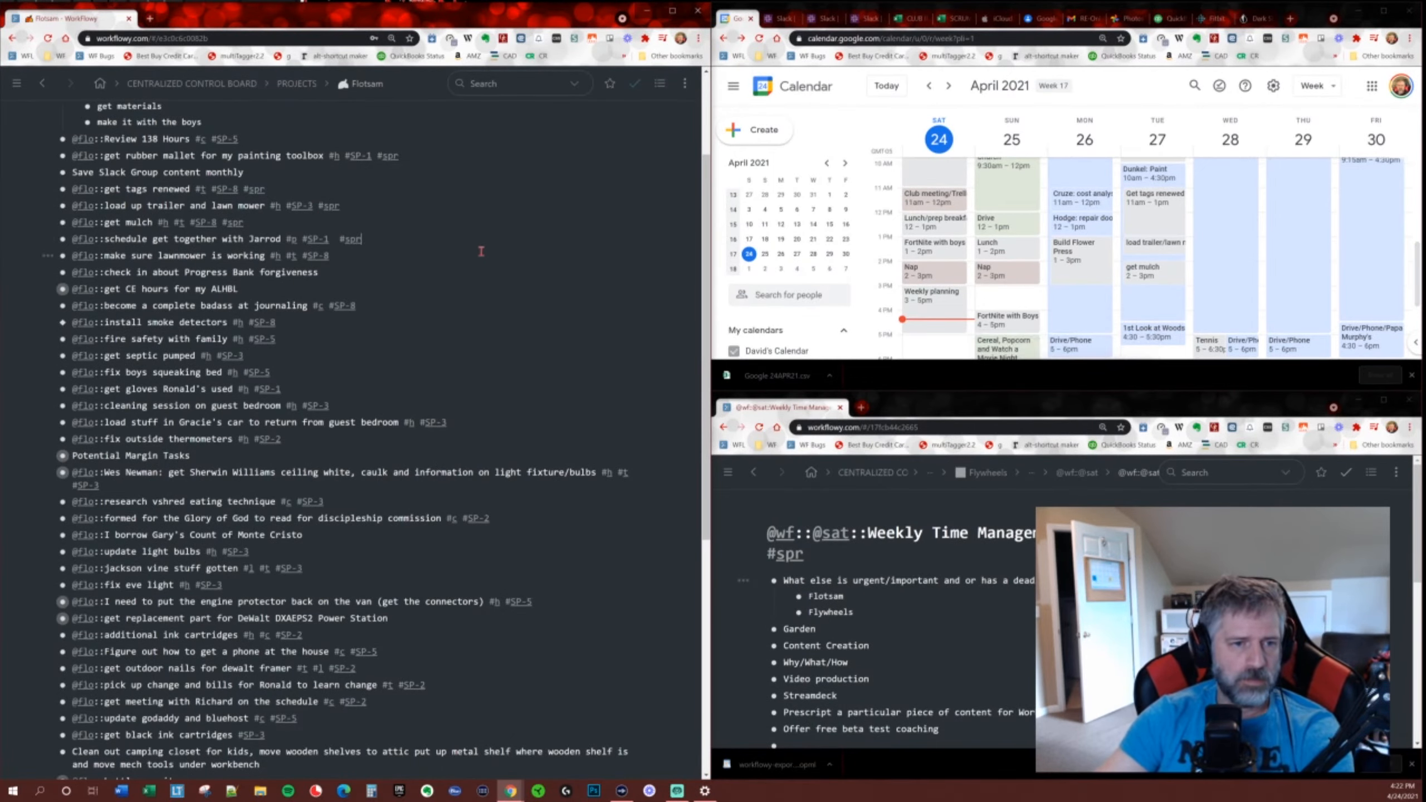
scroll(483, 251, down, 1)
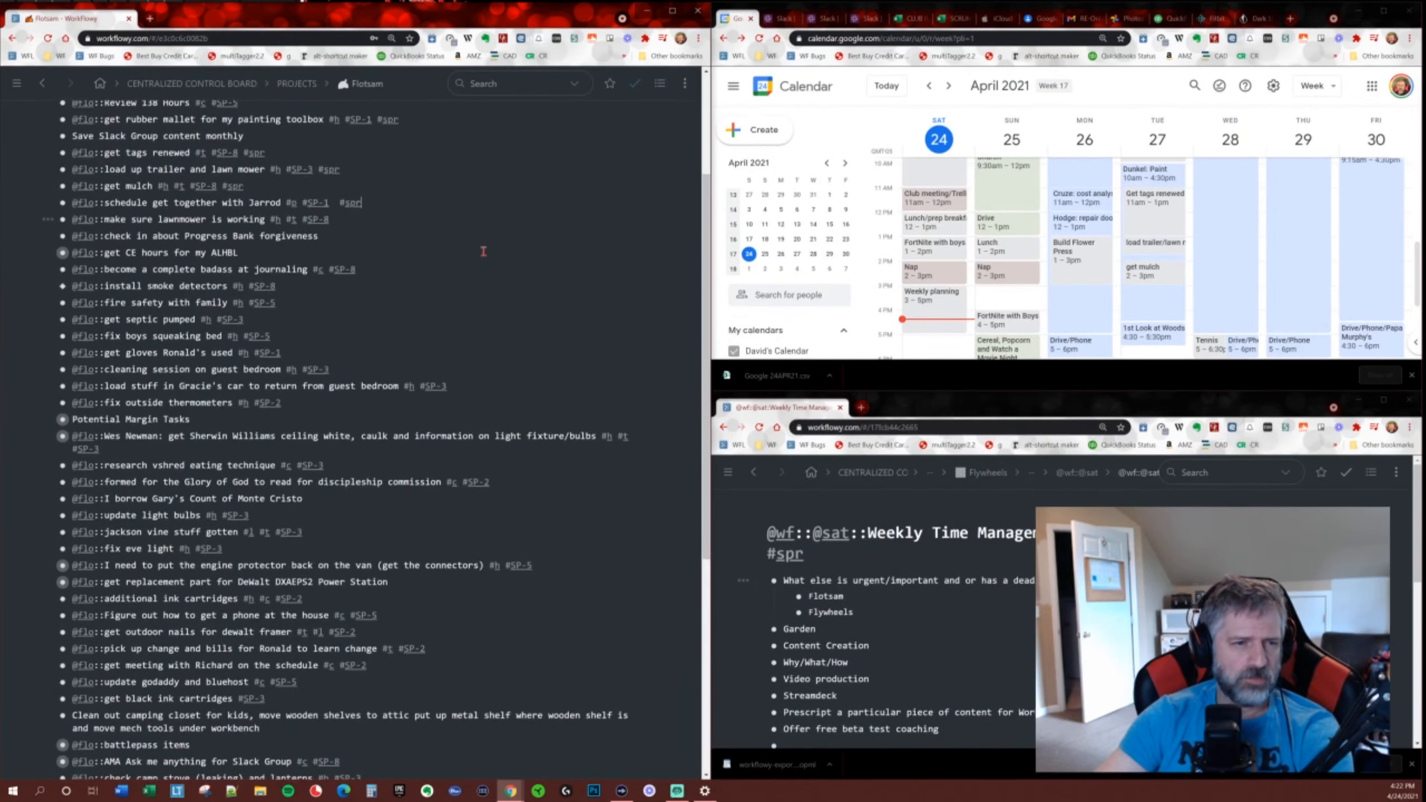
scroll(483, 251, down, 1)
Leave Flotsam for the PROJECTS list and open its Flywheels project.
scroll(483, 252, up, 5)
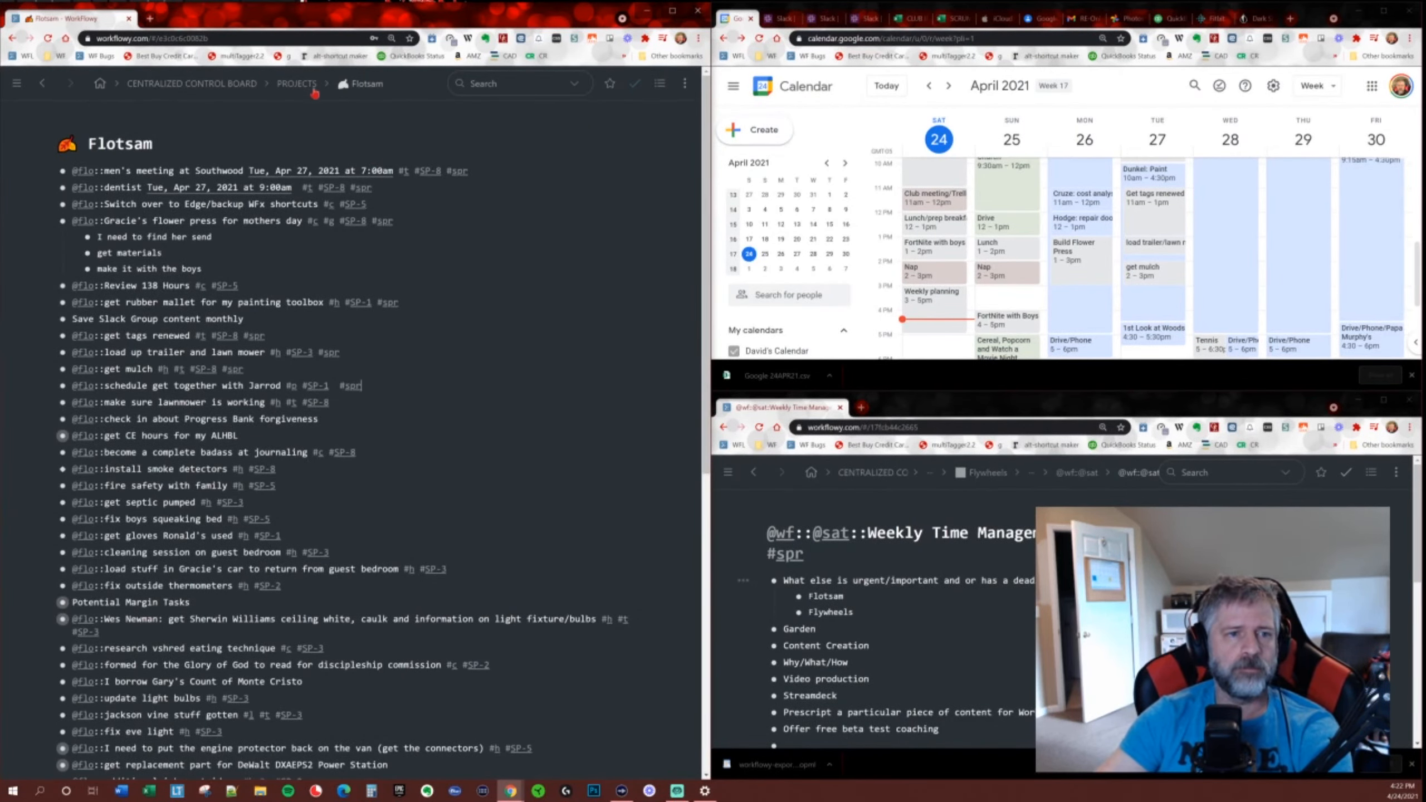
click(296, 84)
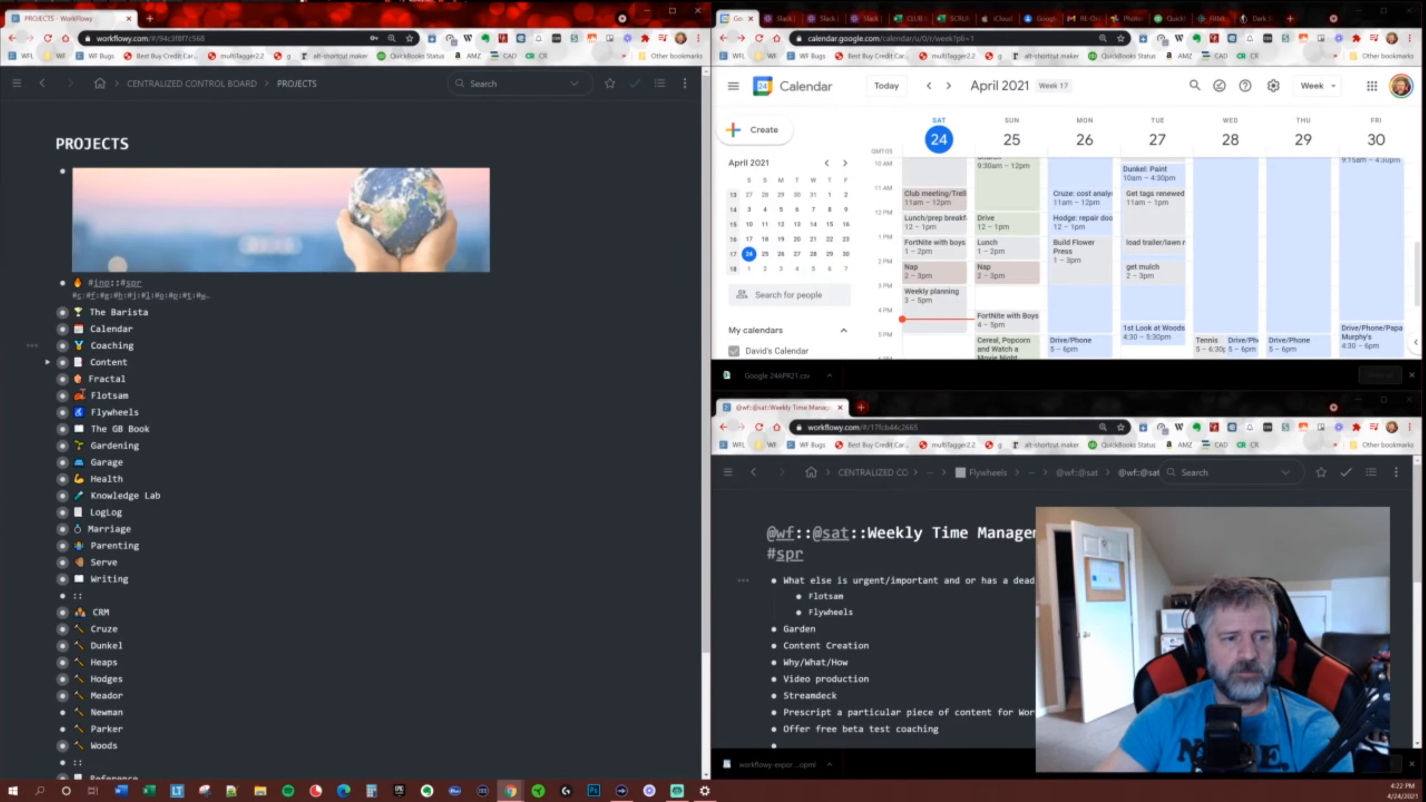
click(61, 412)
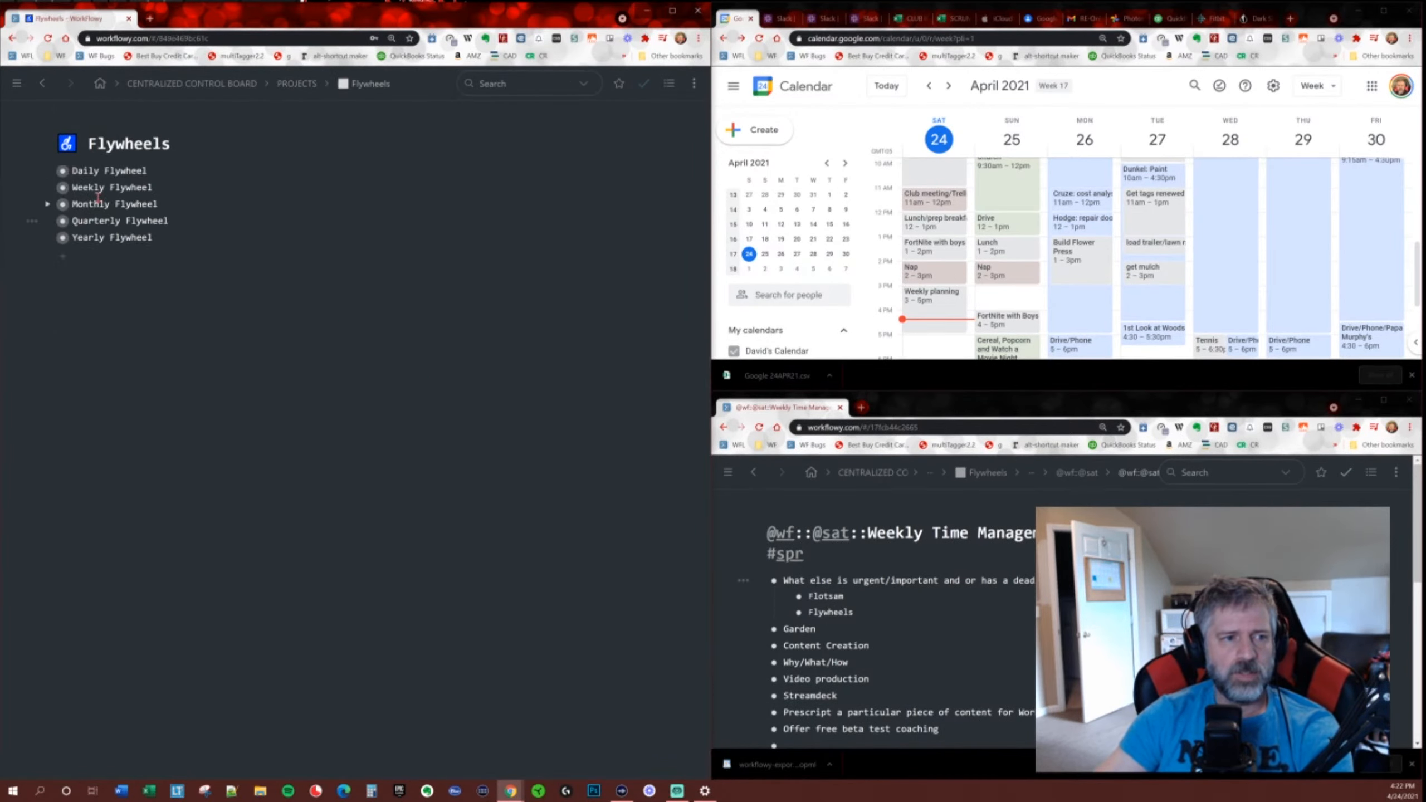
click(48, 188)
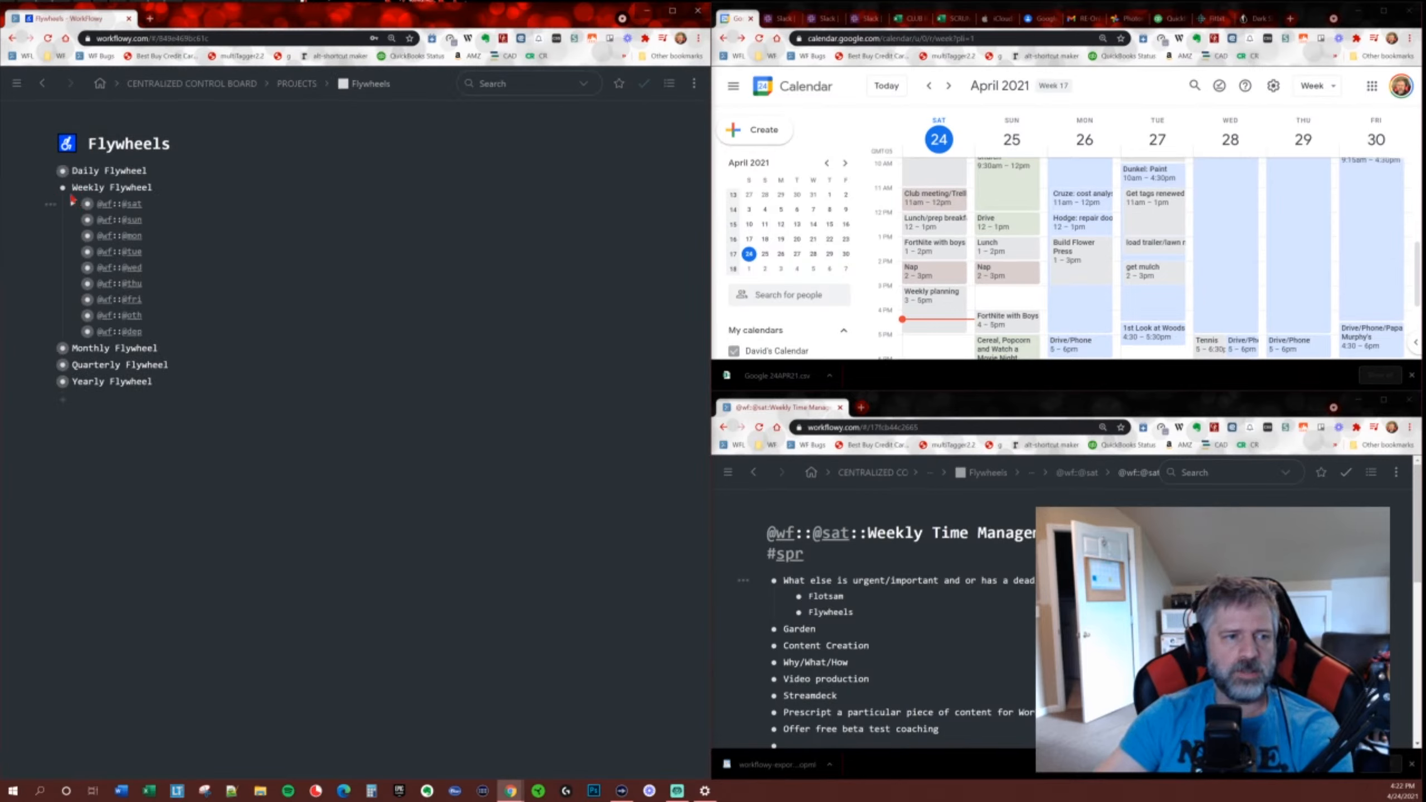
click(62, 188)
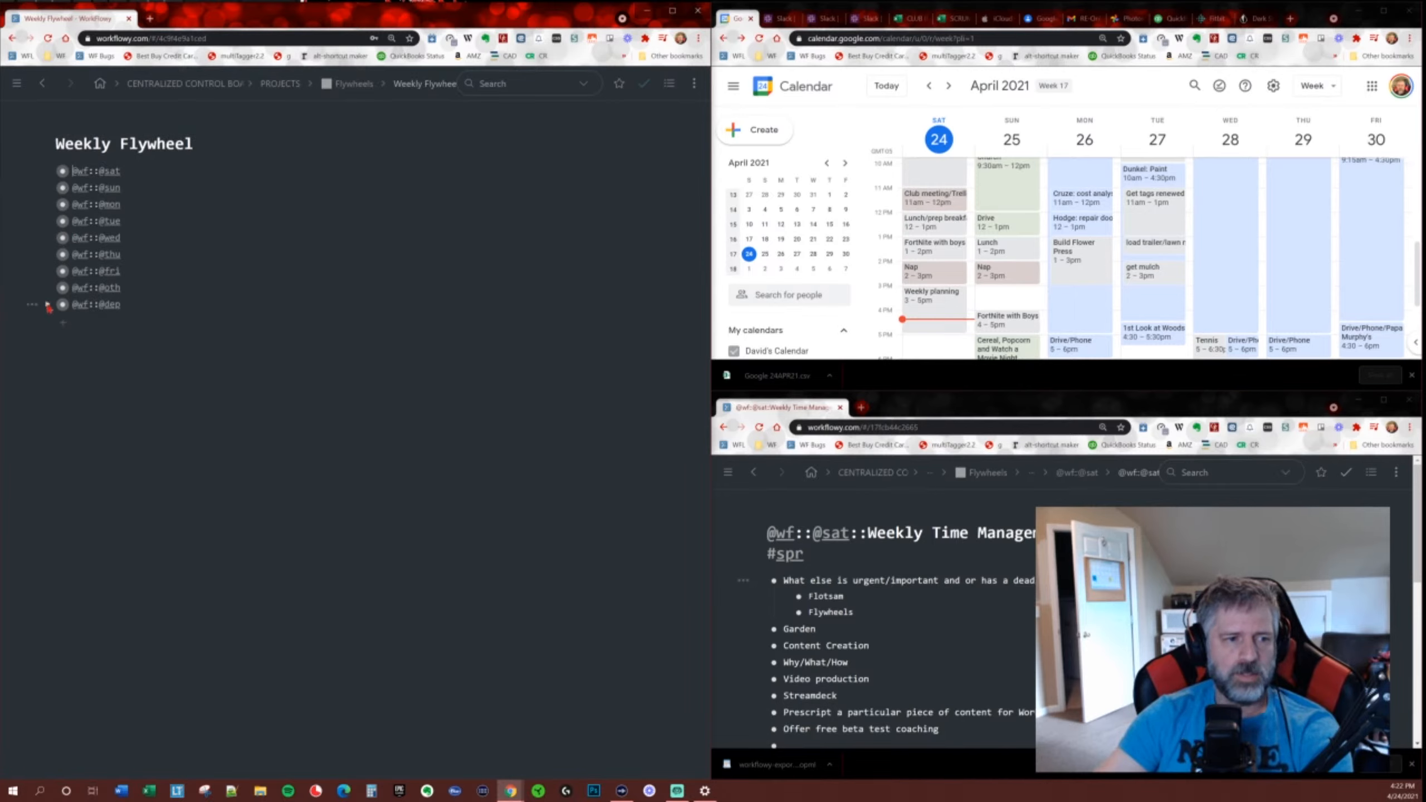
drag(139, 288, 139, 170)
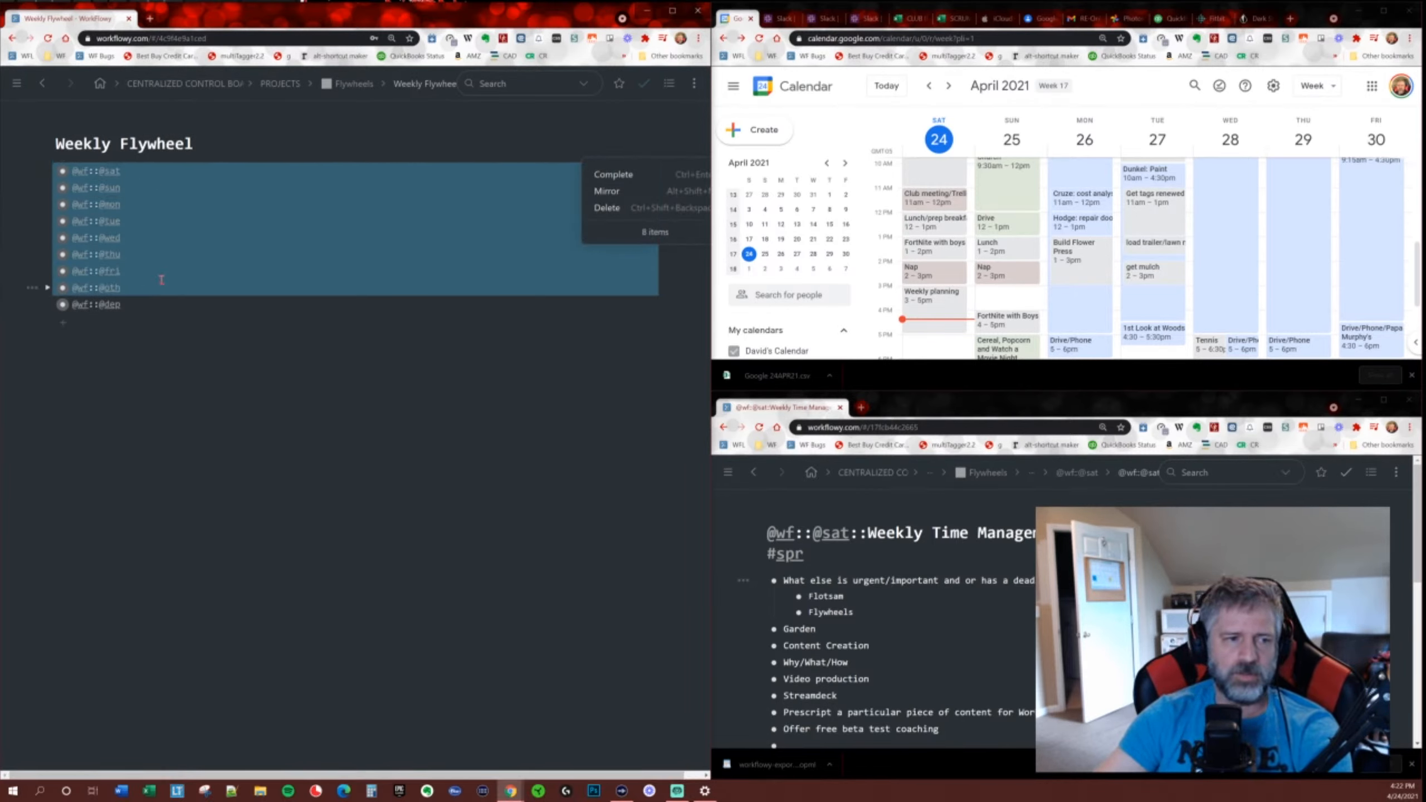
click(48, 288)
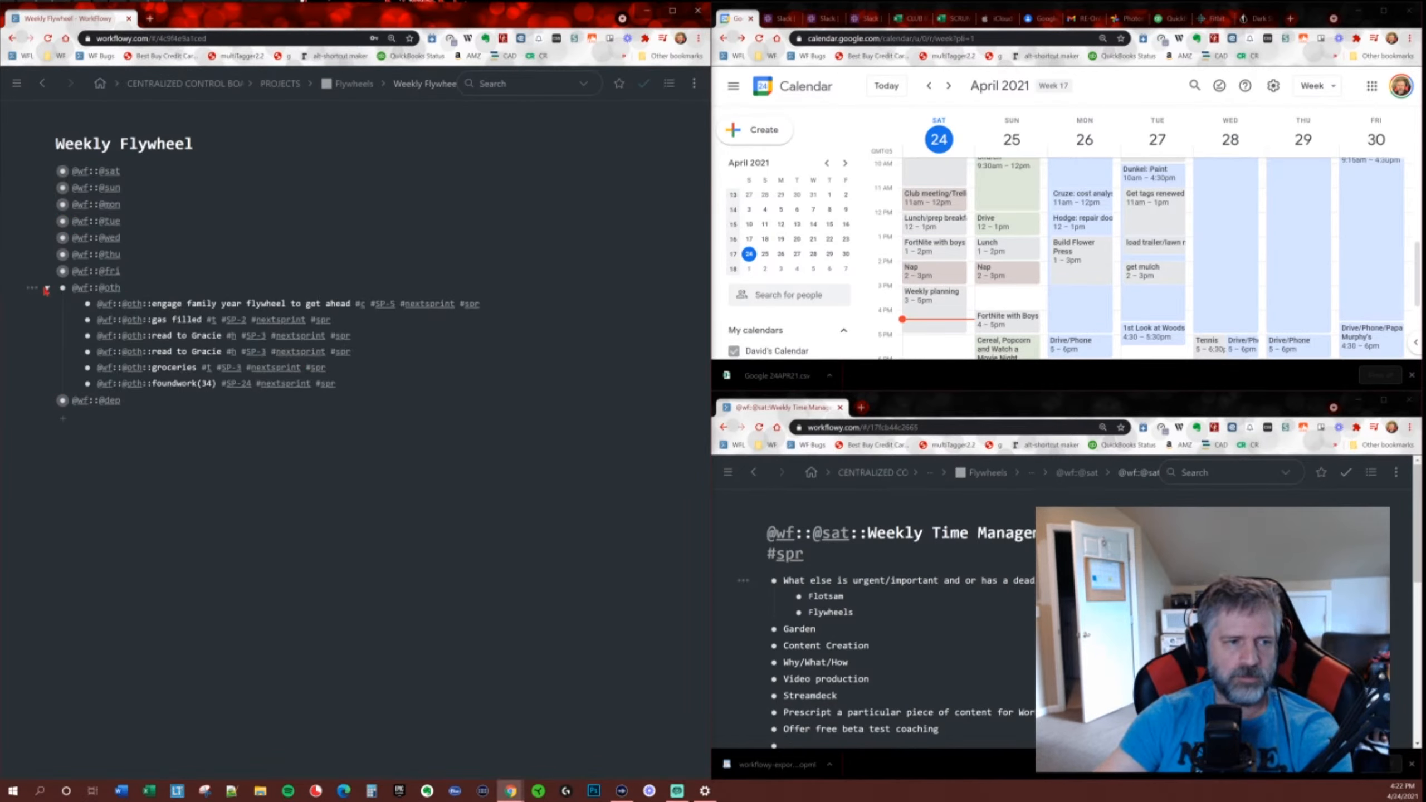
click(47, 289)
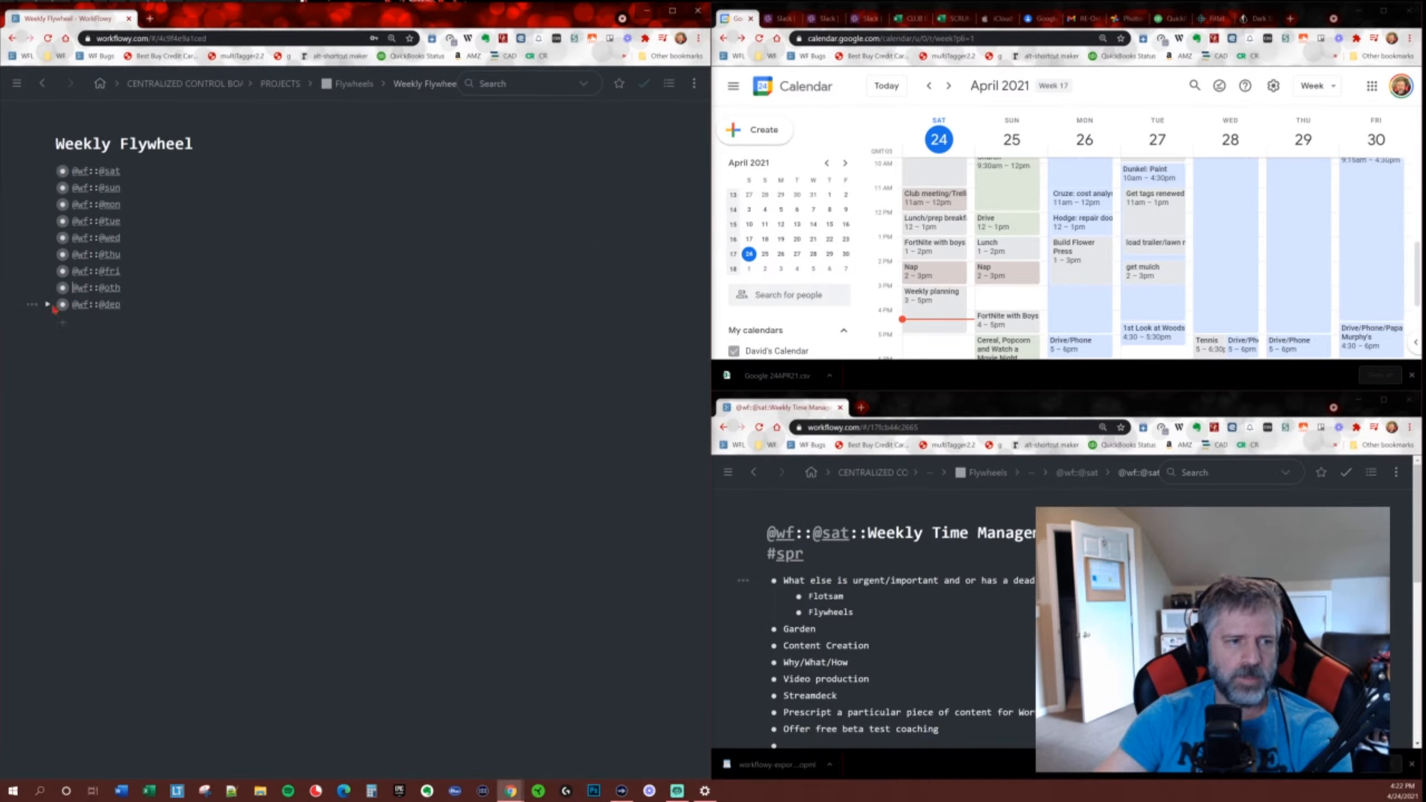
click(48, 304)
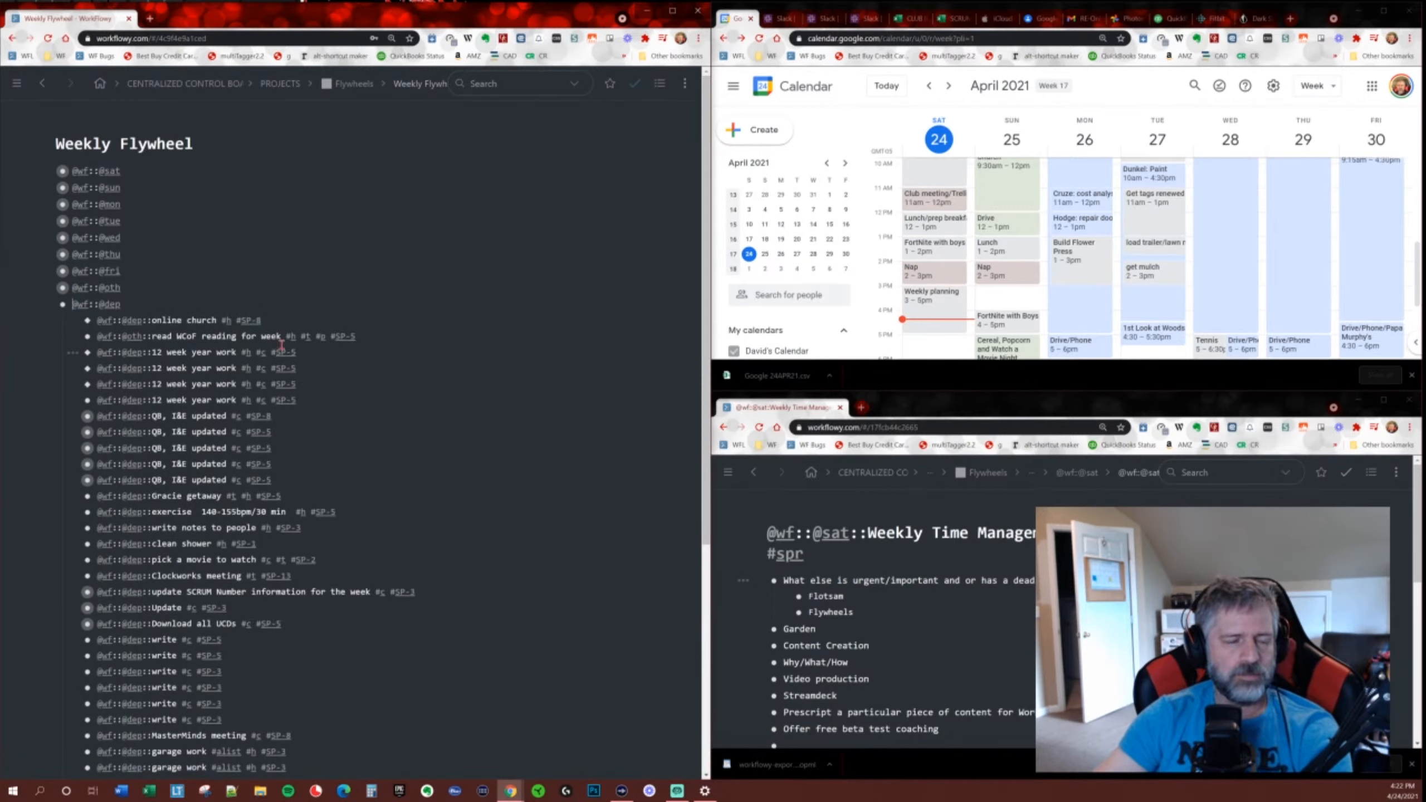
scroll(373, 389, down, 2)
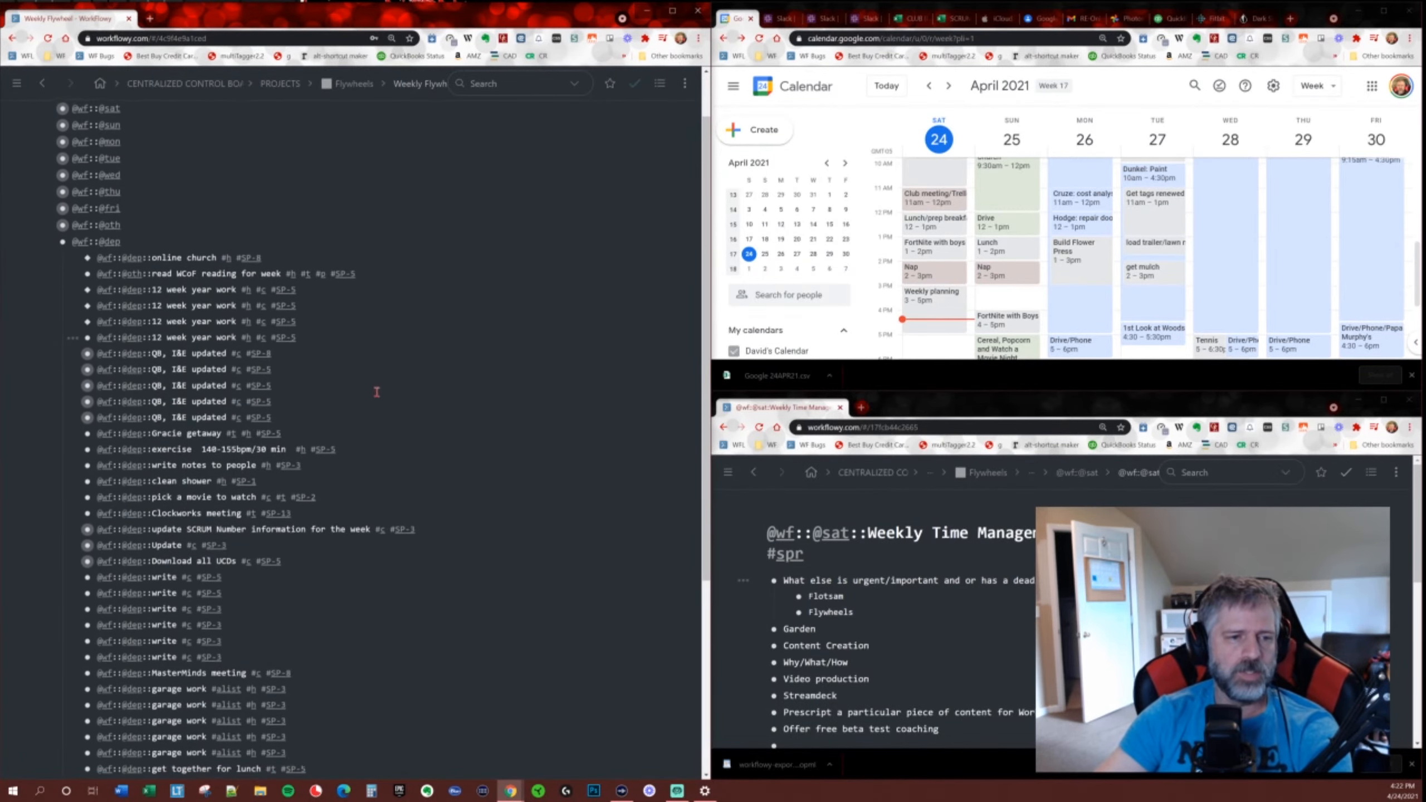
scroll(1057, 266, up, 2)
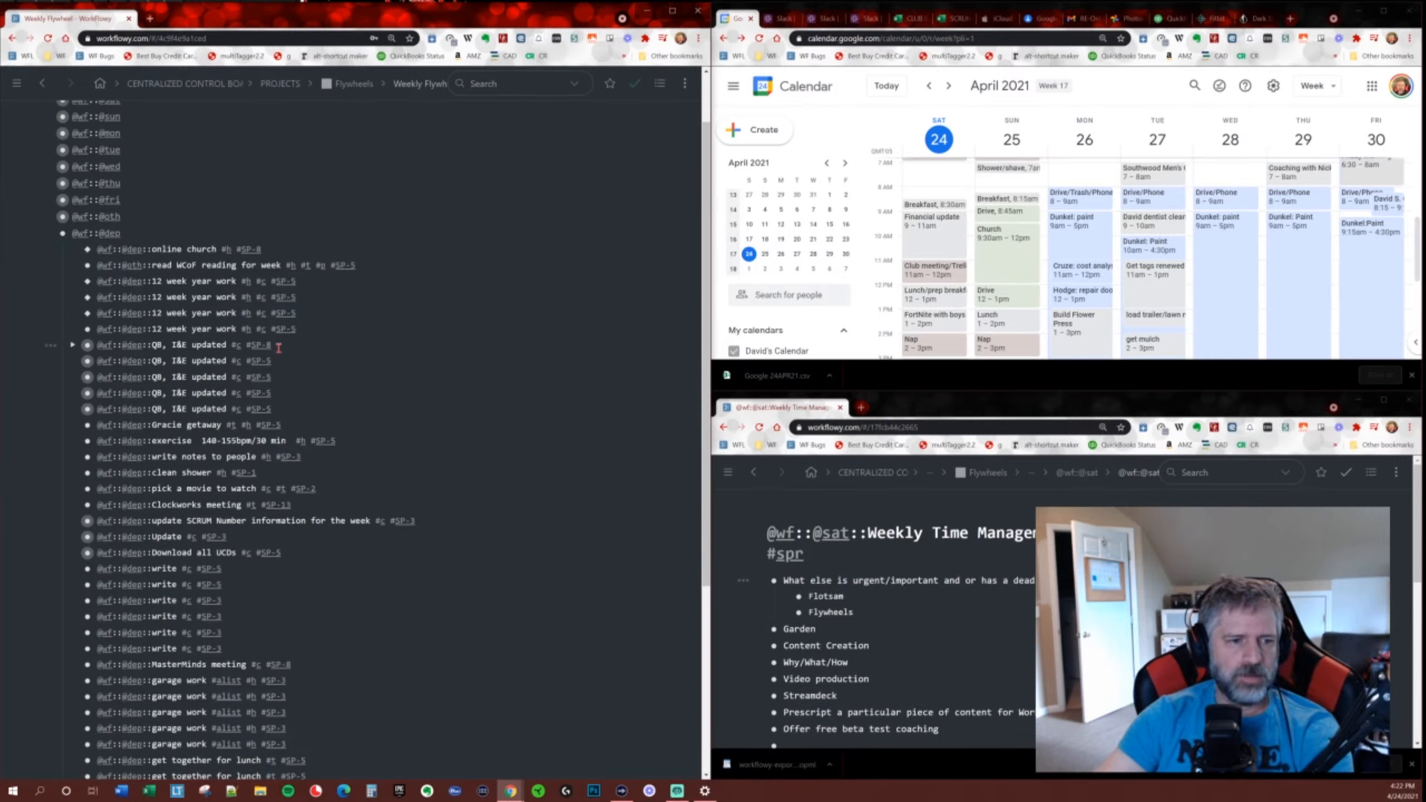
scroll(191, 353, down, 1)
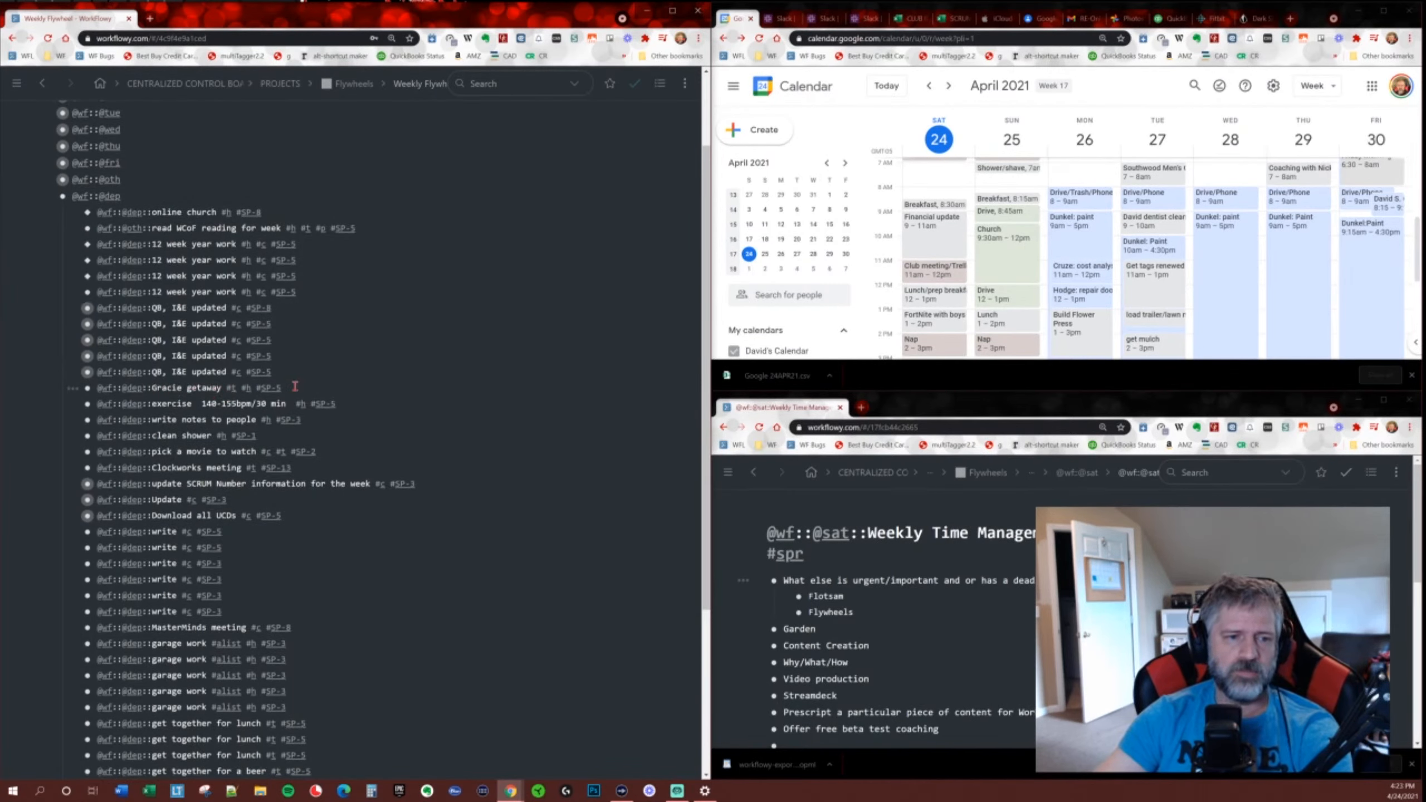
drag(295, 387, 95, 388)
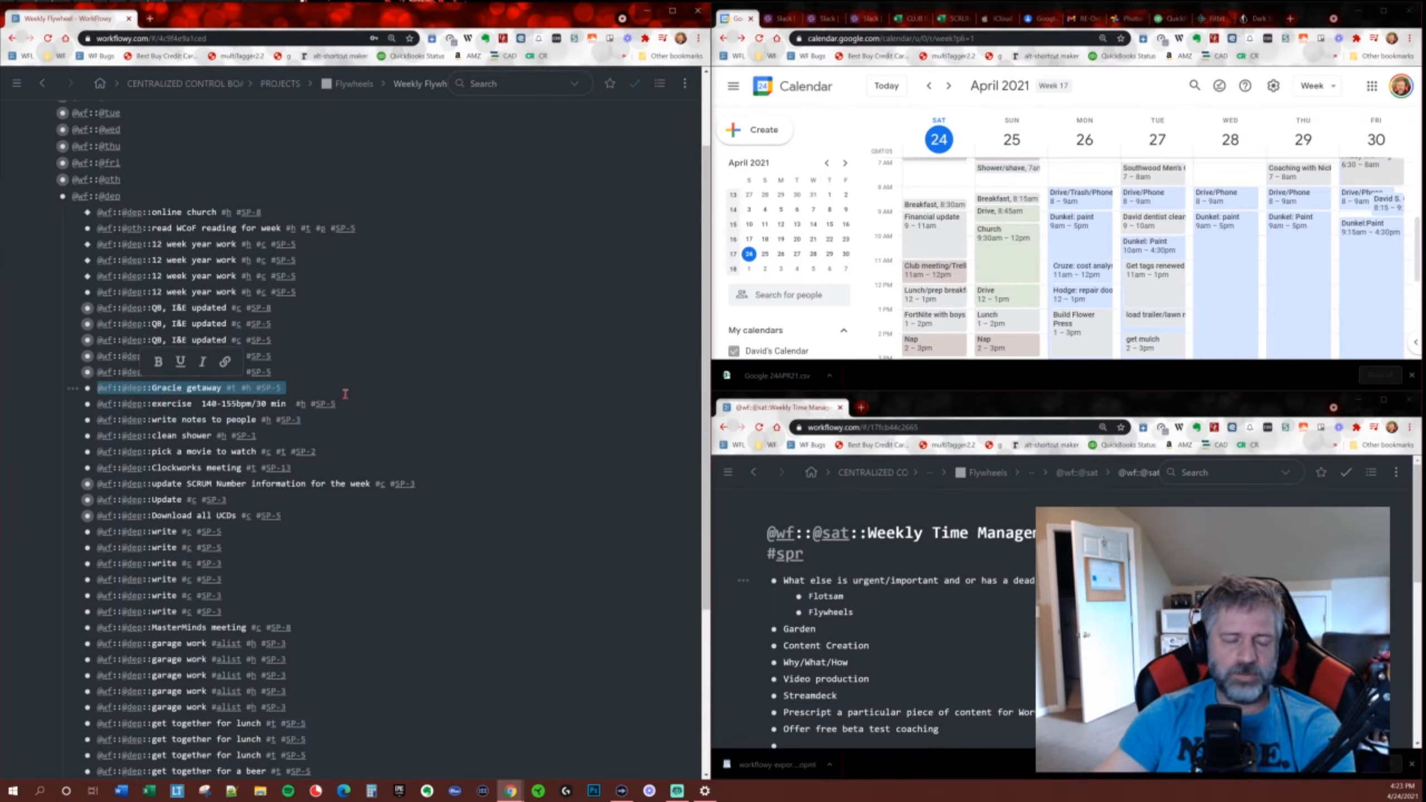
scroll(359, 392, down, 1)
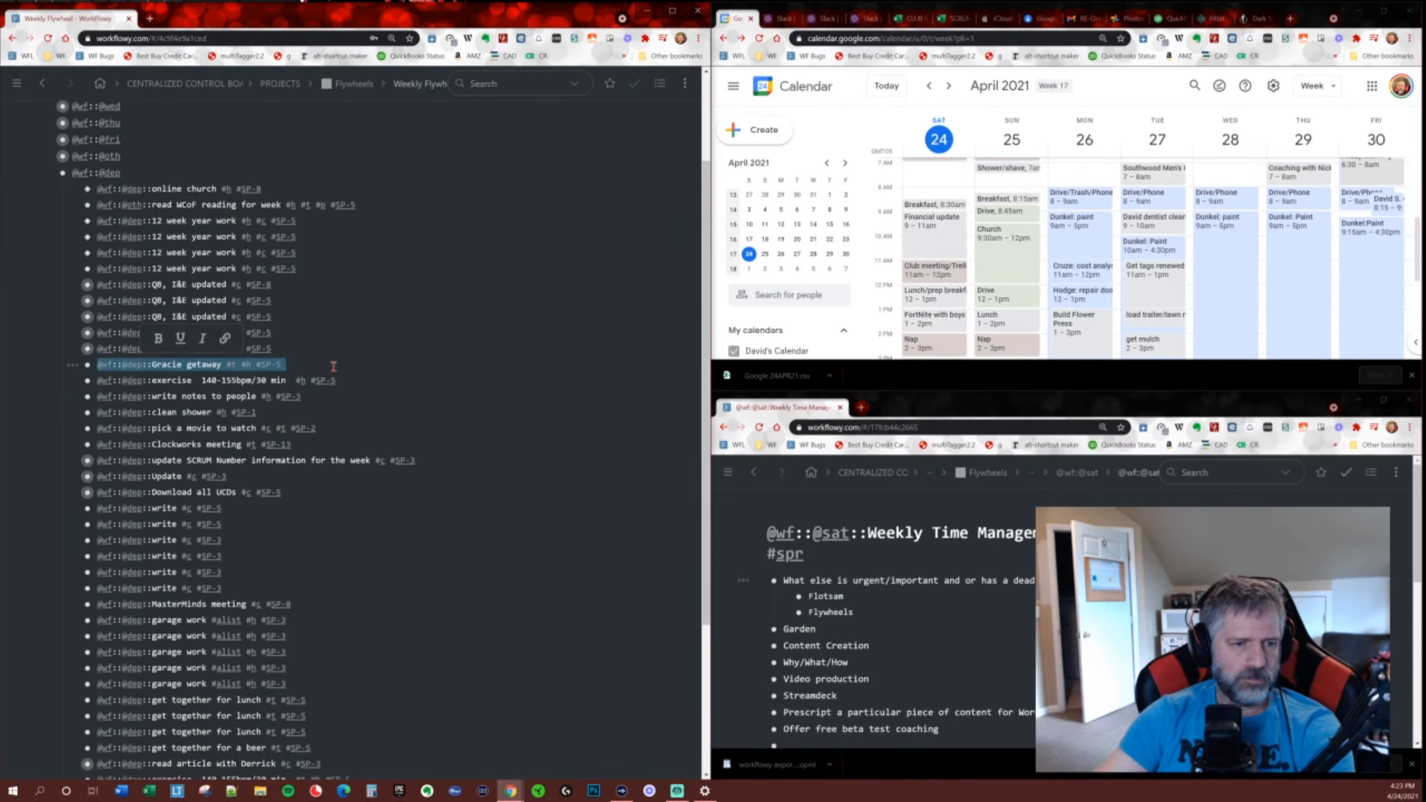
click(337, 352)
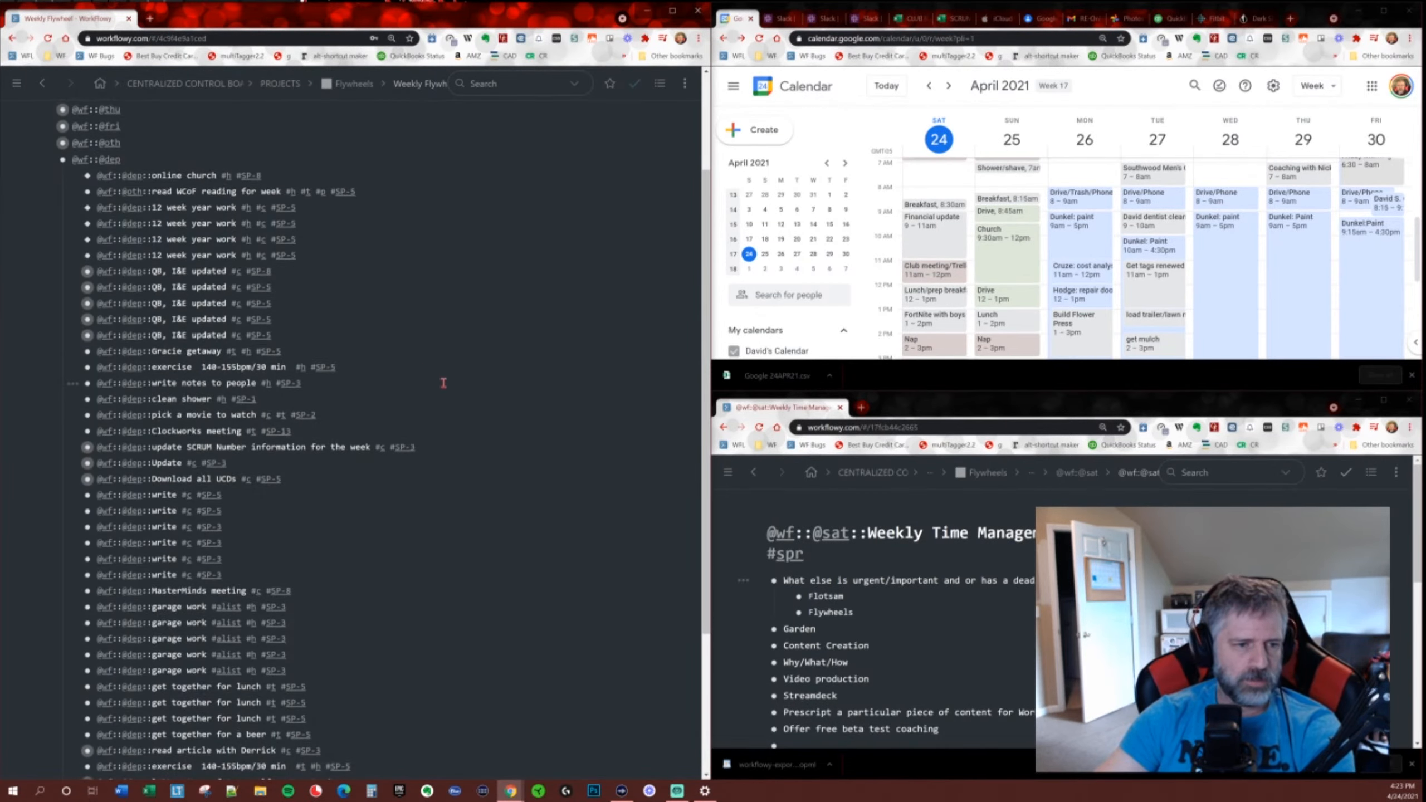
scroll(369, 402, down, 2)
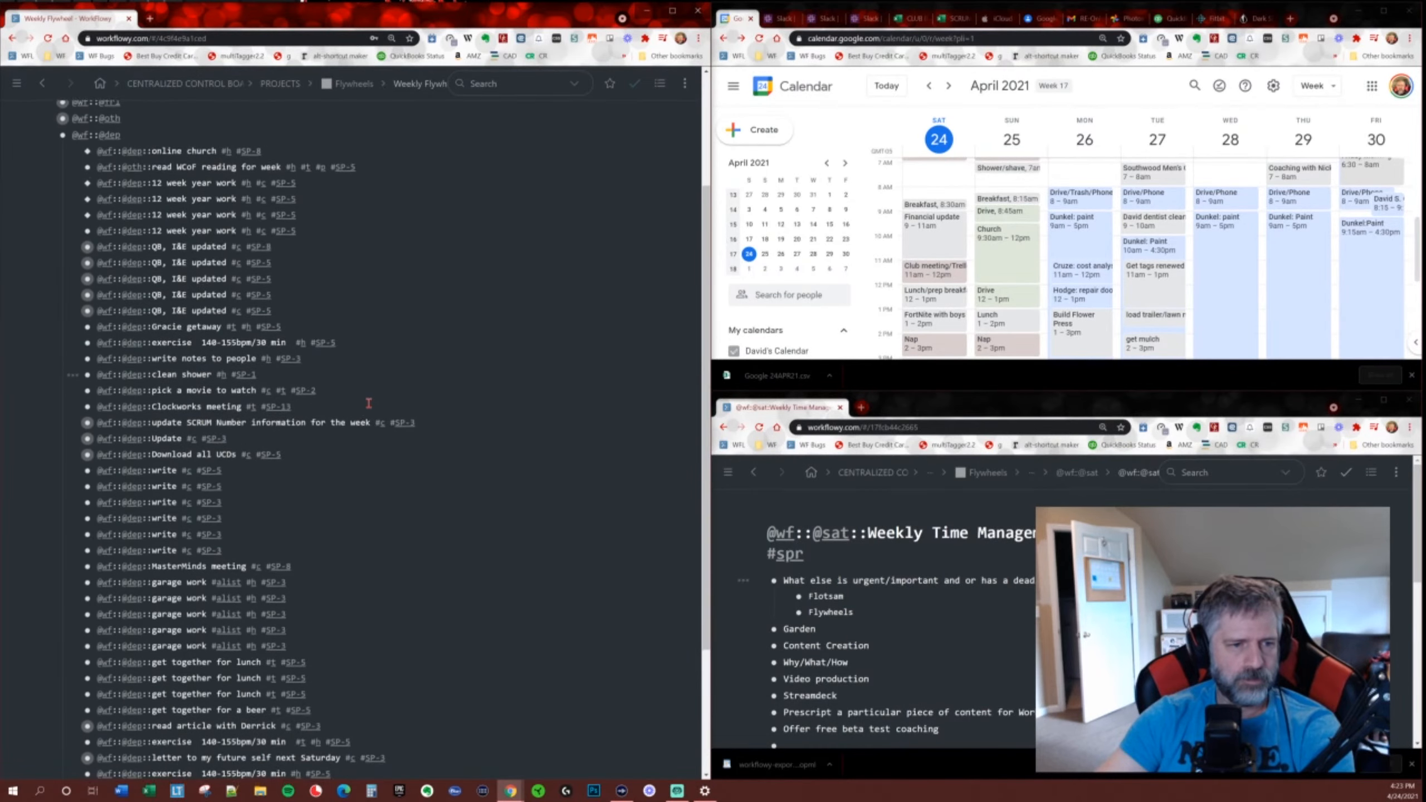
scroll(368, 403, down, 2)
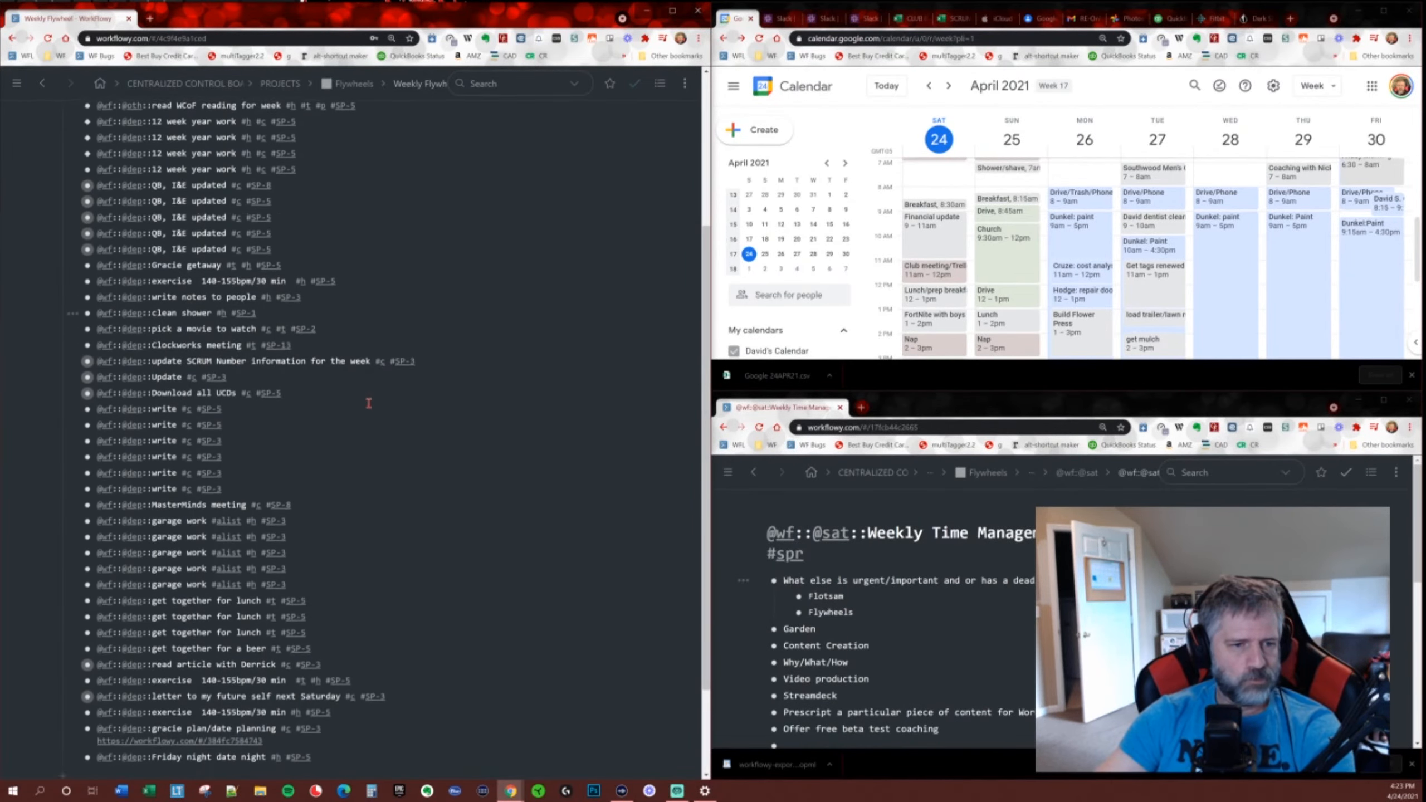
scroll(369, 402, down, 1)
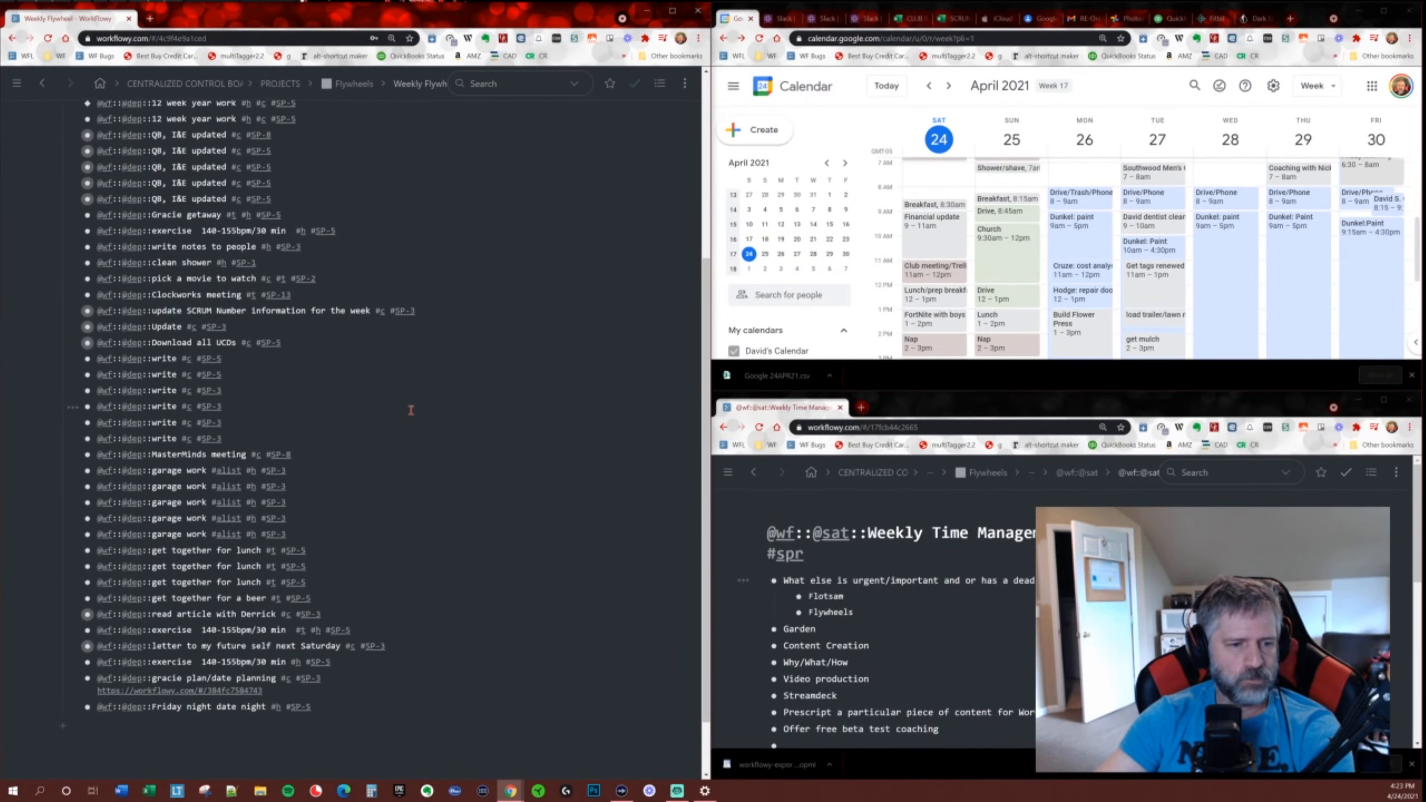
click(313, 544)
text(#spr)
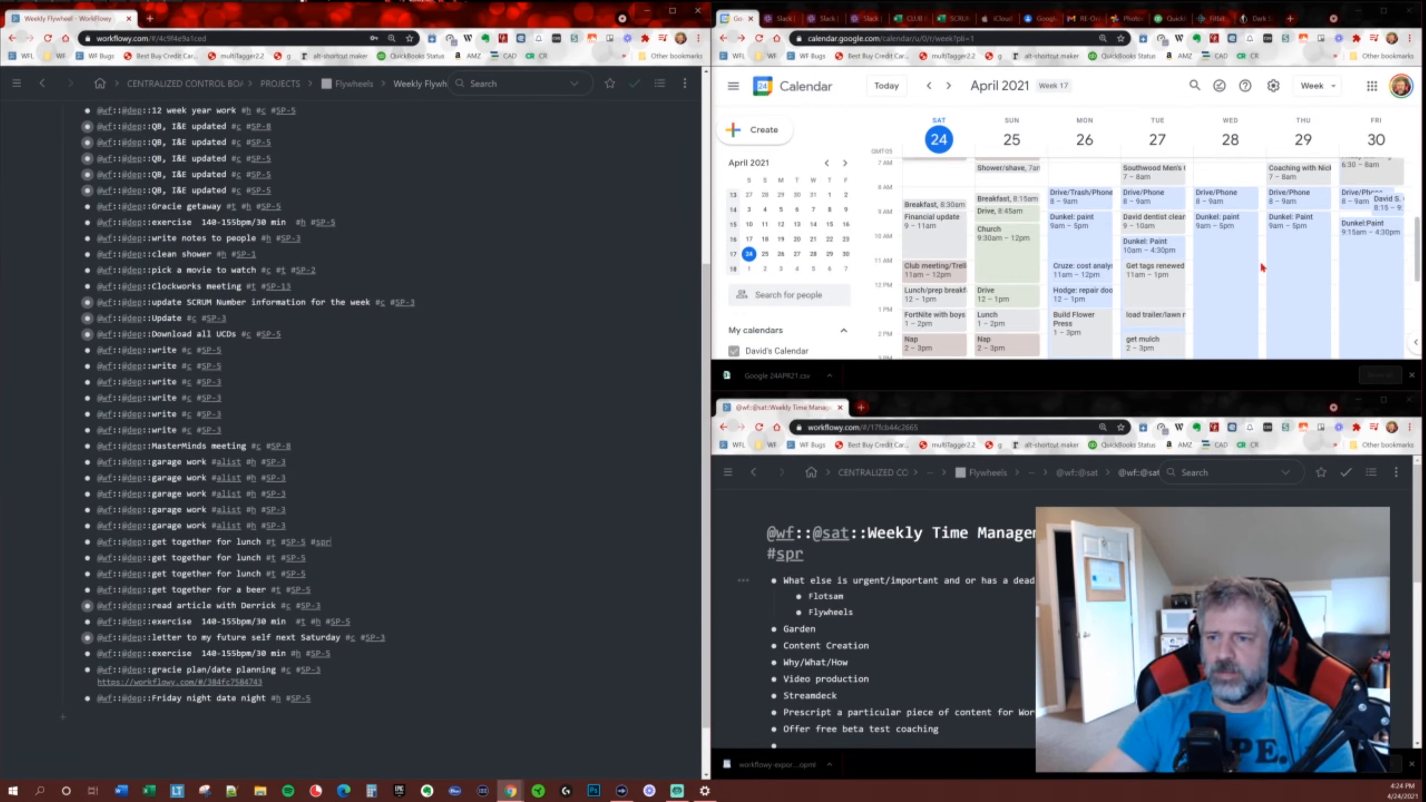
Create a calendar event titled "Lunch with" plus the friend's first name on Wednesday, April 28, 11:00am to 1:00pm.
drag(1259, 261, 1264, 308)
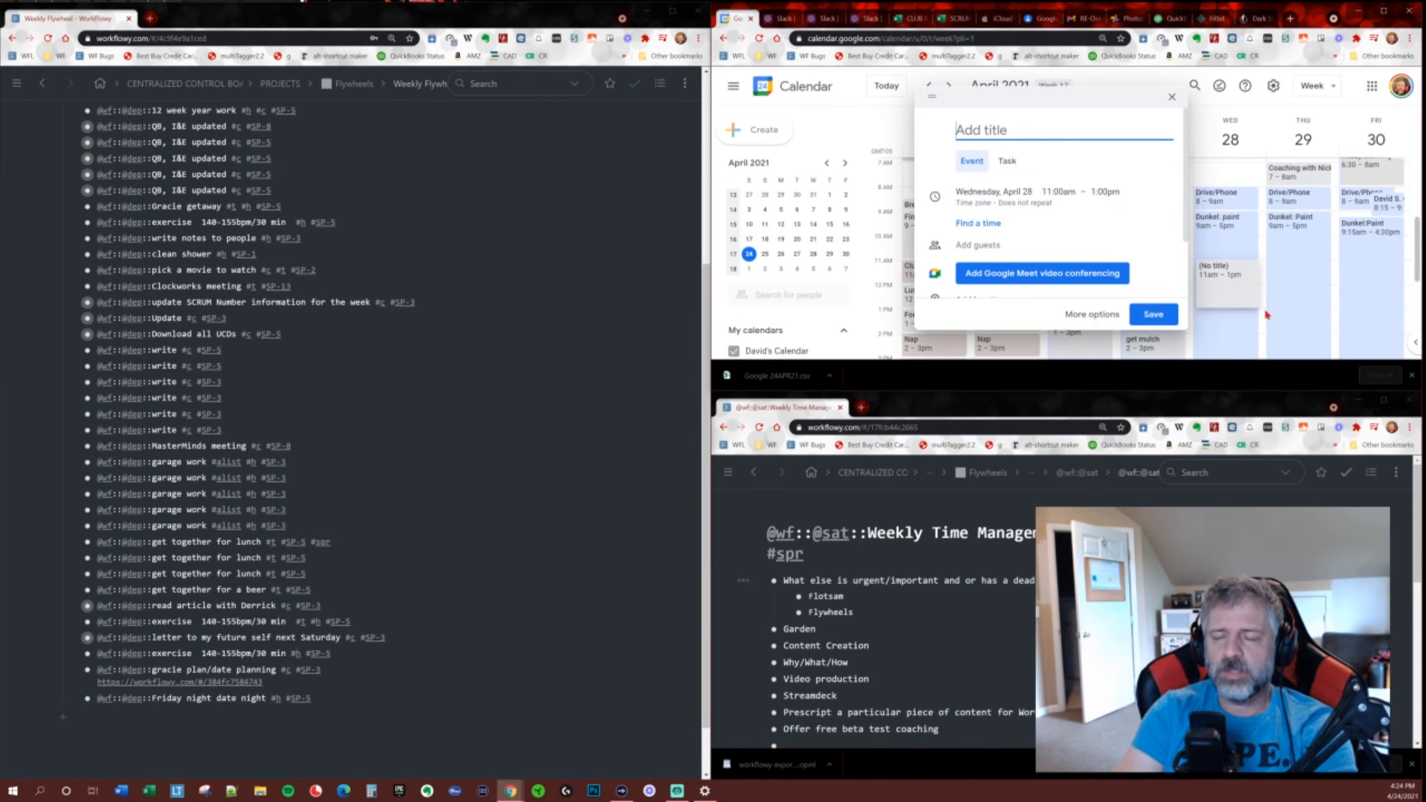
text(L)
key(BackSpace)
text(Lunch with Ja)
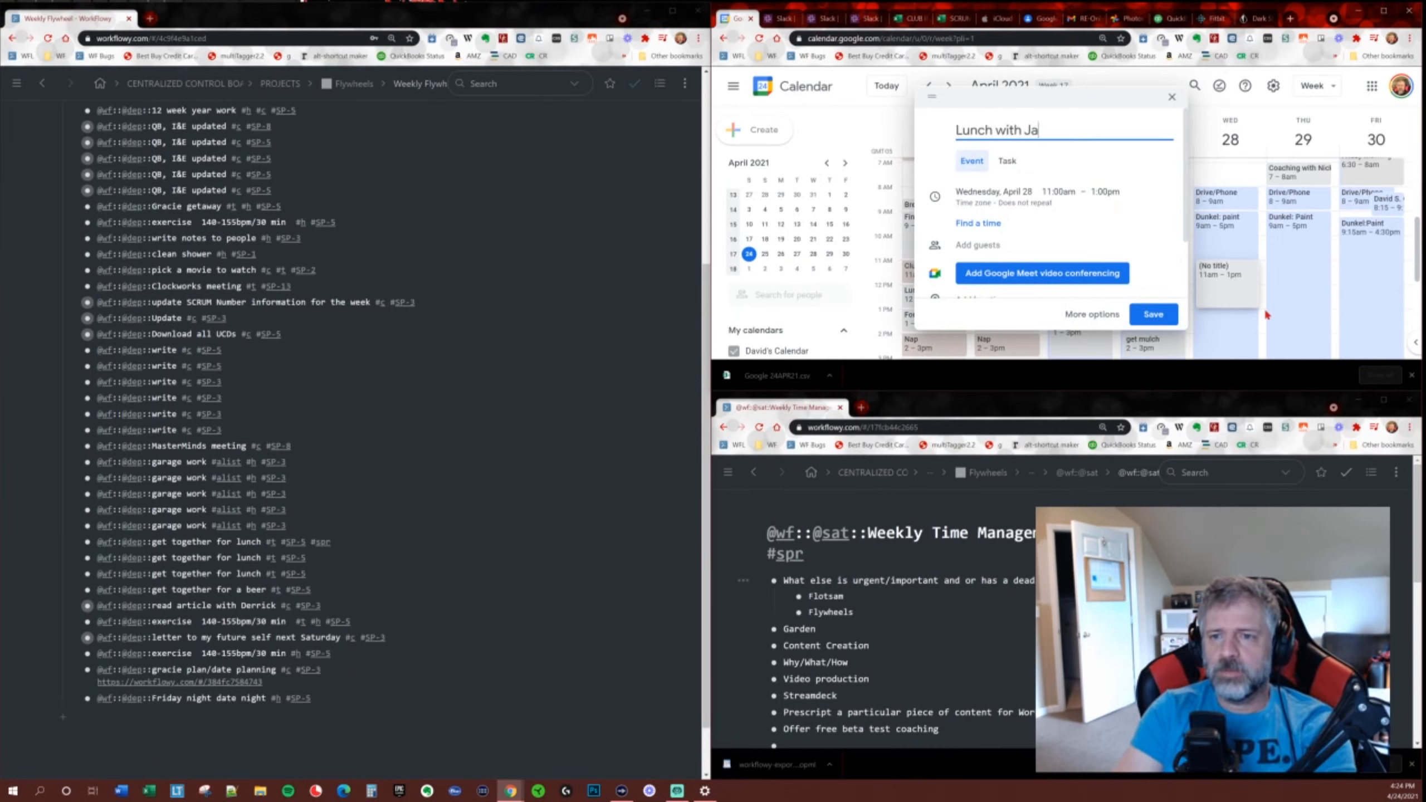
text(rod)
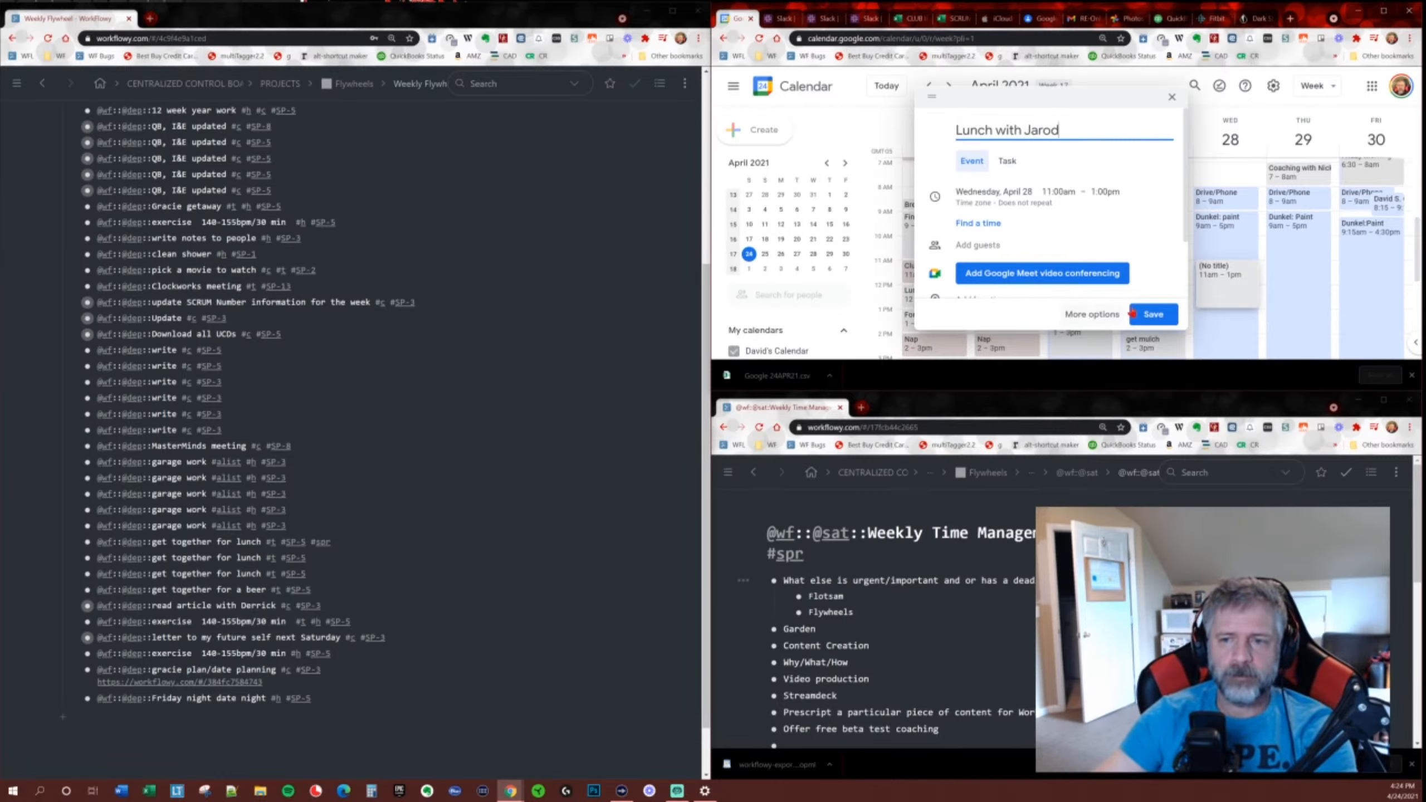
click(1154, 314)
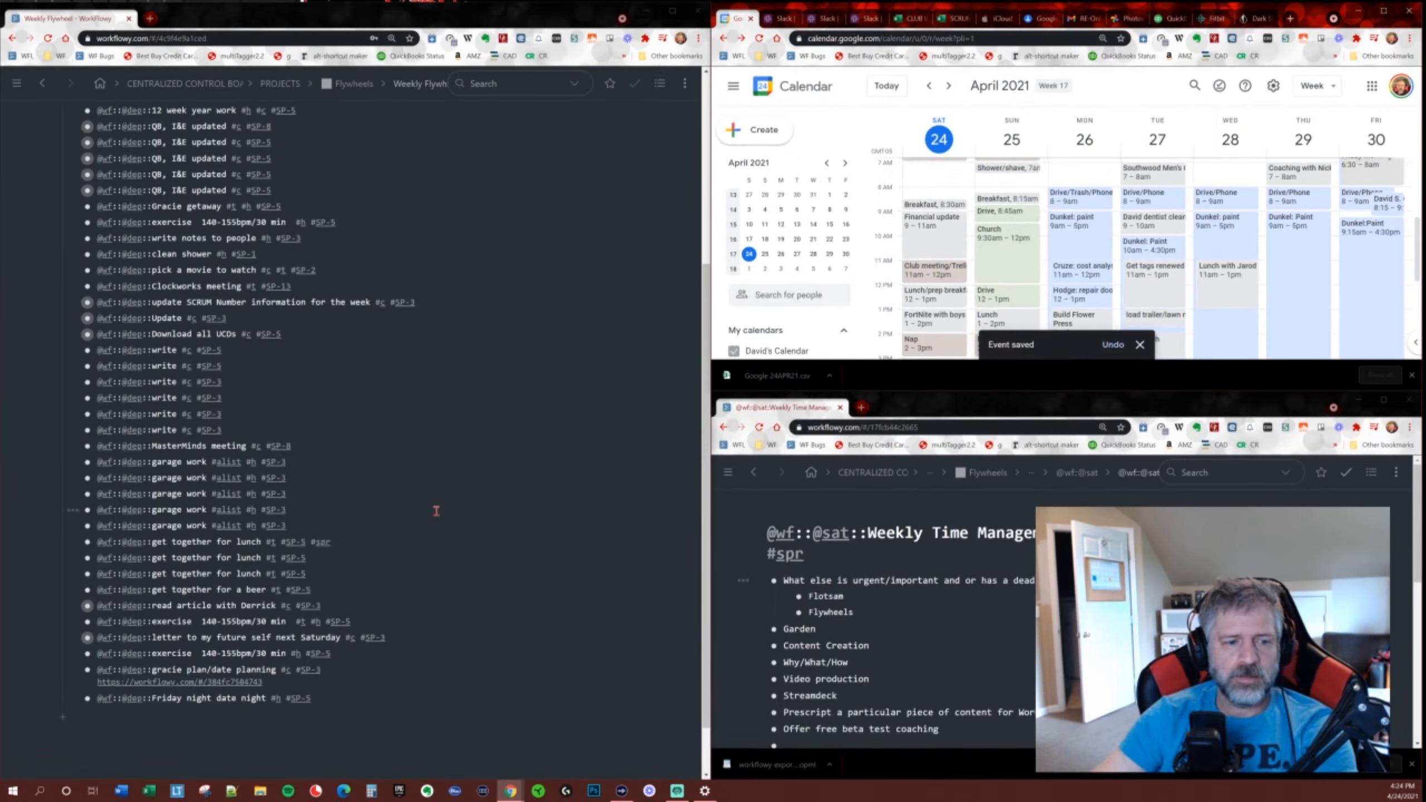
Create the calendar event "Write" on Monday, April 26, 6:15am to 8:00am.
scroll(428, 525, up, 3)
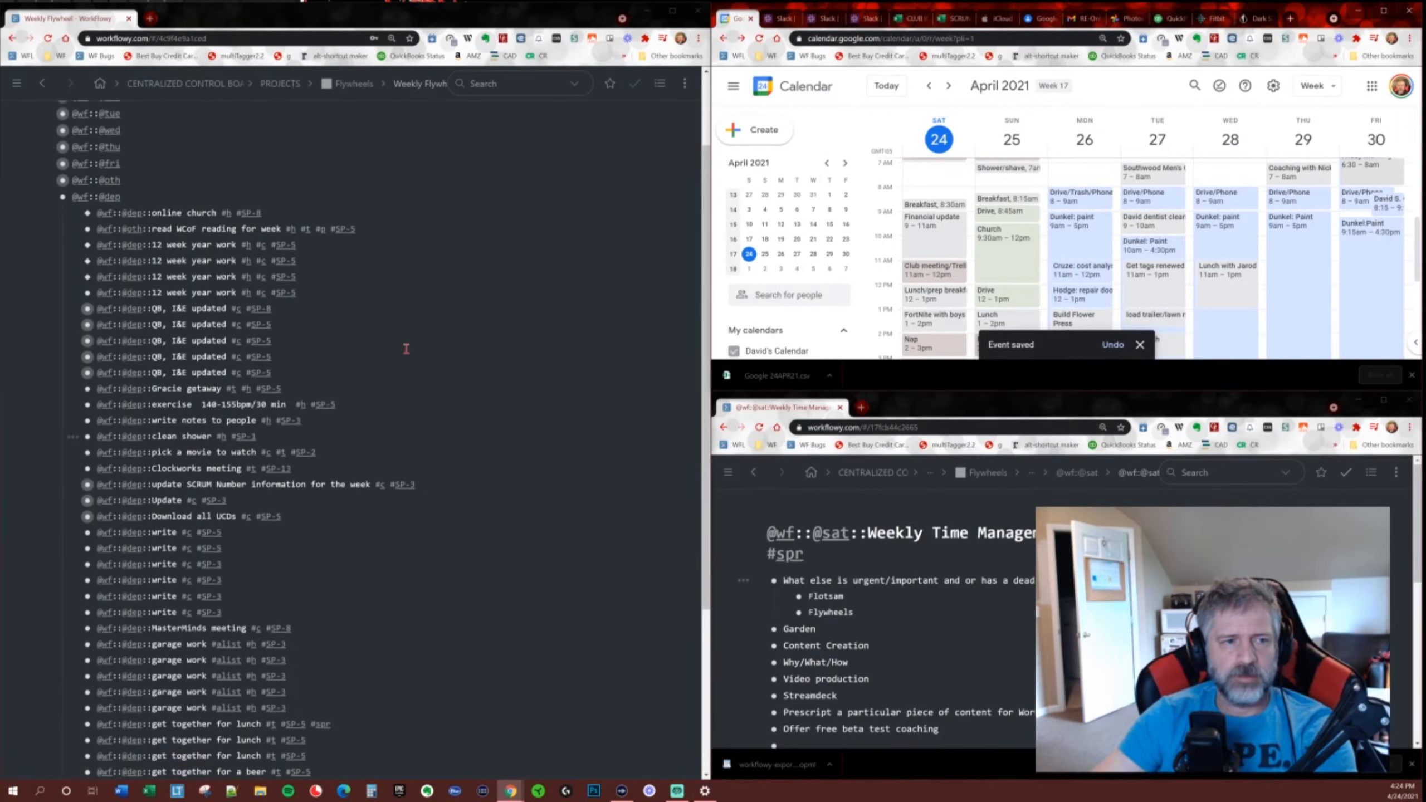
click(47, 200)
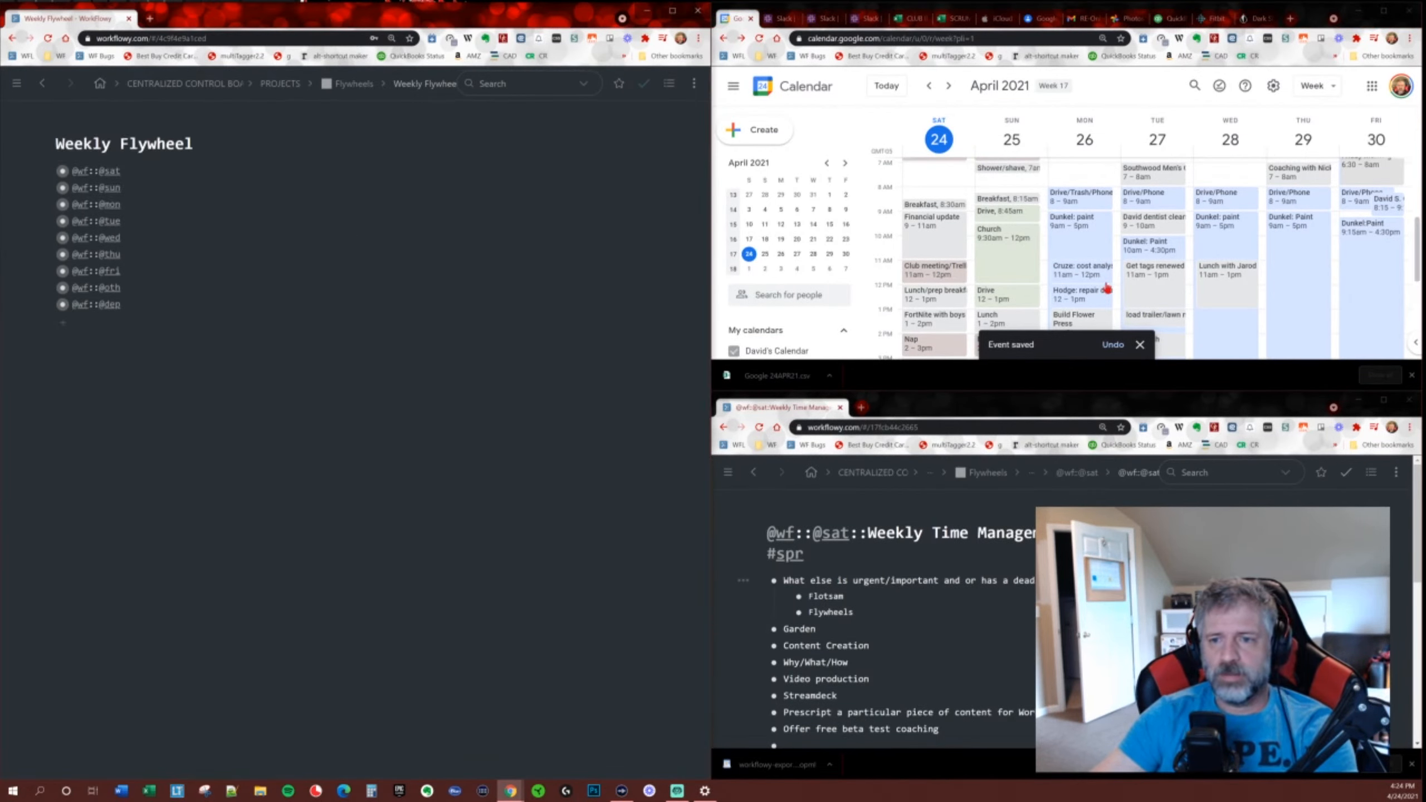
click(52, 305)
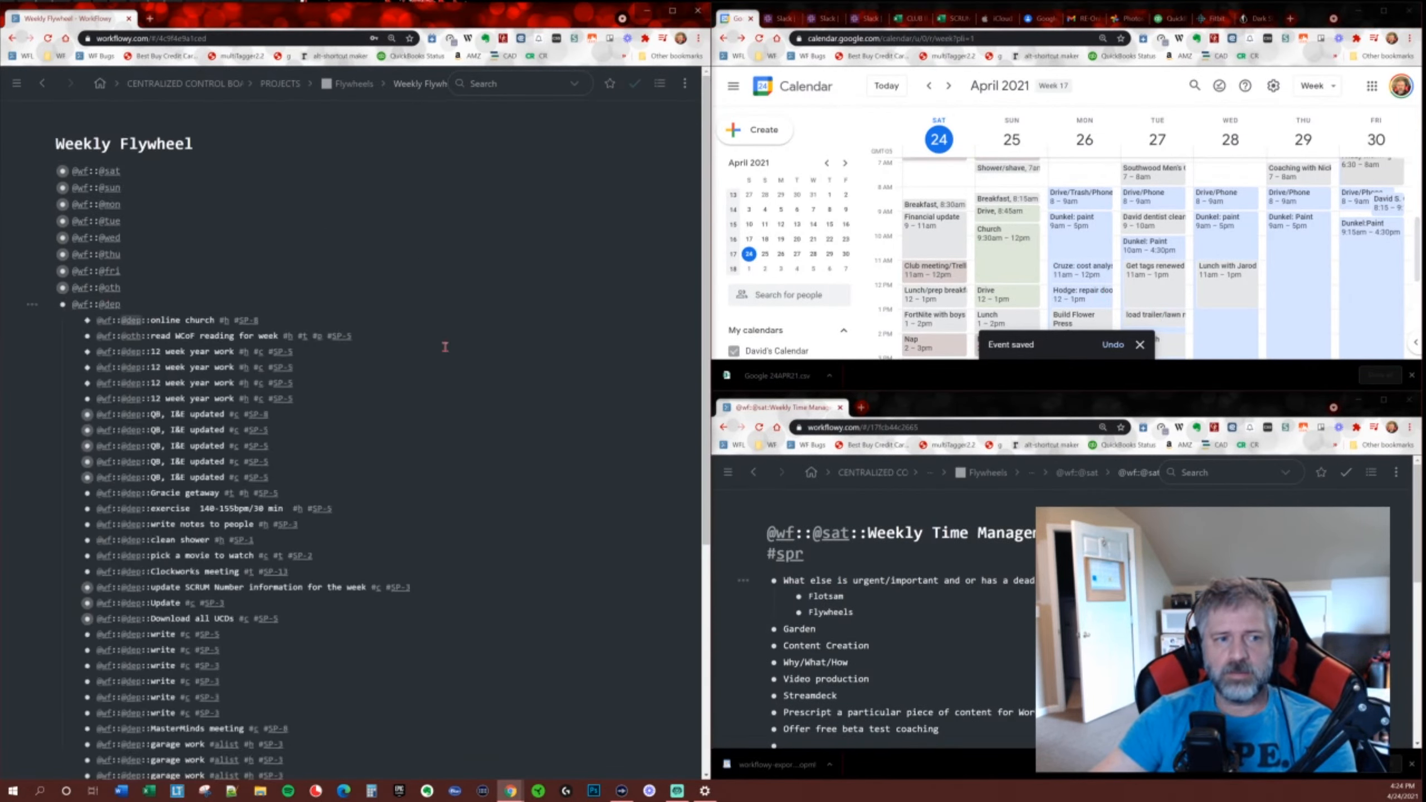
scroll(1157, 313, up, 3)
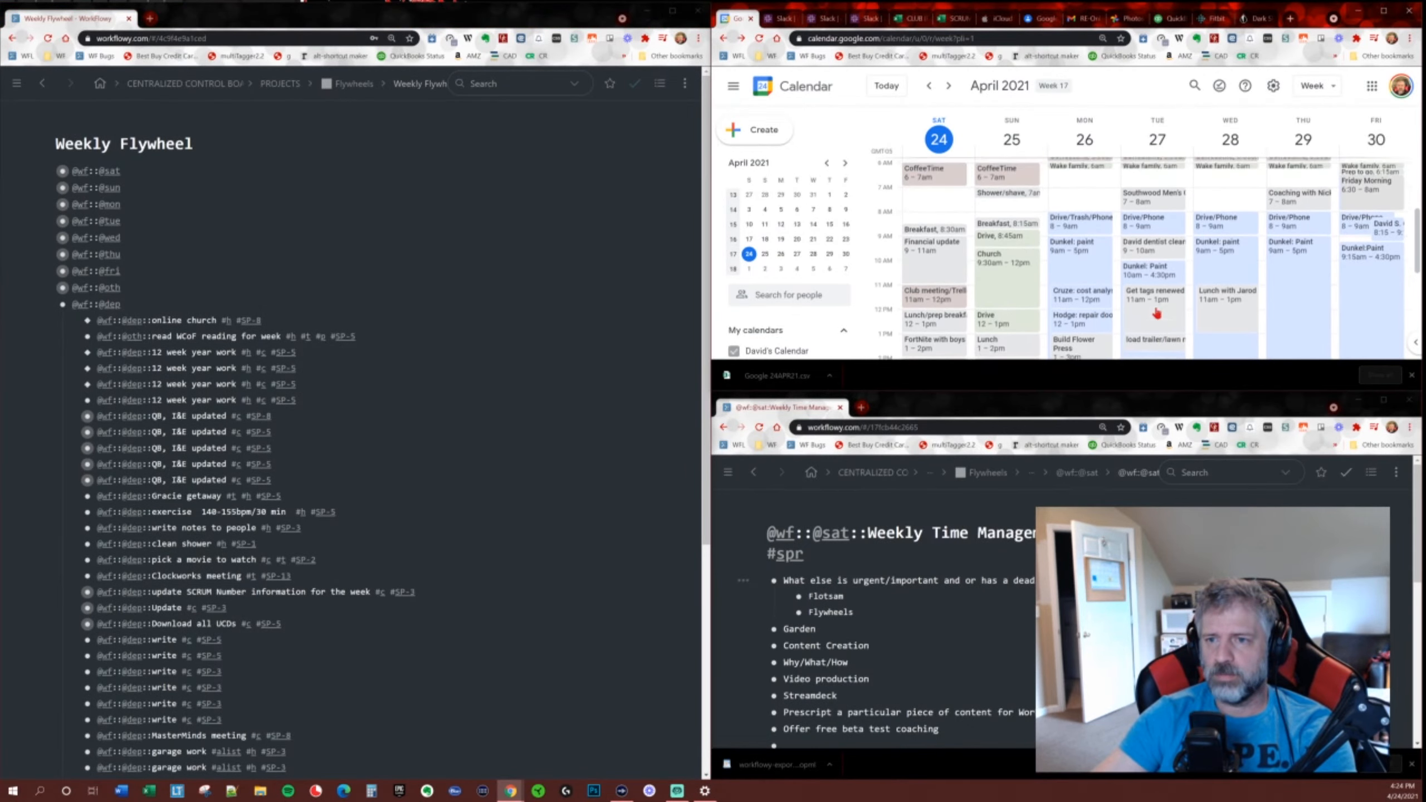
scroll(1123, 309, up, 2)
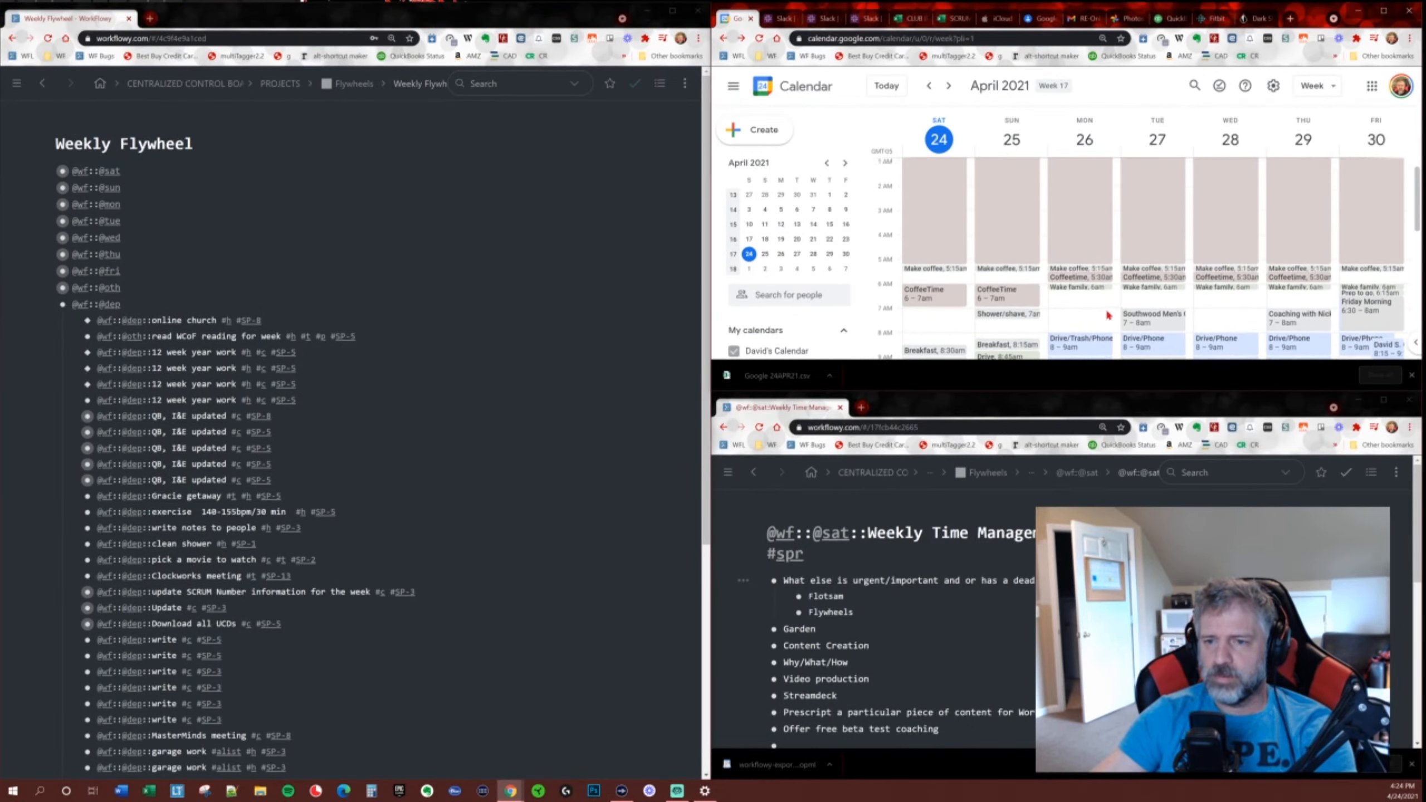
drag(1077, 299, 1092, 337)
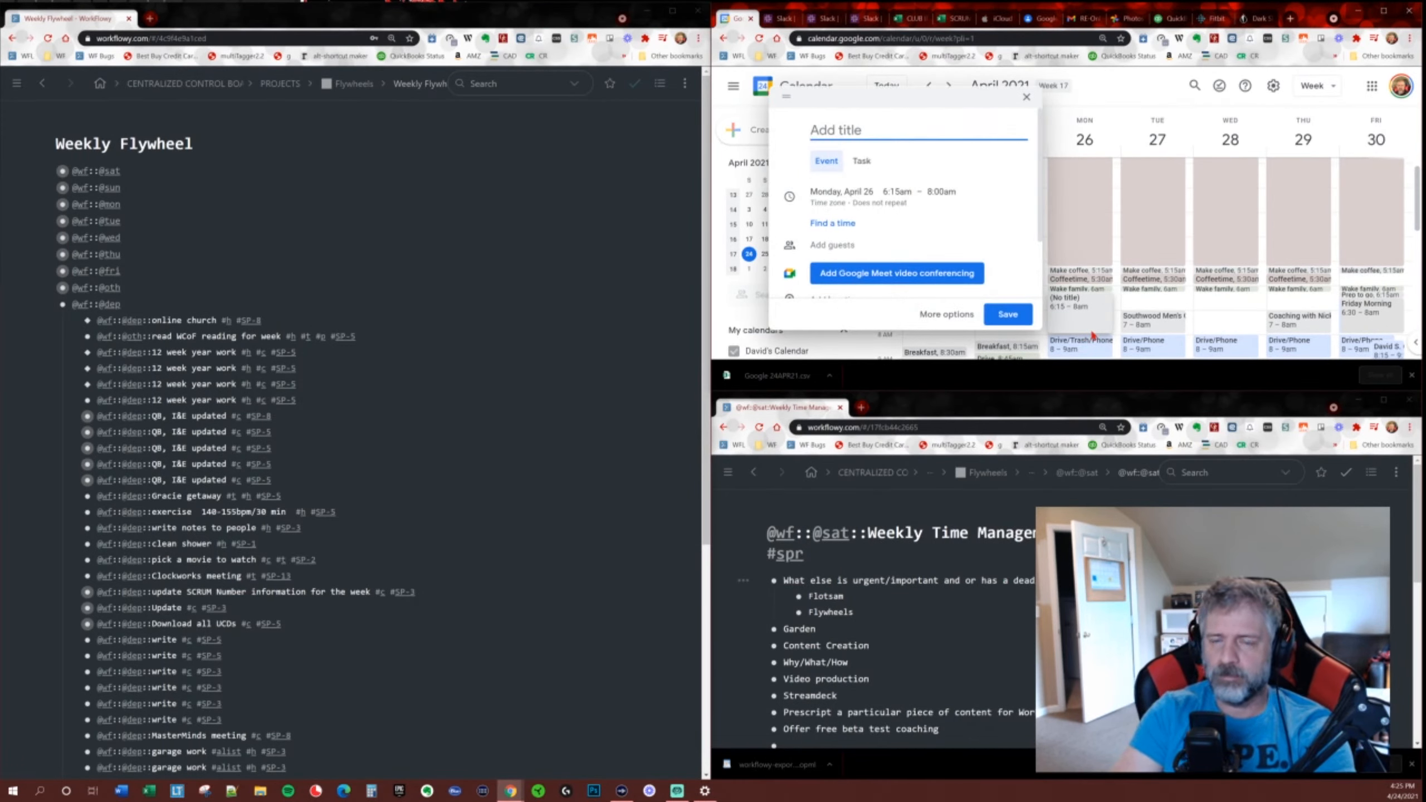
text(Write)
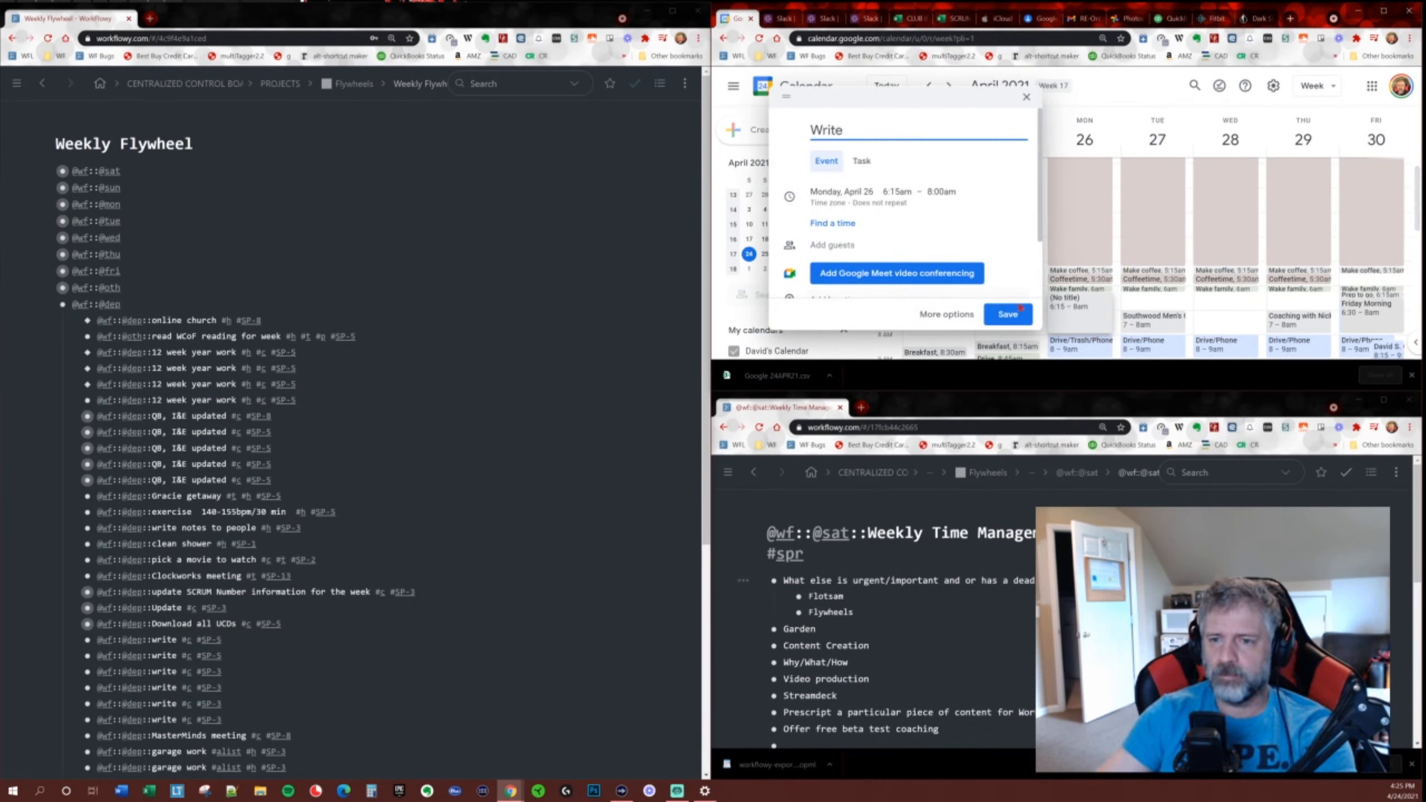
click(1017, 316)
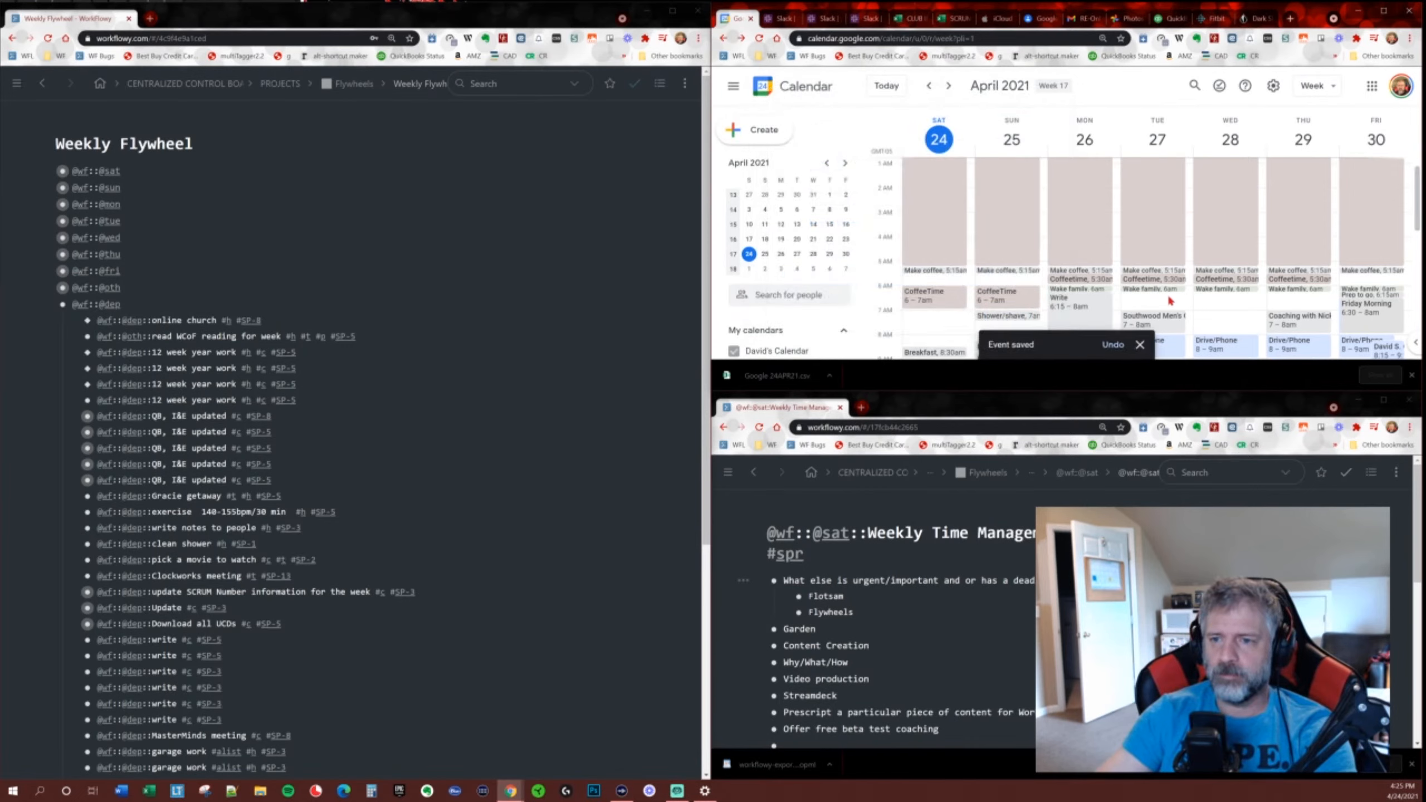
Create the calendar event "Write" on Wednesday, April 28, 6:15am to 8:00am.
scroll(1185, 320, down, 3)
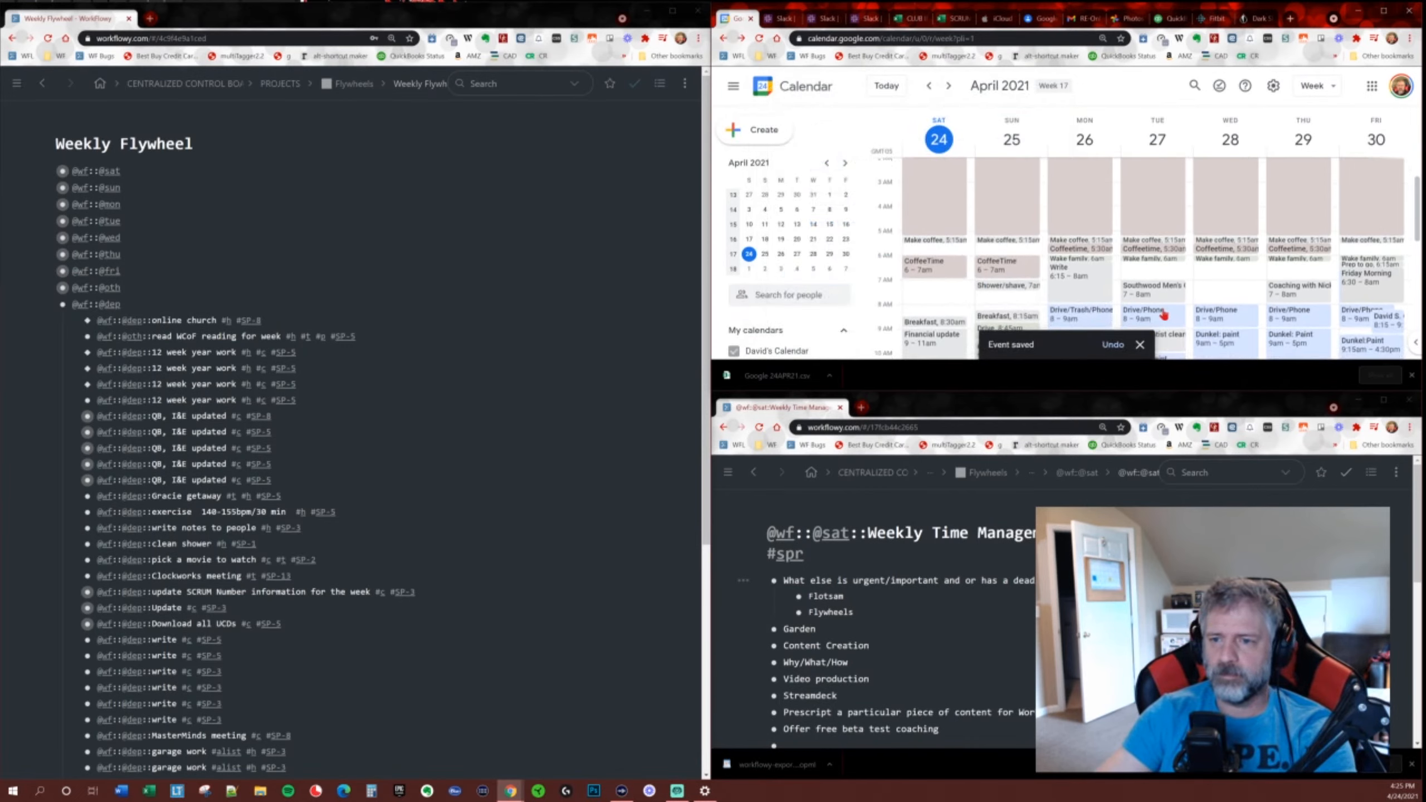
drag(1160, 309, 1222, 296)
click(1150, 271)
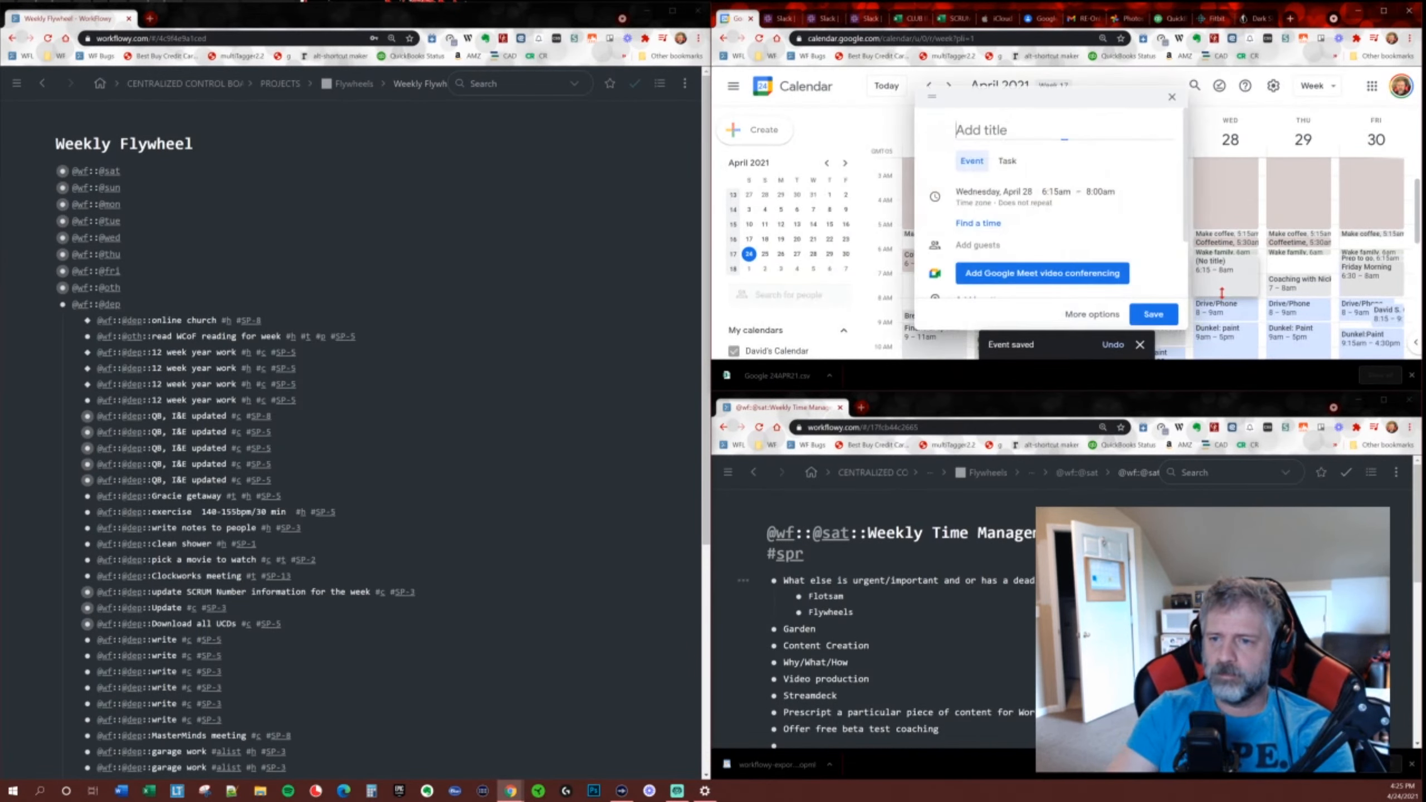
text(Write)
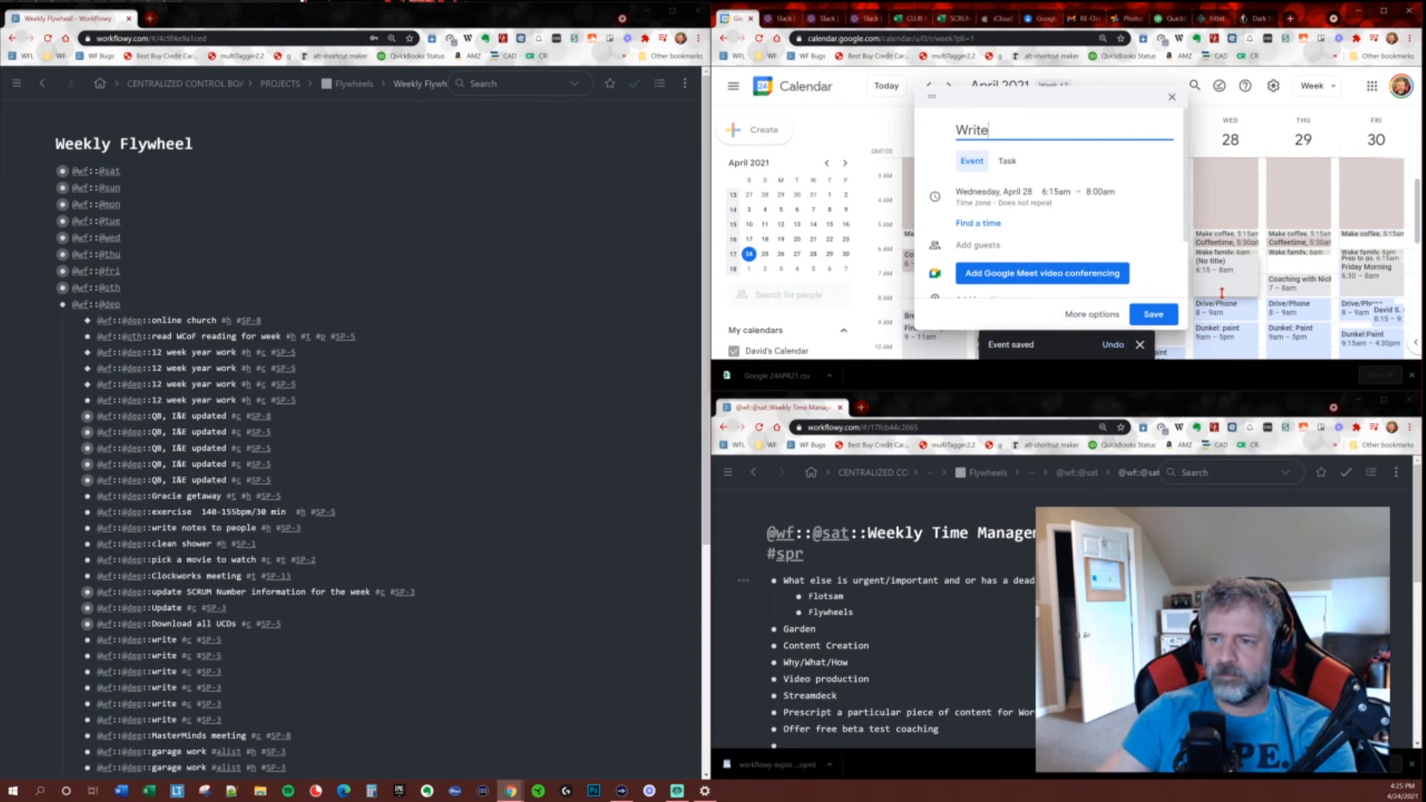
drag(1224, 265, 1309, 258)
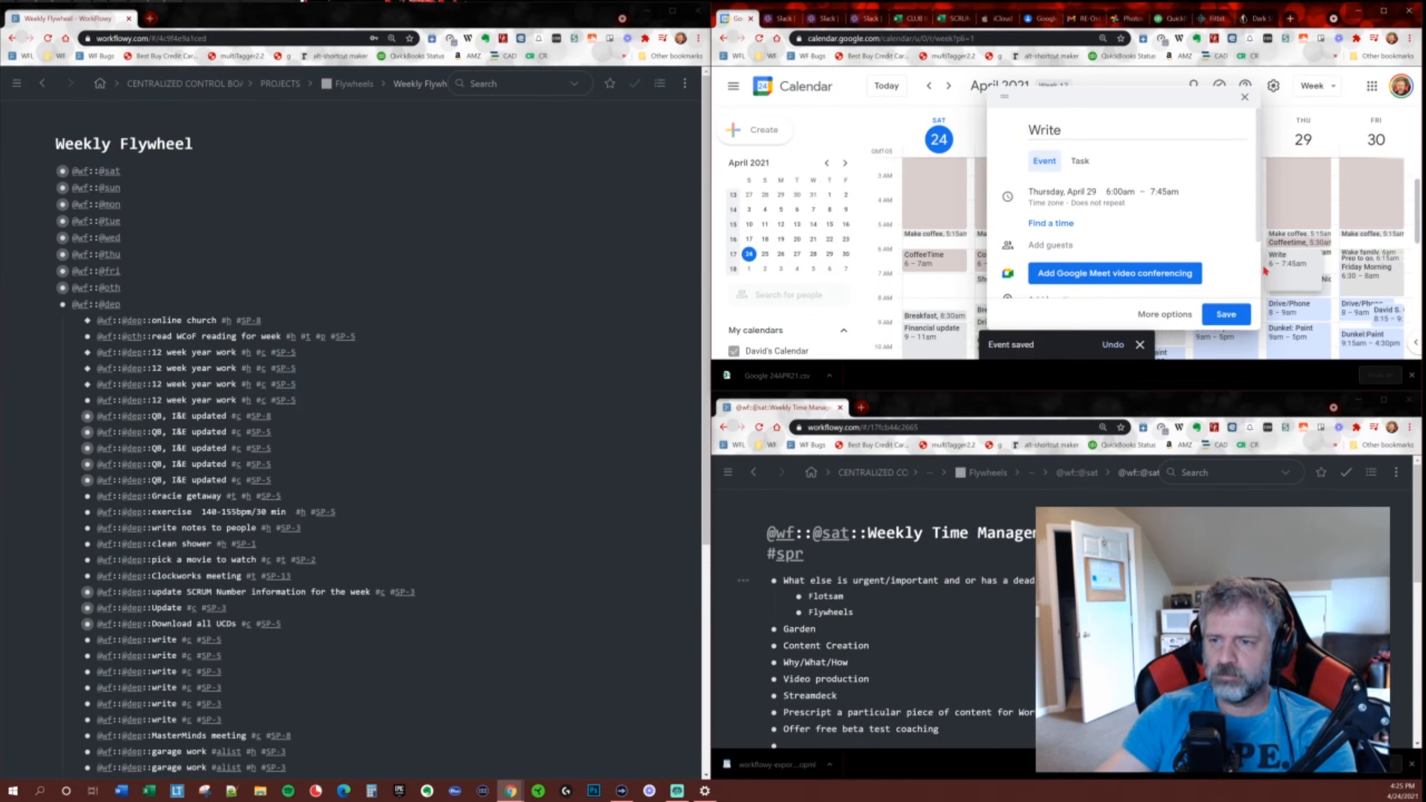
drag(1272, 259, 1244, 264)
click(1170, 314)
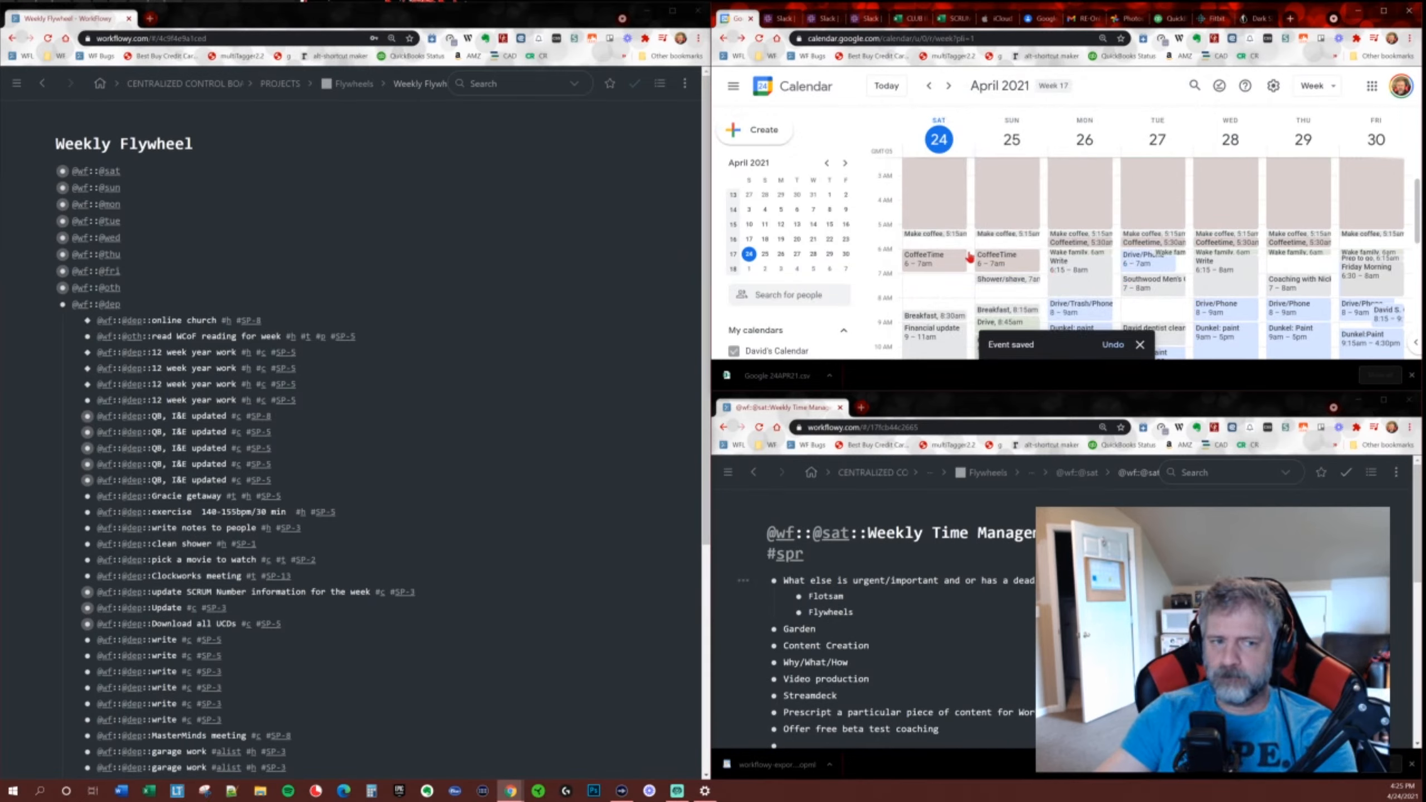
Tag the two "write" tasks marked #SP-5 with #spr.
drag(238, 644, 240, 656)
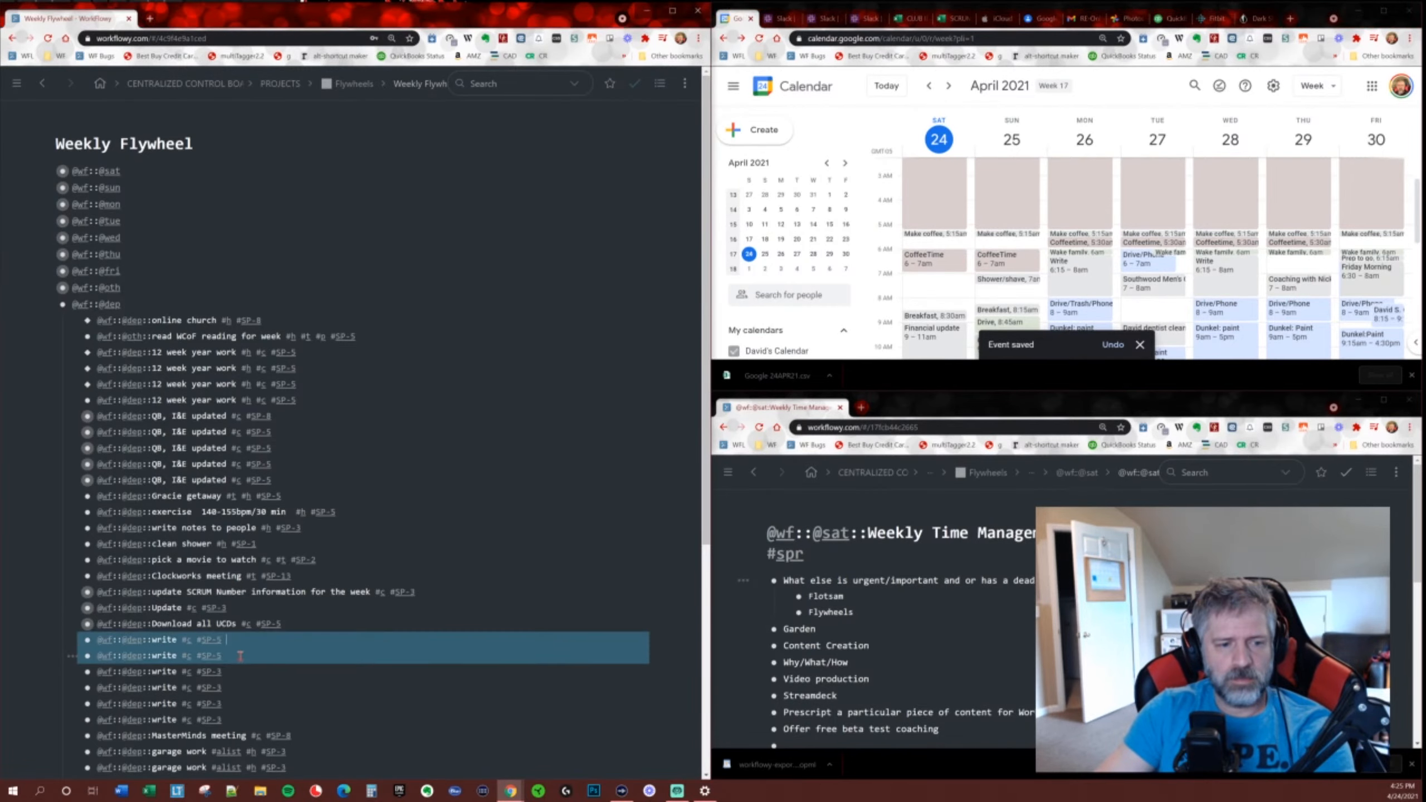
key(alt+x)
text(tra)
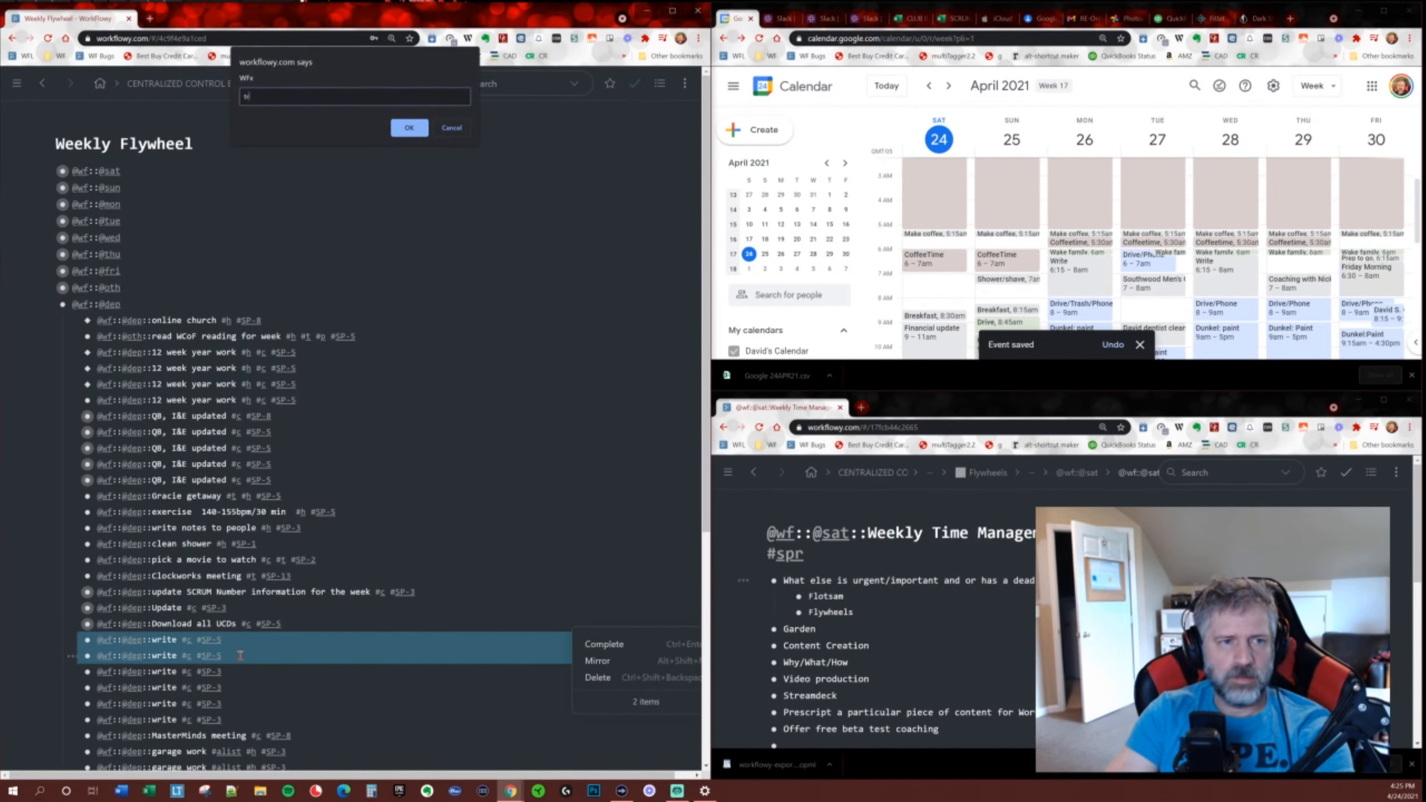
key(Return)
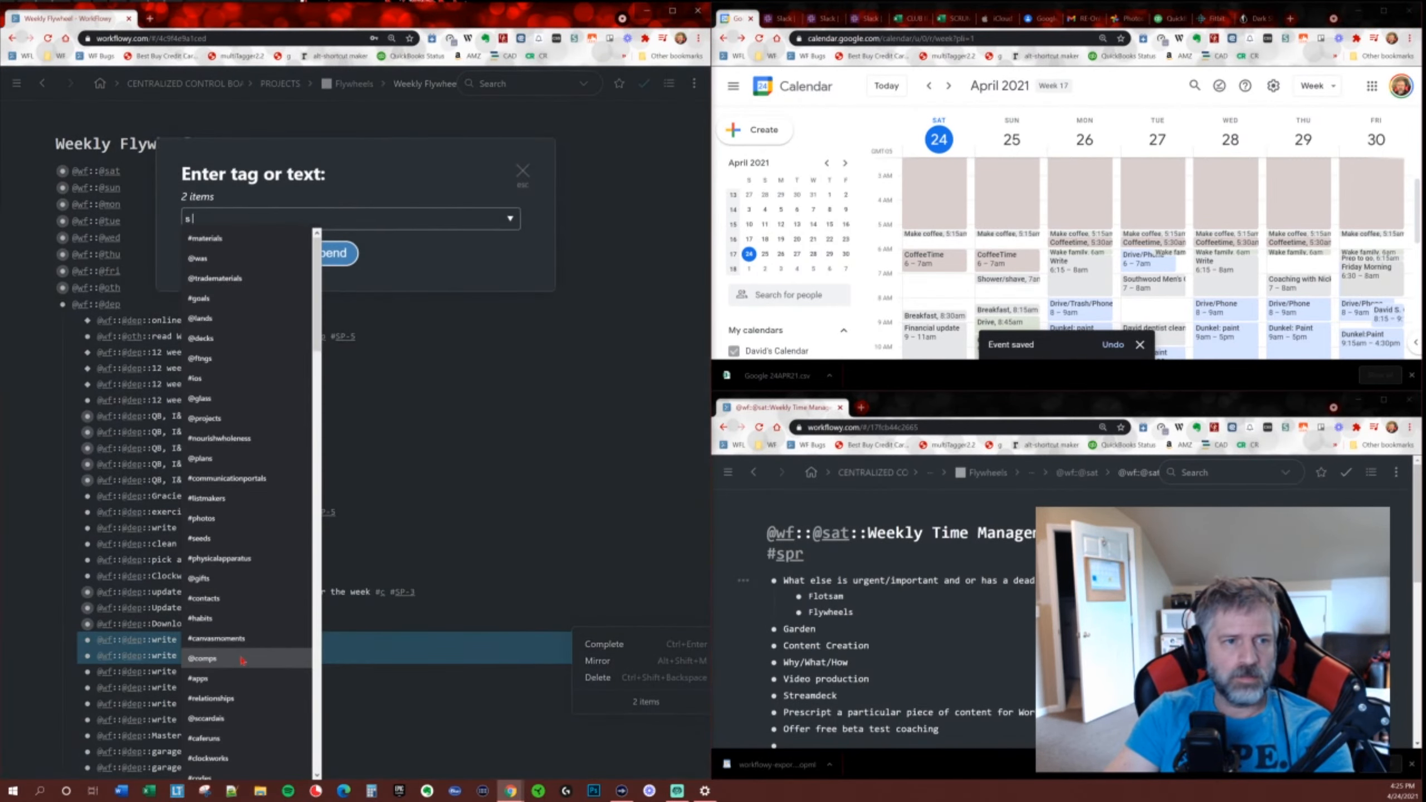
text(#spr)
key(Return)
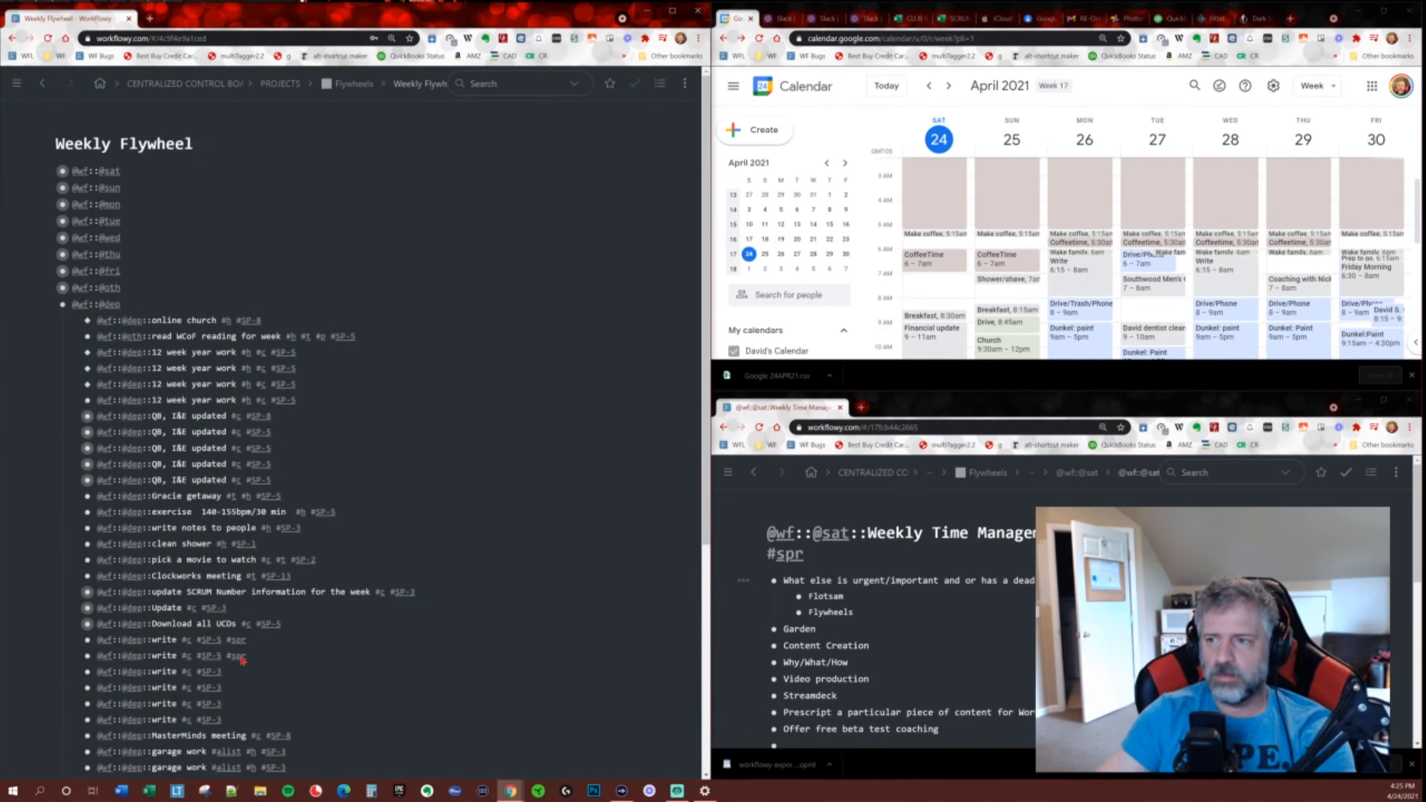
click(48, 305)
click(284, 83)
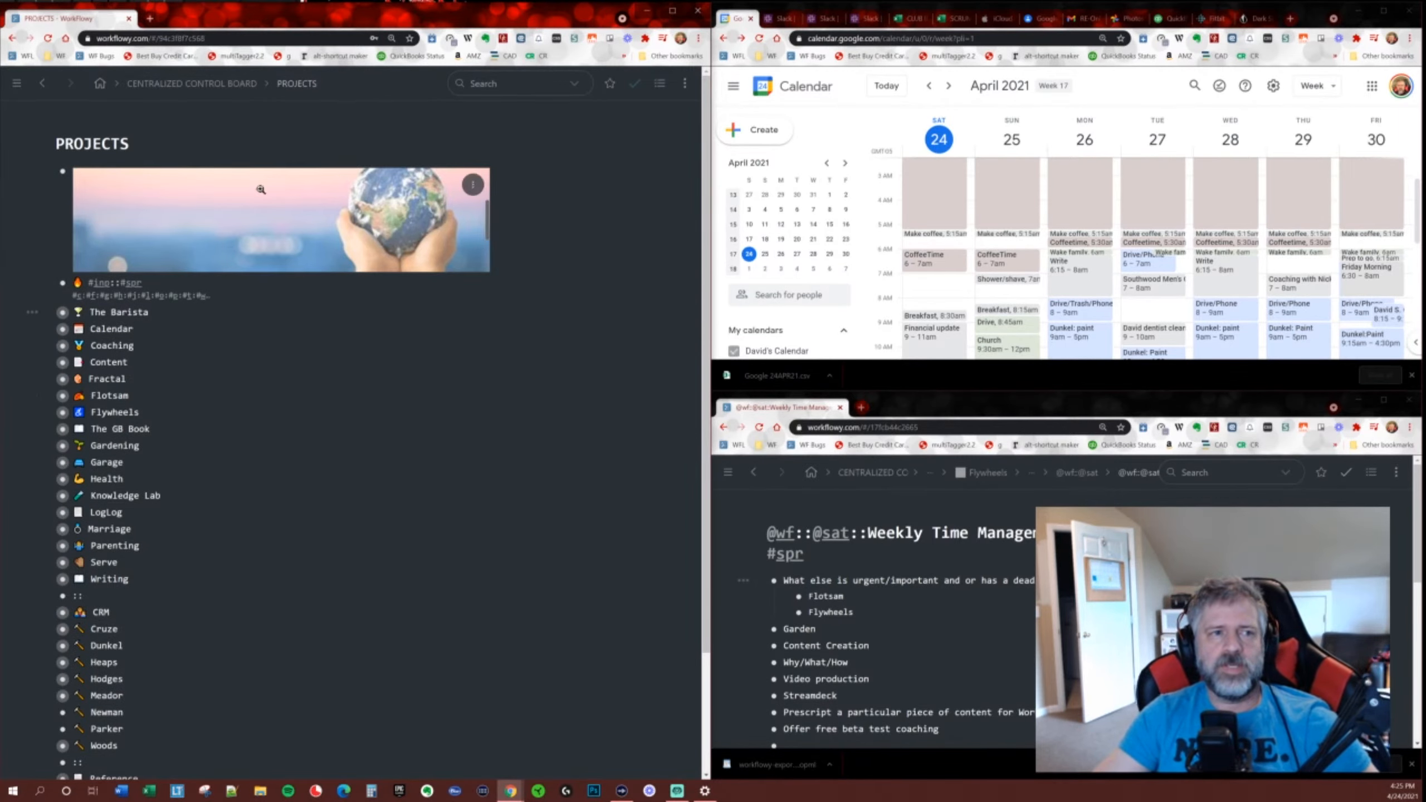
click(149, 18)
click(136, 38)
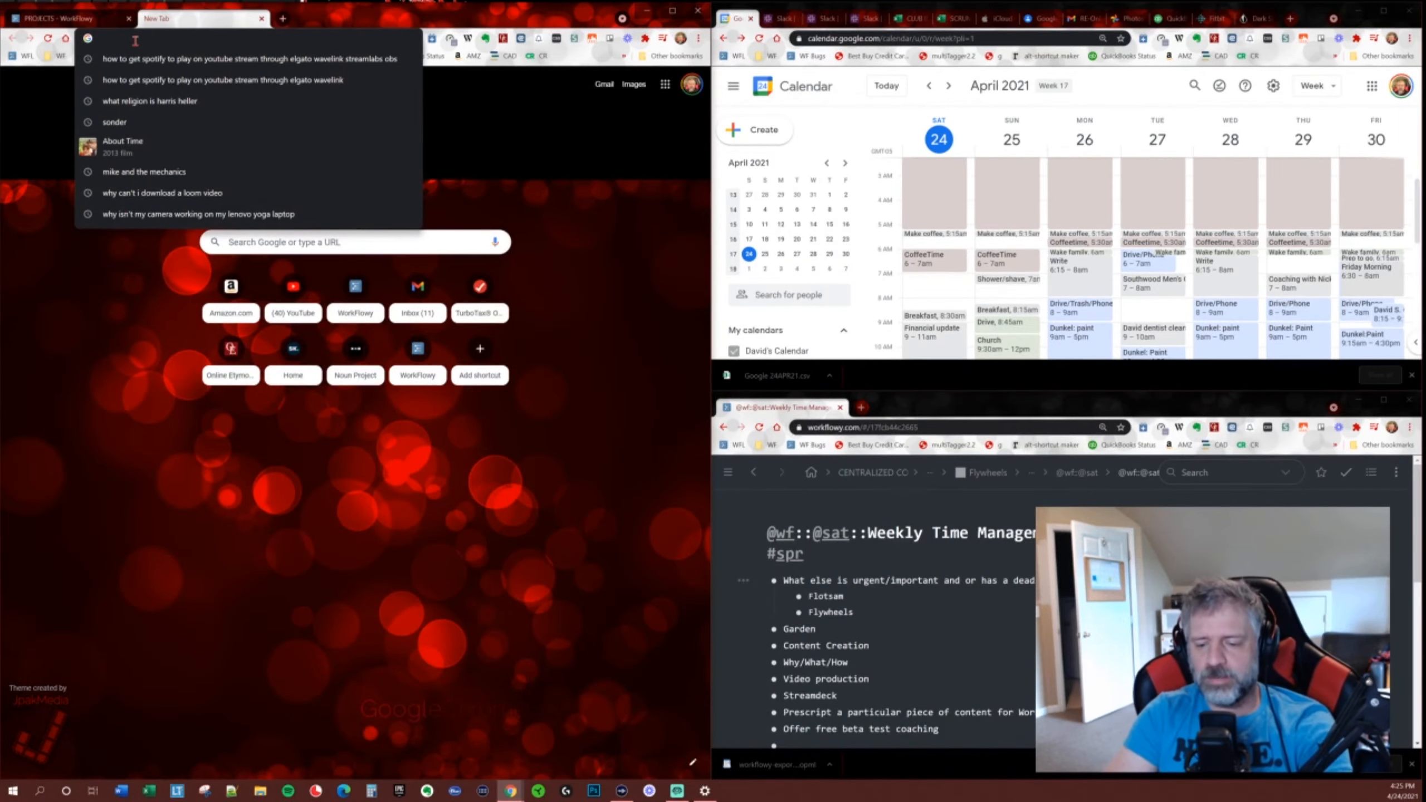
text(flotsam)
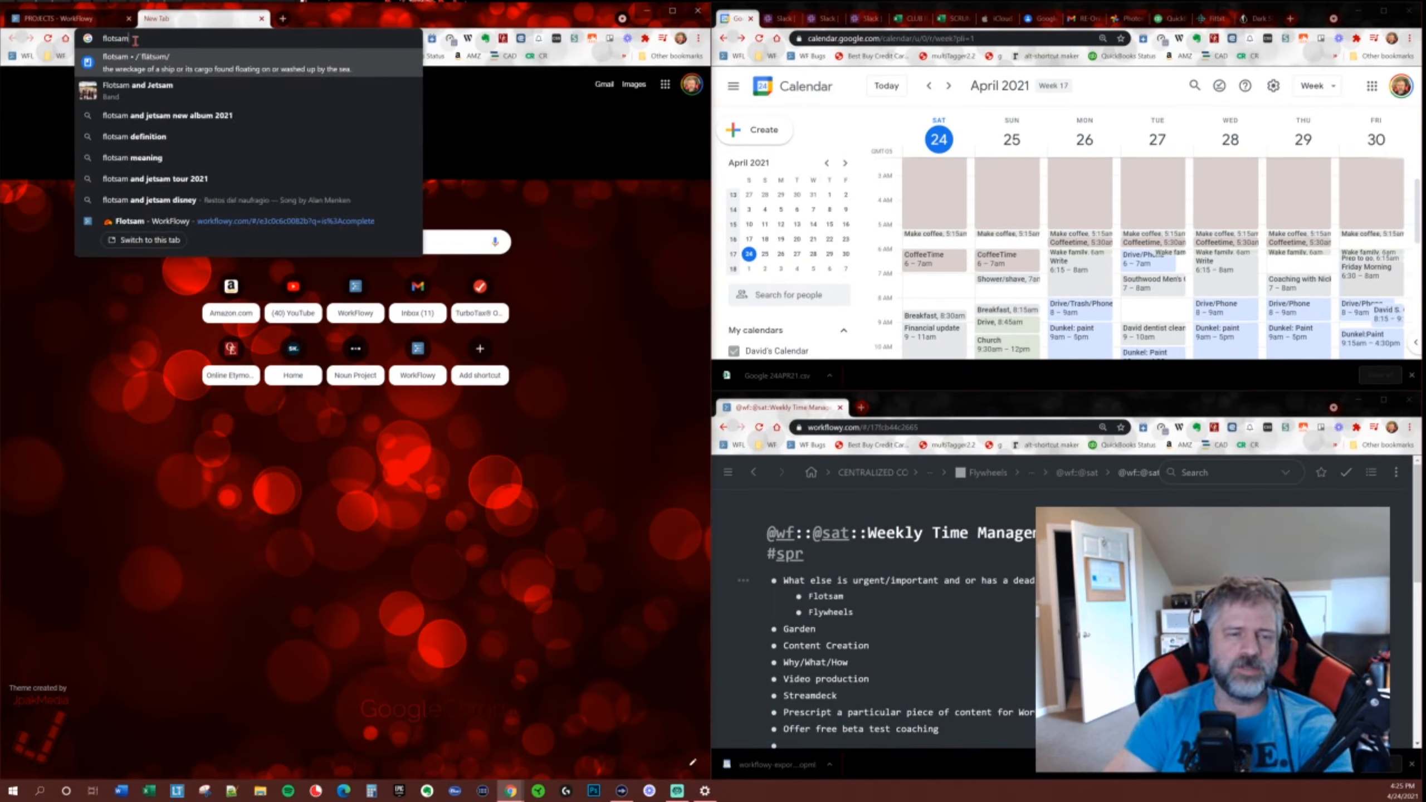
click(100, 20)
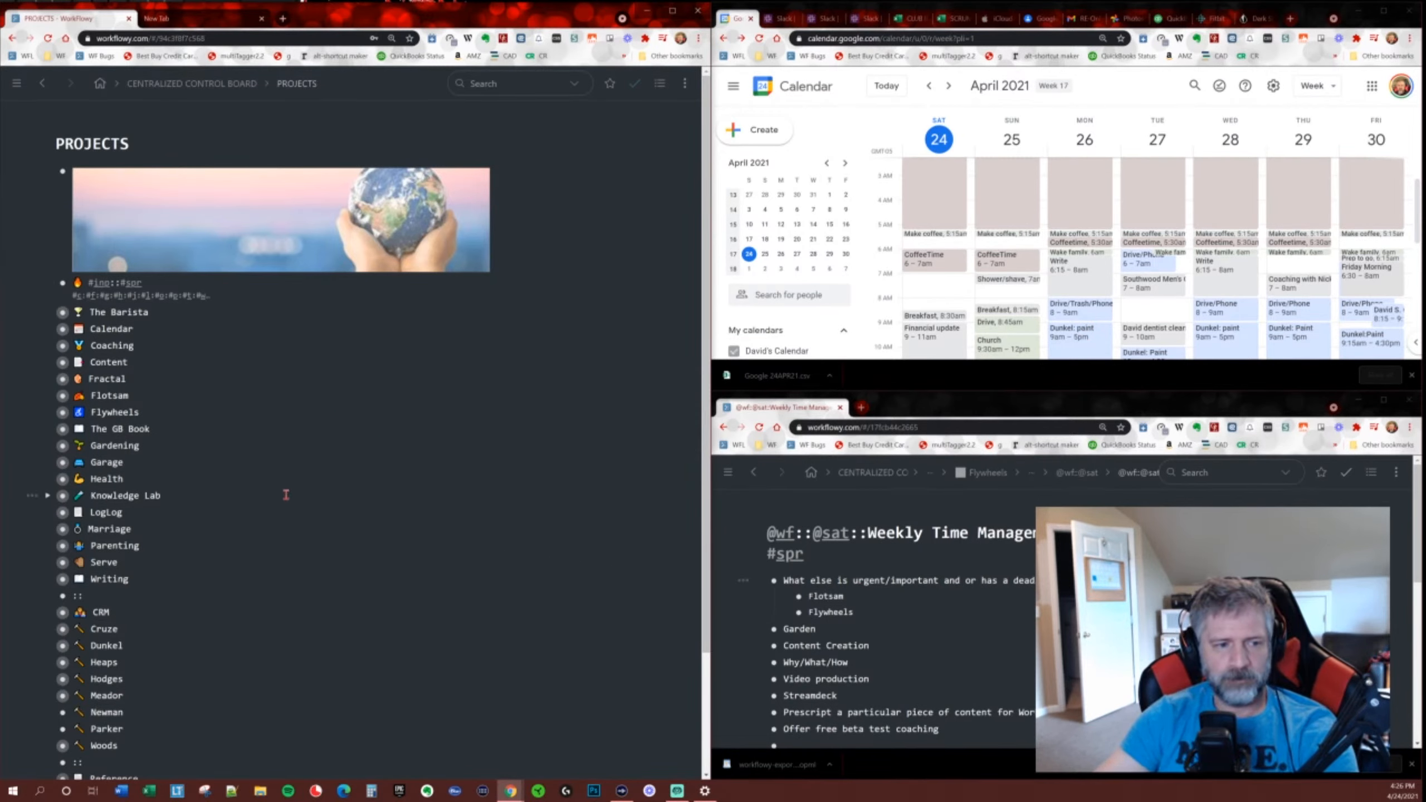
key(alt+Left)
key(alt+Left)
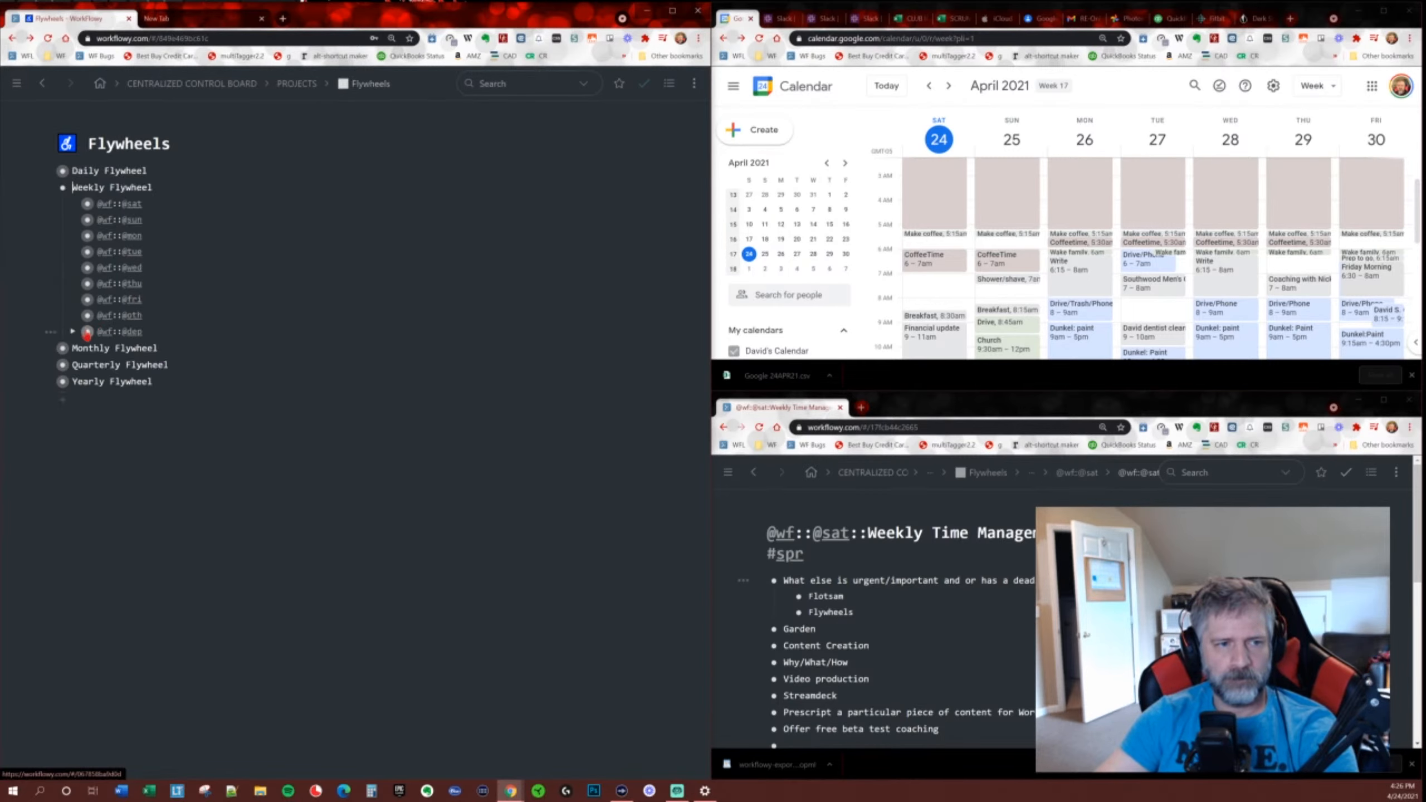
click(87, 331)
scroll(342, 521, down, 3)
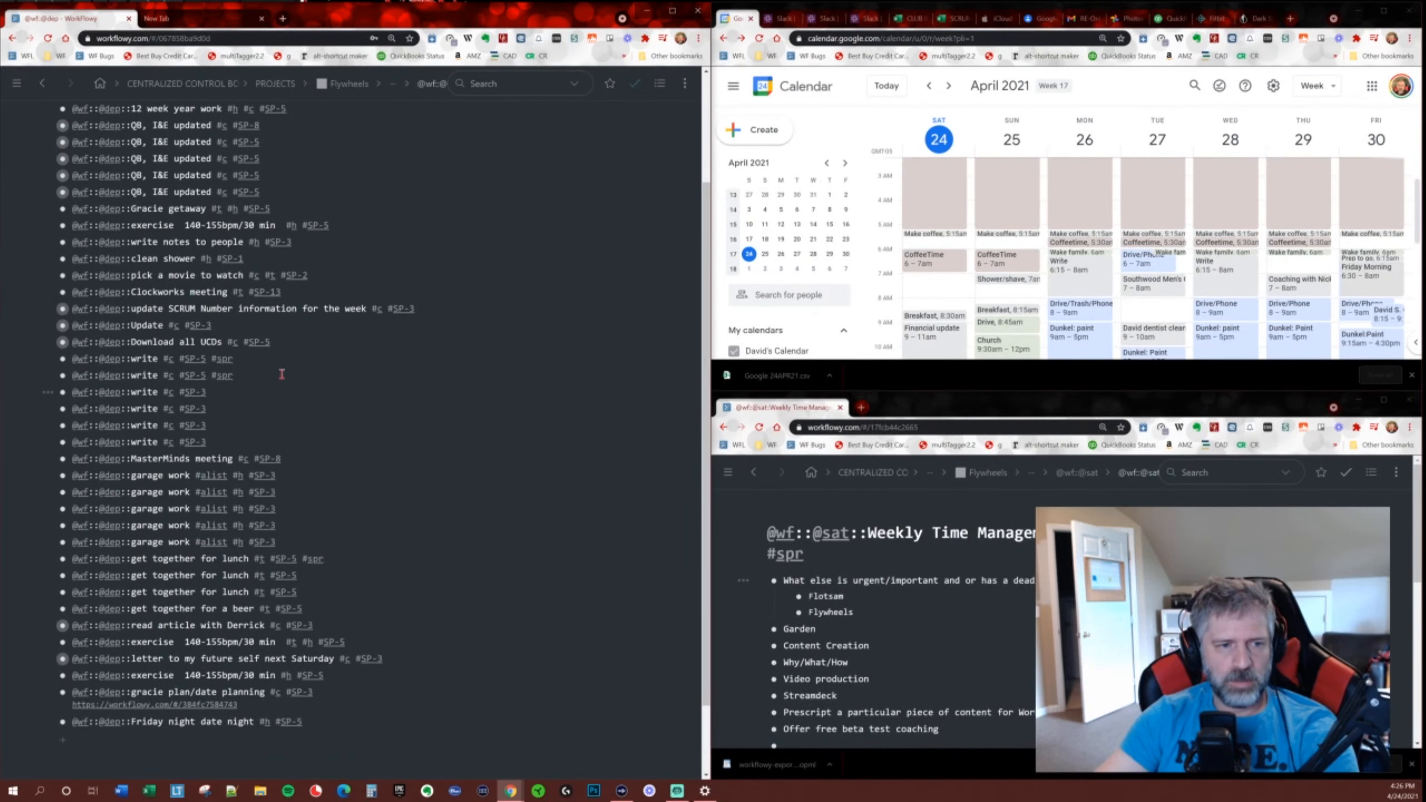
scroll(379, 556, down, 1)
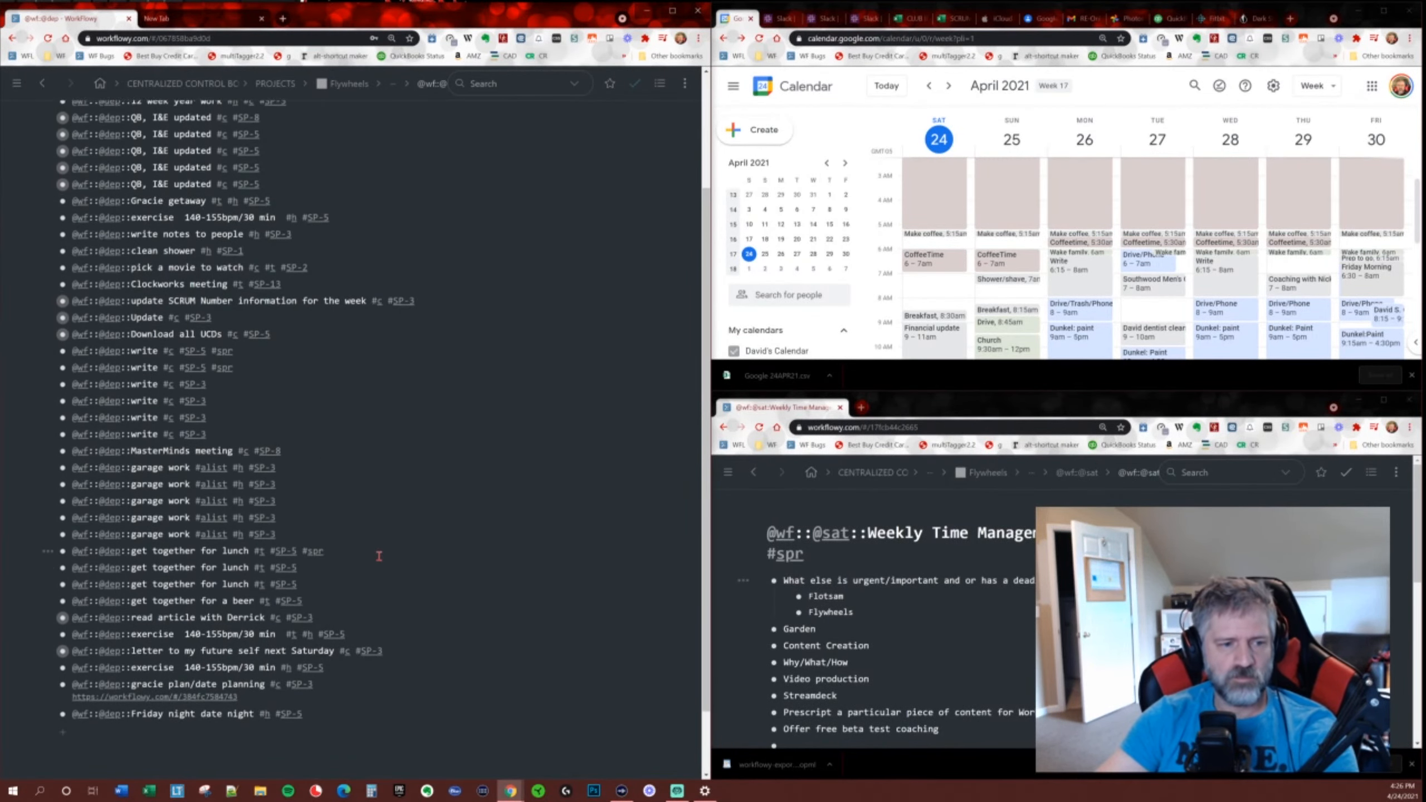
scroll(379, 557, down, 1)
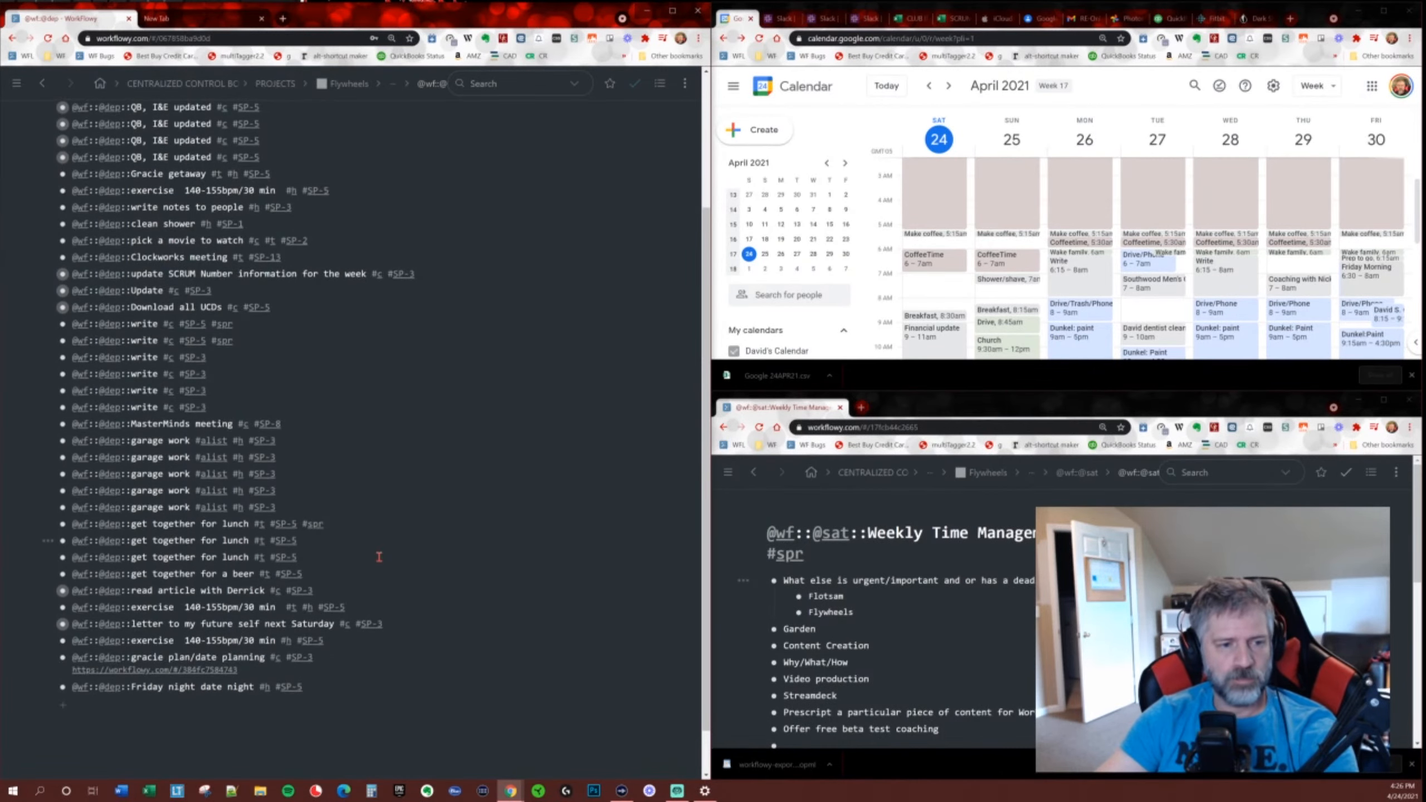
scroll(379, 557, down, 1)
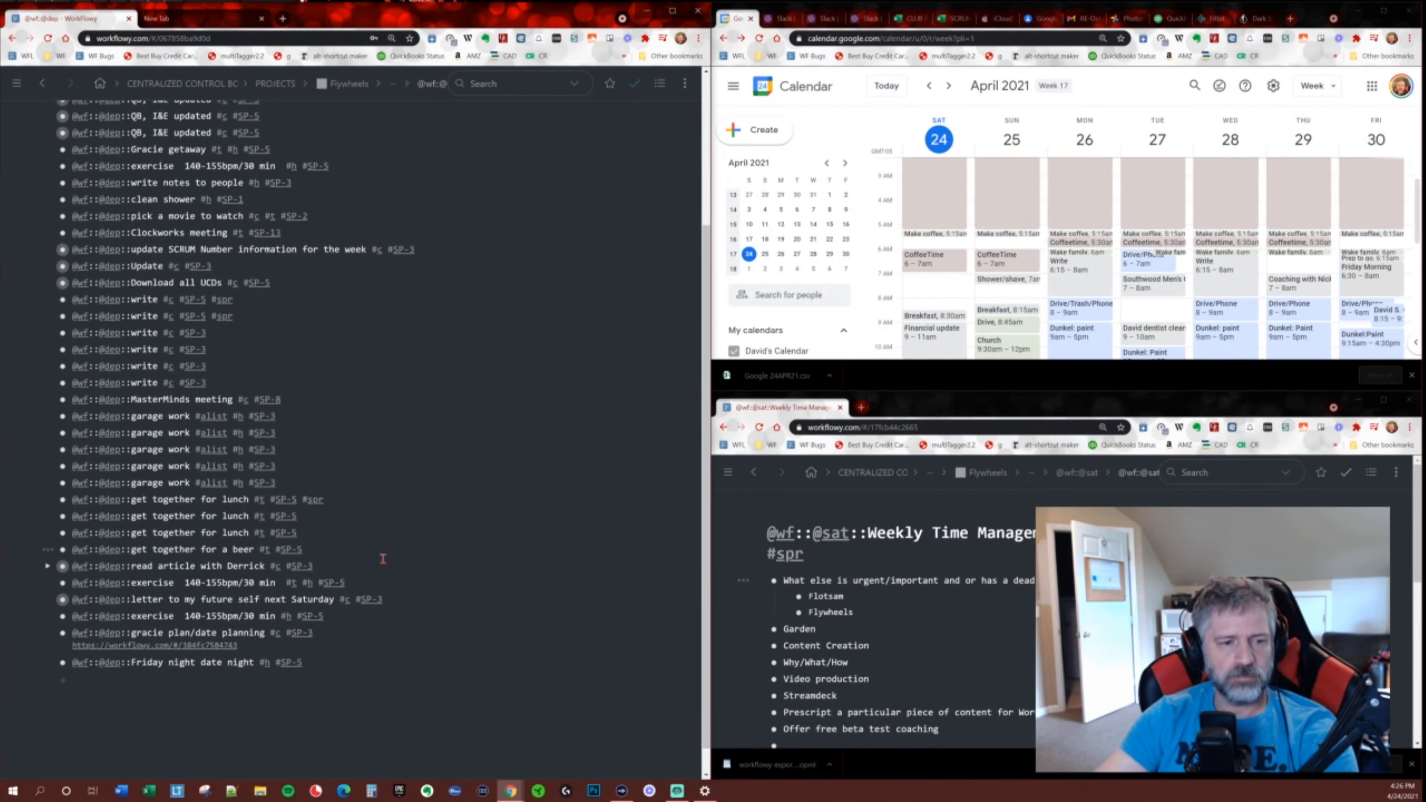
scroll(416, 573, down, 1)
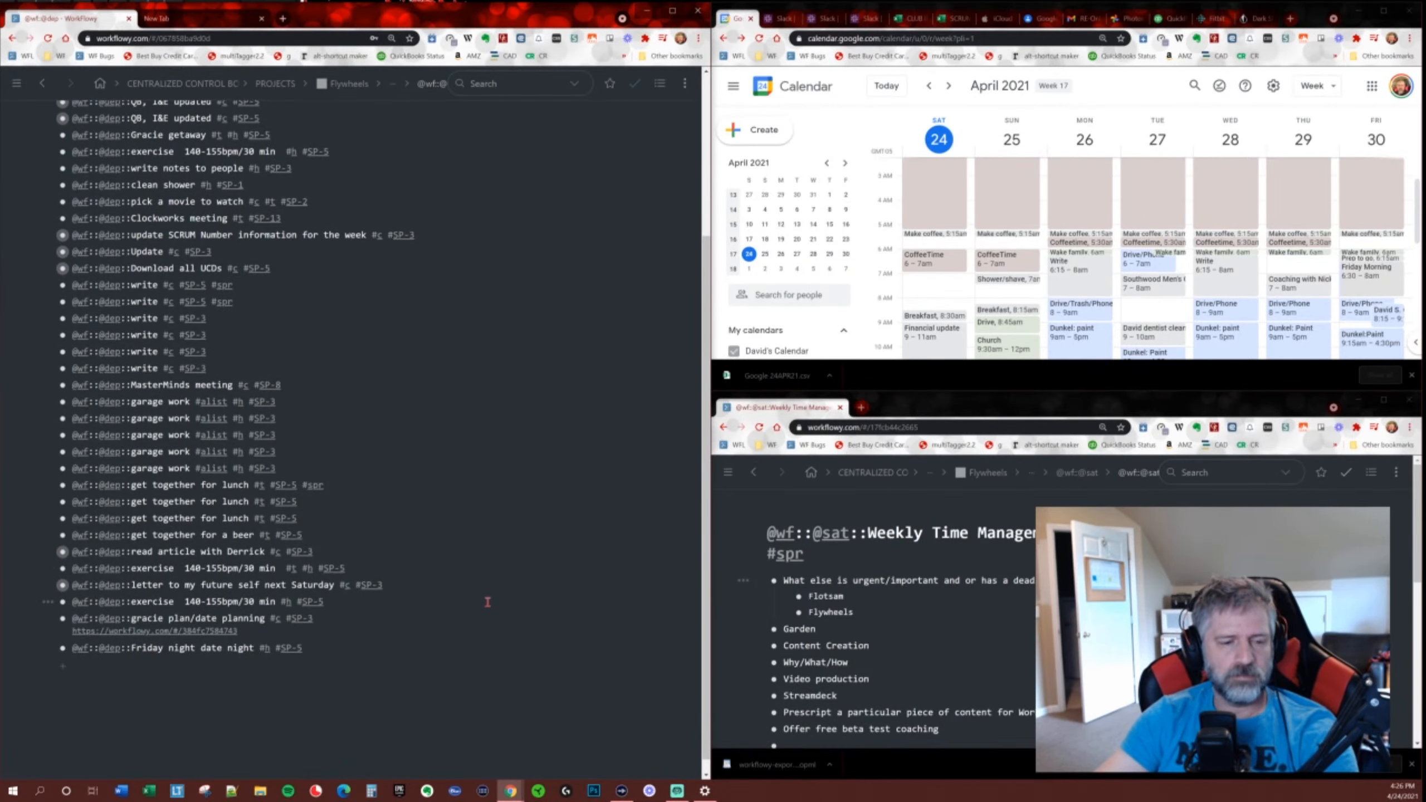
scroll(488, 602, up, 3)
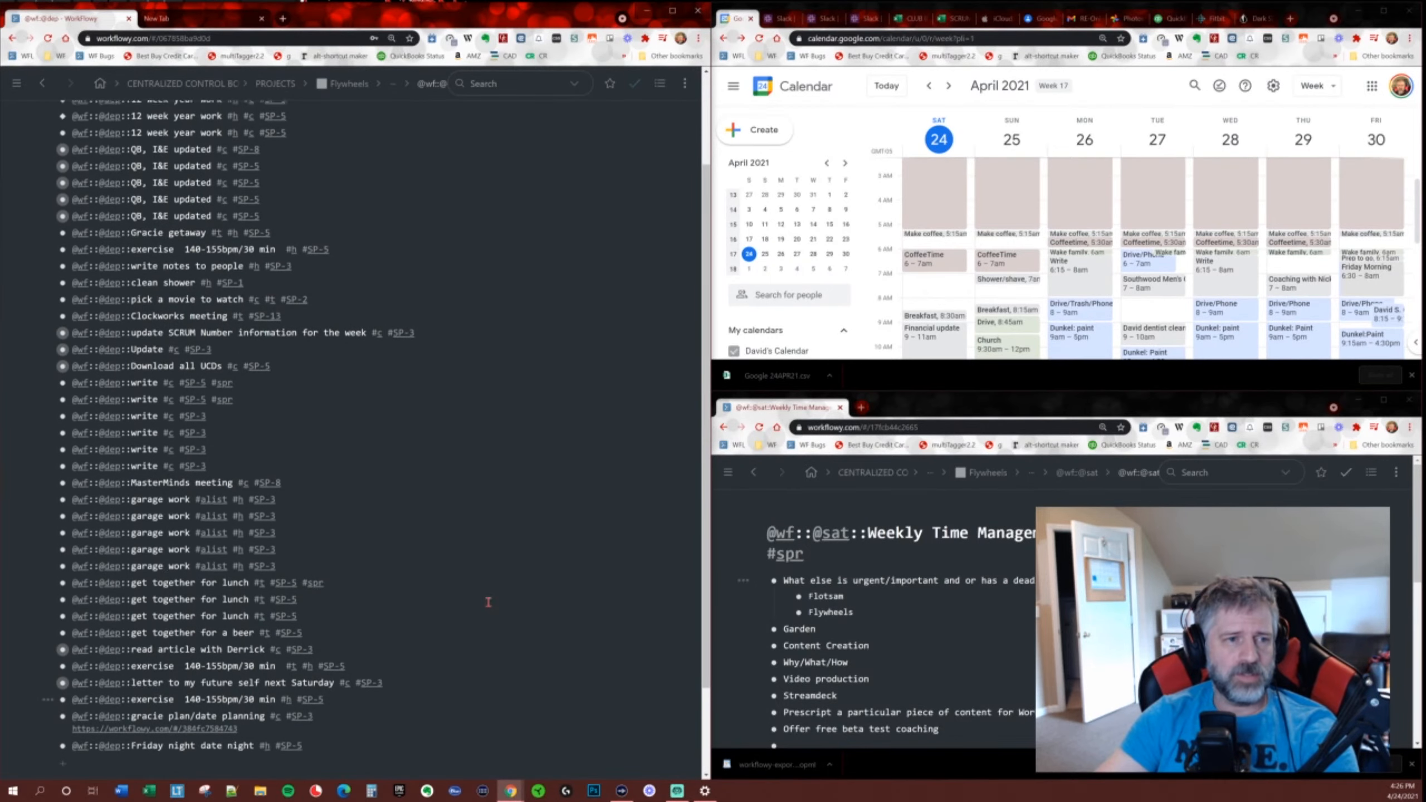
scroll(488, 602, up, 3)
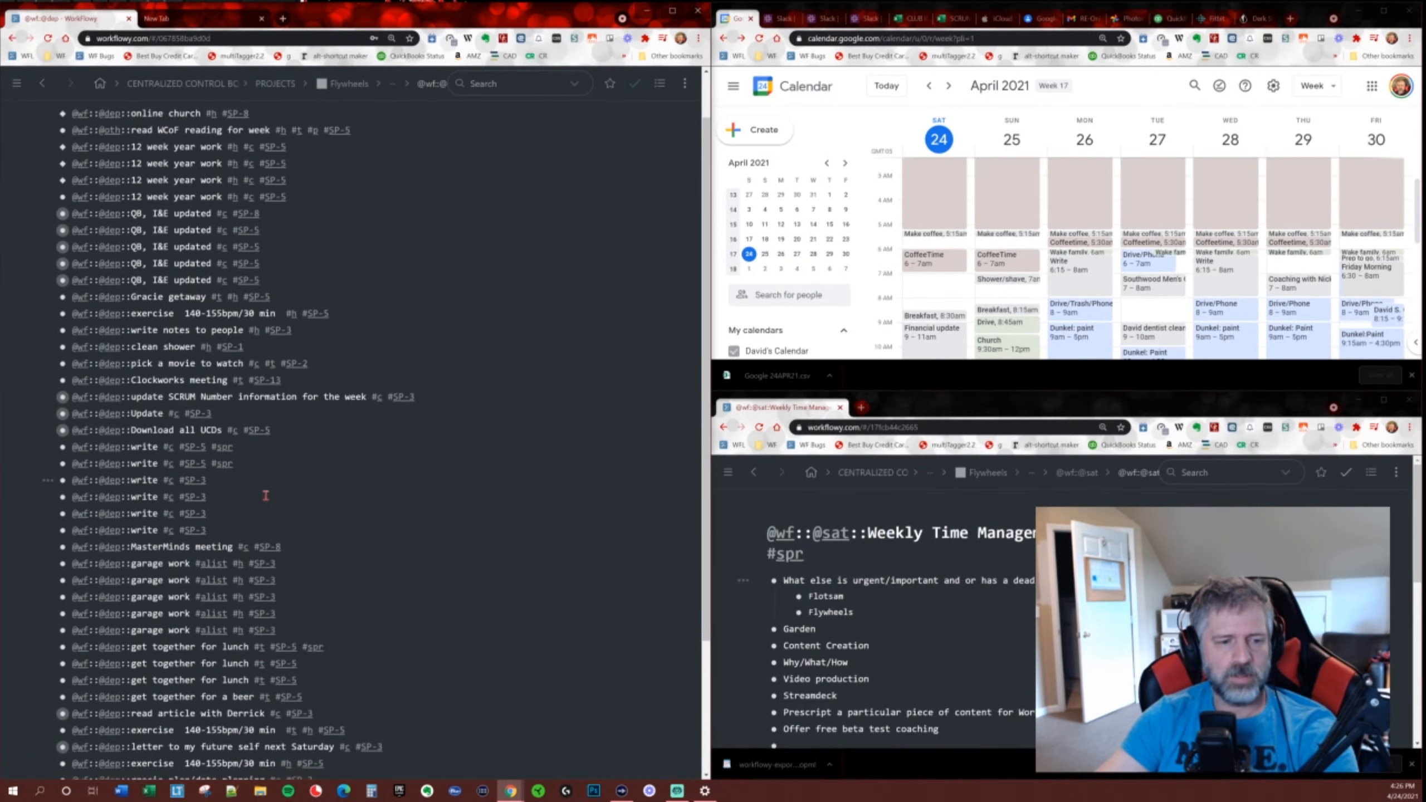
Tag the first "garage work" task with #spr.
scroll(269, 500, down, 1)
text(s)
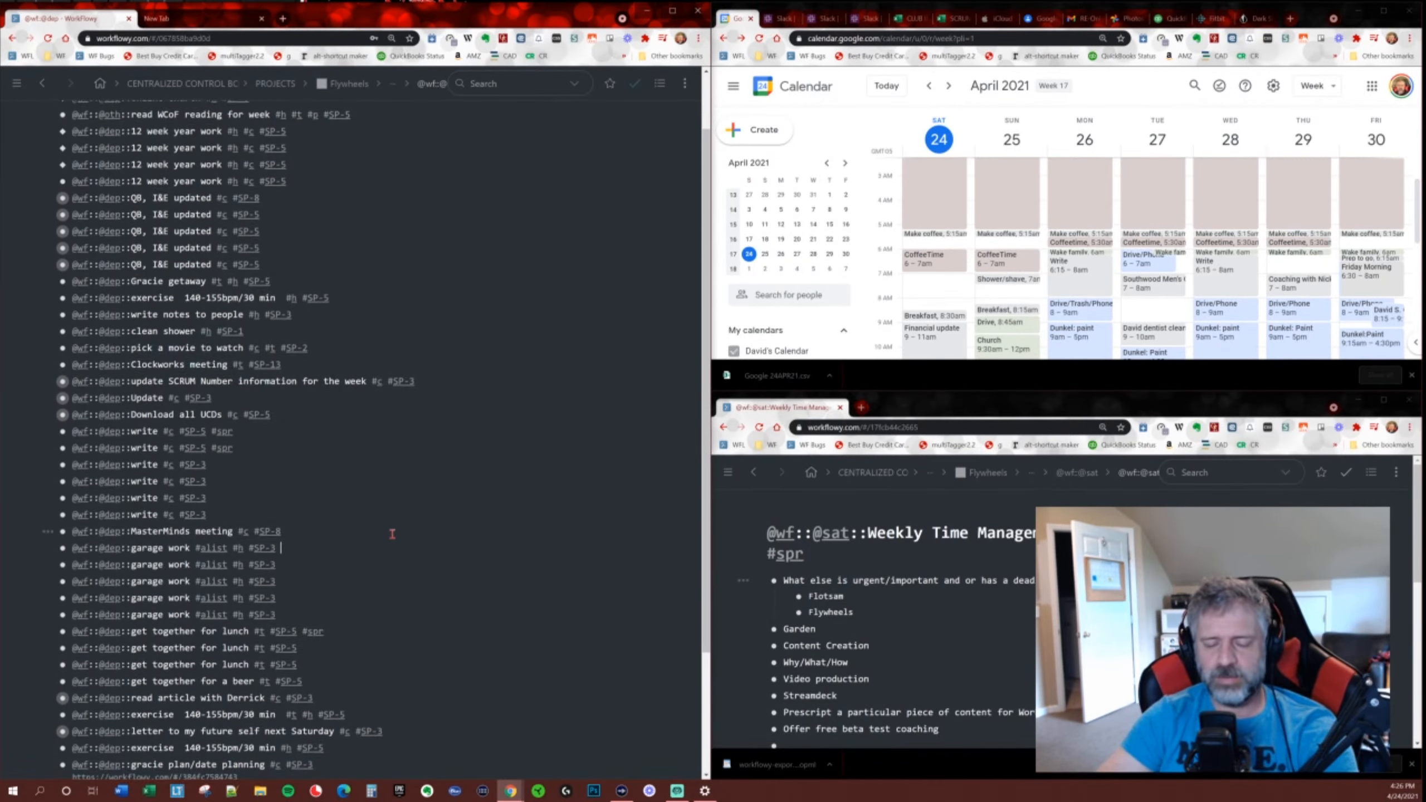
key(BackSpace)
key(BackSpace)
text(#spr)
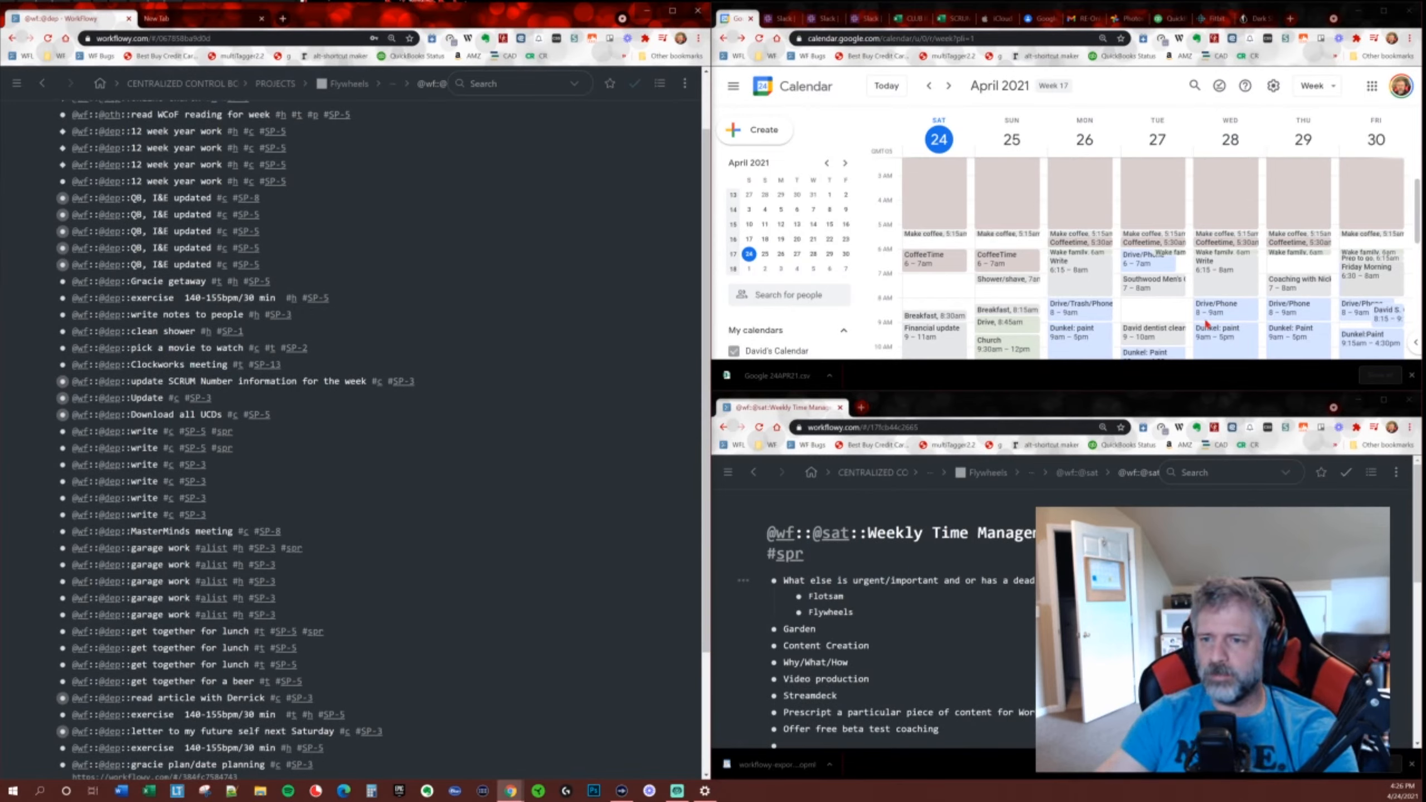
Create the calendar event "clean garage" on Thursday, April 29, 6:15am to 7:00am.
drag(1299, 263, 1297, 276)
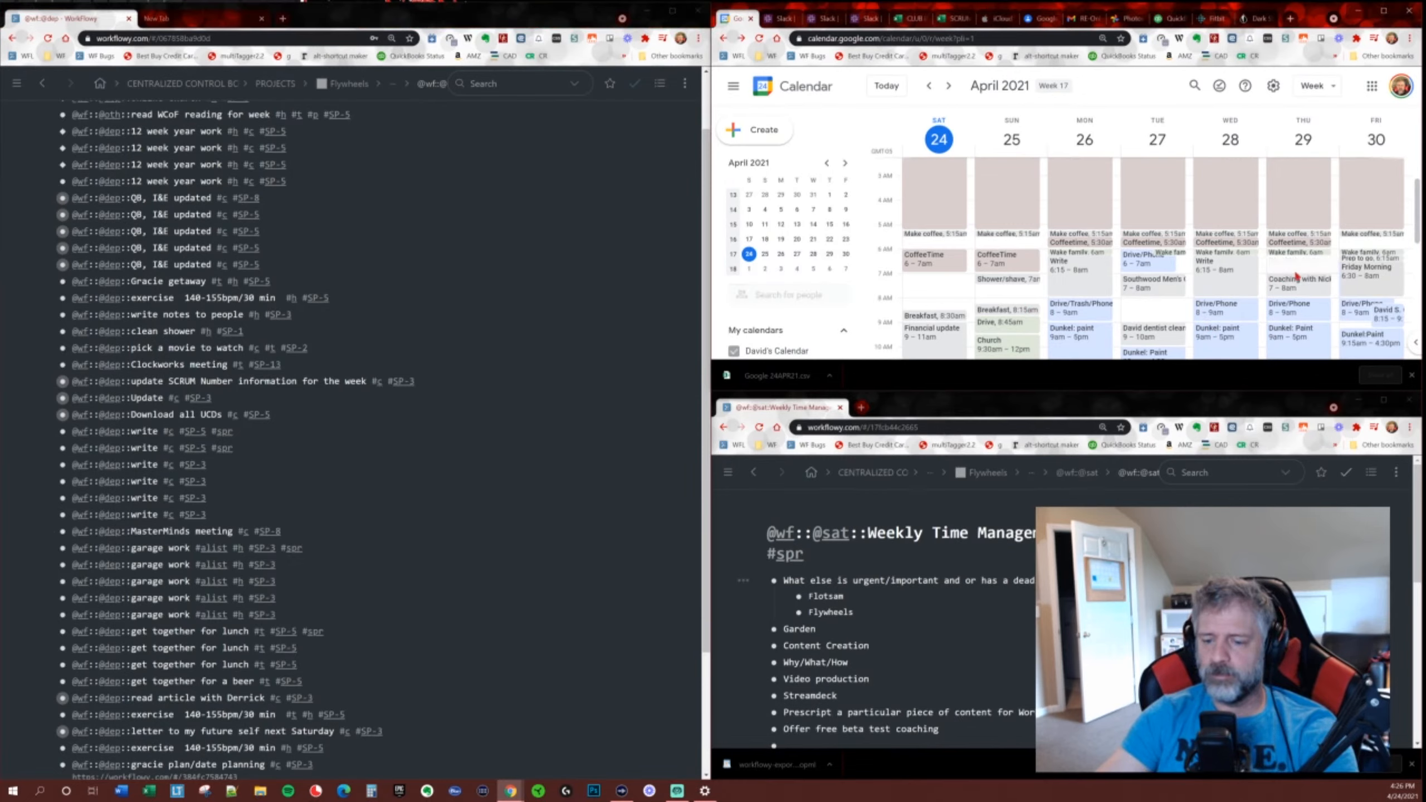
text(clean ga)
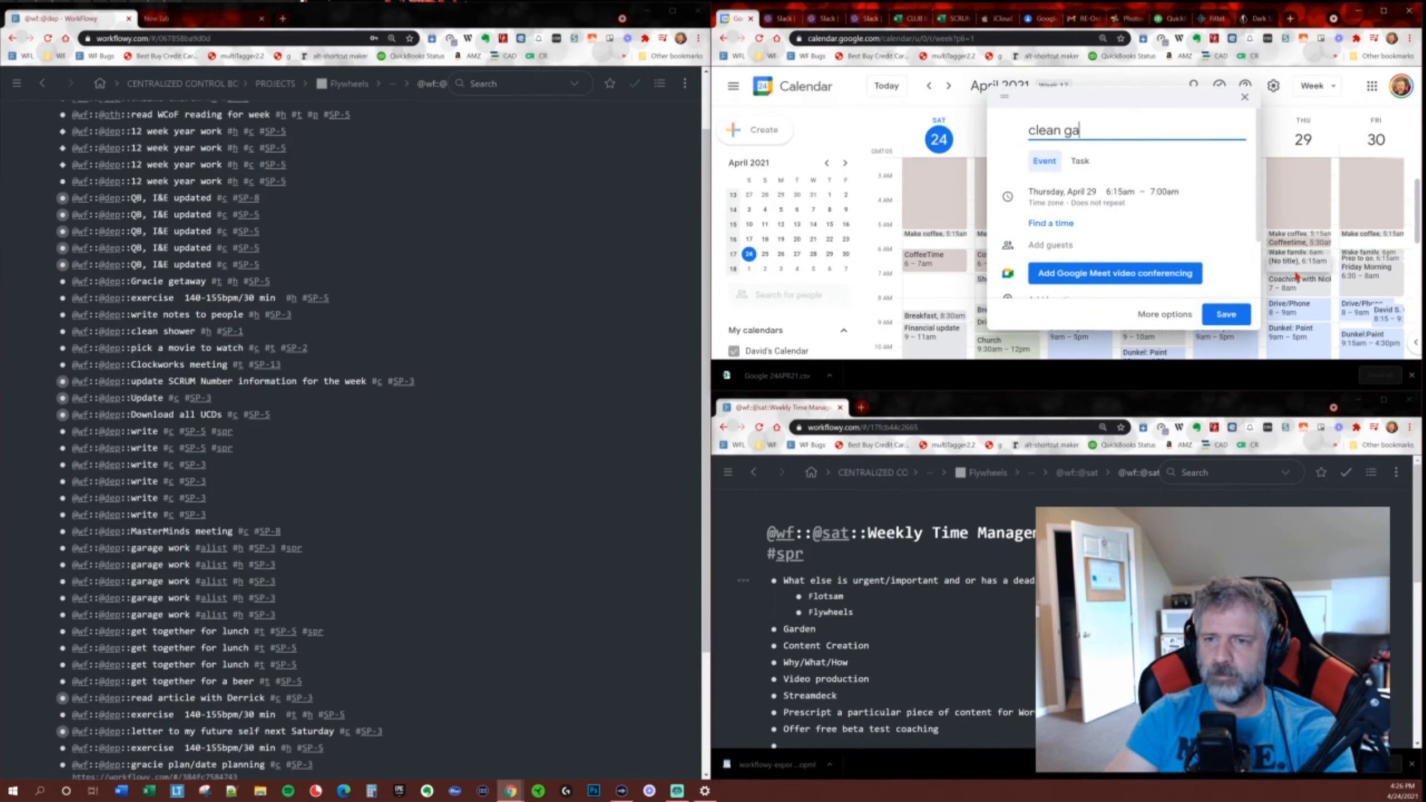
text(rage)
key(Return)
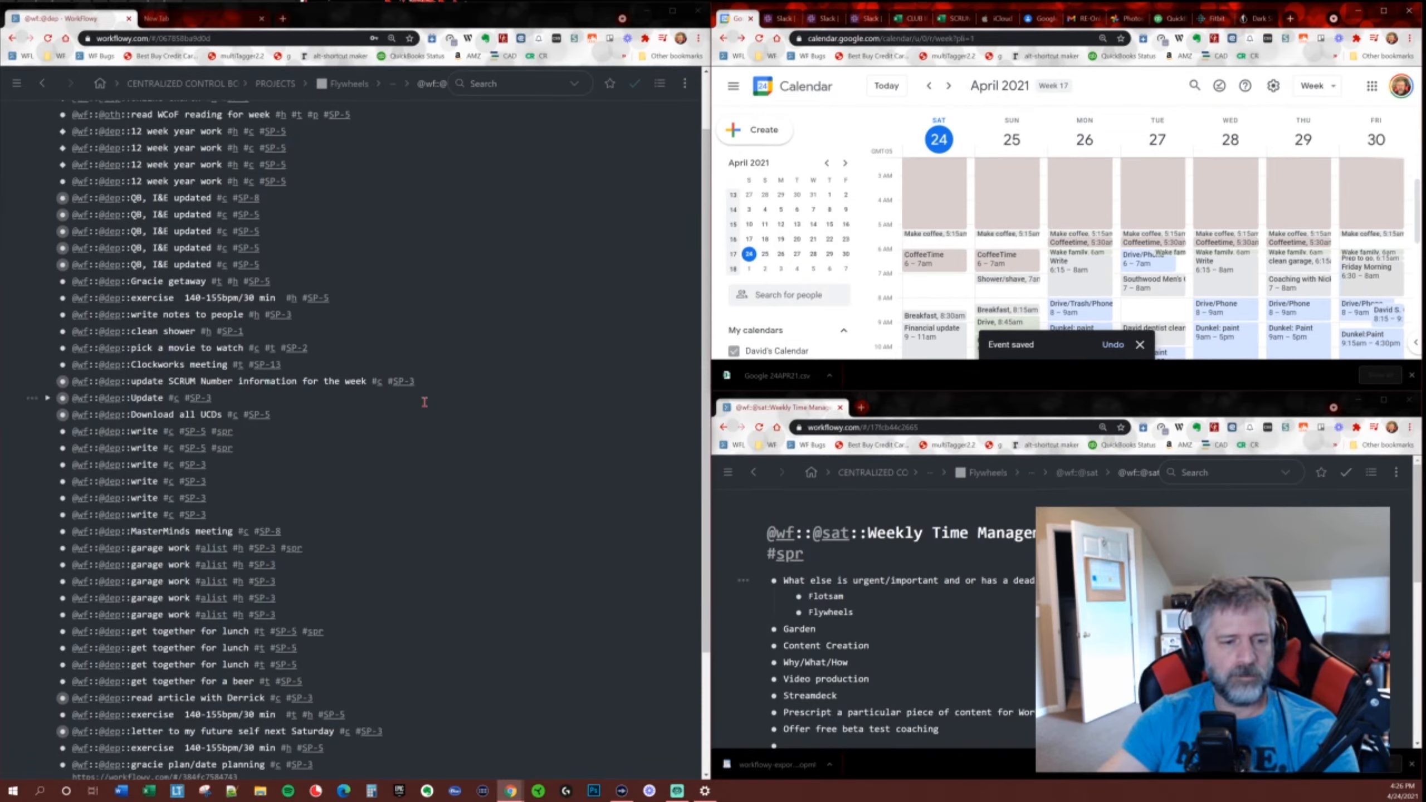
Return to the PROJECTS list and mark the "What else is urgent/important" question complete in the Weekly Time Management Flywheel.
scroll(360, 402, down, 2)
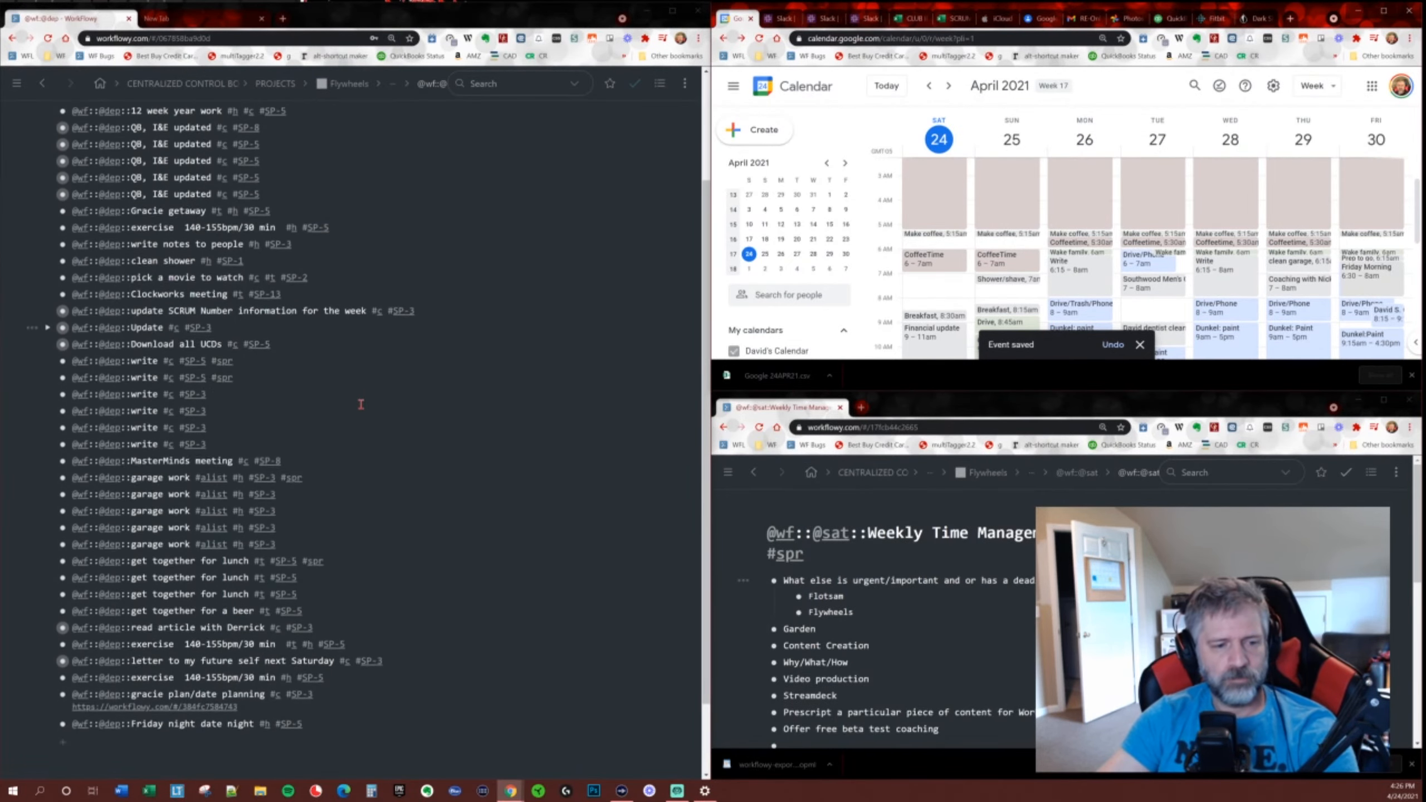
scroll(370, 397, up, 4)
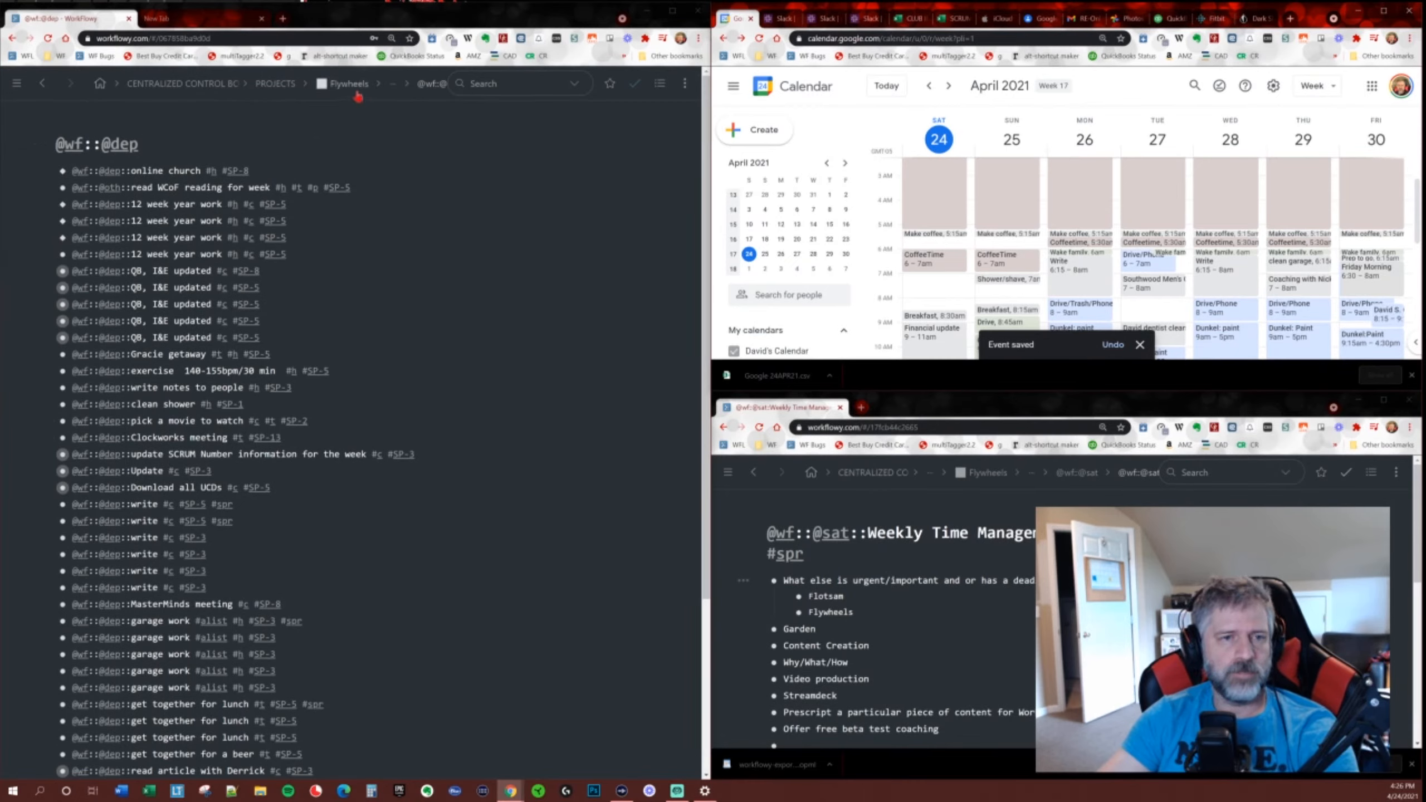
click(275, 84)
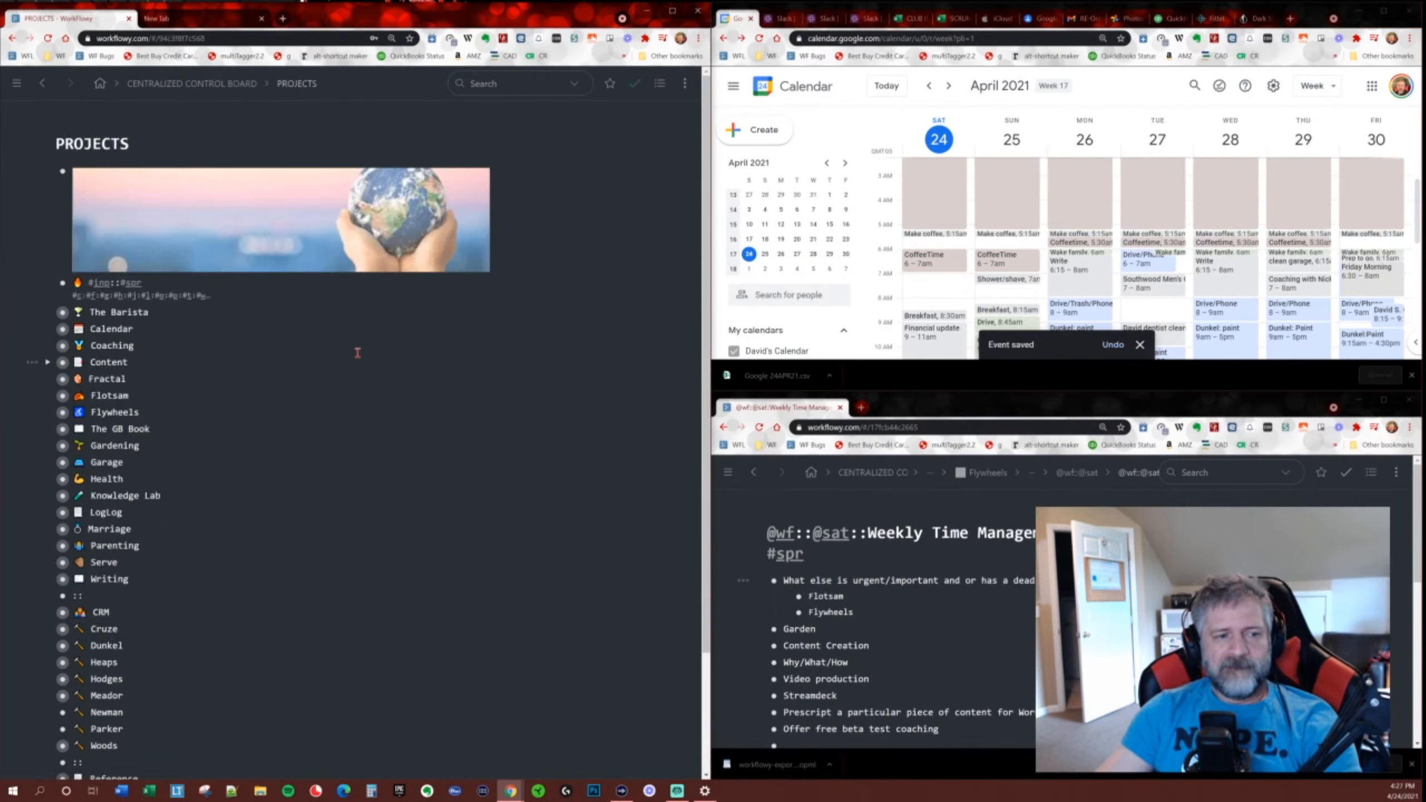
click(940, 584)
key(ctrl+Return)
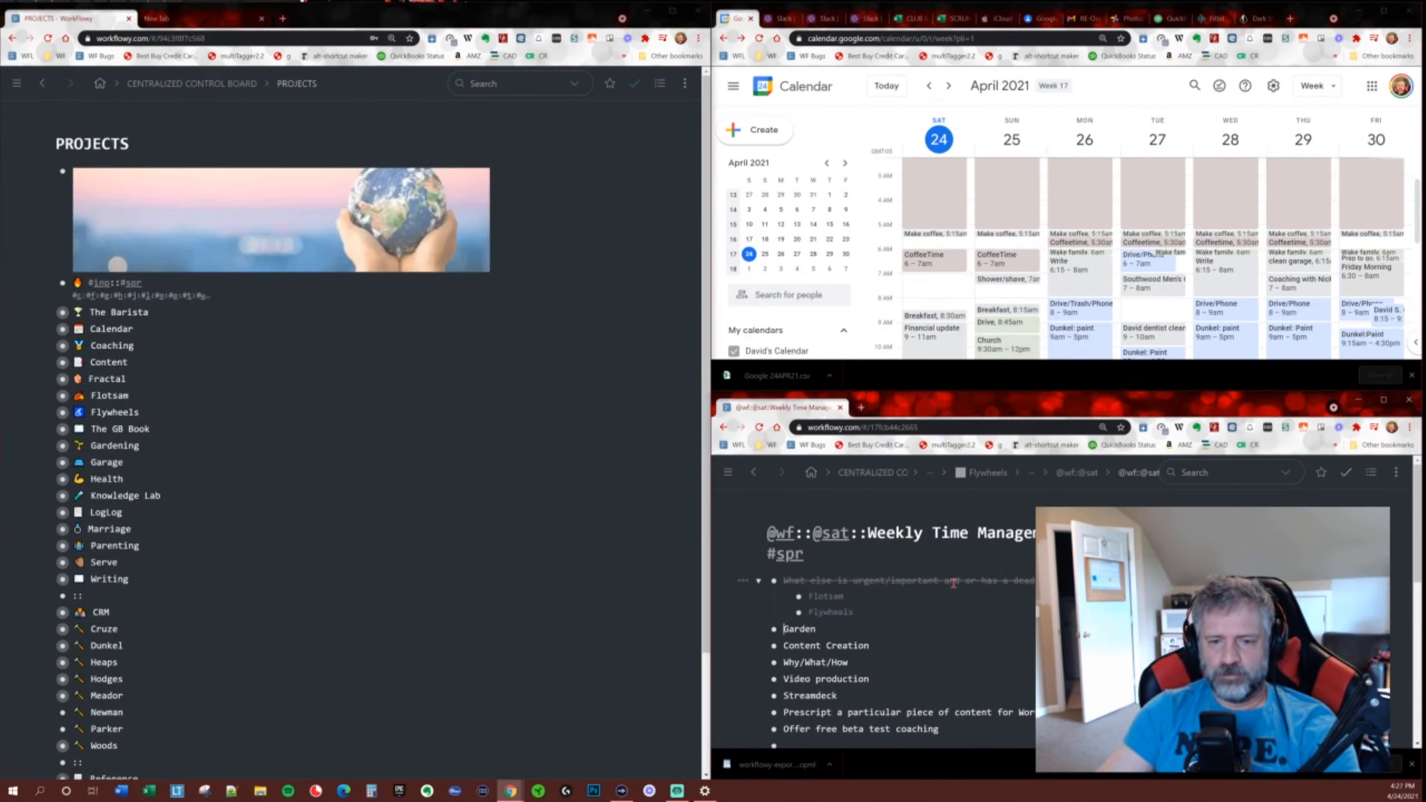
Delete the idea bullets from "Garden" through "Offer free beta test coaching" and the leftover empty bullet in the Weekly Time Management Flywheel.
scroll(939, 605, down, 1)
drag(802, 559, 870, 652)
key(Delete)
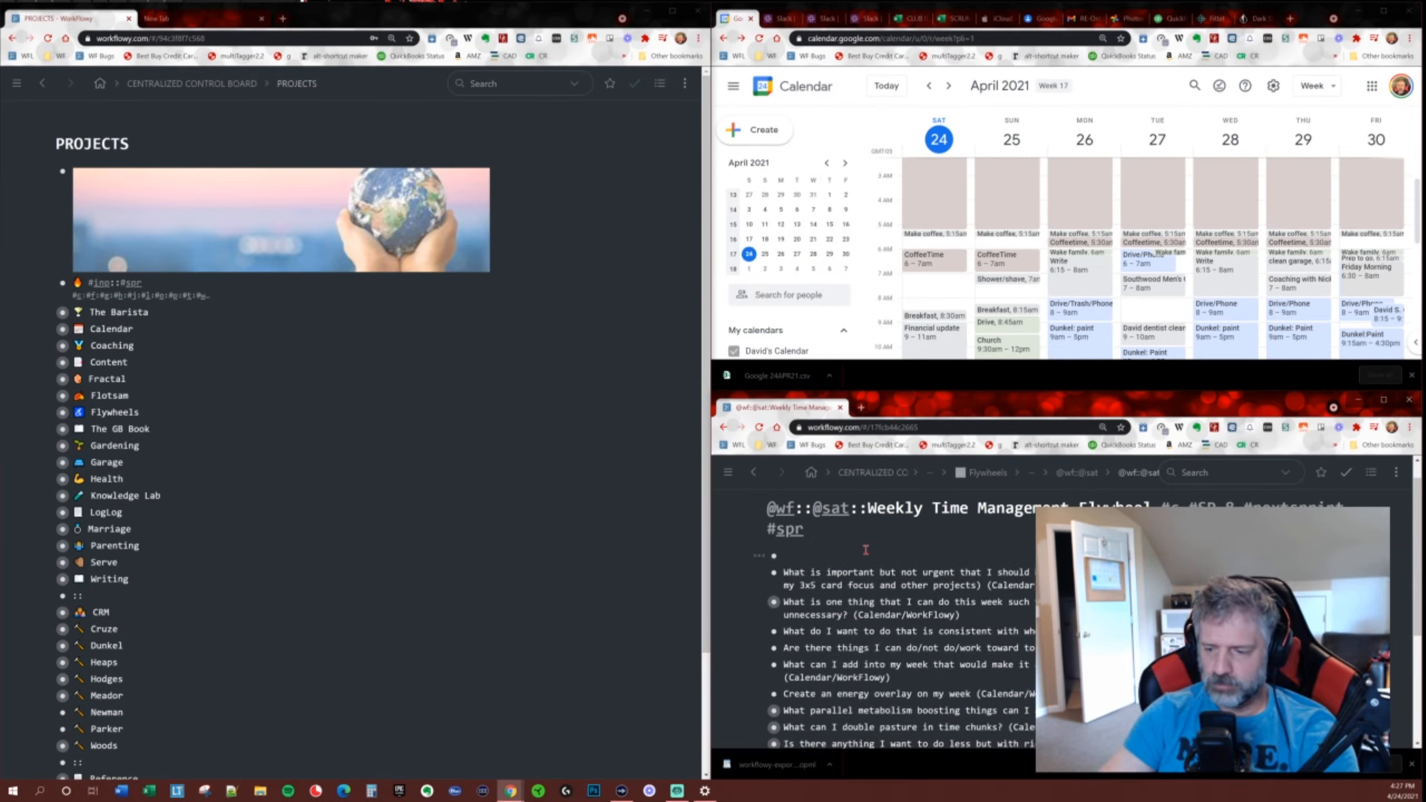
key(BackSpace)
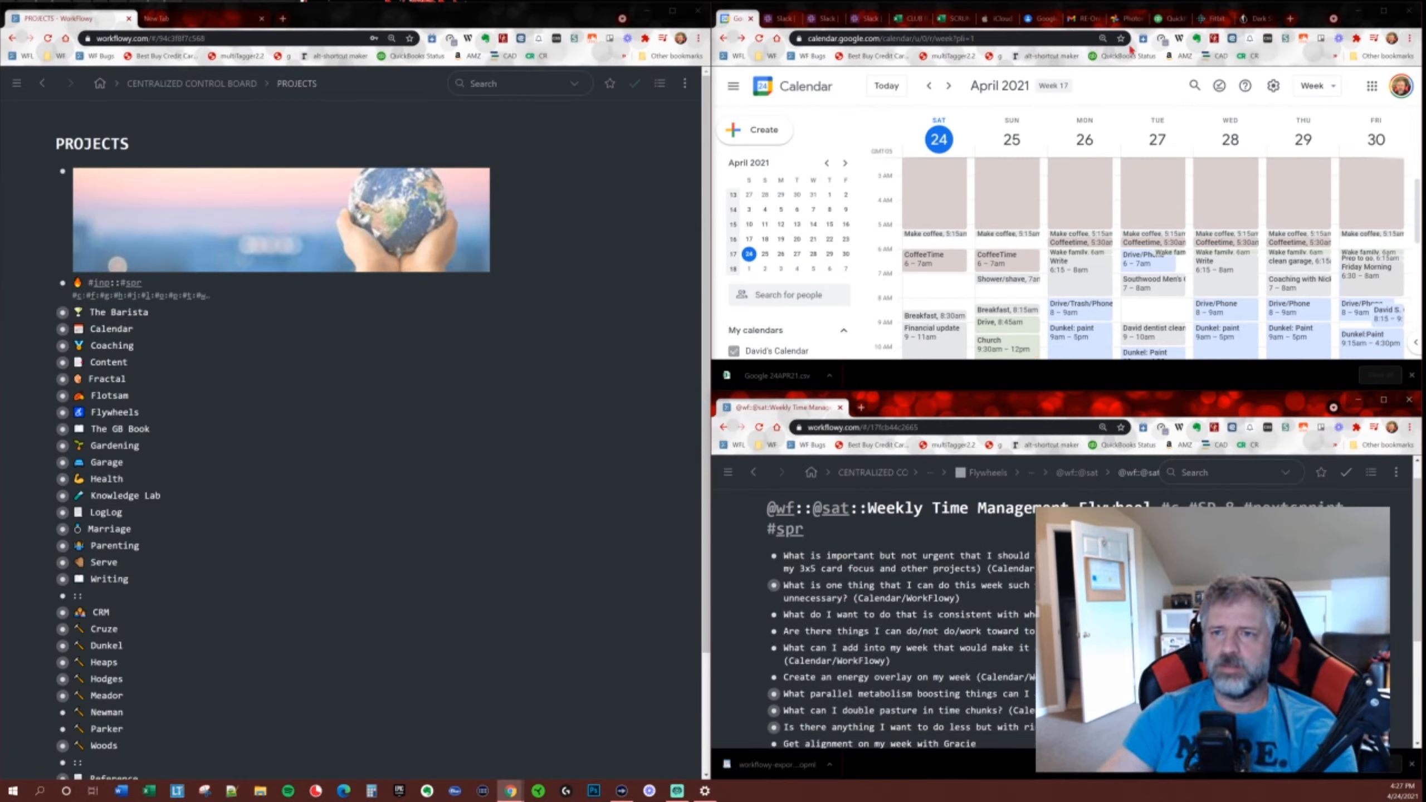
Maximize the calendar window and move "Get tags renewed" from Tuesday to Monday, April 26, 9:00am to 11:00am.
drag(1310, 19, 927, 2)
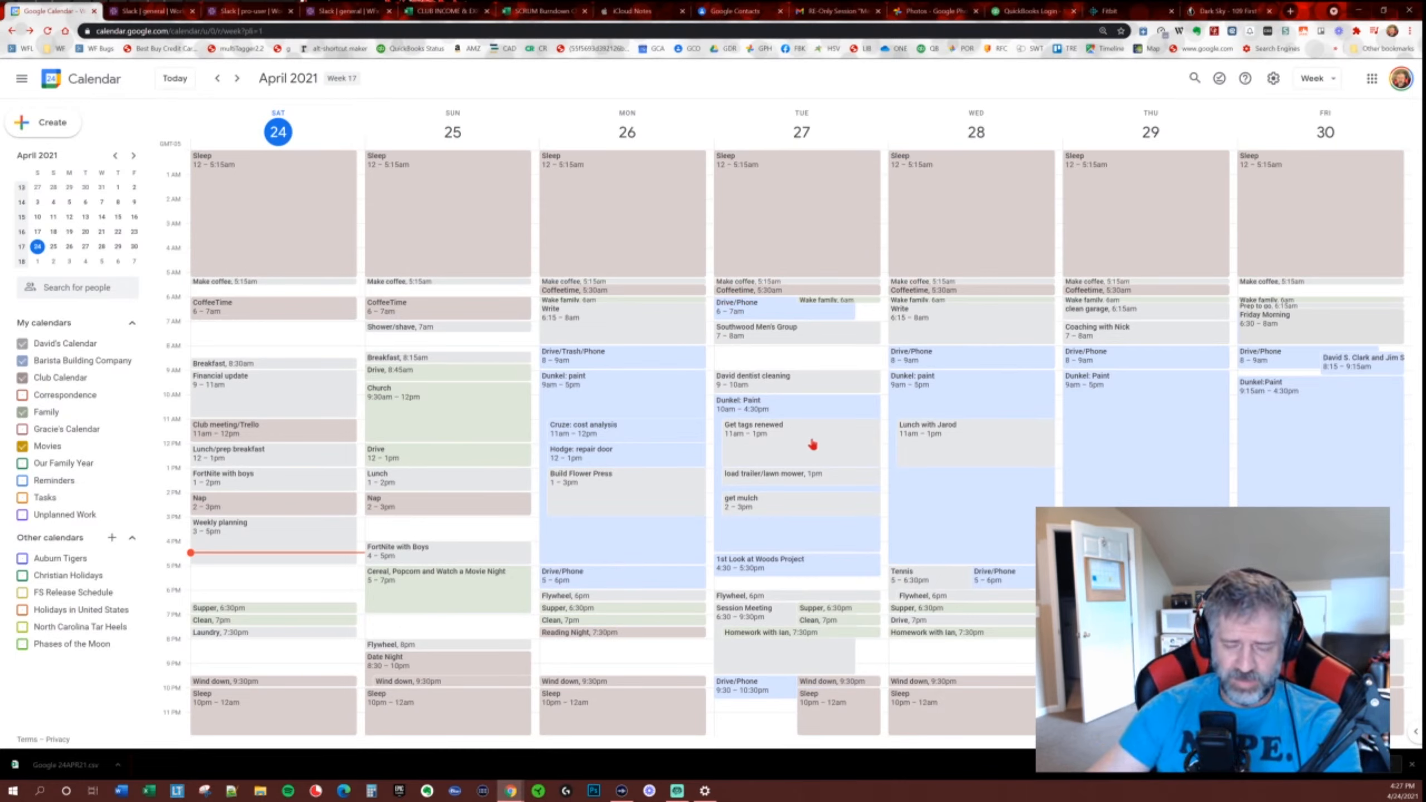
drag(812, 445, 650, 395)
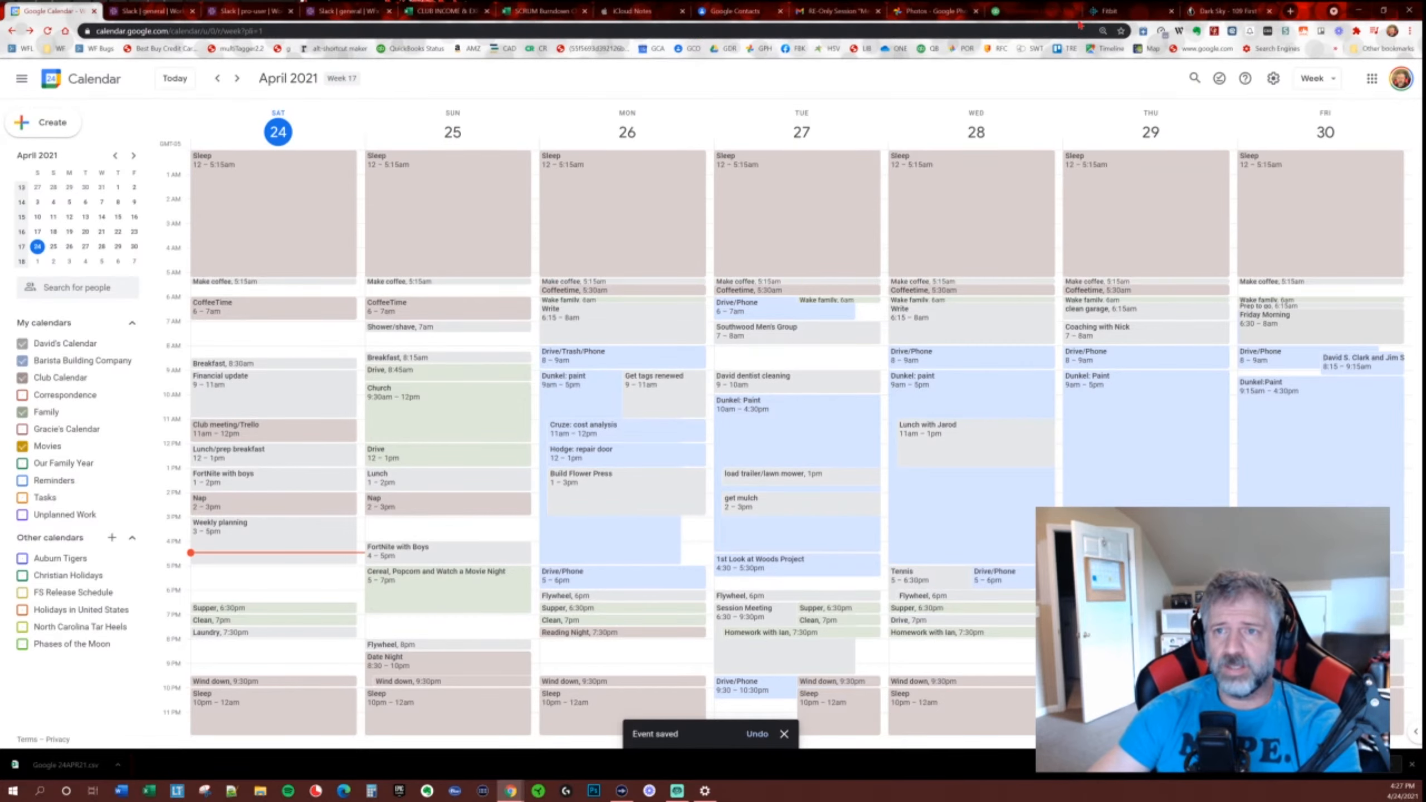
Search the web for "what time does the jackson county alabama tag office open" and check the office hours.
click(1291, 10)
text(wh)
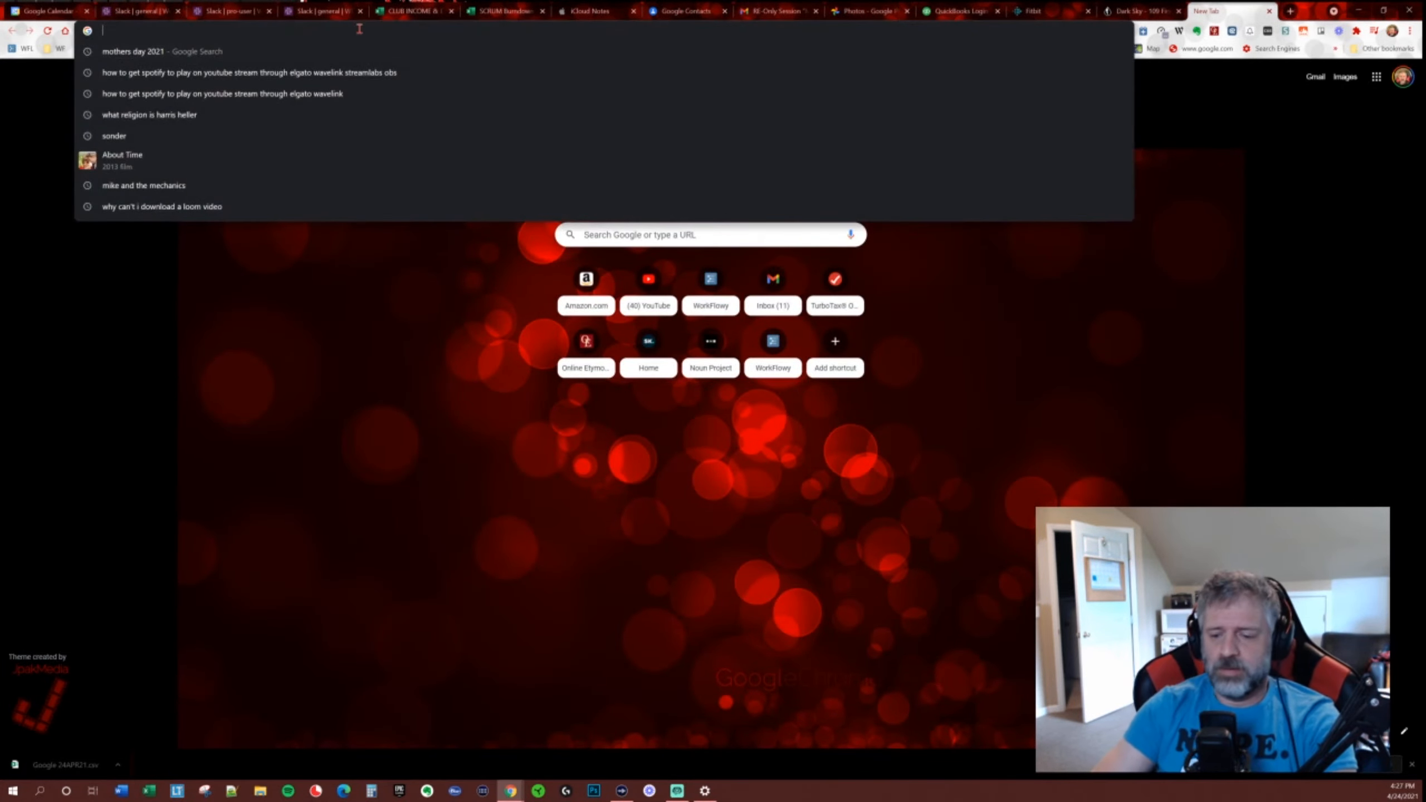
text(at time does the)
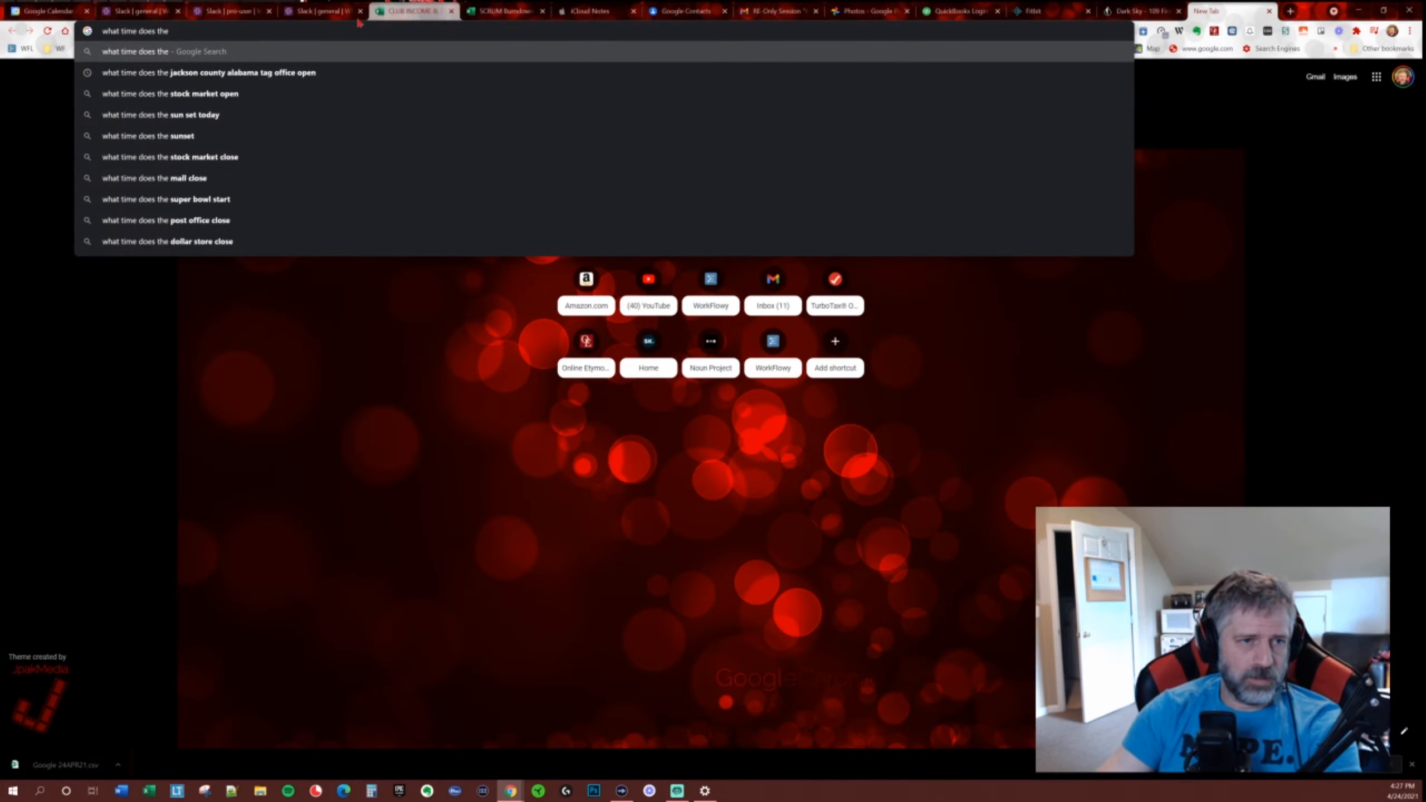
key(Down)
key(Return)
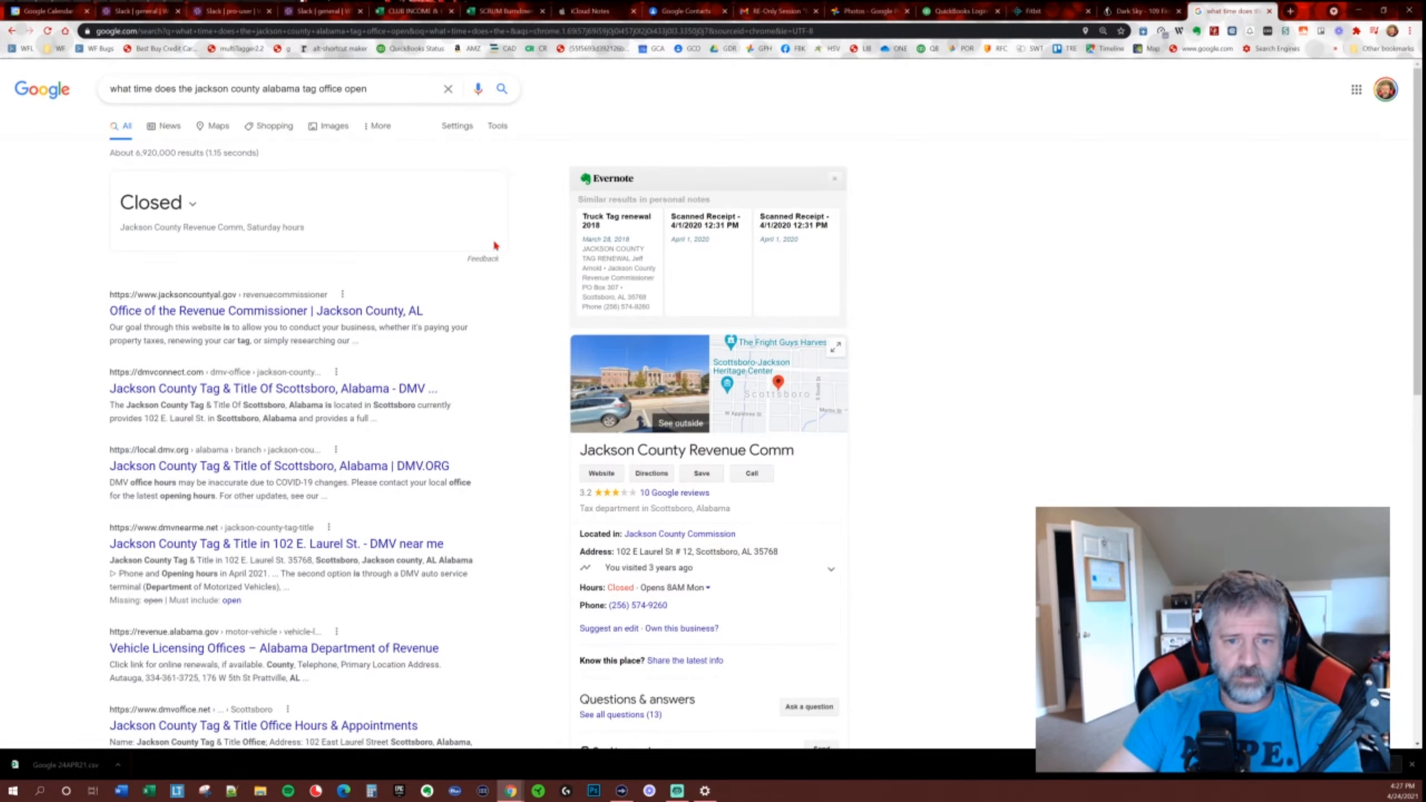
scroll(750, 406, down, 3)
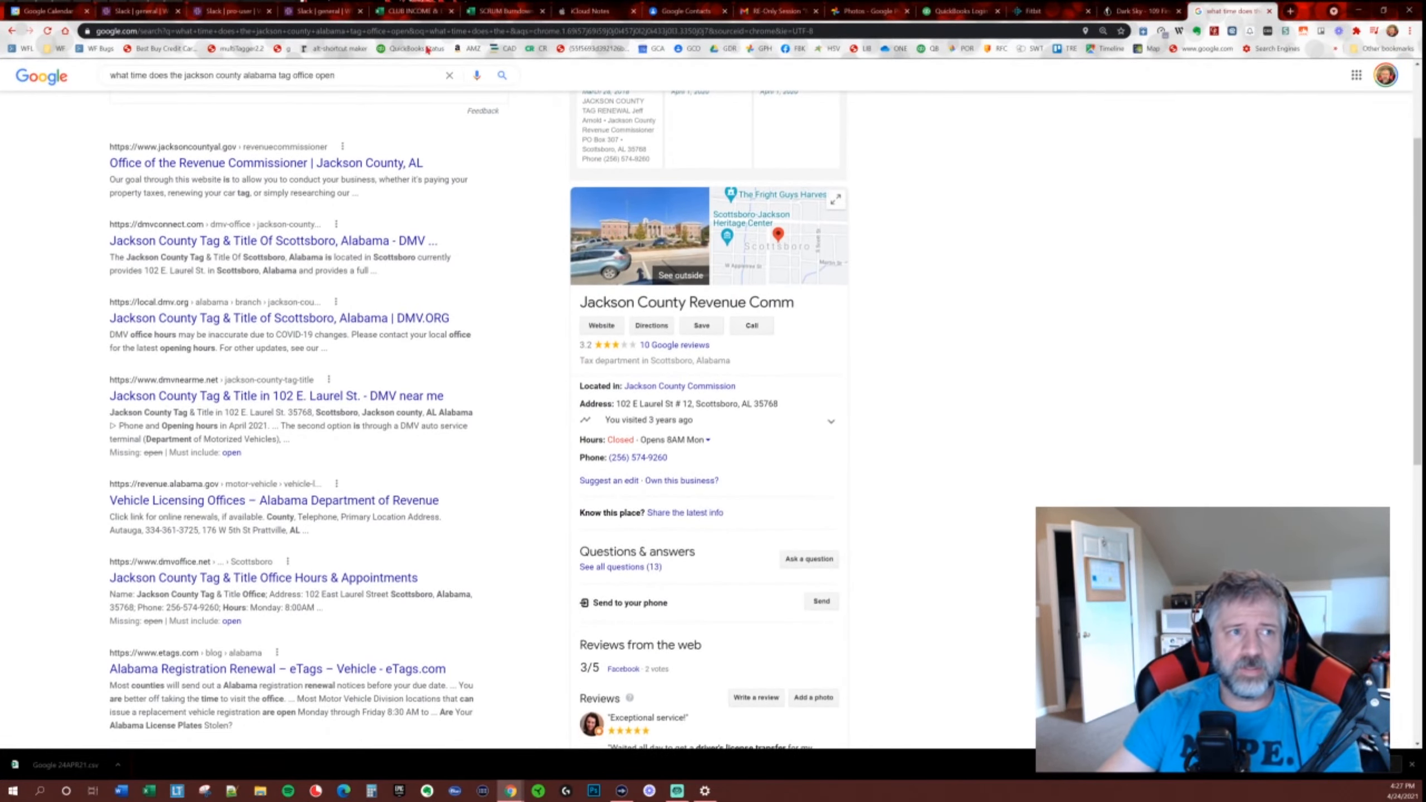
In Google Calendar, move Monday's "Get tags renewed" to 8:30–10:30am, end "Drive/Trash/Phone" at 8:30am, and start that day's paint job at 11am.
key(ctrl+1)
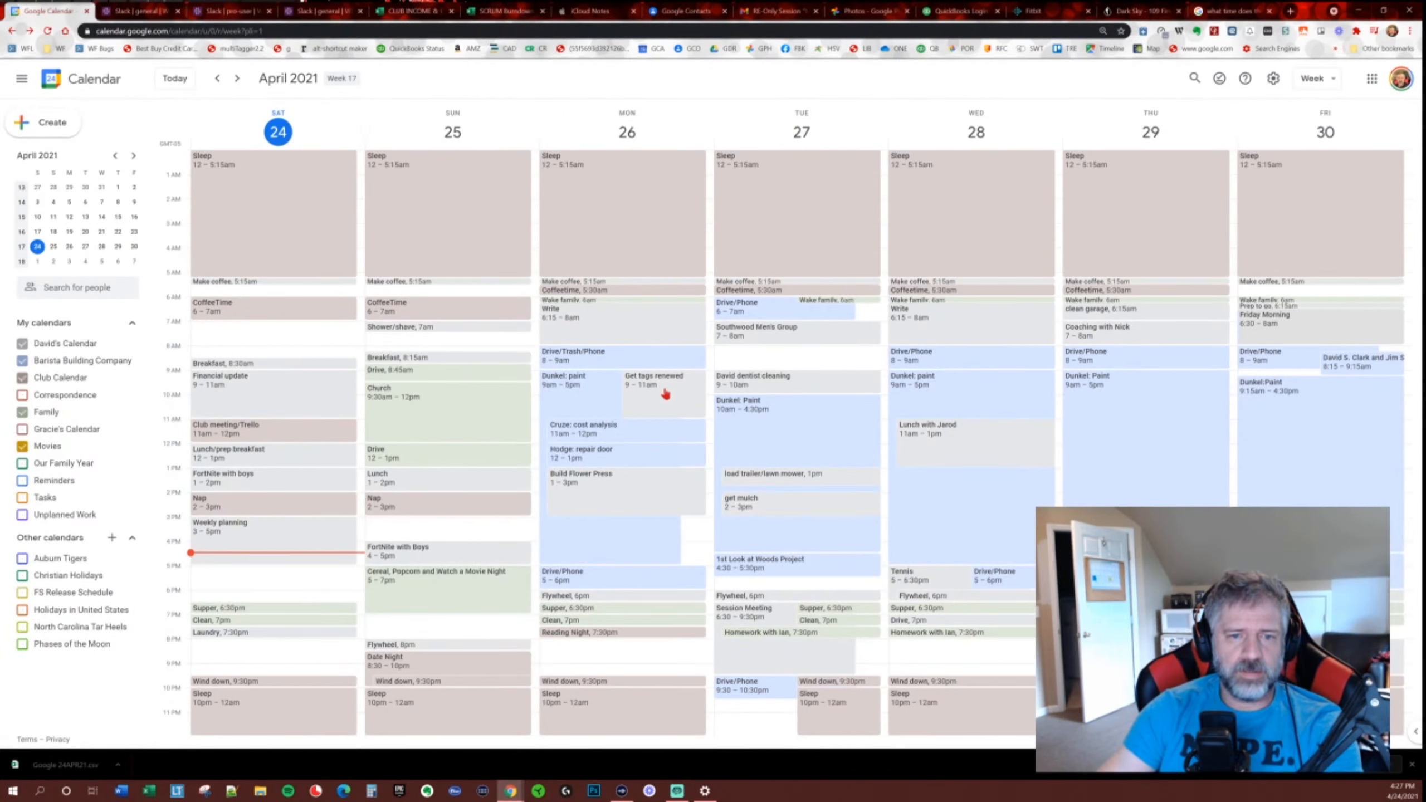
drag(666, 394, 600, 352)
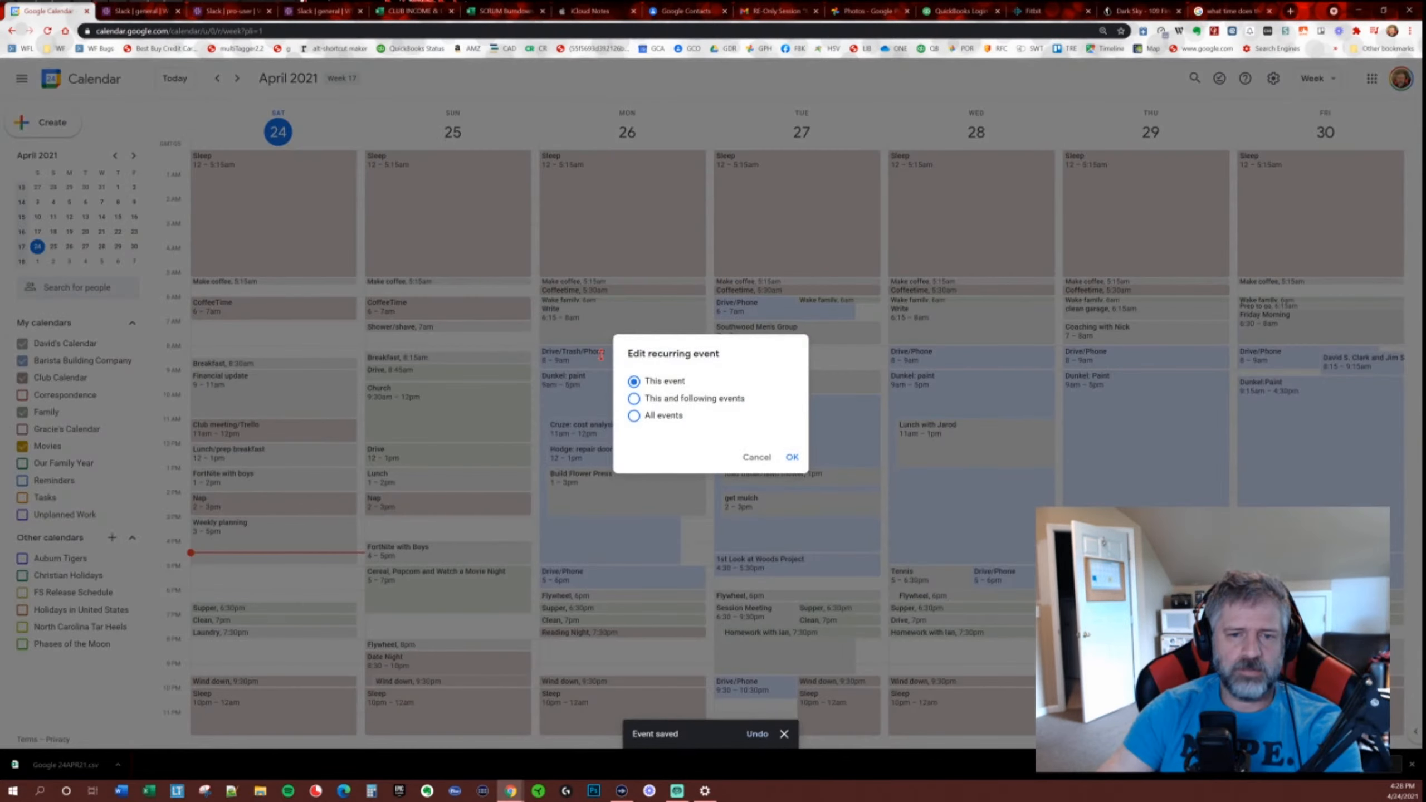
click(791, 458)
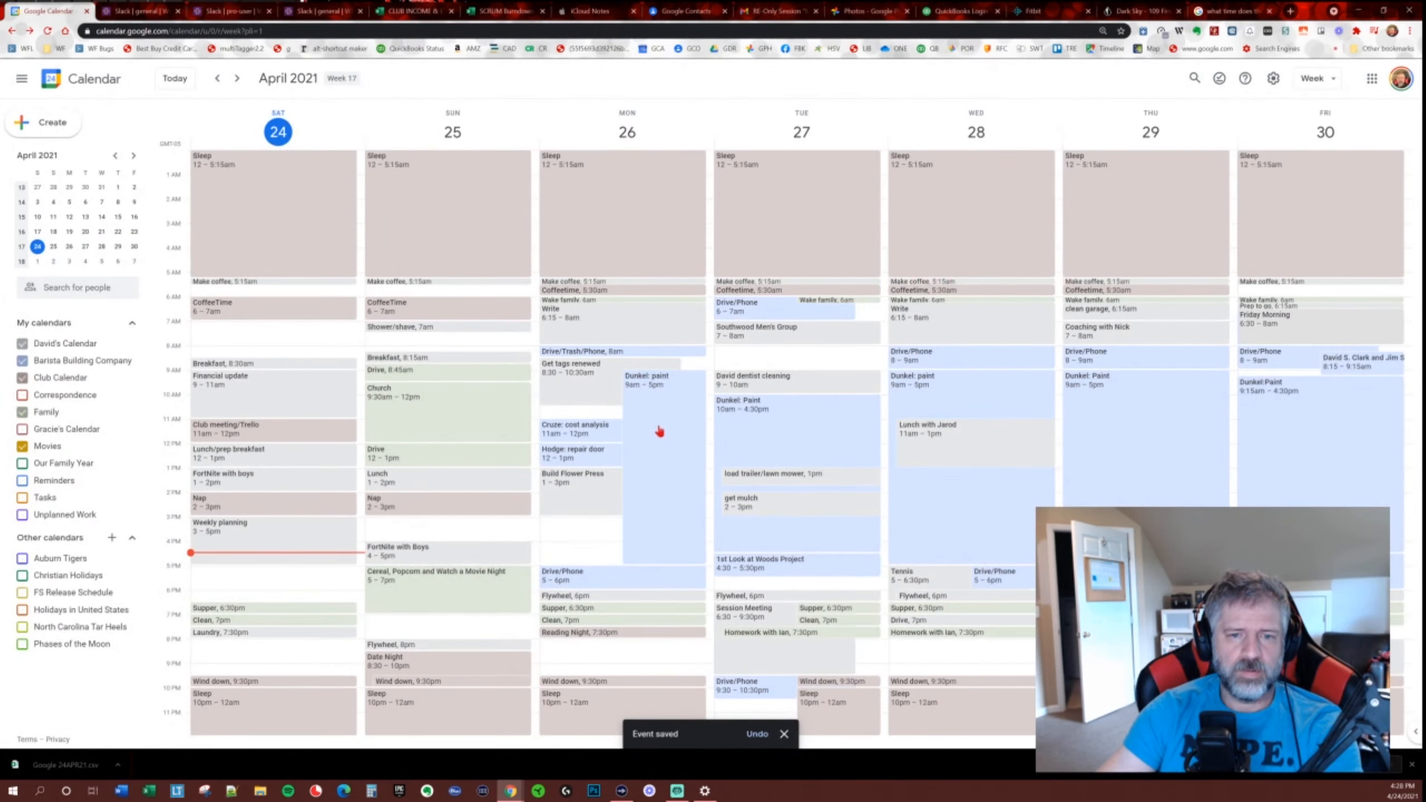
drag(660, 432, 661, 485)
click(792, 458)
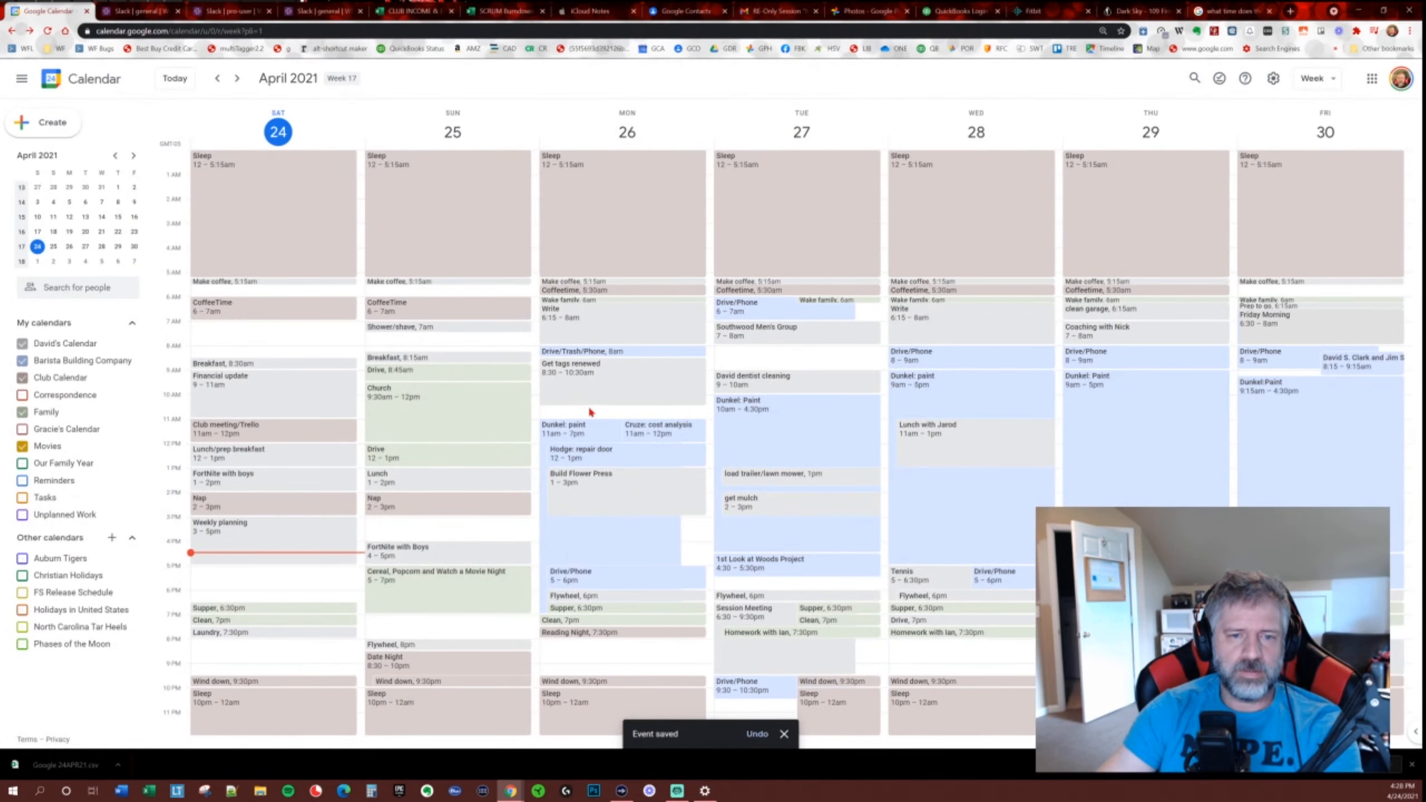
Create a "Drive" event on Monday, April 26, 10:30–11:00am in the Barista Building Company calendar.
click(600, 419)
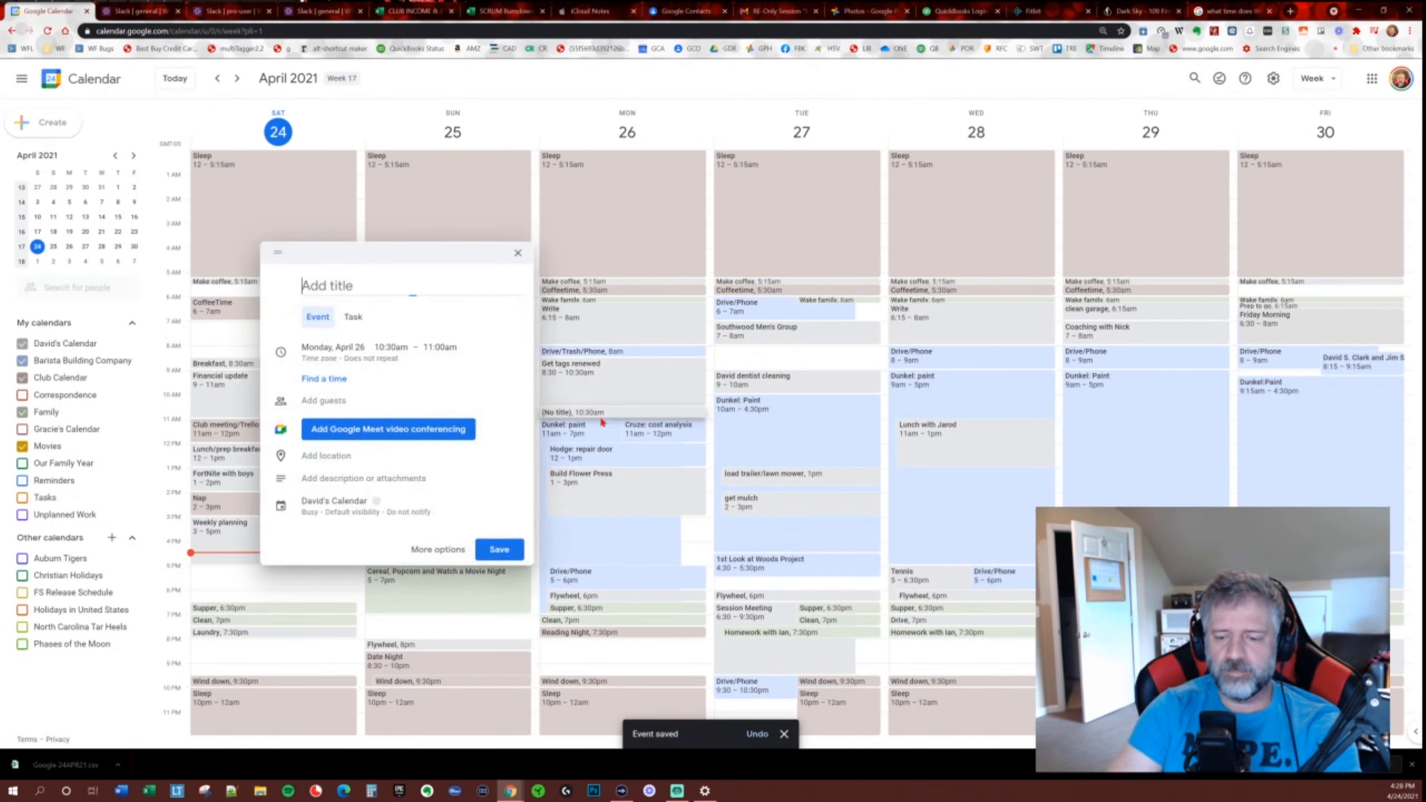
text(Drive)
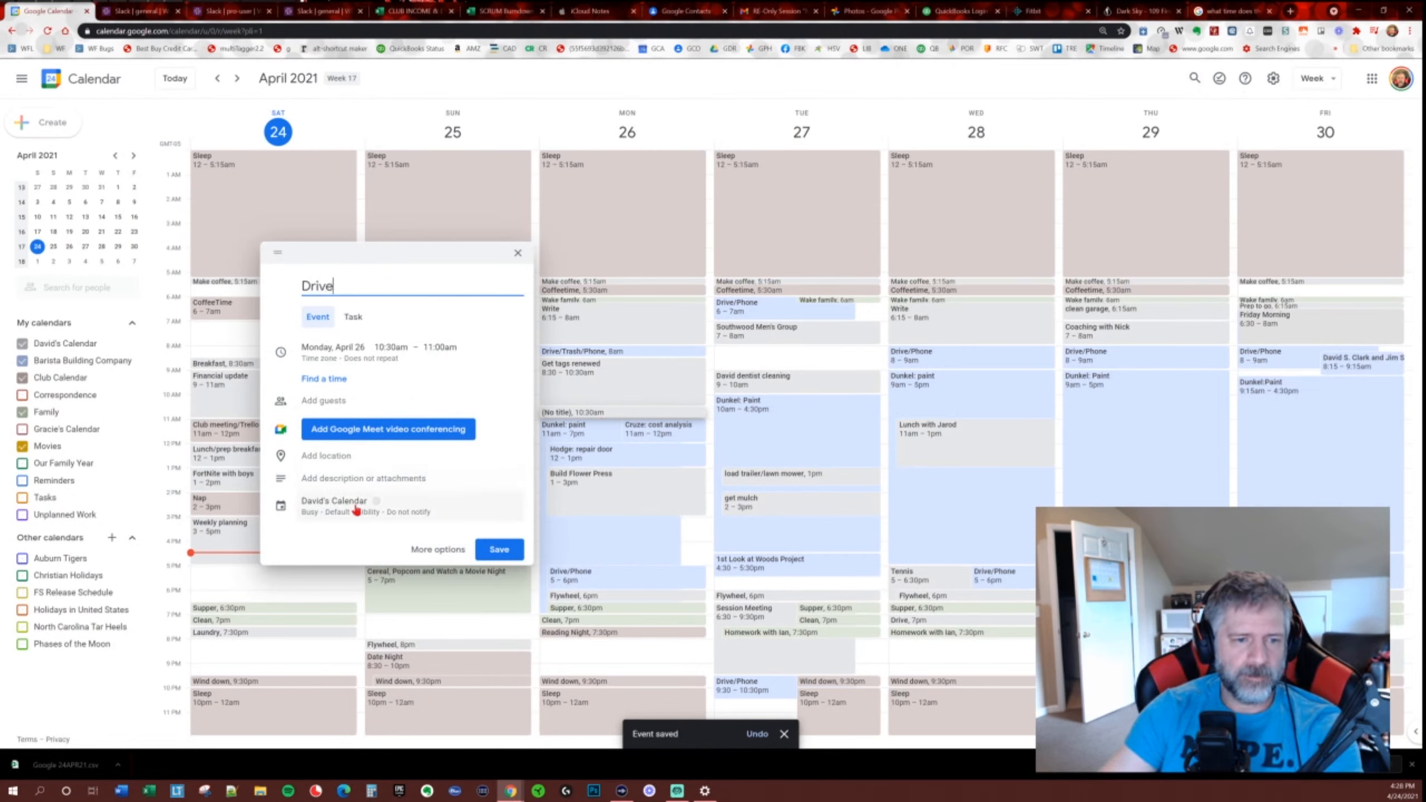
click(373, 504)
click(347, 532)
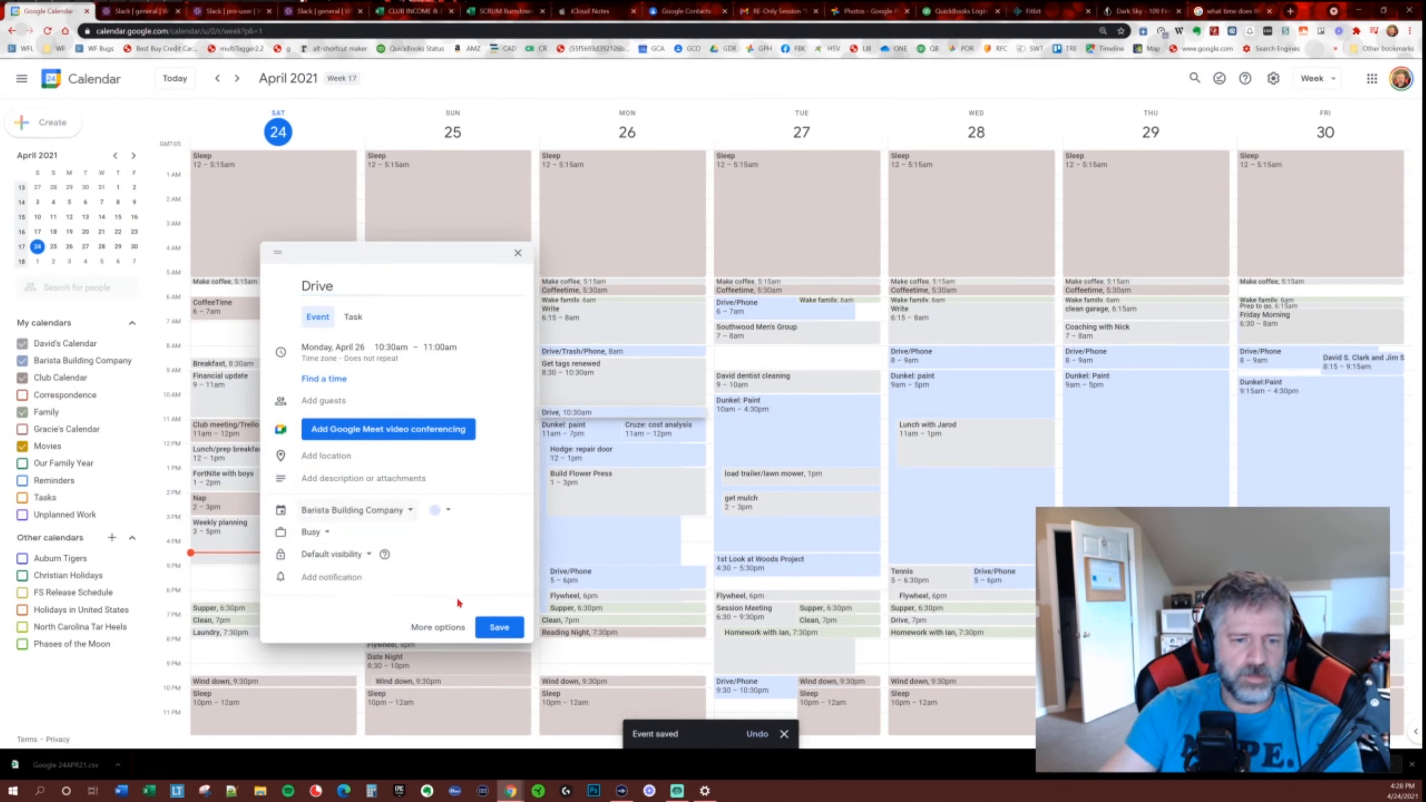
click(500, 627)
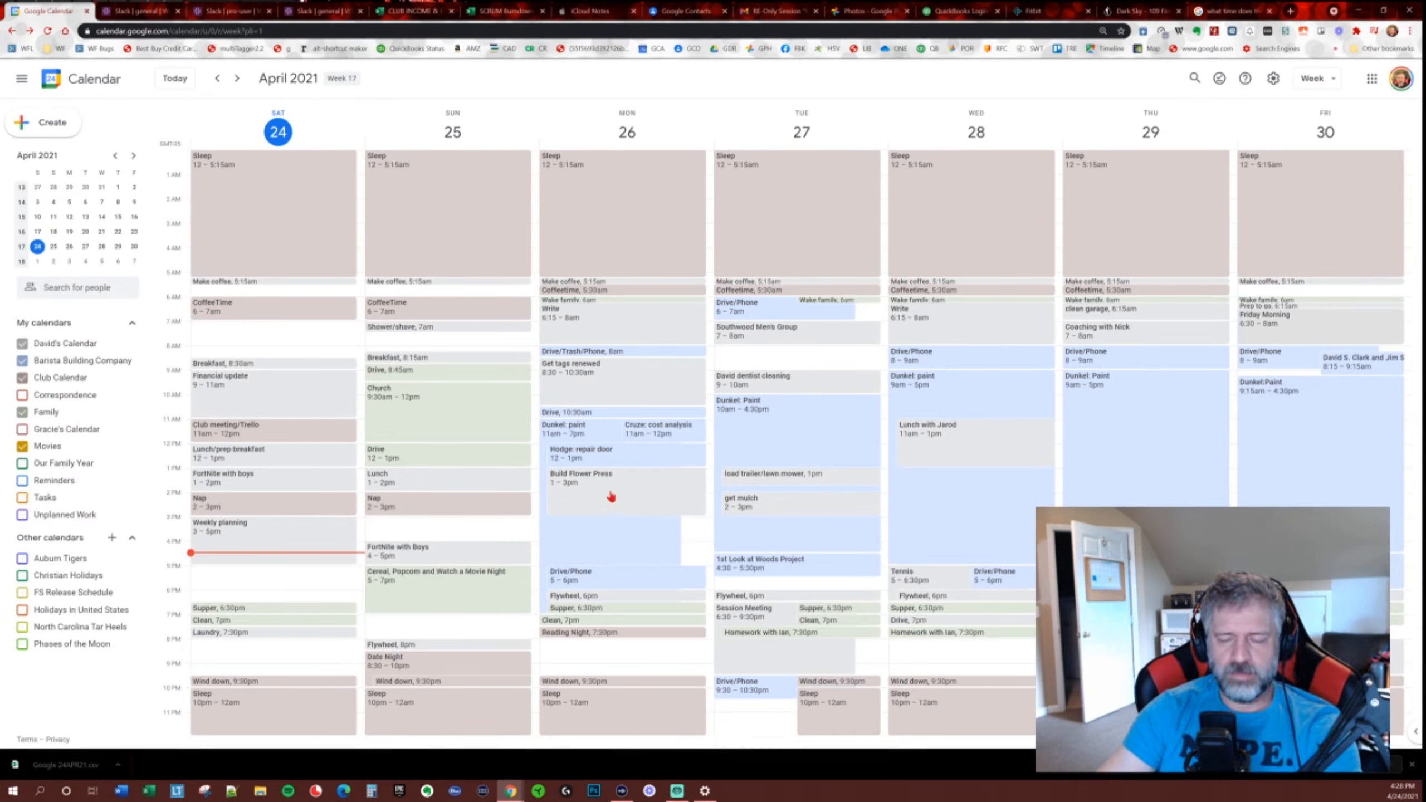
Move "Build Flower Press" to Wednesday, April 28, 8–9:30pm, and end only Monday's paint job at 5pm.
drag(611, 496, 897, 674)
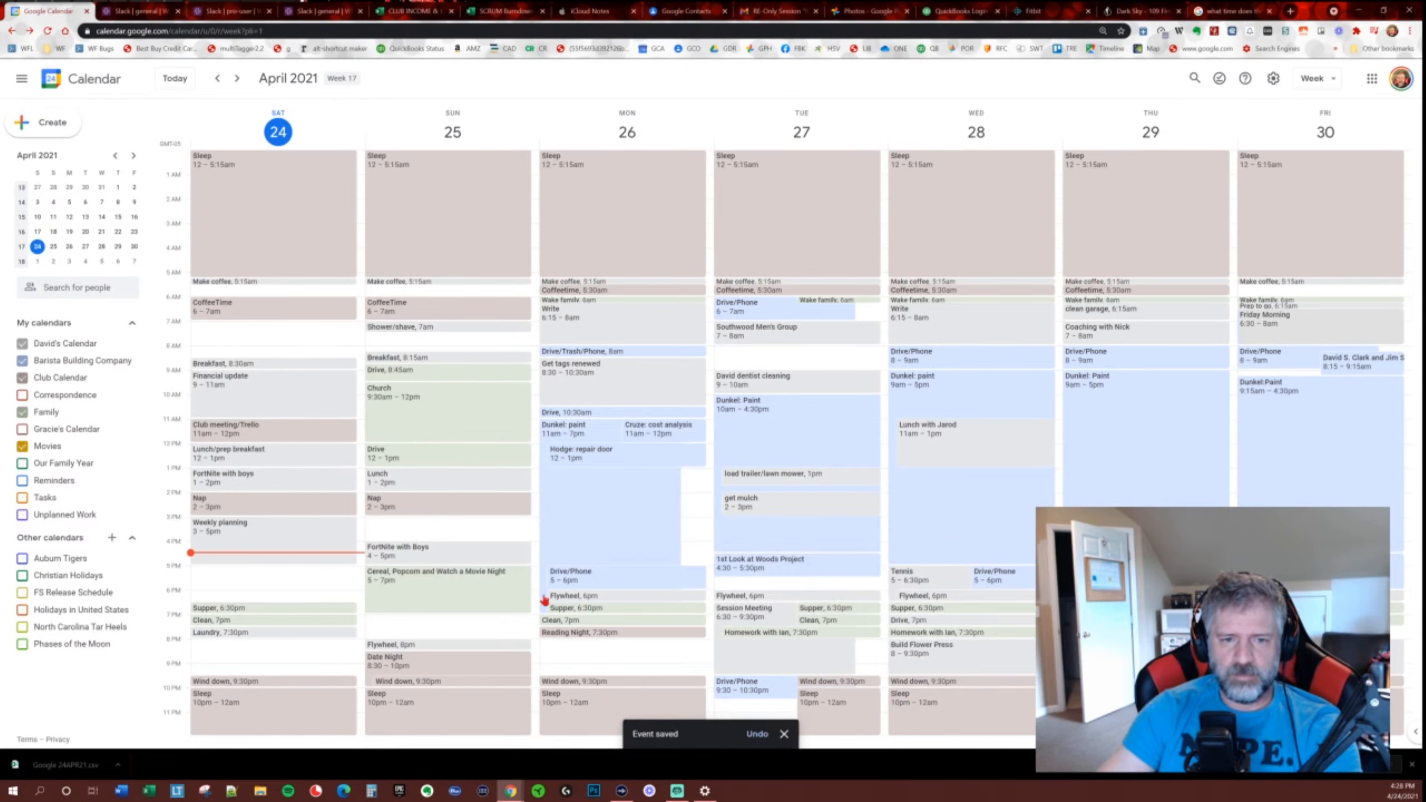
drag(545, 608, 550, 564)
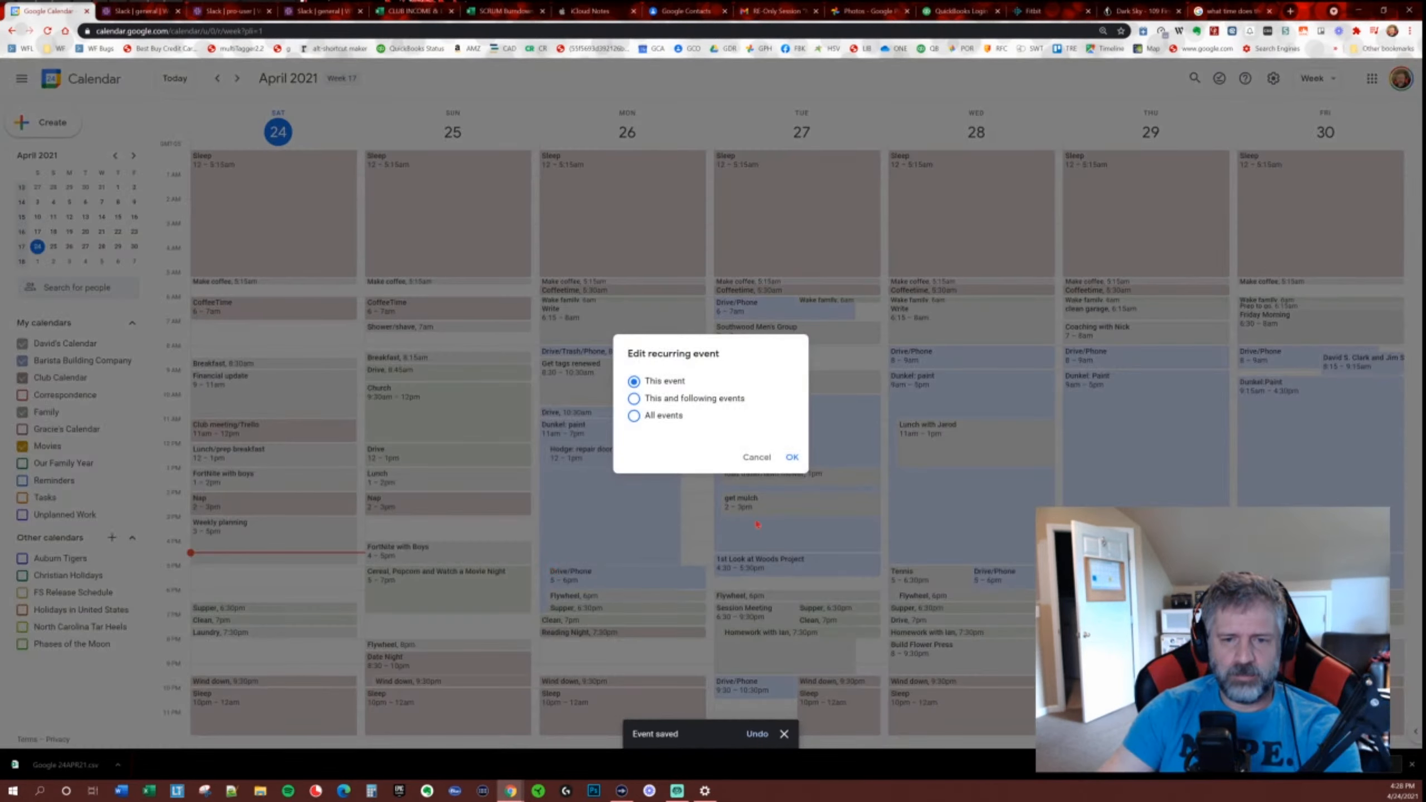
click(792, 457)
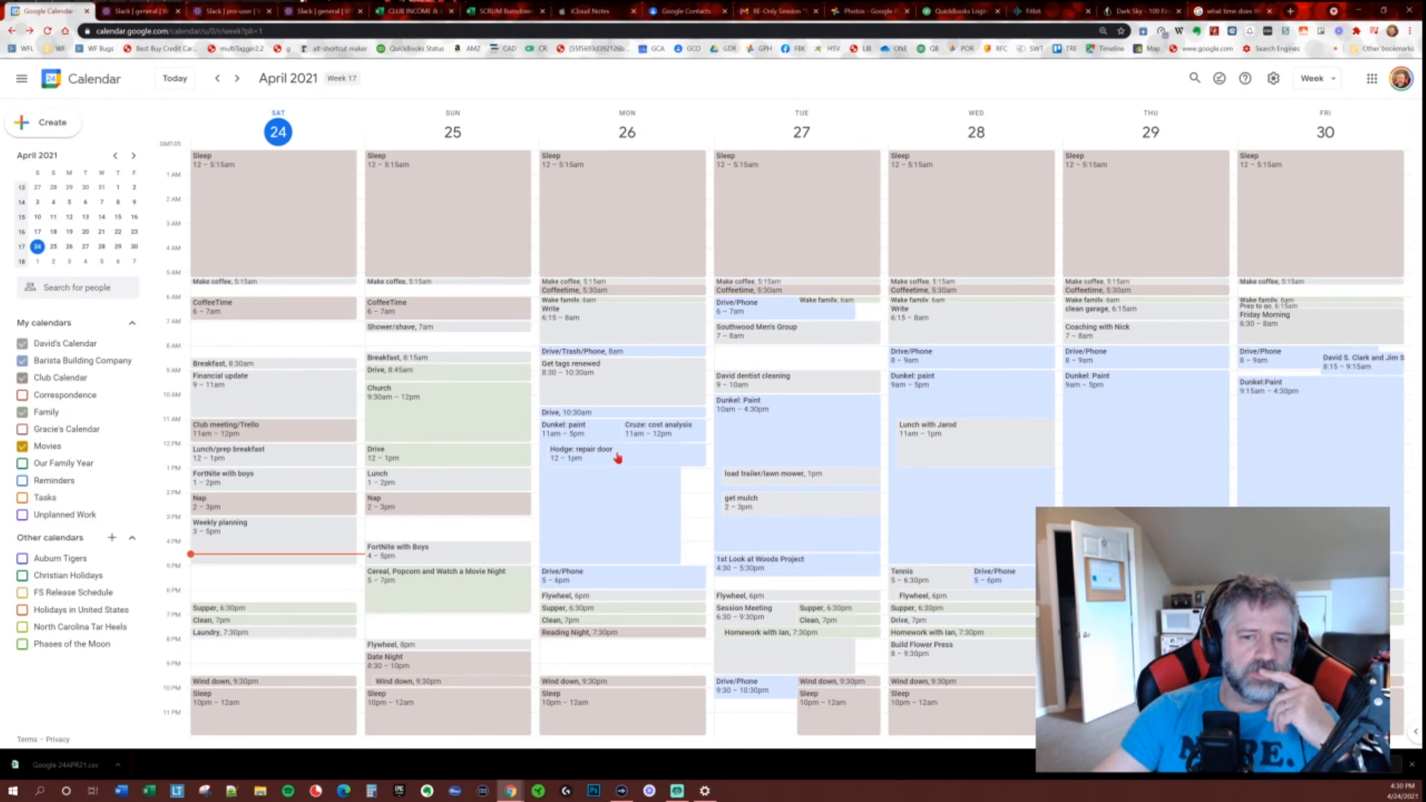
Move the door repair event to Wednesday, April 28, 9–10am, and reschedule only that day's paint job to 10am–5pm.
mouse_move(618, 458)
mouse_down()
mouse_move(787, 411)
mouse_move(957, 389)
mouse_up()
mouse_move(1008, 491)
mouse_down()
mouse_move(1006, 522)
mouse_move(1012, 512)
mouse_up()
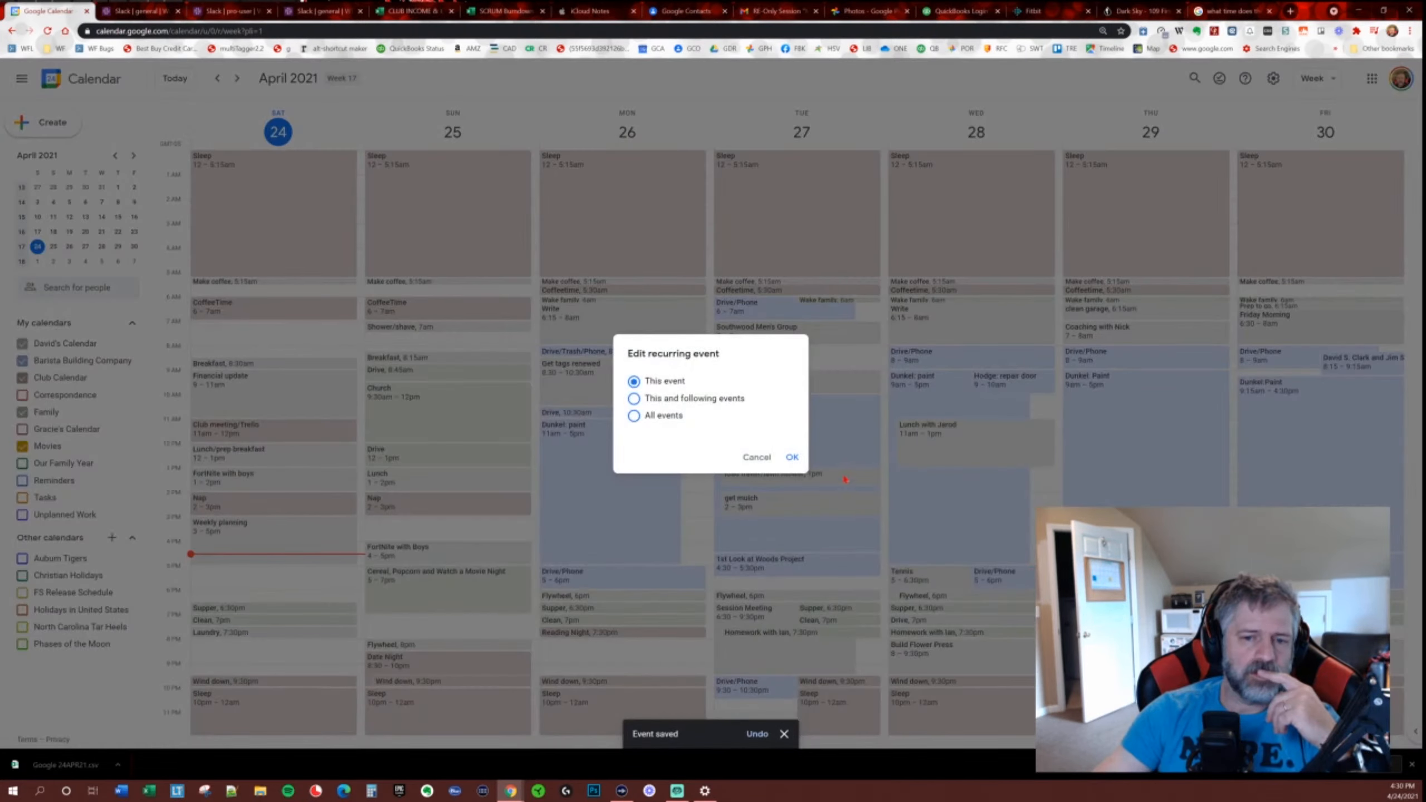
click(790, 457)
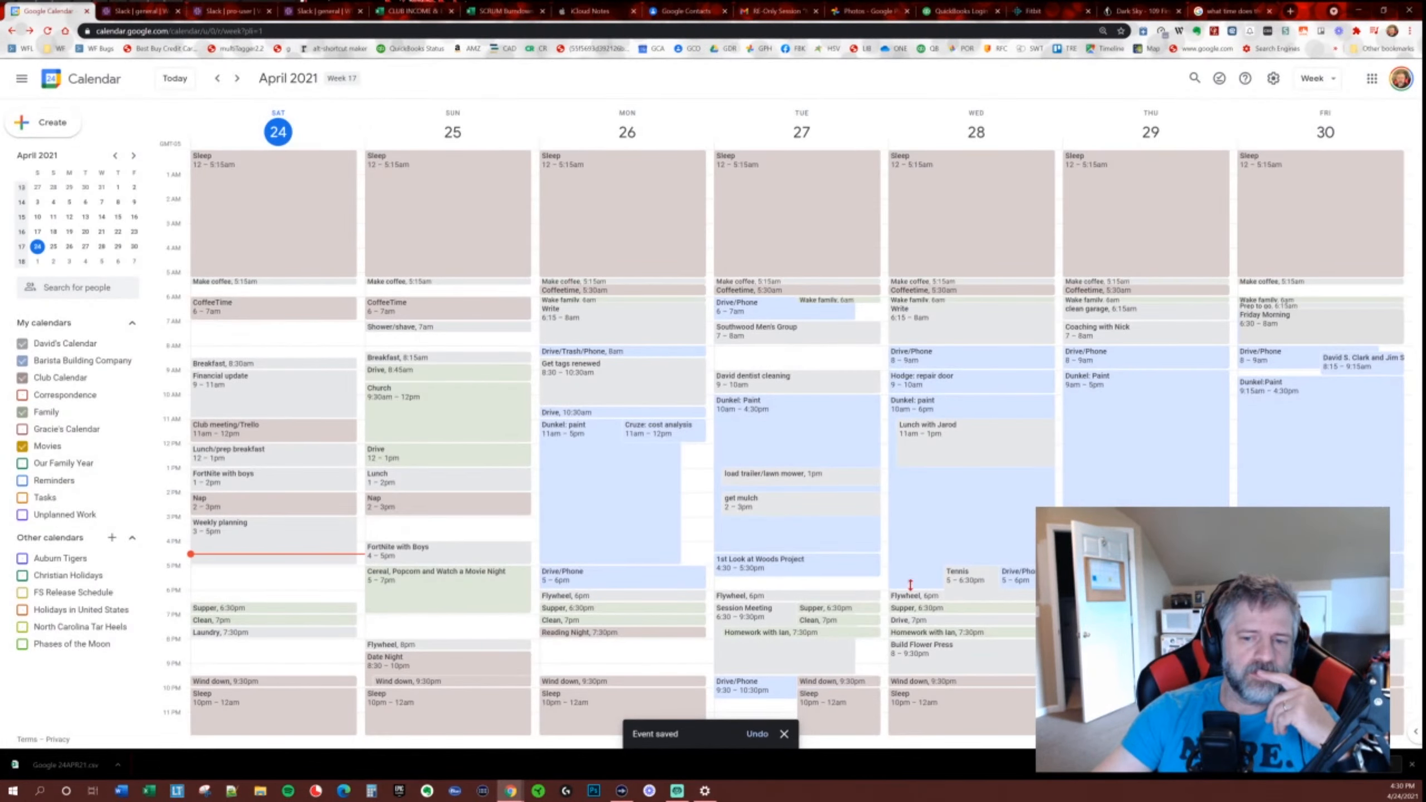
drag(910, 586, 918, 560)
click(791, 457)
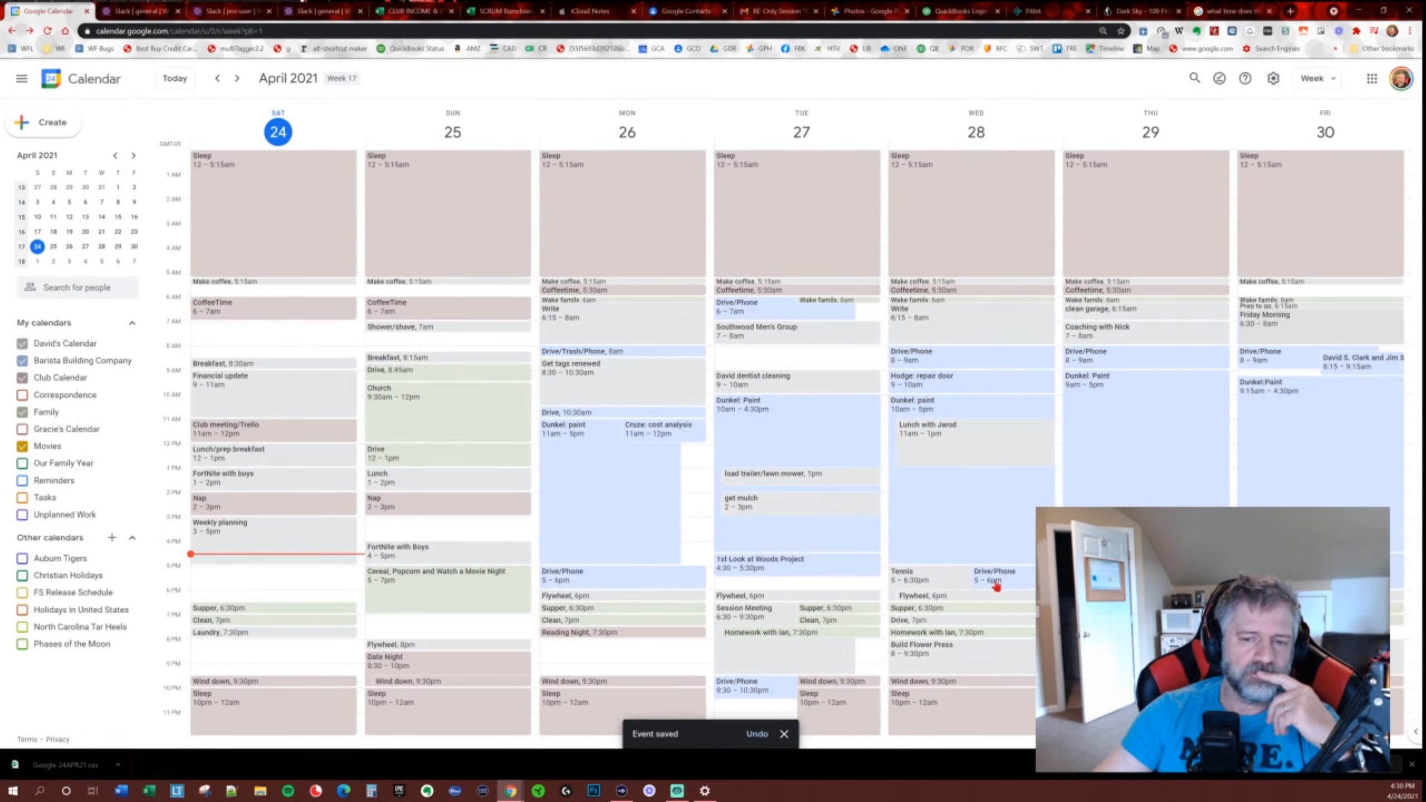
mouse_move(1005, 588)
mouse_down()
mouse_move(1009, 609)
mouse_move(1023, 581)
mouse_up()
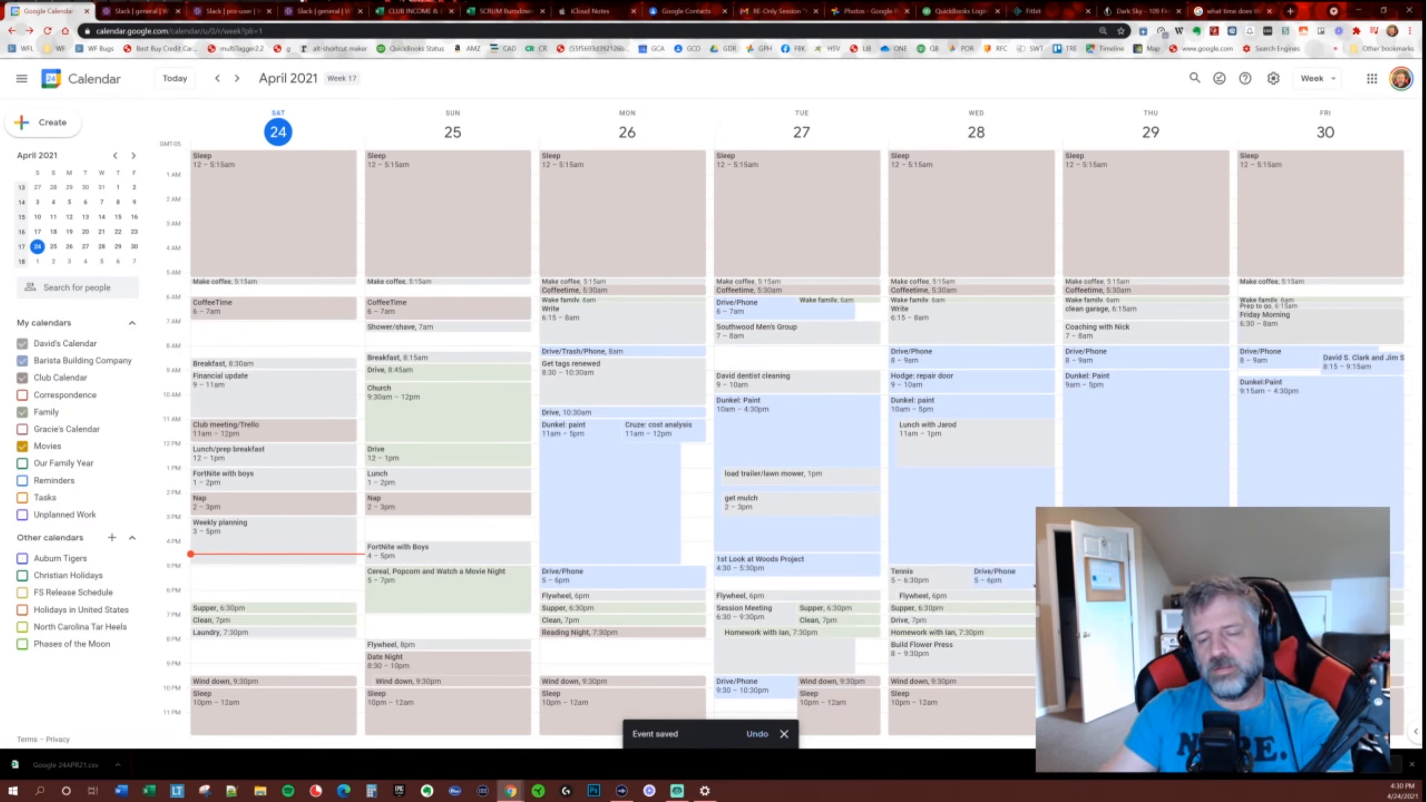
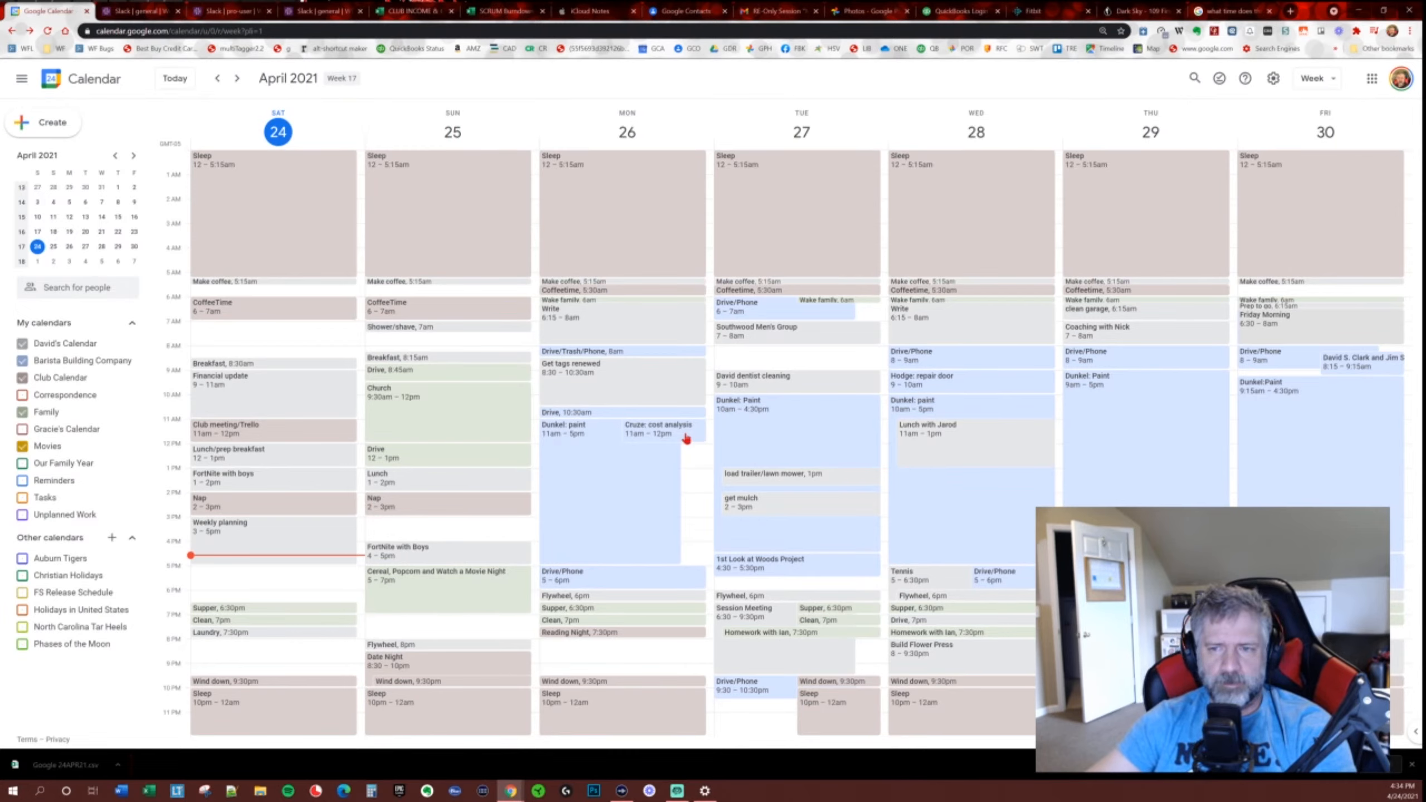
Move Monday's "cost analysis" event to the afternoon of Thursday, April 29.
drag(686, 439, 702, 432)
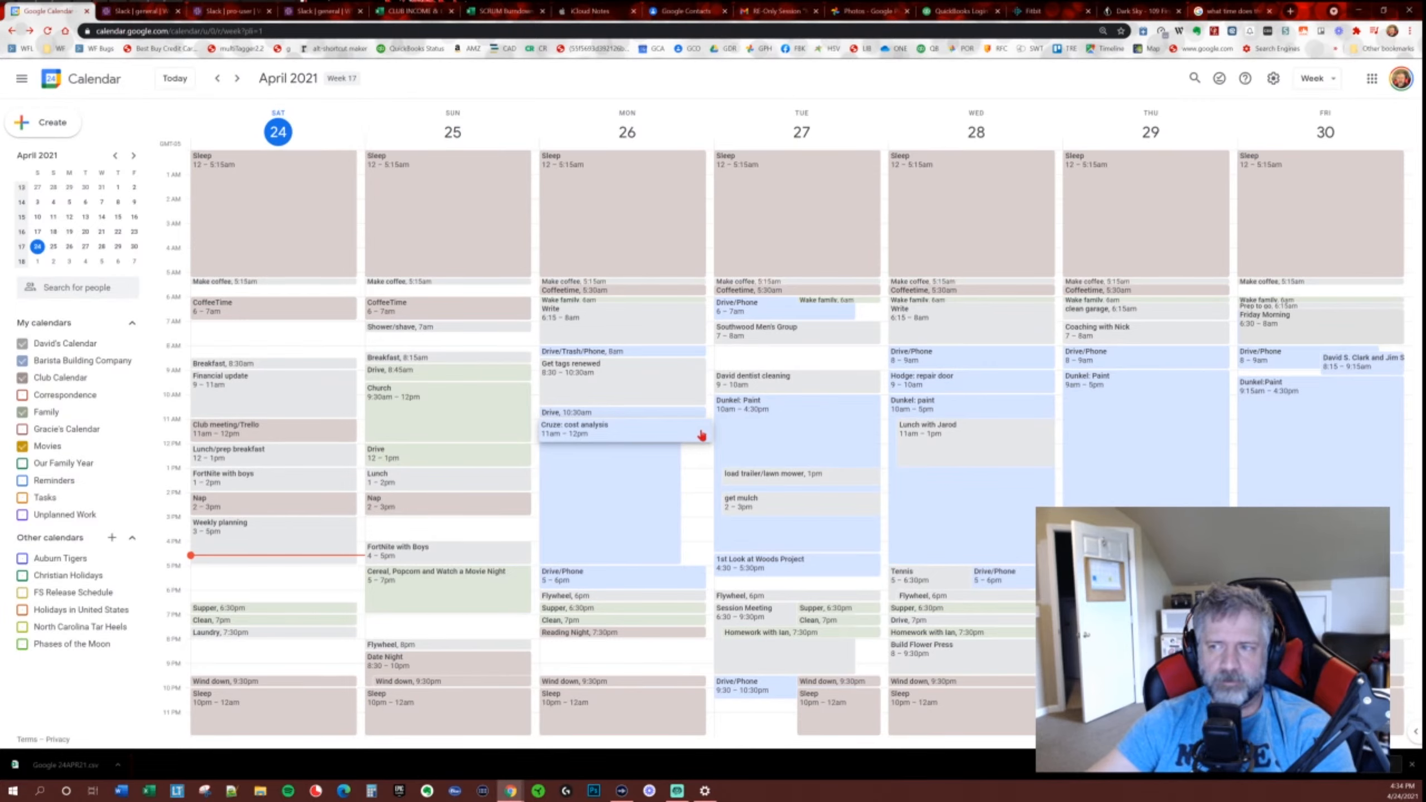
drag(702, 436, 1004, 524)
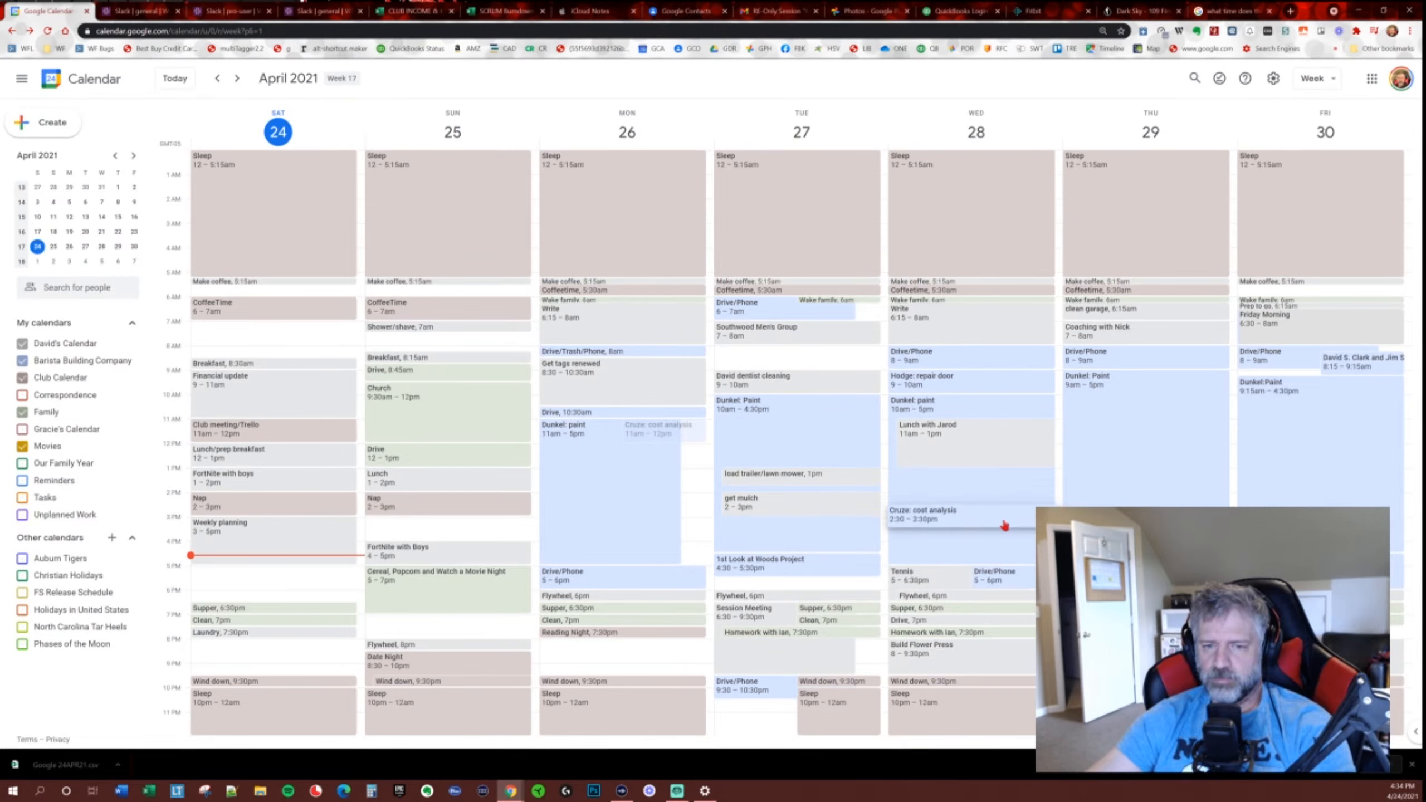
drag(1004, 525, 1129, 543)
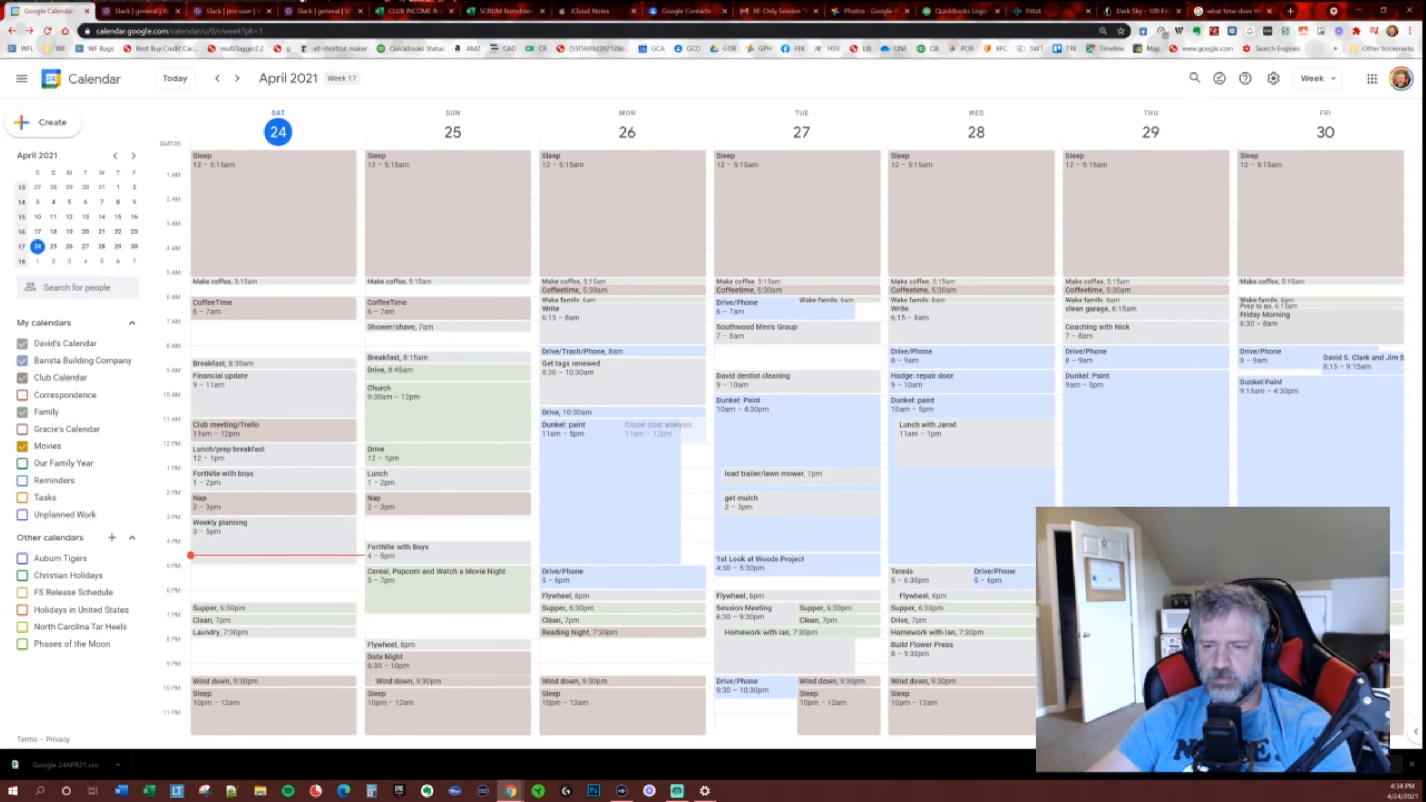
drag(1129, 544, 1129, 544)
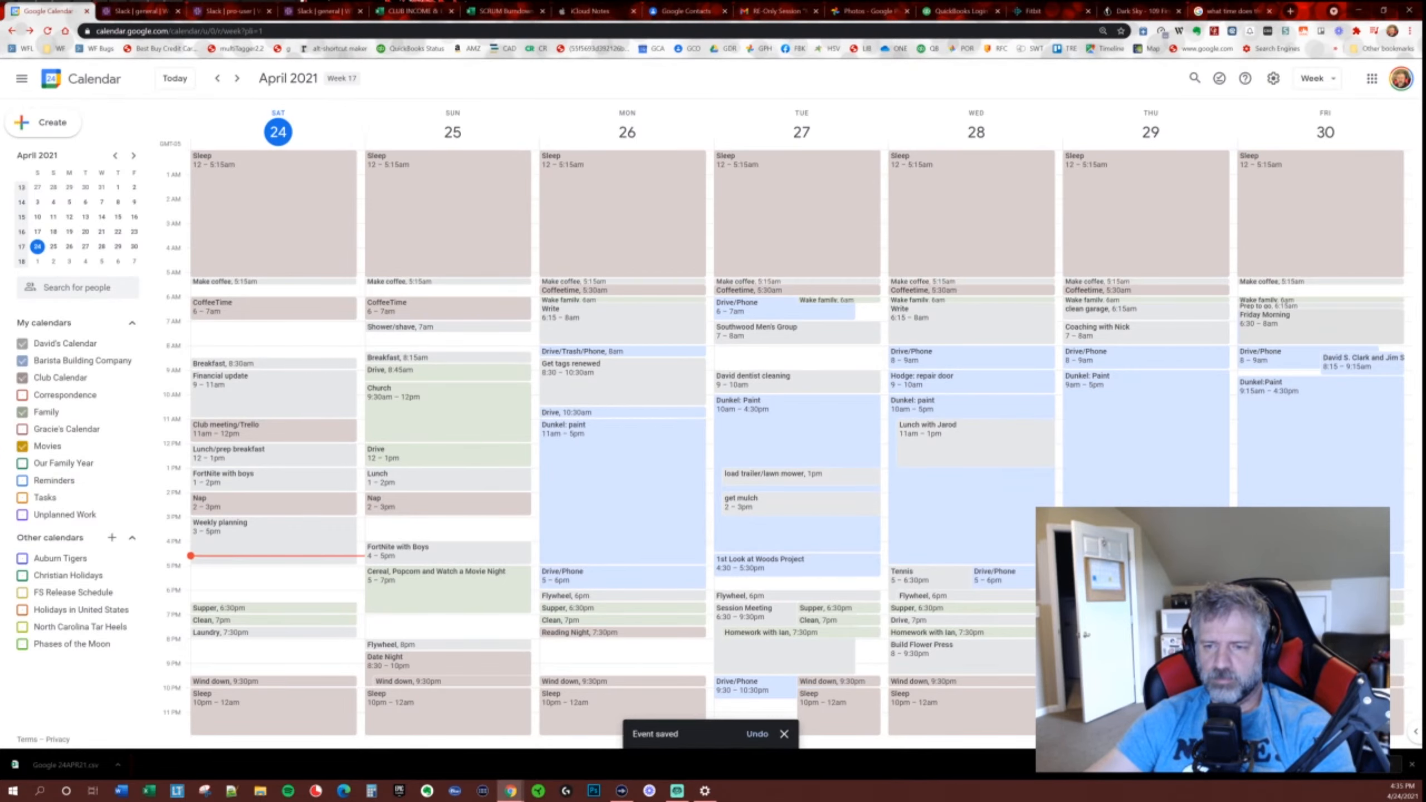
Adjust Thursday's late-afternoon recurring events for that day only, shortening the paint job to 9am–4pm.
drag(1129, 576, 1129, 588)
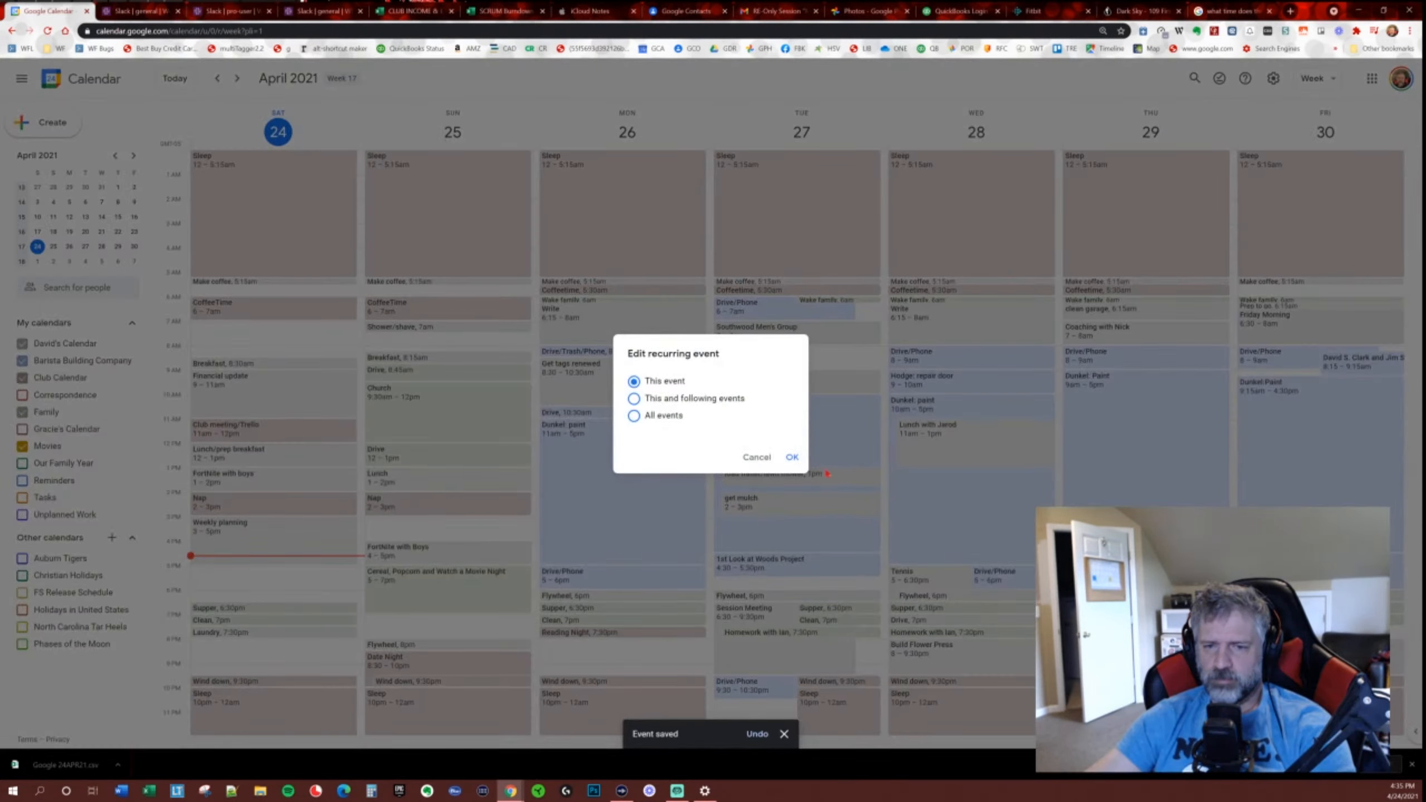
click(792, 457)
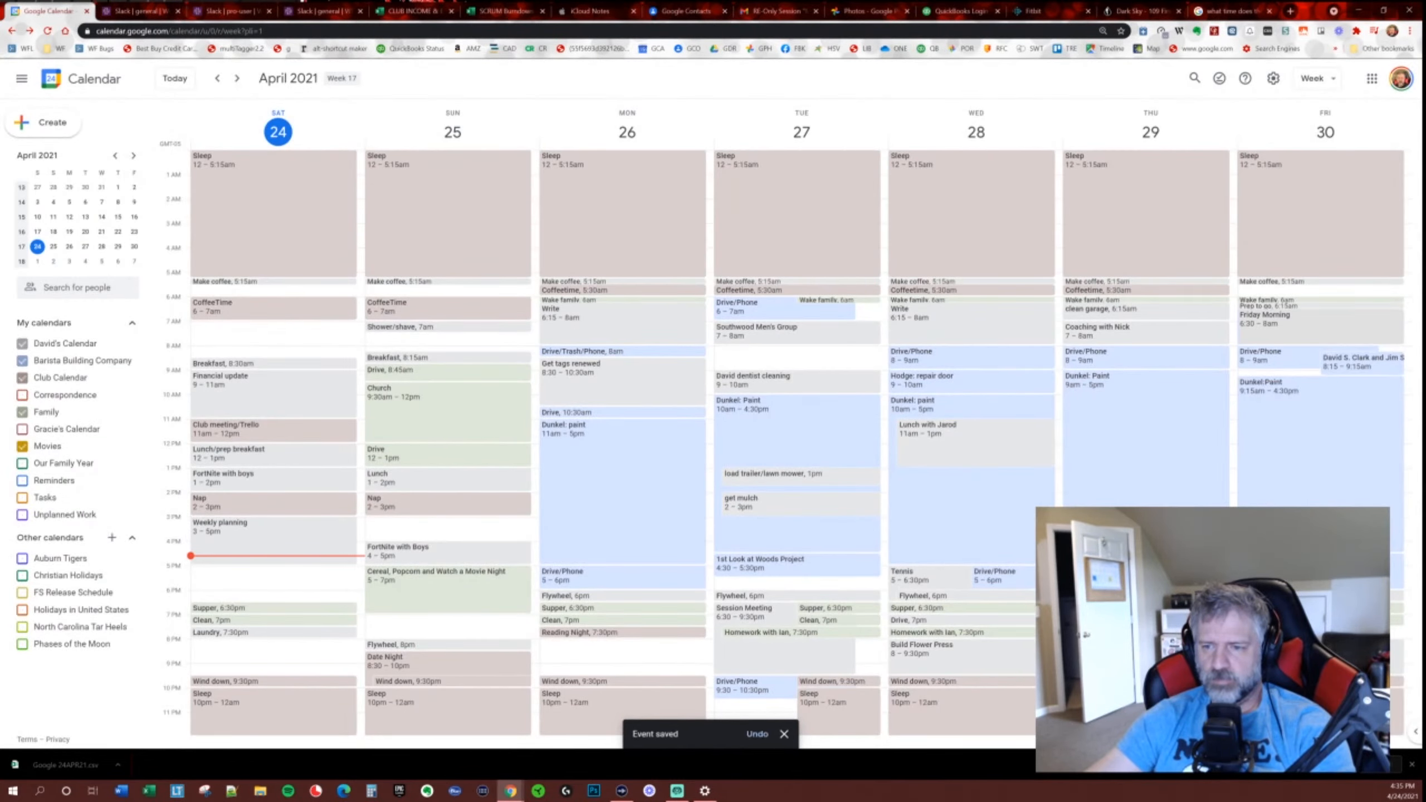
drag(1145, 562, 1145, 539)
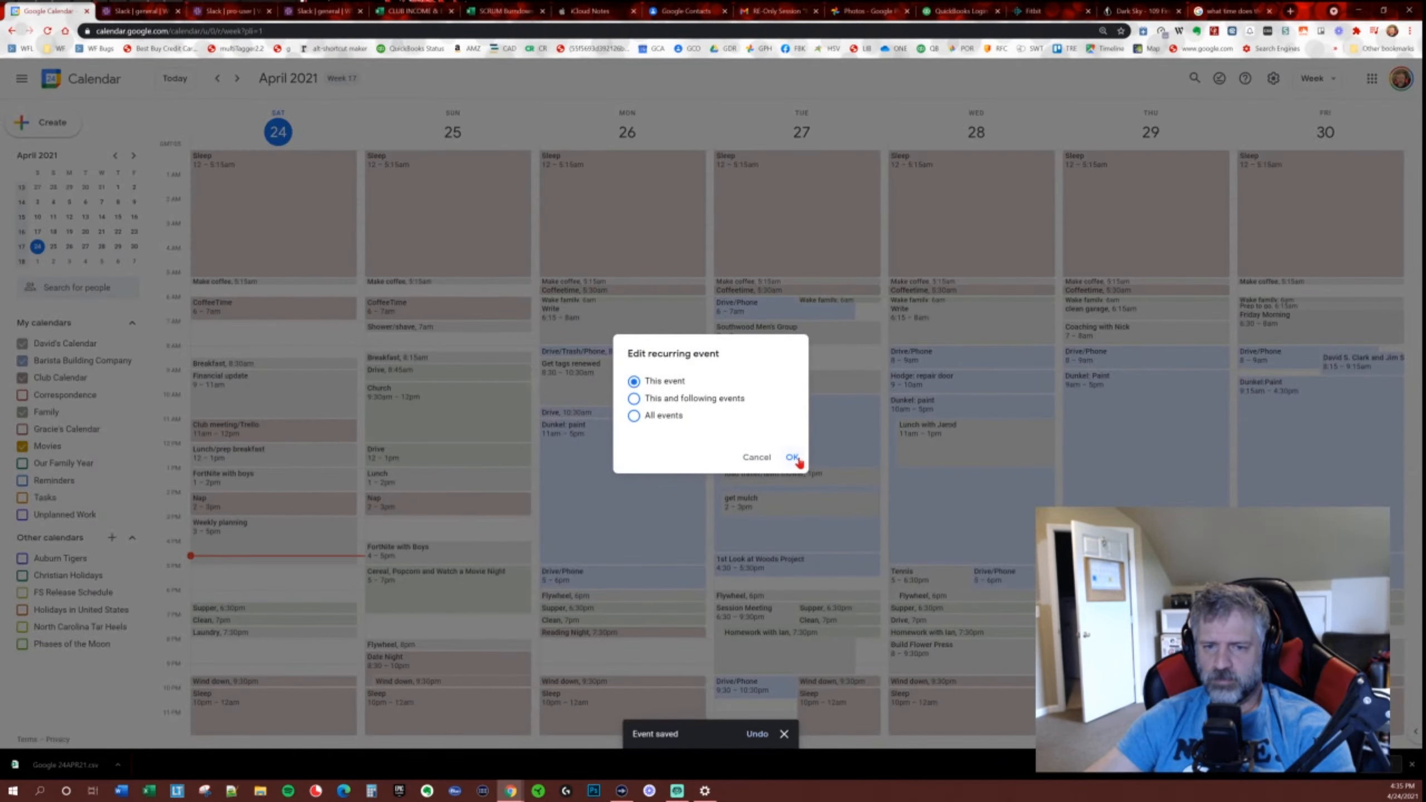
click(794, 458)
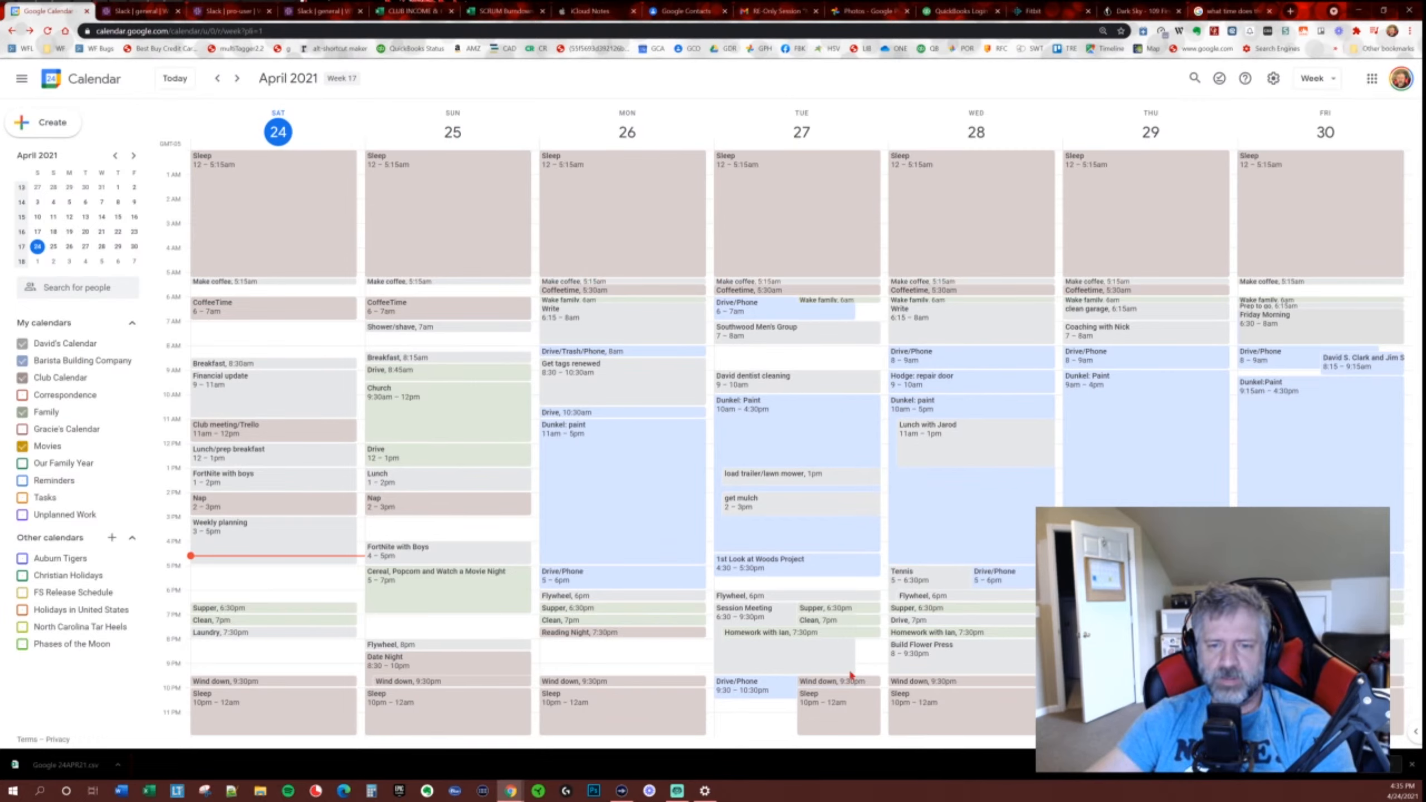
Move only Tuesday's "Wind down" to 10:30pm and set that night's "Sleep" block to 11pm–12am.
drag(833, 685, 819, 712)
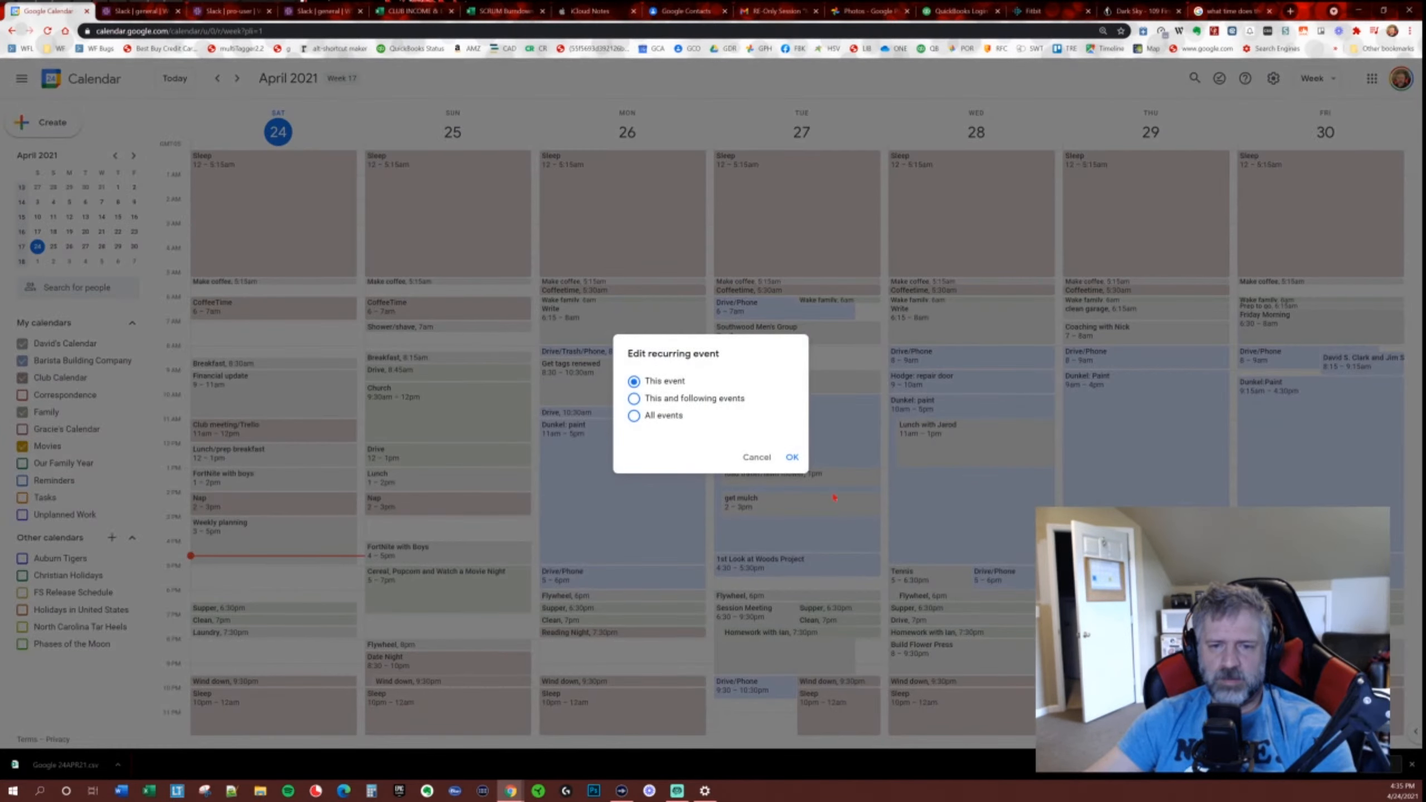
click(791, 456)
drag(858, 733, 861, 714)
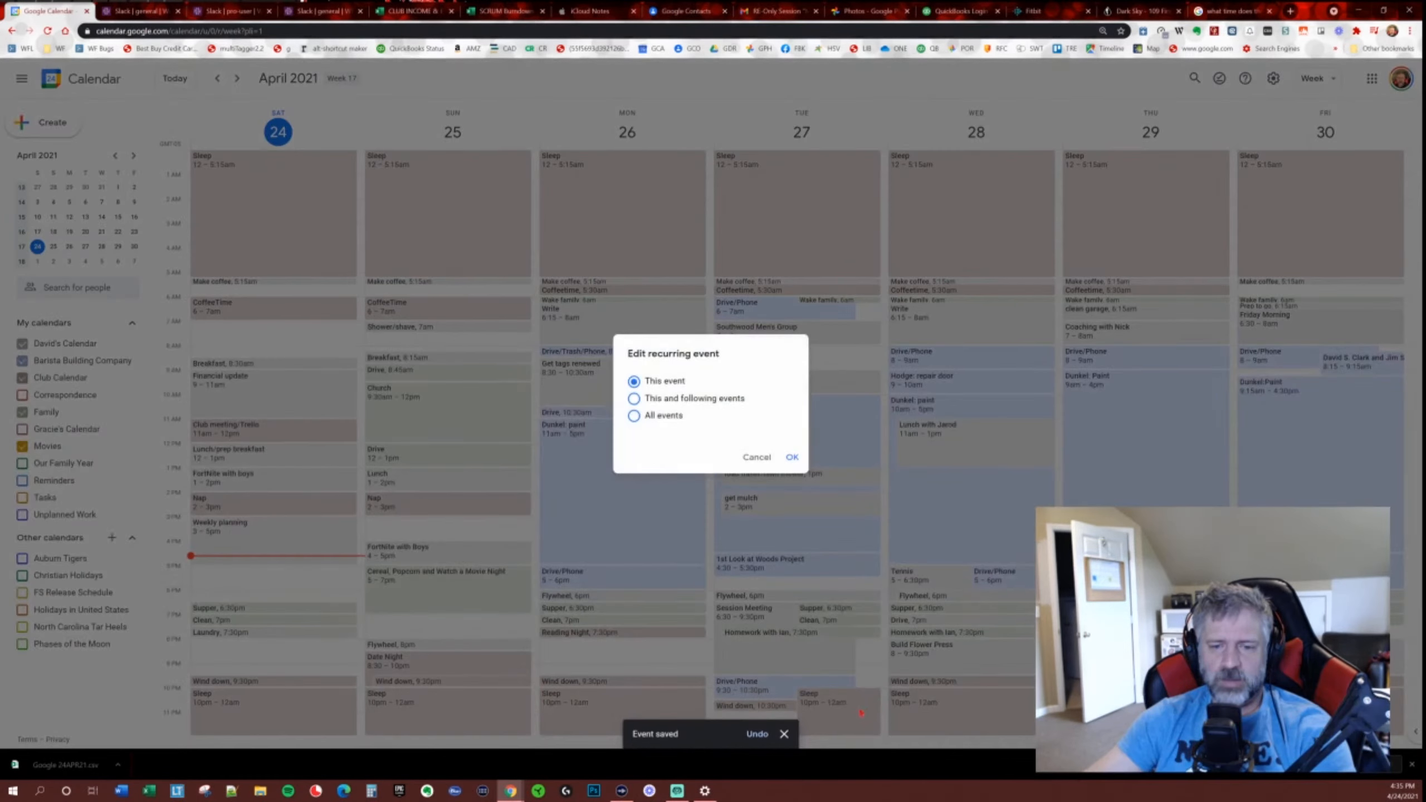
click(792, 457)
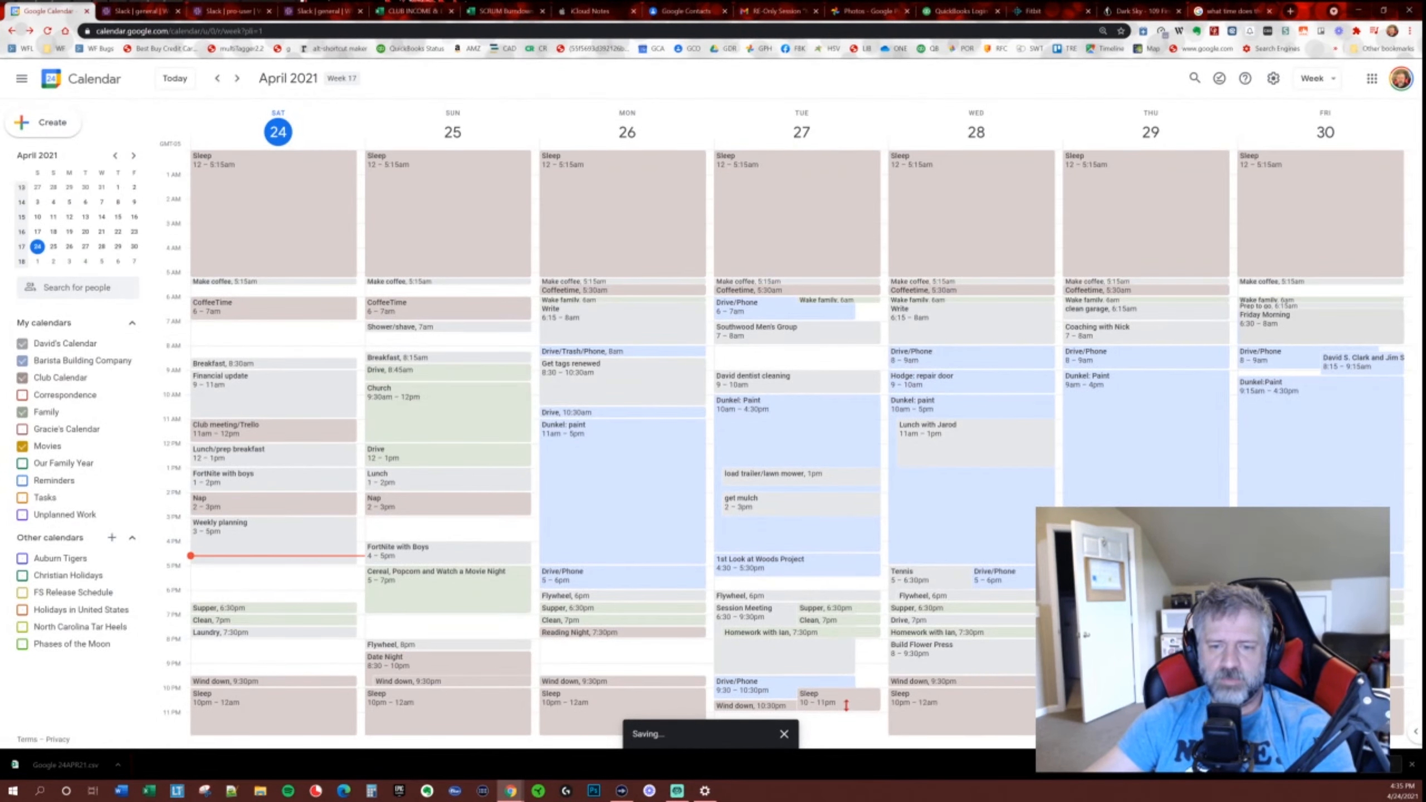
drag(843, 698, 837, 729)
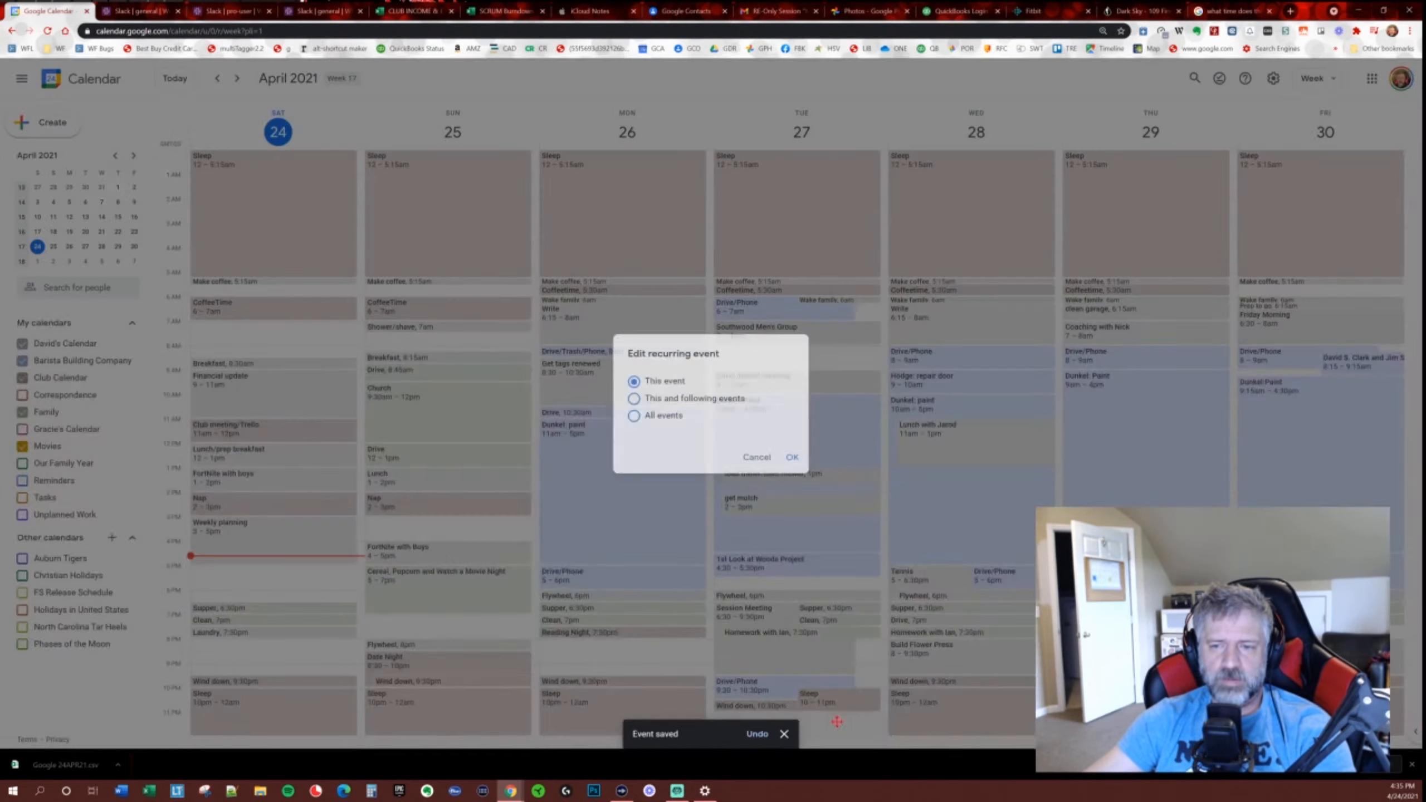
click(795, 459)
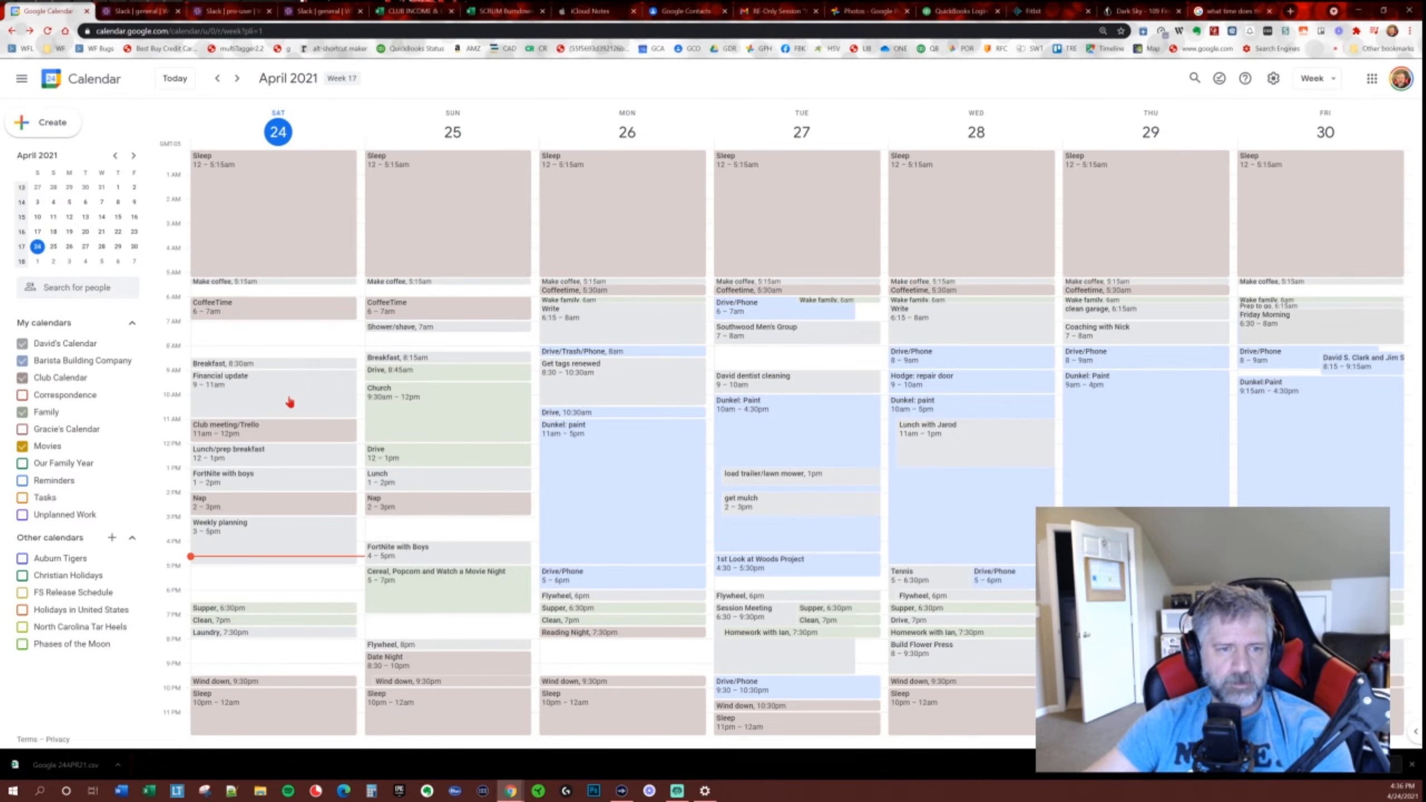
Delete only this Sunday's "Nap" and move Saturday's "Financial update" to Sunday, April 25, 2–4pm.
click(459, 508)
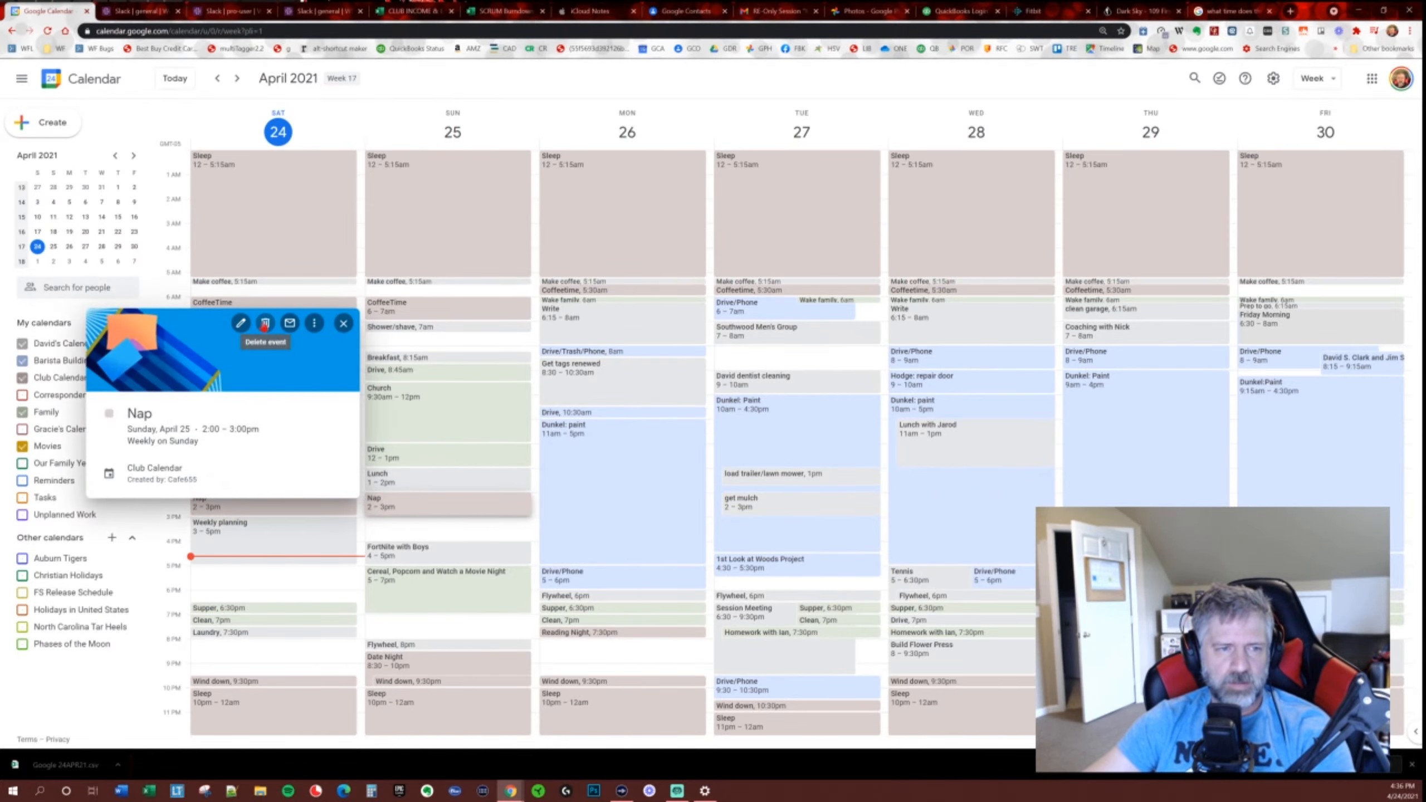
click(265, 323)
click(792, 456)
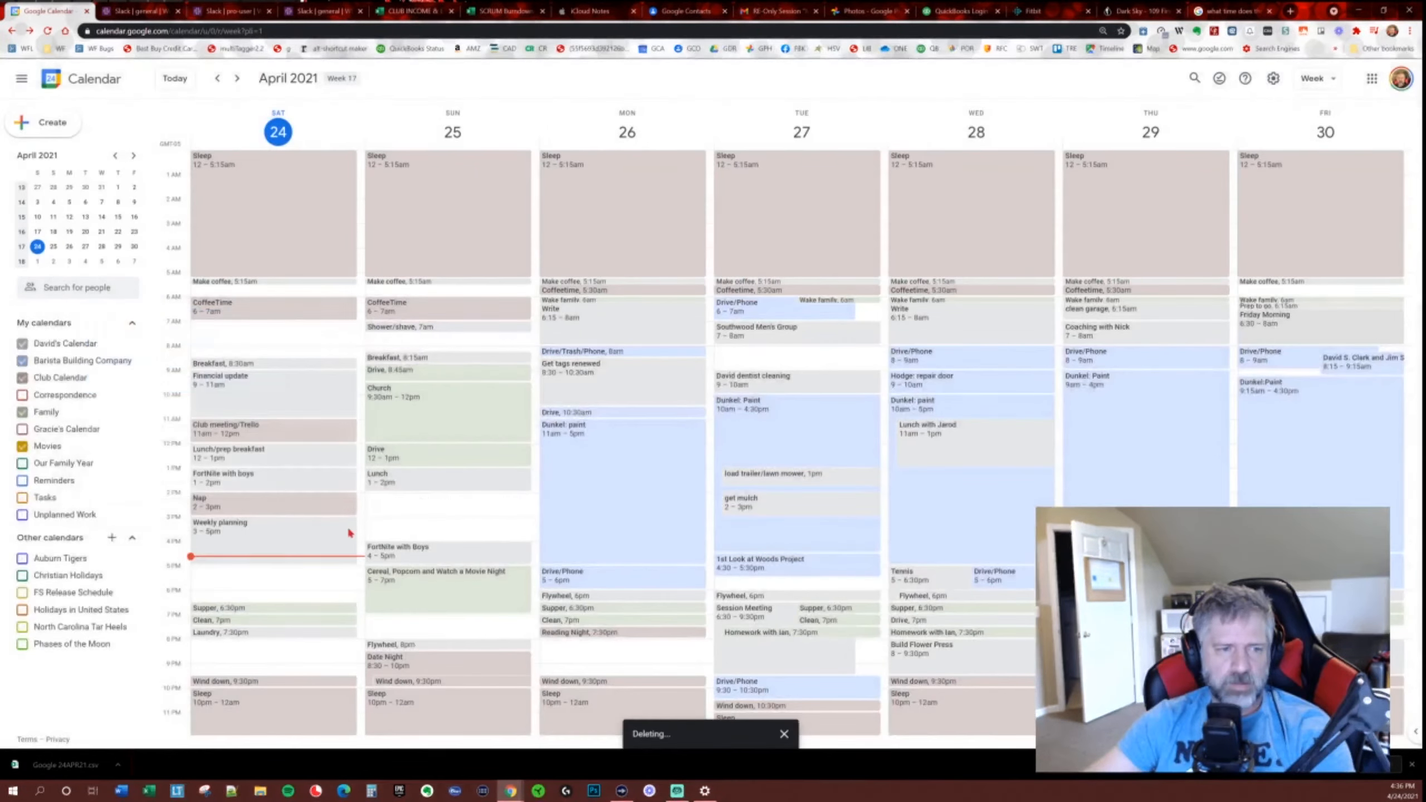
drag(267, 391, 436, 515)
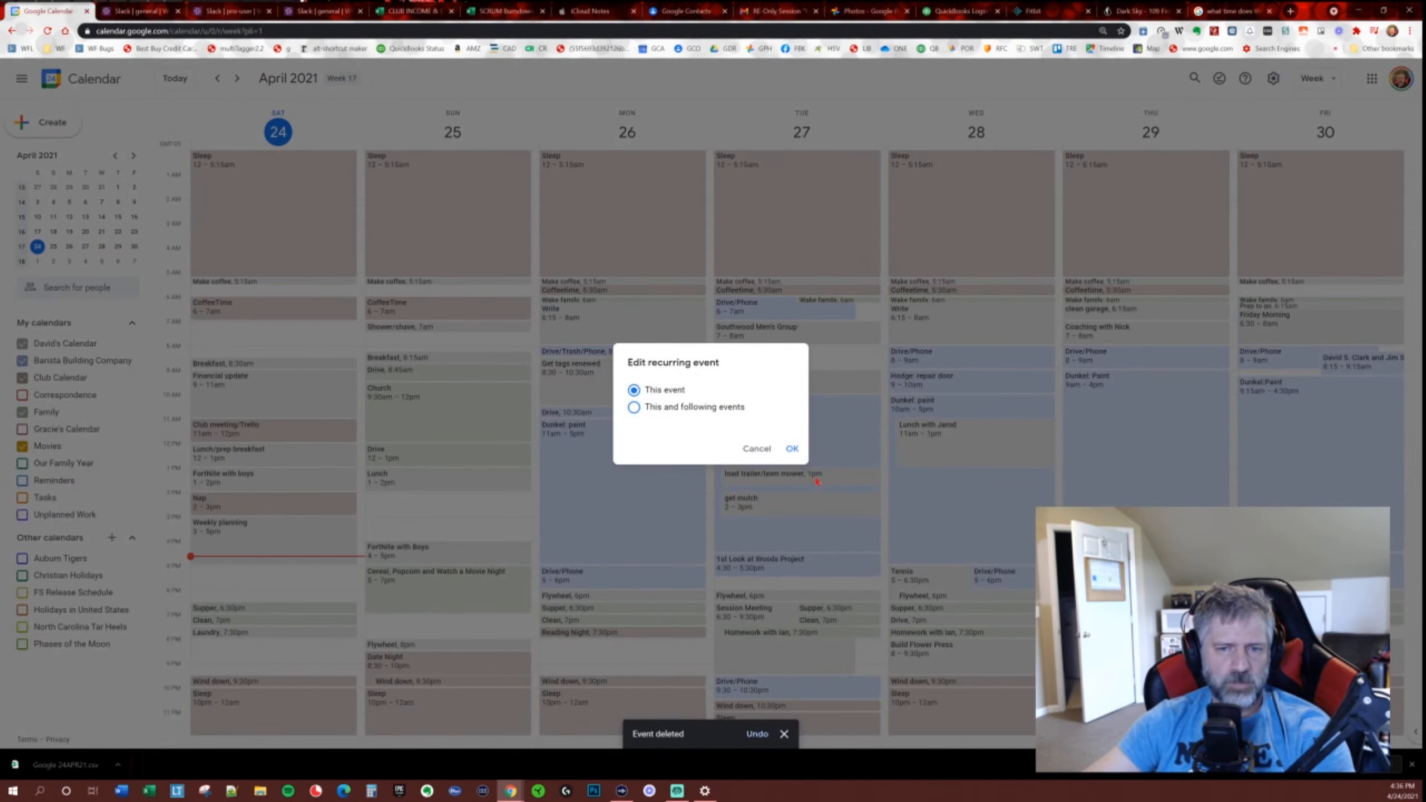
click(793, 449)
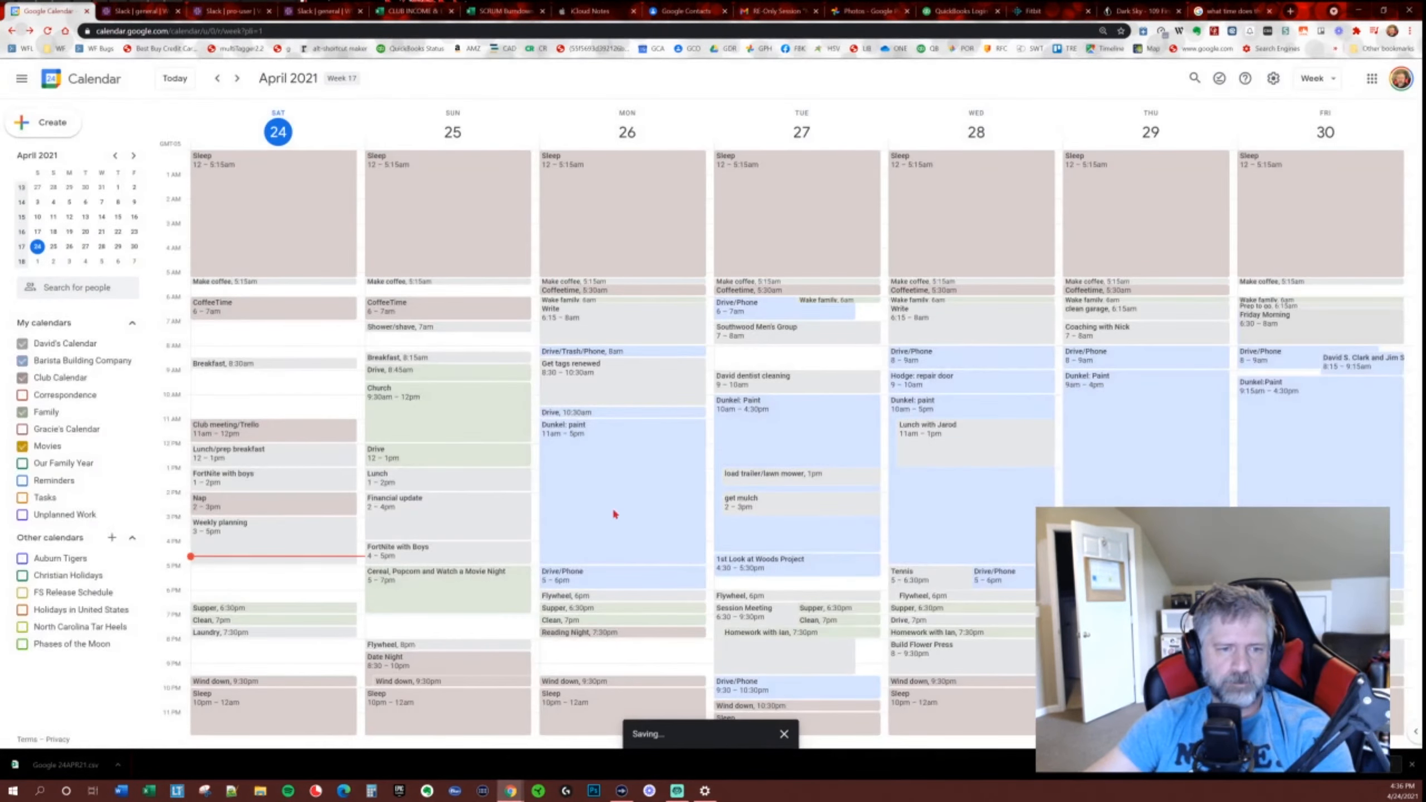
Delete only this Saturday's "Club meeting/Trello" occurrence.
click(287, 430)
click(542, 357)
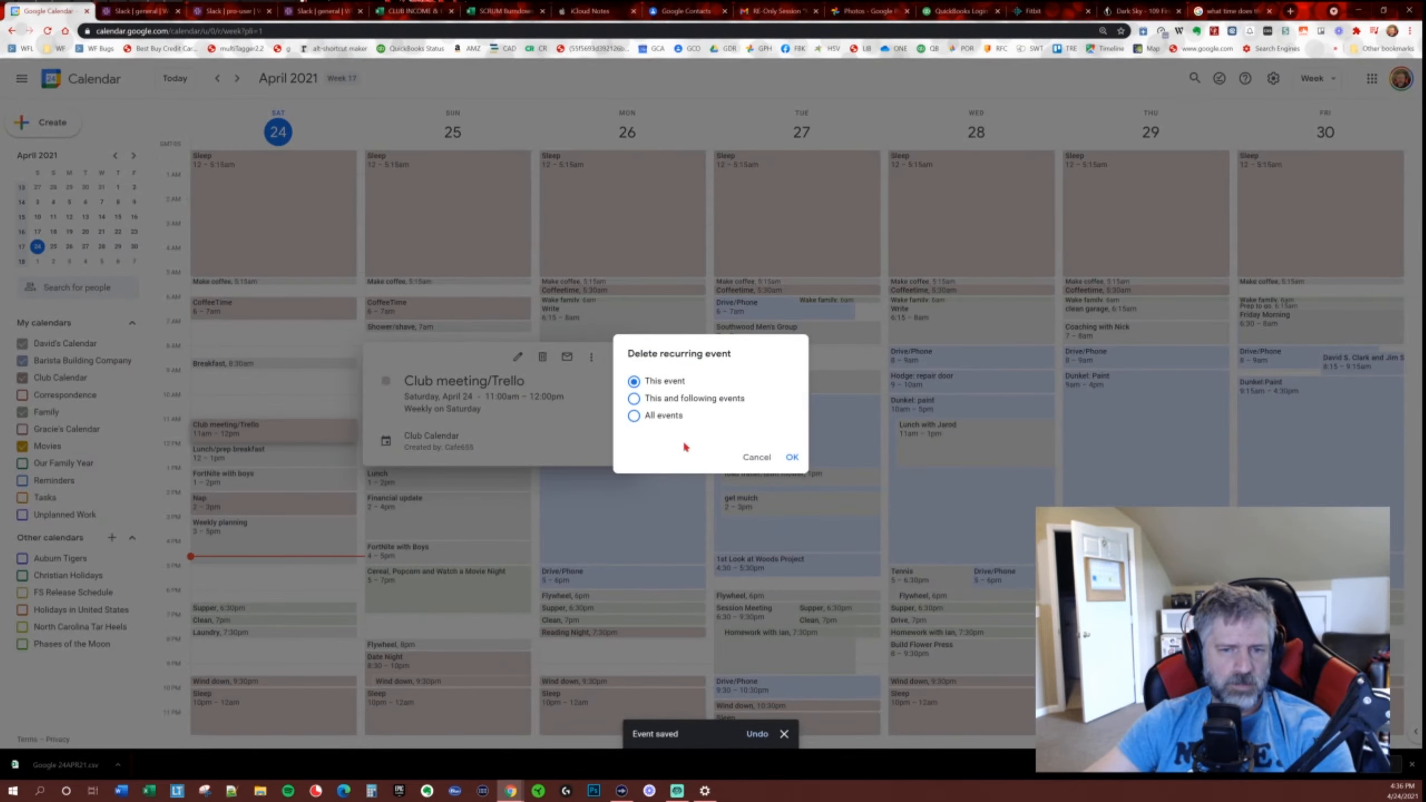
click(792, 457)
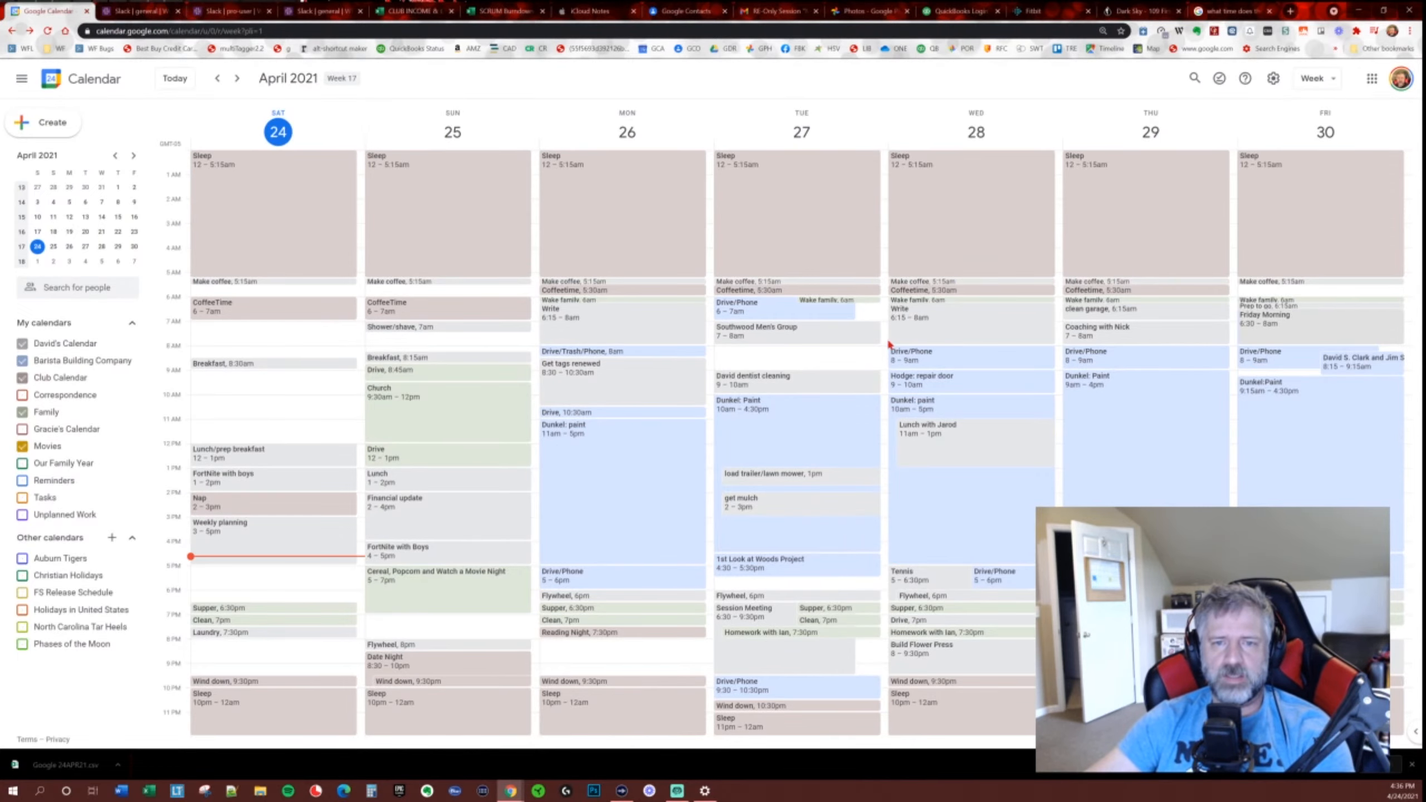
Move only Tuesday's morning "Drive/Phone" block to start at 6:15am and shorten it to end when "Southwood Men's Group" begins at 7am.
drag(779, 308, 782, 321)
click(787, 459)
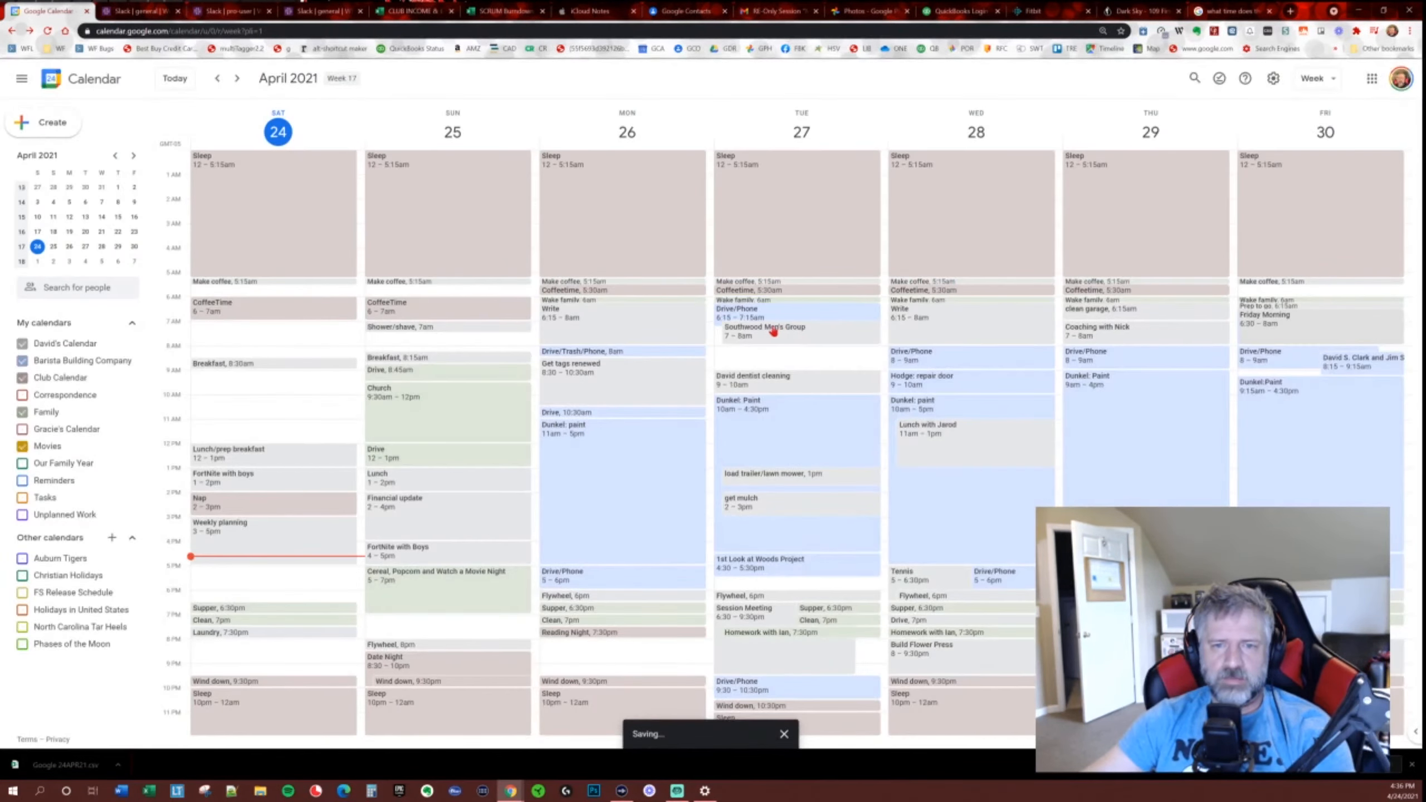
drag(717, 319, 717, 325)
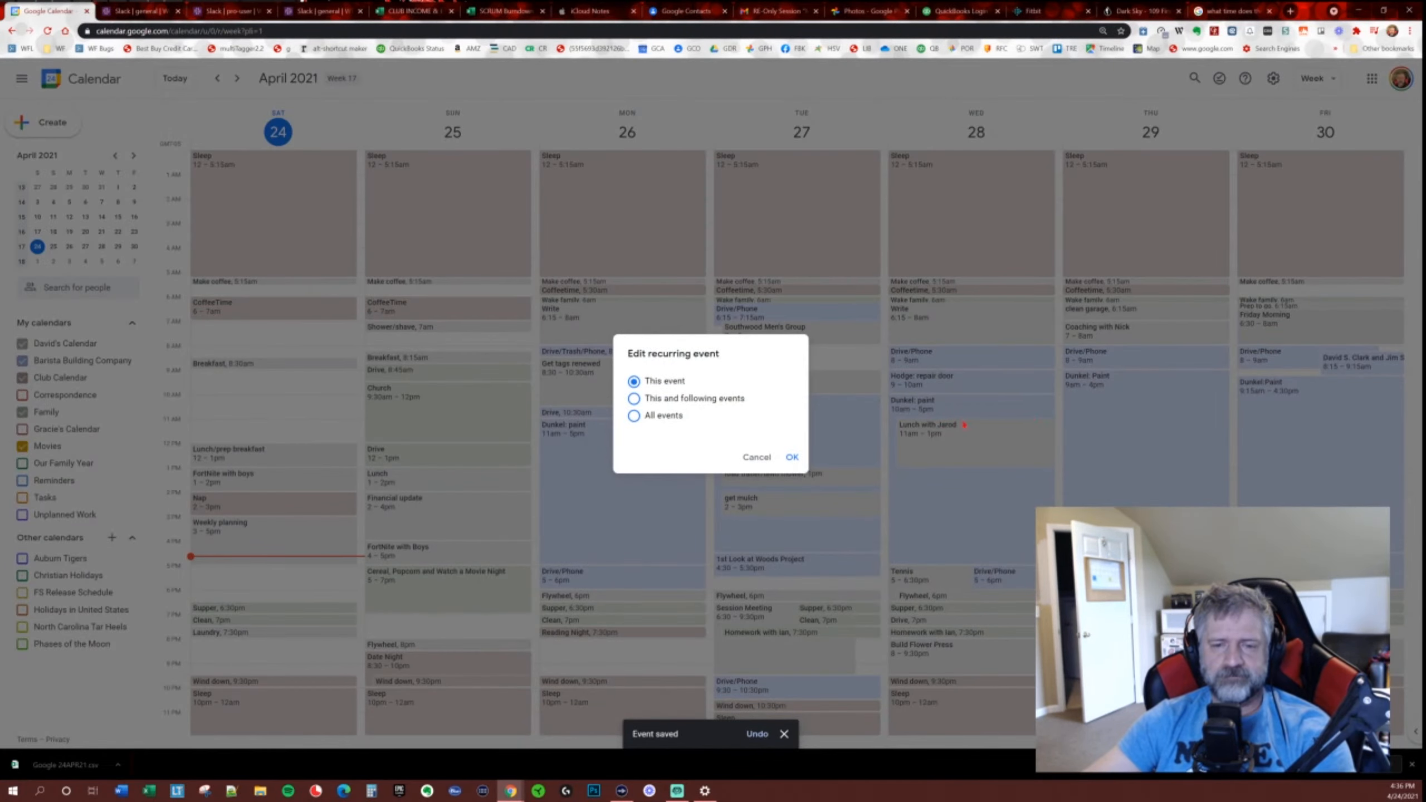
click(795, 458)
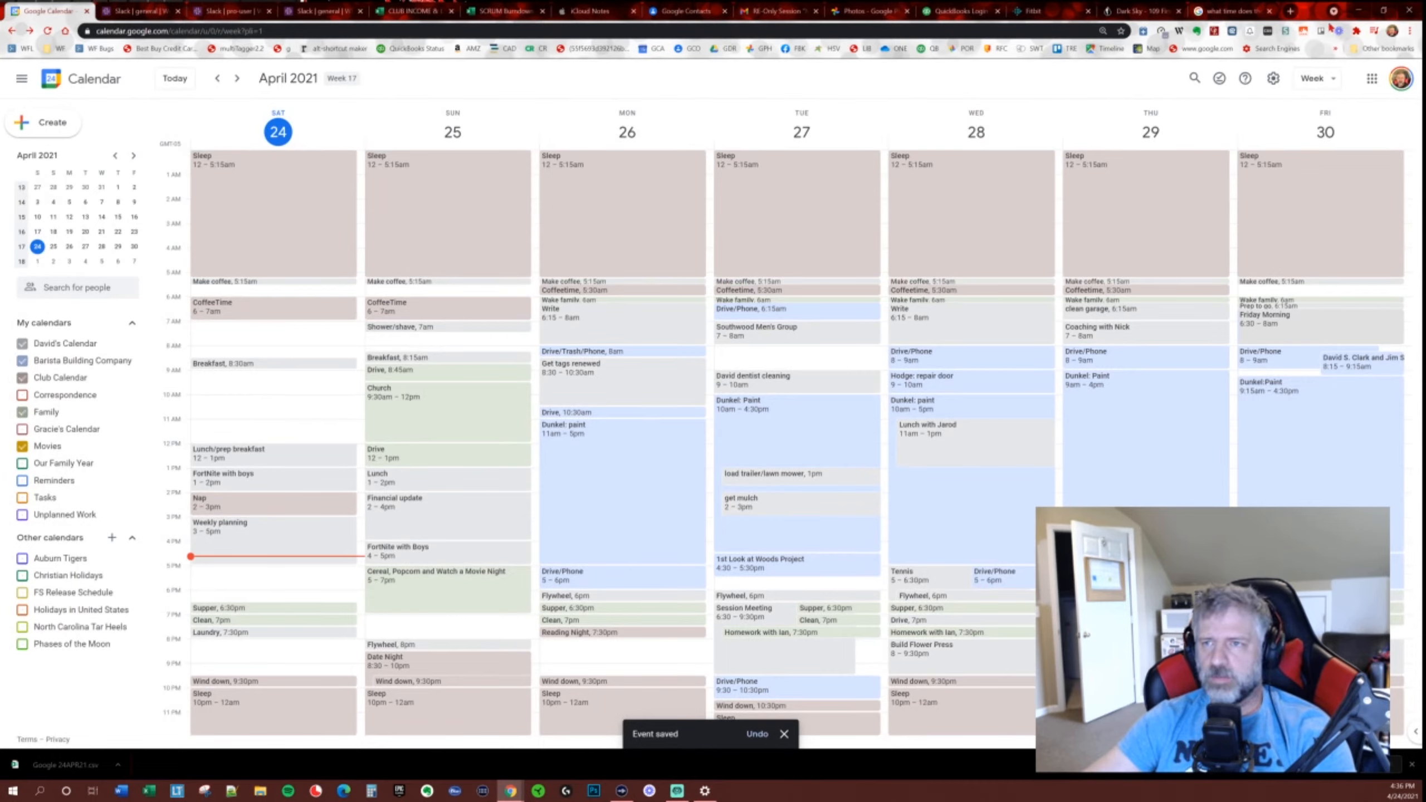
Restore the maximized calendar window to its smaller size alongside both WorkFlowy windows, with the week's daytime hours in view.
mouse_move(1309, 12)
mouse_down()
mouse_move(1298, 41)
mouse_move(1289, 2)
mouse_up()
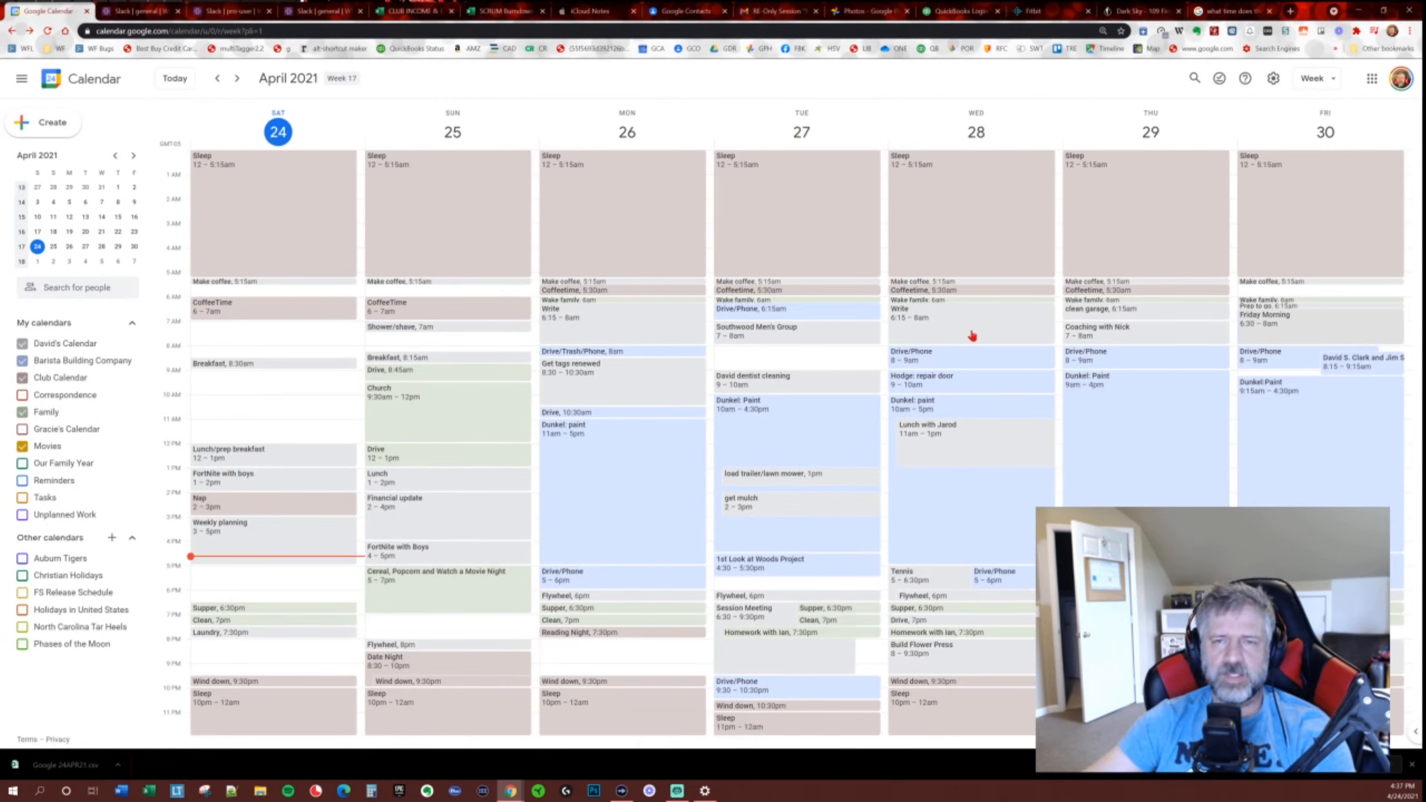
drag(1311, 10, 1424, 2)
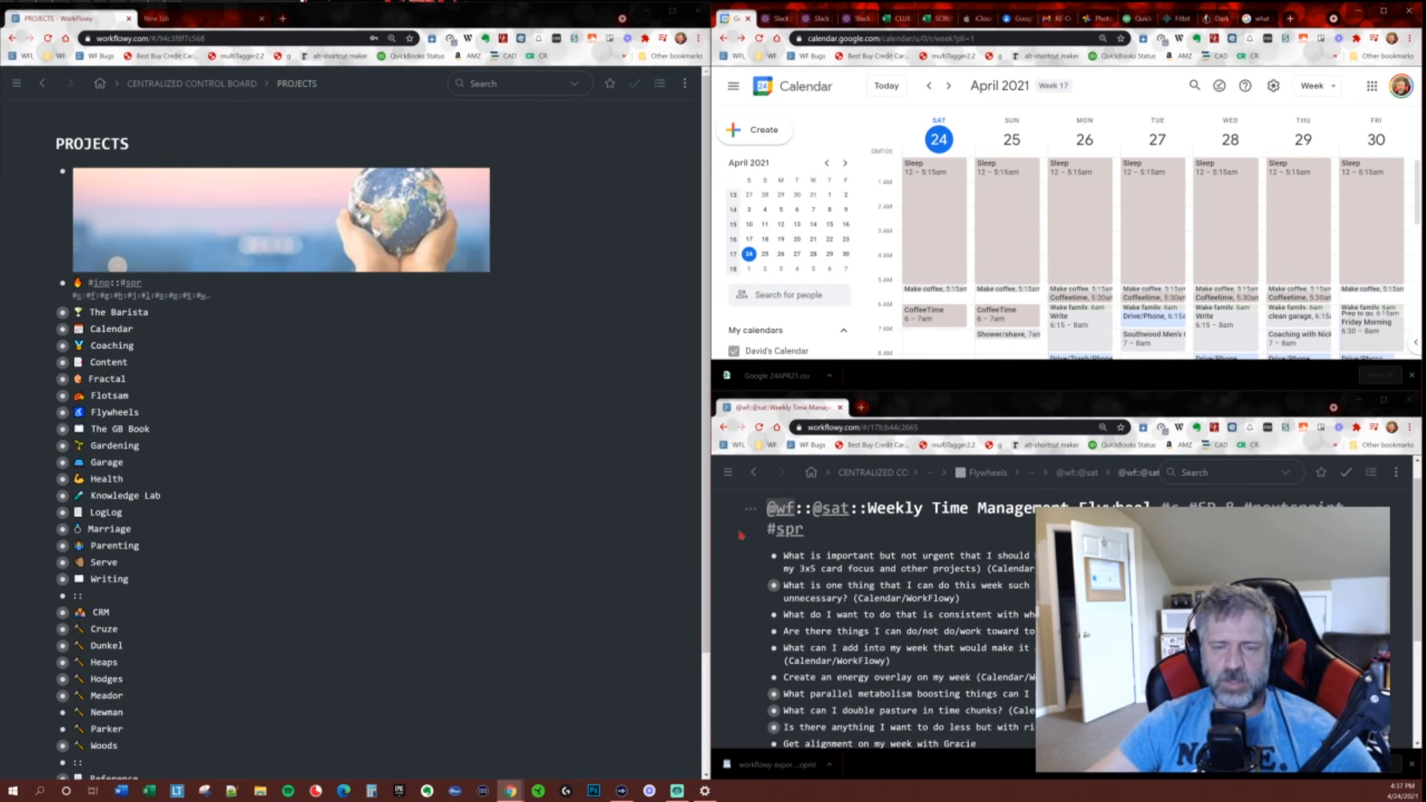
scroll(1128, 303, down, 2)
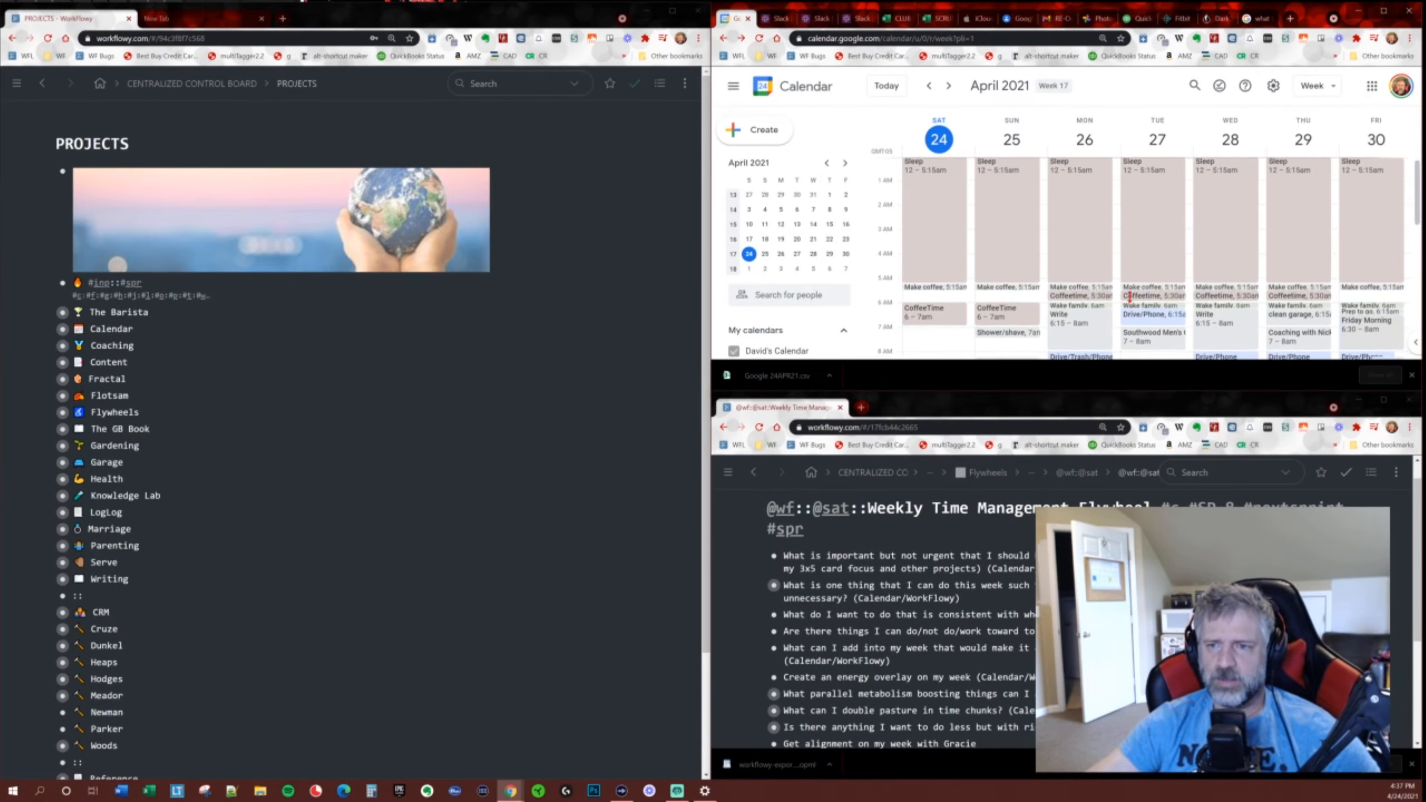
scroll(1131, 302, down, 3)
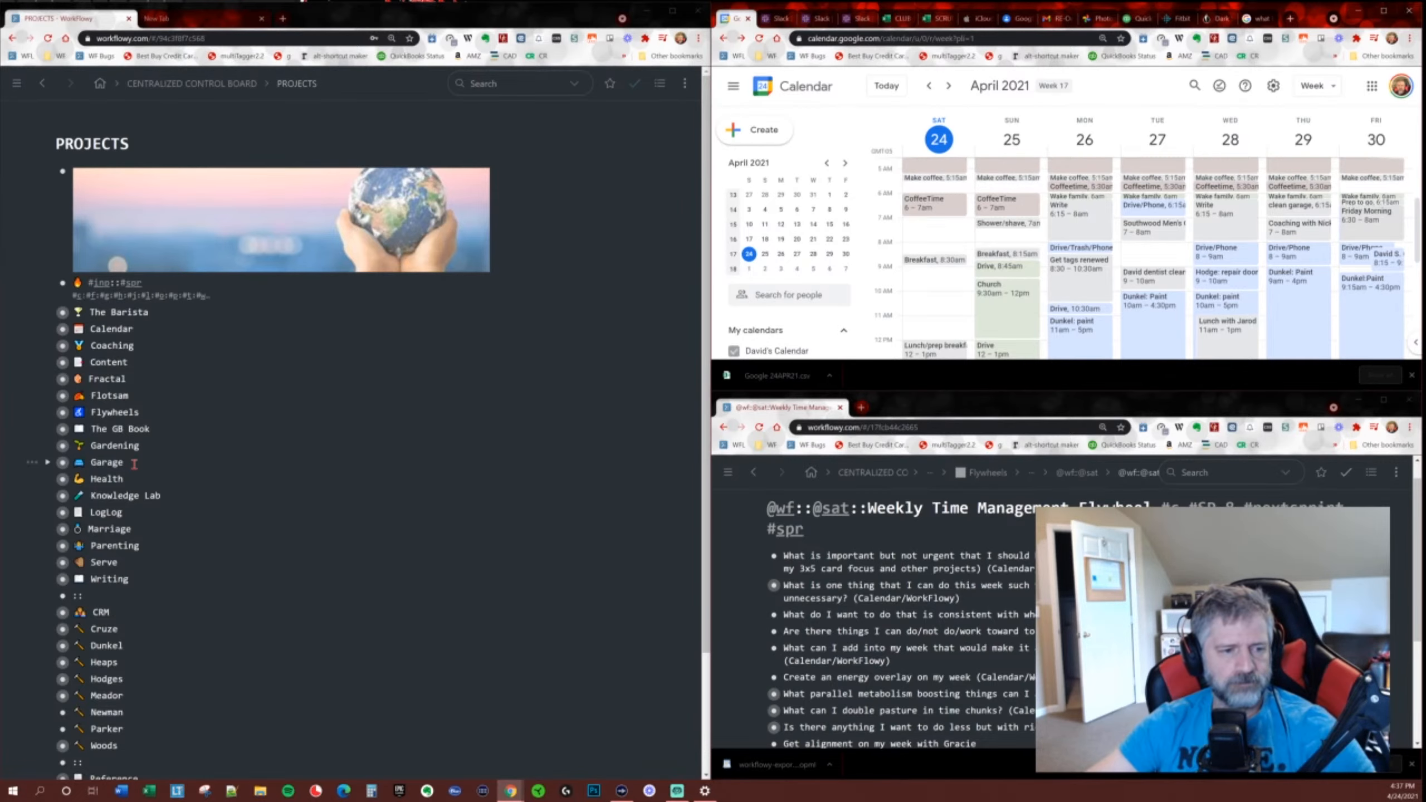
scroll(135, 463, down, 2)
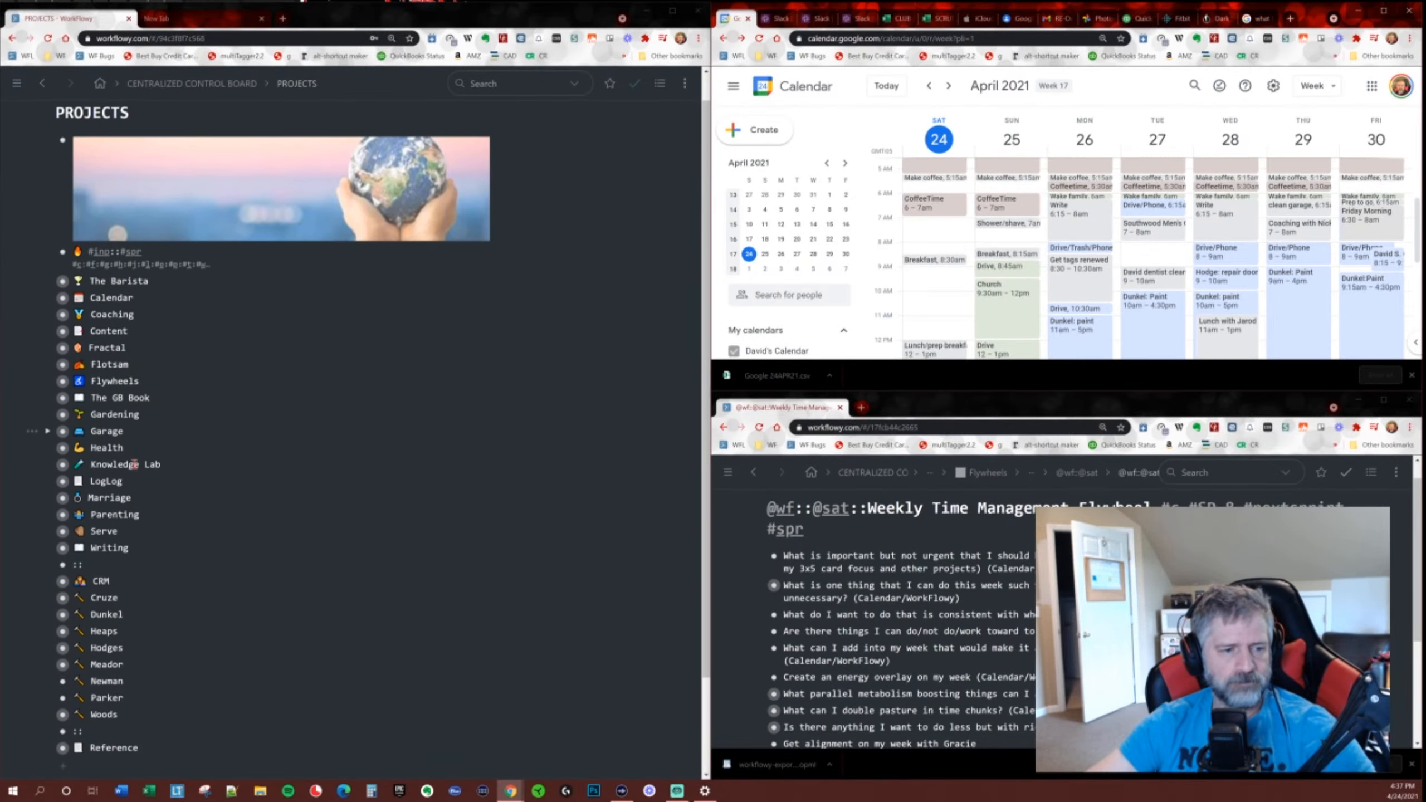
scroll(135, 466, up, 2)
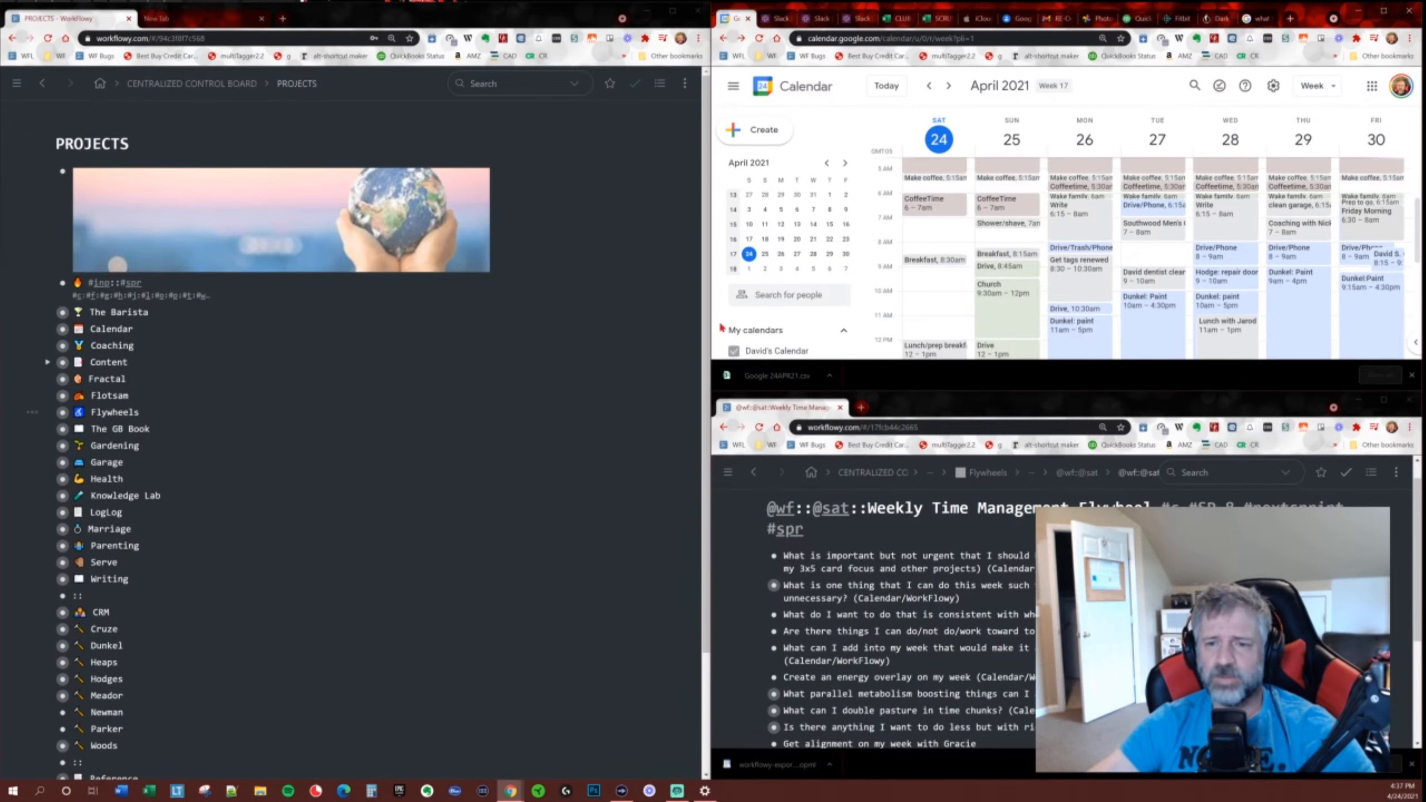
Delete only the Thursday, April 29 occurrences of the recurring Homework, Clean and Supper events.
double_click(1294, 10)
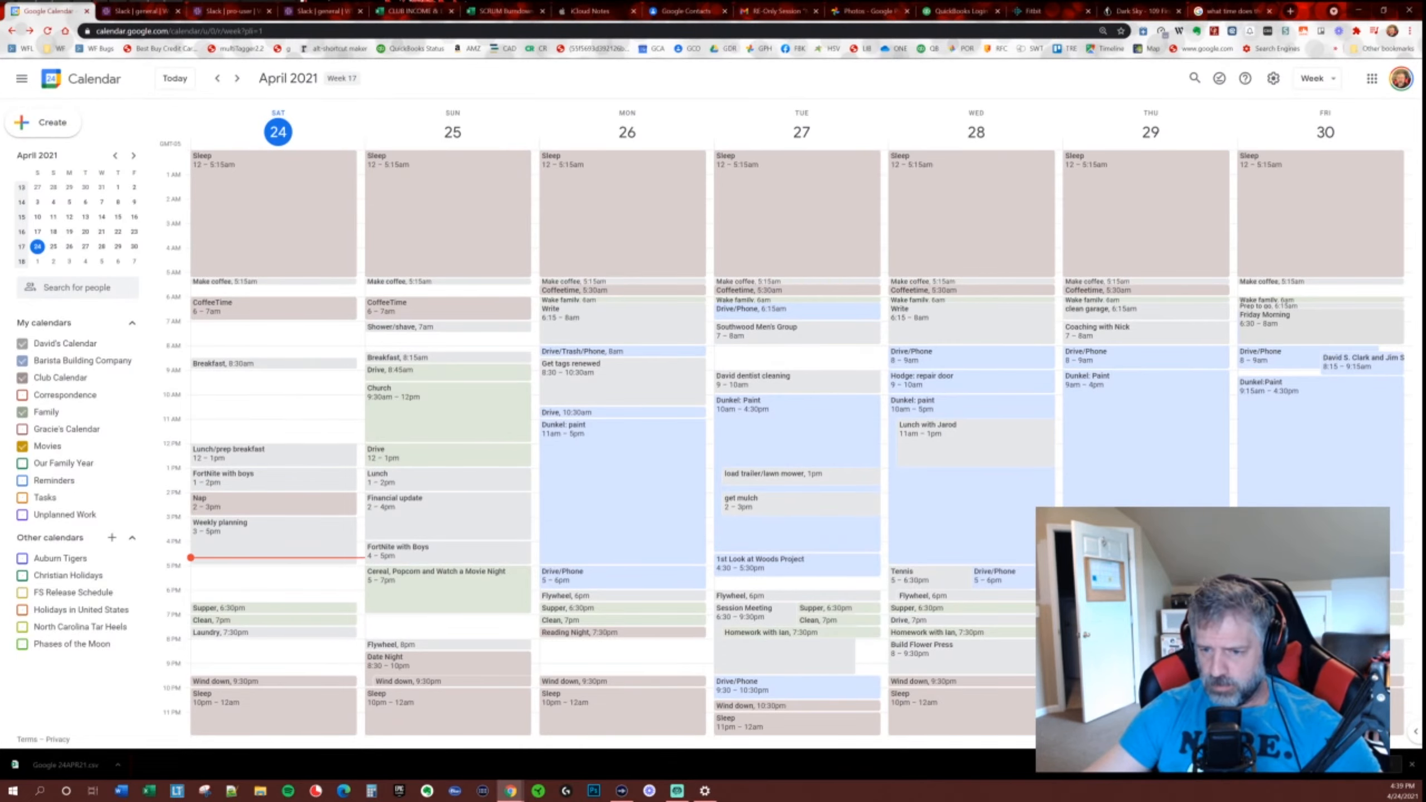
click(1134, 633)
key(Delete)
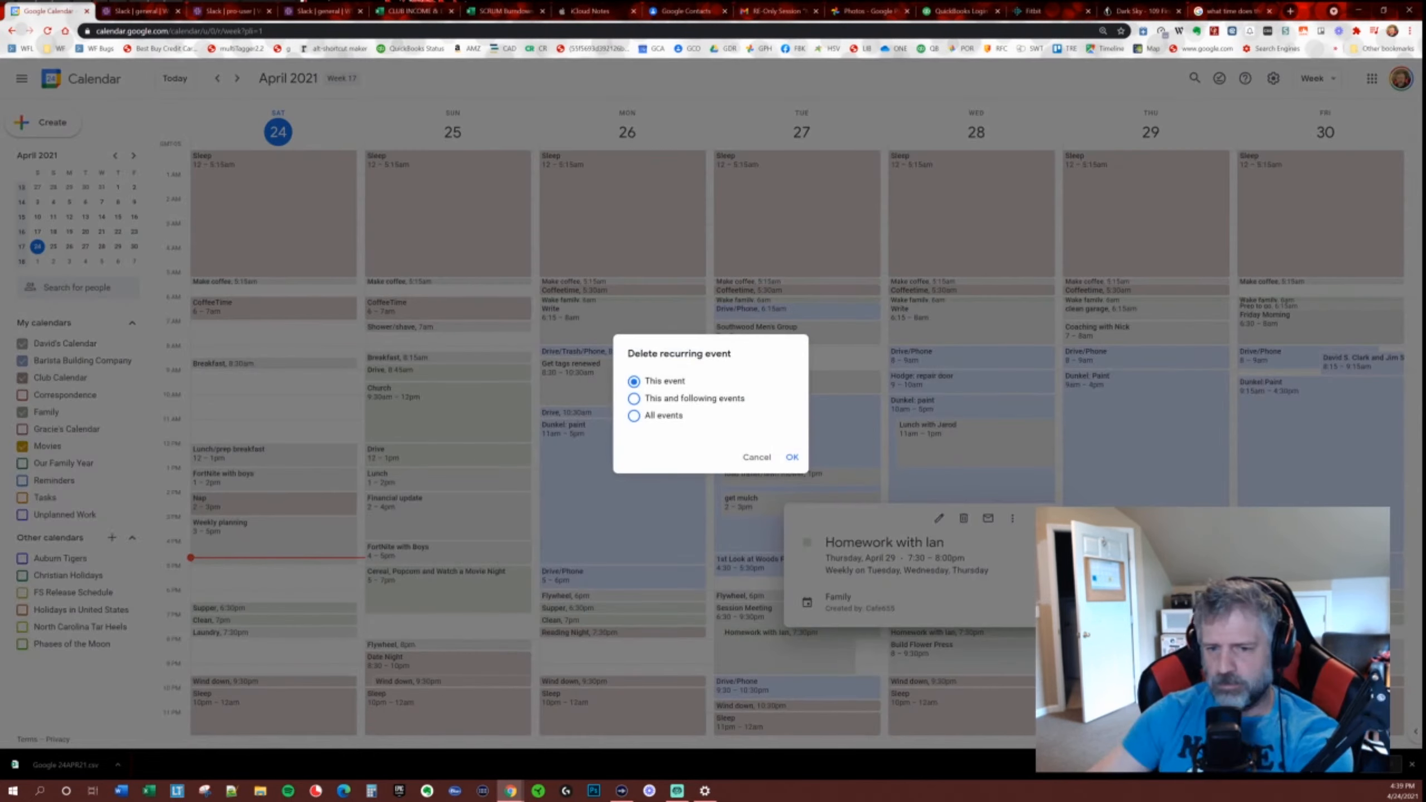
click(792, 457)
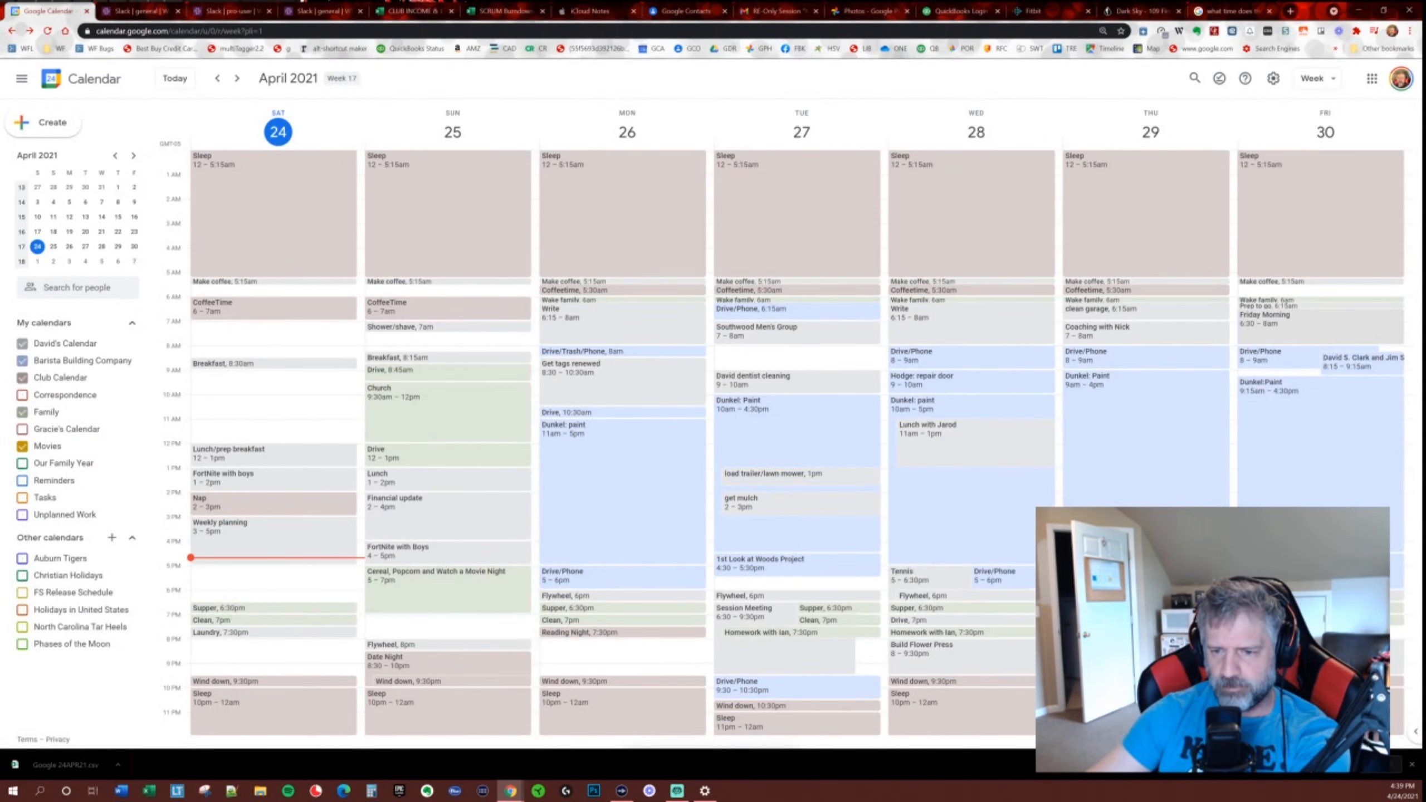
click(1123, 620)
key(Delete)
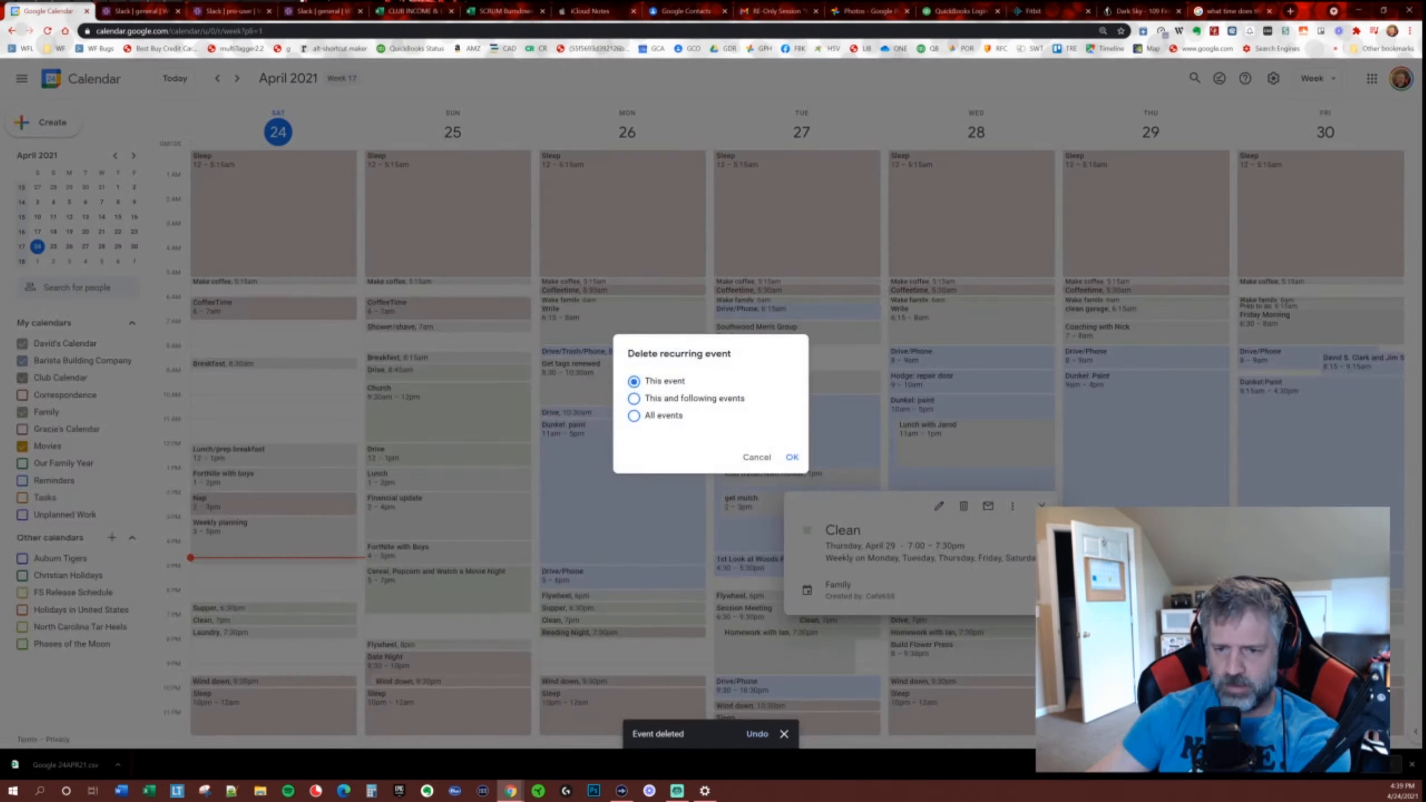
click(792, 457)
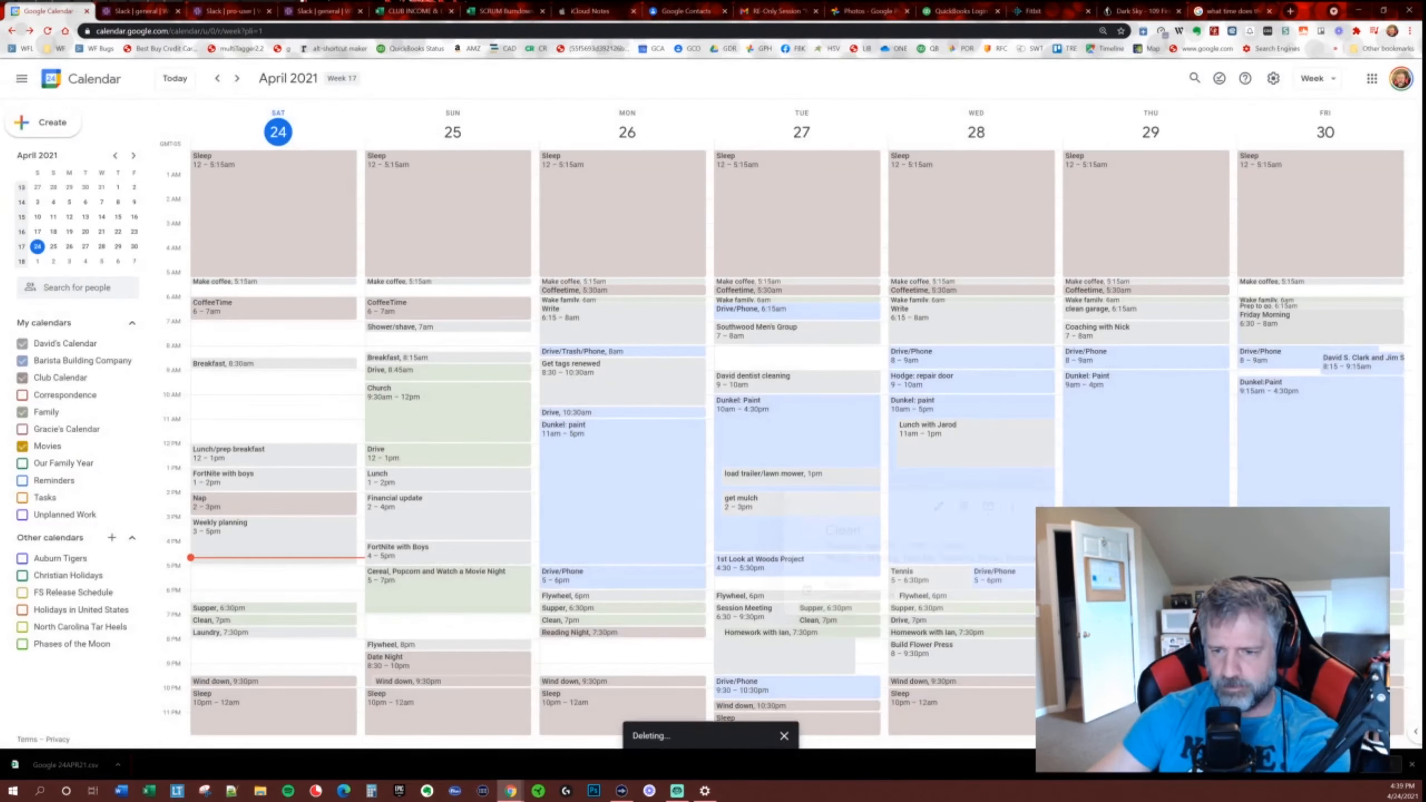
click(1123, 608)
key(Delete)
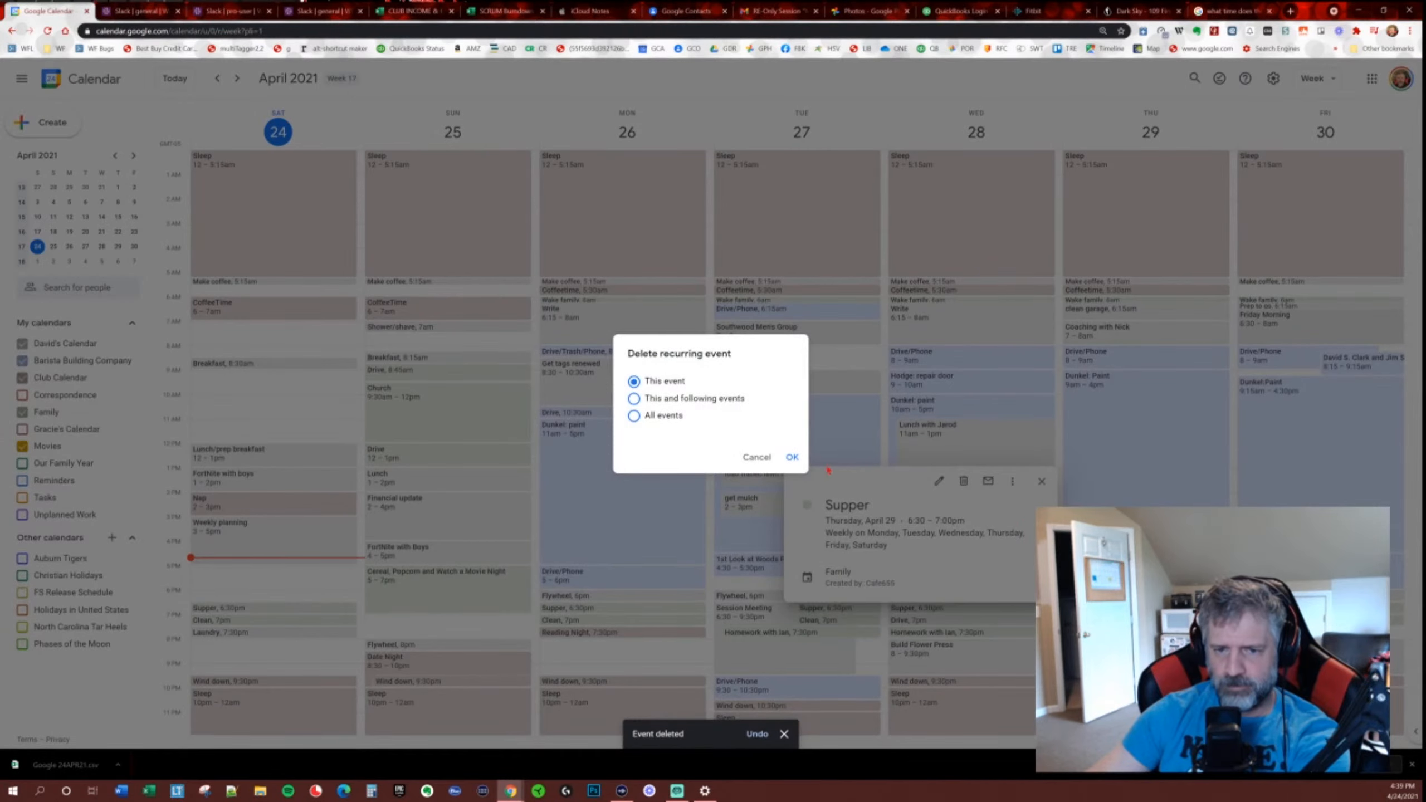
click(792, 457)
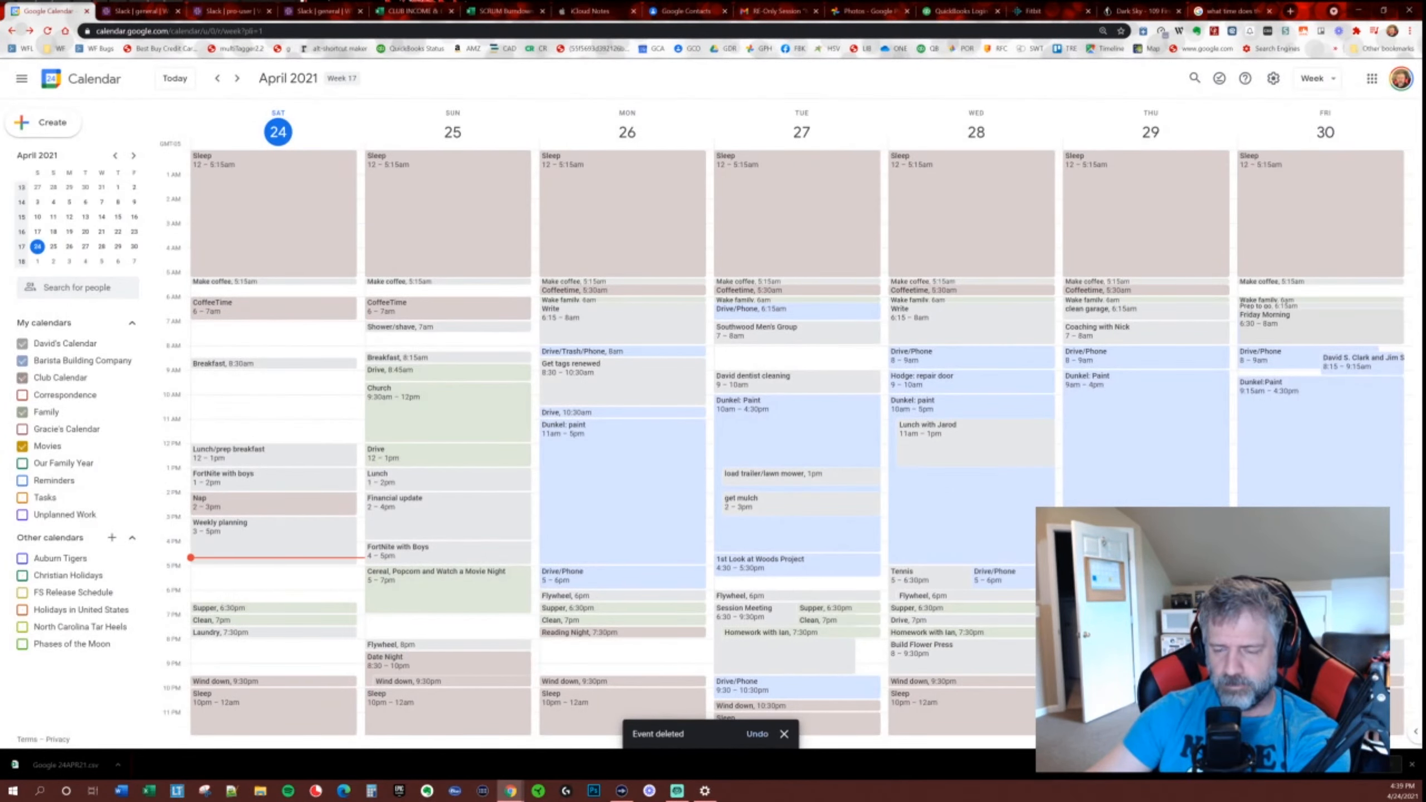
Move the remaining recurring evening events on Thursday, April 29 earlier, applying each change to this event only.
drag(1123, 620, 1123, 608)
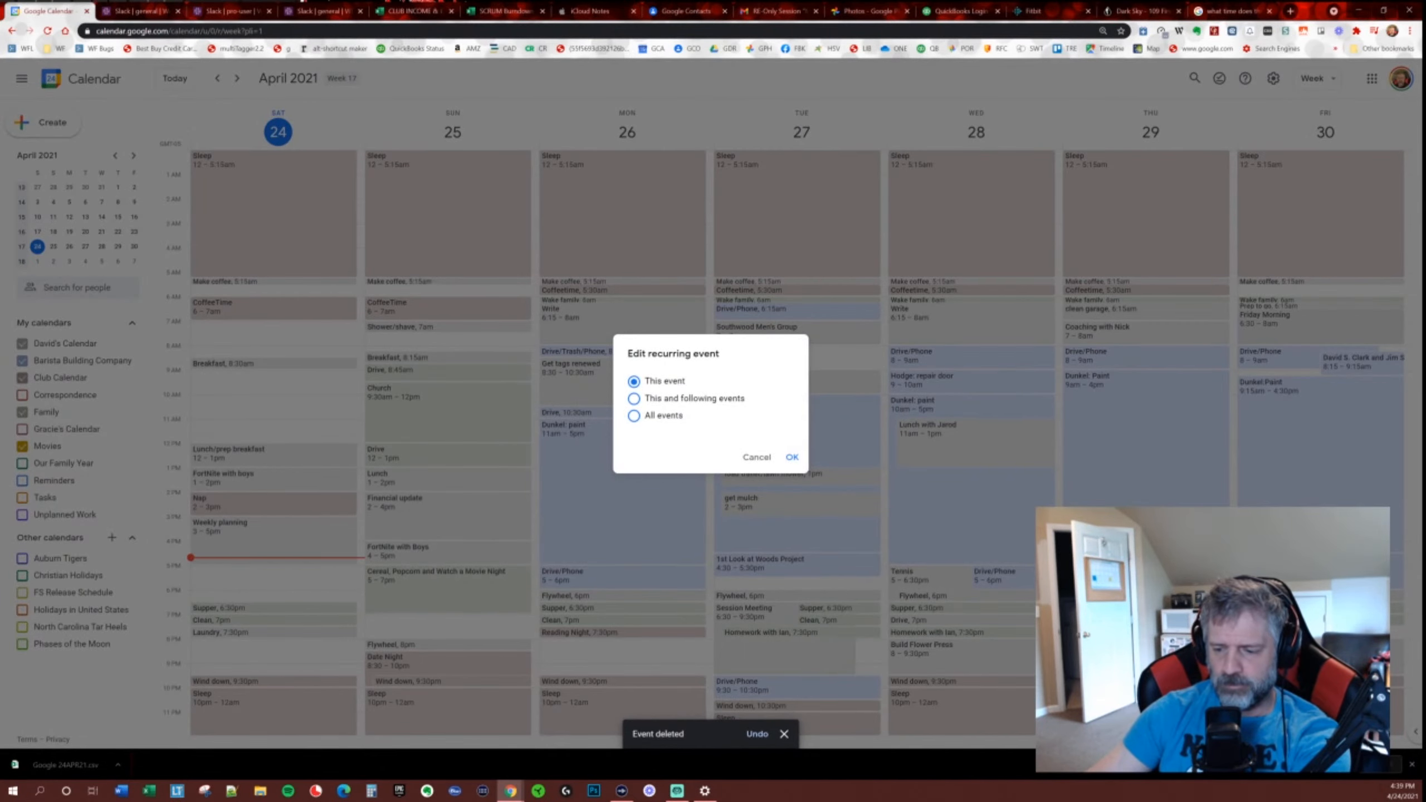
key(Return)
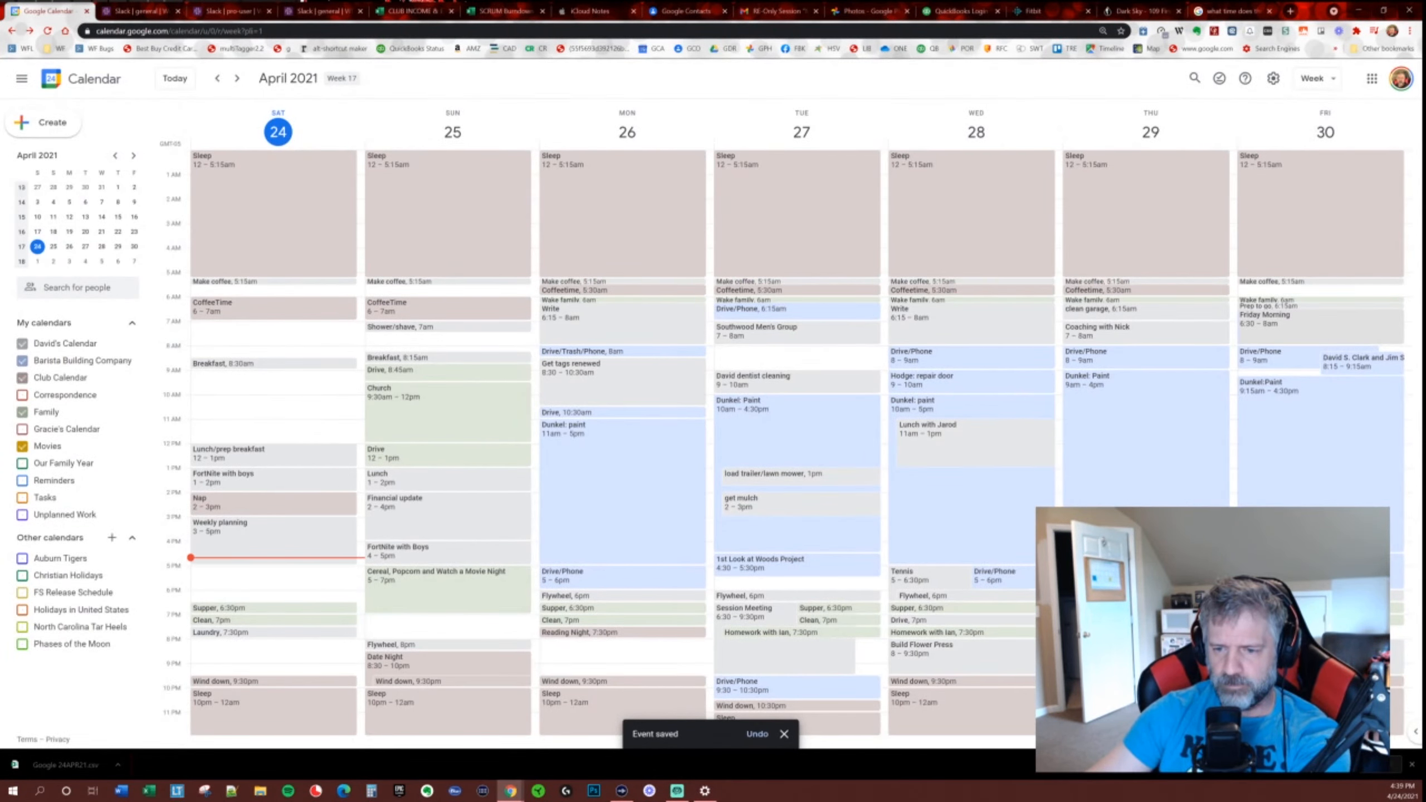
drag(1123, 632, 1123, 620)
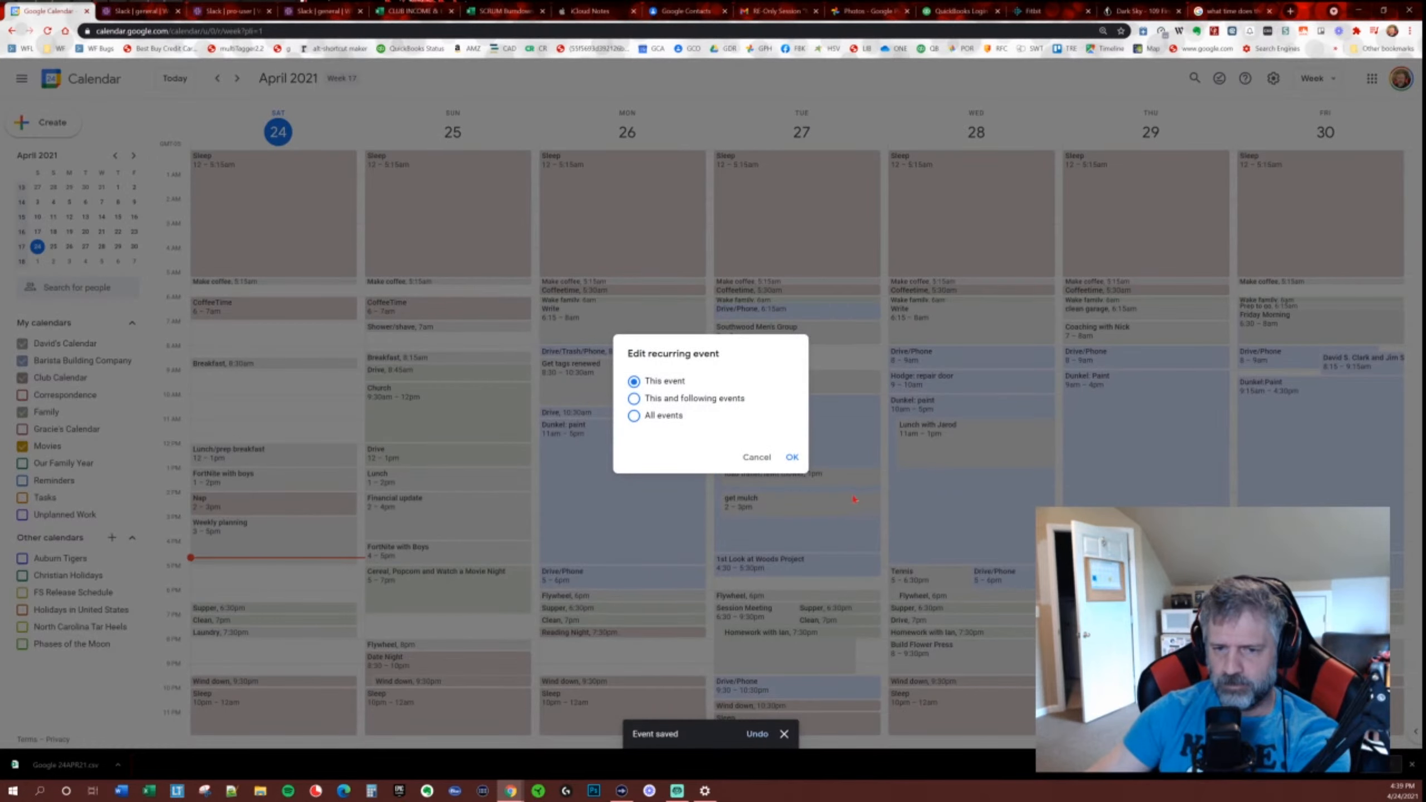
click(792, 457)
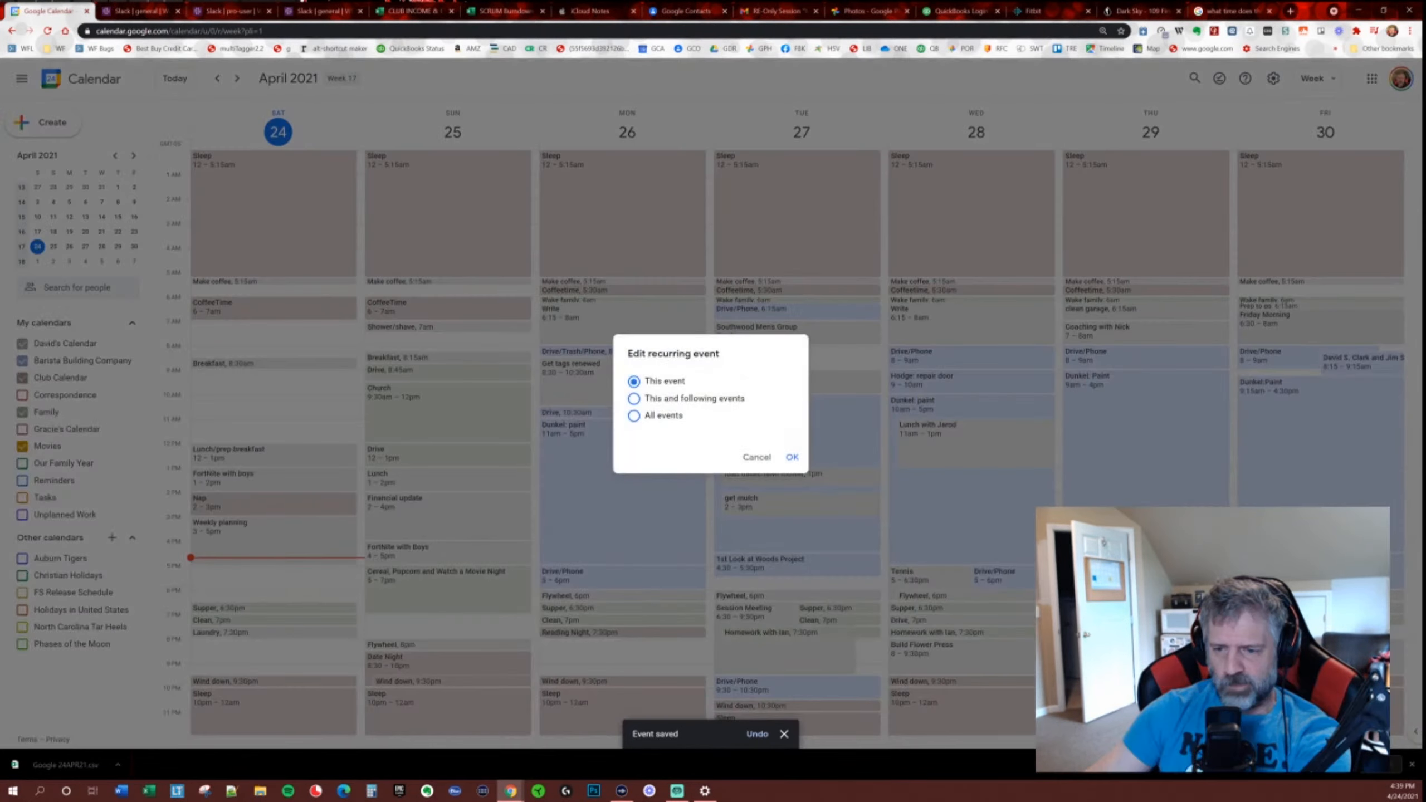
click(793, 457)
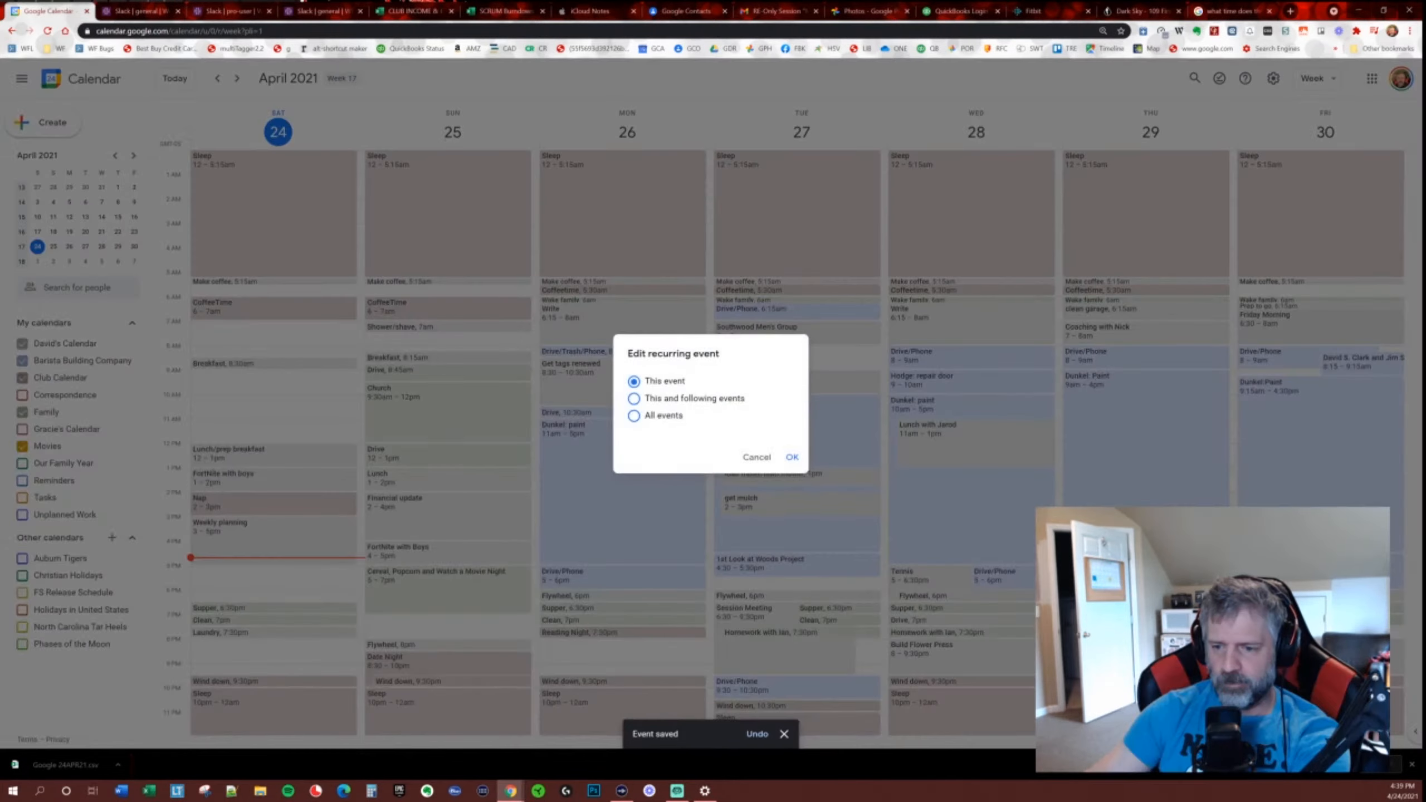
click(792, 458)
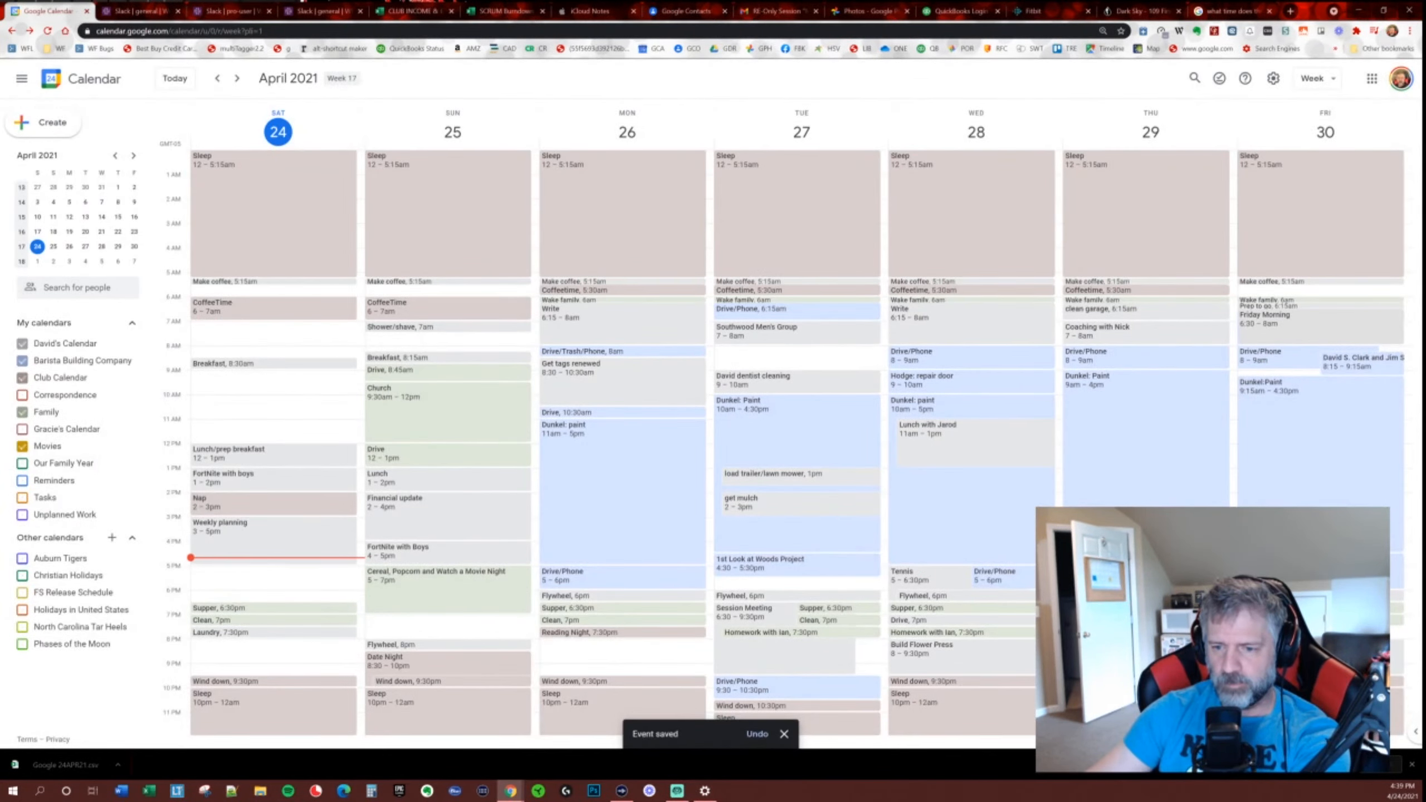
Delete only the Thursday, April 29 occurrence of the daily Wind down event.
click(1145, 681)
key(Delete)
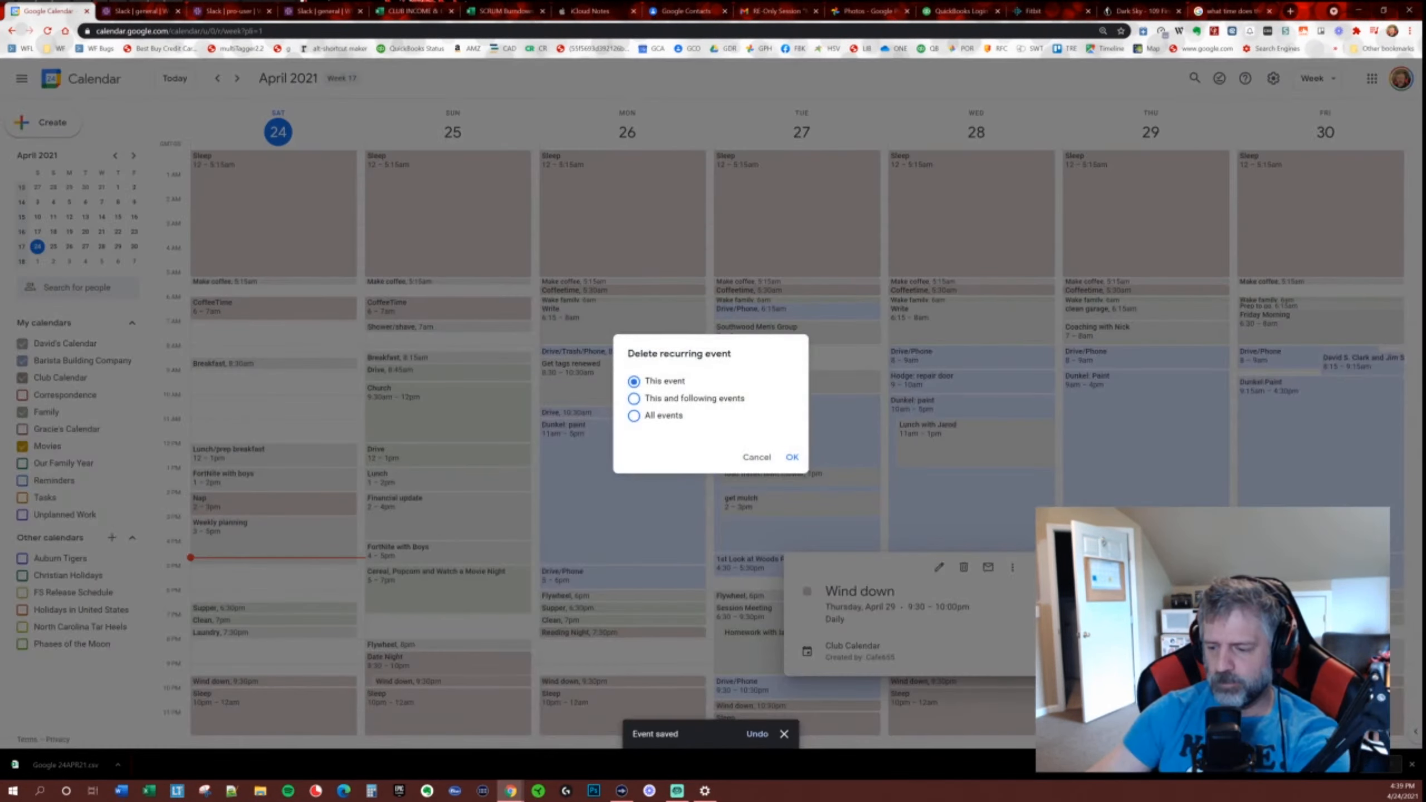
key(Return)
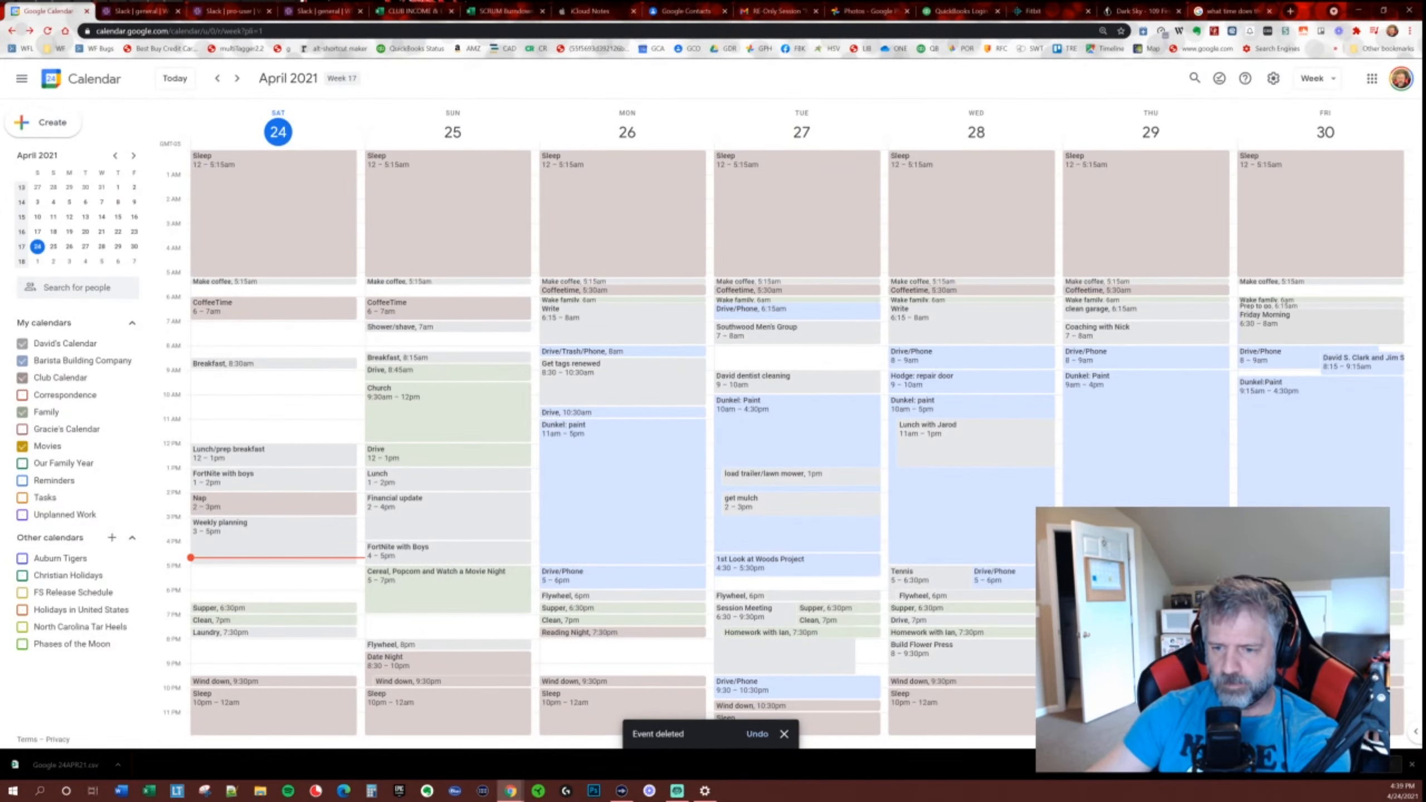
Shift Thursday night's Sleep event later for this event only, and move Cruze: cost analysis to Monday, April 26, 8–9pm.
drag(1145, 696, 1145, 721)
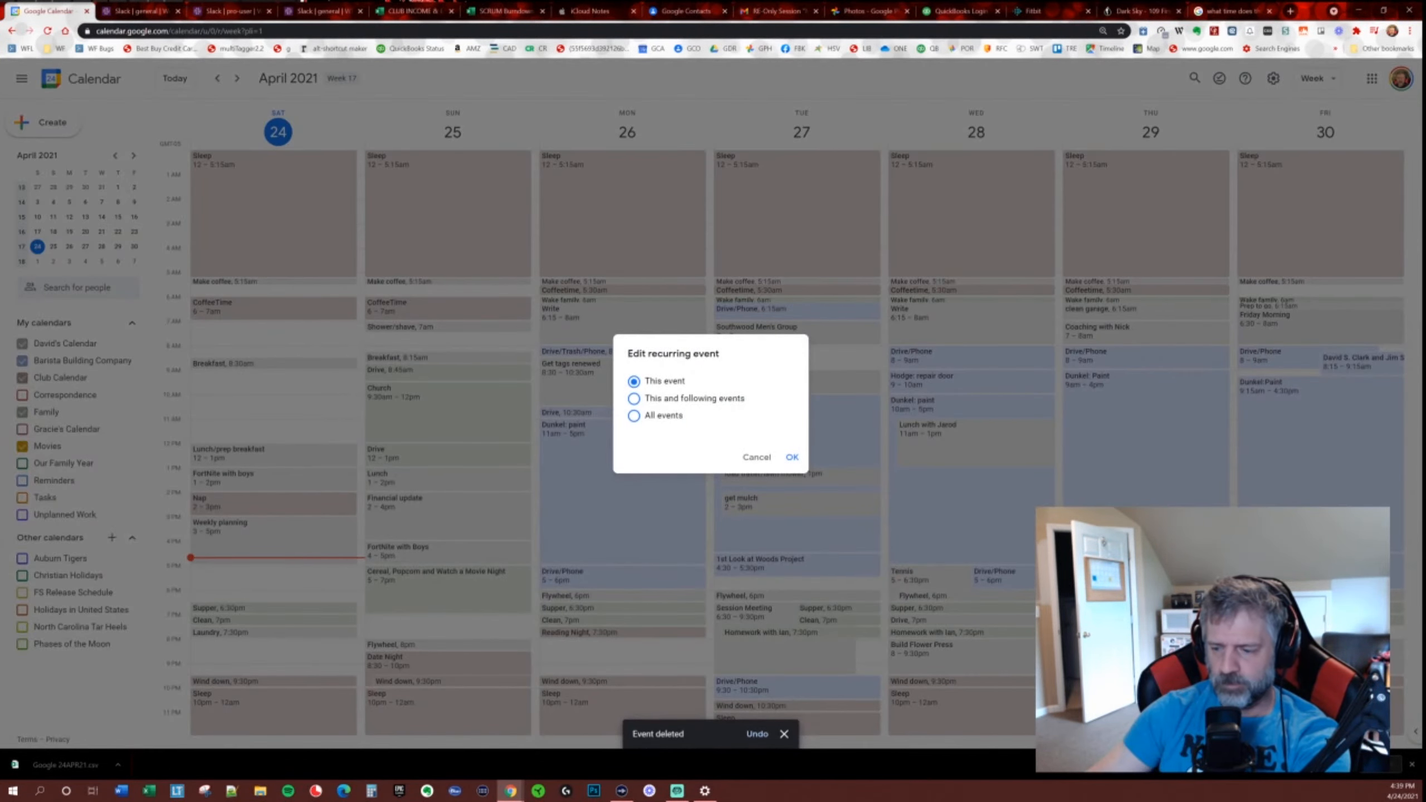
key(Return)
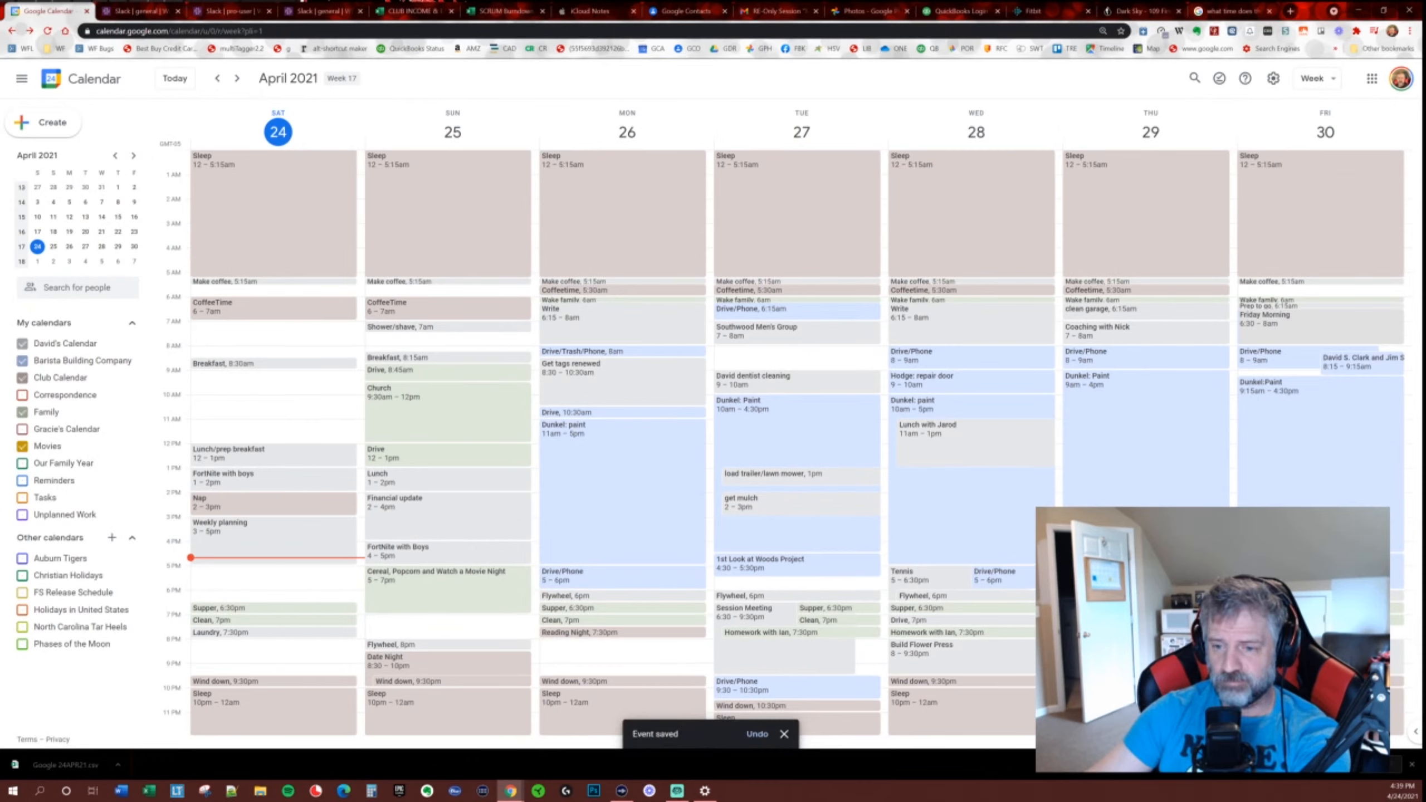
drag(1146, 557, 639, 656)
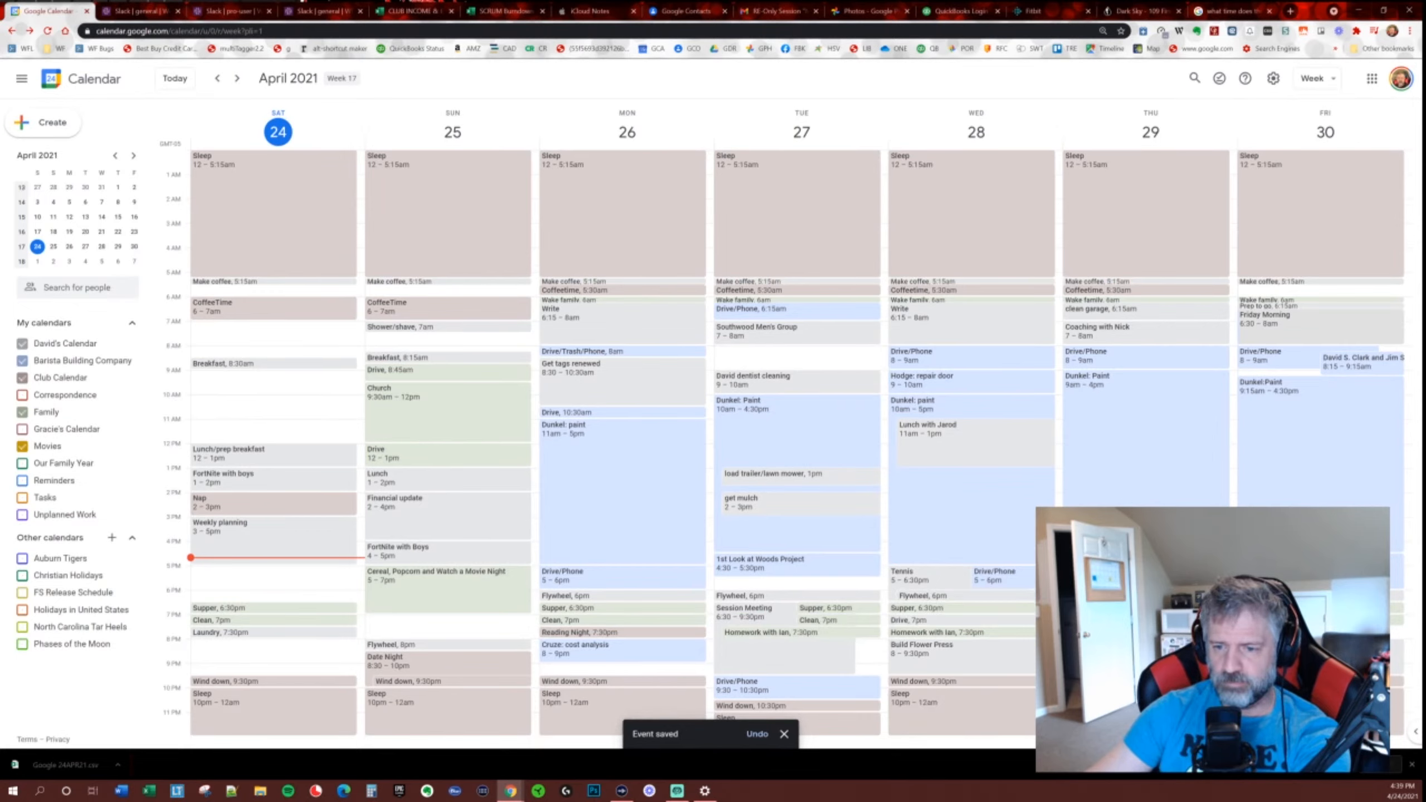
Start a new event on Thursday, April 29 from 5:00pm to 10:30pm and title it Date Night.
drag(1146, 570, 1146, 696)
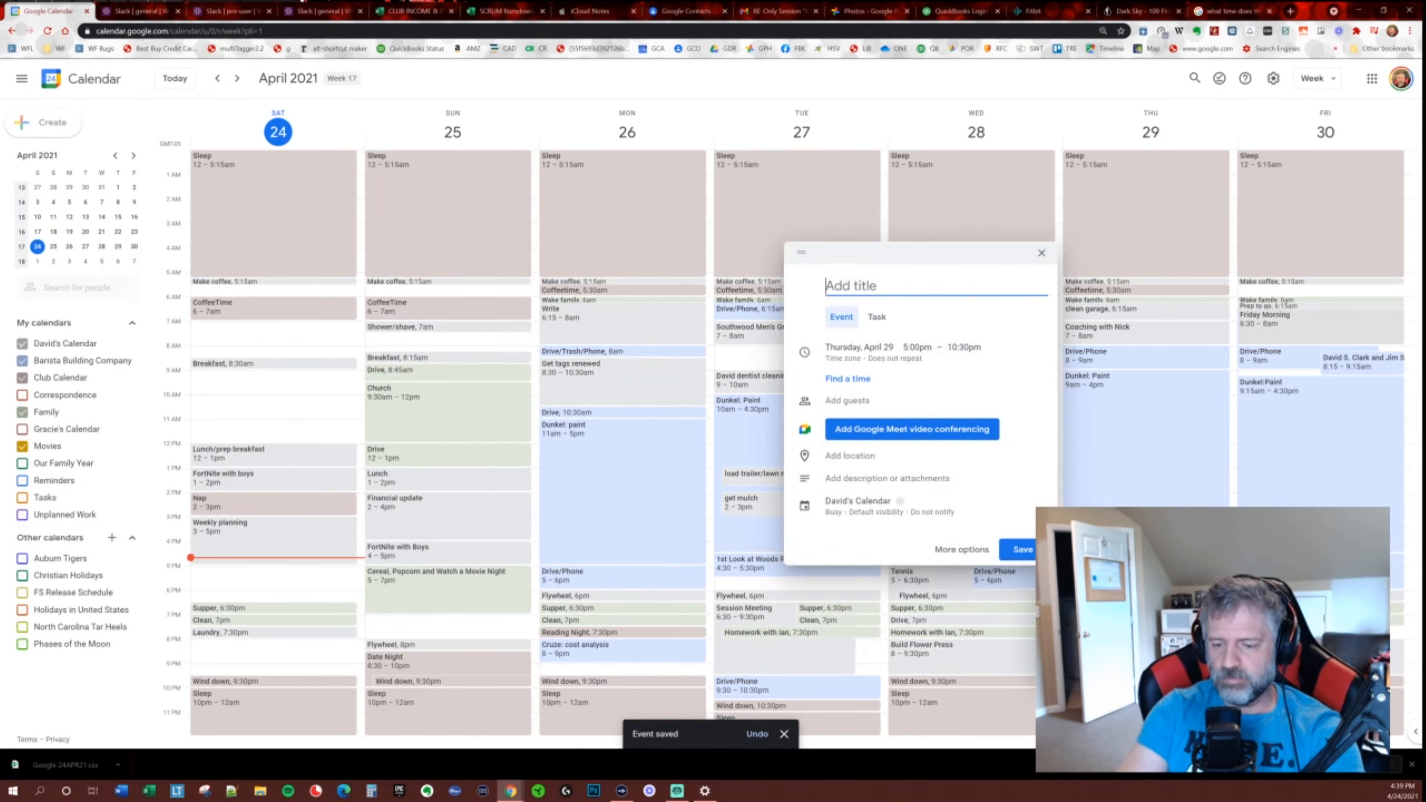
text(Date Night with )
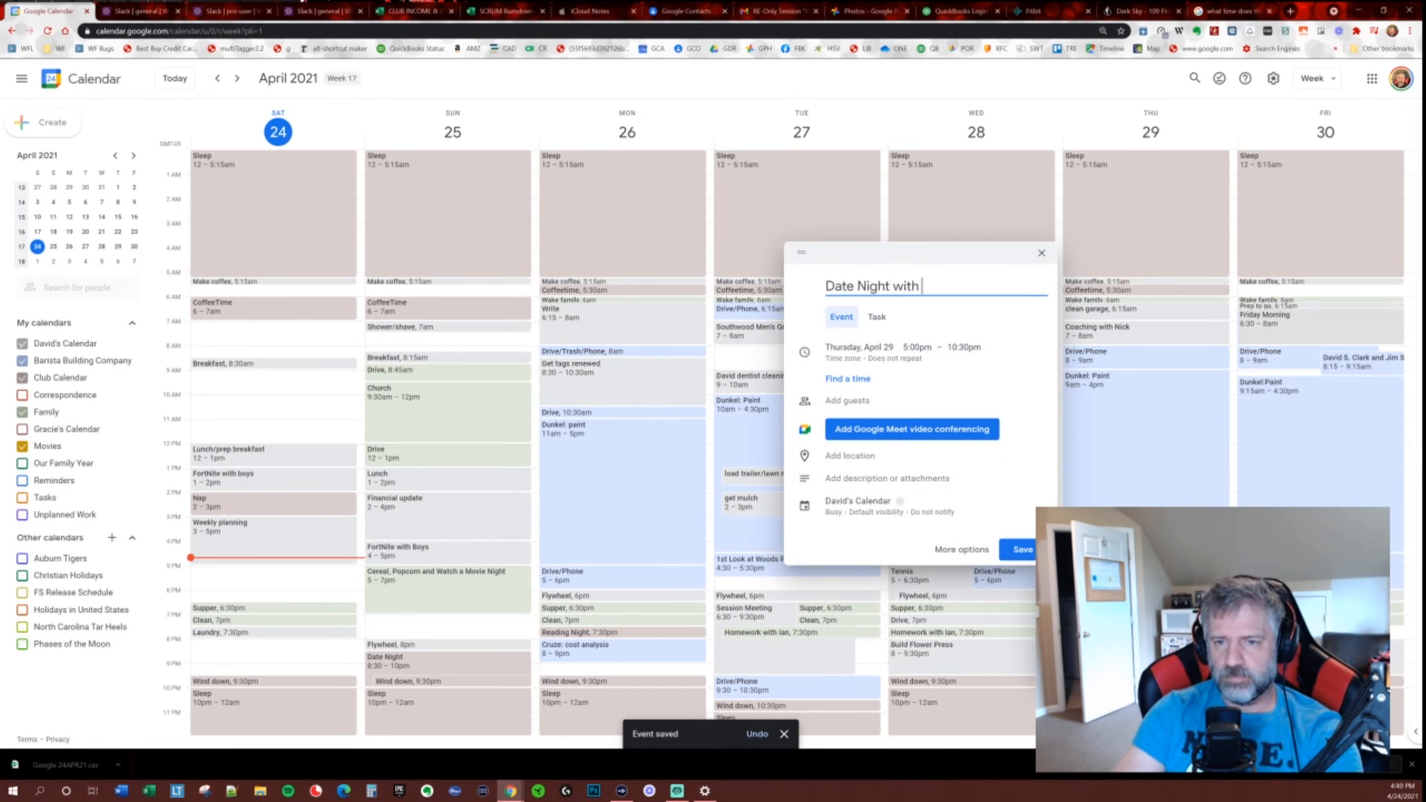
text(Gracie)
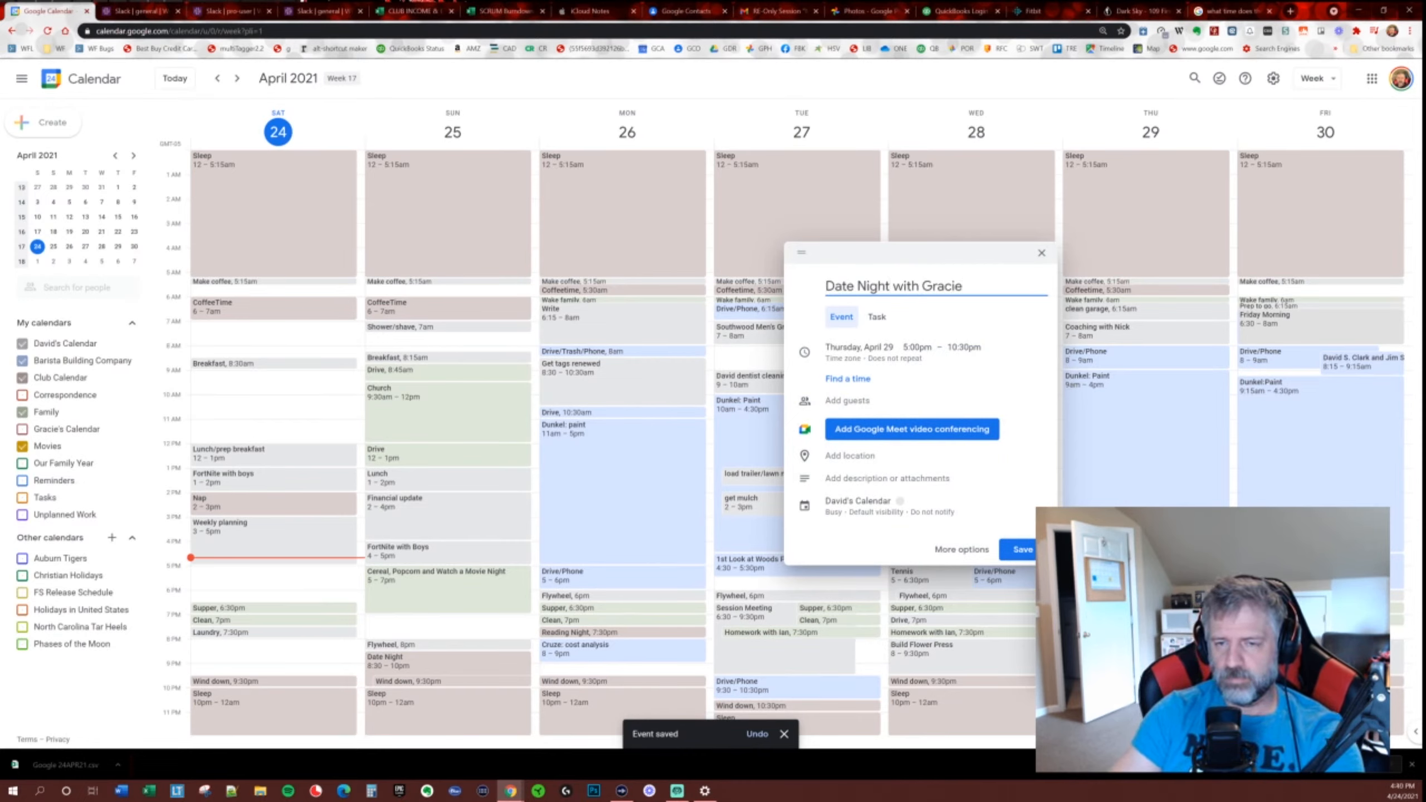
key(BackSpace)
key(BackSpace)
key(BackSpace)
key(BackSpace)
key(BackSpace)
key(BackSpace)
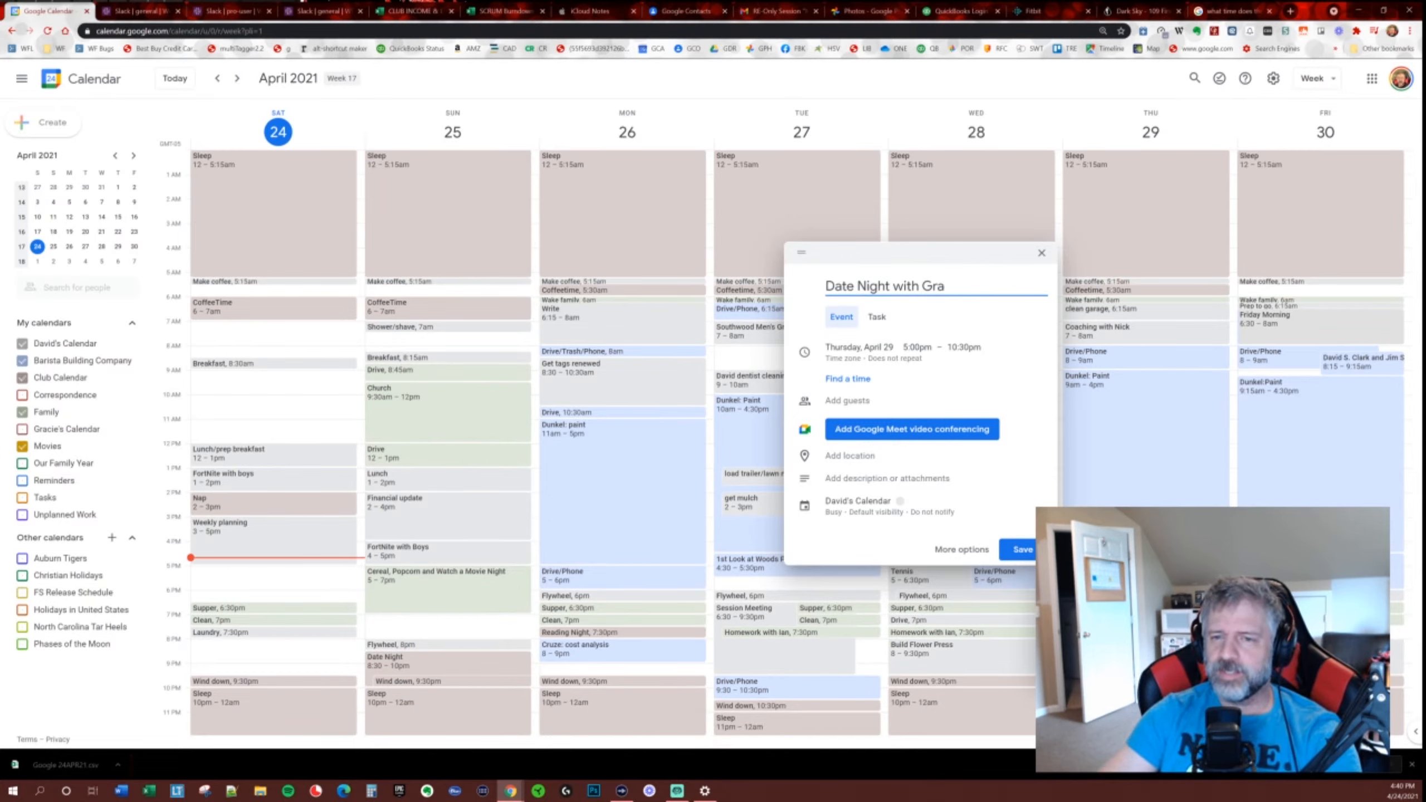
key(BackSpace)
key(BackSpace)
key(BackSpace)
key(BackSpace)
key(BackSpace)
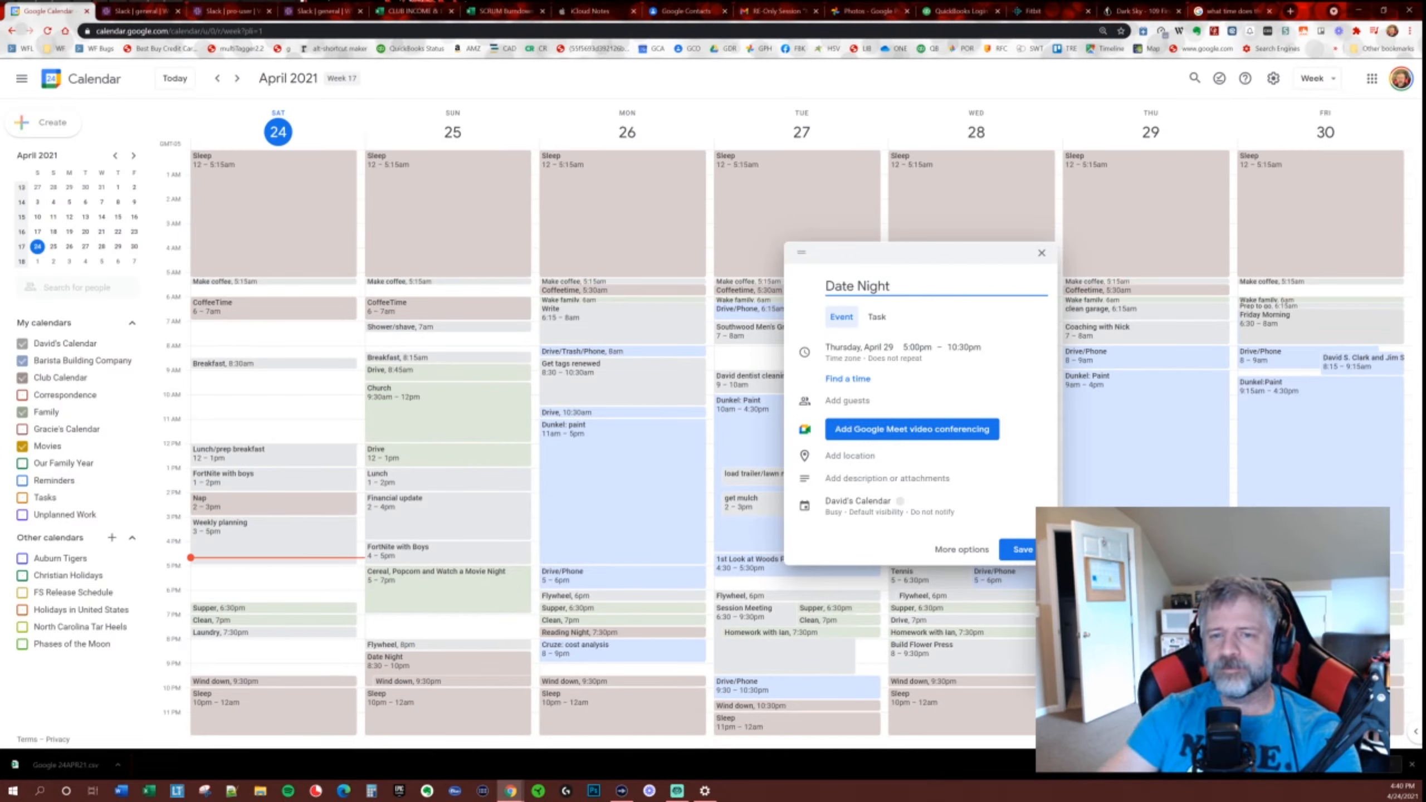
Assign the Date Night event to Club Calendar and save it.
click(858, 509)
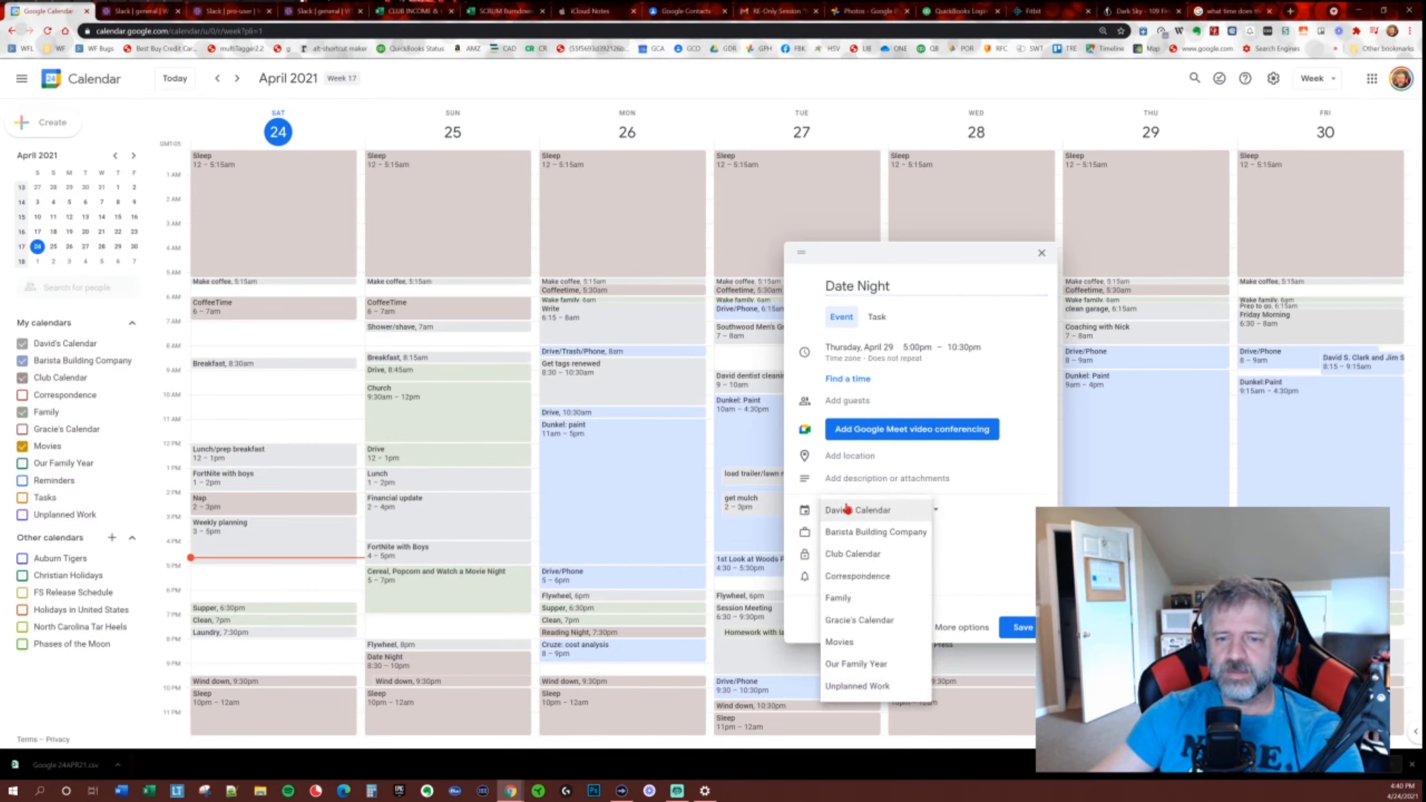
click(871, 551)
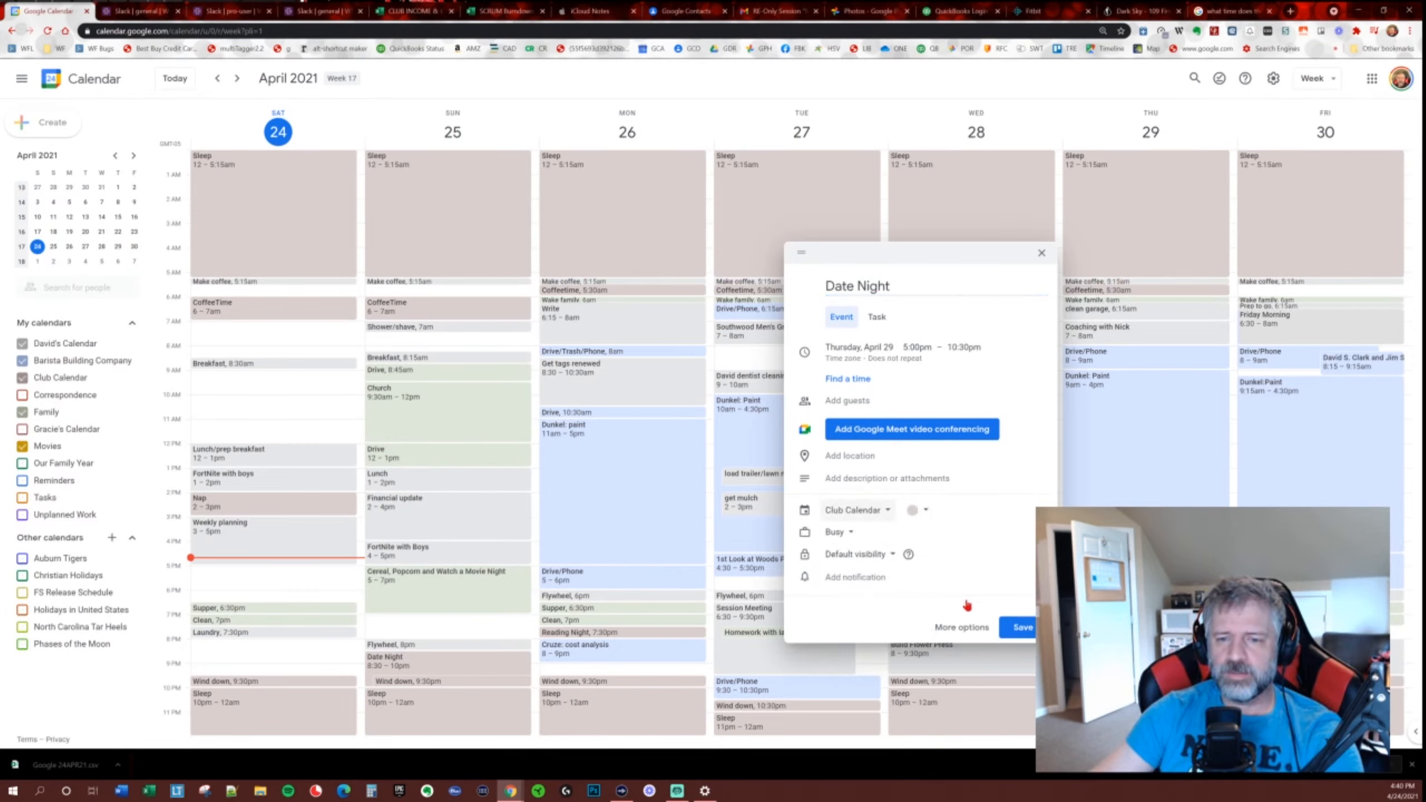
click(1022, 627)
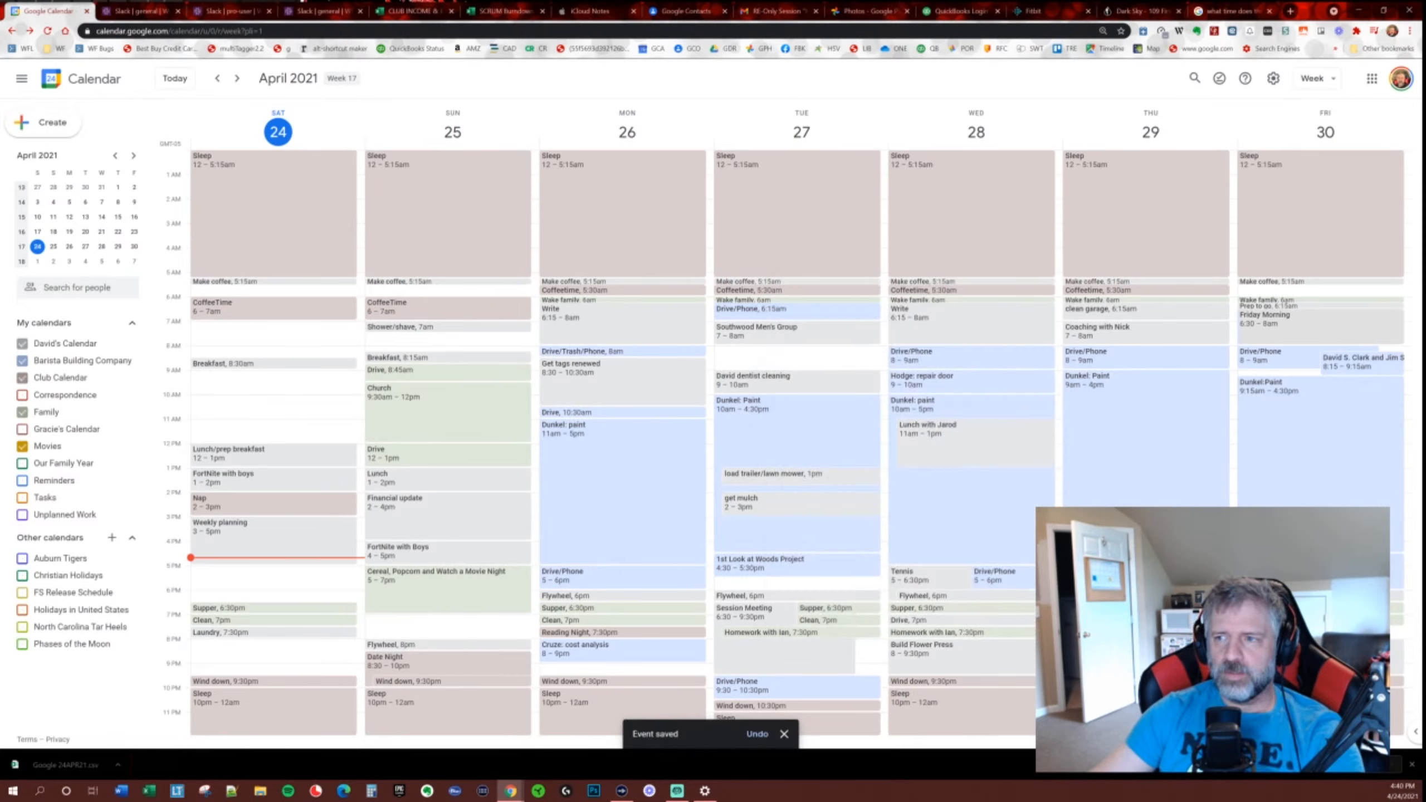
double_click(1310, 16)
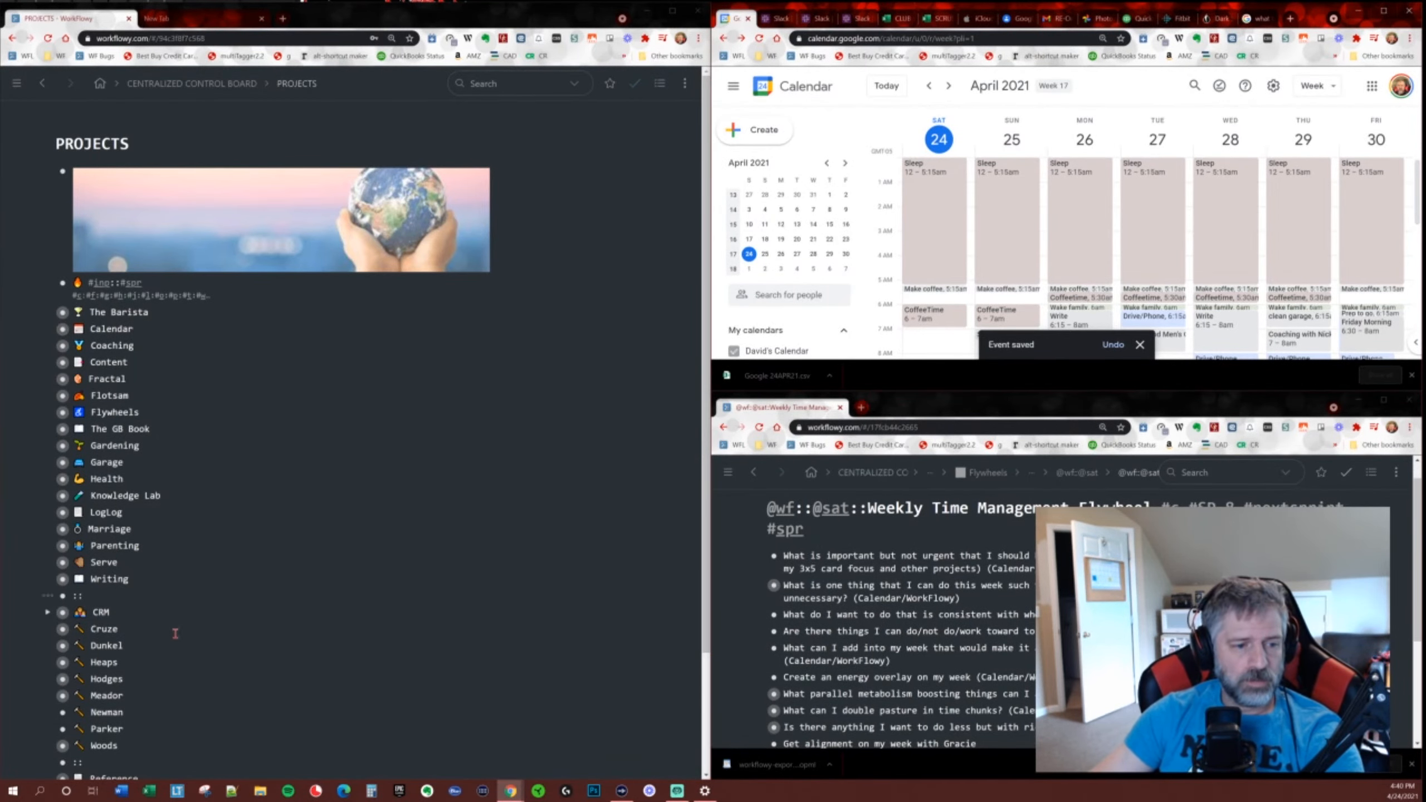
scroll(156, 692, down, 3)
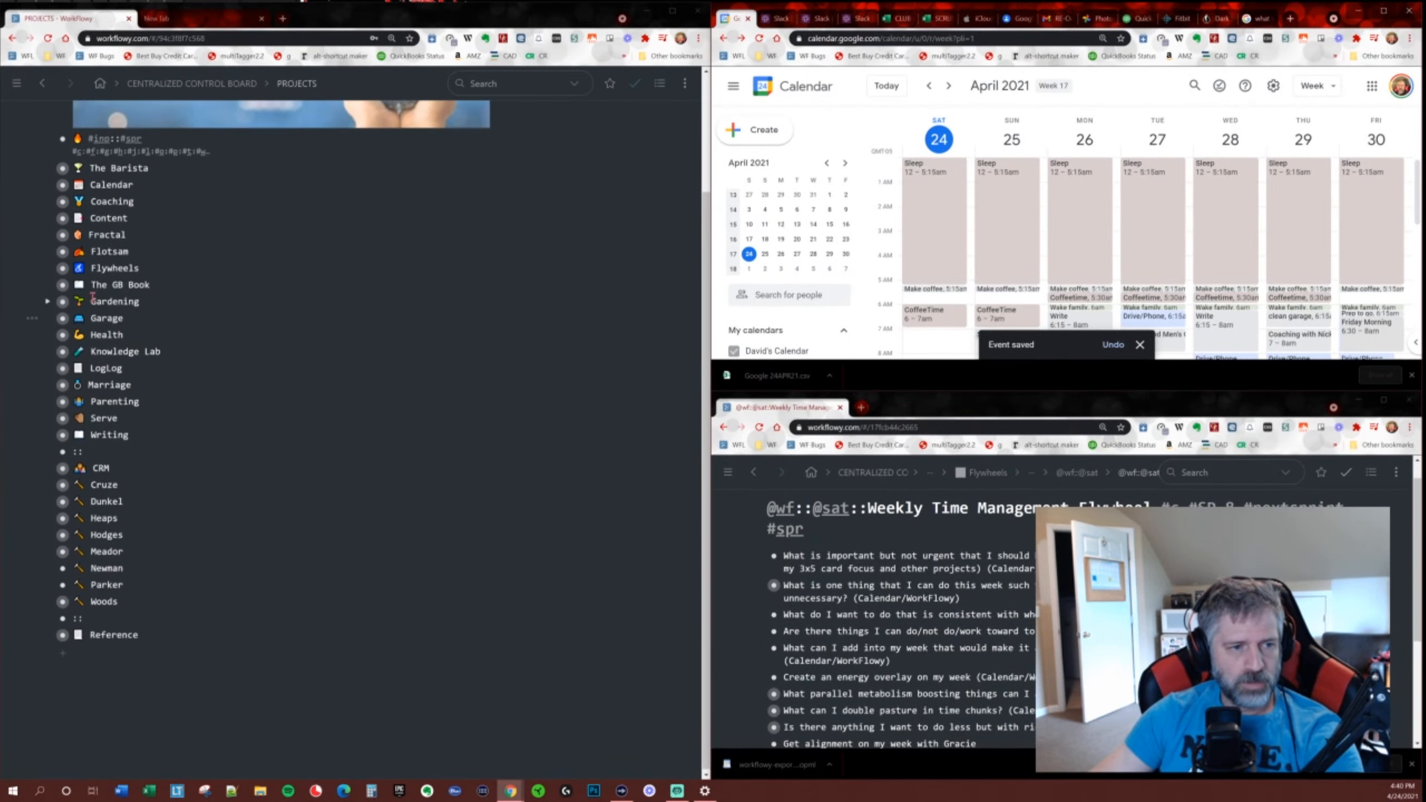
click(62, 266)
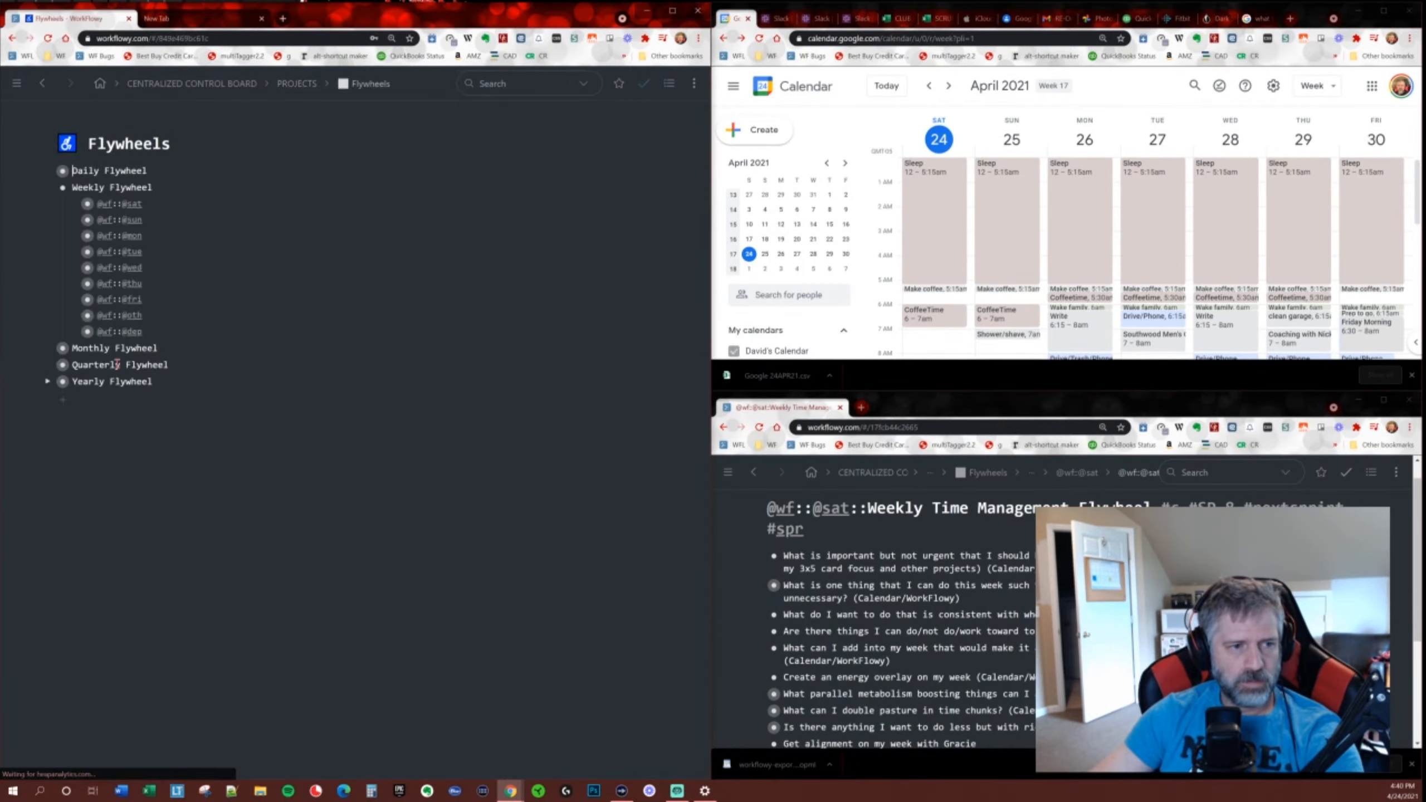
click(87, 332)
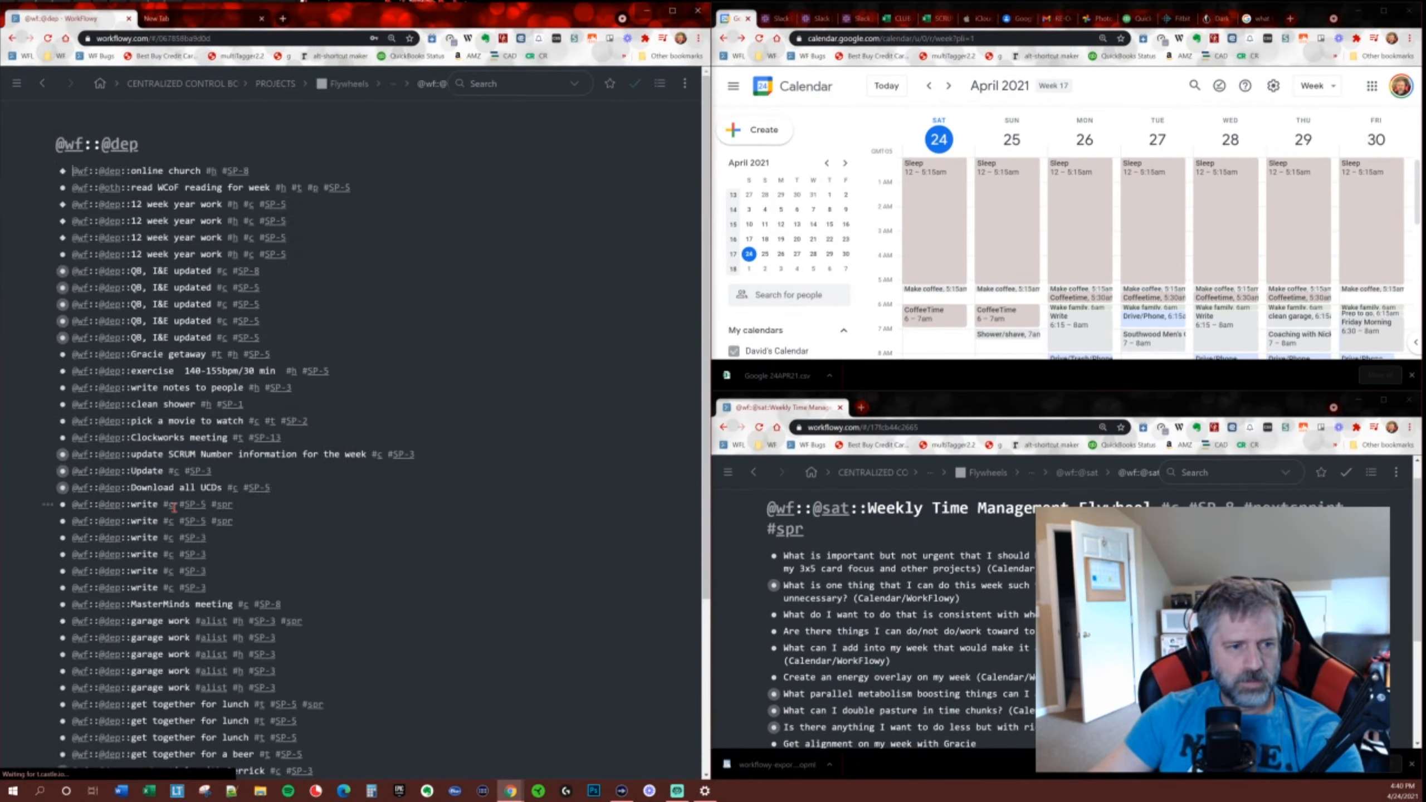
scroll(380, 571, down, 2)
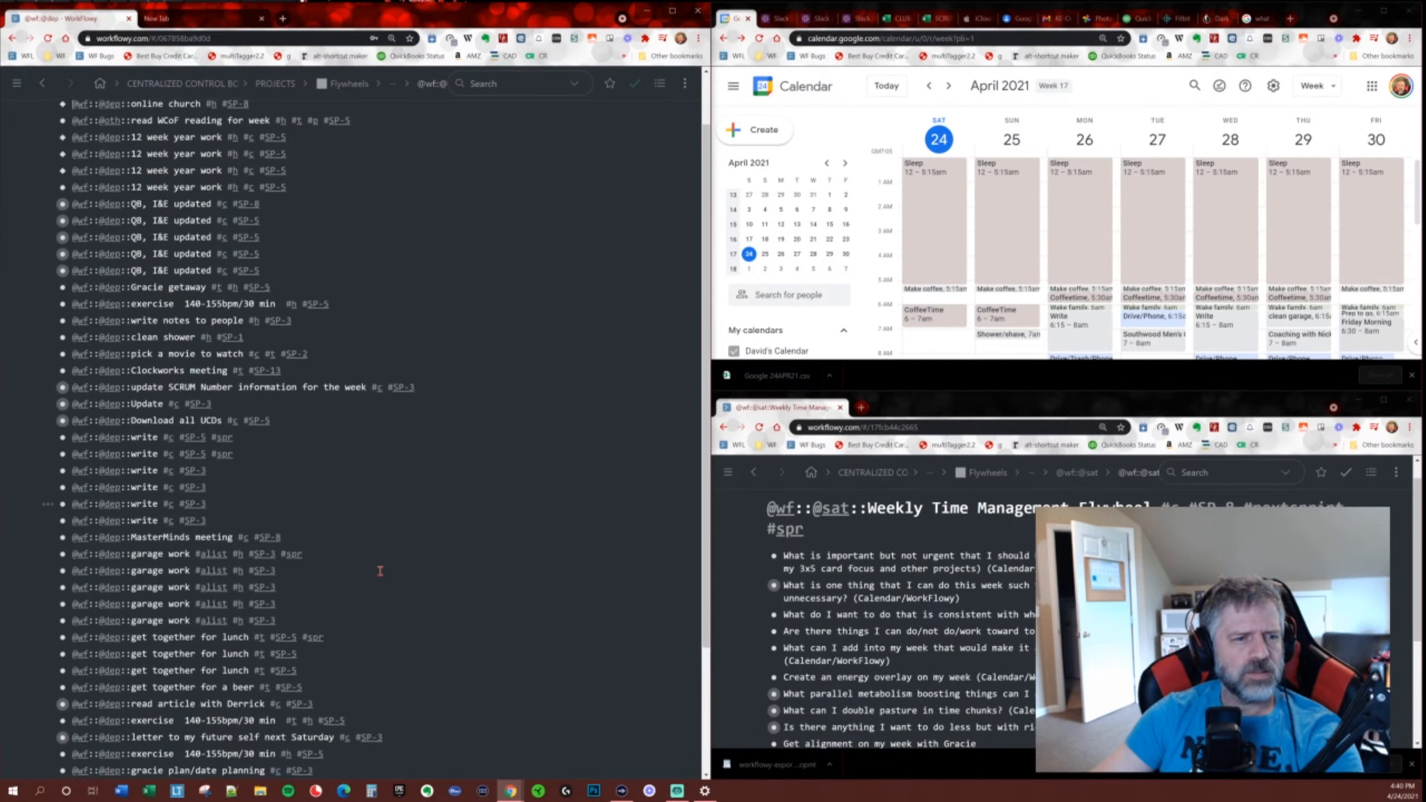
scroll(380, 571, down, 4)
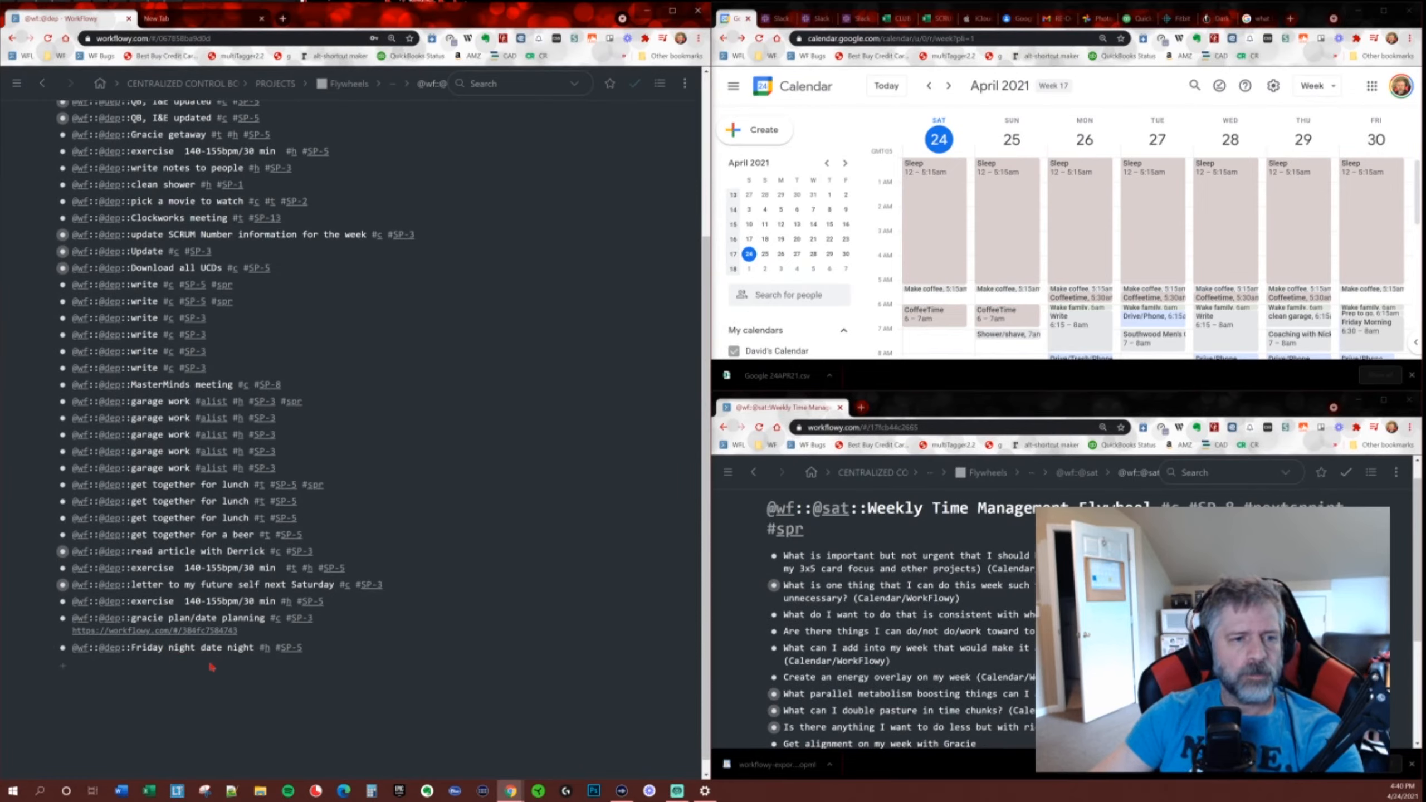
scroll(244, 672, up, 6)
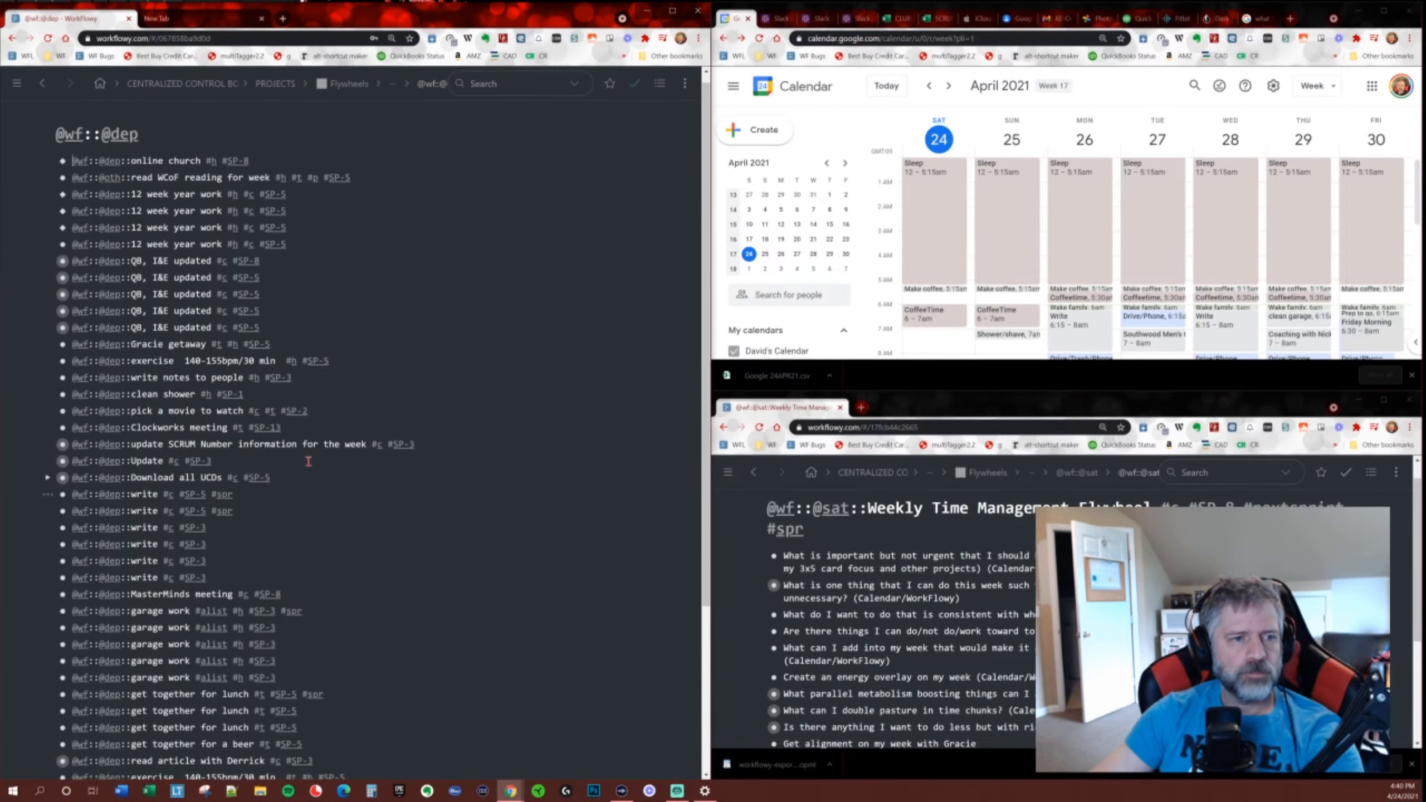
Return to the PROJECTS list and open the Flotsam project.
click(275, 83)
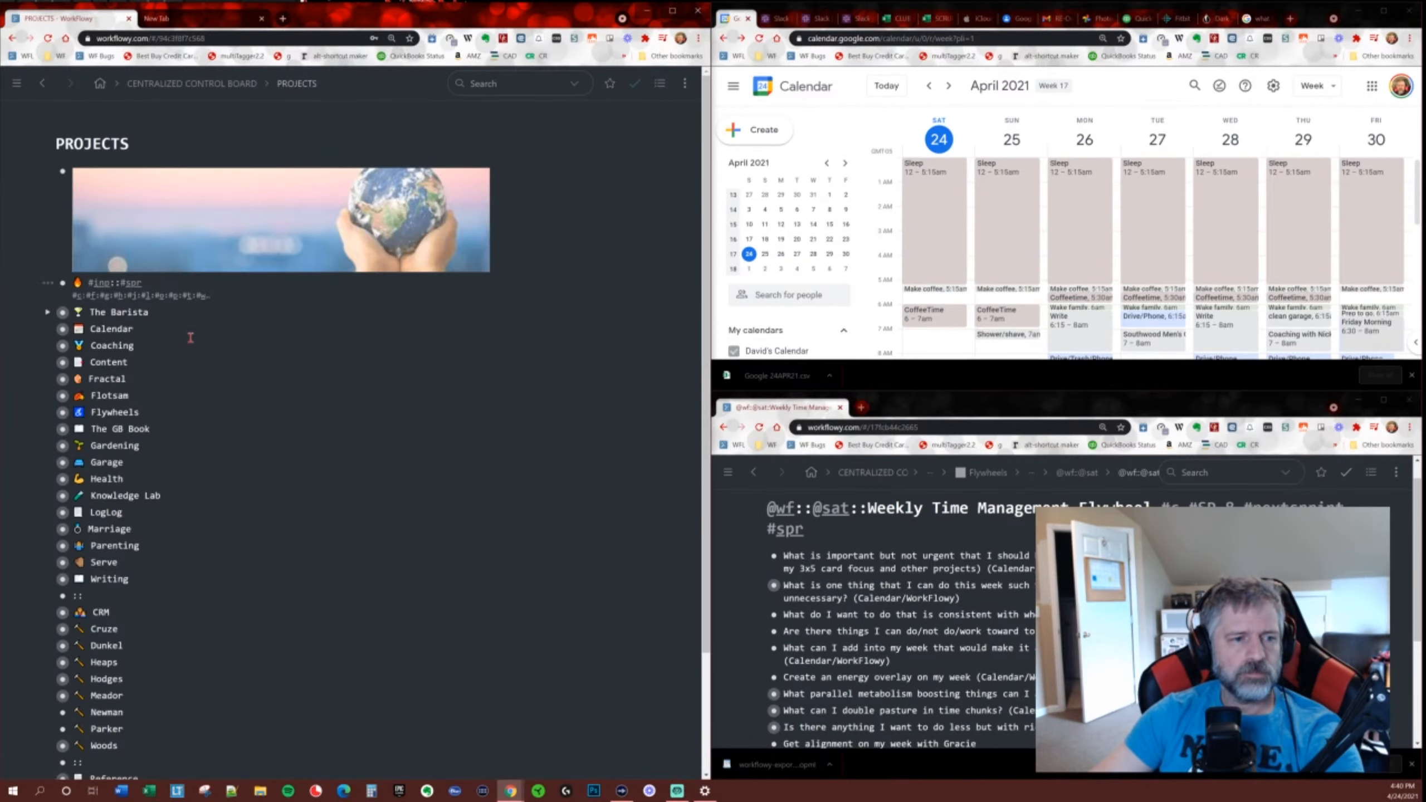
click(62, 395)
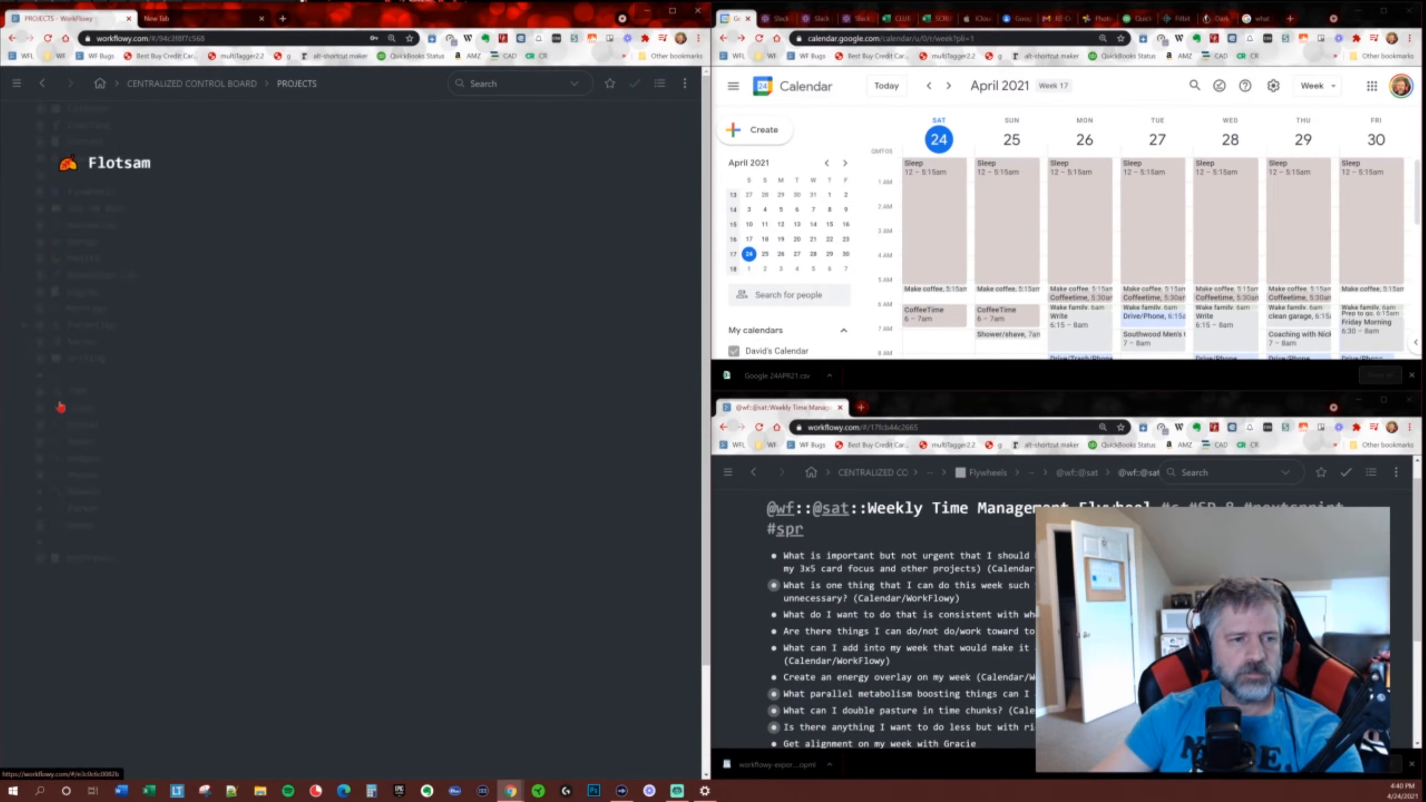
key(Return)
text(H)
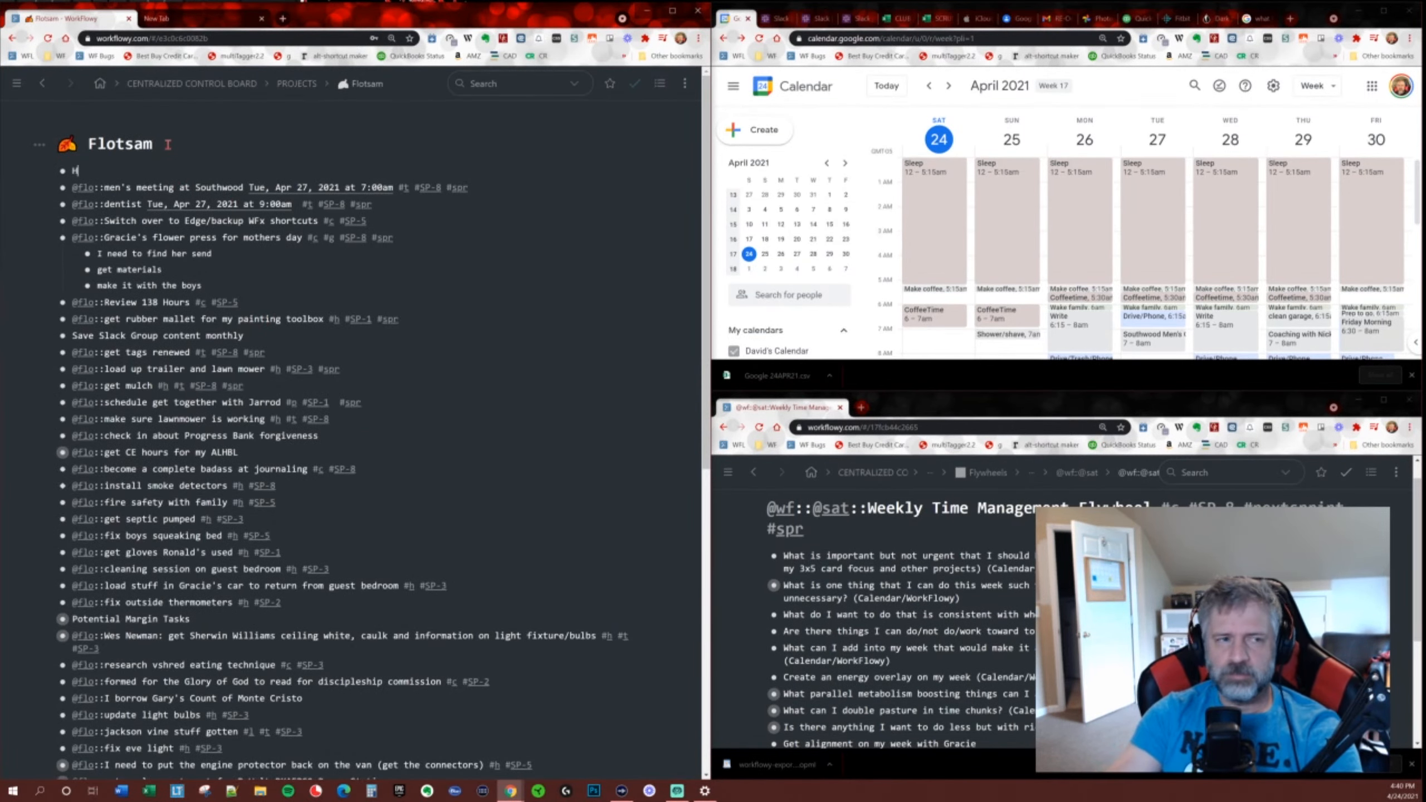
key(BackSpace)
text(@flo::hot )
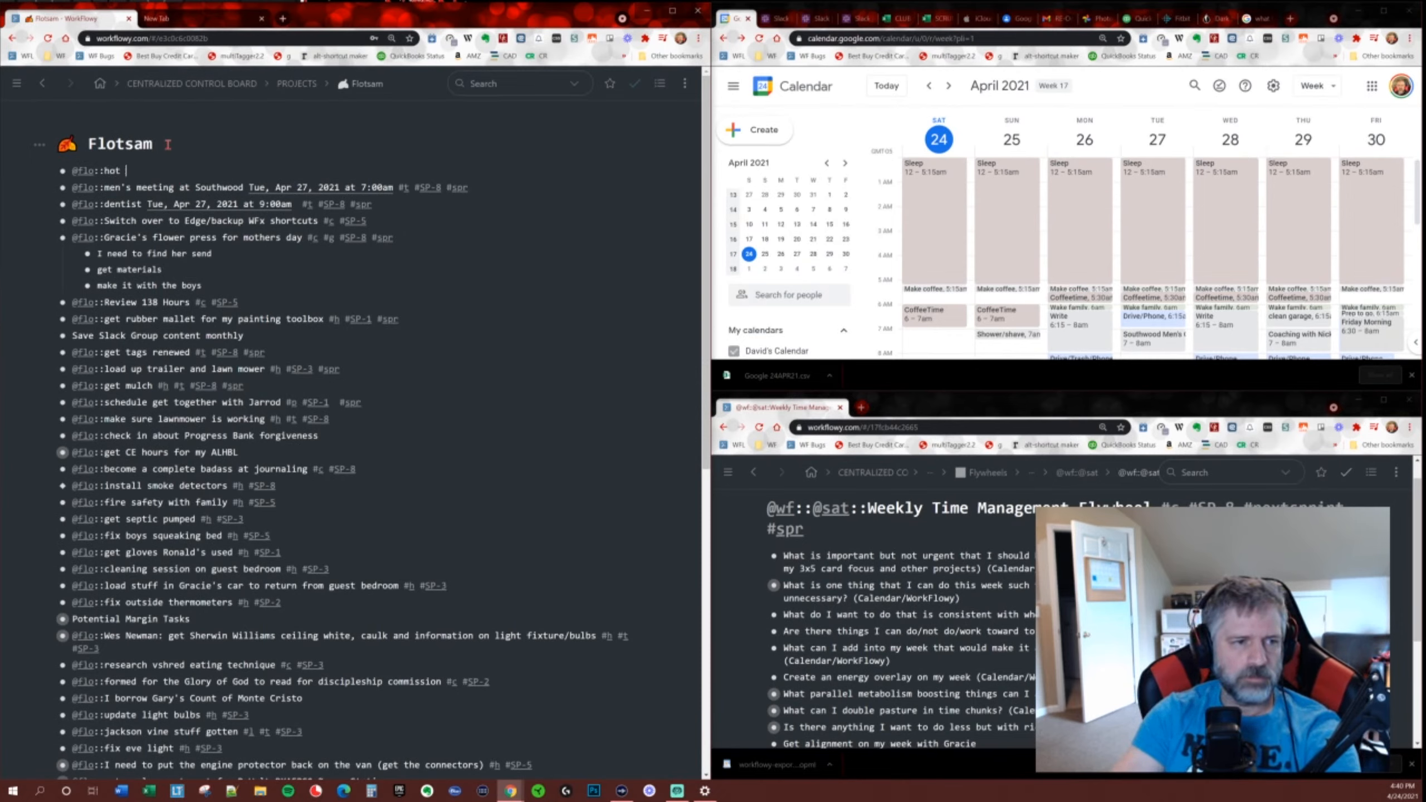
text(date with my tro)
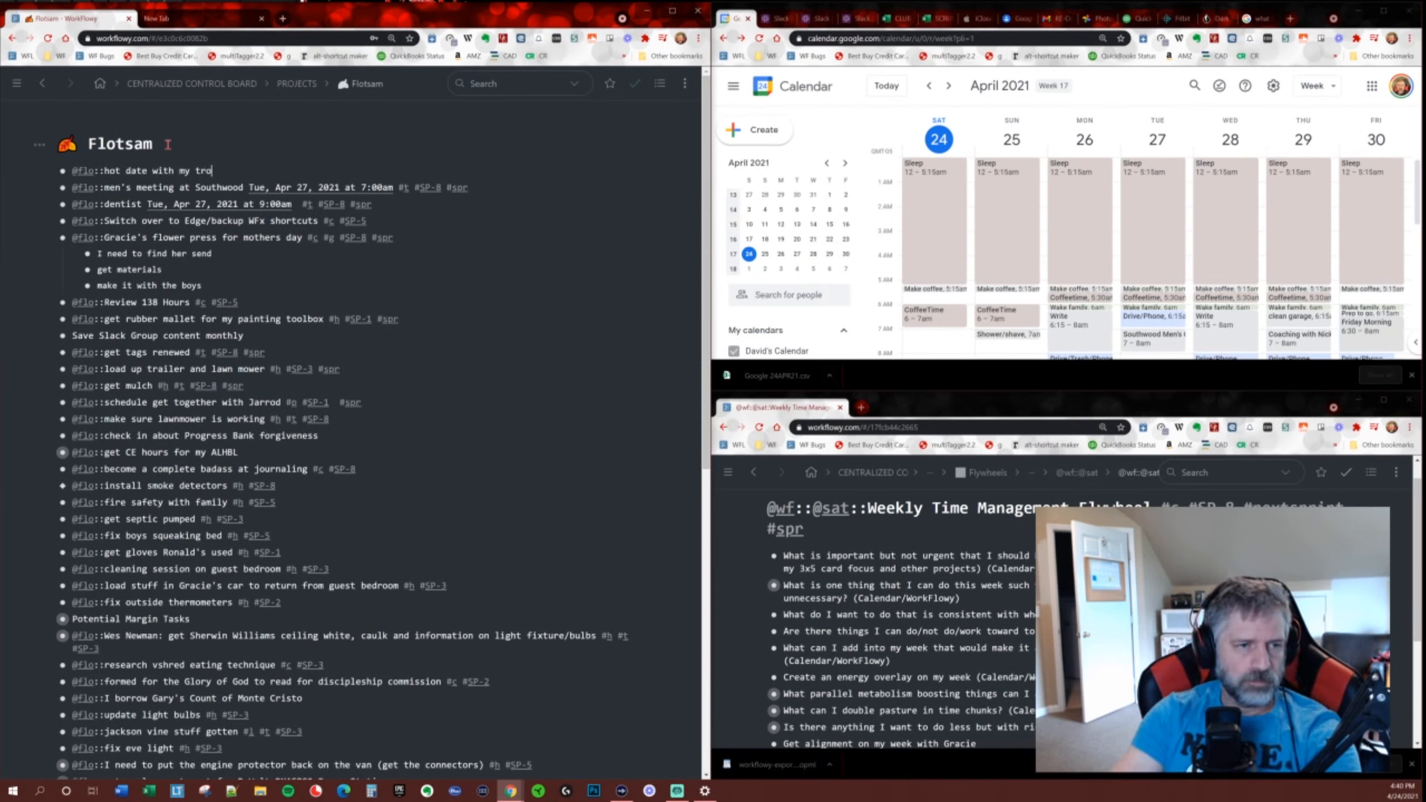
text(phy wife #)
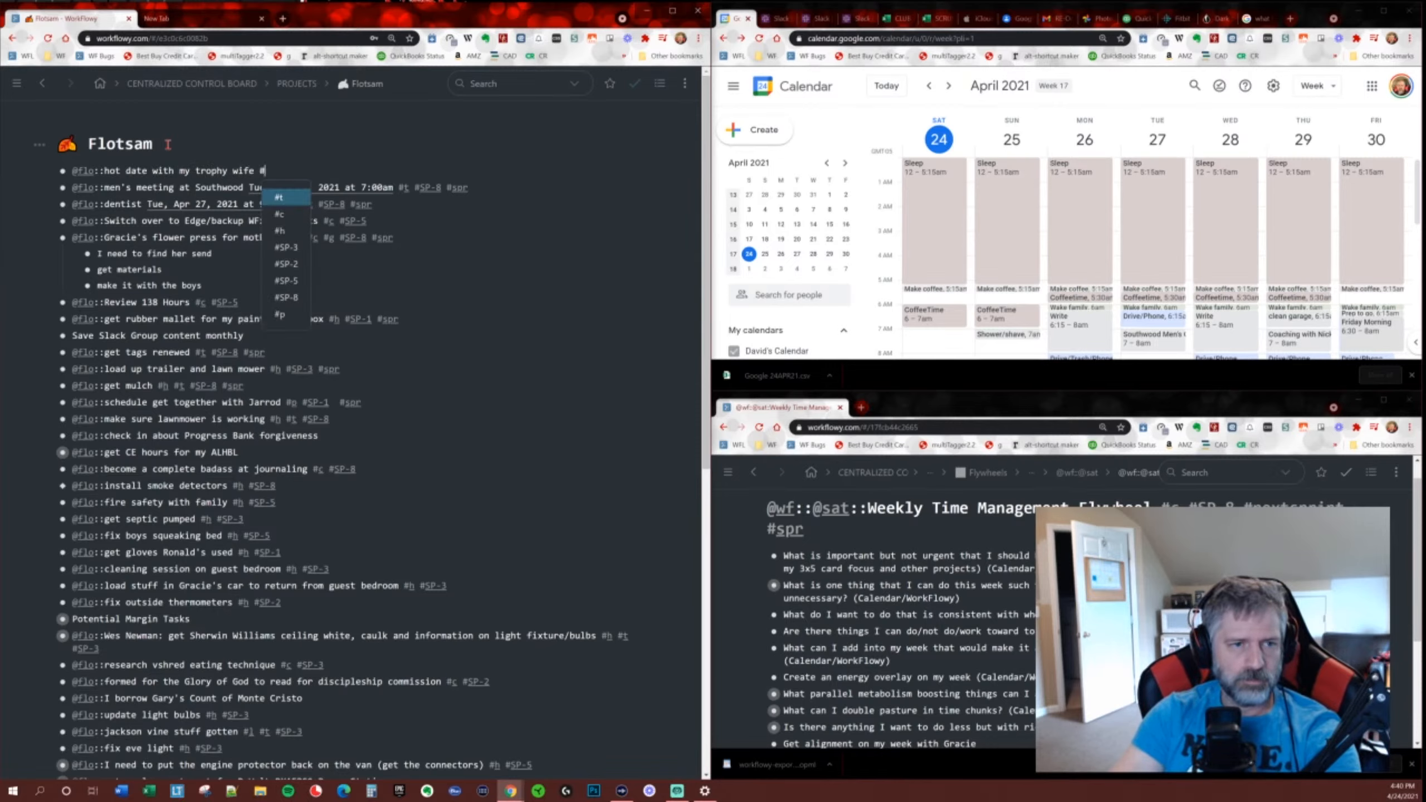
text(t s2)
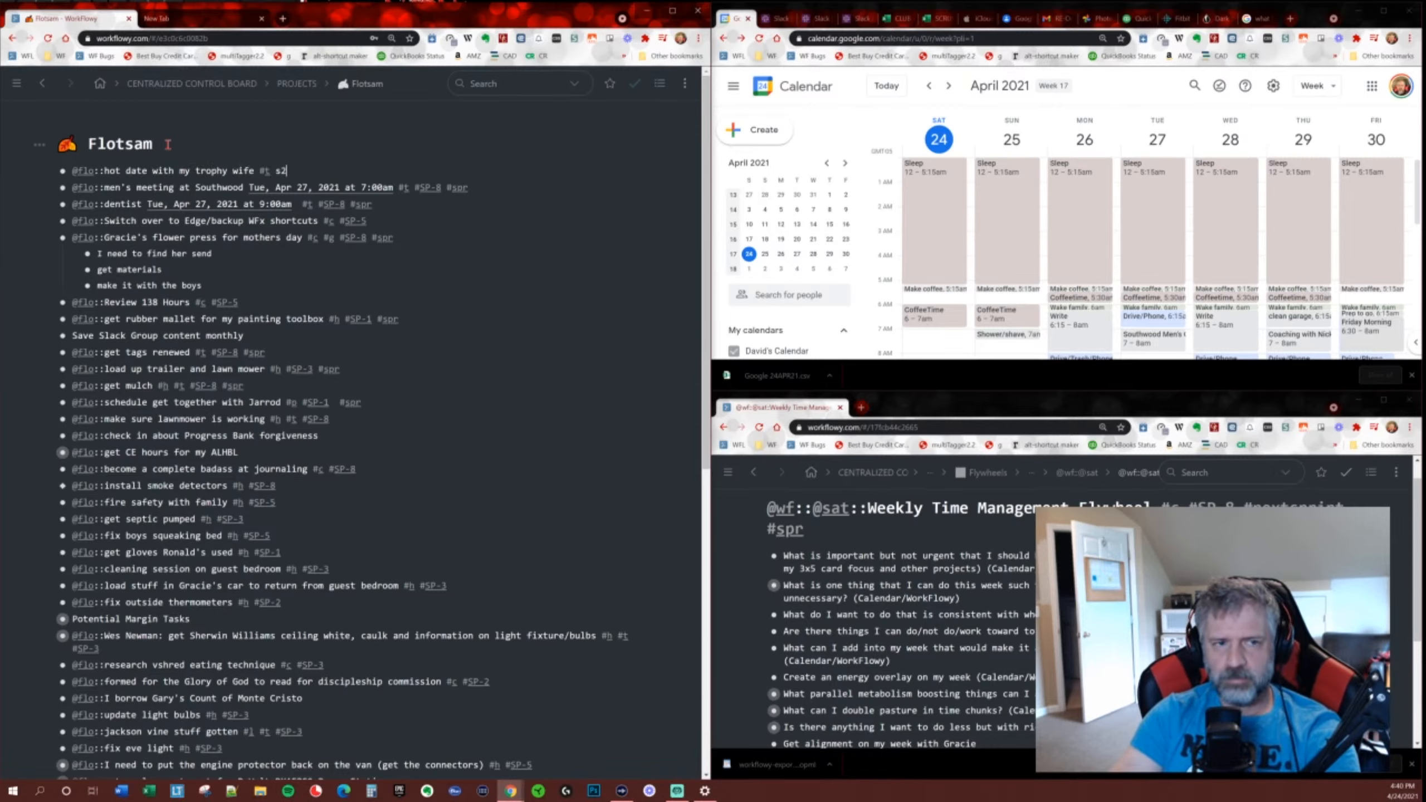
key(BackSpace)
key(BackSpace)
text(#SP-21 #spr)
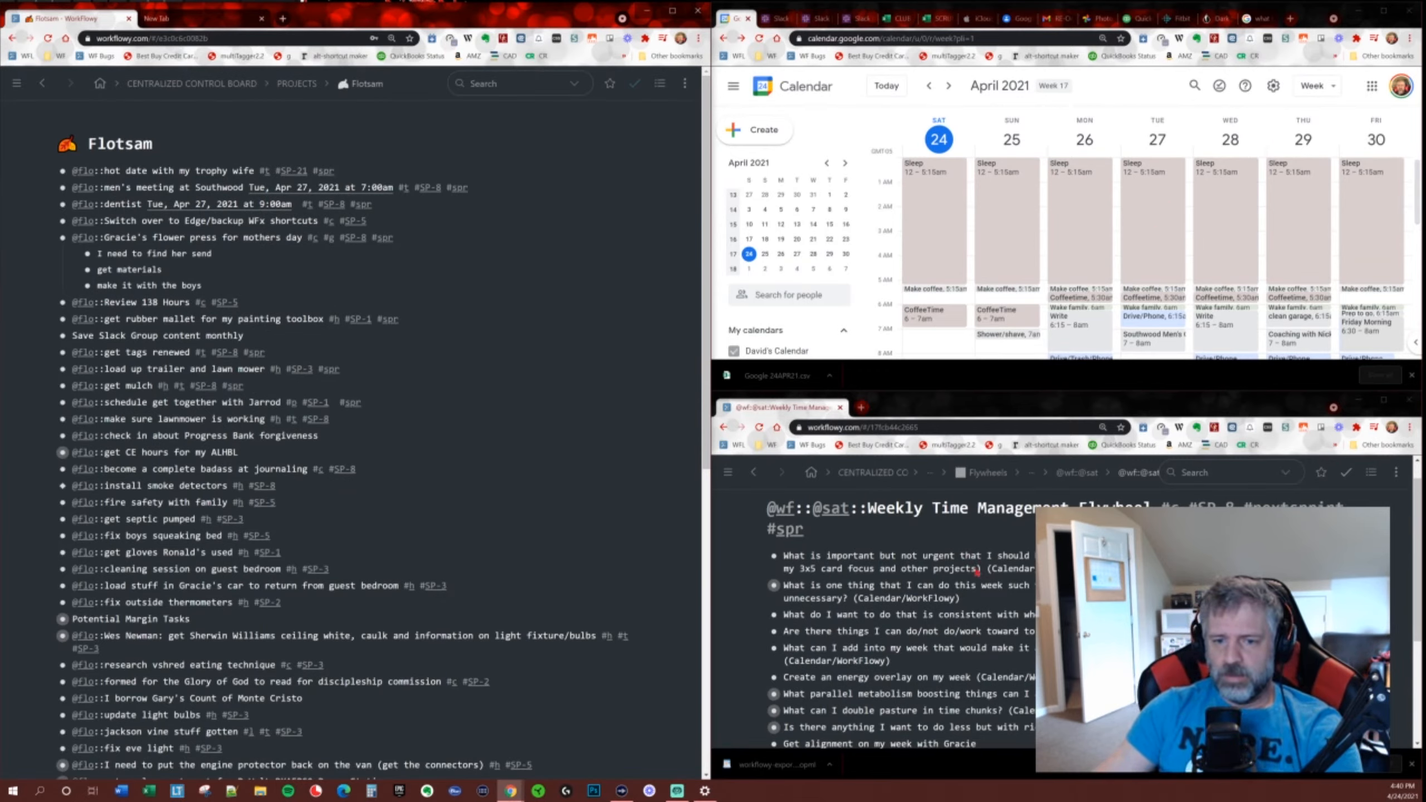
Complete the "important but not urgent" question in the Weekly Time Management Flywheel and review the notes nested under the following question.
click(1005, 556)
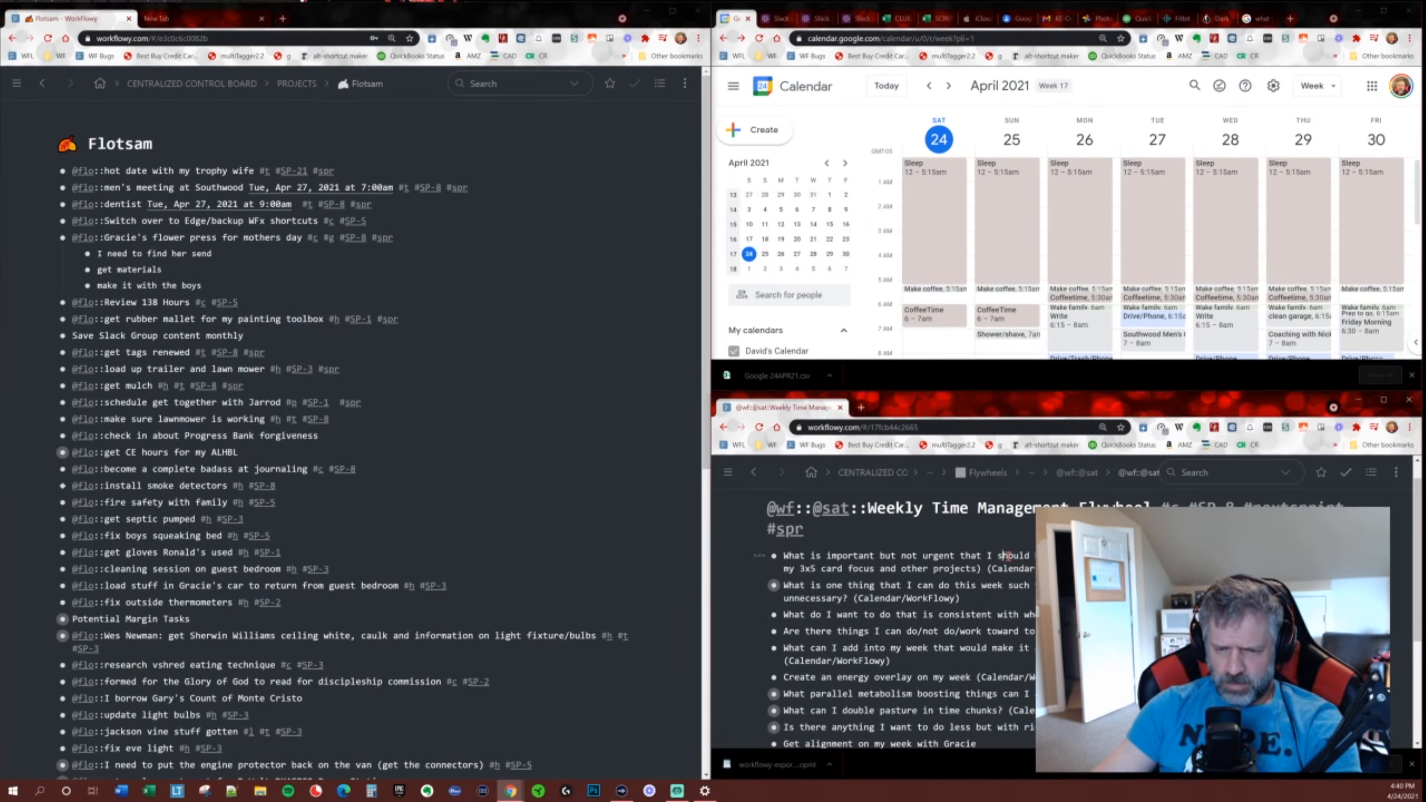
key(ctrl+Return)
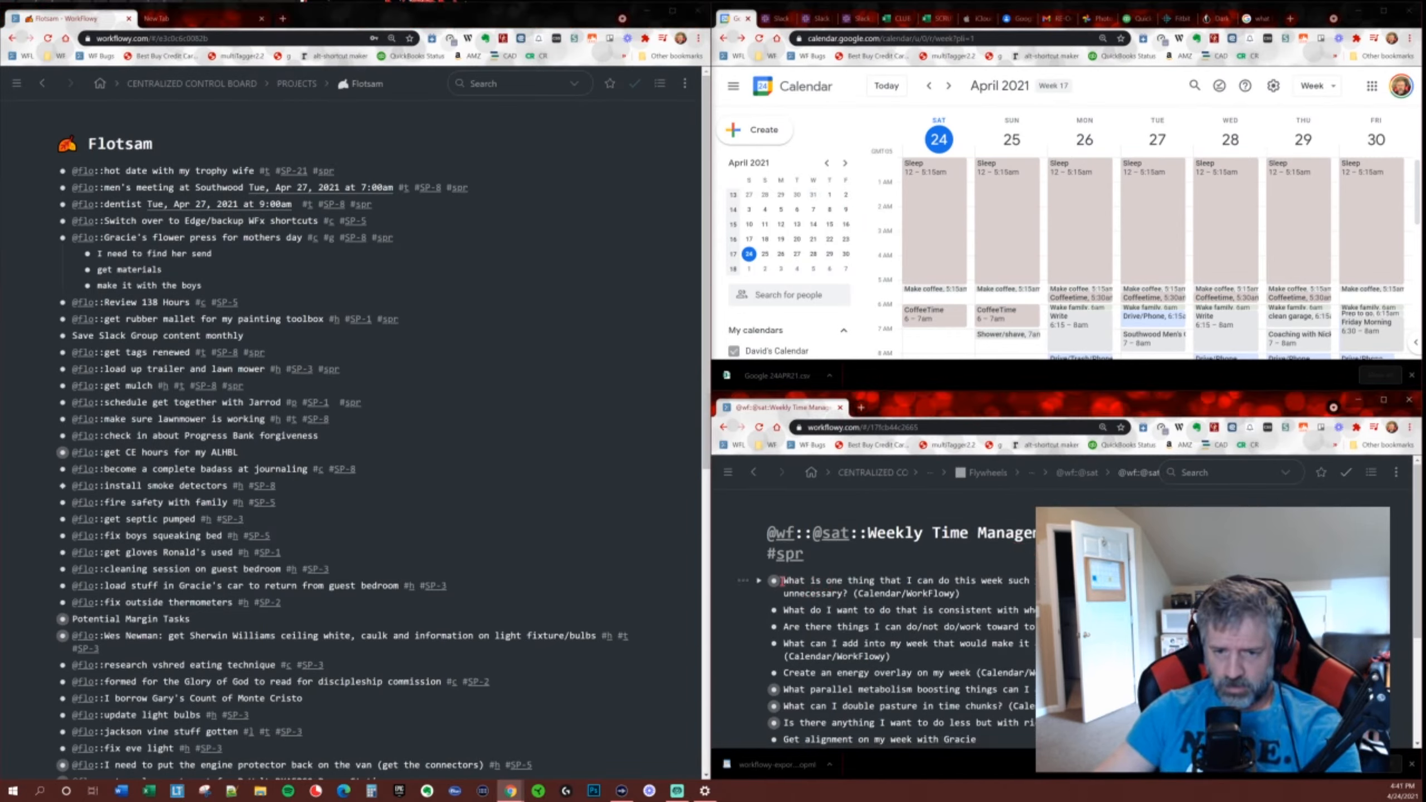
click(759, 582)
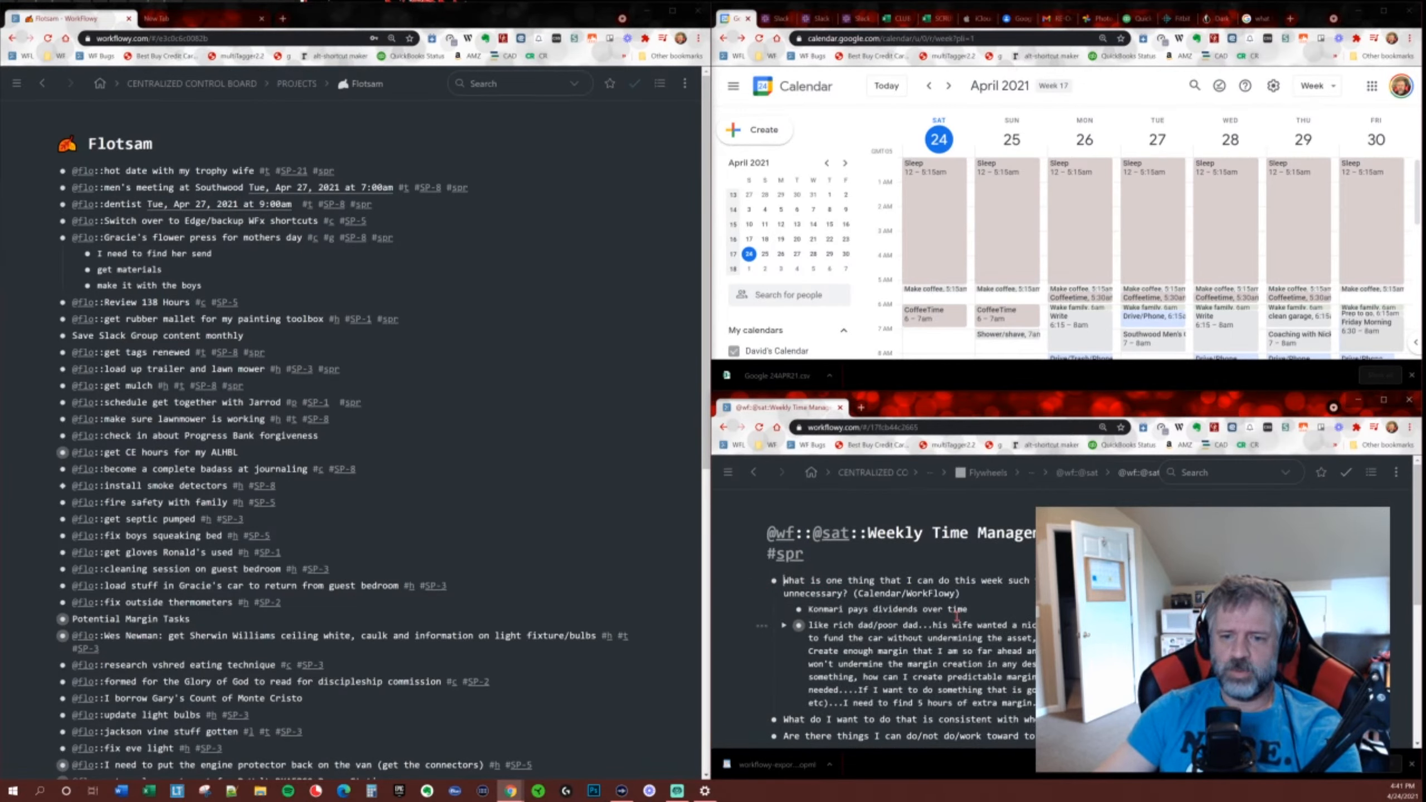
scroll(957, 617, down, 1)
click(758, 546)
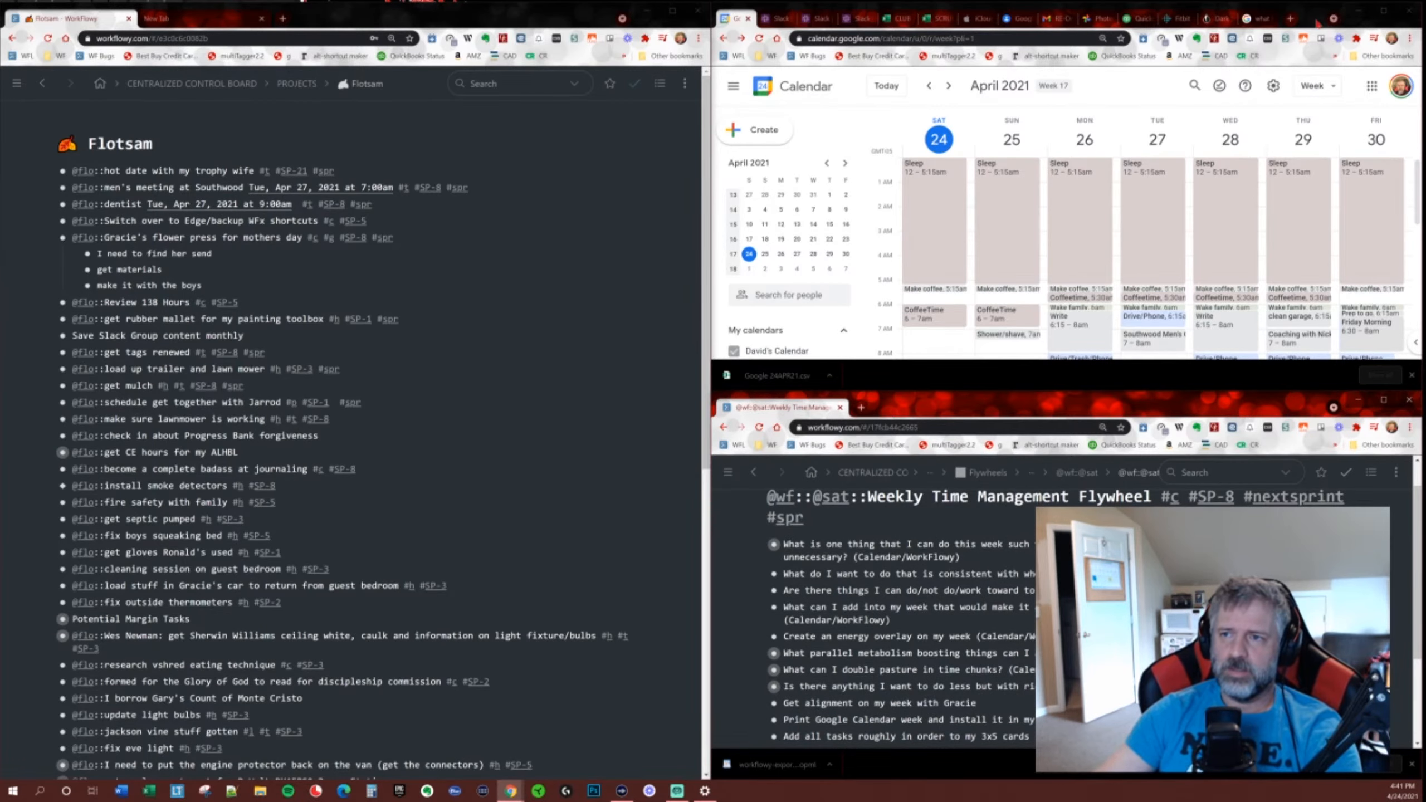
Create a calendar event titled Clean my truck on Sunday, April 25 from 7:30am to 8:15am and save it.
double_click(1316, 21)
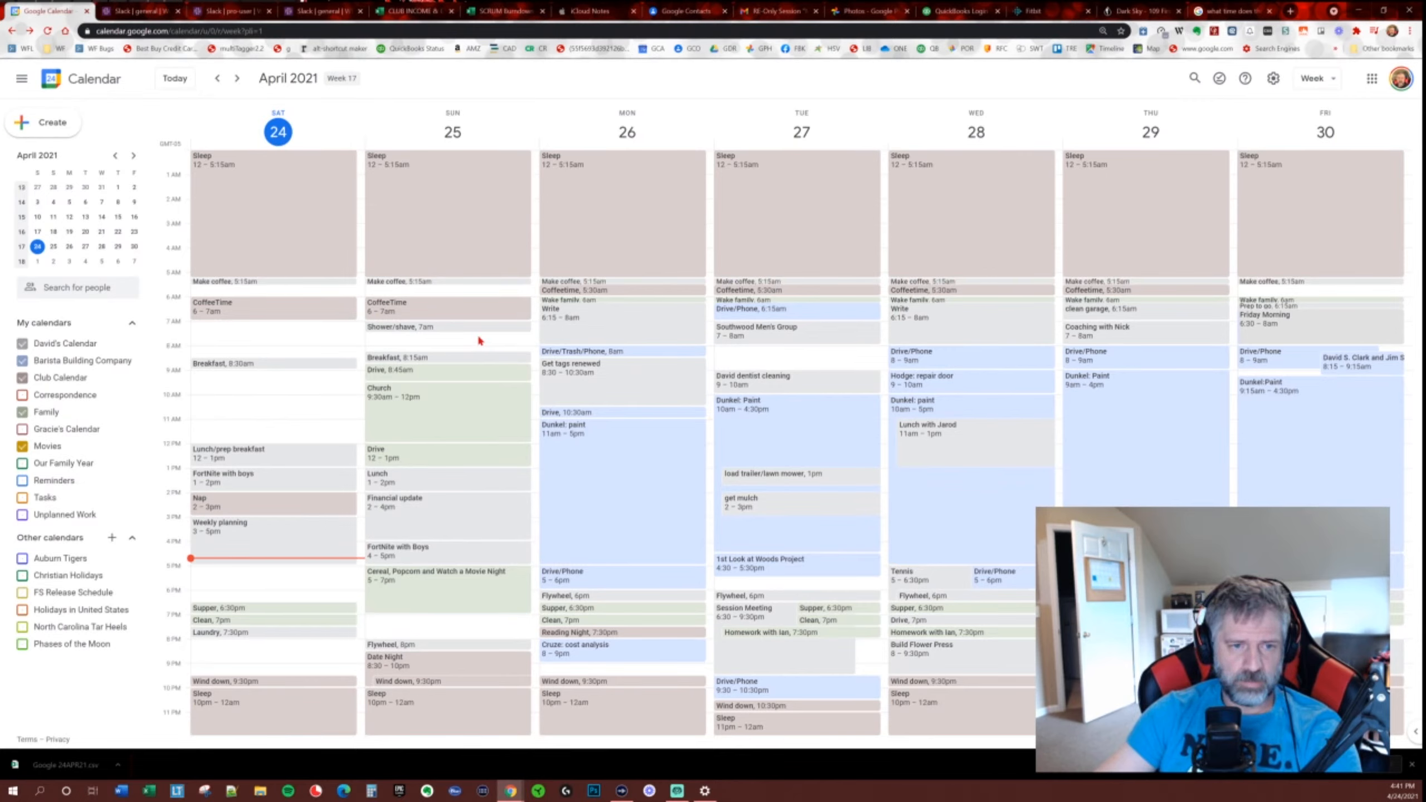
mouse_move(479, 337)
mouse_down()
mouse_move(480, 356)
mouse_move(493, 350)
mouse_up()
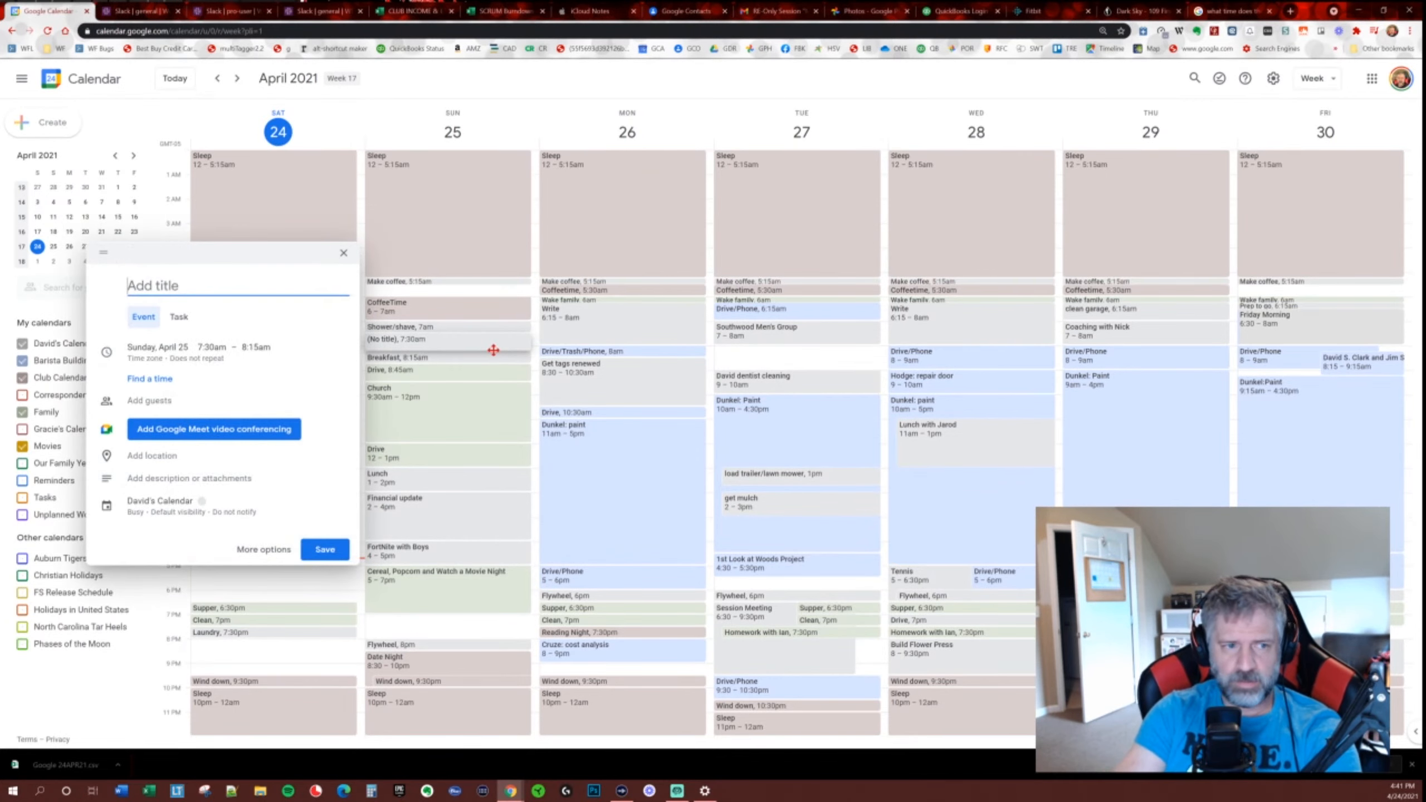
text(Clean my )
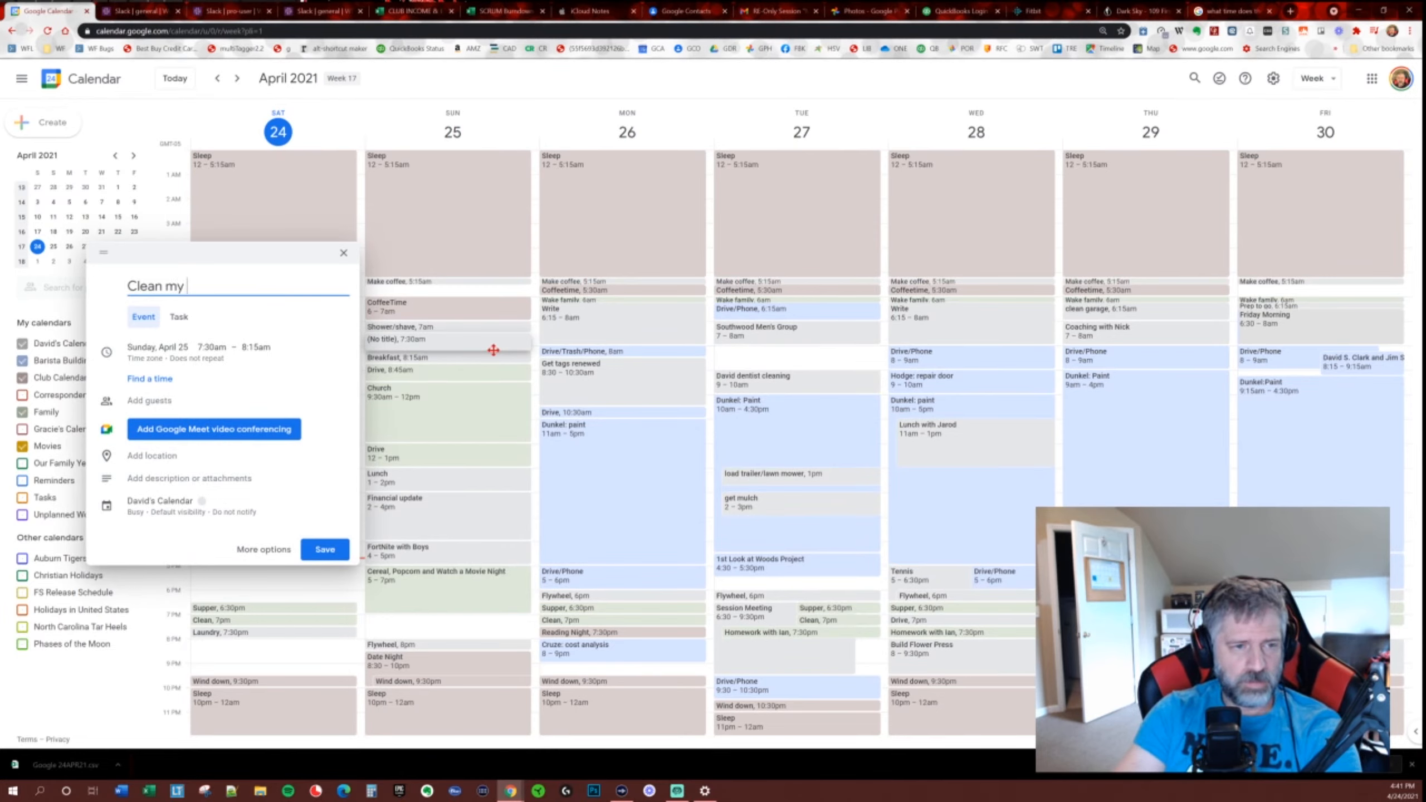
text(truck)
click(304, 544)
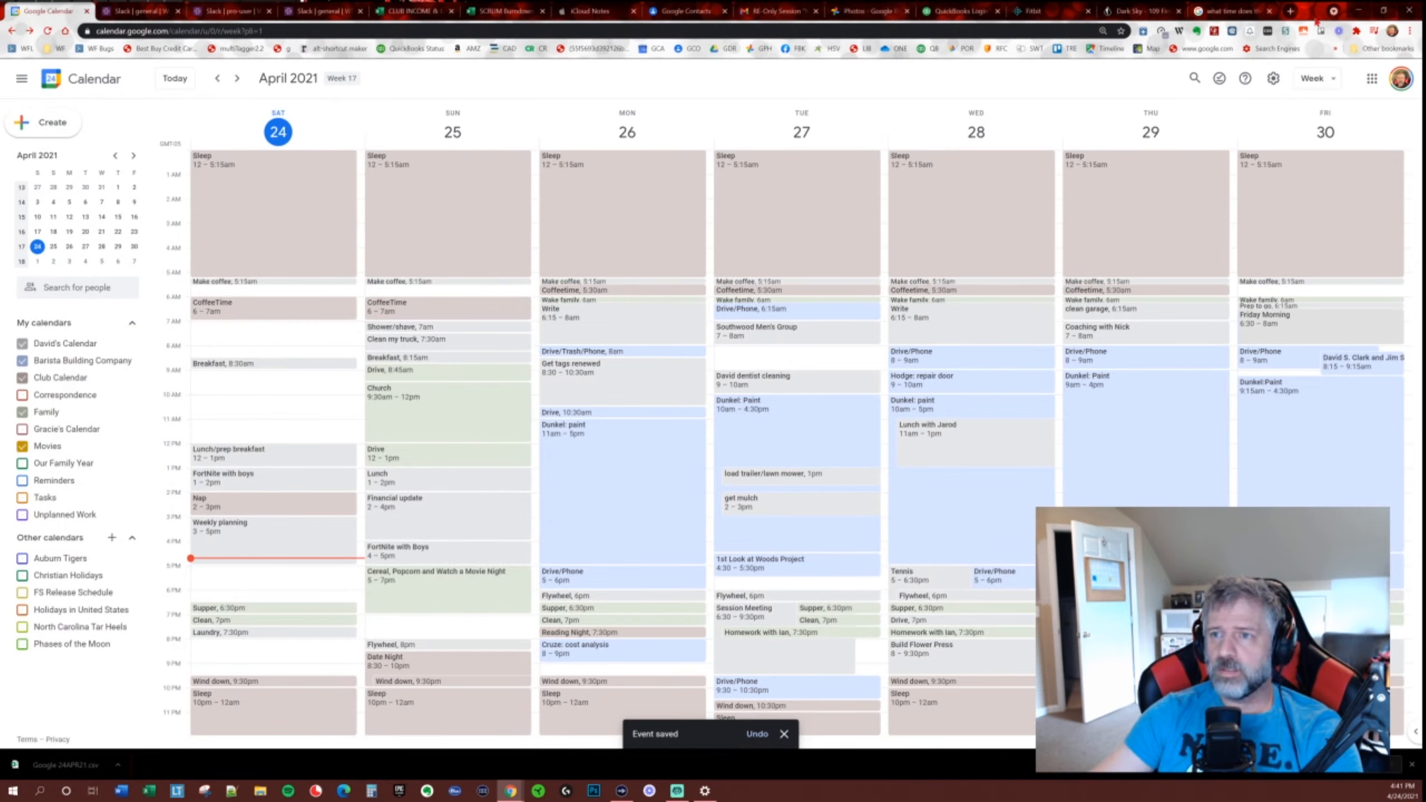
drag(1315, 12, 1425, 0)
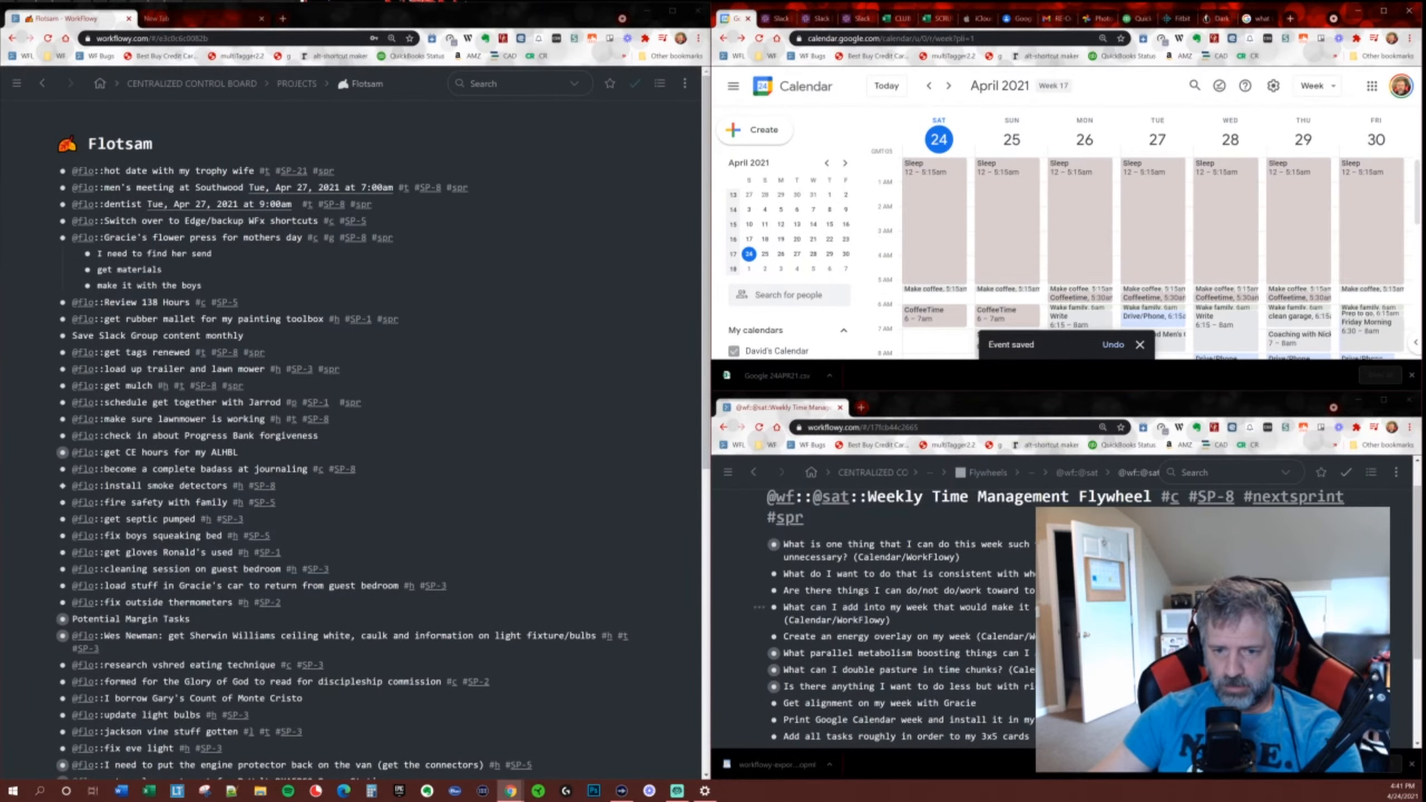
click(180, 143)
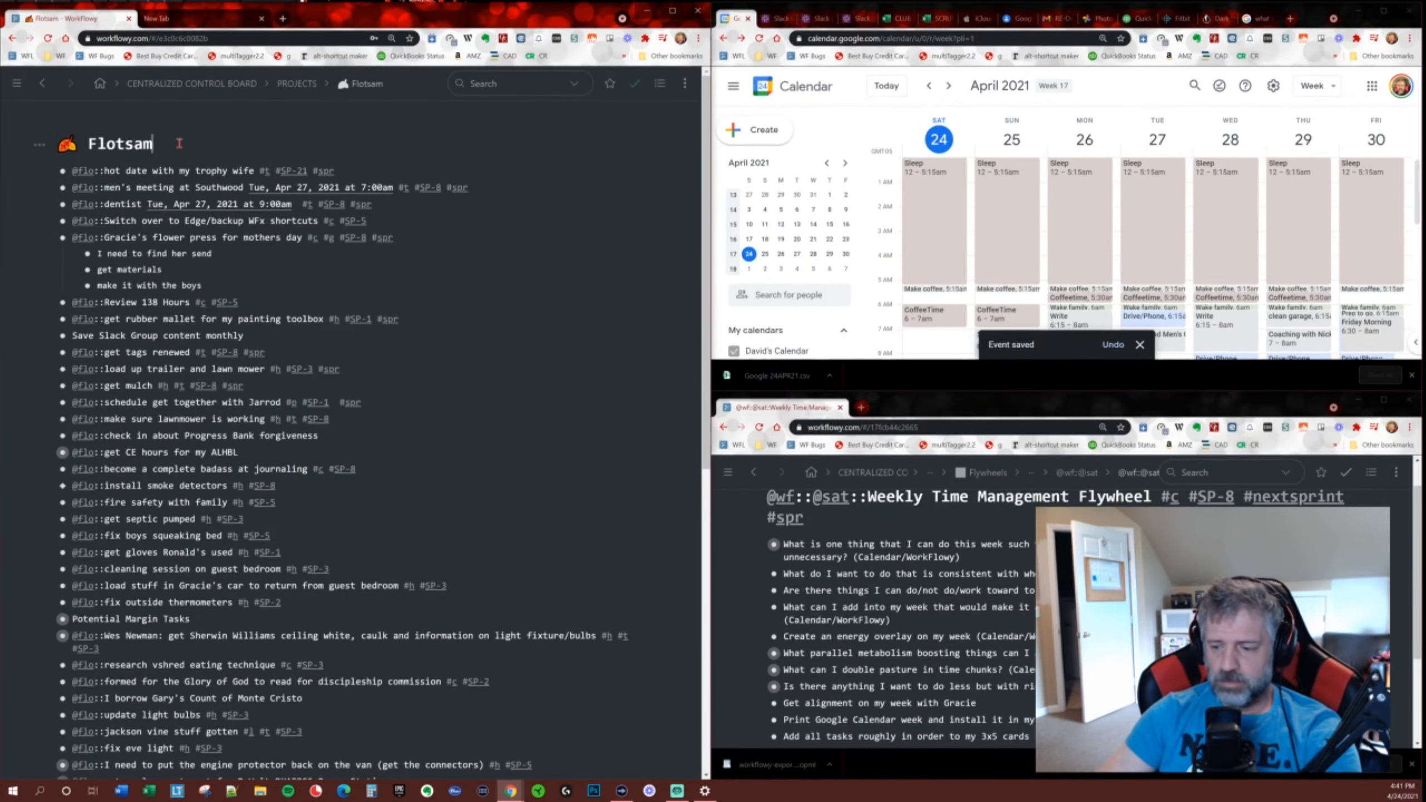
key(Return)
text(@flo::d)
text(l)
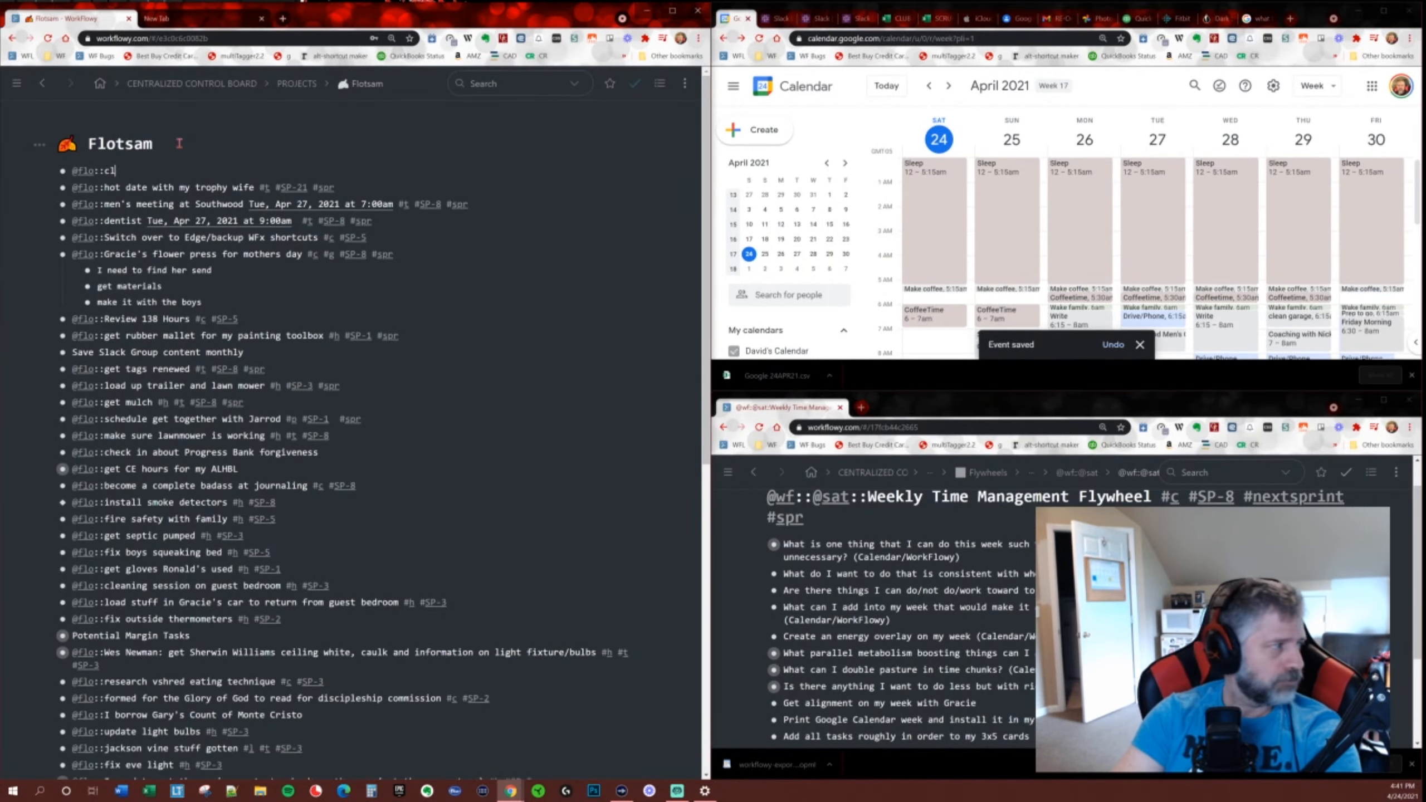
text(ean my truck)
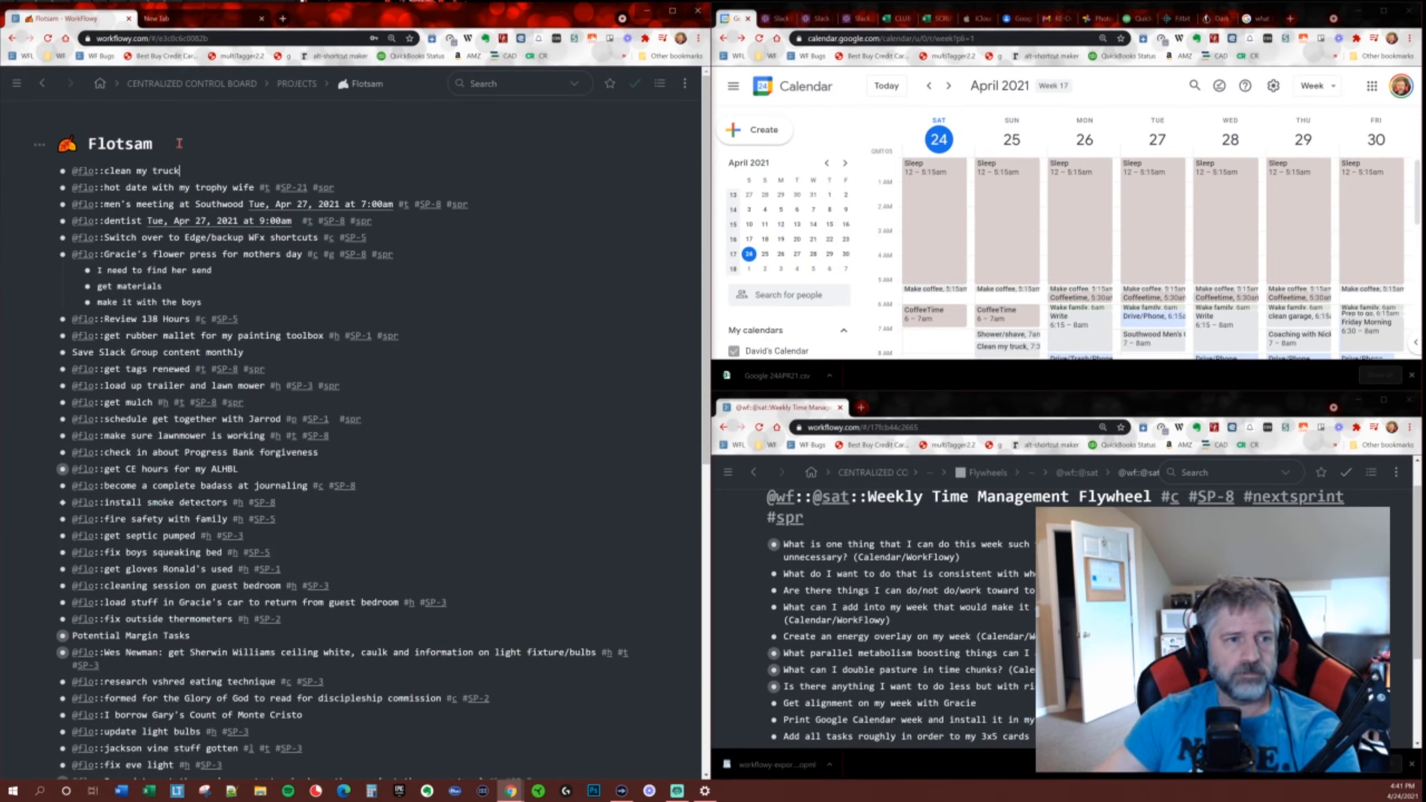
text(#h s )
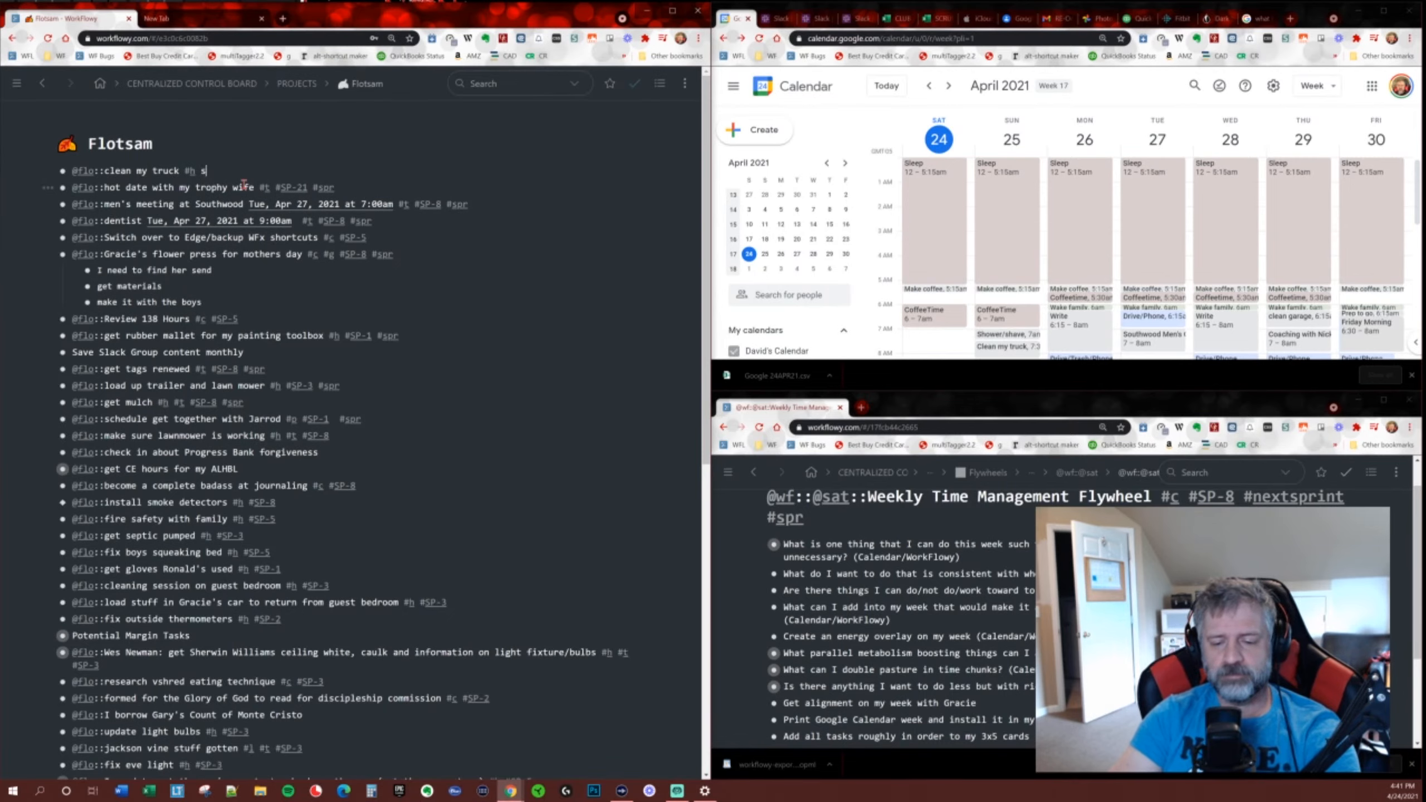
key(BackSpace)
key(BackSpace)
text(#SP-3 #spr)
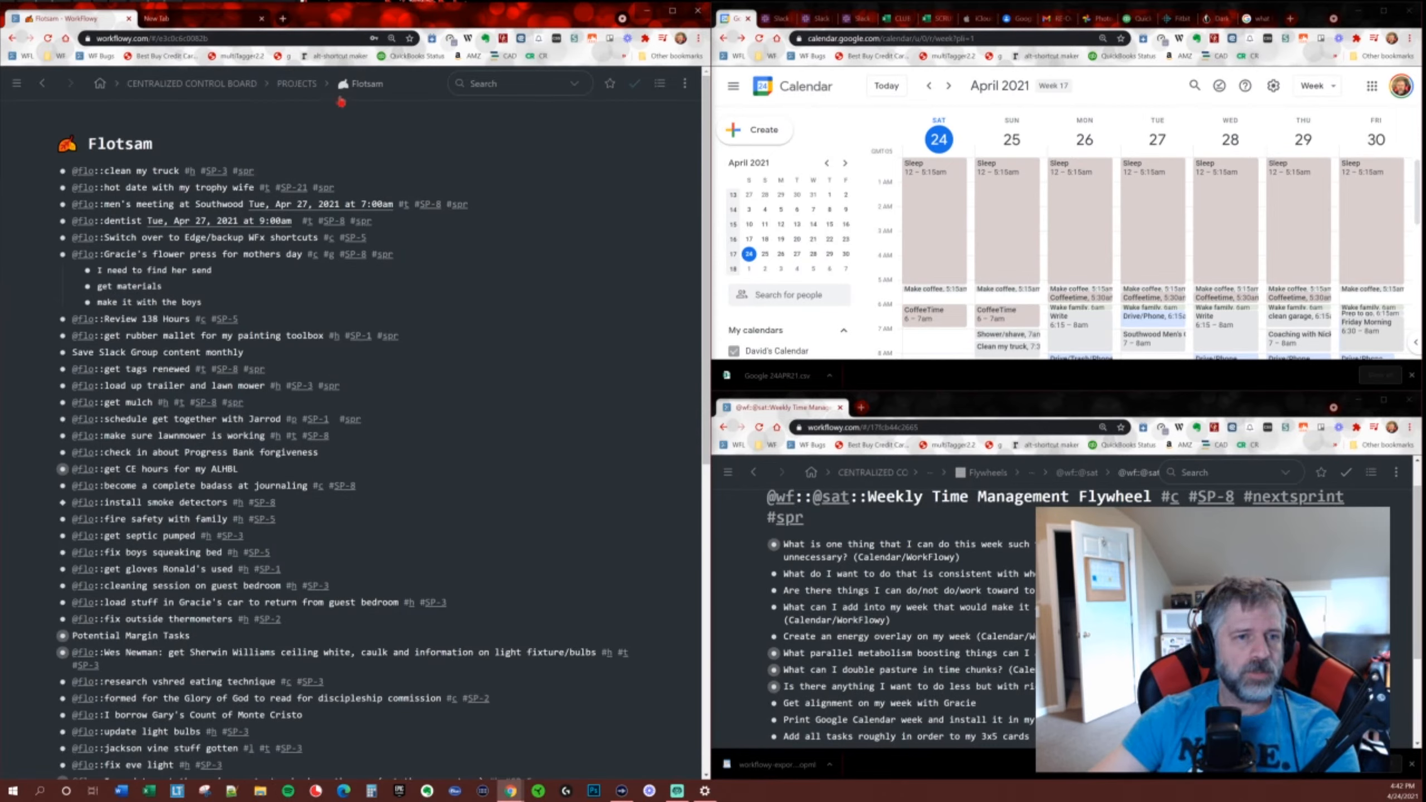
key(alt+f)
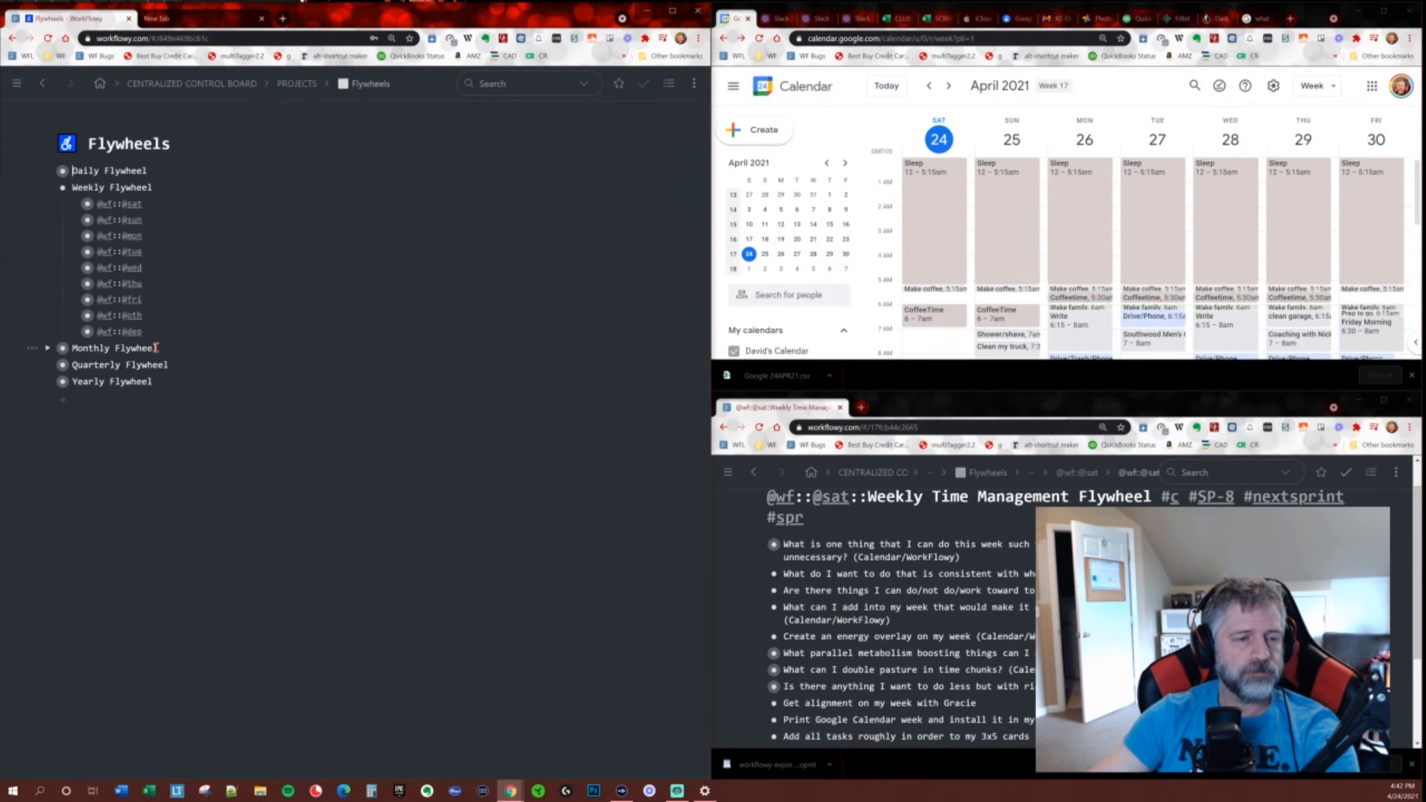
click(72, 332)
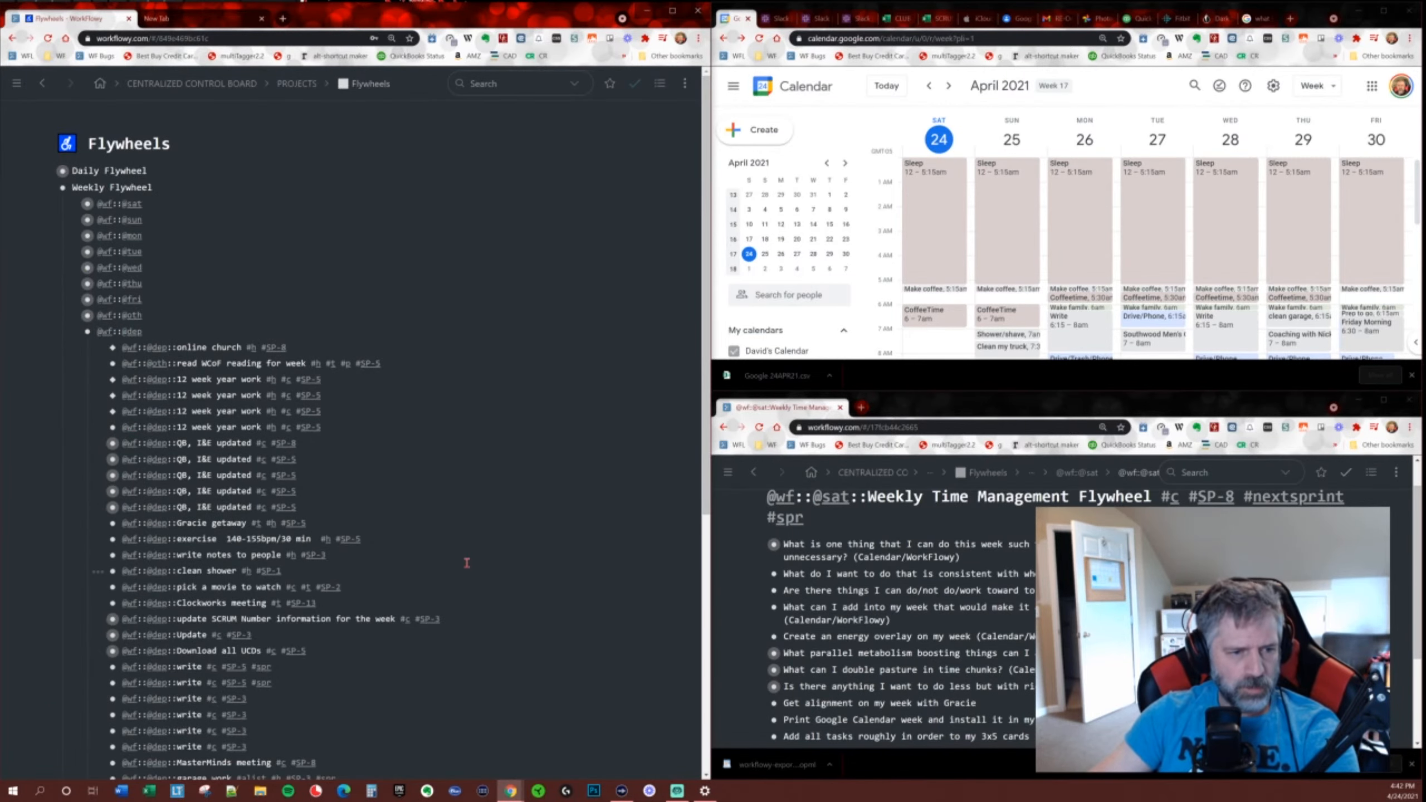
scroll(456, 565, down, 4)
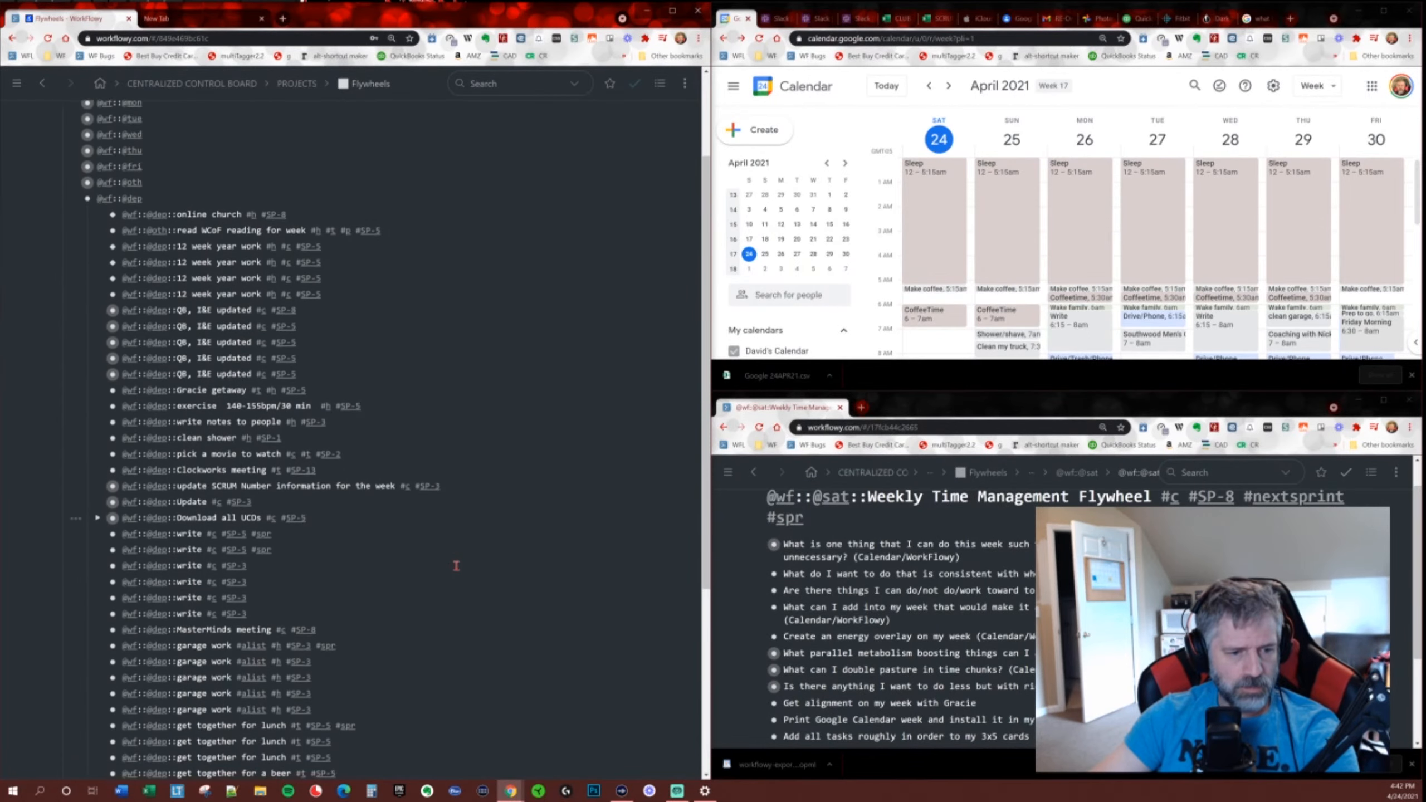
scroll(456, 566, down, 3)
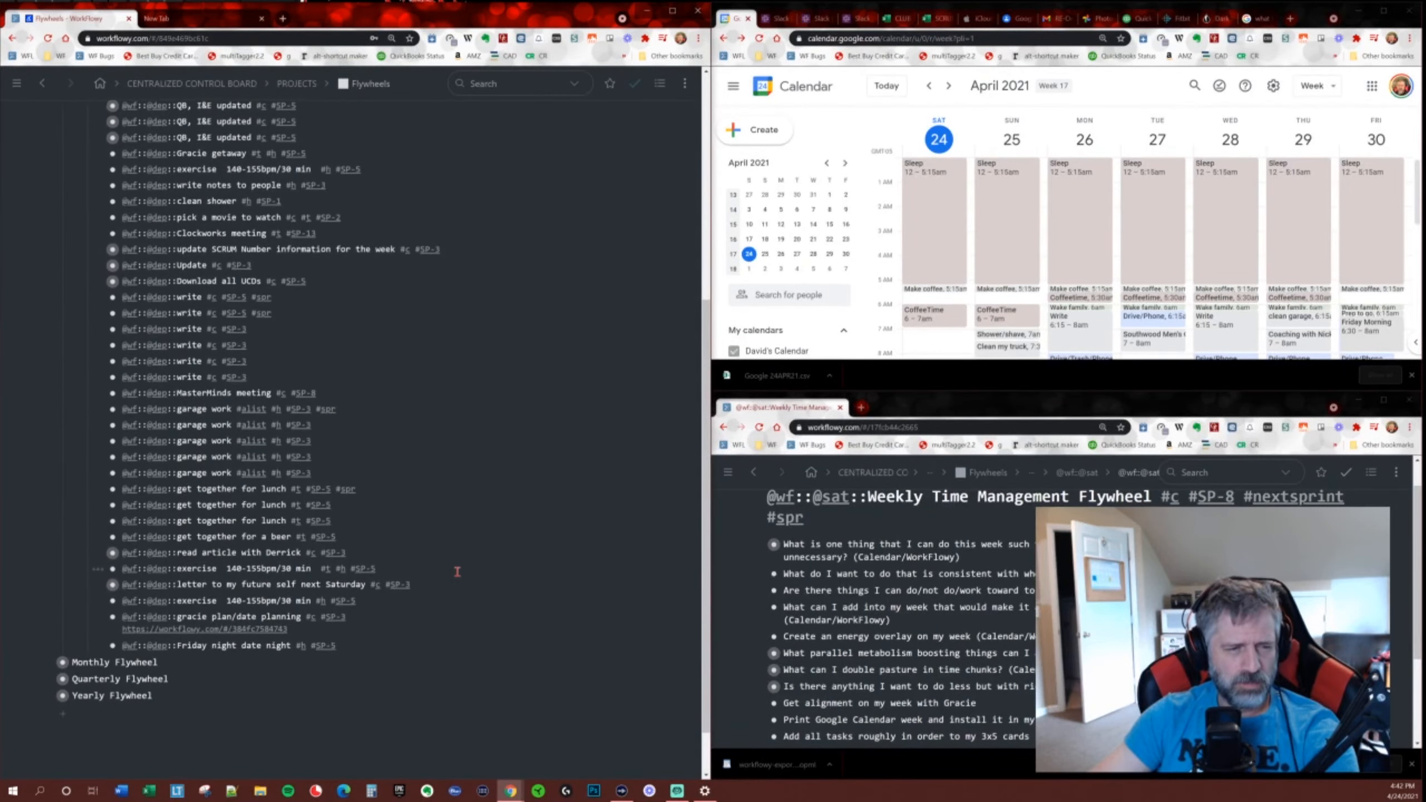
scroll(454, 561, up, 7)
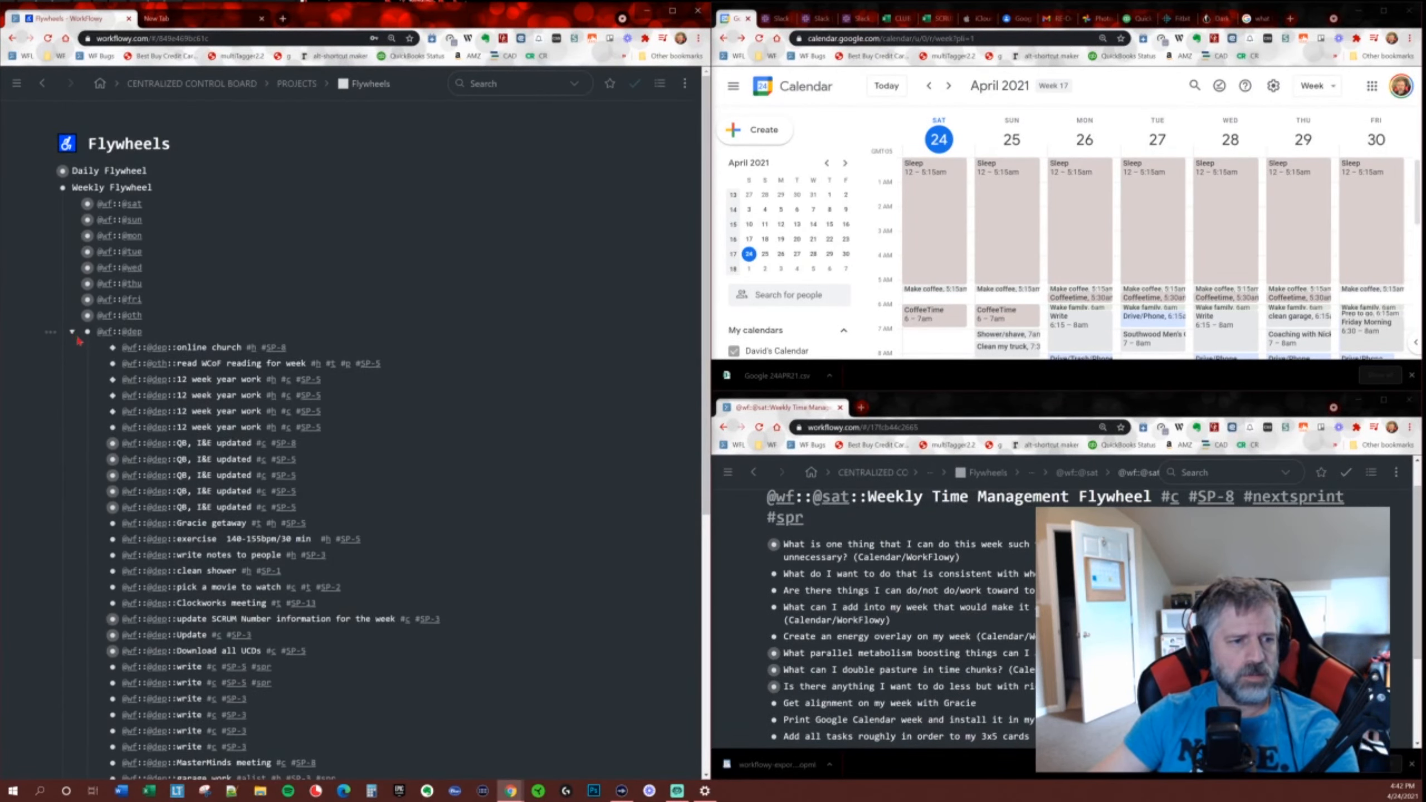
click(73, 332)
click(48, 187)
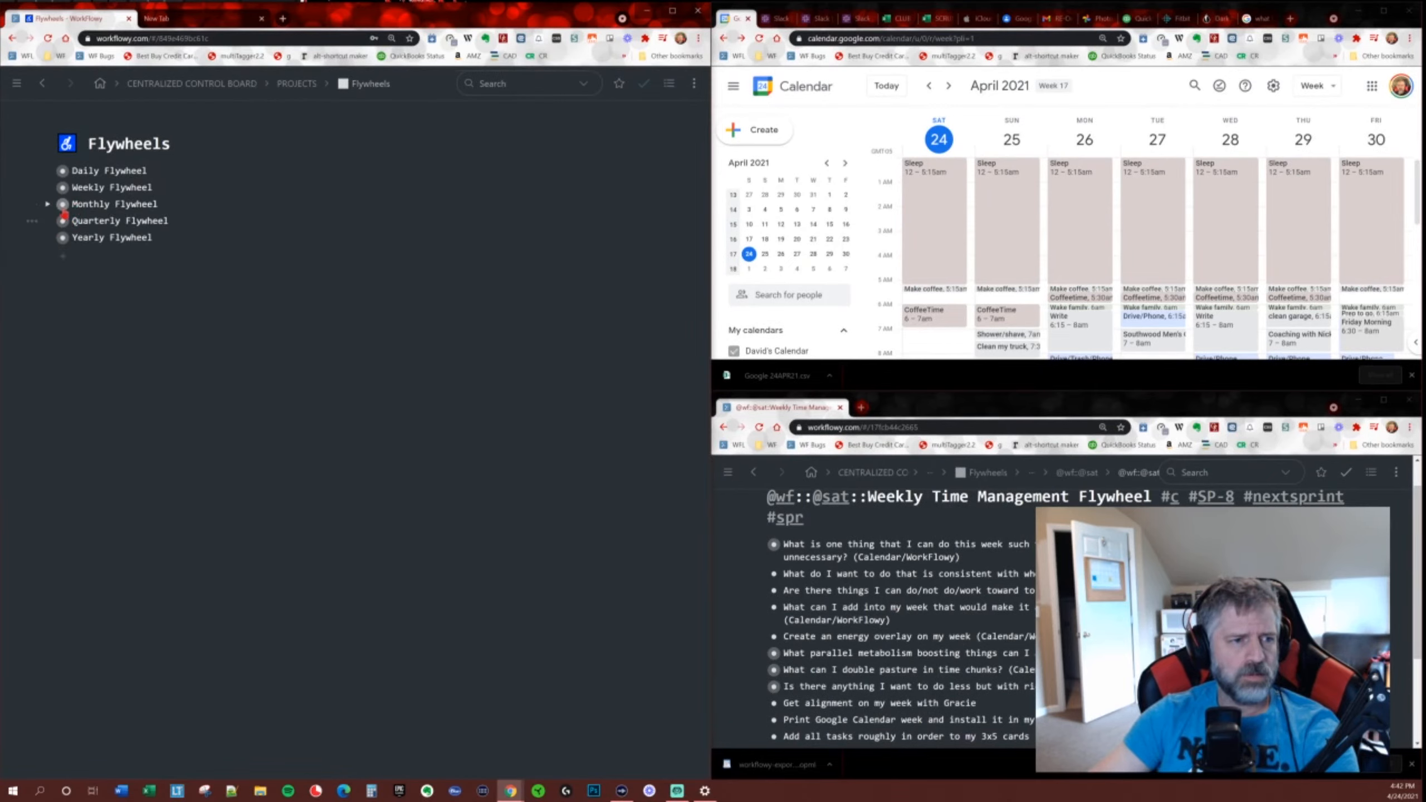
Expand Monthly Flywheel and change the barber task's point tag to #SP-5.
click(48, 204)
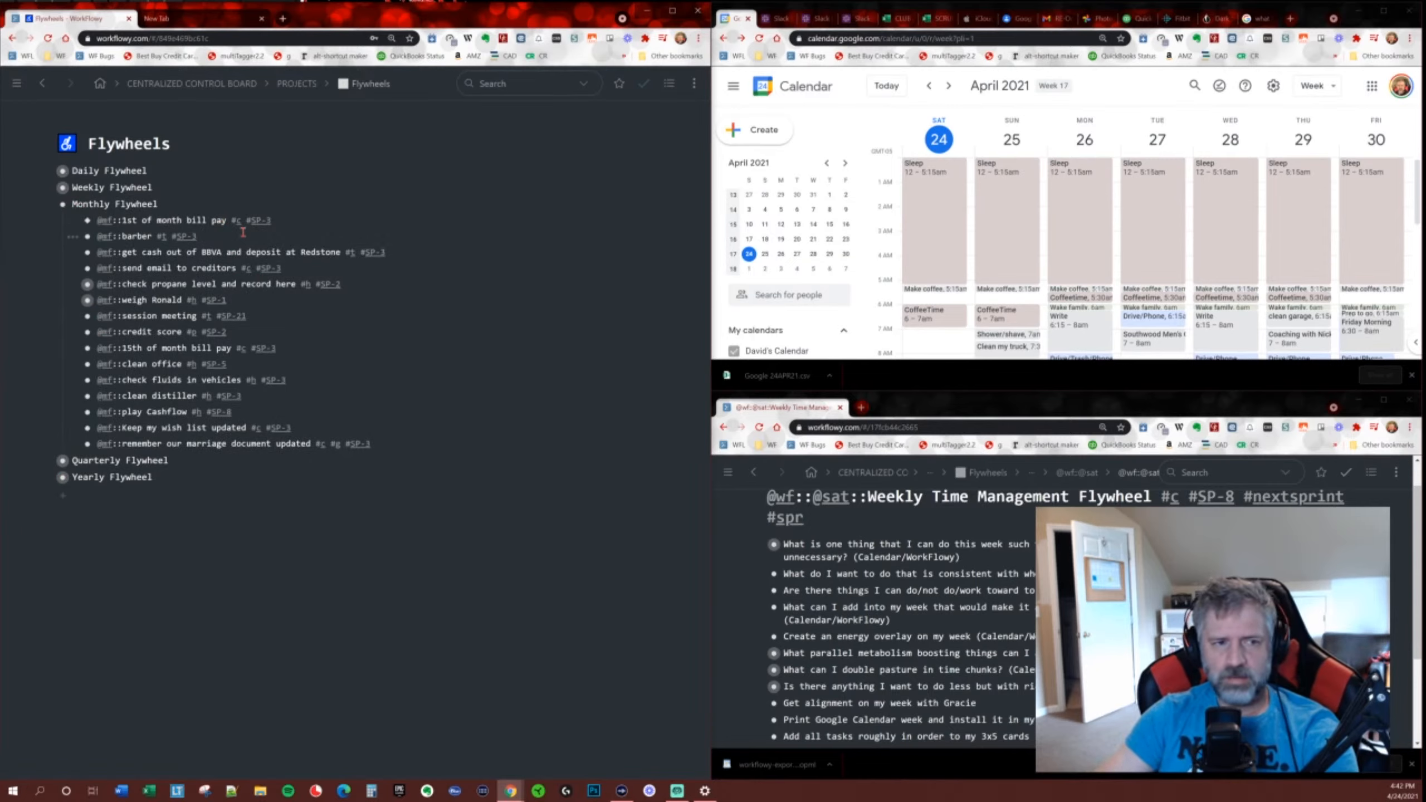
key(BackSpace)
key(BackSpace)
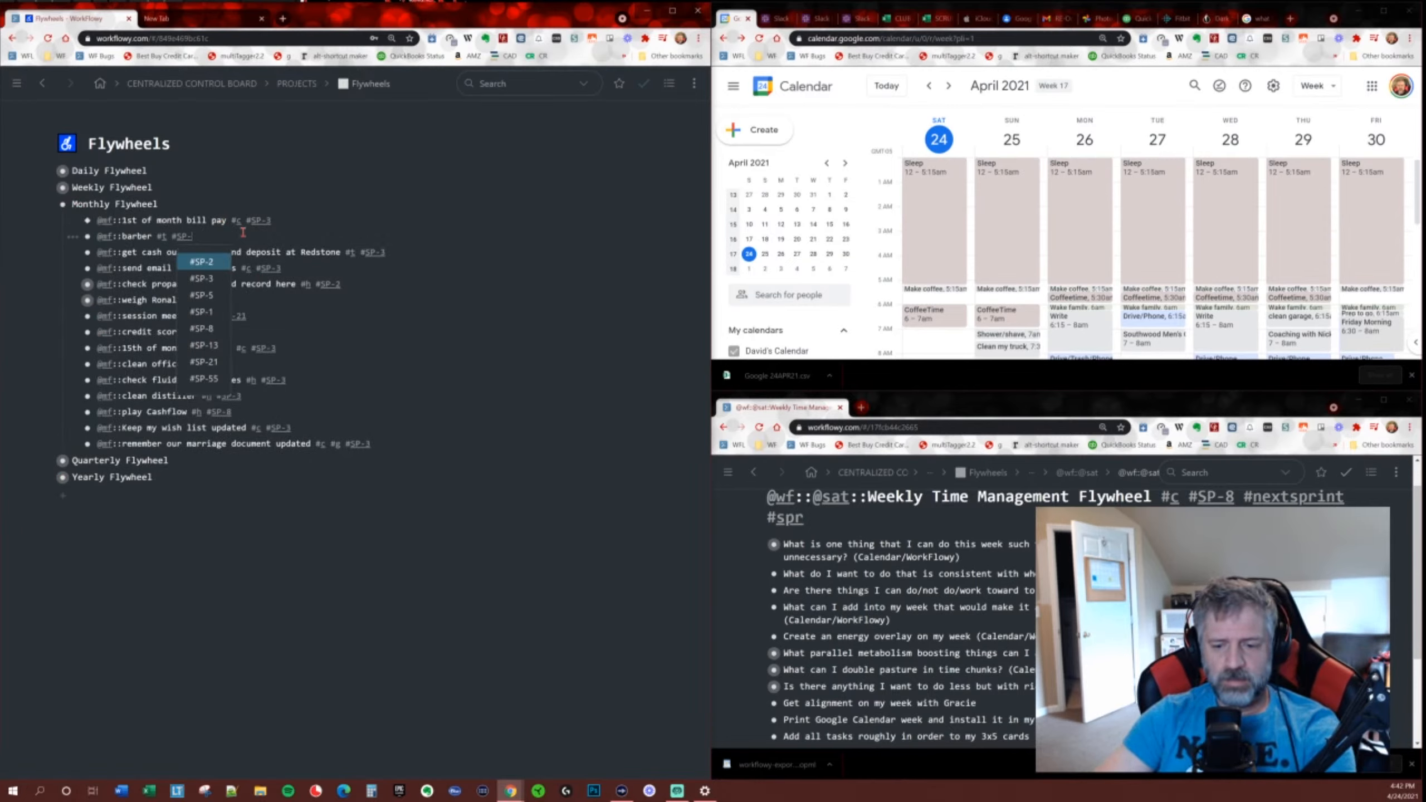
text(5)
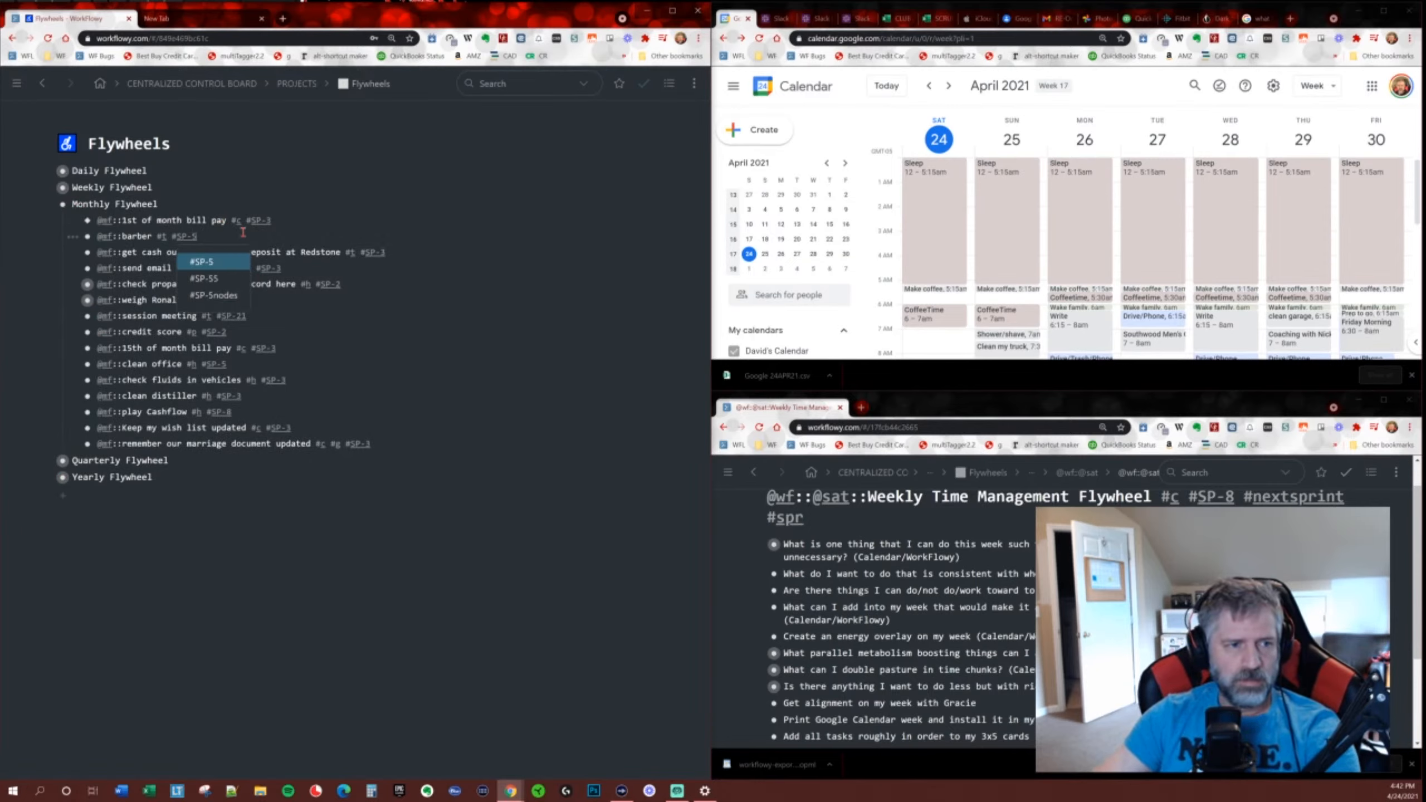
click(509, 349)
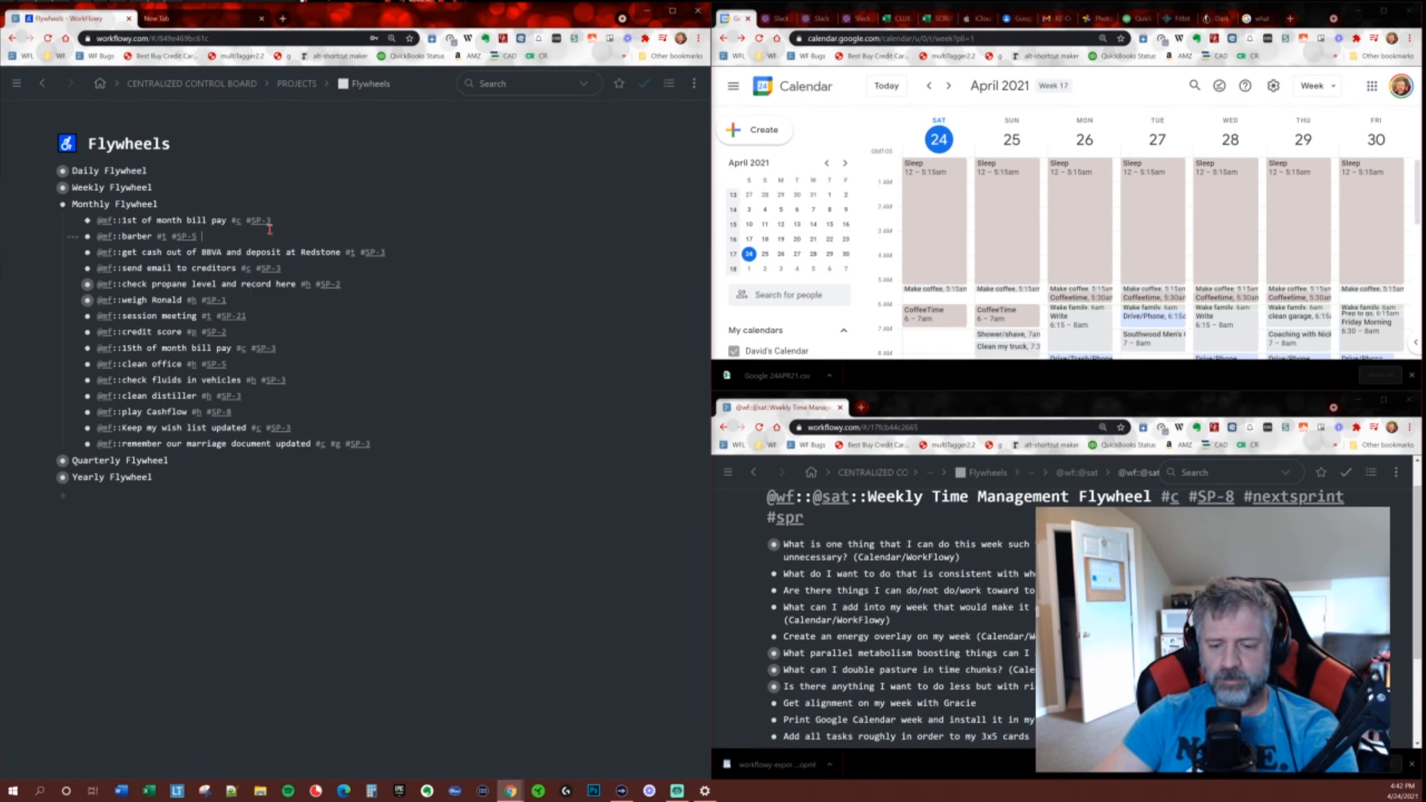
Search the web for "greasy hands" in the other browser tab and open the Huntsville barbershop's online booking page.
click(160, 18)
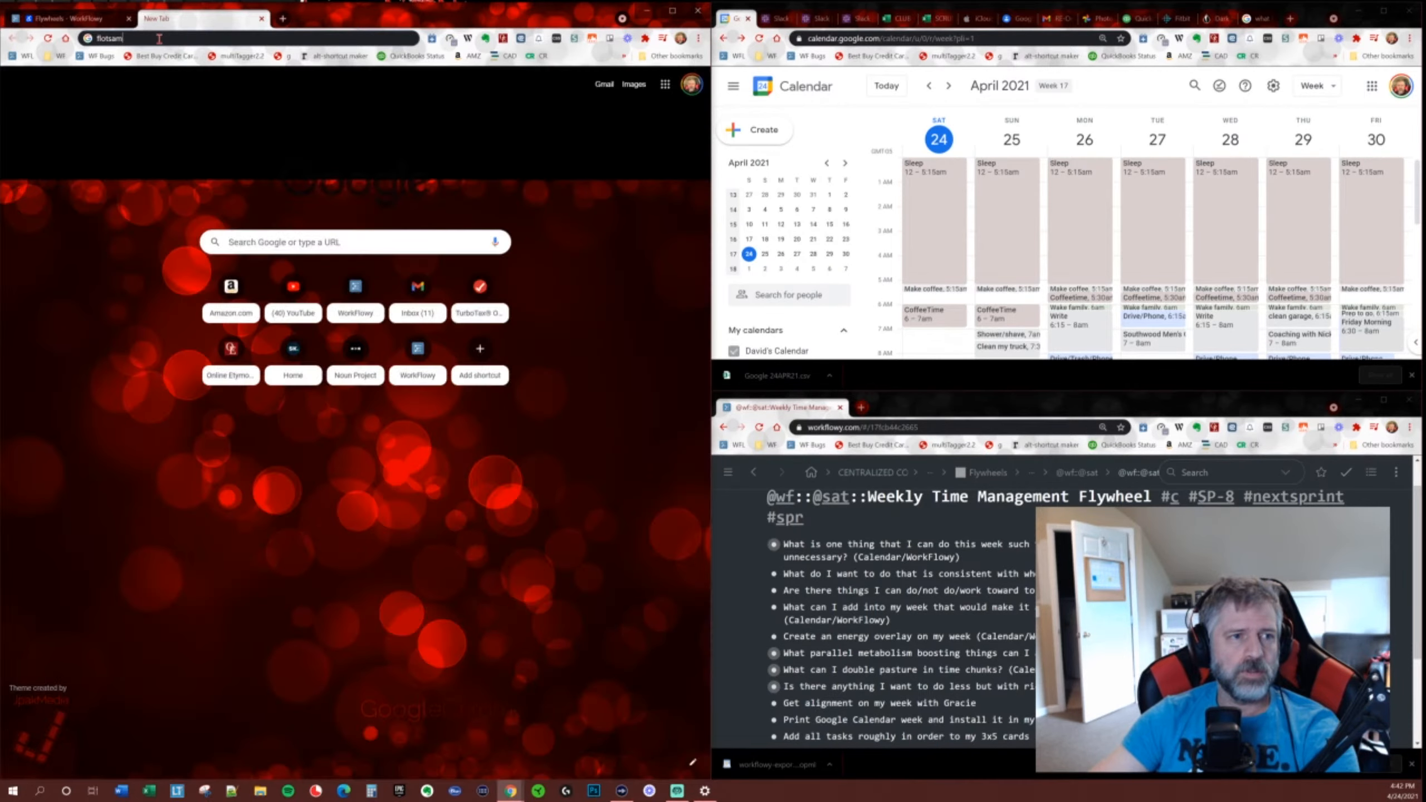
click(159, 39)
text(f)
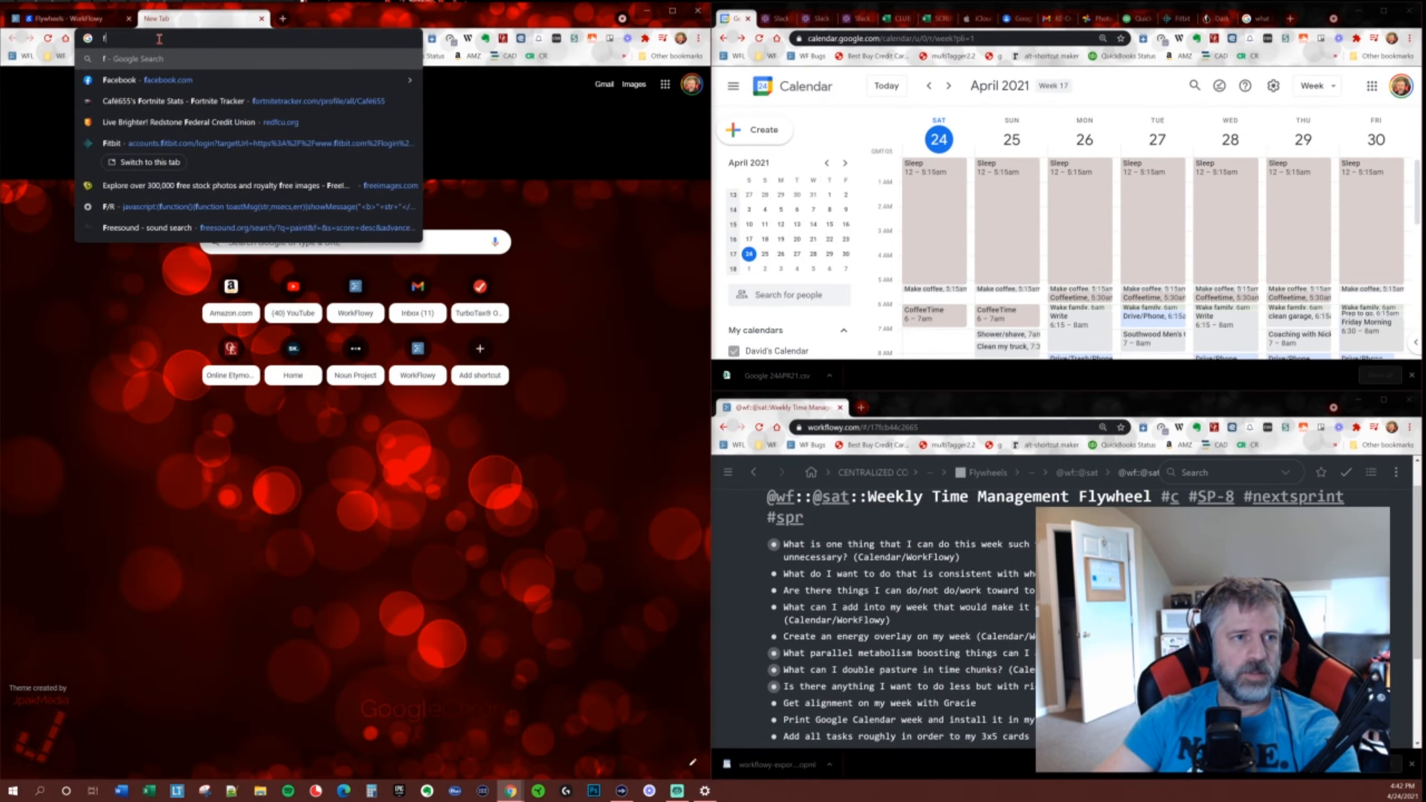
key(BackSpace)
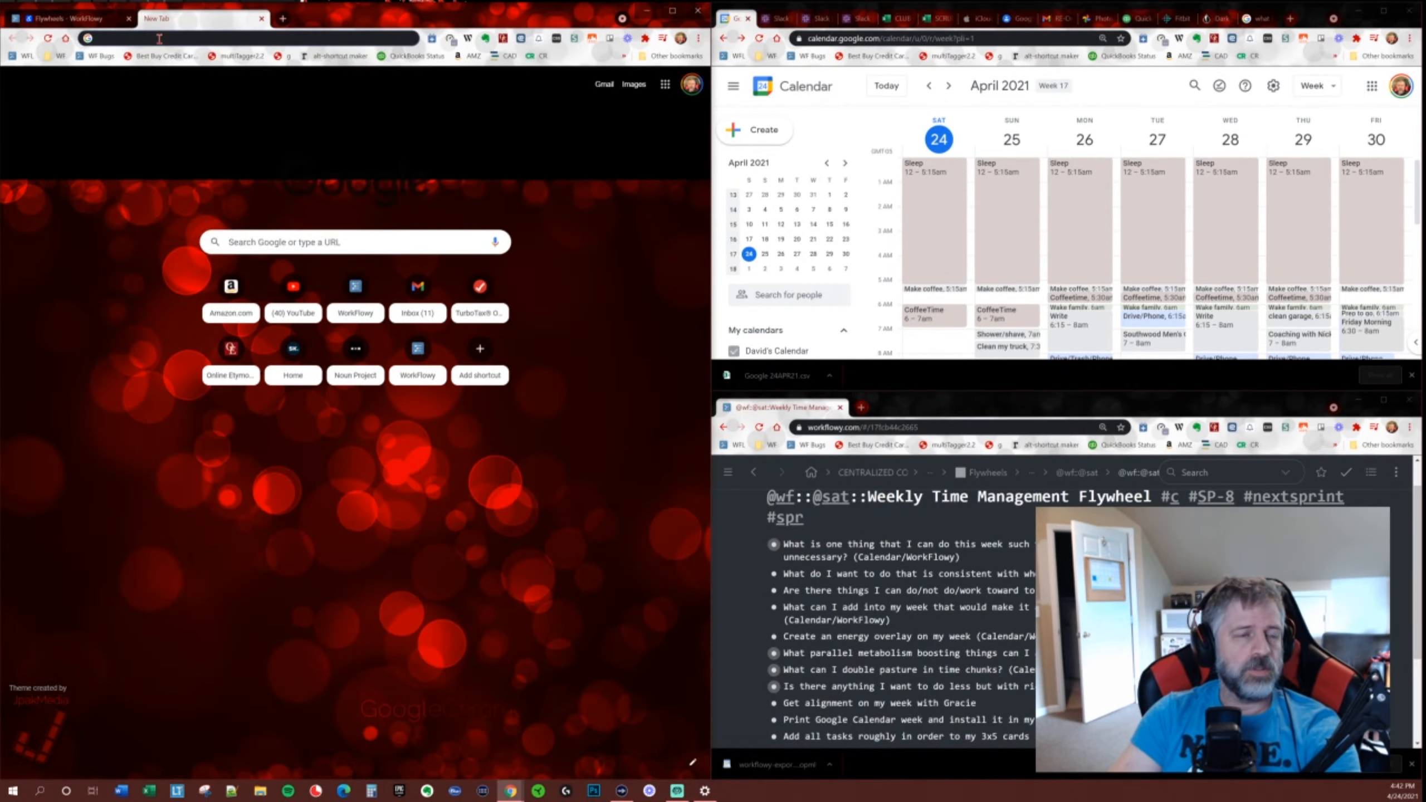
text(grea)
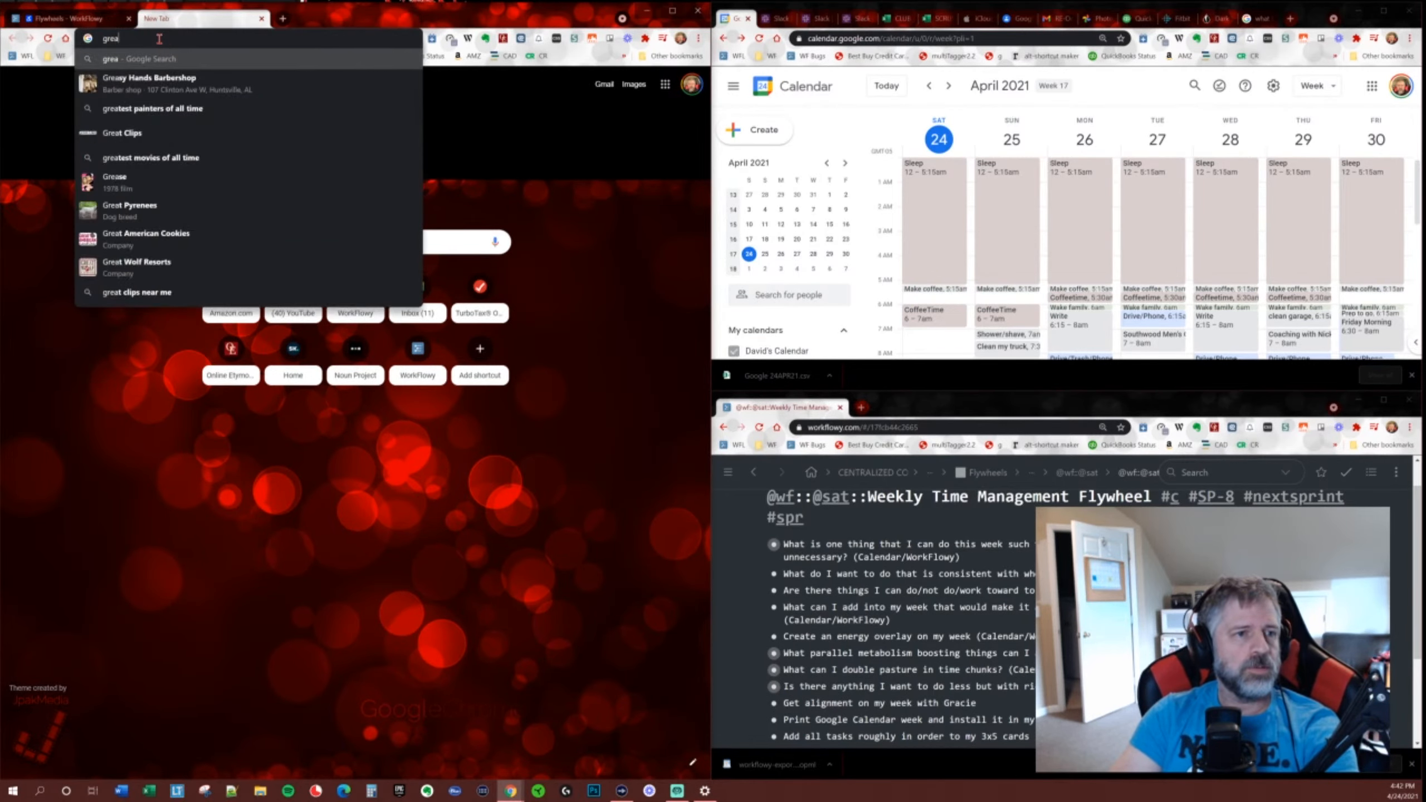
text(sy hands)
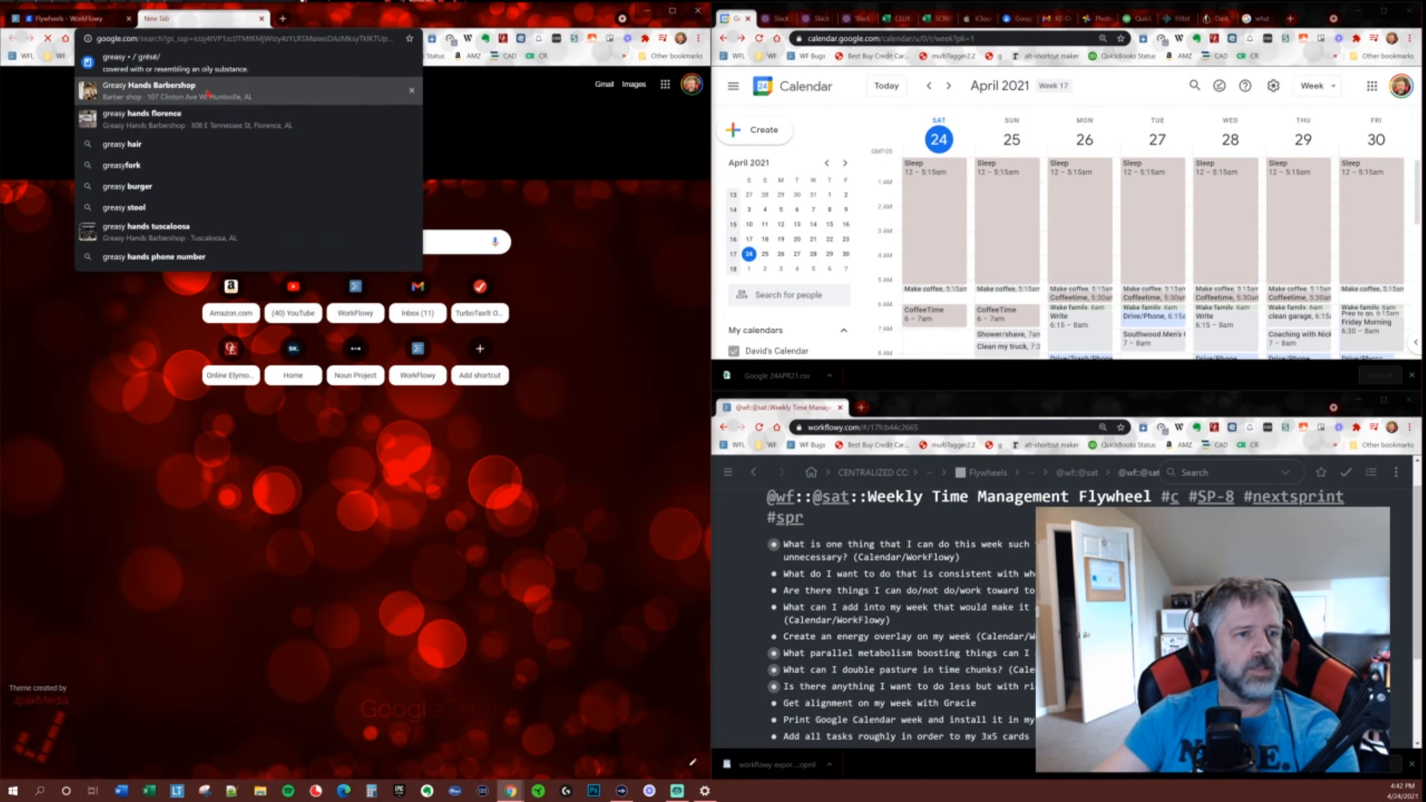
key(Return)
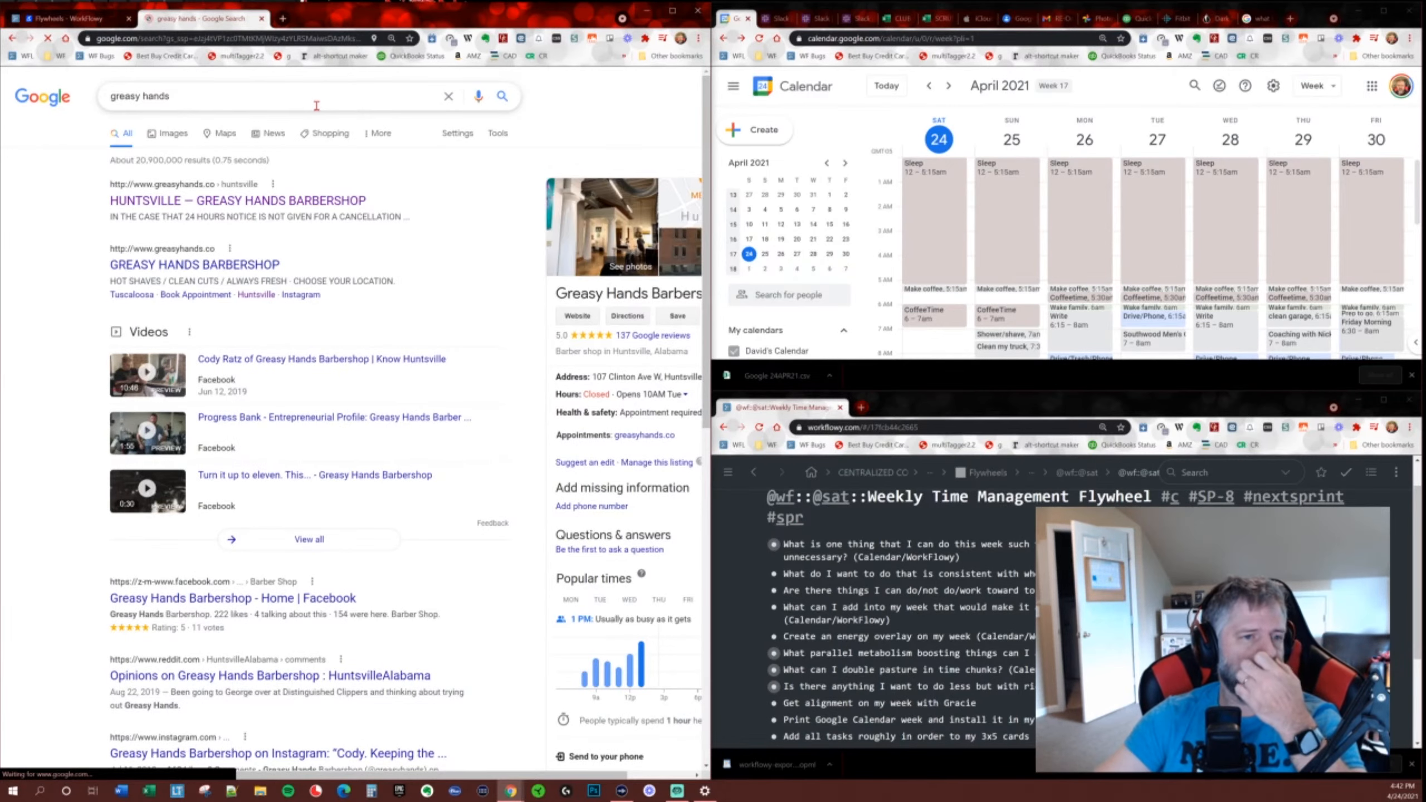
click(294, 200)
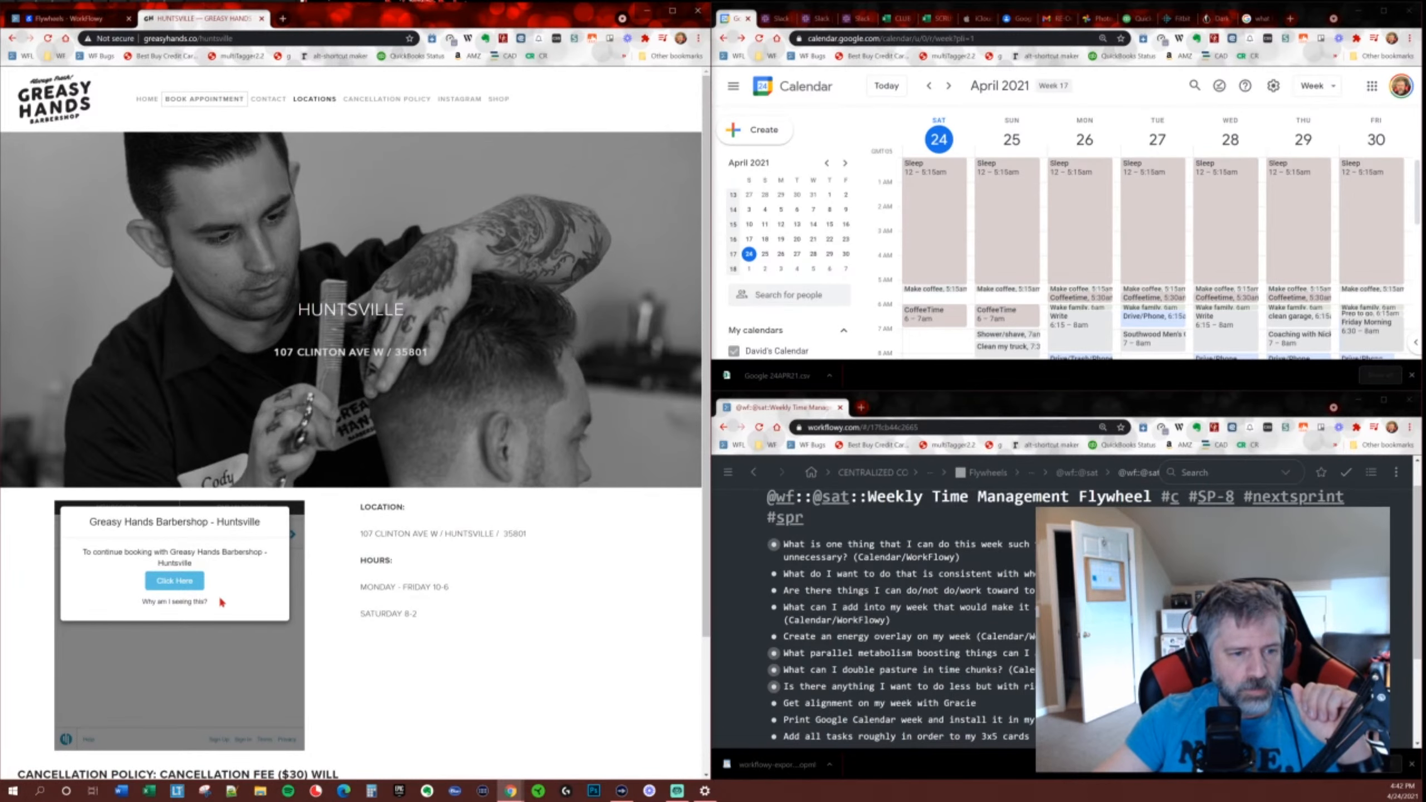
click(174, 581)
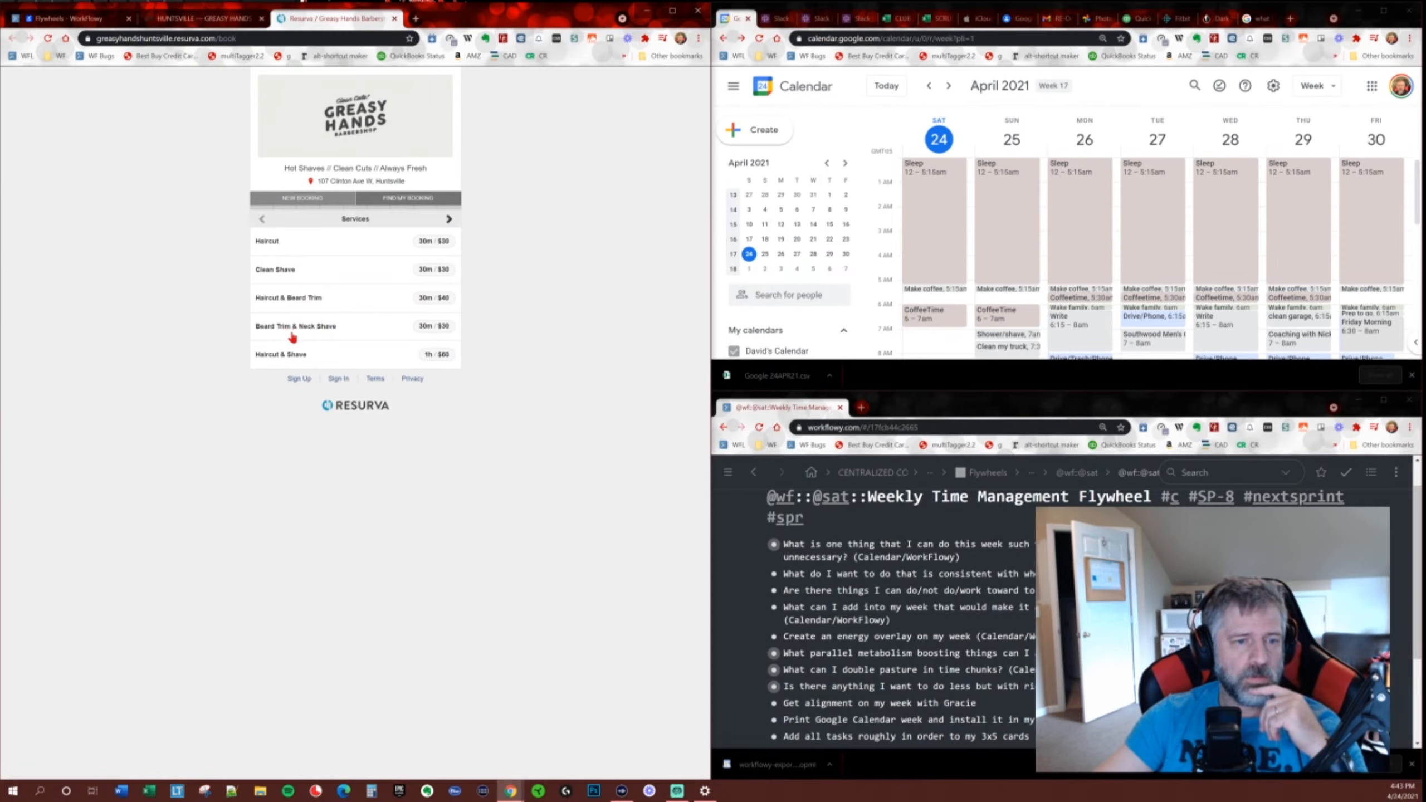
Choose the Haircut & Beard Trim service and compare its expanded list of openings with the week's calendar.
click(433, 301)
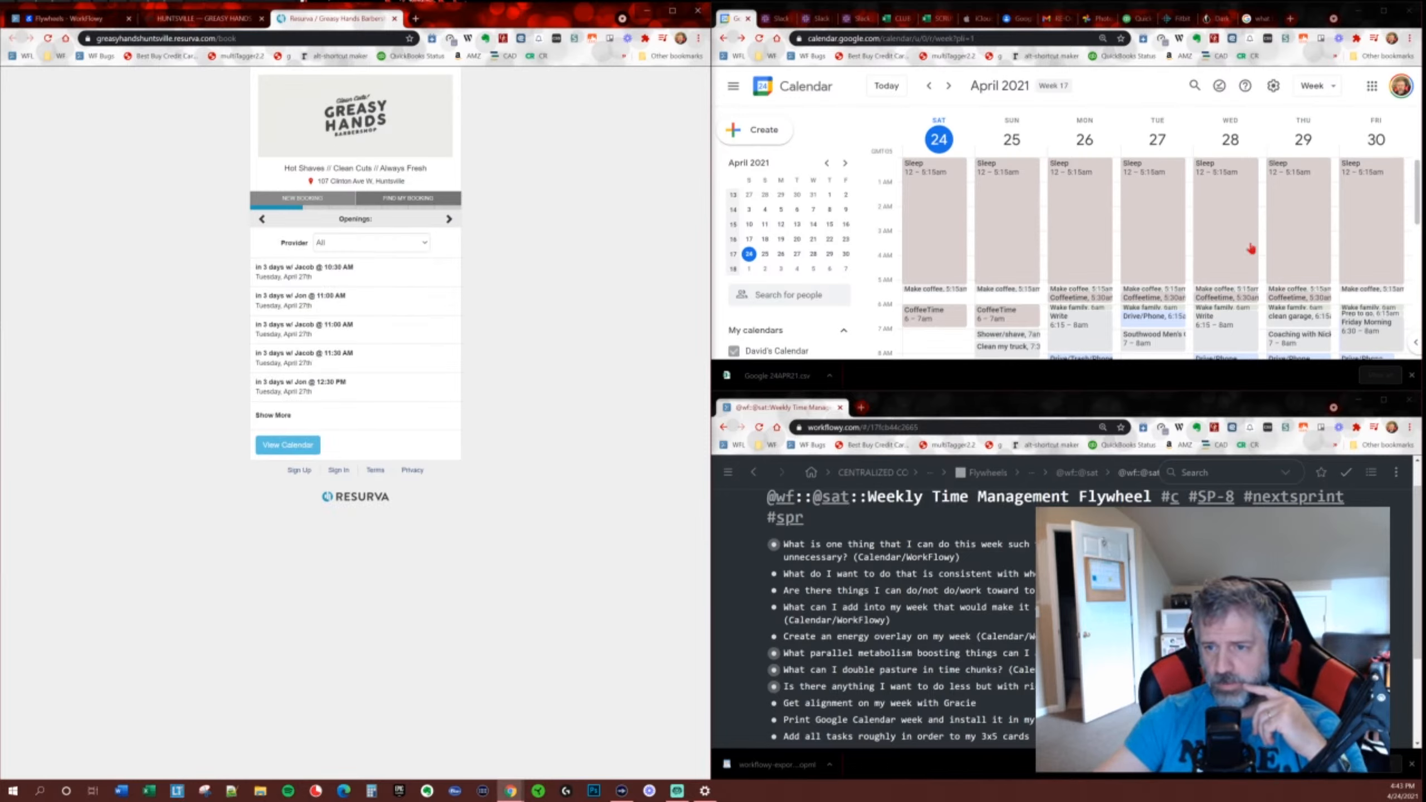
scroll(1251, 247, down, 1)
scroll(1251, 248, down, 5)
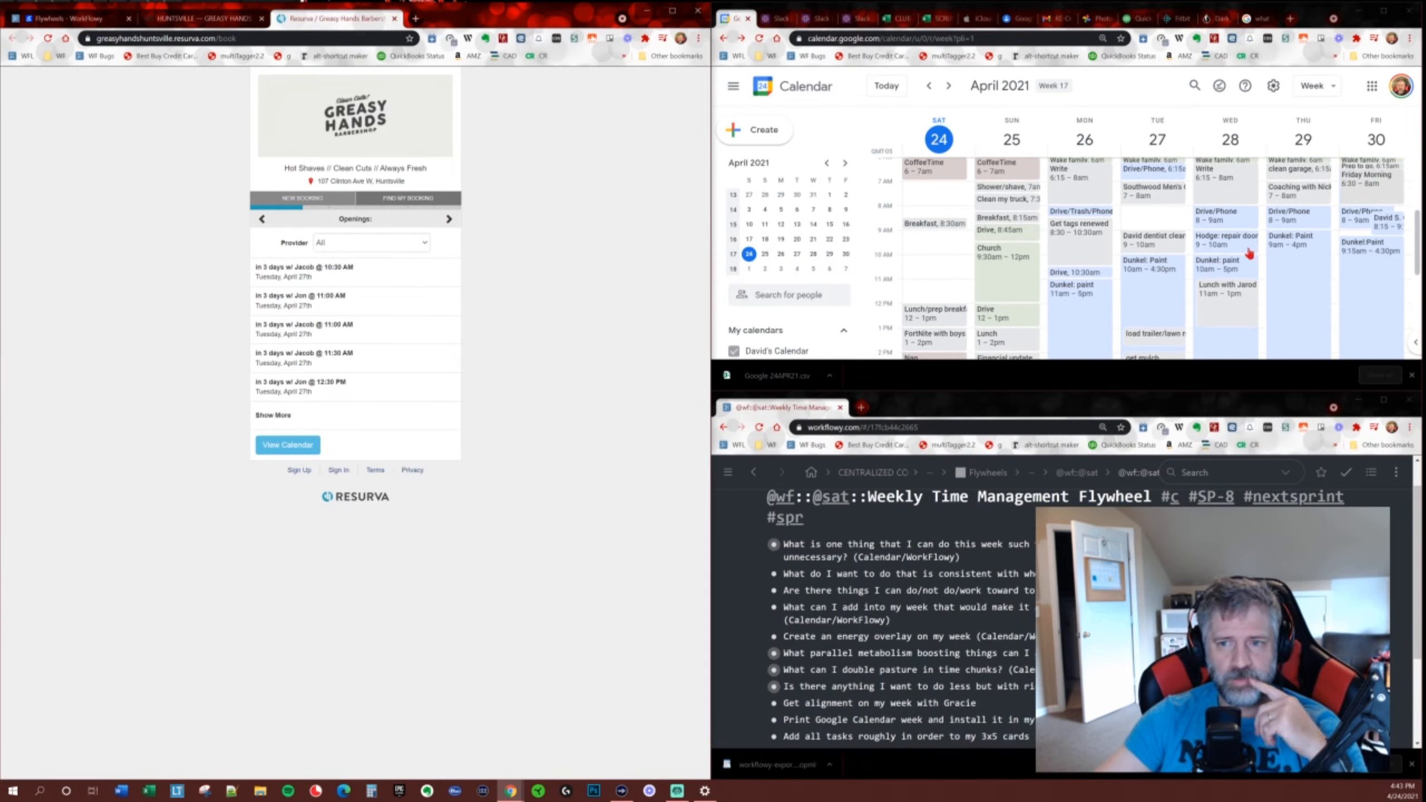
scroll(1173, 274, down, 2)
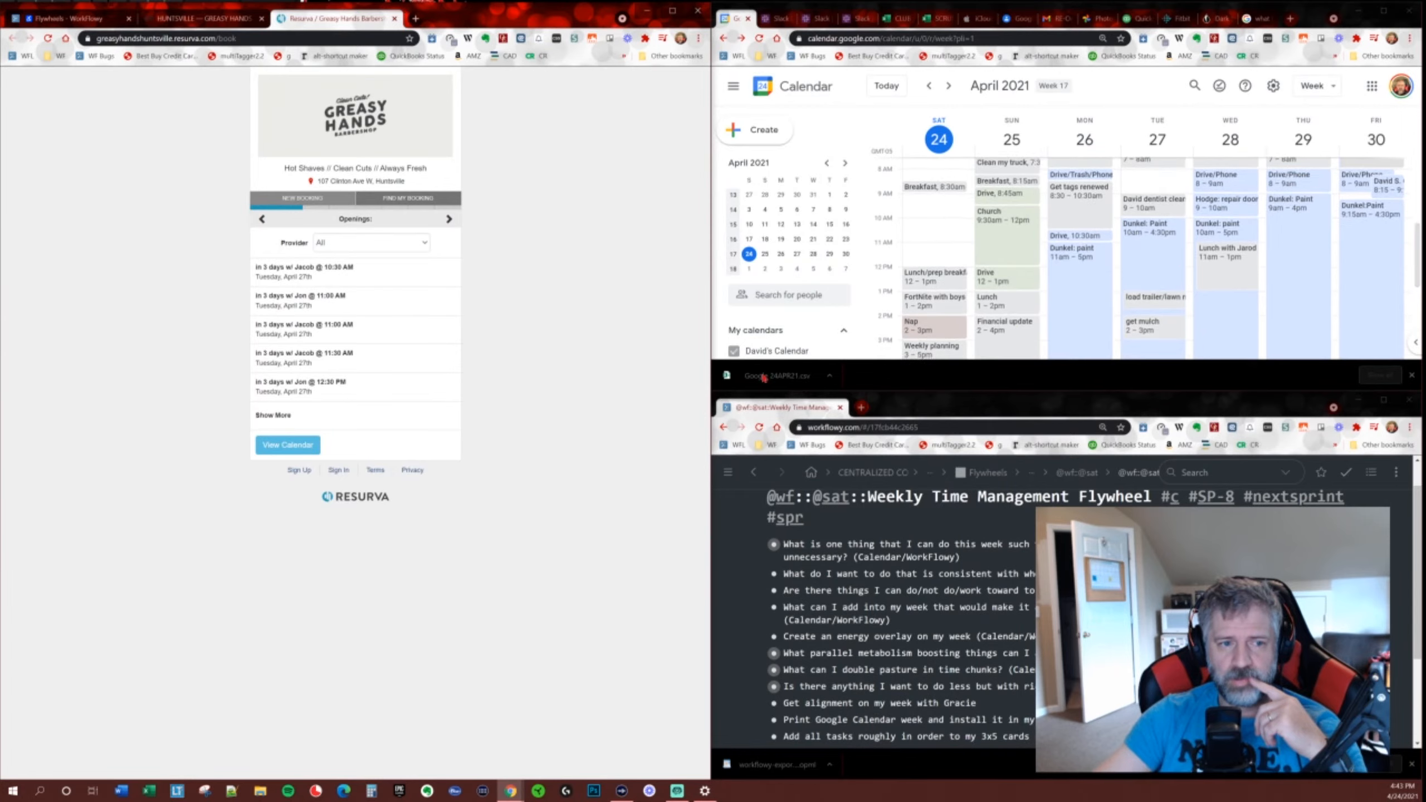
click(274, 416)
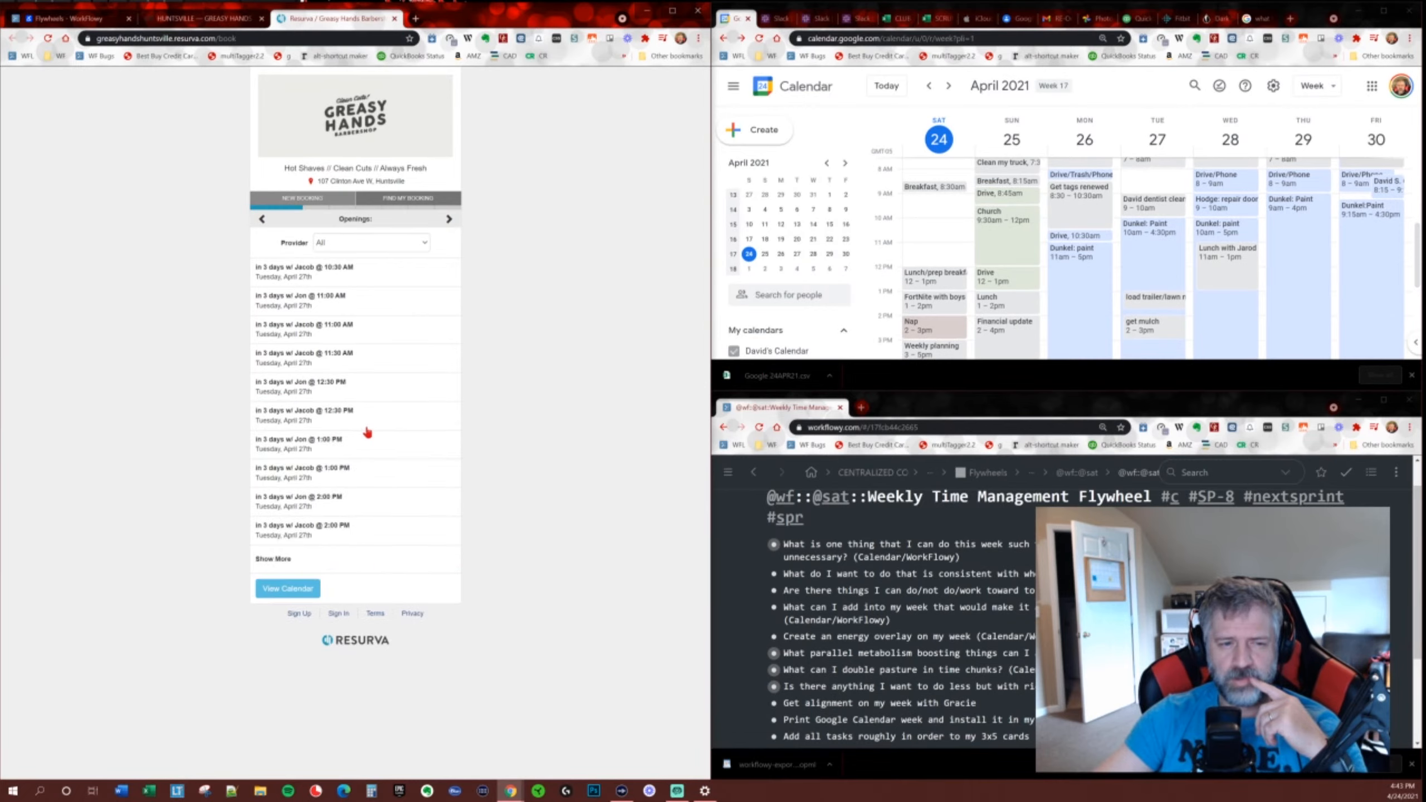
scroll(1184, 281, down, 1)
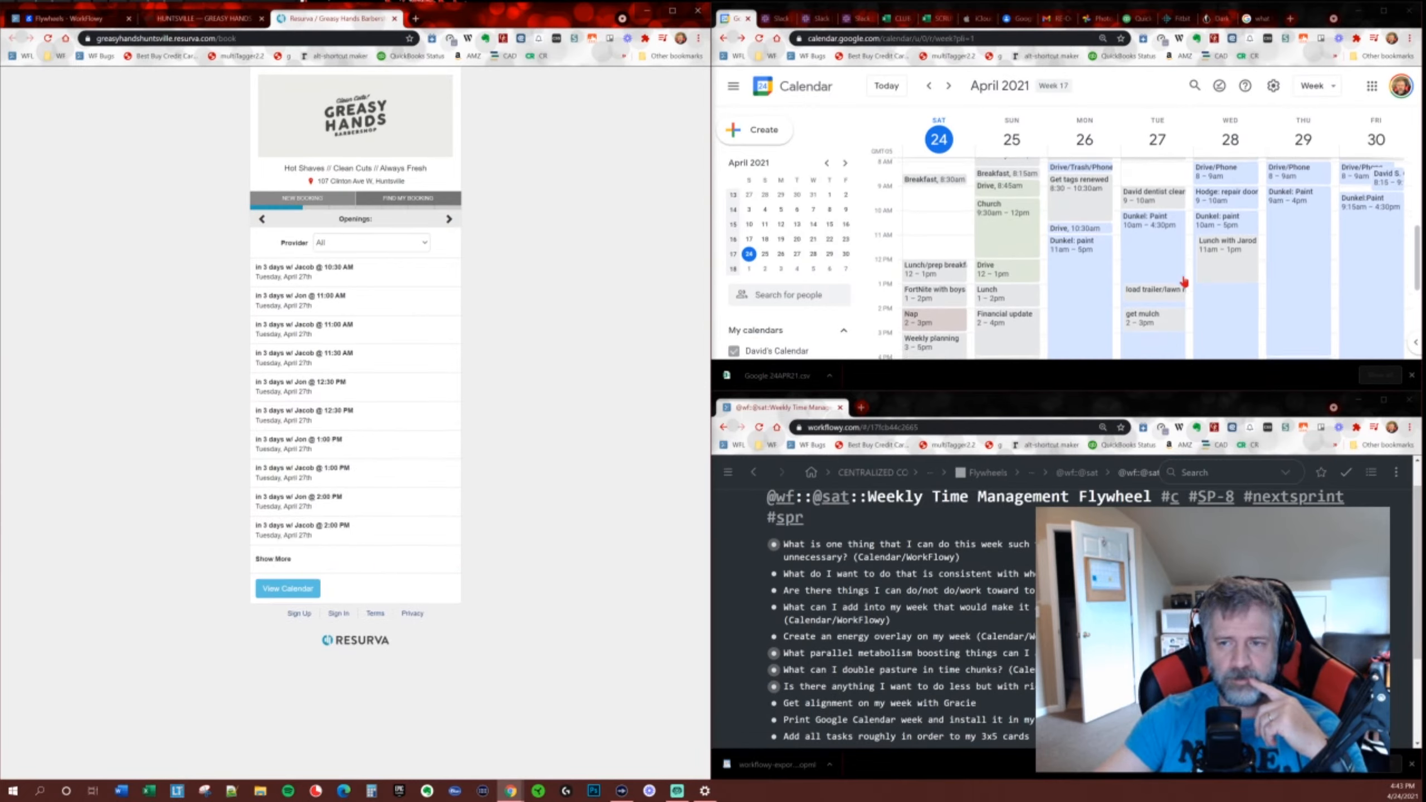
scroll(1184, 281, down, 3)
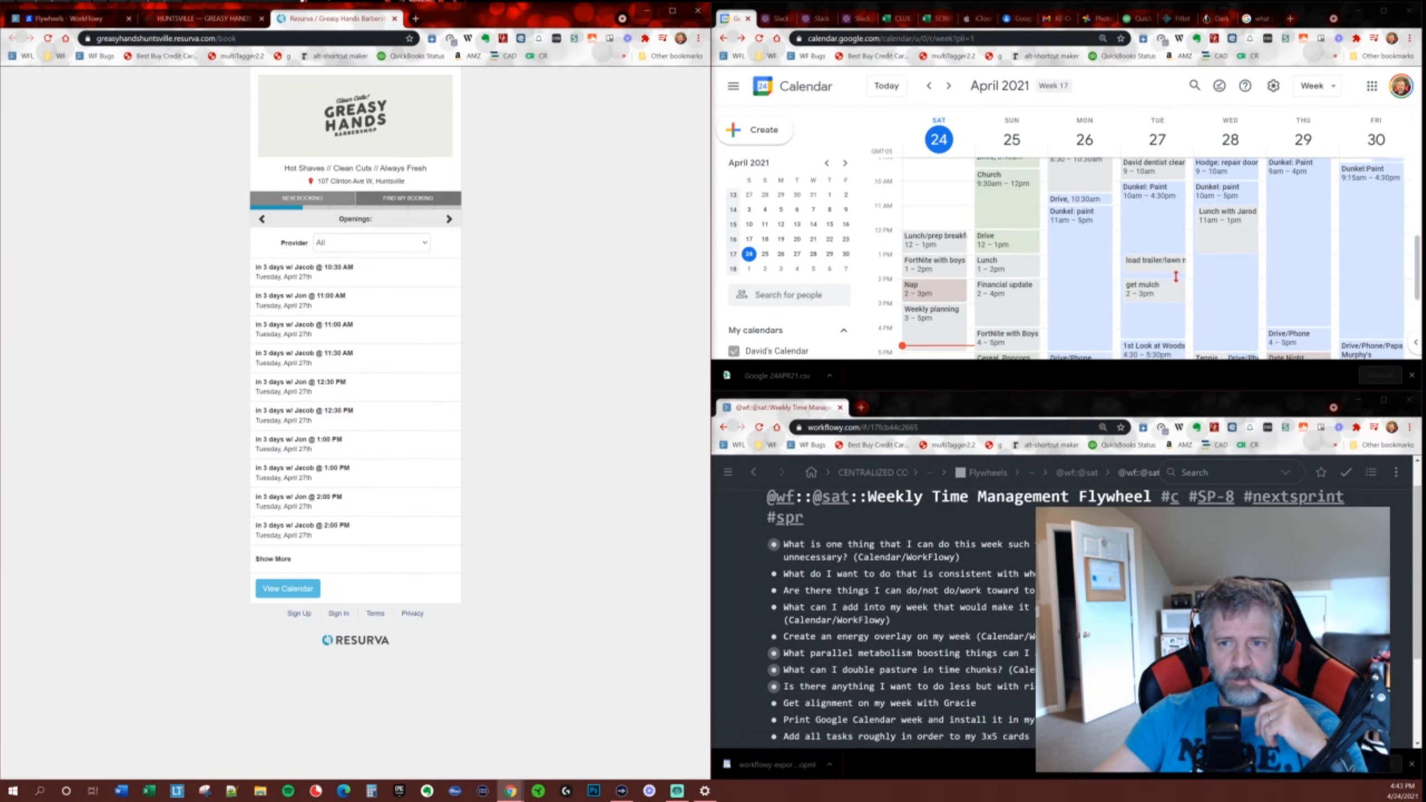
scroll(1184, 291, down, 5)
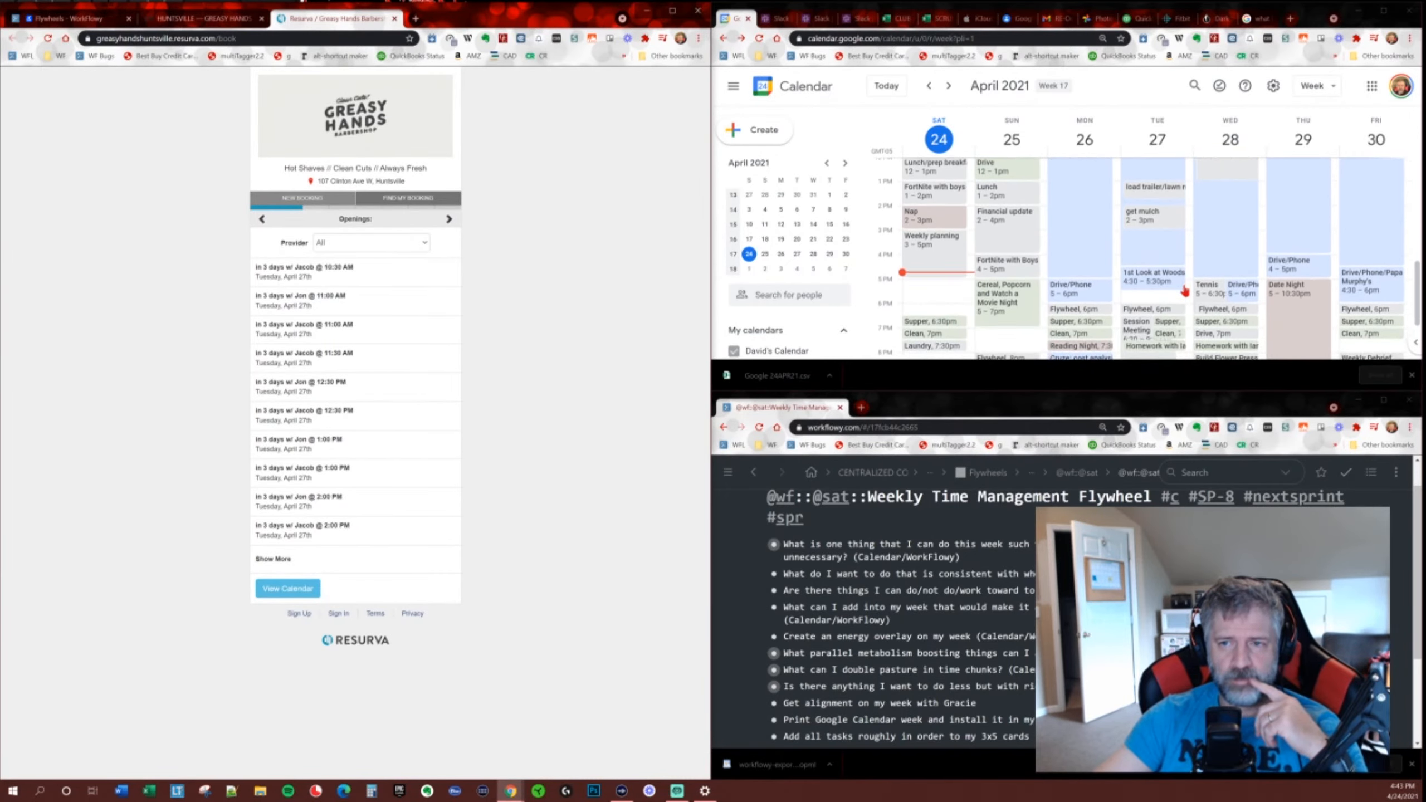
scroll(1184, 290, up, 2)
scroll(1185, 290, up, 1)
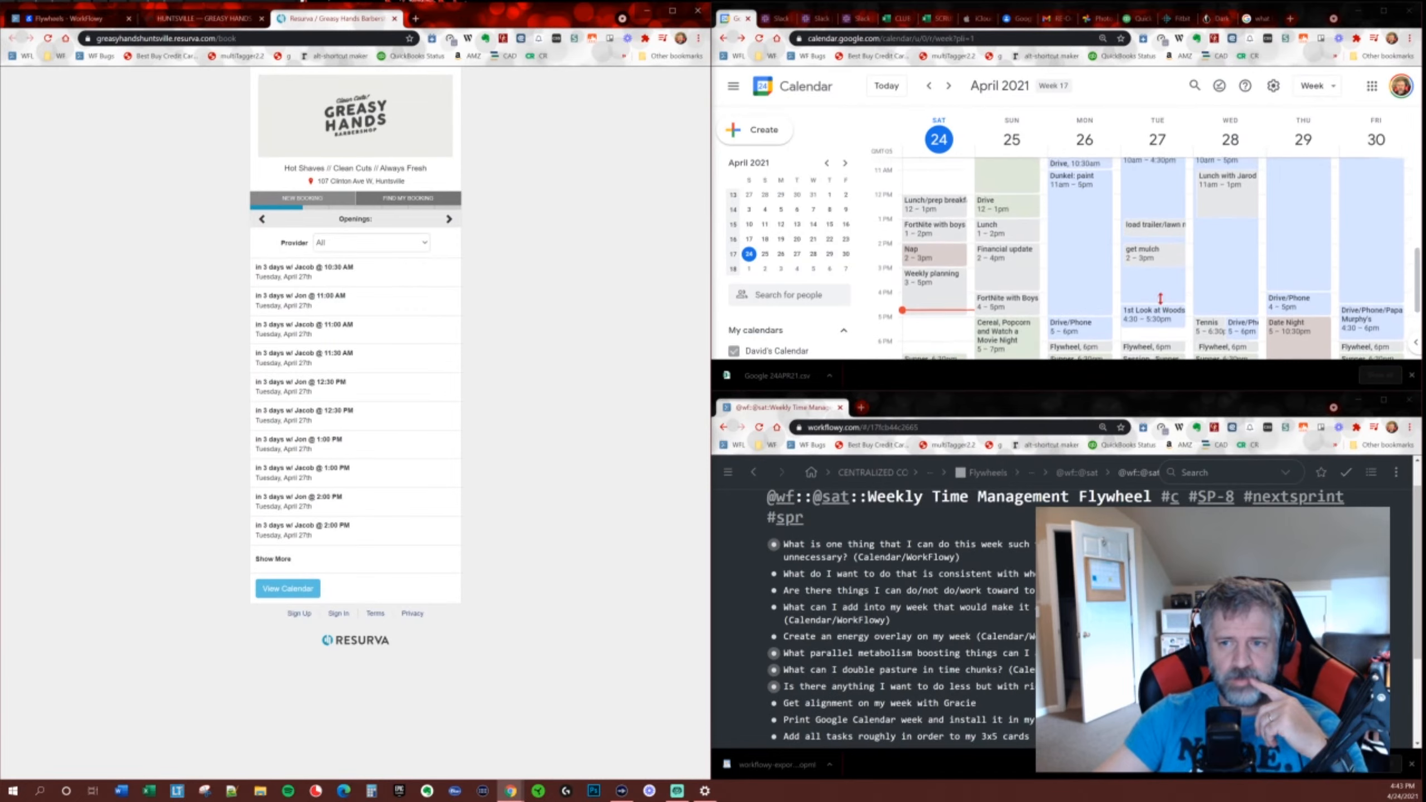
scroll(1160, 298, up, 1)
scroll(1164, 308, down, 1)
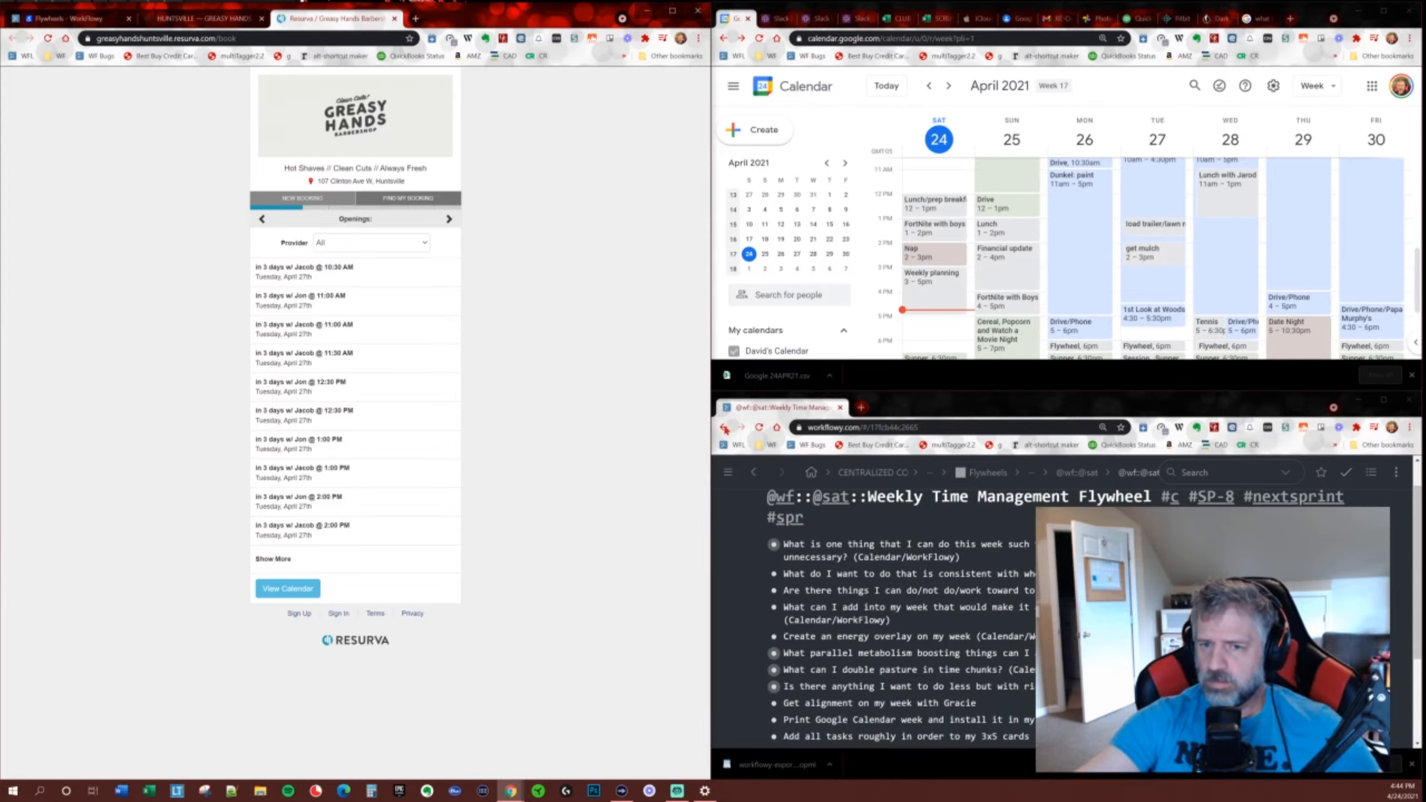
Move the load trailer and get mulch calendar events from Tuesday to Monday, April 26, keeping their times.
scroll(1084, 282, down, 5)
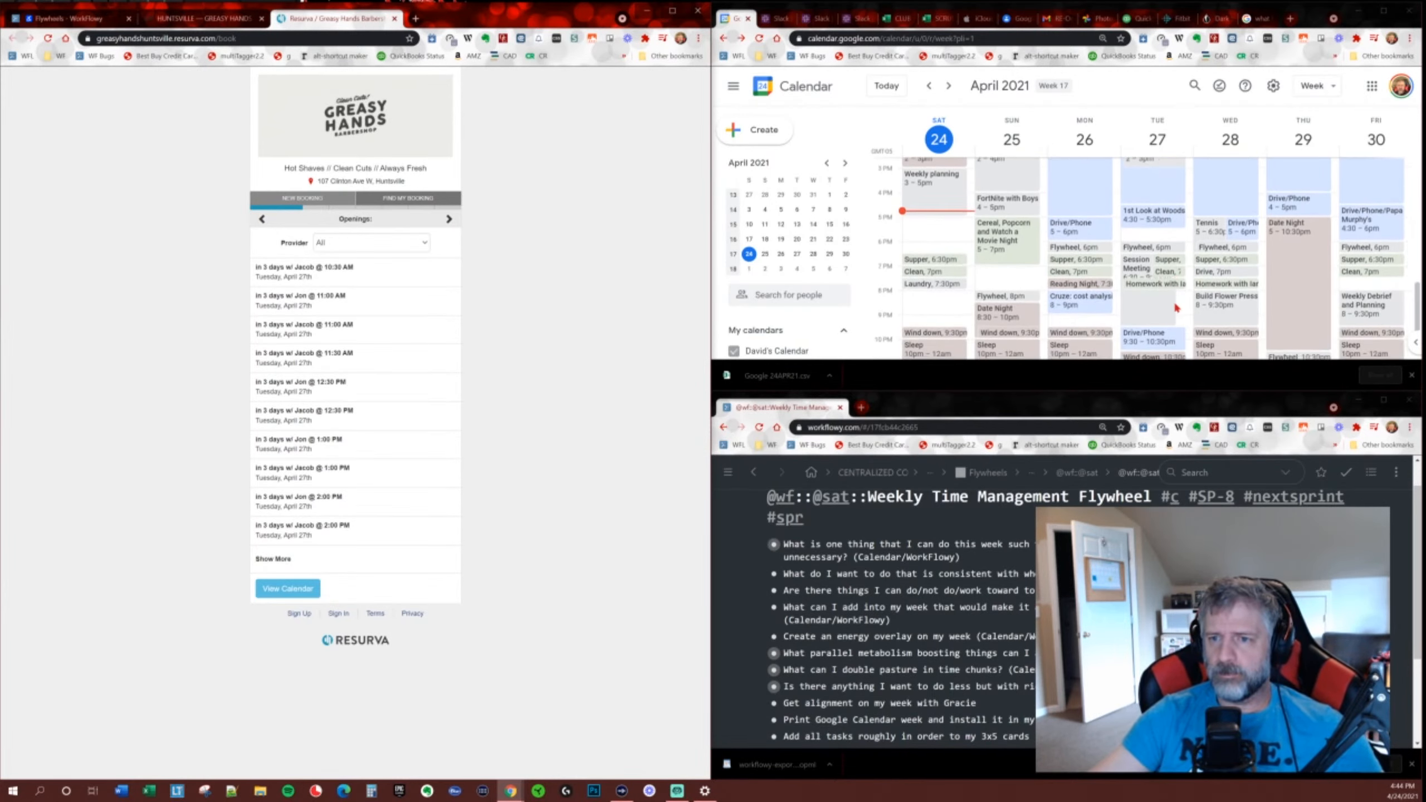
scroll(1174, 194, up, 2)
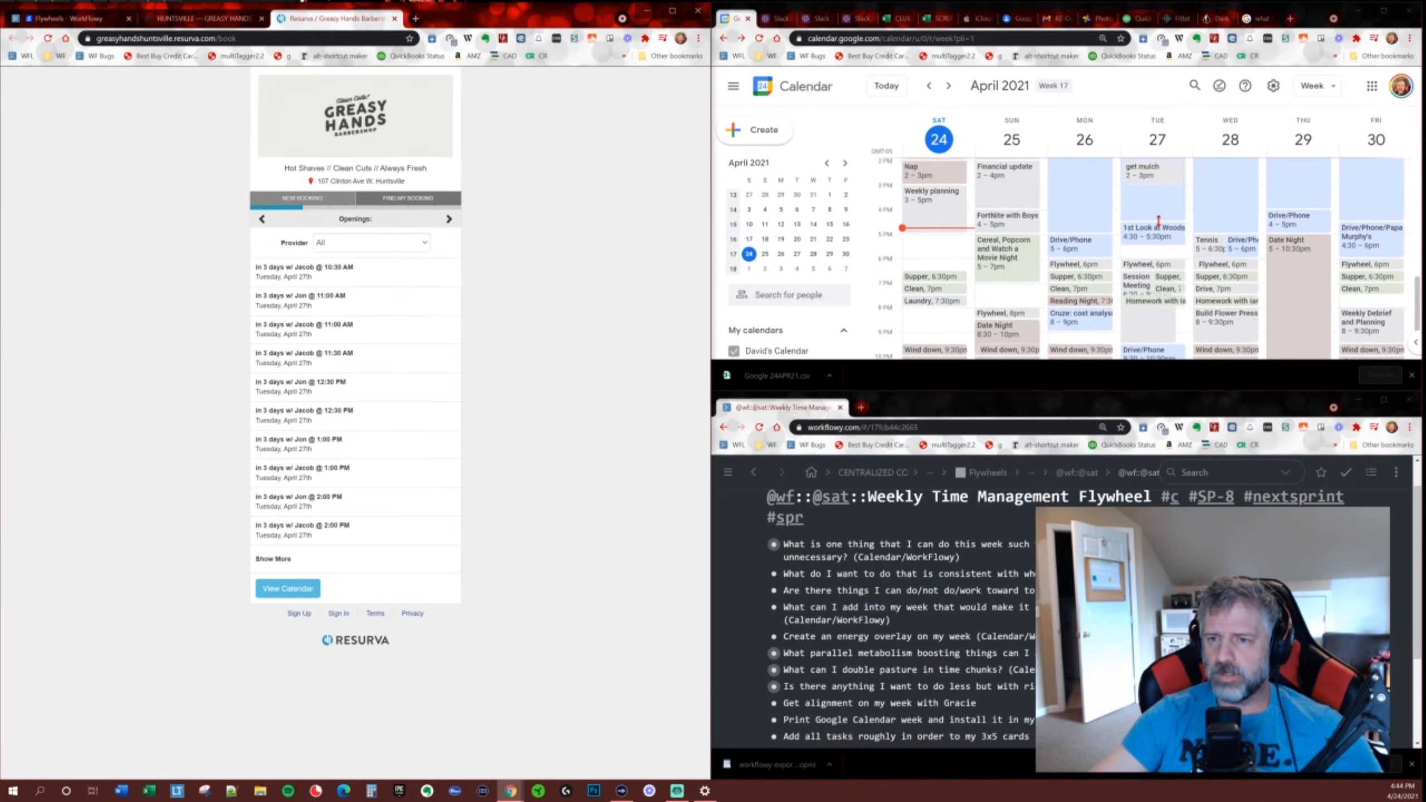
scroll(1158, 242, up, 3)
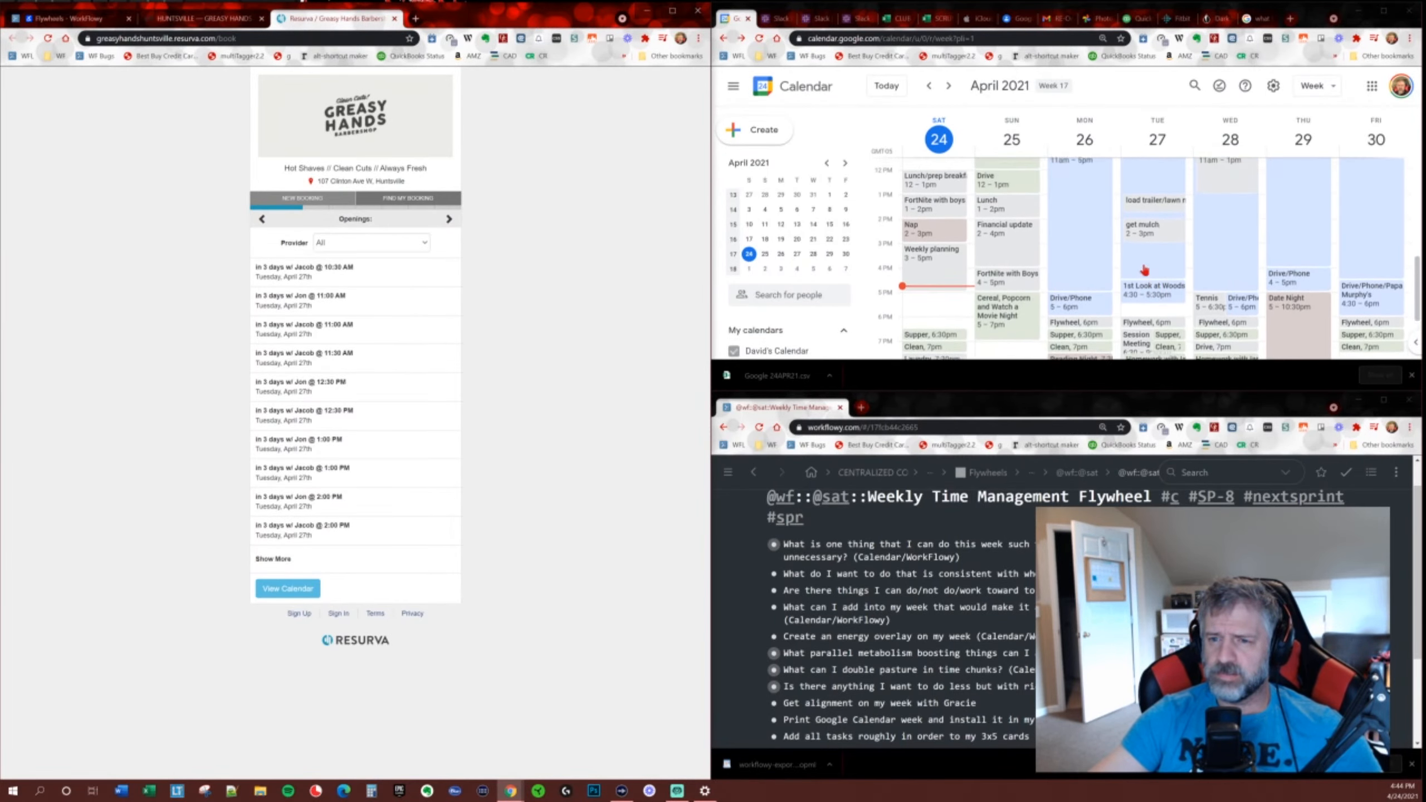
drag(1145, 247, 1095, 230)
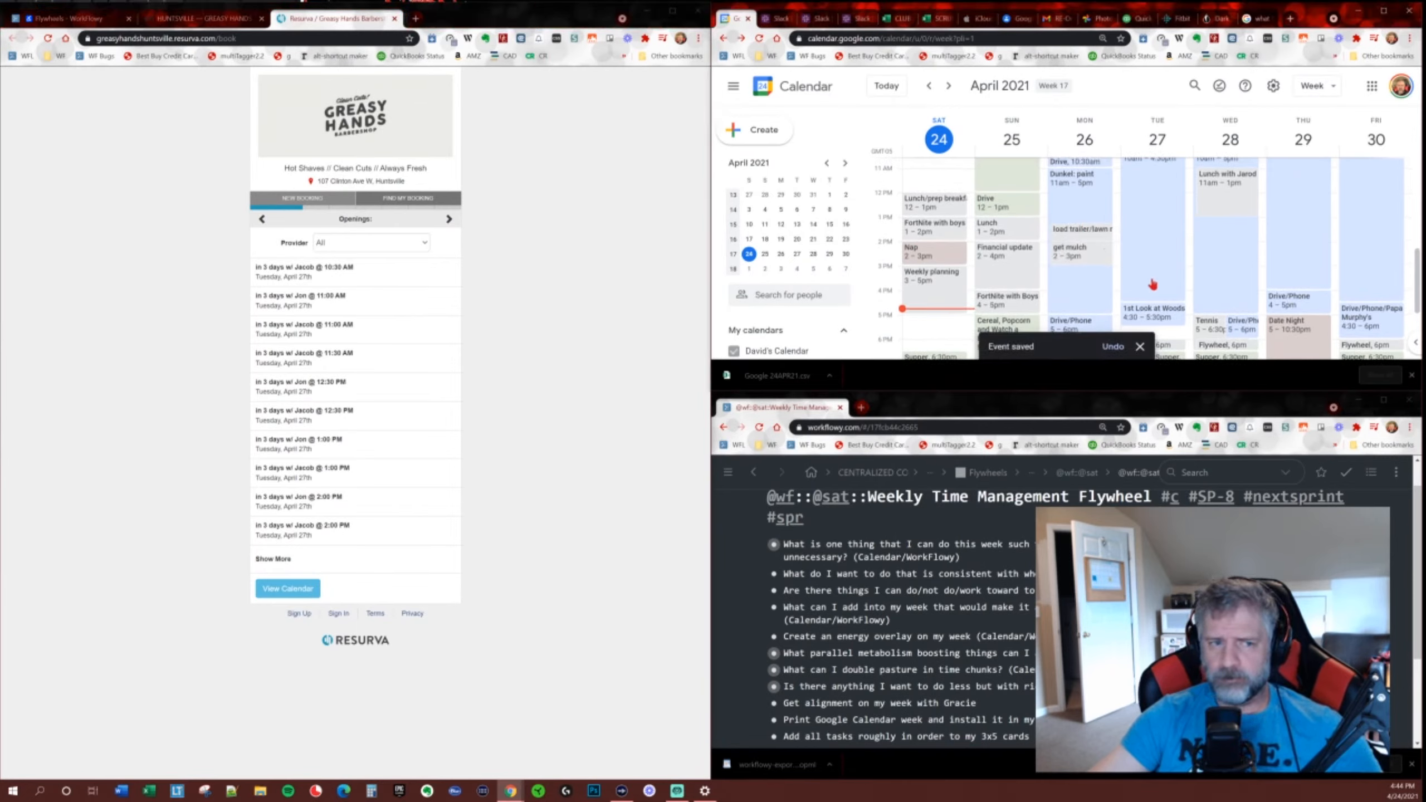
Select the Tuesday, April 27 opening at 11:30 AM and continue past the booking details.
scroll(1166, 279, up, 3)
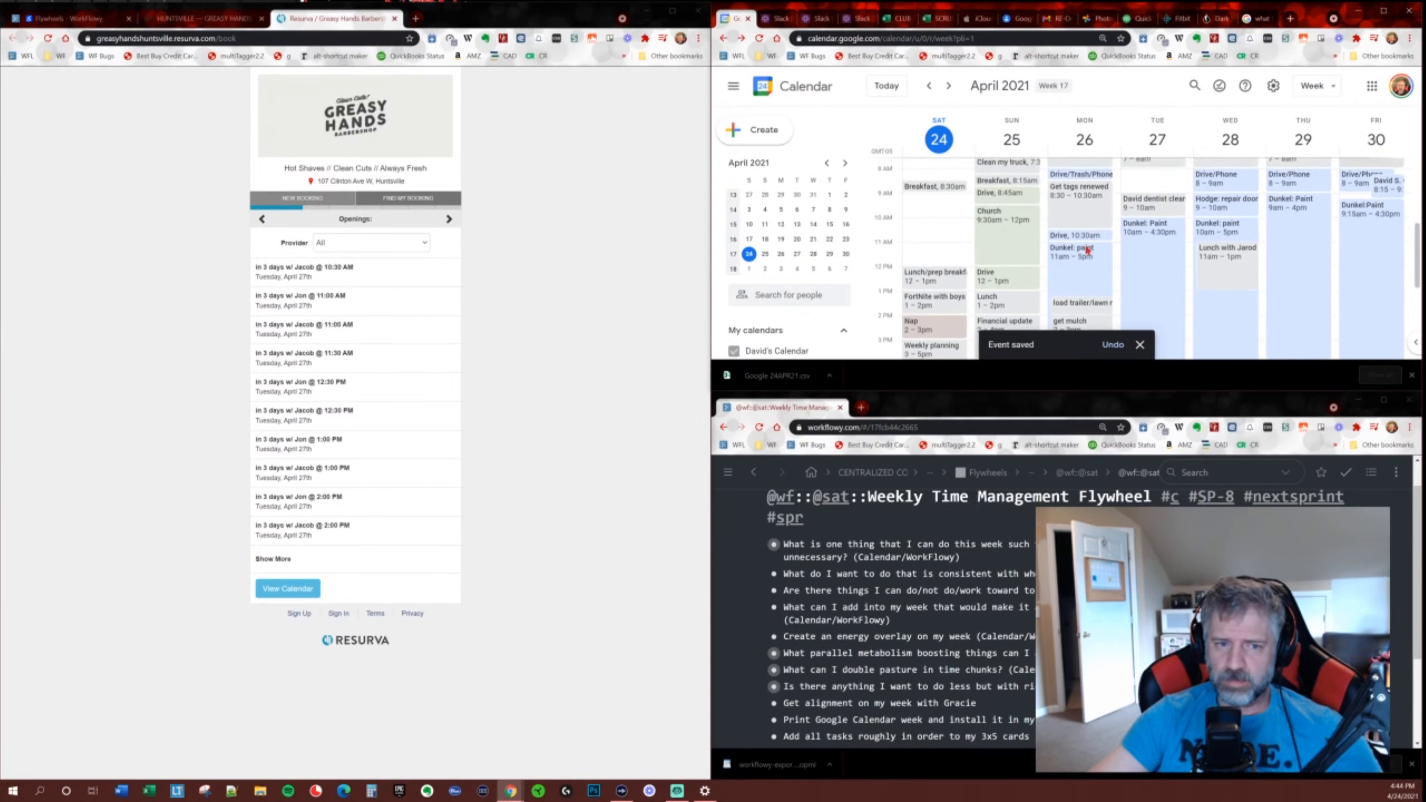
click(362, 365)
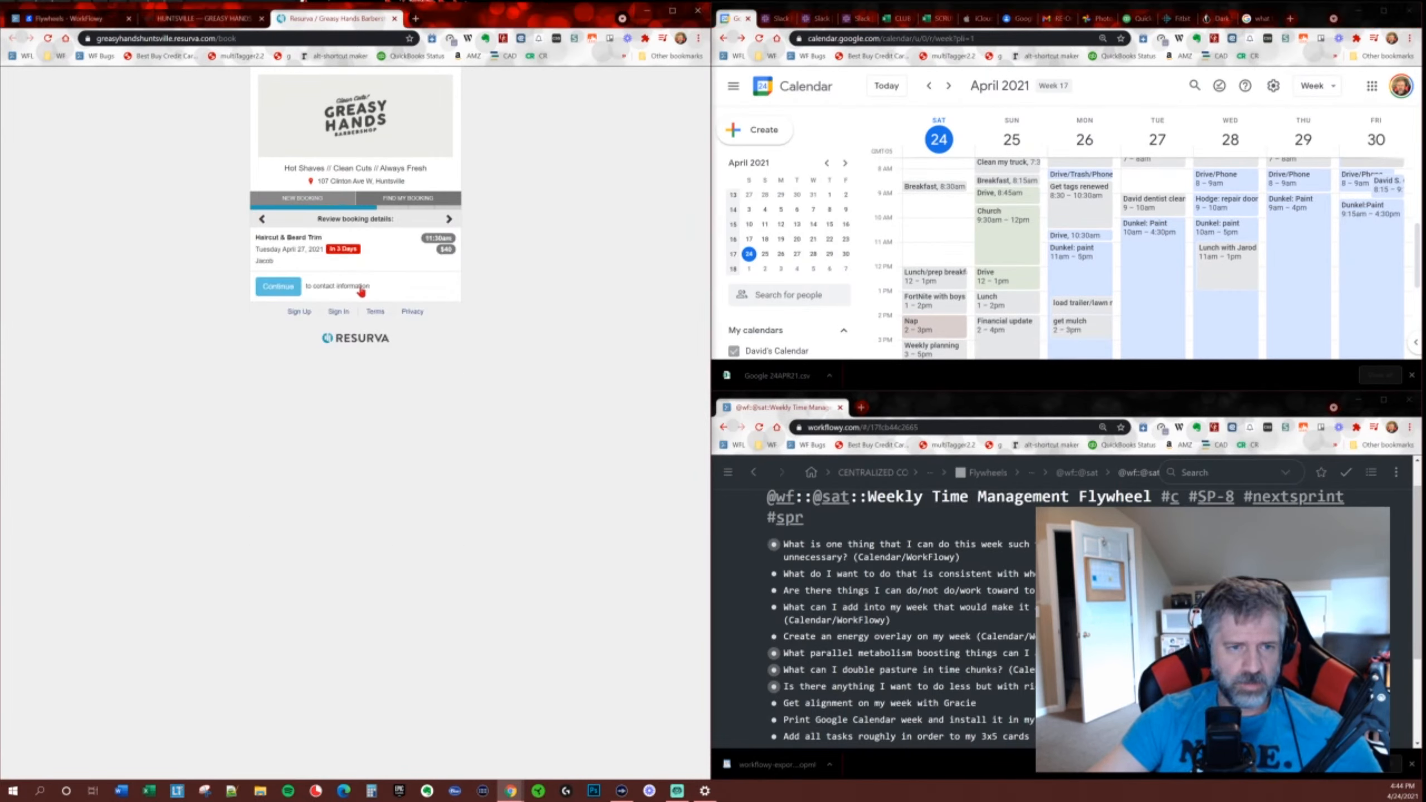
click(278, 286)
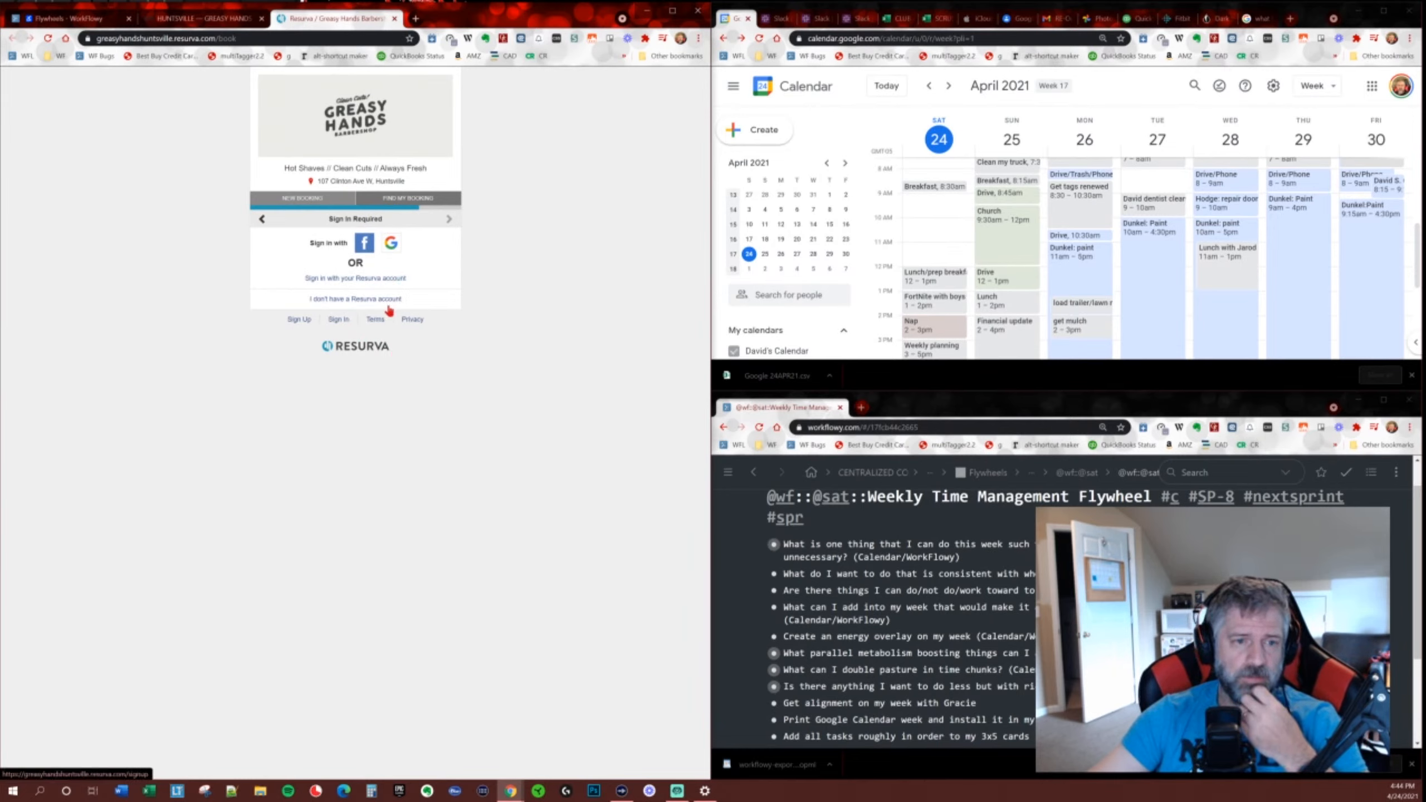
Sign in with the existing Resurva account's email and password to complete the booking, and dismiss the browser's password alert.
click(374, 278)
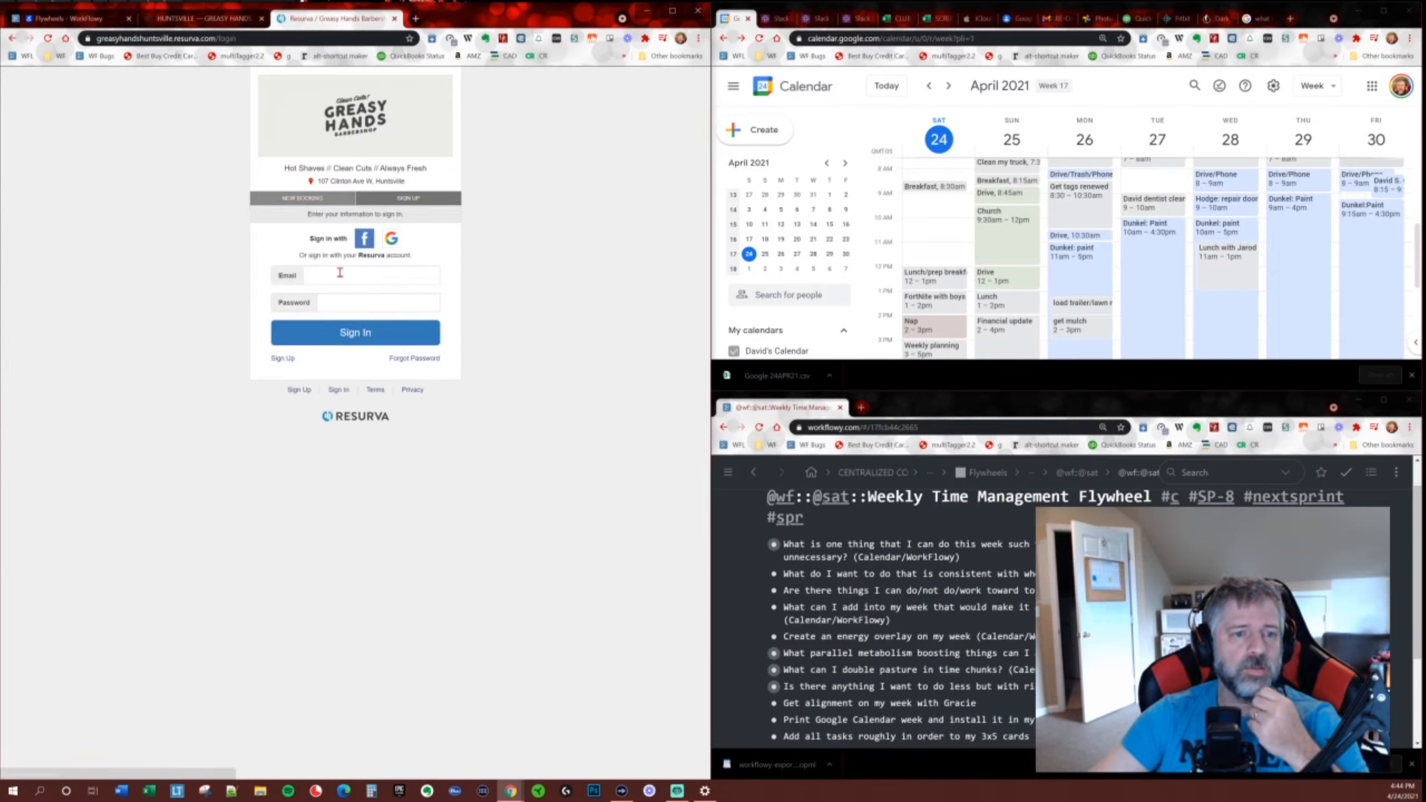
click(343, 274)
click(407, 300)
click(395, 309)
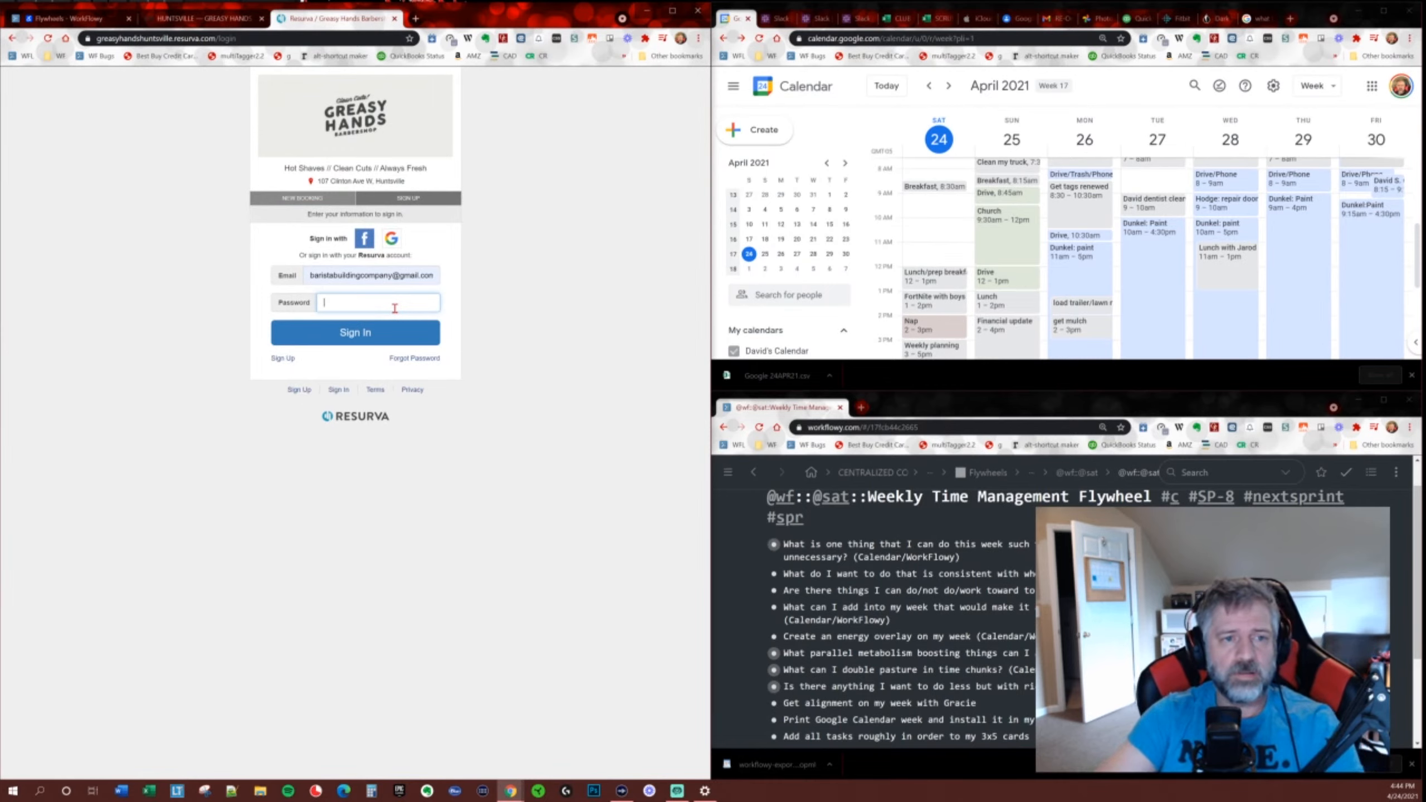
text(•)
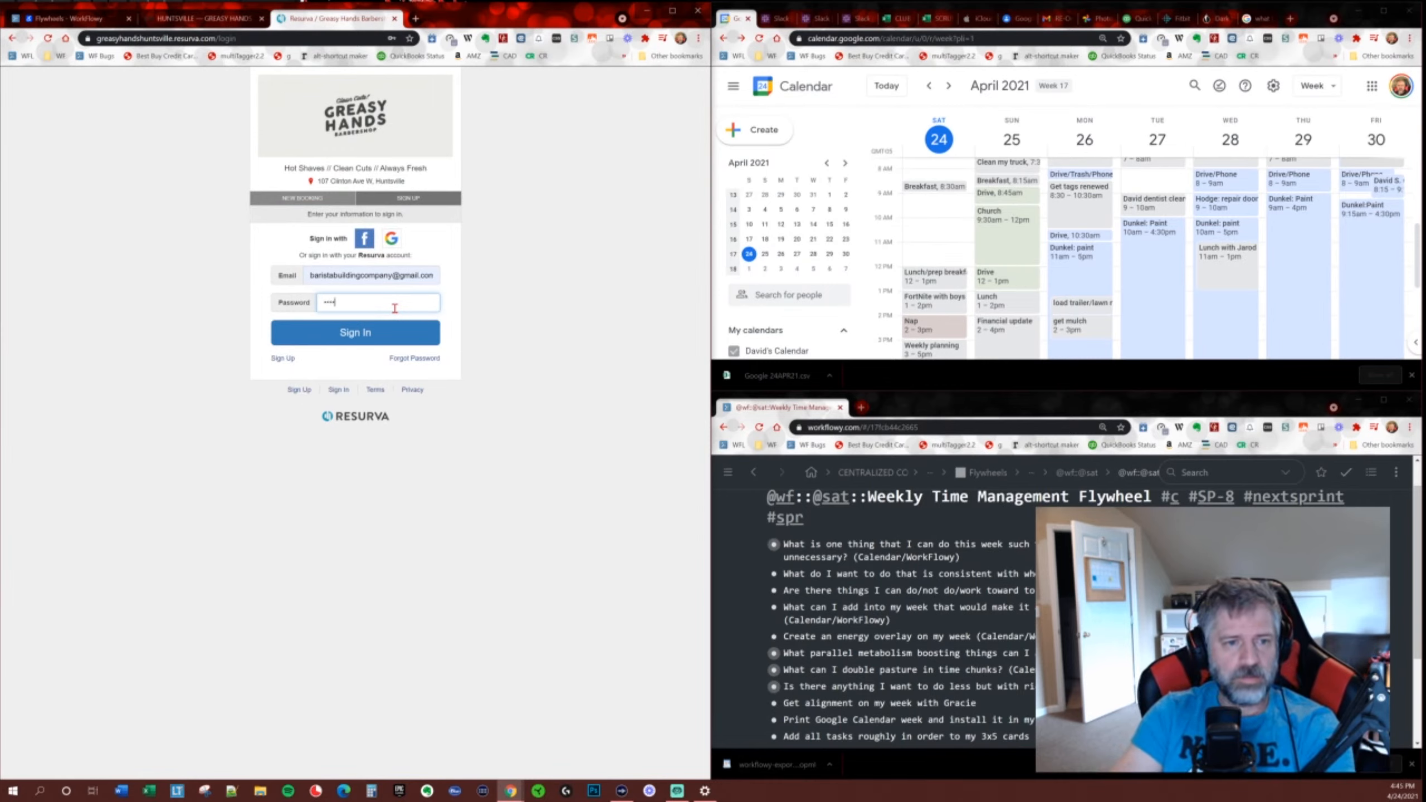
text(••••••••)
key(Return)
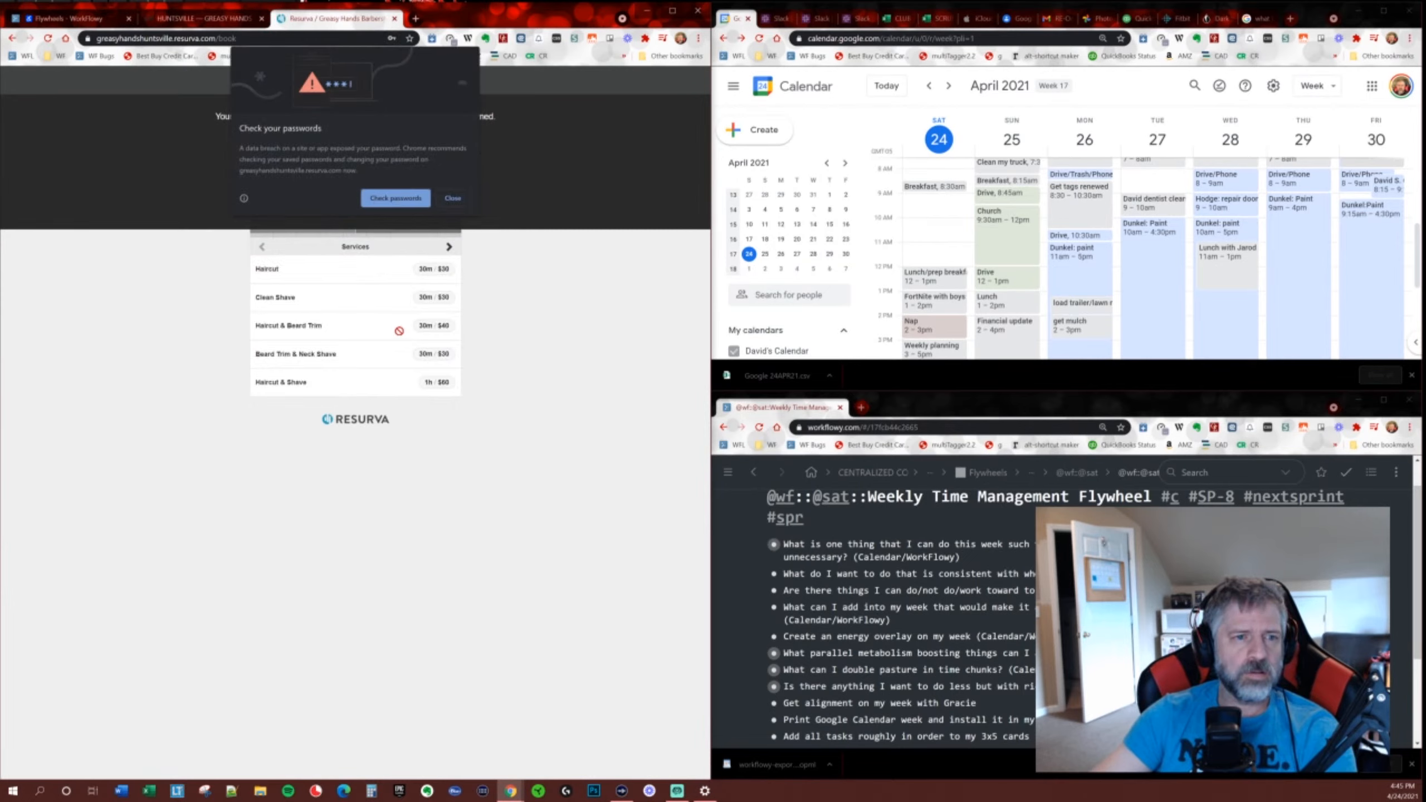
click(461, 198)
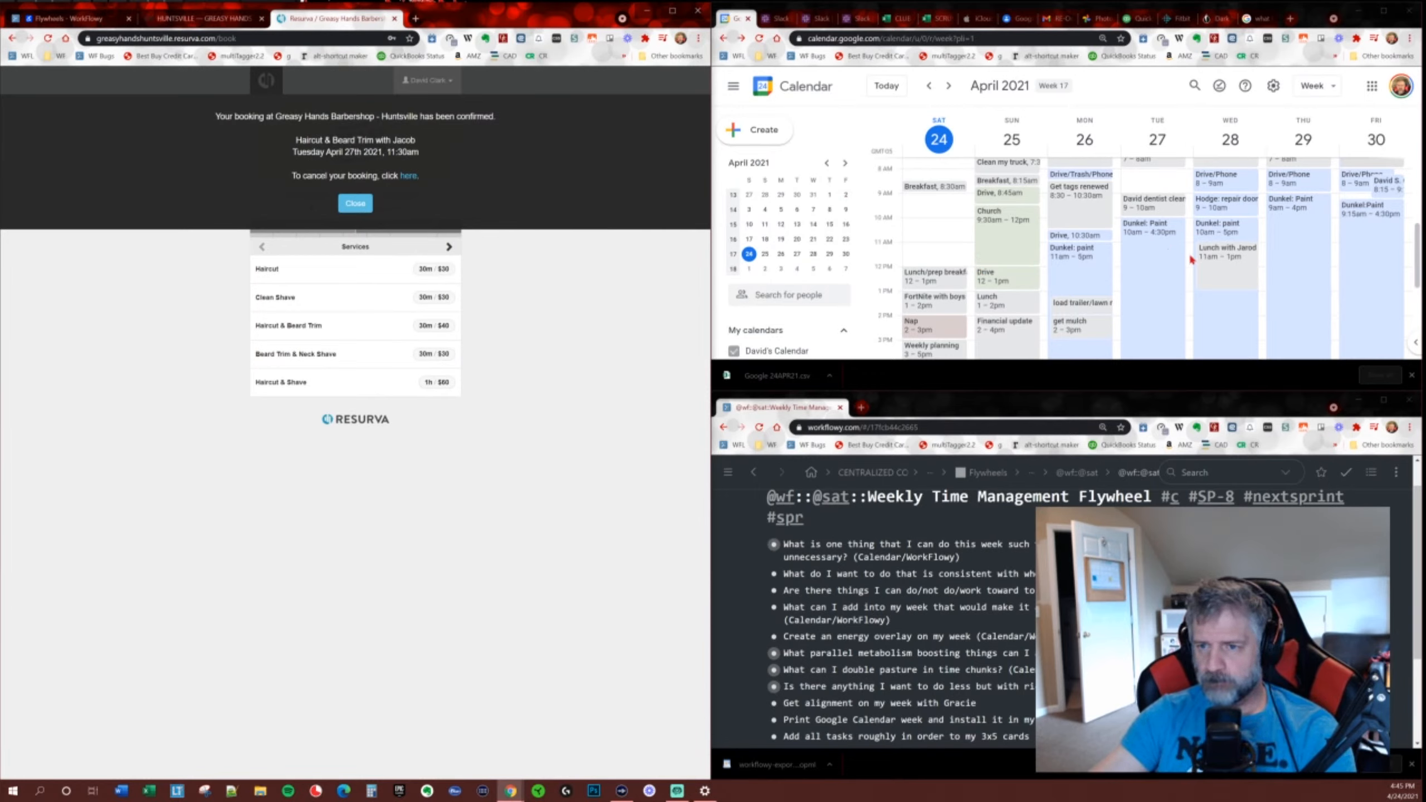
Create a calendar event titled Greasy Hands Barbershop on Tuesday, April 27 from 11:15am to 12:30pm and save it.
drag(1191, 259, 1194, 280)
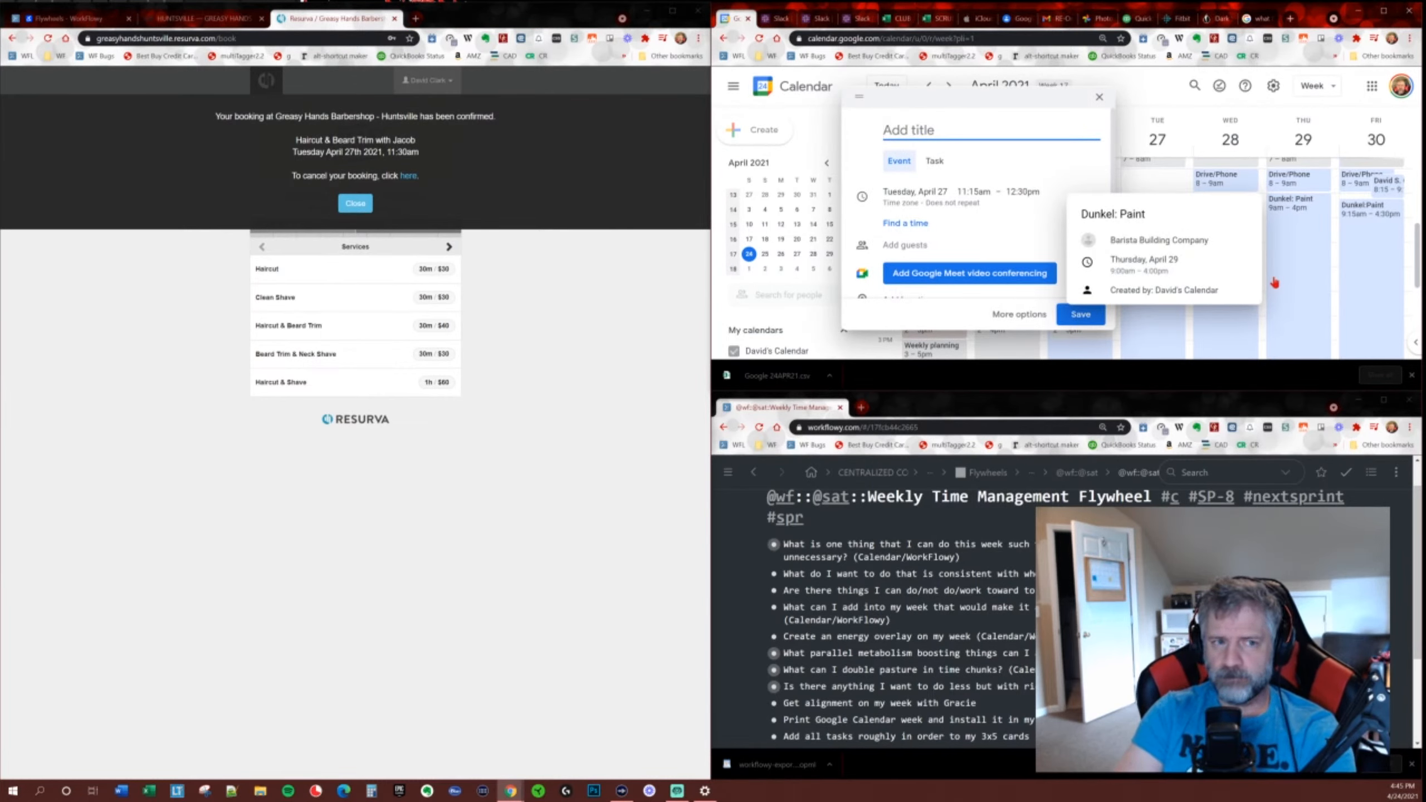
text(Greasy H)
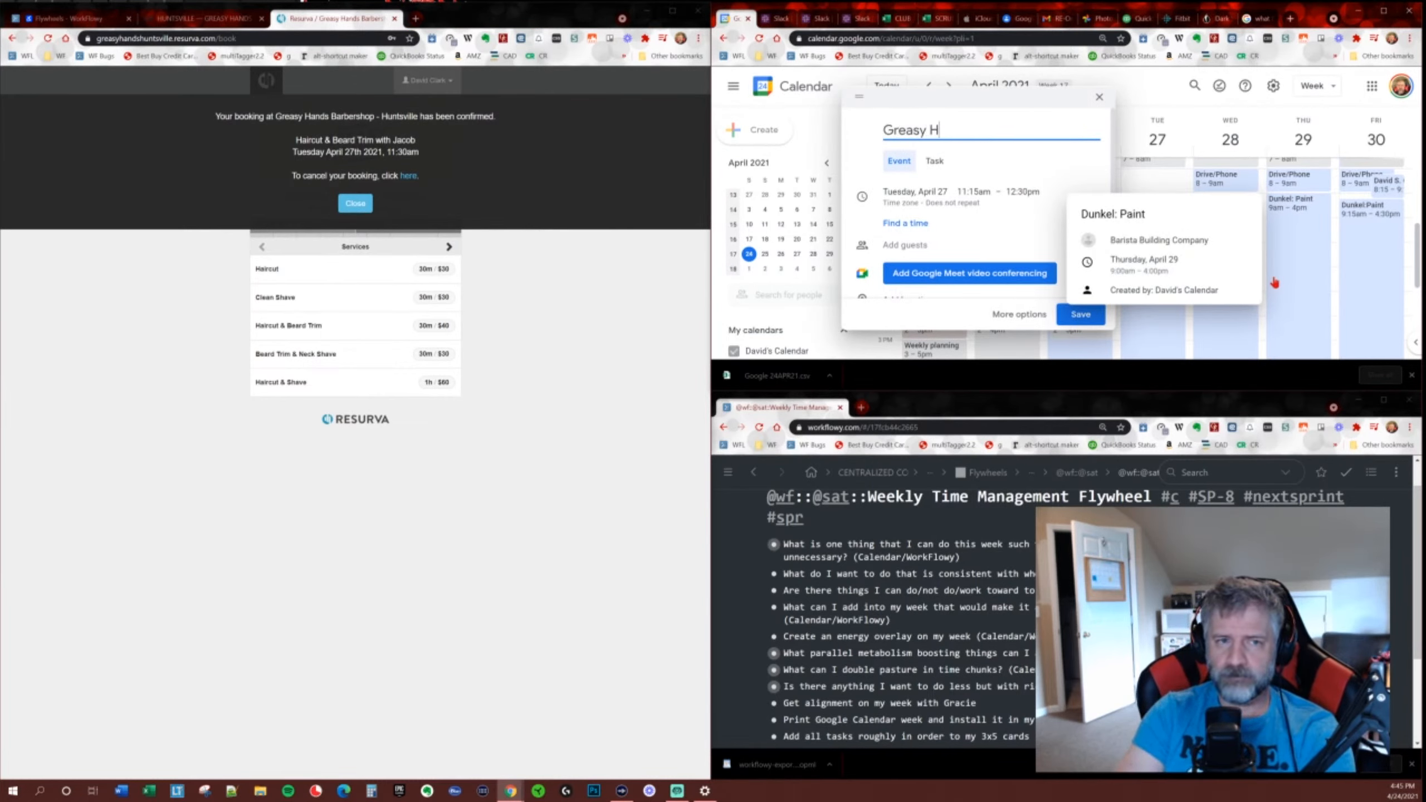
text(bershop)
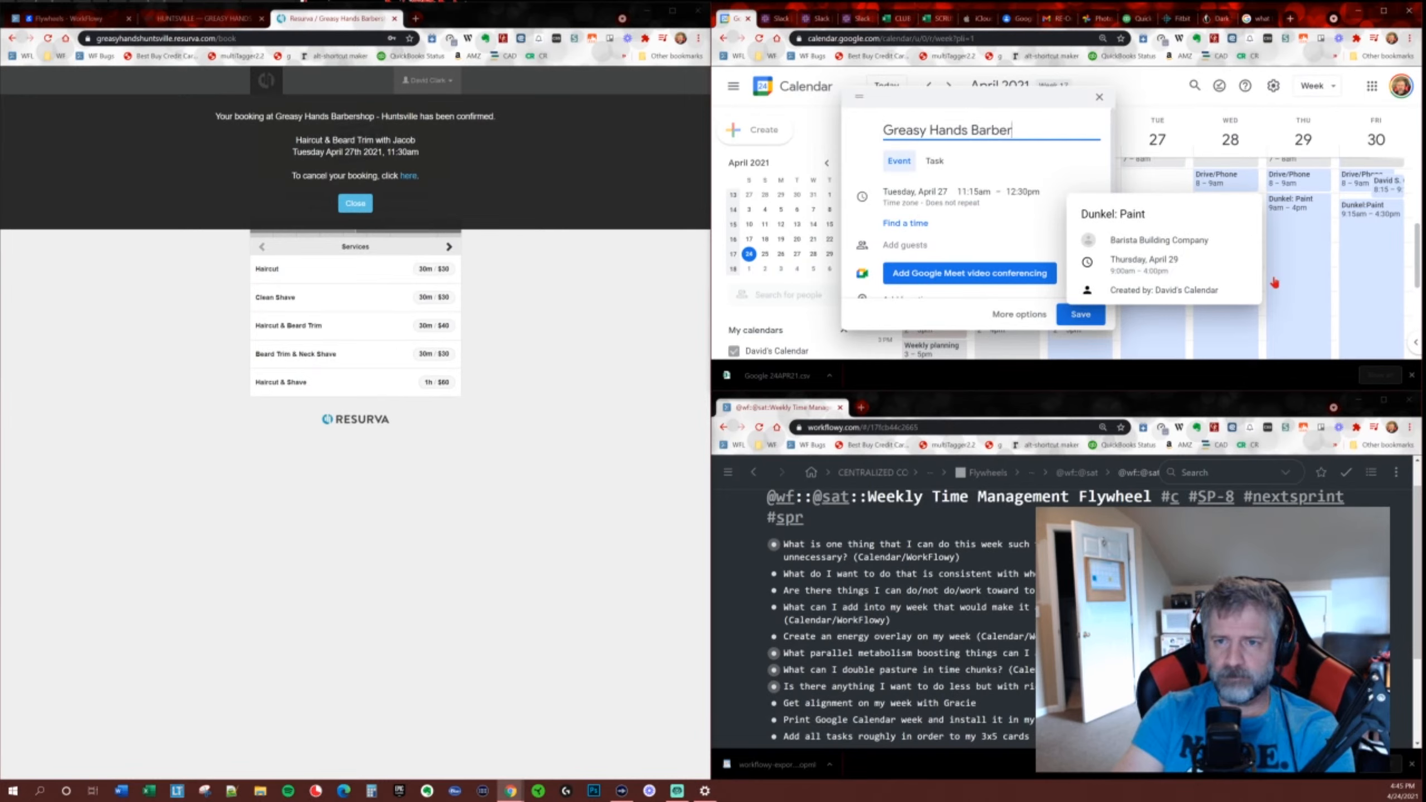
click(1086, 314)
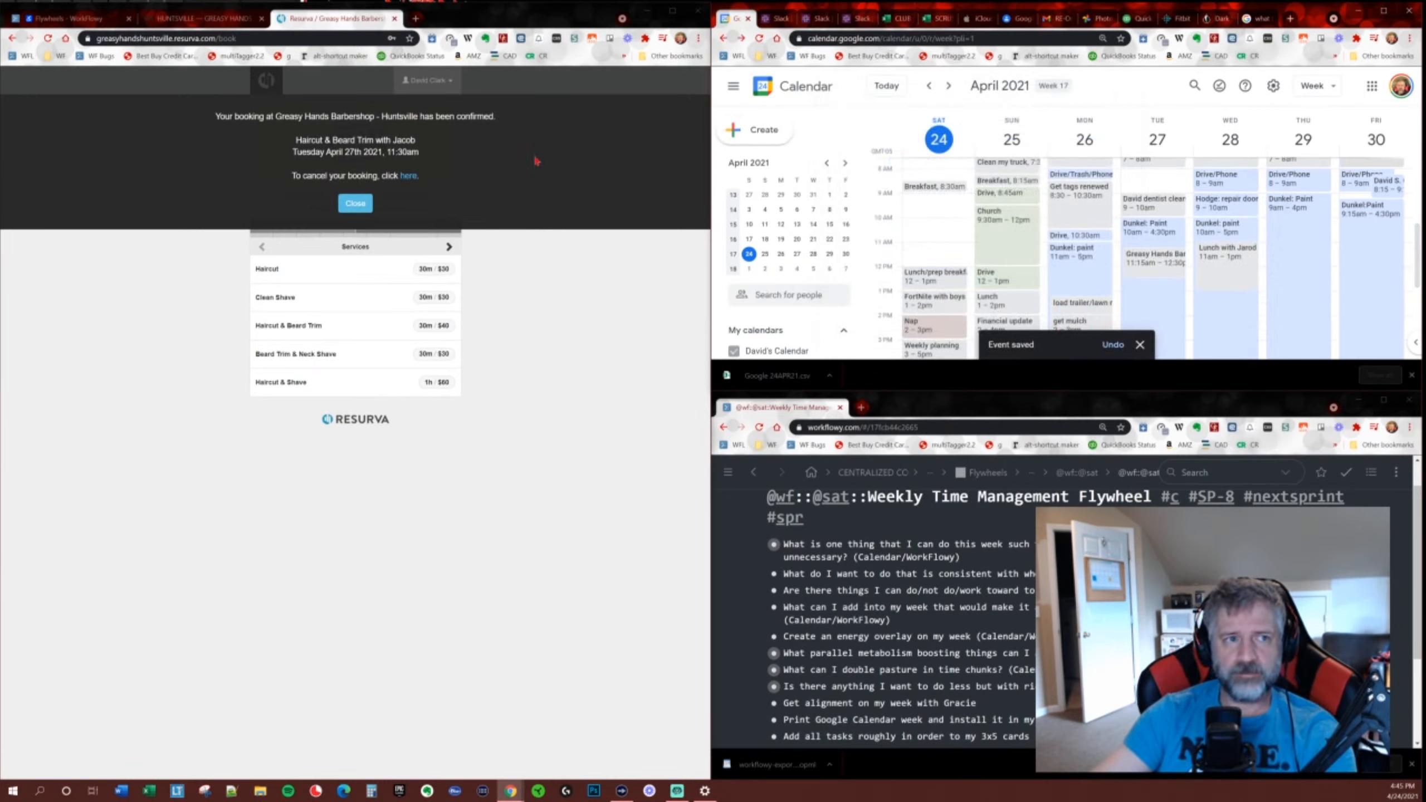
Tag the barber task in Monthly Flywheel with #spr and go to the first question of the Weekly Time Management Flywheel.
click(86, 20)
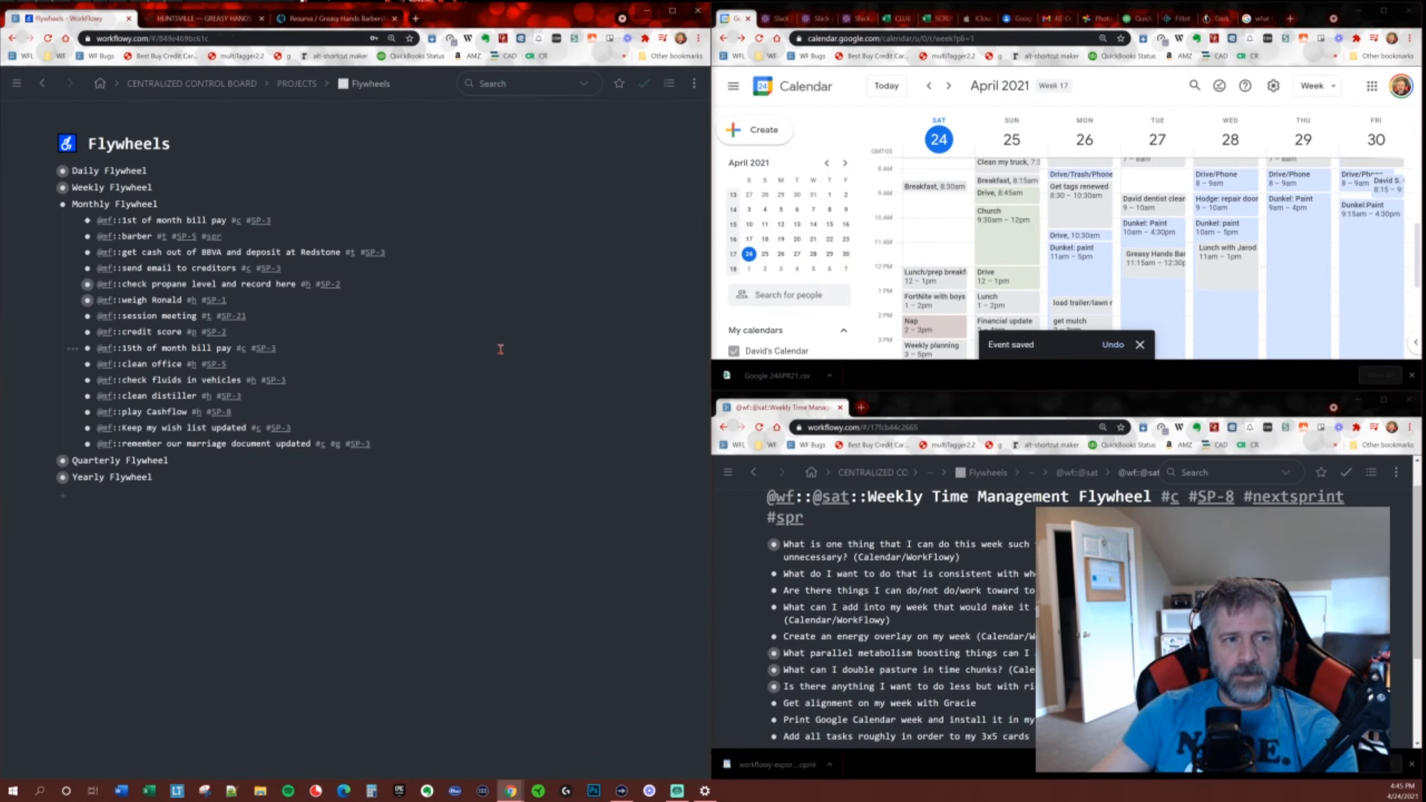
click(916, 540)
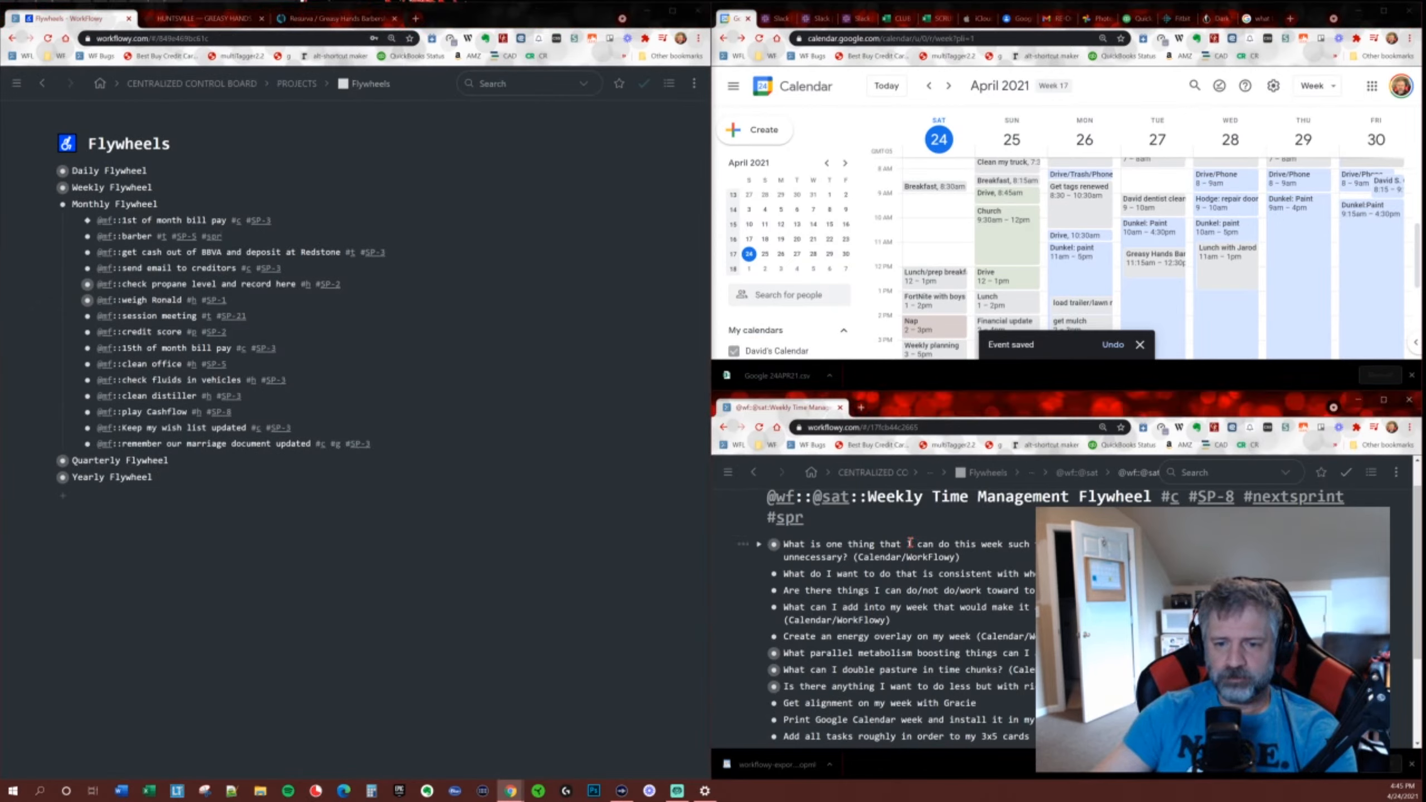
Complete the Weekly Time Management Flywheel's first question and the one about what can be added into the week.
key(ctrl+Return)
scroll(1051, 603, down, 2)
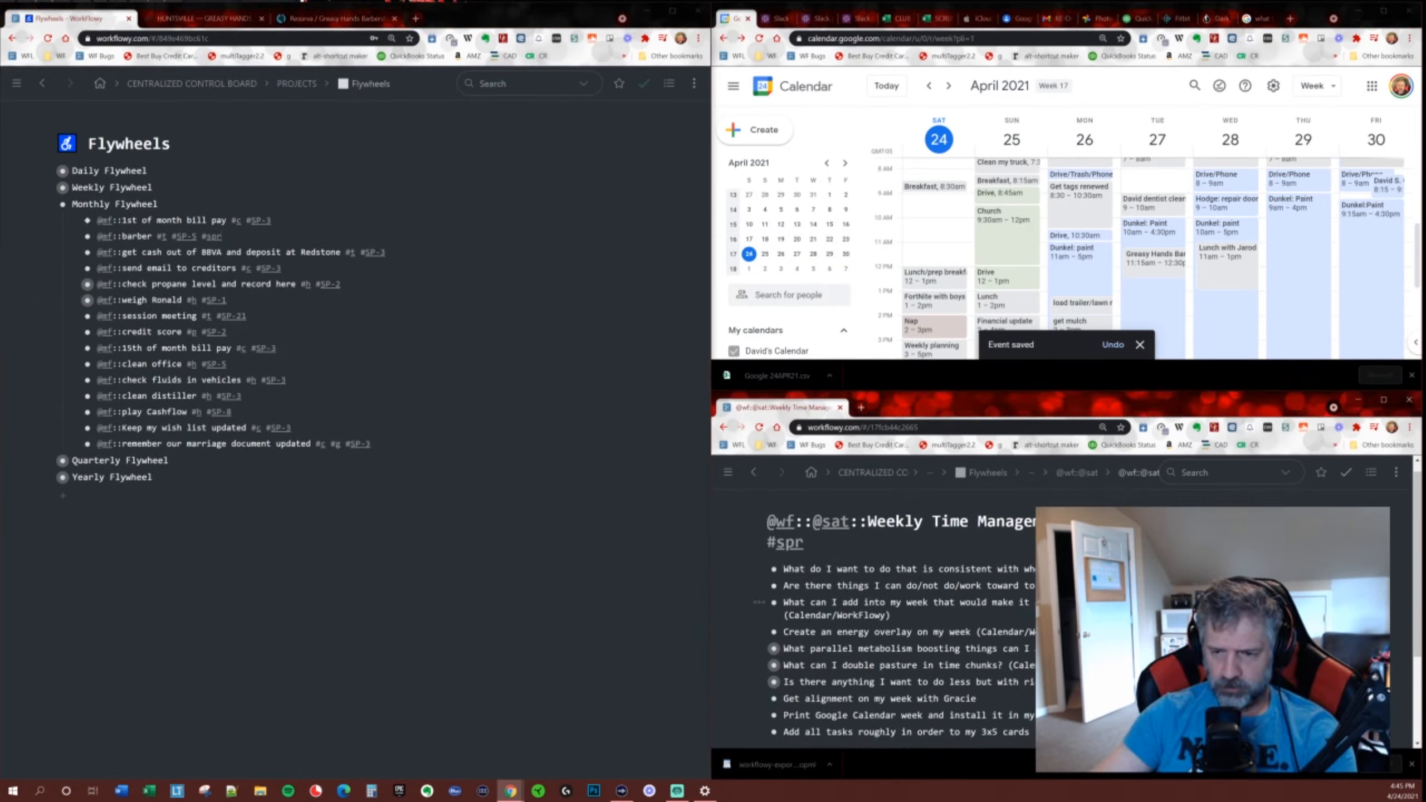
scroll(899, 606, up, 1)
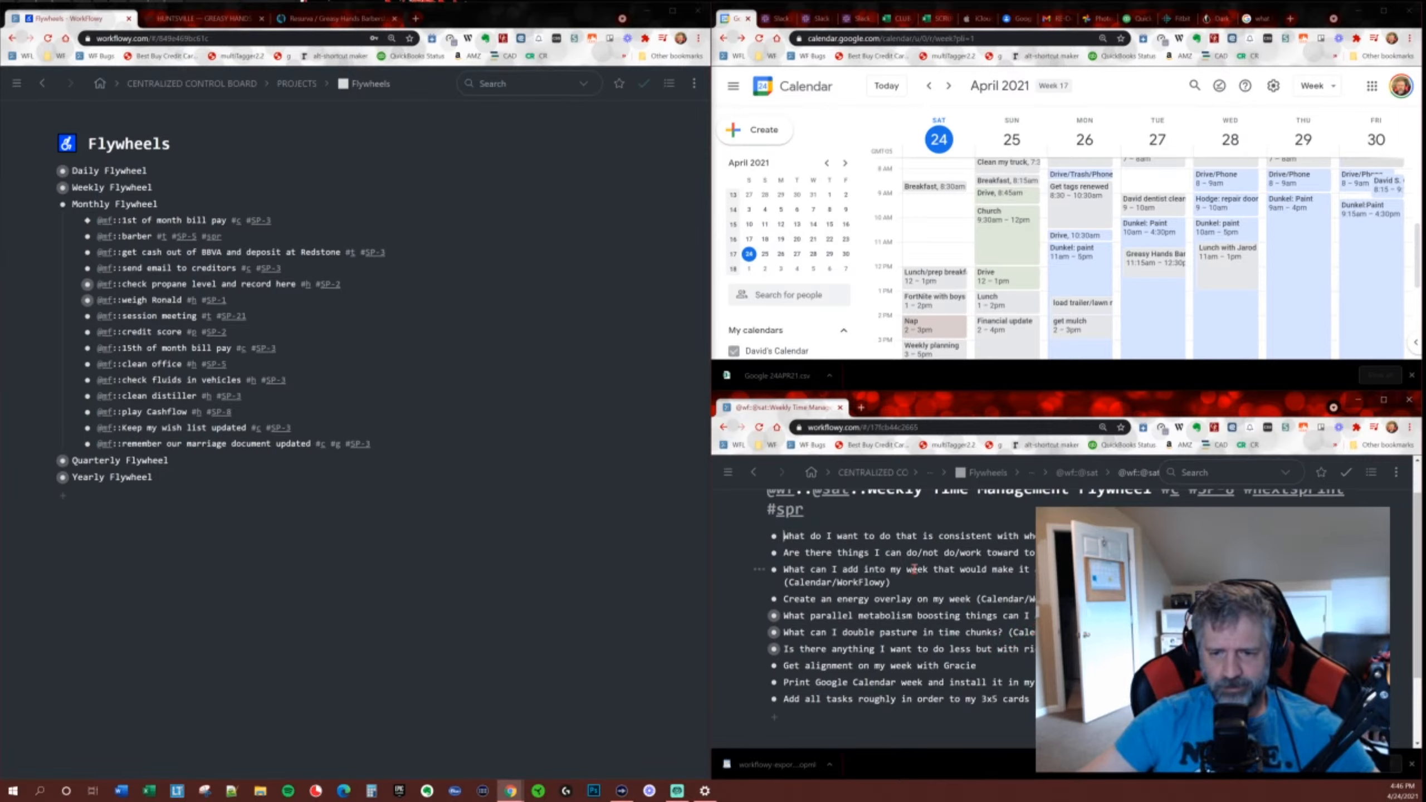
drag(915, 569, 909, 587)
key(ctrl+Return)
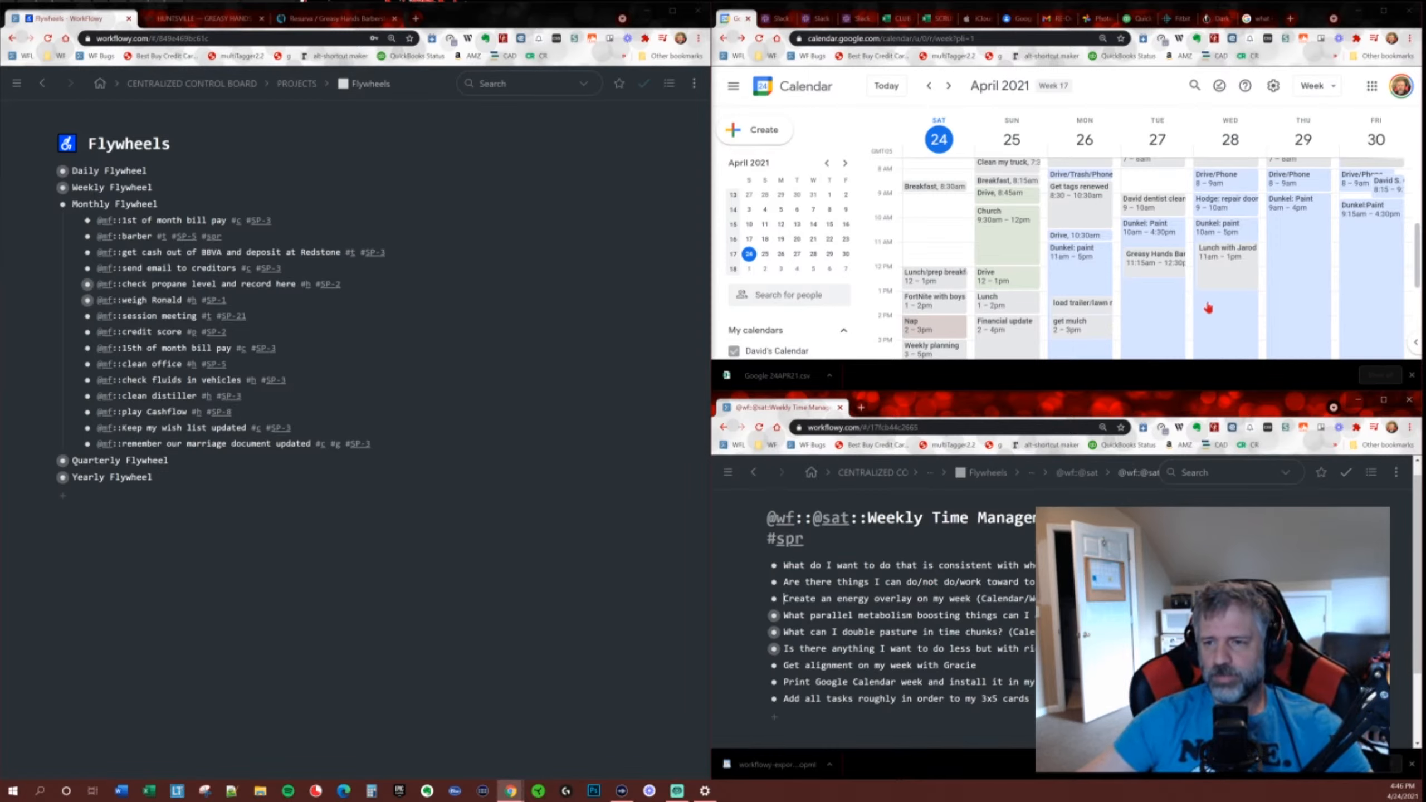
Review the calendar's events for April 24 to 30 from morning to evening, then highlight the energy overlay item in the weekly flywheel.
scroll(1259, 284, down, 1)
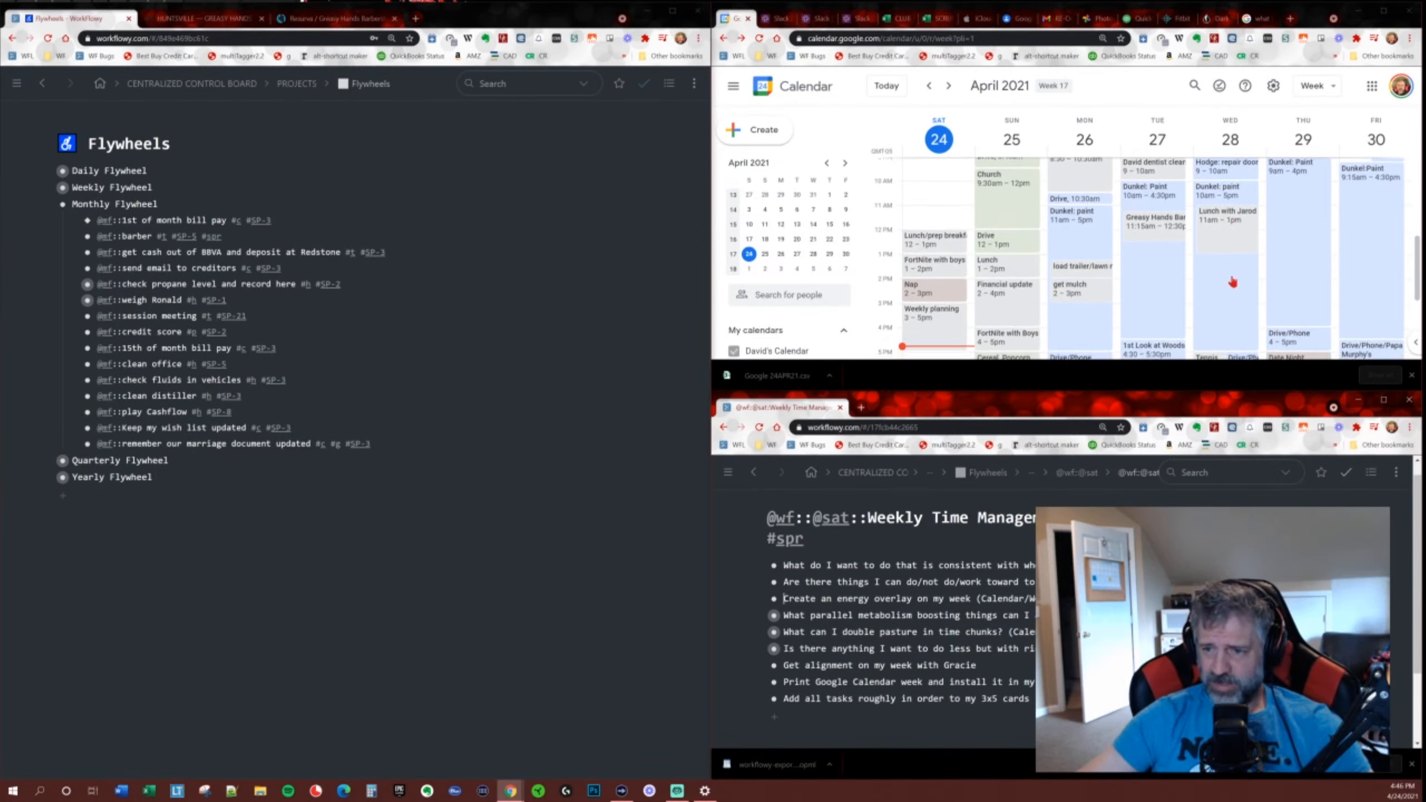
scroll(1337, 297, up, 1)
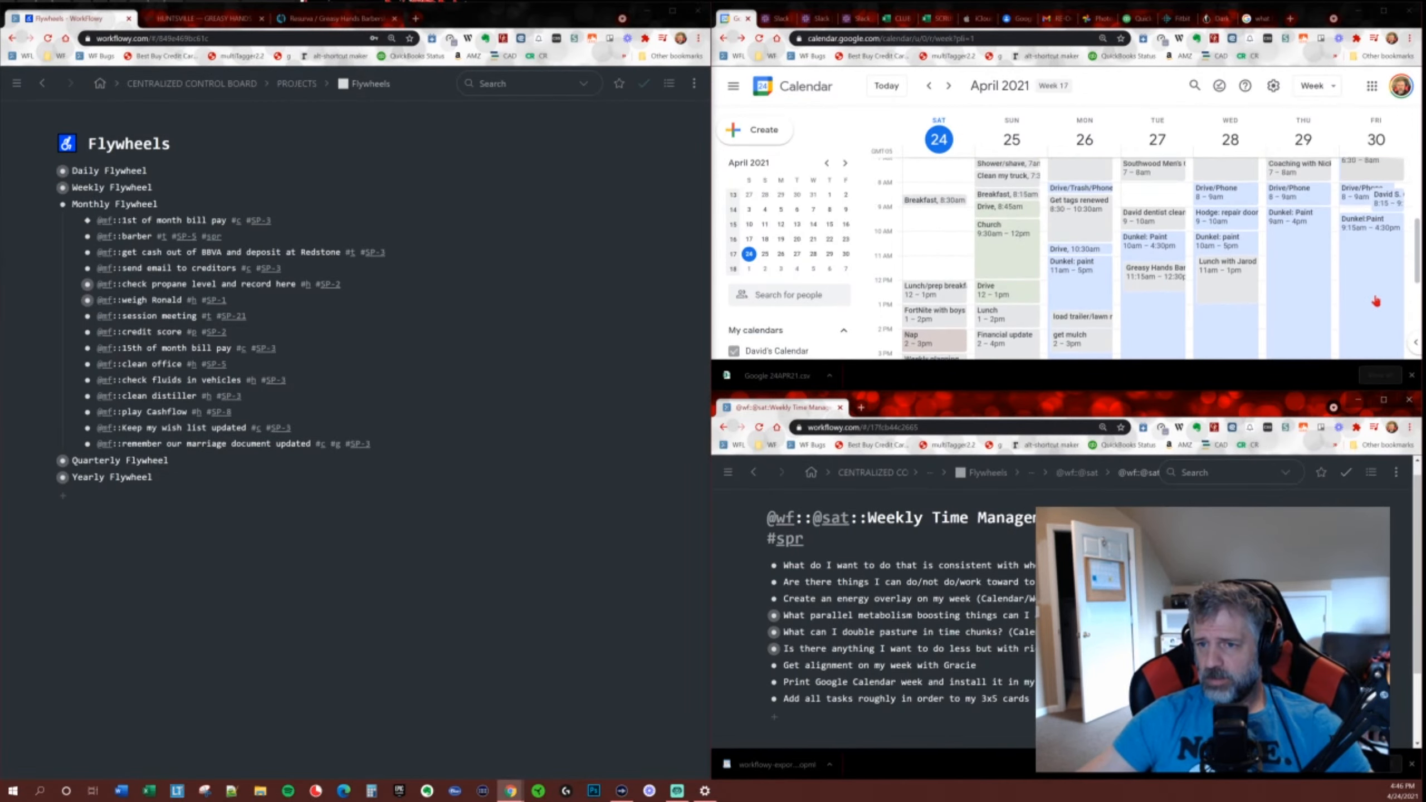
scroll(1375, 302, up, 1)
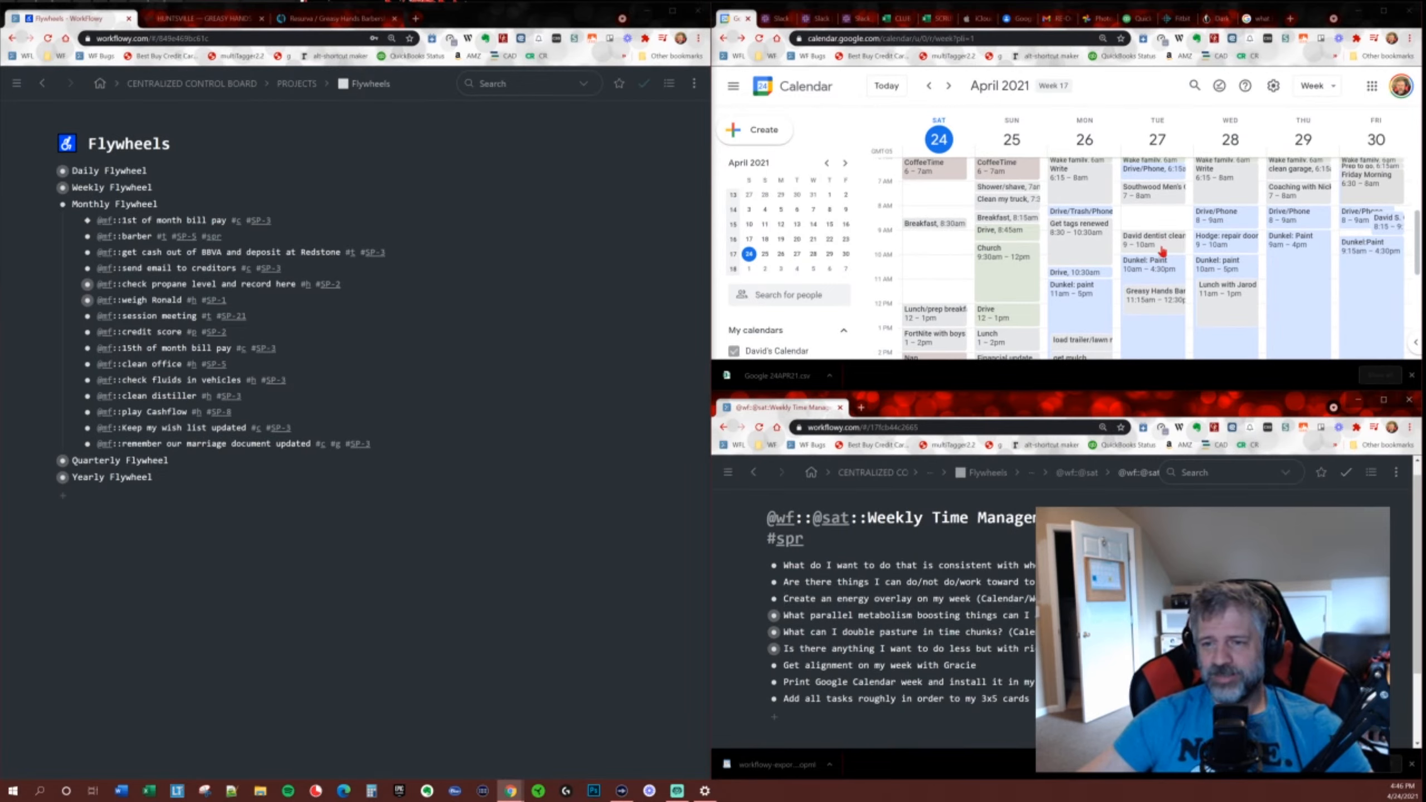
scroll(1256, 280, up, 2)
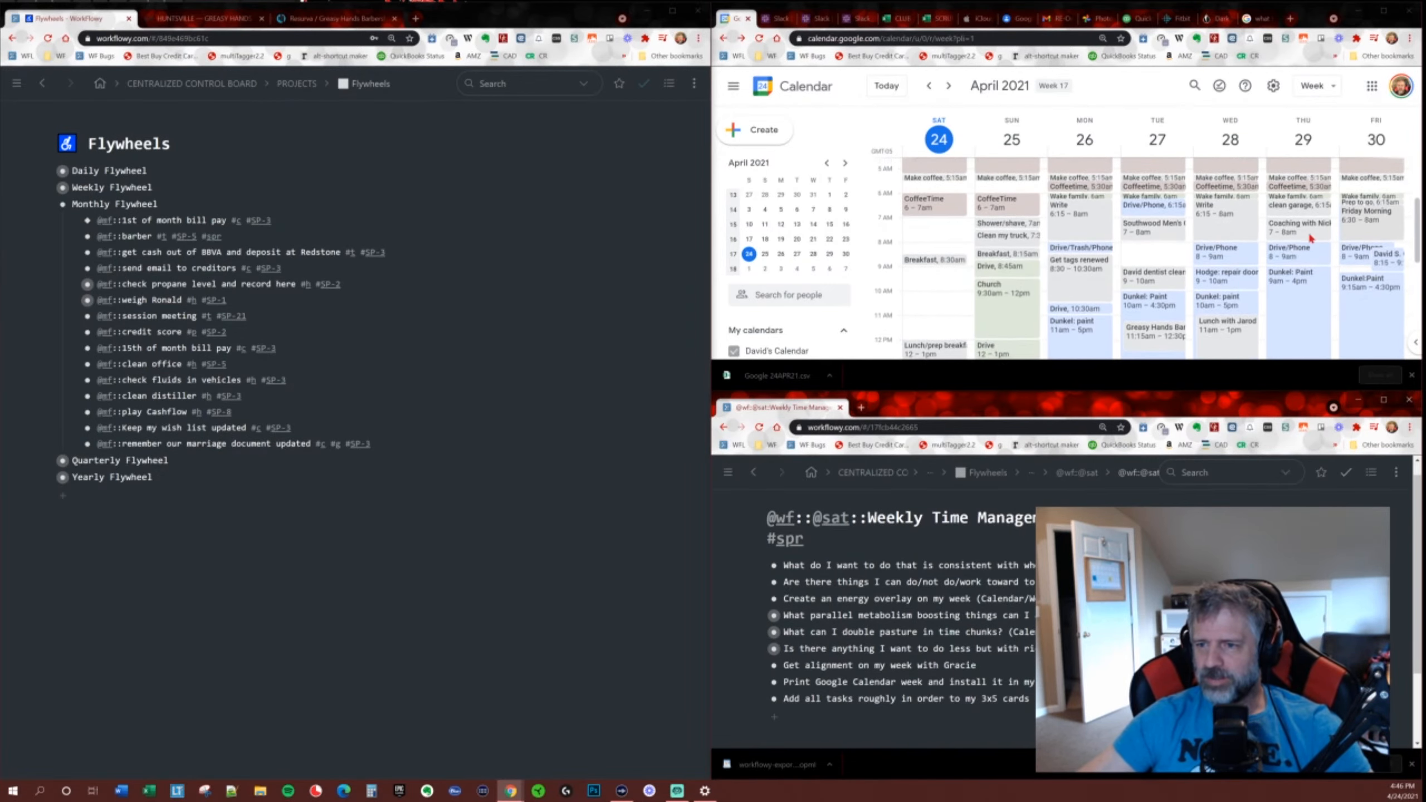
scroll(1122, 304, down, 3)
scroll(1122, 303, down, 3)
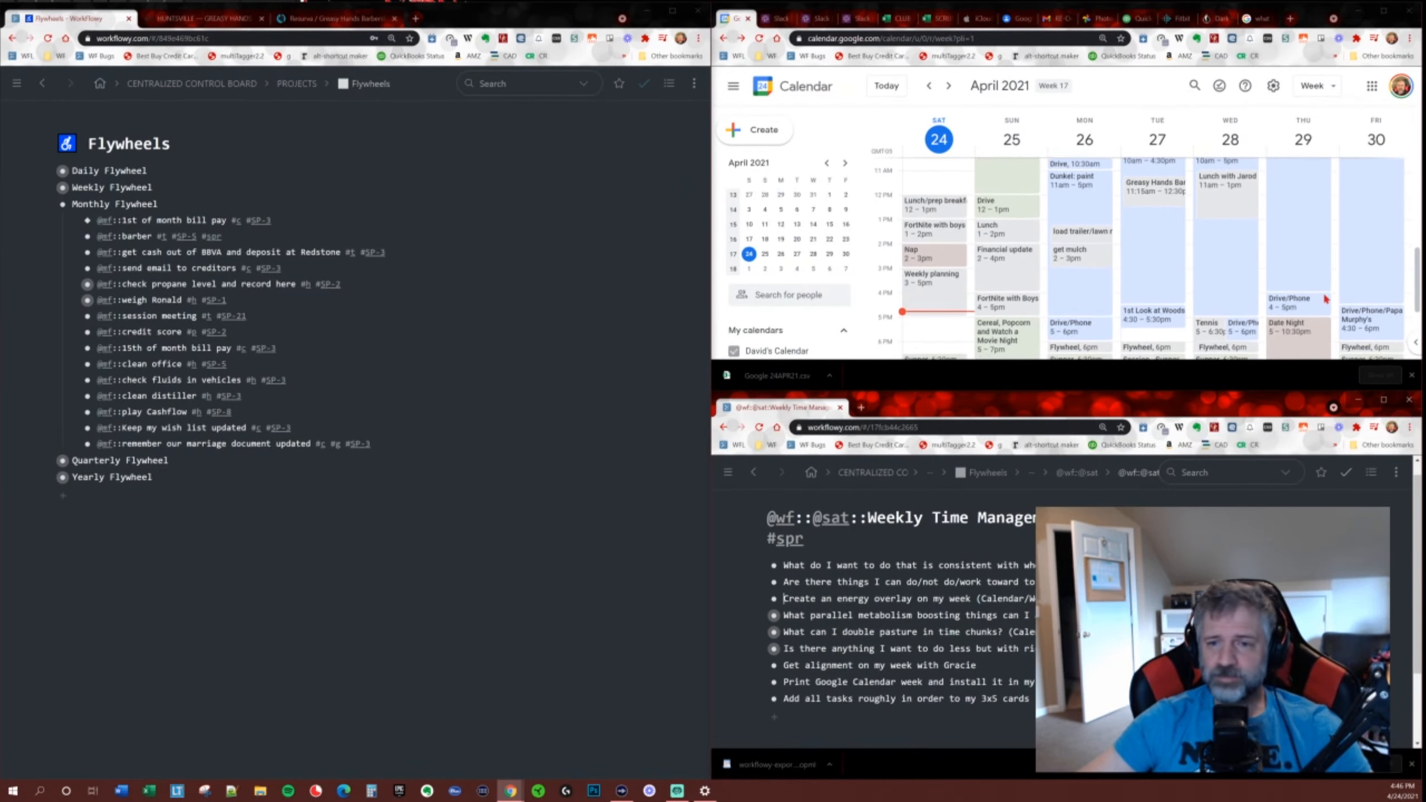
scroll(1318, 282, down, 2)
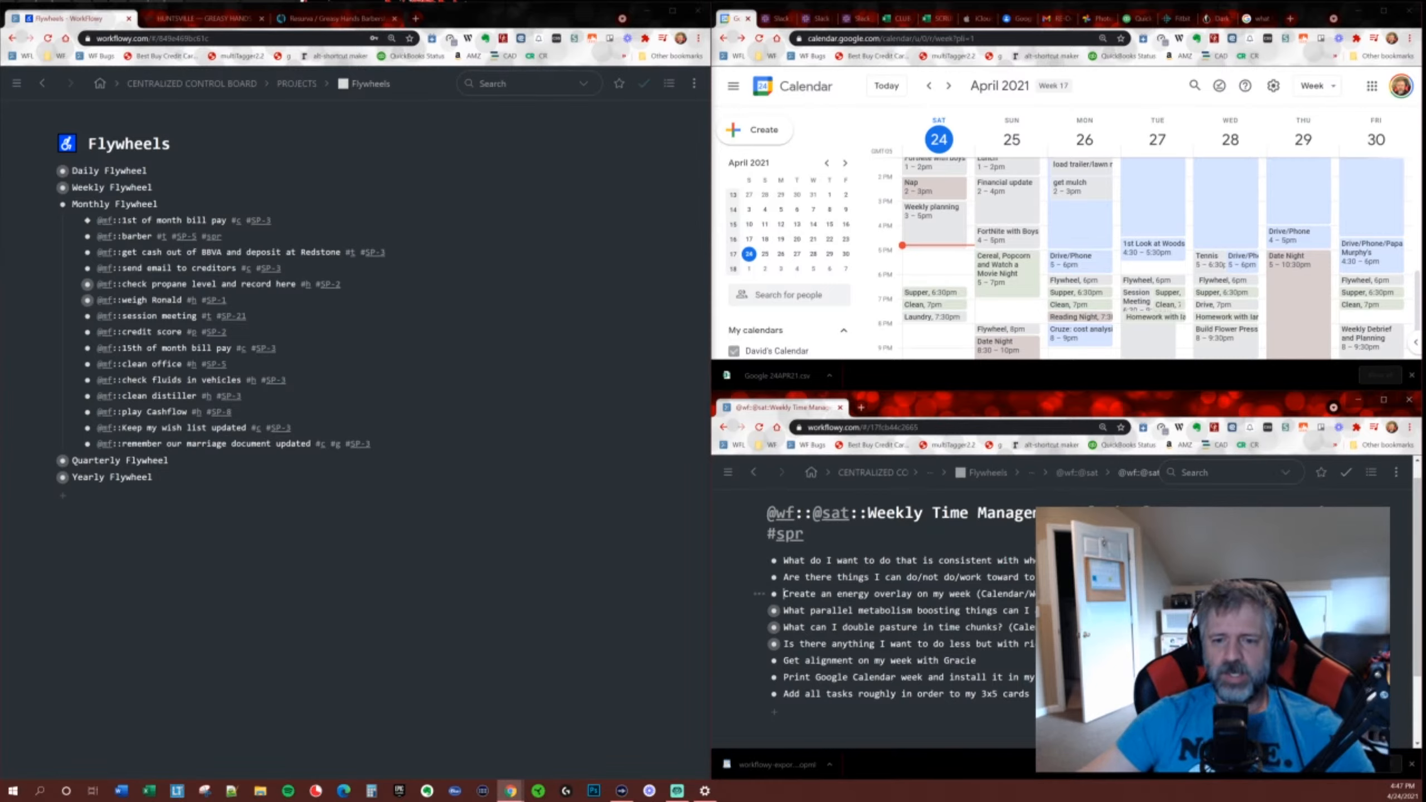
drag(970, 594, 784, 594)
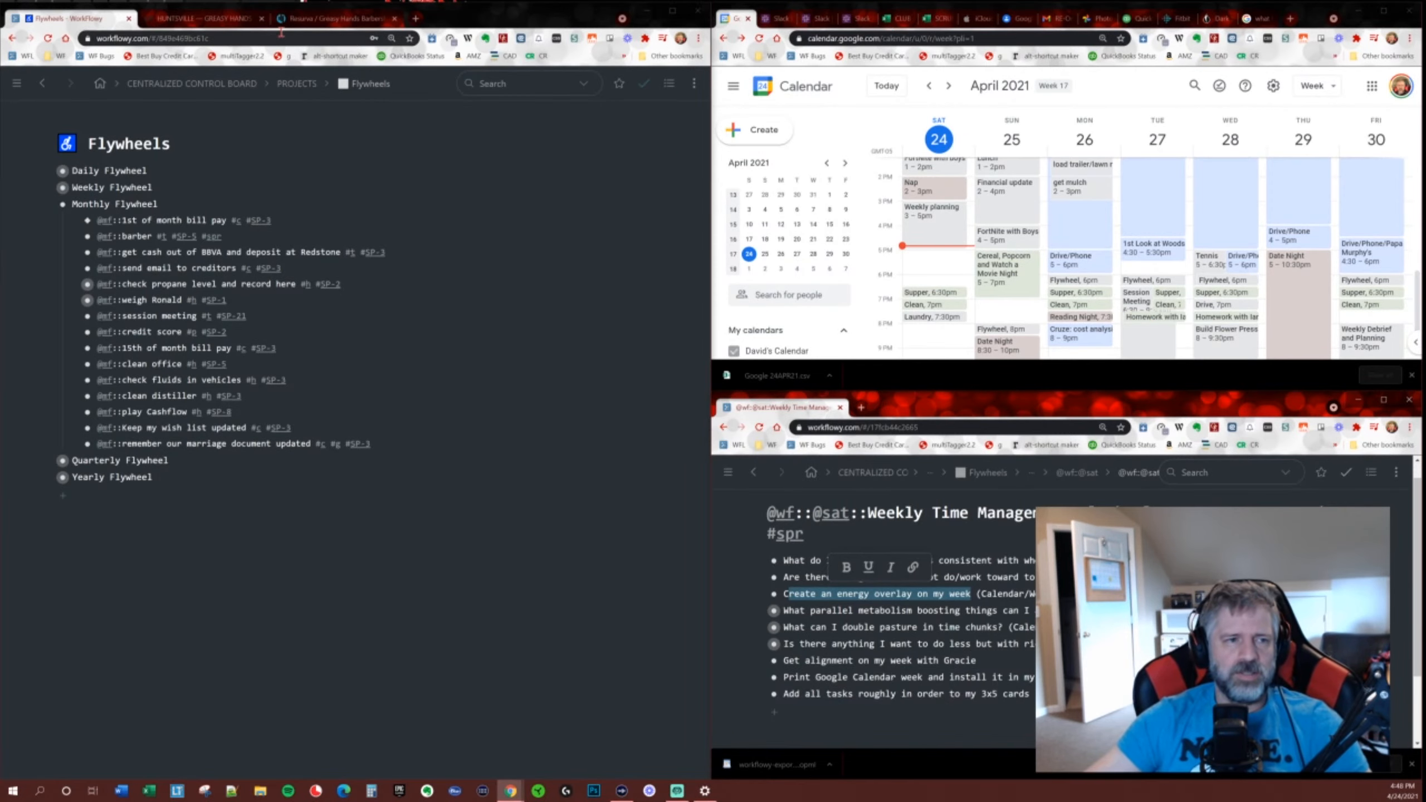
Create a State Check from its template on the Centralized Control Board, place it directly below Resources in Capture, and prefix the current timestamp.
click(171, 84)
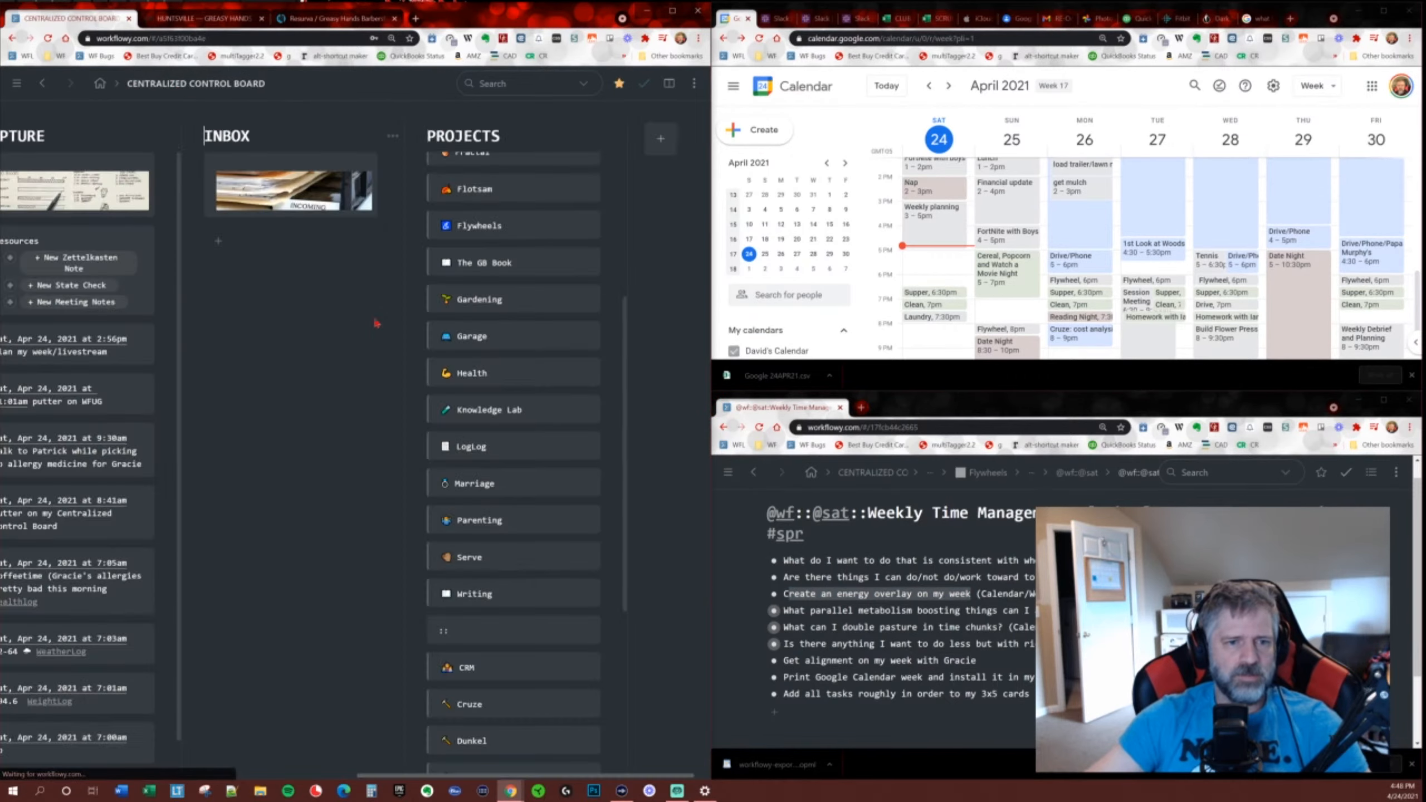
double_click(495, 18)
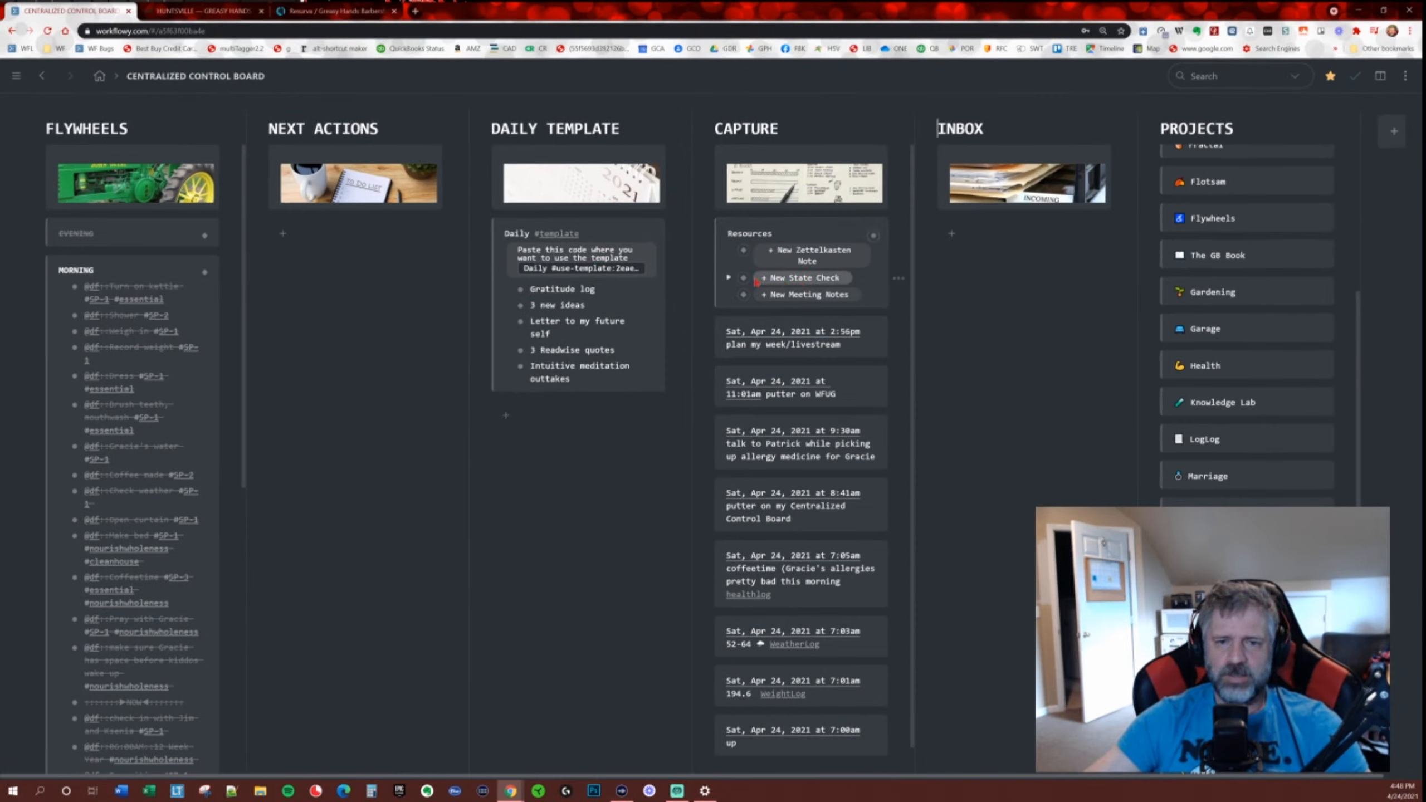
click(786, 284)
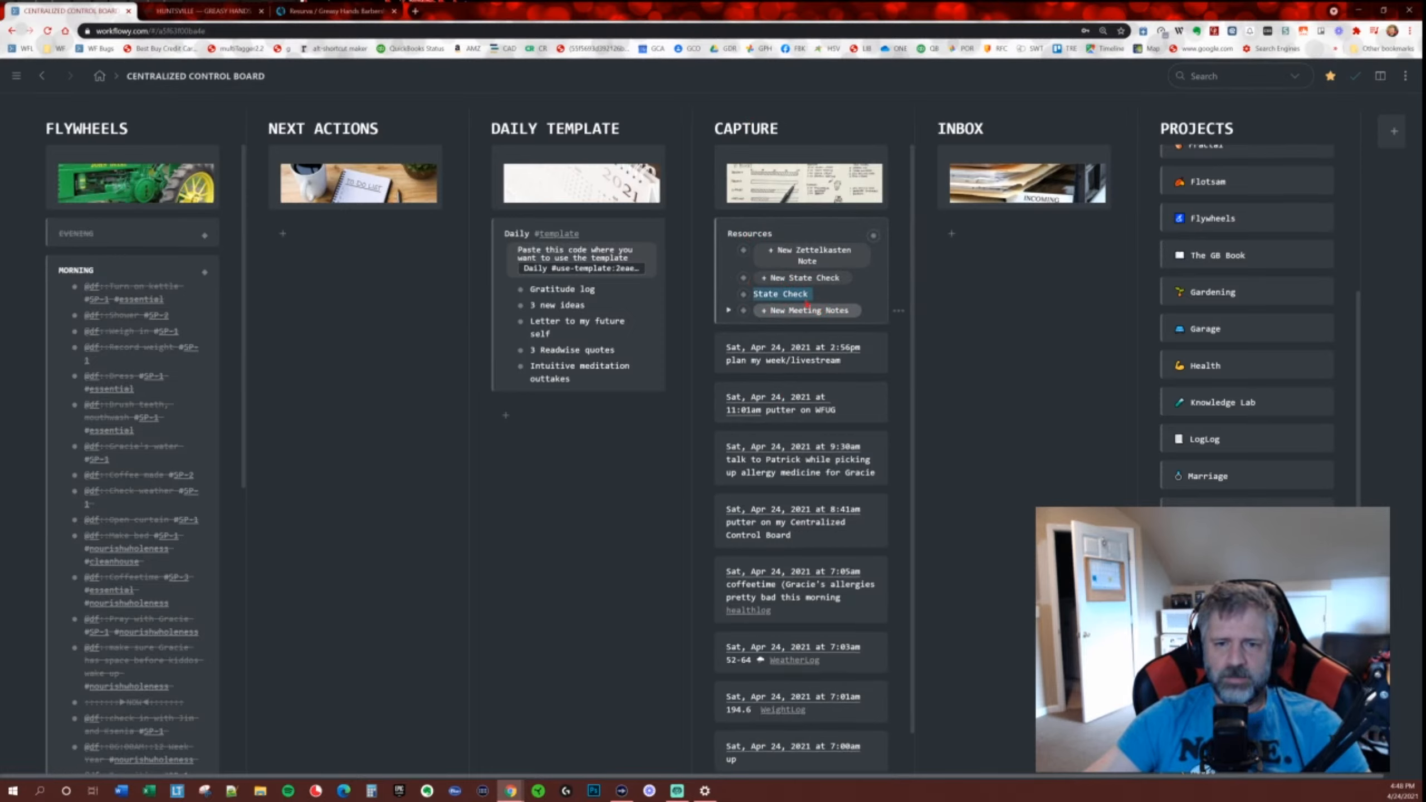
drag(736, 313, 720, 343)
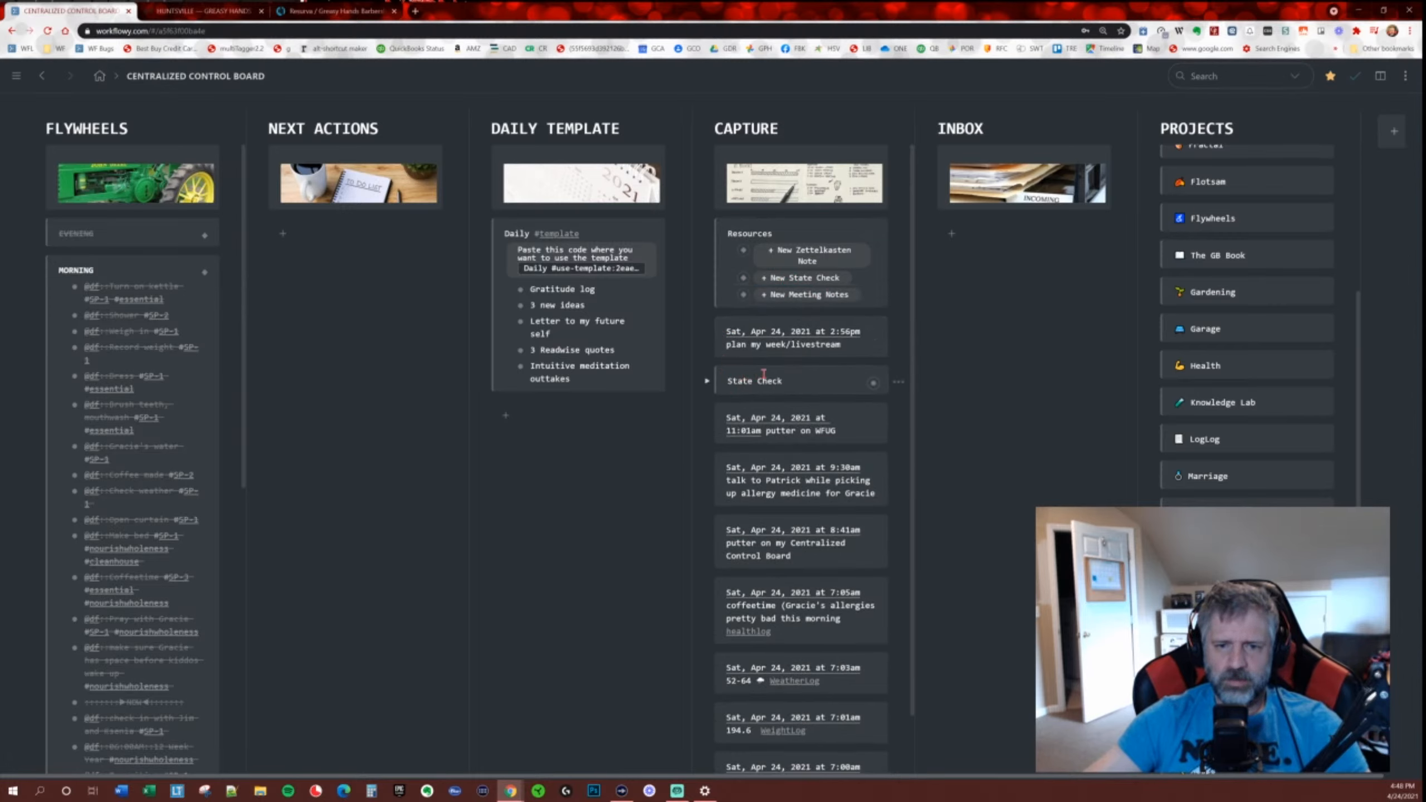
drag(874, 393, 720, 320)
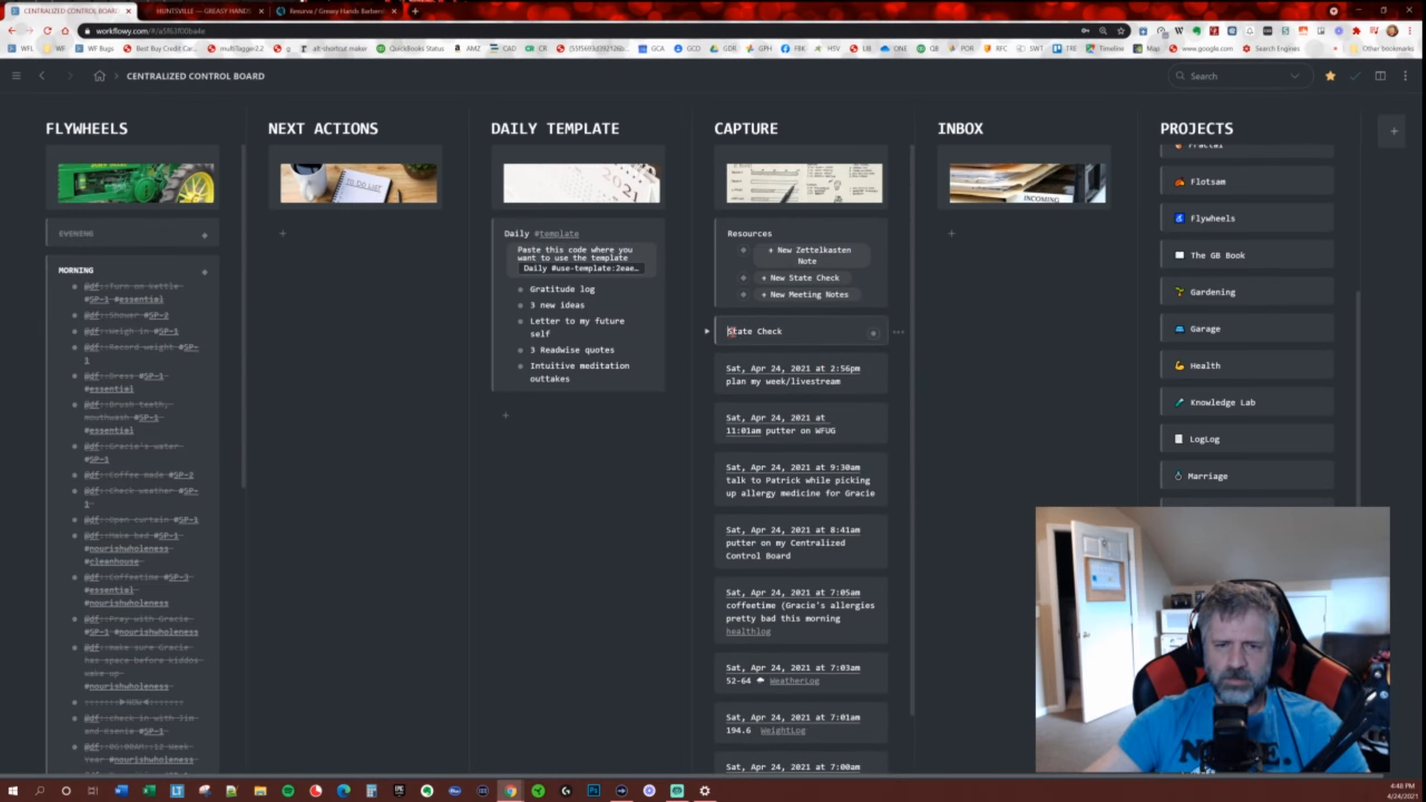
text(now!!)
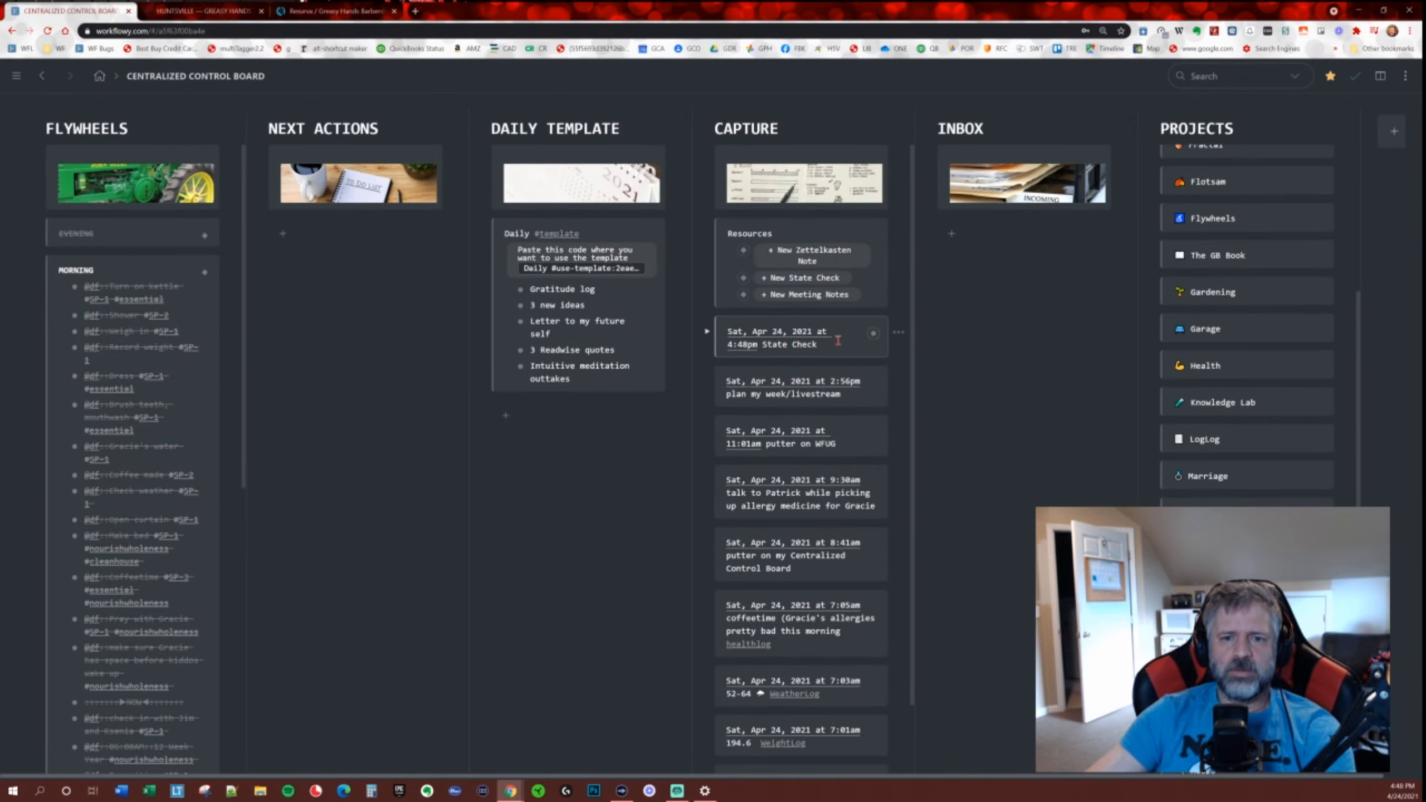
Open the new State Check, expand its Currently and Goal sections, and examine the emotion chart at a larger size.
click(873, 333)
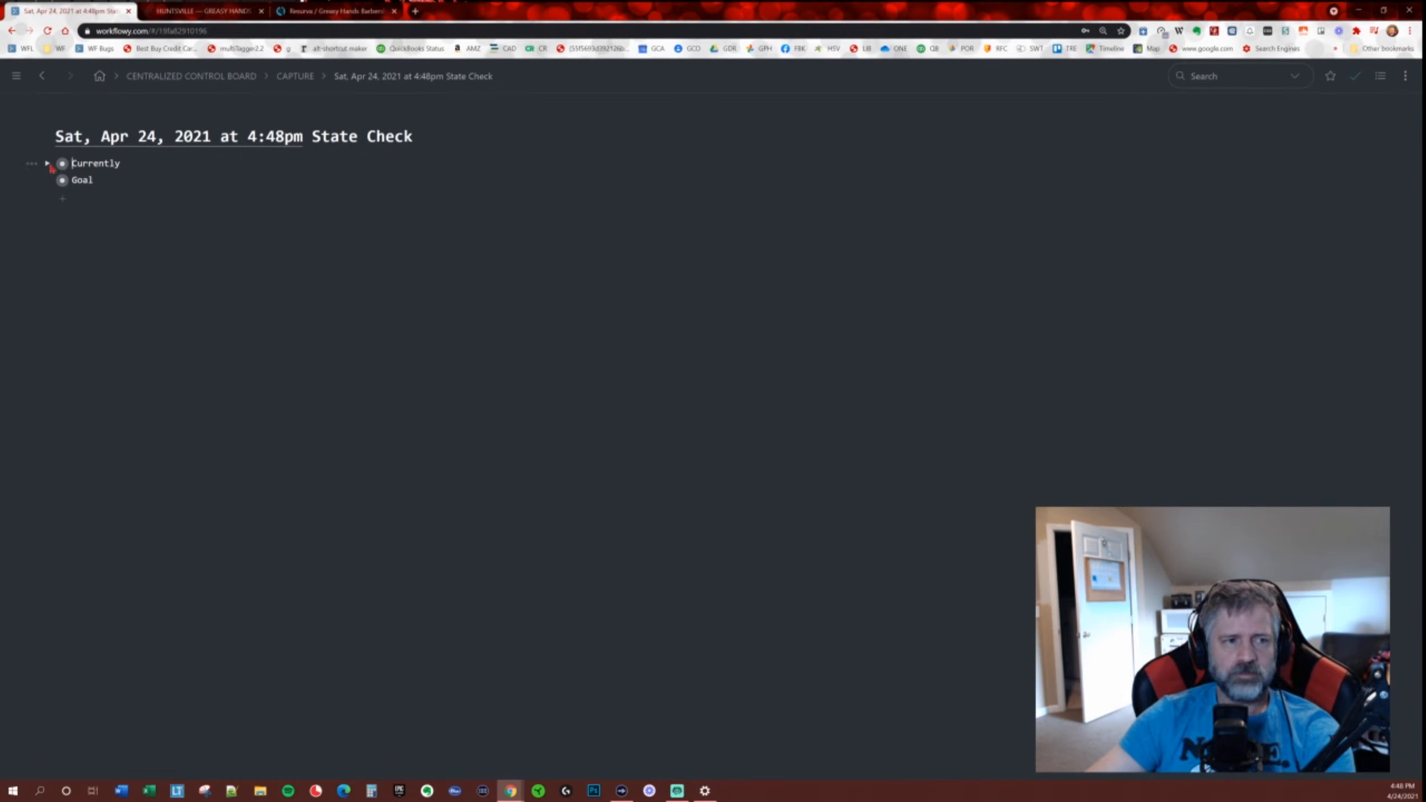
click(48, 164)
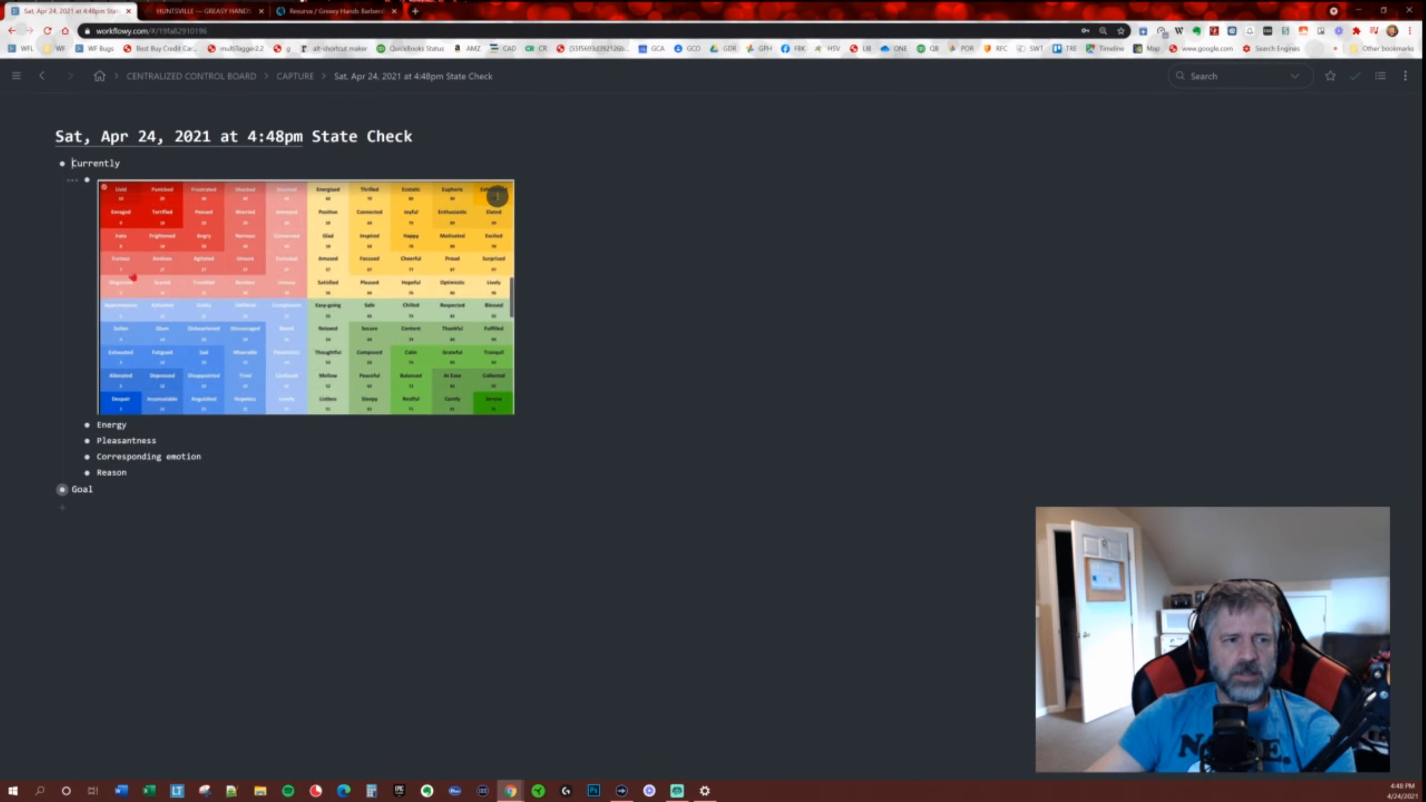
click(49, 489)
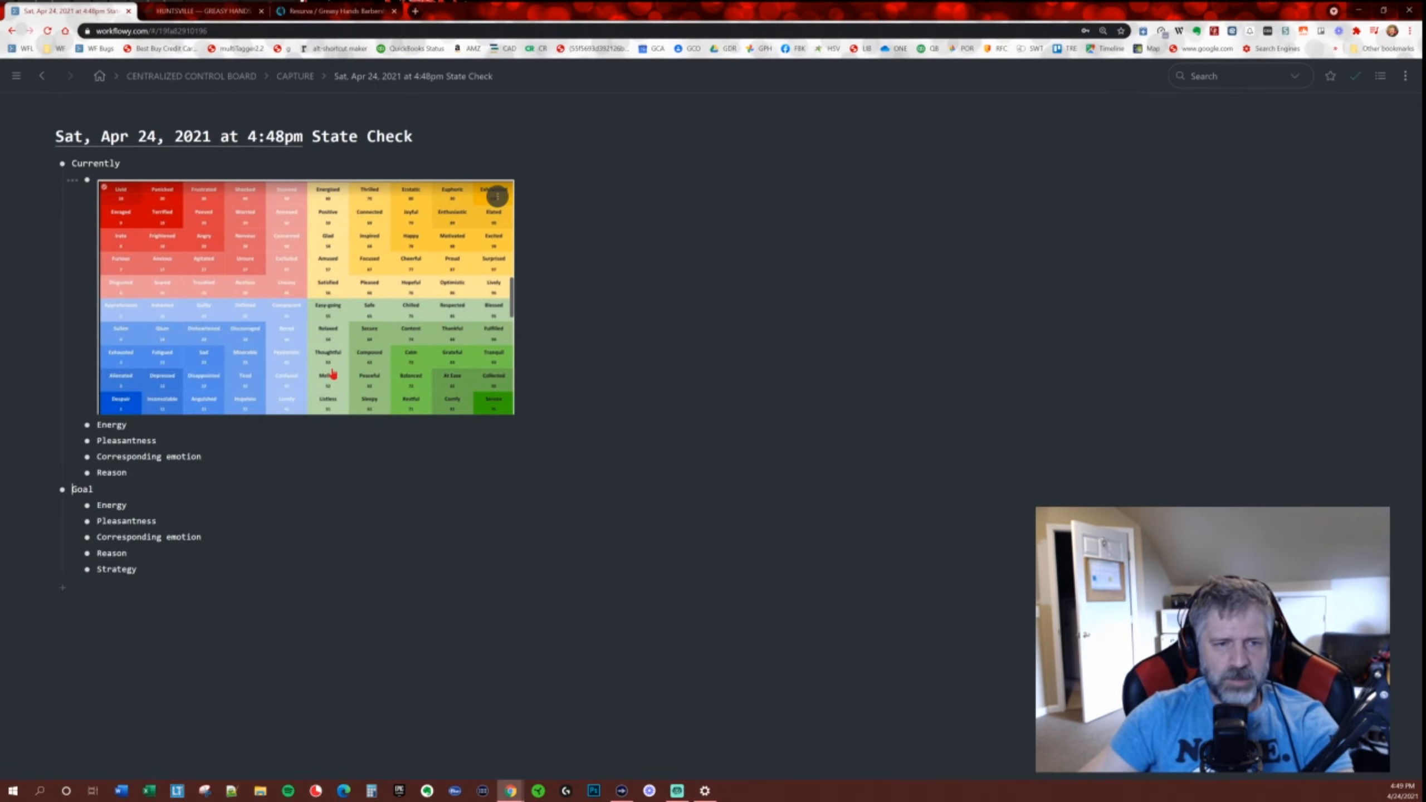
key(ctrl+plus)
key(ctrl+plus)
key(ctrl+plus)
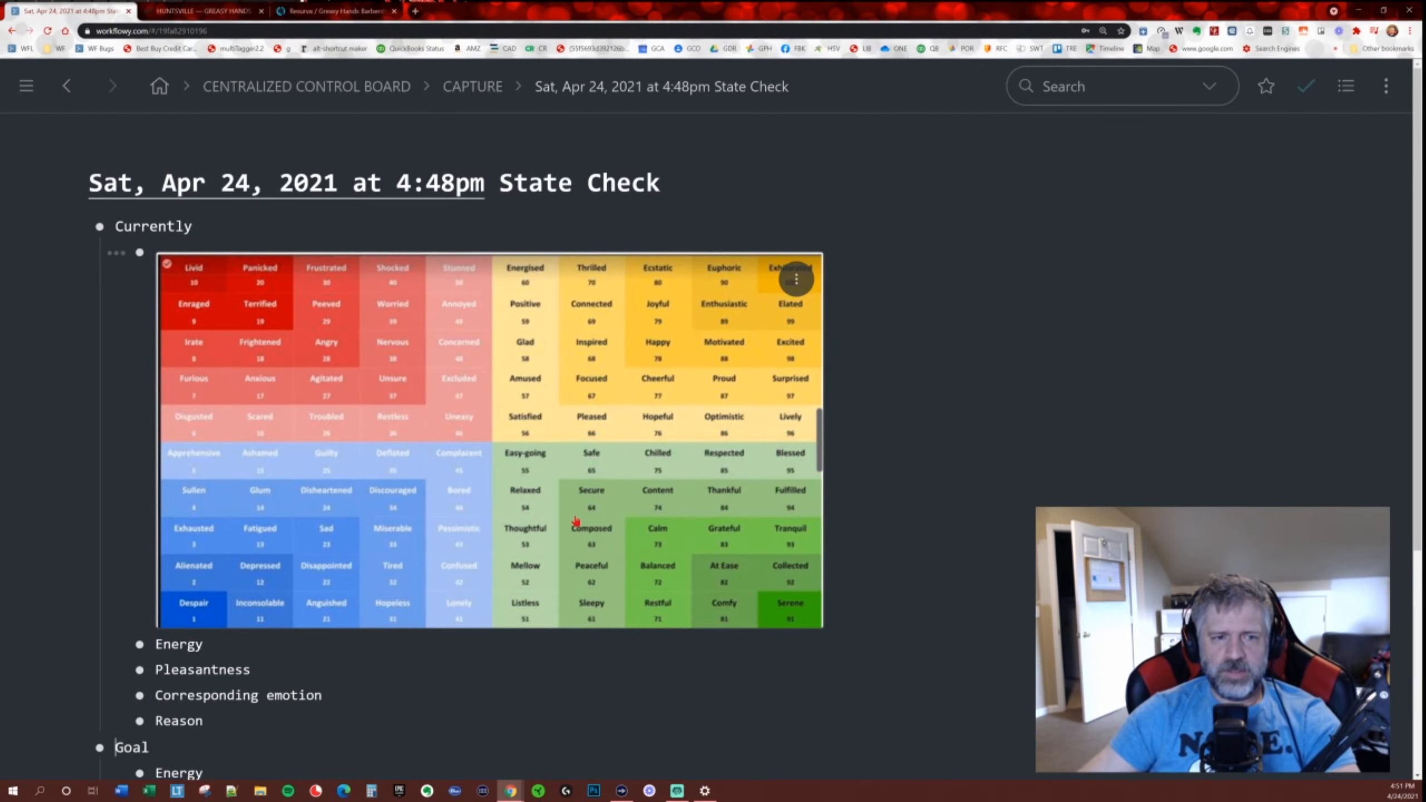
key(ctrl+minus)
key(ctrl+minus)
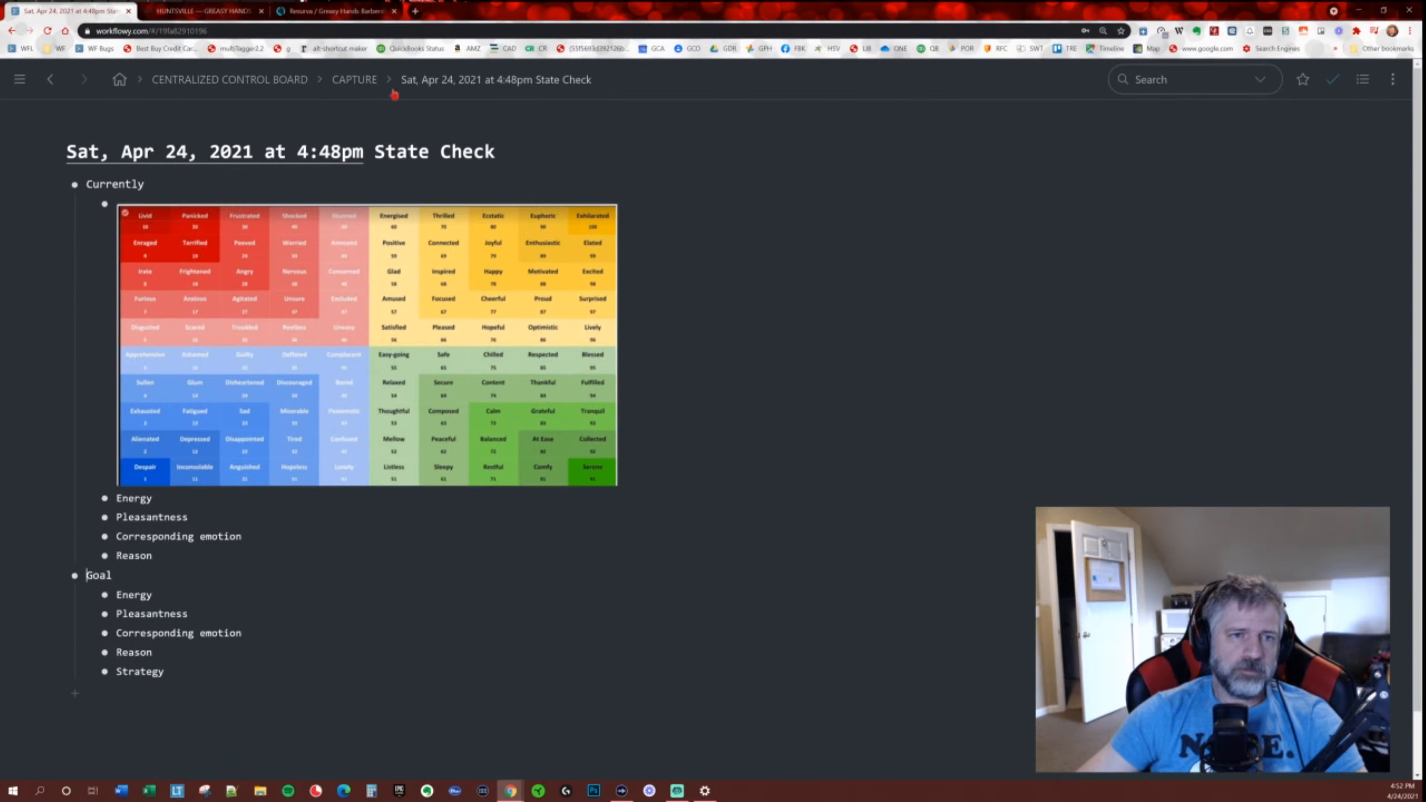
Return to the Centralized Control Board and dock its window beside the calendar and the weekly flywheel.
click(233, 84)
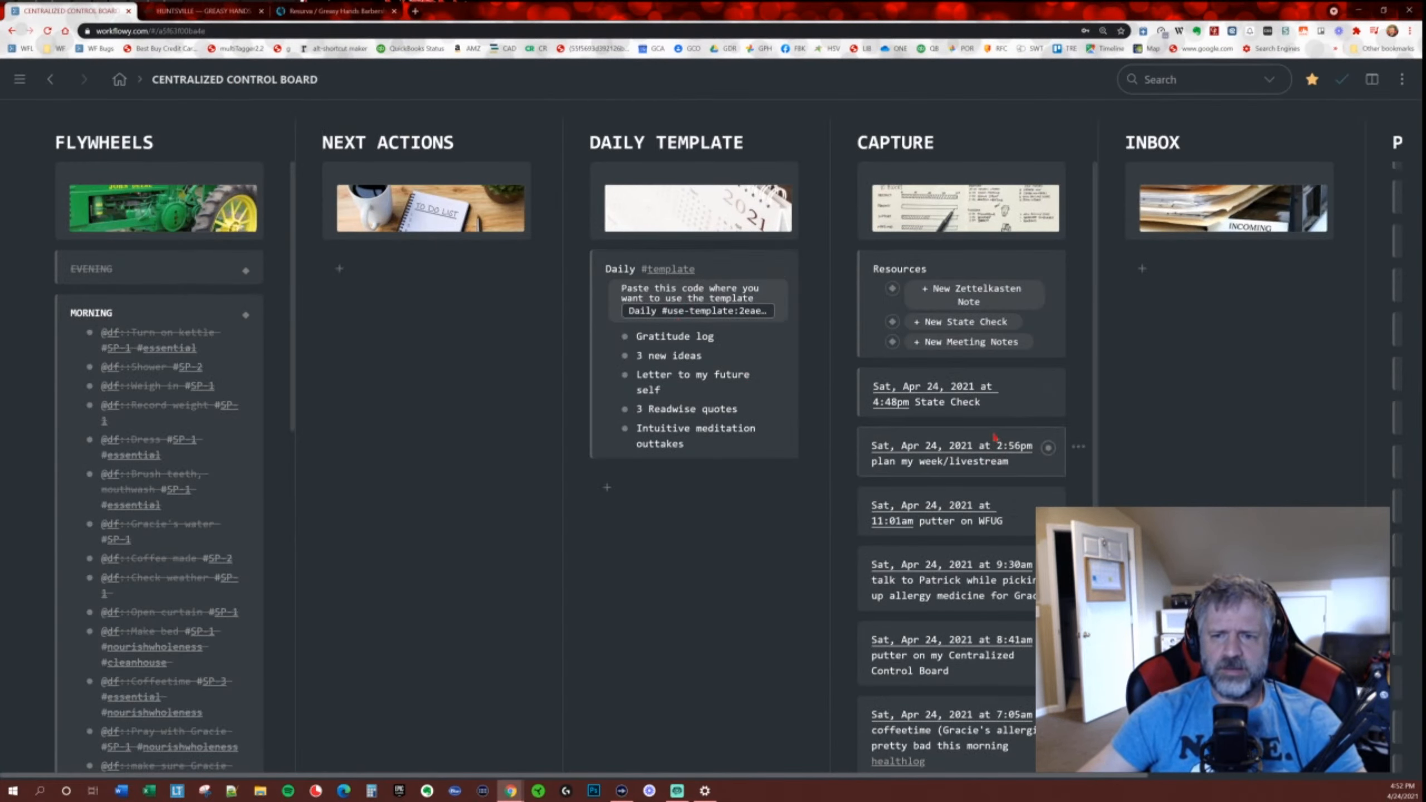
scroll(995, 439, right, 1)
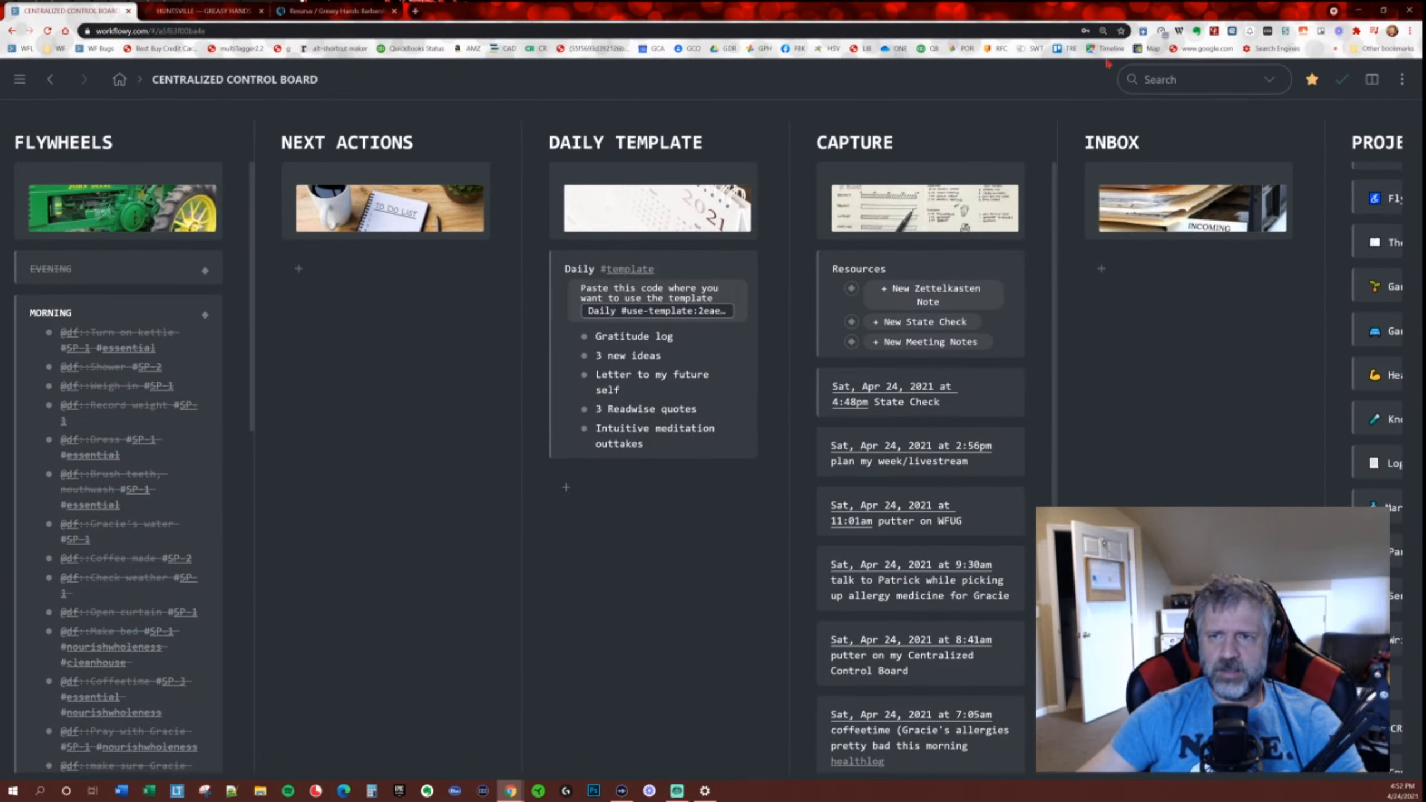
drag(1057, 18, 444, 84)
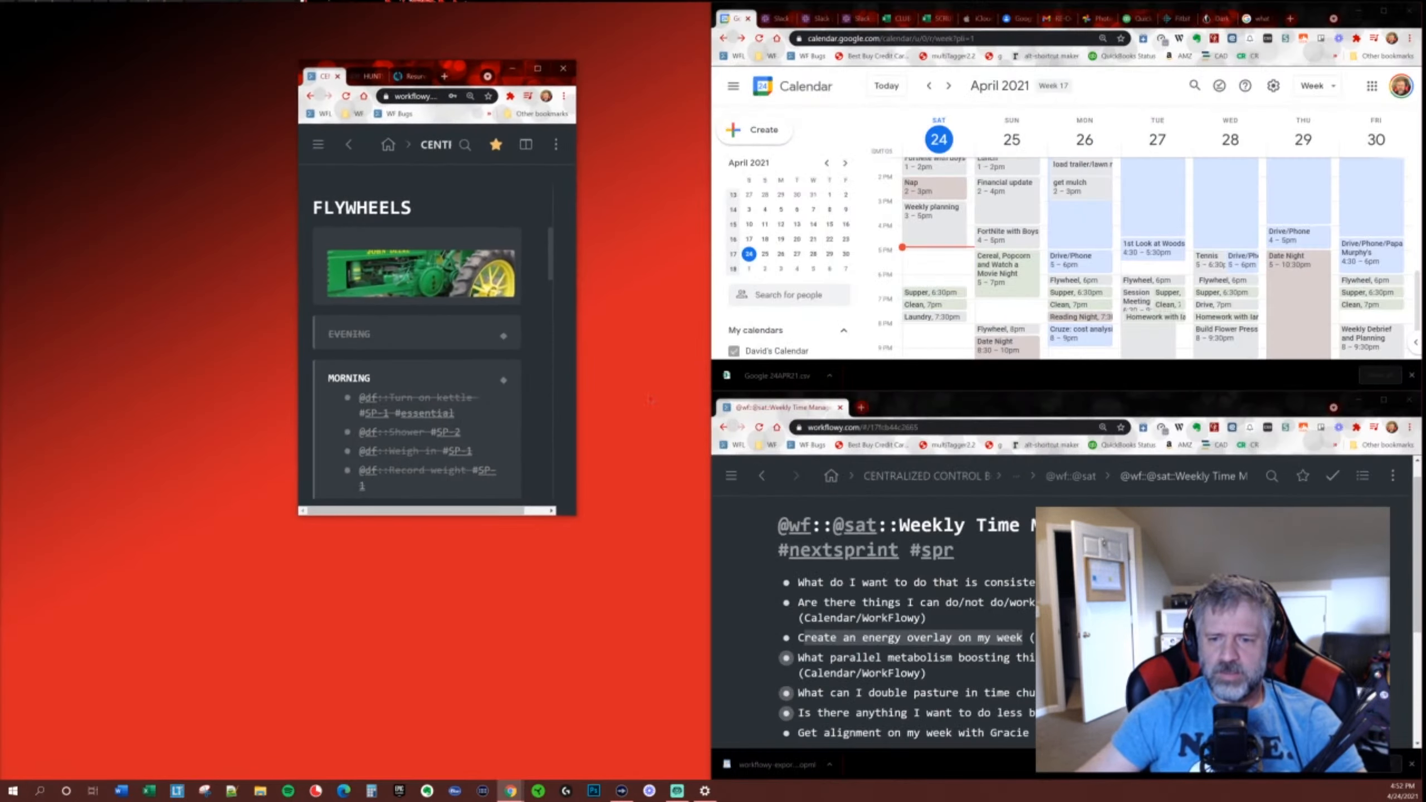
drag(1022, 639, 796, 638)
drag(475, 77, 488, 1)
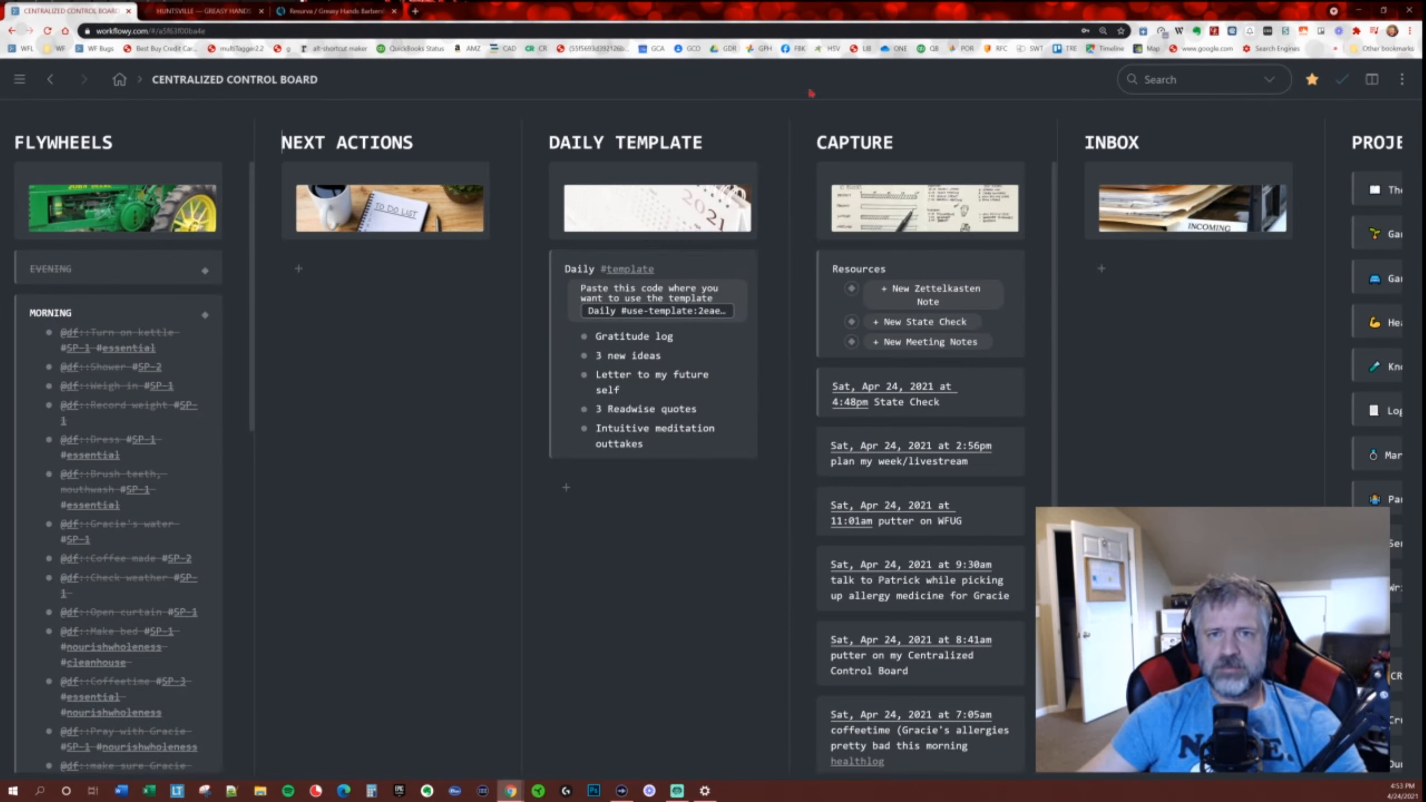
double_click(776, 15)
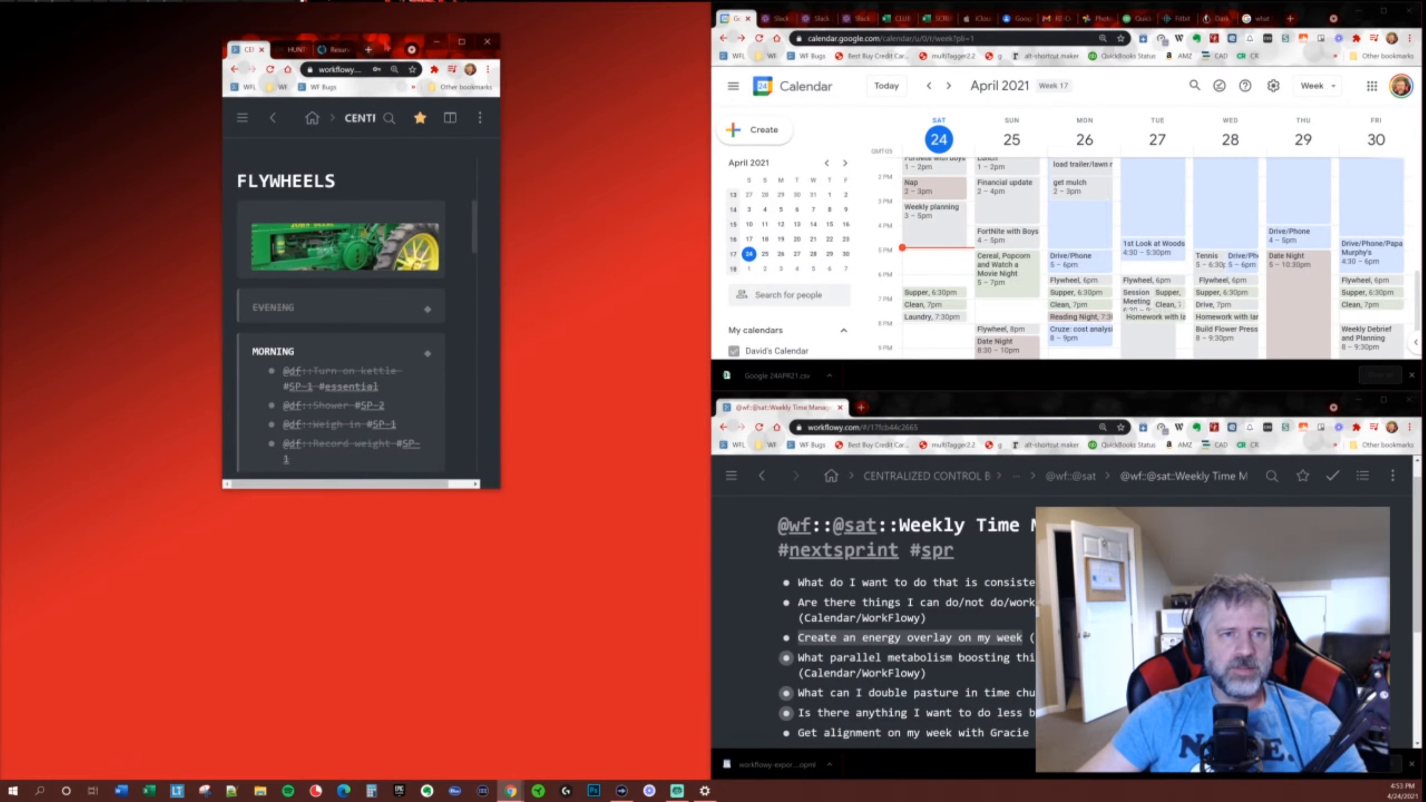
drag(387, 47, 1, 56)
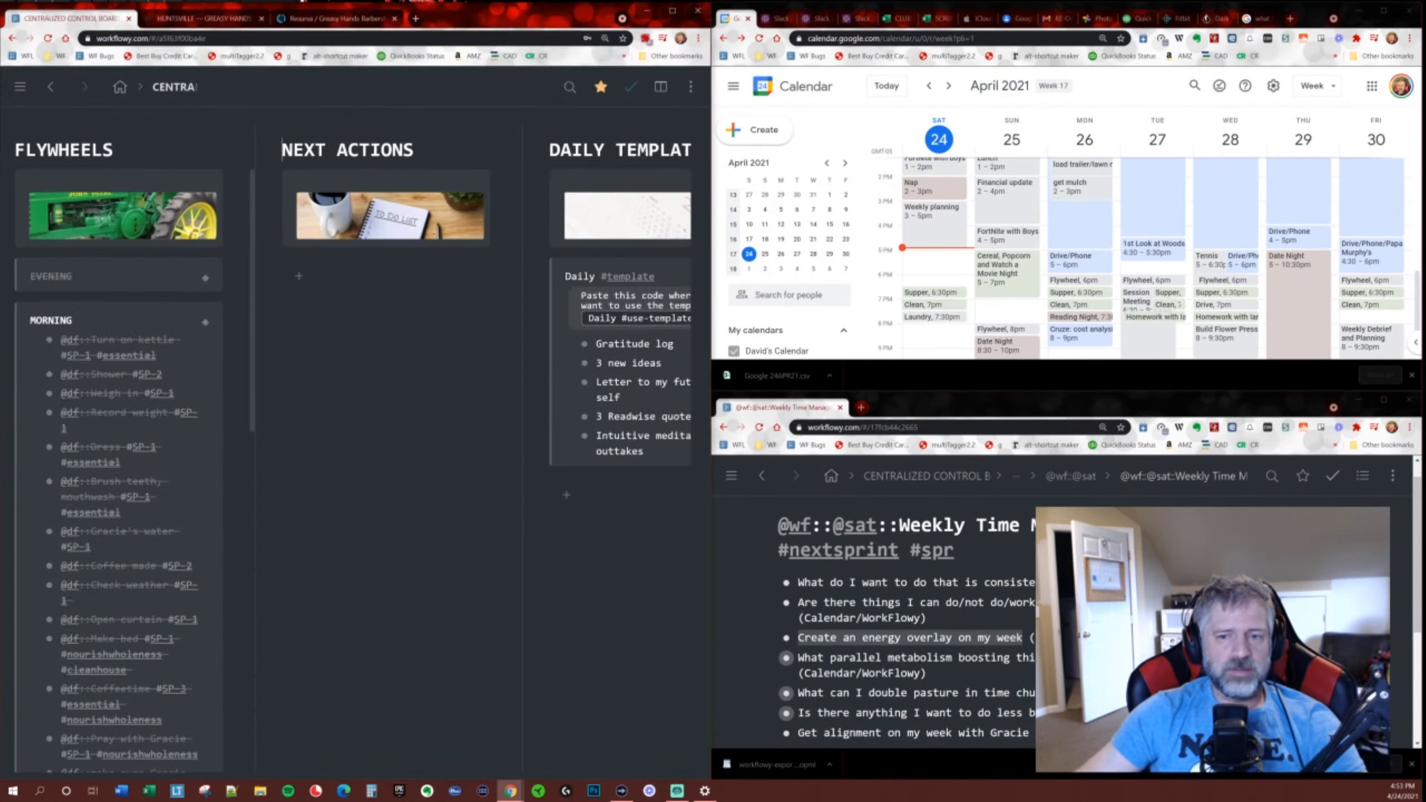
Check the week's daytime events in the calendar and mark the energy overlay item in the weekly flywheel as complete.
click(1015, 637)
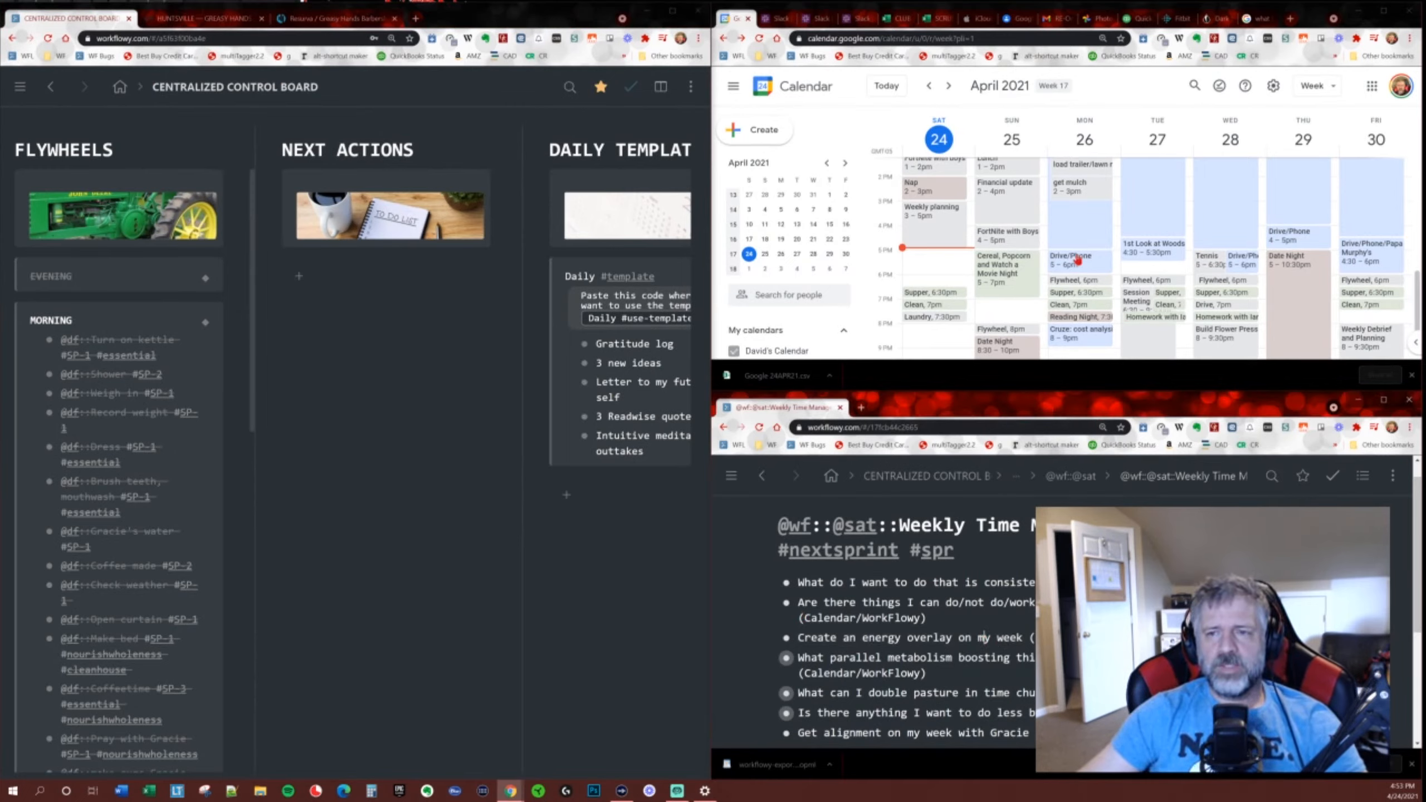
scroll(1214, 227, up, 1)
scroll(1215, 227, up, 4)
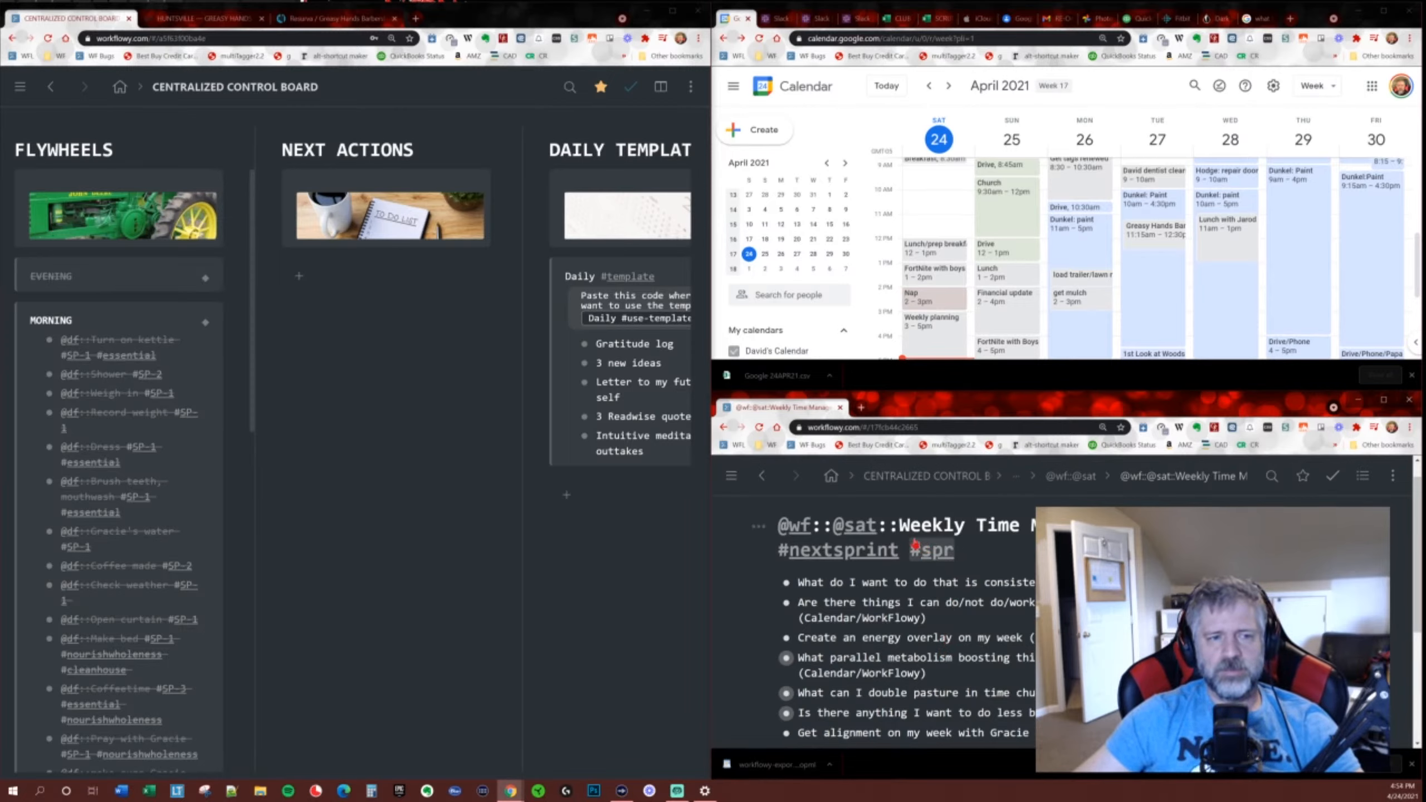
click(483, 494)
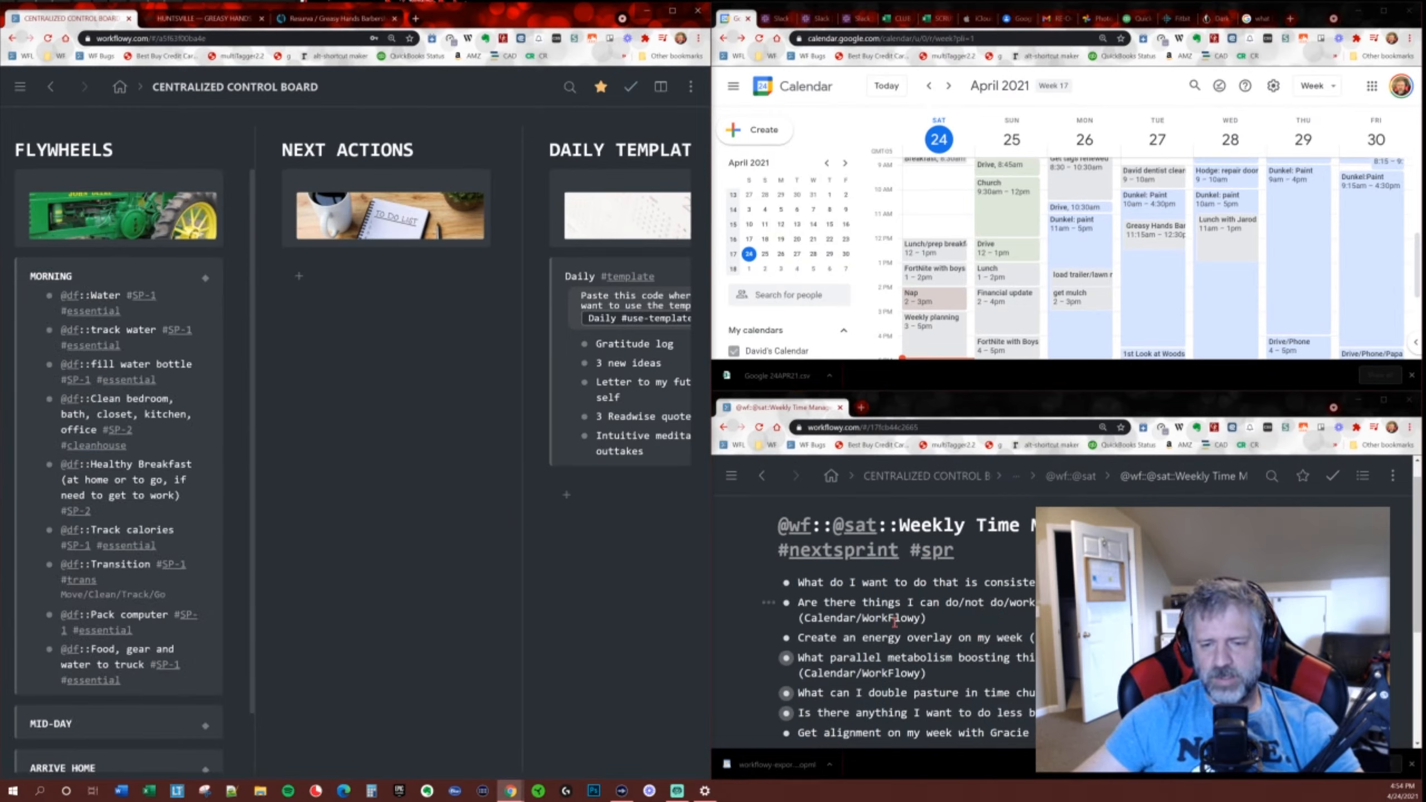
click(1000, 633)
key(ctrl+Return)
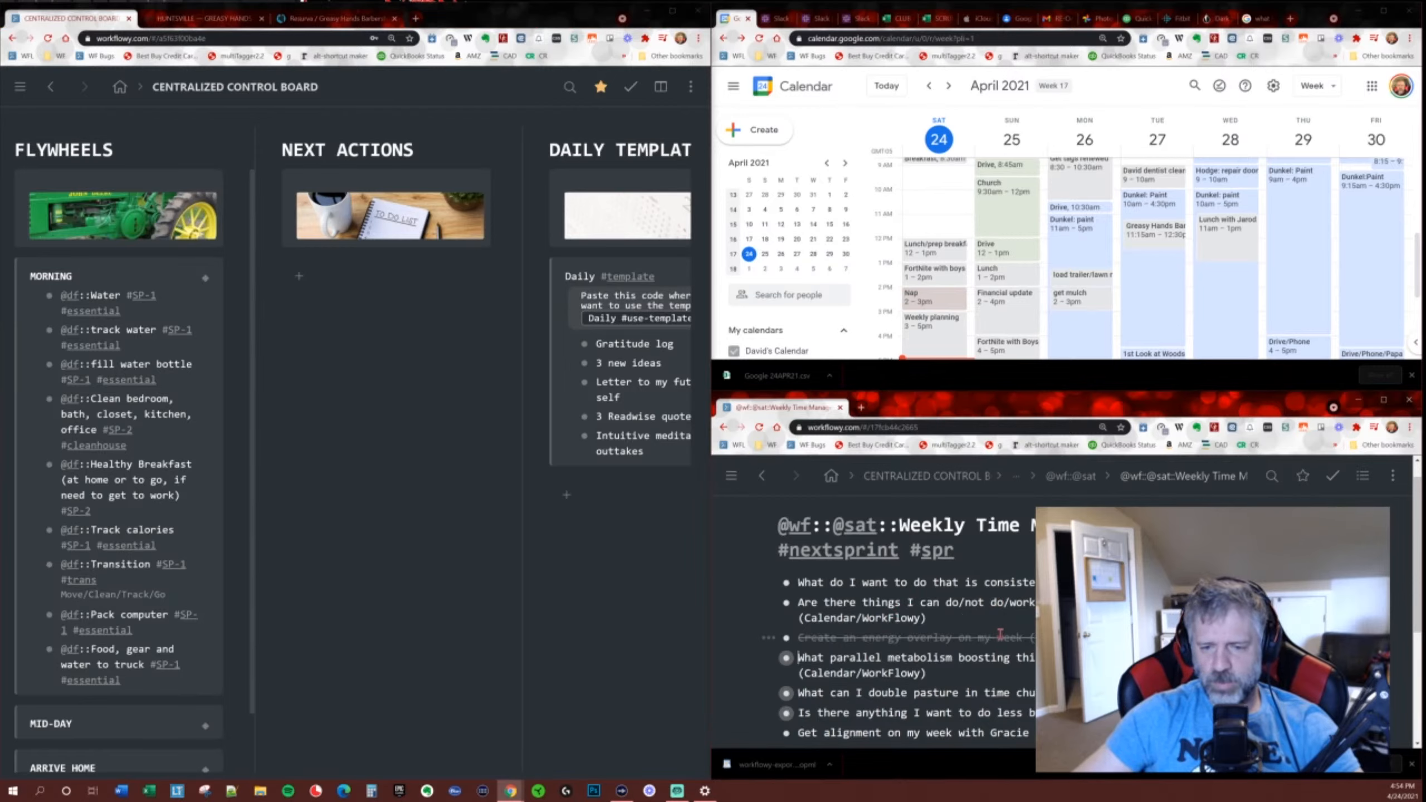
Select all remaining weekly flywheel items, view the whole week in a maximized calendar window, and restore the window's size.
scroll(994, 631, down, 1)
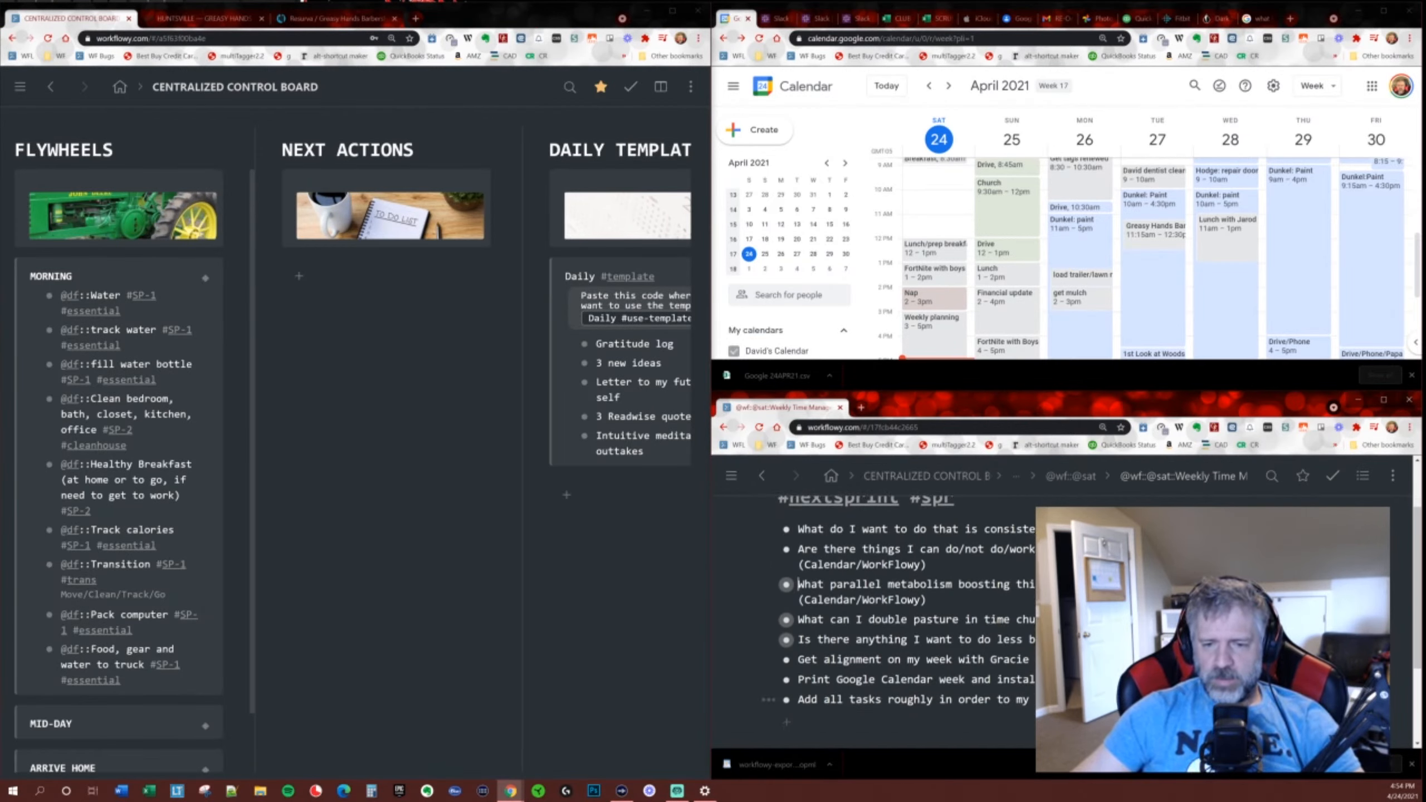
drag(1032, 700, 956, 535)
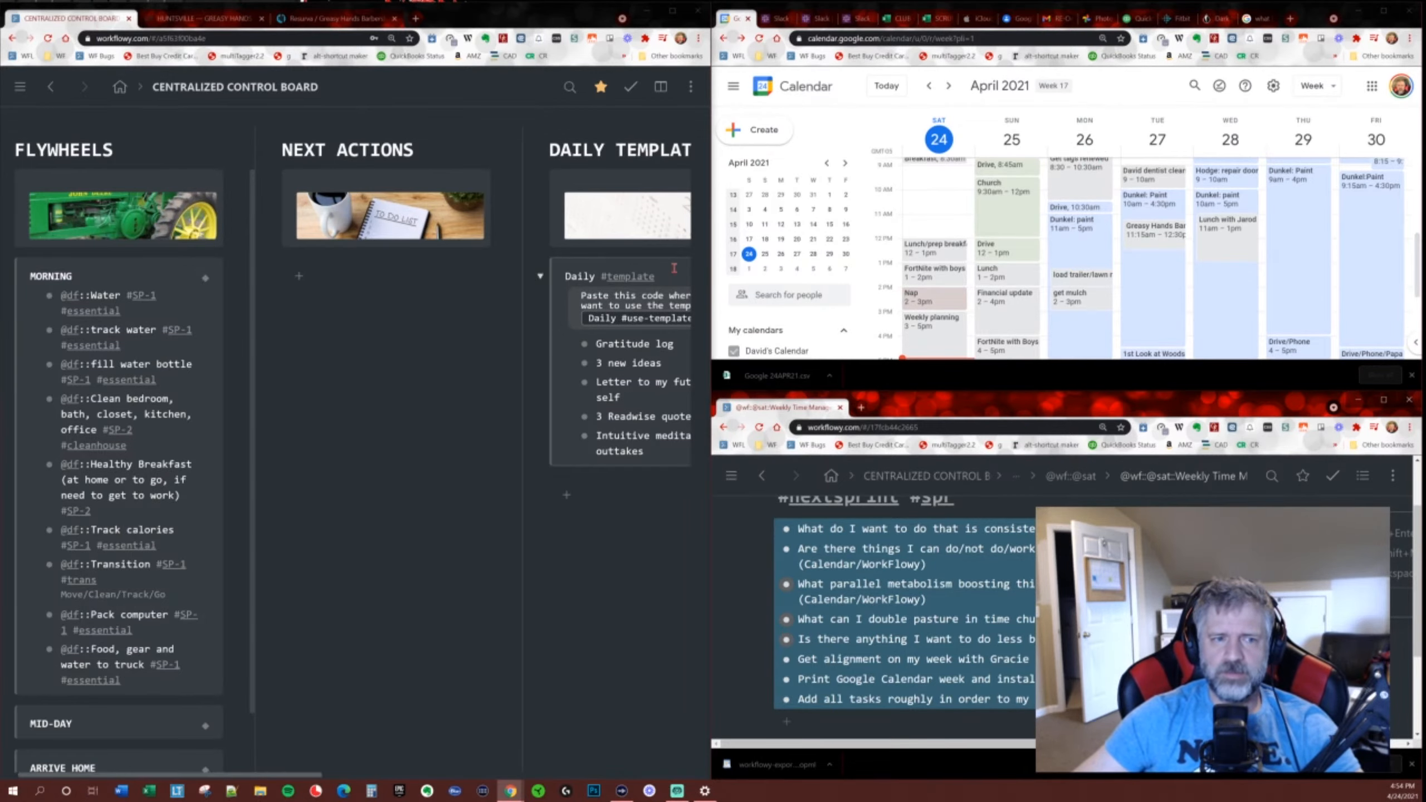
double_click(1309, 13)
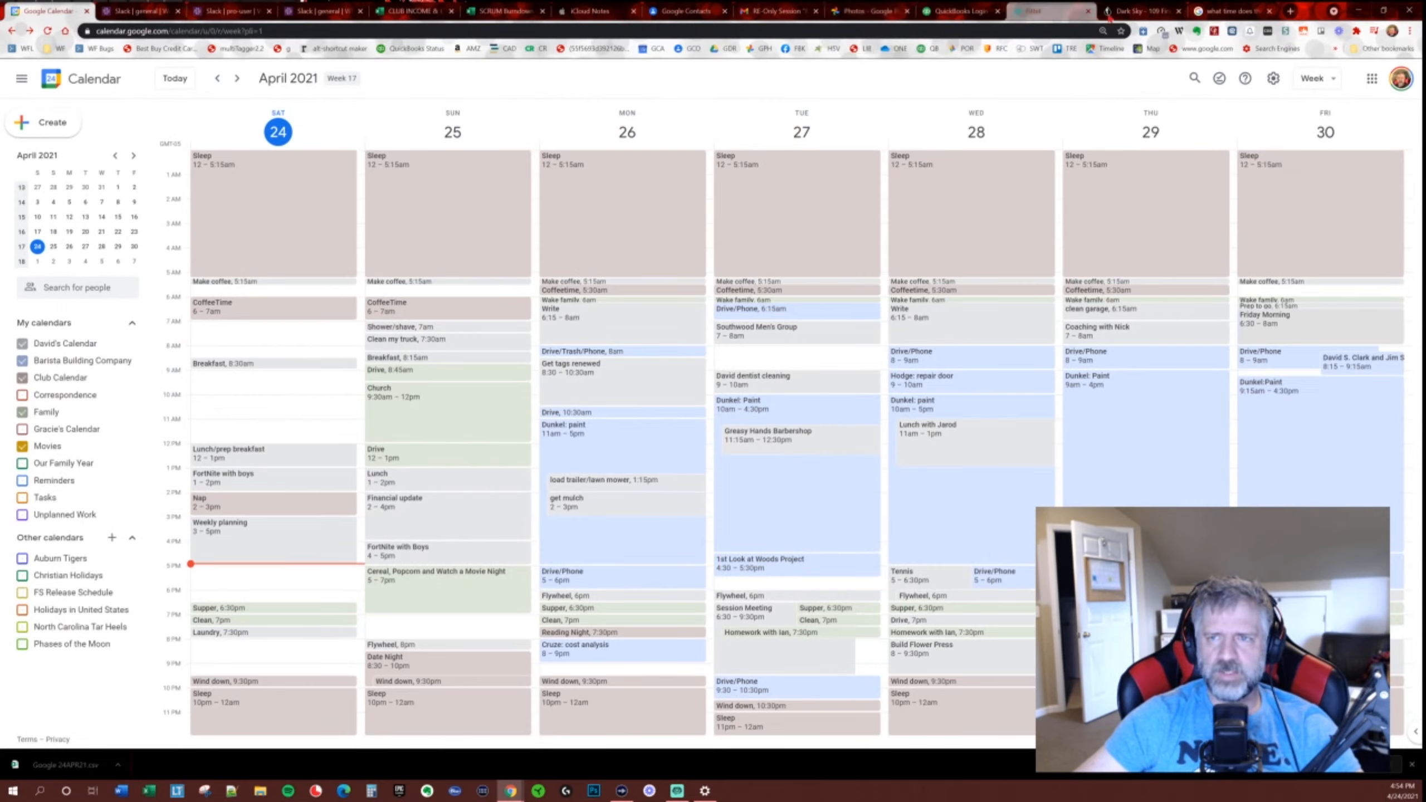
double_click(1311, 14)
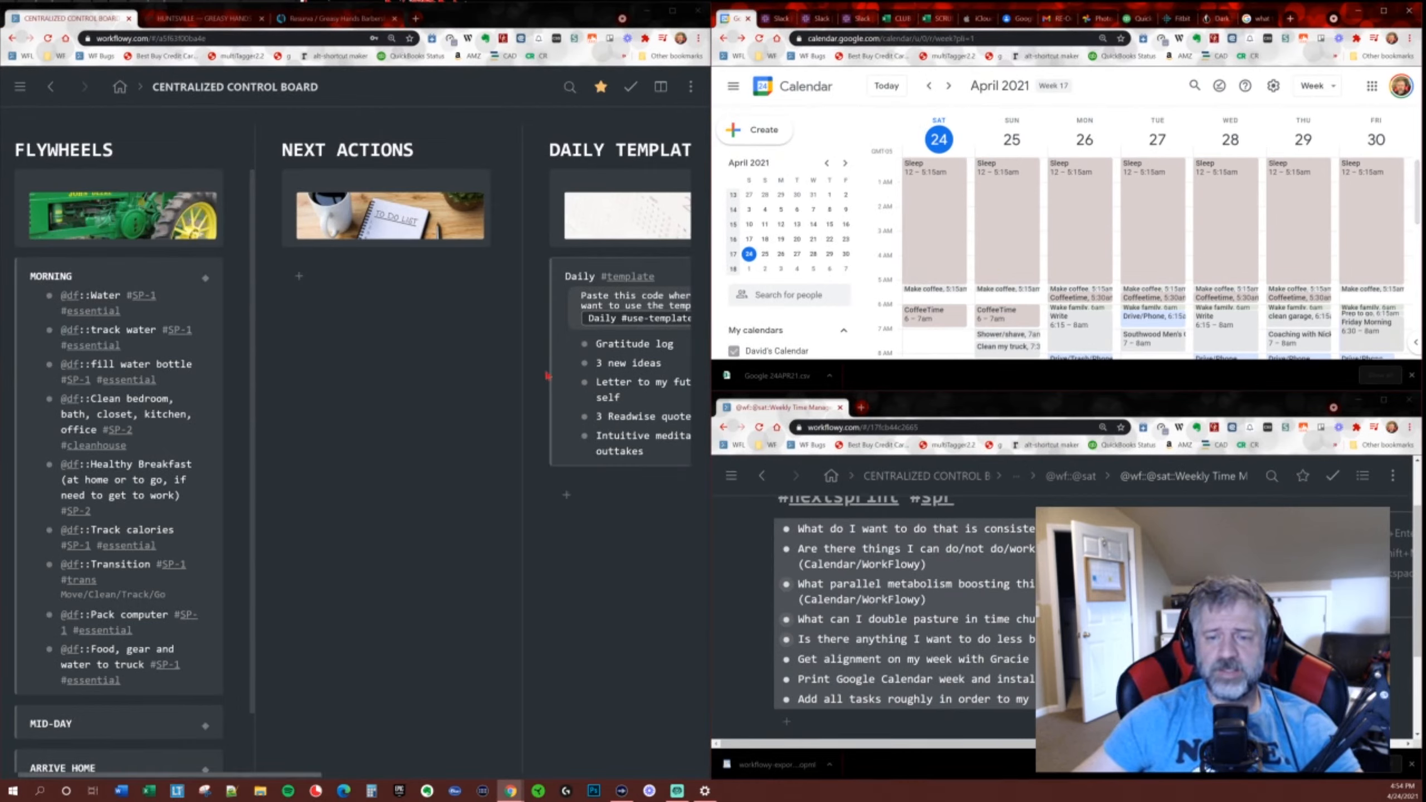
scroll(960, 606, up, 2)
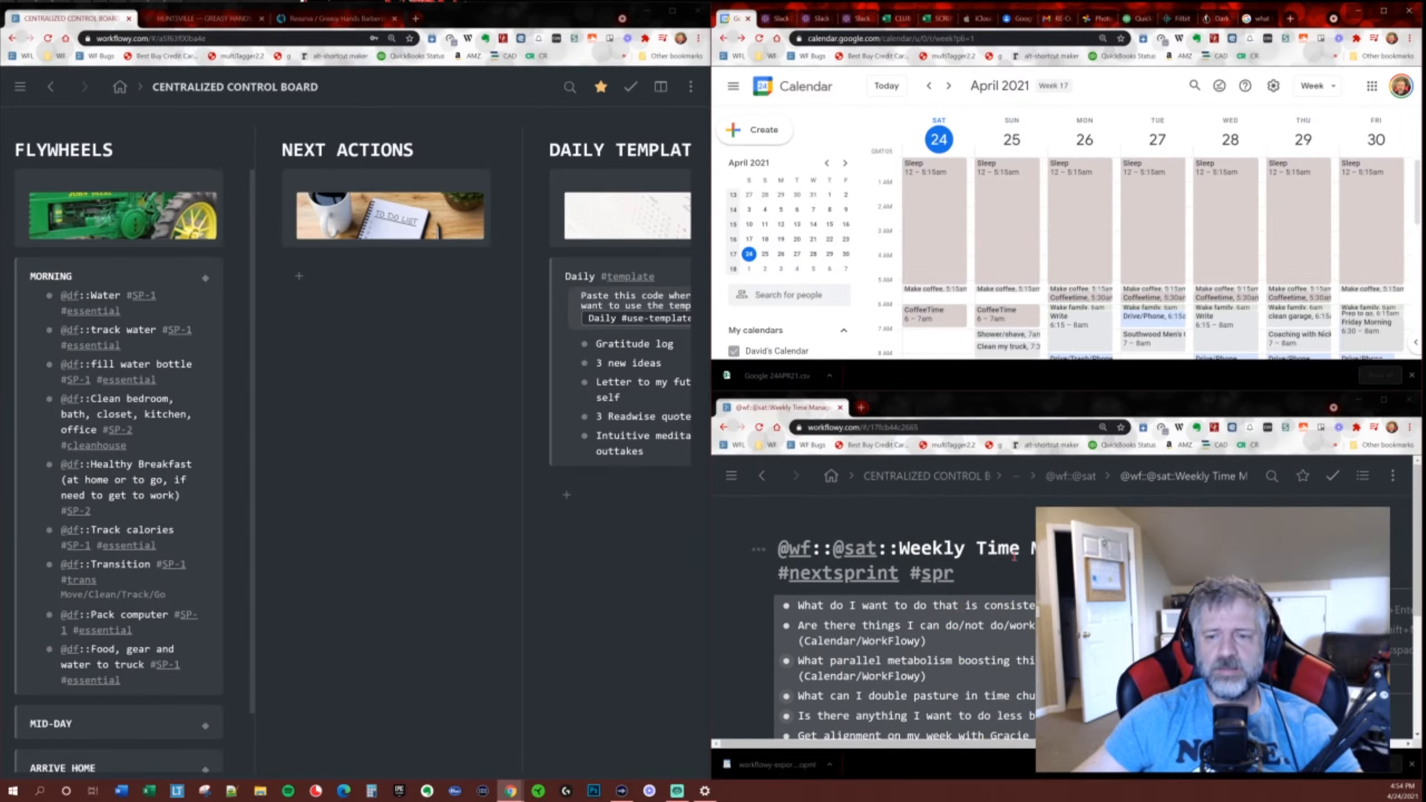
click(930, 556)
key(ctrl+Return)
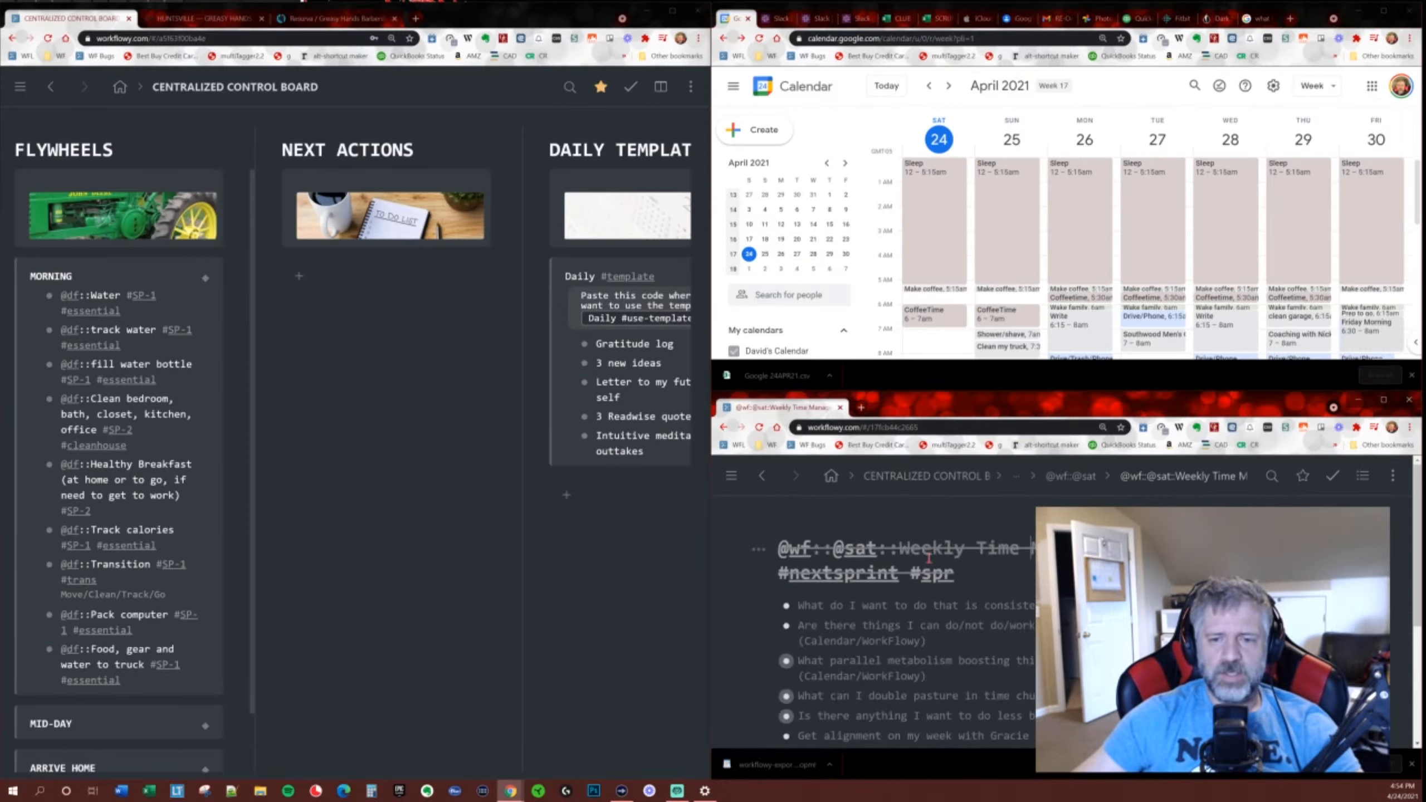
key(alt+Left)
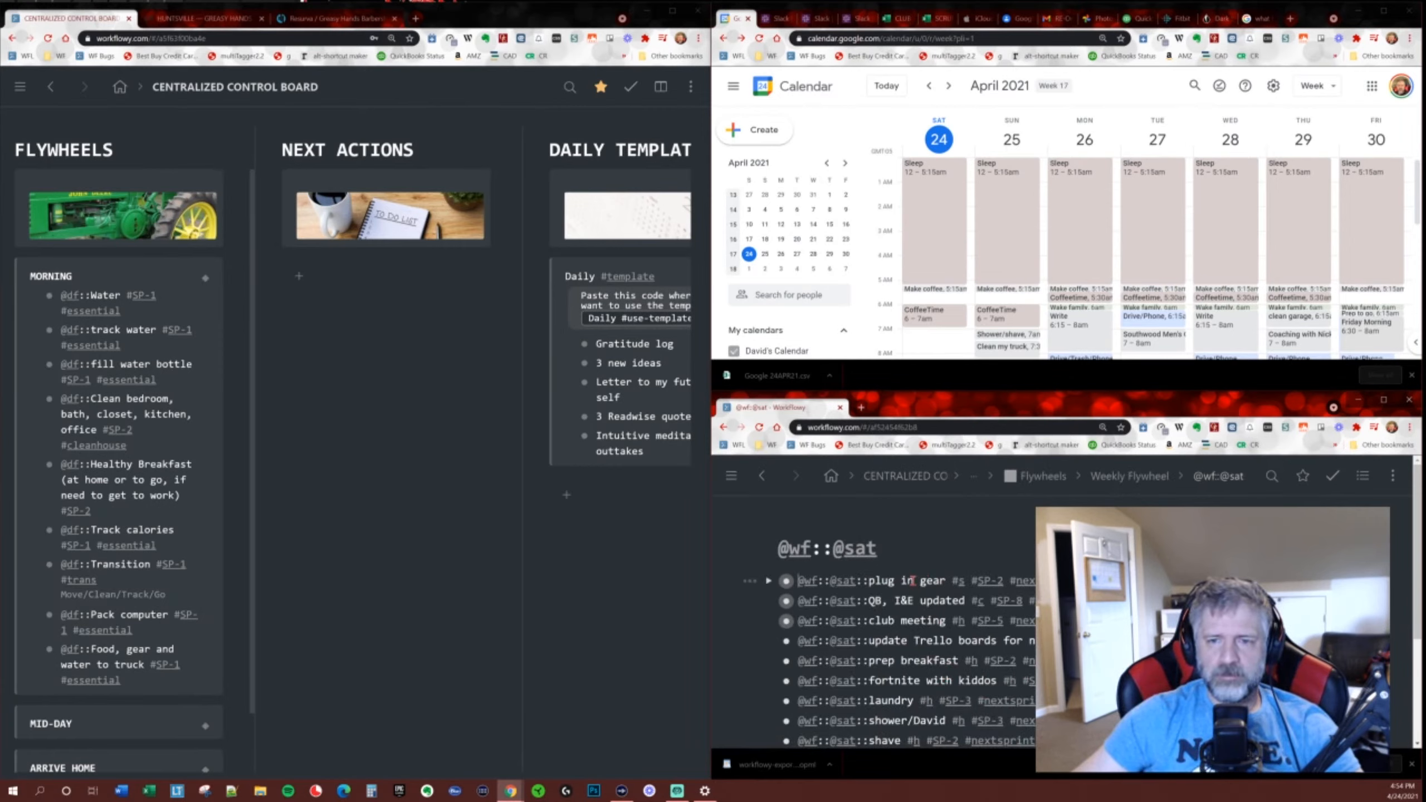
Open trello.com in a new browser tab of the calendar window.
click(1291, 19)
click(912, 38)
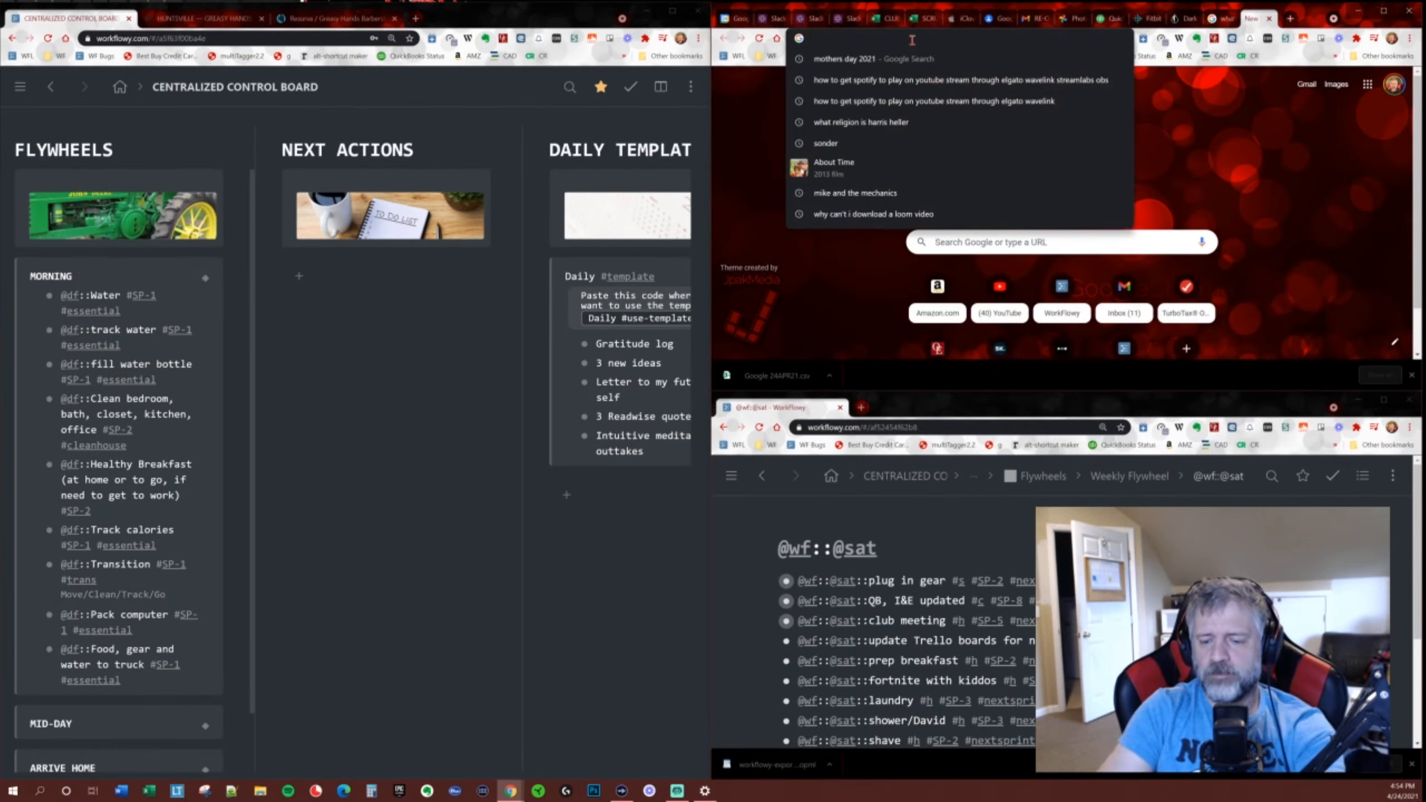
text(trello)
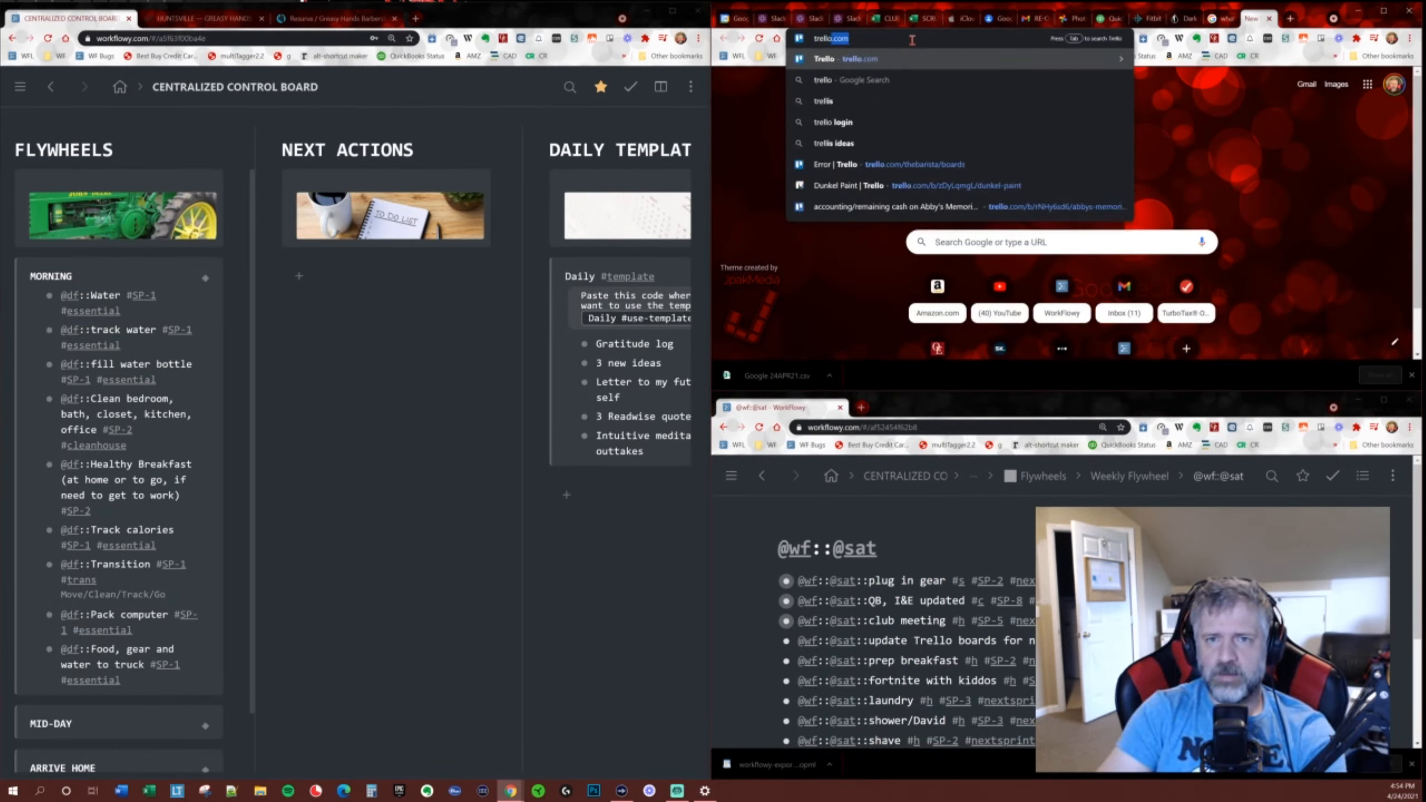
text(.)
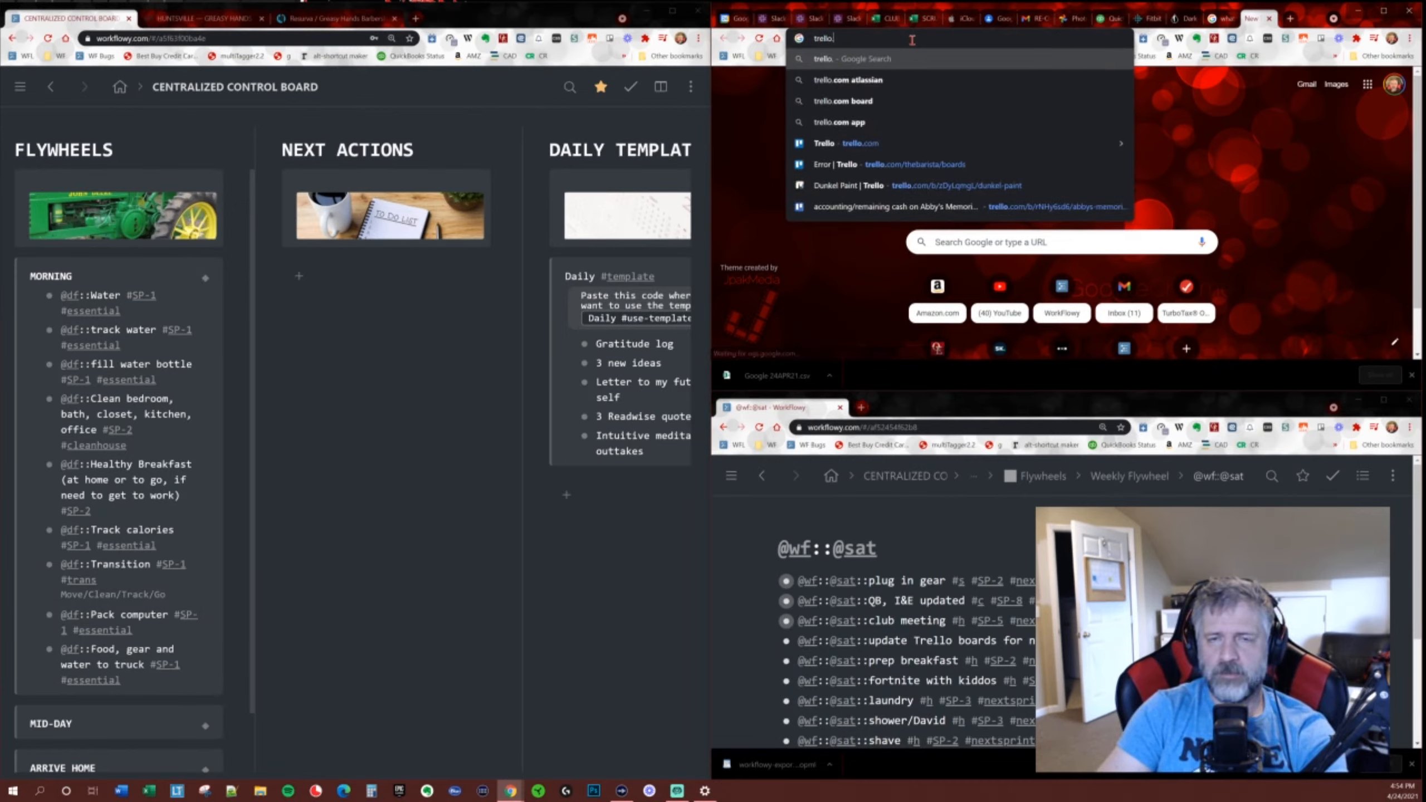
text(com)
key(Return)
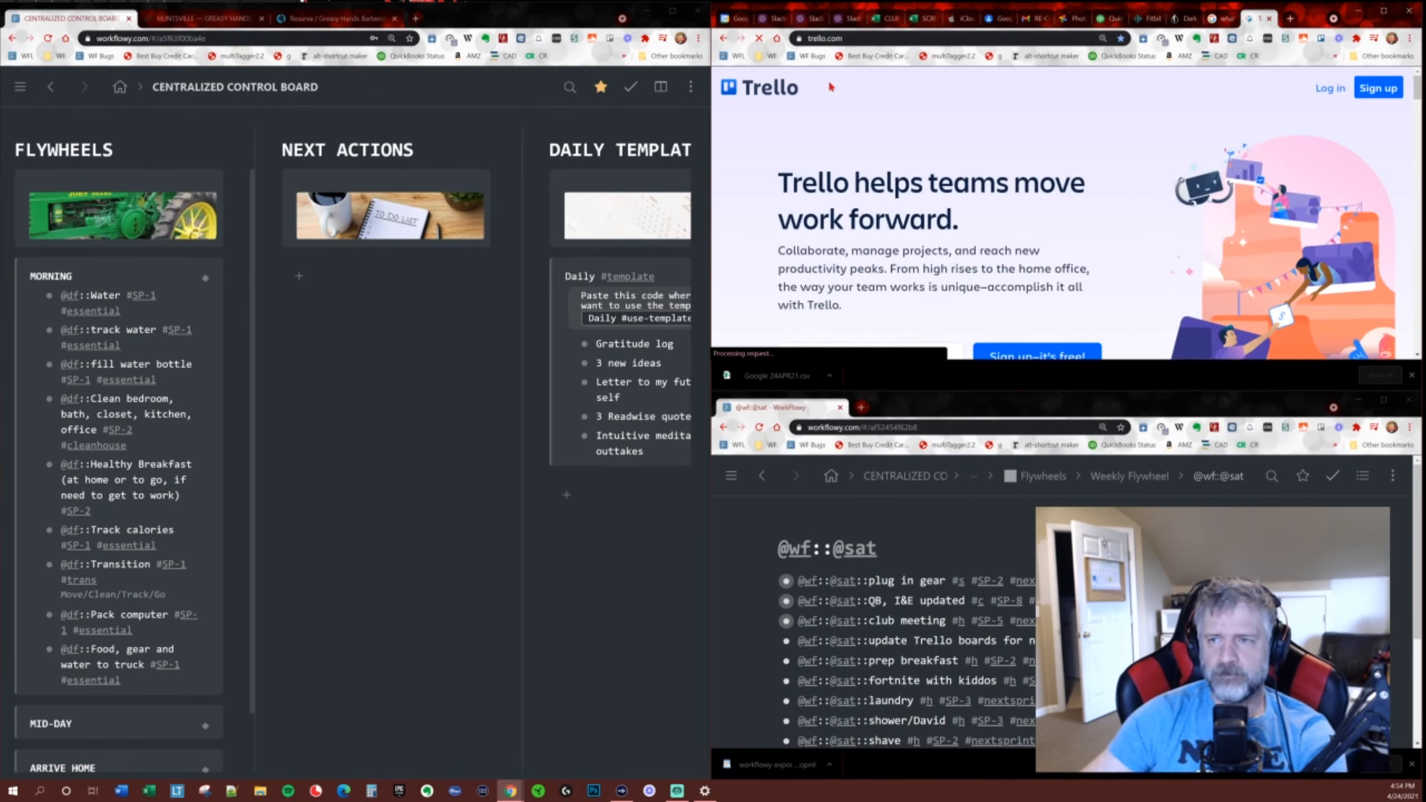
Log in to Trello through Atlassian with the saved e-mail and account password, and dismiss the browser's password check notice.
click(1327, 90)
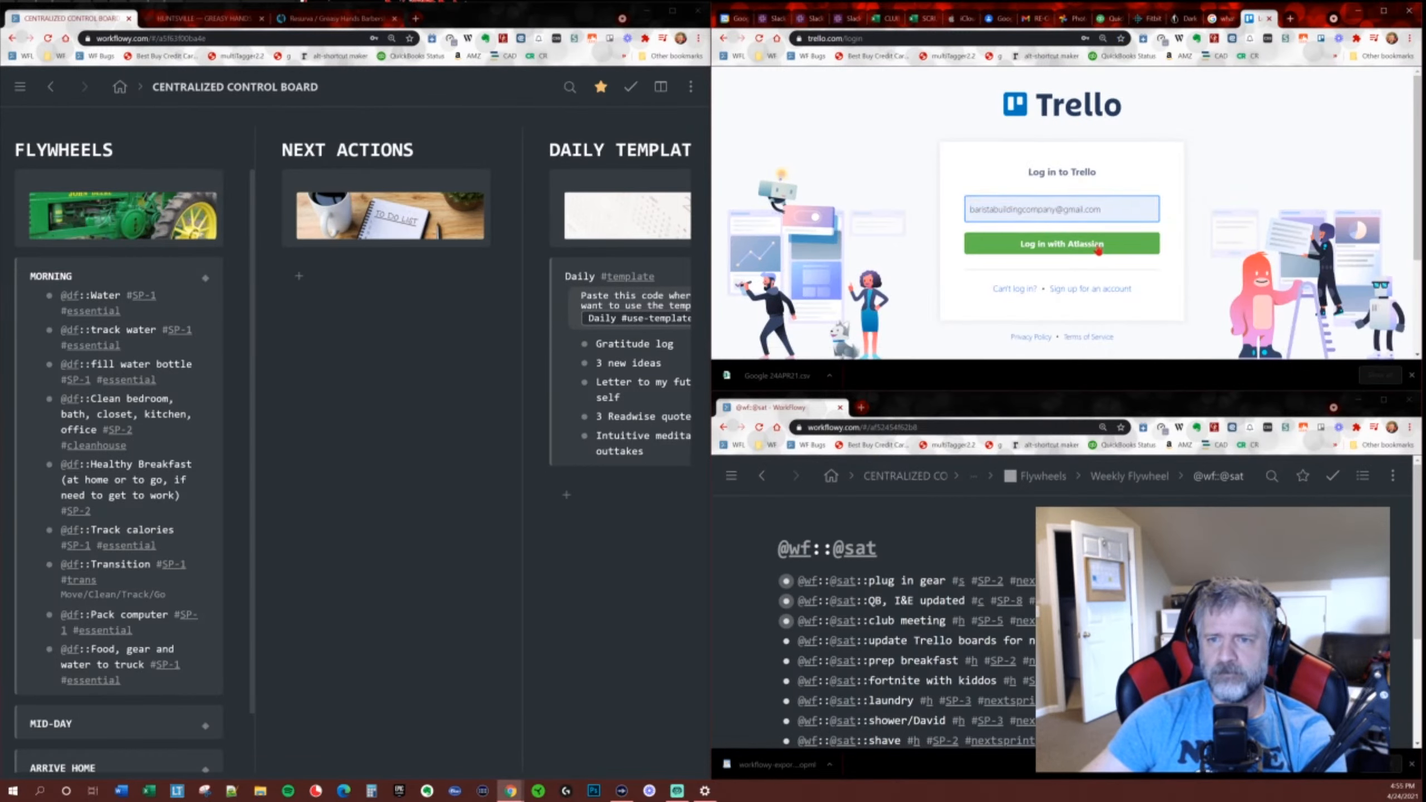
click(1098, 249)
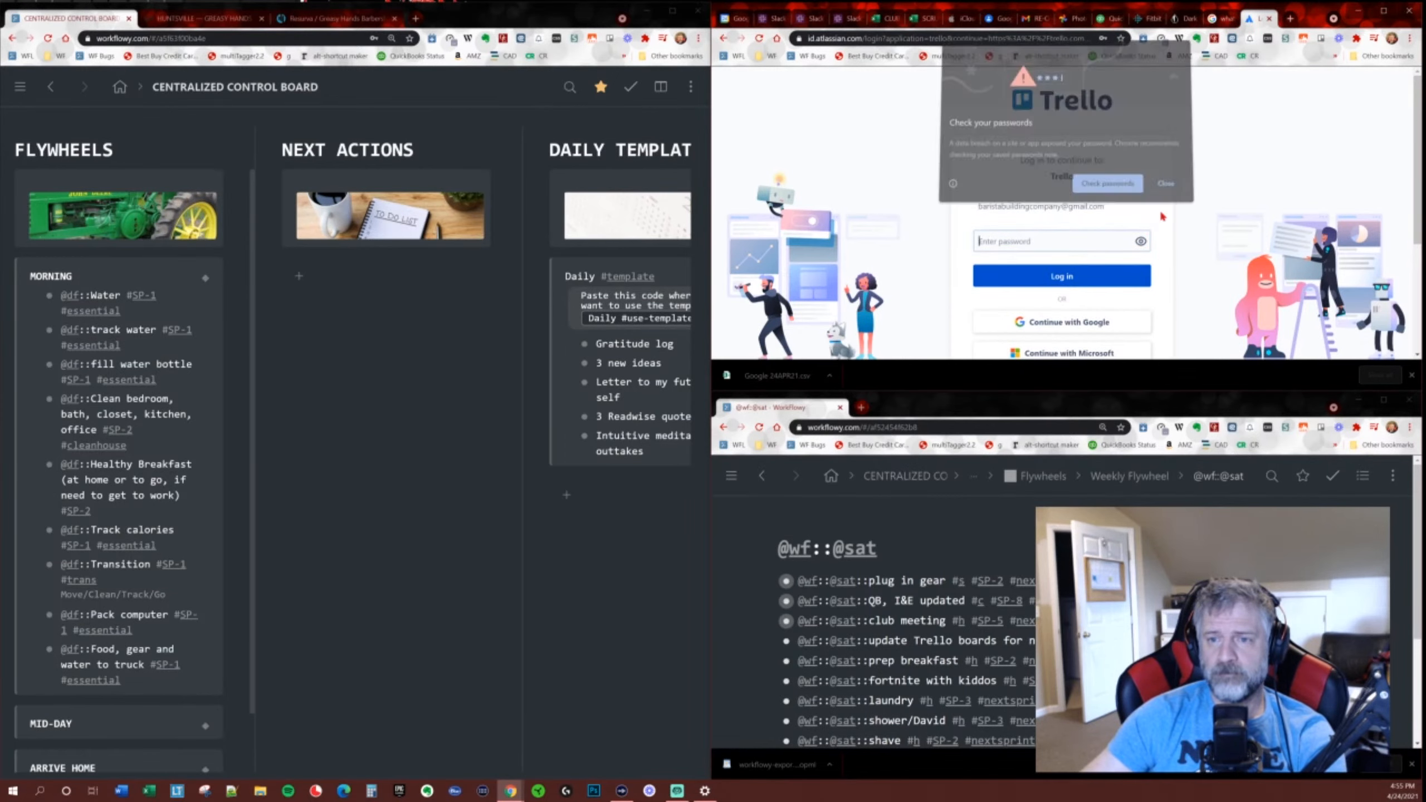
click(1072, 241)
click(1059, 269)
click(1071, 277)
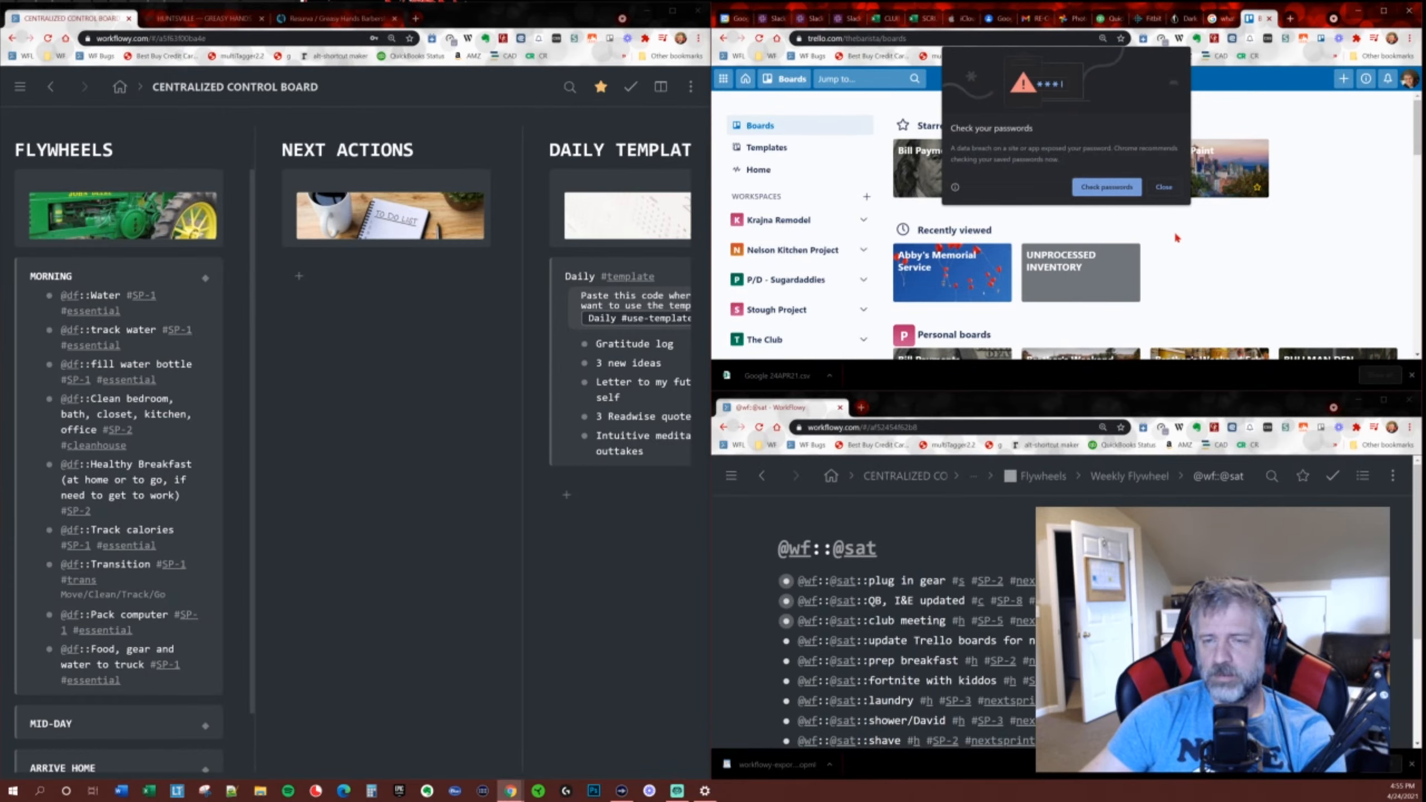
click(1163, 188)
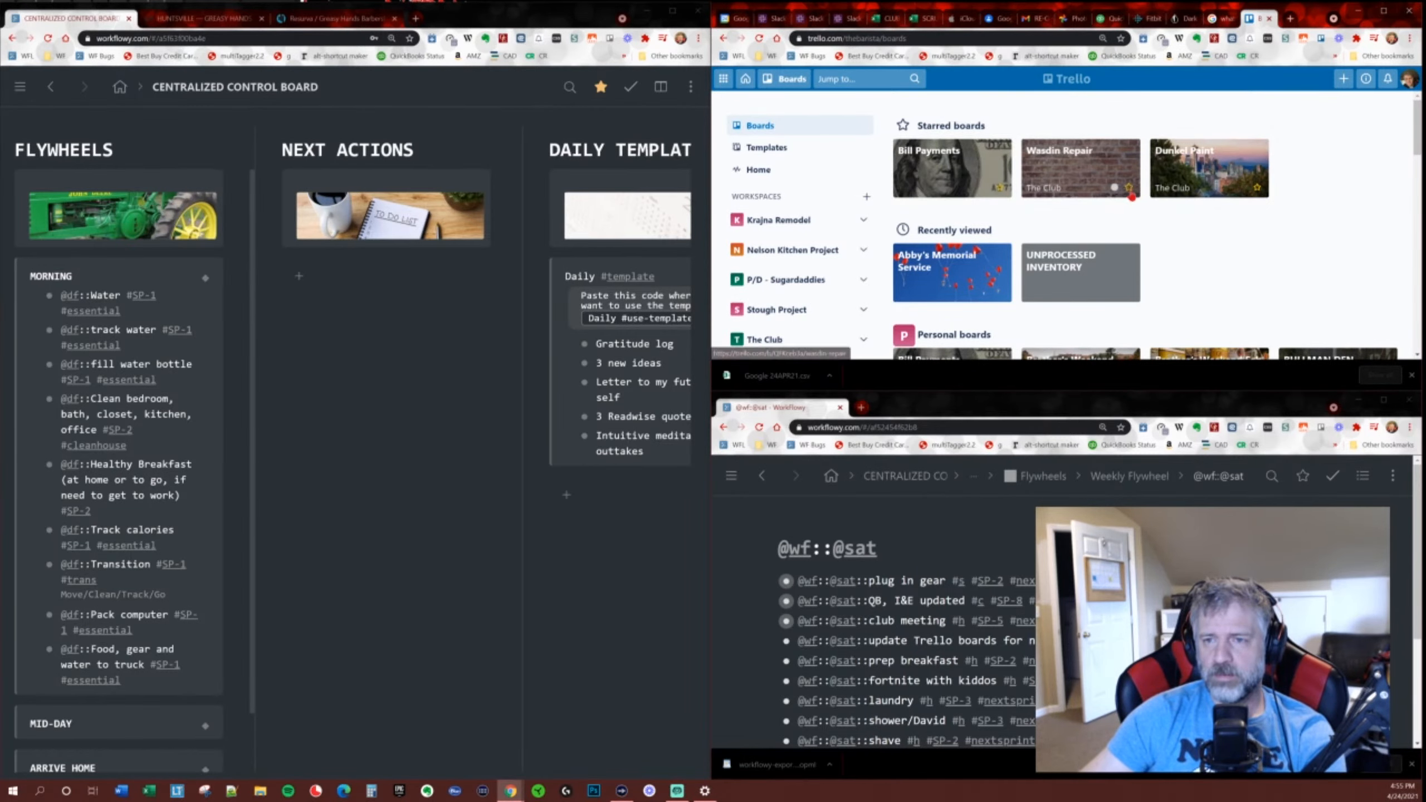
Unstar the Wasdin Repair board and open the starred Dunkel Paint board.
click(1129, 187)
click(1086, 171)
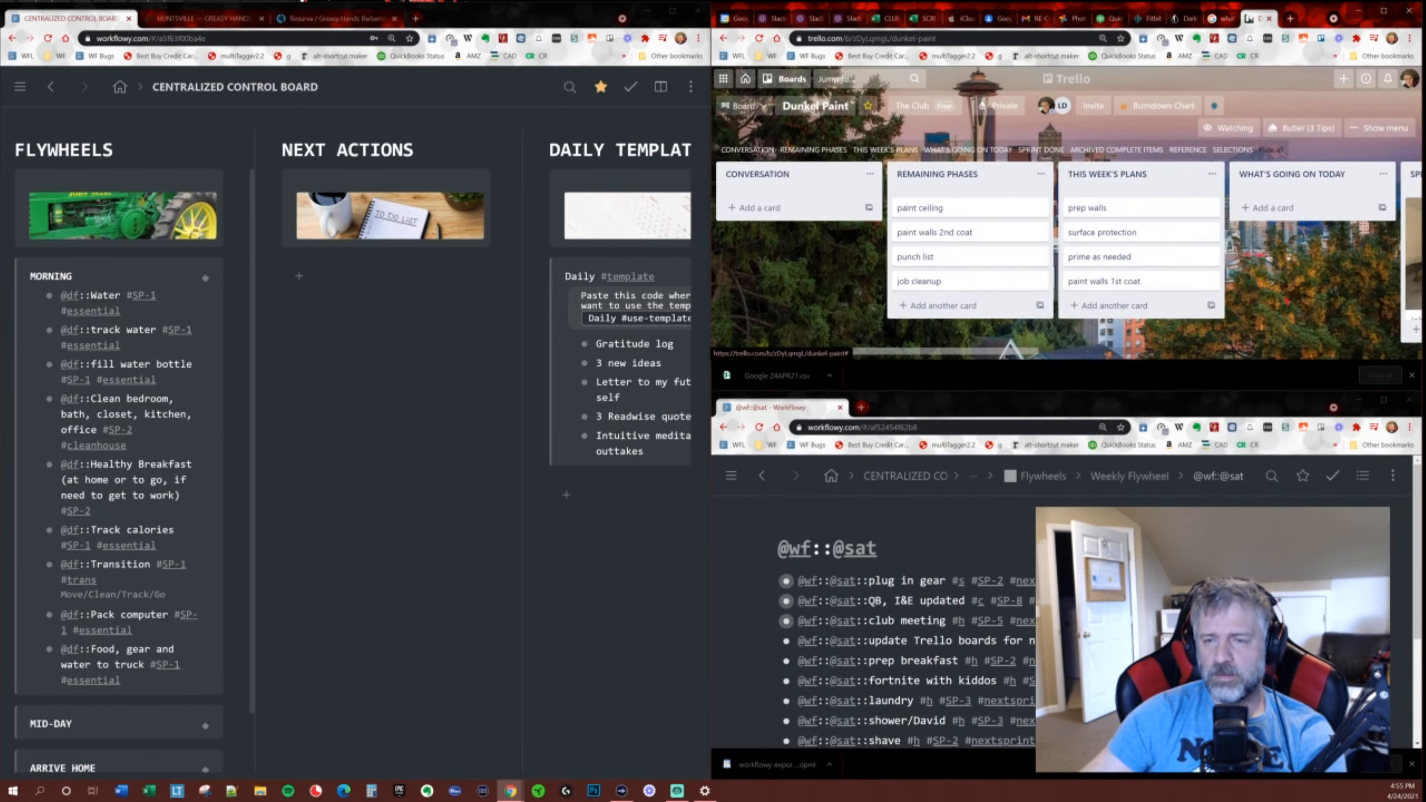
Move prep walls, prime as needed, paint walls 1st coat and paint ceiling to What's Going On Today, and surface protection to Sprint Done.
drag(1188, 333, 1017, 330)
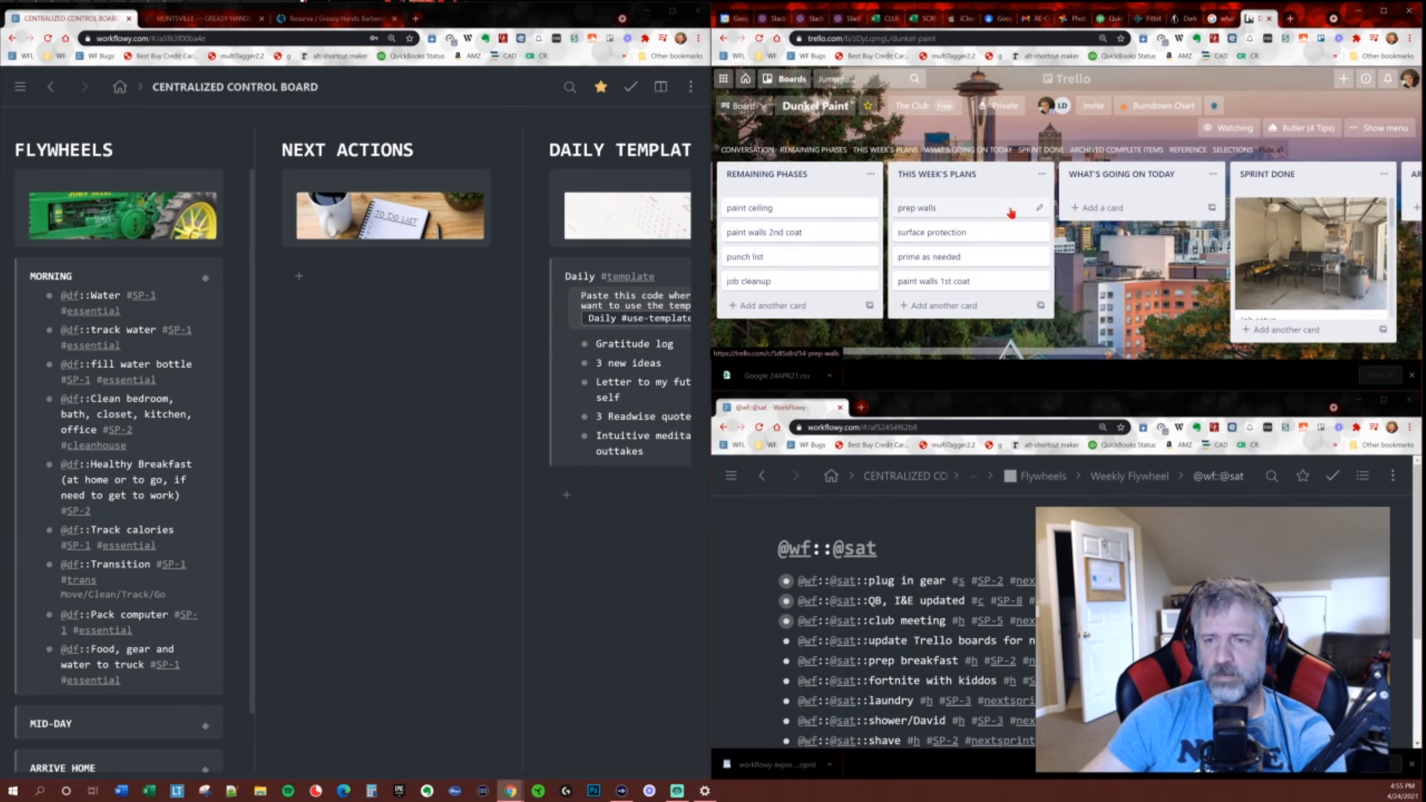
drag(1010, 213, 1325, 208)
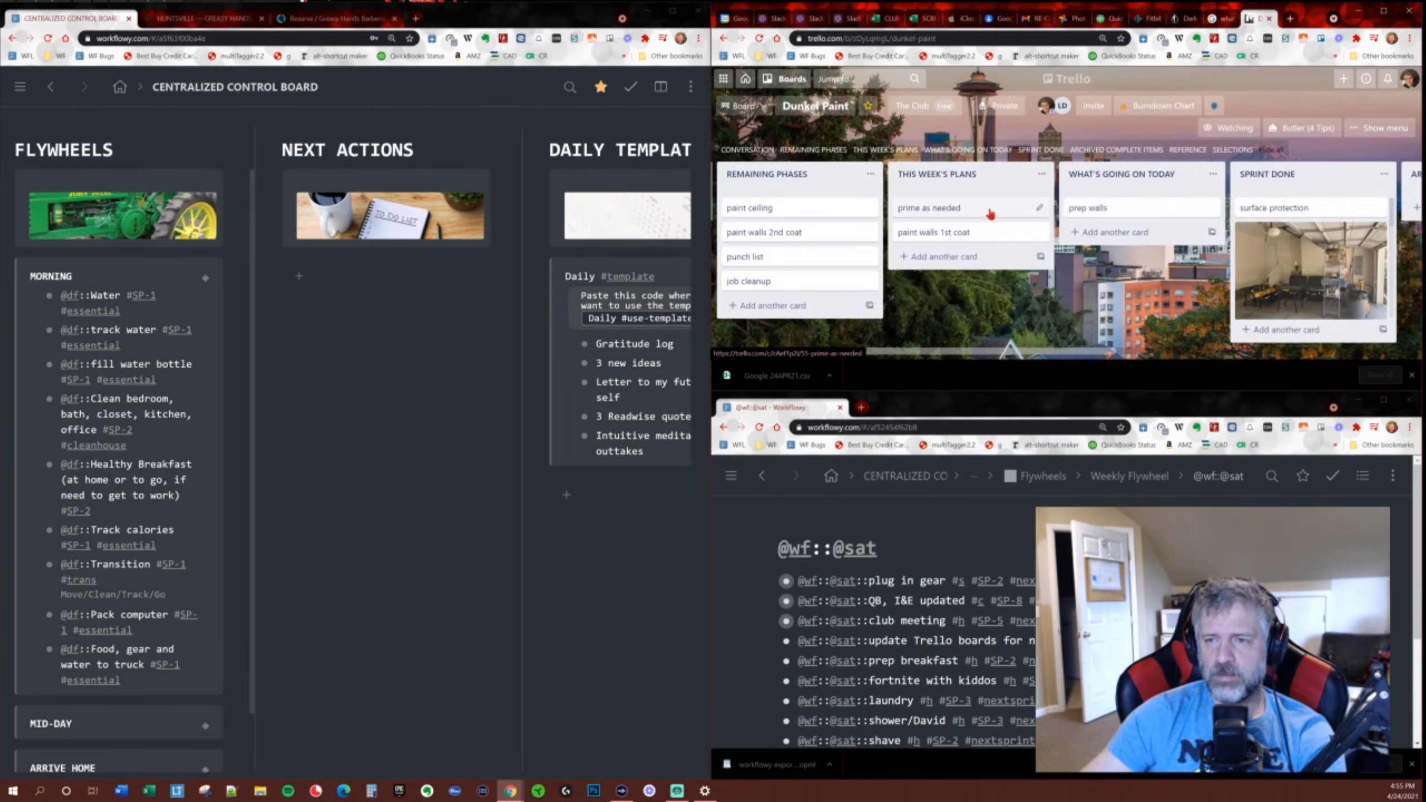
key(.)
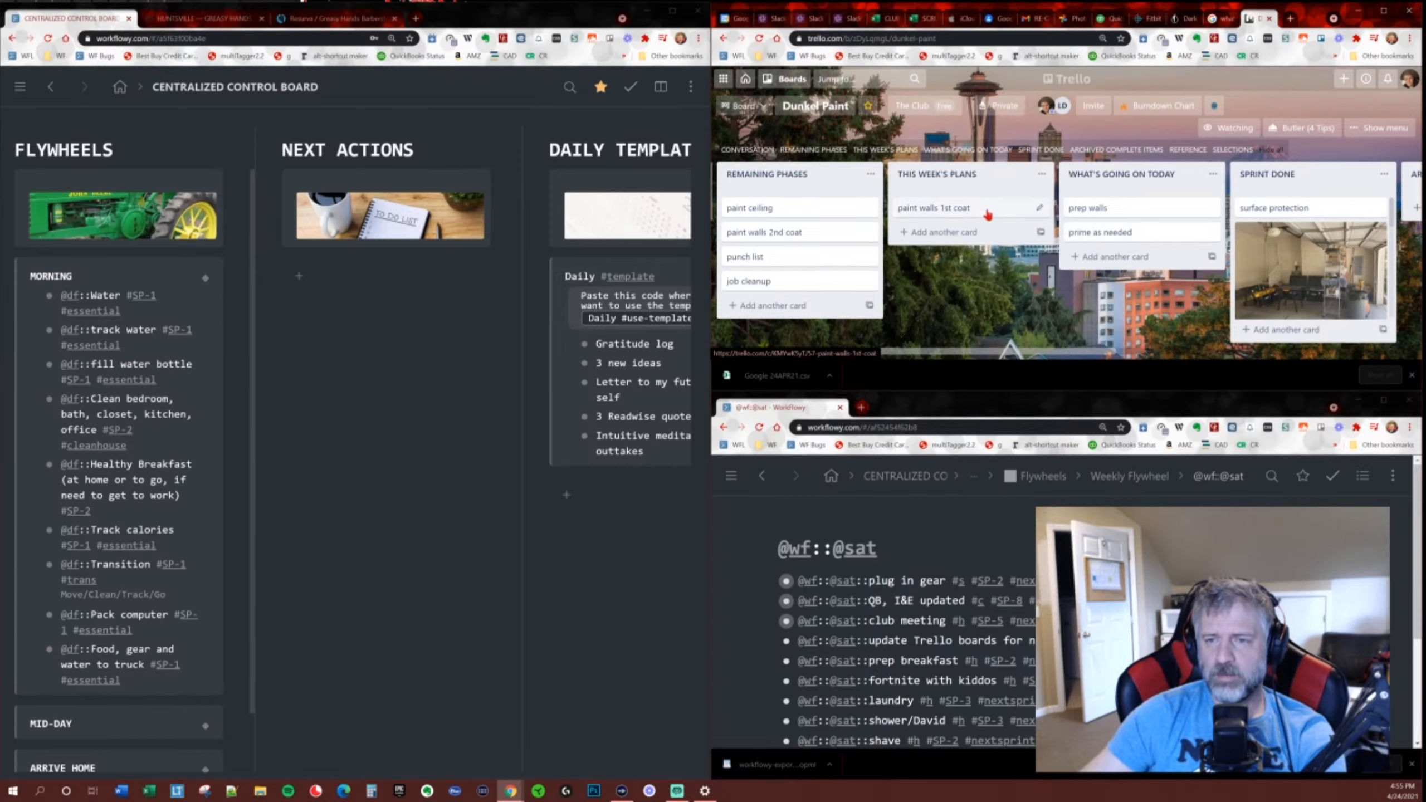
key(.)
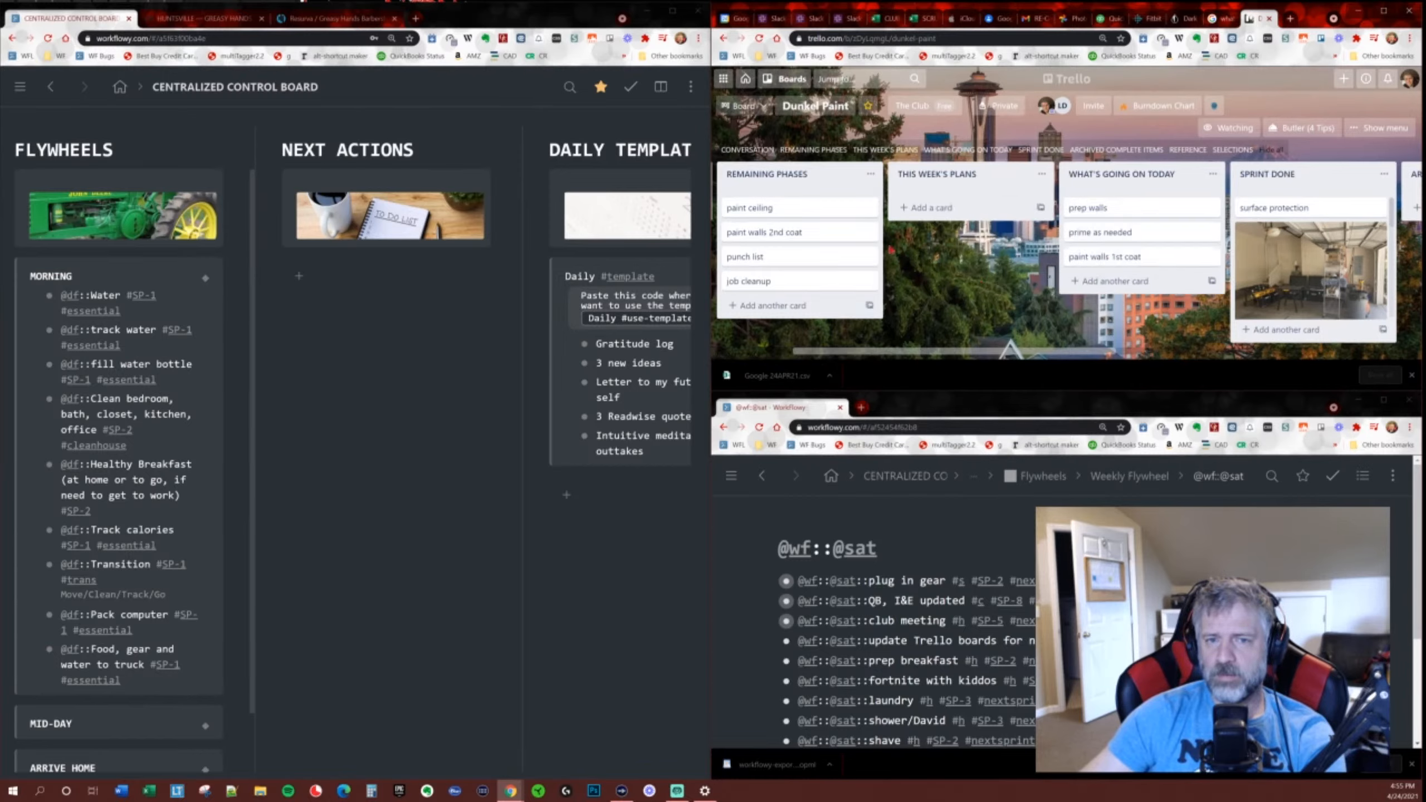
key(.)
key(.)
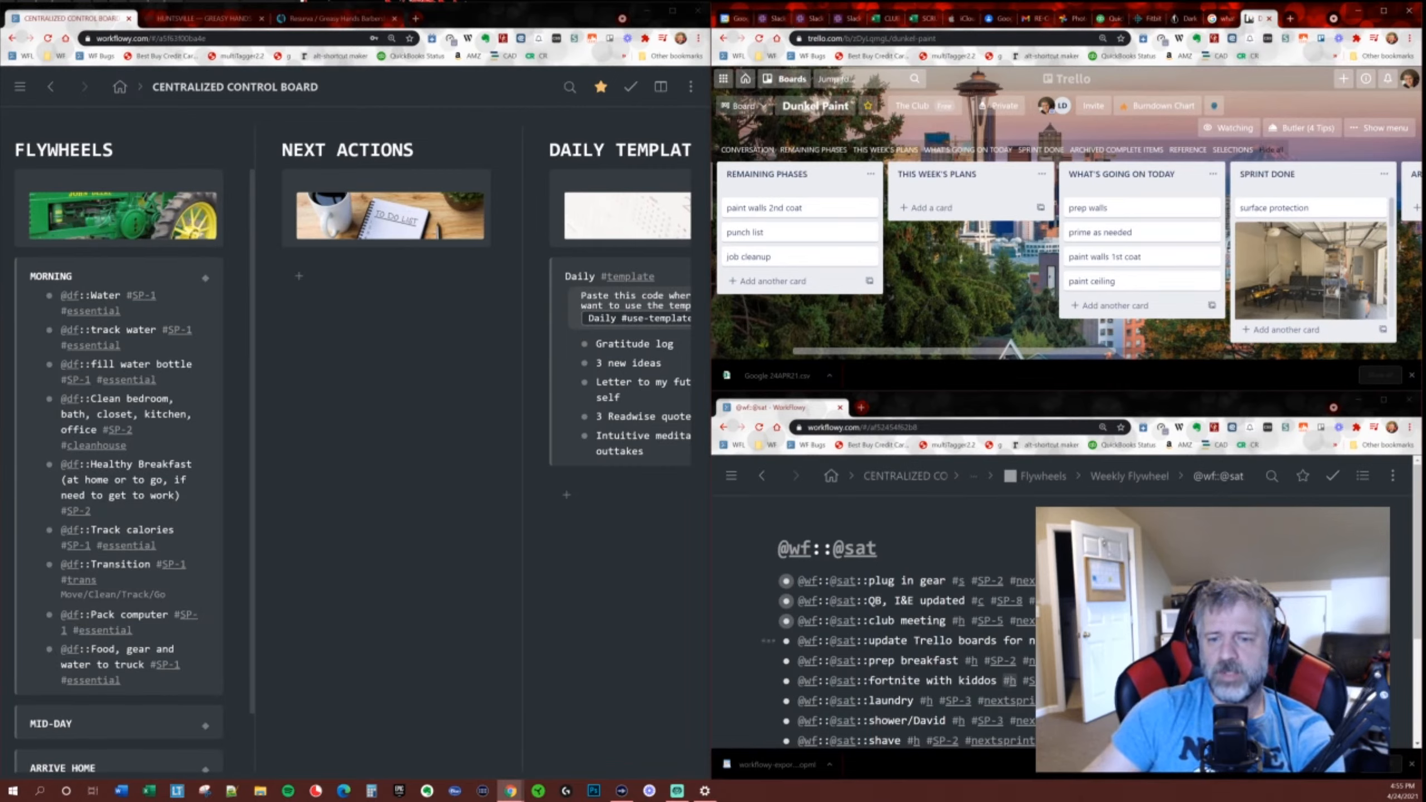
click(957, 643)
key(ctrl+Return)
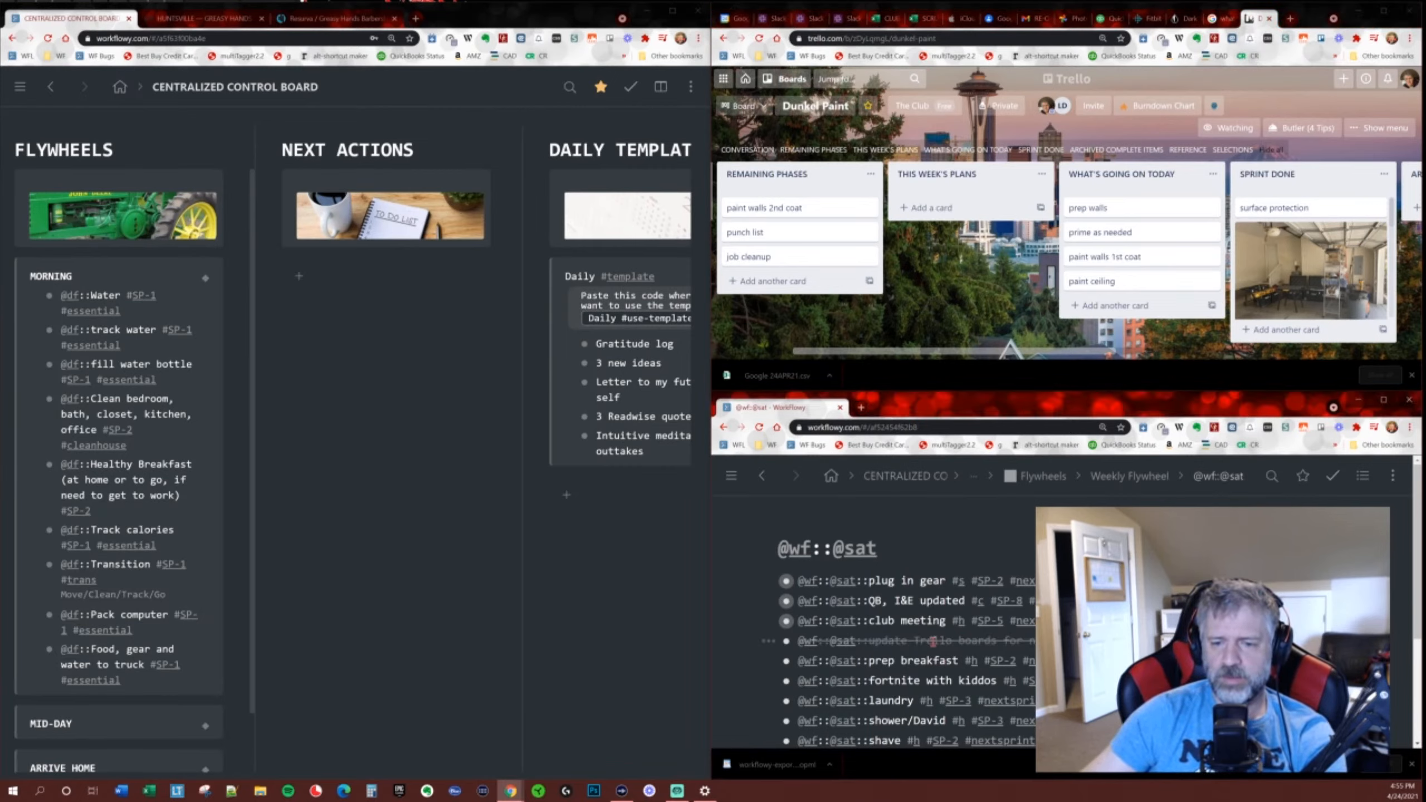
scroll(966, 688, down, 1)
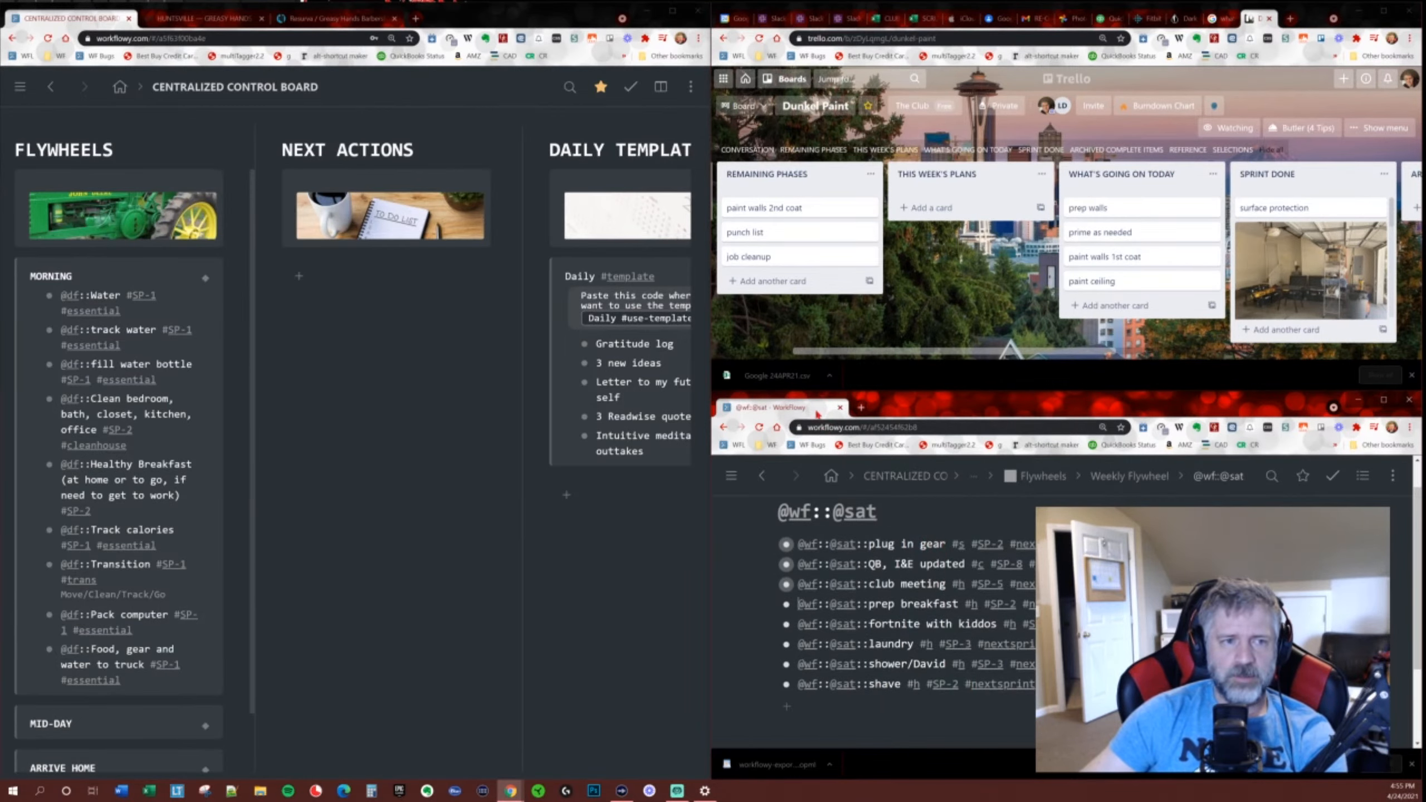
click(728, 23)
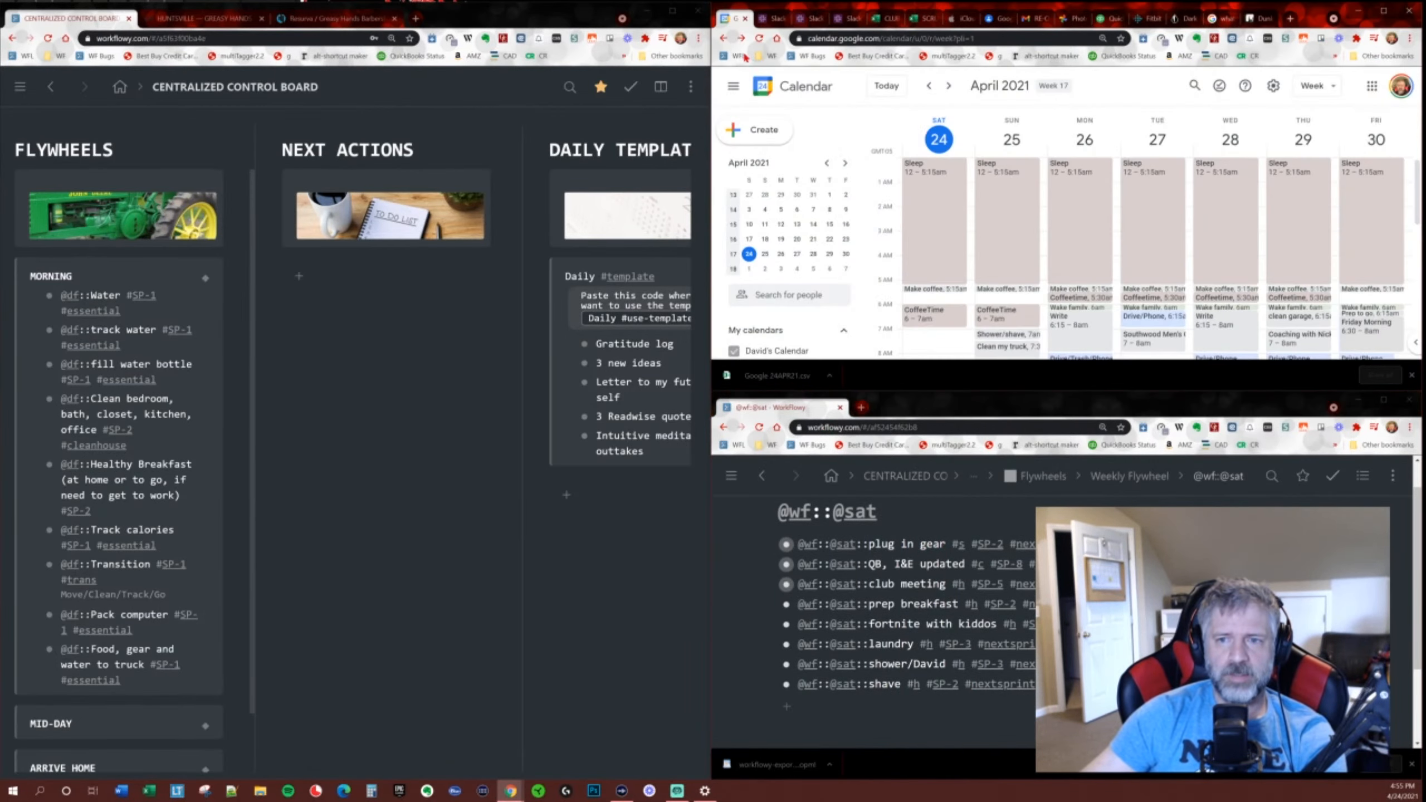
Maximize the Centralized Control Board window, open its Projects list, and filter the list by the #spr tag.
drag(519, 18, 784, 2)
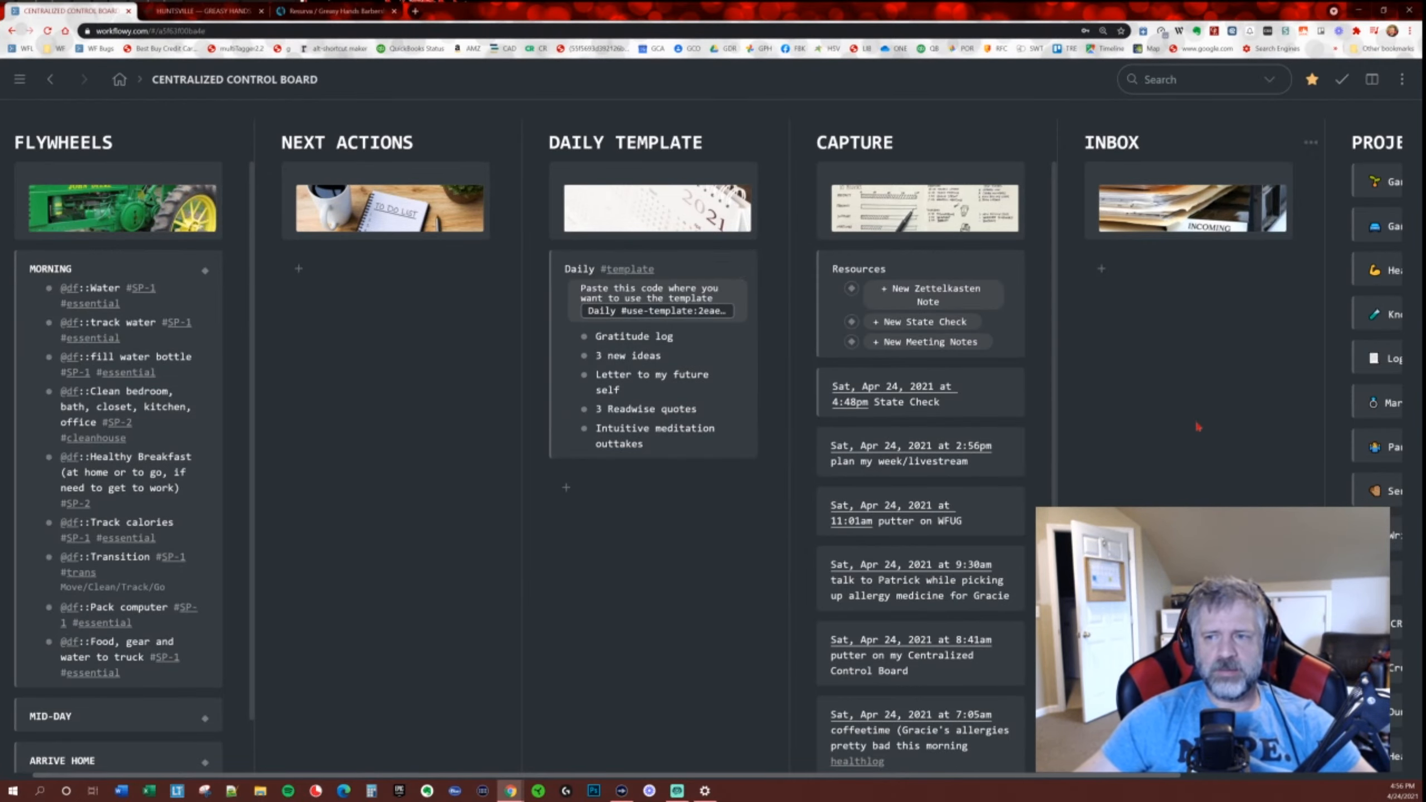
scroll(1198, 426, right, 5)
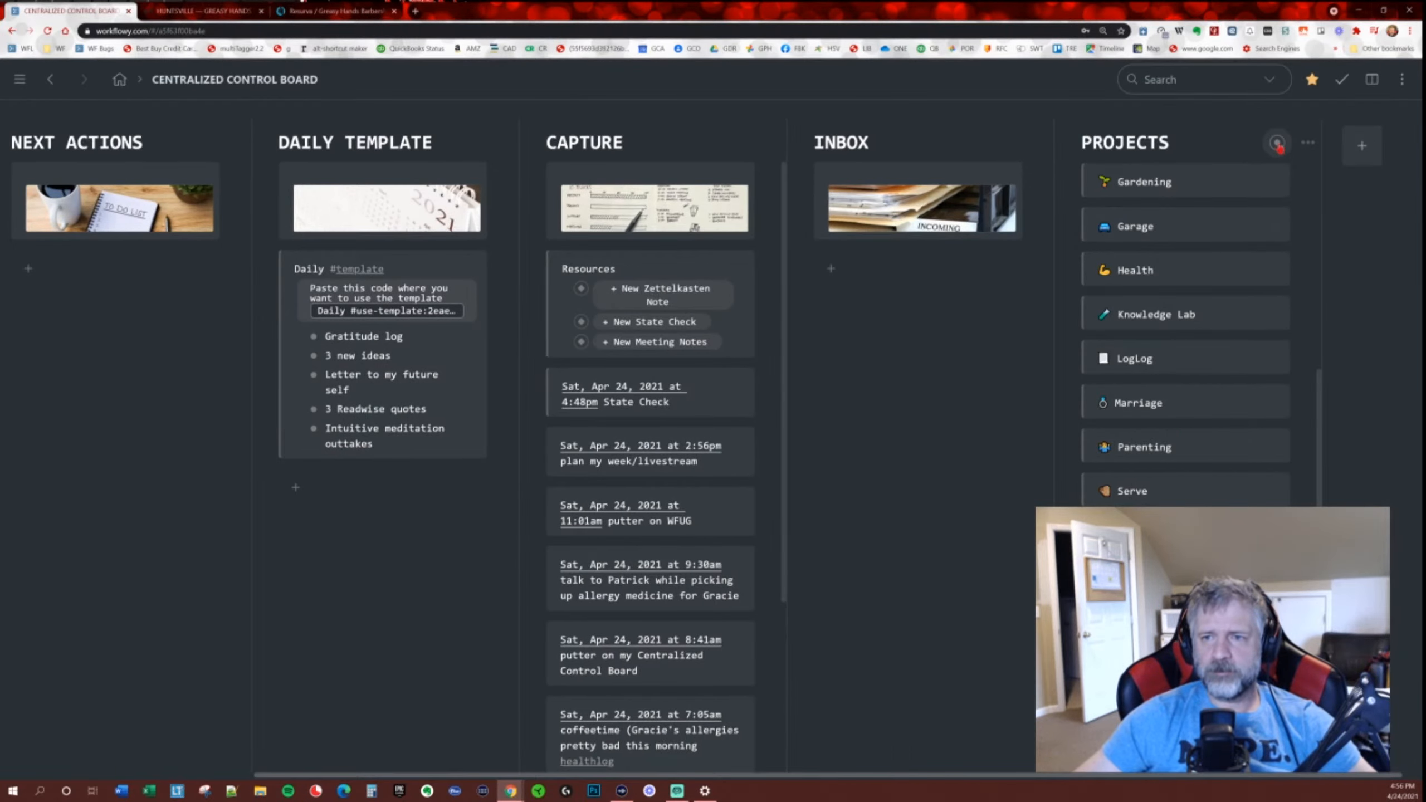
click(1277, 143)
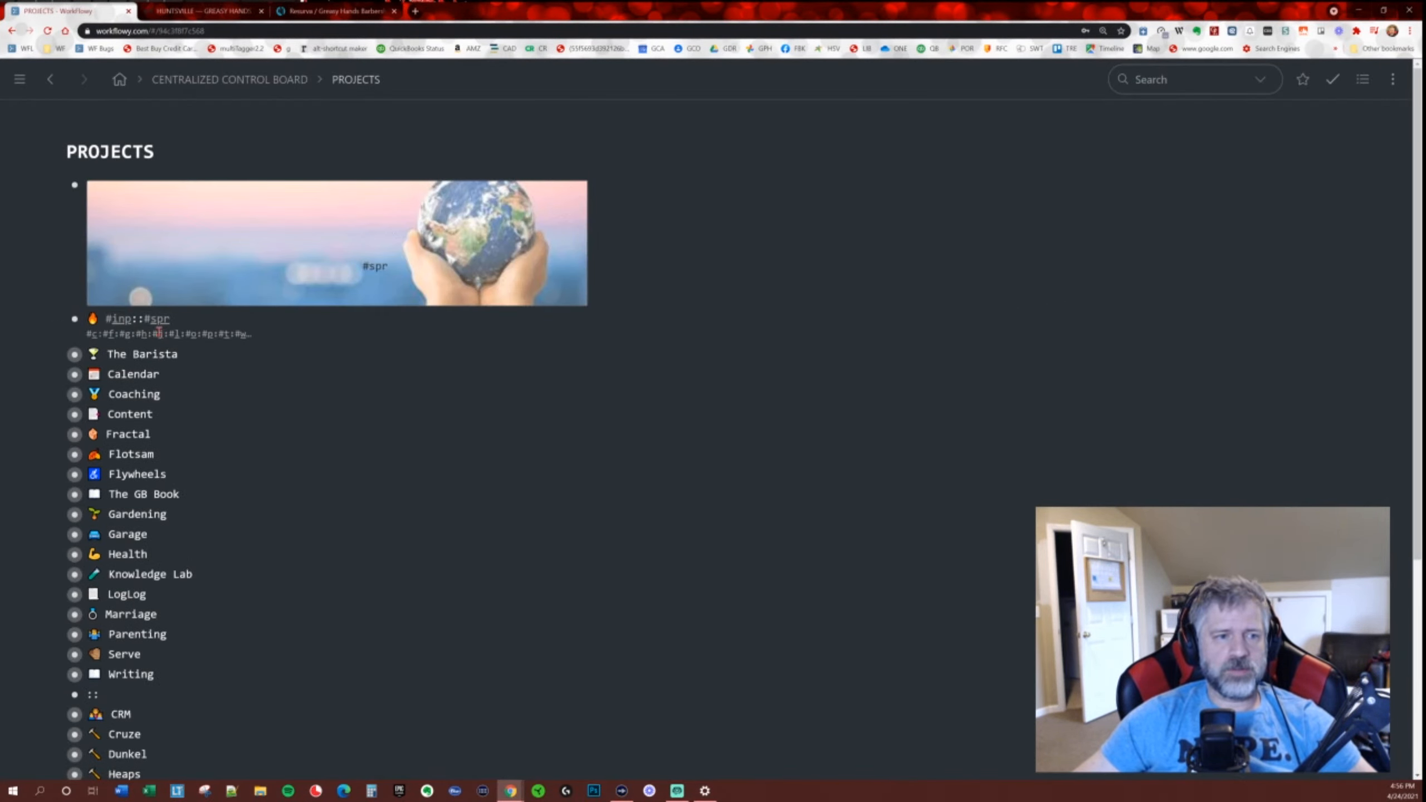
click(375, 266)
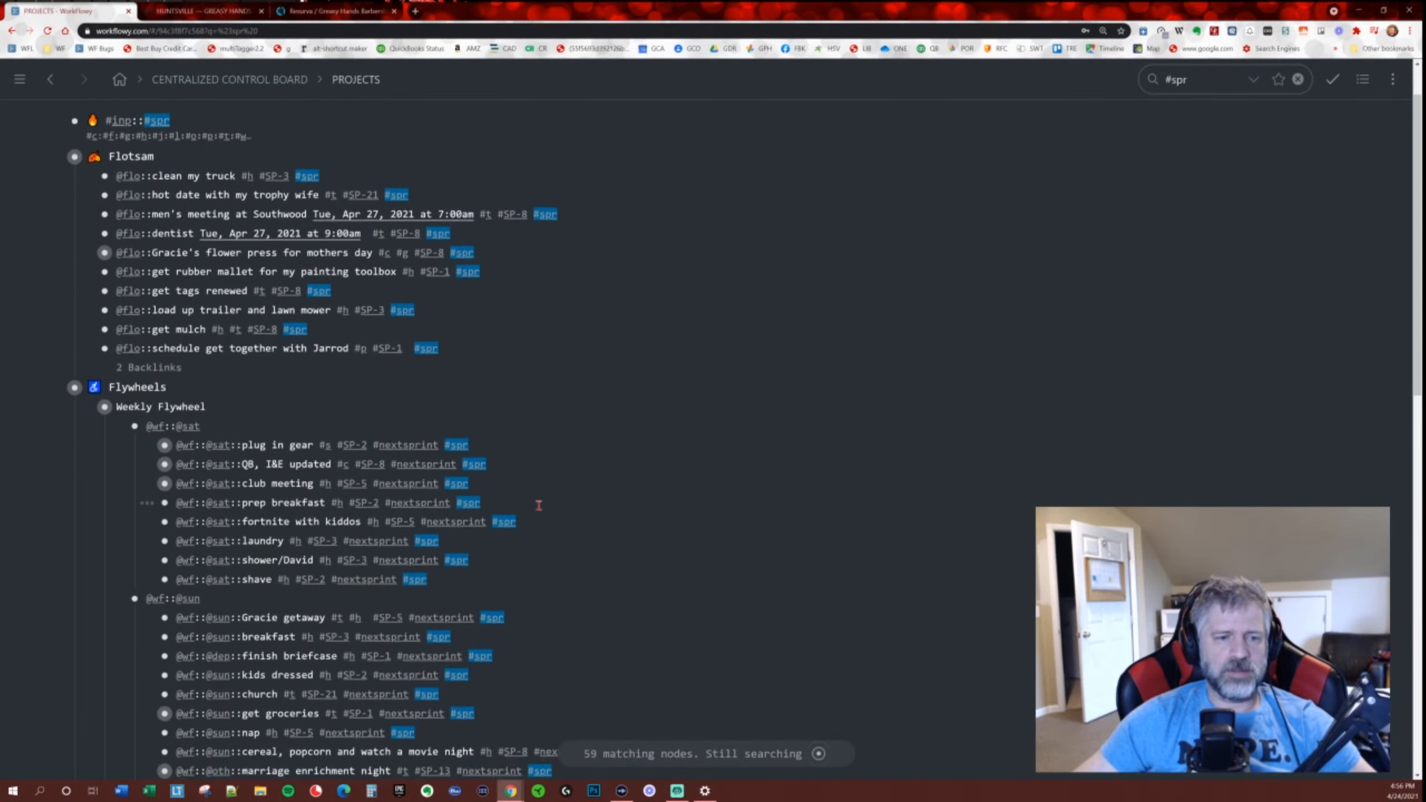
Look through all #spr tasks in the Projects list and dock its window beside the calendar.
scroll(539, 506, down, 10)
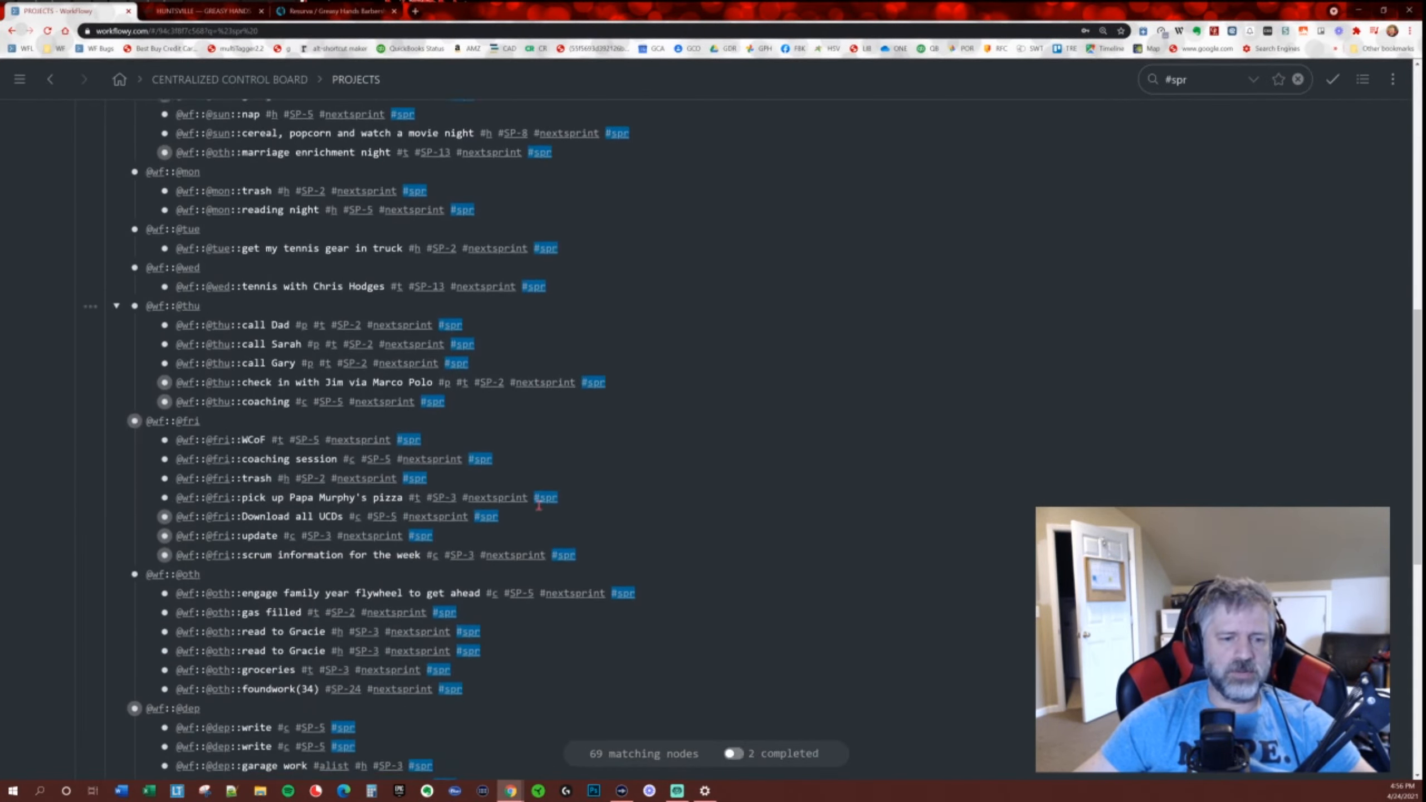
scroll(539, 505, down, 10)
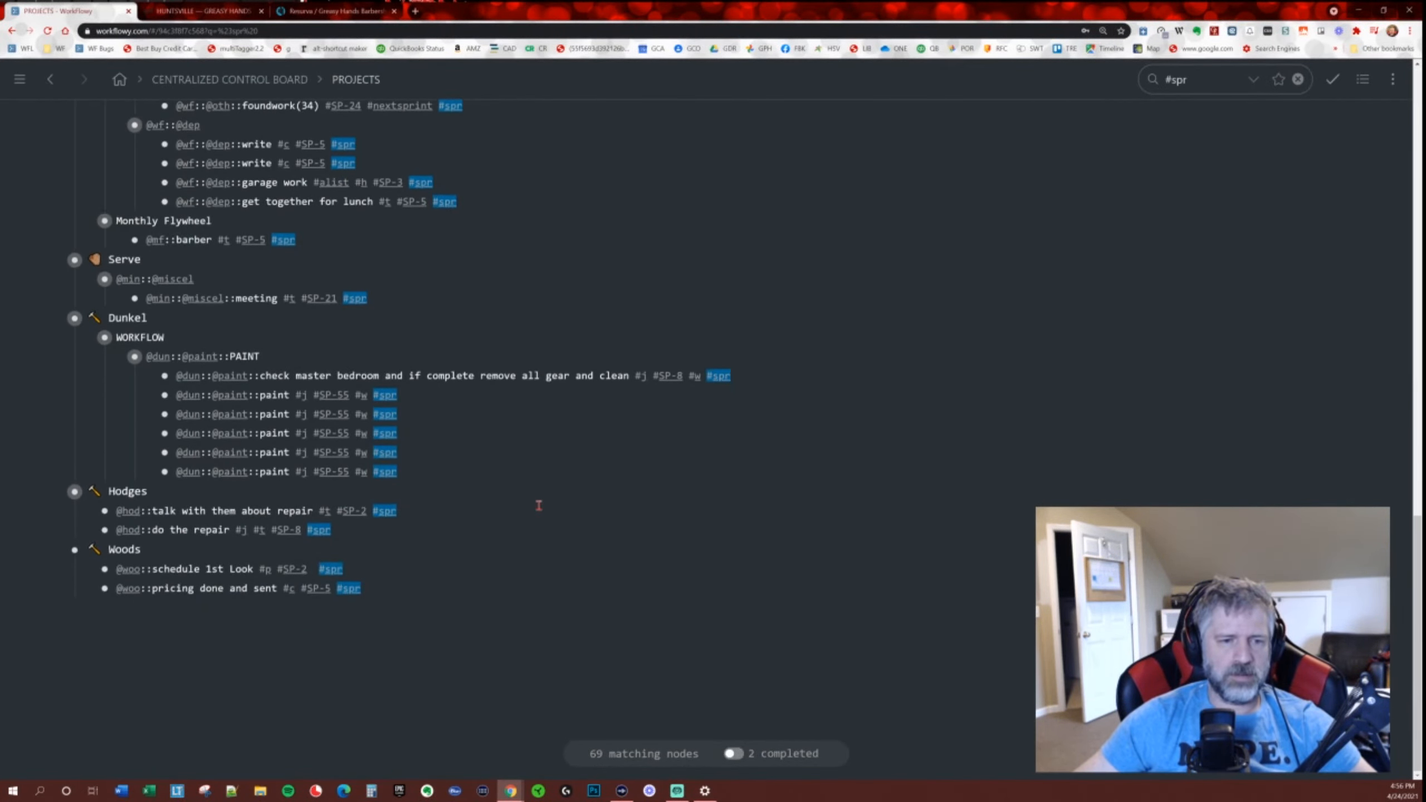
scroll(539, 506, up, 20)
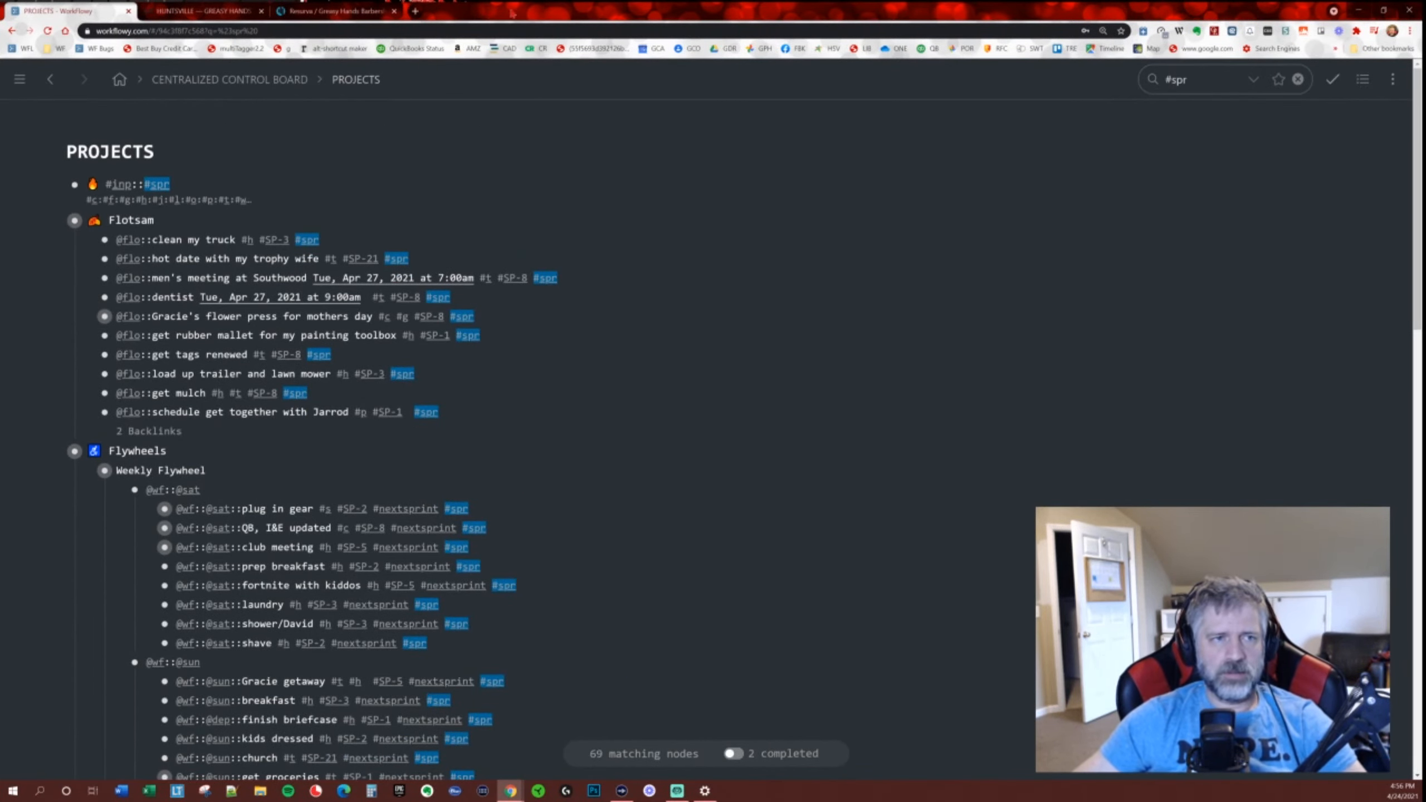
drag(954, 22, 3, 34)
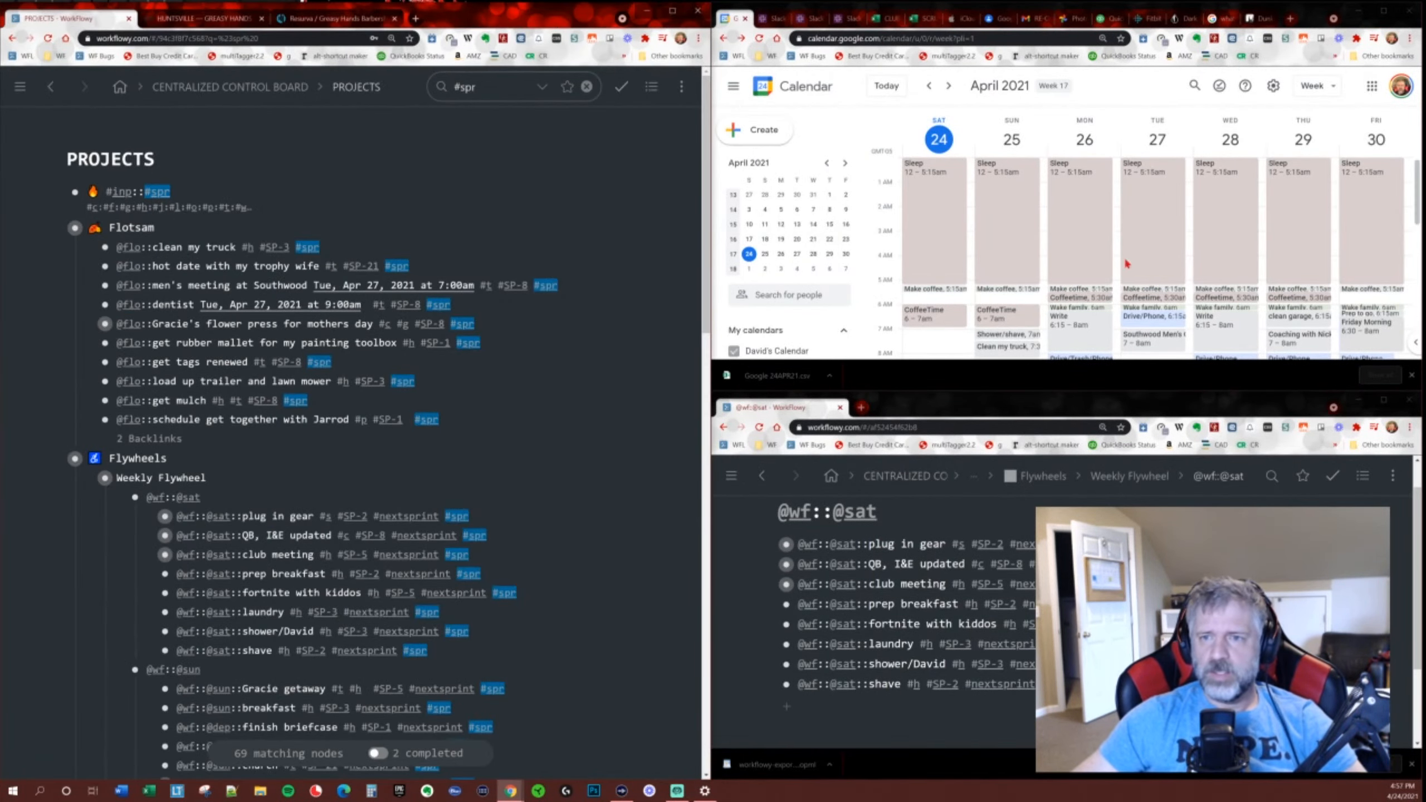
Examine the calendar events of April 24 to 30 from early morning to night against the #spr tasks.
scroll(1021, 286, down, 3)
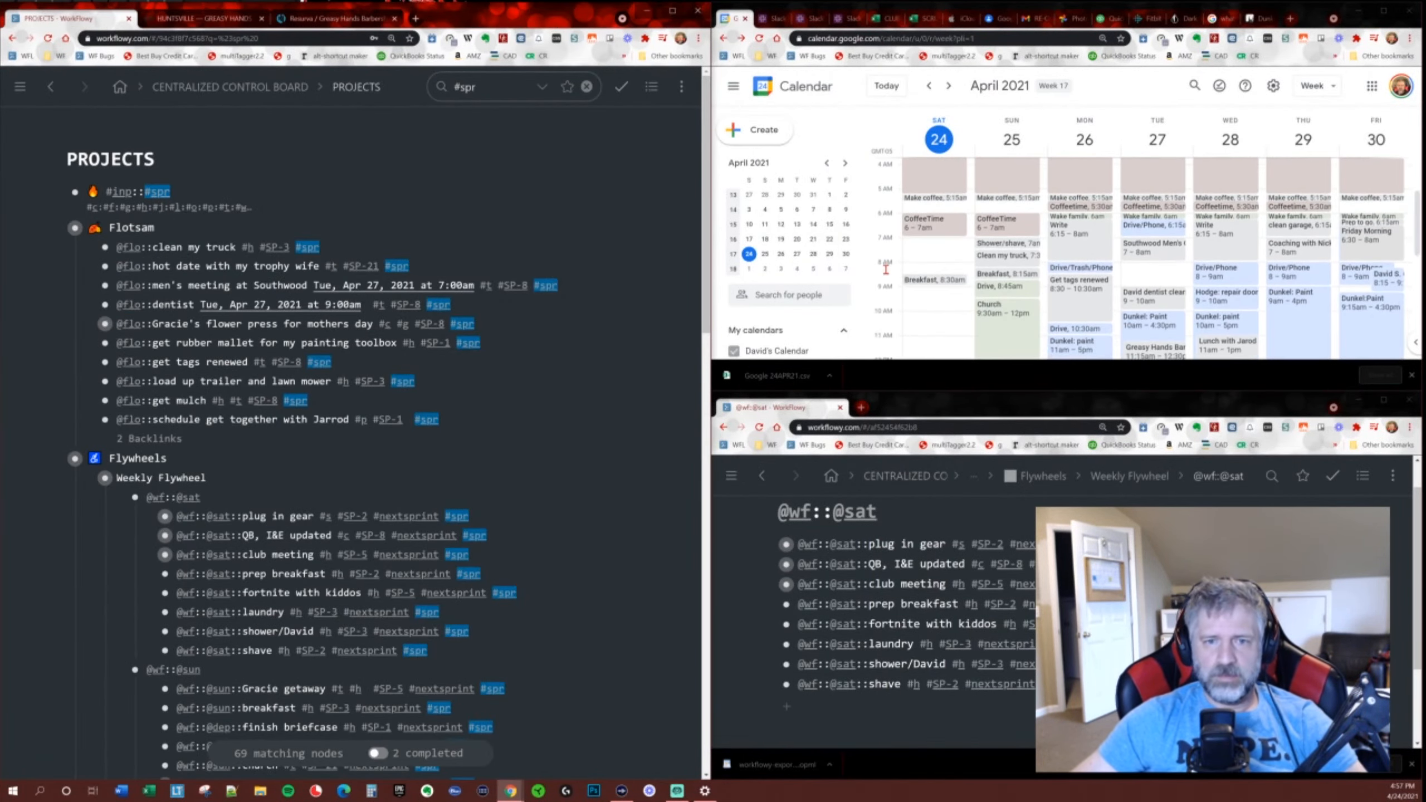
scroll(1022, 286, down, 6)
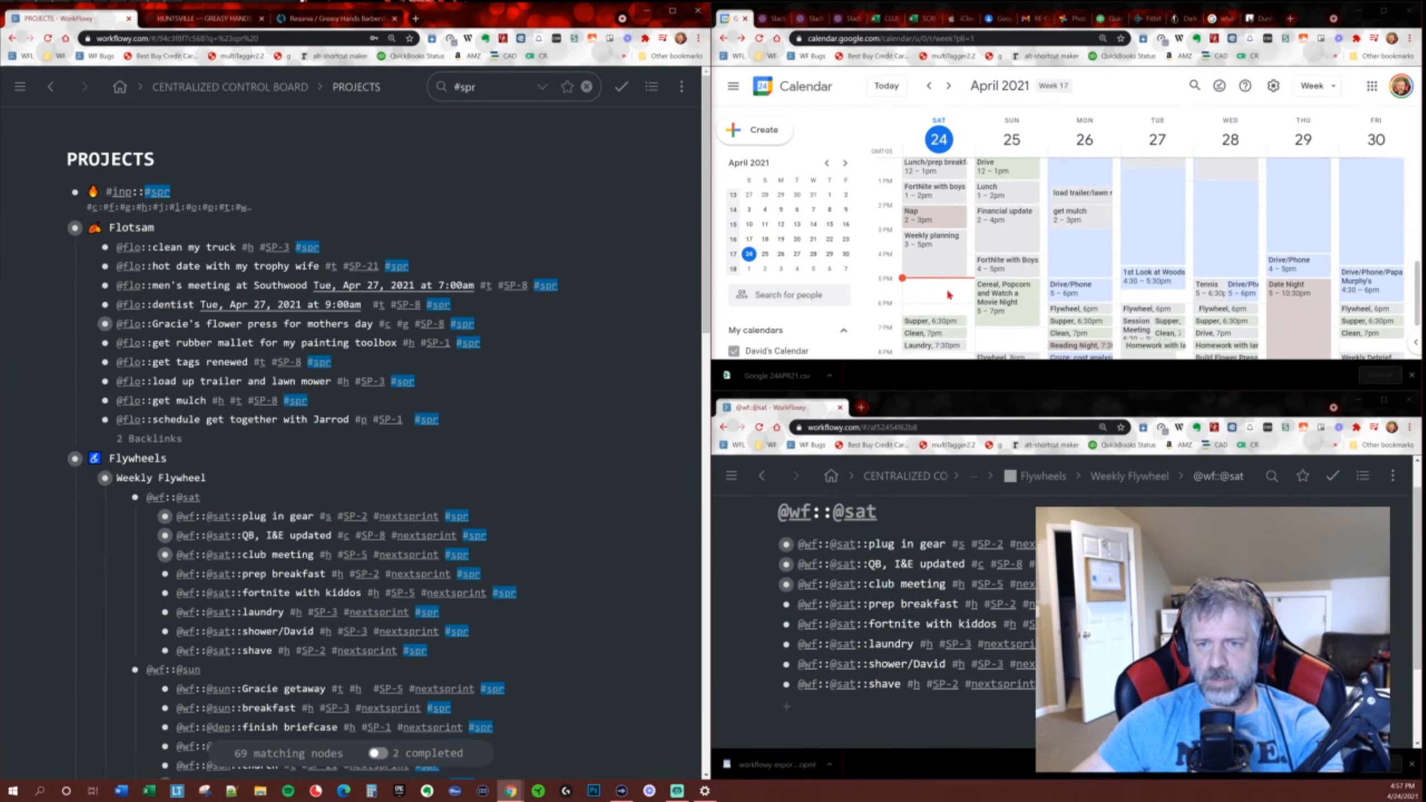
scroll(938, 357, down, 2)
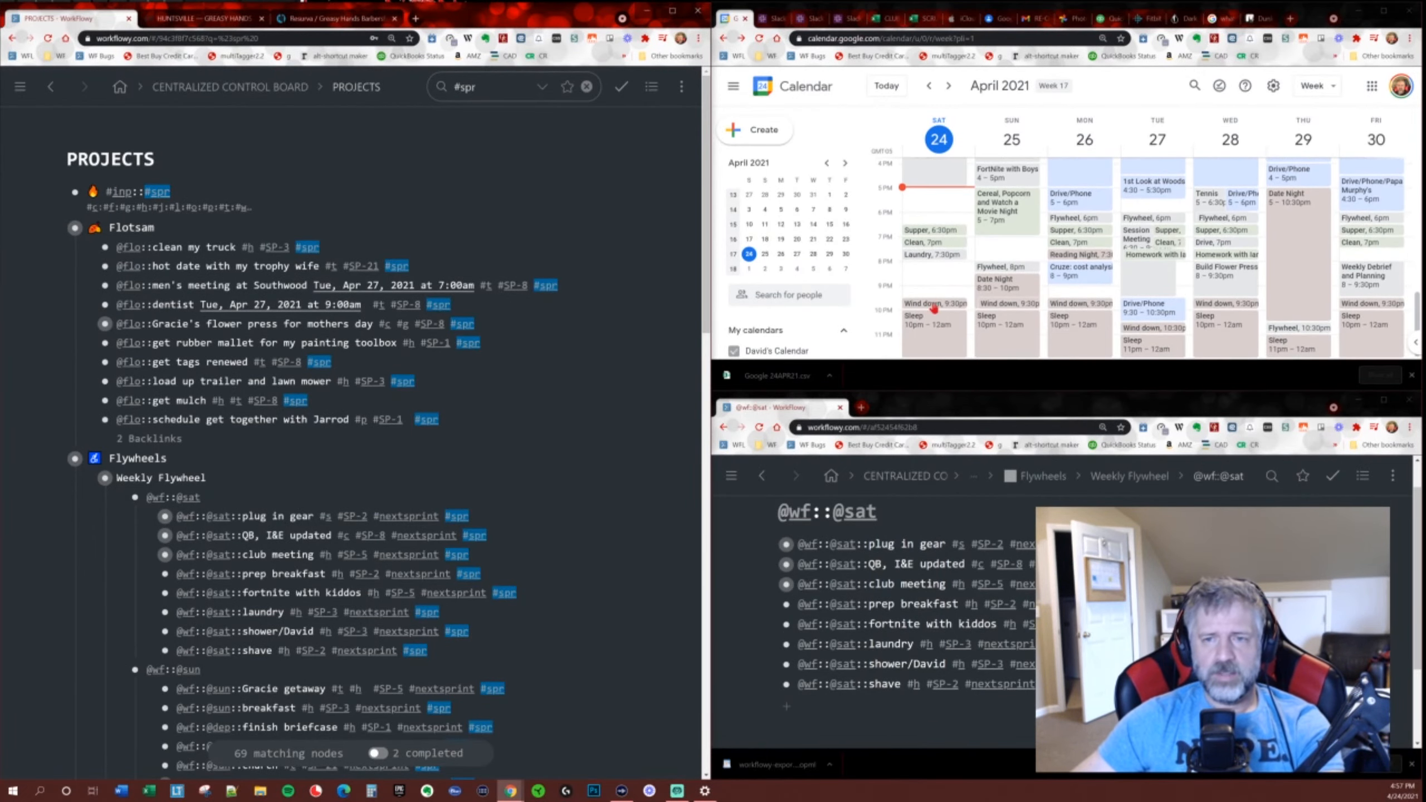
scroll(934, 309, up, 1)
scroll(933, 309, up, 1)
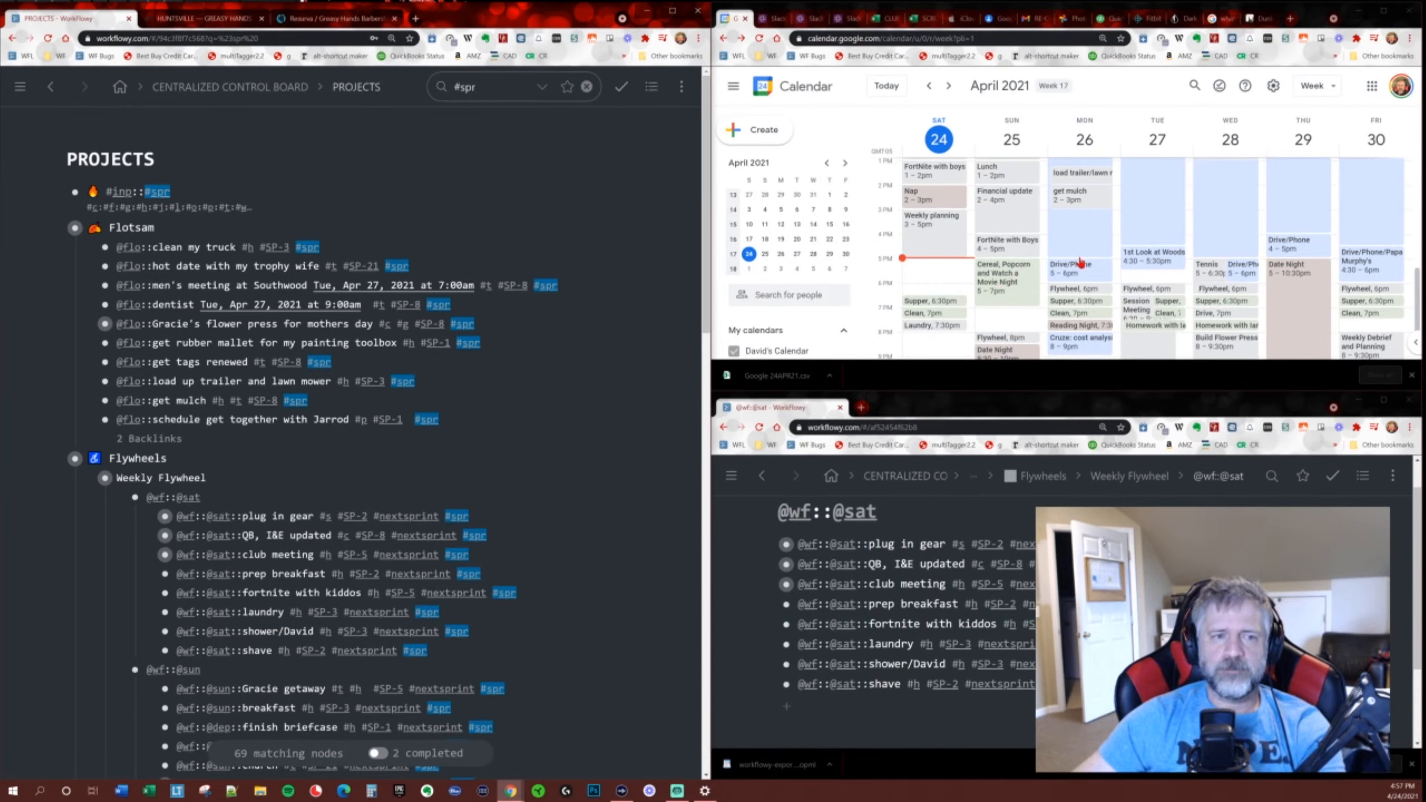
scroll(1149, 336, up, 6)
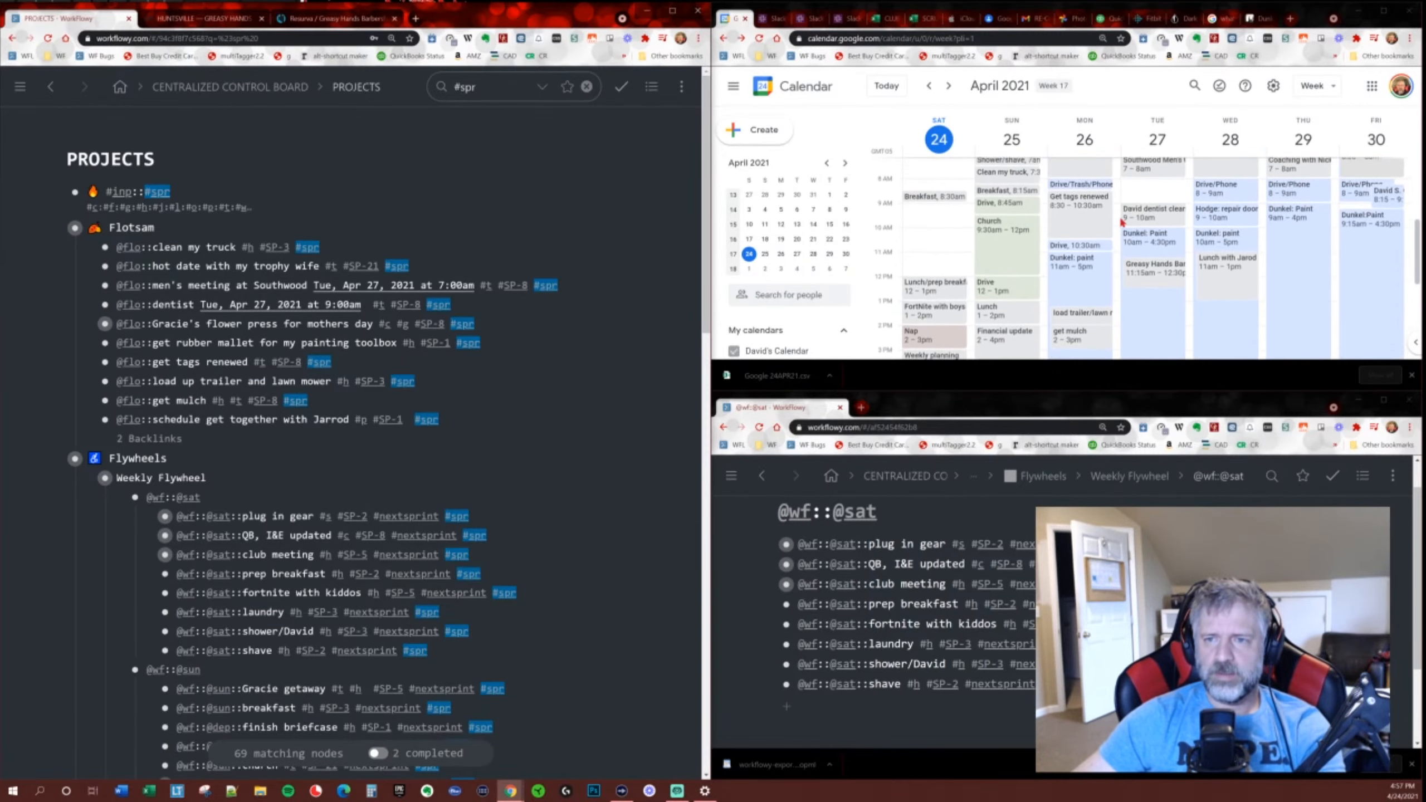
scroll(1106, 257, up, 2)
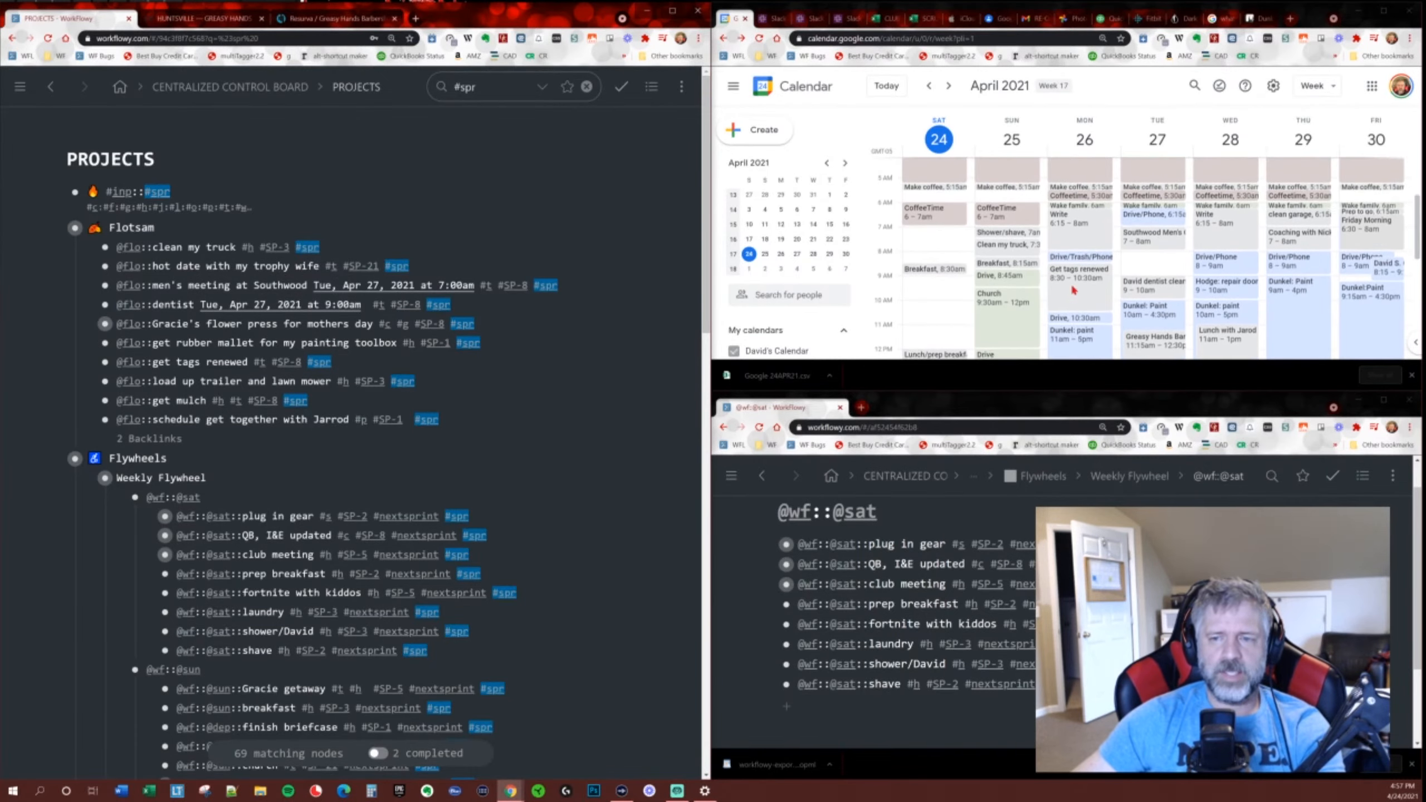
scroll(1078, 256, down, 2)
scroll(1078, 257, down, 3)
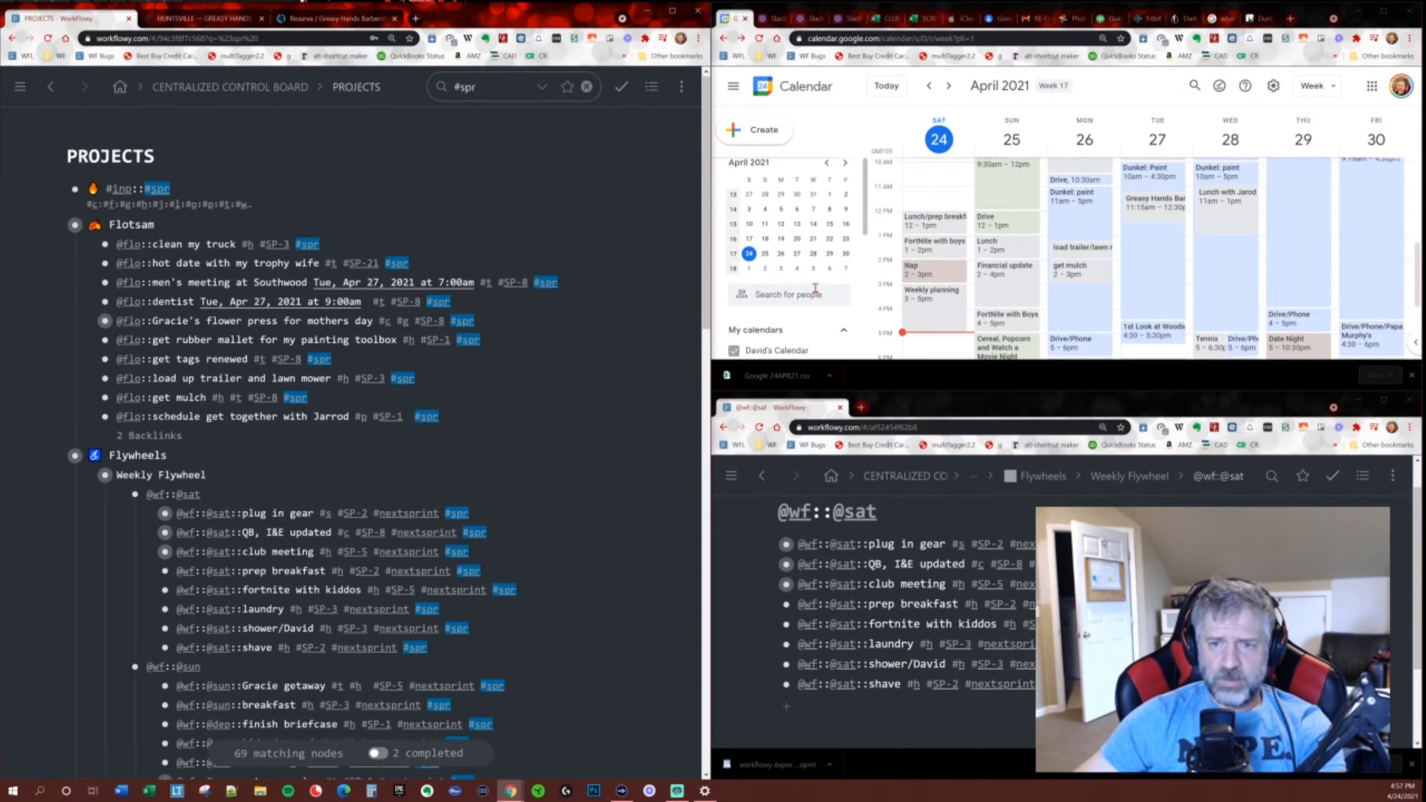
scroll(858, 307, down, 3)
scroll(857, 308, down, 1)
scroll(197, 281, down, 1)
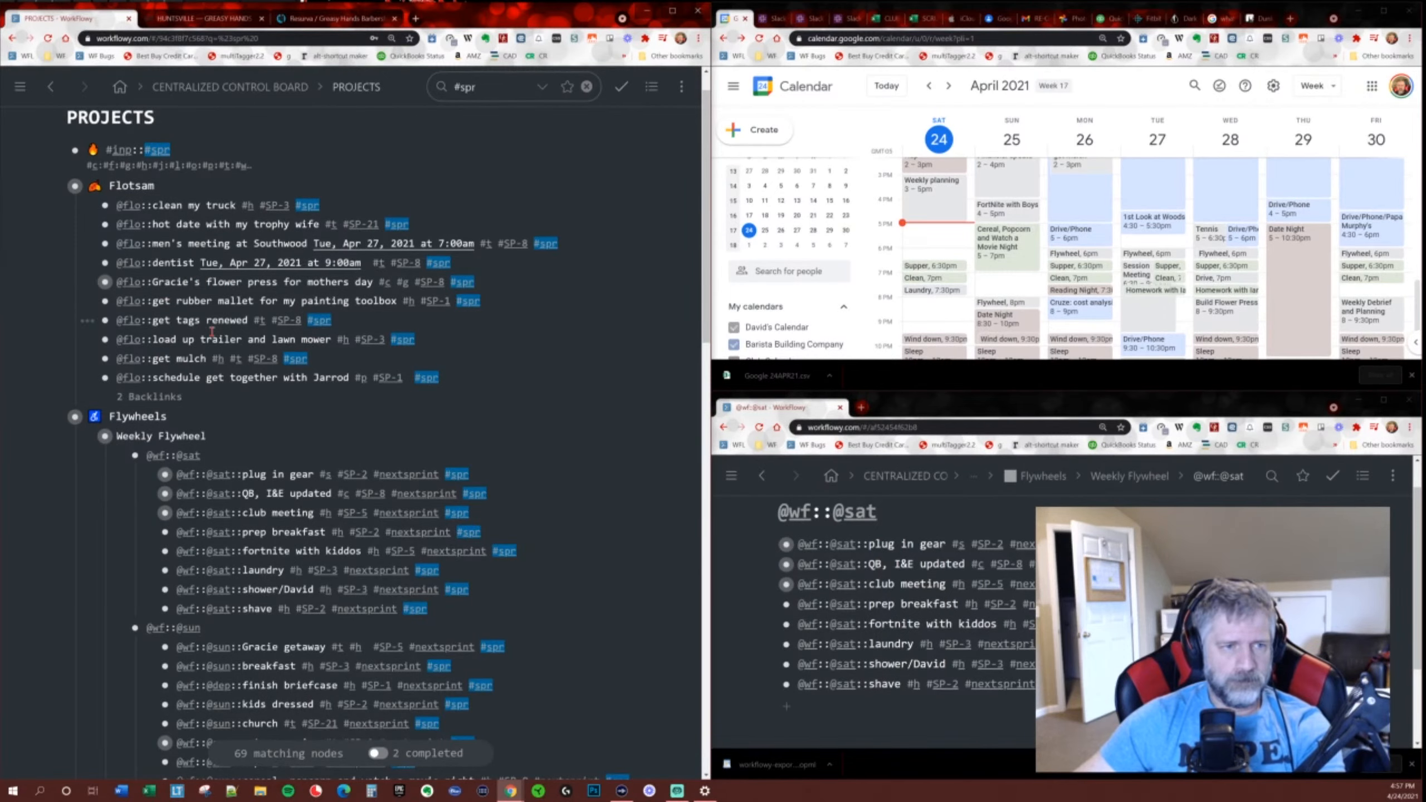
scroll(247, 362, down, 1)
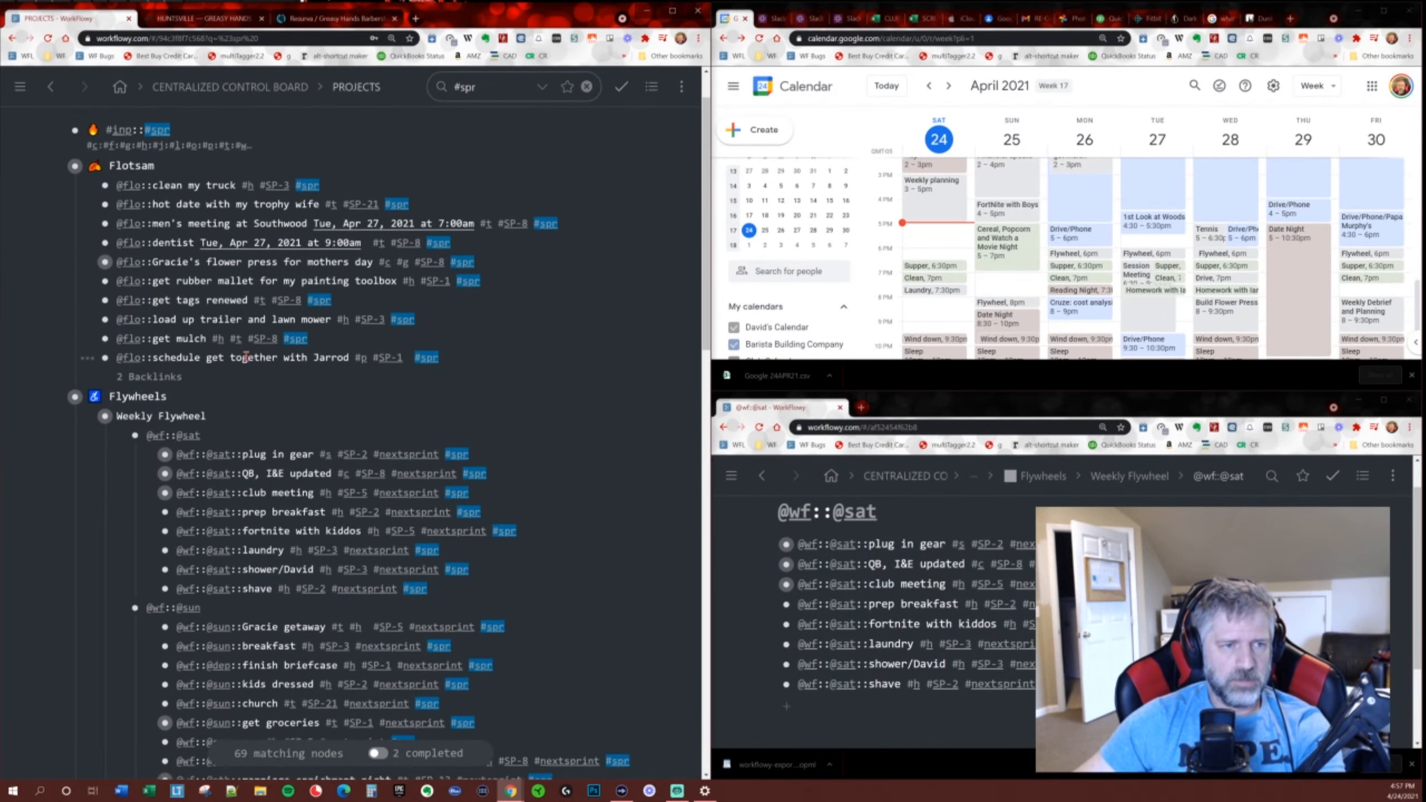
scroll(246, 356, down, 1)
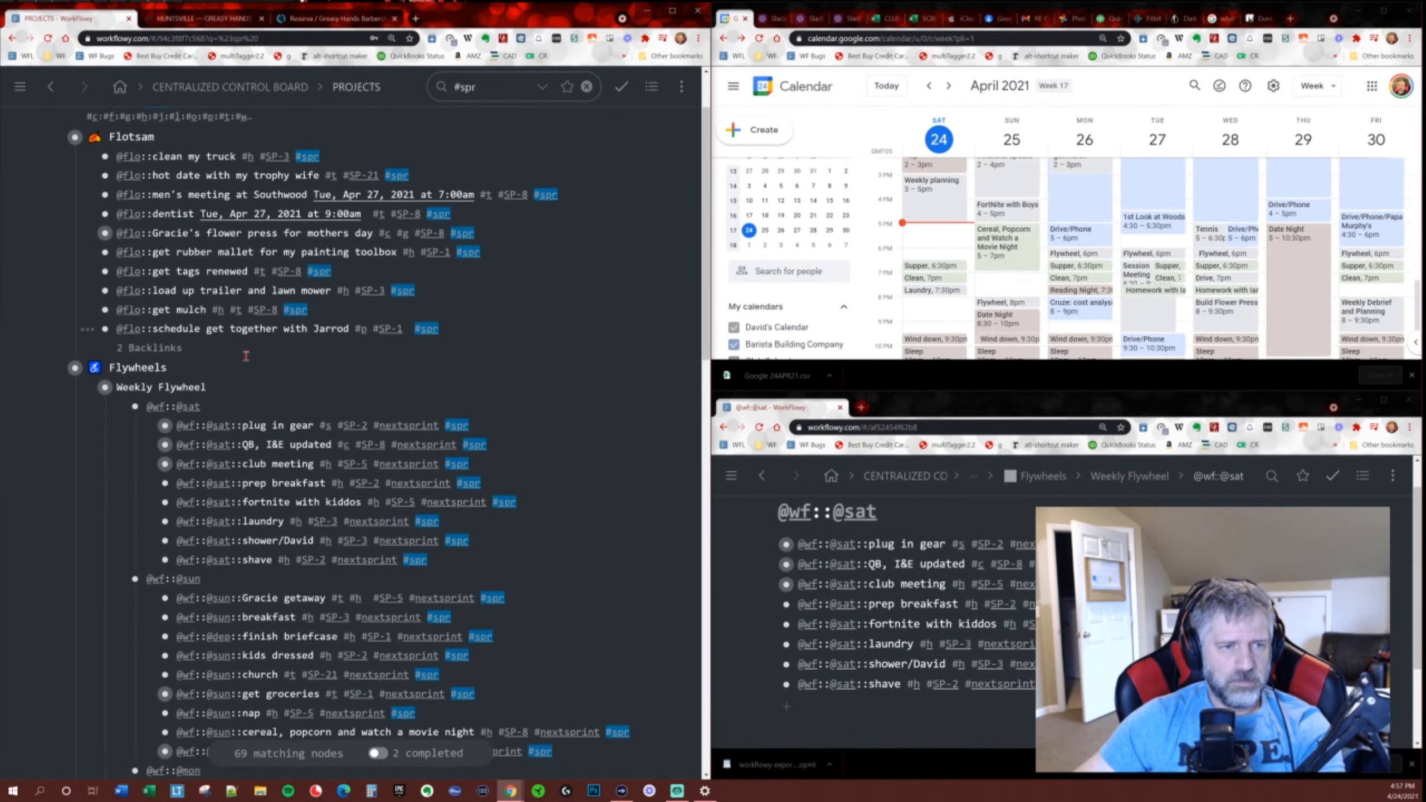
ctrl+click(353, 226)
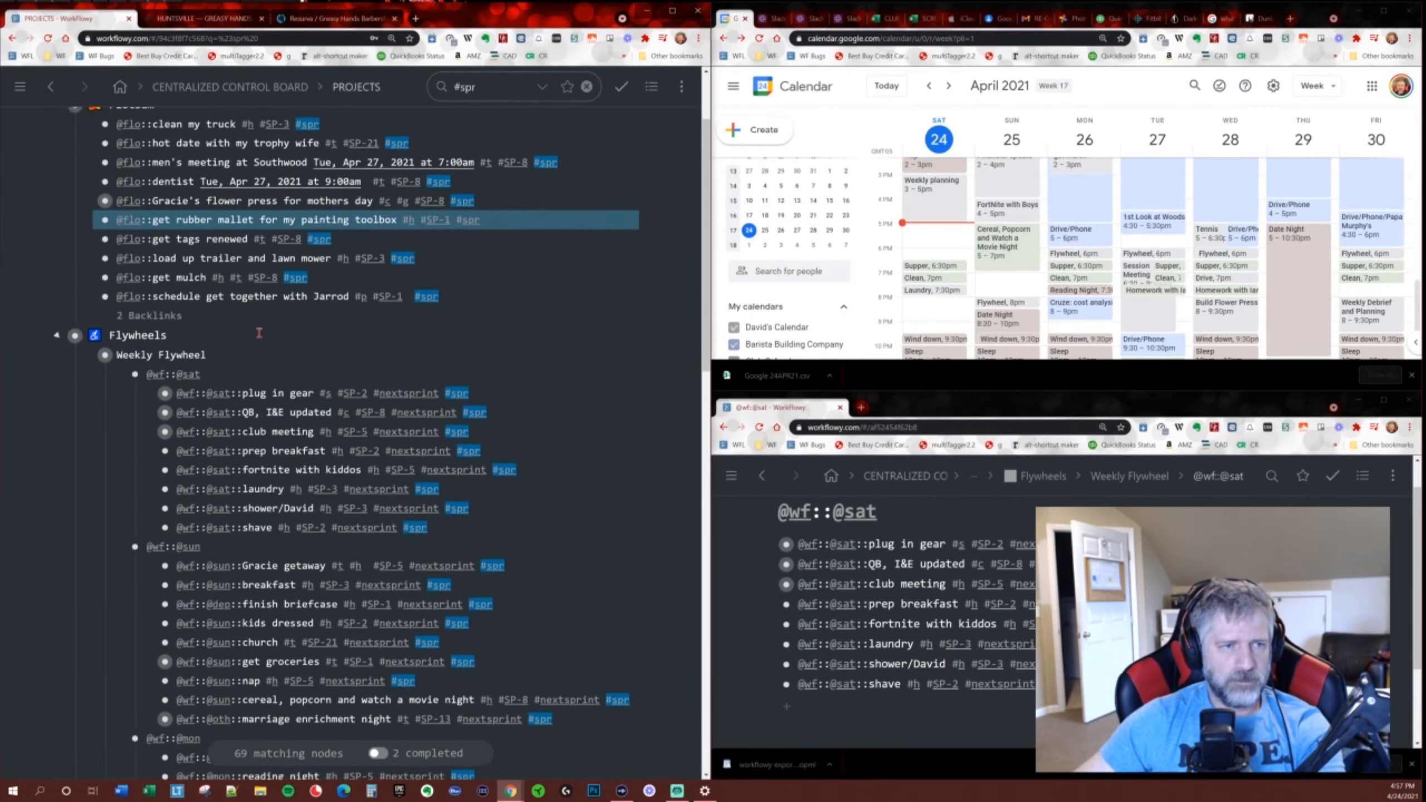
ctrl+click(278, 375)
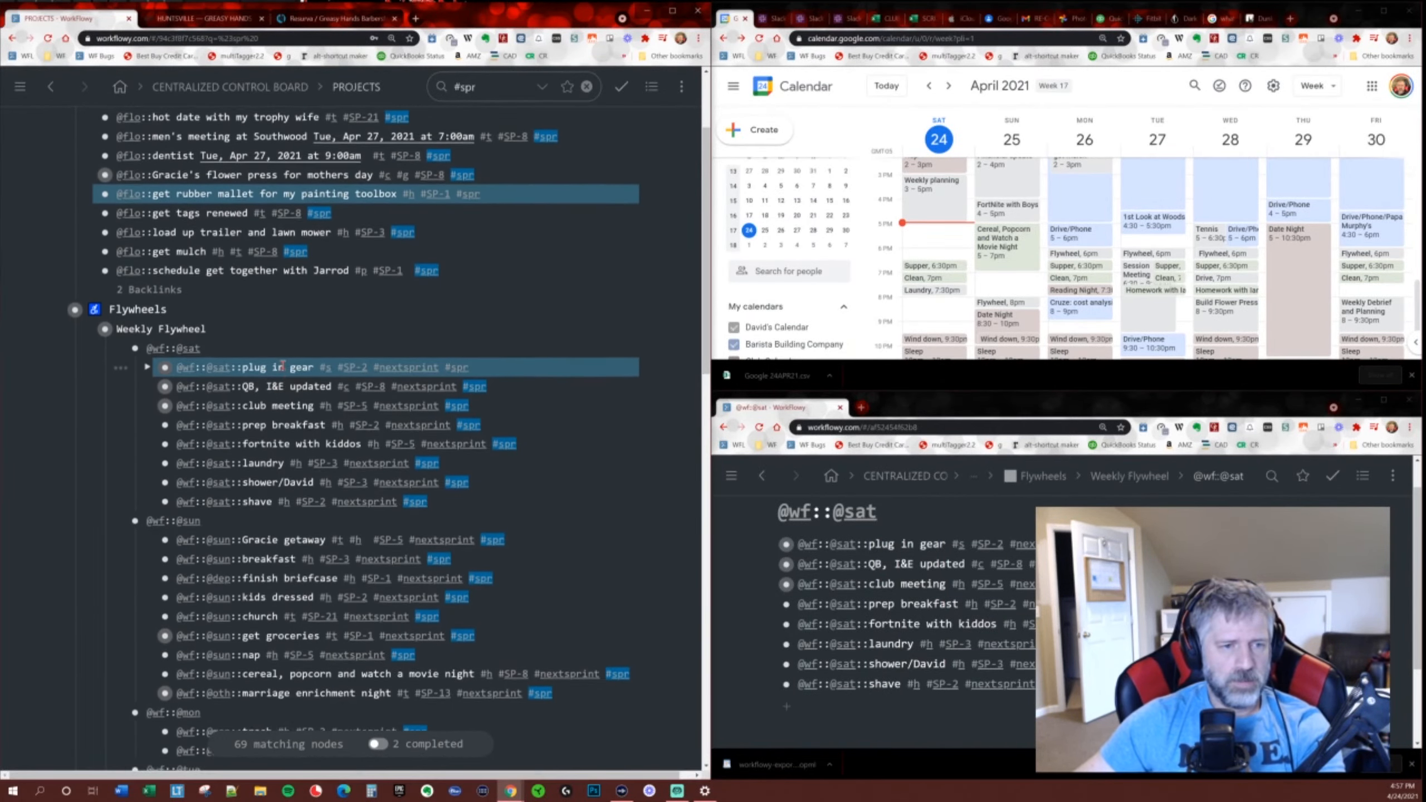
ctrl+click(287, 388)
ctrl+click(293, 389)
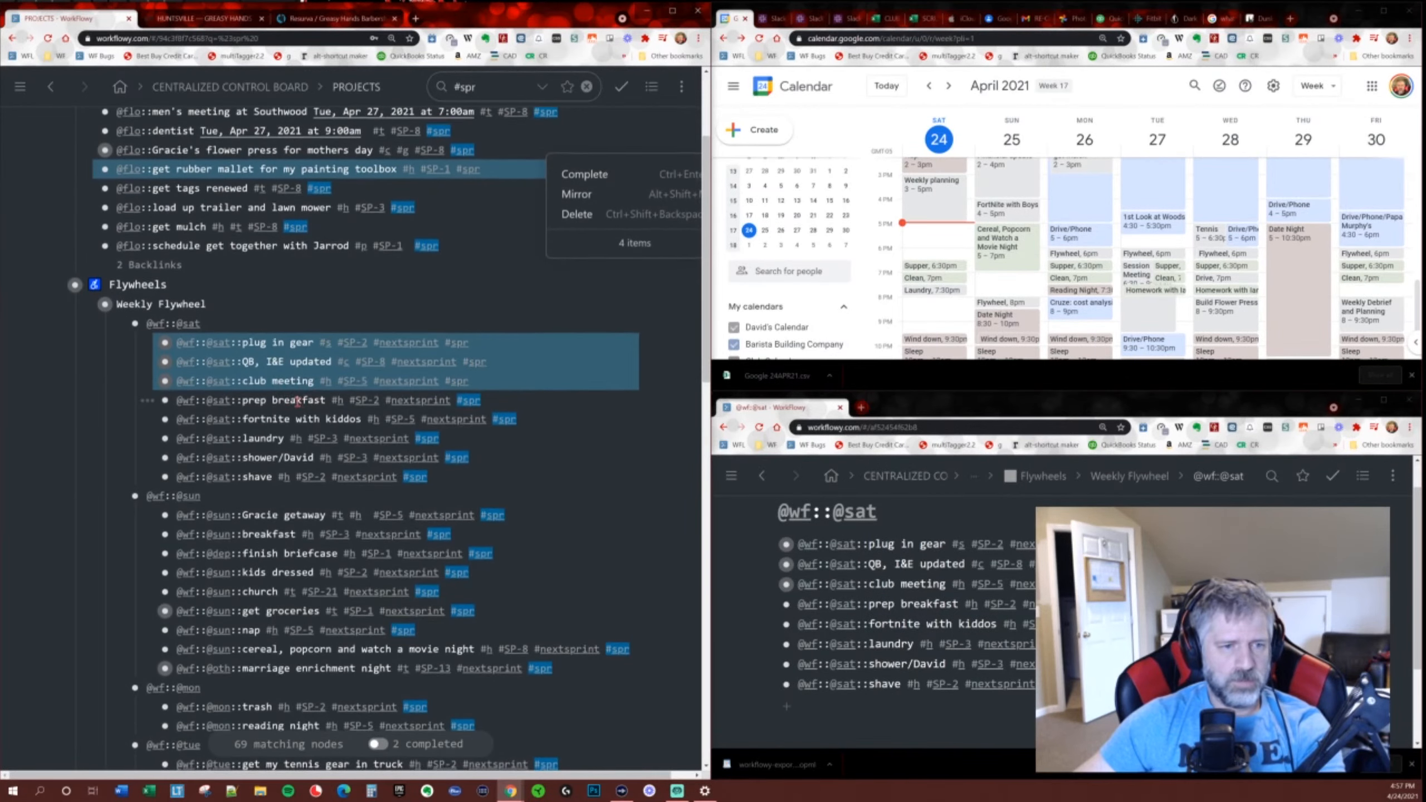
ctrl+click(286, 400)
ctrl+click(281, 415)
ctrl+click(279, 432)
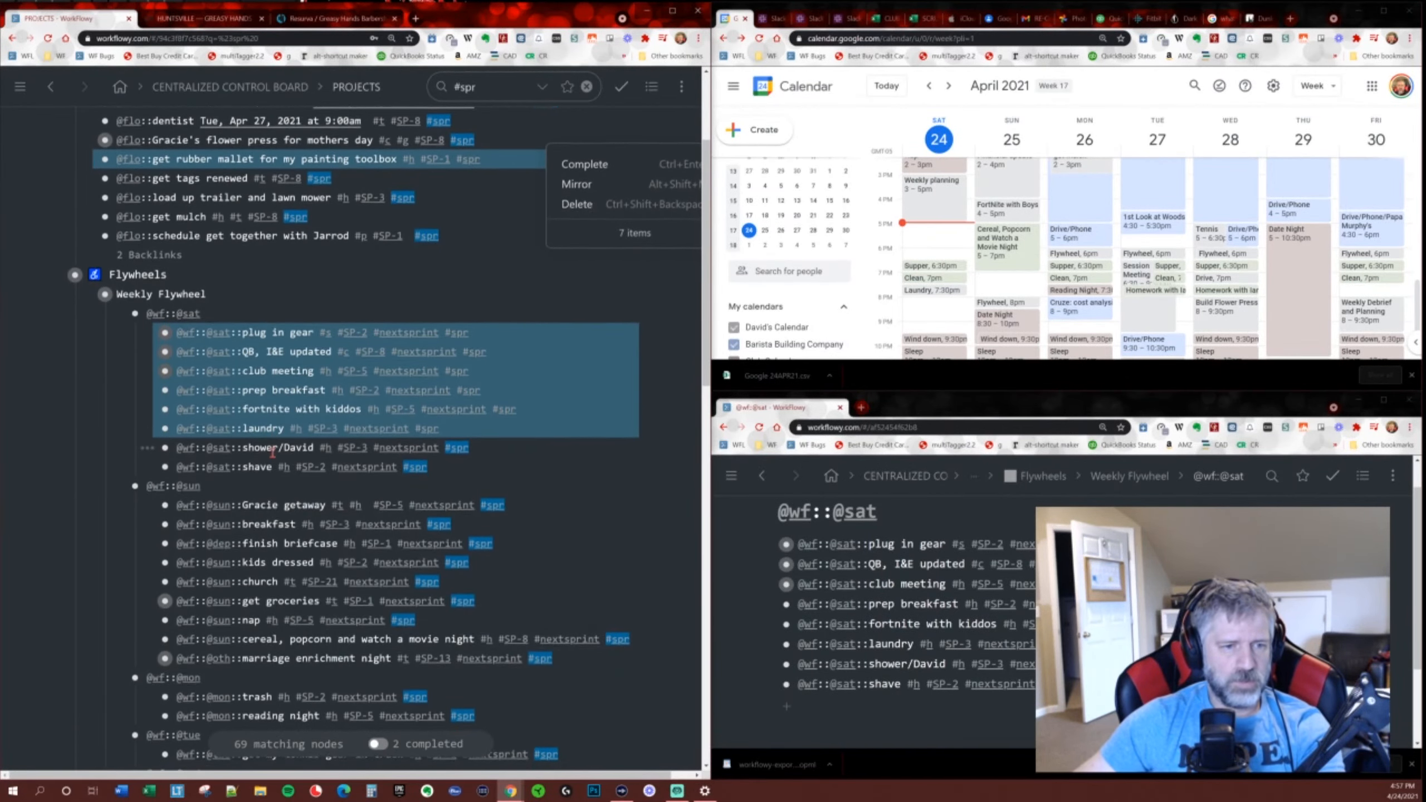
ctrl+click(314, 449)
ctrl+click(334, 467)
scroll(333, 442, down, 7)
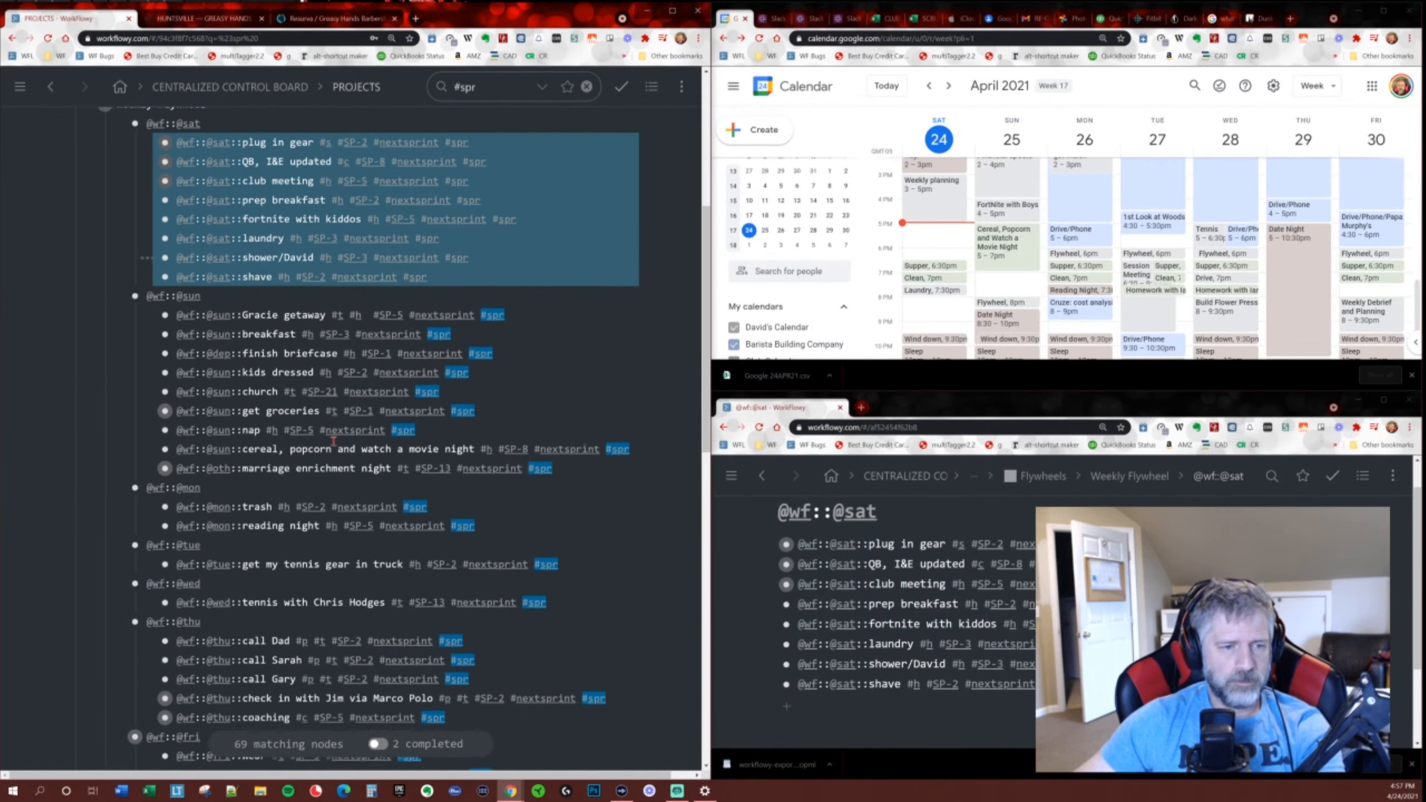
scroll(335, 448, down, 5)
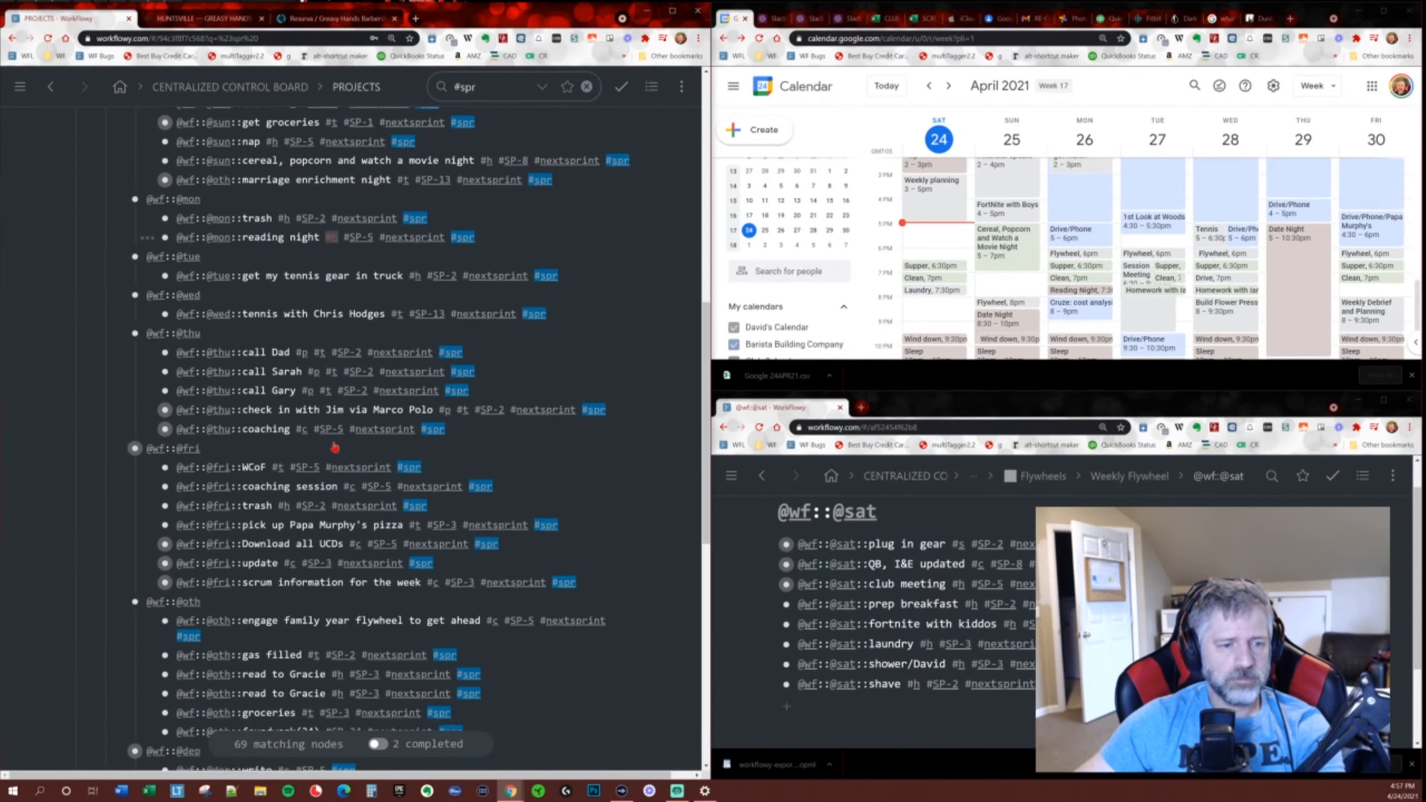
scroll(332, 448, down, 2)
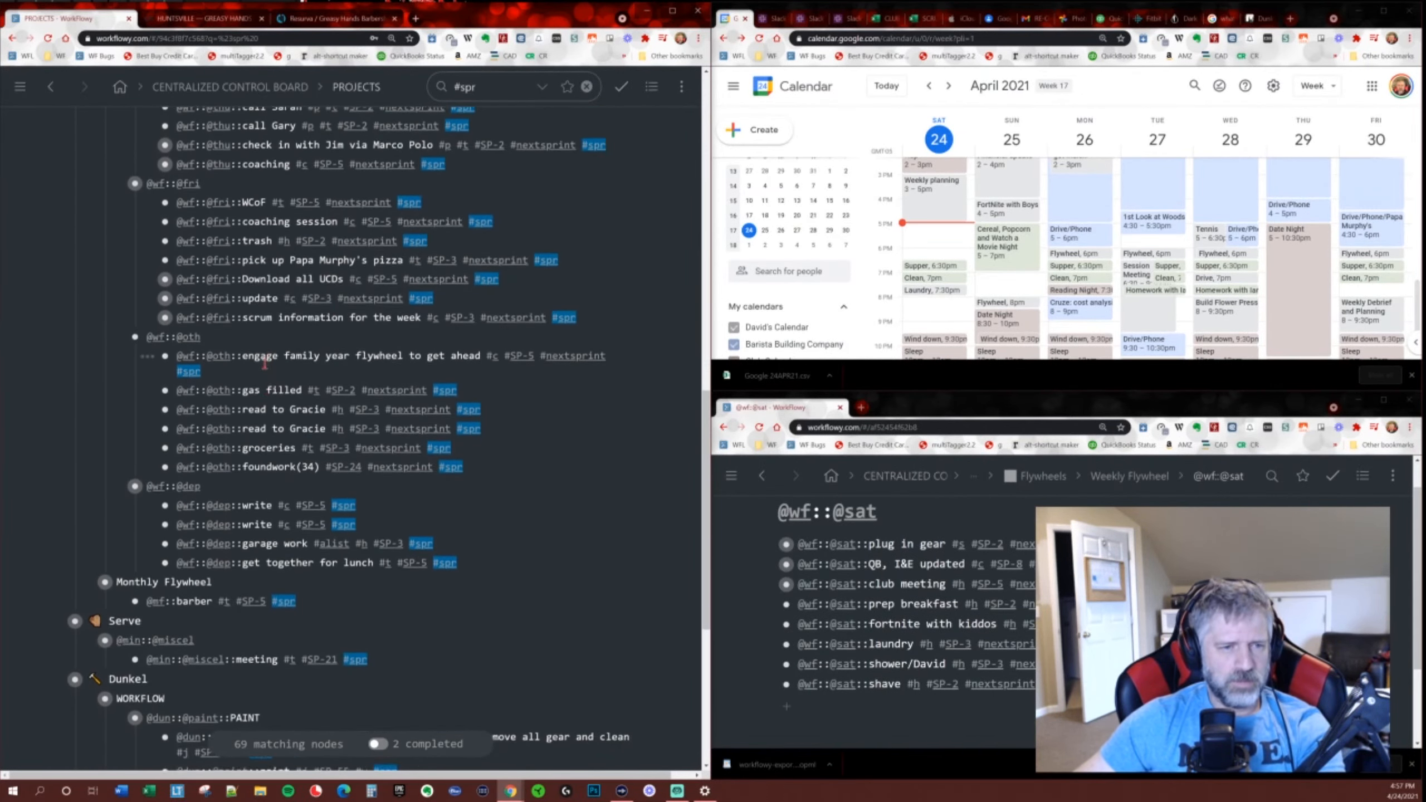
ctrl+click(283, 405)
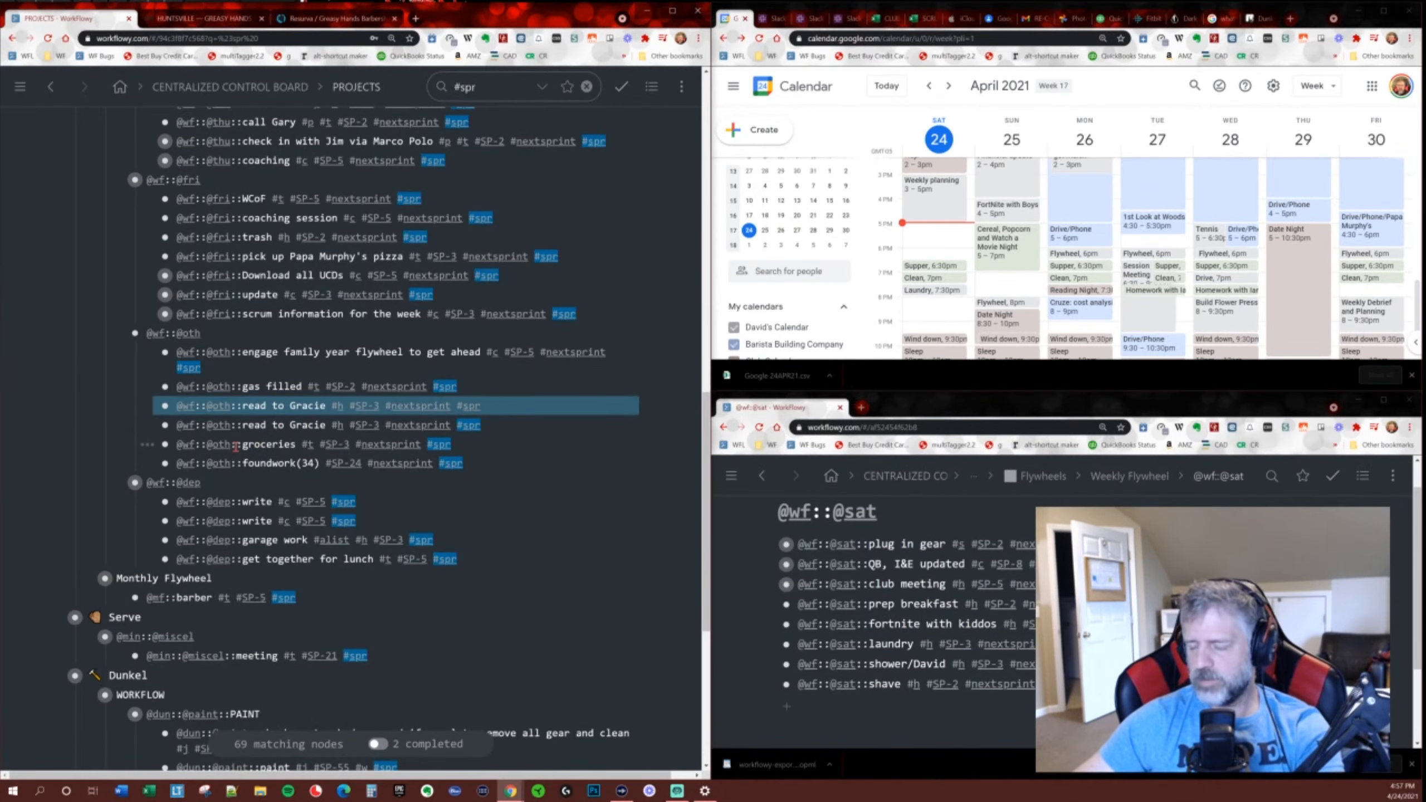
scroll(235, 447, down, 1)
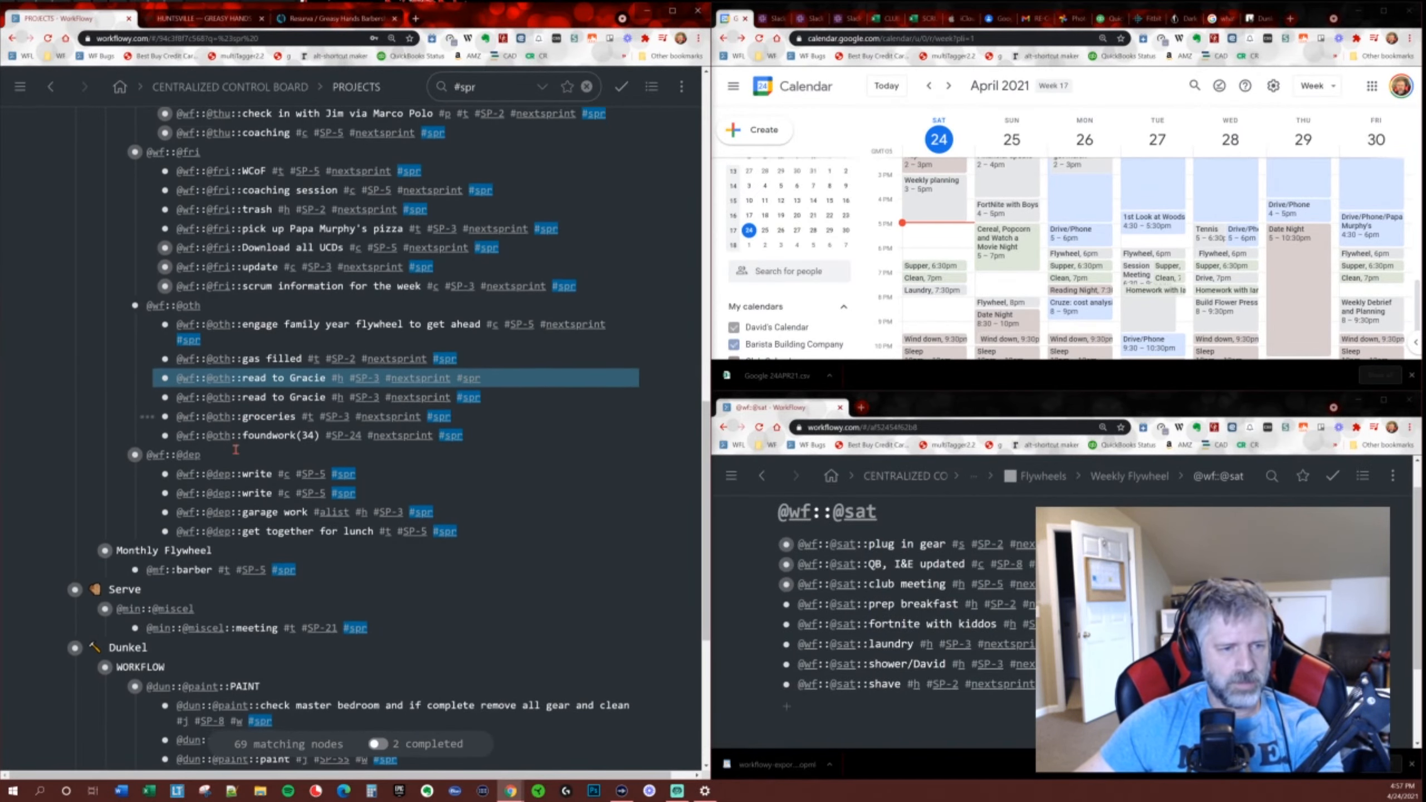
scroll(236, 450, down, 2)
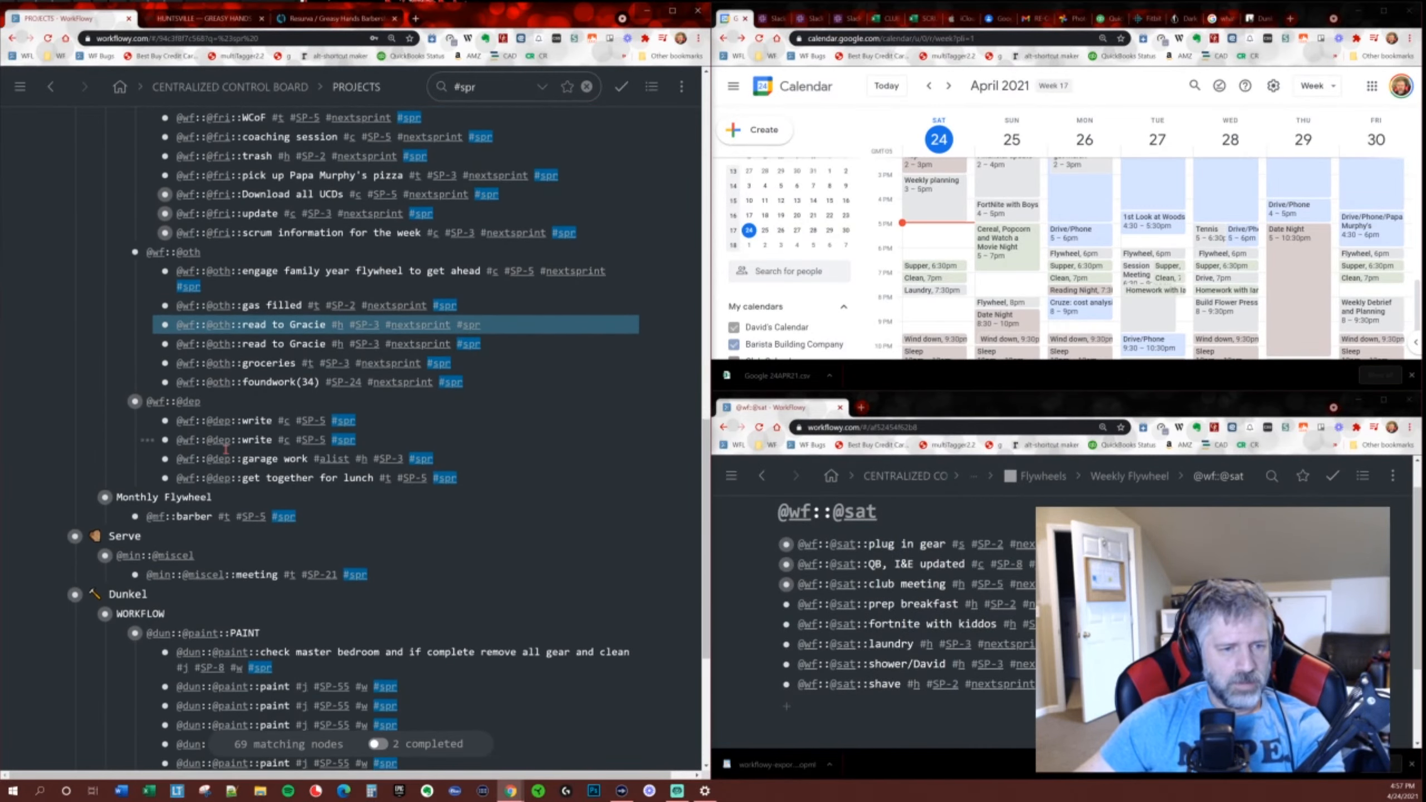
scroll(461, 498, down, 3)
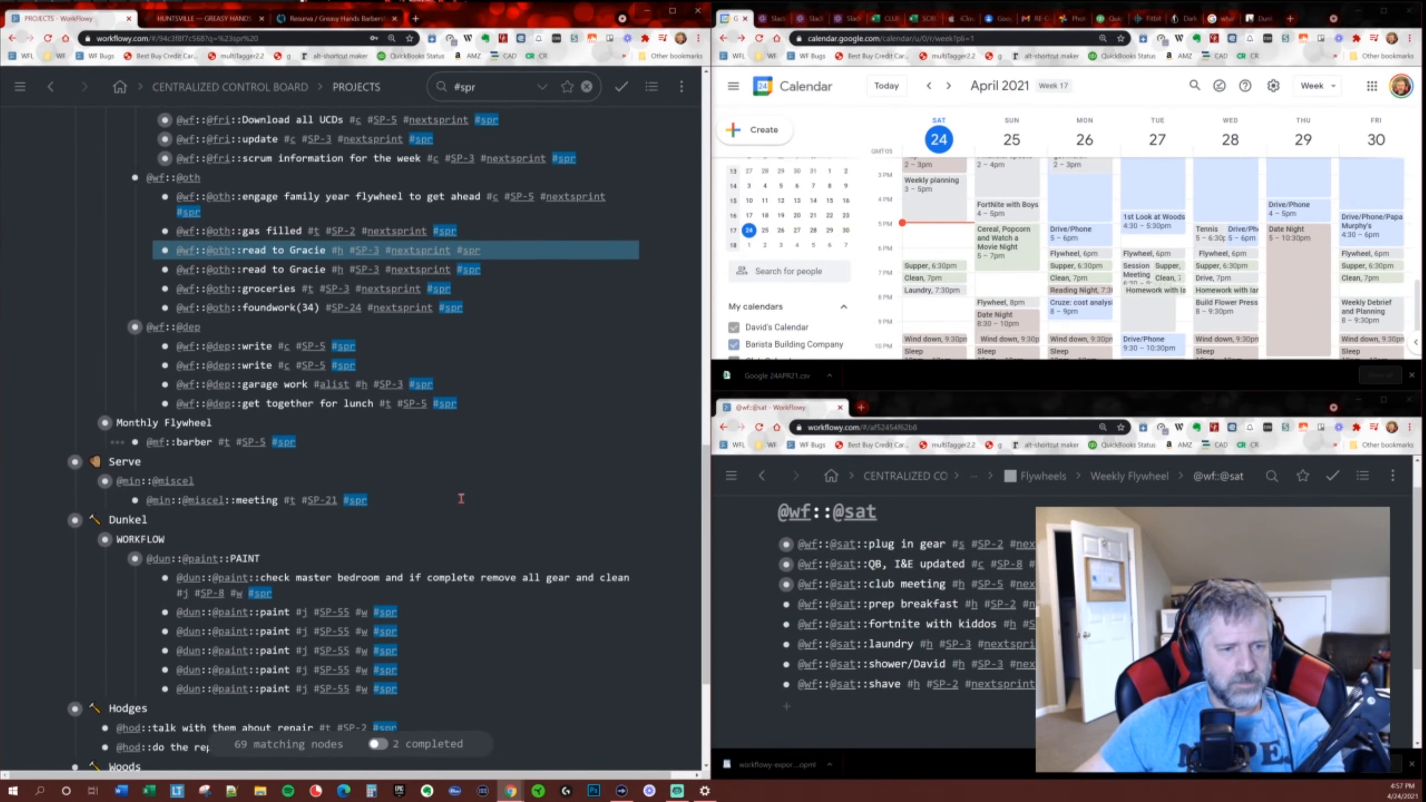
scroll(461, 498, down, 6)
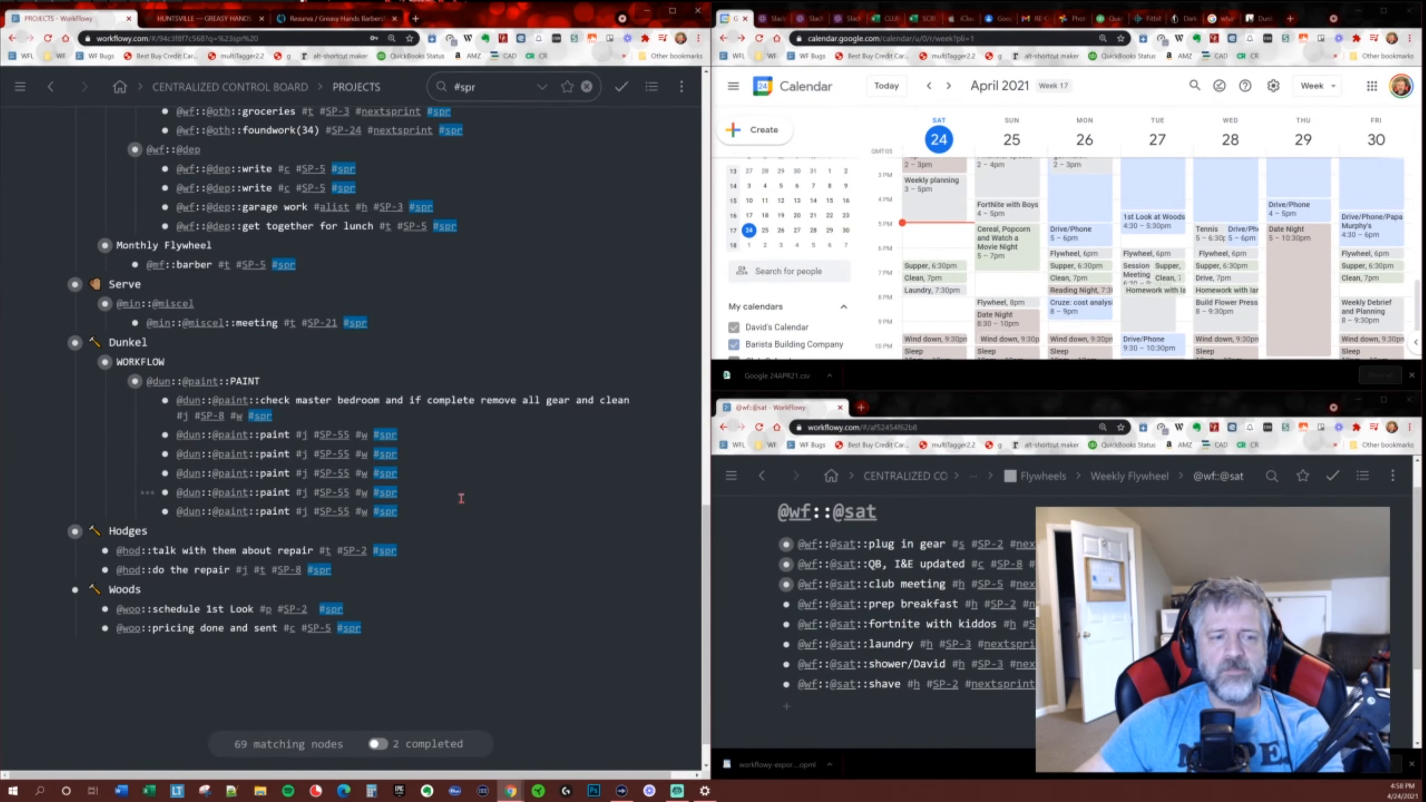
scroll(462, 499, up, 5)
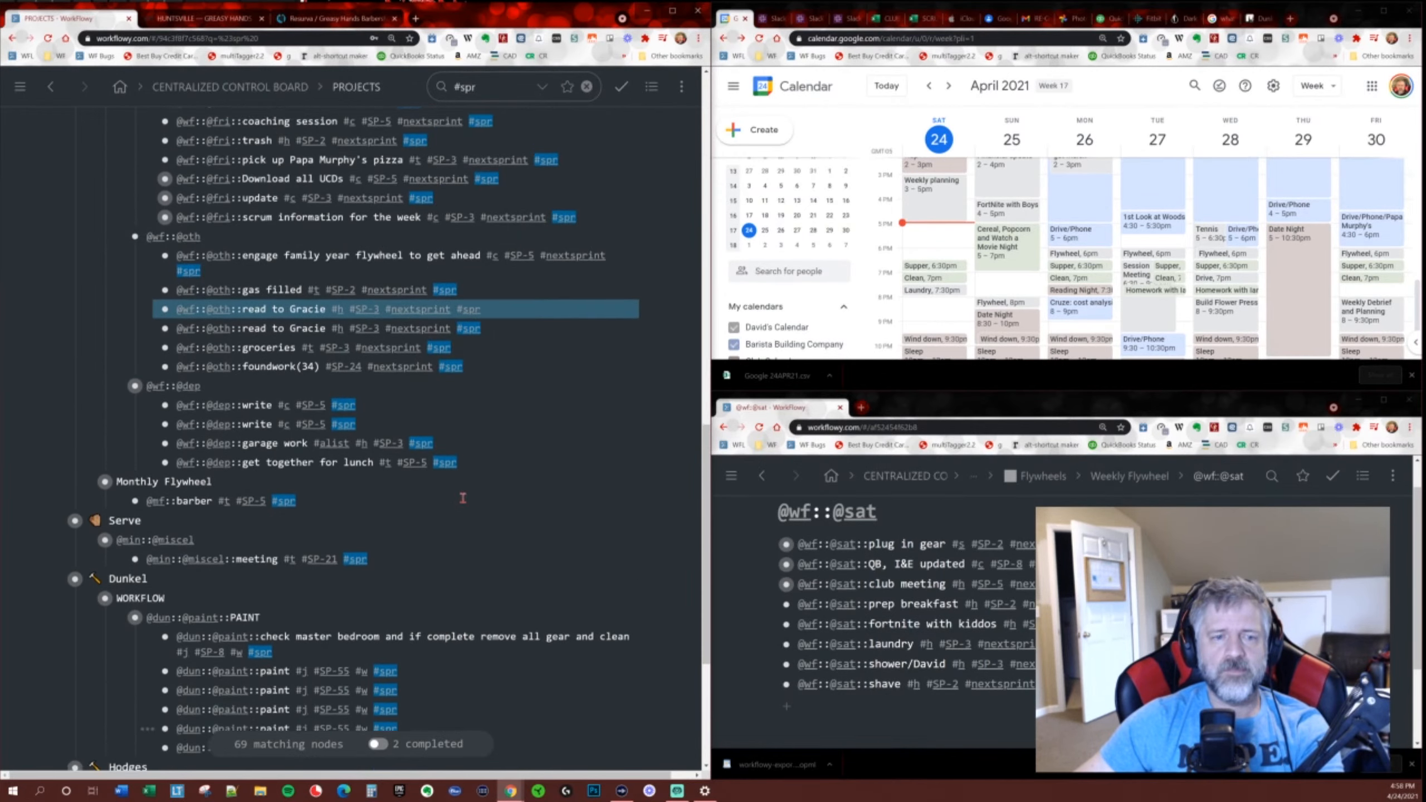
scroll(461, 496, up, 1)
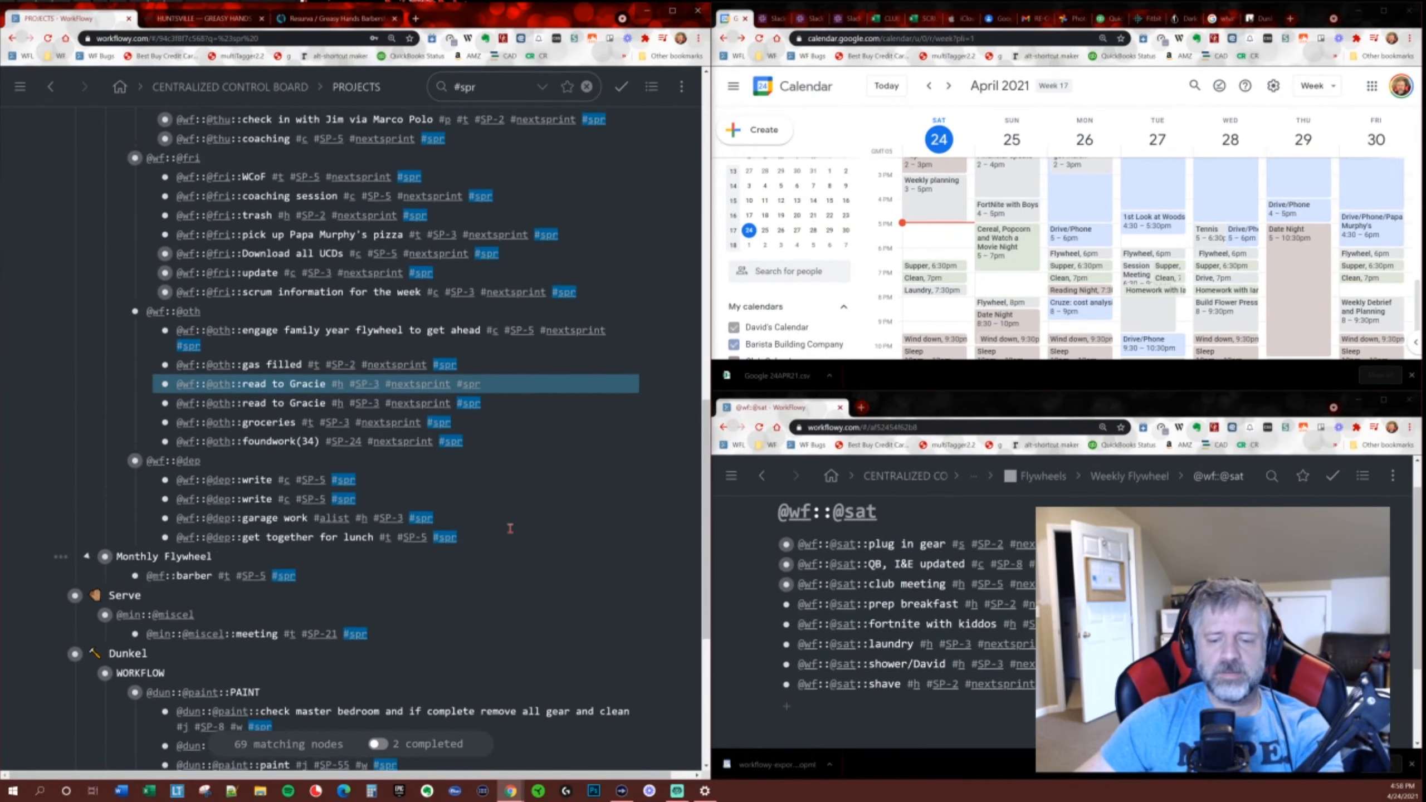
key(alt+x)
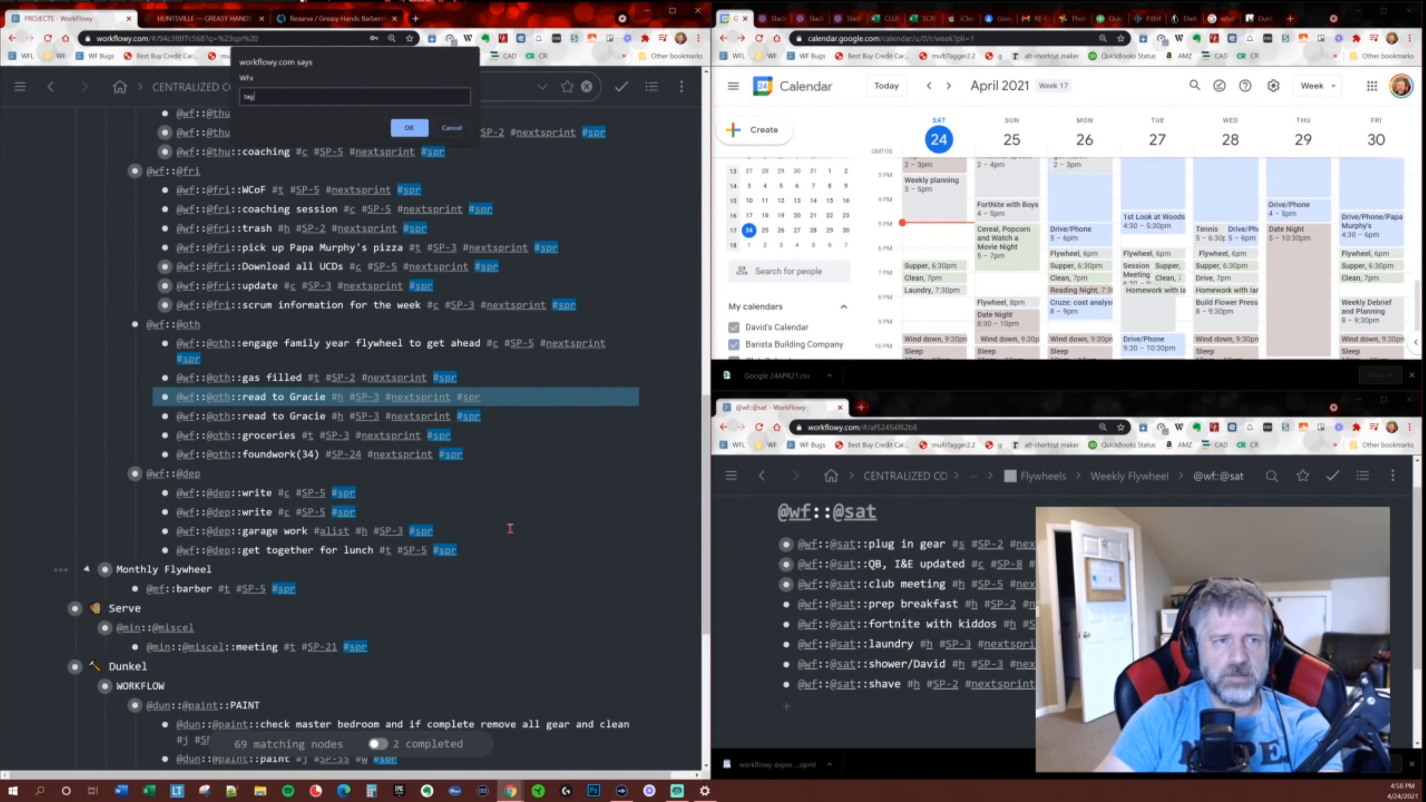
key(Return)
text(#inp)
key(Return)
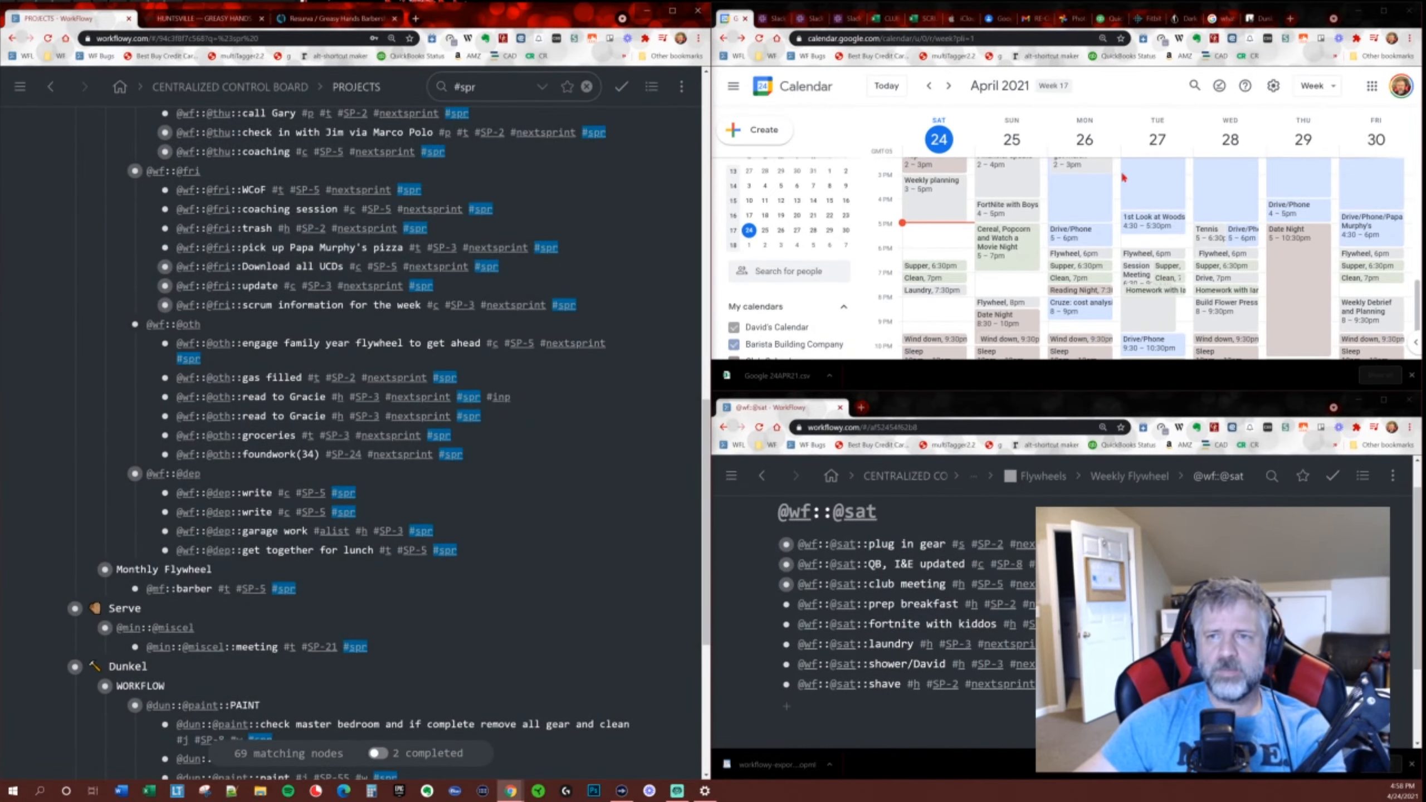
Create a "Southwood Org Chart" event on Tuesday, April 27 from 8:00am to 9:00am in the enlarged calendar, then dock its window again.
drag(1303, 19, 1251, 51)
double_click(1251, 51)
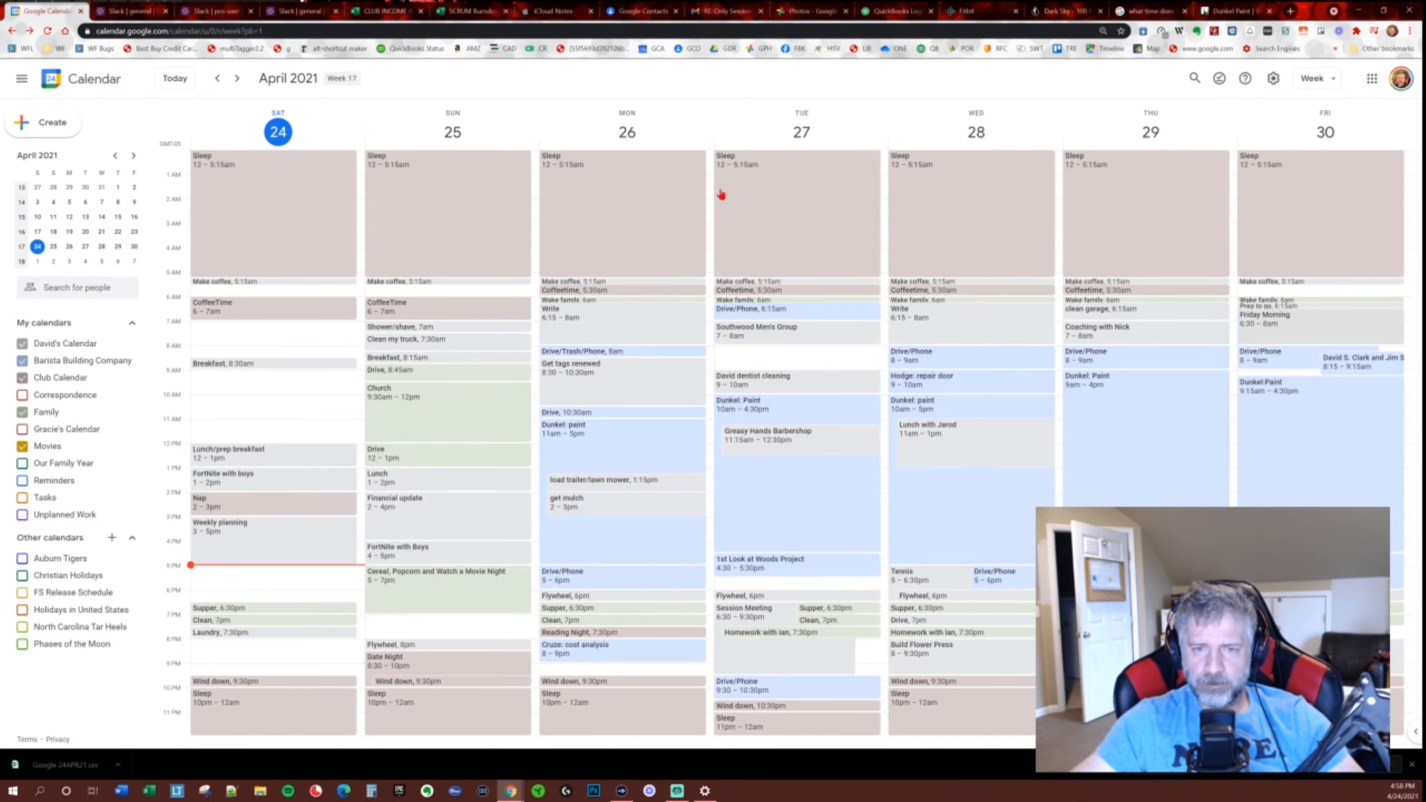
click(804, 348)
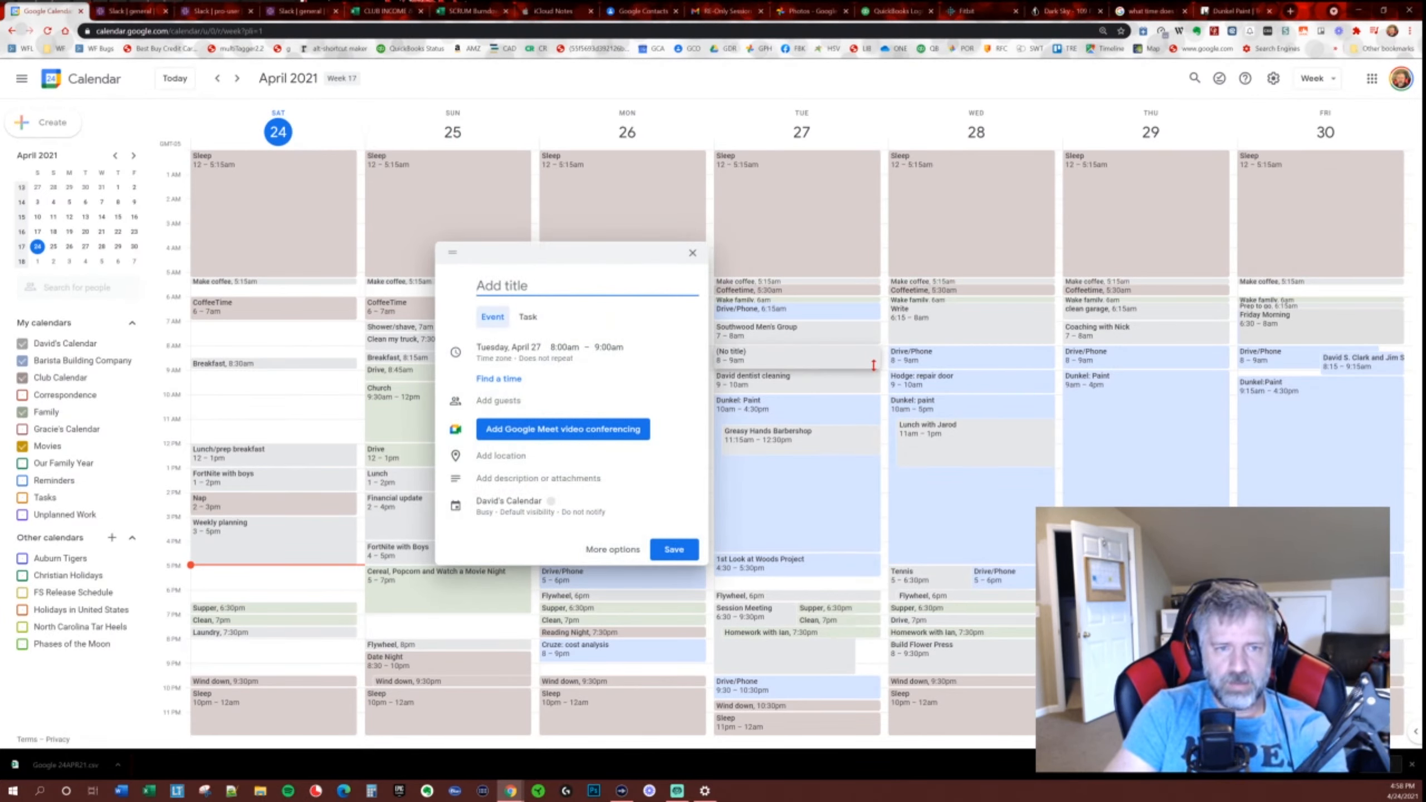
text(Souhtw)
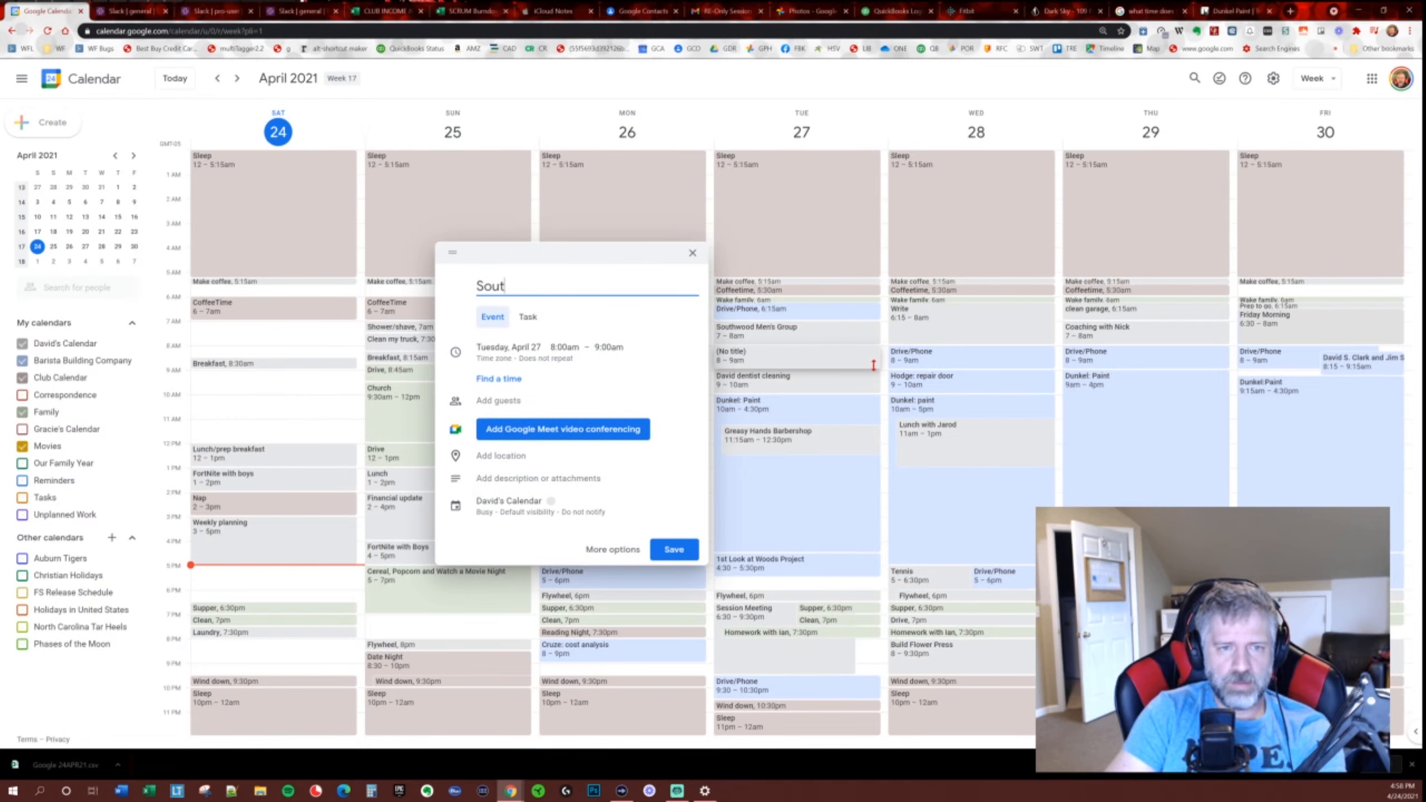
text(hwood Org C)
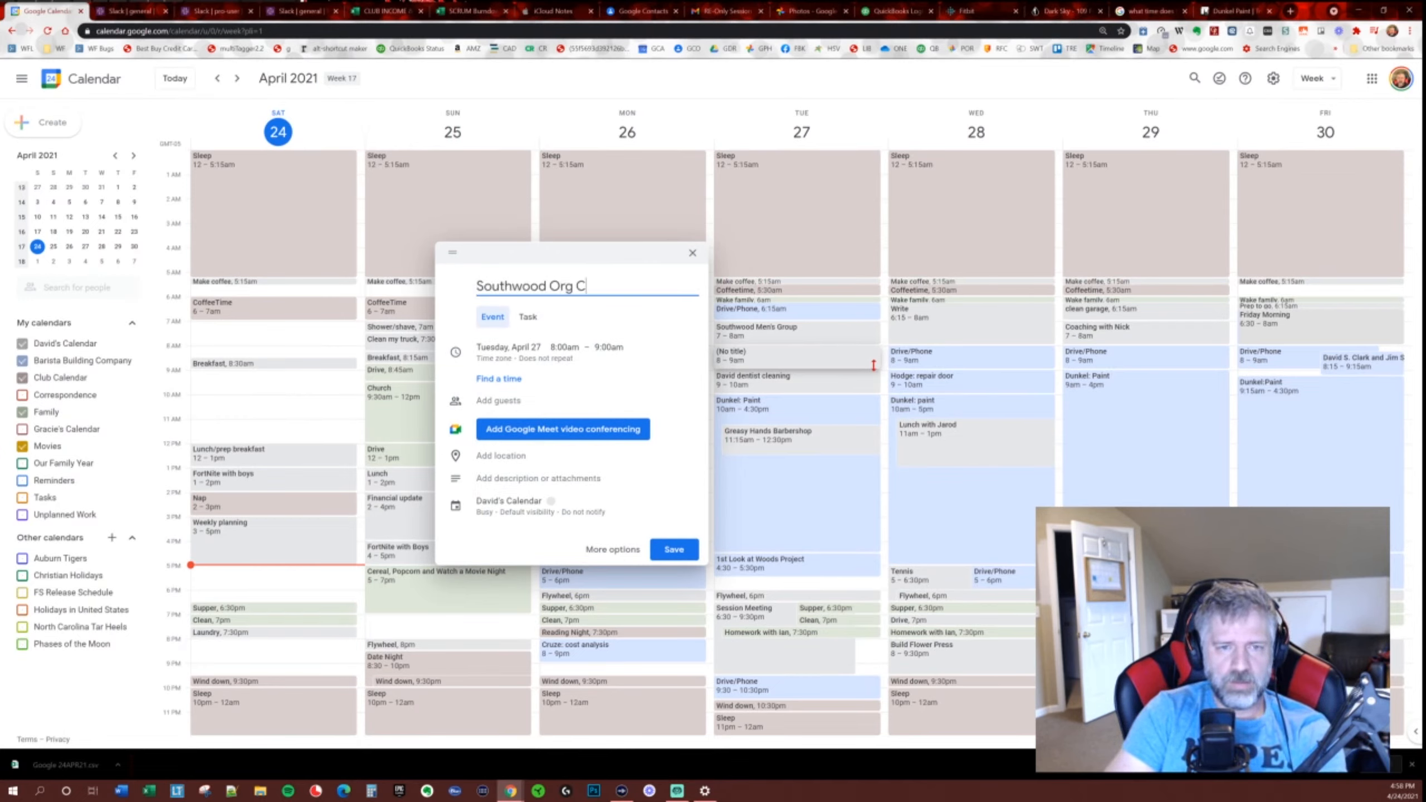
text(hart)
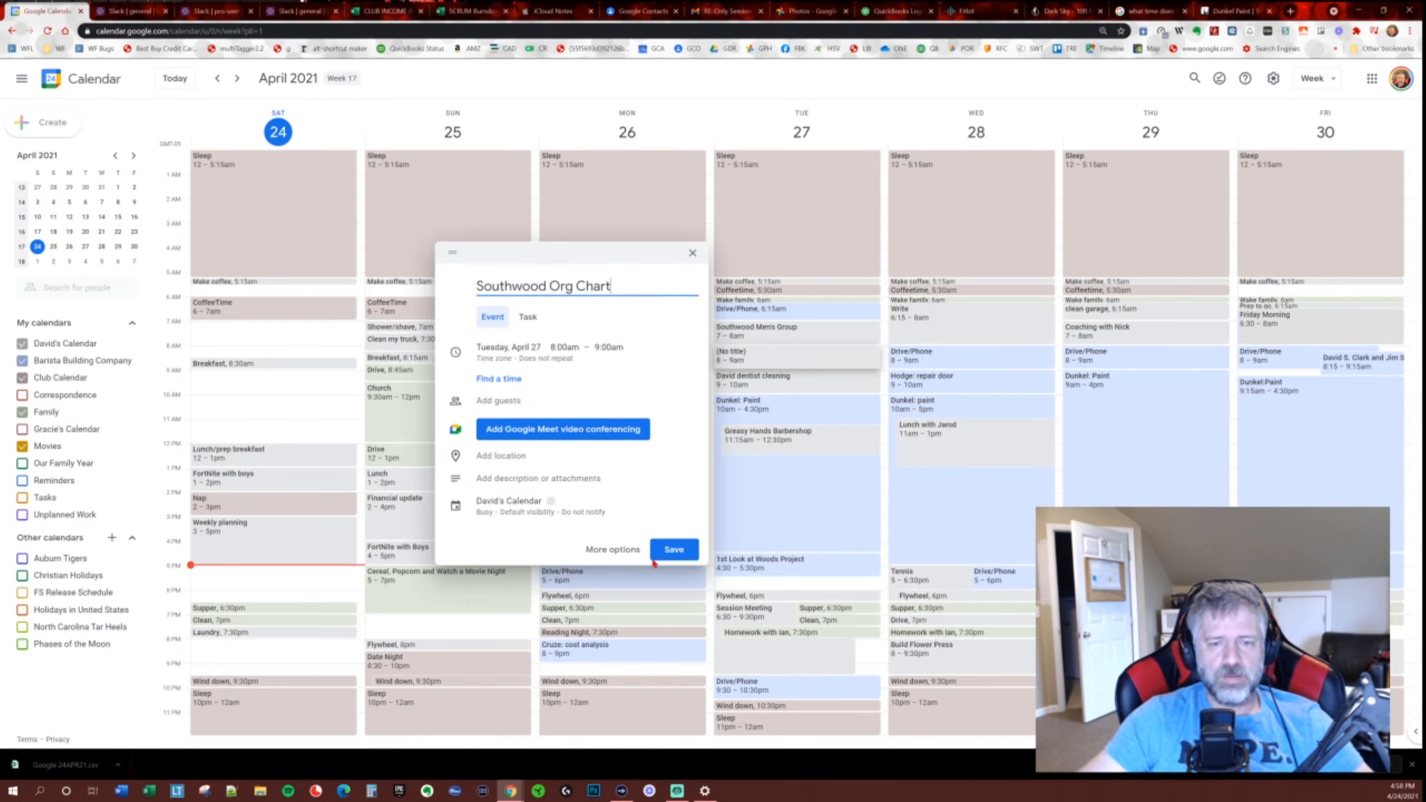
click(674, 548)
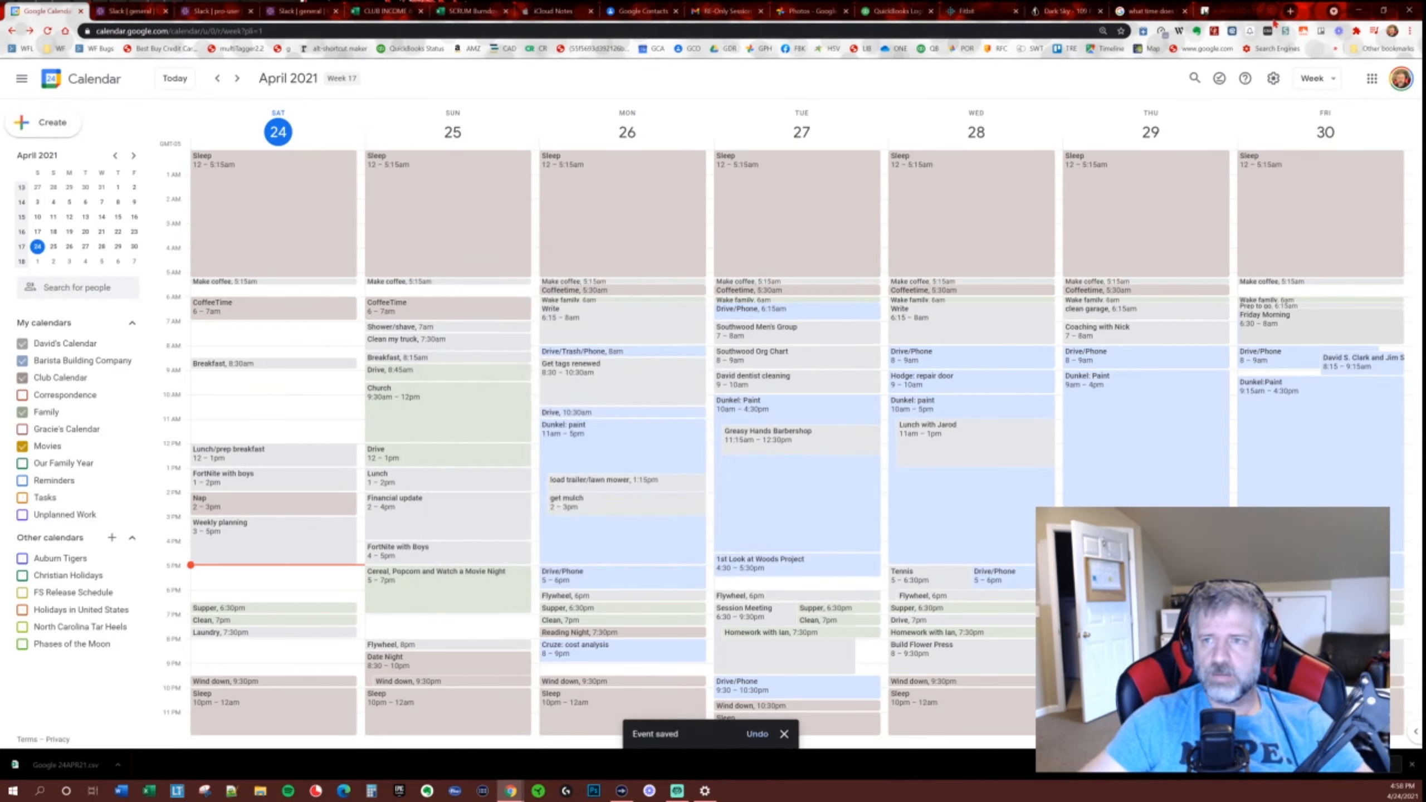
drag(1313, 14, 1412, 10)
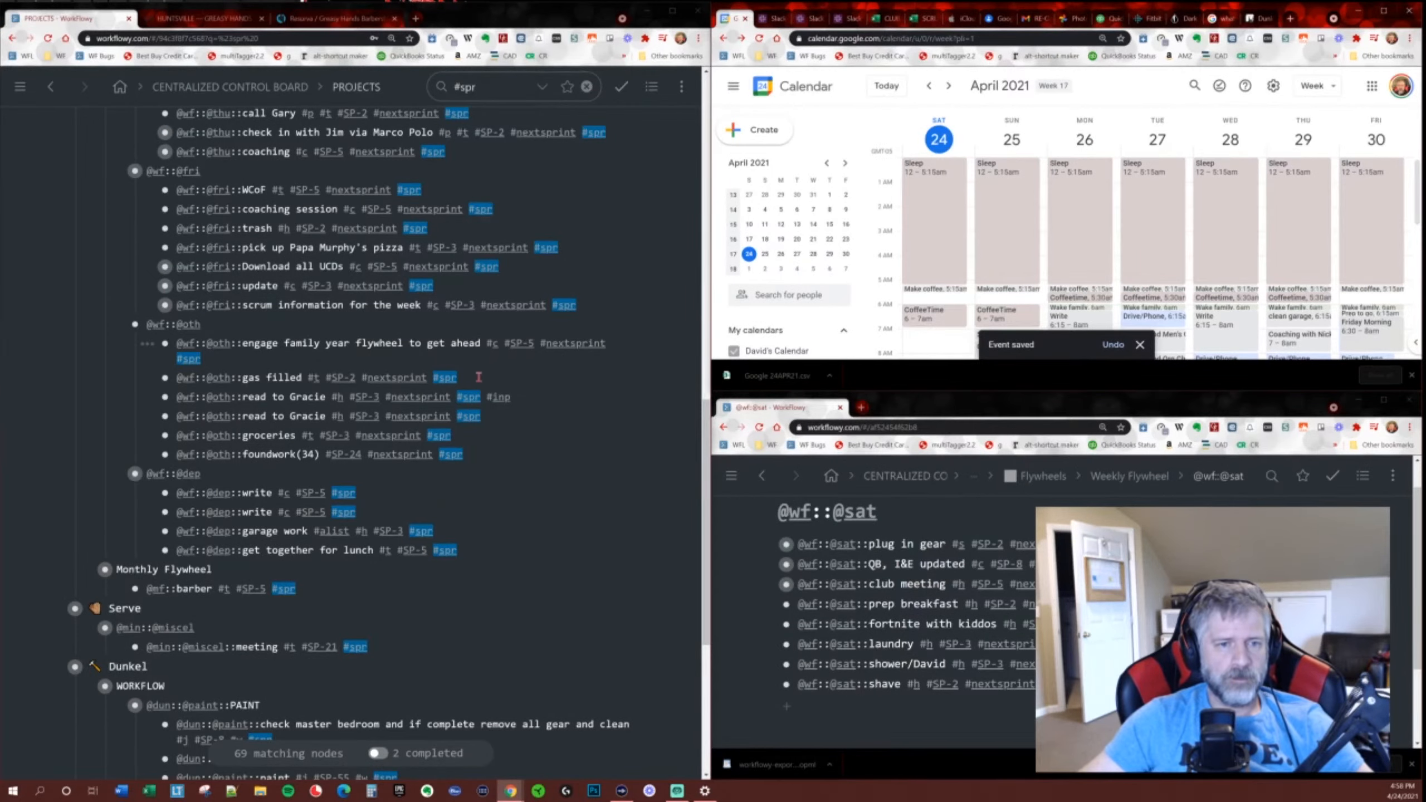
key(Escape)
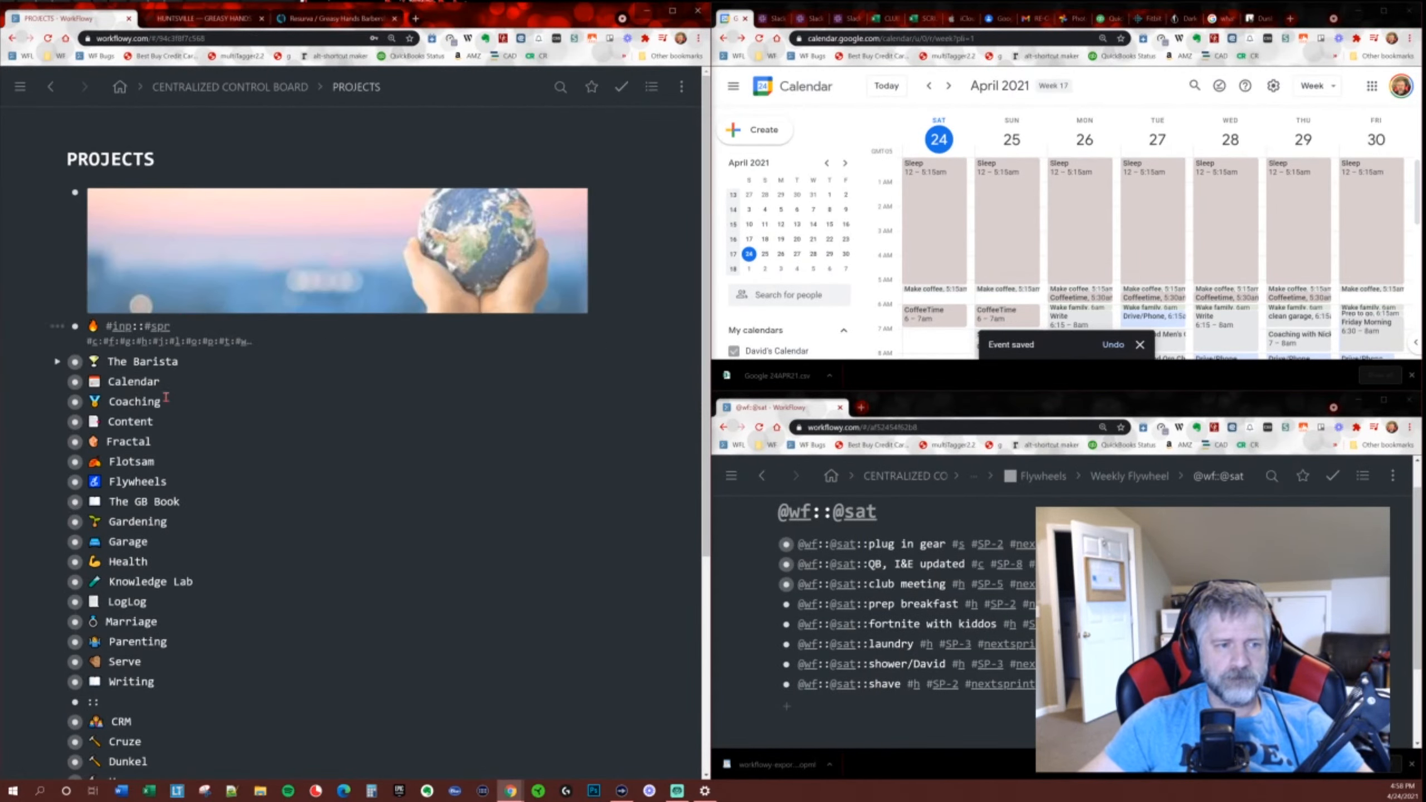
click(75, 664)
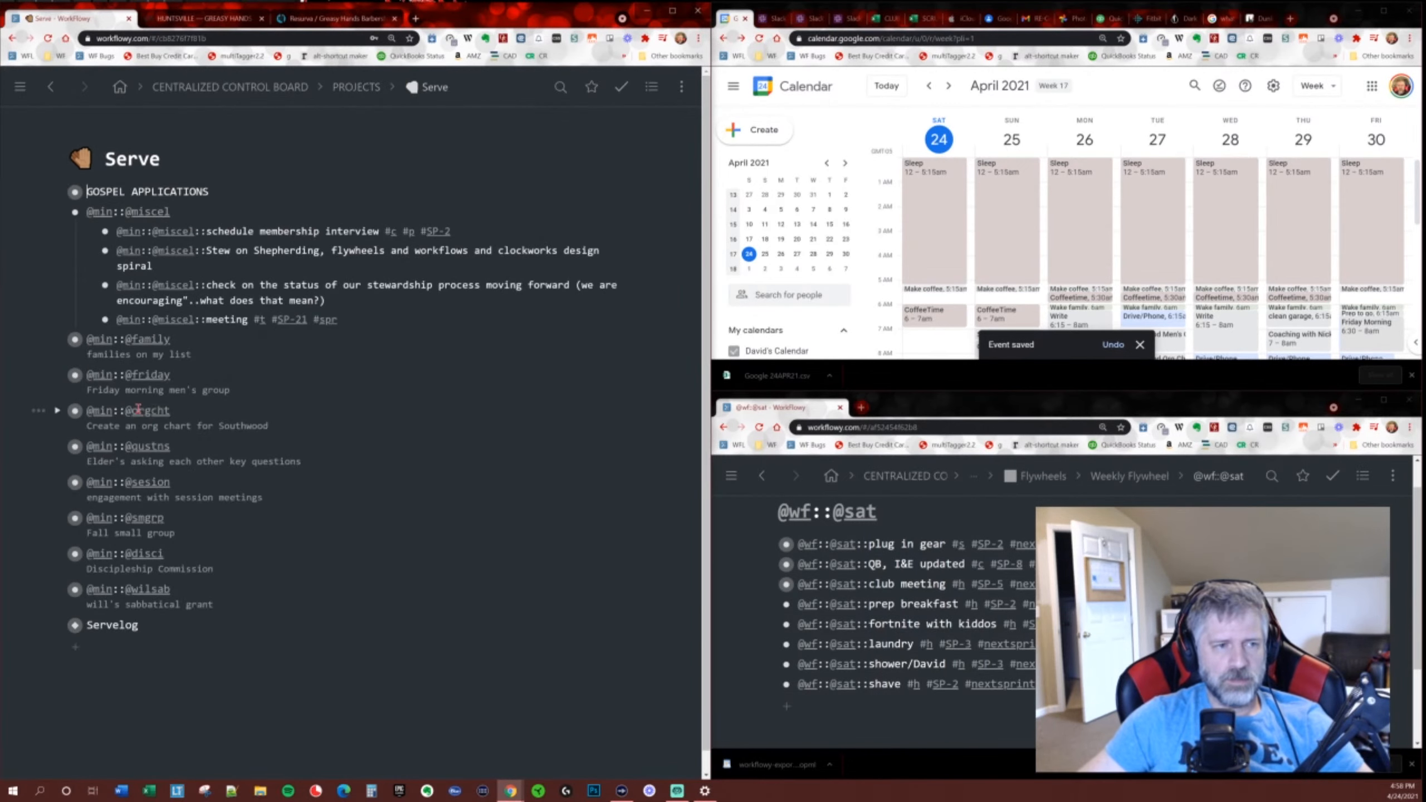
click(57, 211)
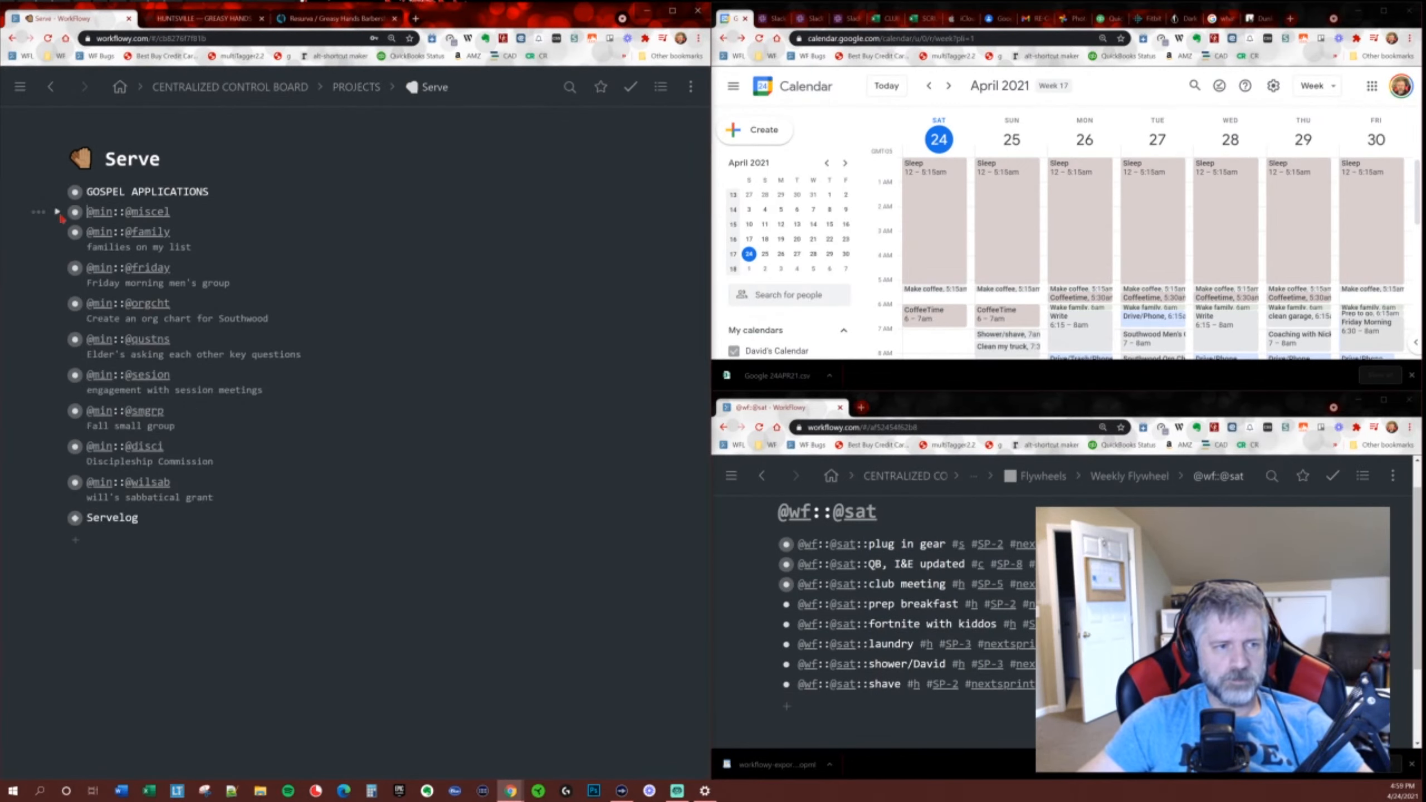
click(56, 304)
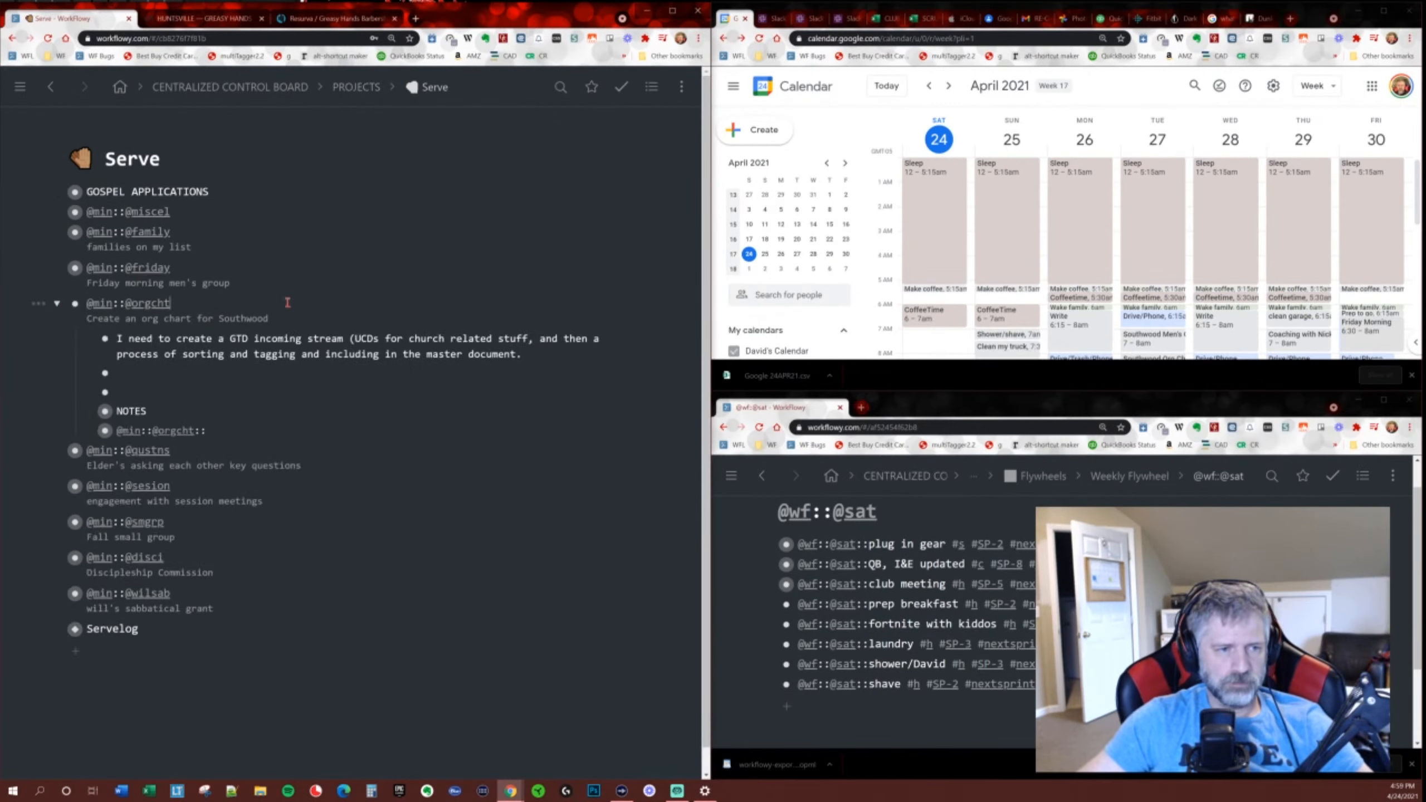
key(Return)
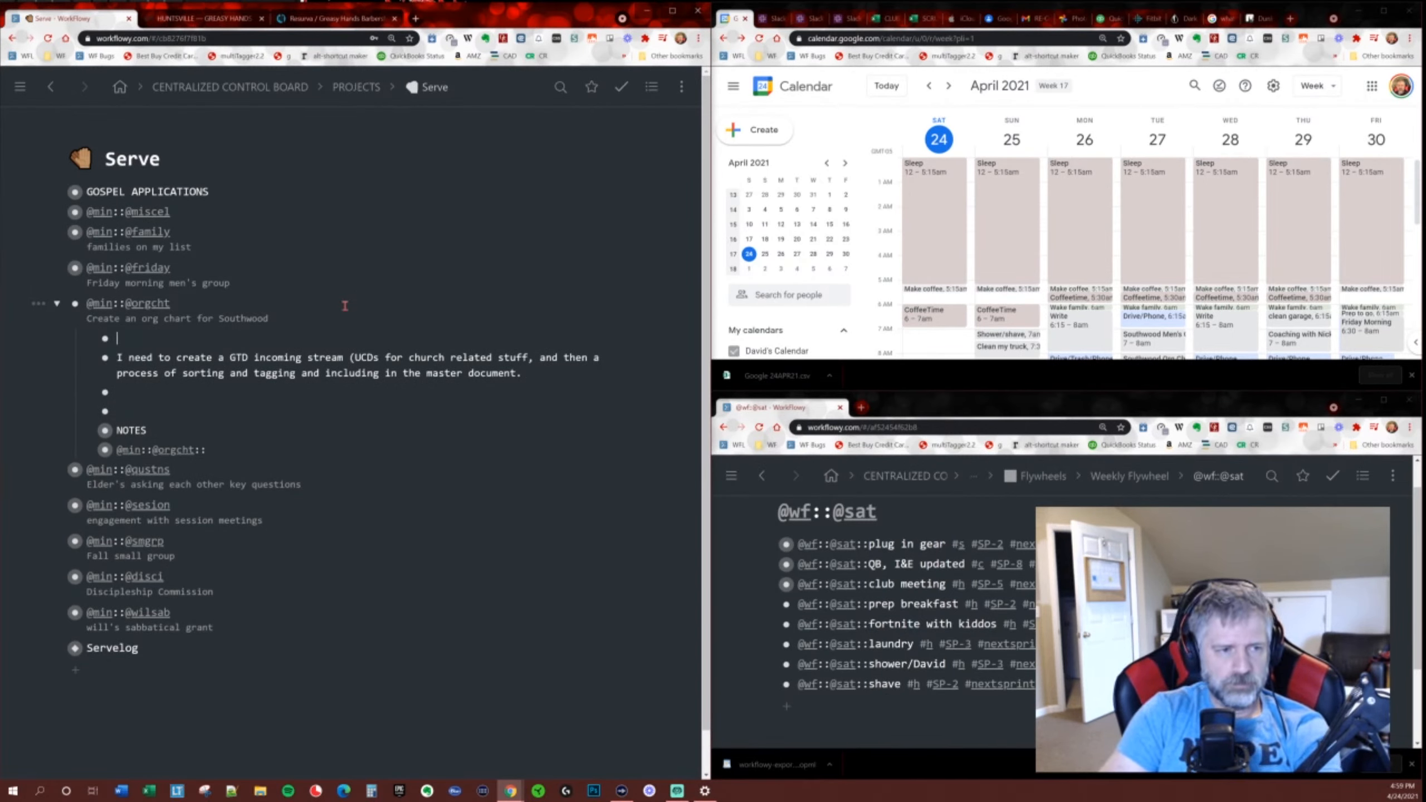
text(@min::@or)
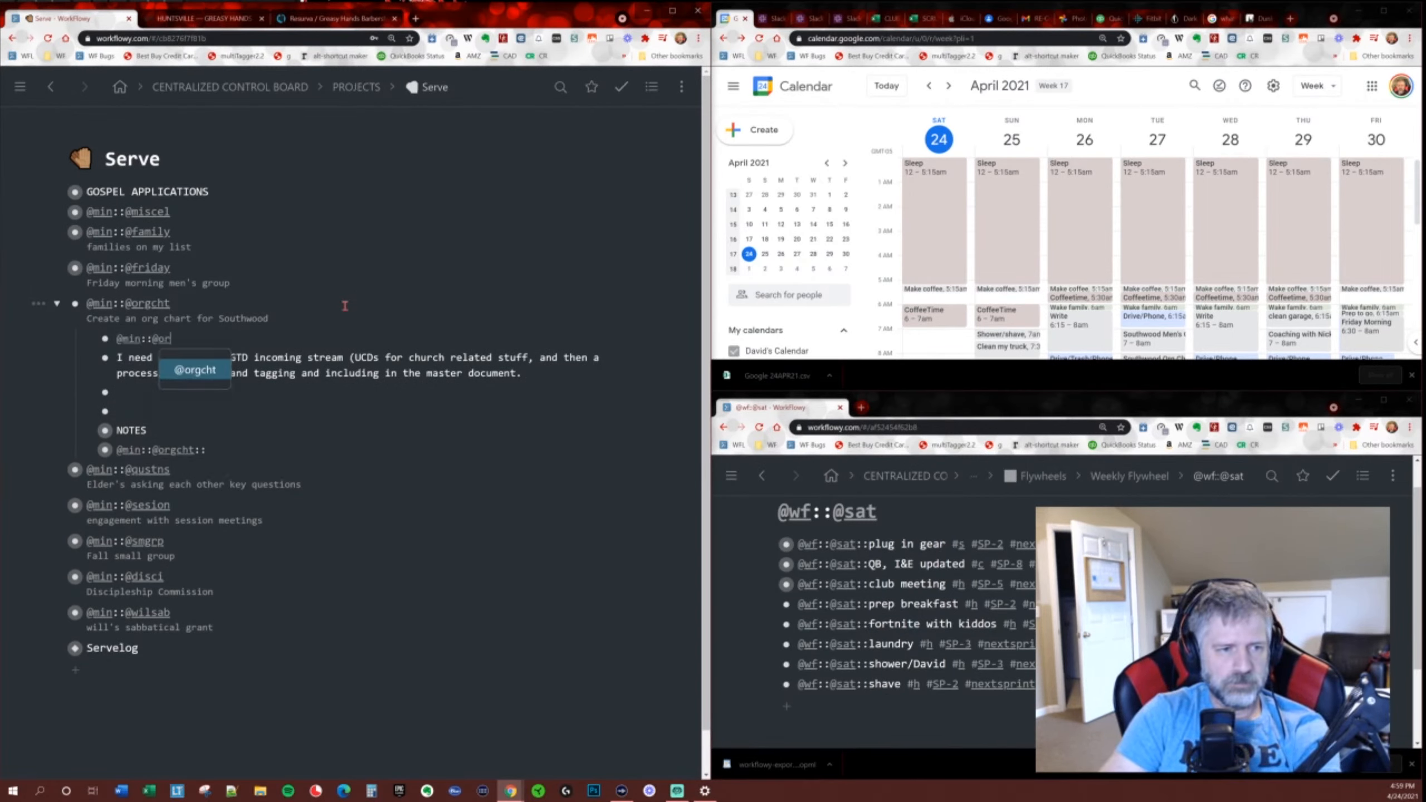
text(gcht::)
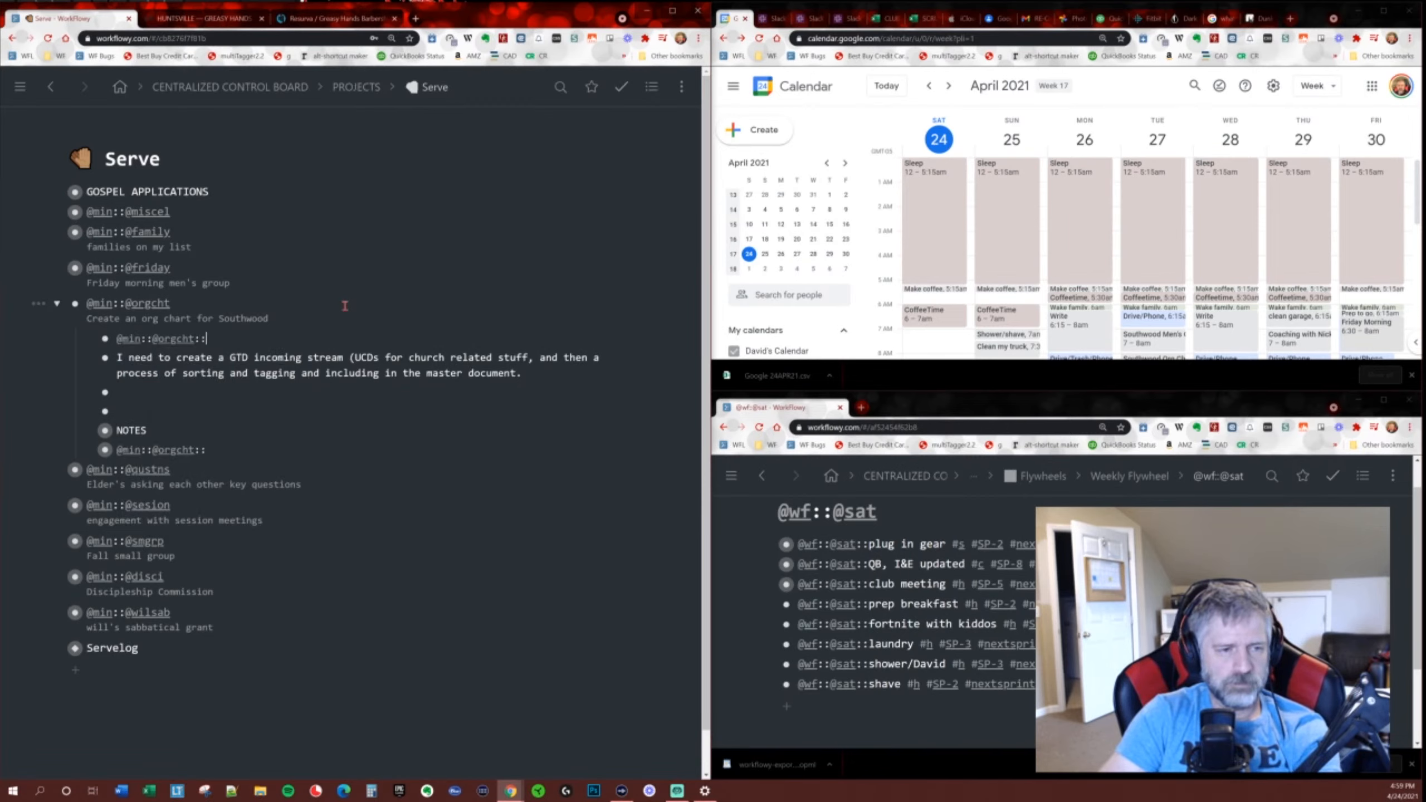
text(work on pr)
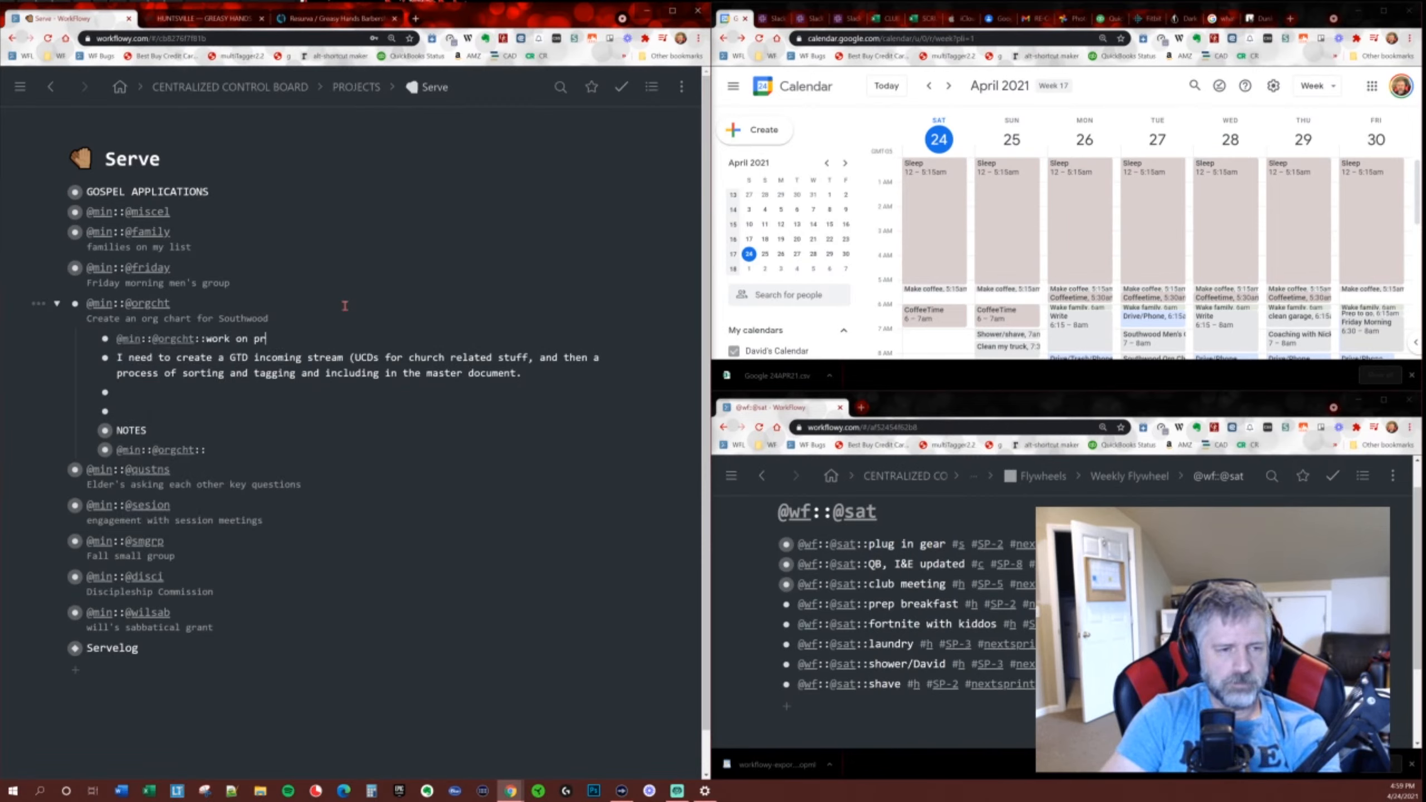
text(eliminary version and mak)
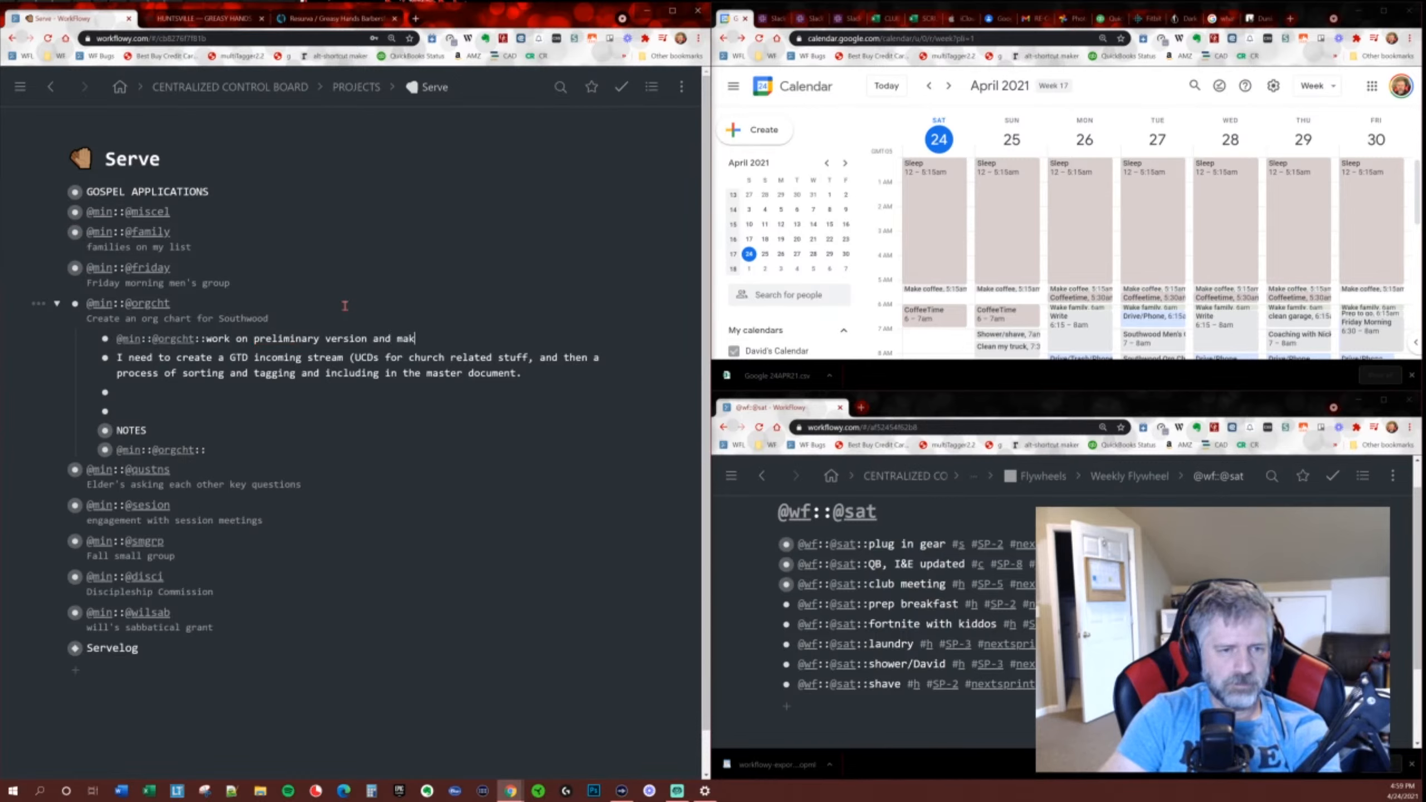
text(e process plan)
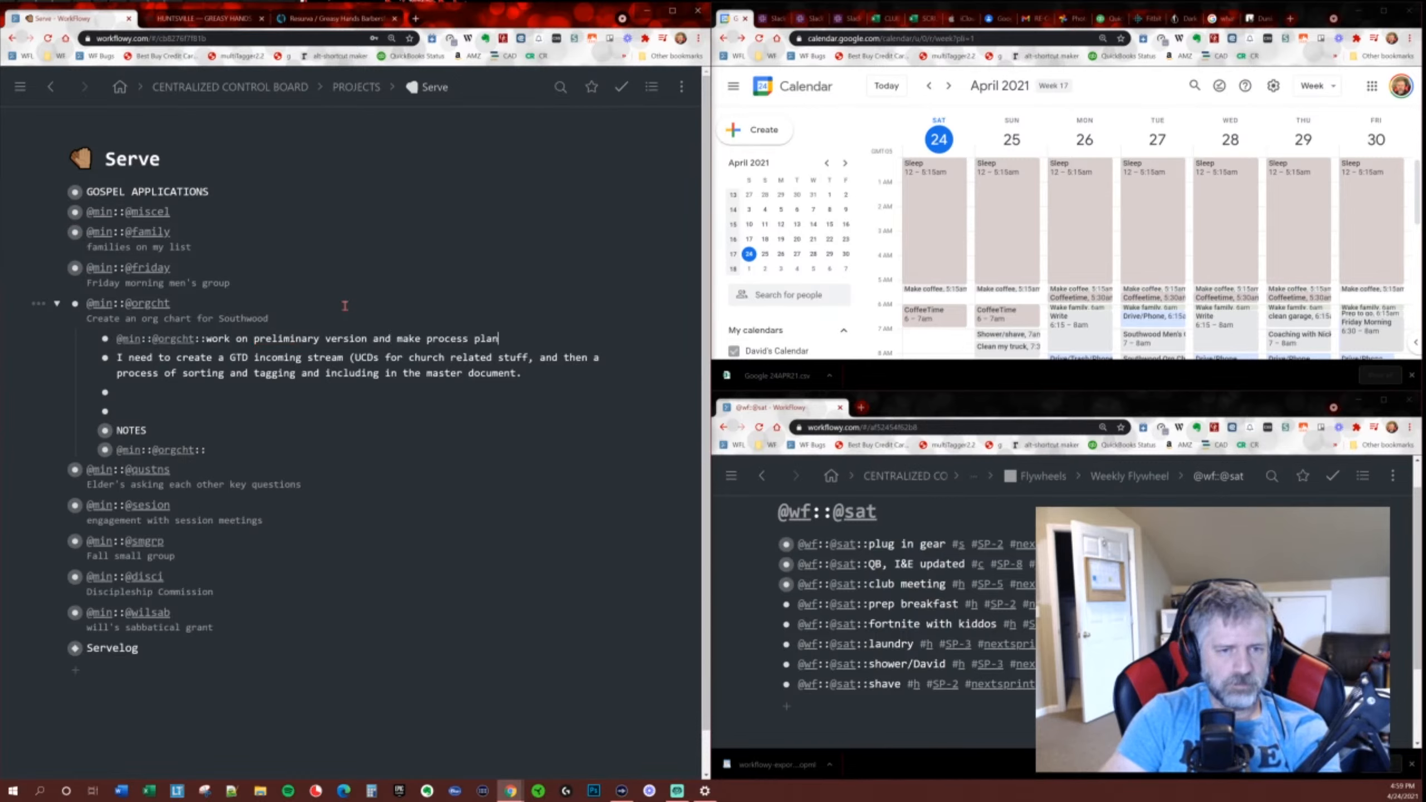
text( #c sp-5 #spr)
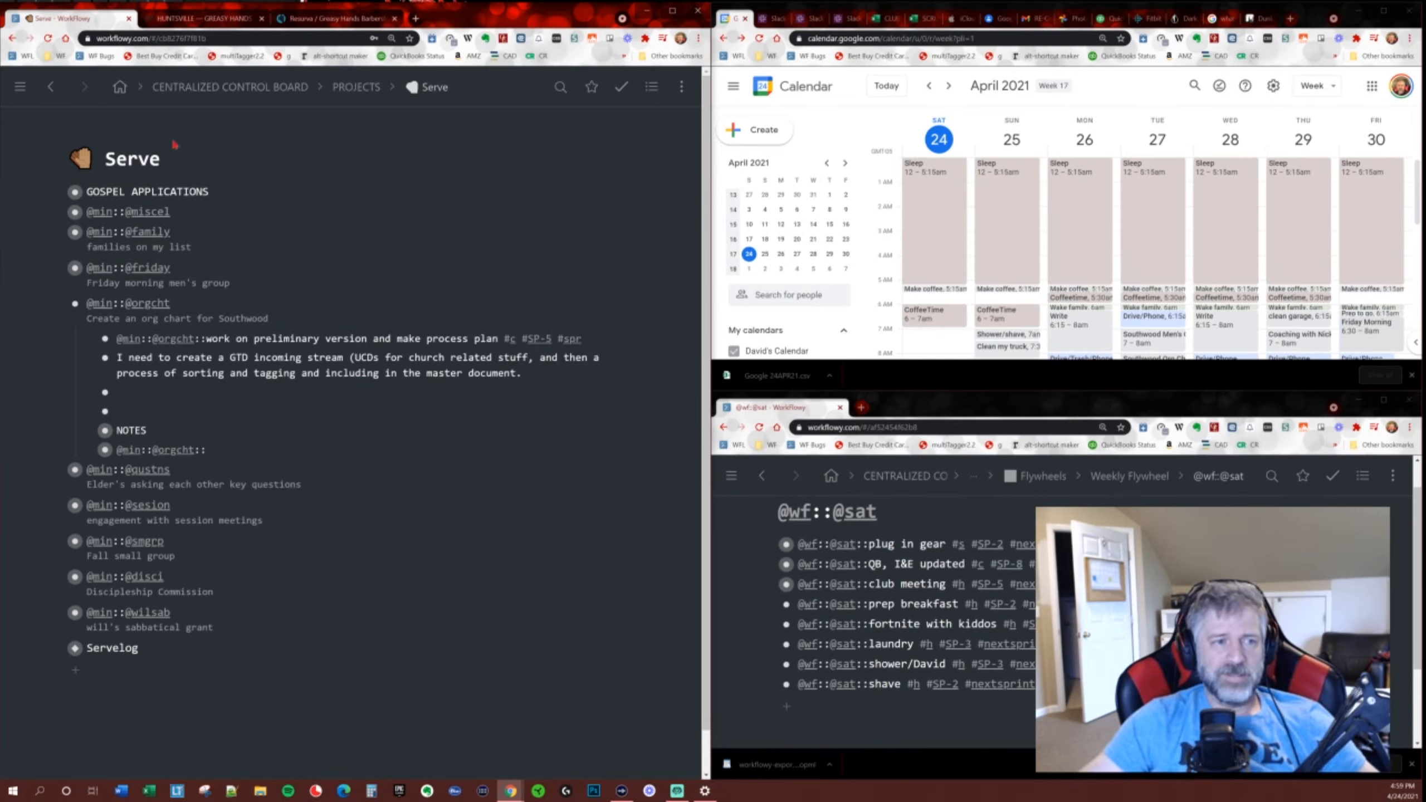
Return to the CENTRALIZED CONTROL BOARD, maximize its window and filter the board by #inp.
click(230, 87)
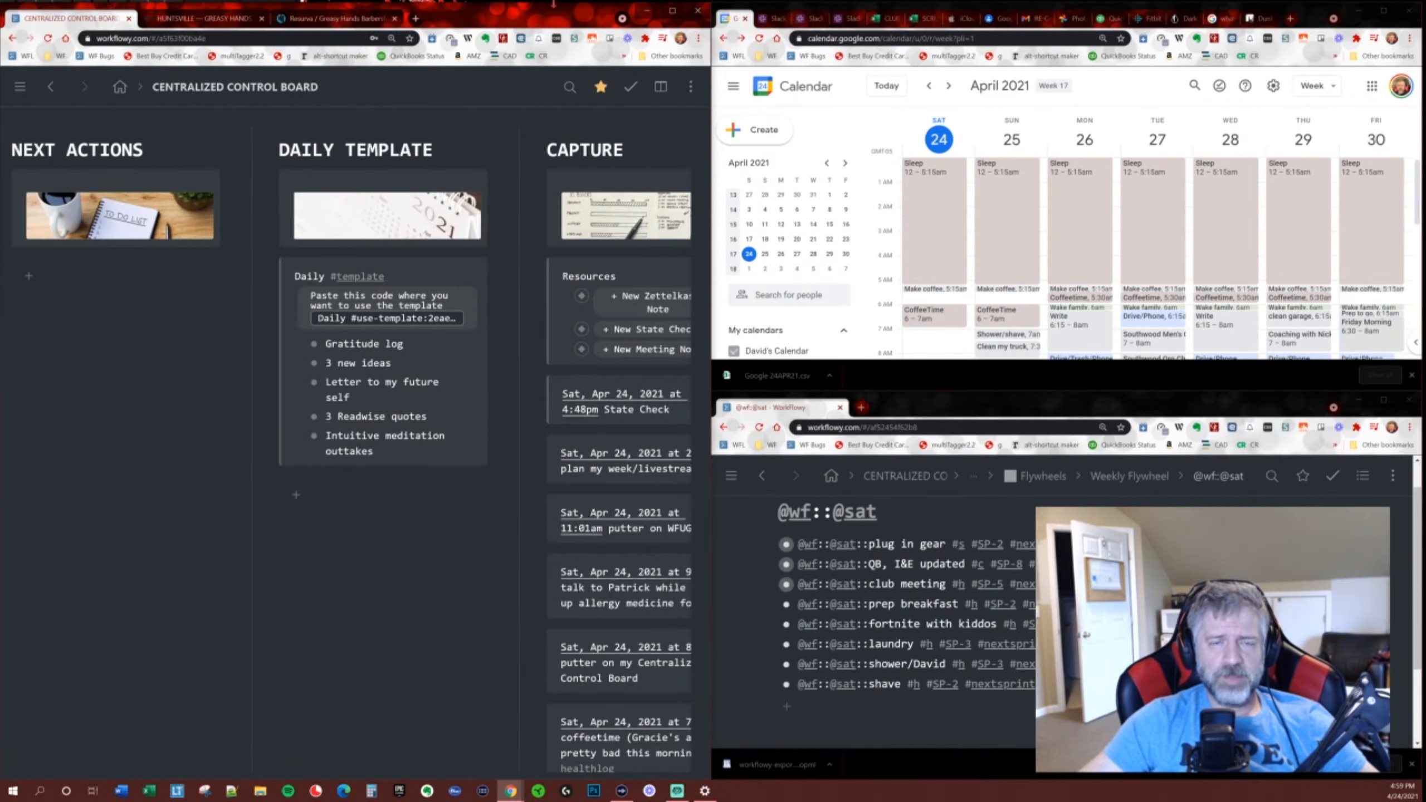
double_click(548, 27)
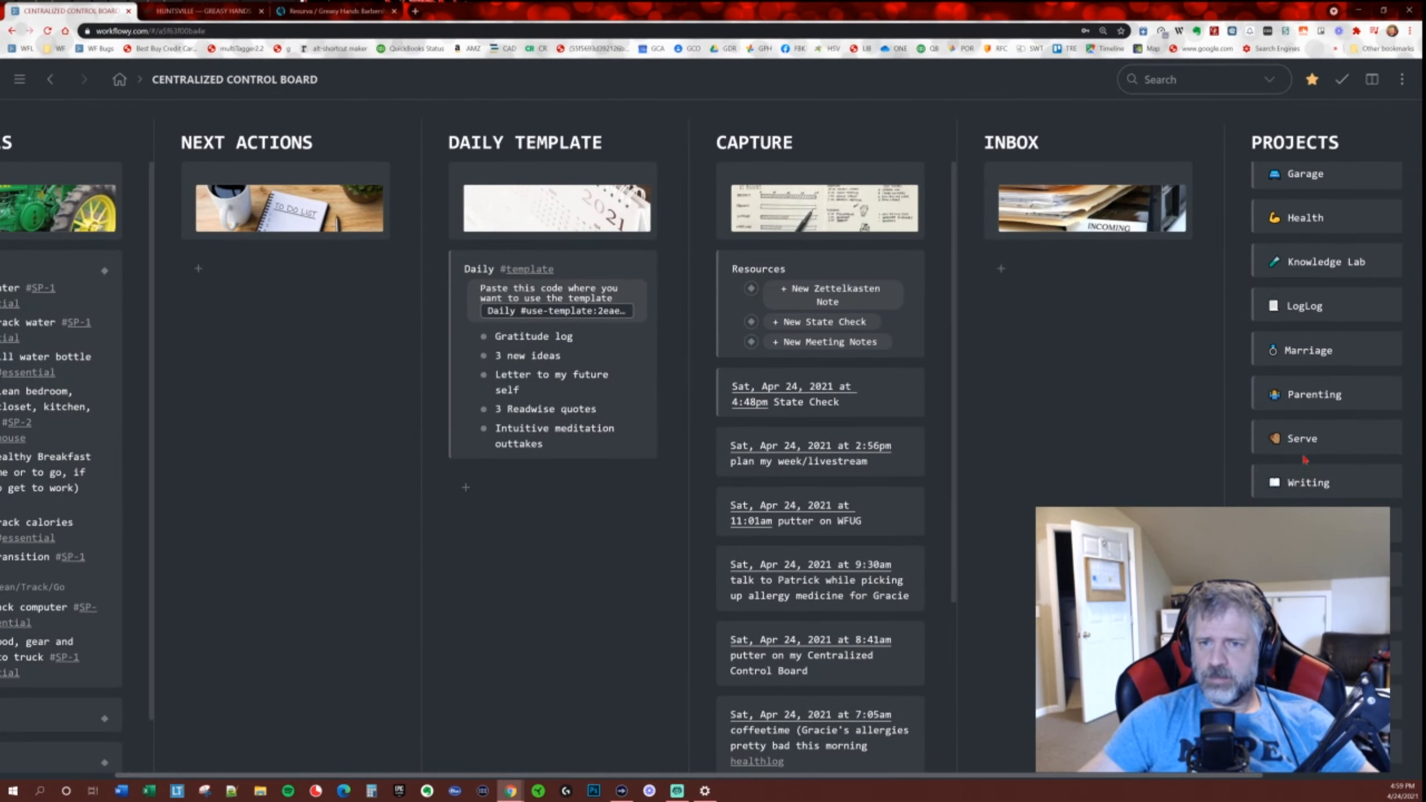
click(1195, 79)
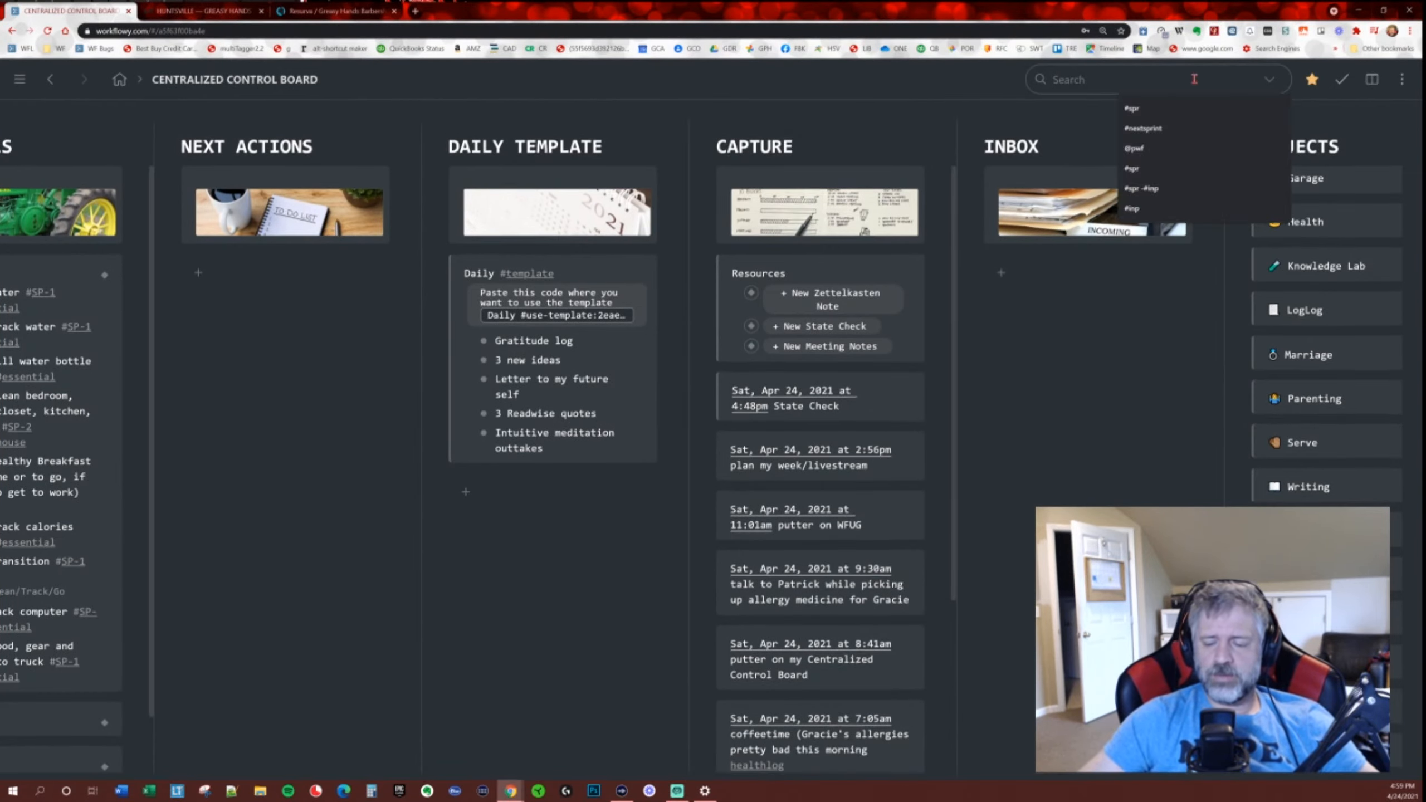
text(i)
text(inp)
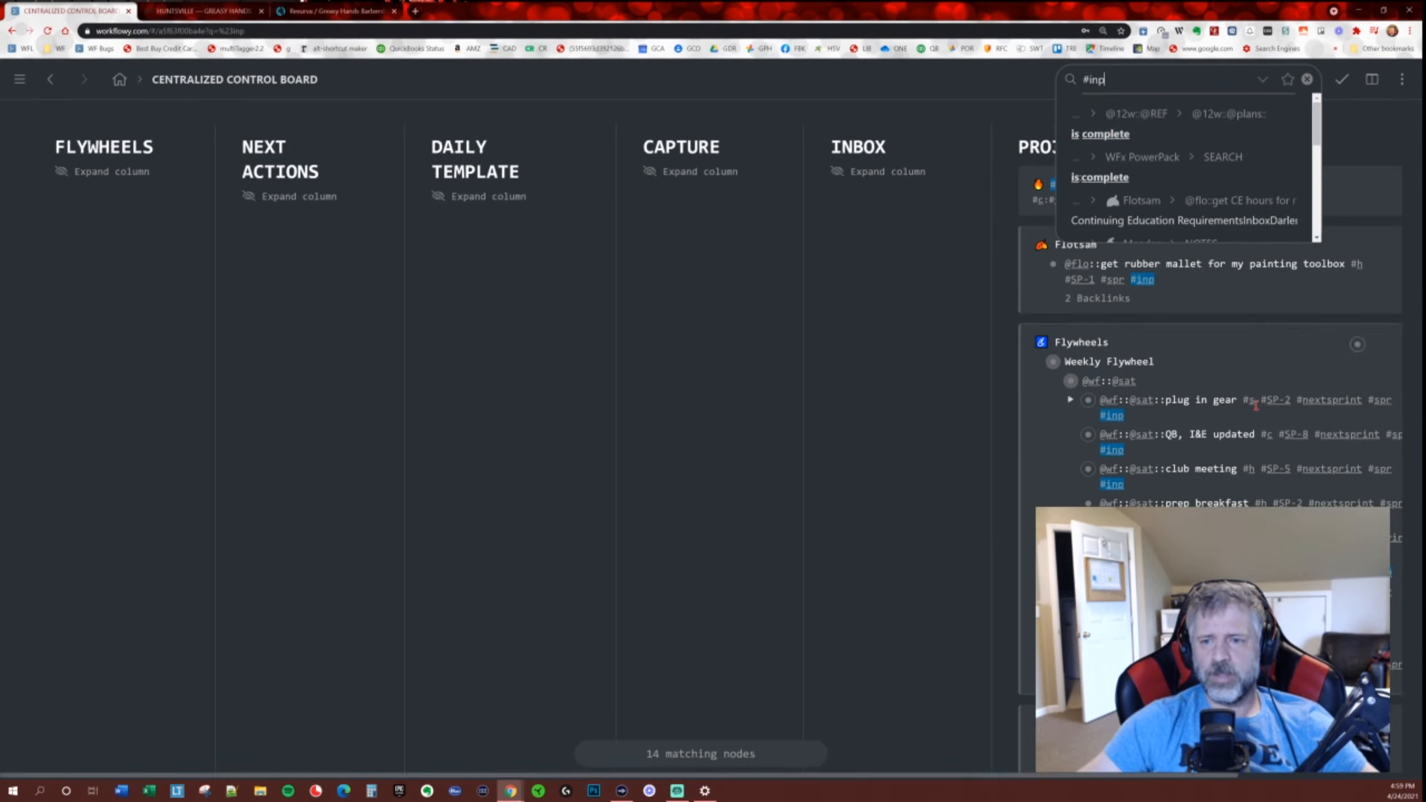
click(1353, 135)
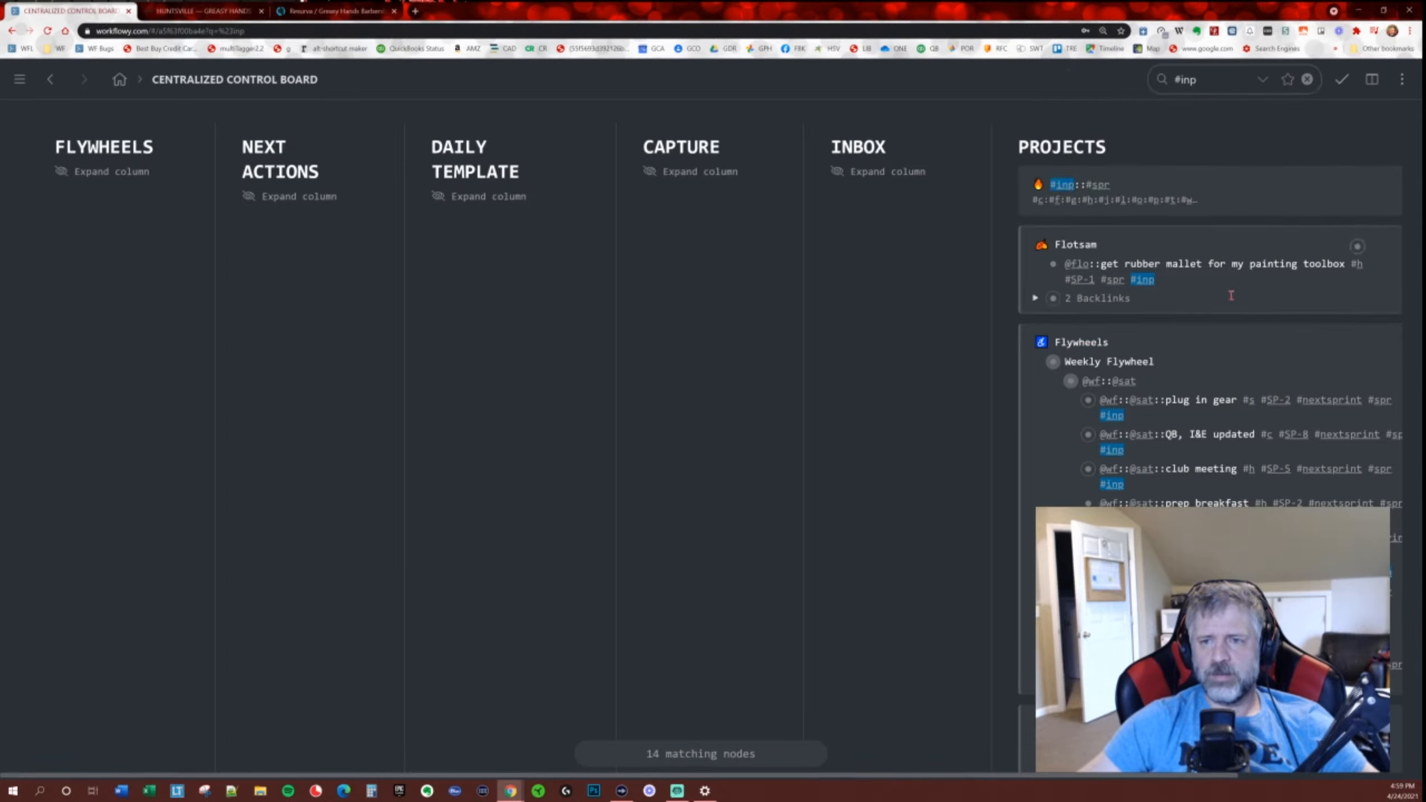
Select all #inp matches with the WFx command "se", exclude the #inp::#spr card, and copy the rest as mirrors.
key(alt+x)
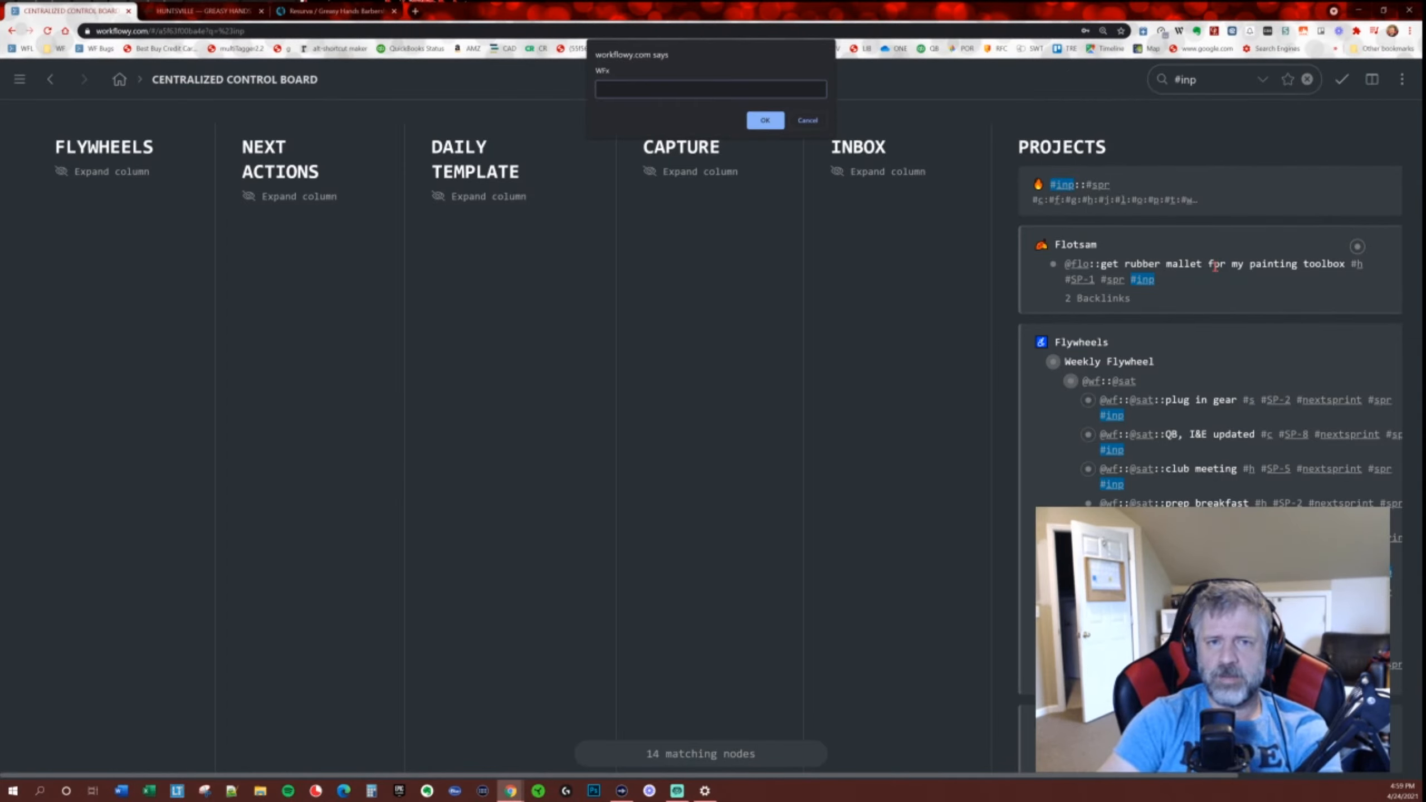
text(se)
key(Return)
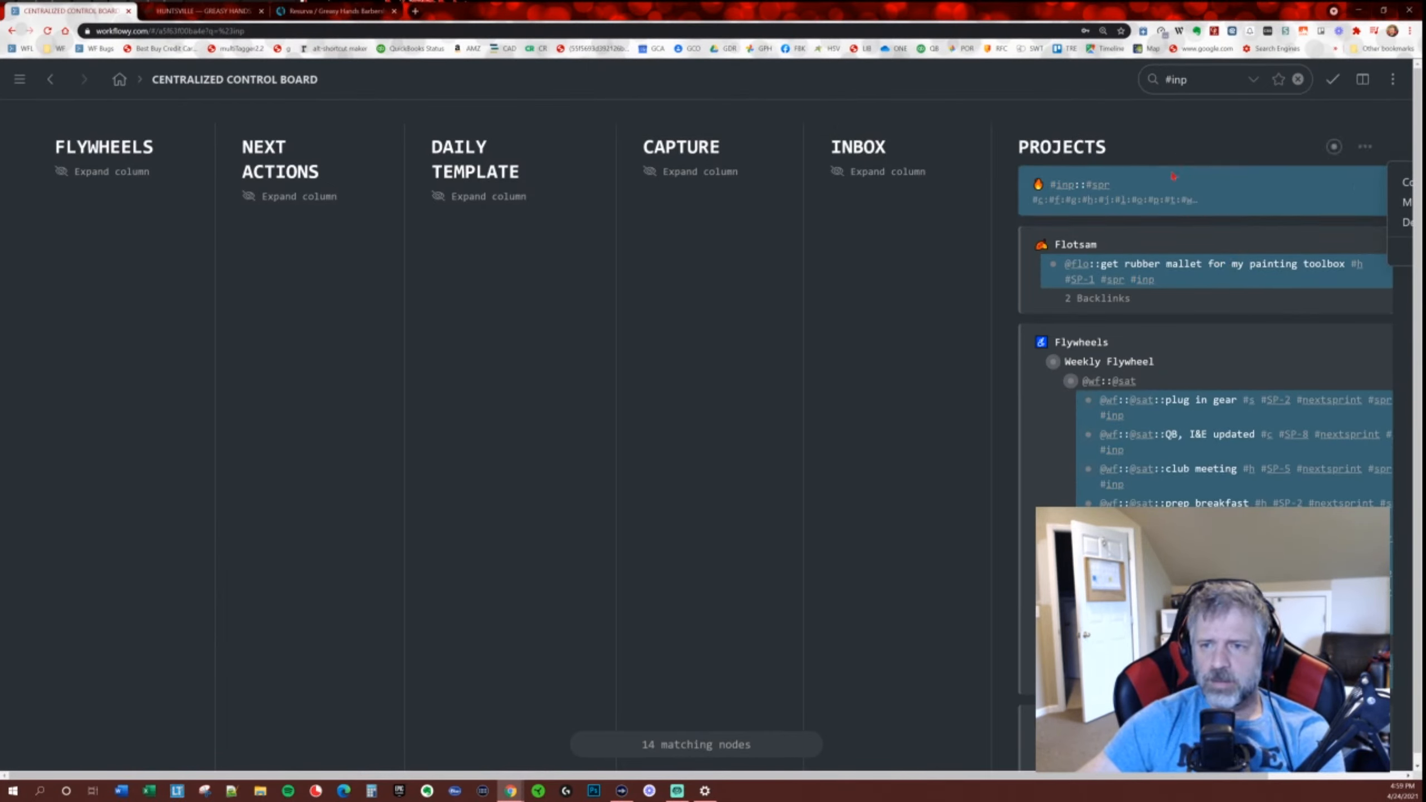
ctrl+click(1192, 178)
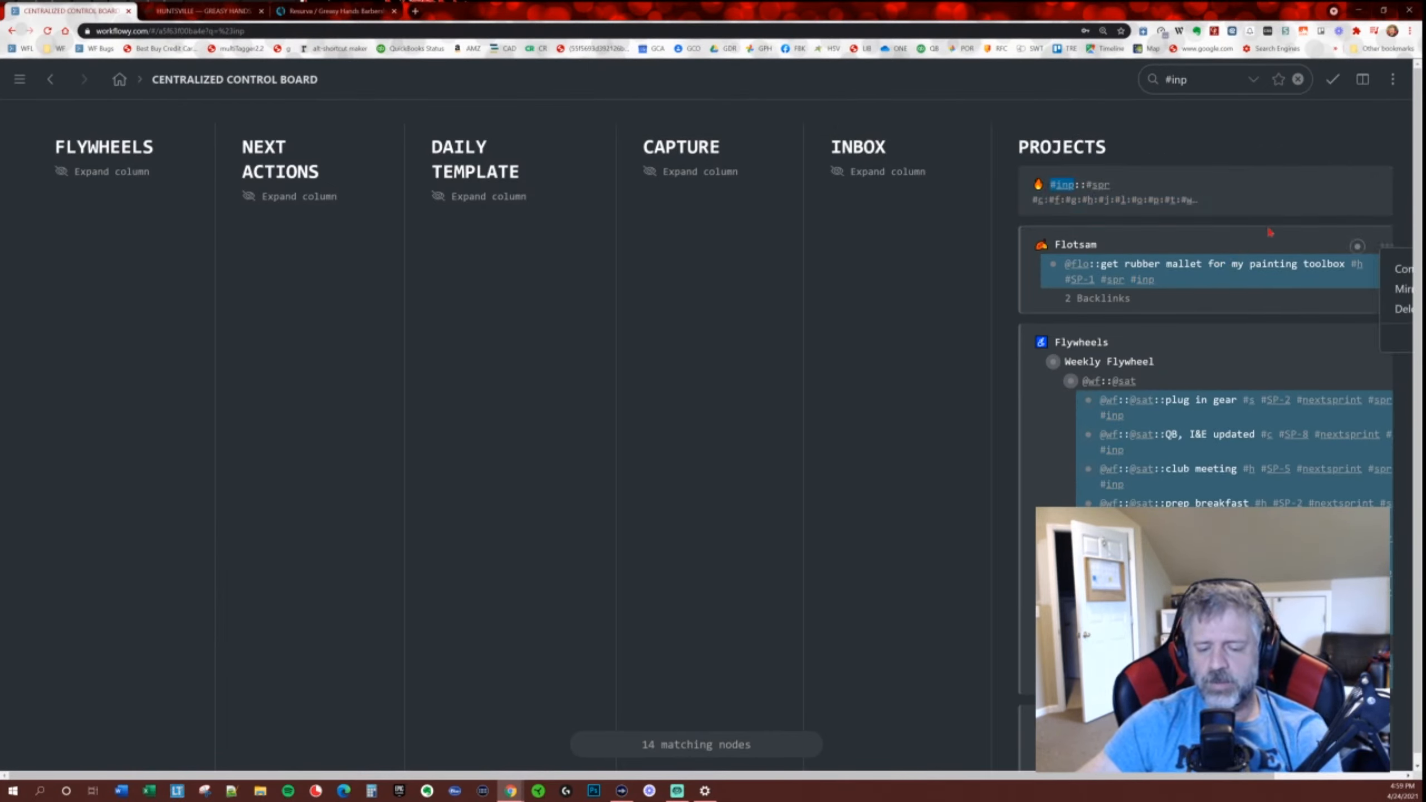
key(alt+shift+m)
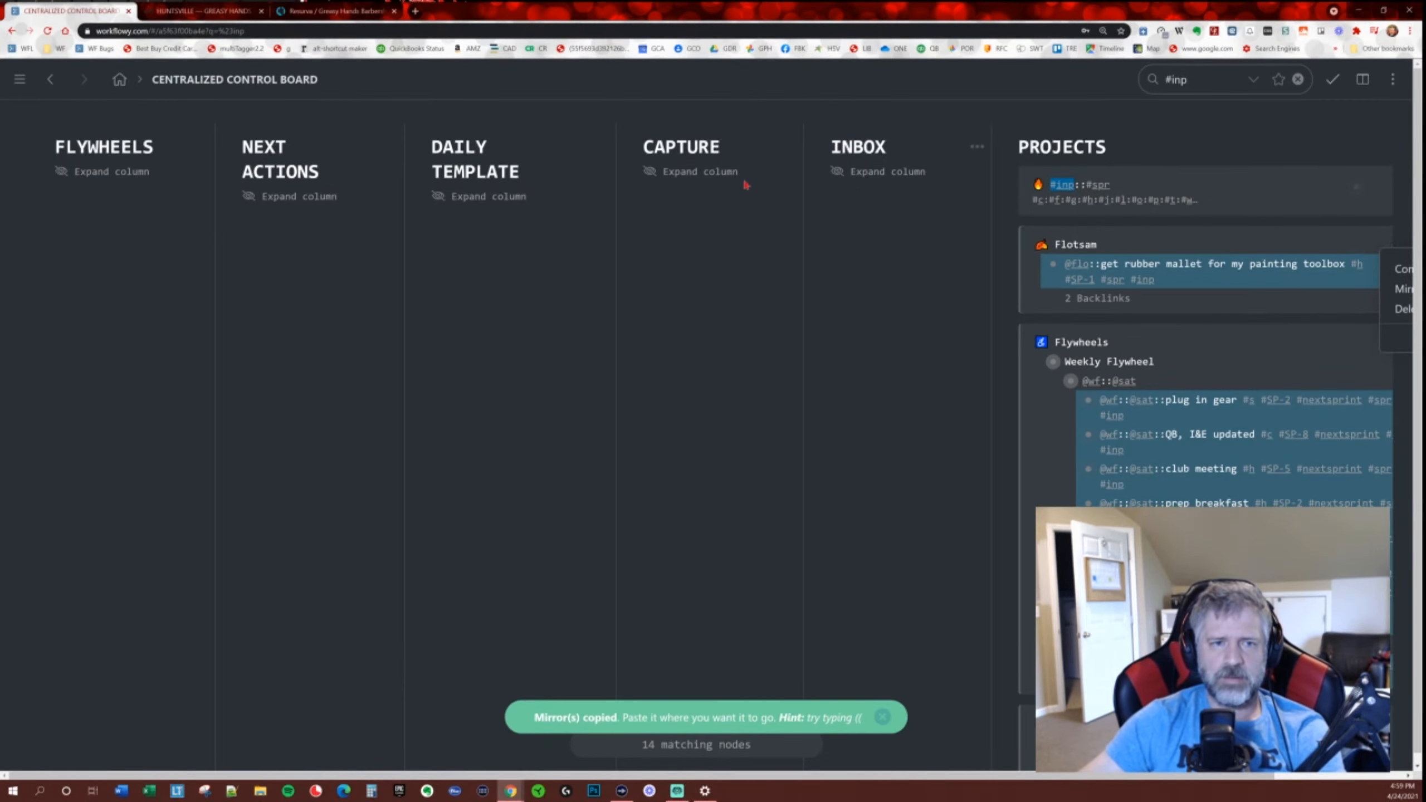
Clear the #inp filter, paste the mirrors as cards under NEXT ACTIONS, and delete the stray F/R, multiTagger and shortcutHelper cards.
click(1298, 79)
click(398, 259)
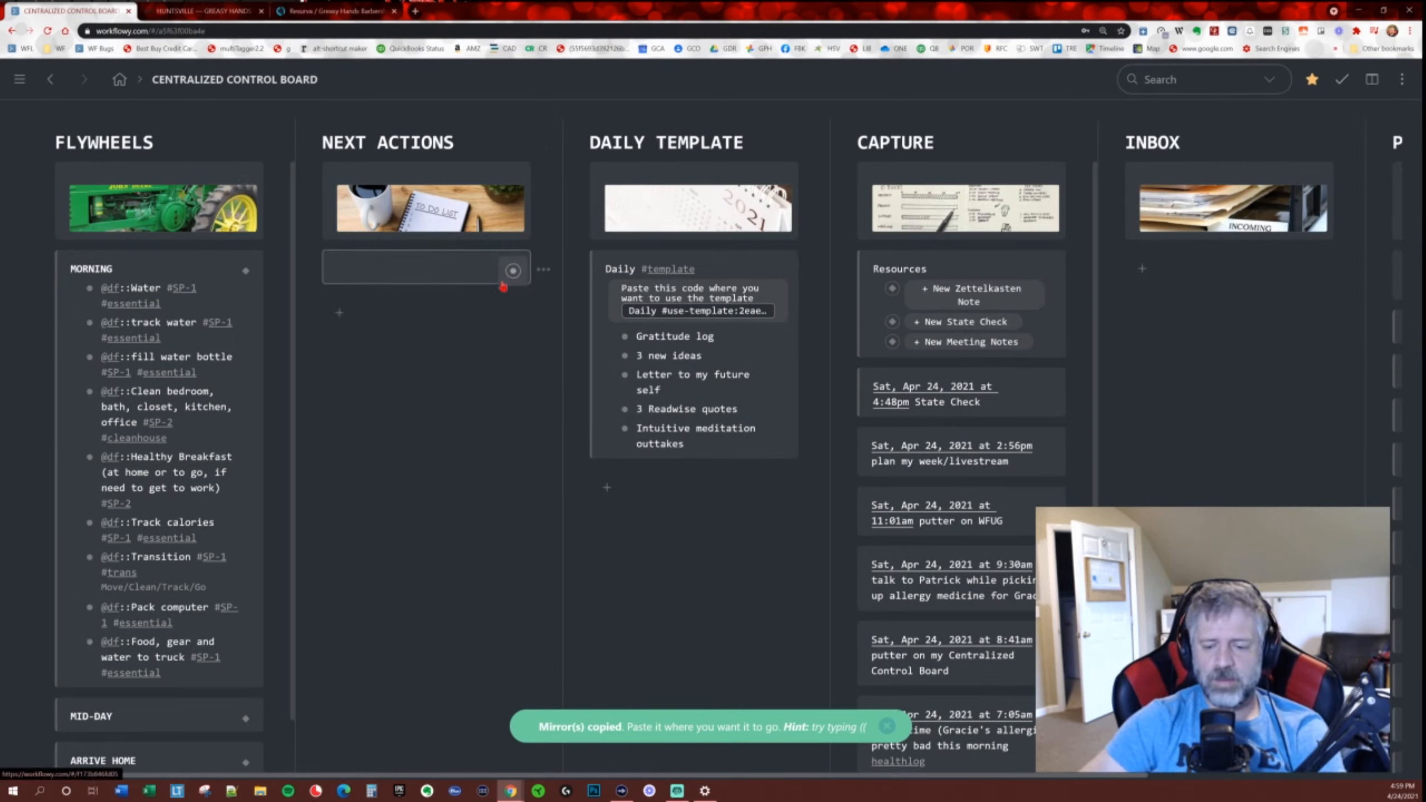
key(ctrl+v)
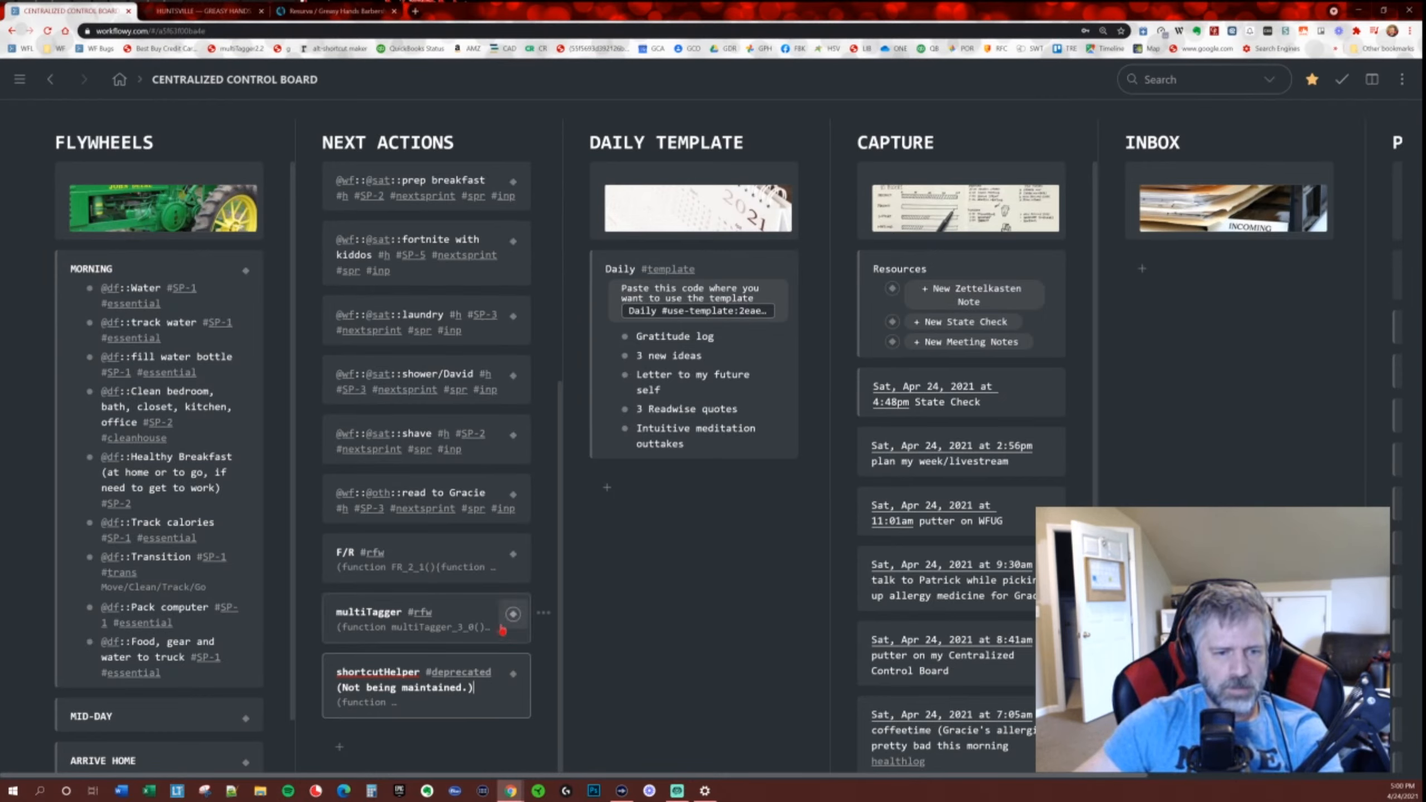
click(438, 556)
drag(430, 577, 459, 689)
key(ctrl+shift+BackSpace)
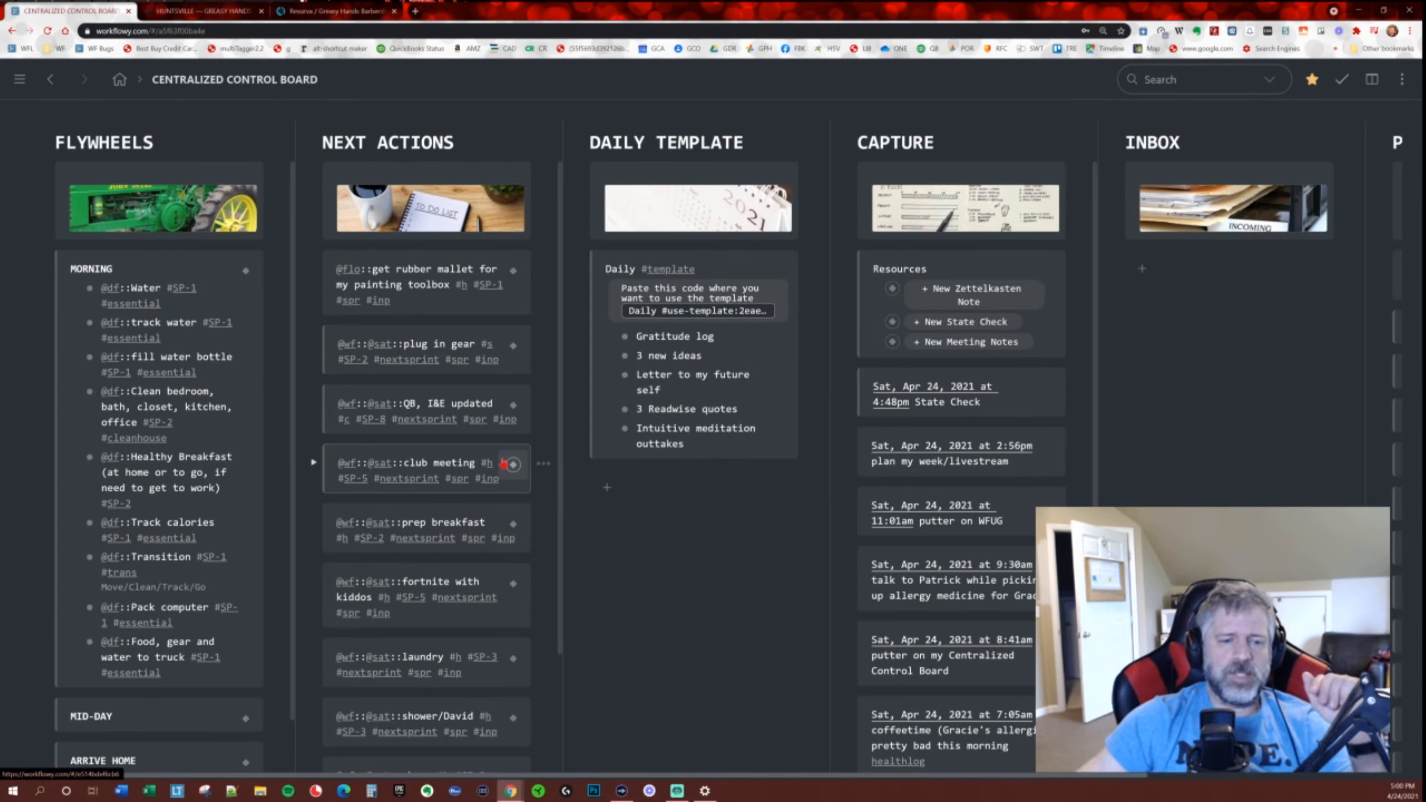
Move the fortnite with kiddos card to the head of NEXT ACTIONS and complete it, and rank plug in gear above the rubber mallet card.
scroll(485, 469, down, 1)
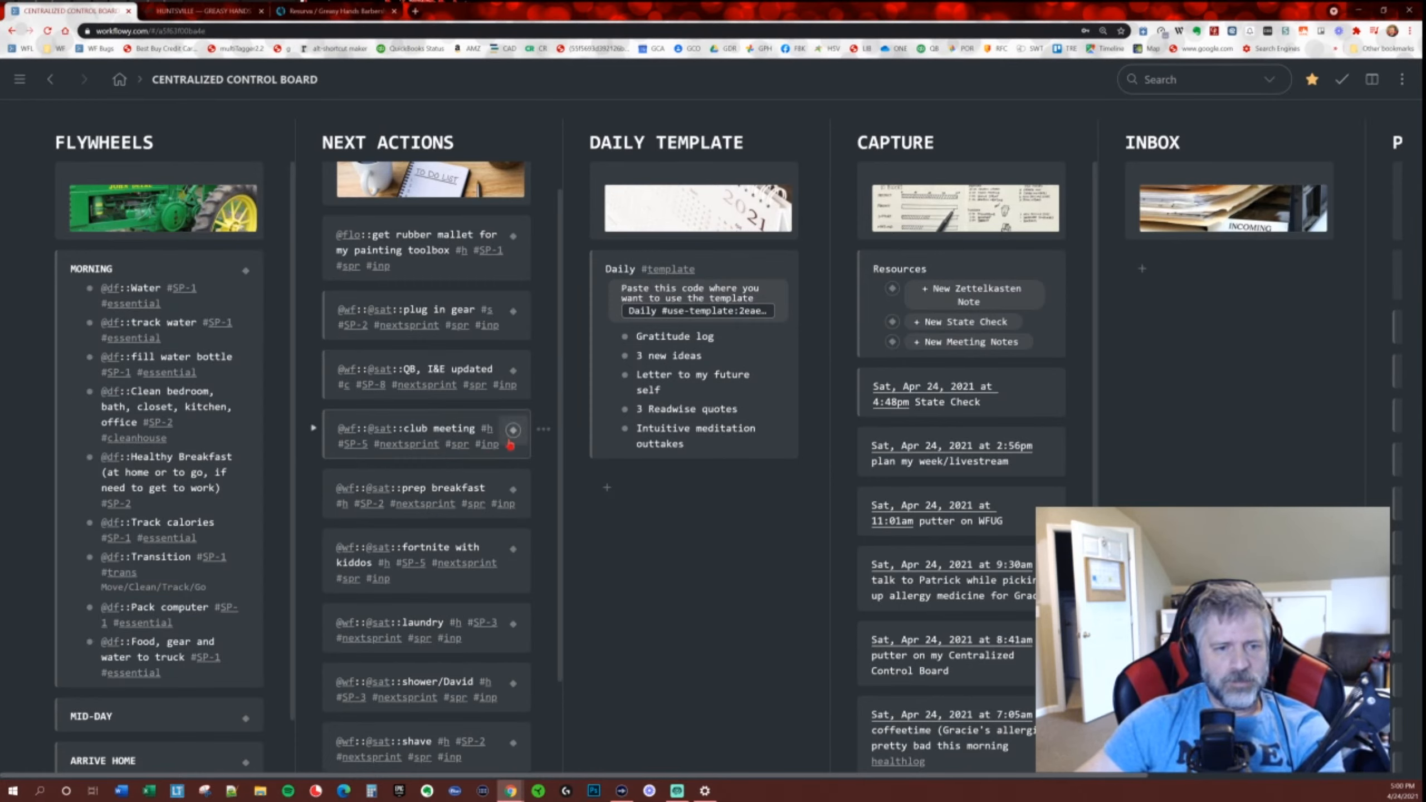
scroll(494, 411, down, 2)
key(ctrl+minus)
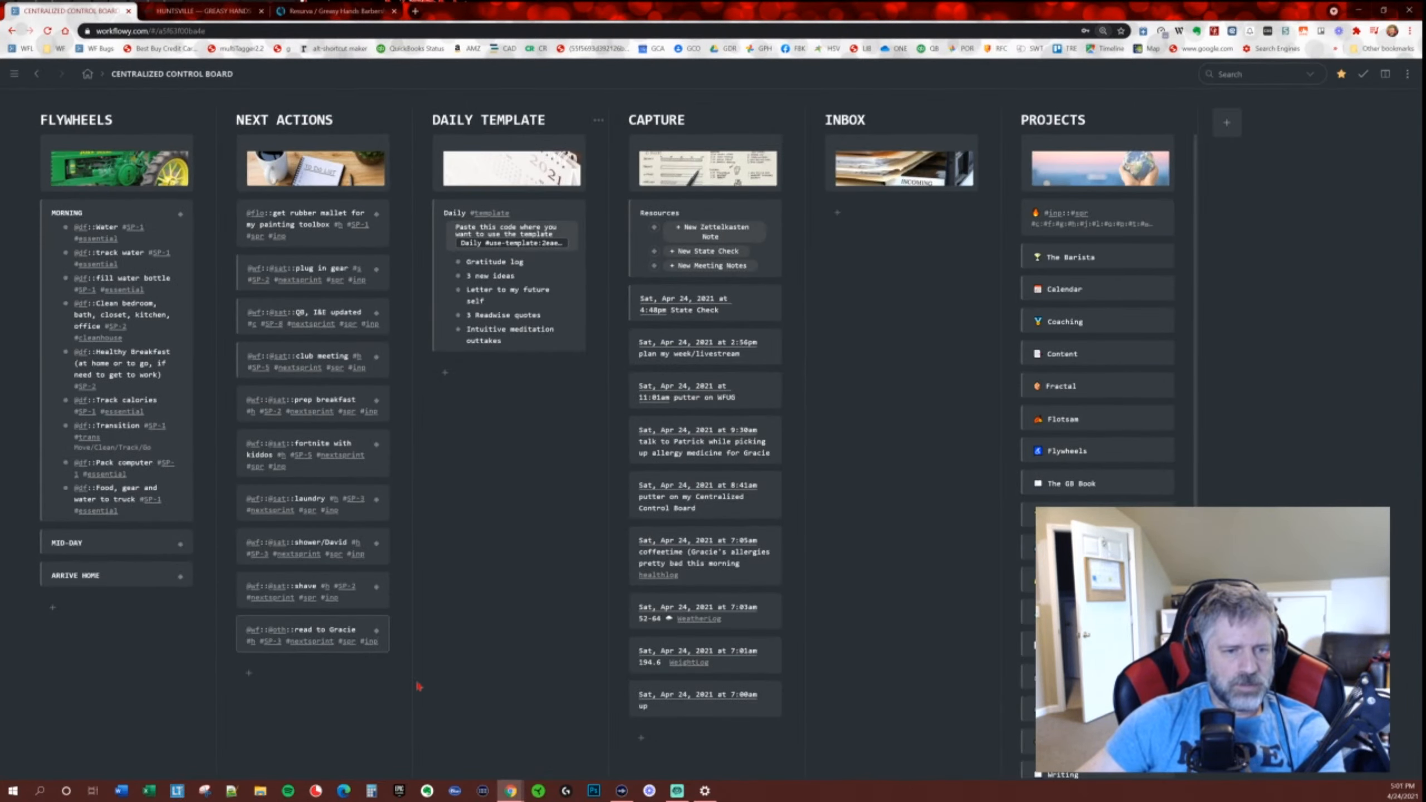
key(ctrl+plus)
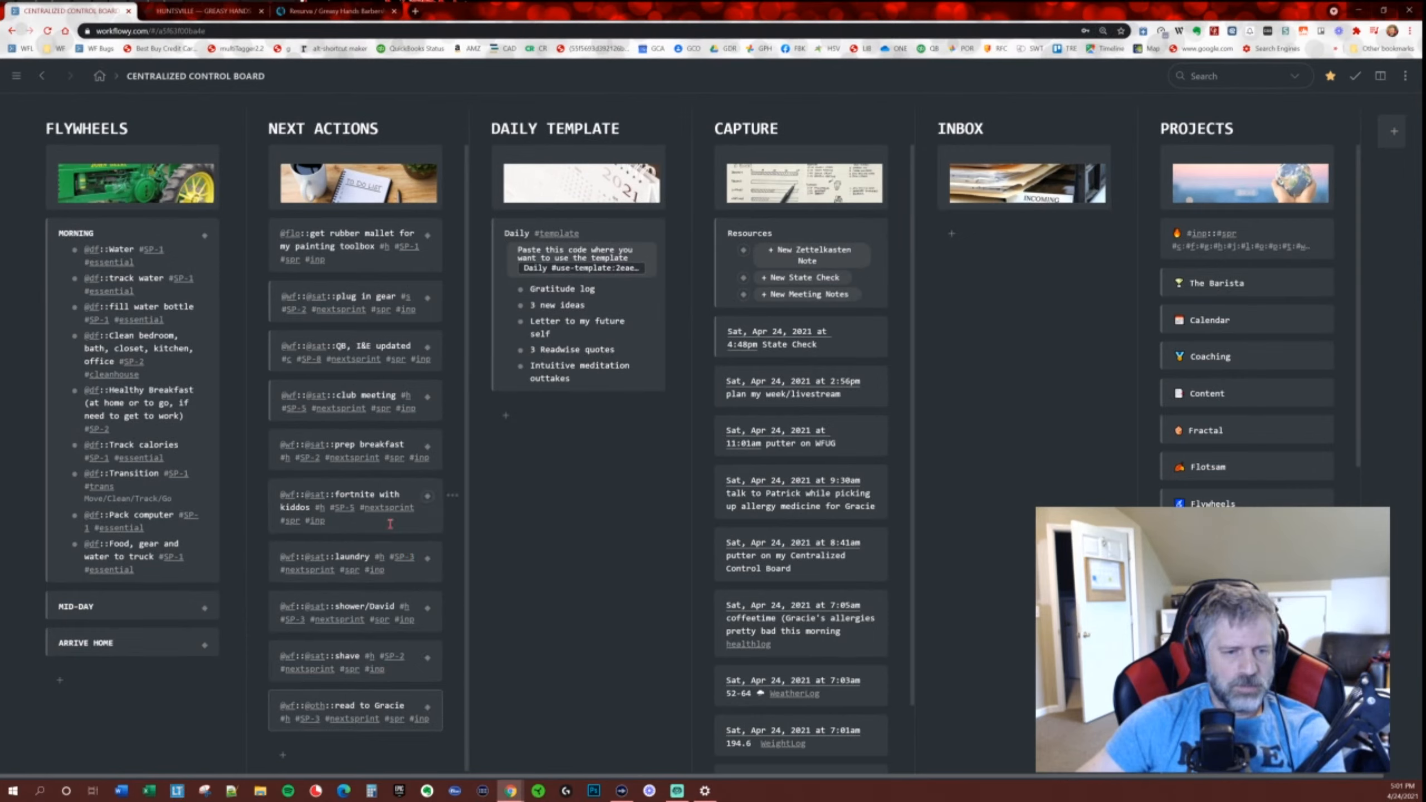
drag(427, 495, 331, 226)
key(ctrl+Return)
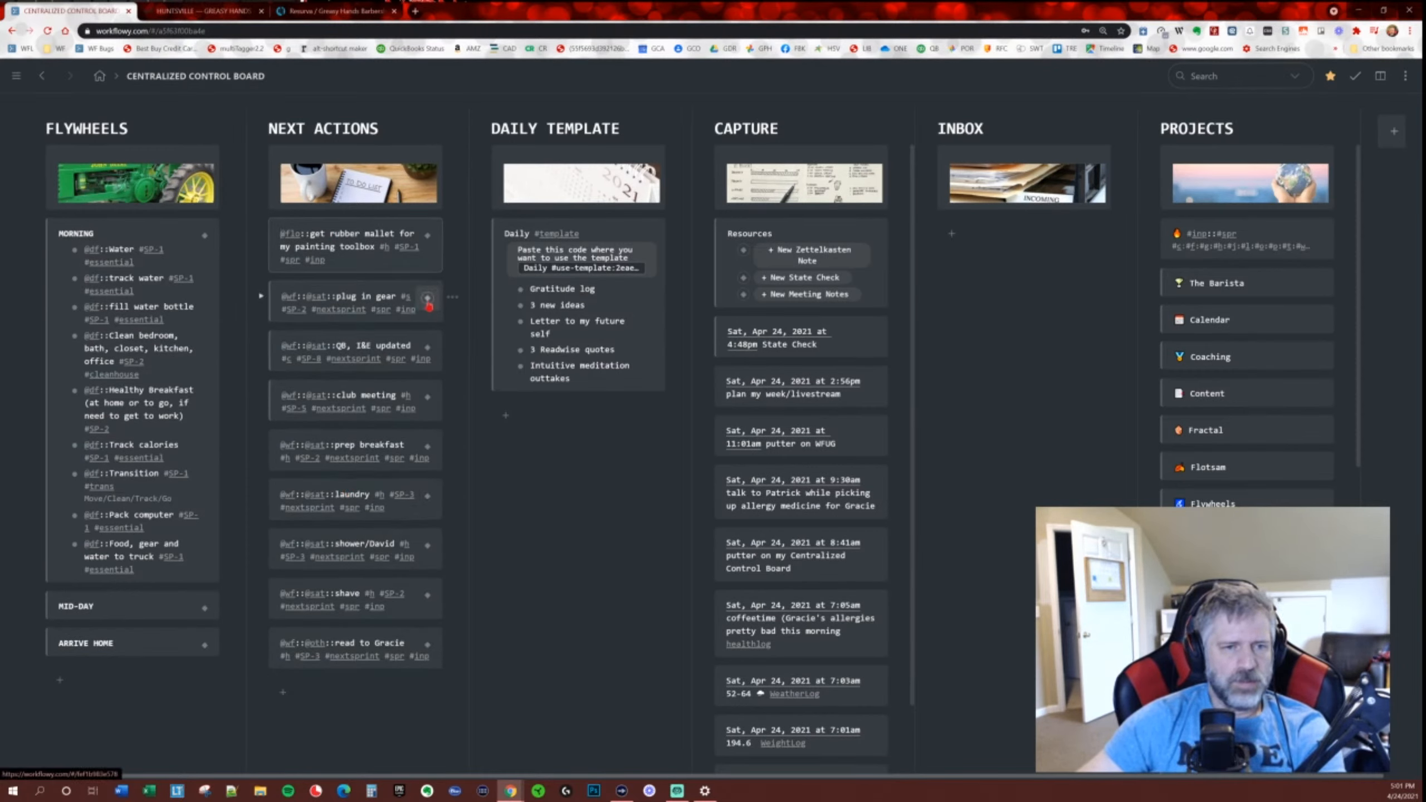
drag(427, 297, 370, 225)
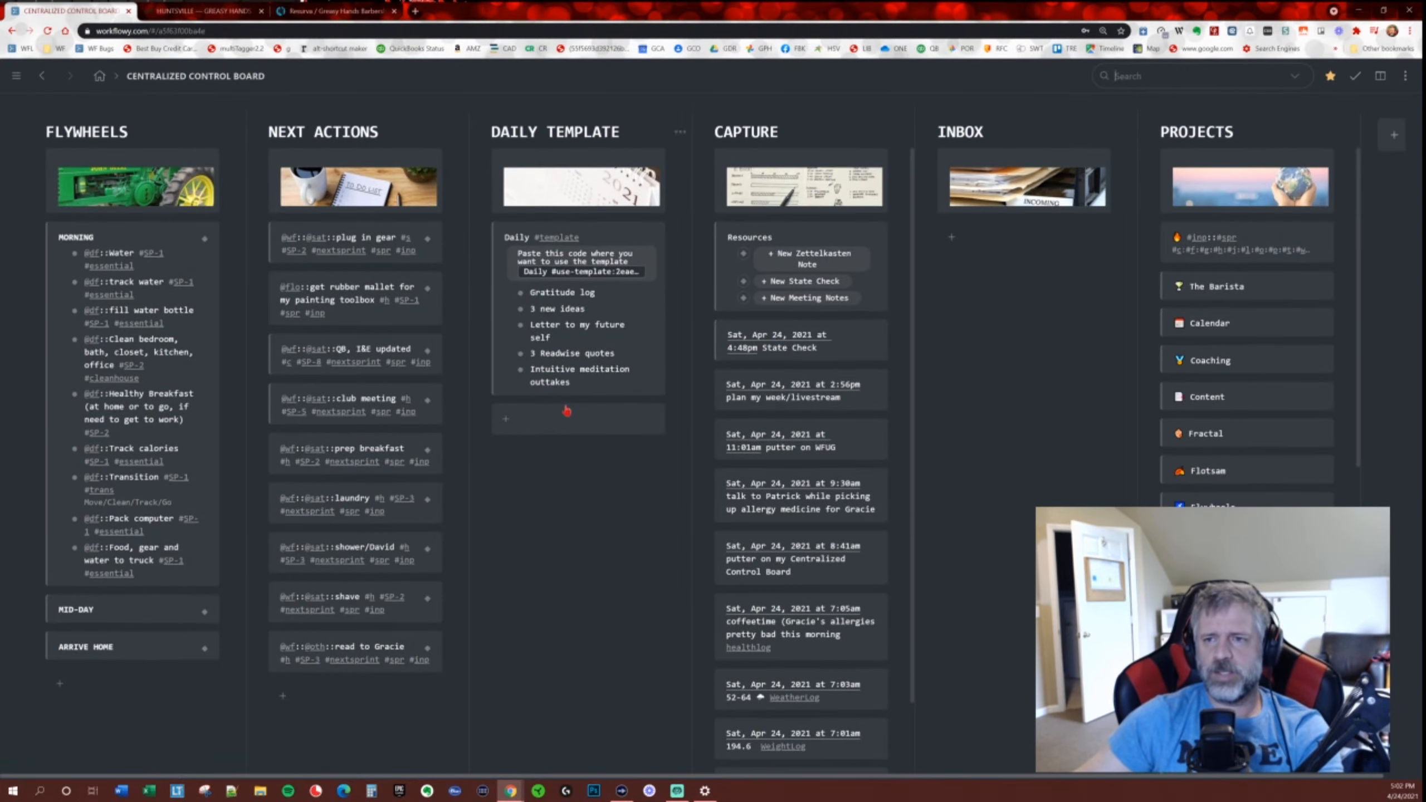
Add a blank card under DAILY TEMPLATE, mark the Intuitive meditation outtakes item complete, and undo that completion.
click(1146, 74)
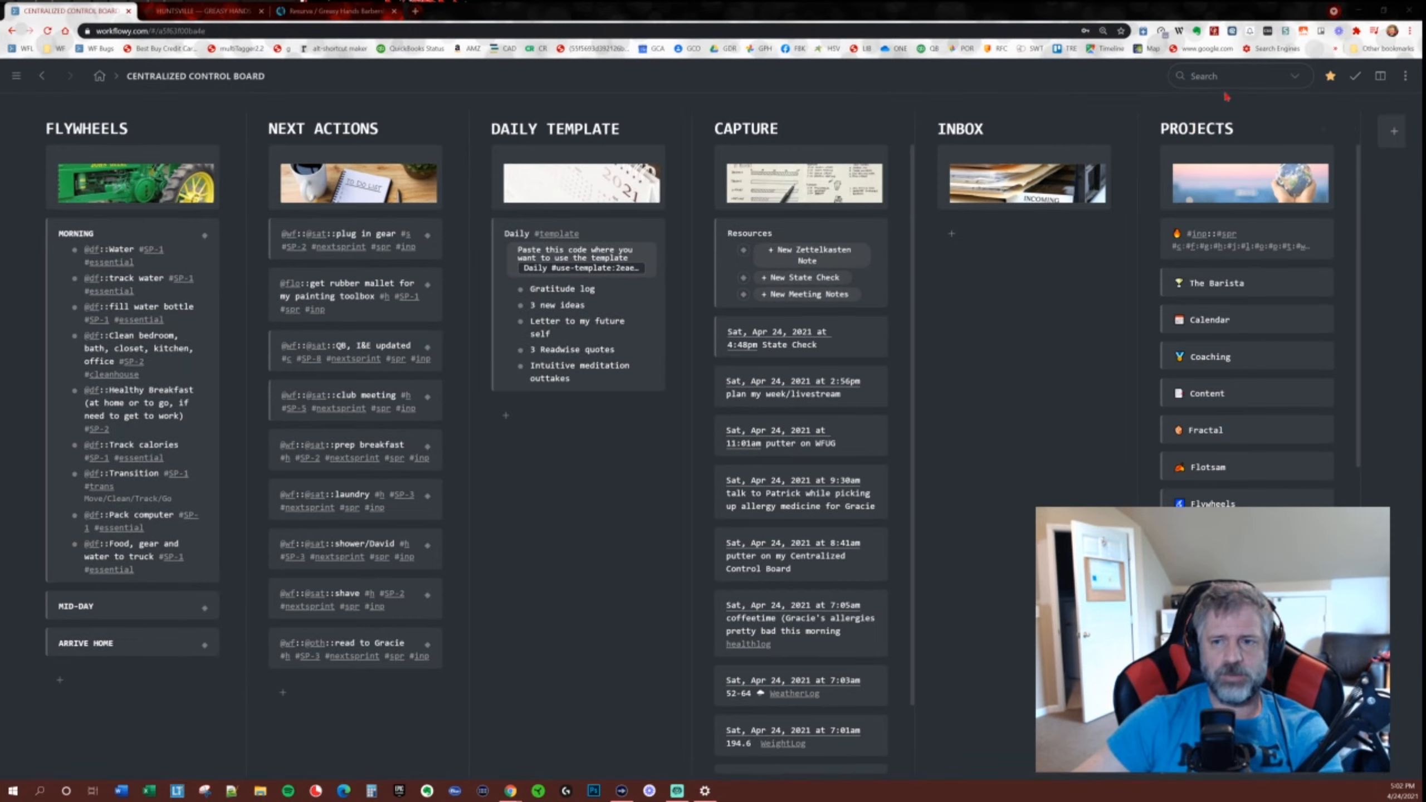
click(616, 443)
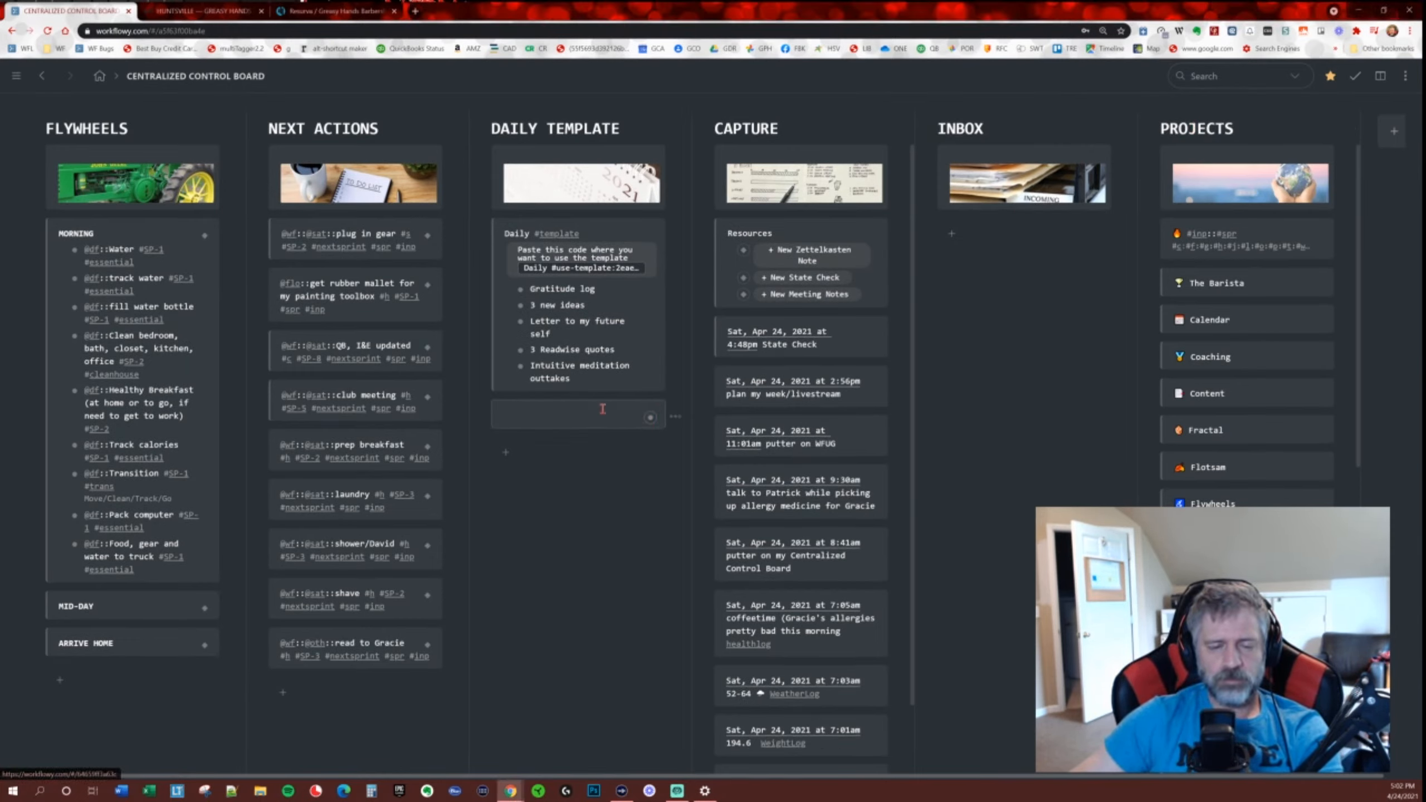
click(554, 369)
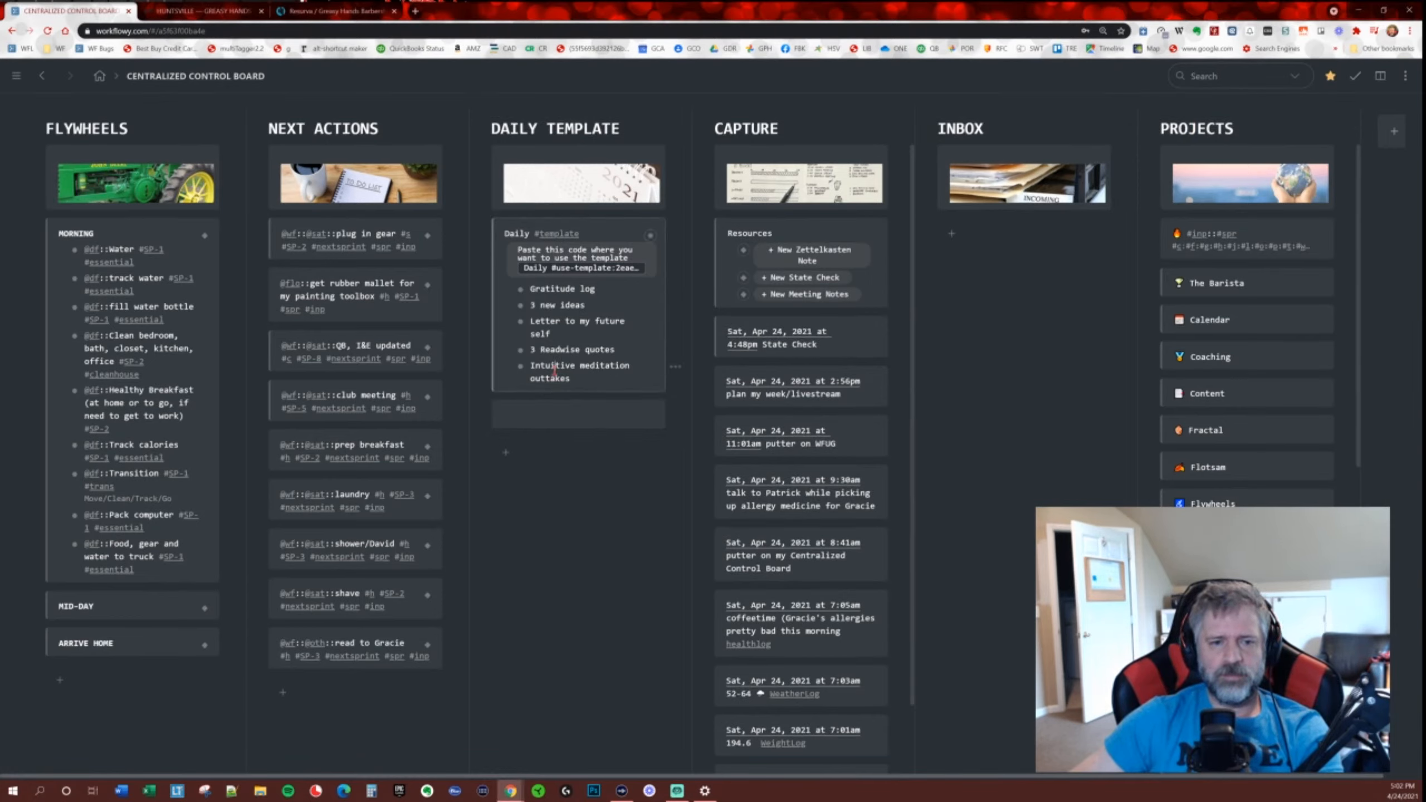
key(ctrl+Return)
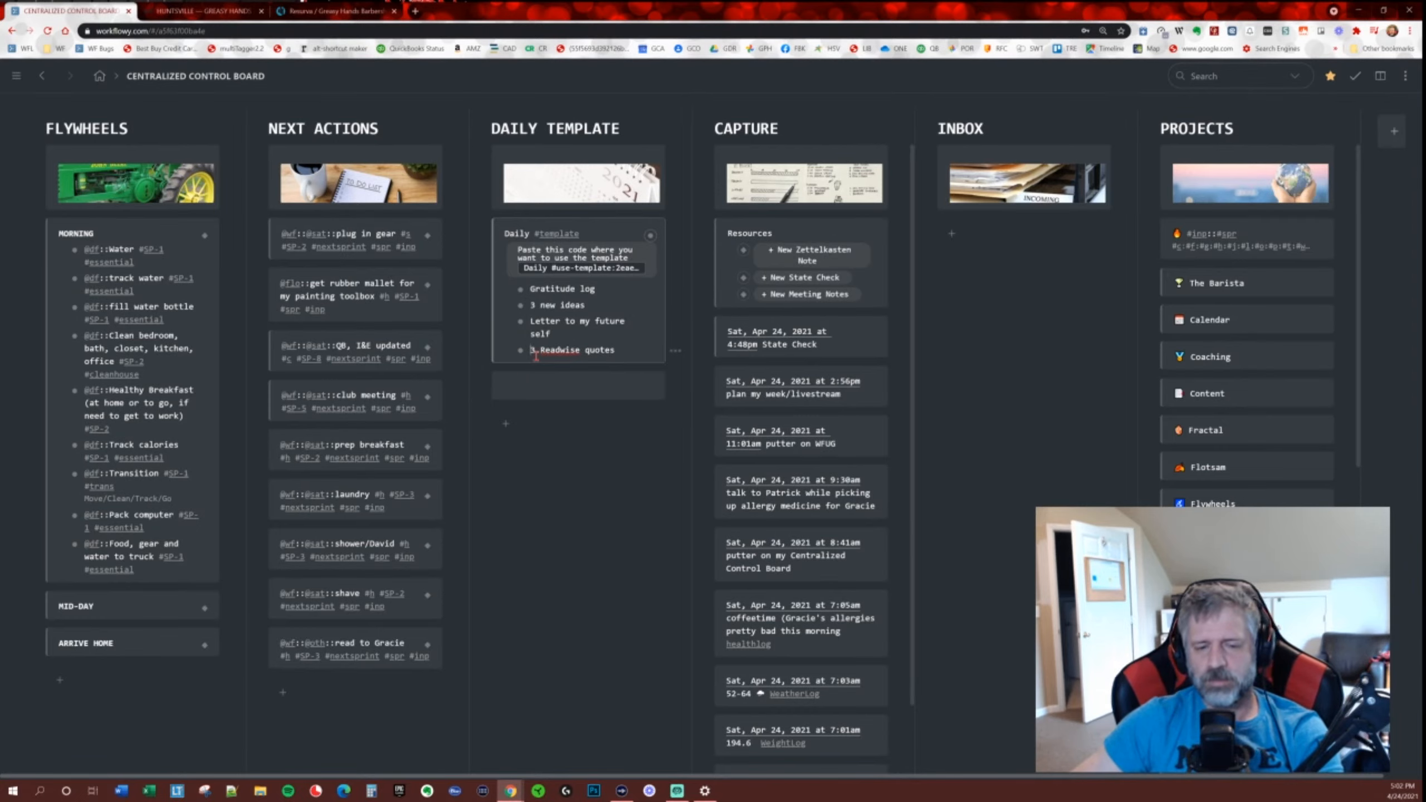
key(ctrl+z)
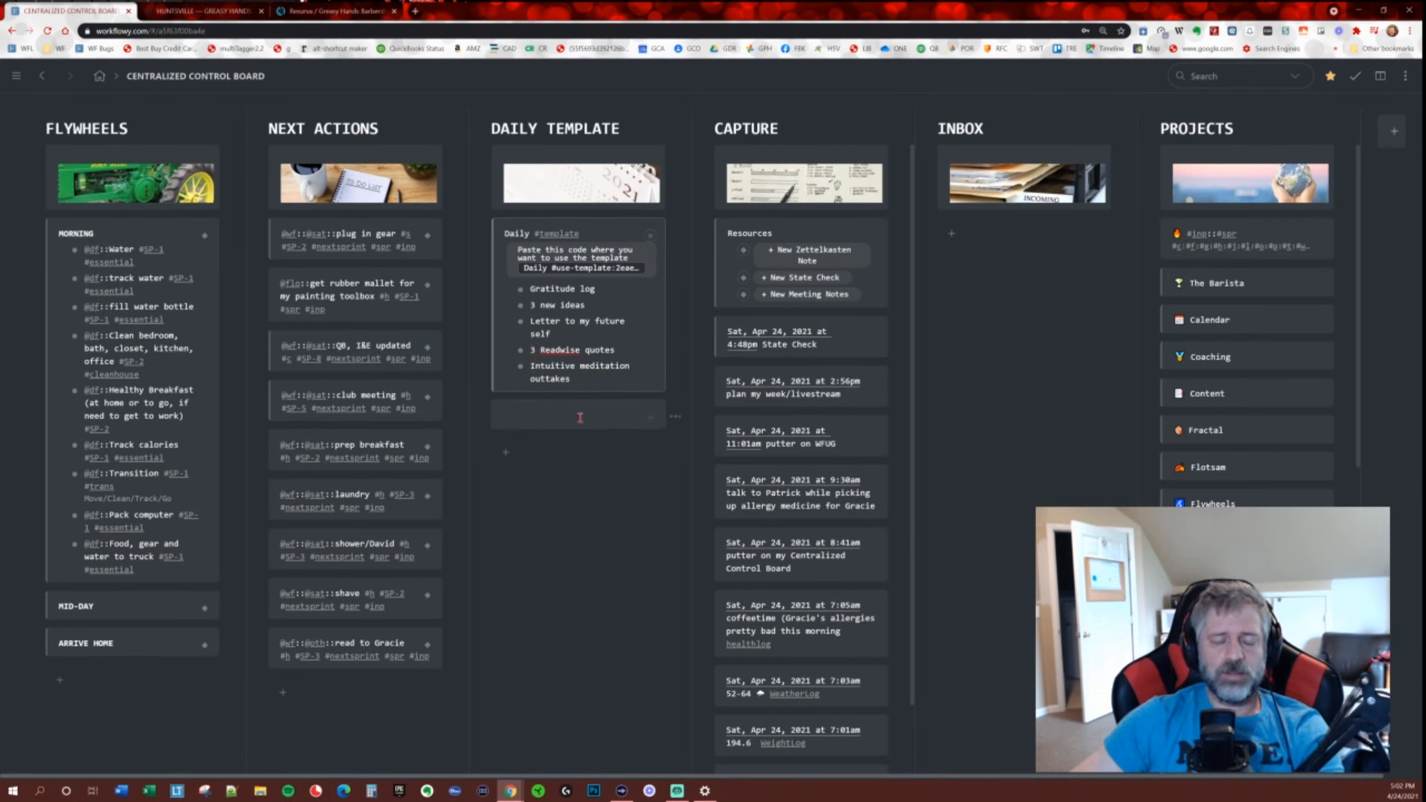
Show completed items on the board, hide them again, and delete the blank card under DAILY TEMPLATE.
key(ctrl+o)
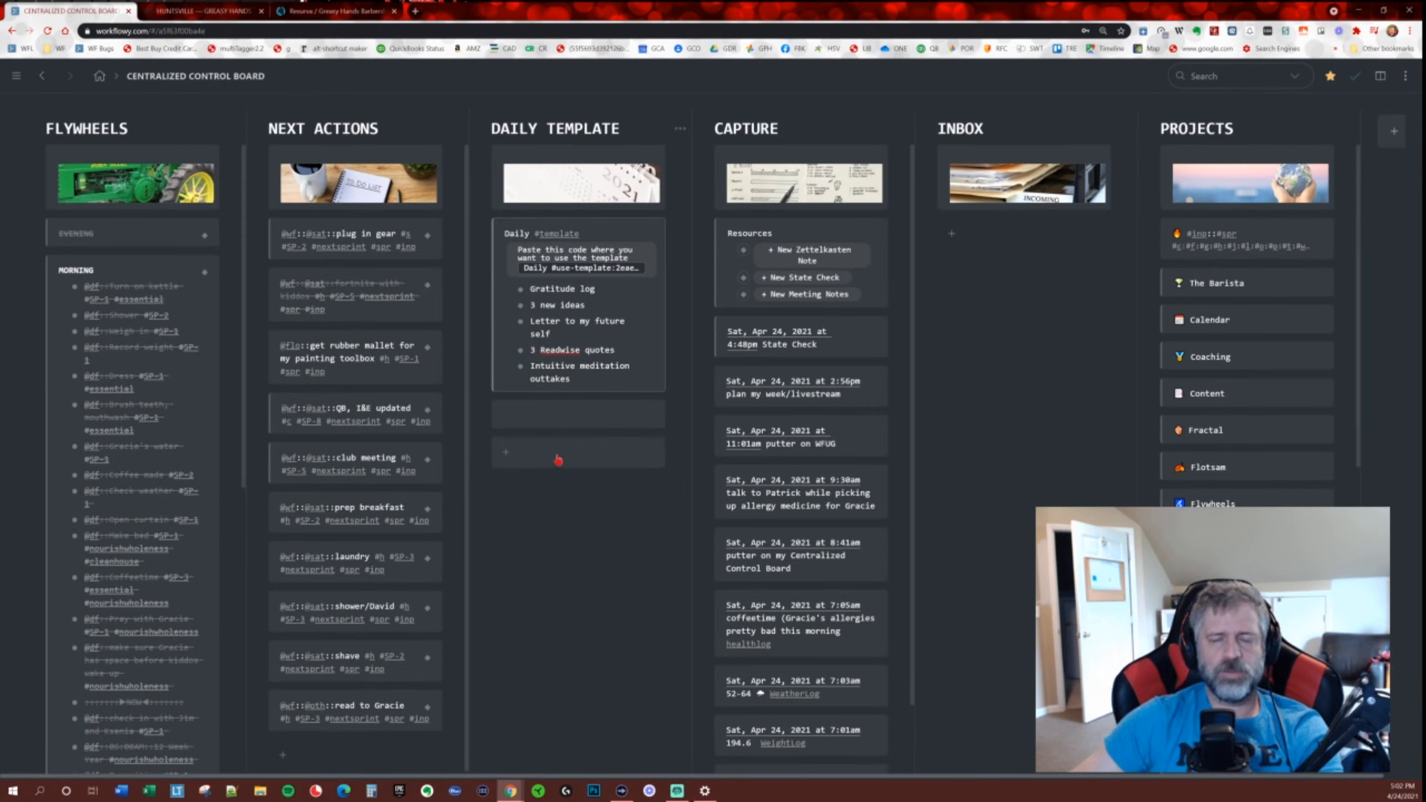
key(ctrl+o)
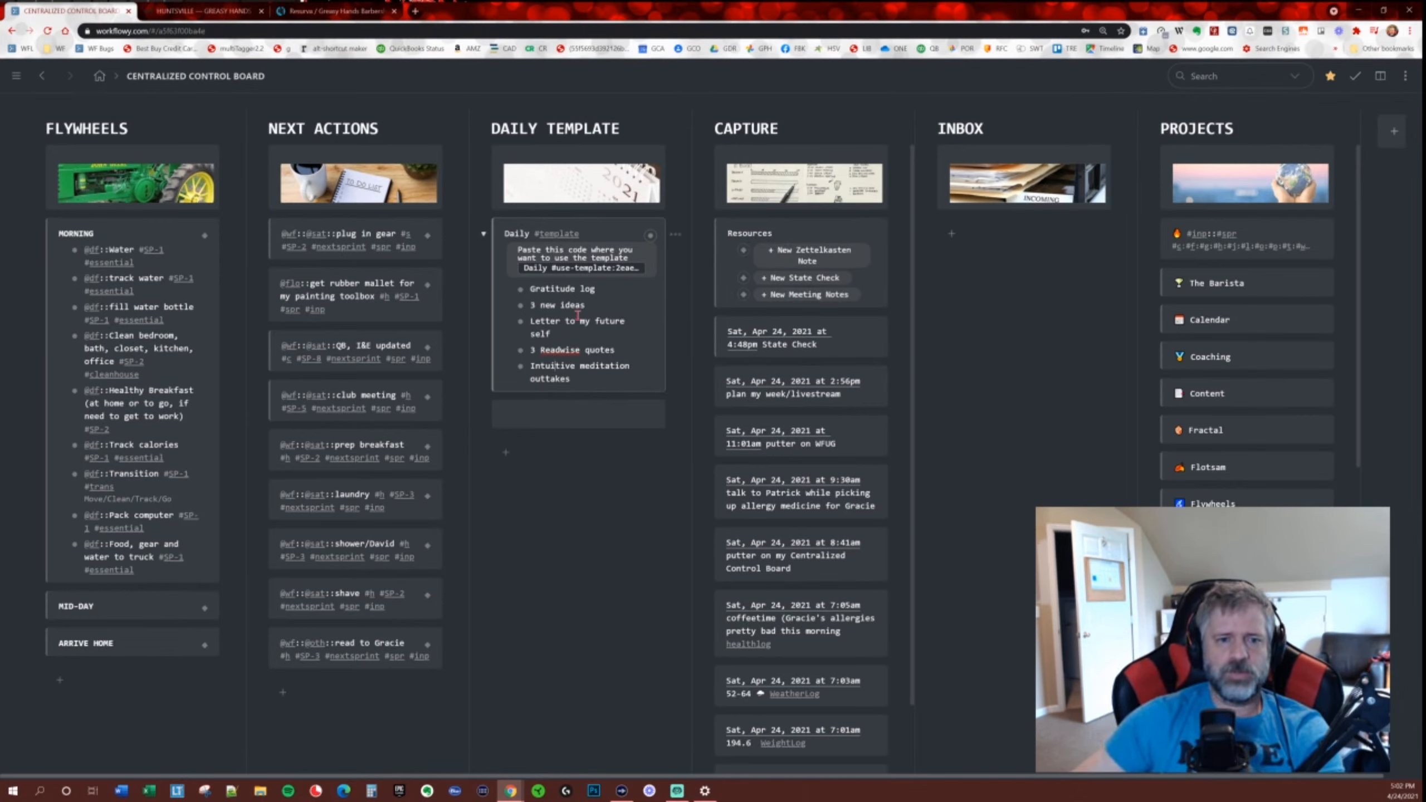
click(547, 413)
key(BackSpace)
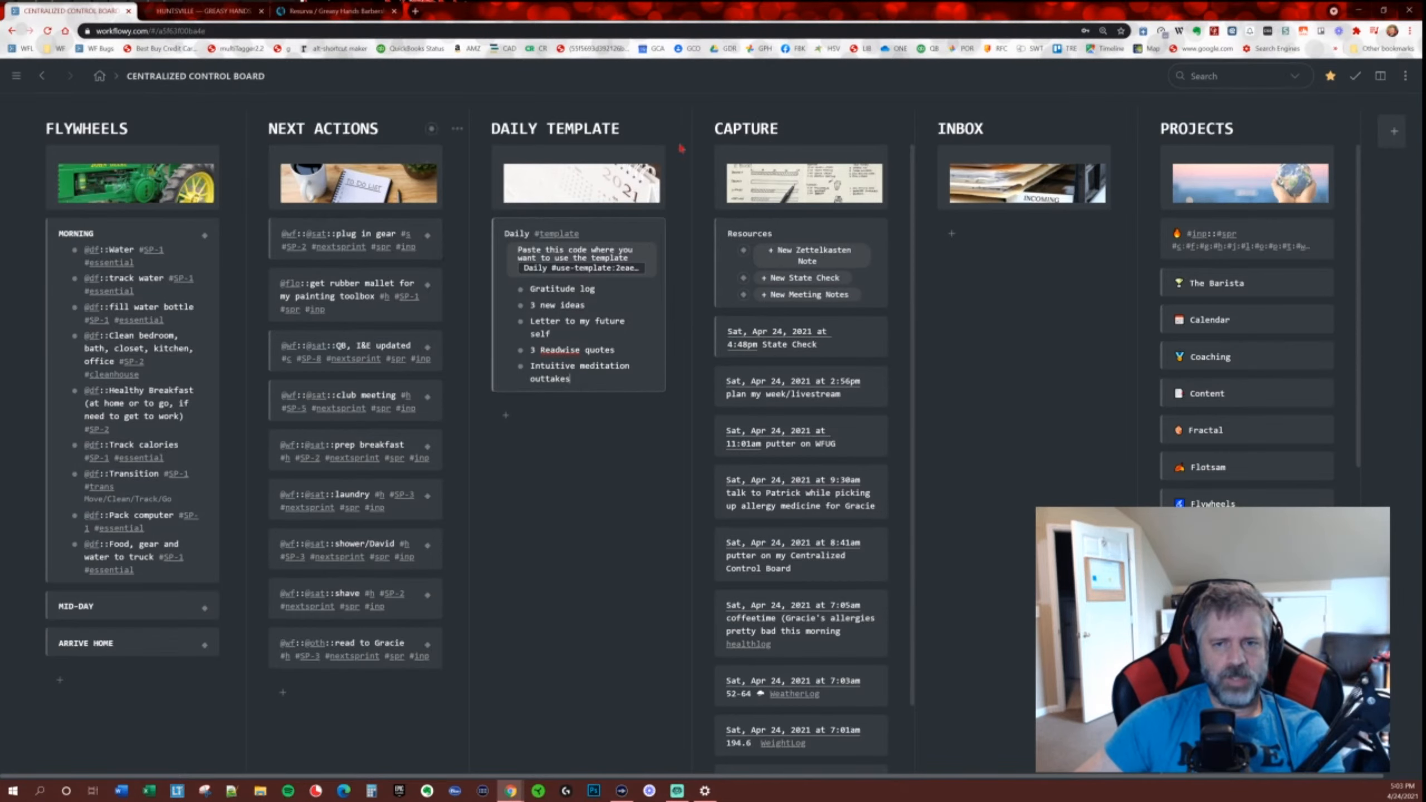
Open the PROJECTS list on its own, expand all of its projects and collapse them again.
click(1330, 132)
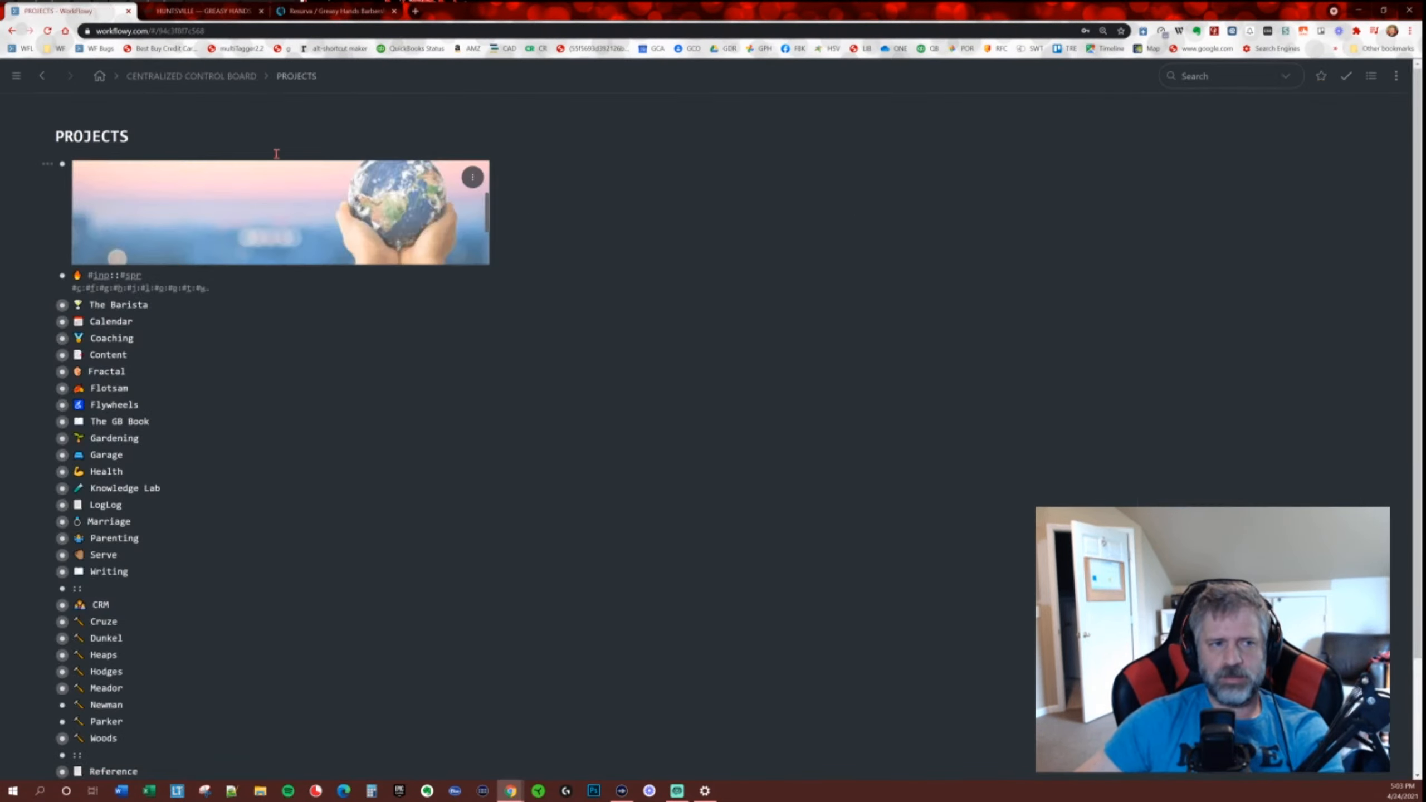
key(ctrl+space)
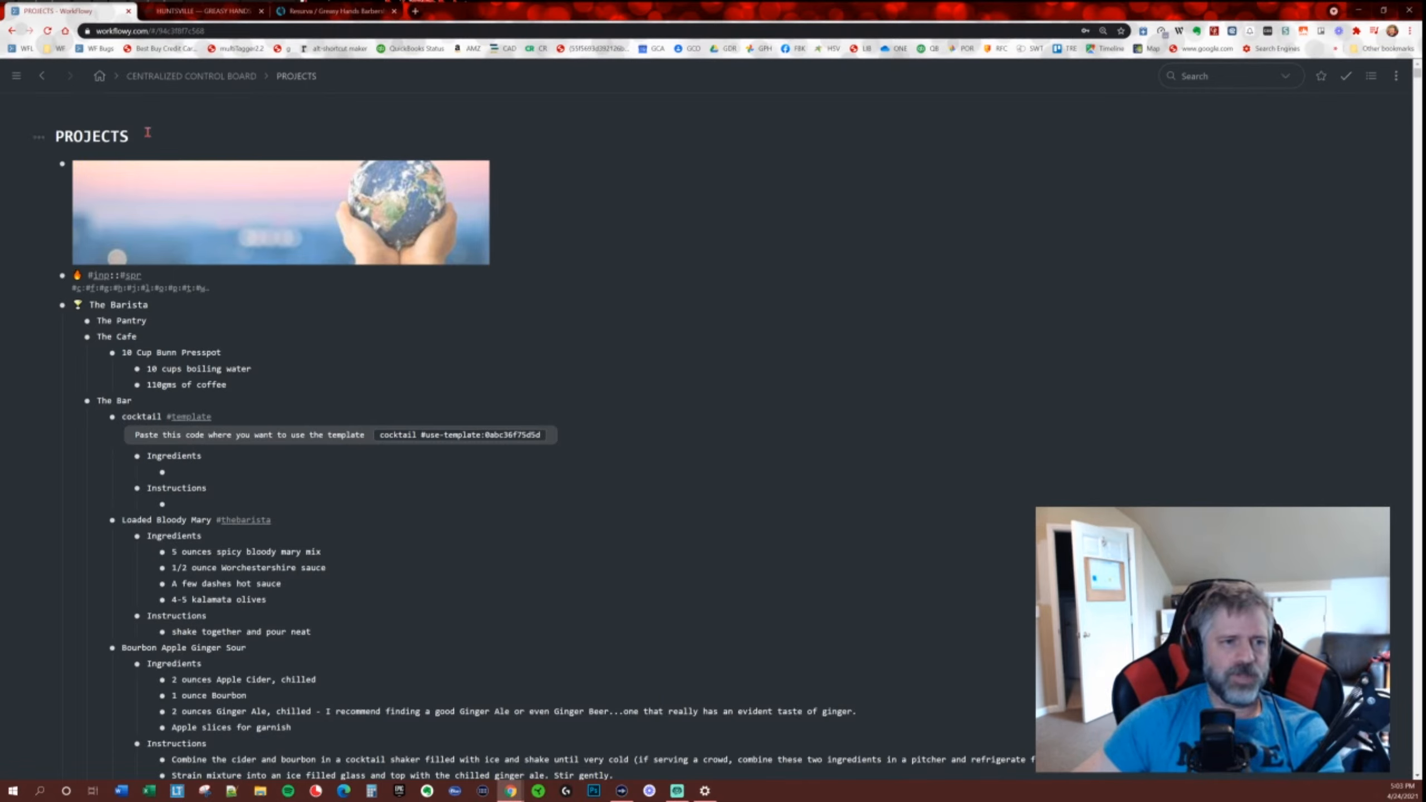
key(ctrl+space)
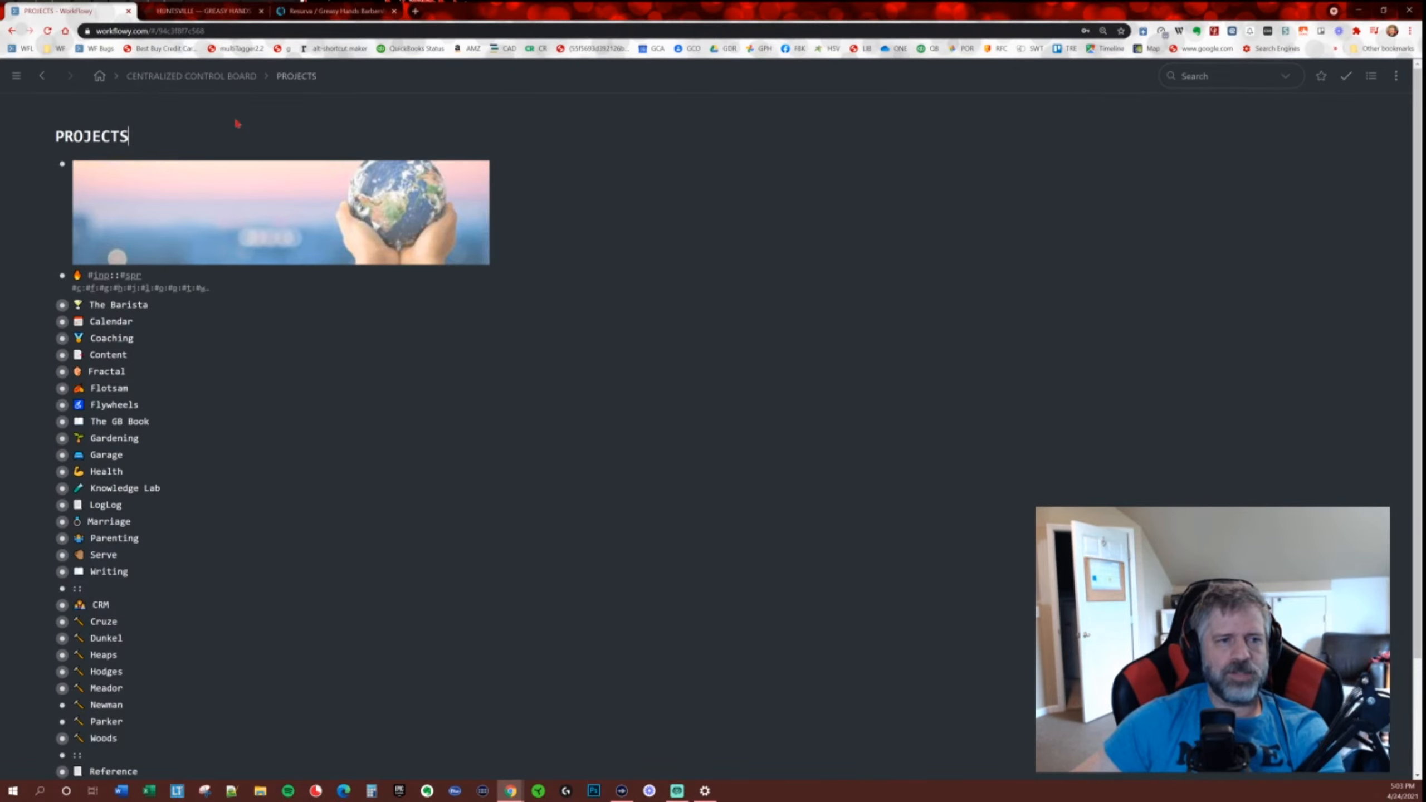
Expand the PROJECTS outline level by level down to its deepest items and return to the CENTRALIZED CONTROL BOARD.
key(ctrl+Down)
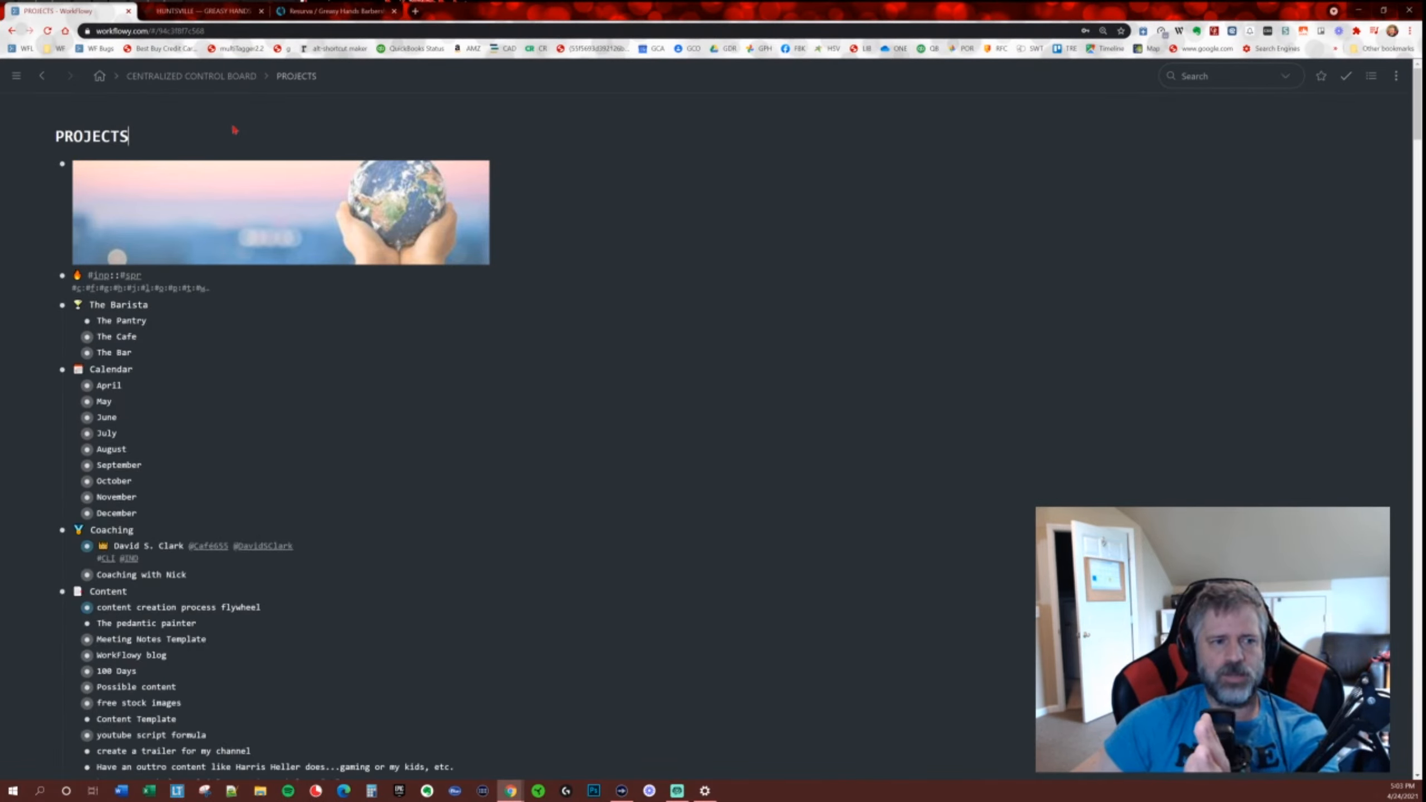
key(ctrl+Down)
key(ctrl+Down)
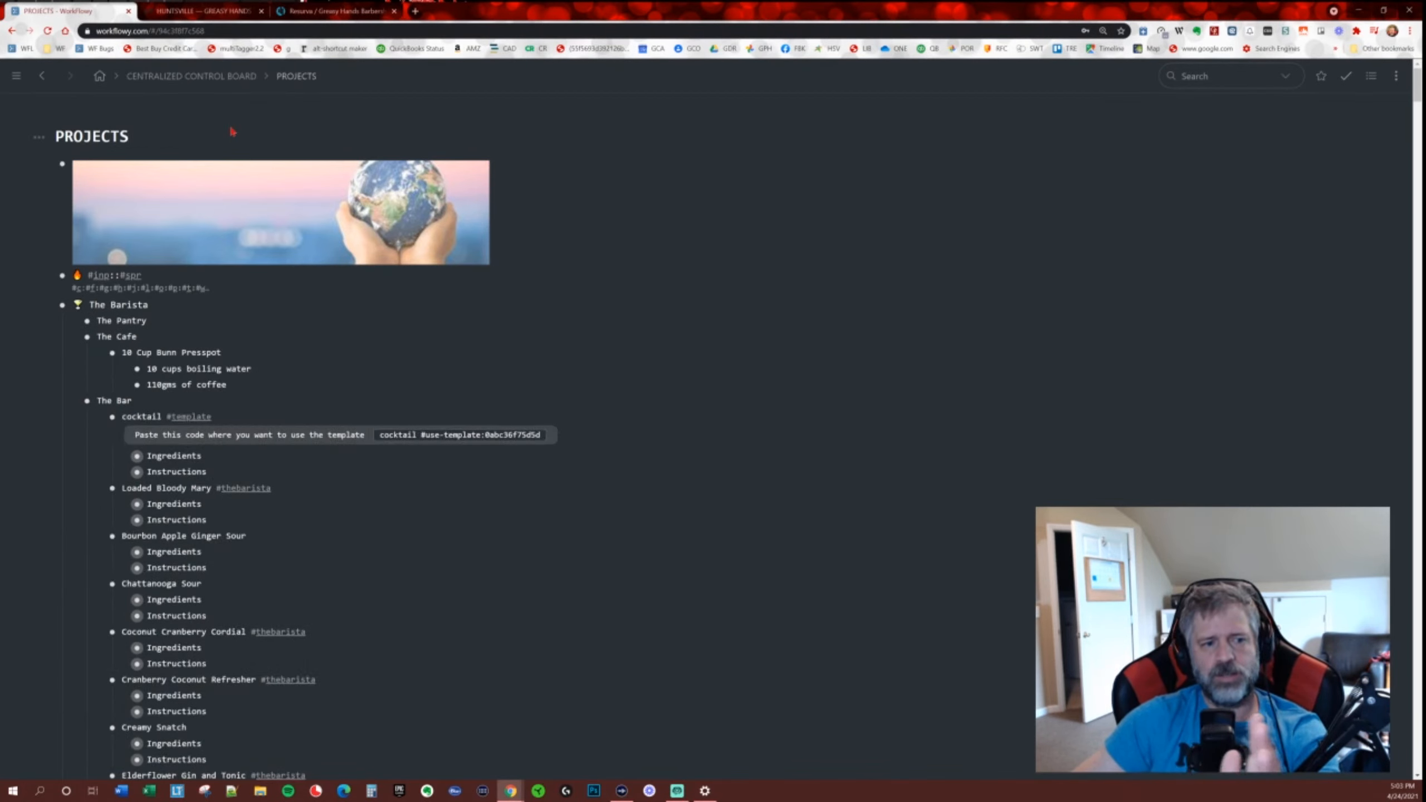
key(ctrl+Down)
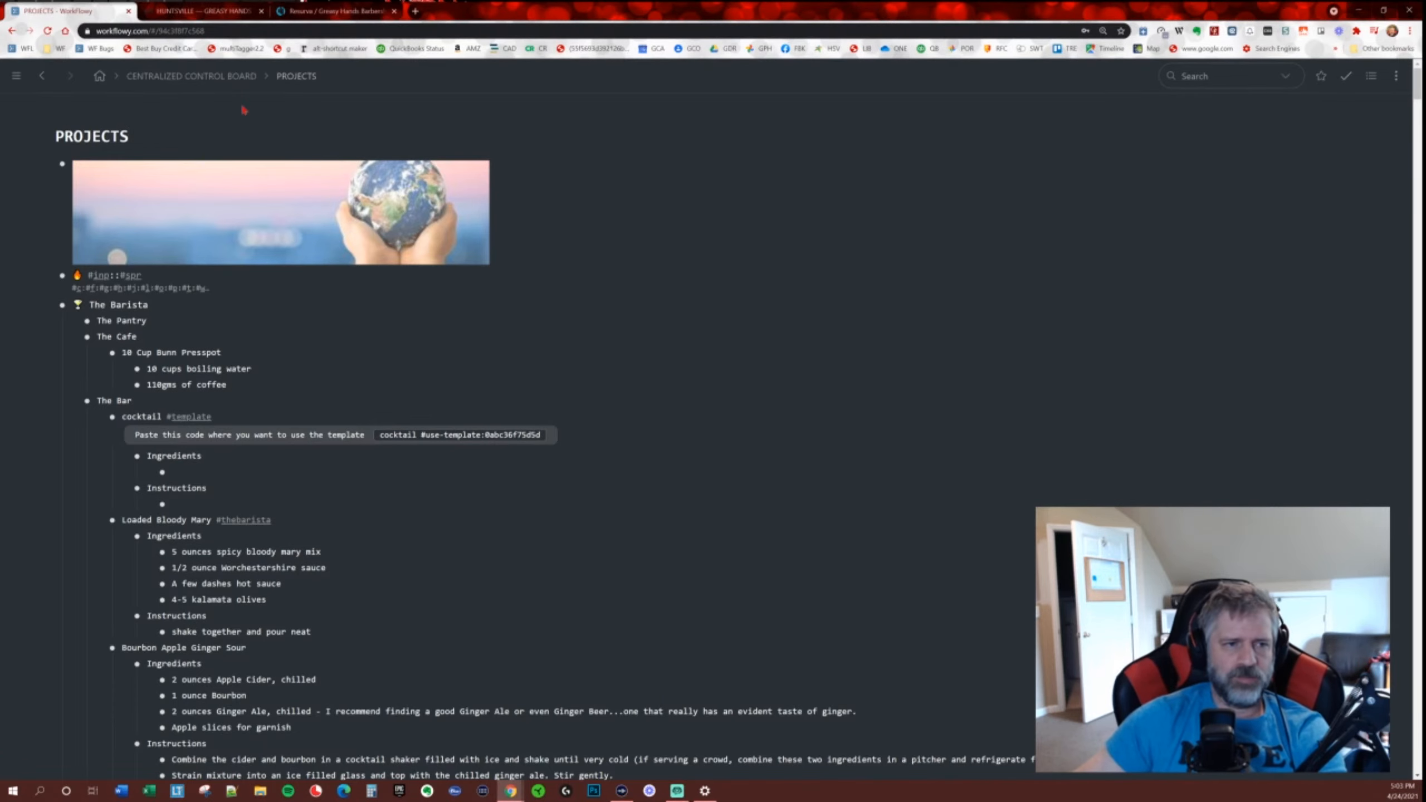
click(167, 77)
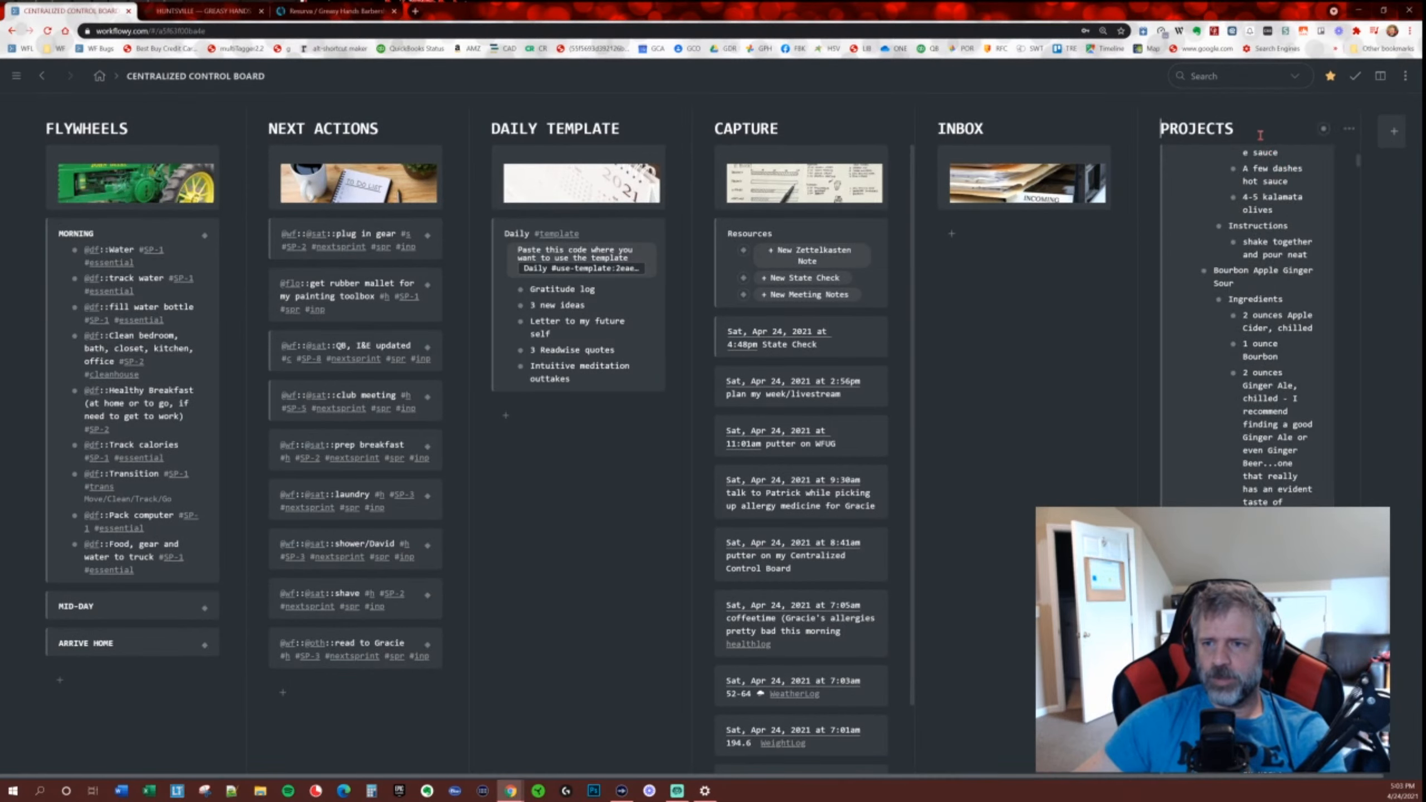
Open the PROJECTS list on its own, collapse all of its projects, and go back to the board.
click(1255, 128)
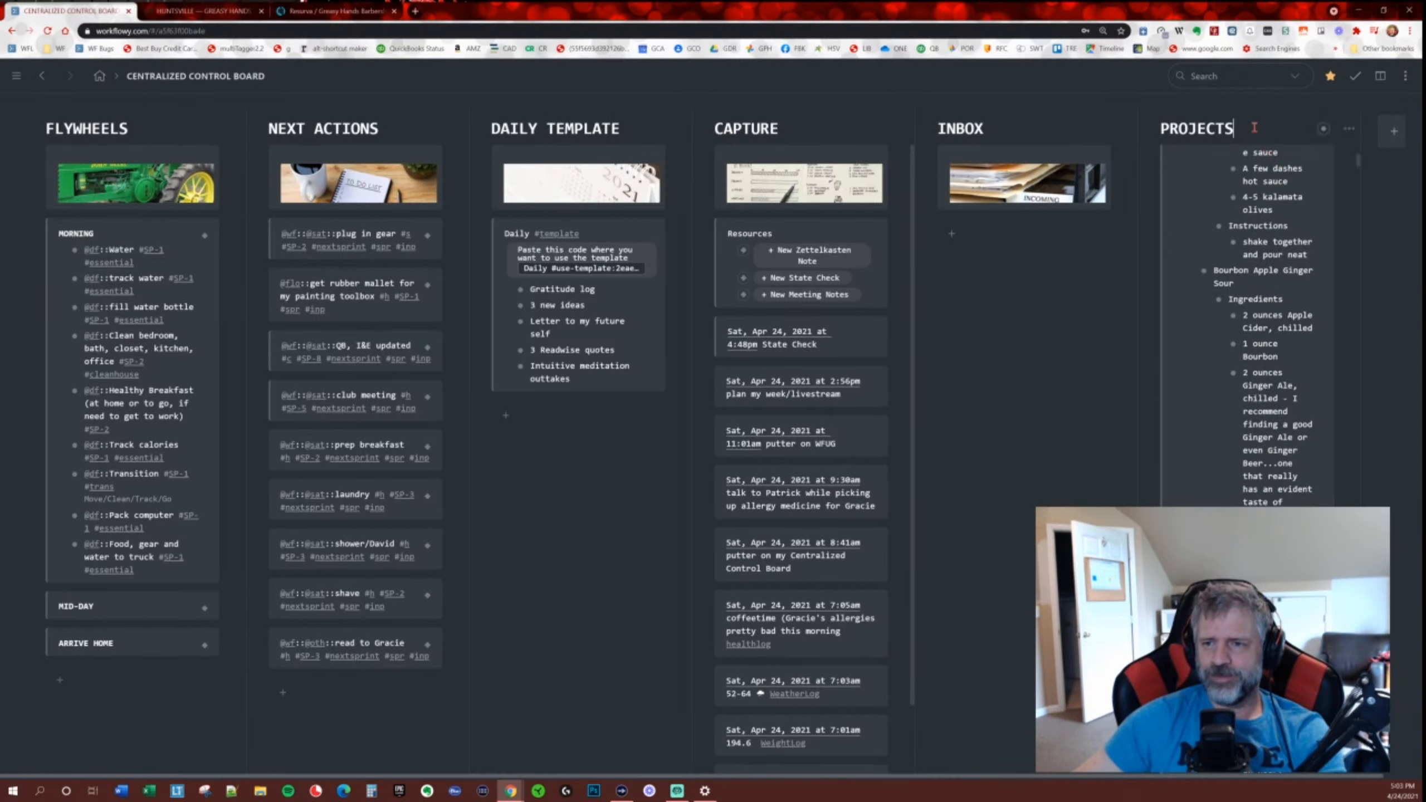
click(1324, 129)
click(163, 129)
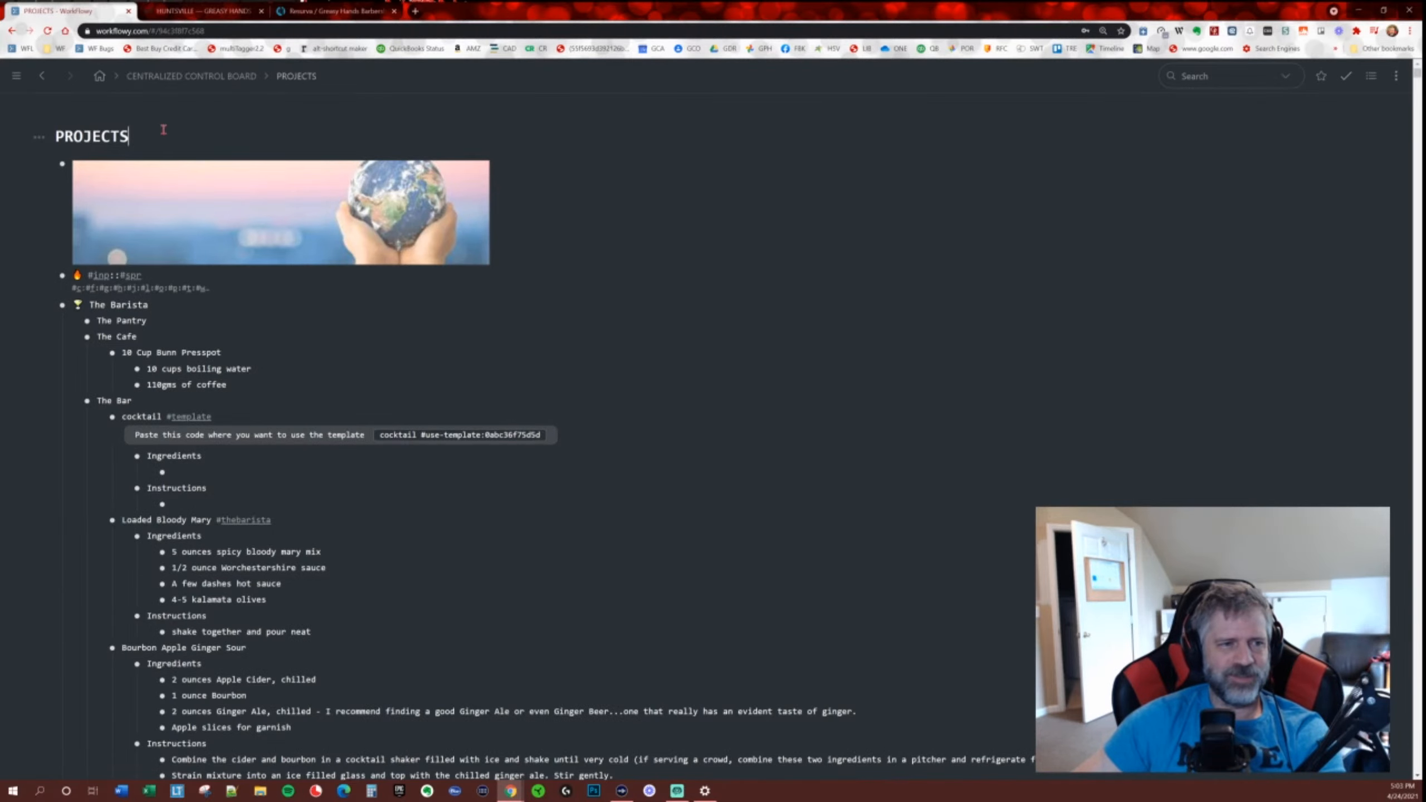
key(ctrl+space)
key(ctrl+space)
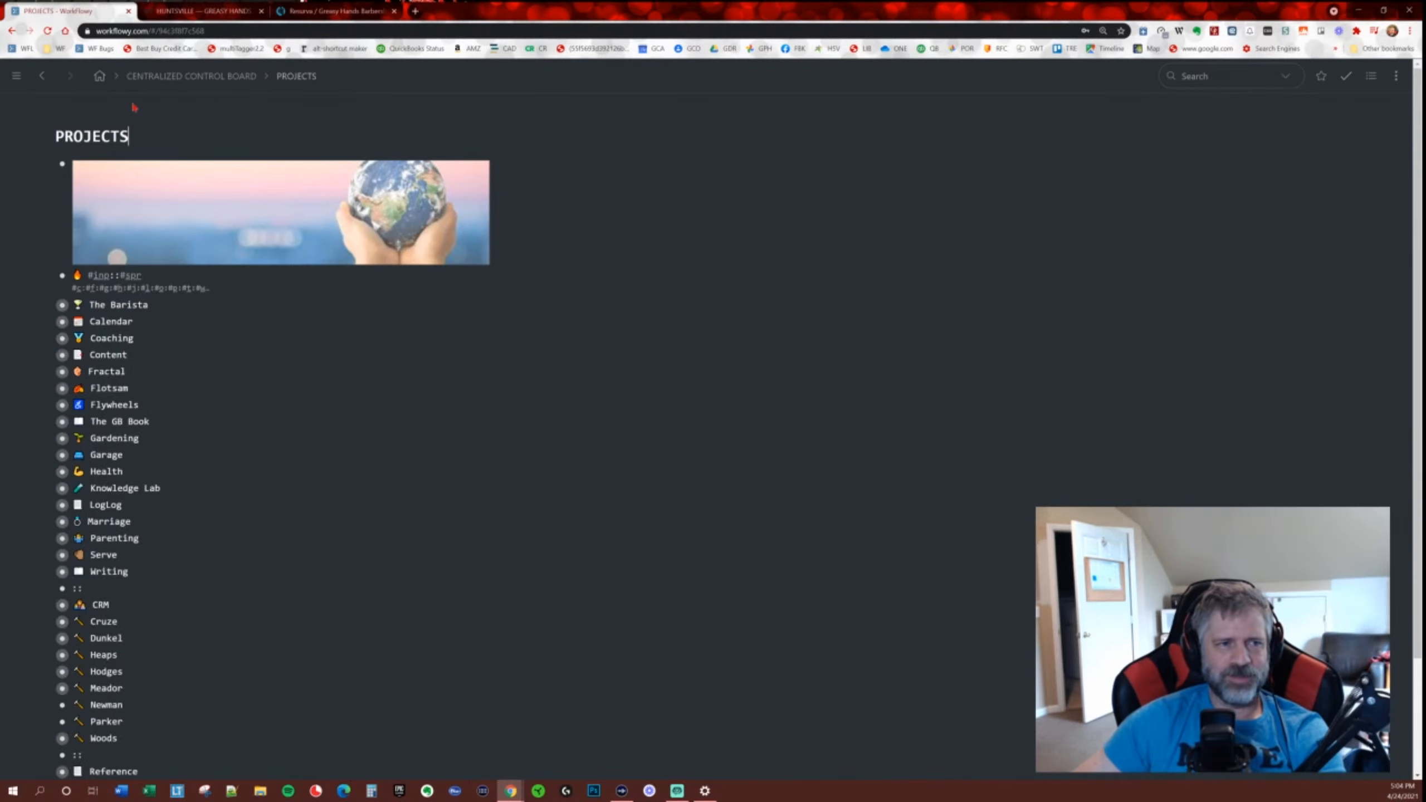
click(191, 77)
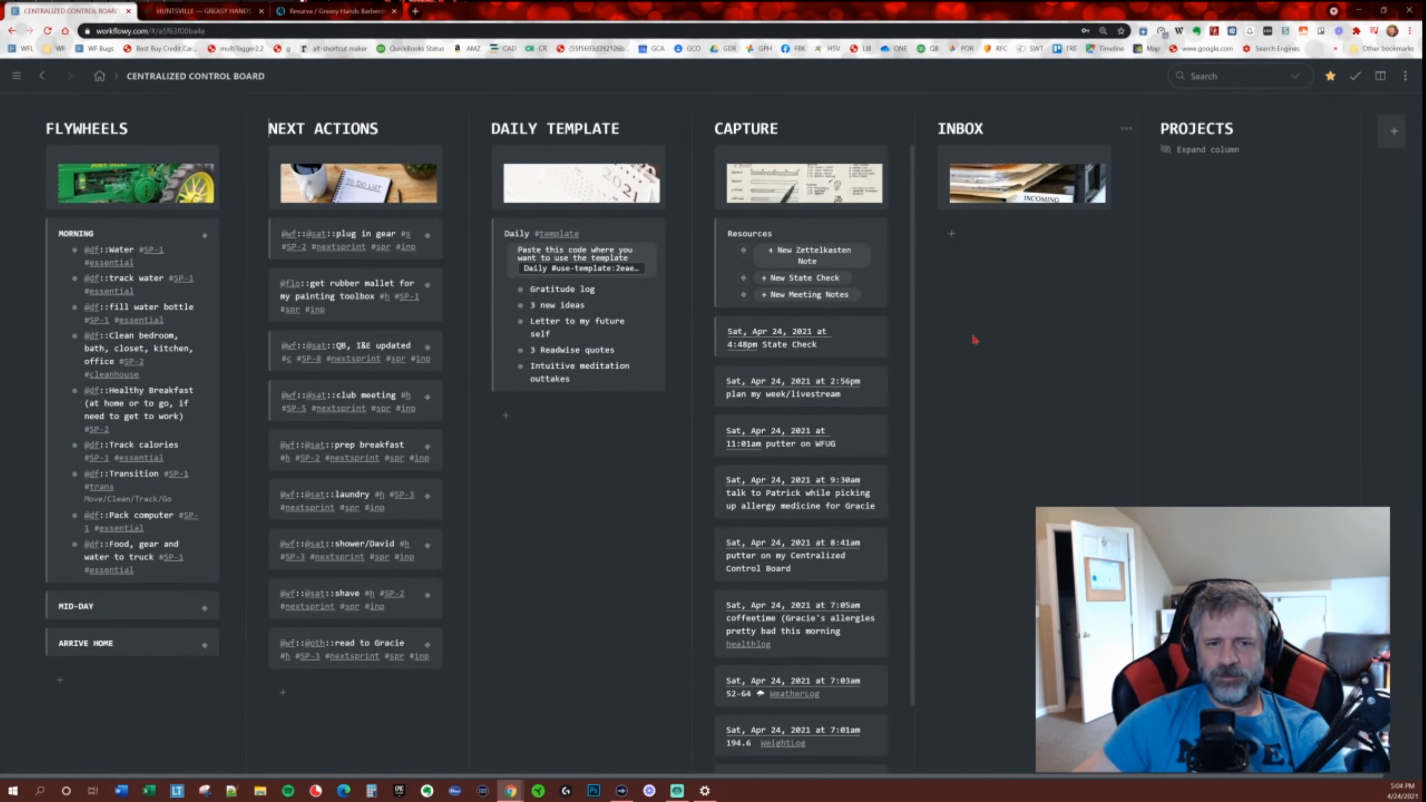
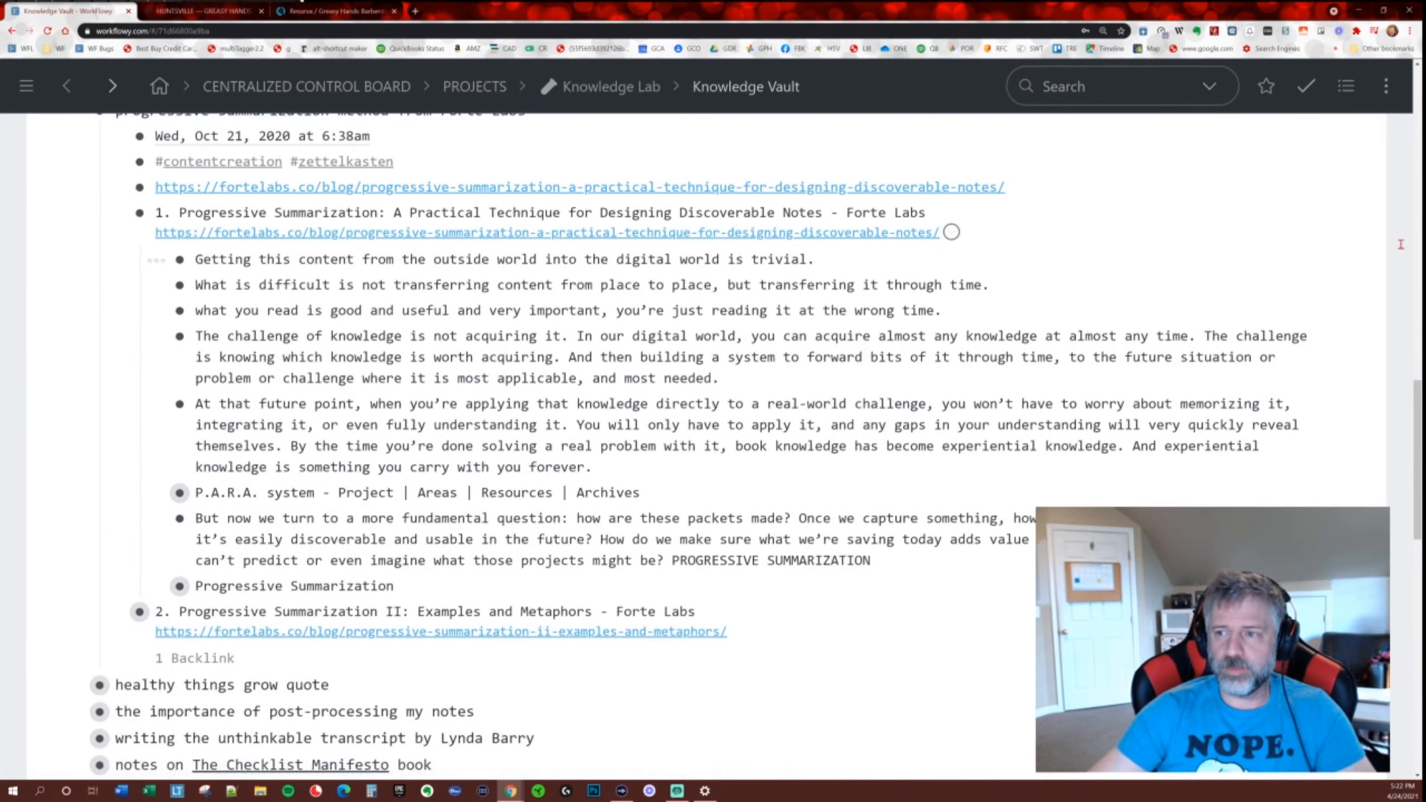
Review the progressive summarization note in the Knowledge Vault, including part 2 on examples and metaphors and the note's backlink.
scroll(406, 415, down, 1)
scroll(406, 415, up, 1)
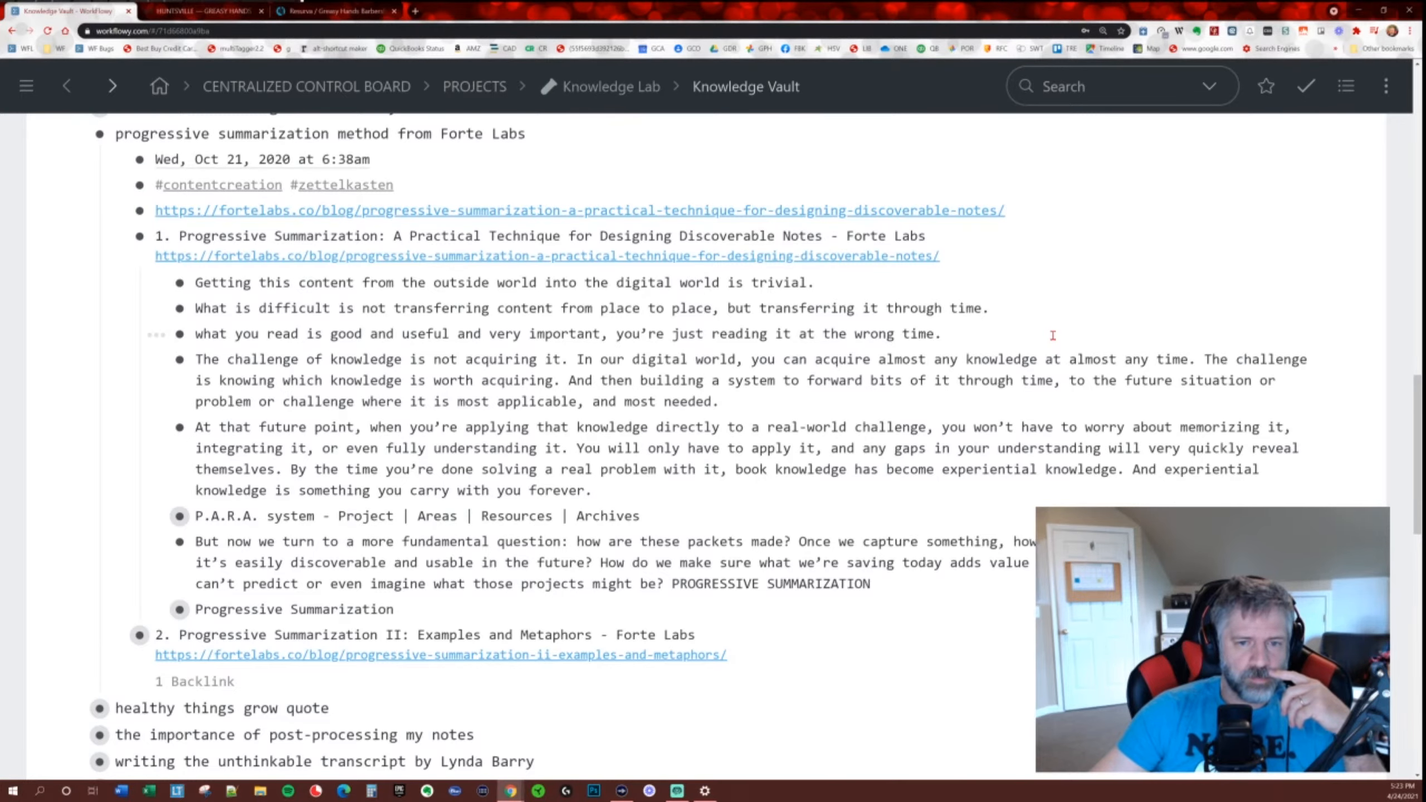
scroll(1053, 335, down, 2)
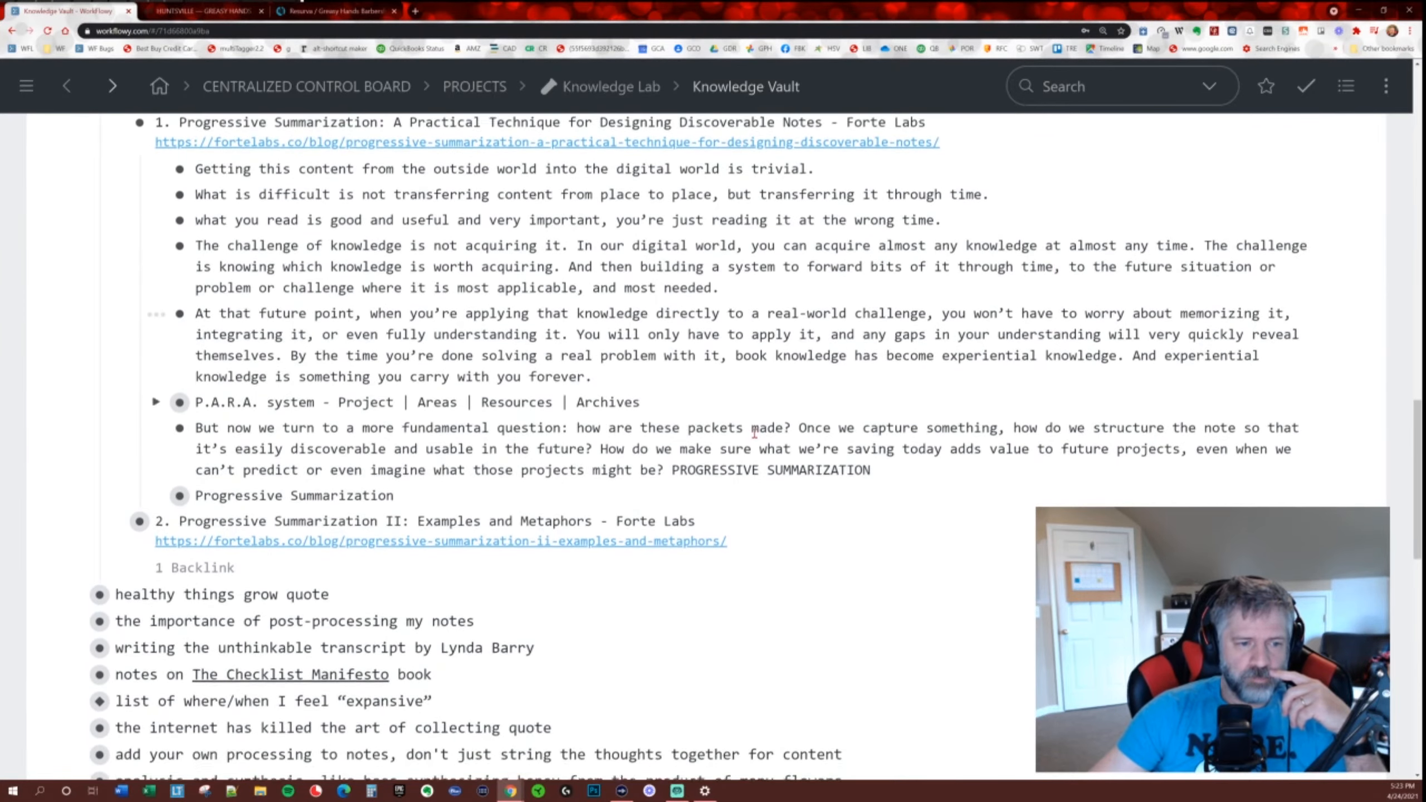
click(115, 487)
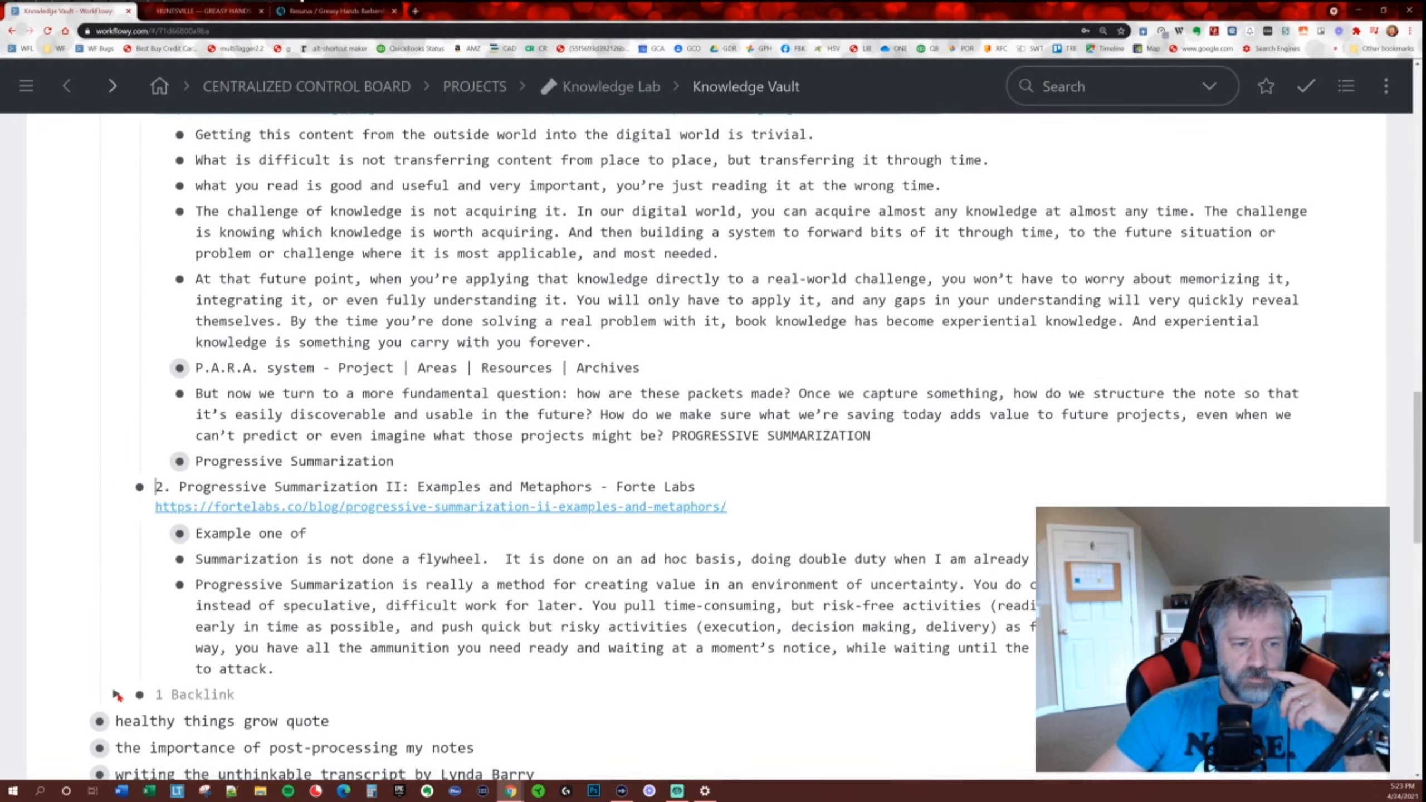
click(116, 696)
scroll(366, 676, down, 1)
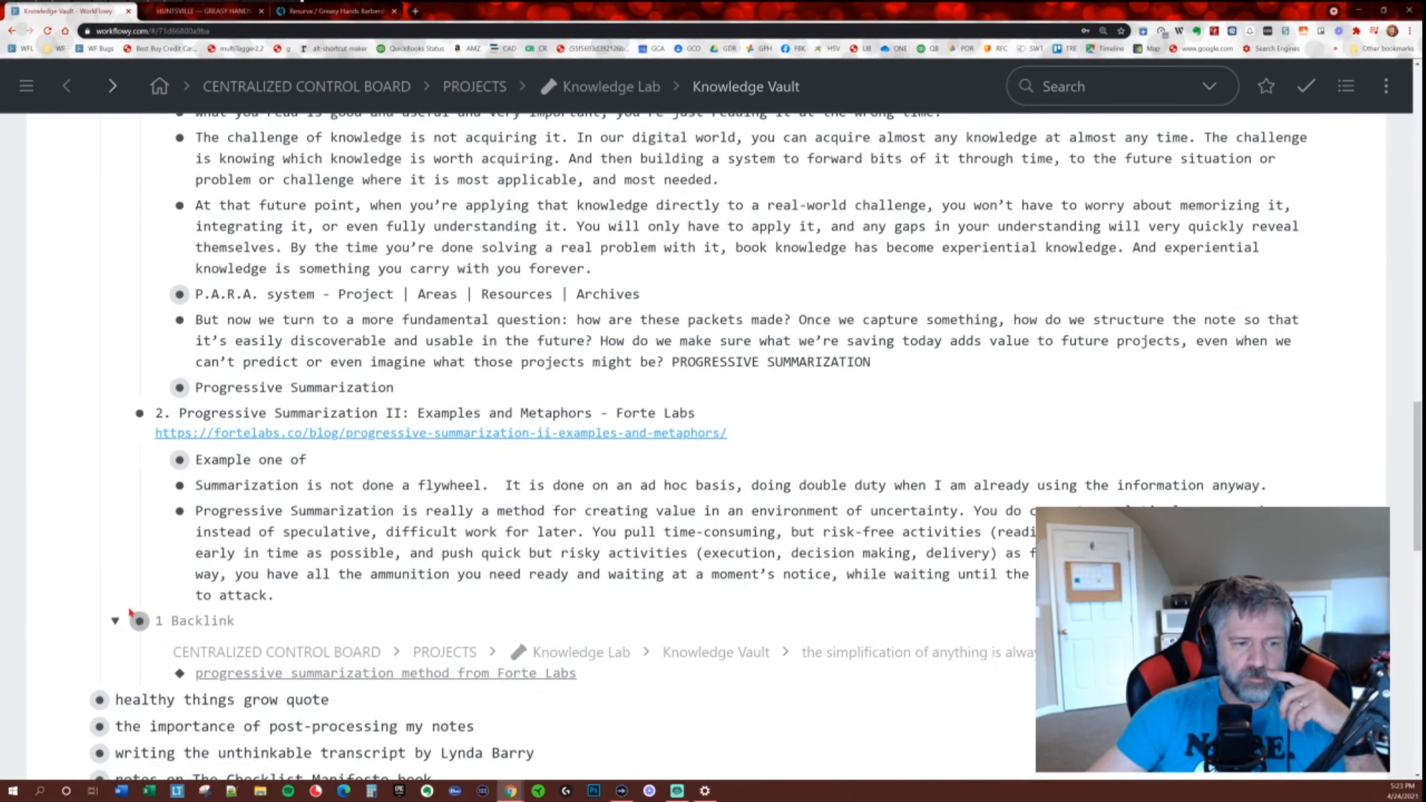
click(116, 622)
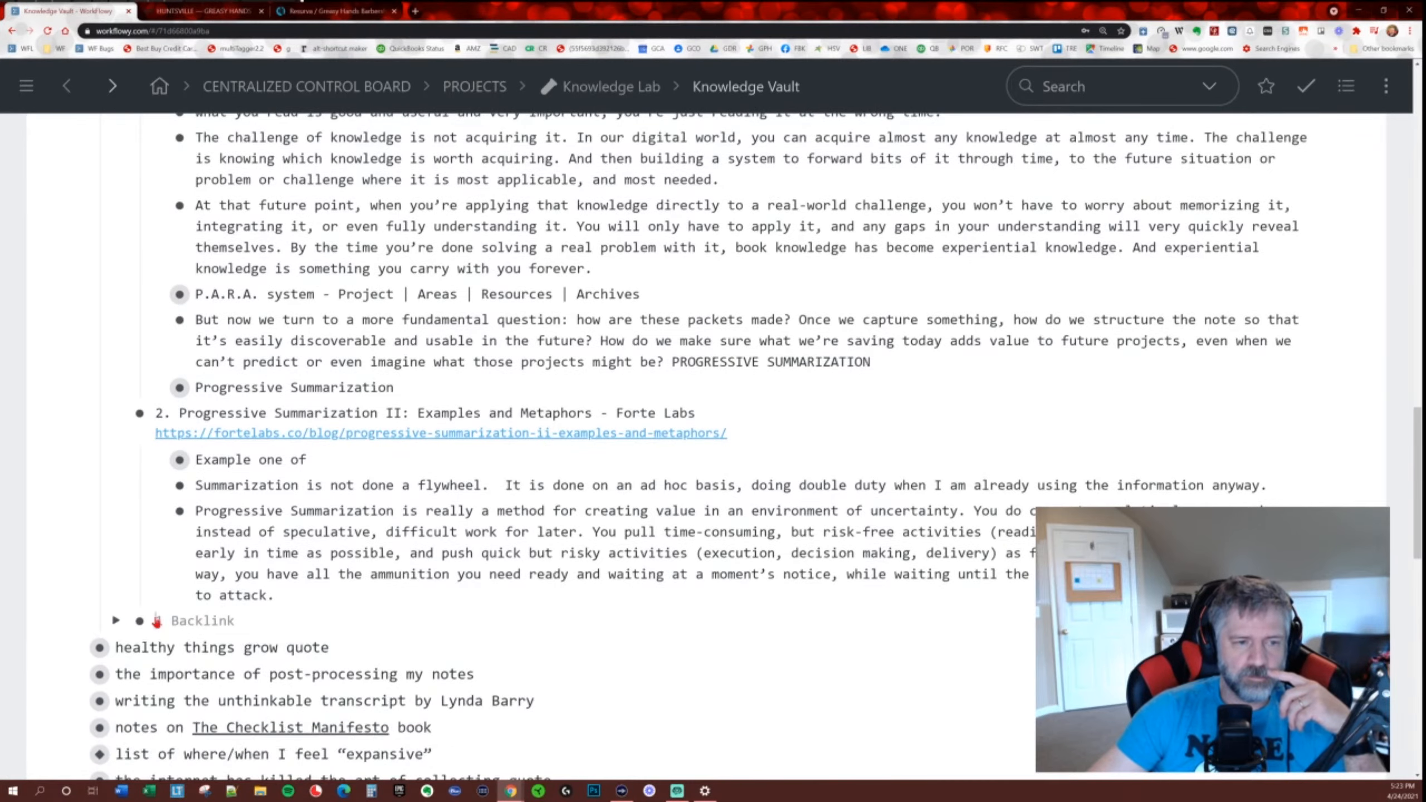
scroll(375, 620, up, 3)
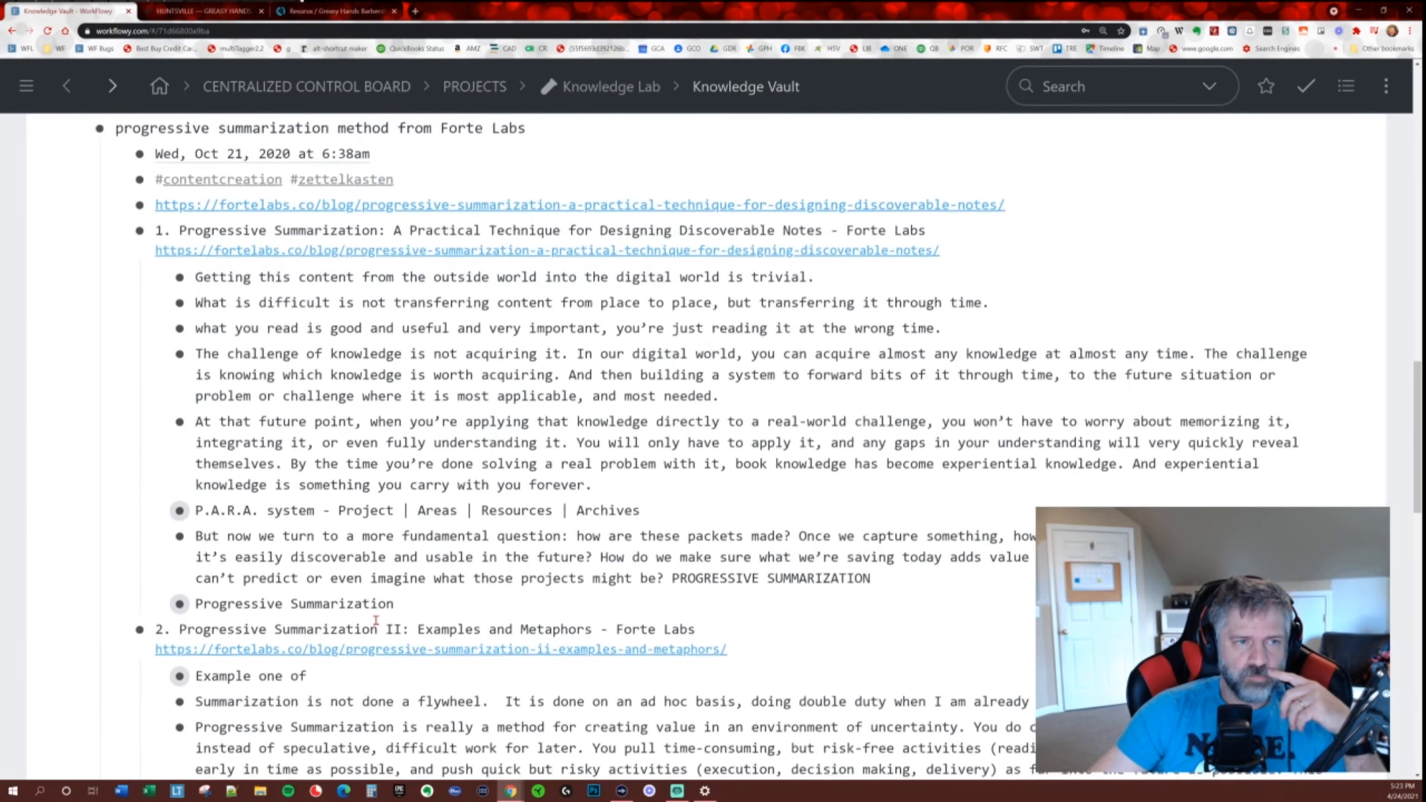
Collapse the progressive summarization method from Forte Labs note and copy a mirror of it.
scroll(375, 619, up, 4)
click(76, 356)
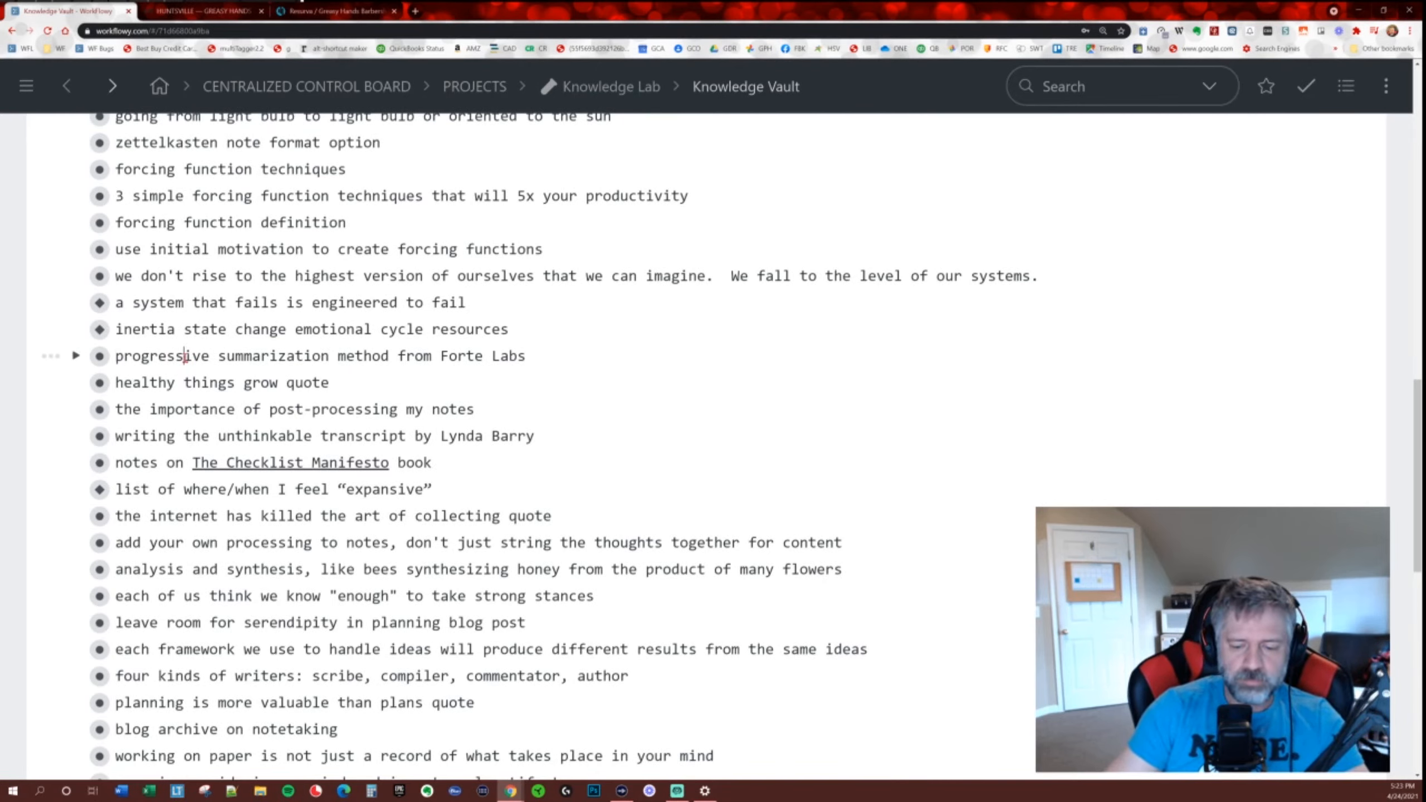
key(alt+shift+m)
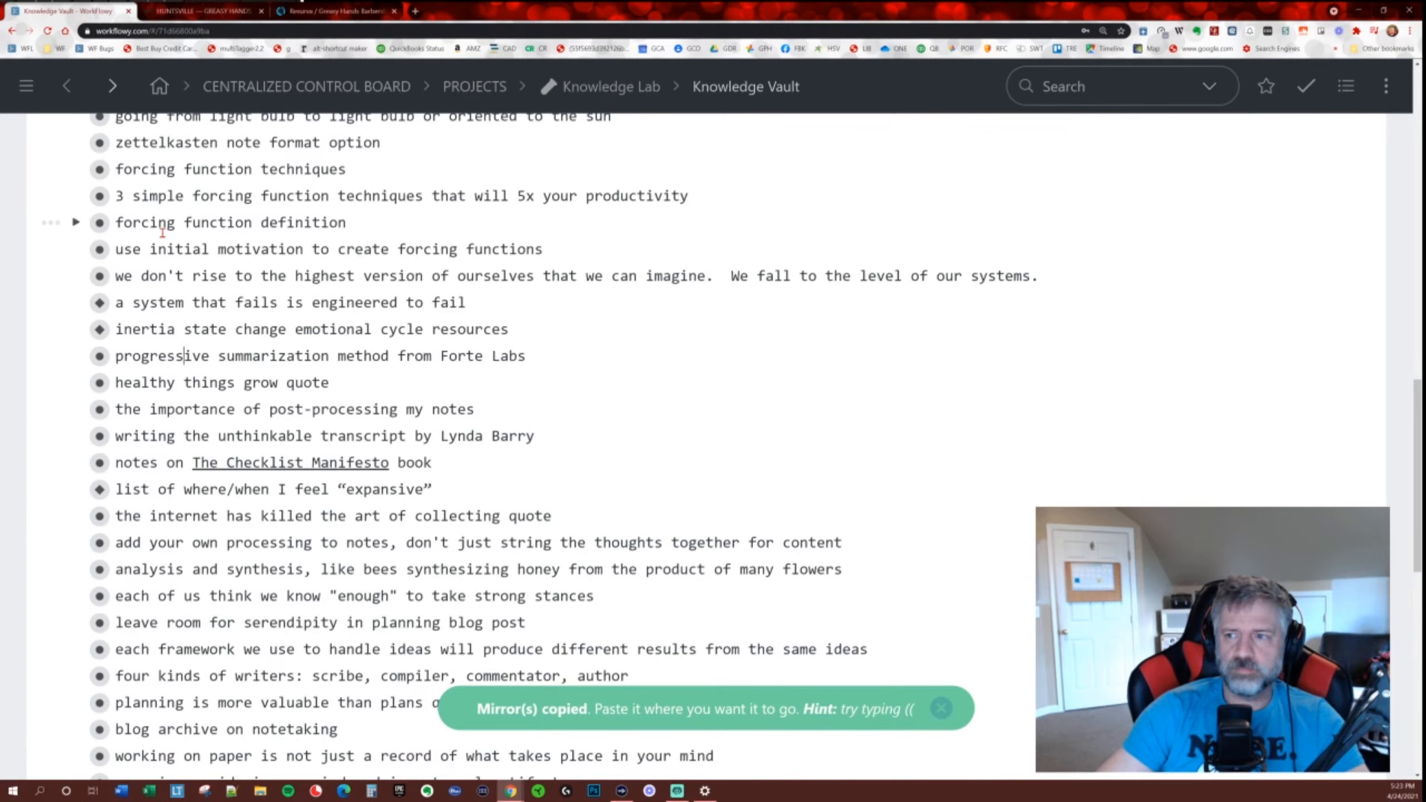
Paste the copied mirror as a new card under DAILY TEMPLATE on the CENTRALIZED CONTROL BOARD and move it above the Daily card.
click(353, 102)
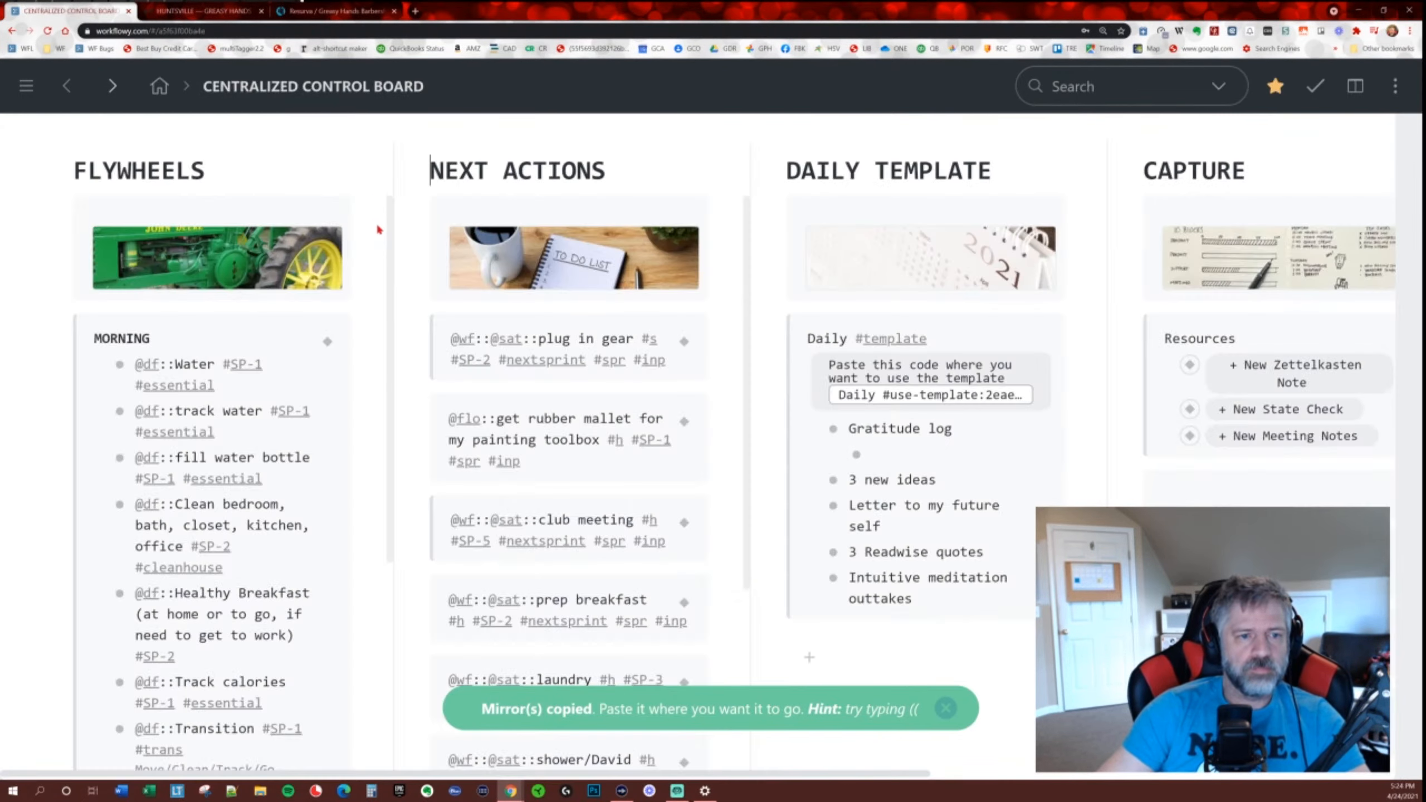
key(ctrl+minus)
key(ctrl+minus)
key(ctrl+minus)
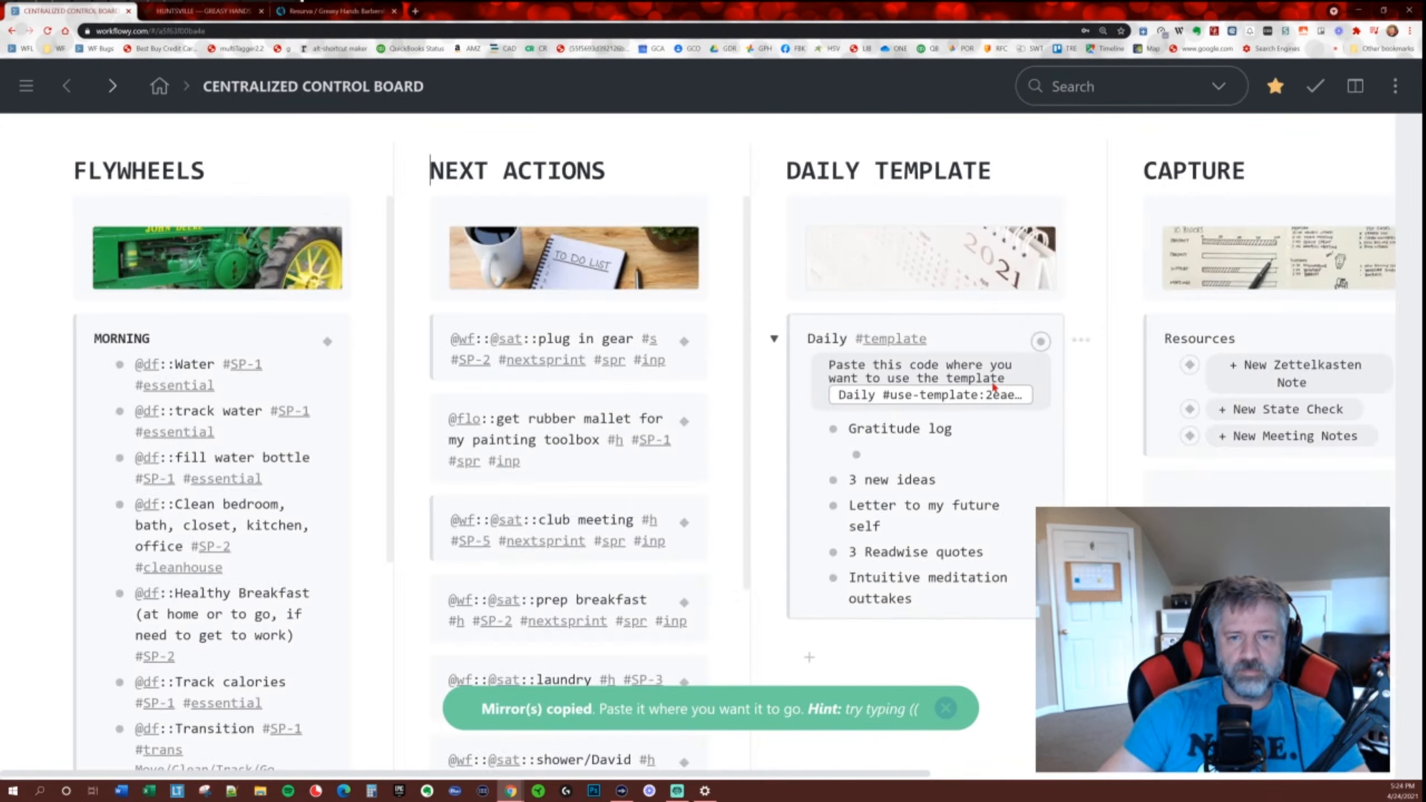
click(992, 383)
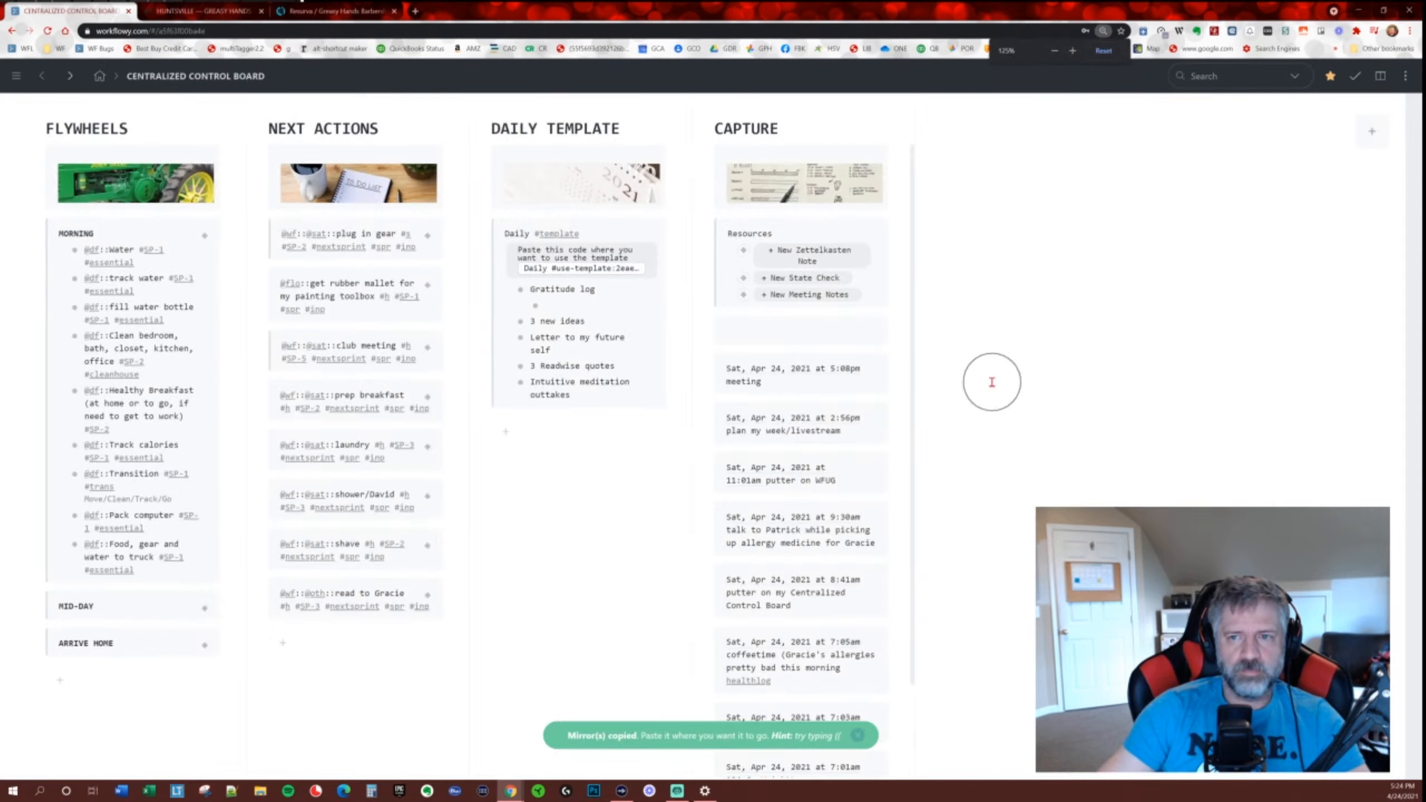
click(600, 429)
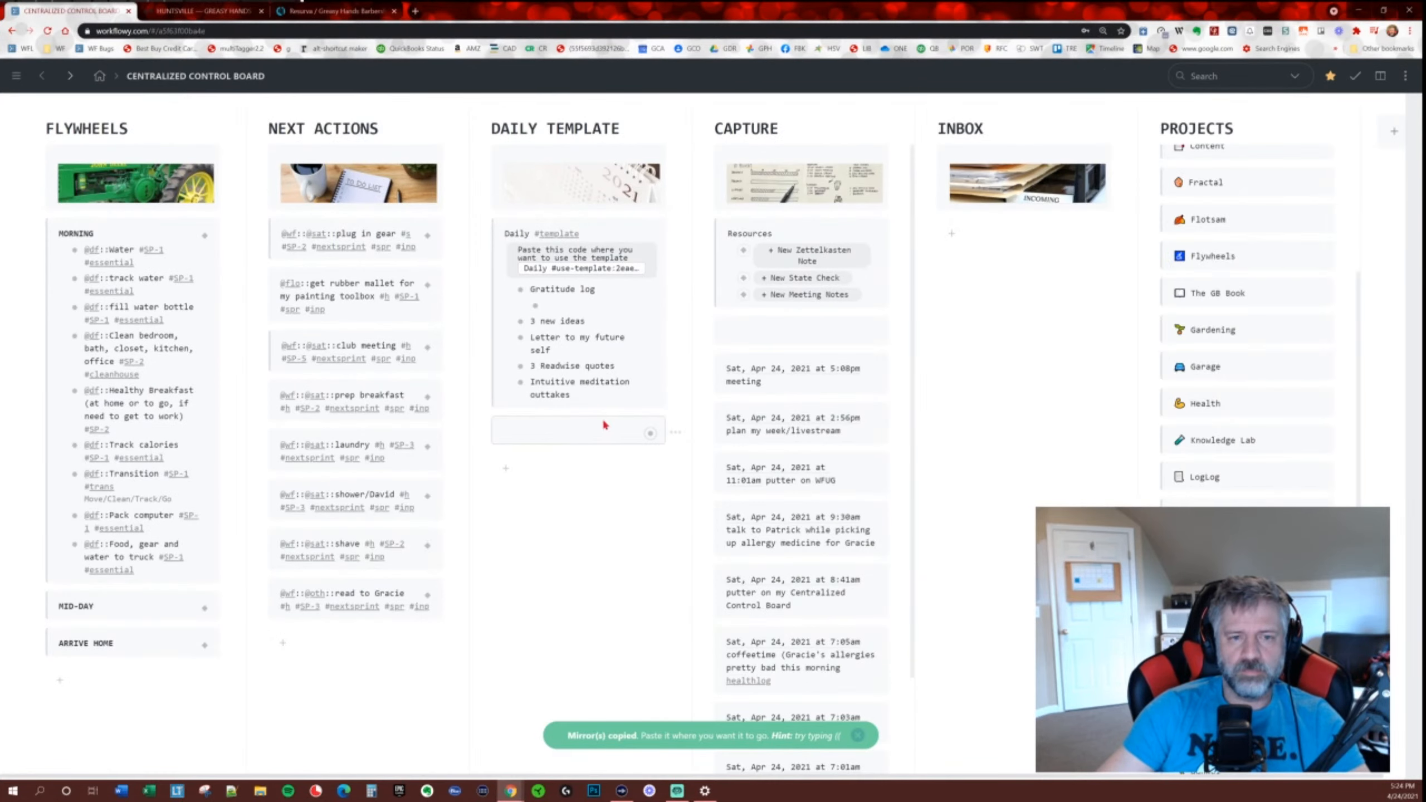
text(progressive summarization method from Forte Labs)
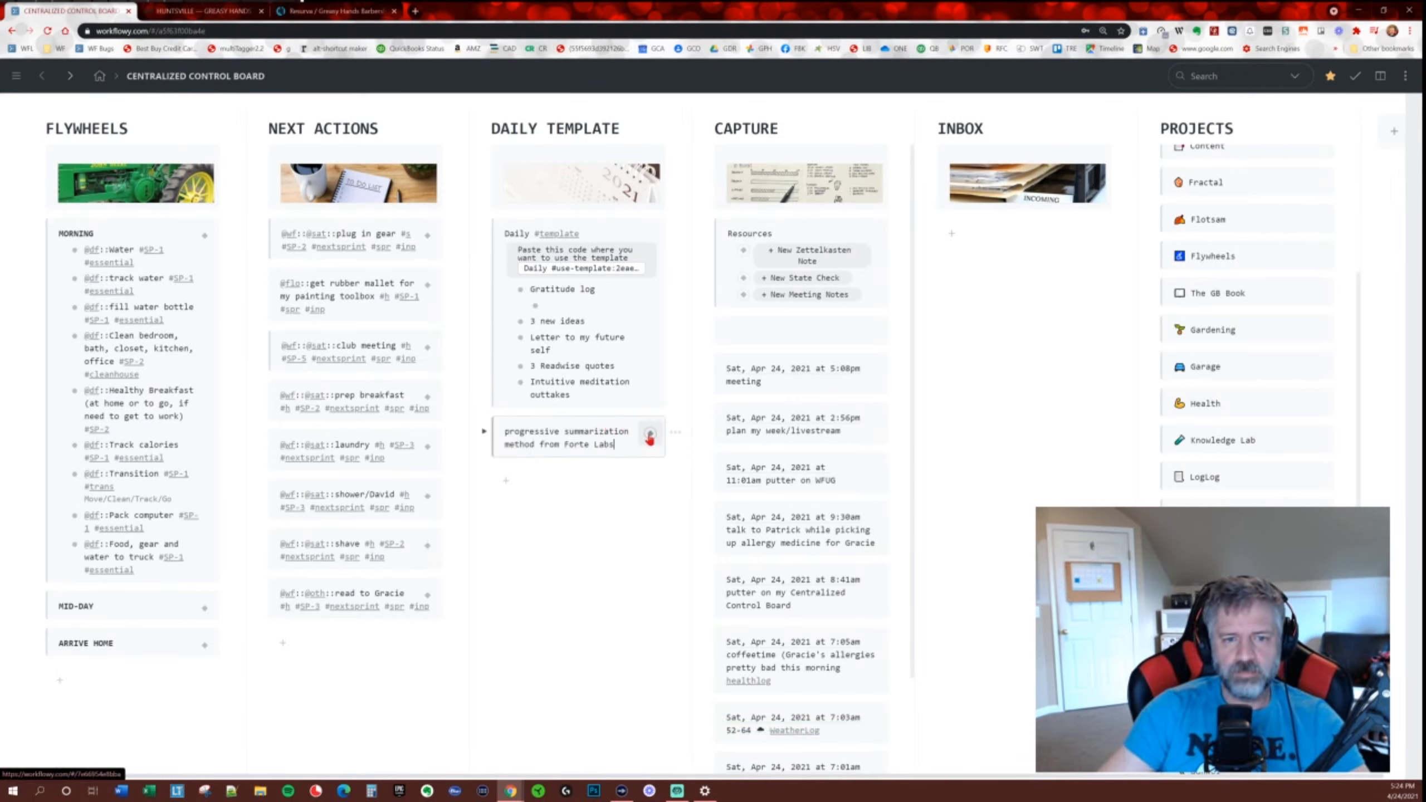
drag(650, 436, 645, 233)
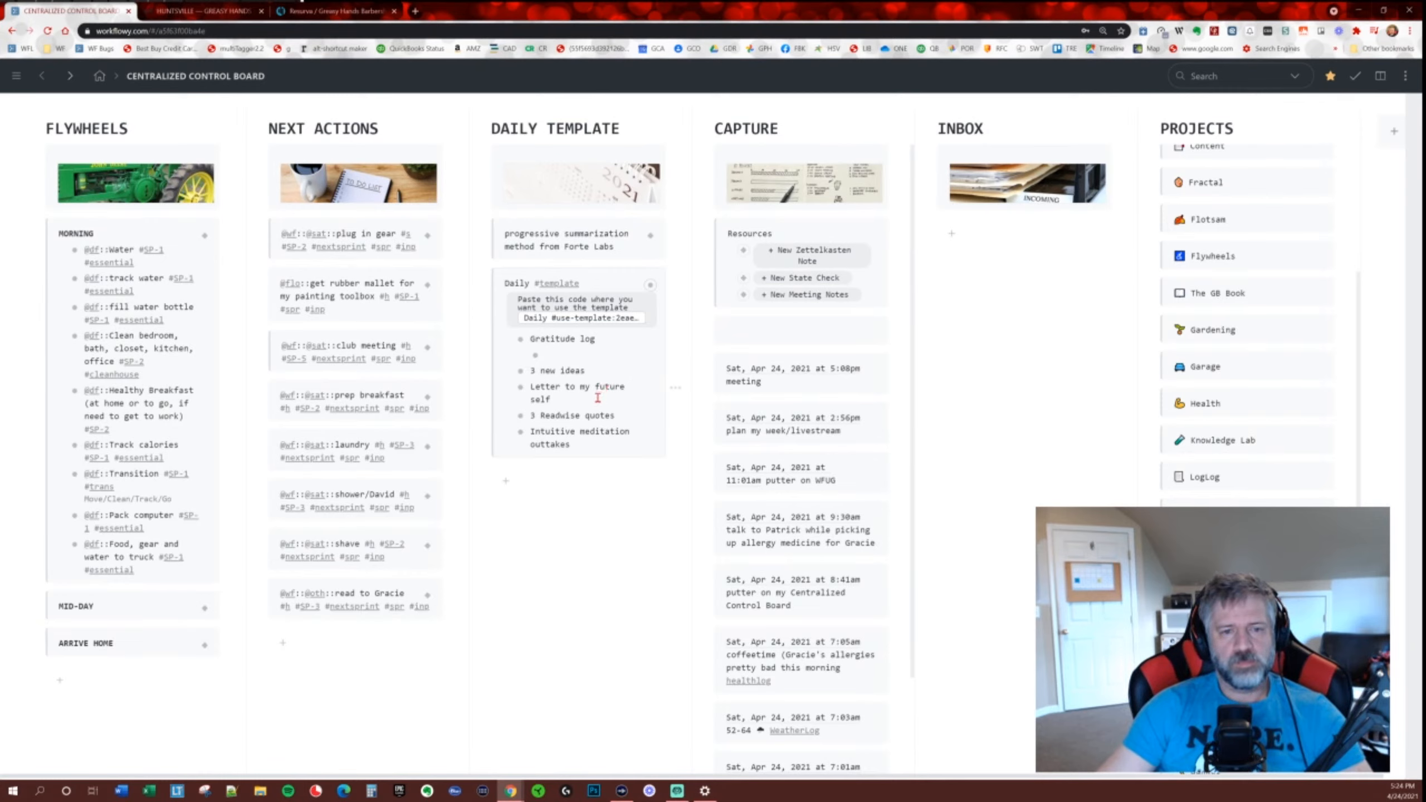
Add the numbered sub-items 1, 2 and 3 beneath Gratitude log in the Daily template card.
click(563, 351)
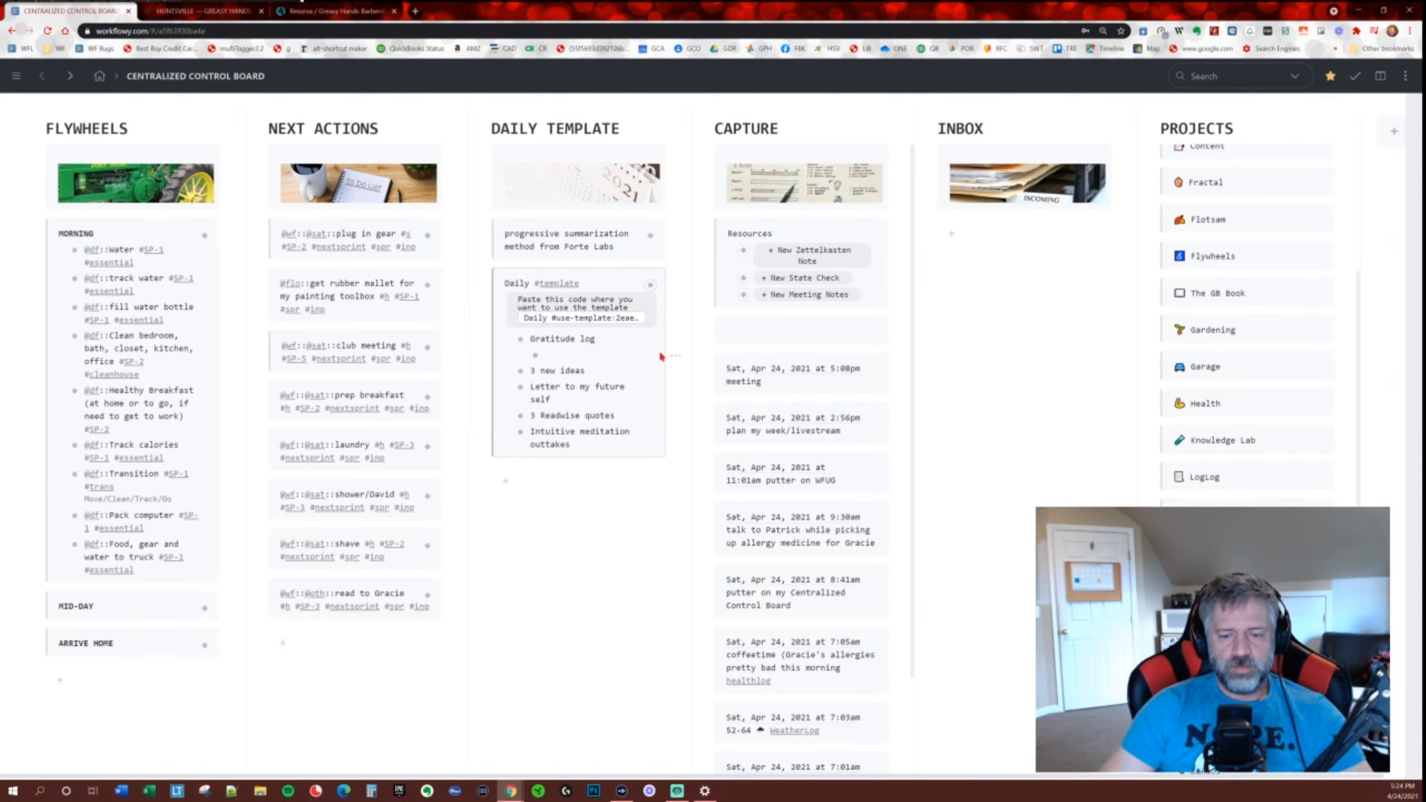
text(1)
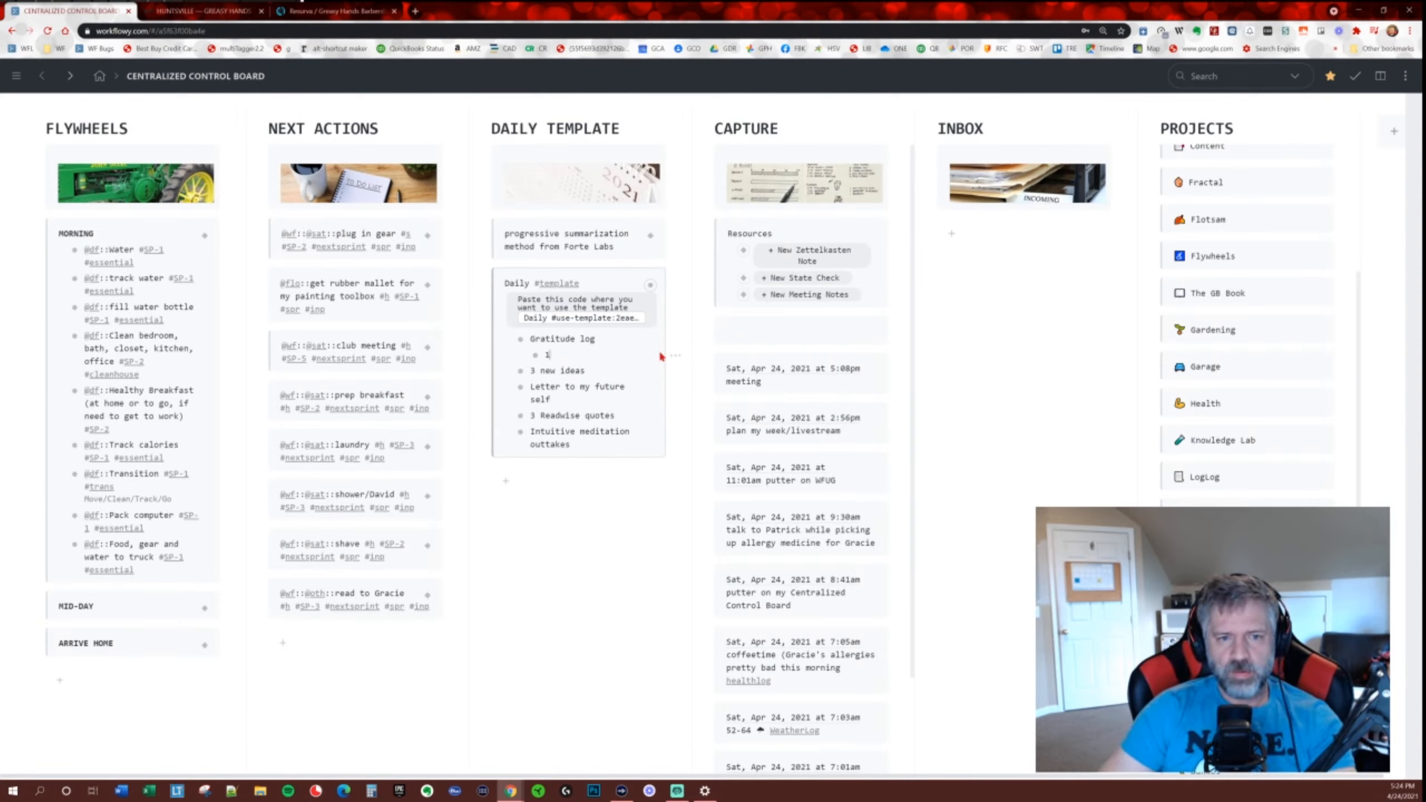
key(Return)
text(2)
key(Return)
text(3)
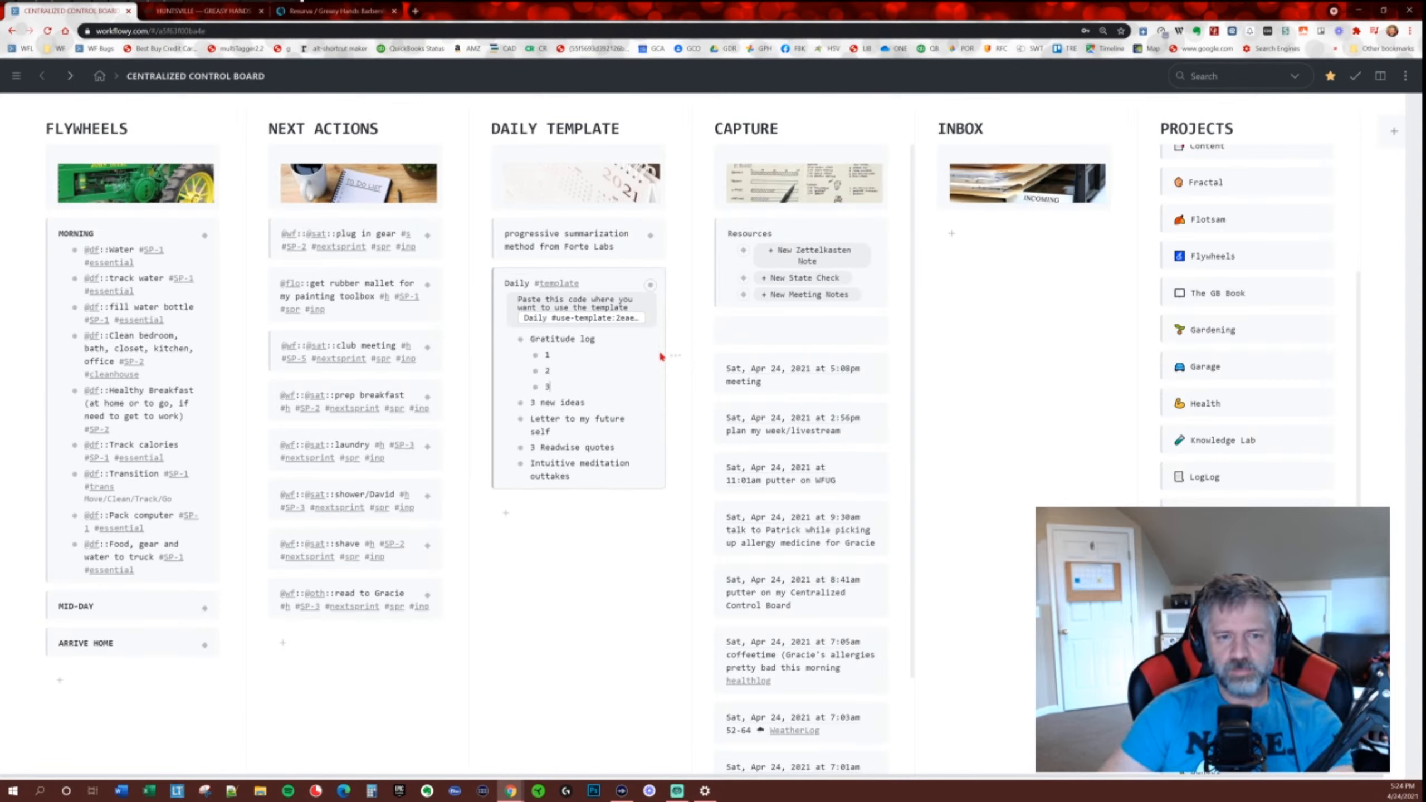
Add the items 1, 2 and 3 after 3 new ideas and indent them as its sub-items.
click(592, 405)
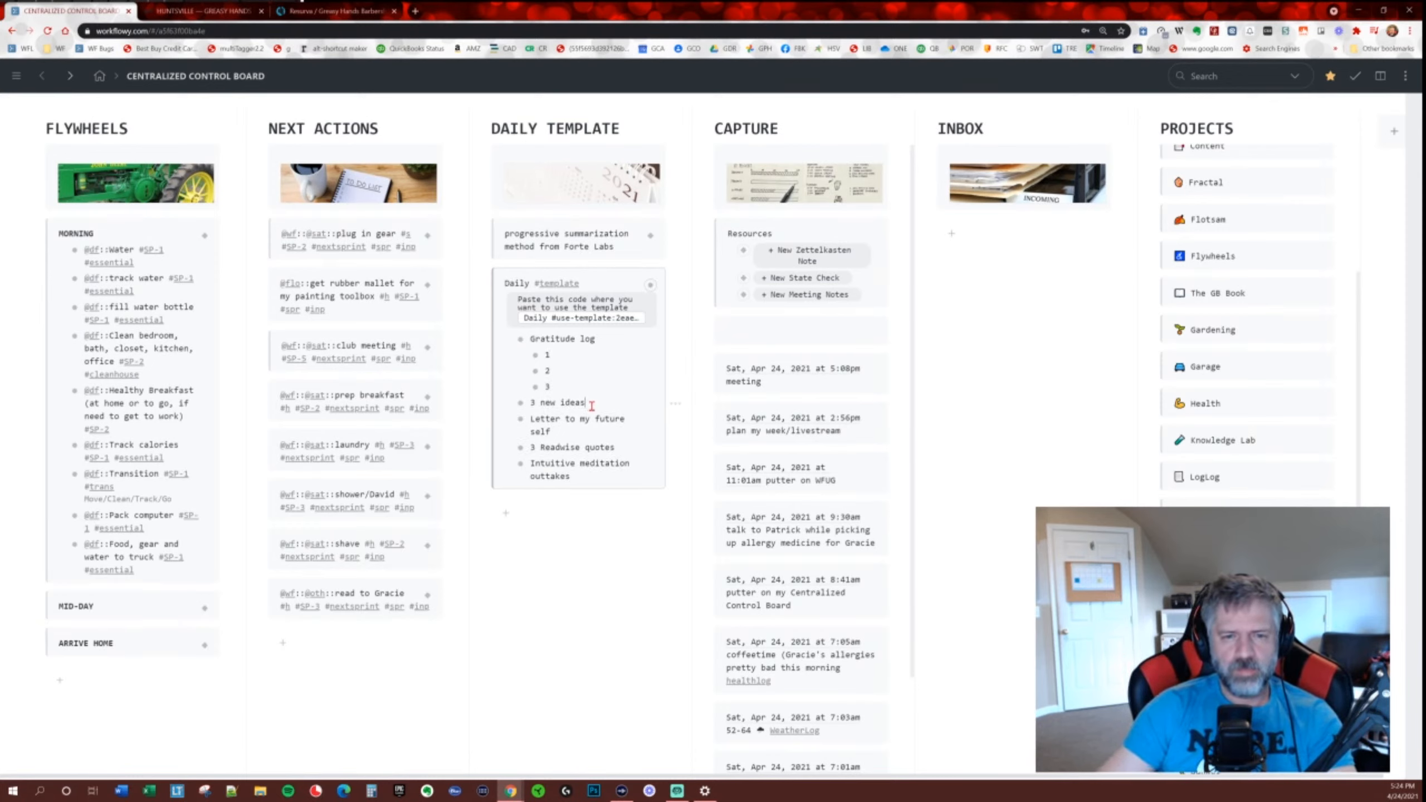
key(Return)
text(1)
key(Return)
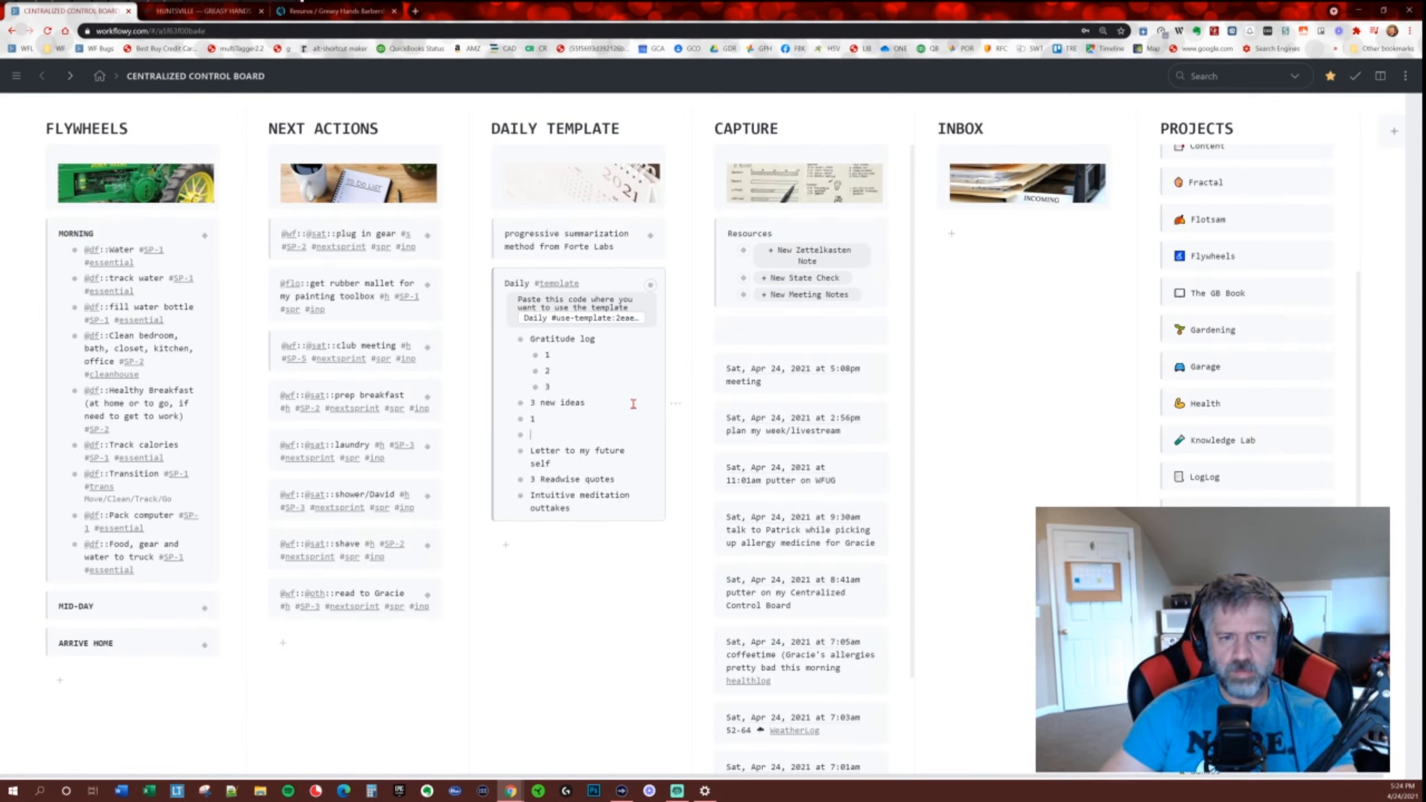
text(2)
key(Return)
text(3)
key(Return)
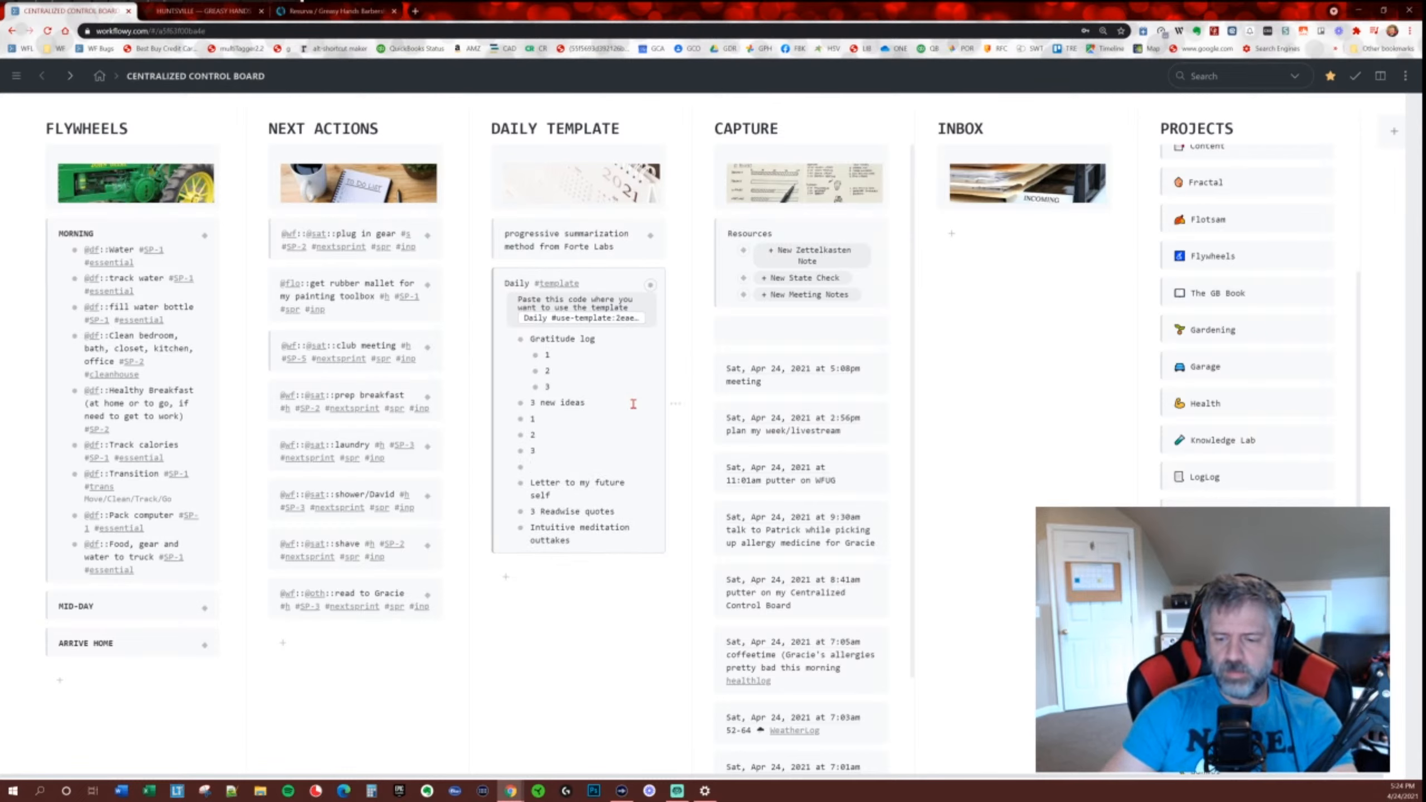
key(BackSpace)
drag(538, 429, 566, 452)
click(564, 434)
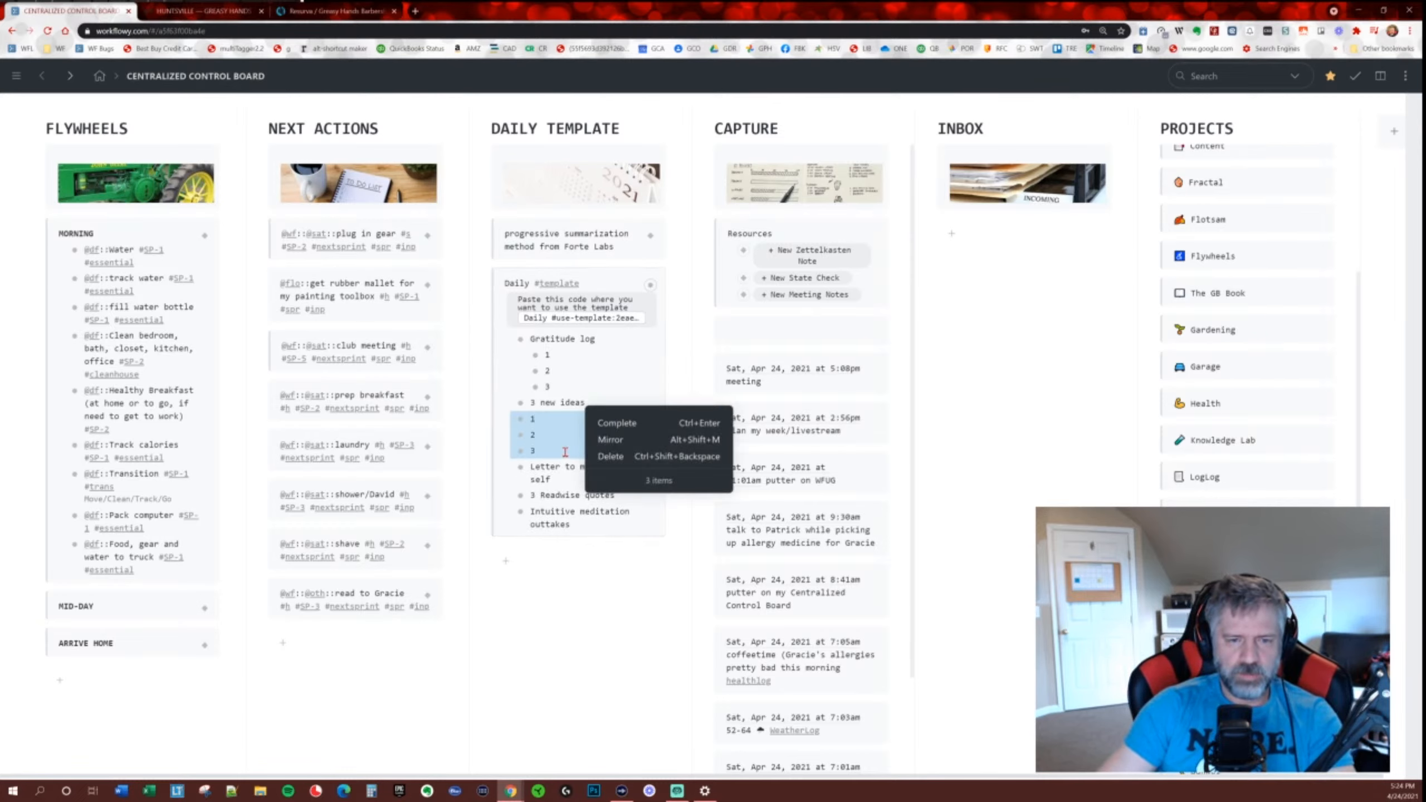
Move the Letter to my future self item out of the Daily template into its own card directly above it.
click(554, 481)
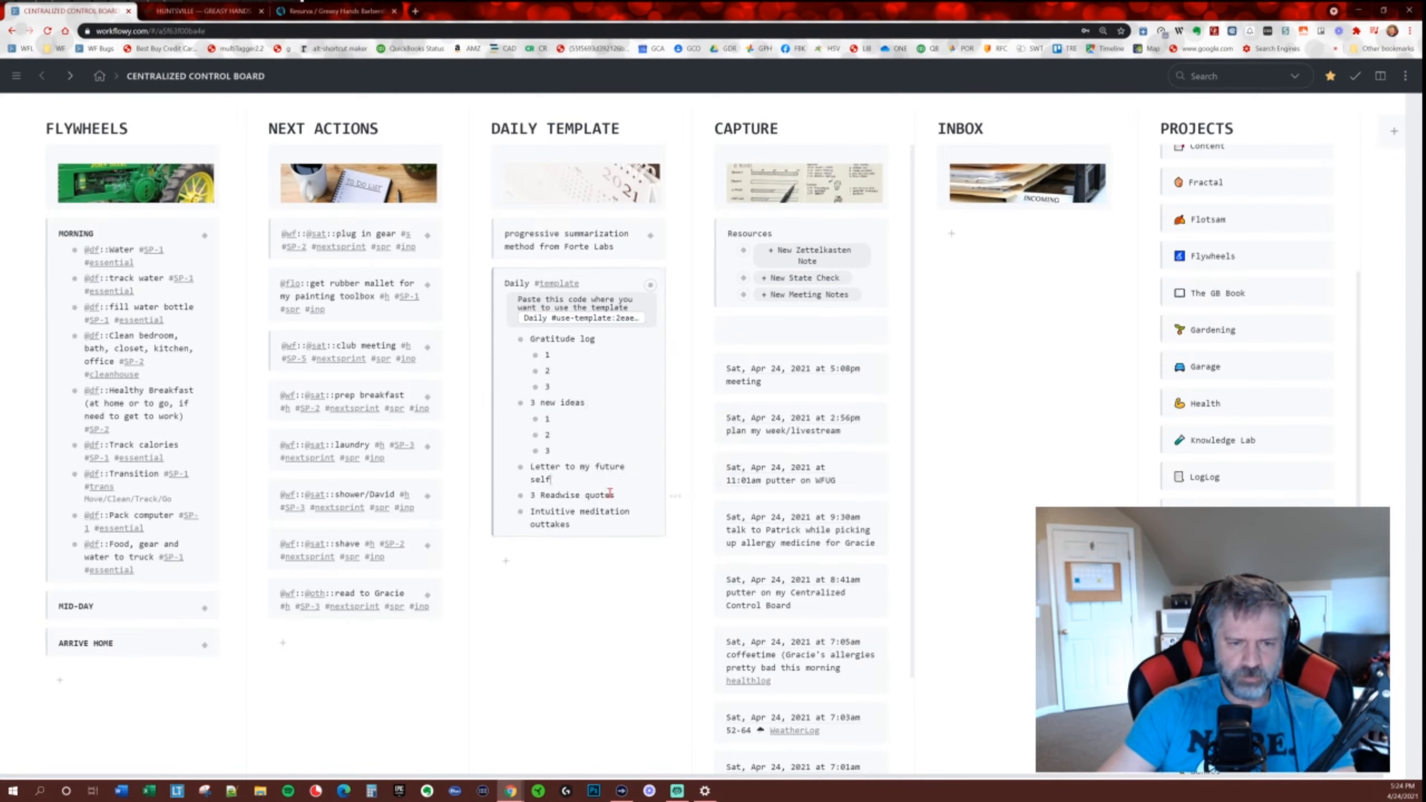
drag(520, 467, 494, 263)
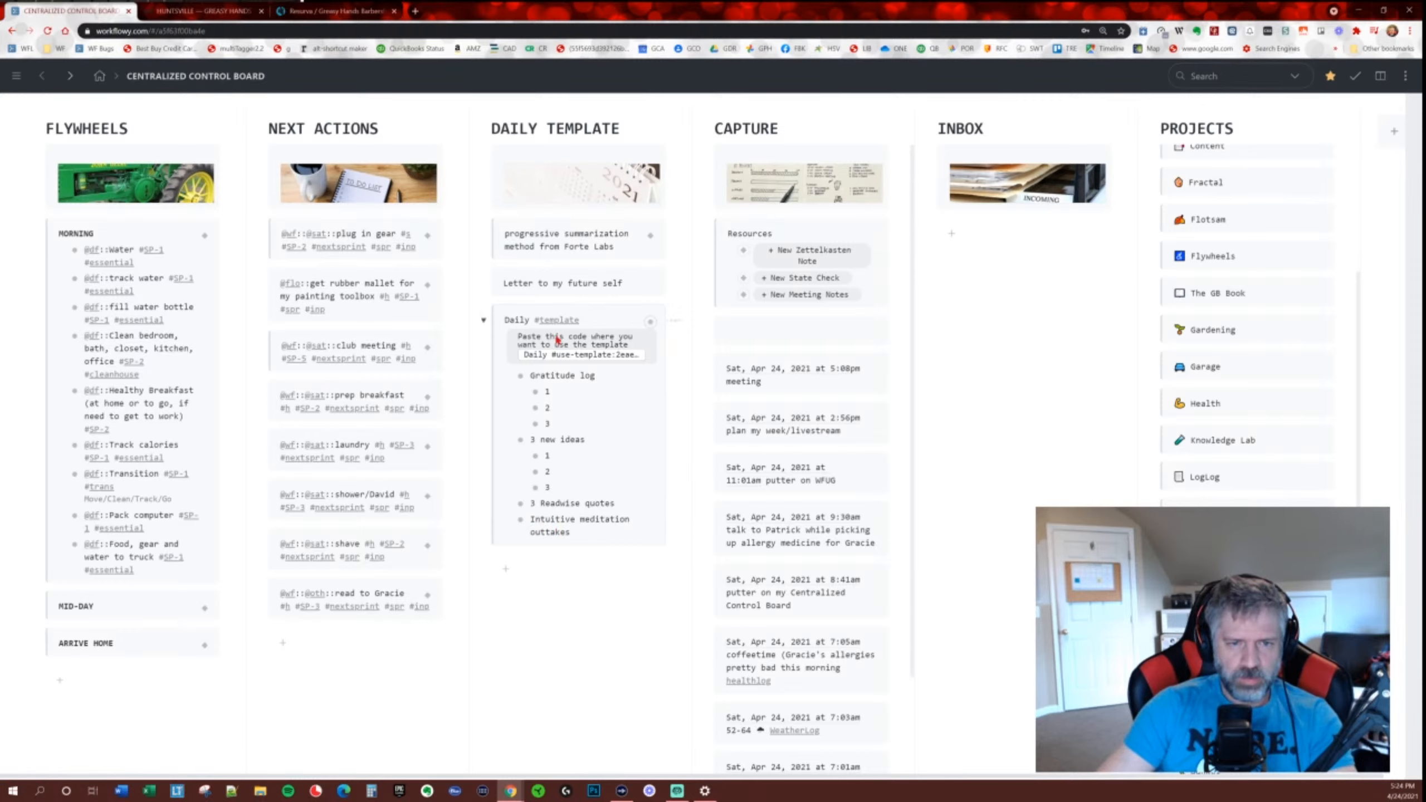
Collapse and re-expand the Daily template card, and expand the progressive summarization card to show its contents.
click(484, 321)
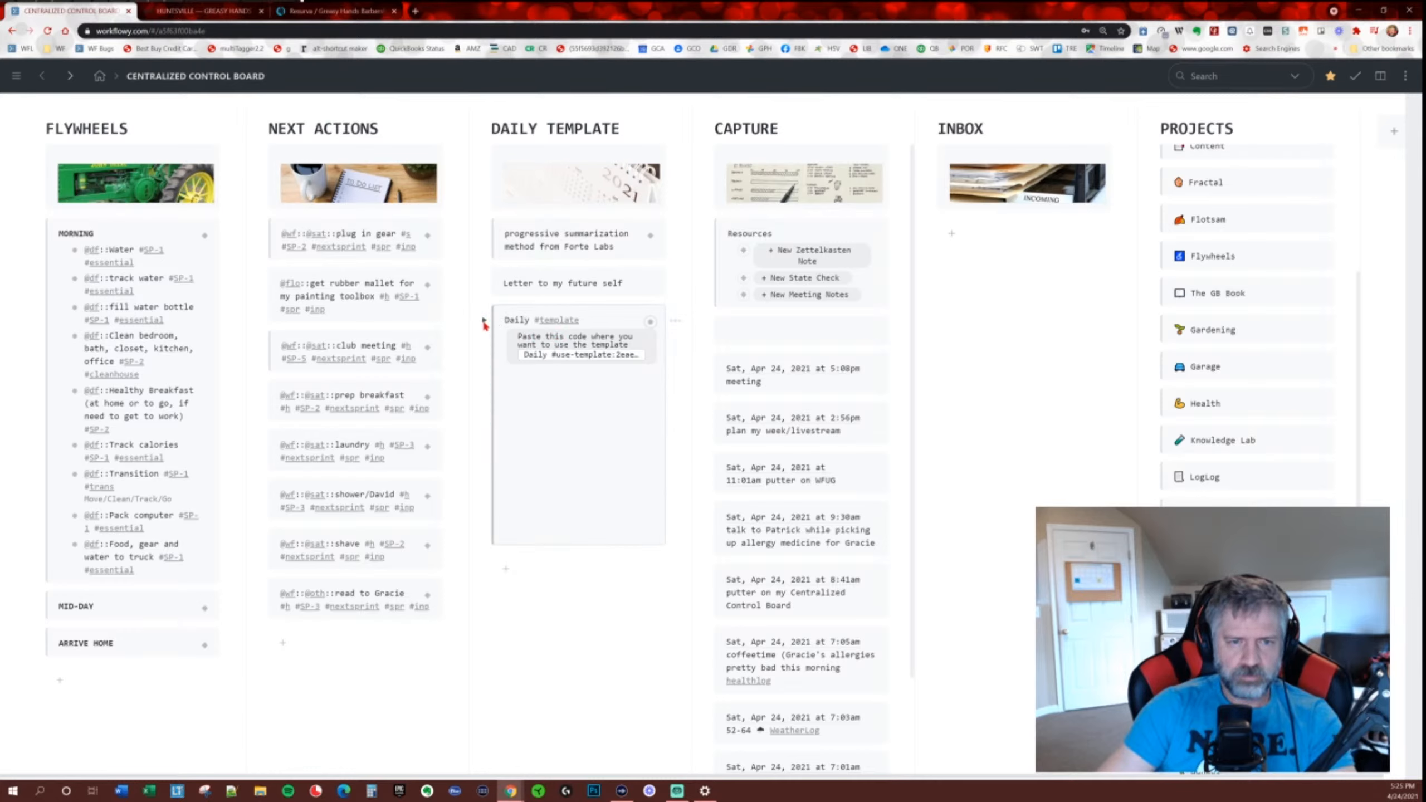
click(484, 322)
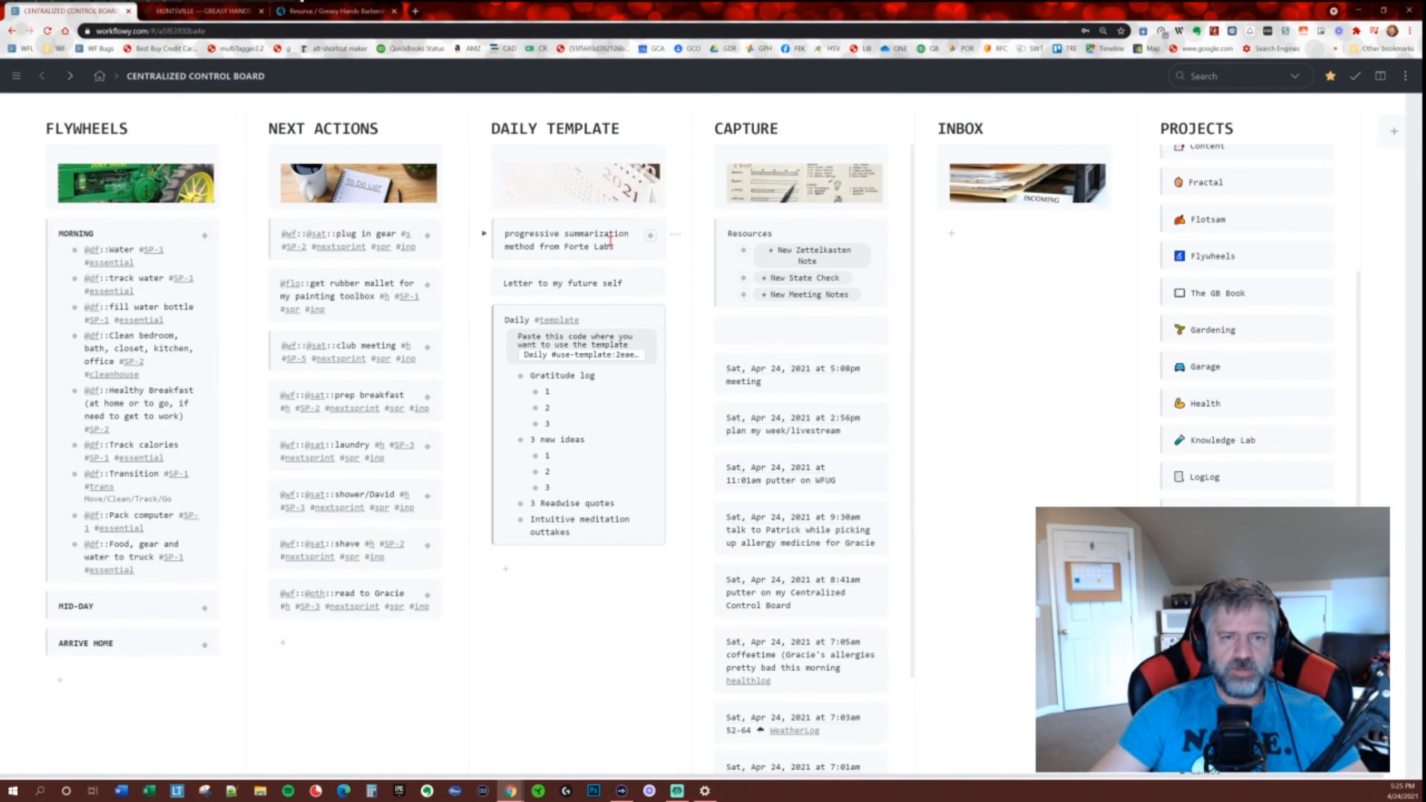
click(484, 234)
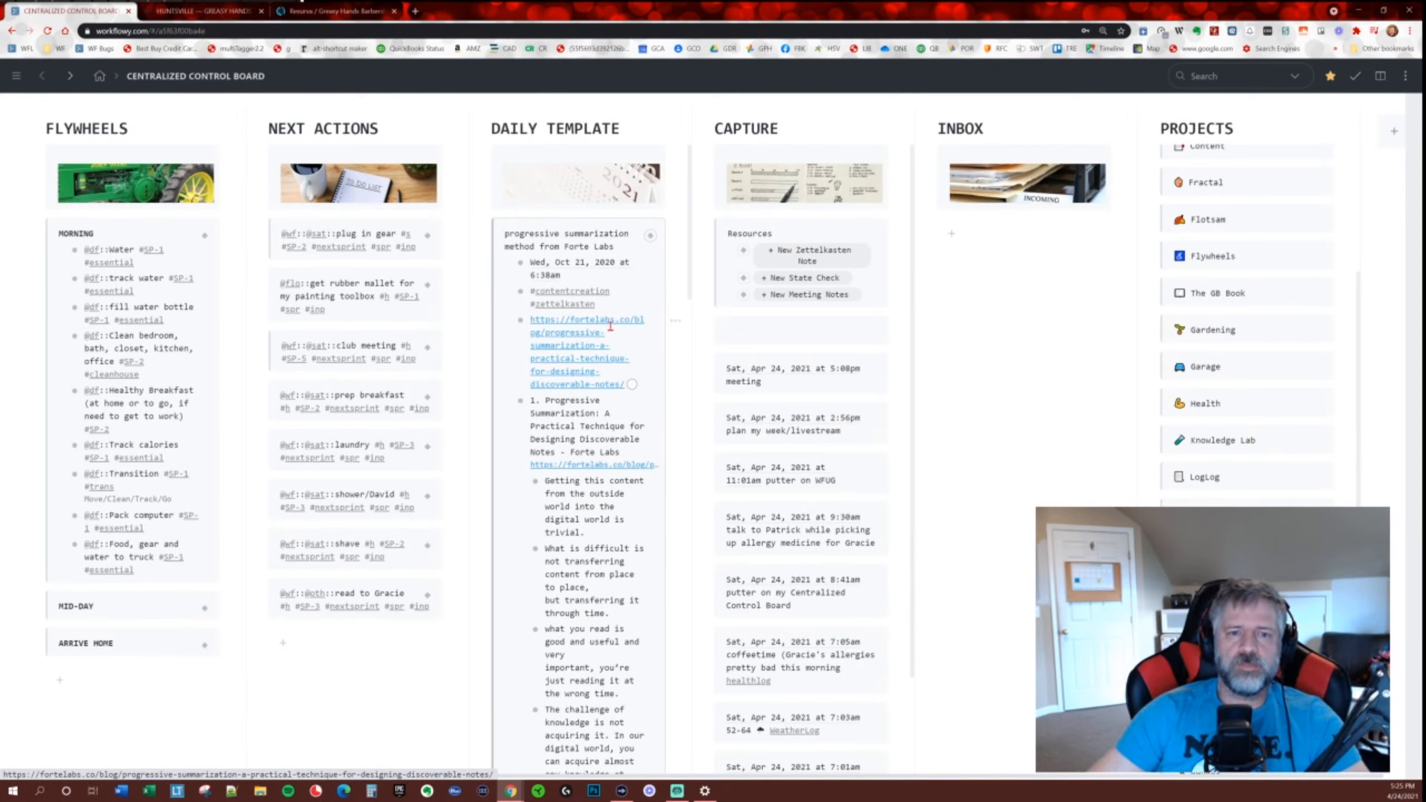
Collapse the progressive summarization card and snap the control board's browser window to the left half of the display.
click(483, 234)
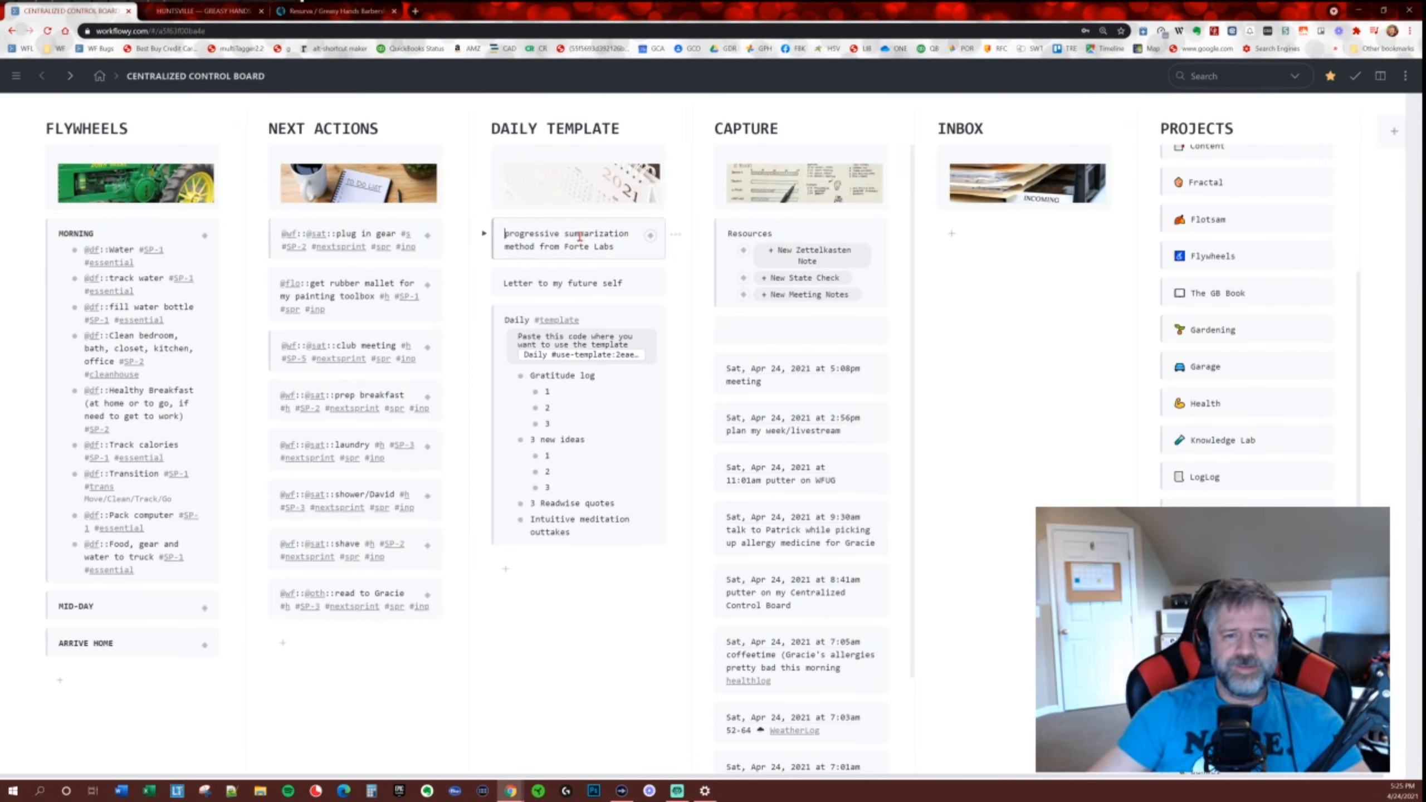
drag(629, 283, 503, 283)
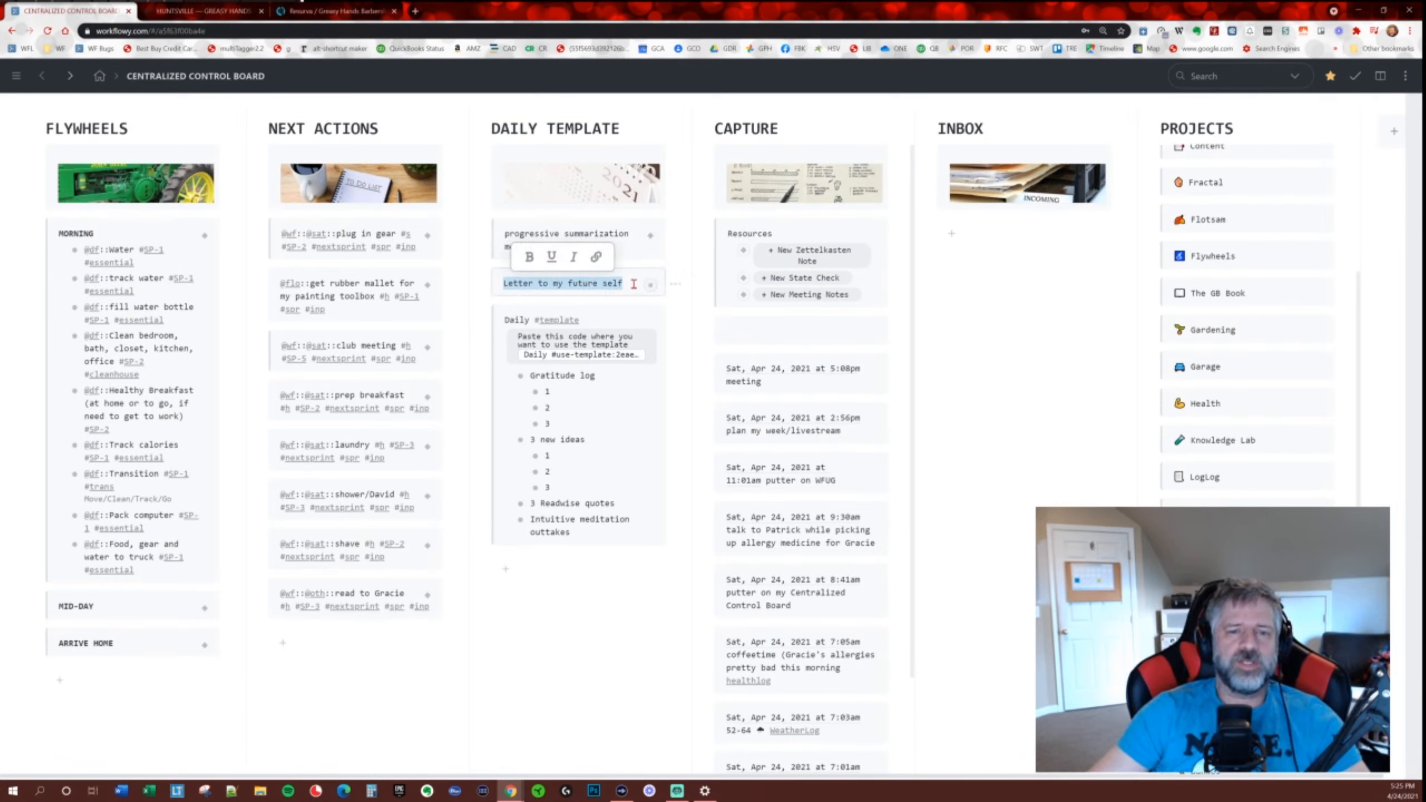
drag(634, 285, 503, 285)
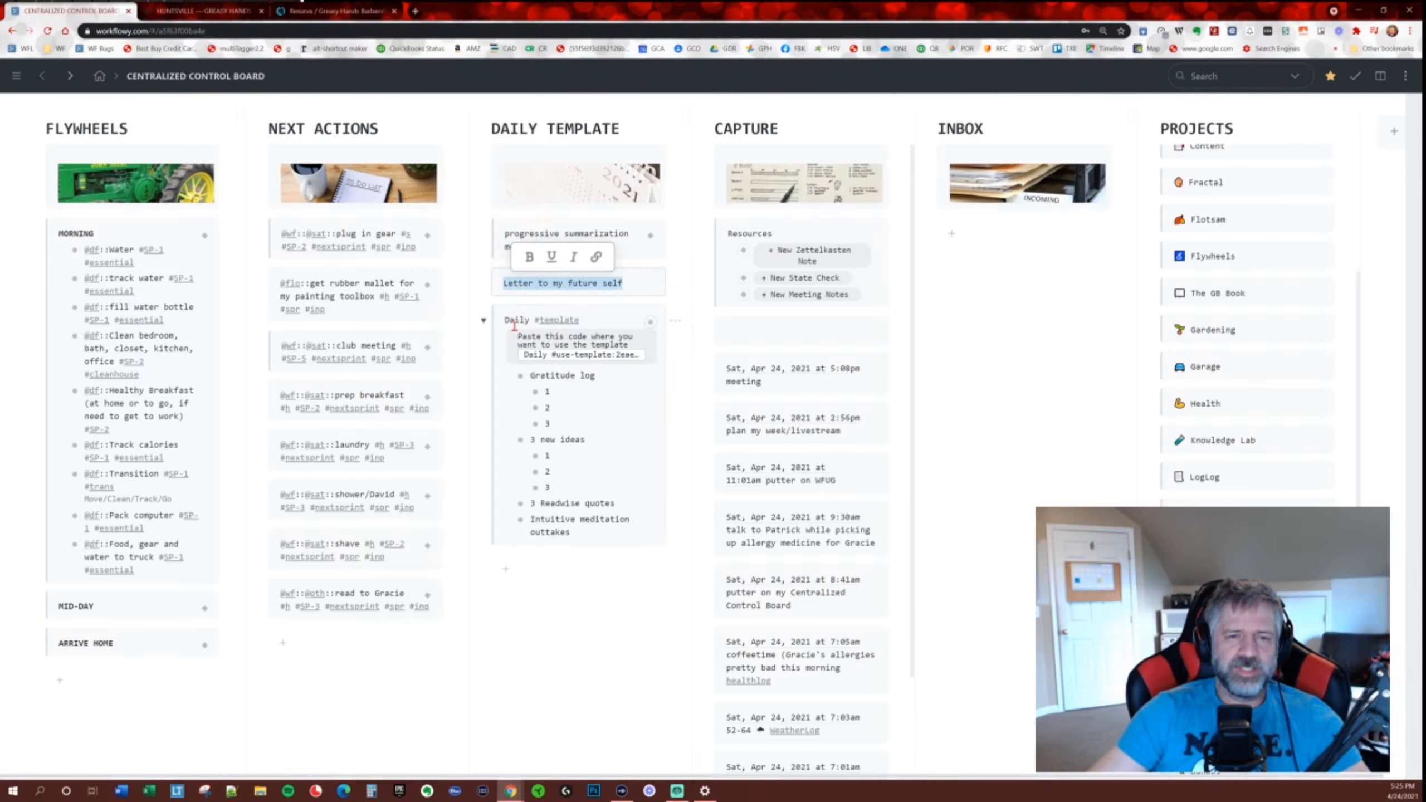
click(633, 283)
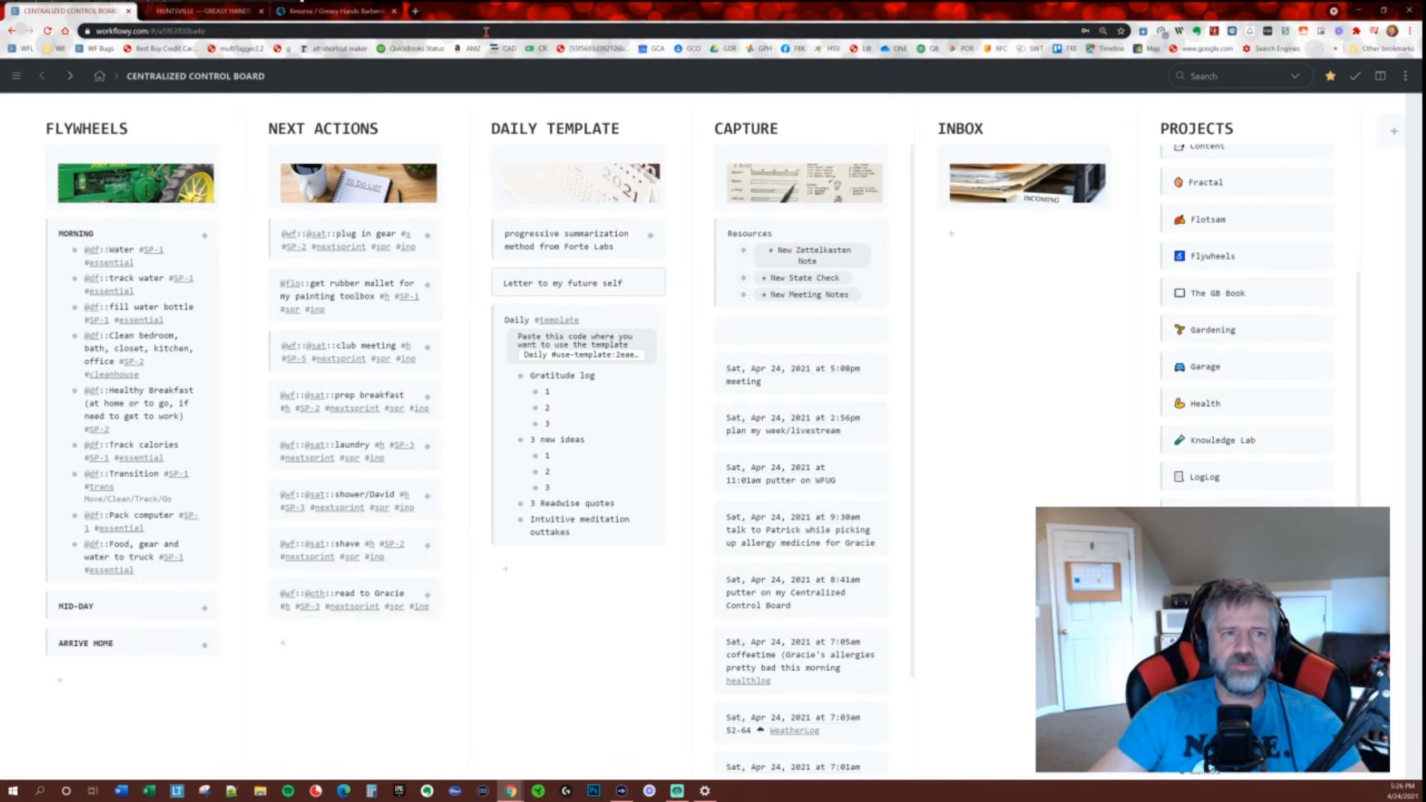
drag(484, 12, 2, 120)
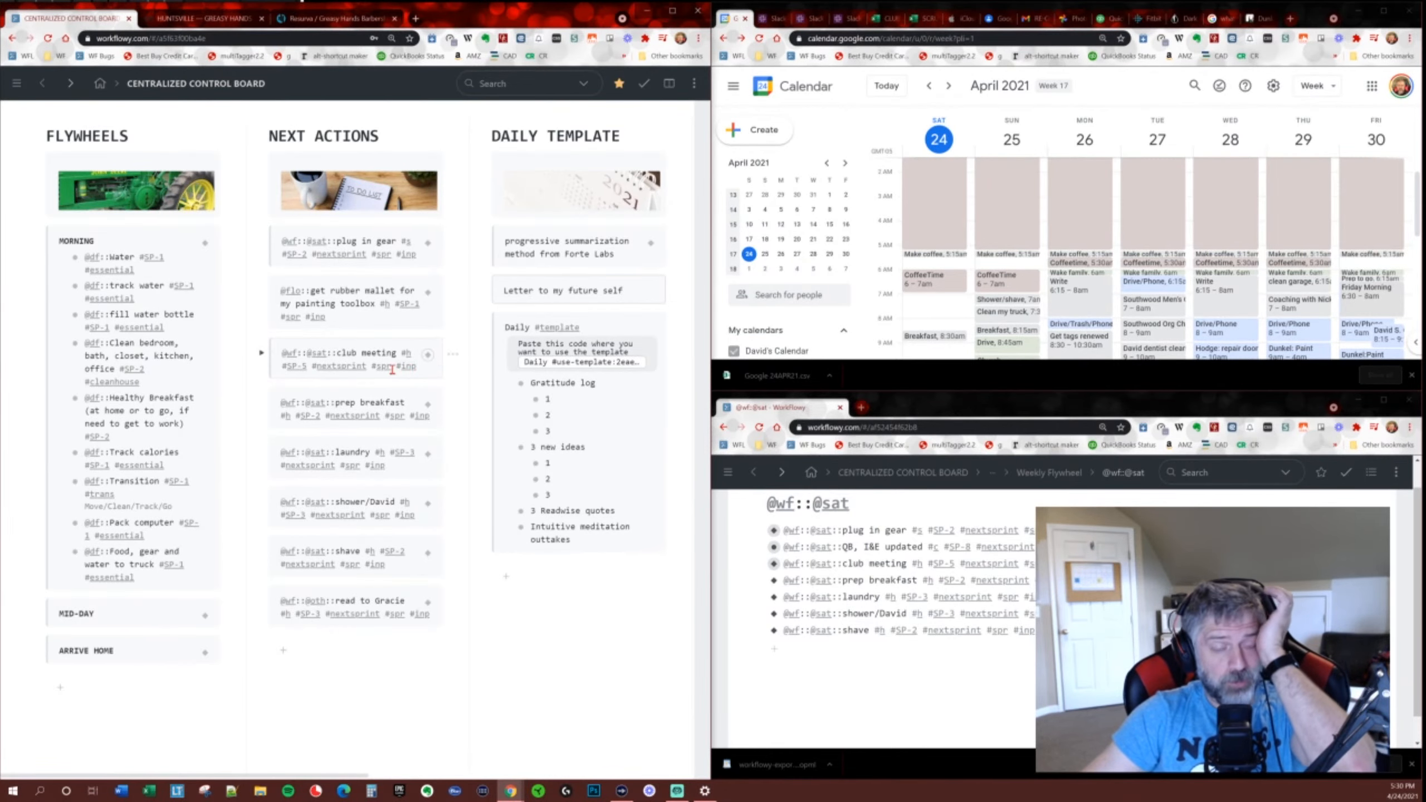
Expand the MID-DAY flywheel card to examine its future self conversation task, and collapse the card again.
scroll(393, 375, right, 1)
scroll(393, 375, right, 5)
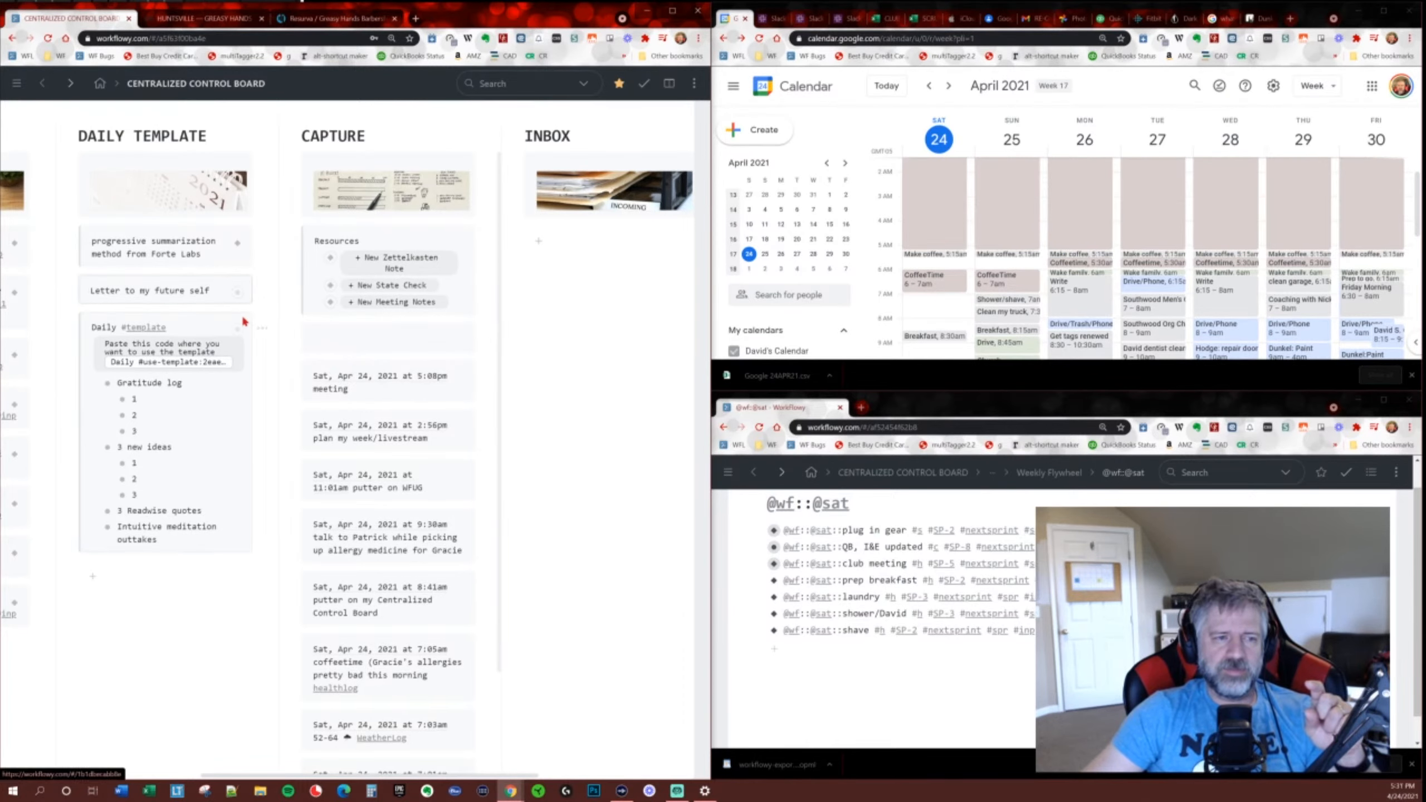
scroll(241, 322, left, 5)
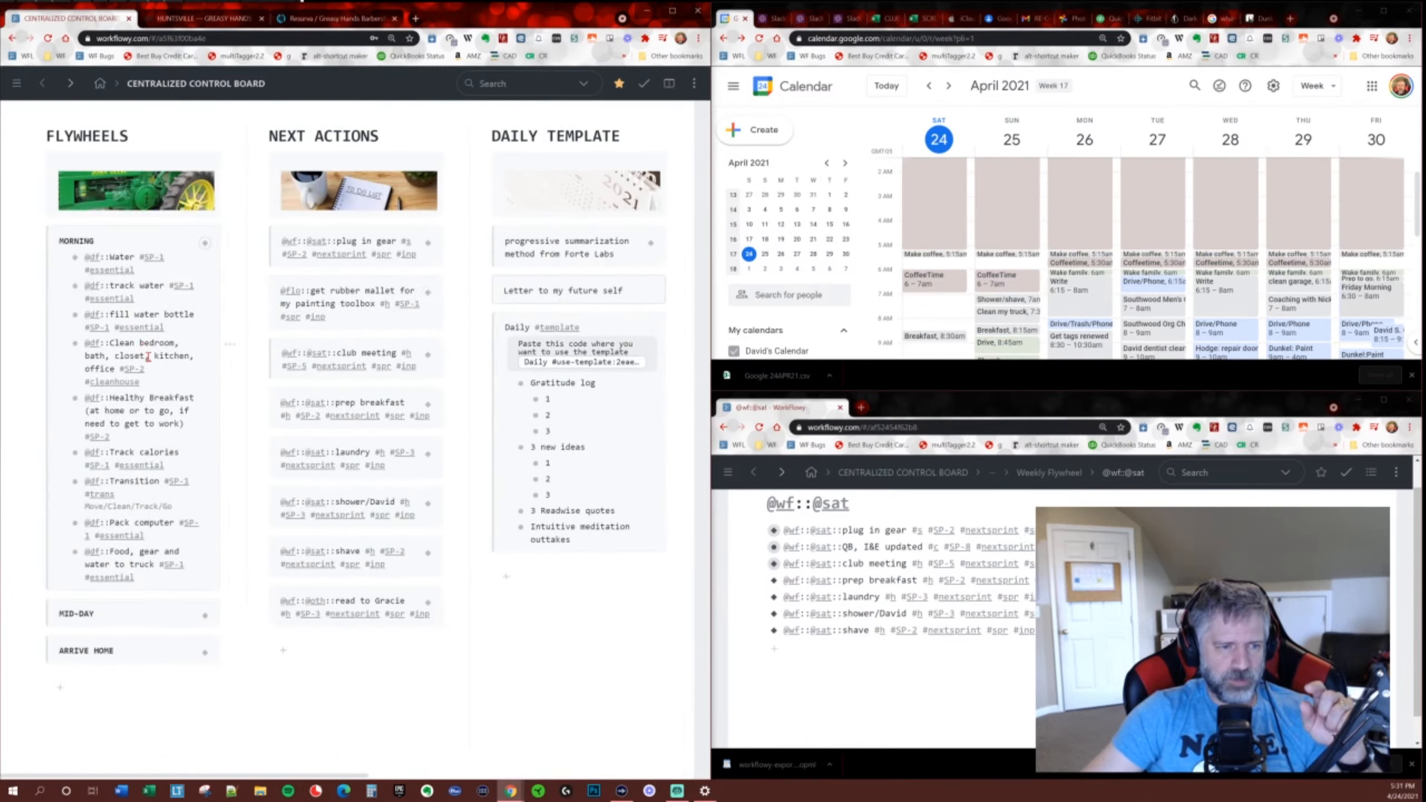
click(38, 615)
scroll(168, 599, down, 2)
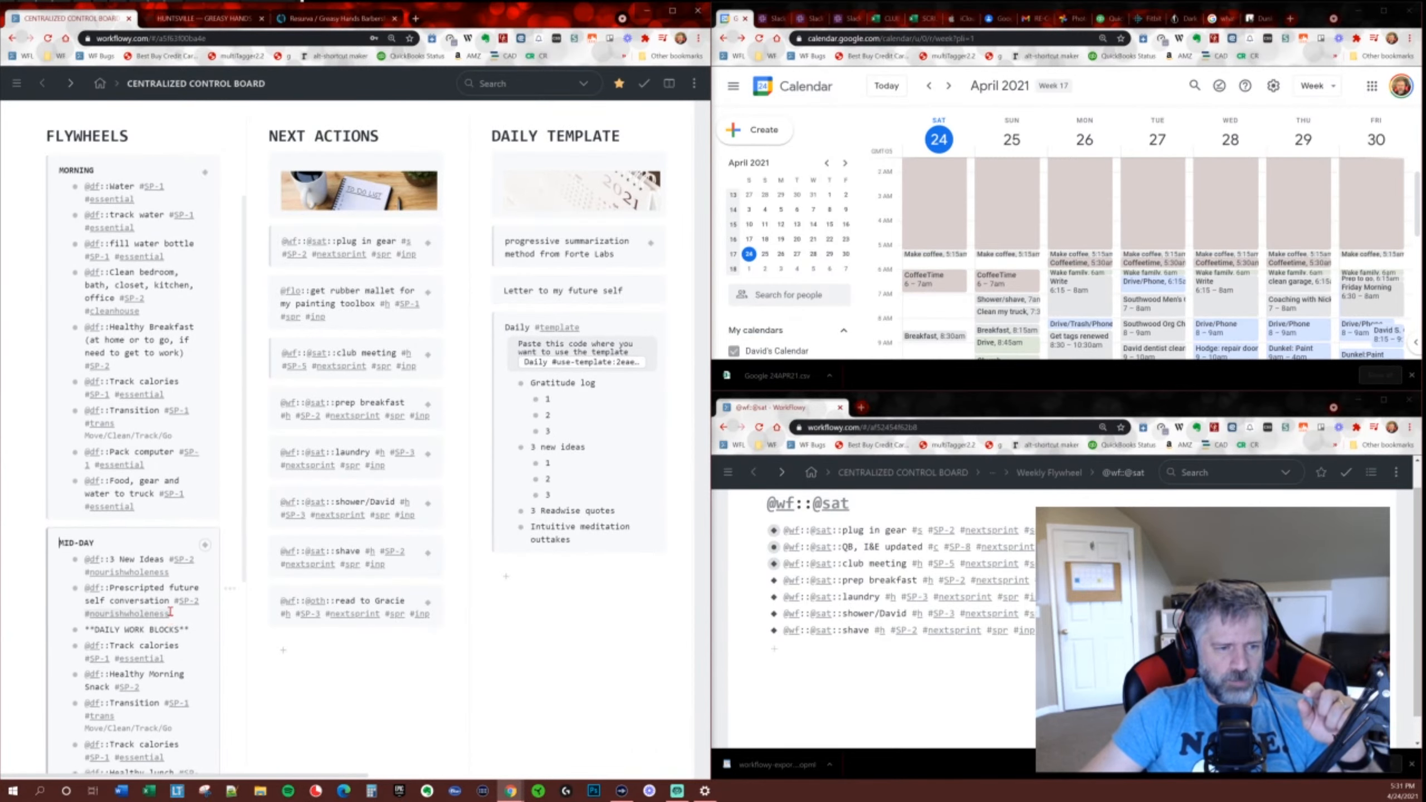
drag(173, 599, 96, 585)
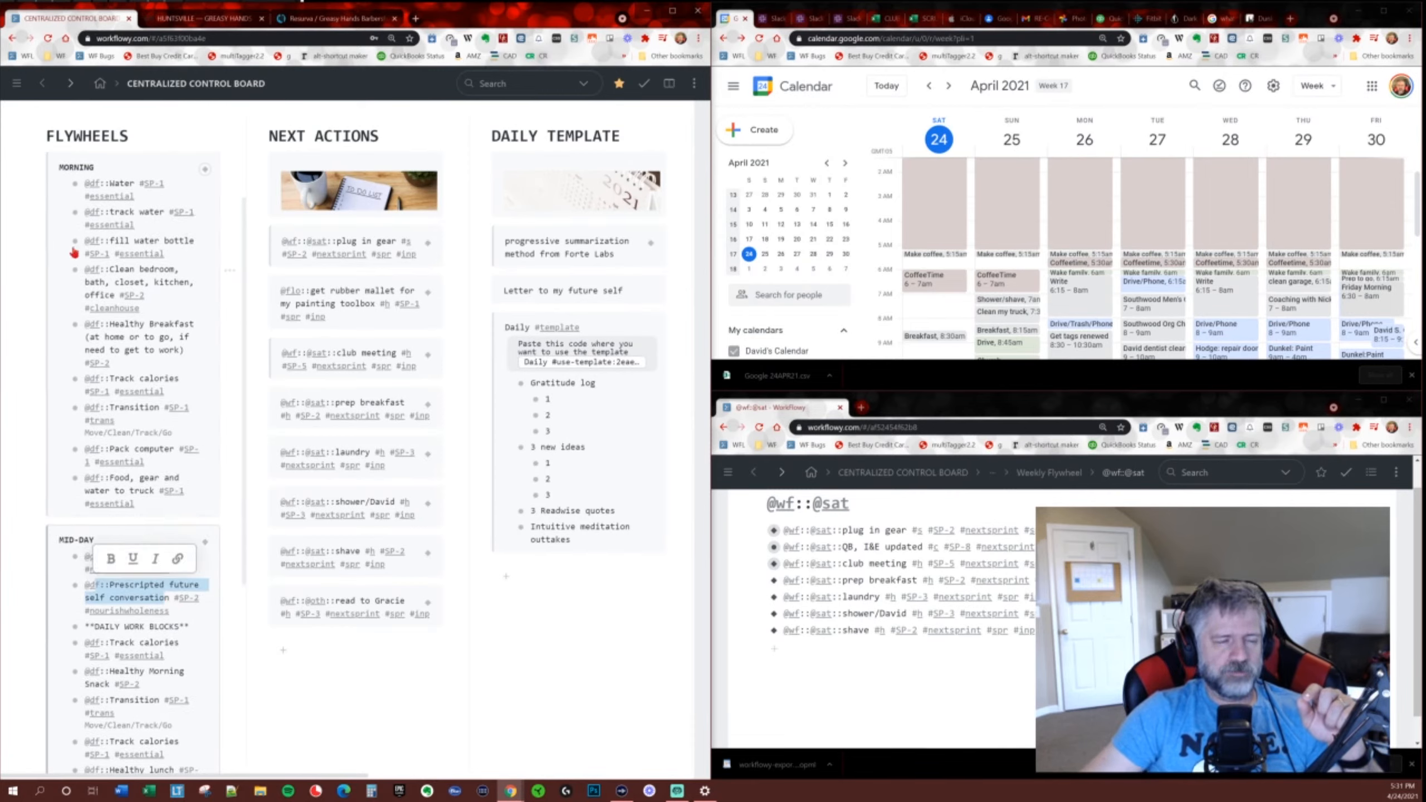
click(38, 540)
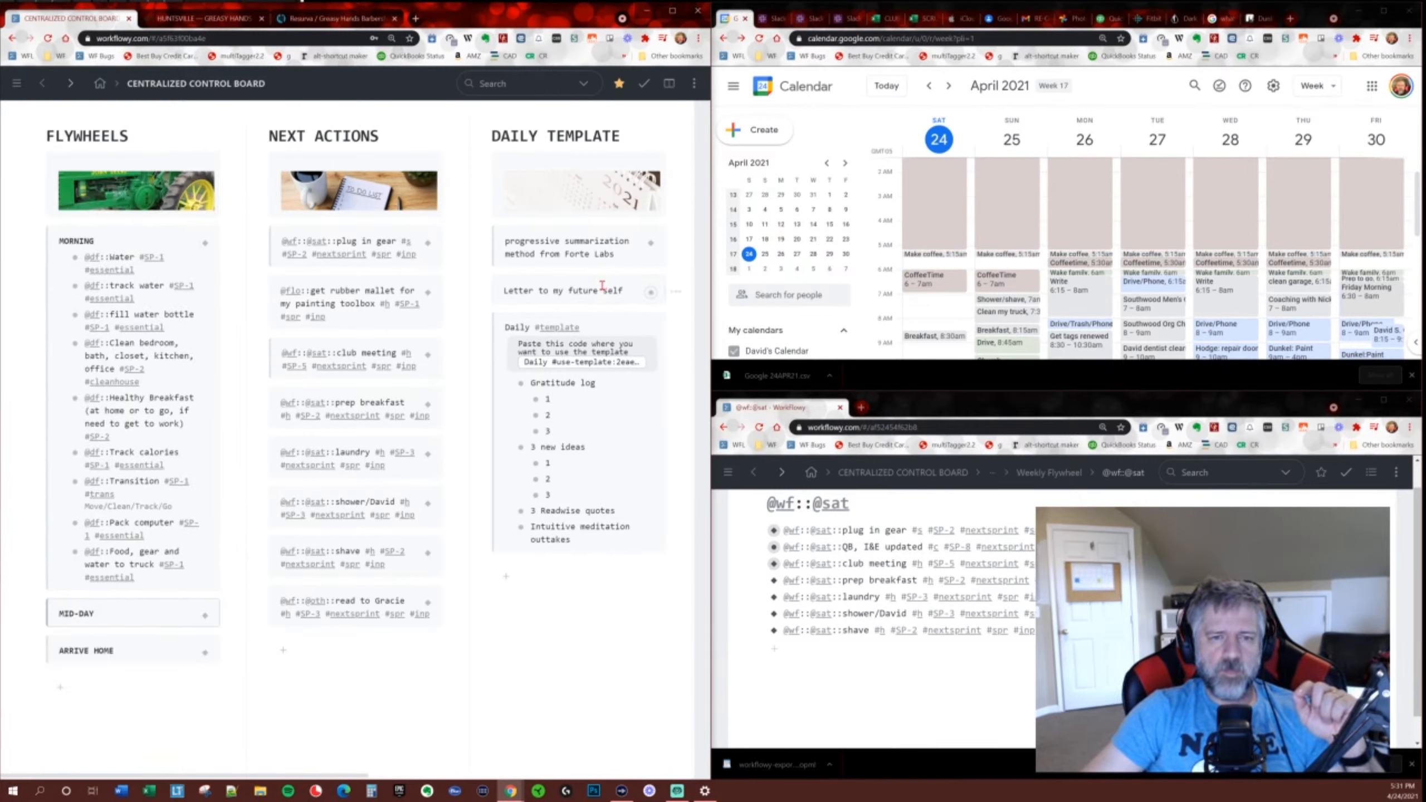
Create a new entry from the collapsed Daily template, rename it "Sat, Apr 24, 2021", and expand it.
scroll(575, 317, right, 3)
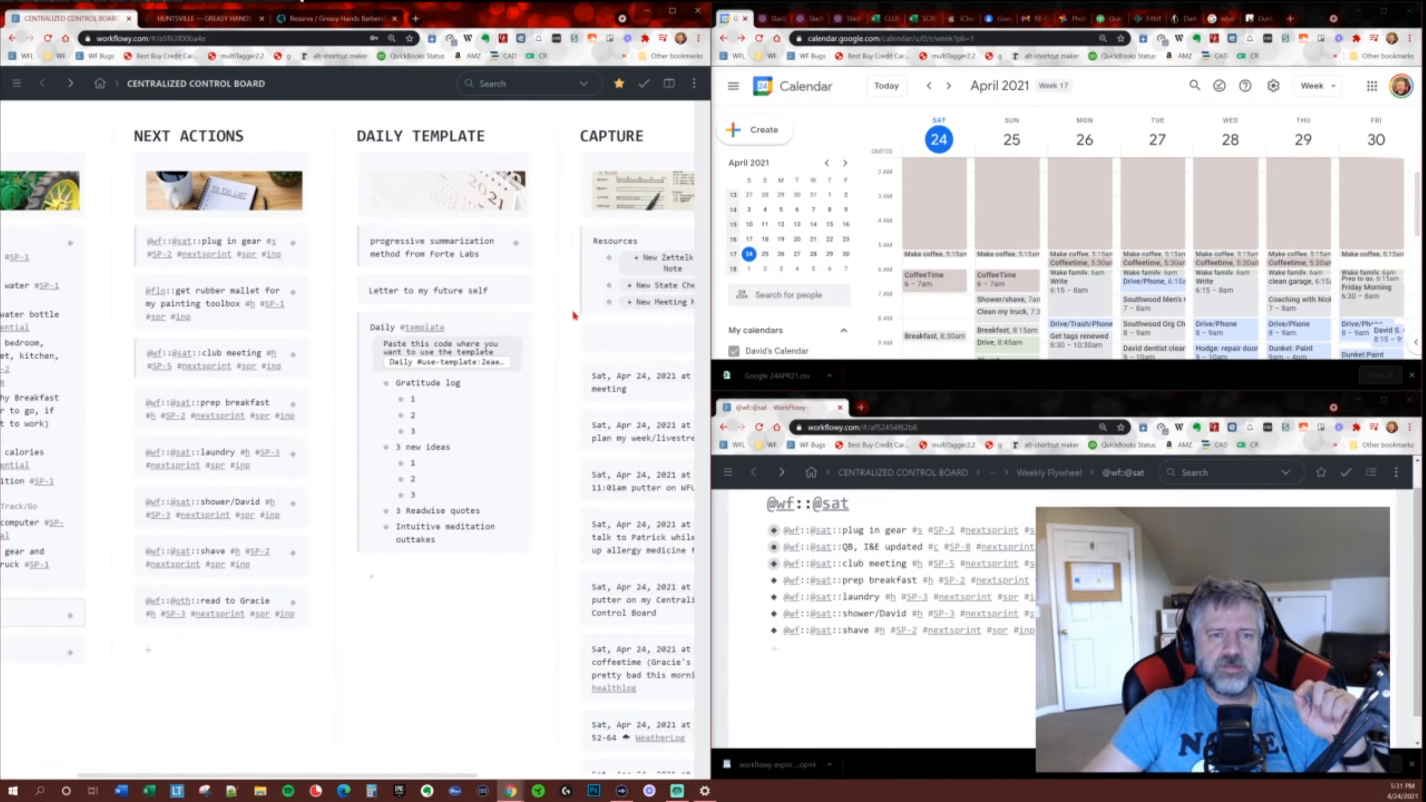
click(625, 338)
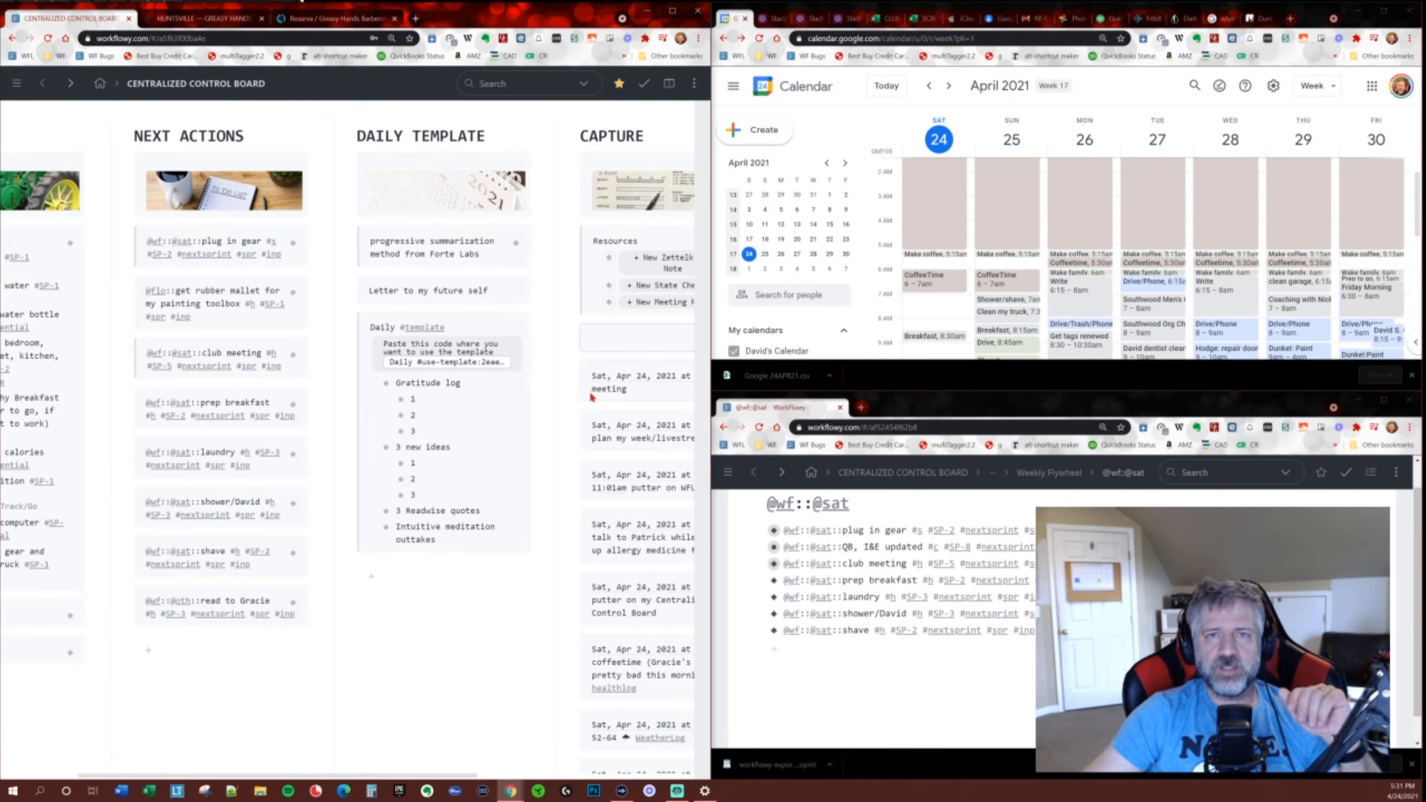
click(491, 292)
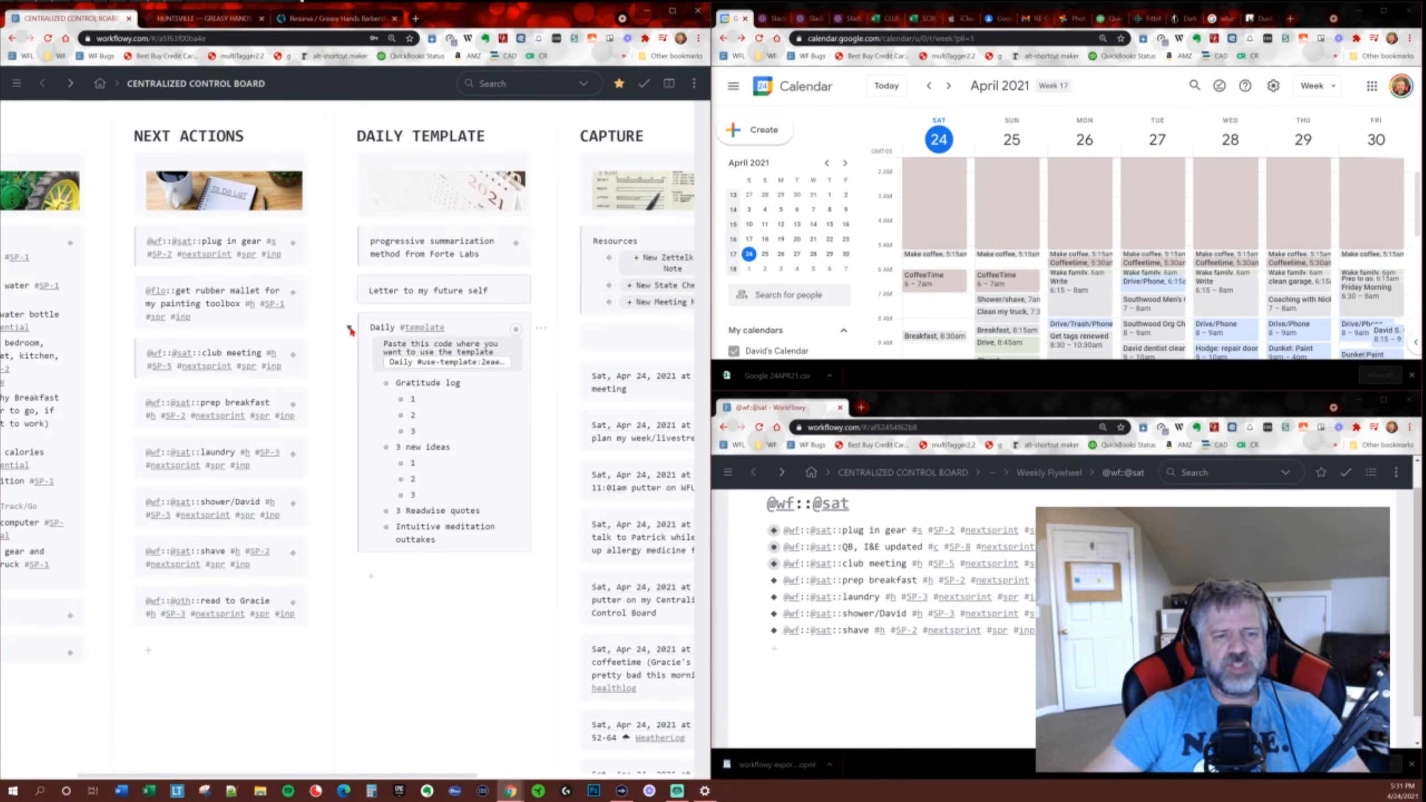
click(349, 330)
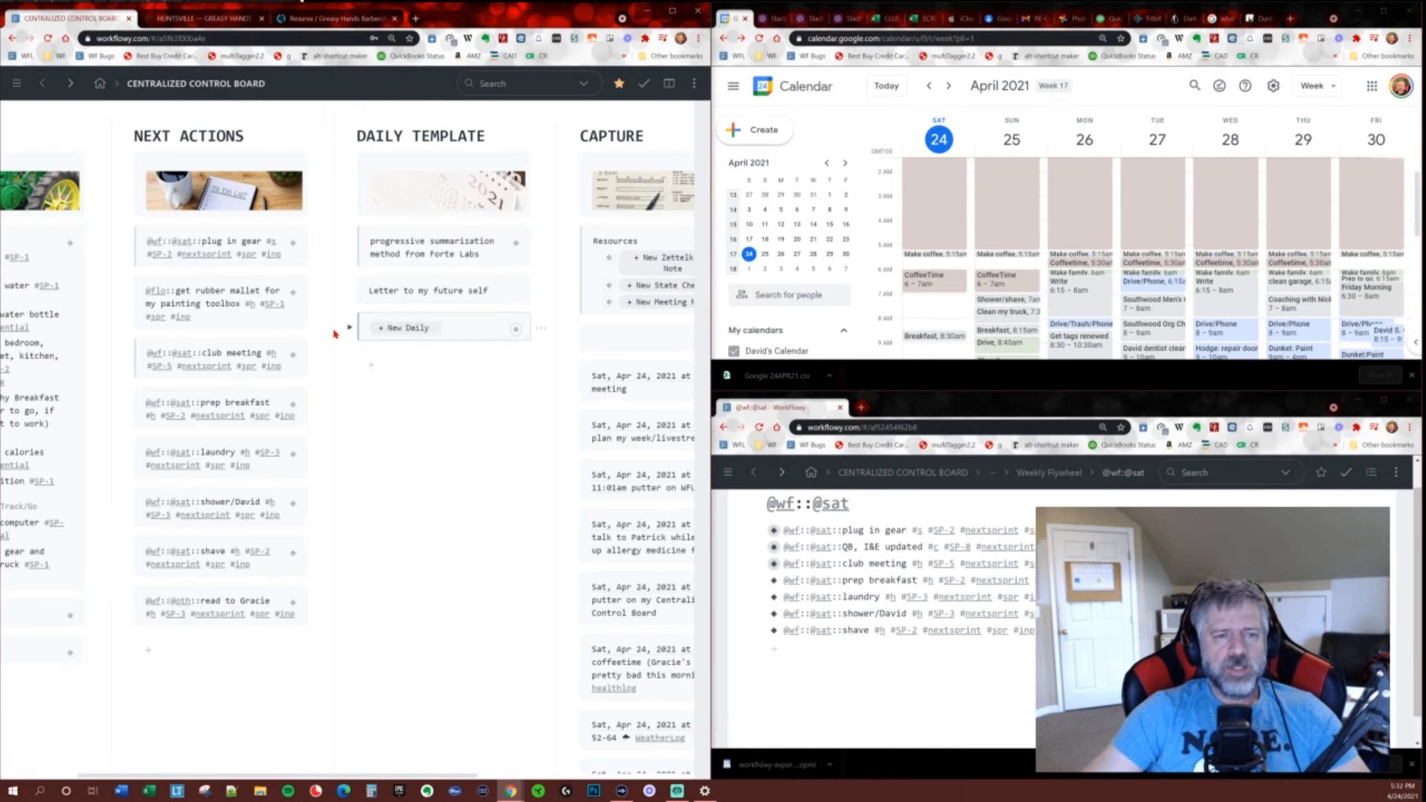
click(400, 330)
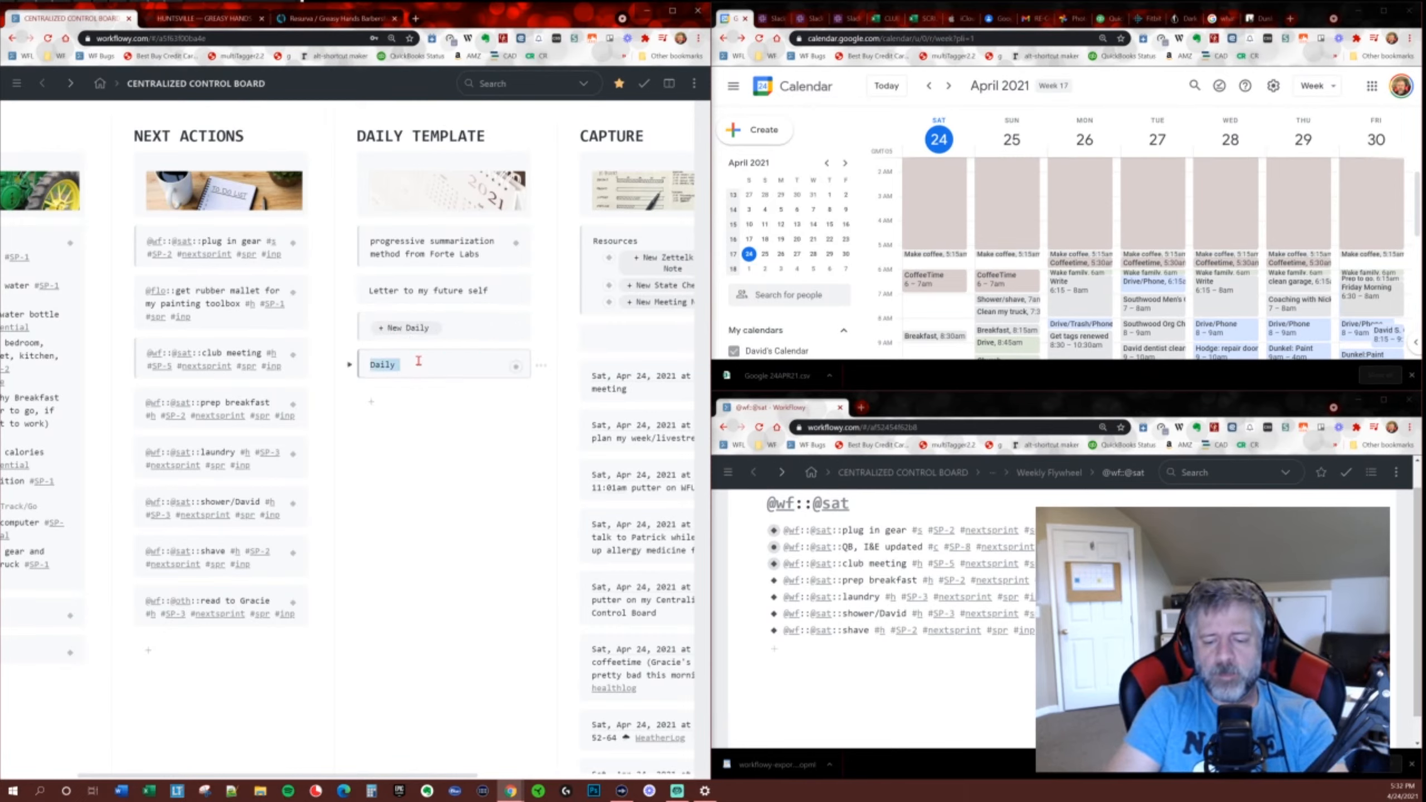
text(Sat, Apr 24, 2021)
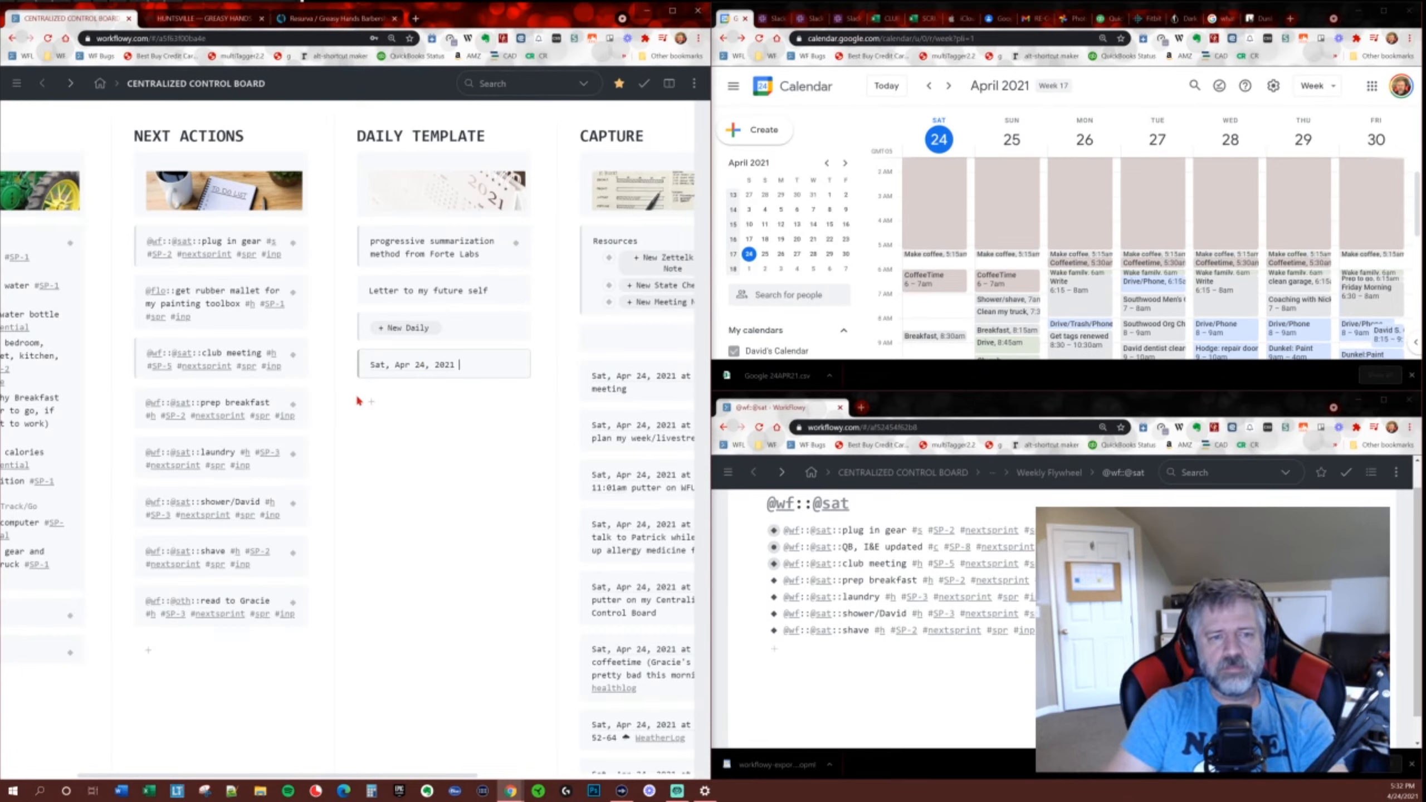
click(350, 365)
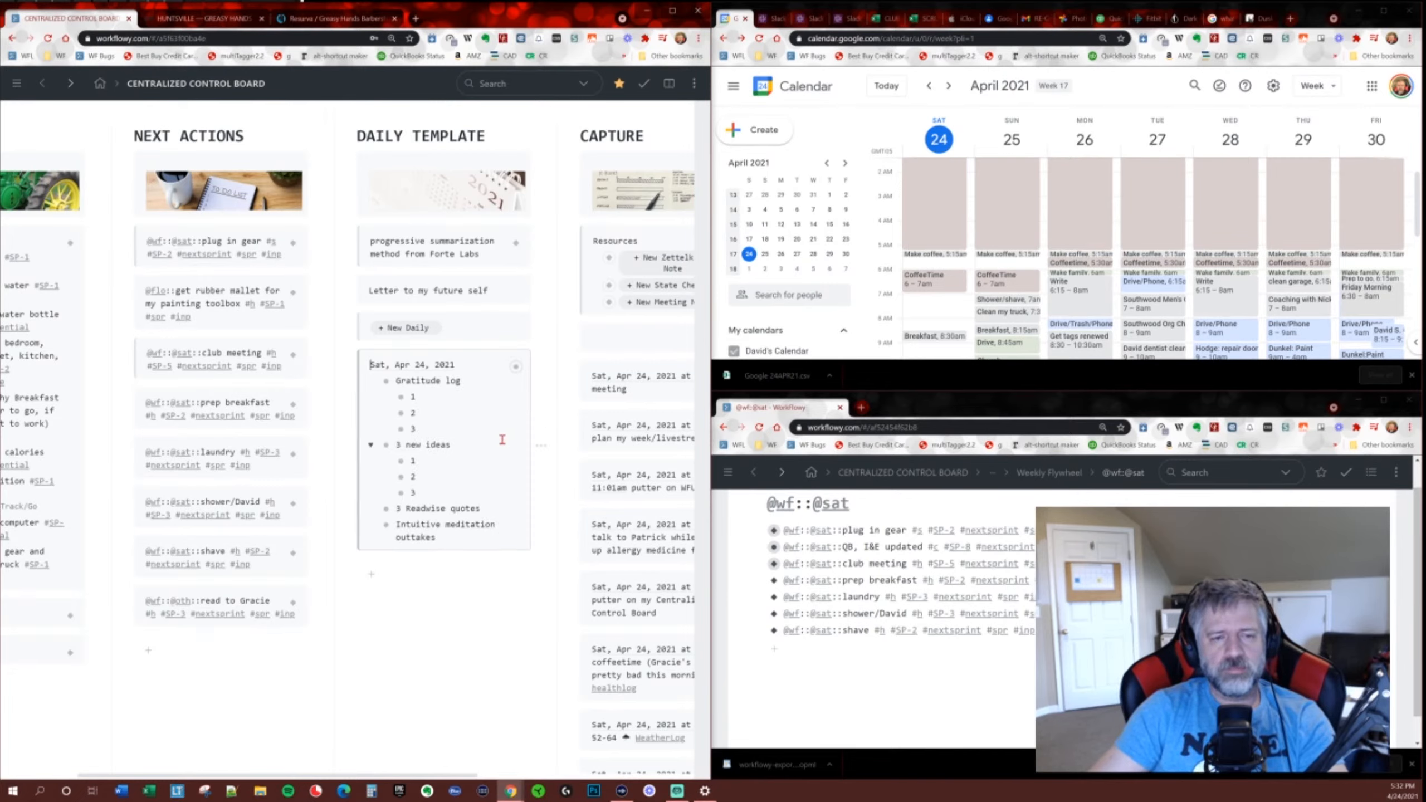
Add "being able to hang out with a few people on WorkFlowy Live Stream" to the first Gratitude log item.
click(430, 397)
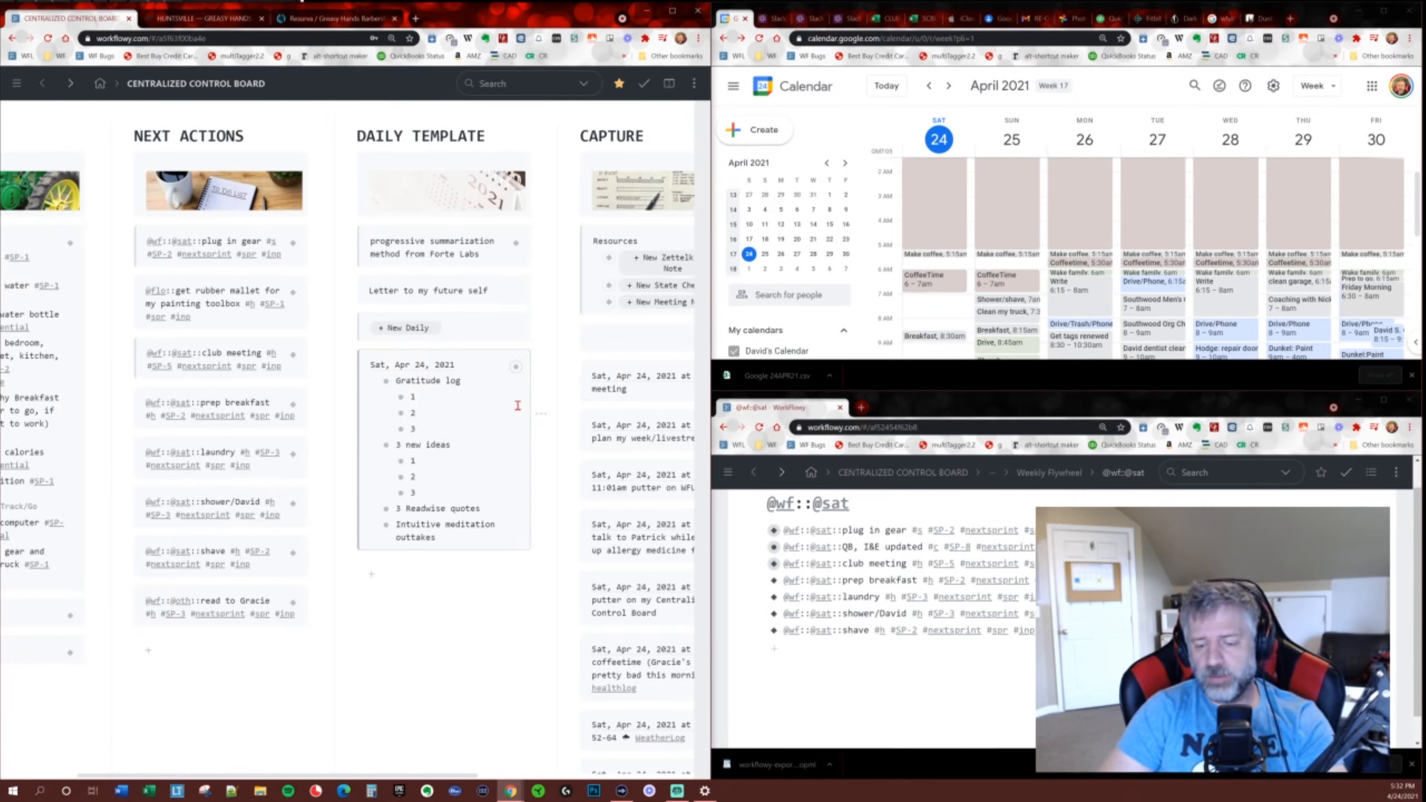
text(ing abl)
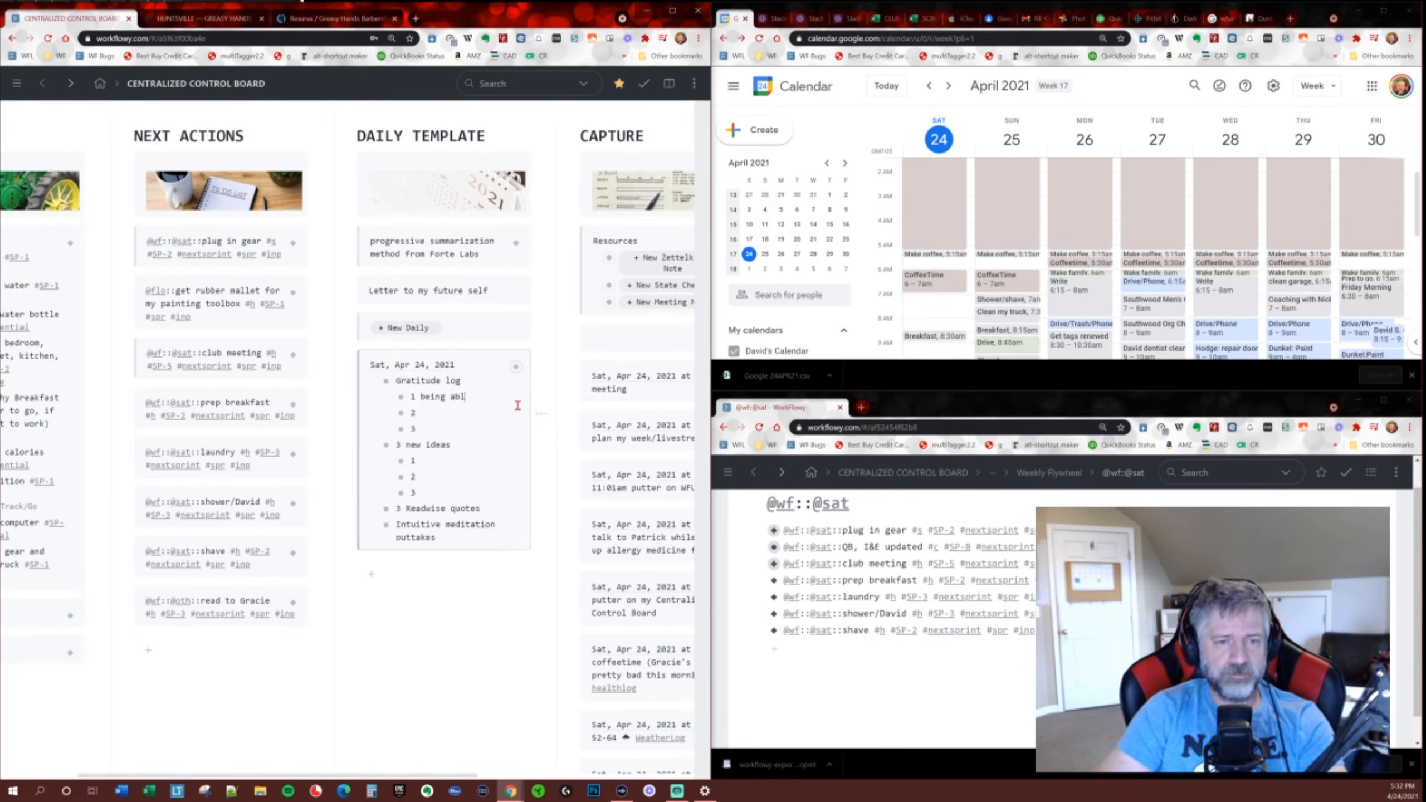
text(e to hang out )
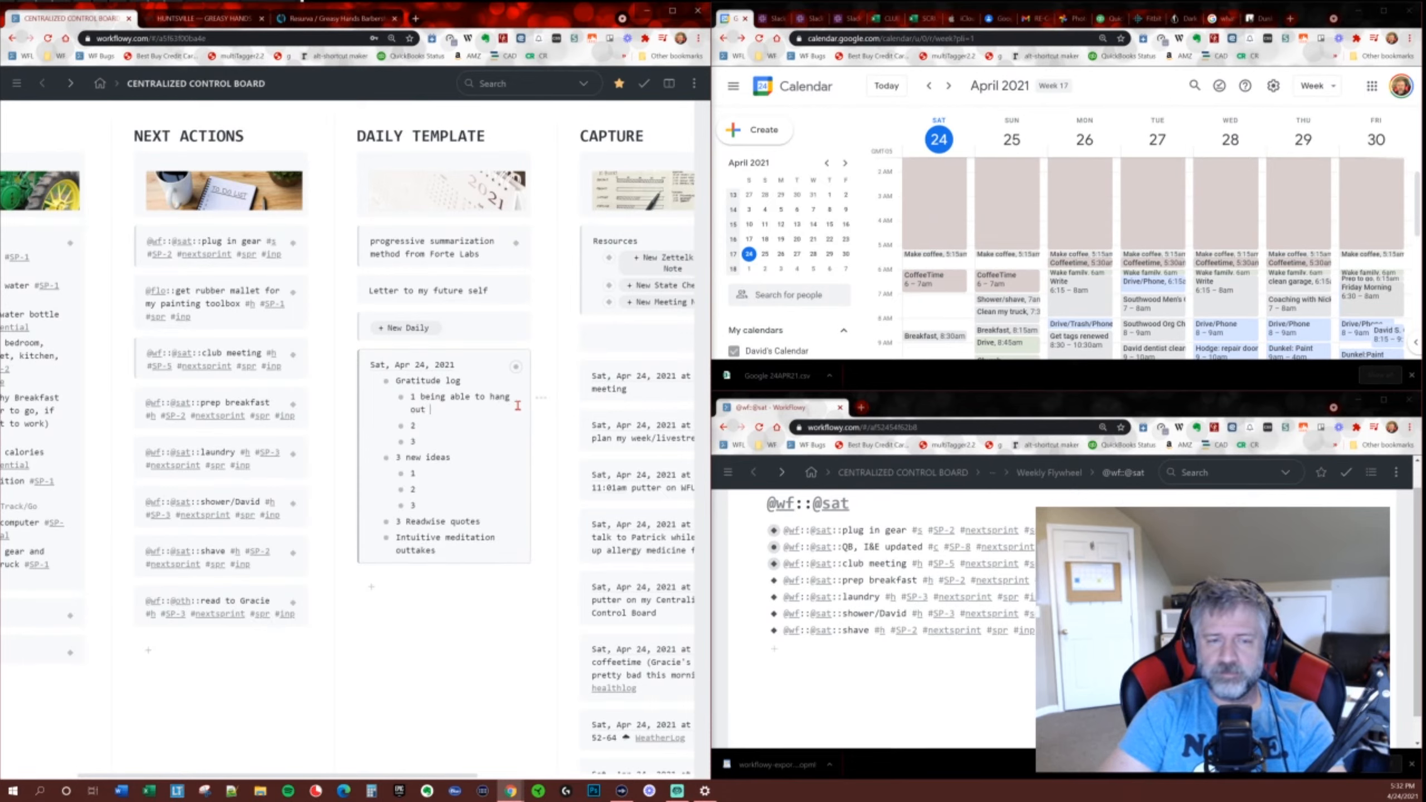
text(with a few peopl)
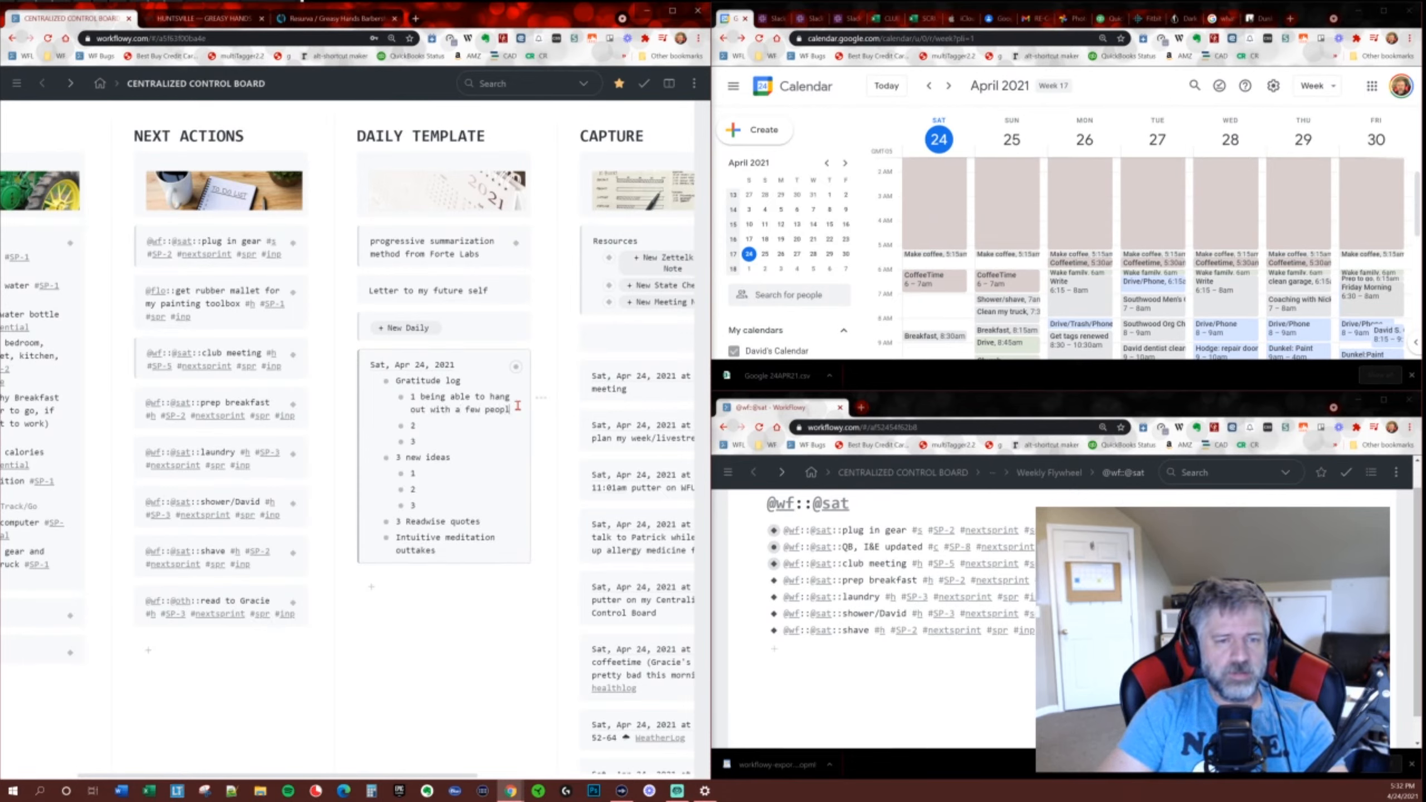
text(e on WorkFlowy Live Stream)
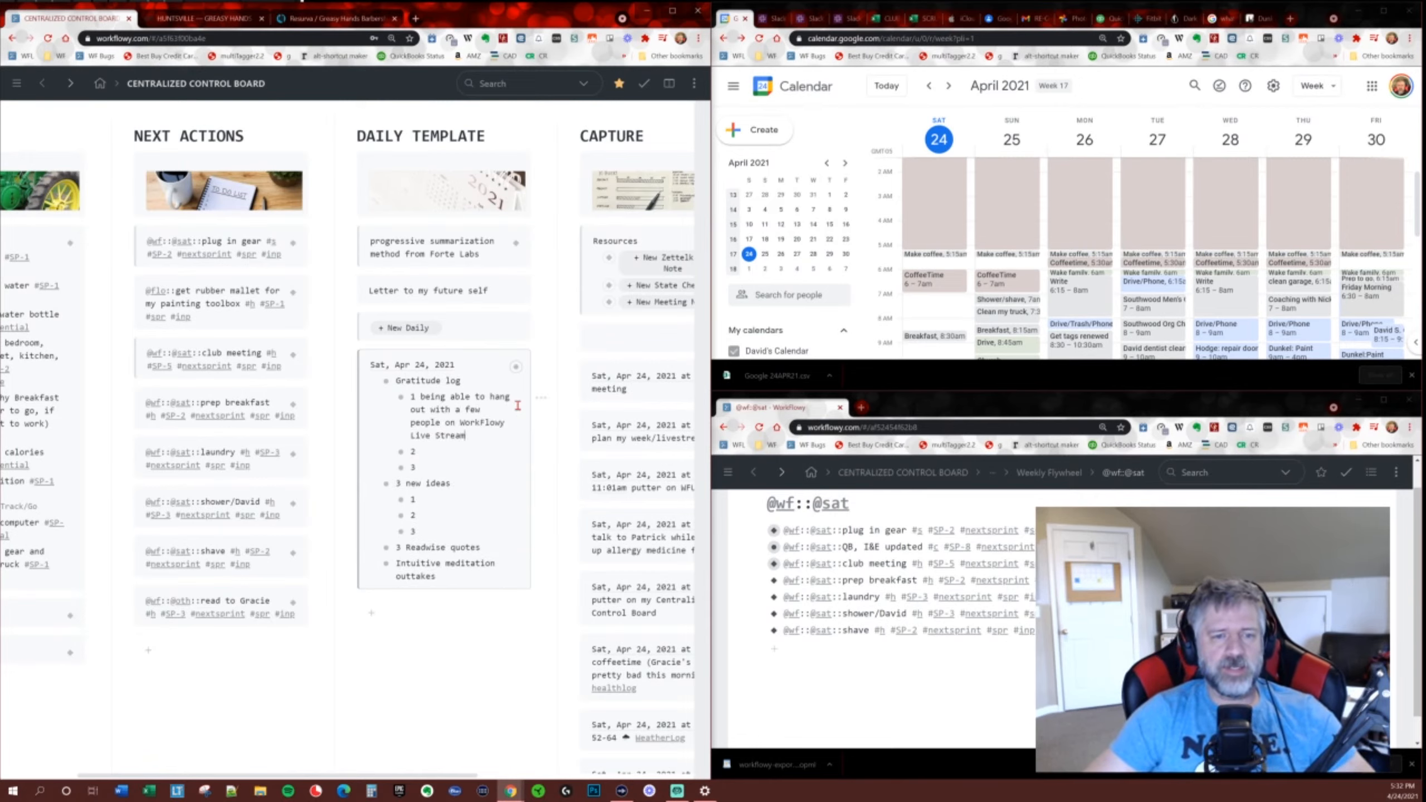
drag(462, 436, 414, 398)
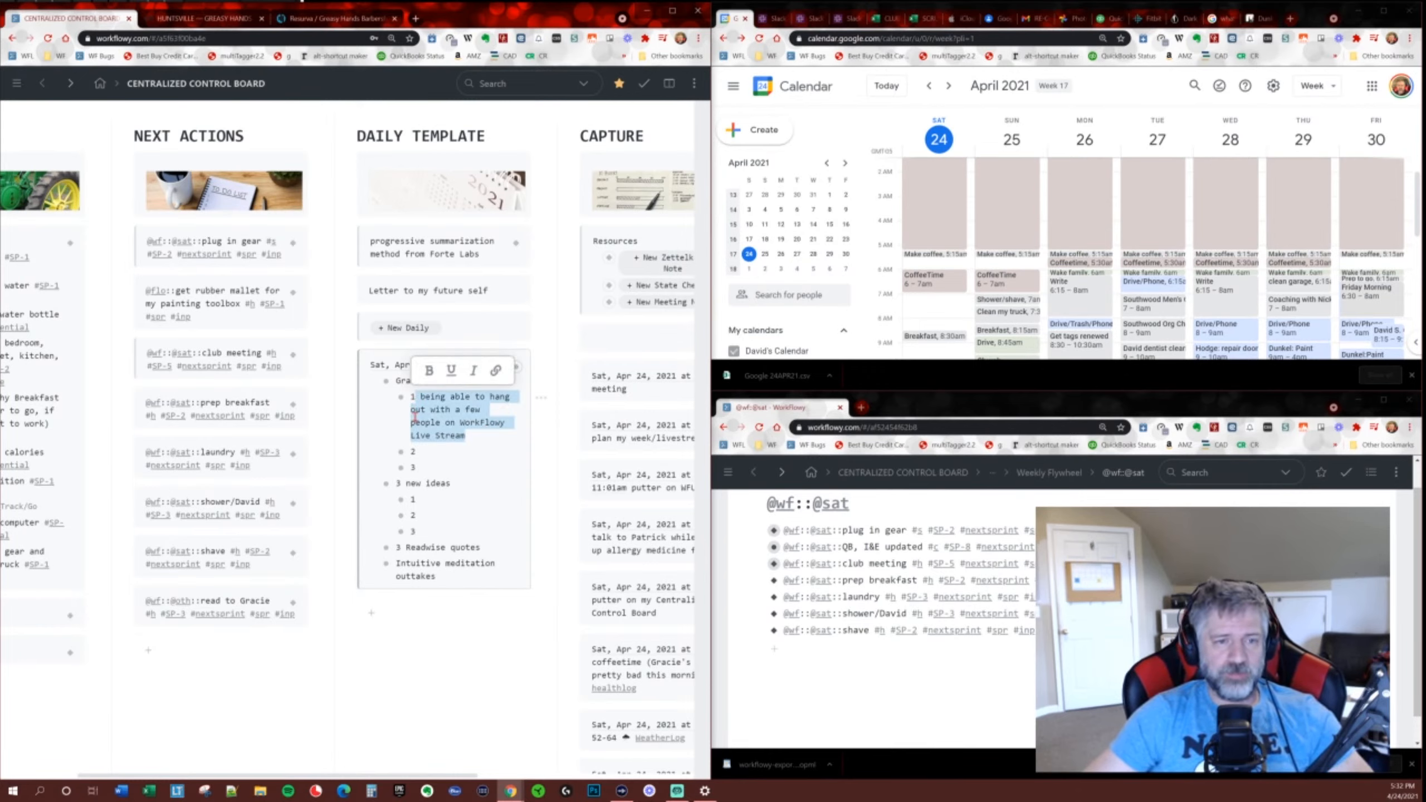
drag(471, 440, 410, 402)
click(472, 442)
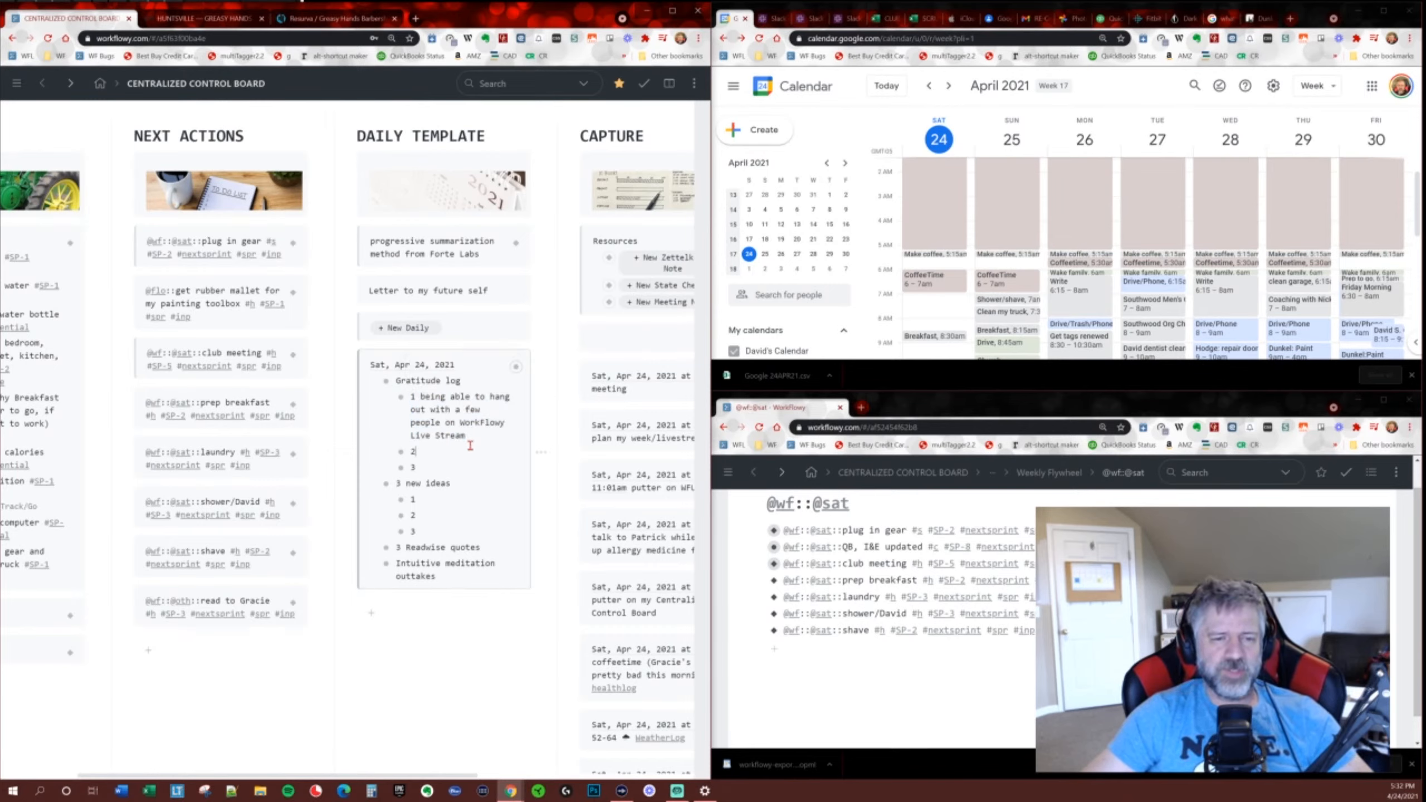
drag(477, 440, 413, 401)
click(477, 440)
drag(477, 440, 411, 400)
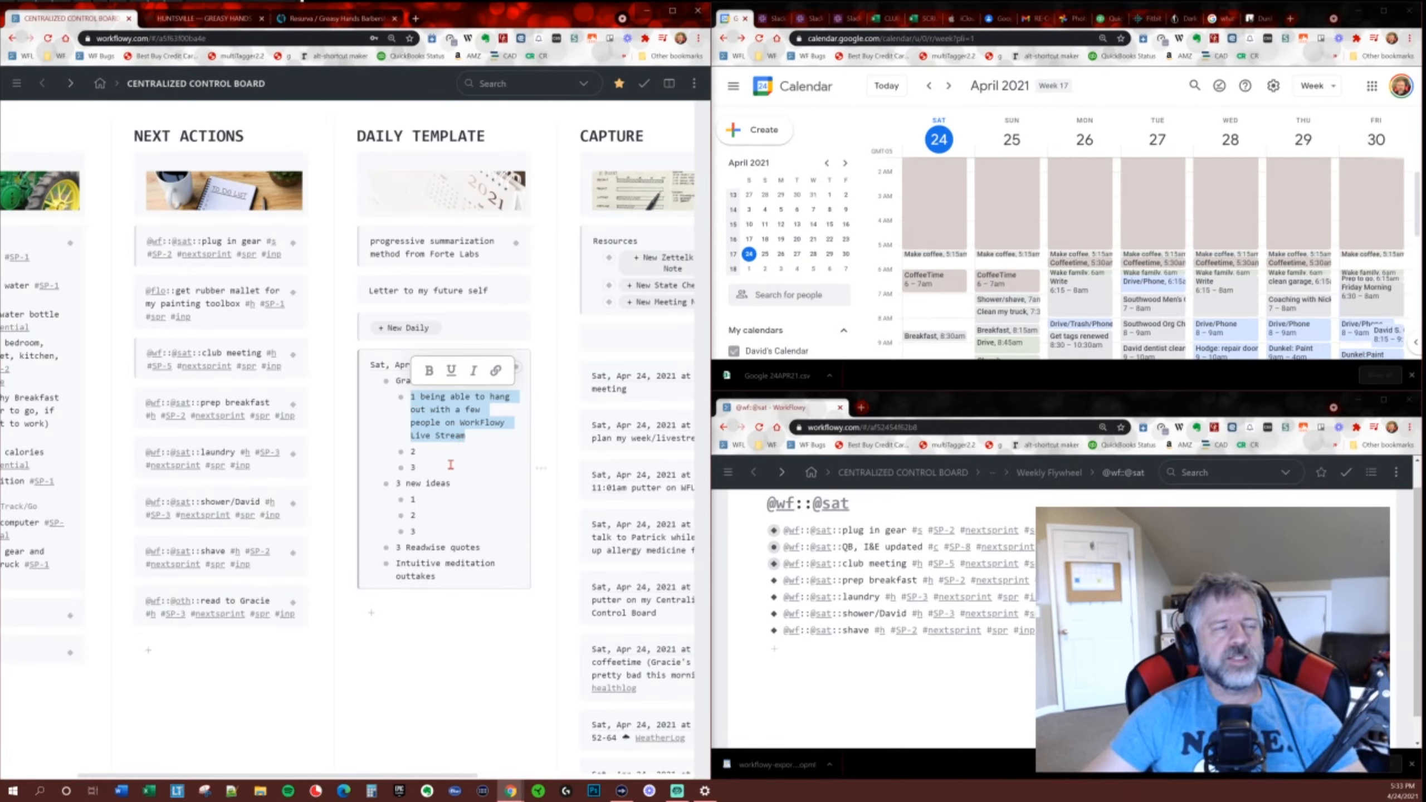
click(472, 437)
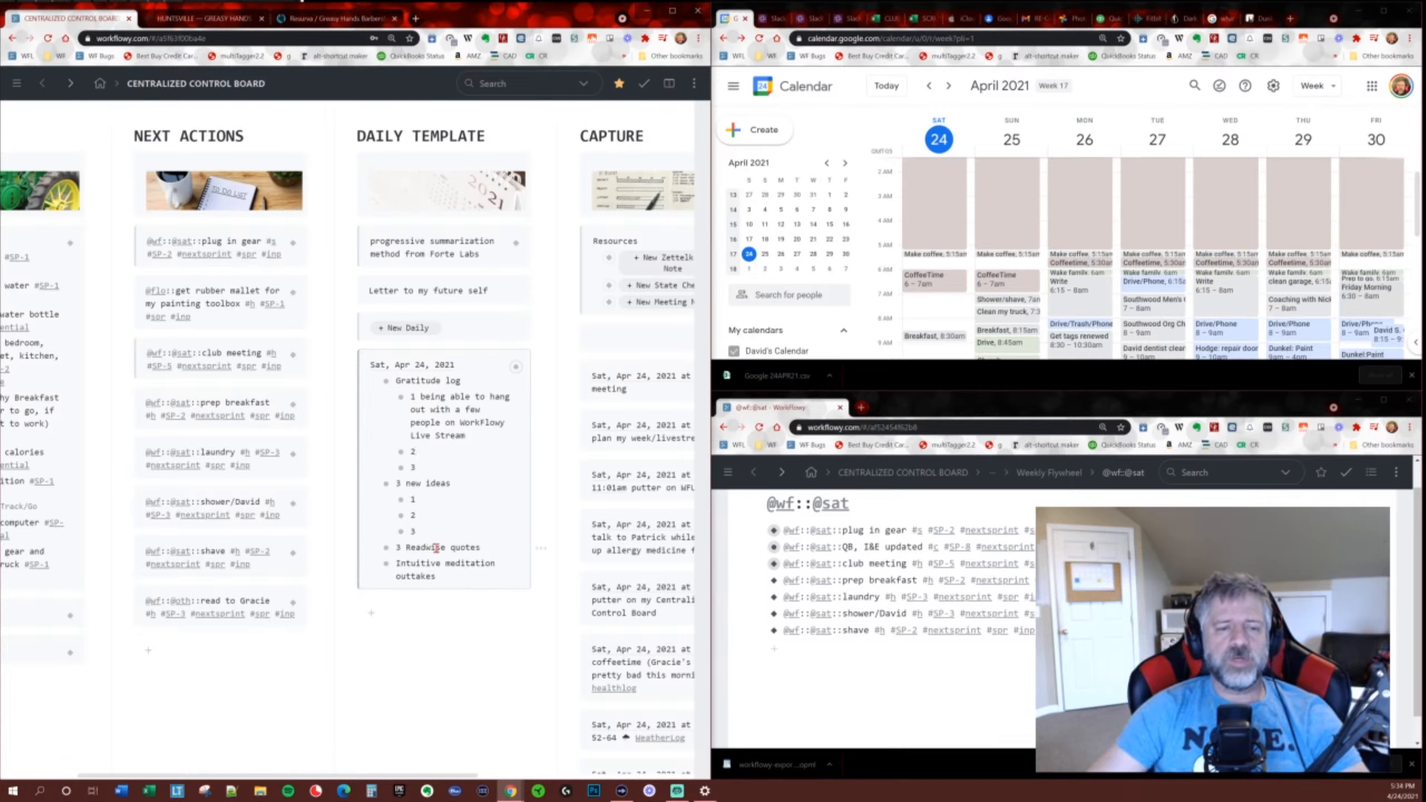
Open readwise.io in a new browser tab and go to its dashboard to look over the highlight and review options.
drag(444, 547, 409, 547)
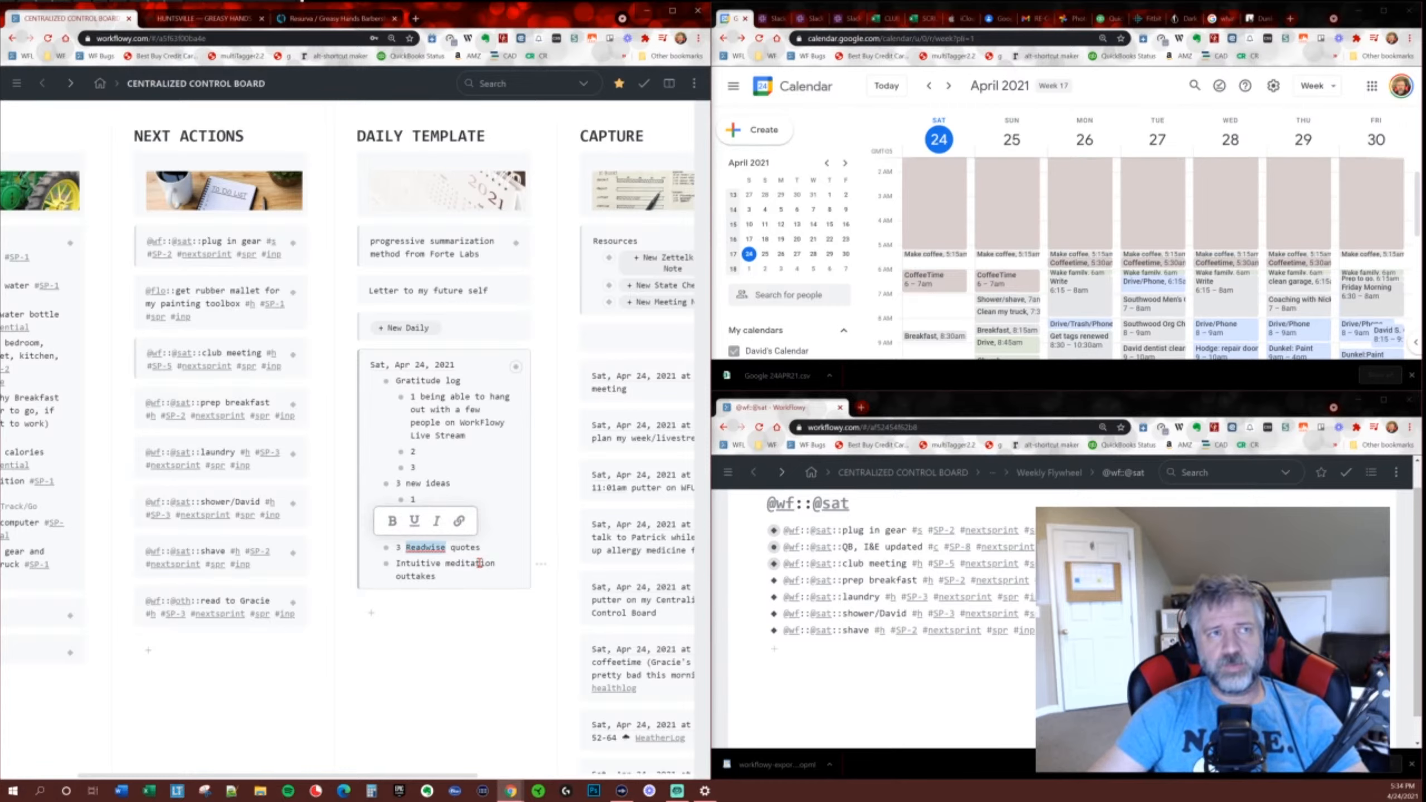
click(416, 17)
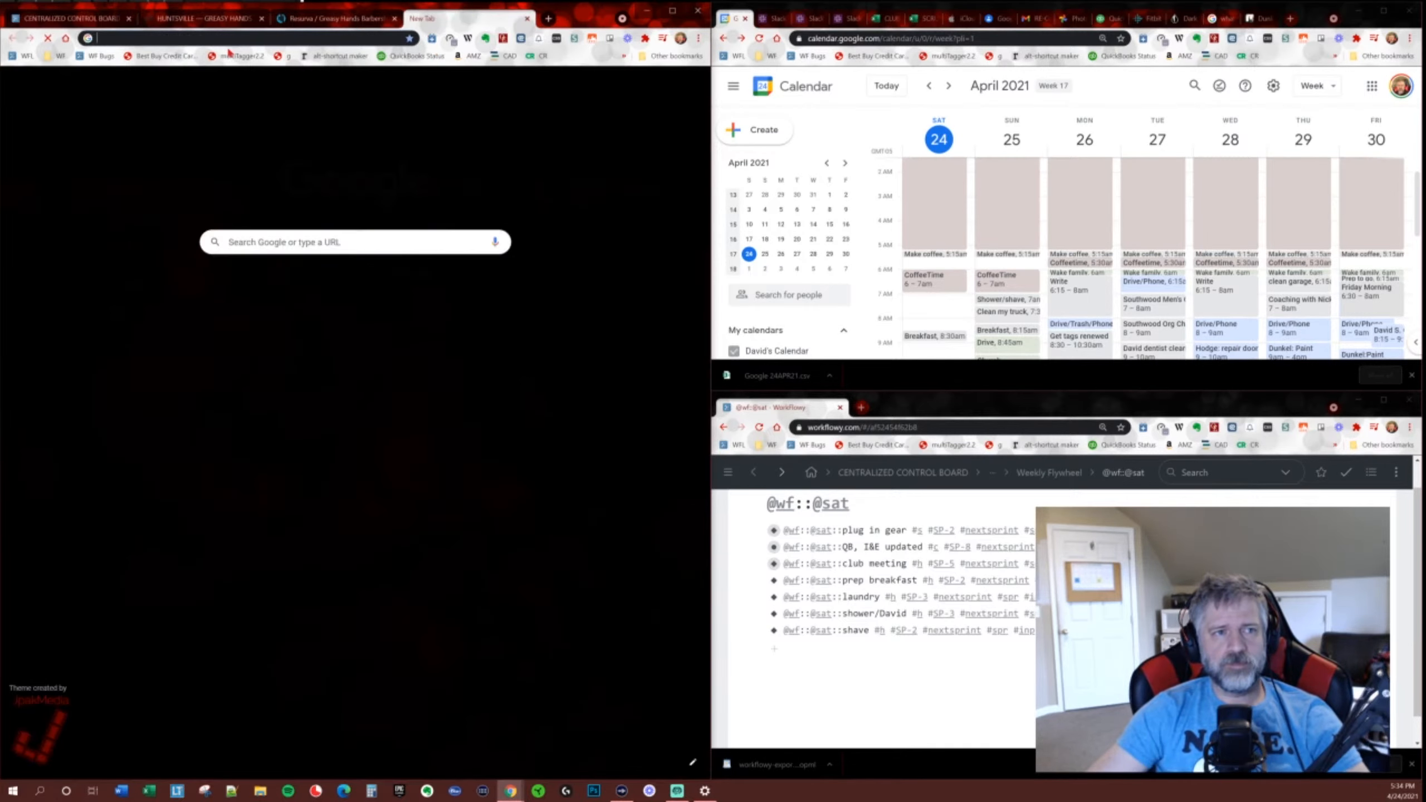
click(220, 40)
text(readwise.io)
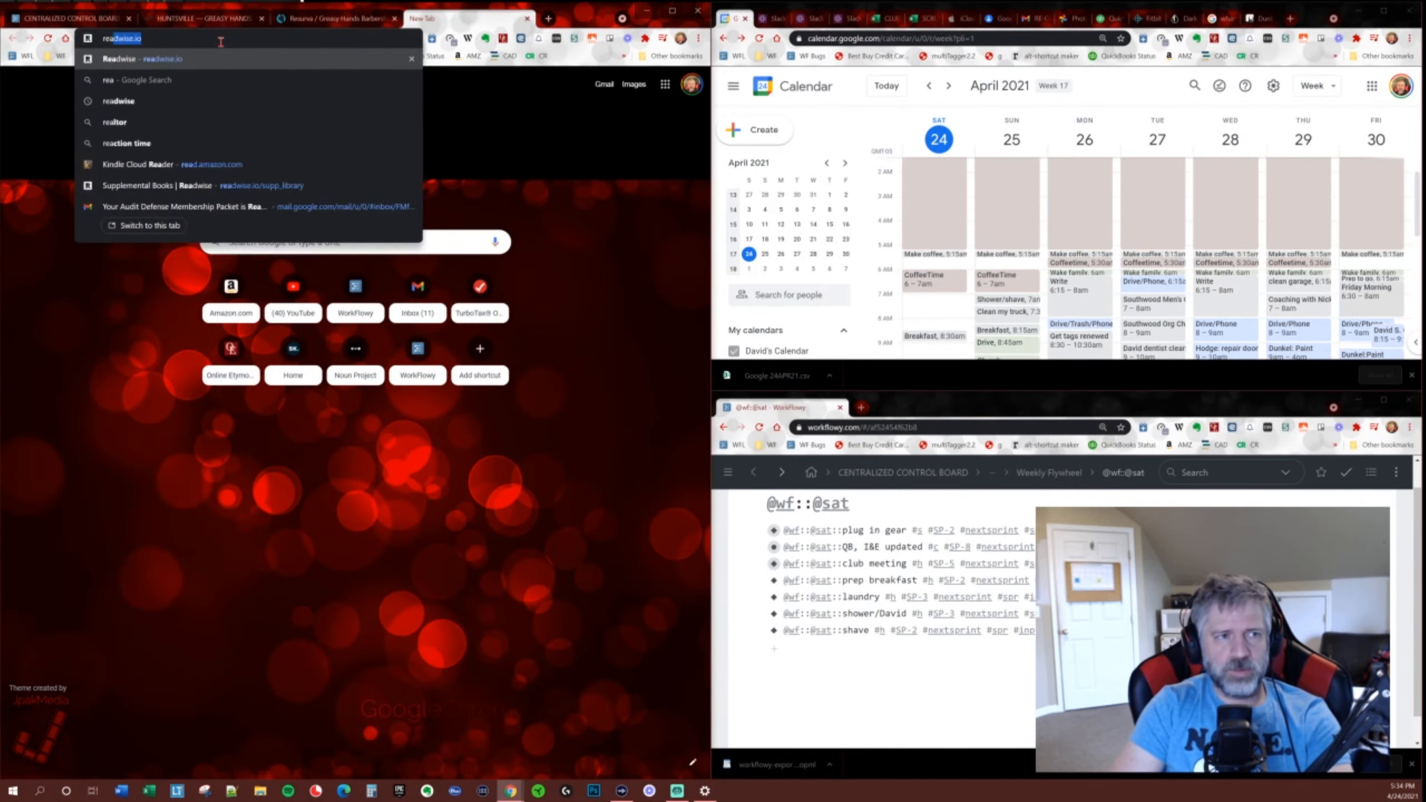
key(Return)
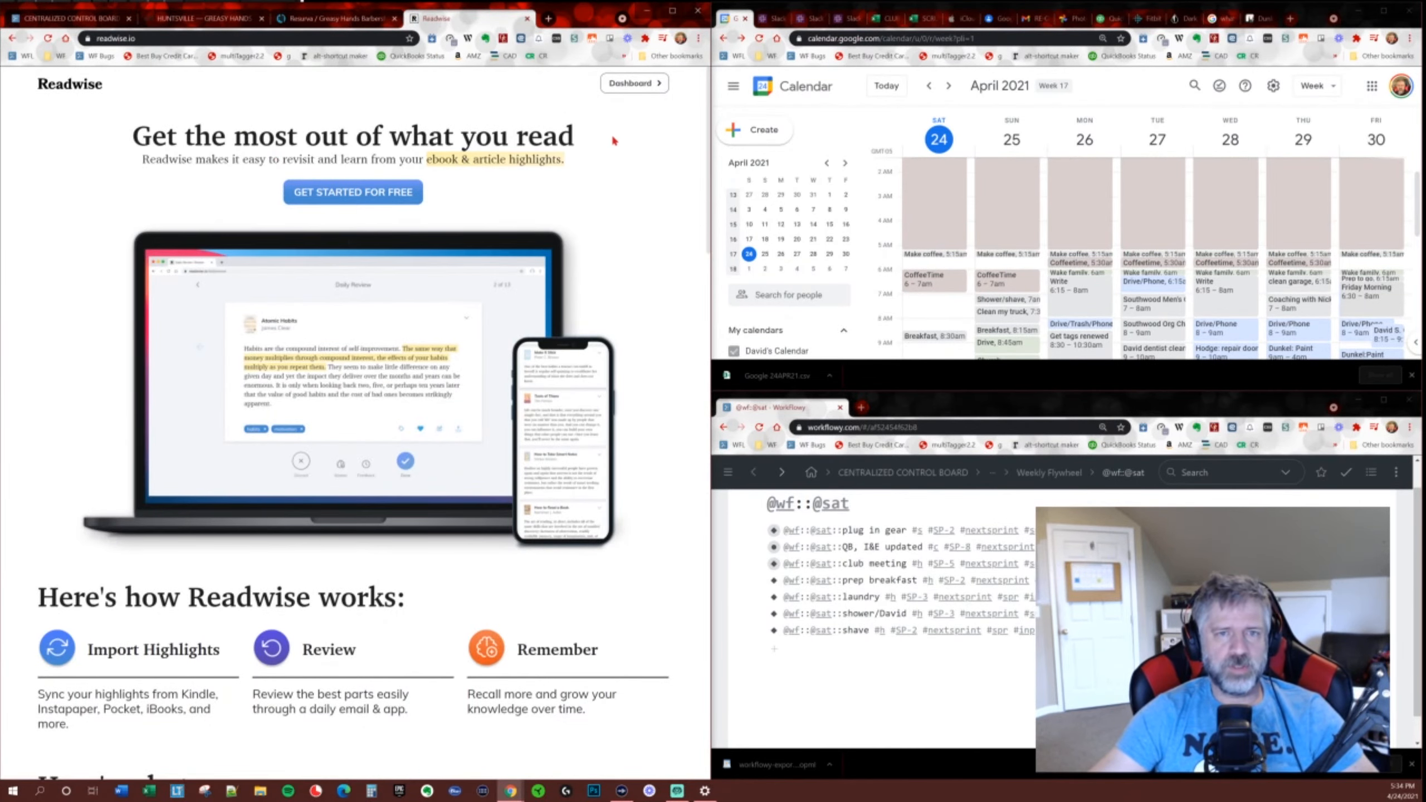
click(651, 84)
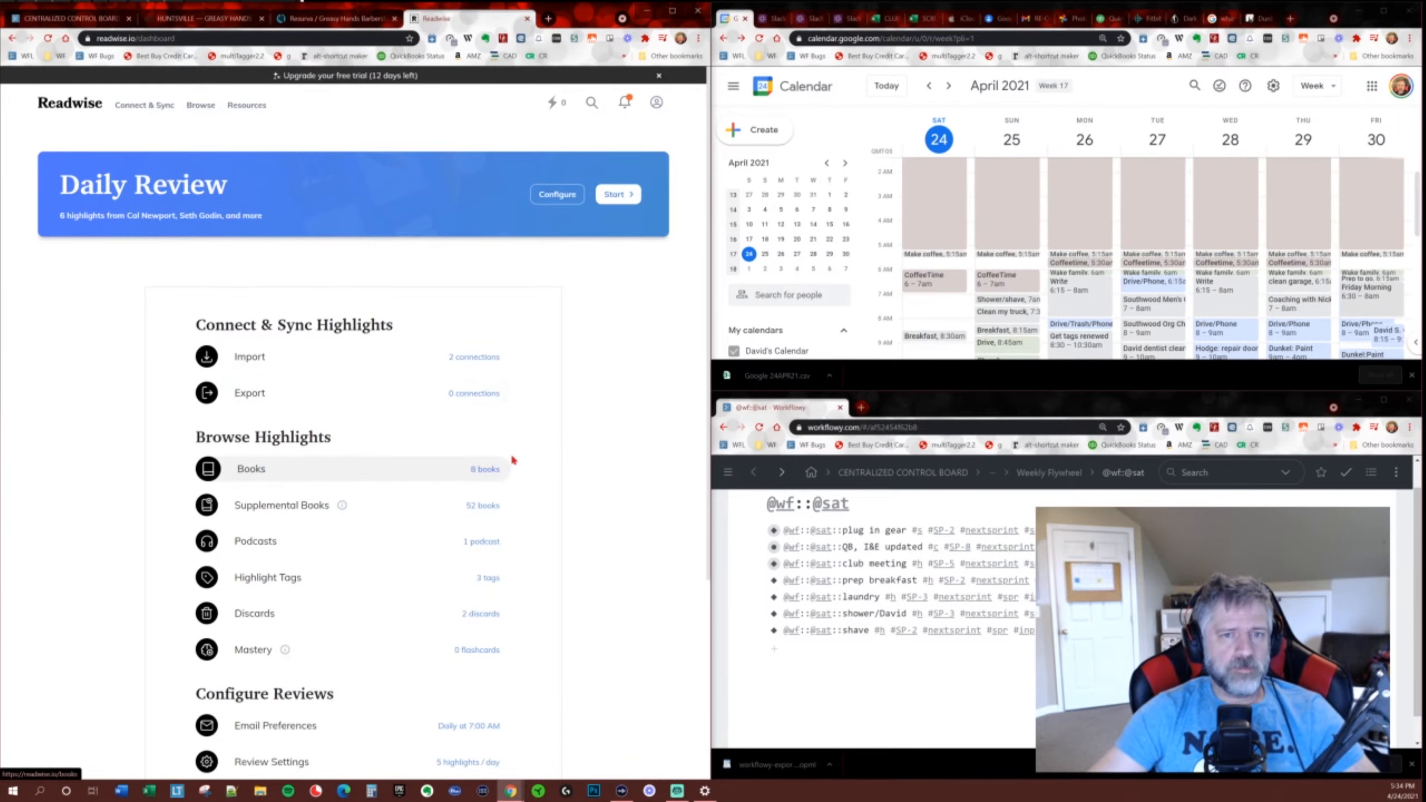
scroll(595, 417, down, 1)
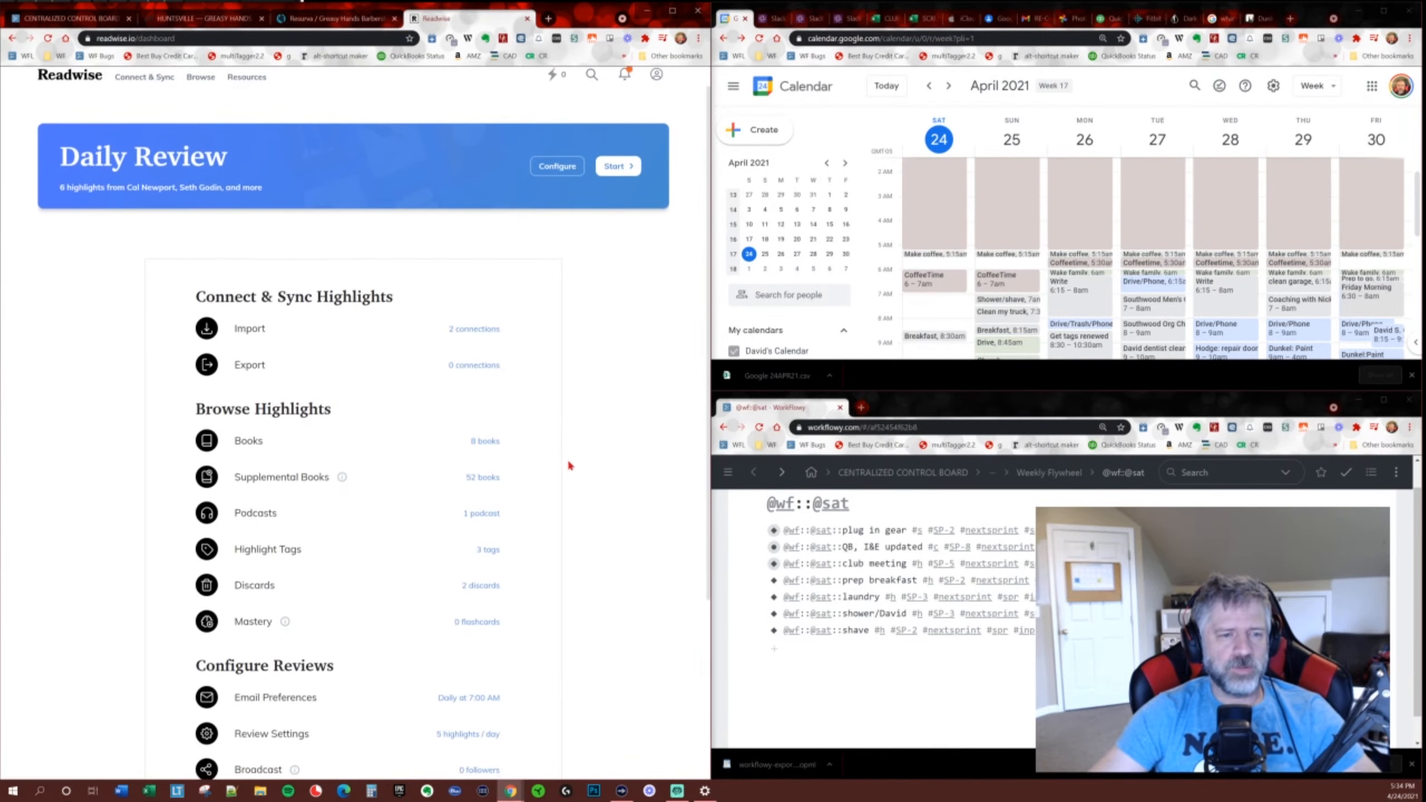
scroll(575, 468, down, 1)
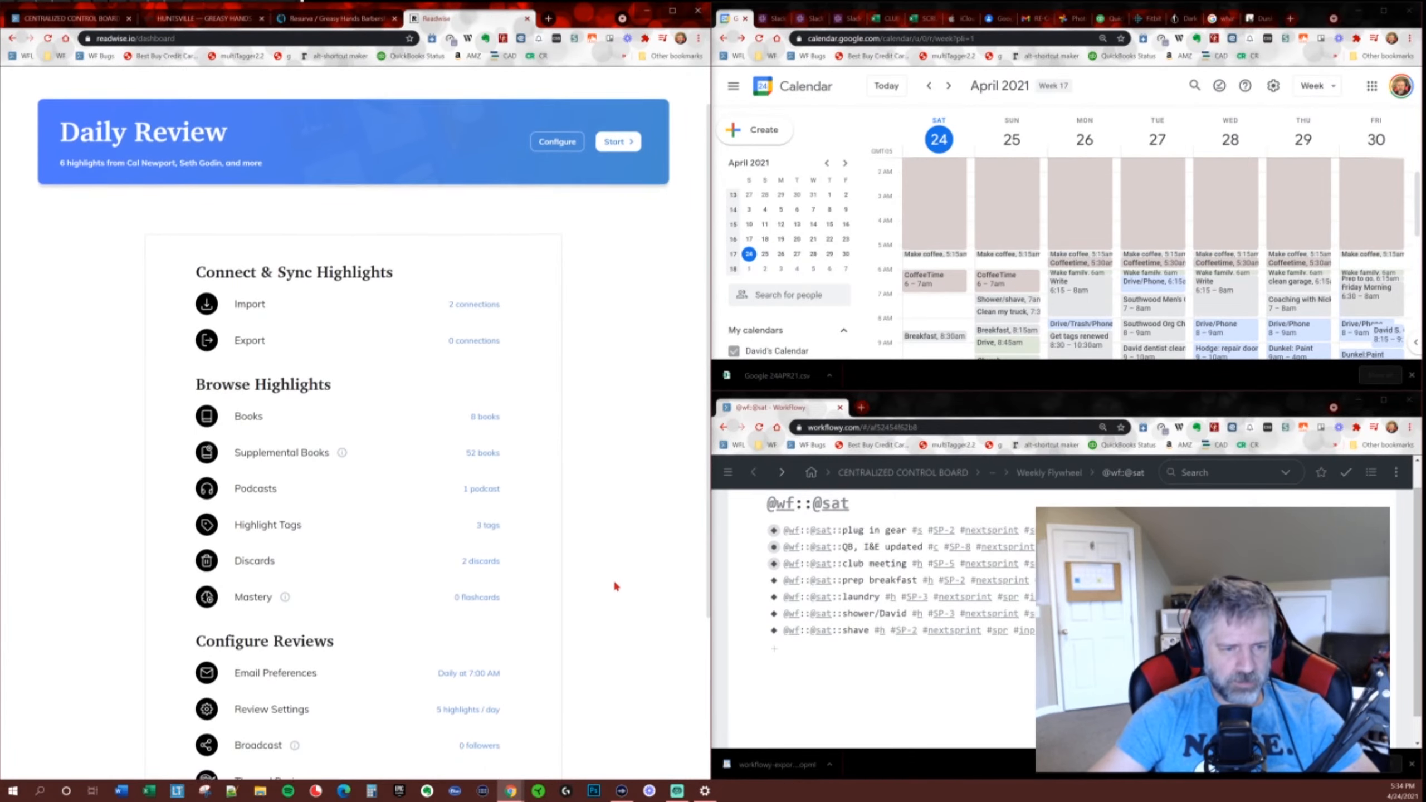
scroll(619, 583, down, 1)
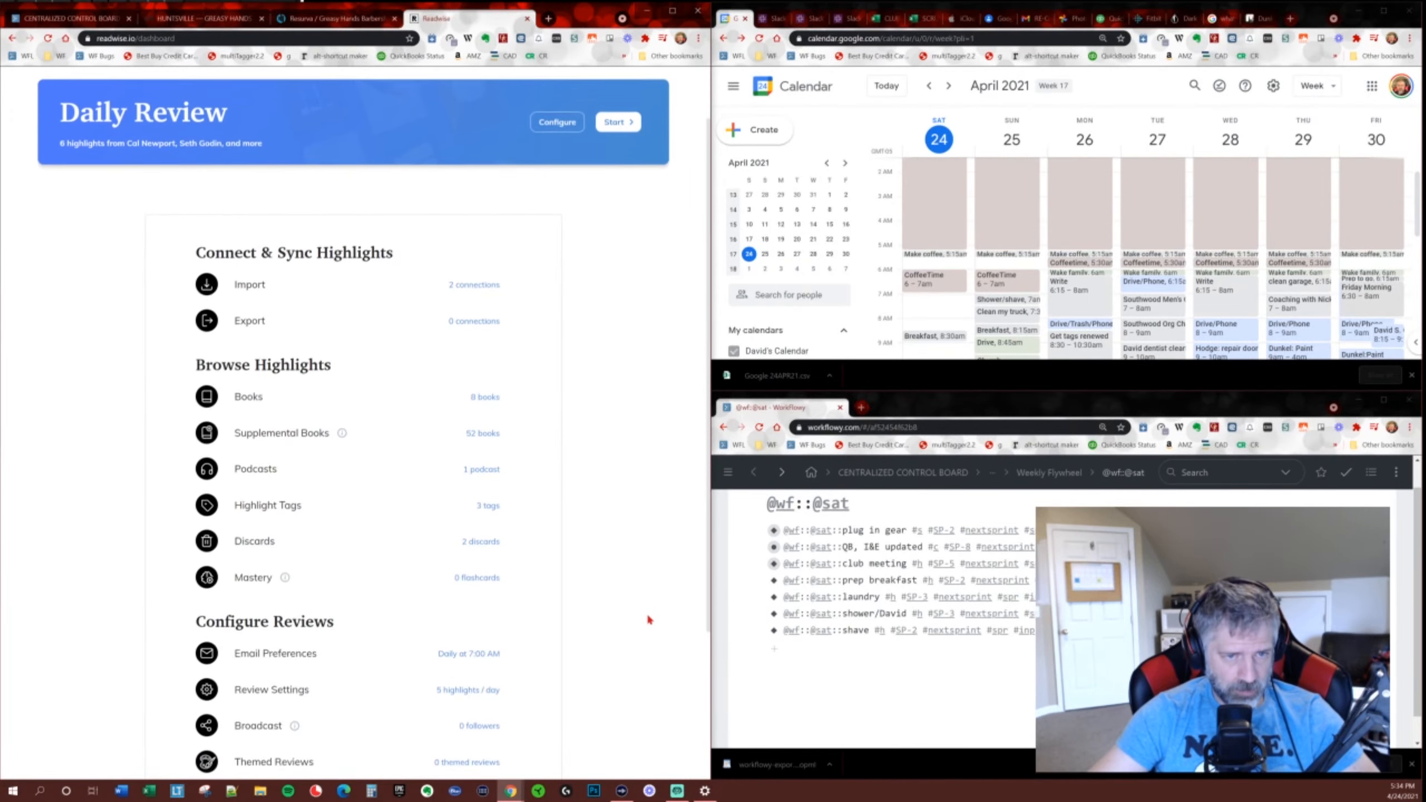
scroll(649, 620, down, 3)
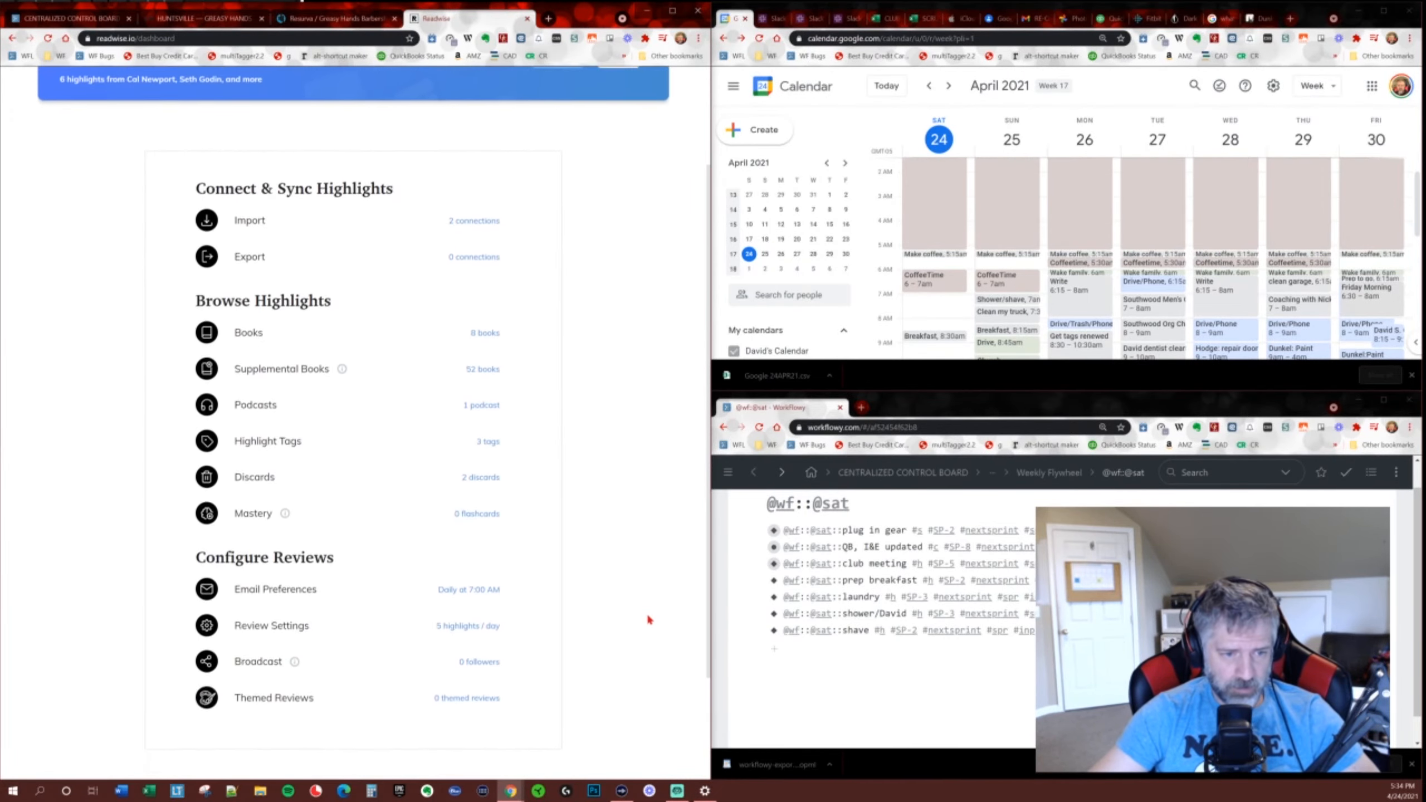
Open the Readwise library of books from the dashboard and bring up the highlights of The 4-Hour Workweek.
scroll(629, 621, down, 2)
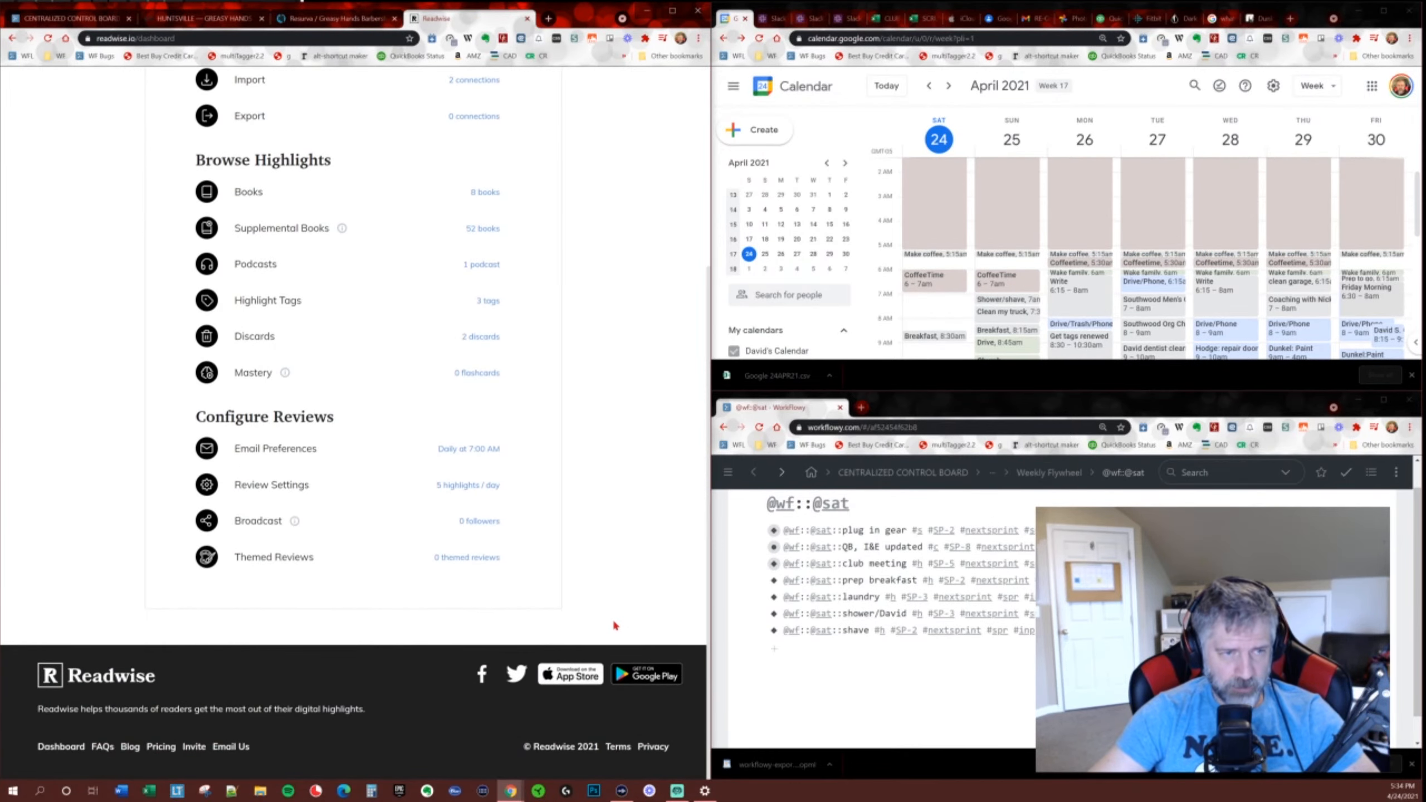
scroll(613, 625, up, 1)
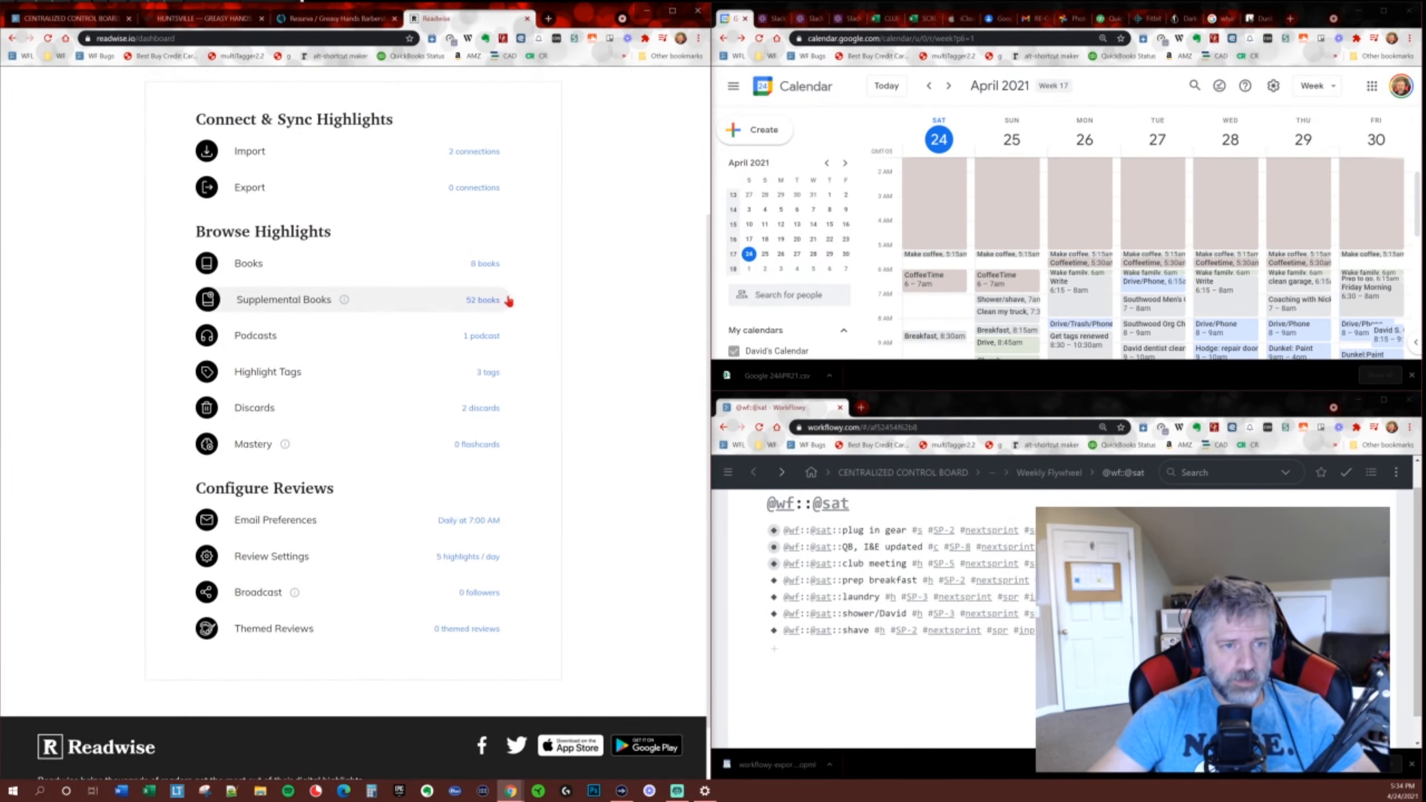
click(485, 265)
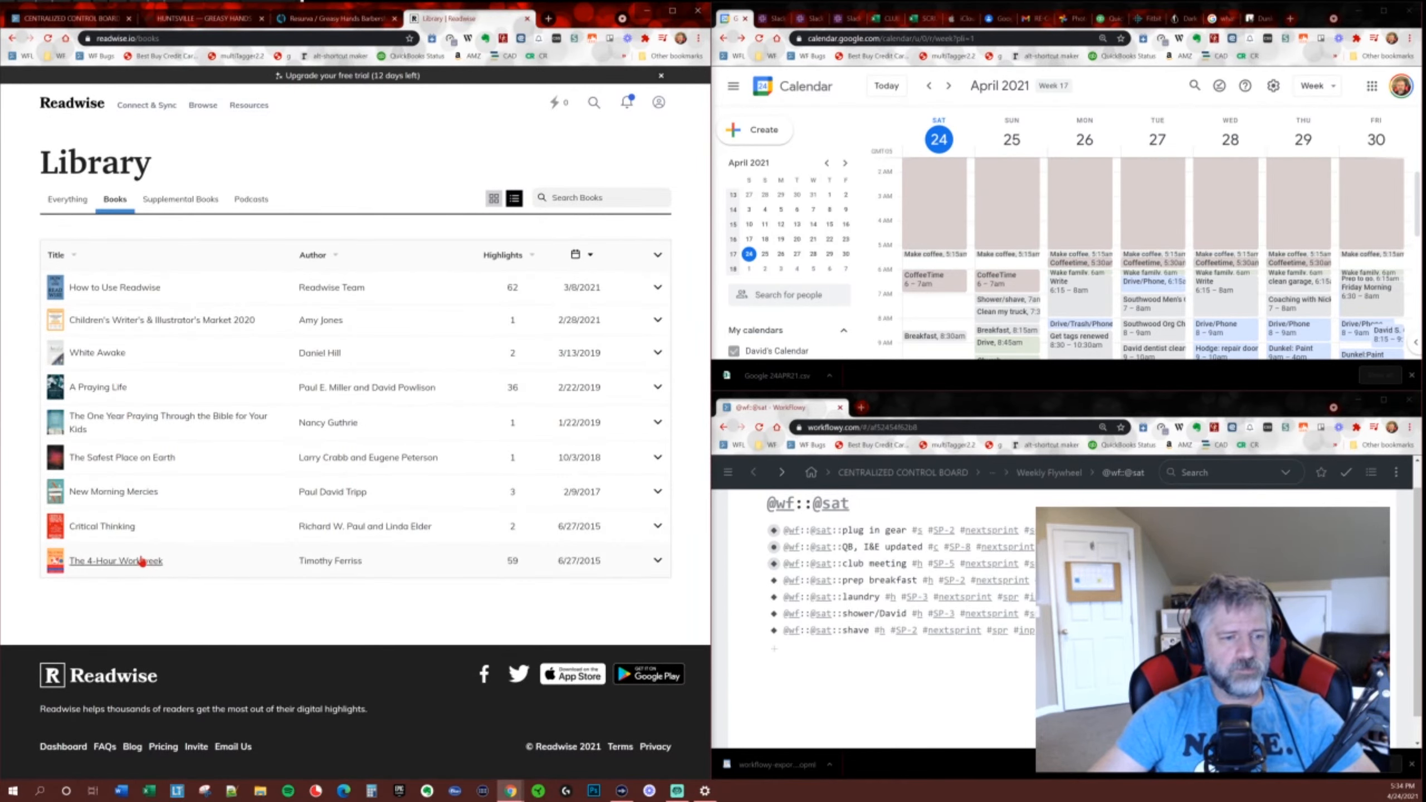
click(172, 561)
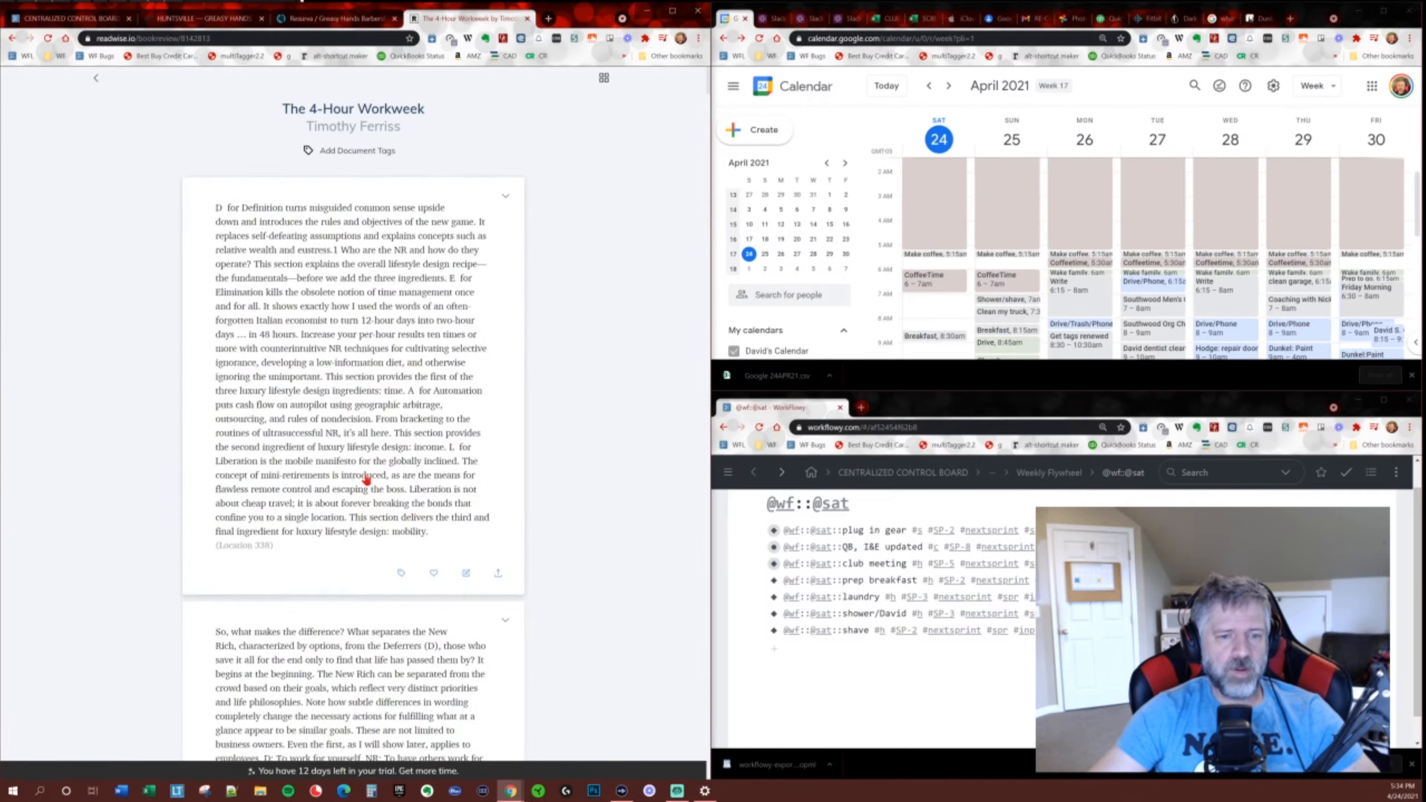
Read through The 4-Hour Workweek highlights down to the ones about emphasizing strengths over fixing weaknesses.
scroll(365, 479, down, 3)
scroll(365, 479, down, 15)
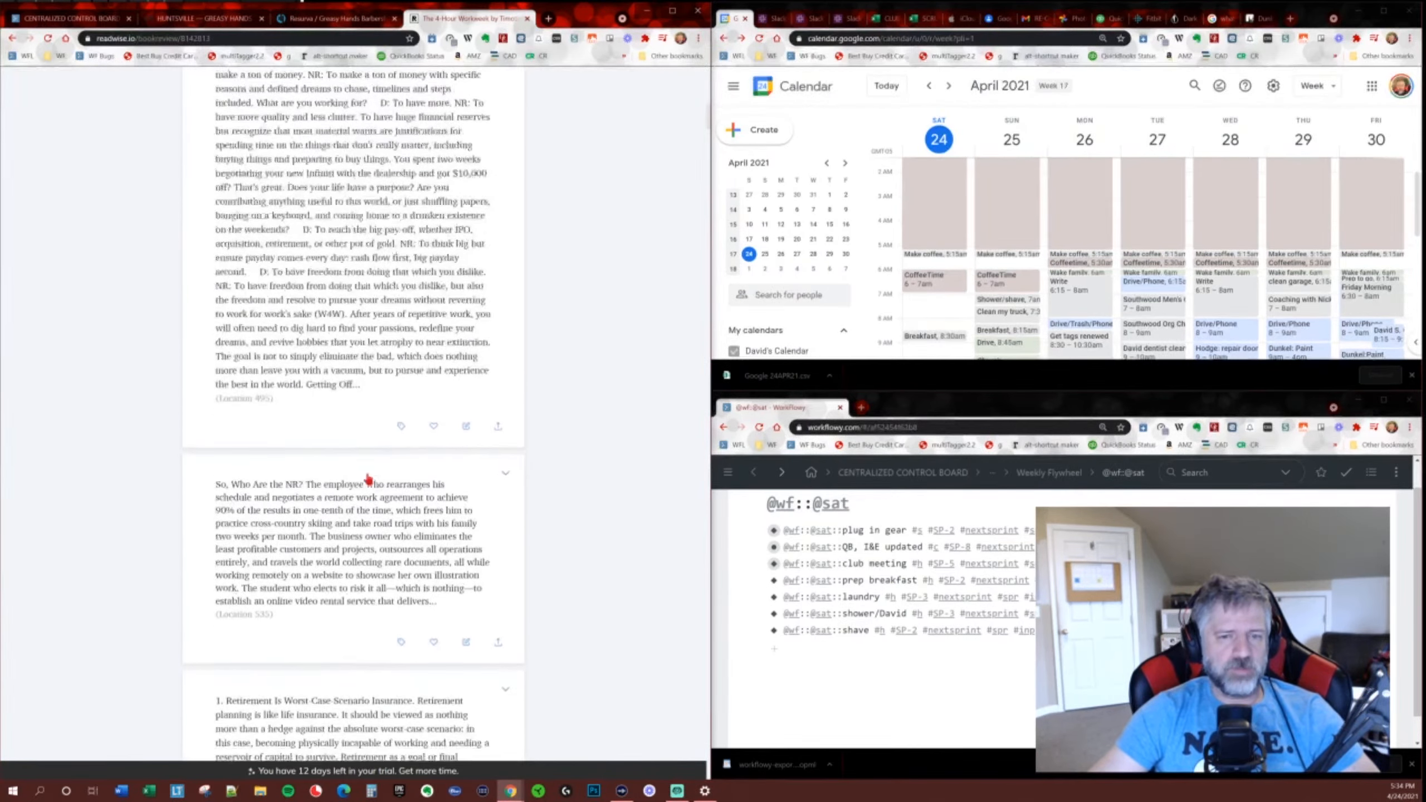
scroll(367, 478, down, 8)
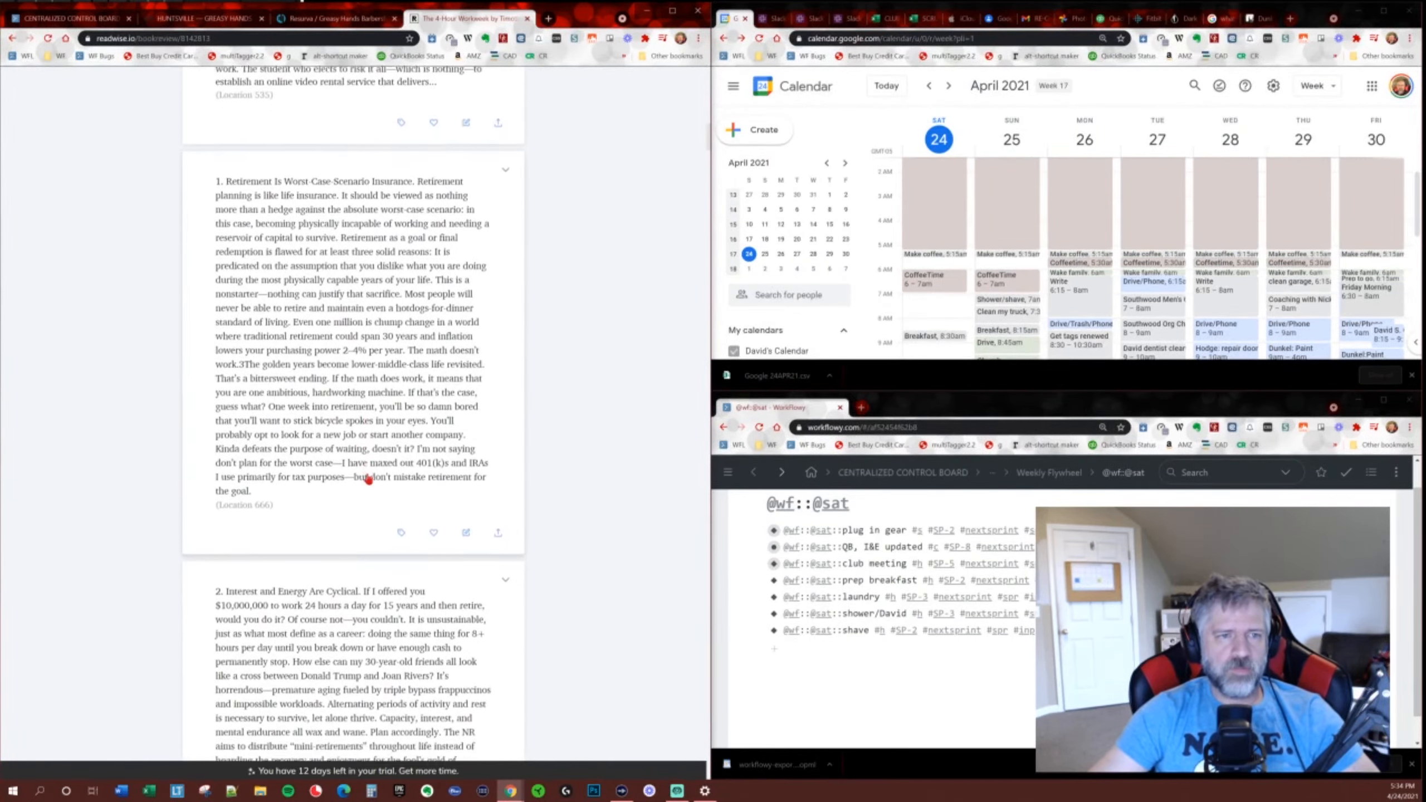
scroll(367, 478, down, 9)
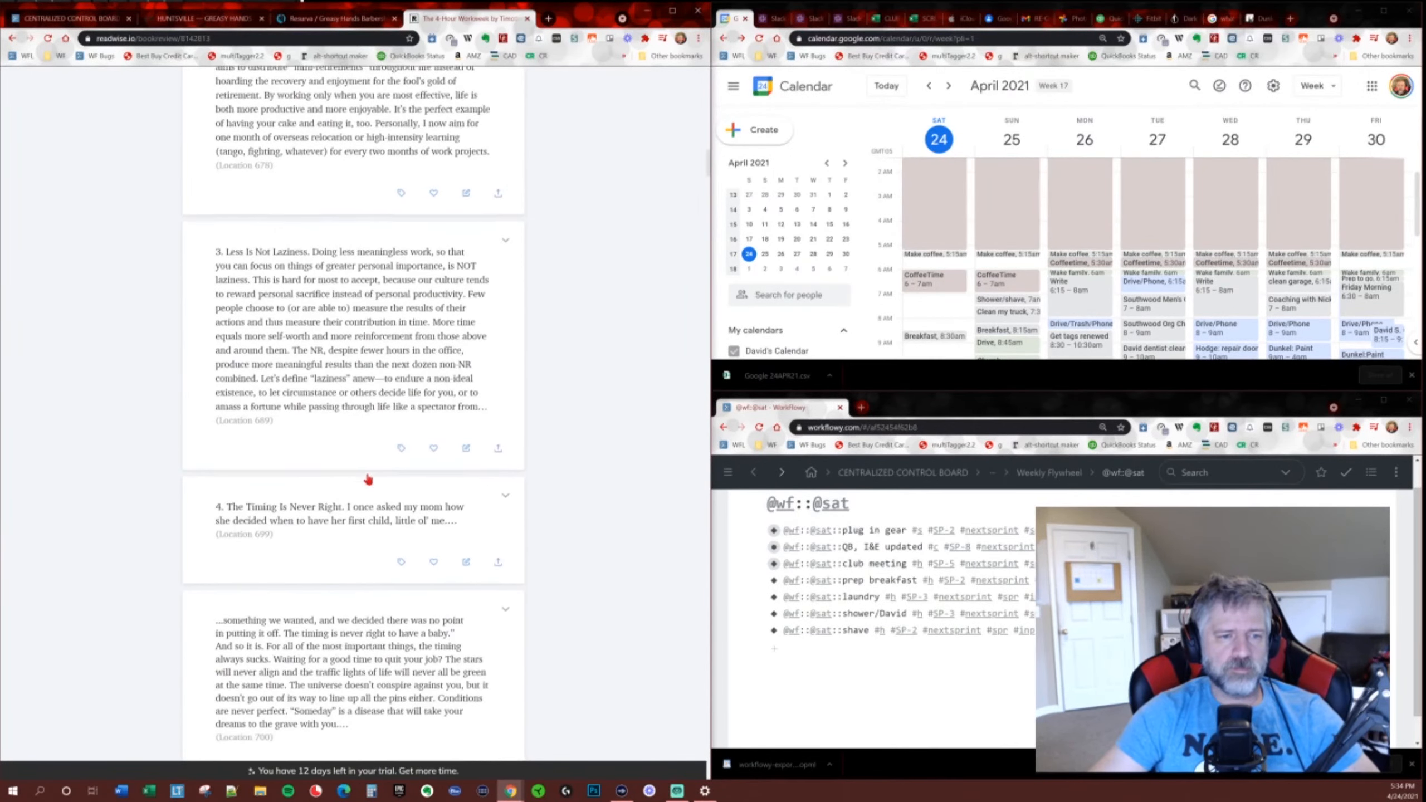
scroll(367, 479, down, 8)
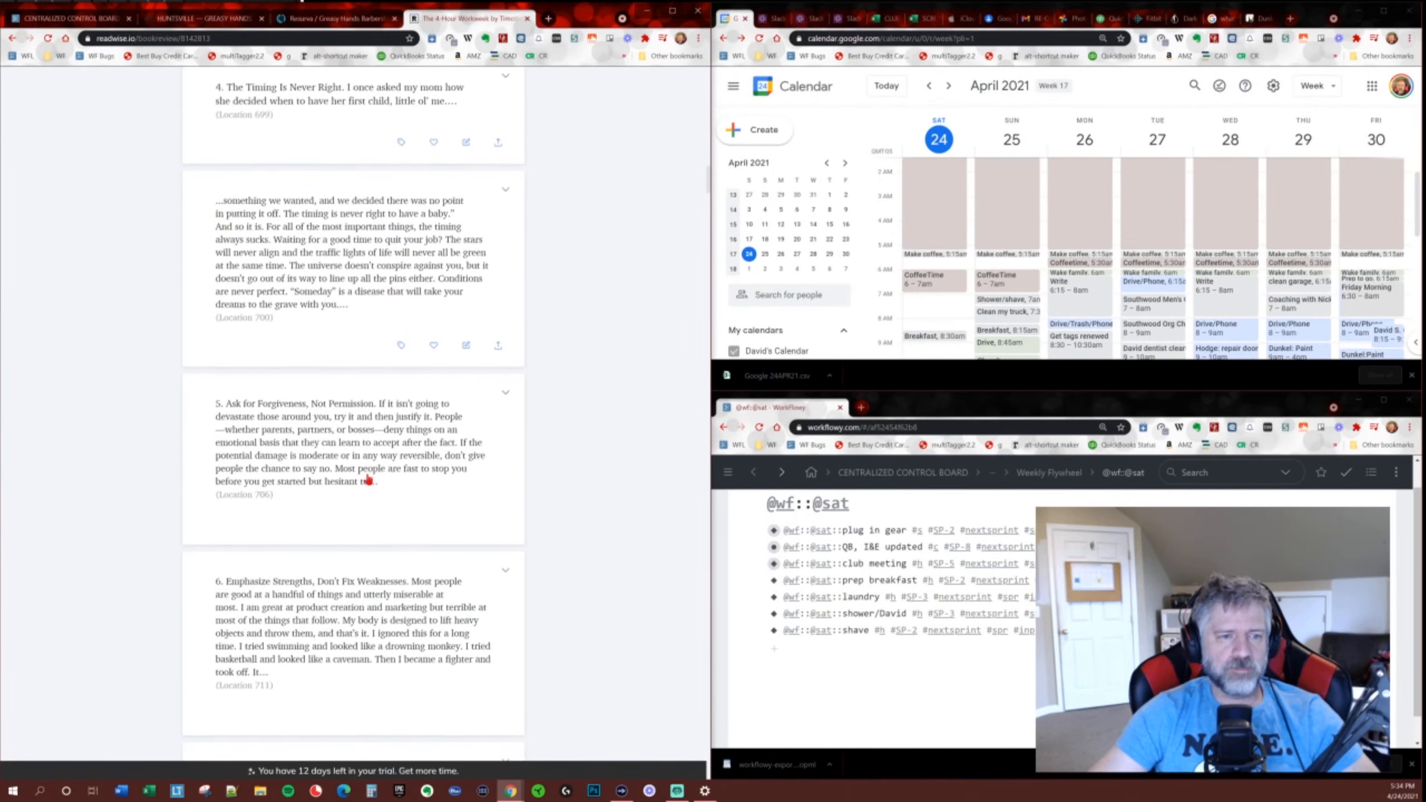
scroll(368, 479, down, 2)
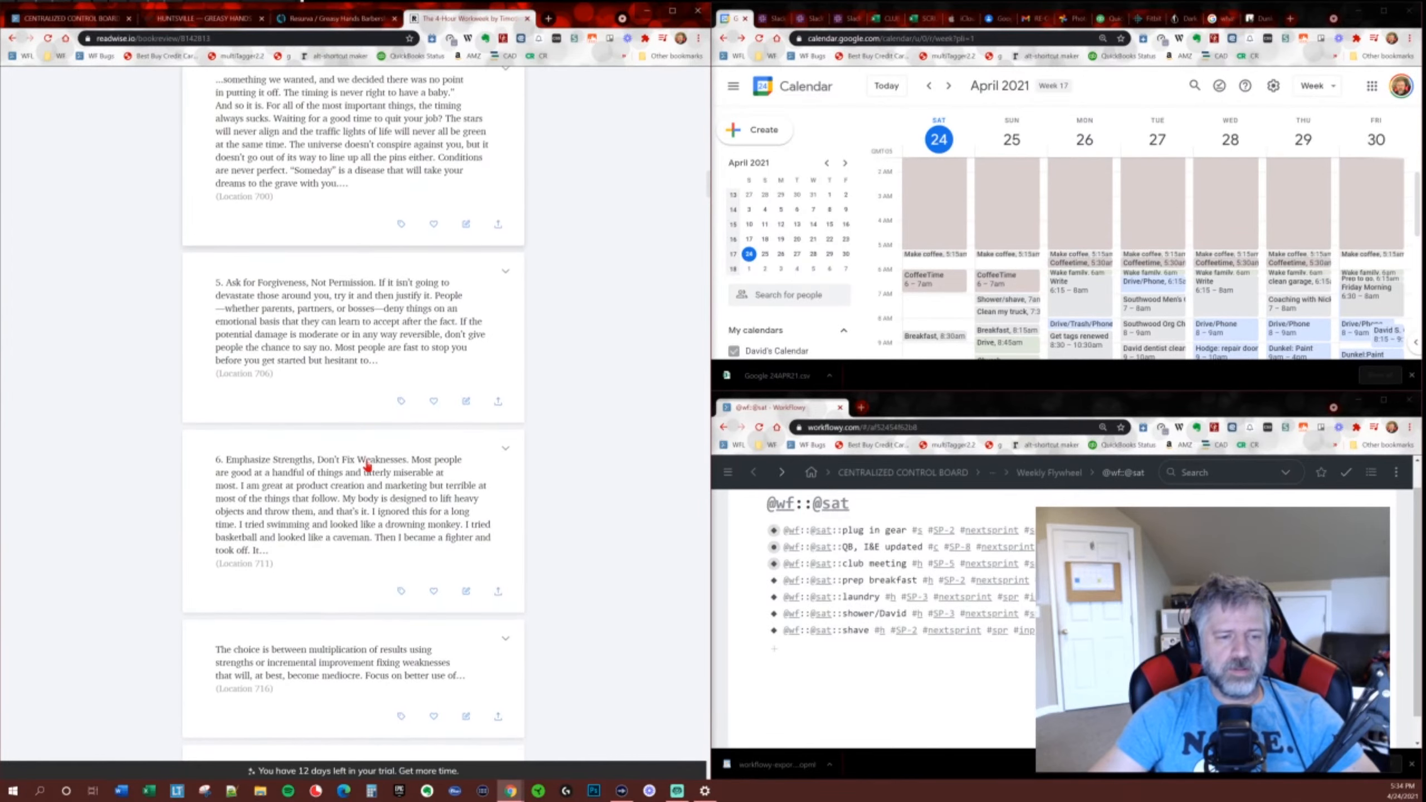
scroll(367, 466, down, 1)
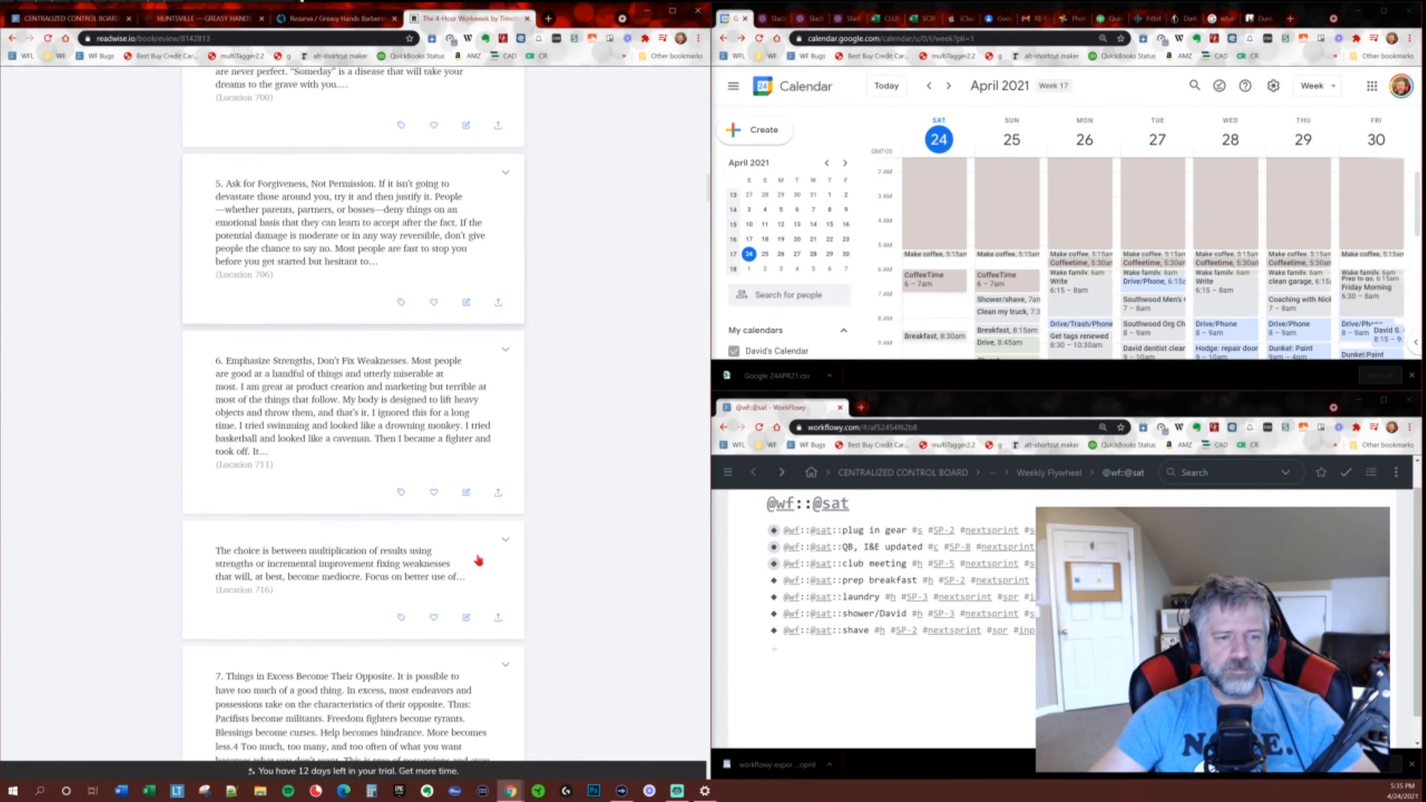
scroll(478, 560, down, 1)
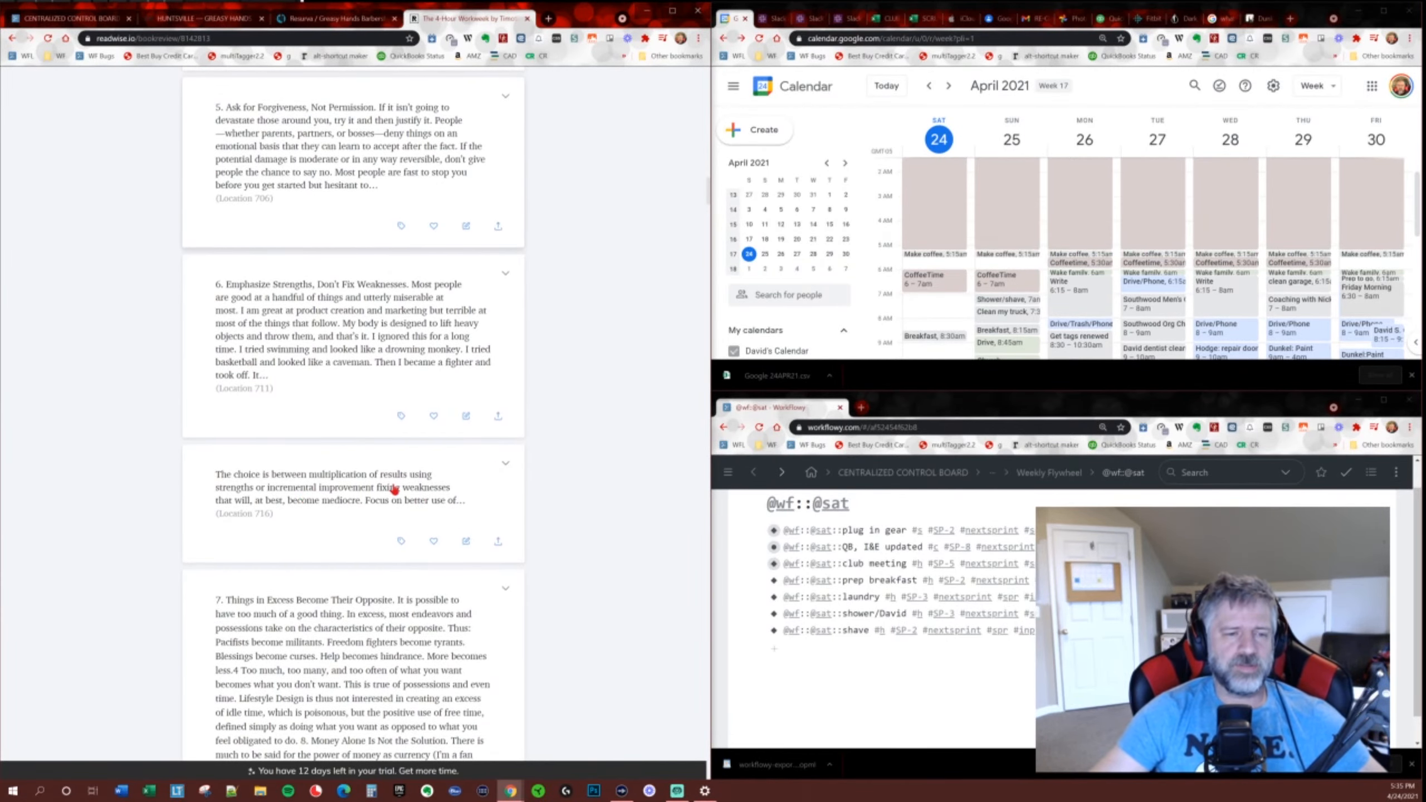
View the highlight on multiplication of results using strengths by itself, close it, and return to the book library.
click(444, 501)
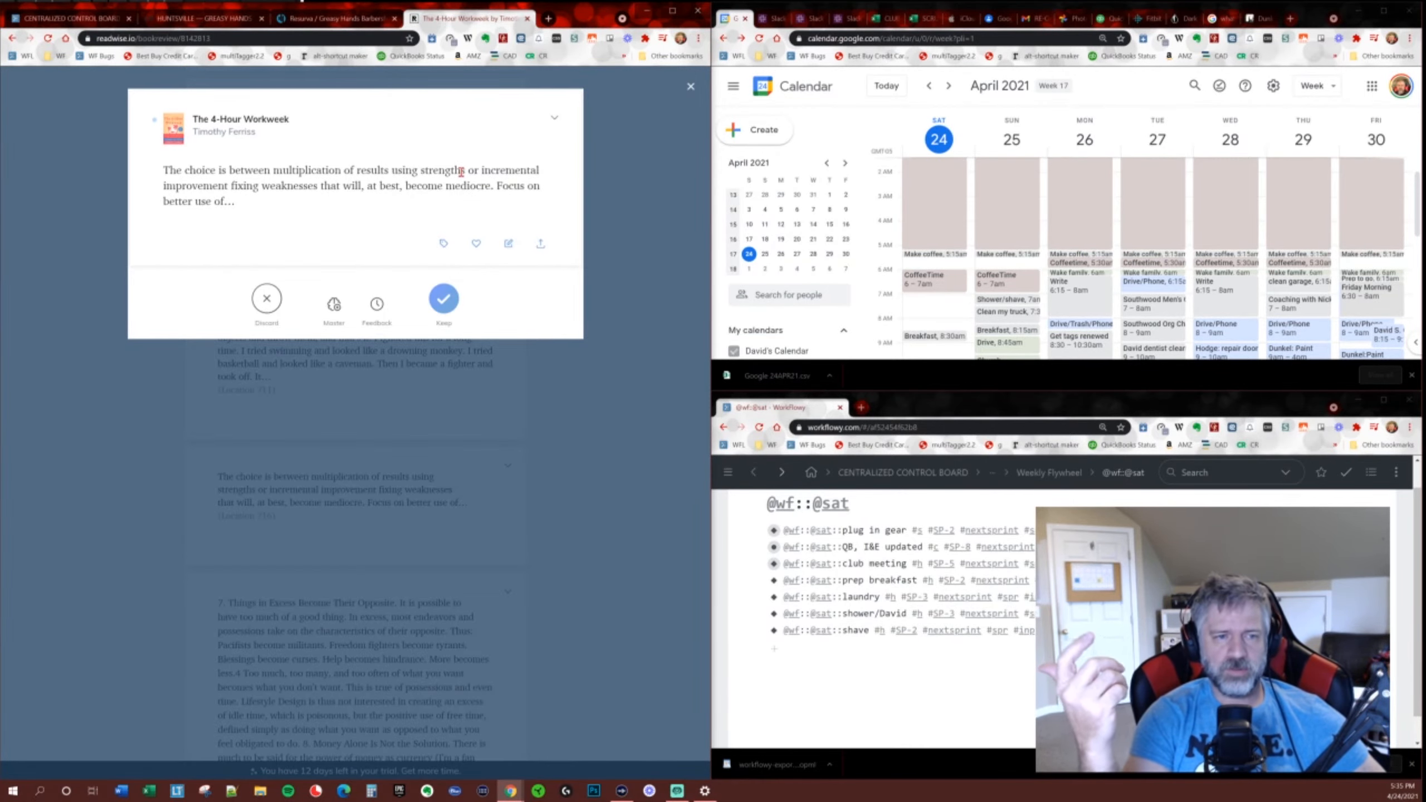
click(587, 125)
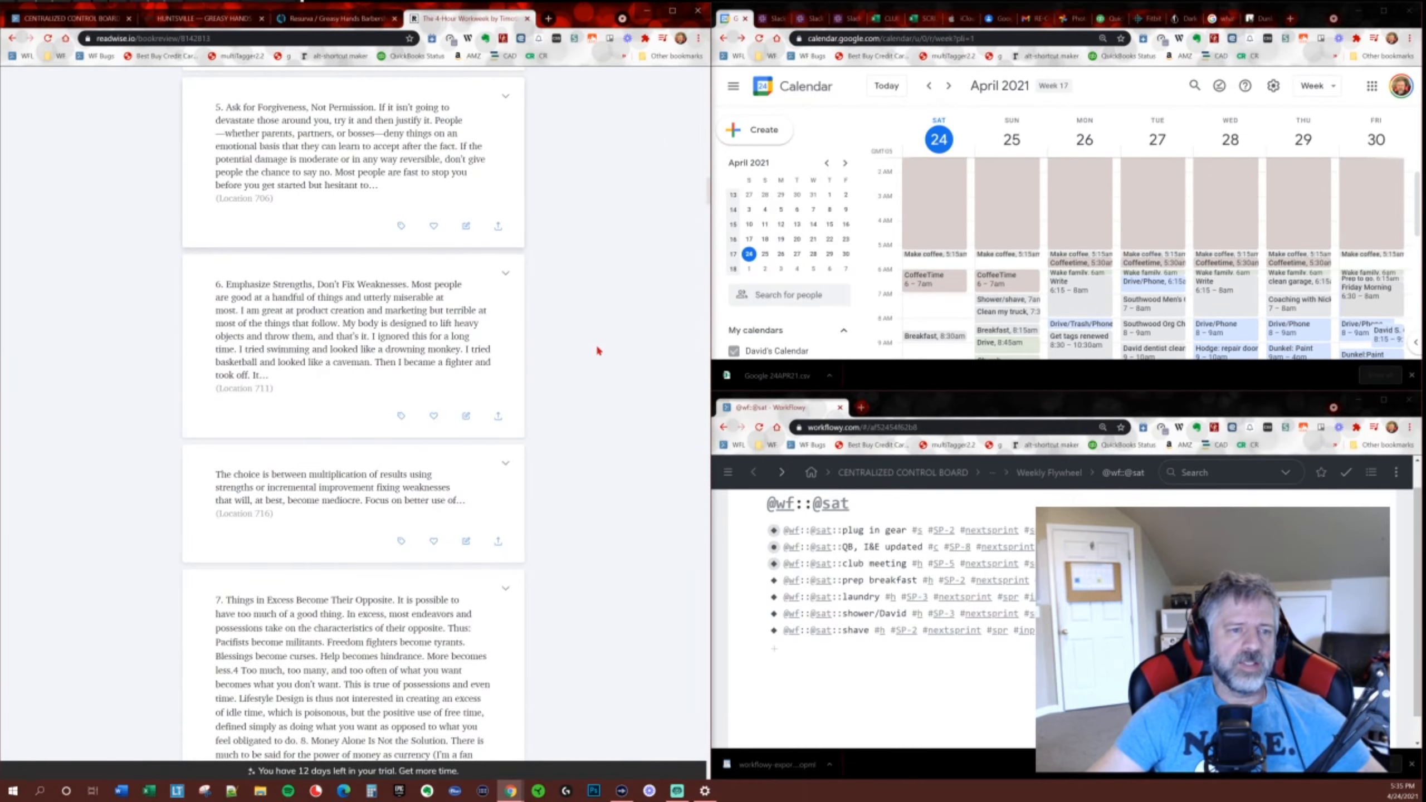
scroll(438, 396, down, 3)
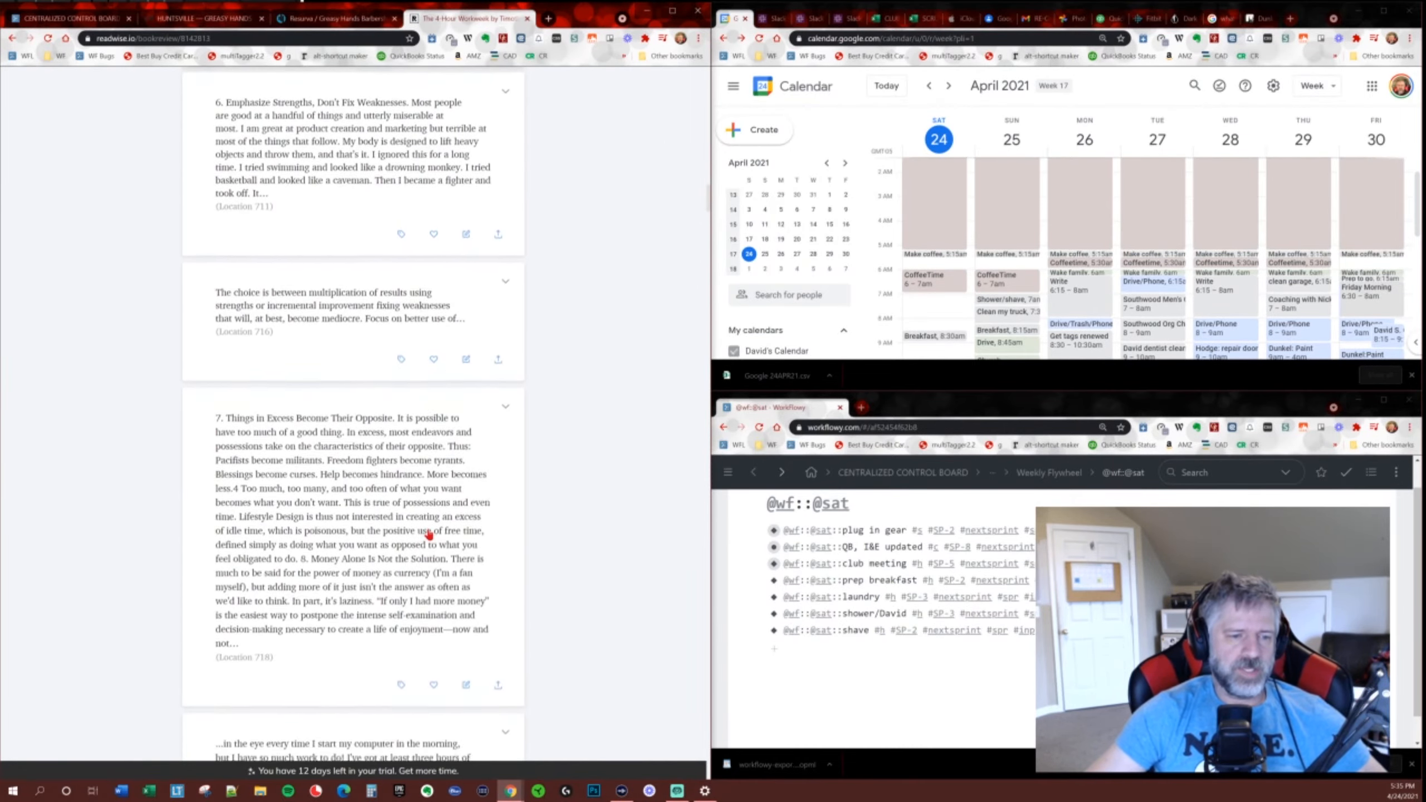
scroll(432, 533, up, 15)
scroll(421, 451, up, 1)
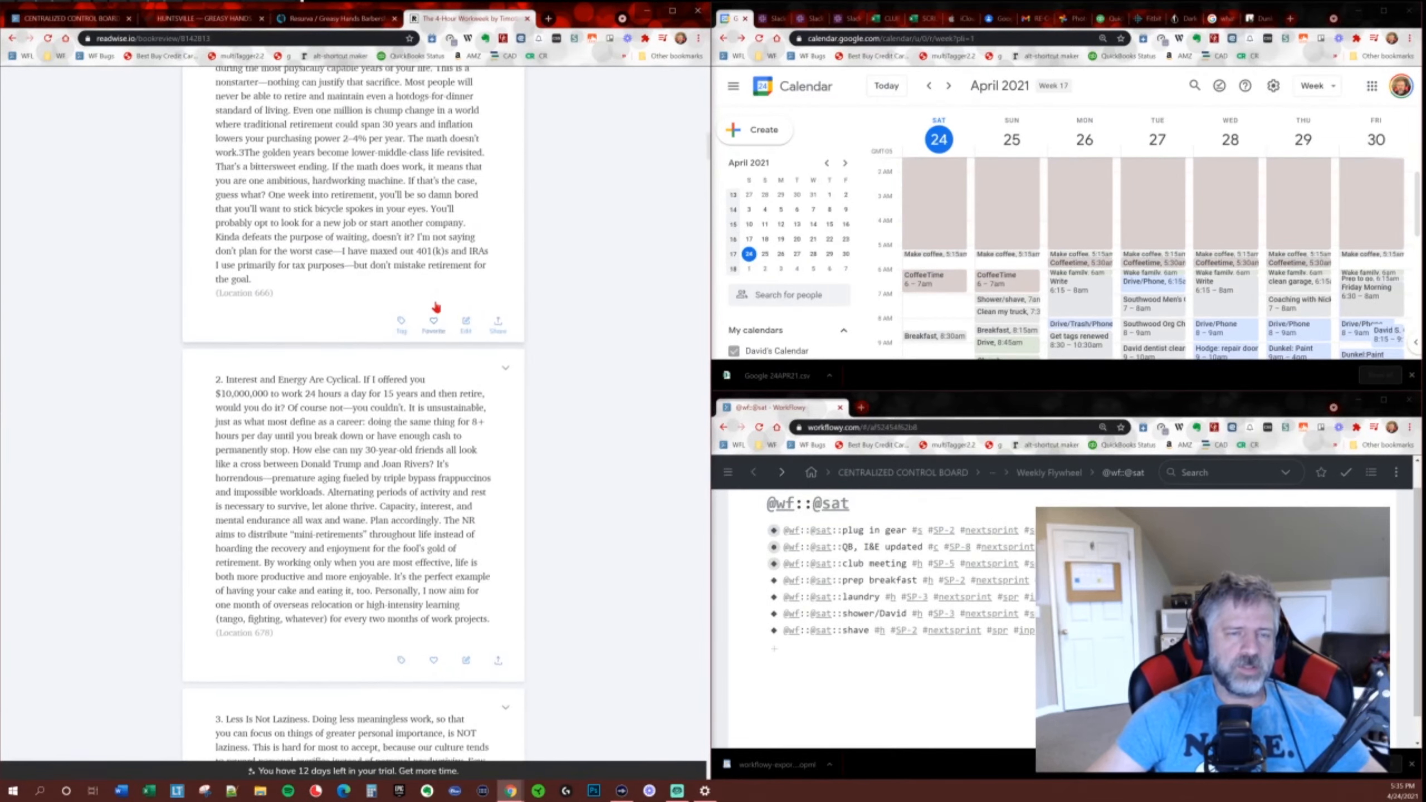
key(alt+Left)
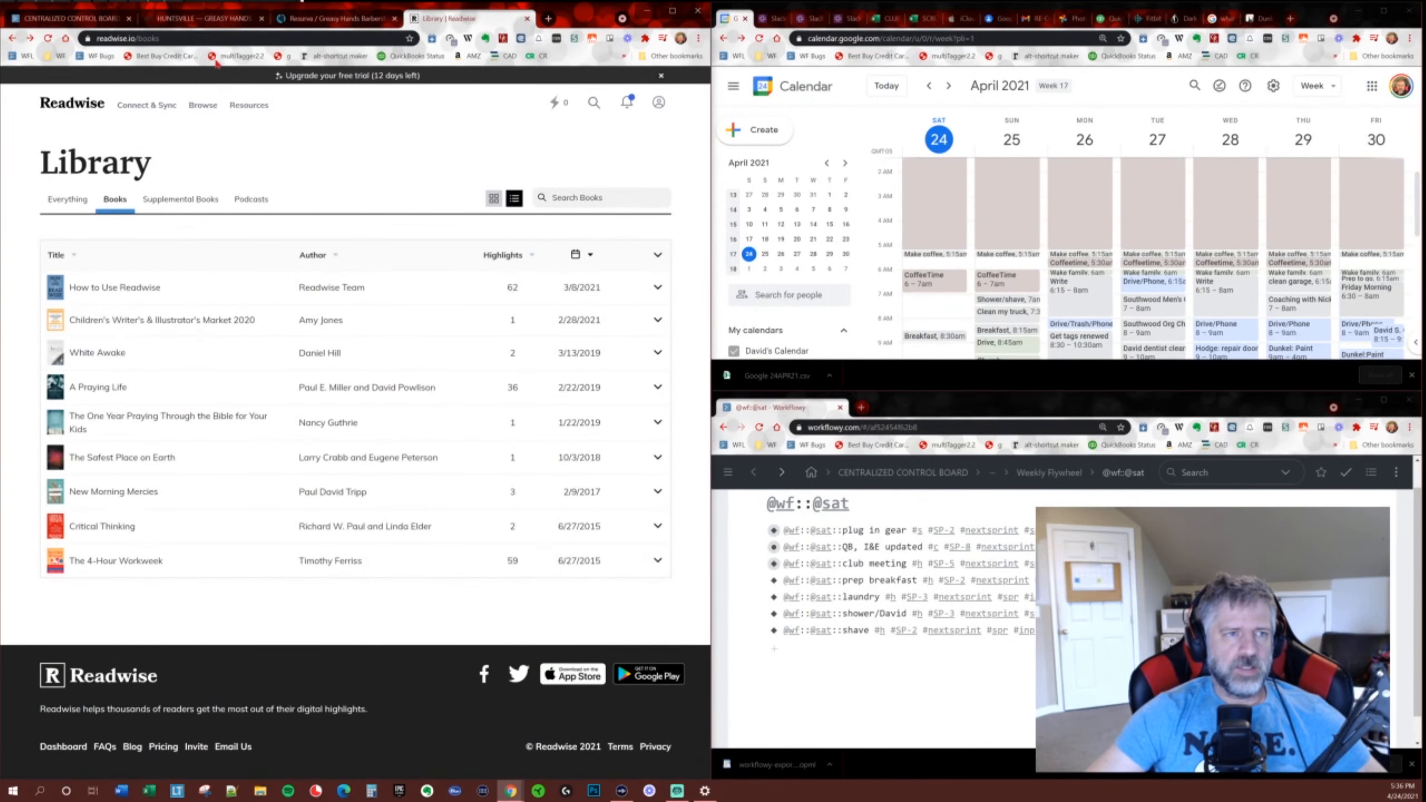
Switch back to the WorkFlowy control board and add an empty sub-item under "3 Readwise quotes" in the Sat, Apr 24, 2021 entry.
click(93, 20)
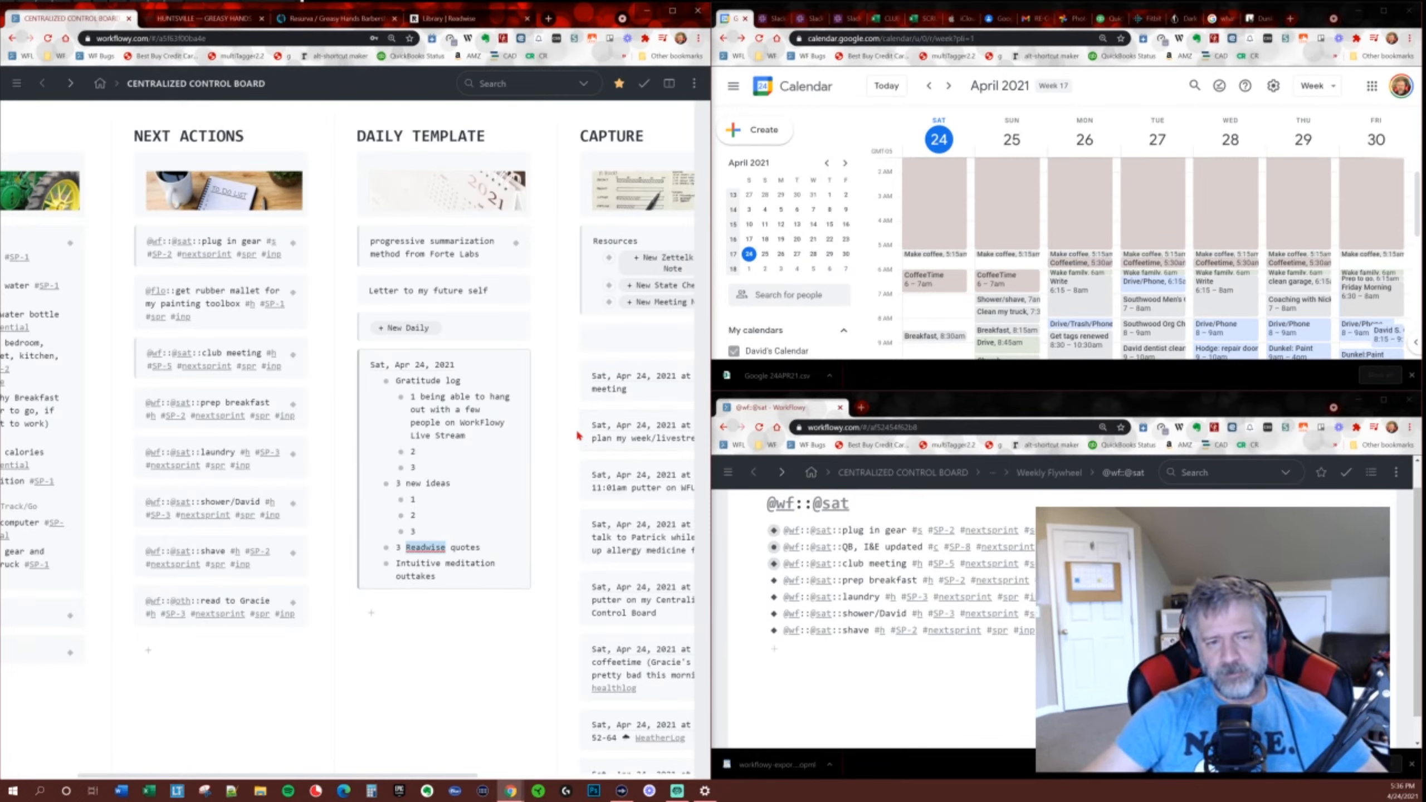
click(505, 501)
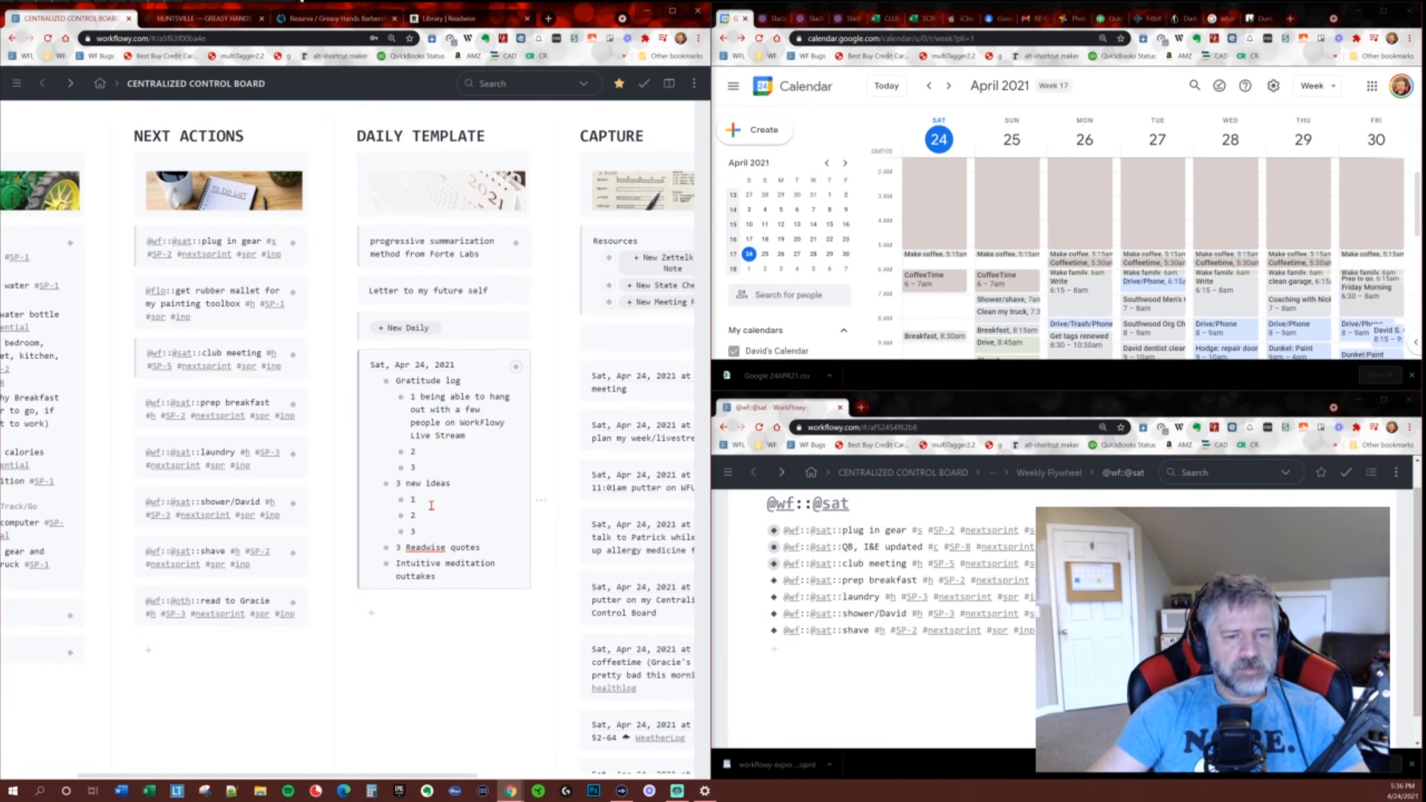
click(486, 545)
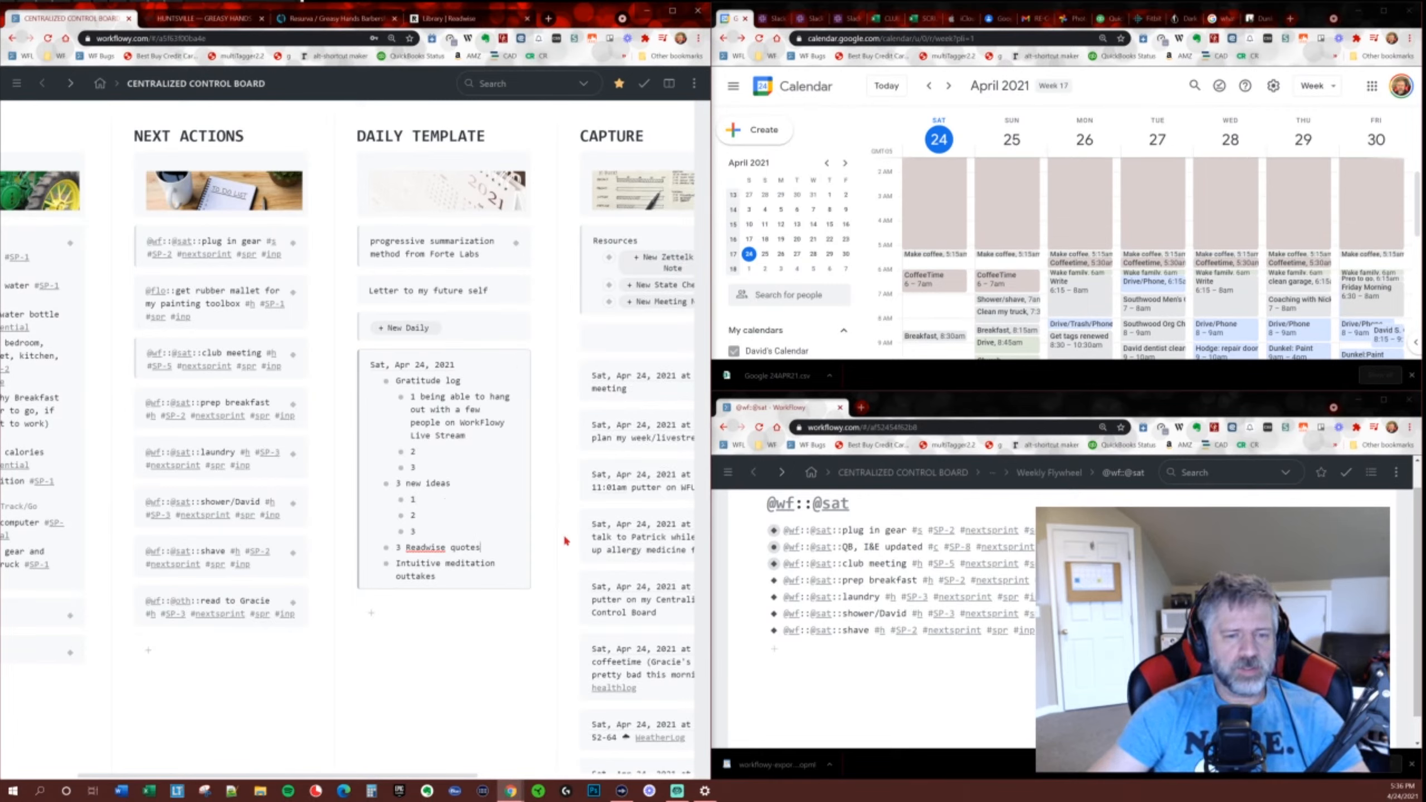
key(Return)
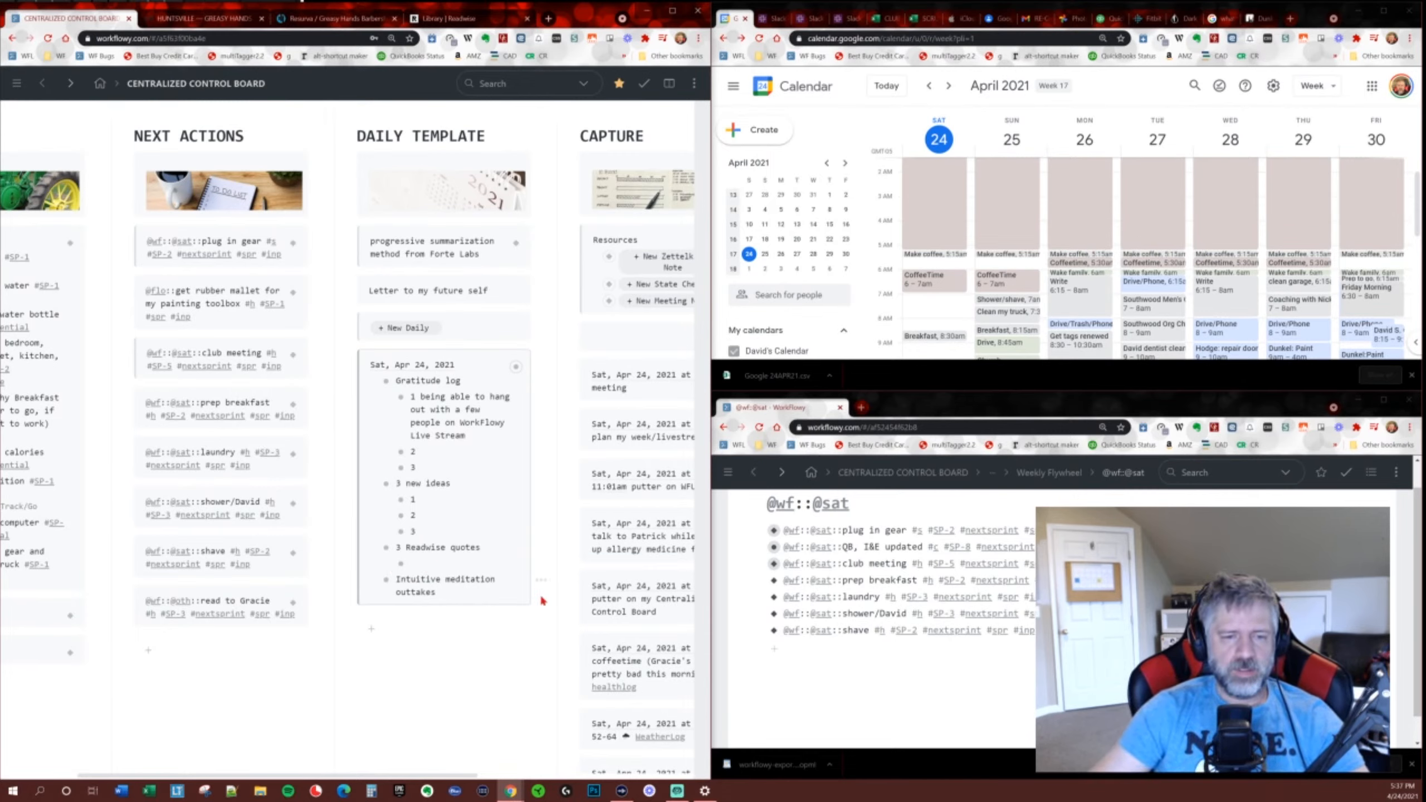
triple_click(445, 593)
click(457, 594)
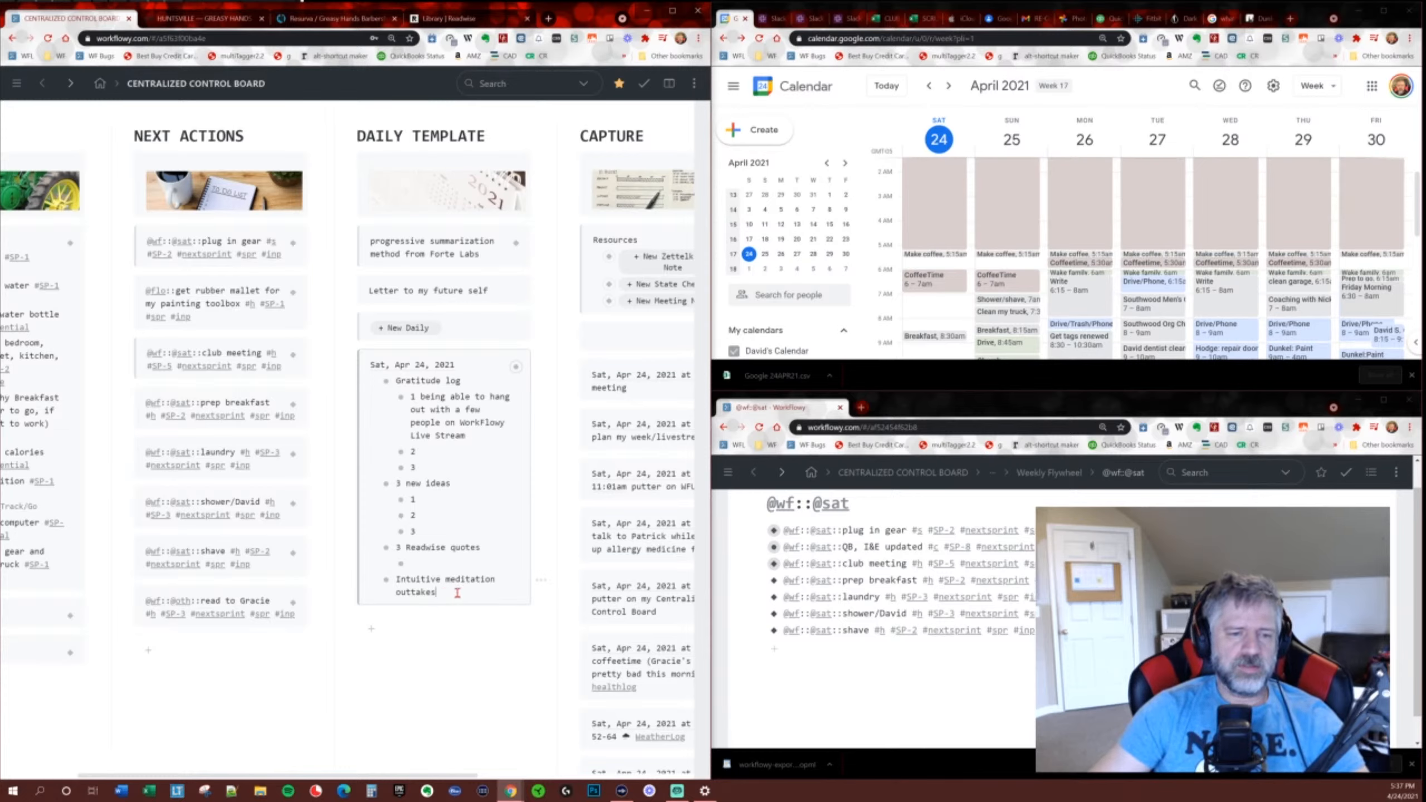
triple_click(444, 593)
click(451, 591)
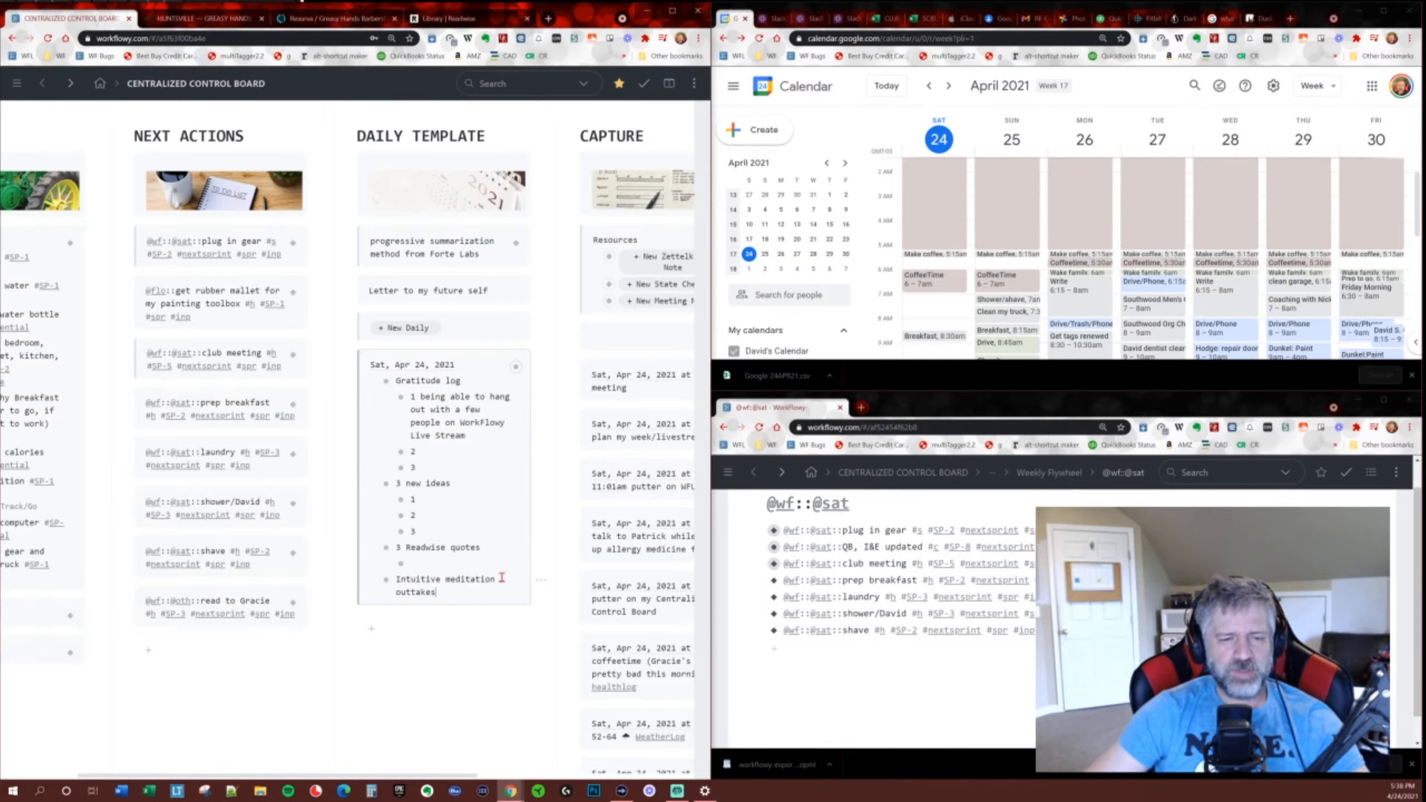
drag(500, 579, 397, 580)
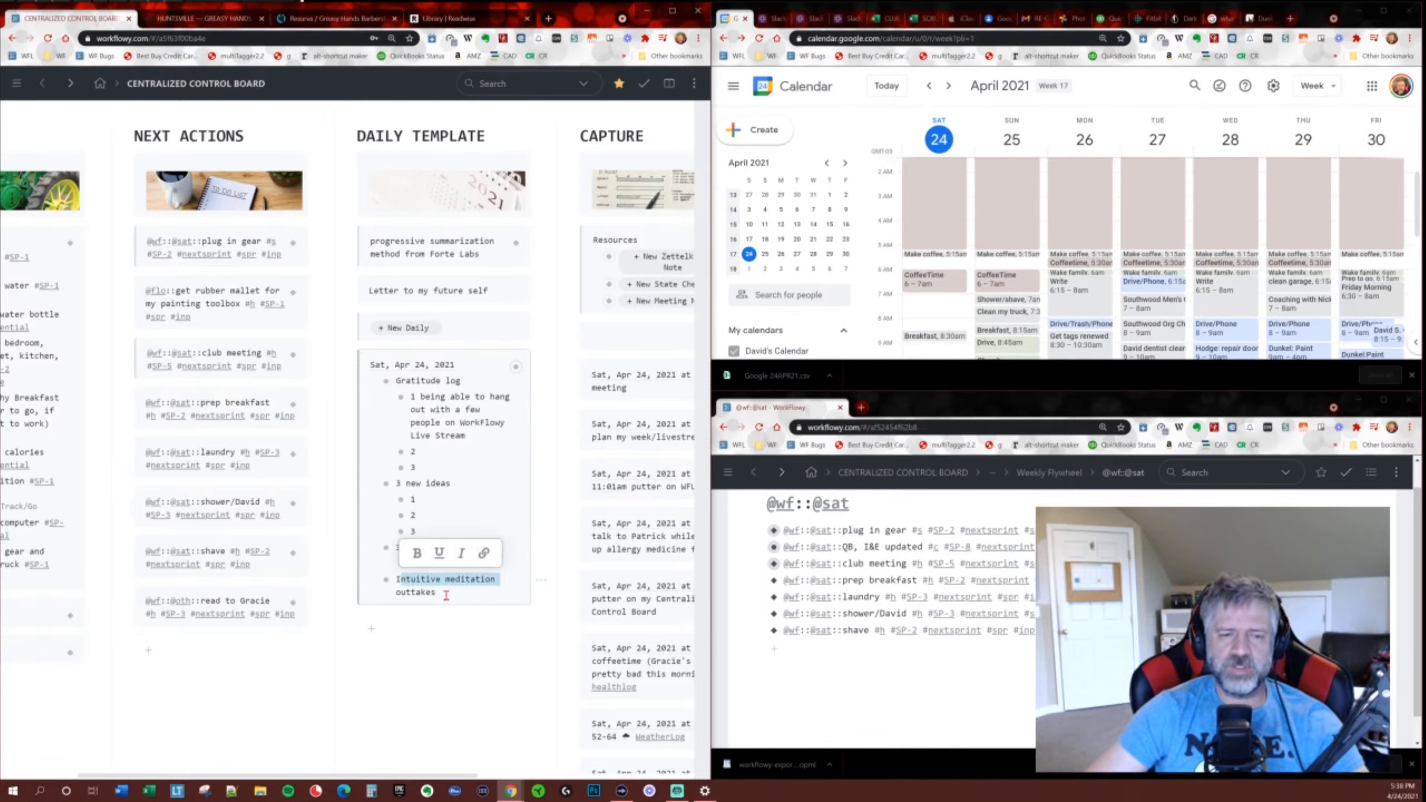
click(472, 594)
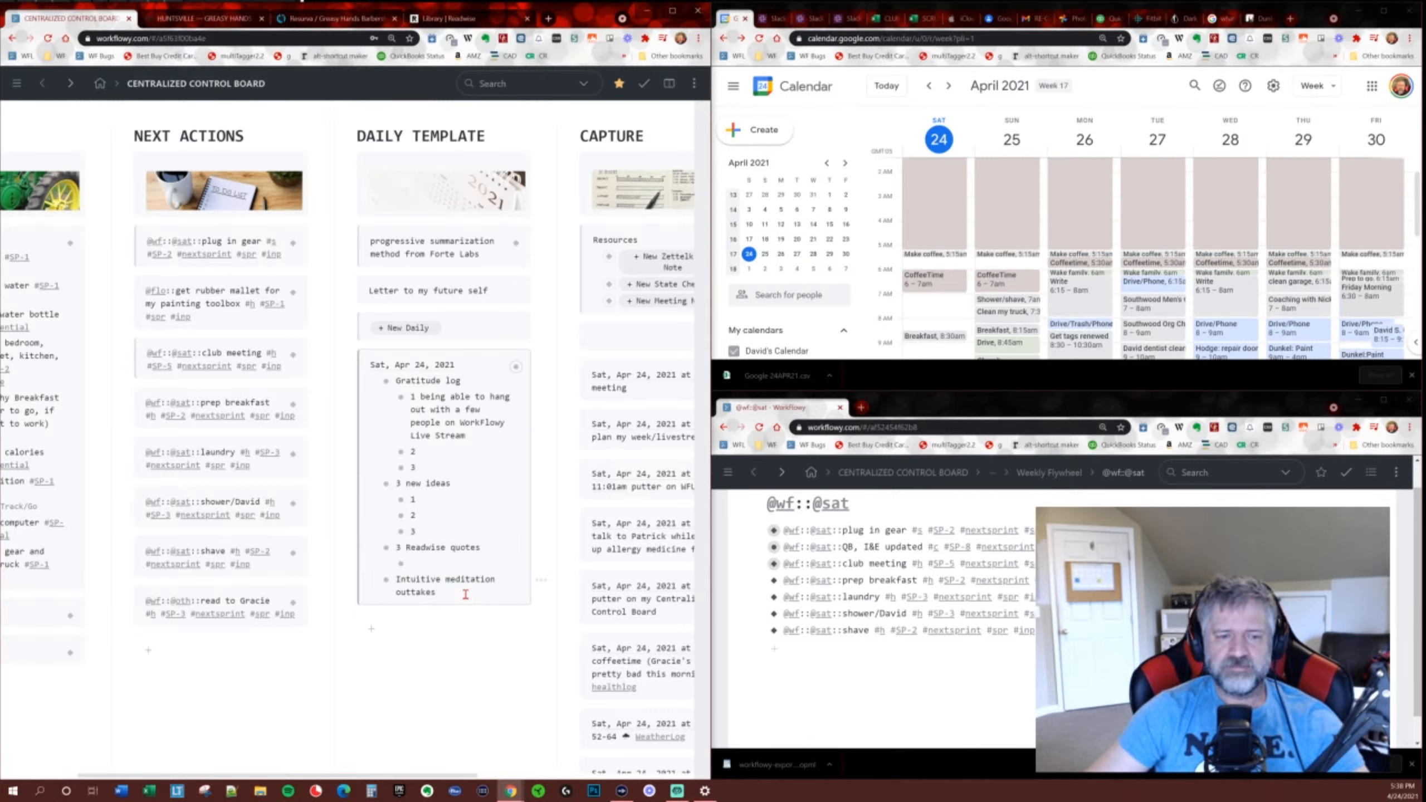
drag(466, 594, 397, 580)
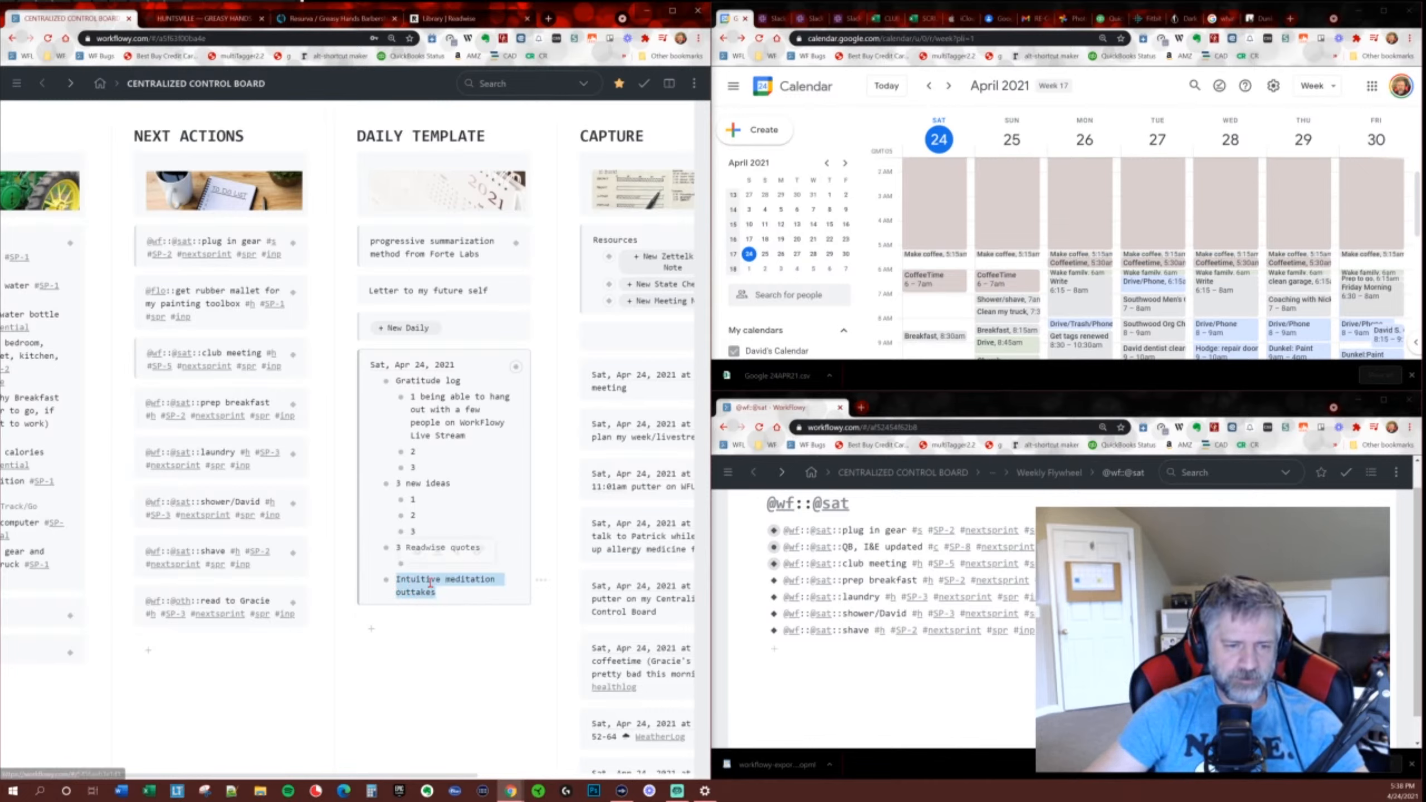
click(468, 593)
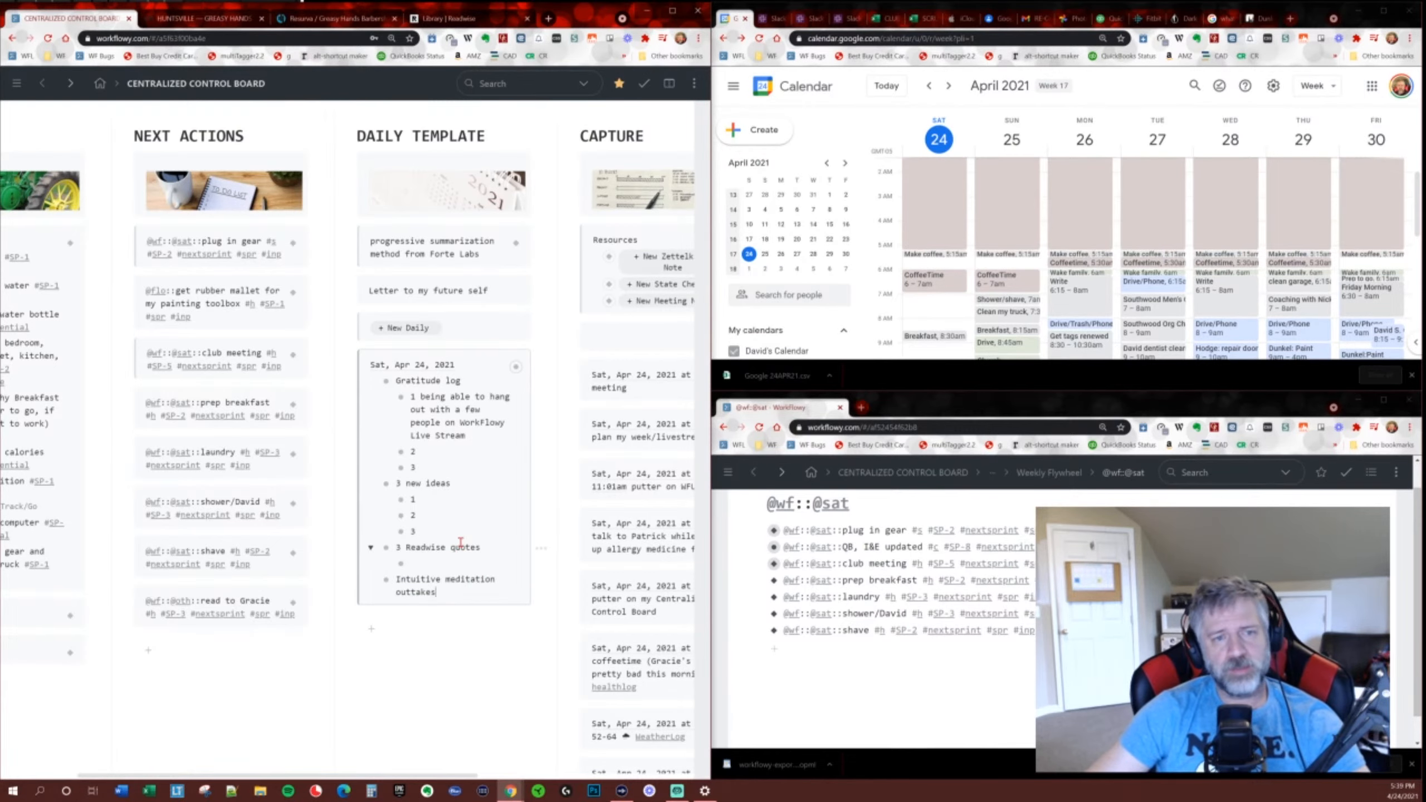
Maximize the WorkFlowy browser window and show the whole CENTRALIZED CONTROL BOARD in it.
key(alt+Left)
key(alt+Left)
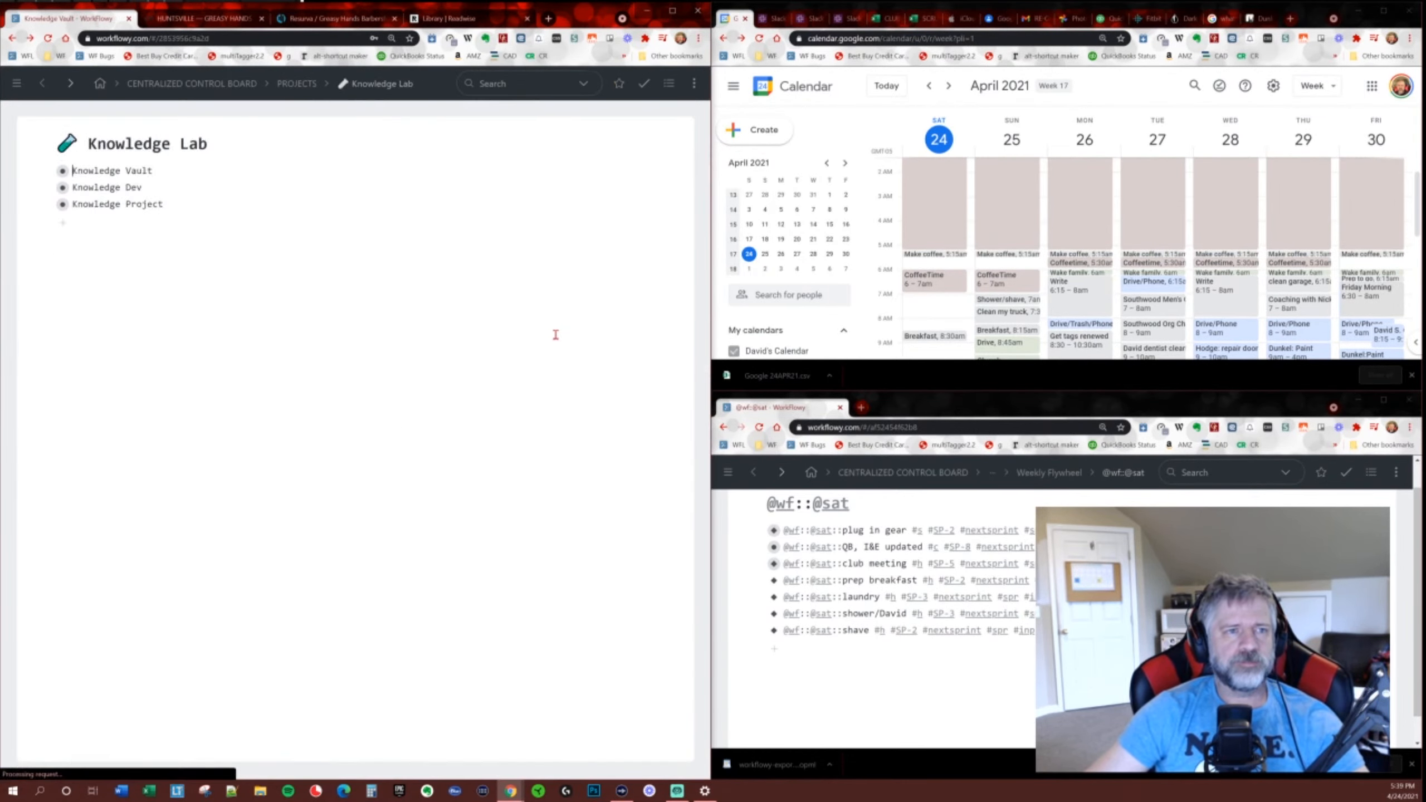
drag(591, 16, 752, 3)
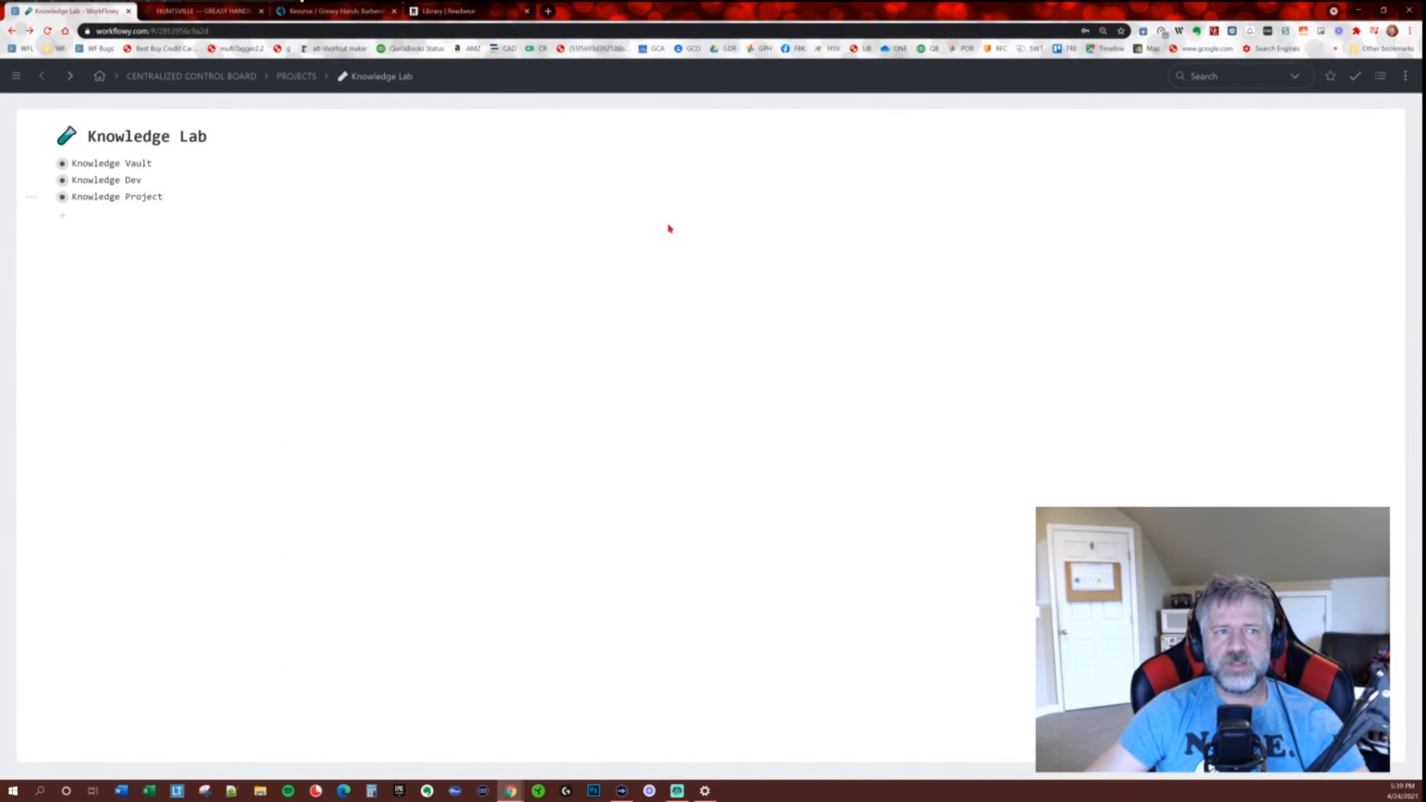
click(196, 79)
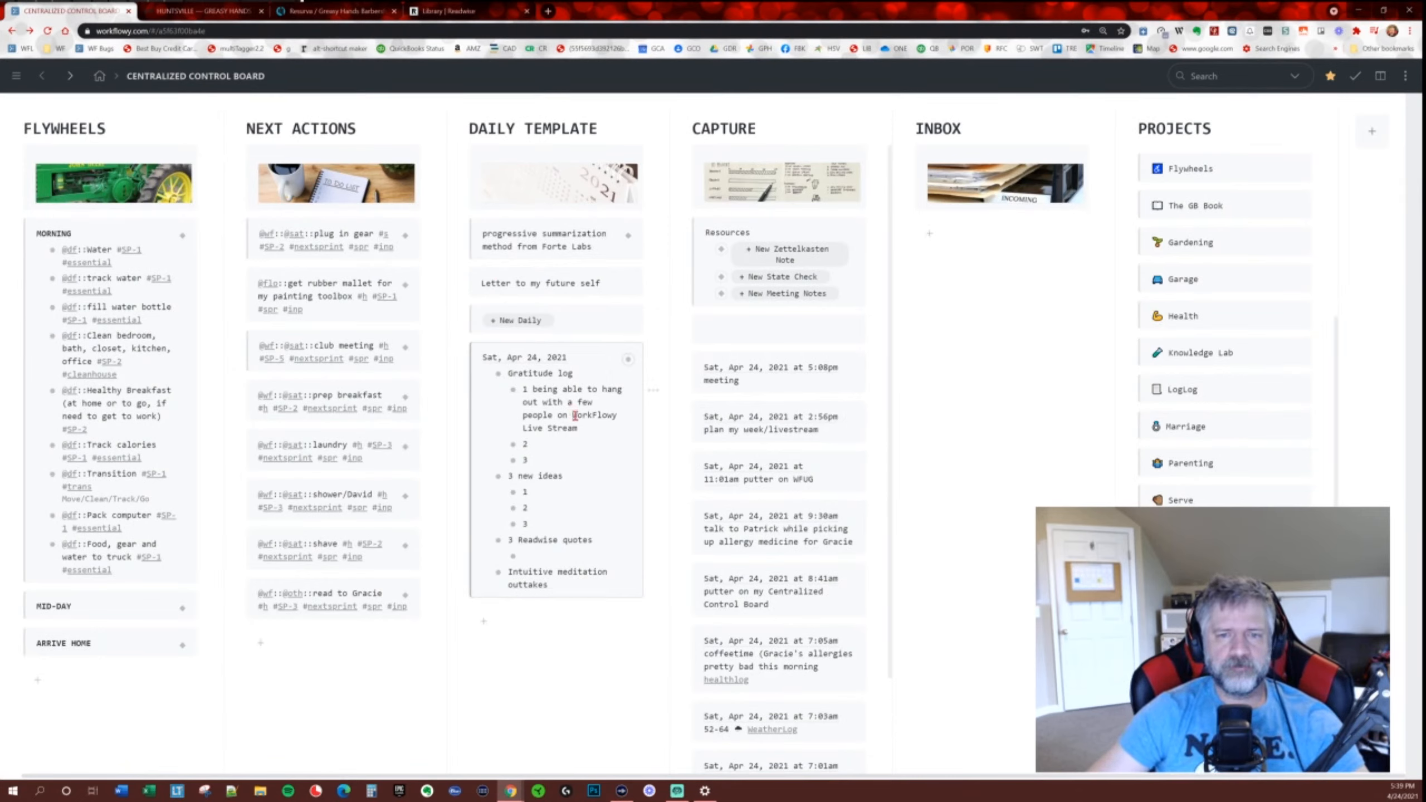
Delete the "Sat, Apr 24, 2021 at 5:08pm meeting" entry from the Capture column.
click(824, 375)
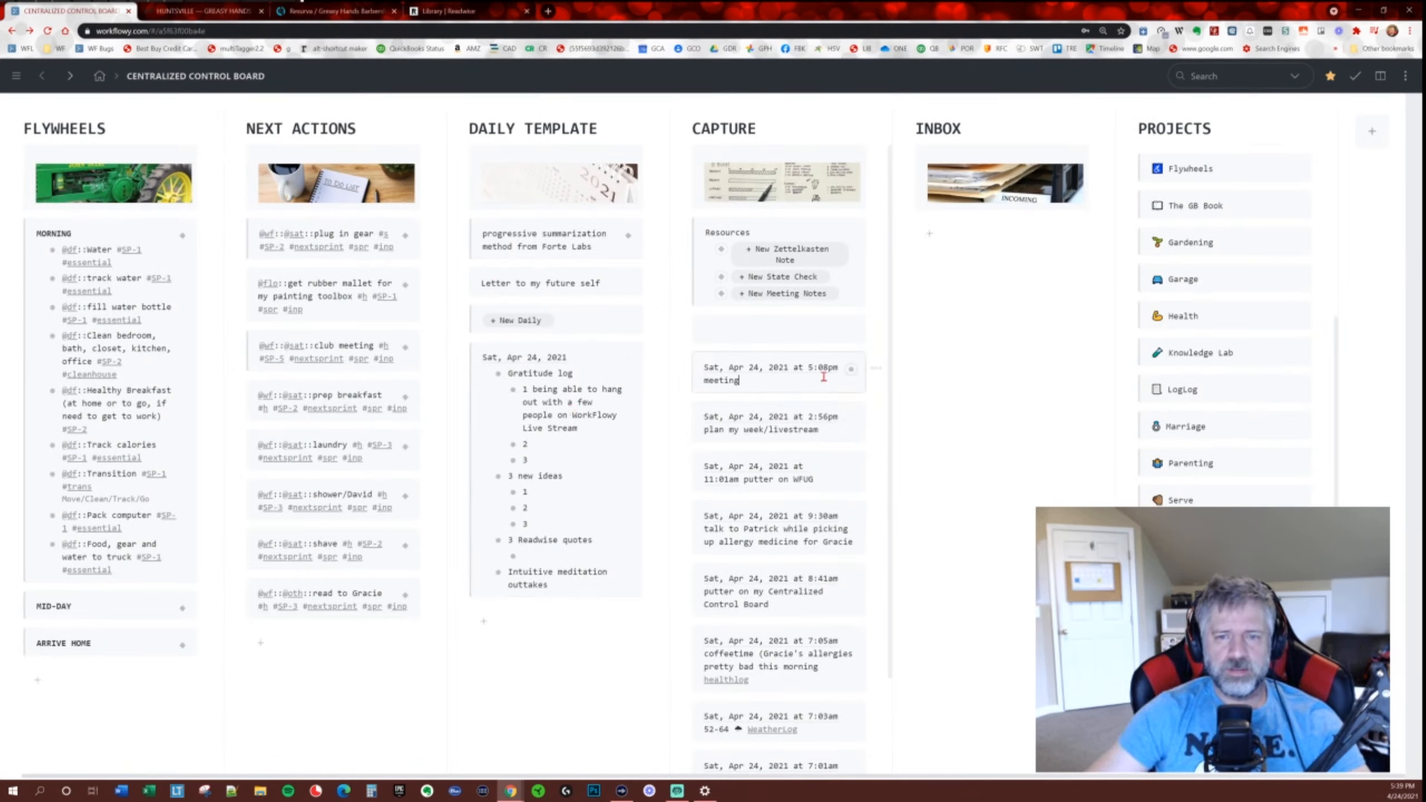
key(ctrl+shift+BackSpace)
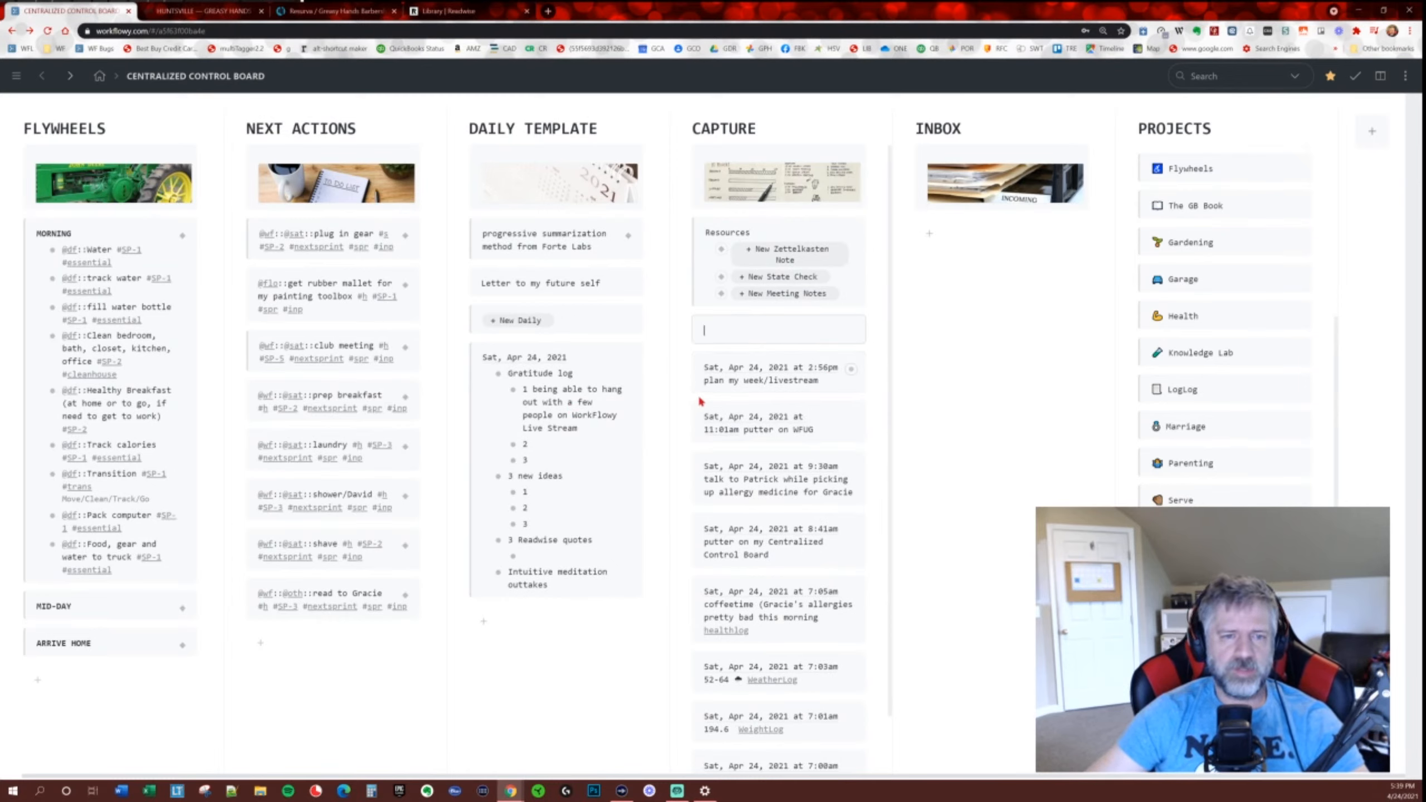